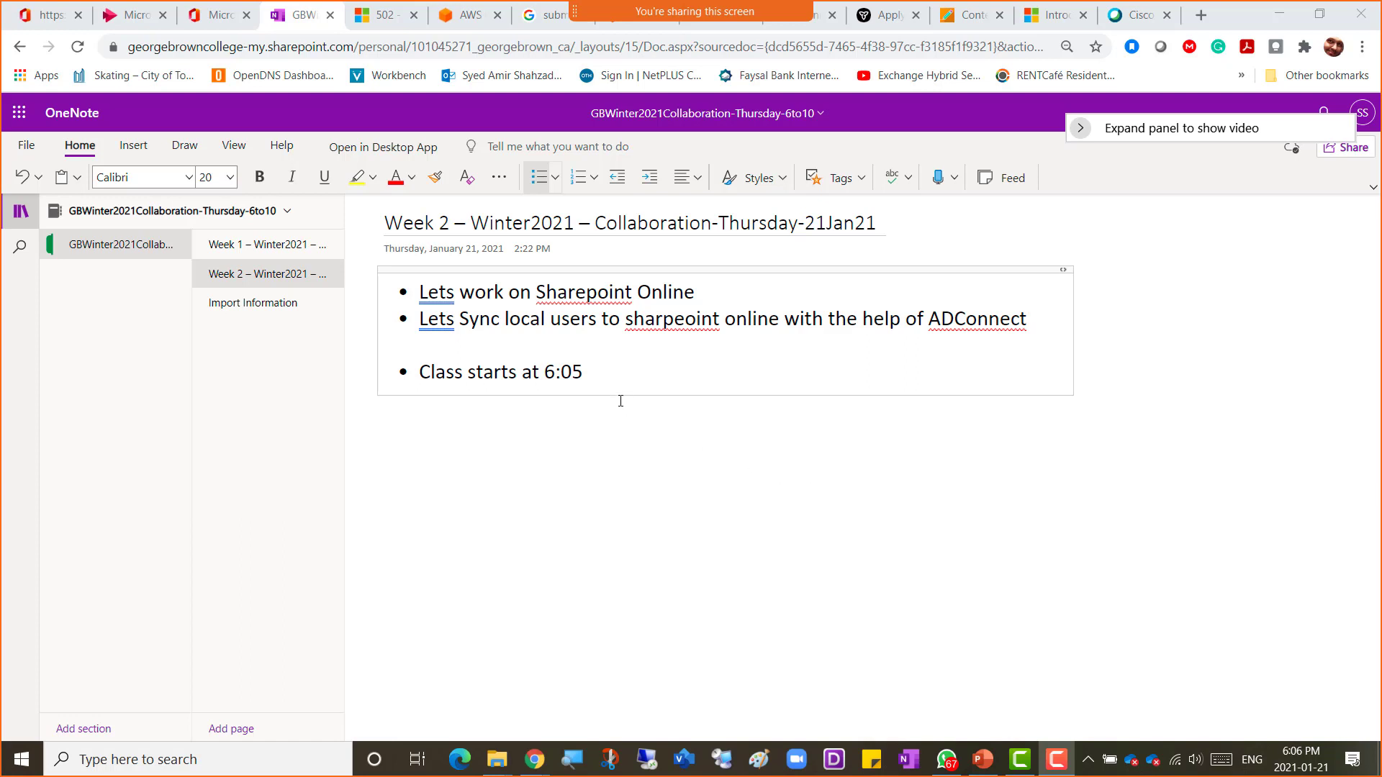
Step: Delete the "Class starts at 6:05" line from the Week 2 page
left_click(602, 371)
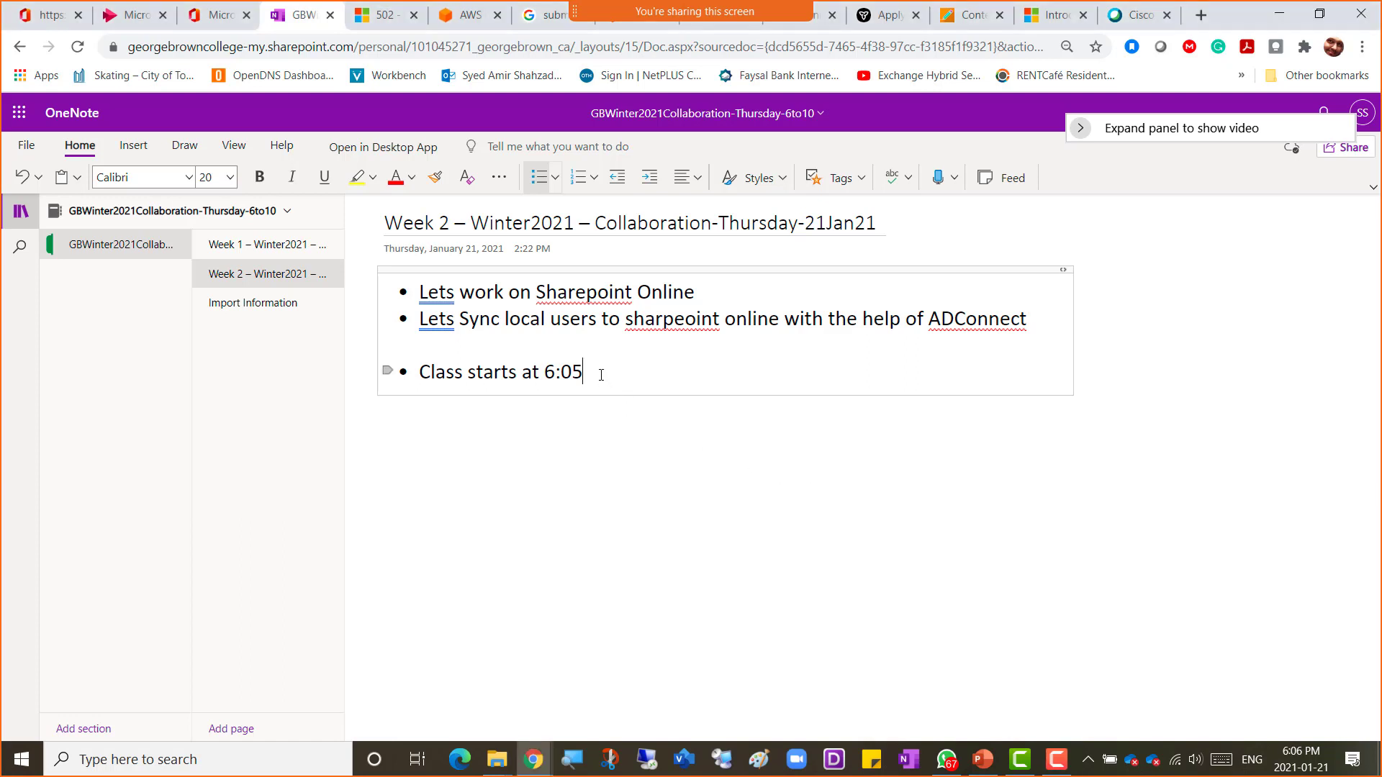
triple_click(601, 375)
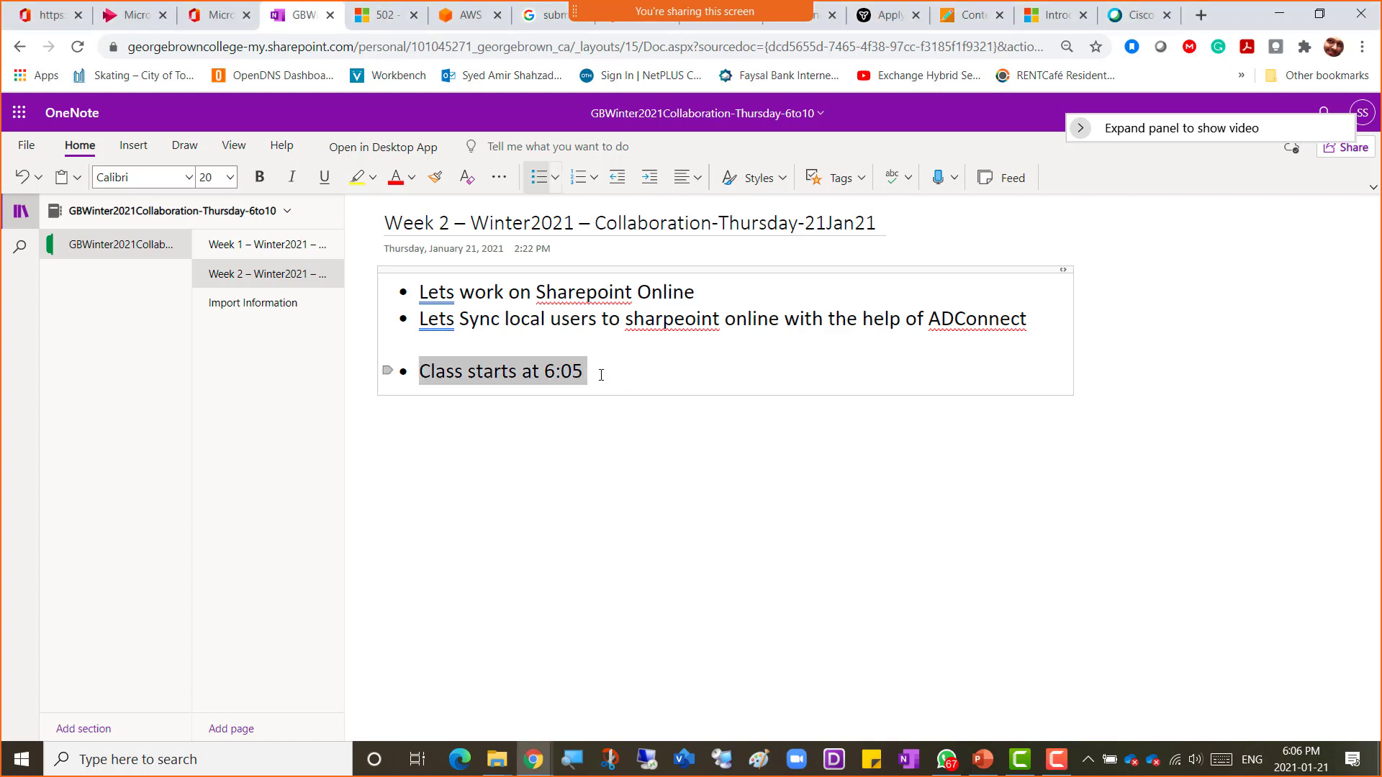
key("BackSpace")
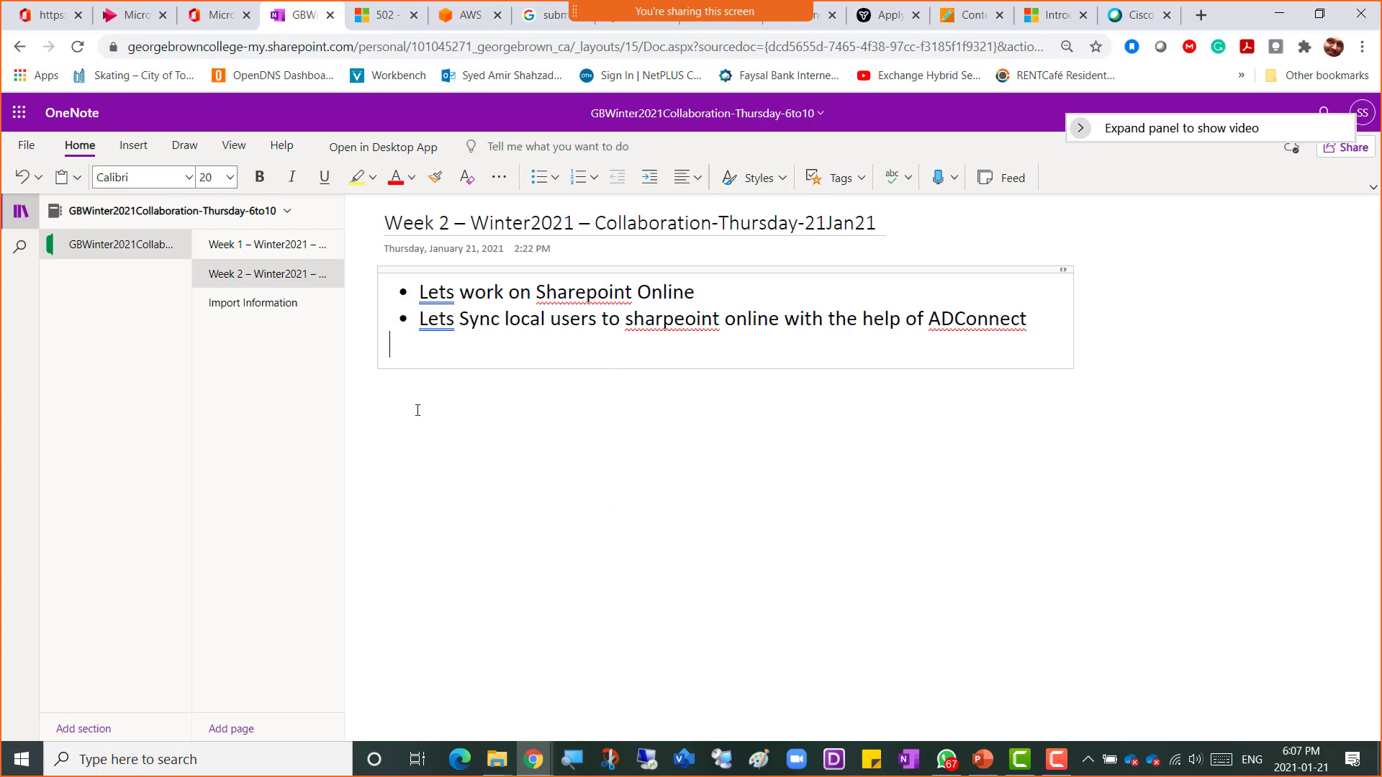
Step: Open the Import Information page and set the admin account address to font size 20
left_click(302, 303)
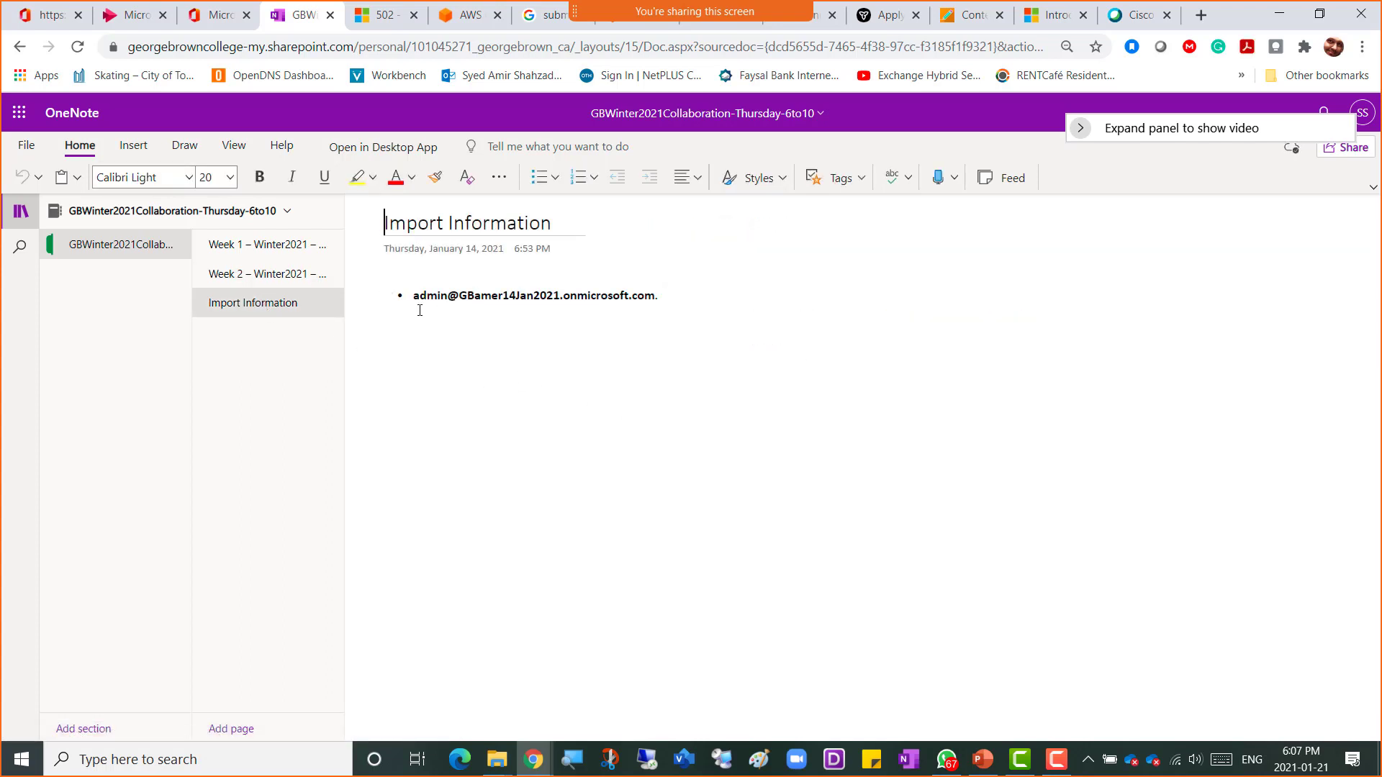
left_click_drag(414, 295, 656, 310)
key("ctrl+c")
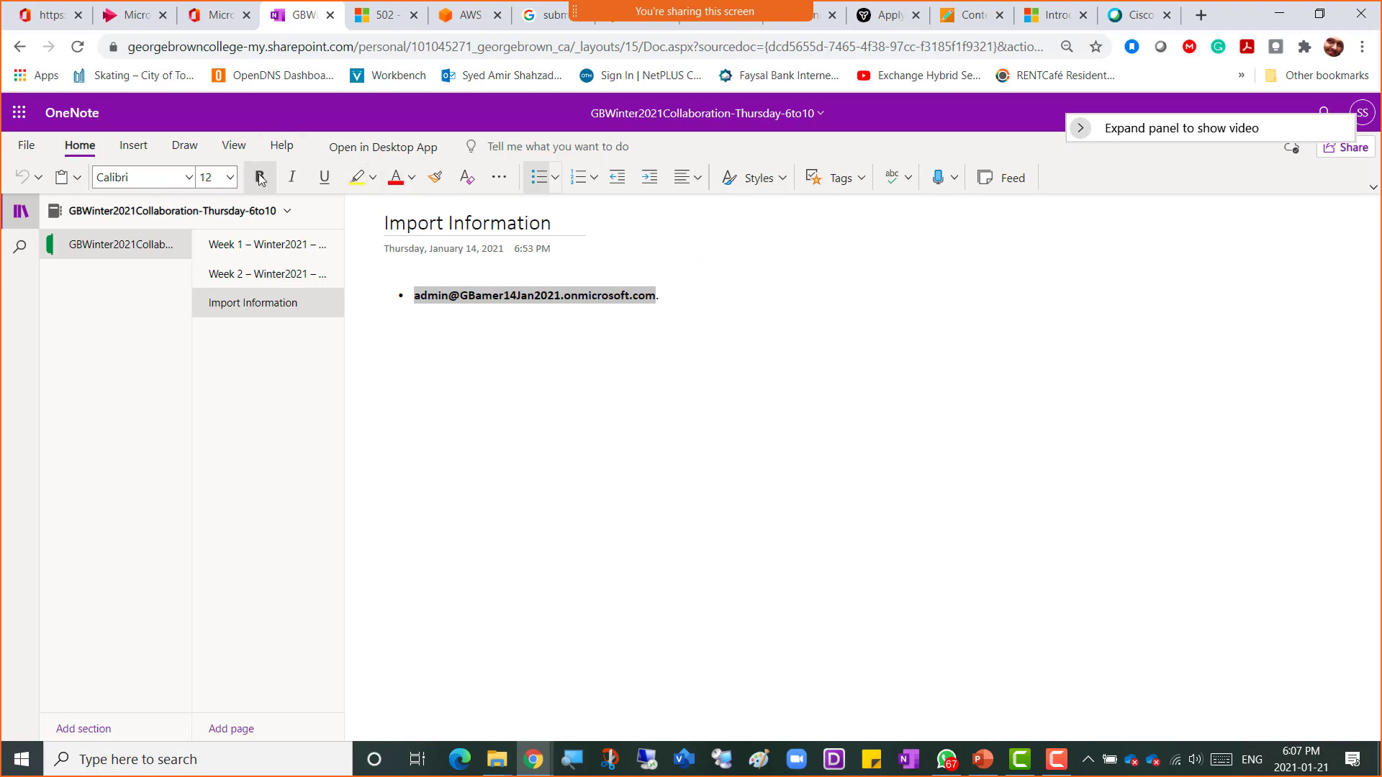
left_click(230, 177)
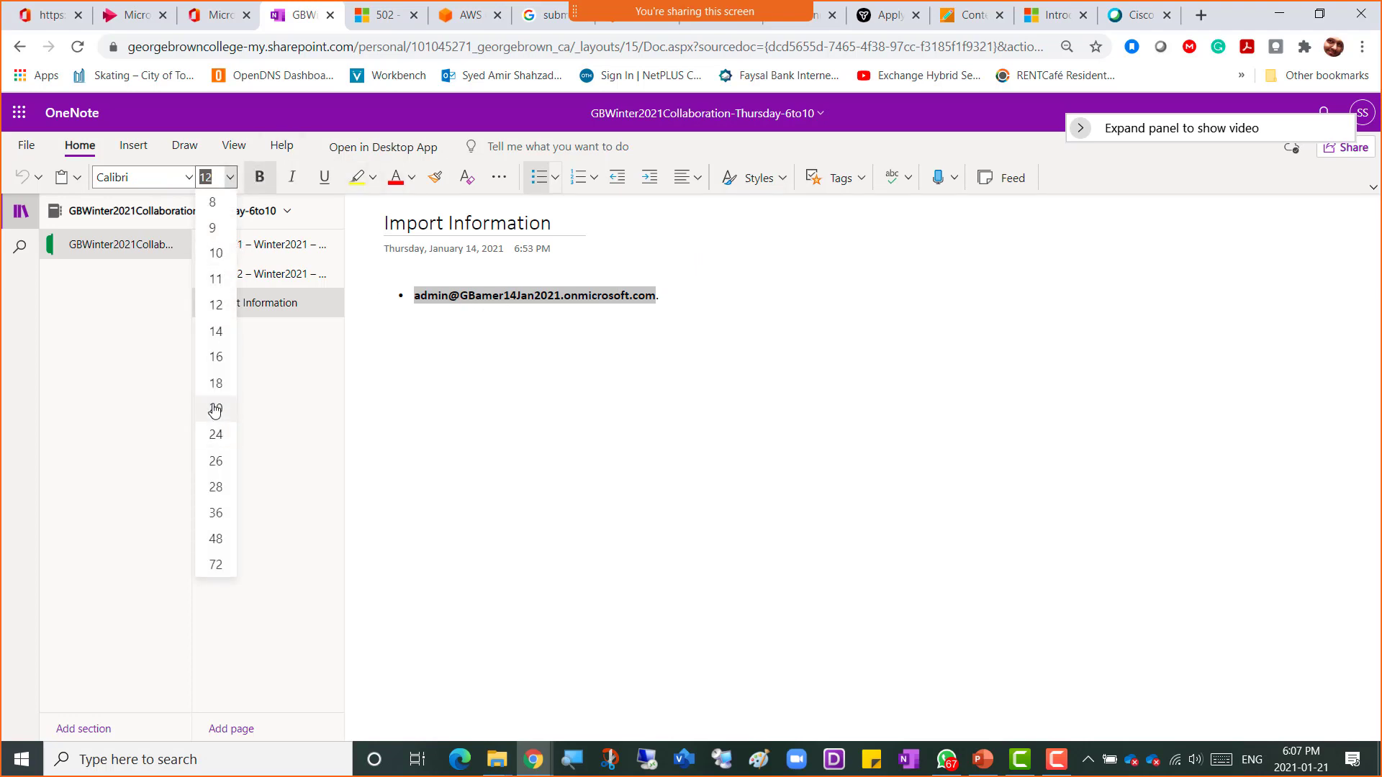
left_click(216, 407)
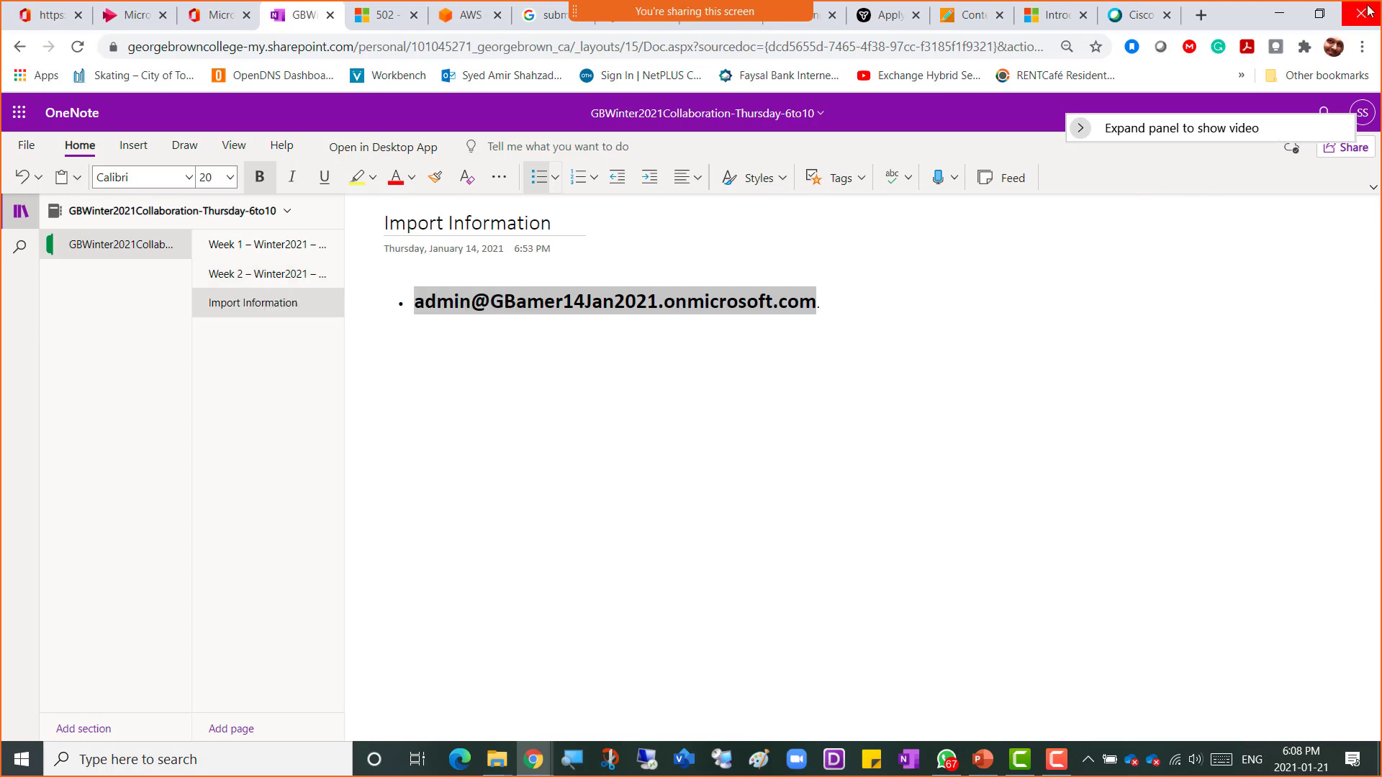
Step: Open a new incognito window and go to portal.office.com
left_click(1362, 47)
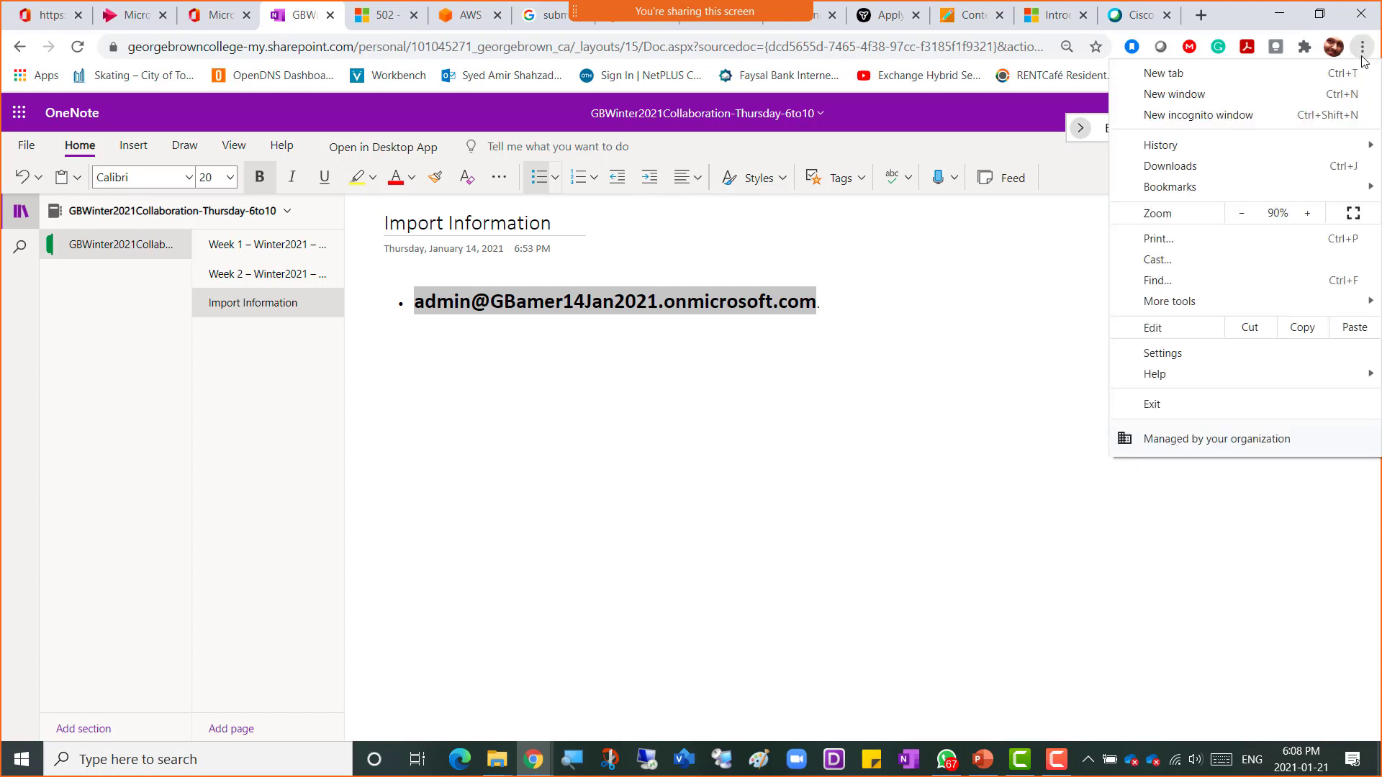
left_click(1239, 123)
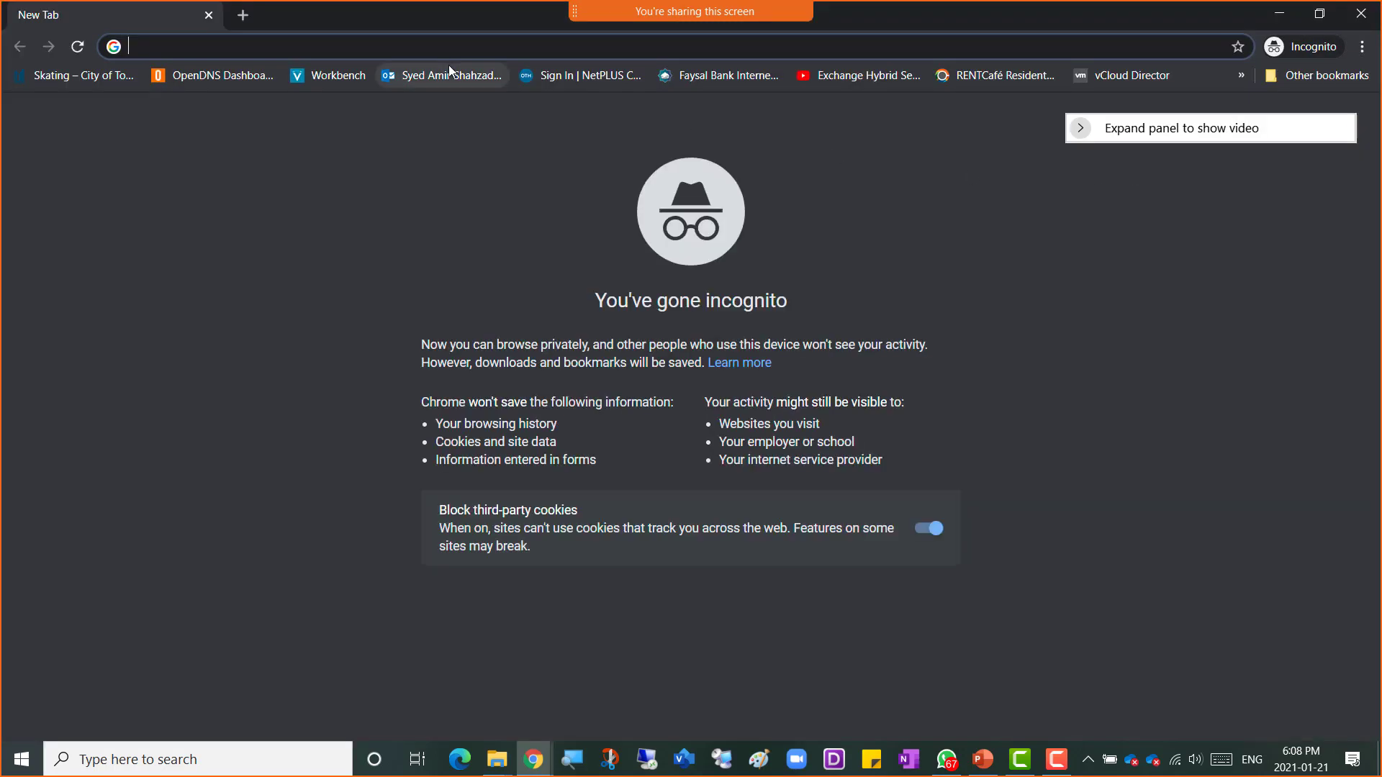
type("p")
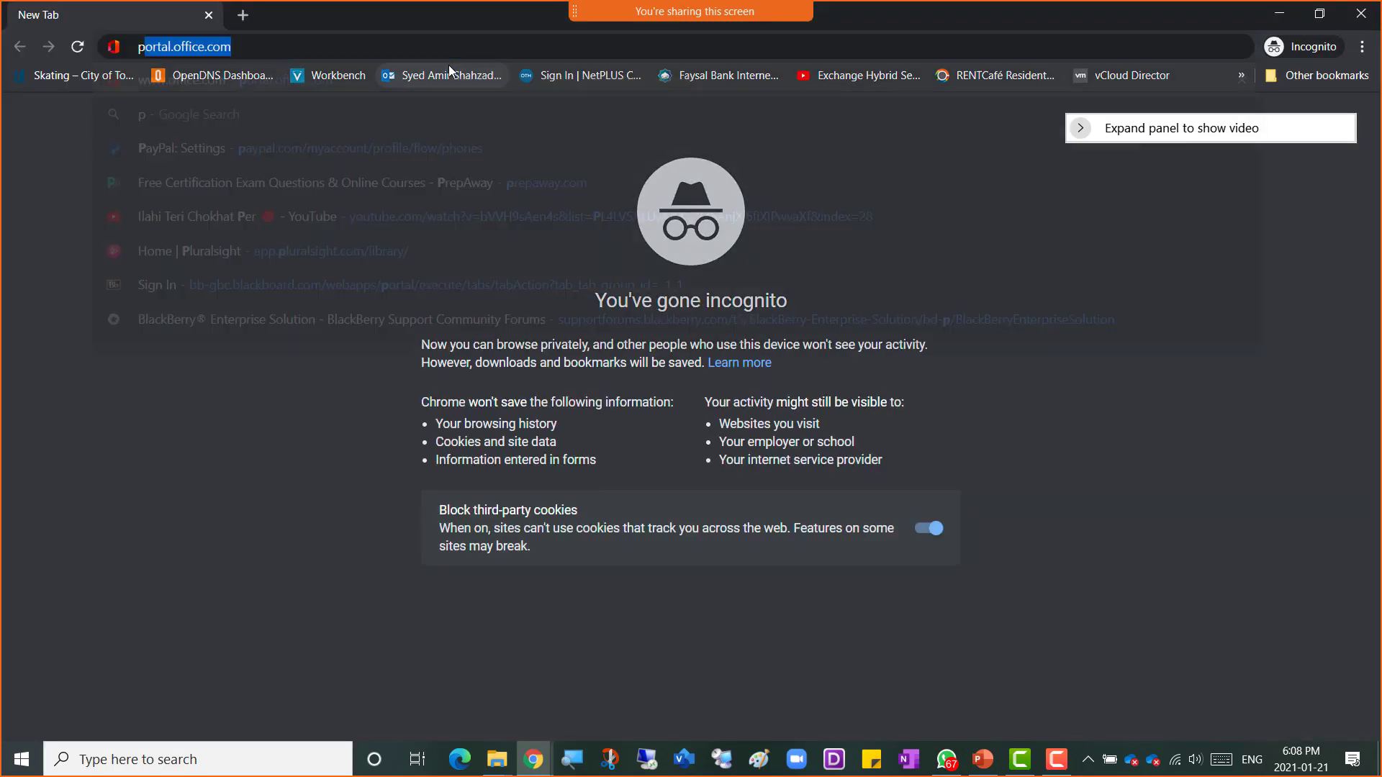
type("ortal.o")
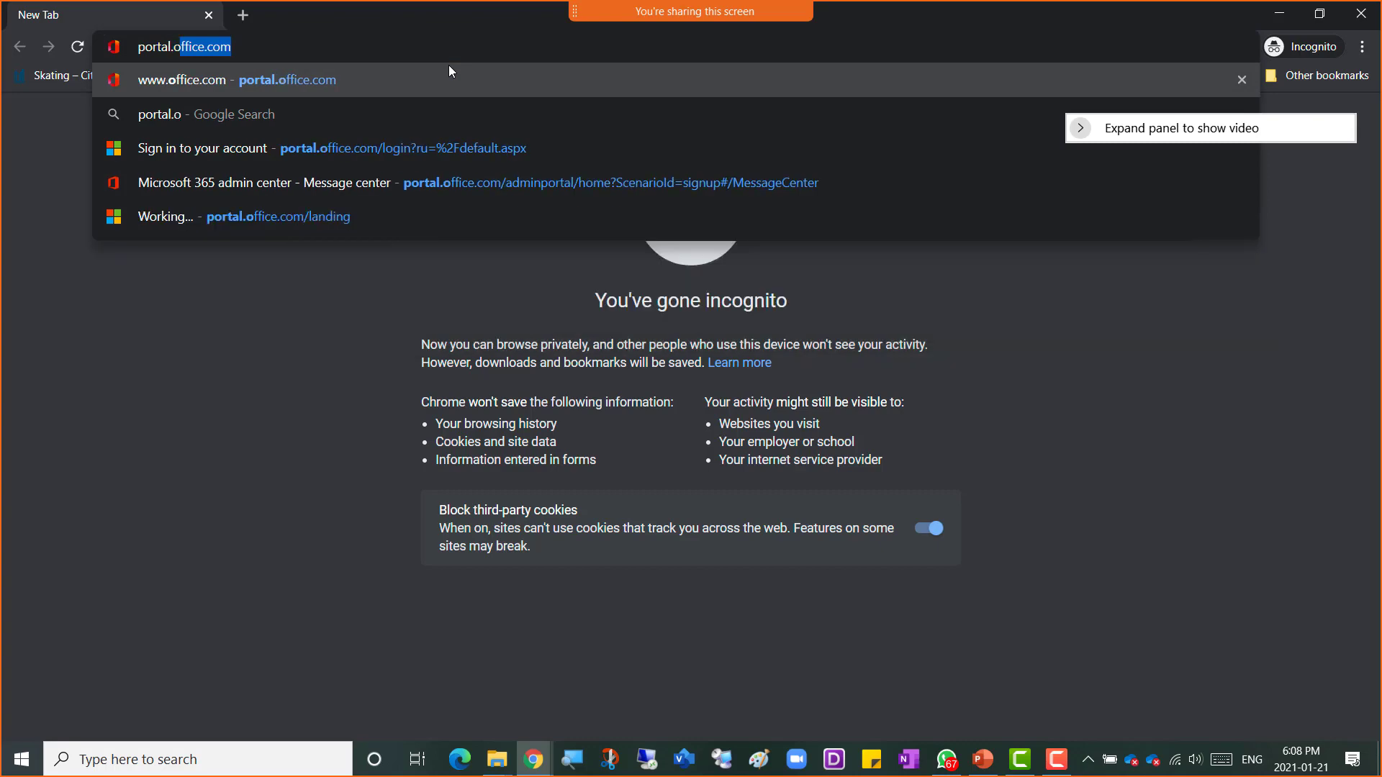
type("ffice.com")
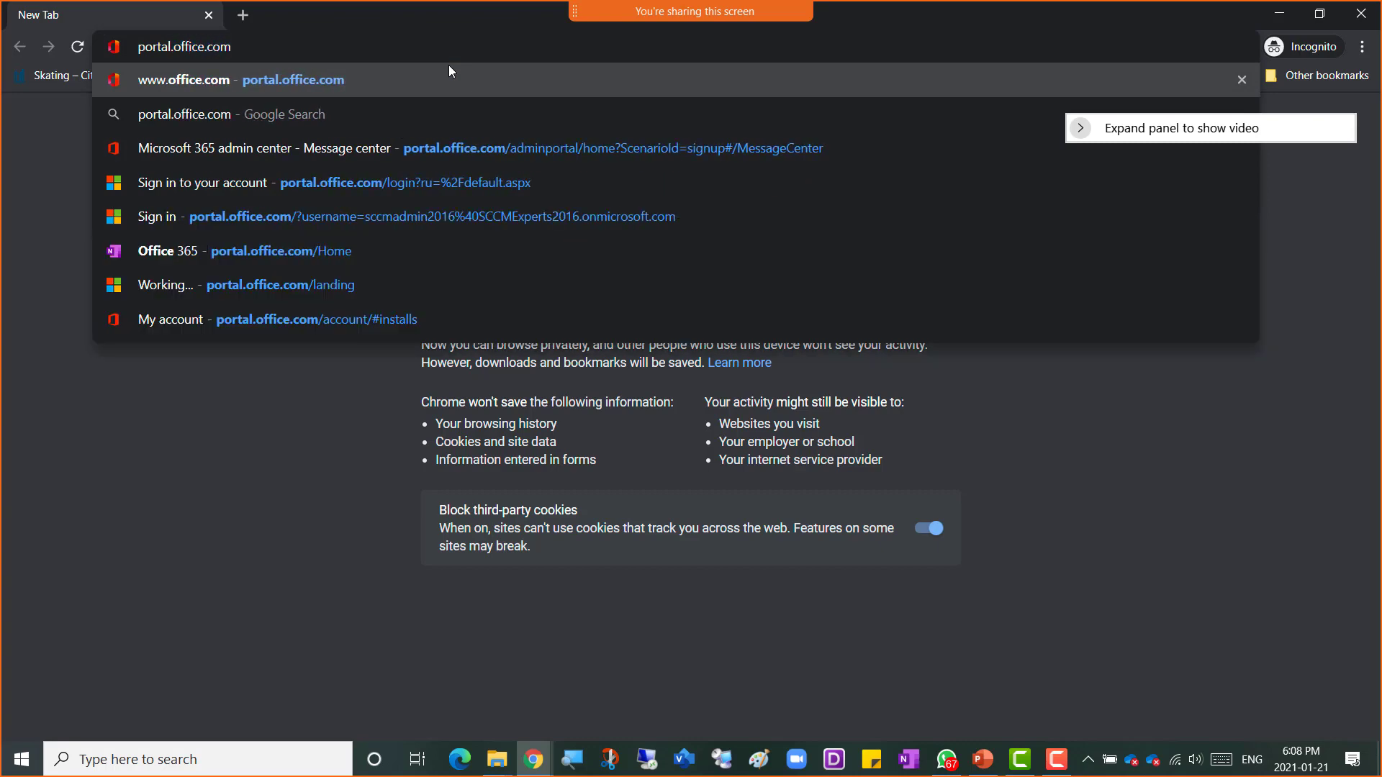
key("Return")
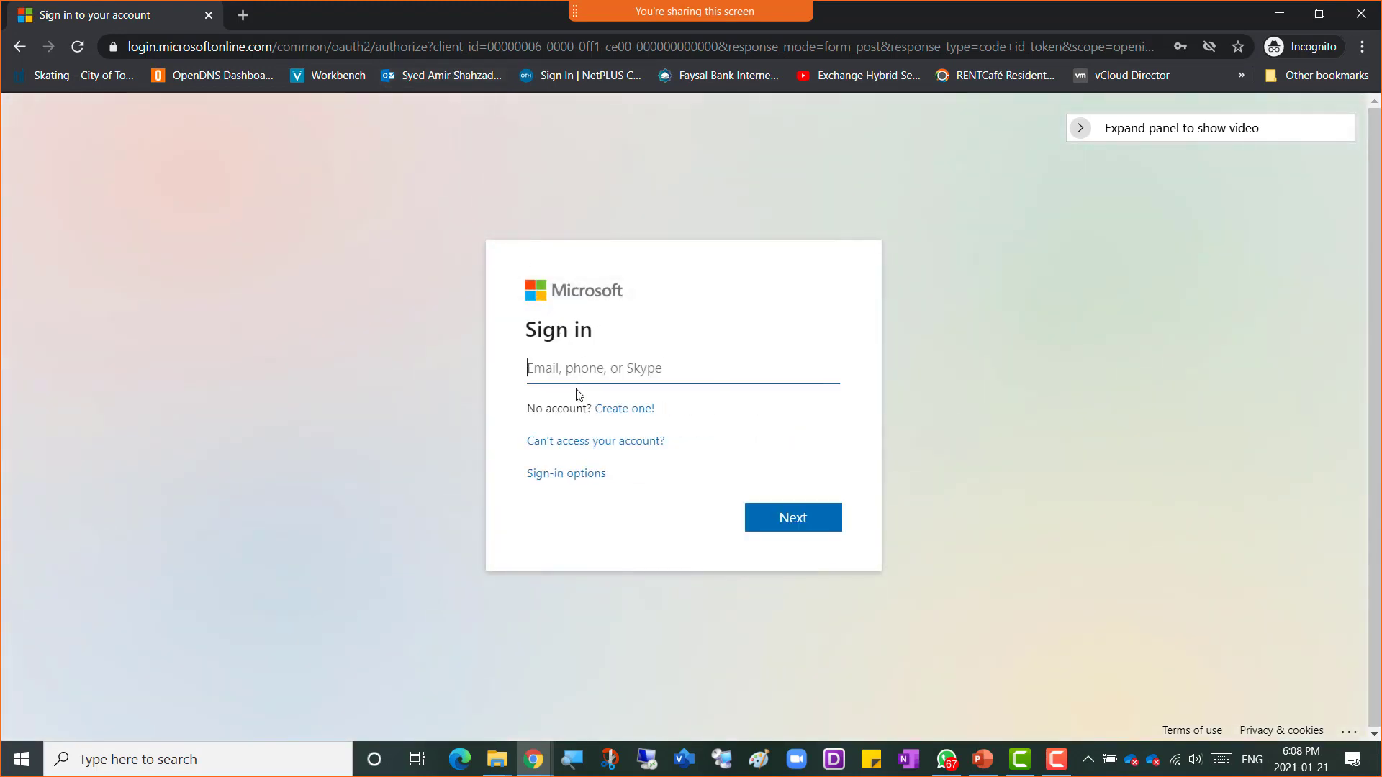
Step: Paste the admin account e-mail into the Microsoft sign-in field and continue
left_click(584, 365)
key("ctrl+v")
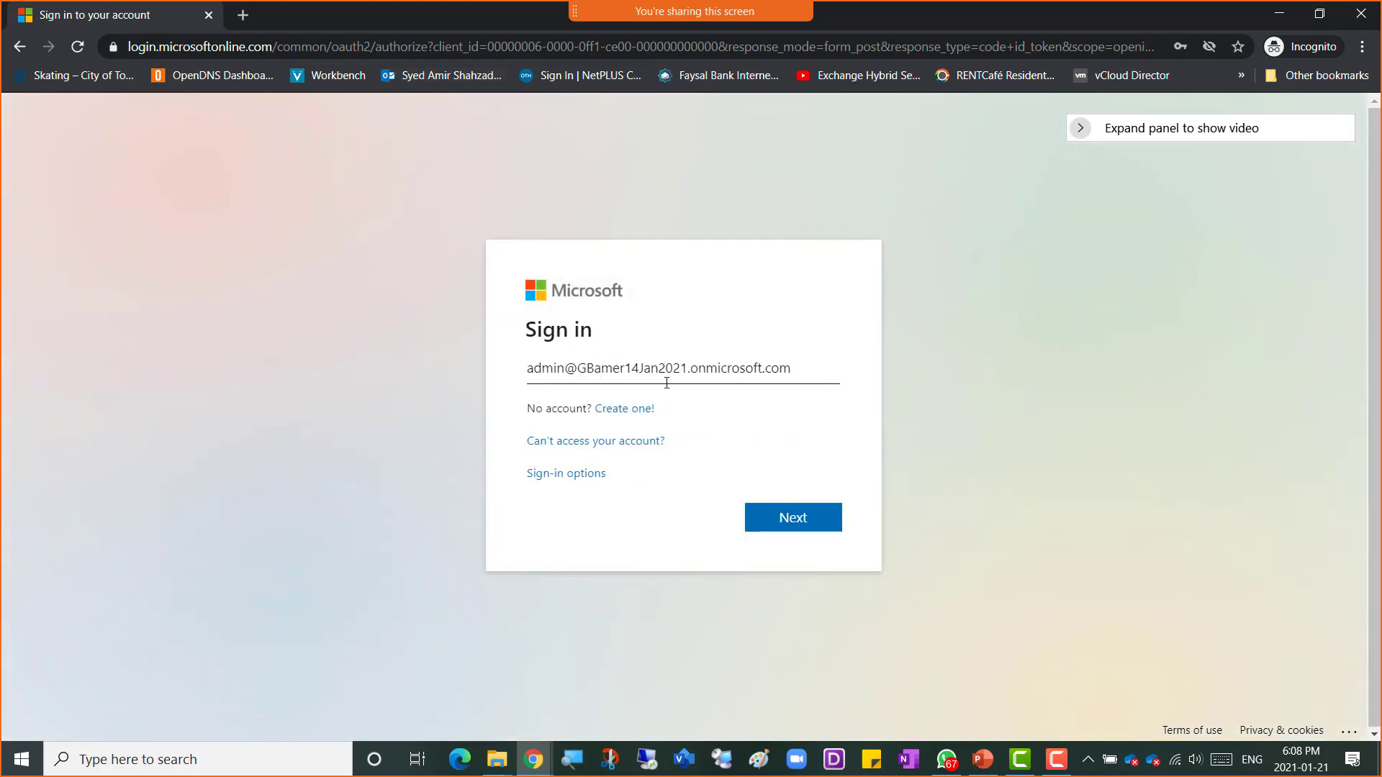
left_click(791, 524)
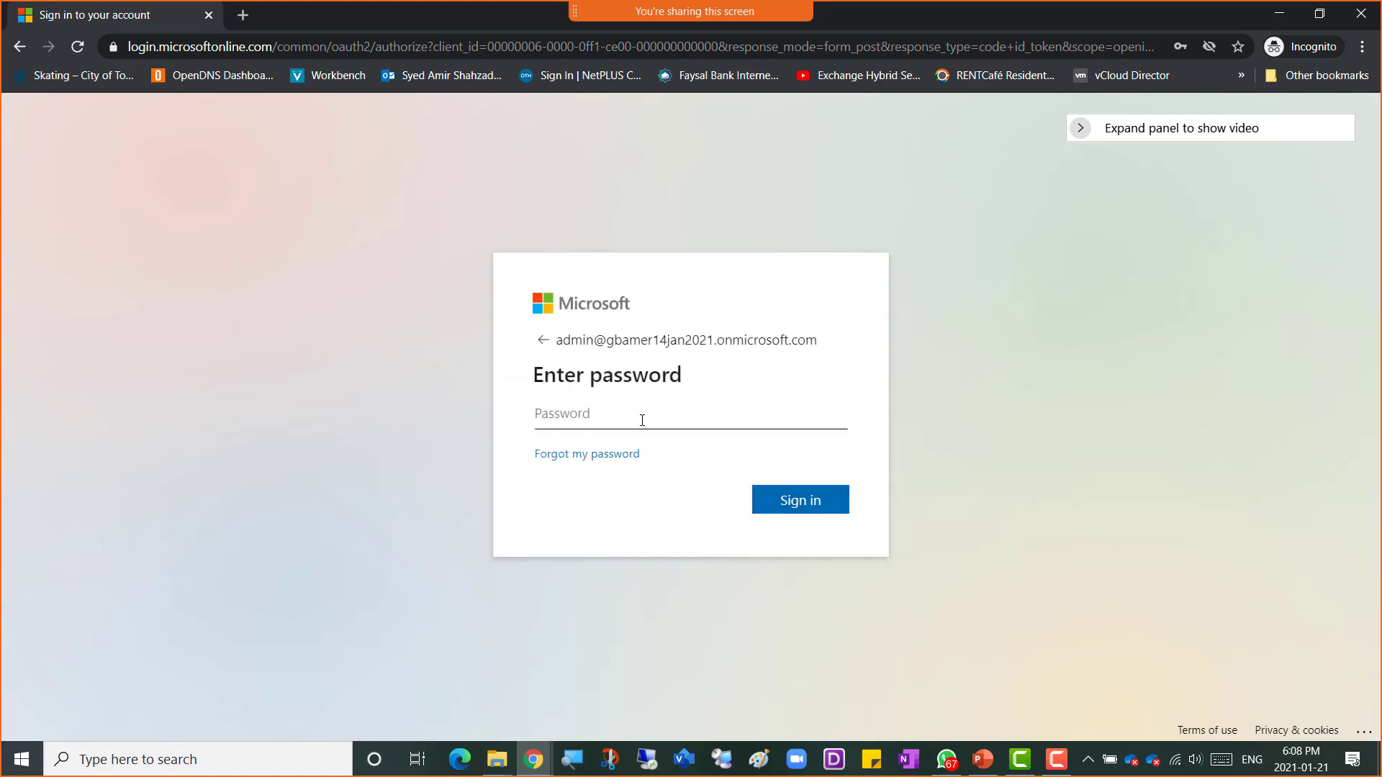
Step: Try to sign in by entering the account password
type("•••••••")
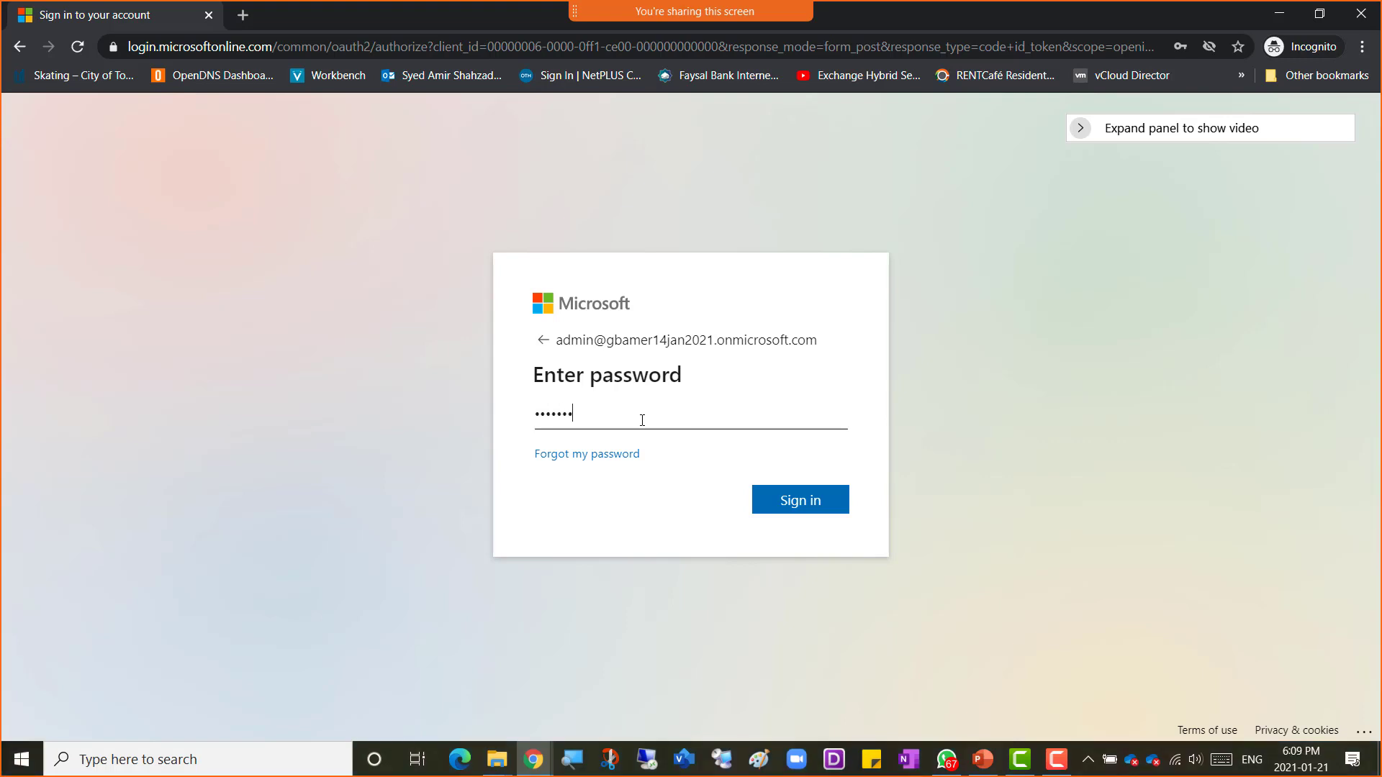
type("•••••")
key("Return")
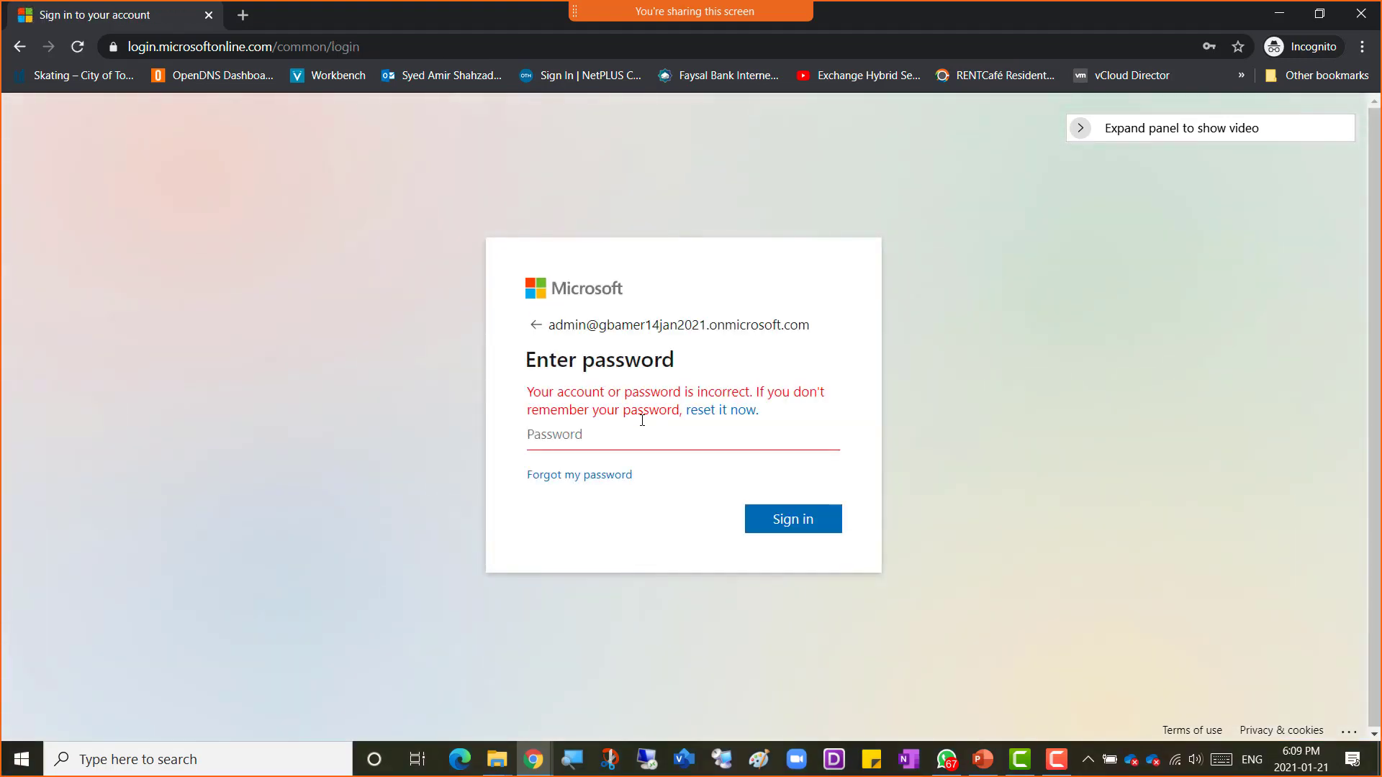
Step: Re-enter the account password and sign in
type("••••••••••••")
left_click(822, 531)
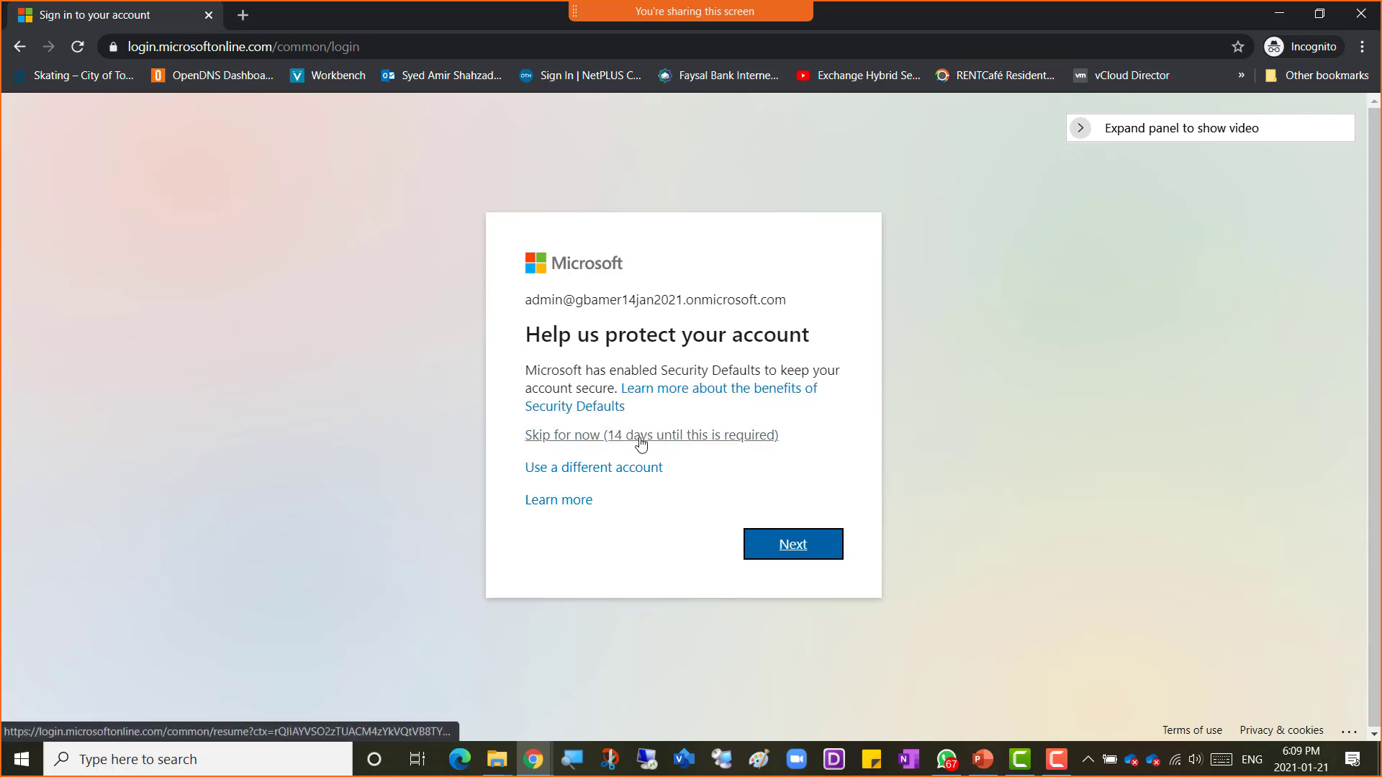
Step: Skip the security-defaults setup for now and decline staying signed in
left_click(668, 439)
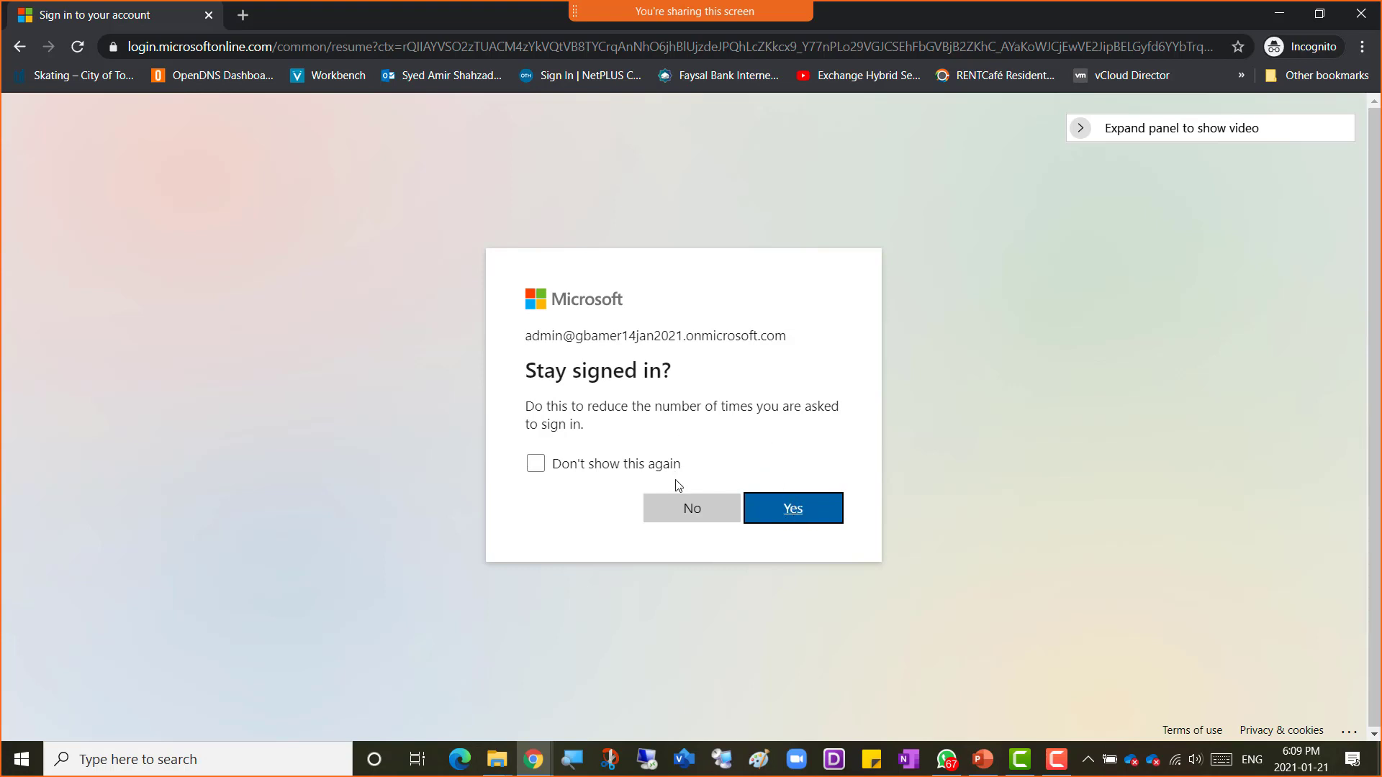
left_click(706, 520)
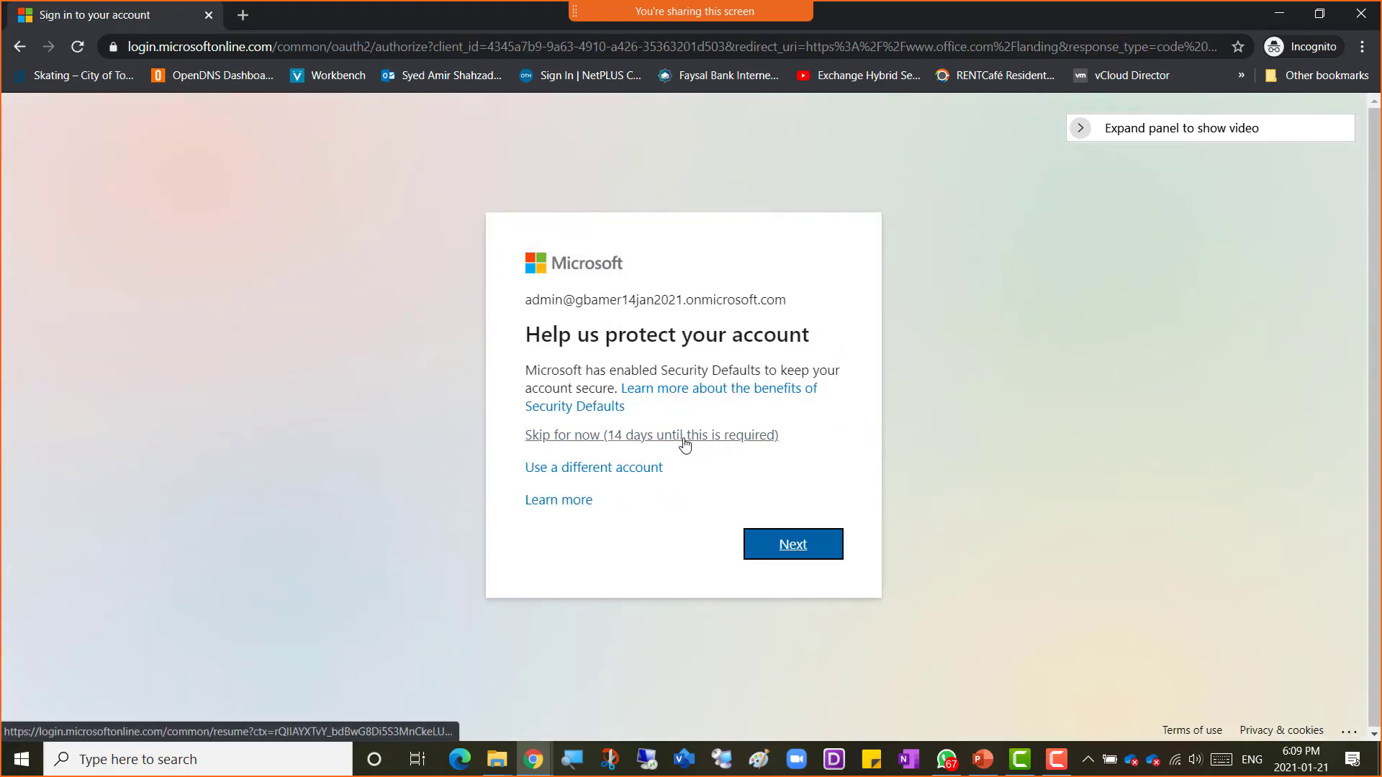
left_click(685, 437)
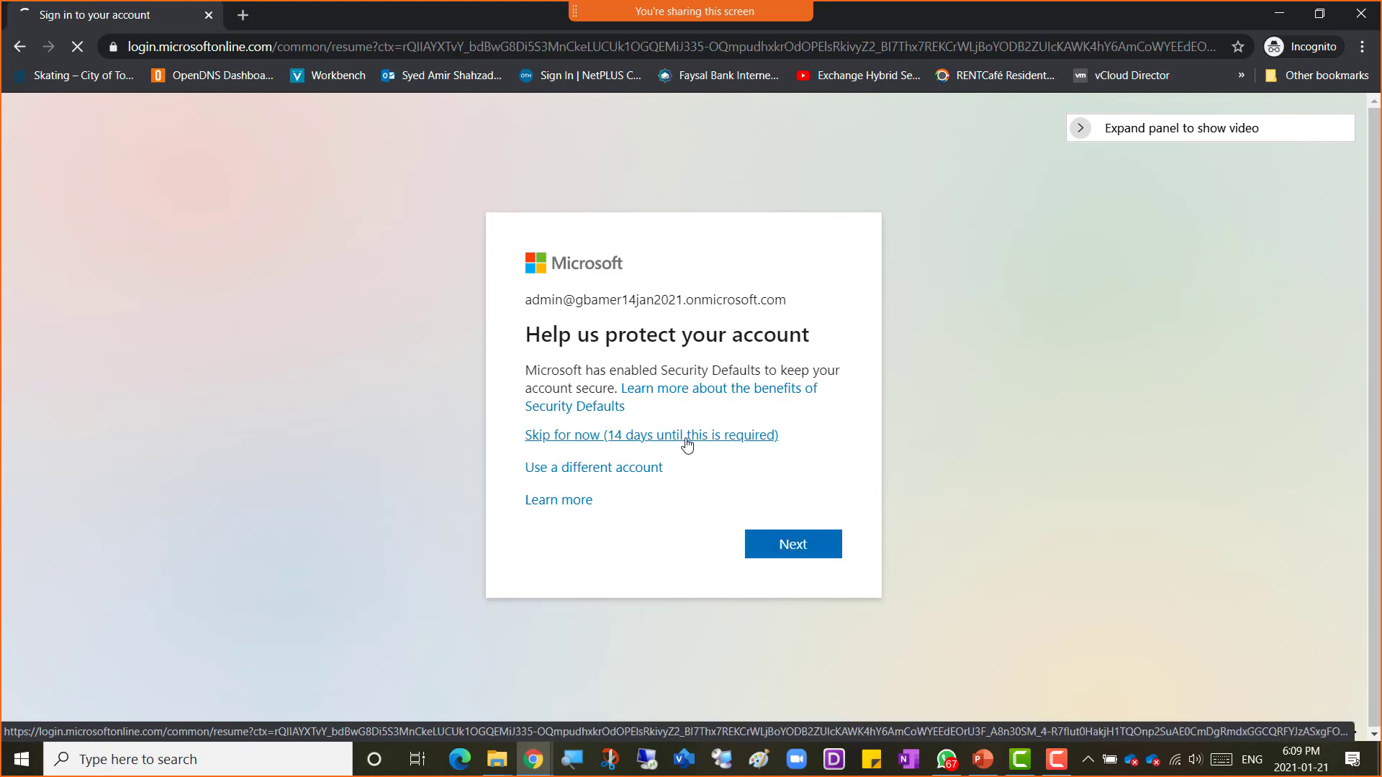
left_click(690, 511)
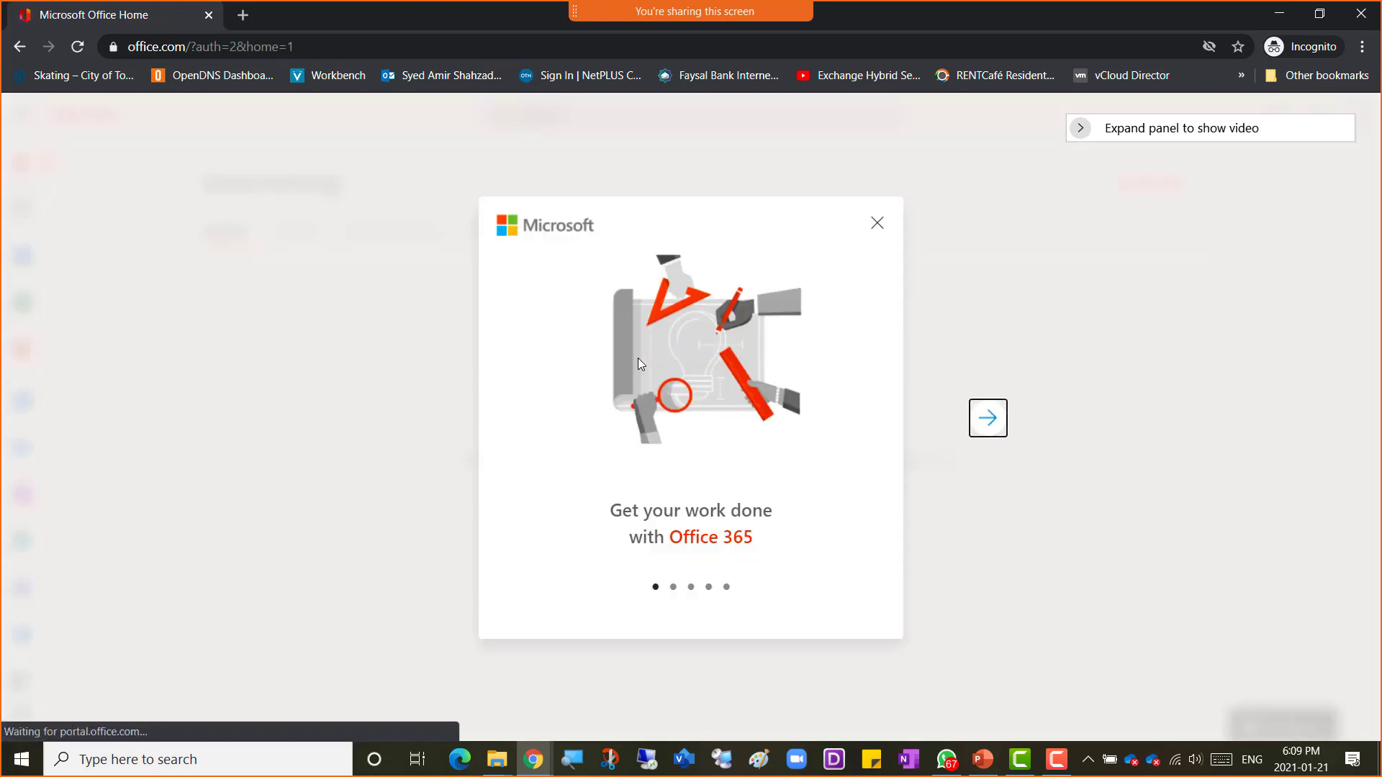
Step: Dismiss the Office 365 welcome dialog and apps tip, and open the Admin app
left_click(877, 226)
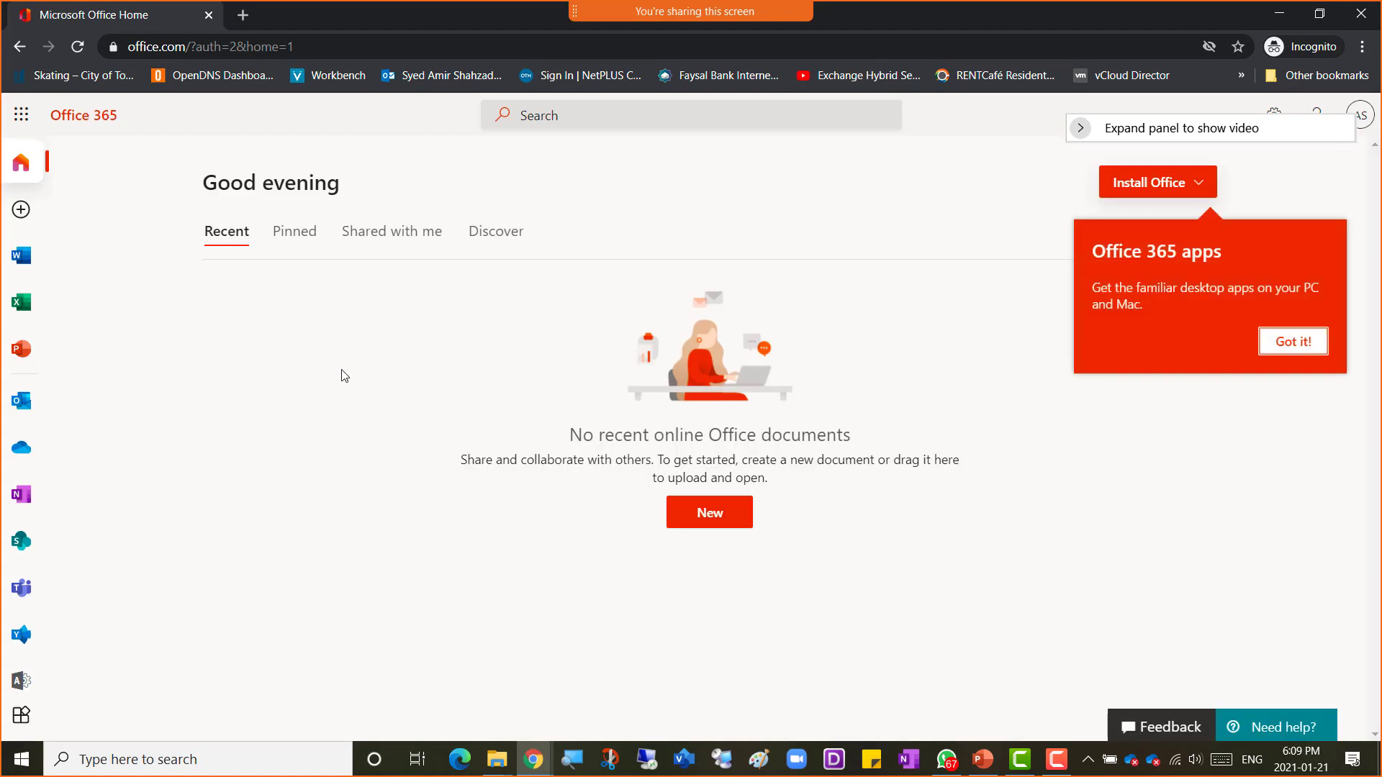
left_click(1291, 349)
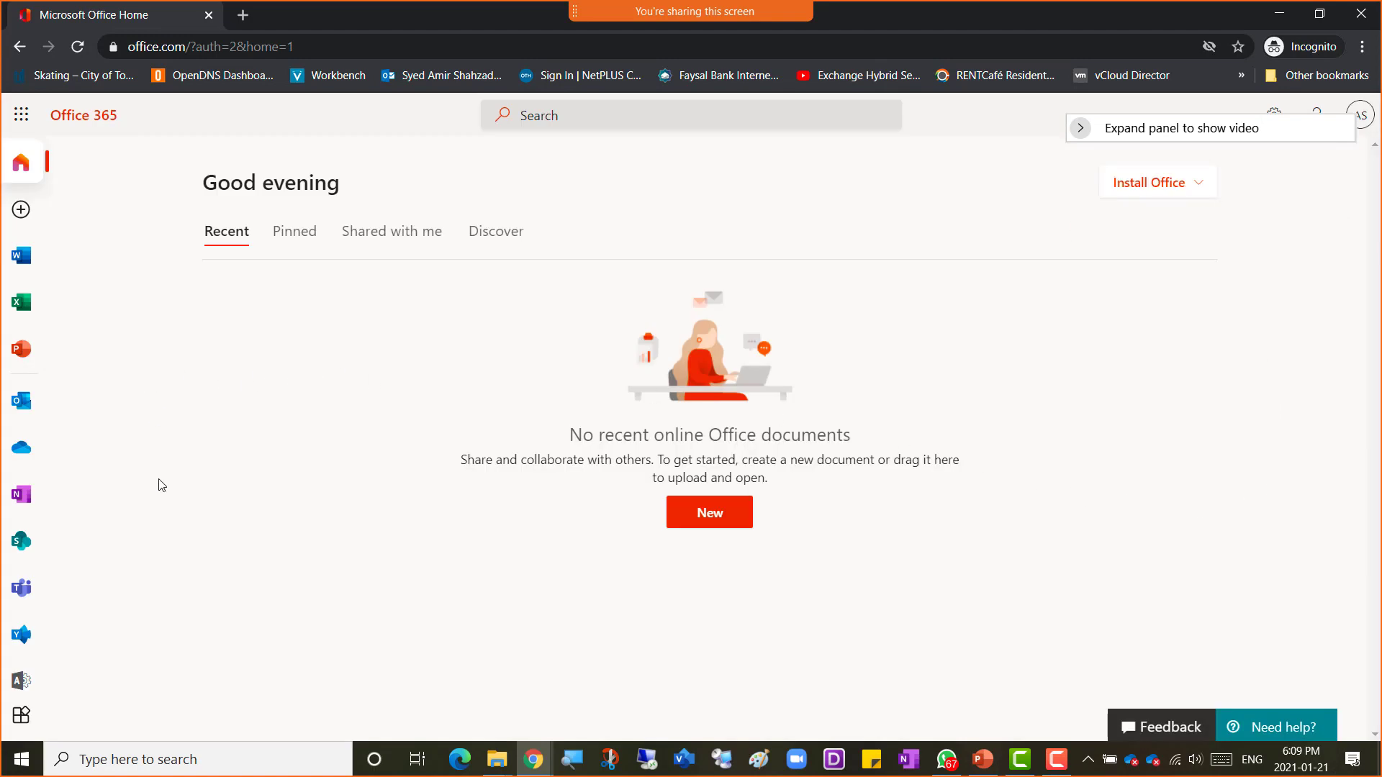
left_click(24, 680)
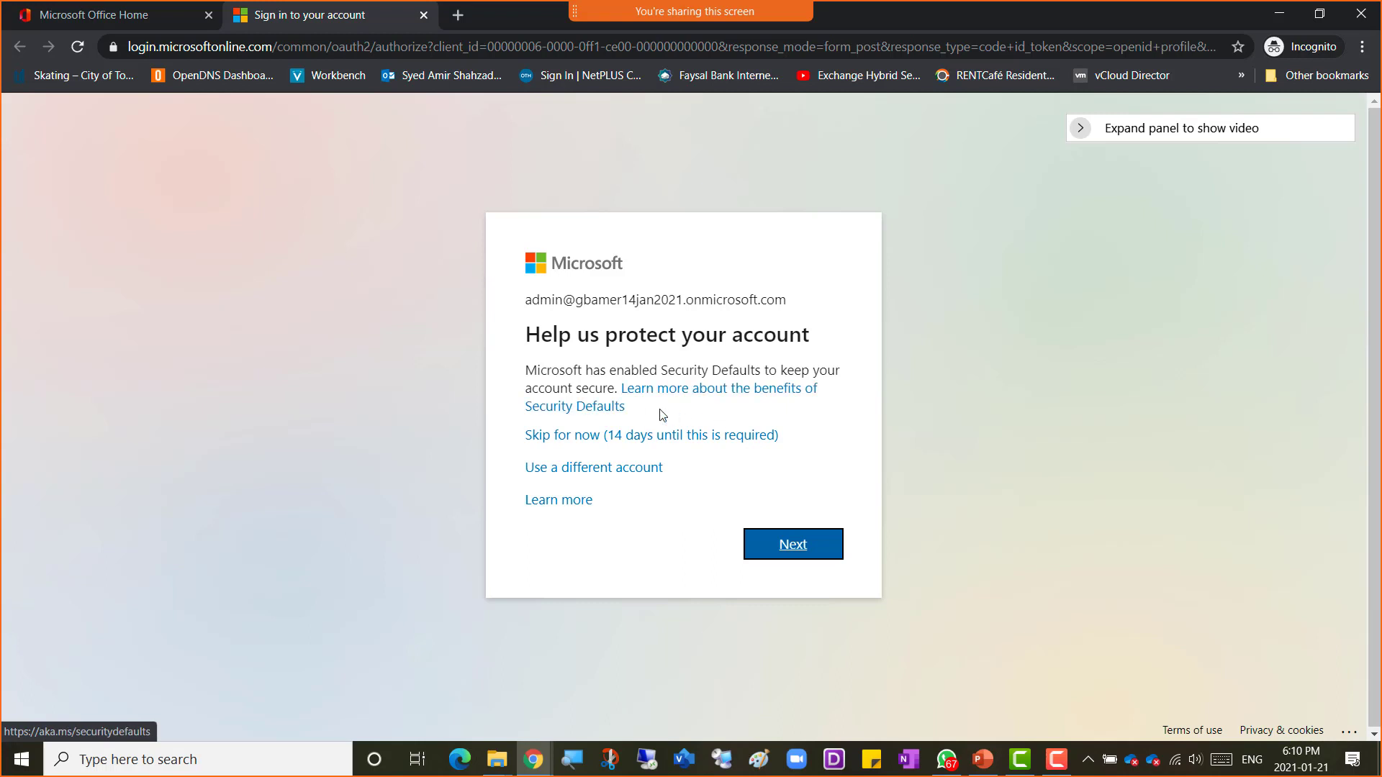
Step: Skip the security-defaults prompt for the admin center and decline staying signed in
left_click(708, 439)
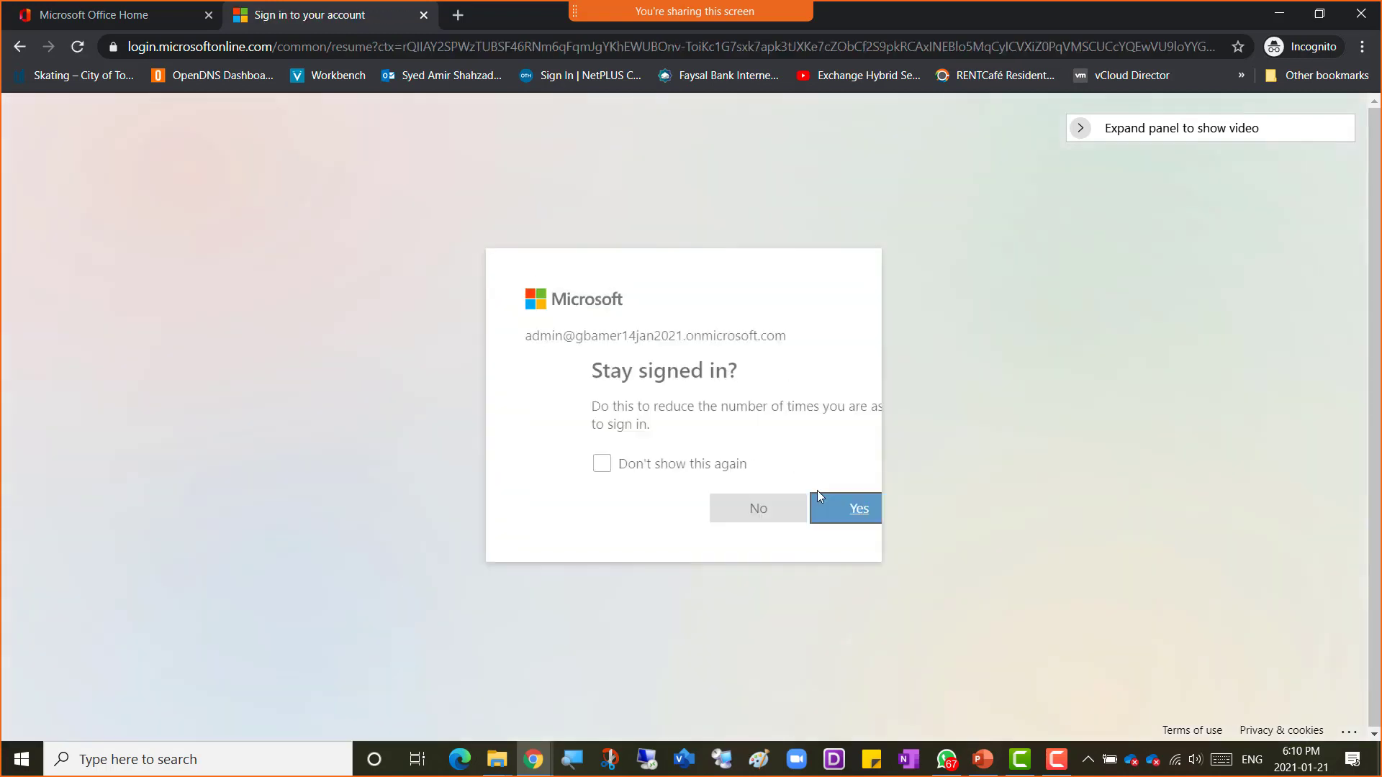
left_click(680, 509)
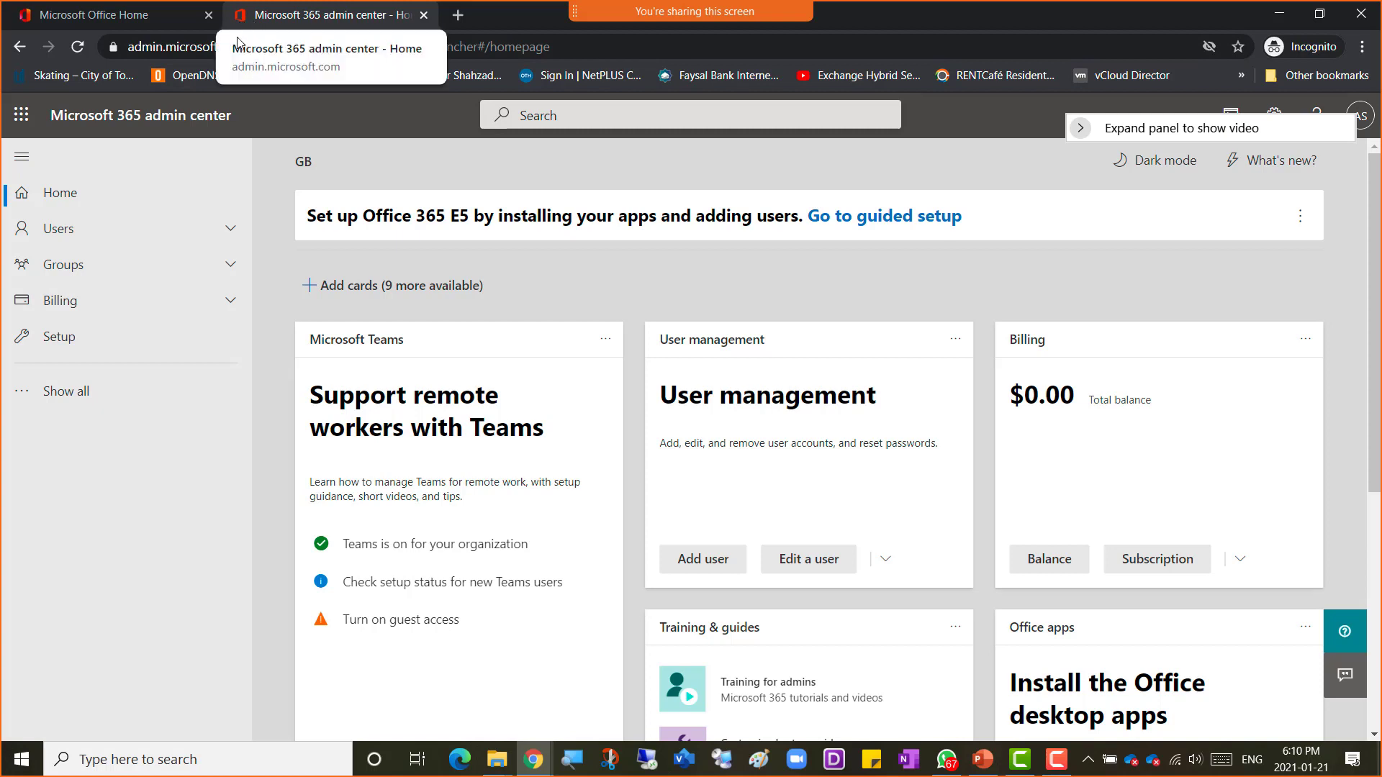
Step: Expand the full admin navigation and open the SharePoint admin center
left_click(78, 391)
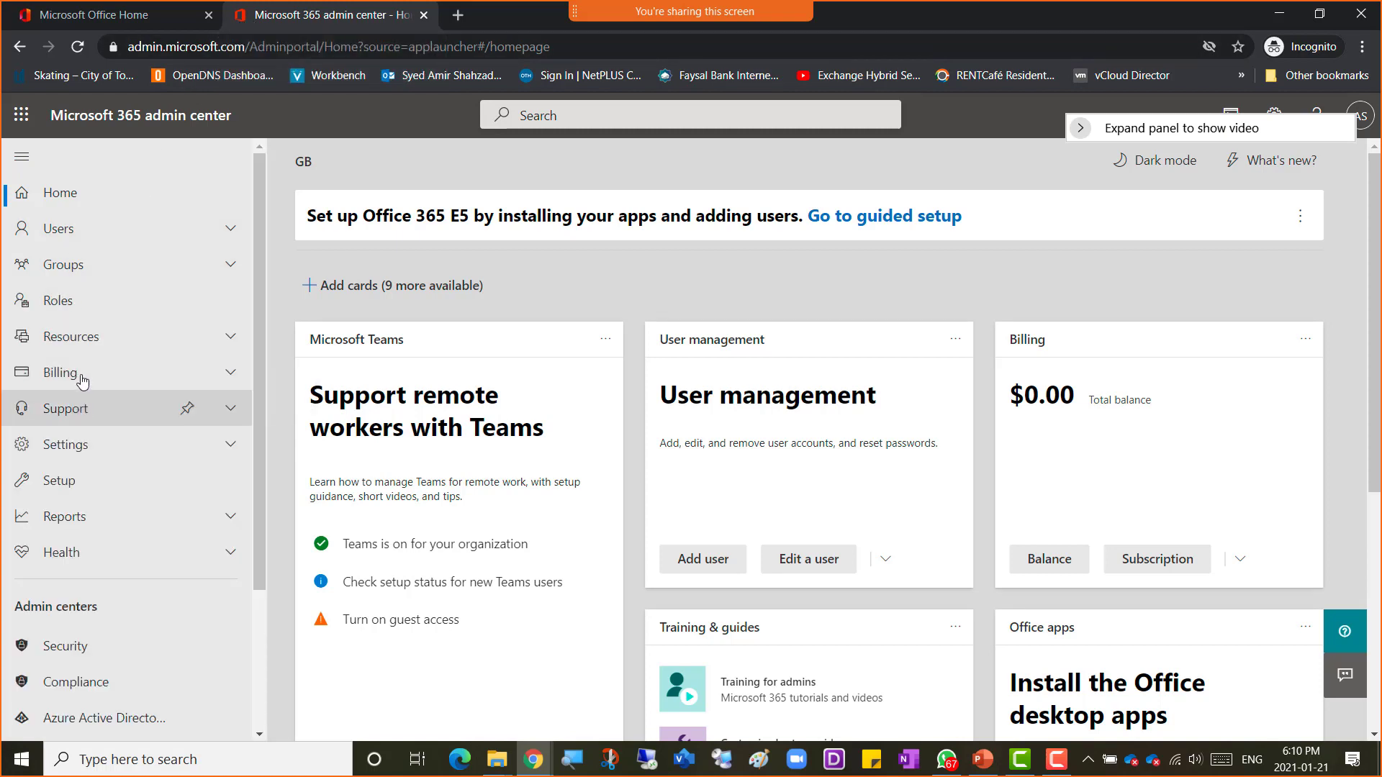
scroll(97, 468, "down", 3)
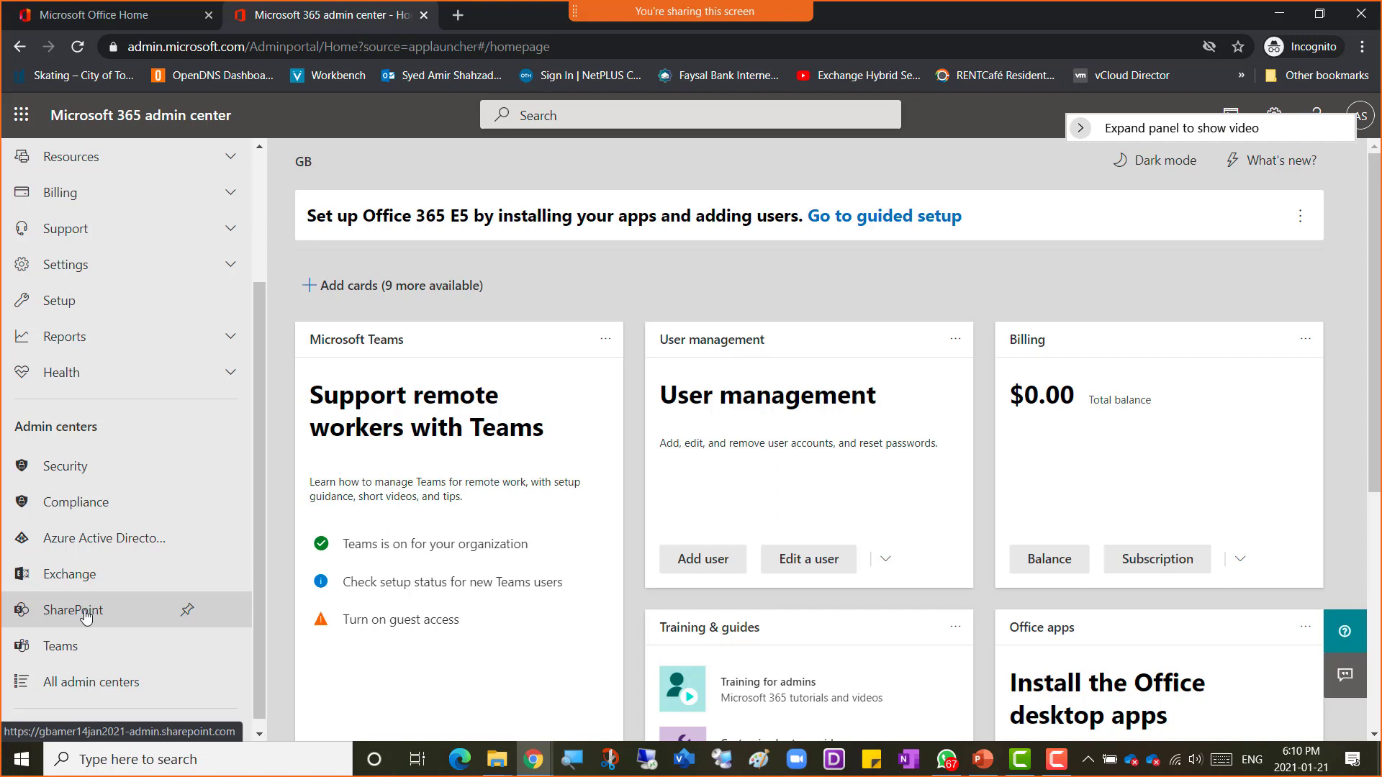
left_click(87, 616)
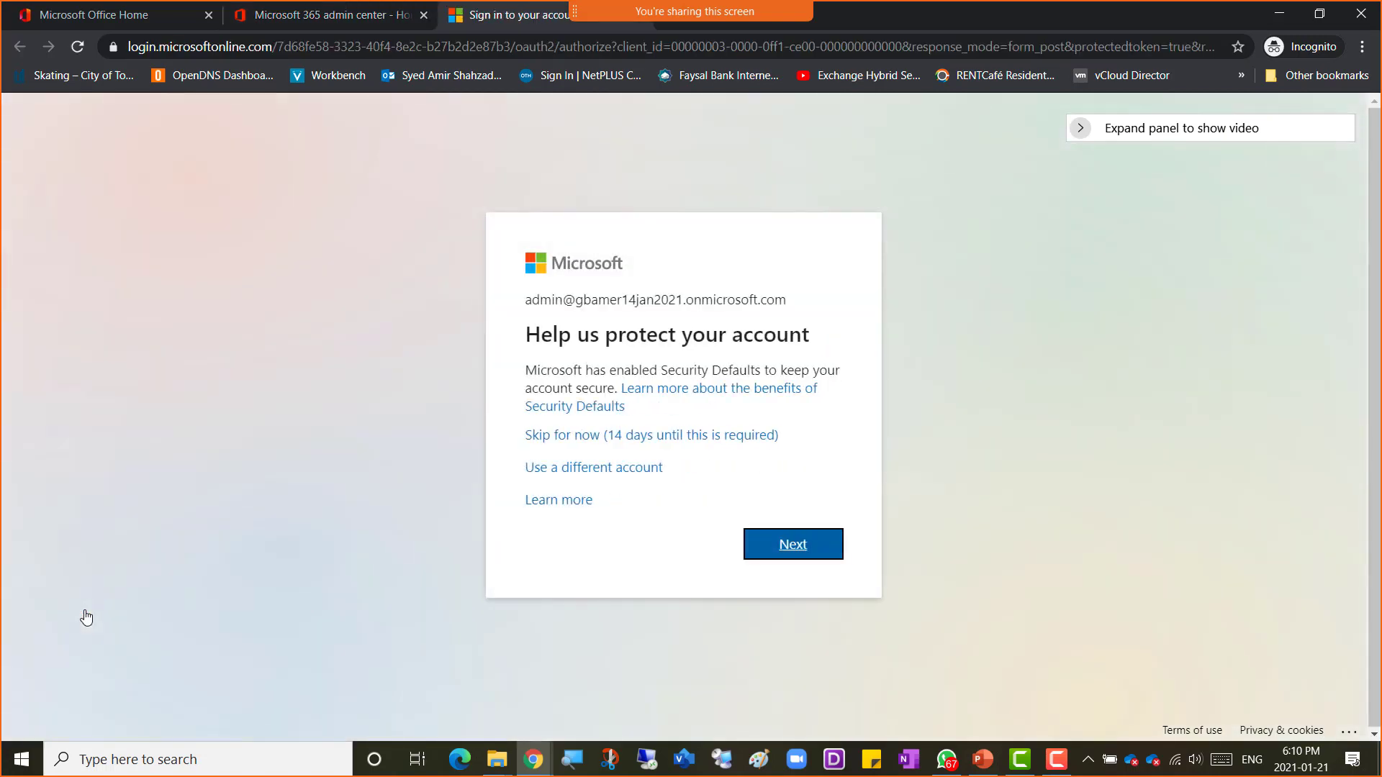
Step: Skip the security-defaults prompt for SharePoint and decline staying signed in
left_click(689, 437)
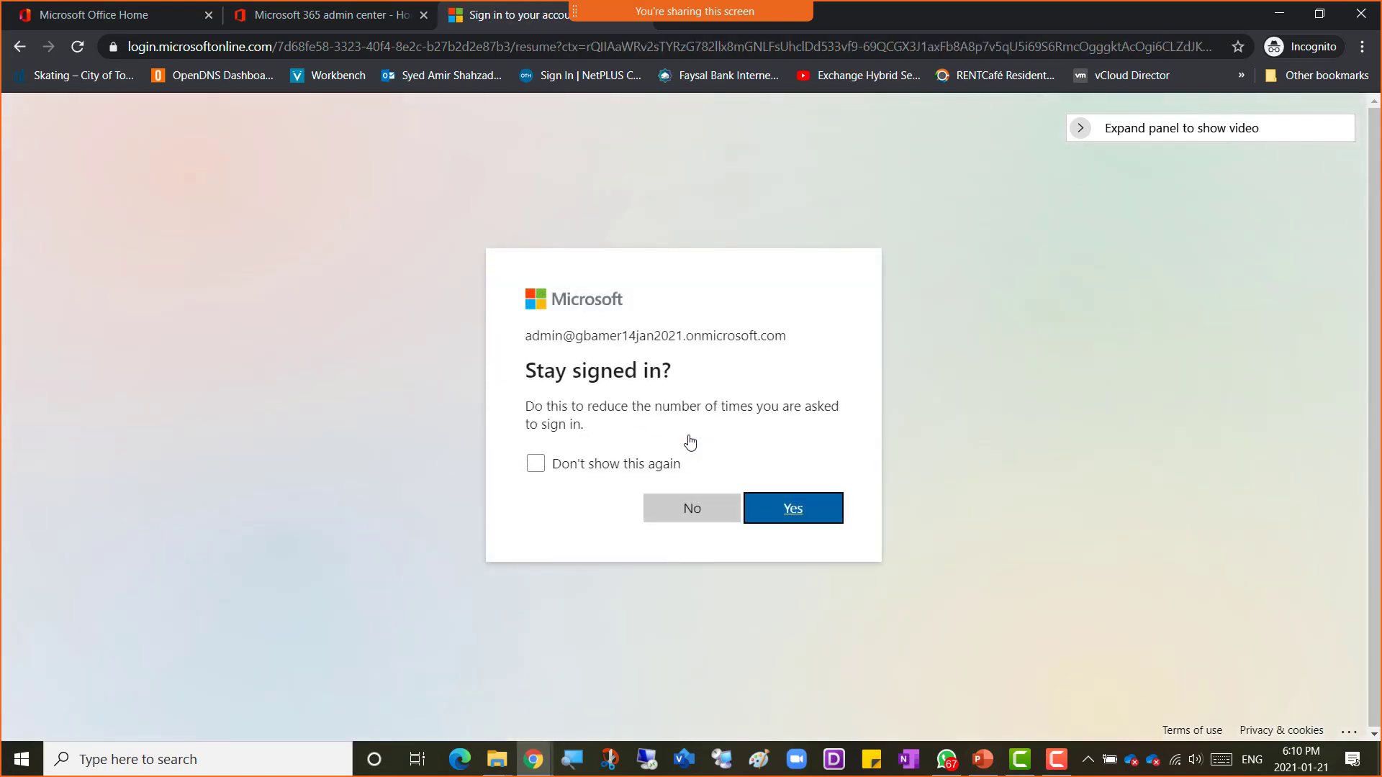
left_click(684, 514)
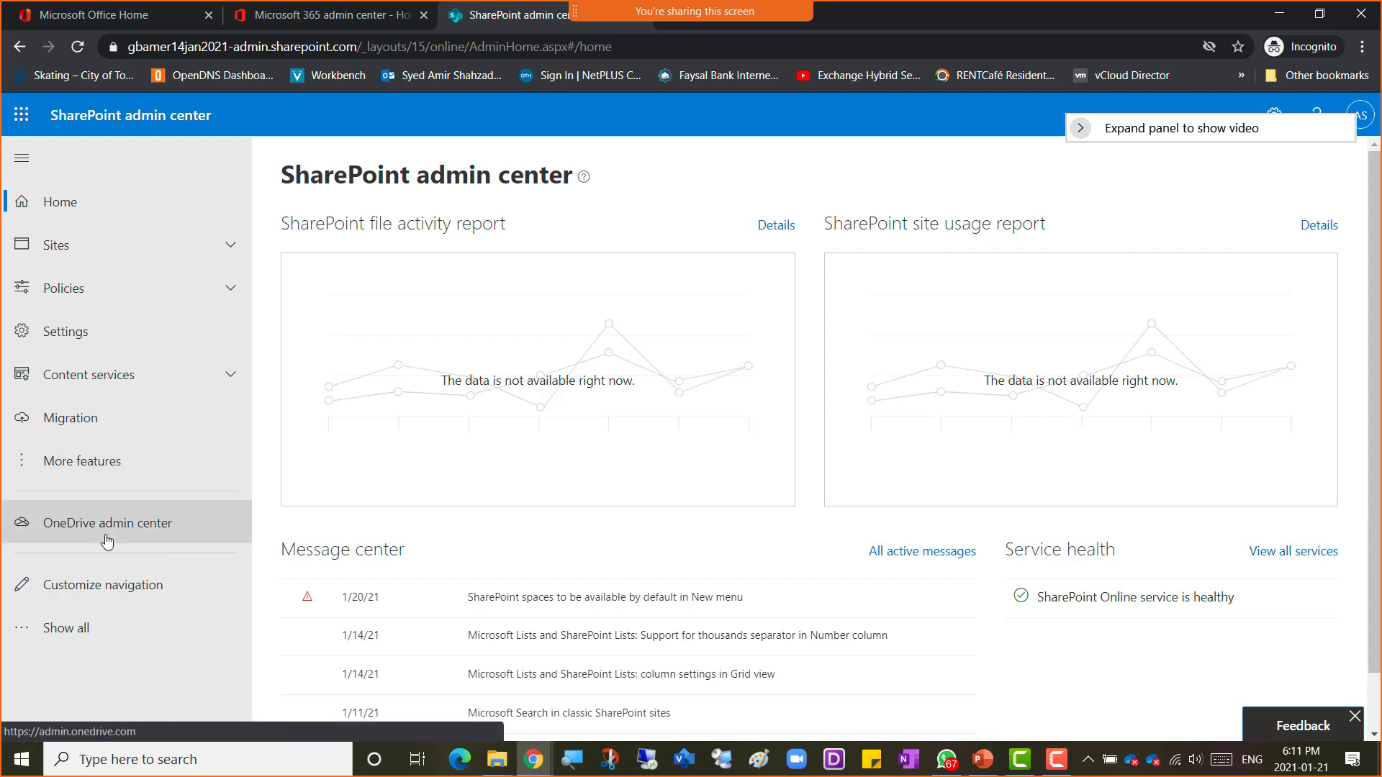
Step: Show all navigation items in the SharePoint admin center and open the account menu
left_click(74, 639)
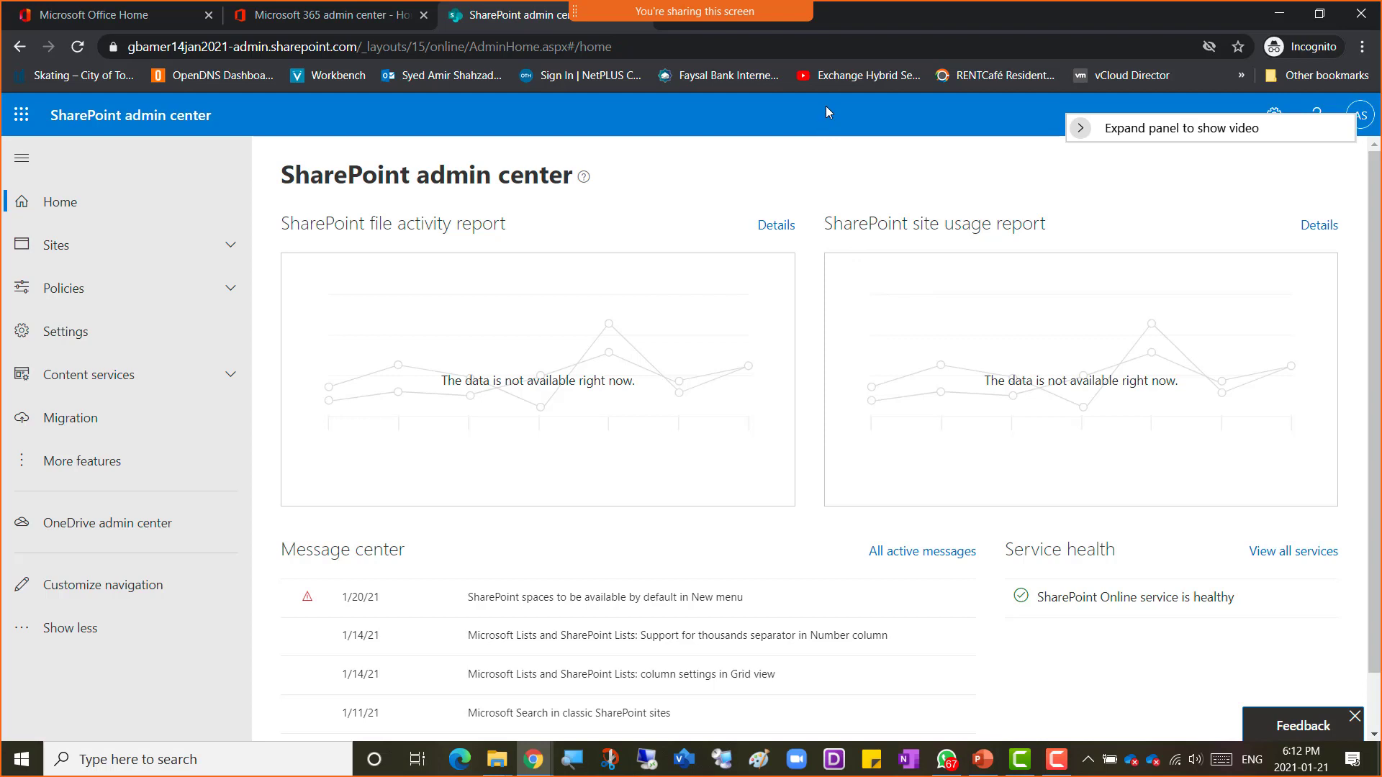
left_click_drag(1180, 137, 946, 121)
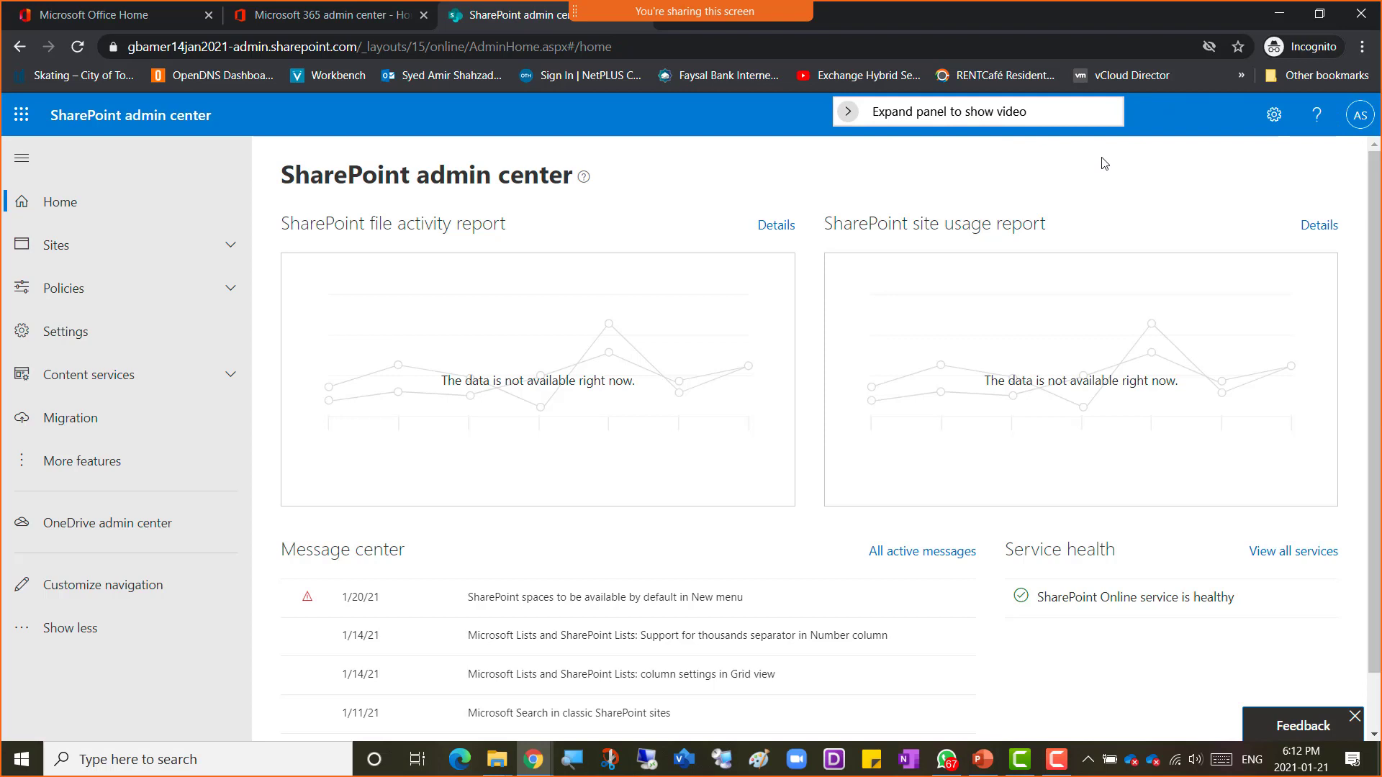
left_click(1358, 117)
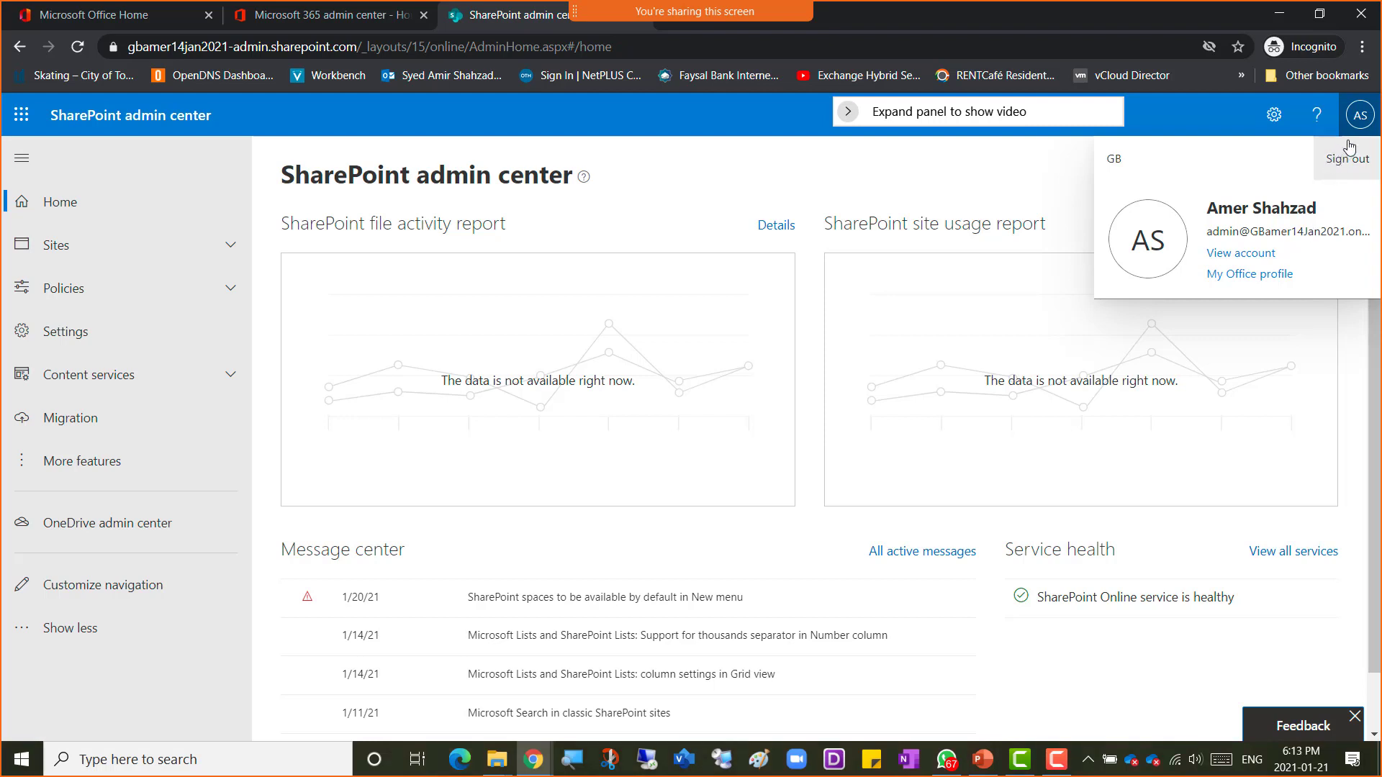
Step: Capture a screenshot of the SharePoint admin center page with the account menu open and copy it
left_click(1357, 120)
left_click(1357, 123)
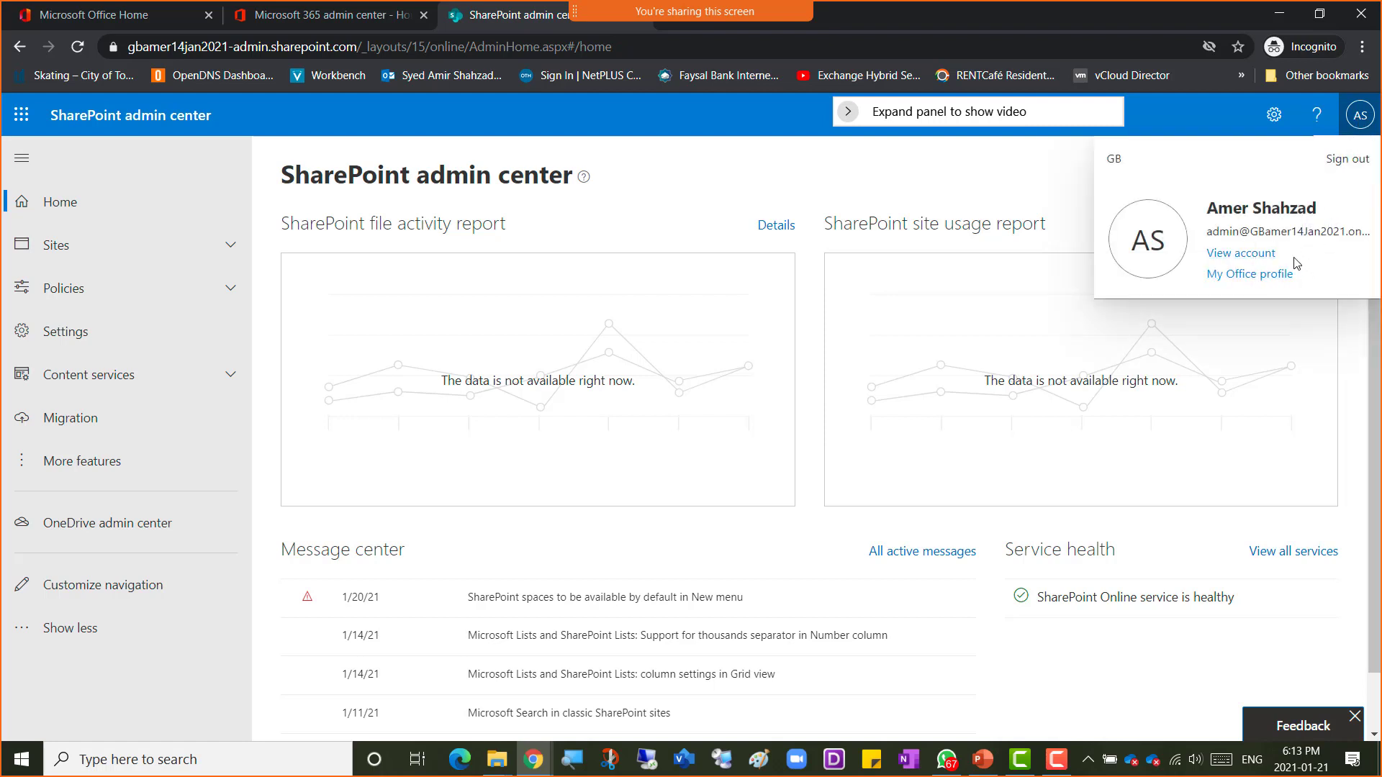
key("super+shift+s")
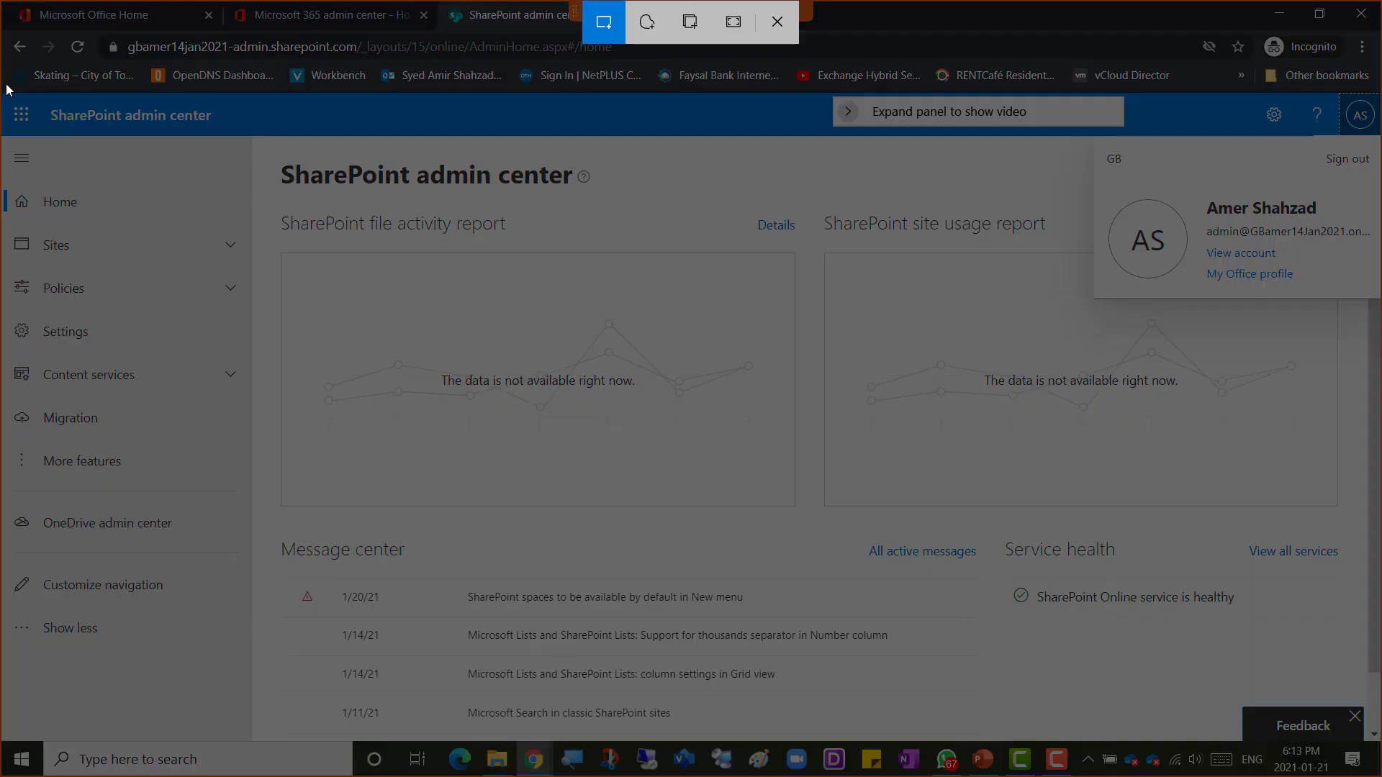
left_click_drag(322, 193, 1374, 704)
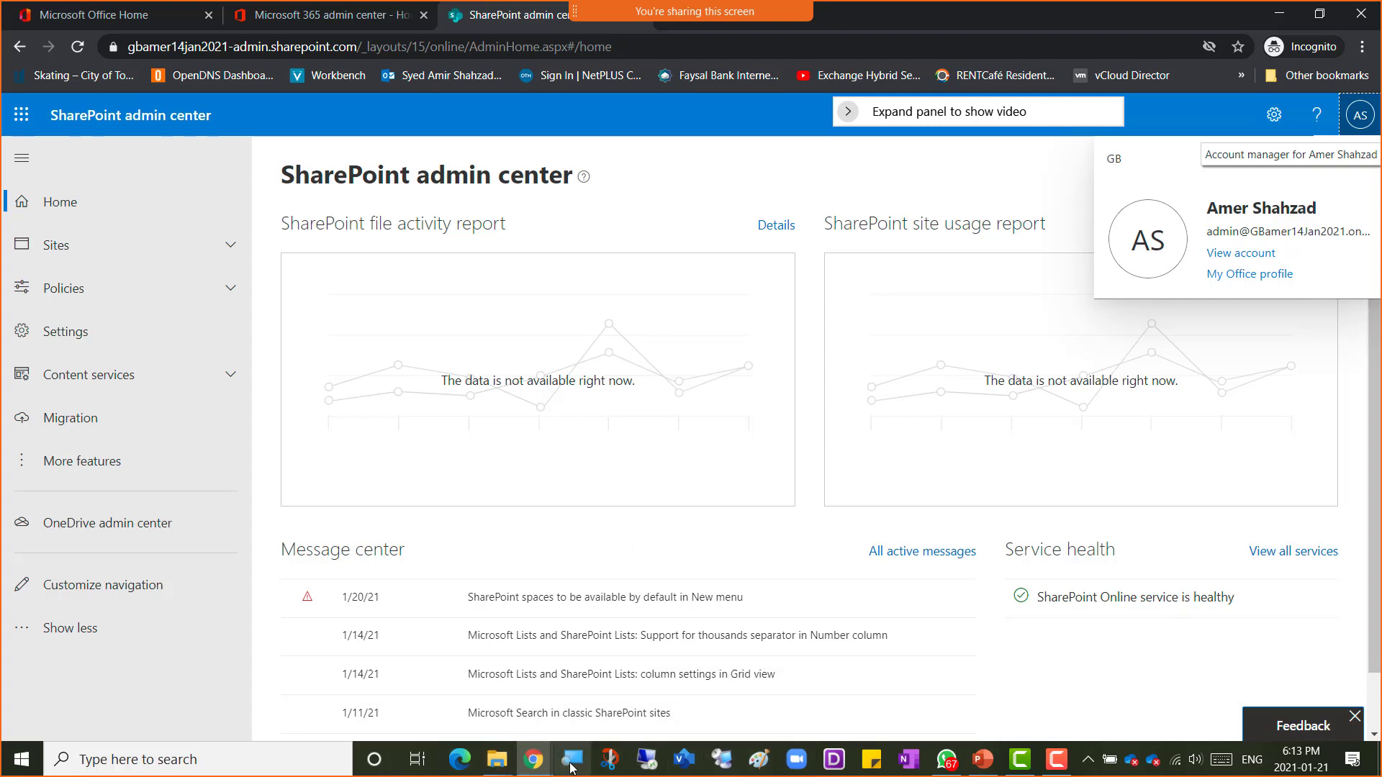
left_click(609, 761)
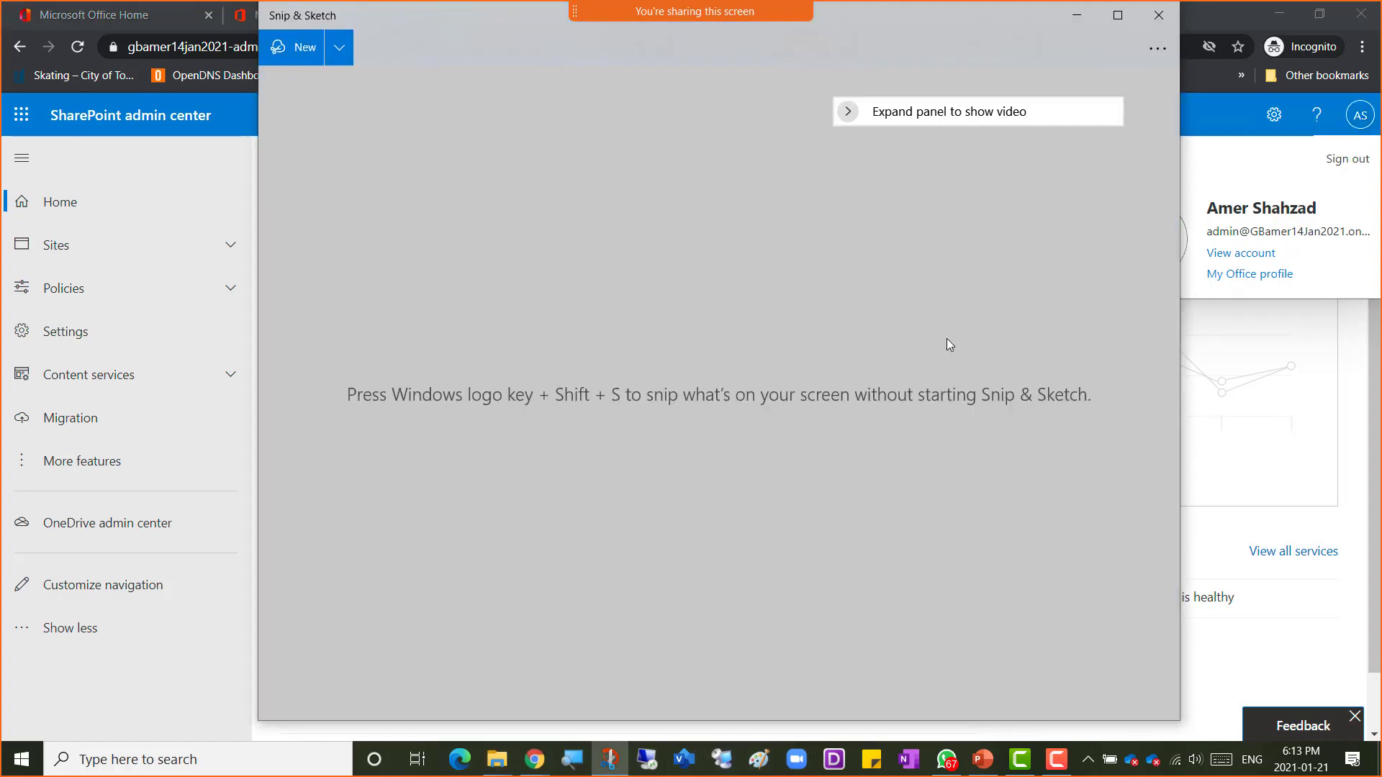
left_click(297, 52)
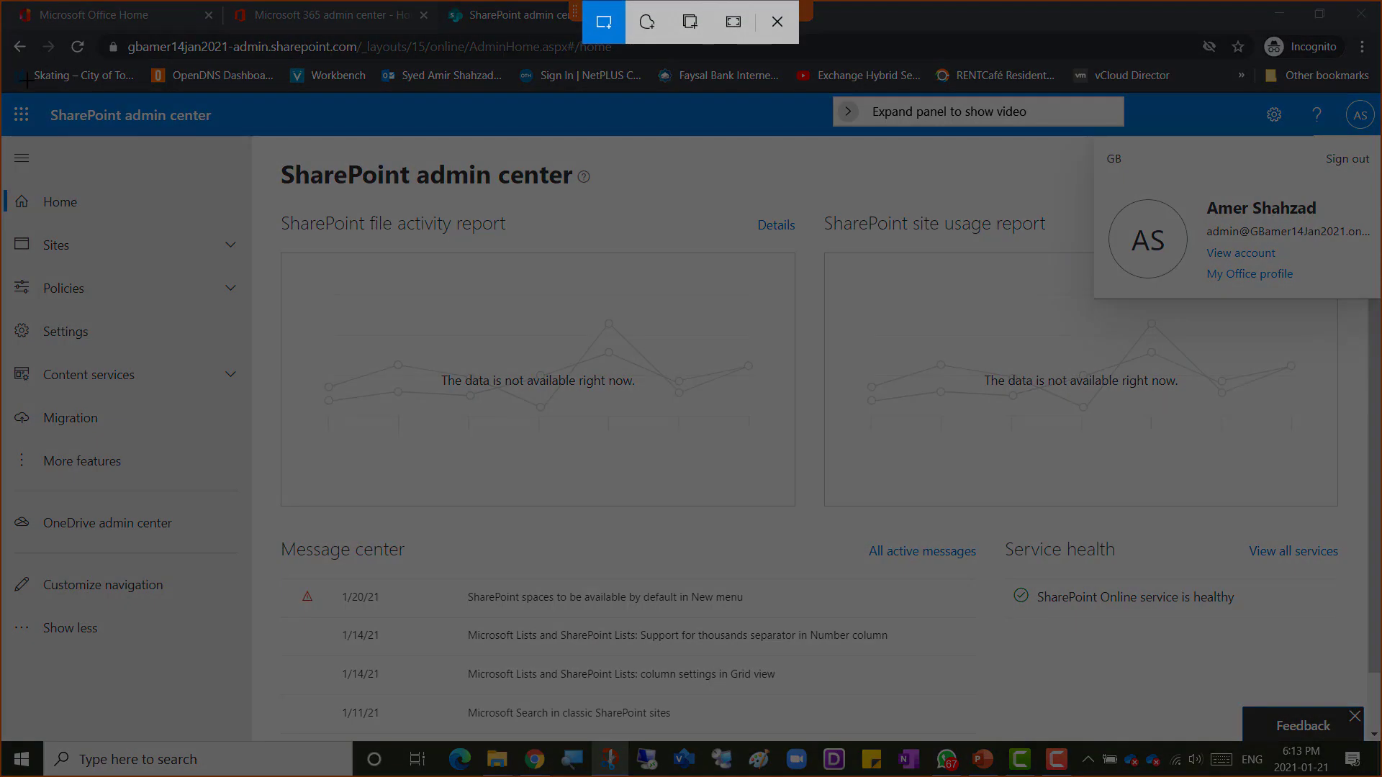
left_click_drag(26, 81, 1339, 675)
left_click_drag(1342, 680, 1342, 680)
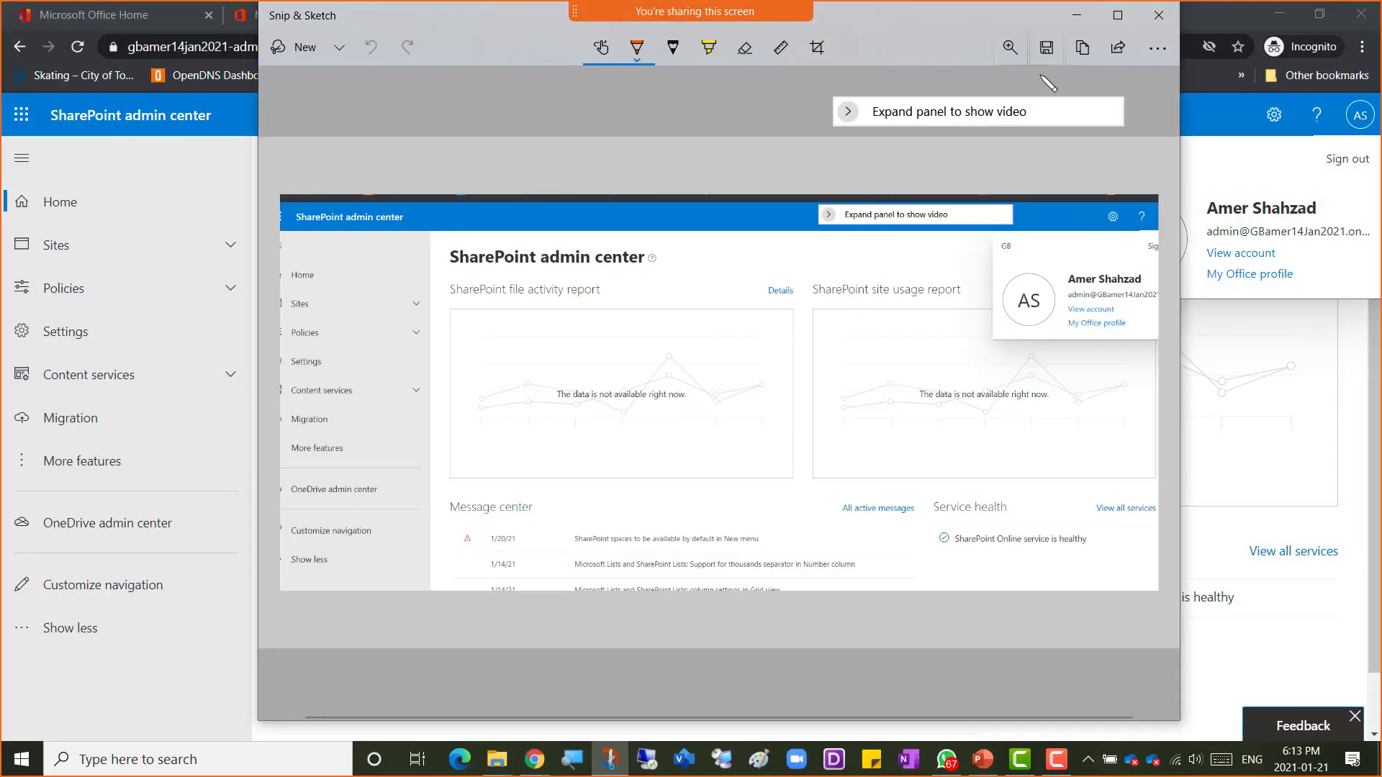
left_click(1082, 48)
Step: Switch to the OneNote notebook, open the Week 2 page and add the bullet "Screenshot 1 = logged in to Sharepoint Admin Center"
left_click(535, 768)
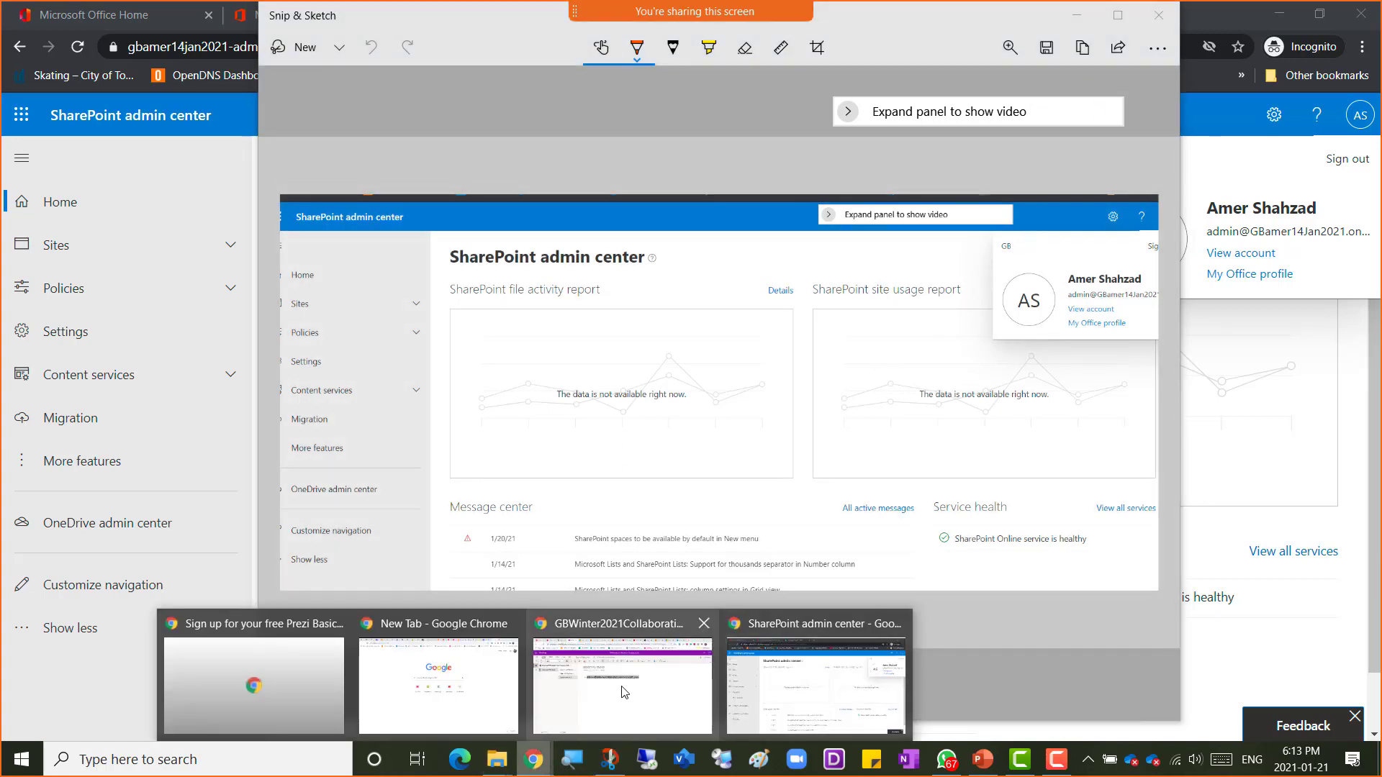
left_click(596, 689)
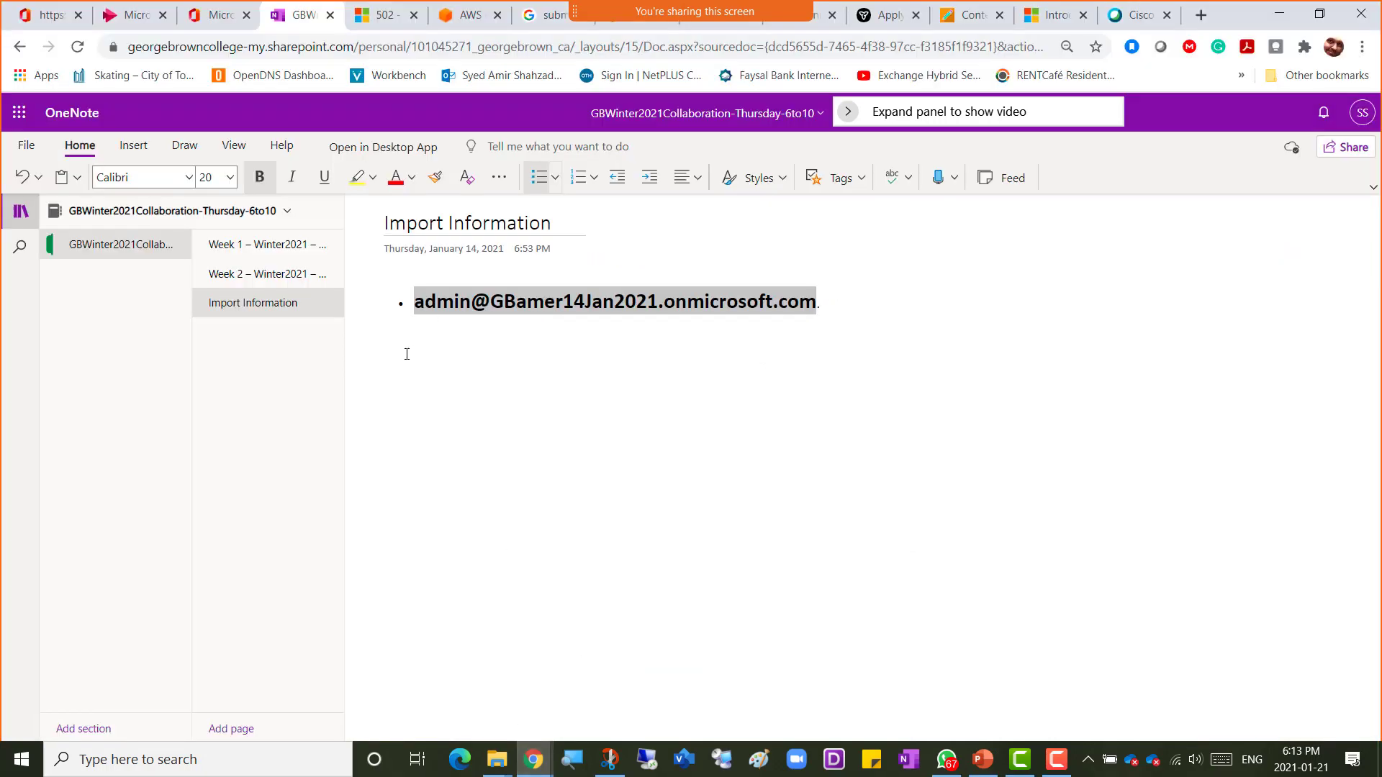
left_click(238, 274)
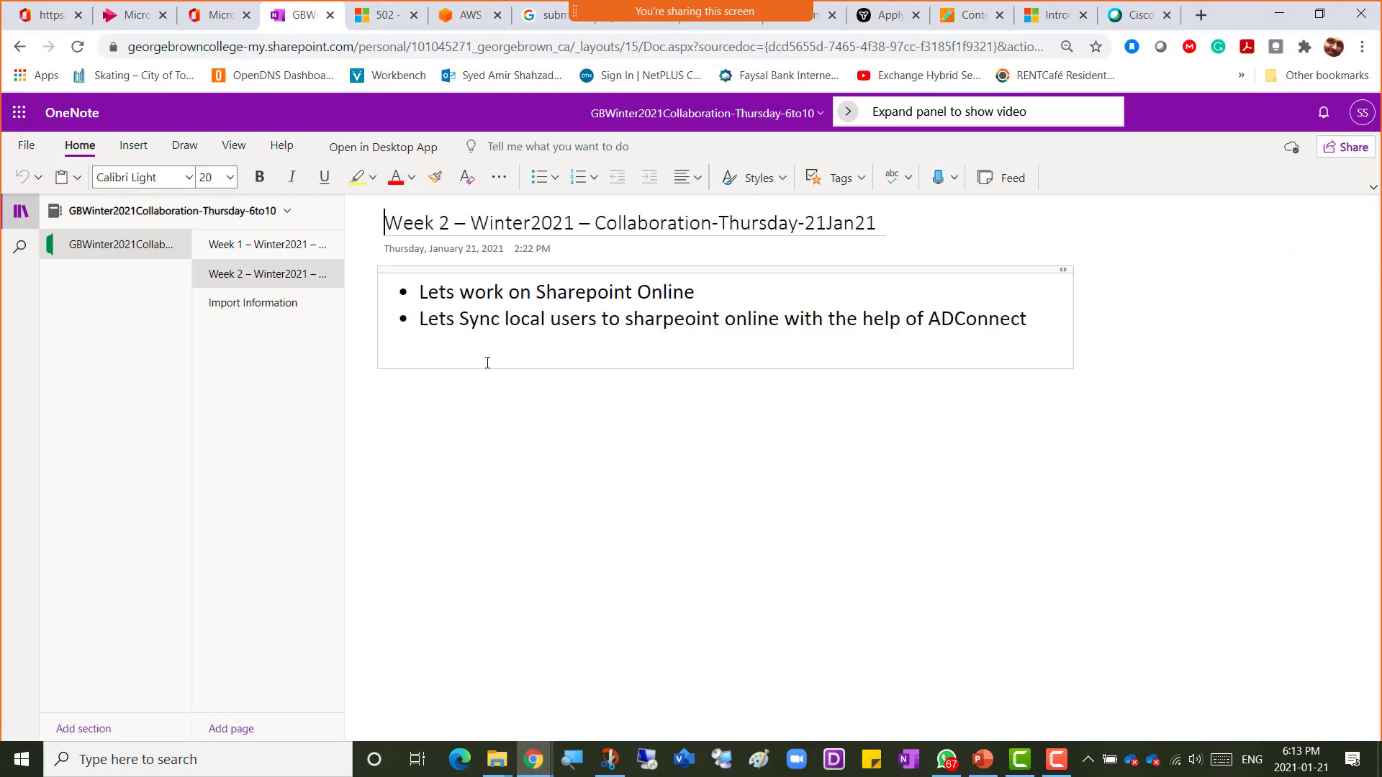
left_click(1038, 328)
key("Return")
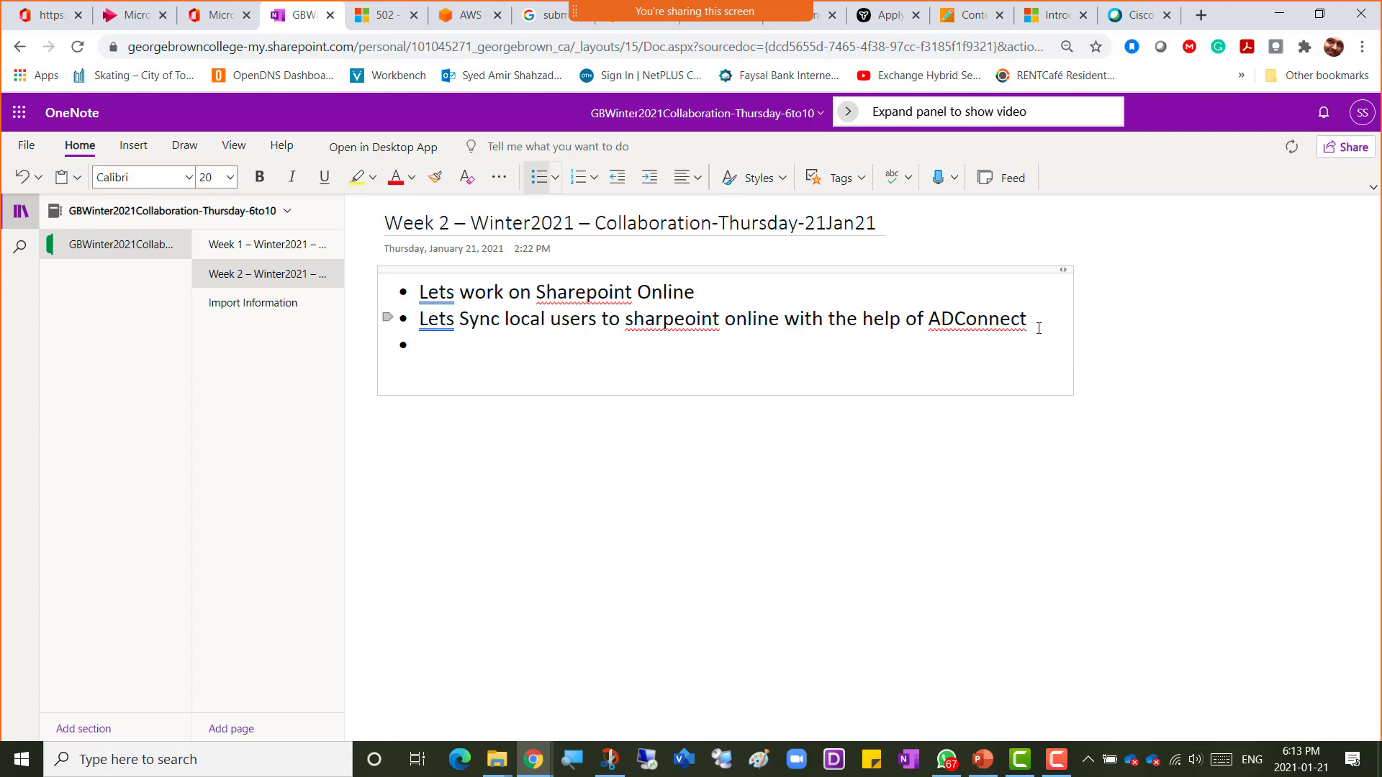
type("Screenshot 1 = ")
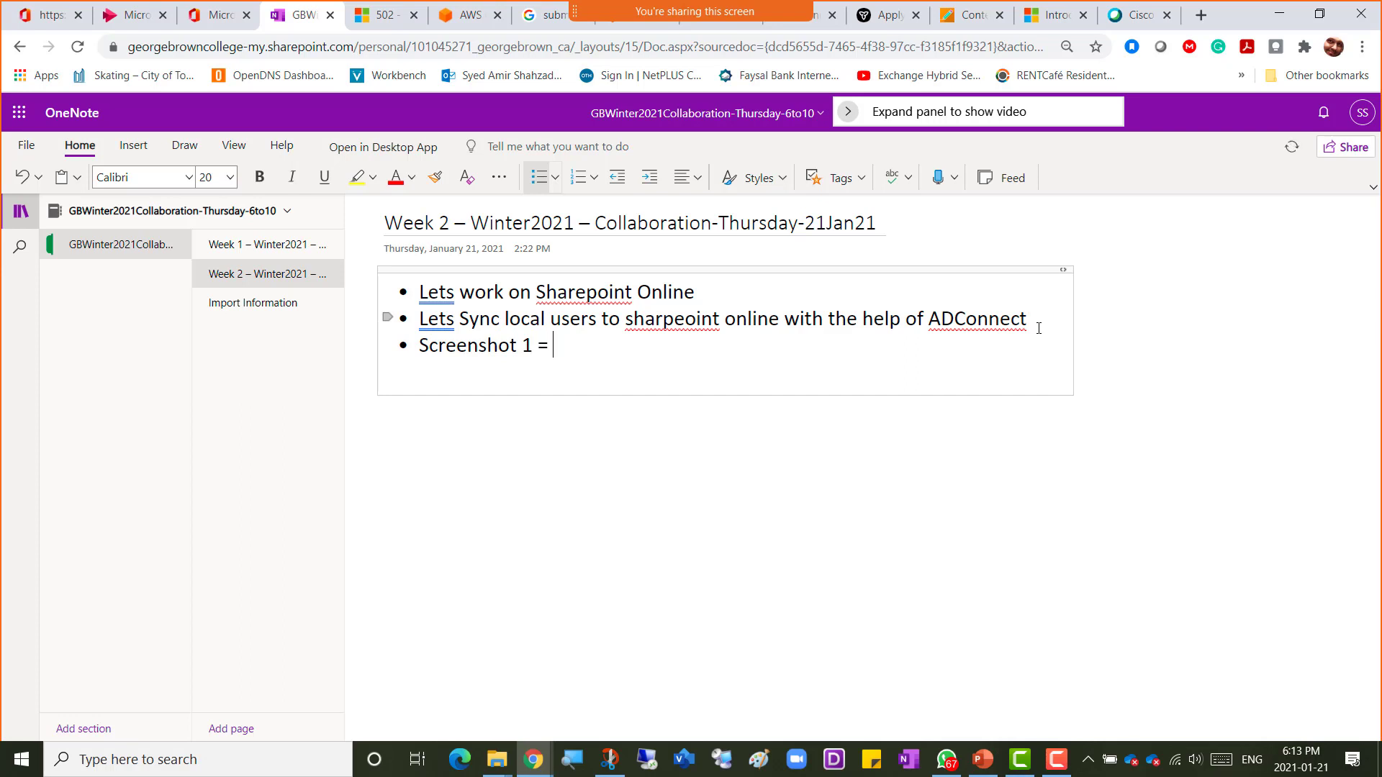
type("logged in to Sharepoint")
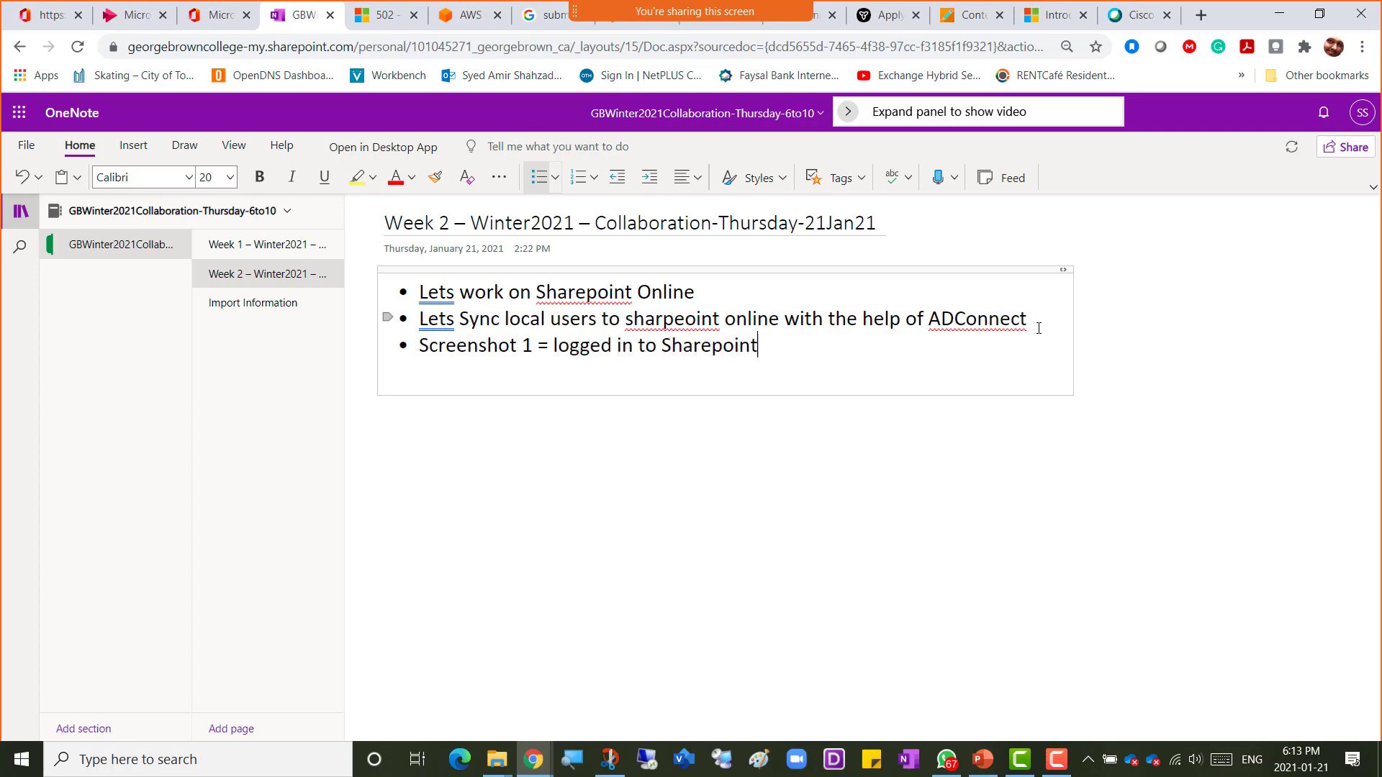
type(" Admin Center")
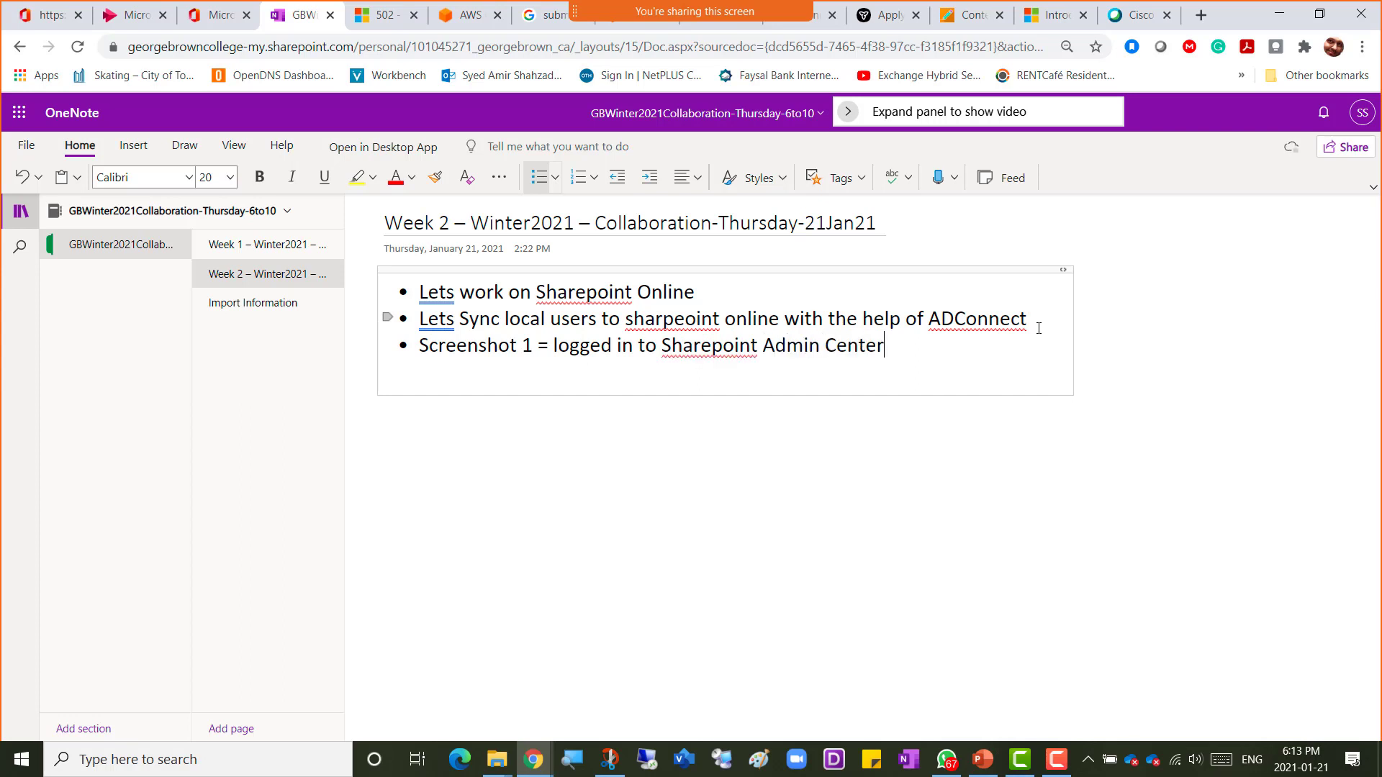
Step: Paste the copied screenshot into a new bullet below that note
key("Return")
key("ctrl+v")
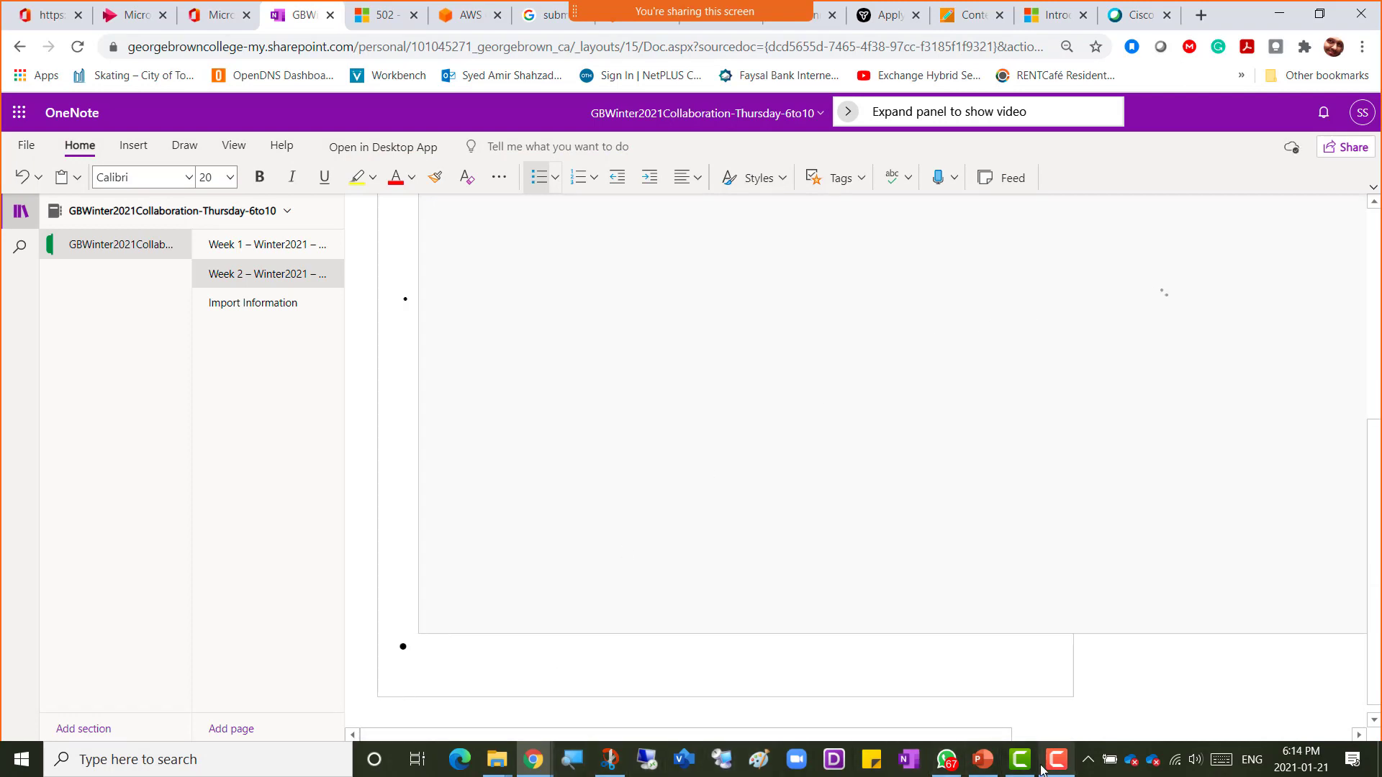
left_click(954, 767)
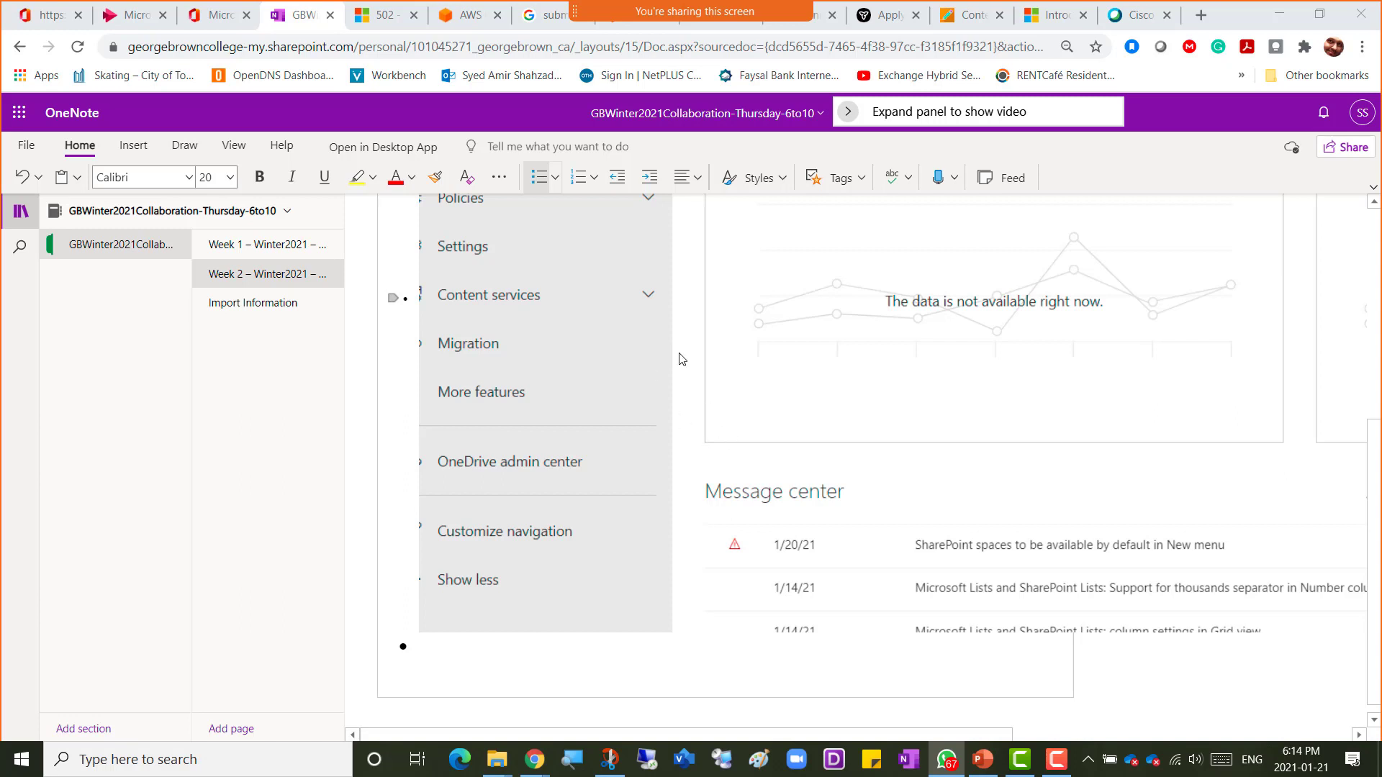
Step: Open Paint and draw a triangle in the lower left of the blank canvas
left_click(759, 759)
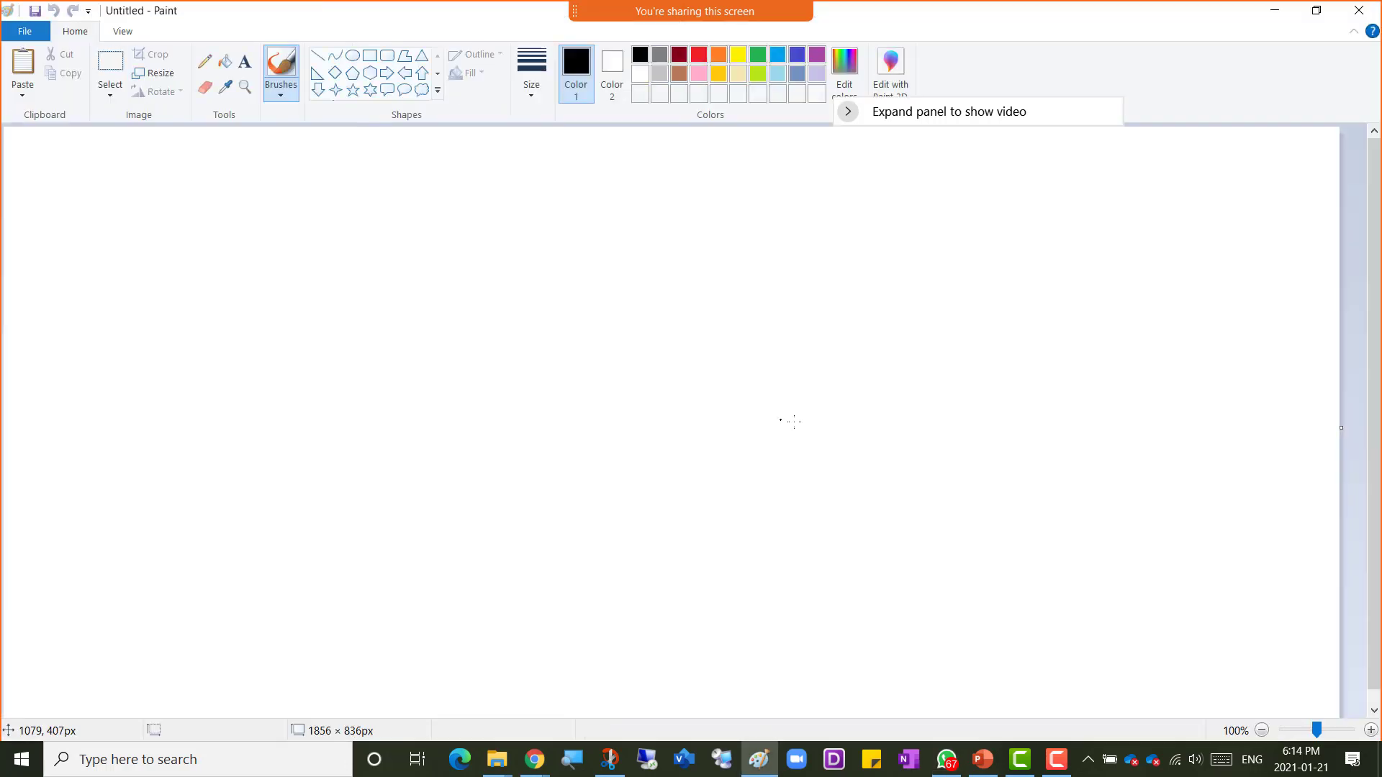
left_click(369, 55)
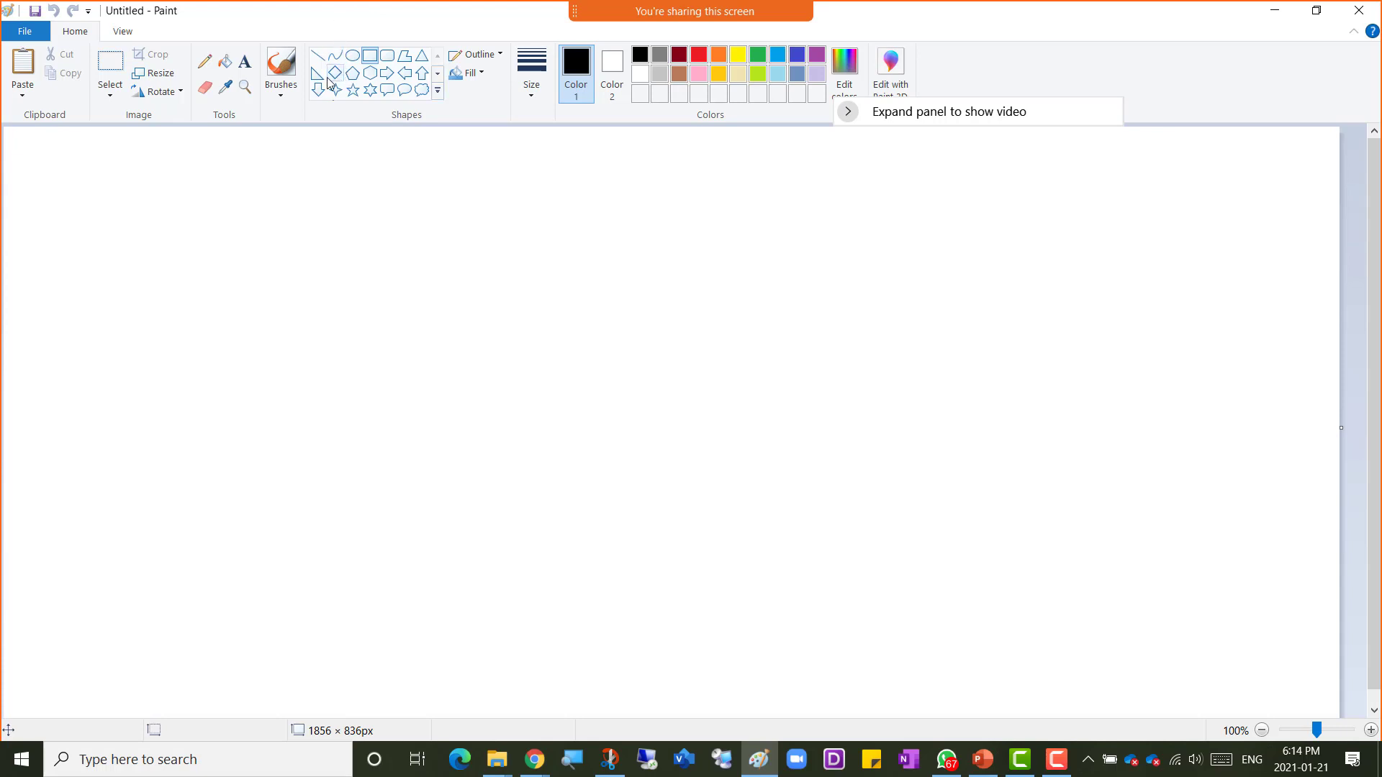
left_click(422, 64)
left_click_drag(21, 496, 291, 695)
left_click(374, 128)
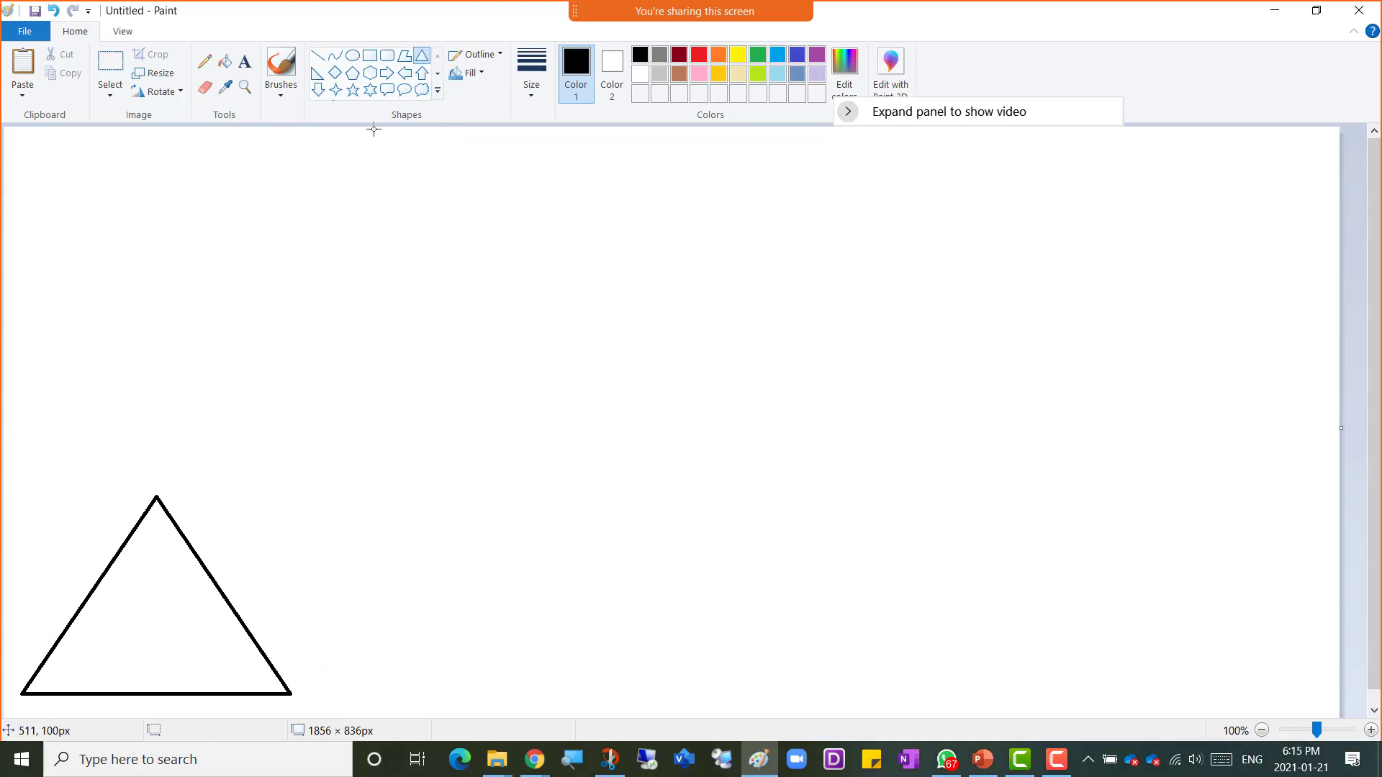
Step: Add the two-line label "On_Premises" and "Toronto branch" above the triangle's apex
left_click(370, 56)
left_click(245, 62)
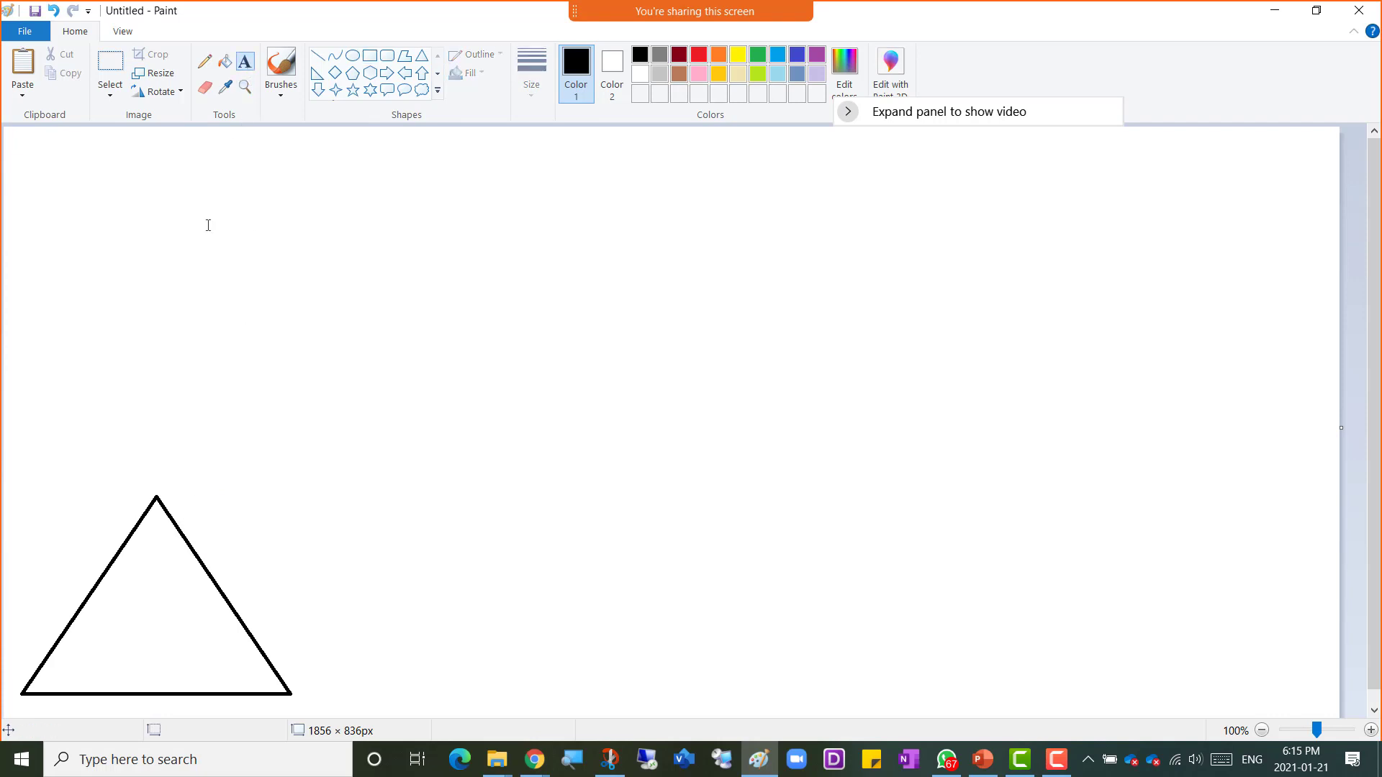
left_click(41, 495)
type("On")
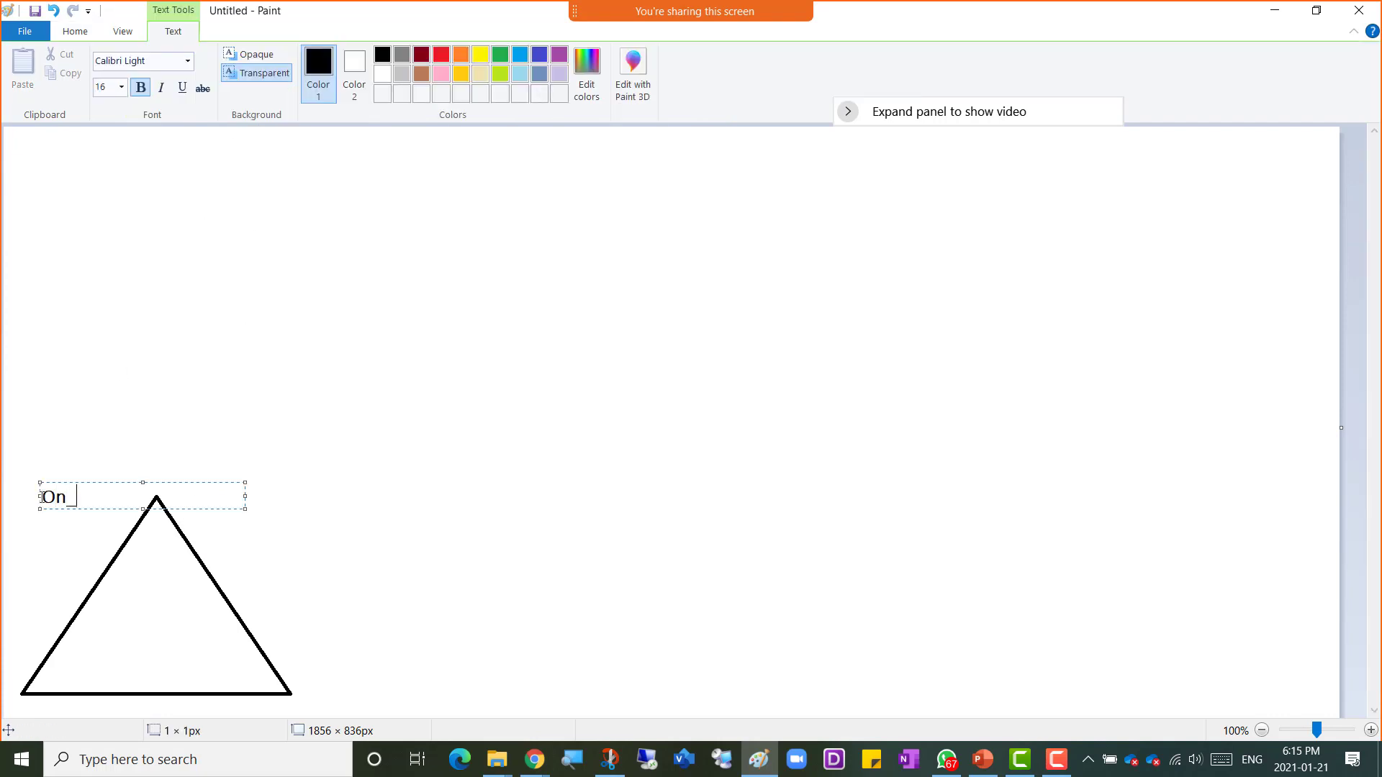
type("_Premises")
left_click_drag(80, 483, 67, 453)
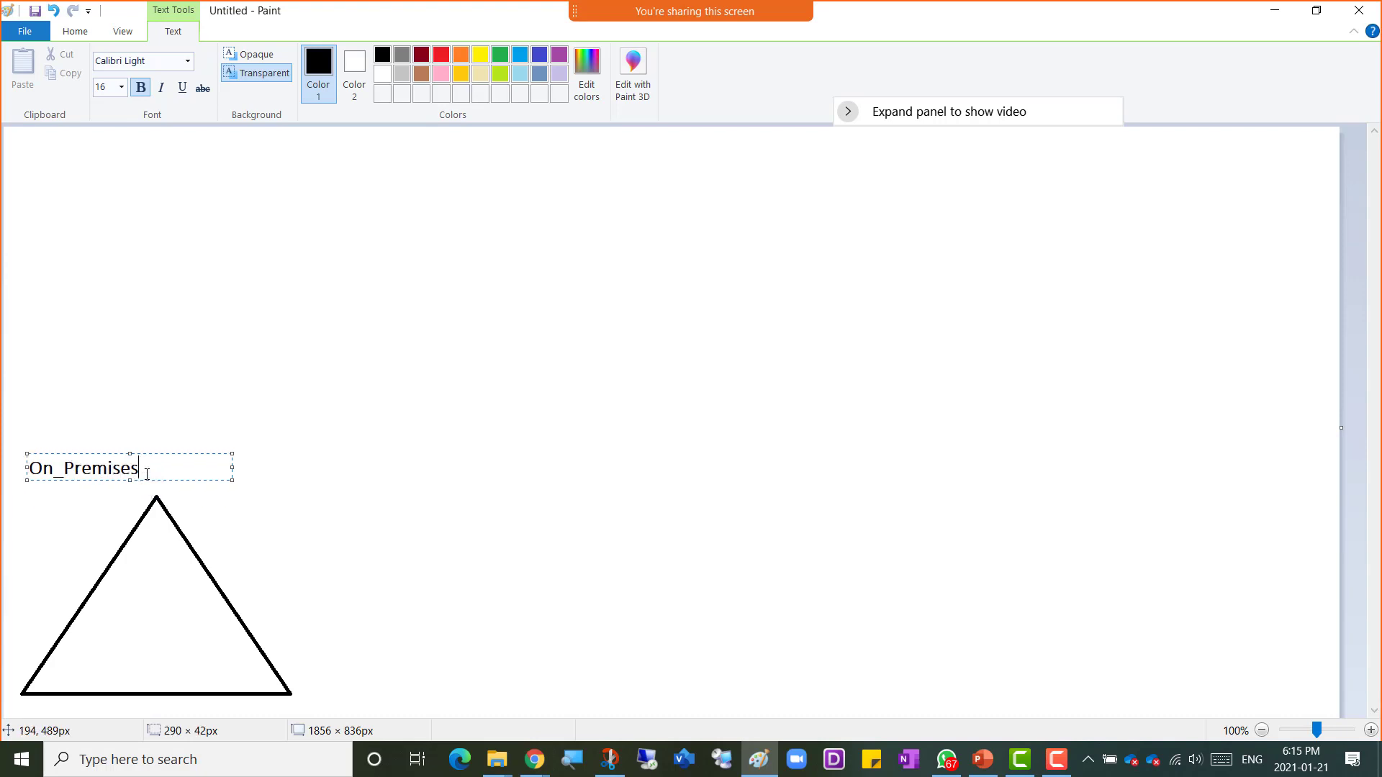
key("Return")
type("Toronto branch")
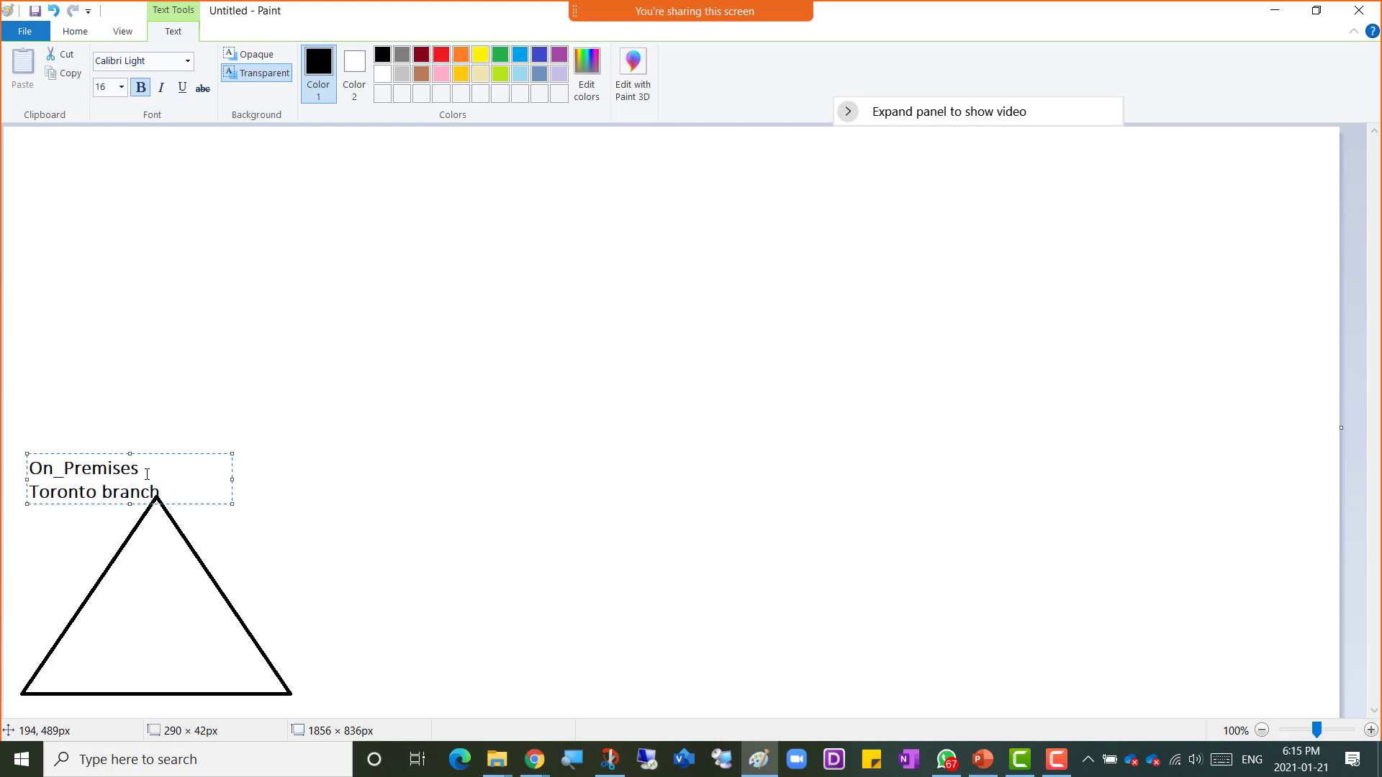
Step: Draw a rectangle overlapping the lower right part of the triangle
left_click(345, 385)
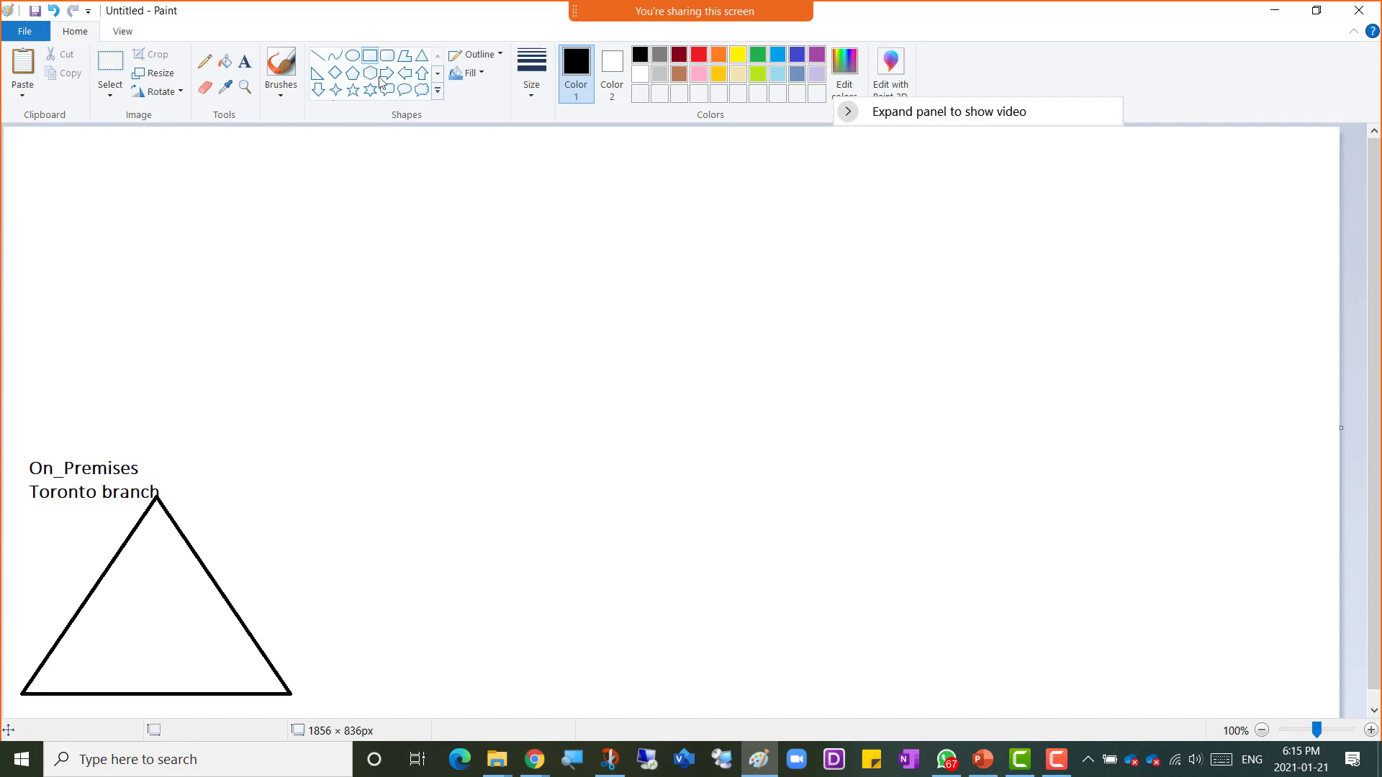
left_click_drag(167, 551, 265, 685)
left_click(245, 63)
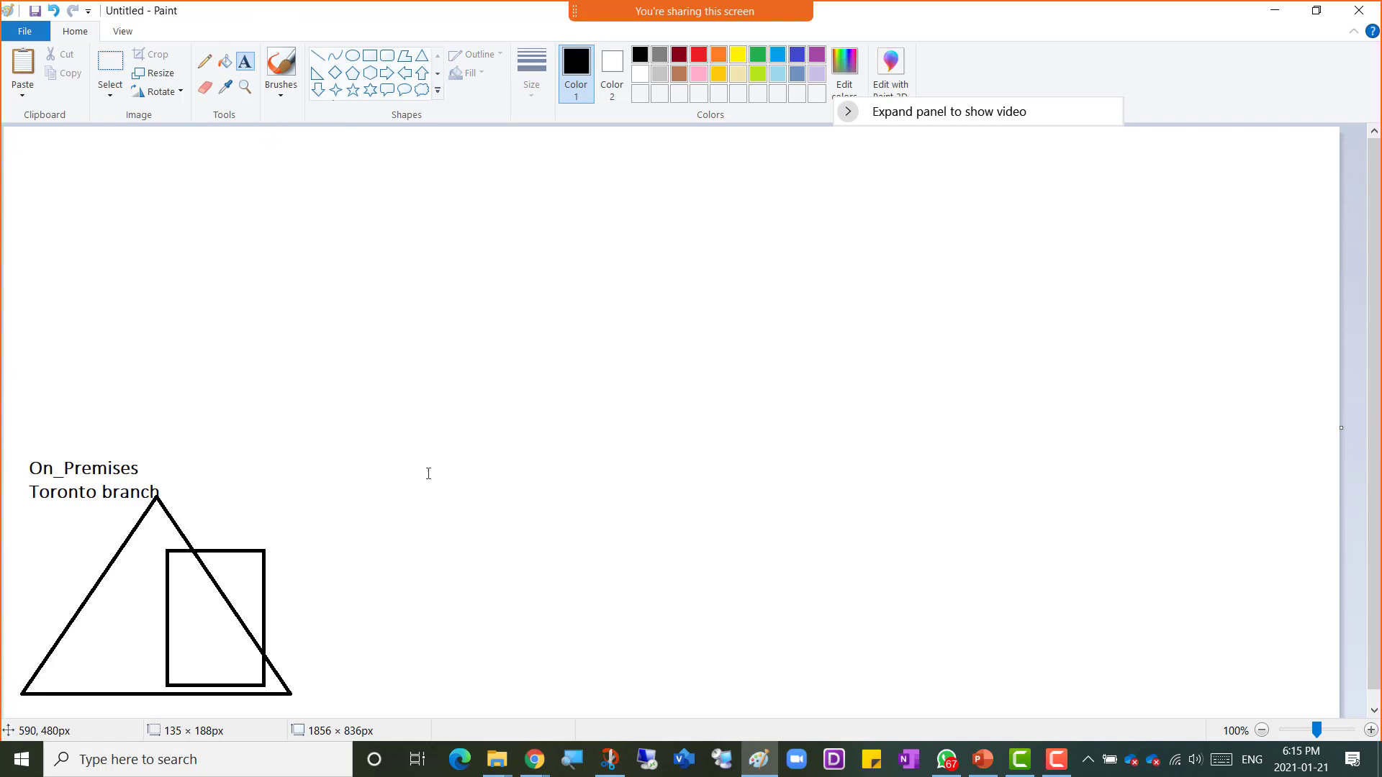
Step: Add a text block reading "windows Server 2016", "ActiveDirectory" and "390 Users" beside the rectangle
left_click(202, 531)
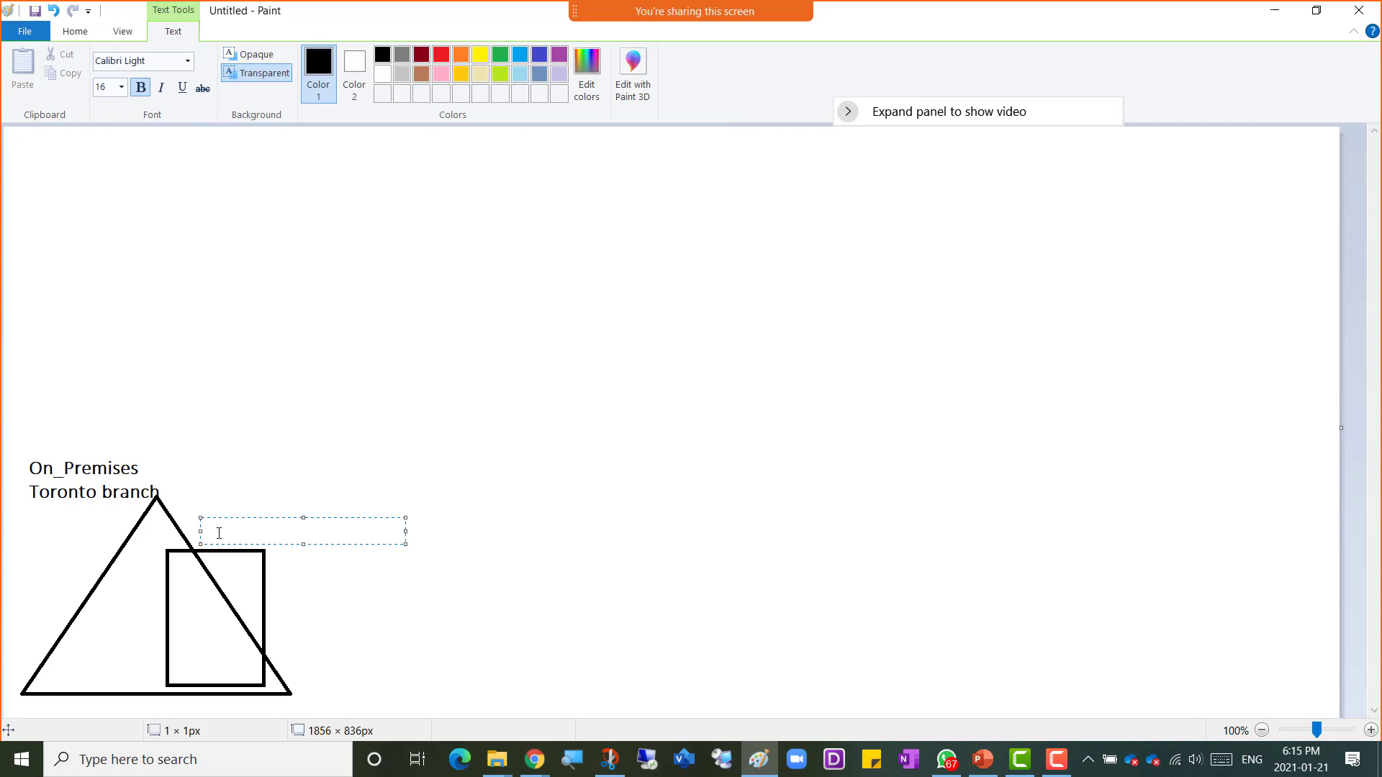
type("windows Server 201")
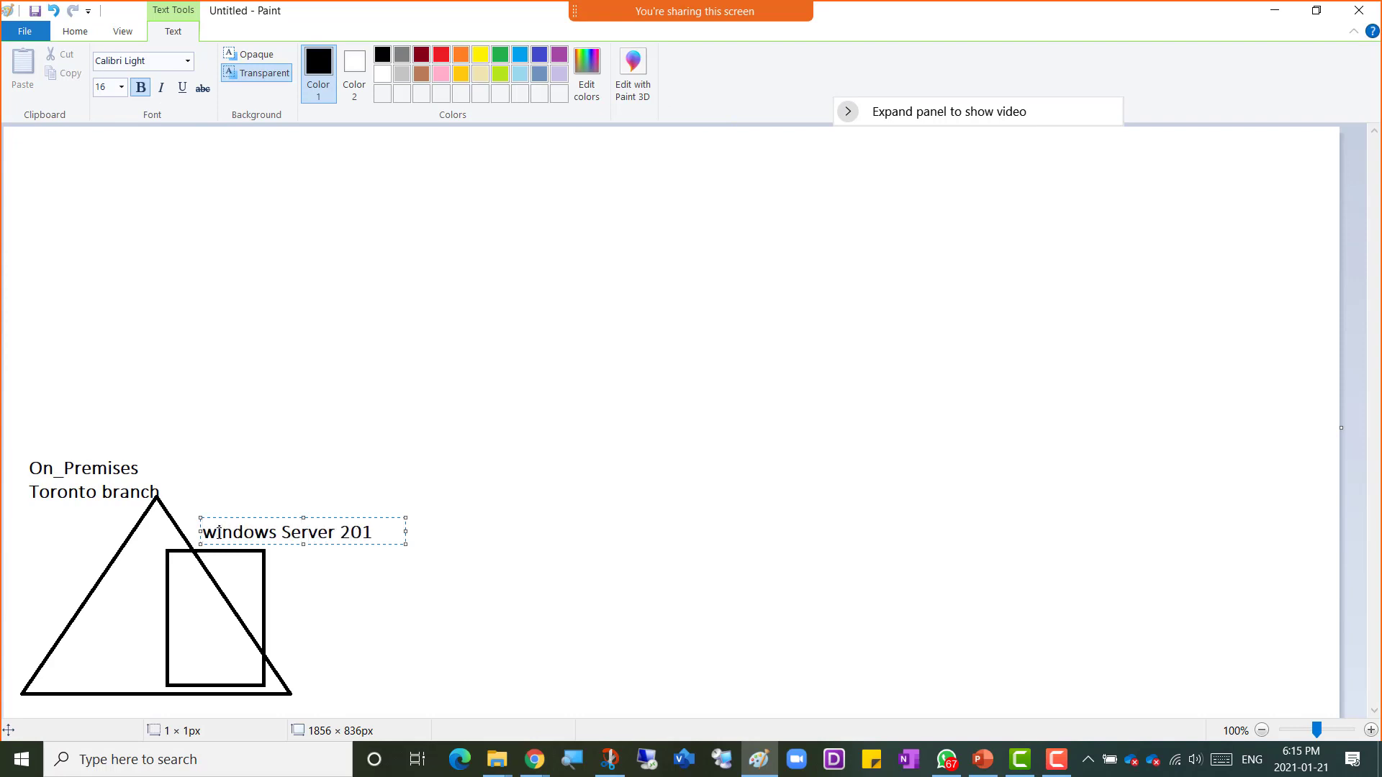
type("6")
key("Return")
key("Return")
type("ActiveDirectory")
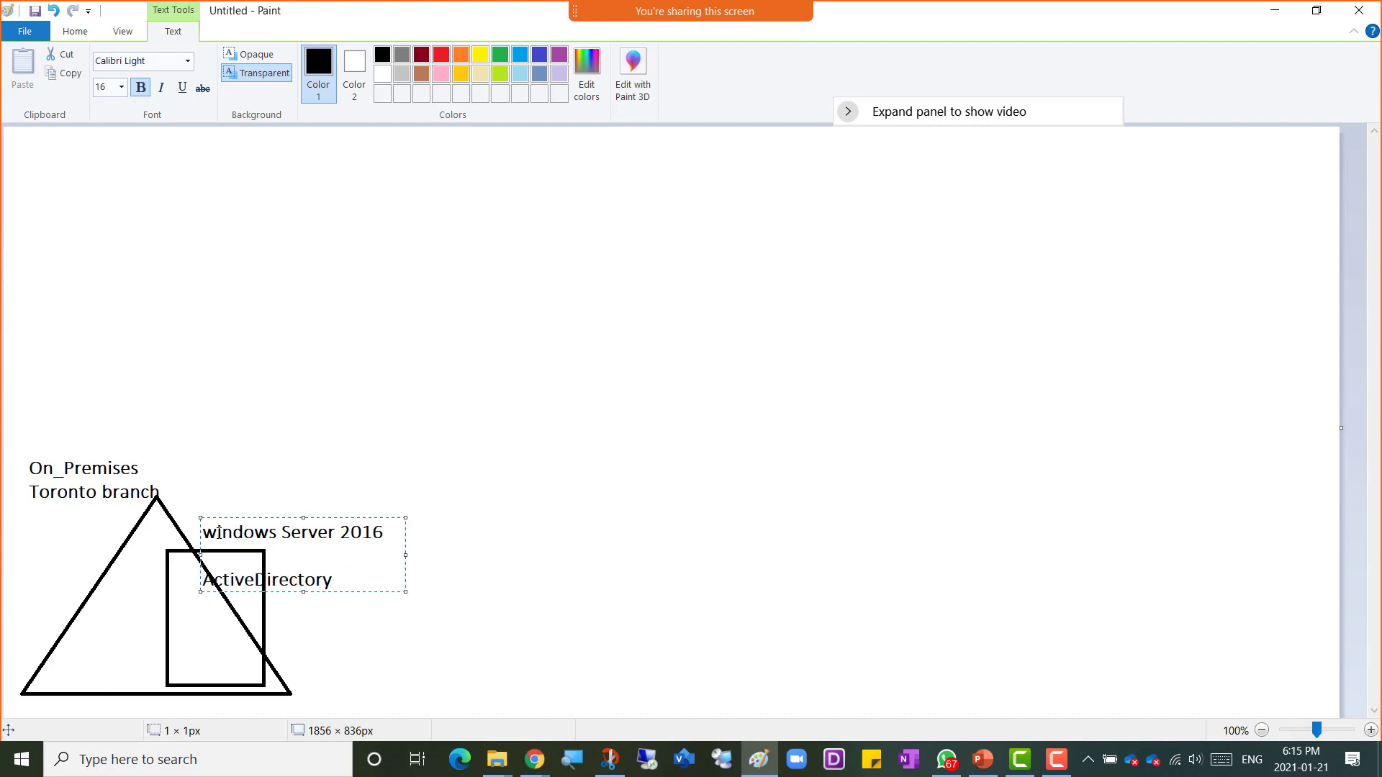
key("Return")
key("Return")
type("390 Users")
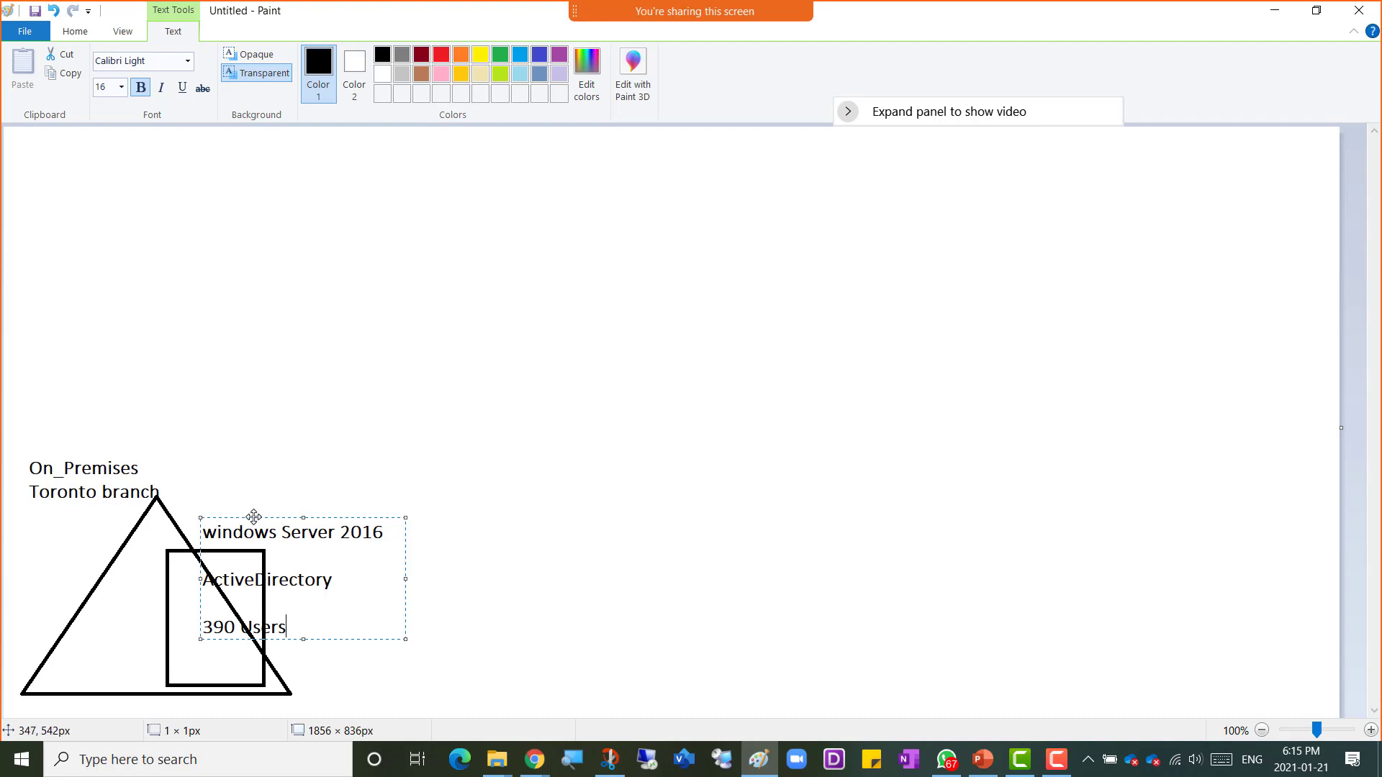
left_click_drag(282, 517, 327, 513)
left_click(570, 497)
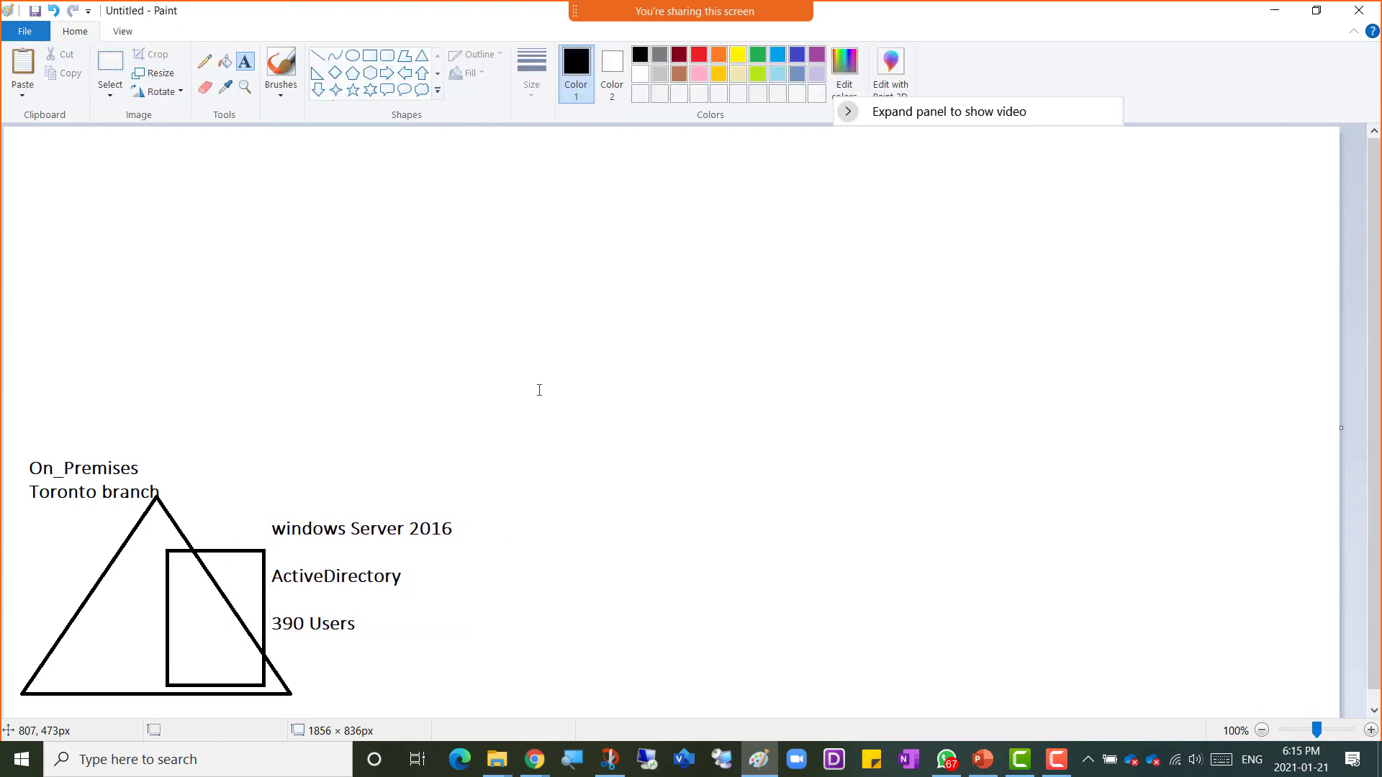
Step: Draw a large thought-cloud callout in the upper right of the canvas
left_click(421, 90)
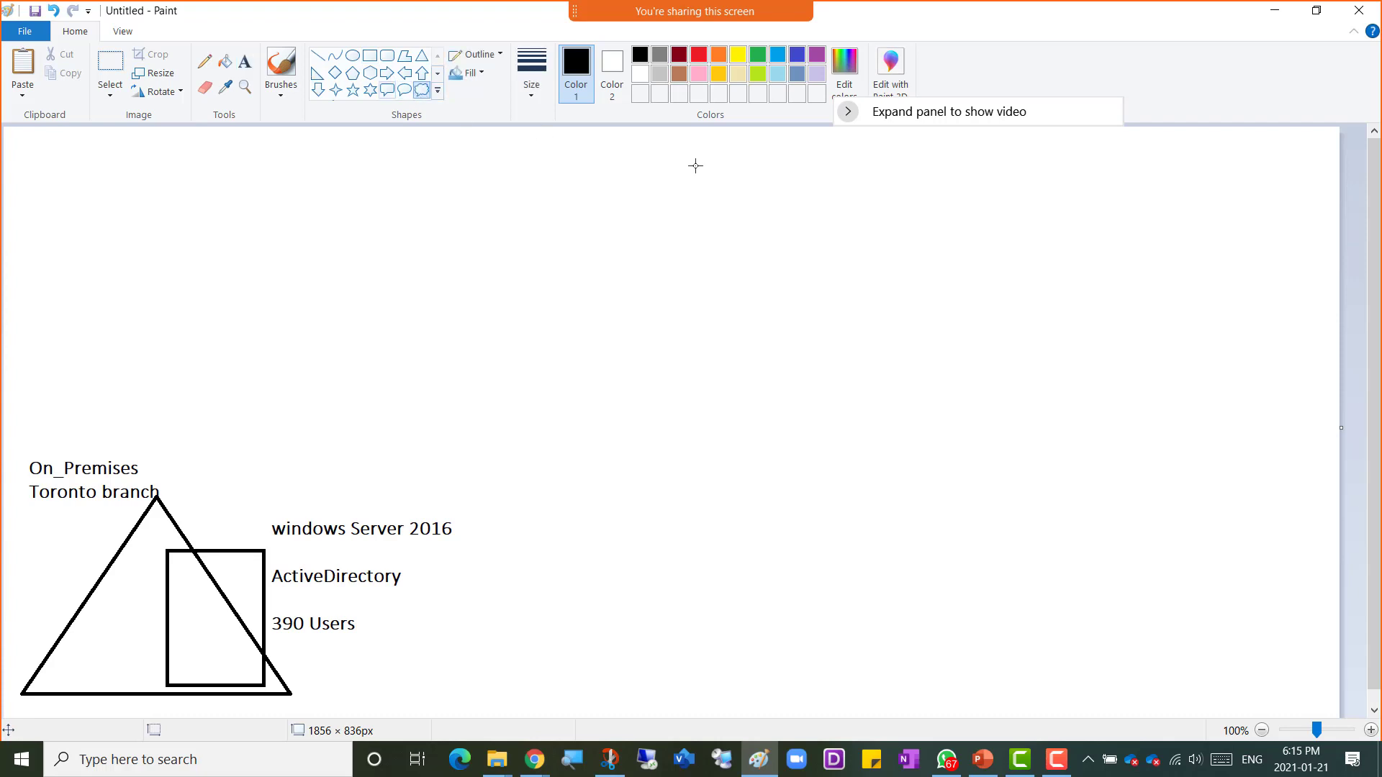
left_click_drag(854, 132, 1326, 368)
left_click(245, 62)
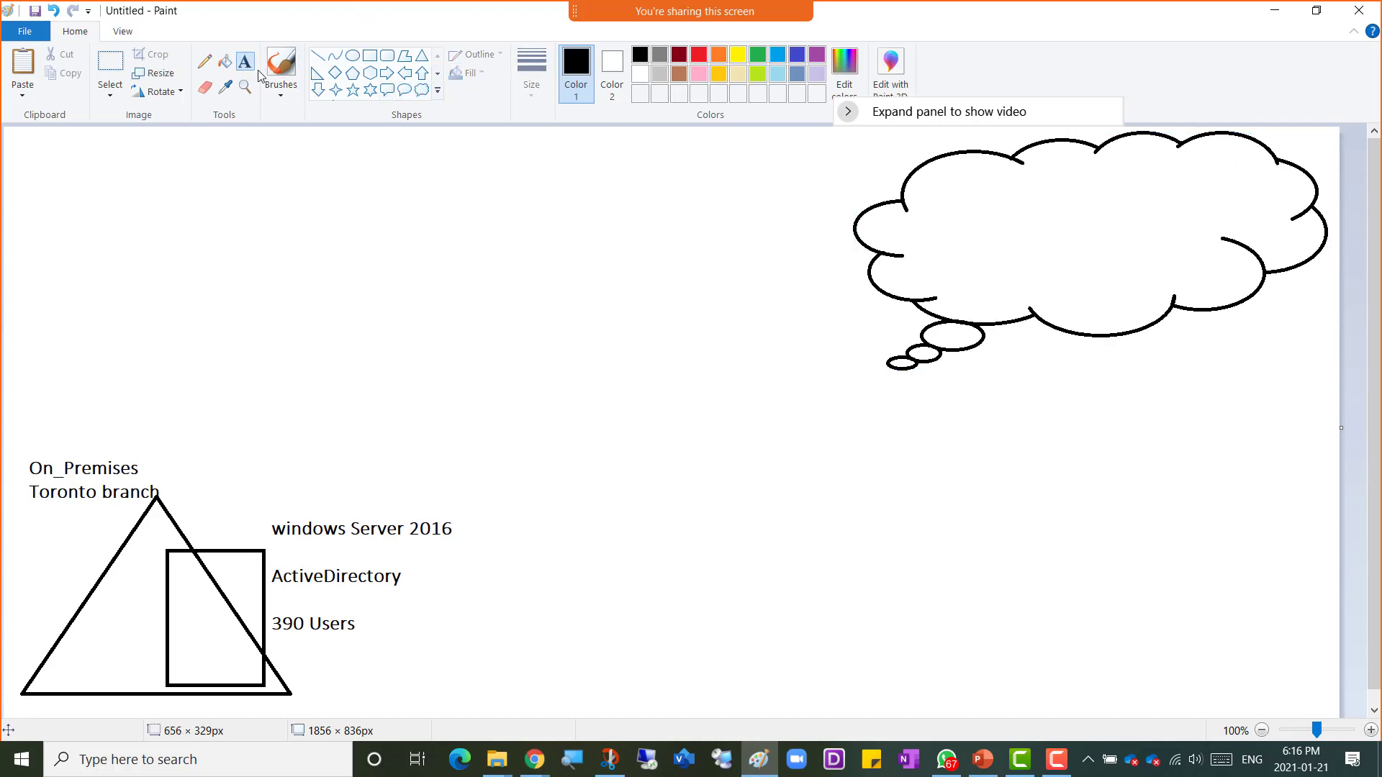
Step: Write "Microsoft 365" near the top inside the cloud
left_click_drag(1031, 161, 1235, 187)
type("O")
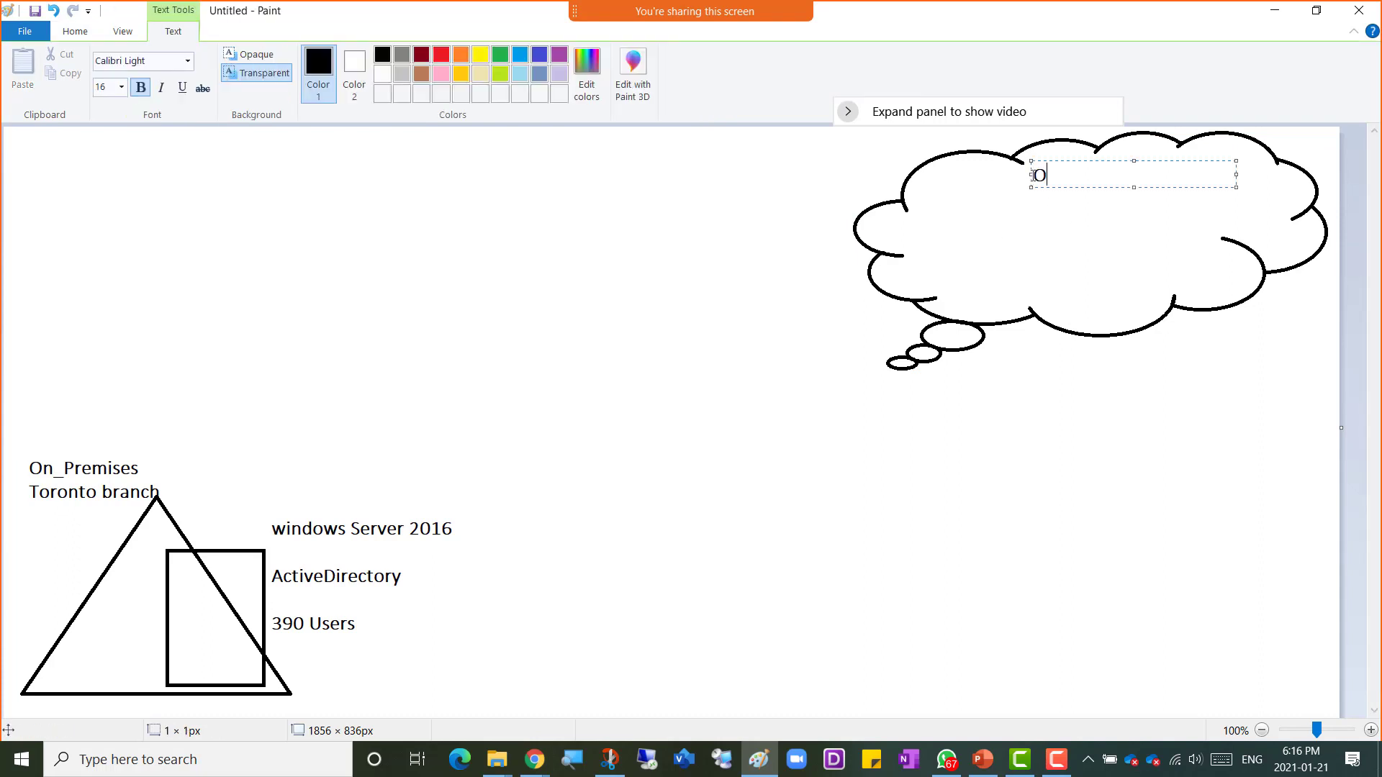
type("ffice")
key("BackSpace")
key("BackSpace")
key("BackSpace")
key("BackSpace")
key("BackSpace")
key("BackSpace")
type("Microsoft 365")
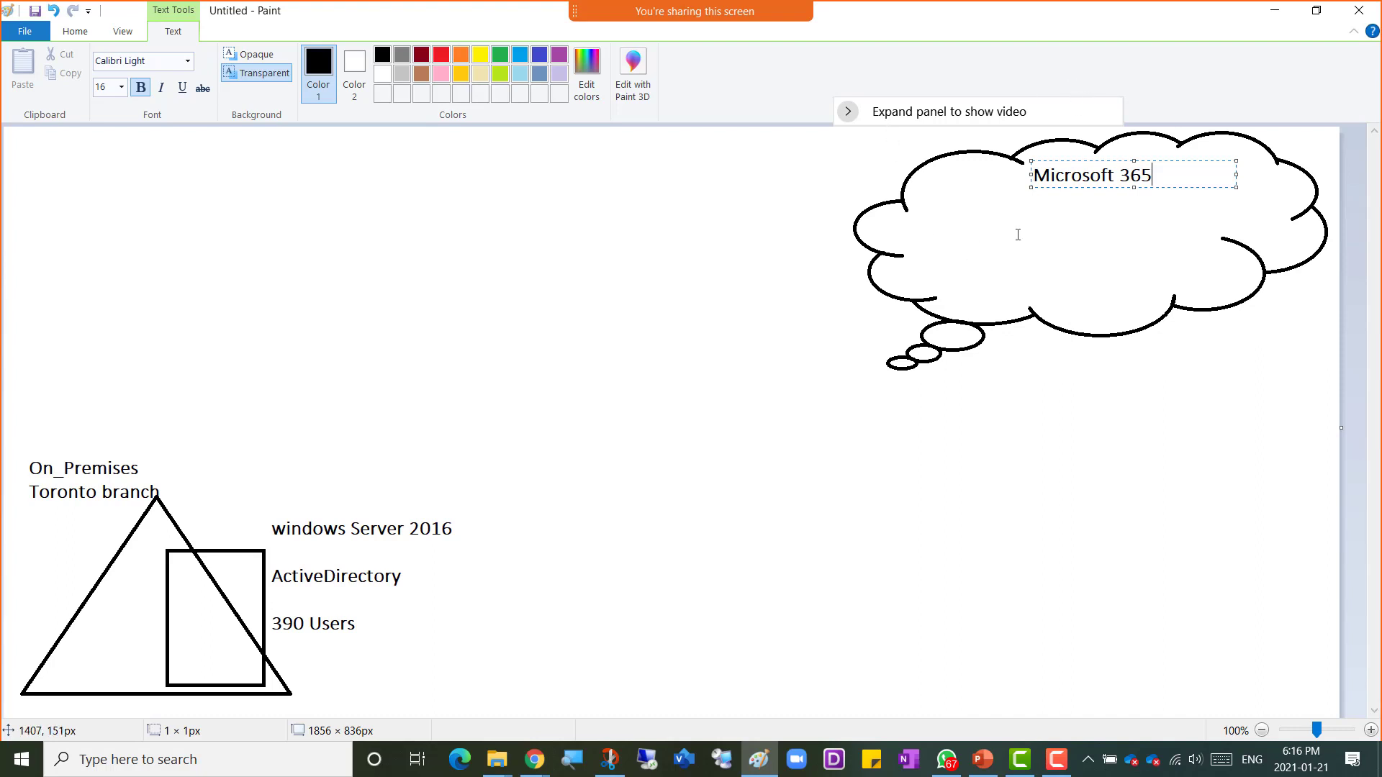
Step: Add "Azure Active Directory" below "Microsoft 365" inside the cloud
left_click(986, 214)
left_click(986, 212)
type("Azure Active Directory")
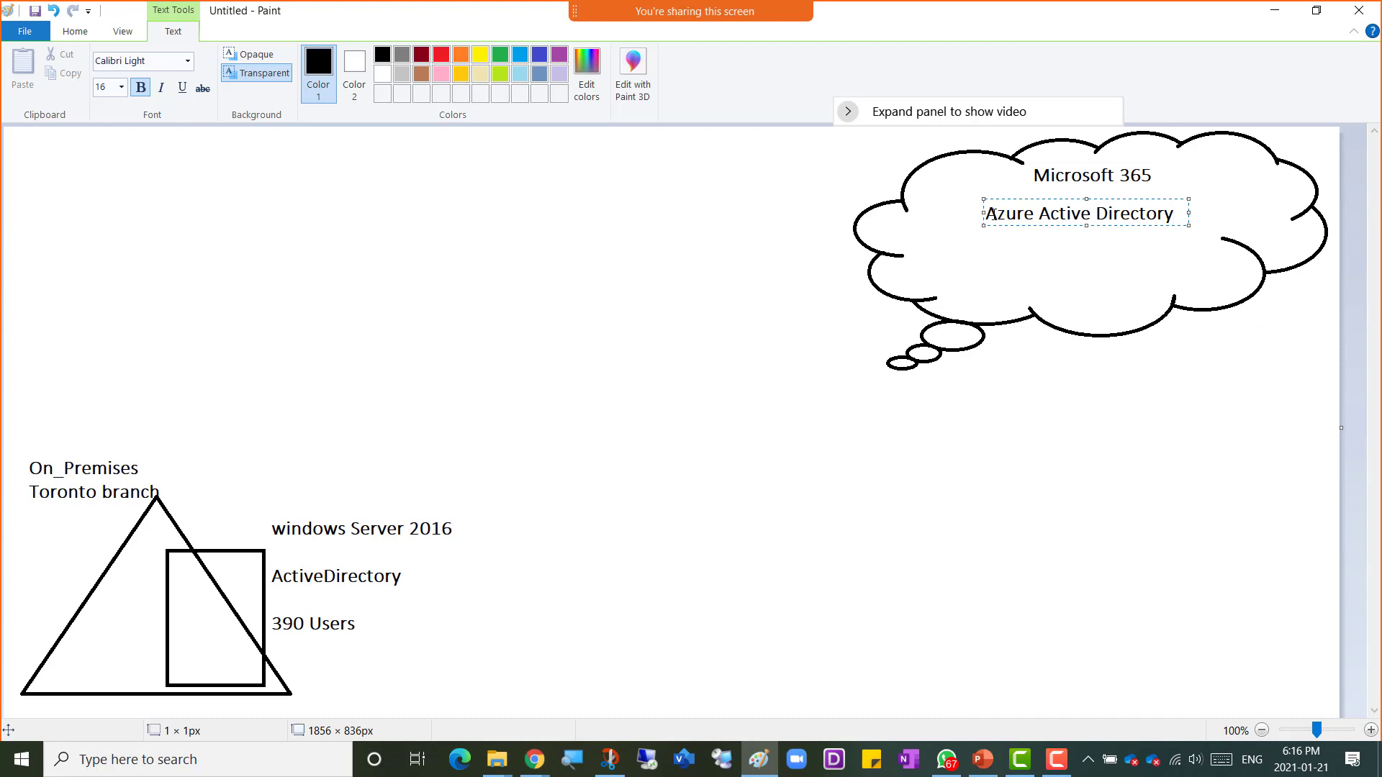
left_click(1009, 267)
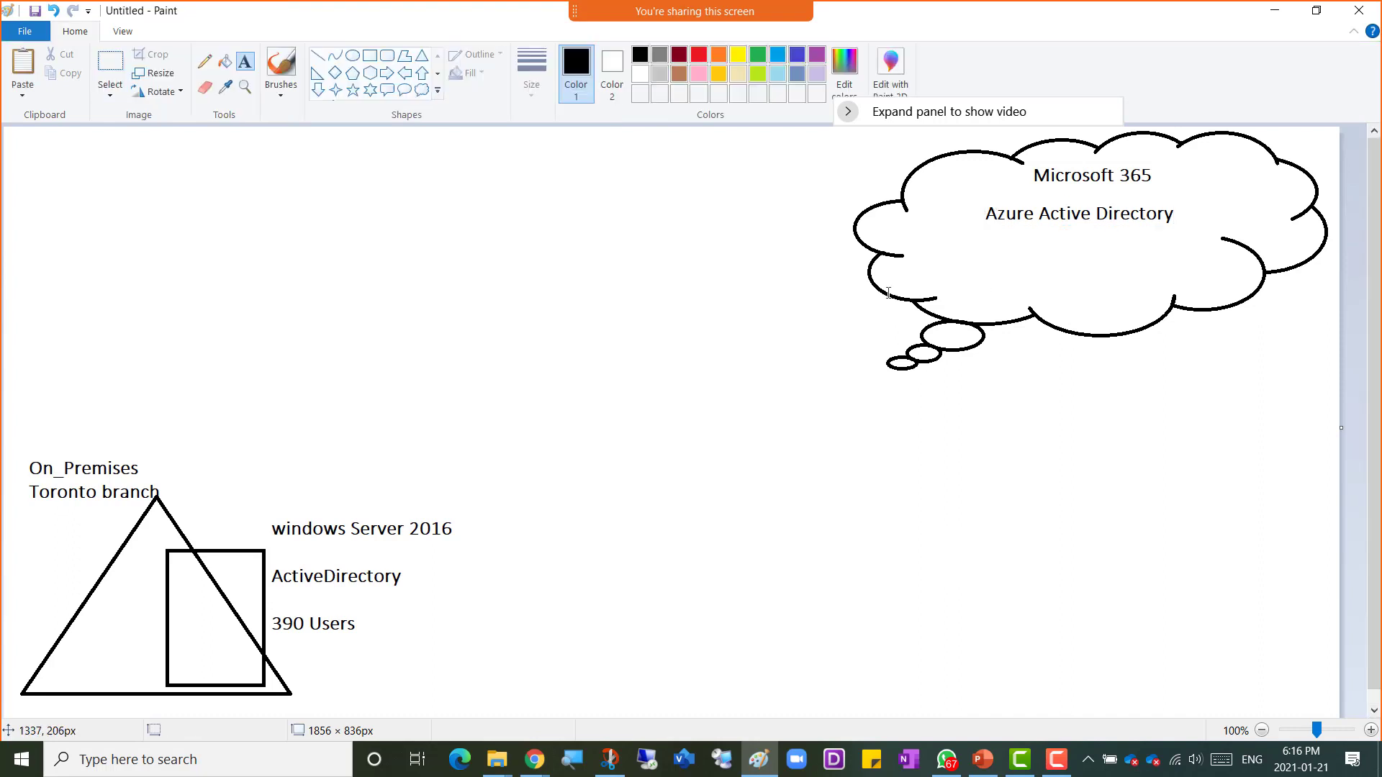
Step: Draw a gray straight line from the ActiveDirectory label up to Azure Active Directory in the cloud
left_click(318, 55)
left_click(659, 55)
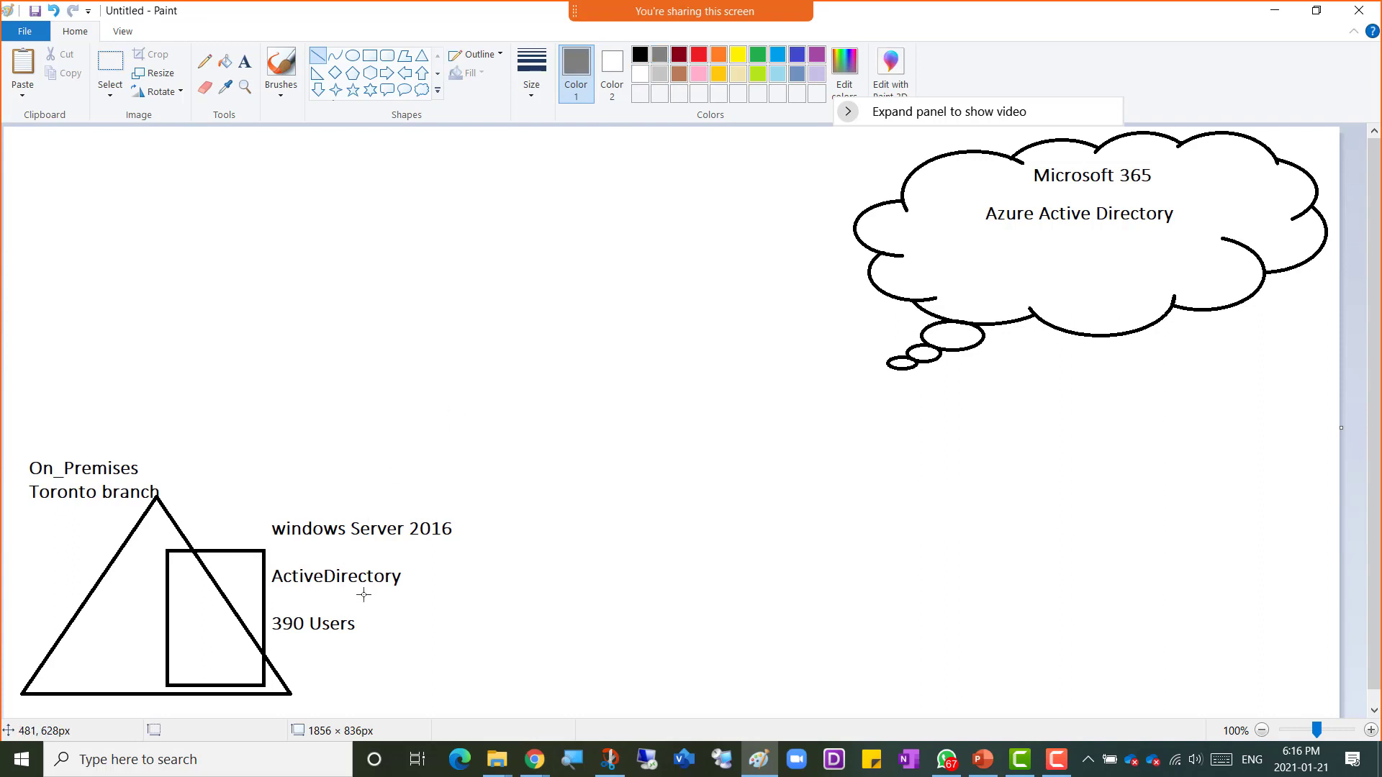
left_click_drag(424, 566, 980, 228)
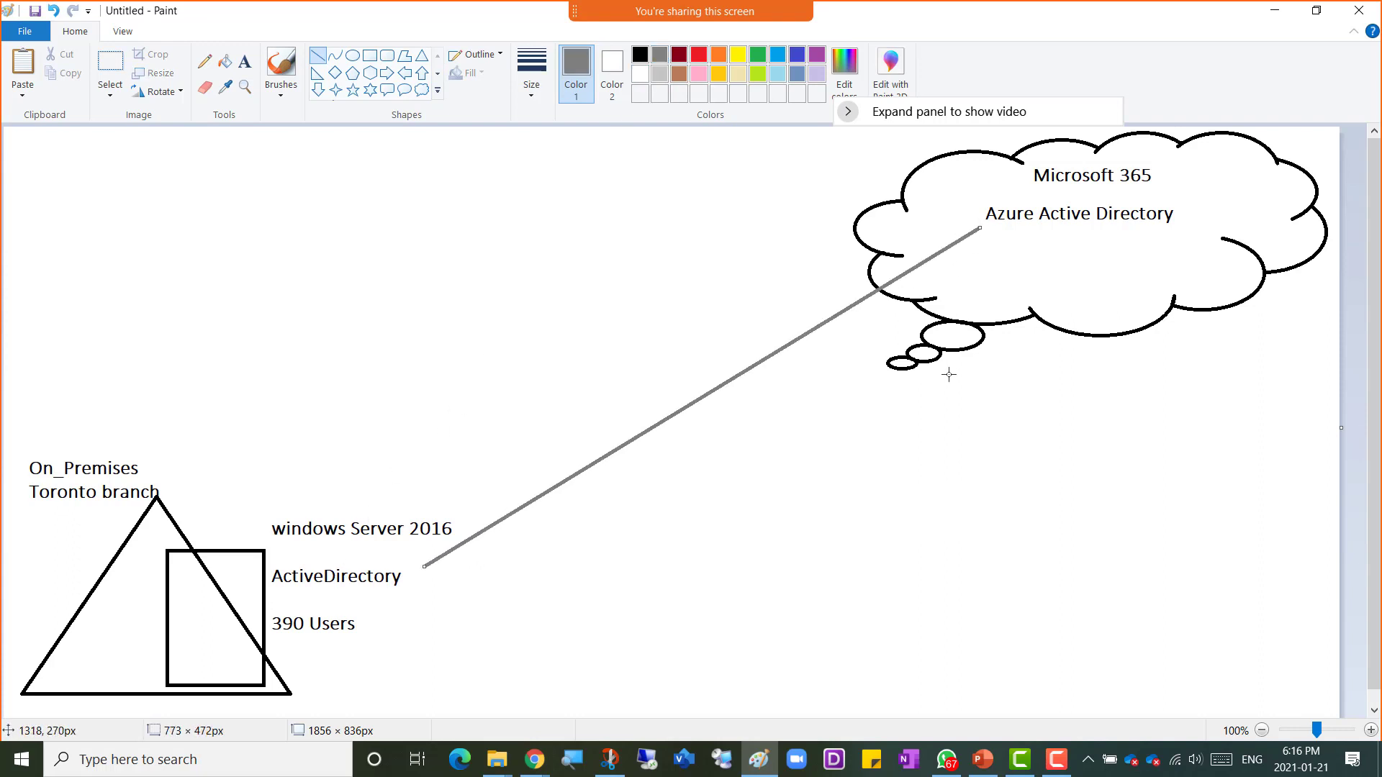
left_click(398, 154)
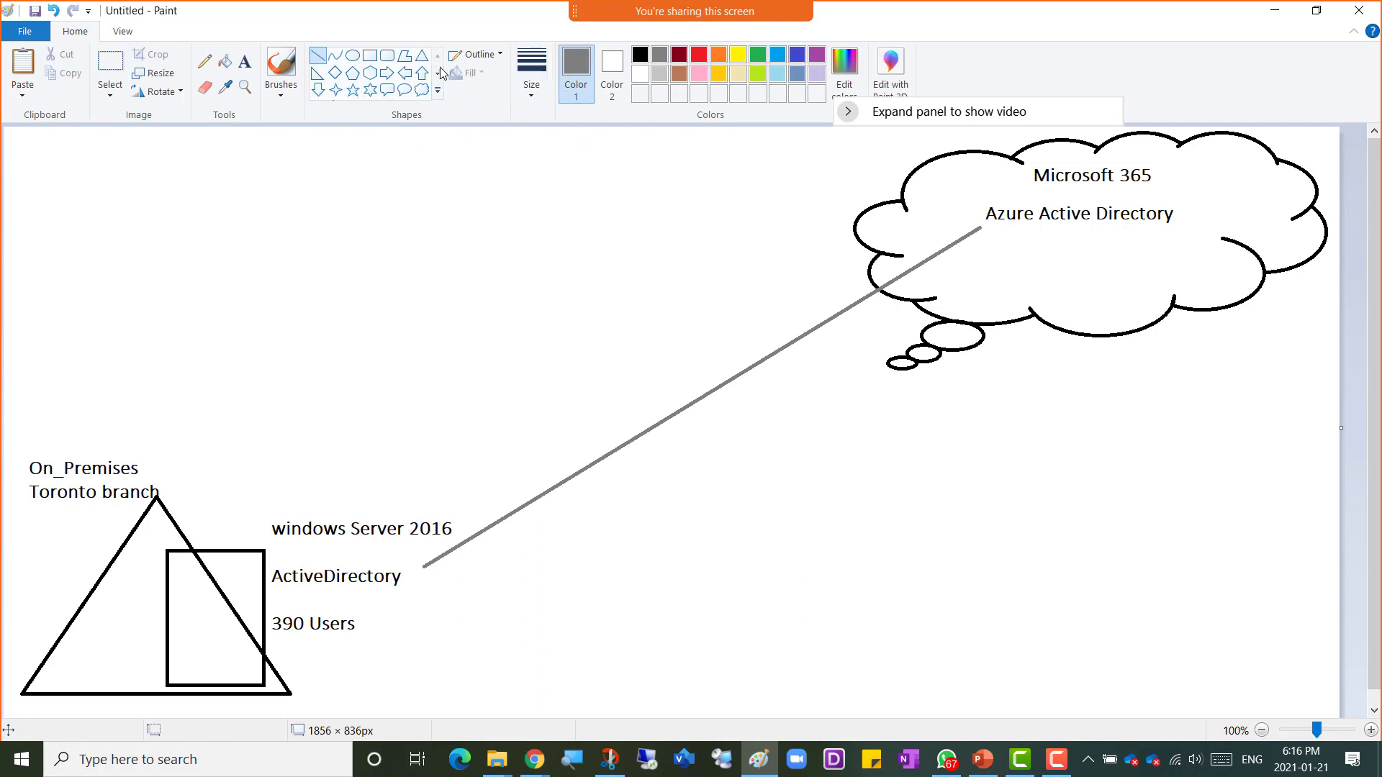
Step: Add a text box inside the cloud with the lines "Sharepoint Online" and "Teams Online"
left_click(245, 62)
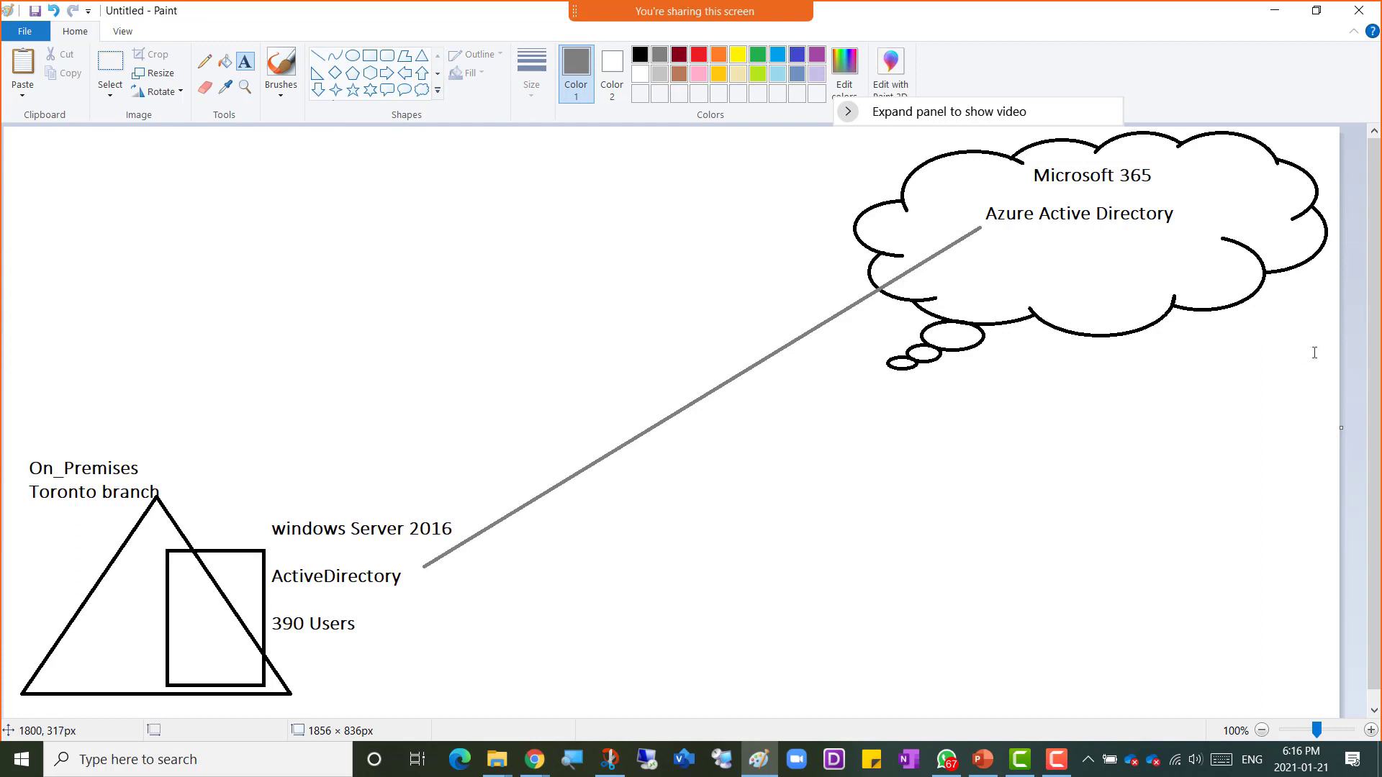
left_click(1081, 262)
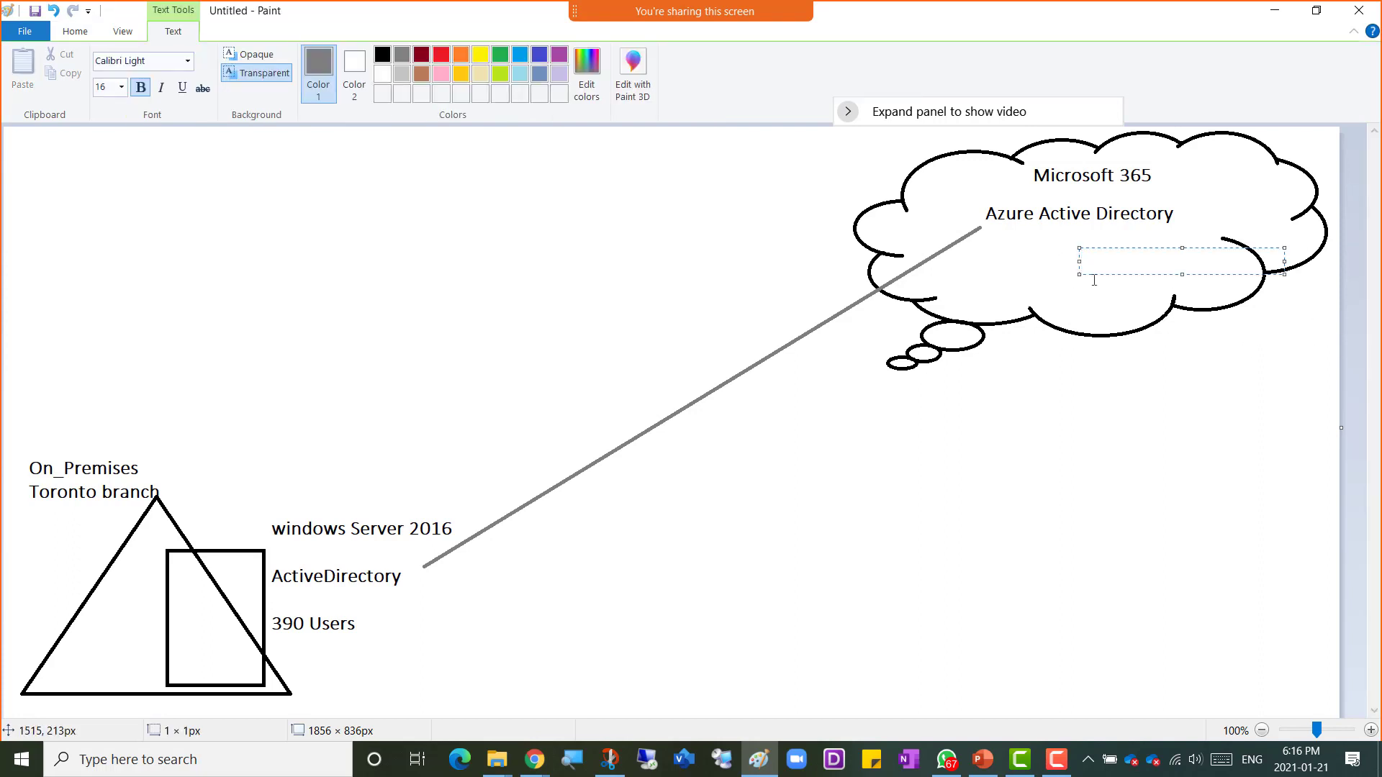
type("Sharepoint")
type("Onlin")
key("BackSpace")
key("BackSpace")
key("BackSpace")
type("line")
key("Return")
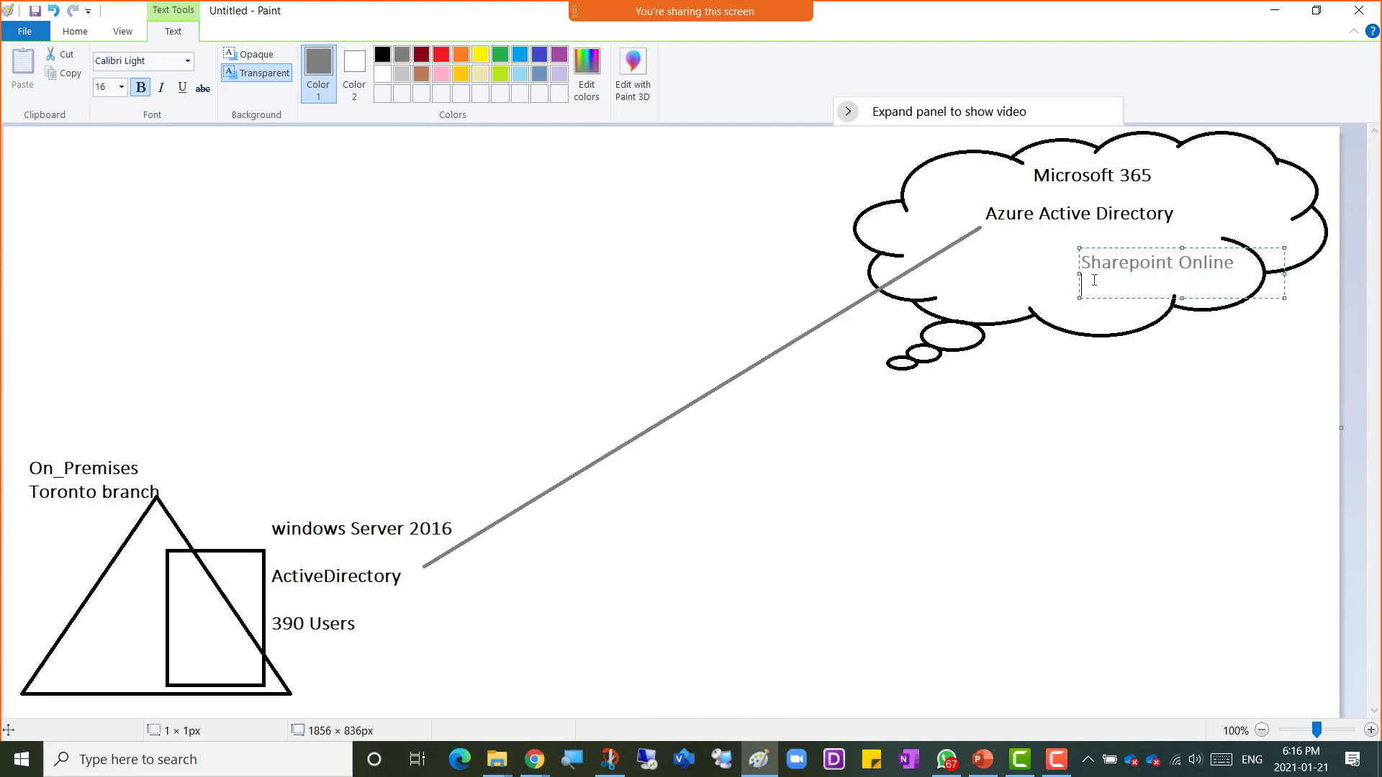
type("Teams Online")
Step: Prefix both service lines with dashes and move that text box just below the cloud
left_click(1083, 266)
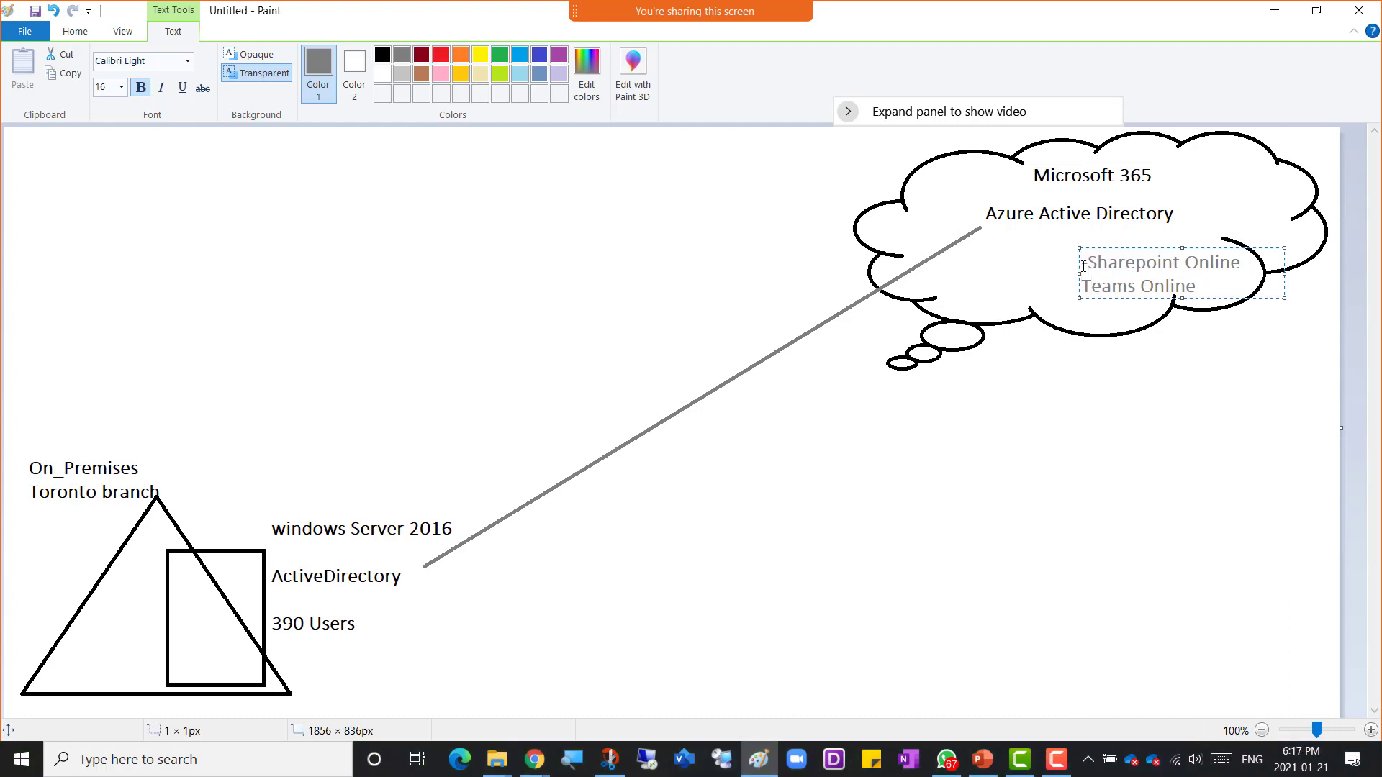
key("Down")
type("-")
left_click_drag(1147, 247, 1129, 345)
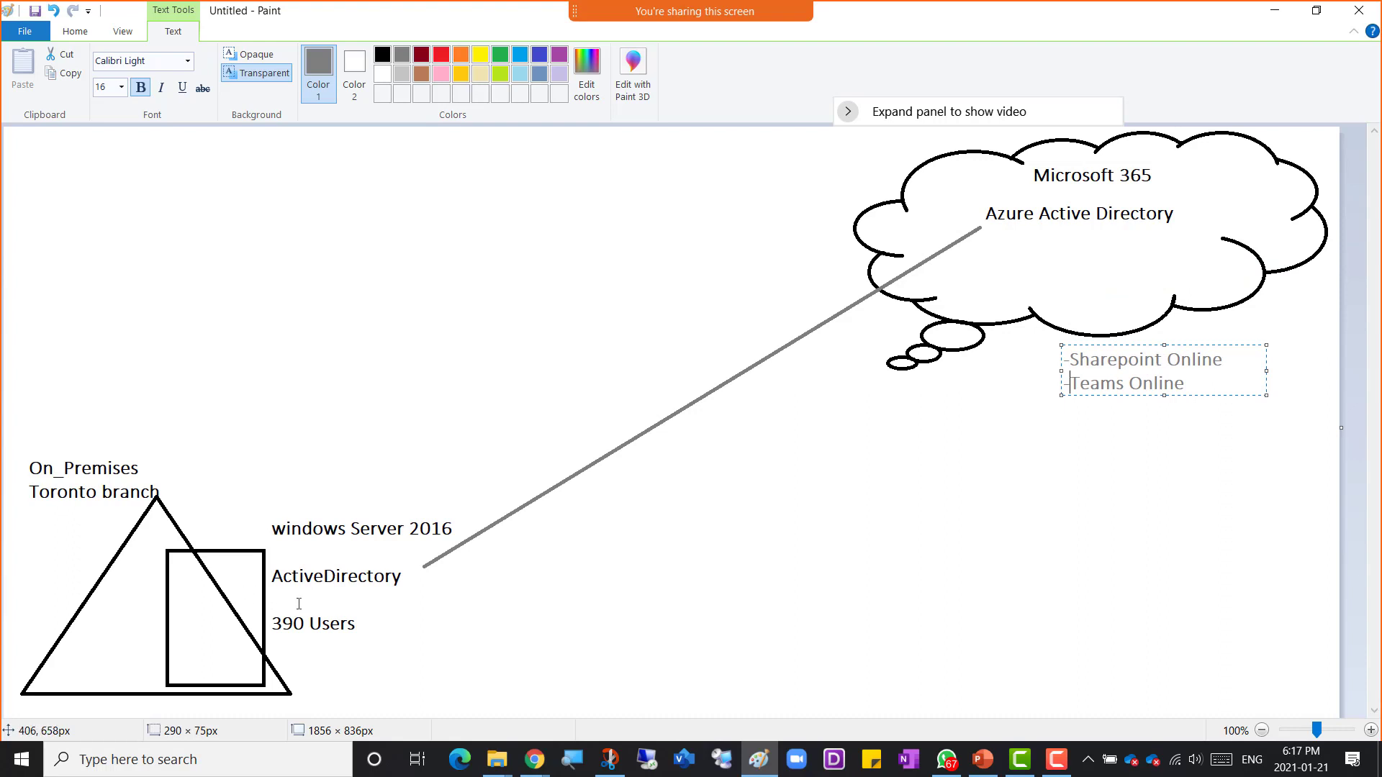
Step: Add "390 Users" beneath Azure Active Directory in the cloud, followed by blank lines
left_click(1008, 229)
left_click(1012, 229)
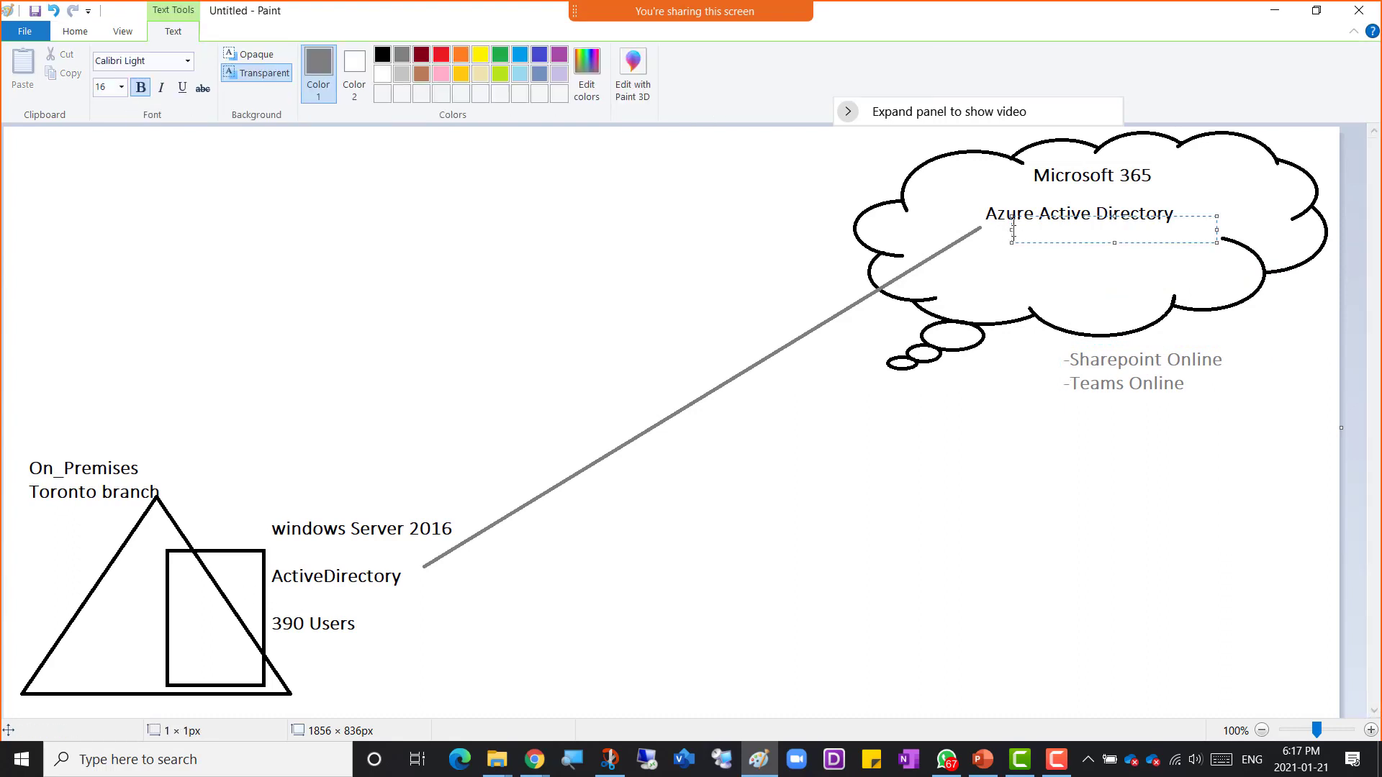
type("390 Users")
key("Return")
key("Return")
key("Return")
key("Return")
key("Return")
key("Return")
key("Return")
key("Return")
key("Return")
key("Return")
key("Return")
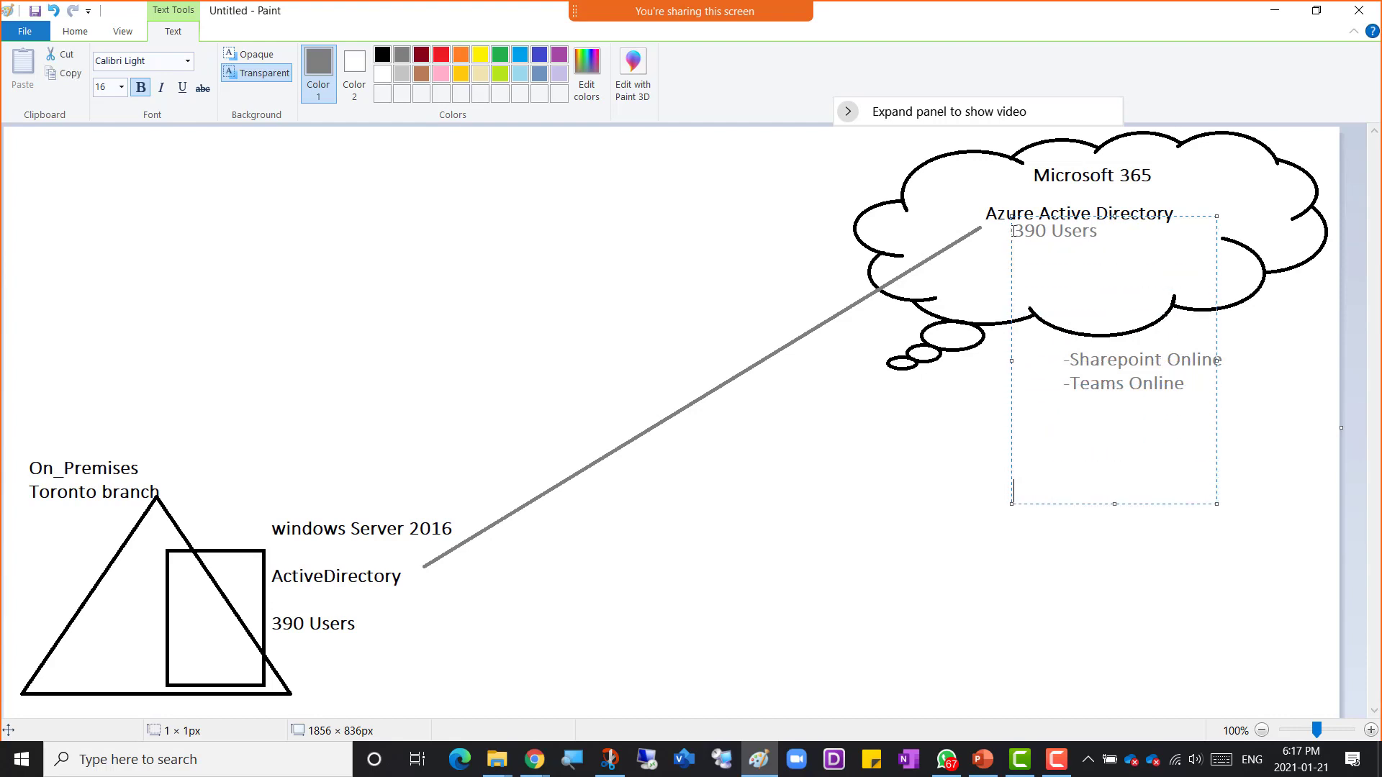
Step: Write the note "Those who cannot do On-Prem Sync can create 5 users (non-admin Users)" followed by "Amer01"
type("Those who cannot do ")
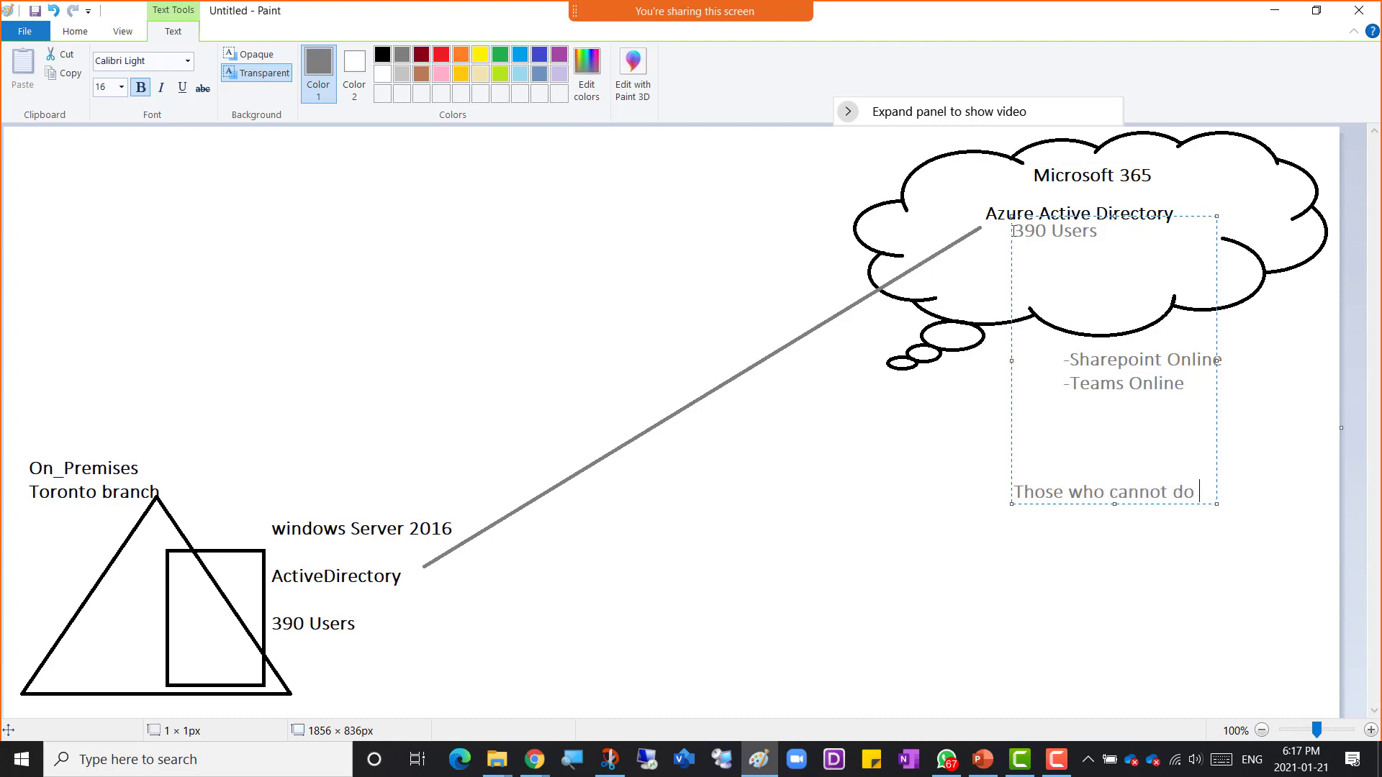
type("On-Prem Sync can create ")
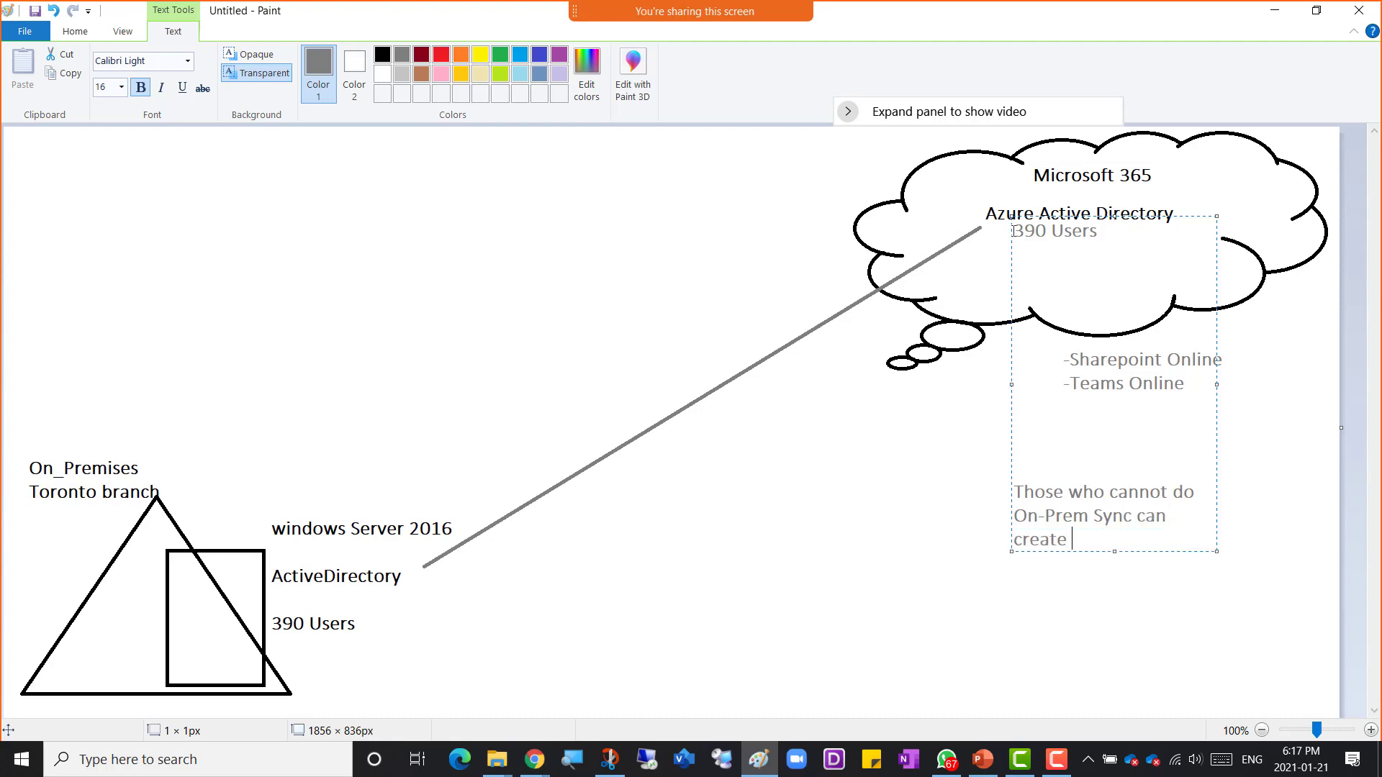
type("5 users")
key("Return")
type("(non-")
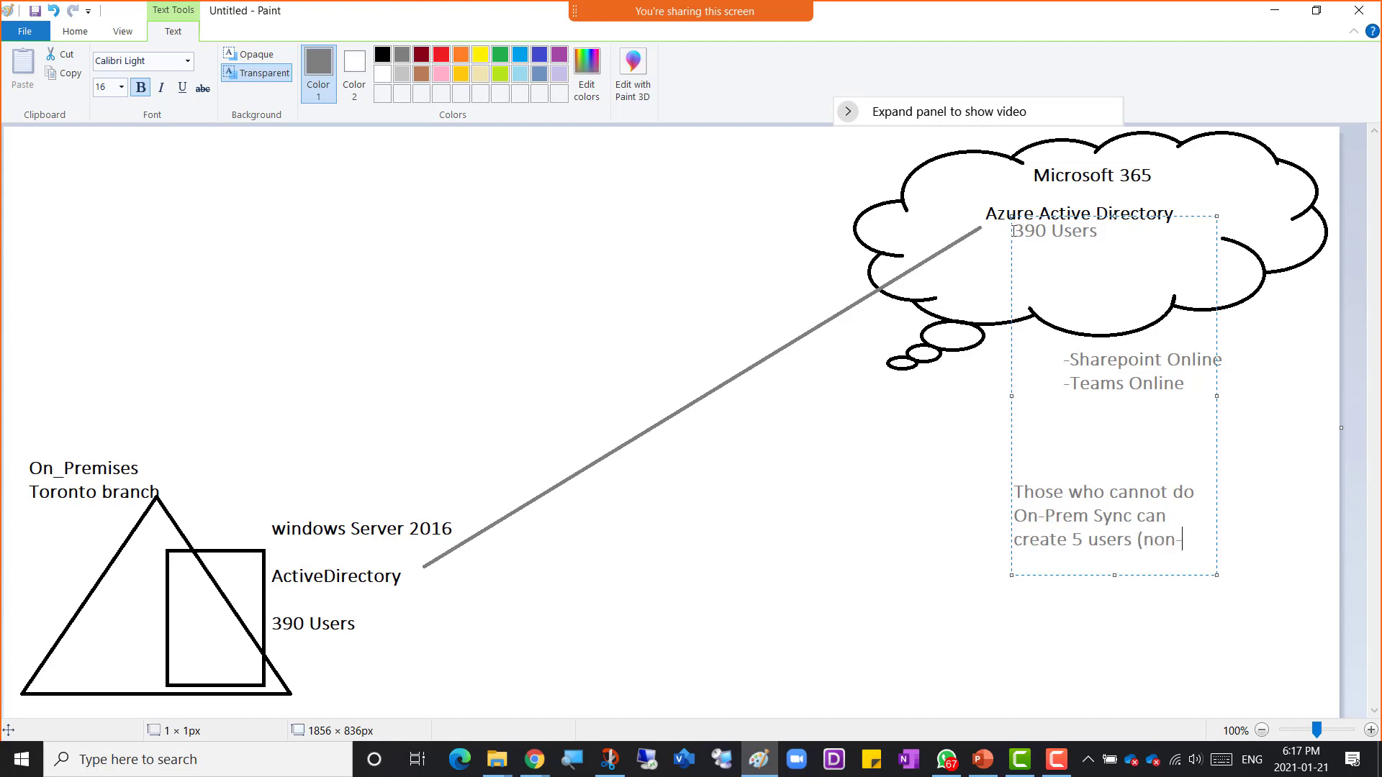
type("admin Users)")
key("Return")
type("Amer01")
key("Return")
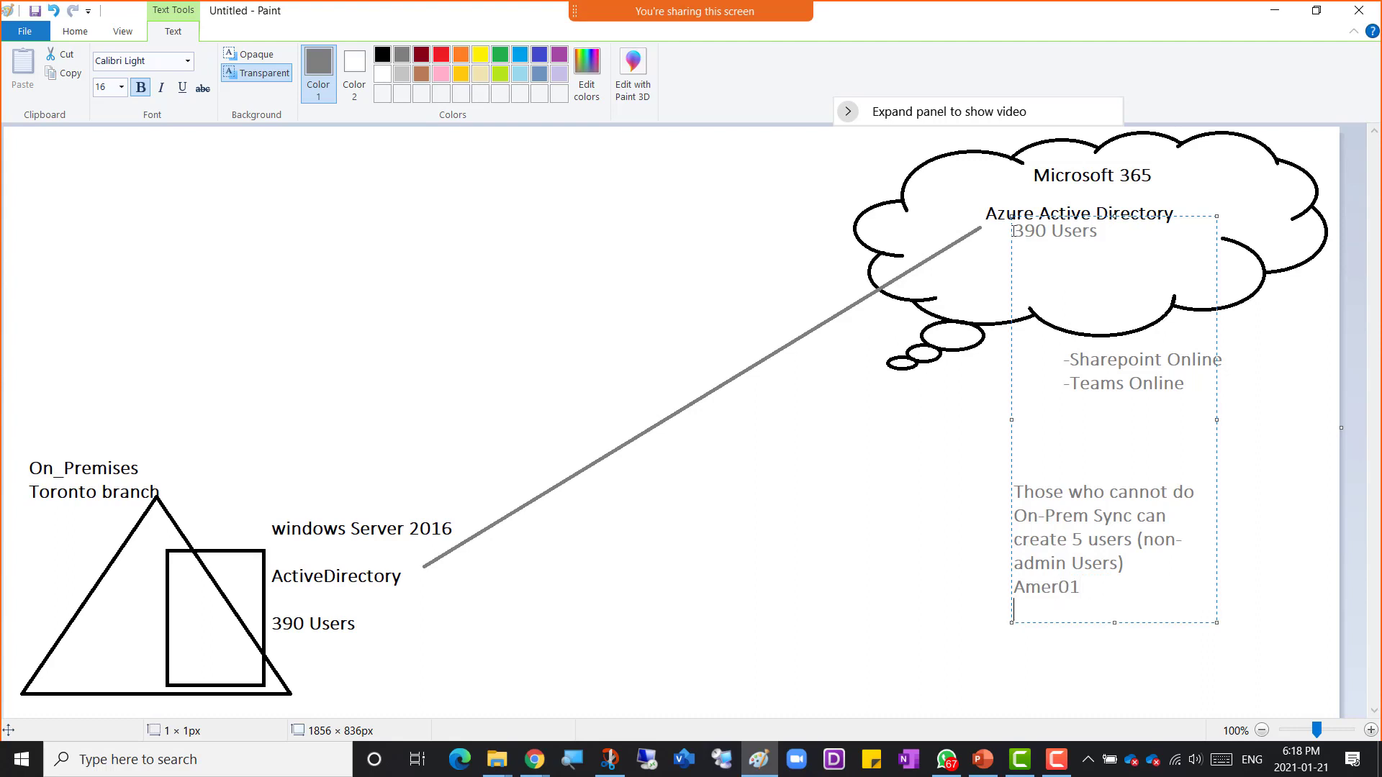
Step: List the user names Amer02, Amer03, Amer04 and Amer05 under Amer01
type("Amer02")
key("Return")
type("Amer03")
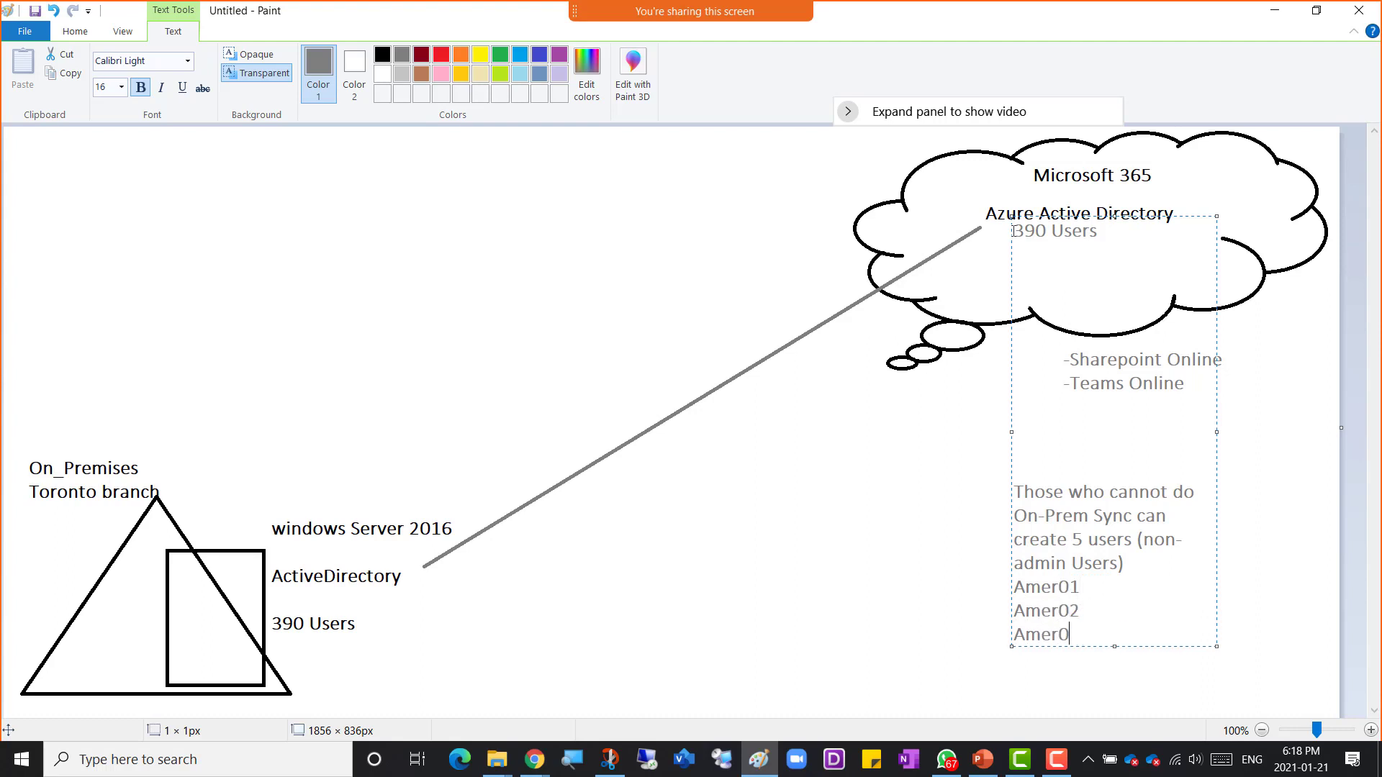
key("Return")
type("Amer04")
key("Return")
type("Amer")
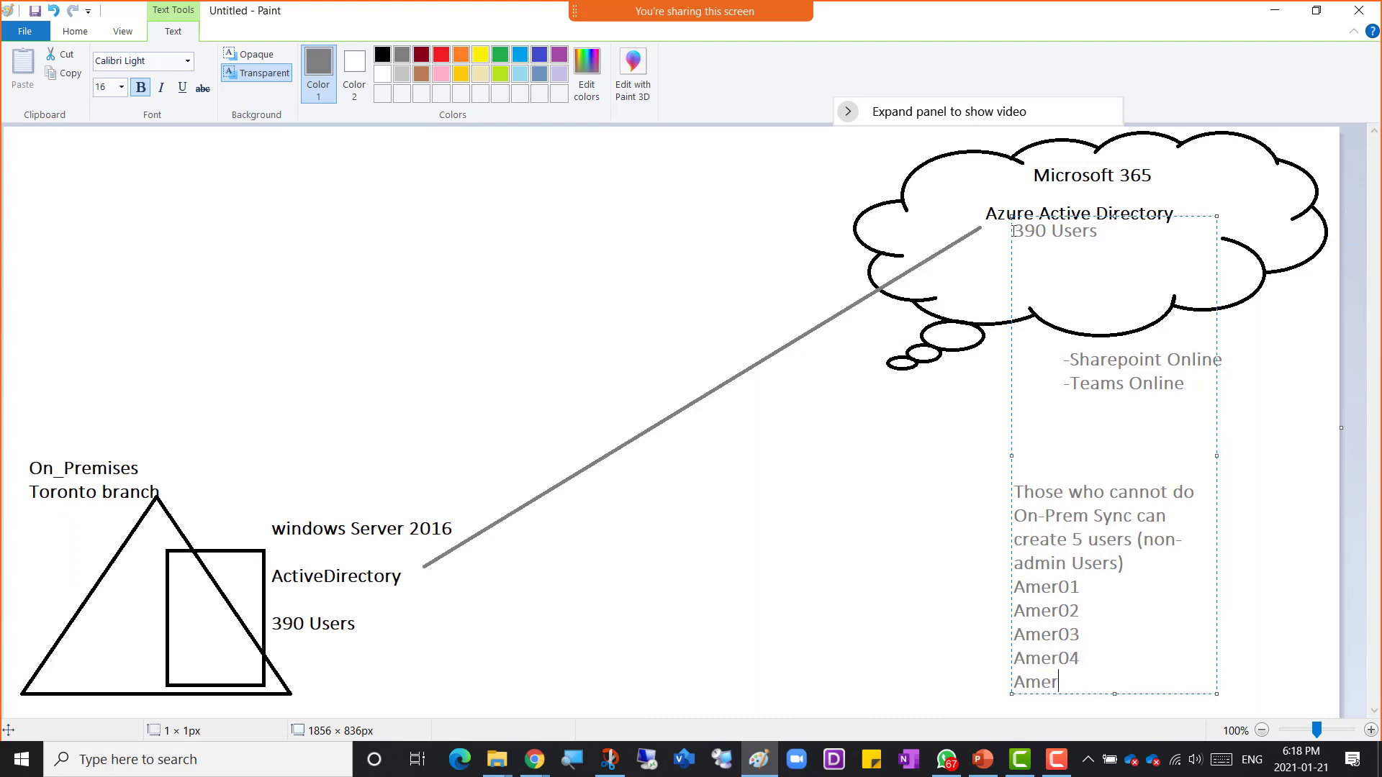
type("05")
Step: Append "in AzureAD" after "(non-admin Users)" and widen the text box before committing it
left_click(1130, 564)
type("In AzureAD")
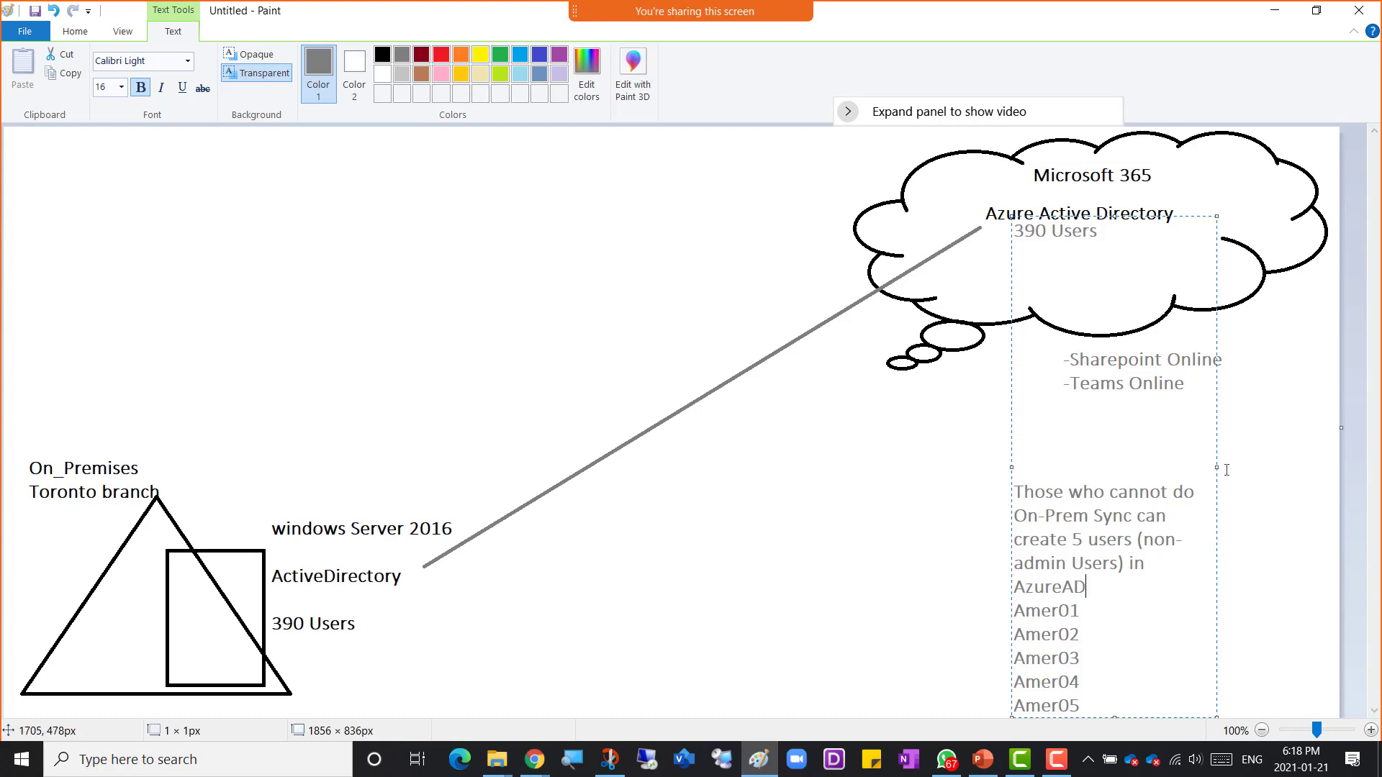
left_click_drag(1216, 468, 1278, 470)
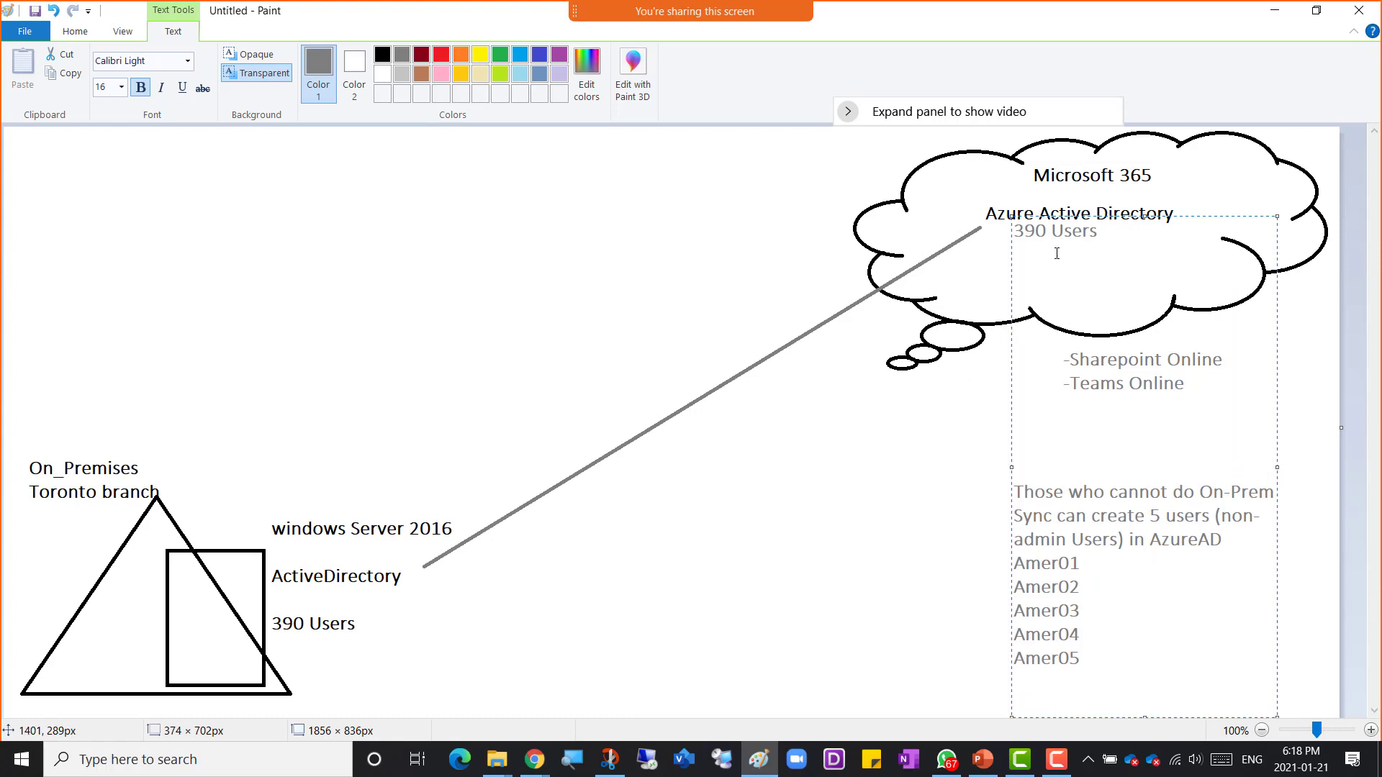
left_click(972, 275)
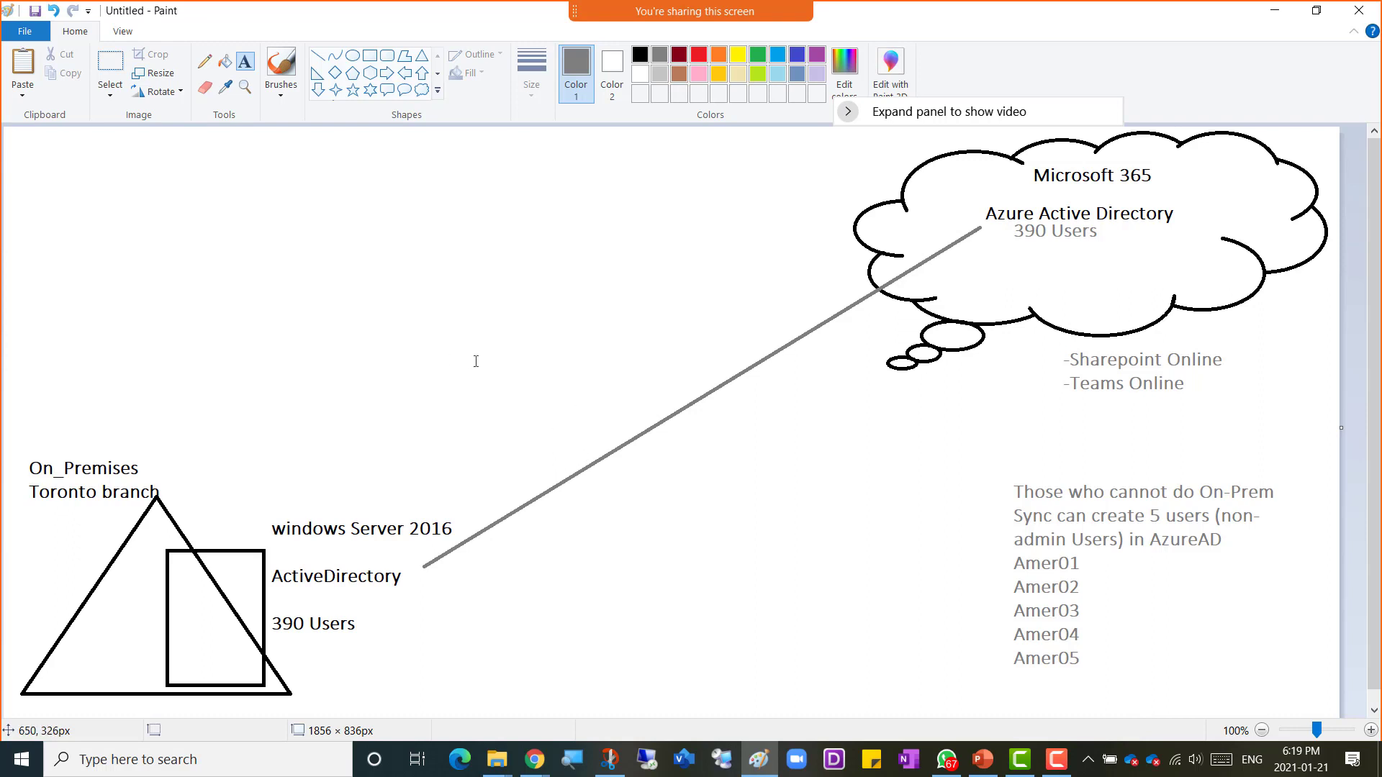
left_click(253, 503)
left_click(205, 471)
left_click(204, 62)
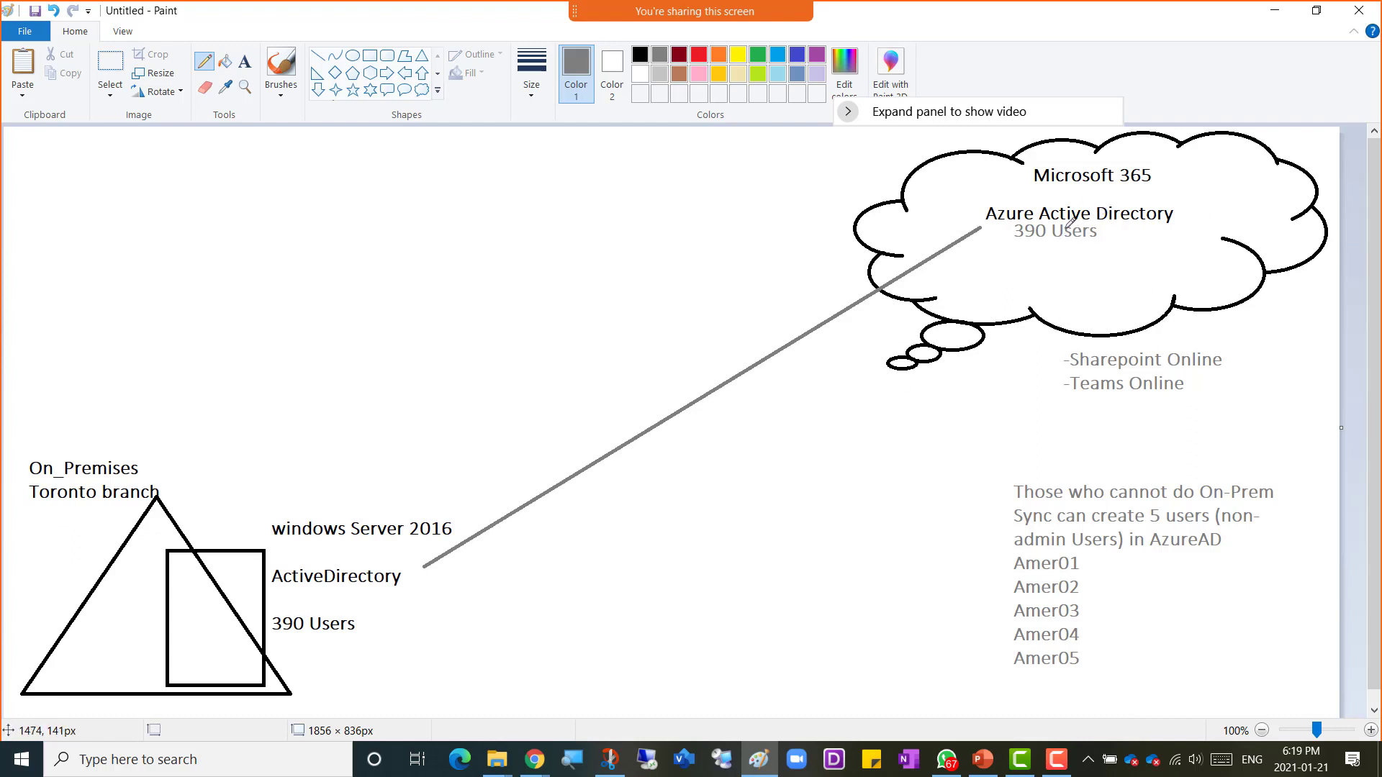
Step: Switch to the OneNote page in Chrome and add the heading line "--------Connecting On-Prem users to CLoud Lab------------"
left_click(533, 759)
left_click(605, 692)
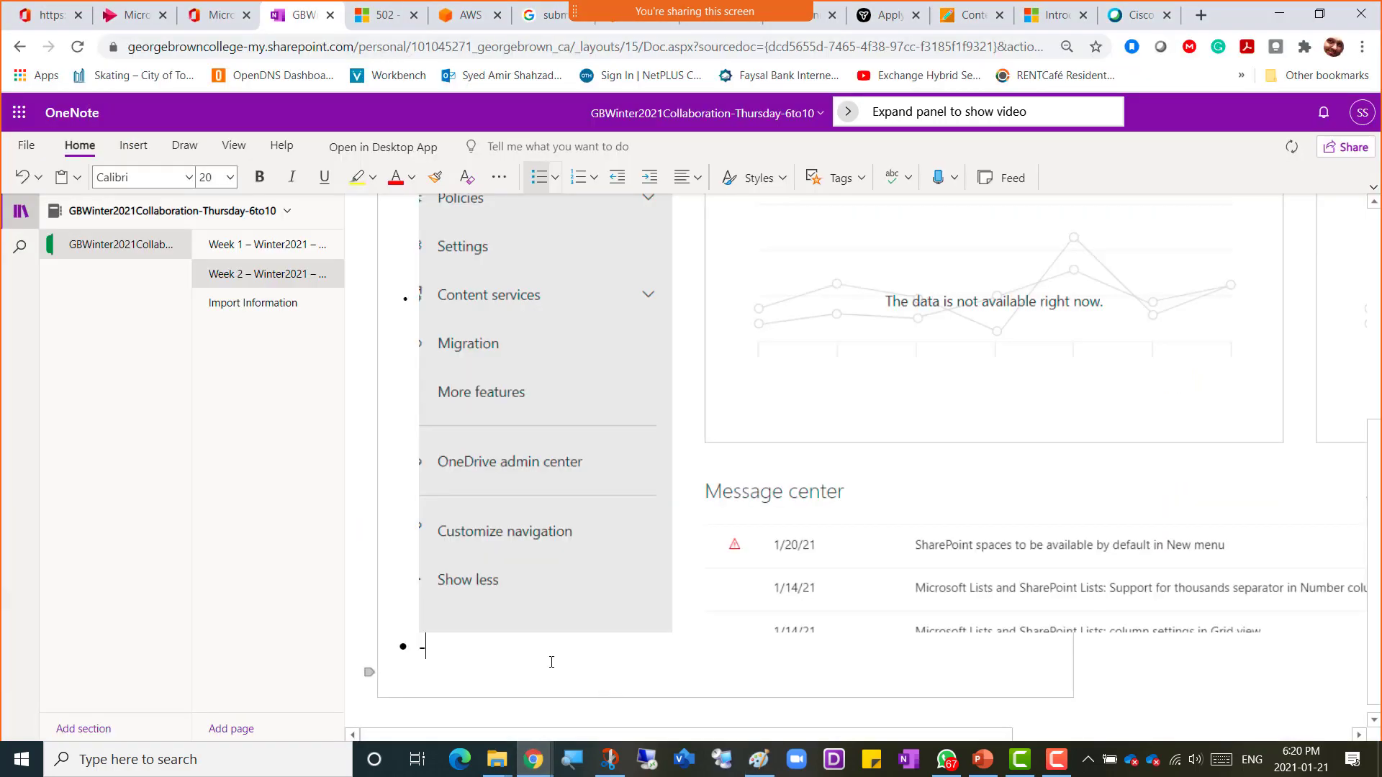
key("BackSpace")
type("--------Connecting On-Pre")
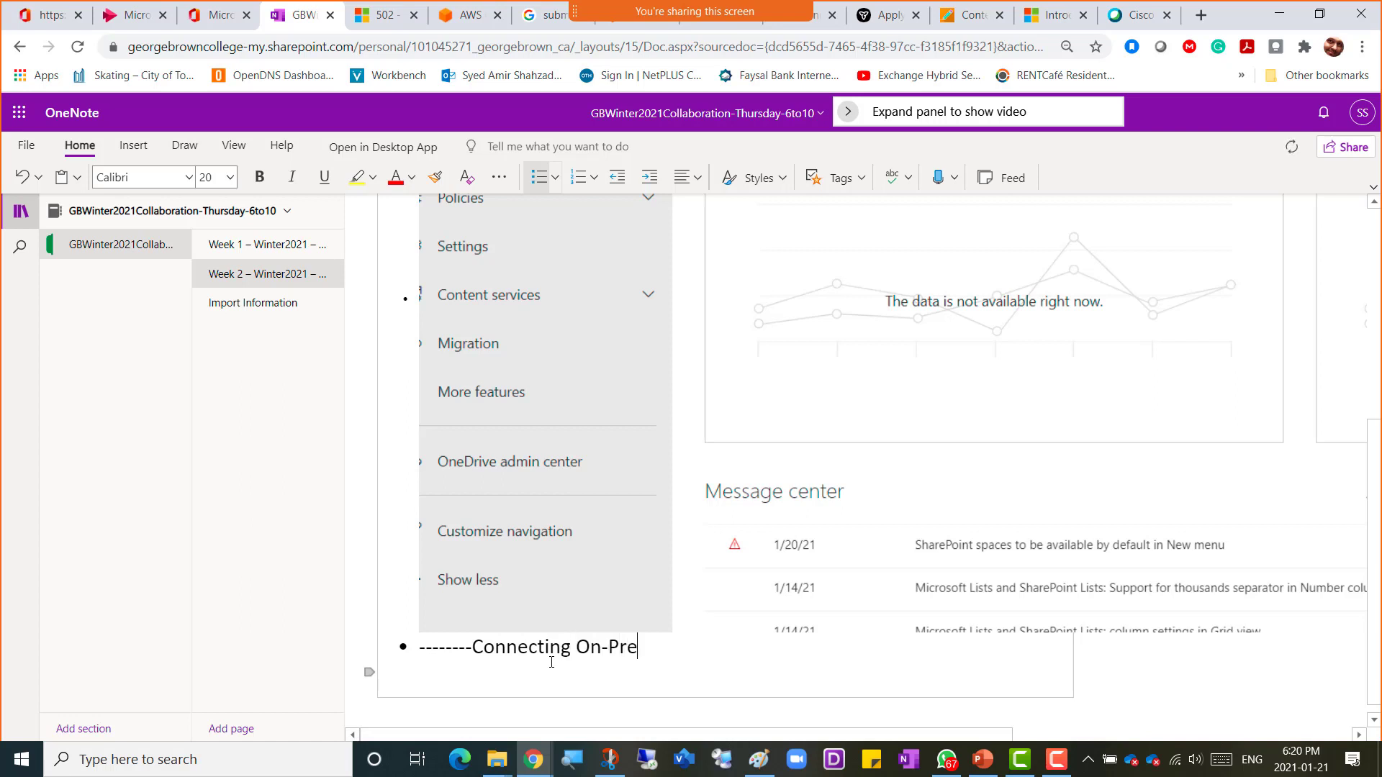
type("m users to CLoud Lab------------")
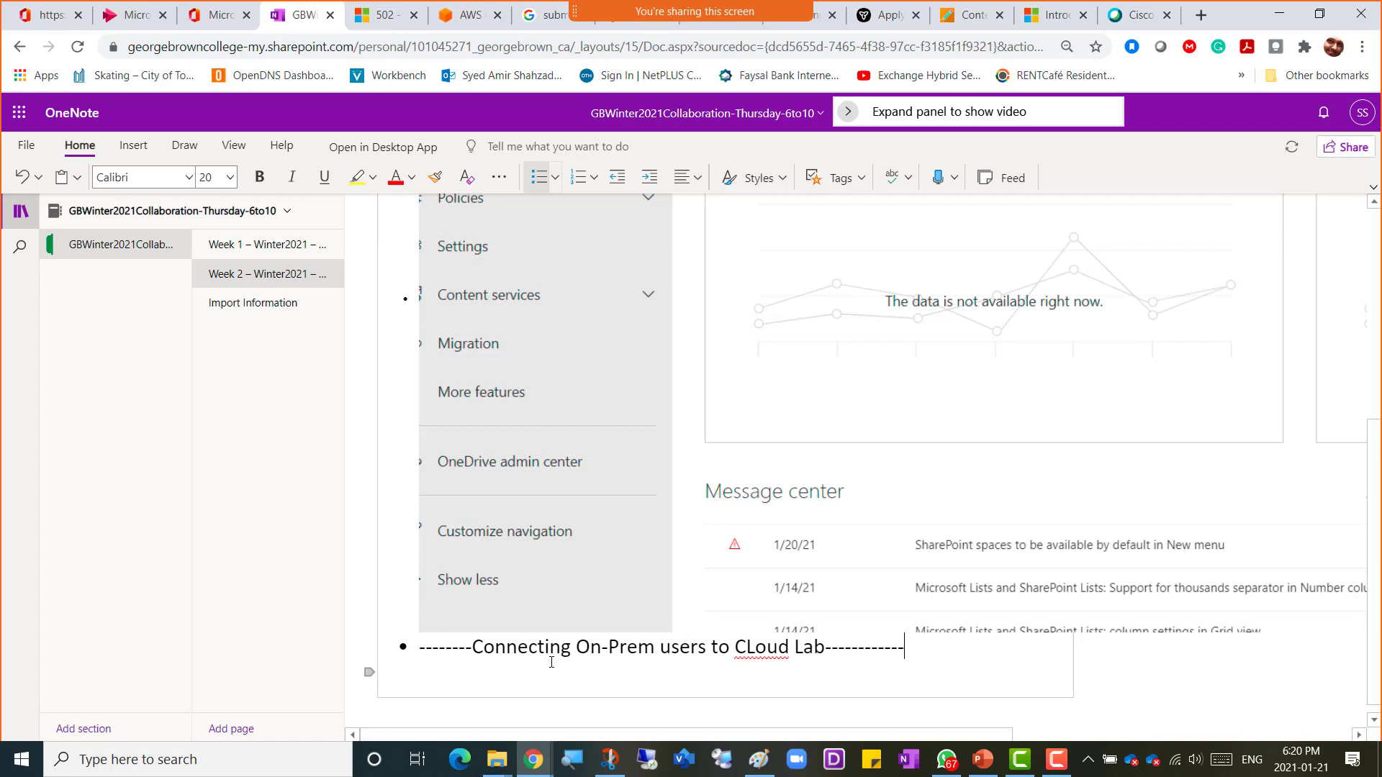
Step: Add an indented sub-bullet reading "In Our Vmware Workstations"
key("Return")
key("Tab")
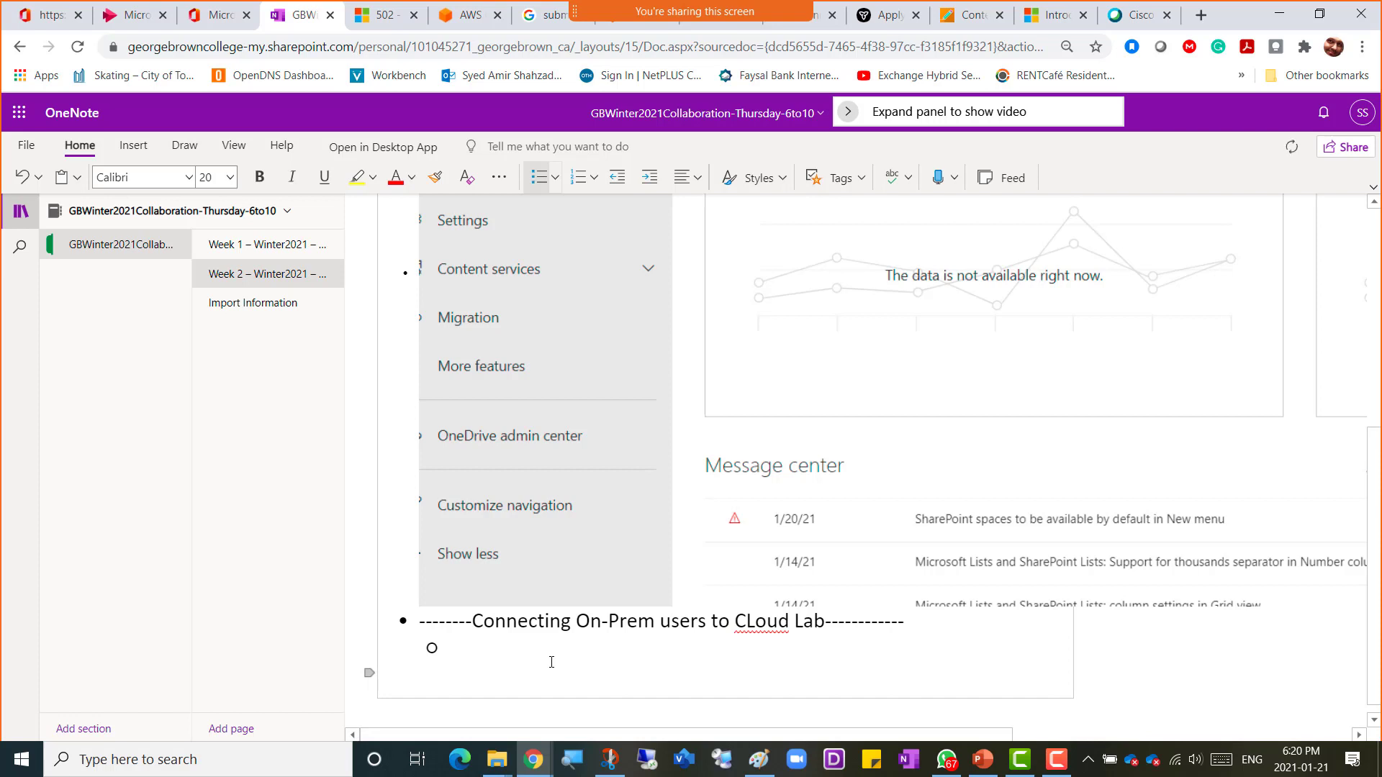
type("In Our Vmware Workstations")
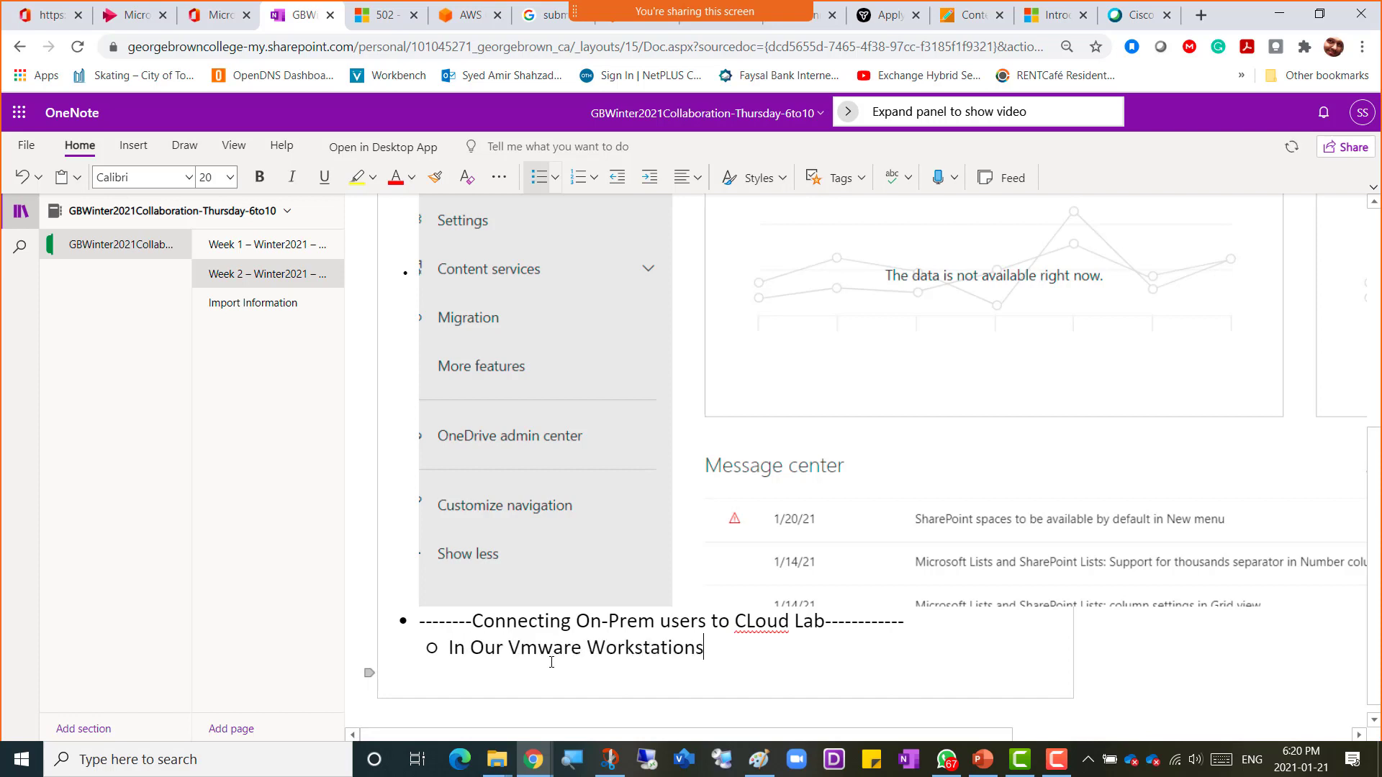
Step: Add the sub-bullet "We will install Windows Server 2016"
key("Return")
type("we wi")
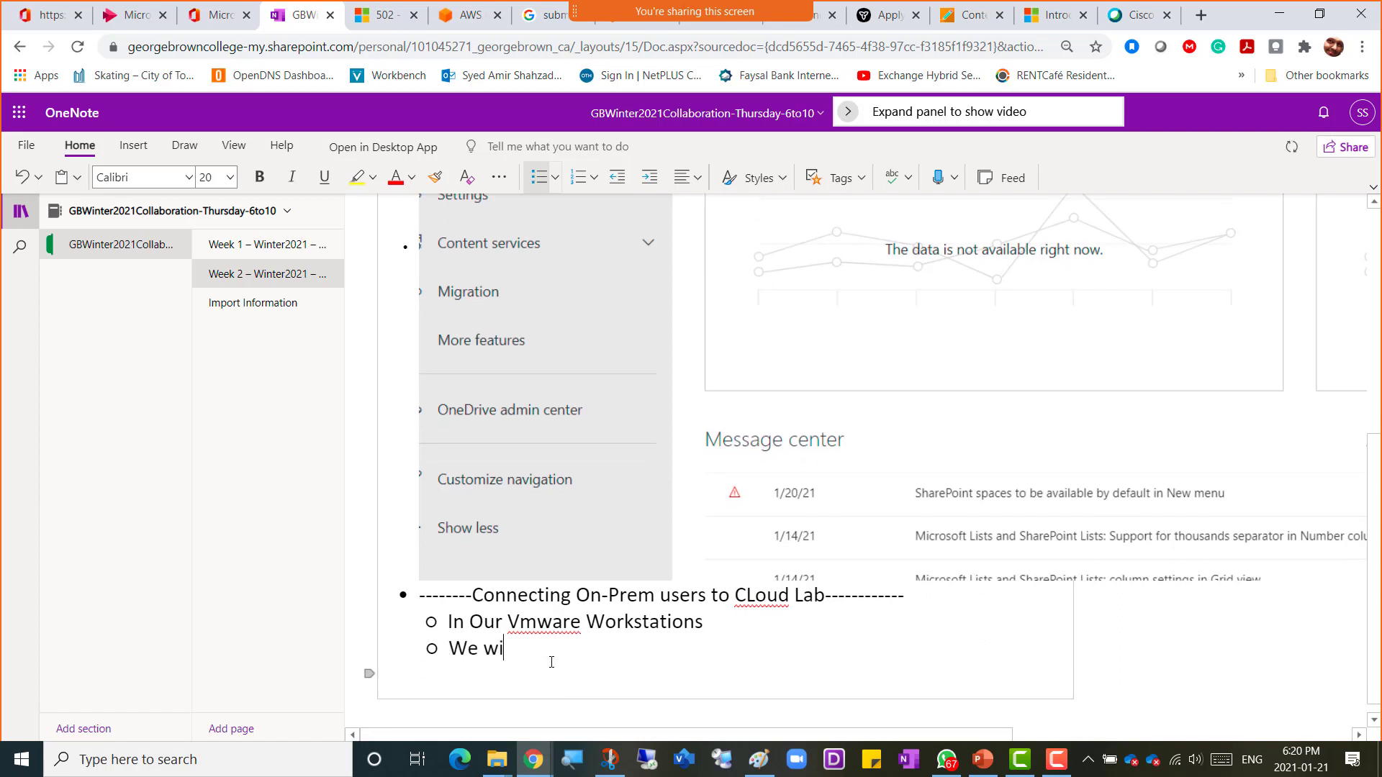
type("ll install Windows Server ")
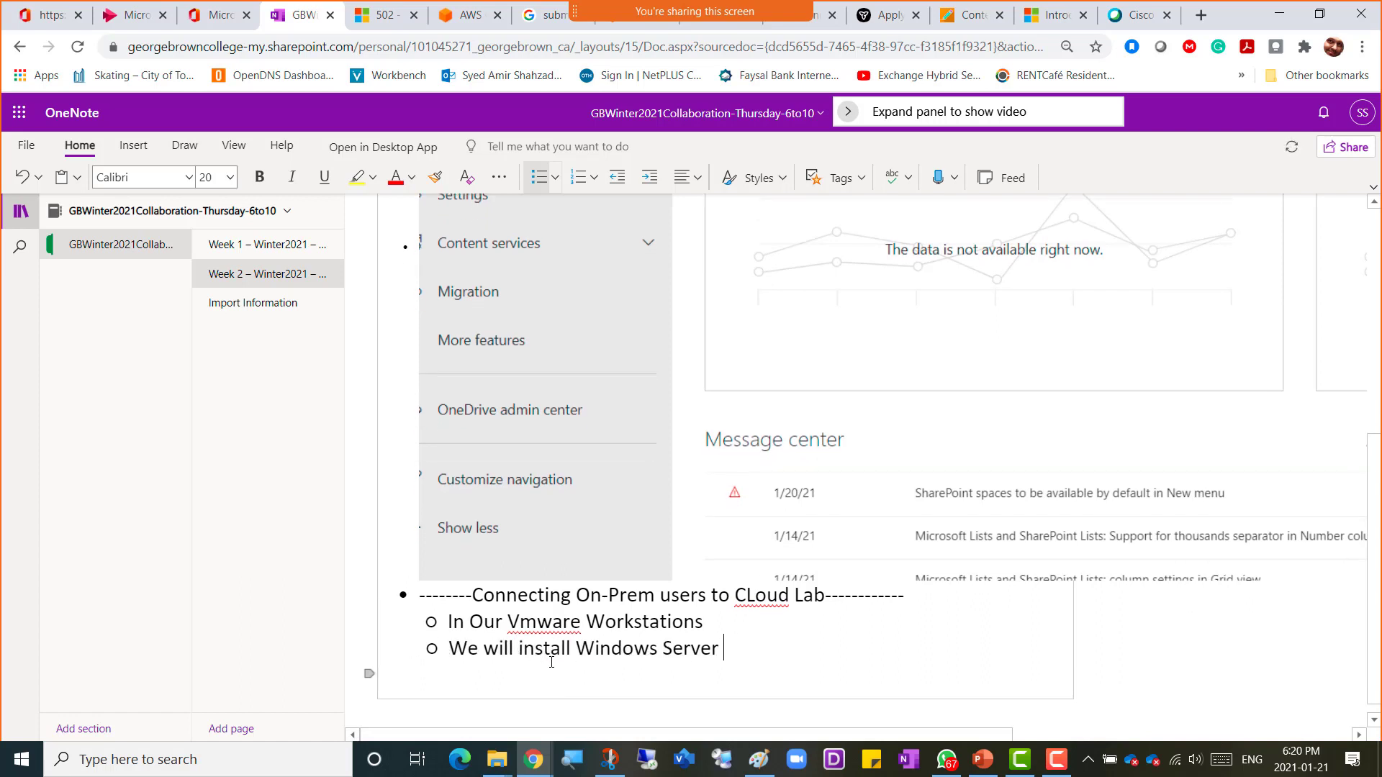
type("2016")
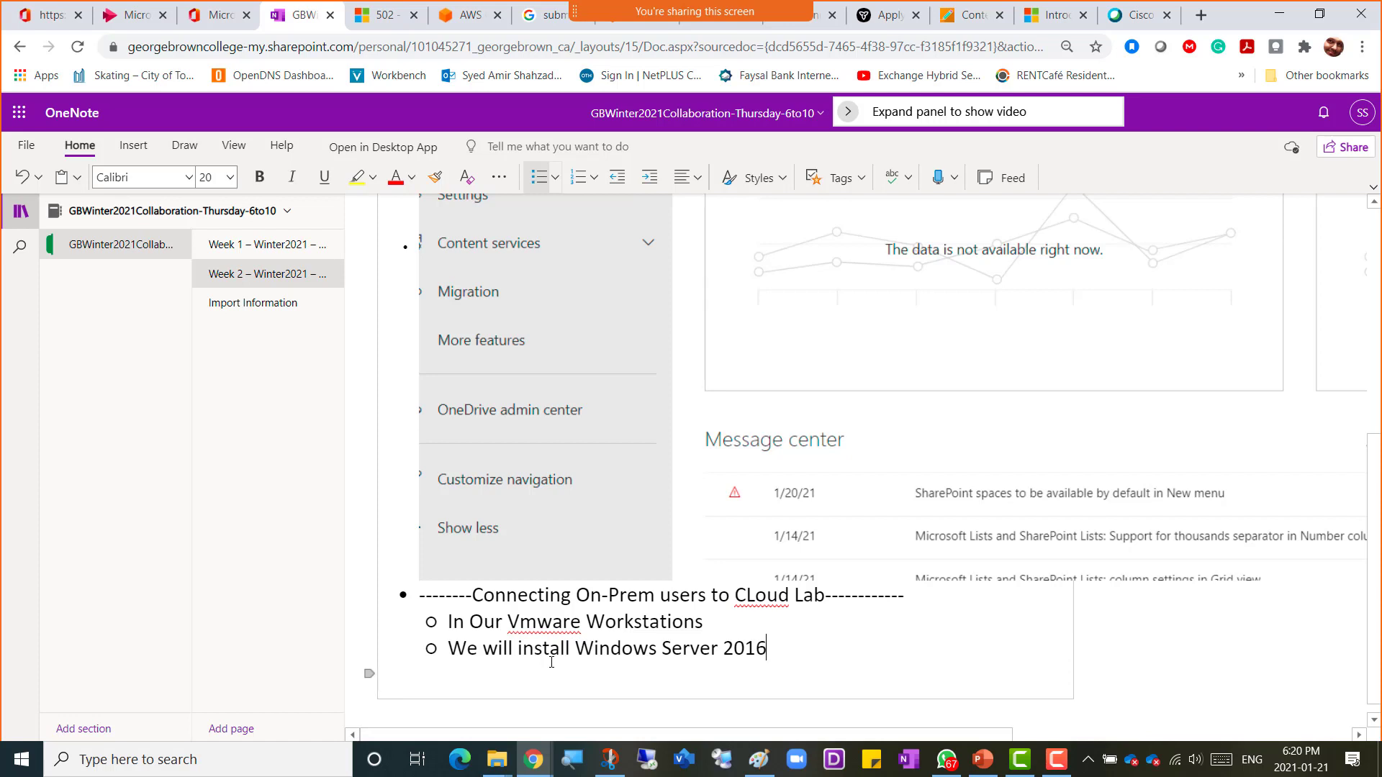
Step: Add the sub-bullet "We will keep it connected to Internet"
key("Return")
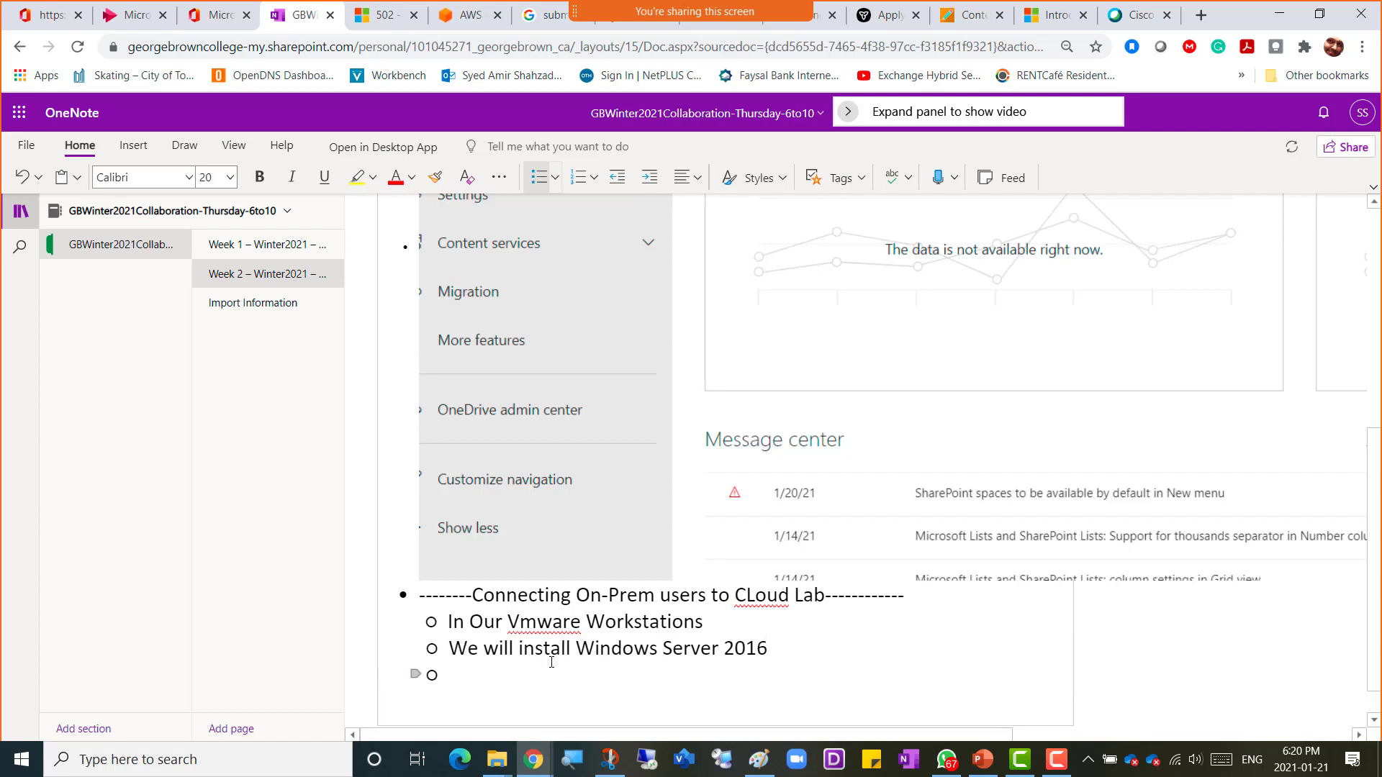
type("We wi")
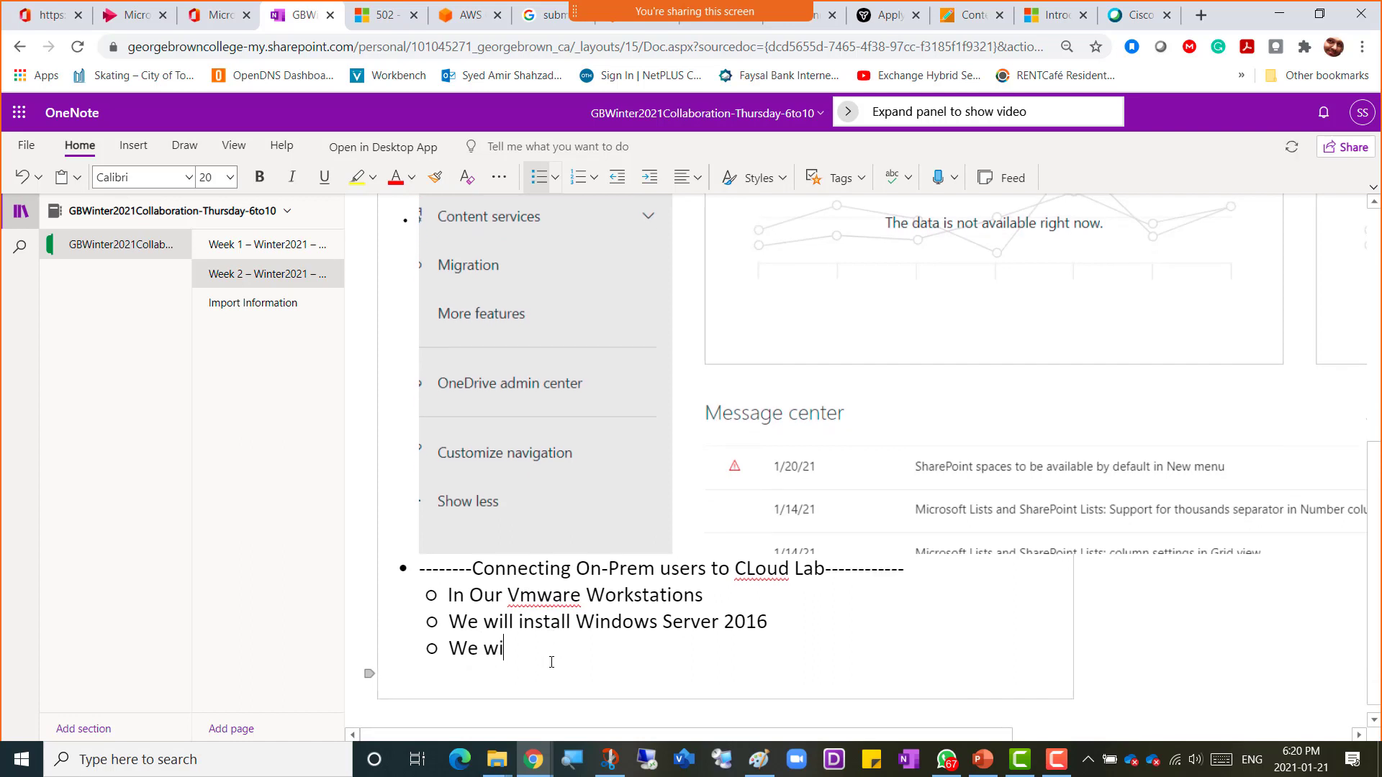
type("ll keep it connected to")
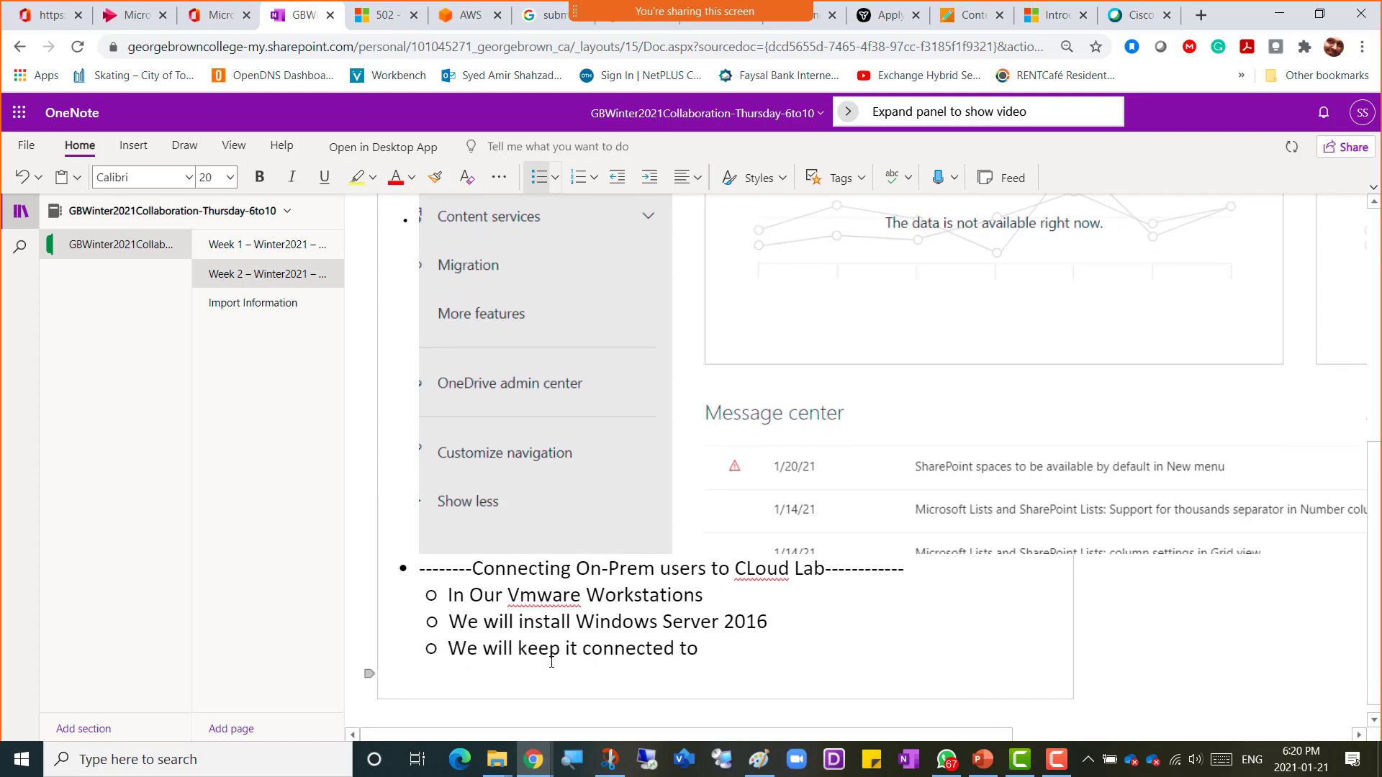
type(" Internet")
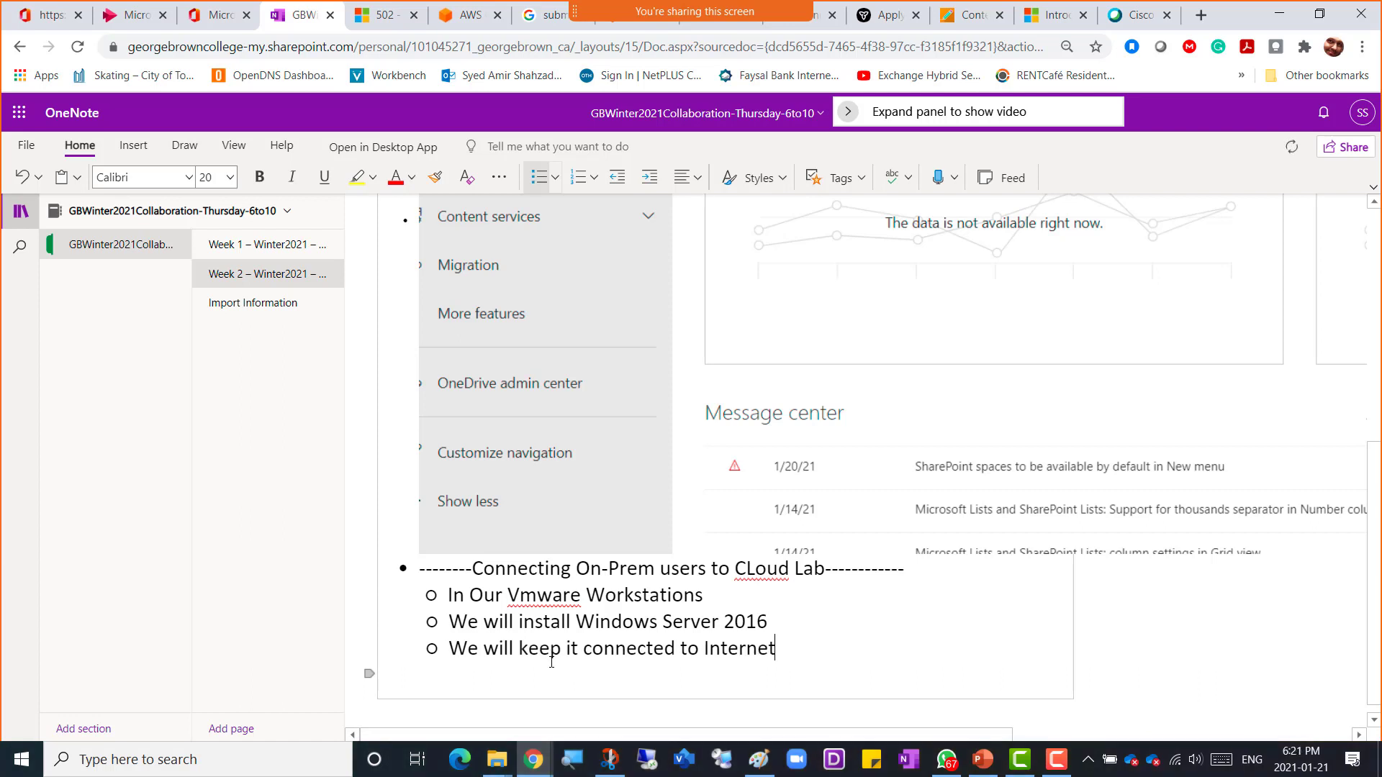
Step: Add the sub-bullet "We will create 390 users in powershell", fixing the spelling of powershell
key("Return")
type("We will ")
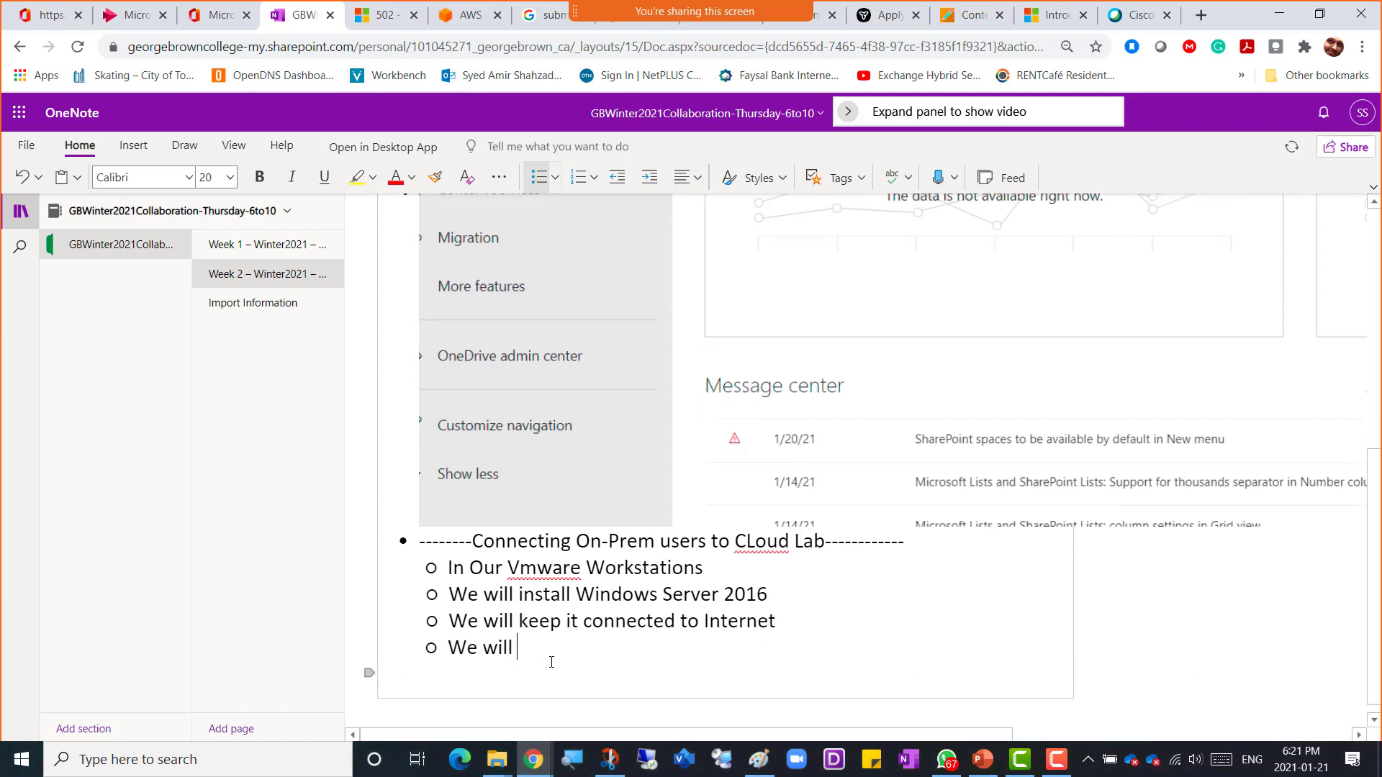
type("create 390 users in powrs")
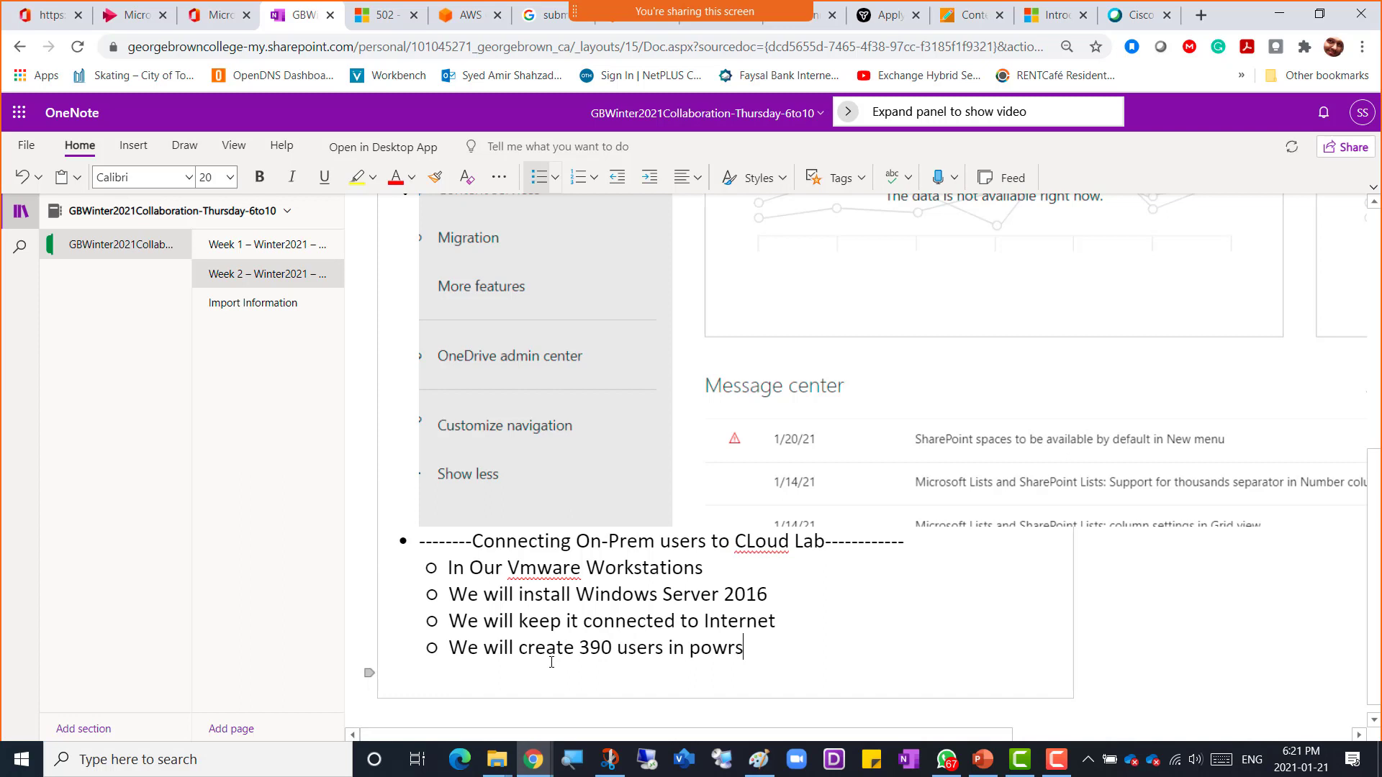
key("BackSpace")
type("e")
key("BackSpace")
key("BackSpace")
type("ershell")
Step: Add the sub-bullet "Download ADConnect inside this VM and run it"
key("Return")
type("Downl")
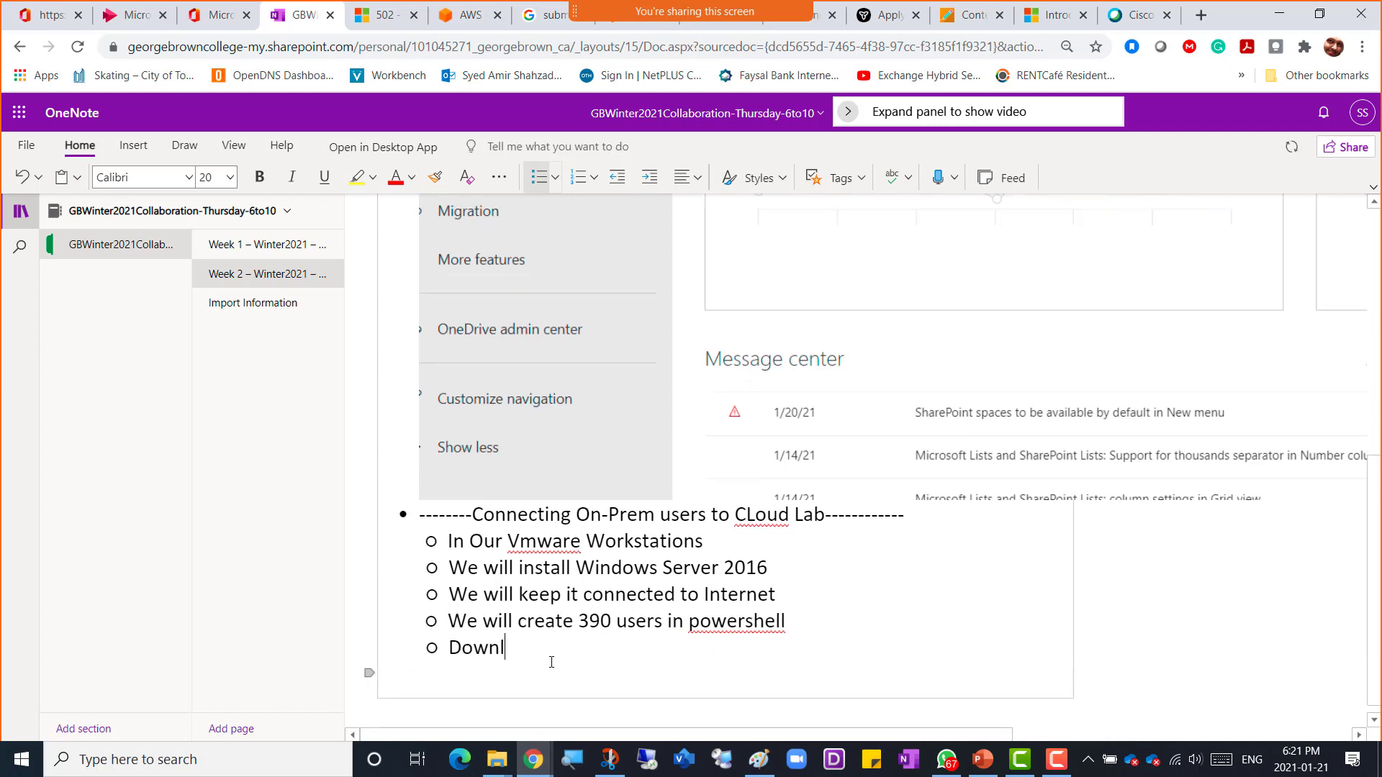
type("oad ADConnect")
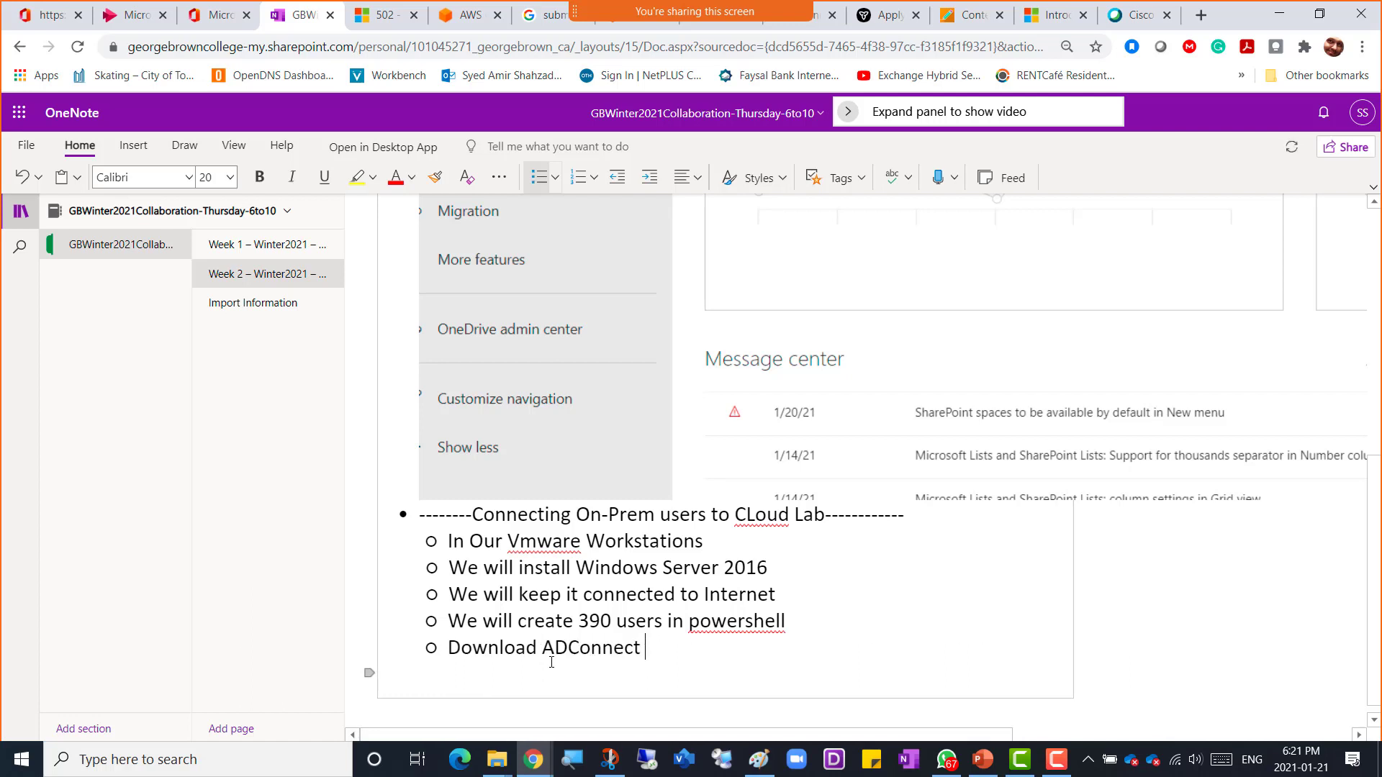
type(" inside this ")
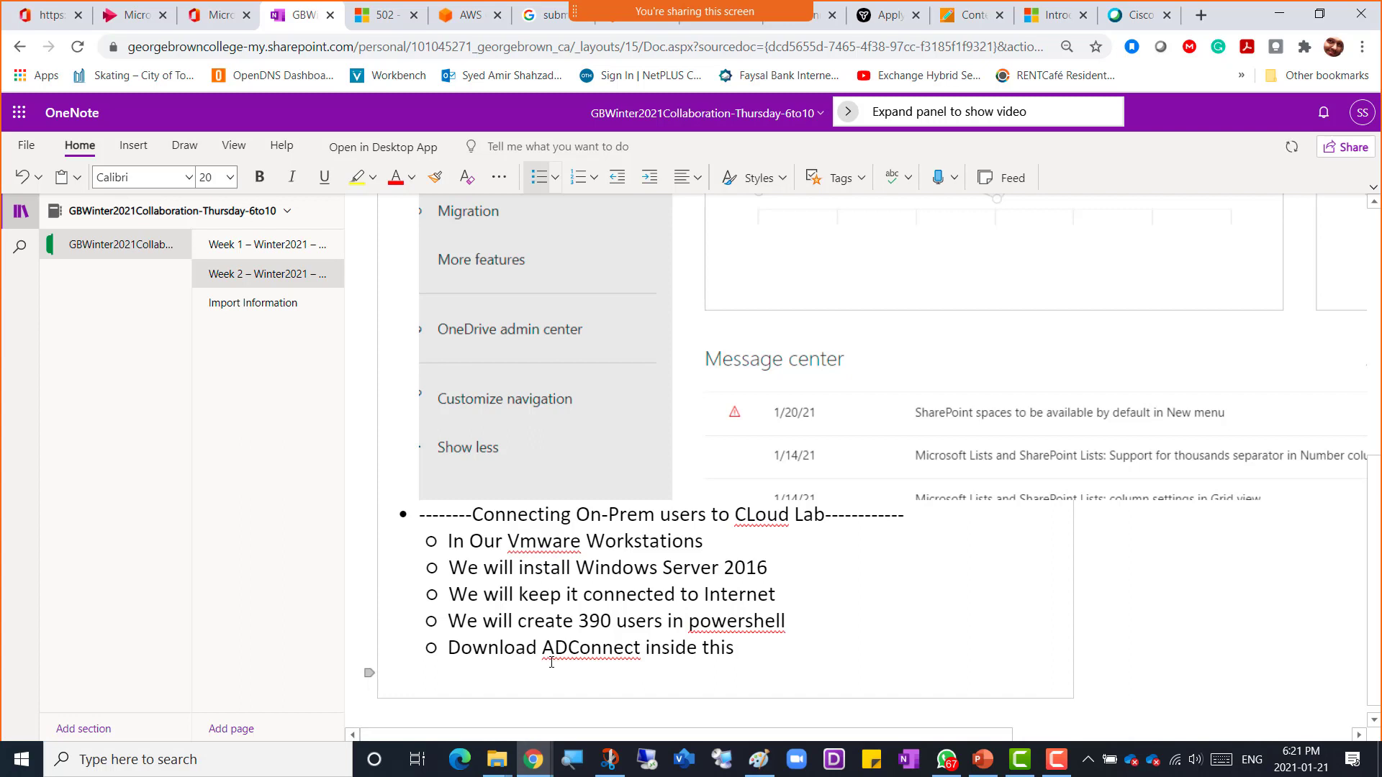
type("VM and run it")
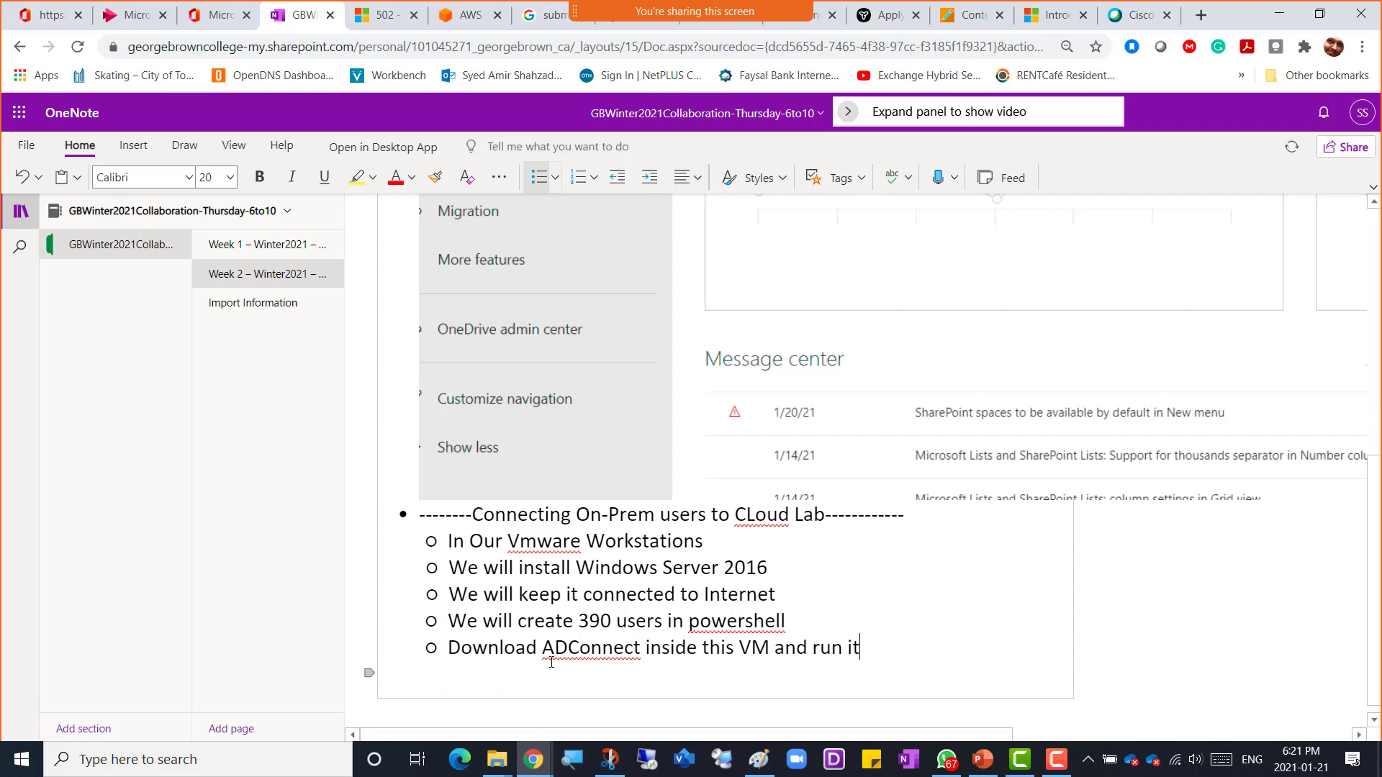
Step: Insert a "----On-Premises---------" sub-heading line above "In Our Vmware Workstations"
scroll(552, 662, "up", 1)
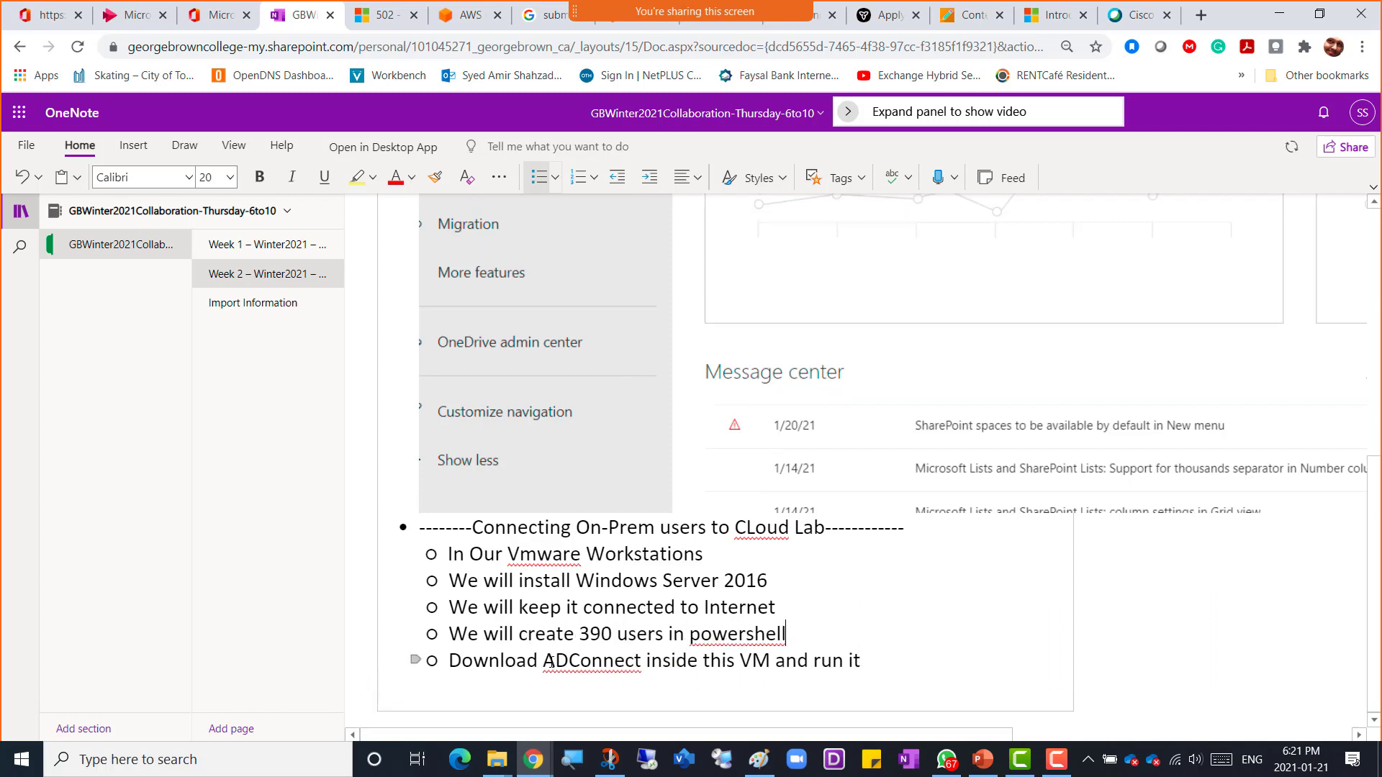
key("Up")
key("Up")
key("Up")
key("Up")
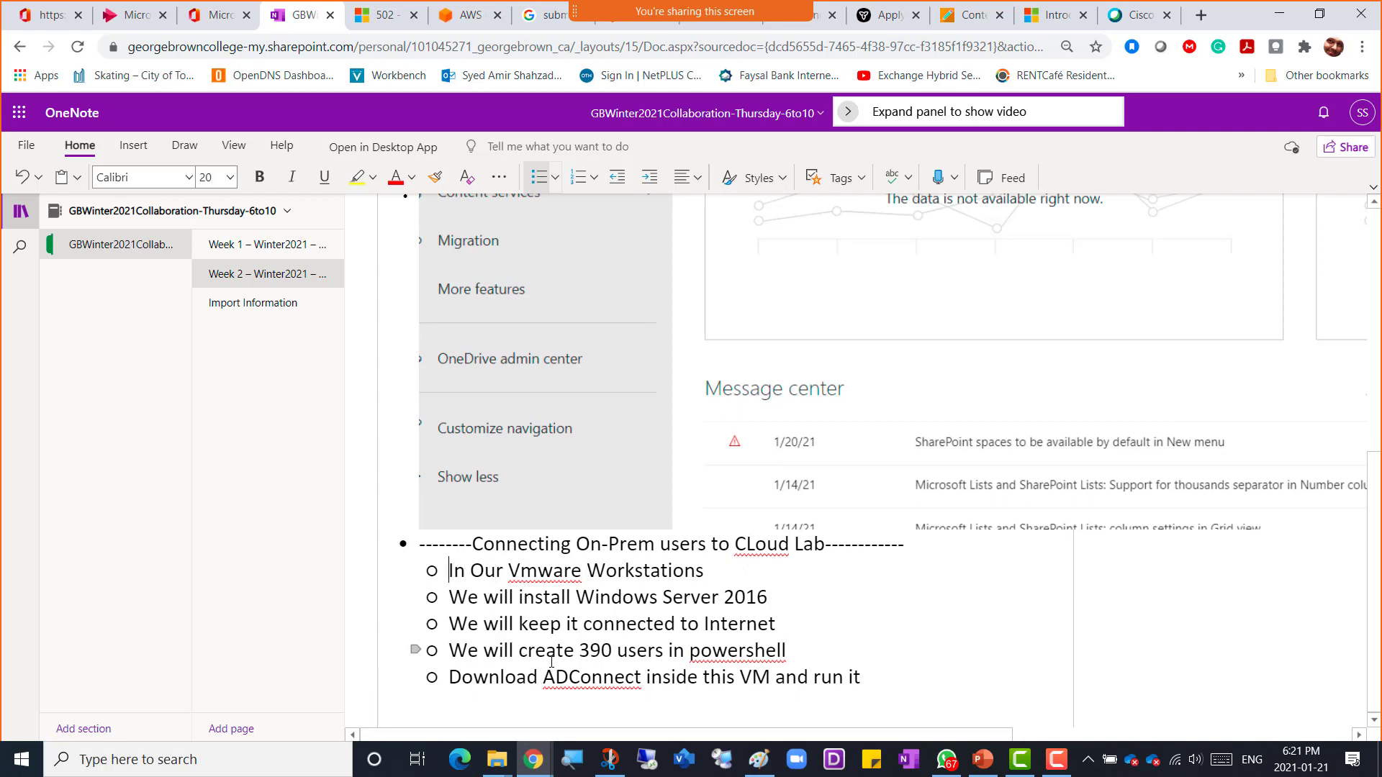
key("Return")
type("----On")
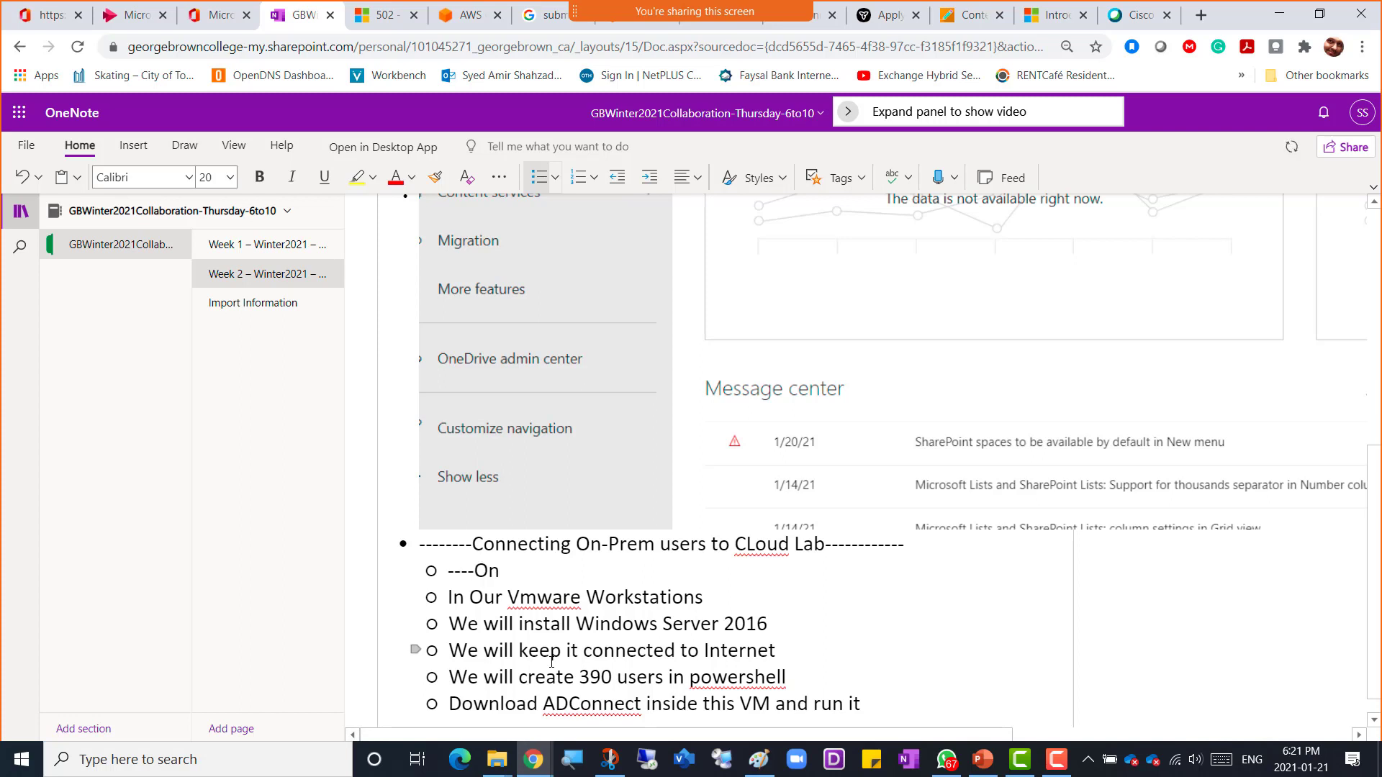
type("-Premises---------")
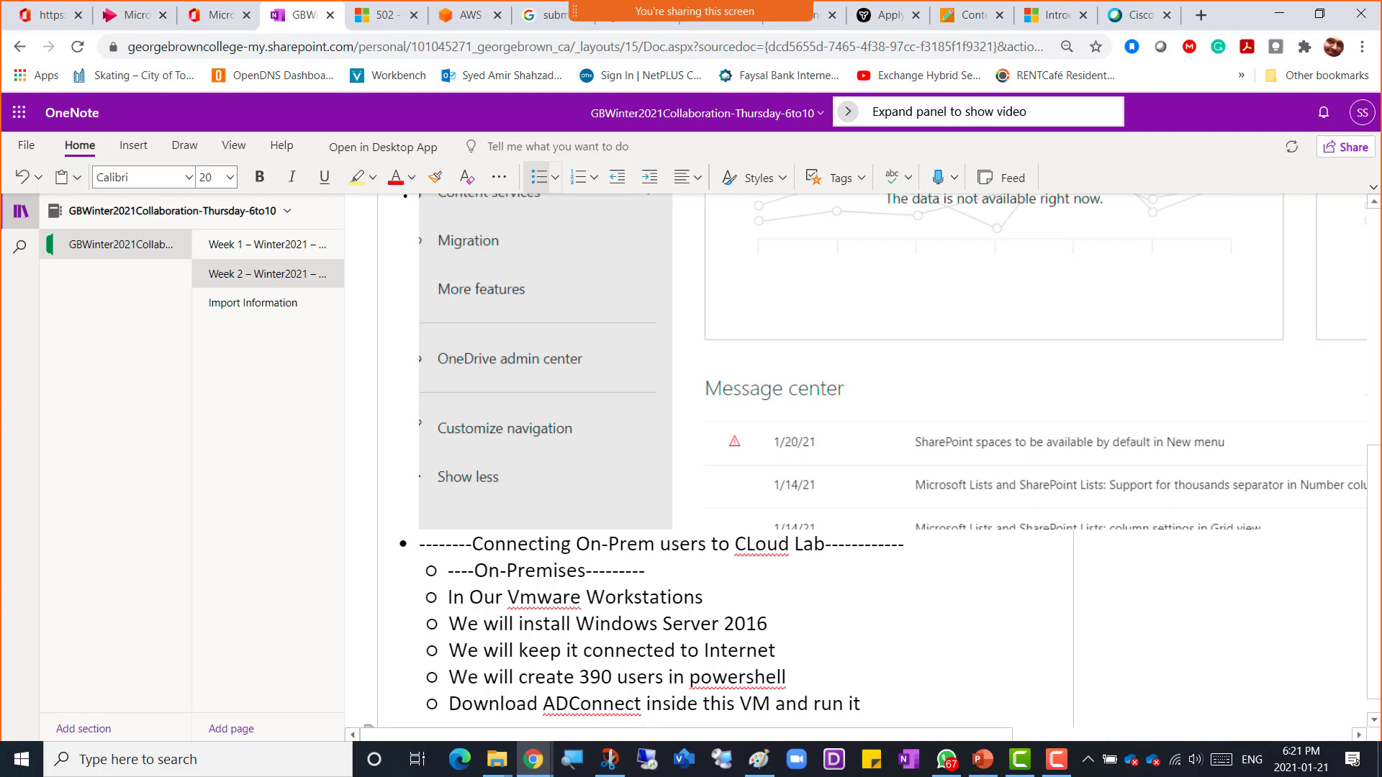
Step: Add a "----In Cloud------" sub-heading and move it directly beneath the lab title line
left_click(879, 709)
scroll(879, 712, "down", 1)
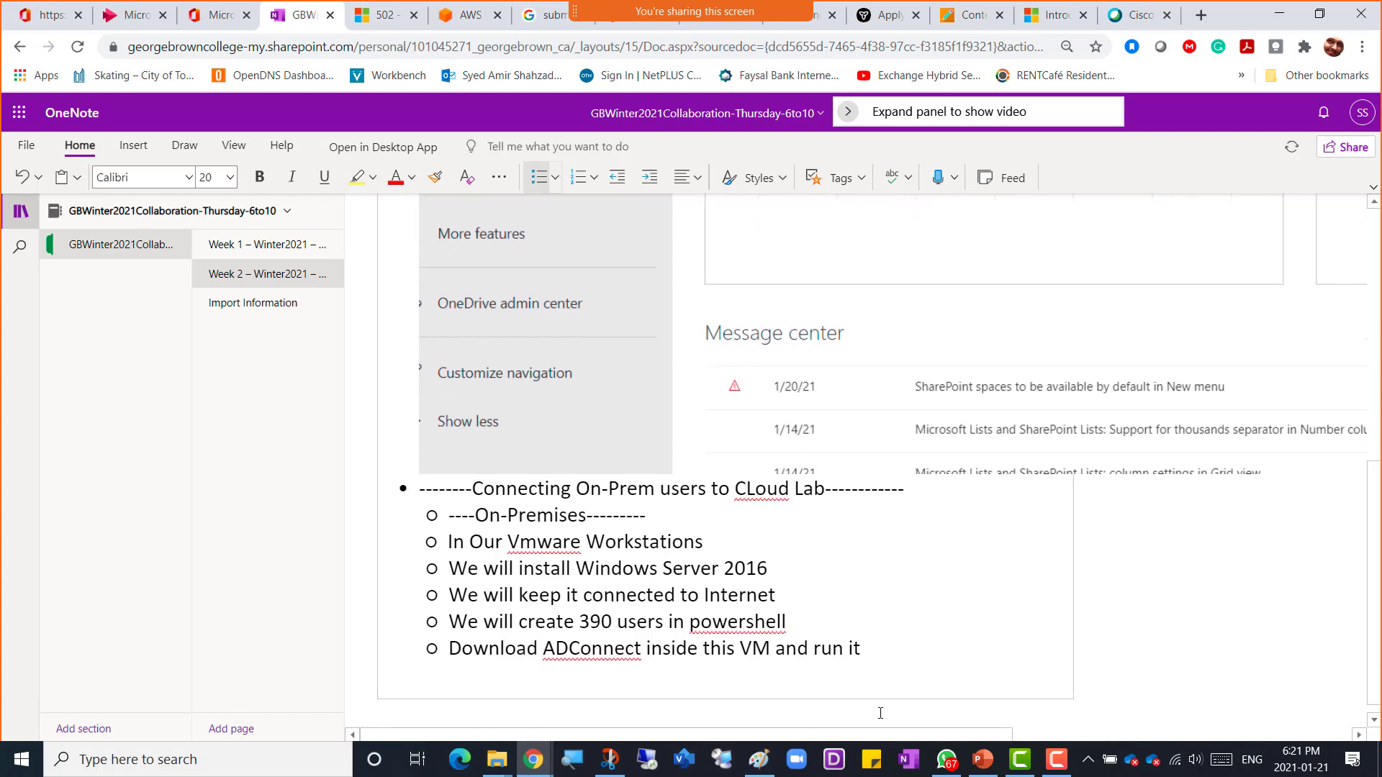
key("Return")
type("----")
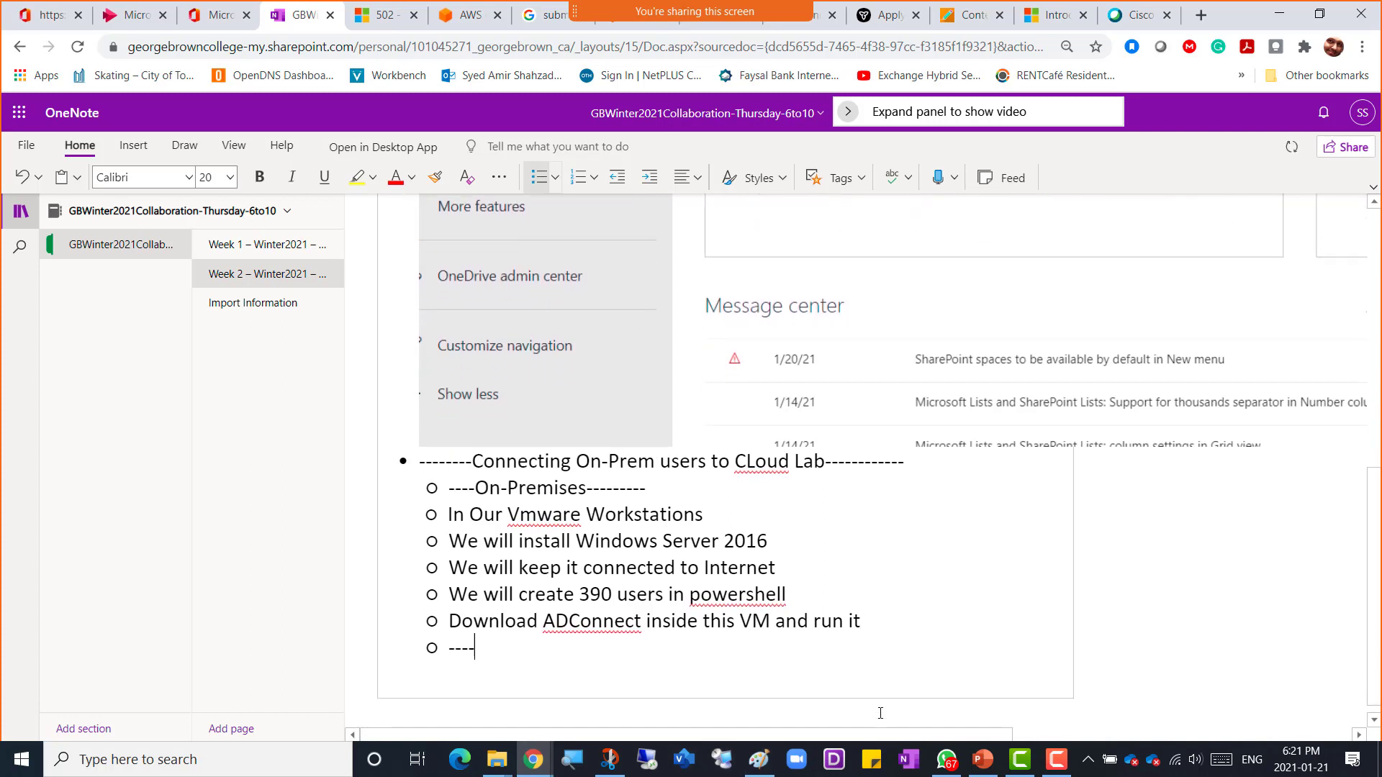
type("In Cloud------")
key("shift+Left")
key("shift+Left")
key("shift+Left")
key("shift+Left")
key("shift+Left")
key("shift+Left")
key("shift+Left")
key("shift+Left")
key("shift+Left")
key("shift+Left")
key("shift+Left")
key("shift+Left")
key("shift+Left")
key("shift+Left")
key("shift+Left")
key("shift+Left")
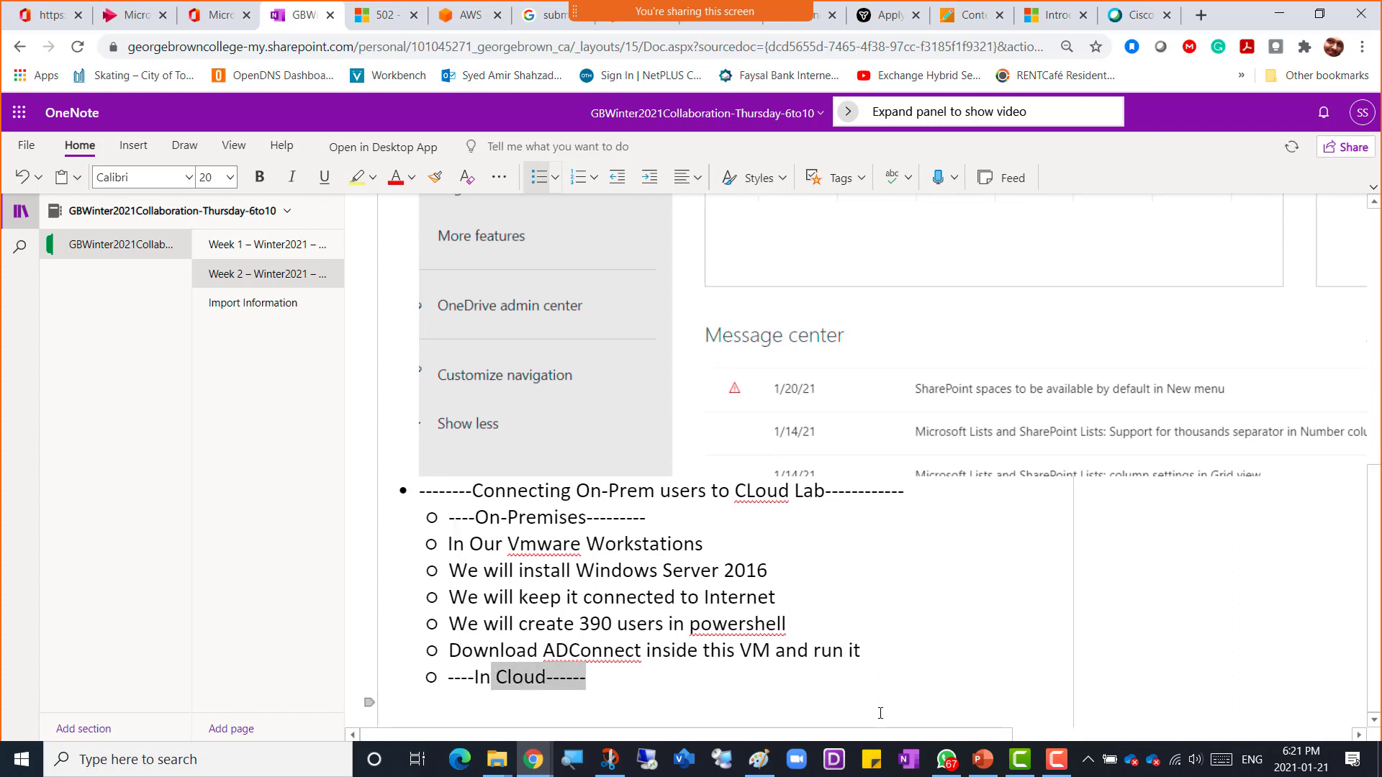
key("shift+Left")
key("shift+Left")
key("ctrl+c")
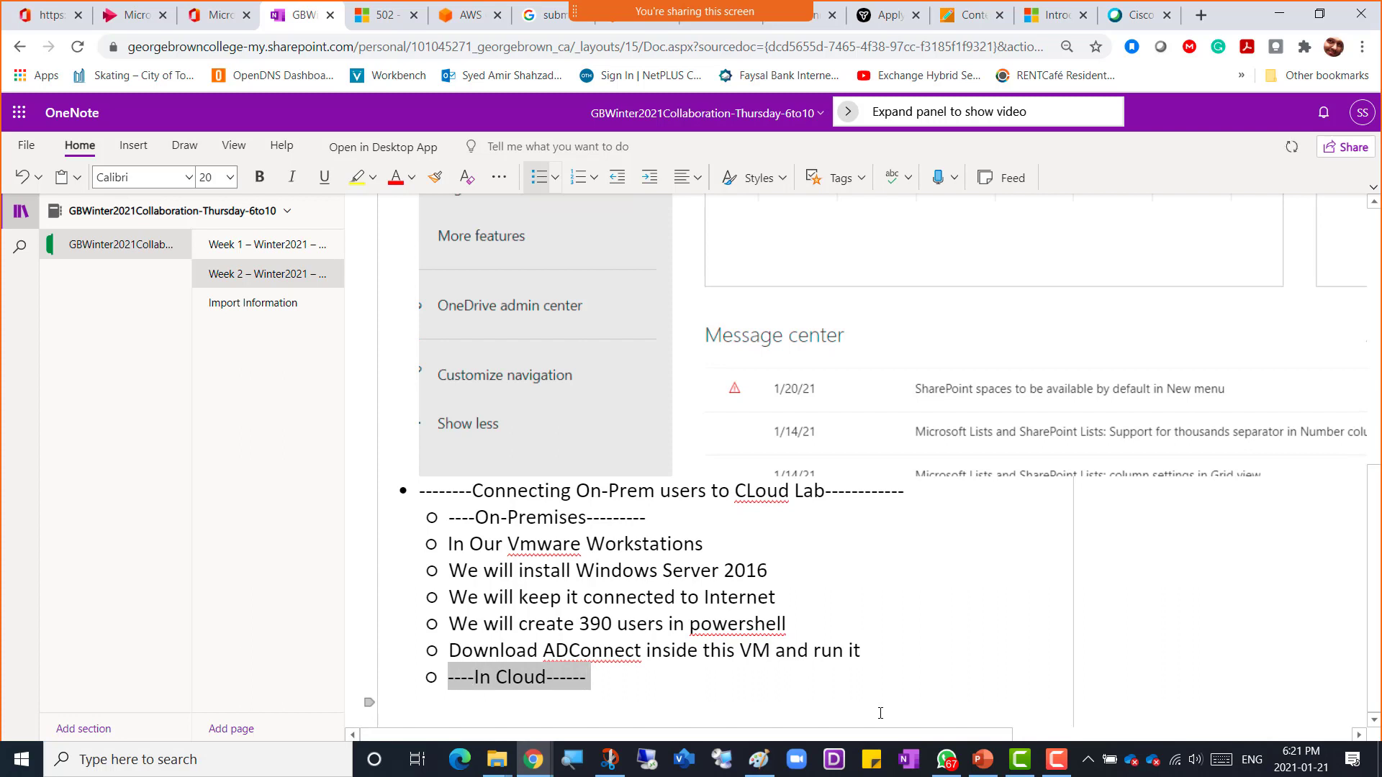
key("BackSpace")
key("BackSpace")
key("Up")
key("Up")
key("Up")
key("Up")
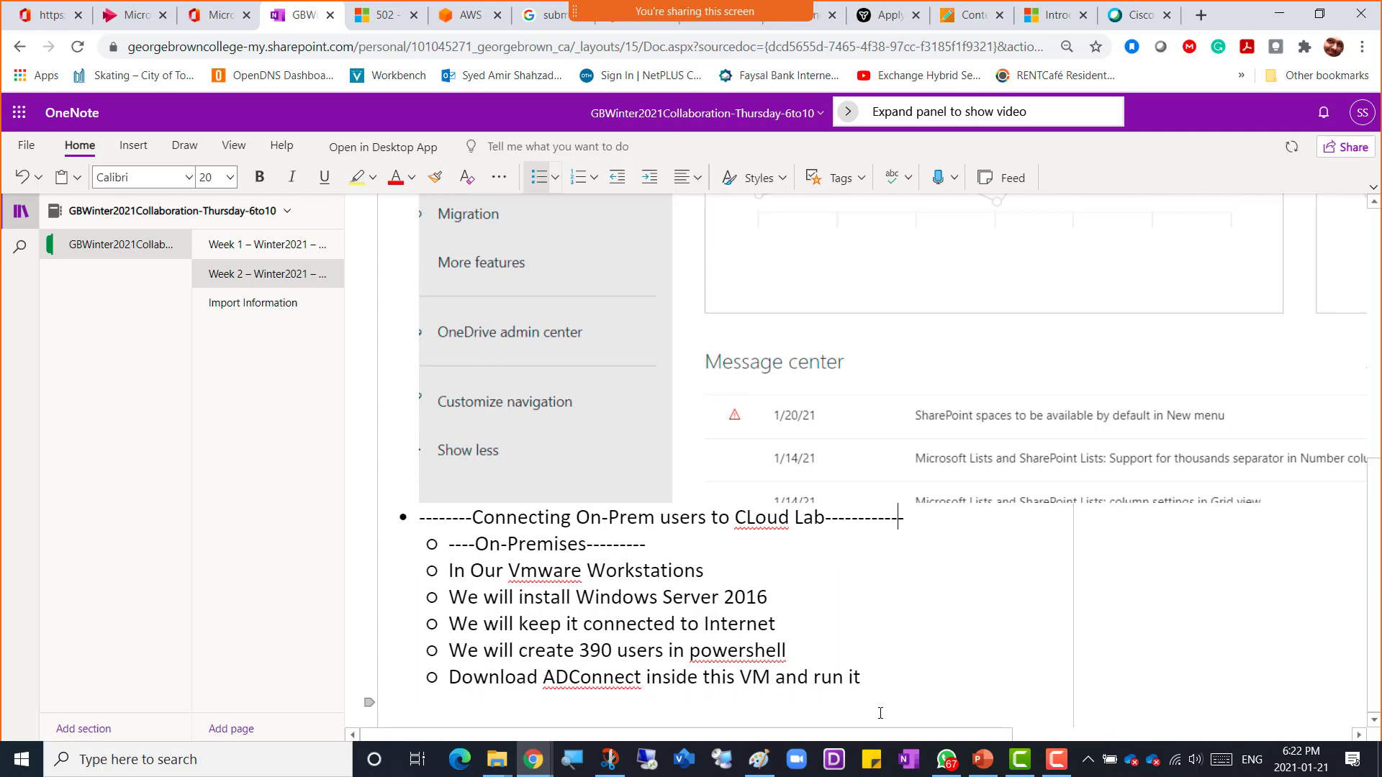
key("Return")
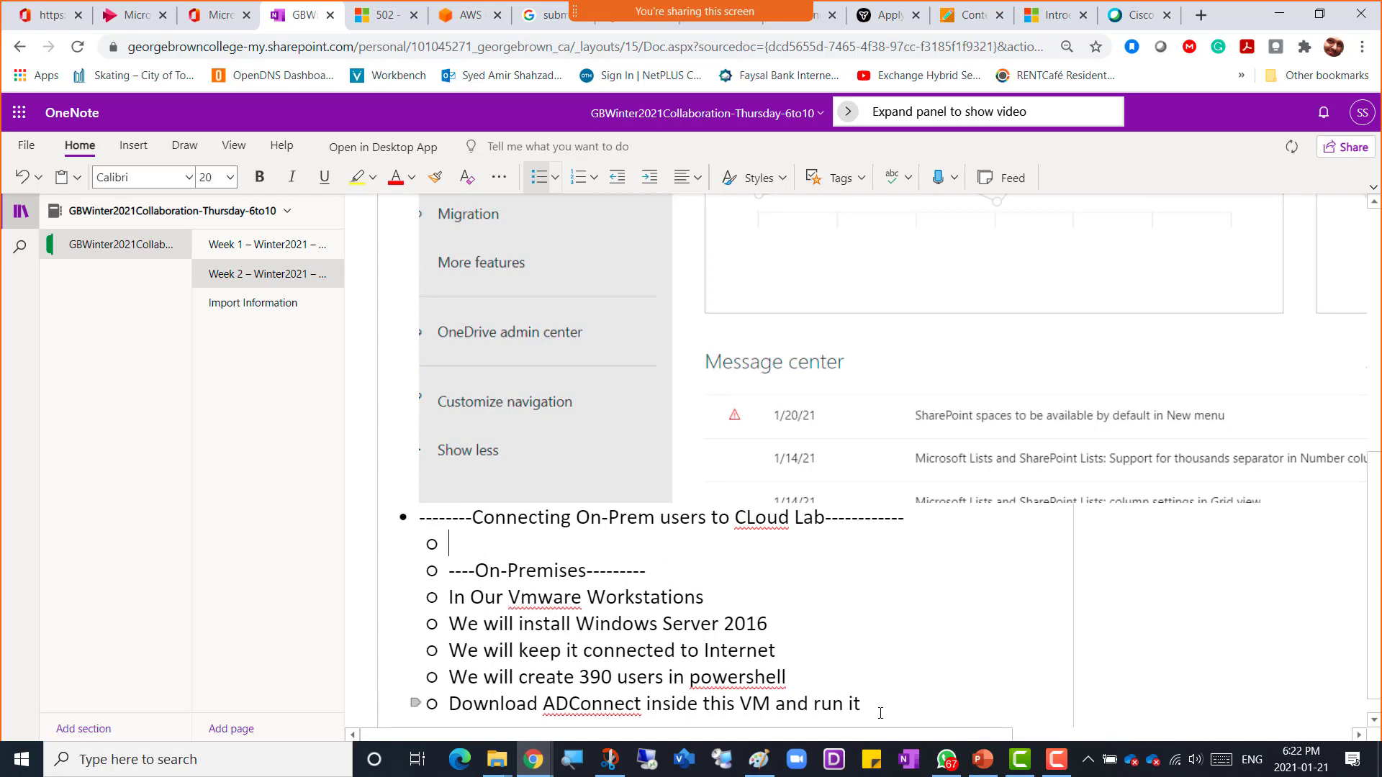
key("ctrl+v")
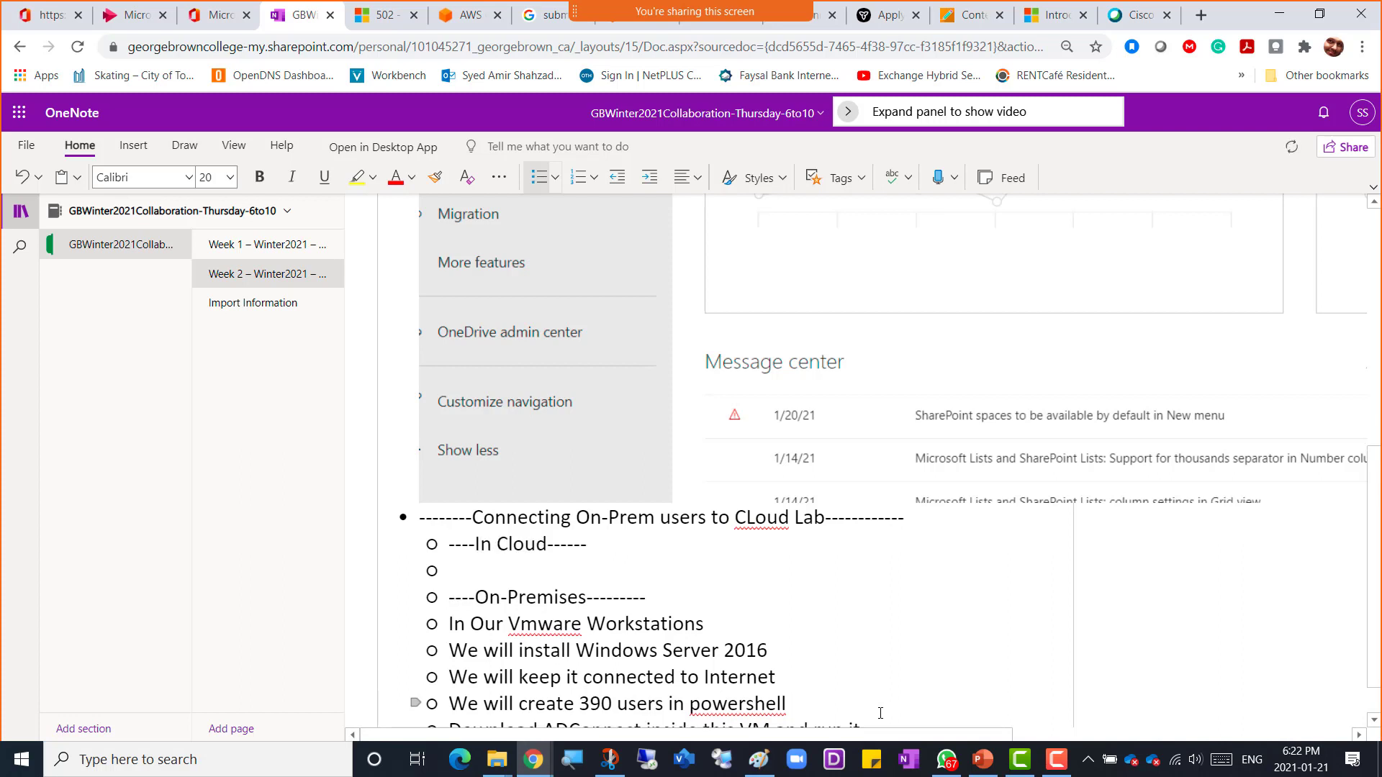
Step: Under the cloud sub-heading, add the bullets "Create a new user" and "Give it GlobalAdmin Privileges"
type("Create a new user")
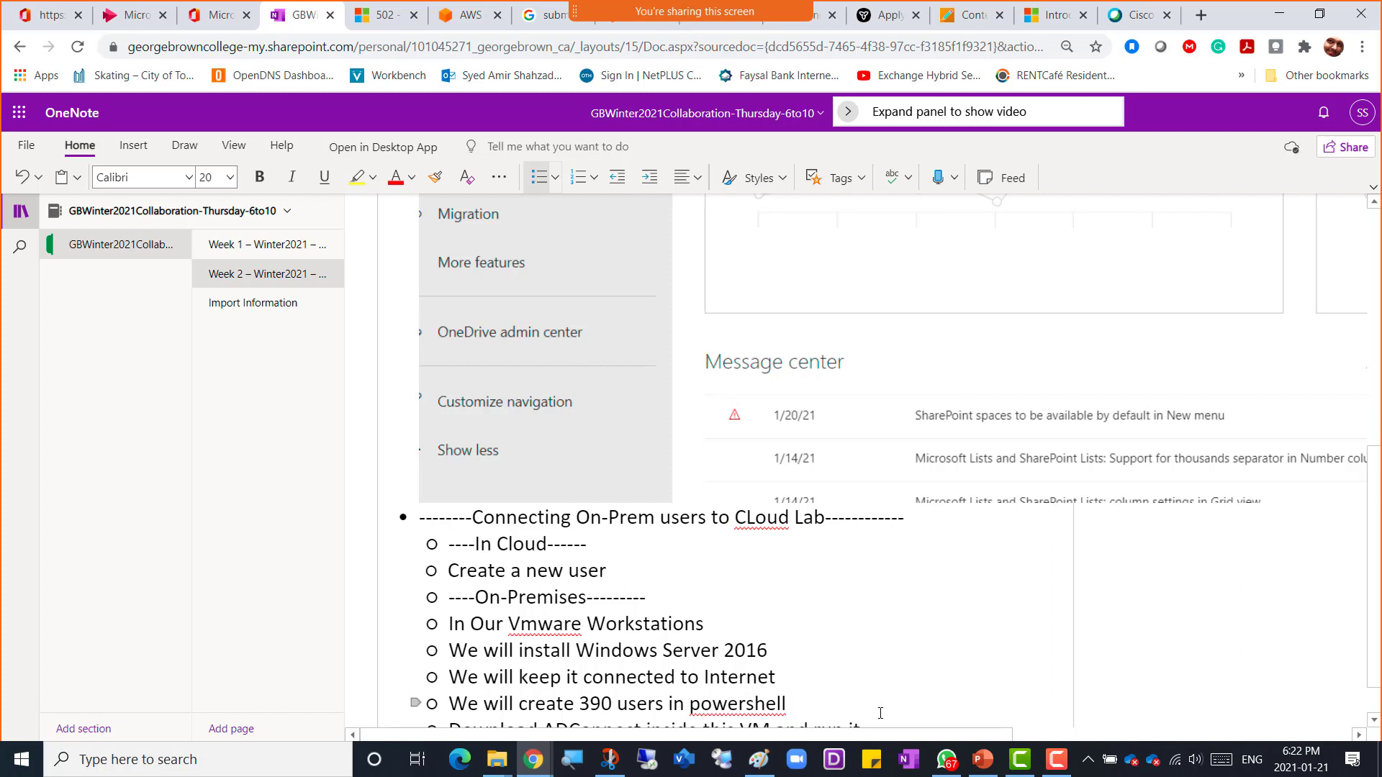
key("Return")
type("G")
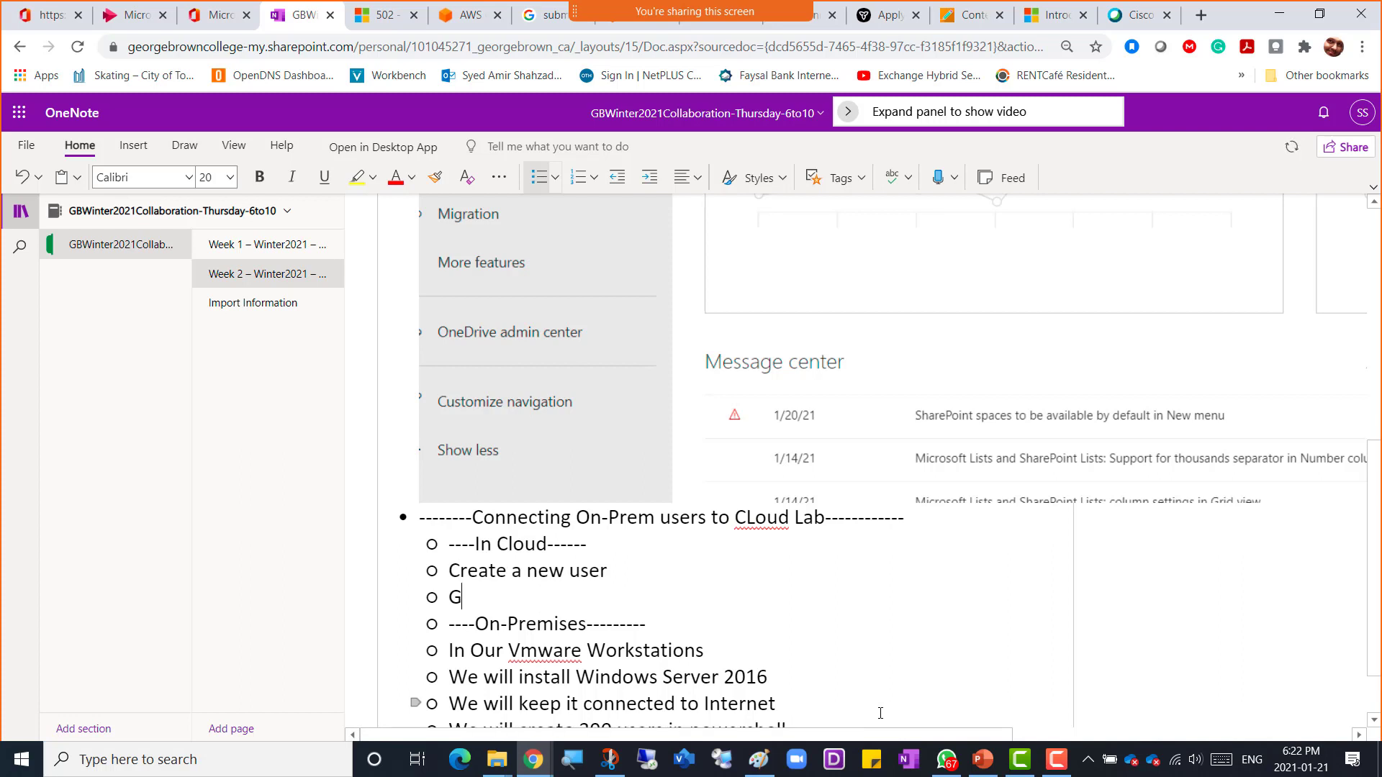
type("ive it GlobalAdmin Privileges")
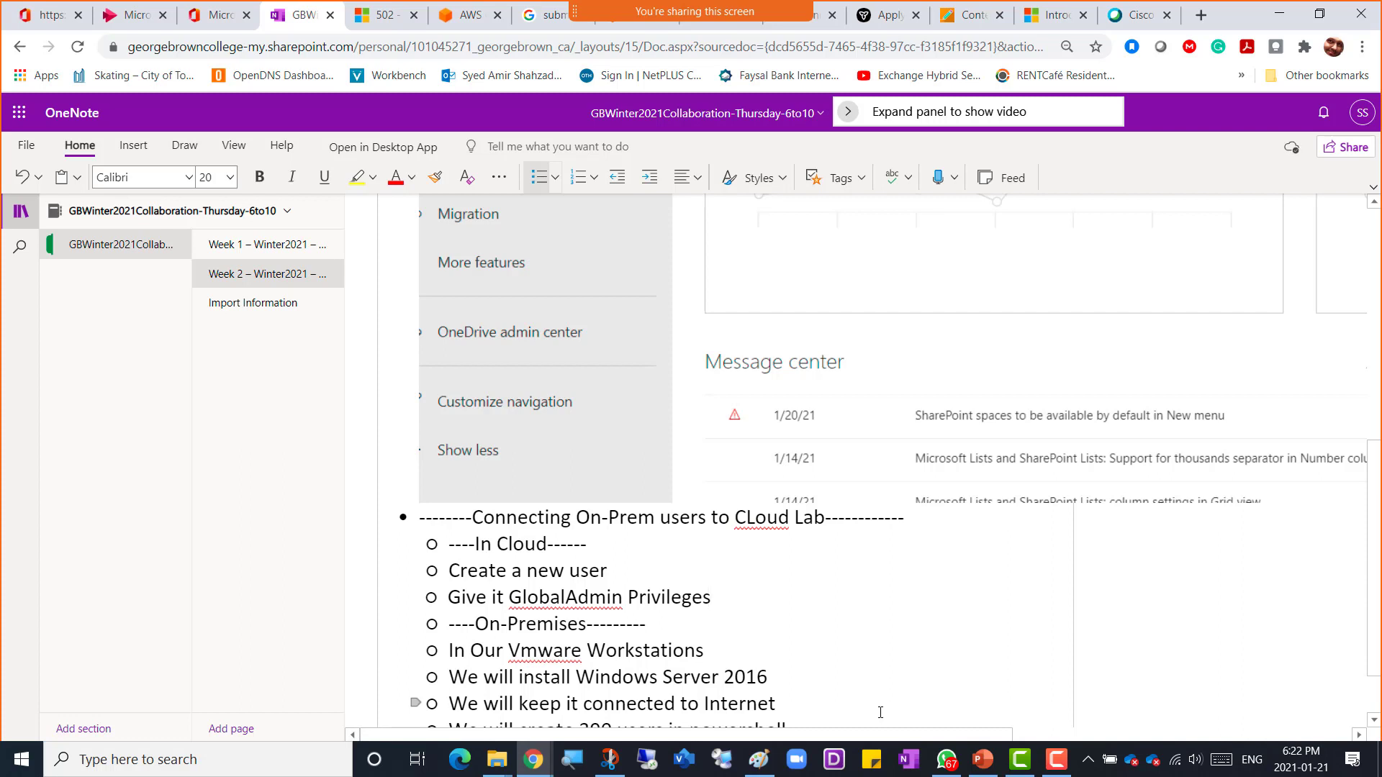
Step: Add the cloud bullet "Once login from it and change password"
key("Return")
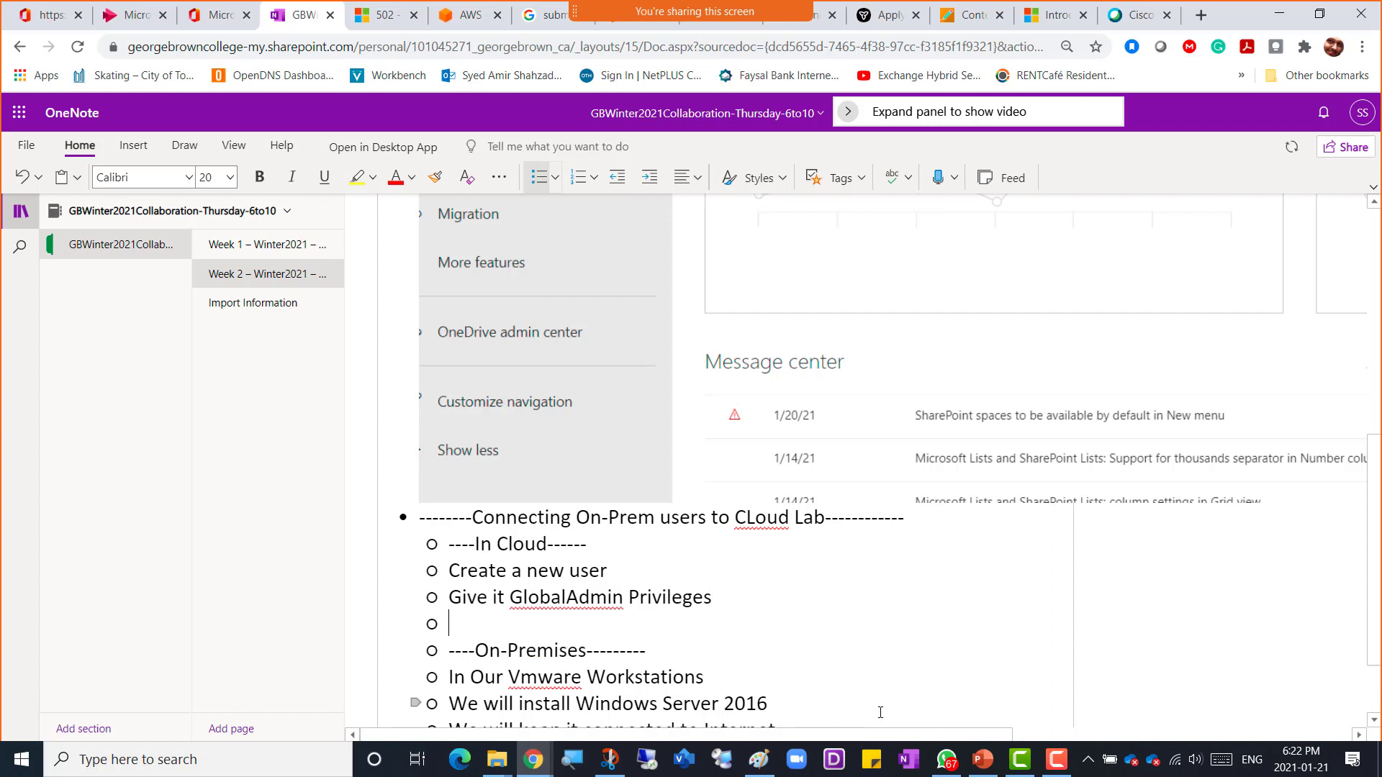
type("Once login from it and ")
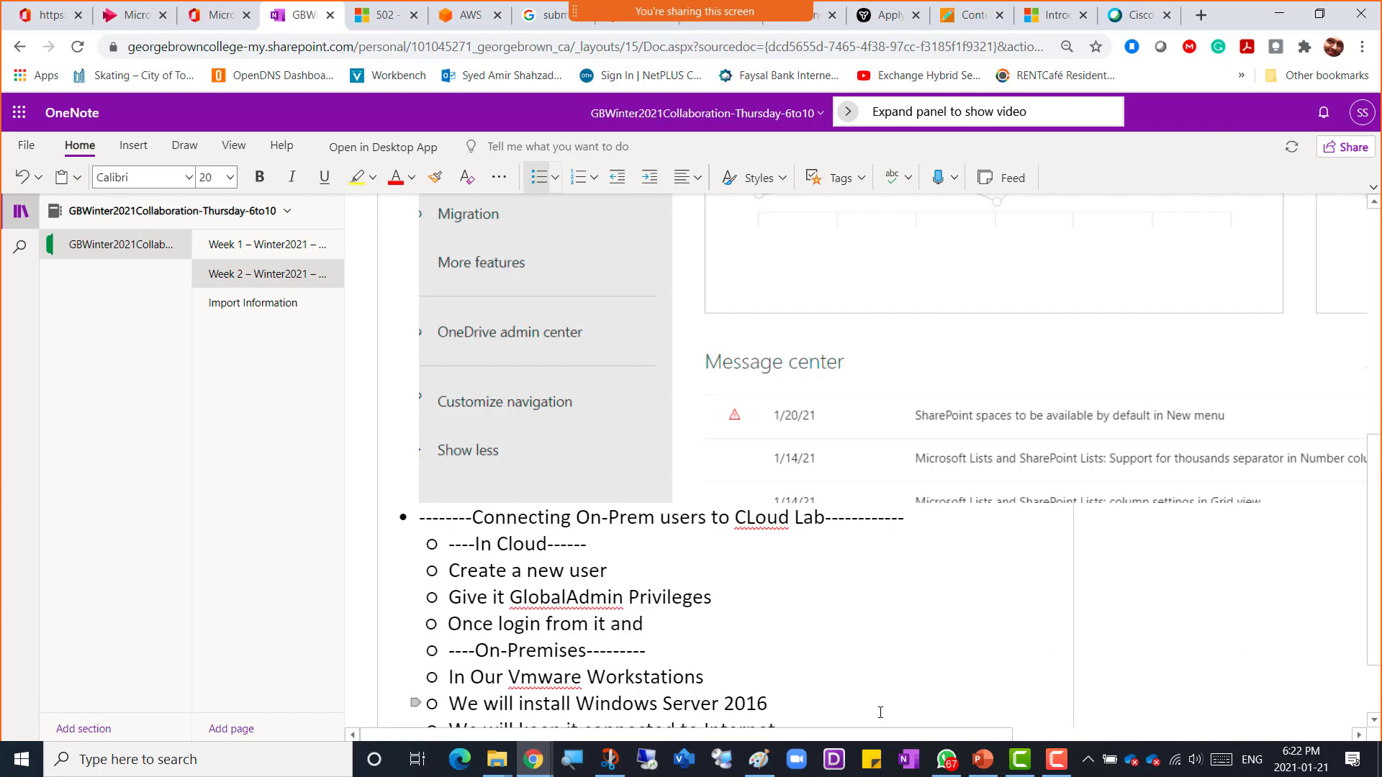
type("cha")
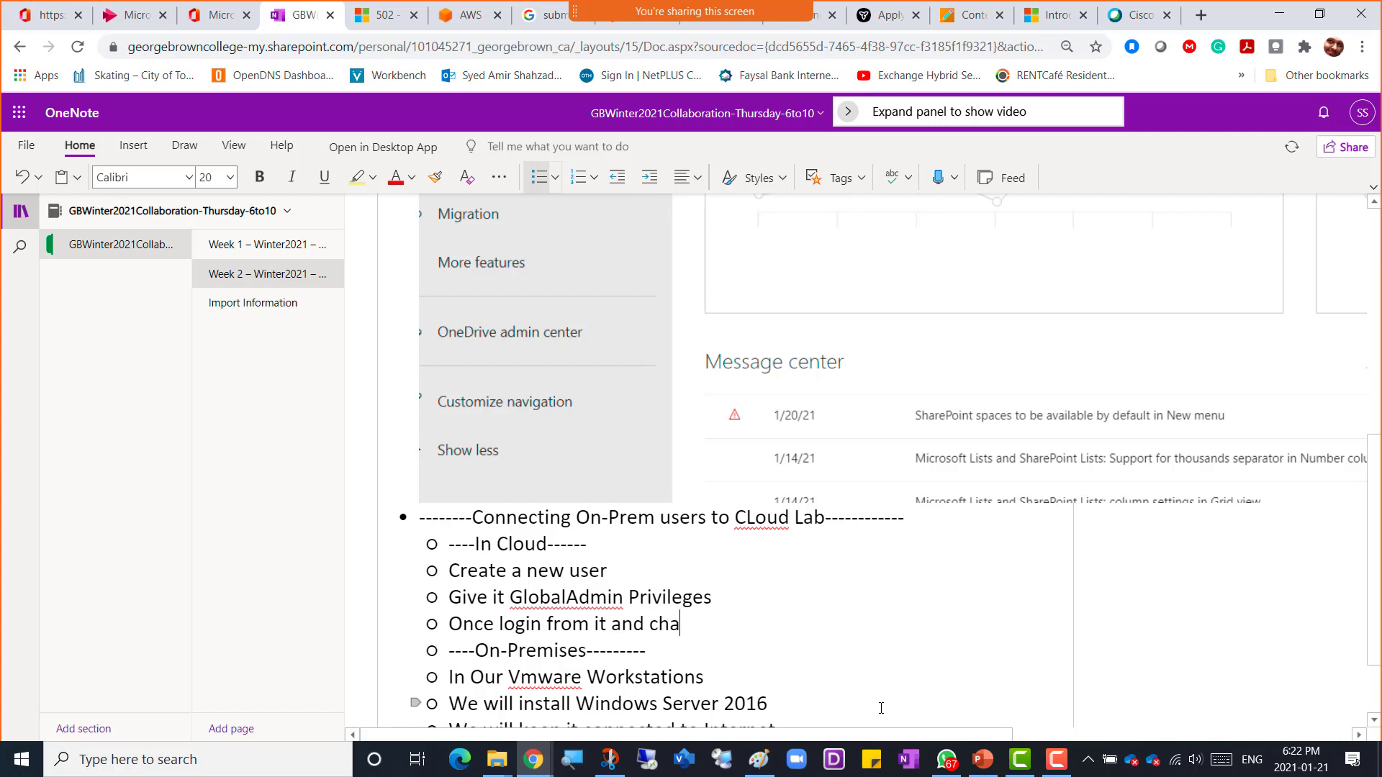
type("nge password")
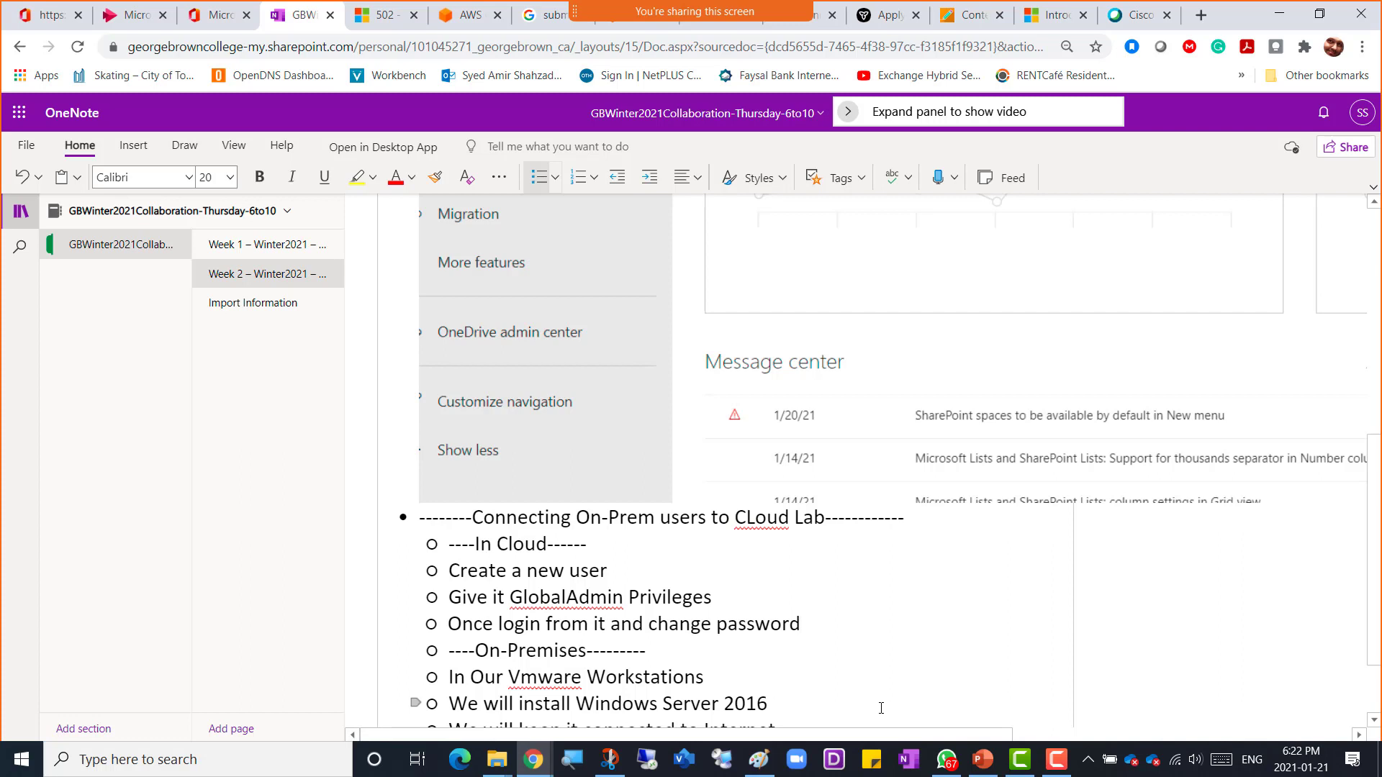
scroll(669, 597, "down", 1)
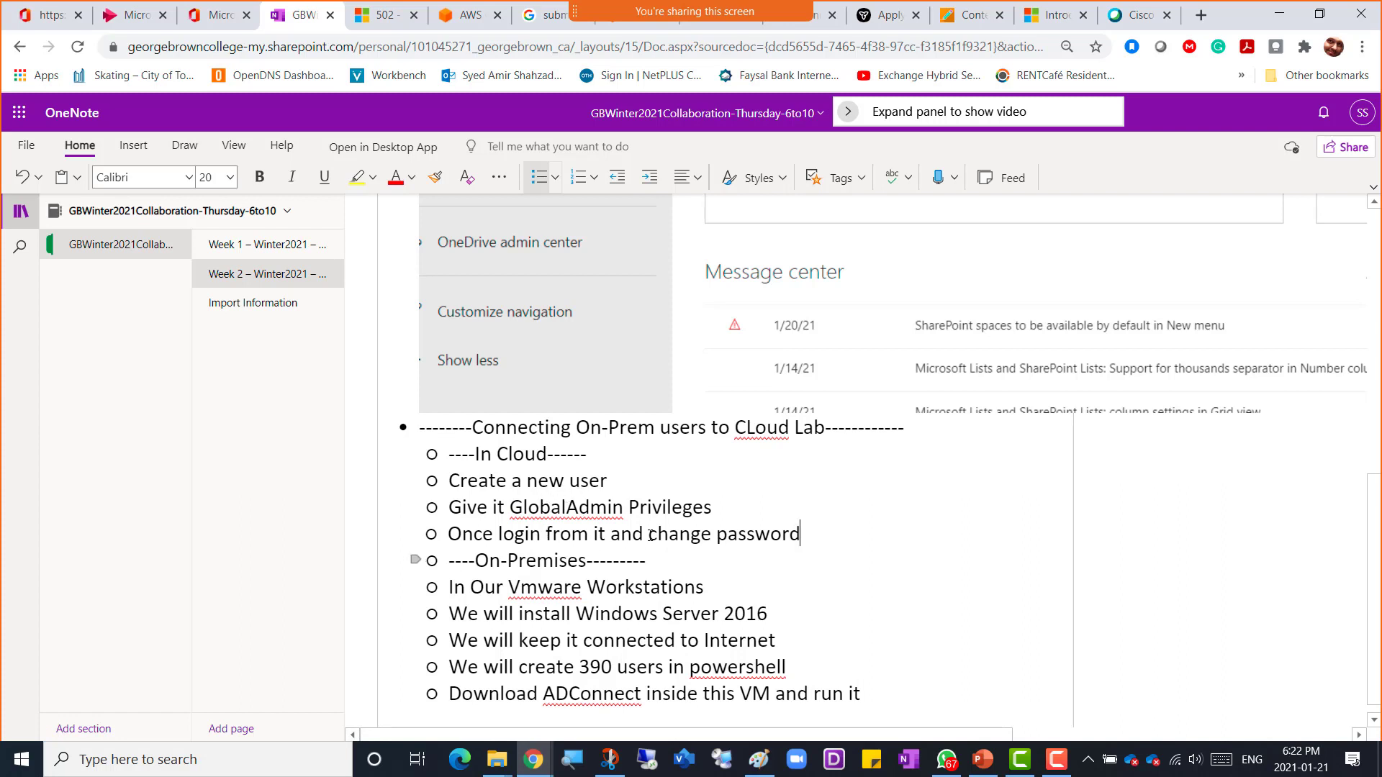
scroll(601, 503, "down", 1)
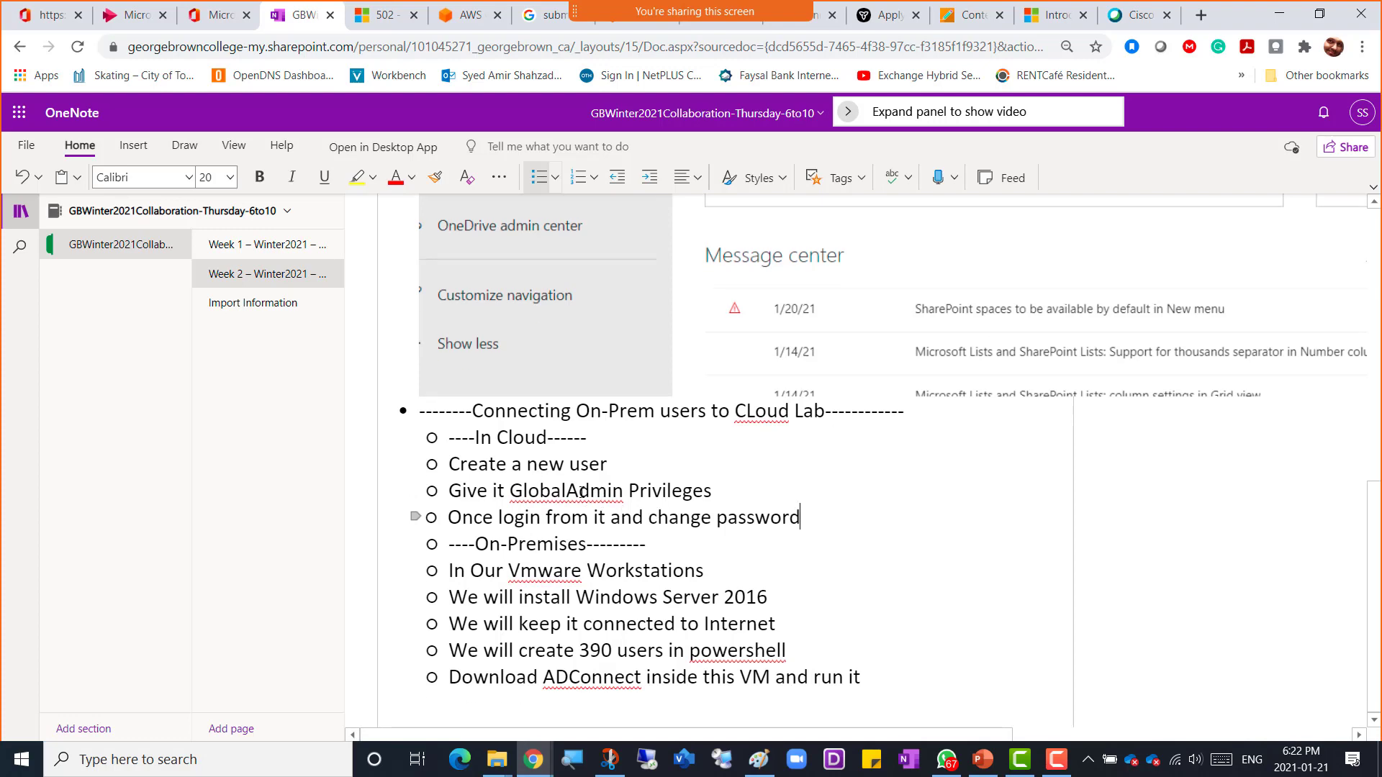
Step: Switch to Paint and add a text box reading "AADConnect" beside the Windows Server 2016 label
key("alt+Tab")
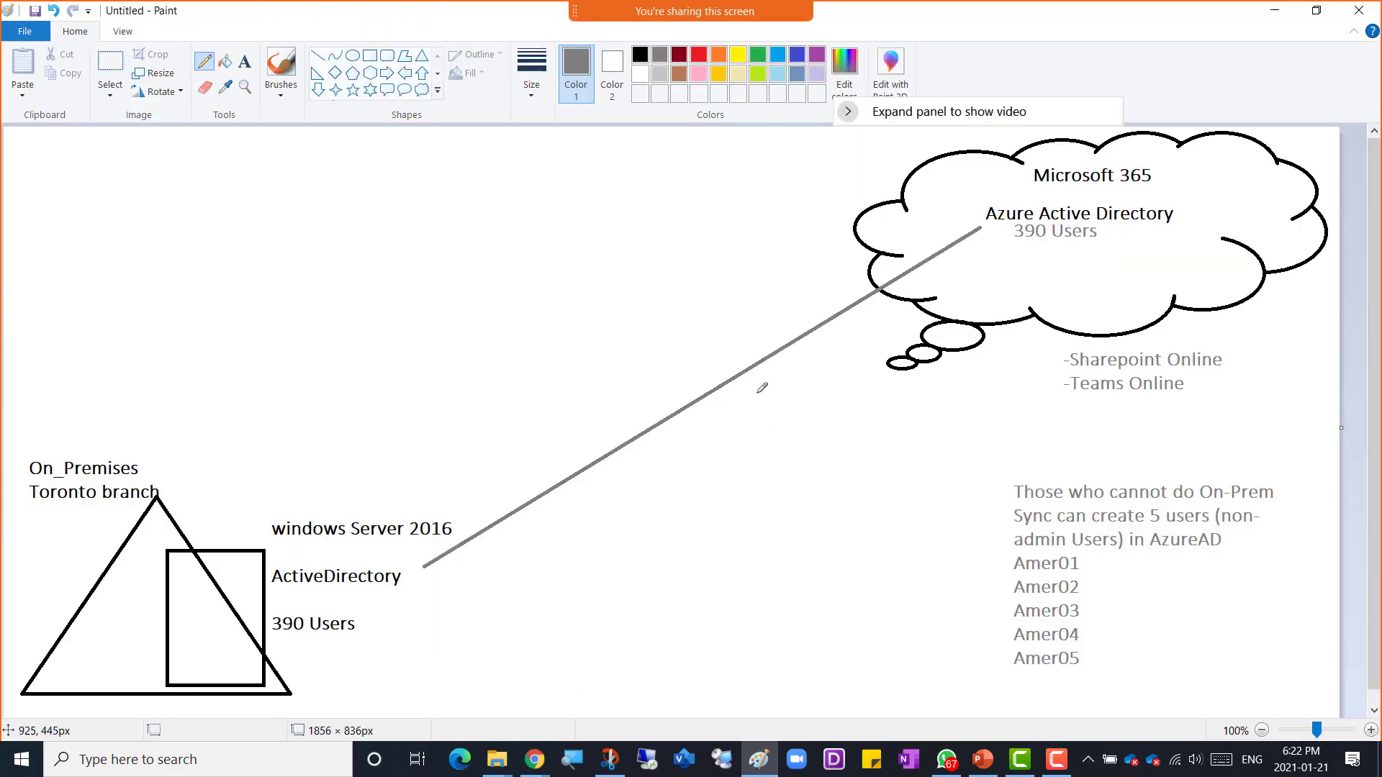
left_click(246, 66)
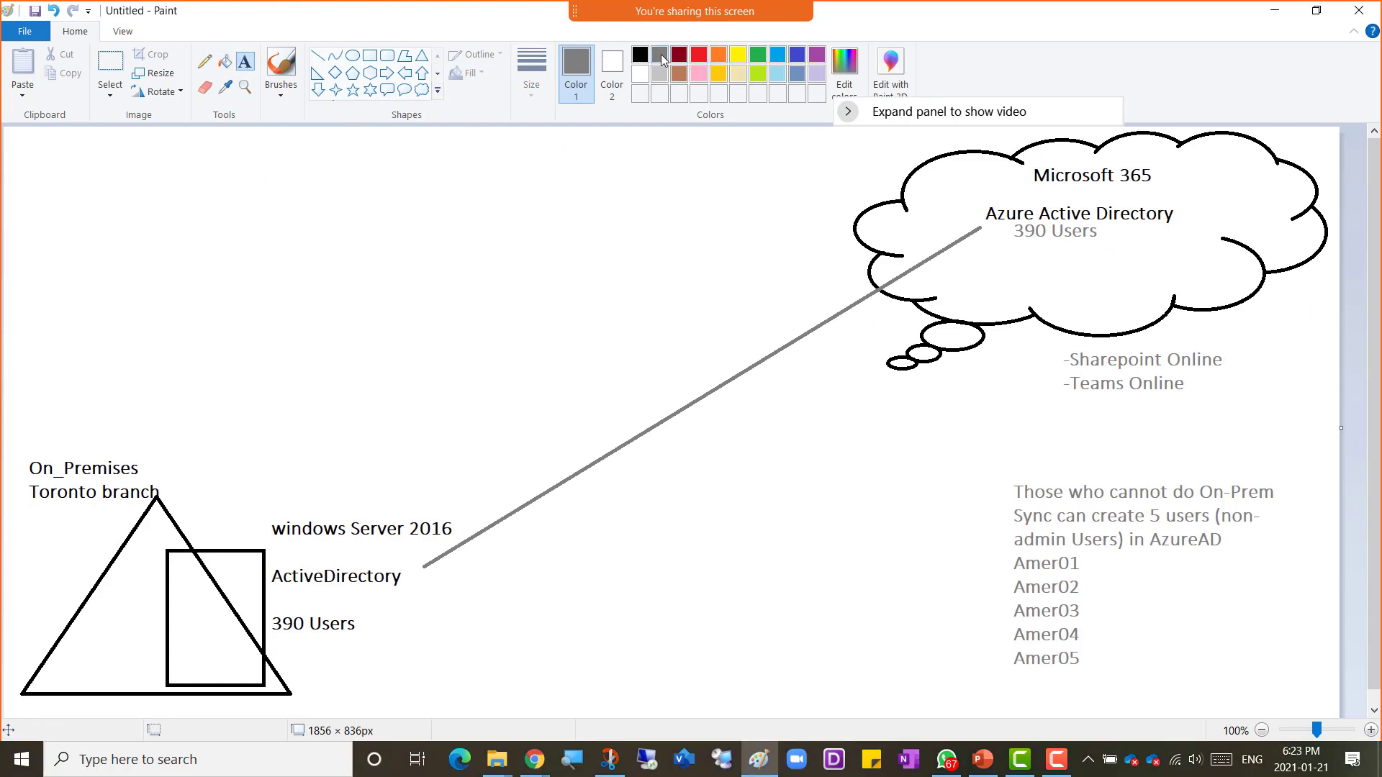
left_click(194, 508)
type("A")
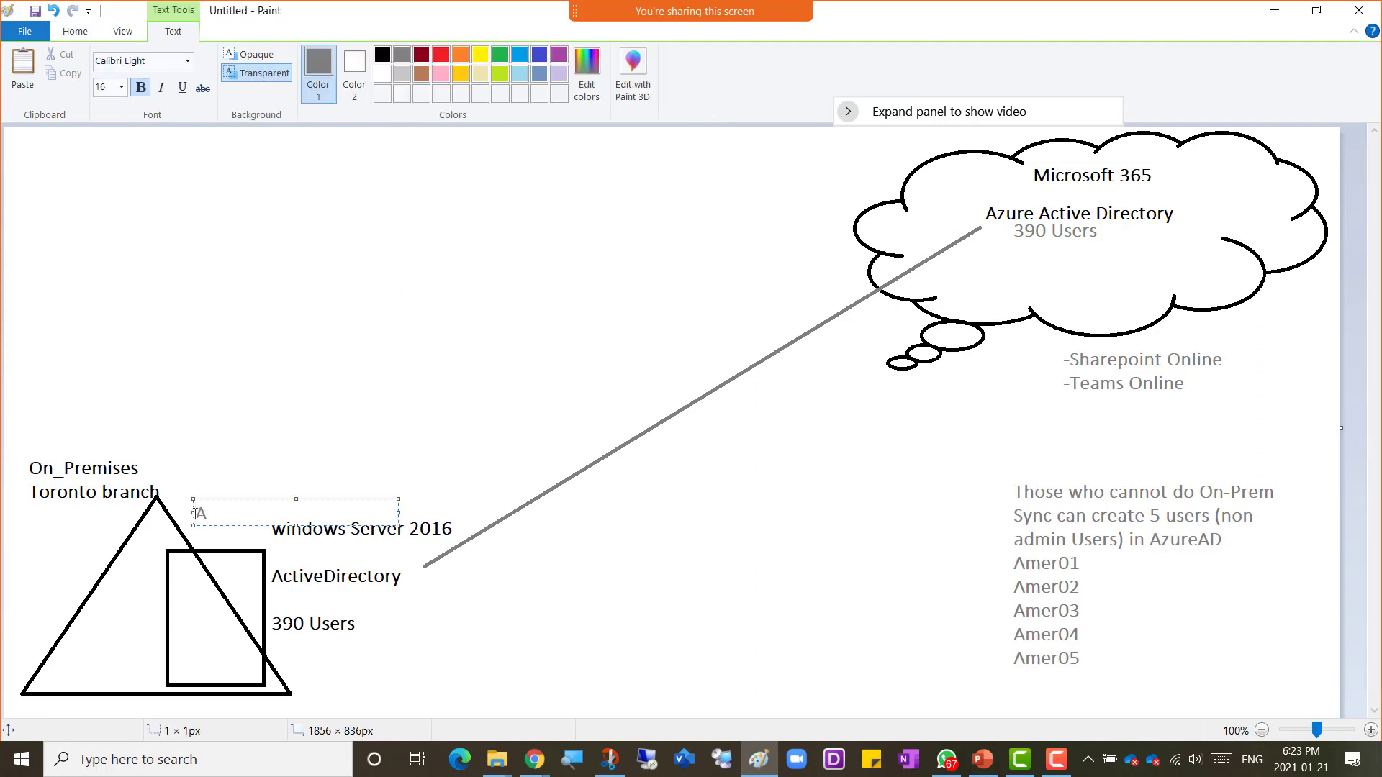
type("ADConnect")
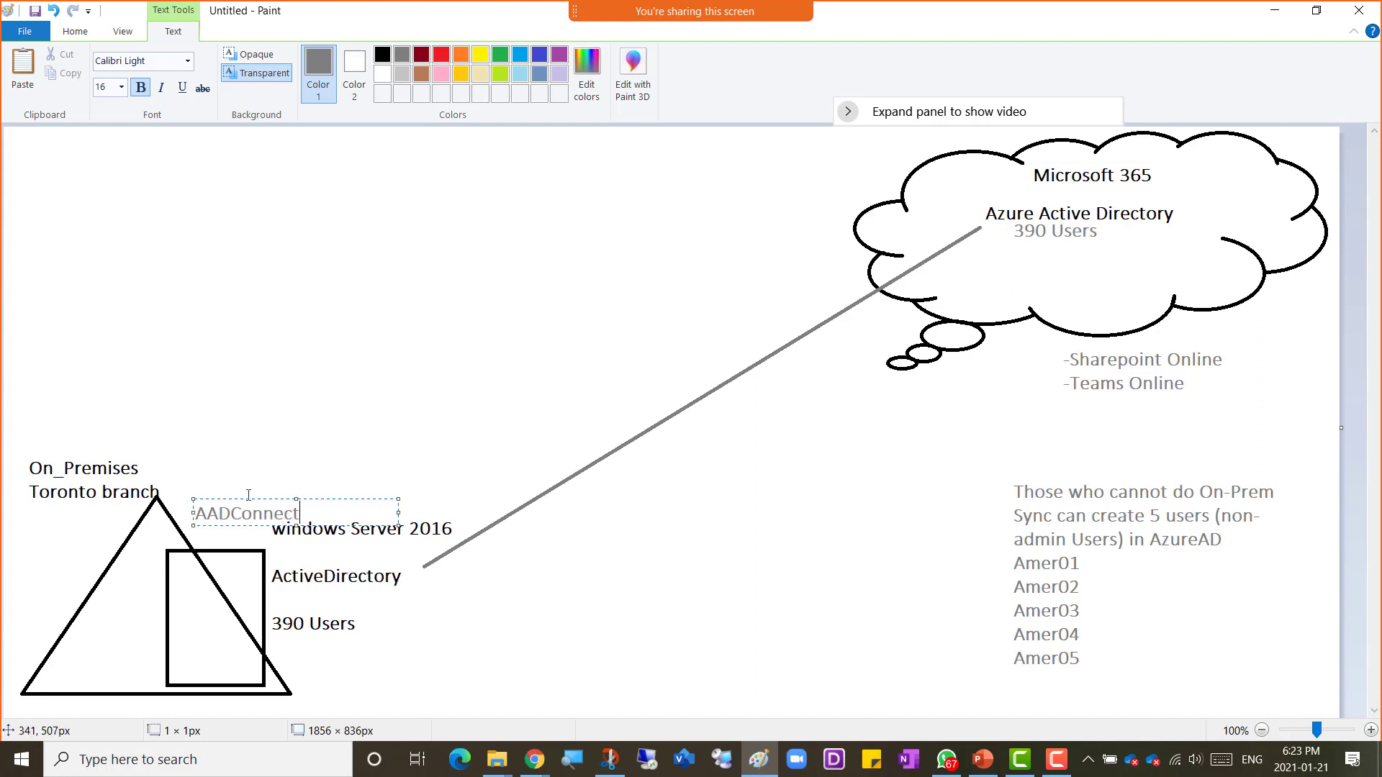
Step: Move the text box into the triangle and add lines "- M365 GlobalAdmin" and "User account for Authorization"
left_click_drag(245, 496, 170, 578)
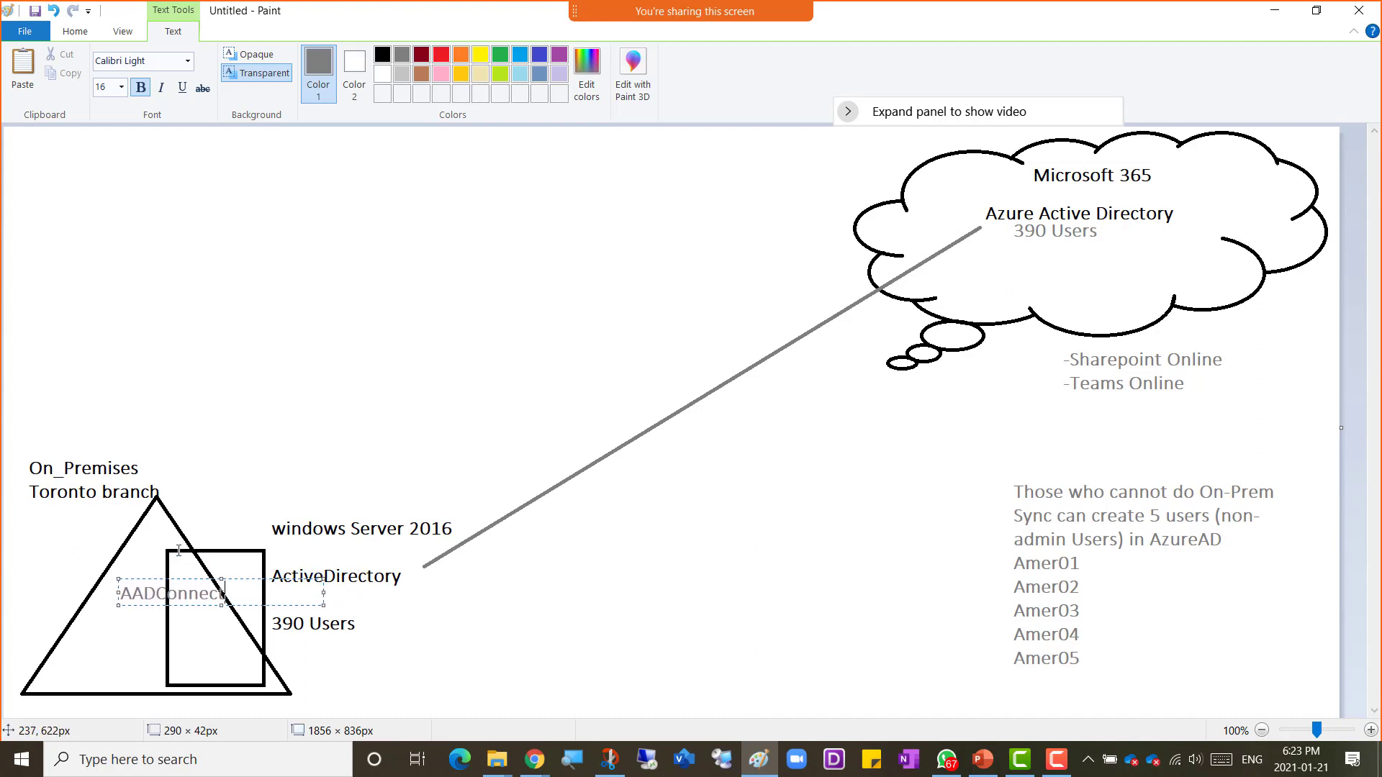
key("Return")
type("- M")
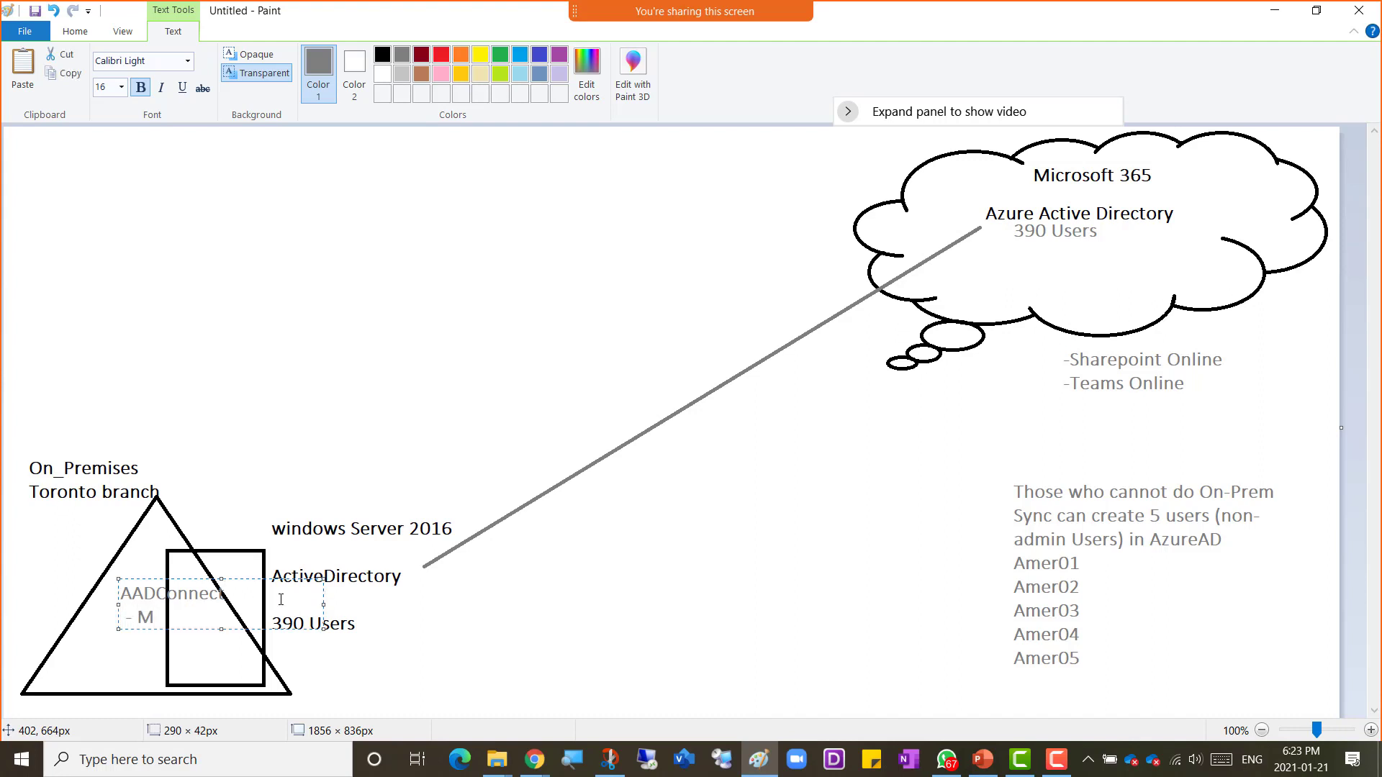
type("365 GlobalA")
type("dmin")
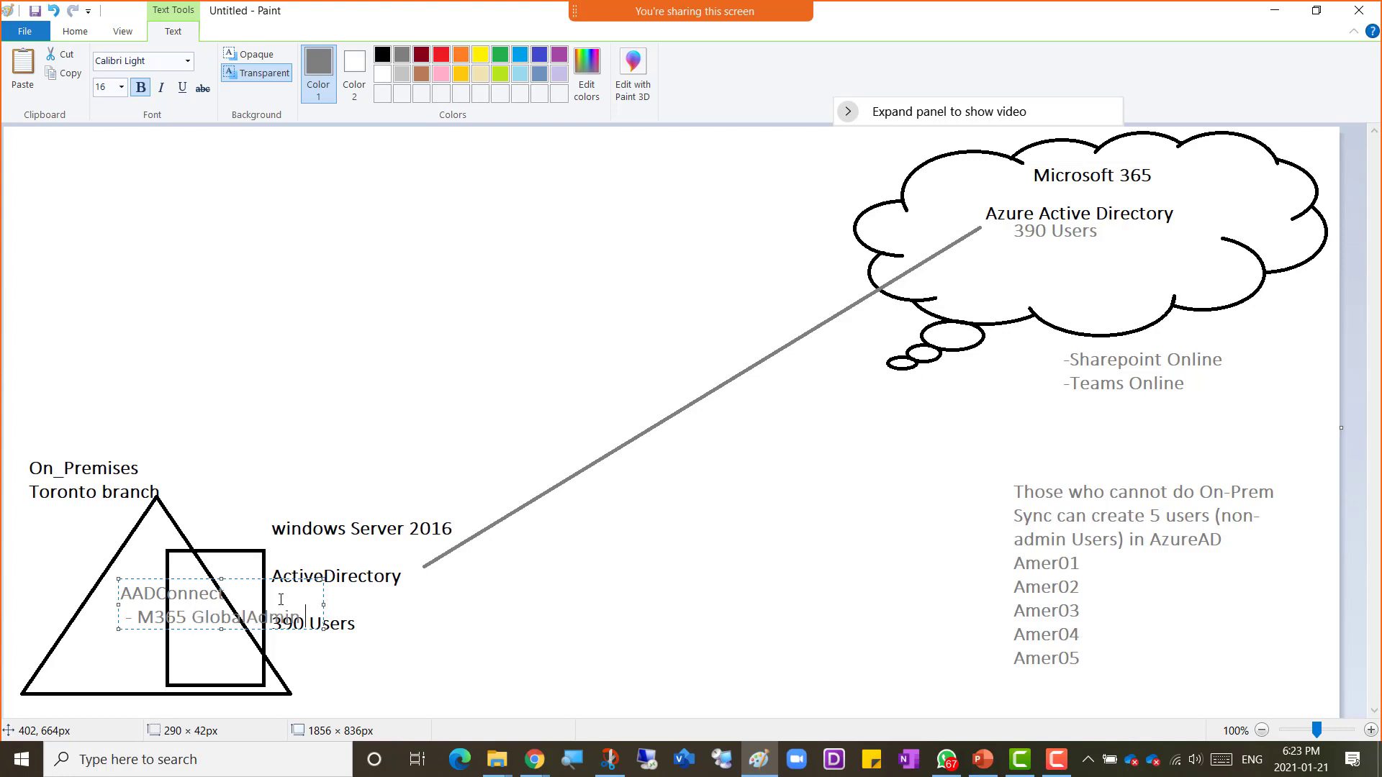
key("Return")
type("User account for A")
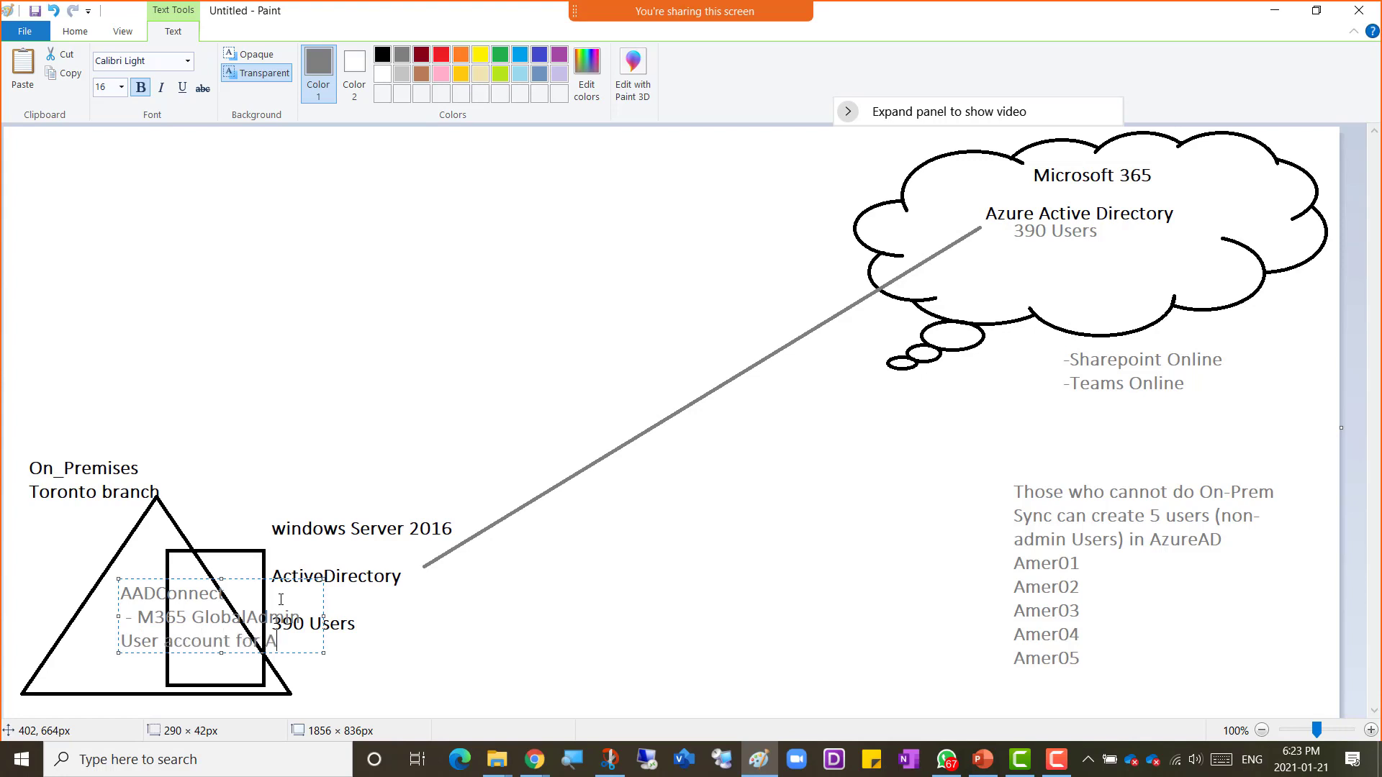
type("uthorization")
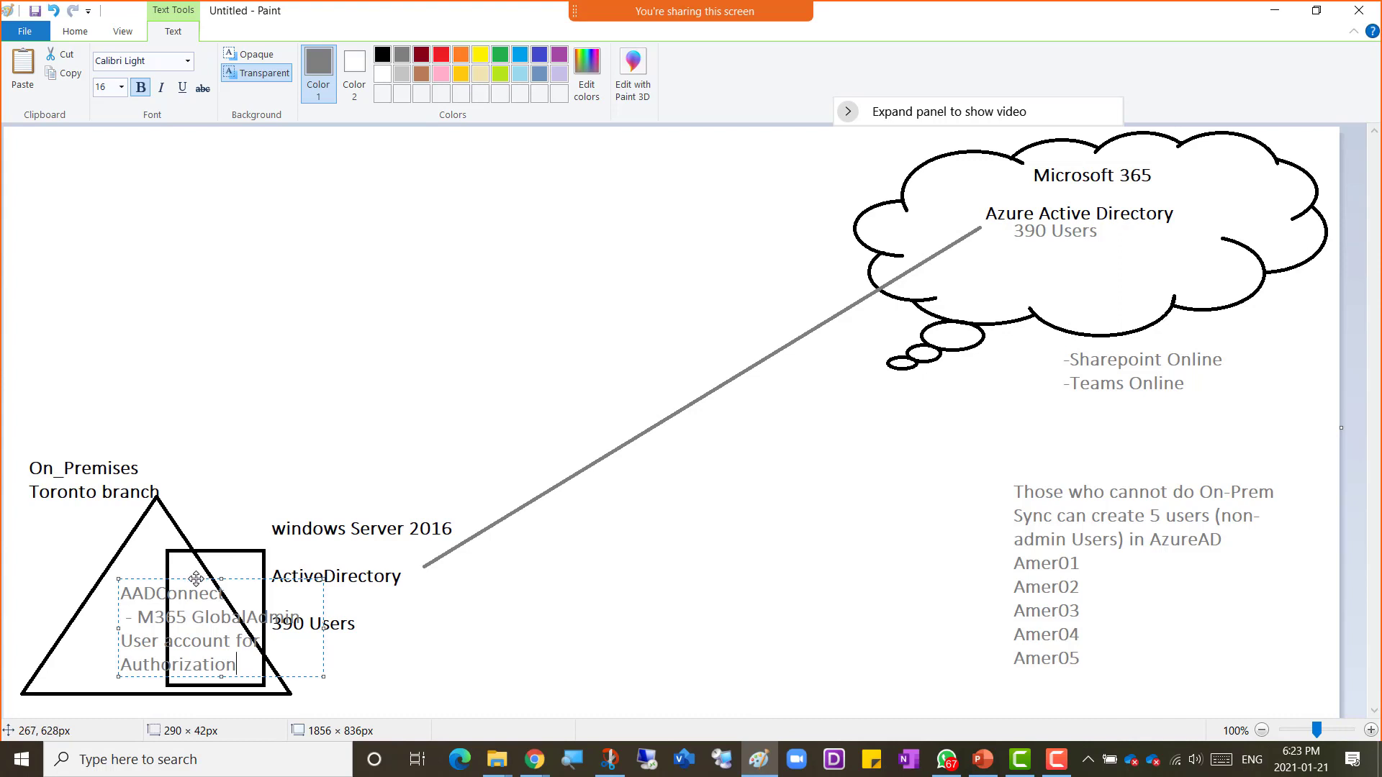
Step: Move the AADConnect text box above the triangle and complete its last line as "Authorization of On-Prem to AzureAD Synchronization"
left_click_drag(191, 575, 252, 414)
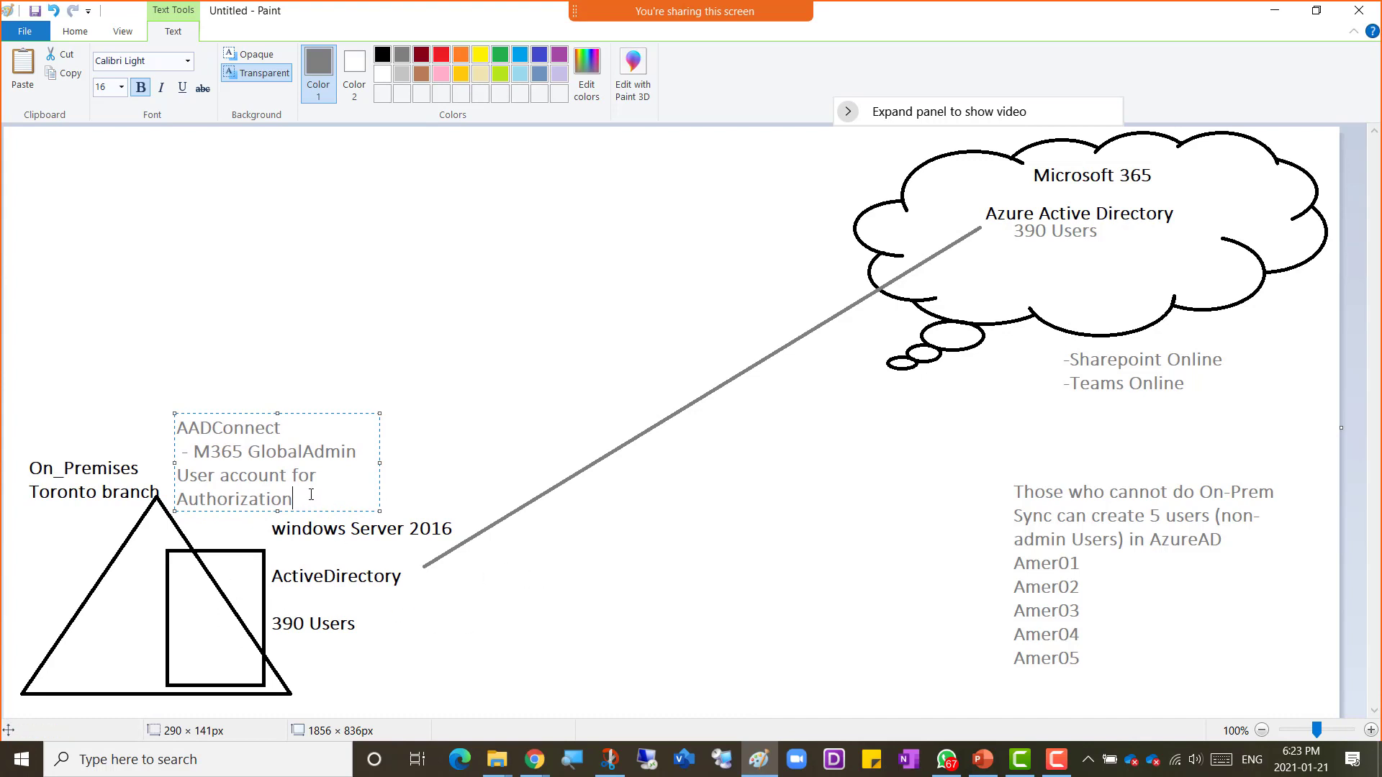
type("of ")
type("On-Prem")
type(" to ")
type("Azure")
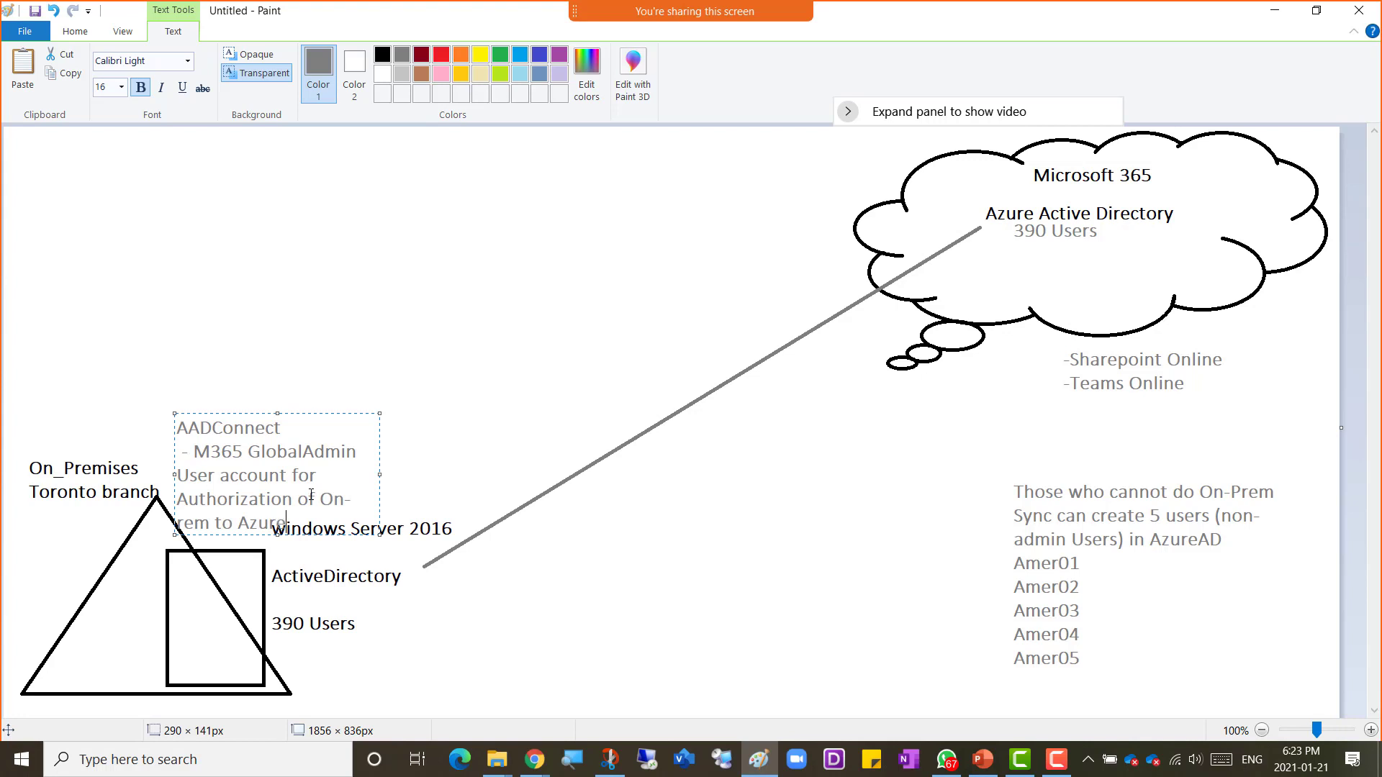
type("AD Synchronization")
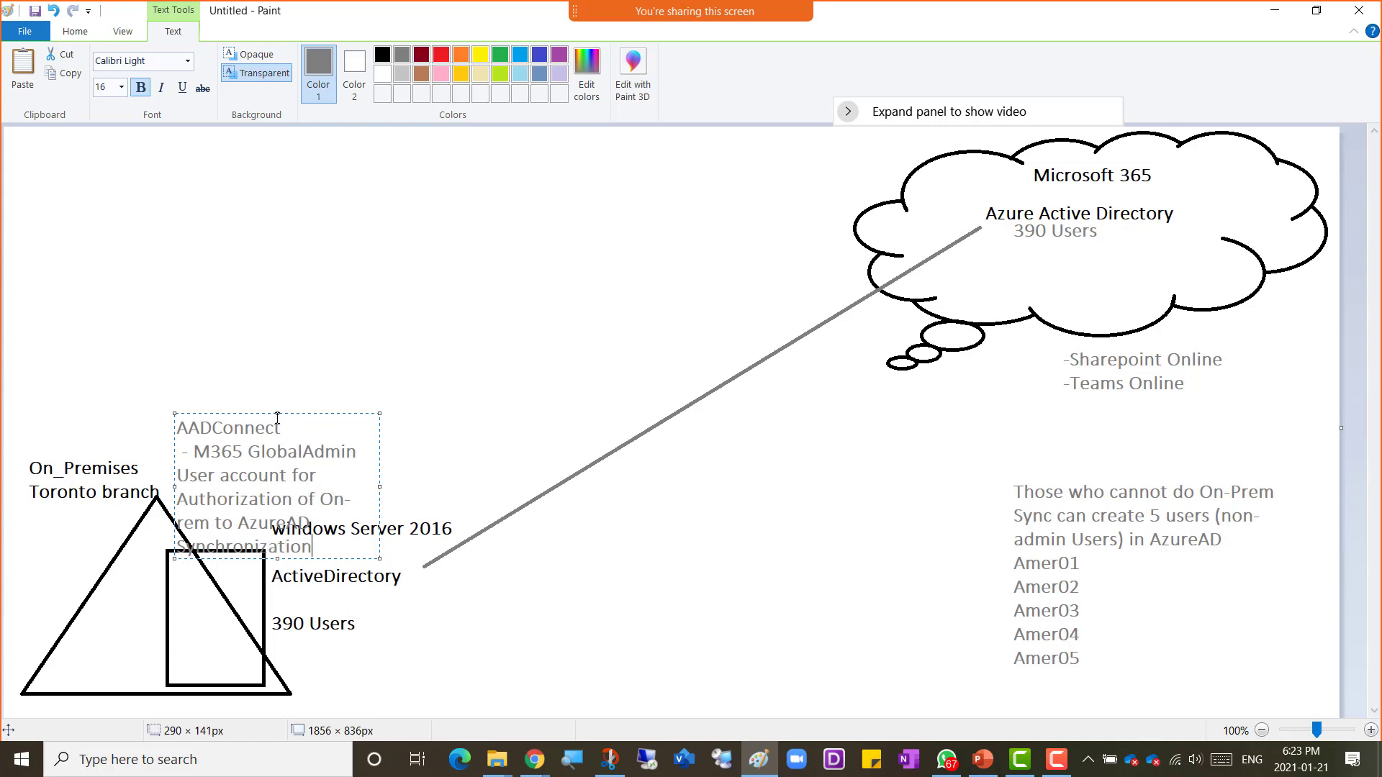
left_click_drag(240, 414, 239, 370)
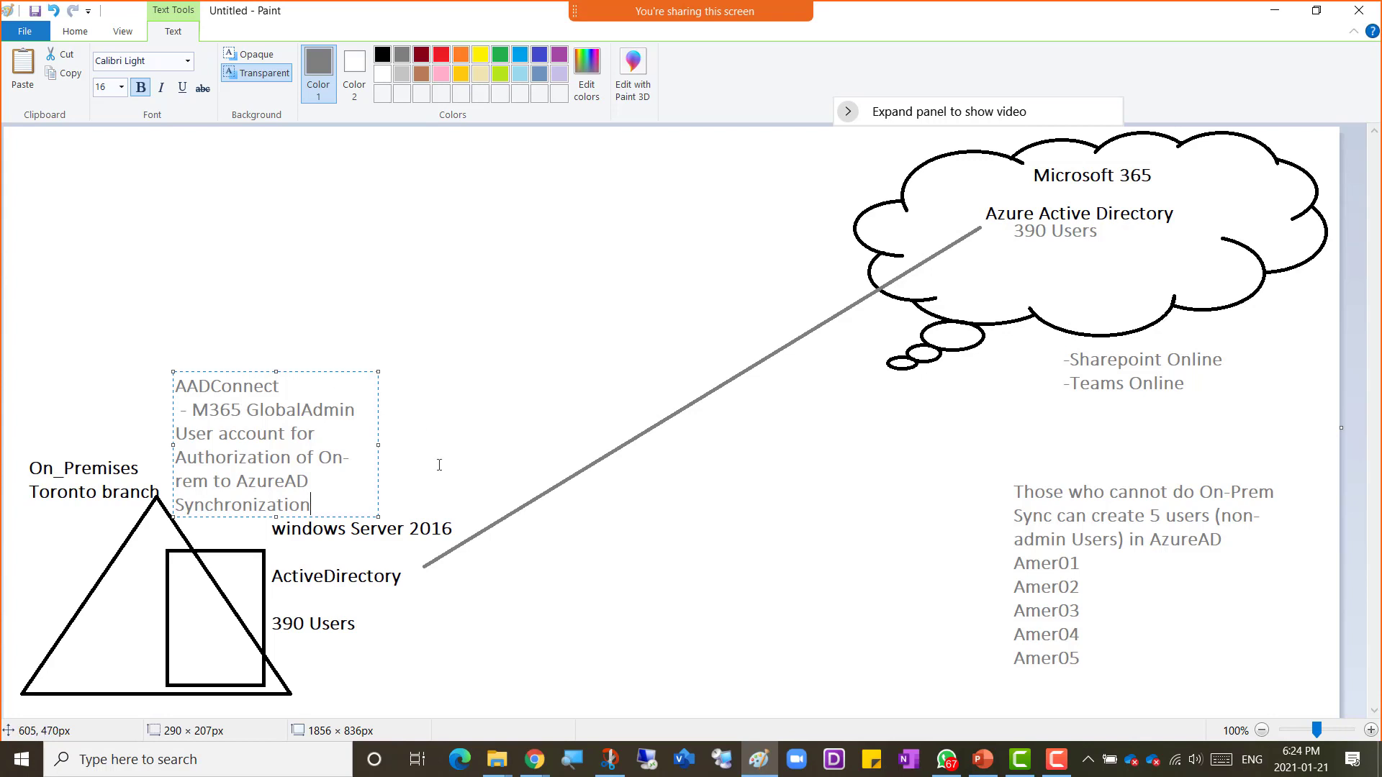
Step: Select all the AADConnect text box's text and color it purple
key("ctrl+a")
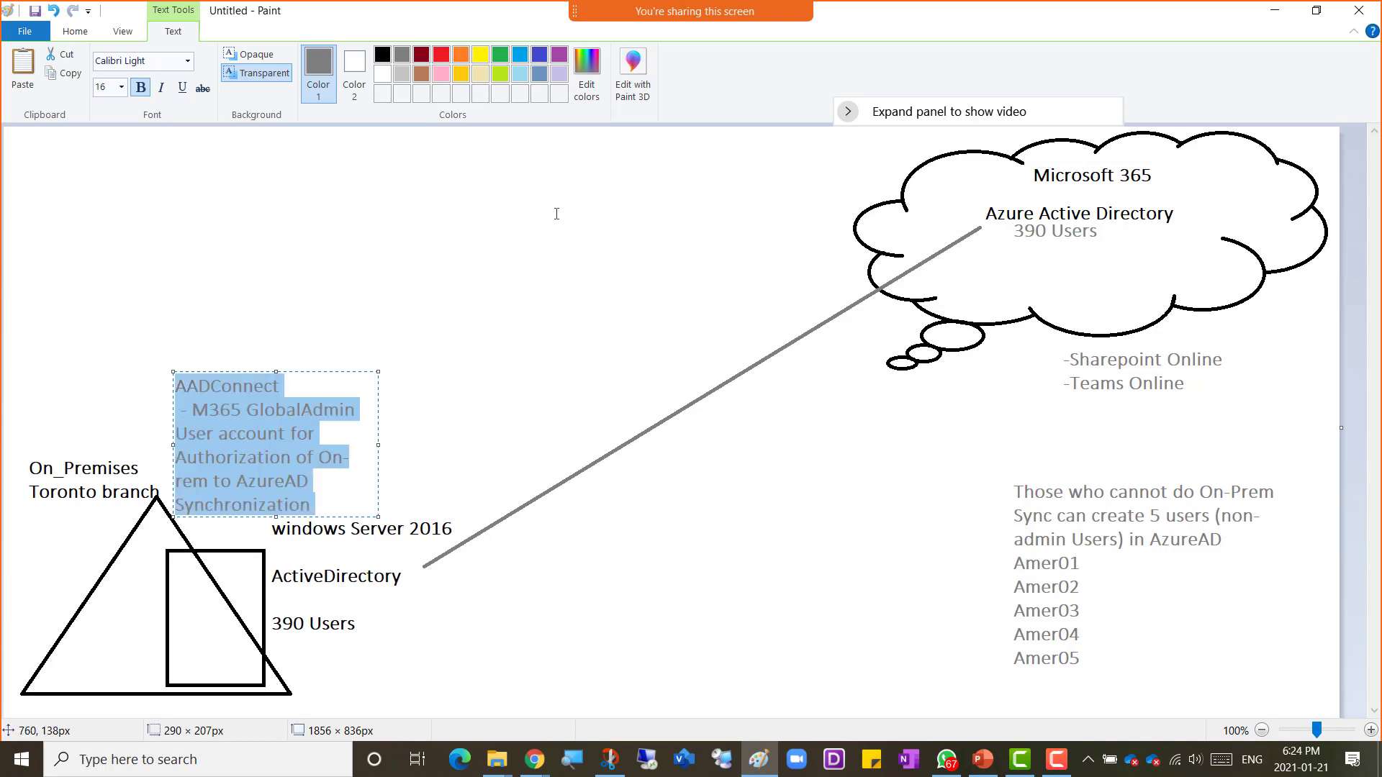
left_click(558, 54)
left_click(446, 487)
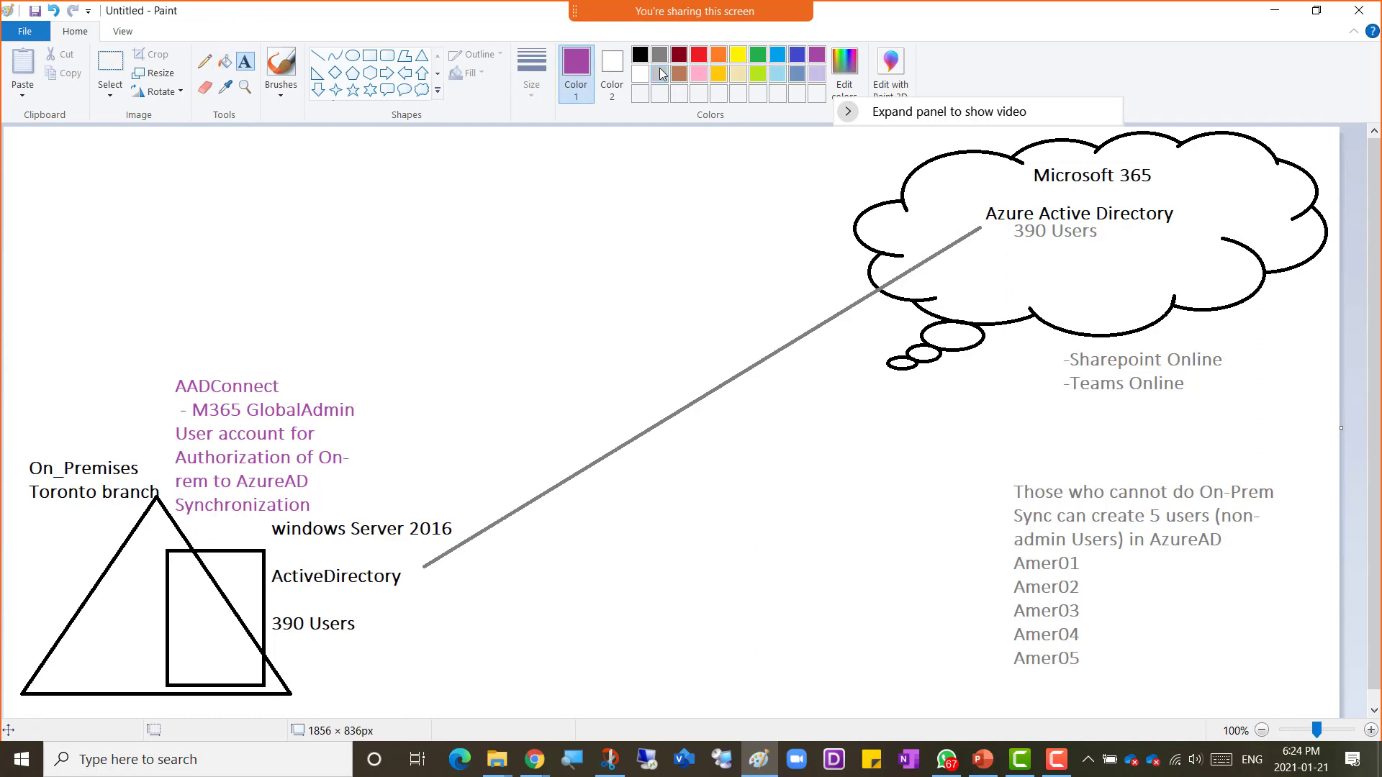
Step: Switch back to black and append "/DNS" to the ActiveDirectory label
left_click(640, 56)
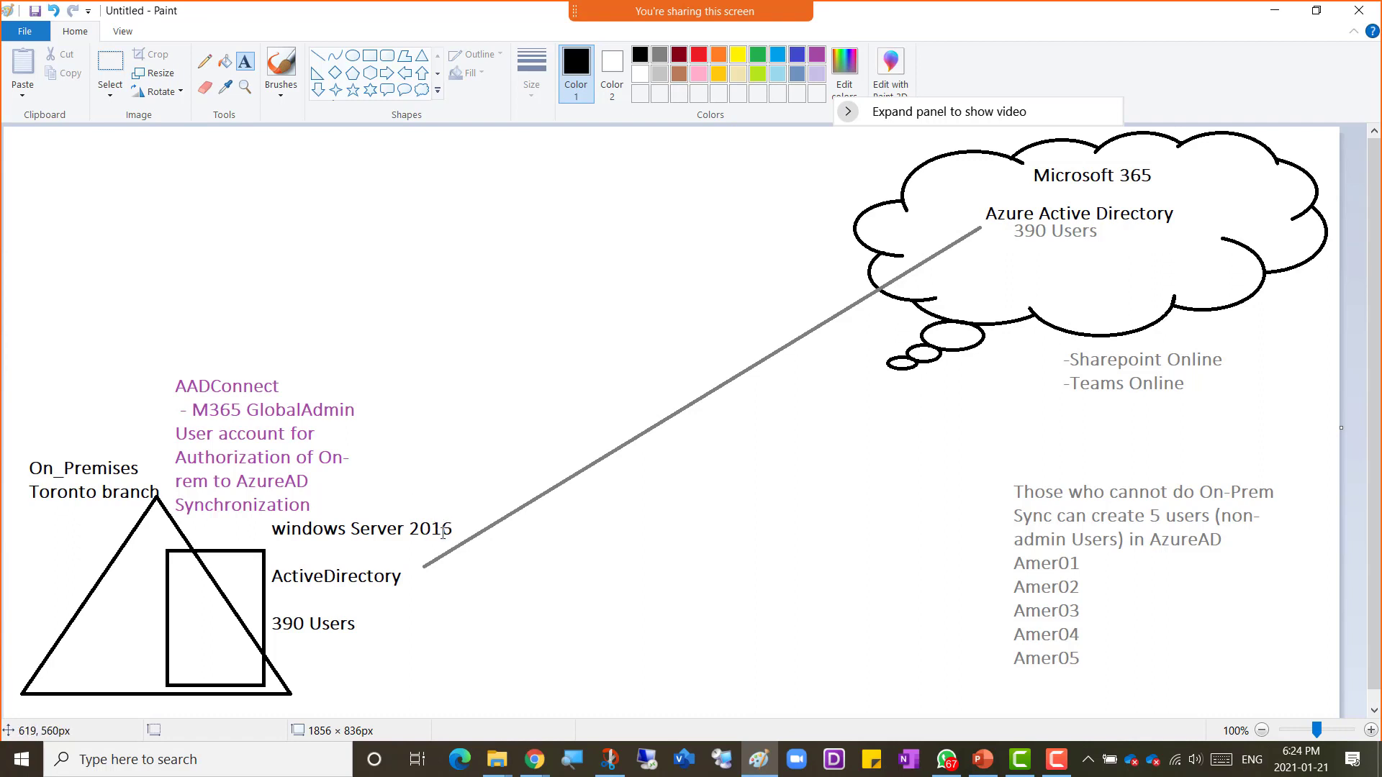
left_click(402, 577)
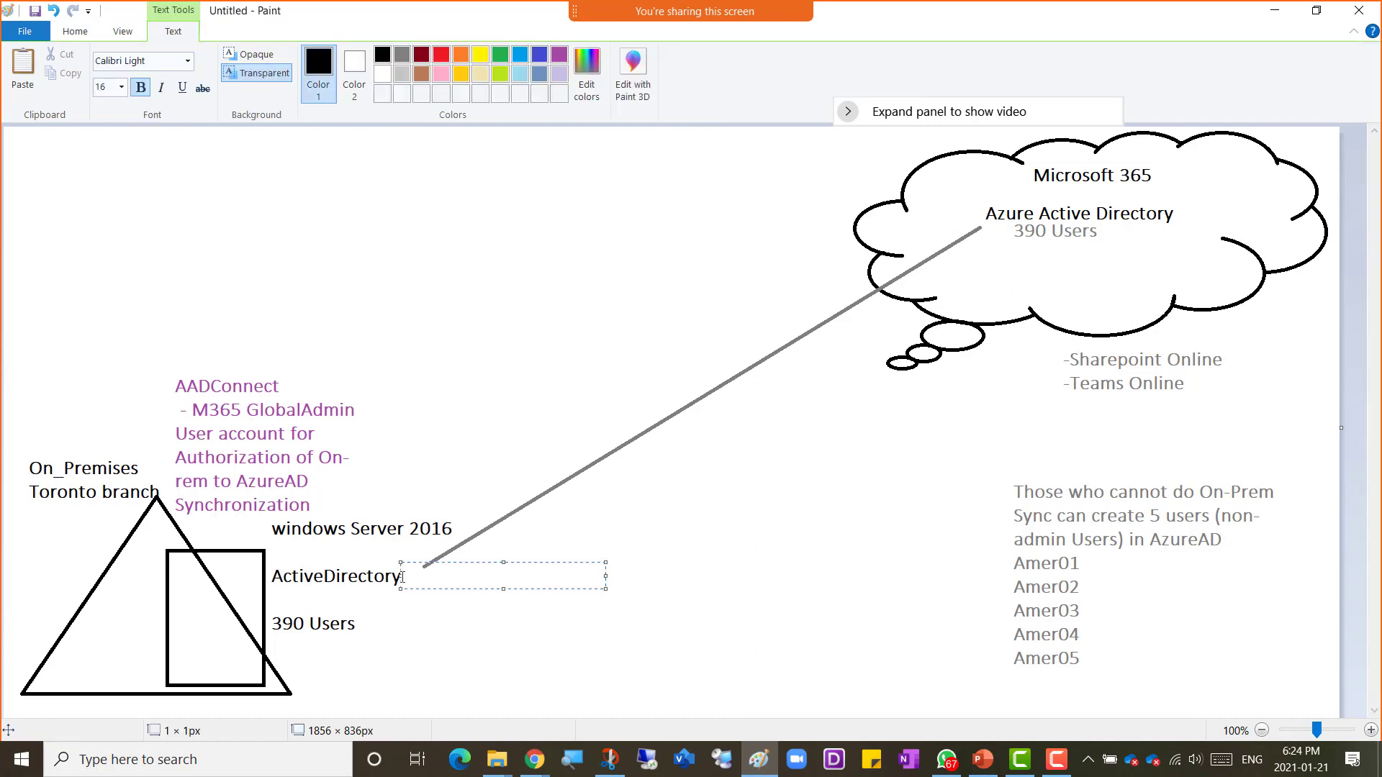
type("/DNS")
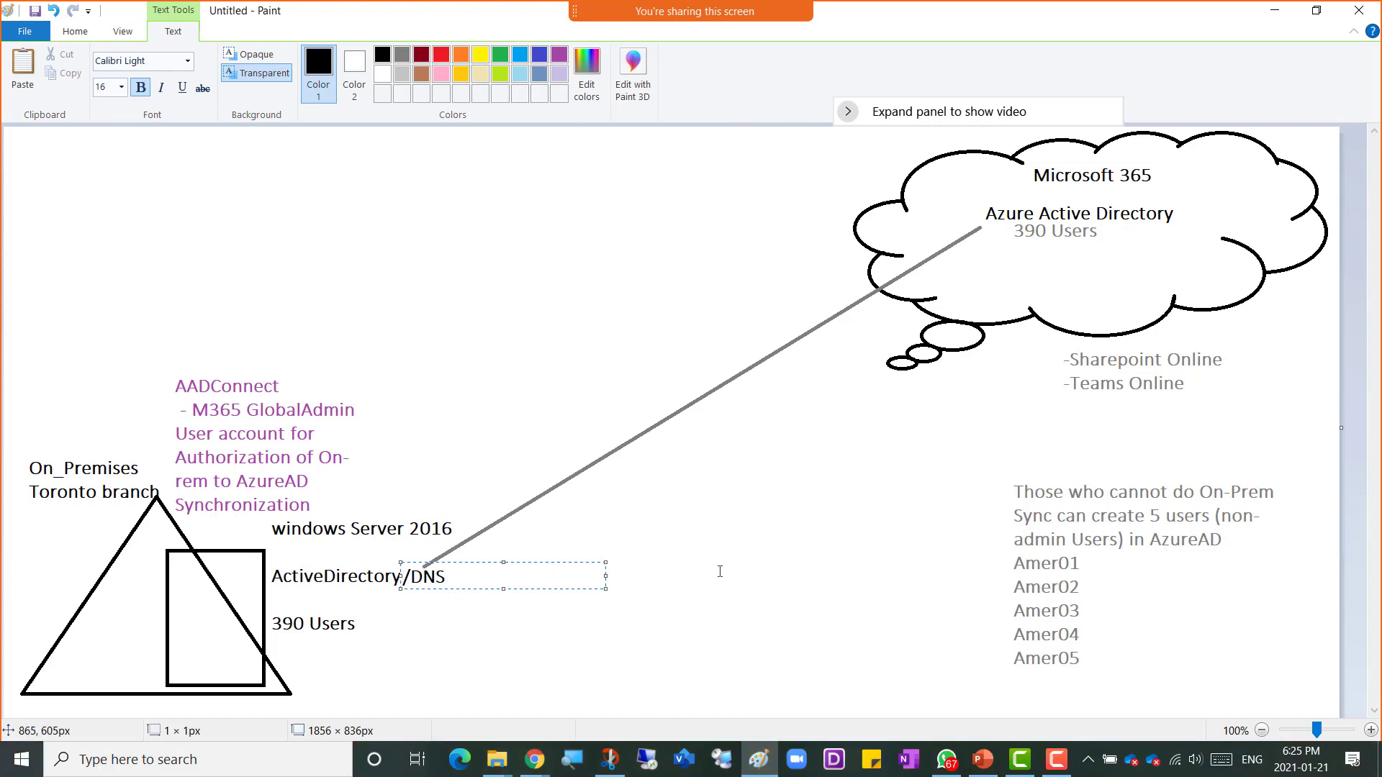
left_click(755, 569)
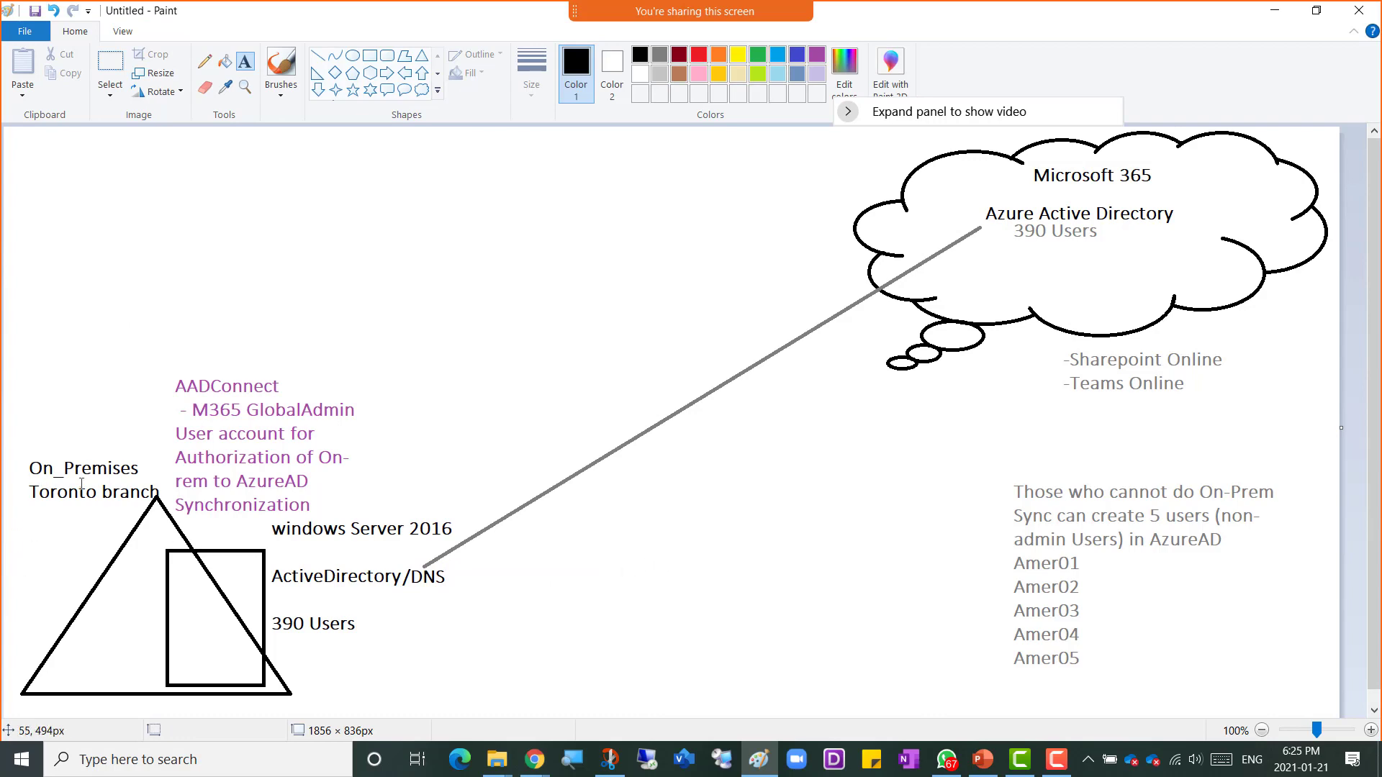
Step: Switch to OneNote and highlight the bullets "In Our Vmware Workstations" and "We will install Windows Server 2016"
key("alt+Tab")
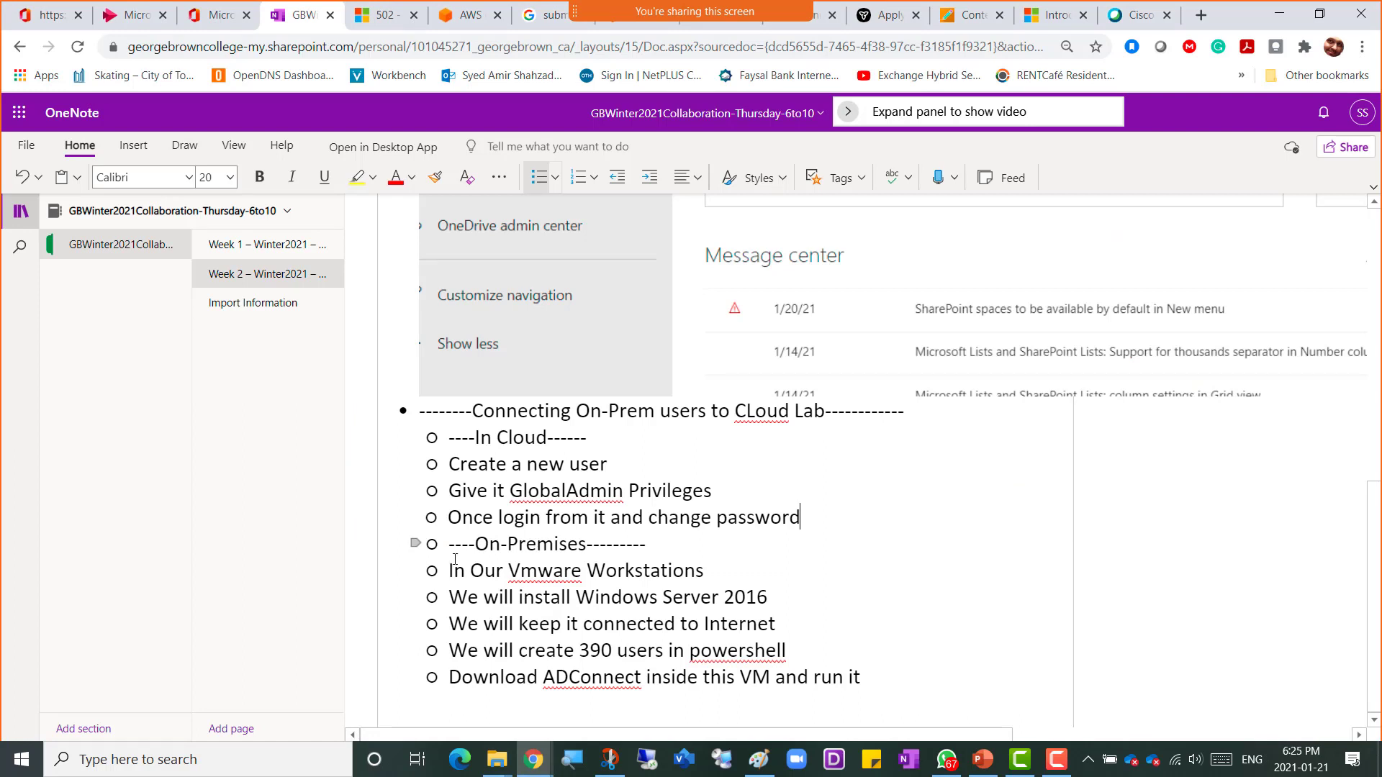
left_click_drag(448, 570, 779, 602)
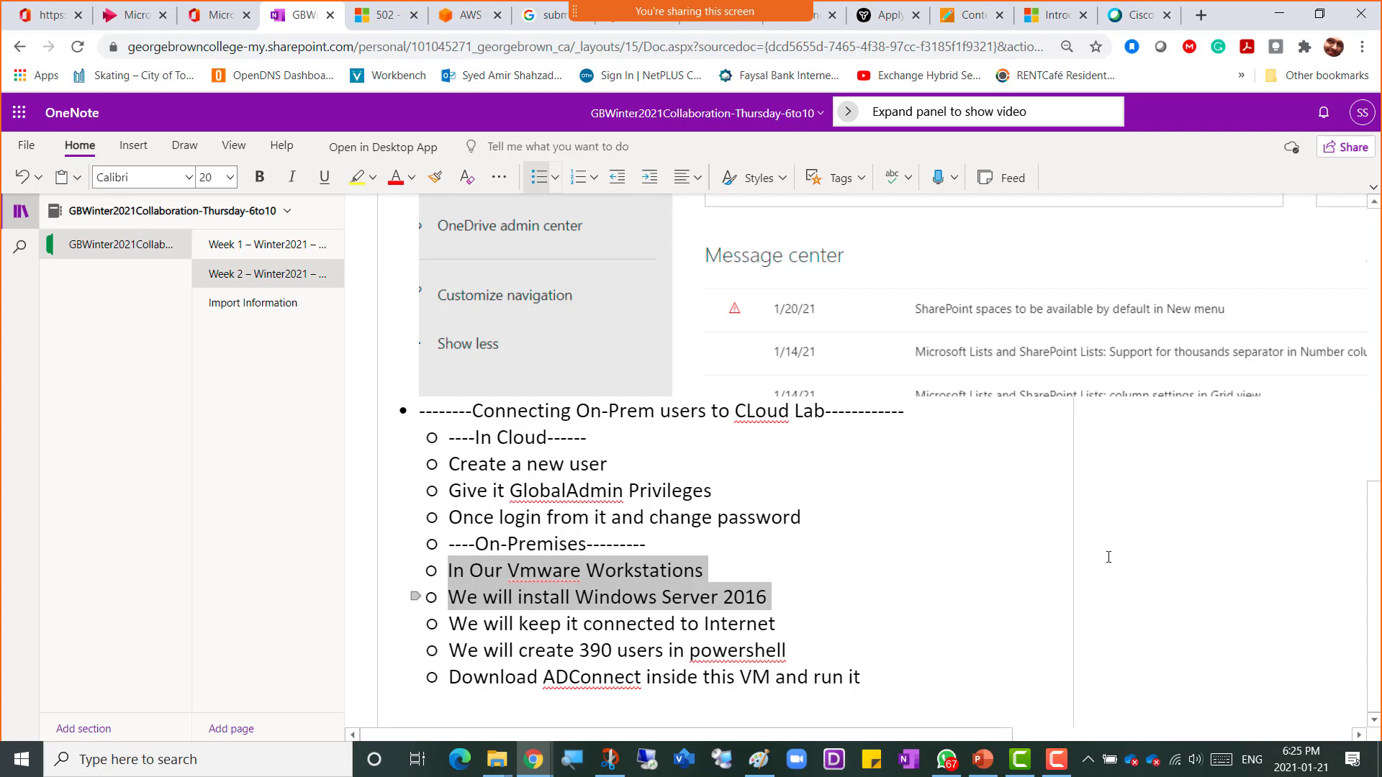
left_click(1058, 760)
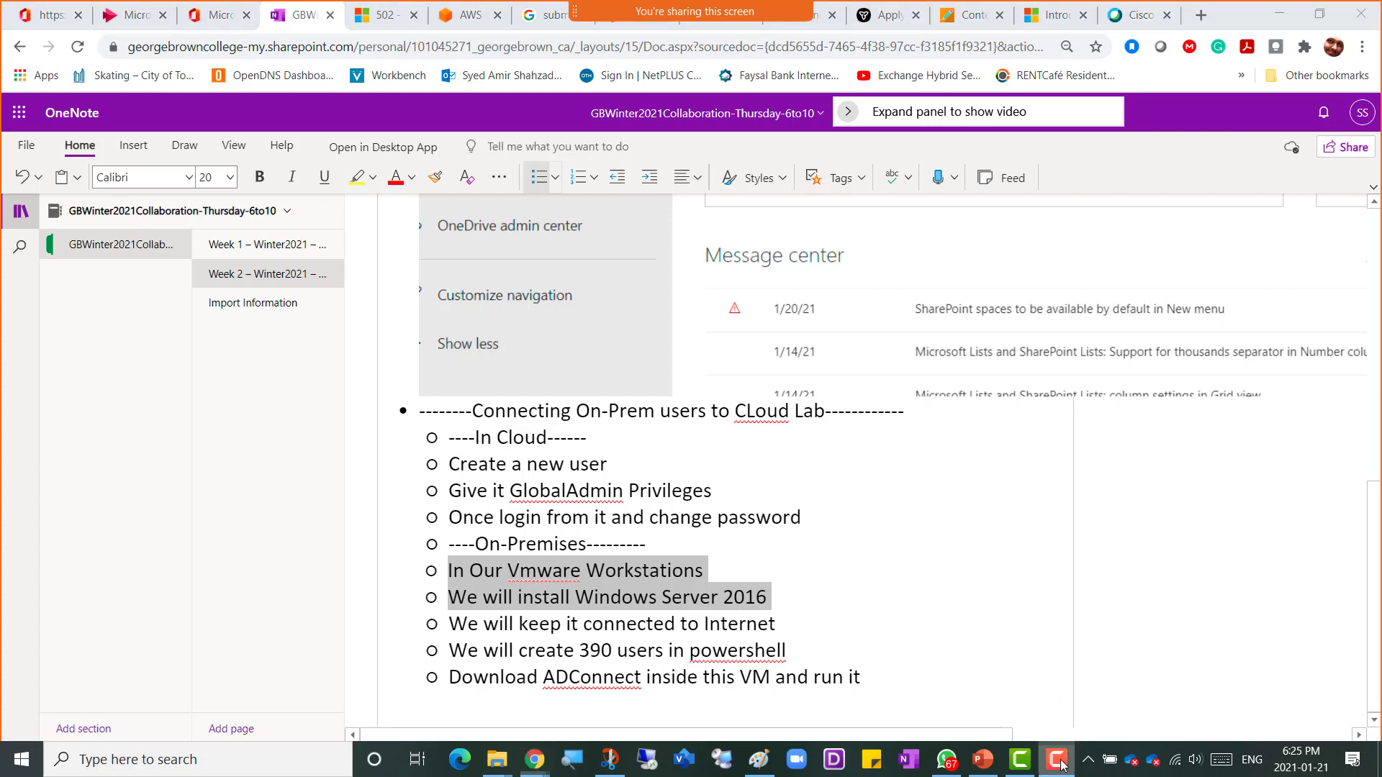
left_click(1058, 760)
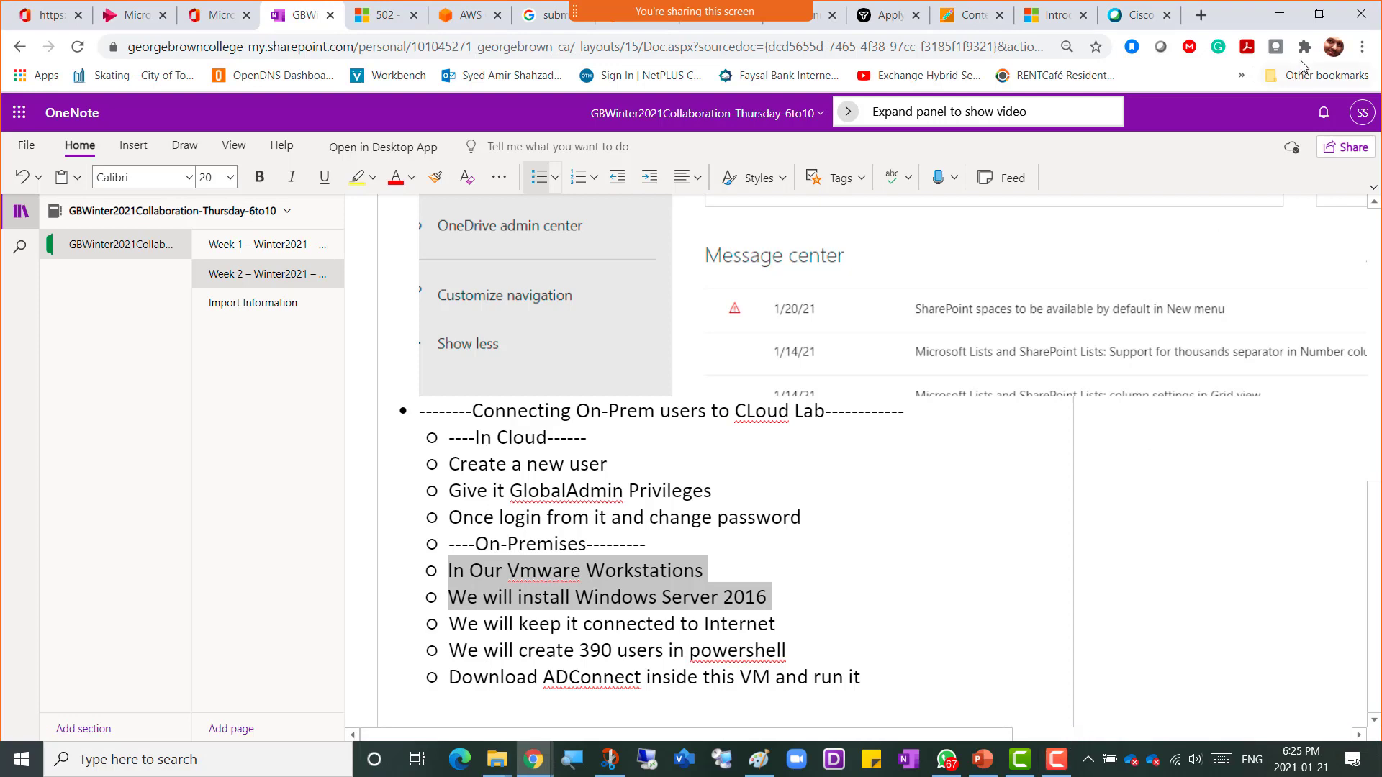
left_click(1280, 14)
left_click(1280, 14)
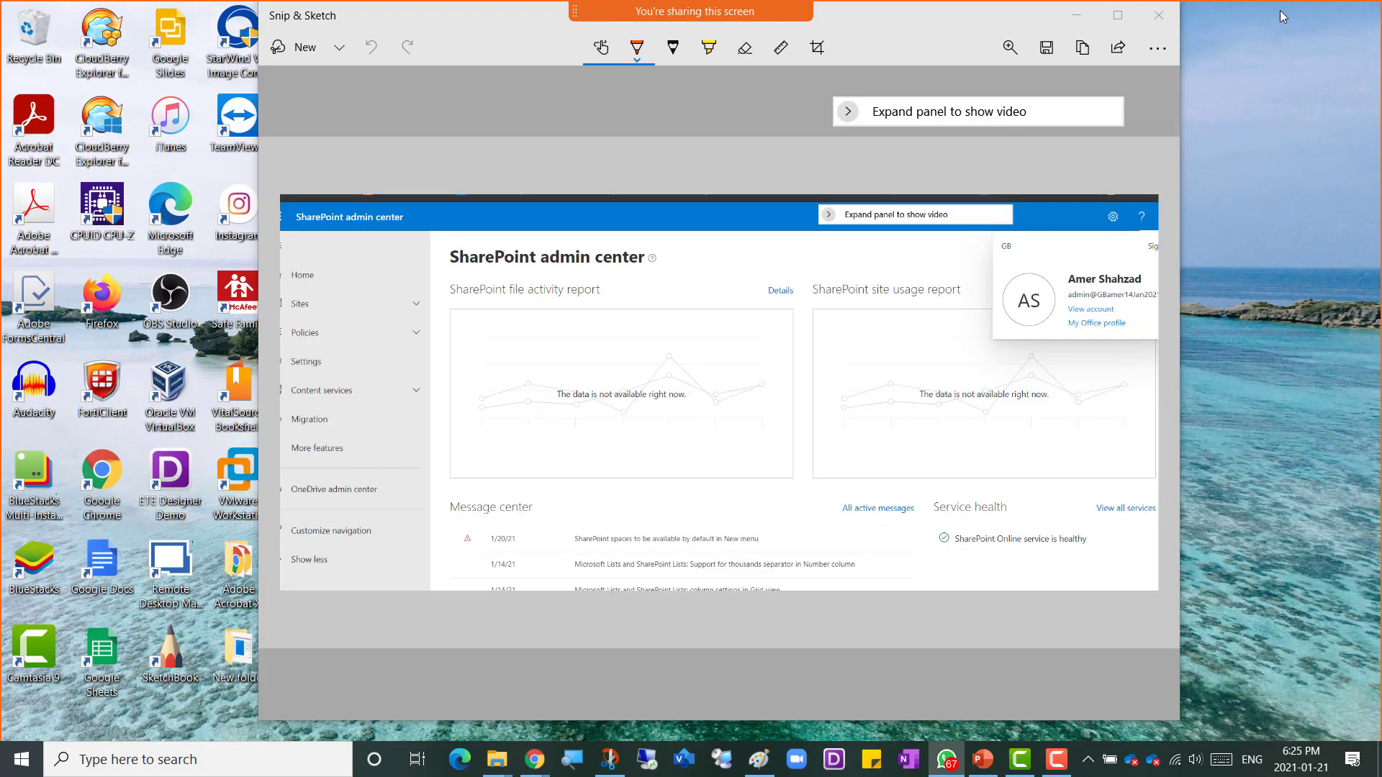
left_click(1166, 17)
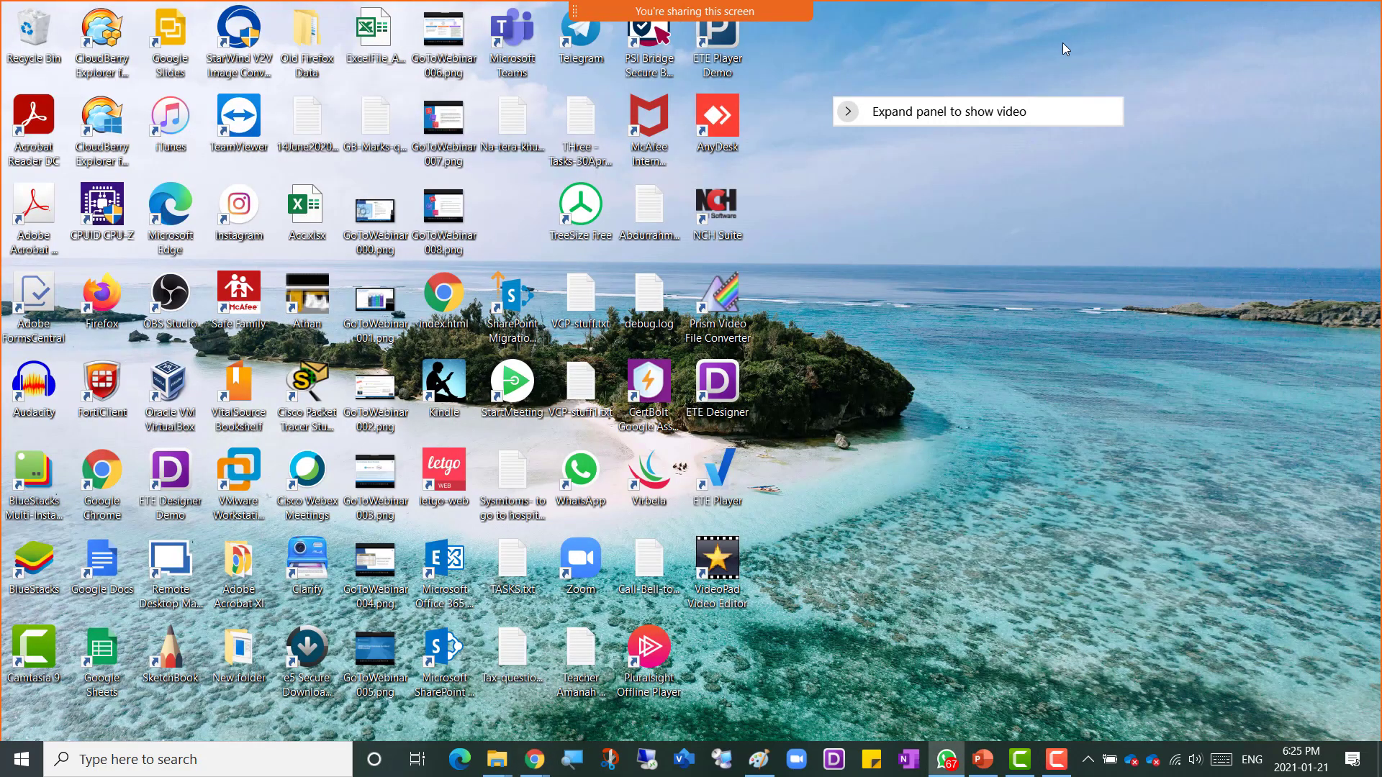
Step: Launch VMware Workstation and move the Windows Server 2019-GB-19Jan2021 VM into the COMP3018a_Tues library folder
left_click(239, 473)
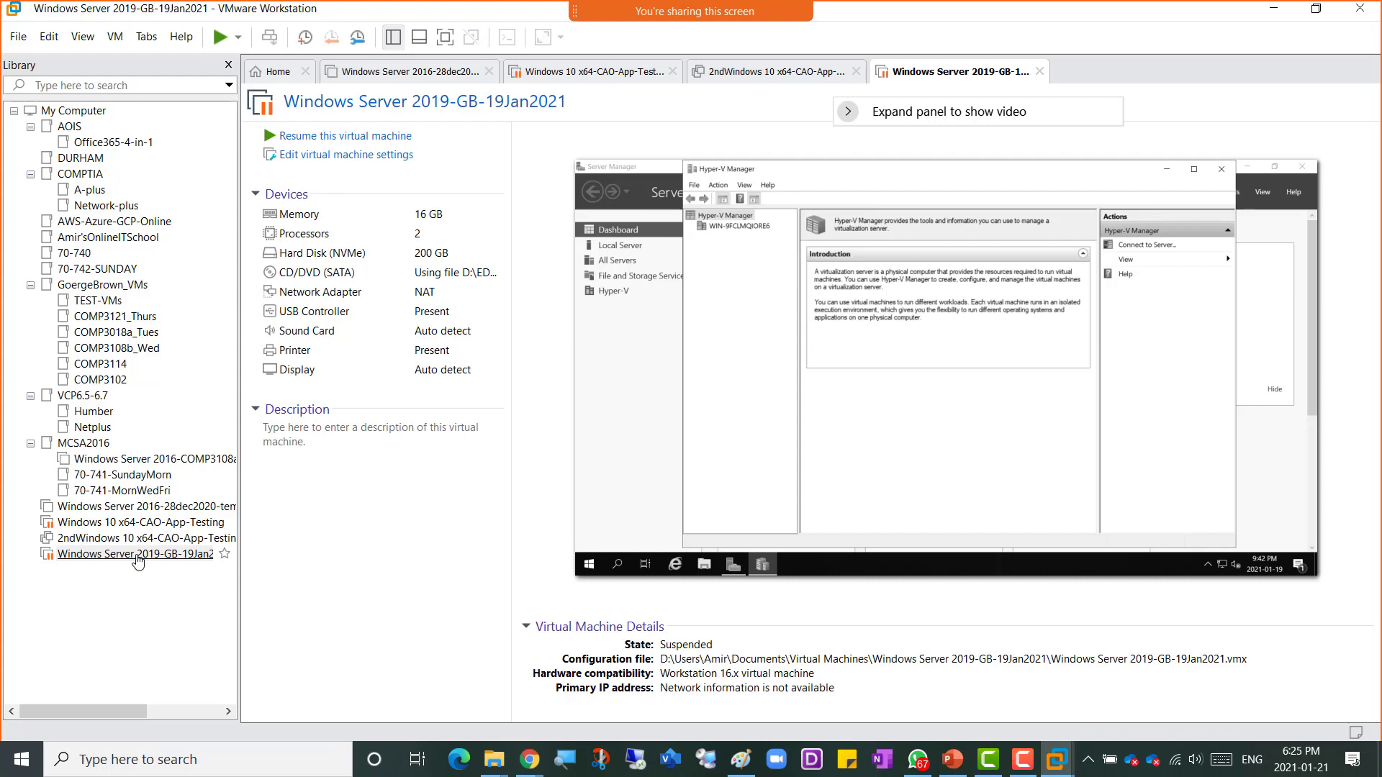
left_click_drag(138, 562, 154, 336)
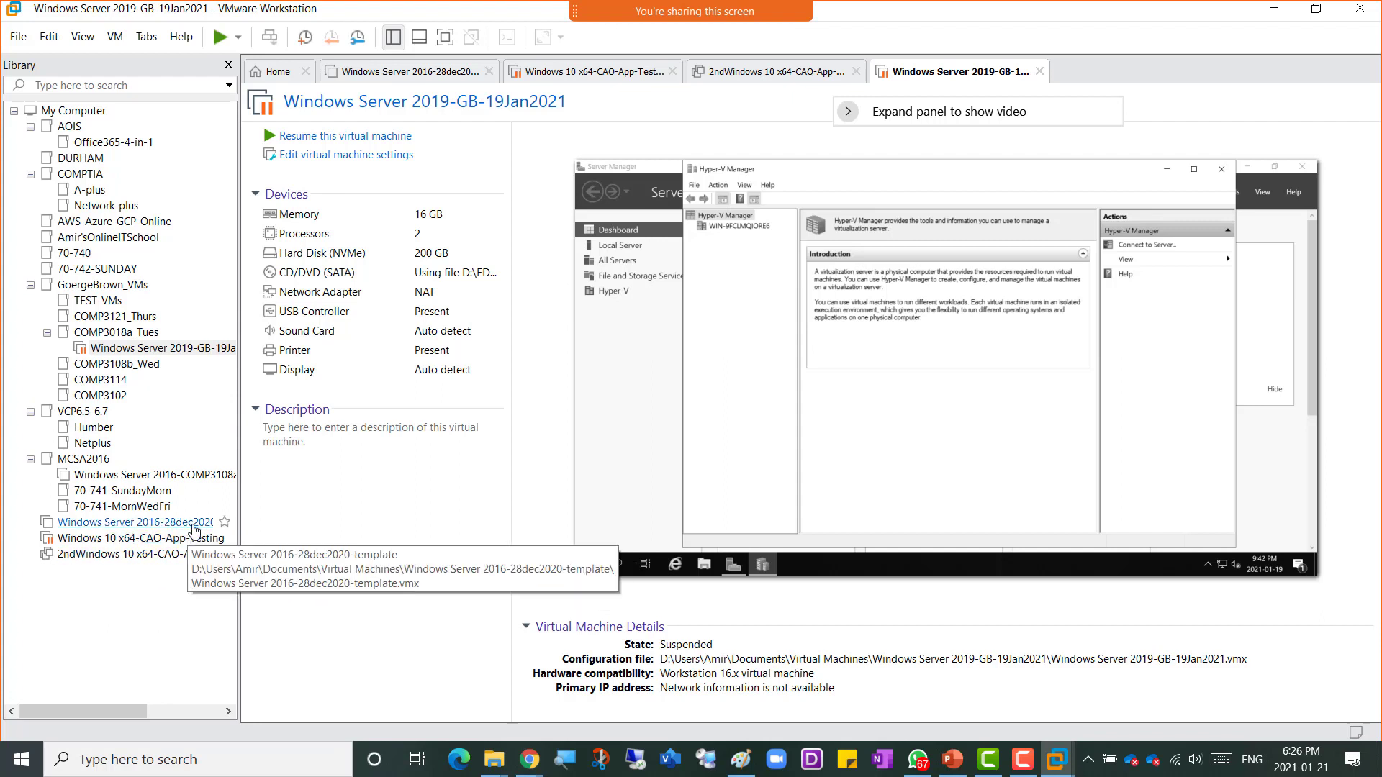
Step: Start the New Virtual Machine Wizard with the Typical configuration and choose to install the operating system later
left_click(278, 73)
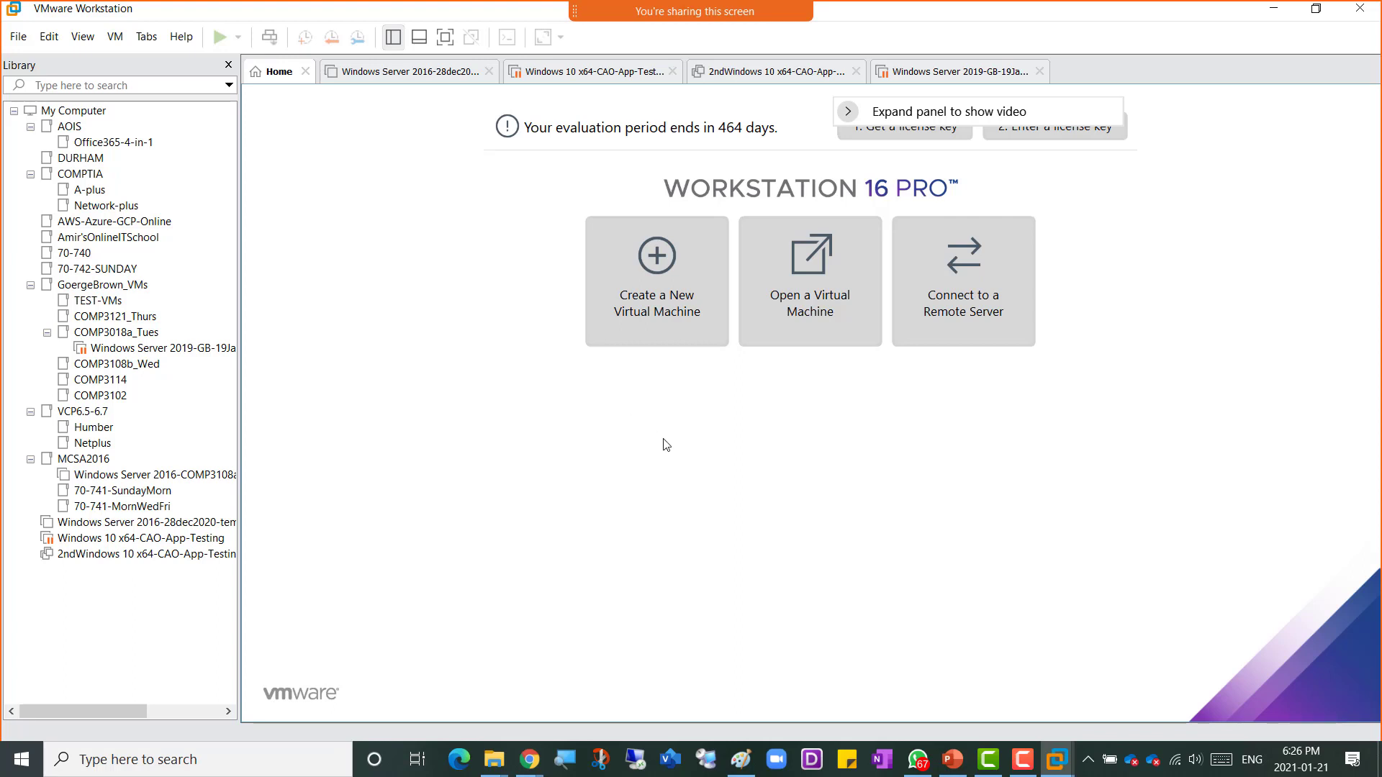
left_click(647, 300)
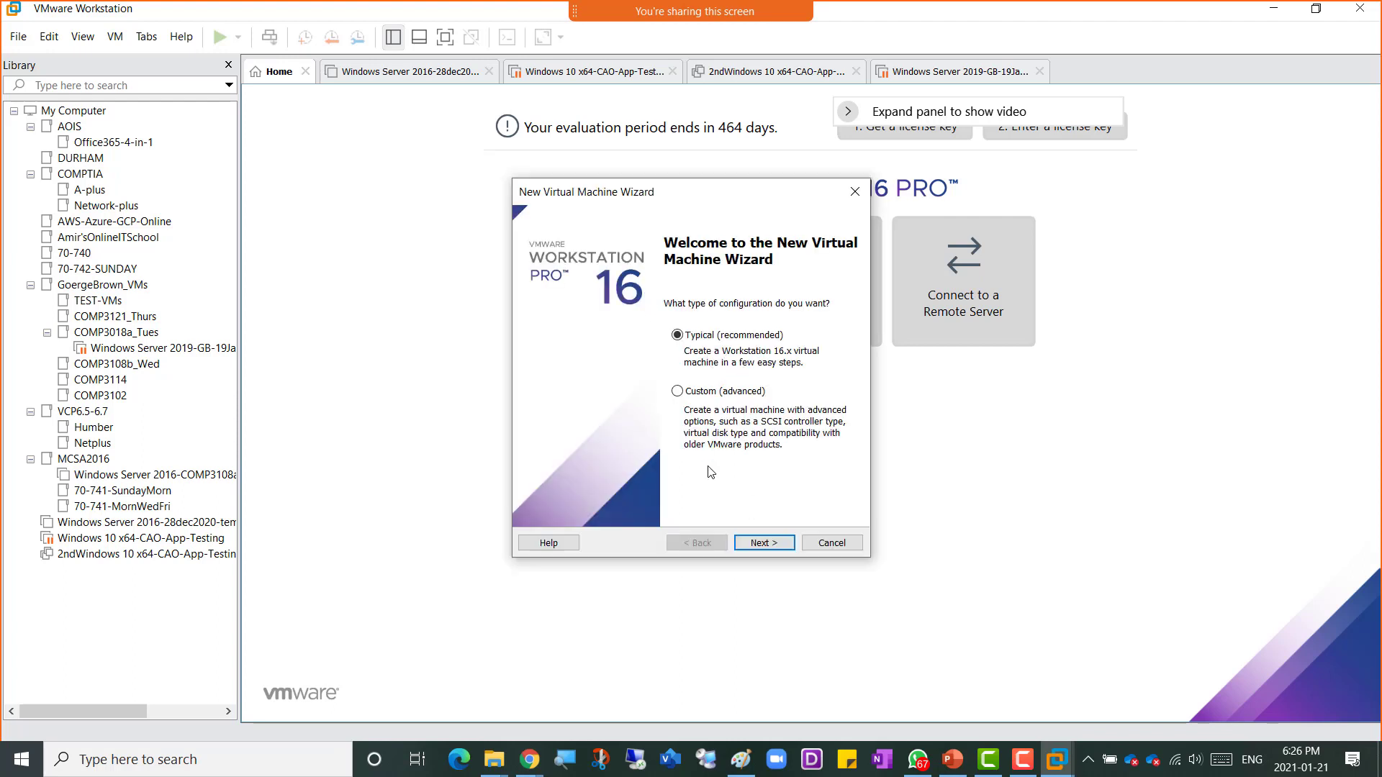
left_click(763, 545)
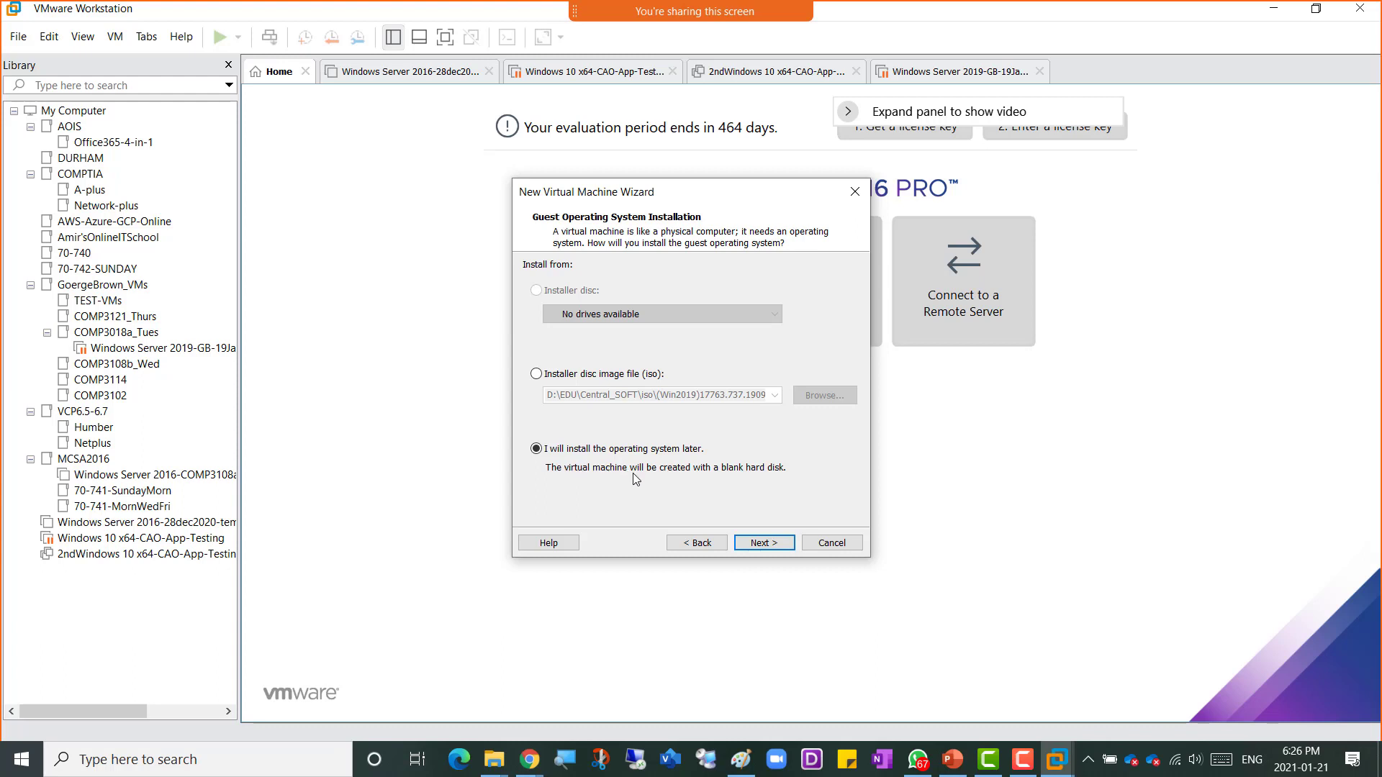
left_click(764, 543)
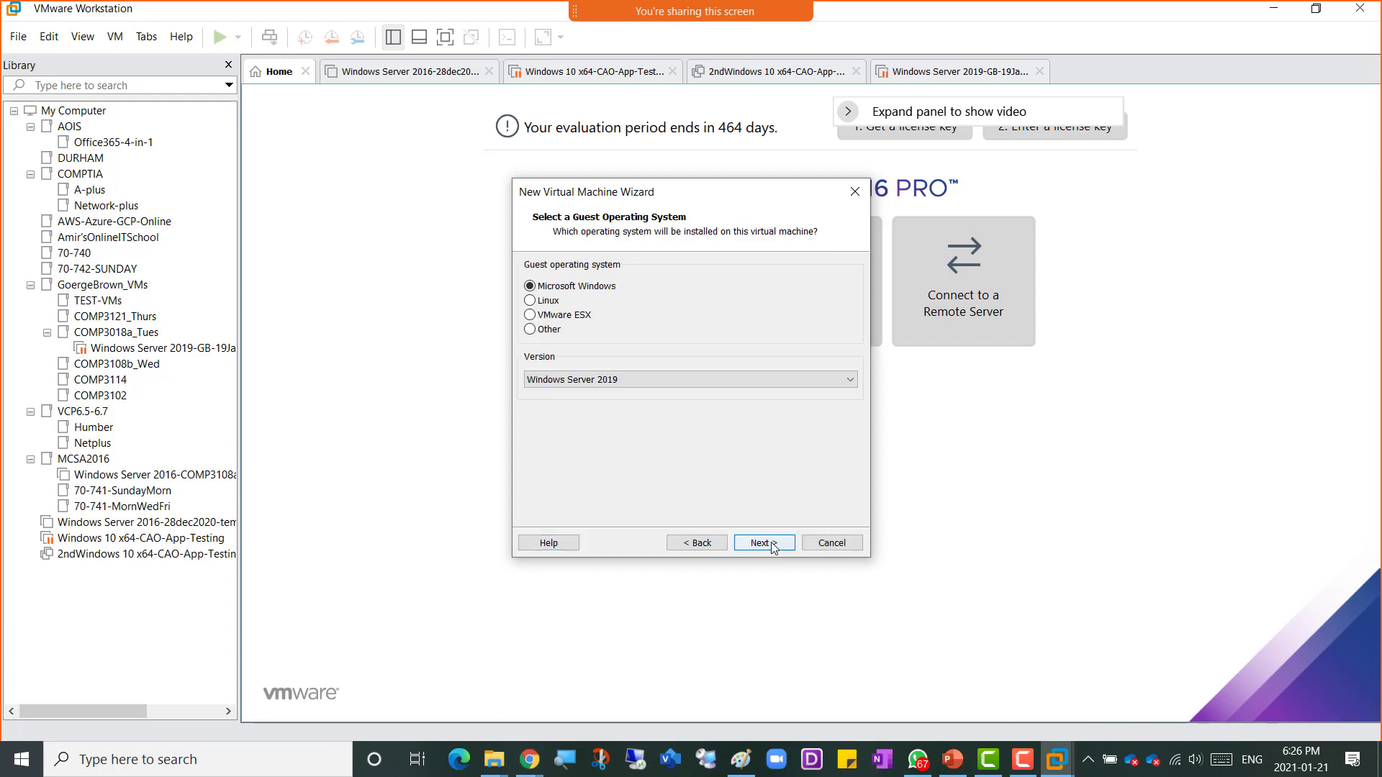
Step: Set the guest operating system version to Windows Server 2016
left_click(617, 380)
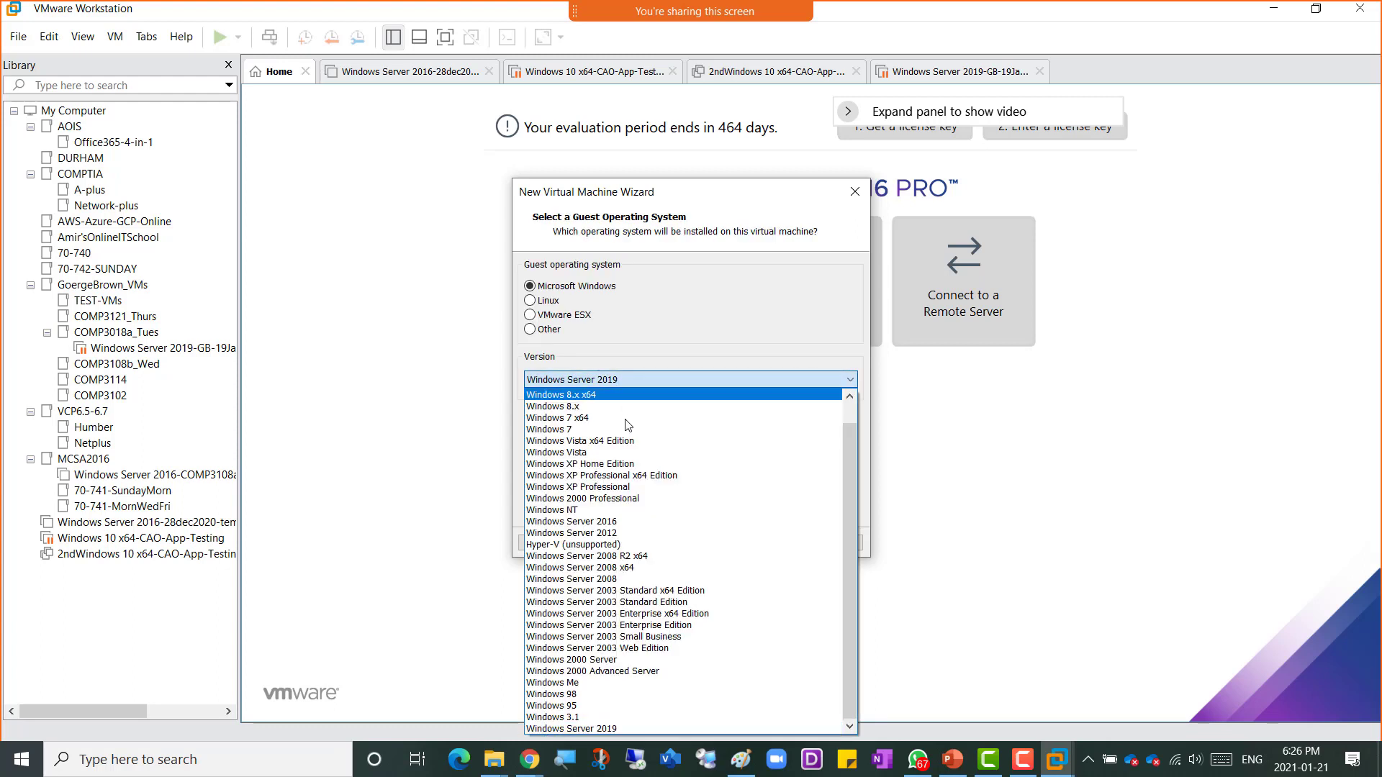
left_click(645, 524)
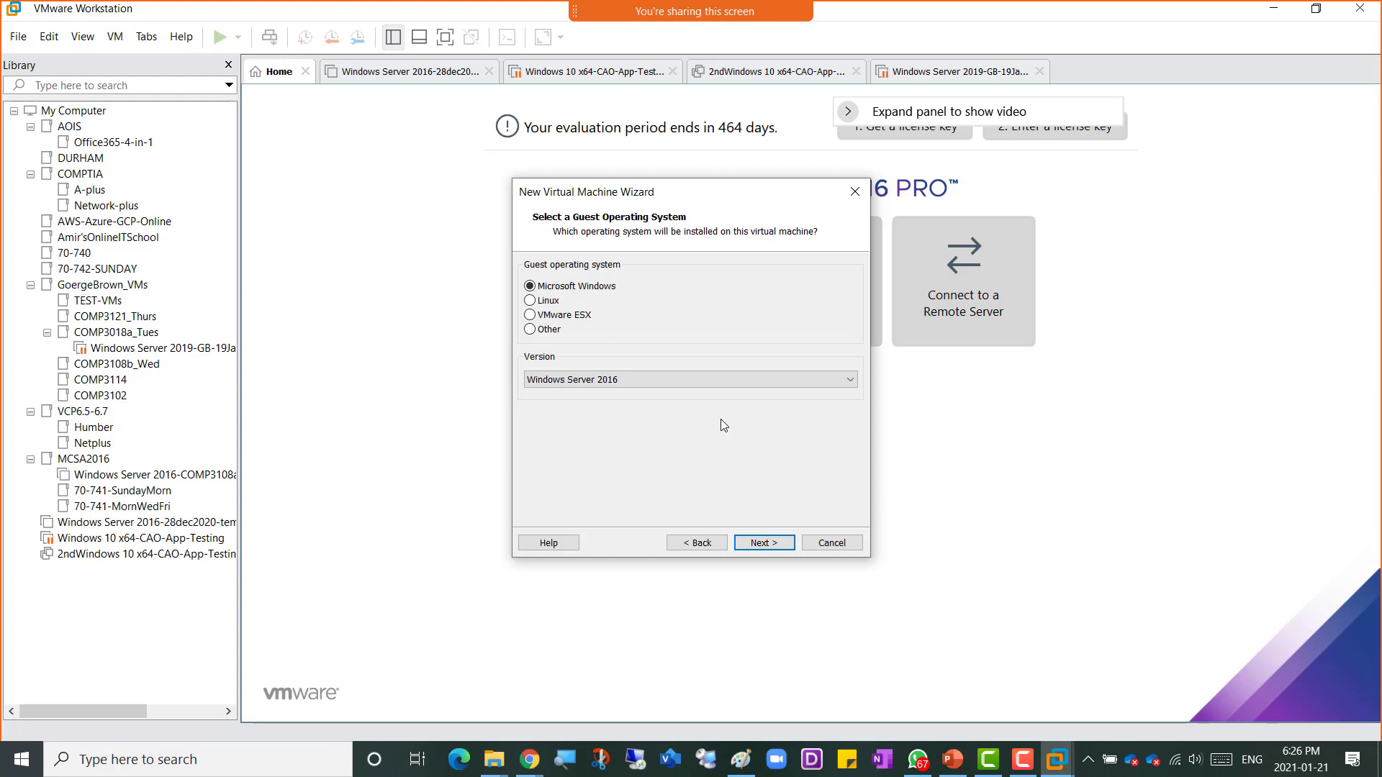
left_click(766, 544)
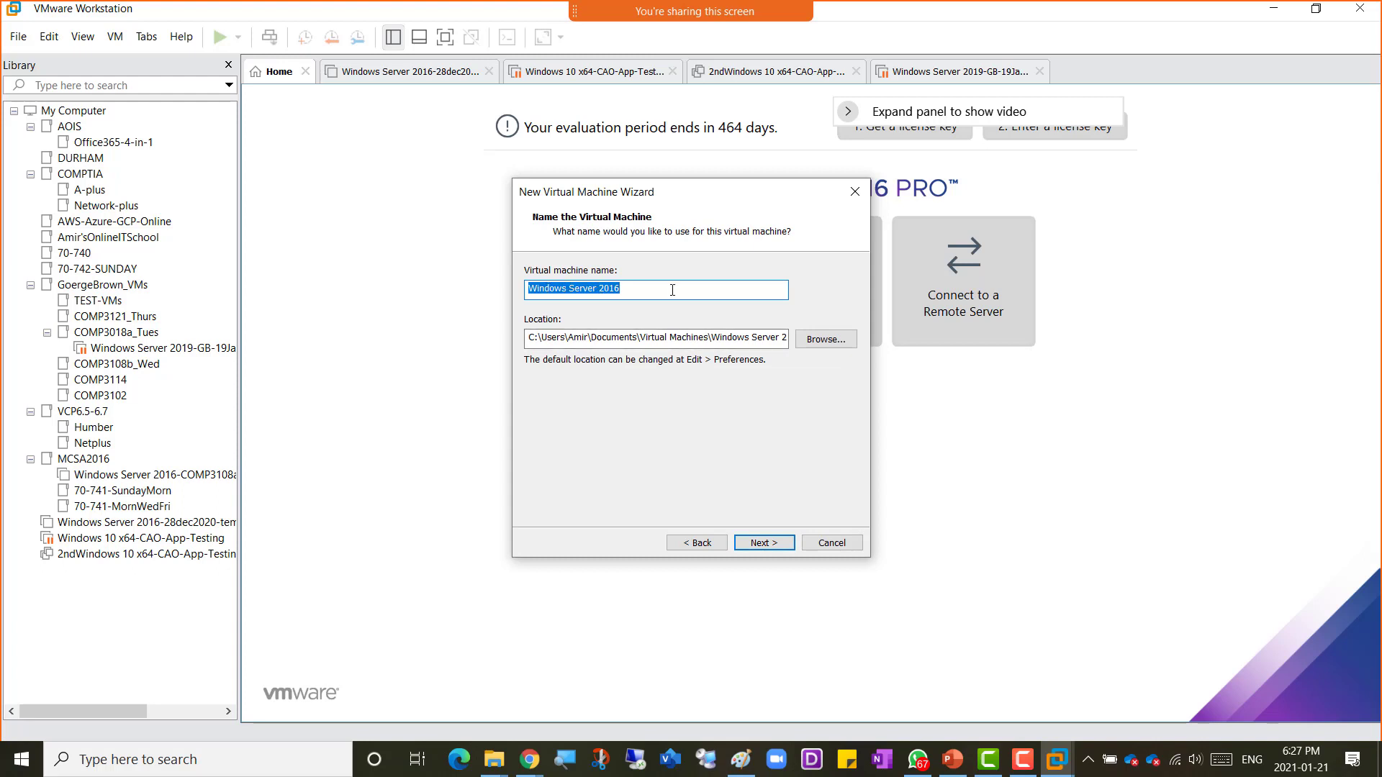
Step: Name the virtual machine with COMP3121, the owner's name, 21Jan2021 and Thursday, and change its location to drive d
type("COMP3121-Amer-21Jan2021-Thursday")
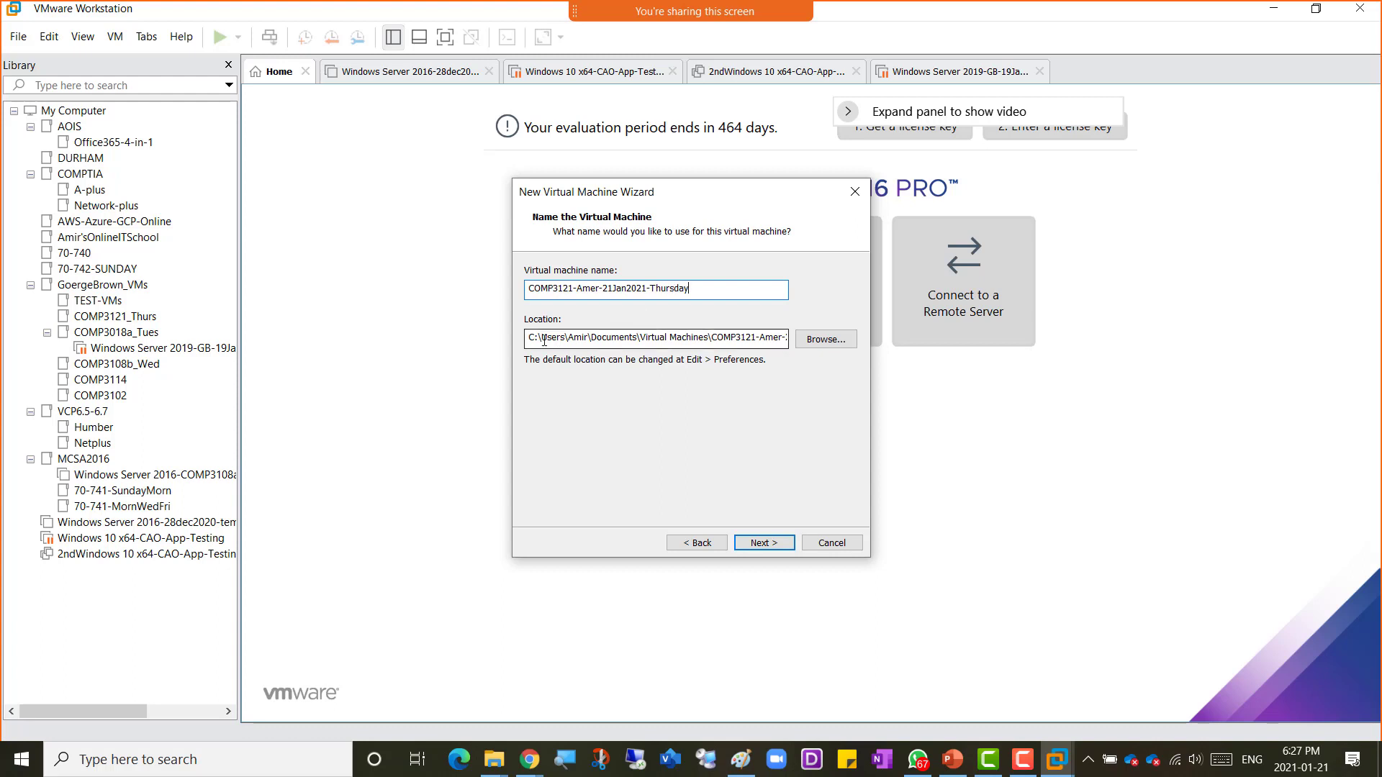
left_click_drag(534, 336, 522, 337)
type("d")
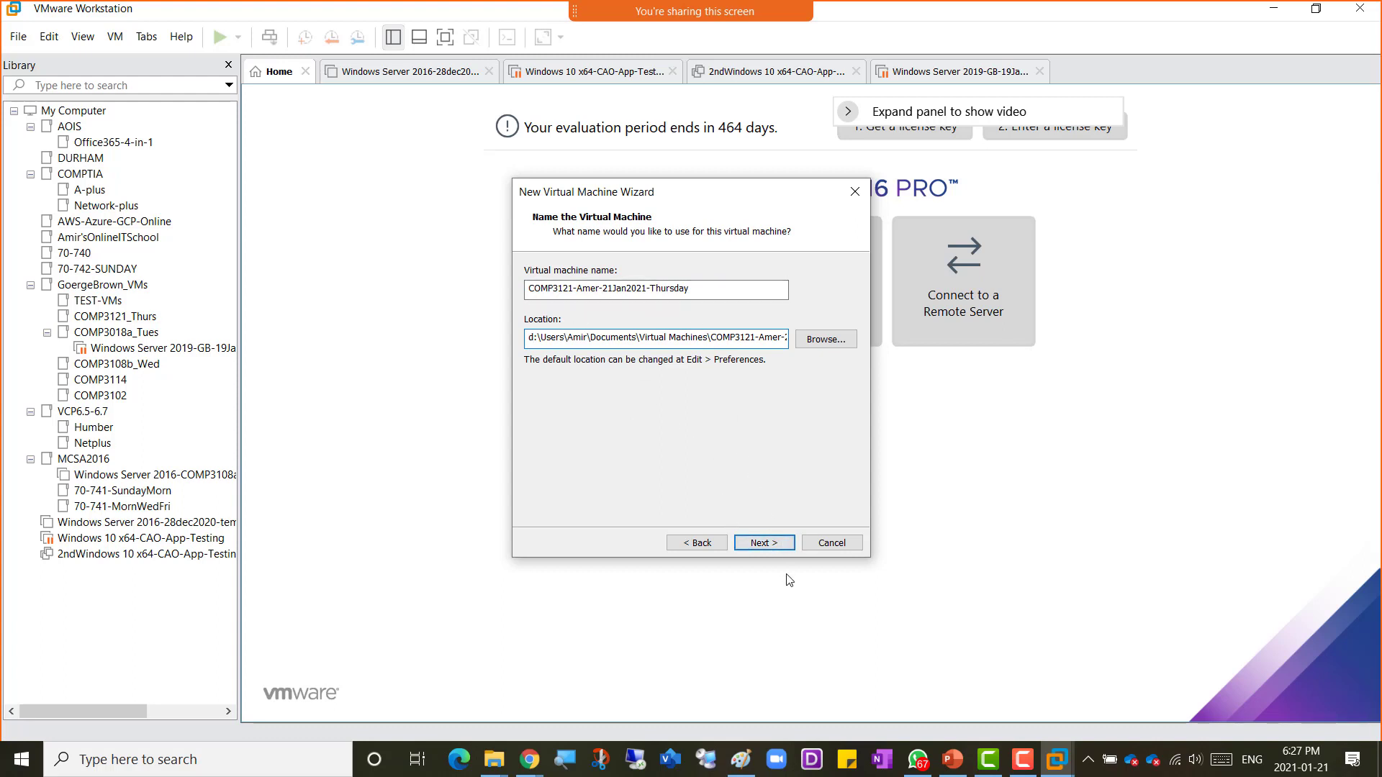
left_click(771, 546)
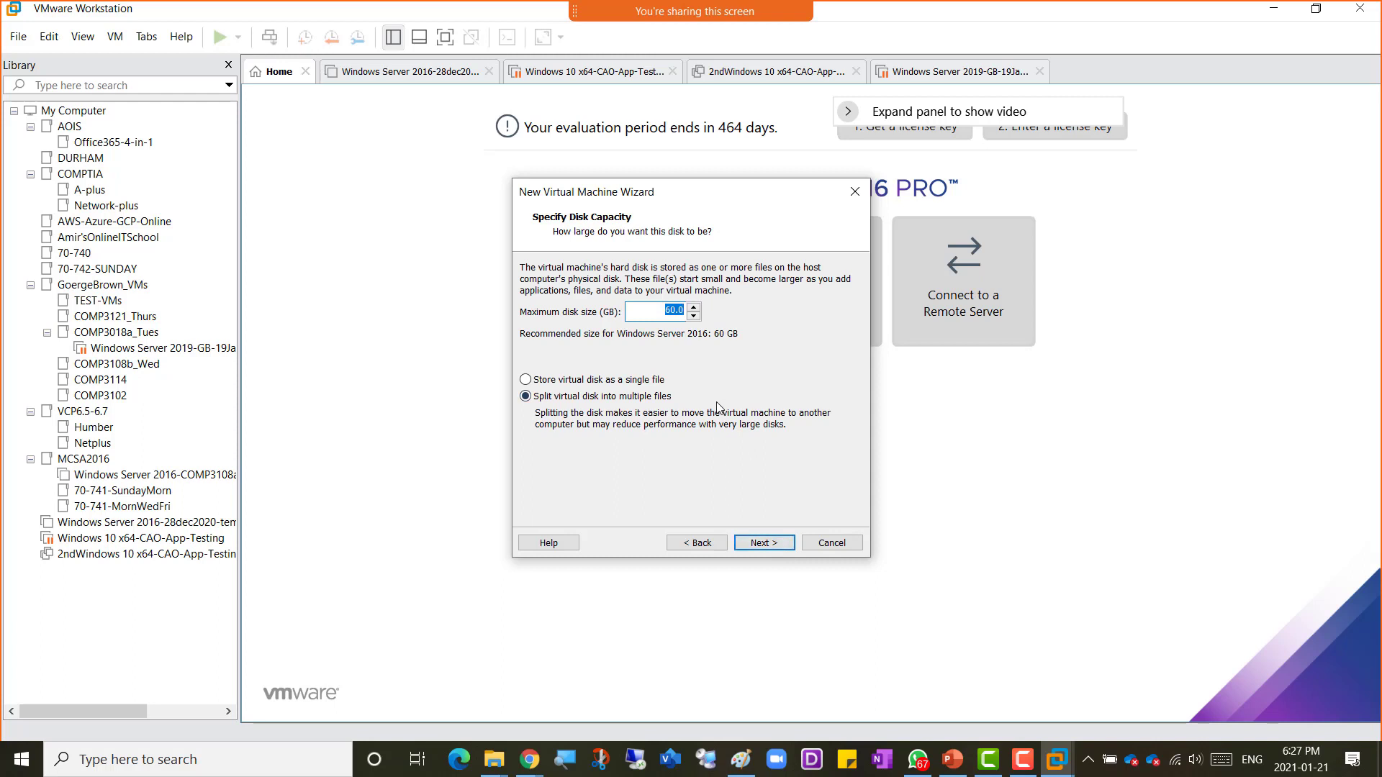
Step: Set the maximum disk size to 200 GB and store the virtual disk as a single file
type("200")
left_click(645, 381)
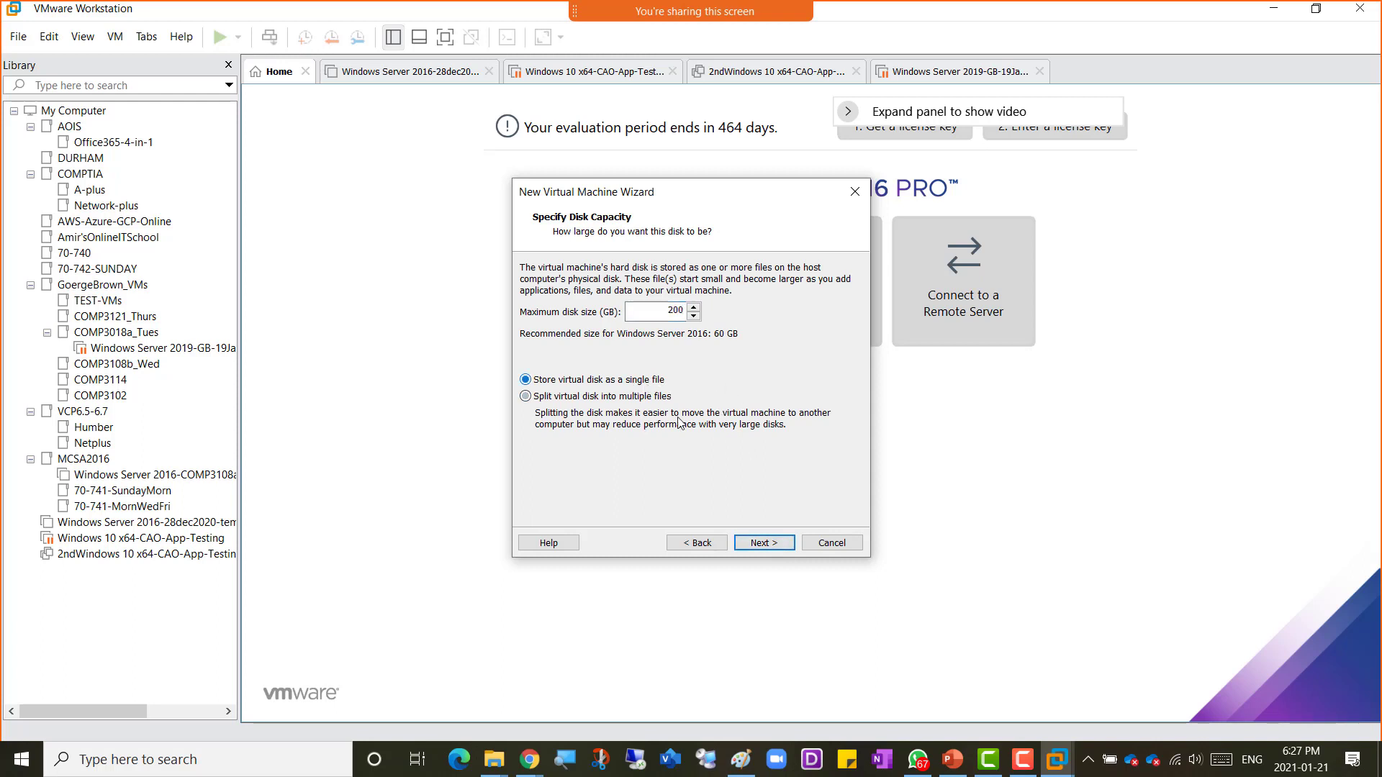
left_click(773, 548)
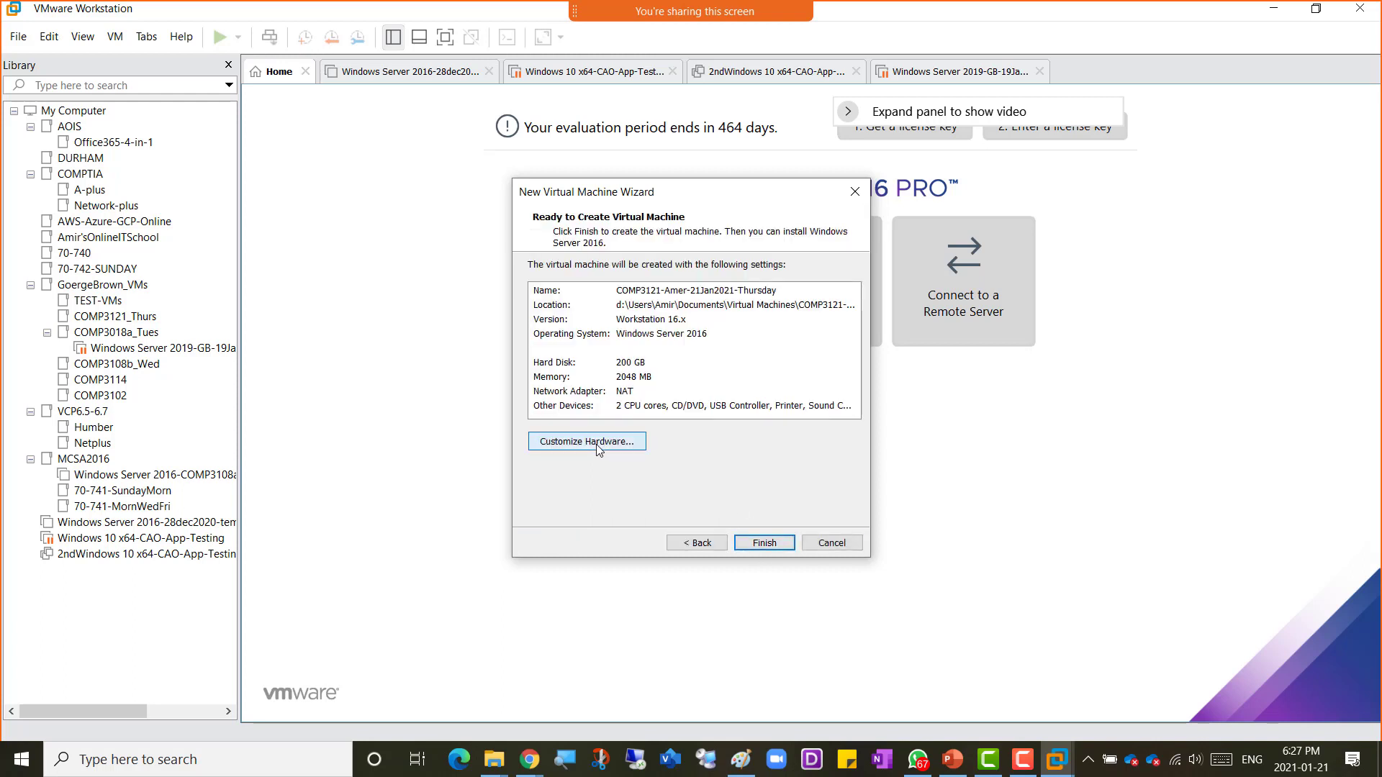
Step: Open the hardware customization and set the VM's memory to 16 GB
left_click(597, 447)
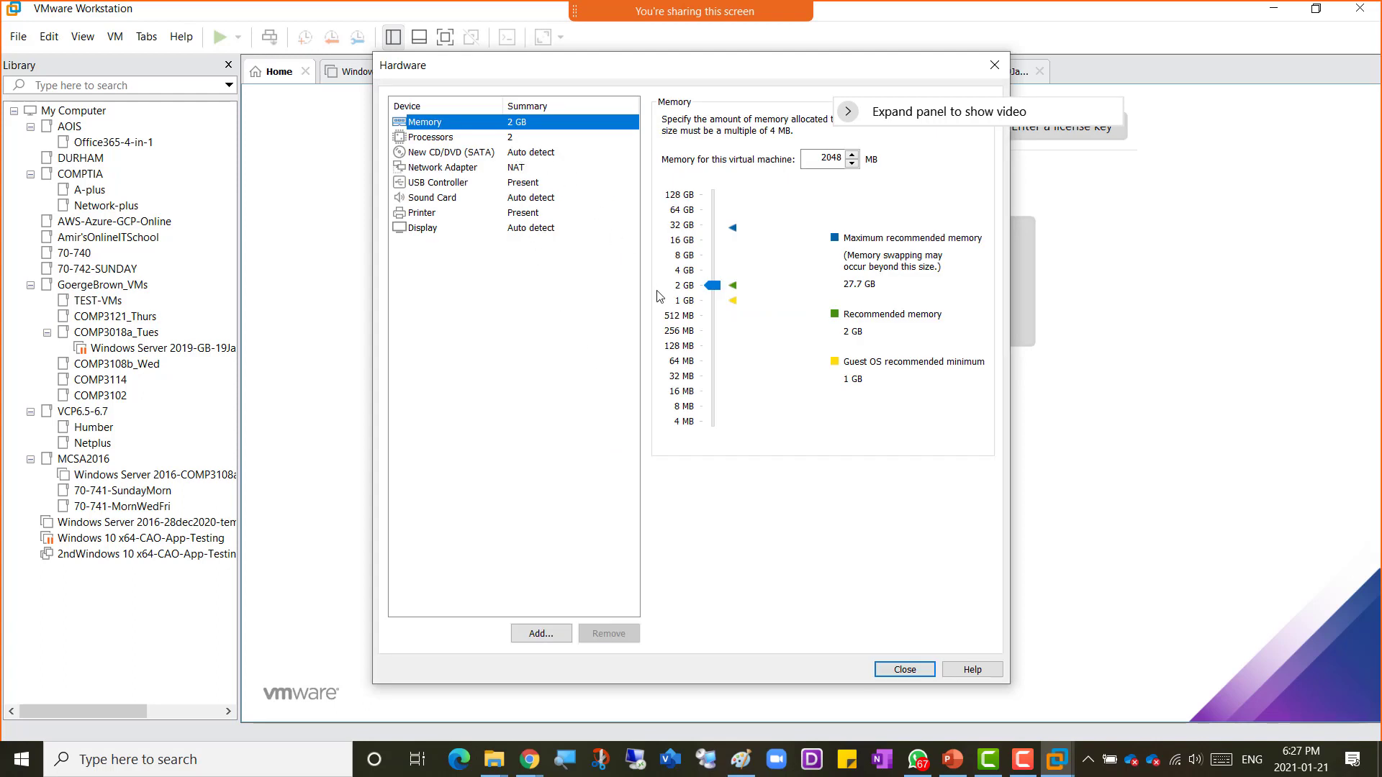
left_click(683, 242)
Step: Review the processor, network adapter and CD/DVD hardware settings
left_click(521, 144)
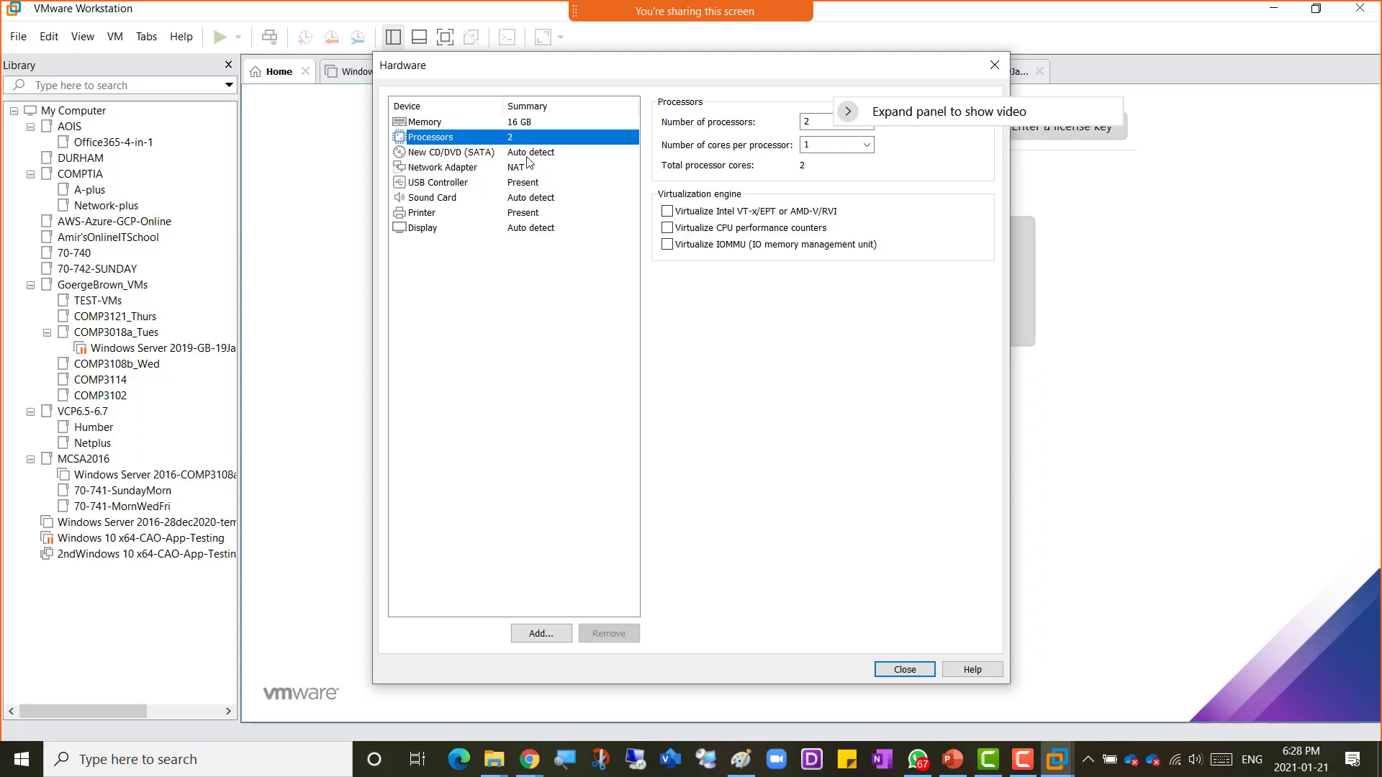
left_click(519, 168)
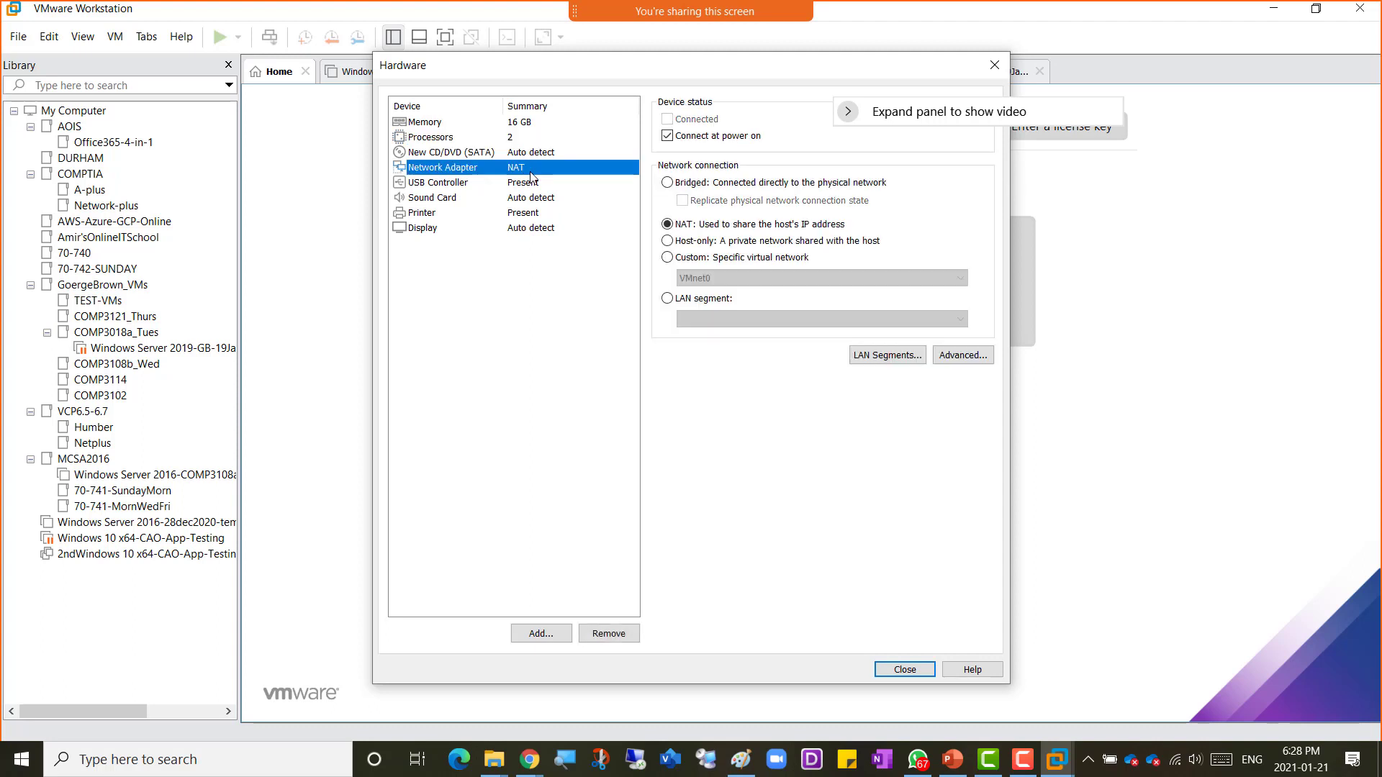
left_click(535, 153)
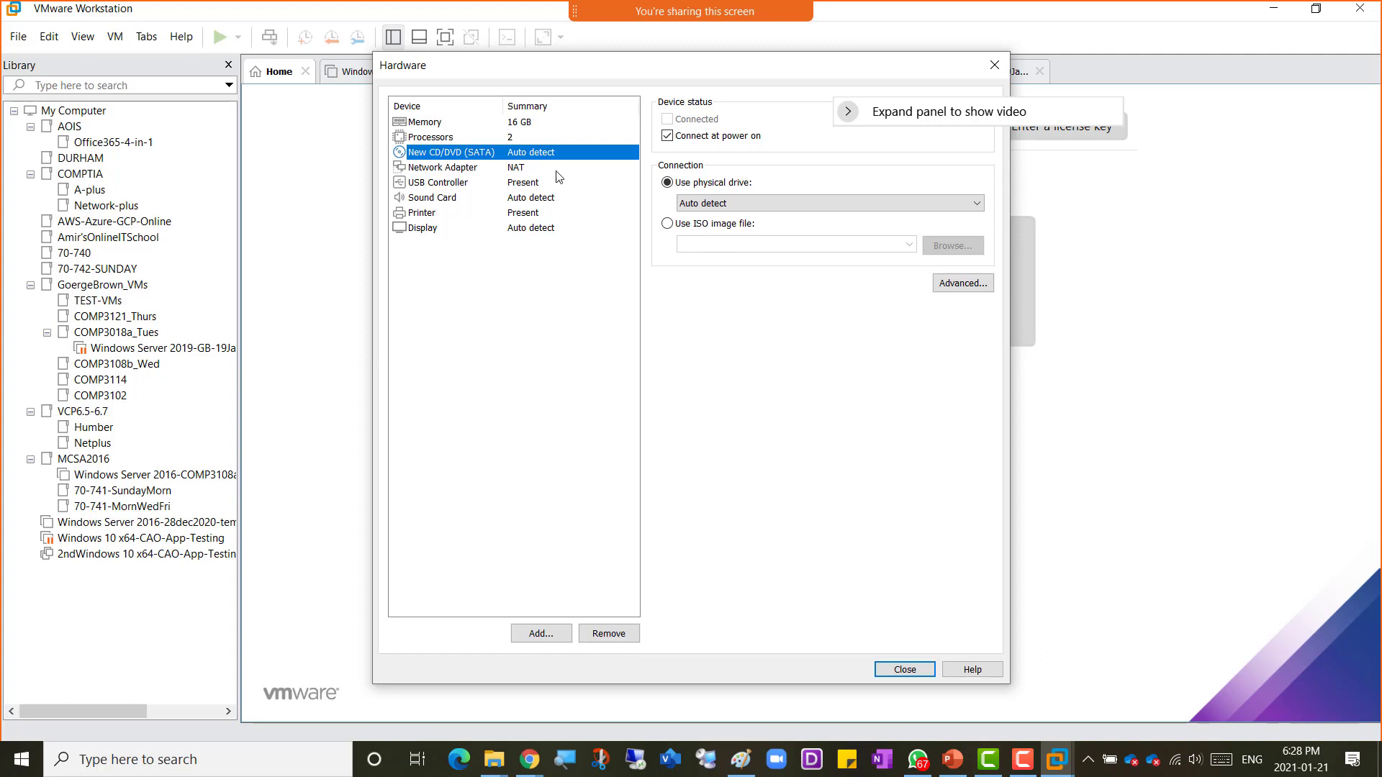
left_click(518, 167)
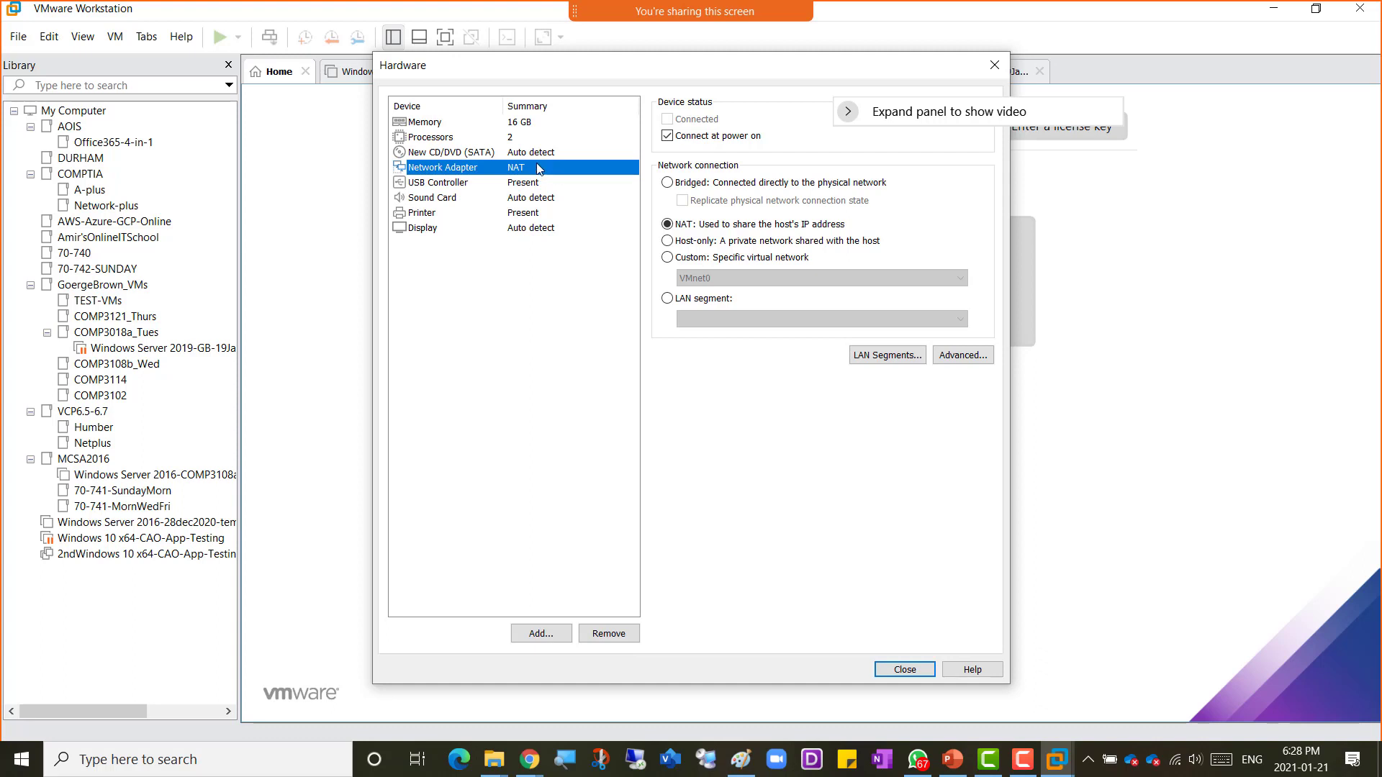
Step: Close the hardware customization and finish creating the virtual machine
left_click(527, 123)
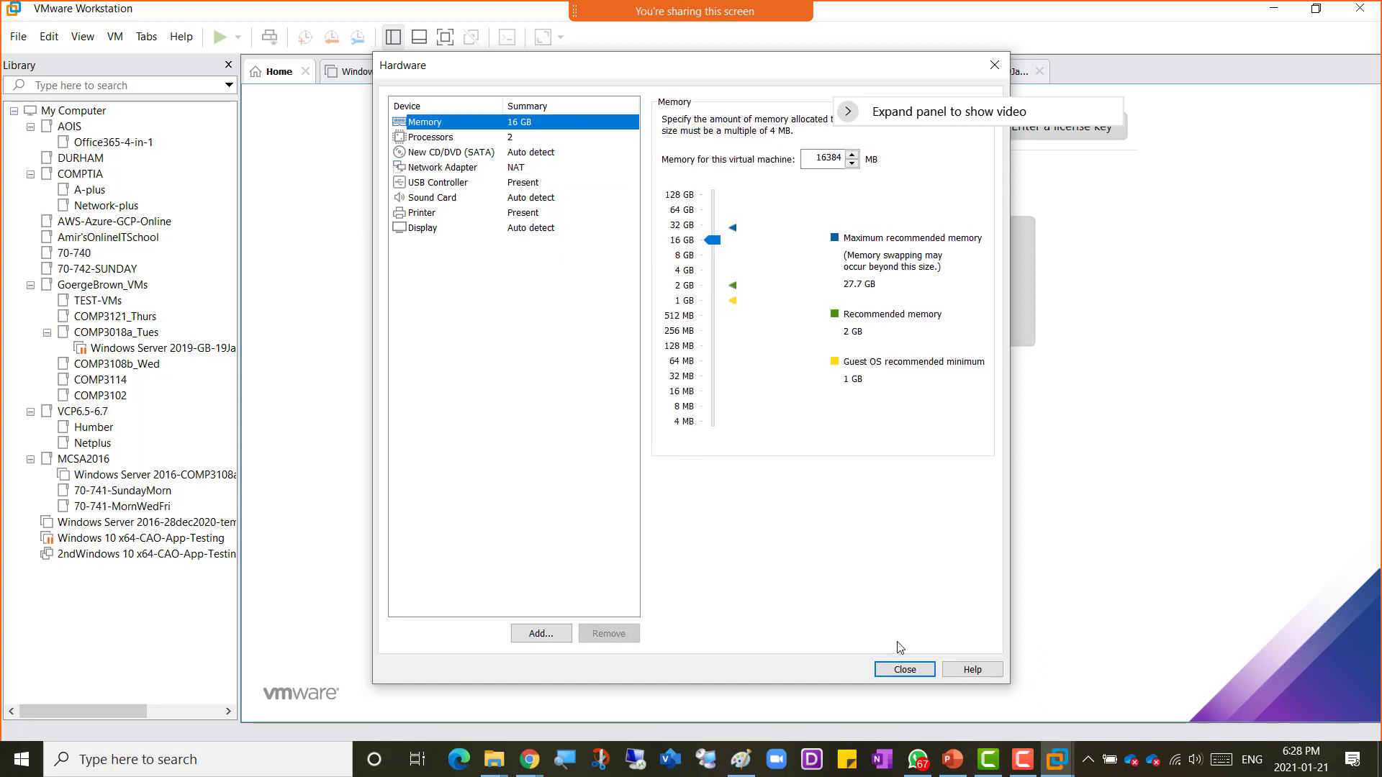
left_click(904, 669)
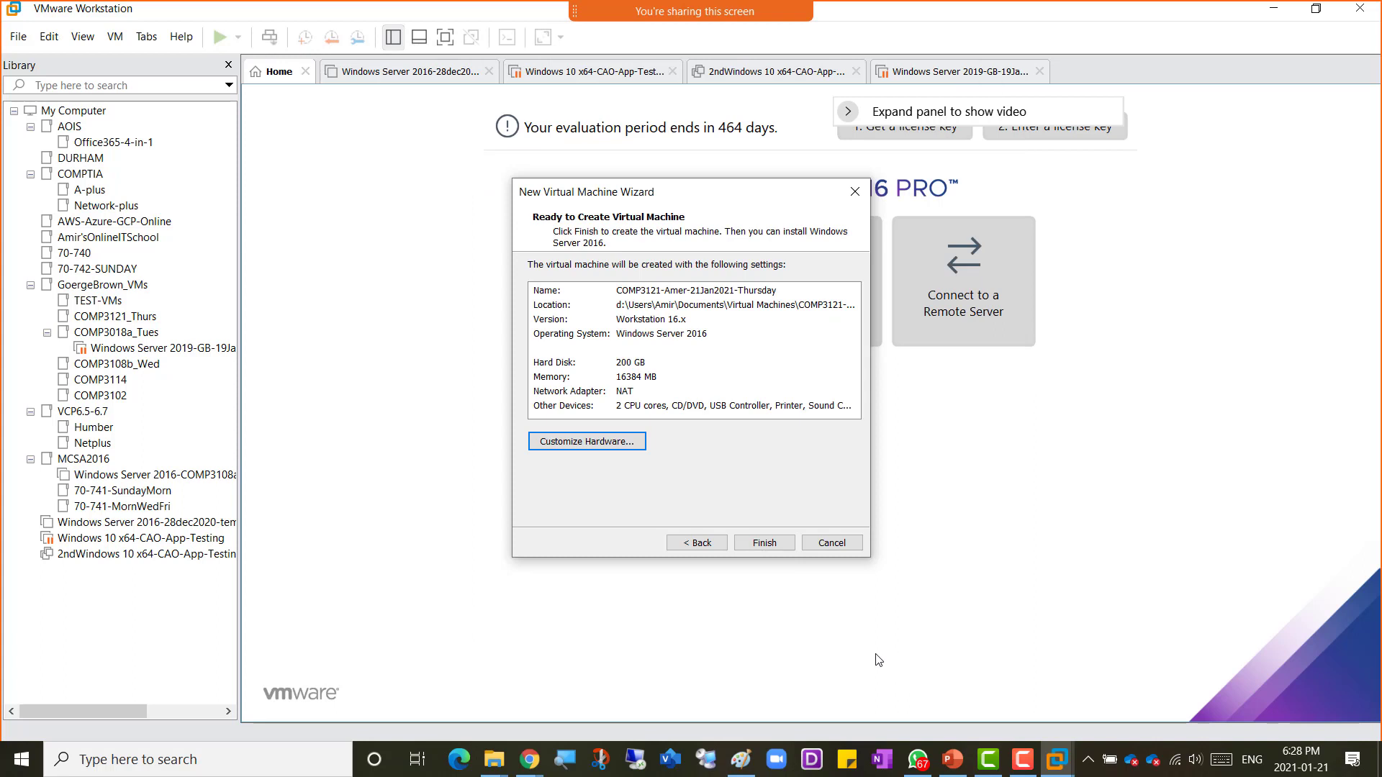
left_click(766, 547)
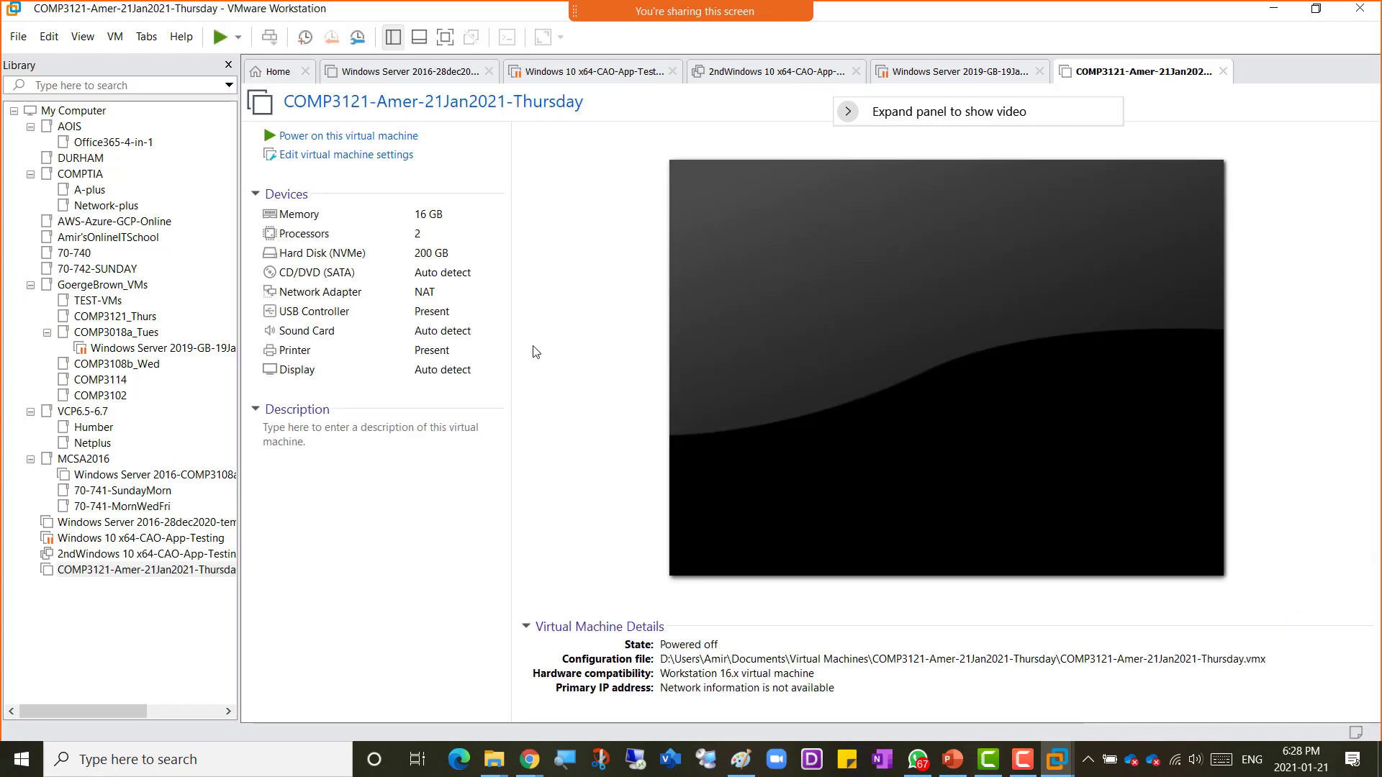
Step: Power on the new virtual machine and decline reconnecting the unavailable CD/DVD device at every power-on
left_click(361, 144)
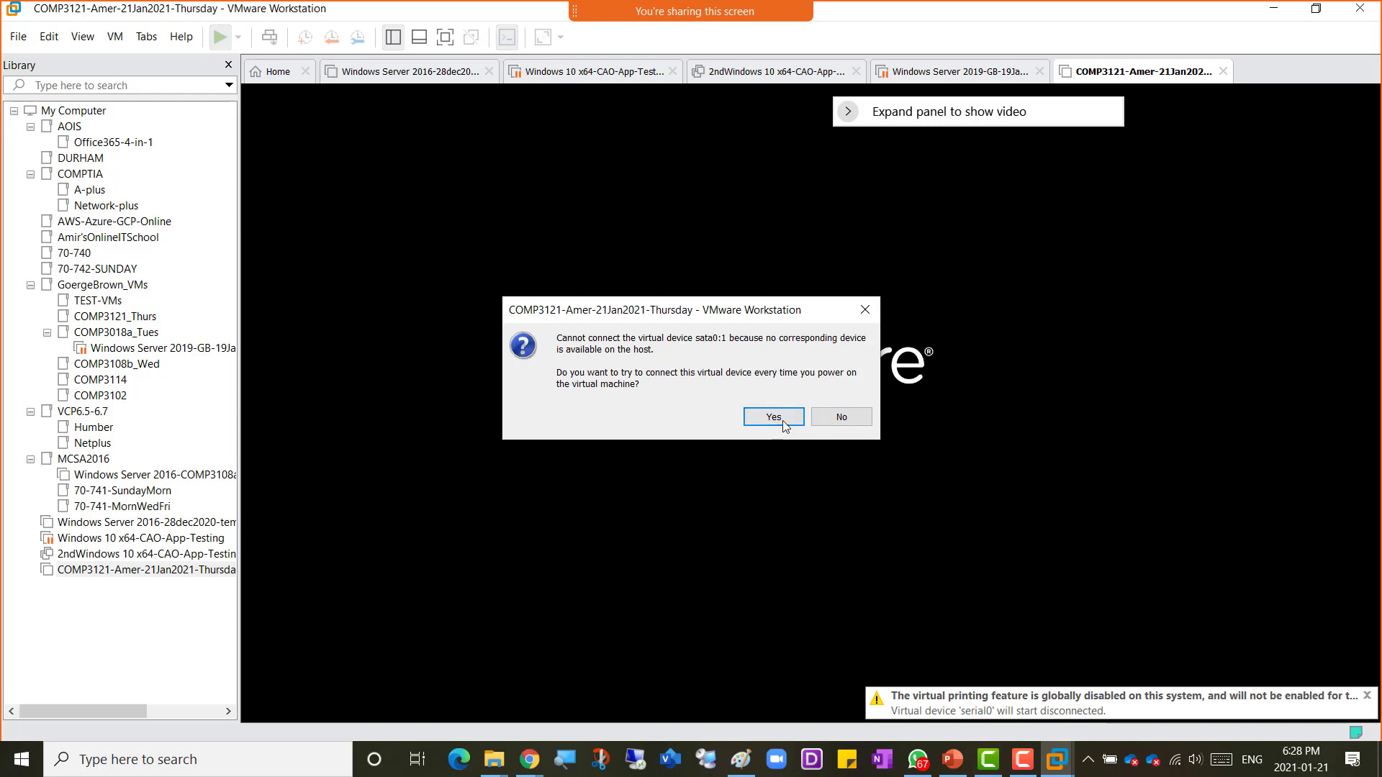
left_click(830, 420)
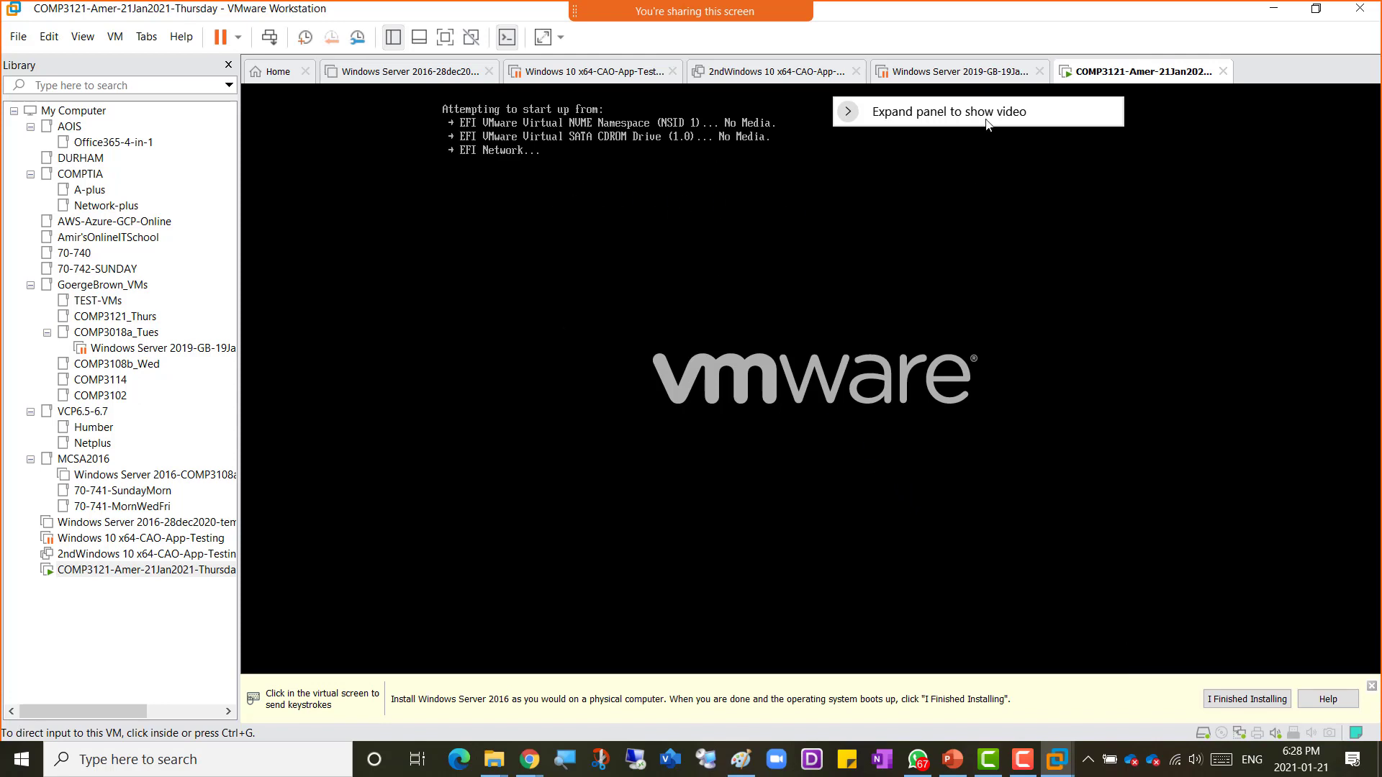
left_click_drag(1004, 108, 1069, 32)
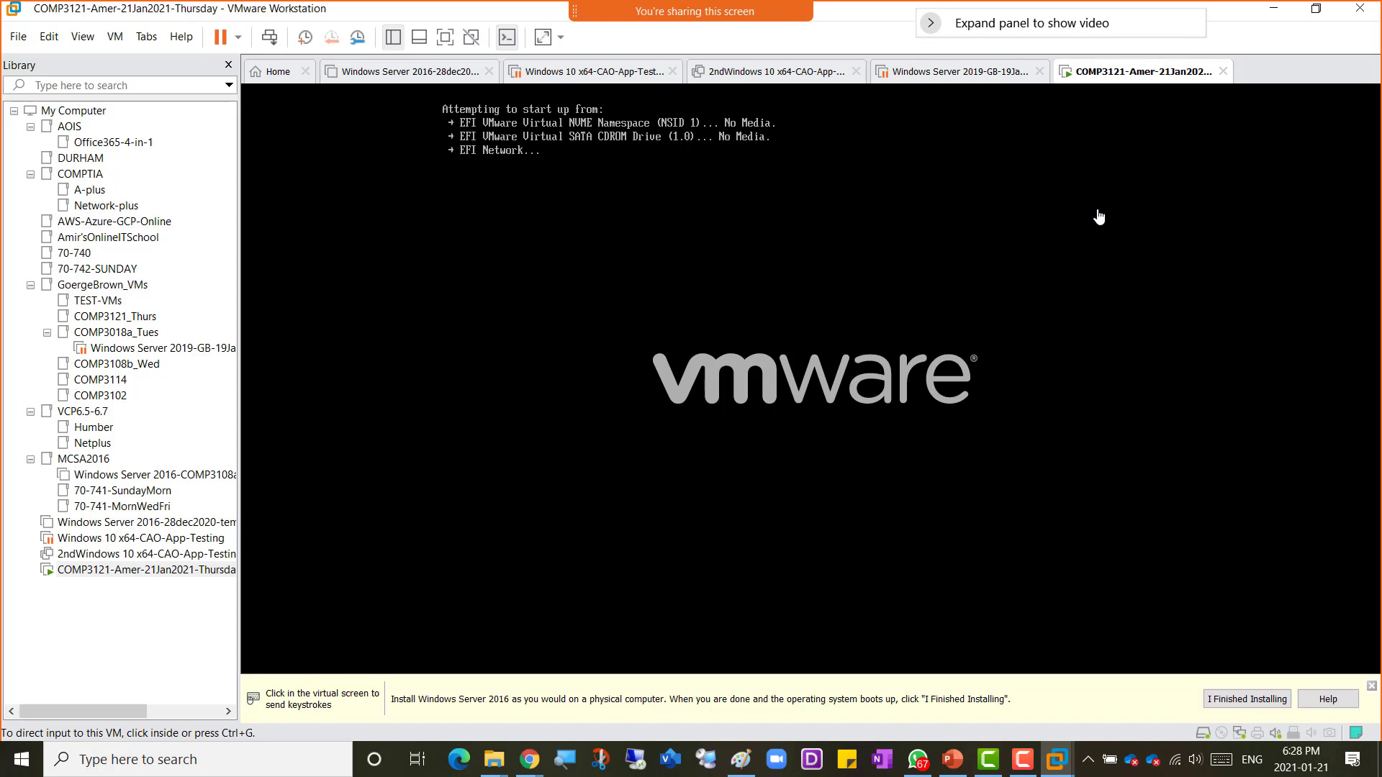
Step: Open the VM's settings and set the CD/DVD drive to Connected and Connect at power on
right_click(1114, 74)
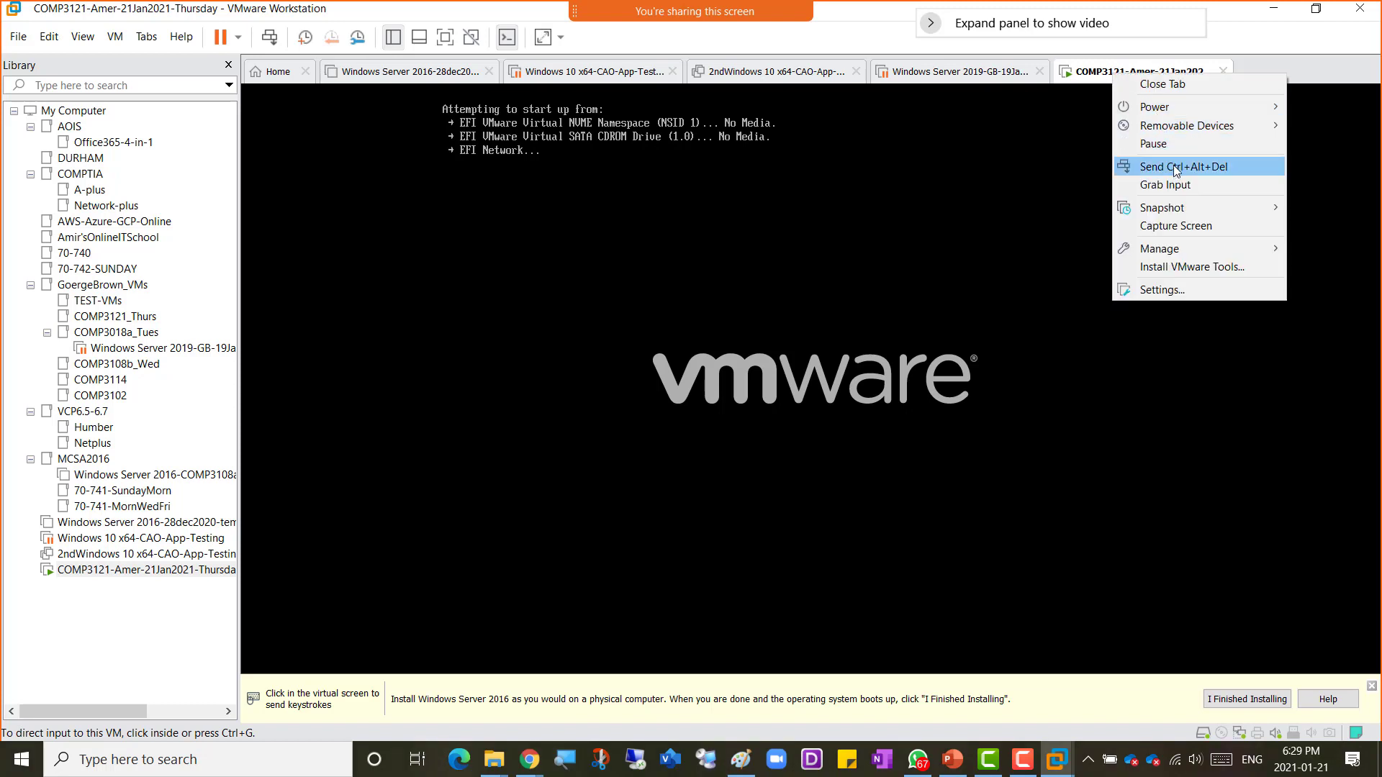
left_click(1215, 295)
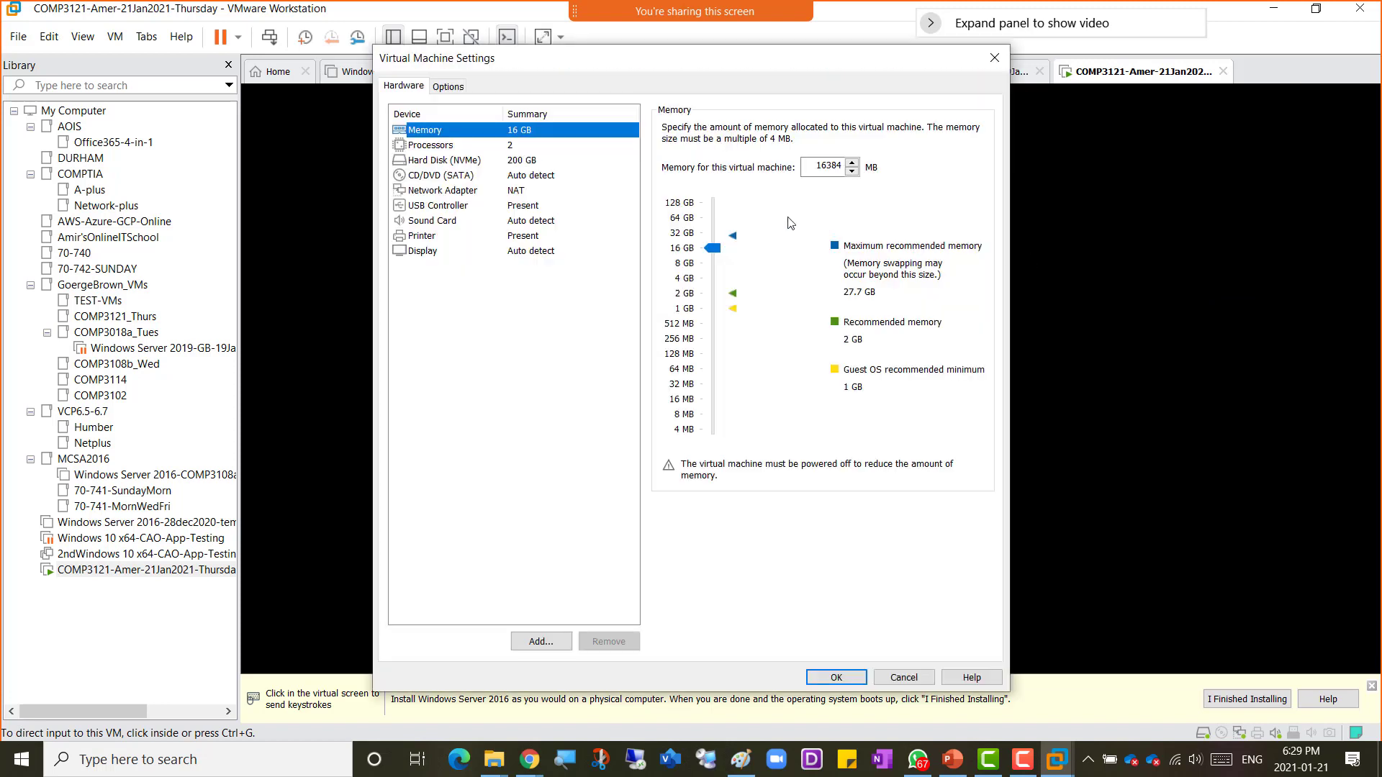
left_click(534, 190)
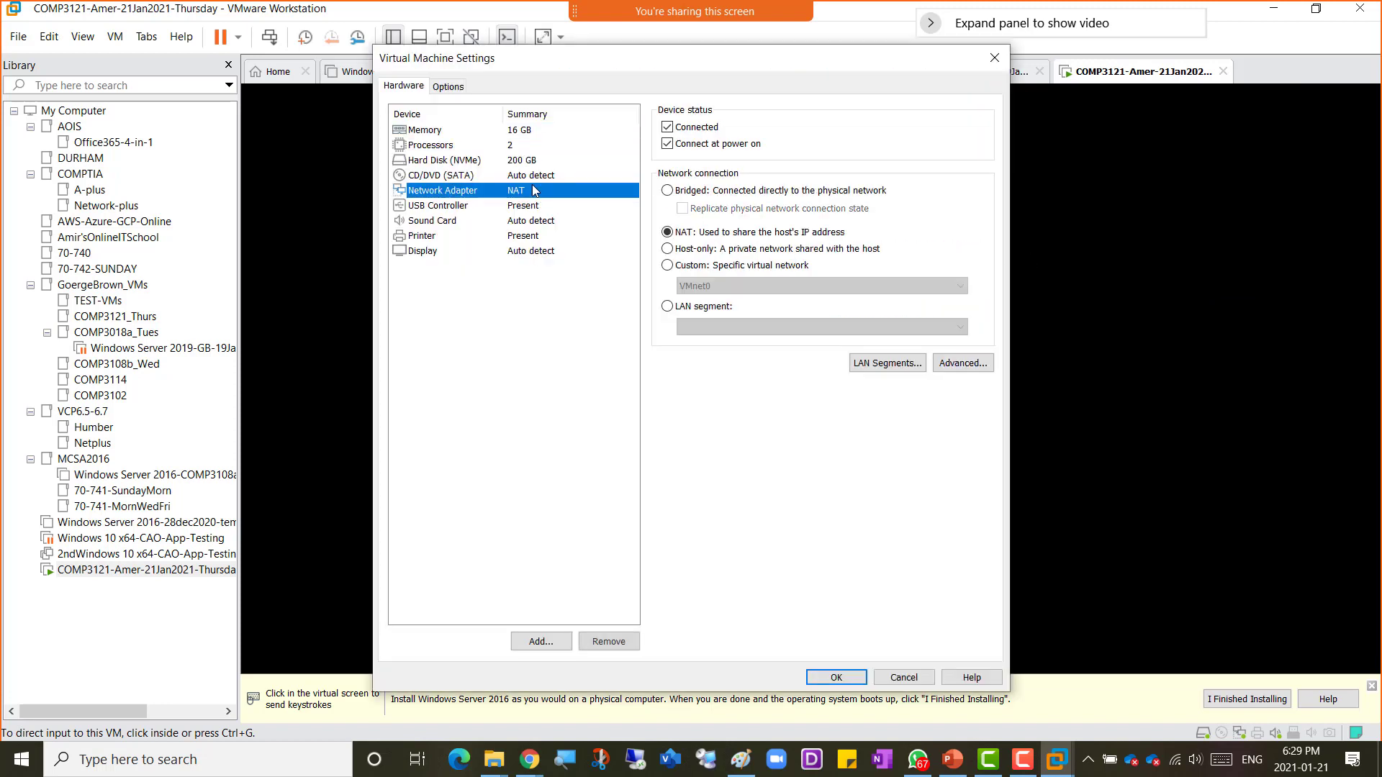
left_click(538, 176)
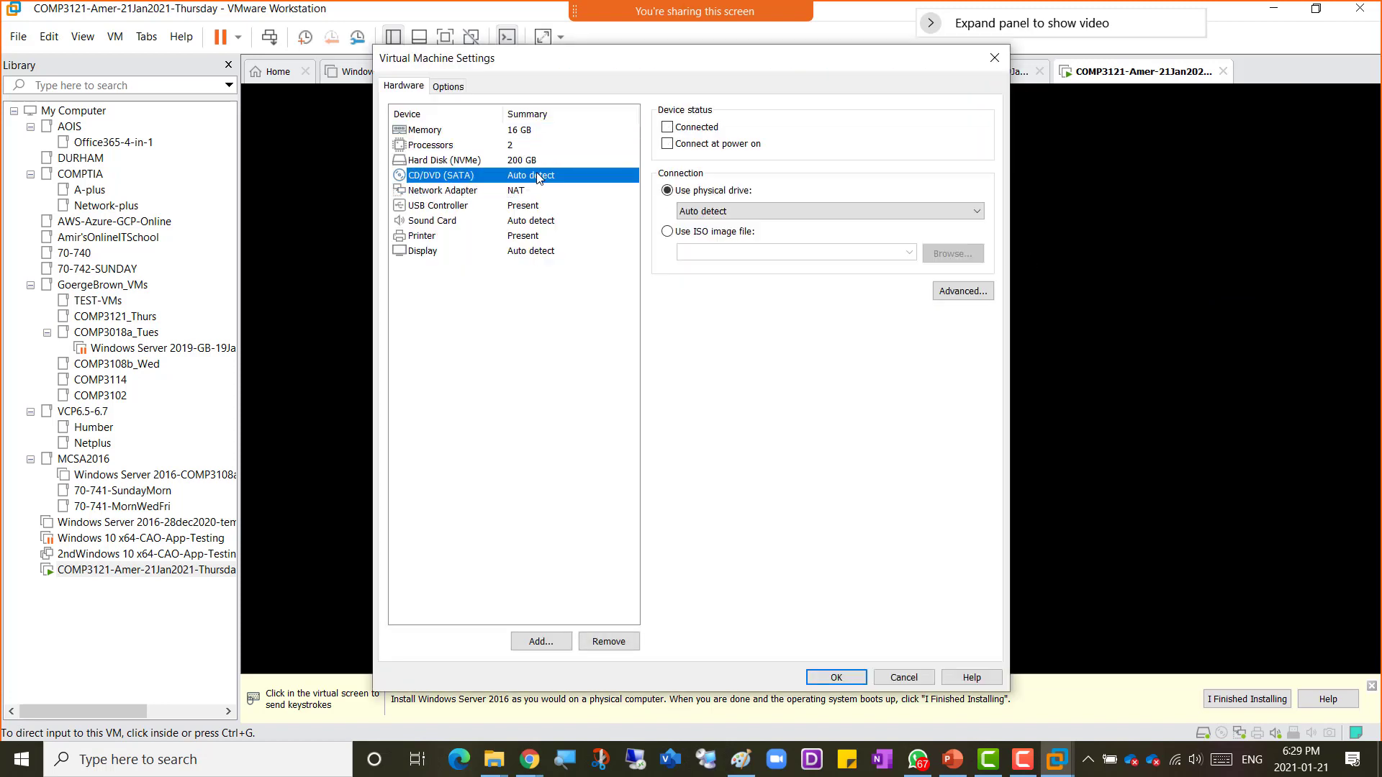
left_click(667, 127)
left_click(667, 144)
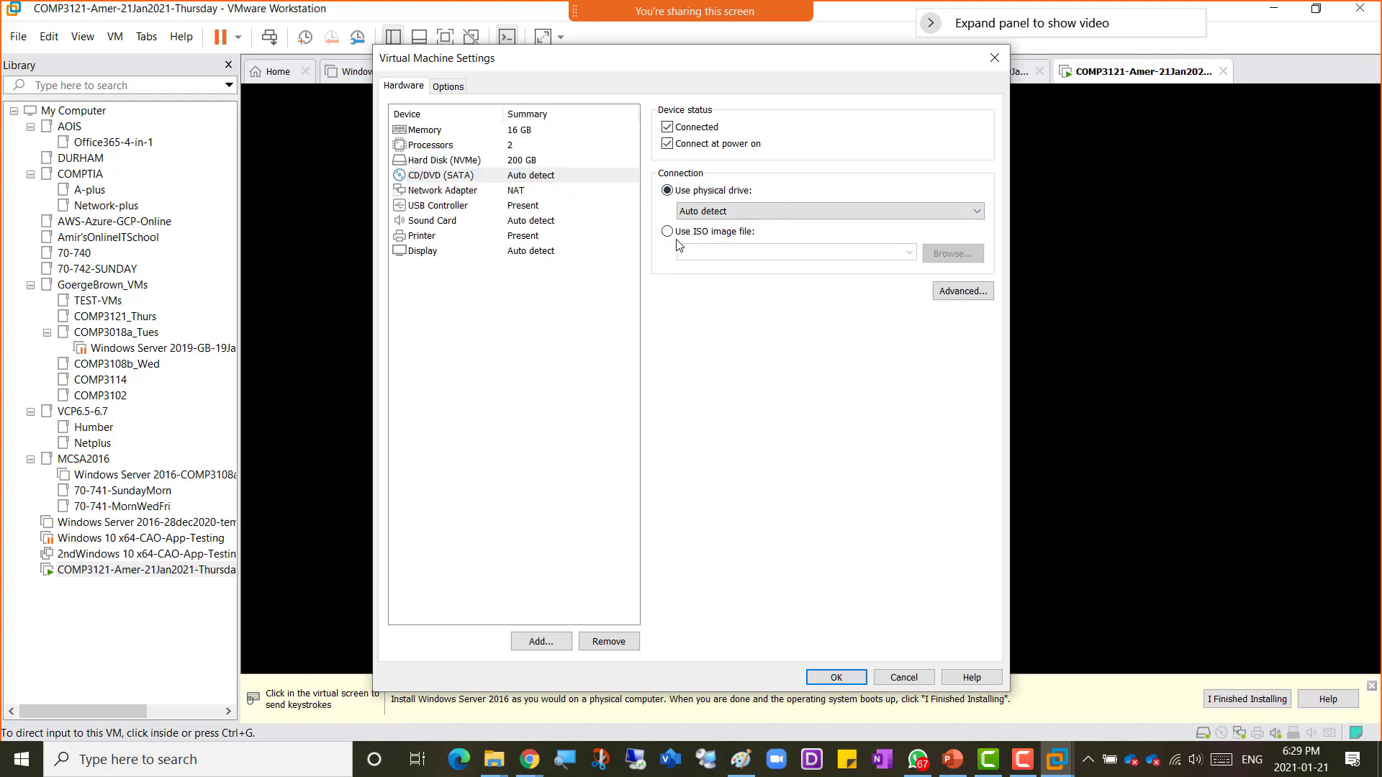
Step: Attach the ISO image D:\EDU\Central_SOFT\iso\9600.17050.WINBLUE_REFRESH... to the CD/DVD drive and save the settings
left_click(667, 232)
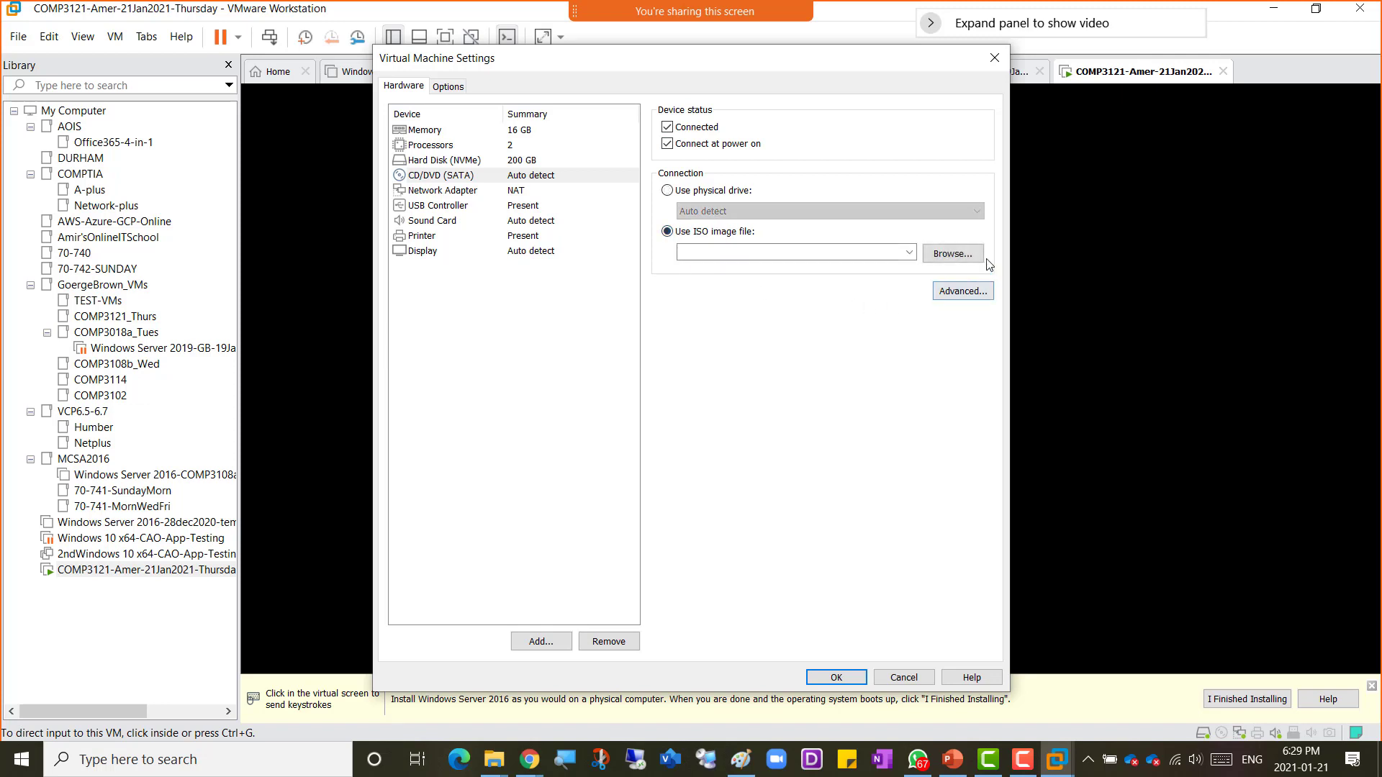
left_click(950, 255)
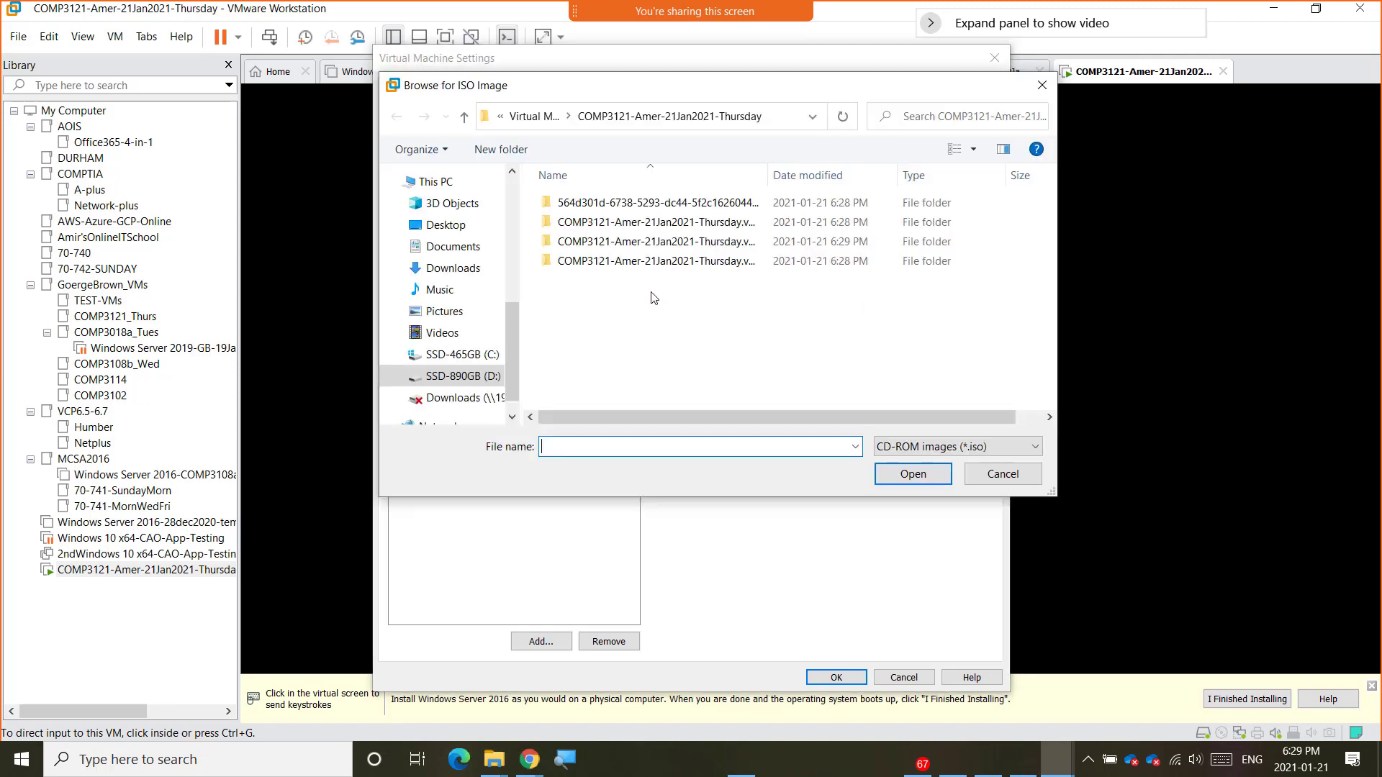
left_click(496, 375)
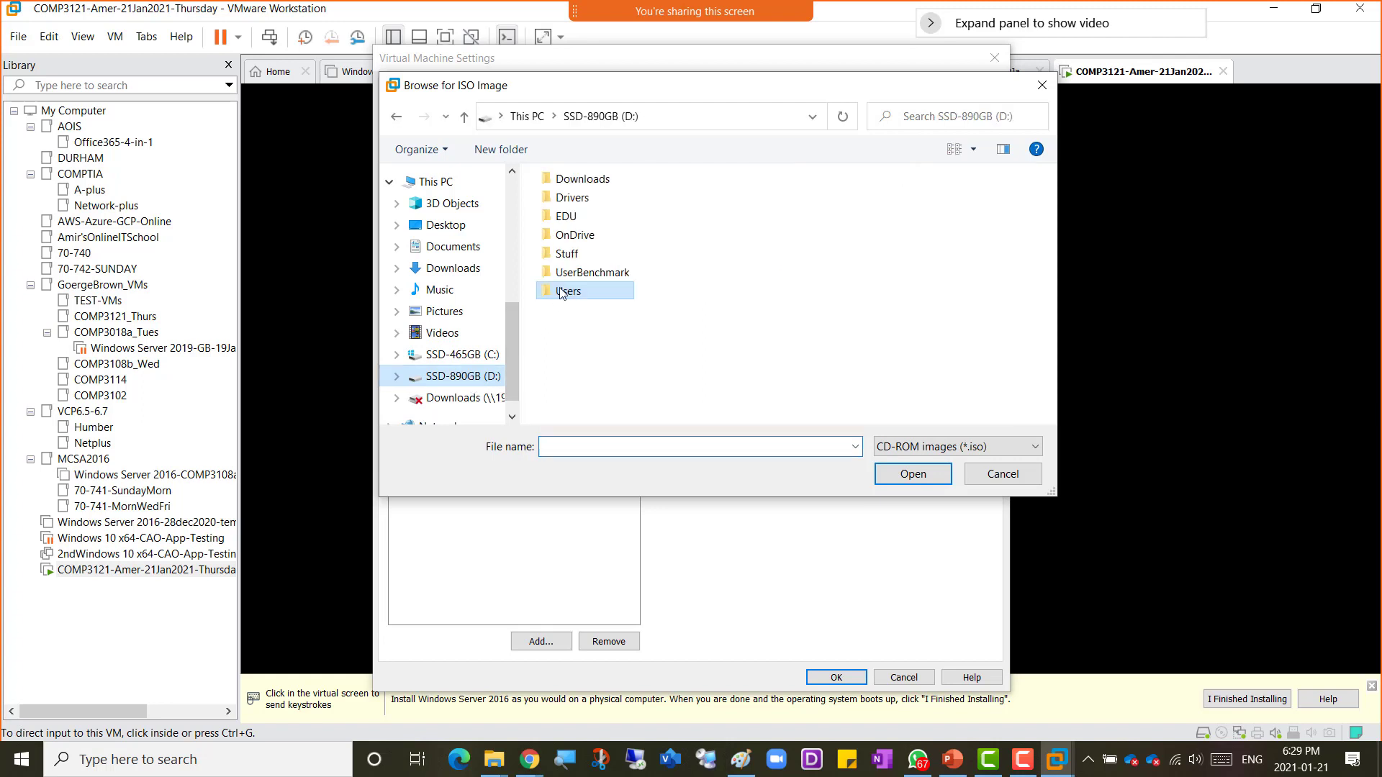
double_click(563, 220)
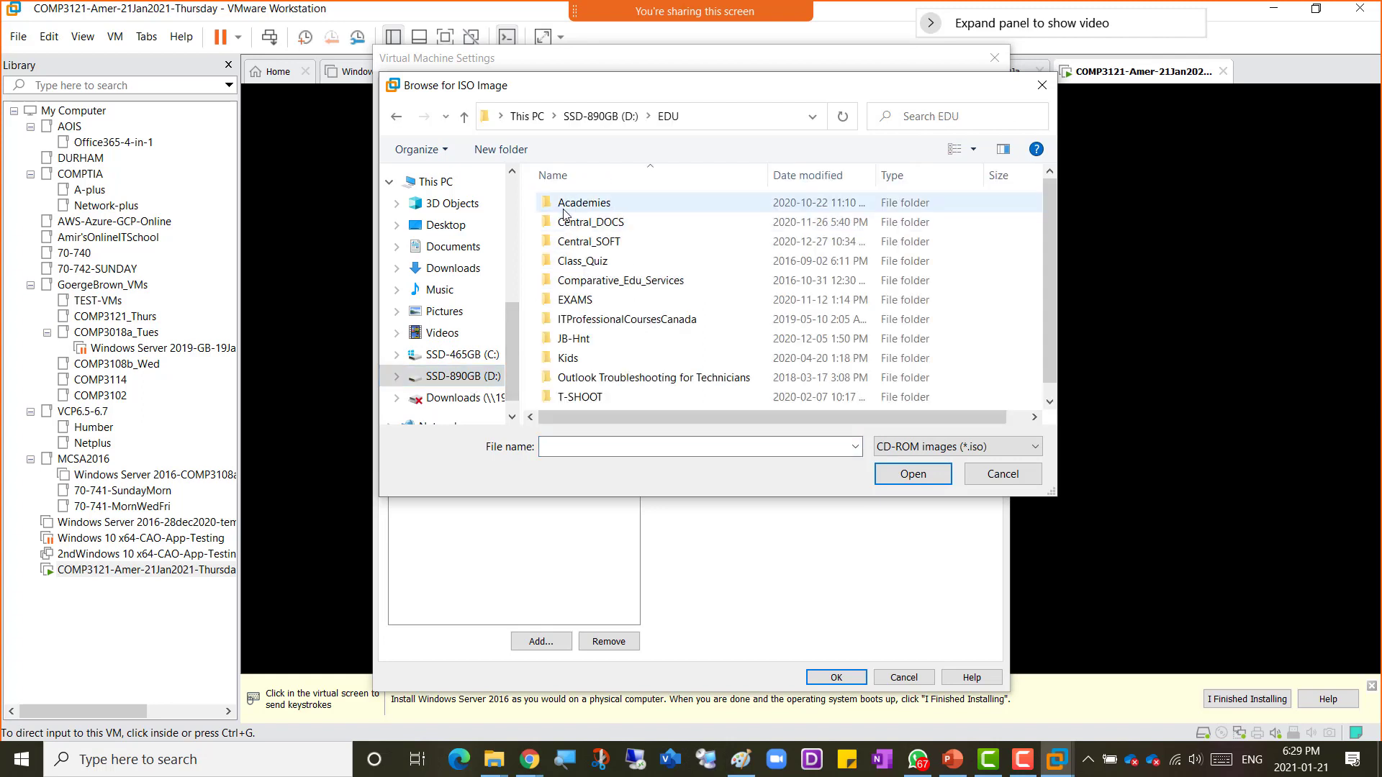
double_click(590, 241)
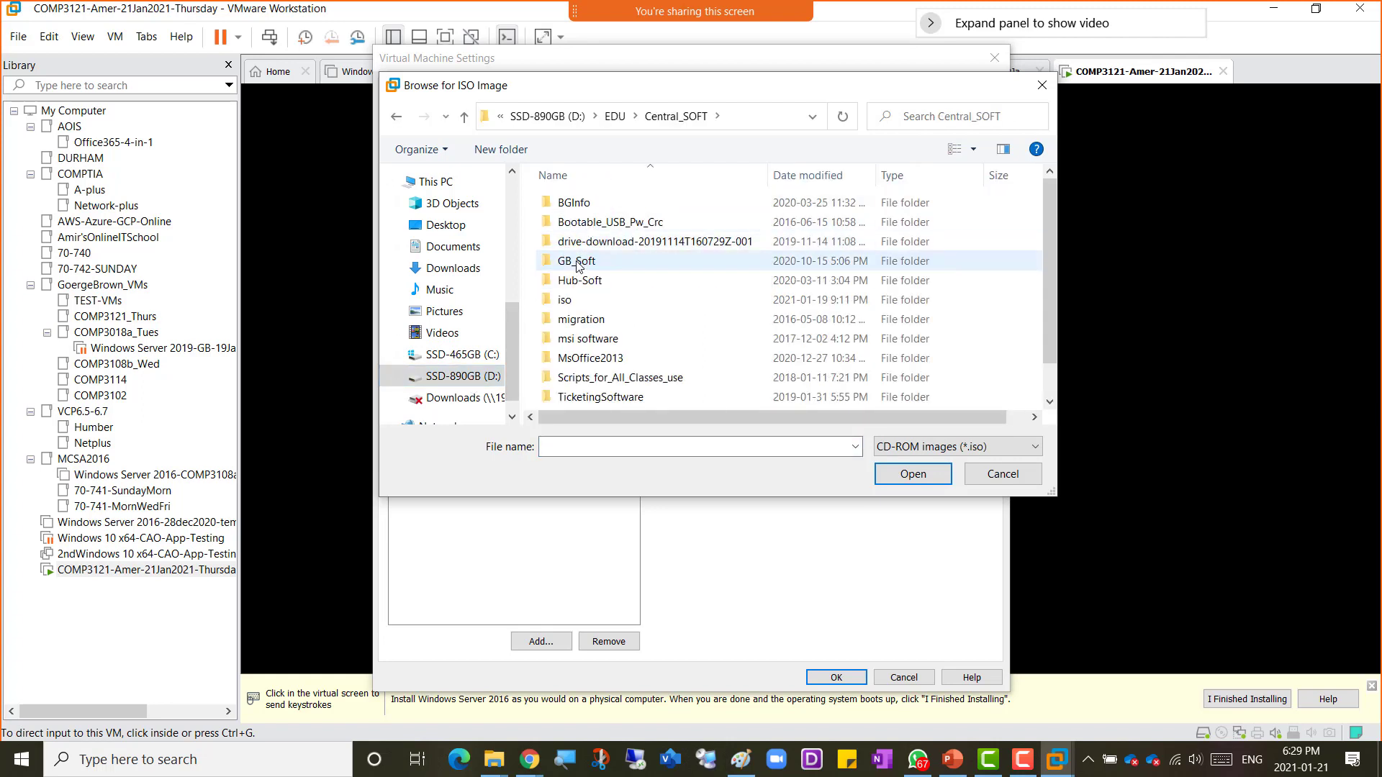
double_click(576, 304)
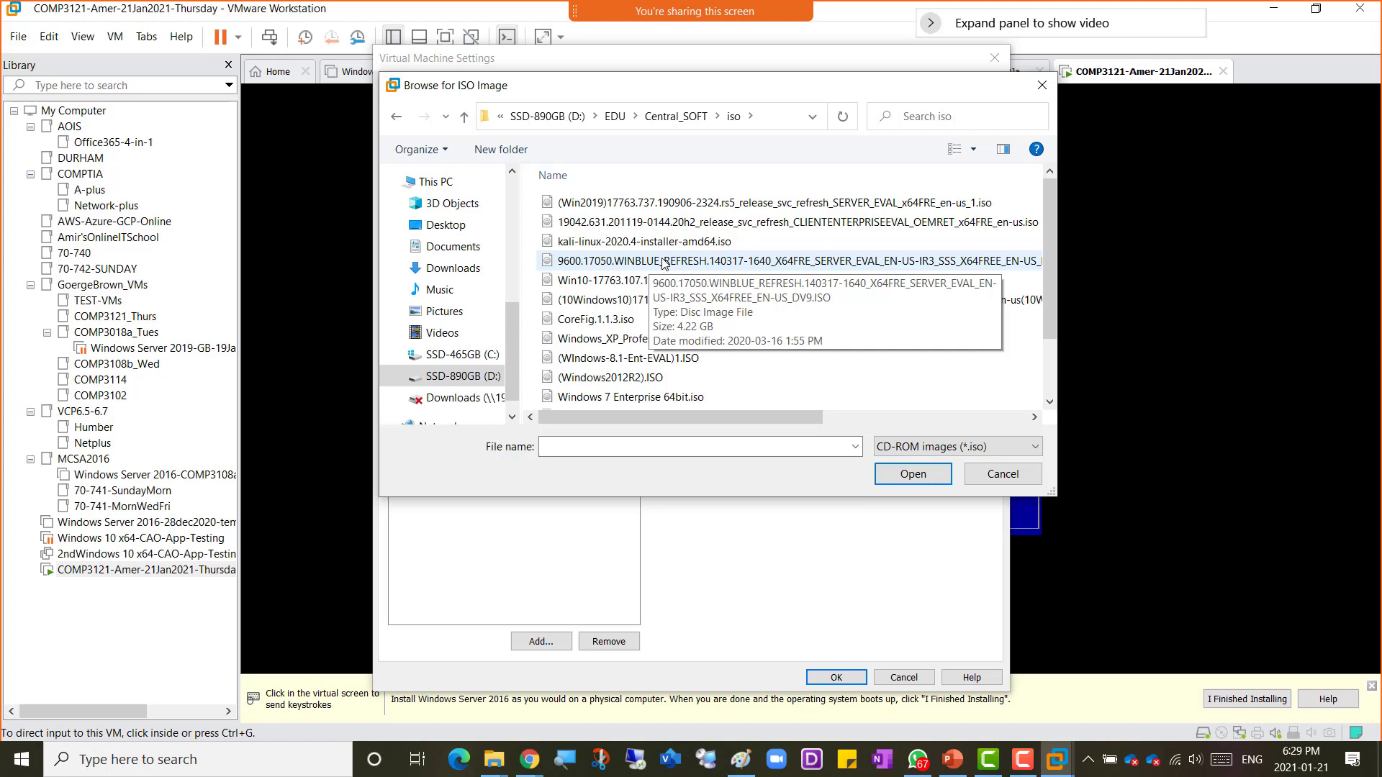
double_click(664, 261)
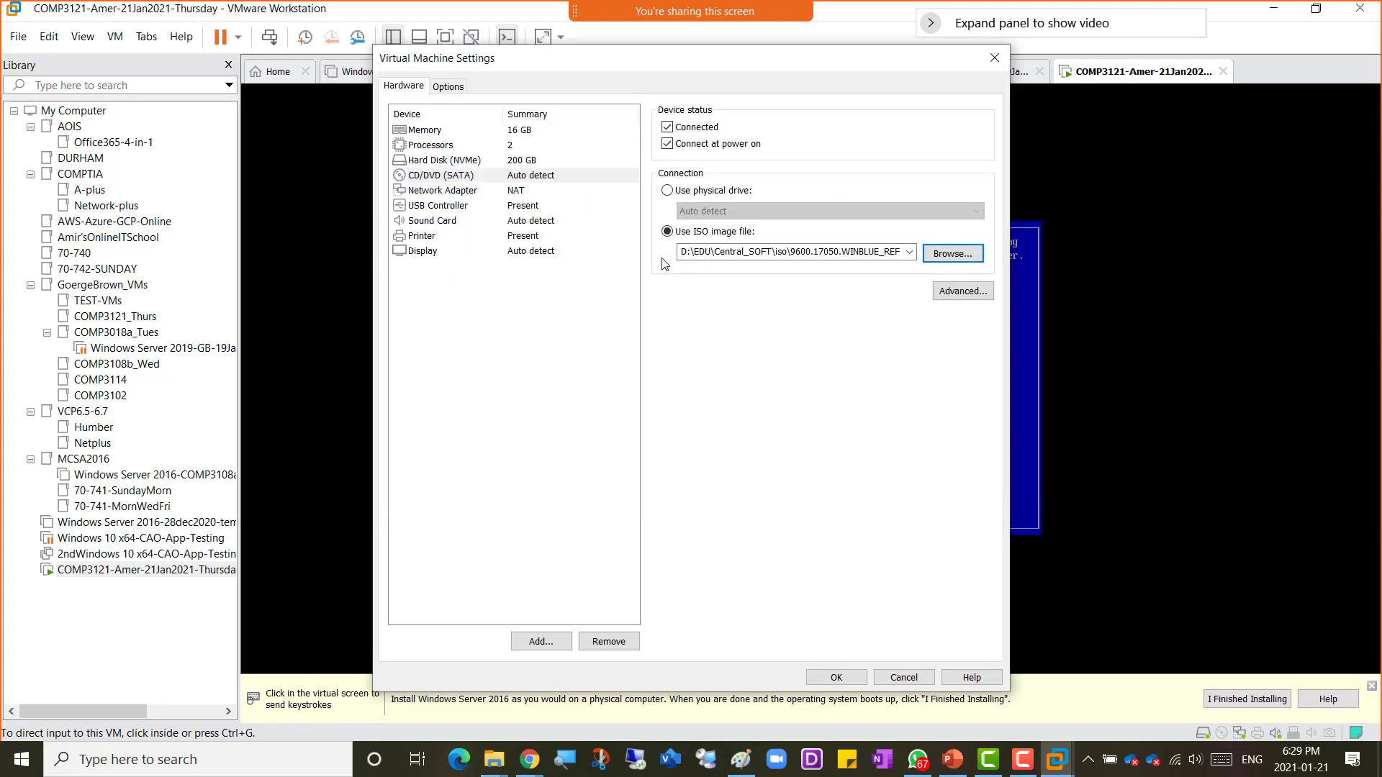
left_click(835, 679)
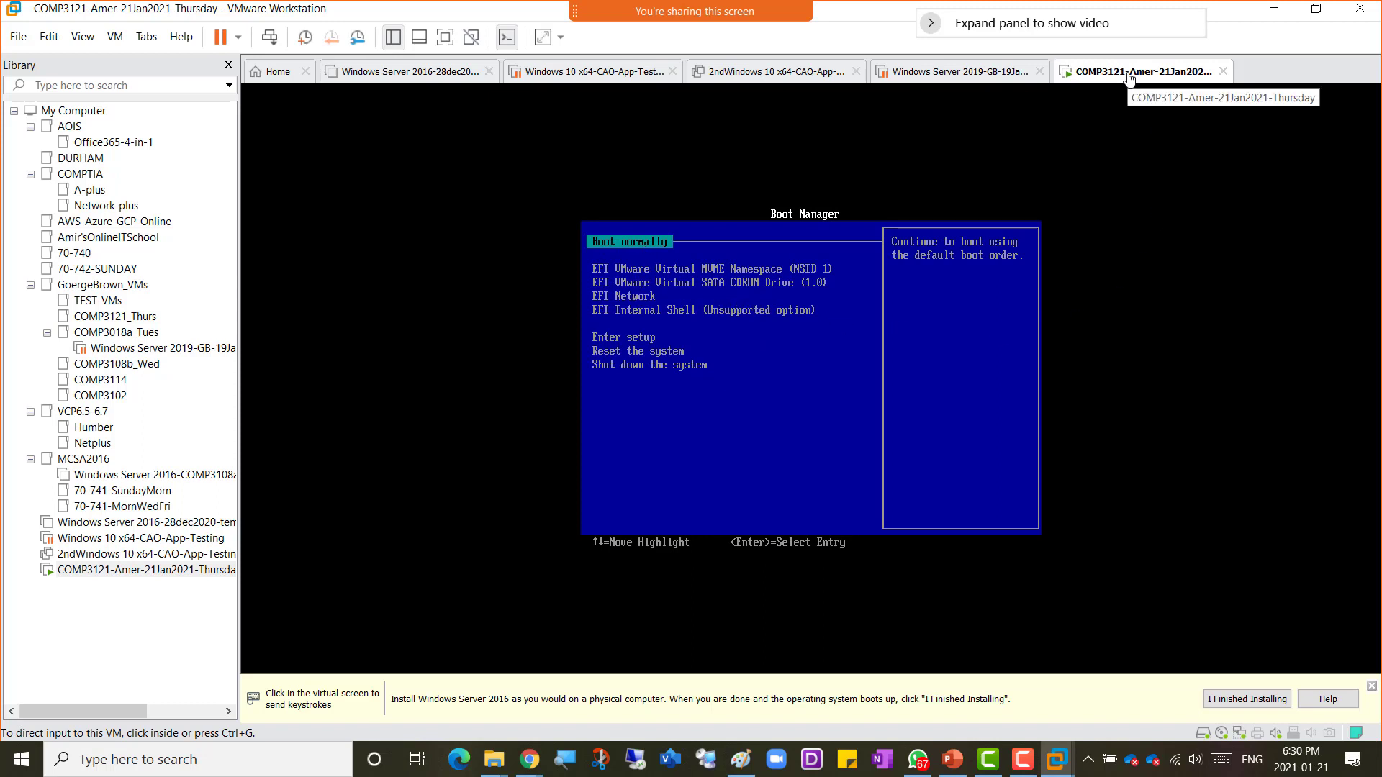
Step: Highlight the SATA CD-ROM drive entry in the boot manager and restart the guest
right_click(1098, 84)
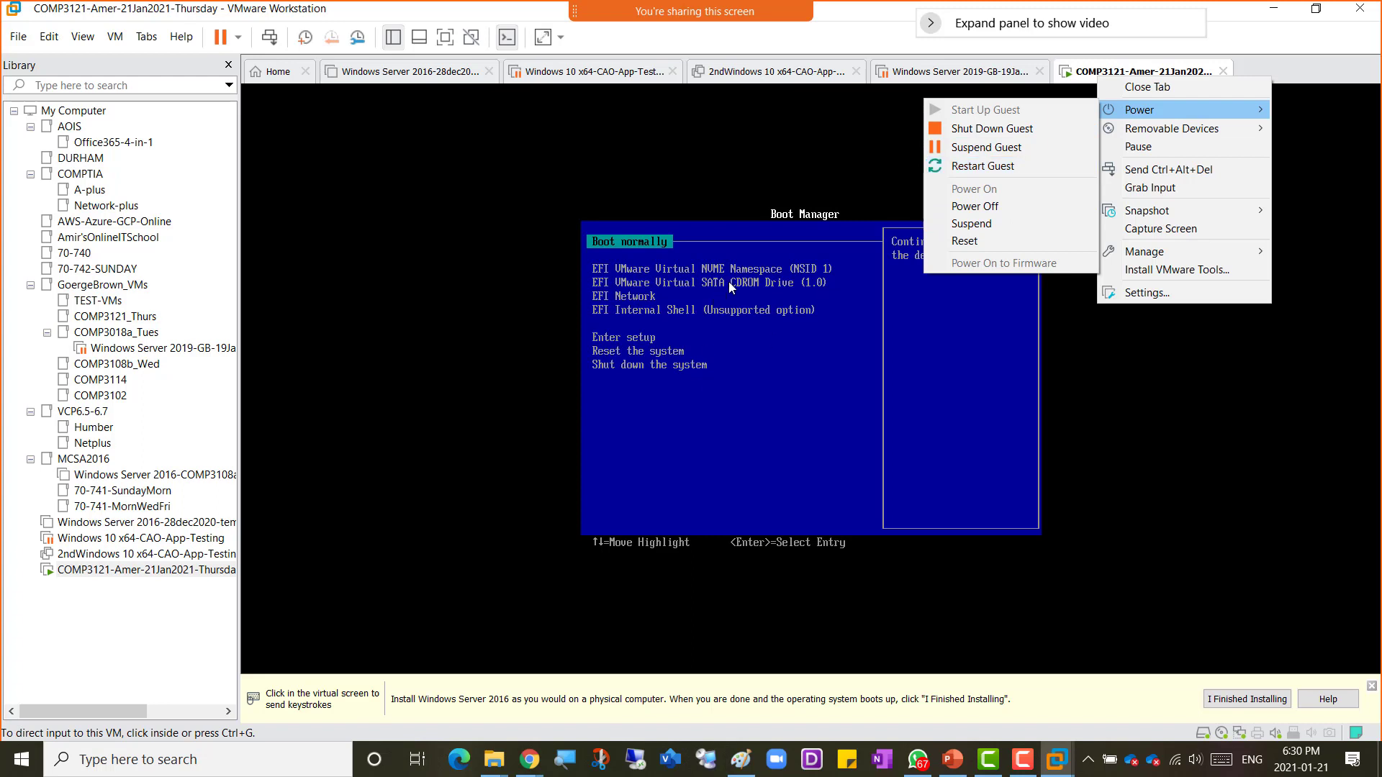
left_click(858, 488)
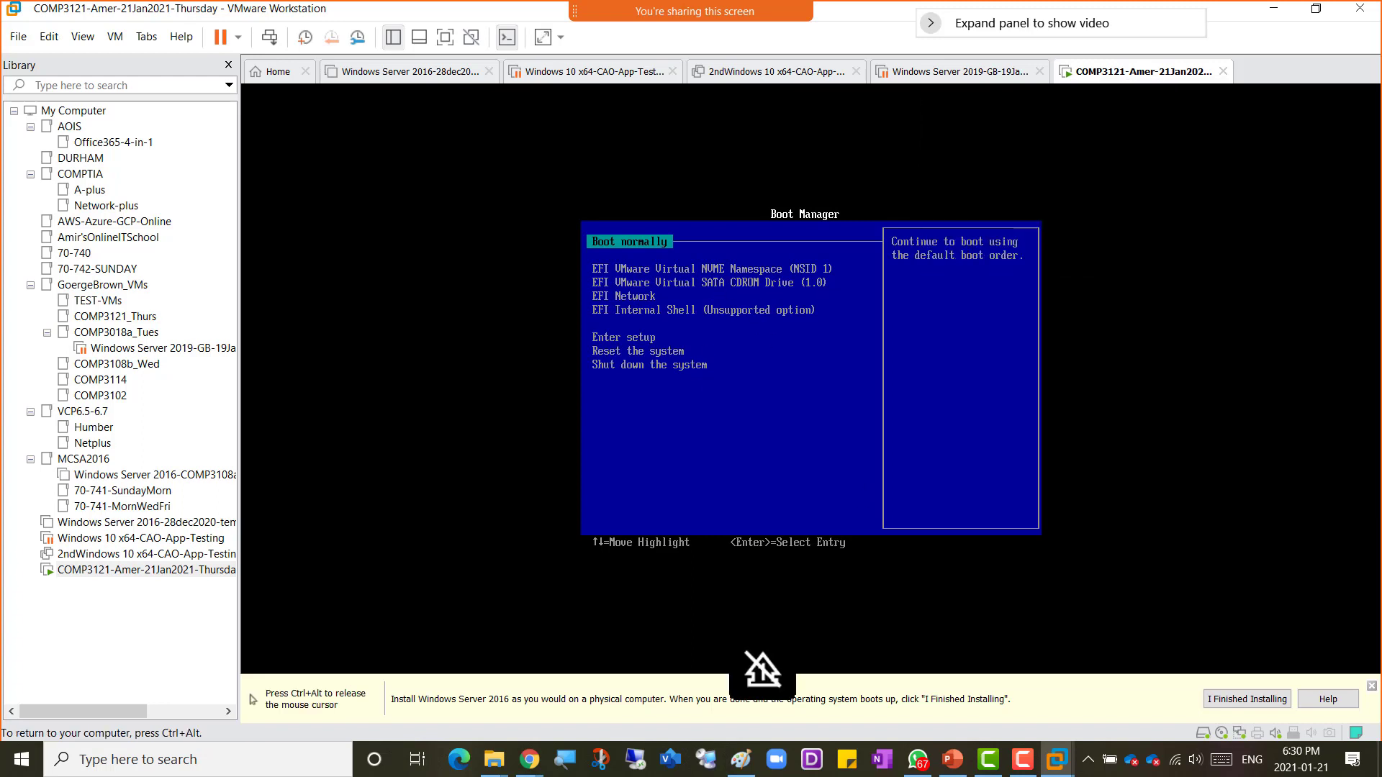
key("Down")
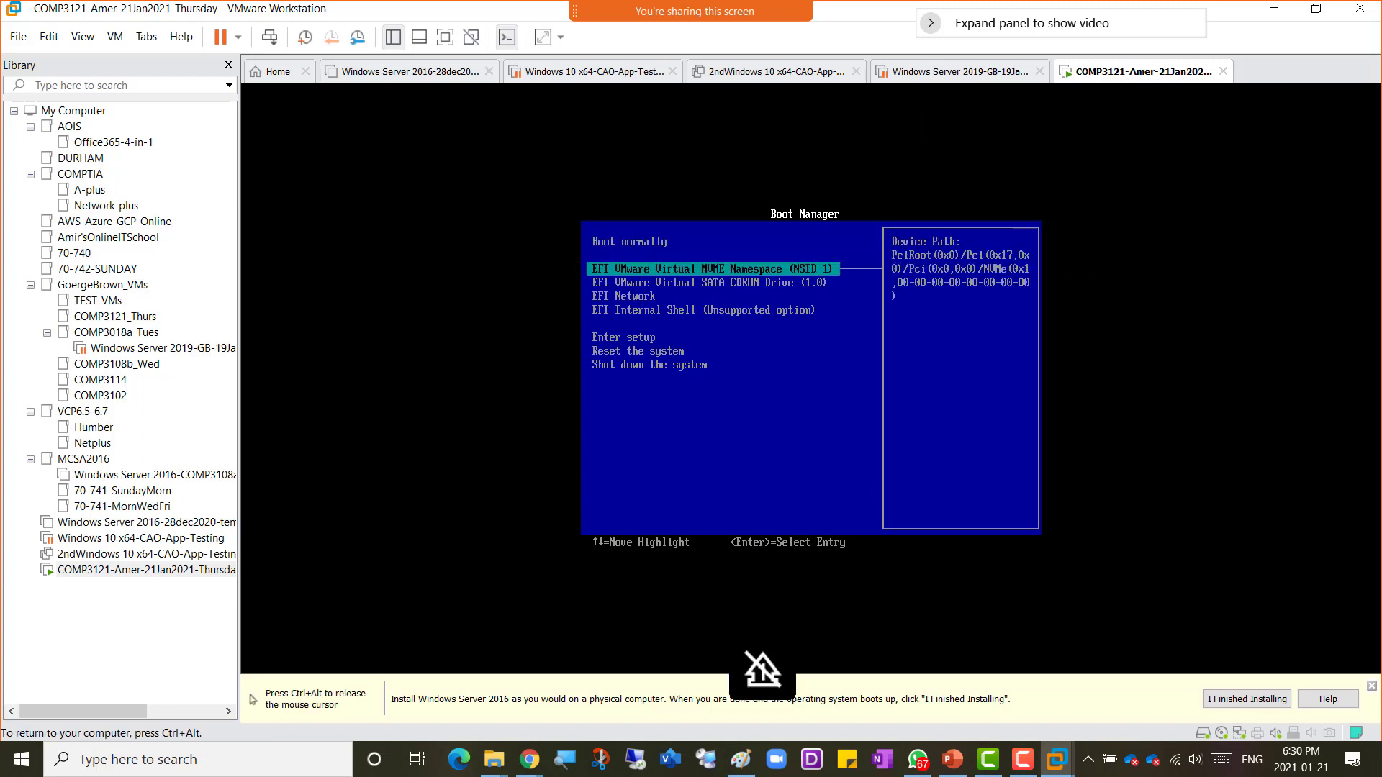
key("Down")
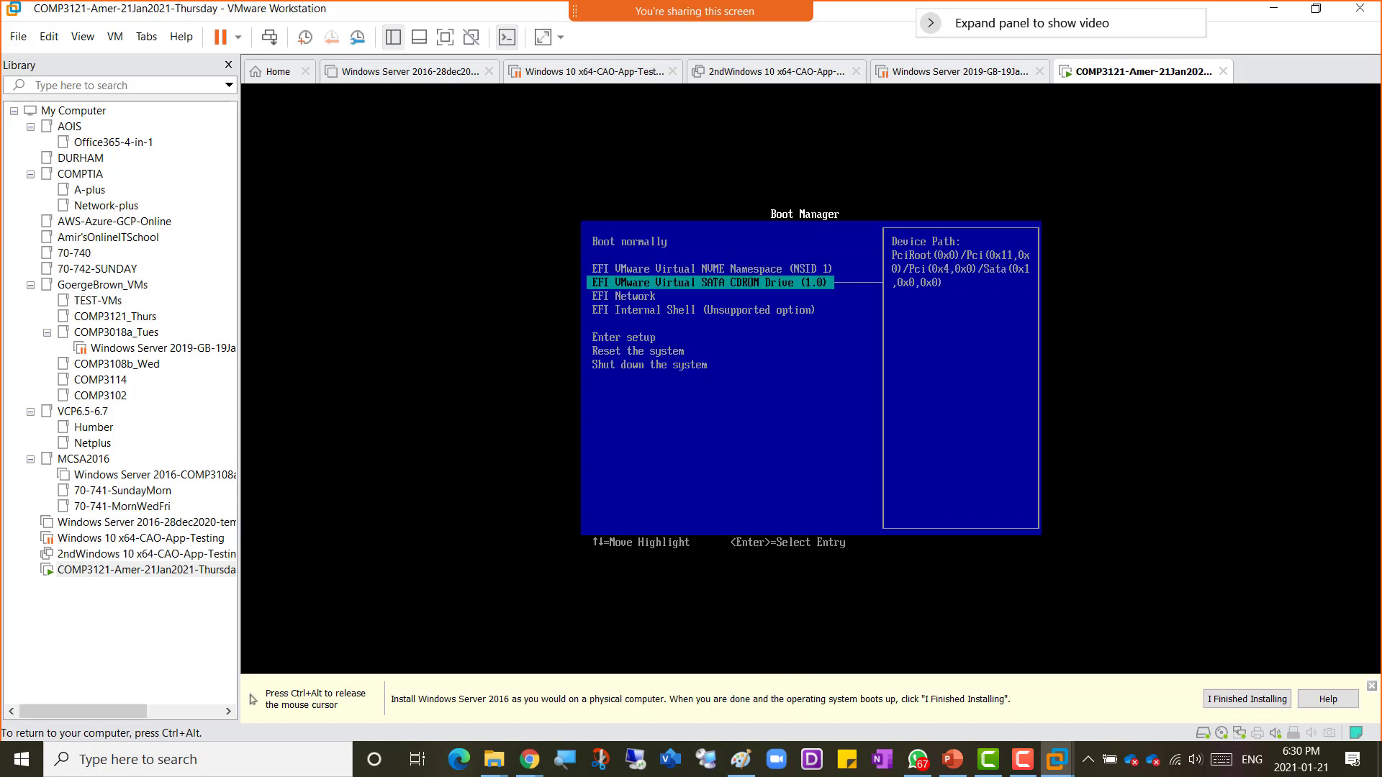
key("ctrl+alt")
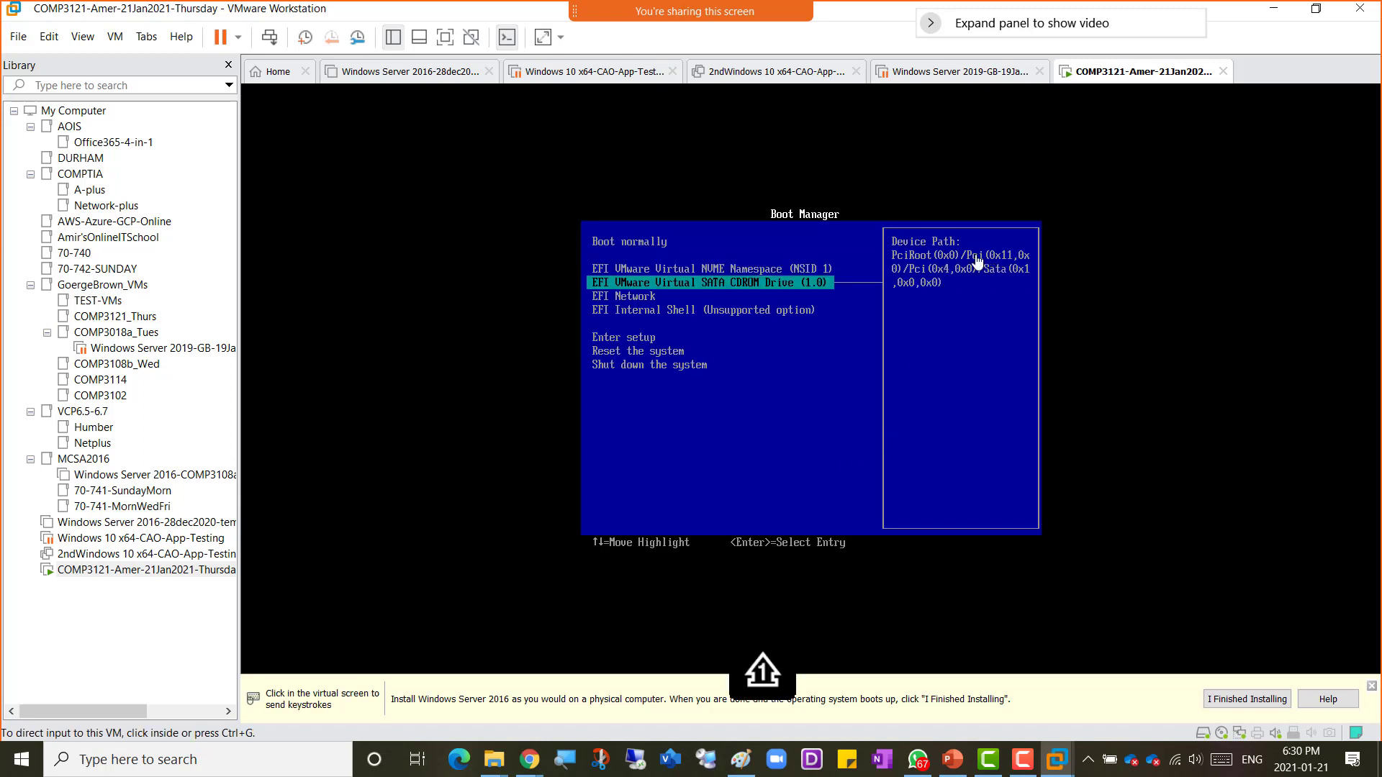
right_click(1110, 75)
mouse_move(1135, 107)
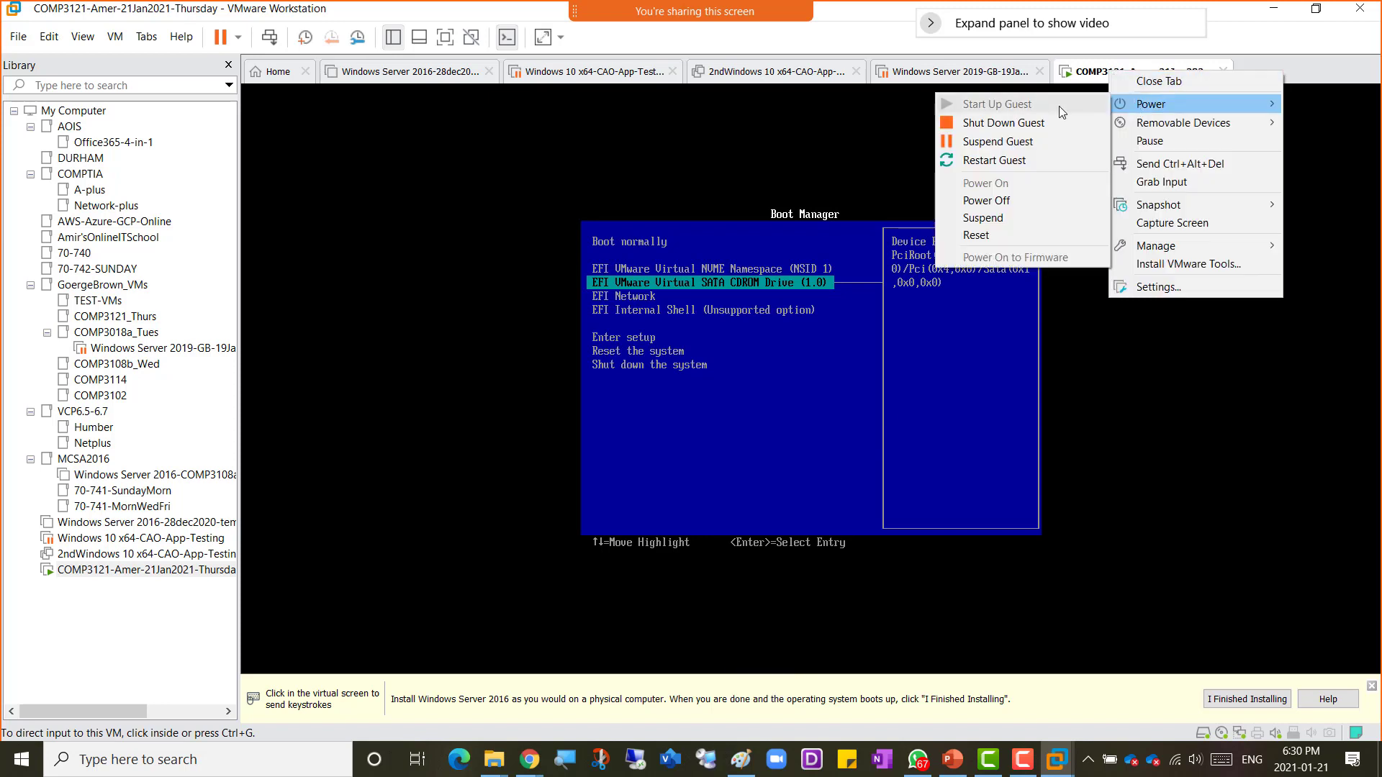
left_click(1005, 162)
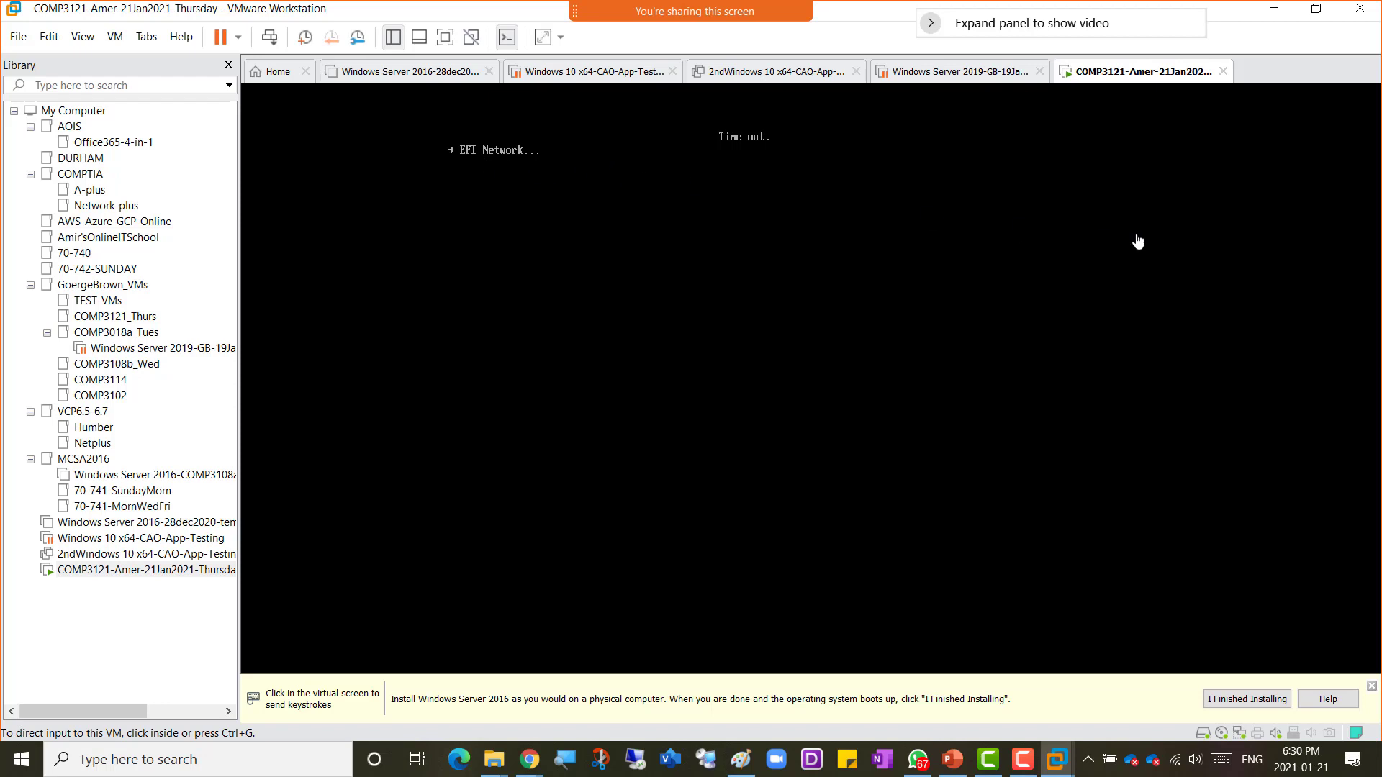
Step: Restart the guest again and boot it from the CD/DVD
right_click(1139, 75)
mouse_move(1180, 104)
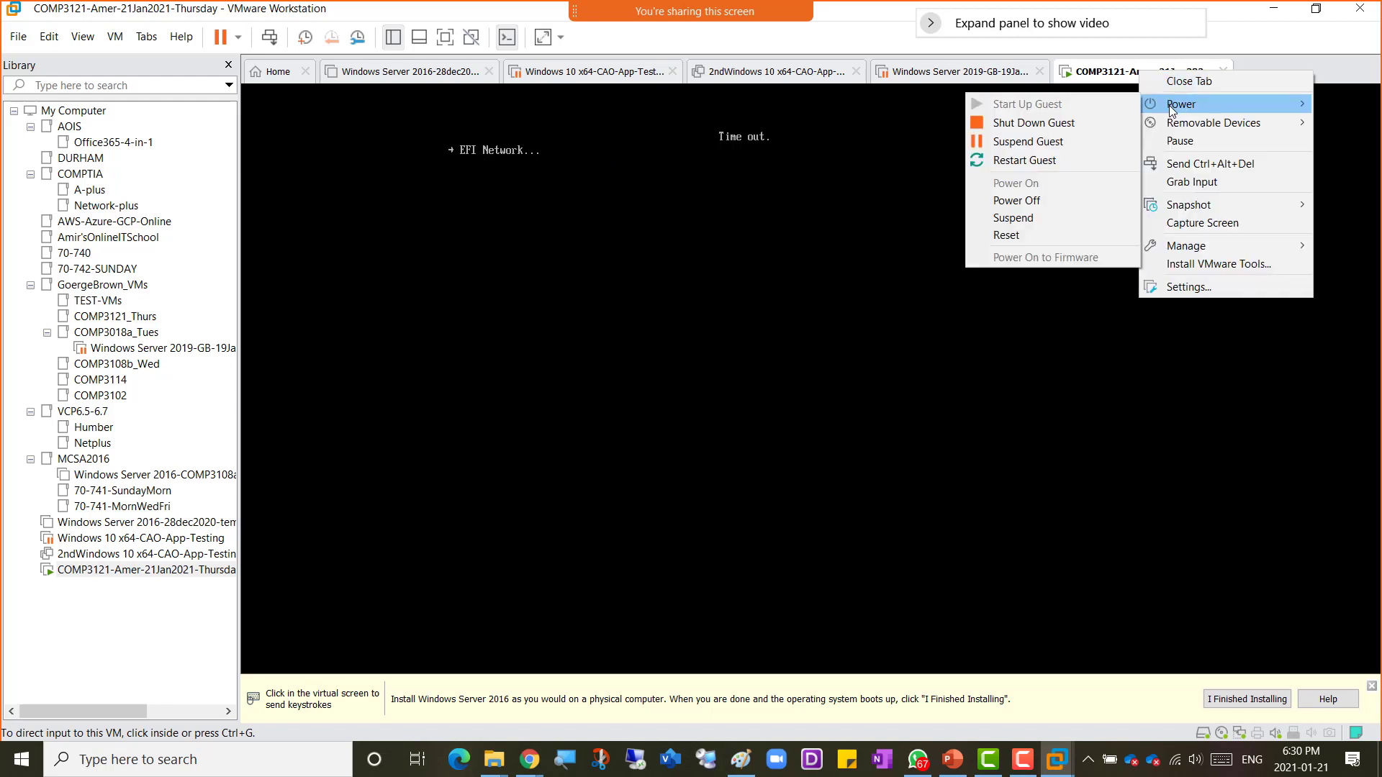
left_click(1070, 160)
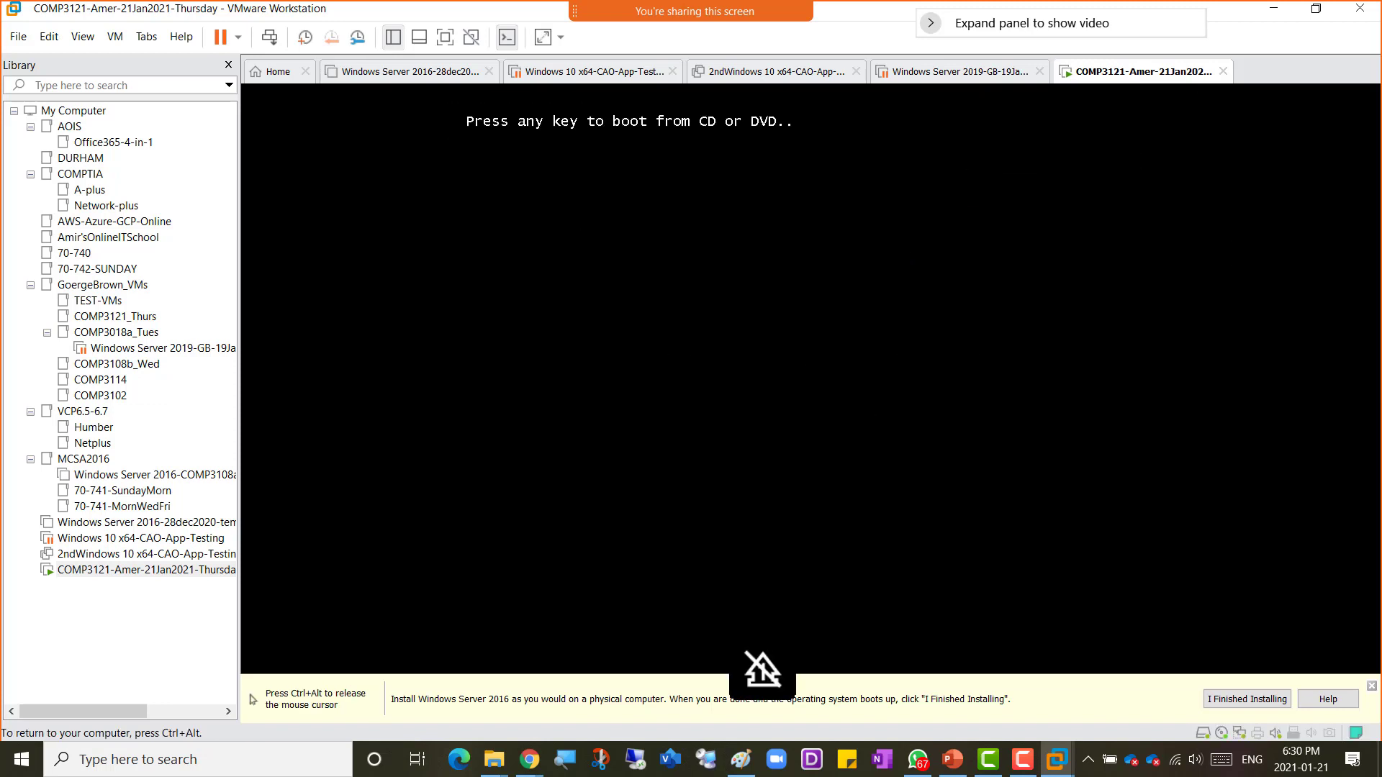
key("Return")
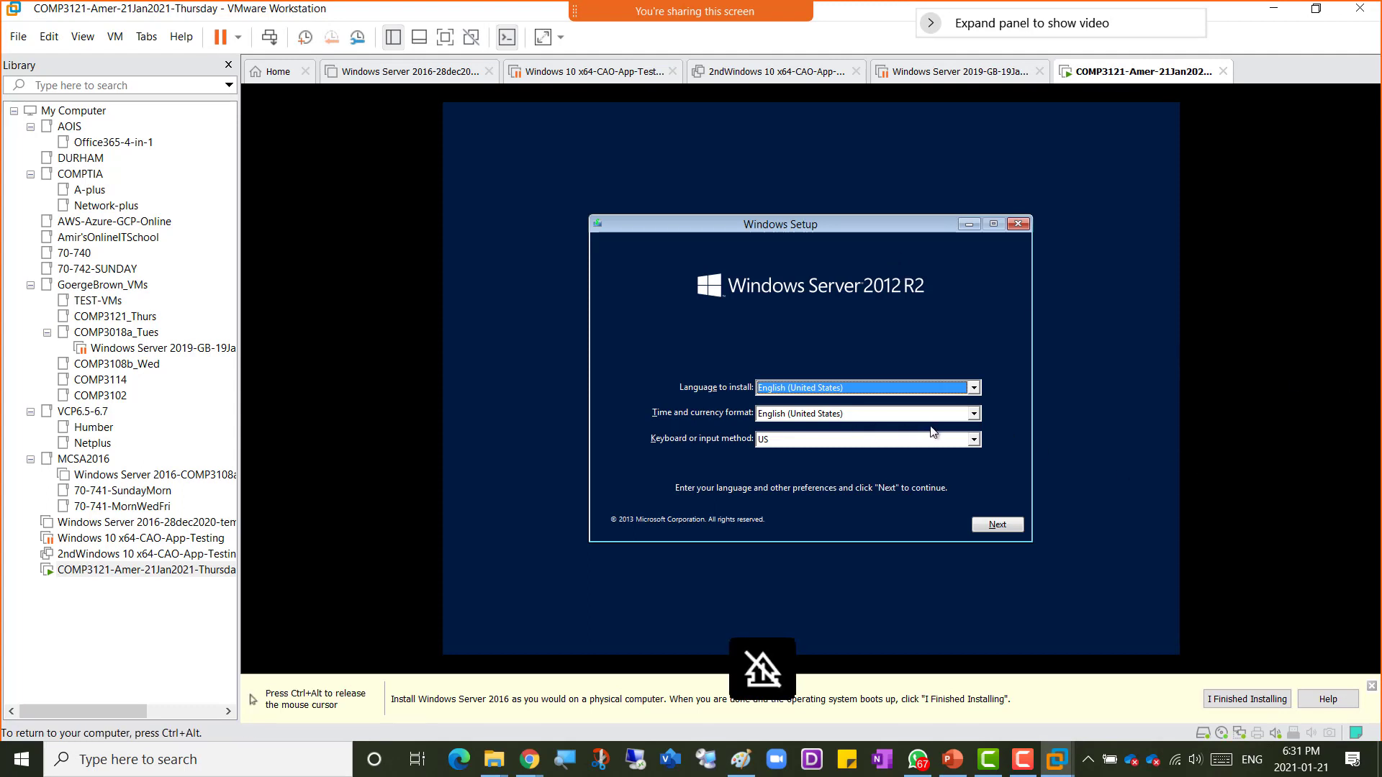
Step: Set the time and currency format to English (Canada) in Windows Setup and continue
left_click(974, 416)
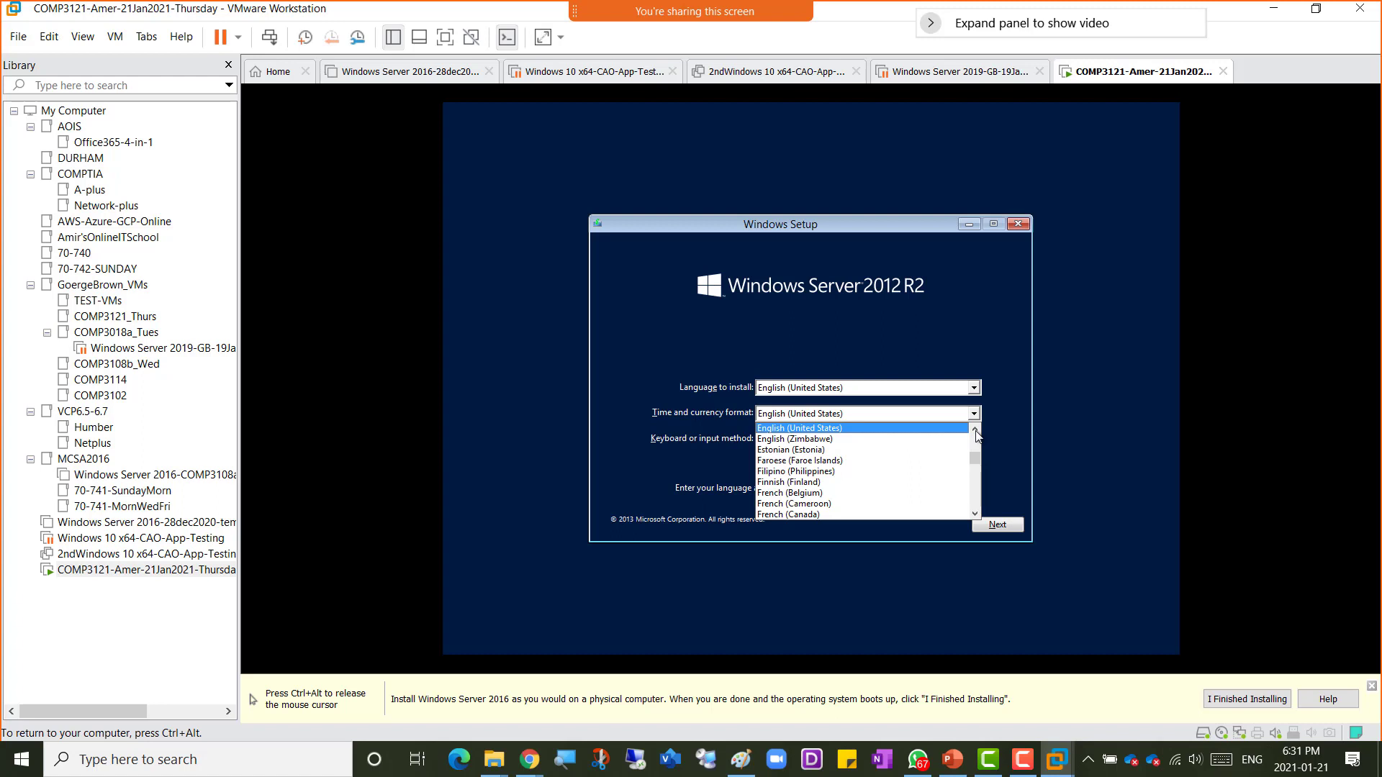
left_click(976, 431)
left_click(976, 440)
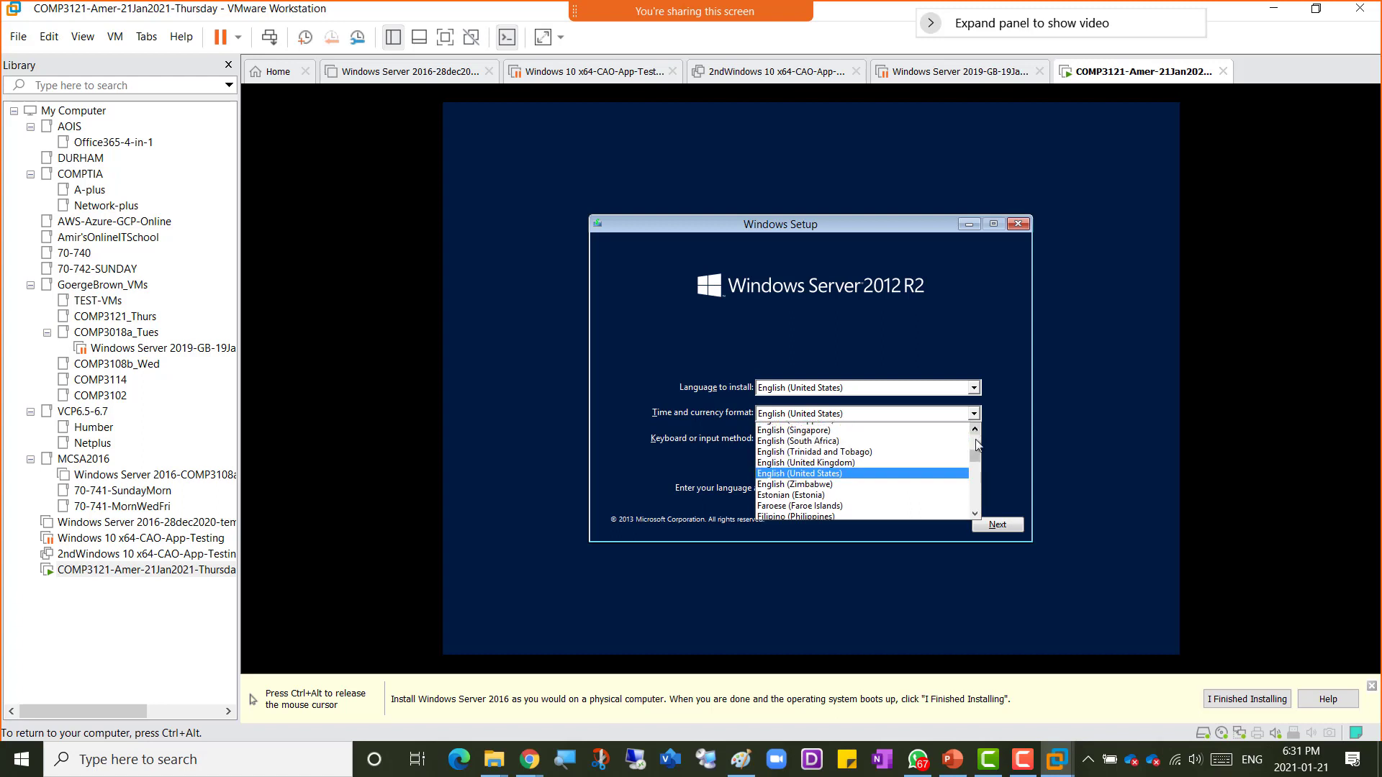
left_click(976, 440)
left_click(976, 439)
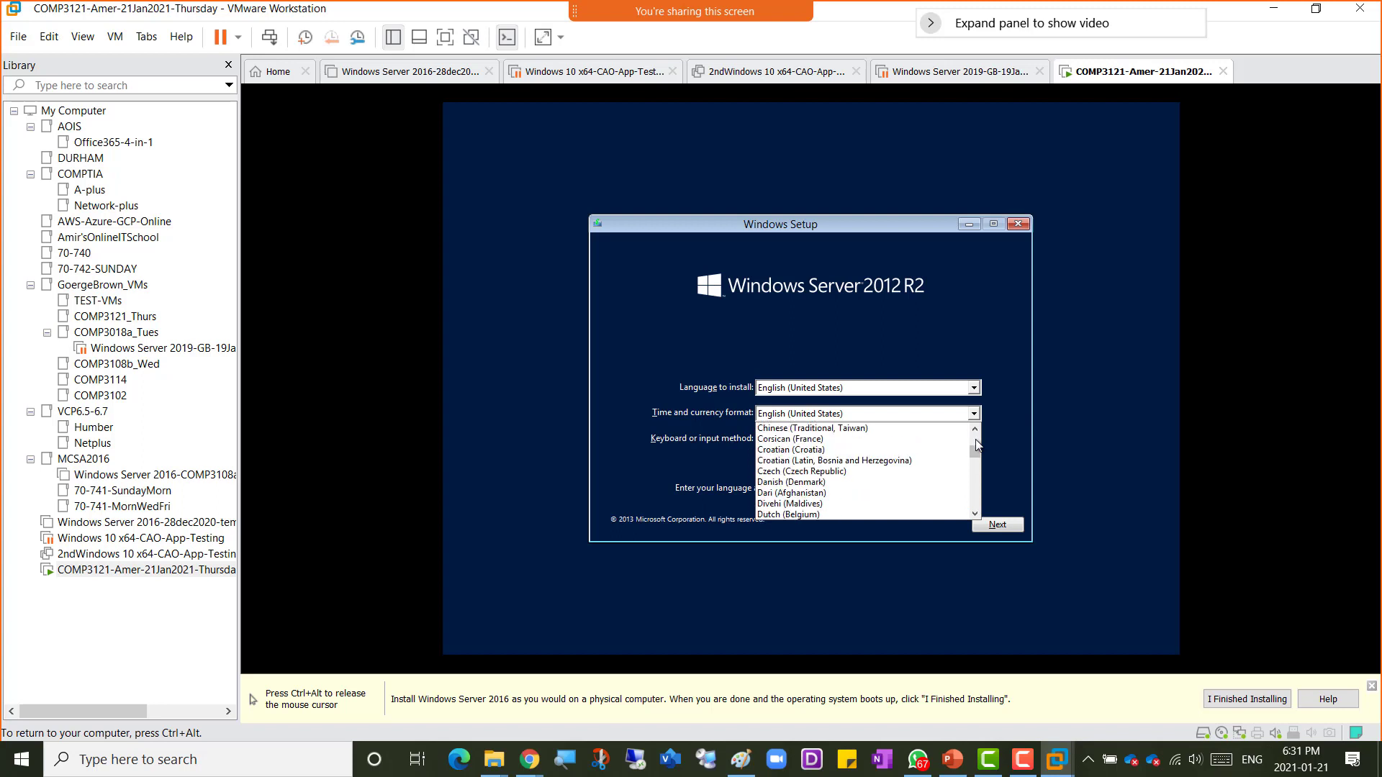
left_click(976, 484)
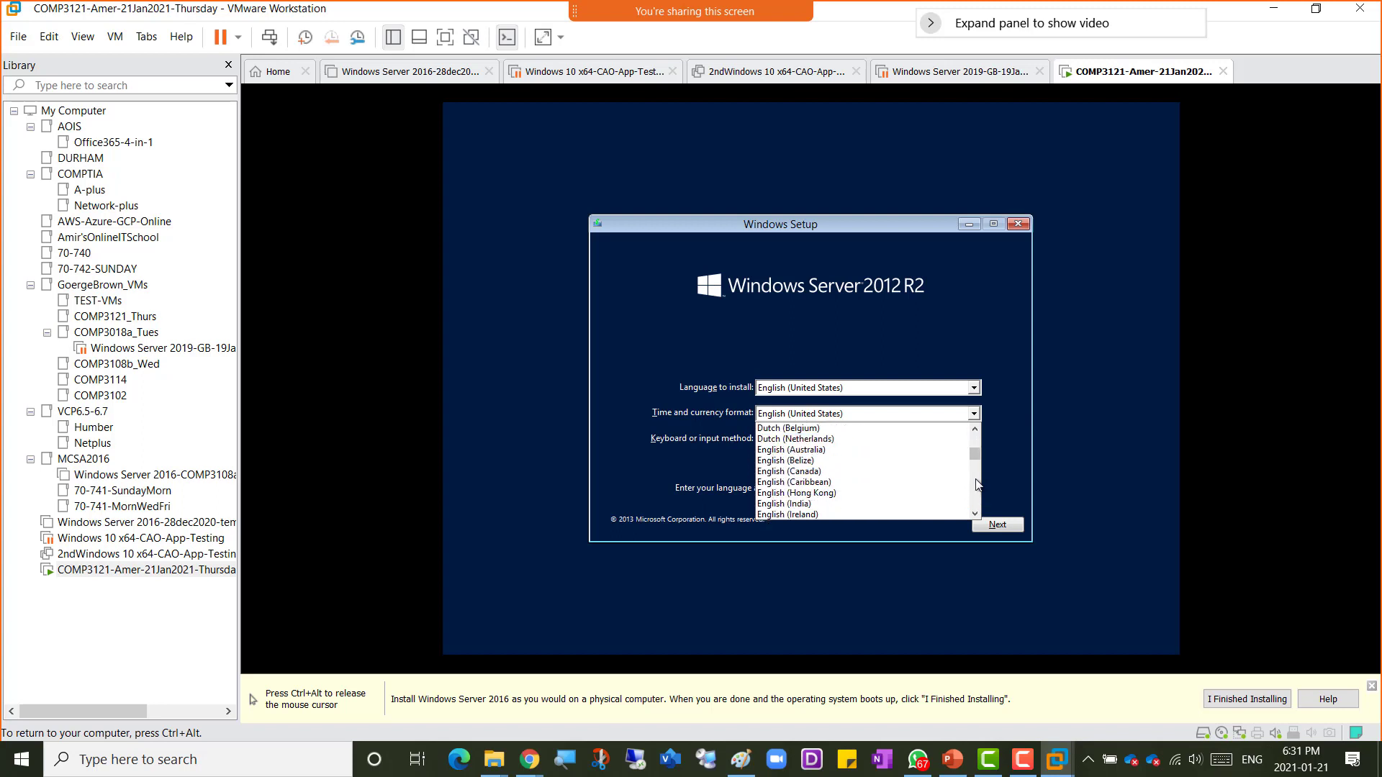
left_click(906, 472)
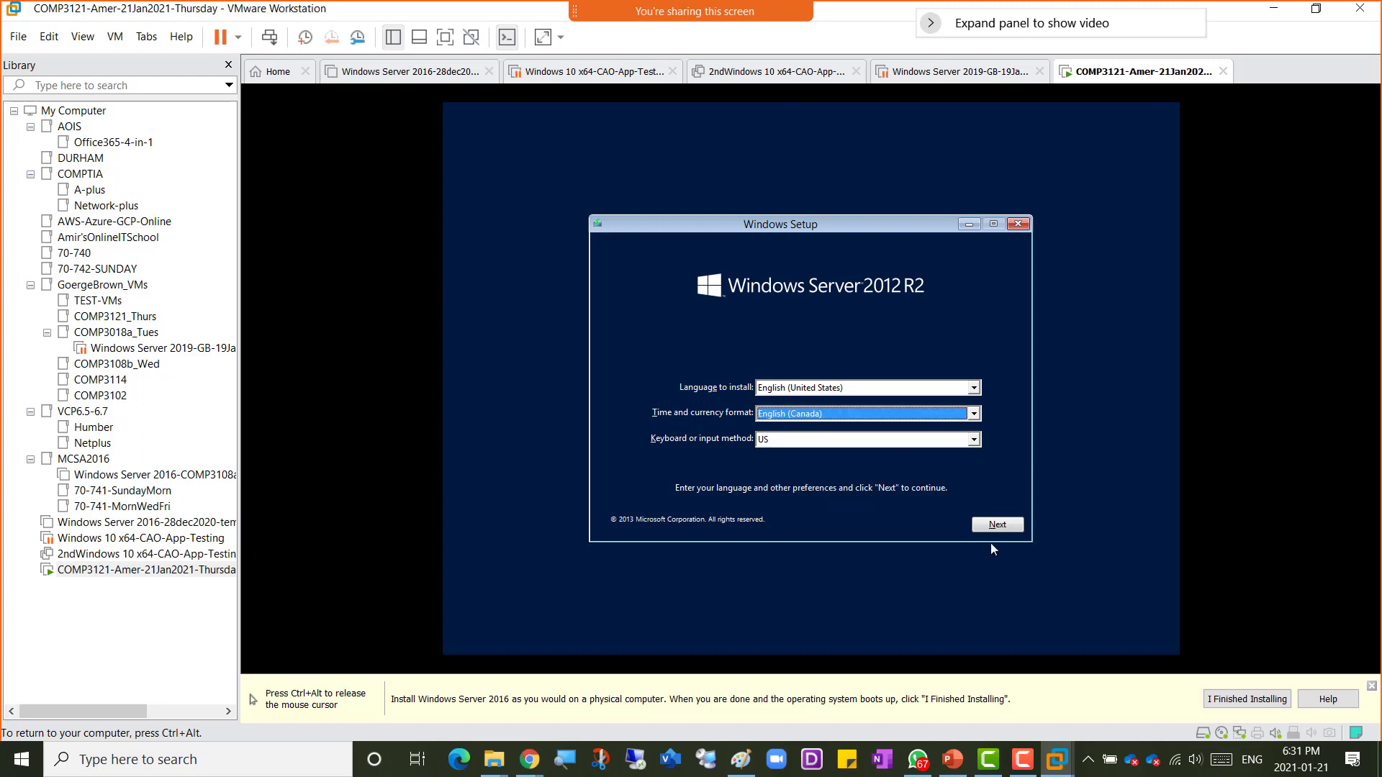
left_click(997, 525)
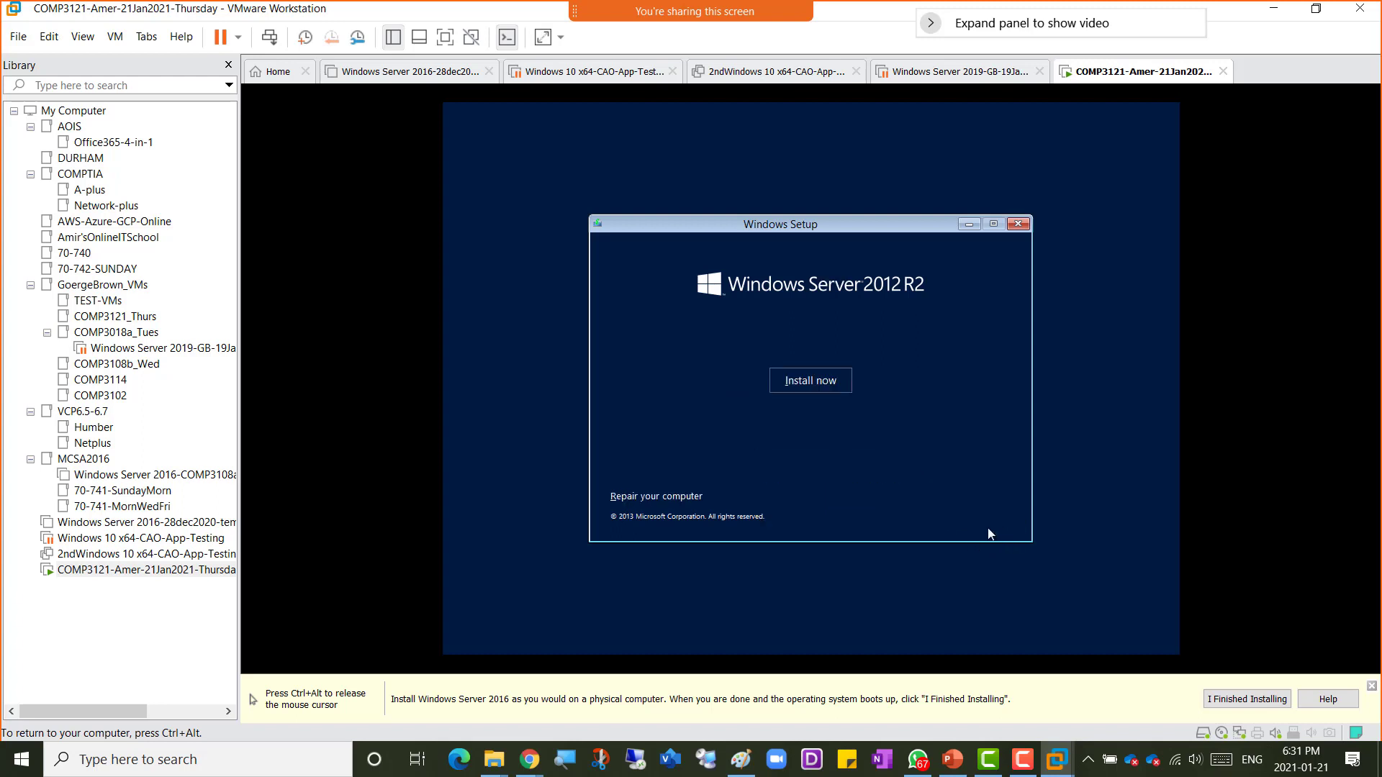
Step: Start the installation and choose Windows Server 2012 R2 Datacenter Evaluation (Server with a GUI), then continue
left_click(799, 383)
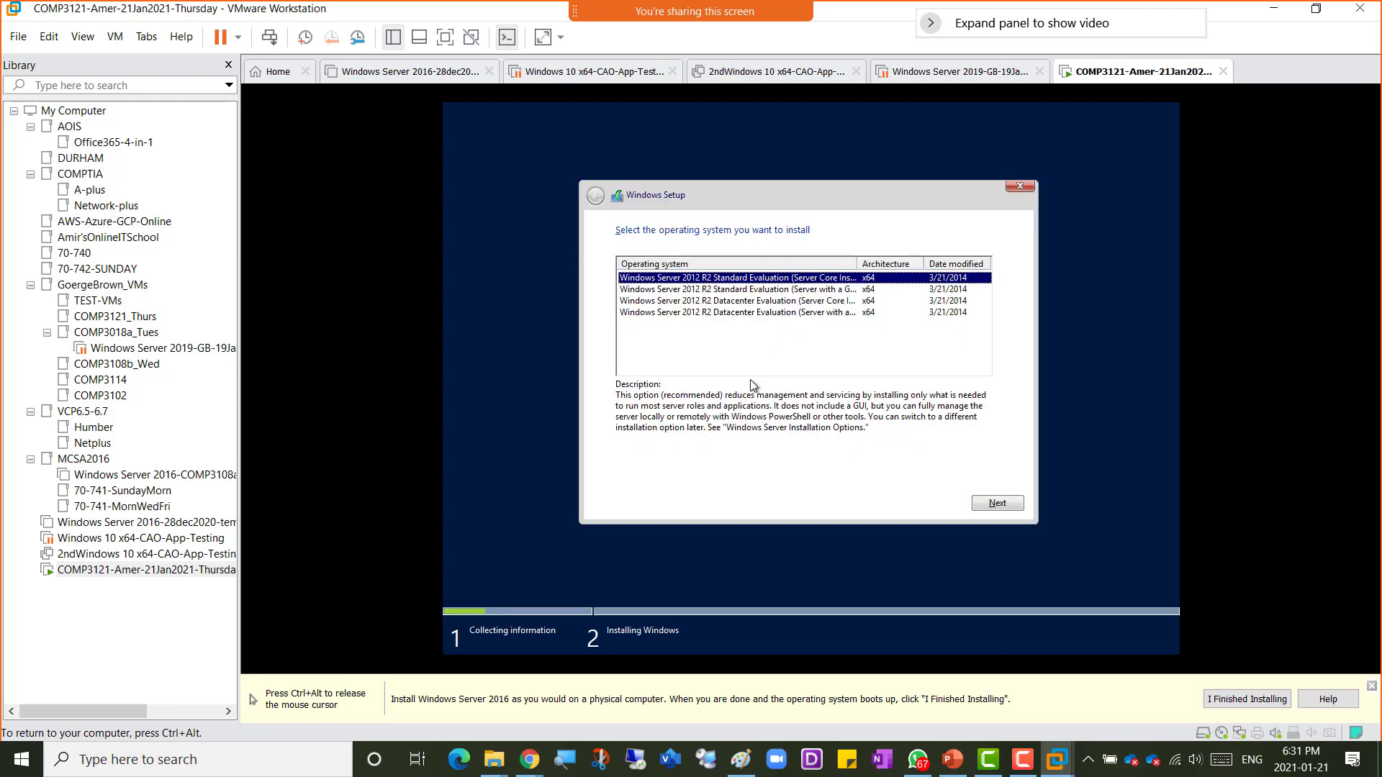
left_click(747, 314)
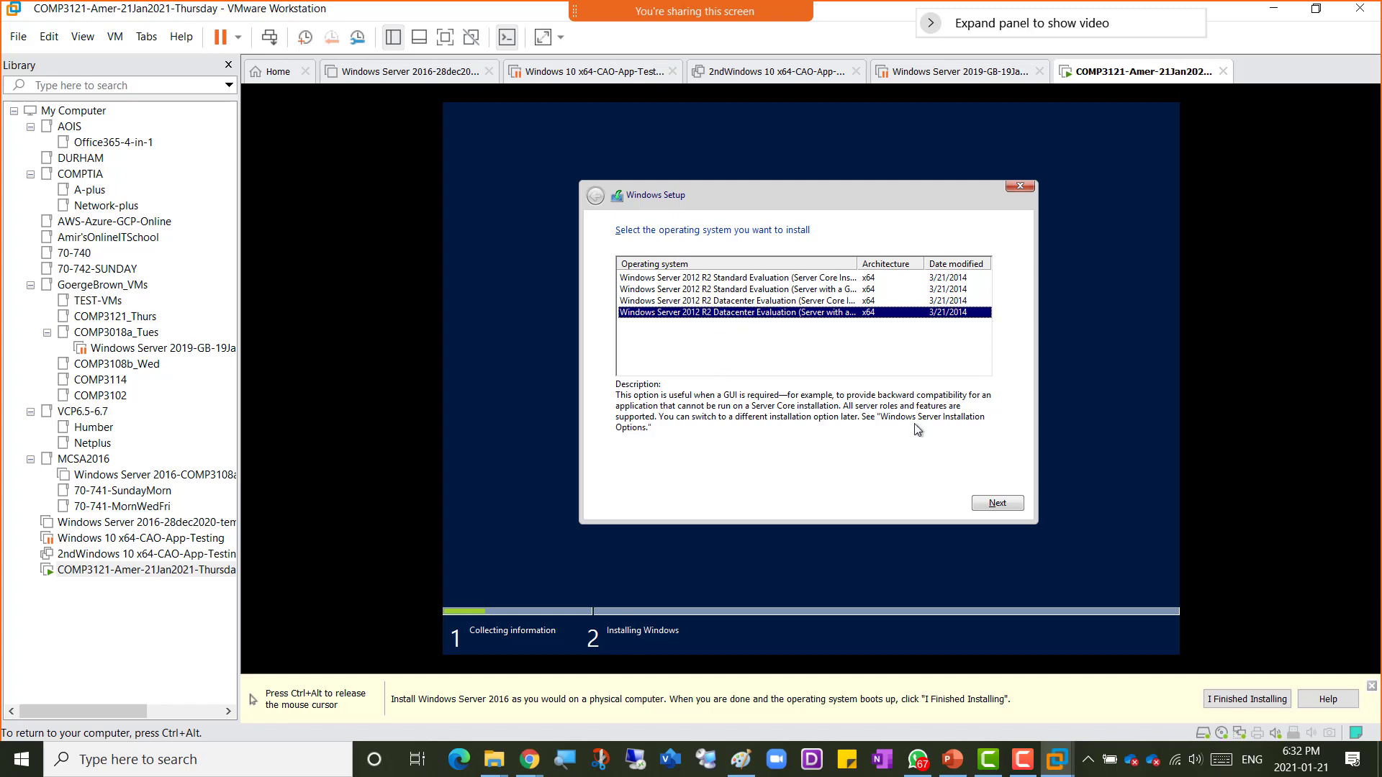
left_click(1007, 506)
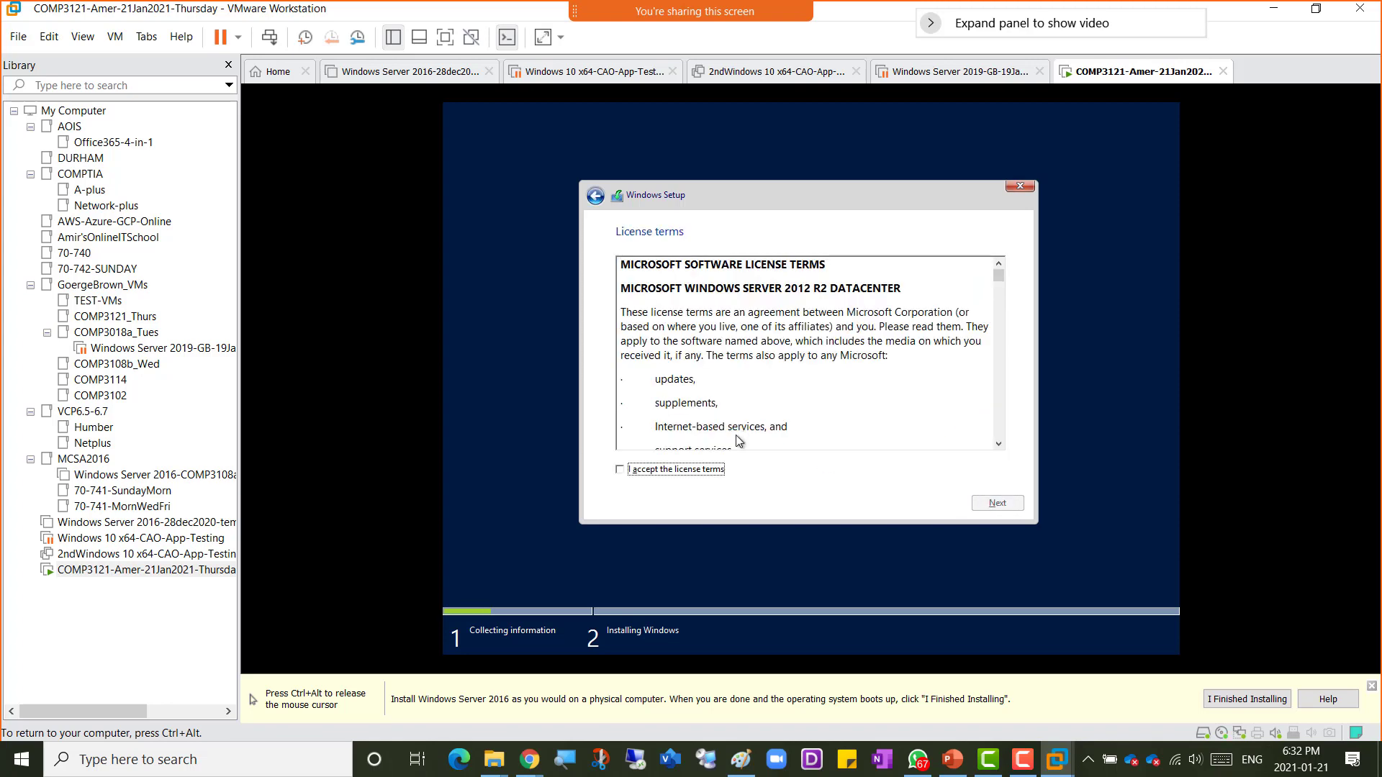
Step: Accept the license terms and continue
left_click(693, 471)
left_click(996, 504)
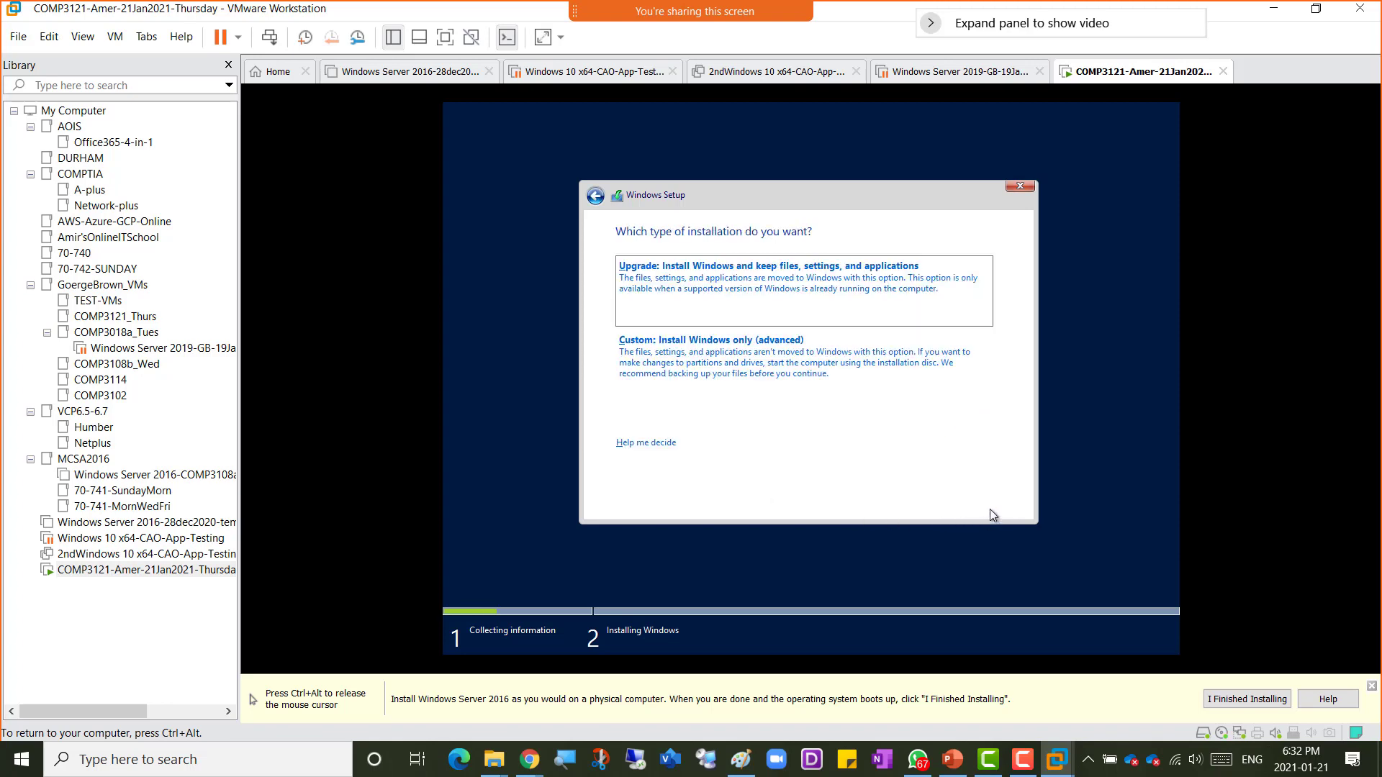
Step: Choose the Custom installation and install Windows onto Drive 0 Unallocated Space
left_click(731, 362)
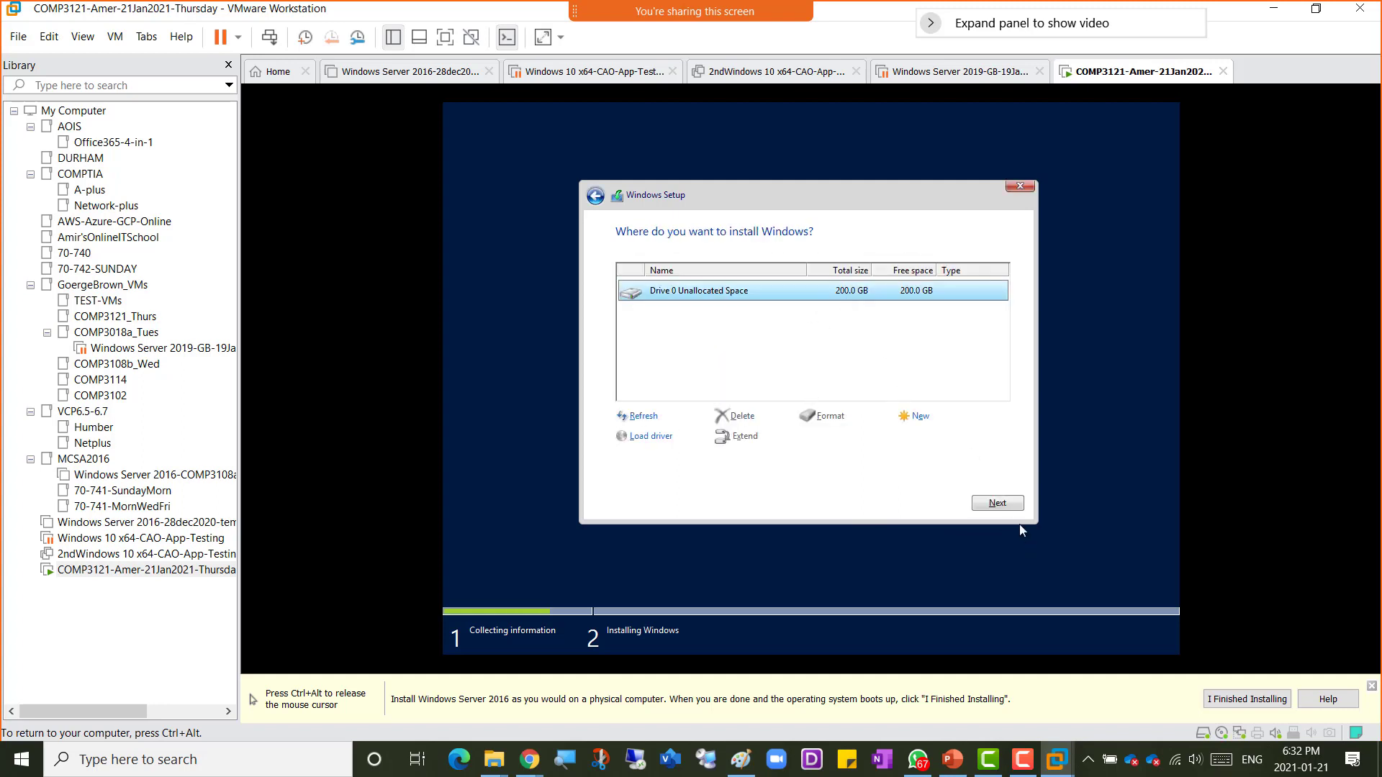
left_click(1001, 504)
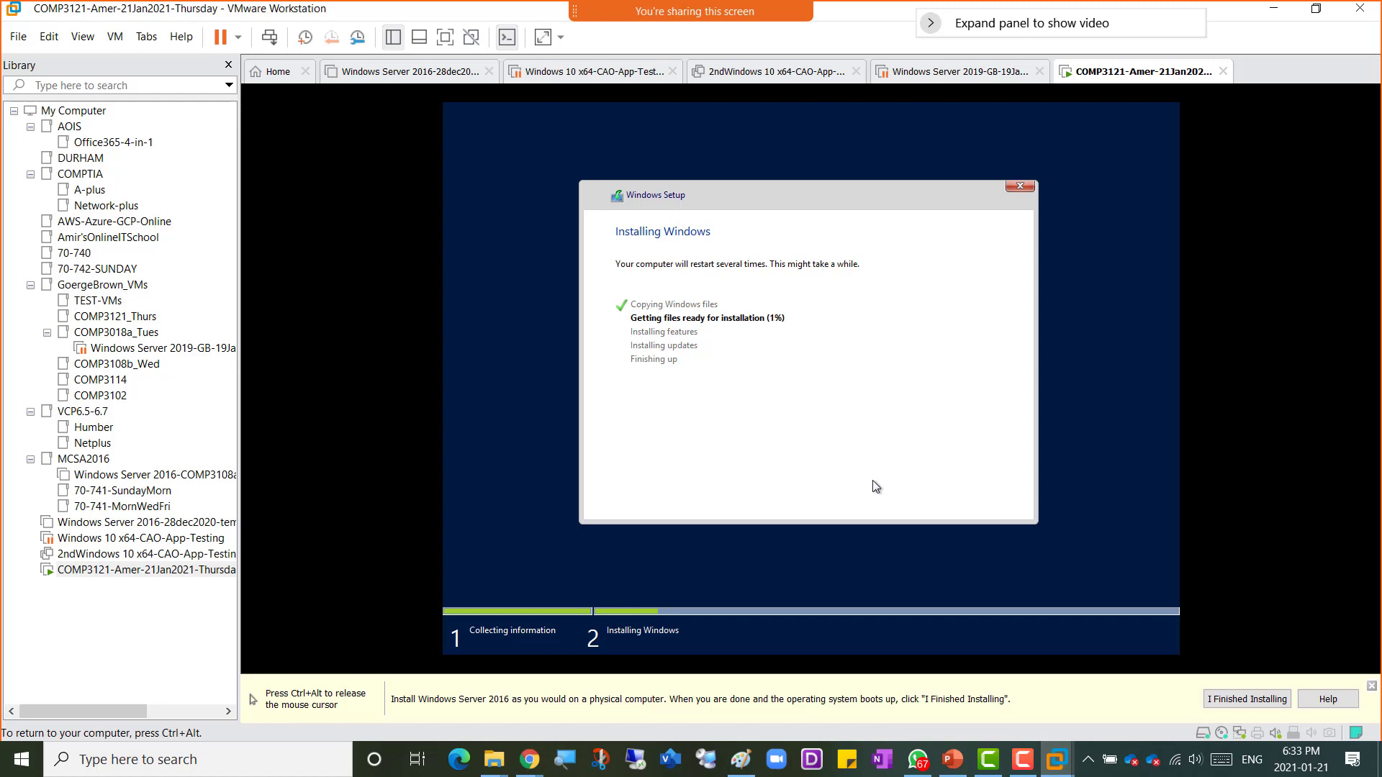
key("ctrl+m")
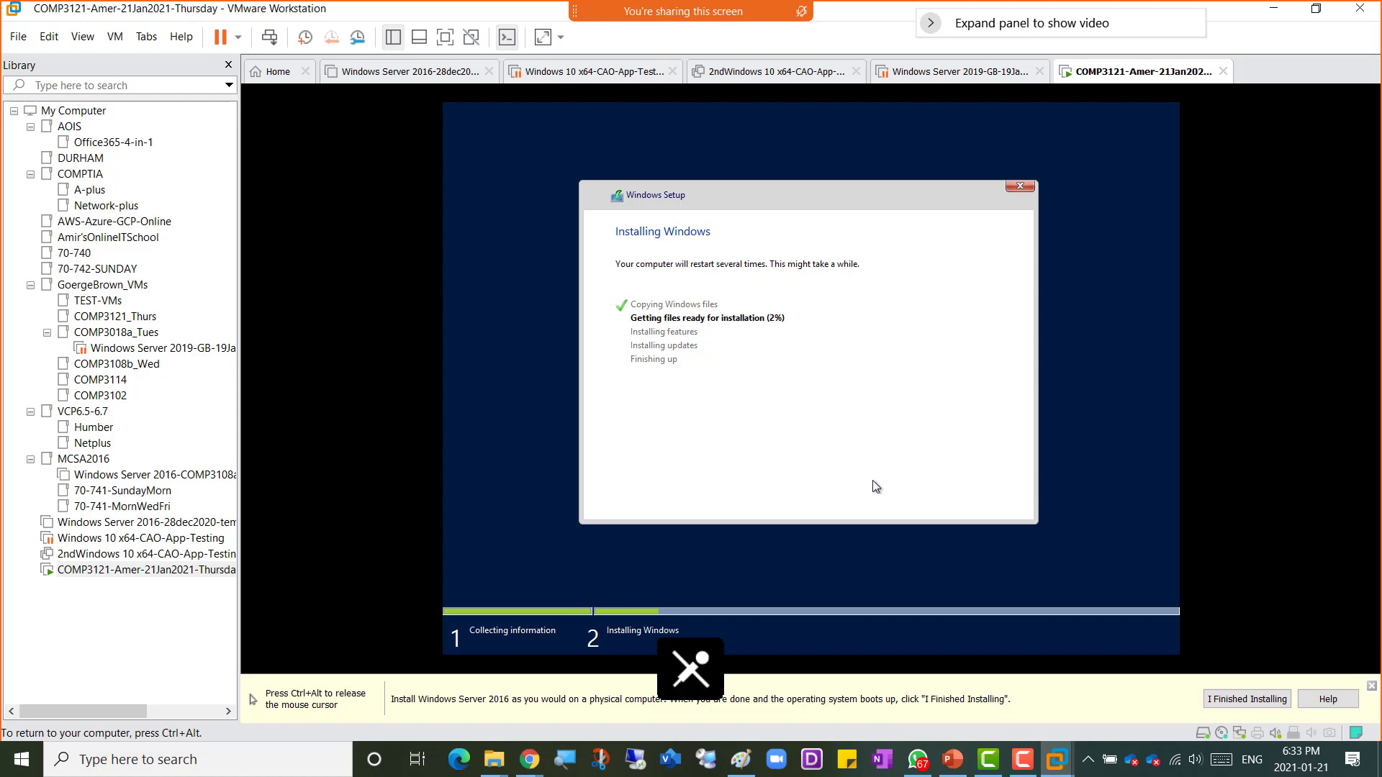
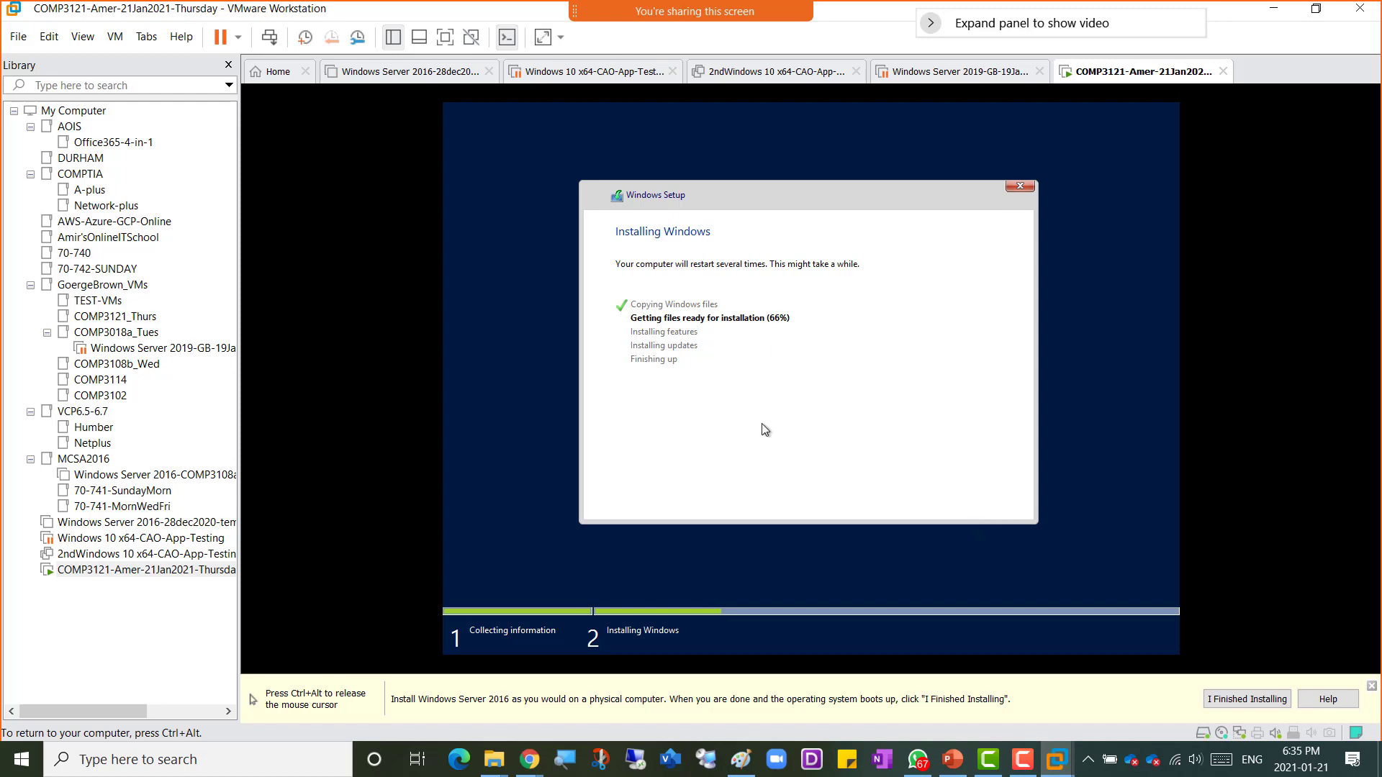
Step: Leave the VM and open a new assignment form in the Blackboard Week2 - 21Jan2021 course folder
key("ctrl+alt")
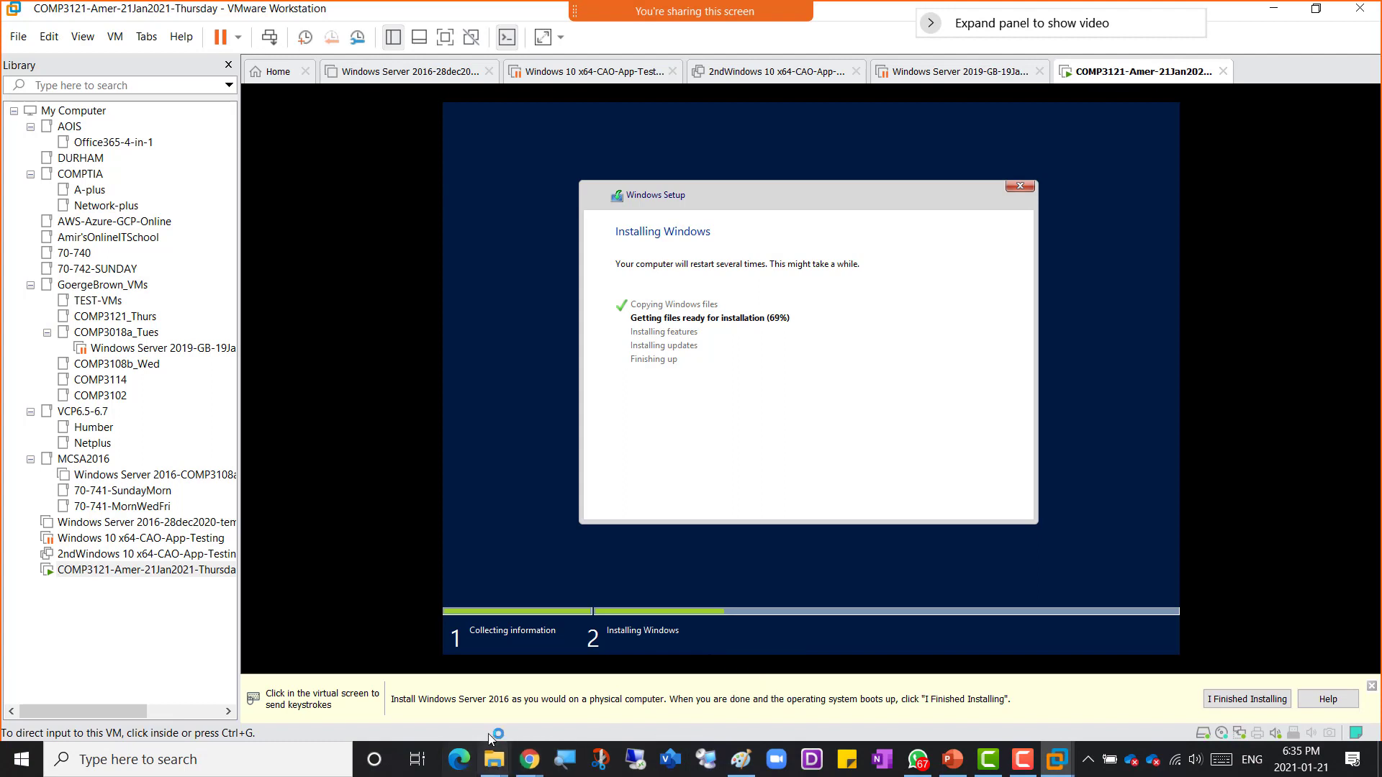
left_click(466, 752)
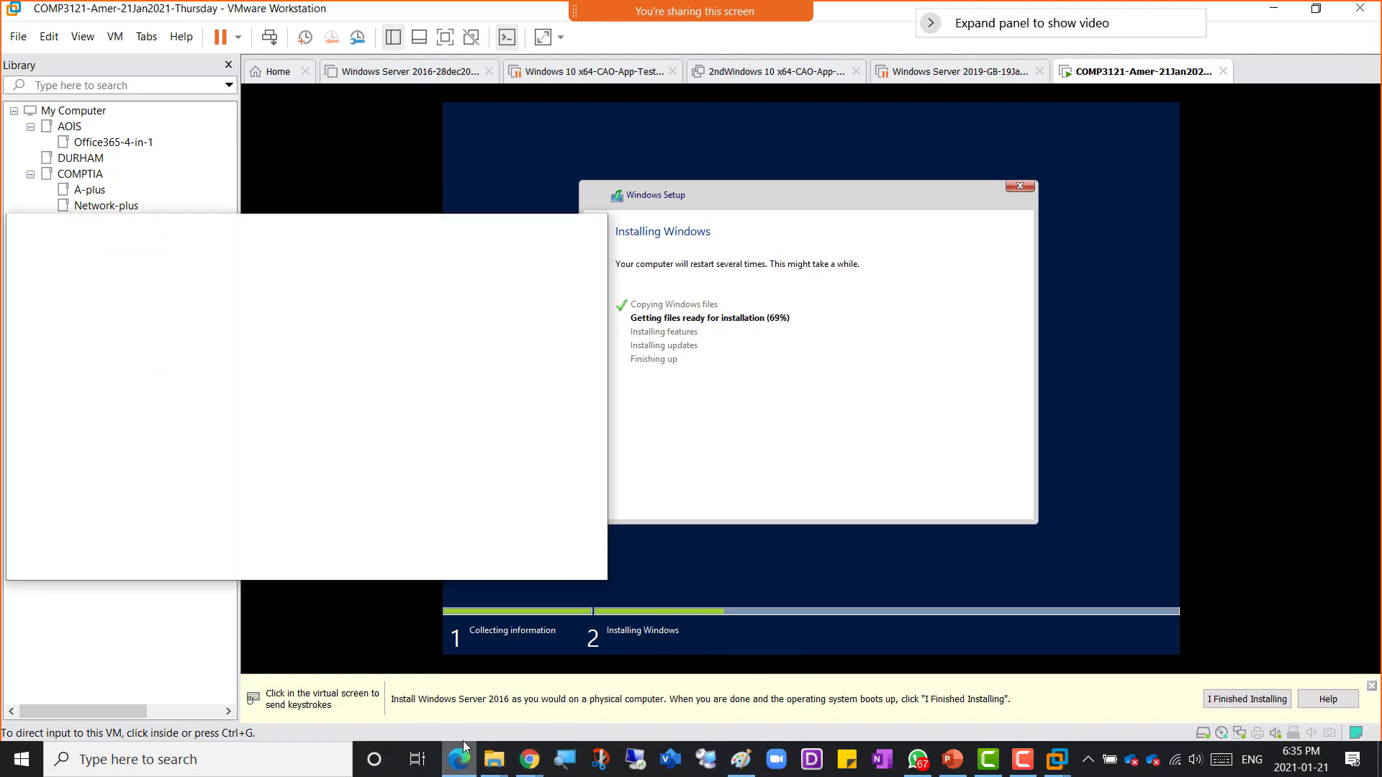
left_click(588, 229)
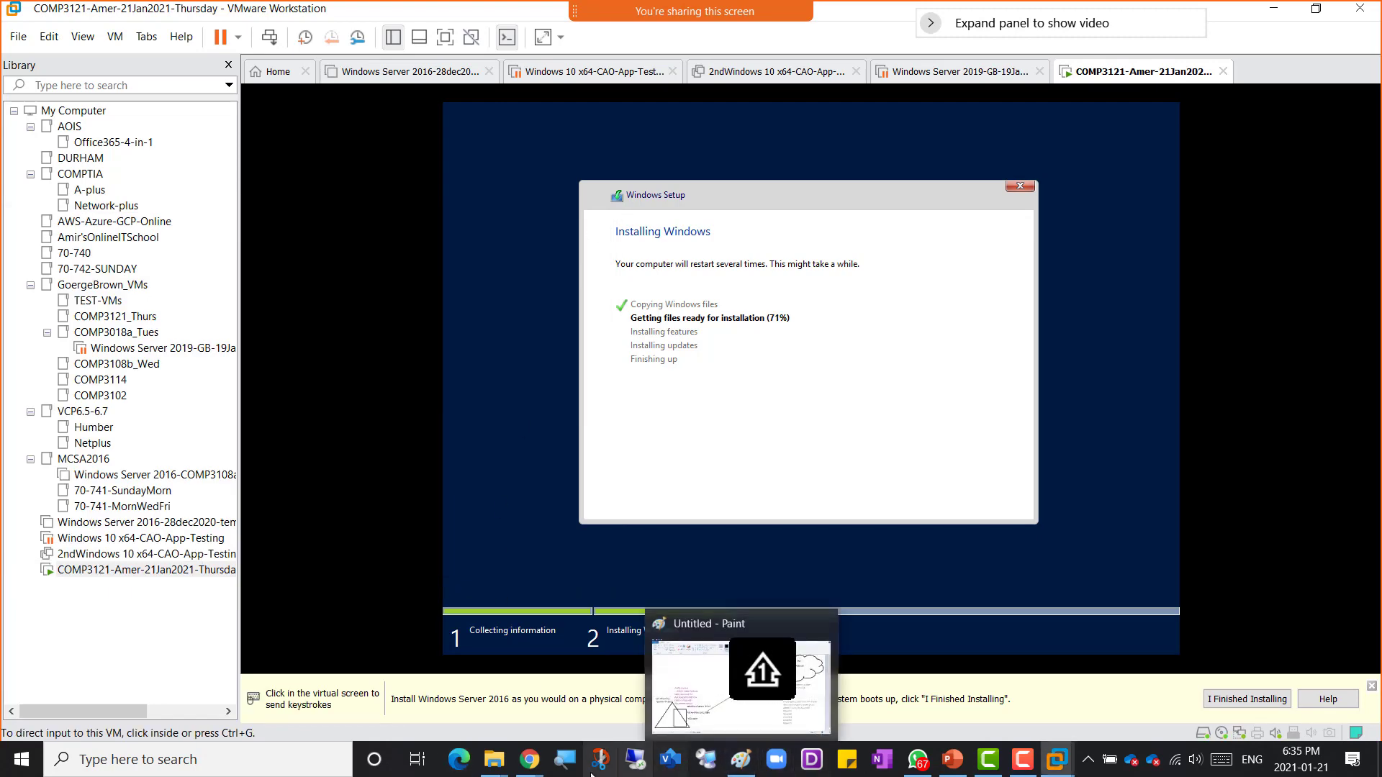
mouse_move(541, 771)
left_click(572, 702)
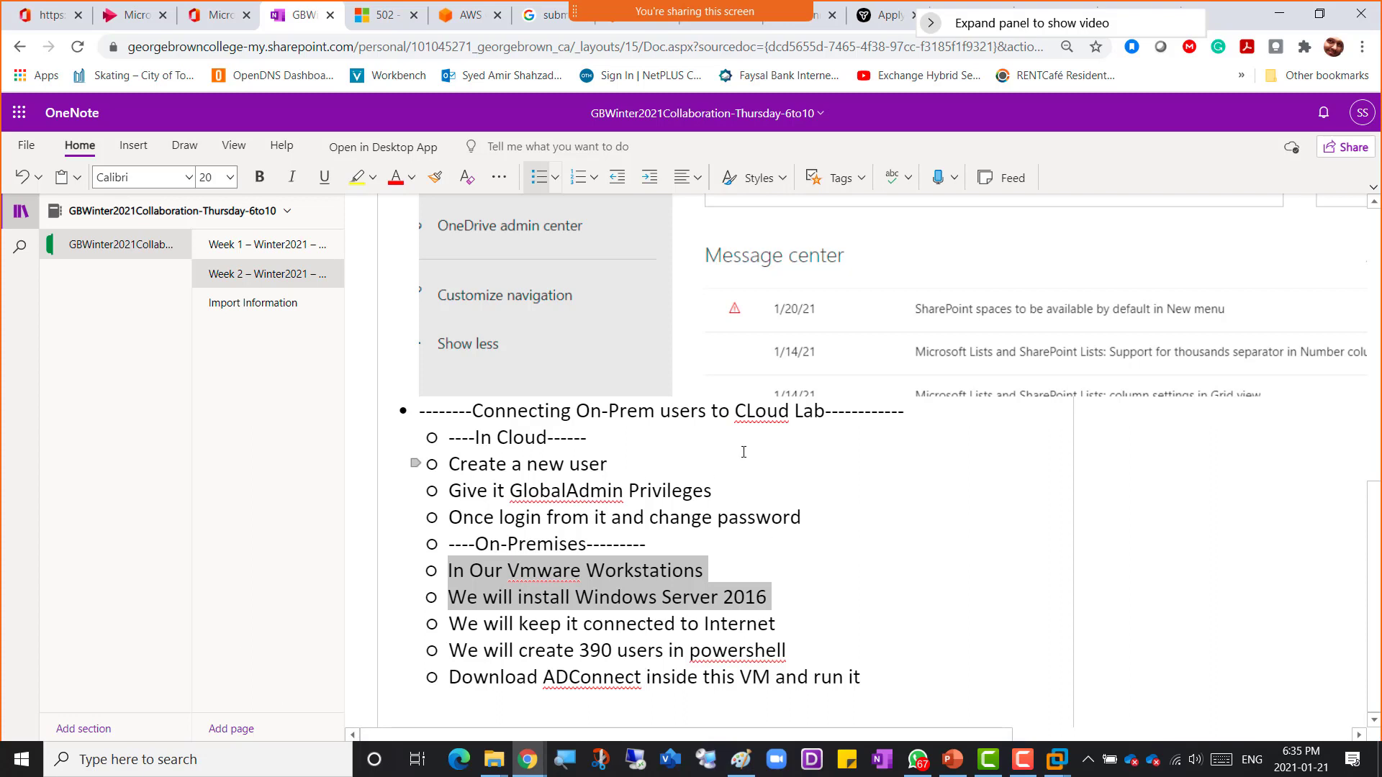
left_click_drag(957, 32, 1132, 72)
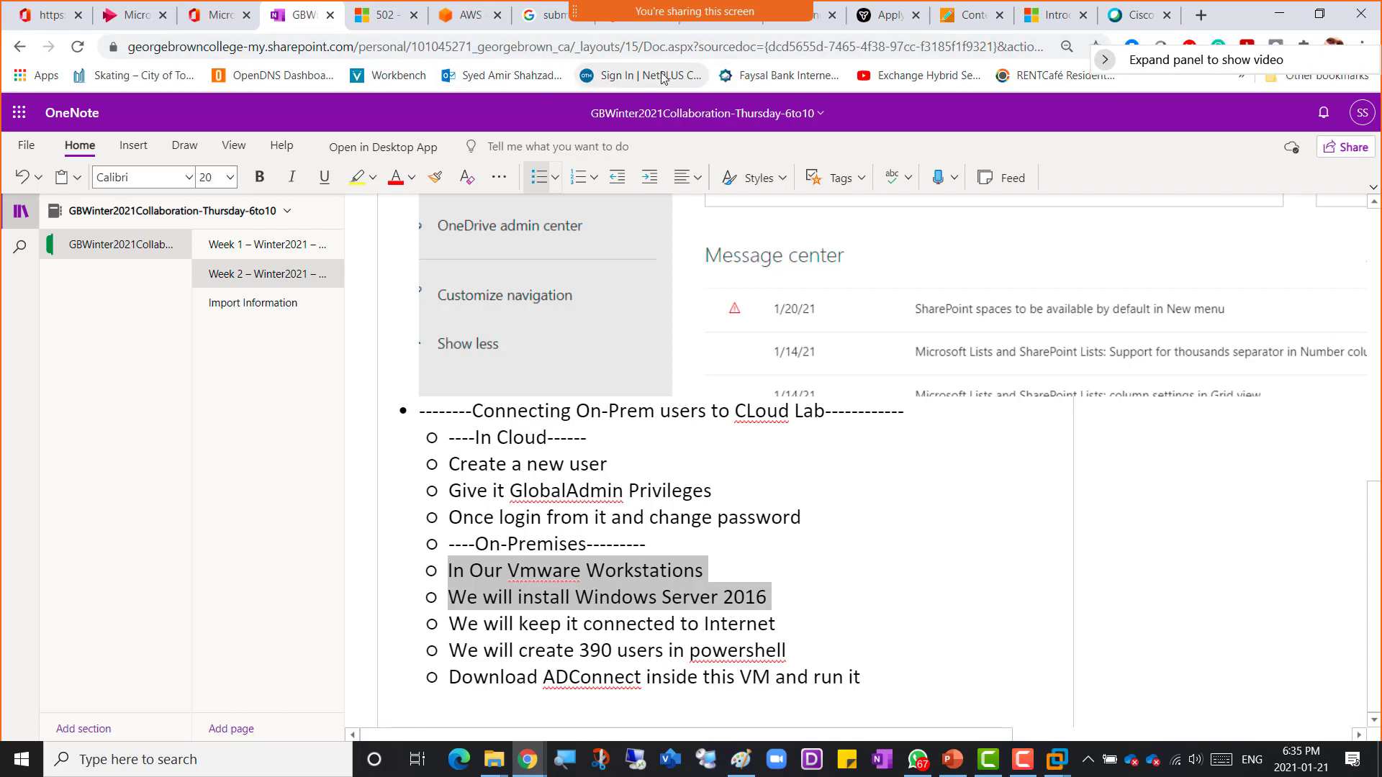
left_click(966, 24)
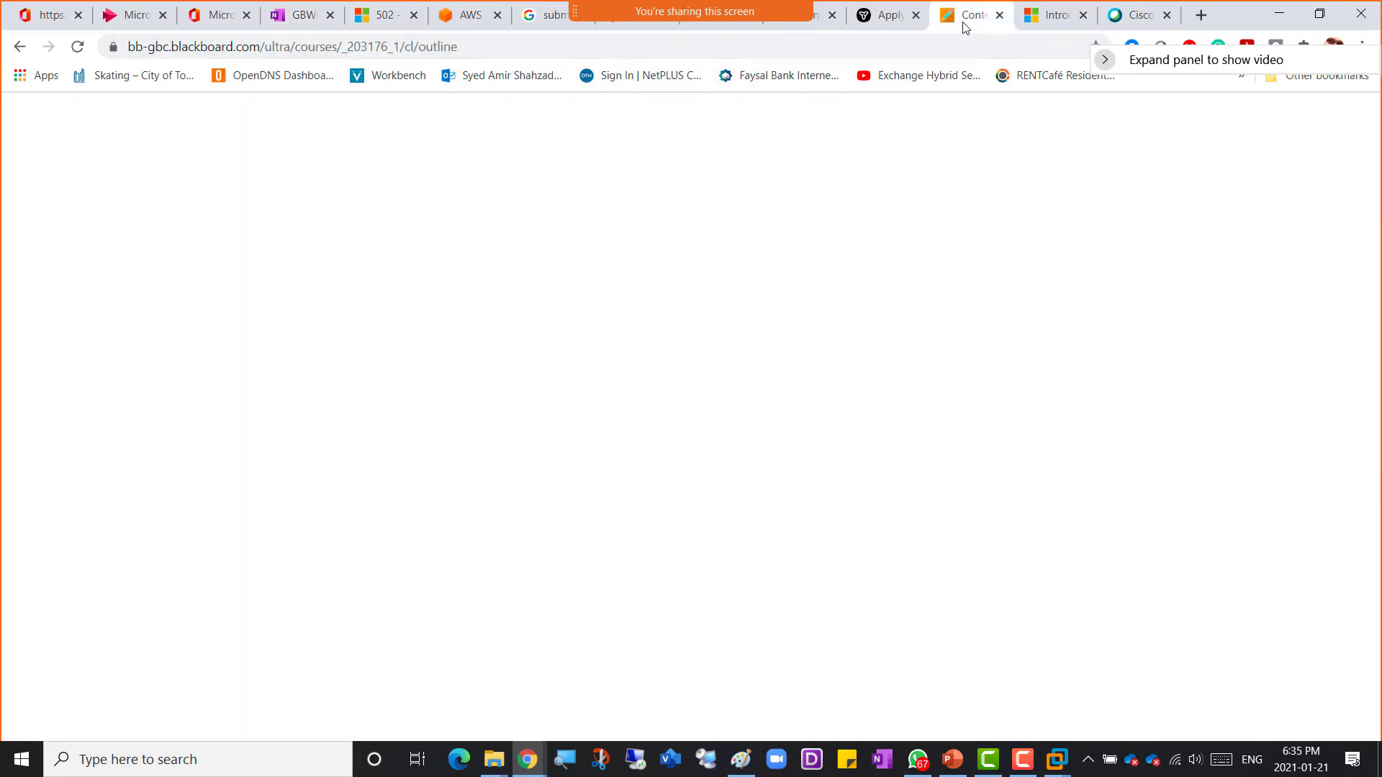
mouse_move(321, 277)
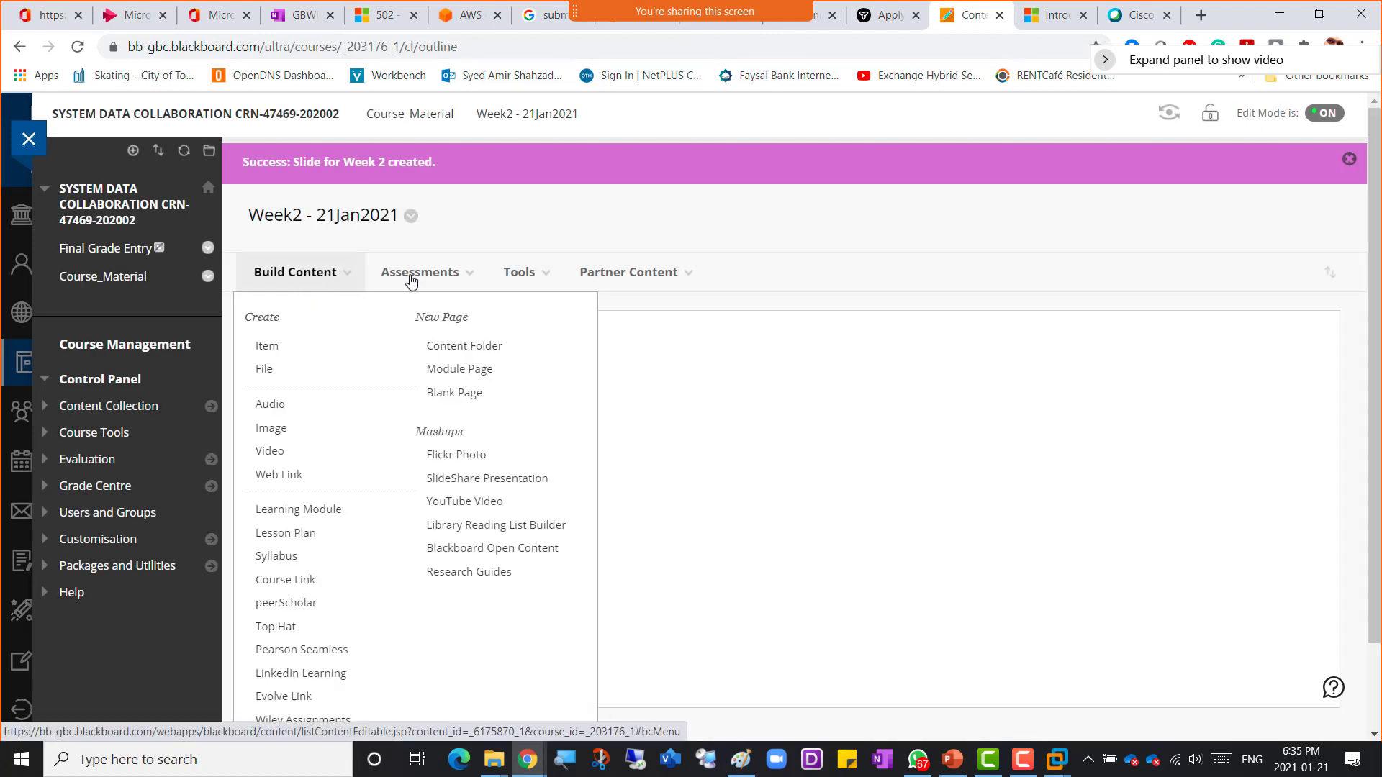
mouse_move(410, 274)
left_click(420, 363)
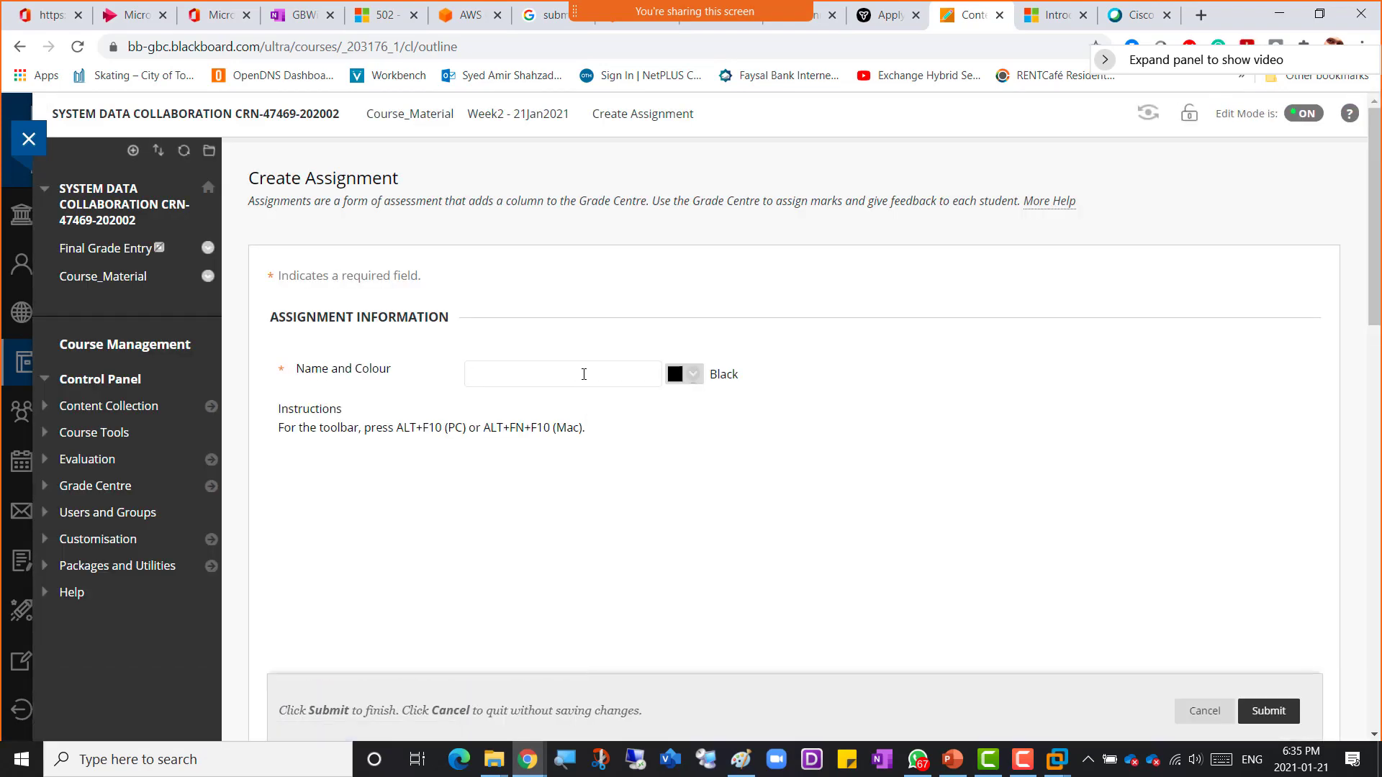
Step: Name the assignment Upload-Week2 and paste the same text into its instructions
type("Week")
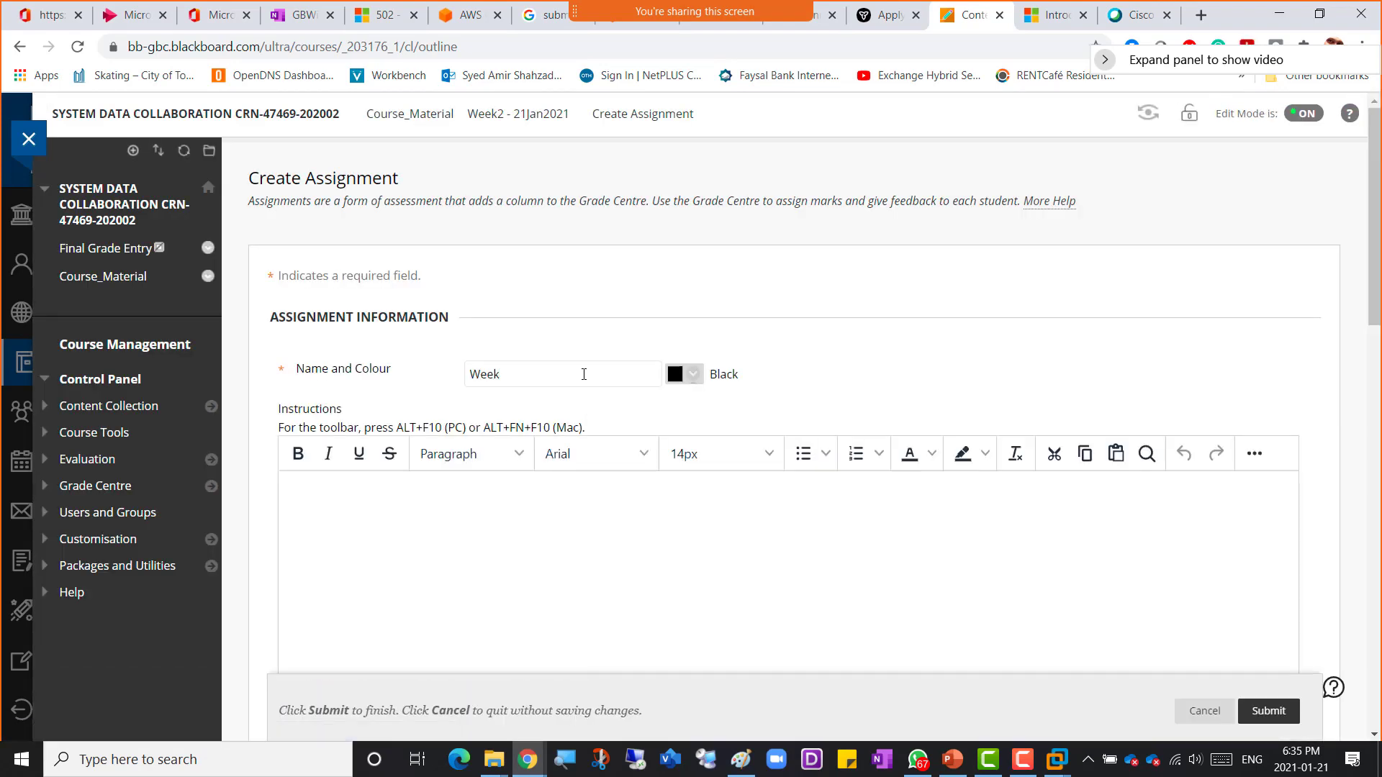
type("2")
key("BackSpace")
key("BackSpace")
key("BackSpace")
key("BackSpace")
type("Upload-Week2")
key("ctrl+a")
key("ctrl+c")
left_click(612, 535)
key("ctrl+v")
Step: Set the assignment's due date to 21/01/2021 with the date picker
scroll(831, 577, "down", 9)
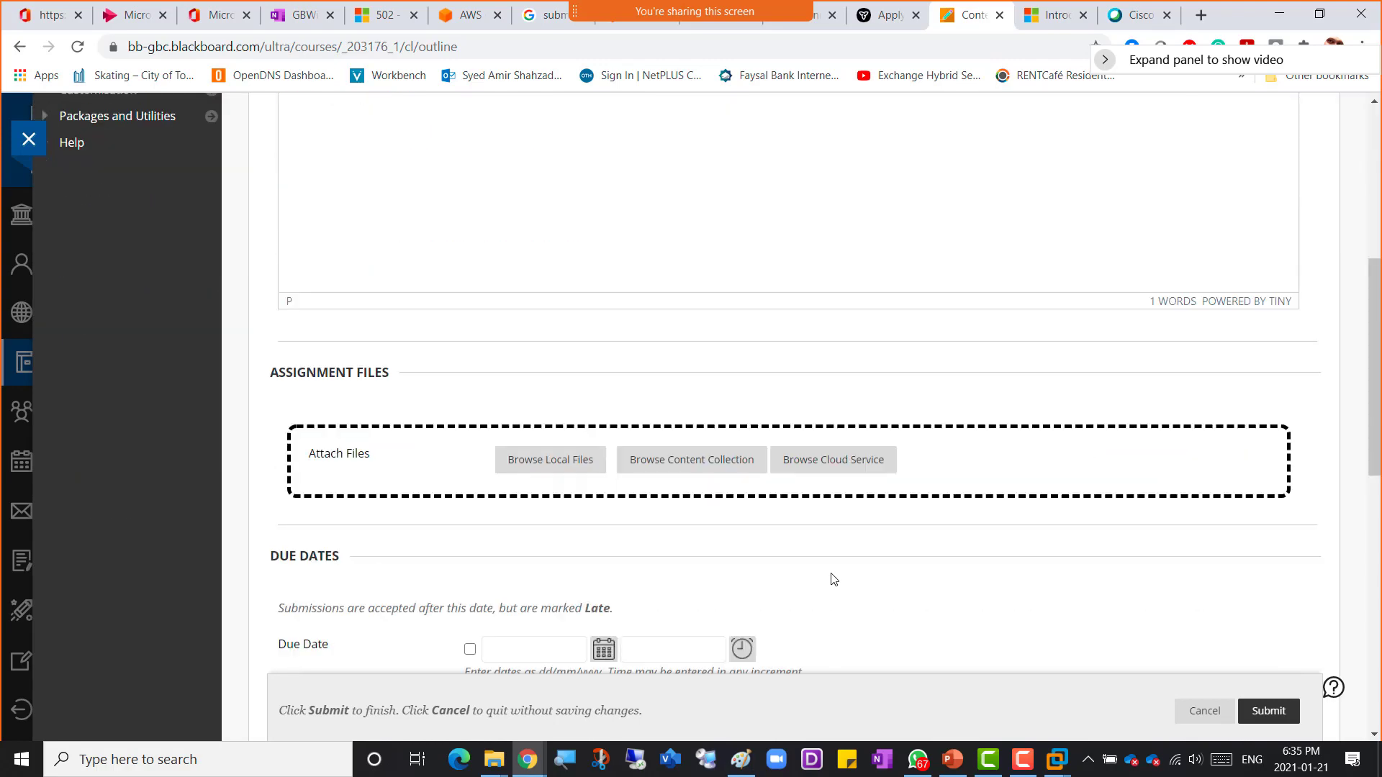
scroll(833, 580, "down", 1)
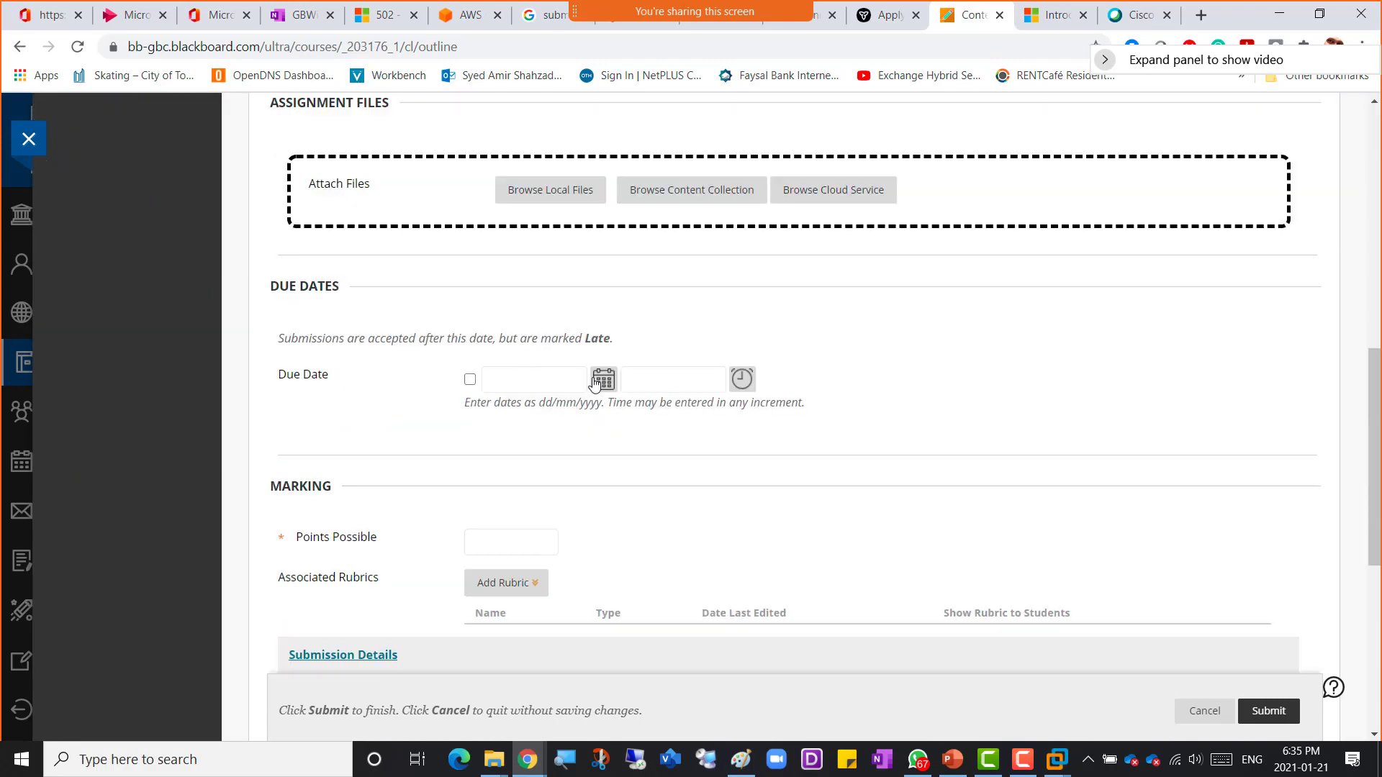
left_click(604, 383)
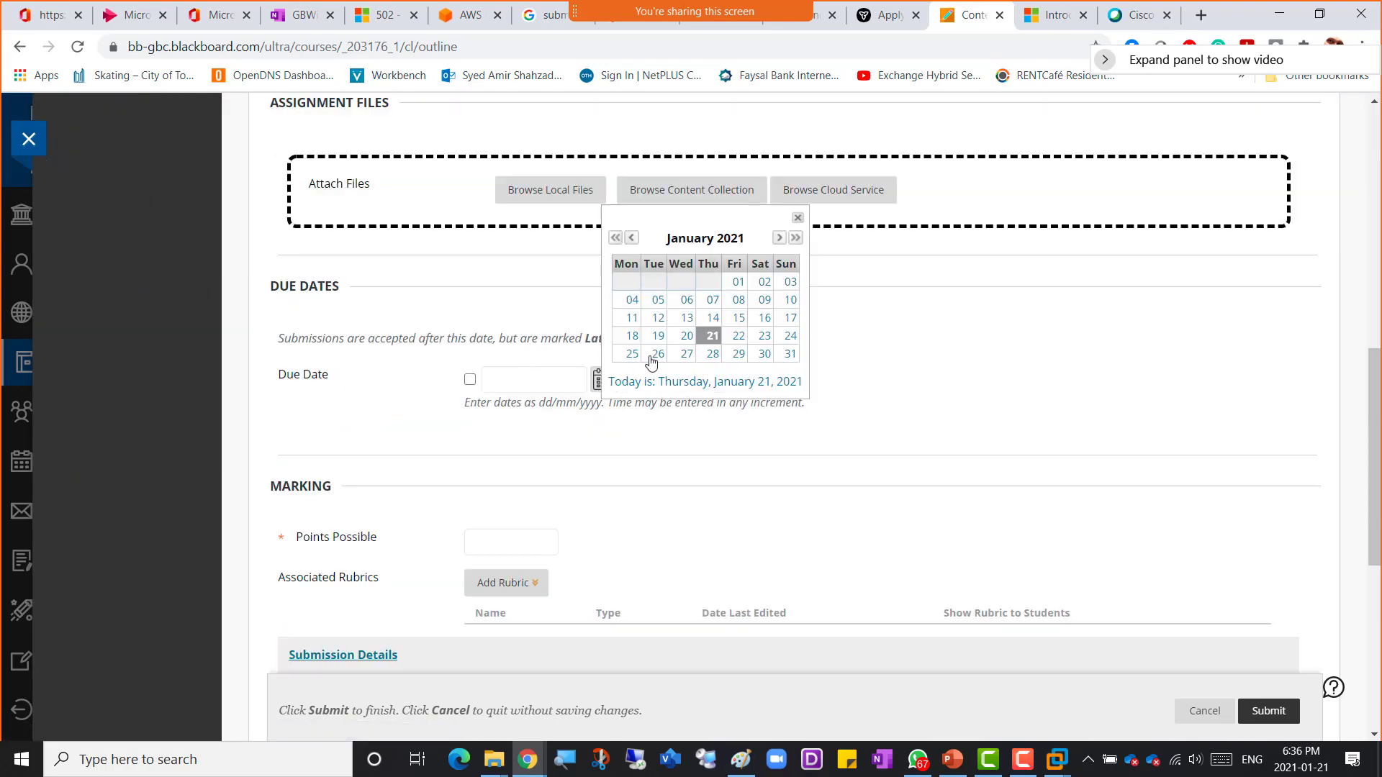
left_click(714, 338)
Step: Set Points Possible to 4
scroll(588, 504, "down", 2)
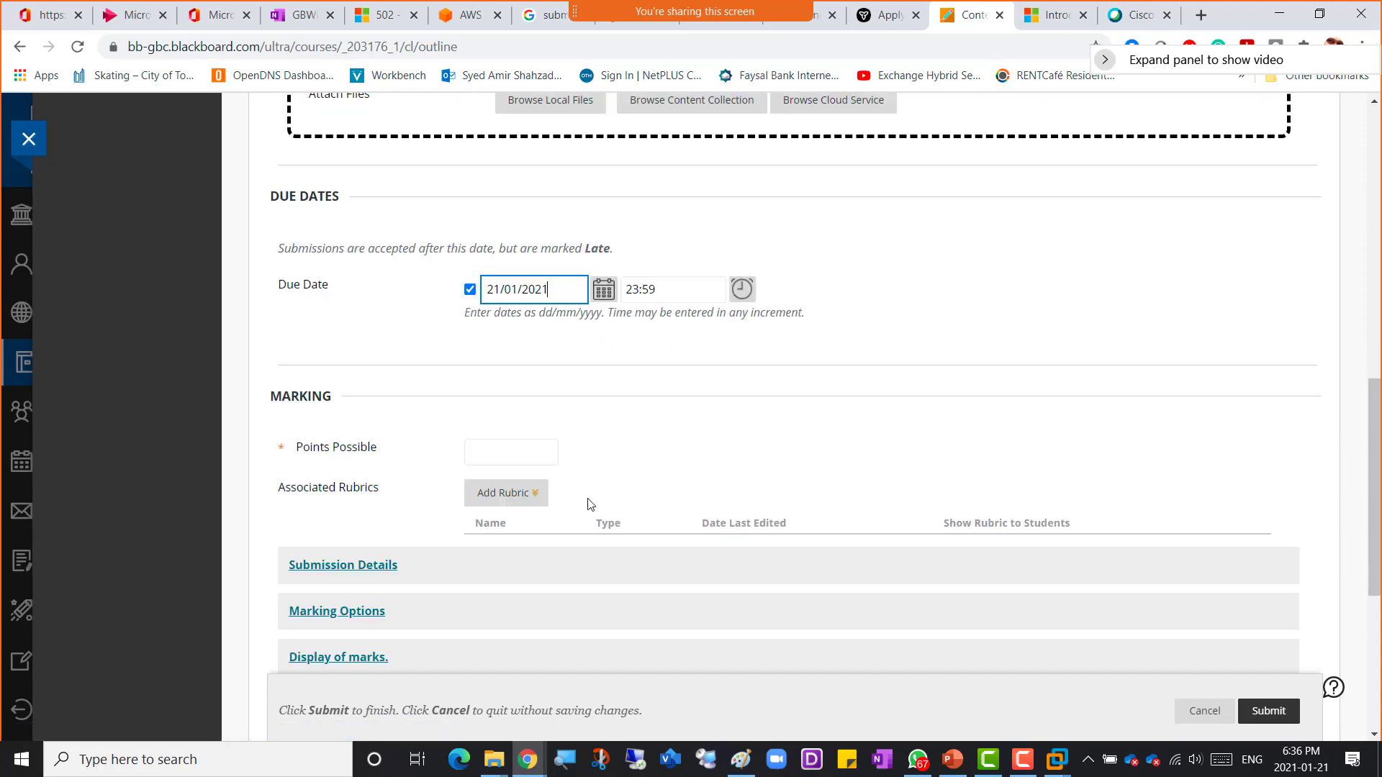
left_click(523, 363)
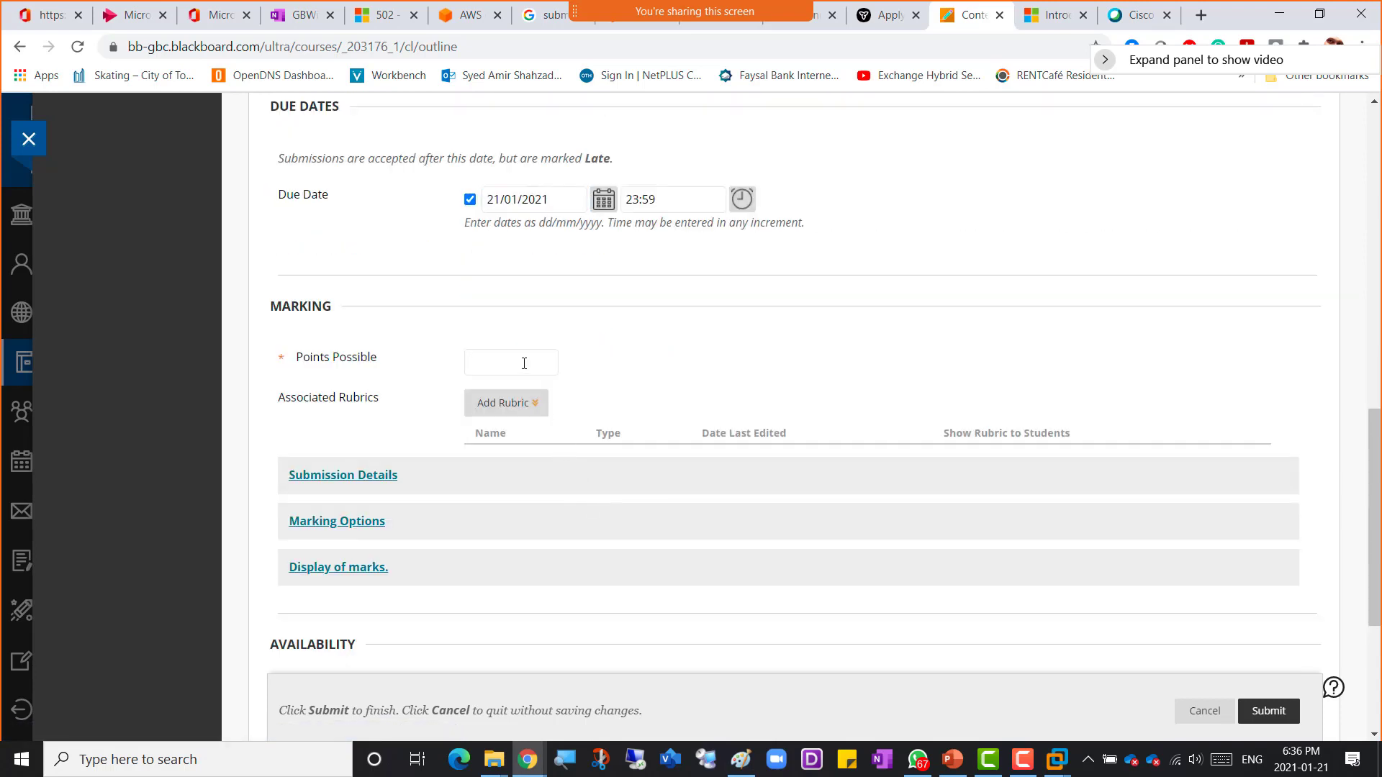
type("4")
Step: In Submission Details, allow Multiple Attempts with a maximum of 2 attempts
left_click(343, 476)
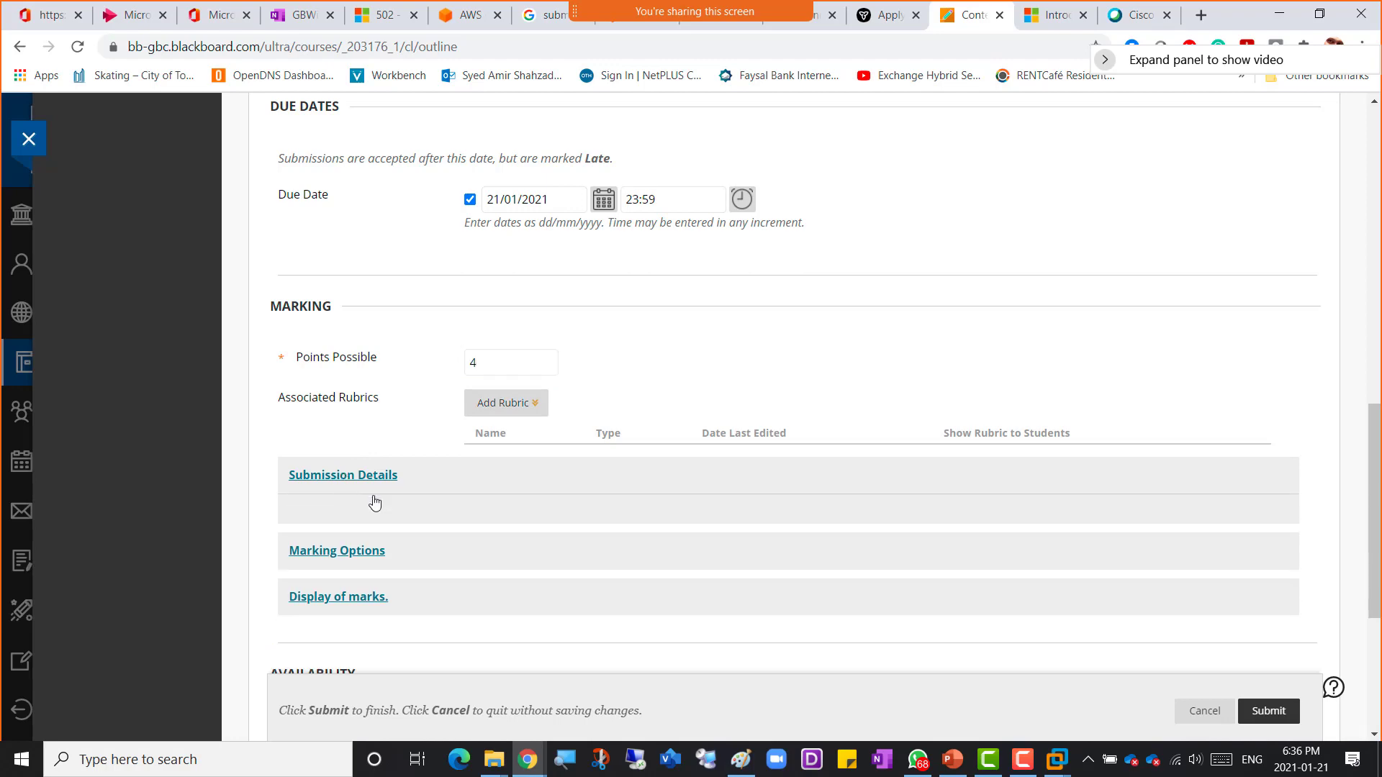
scroll(477, 544, "down", 2)
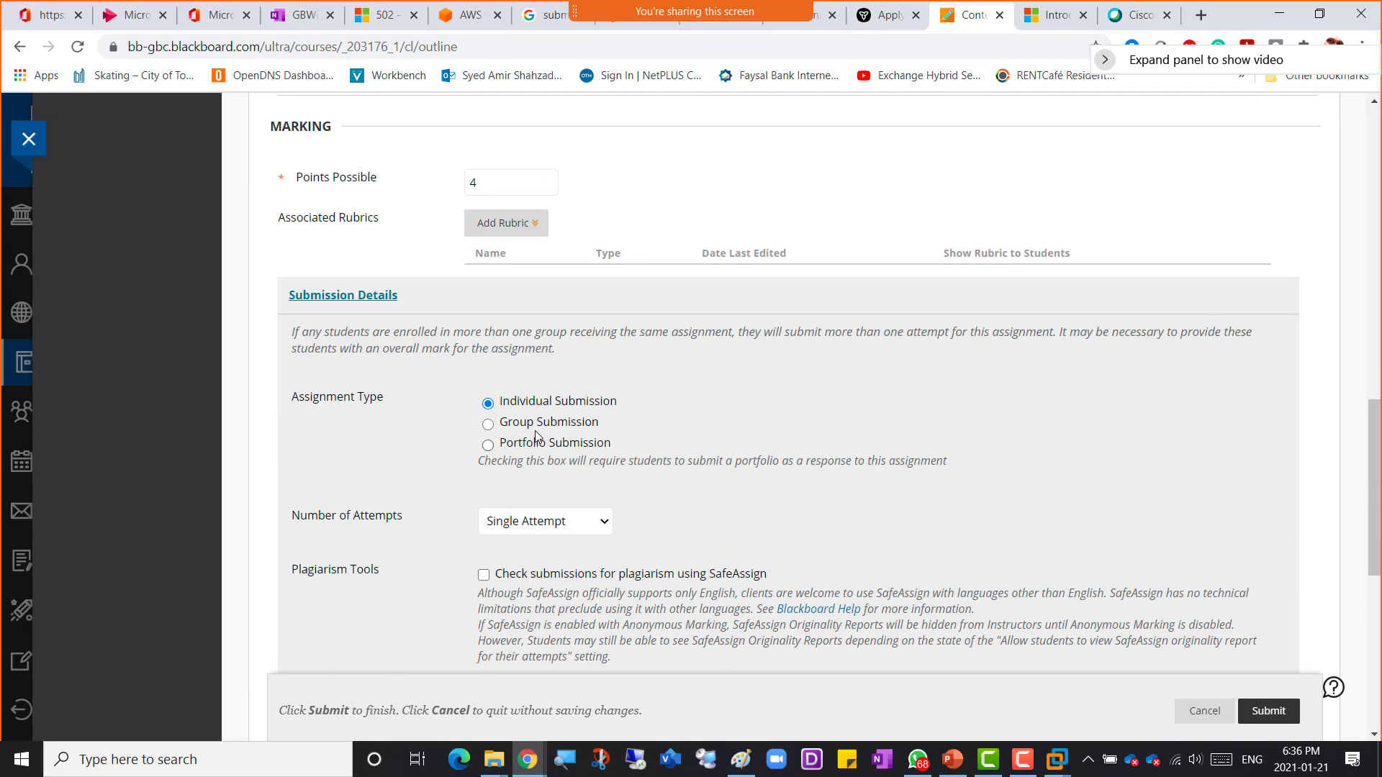
left_click(513, 521)
left_click(505, 560)
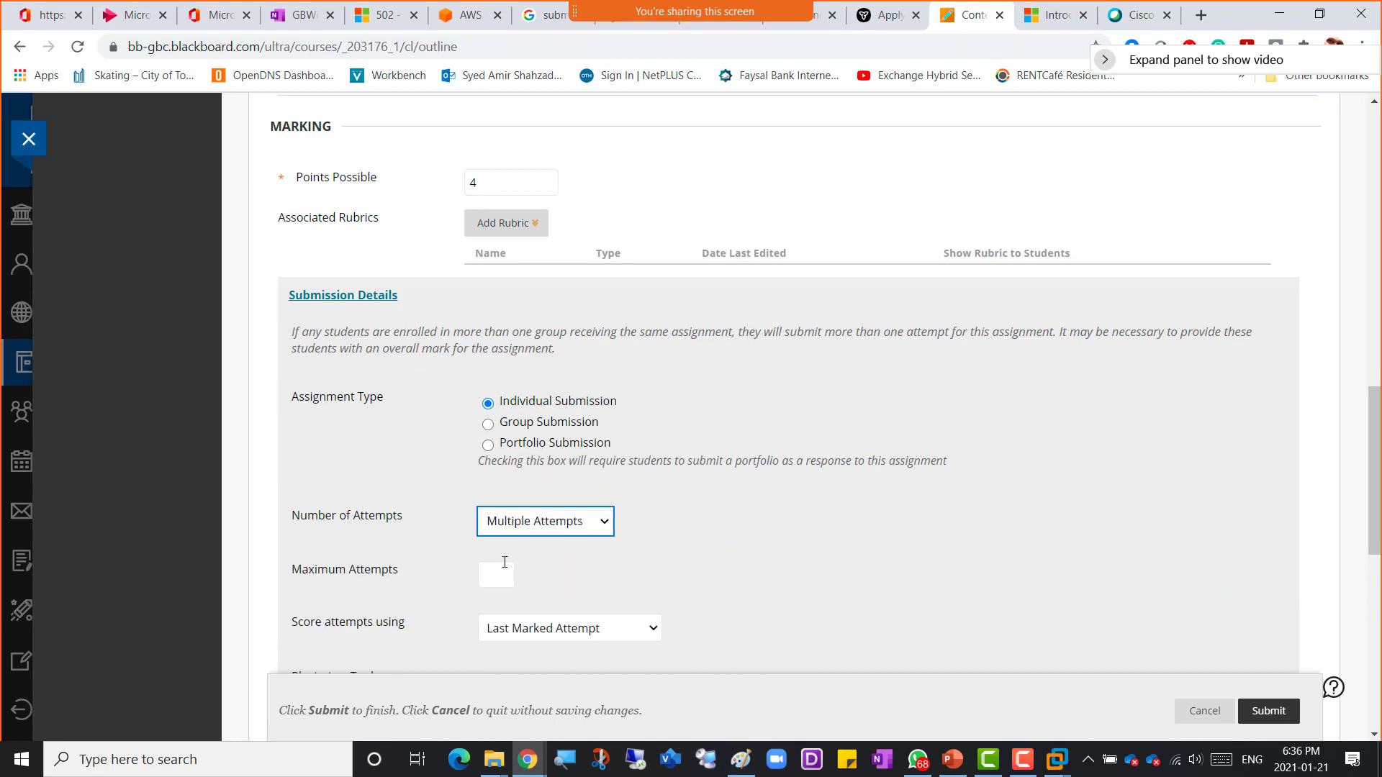
left_click(493, 575)
type("2")
Step: Enable Track Number of Views and submit the assignment
scroll(721, 576, "down", 3)
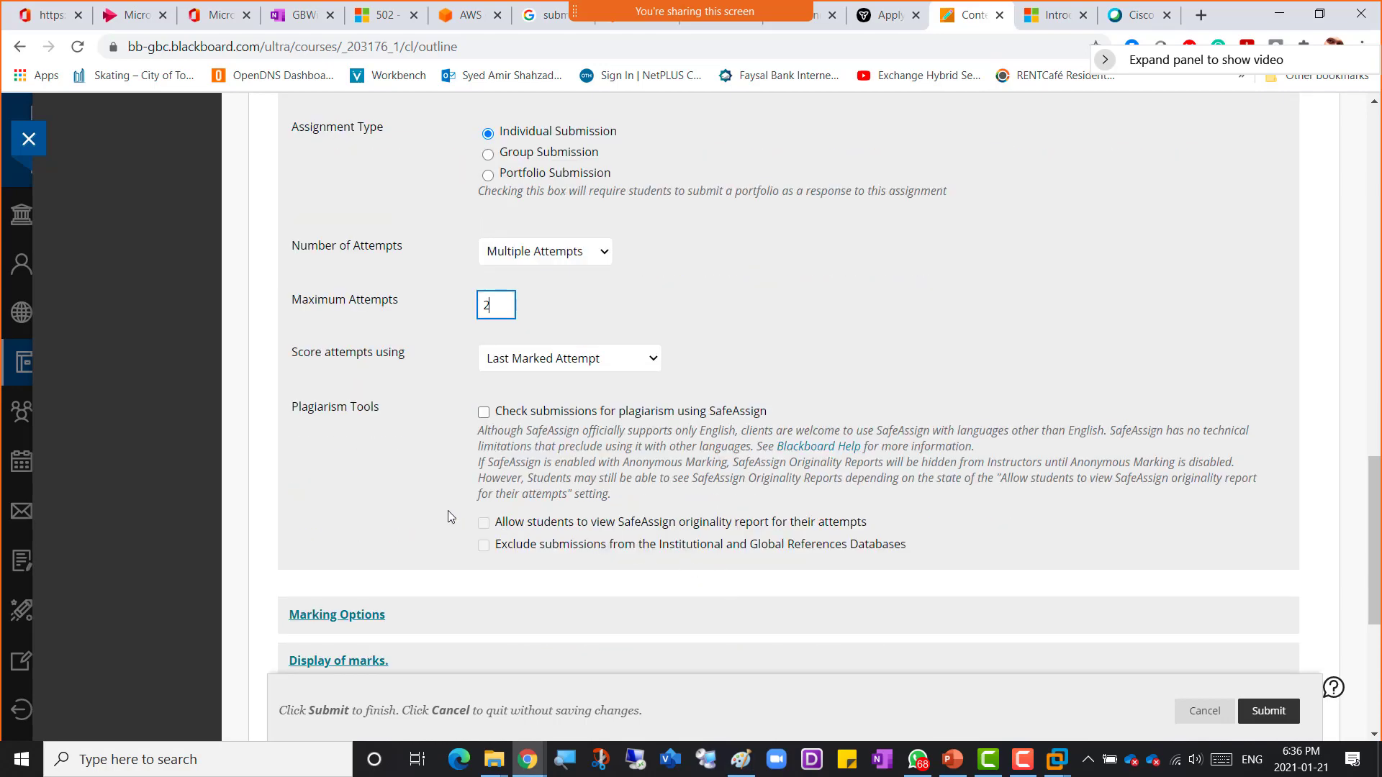
scroll(430, 499, "down", 5)
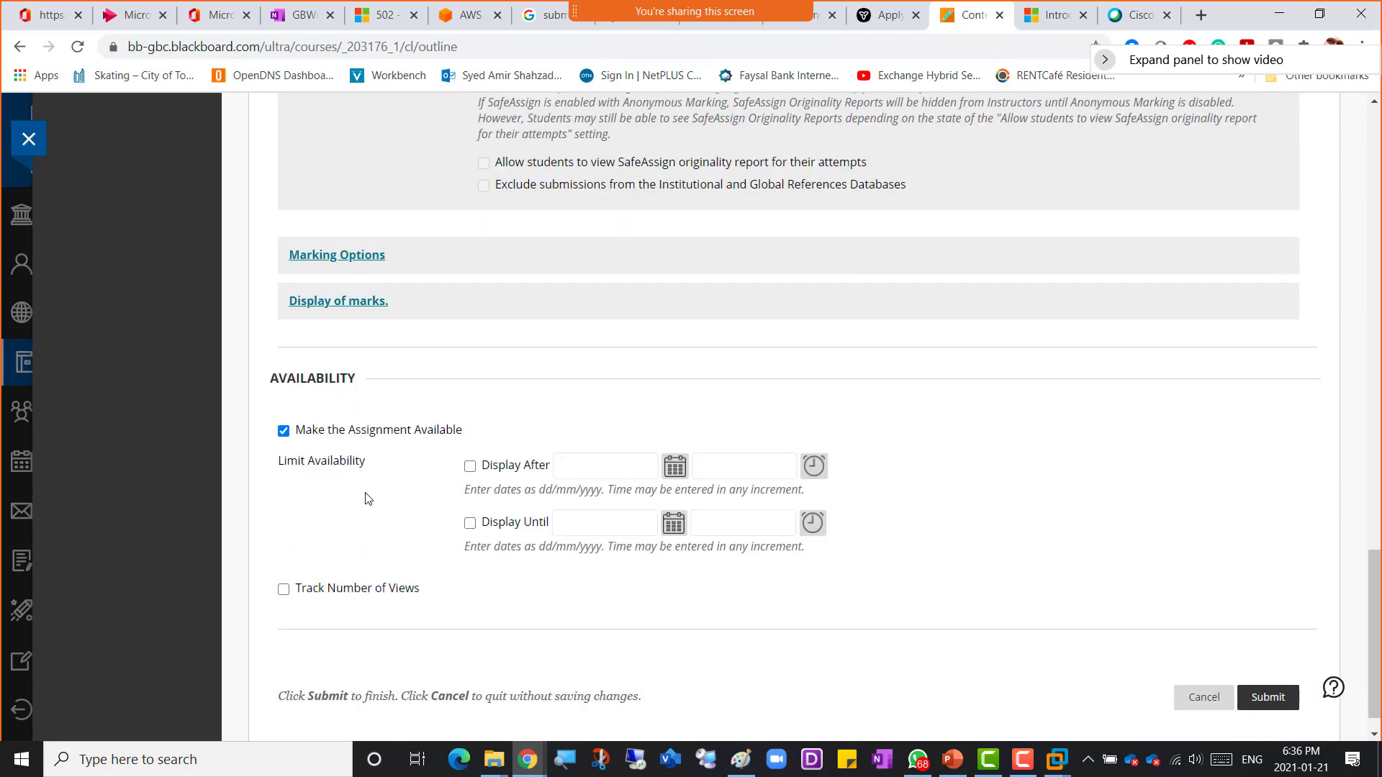
left_click(283, 555)
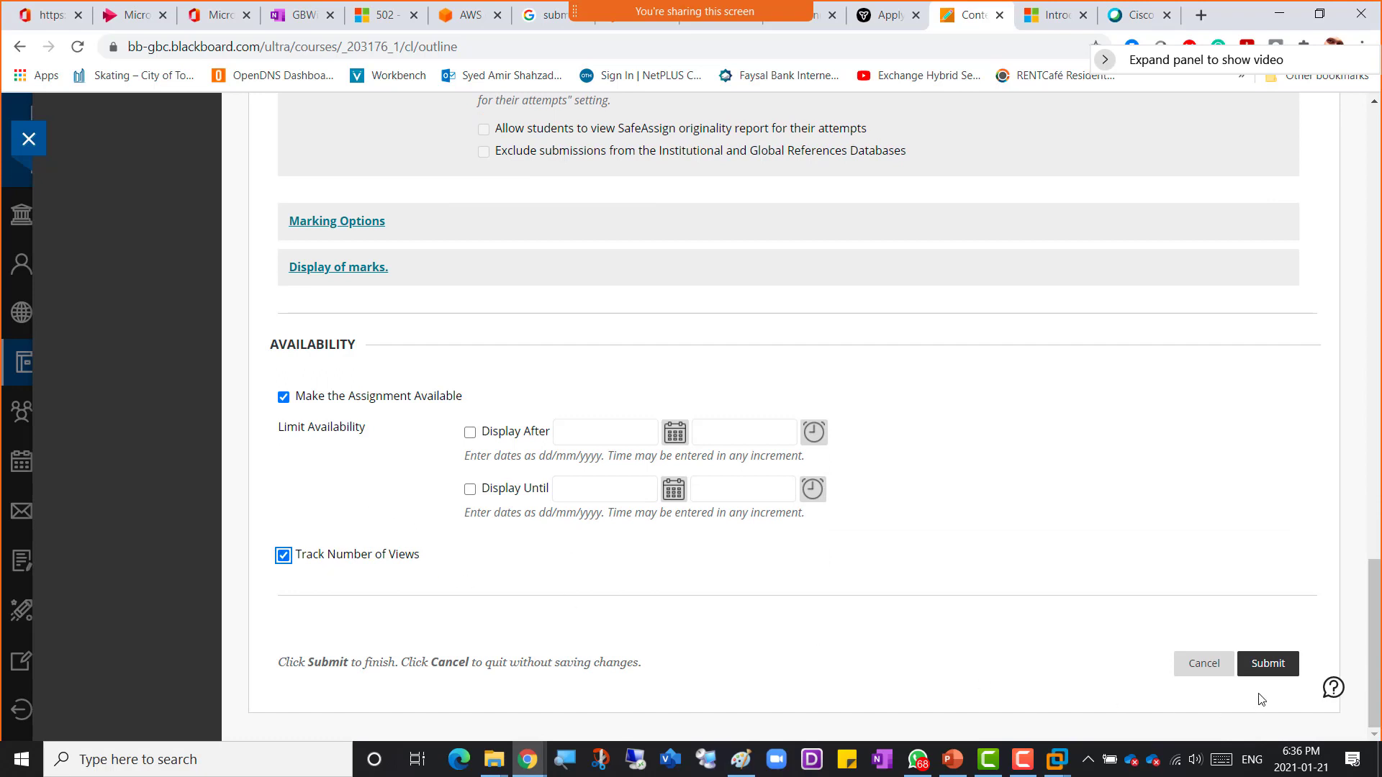
left_click(1265, 663)
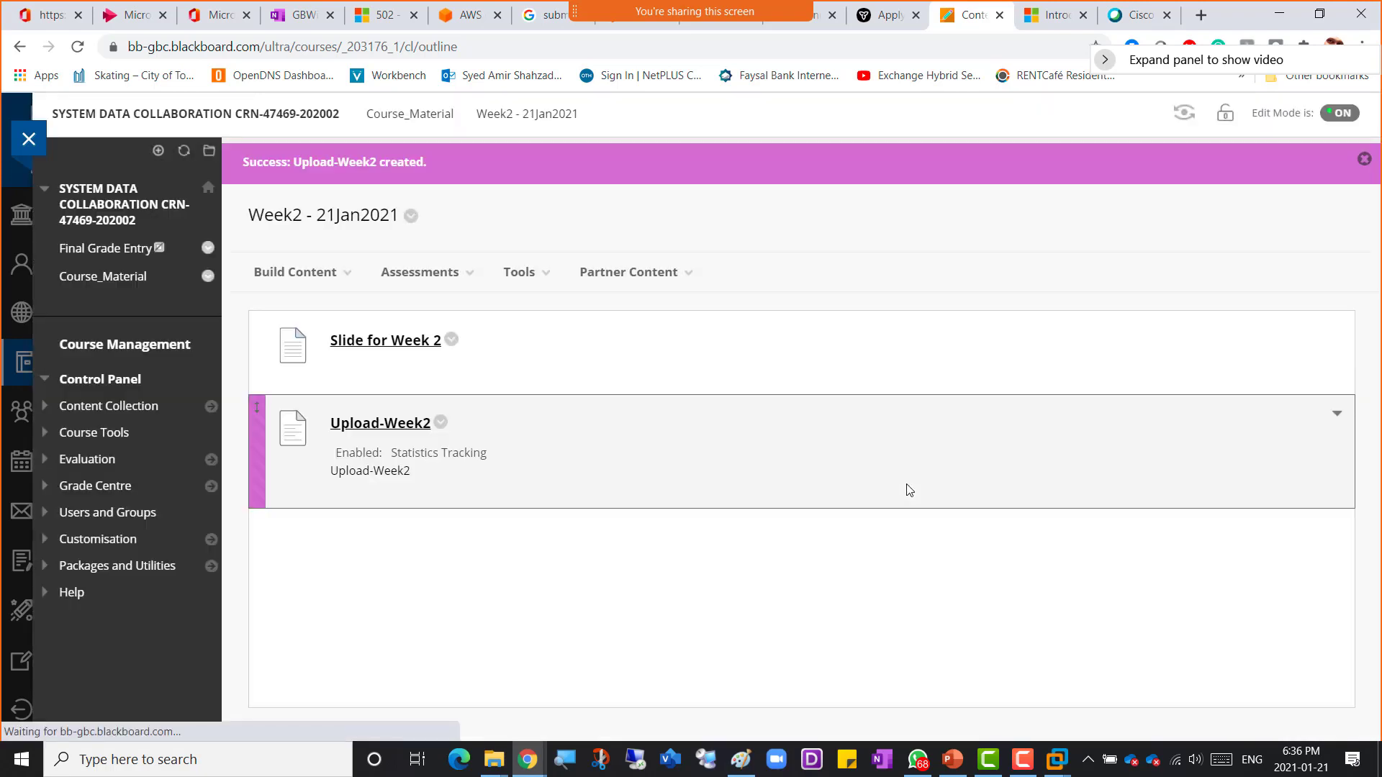
Step: Return to the OneNote notes and select the cloud steps for creating a new user with GlobalAdmin privileges
left_click(311, 272)
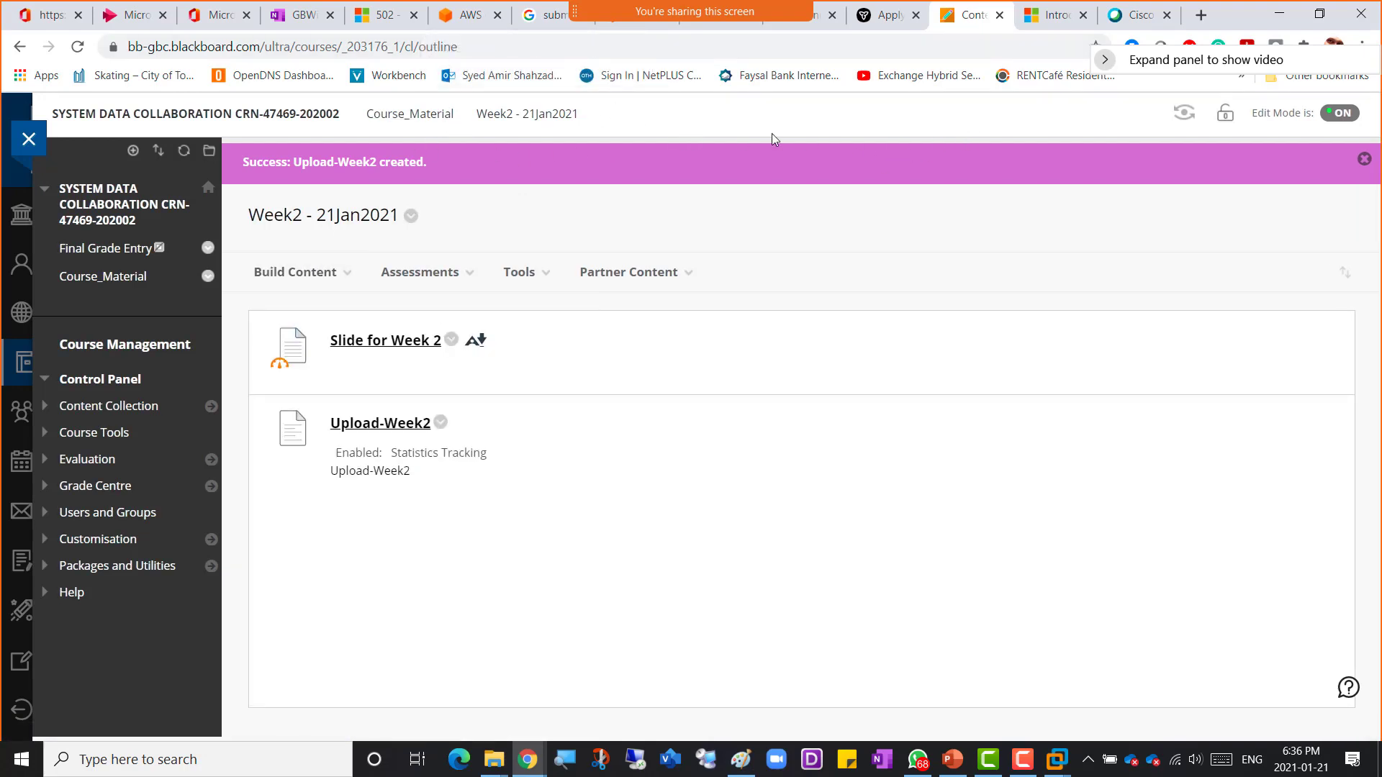
left_click(300, 22)
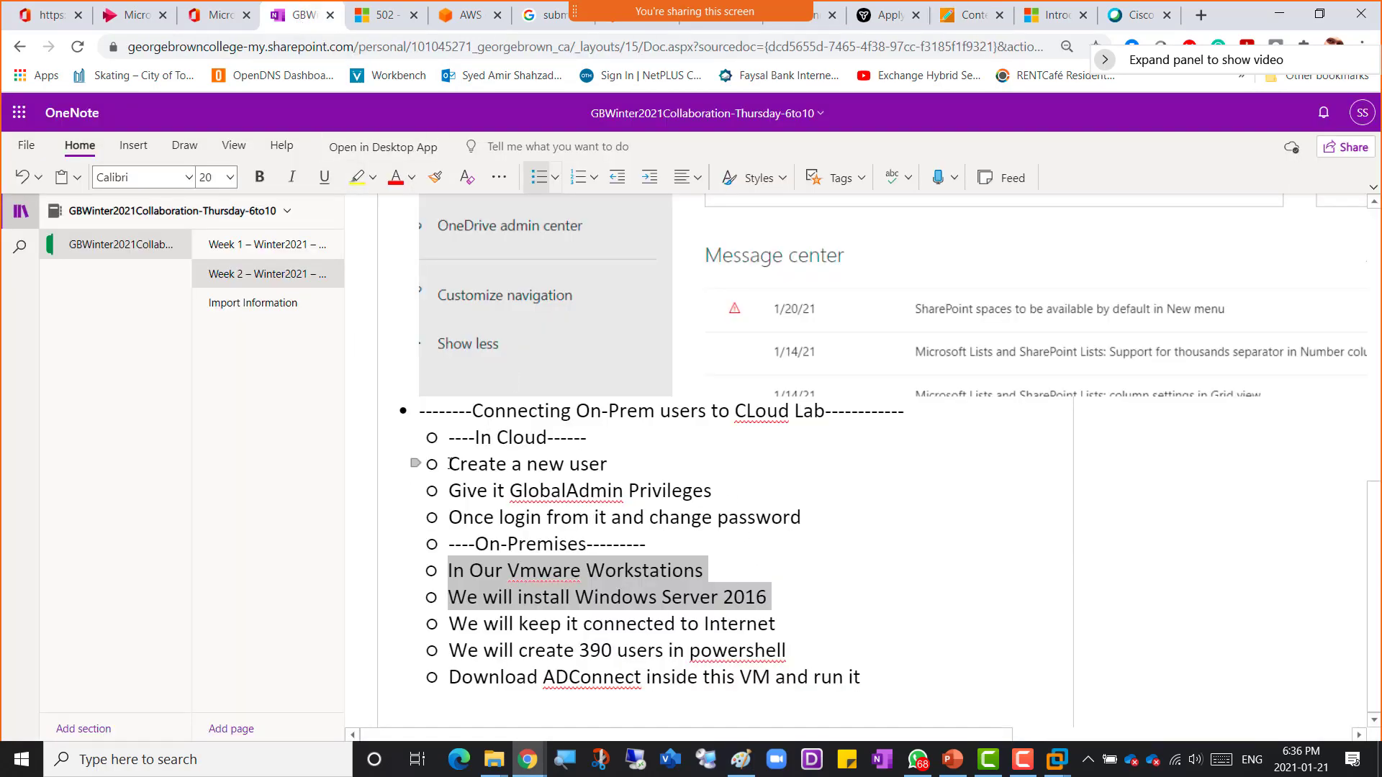
left_click_drag(466, 464, 728, 499)
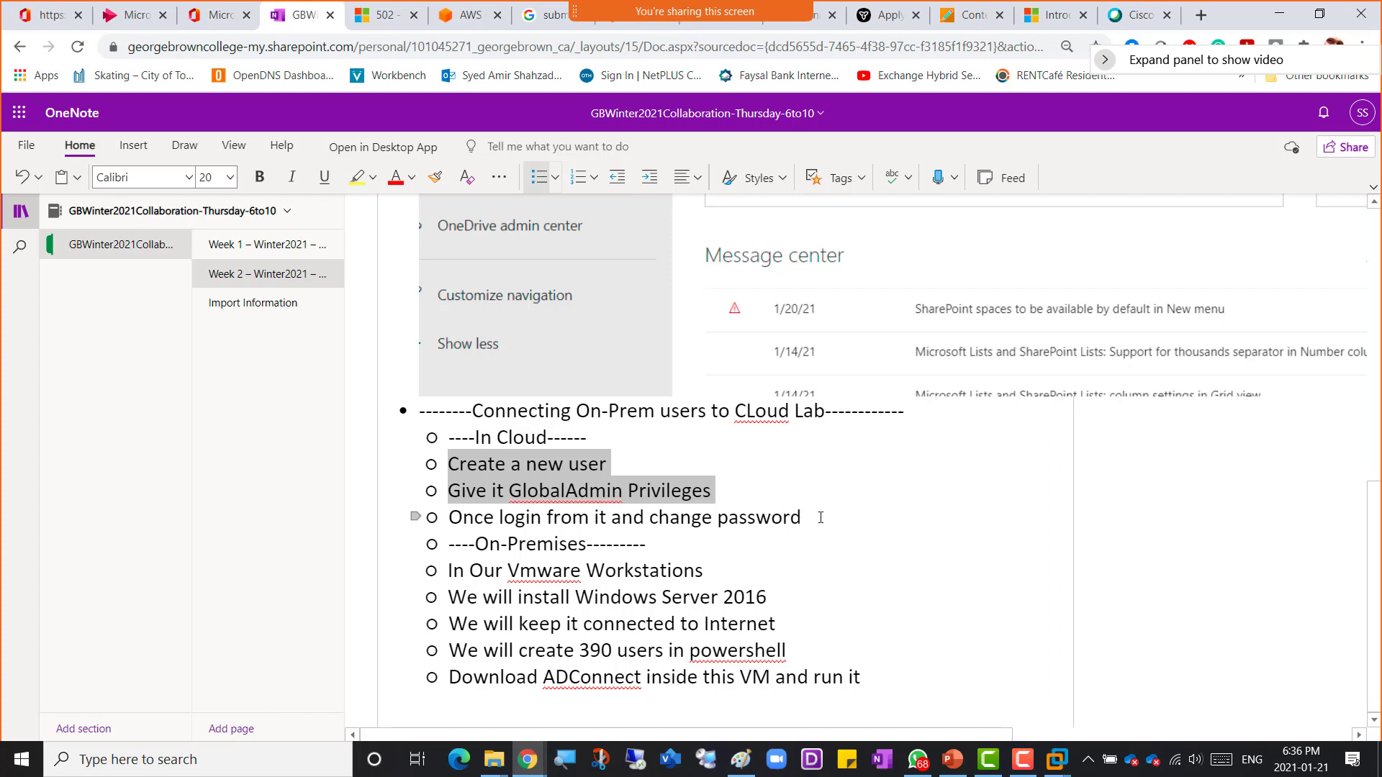
Step: Check the VM installation, then skip the Microsoft account security-defaults prompt for now
key("alt+Tab")
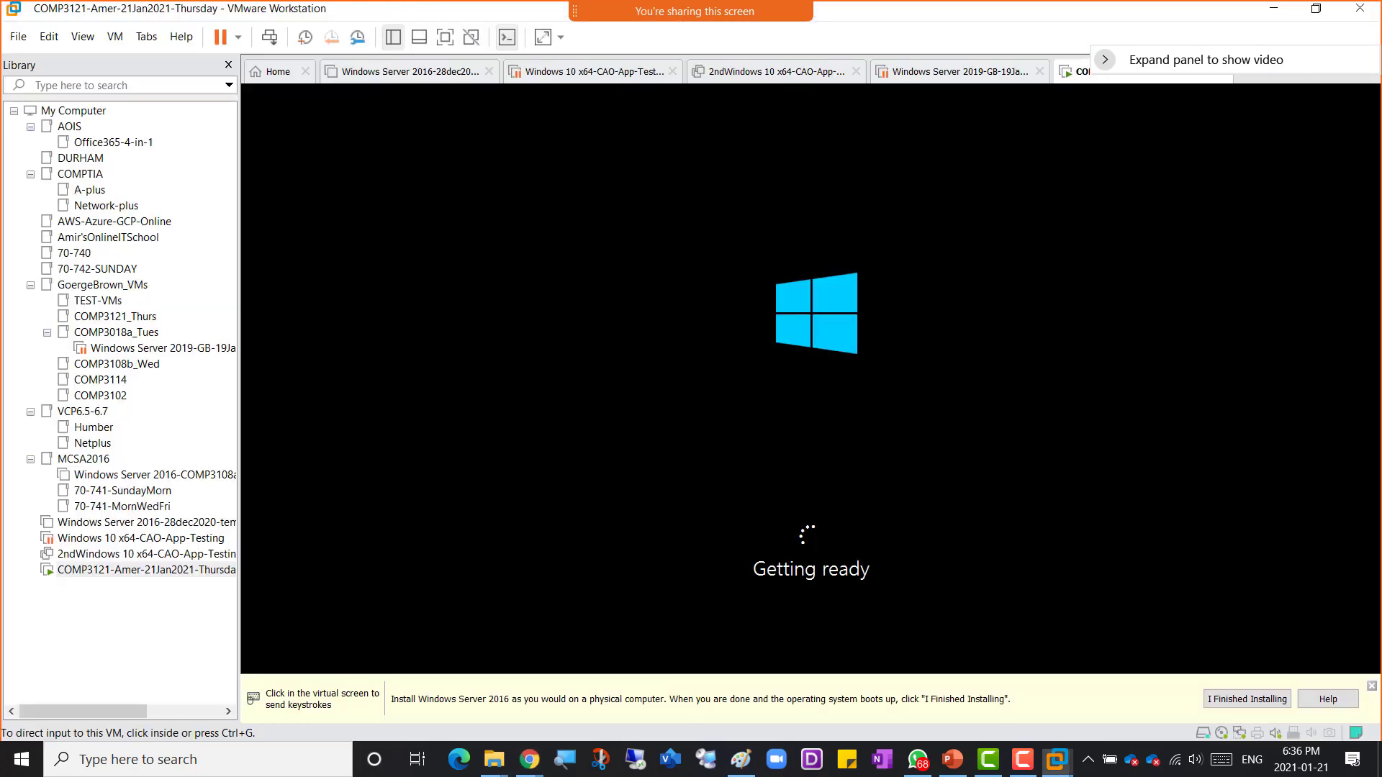
key("alt+Tab")
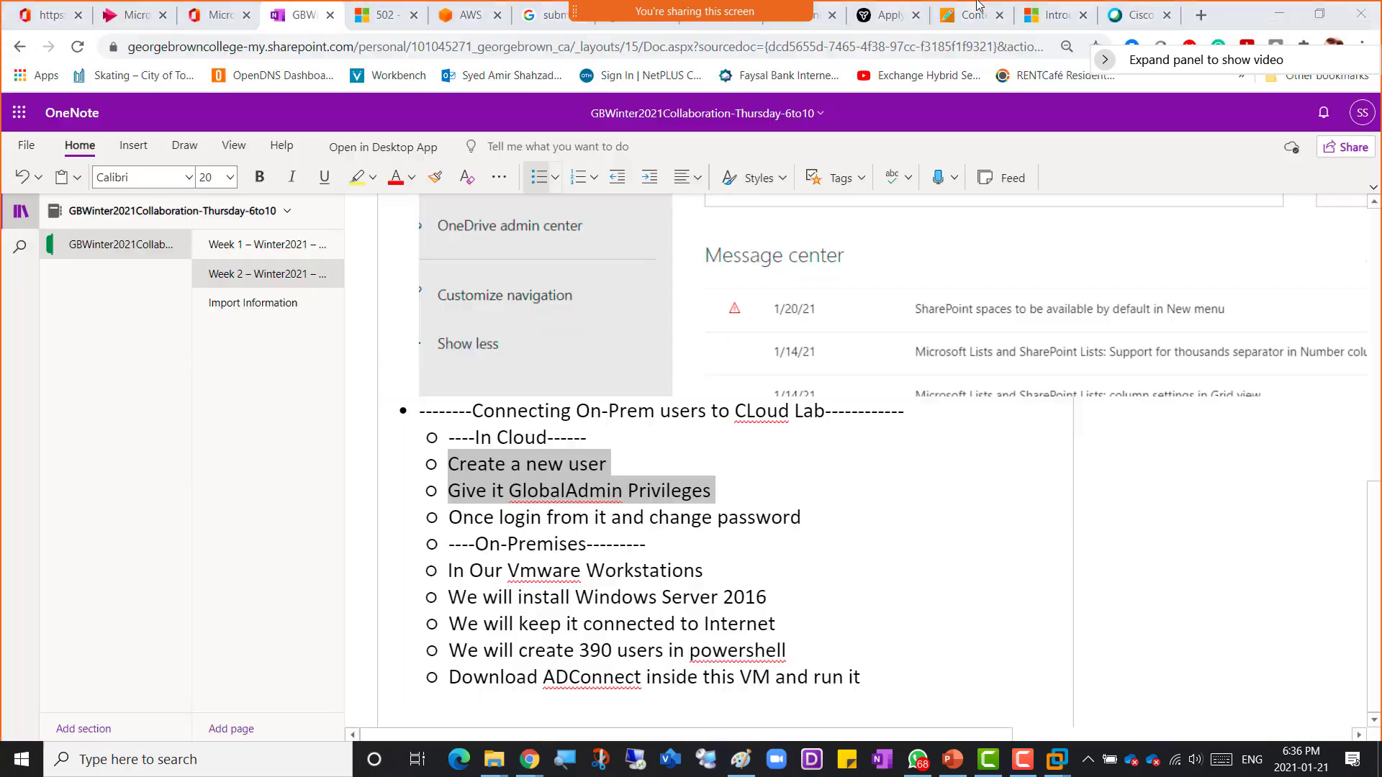
key("alt+Tab")
key("Tab")
key("Tab")
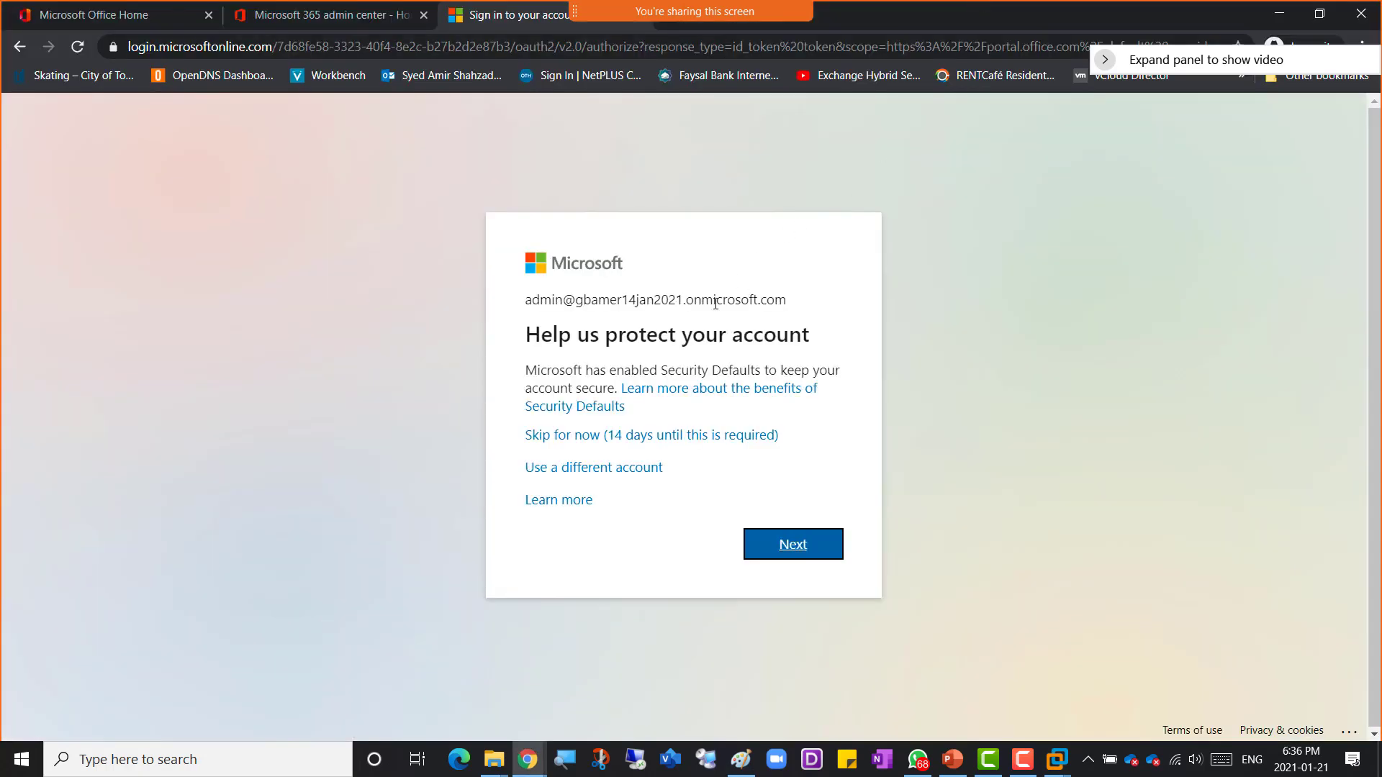
left_click(693, 439)
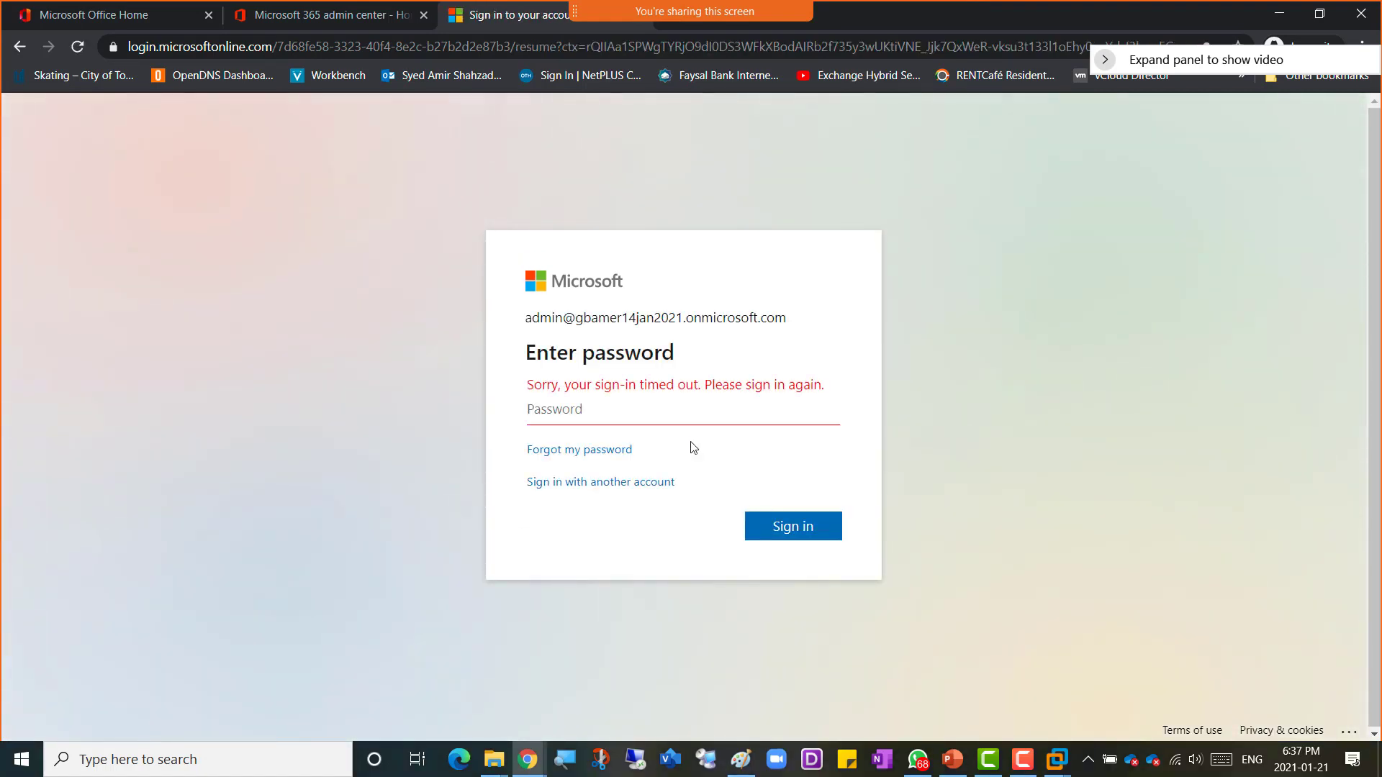
Step: Enter the admin account password, sign in, and choose to stay signed in
type("•")
left_click(795, 527)
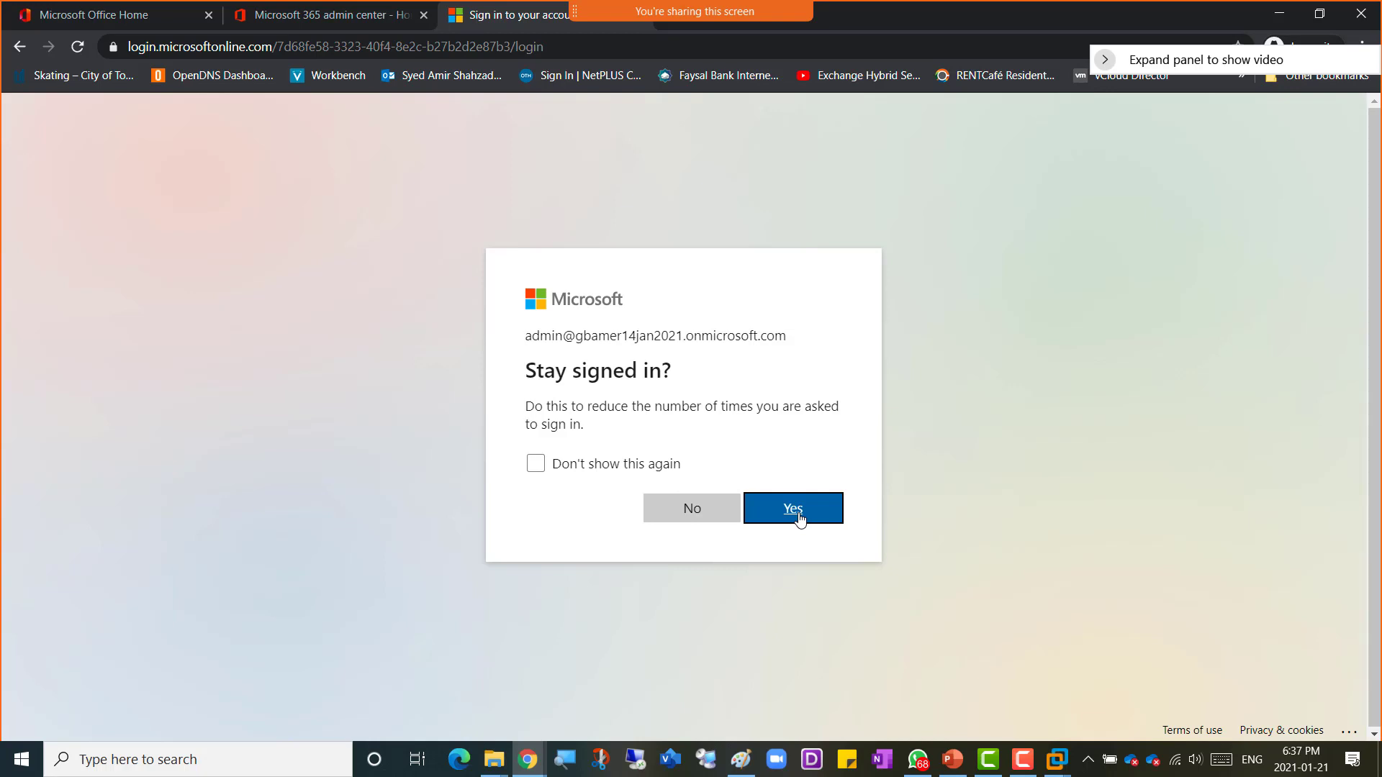
left_click(804, 517)
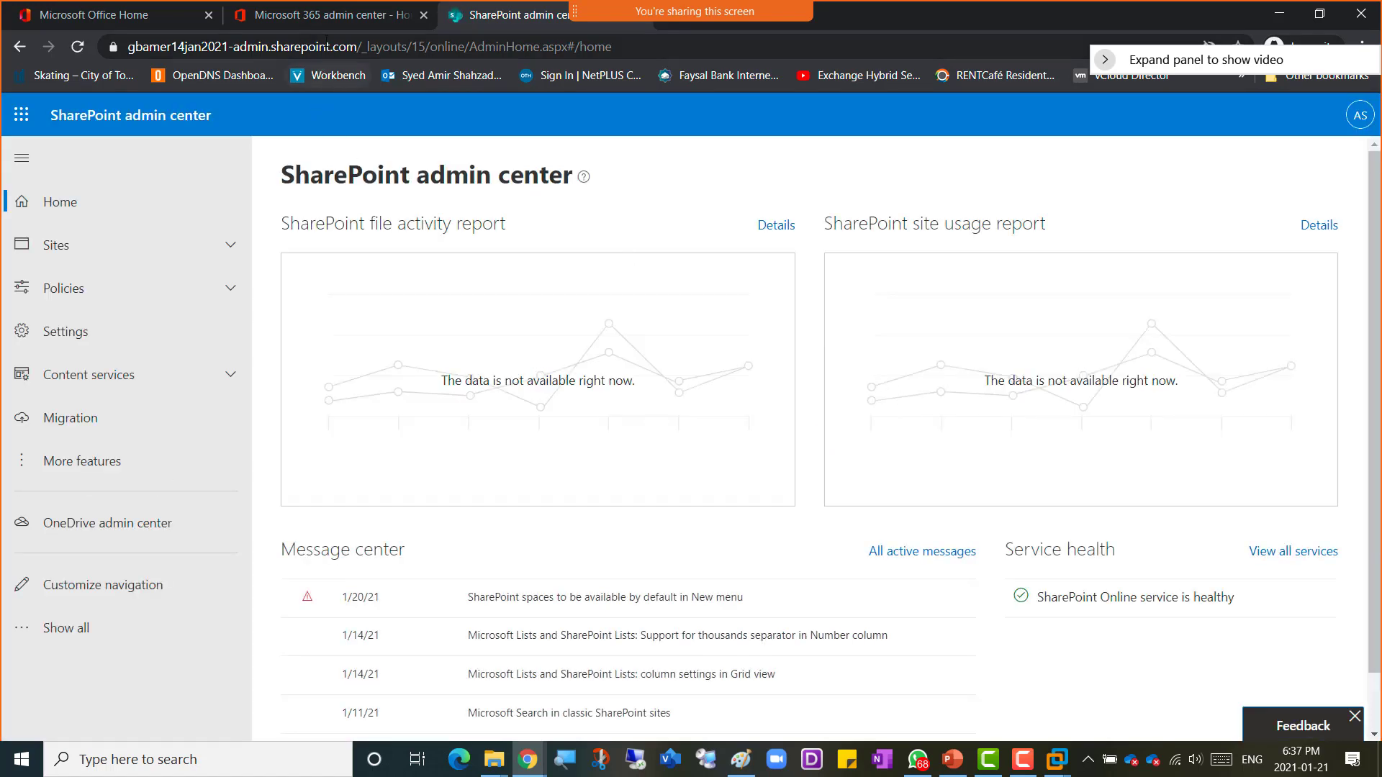
Step: Return to the Microsoft 365 admin center tab and open the Active users list
left_click(324, 18)
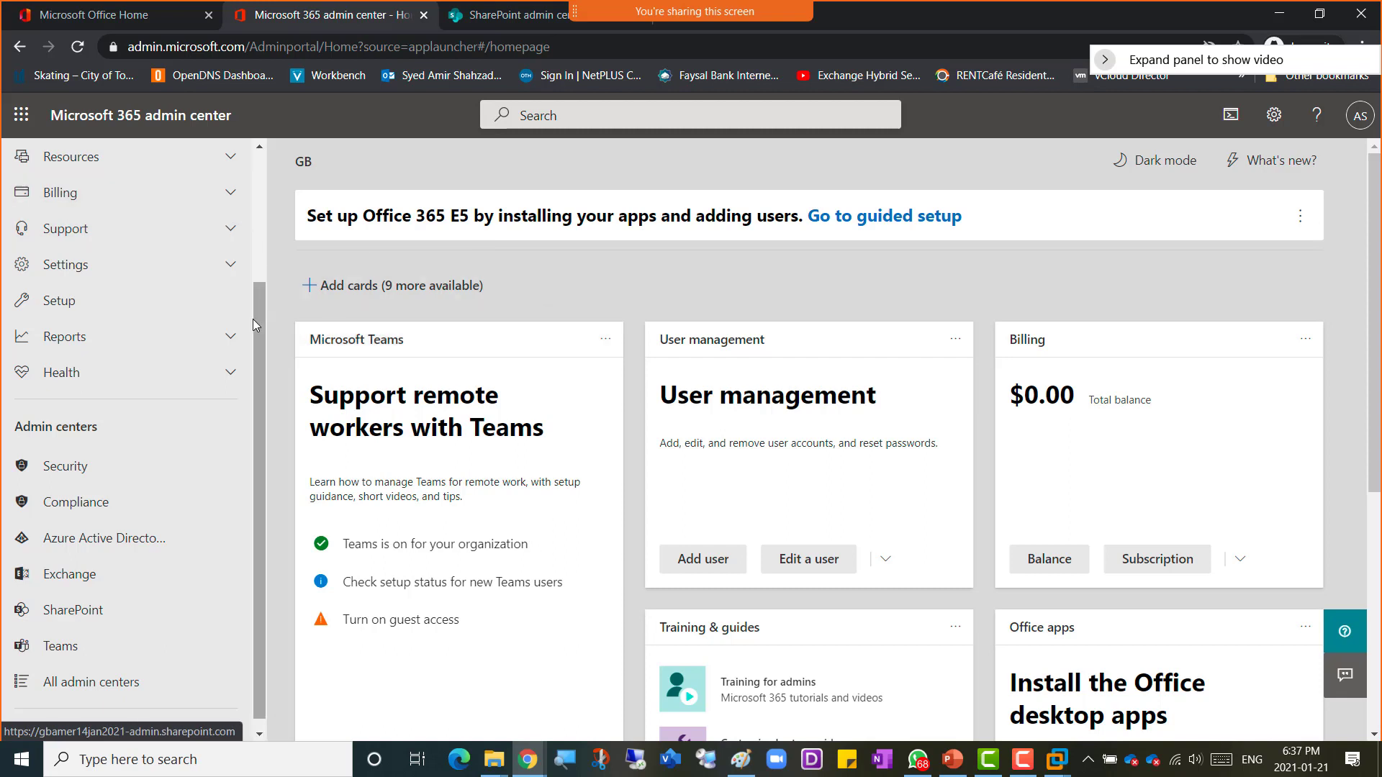
left_click_drag(259, 295, 255, 169)
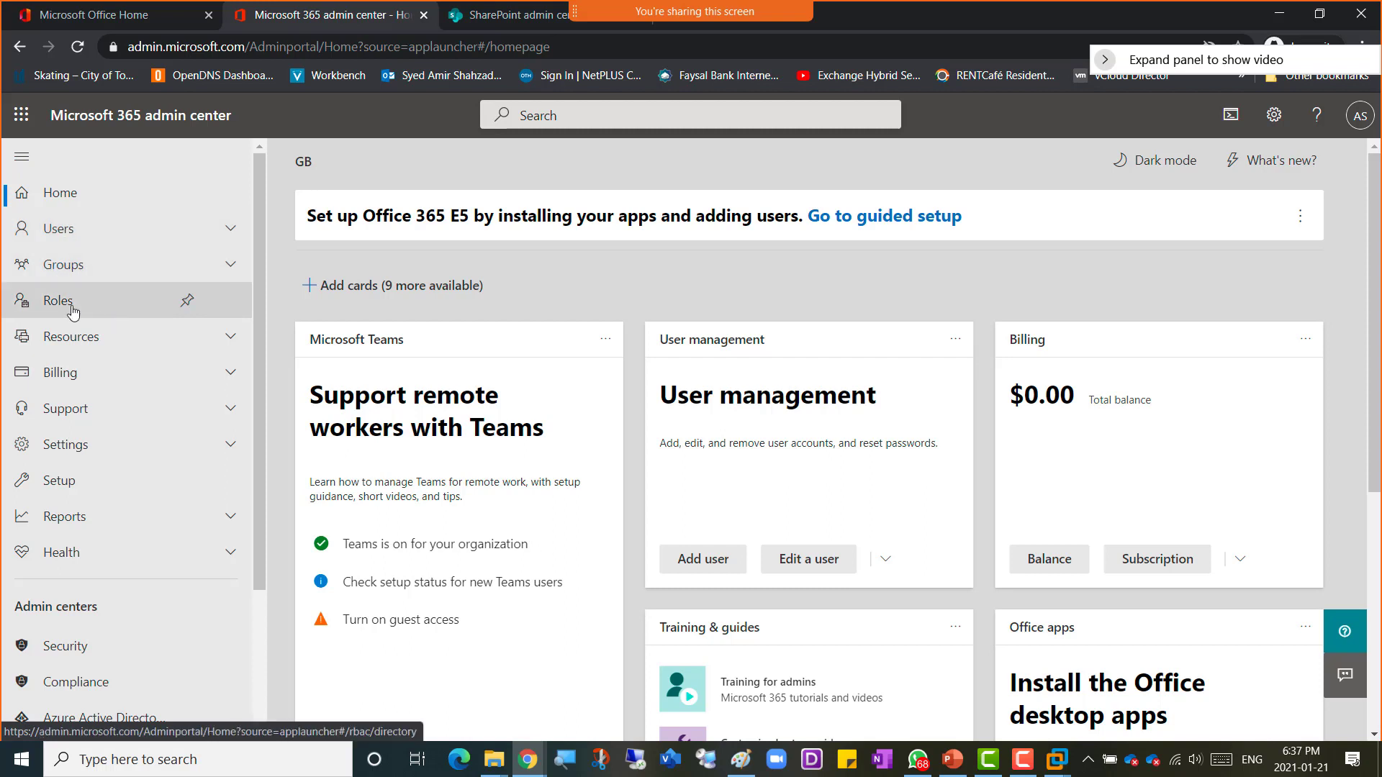
left_click(229, 232)
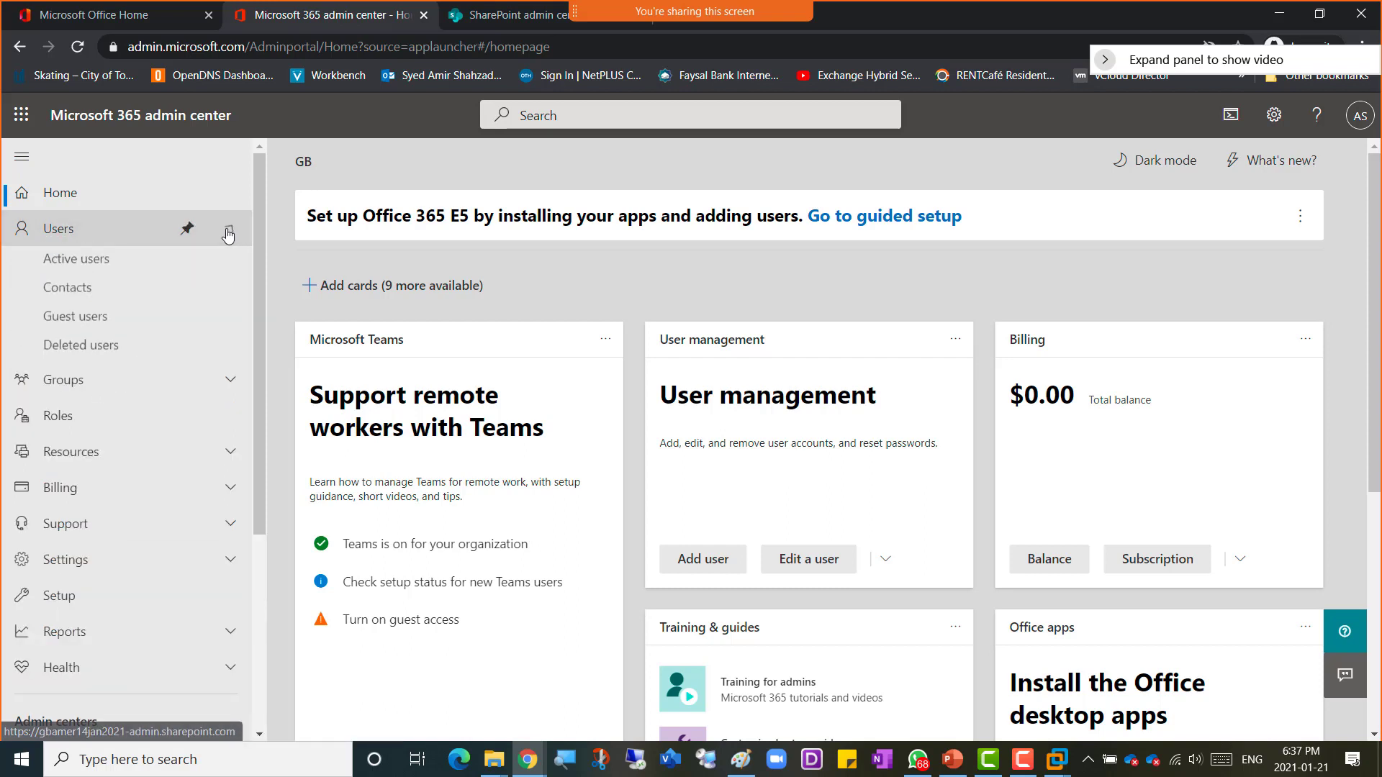
left_click(88, 267)
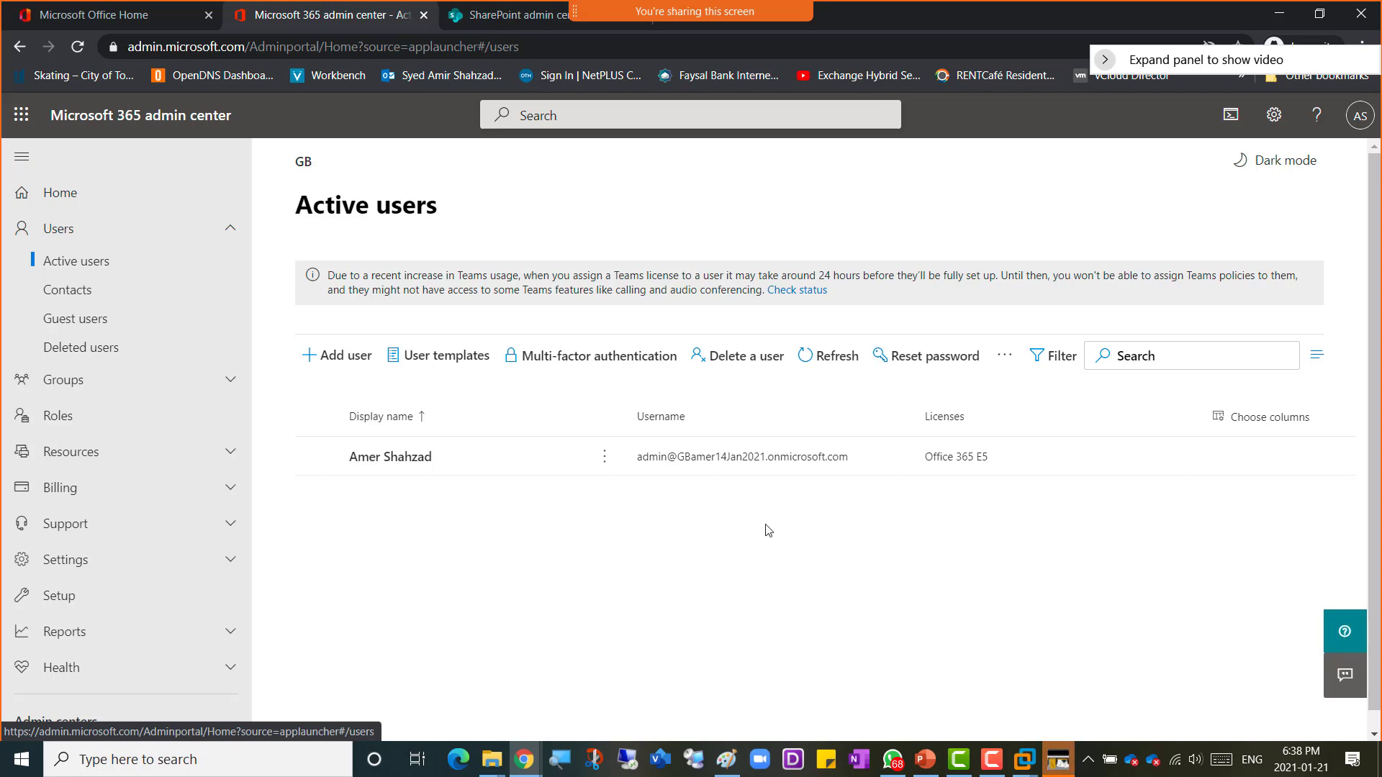
left_click(334, 360)
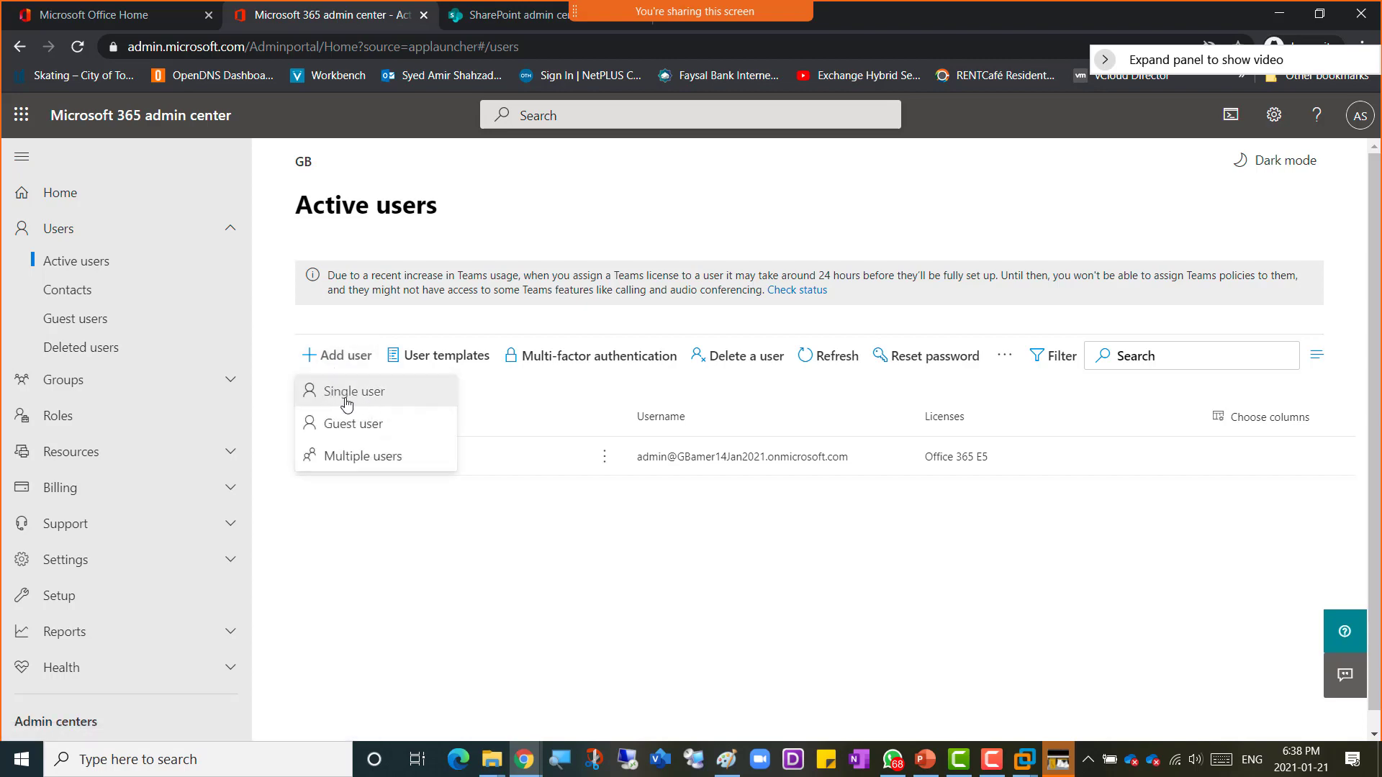
left_click(356, 403)
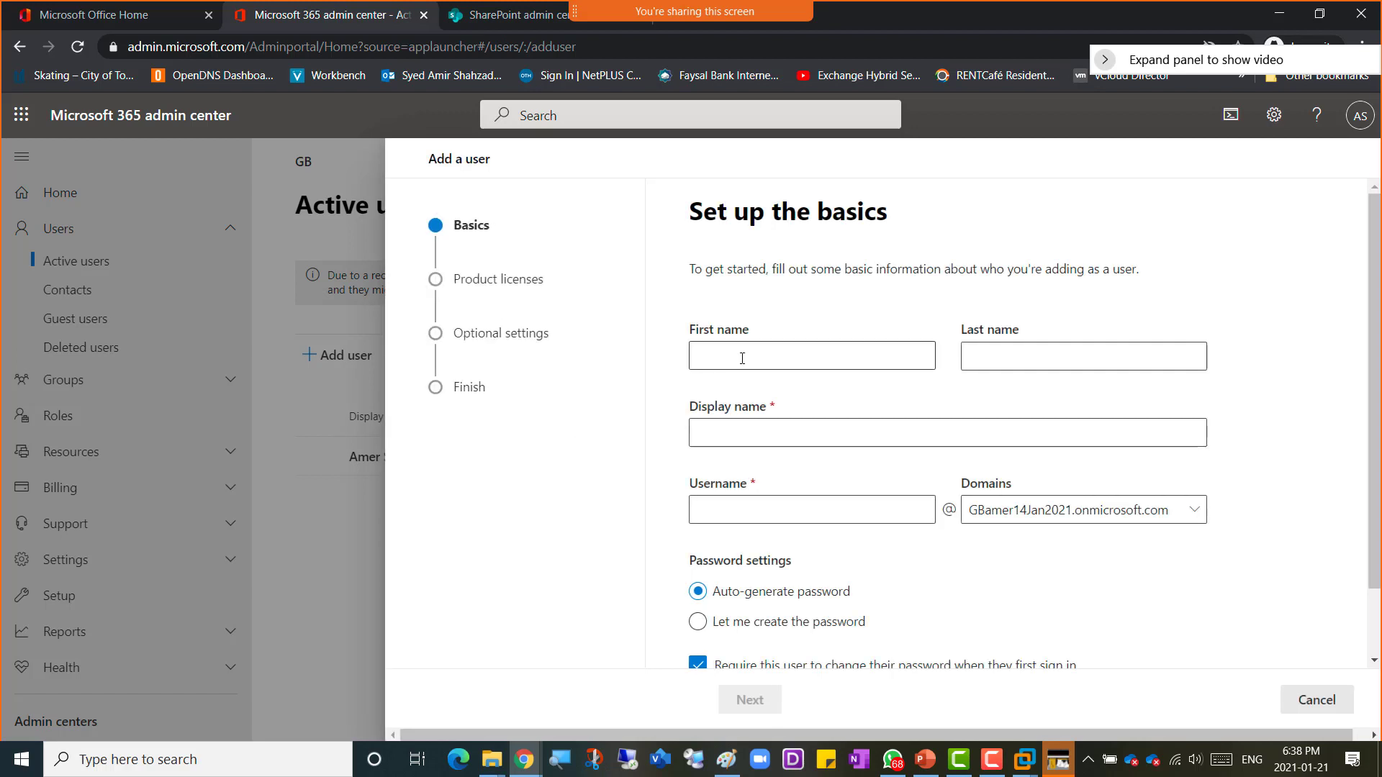
left_click(742, 359)
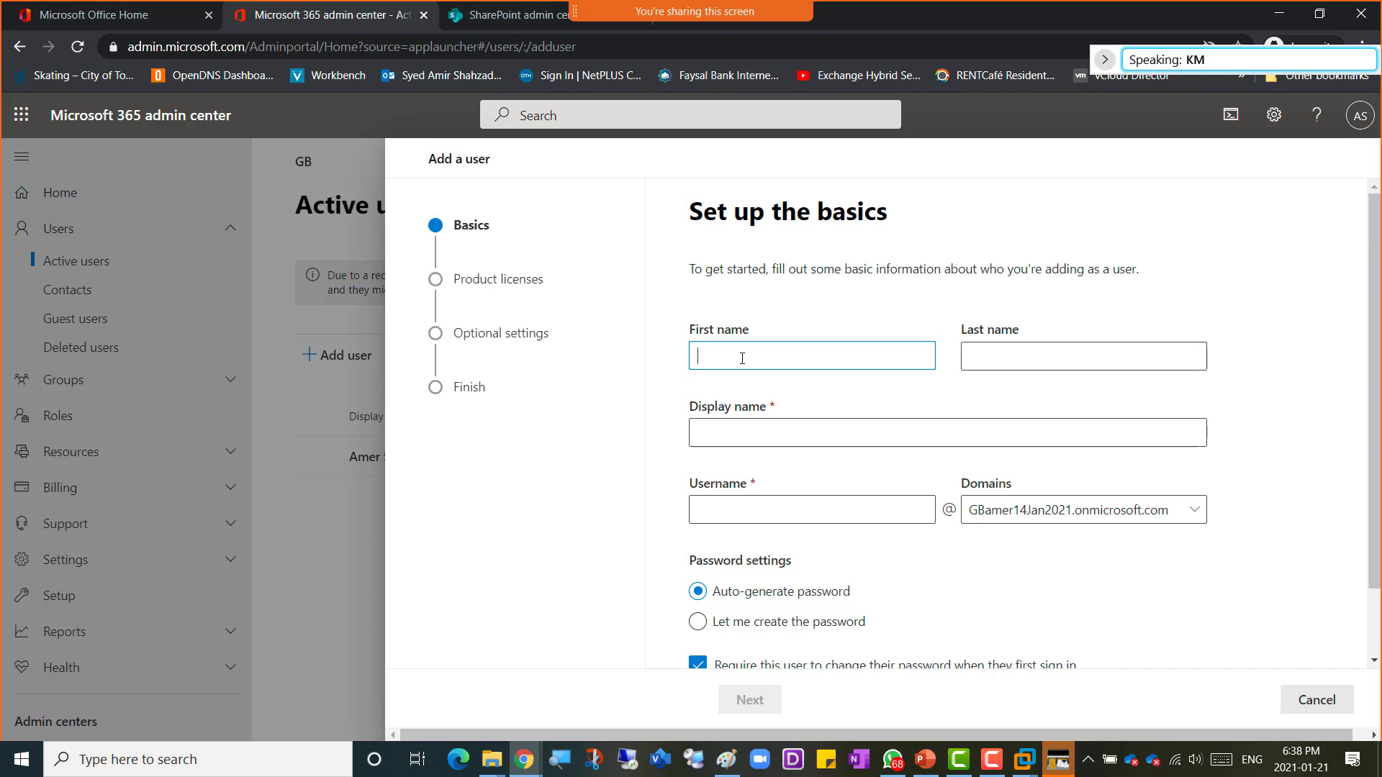
left_click(1320, 705)
left_click(588, 453)
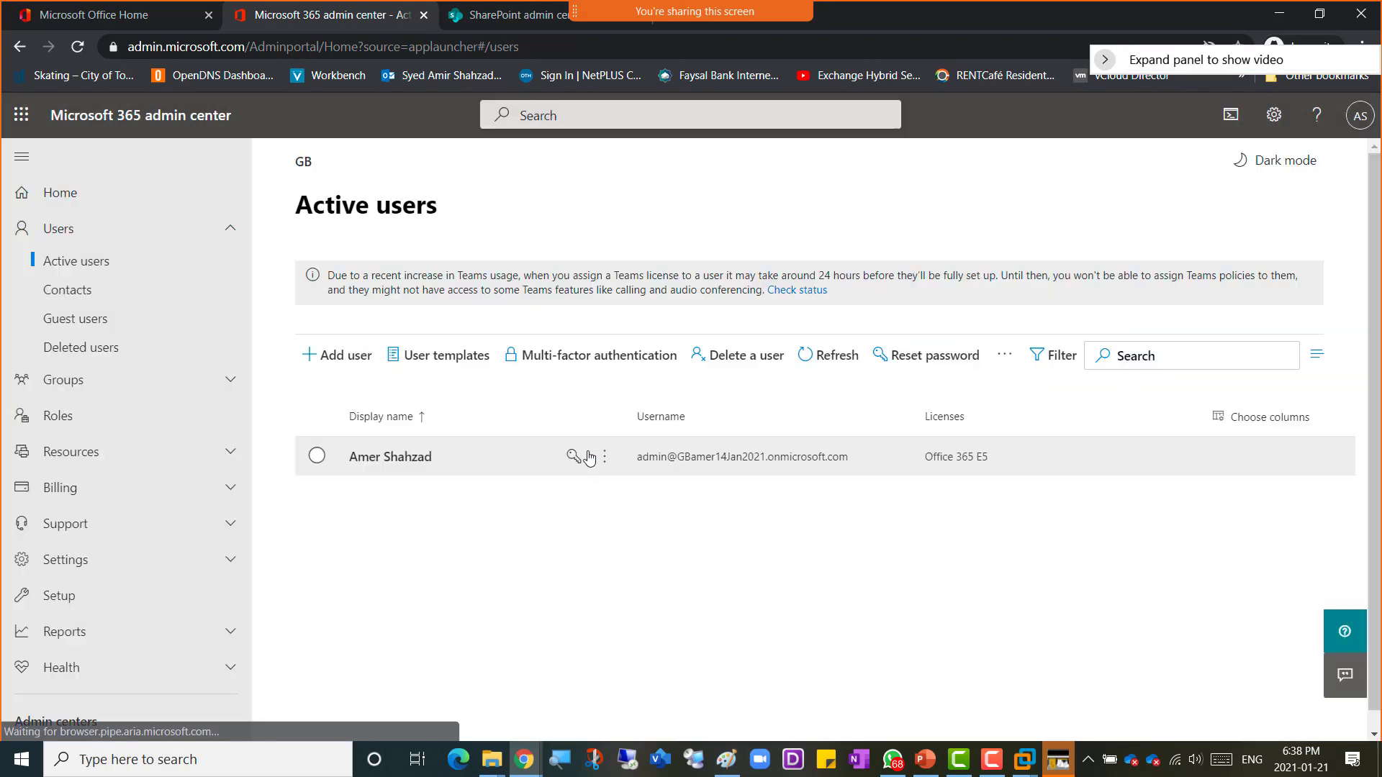
left_click(126, 16)
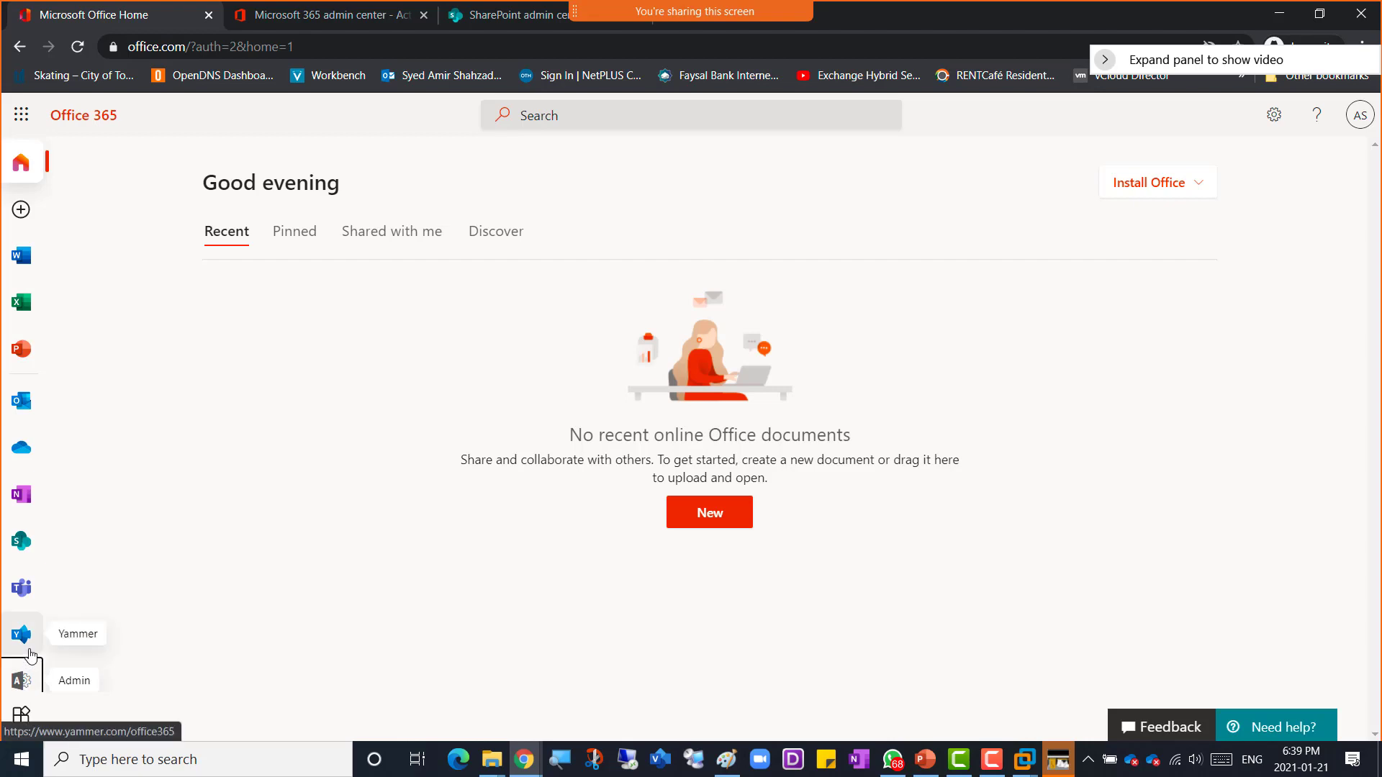
scroll(29, 687, "down", 1)
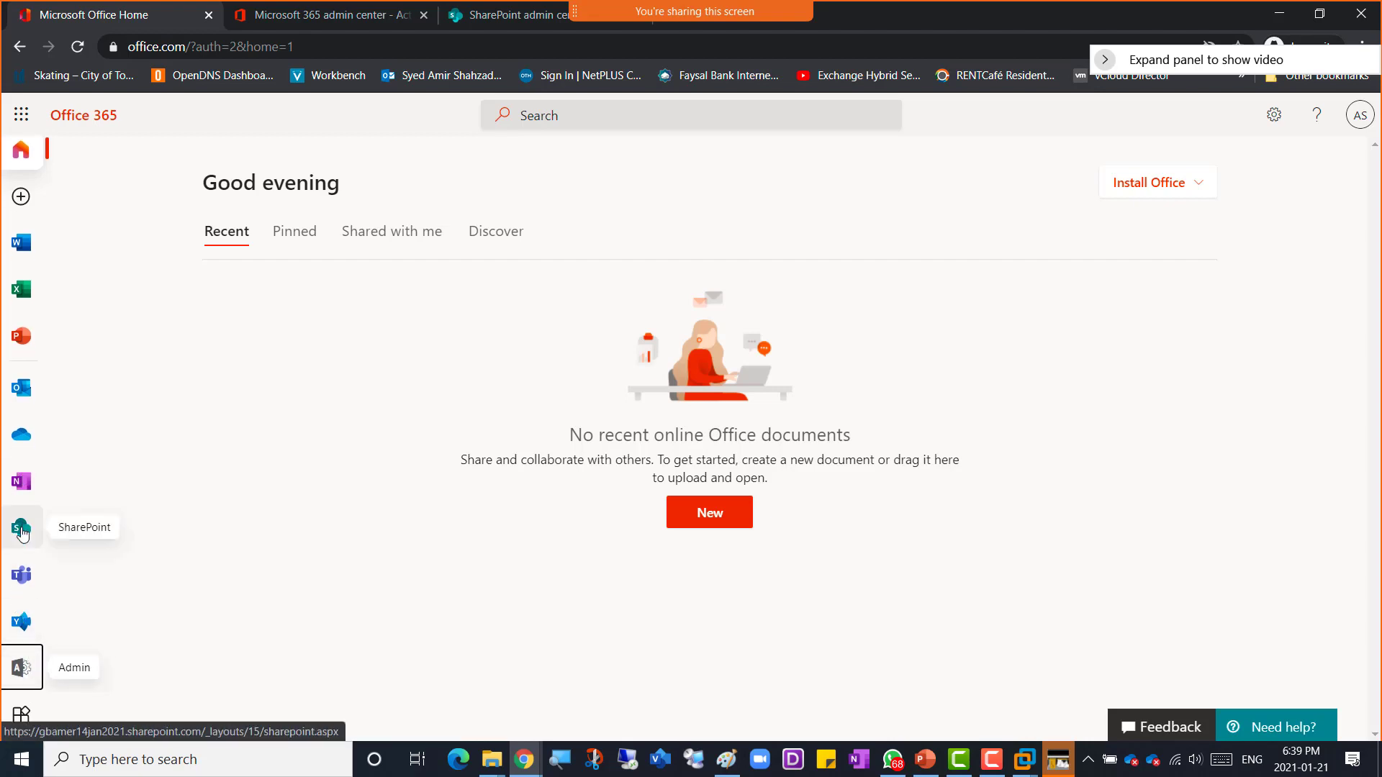
scroll(23, 534, "up", 1)
scroll(22, 534, "down", 1)
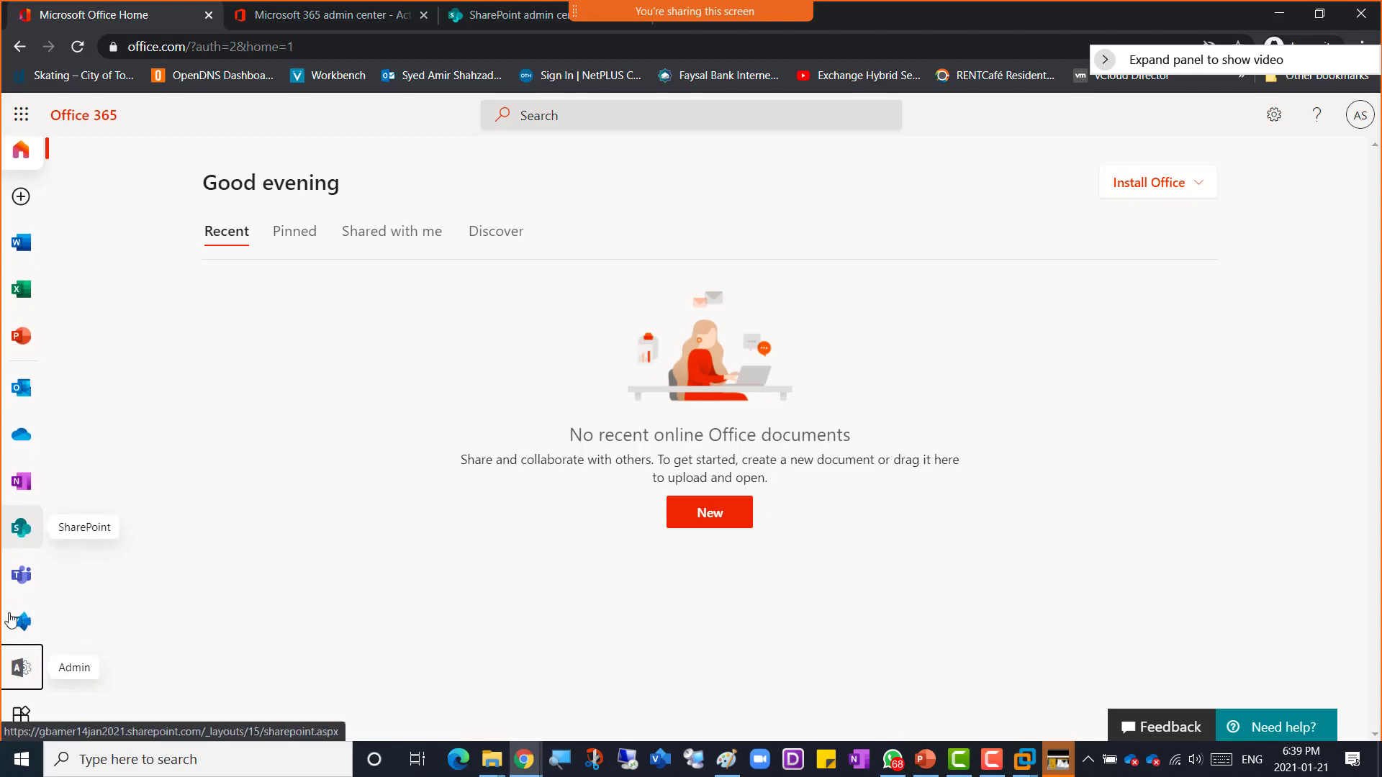
left_click(19, 678)
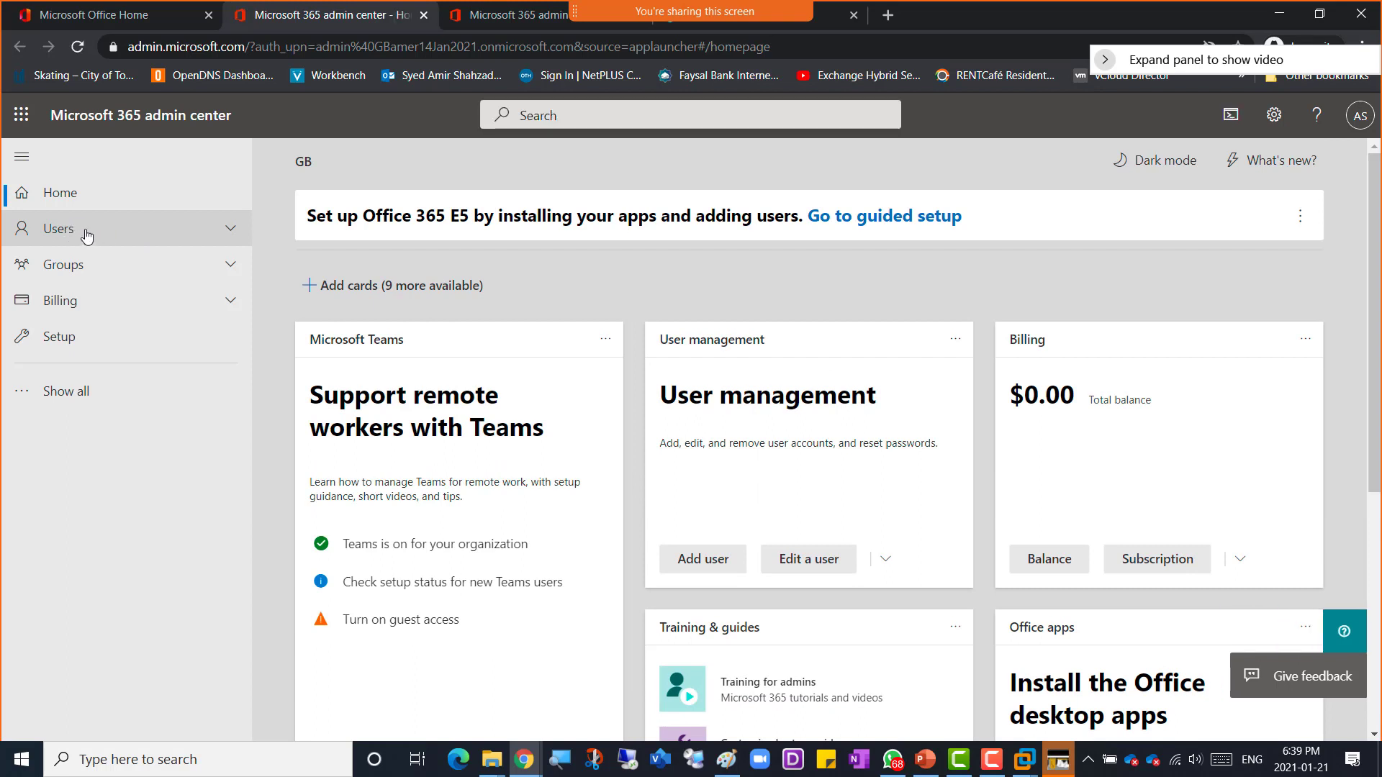
left_click(80, 237)
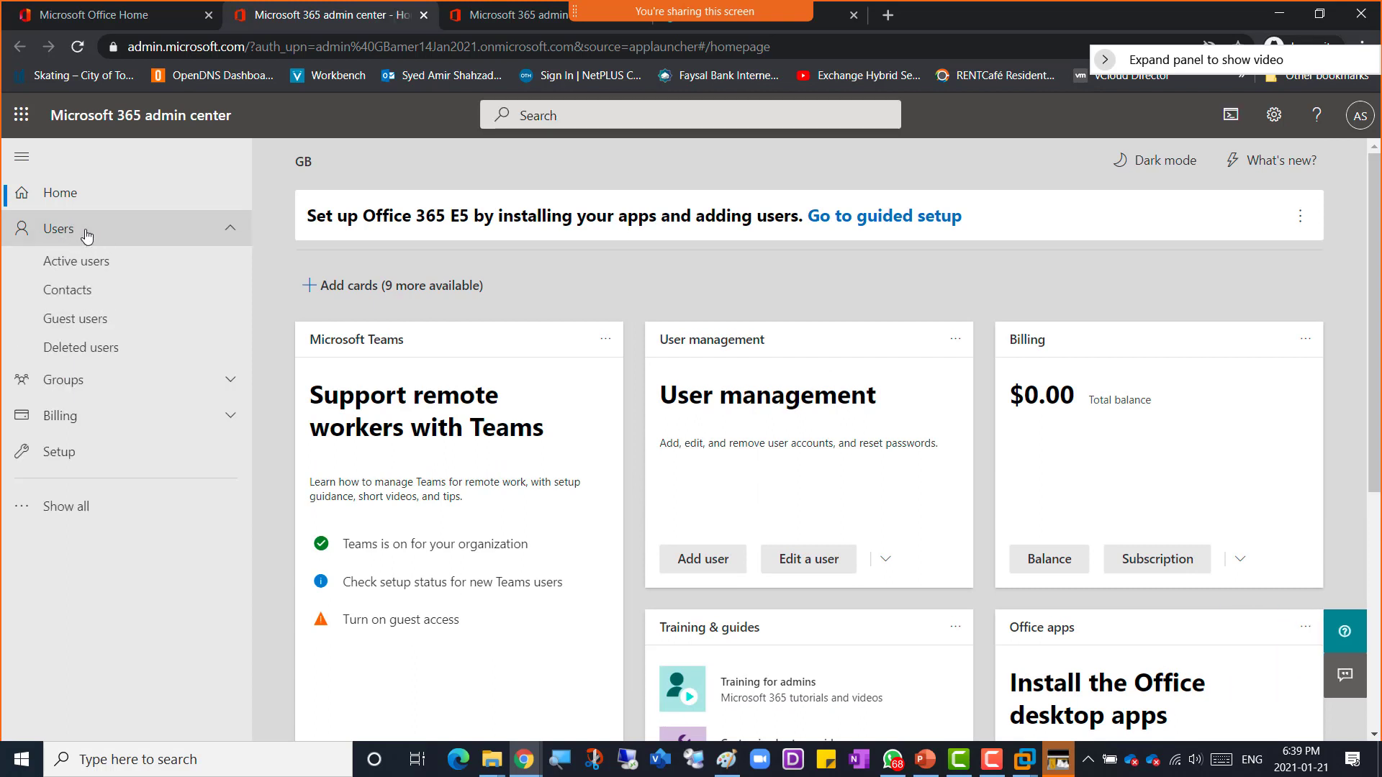
left_click(116, 269)
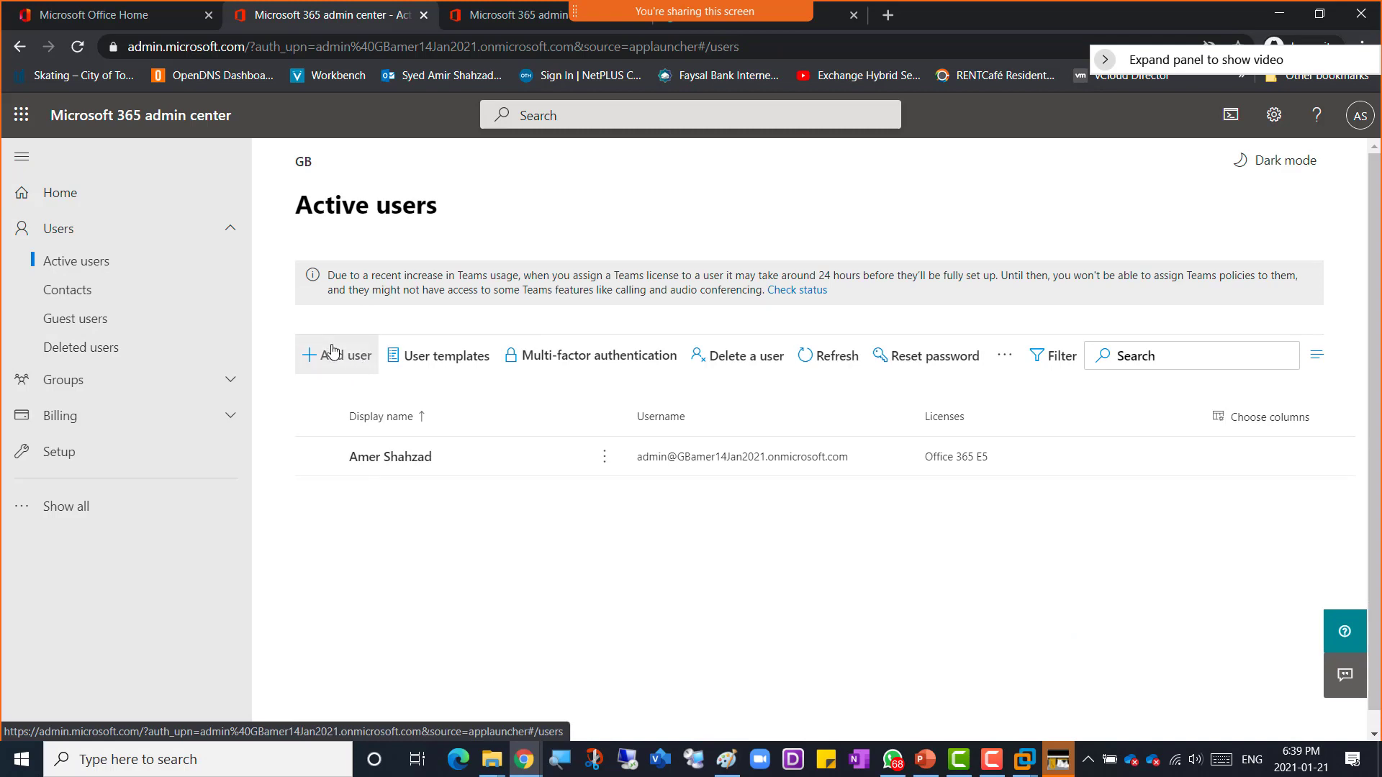
left_click(424, 15)
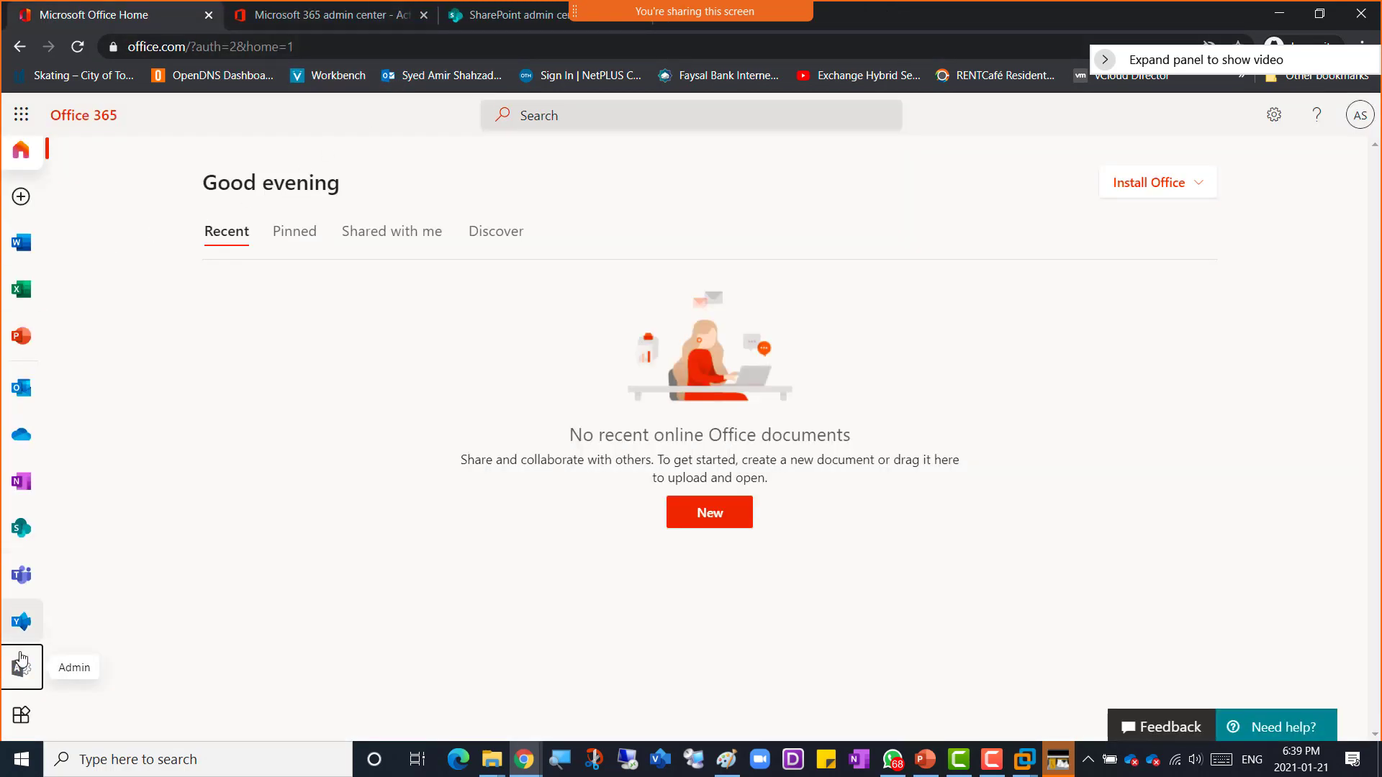
Step: Start adding a single user and enter AmerGA as first name, display name and username
left_click(317, 18)
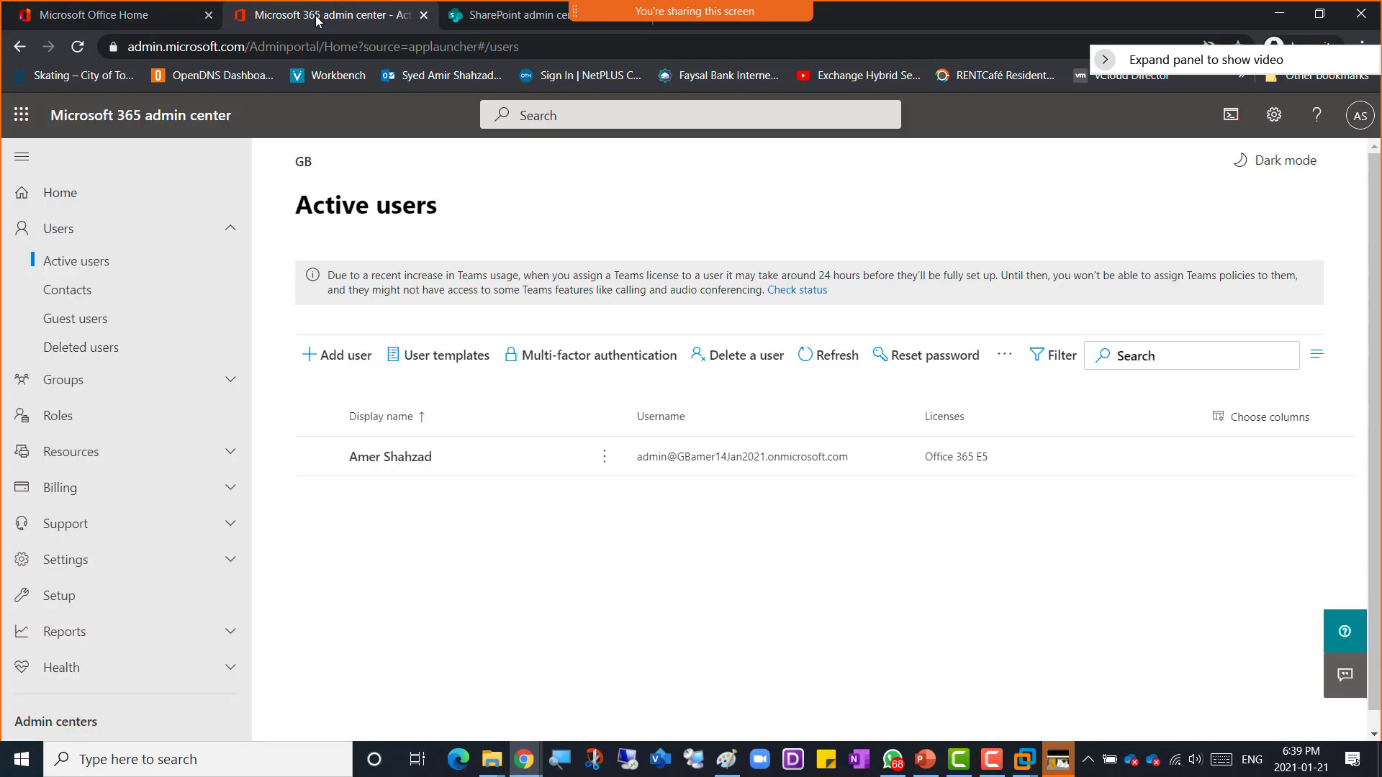
left_click(351, 364)
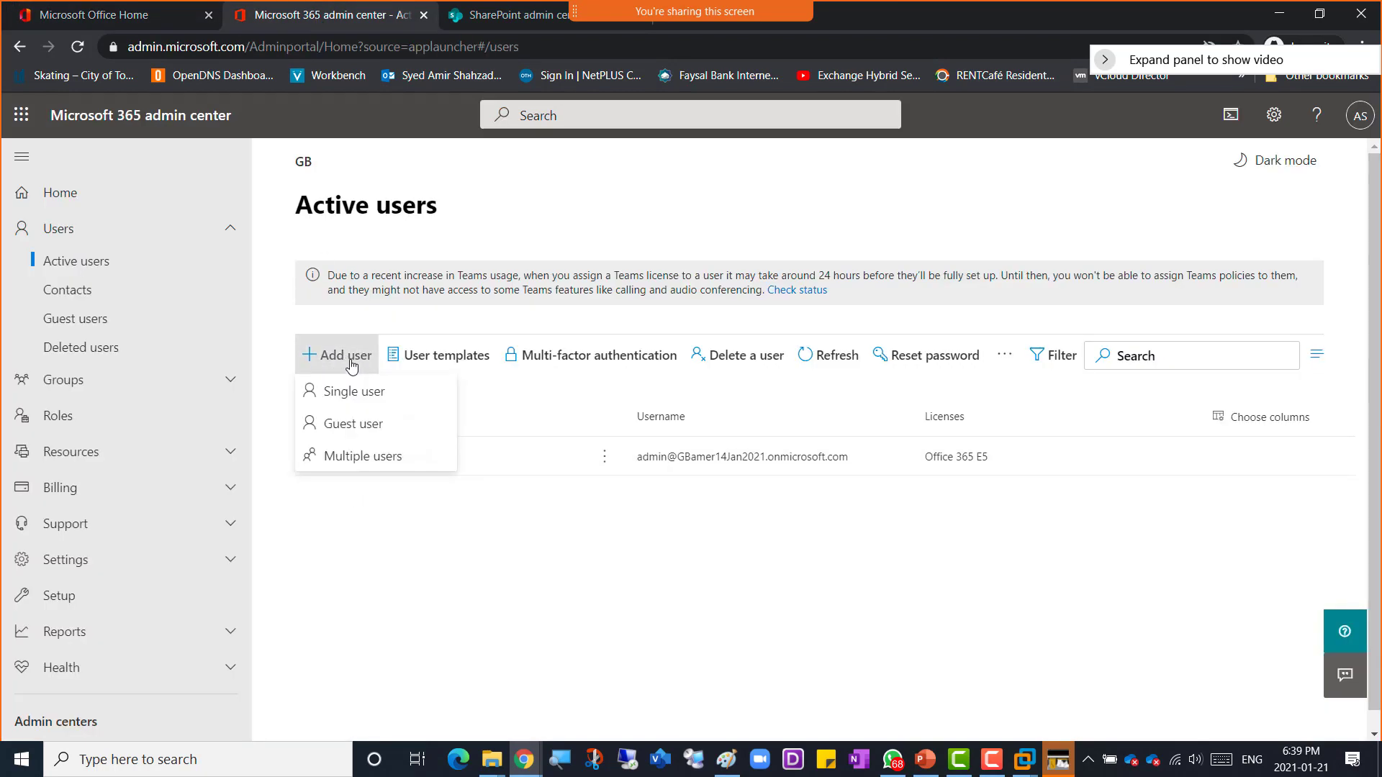
left_click(382, 401)
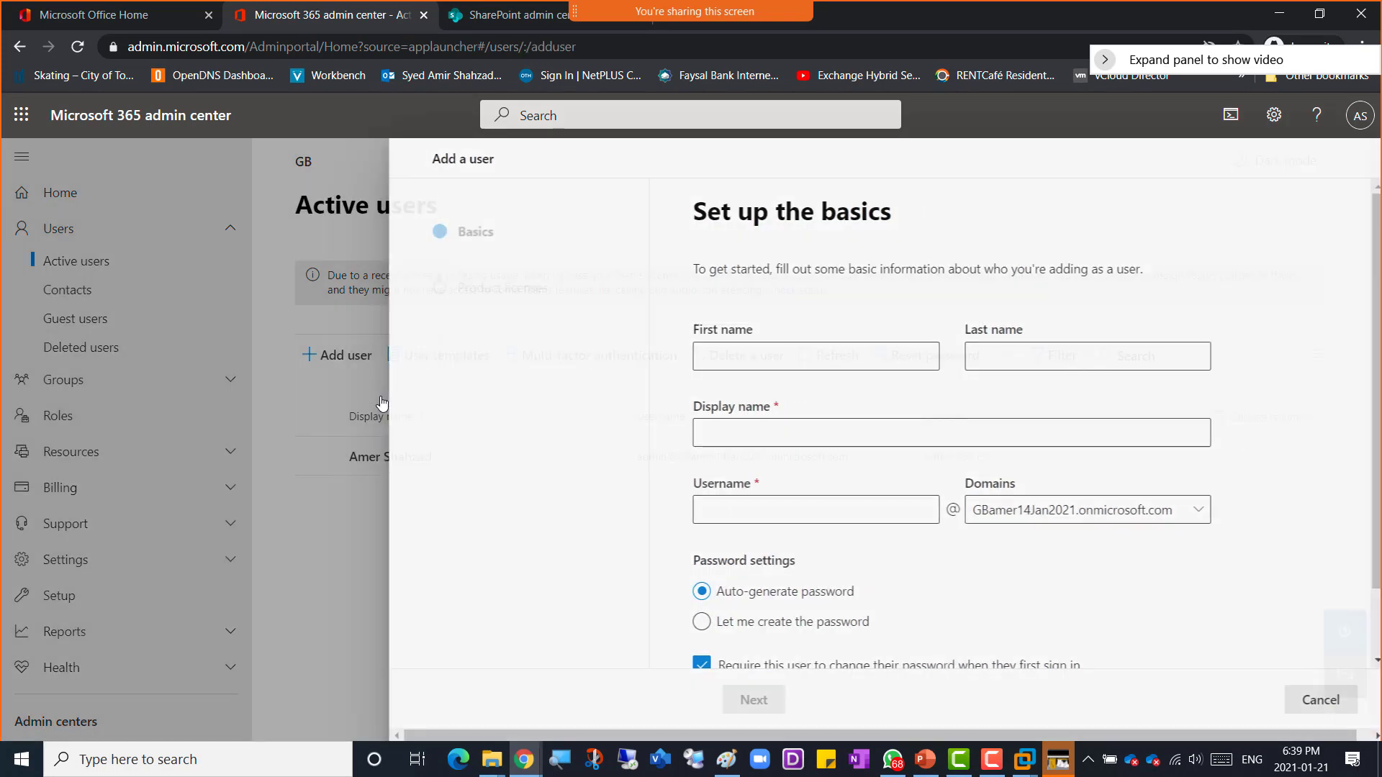
left_click(757, 360)
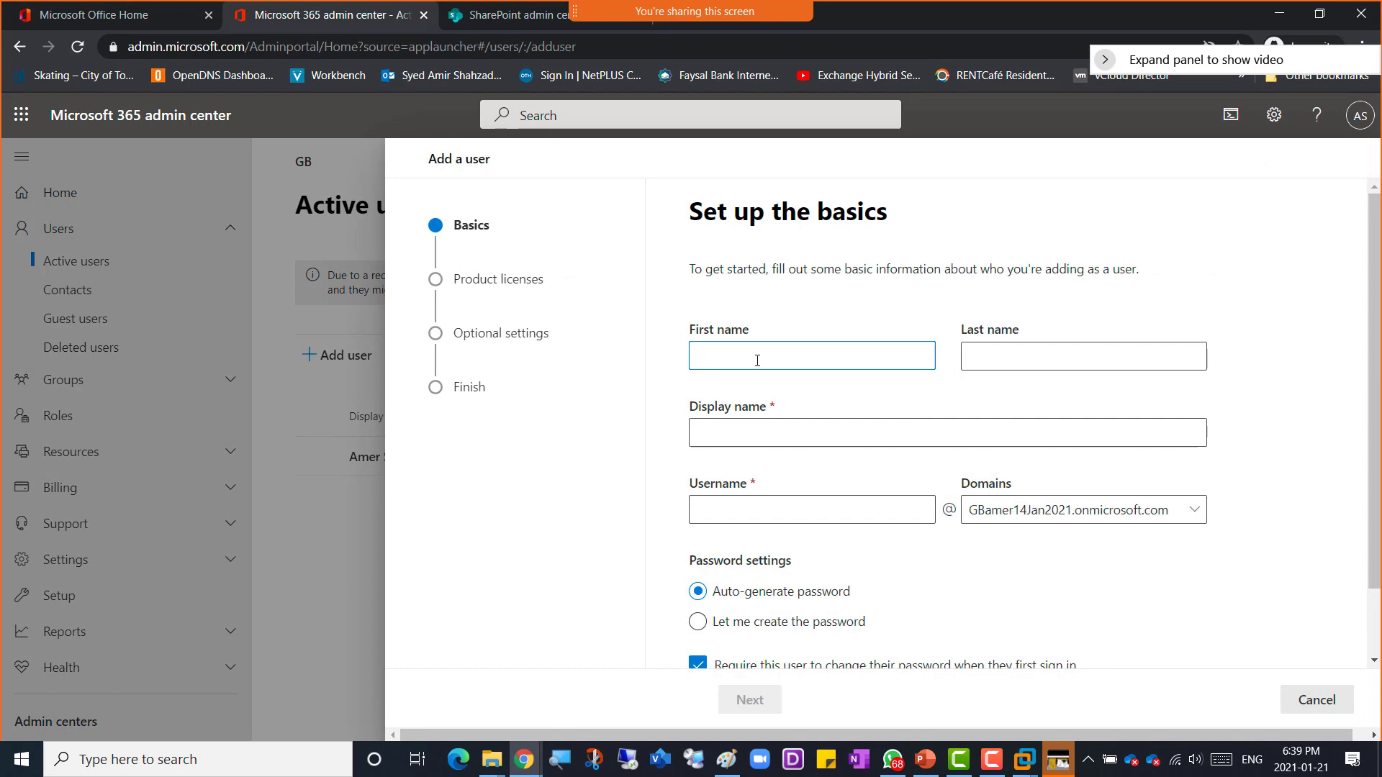
key("Tab")
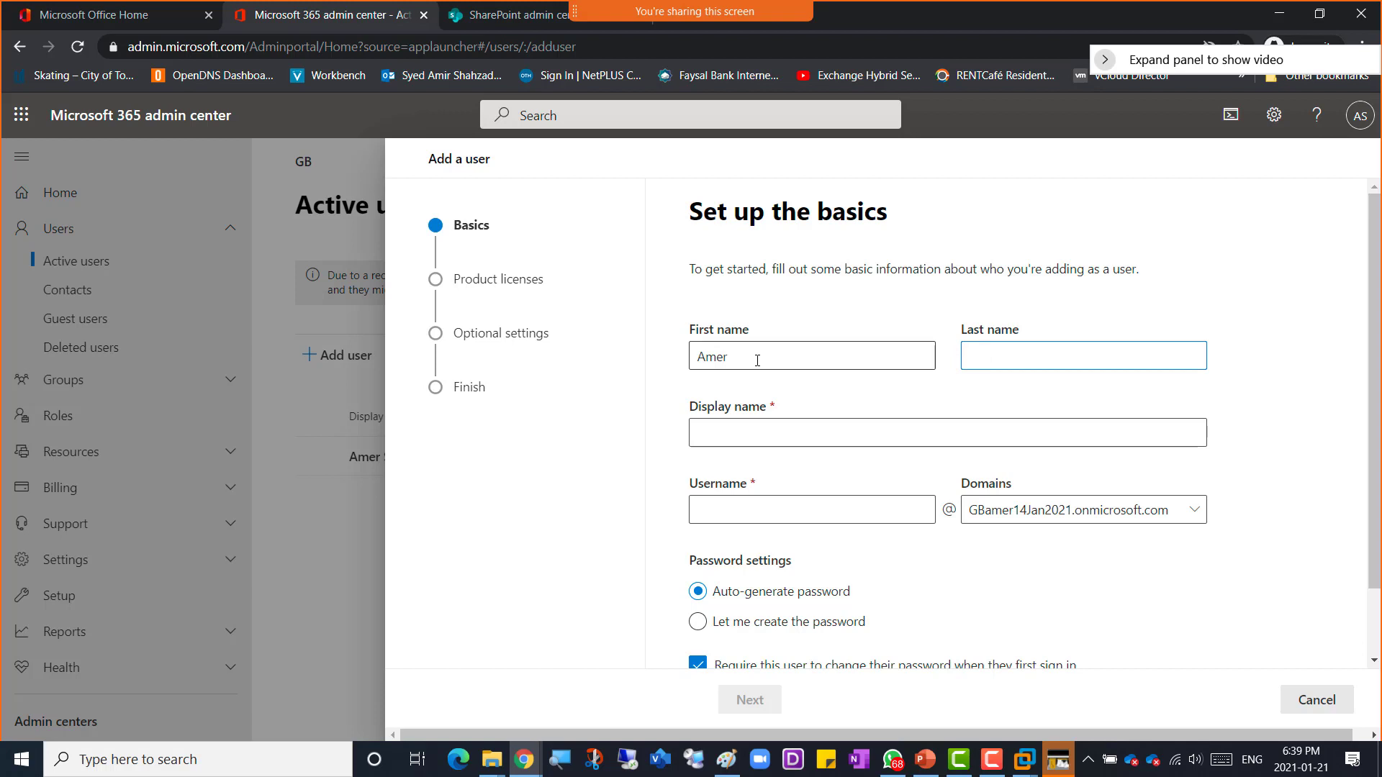
key("shift+Tab")
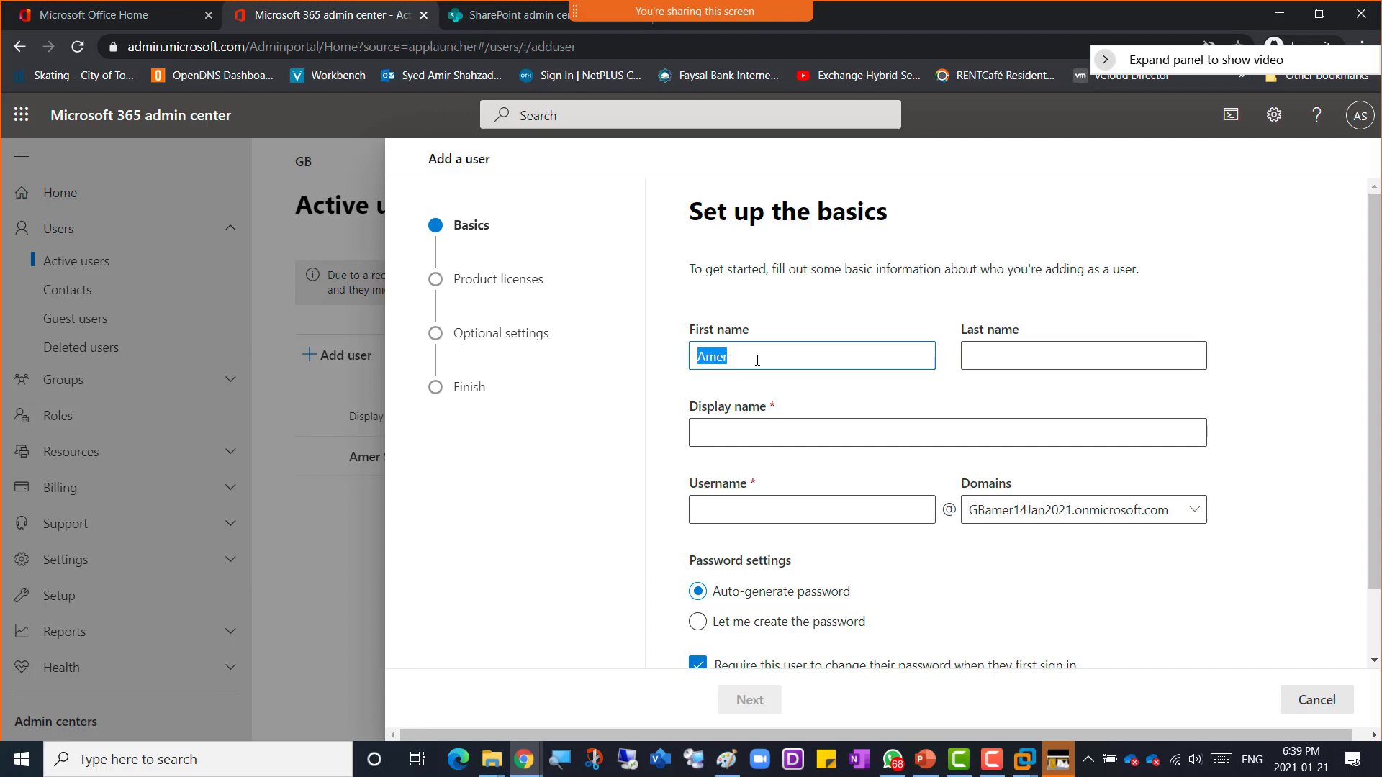
type("AmerGA")
key("ctrl+a")
key("ctrl+c")
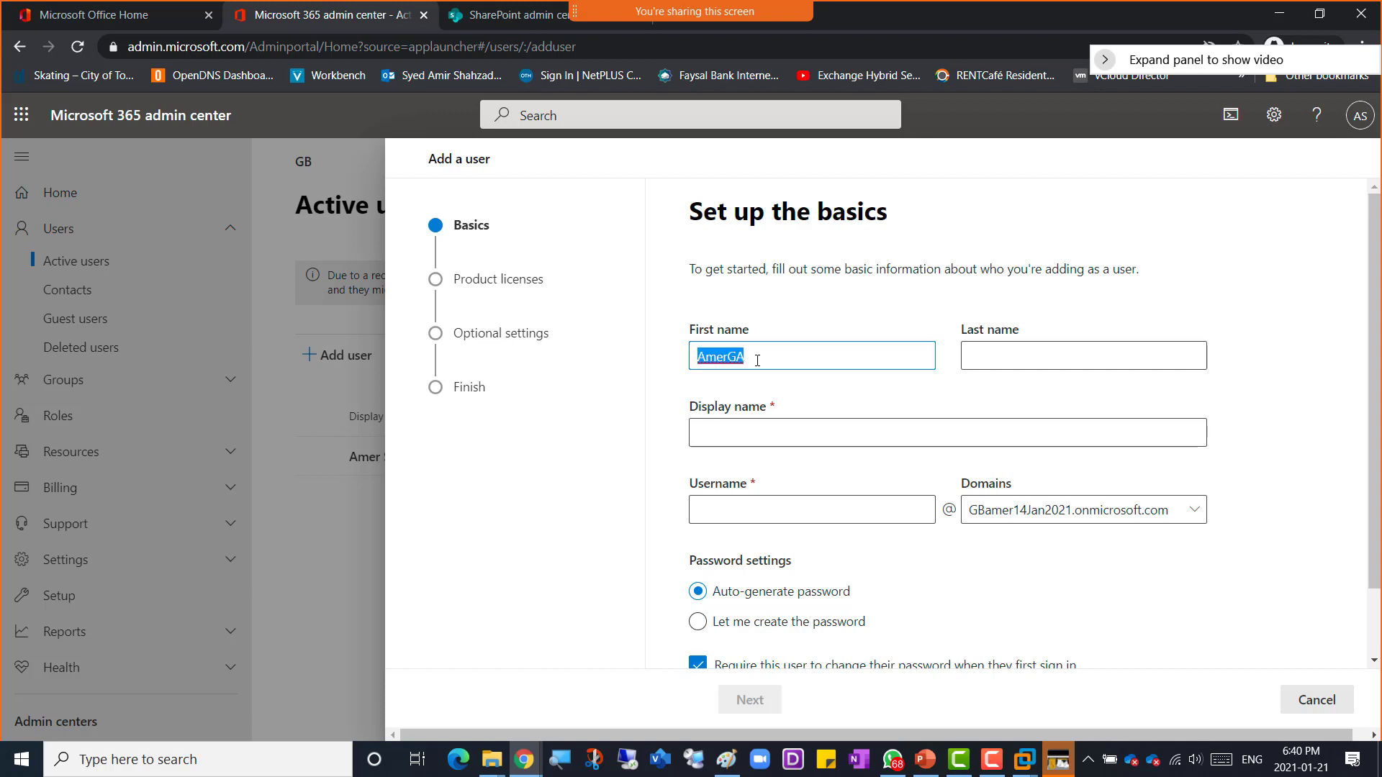
key("Tab")
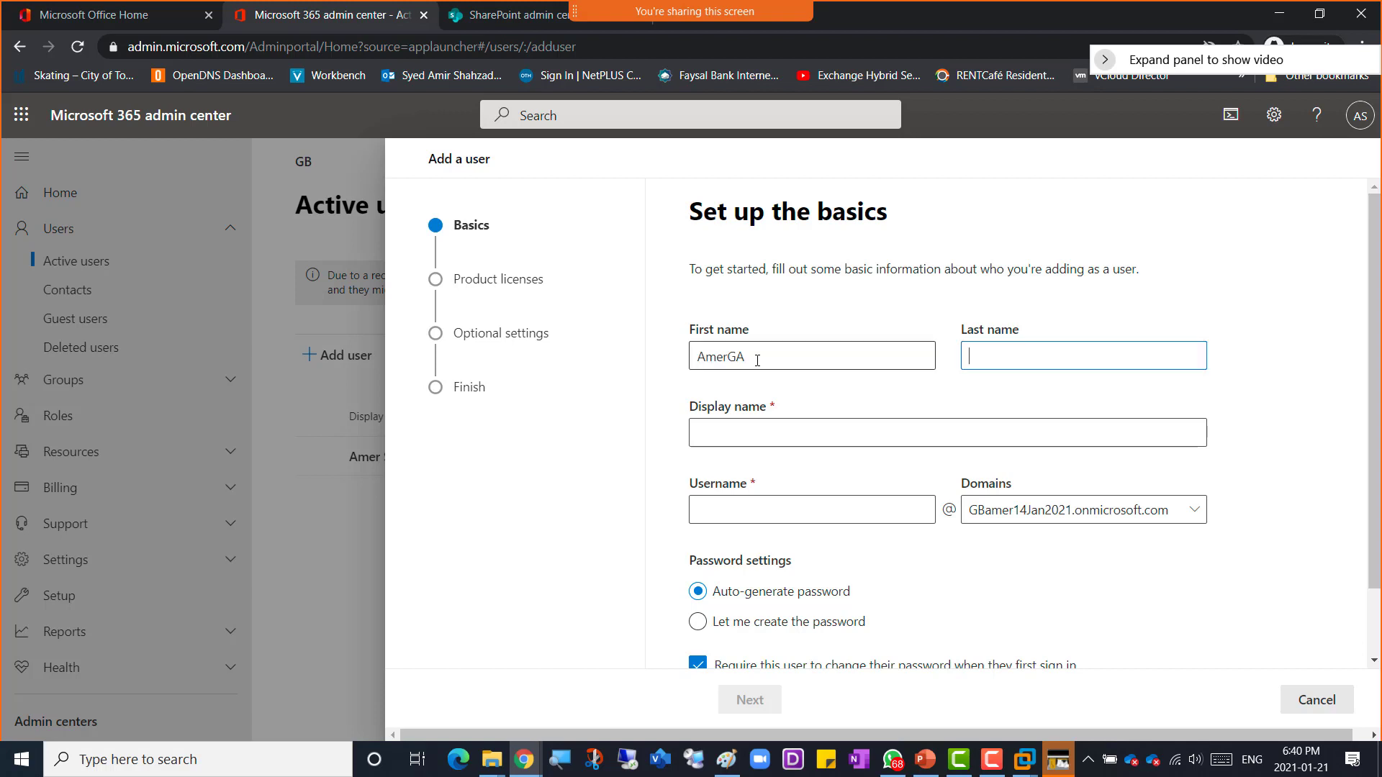
key("Tab")
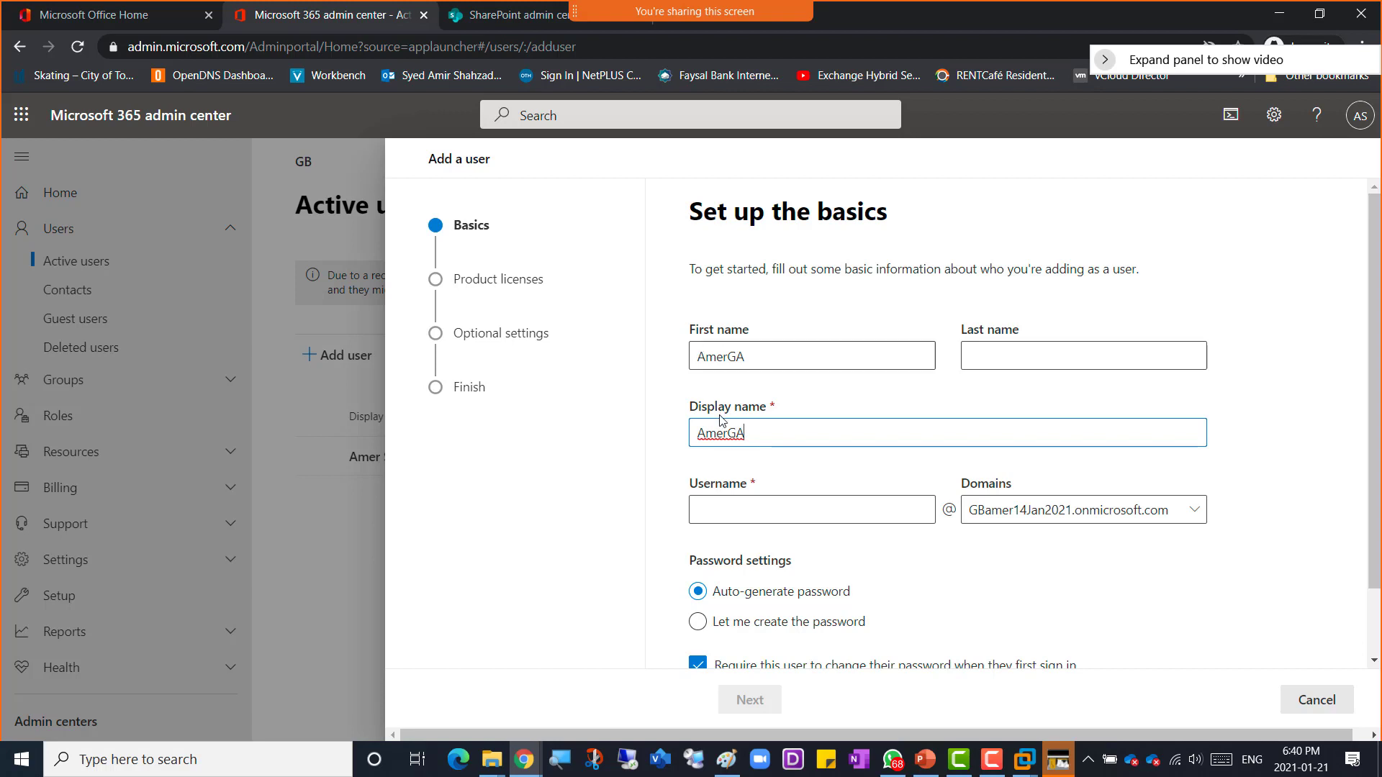
left_click(724, 511)
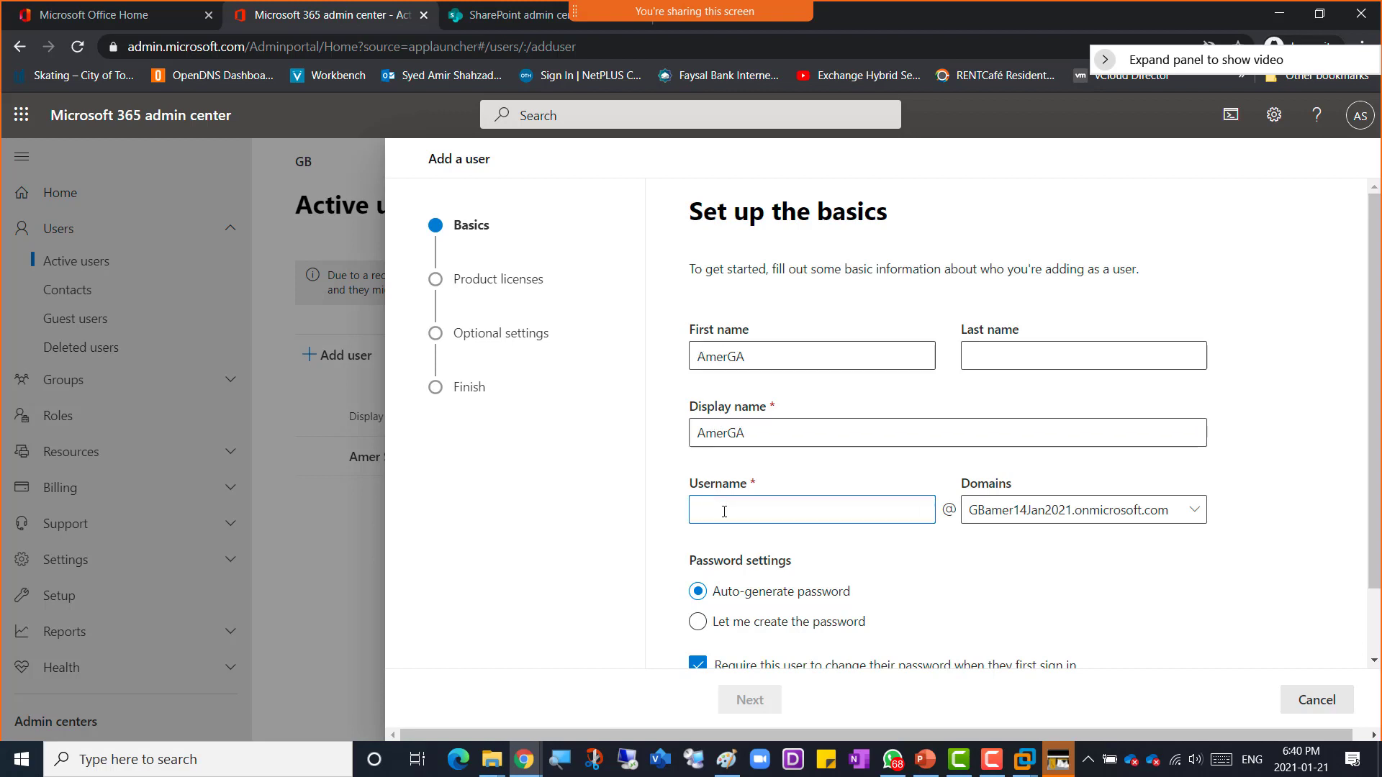
key("ctrl+v")
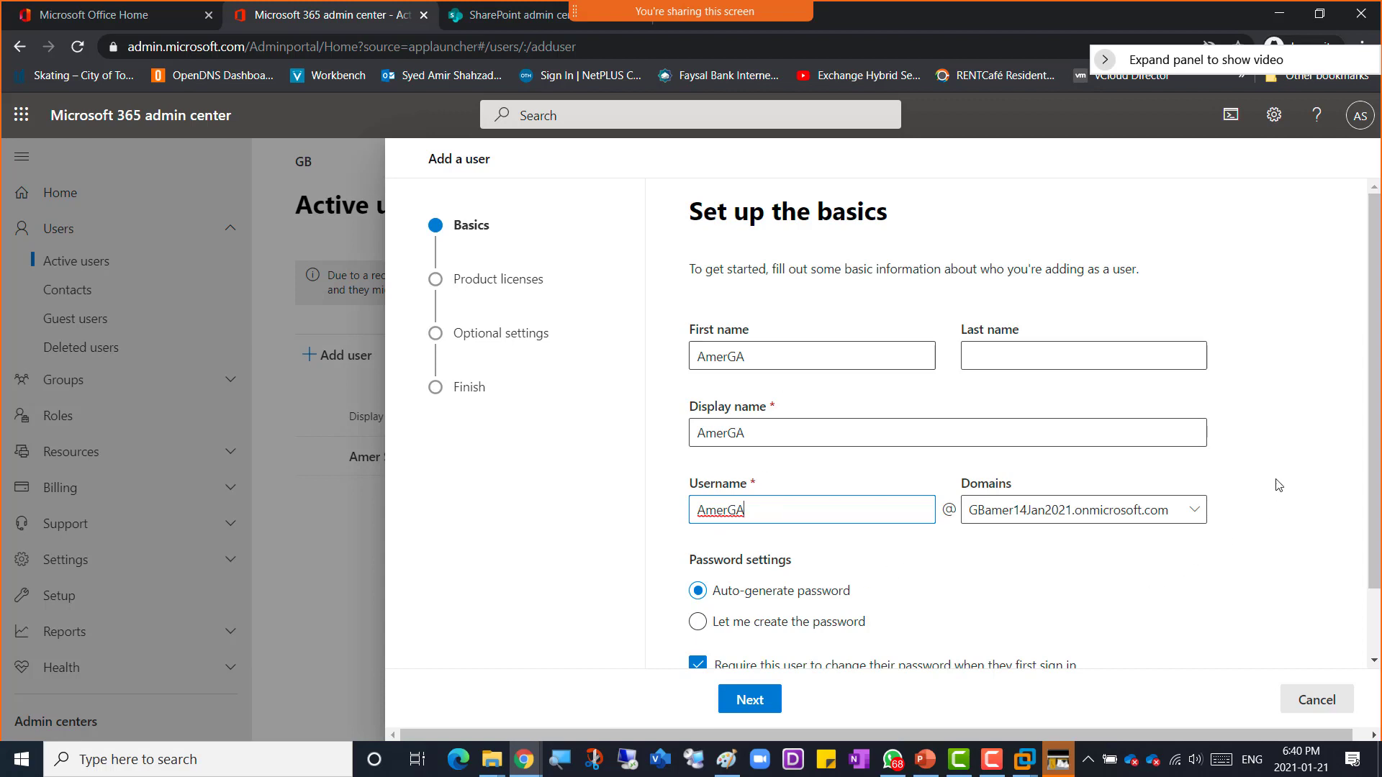
Step: Choose to create the new user's password manually and open the password field
scroll(1276, 484, "down", 1)
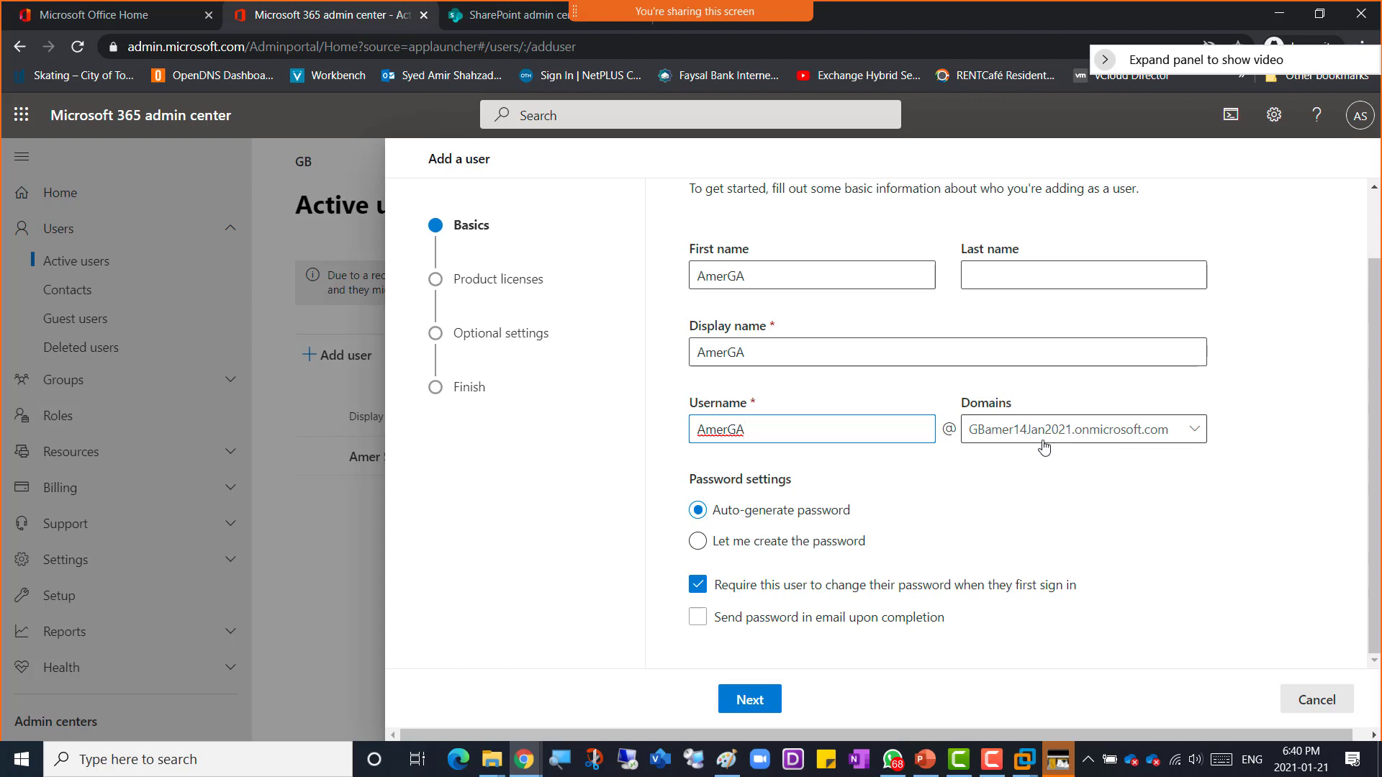
left_click(738, 549)
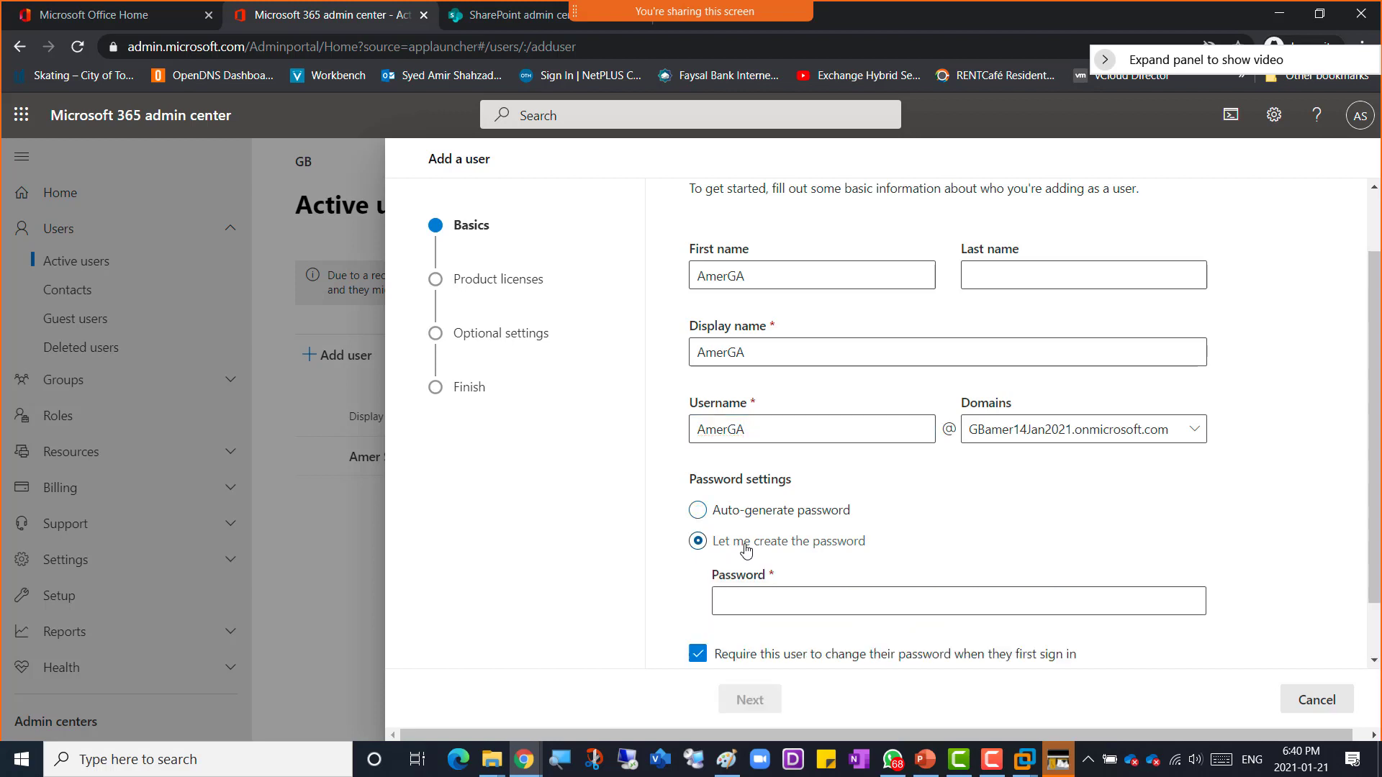
left_click(742, 598)
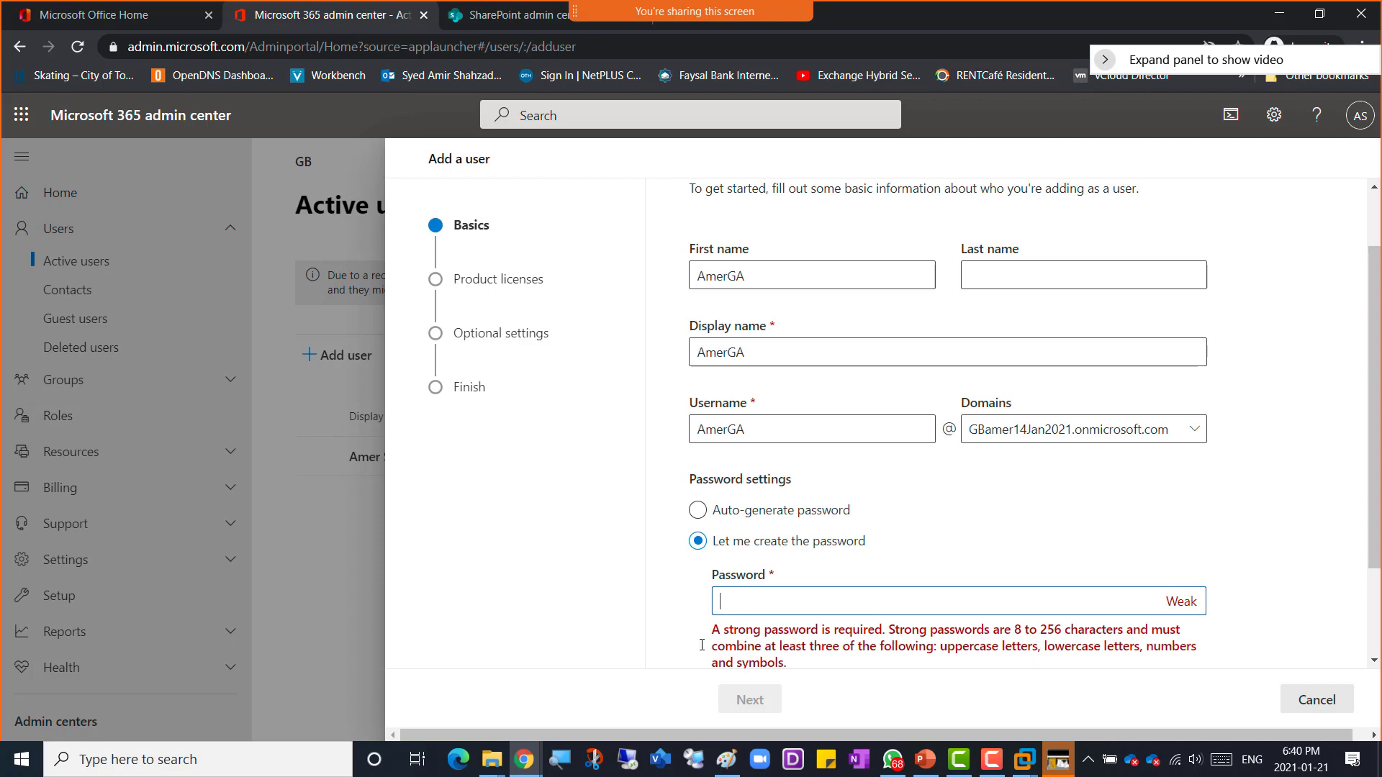
Step: Switch to the OneNote notes and add a class password line above the lab outline
left_click(524, 759)
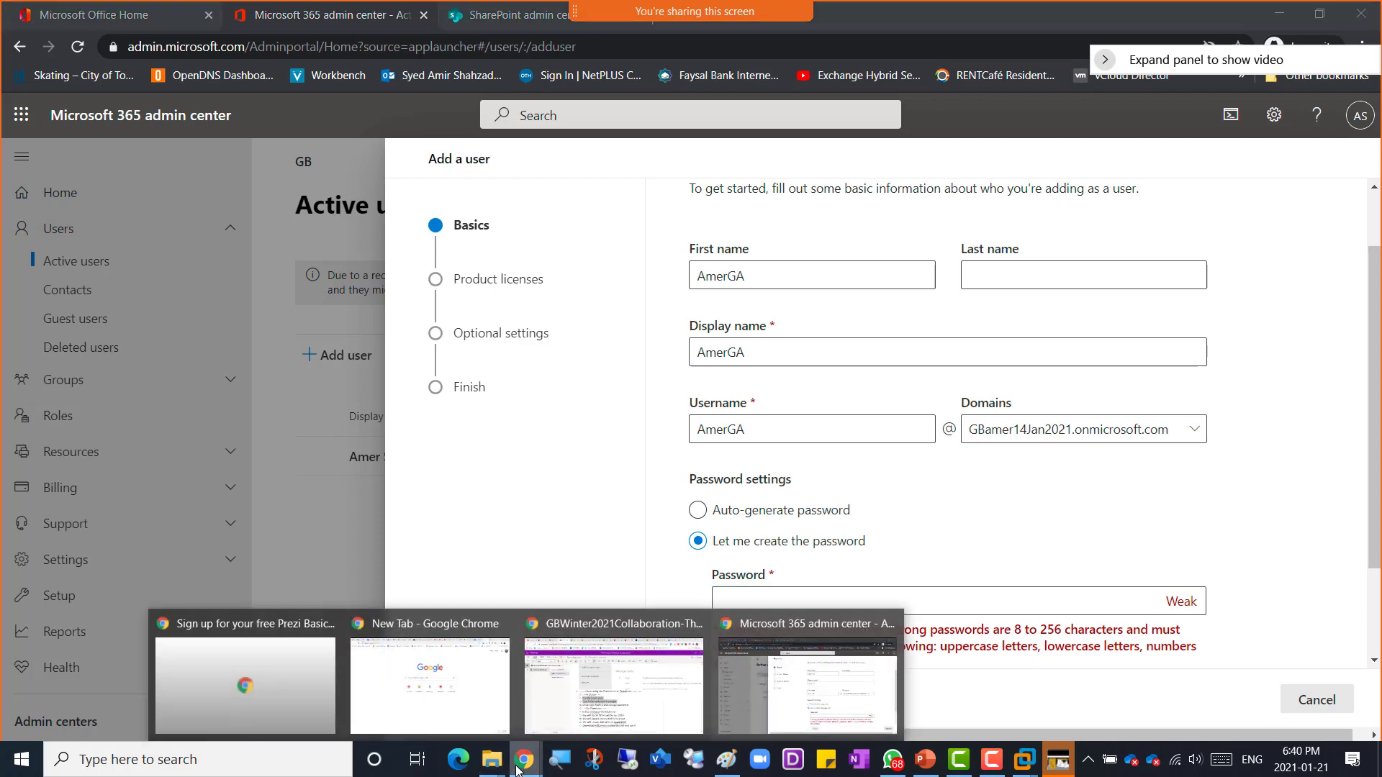
left_click(576, 729)
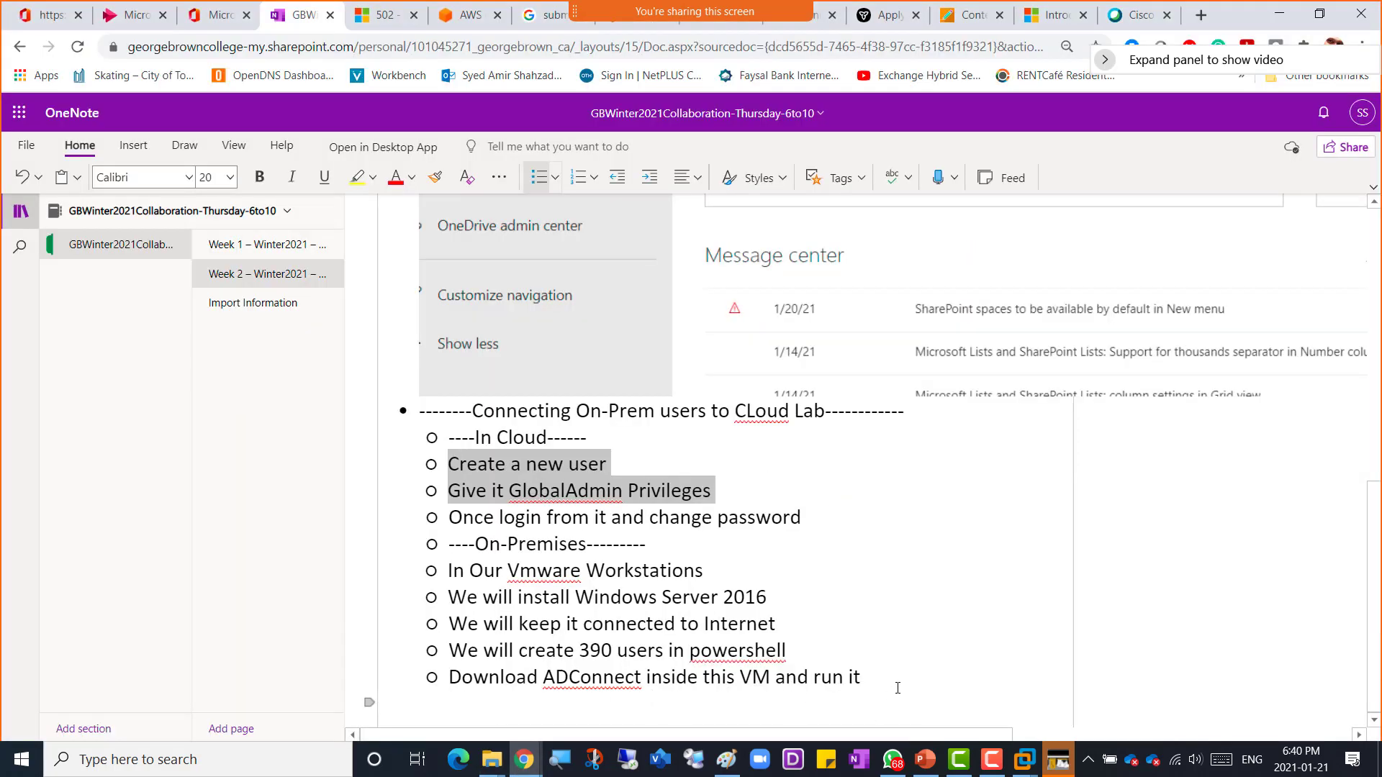
left_click(419, 411)
key("Return")
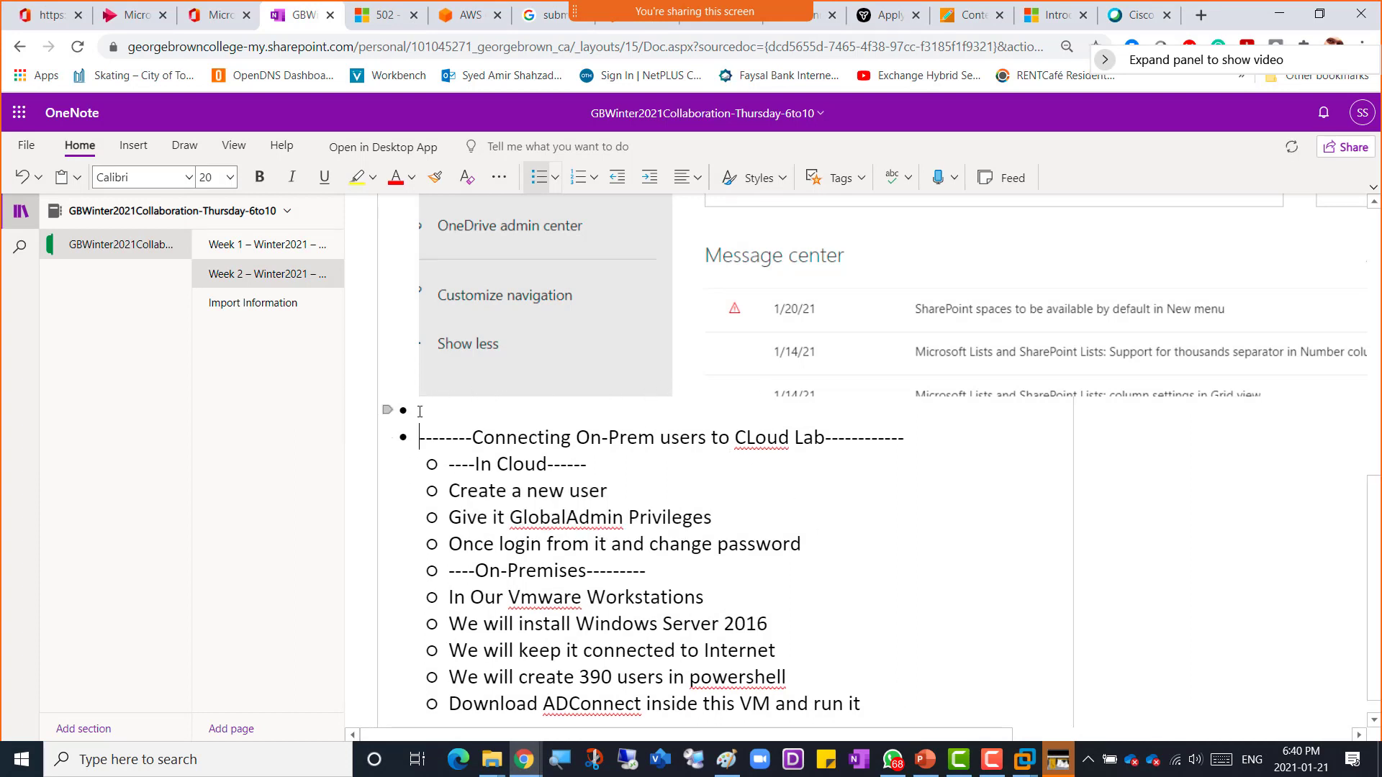
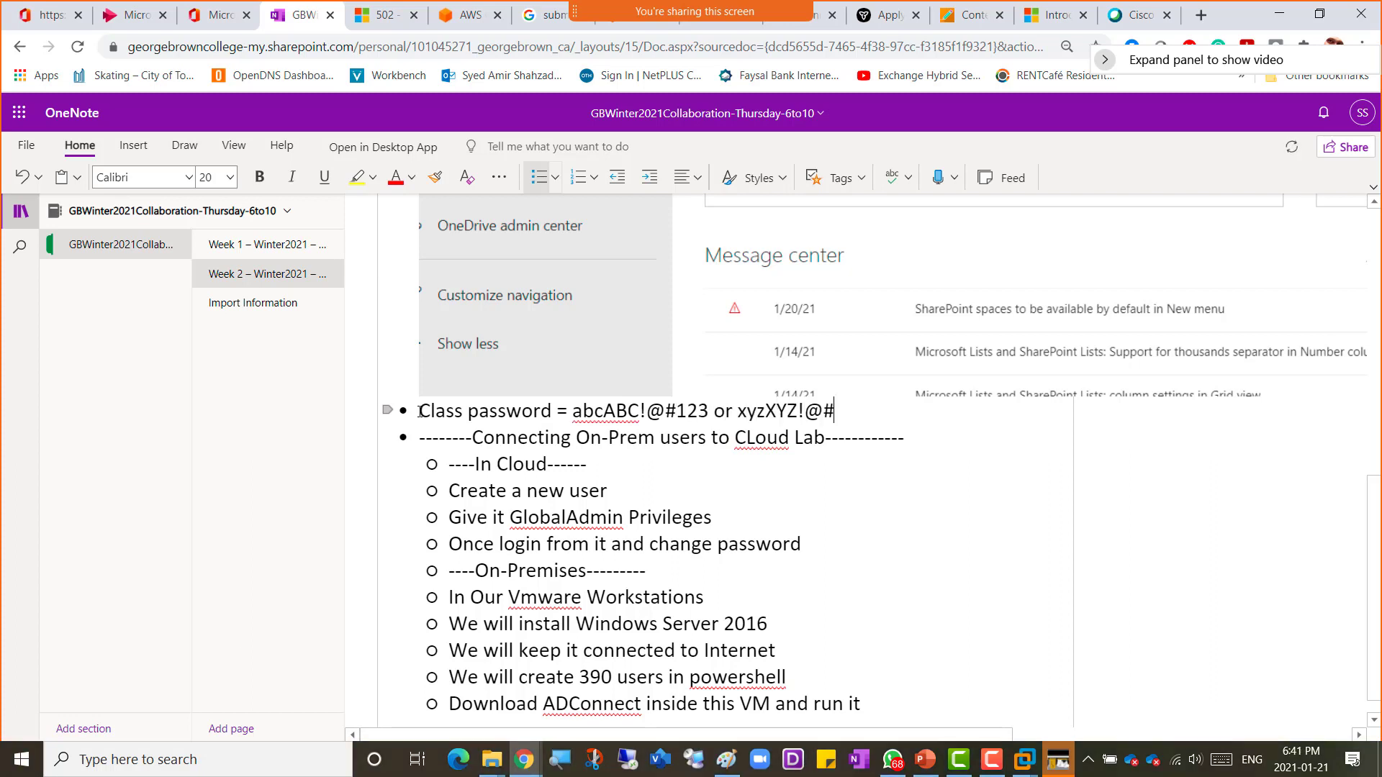
left_click(715, 411)
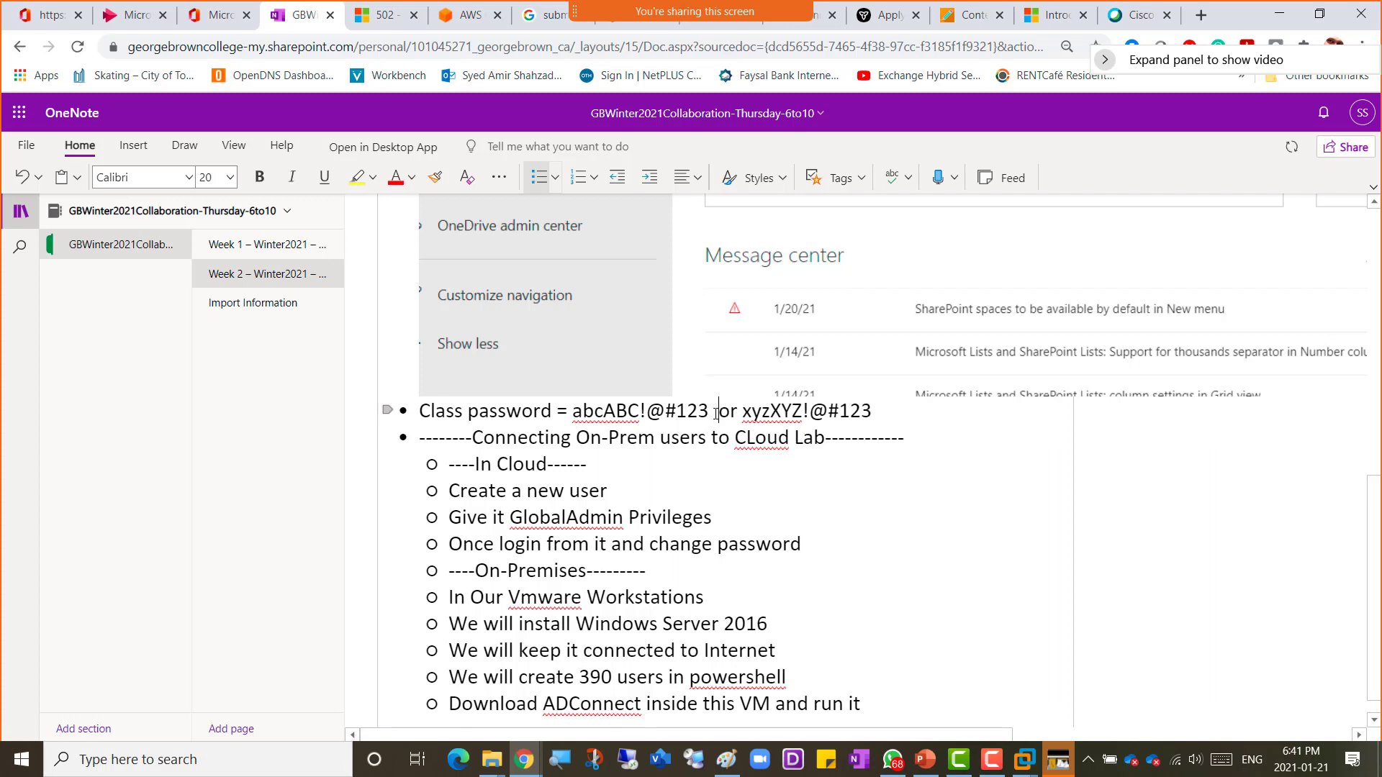
left_click(745, 412)
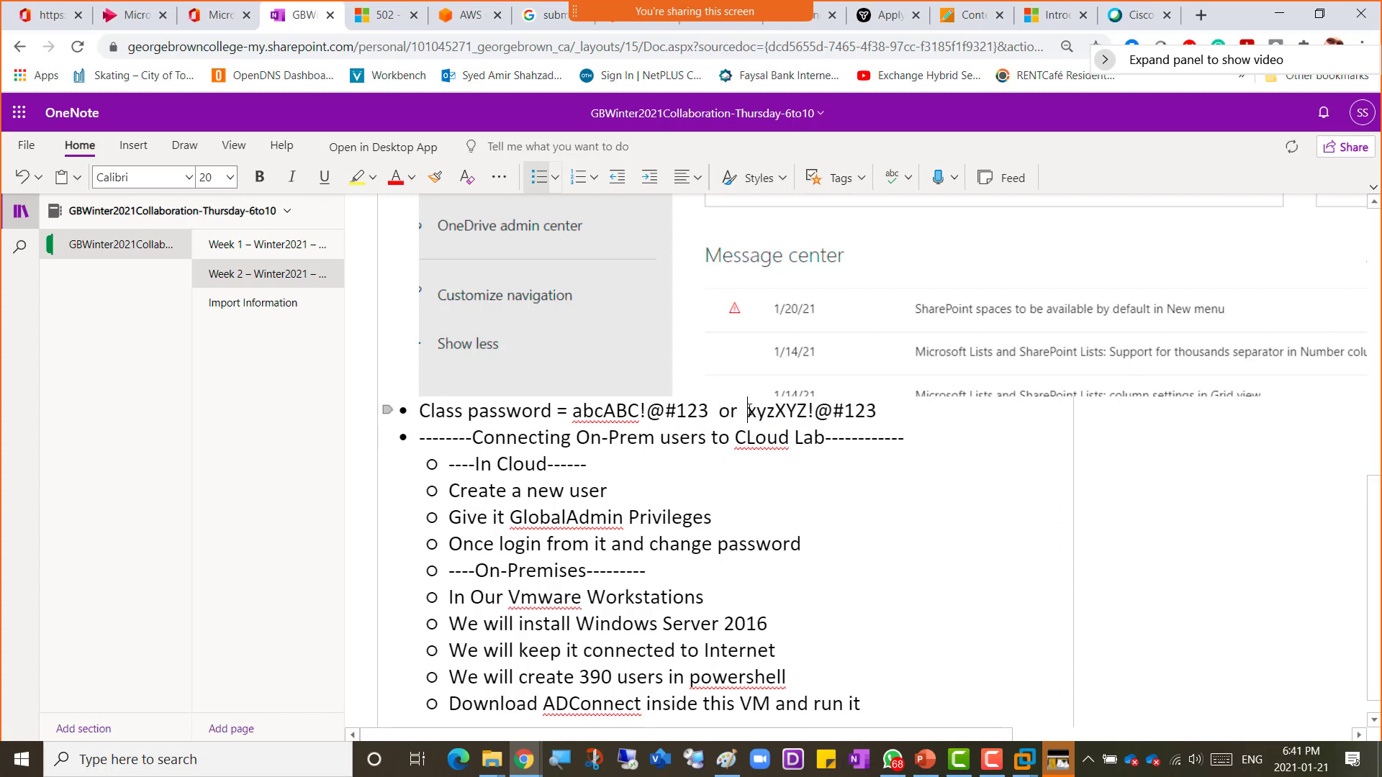
Step: Highlight the two class password options written in the notes
left_click_drag(748, 410, 807, 411)
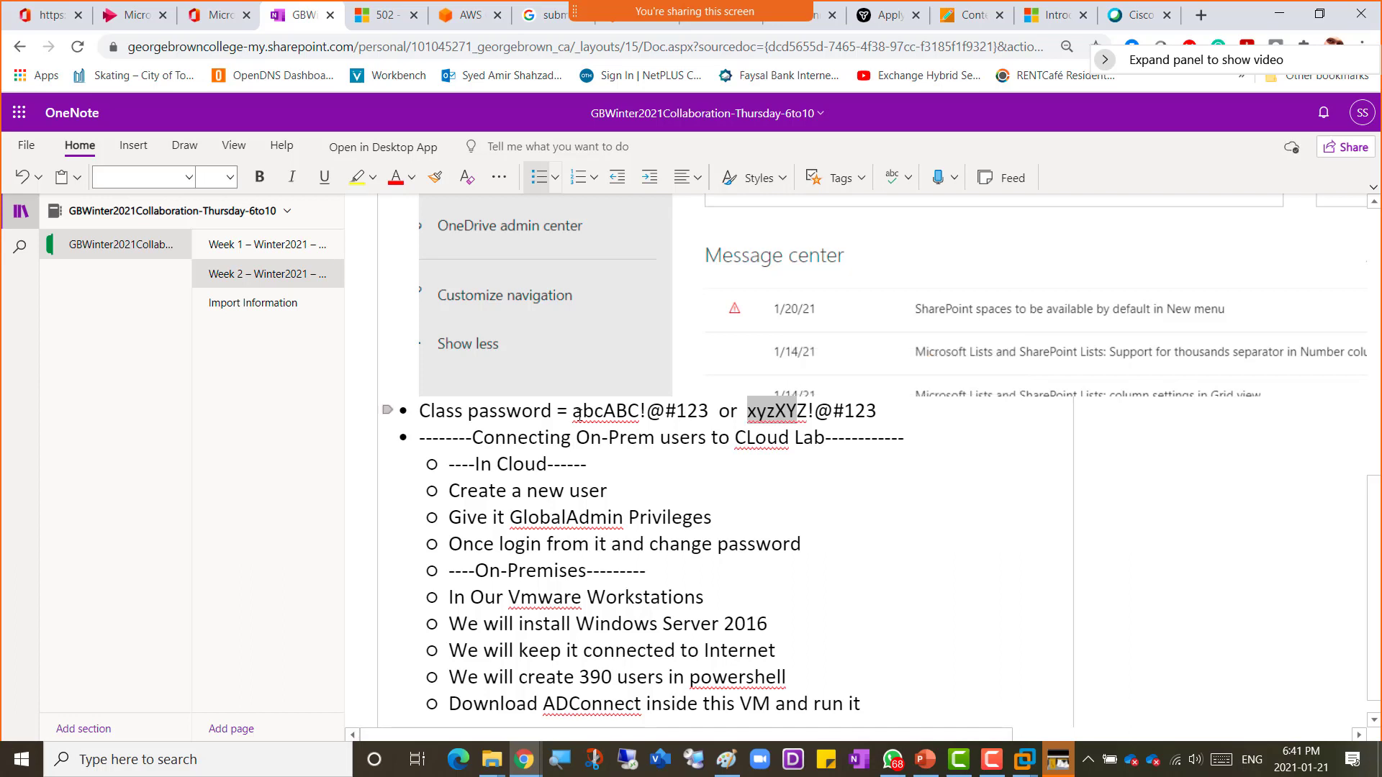
left_click_drag(573, 412, 652, 415)
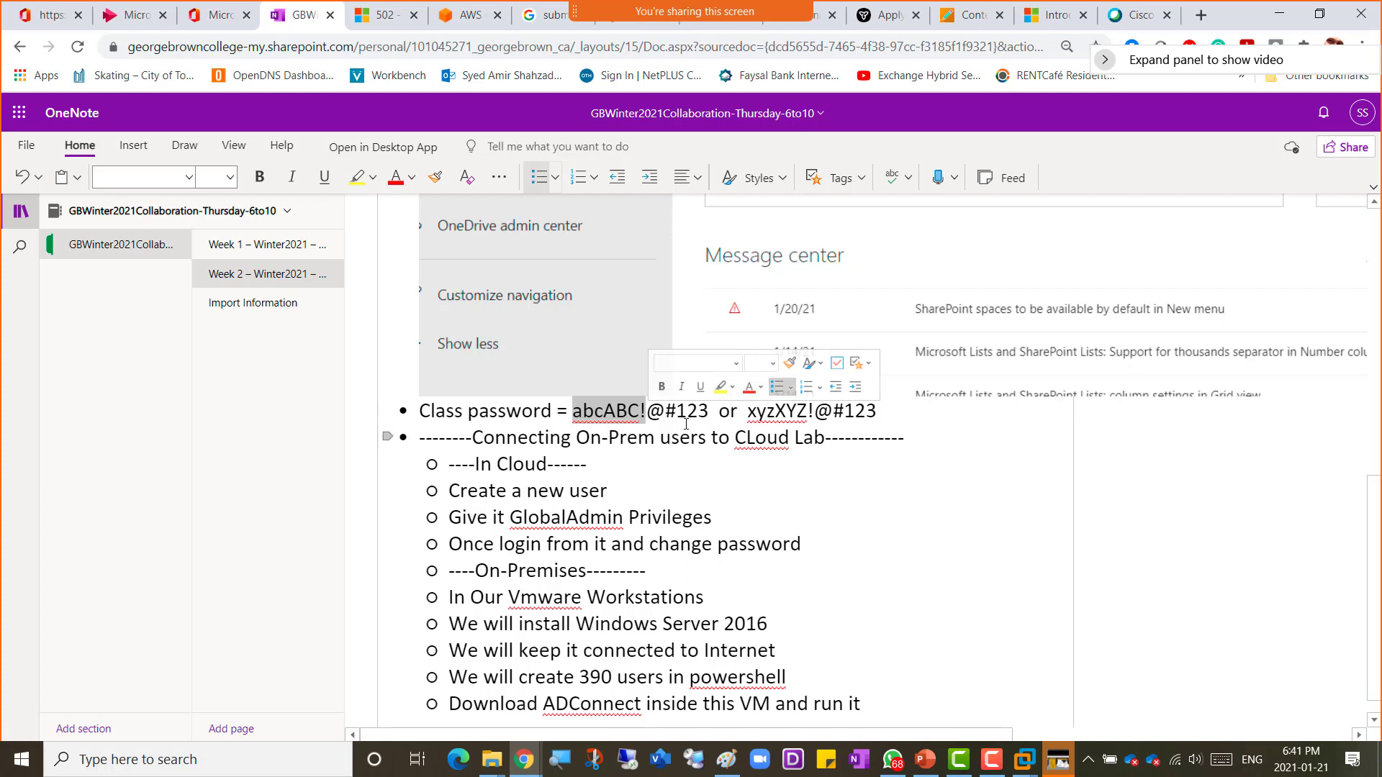
key("Right")
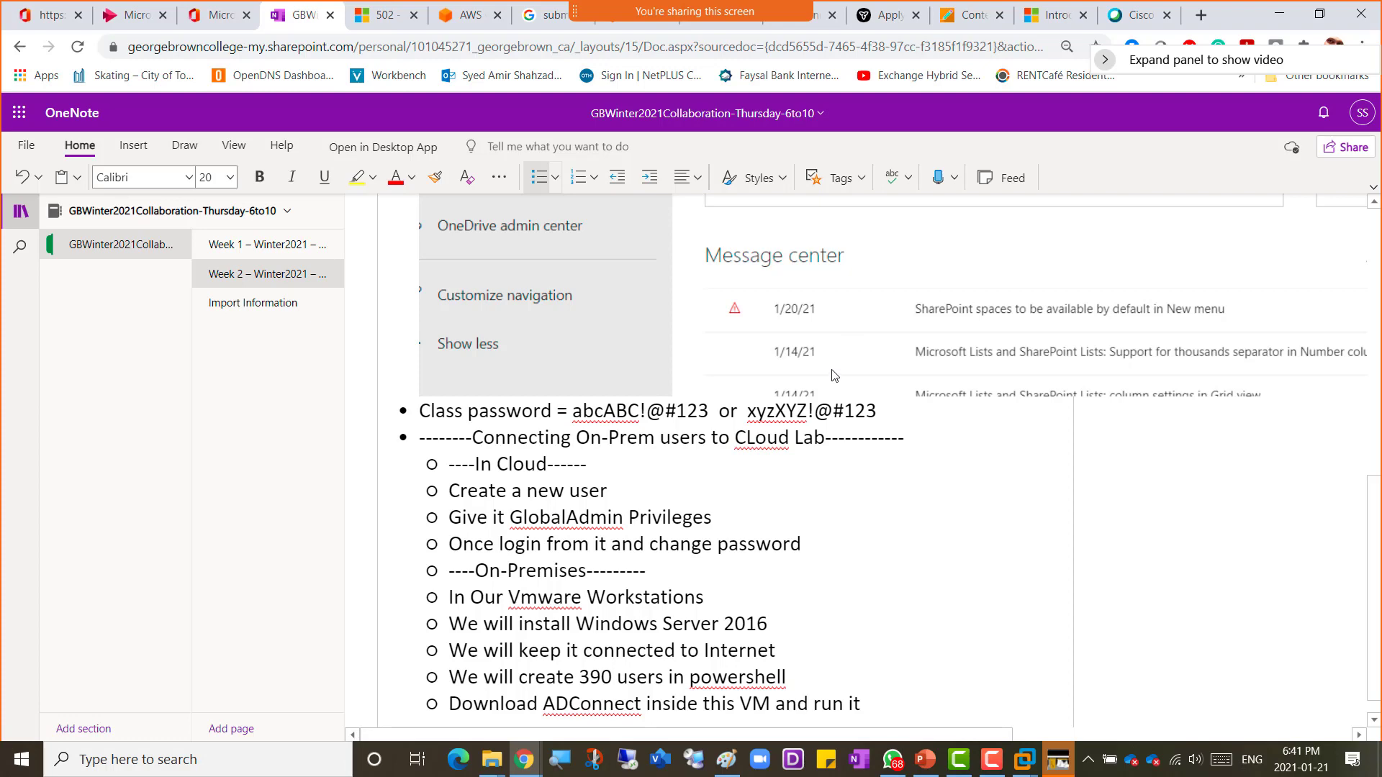
Step: Return to the Add a user form and finish entering the new user's password
key("alt+Tab")
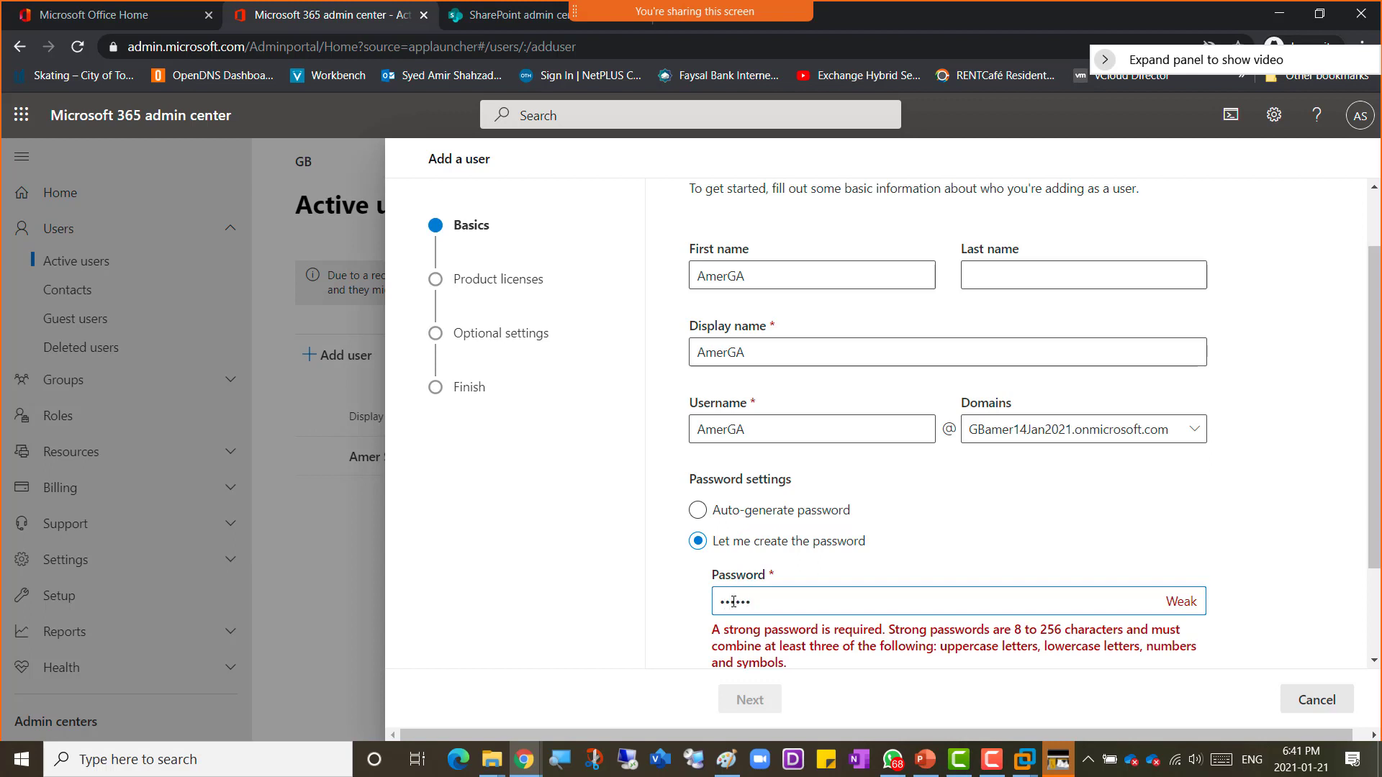
type("1")
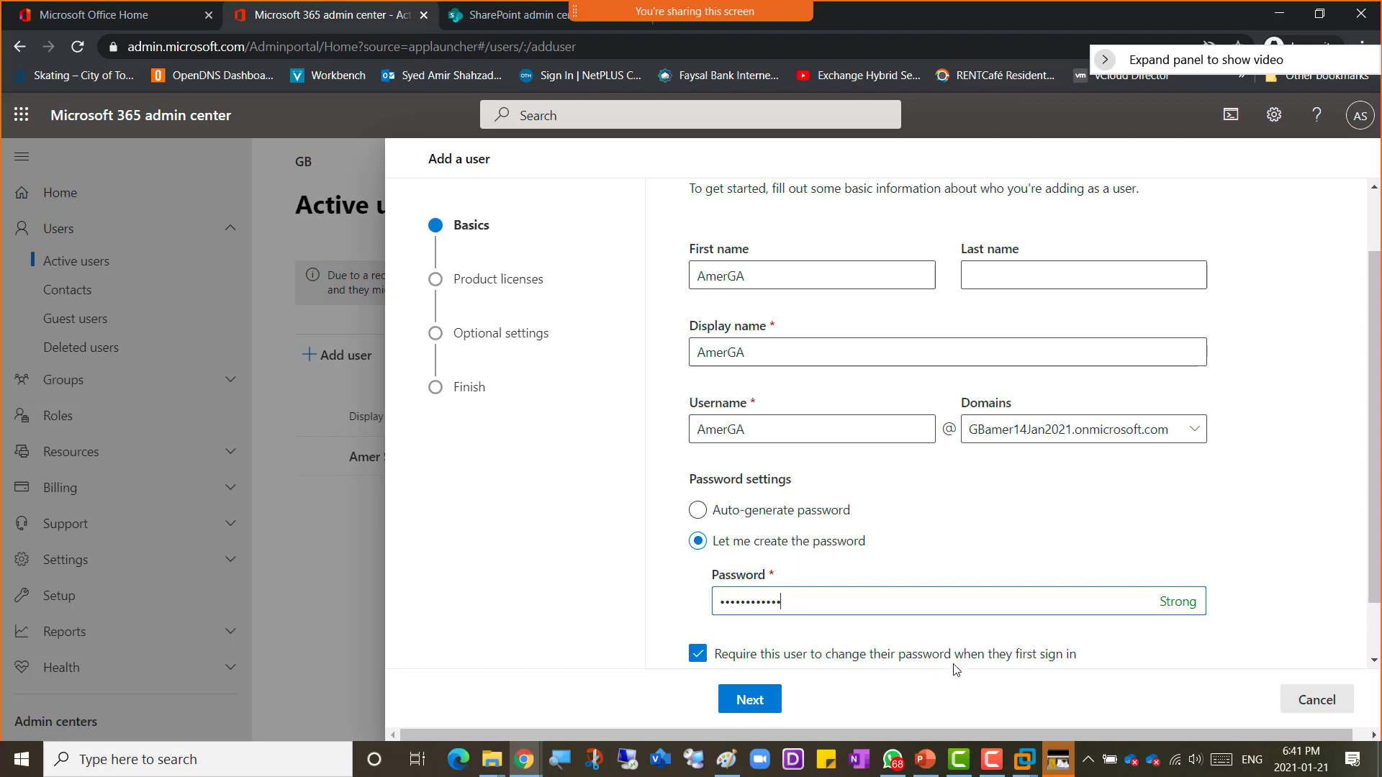
scroll(860, 550, "down", 1)
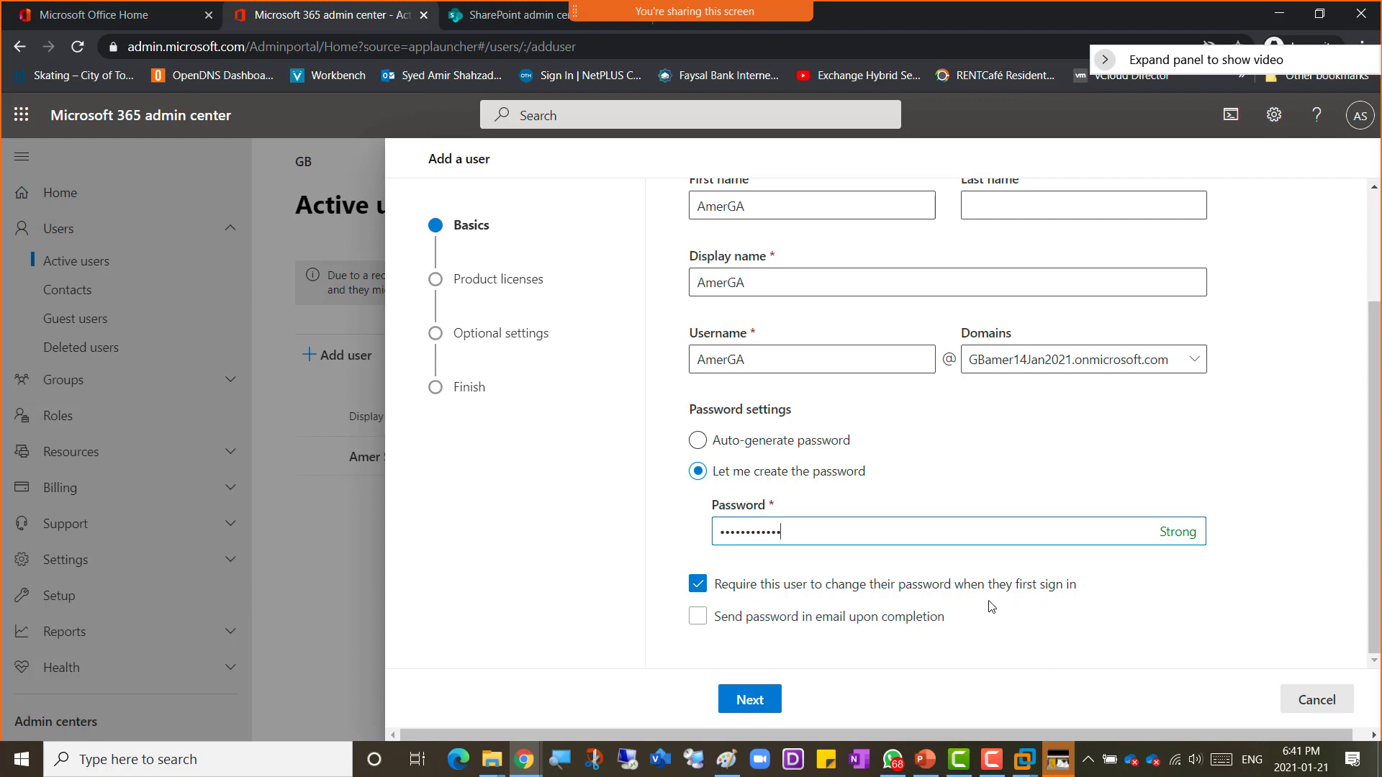
Step: Turn off the requirement to change the password at first sign-in and continue to product licenses
left_click(699, 589)
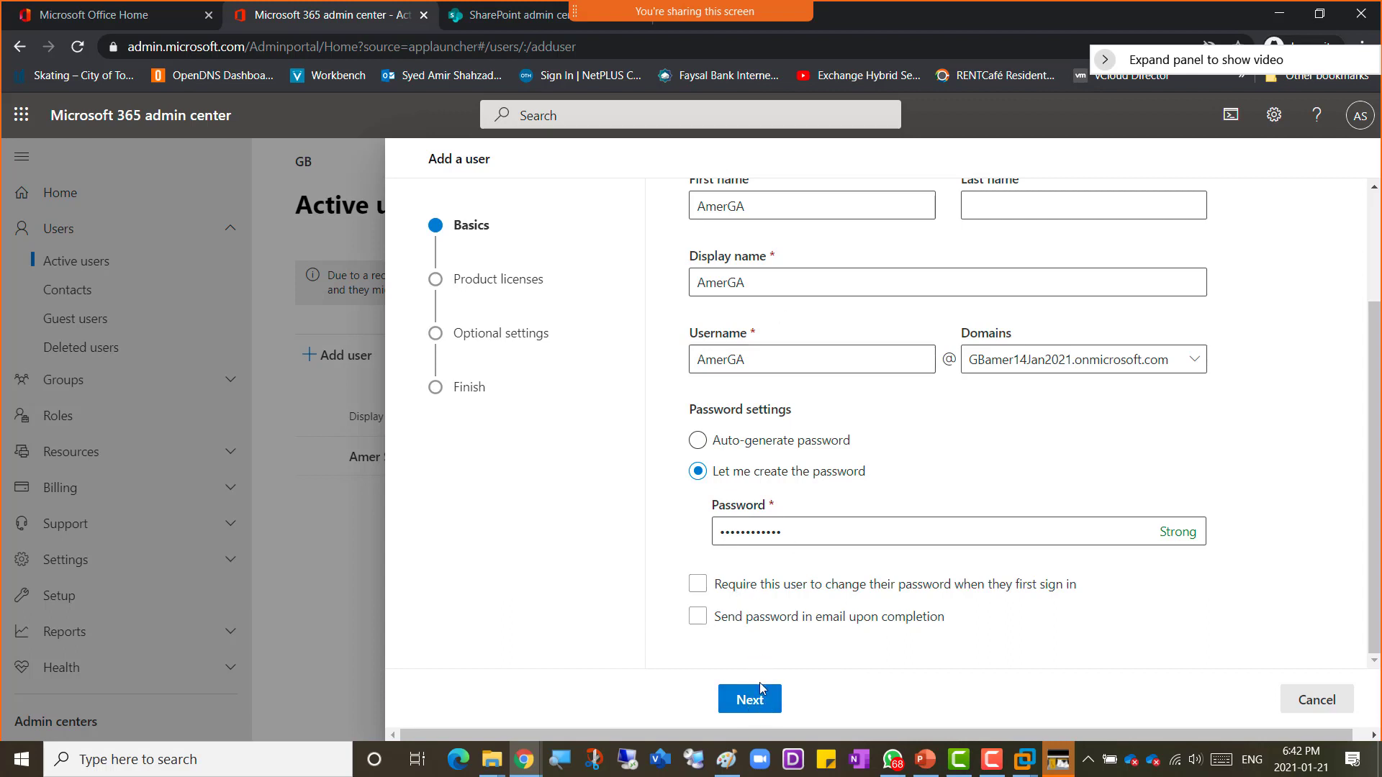
left_click(751, 703)
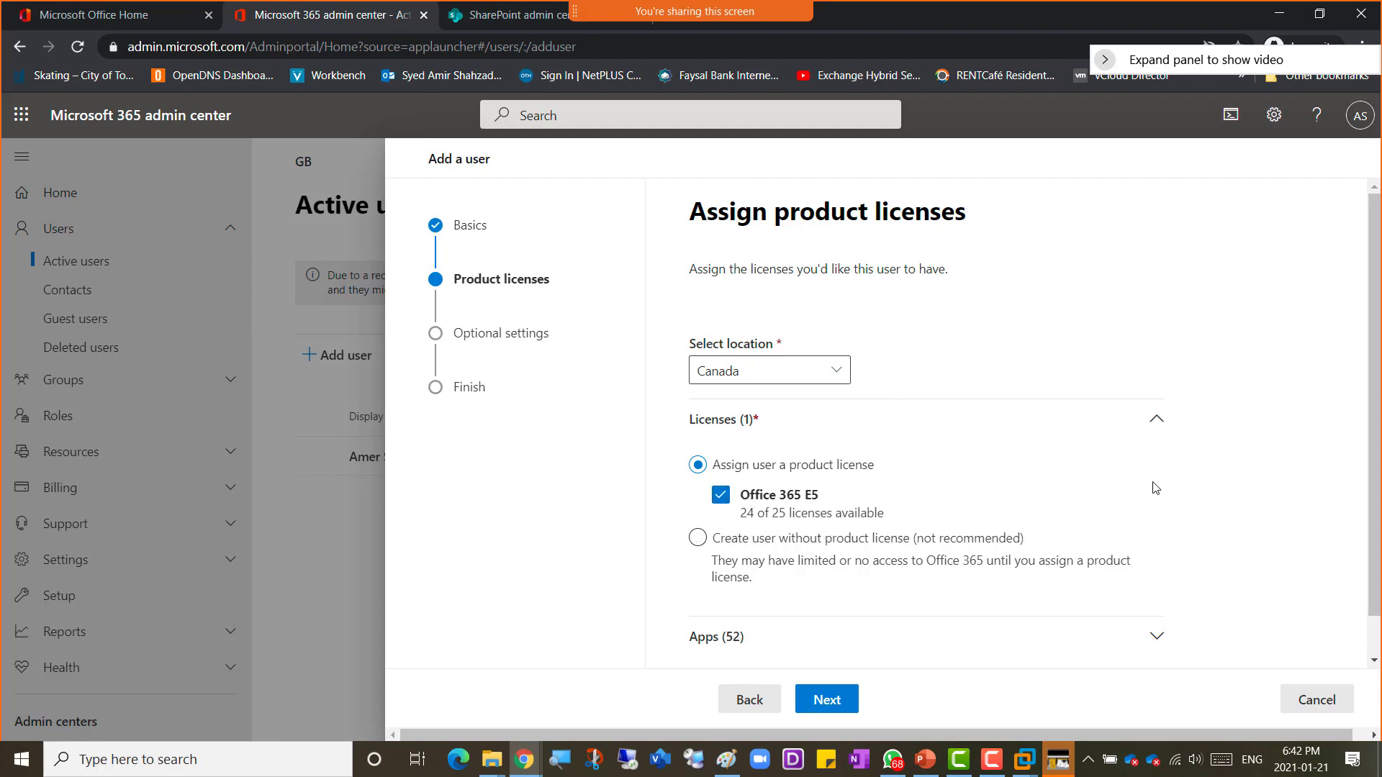
Step: Keep the Office 365 E5 license for Canada, review its included apps list, and continue to optional settings
scroll(1239, 479, "down", 1)
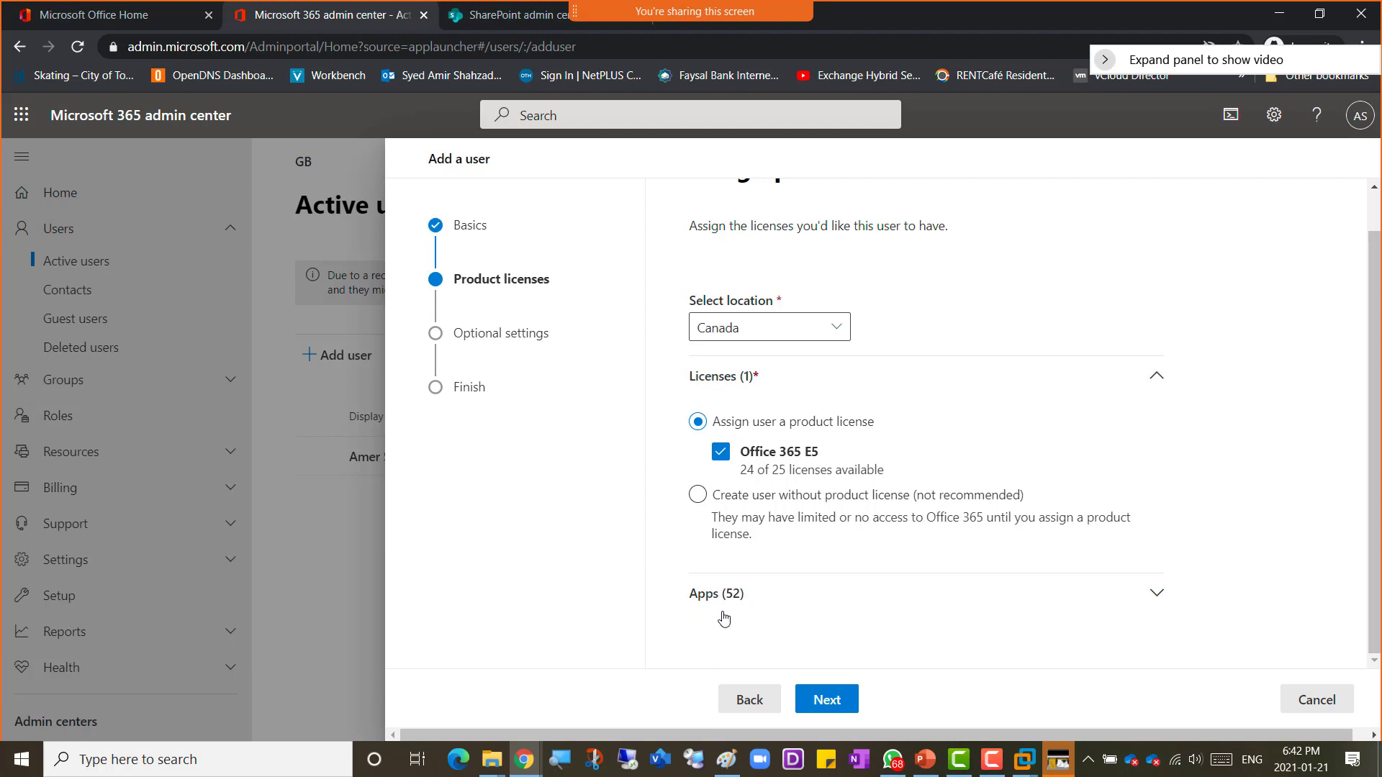
left_click(1157, 601)
scroll(1250, 553, "down", 3)
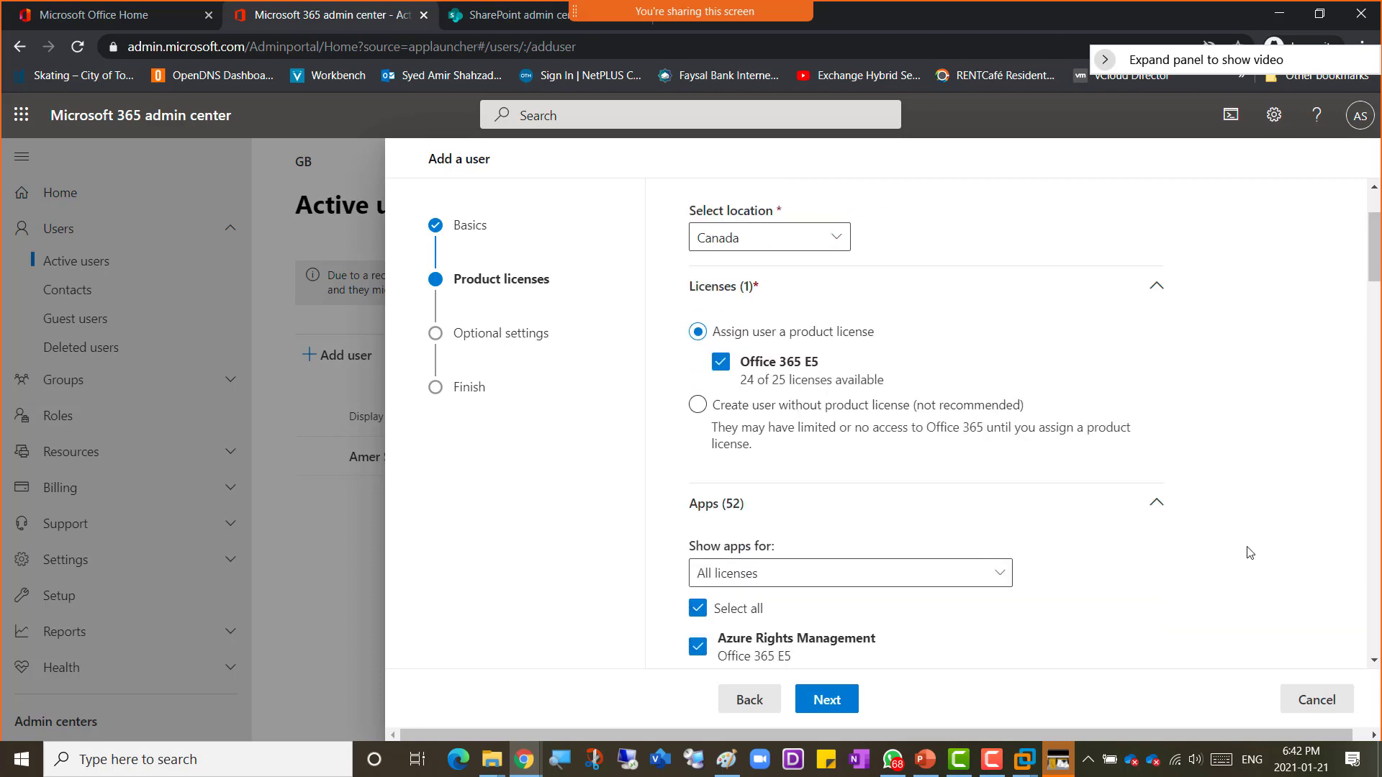
scroll(1250, 553, "down", 6)
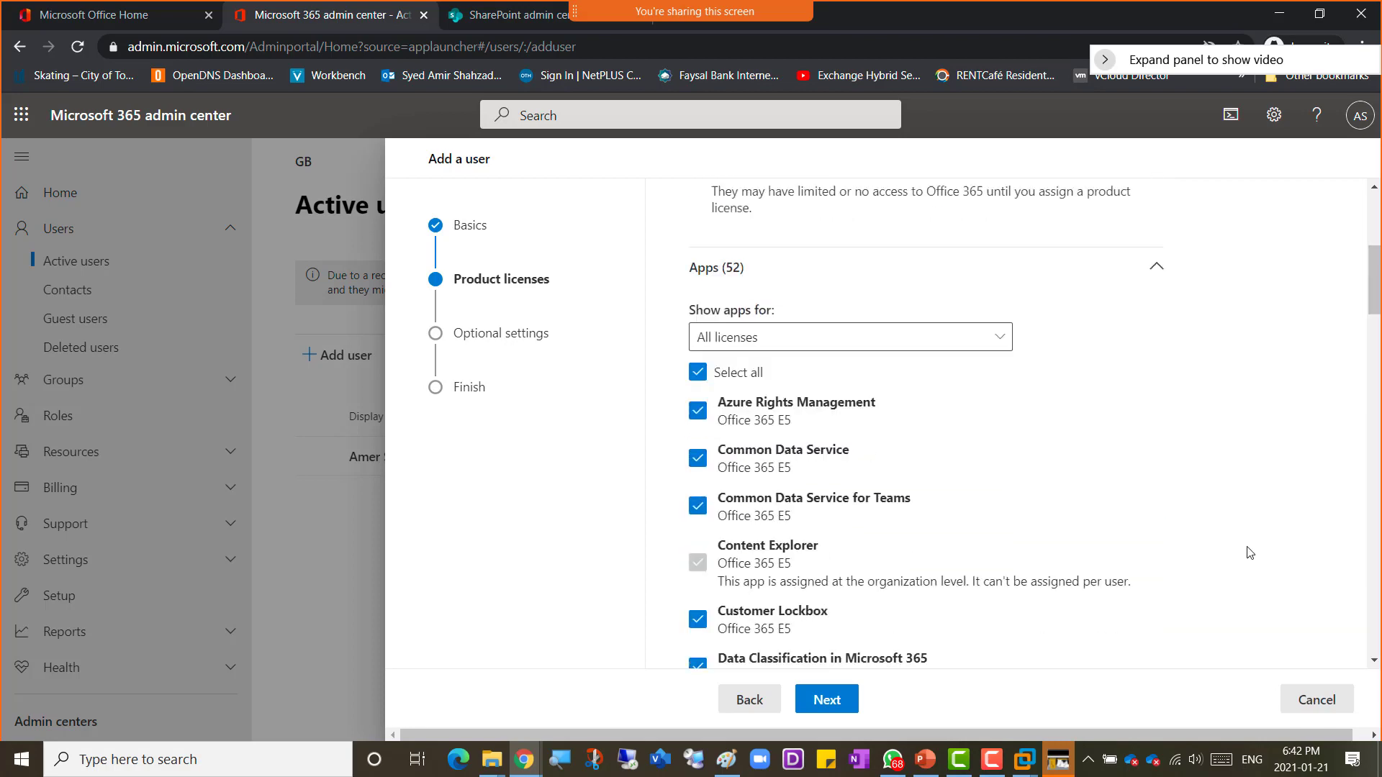
scroll(1250, 553, "down", 18)
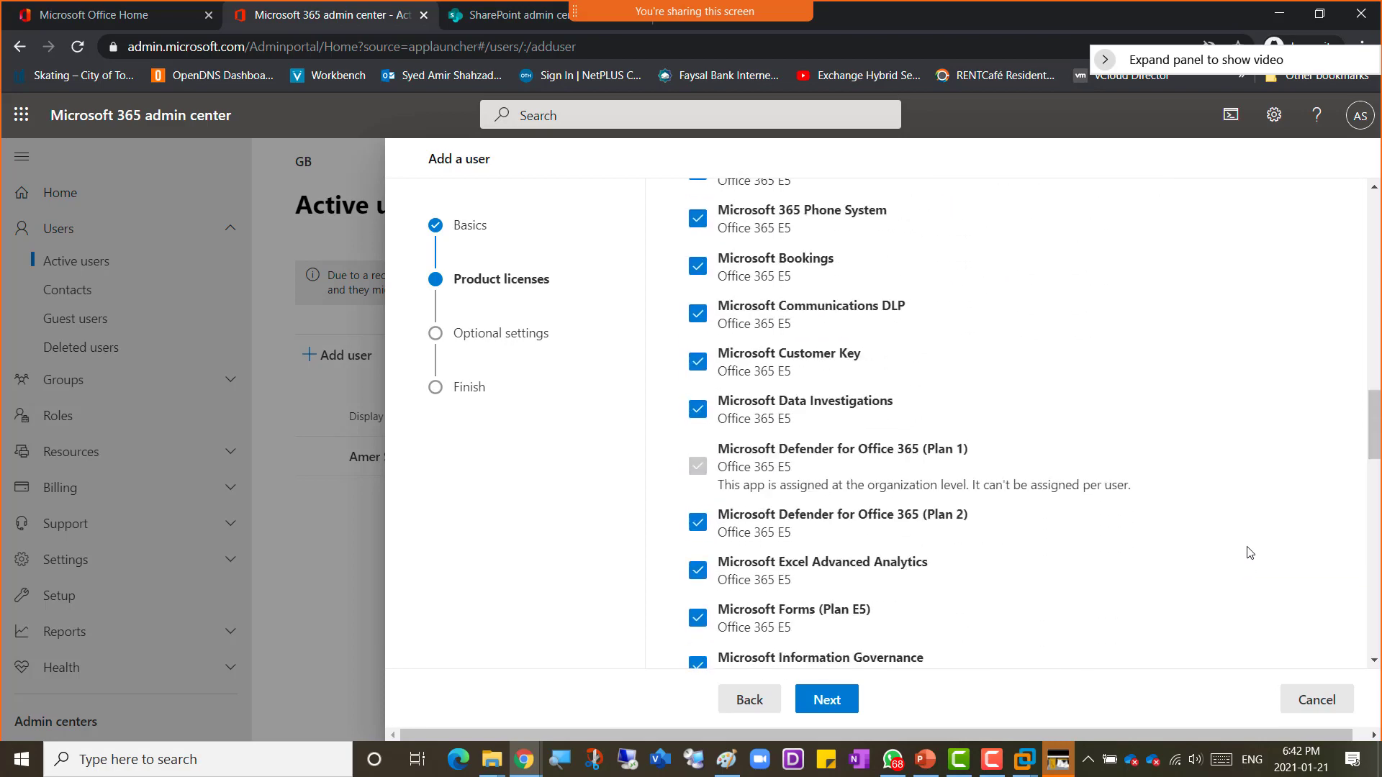
scroll(1250, 553, "down", 12)
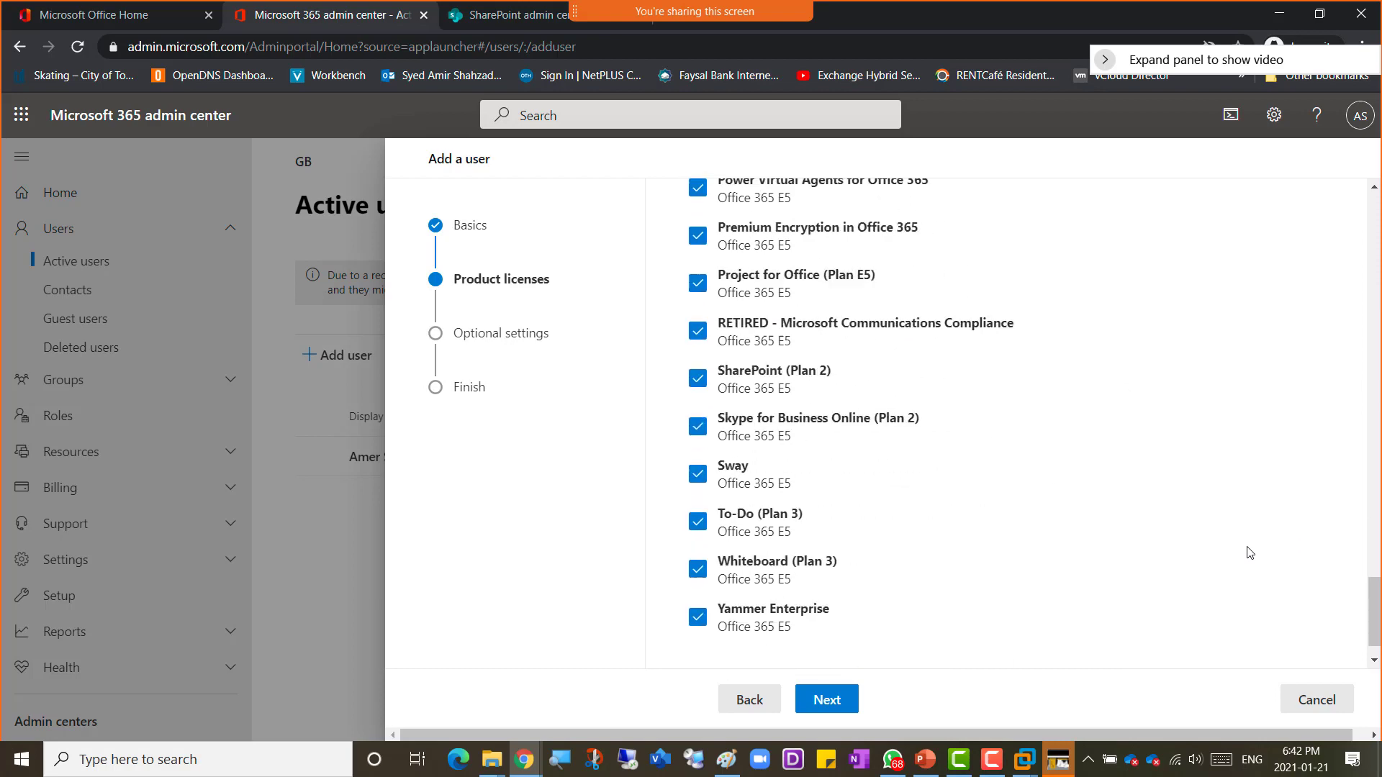
scroll(1250, 552, "up", 11)
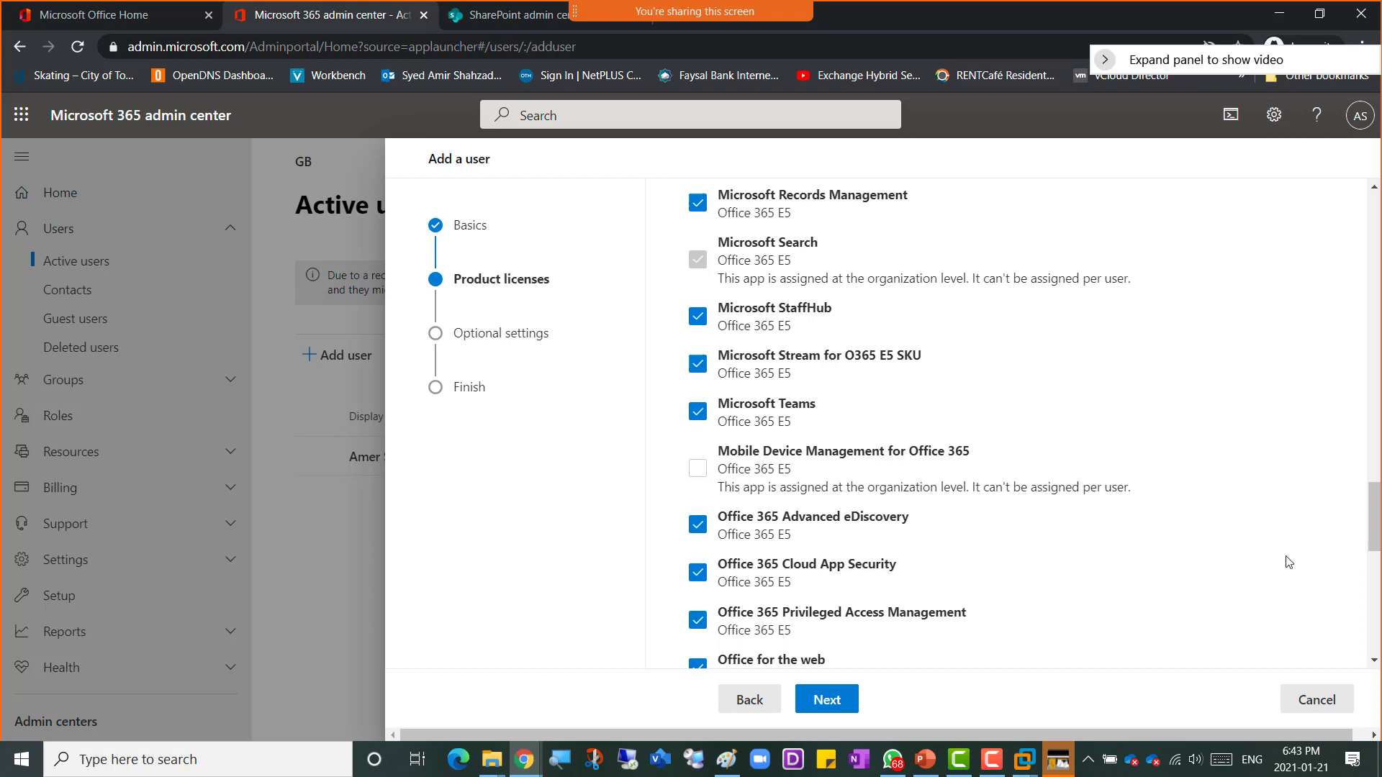
scroll(1288, 562, "up", 7)
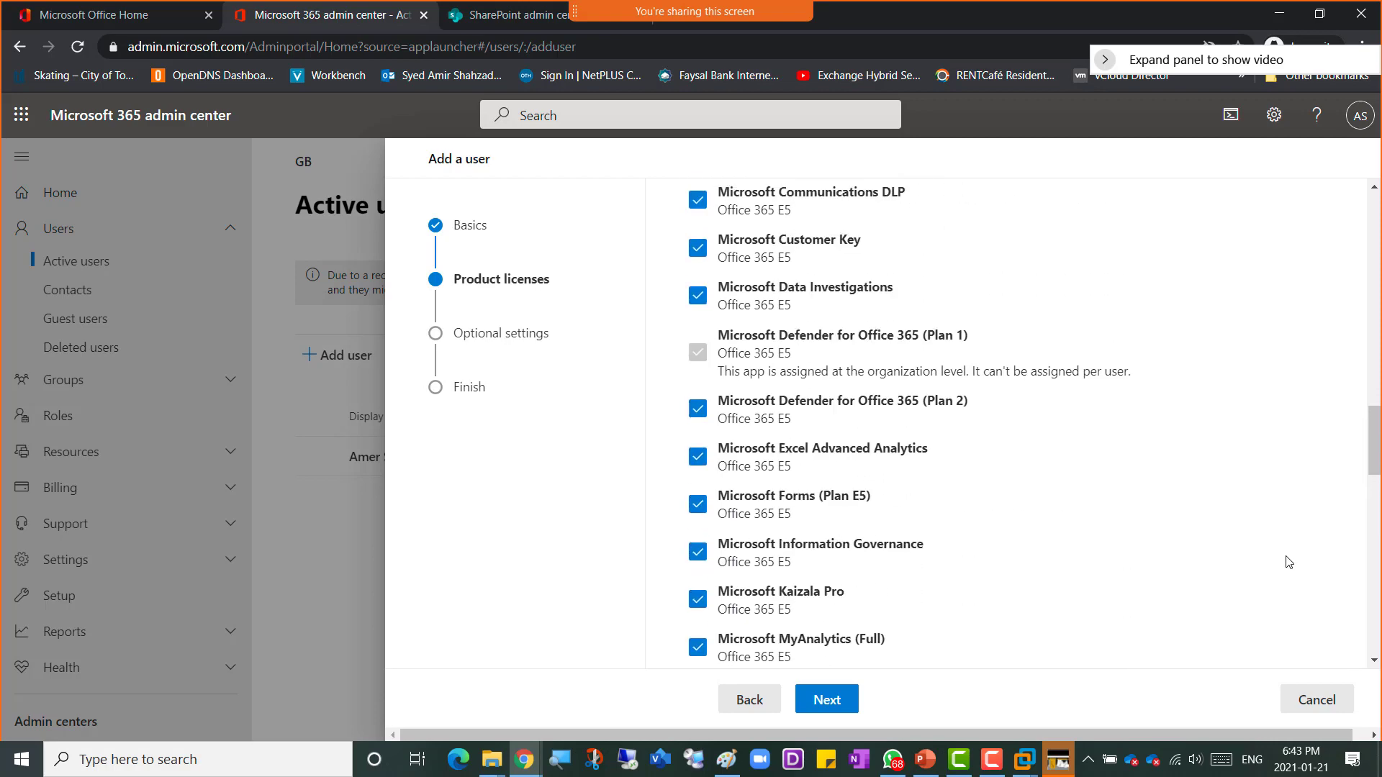
scroll(1288, 562, "down", 8)
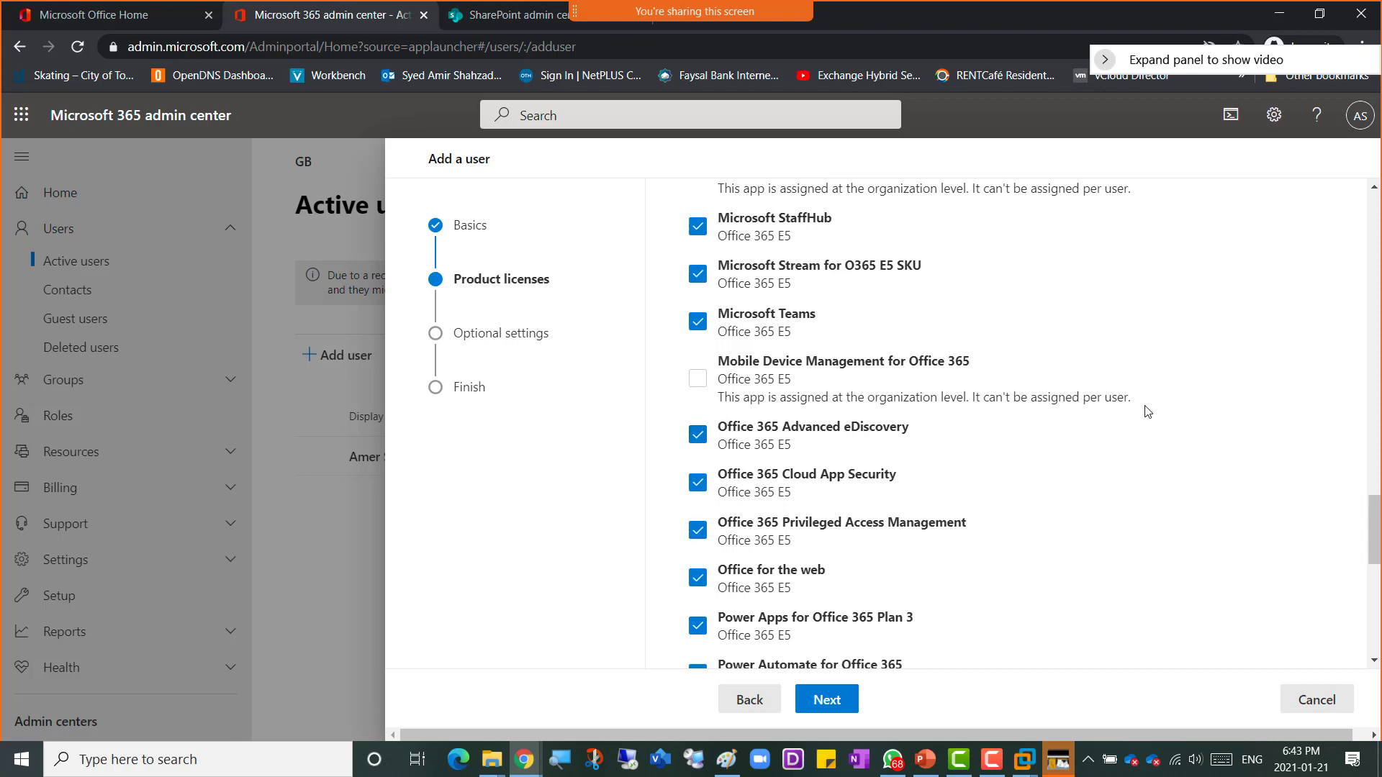
scroll(1148, 411, "up", 8)
scroll(1148, 411, "up", 10)
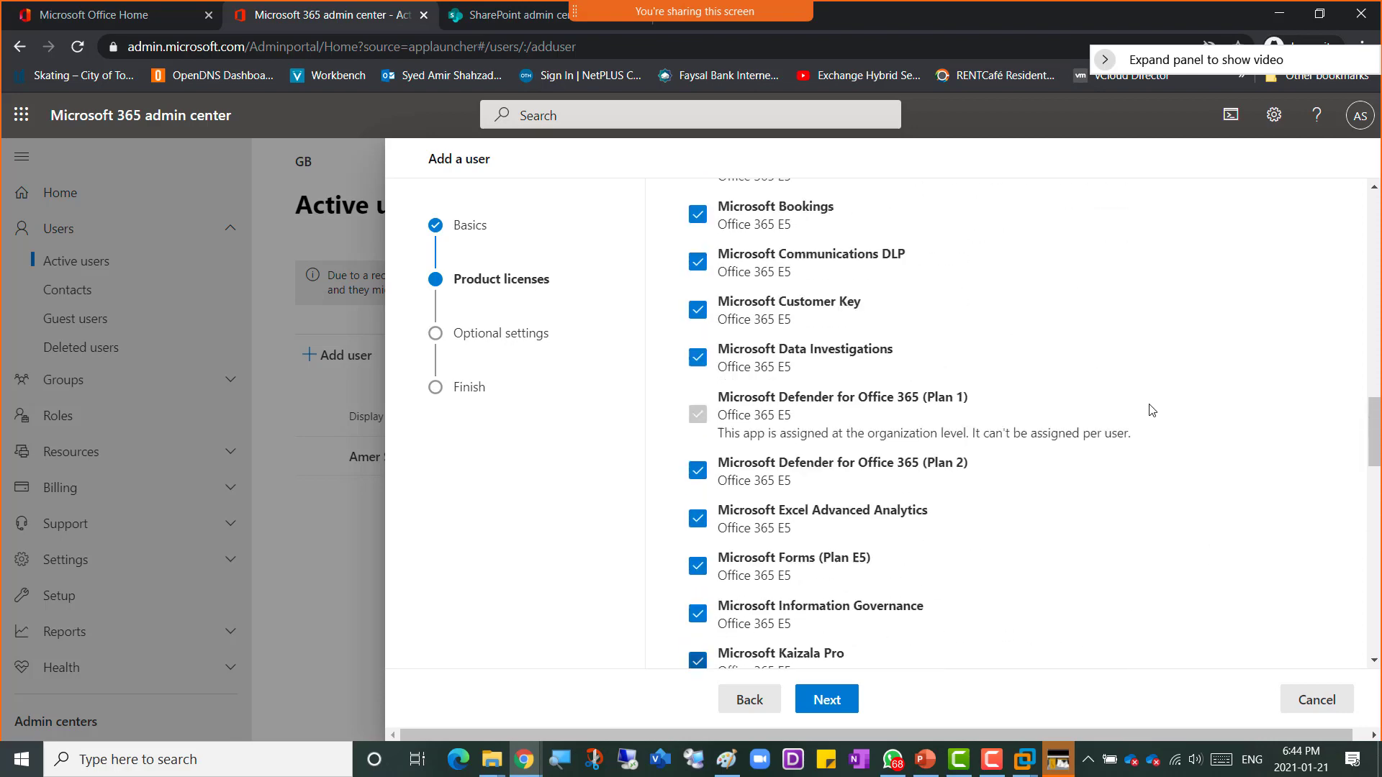
scroll(918, 324, "up", 3)
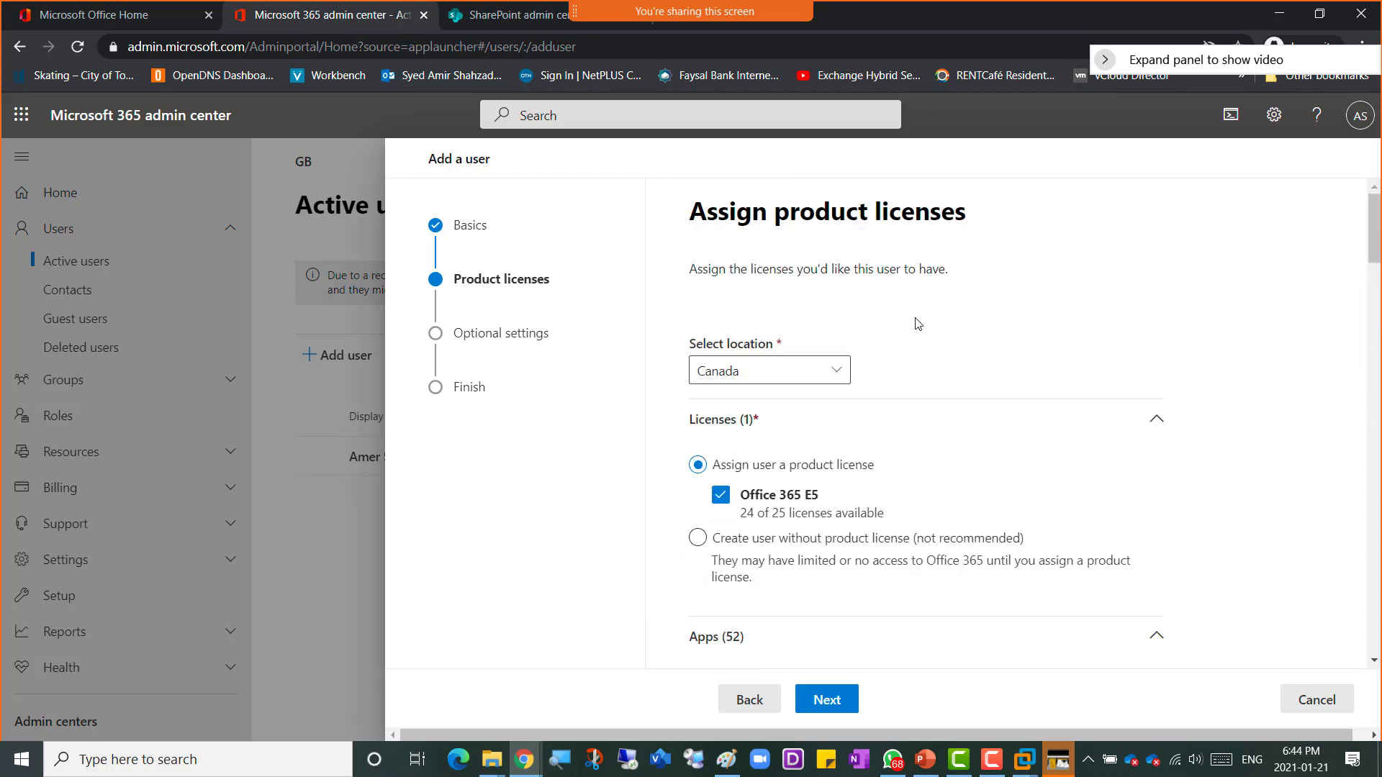
scroll(1064, 471, "down", 1)
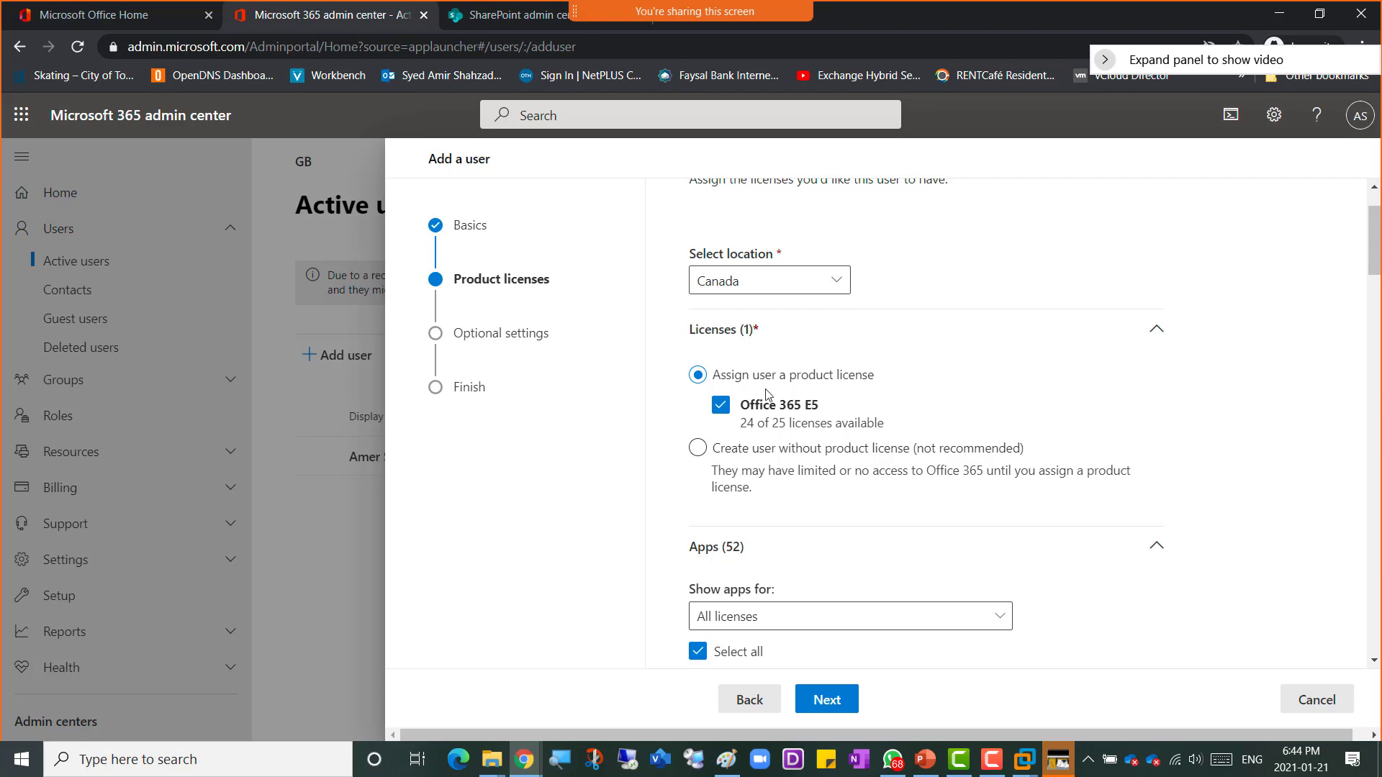
scroll(1081, 482, "down", 4)
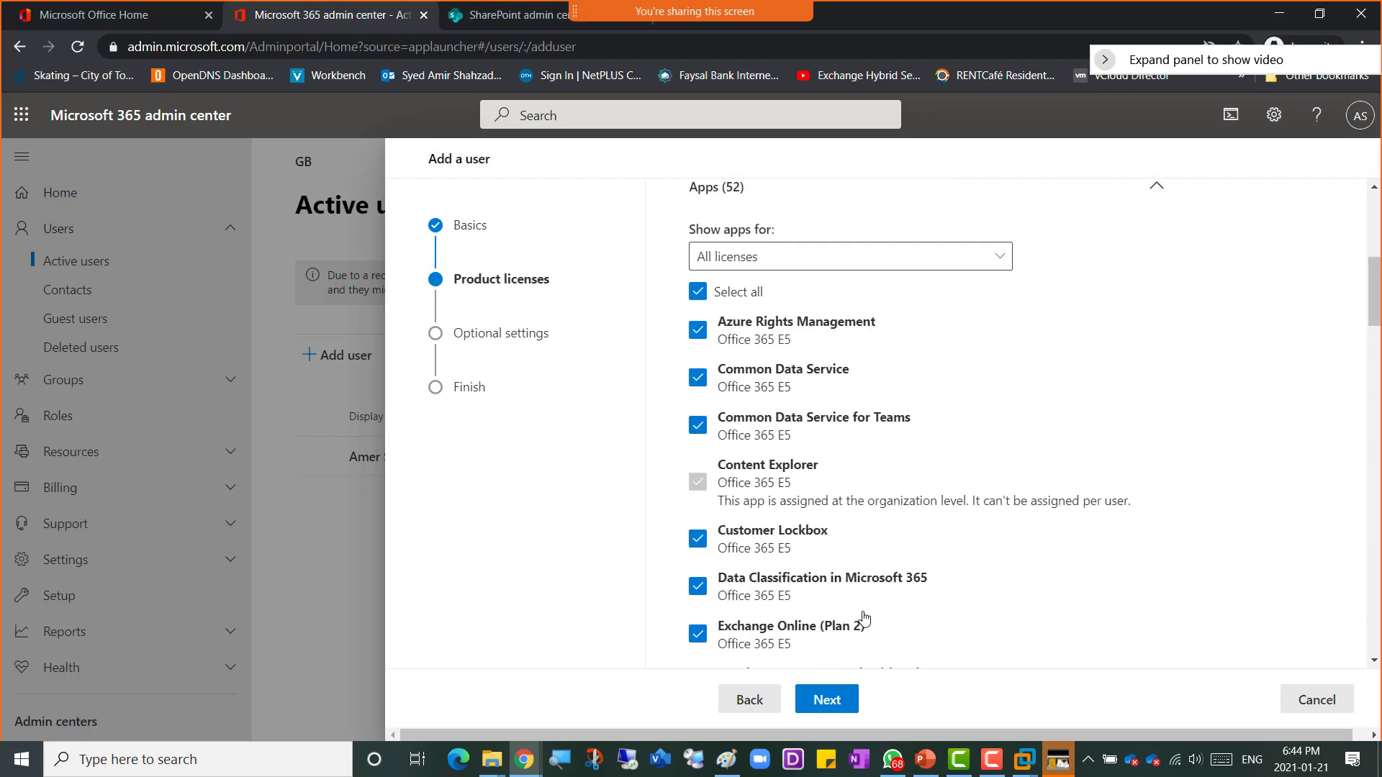
scroll(904, 627, "down", 20)
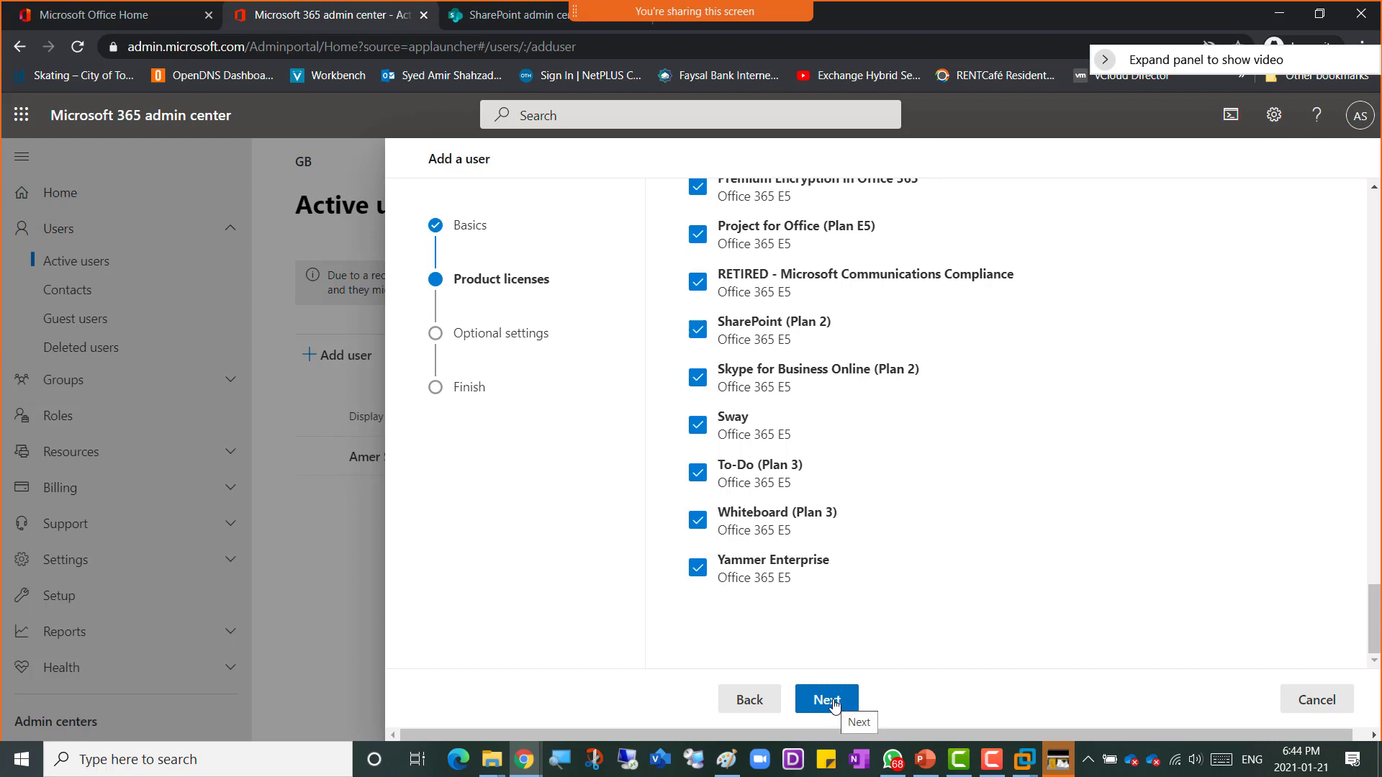
left_click(834, 704)
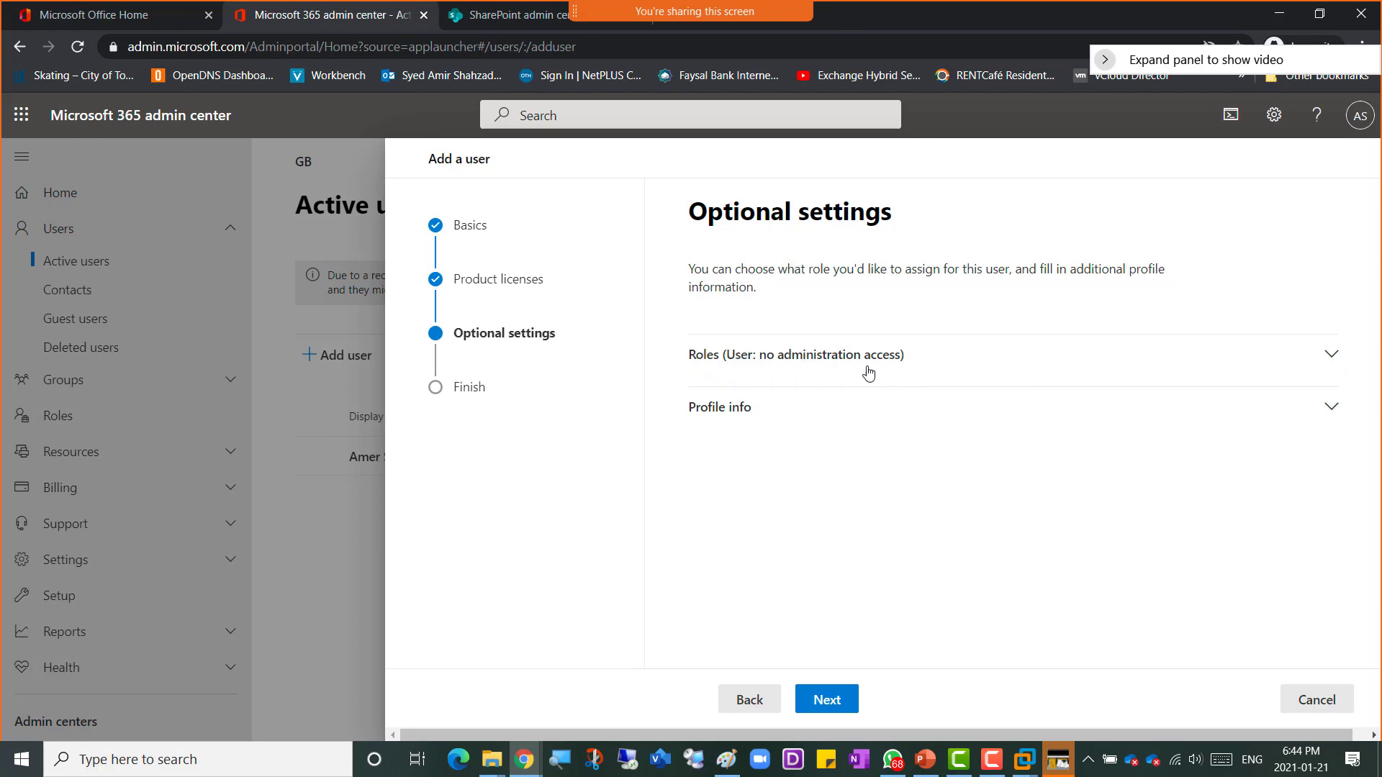
Step: Open the Roles section, choose Admin center access, and tick the Global admin role
left_click(1331, 360)
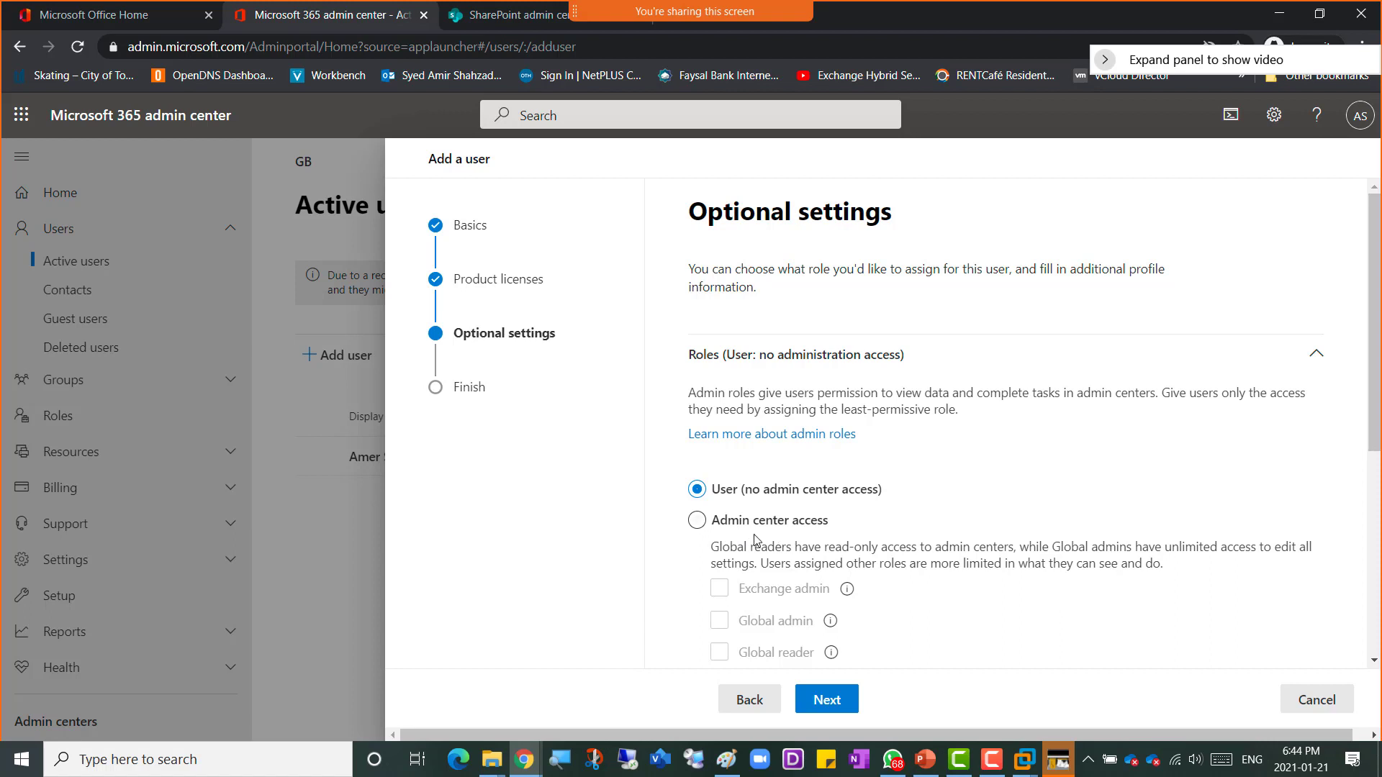
left_click(697, 521)
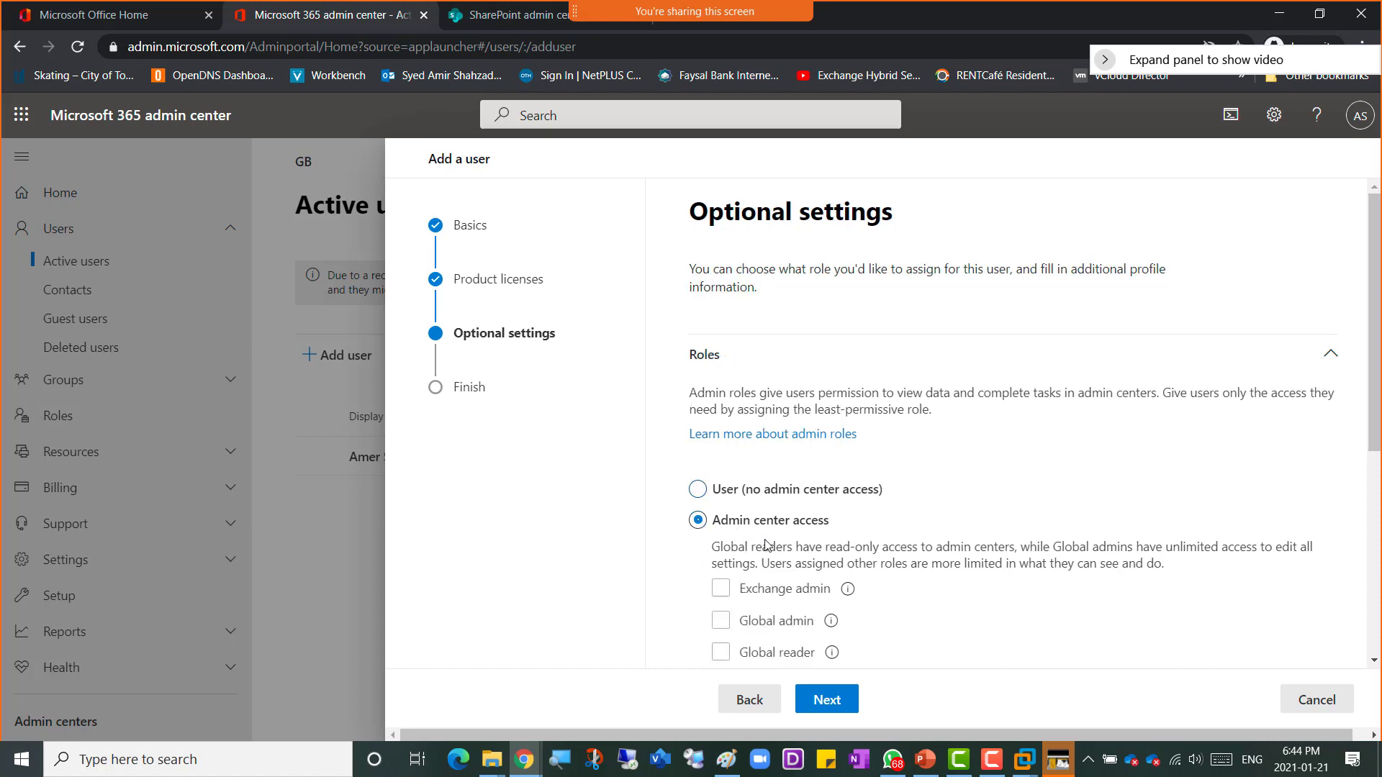
scroll(974, 477, "down", 3)
left_click(773, 448)
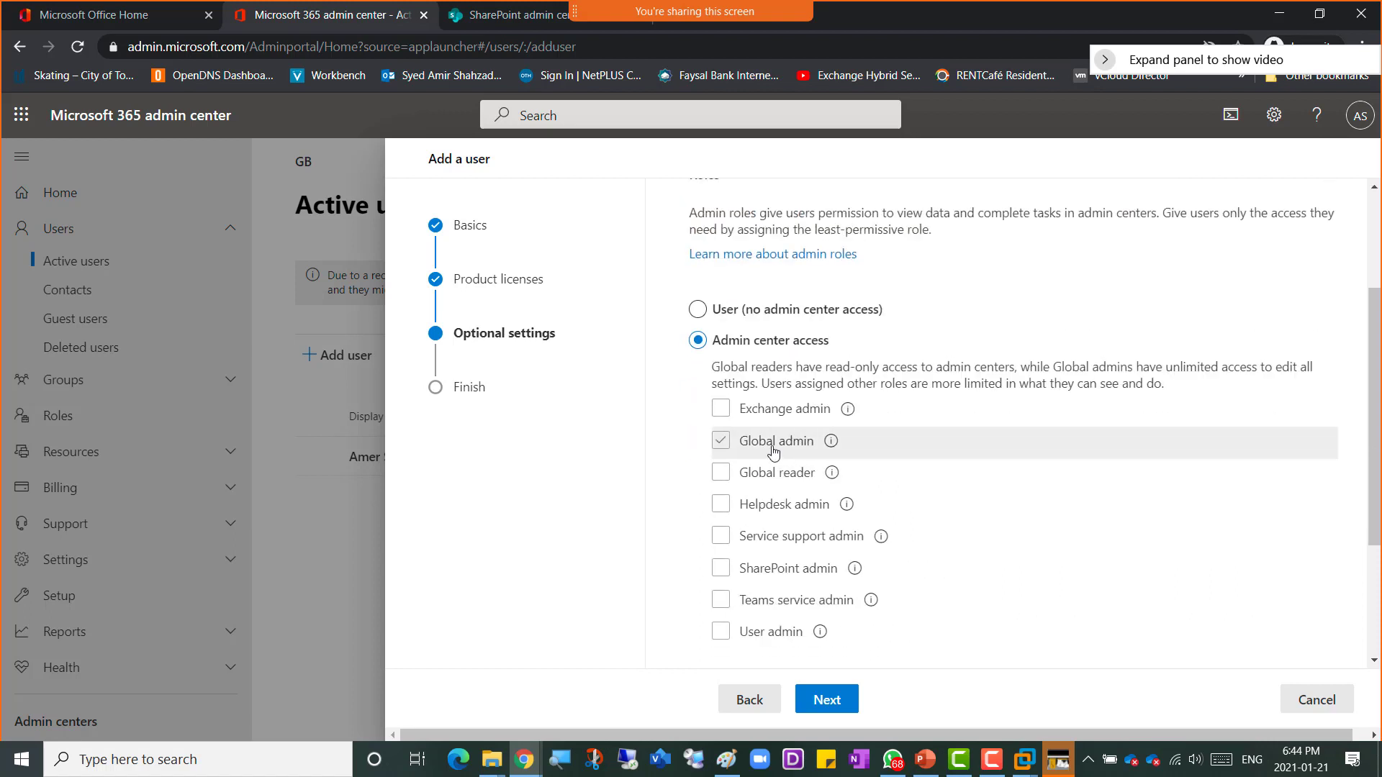
left_click(721, 441)
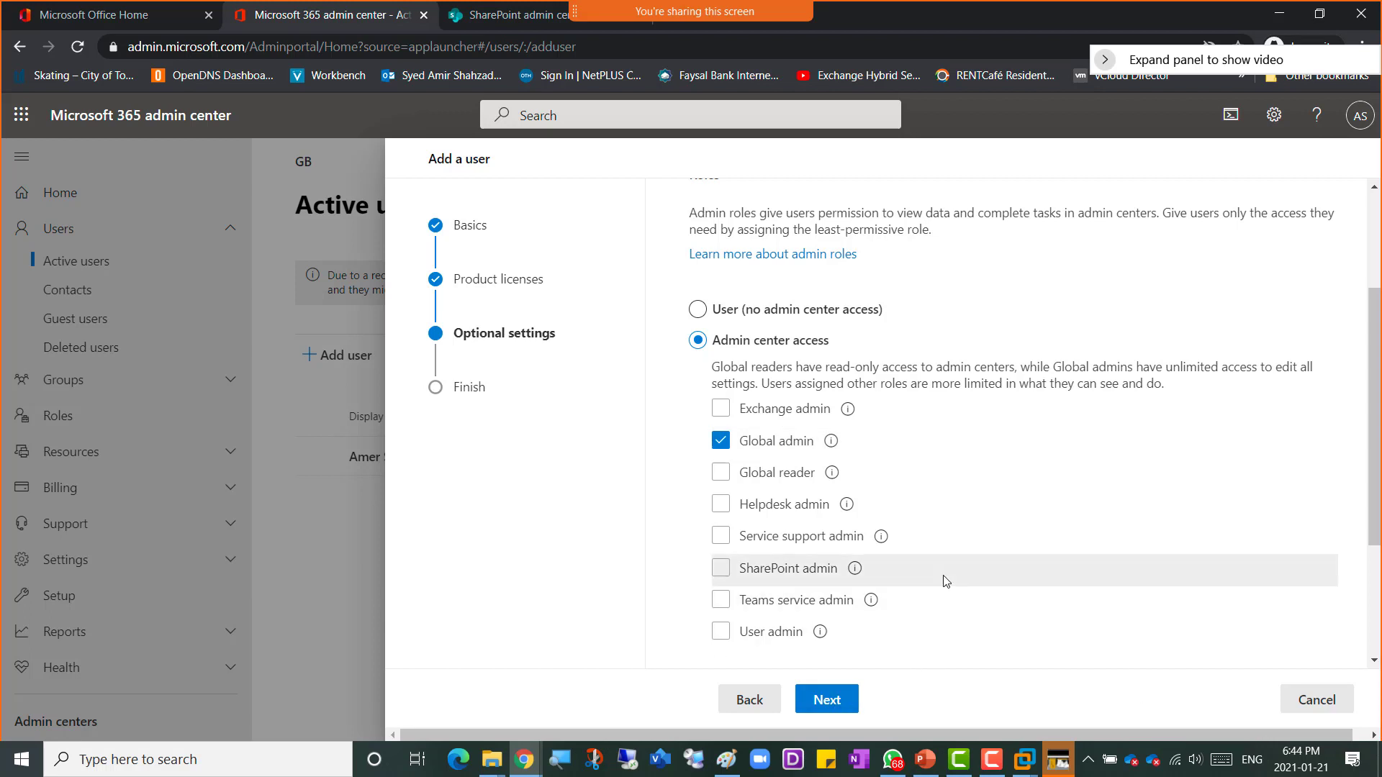
Step: Expand the roles shown by category and browse the available admin roles
scroll(944, 576, "down", 3)
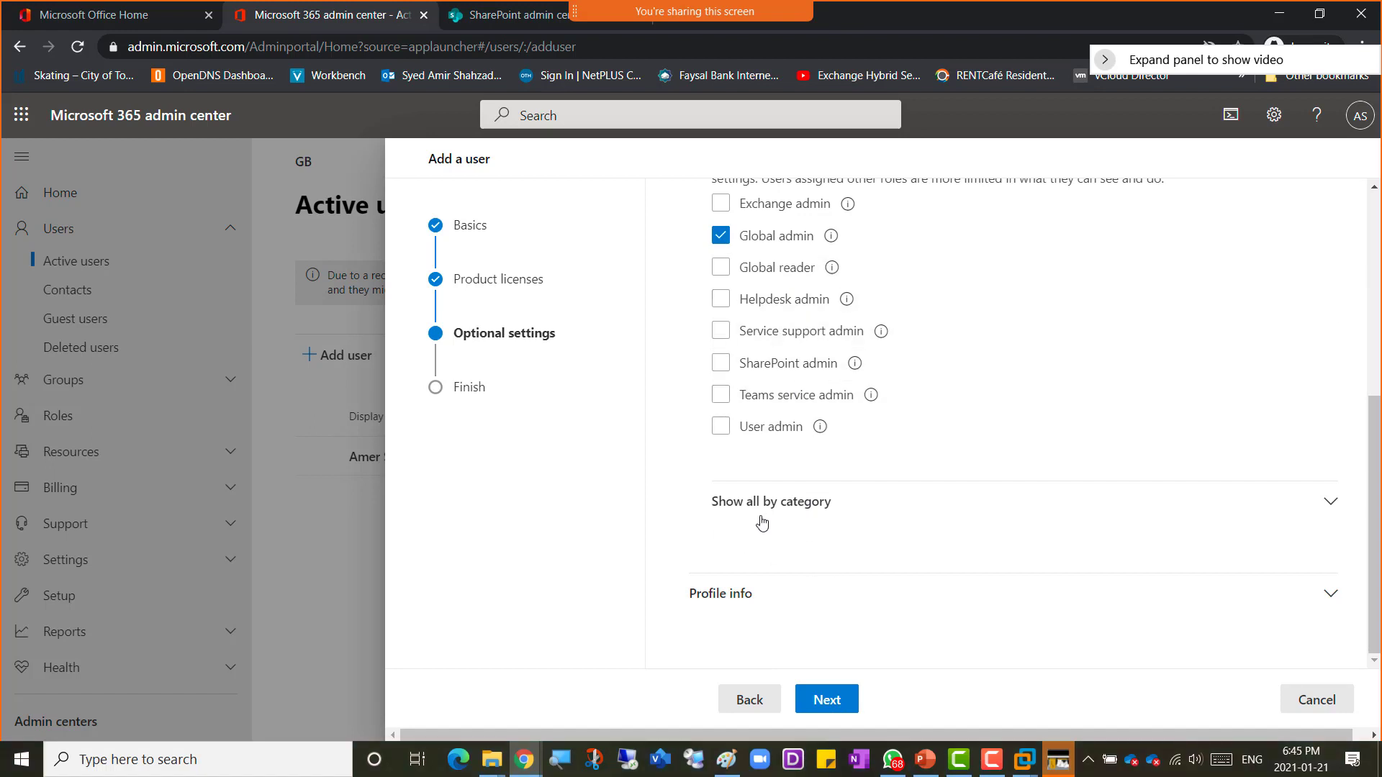
left_click(1329, 504)
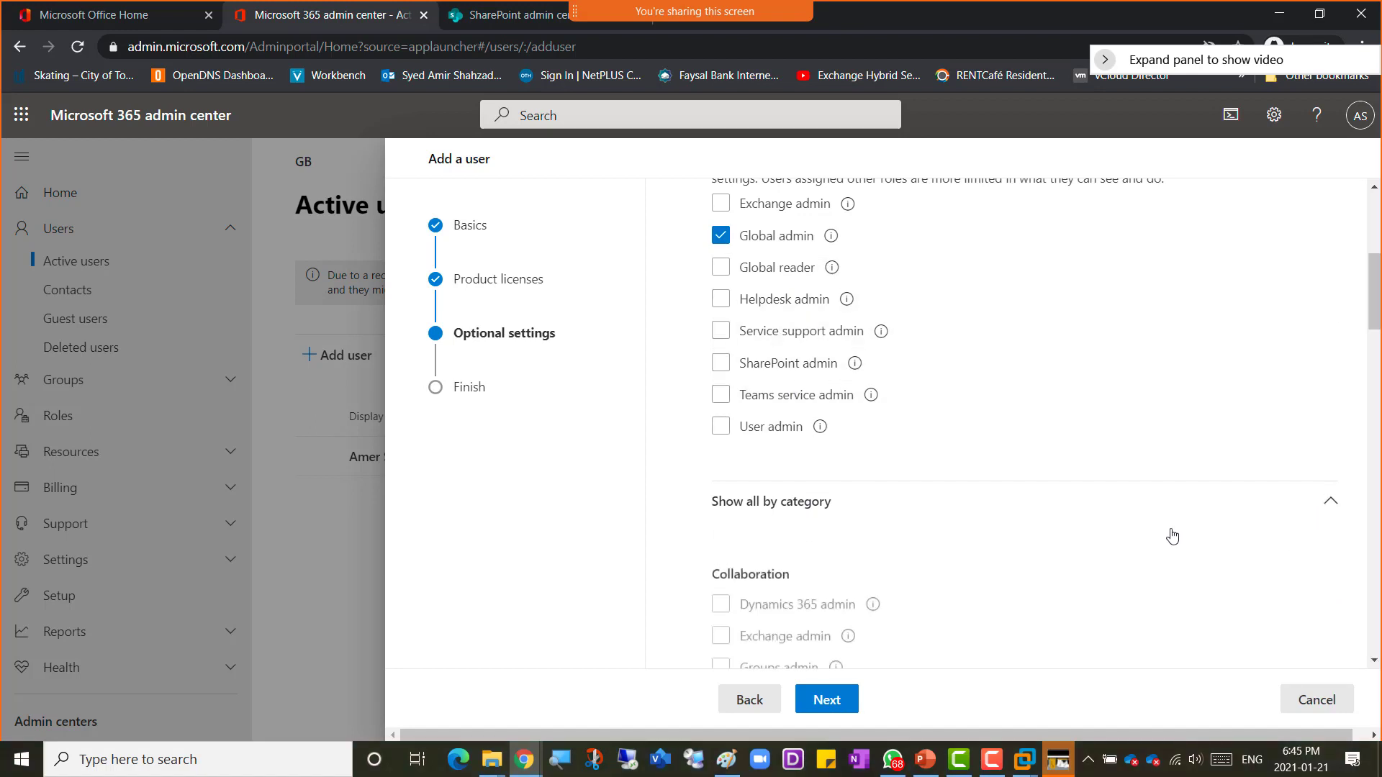
scroll(1168, 562, "down", 3)
scroll(1168, 562, "down", 5)
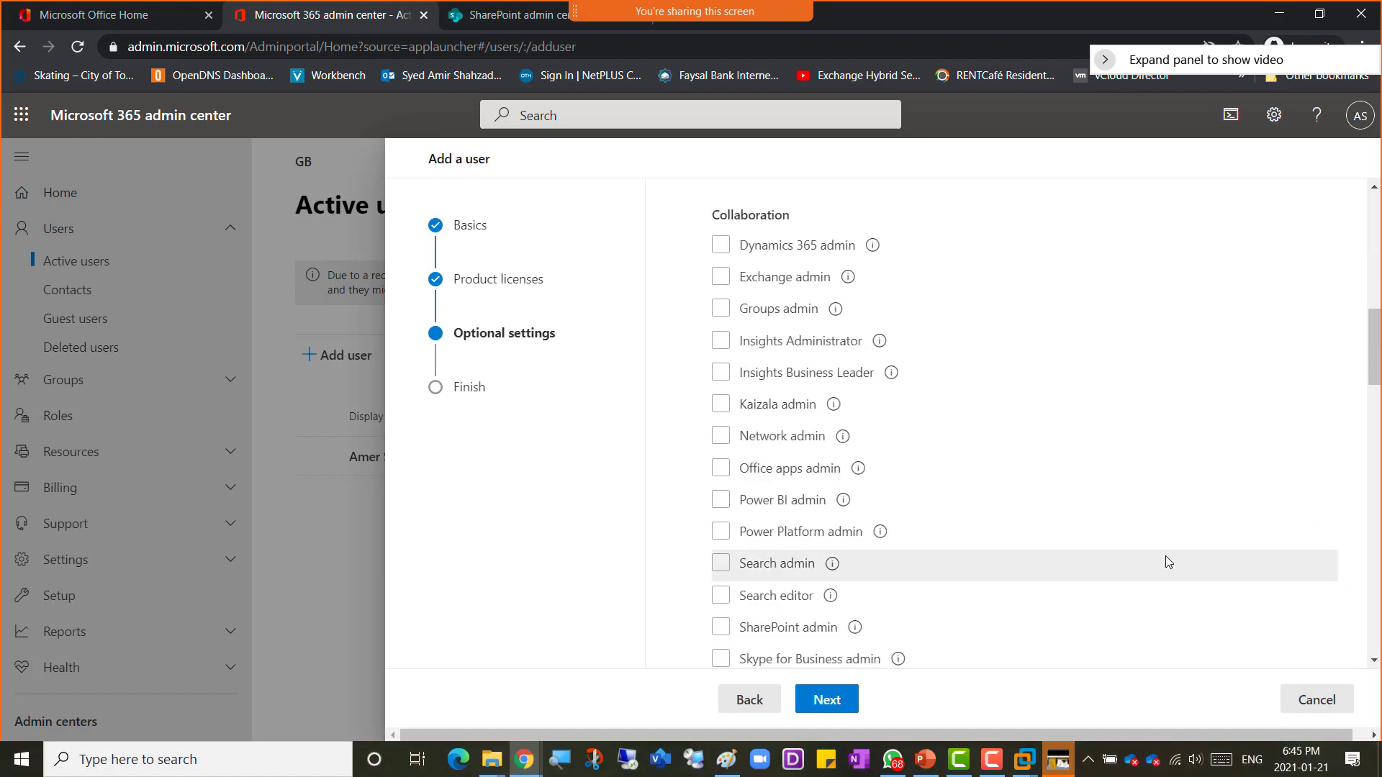
scroll(1168, 562, "down", 3)
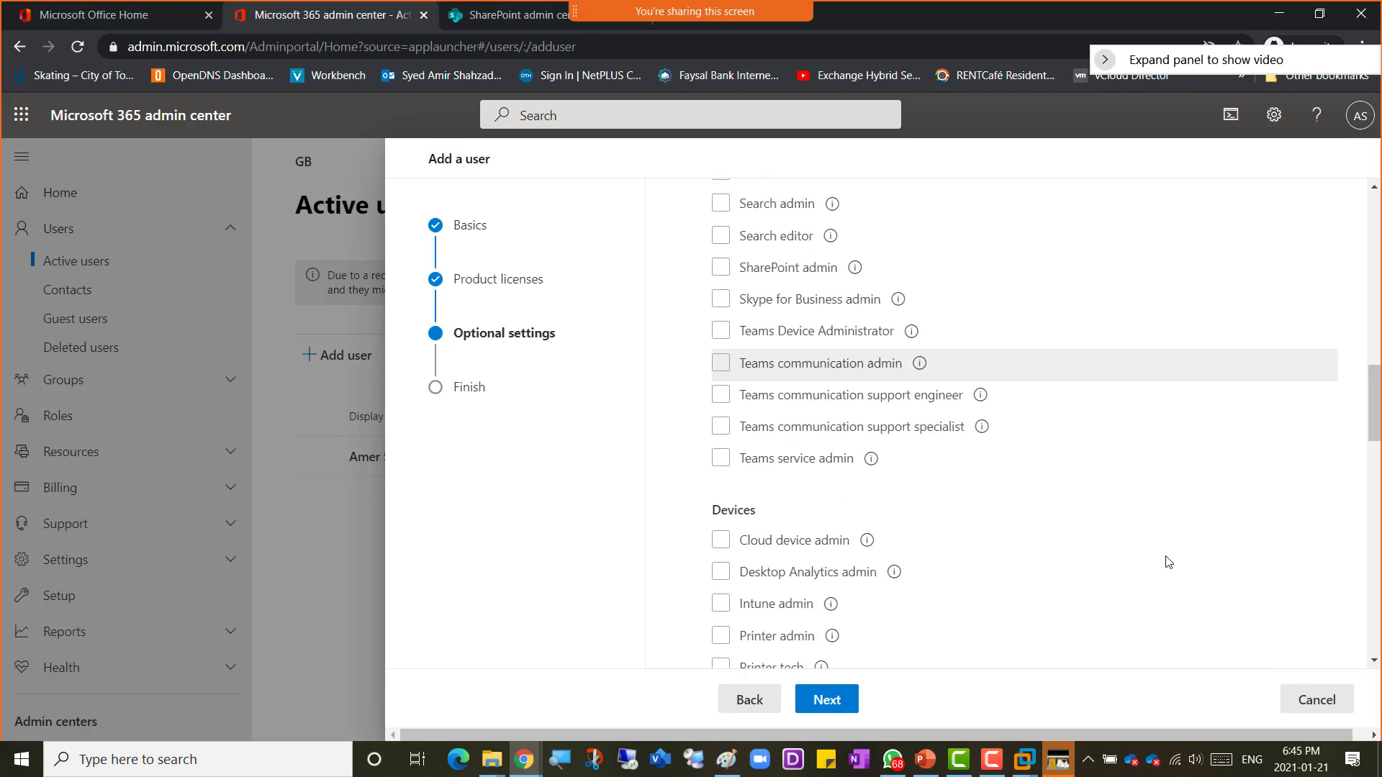
scroll(1168, 562, "up", 10)
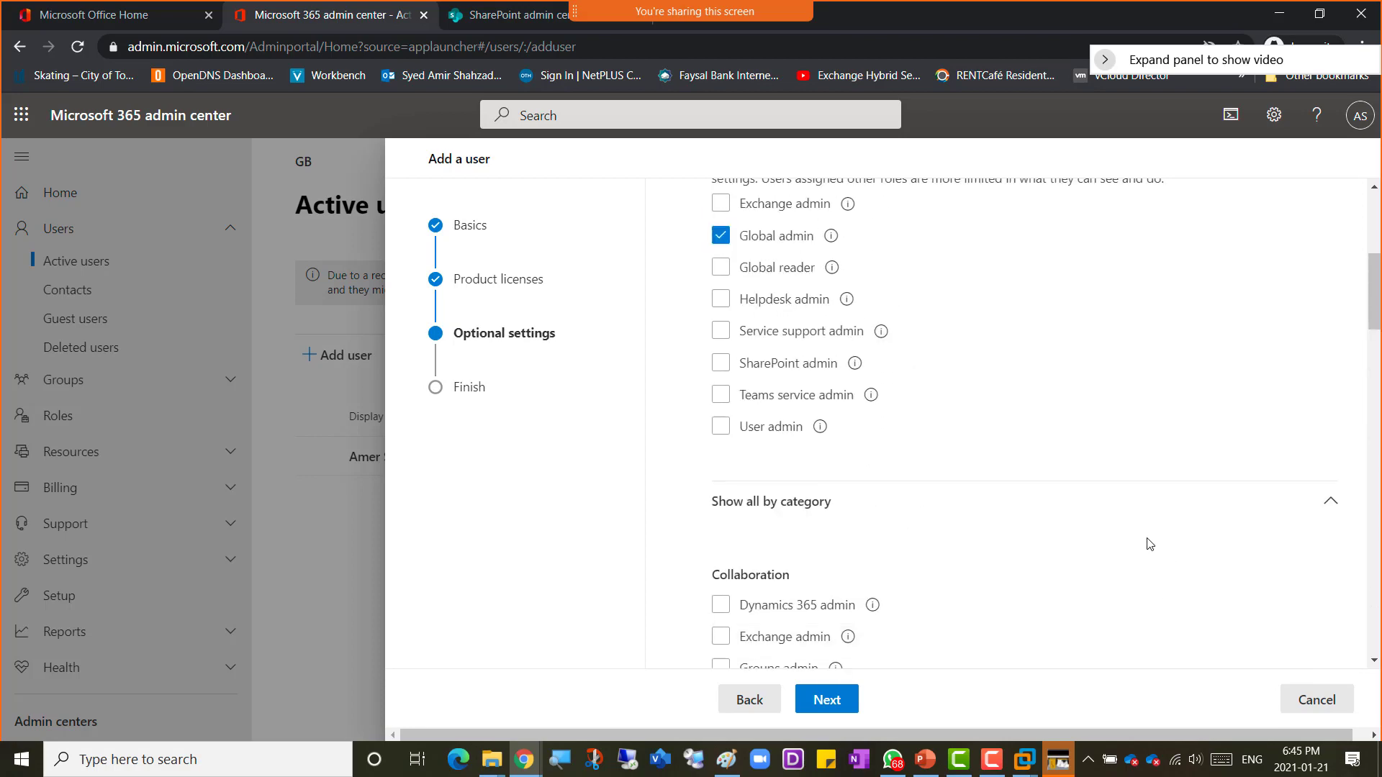
scroll(1150, 545, "up", 3)
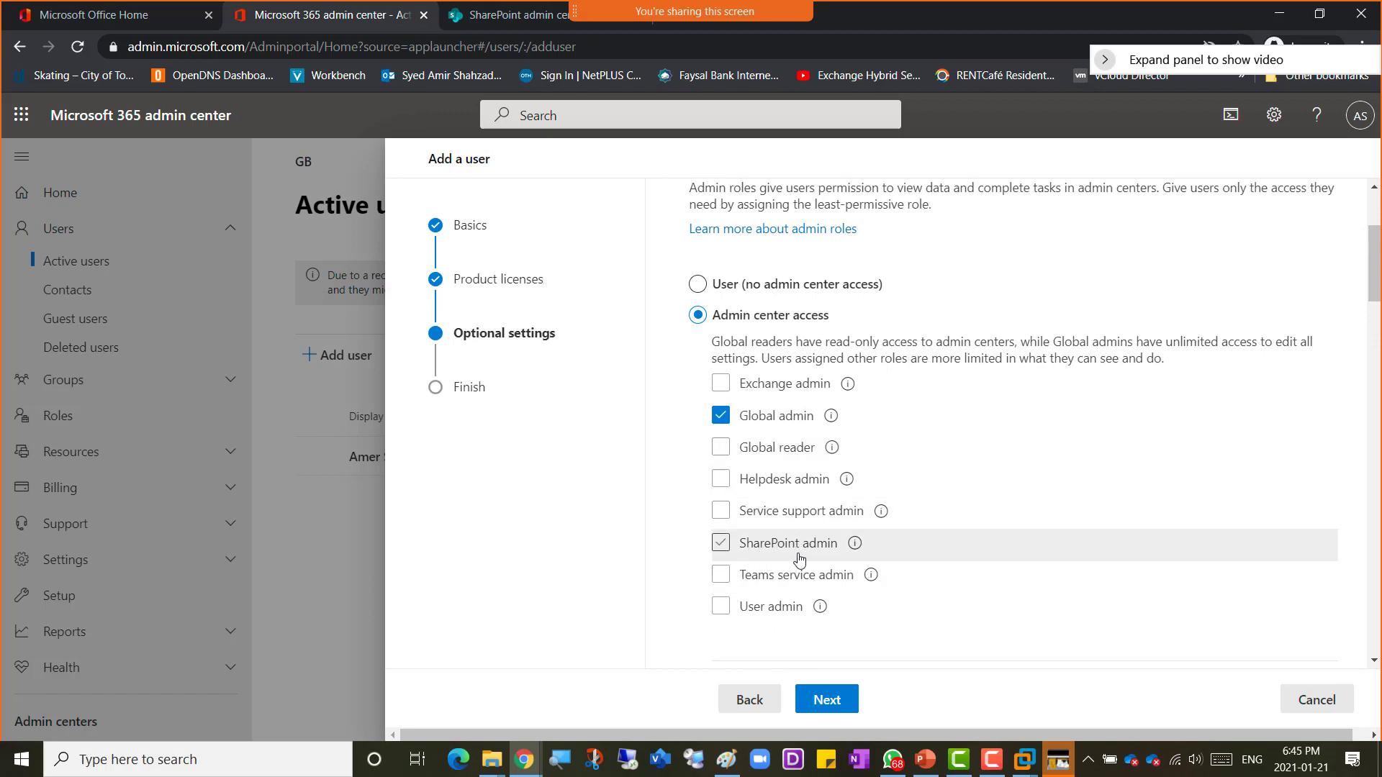
scroll(1003, 570, "down", 4)
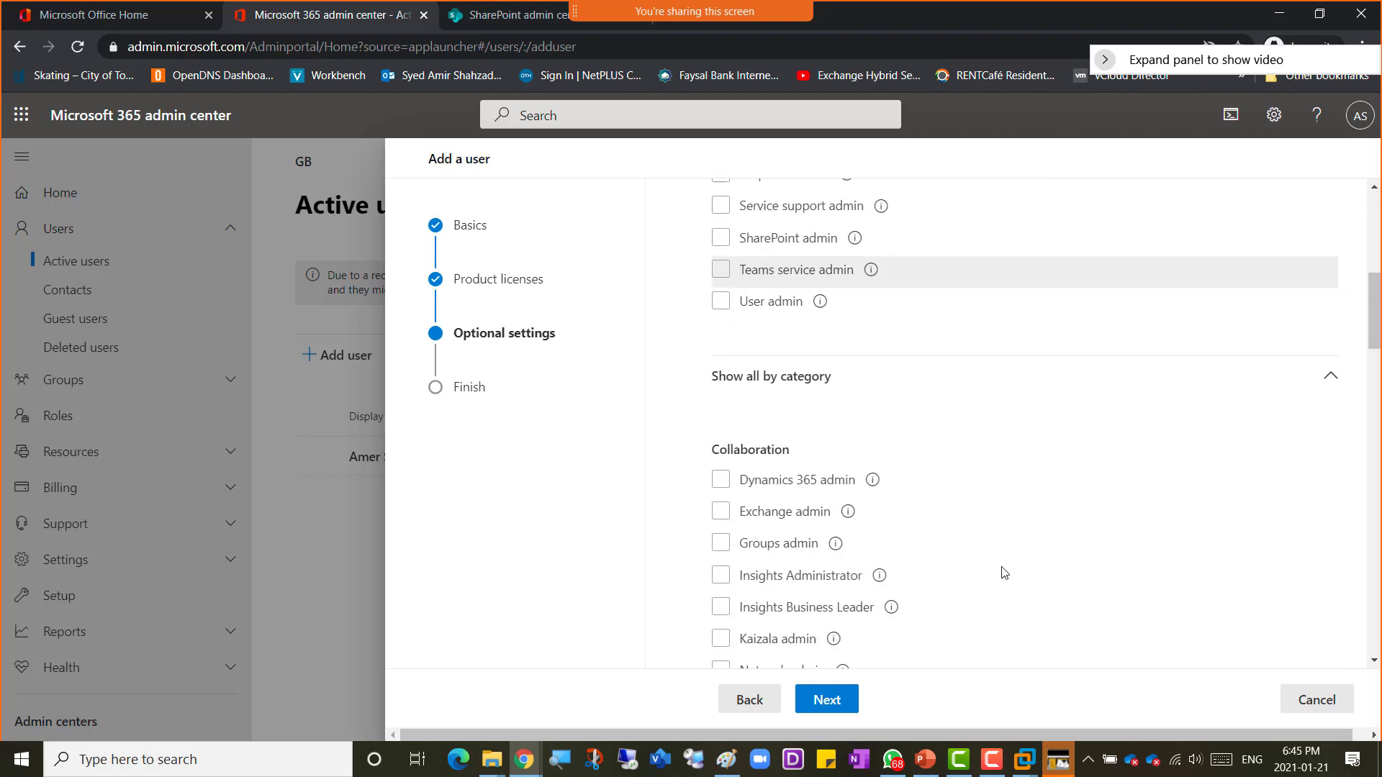
scroll(818, 522, "down", 4)
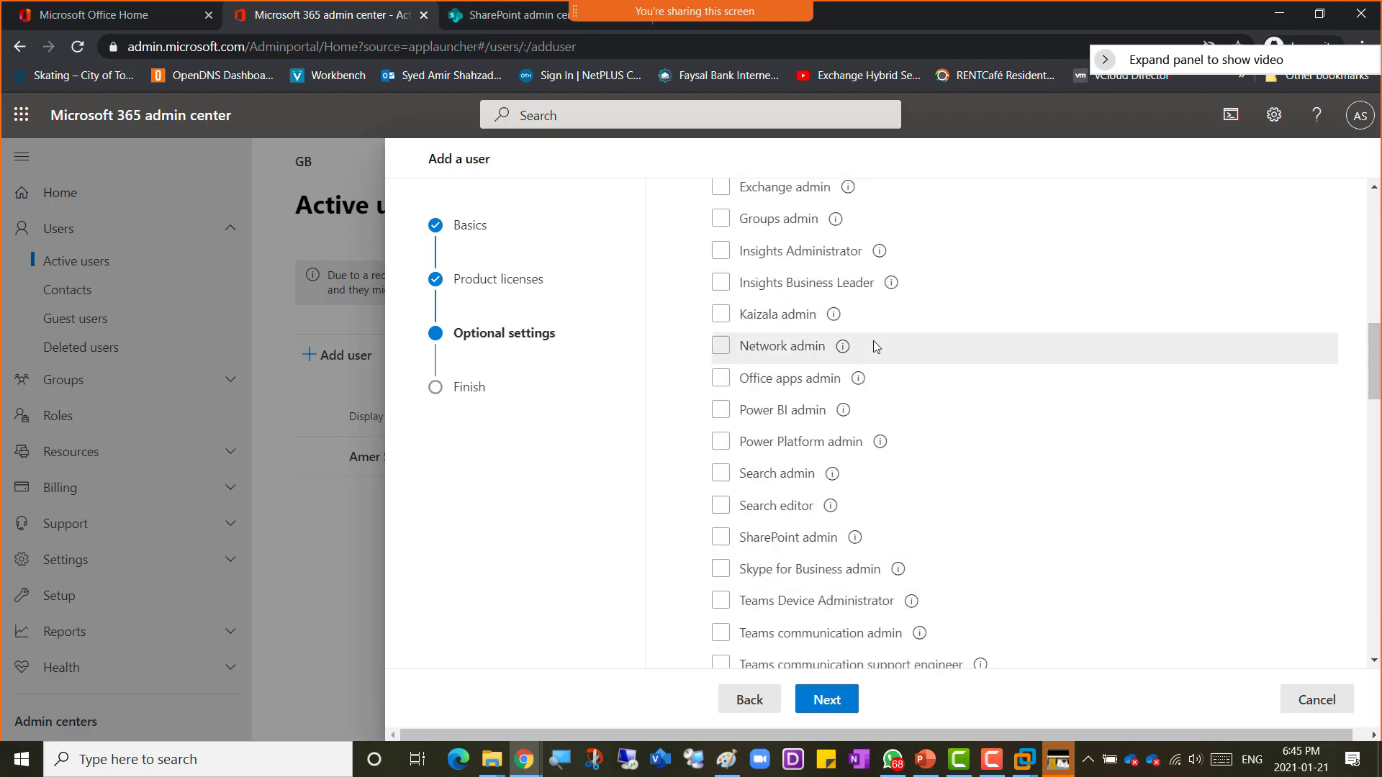
scroll(967, 434, "up", 5)
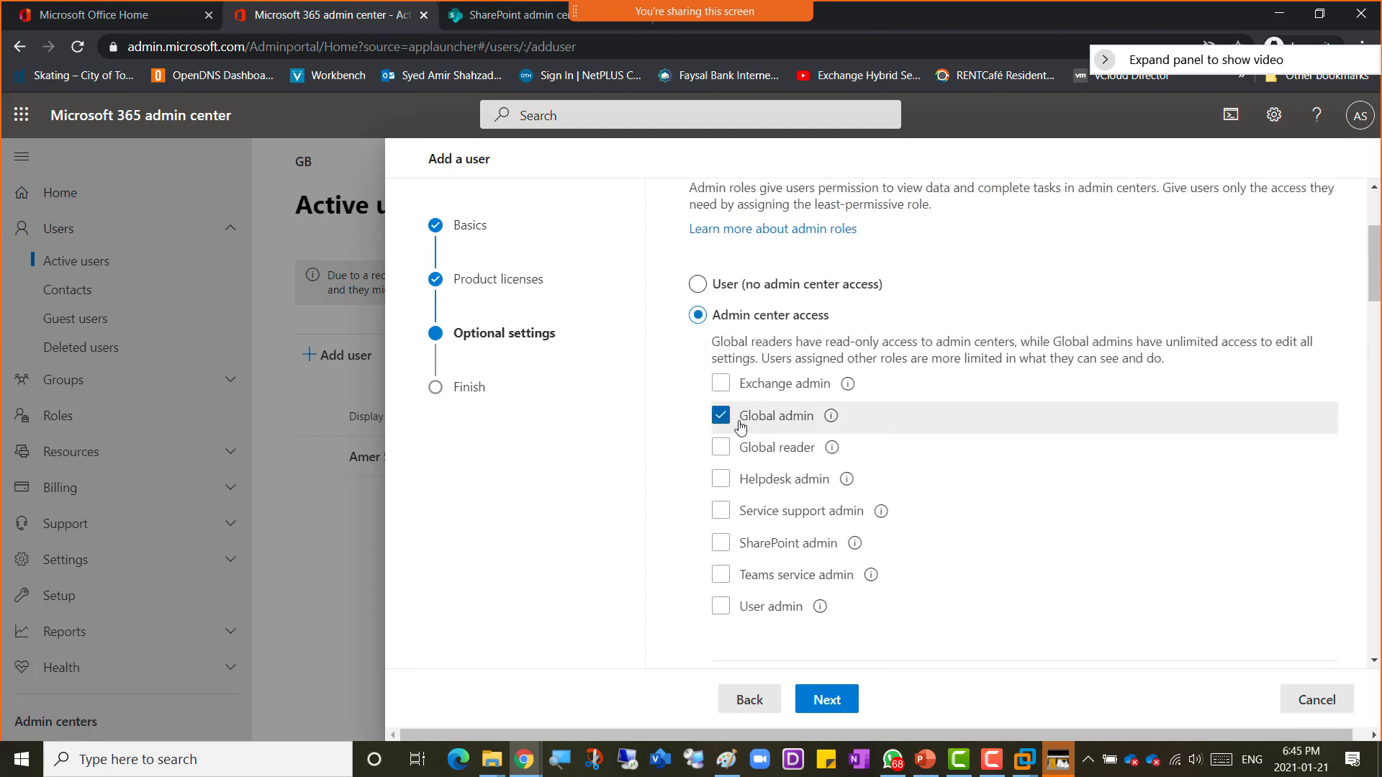
Step: Confirm the Global admin role selection and continue to the review page
scroll(862, 420, "up", 3)
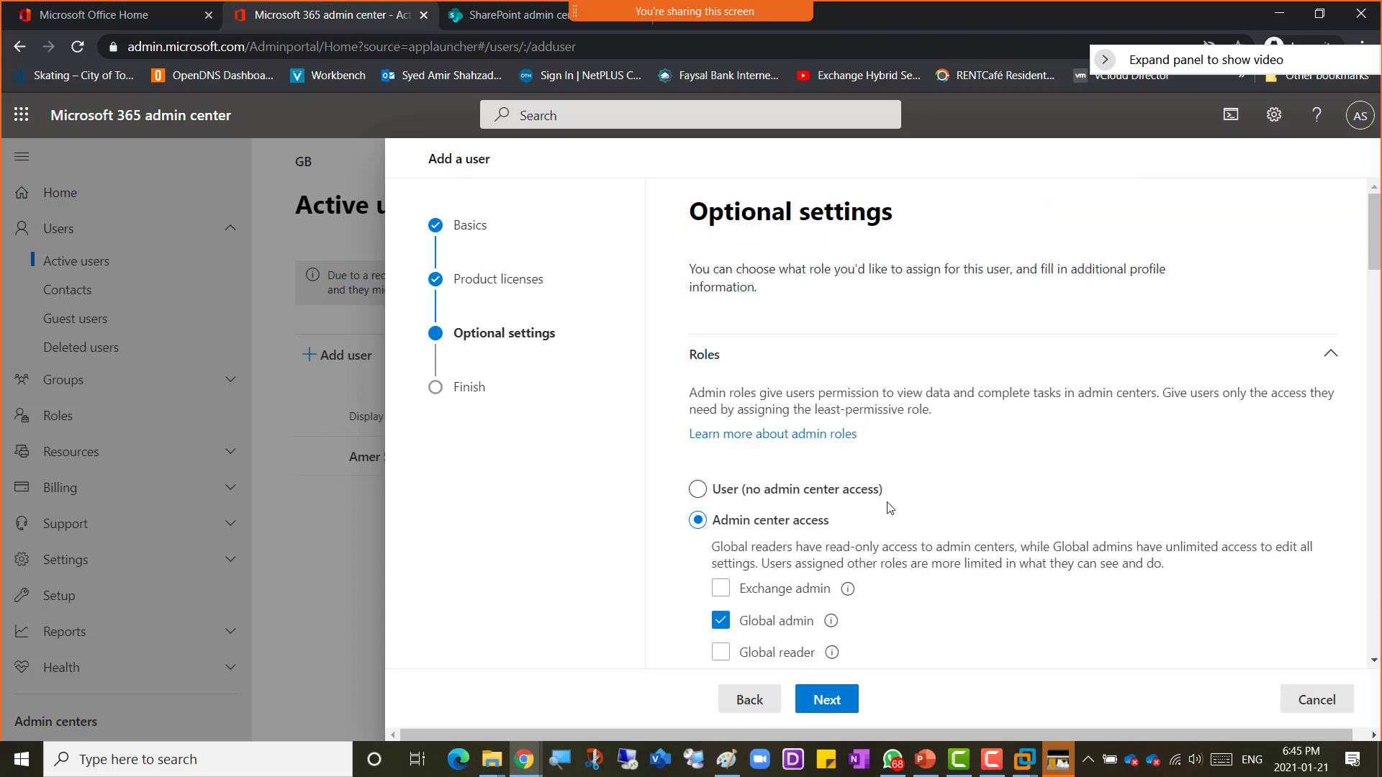
scroll(885, 508, "down", 1)
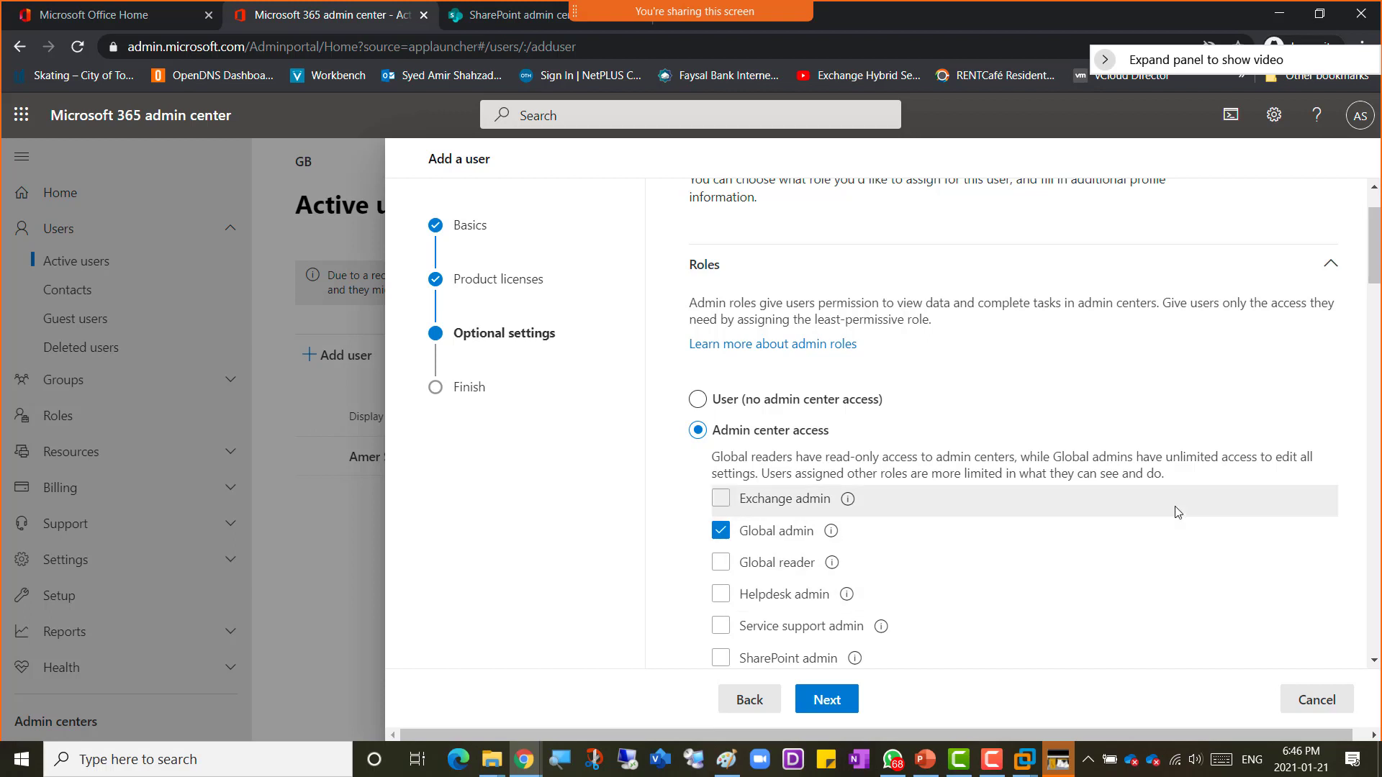
scroll(1177, 512, "down", 1)
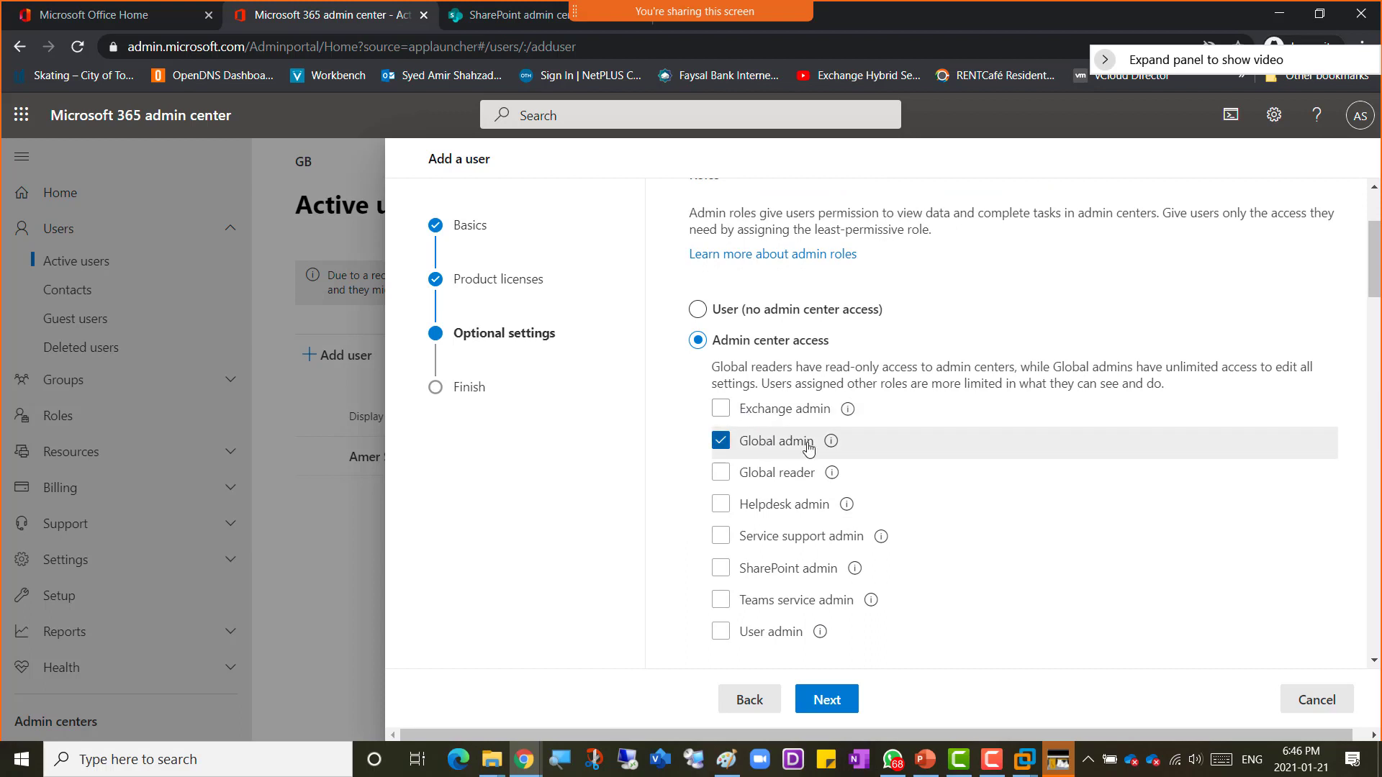
left_click(828, 700)
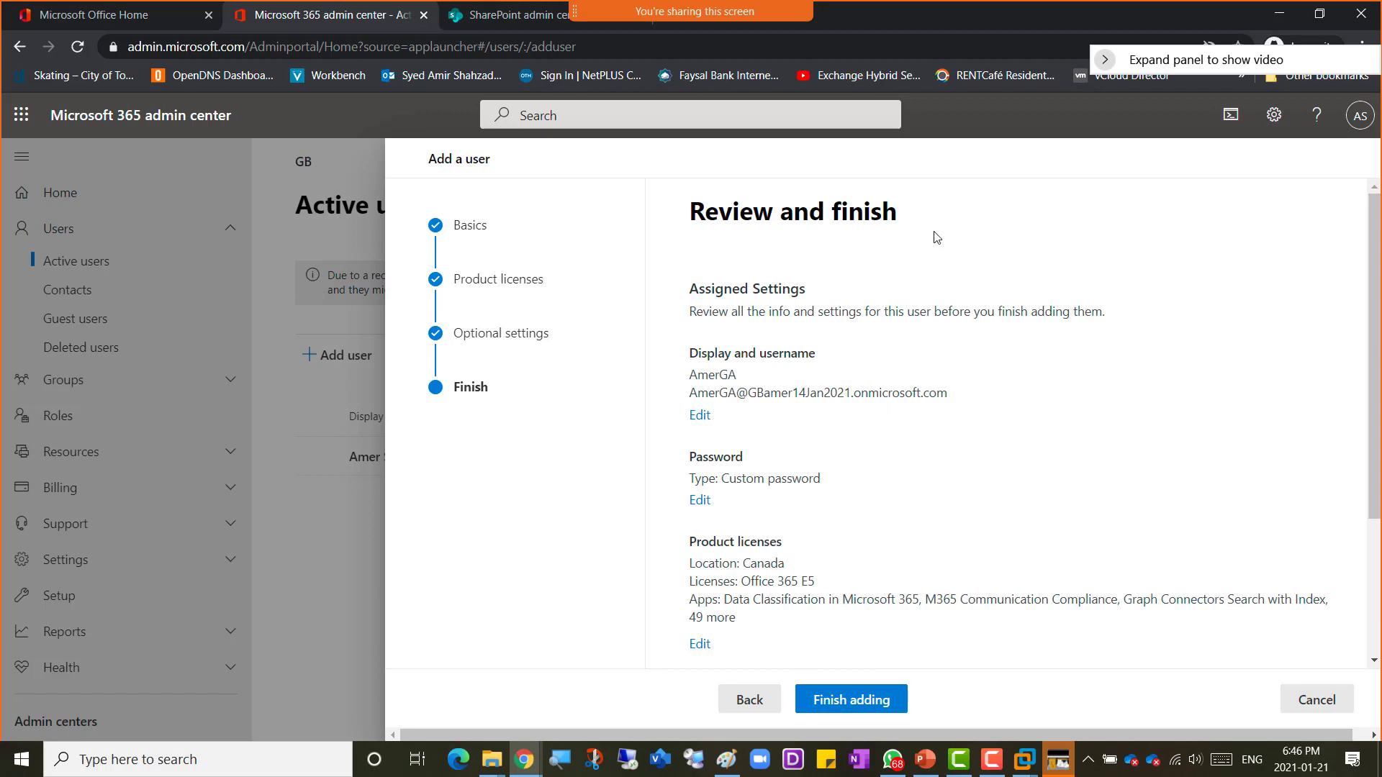
Step: Review the new user's assigned settings and finish adding the user
scroll(939, 439, "down", 3)
scroll(941, 439, "down", 1)
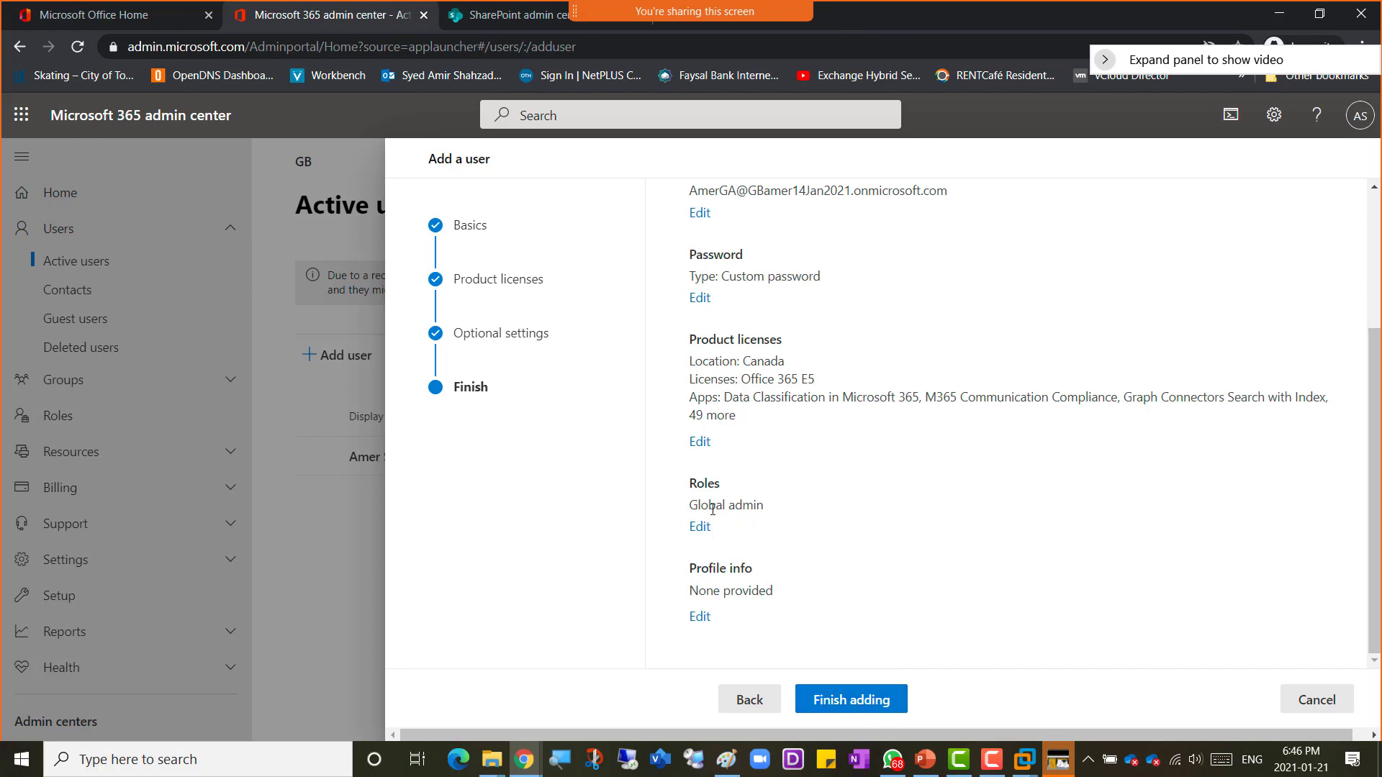
left_click_drag(755, 508, 695, 487)
left_click(843, 702)
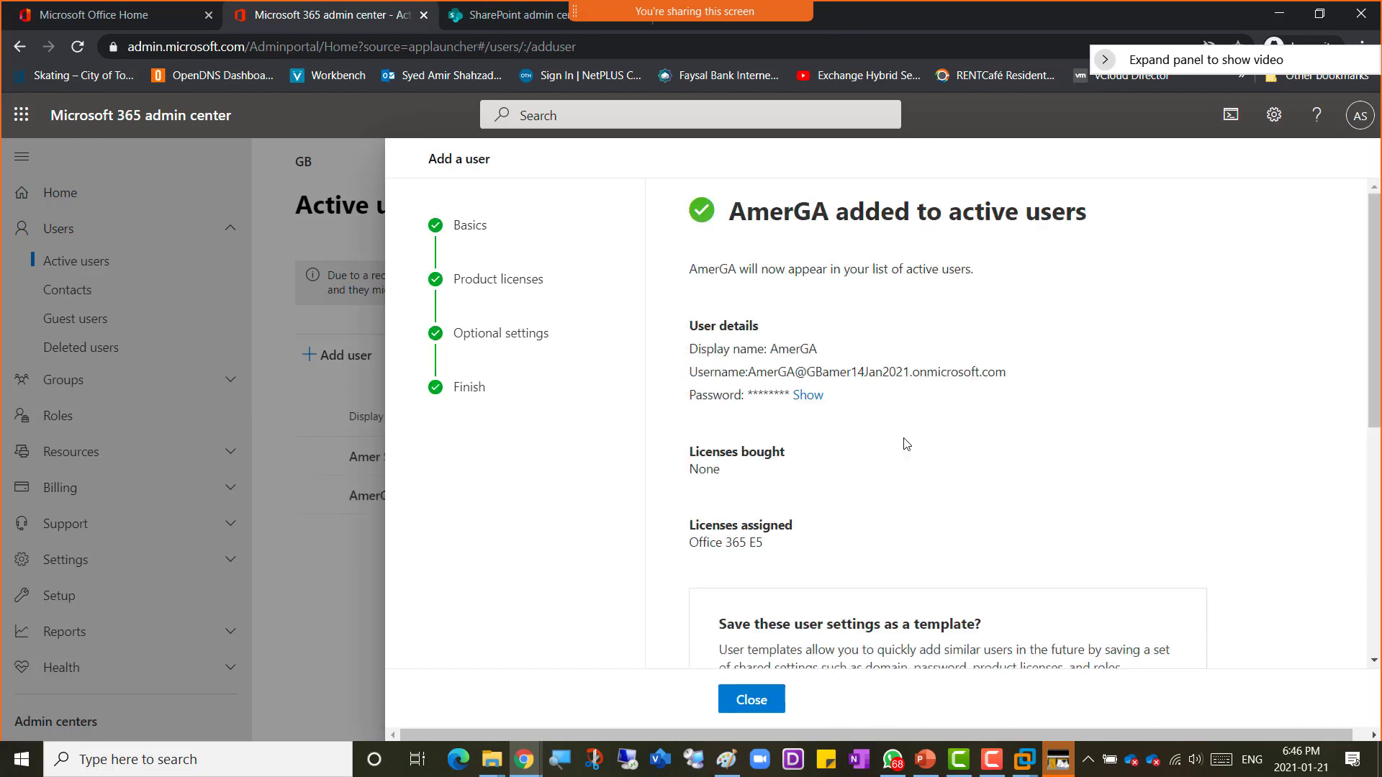
Step: Reveal the new user's password and copy the username and password lines
left_click(807, 395)
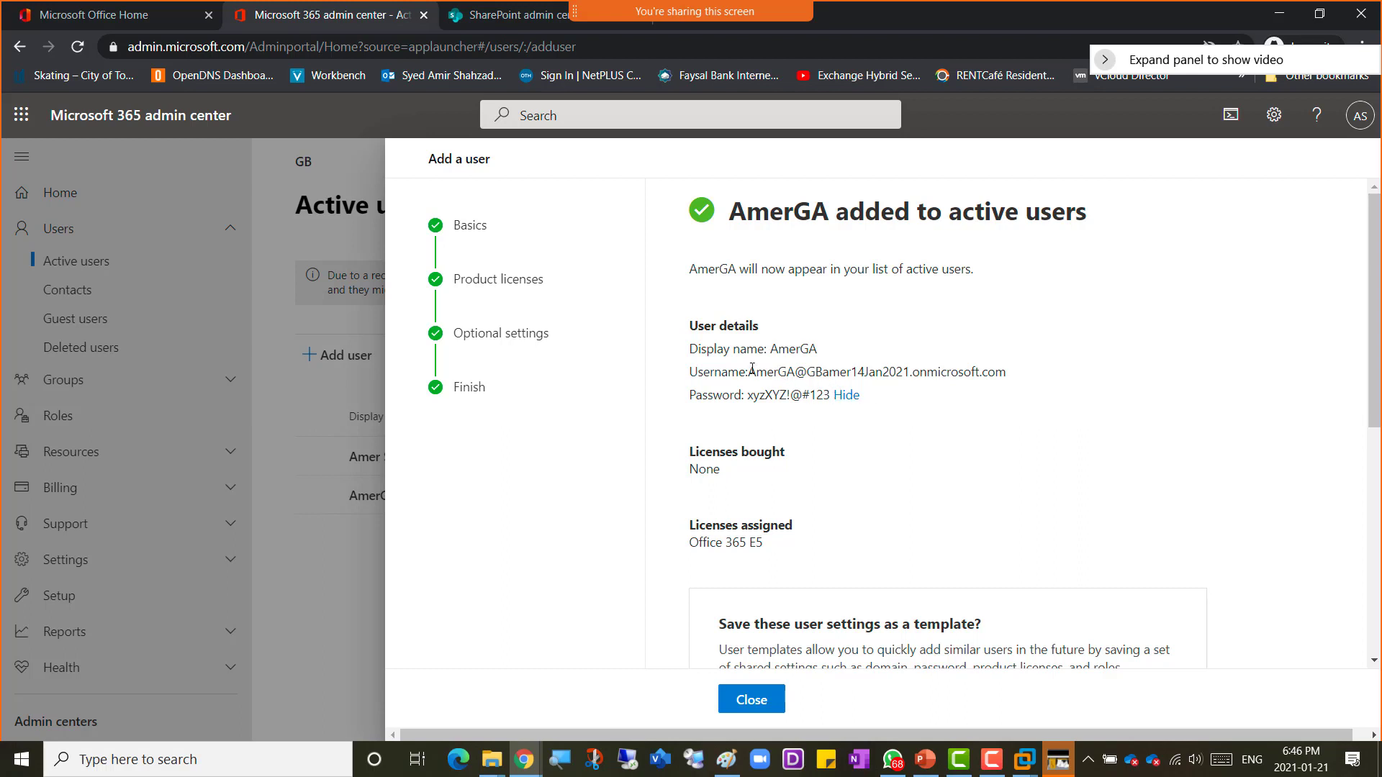
left_click_drag(861, 399, 692, 365)
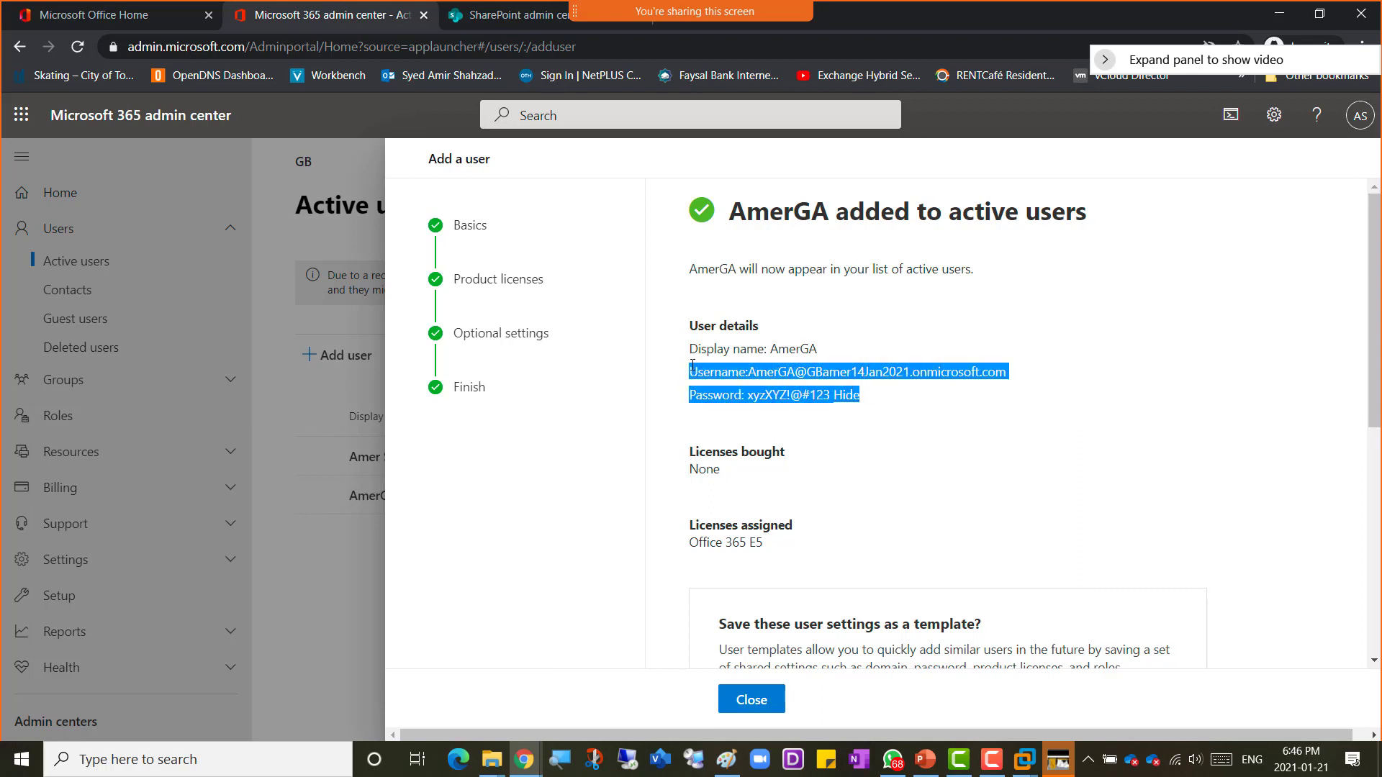
right_click(705, 370)
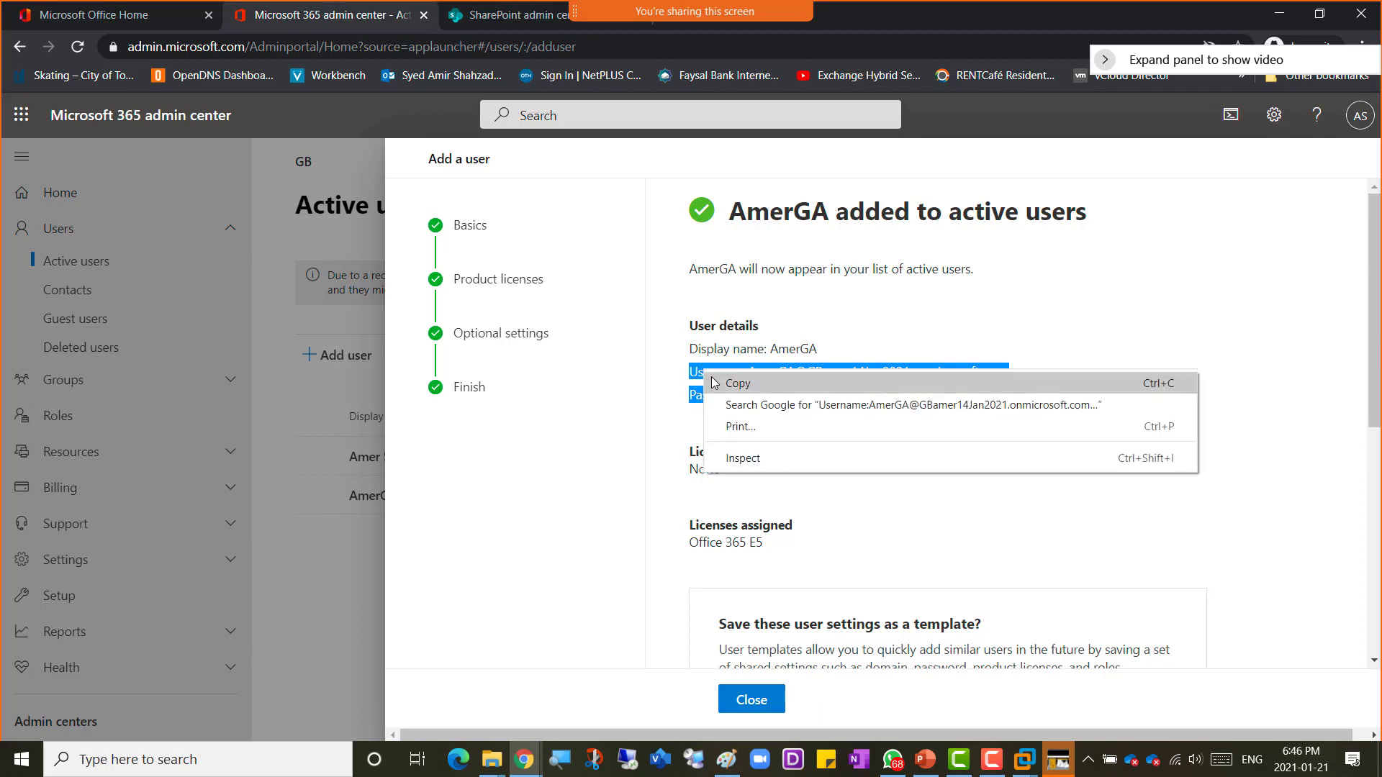
left_click(720, 383)
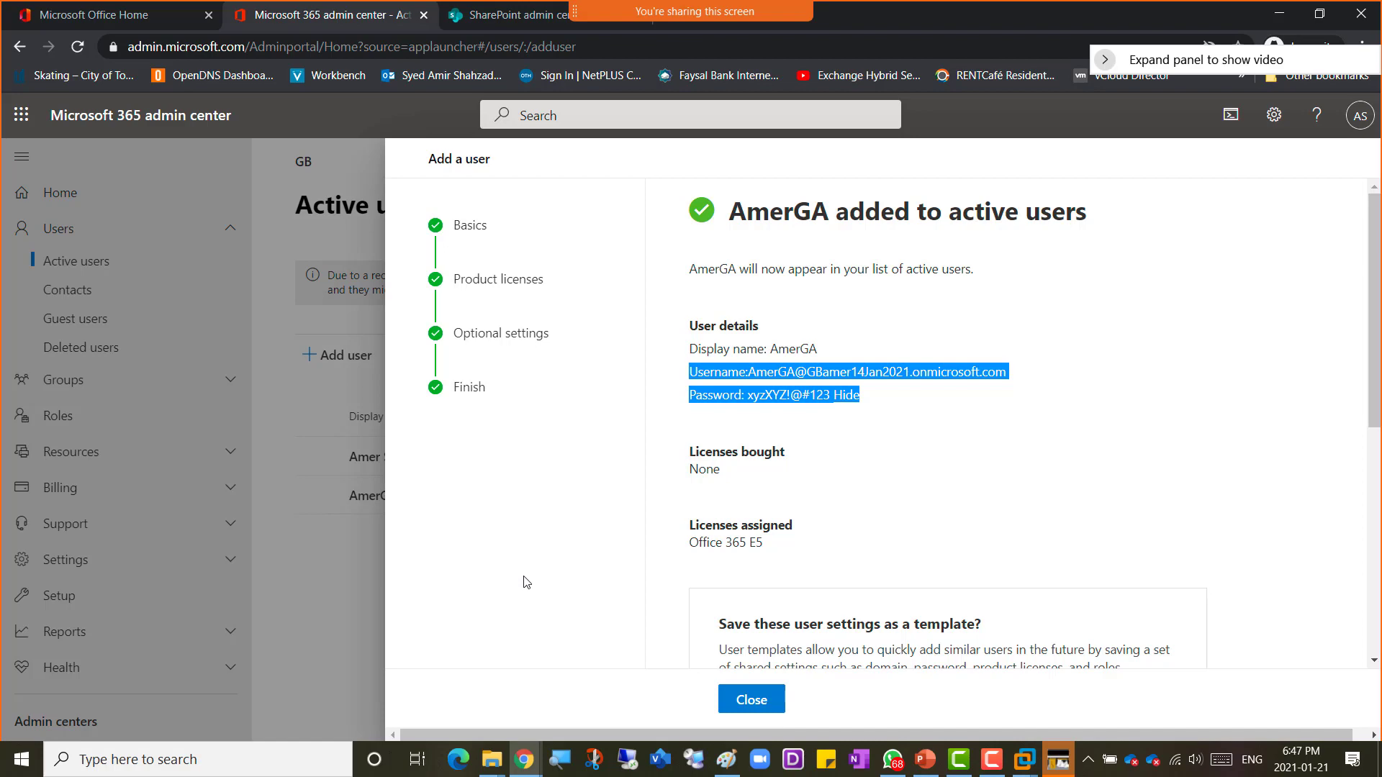
Step: Open Notepad, paste the copied username and password, and minimize it
left_click(21, 759)
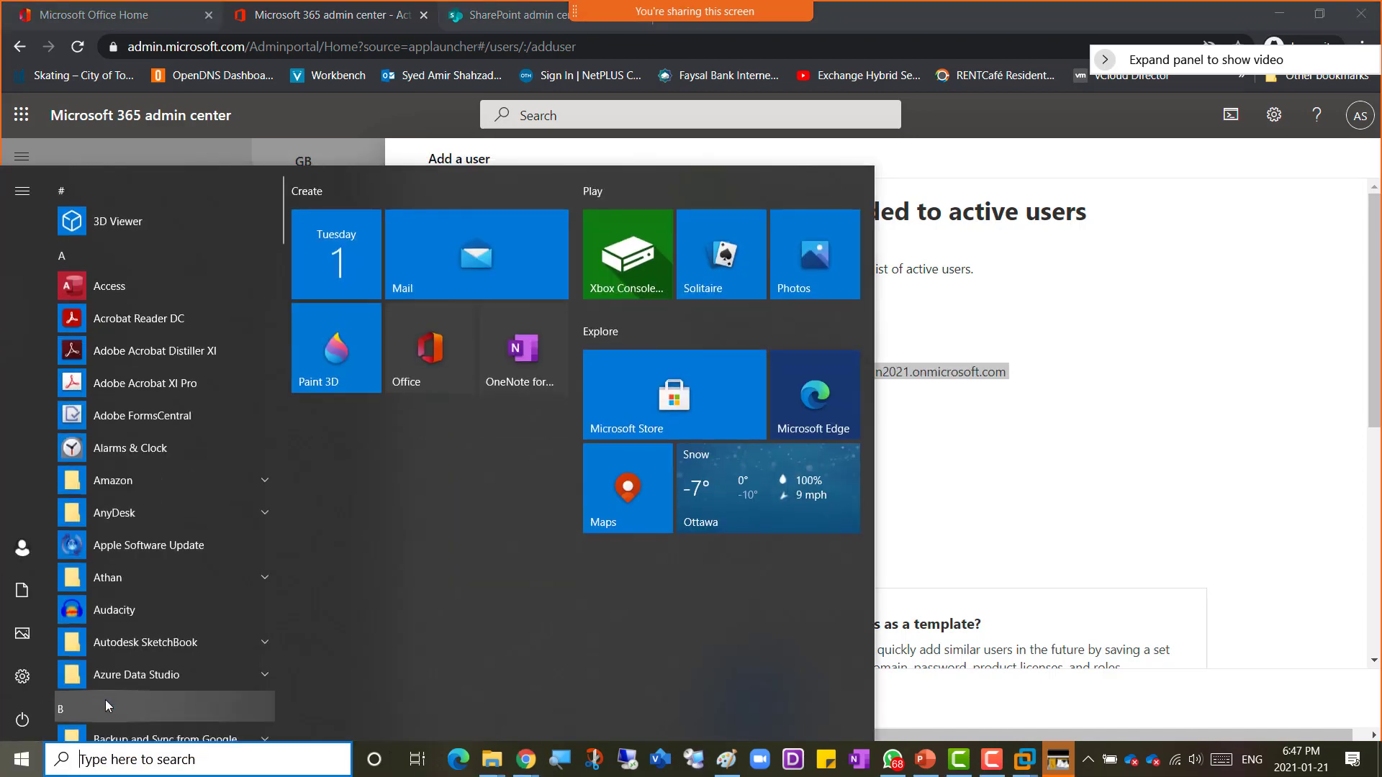
left_click(153, 761)
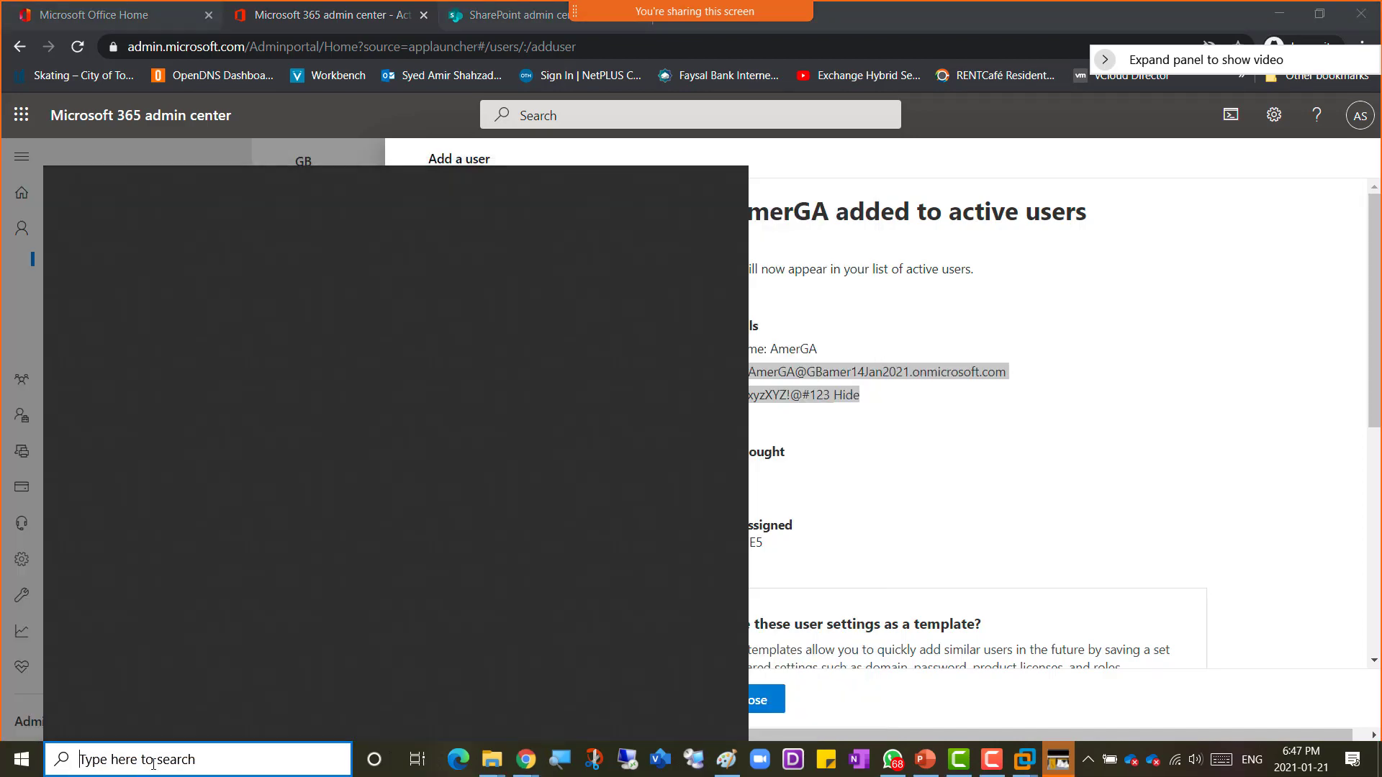
type("notepad")
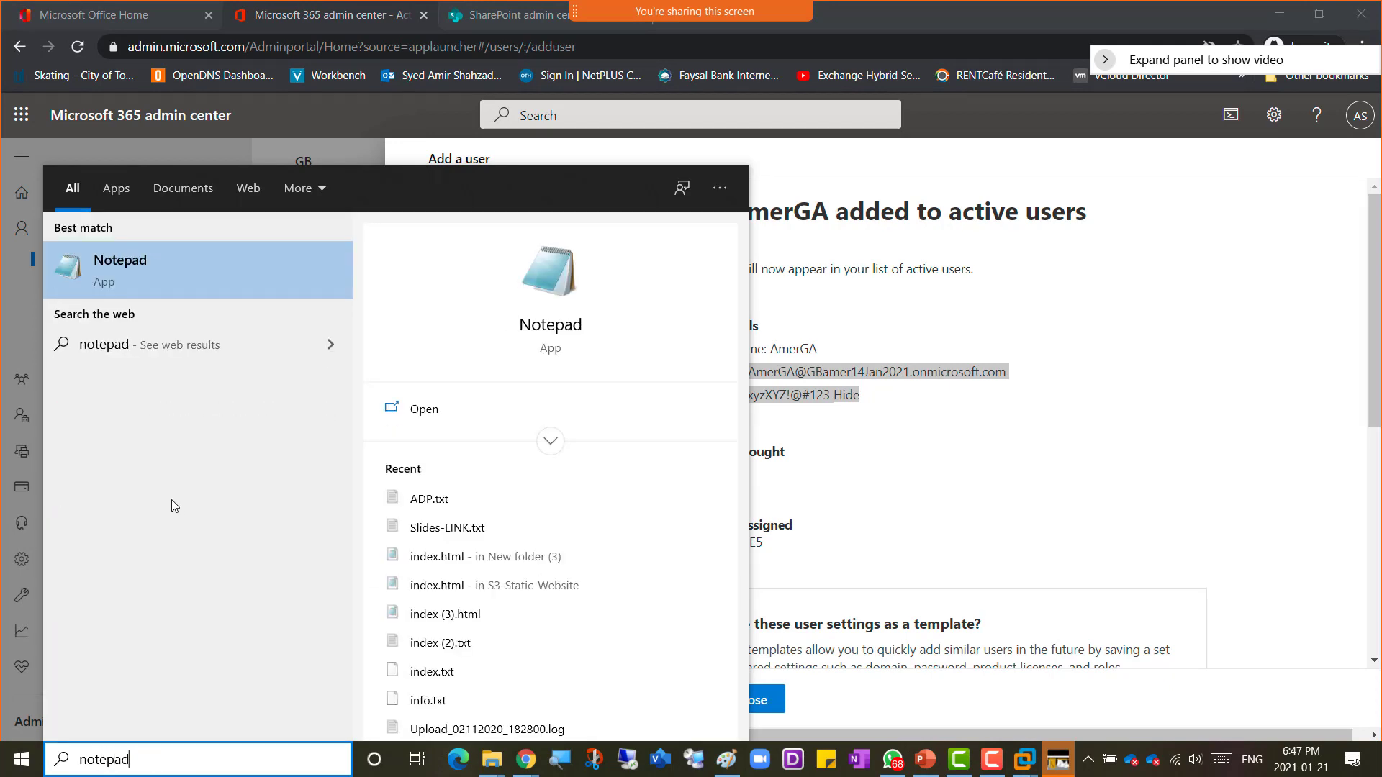
left_click(174, 278)
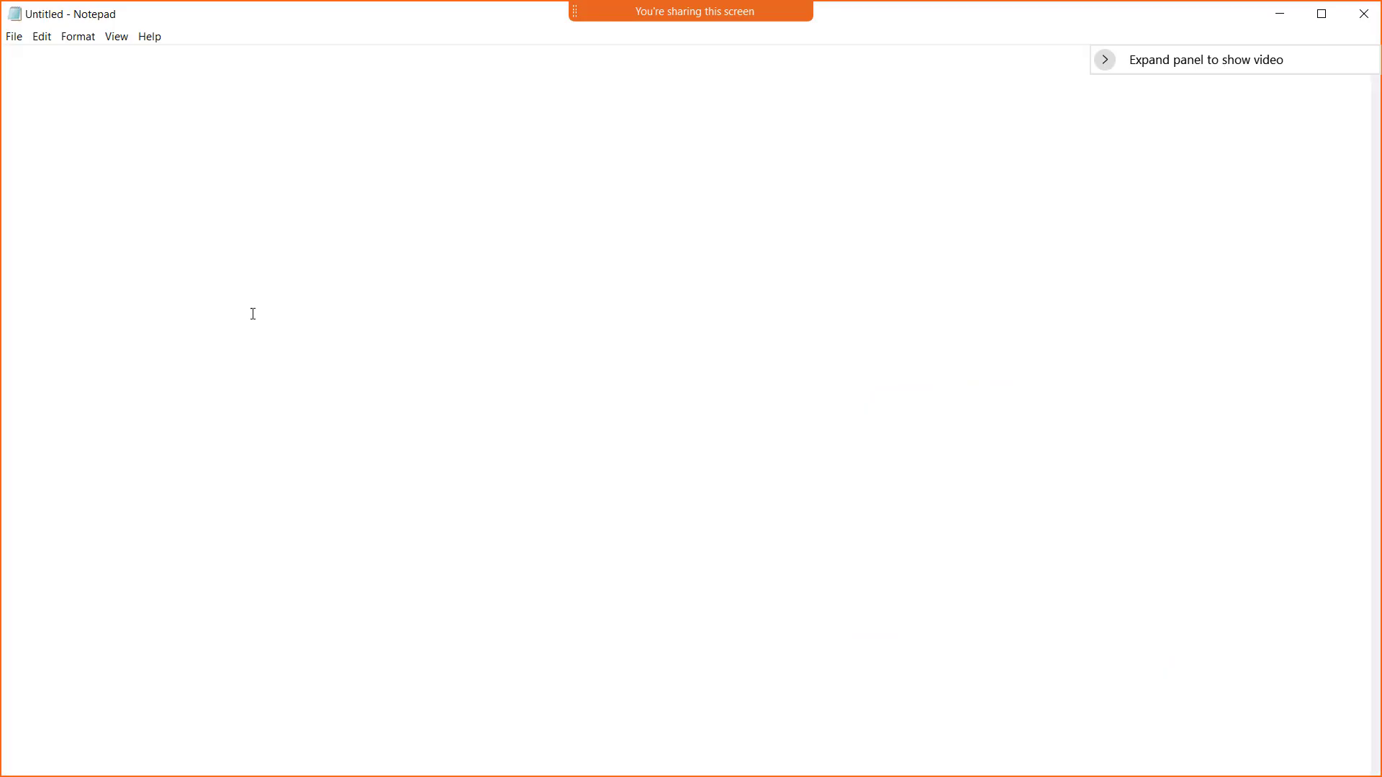
right_click(88, 173)
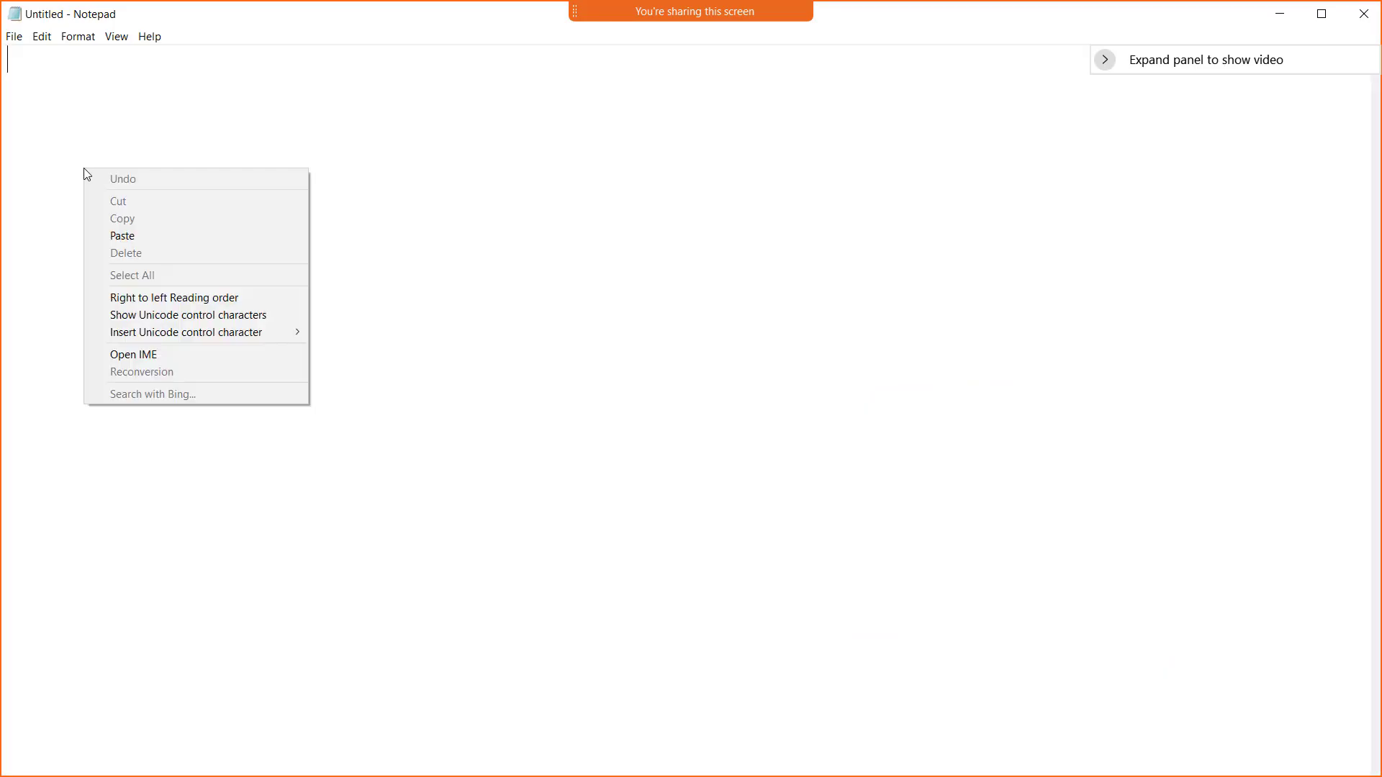
left_click(147, 233)
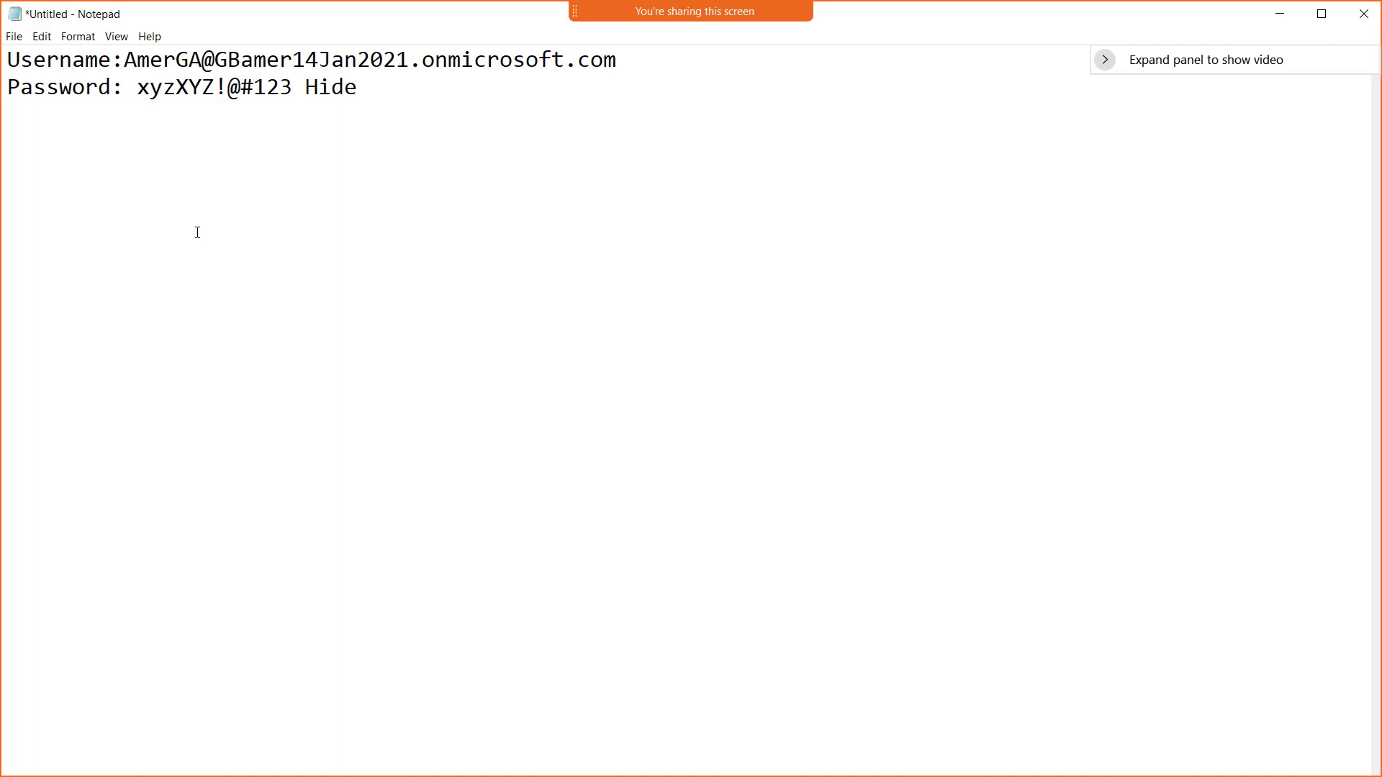
key("XF86AudioLowerVolume")
key("XF86AudioLowerVolume")
left_click(1285, 21)
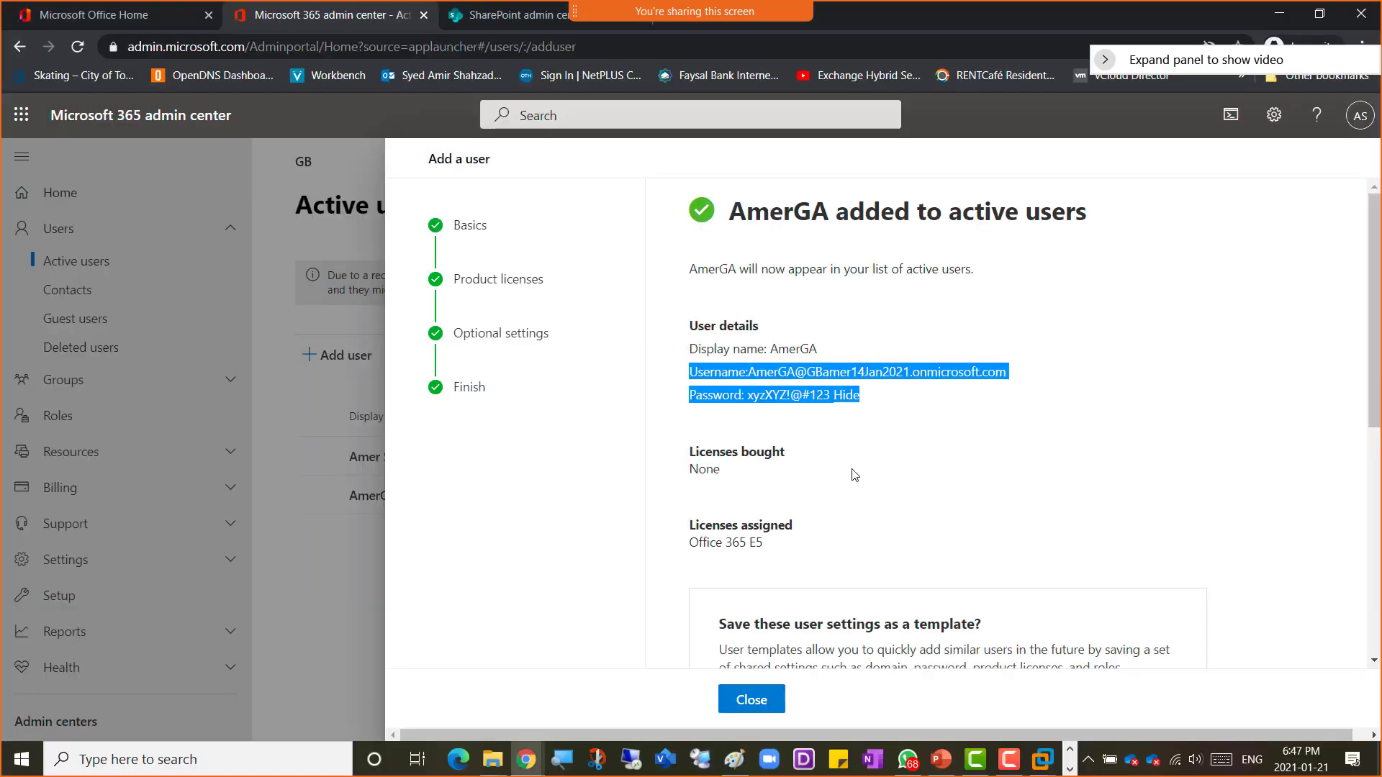
Step: Examine the user-added confirmation page and its save-as-template options
scroll(856, 590, "down", 5)
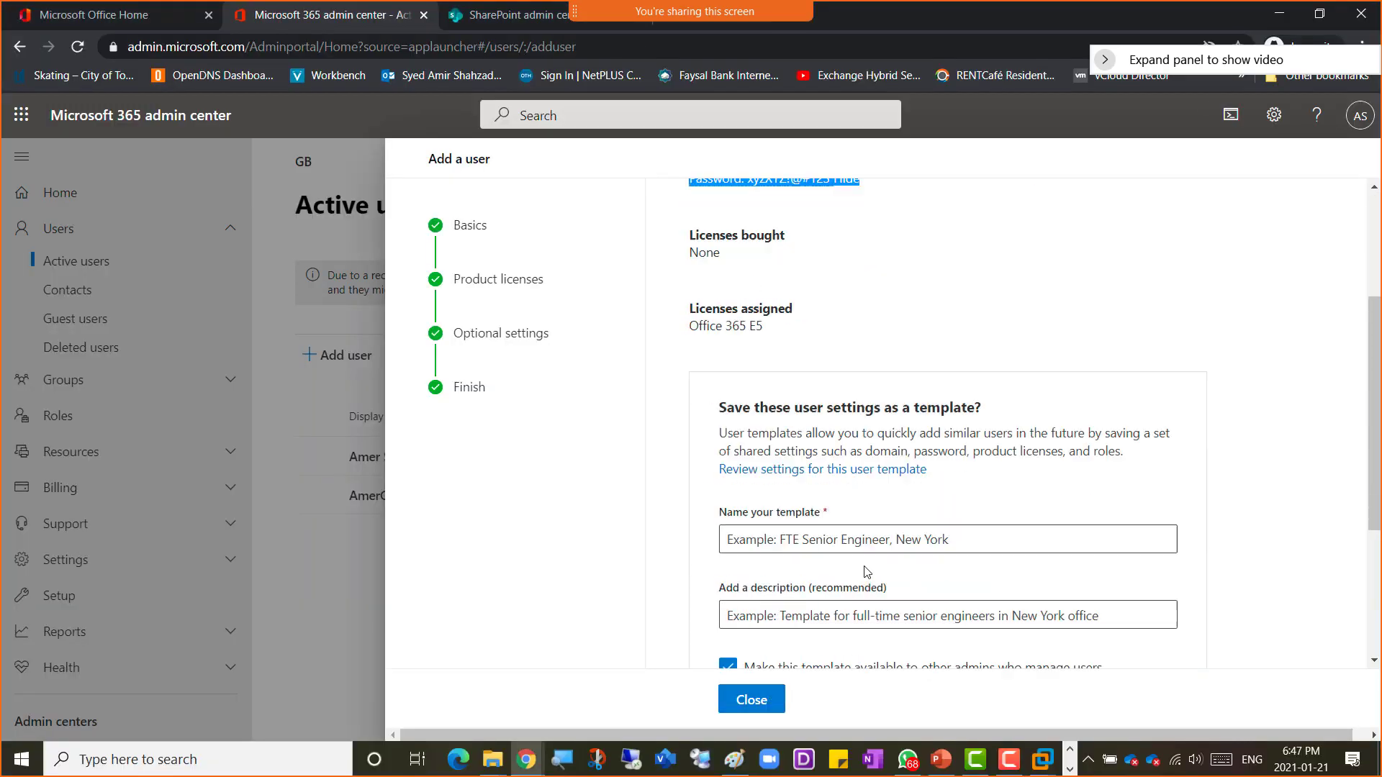
scroll(870, 564, "up", 3)
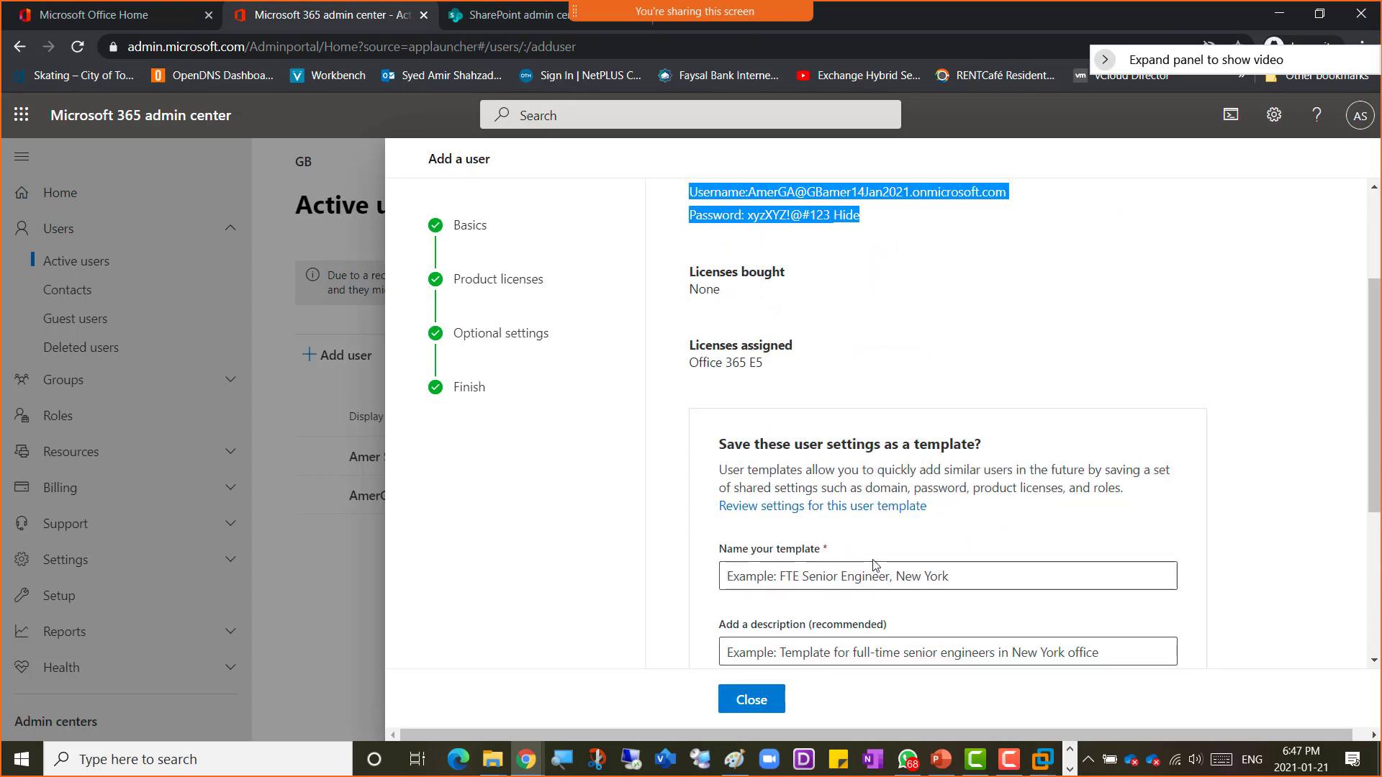
scroll(873, 566, "down", 3)
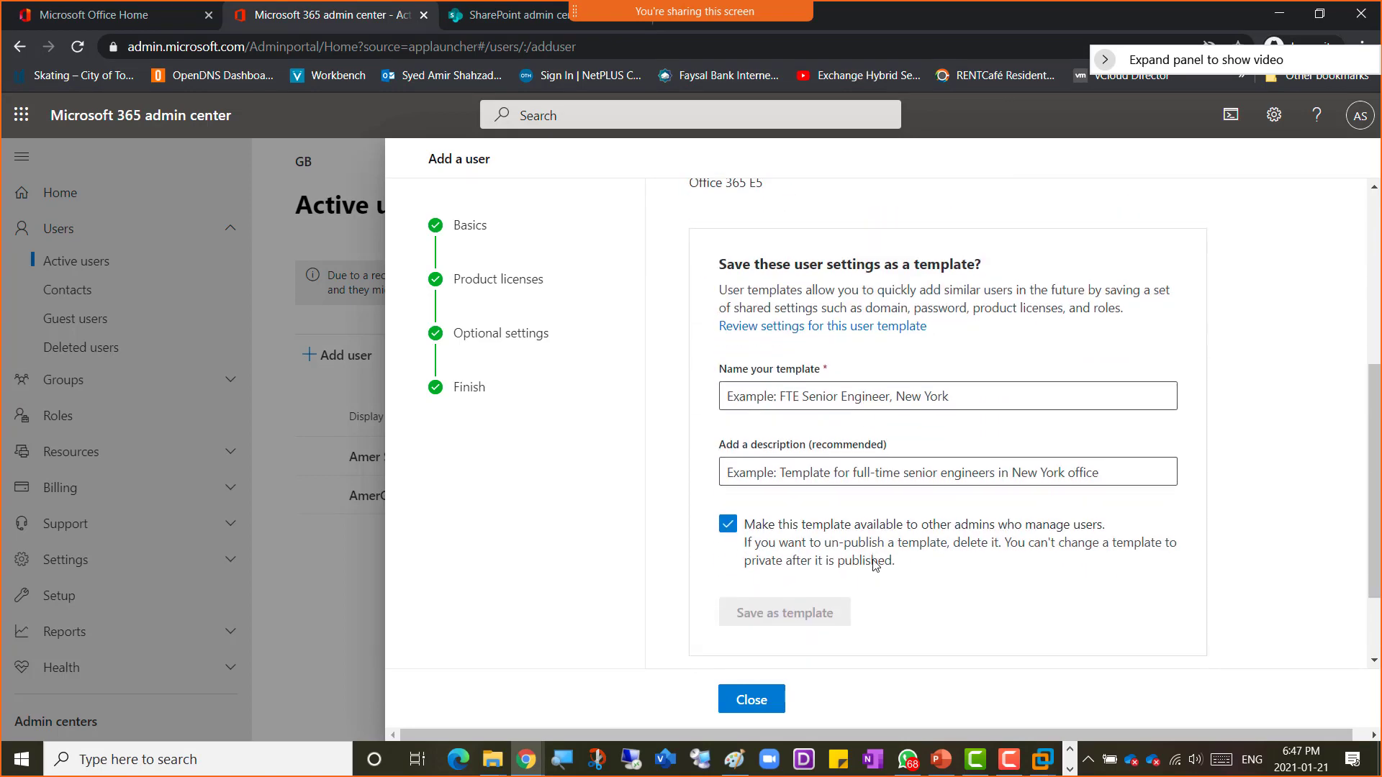
scroll(873, 564, "down", 2)
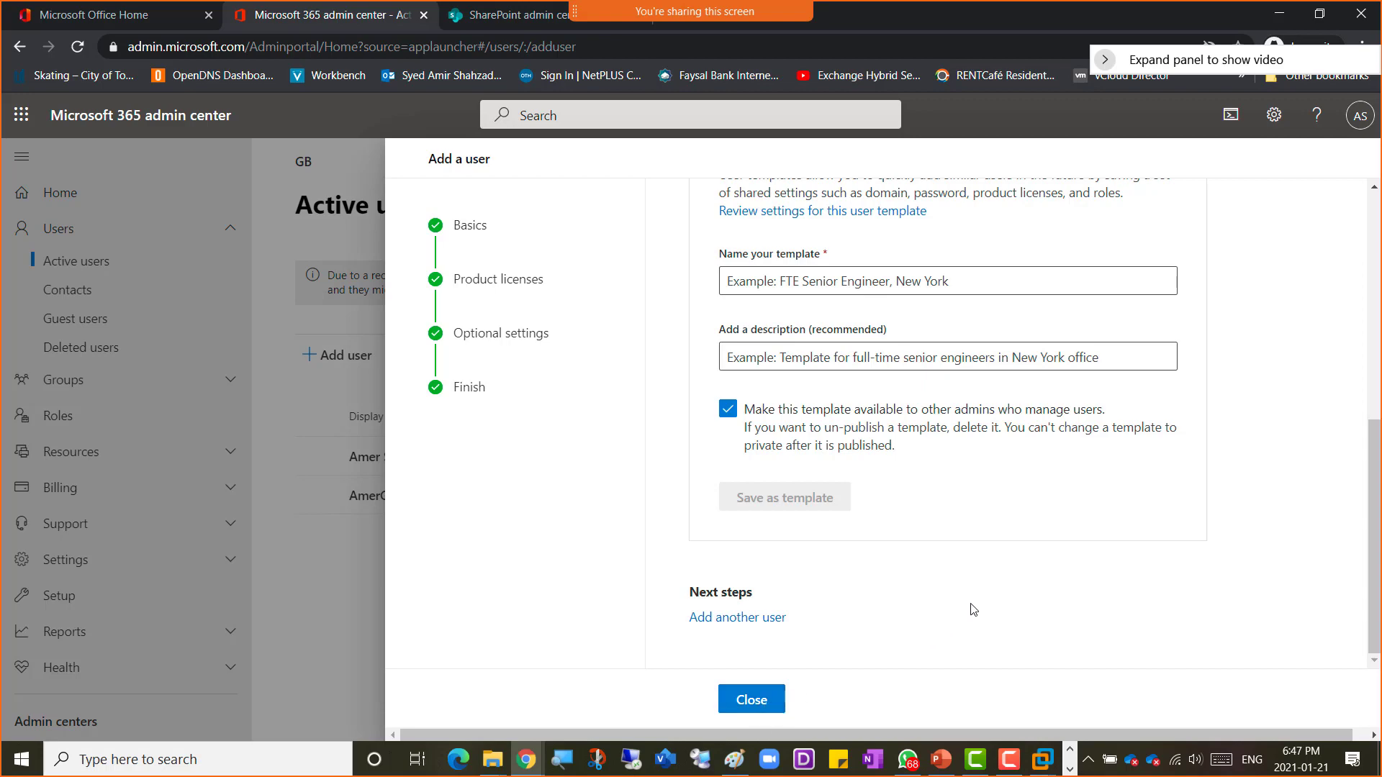
scroll(958, 623, "up", 1)
scroll(958, 623, "up", 1)
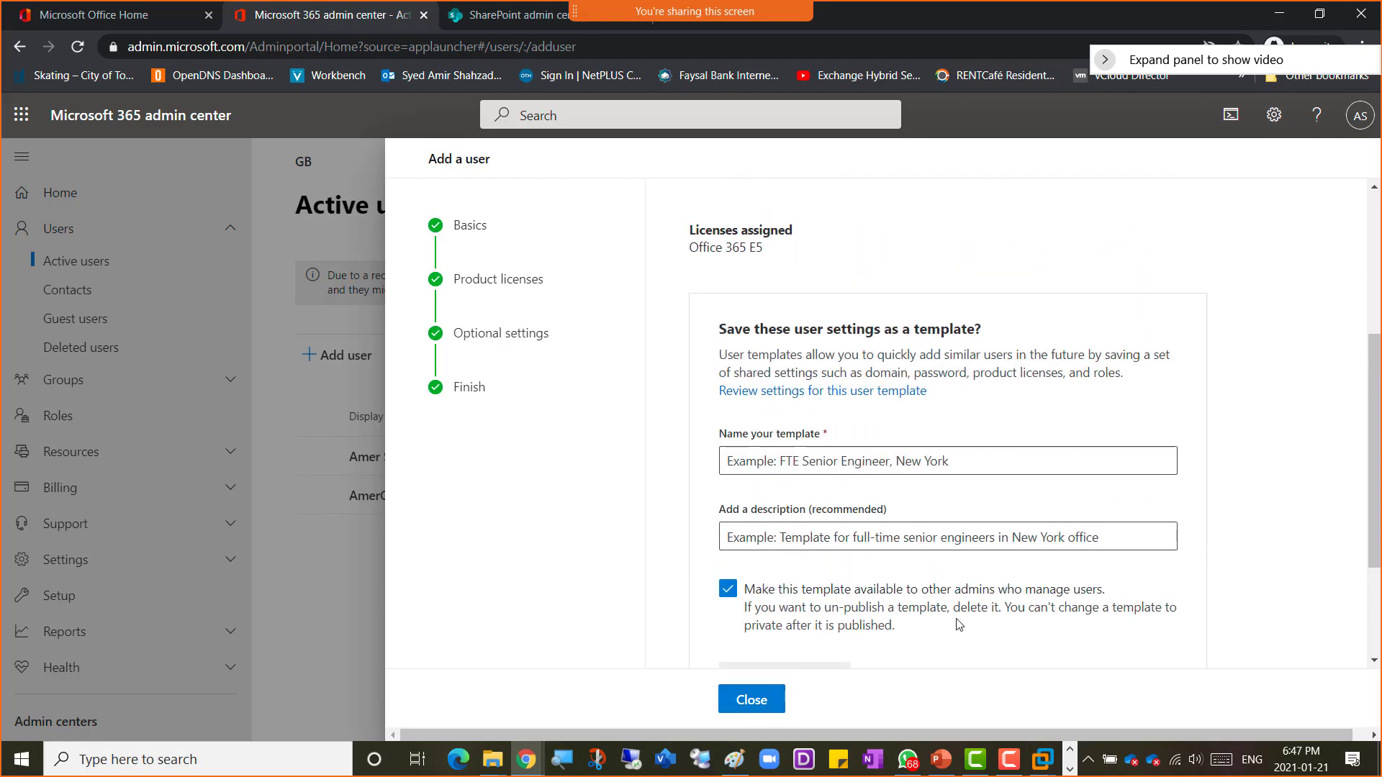
scroll(958, 623, "up", 3)
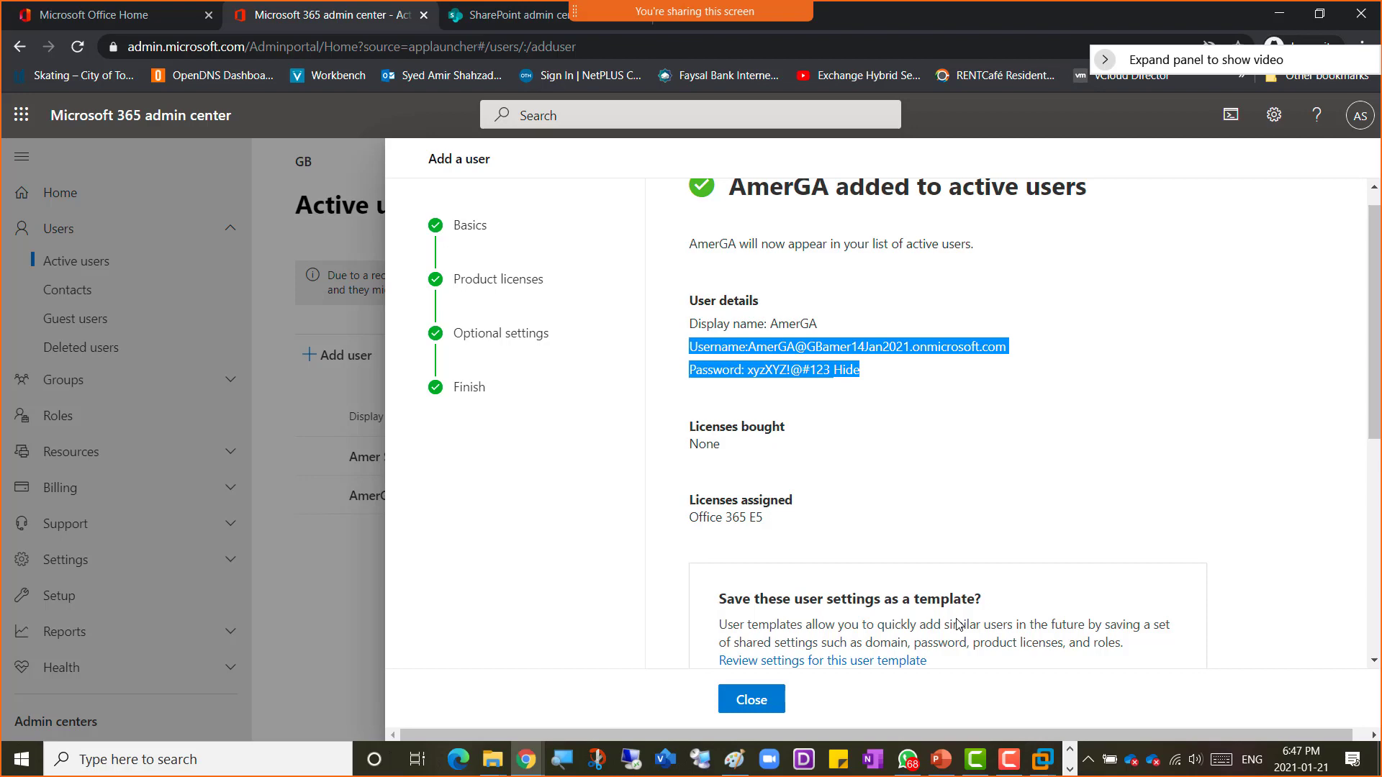
scroll(958, 623, "down", 5)
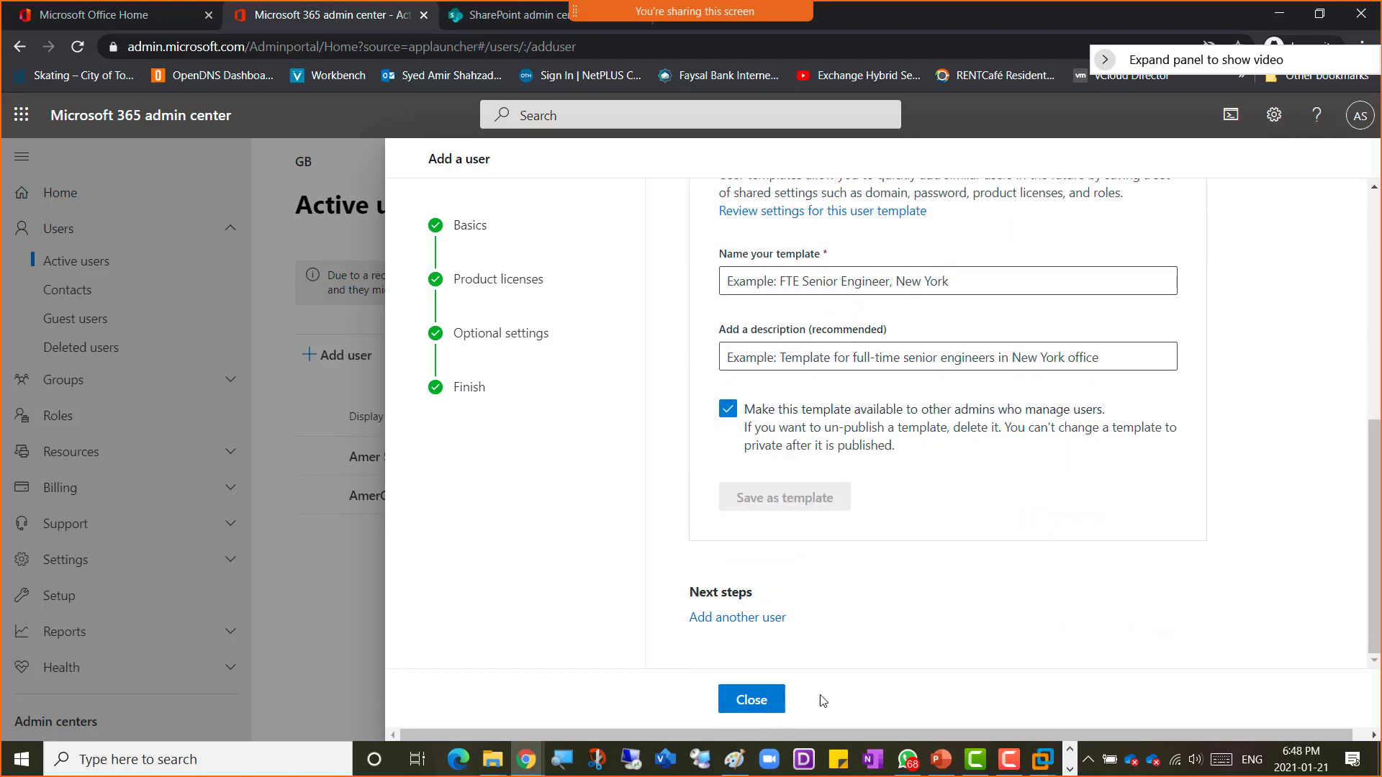
Step: Close the Add a user panel and cancel the feedback survey
left_click(750, 704)
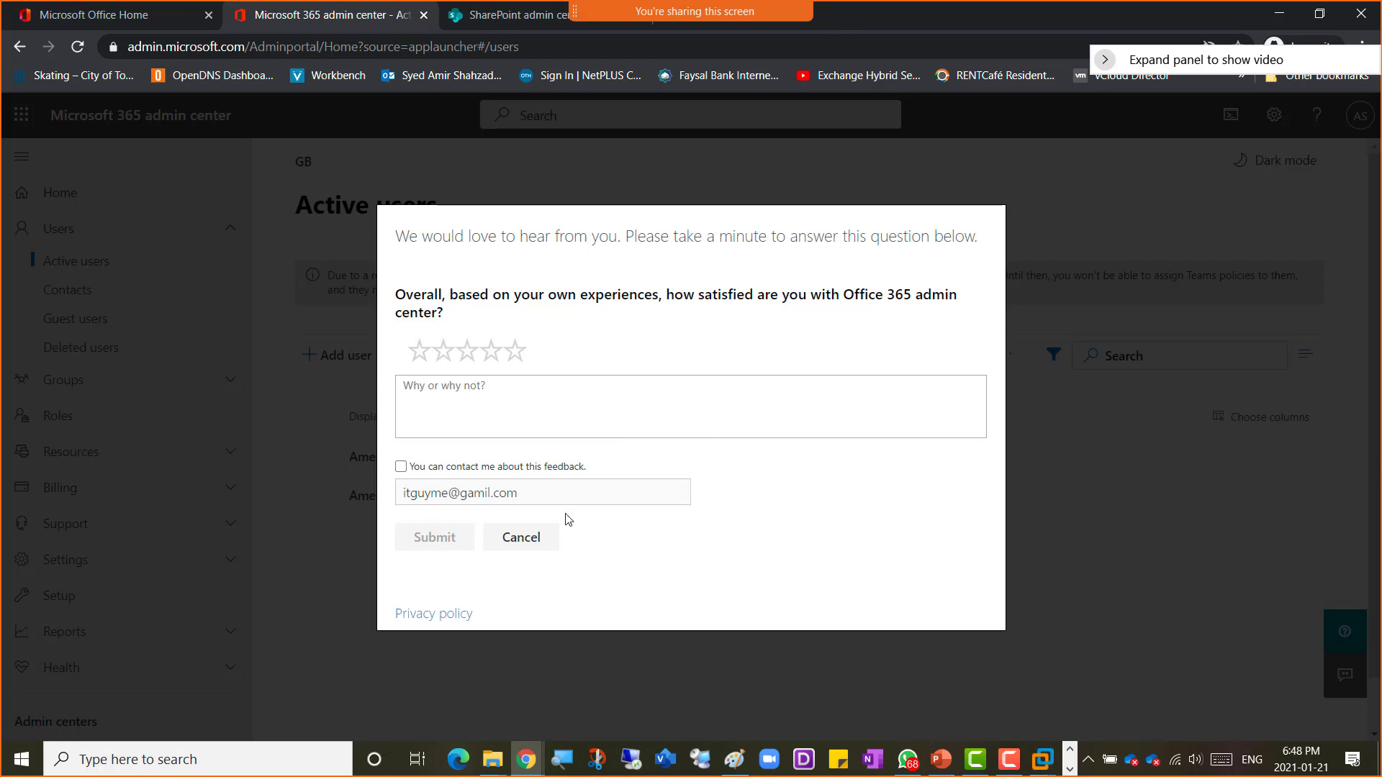
left_click(534, 545)
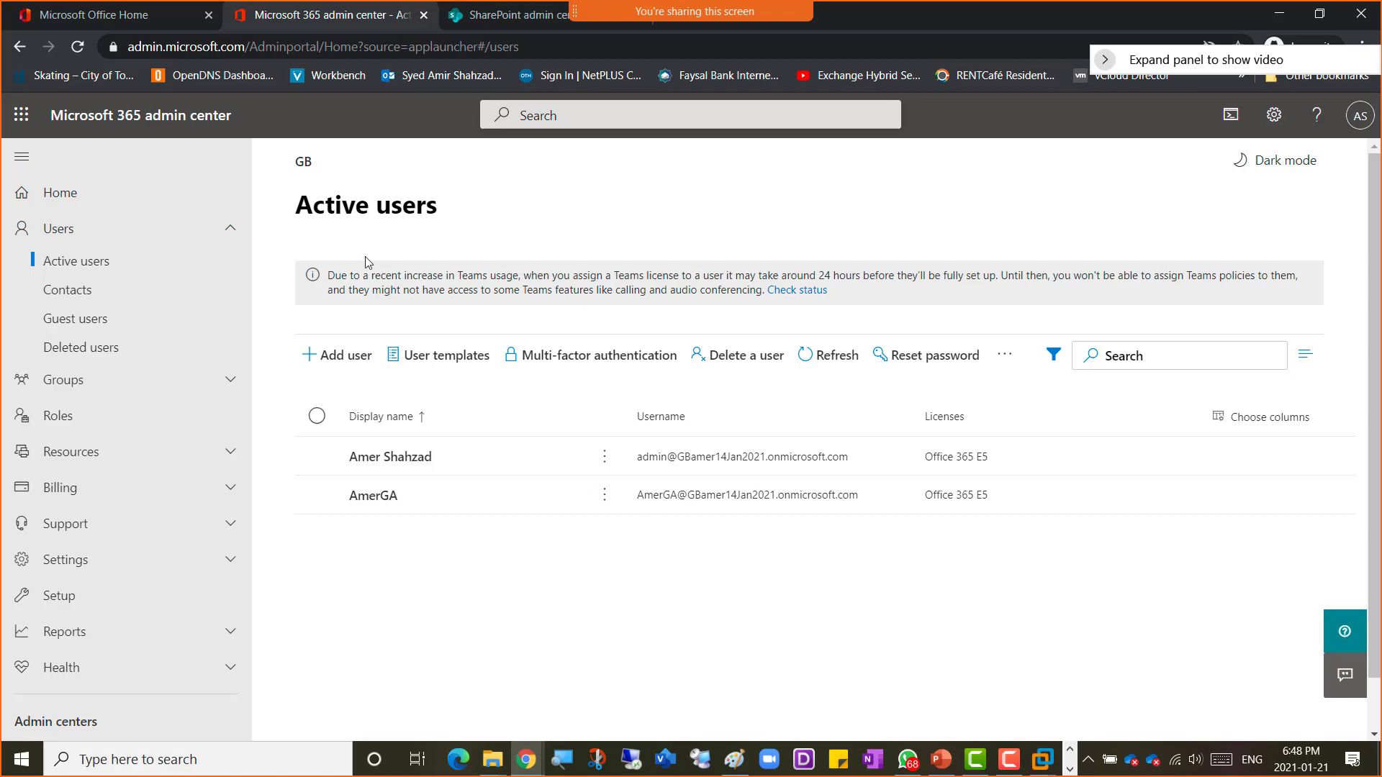
Step: Capture a screen snip of the Active users list
key("super+shift+s")
left_click_drag(10, 96, 1171, 708)
Step: Switch to the class OneNote page and start a new top-level bullet below the lab notes
mouse_move(523, 770)
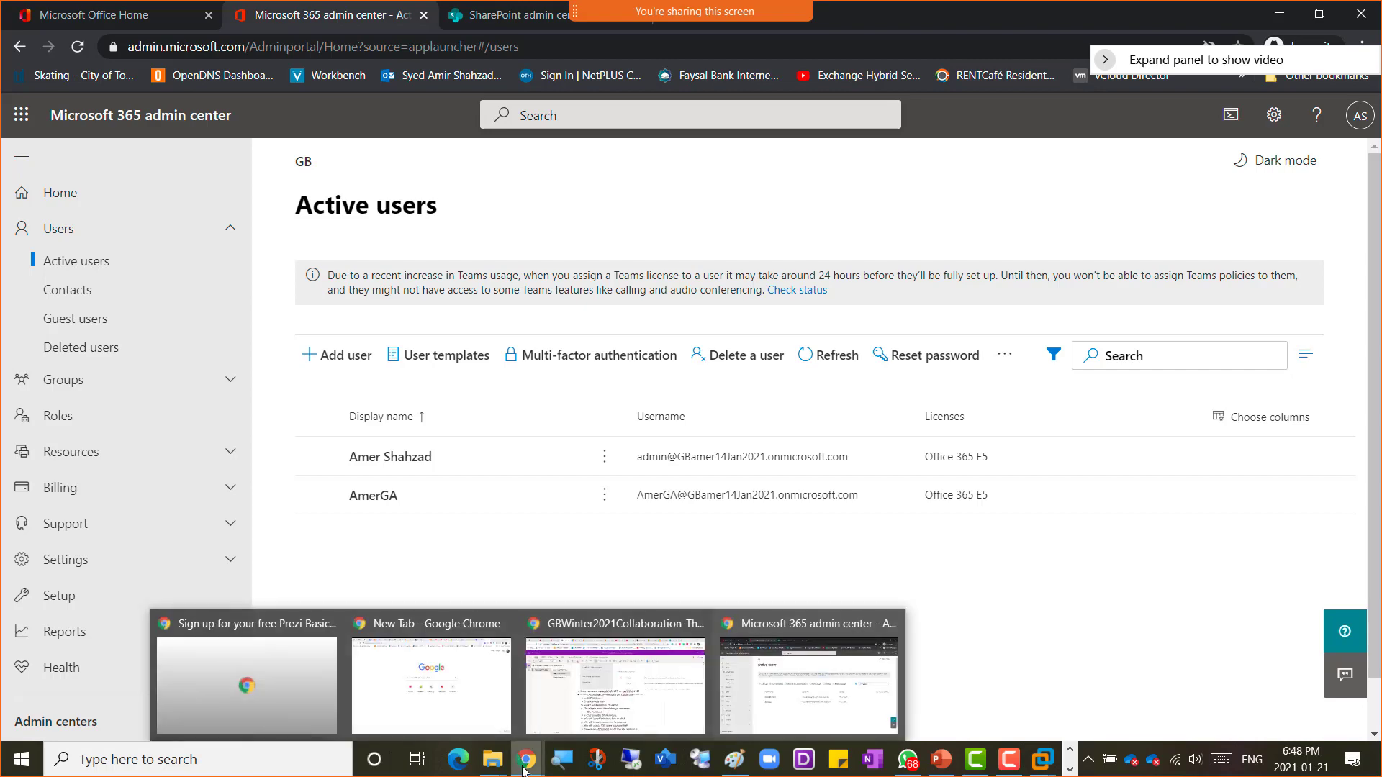
left_click(574, 708)
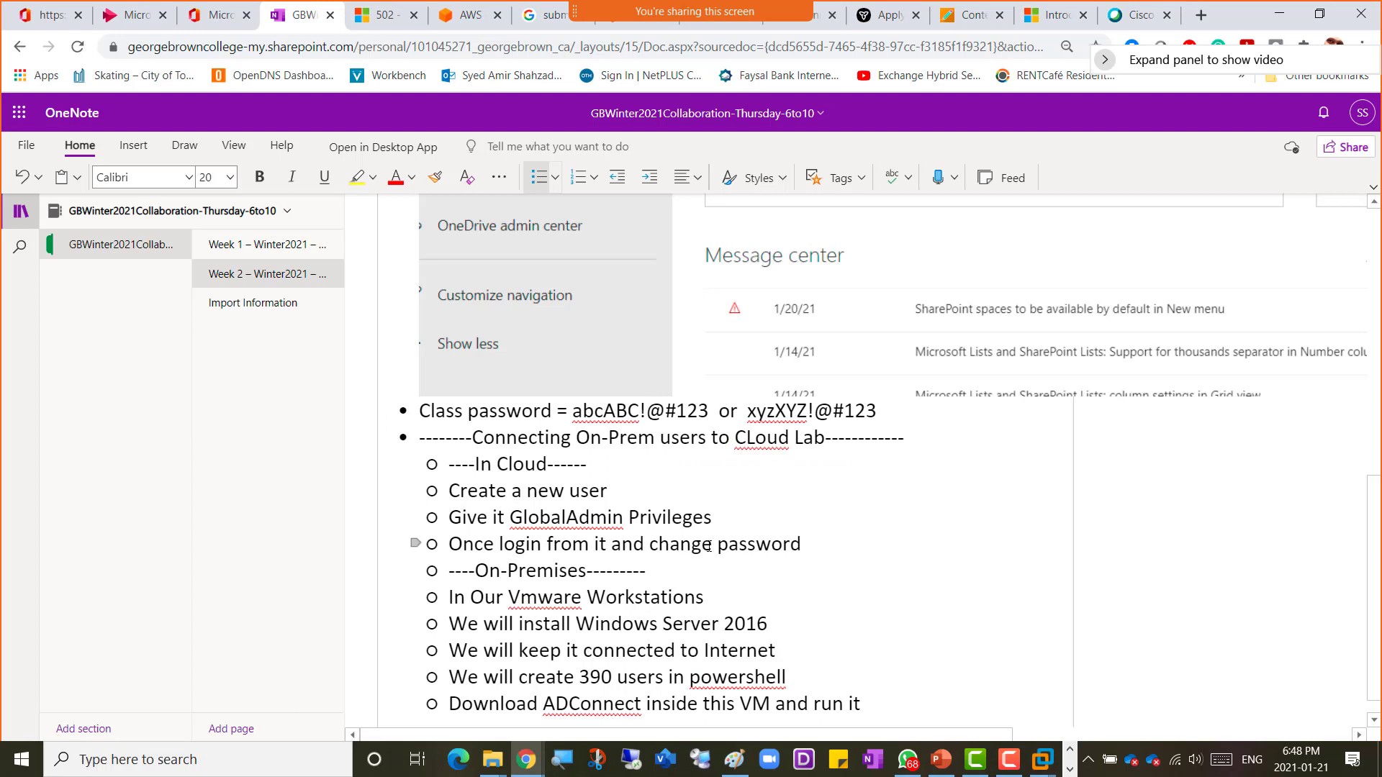
scroll(708, 547, "down", 1)
left_click(884, 670)
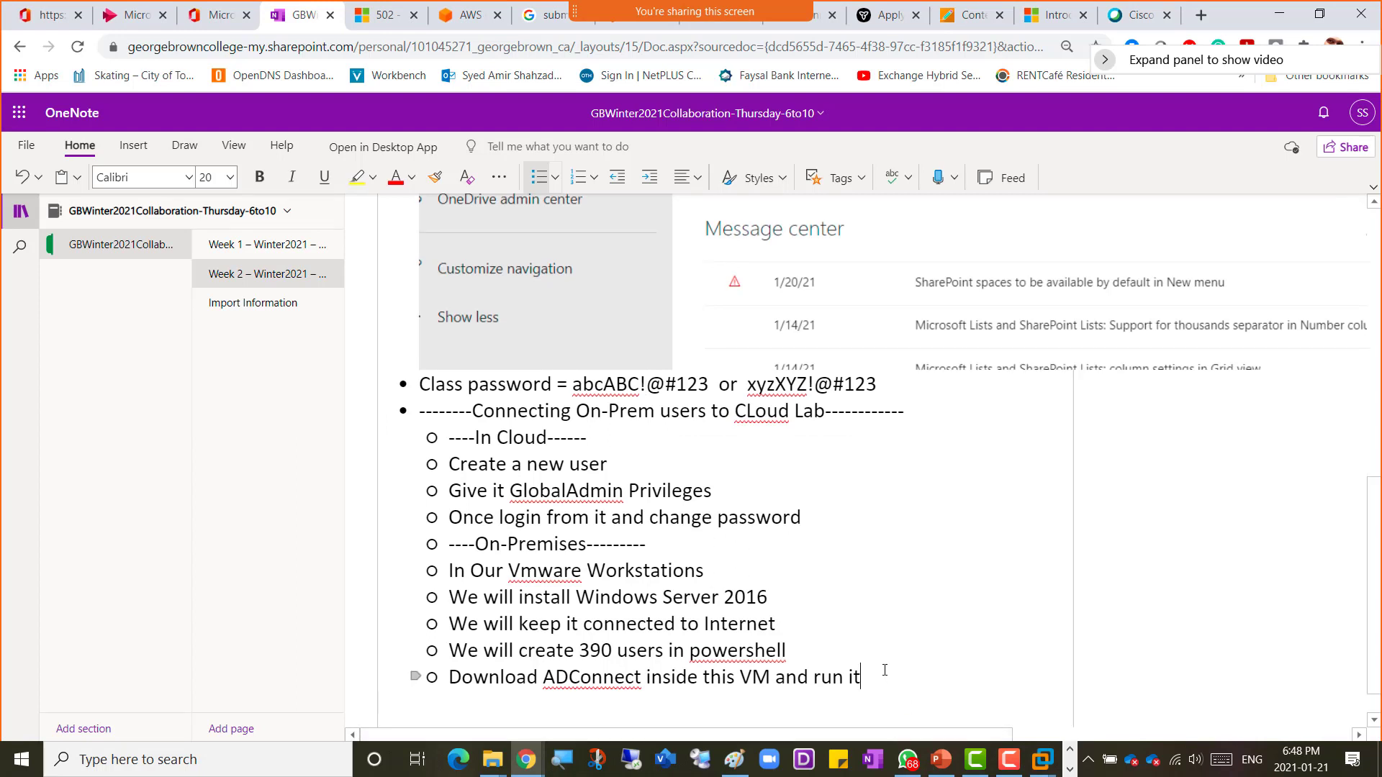
key("Return")
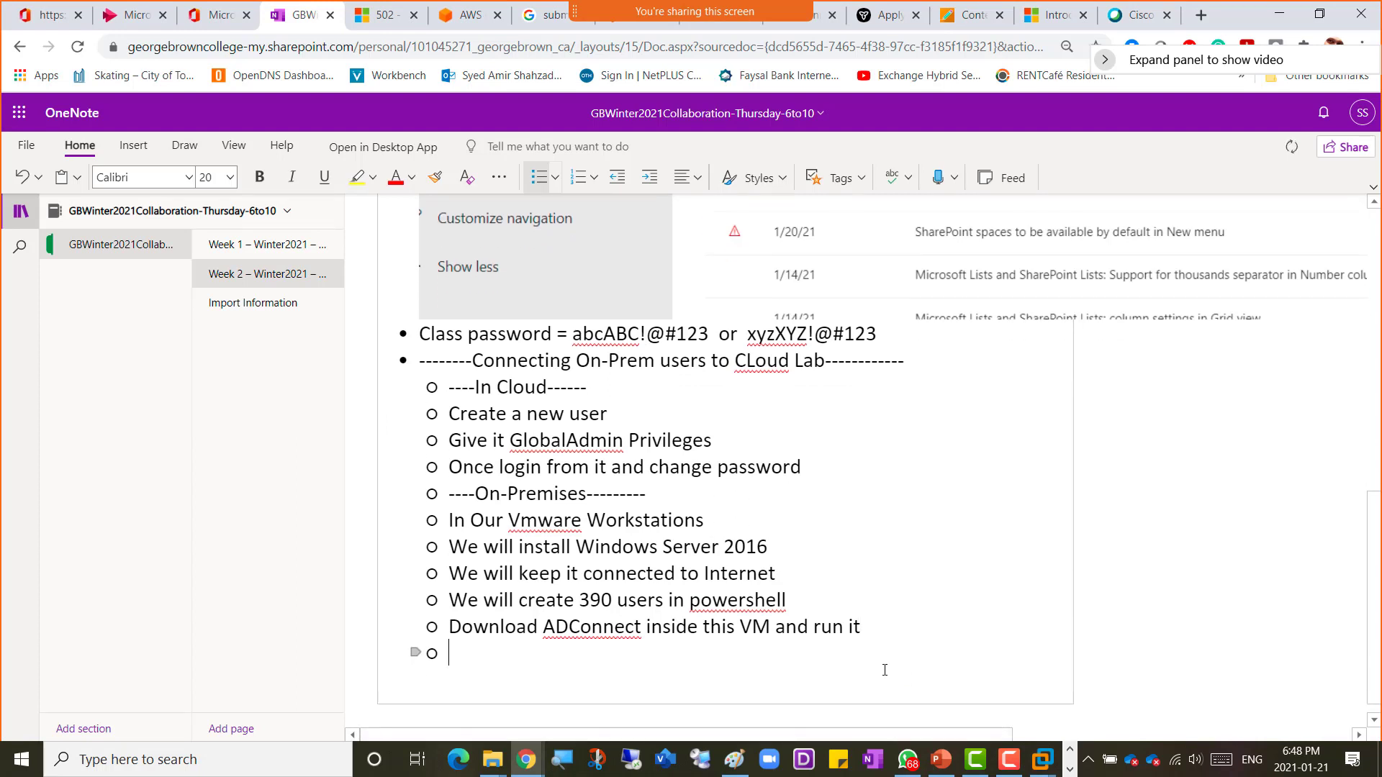
key("Return")
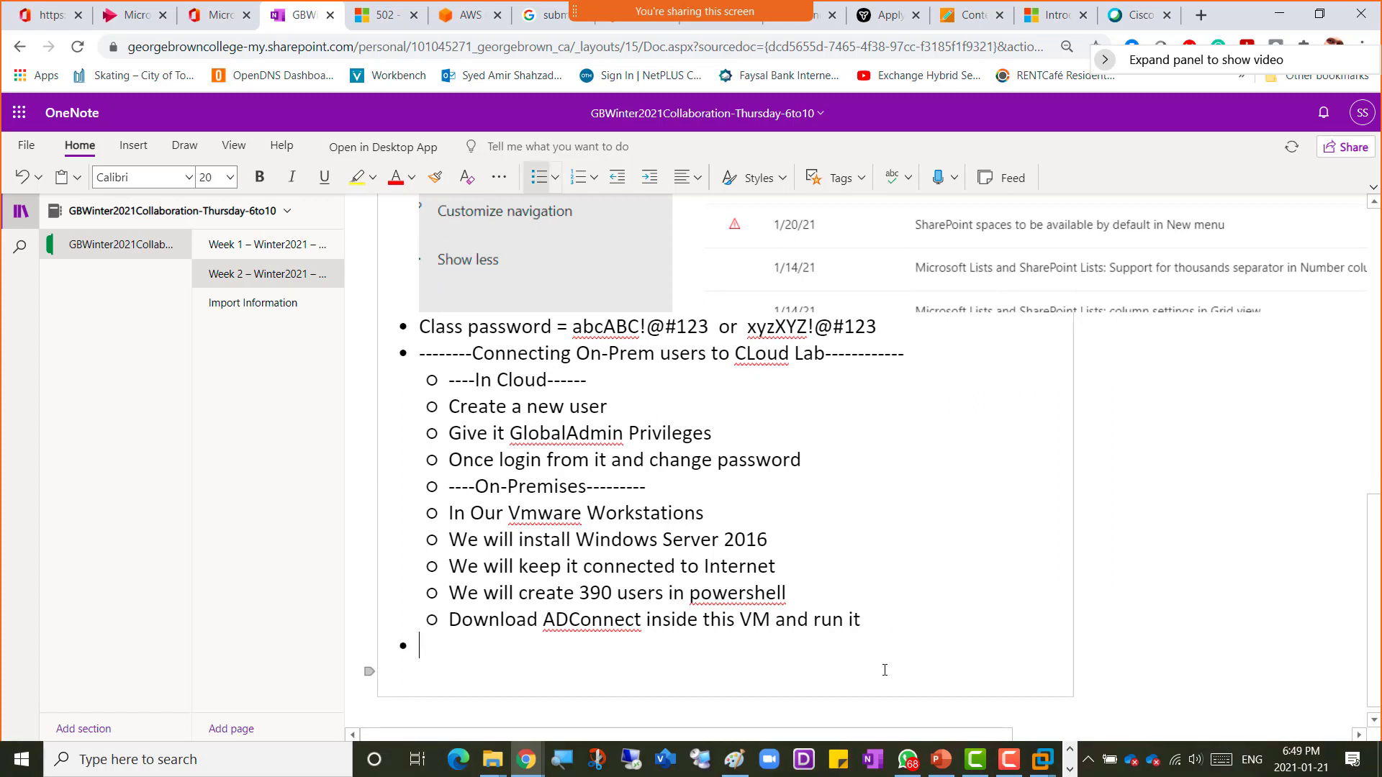
Step: Write the note 'Screenshot 2 = AmerGA Created'
type("Screenshot 2 ")
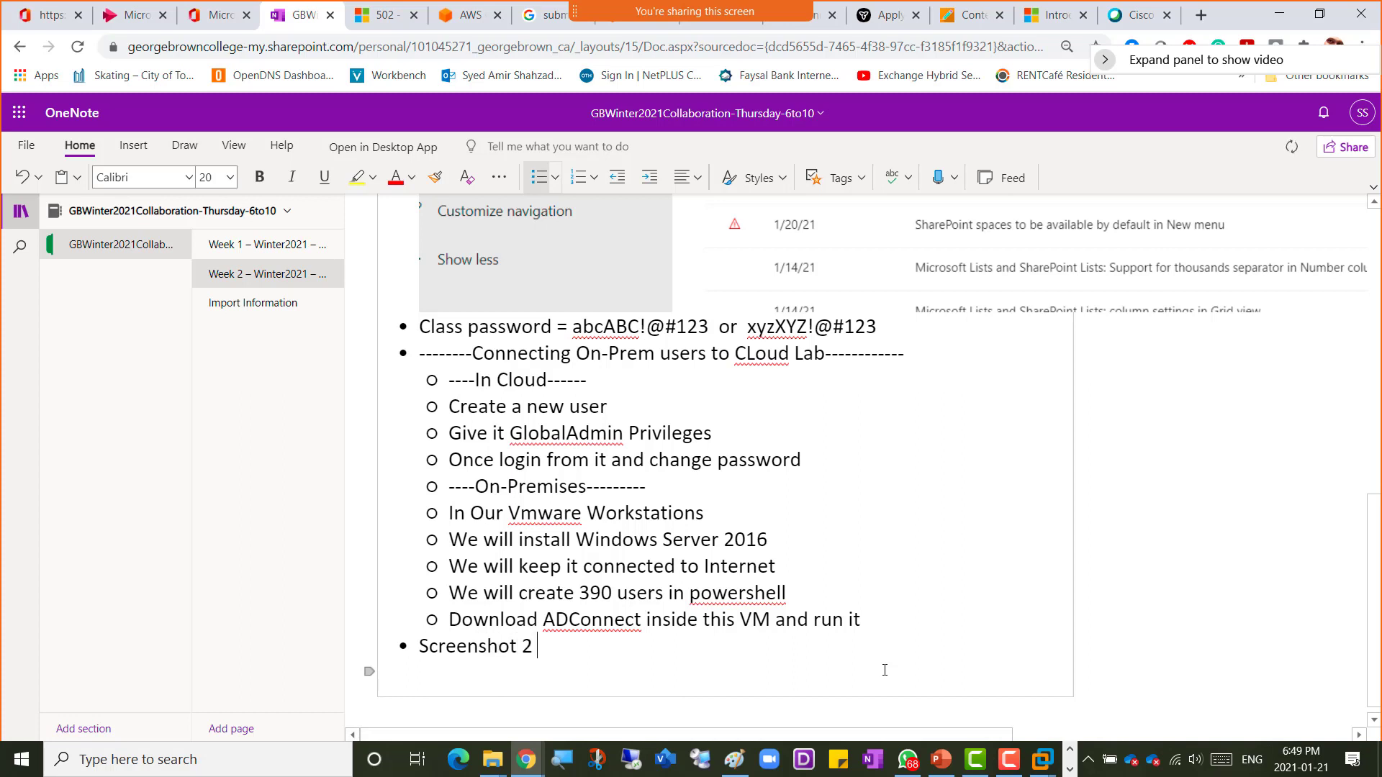
type("= Your")
key("BackSpace")
key("BackSpace")
key("BackSpace")
key("BackSpace")
key("BackSpace")
type("AmerGA Created")
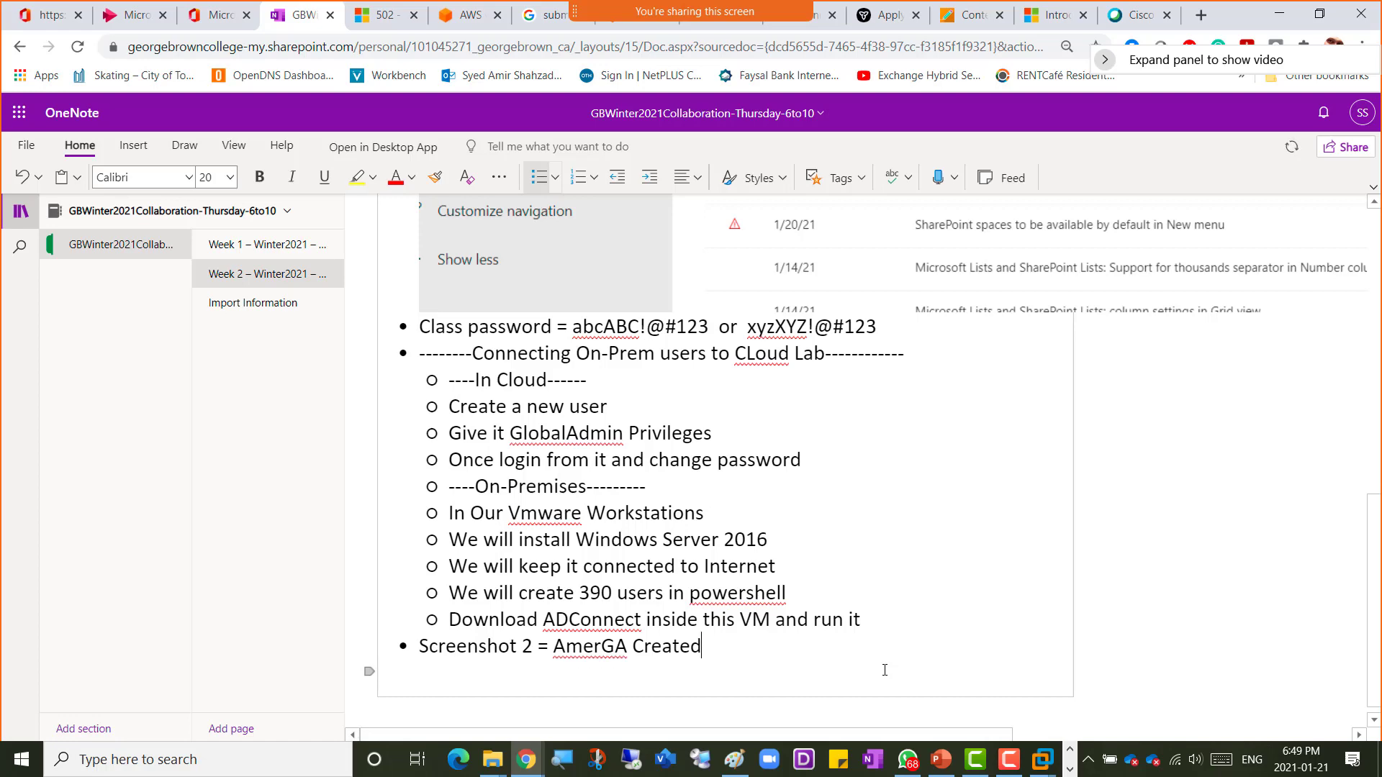
Step: Paste the Active users screenshot on a new line below the note
key("Return")
key("ctrl+v")
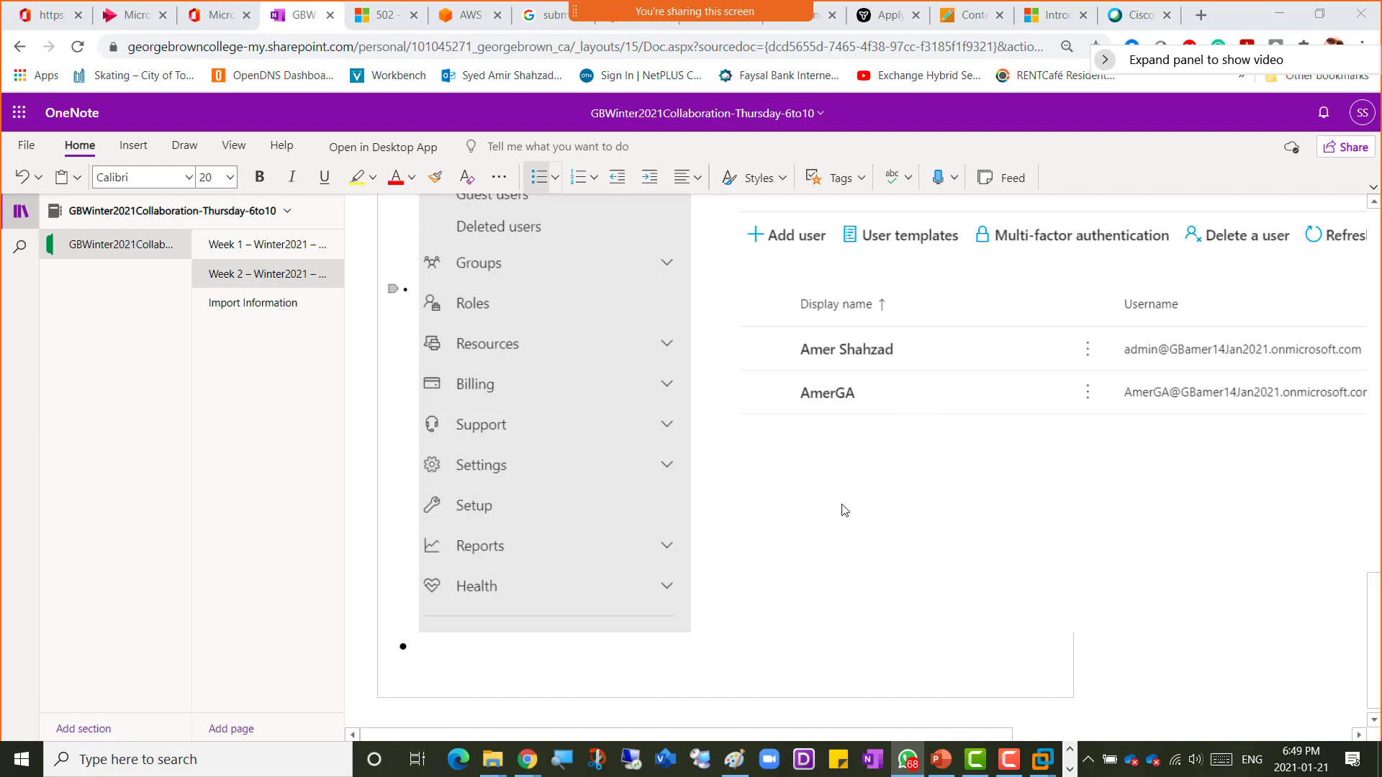
key("alt+Tab")
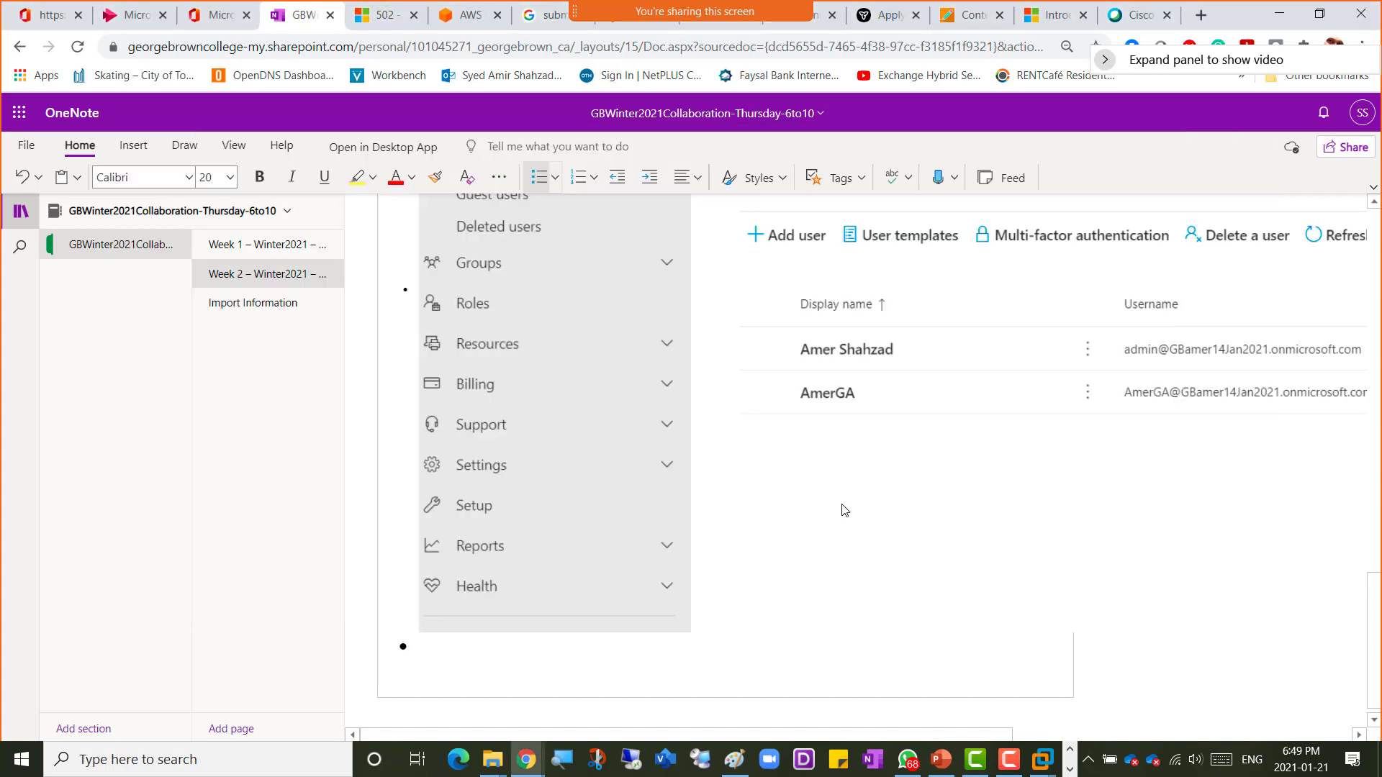
Step: Review the pasted Active users screenshot and the In Cloud lab steps in the OneNote notes
scroll(941, 516, "up", 1)
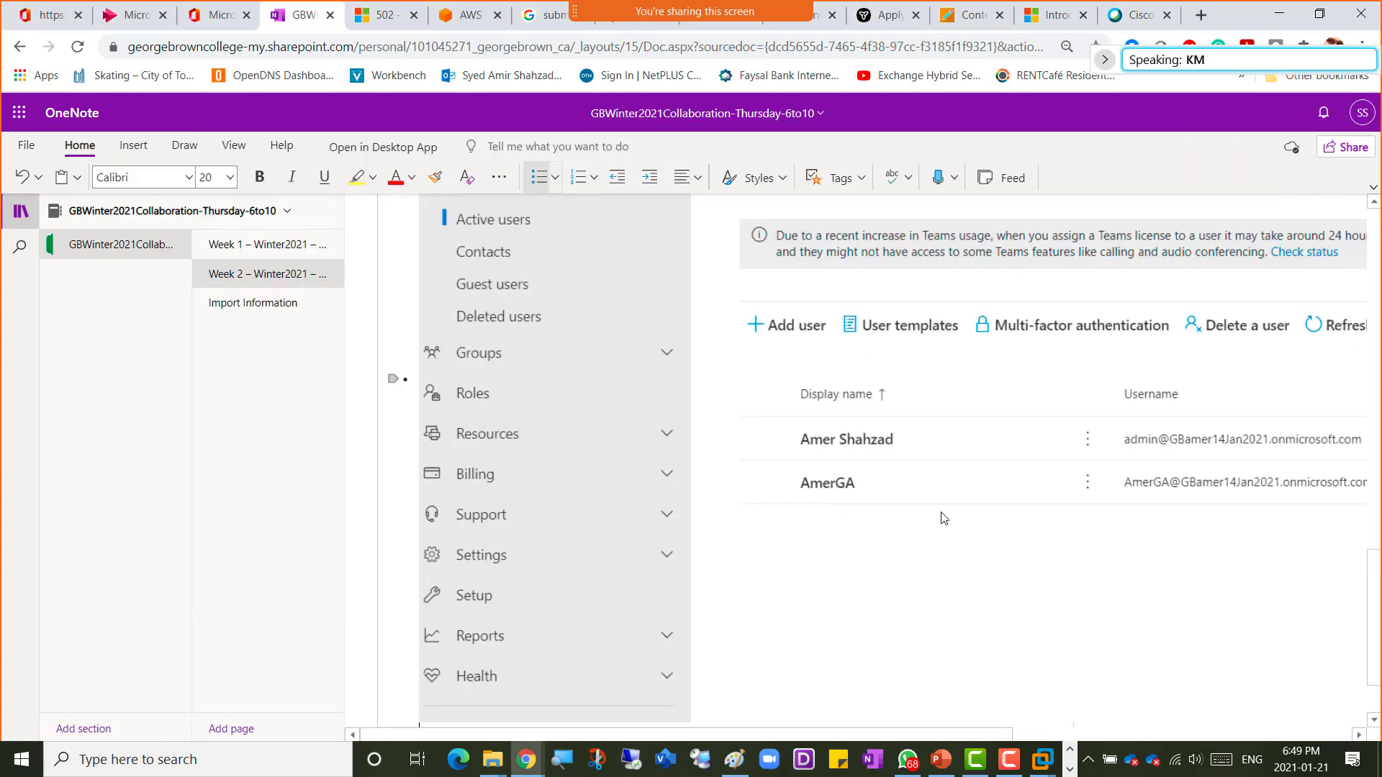
scroll(943, 517, "up", 1)
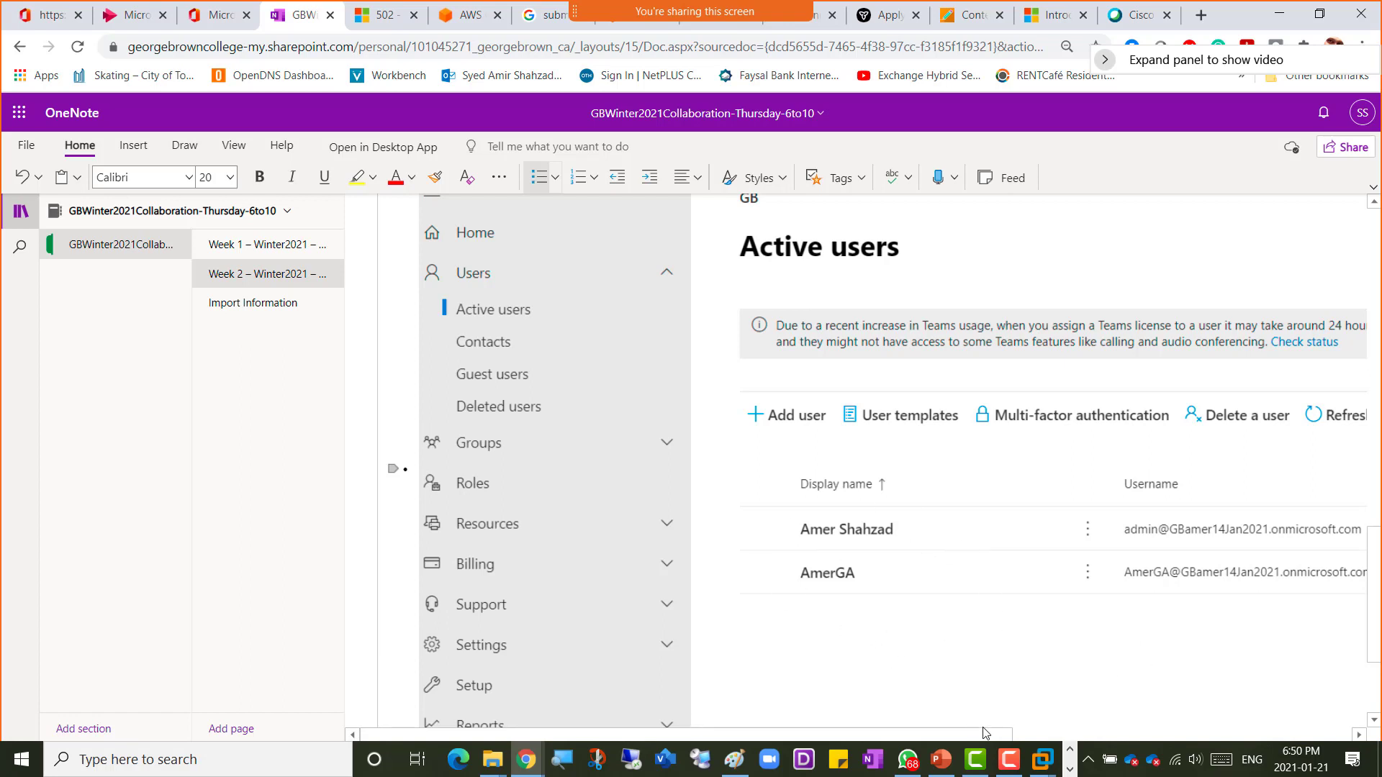
left_click_drag(990, 735, 1087, 735)
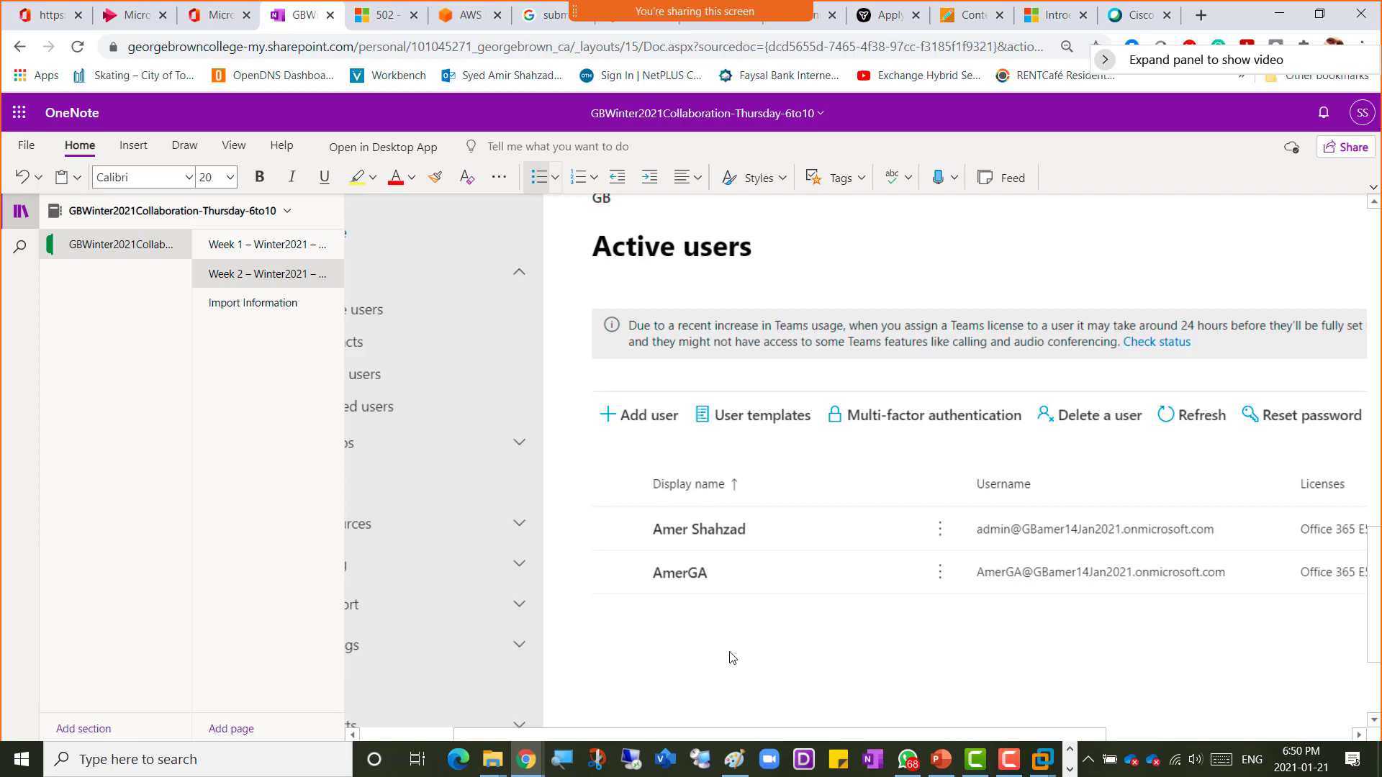
key("XF86AudioRaiseVolume")
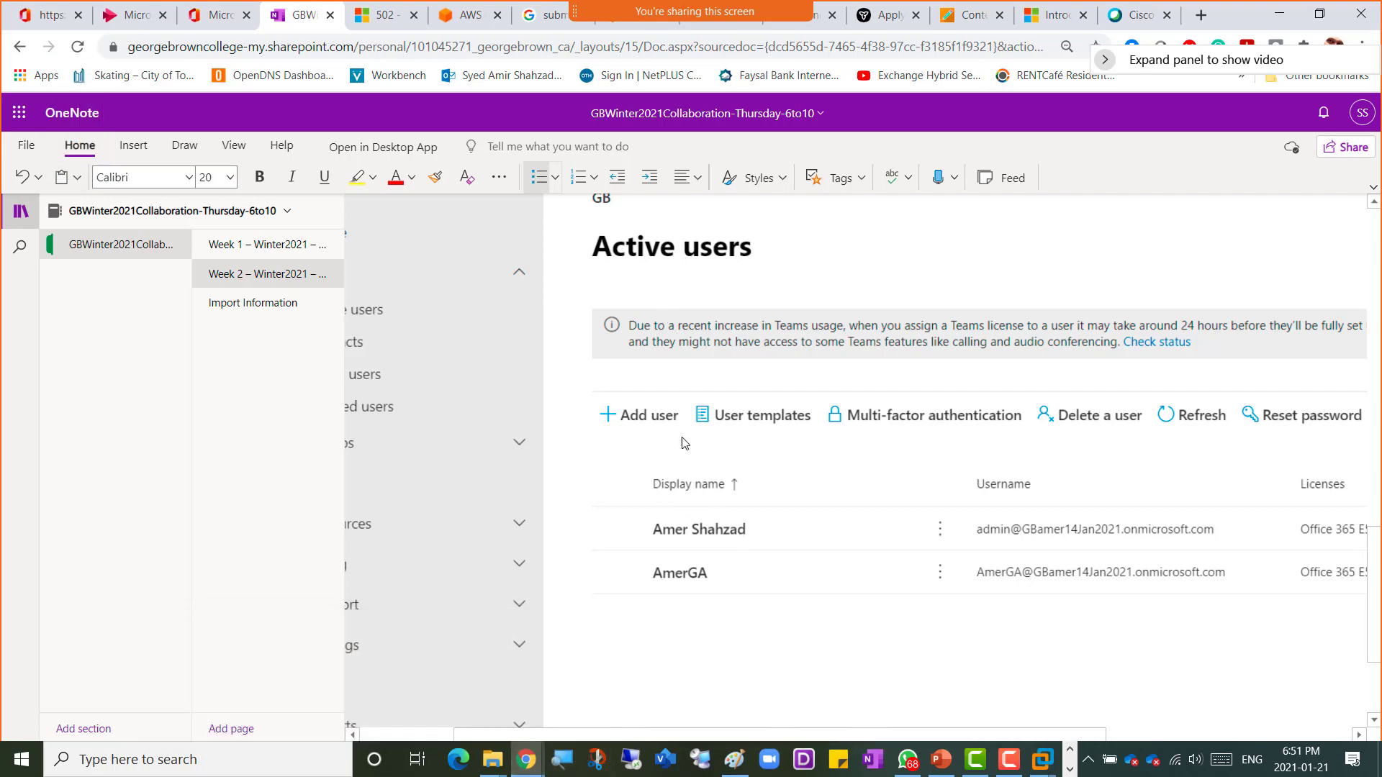
scroll(685, 444, "up", 2)
scroll(684, 444, "up", 3)
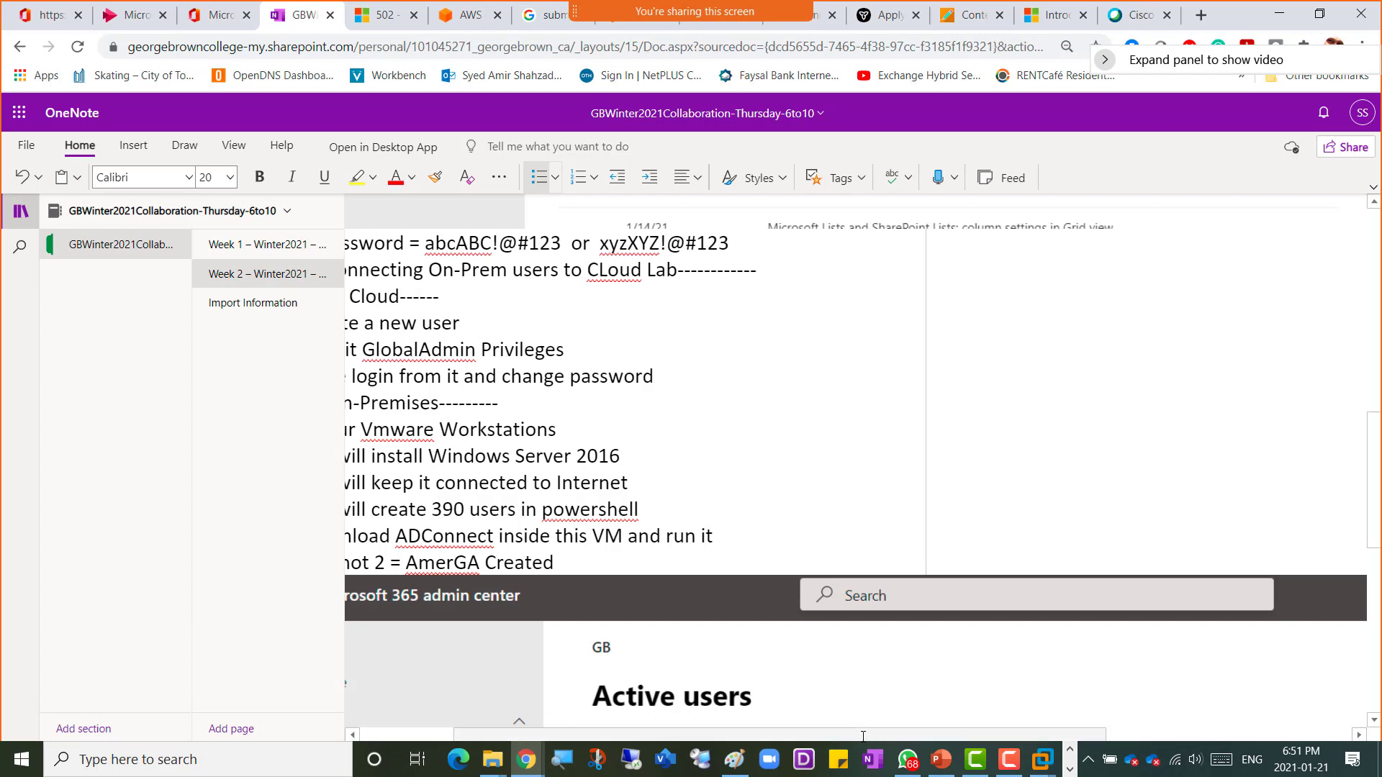
left_click_drag(788, 731, 694, 731)
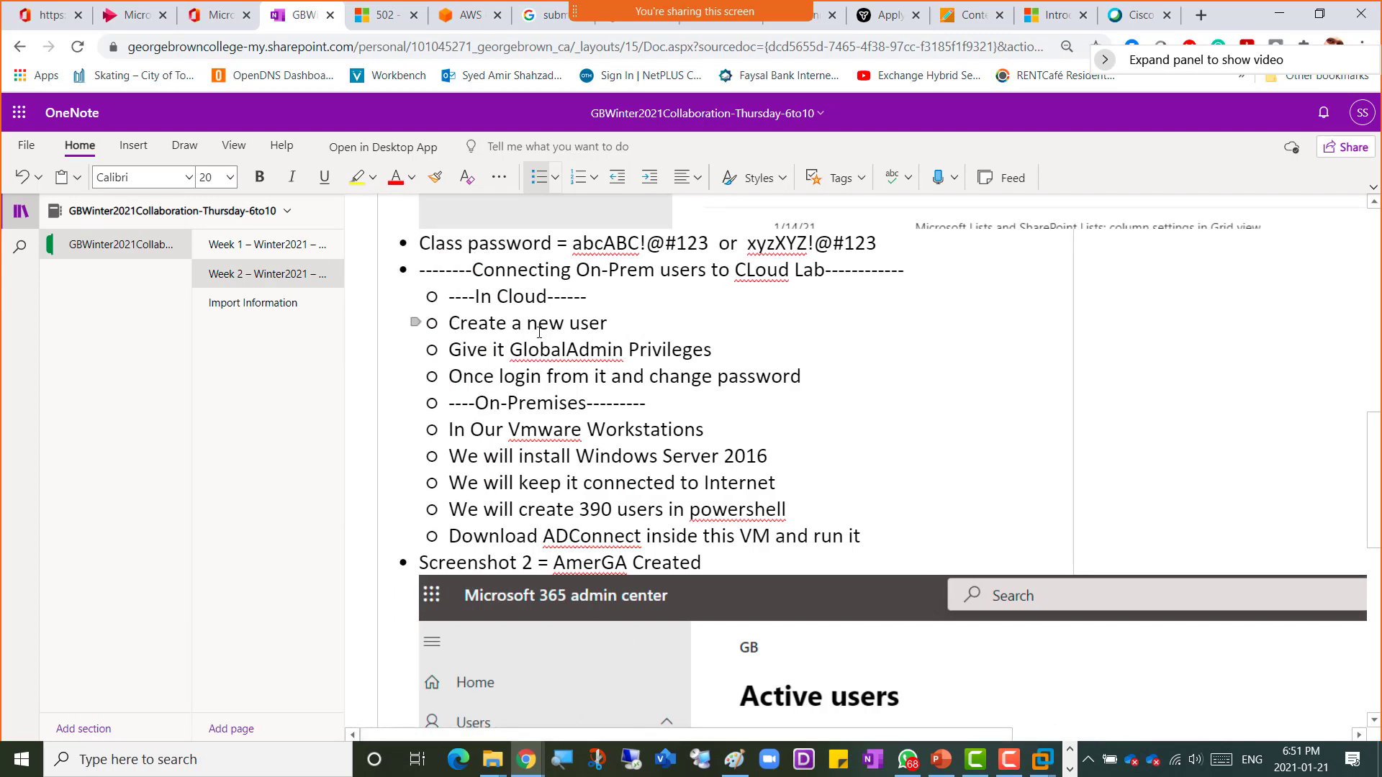
left_click_drag(539, 332, 796, 367)
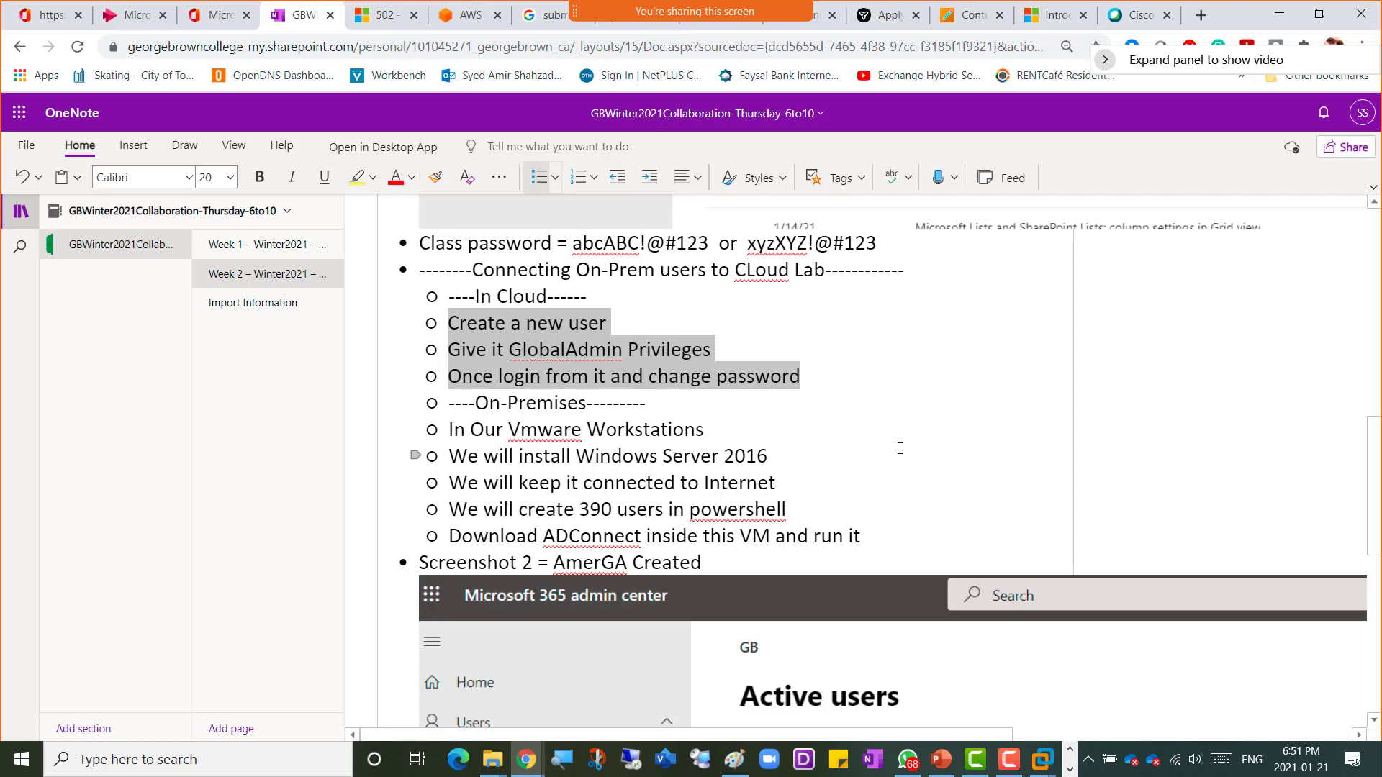
Step: Switch through the open windows and close the IslamicFinder Athan window
key("alt+Tab")
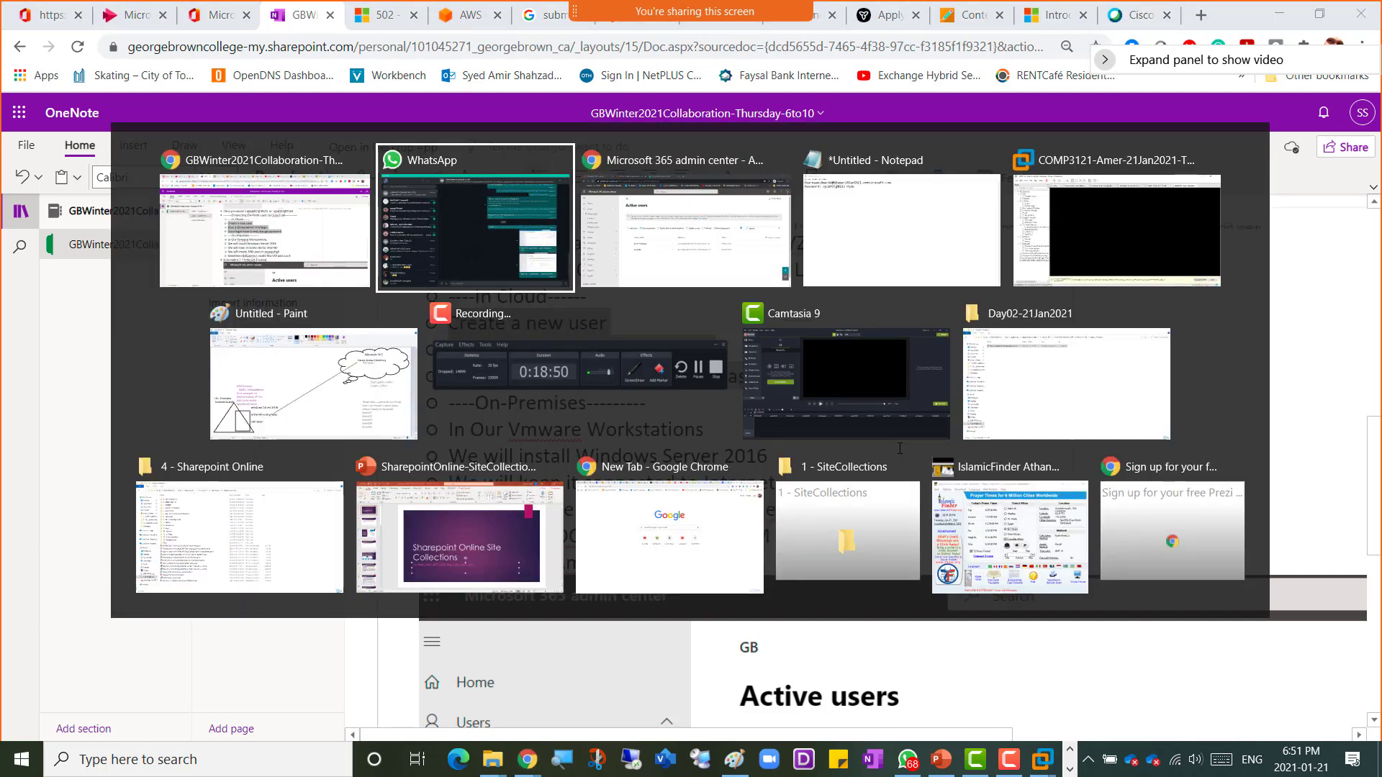
key("alt+Tab")
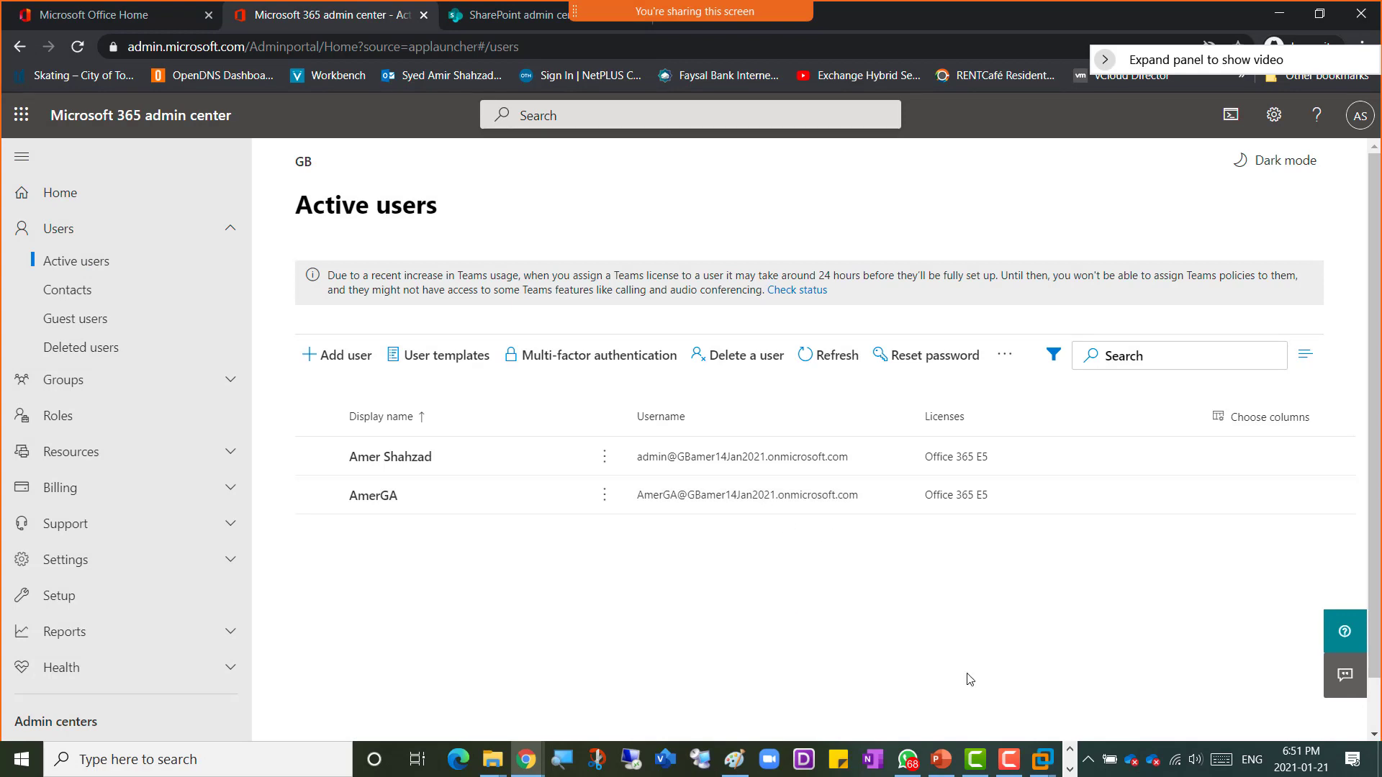
left_click(1069, 769)
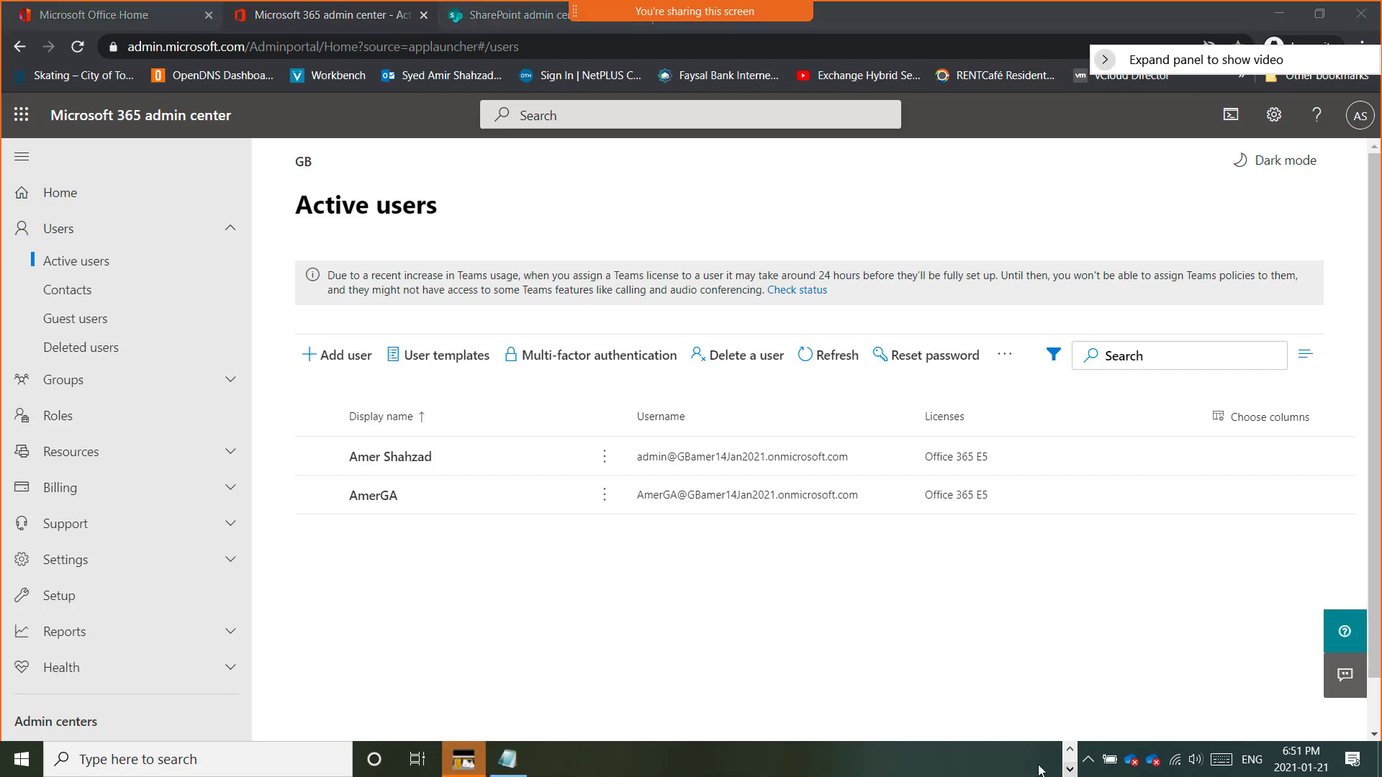
left_click(507, 764)
left_click(463, 760)
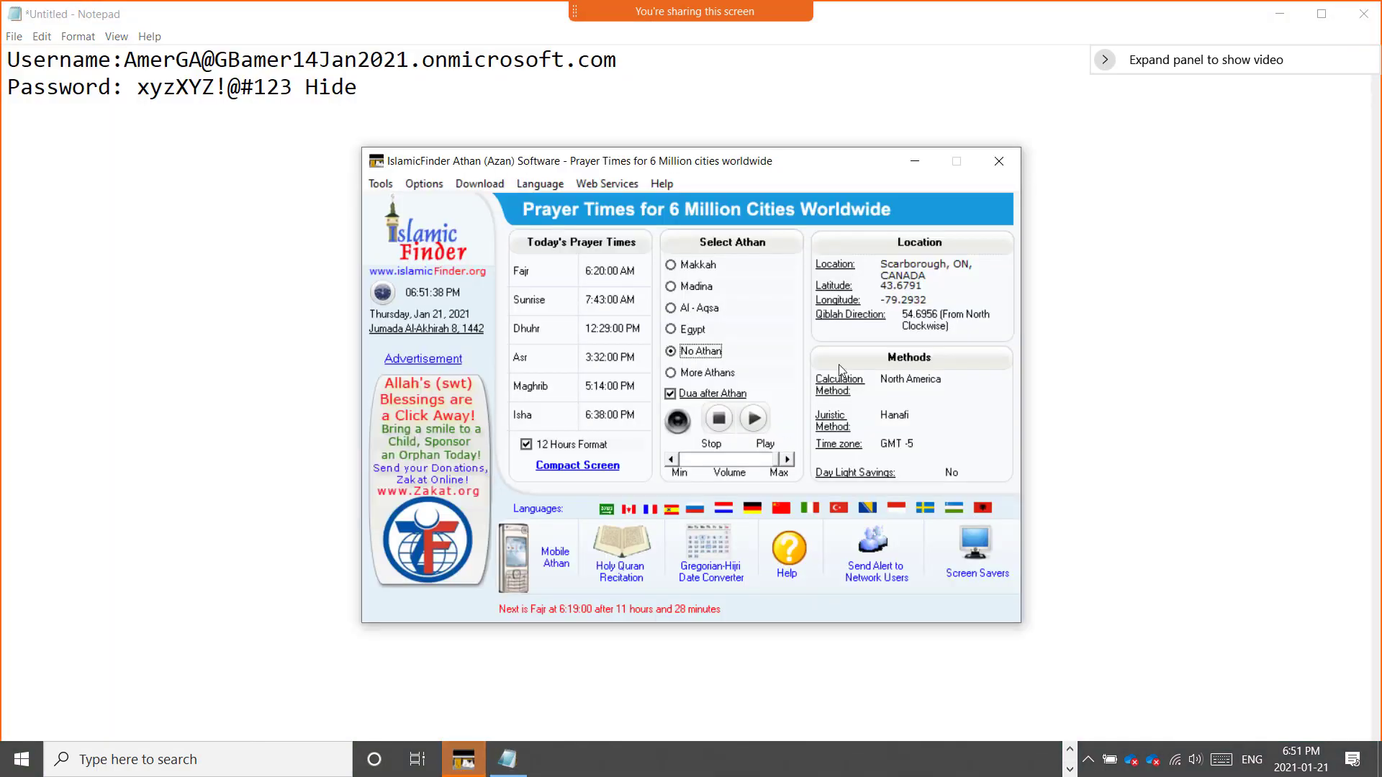
left_click(997, 162)
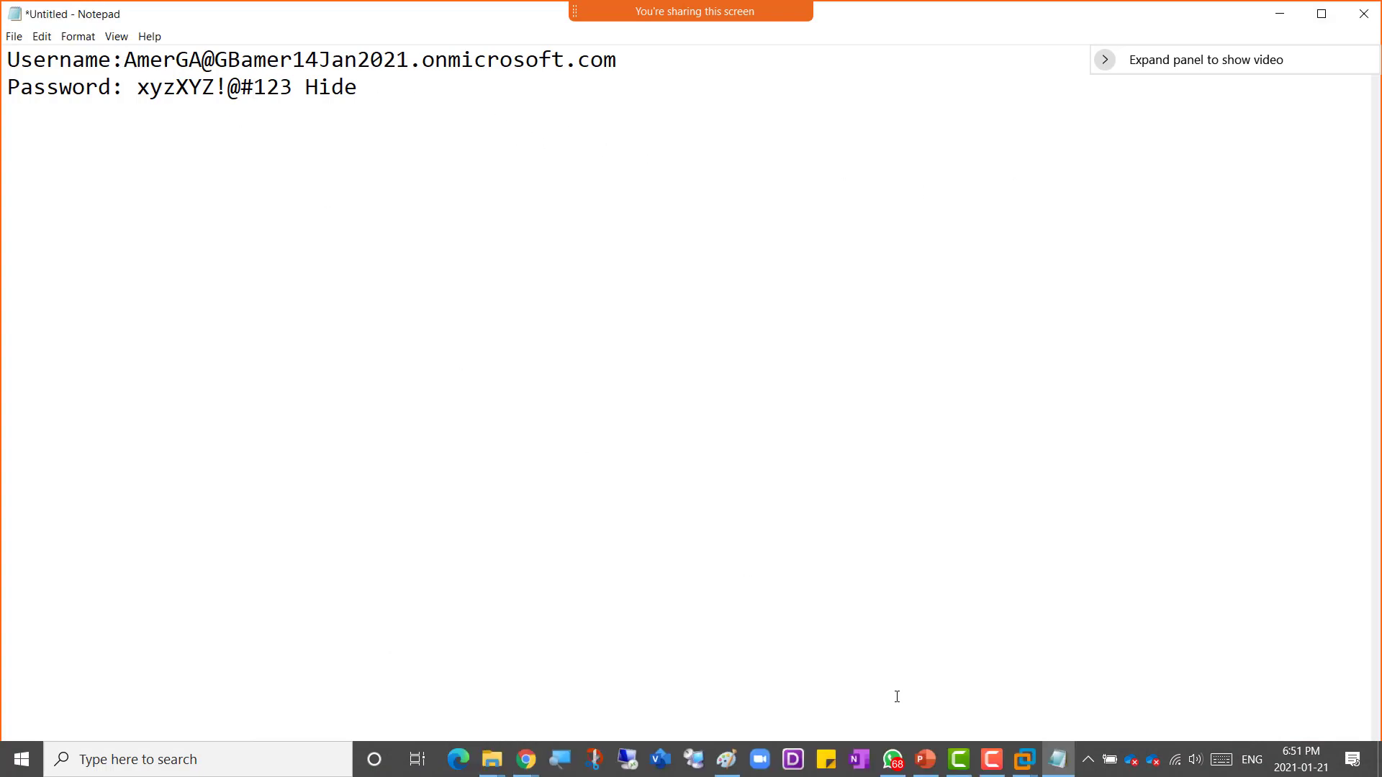
Step: Minimize the open windows, launch Firefox from the desktop, and dismiss the McAfee notification
left_click(1280, 13)
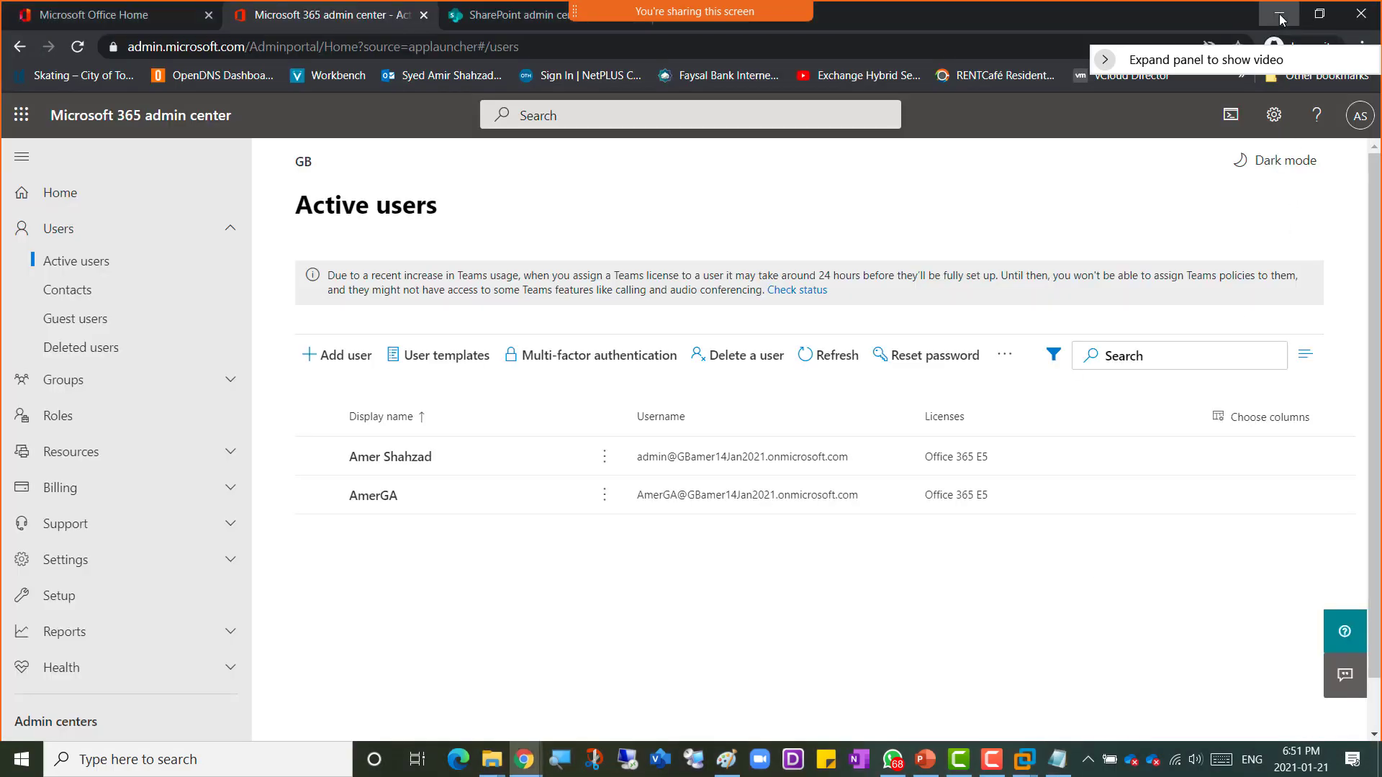
left_click(1280, 16)
left_click(1279, 16)
left_click(1279, 16)
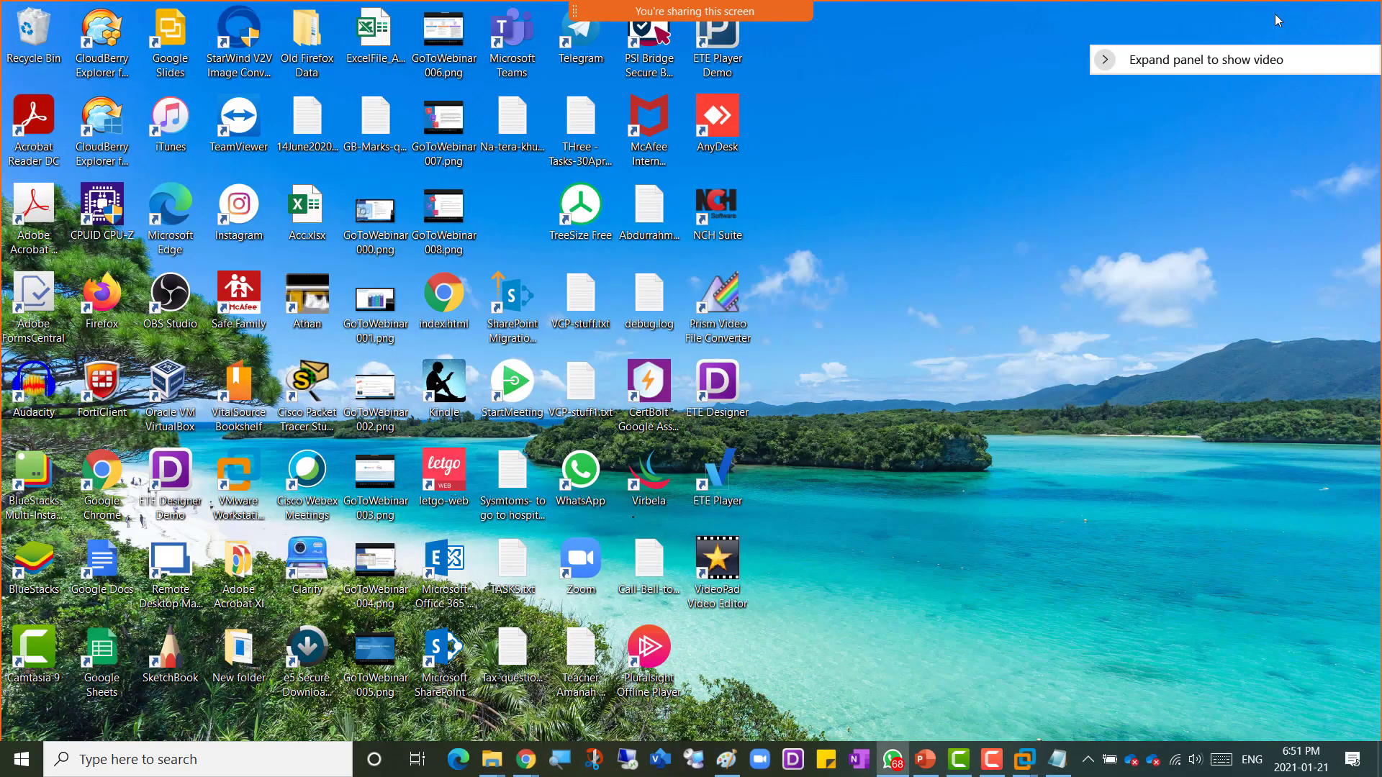
double_click(100, 298)
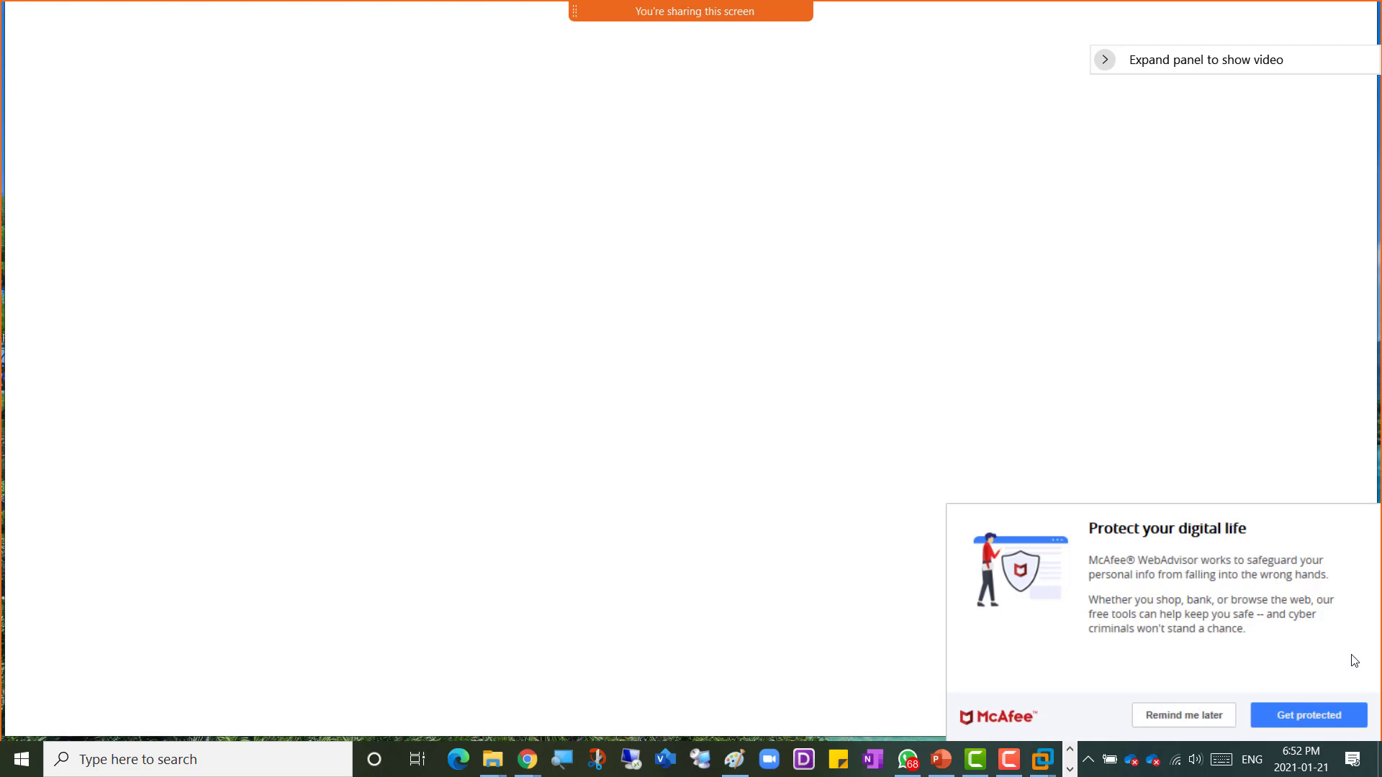
left_click(1197, 716)
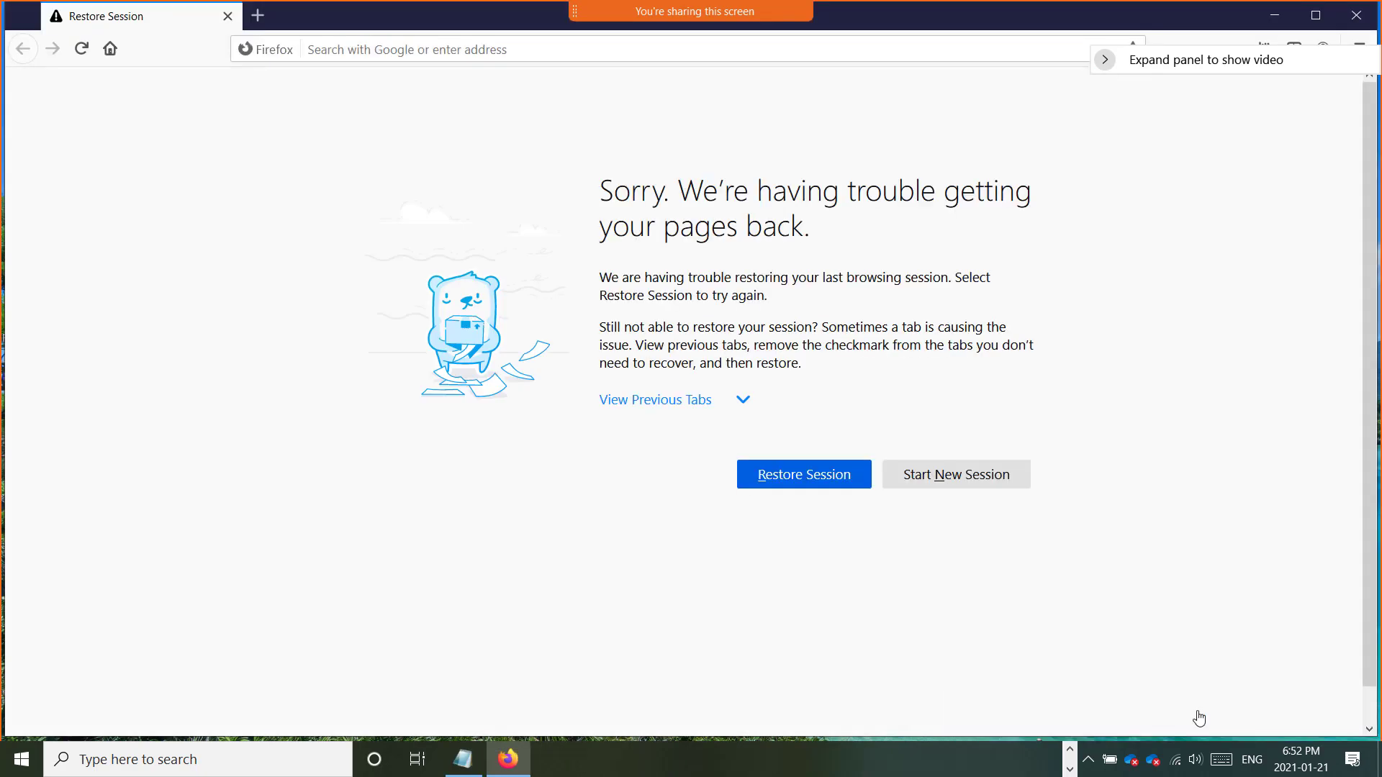
Step: Go to portal.office.com and choose to sign in with another account
left_click(514, 50)
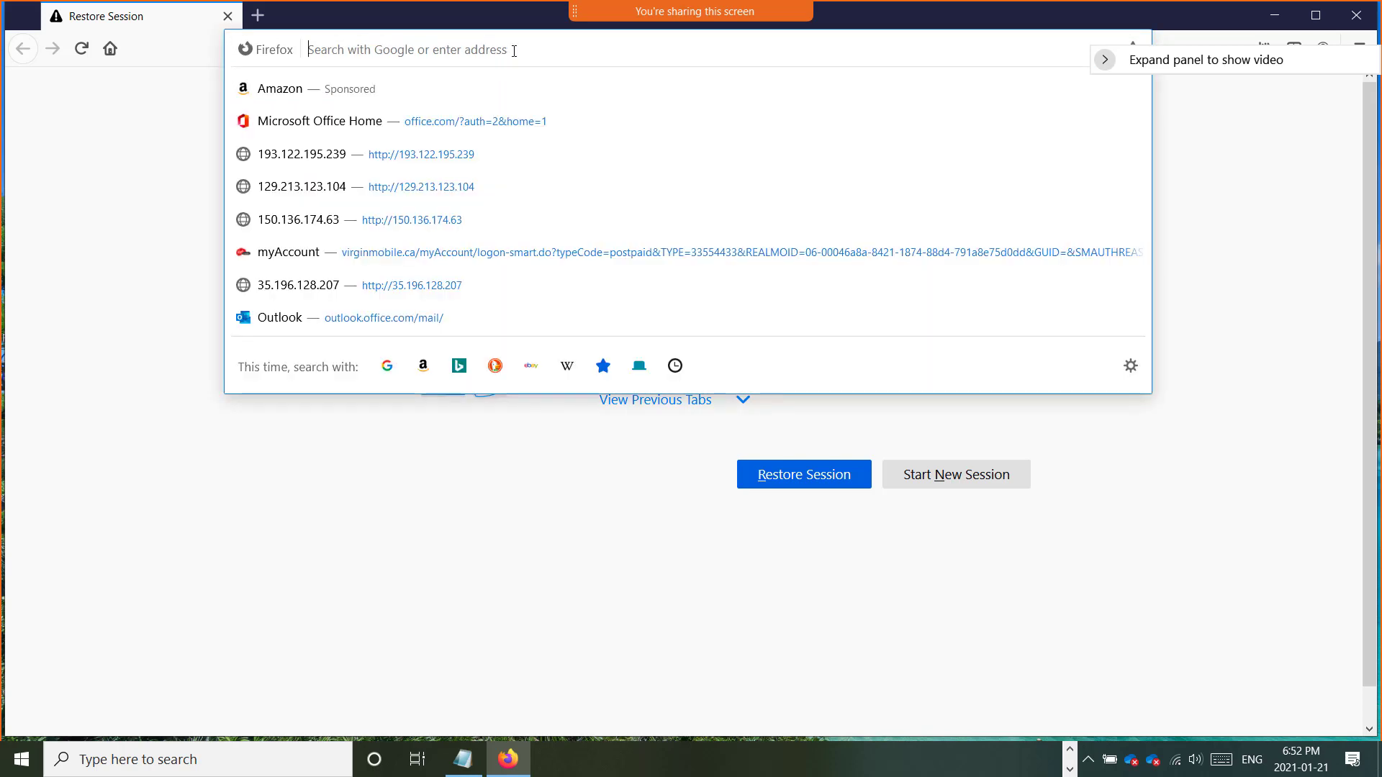
type("portal.office.com/")
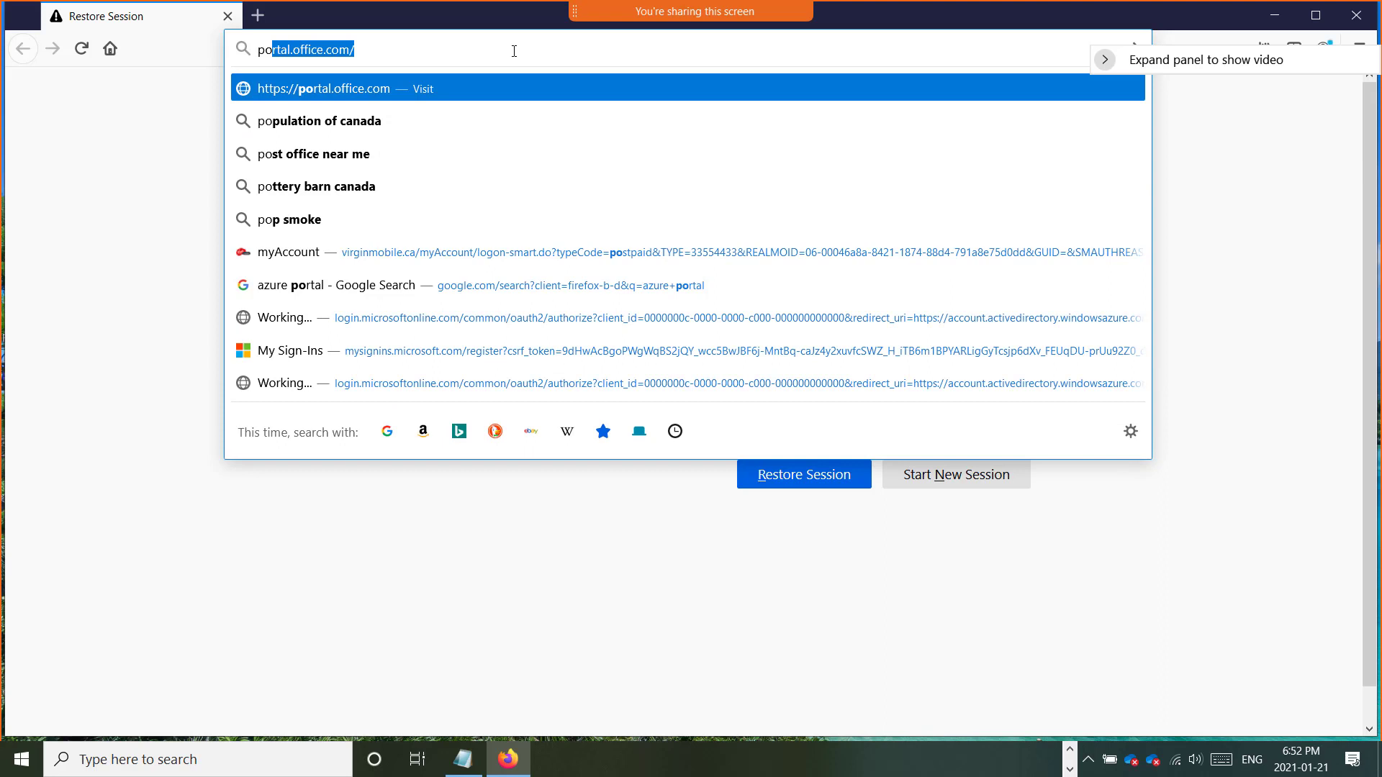
key("Return")
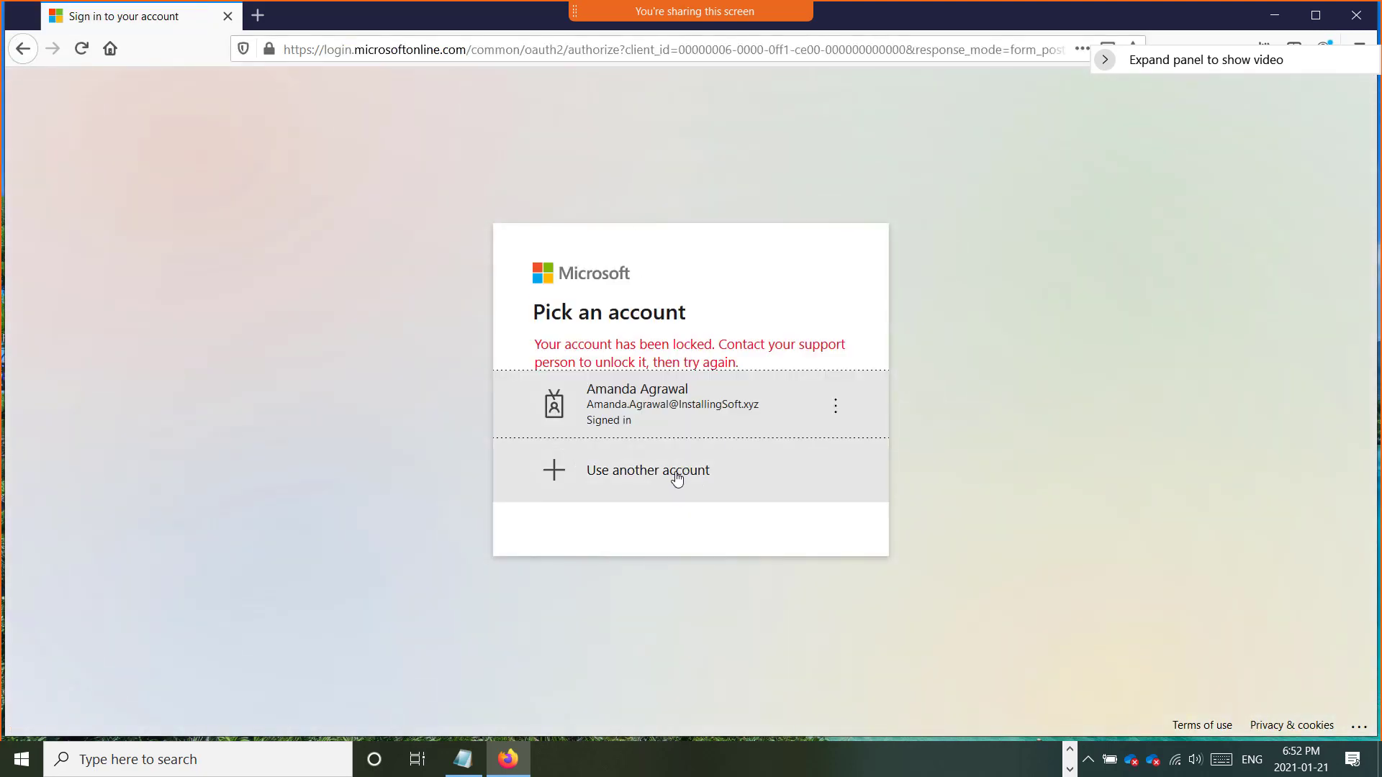
left_click(674, 476)
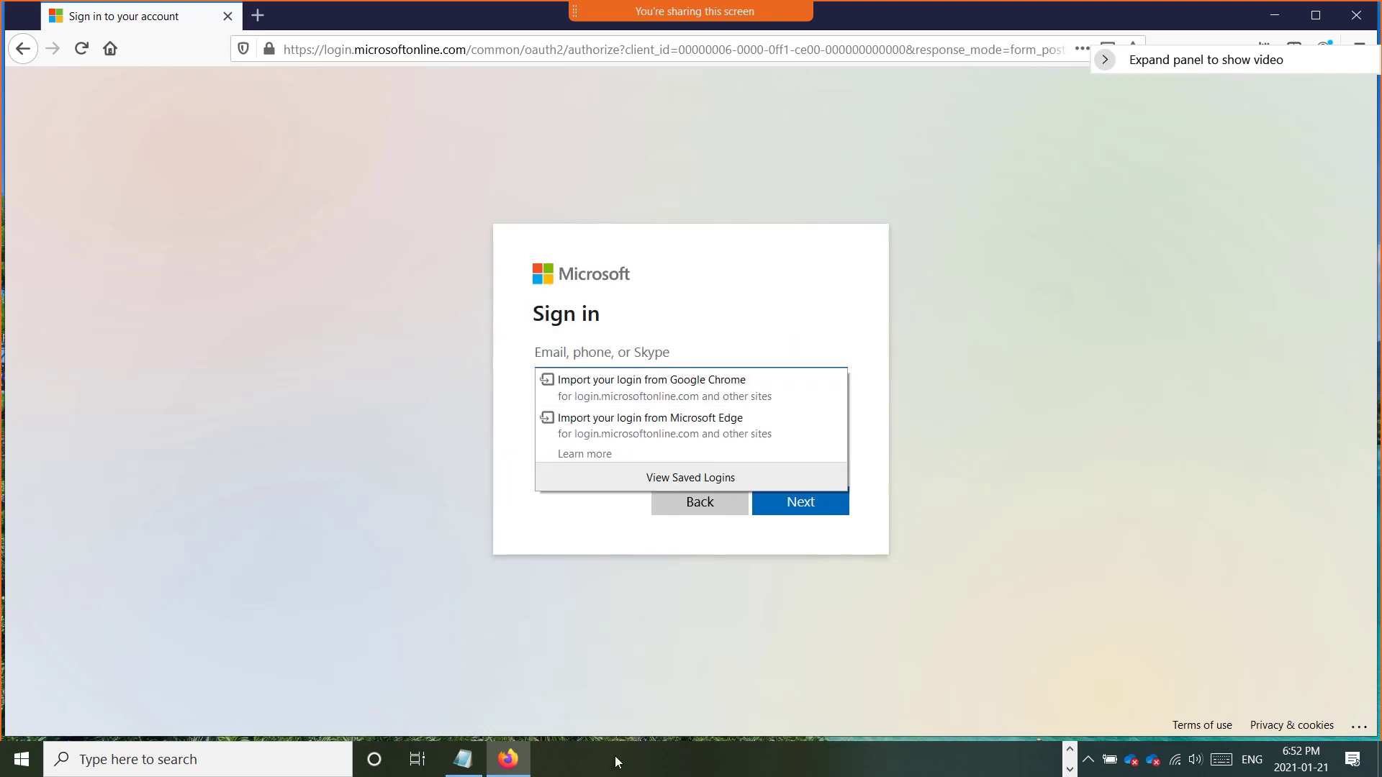
Step: Copy the new Global Admin's username from Notepad and submit it as the sign-in email
left_click(463, 757)
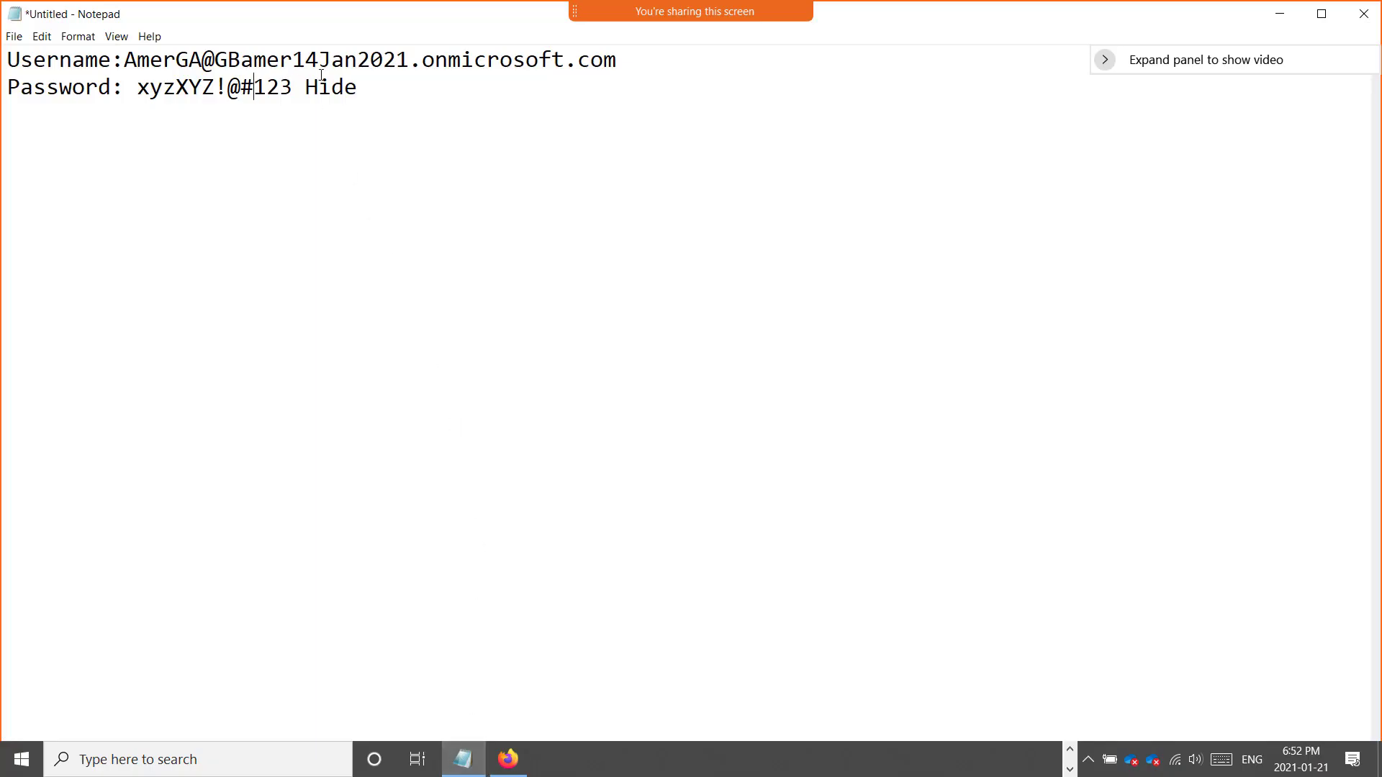
left_click_drag(611, 62, 123, 38)
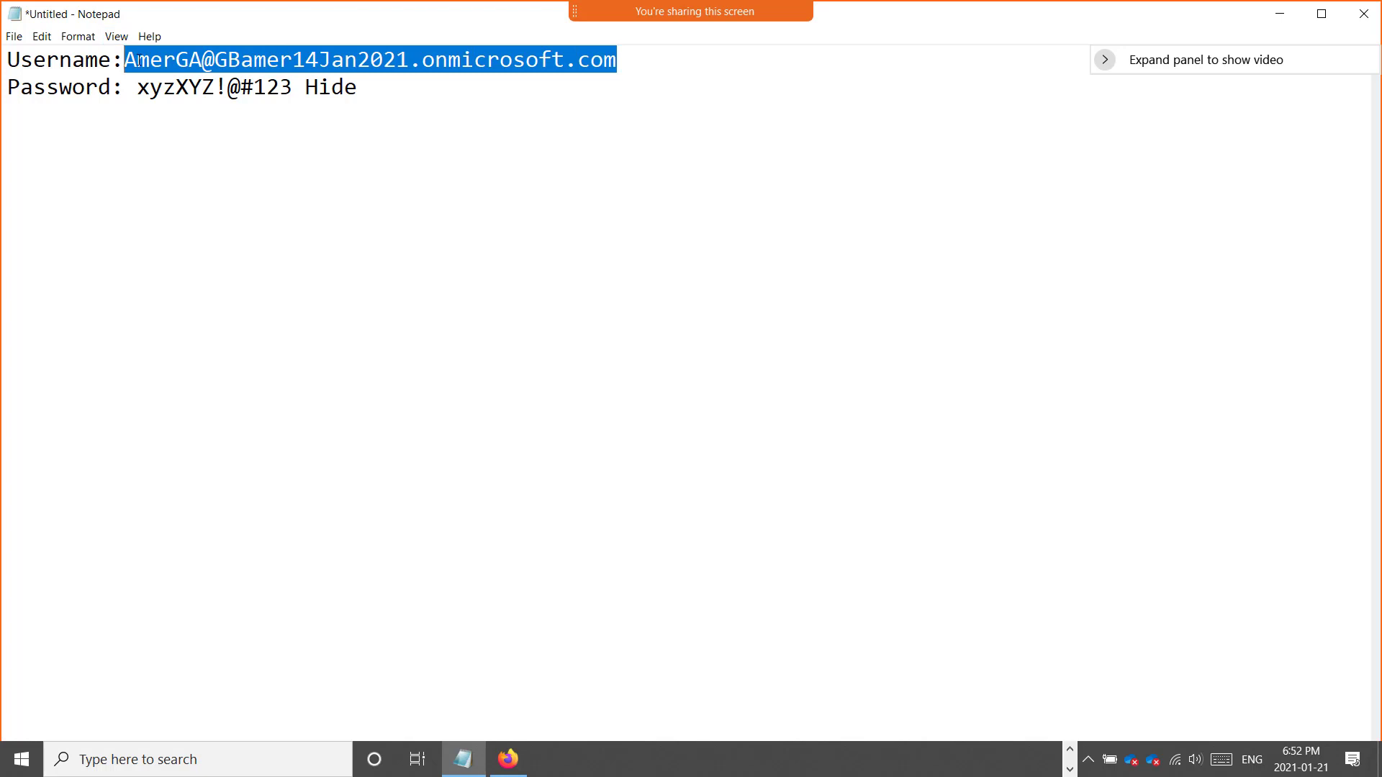
right_click(138, 60)
left_click(177, 115)
left_click(1279, 12)
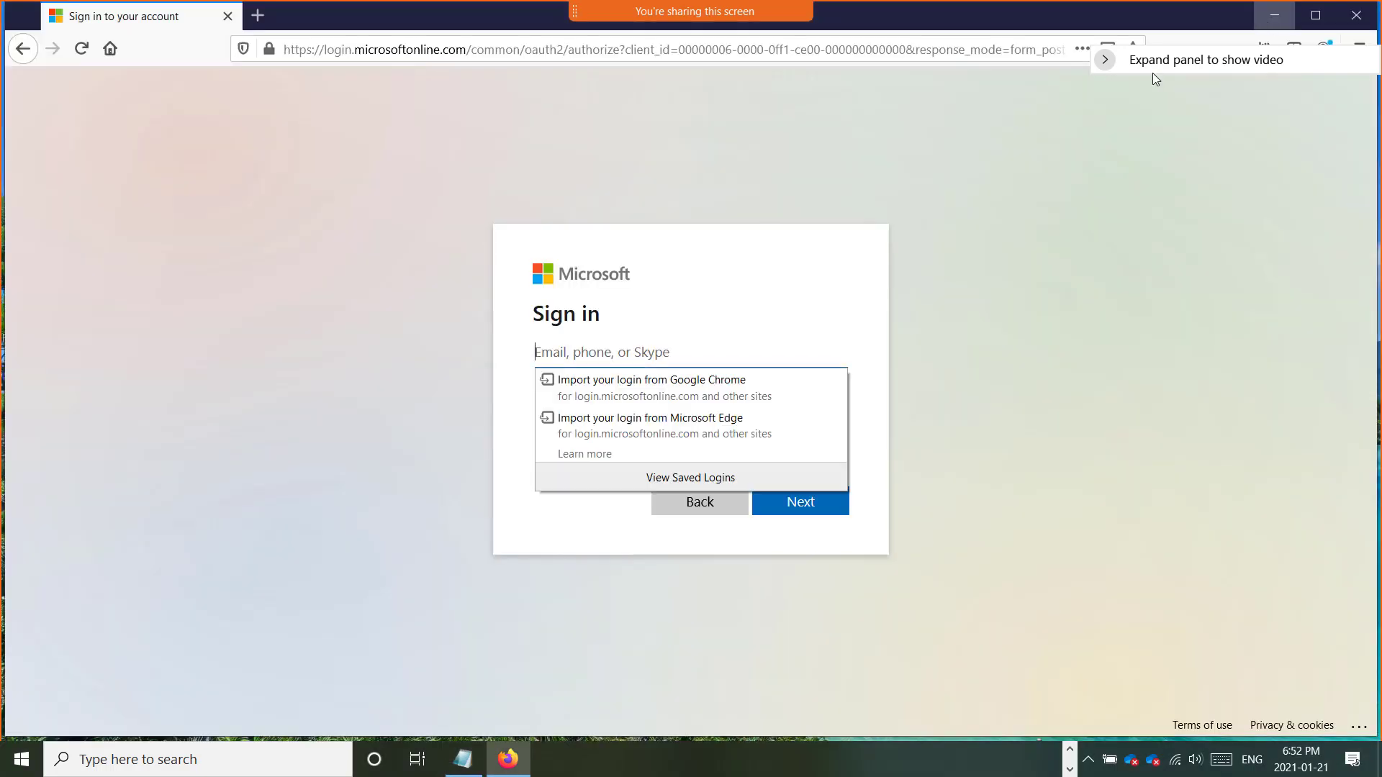
right_click(616, 356)
left_click(651, 442)
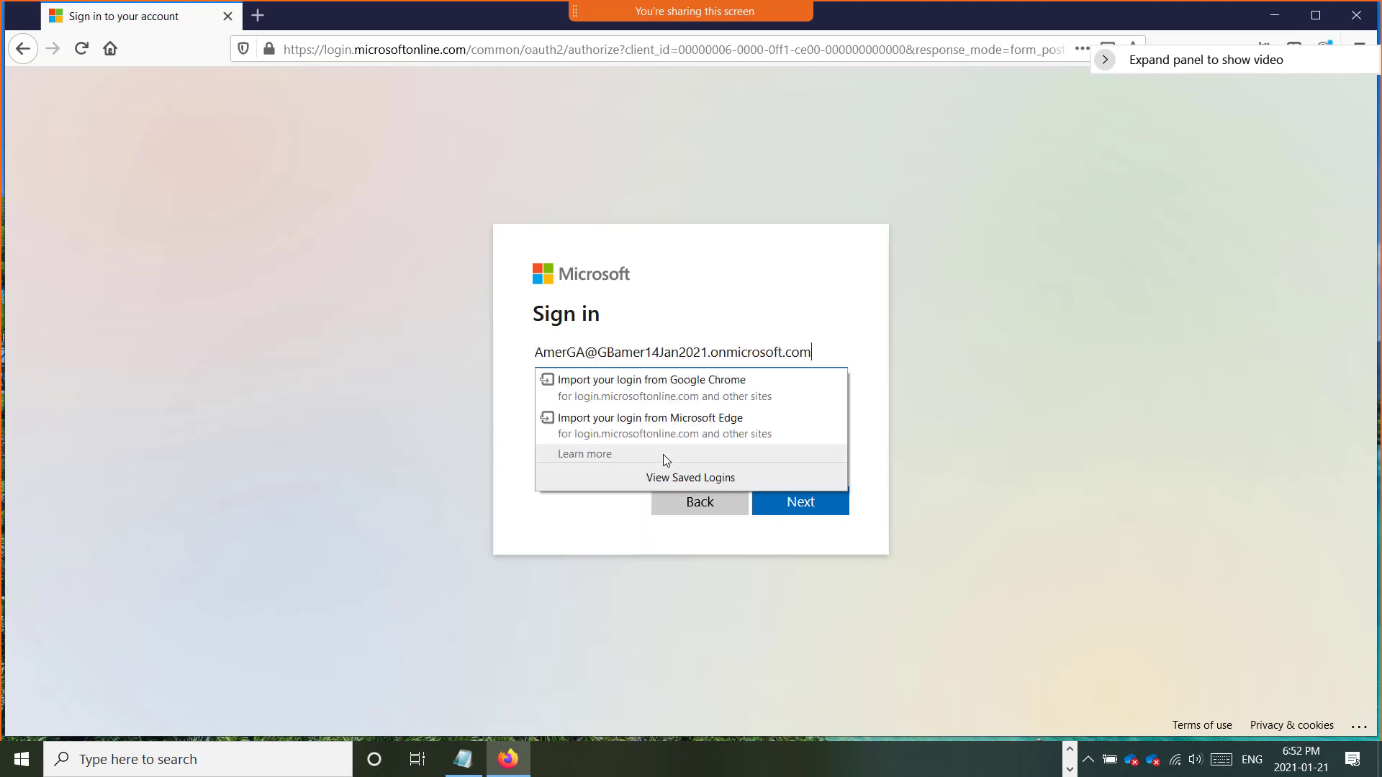
left_click(811, 510)
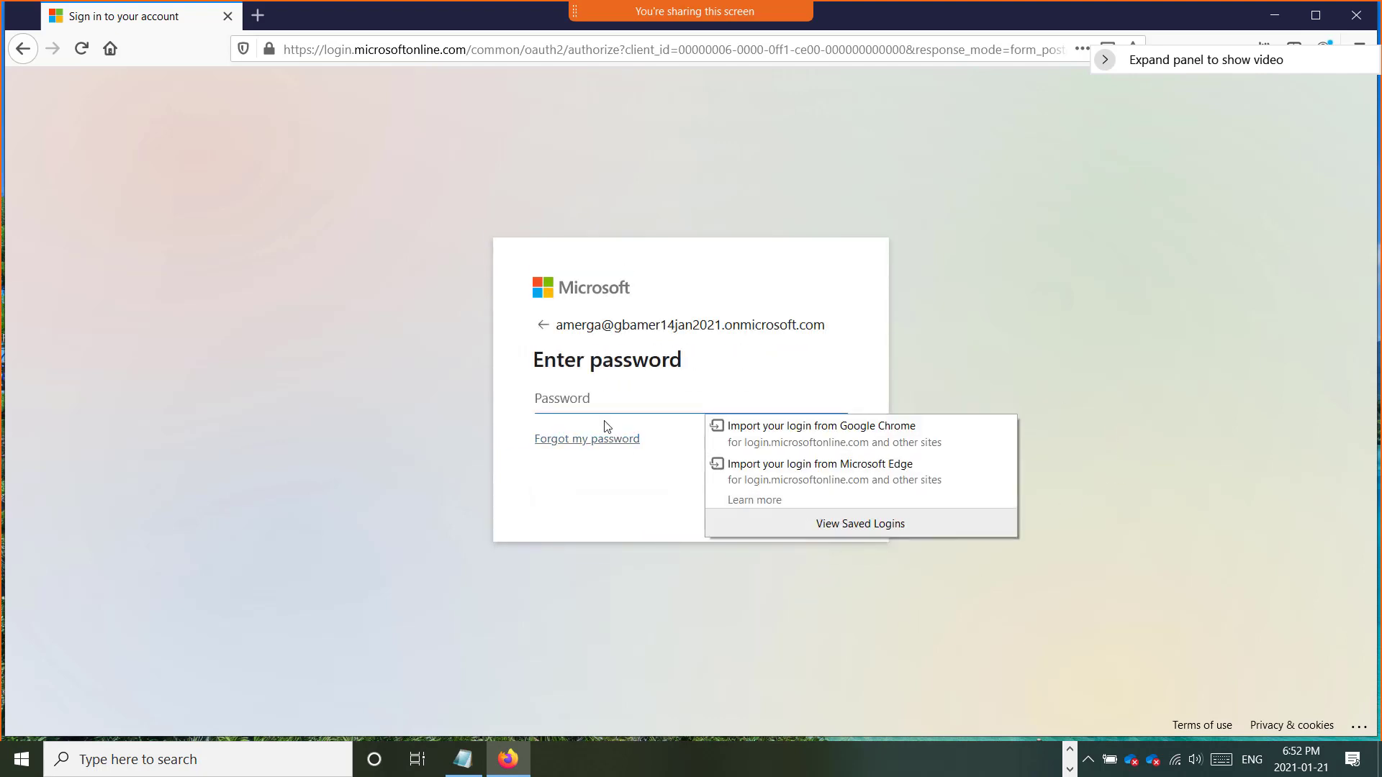
Step: Enter the Global Admin account password and sign in
left_click(588, 398)
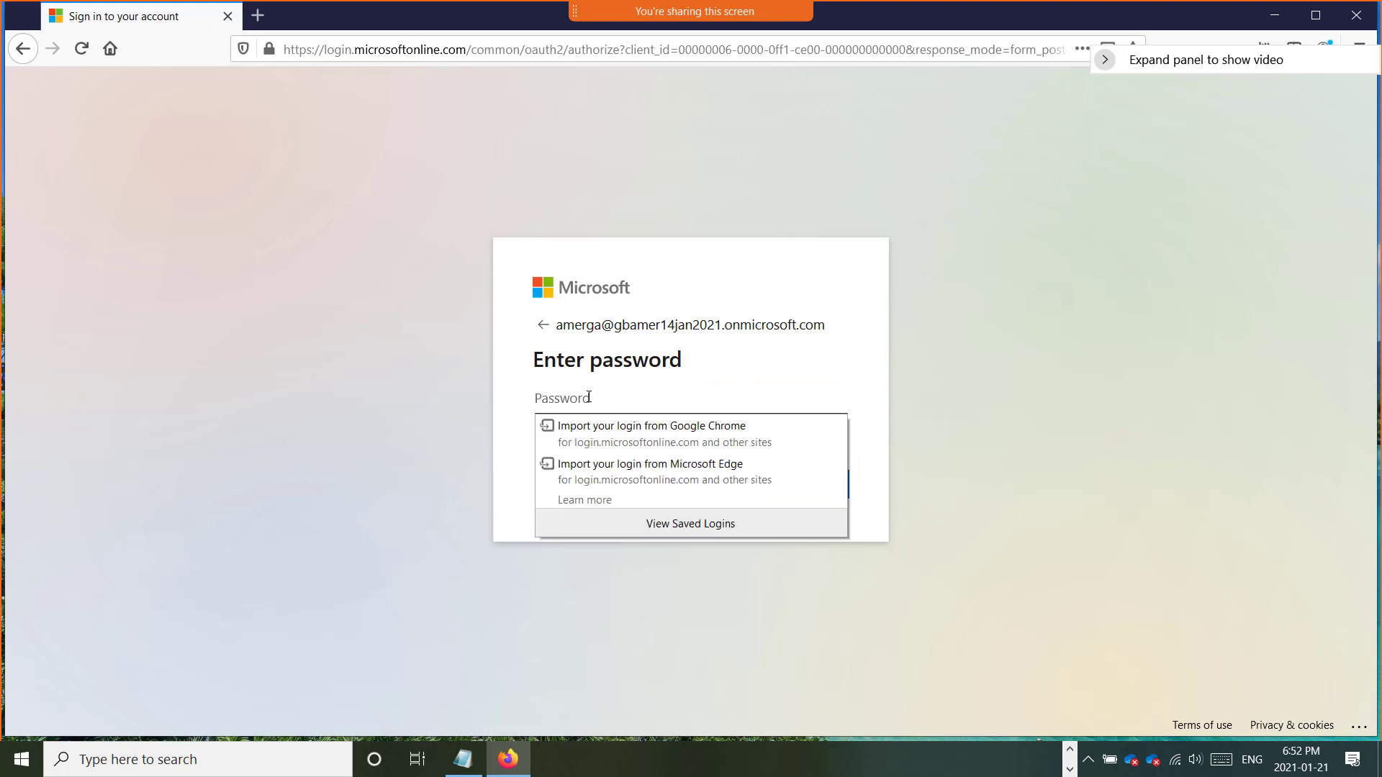
type("••••••")
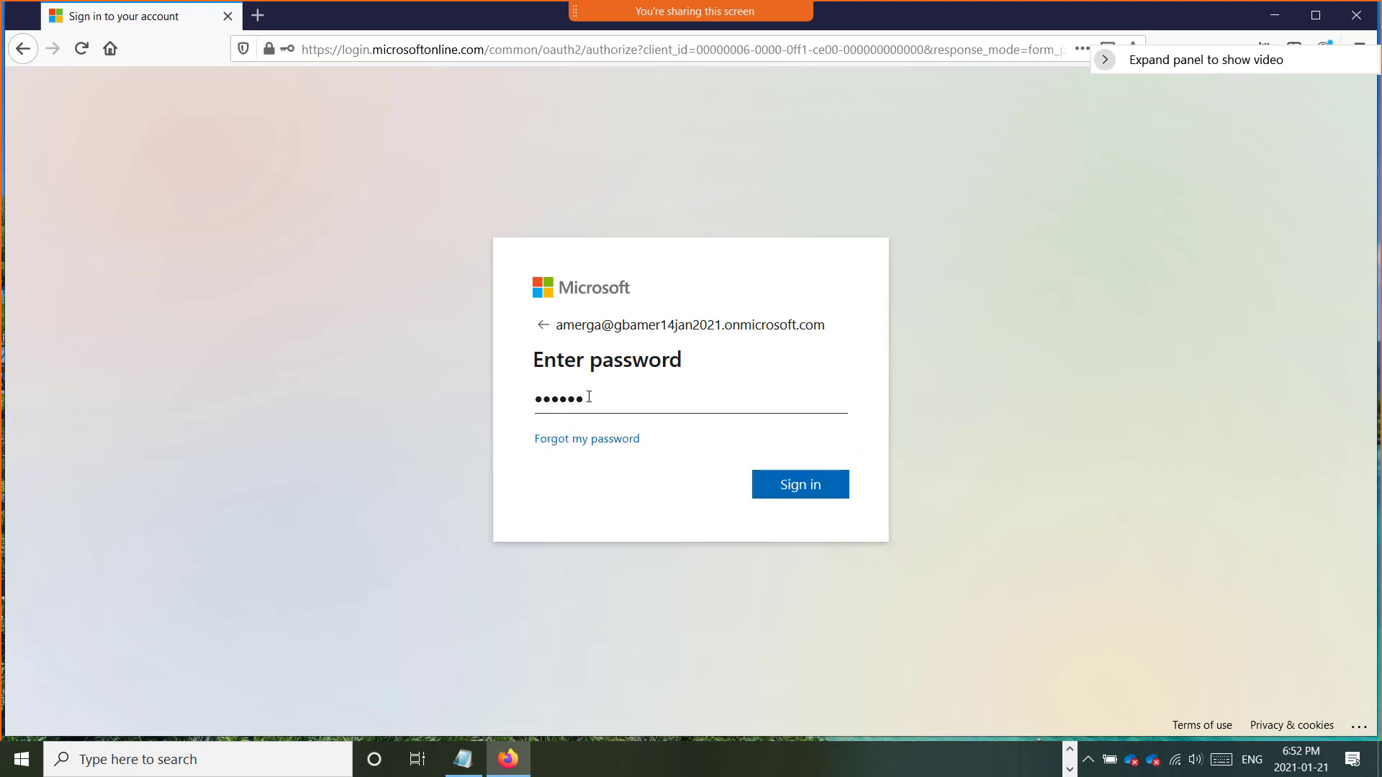
type("••••••")
left_click(789, 494)
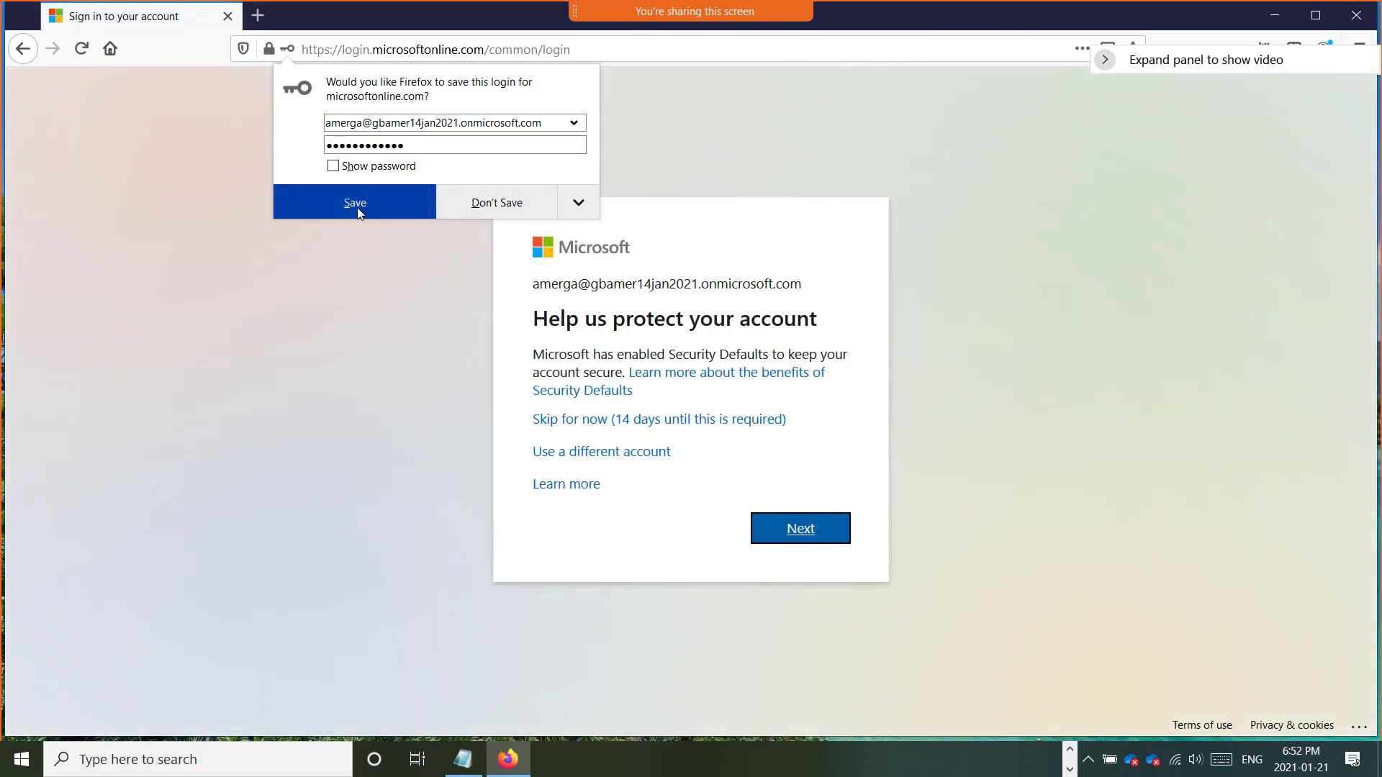
Step: Save the login in Firefox, skip the security-defaults setup for now, and decline staying signed in
left_click(504, 210)
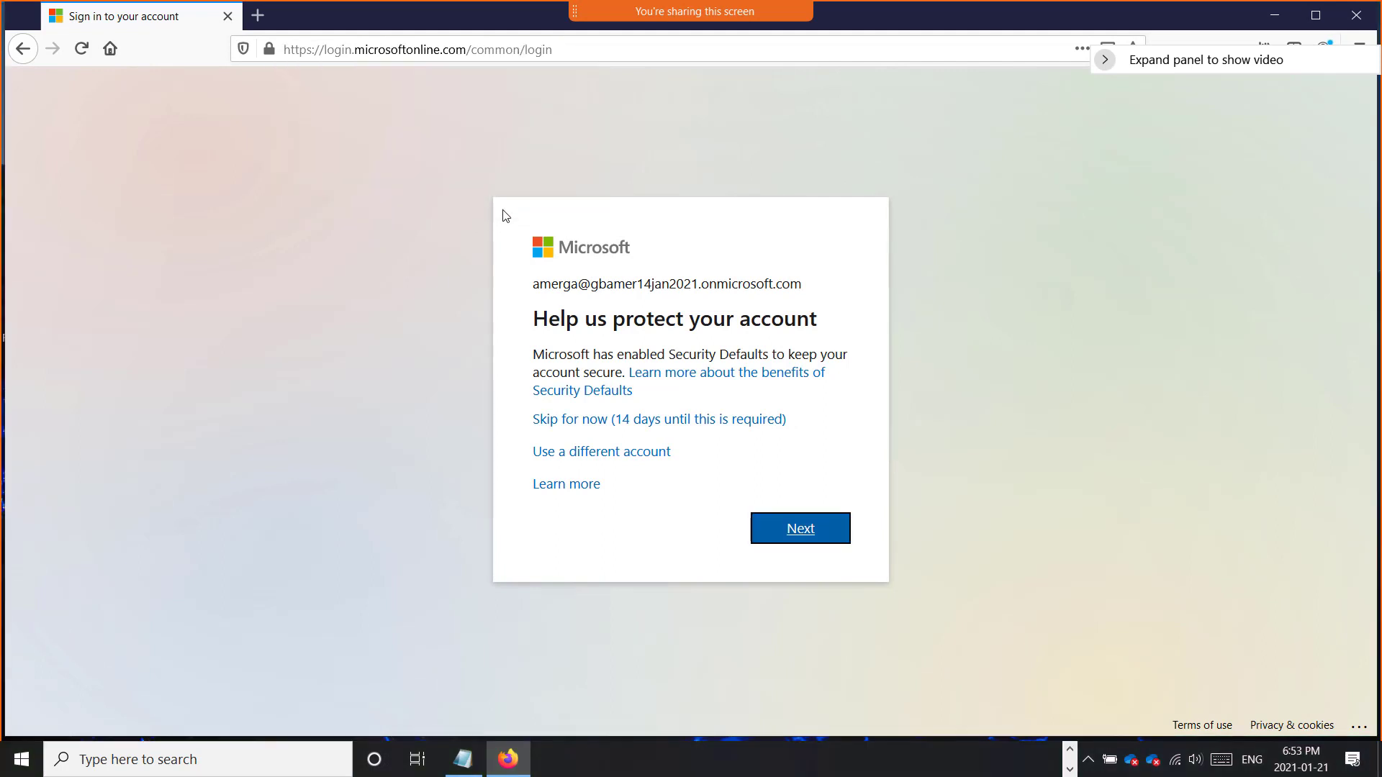
left_click(643, 420)
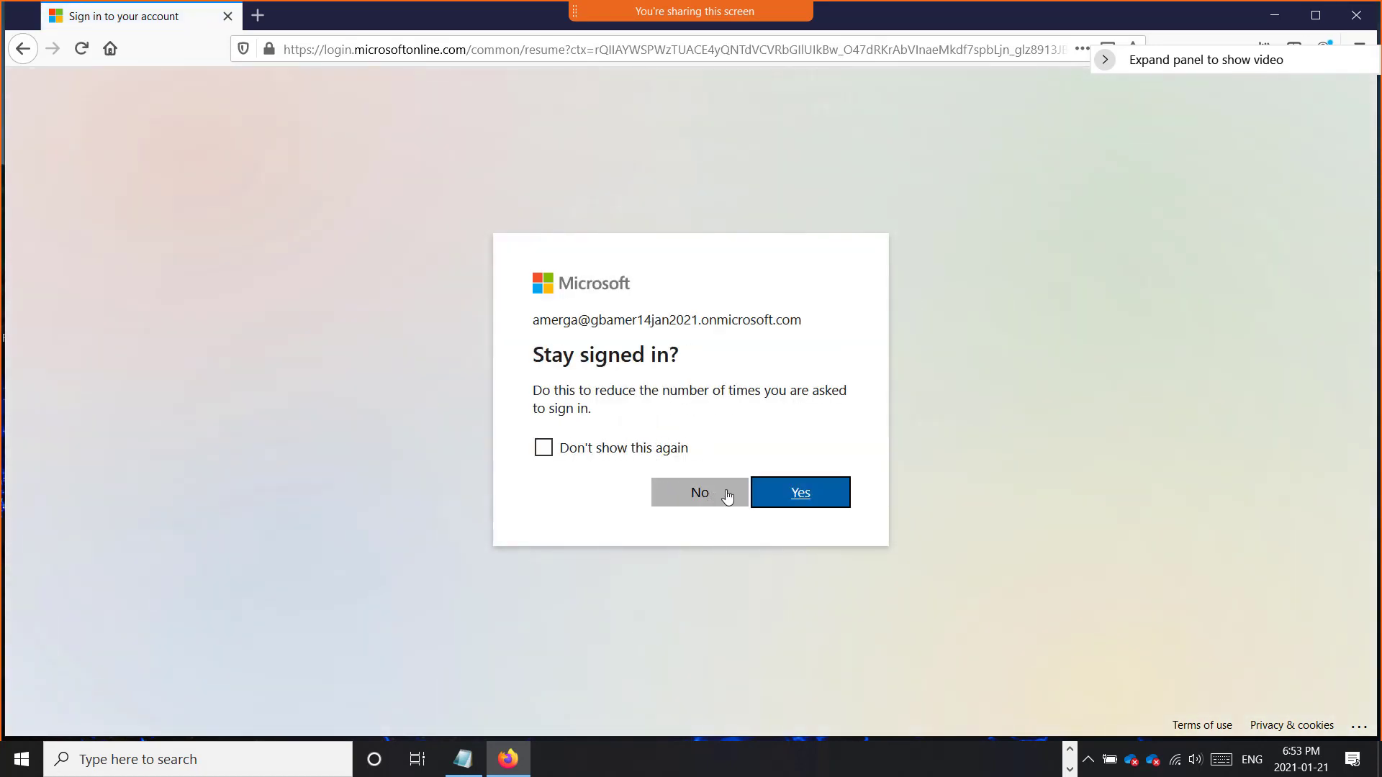
left_click(711, 495)
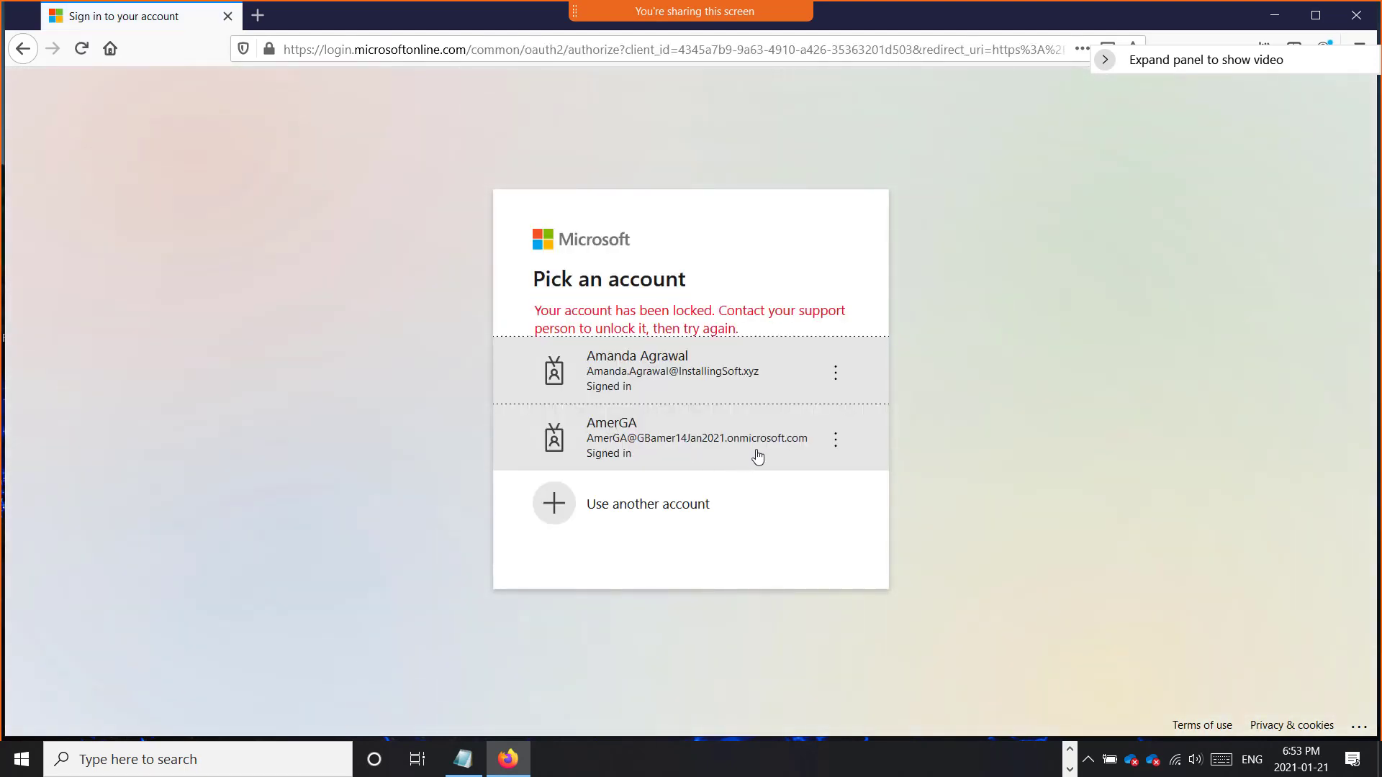
Step: Pick the Global Admin account, skip the security setup again, decline staying signed in, and close the welcome tour
left_click(676, 447)
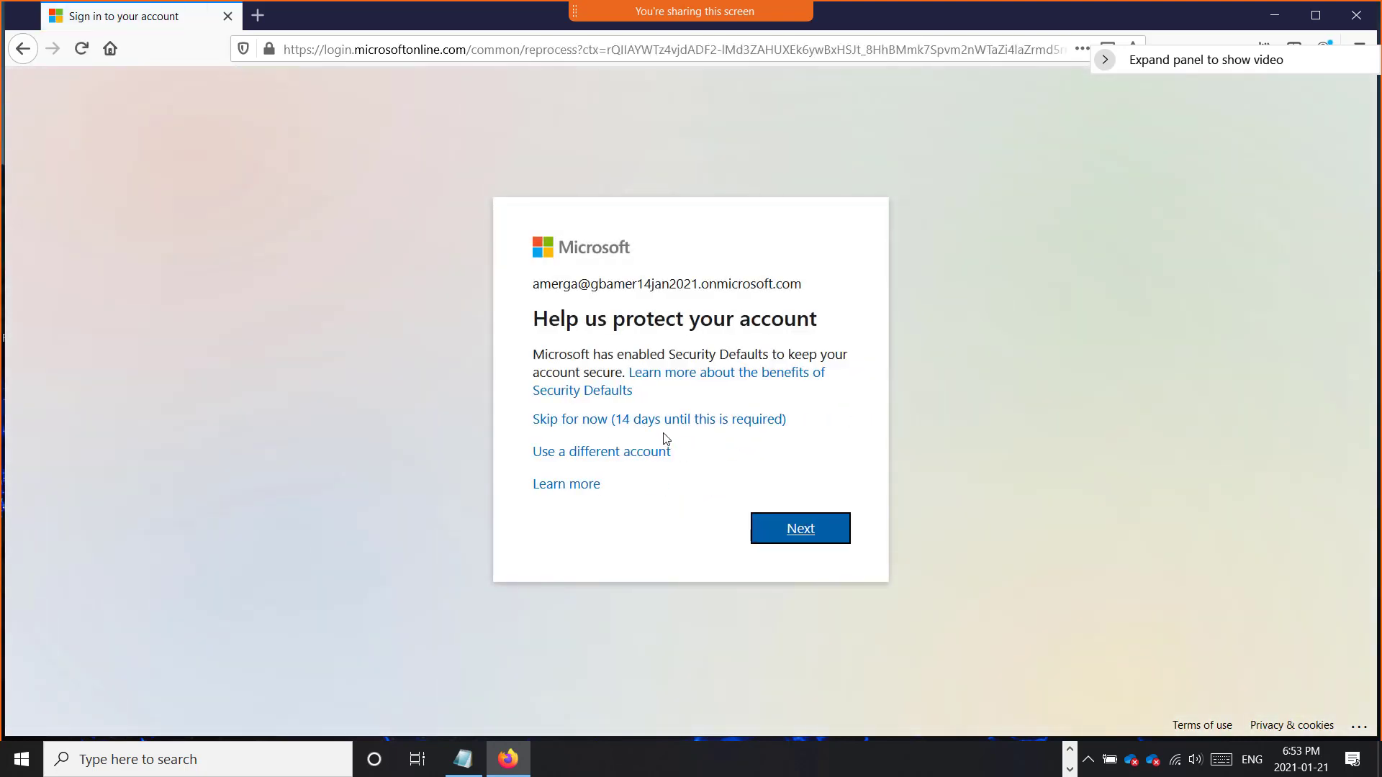
left_click(654, 420)
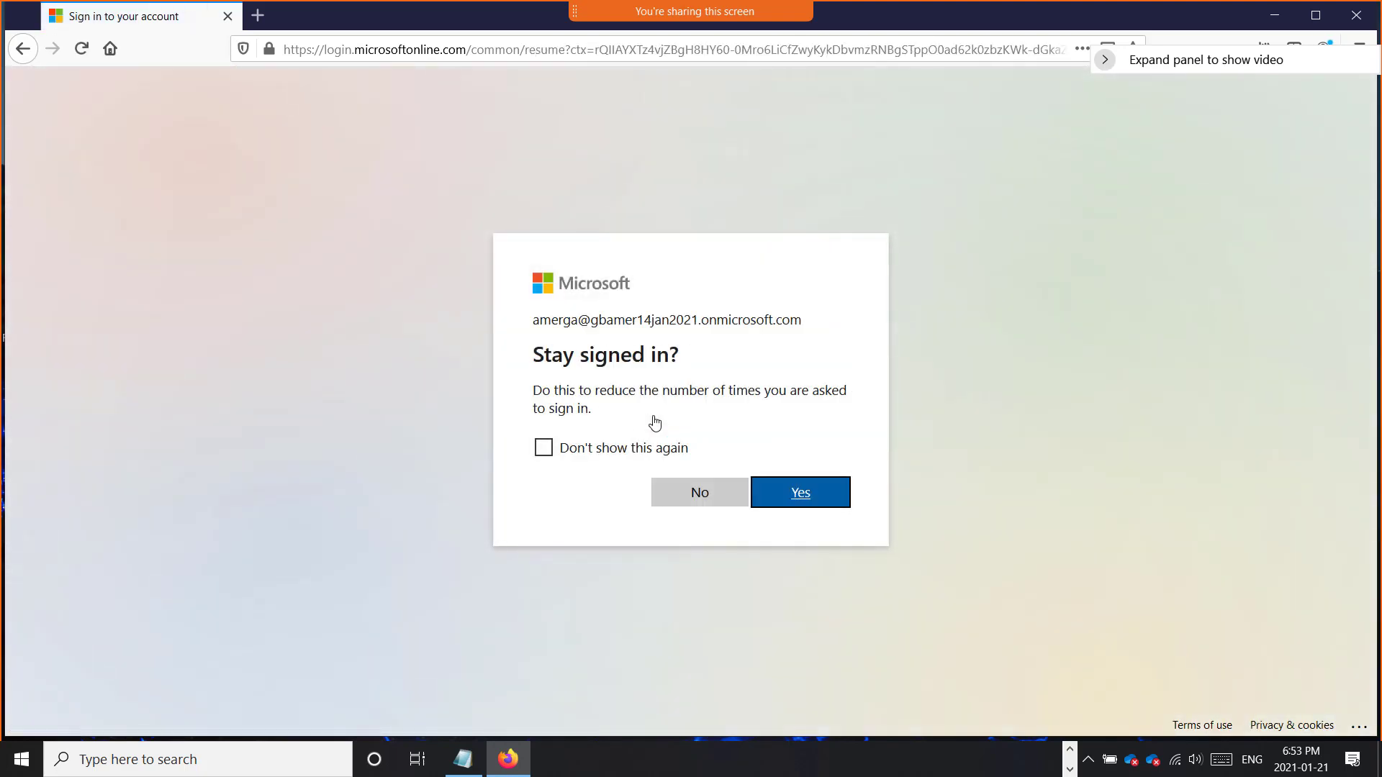
left_click(685, 502)
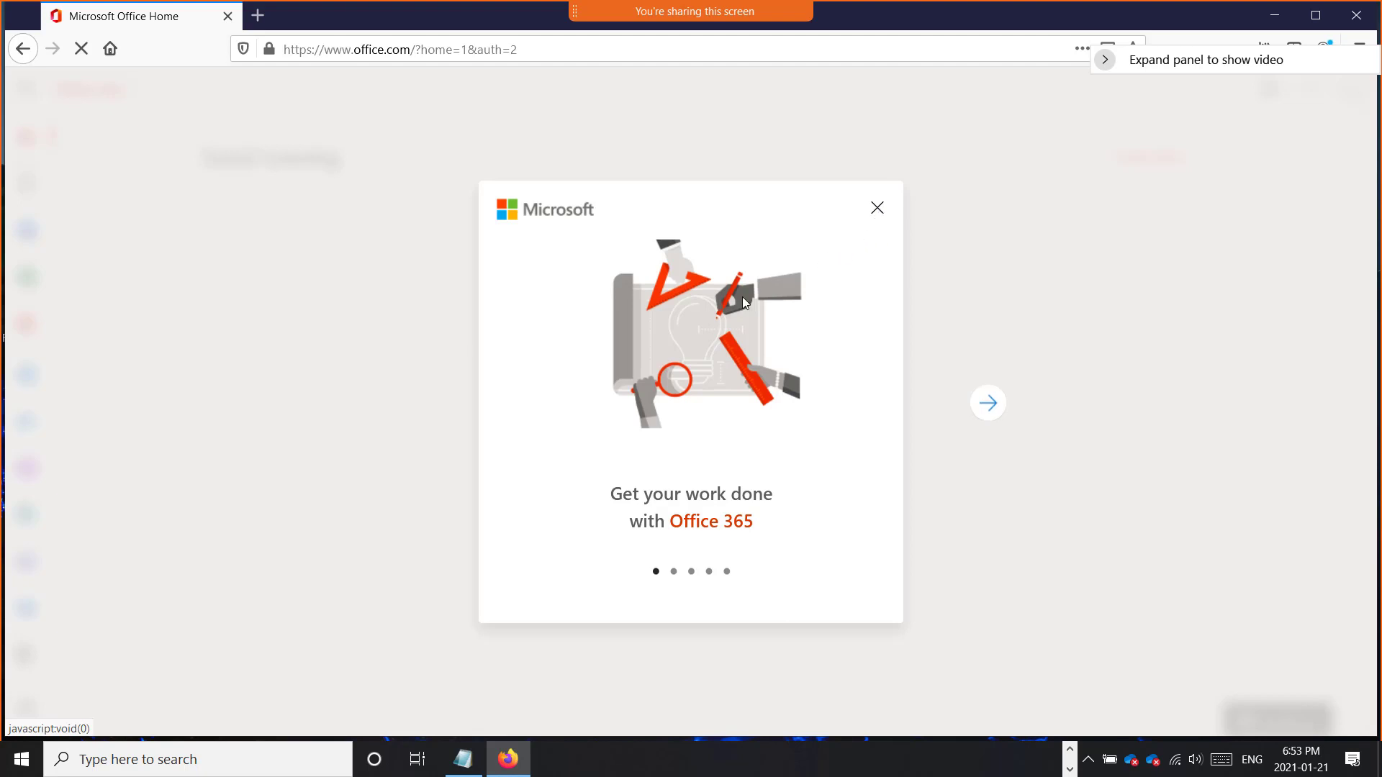
left_click(877, 210)
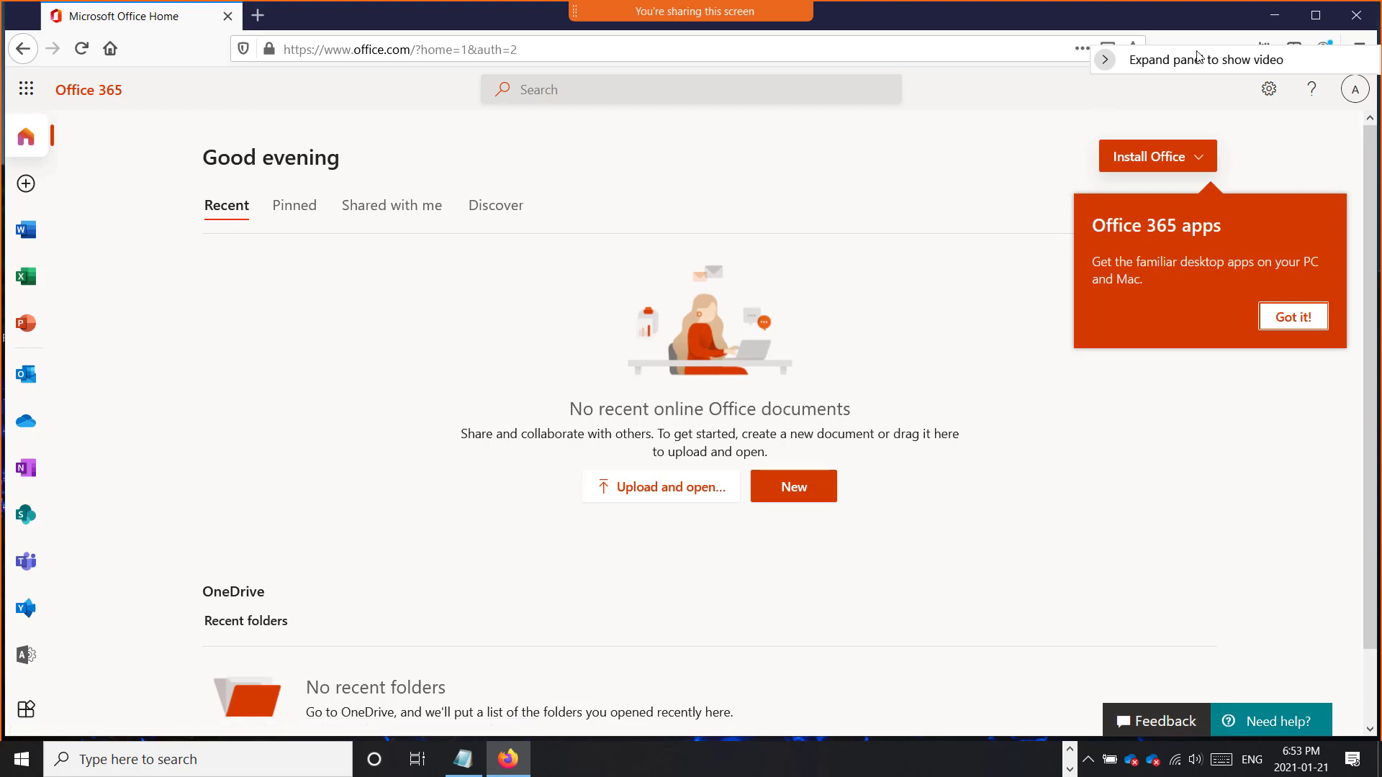
Step: Minimize the browser and unpin Zoom from the taskbar
left_click(1274, 21)
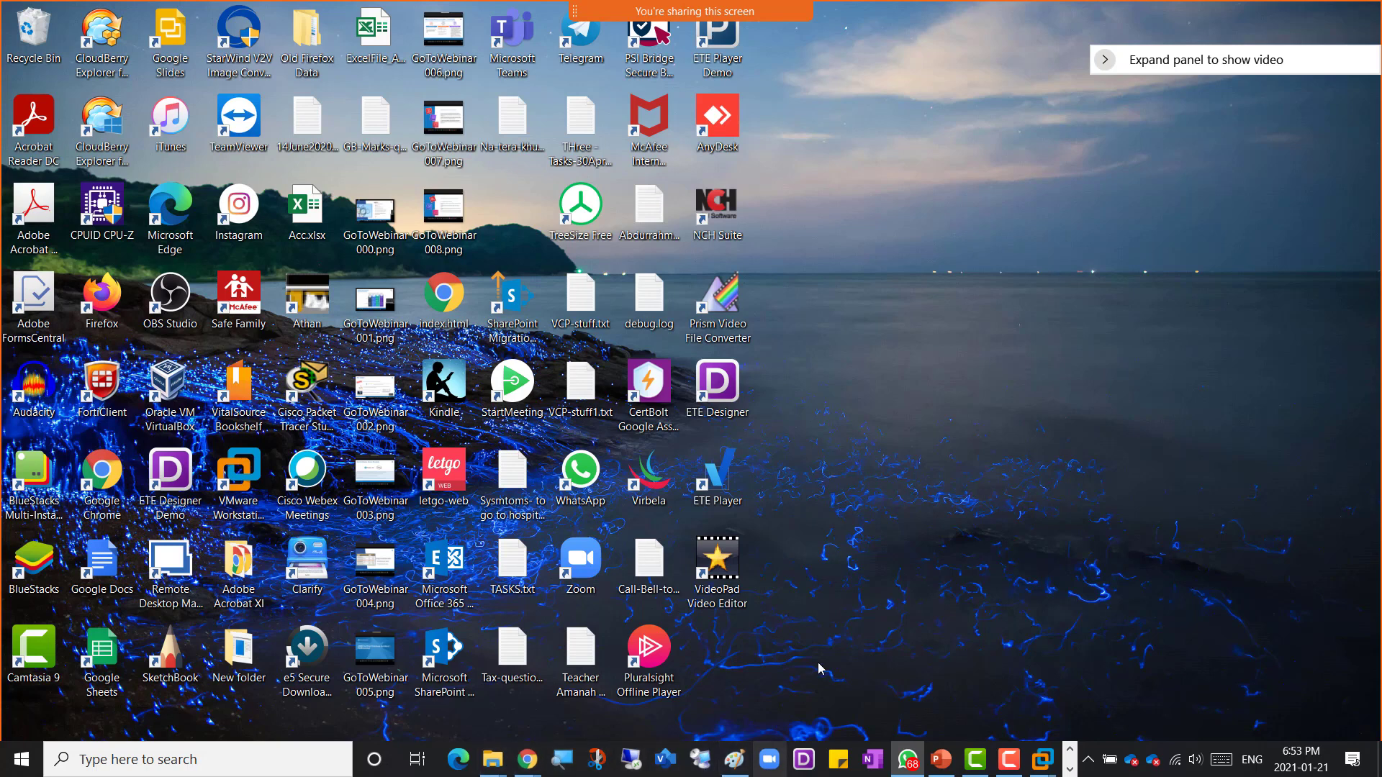
right_click(769, 764)
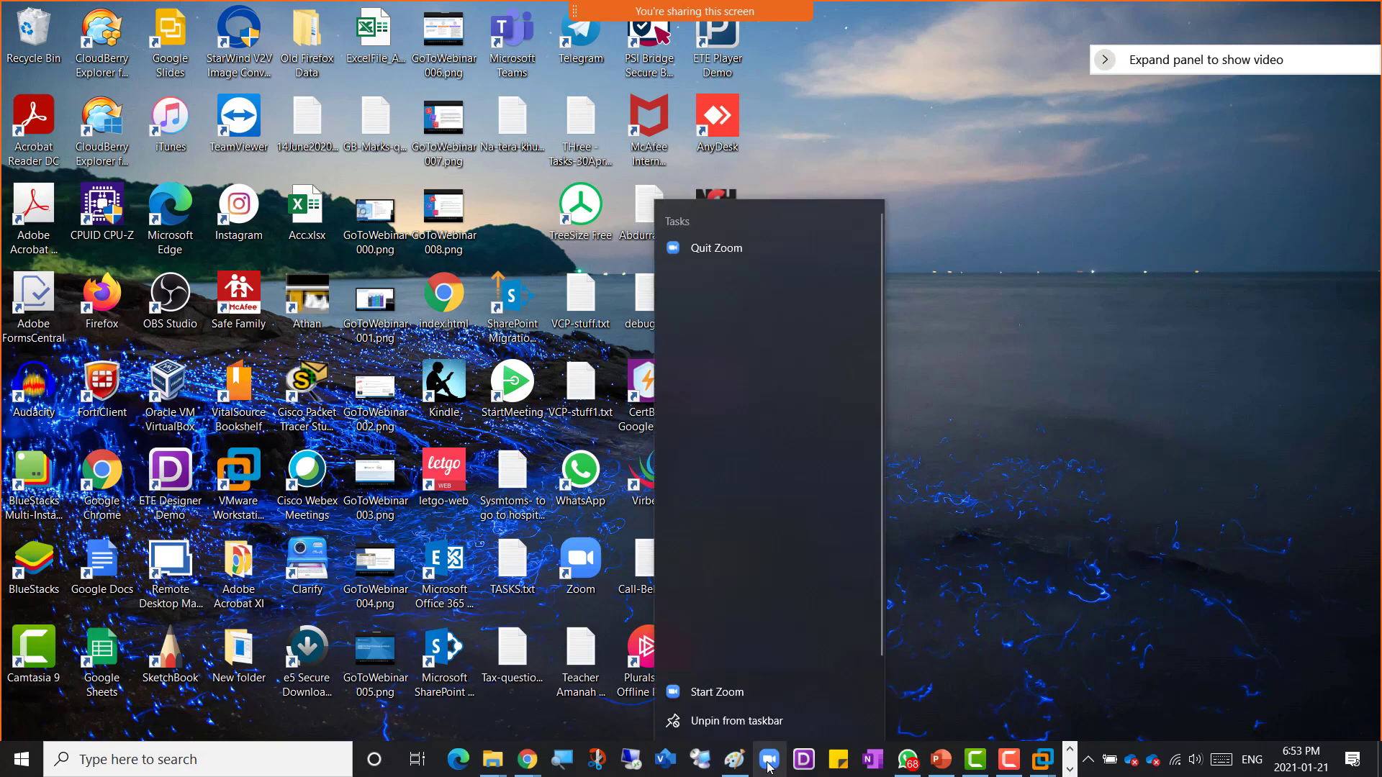
left_click(739, 719)
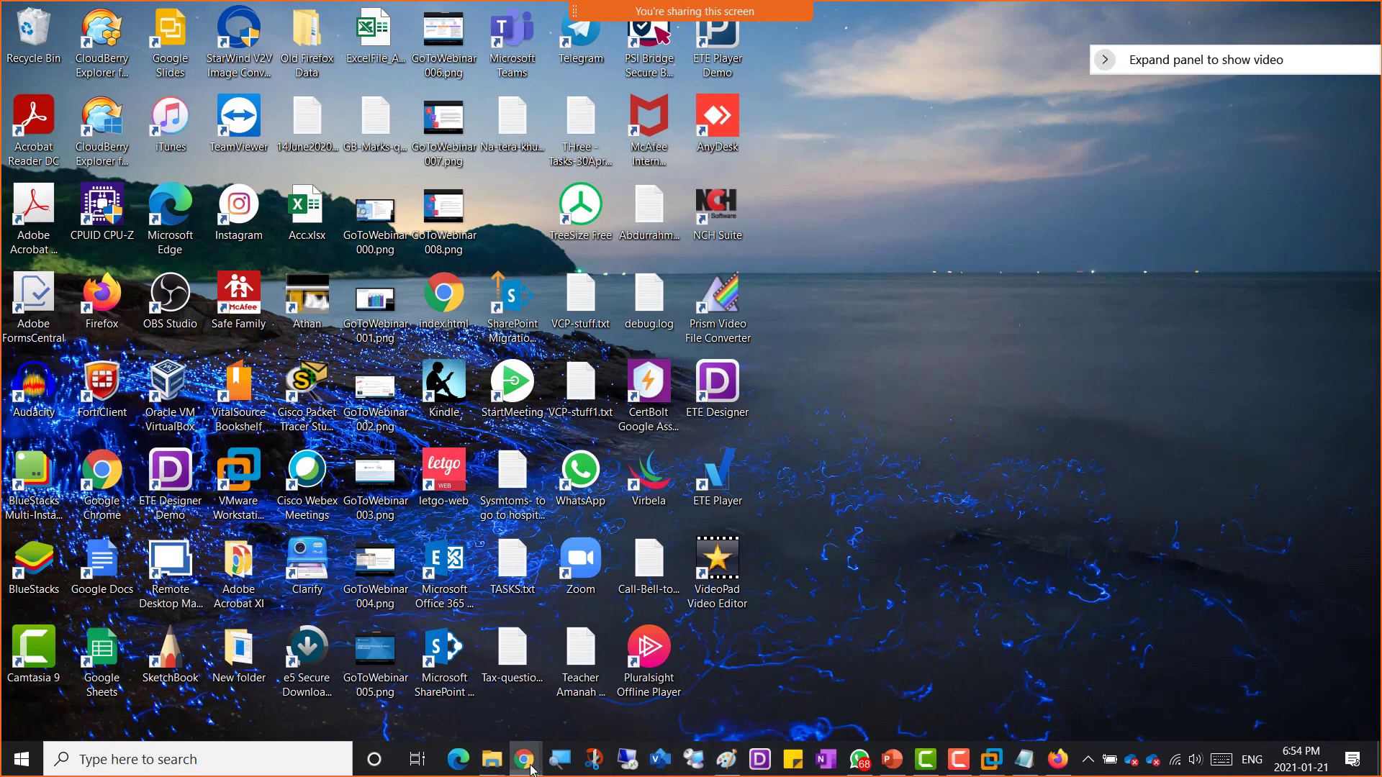
Step: Switch to the OneNote lab notes and colour the three completed In Cloud tasks green
mouse_move(525, 765)
left_click(578, 705)
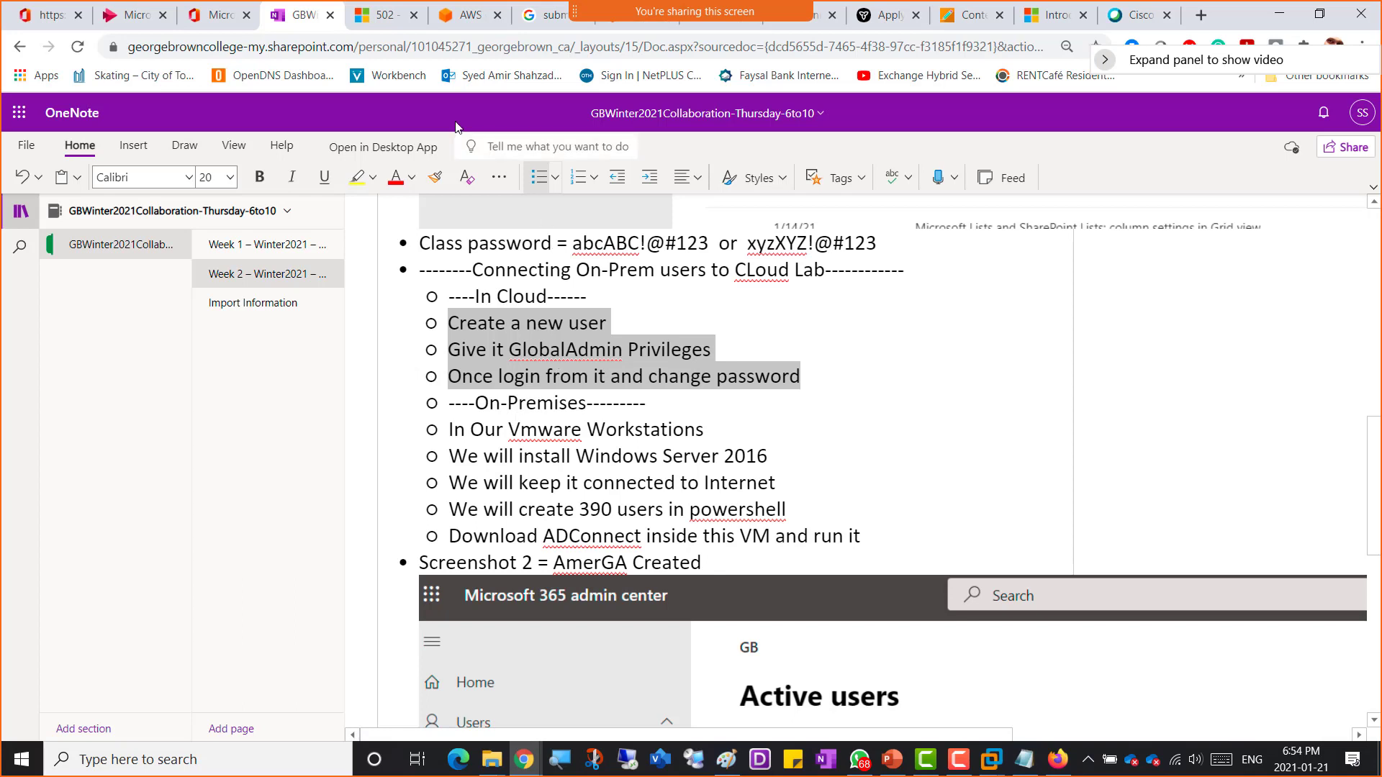
left_click(411, 182)
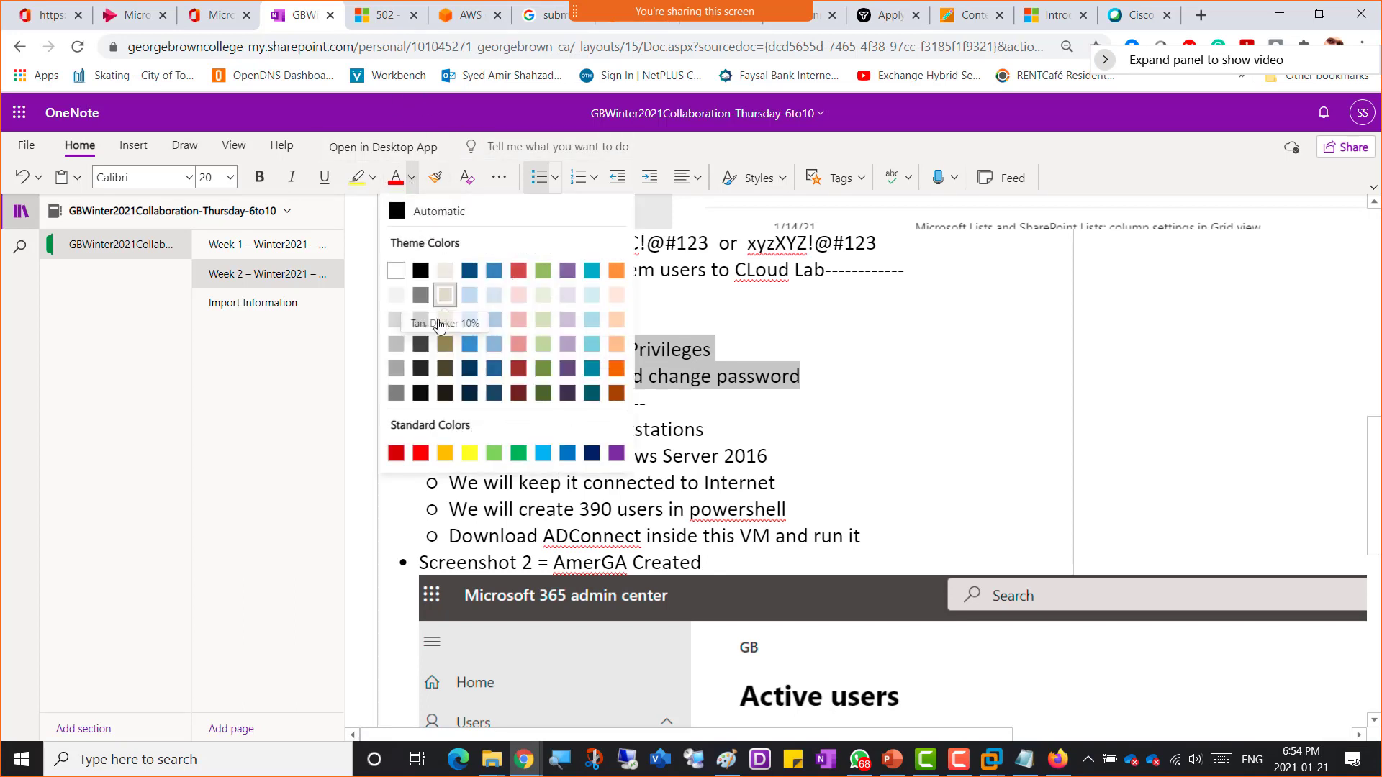
left_click(494, 452)
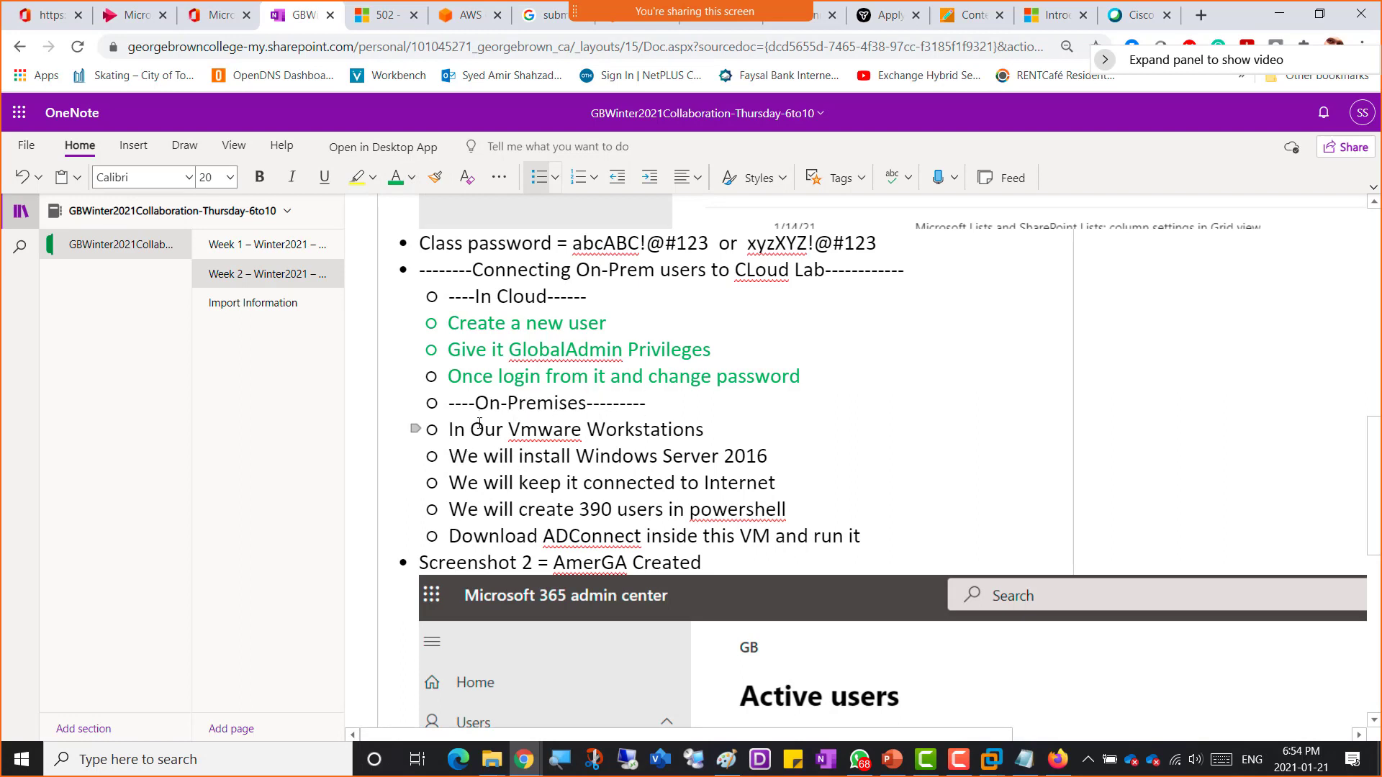
Step: Add a bullet after the Internet item reading 'Install Vmware tools / rename to AmerVM'
left_click_drag(449, 430, 803, 459)
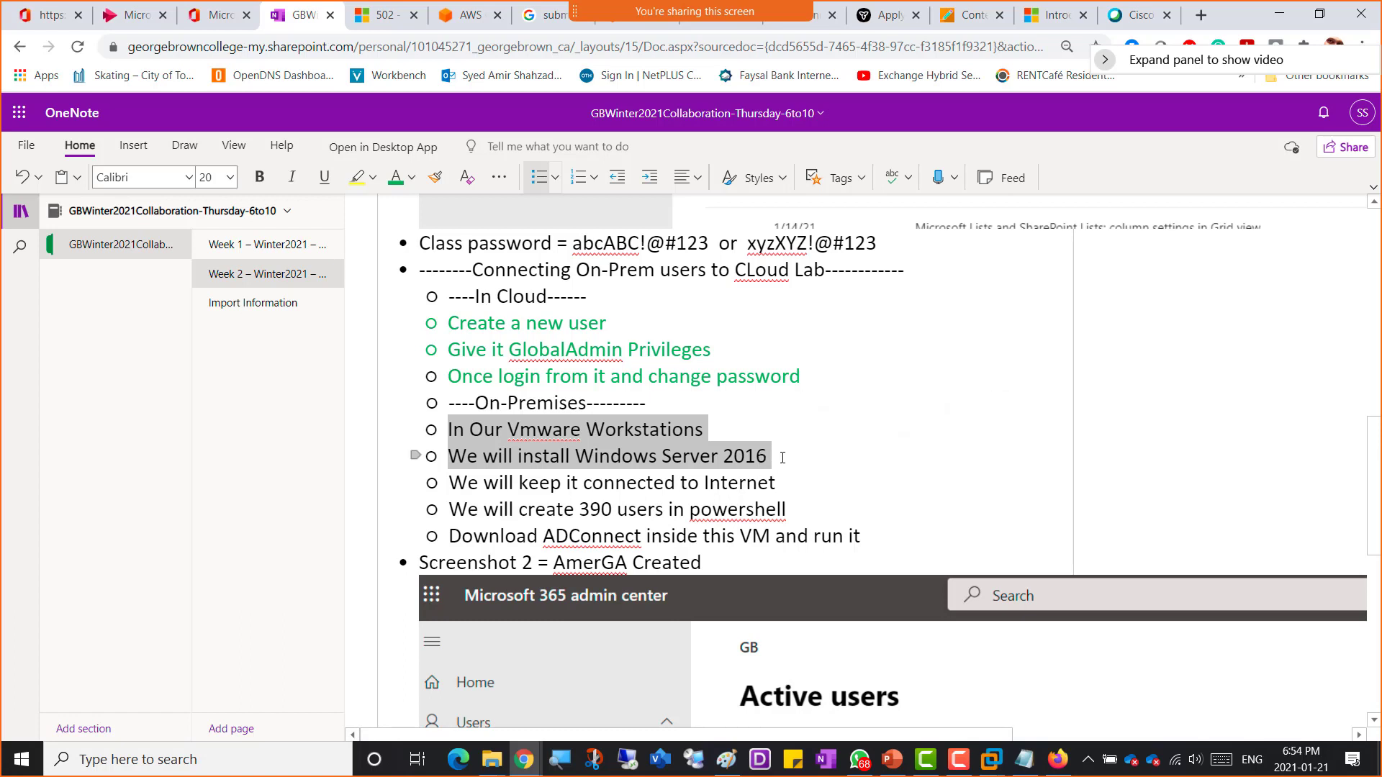
left_click(787, 455)
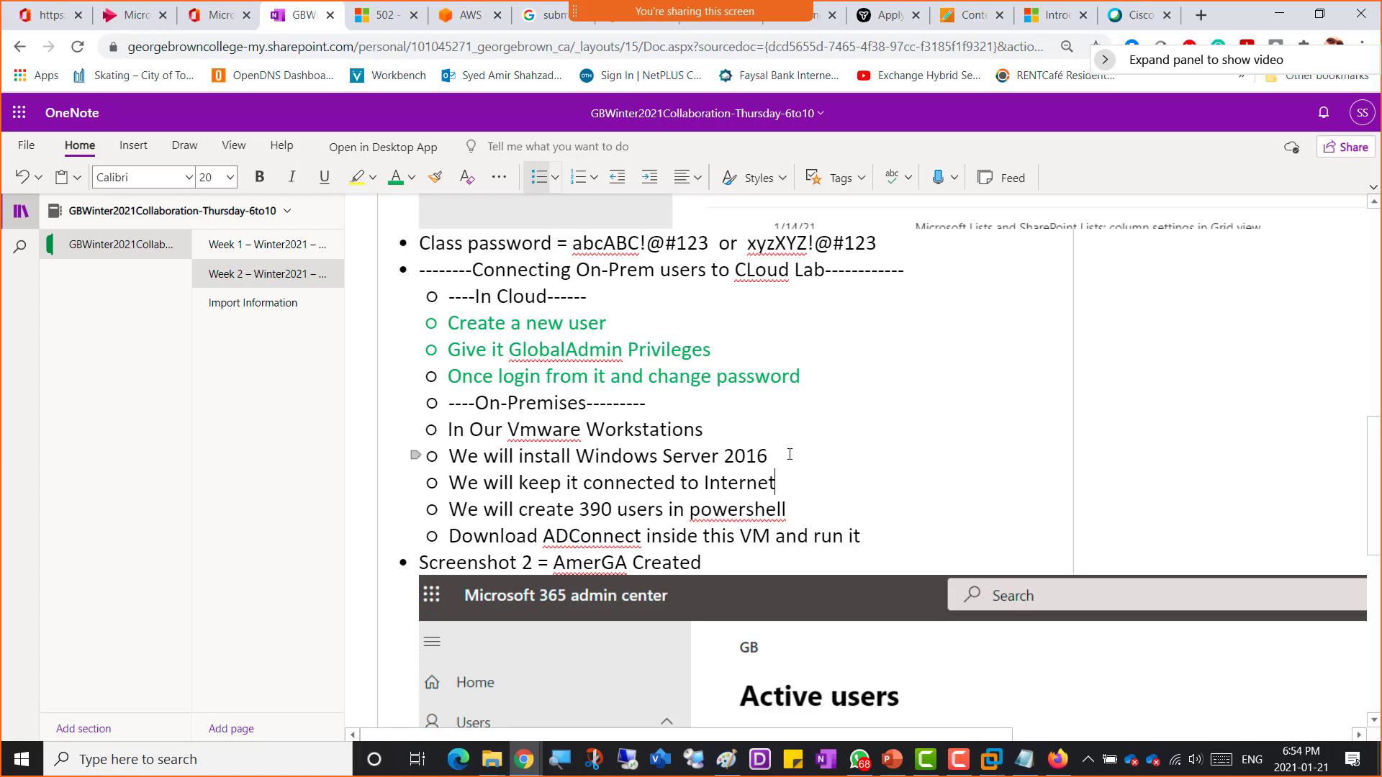
key("Return")
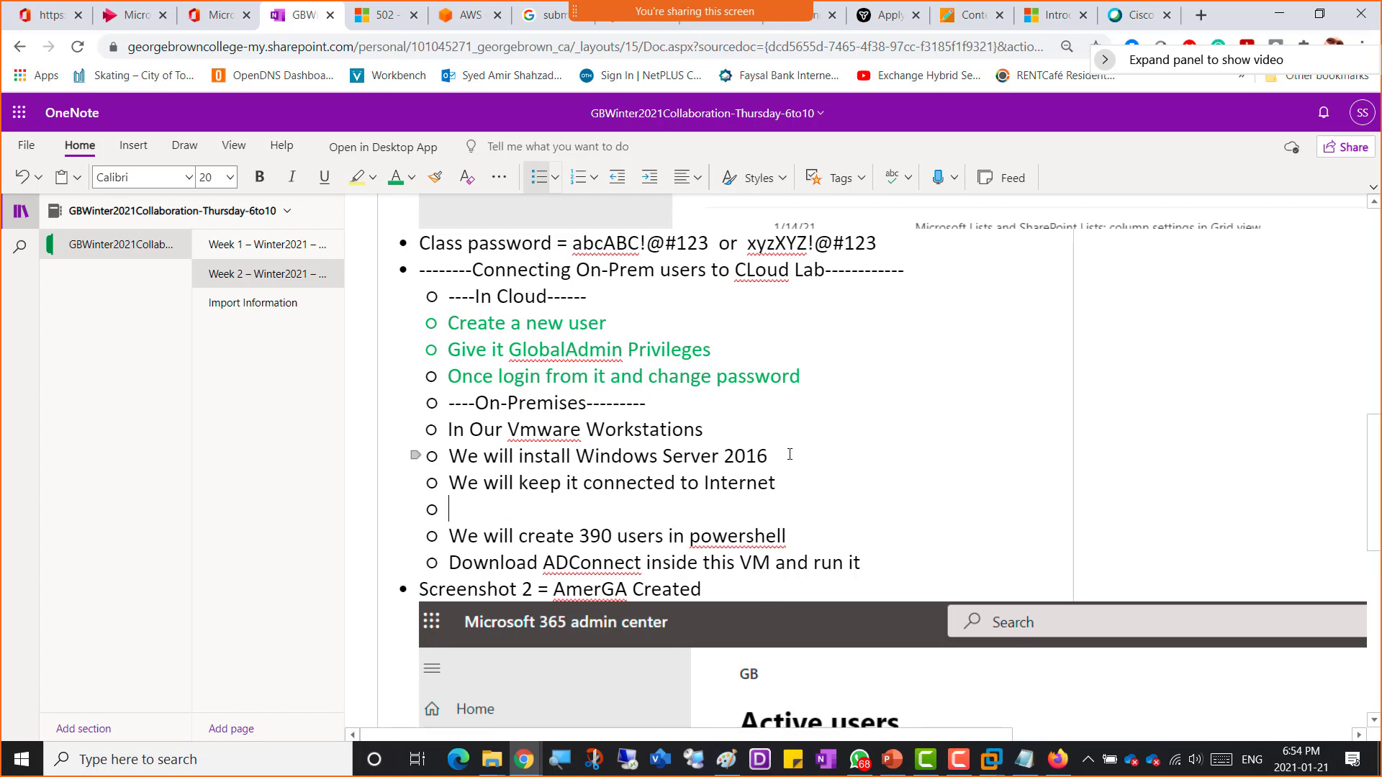
type("Install Vmware tools")
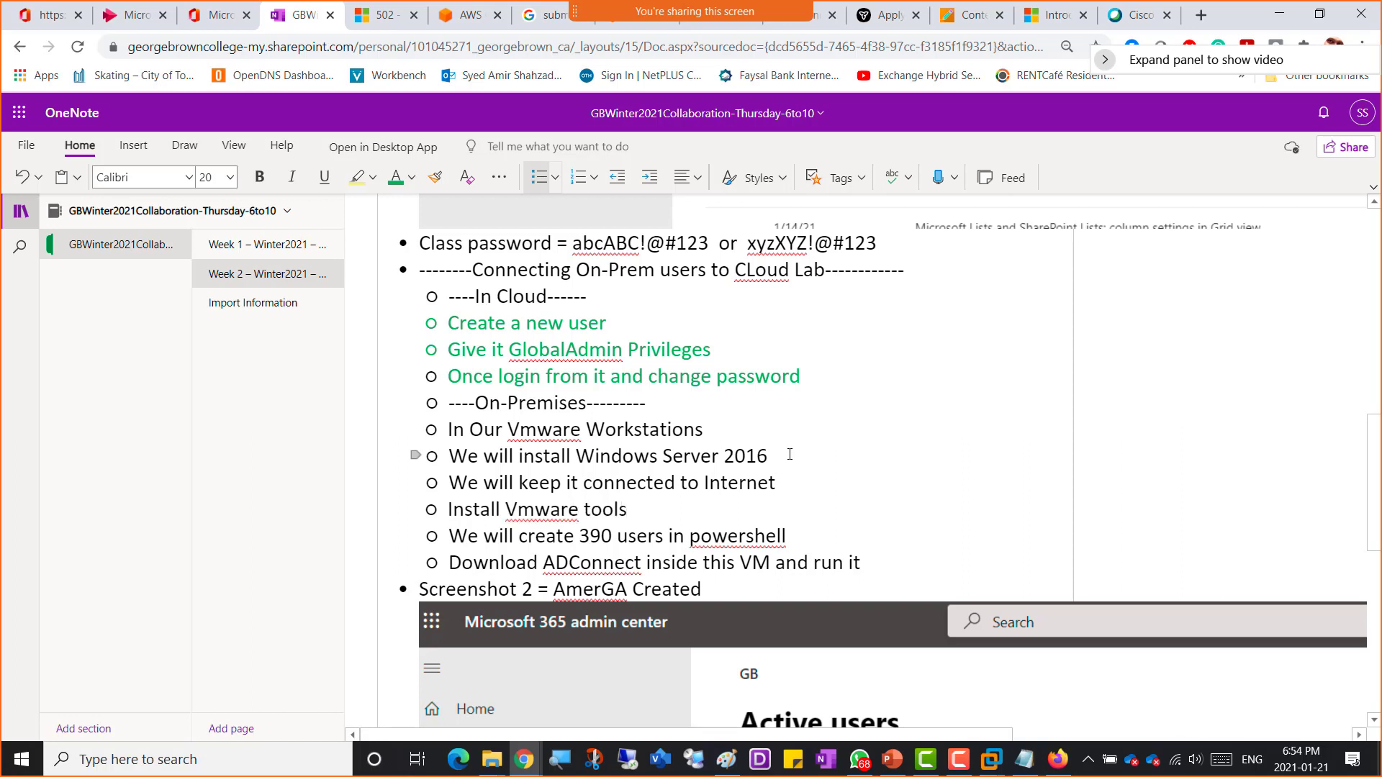
type(" / re")
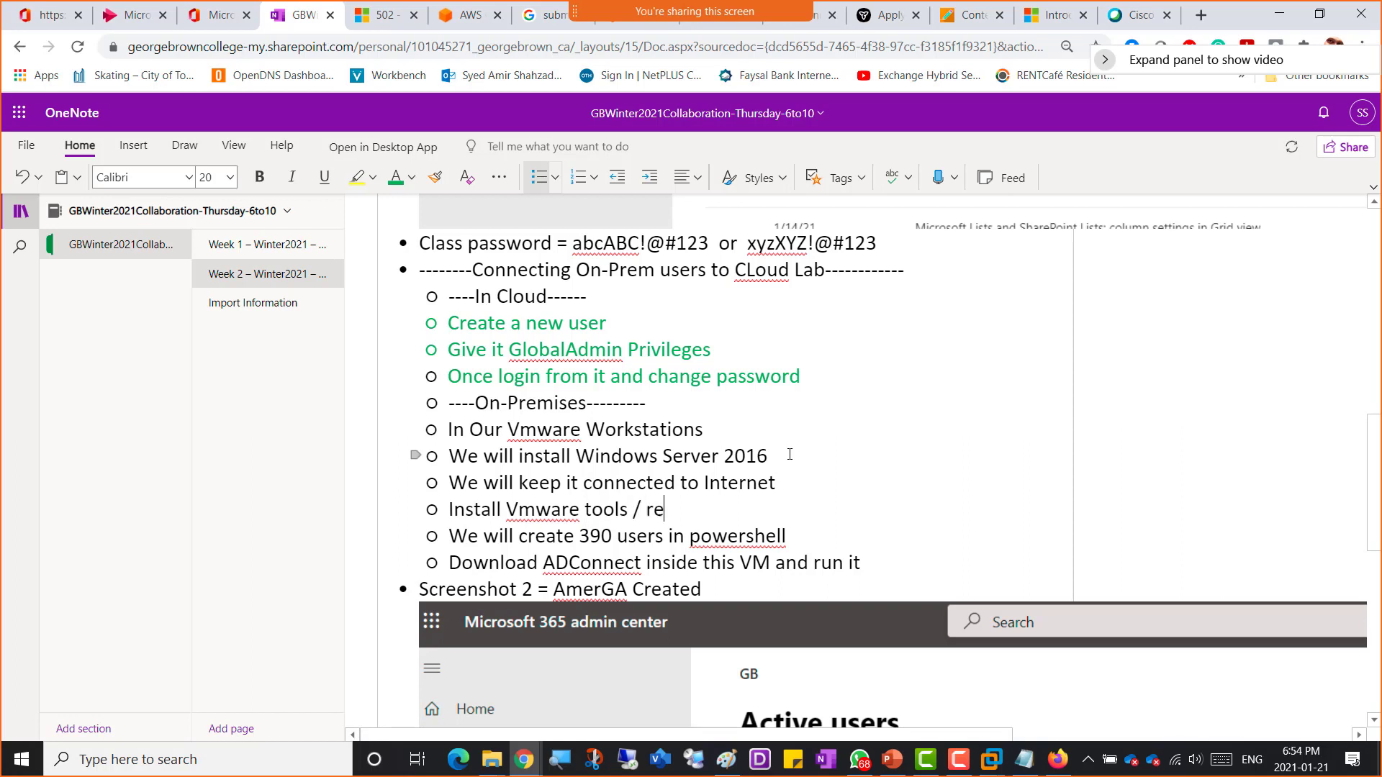
type("na,e")
key("BackSpace")
key("BackSpace")
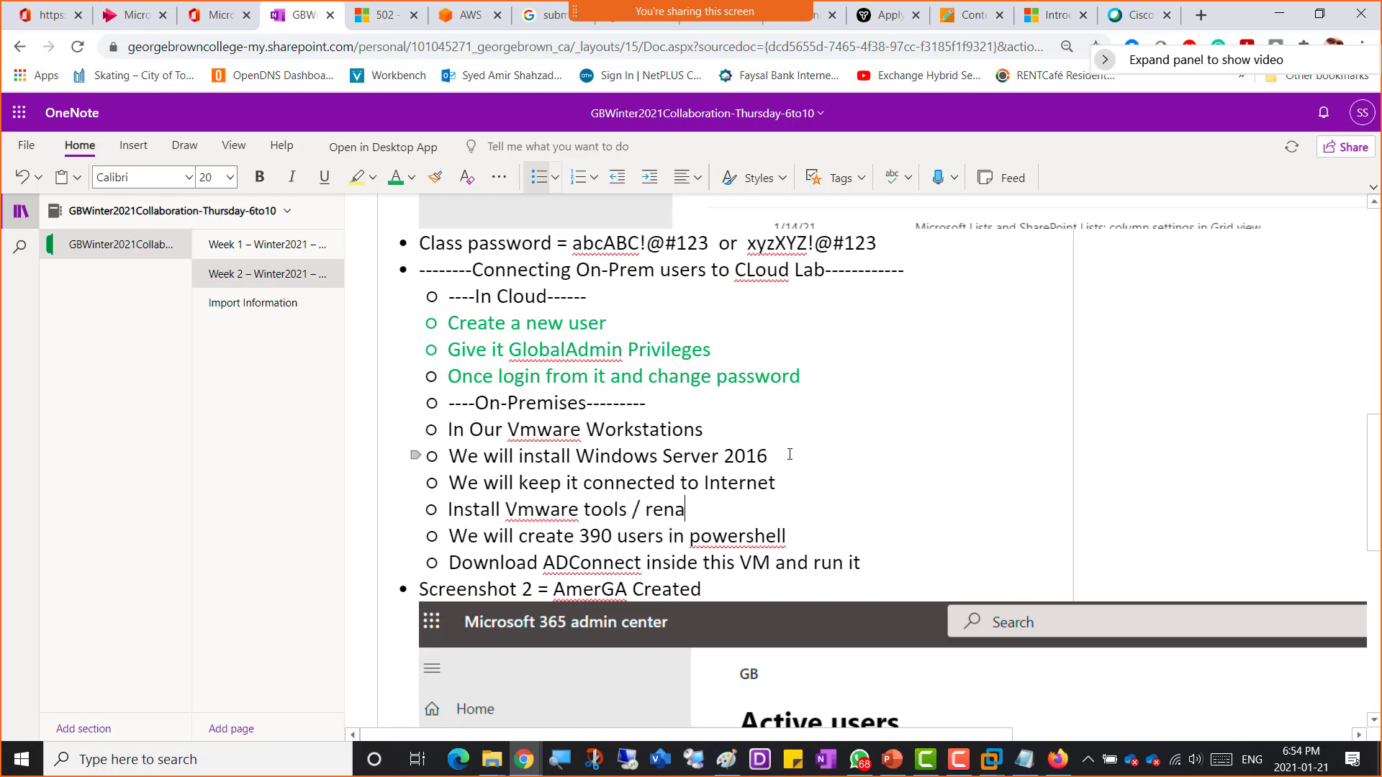
type("me to AmerVM")
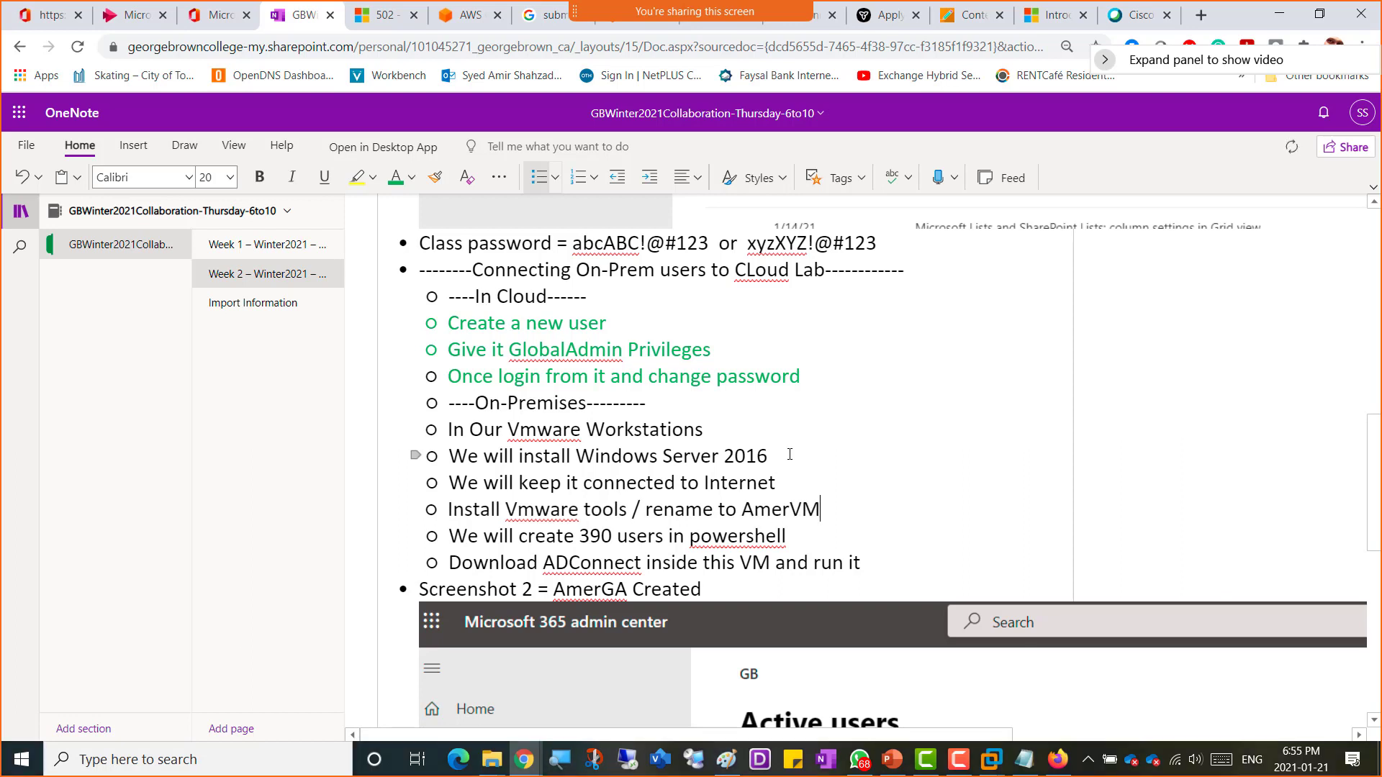
Step: Append 'and Restart' to the VMware tools bullet
key("Return")
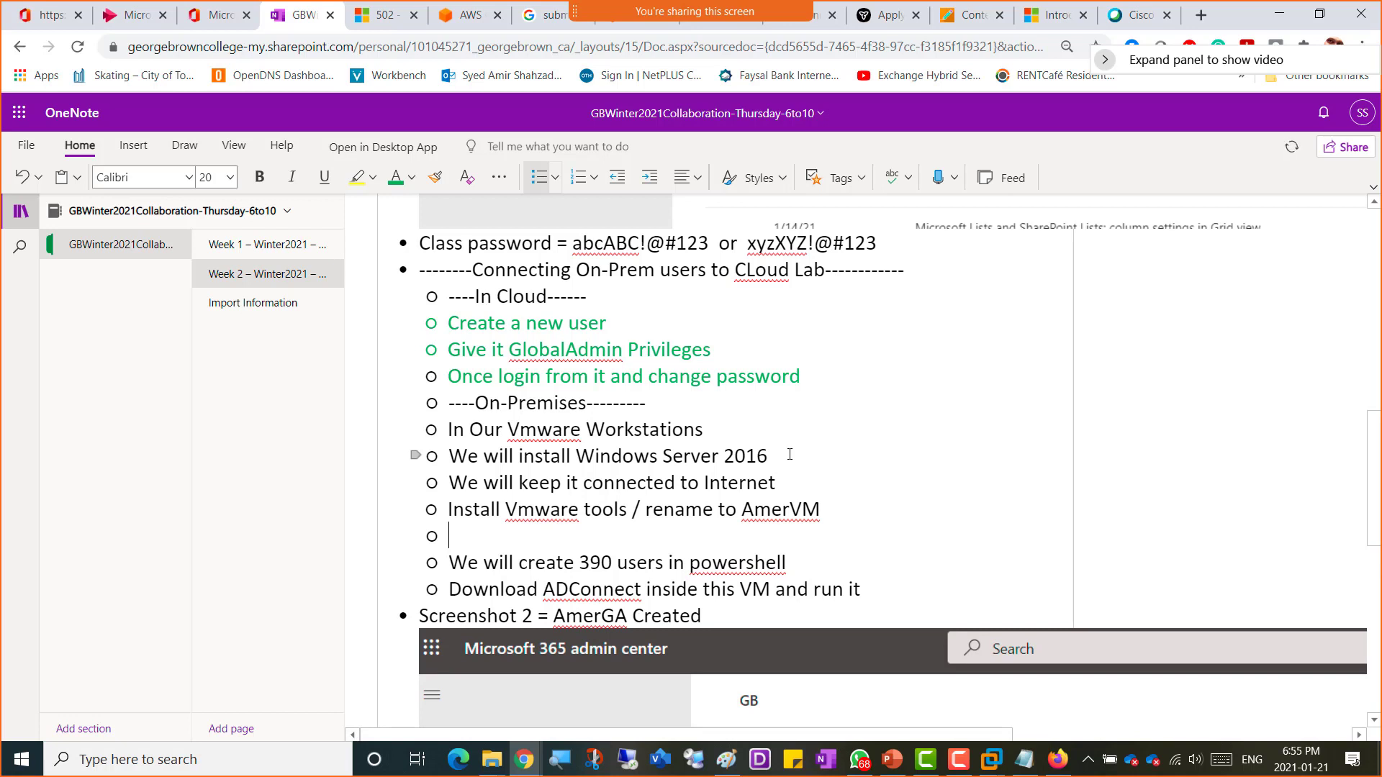
key("Left")
type("and Rest")
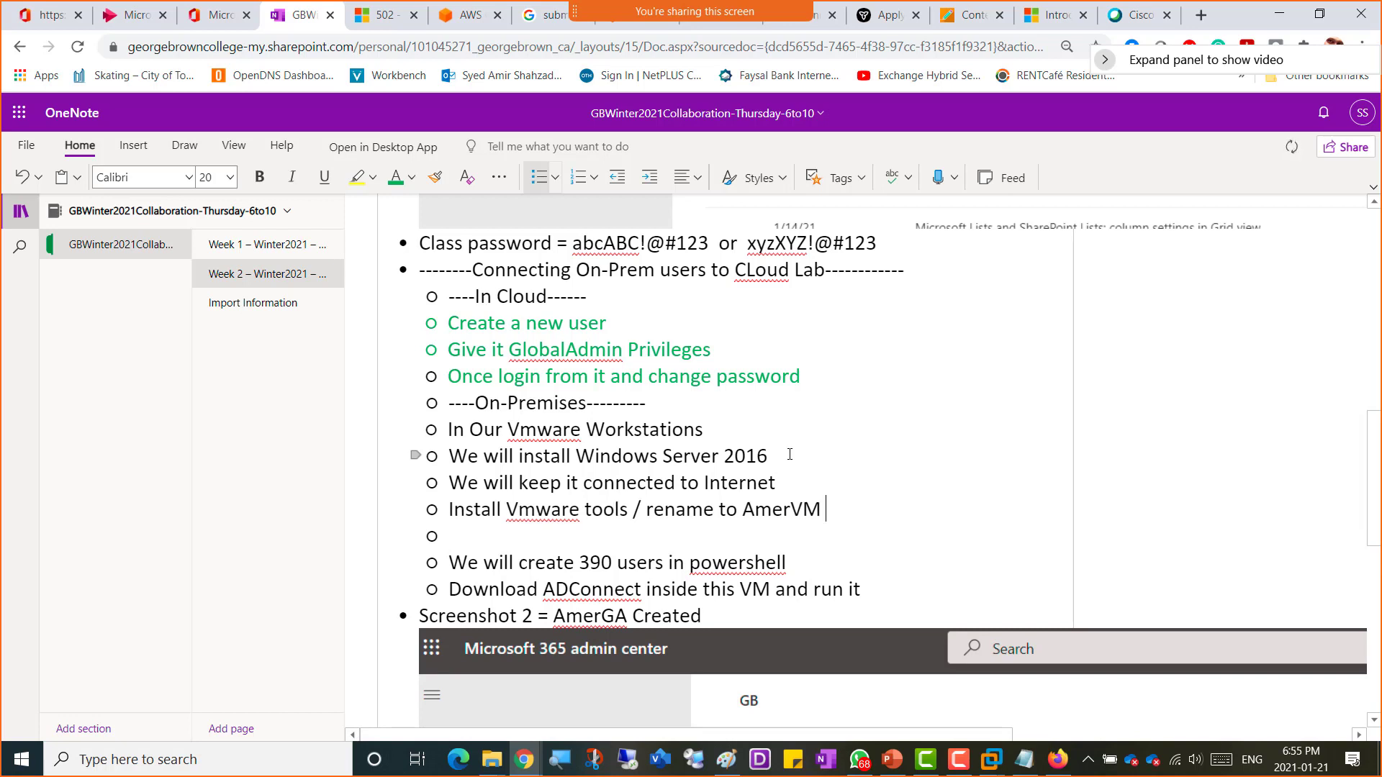
type("art")
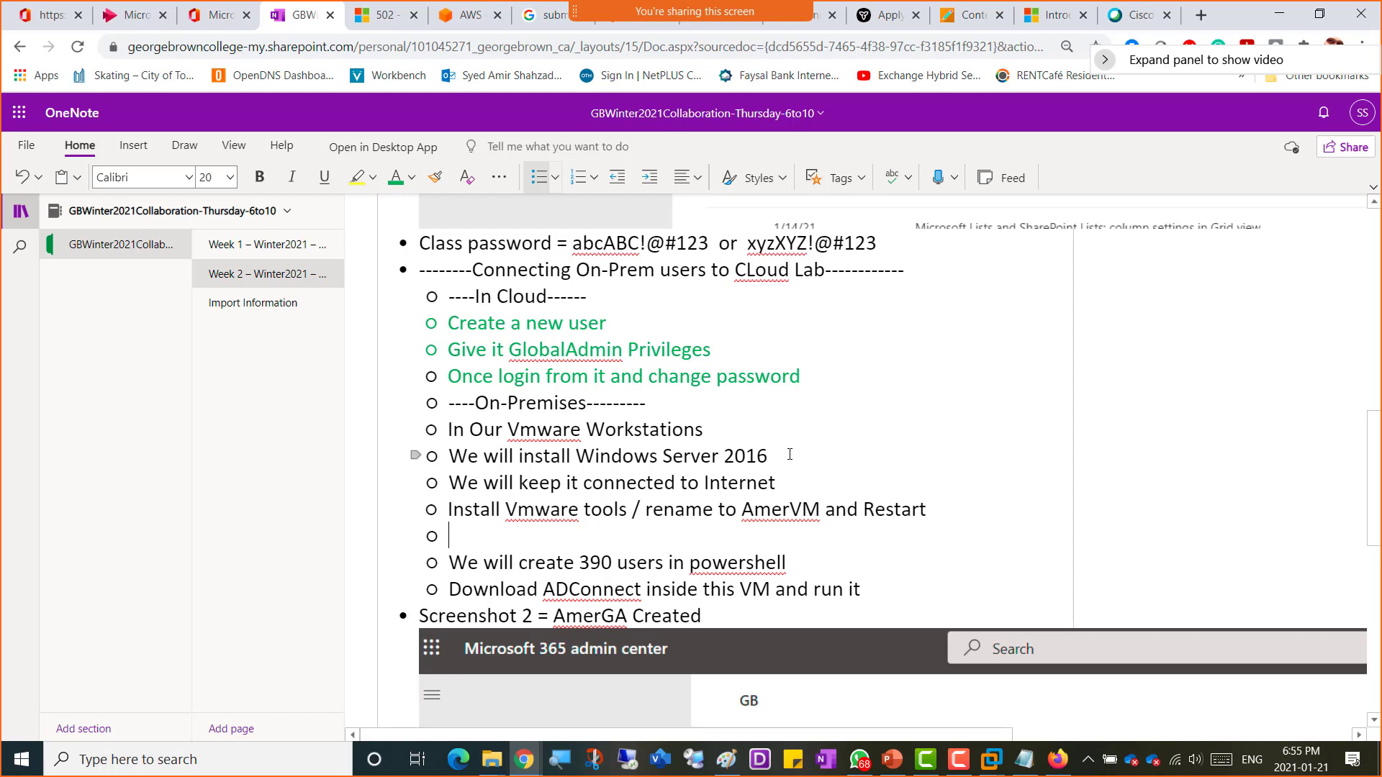
Step: Add a bullet reading 'Install ActiveDirectory and DNS' below it
type("Install ActiveDir")
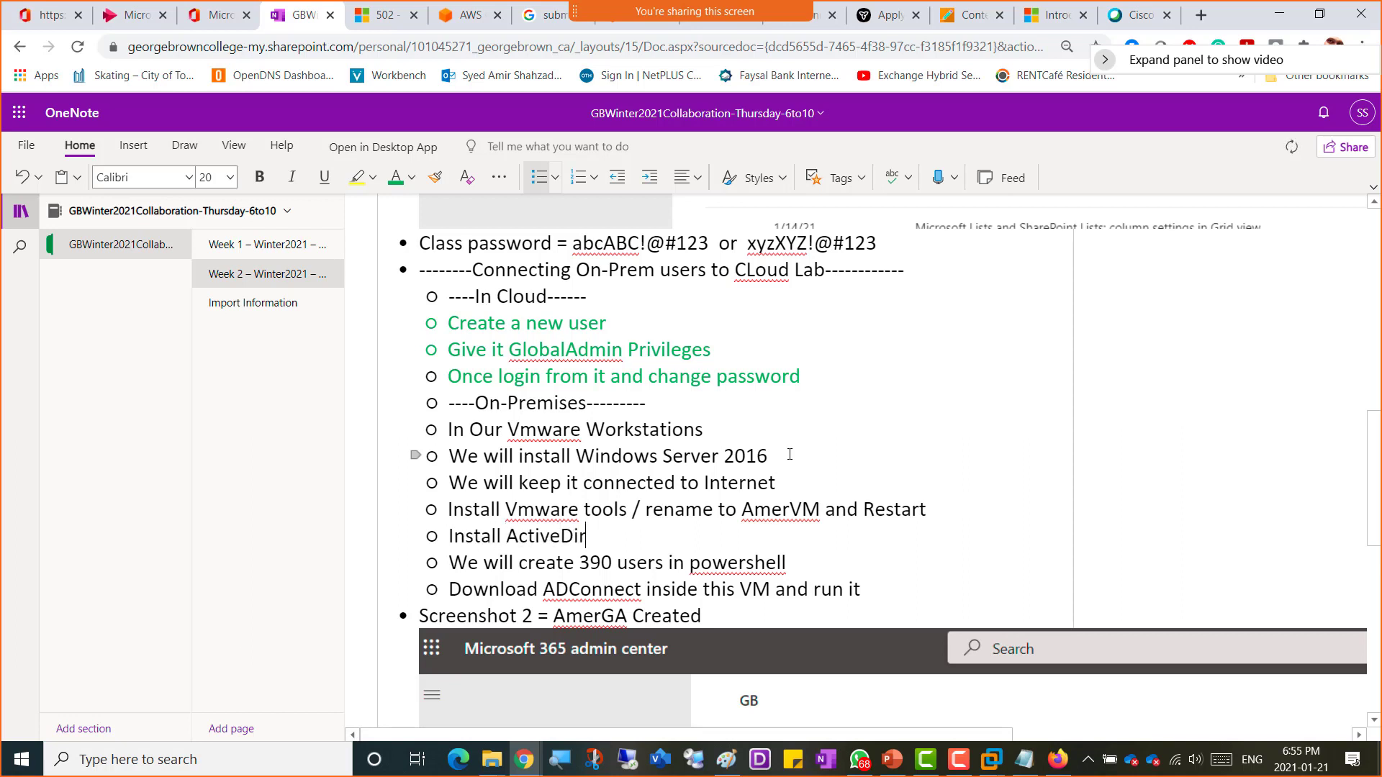
type("ectory and DNS")
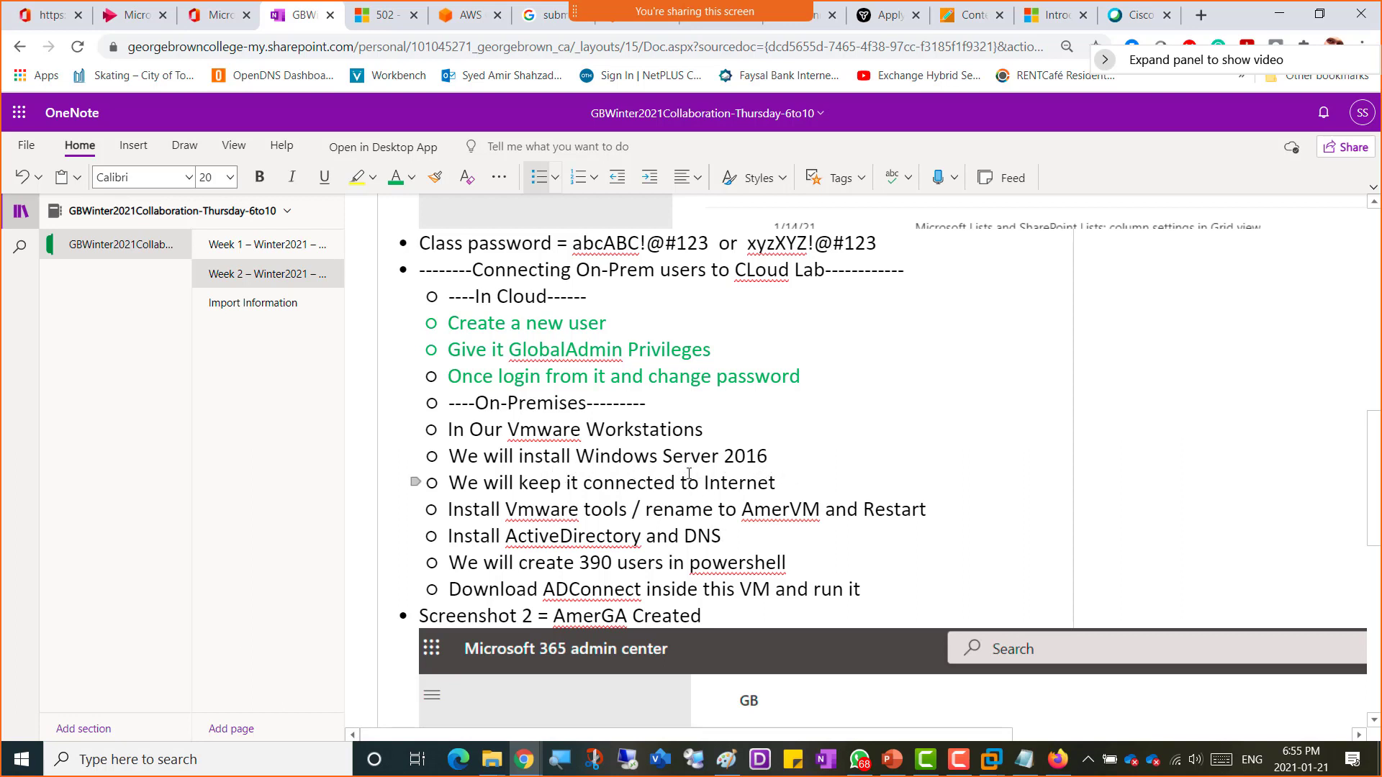
Step: Switch to VMware Workstation and close the other virtual machine tabs, keeping only the COMP3121-Amer VM open
left_click(993, 765)
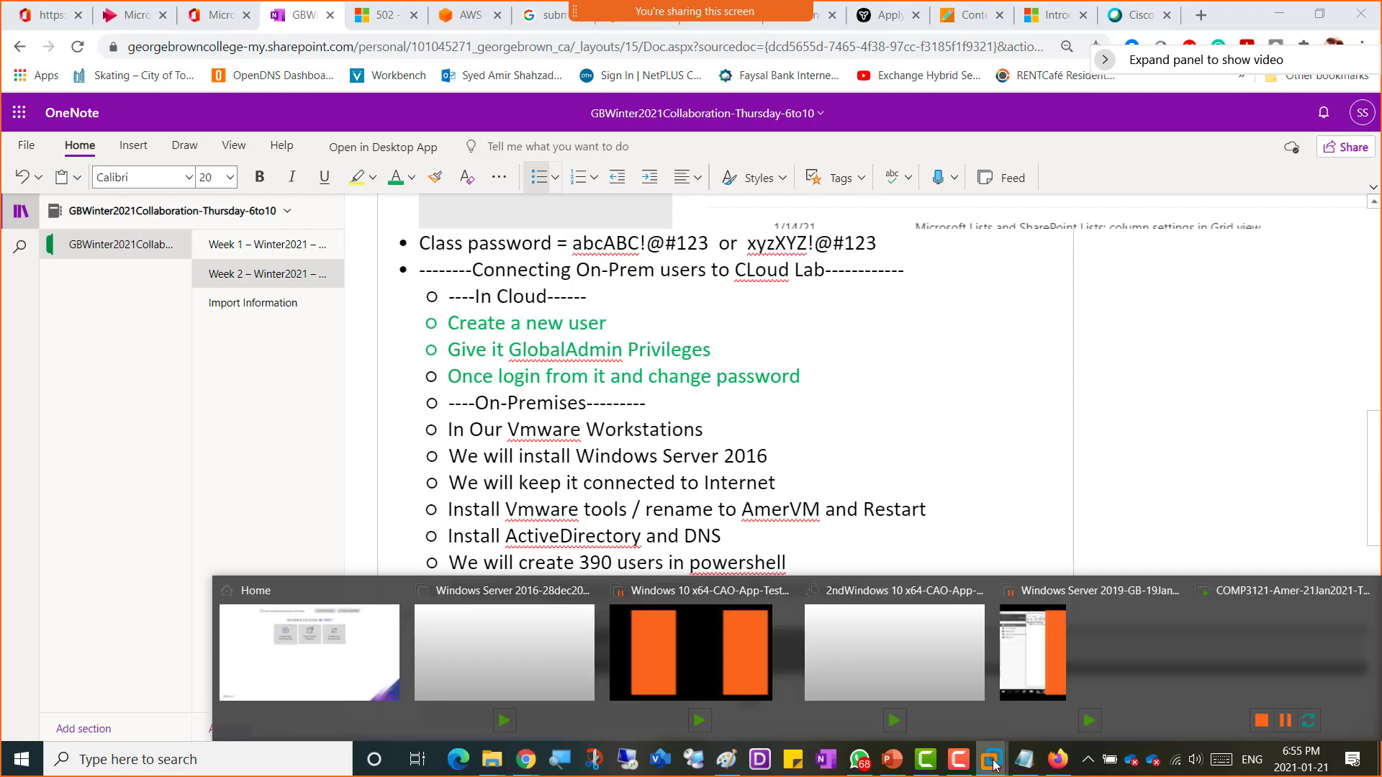
left_click(677, 631)
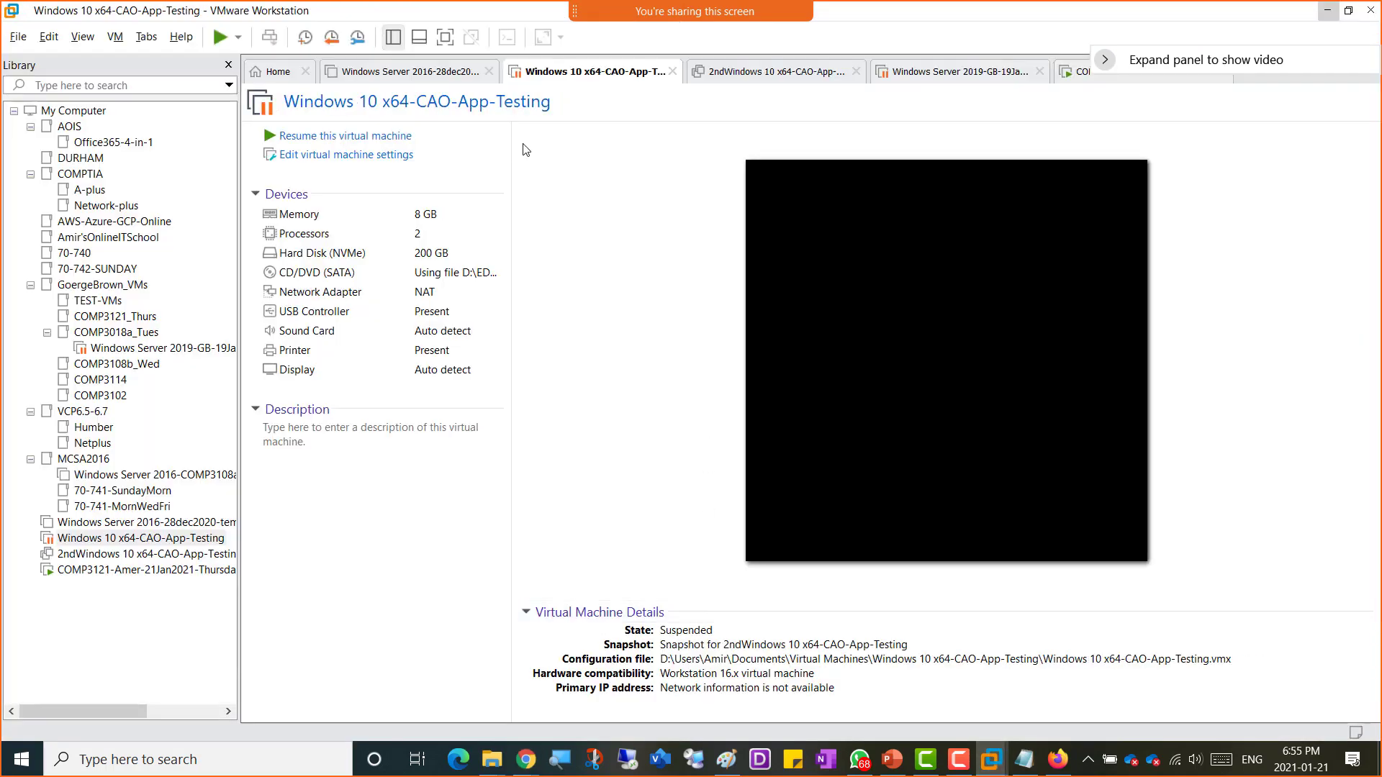
left_click(471, 75)
left_click(489, 73)
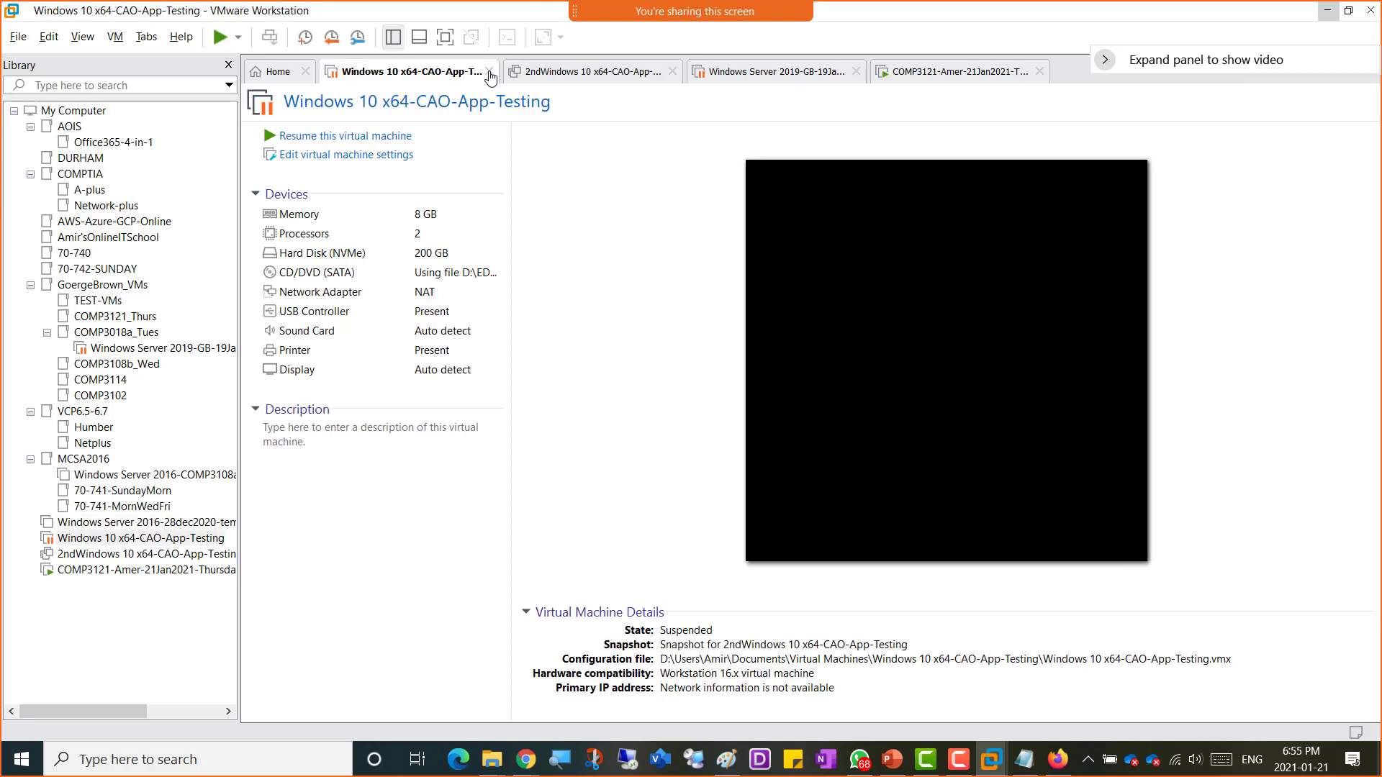
left_click(489, 72)
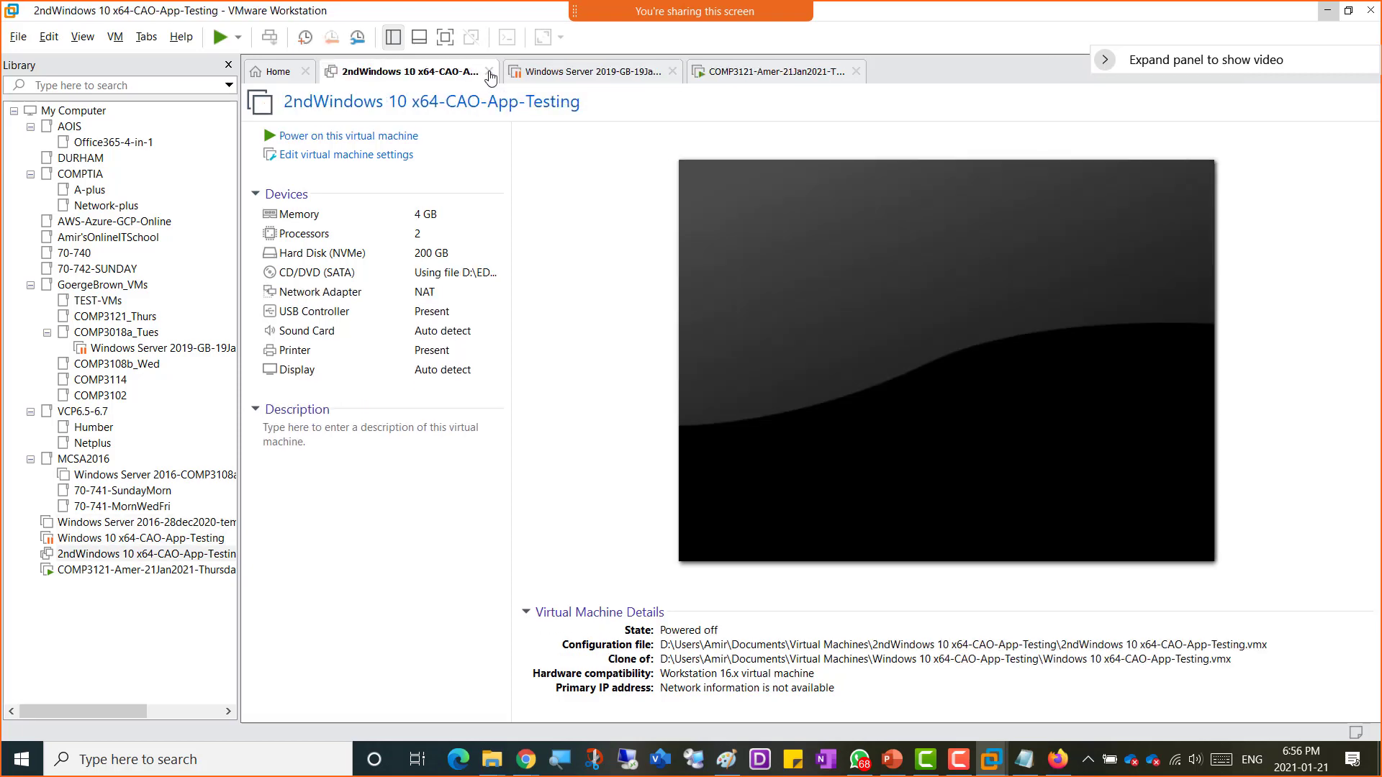
left_click(489, 72)
left_click(490, 73)
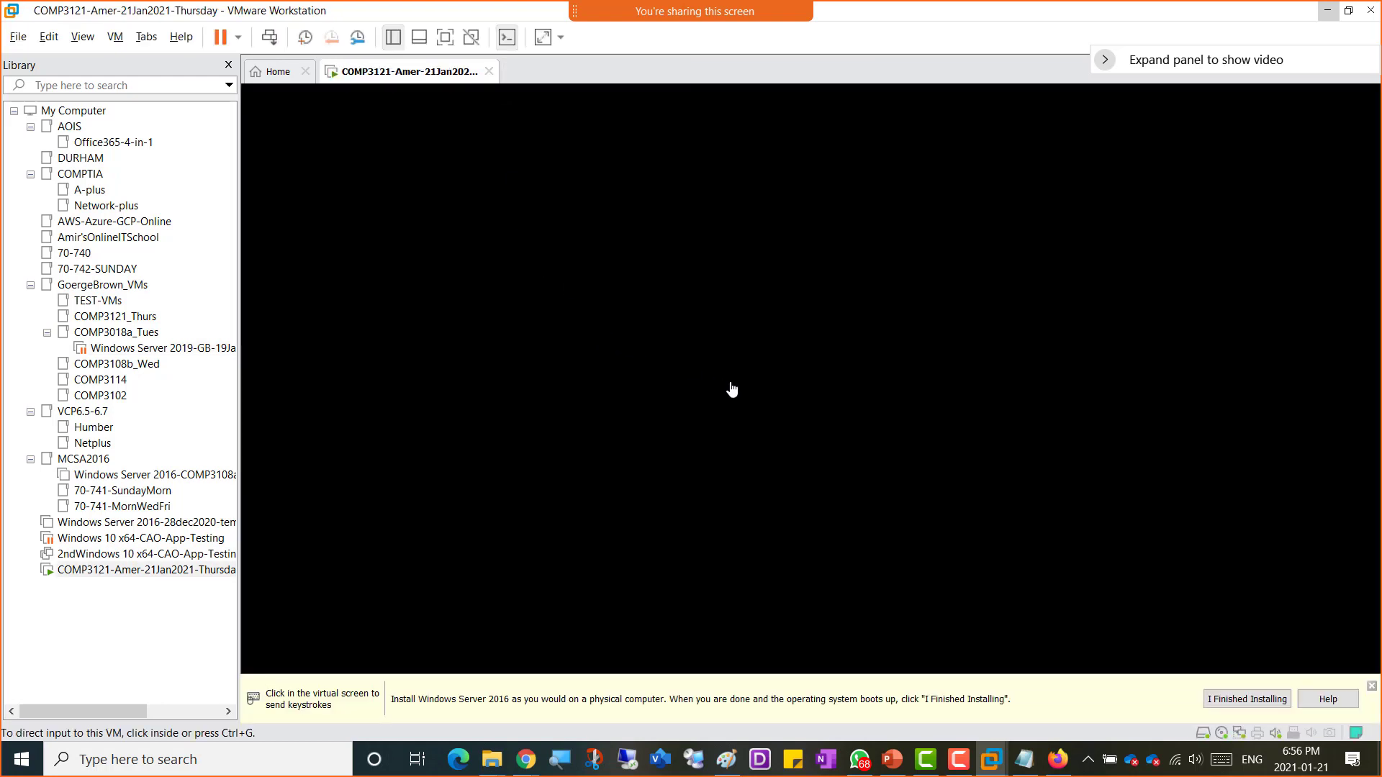
Step: Set the built-in Administrator password in the VM's setup screen, re-enter it, and finish
left_click(594, 302)
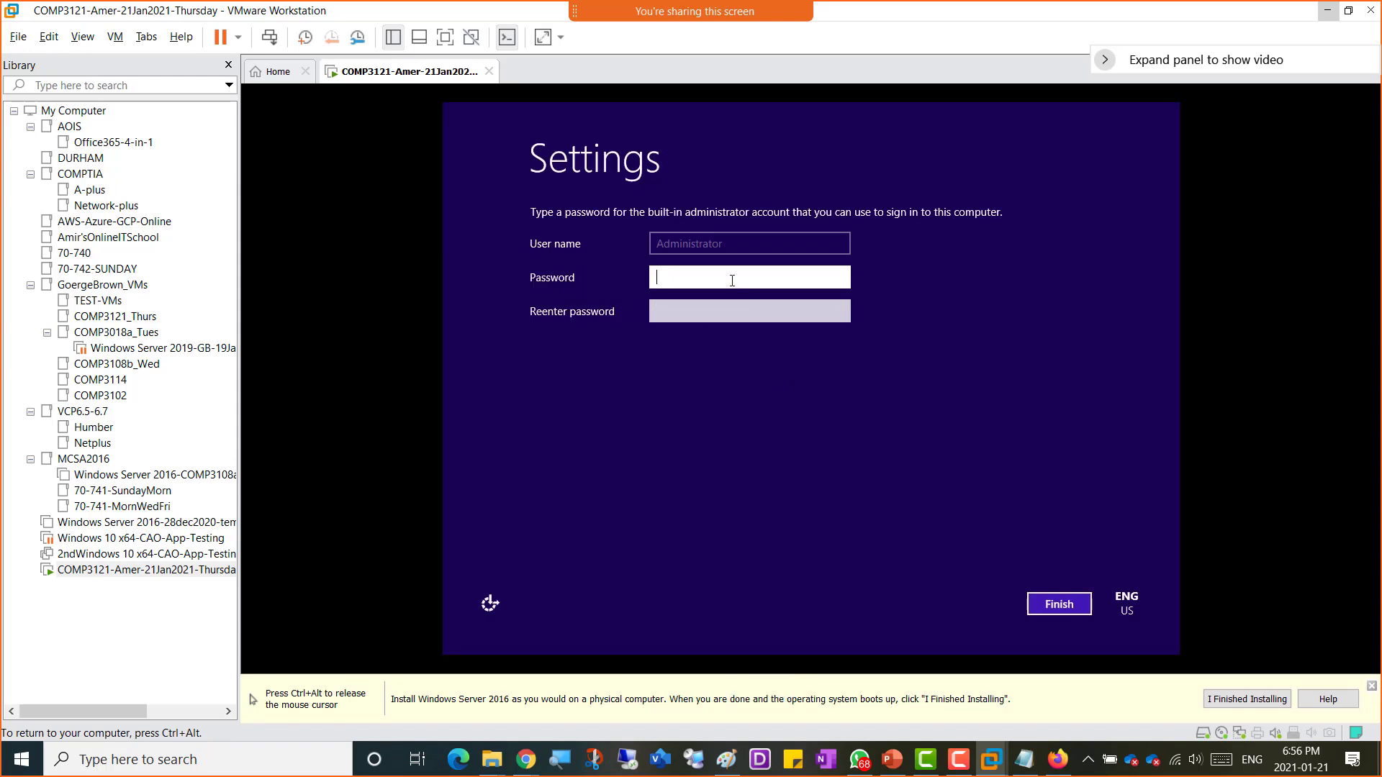
type("P••••••••")
key("Tab")
type("••••••")
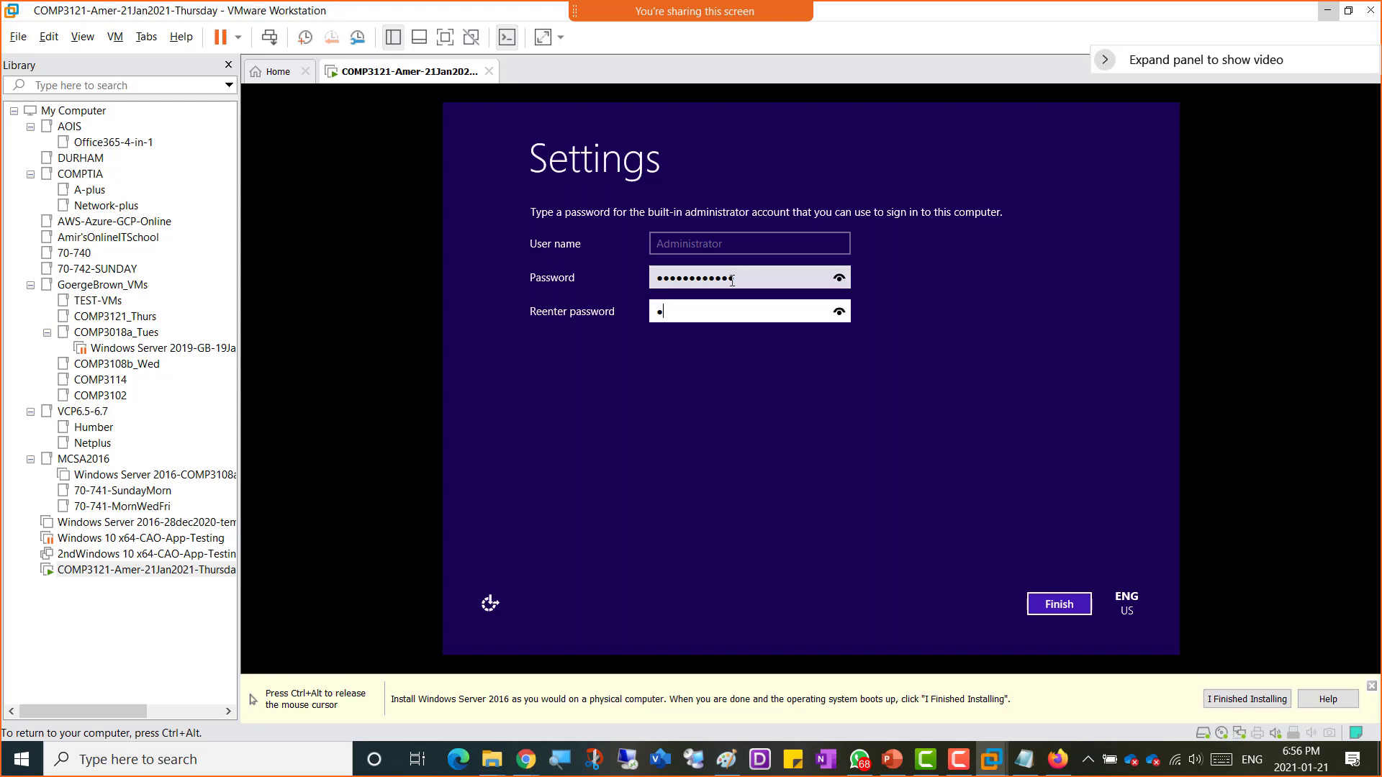
type("••••••")
left_click(1059, 605)
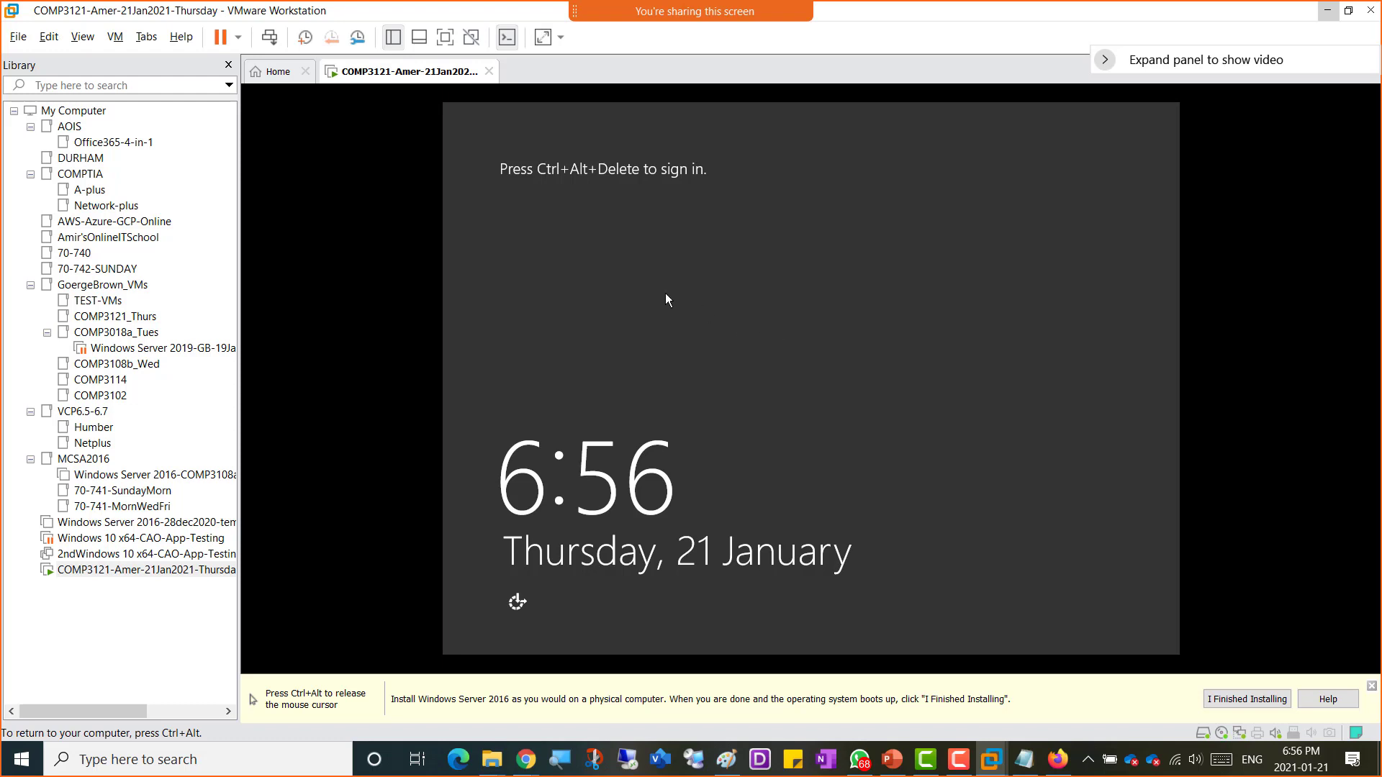
Step: Send Ctrl+Alt+Del to the VM and sign in as Administrator with the account password
key("ctrl+alt")
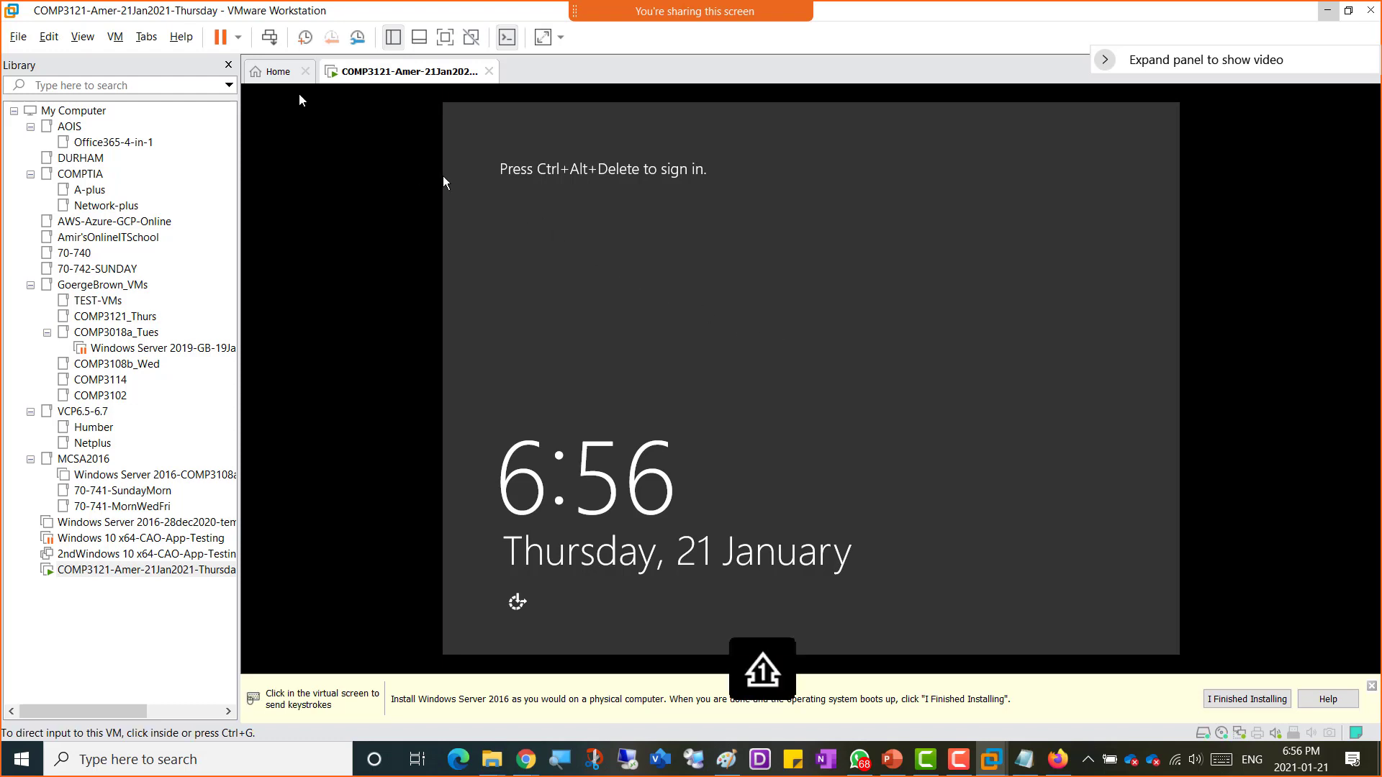
left_click(270, 38)
left_click(896, 290)
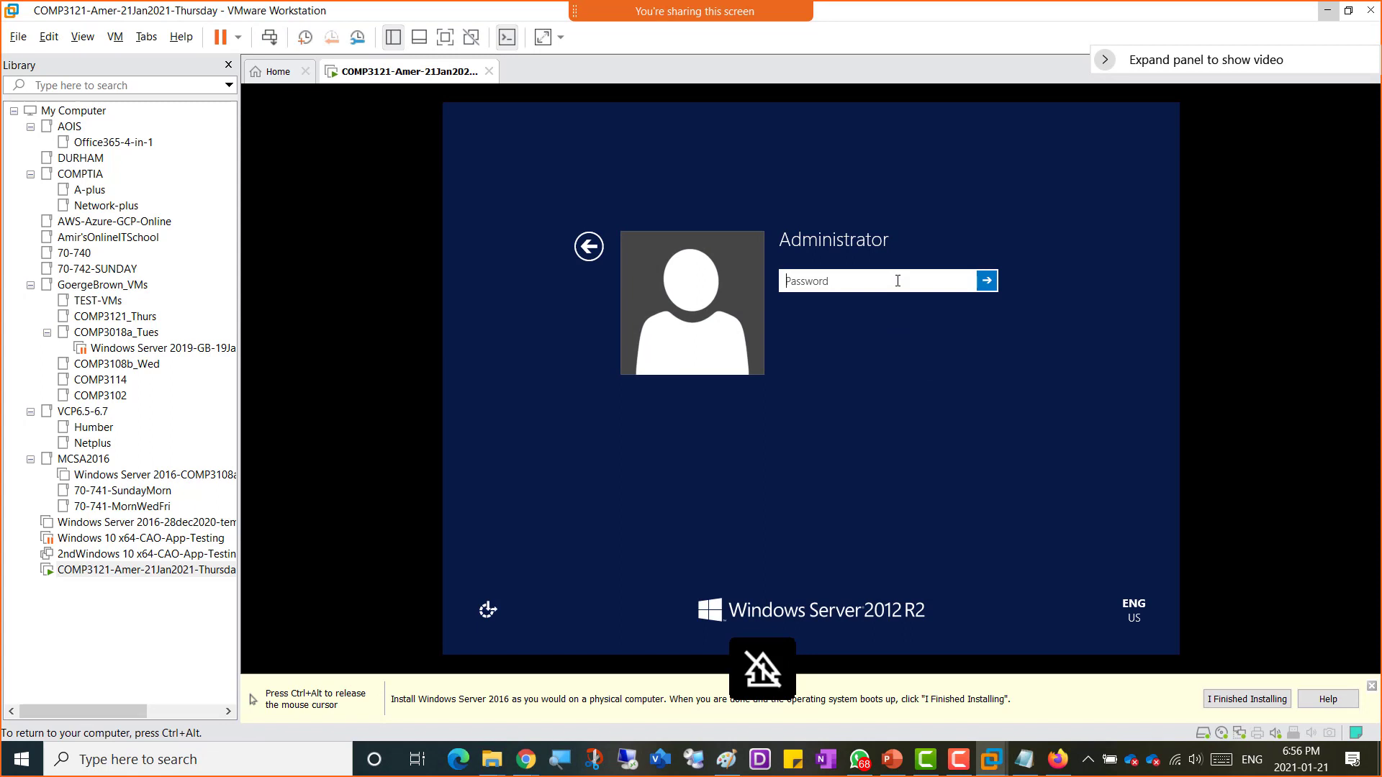
type("•••")
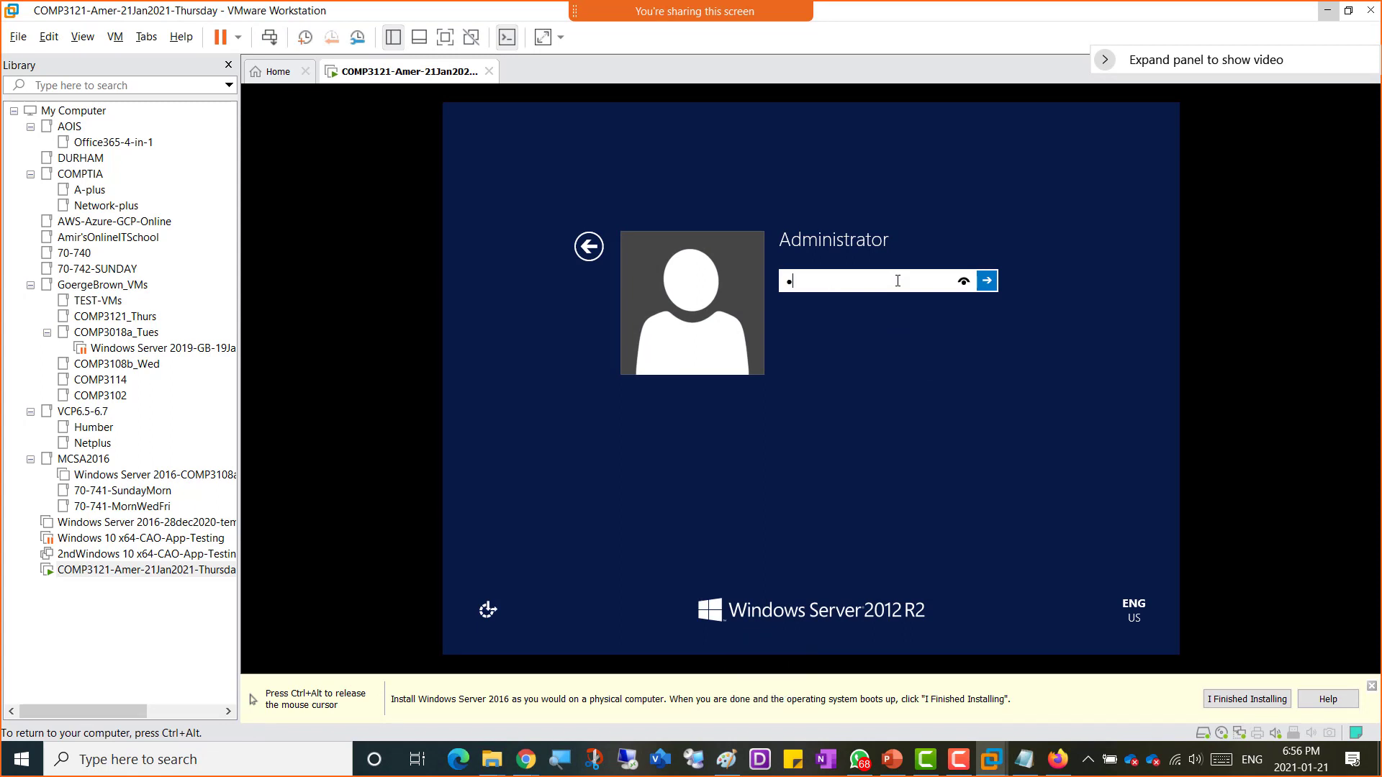
key("BackSpace")
key("BackSpace")
key("BackSpace")
type("••••••••")
key("Return")
key("Return")
type("••••••••••••")
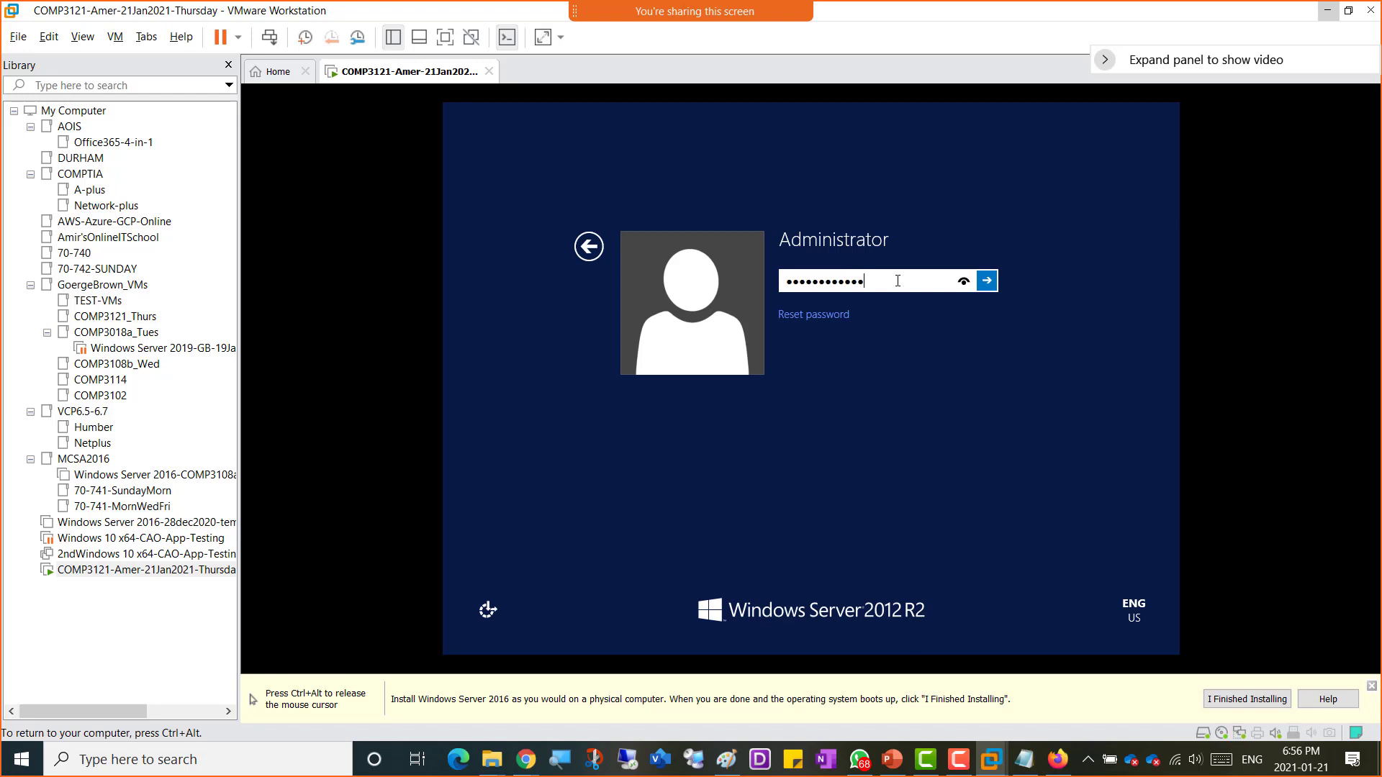
left_click(996, 285)
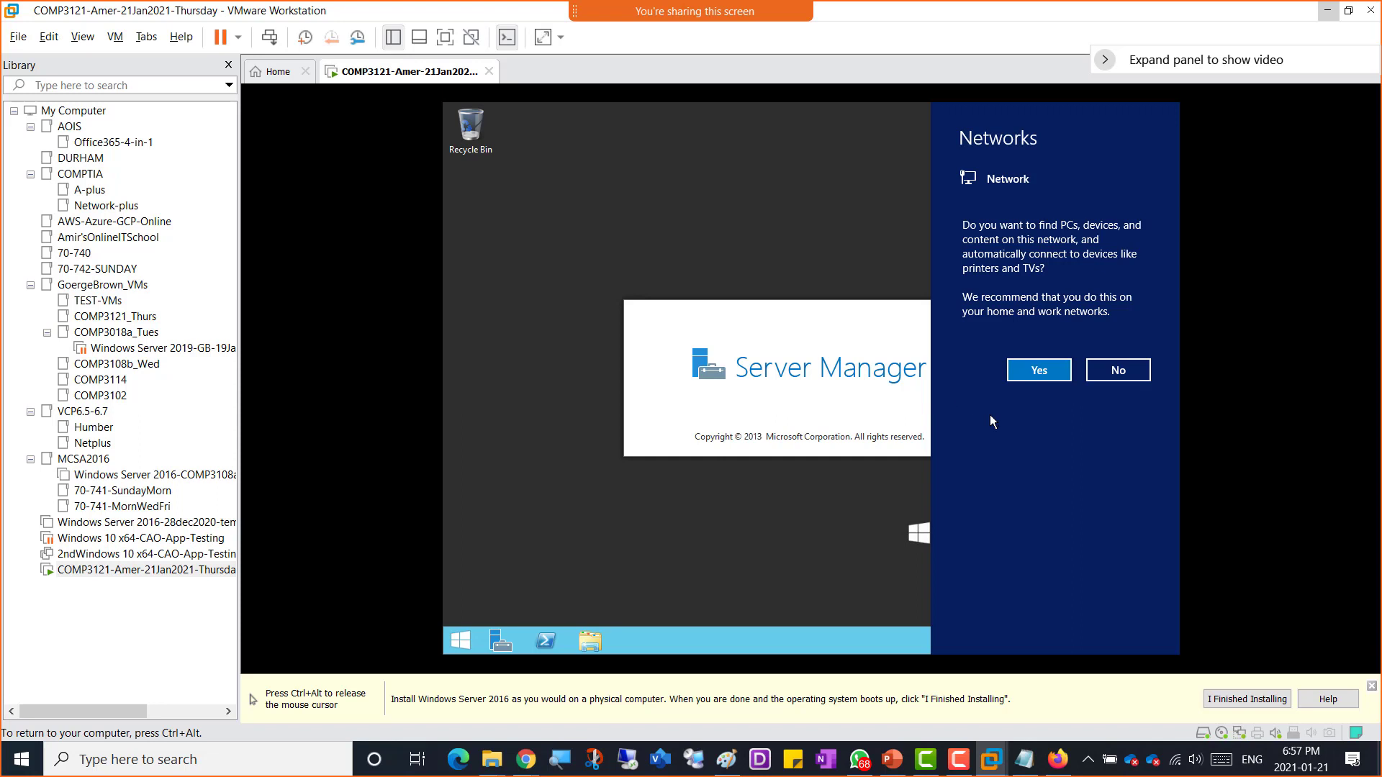
Step: Allow network discovery in the VM and bring Server Manager back up
left_click(1040, 370)
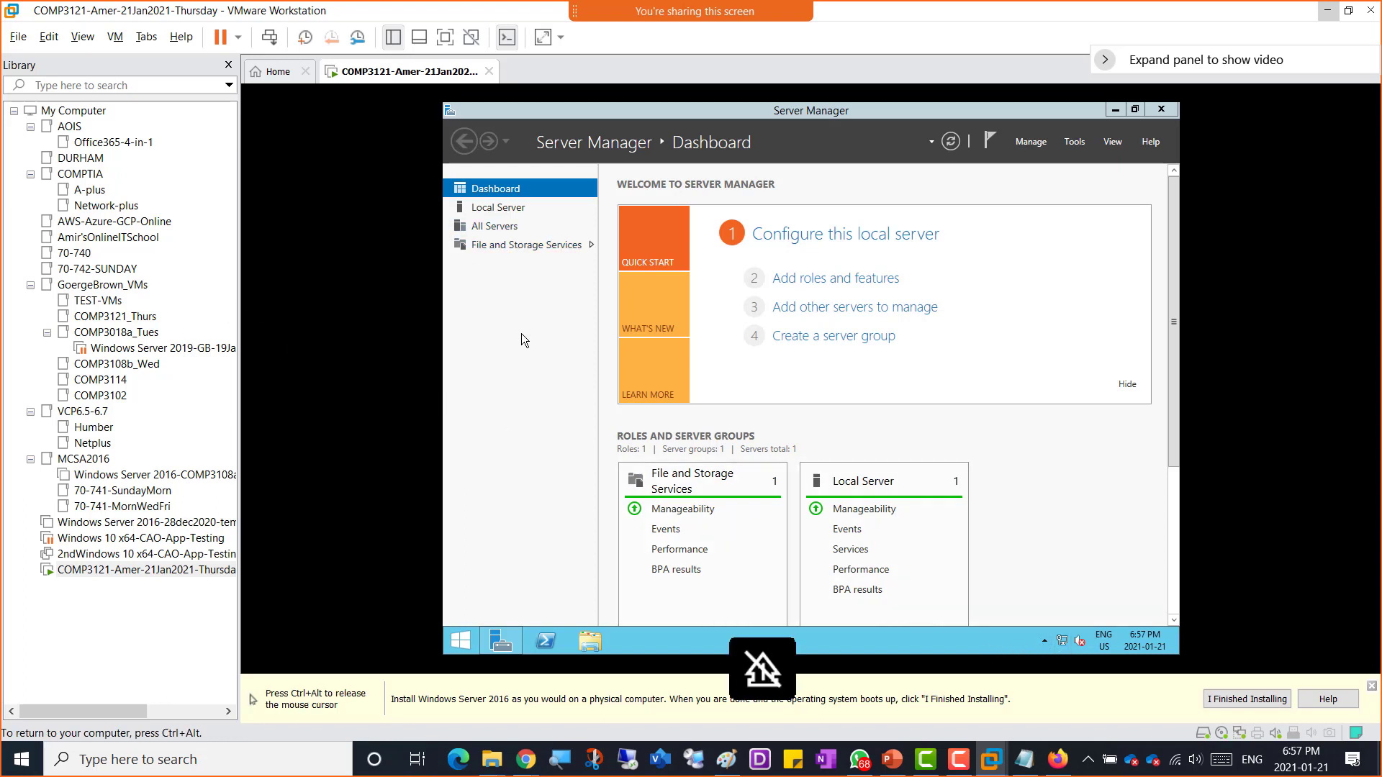
left_click(1115, 109)
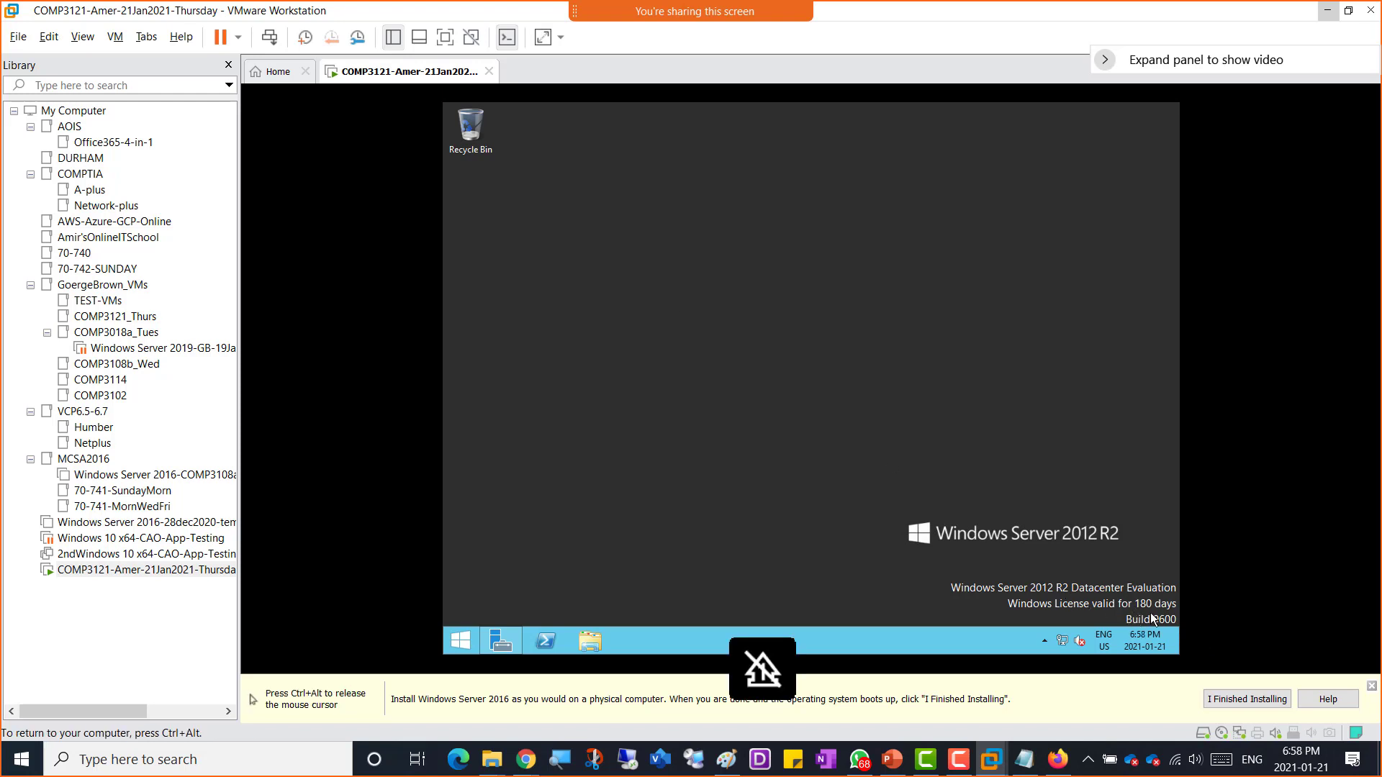
left_click(501, 641)
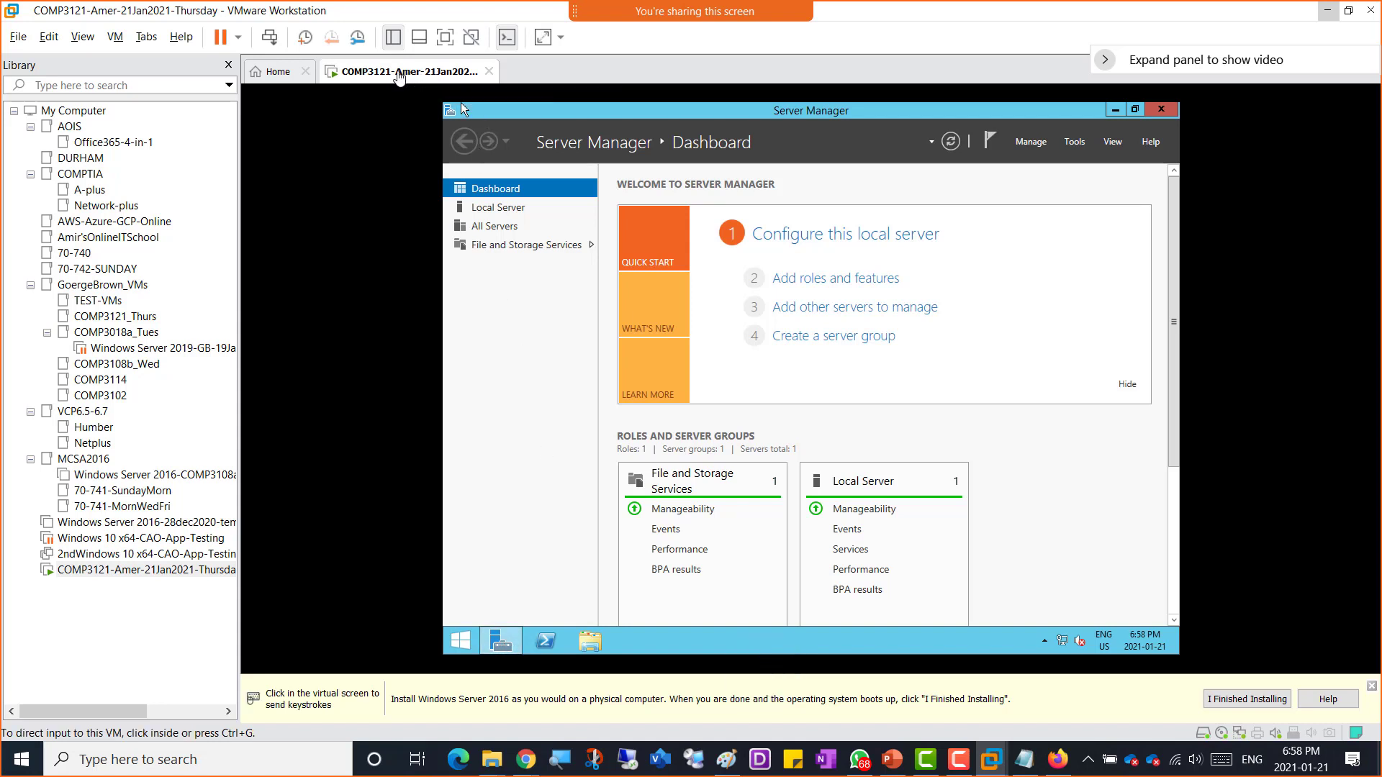
Step: Start the VMware Tools installation for the VM and run setup64.exe from the mounted VMware Tools disc
right_click(399, 78)
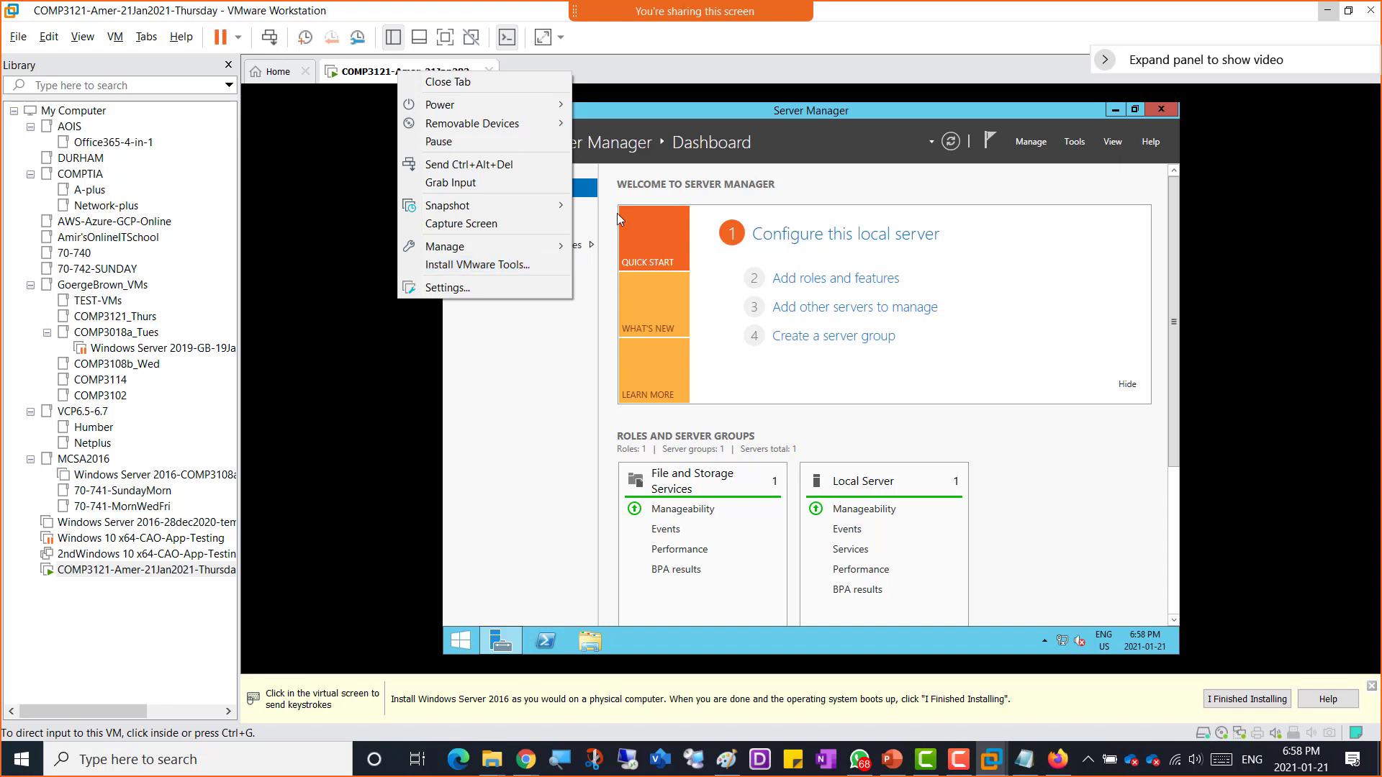
left_click(501, 266)
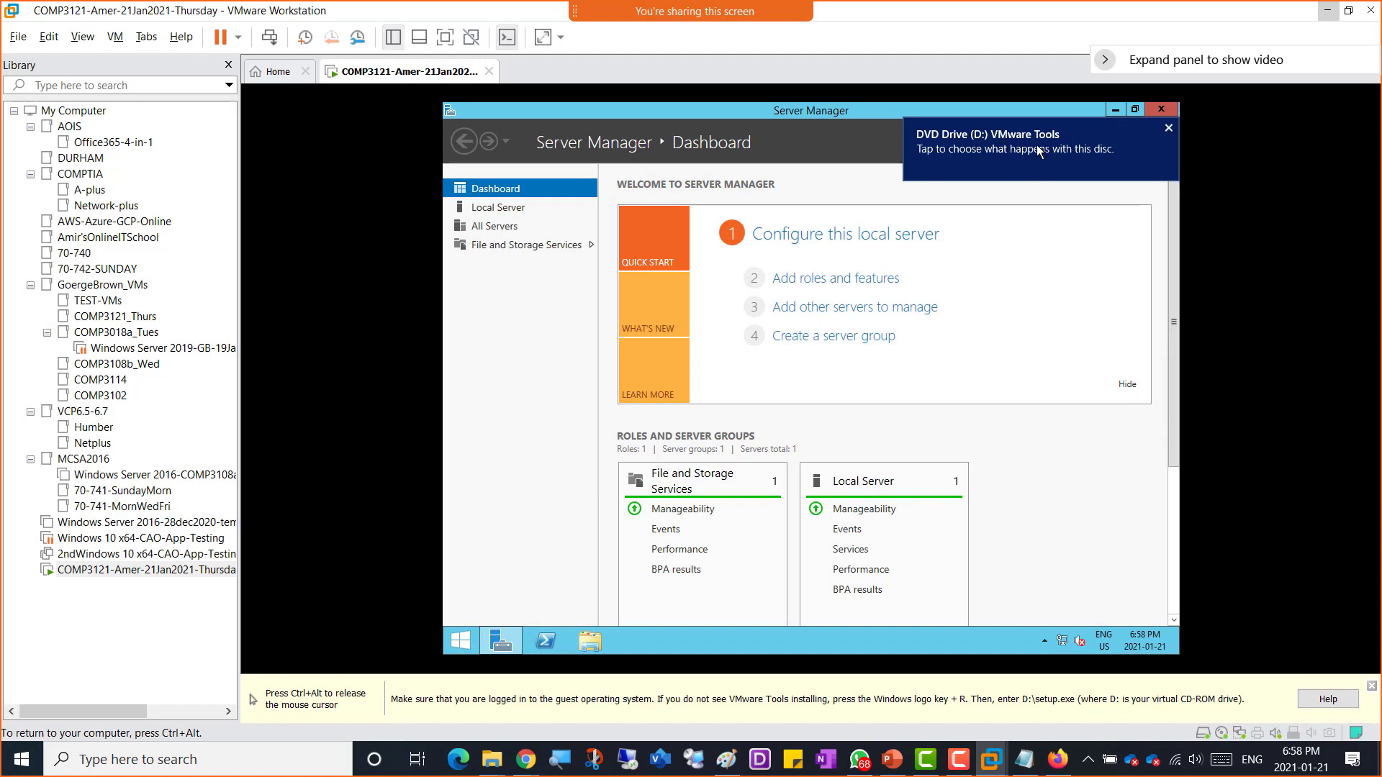
left_click(1014, 152)
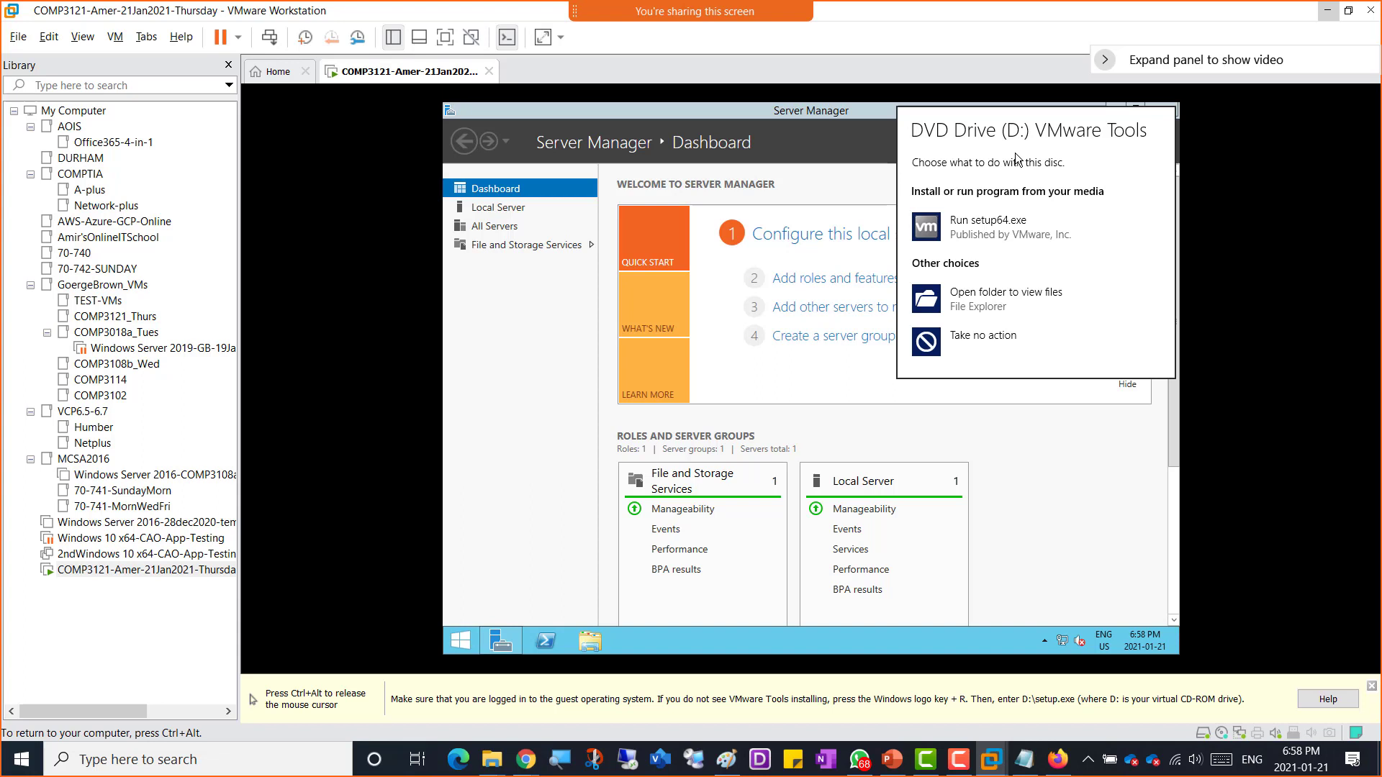
left_click(986, 231)
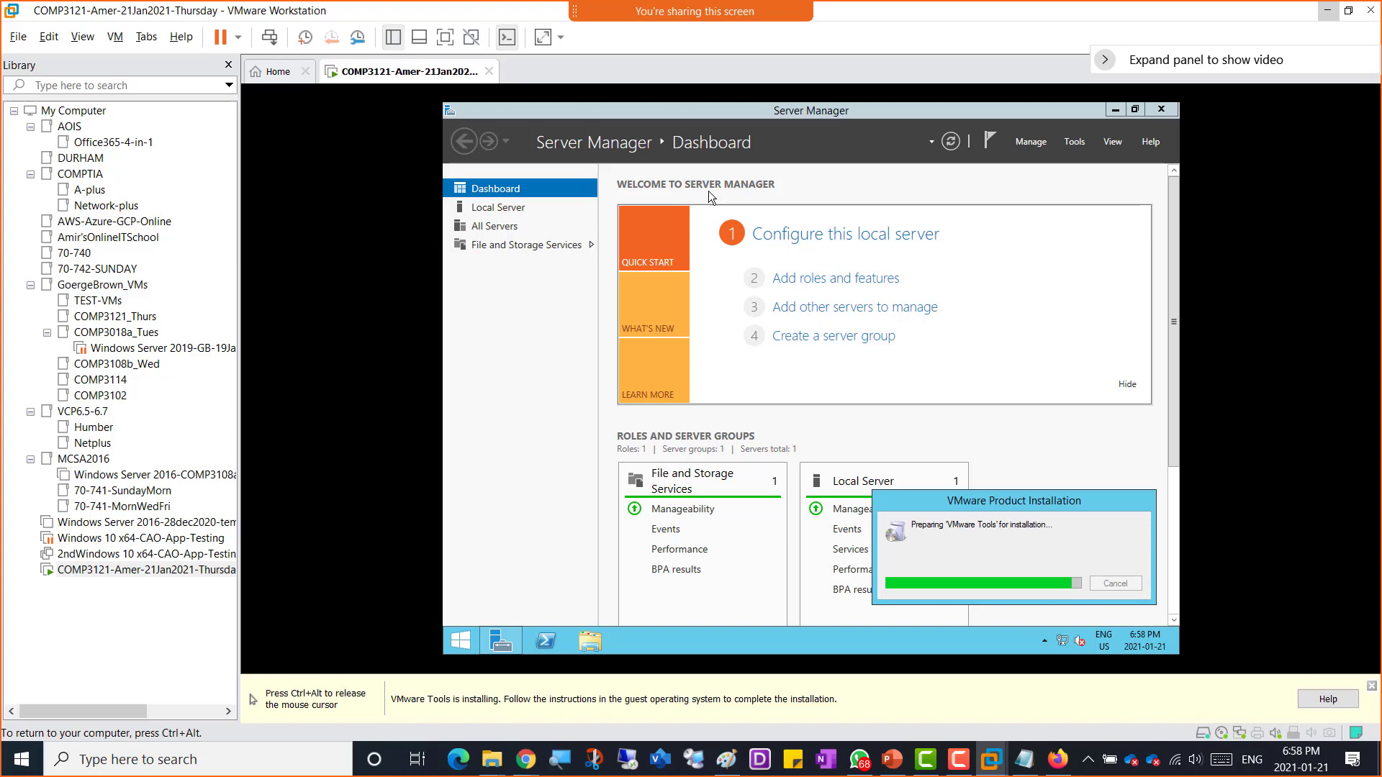
Step: Release the VM input and narrow the library sidebar to widen the VM display
key("ctrl+alt")
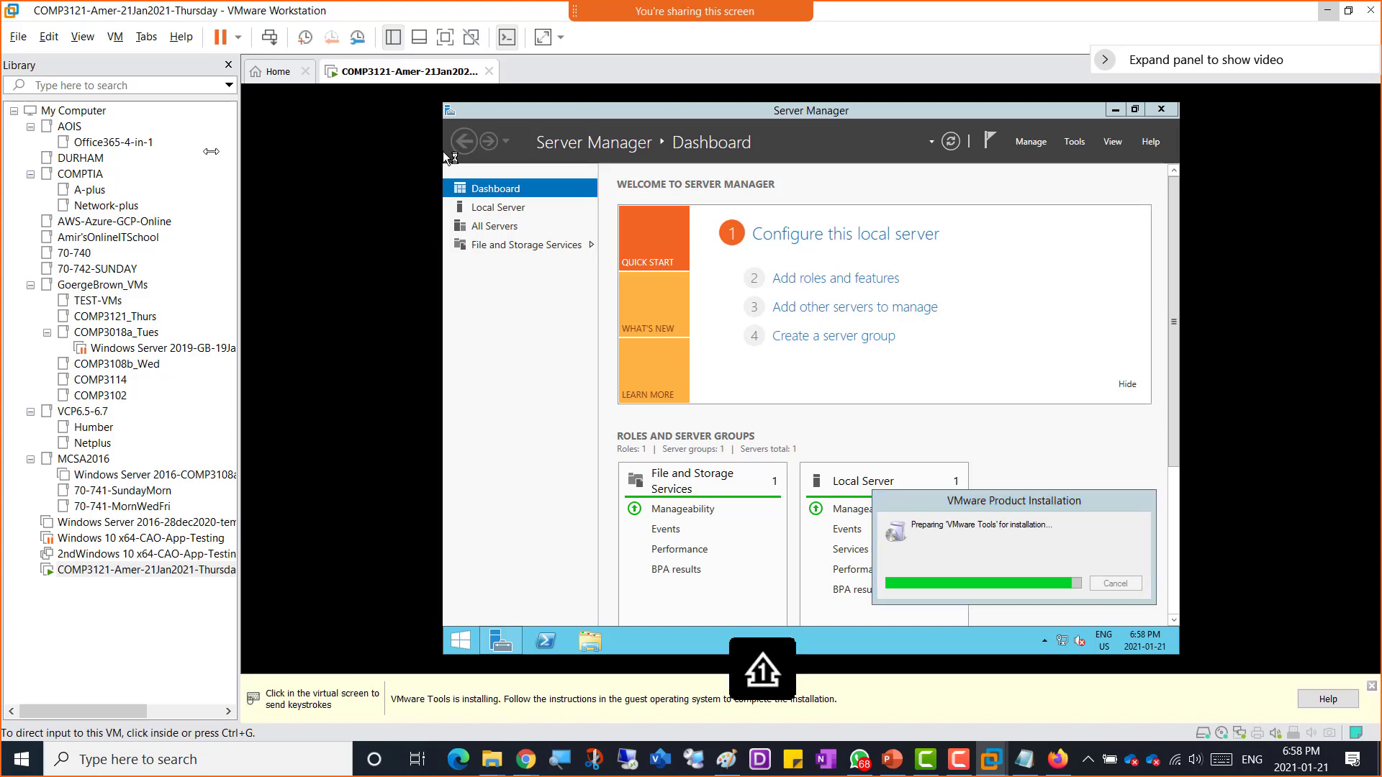
left_click_drag(238, 148, 147, 150)
left_click(918, 302)
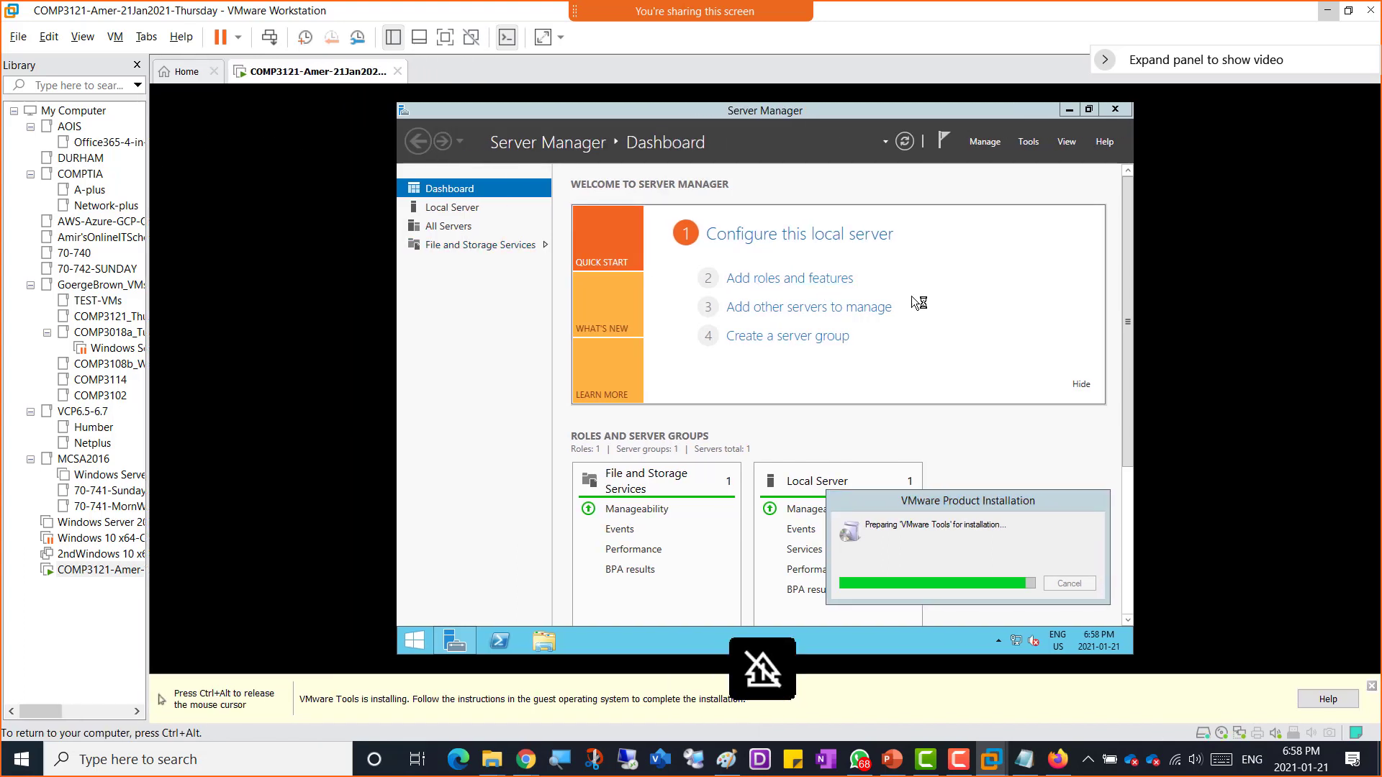
key("ctrl+alt")
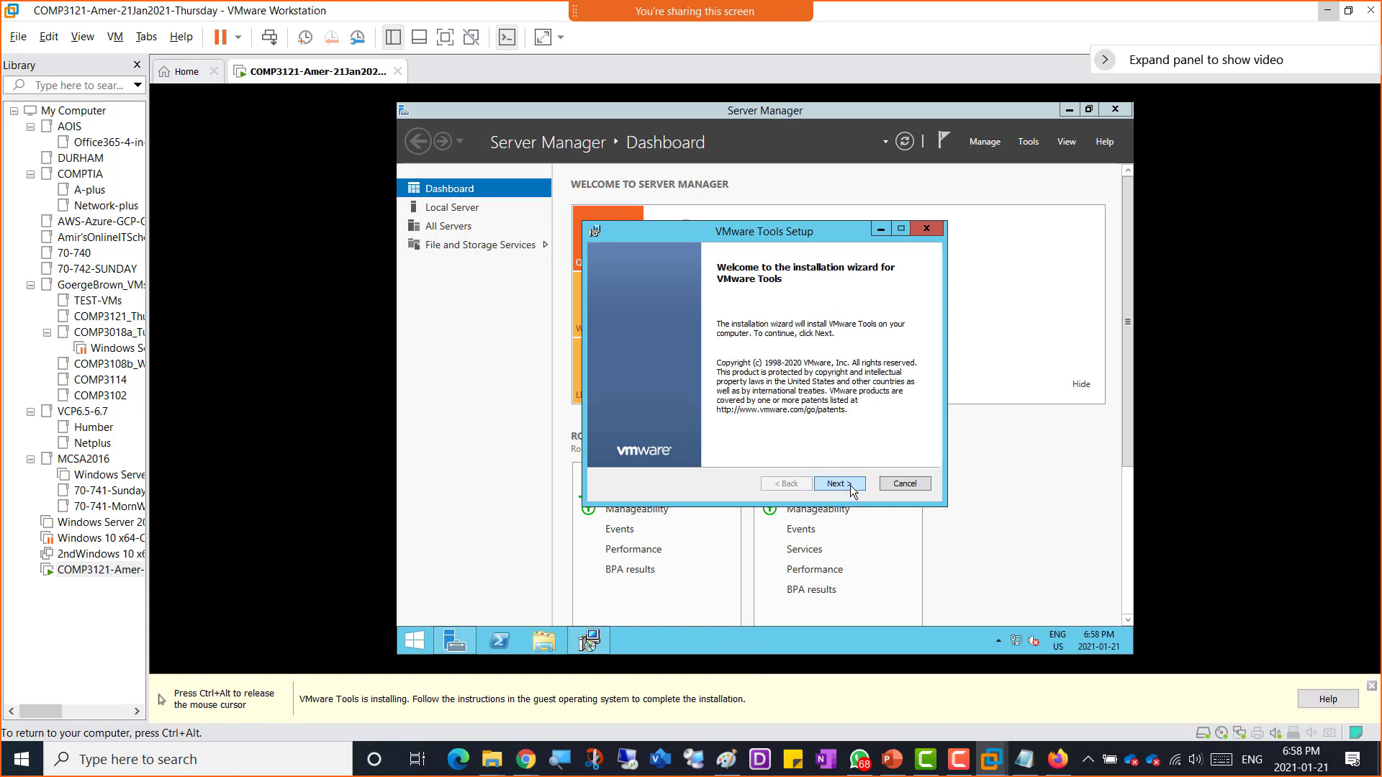
Step: Step through the VMware Tools Setup wizard, install, finish, and decline the immediate restart
left_click(838, 483)
left_click(838, 483)
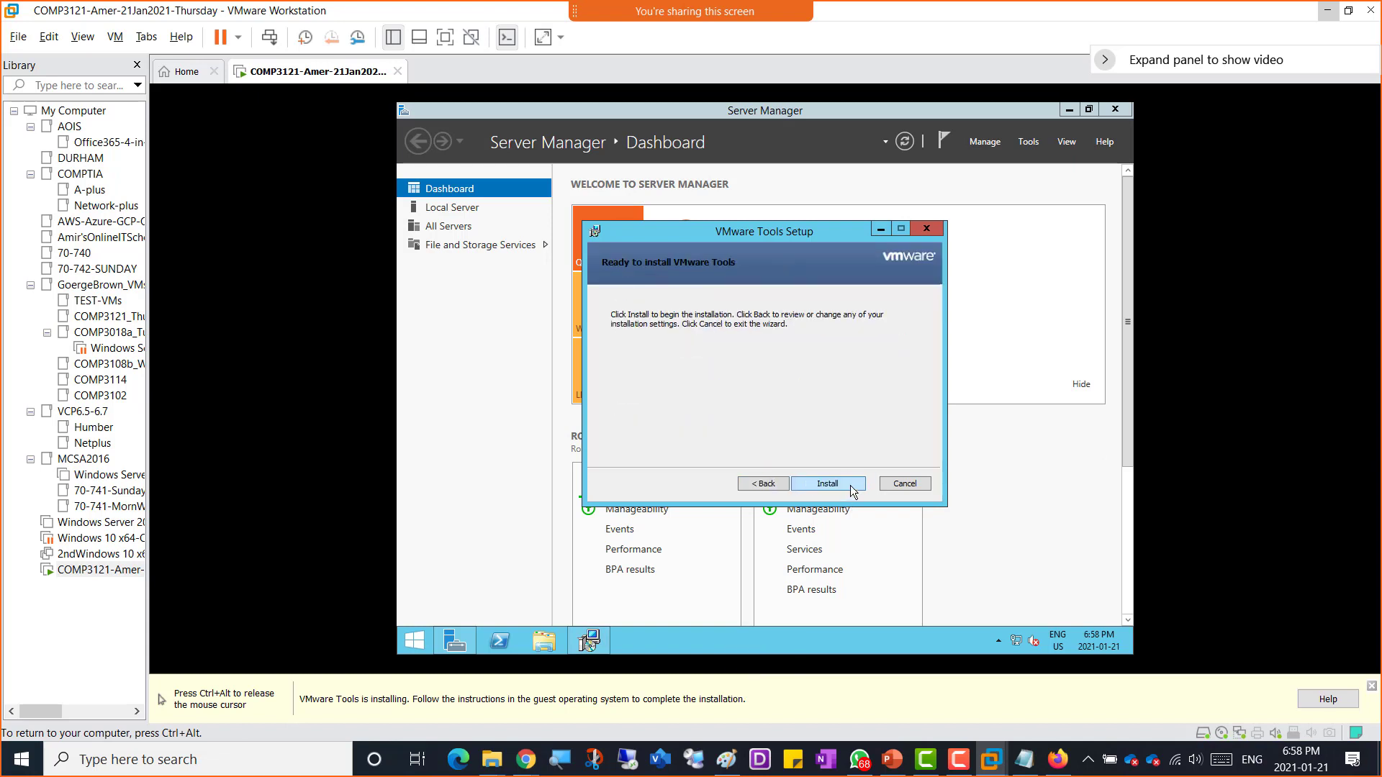
left_click(851, 486)
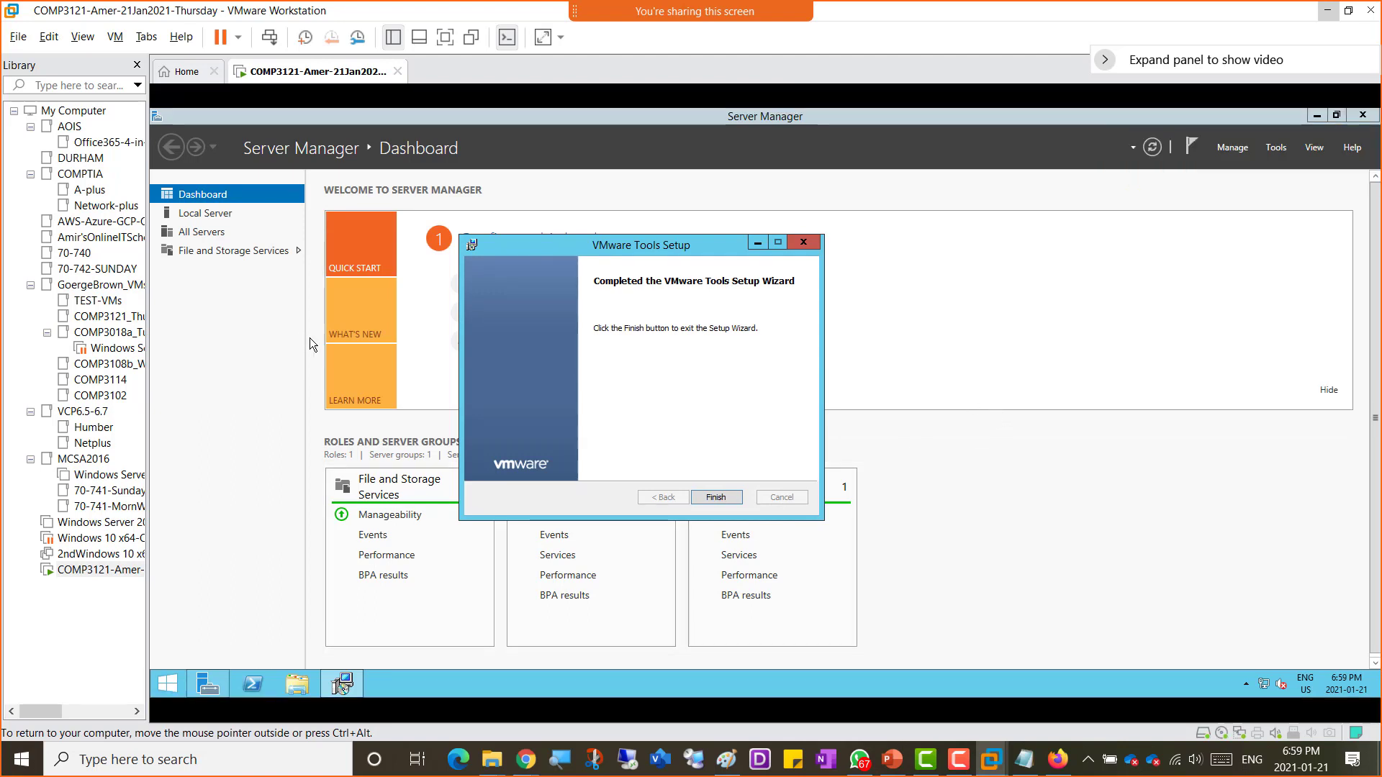
left_click(707, 493)
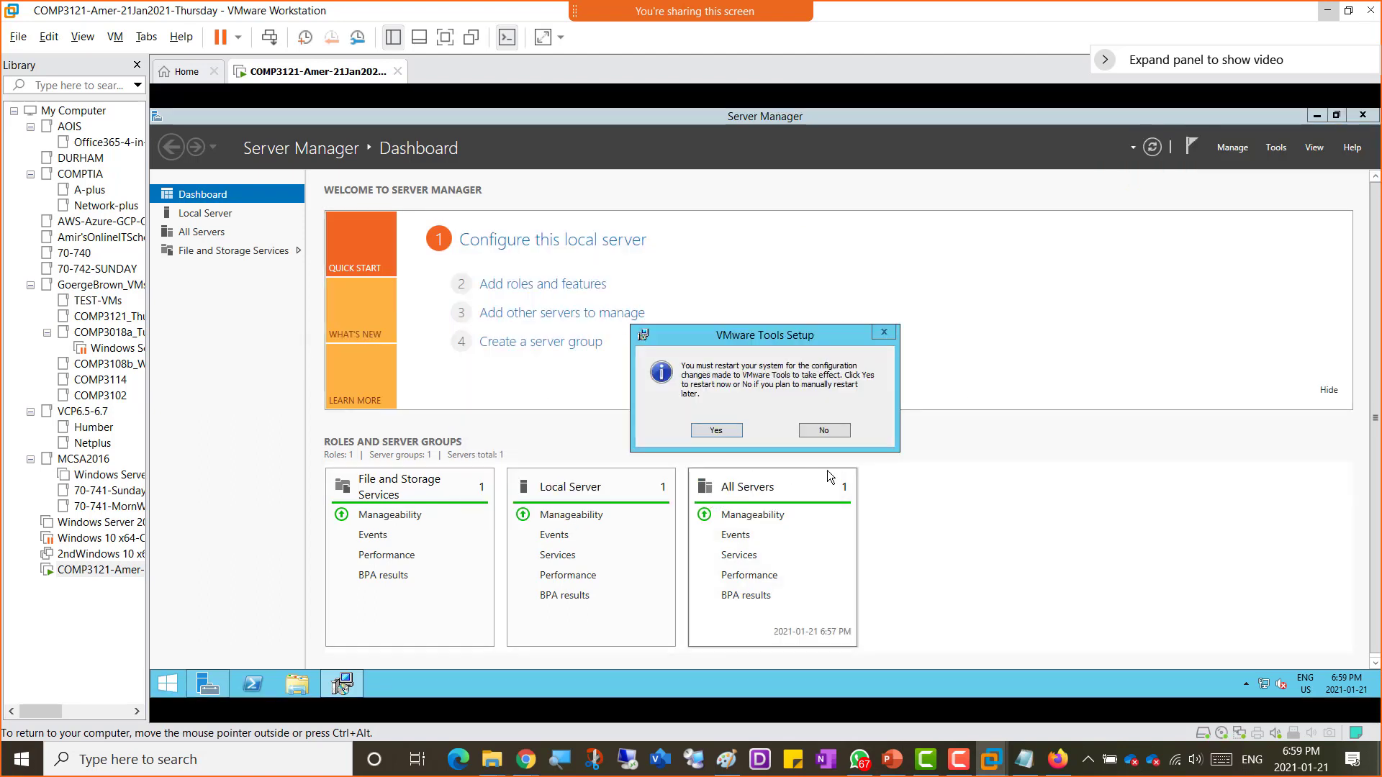
left_click(832, 432)
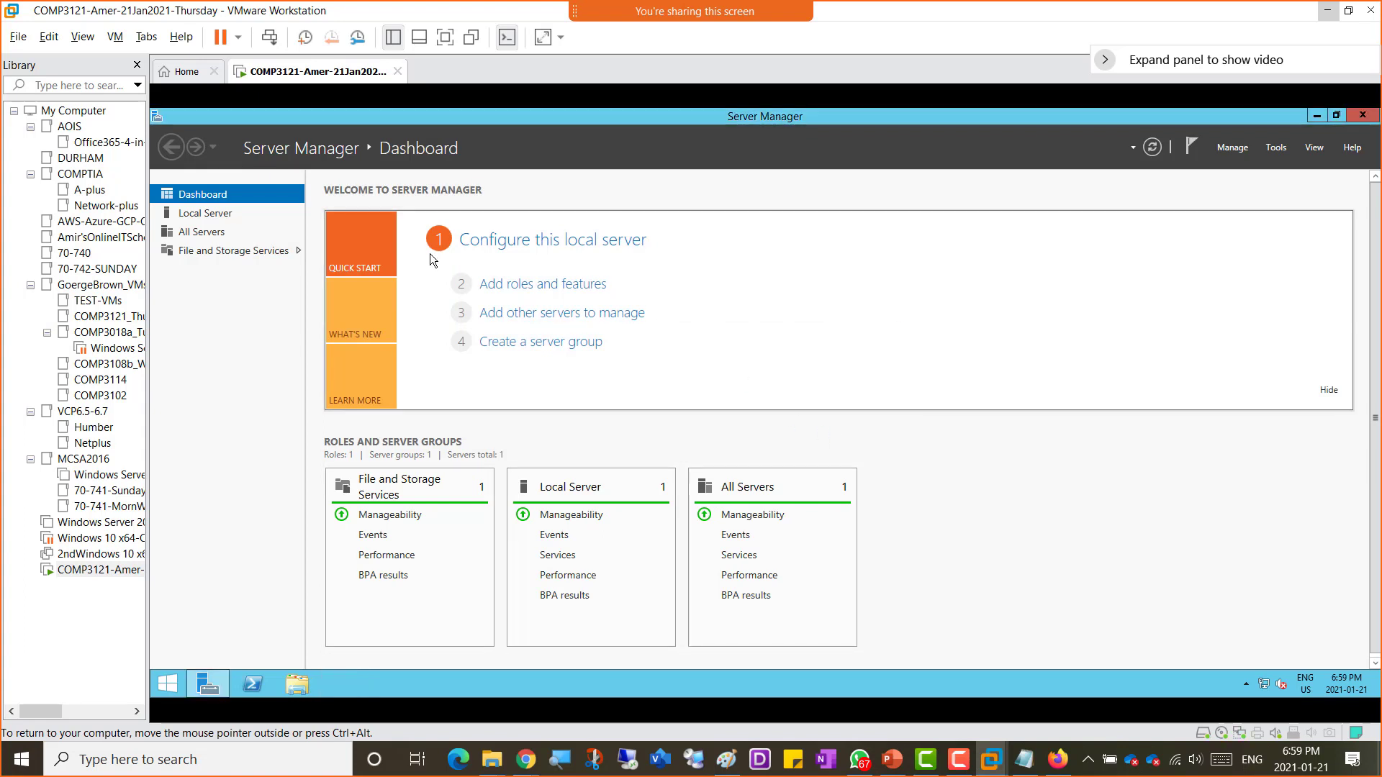
Step: Rename the server's computer name to AmerVM in Local Server's System Properties and restart now
left_click(204, 214)
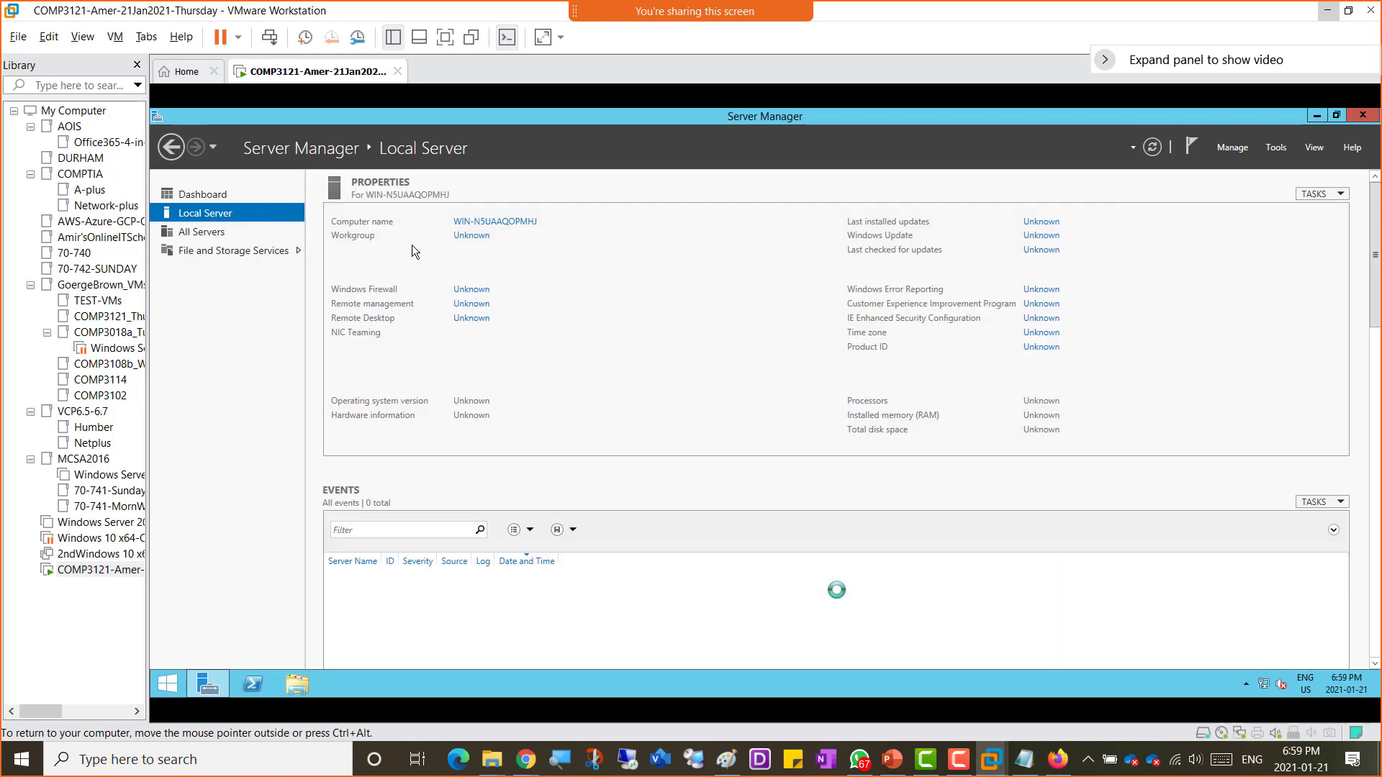
left_click(519, 222)
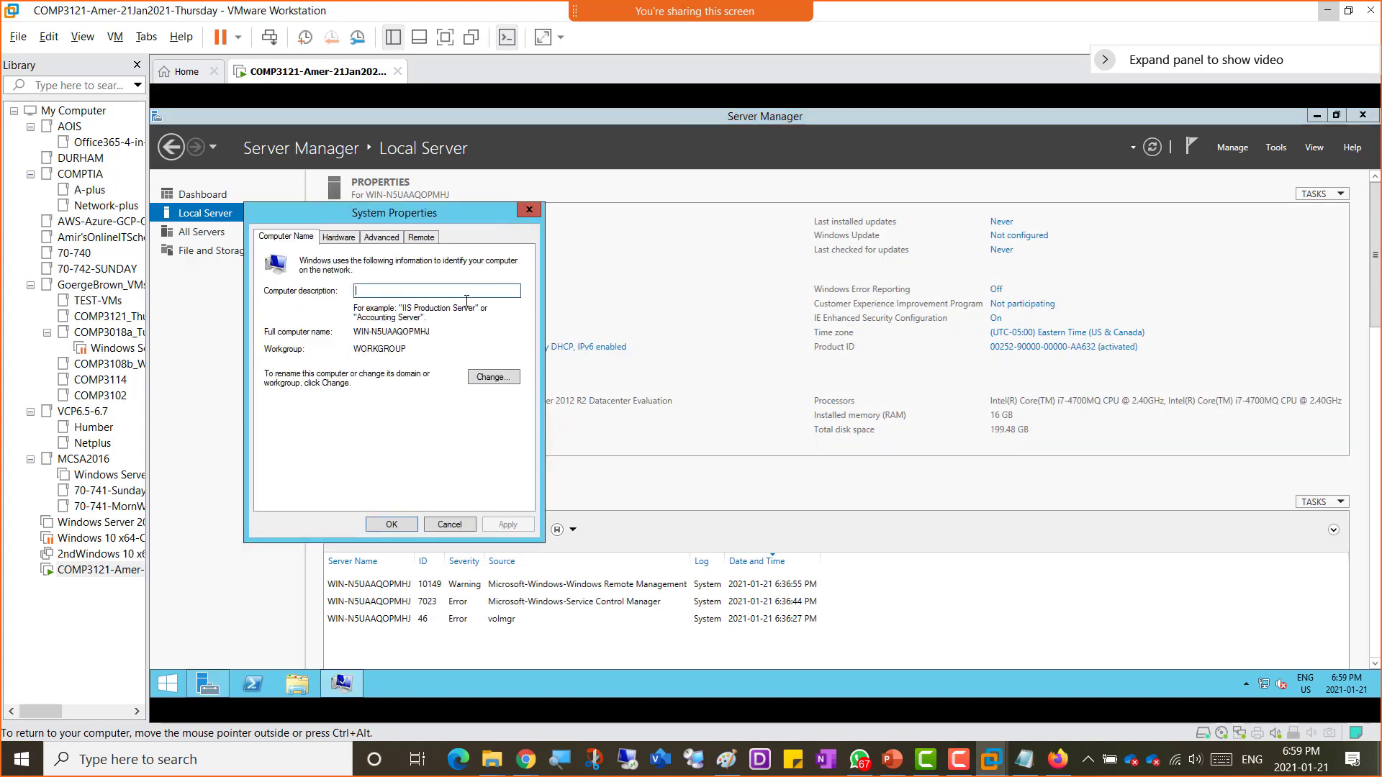
left_click(500, 378)
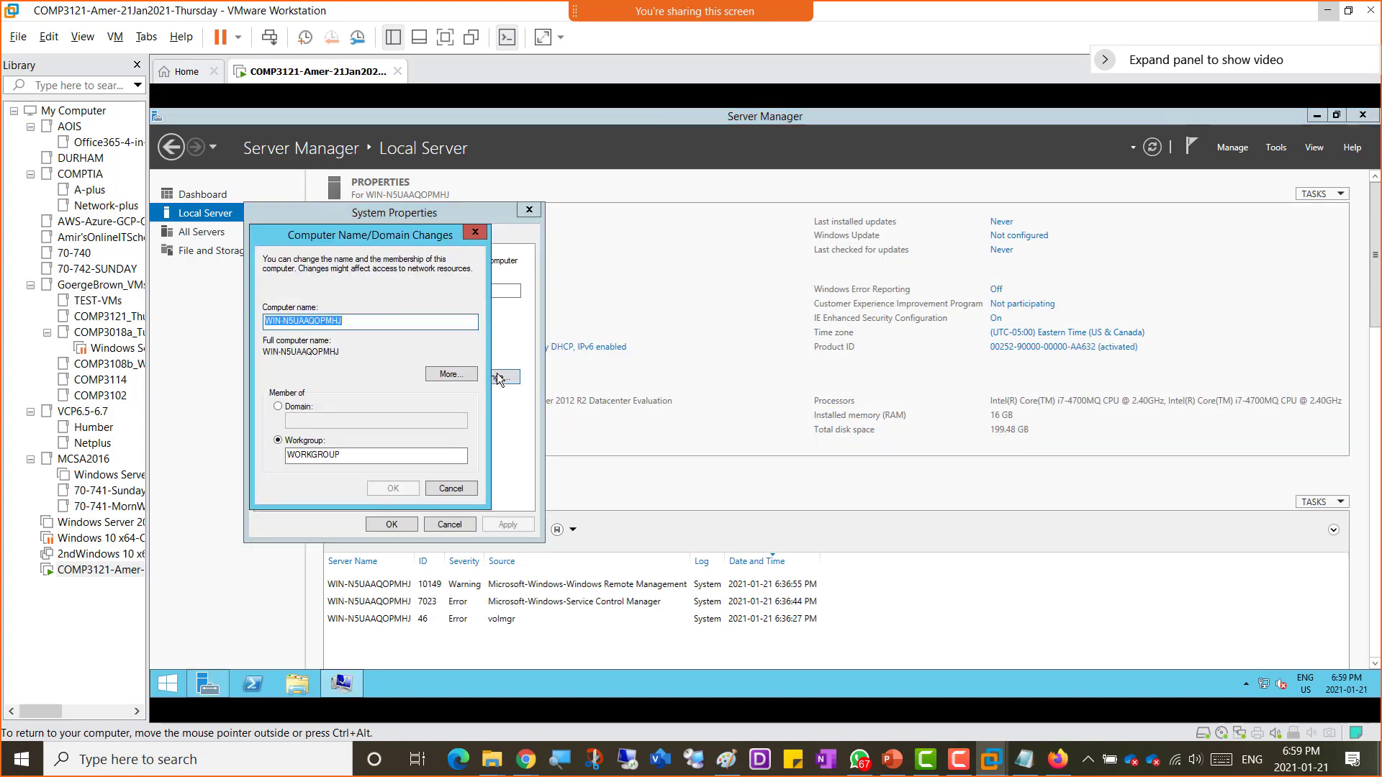
type("Amer")
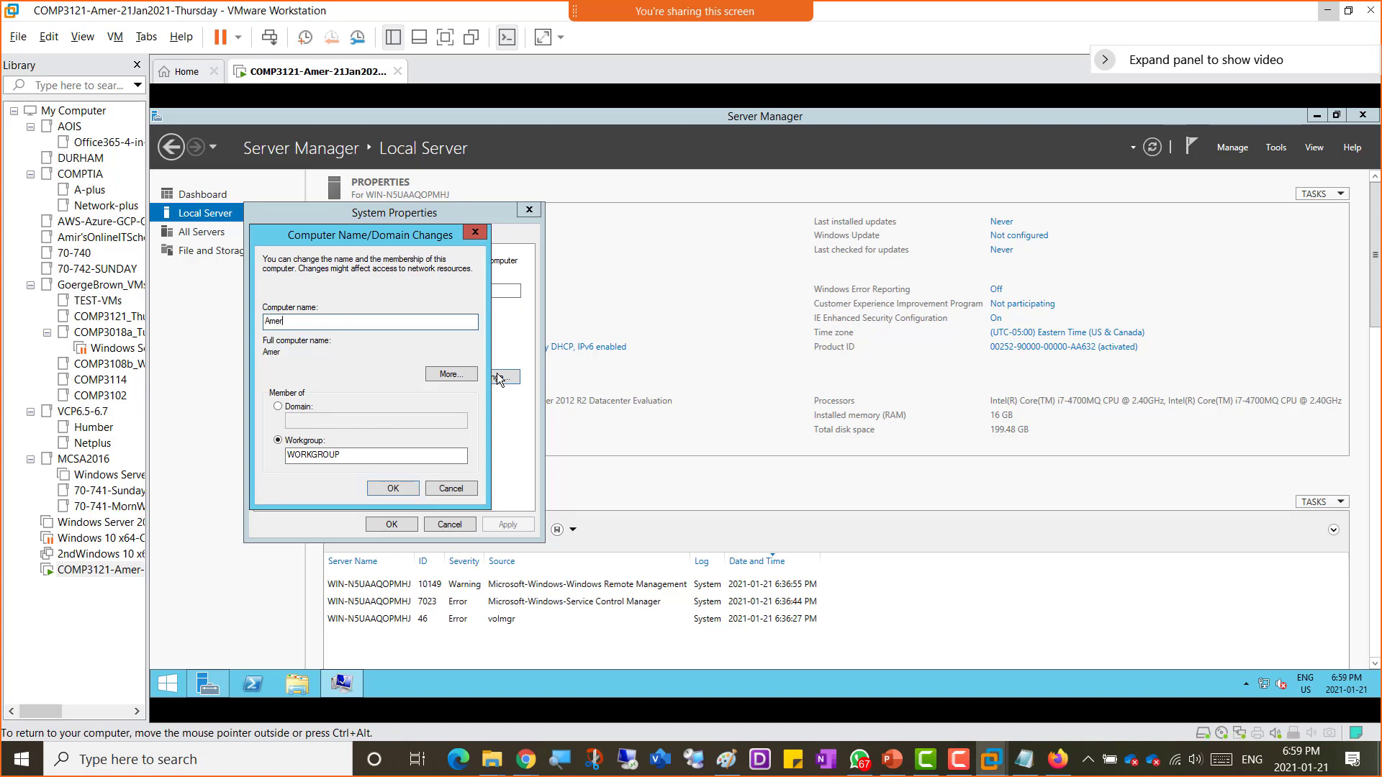
type("VM")
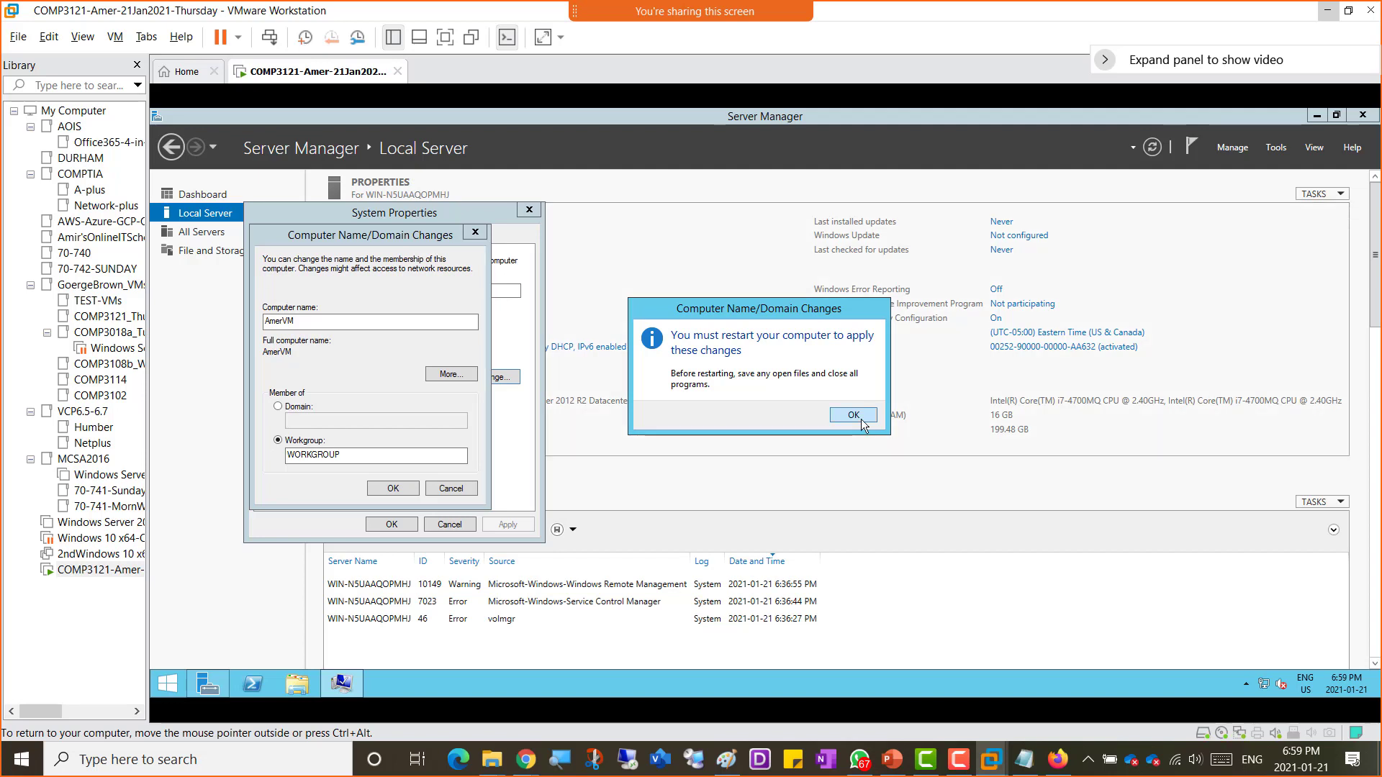
left_click(854, 416)
left_click(400, 524)
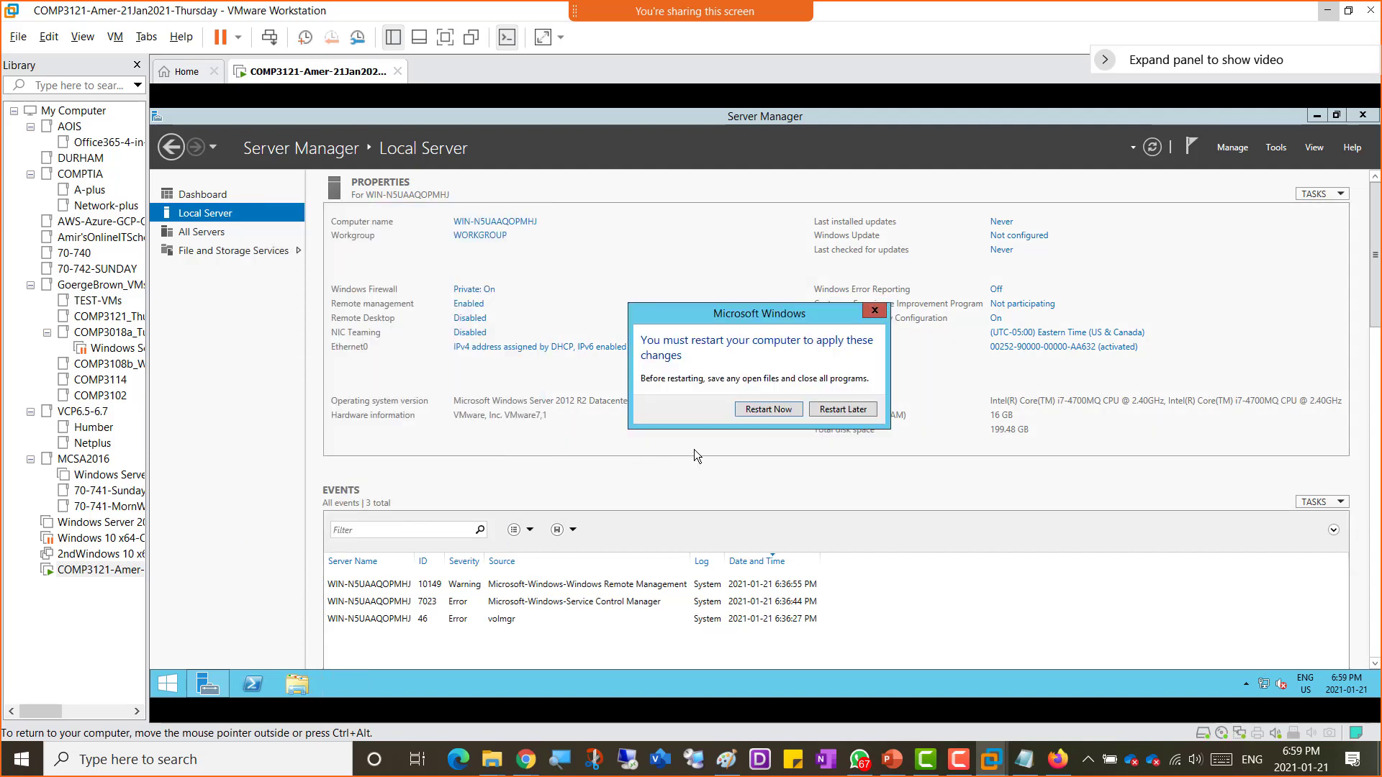
left_click(760, 409)
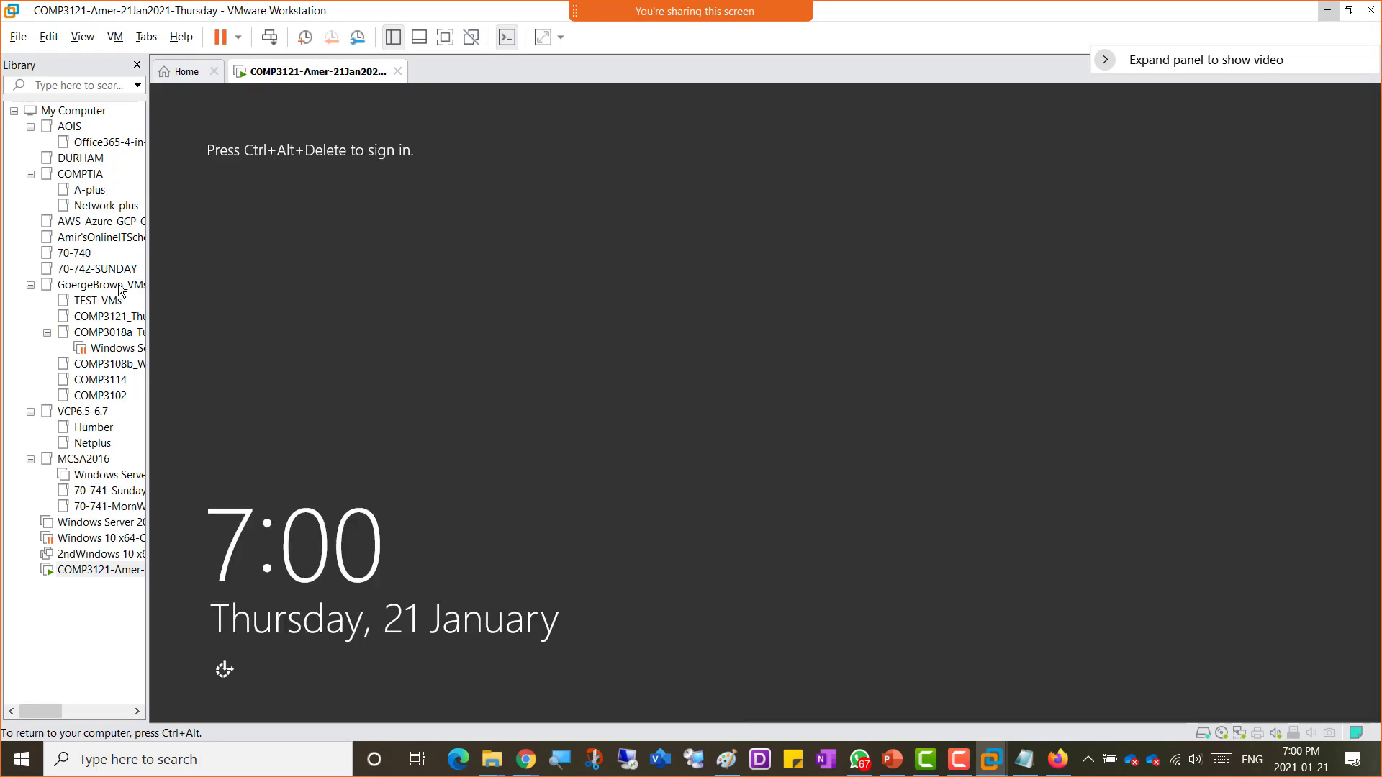
Step: Send Ctrl+Alt+Del to the restarted VM and sign in as Administrator with the account password
key("ctrl+alt")
left_click(269, 42)
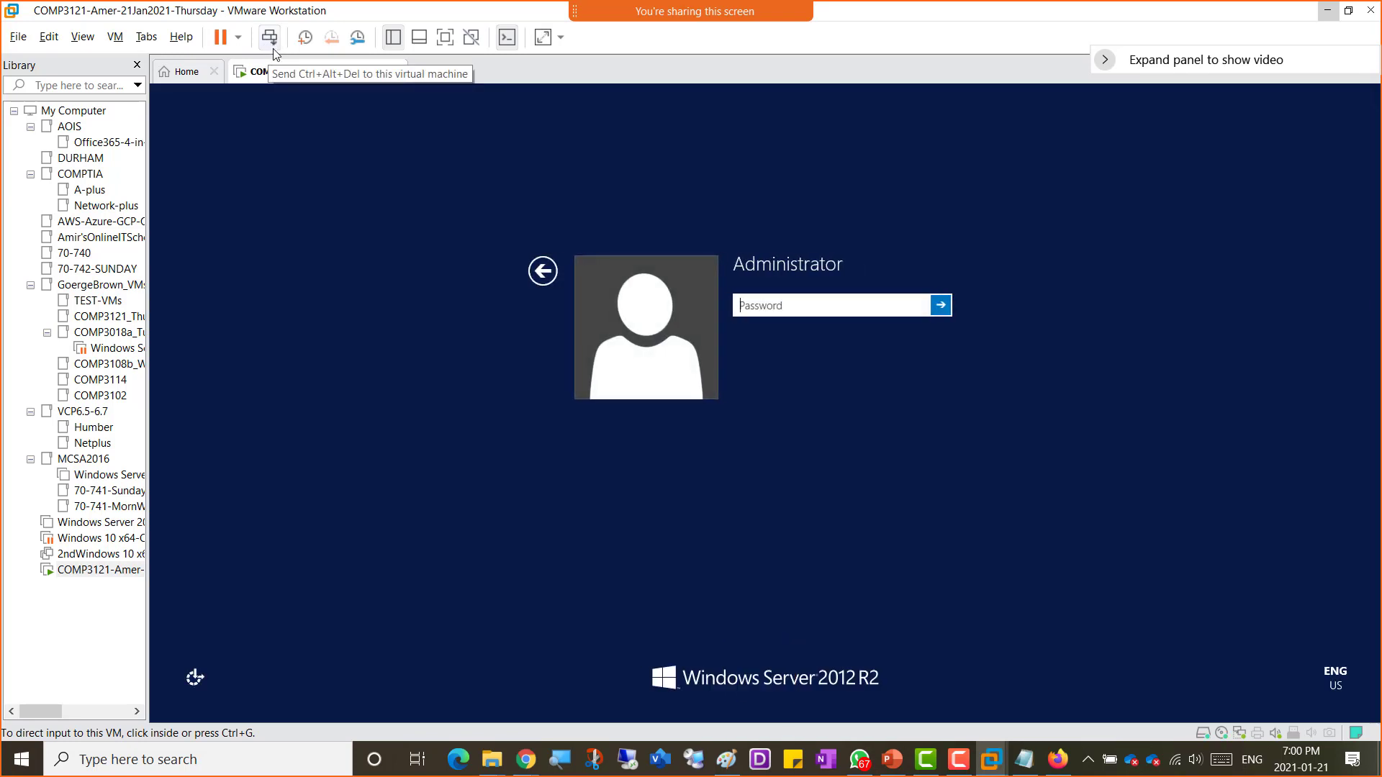
left_click(857, 304)
type("•••")
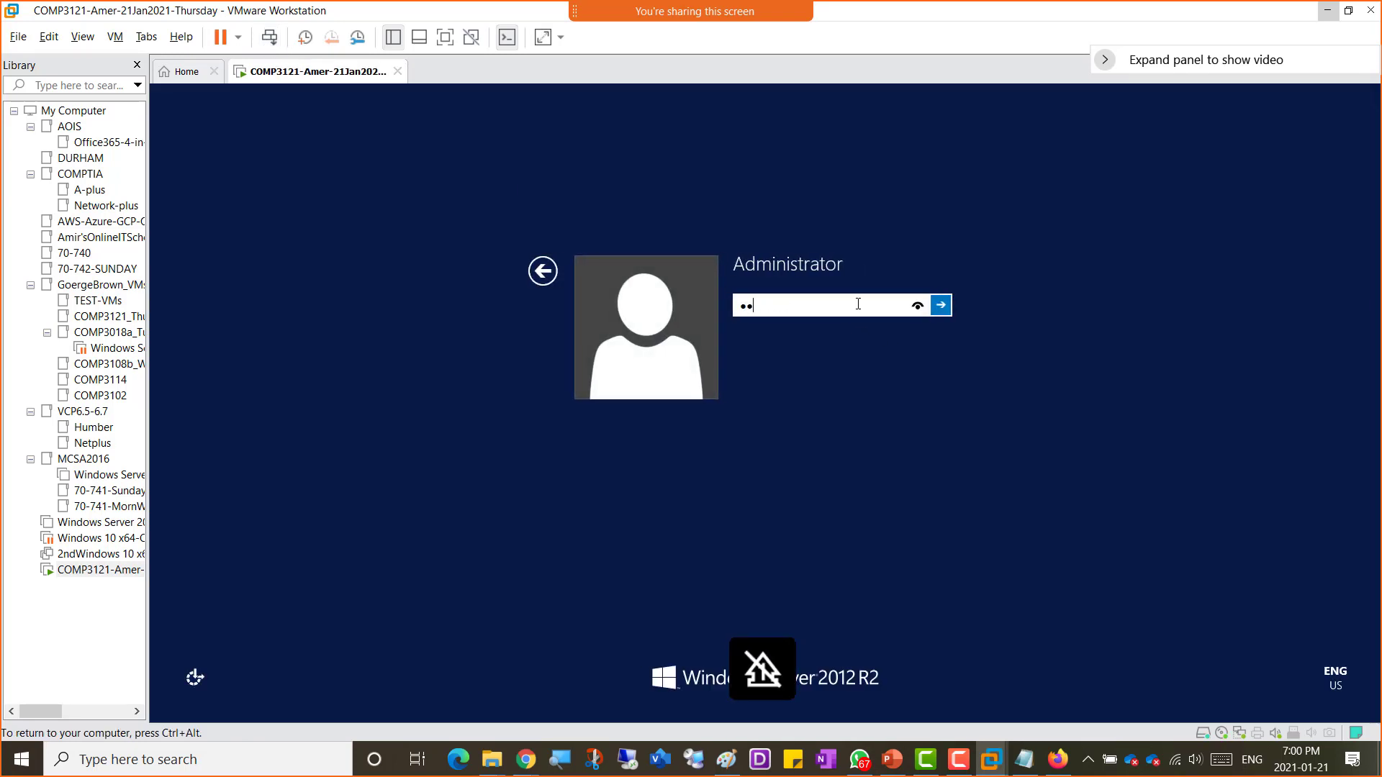
type("••••••")
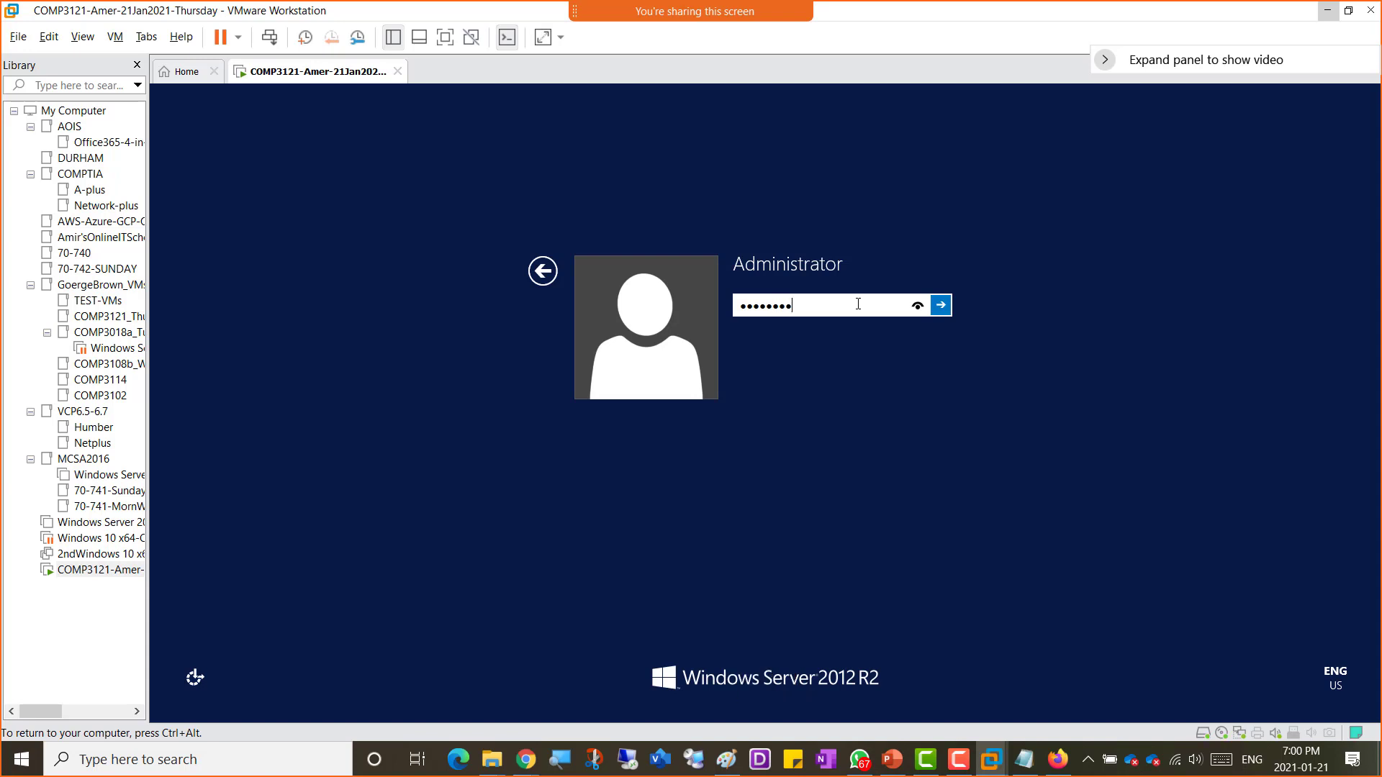
type("••")
key("Return")
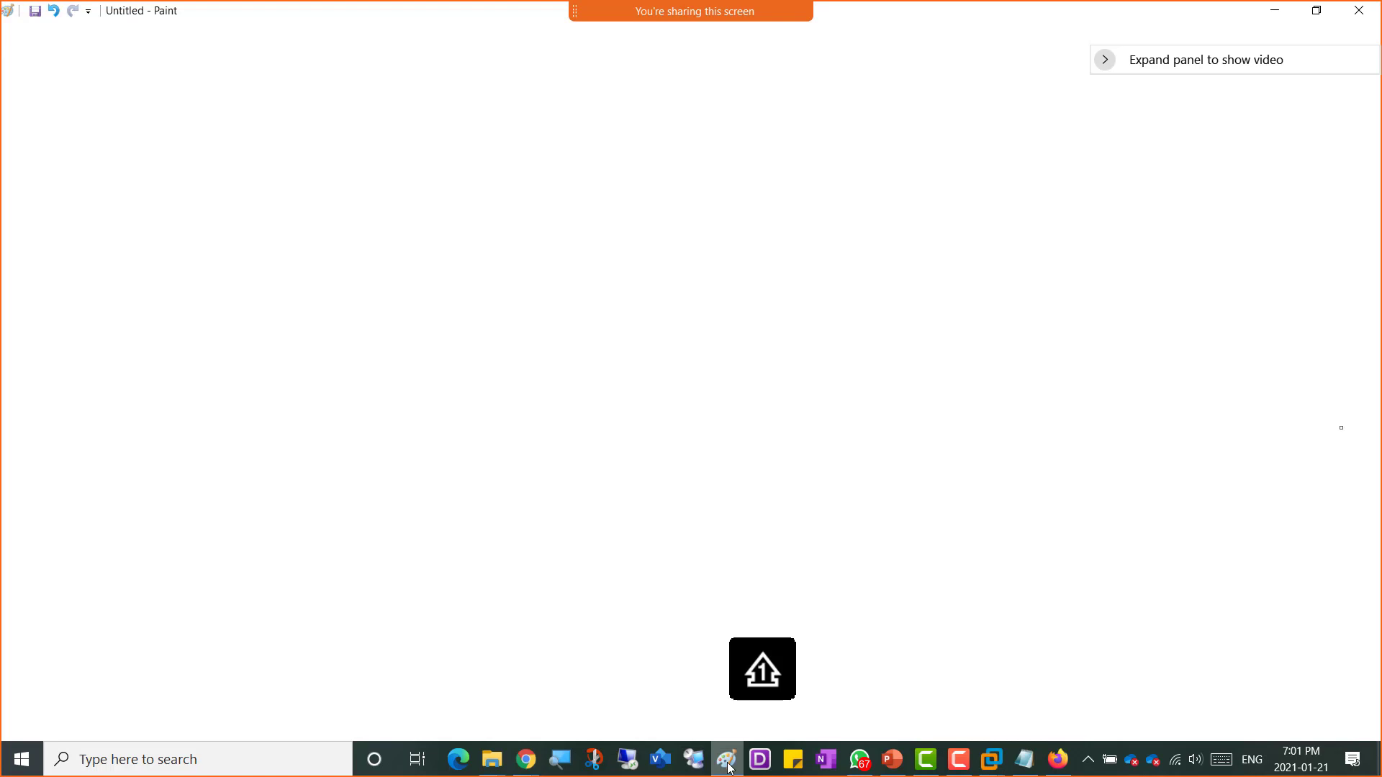
Step: Switch to the Paint diagram and draw a small pencil arrow along the sync line toward Azure
left_click(727, 759)
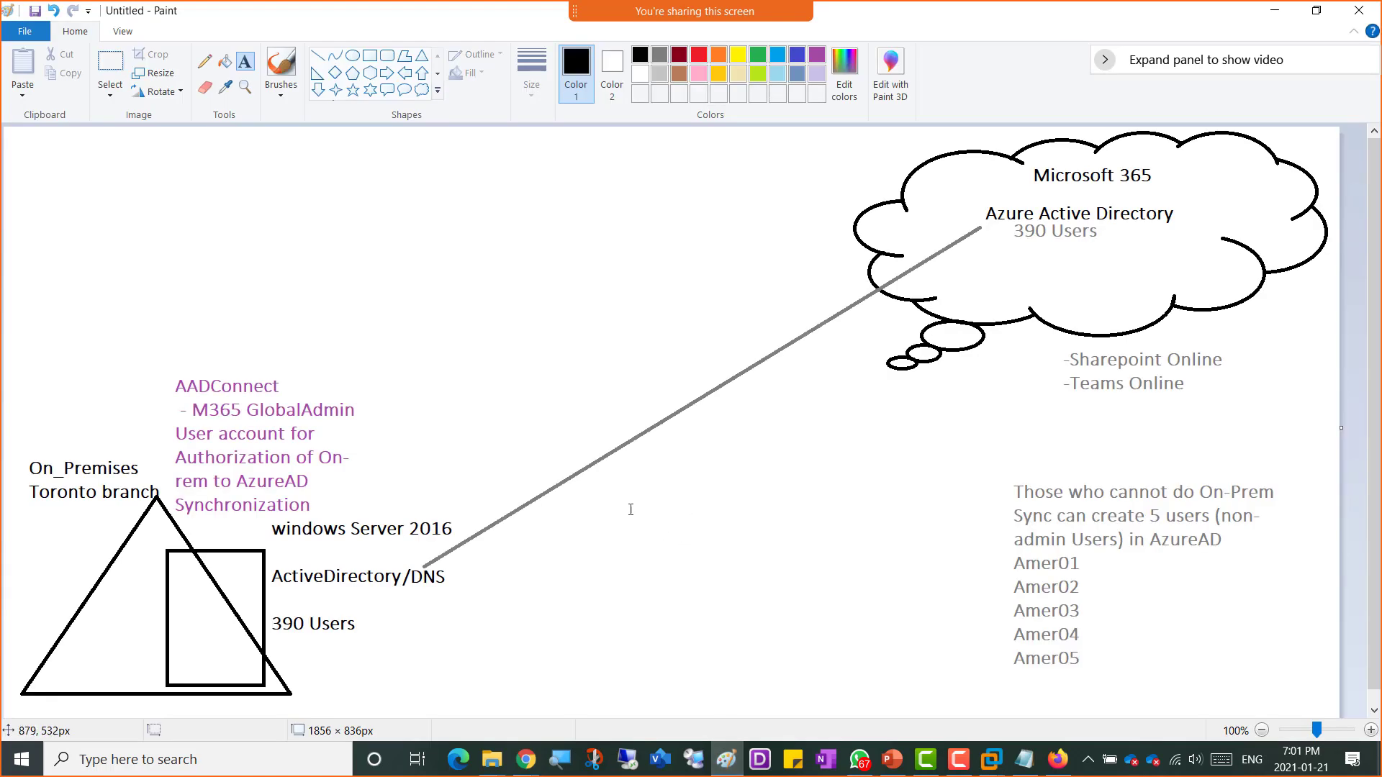
left_click(204, 61)
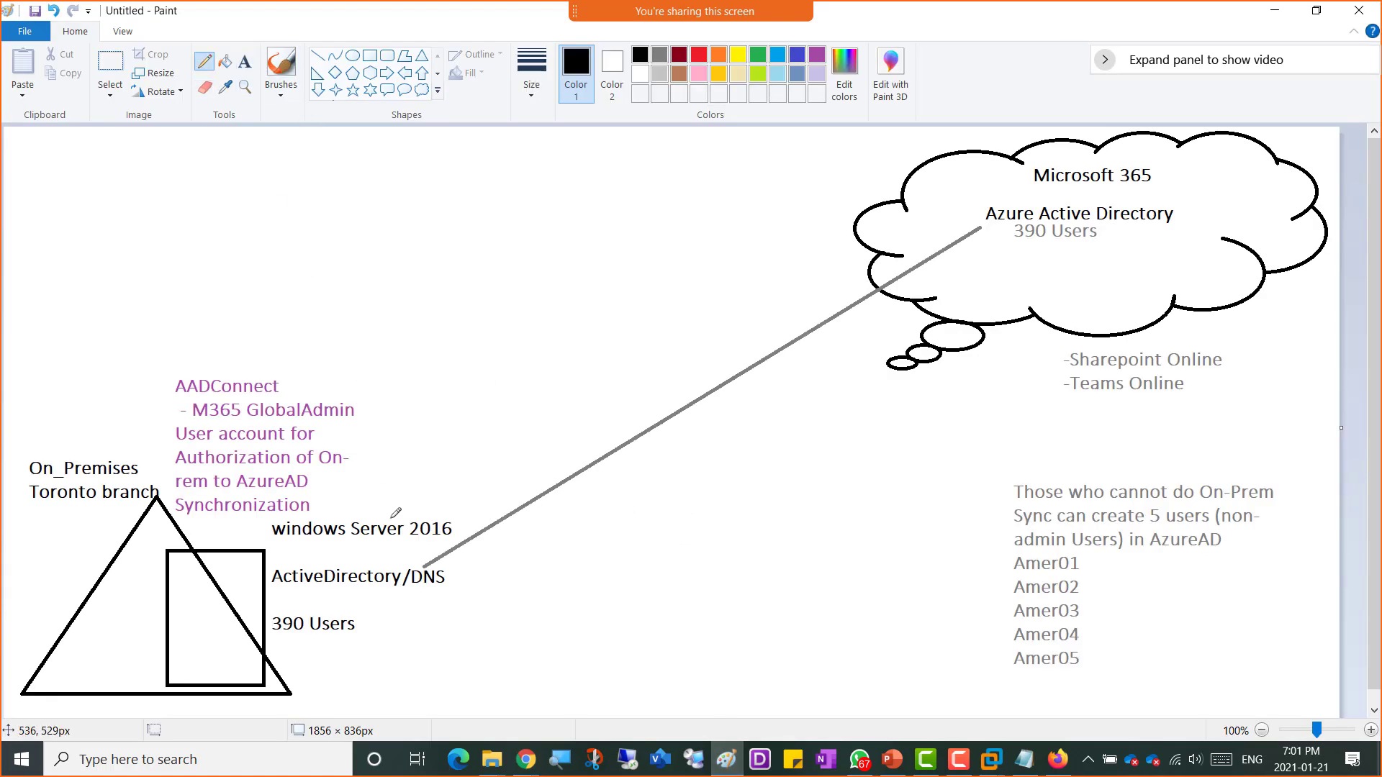
left_click_drag(526, 532, 620, 484)
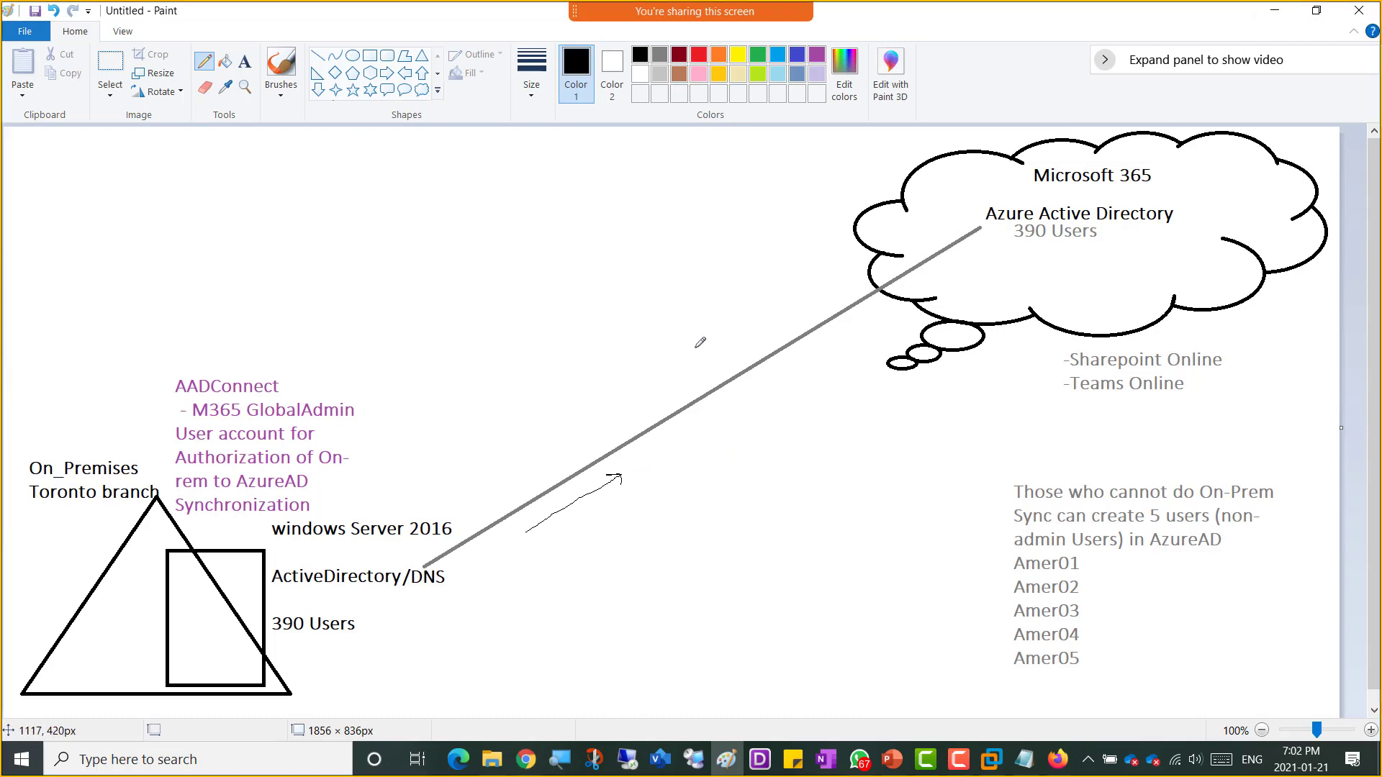
Step: Snip the whole Paint diagram and paste it into a new bullet at the end of the OneNote page
key("super+shift+s")
left_click_drag(7, 126, 1321, 729)
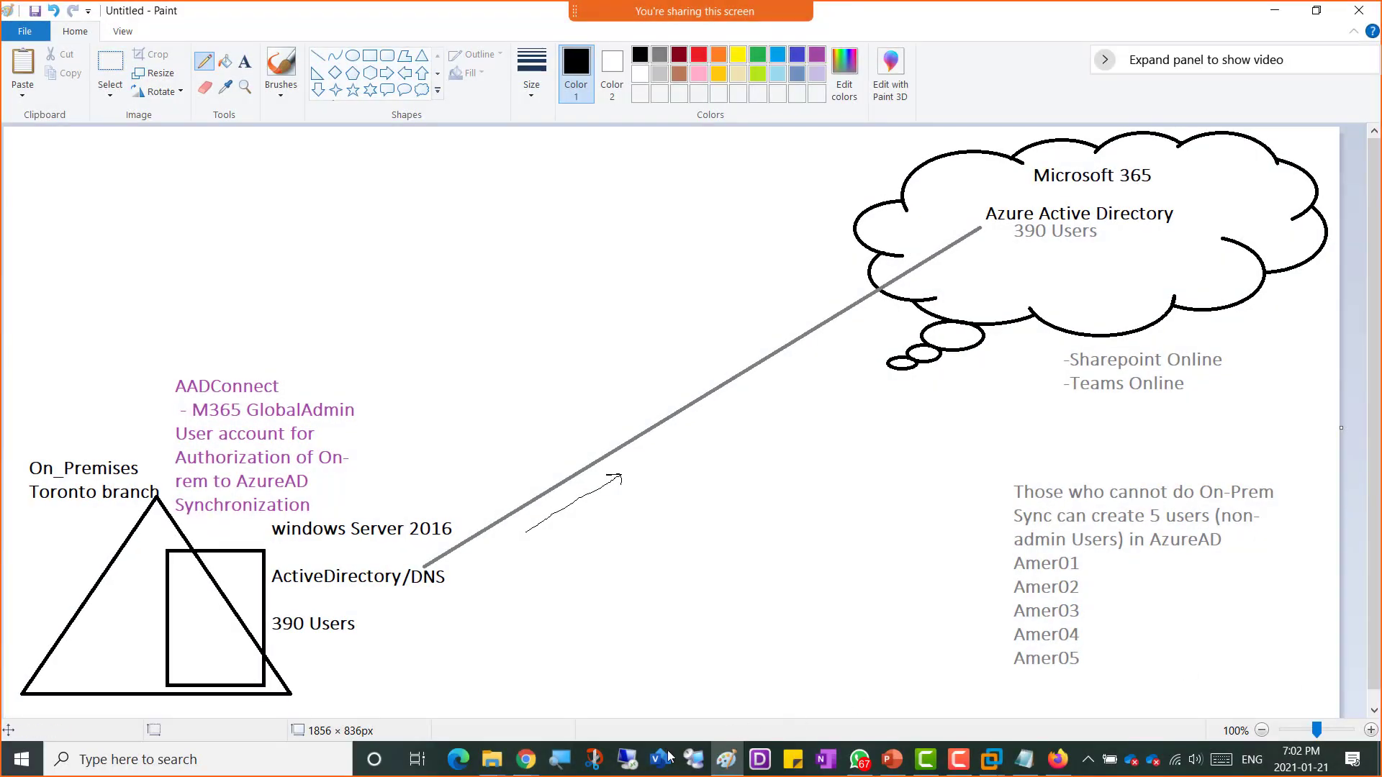
left_click(526, 759)
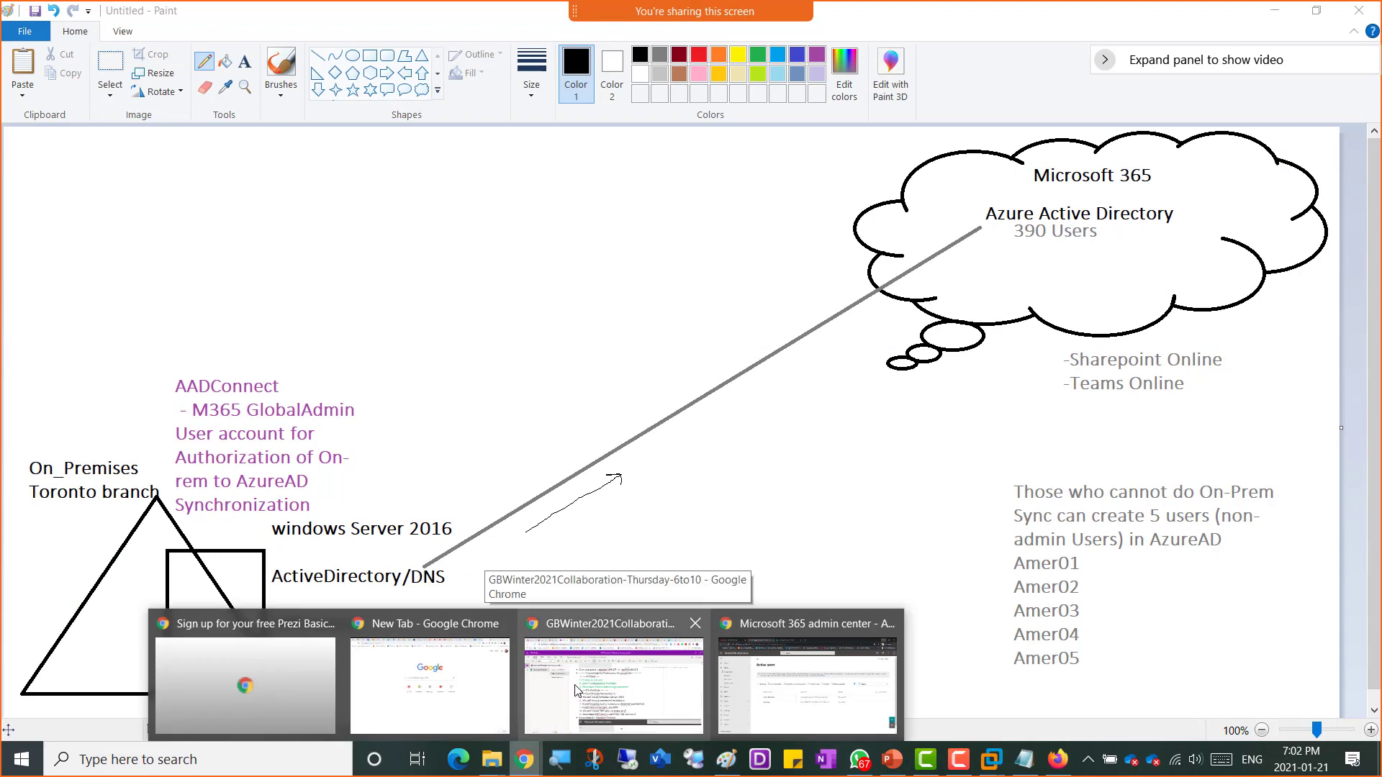
left_click(594, 702)
scroll(706, 624, "down", 9)
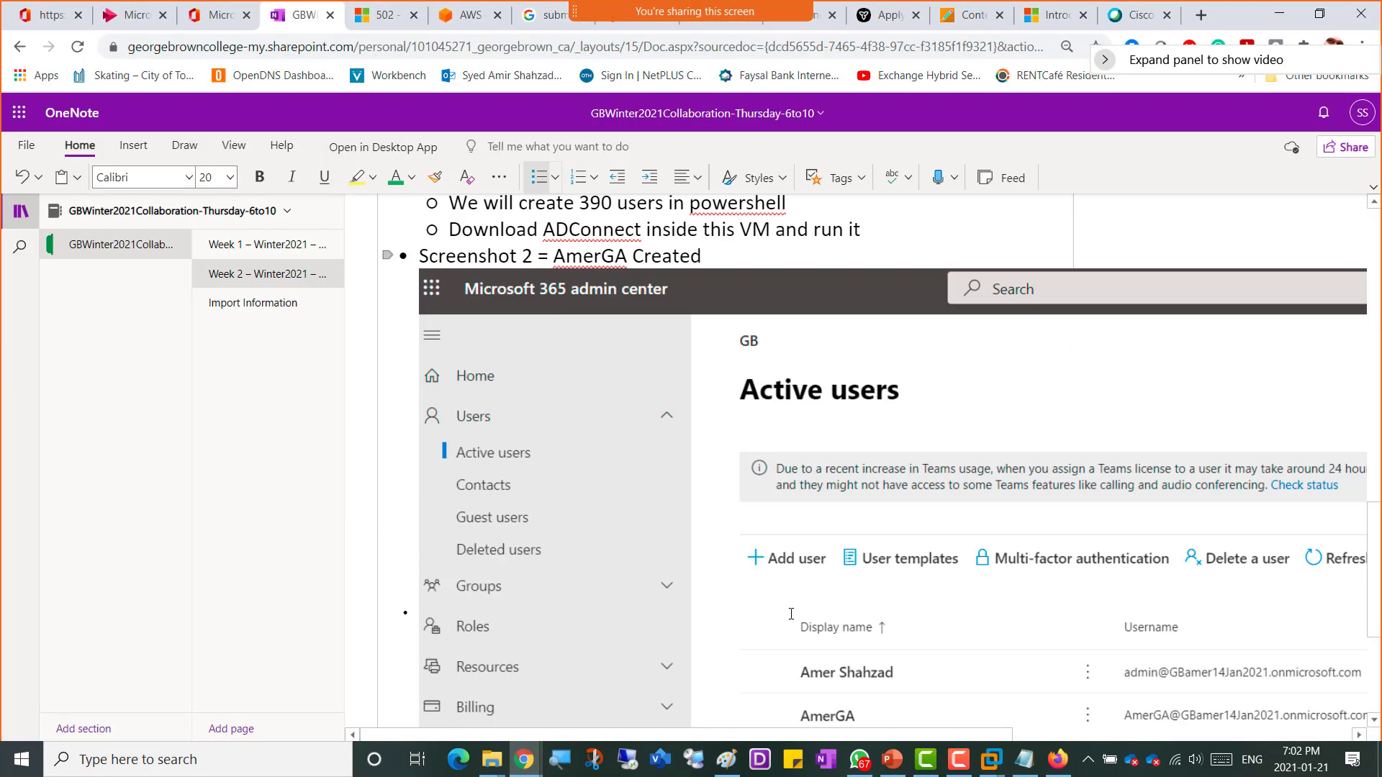
left_click(494, 682)
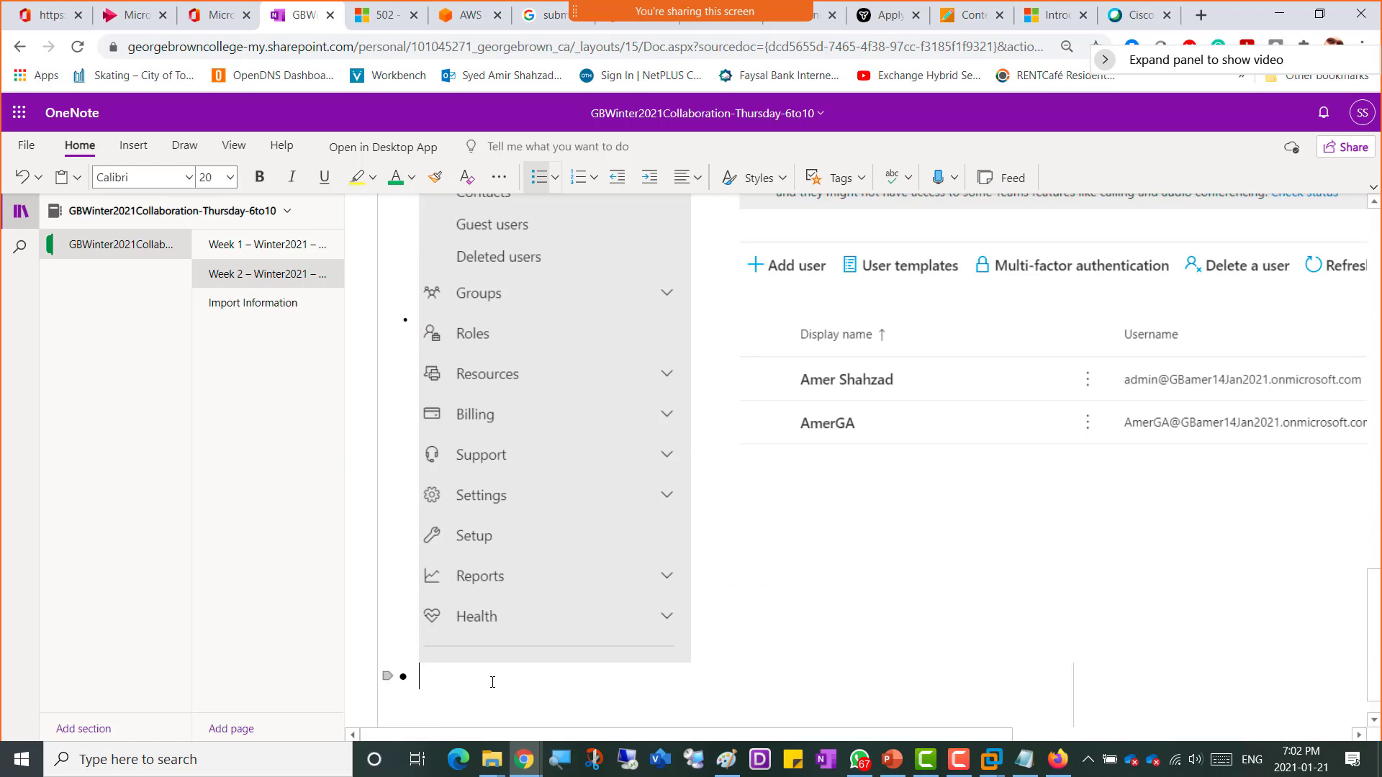
scroll(497, 682, "down", 2)
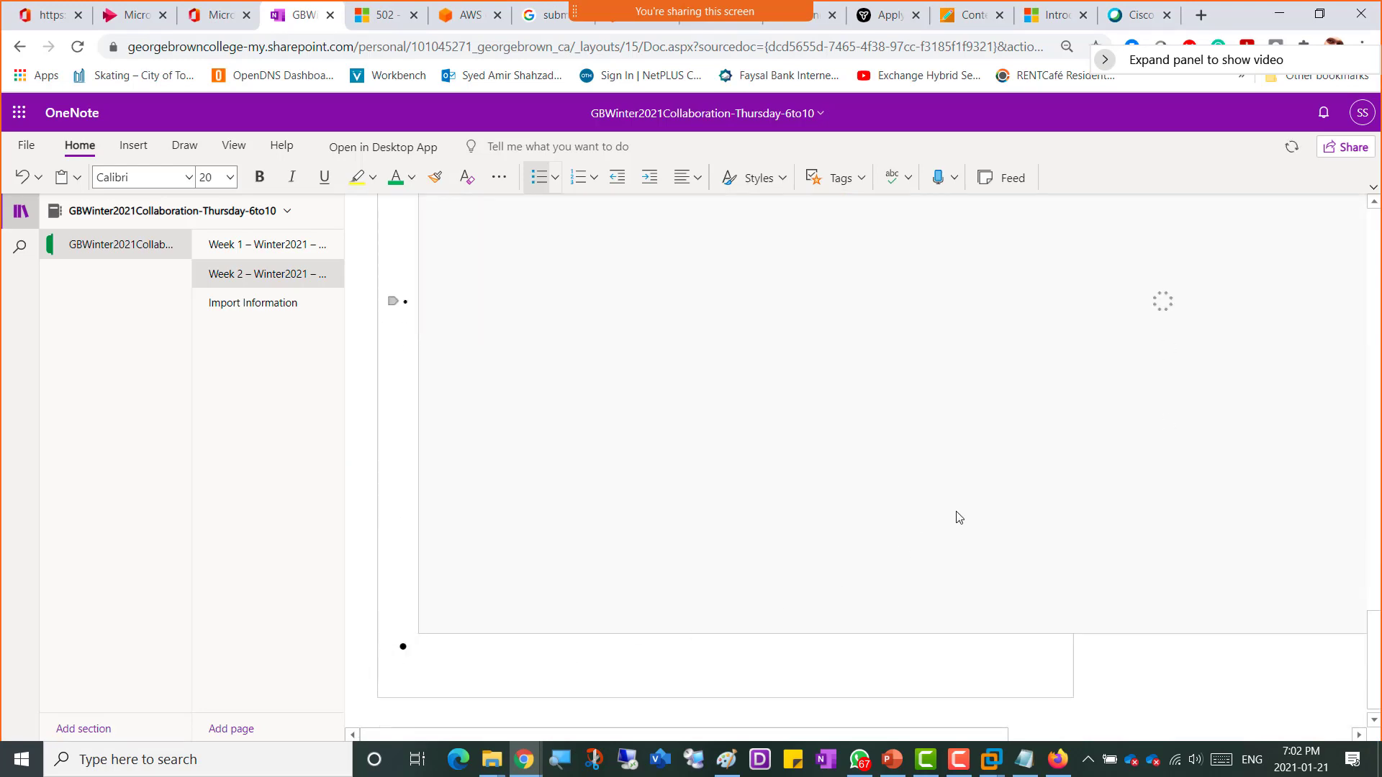
Step: Switch to the server VM and start the Add Roles and Features wizard with a role-based installation
key("alt+Tab")
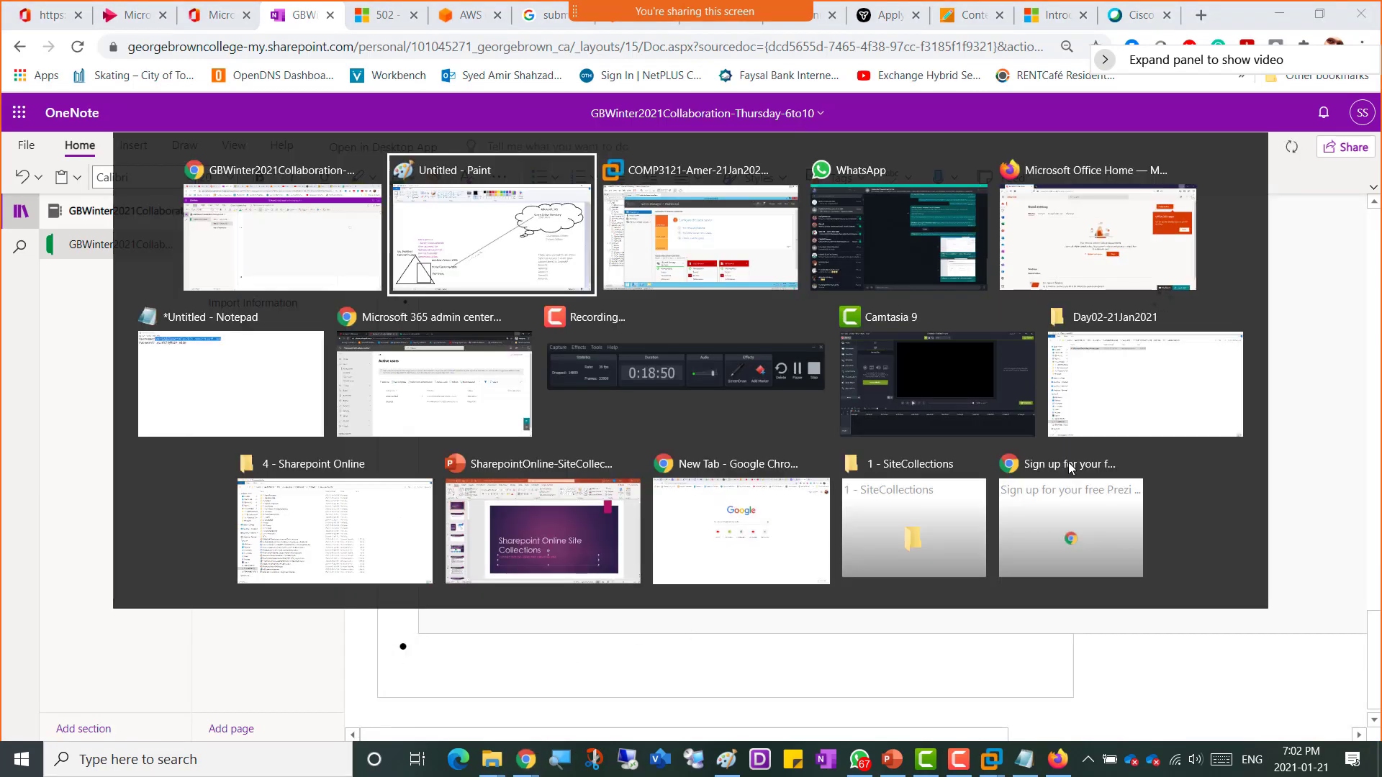
key("alt+Tab")
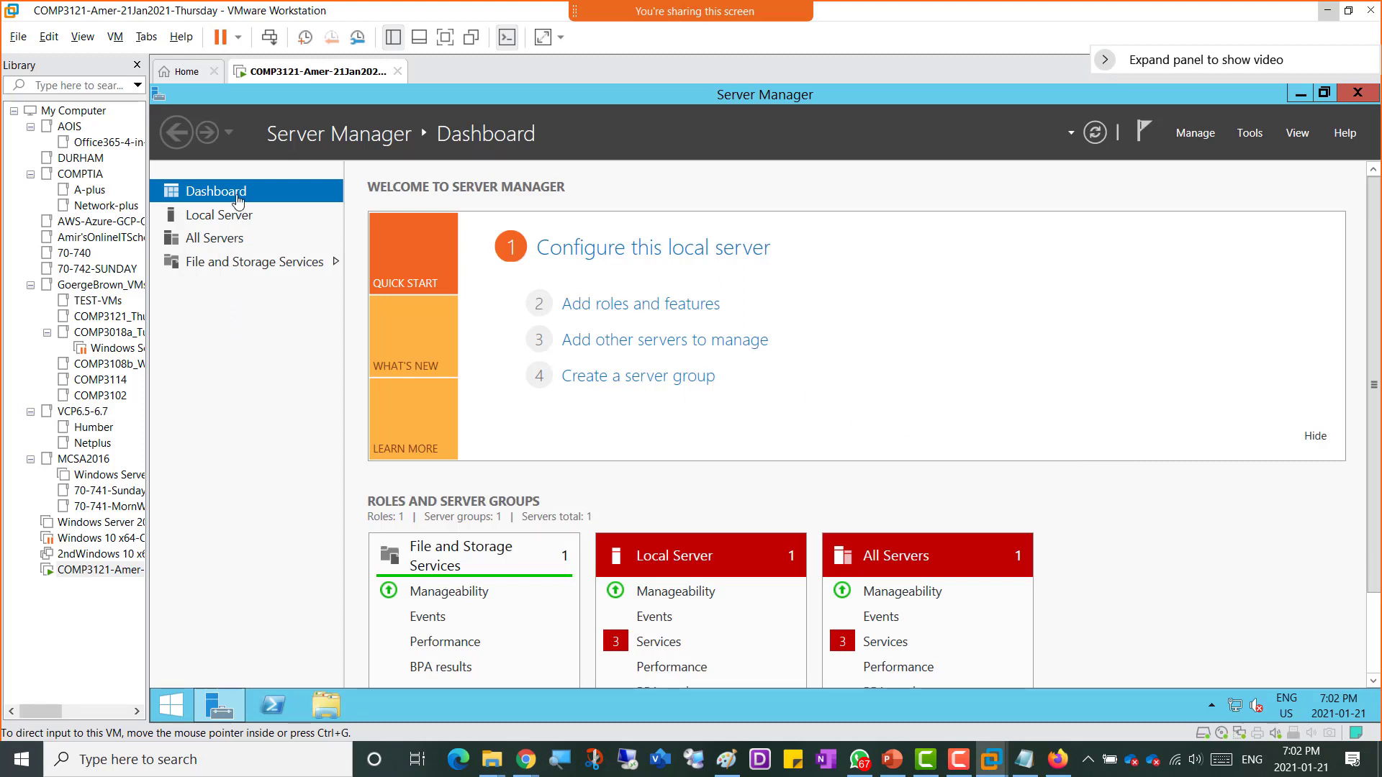
left_click(669, 305)
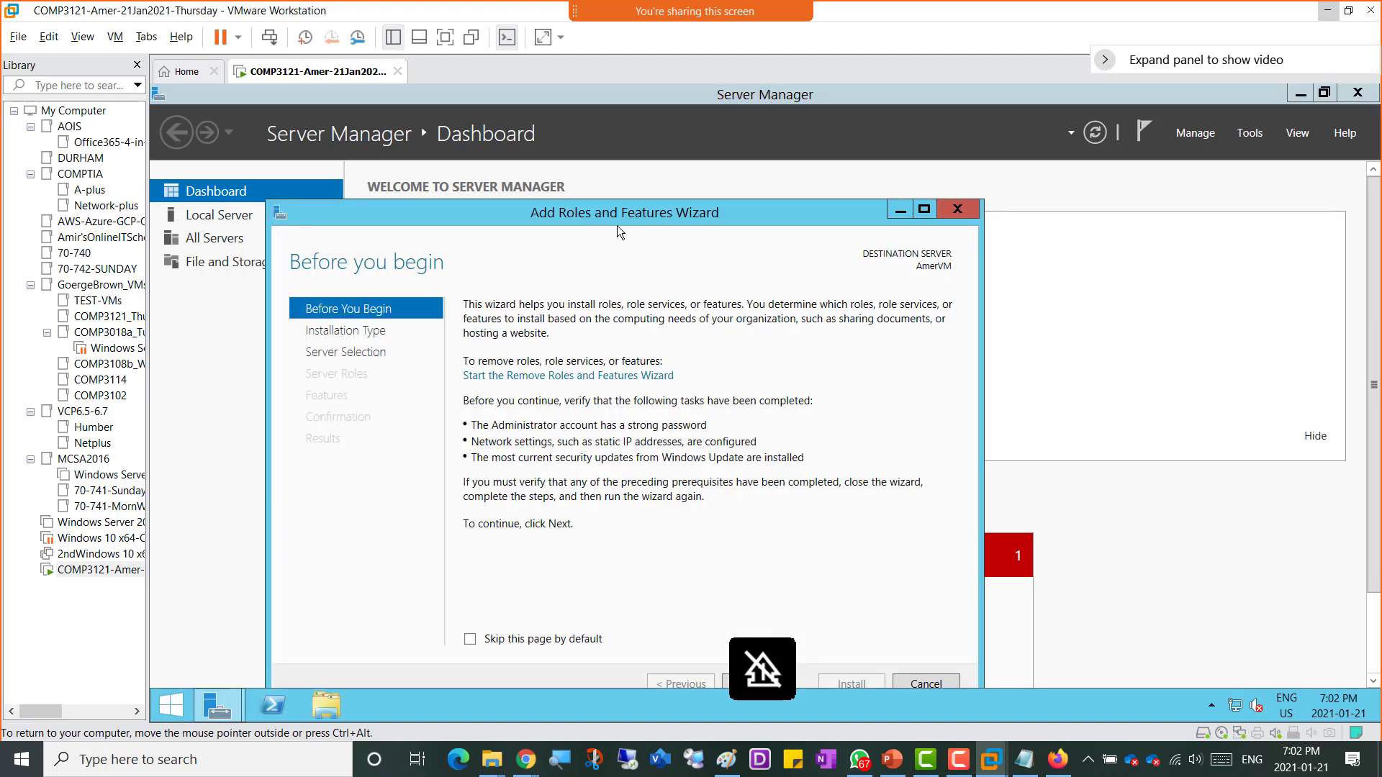
left_click_drag(610, 218, 714, 167)
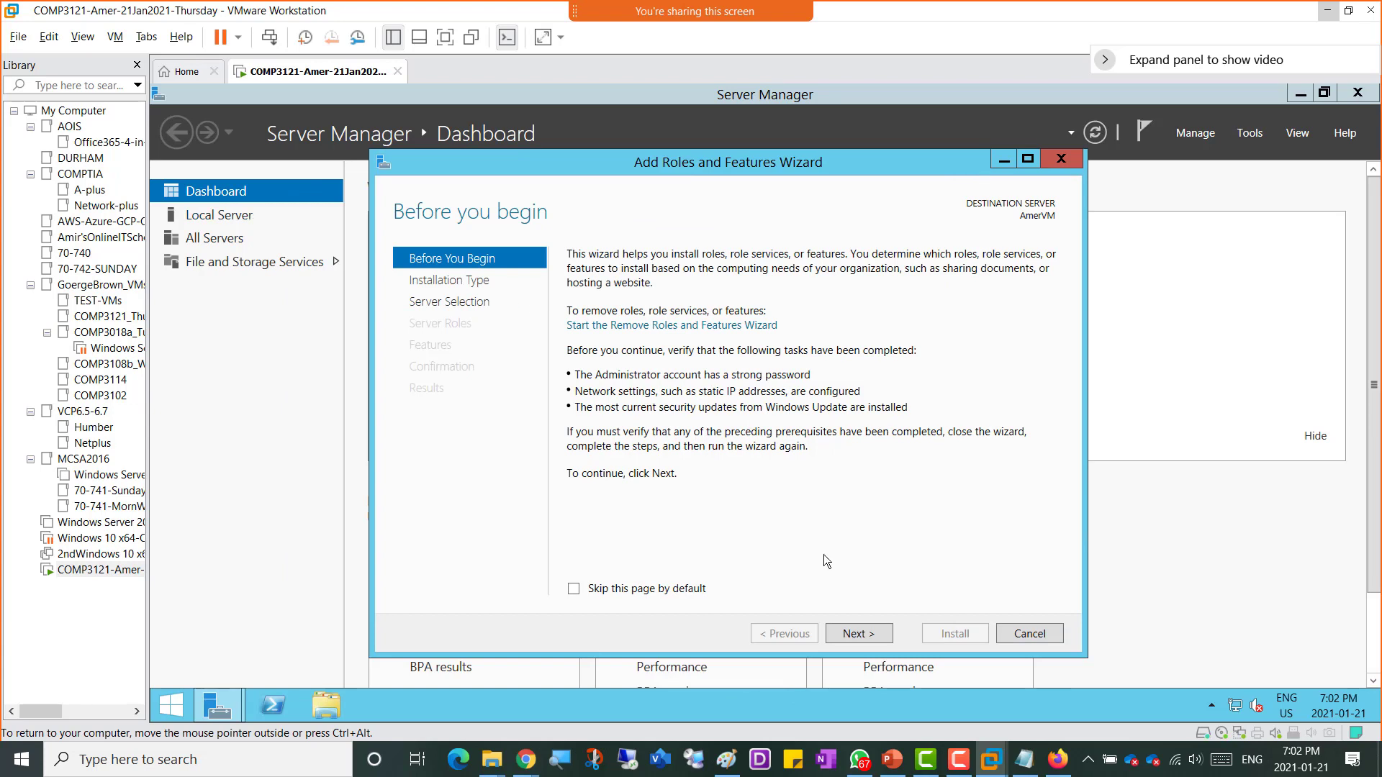
left_click(857, 634)
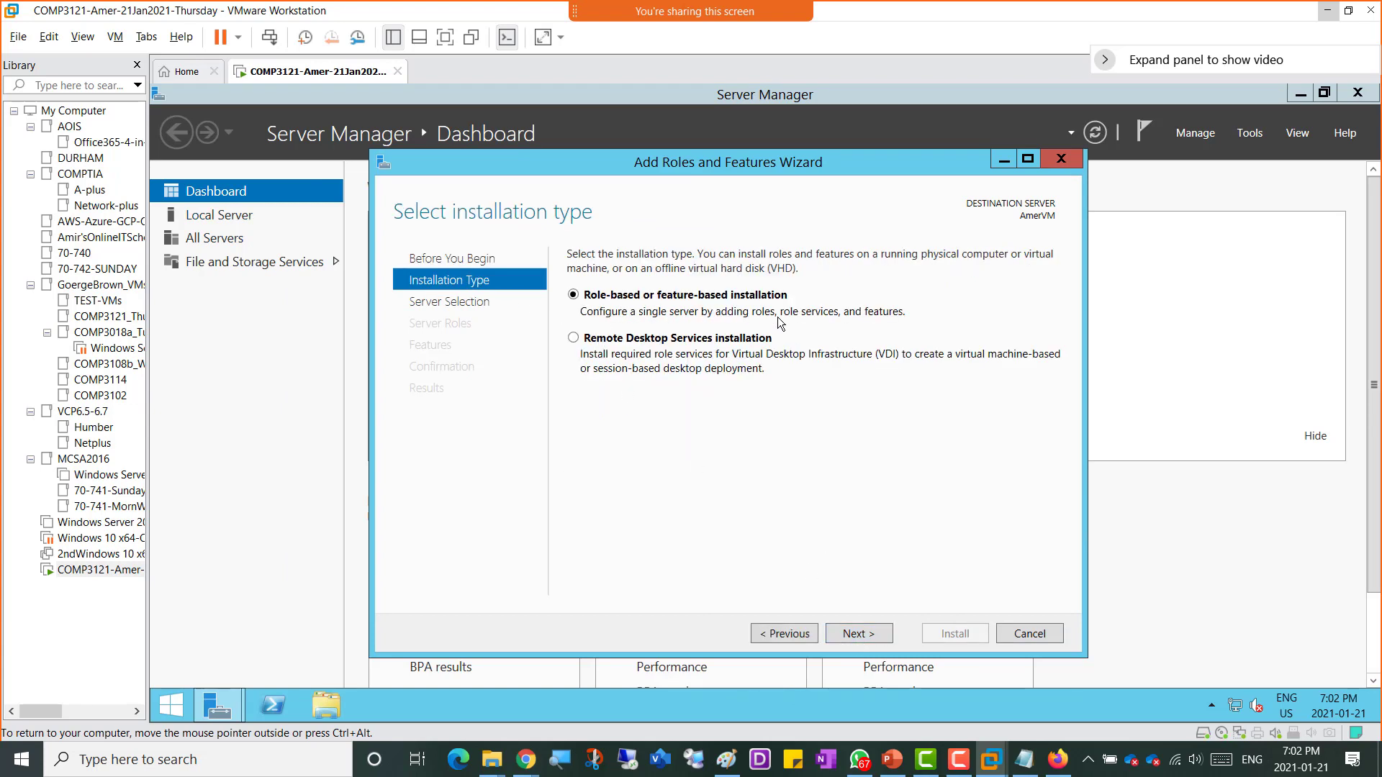
left_click(859, 635)
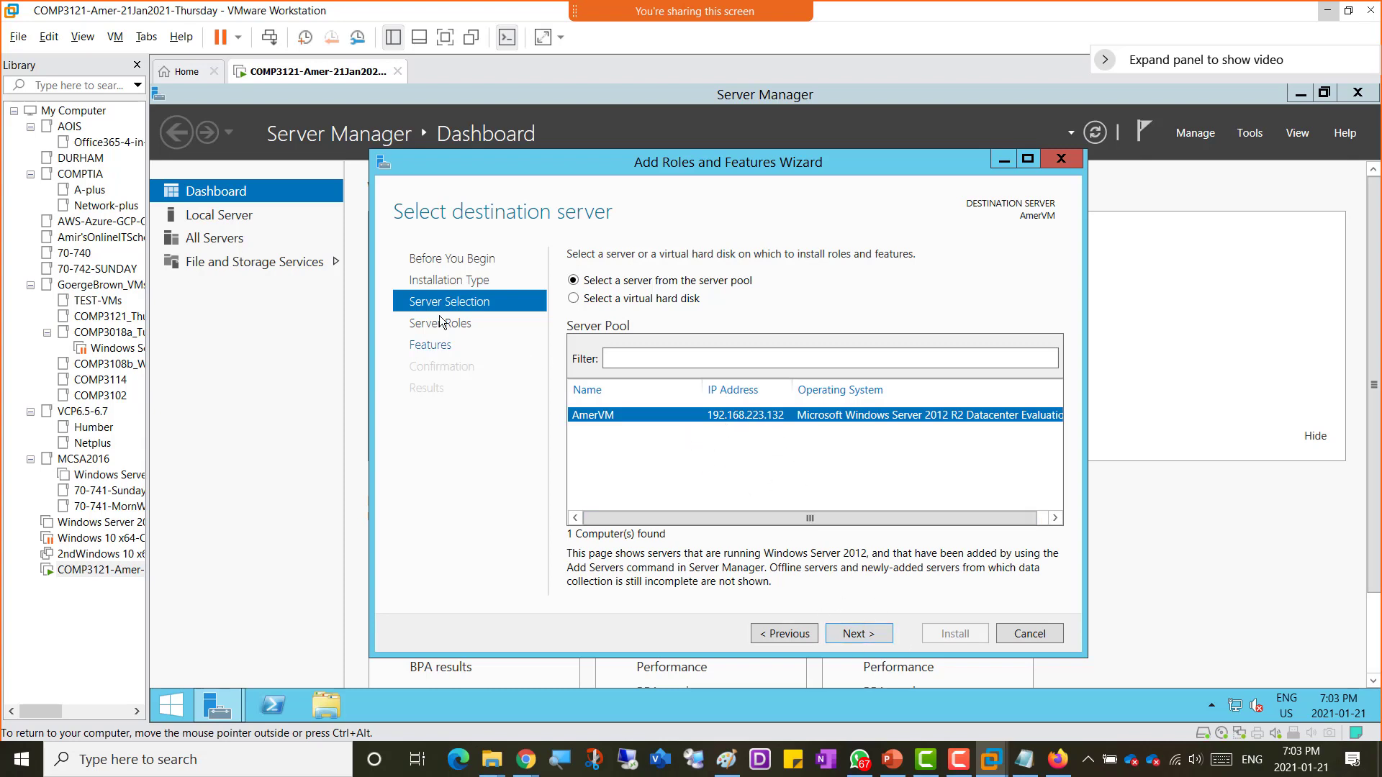
Step: Keep AmerVM as destination server, select the Active Directory Domain Services role and add its required features
key("ctrl+alt")
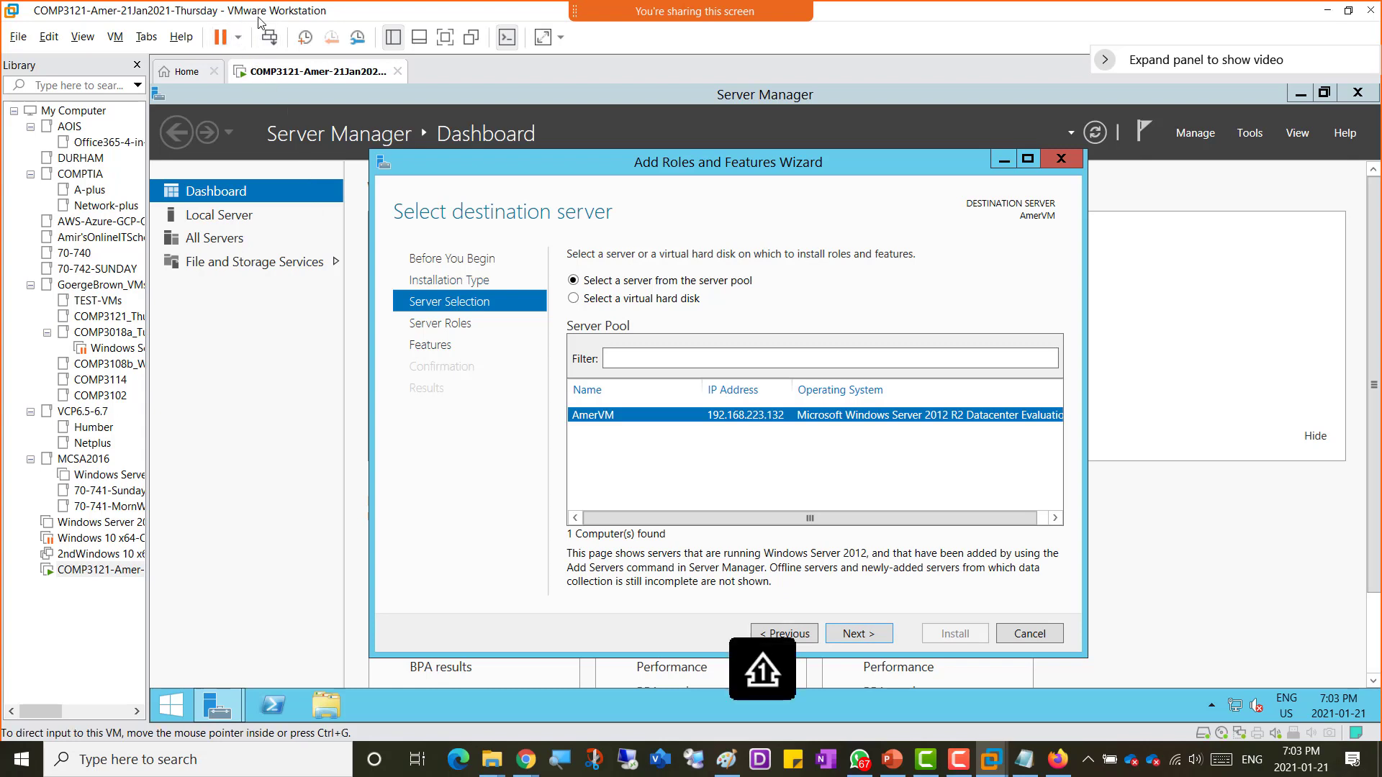
left_click(860, 634)
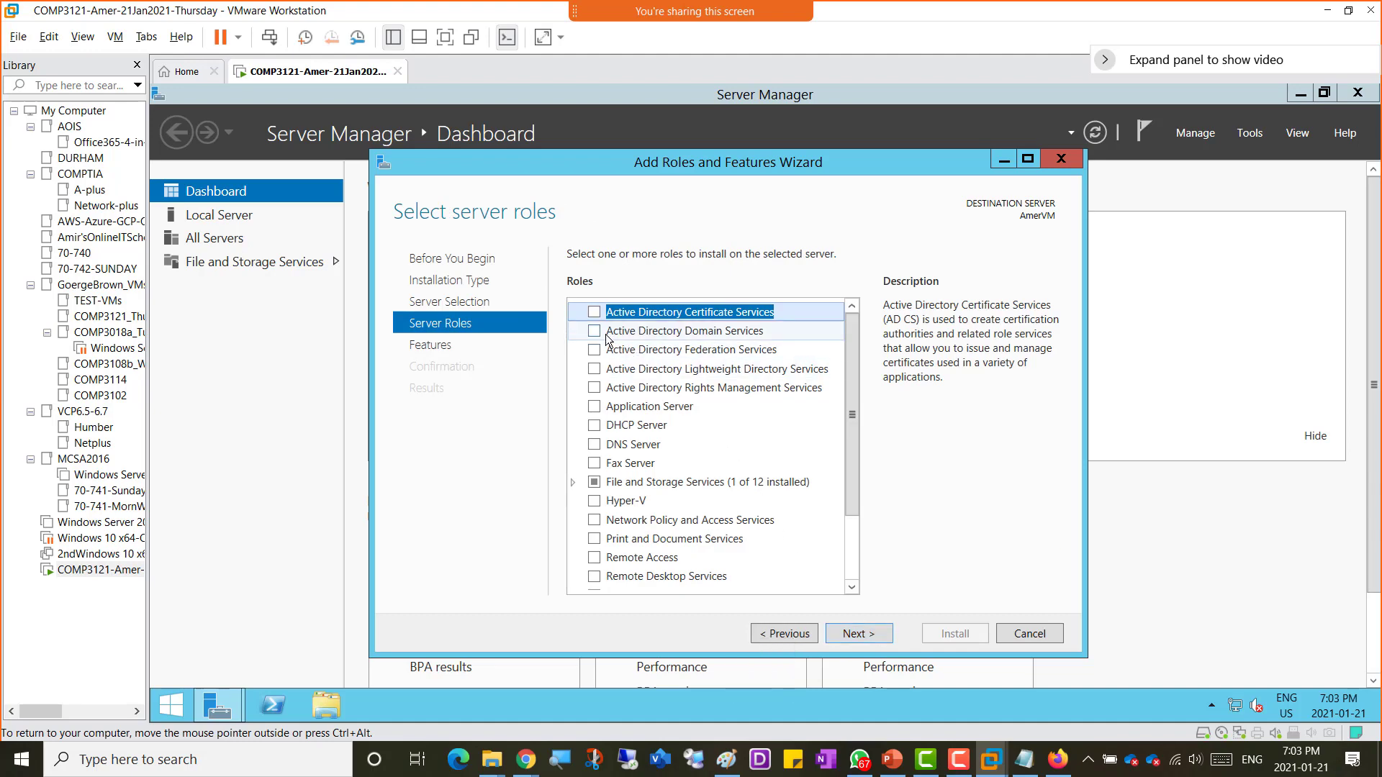
left_click(633, 335)
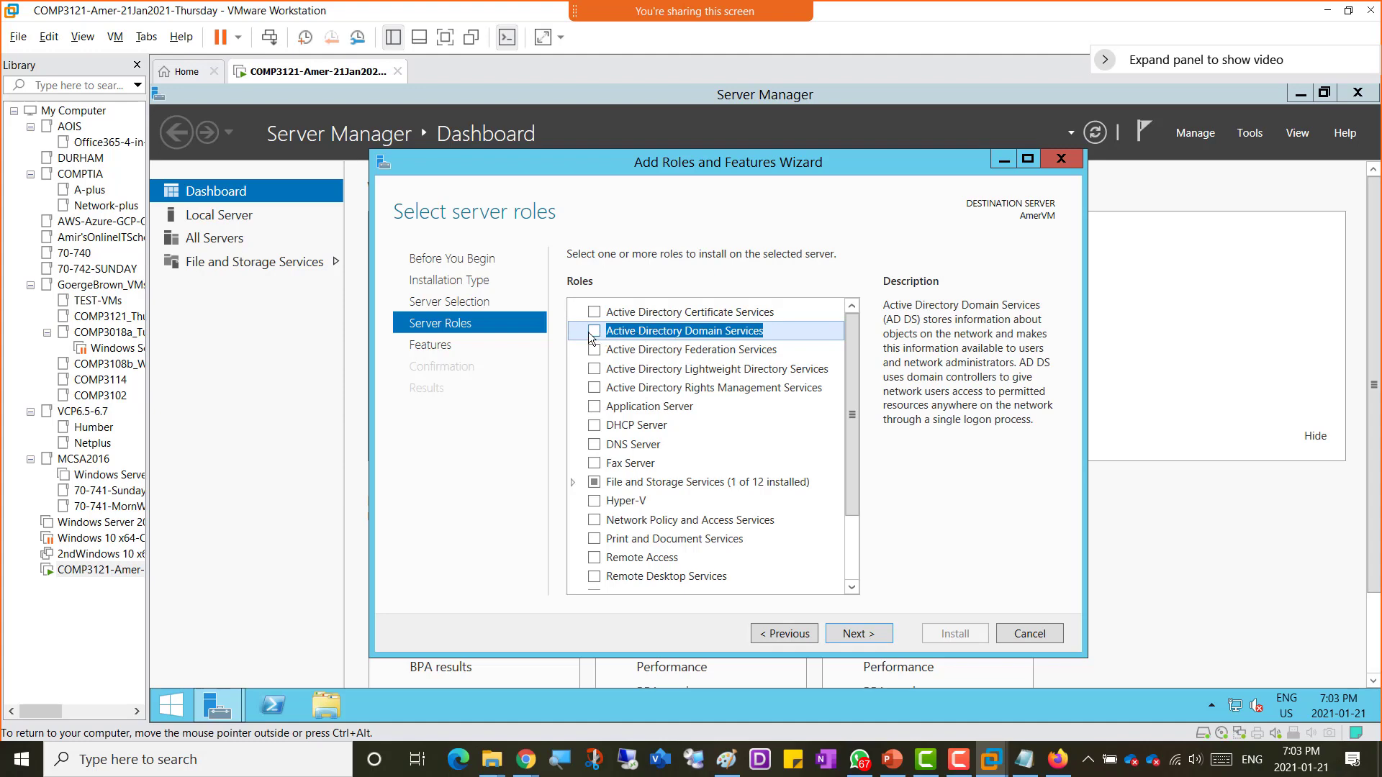
left_click(594, 332)
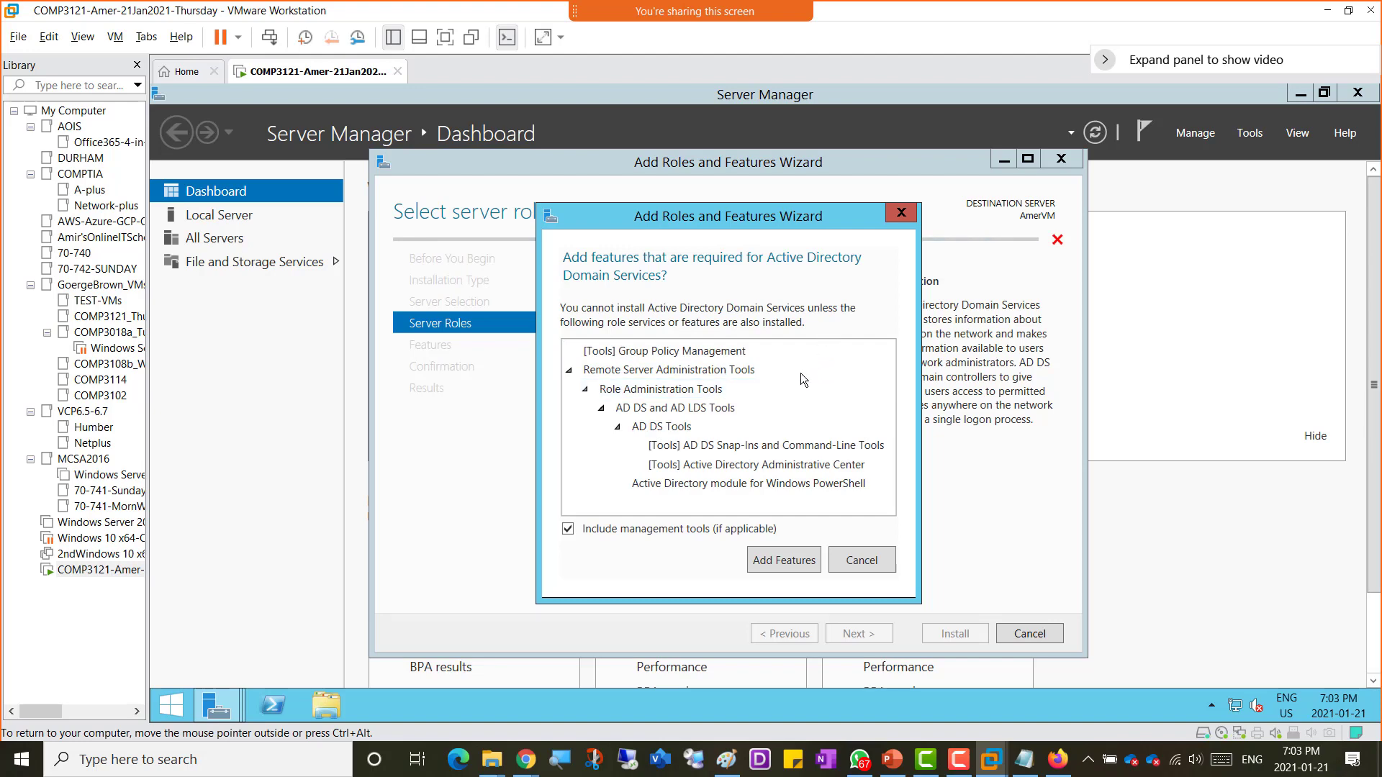
left_click(781, 560)
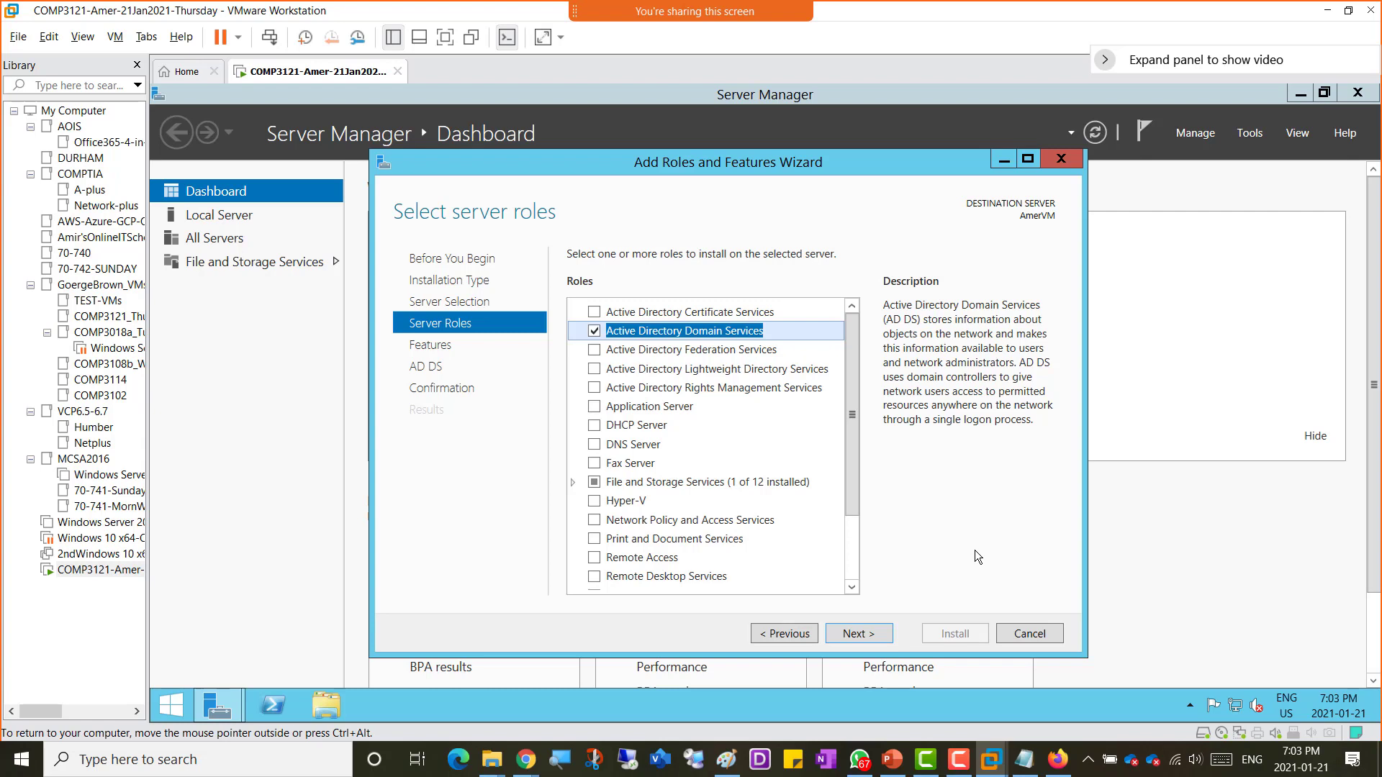
Step: Continue past the Features and AD DS pages, allow automatic restart if required, and start the installation
left_click(864, 637)
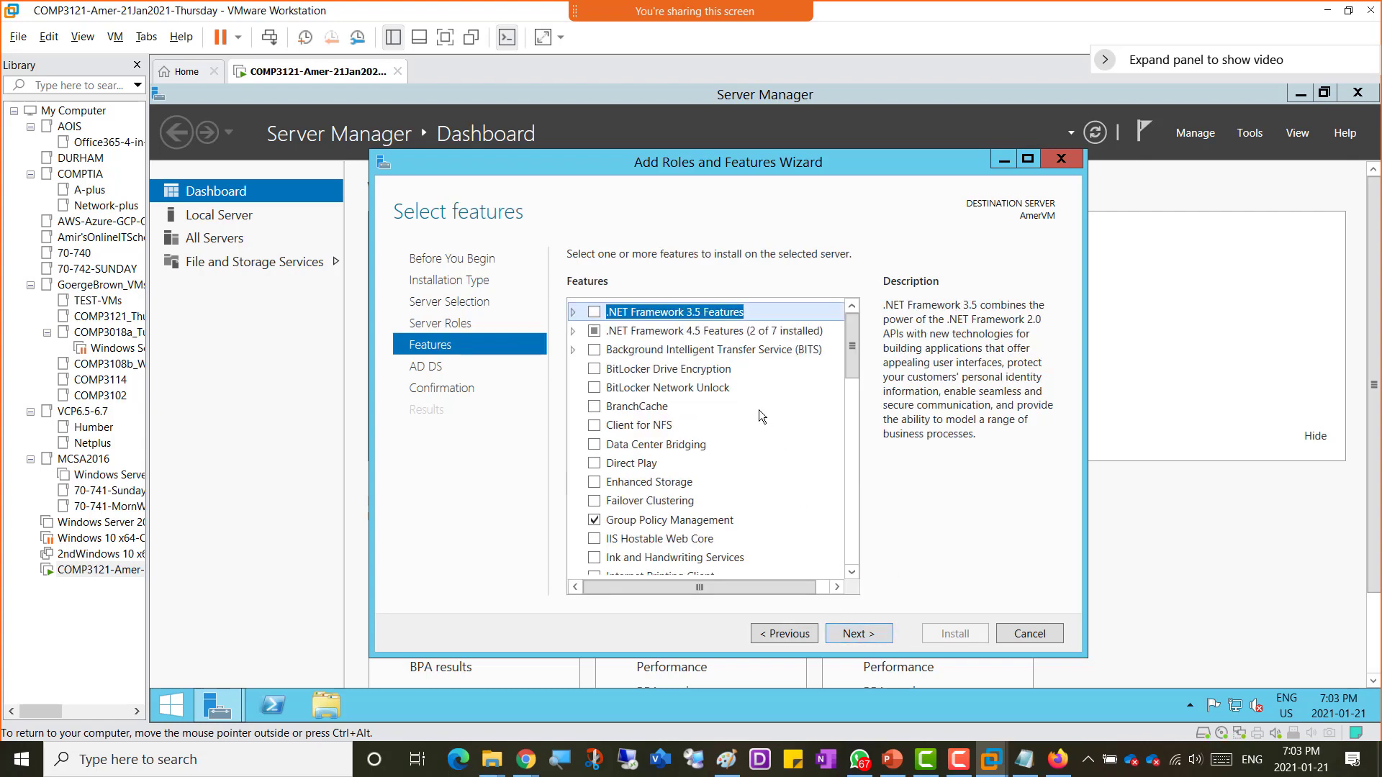
left_click(866, 637)
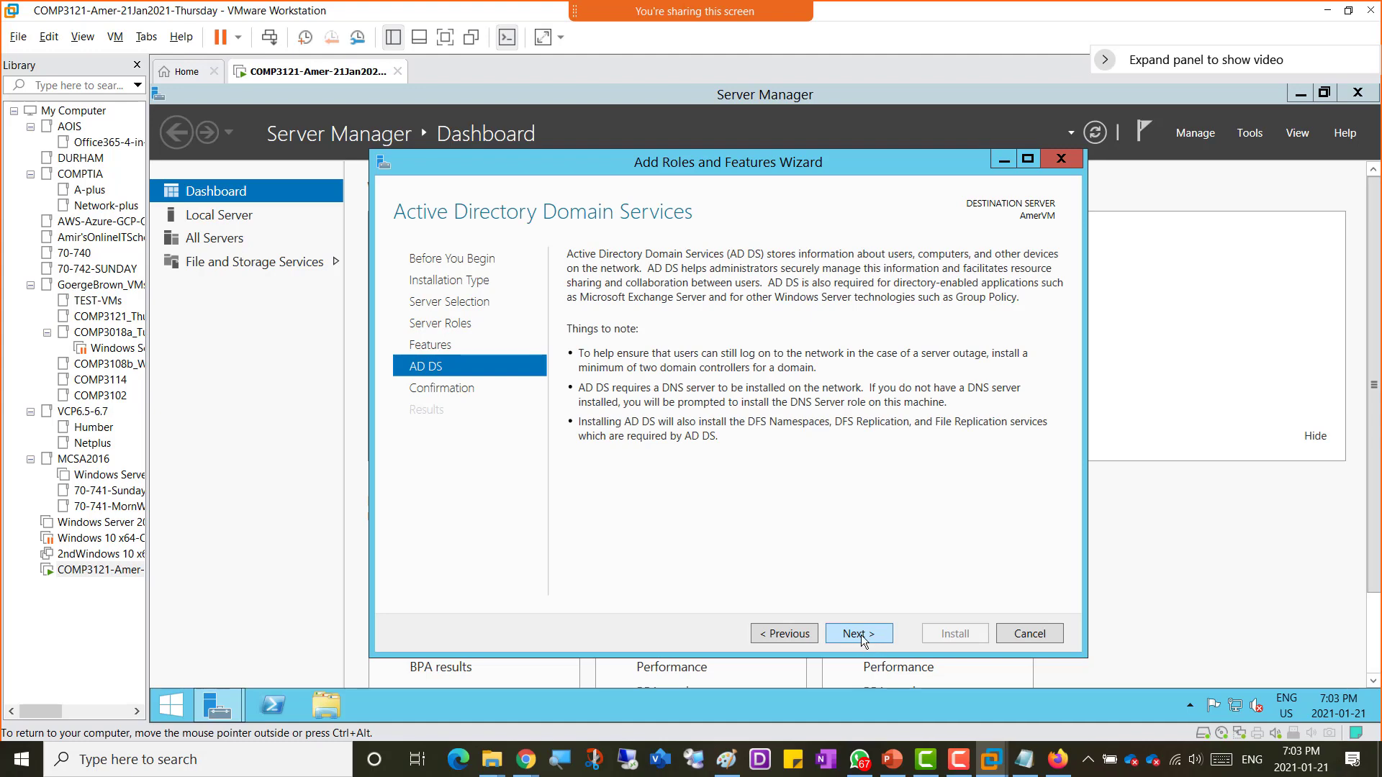
left_click(860, 635)
left_click(573, 280)
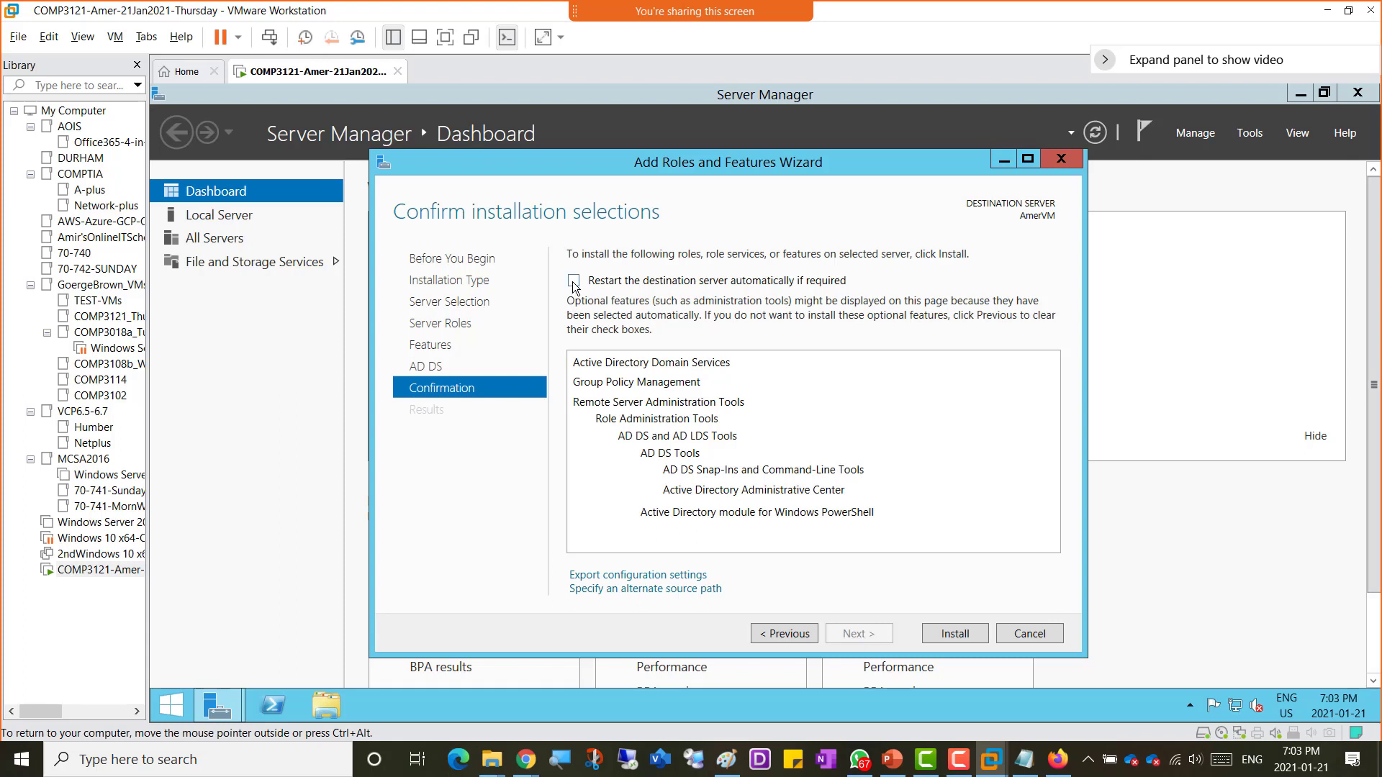
left_click(863, 464)
left_click(953, 641)
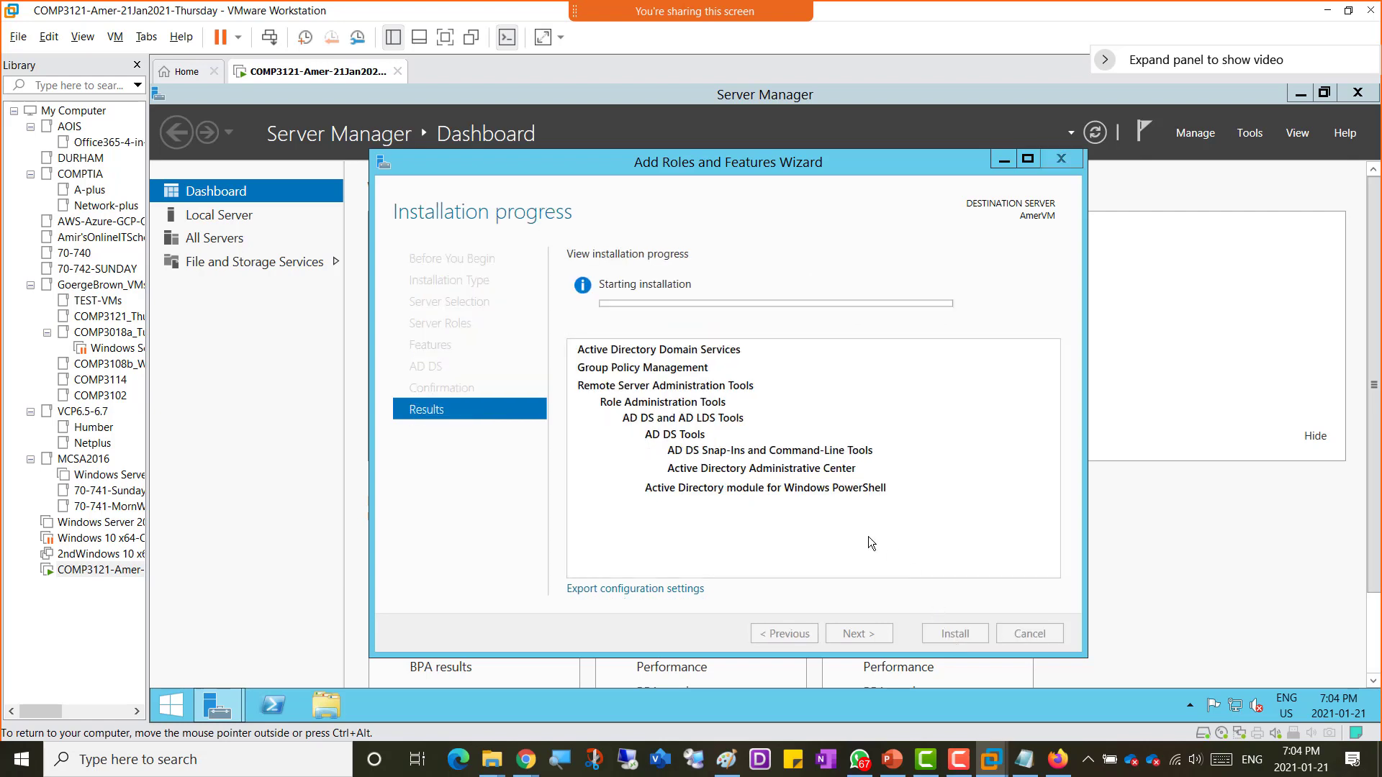
mouse_move(701, 57)
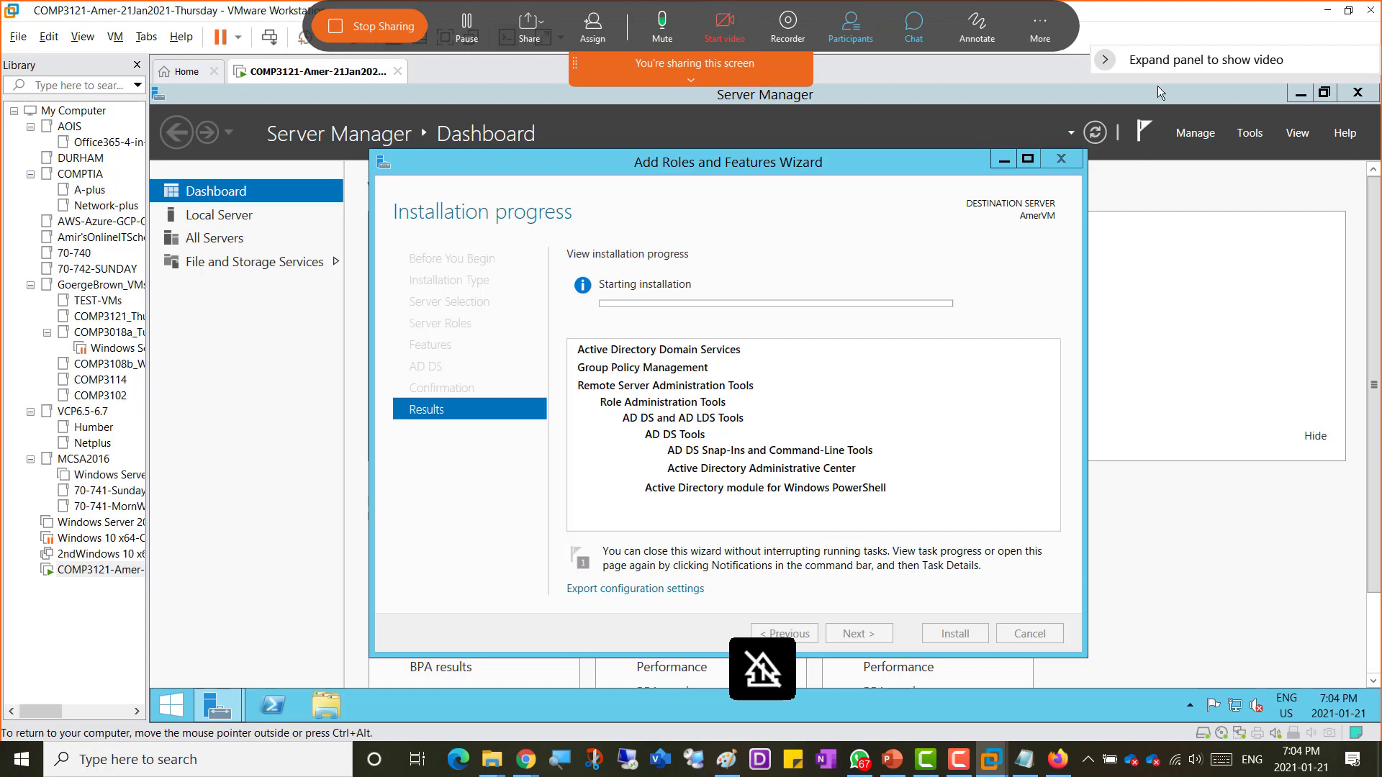
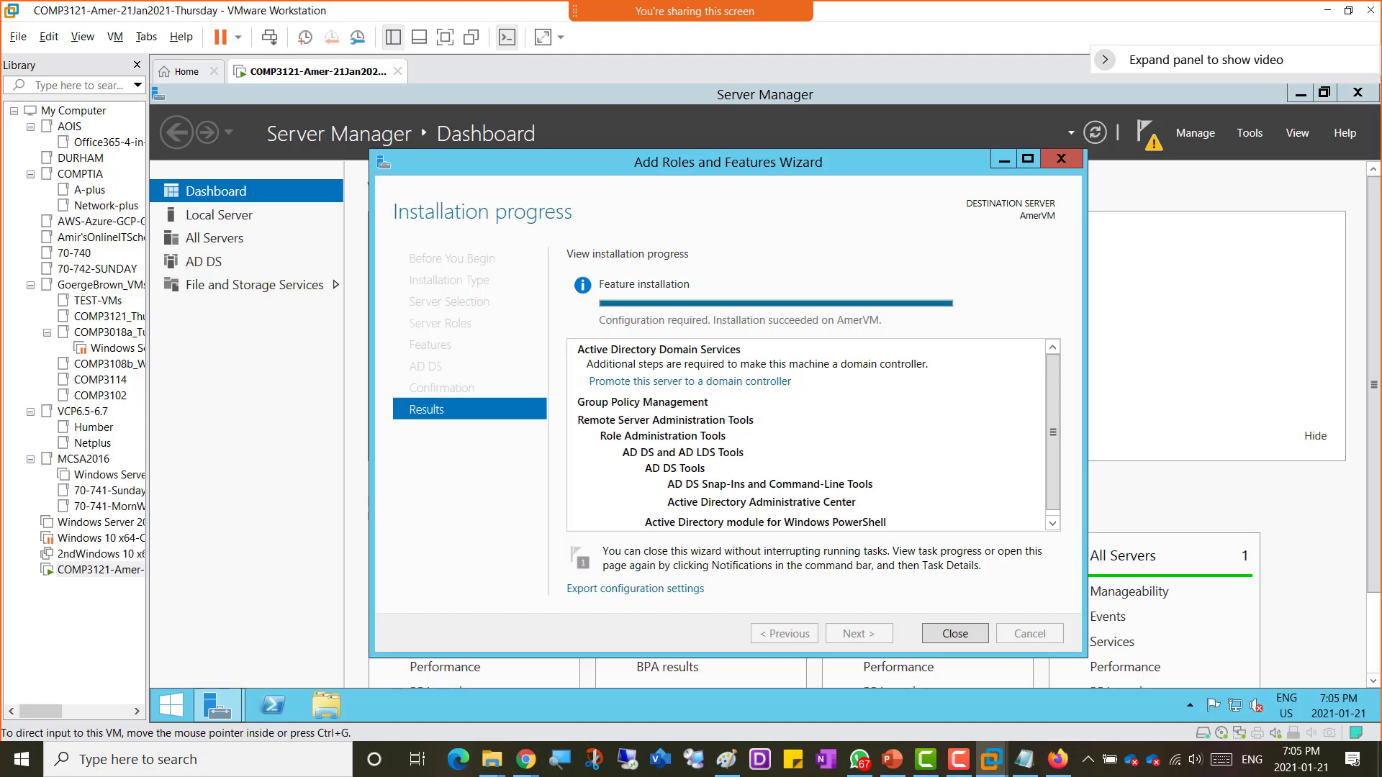
Step: Switch to the Paint diagram and sketch freehand annotations, arrows and outlines over it
left_click(727, 760)
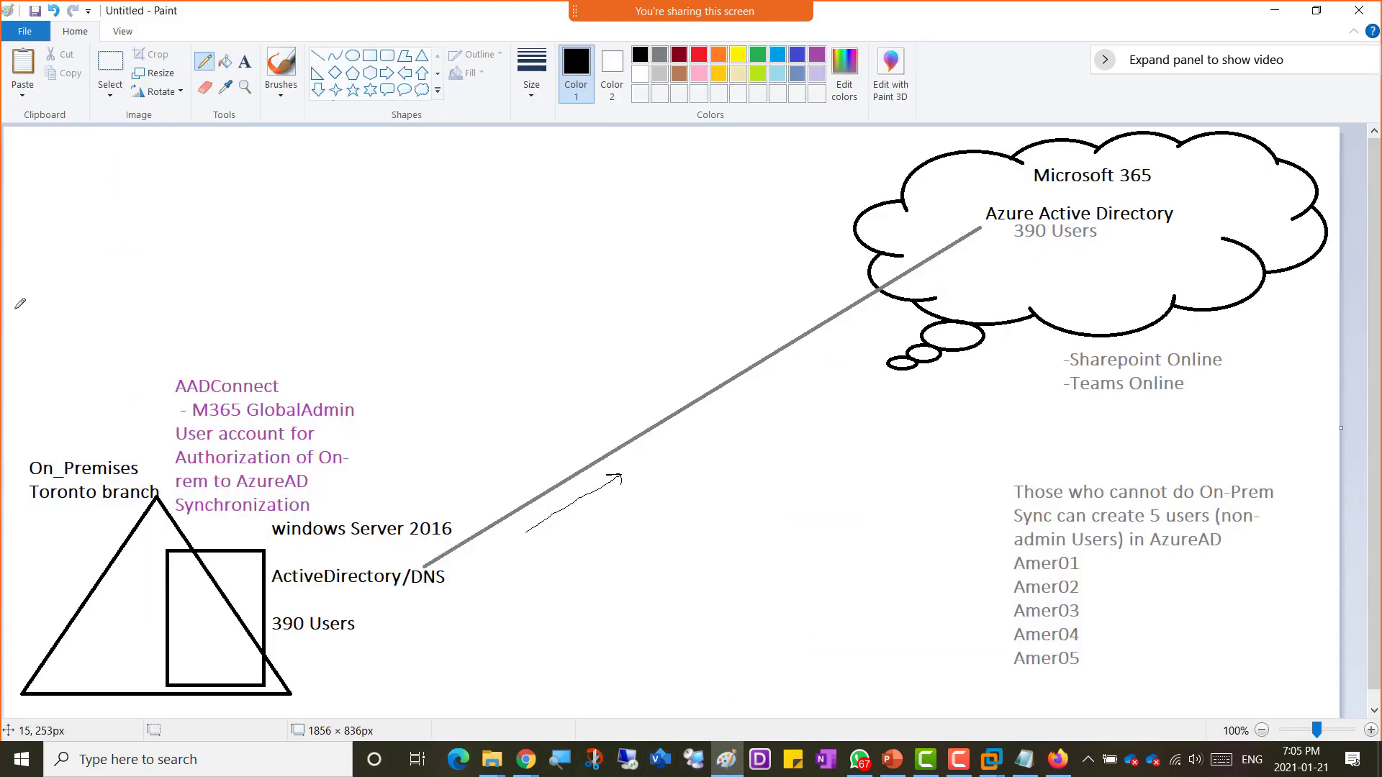
mouse_move(16, 302)
left_mouse_down()
mouse_move(71, 303)
mouse_move(532, 554)
mouse_move(407, 695)
mouse_move(162, 682)
mouse_move(15, 477)
mouse_move(18, 295)
left_mouse_up()
mouse_move(50, 344)
left_mouse_down()
mouse_move(73, 360)
mouse_move(92, 329)
mouse_move(87, 343)
left_mouse_up()
mouse_move(137, 282)
left_mouse_down()
mouse_move(158, 304)
mouse_move(207, 252)
mouse_move(253, 239)
mouse_move(268, 205)
left_mouse_up()
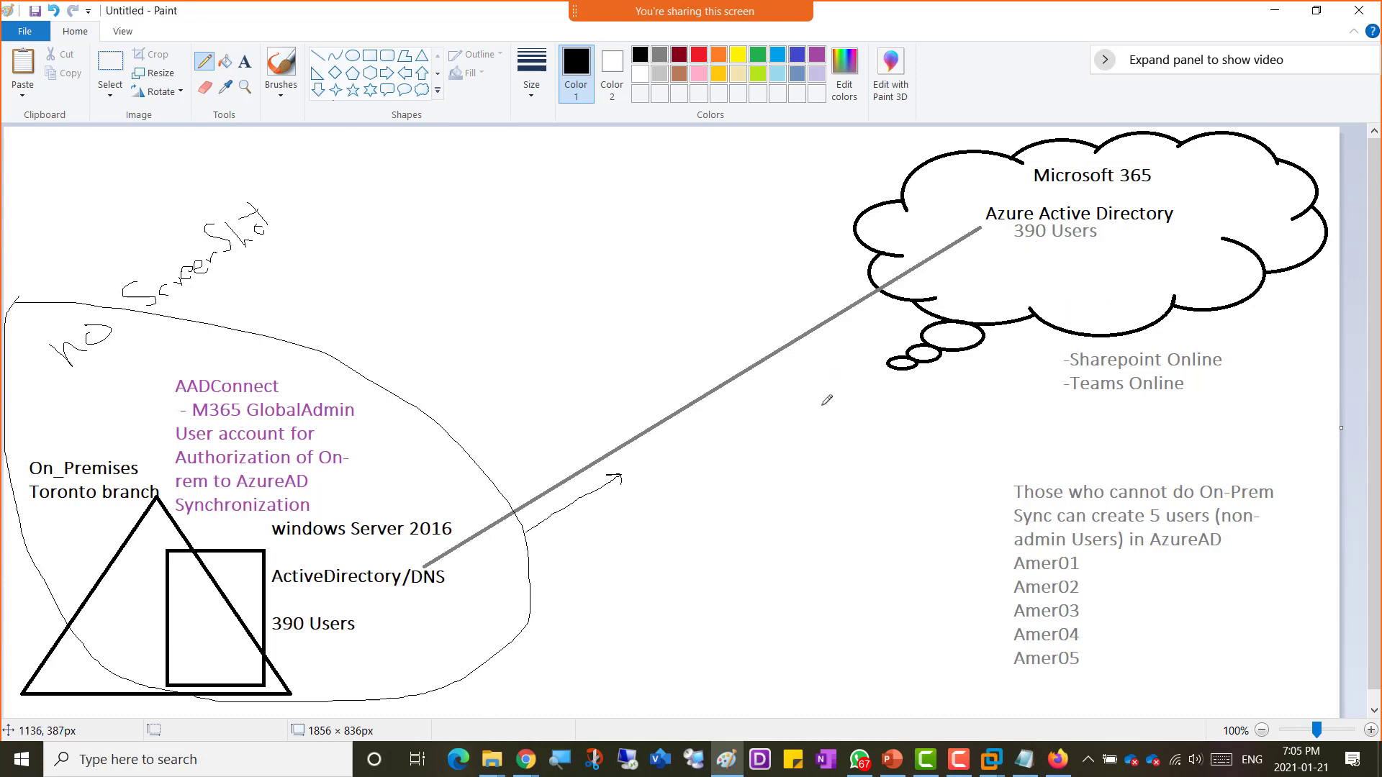
mouse_move(222, 283)
left_mouse_down()
mouse_move(189, 349)
mouse_move(211, 343)
left_mouse_up()
mouse_move(1013, 225)
left_mouse_down()
mouse_move(1058, 263)
mouse_move(1069, 212)
mouse_move(1037, 210)
left_mouse_up()
left_click_drag(805, 362, 959, 295)
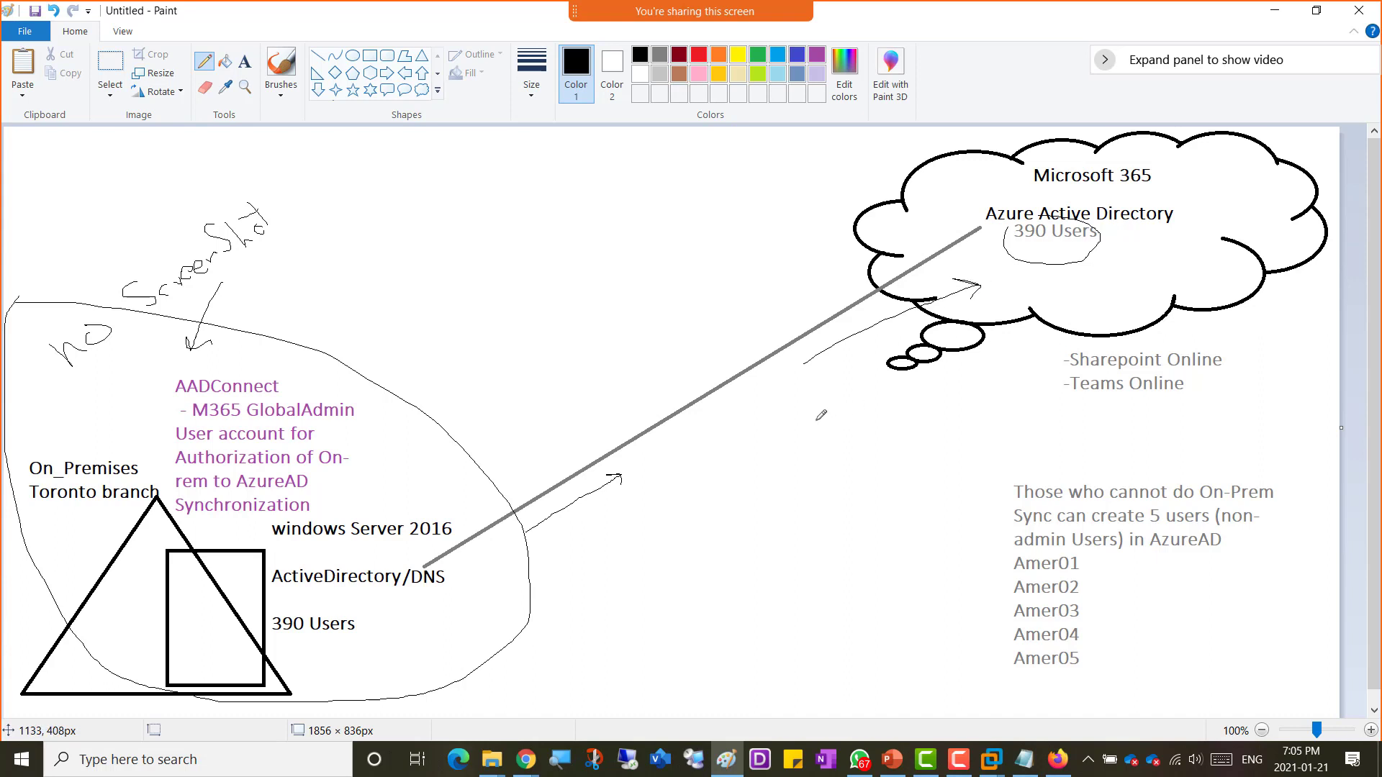
mouse_move(815, 394)
left_mouse_down()
mouse_move(932, 463)
mouse_move(910, 464)
mouse_move(934, 465)
left_mouse_up()
left_click_drag(943, 418, 1019, 400)
left_click_drag(1019, 401, 1009, 408)
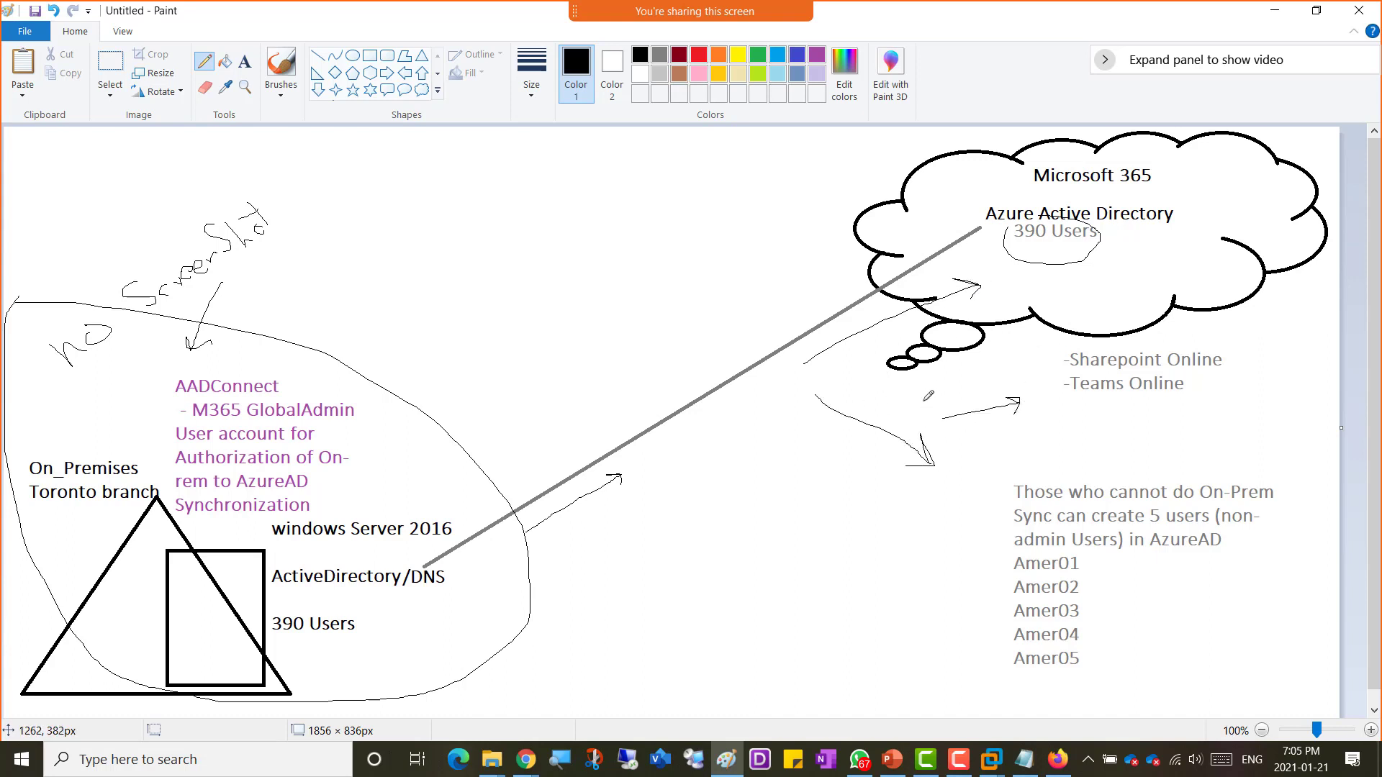
left_click_drag(921, 385, 923, 401)
left_click_drag(1053, 160, 1077, 135)
left_click_drag(94, 362, 258, 268)
mouse_move(1200, 196)
left_mouse_down()
mouse_move(1101, 142)
mouse_move(1029, 638)
mouse_move(1272, 444)
left_mouse_up()
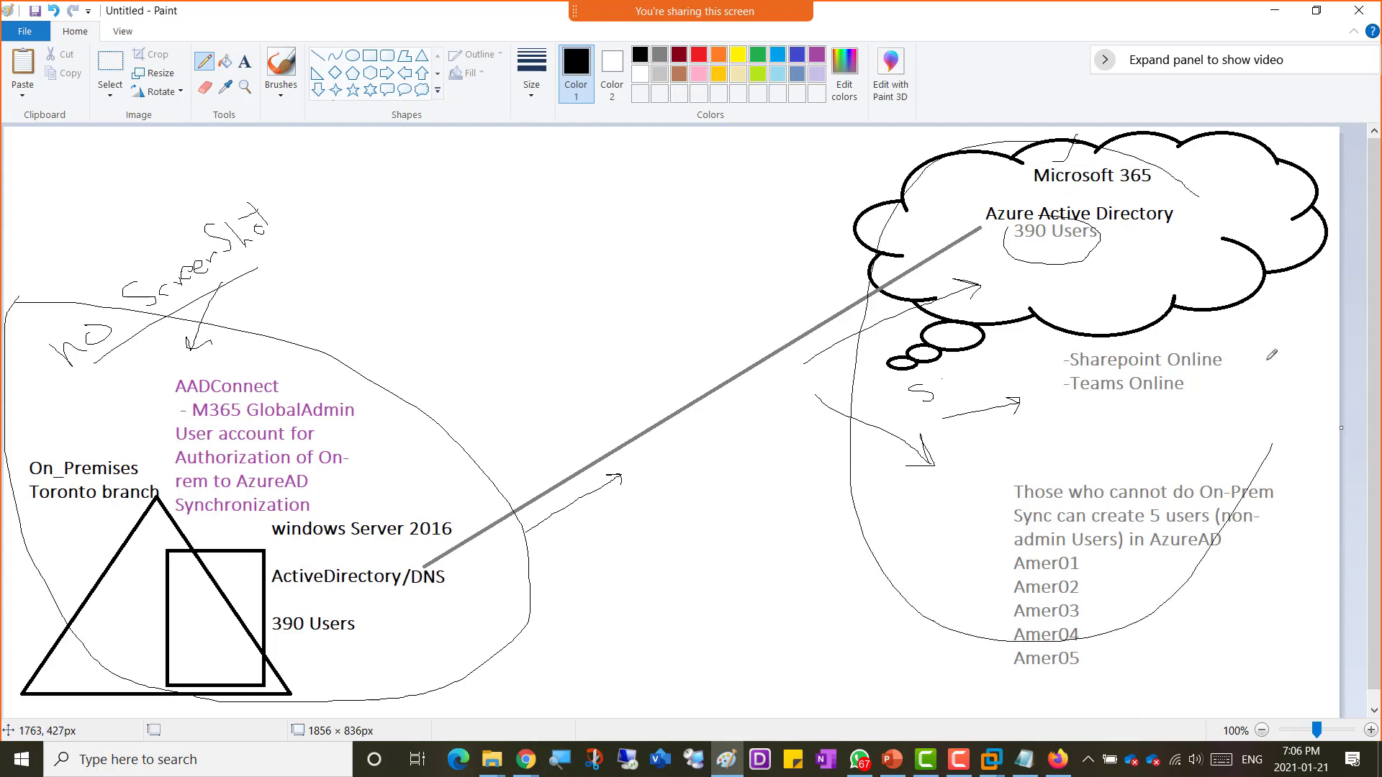
left_click_drag(1271, 354, 1126, 184)
Step: Undo all the freehand annotations drawn over the diagram
key("ctrl+z")
key("ctrl+z")
key("ctrl+z")
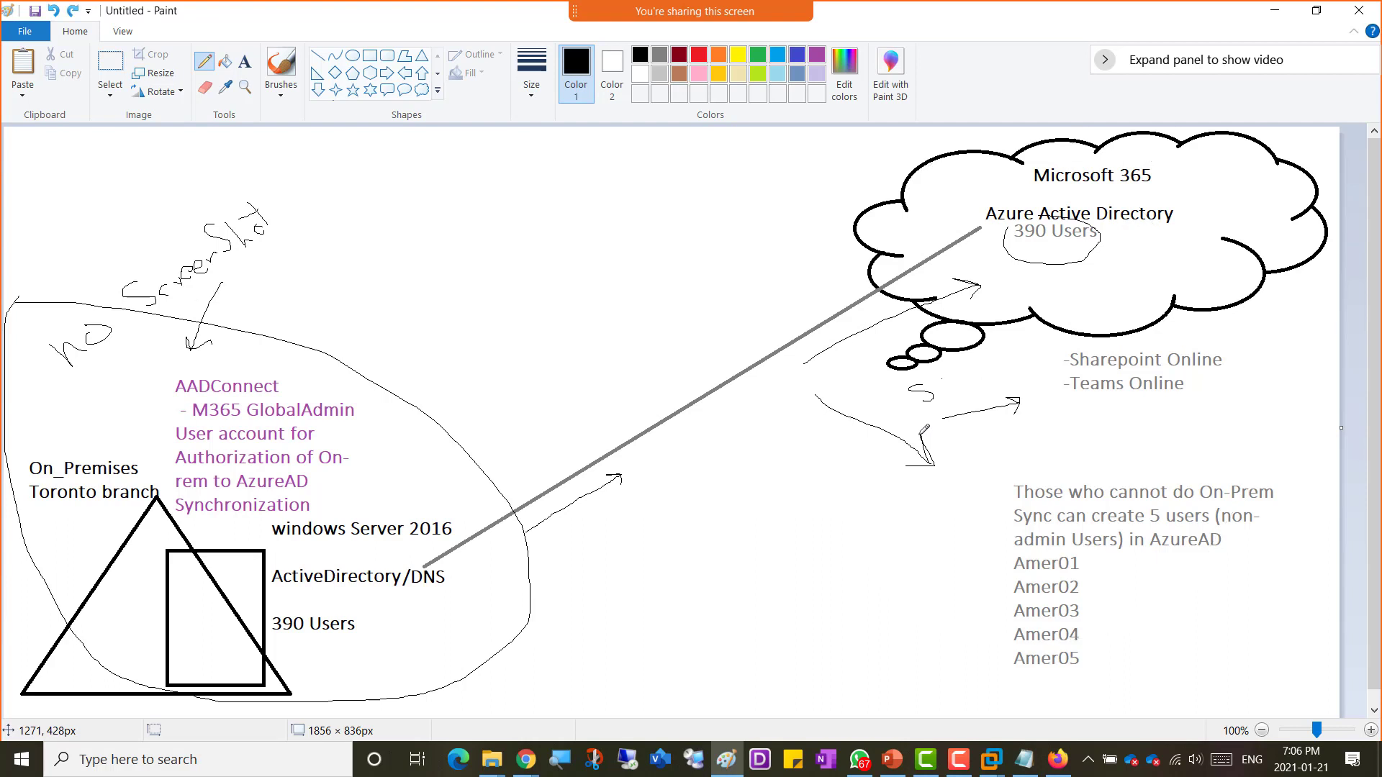
key("ctrl+z")
key("ctrl+z")
key("ctrl+z")
key("ctrl+z")
key("ctrl+z")
key("ctrl+z")
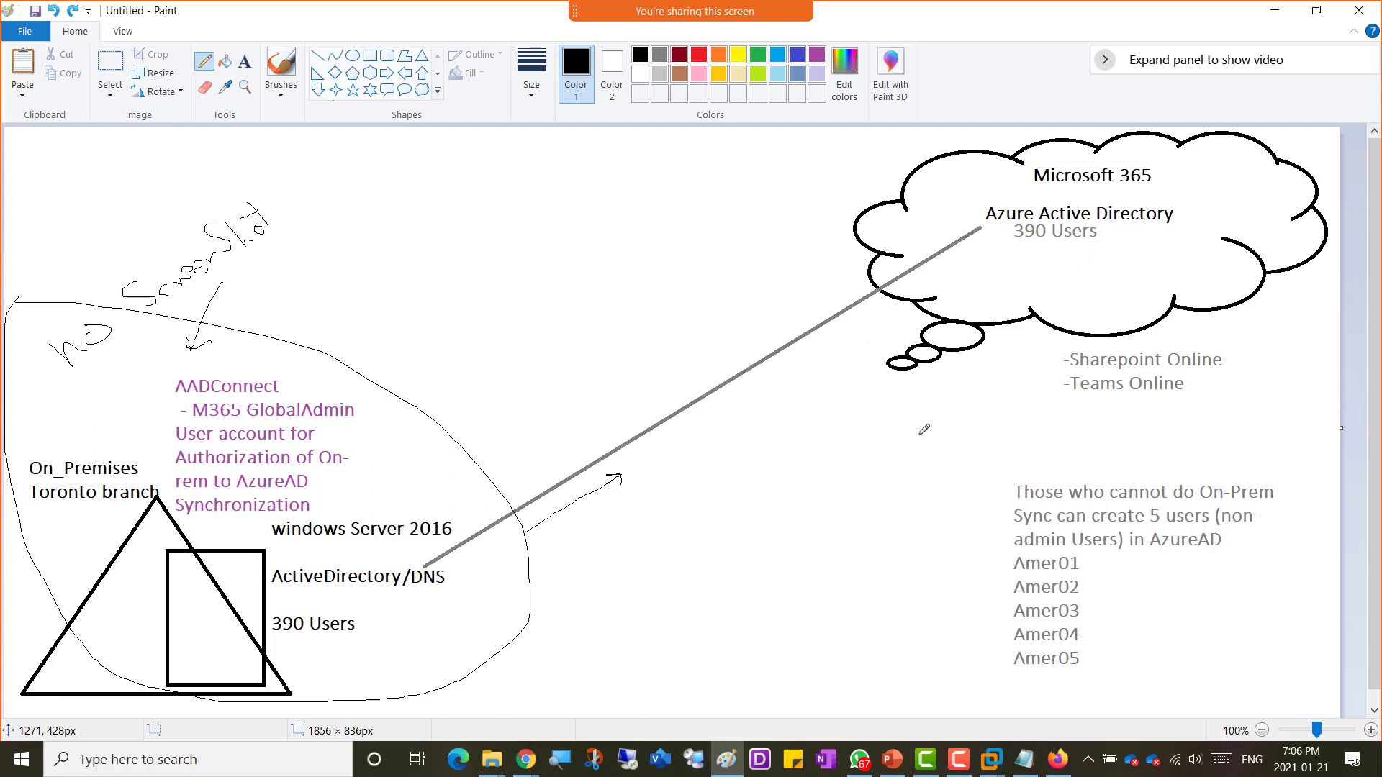
key("ctrl+z")
key("ctrl+z")
key("ctrl+z")
key("ctrl+z")
key("ctrl+z")
key("ctrl+z")
key("ctrl+z")
key("ctrl+z")
key("ctrl+z")
key("ctrl+z")
key("ctrl+z")
key("ctrl+z")
key("ctrl+z")
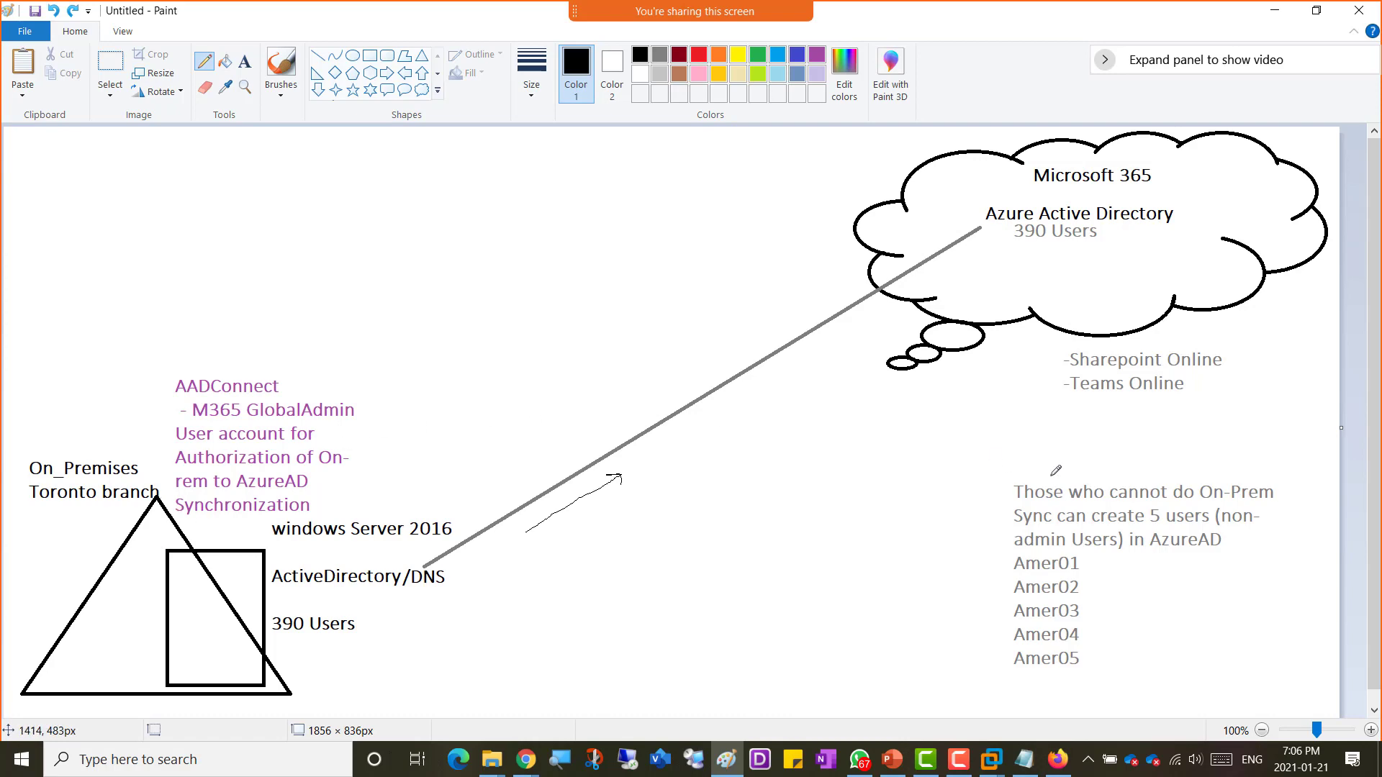
Step: Return to the server VM, promote it to a domain controller, and add a new forest with root domain GBDomain.local
key("alt+Tab")
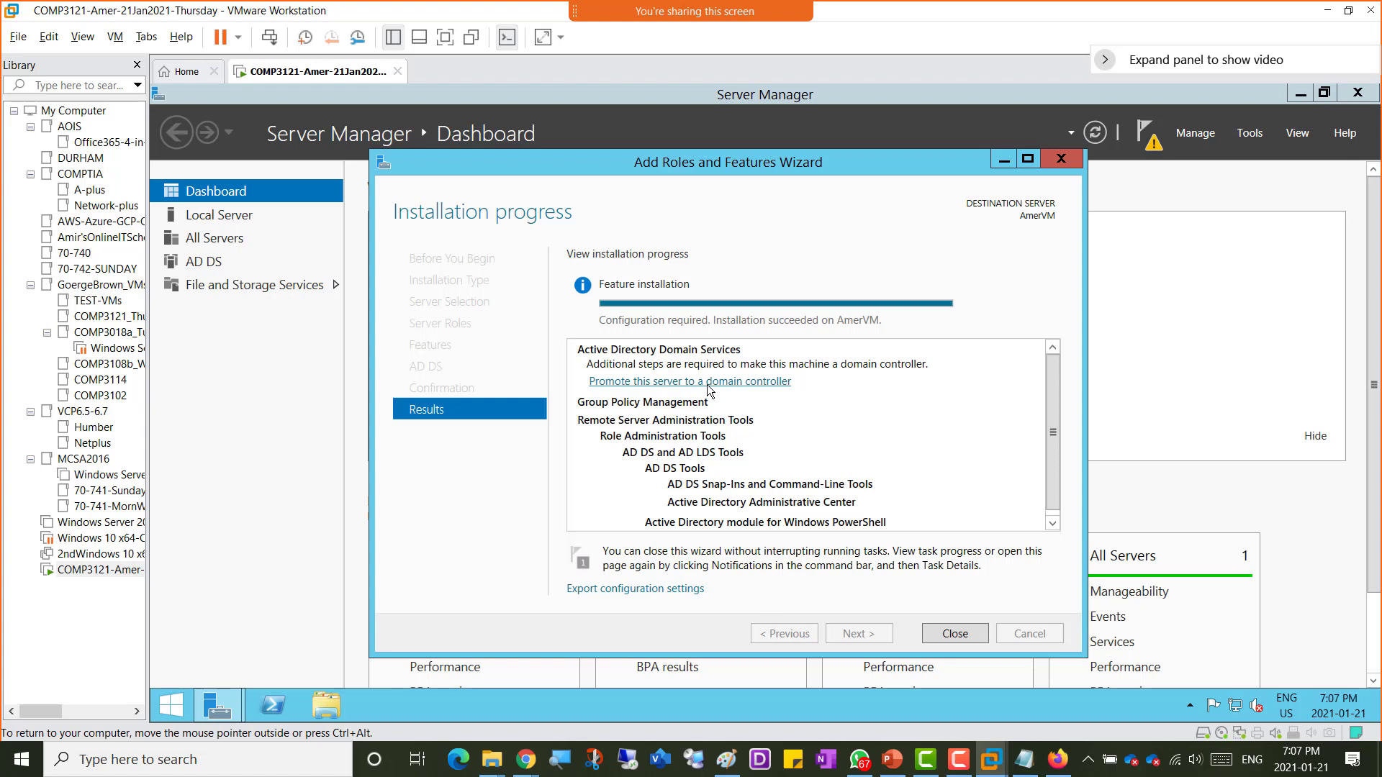
left_click(685, 385)
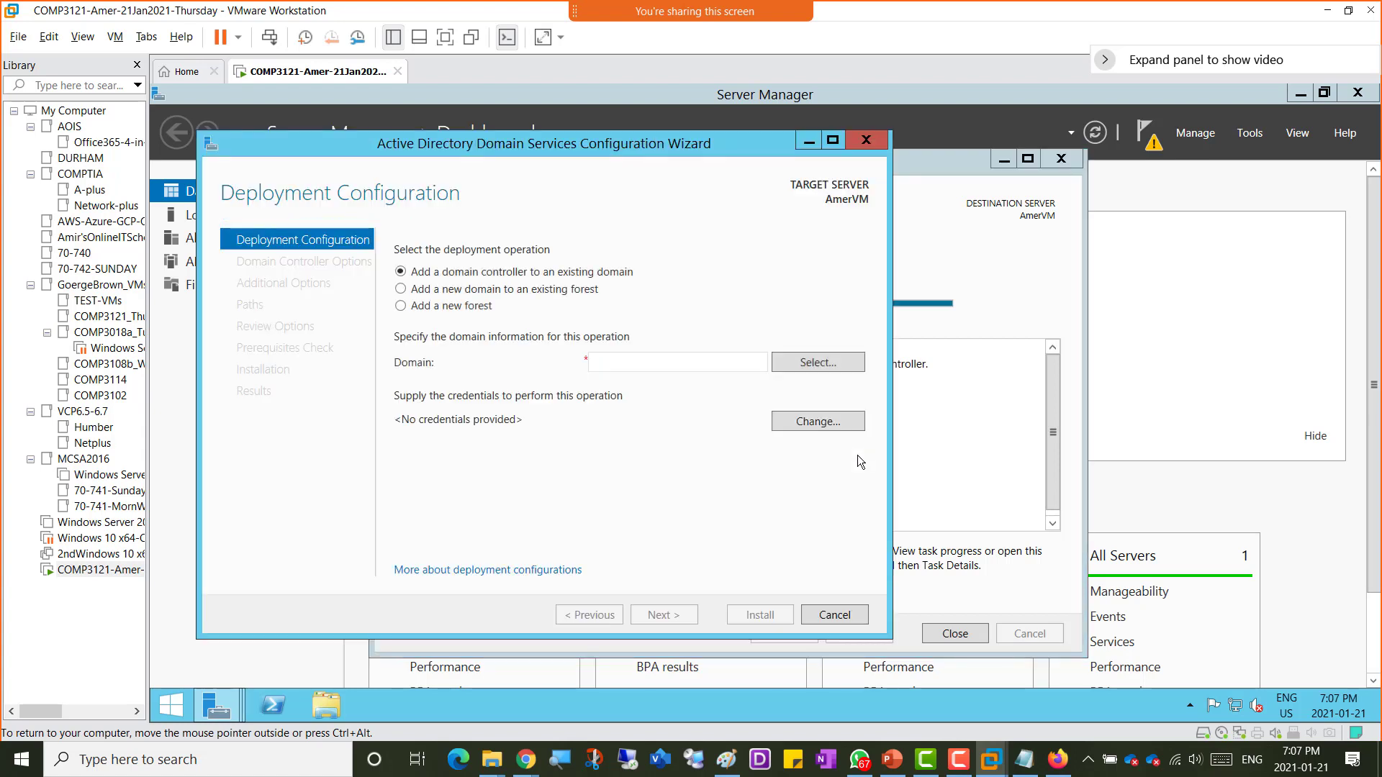
left_click(467, 308)
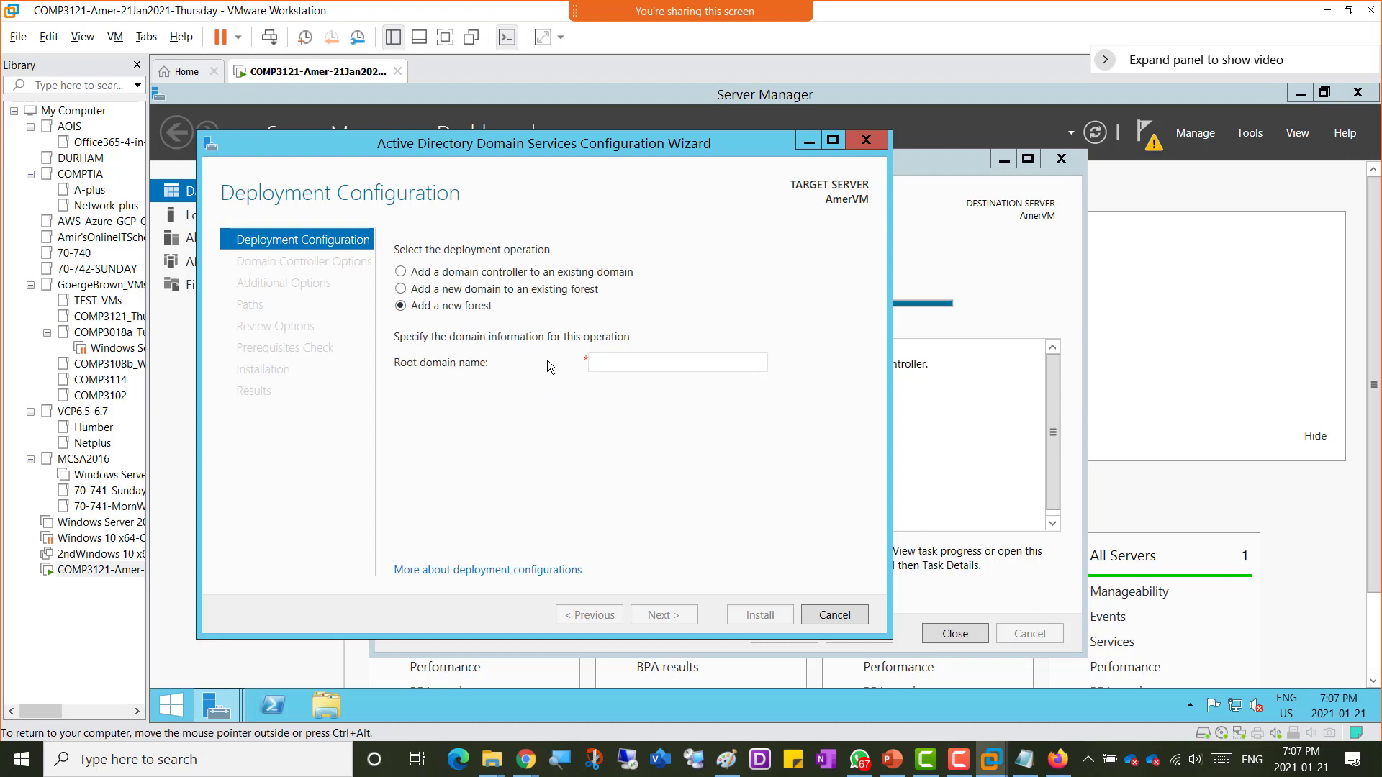
left_click(612, 358)
type("GB")
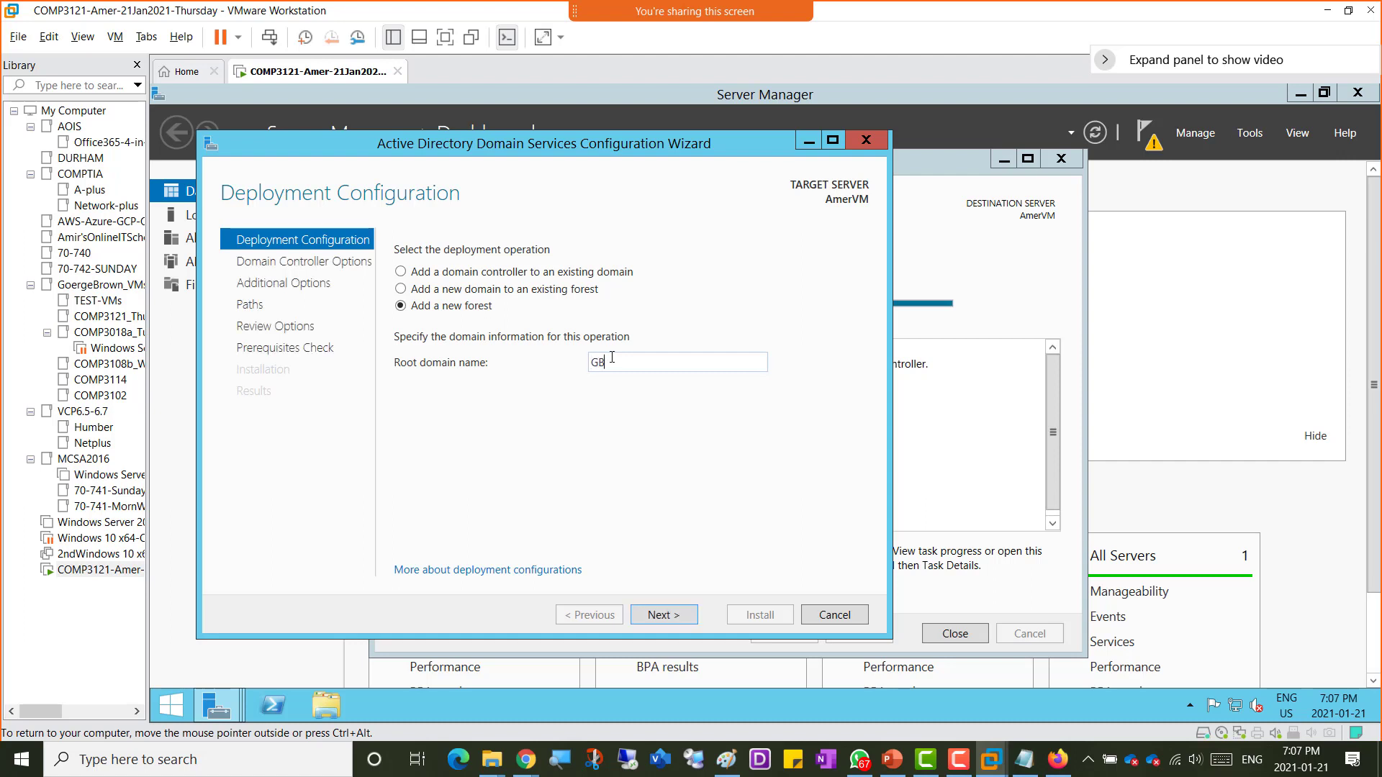
type("Domain.local")
left_click(660, 615)
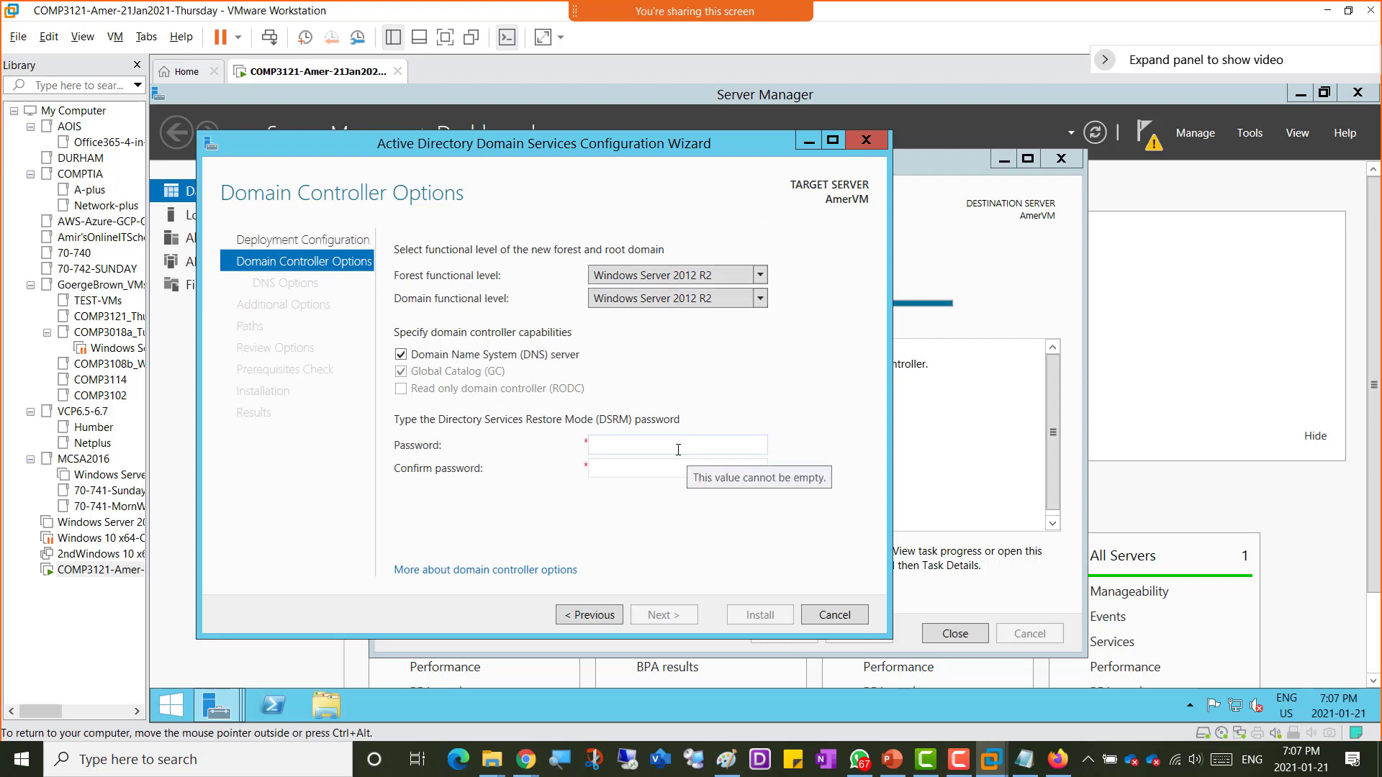
Step: Enter and confirm the Directory Services Restore Mode password and continue to DNS Options
left_click(649, 447)
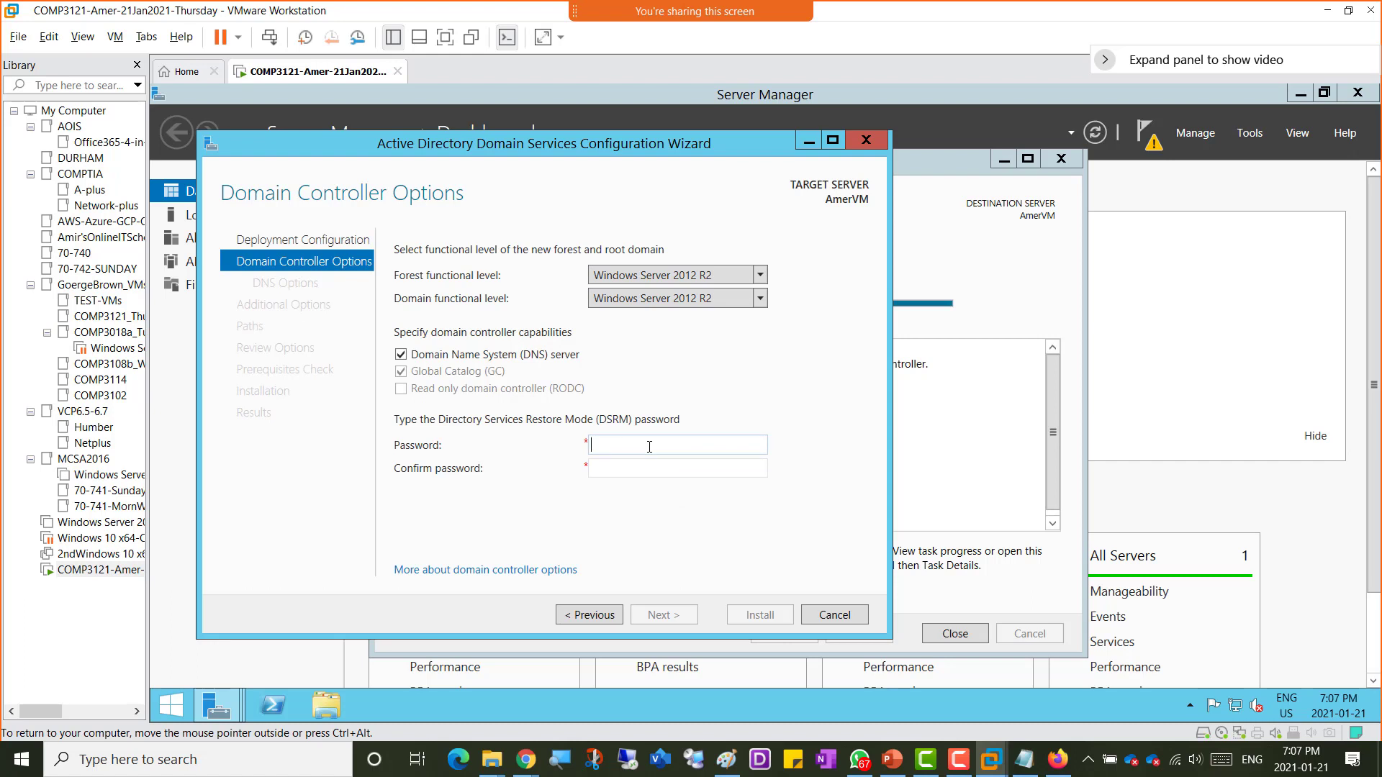
type("••••••••••••")
key("Tab")
type("••••••••••••")
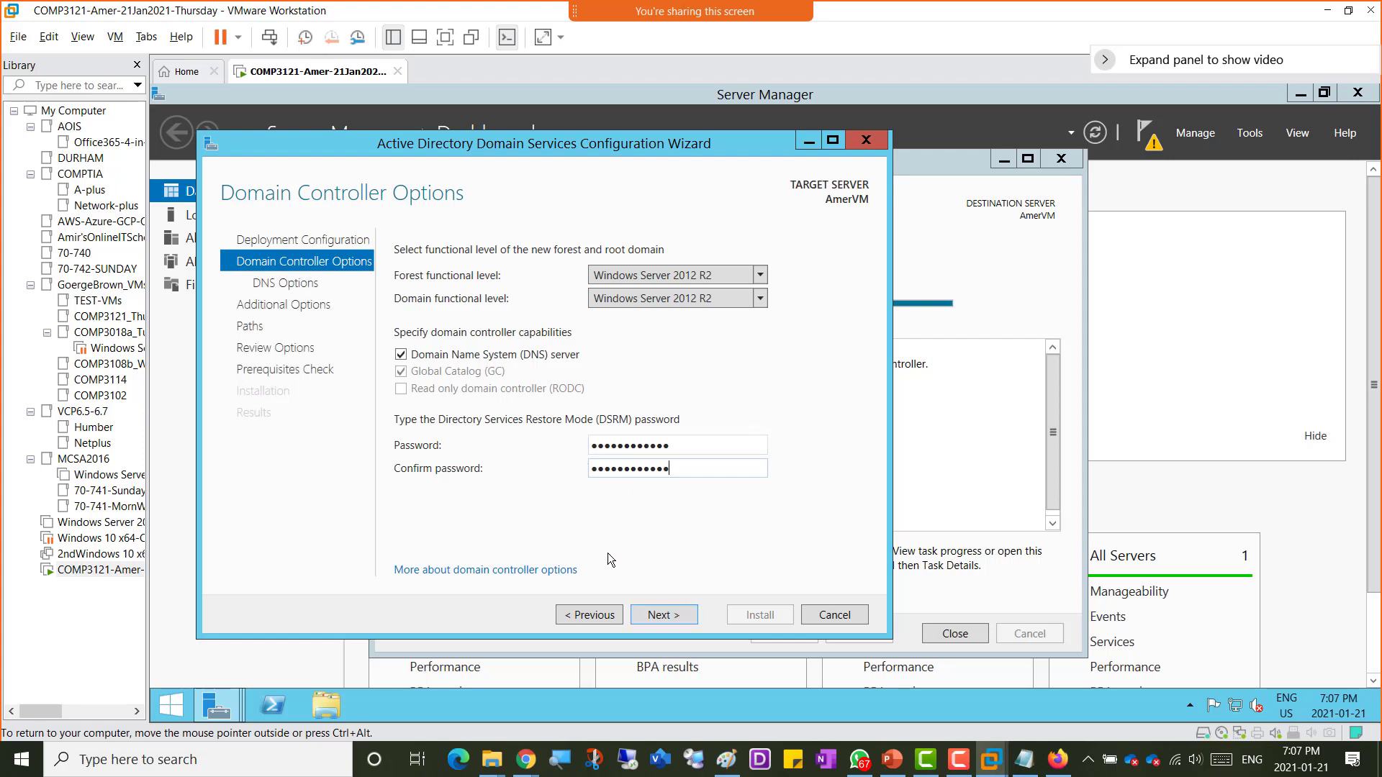
left_click(668, 617)
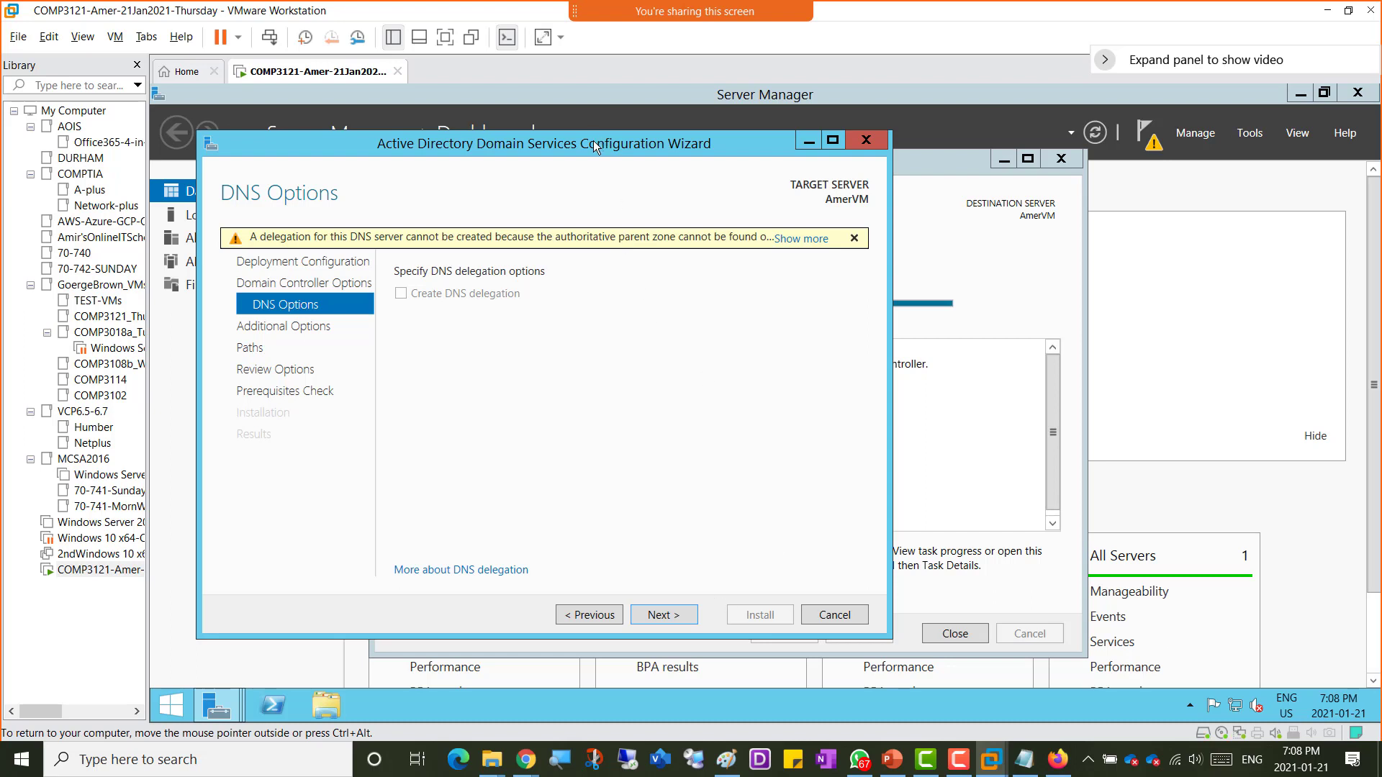
Step: Step the AD DS wizard back to Deployment Configuration and close the finished Add Roles and Features wizard
left_click_drag(593, 140, 1005, 169)
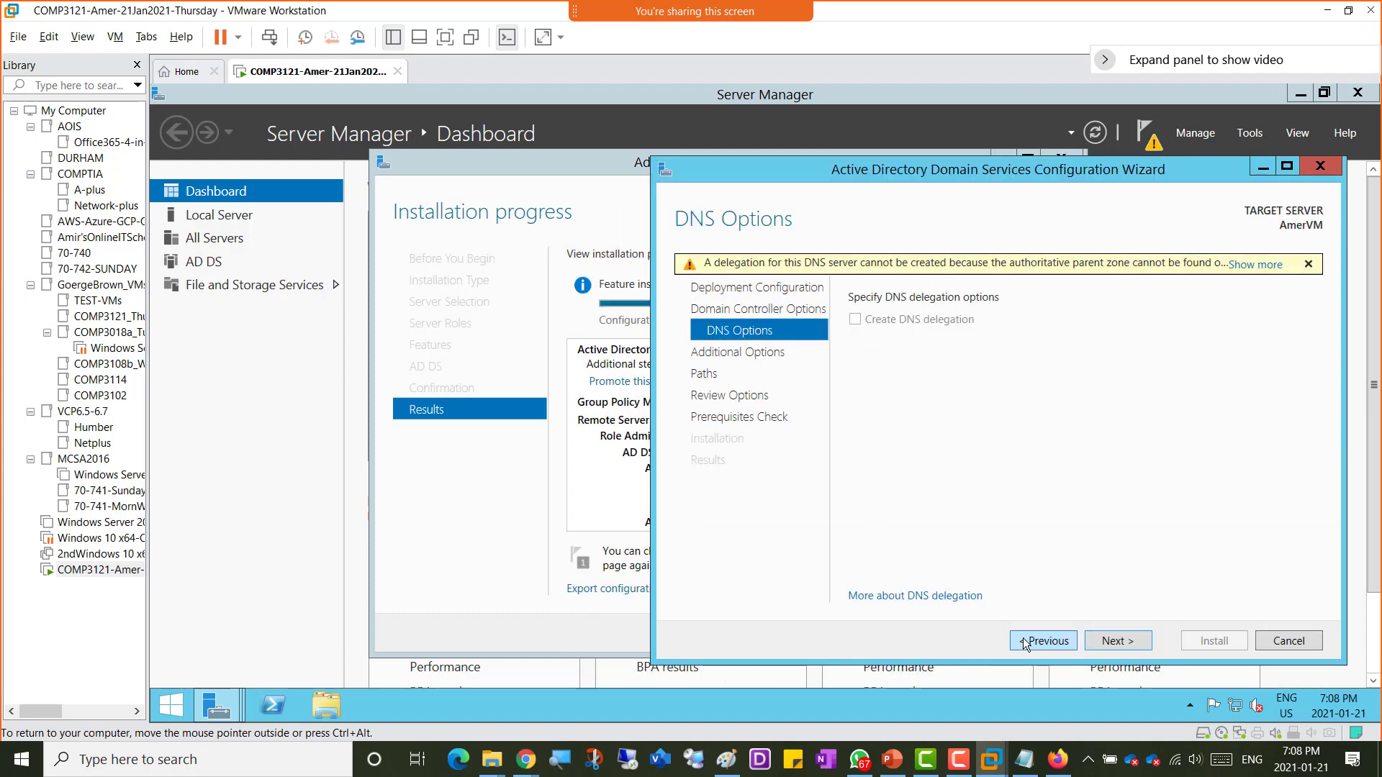
left_click(1027, 643)
left_click(1026, 642)
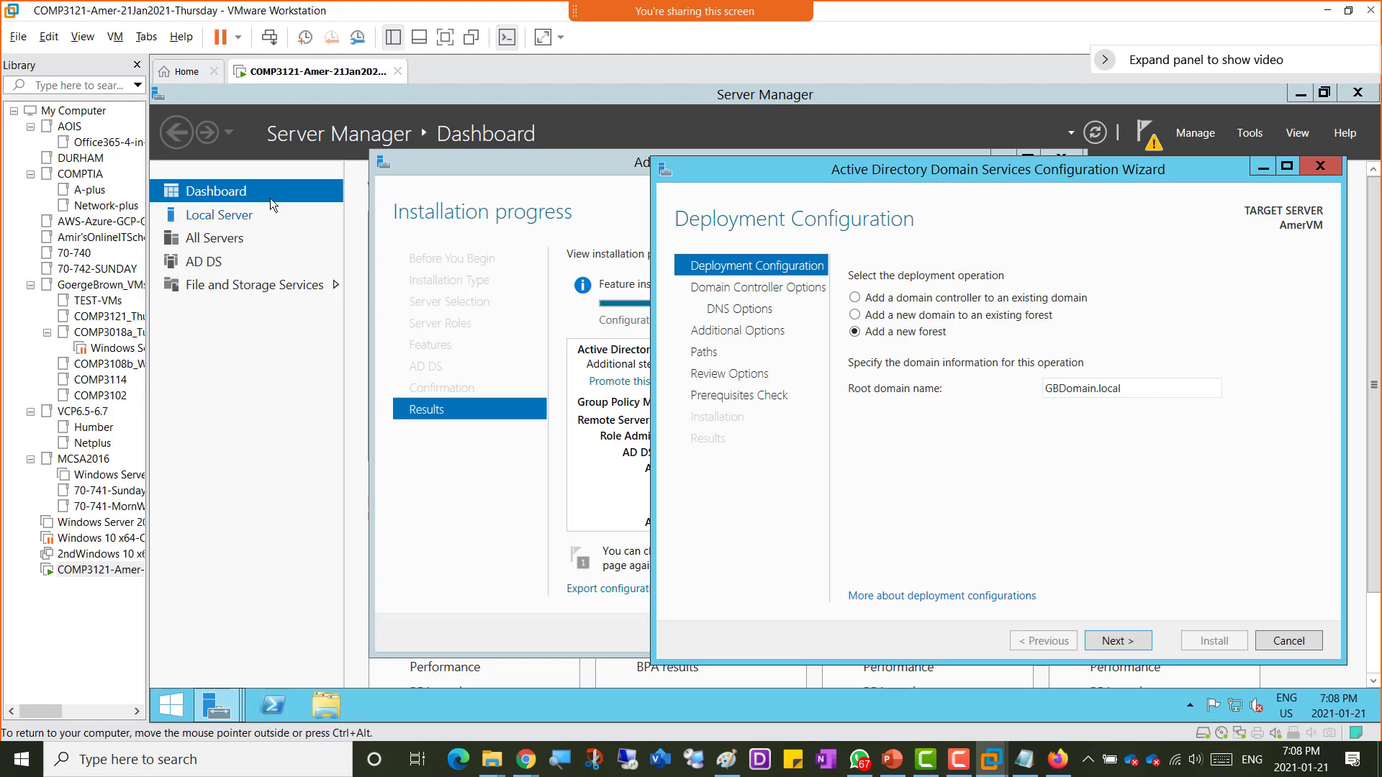
left_click(217, 192)
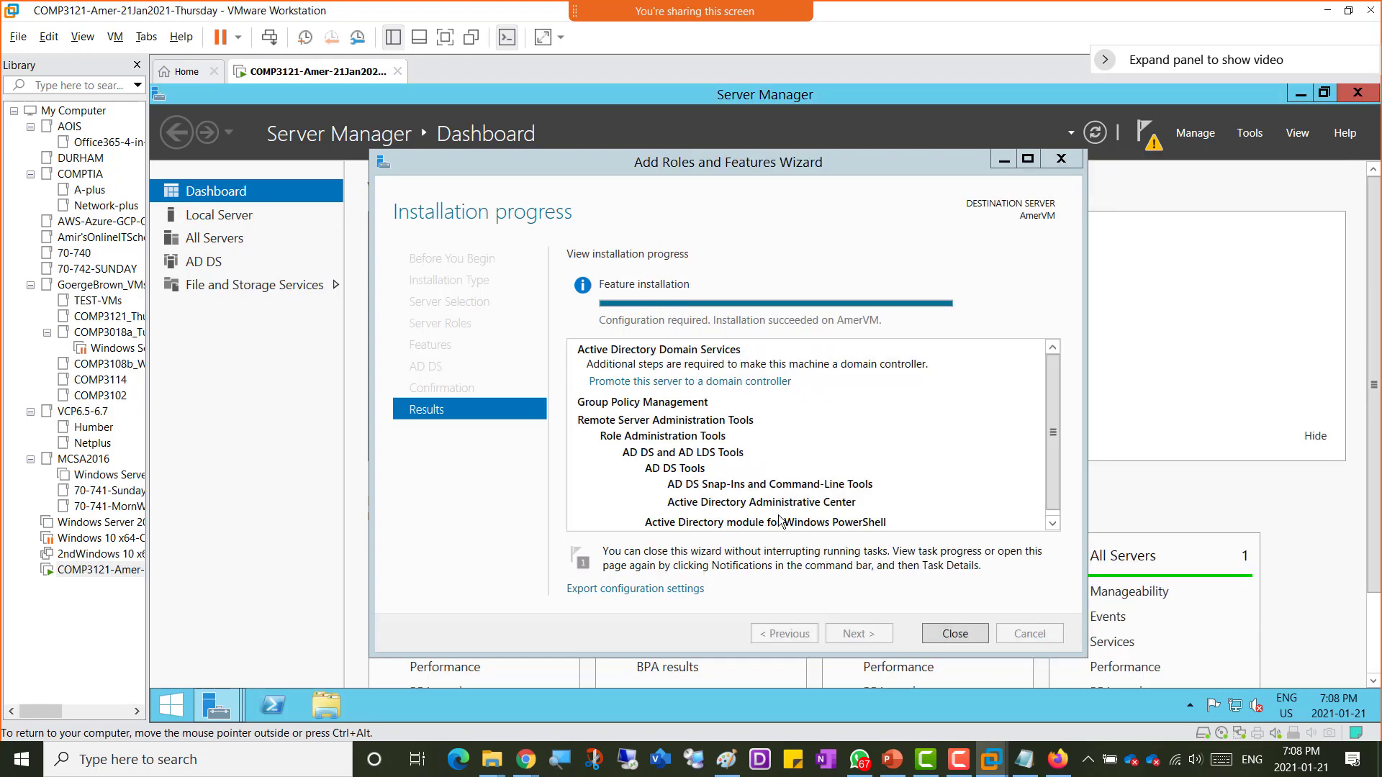
left_click(955, 634)
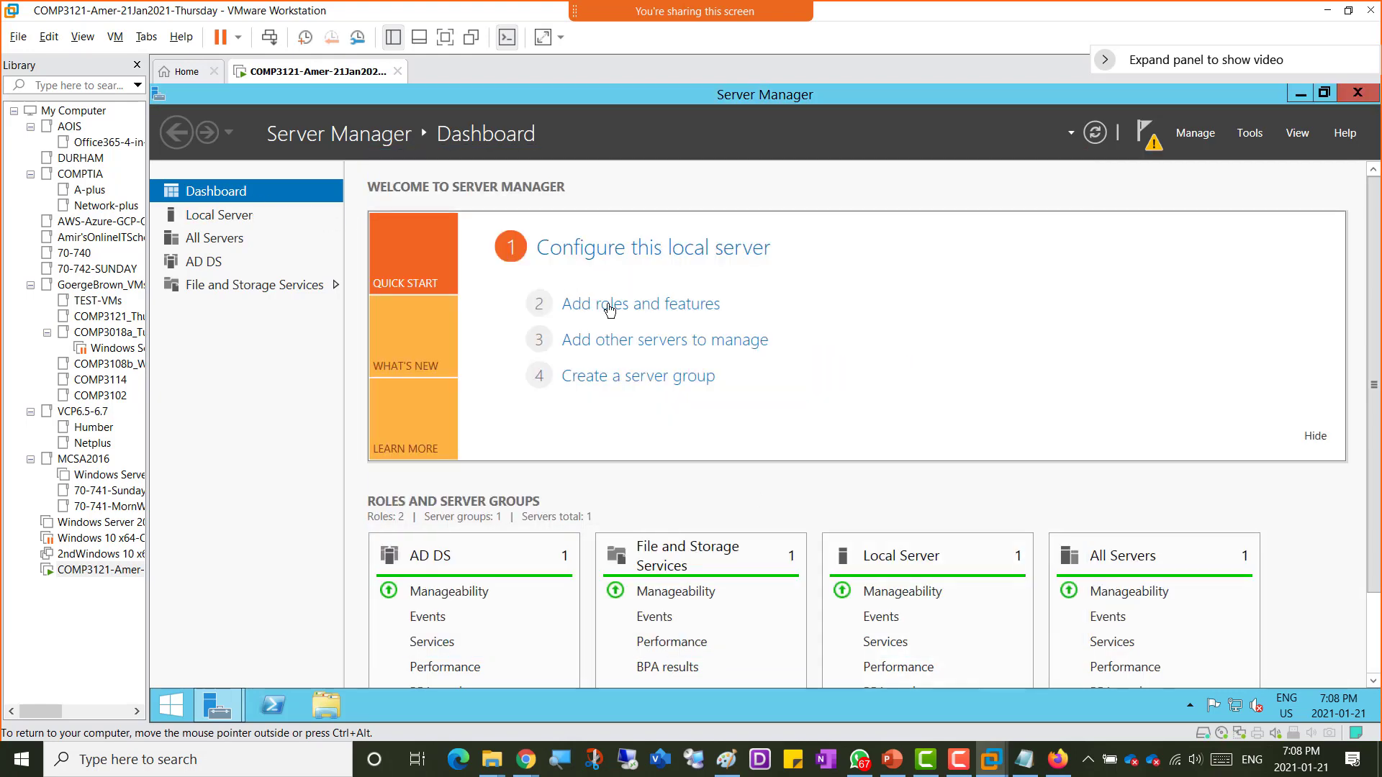
Step: Reopen Add Roles and Features to view the server roles list, then check the post-deployment notifications
left_click(660, 311)
left_click(710, 639)
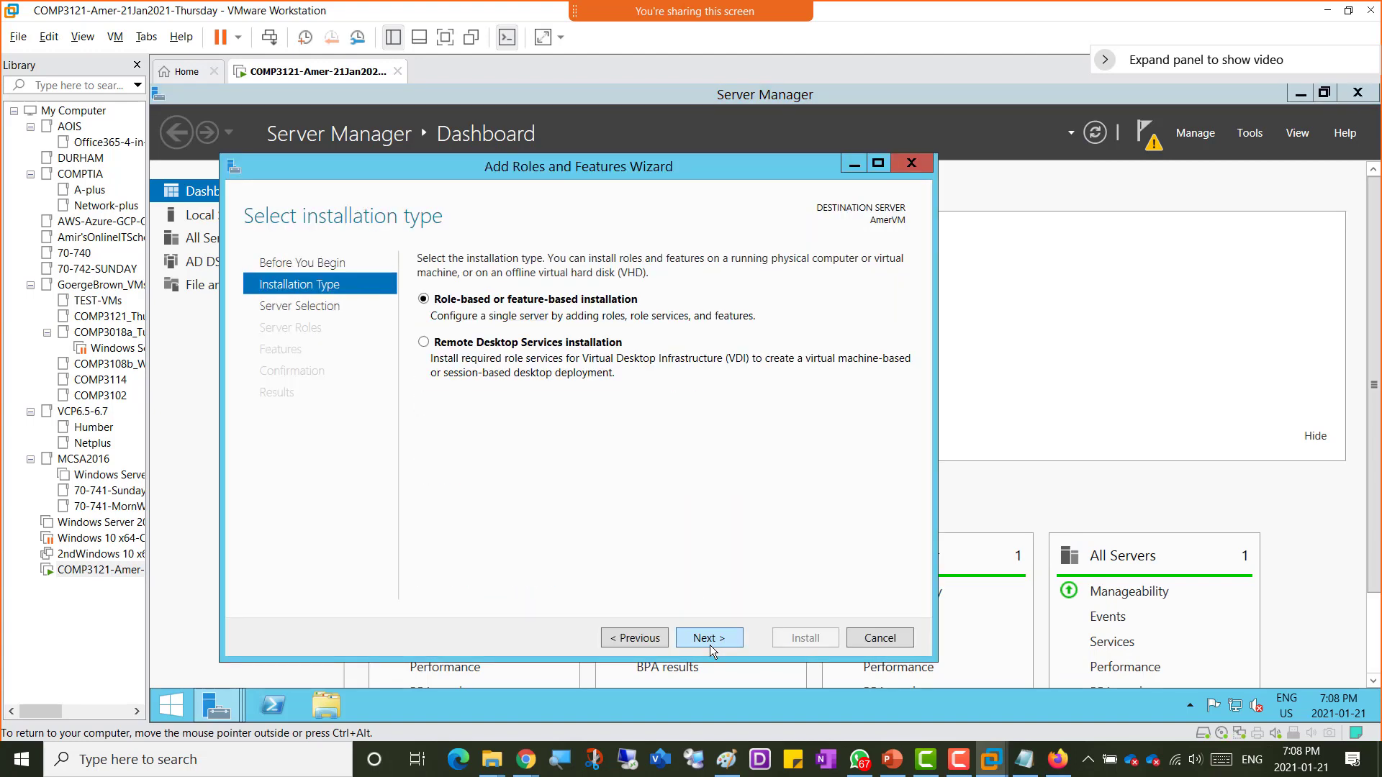
left_click(710, 641)
left_click(710, 641)
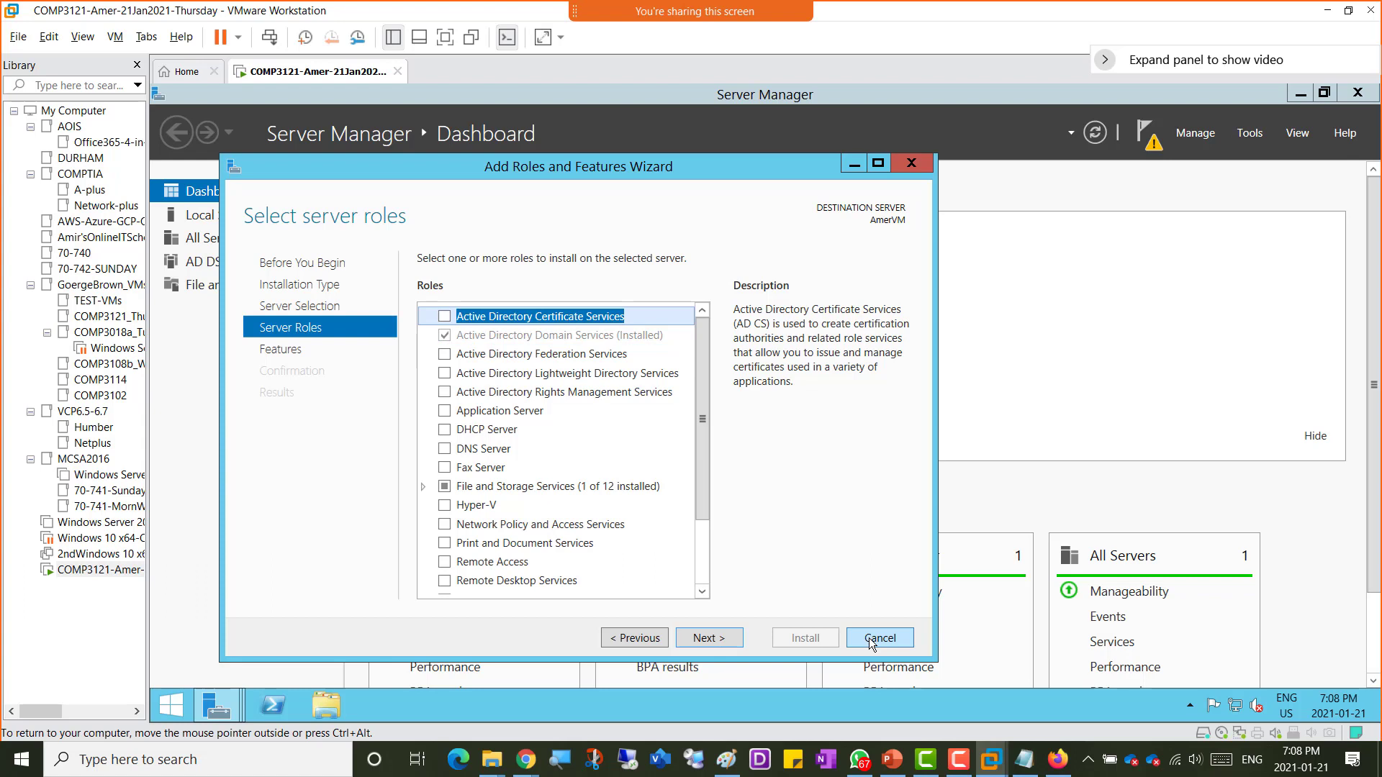
left_click(1150, 144)
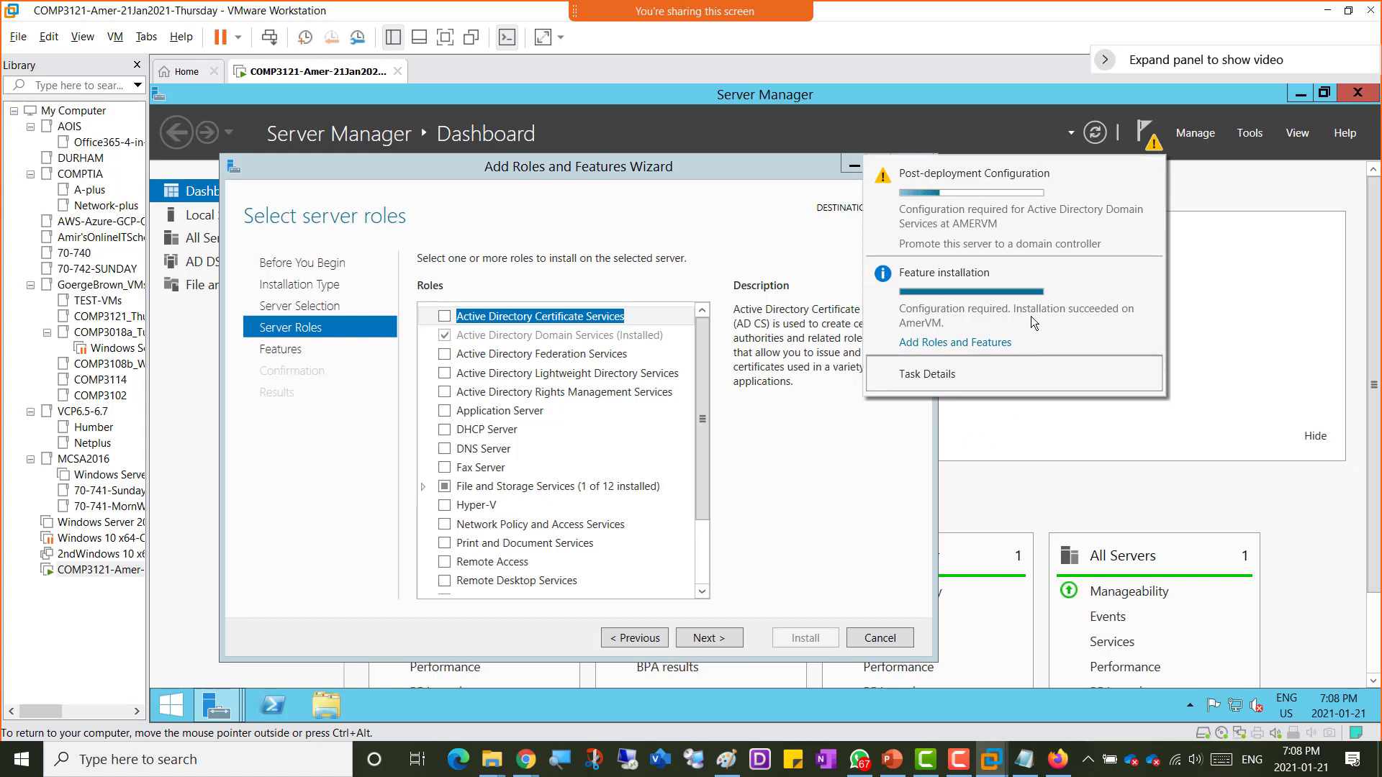
left_click(809, 536)
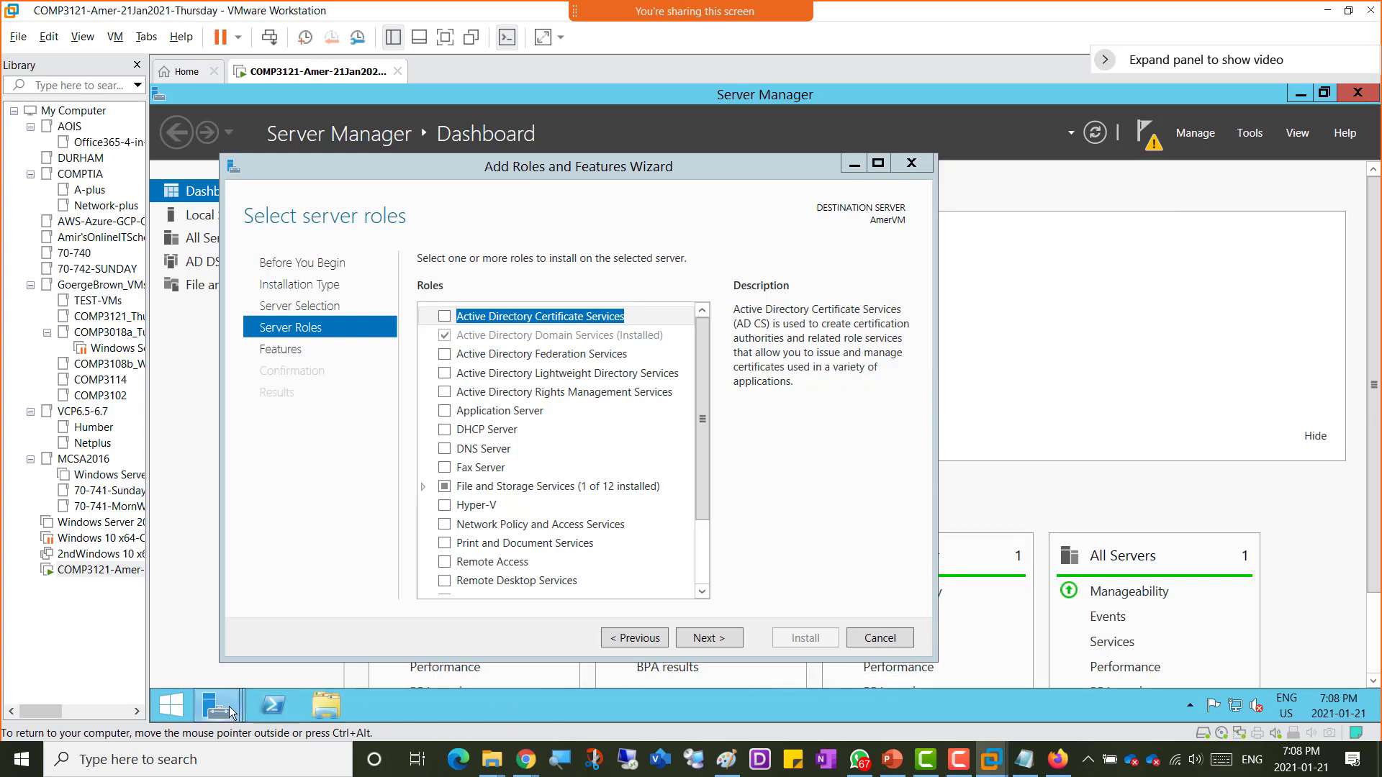
Step: Switch back to the AD DS Configuration Wizard and advance through Domain Controller Options to DNS Options
mouse_move(229, 711)
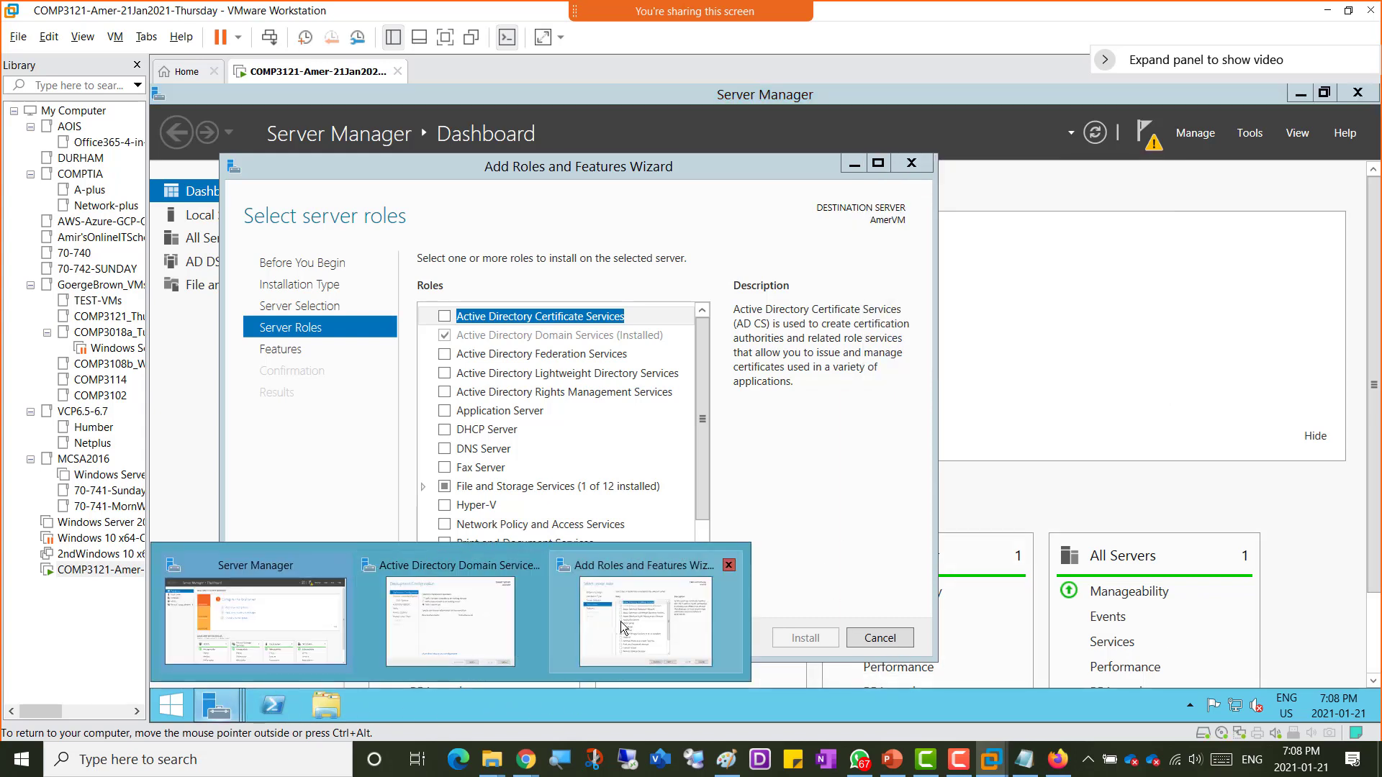
left_click(489, 616)
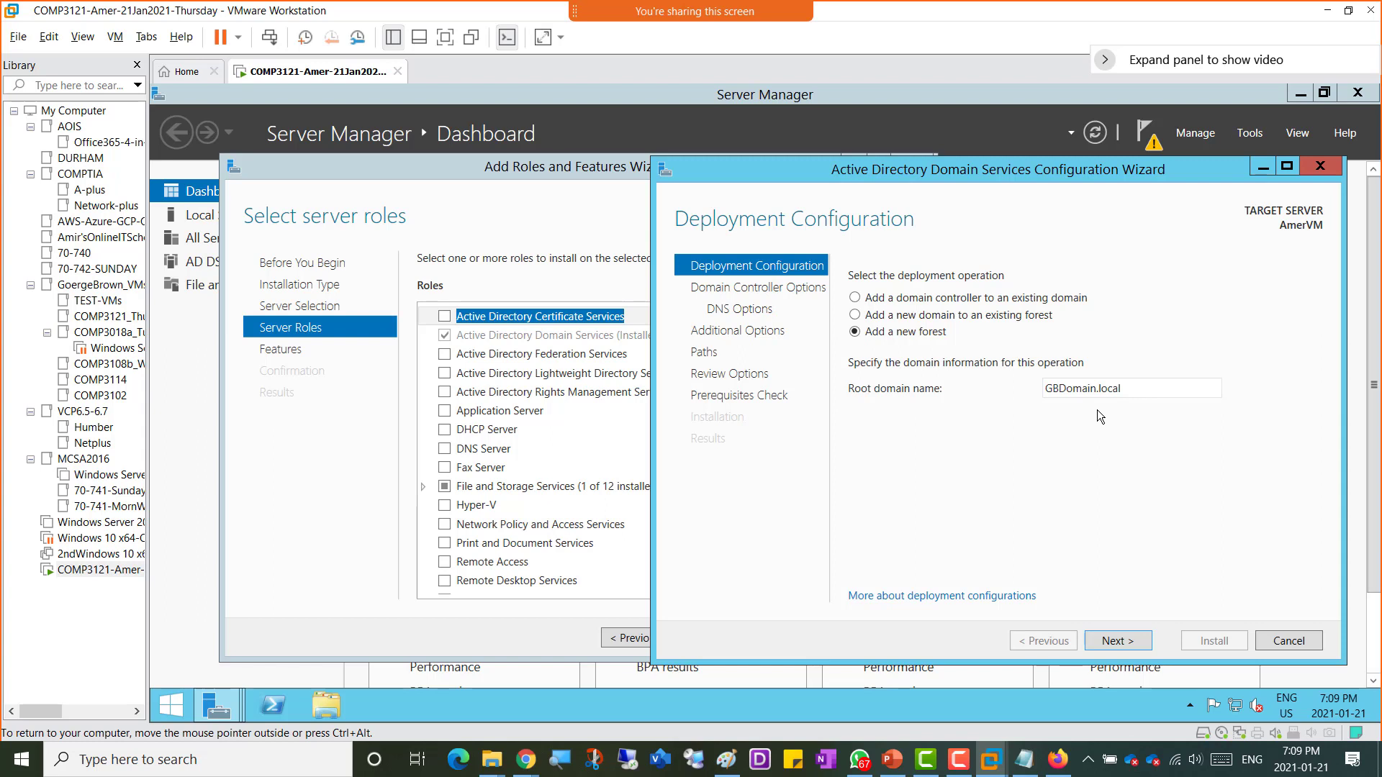
left_click(1115, 647)
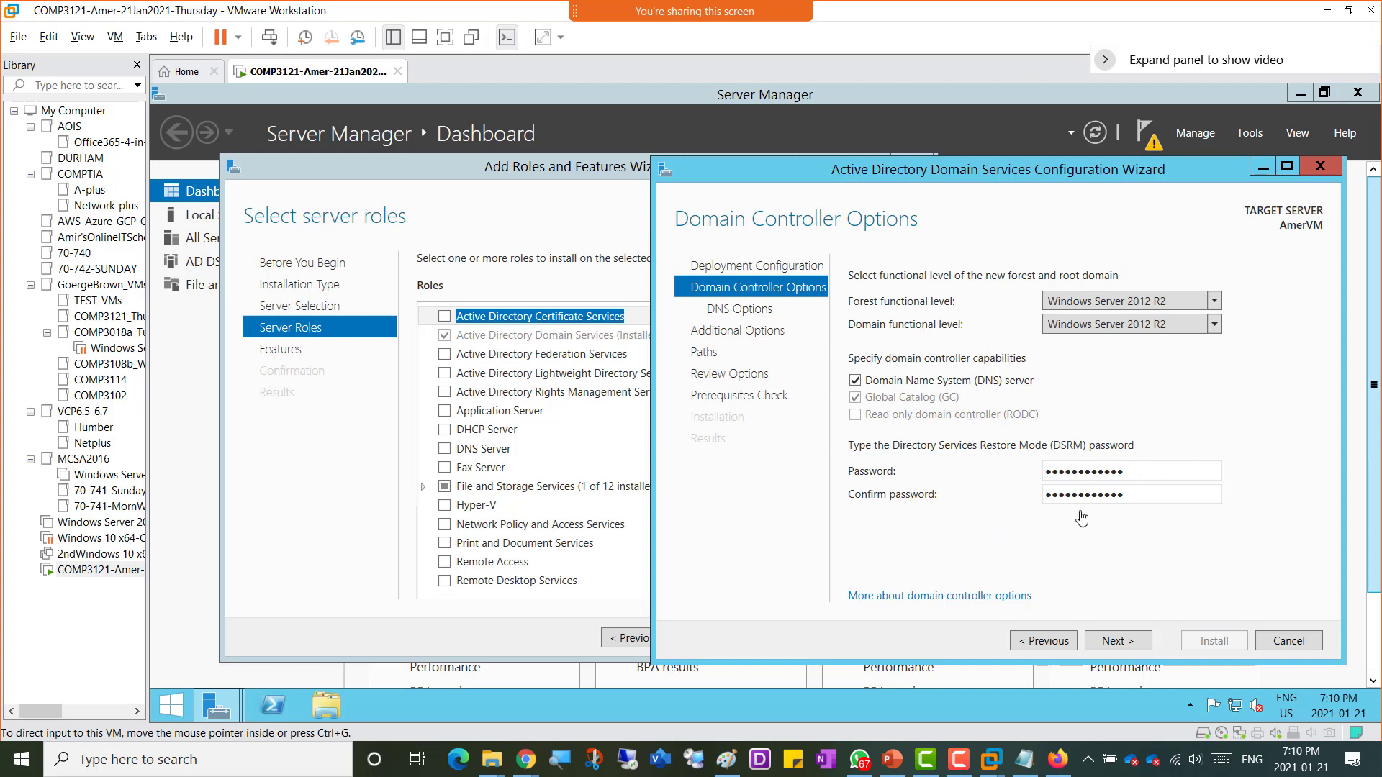
left_click(1135, 649)
left_click(1134, 648)
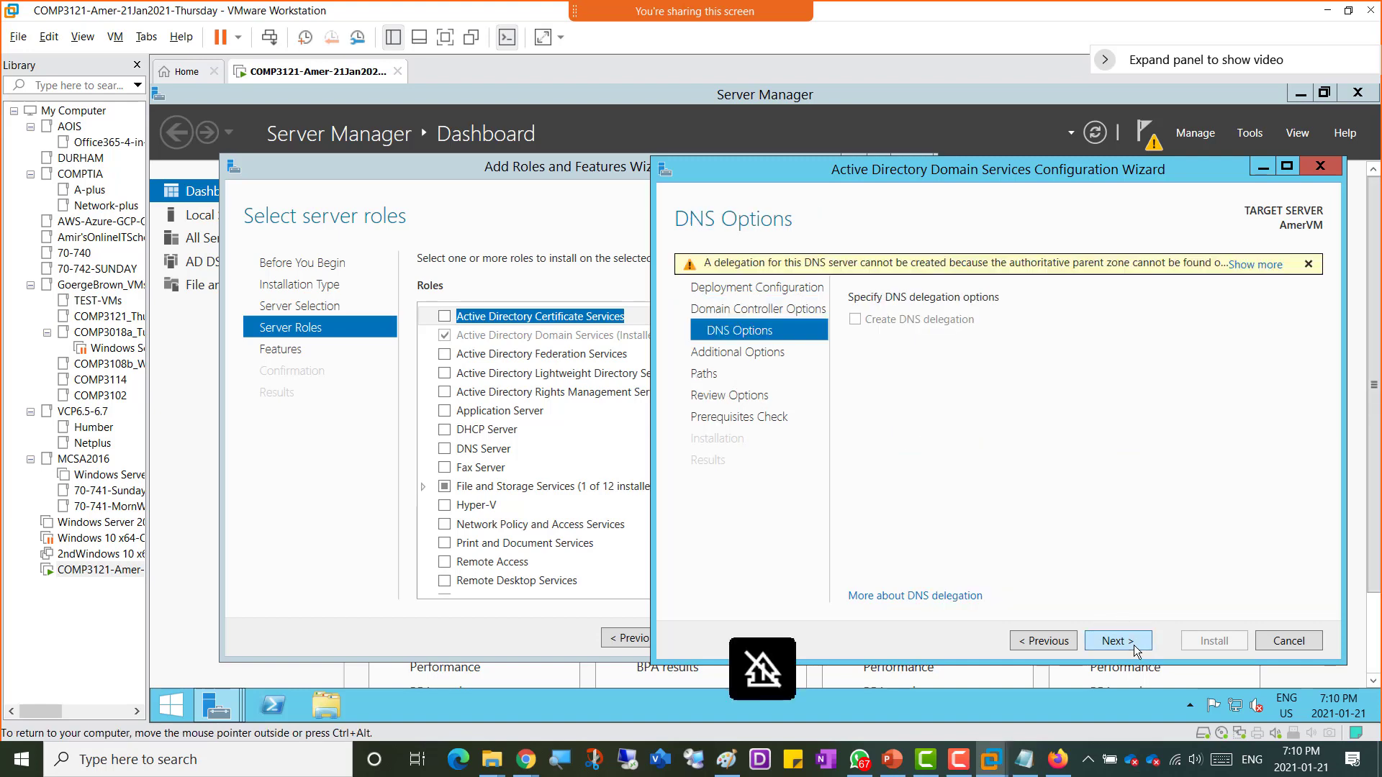
left_click(1052, 642)
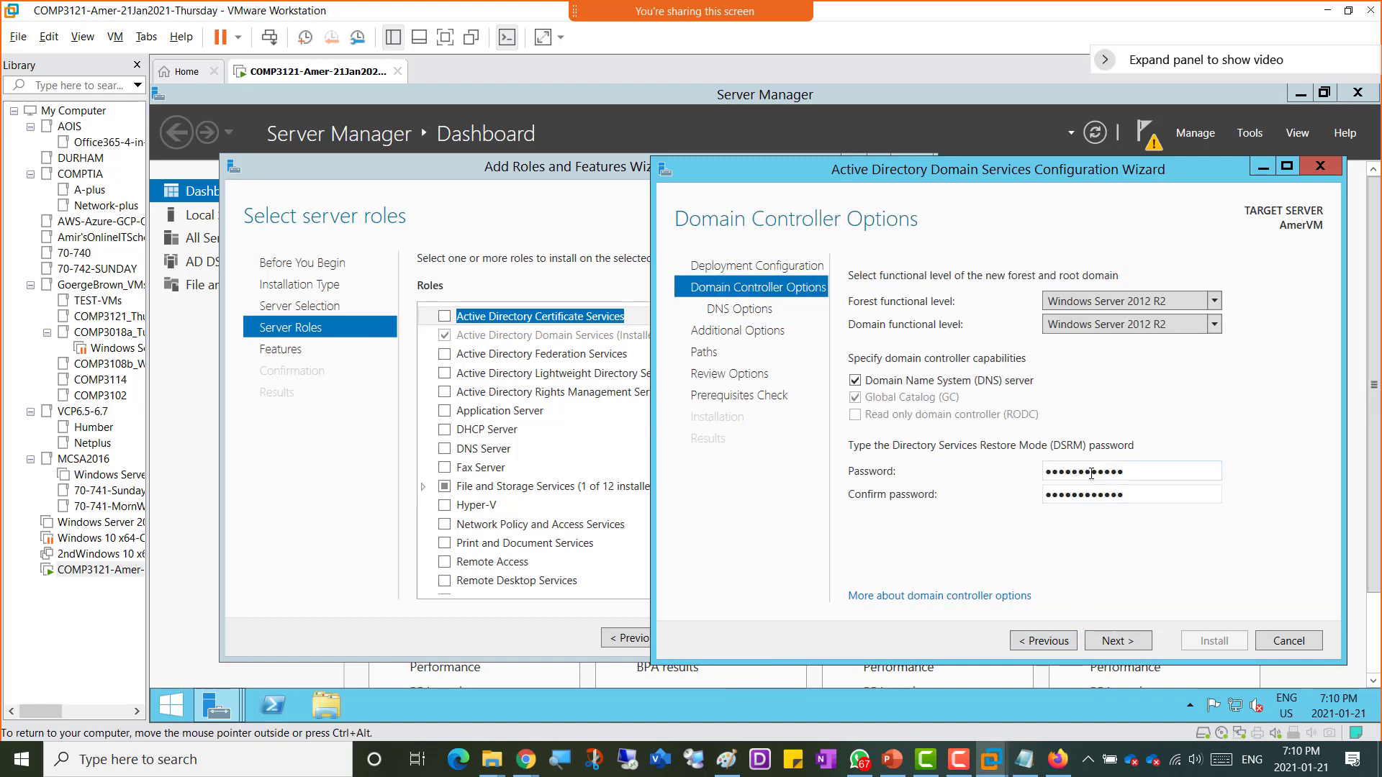
left_click(1123, 639)
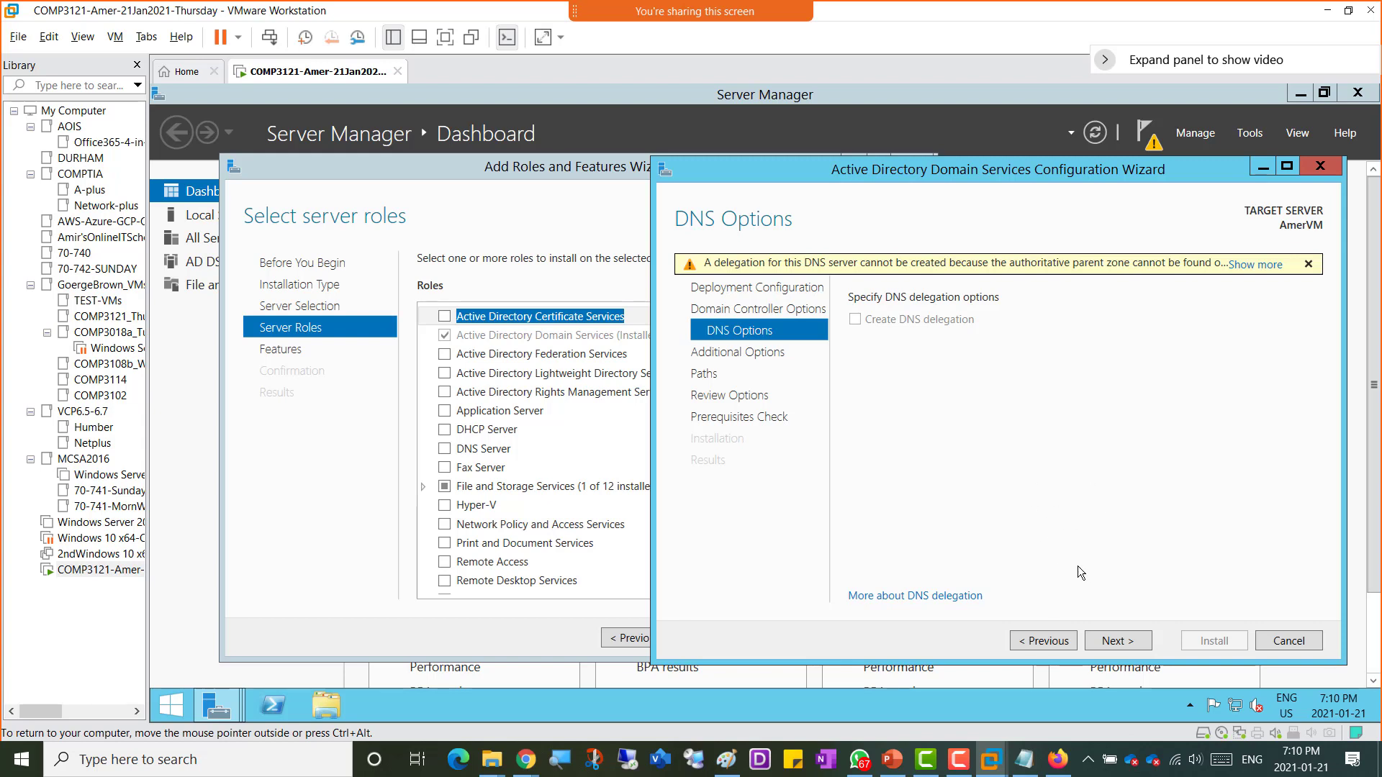
Step: Continue with default NetBIOS name, paths and review options to the Prerequisites Check and select its first warning
left_click(1125, 645)
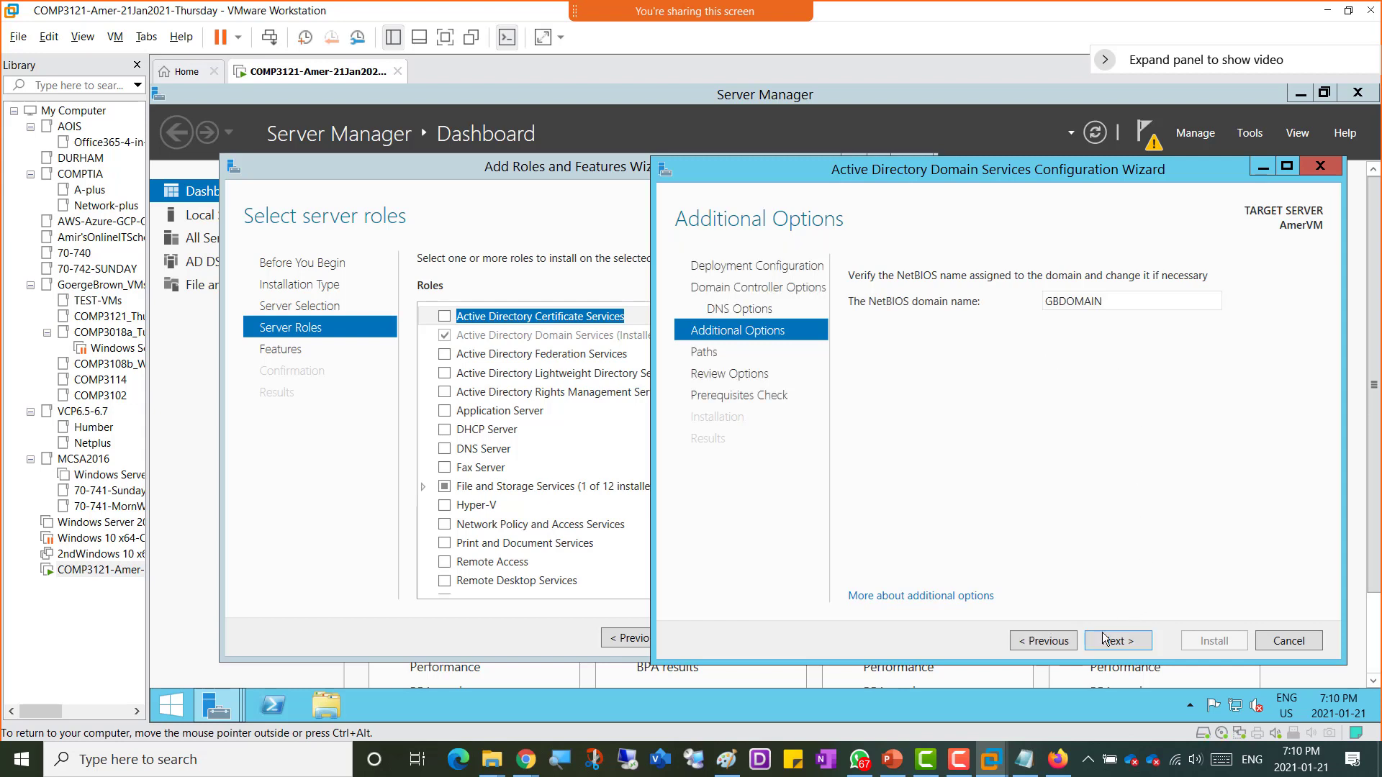
left_click(1133, 647)
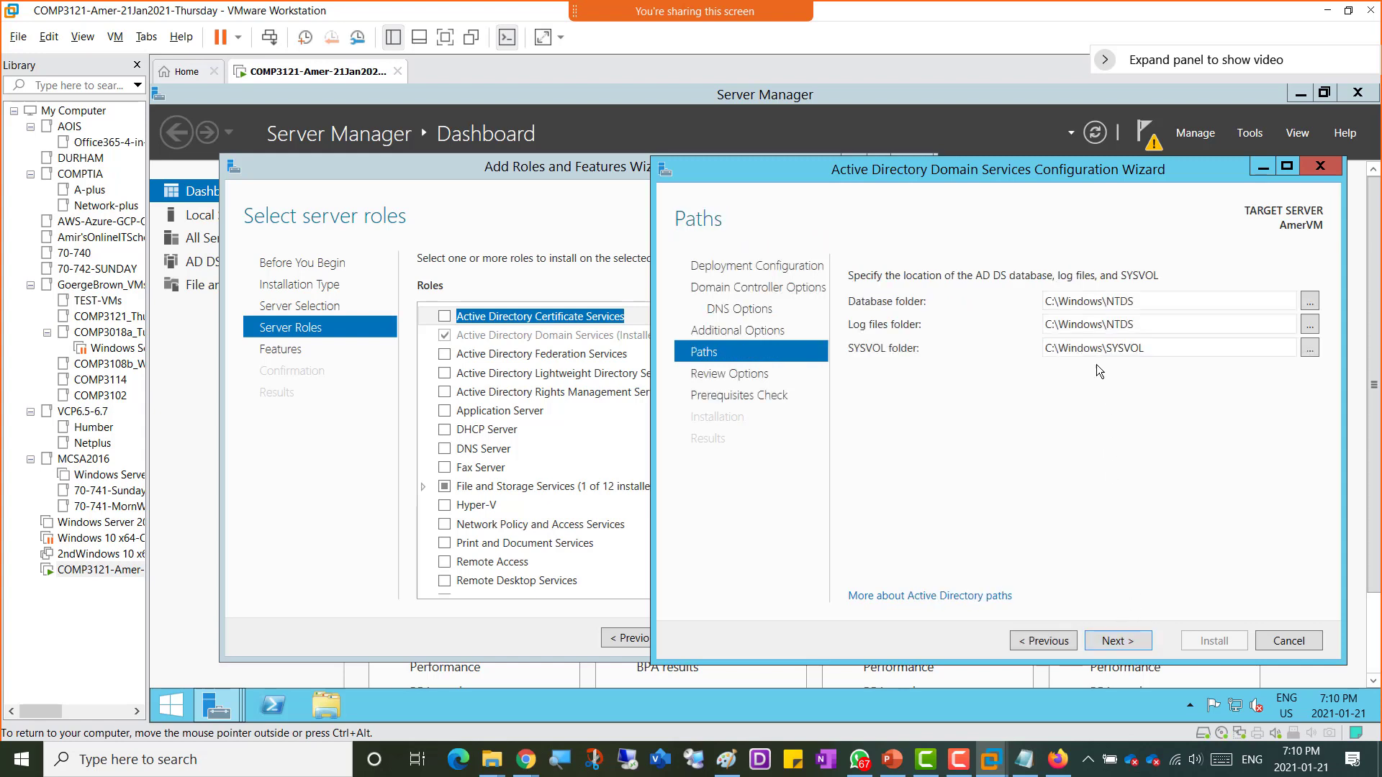
left_click(1127, 646)
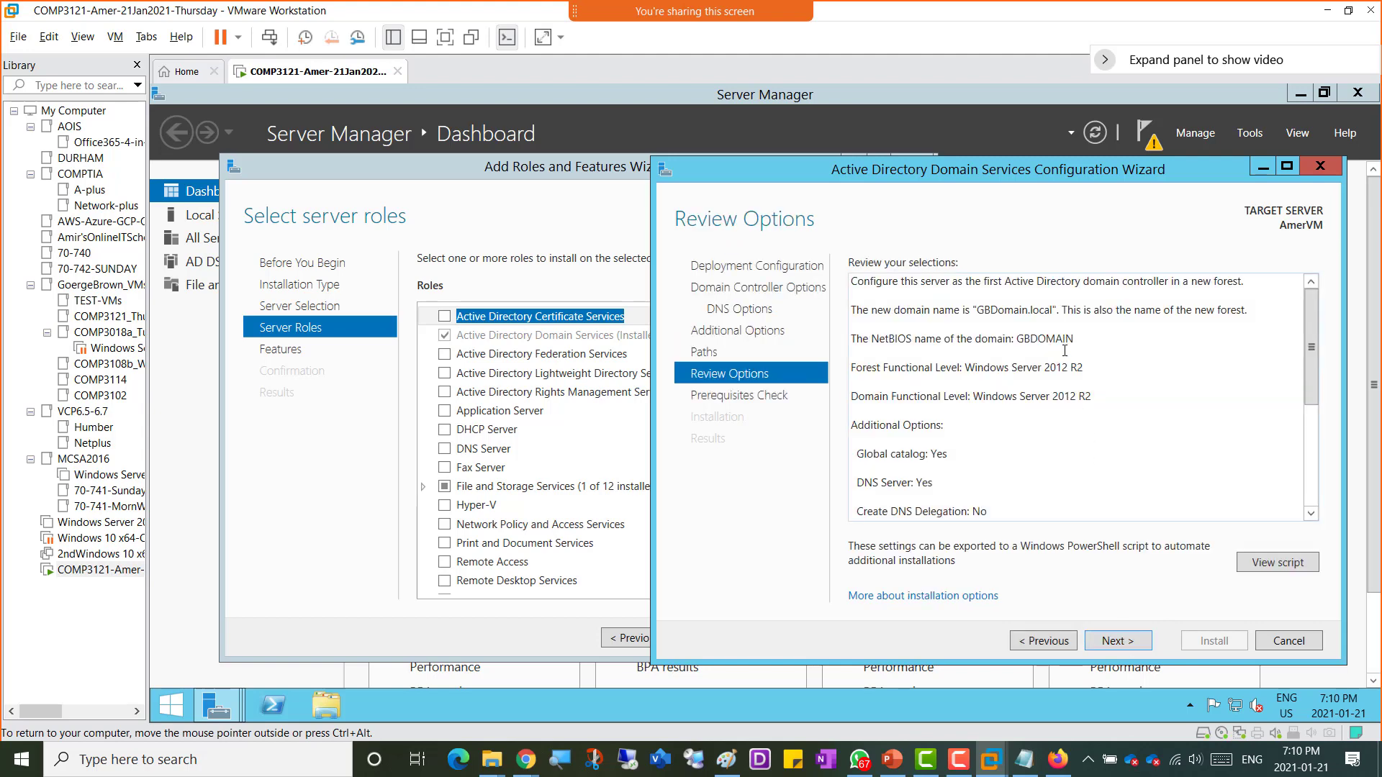
left_click(1129, 645)
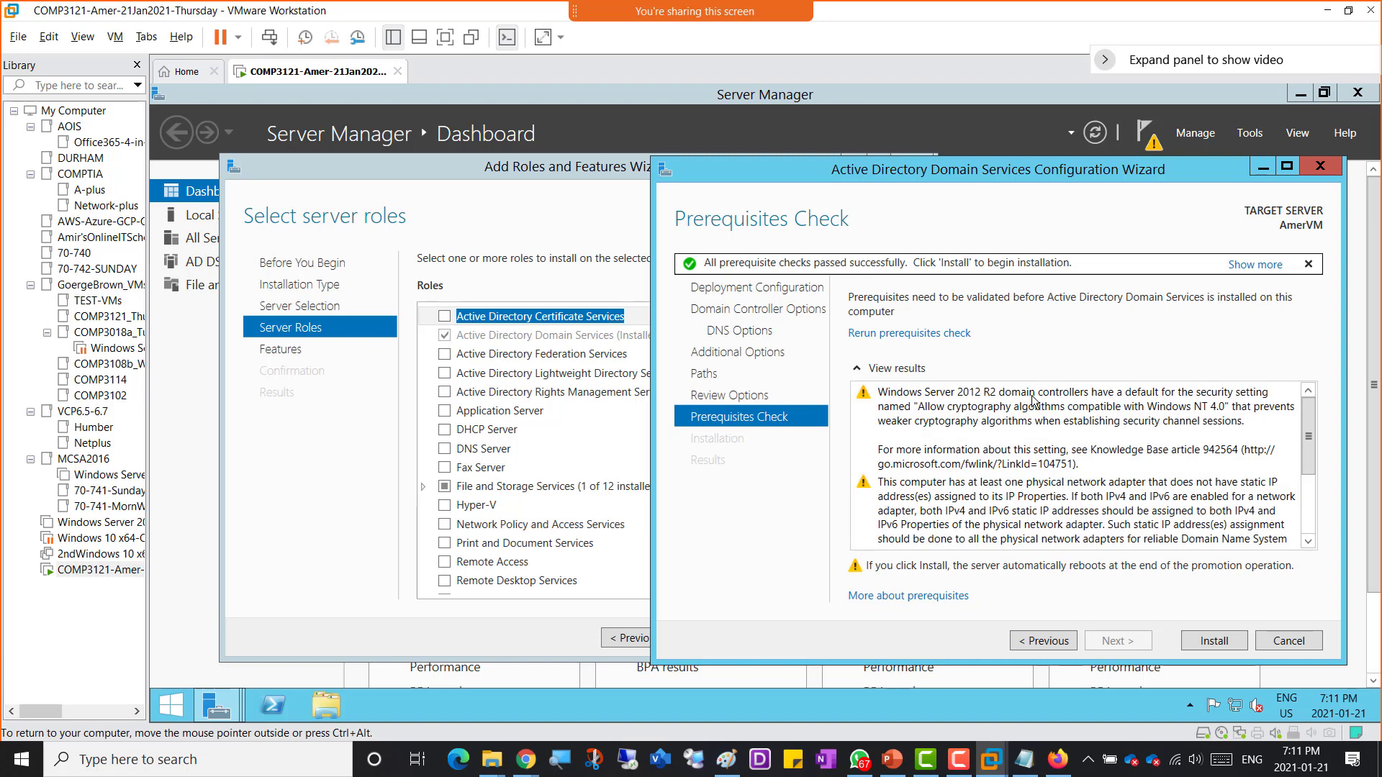
left_click(1230, 411)
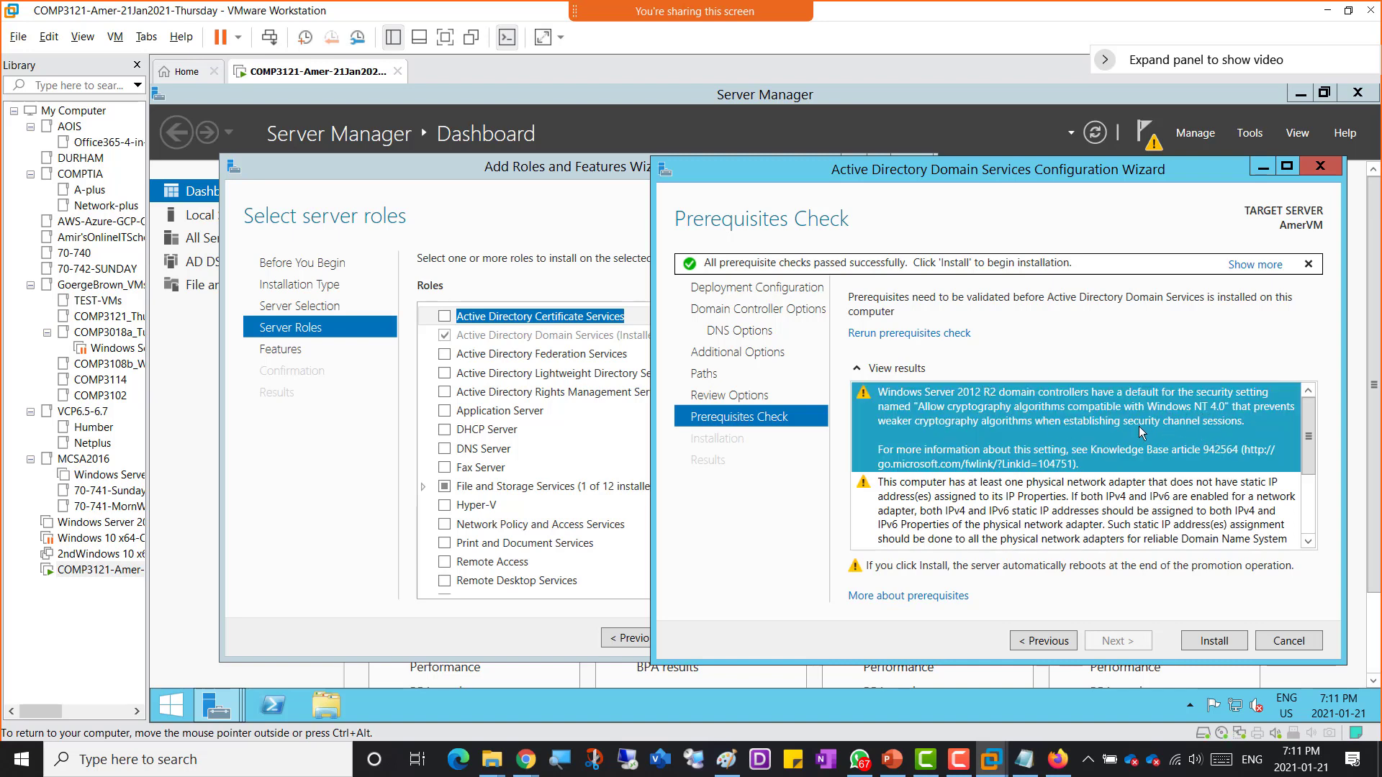
Step: Review the remaining prerequisite warnings and start the domain controller installation
scroll(1124, 431, "down", 1)
left_click(1019, 476)
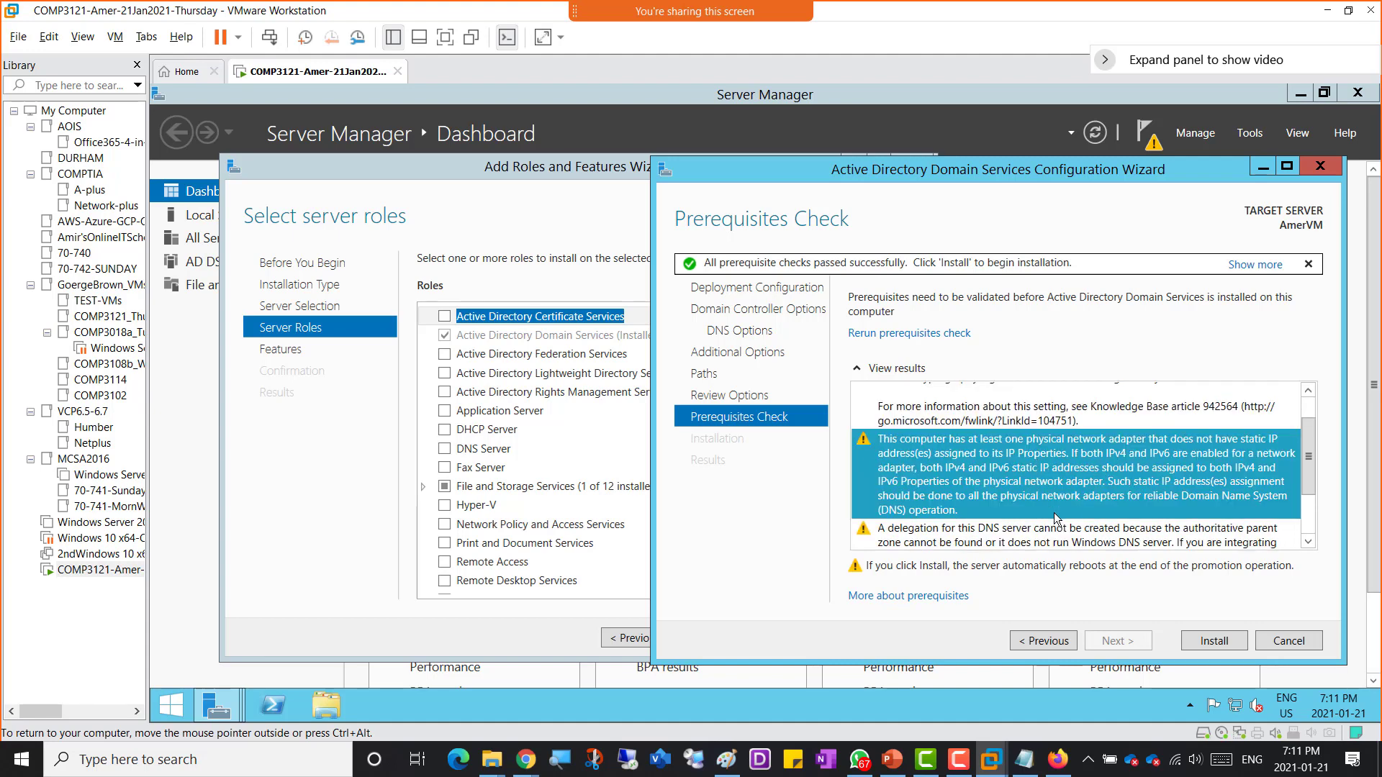
scroll(1072, 504, "down", 1)
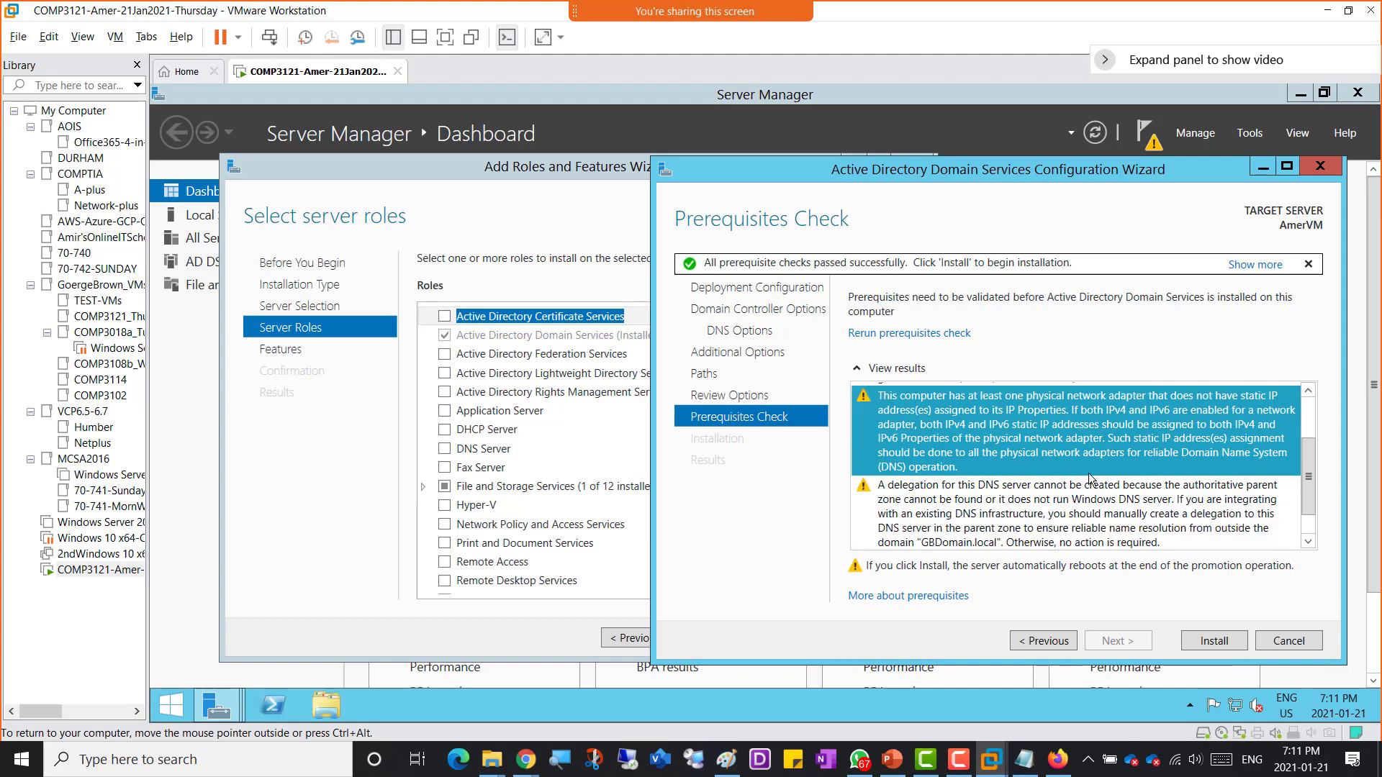
left_click(1045, 529)
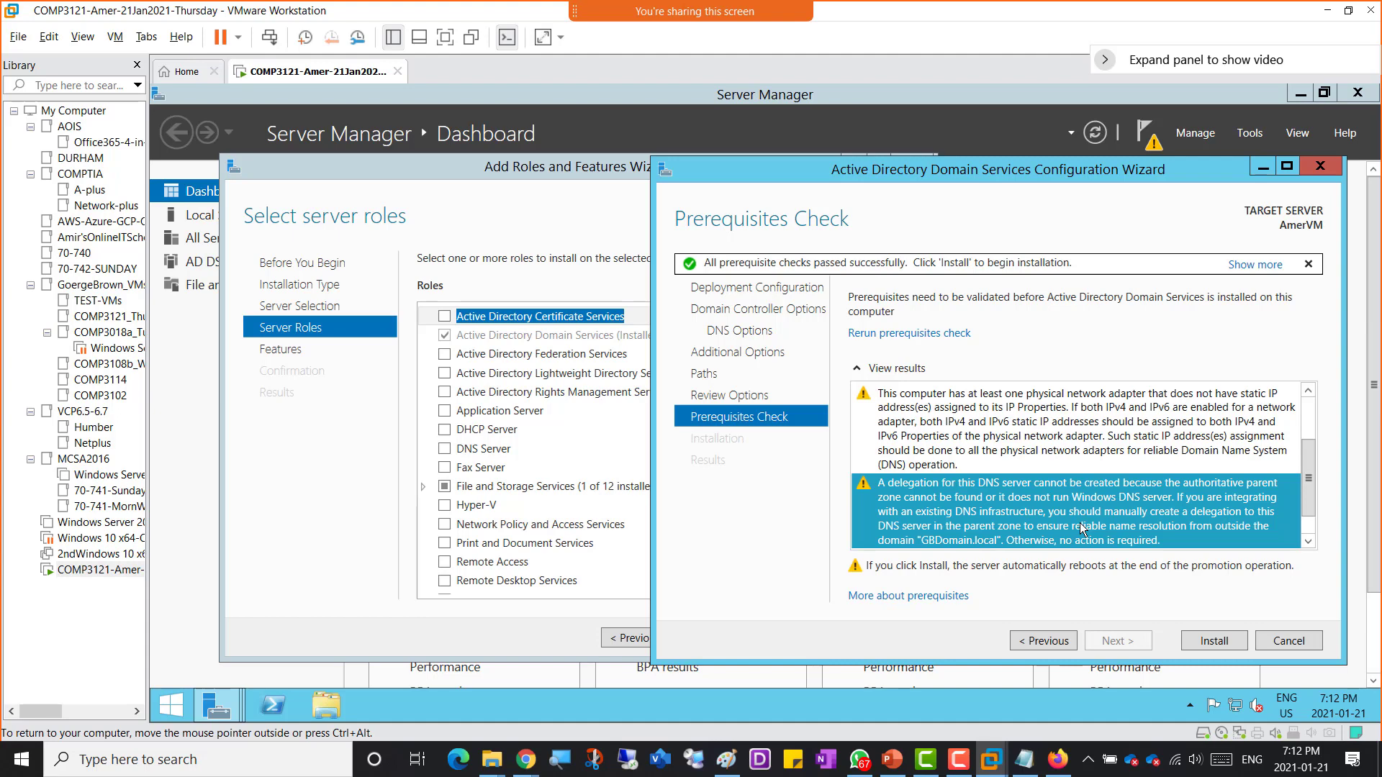
left_click(1205, 638)
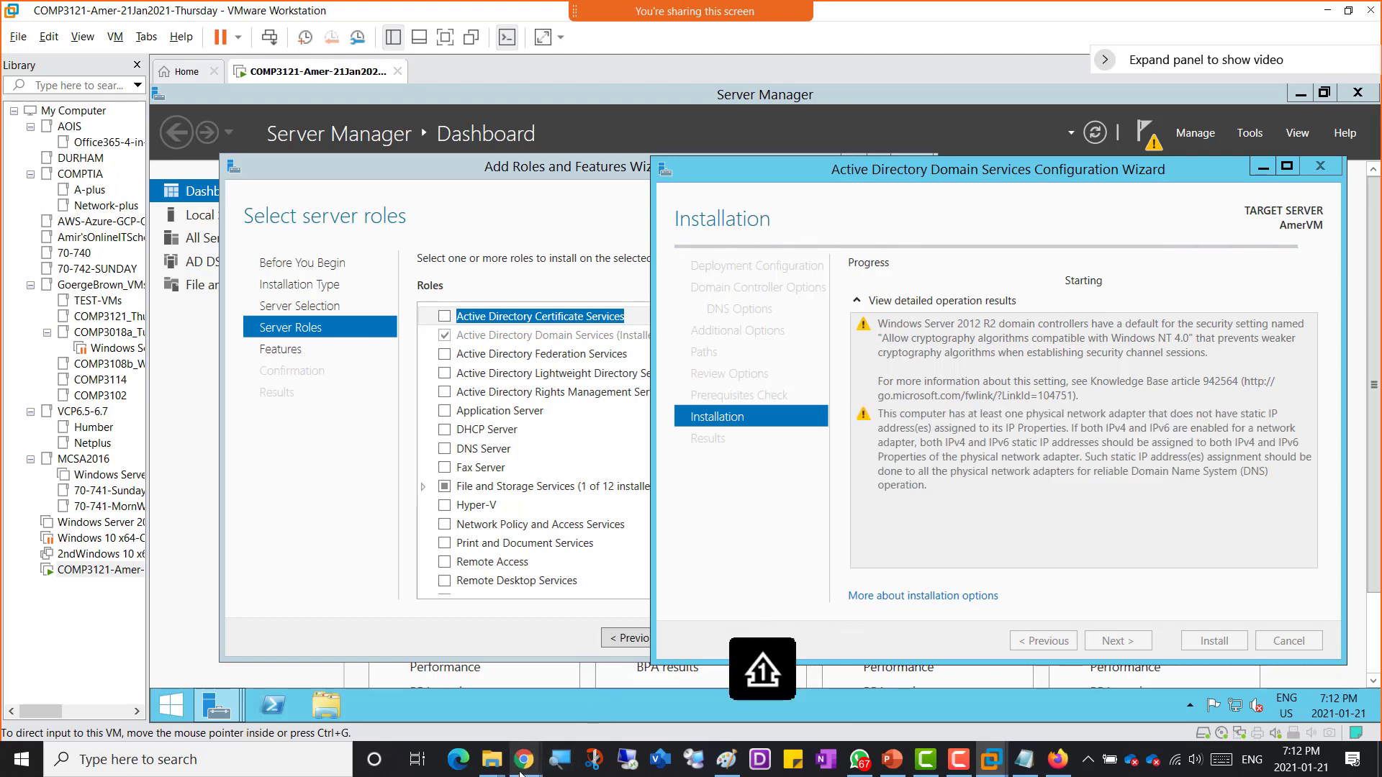
mouse_move(521, 773)
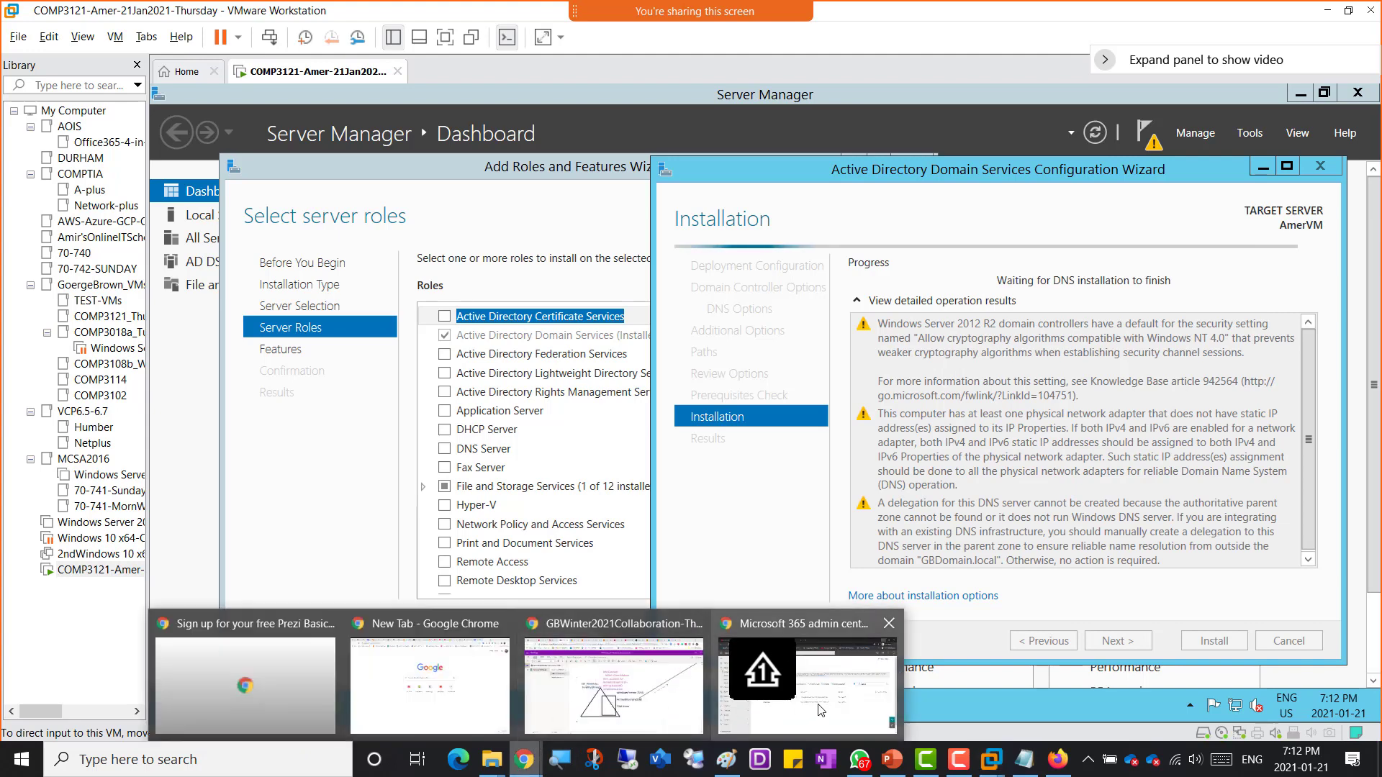
left_click(821, 710)
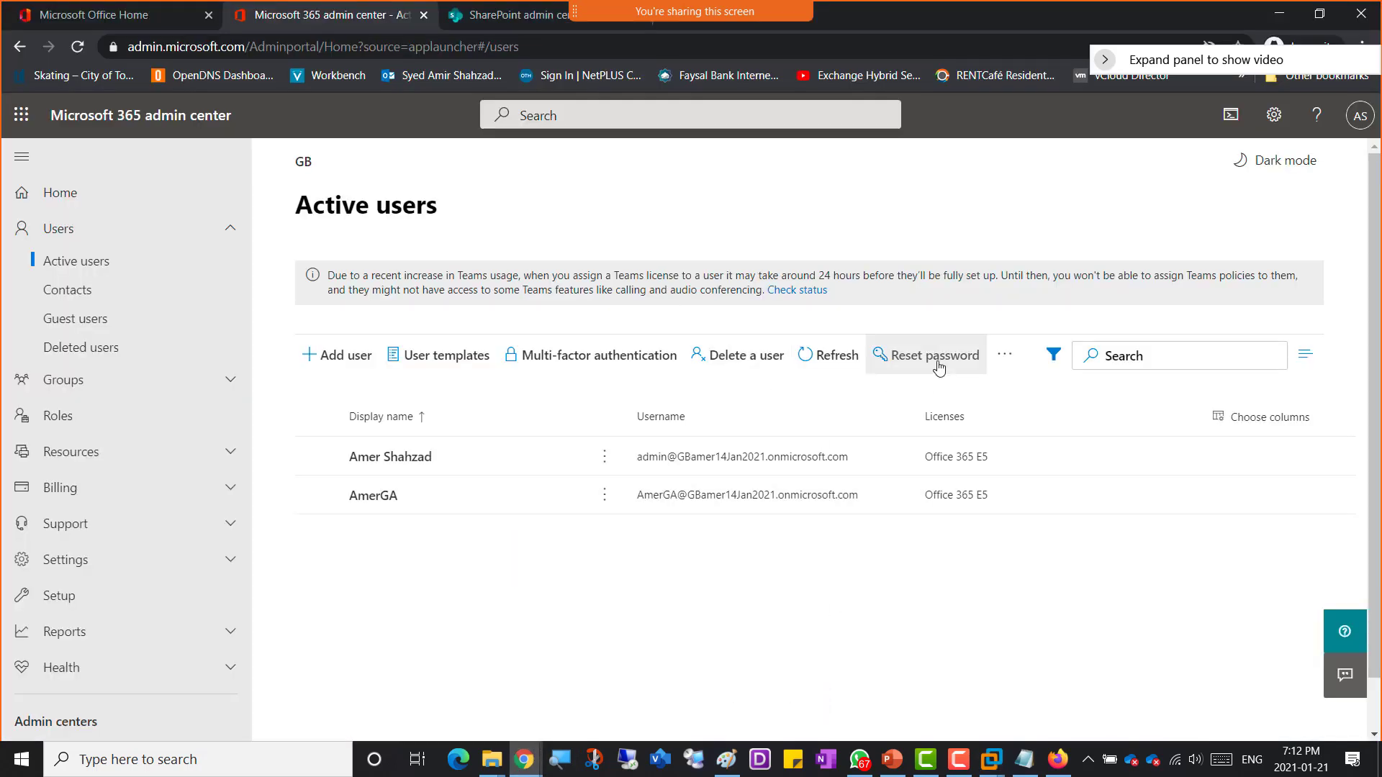
left_click(525, 762)
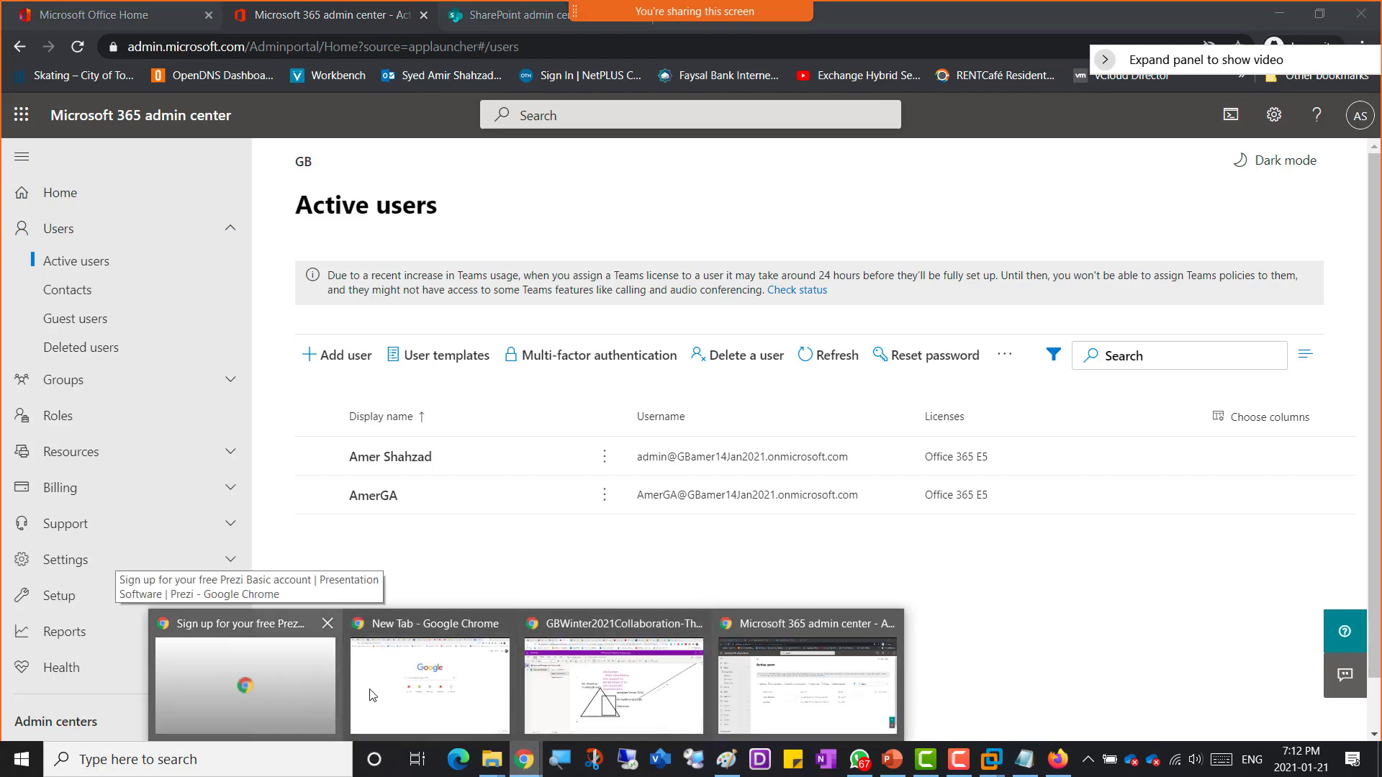
left_click(265, 680)
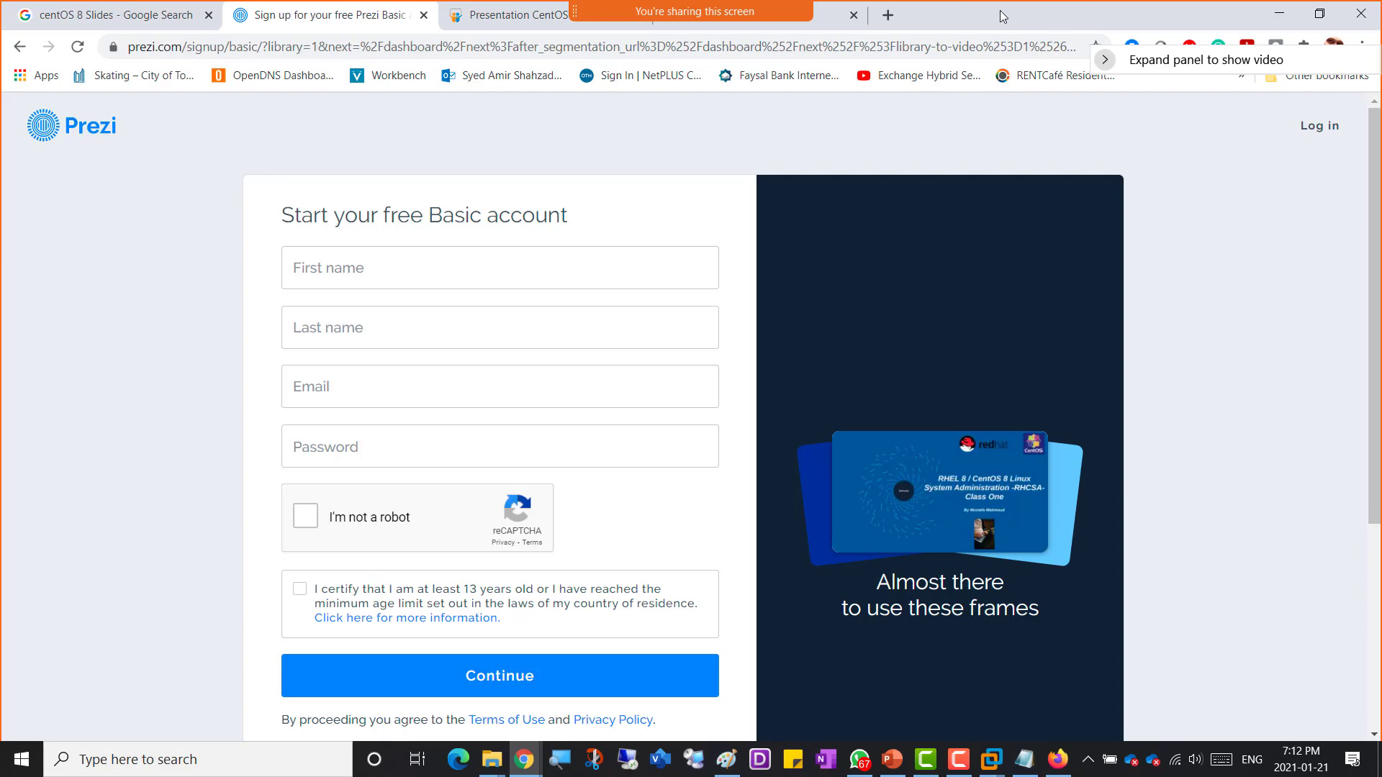
left_click_drag(1000, 10, 1381, 86)
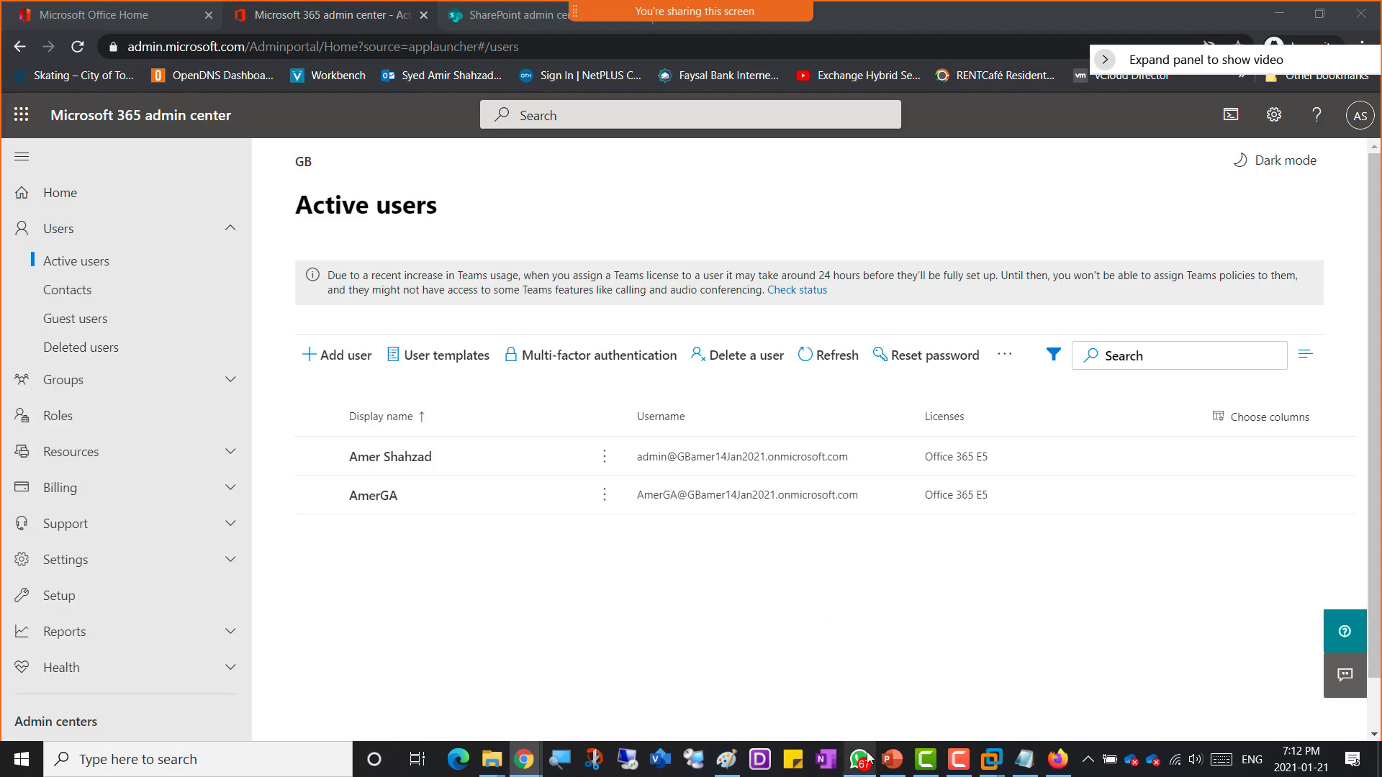
mouse_move(521, 766)
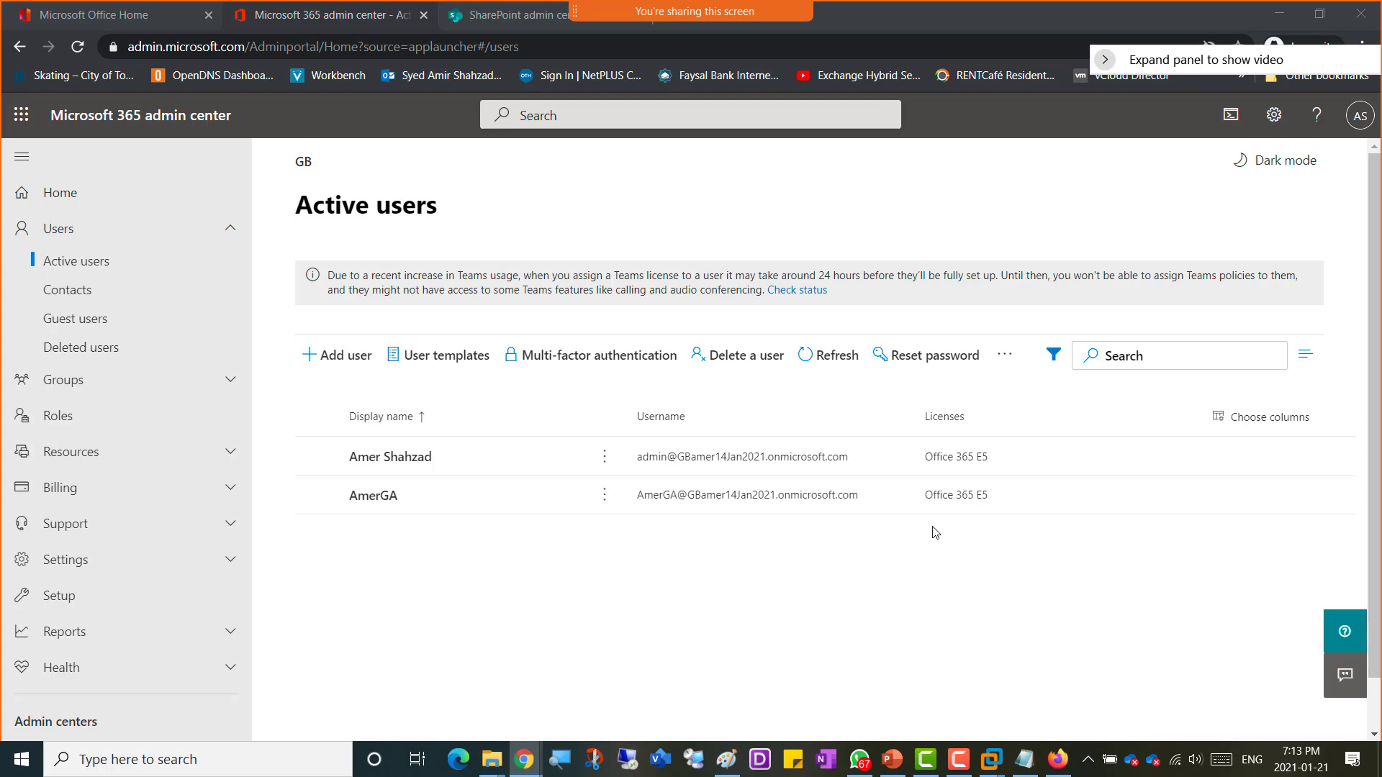
mouse_move(541, 764)
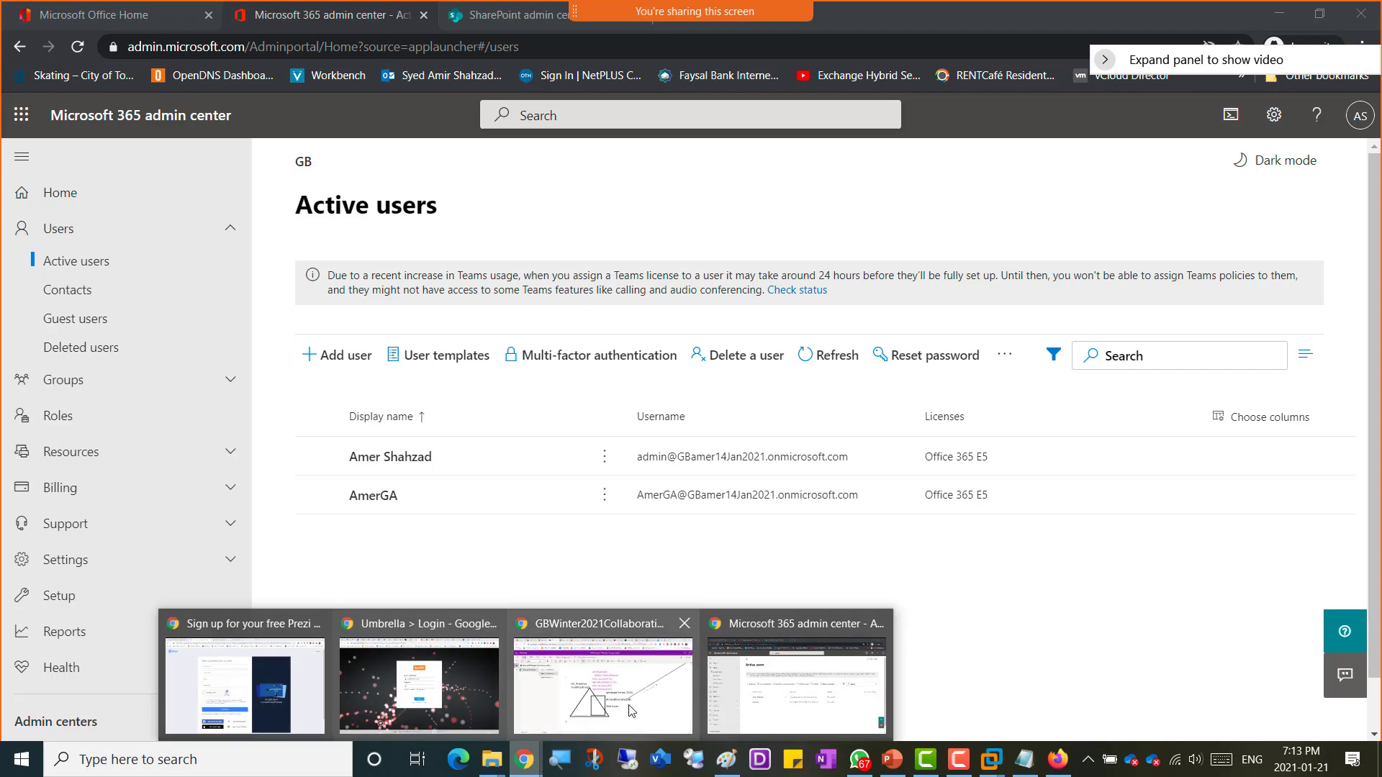
left_click(593, 680)
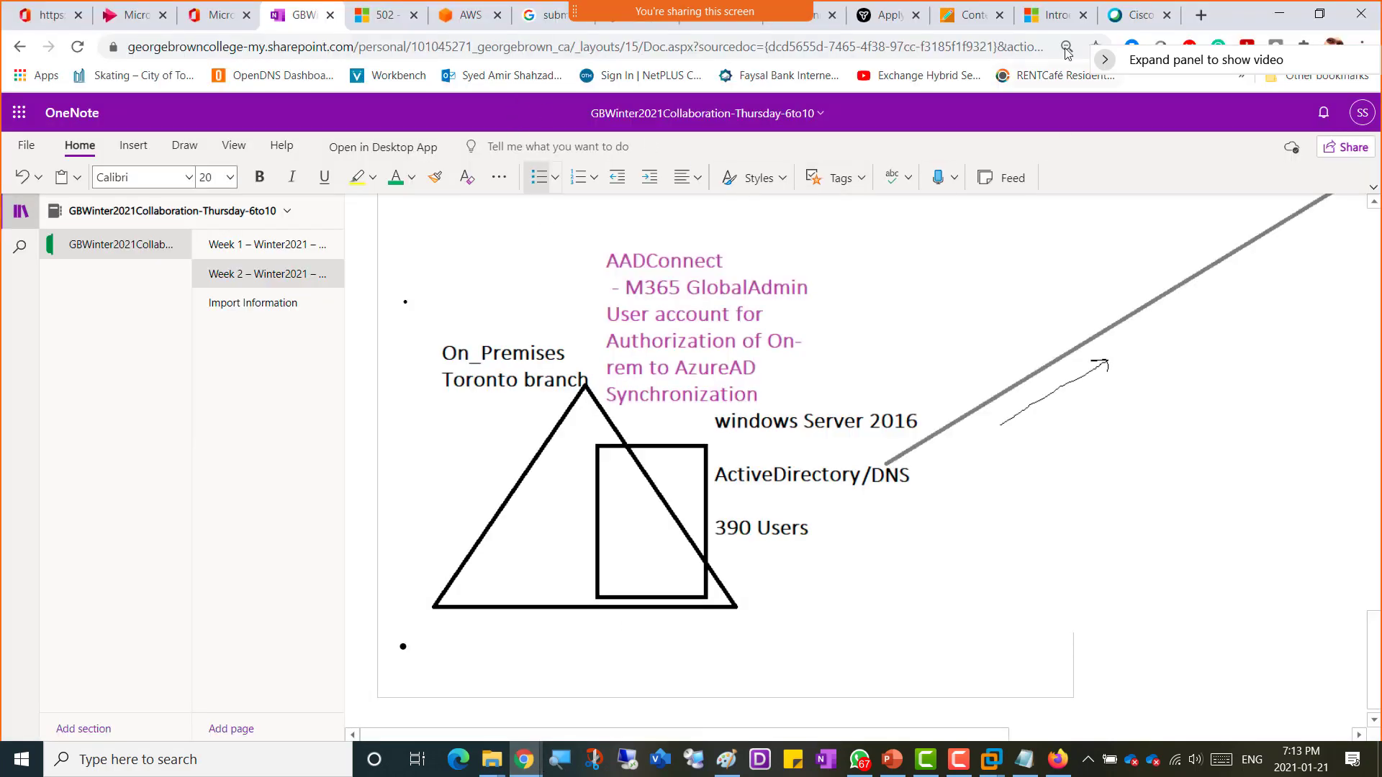
Step: Create a web link in the Week2 - 21Jan2021 course folder named Download 390 user Creation powershell Script
left_click(970, 18)
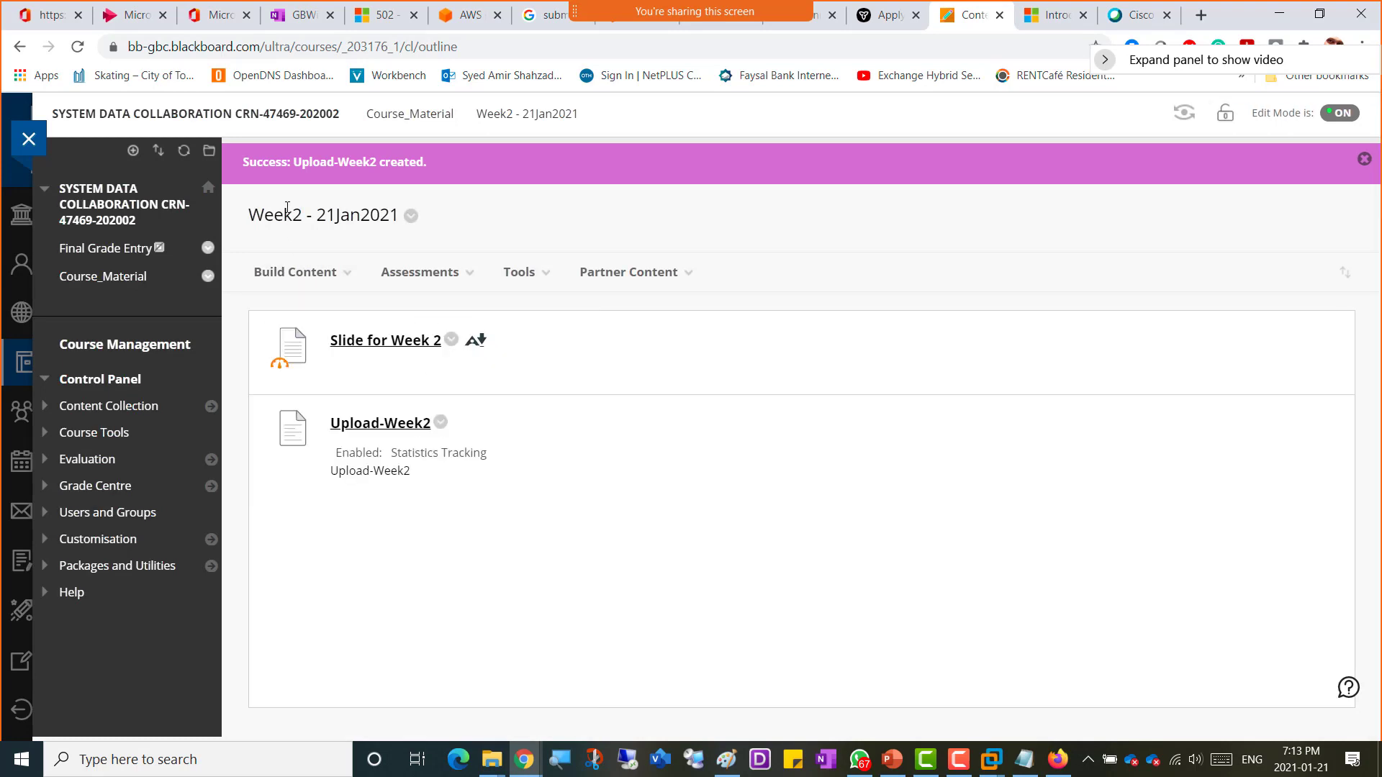
left_click(294, 272)
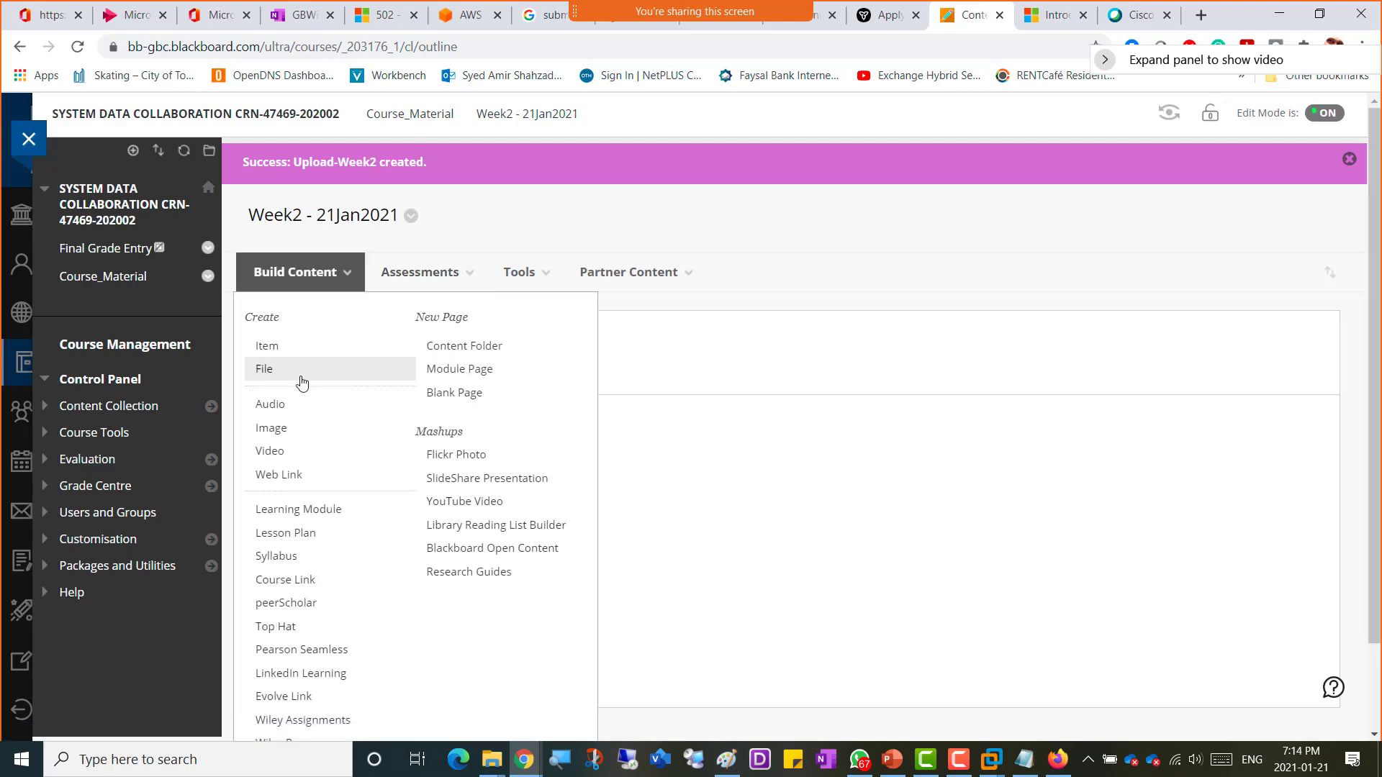
left_click(305, 479)
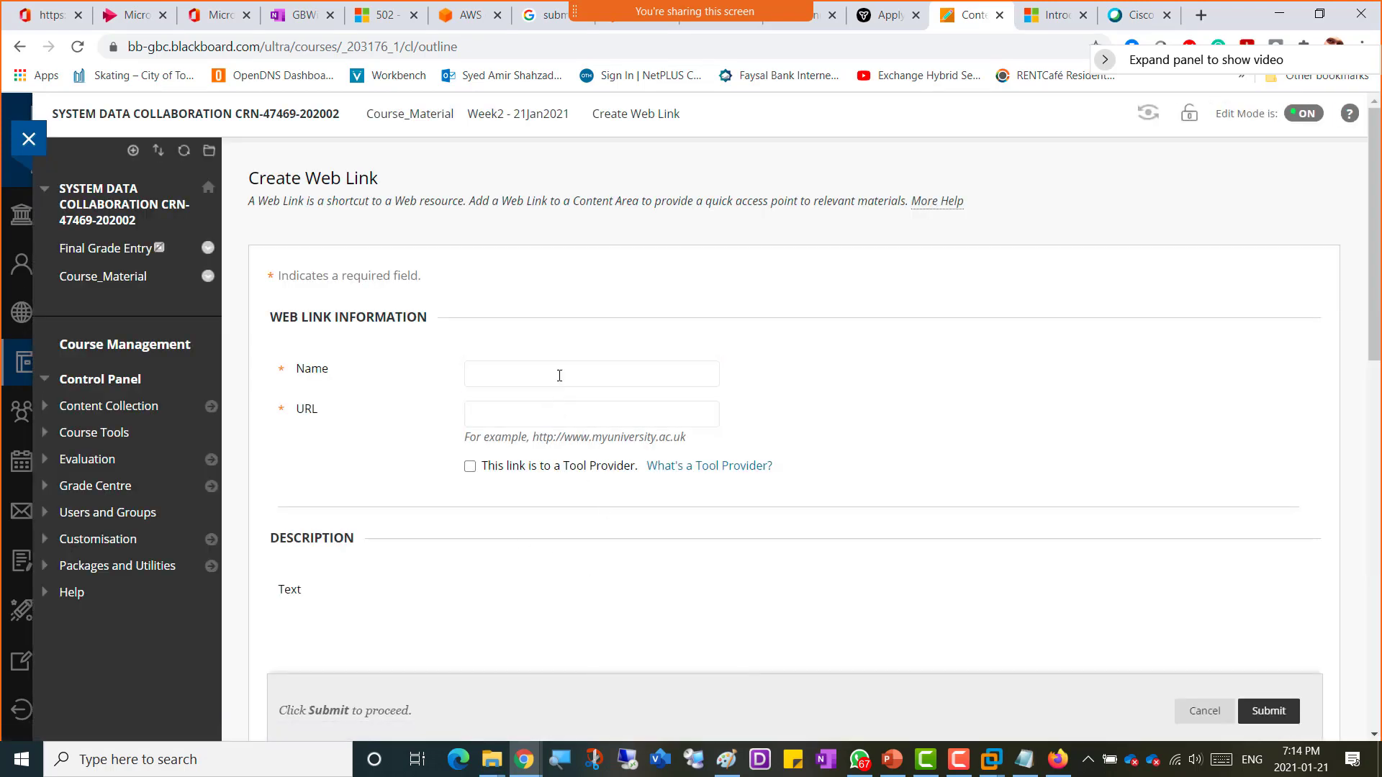
type("Download")
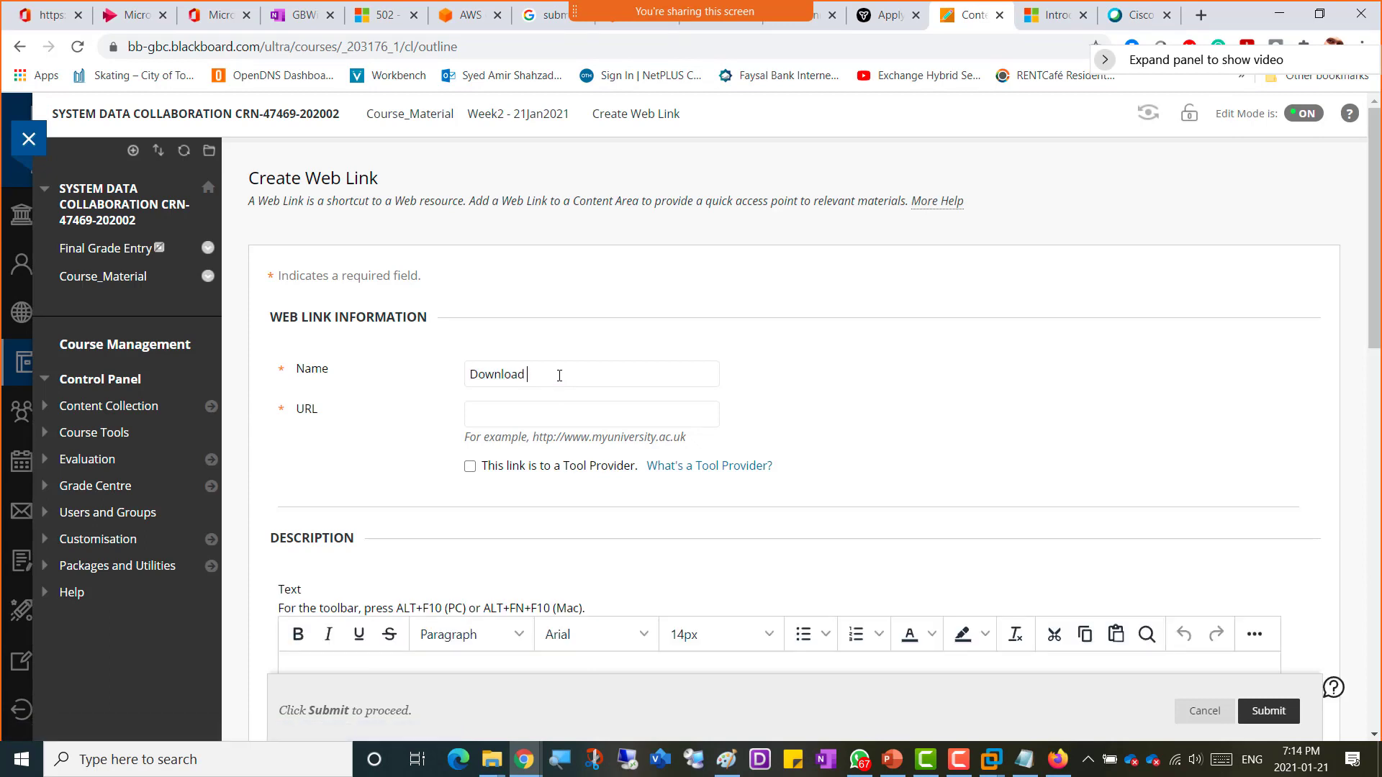
type(" 390 user Creation pwoershell")
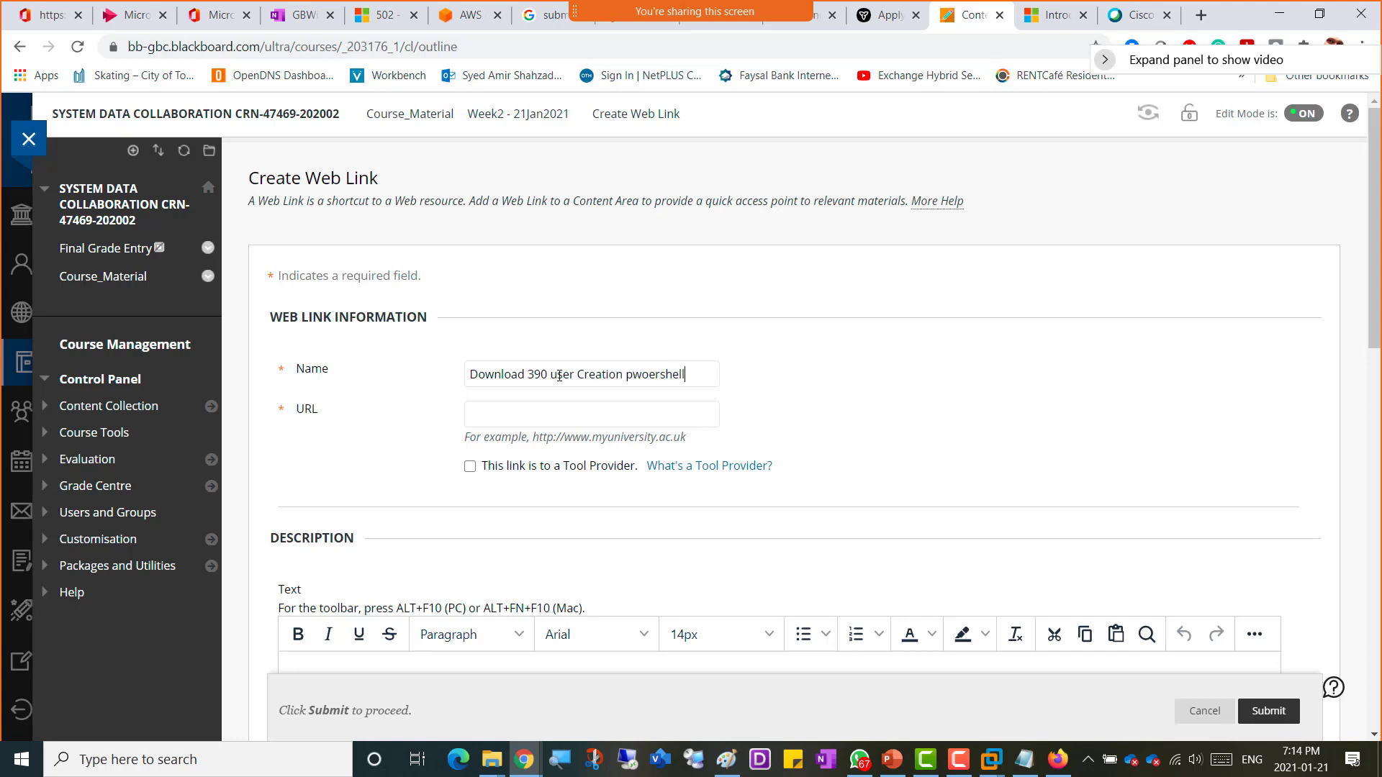
key("BackSpace")
key("BackSpace")
key("BackSpace")
key("BackSpace")
type("Script")
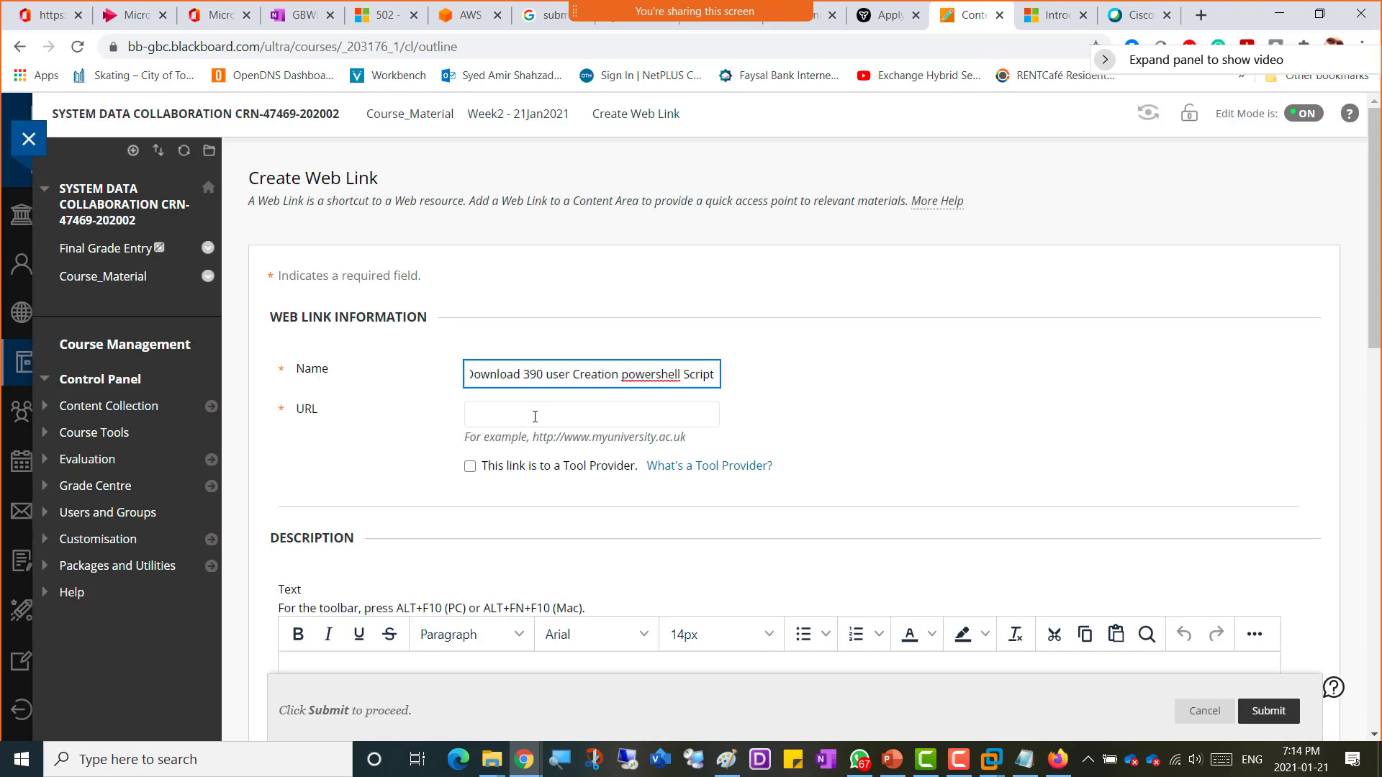
Step: Paste the script folder's sharing URL into the link and submit it
left_click(534, 415)
key("ctrl+v")
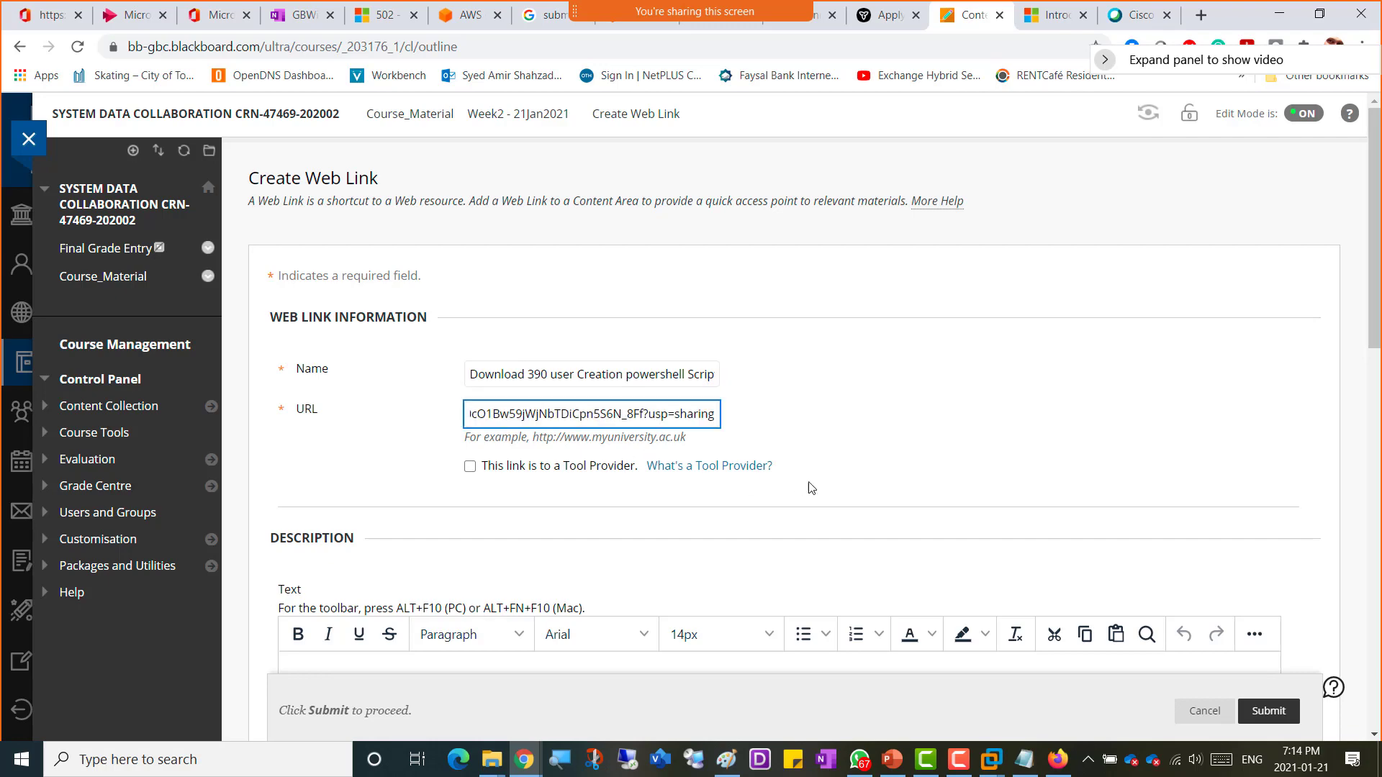
scroll(918, 477, "down", 3)
left_click(1266, 709)
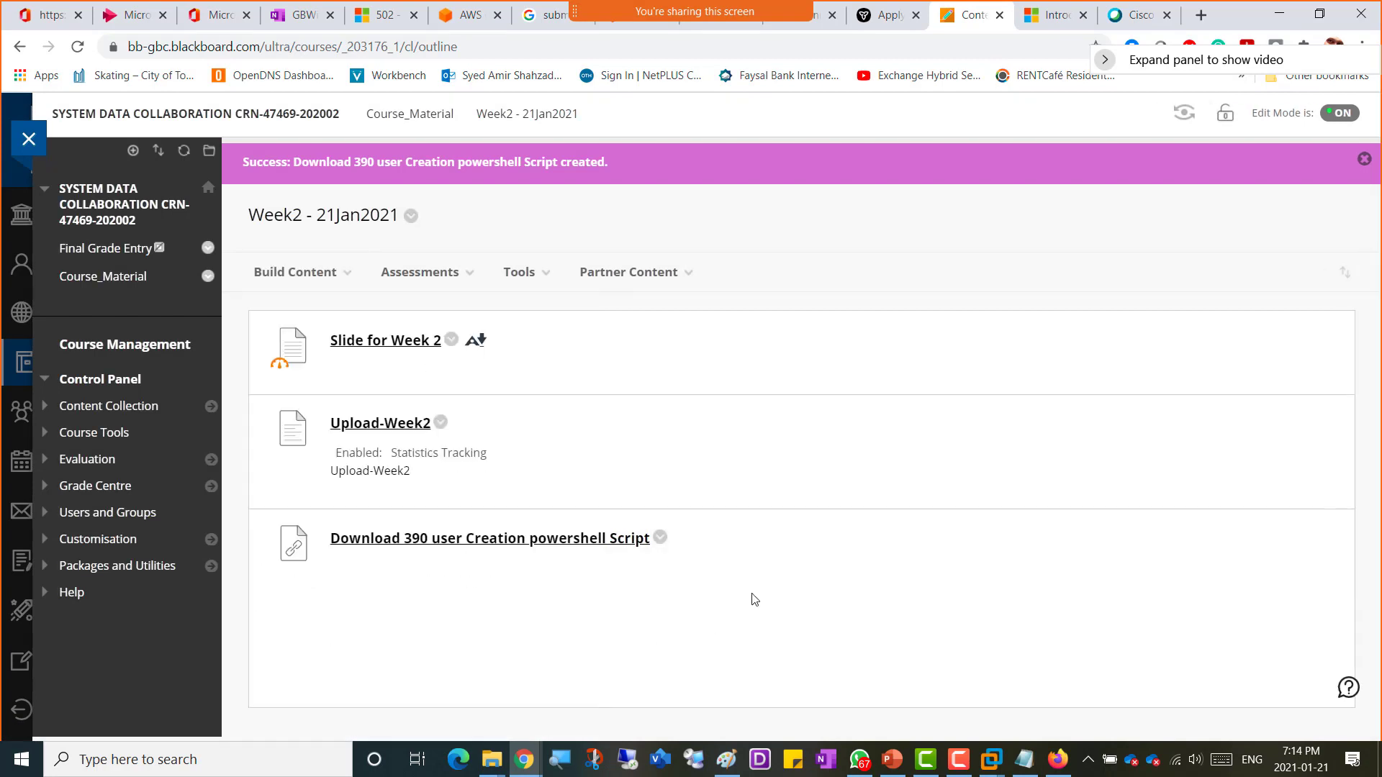
Step: Open the new course link to check the shared 390Users-Script folder
left_click(550, 547)
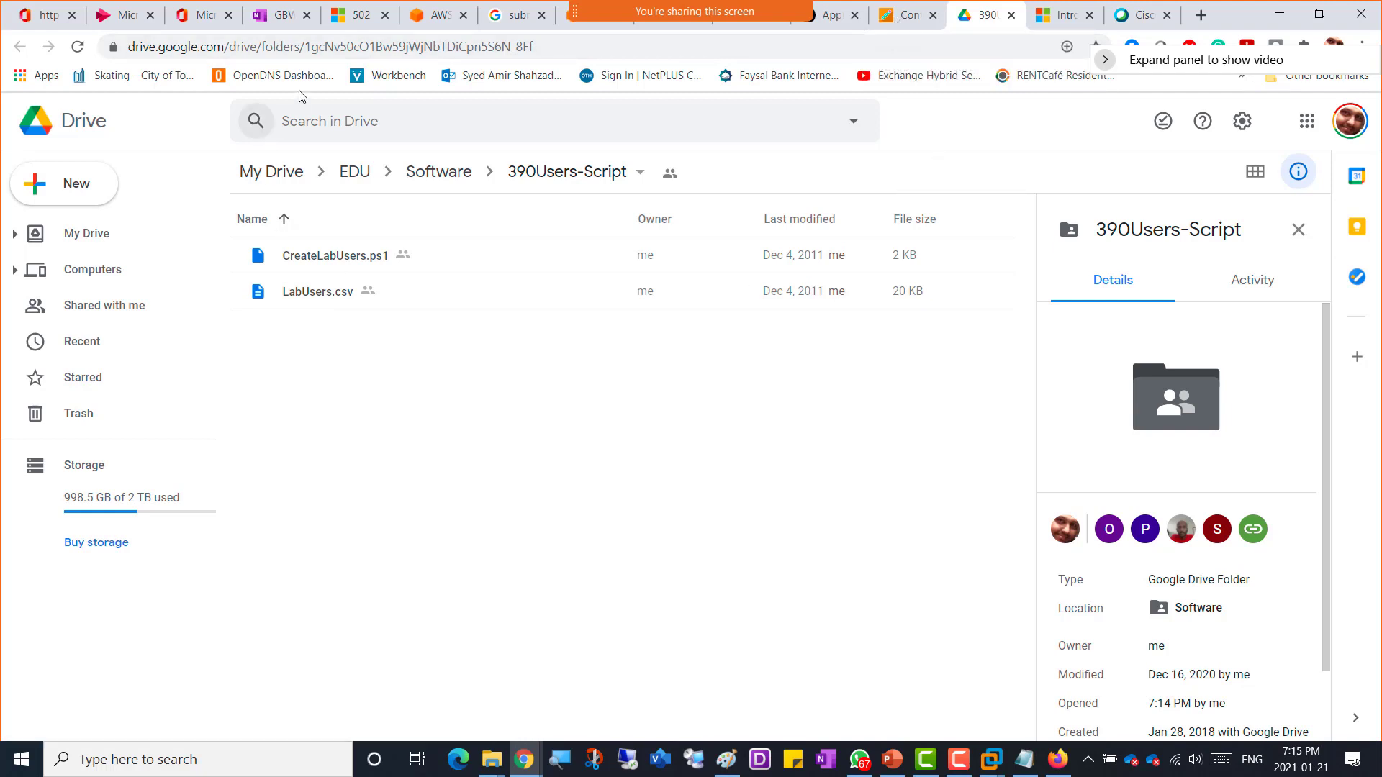
Step: Switch back to the rebooted server VM and send Ctrl+Alt+Del to reach the sign-in screen
left_click(277, 17)
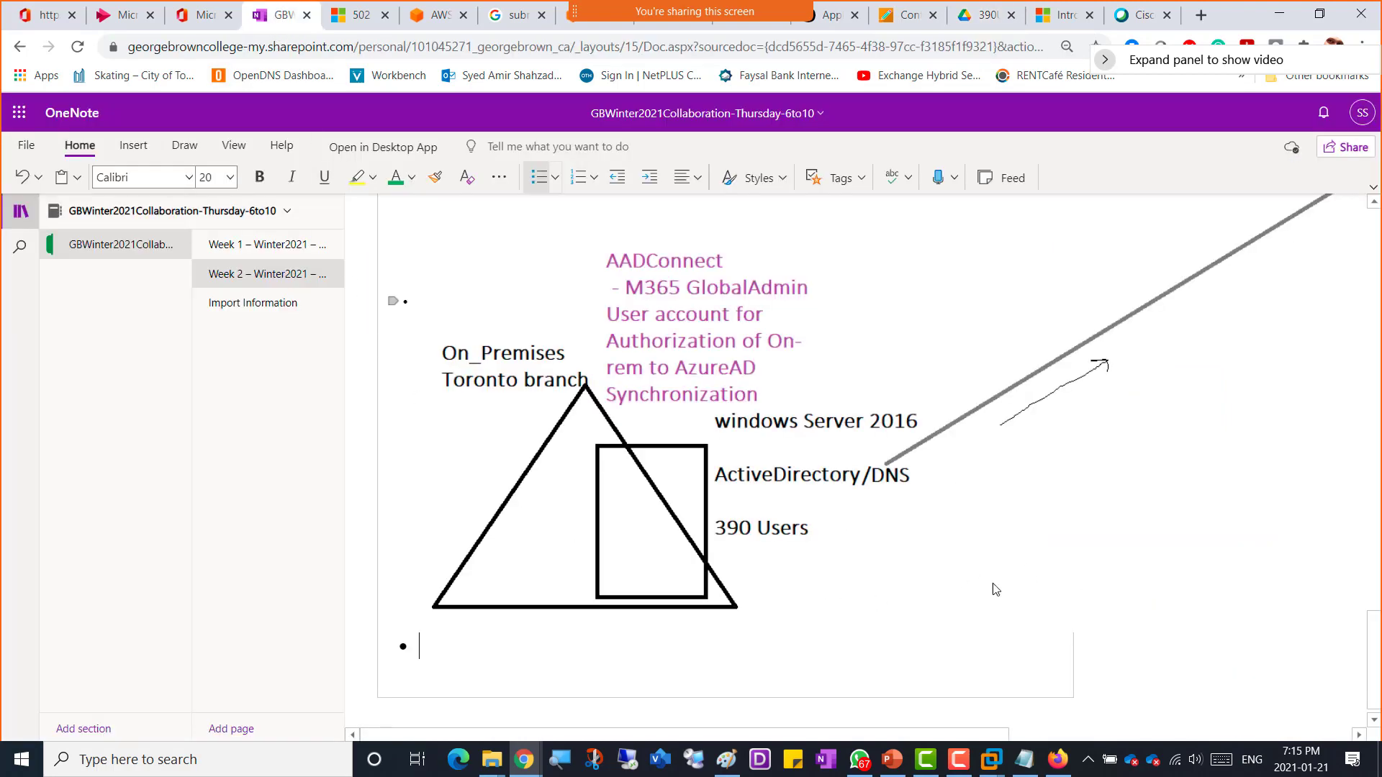
left_click(992, 762)
left_click(1056, 641)
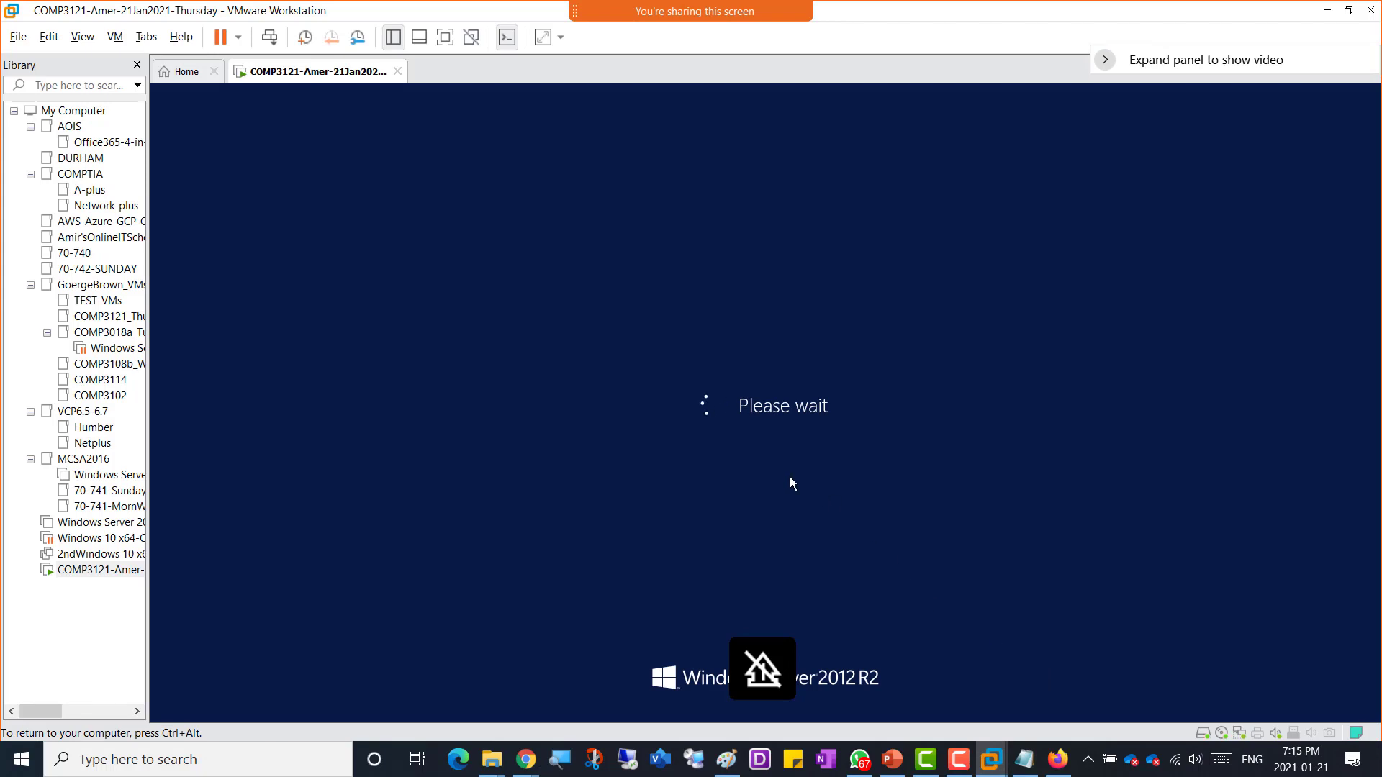
key("ctrl+alt")
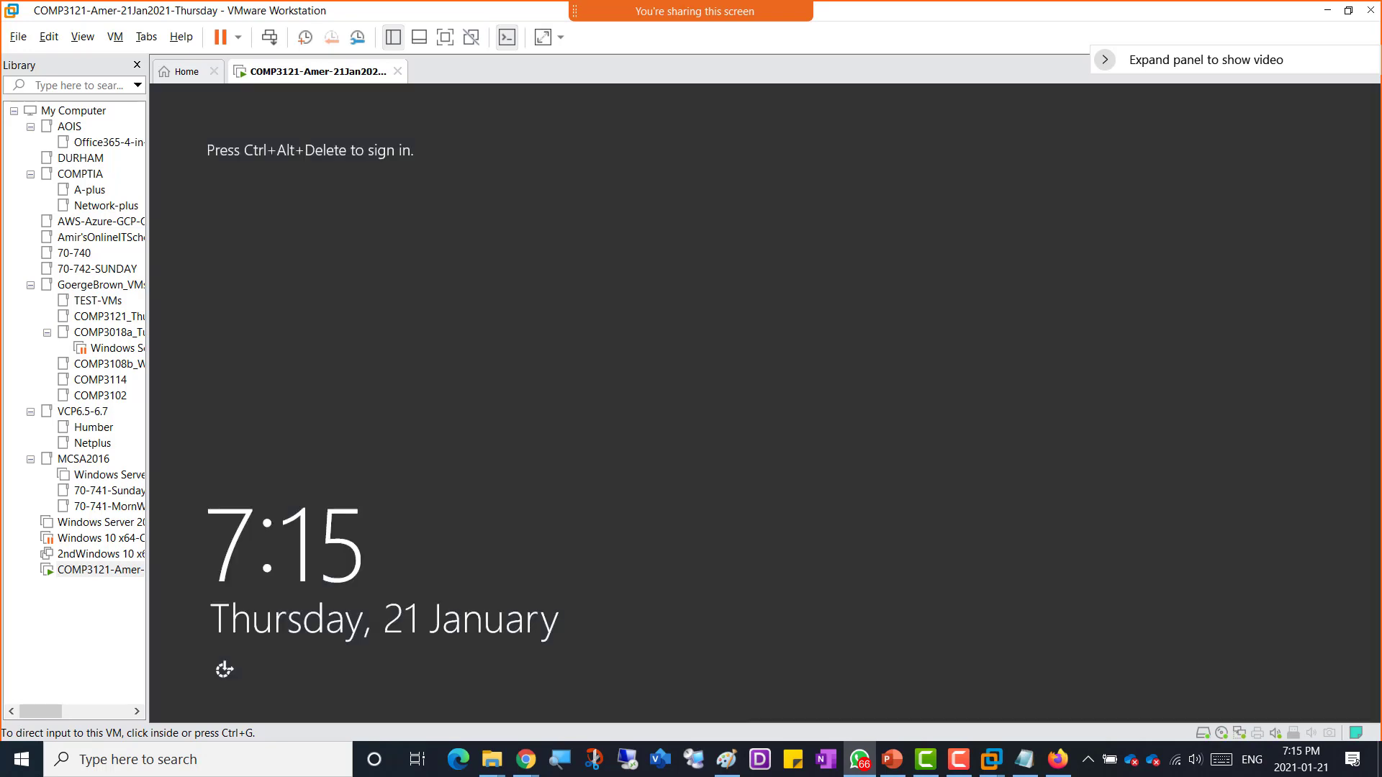
left_click(273, 47)
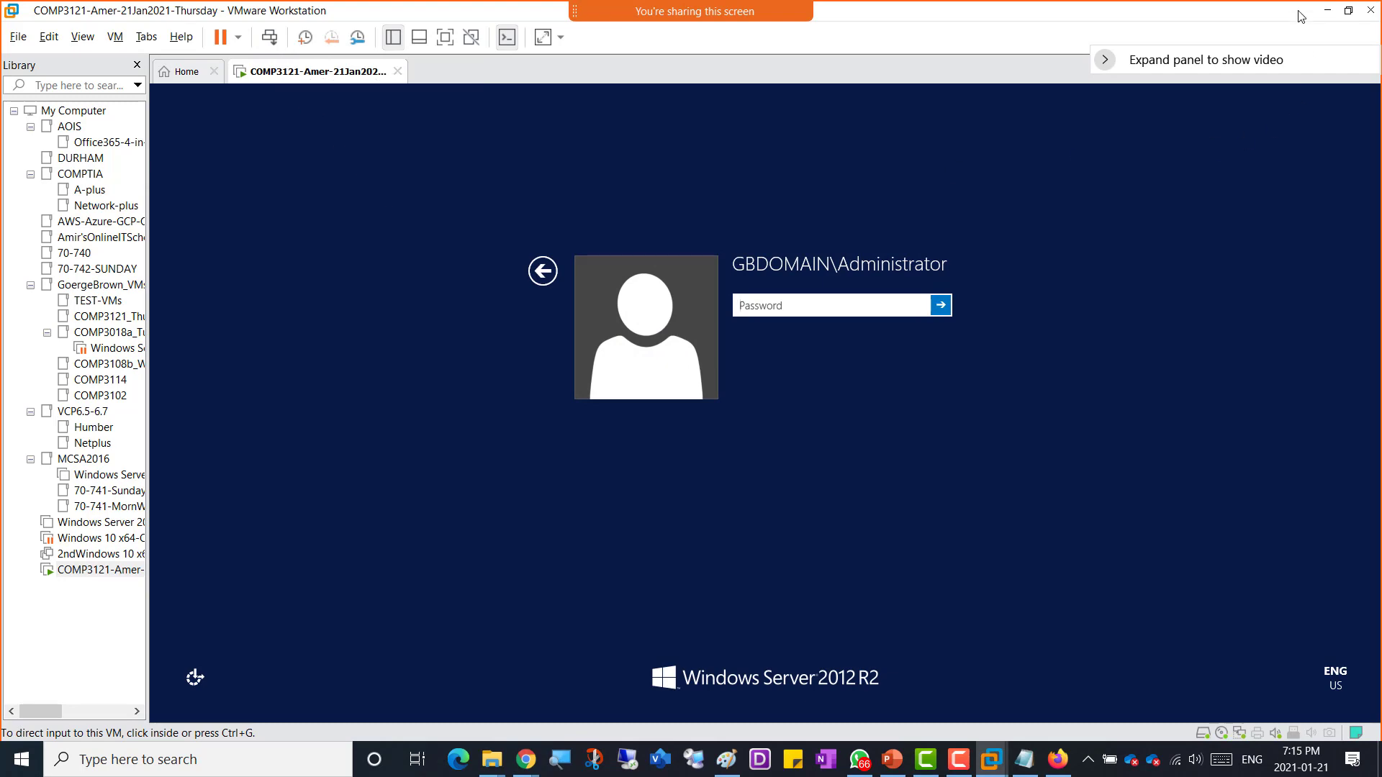
Step: Browse the course's Course_Material area and reopen the Week2 - 21Jan2021 folder
left_click(1327, 14)
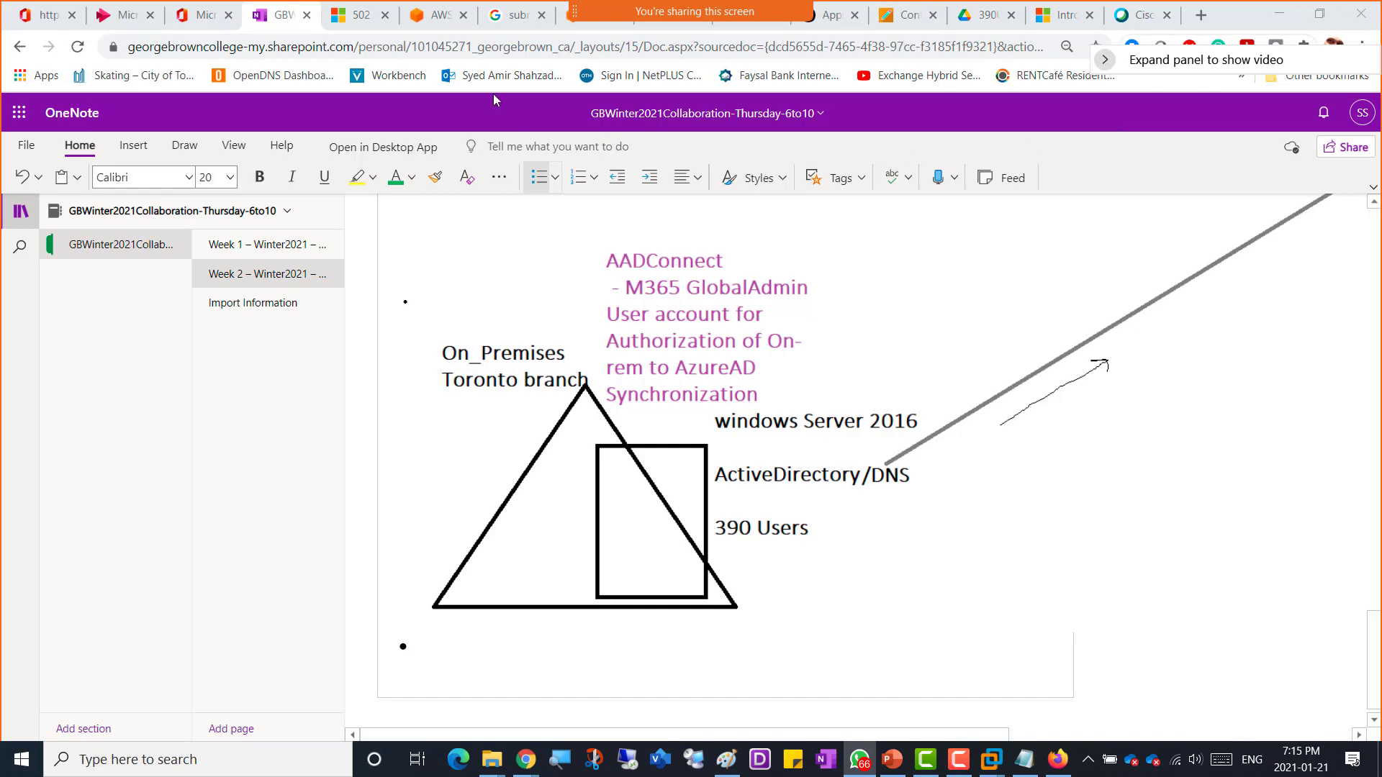
left_click(911, 20)
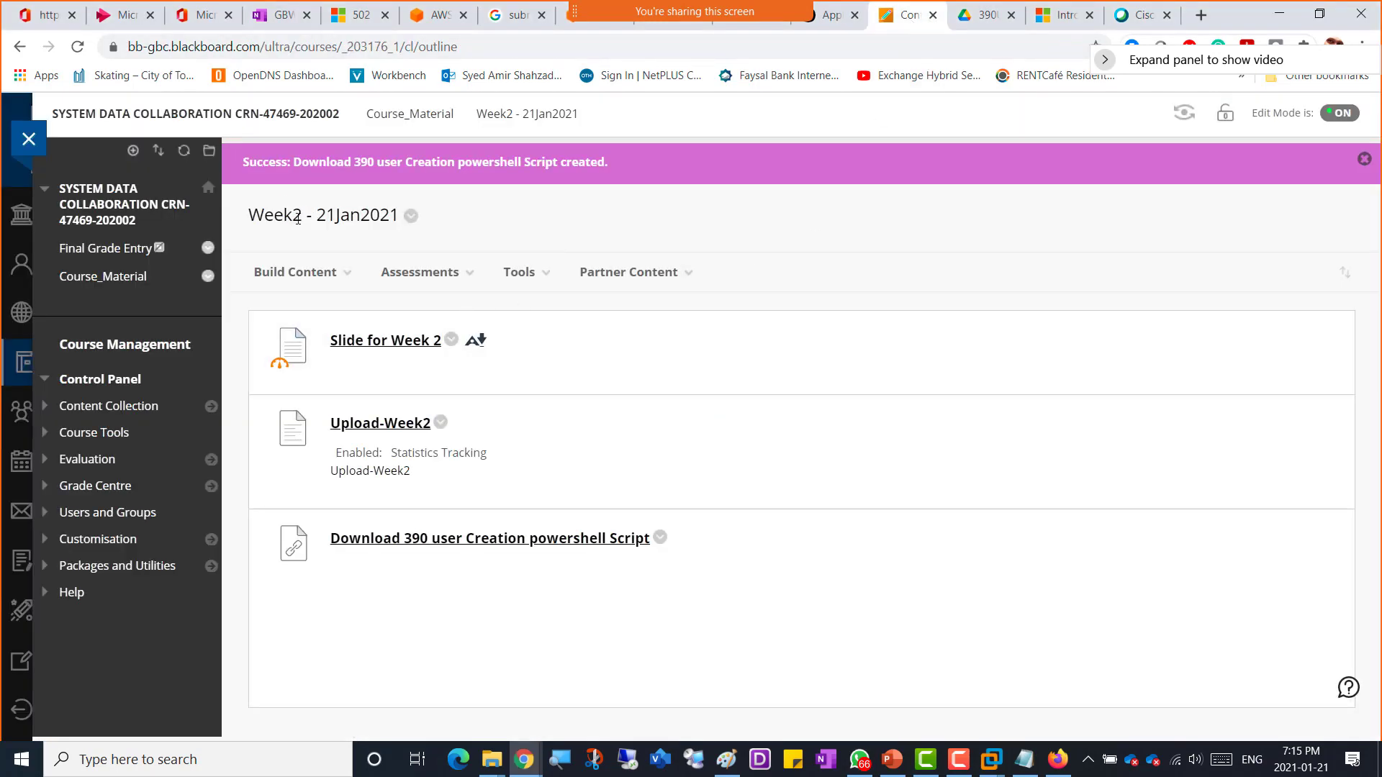
left_click(82, 279)
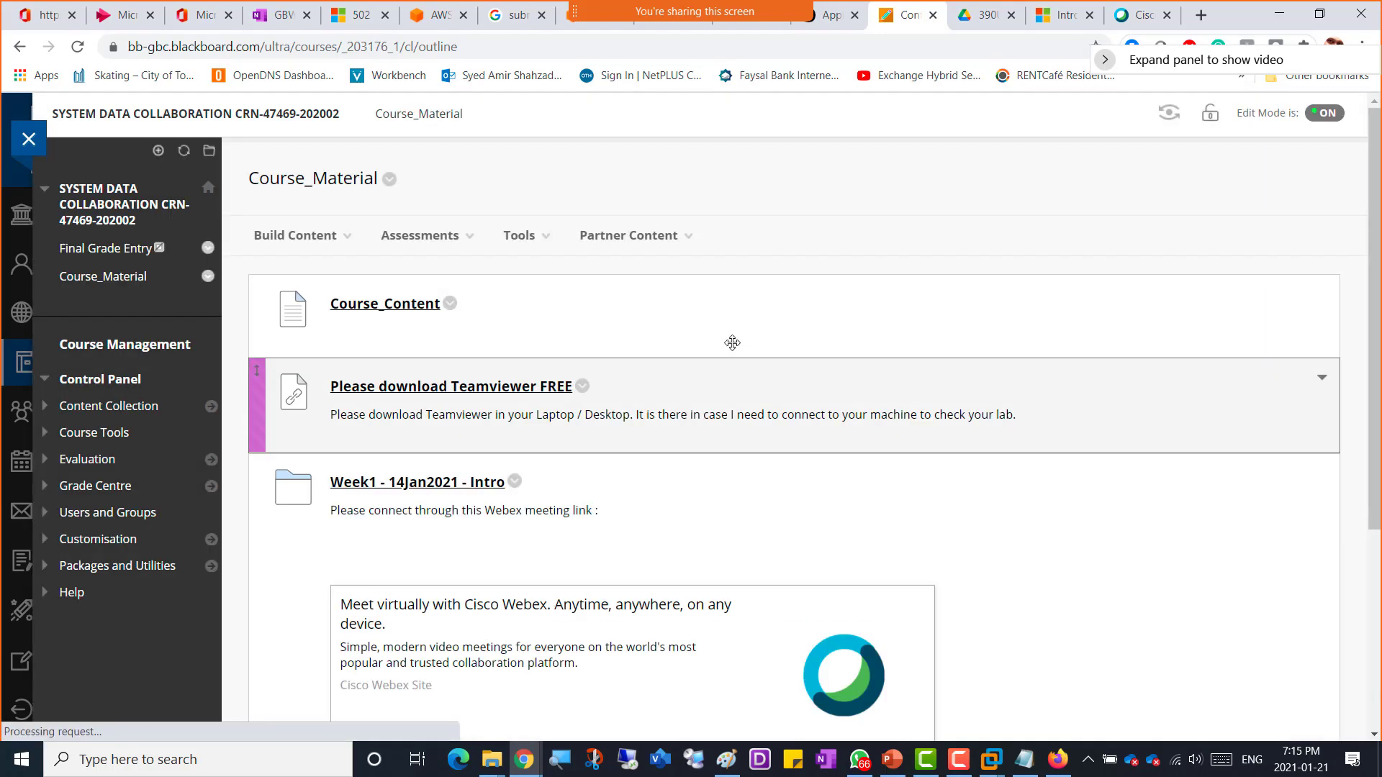
scroll(403, 575, "down", 4)
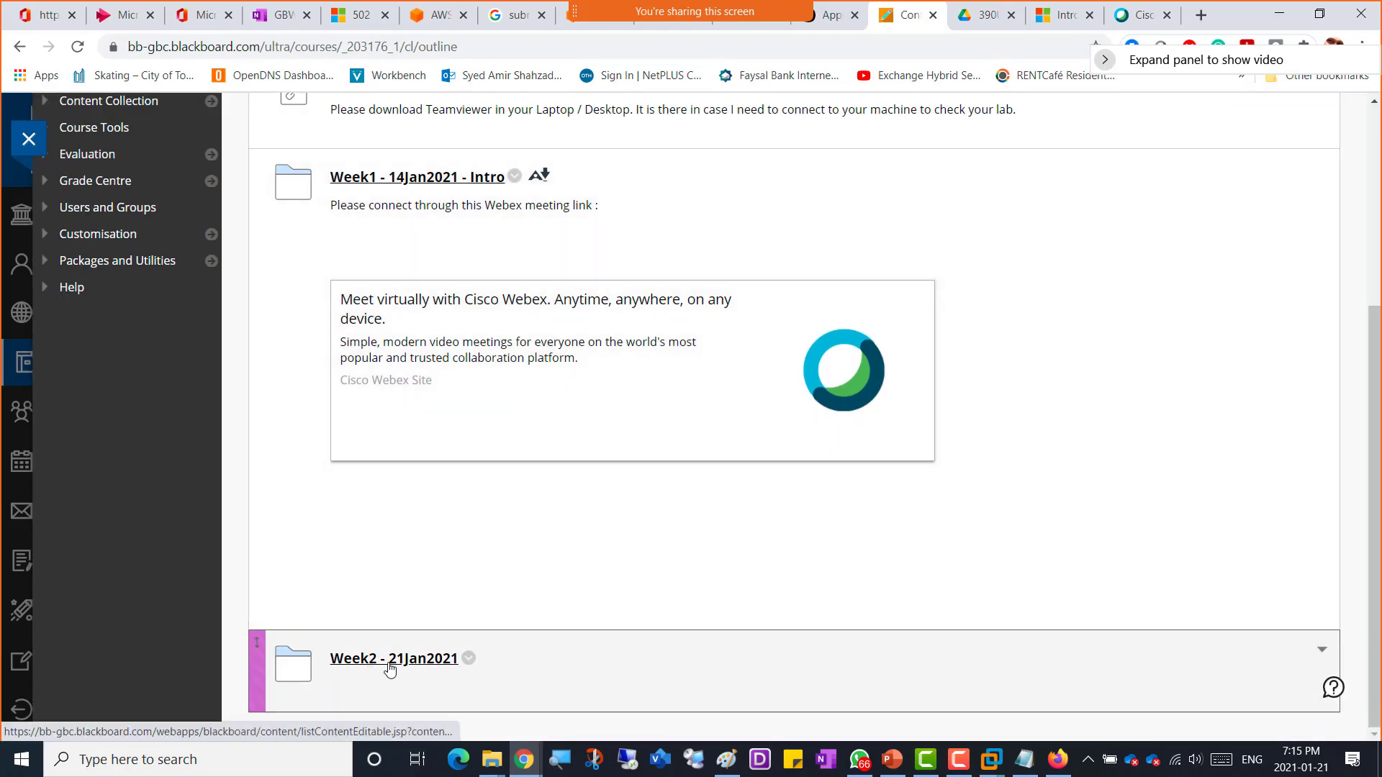
left_click(389, 662)
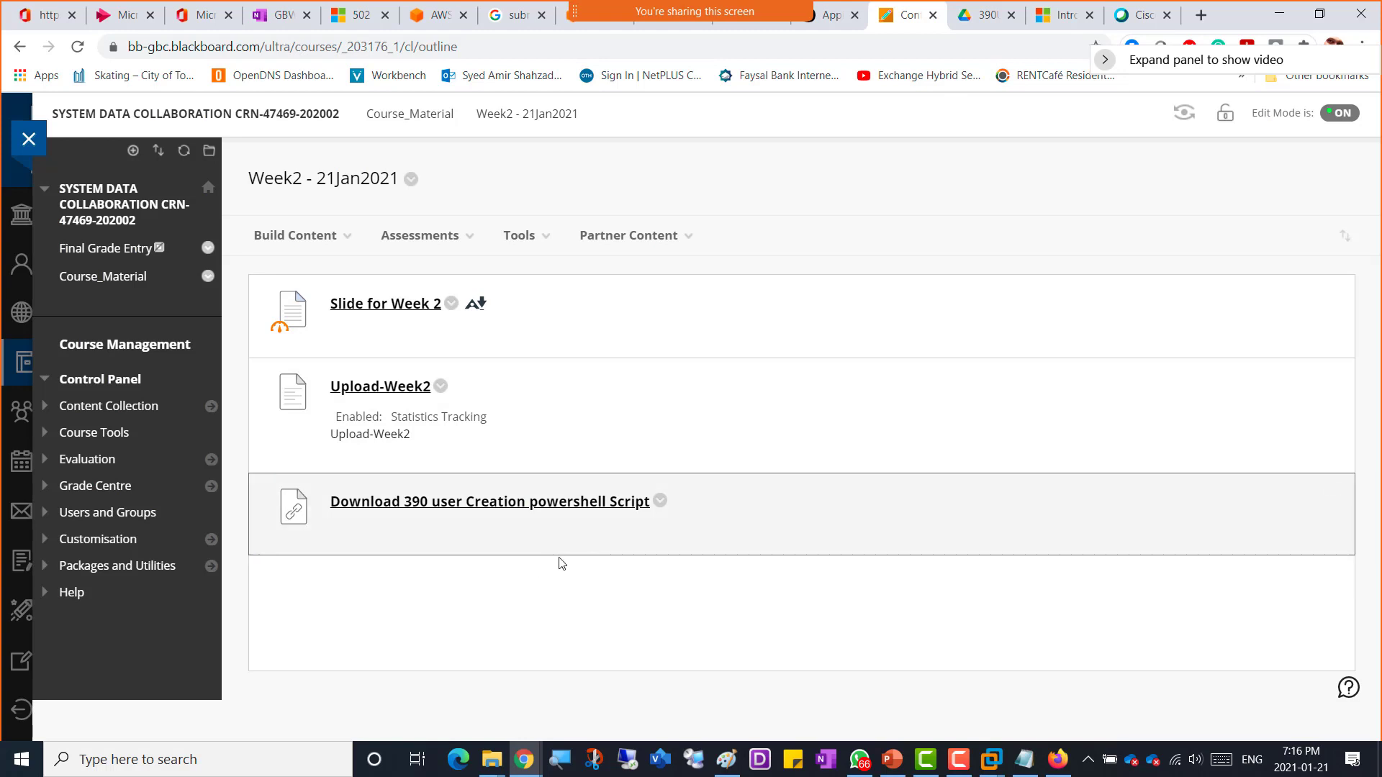
mouse_move(990, 764)
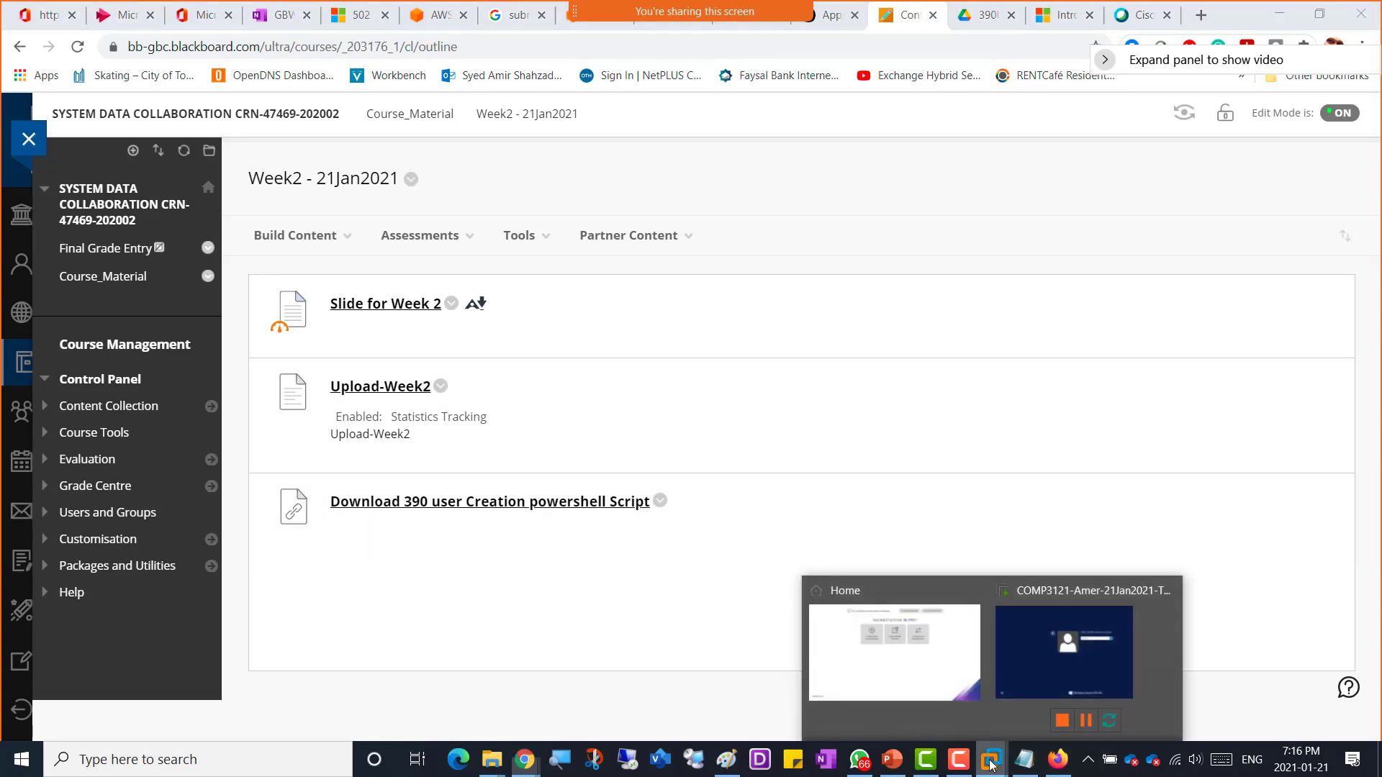
Step: Return to the server VM and sign in as GBDOMAIN\Administrator by entering the account password
left_click(1022, 664)
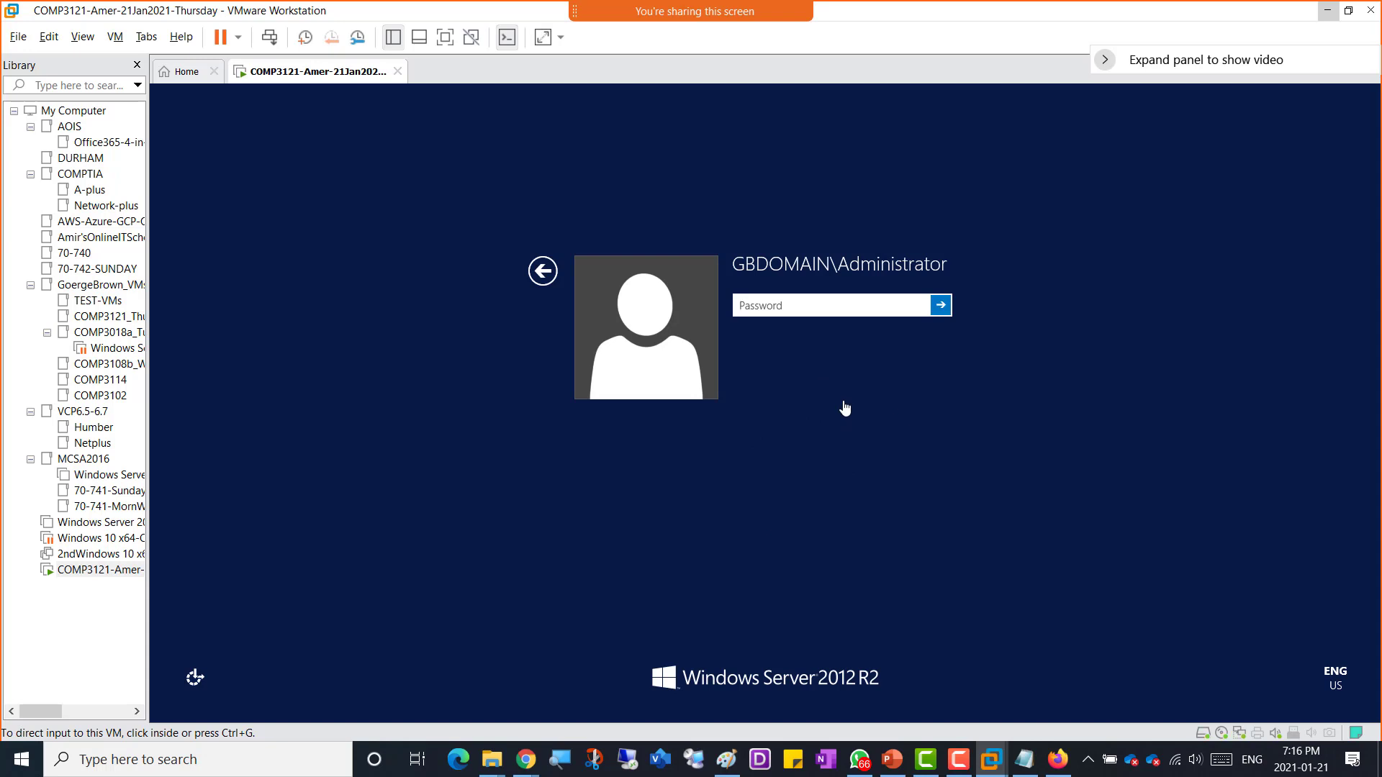
left_click(794, 305)
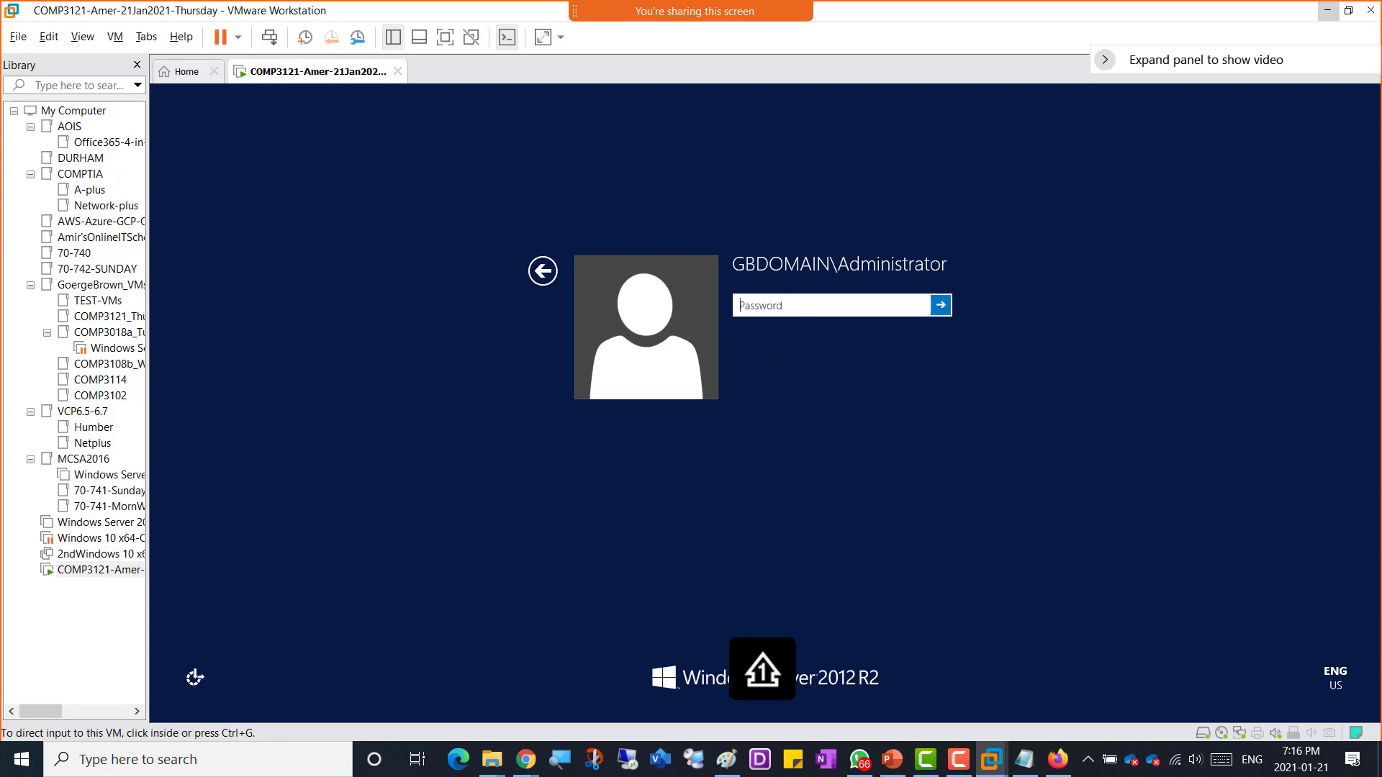
key("Caps_Lock")
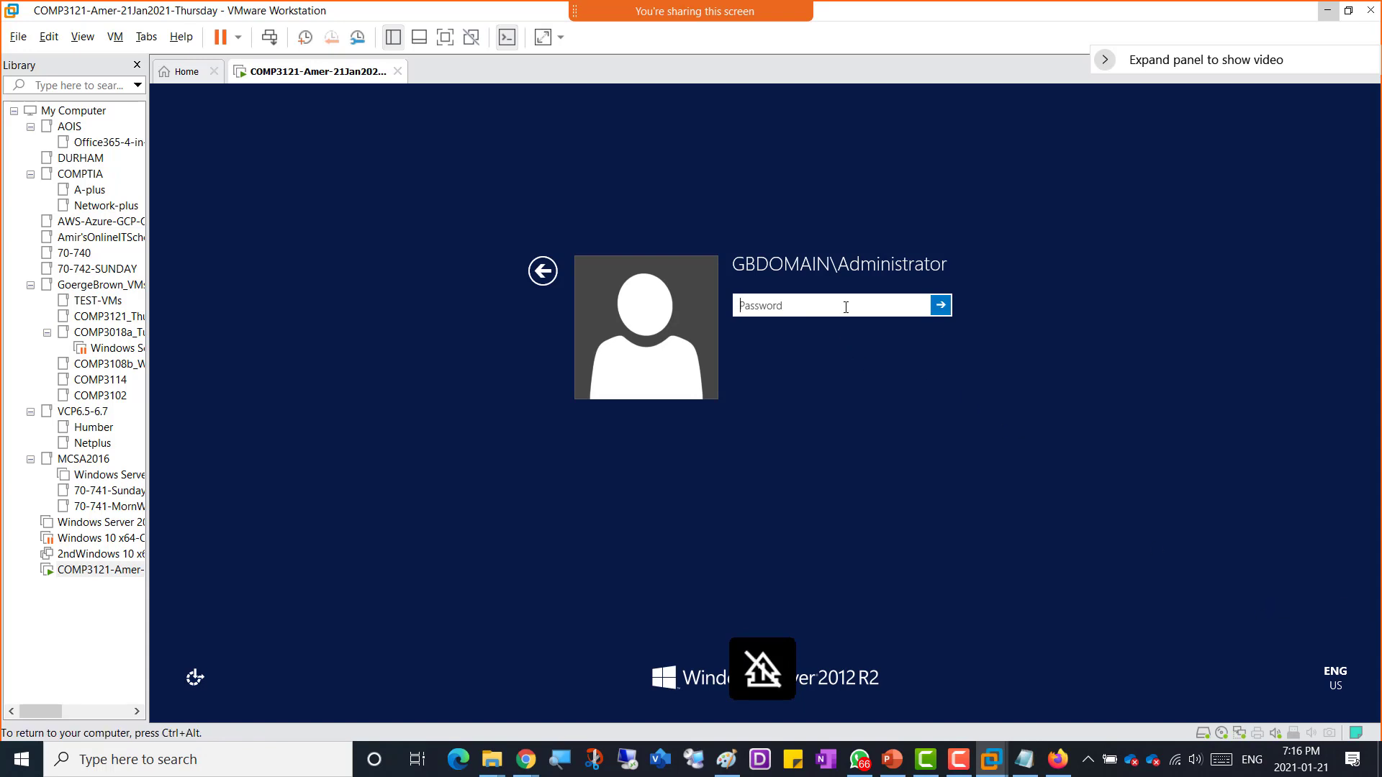
type("•")
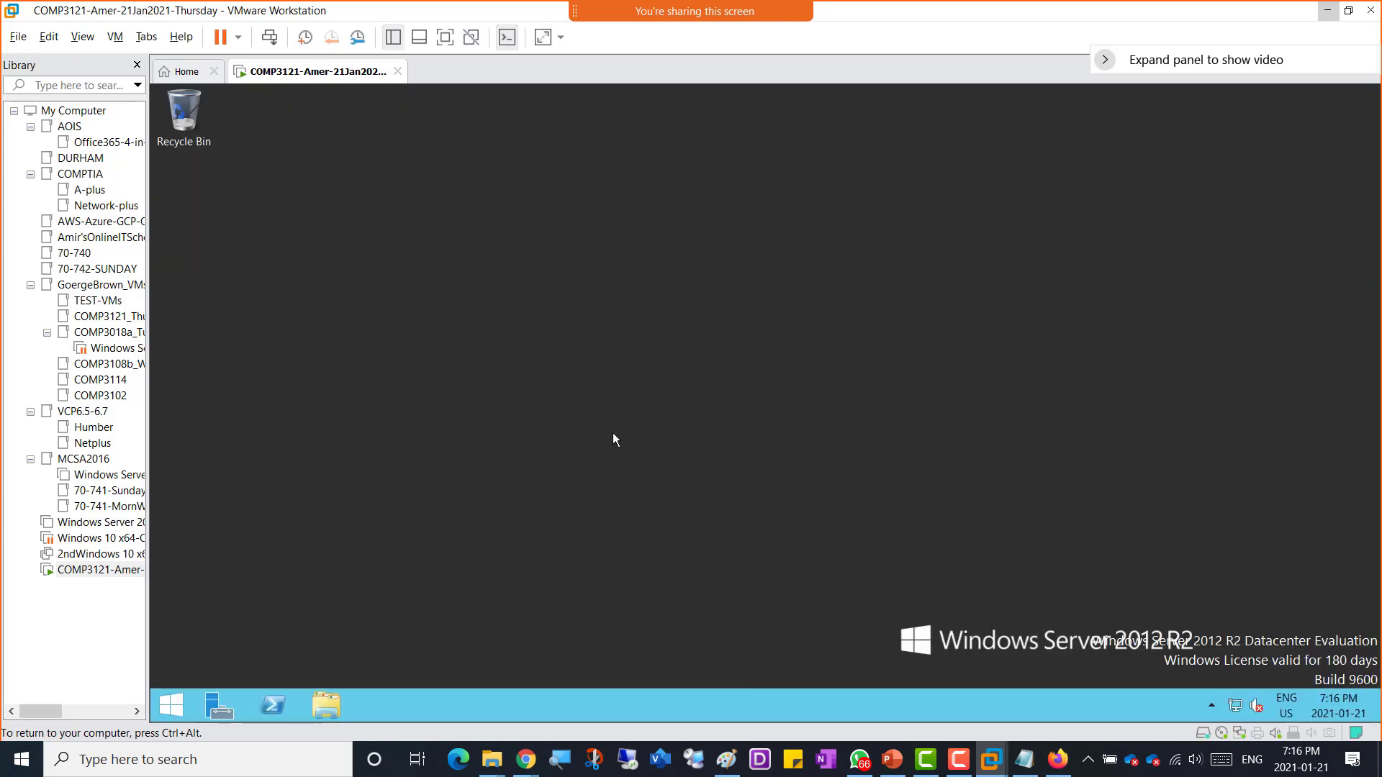
key("ctrl+alt")
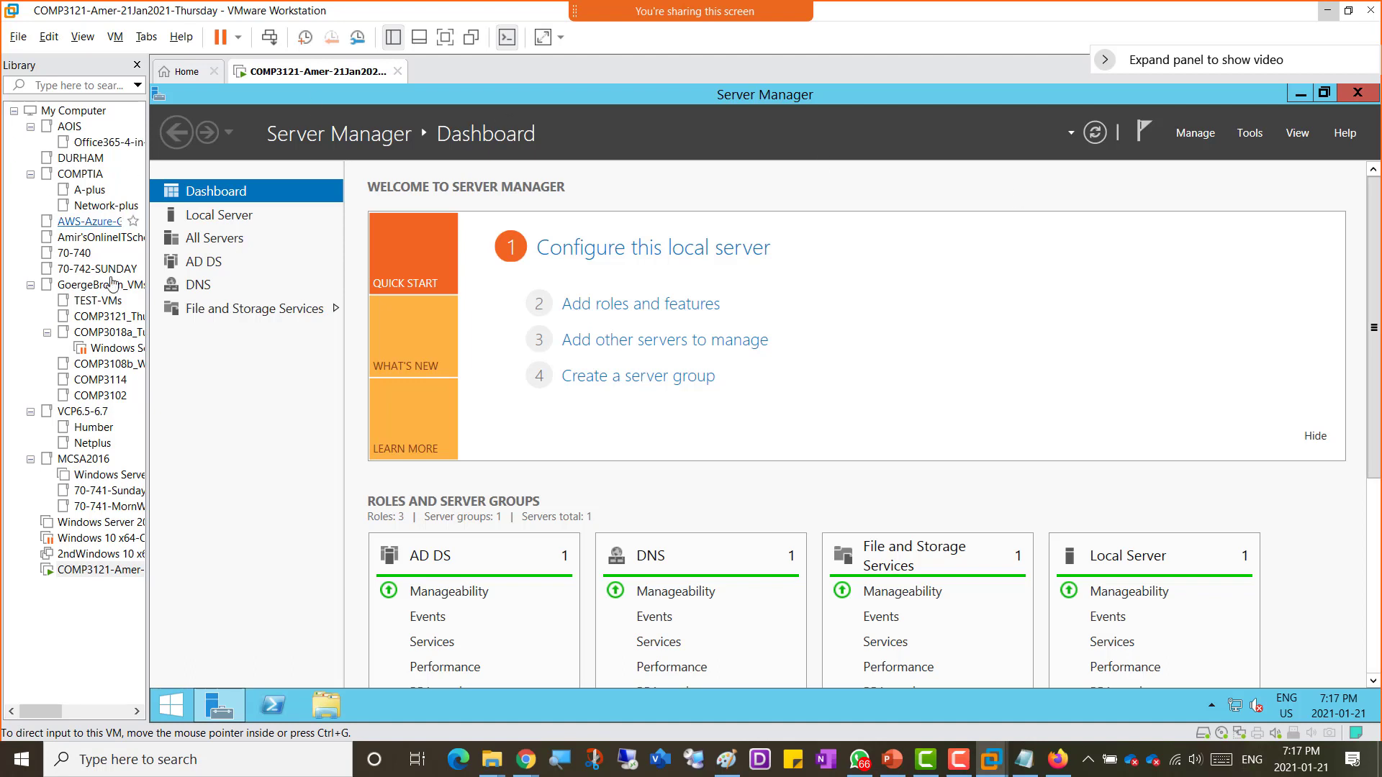
left_click(276, 463)
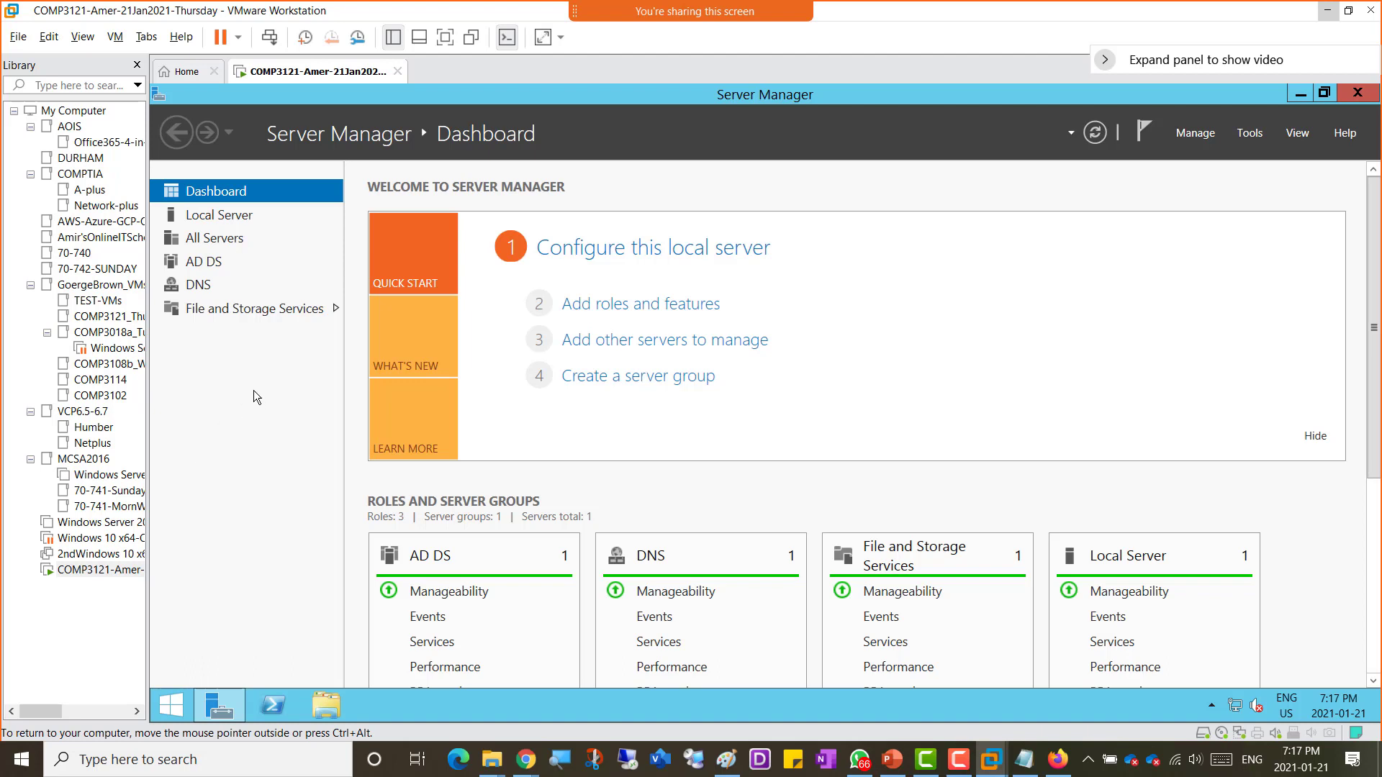
left_click(1249, 134)
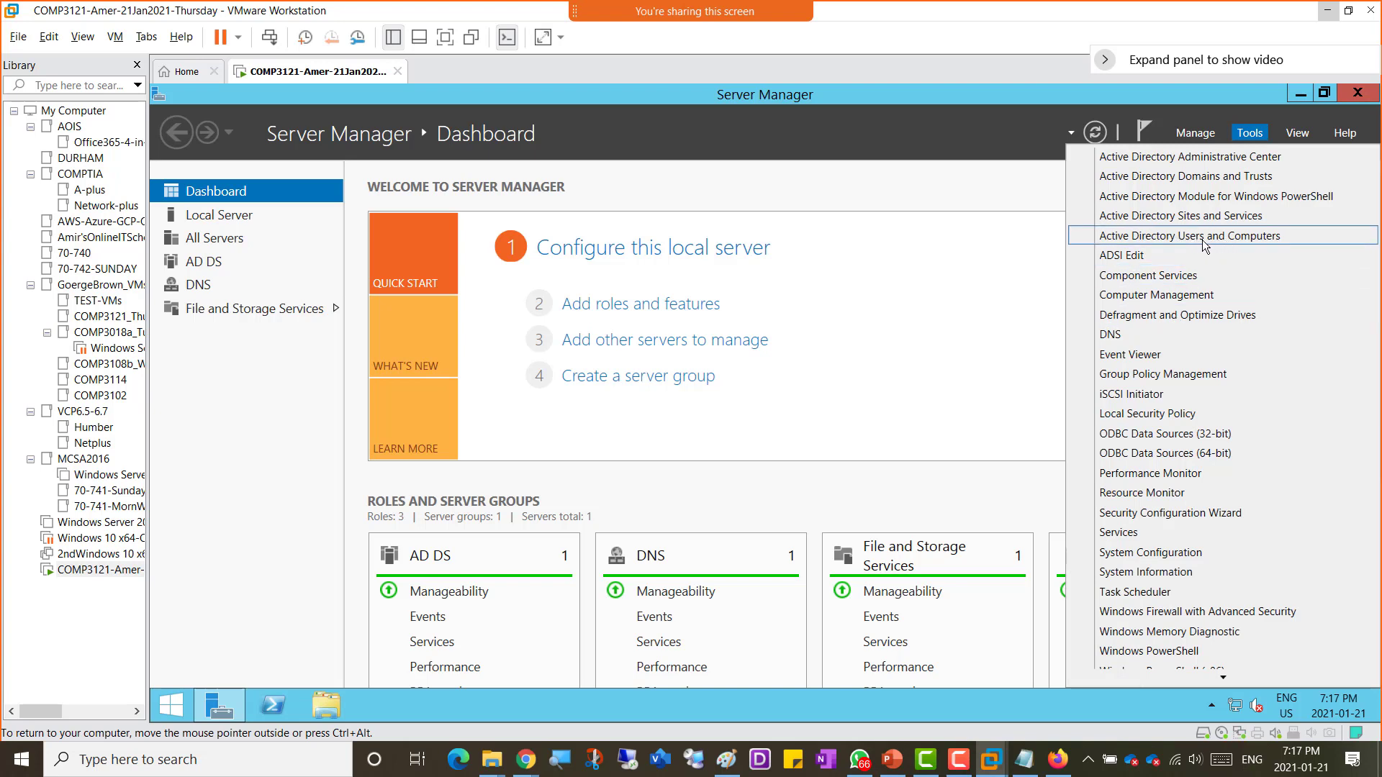
left_click(227, 395)
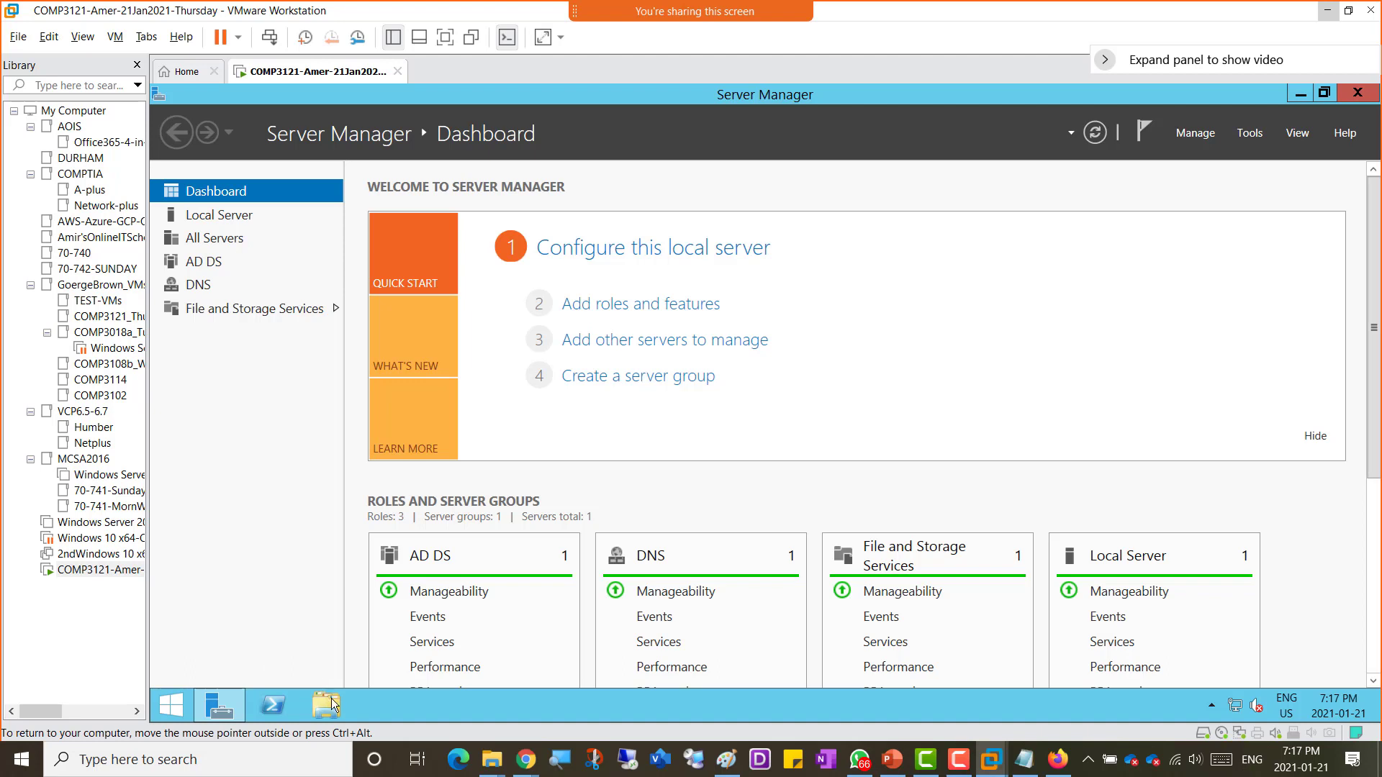
Step: Copy CreateLabUsers.ps1 and LabUsers.csv from the host's Create-Users folder and paste them into the server VM's Downloads folder
mouse_move(493, 763)
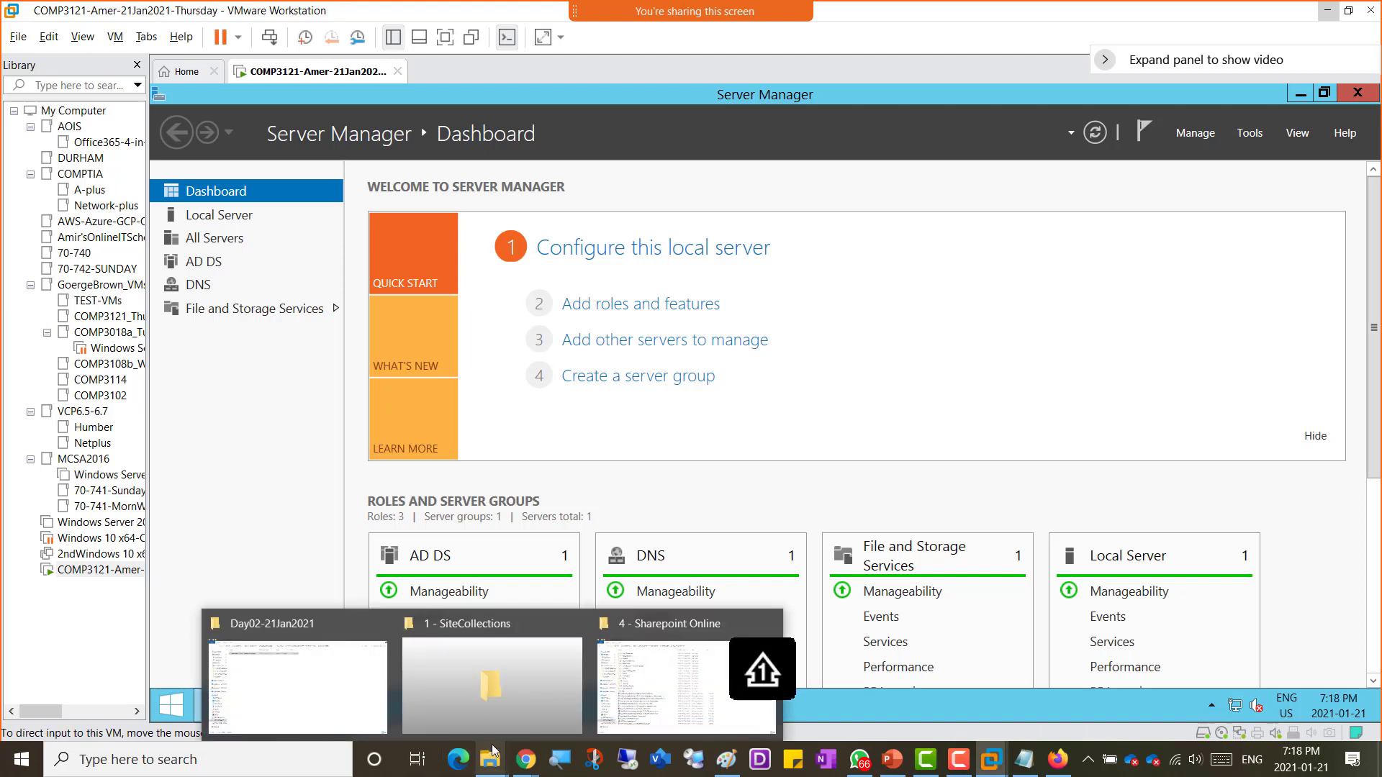
left_click(689, 682)
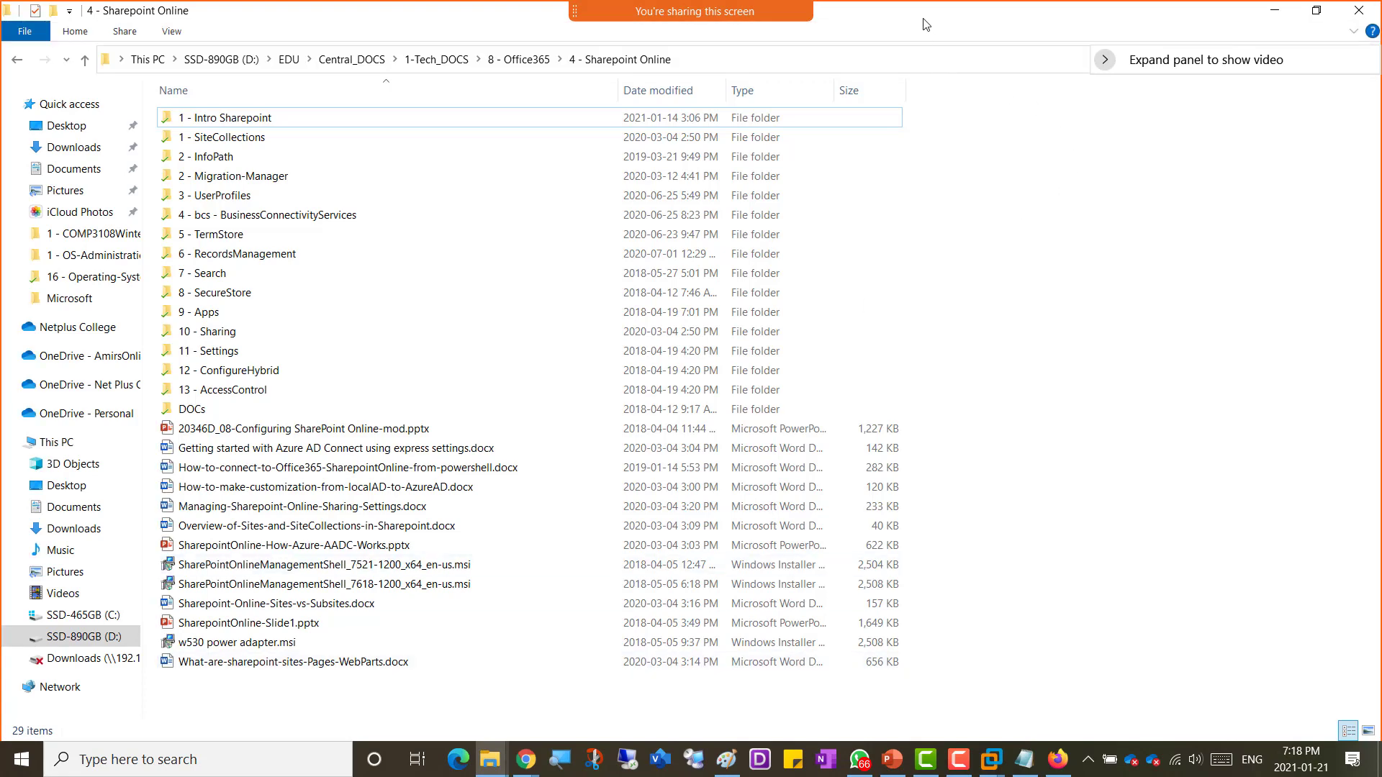
left_click_drag(923, 18, 1381, 65)
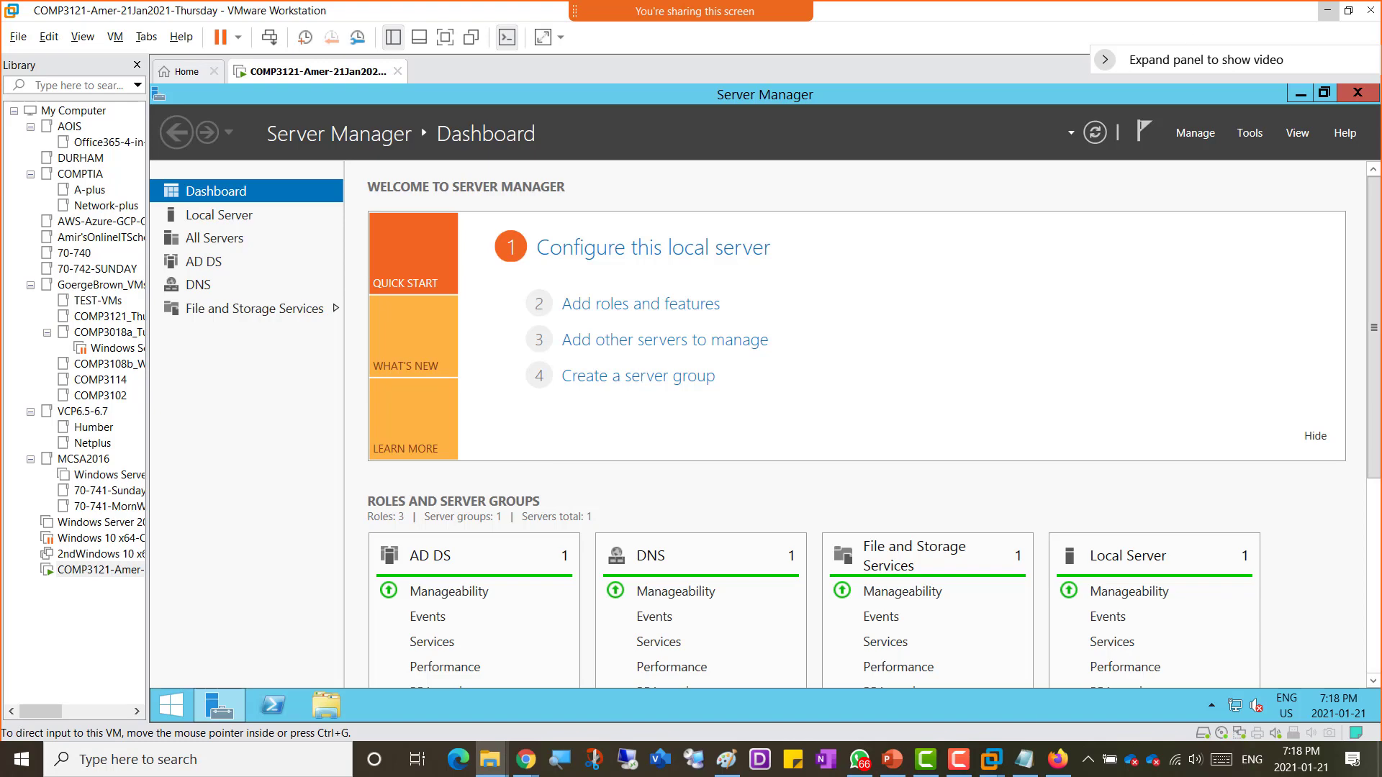
left_click_drag(1381, 4, 478, 240)
left_click(592, 236)
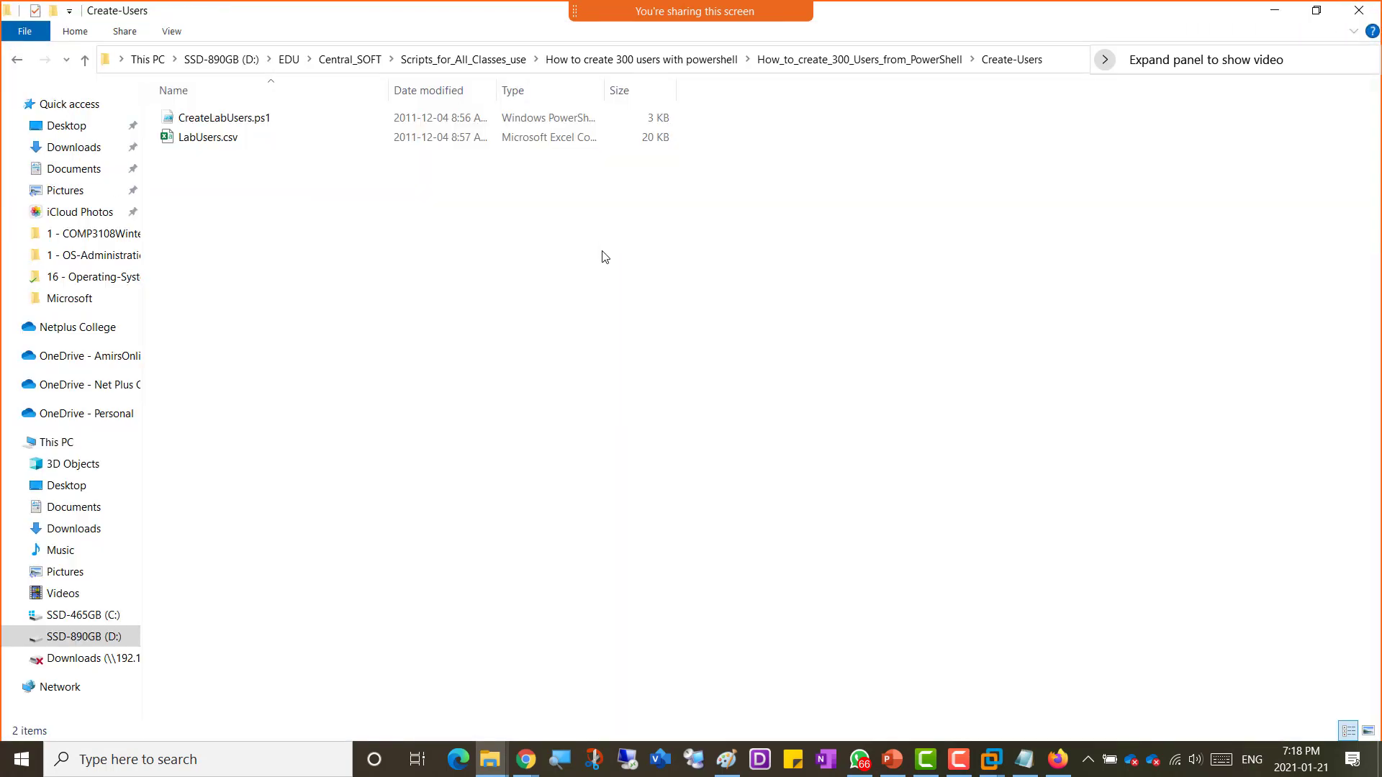
left_click_drag(251, 171, 202, 106)
right_click(216, 128)
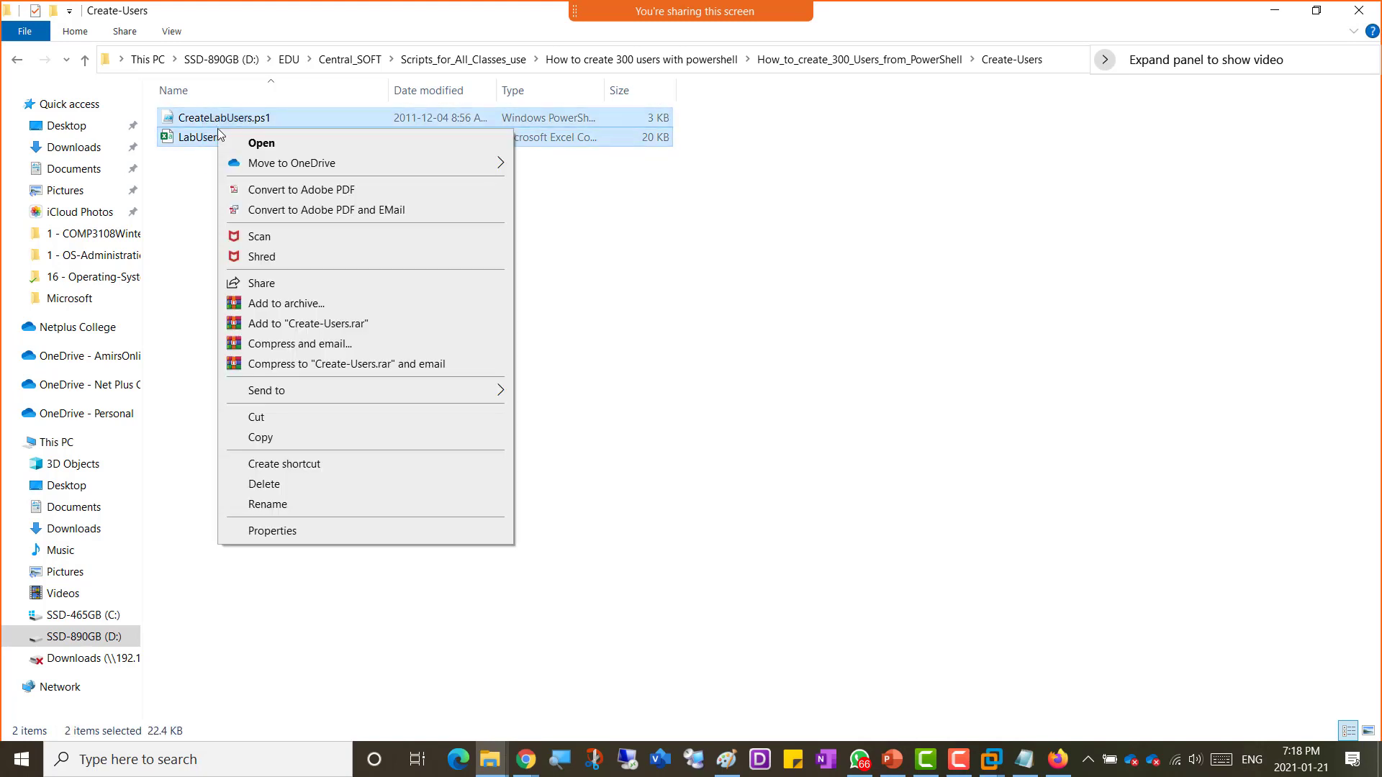
left_click(287, 438)
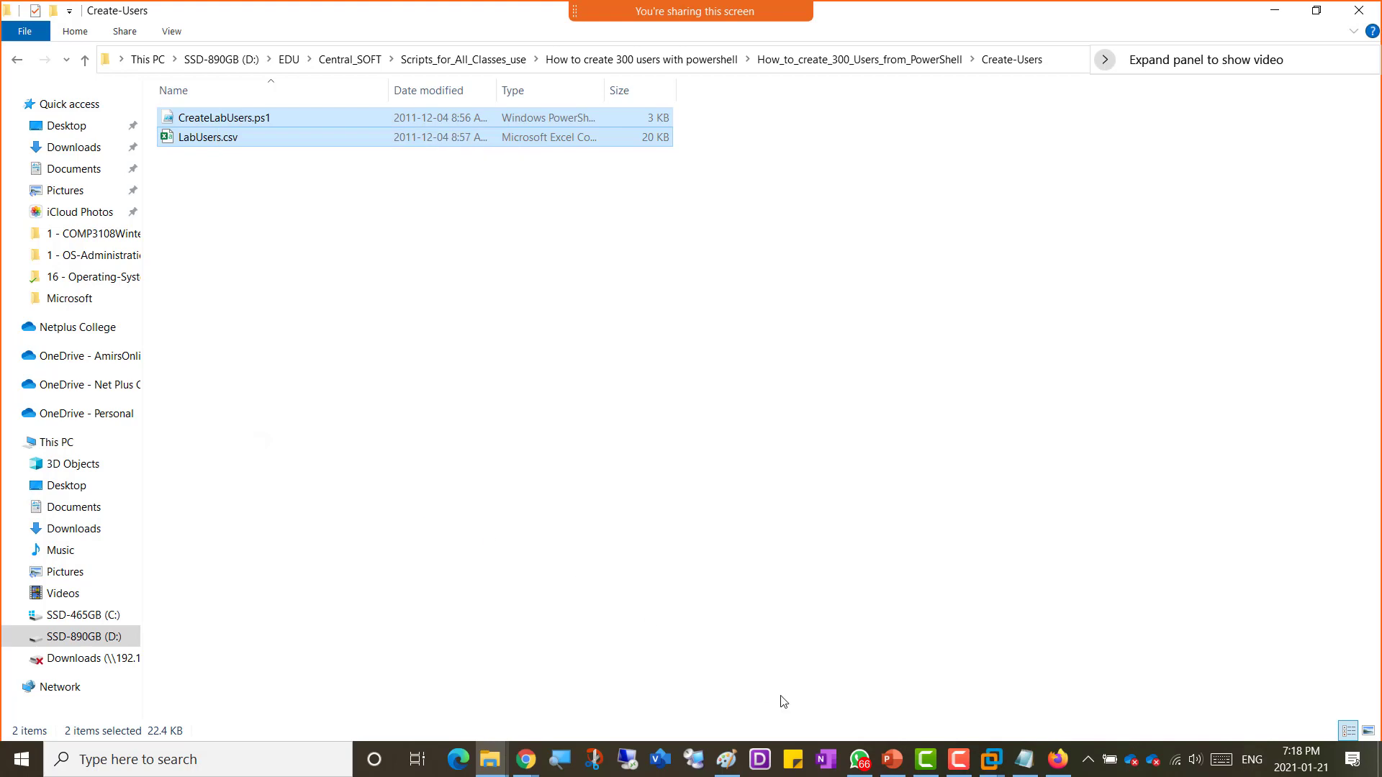
left_click(989, 761)
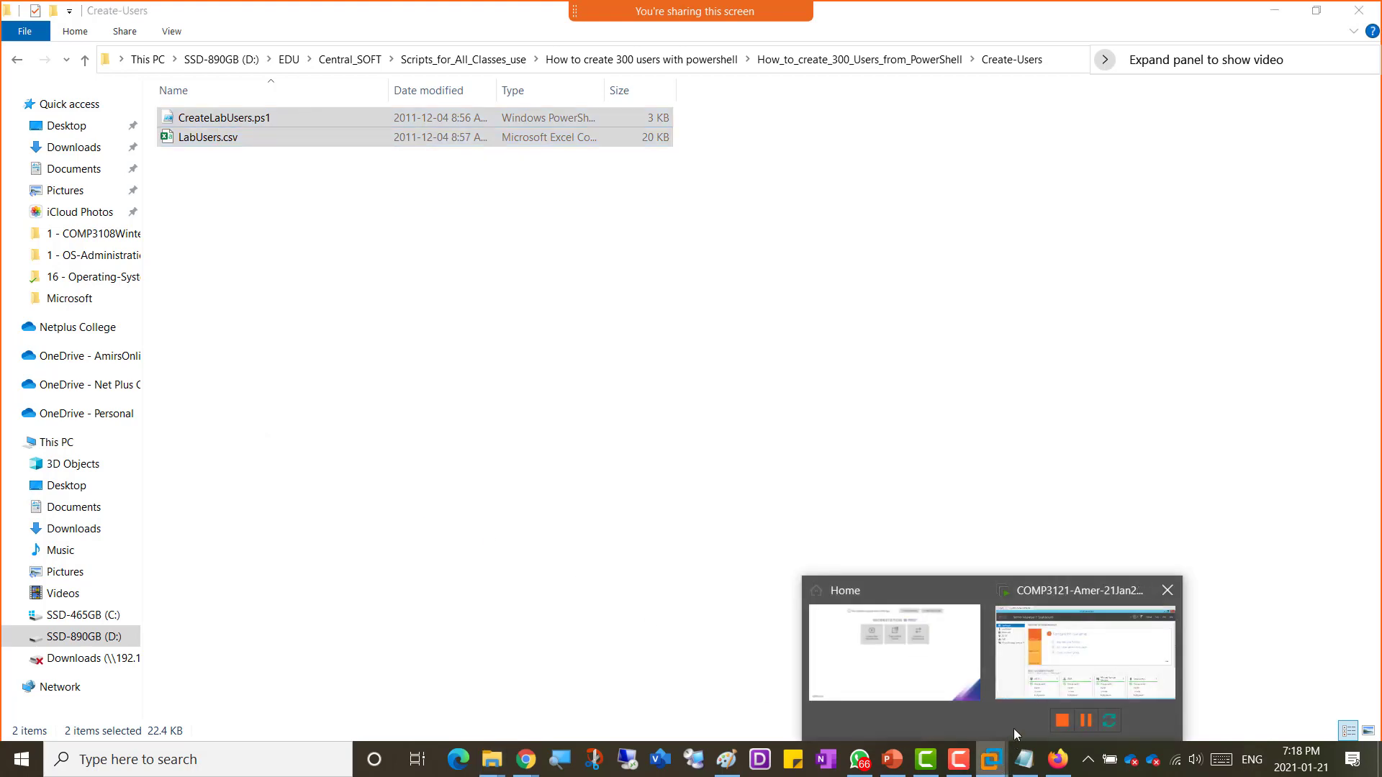
left_click(1065, 687)
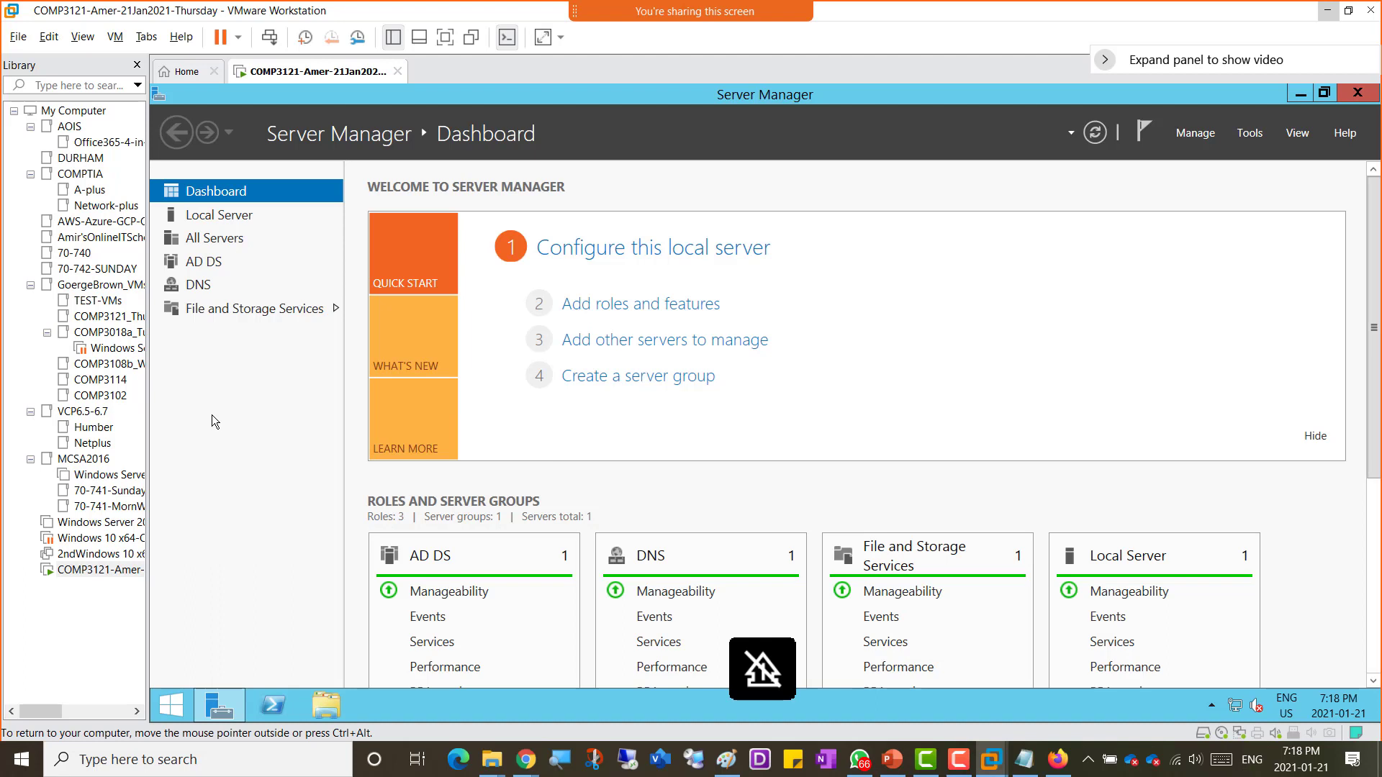
left_click(334, 702)
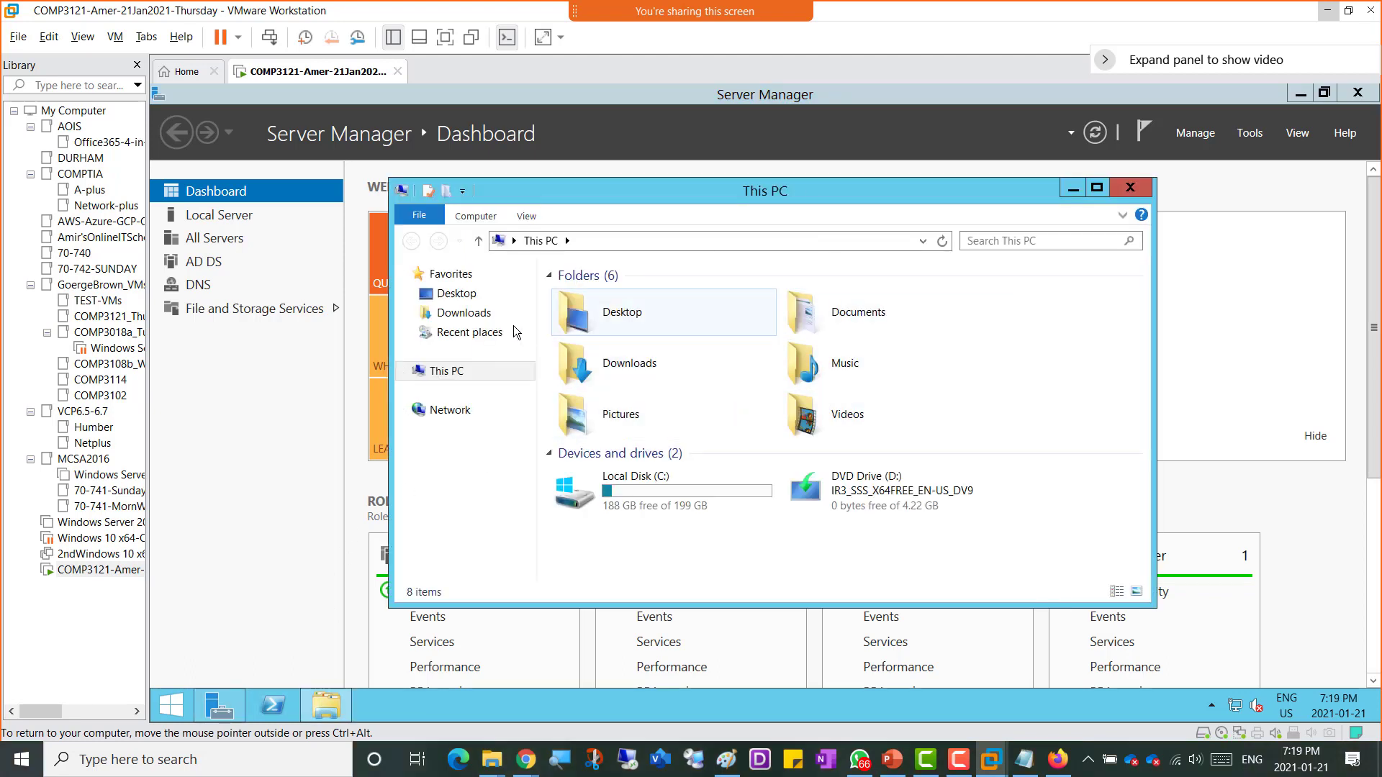
left_click(467, 317)
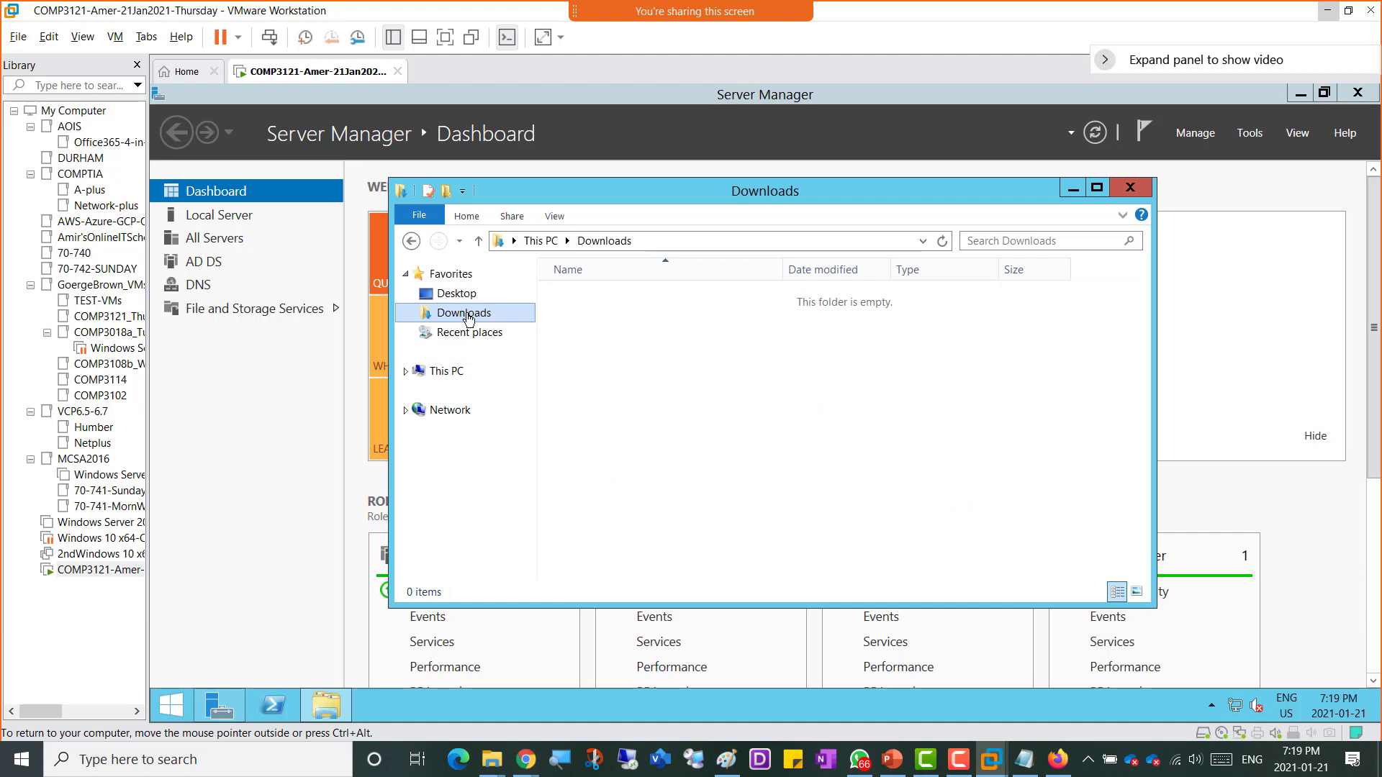
right_click(593, 338)
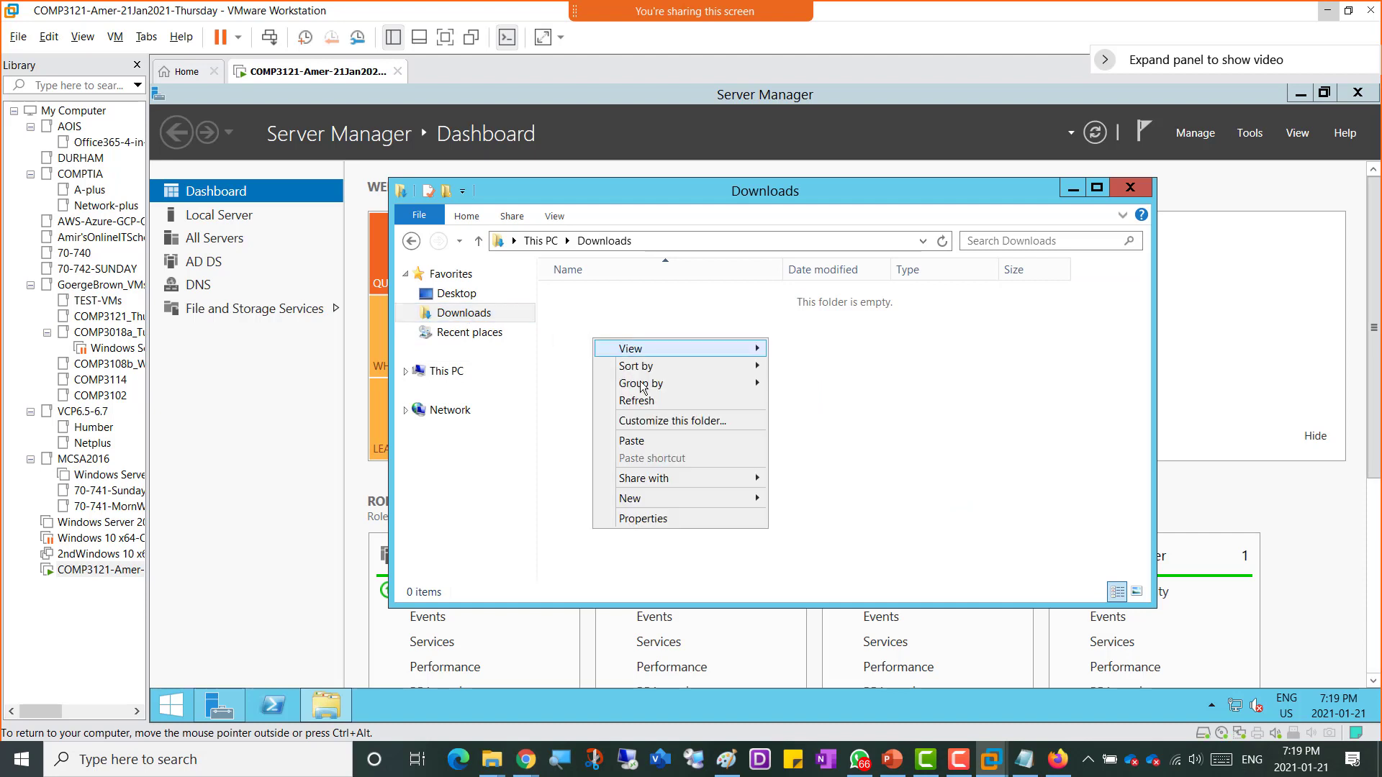
left_click(709, 442)
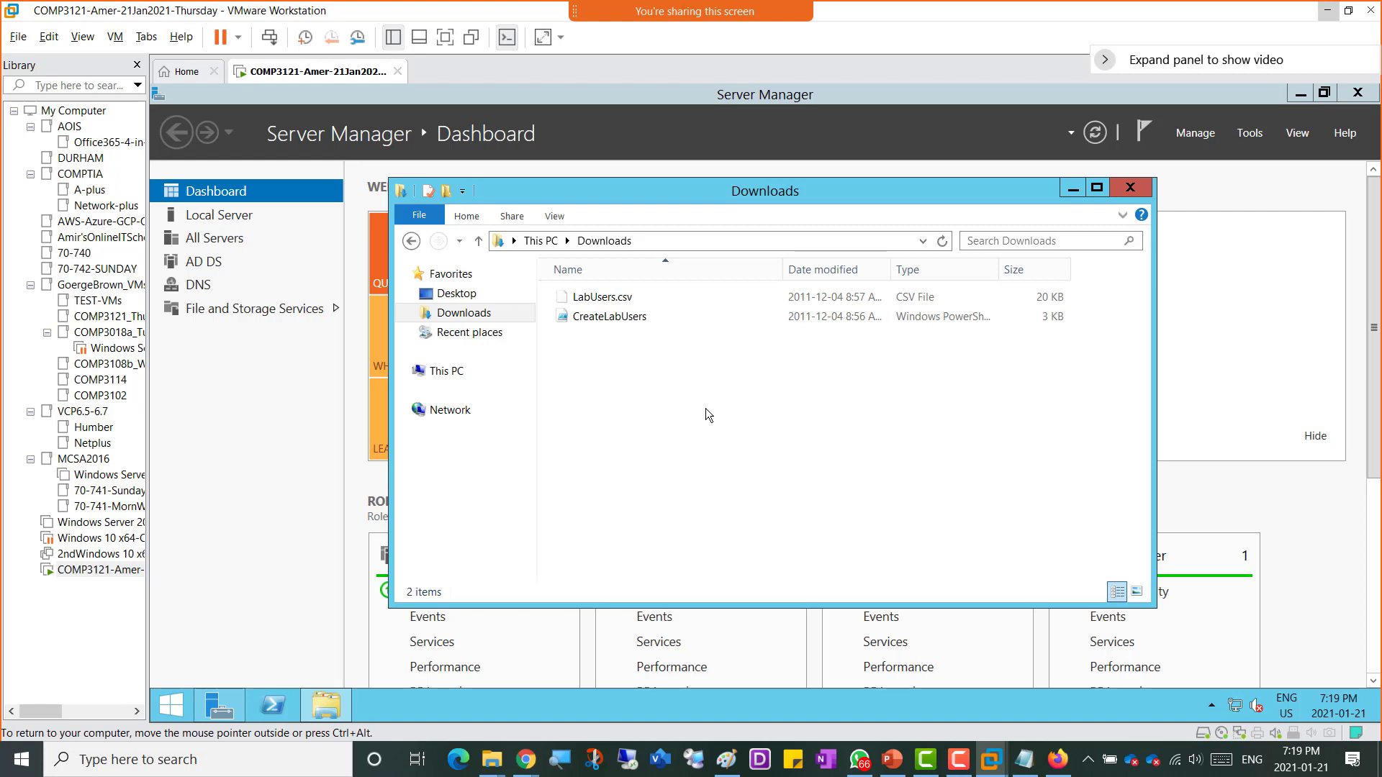
Step: Run CreateLabUsers.ps1 with PowerShell and import LabUsers.csv from the Downloads folder when asked for a CSV file
right_click(627, 323)
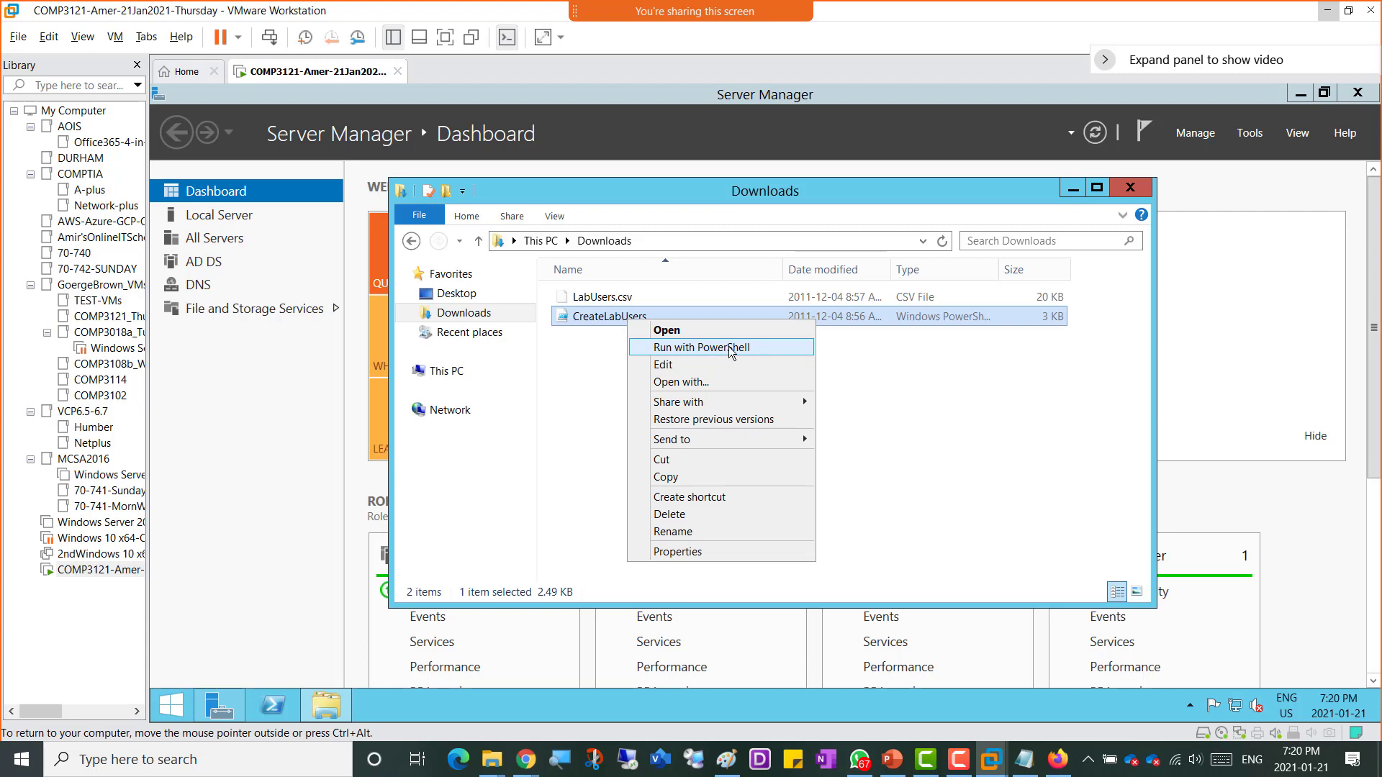
left_click(729, 346)
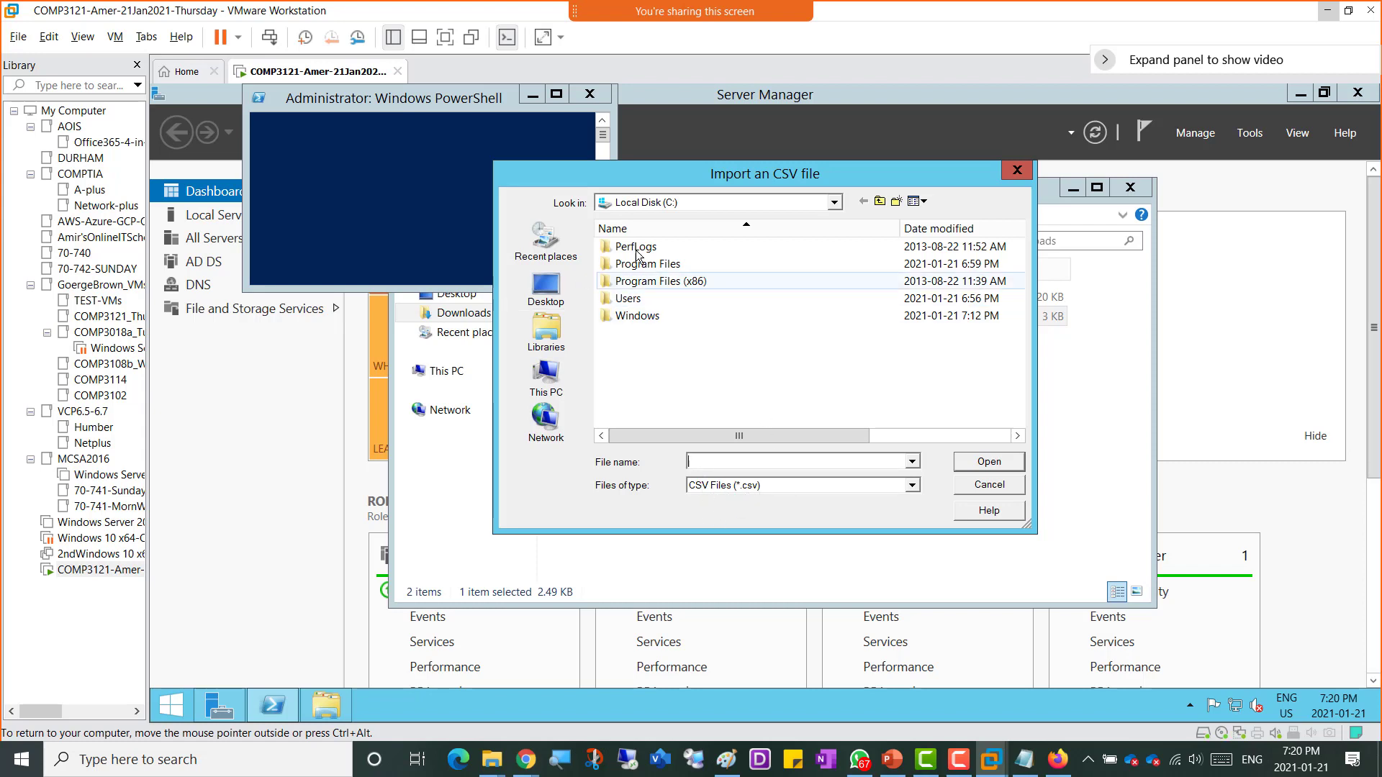
left_click(731, 203)
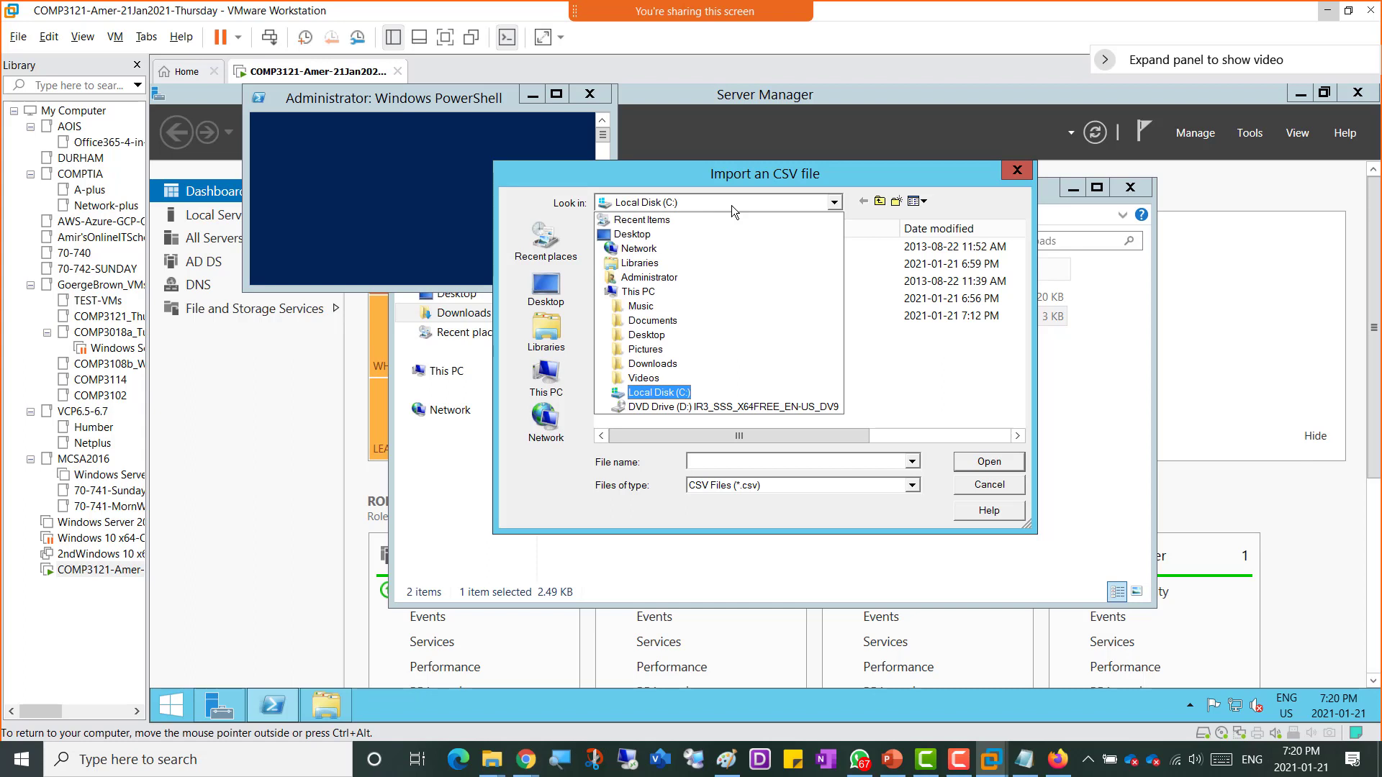
left_click(678, 367)
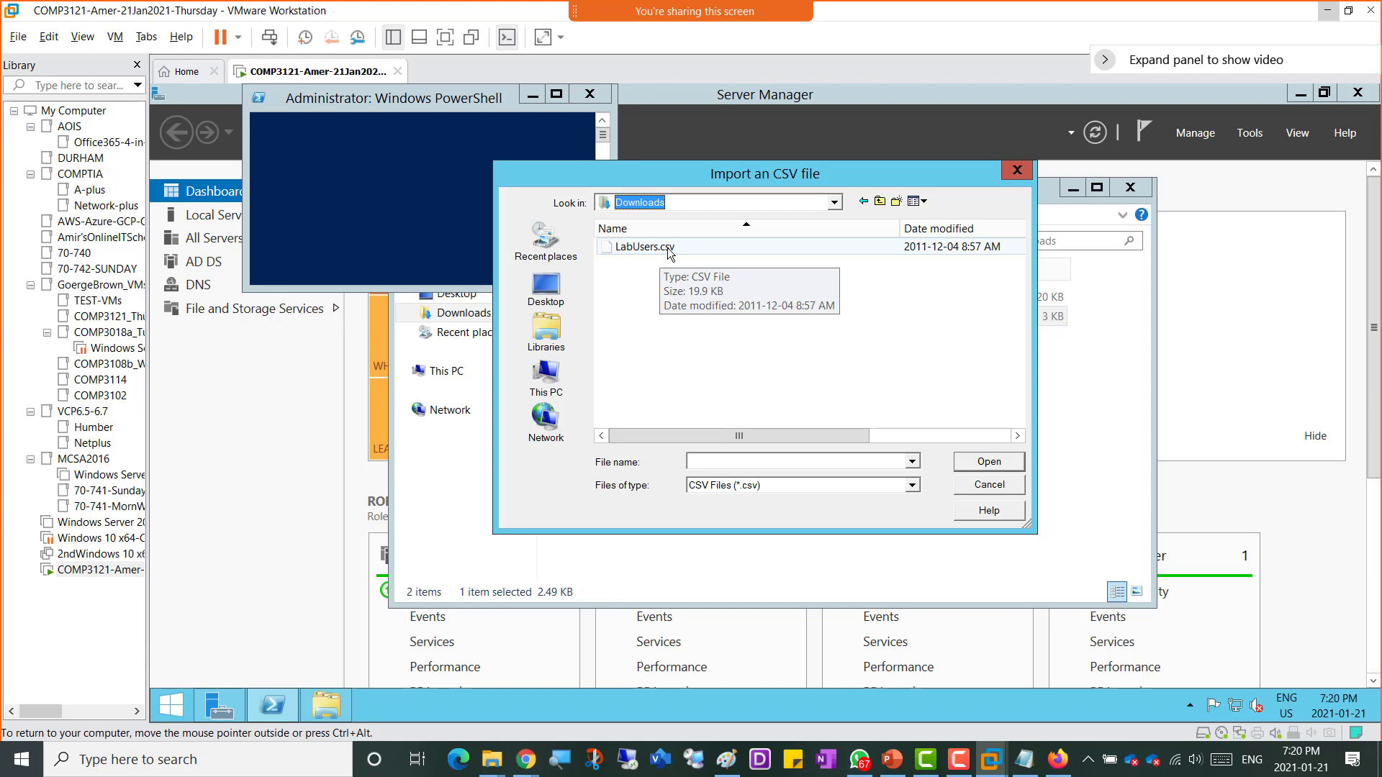
double_click(658, 248)
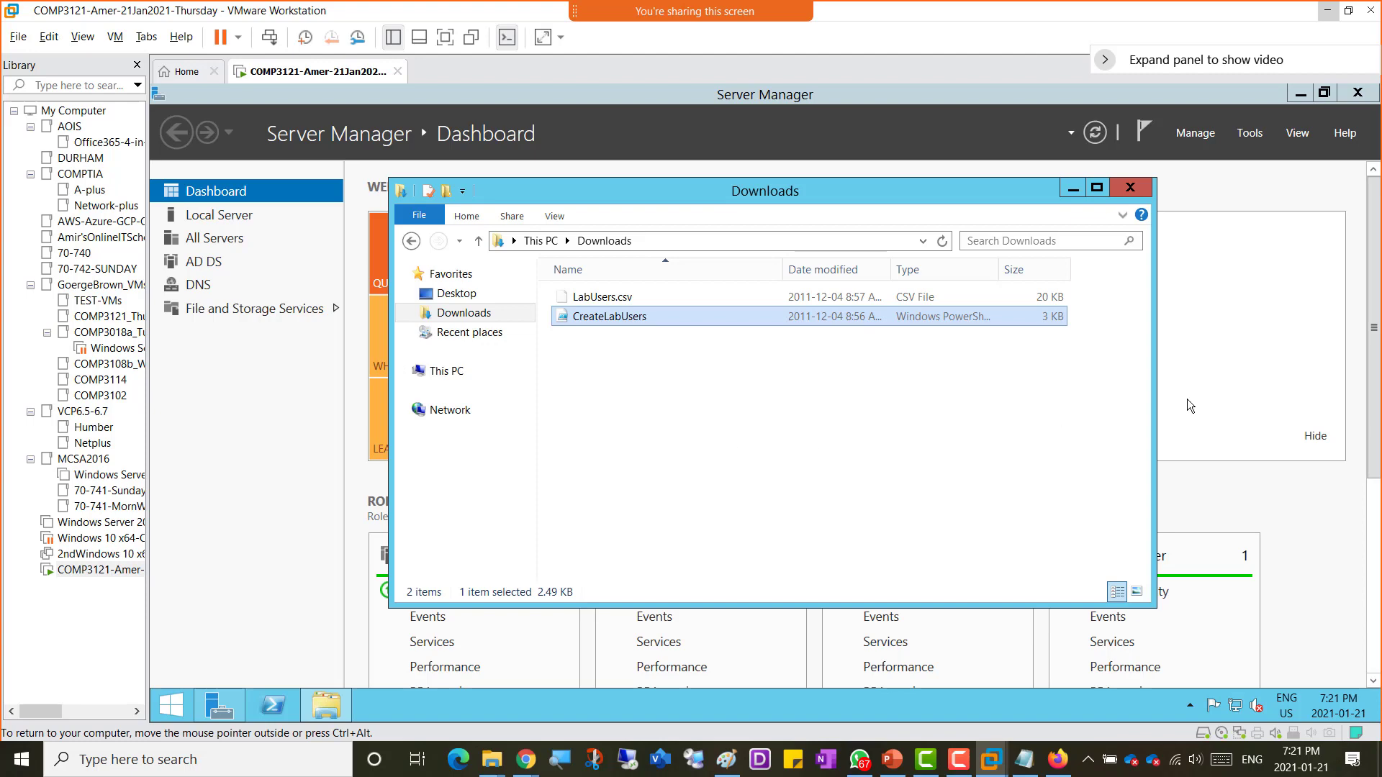
Step: Open Active Directory Users and Computers and browse the ExchangeUsers container of GBDomain.local to check the created users
left_click(1241, 136)
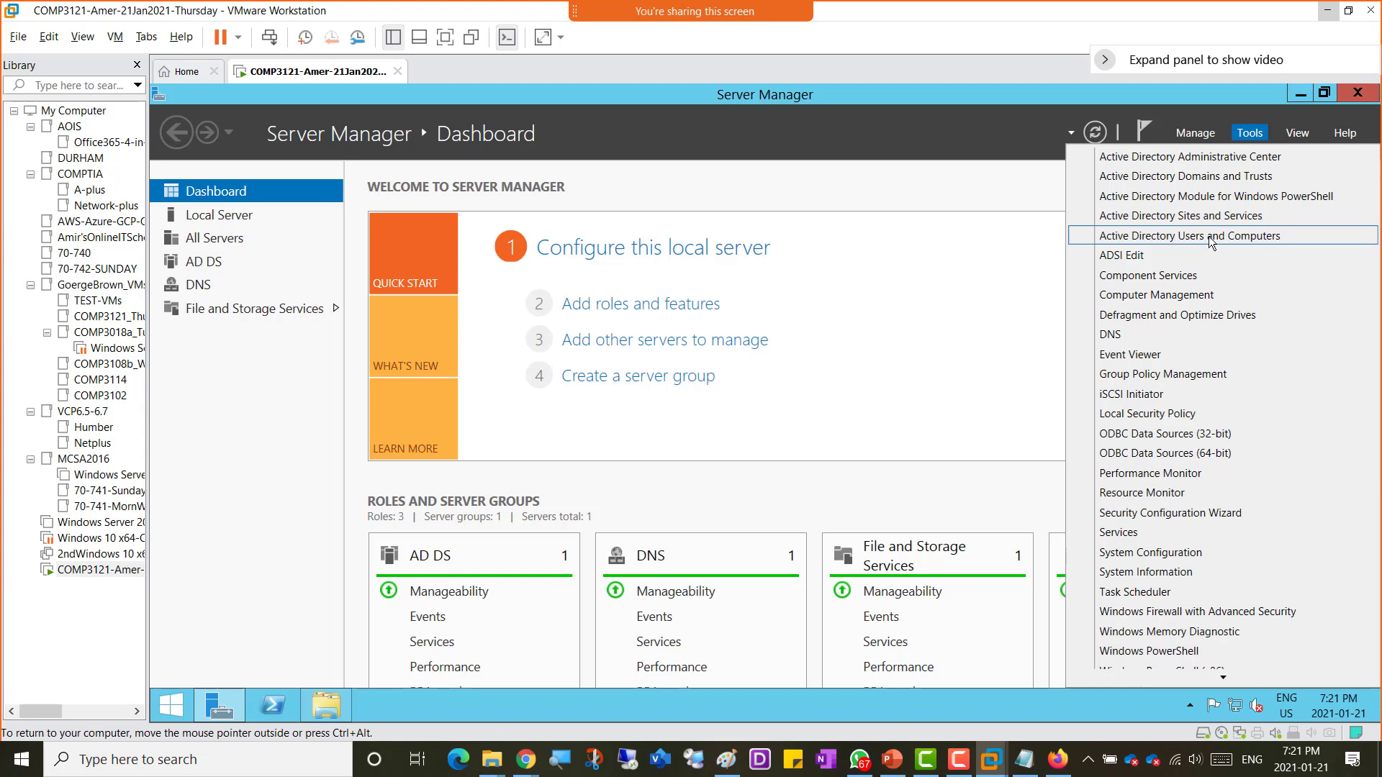
left_click(1209, 238)
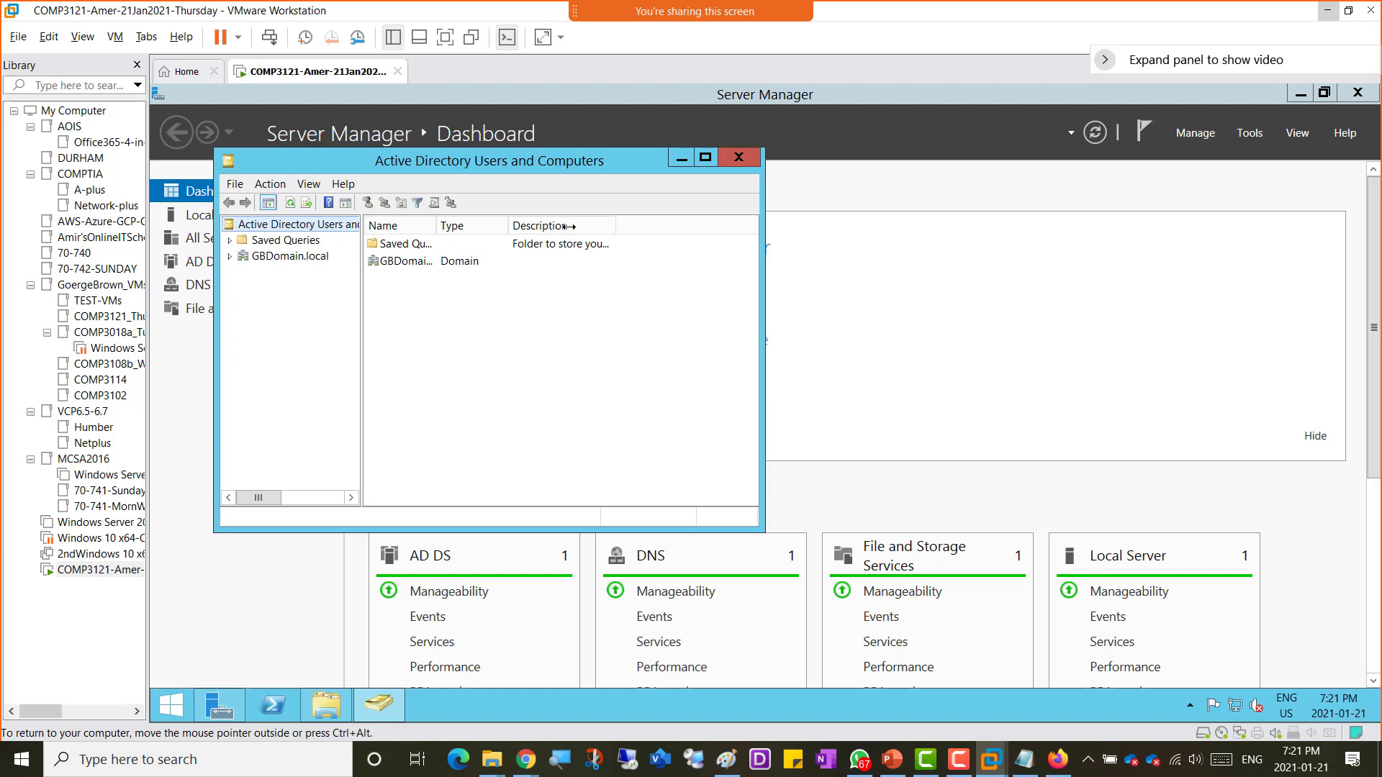
left_click(705, 159)
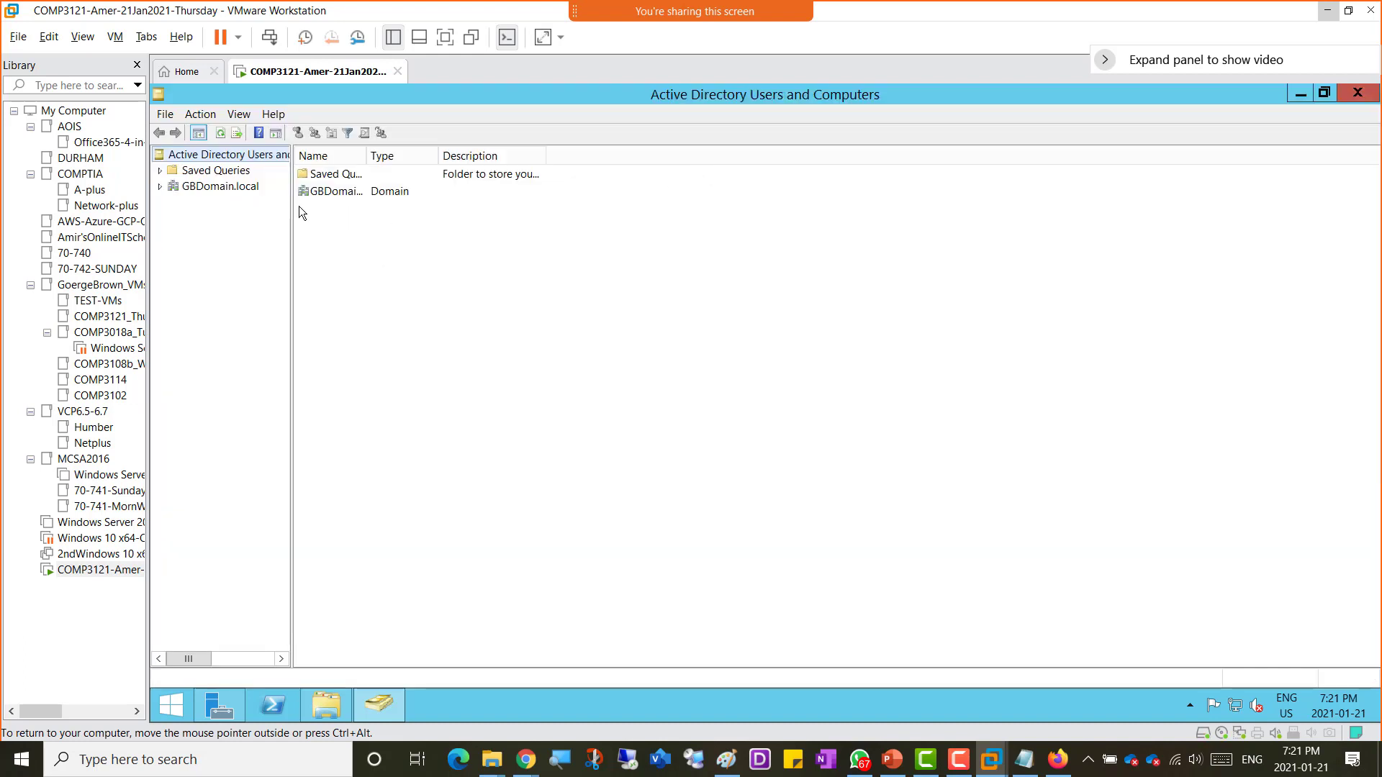
left_click_drag(292, 209, 361, 214)
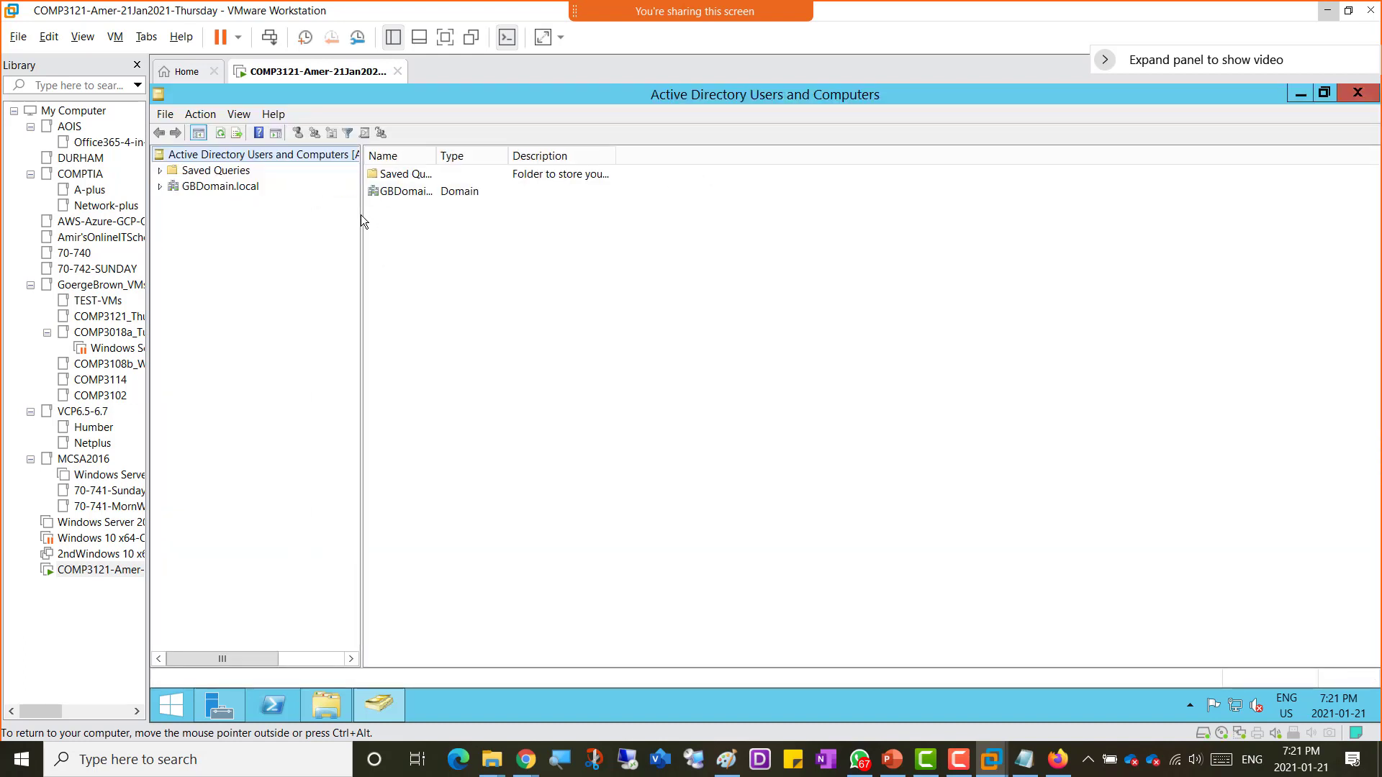
left_click(220, 186)
double_click(245, 188)
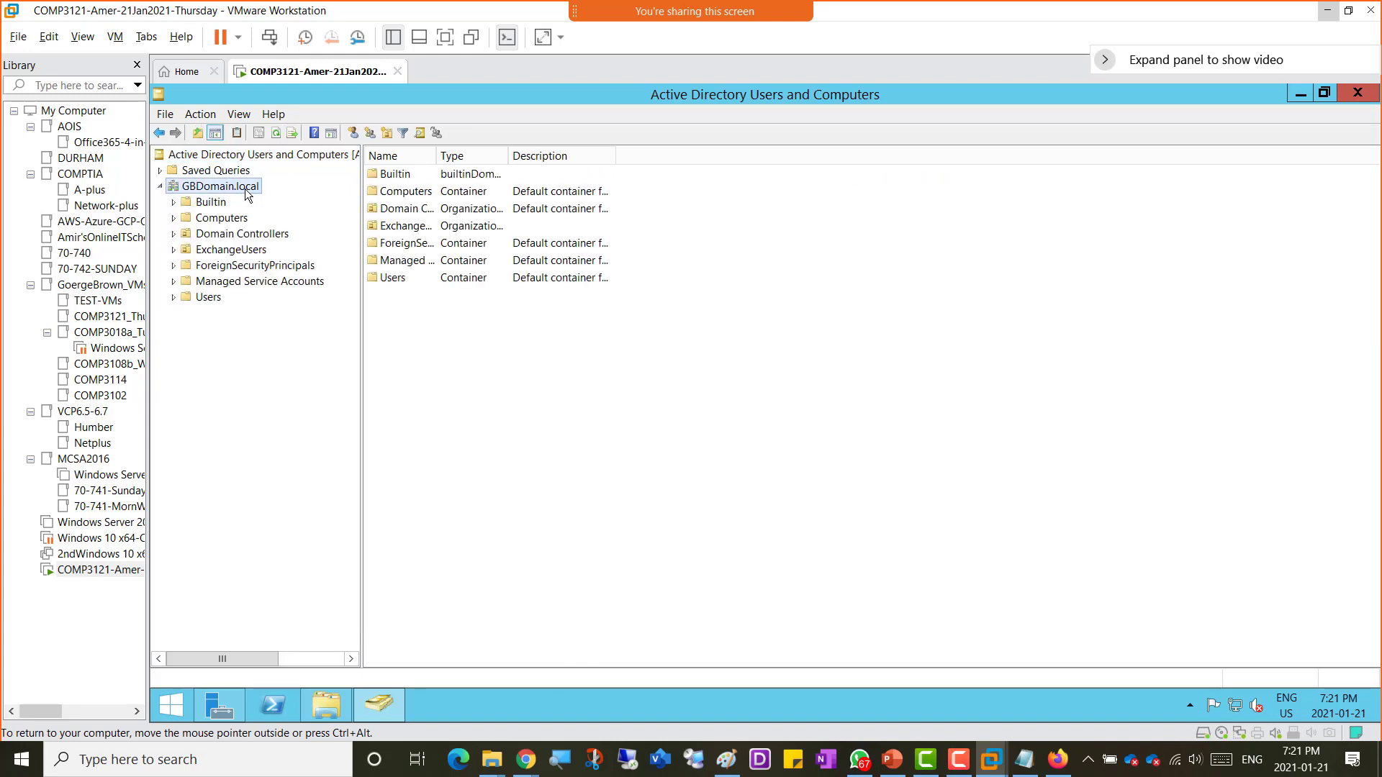
left_click(238, 250)
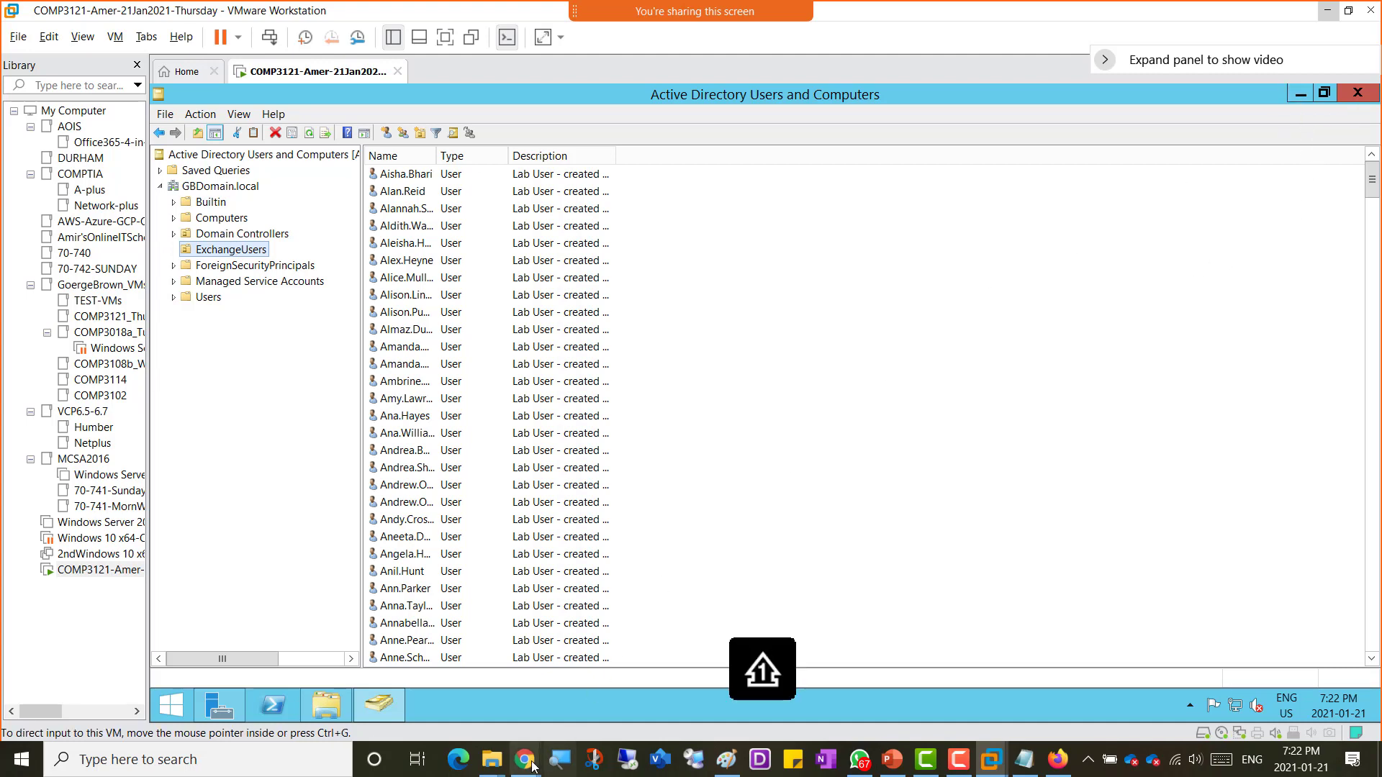
Step: Switch to the OneNote class notes and colour the completed On-Premises steps green, through creating the 390 users
mouse_move(525, 759)
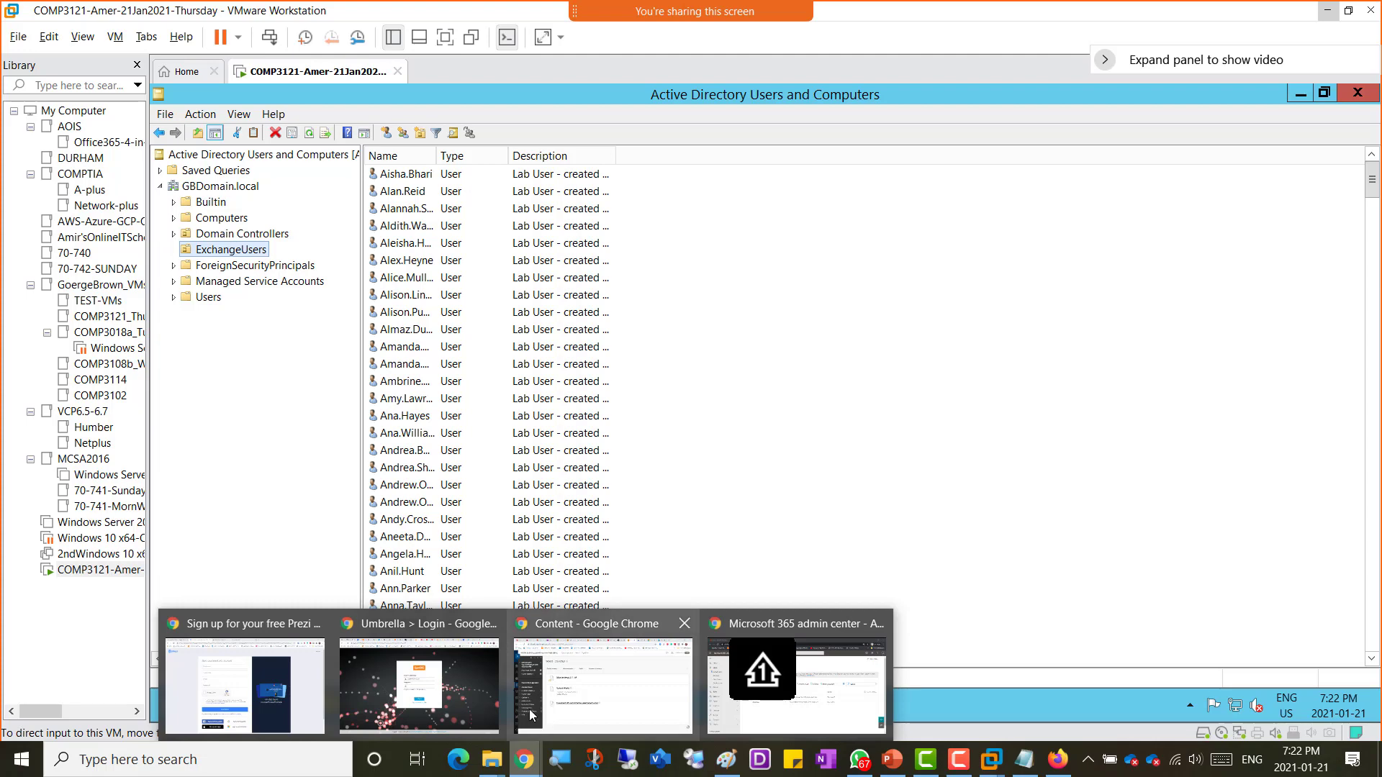
left_click(584, 683)
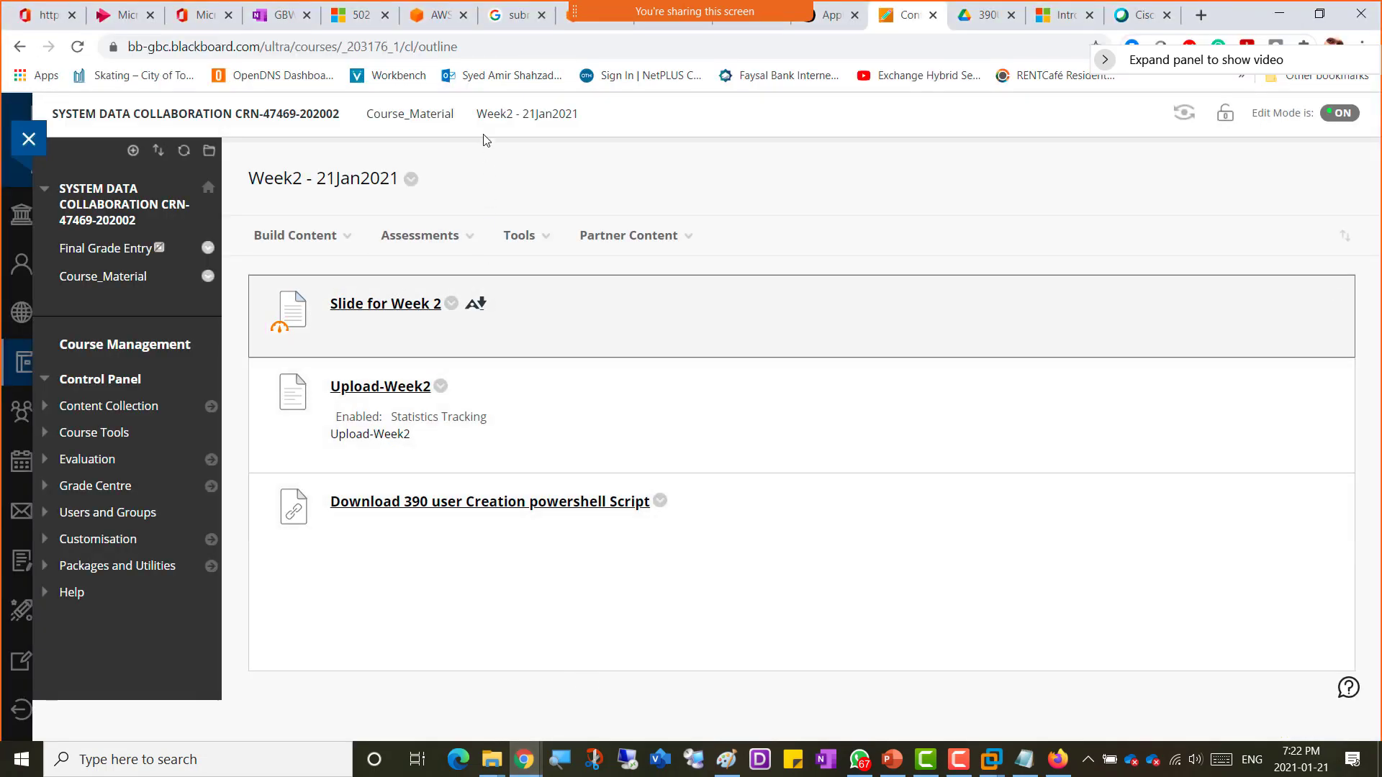
left_click(280, 20)
scroll(610, 456, "up", 12)
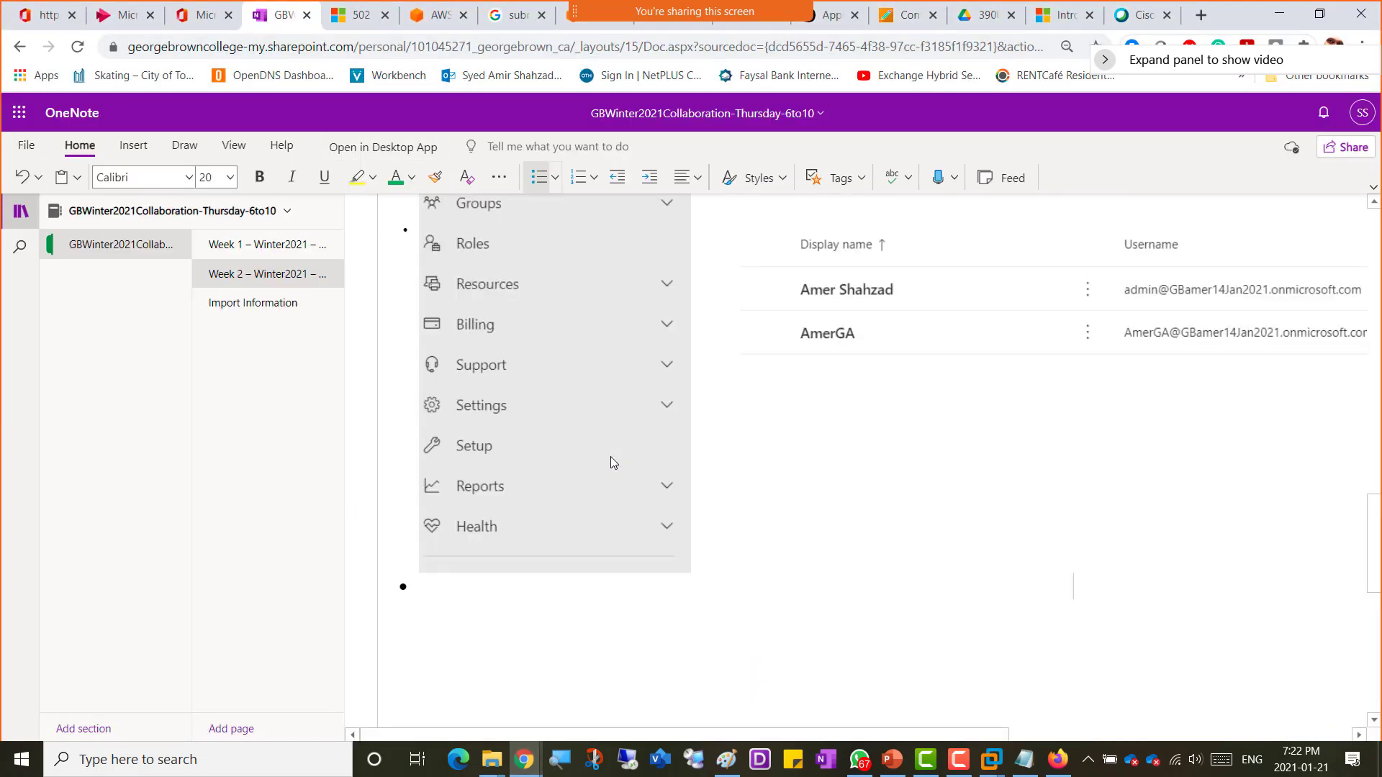
scroll(610, 456, "up", 1)
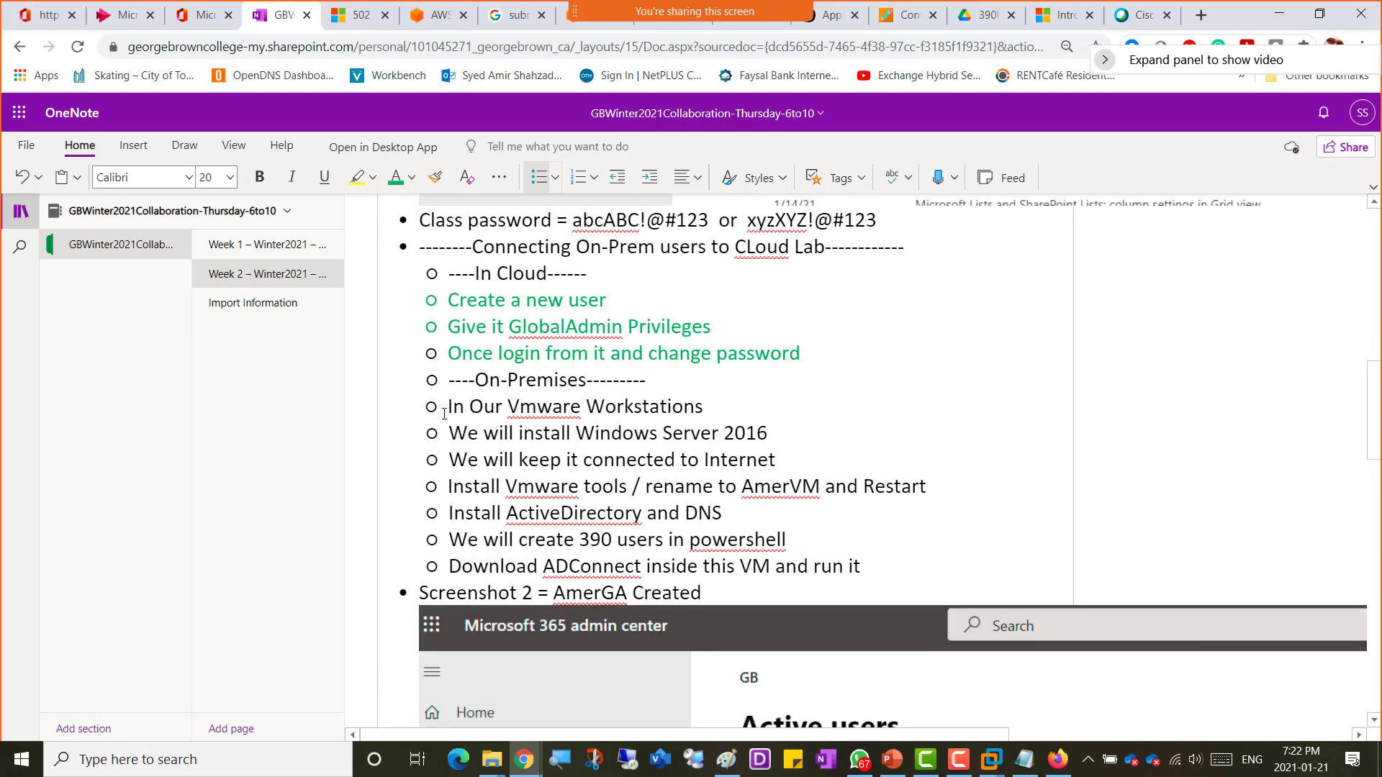
left_click_drag(446, 408, 805, 535)
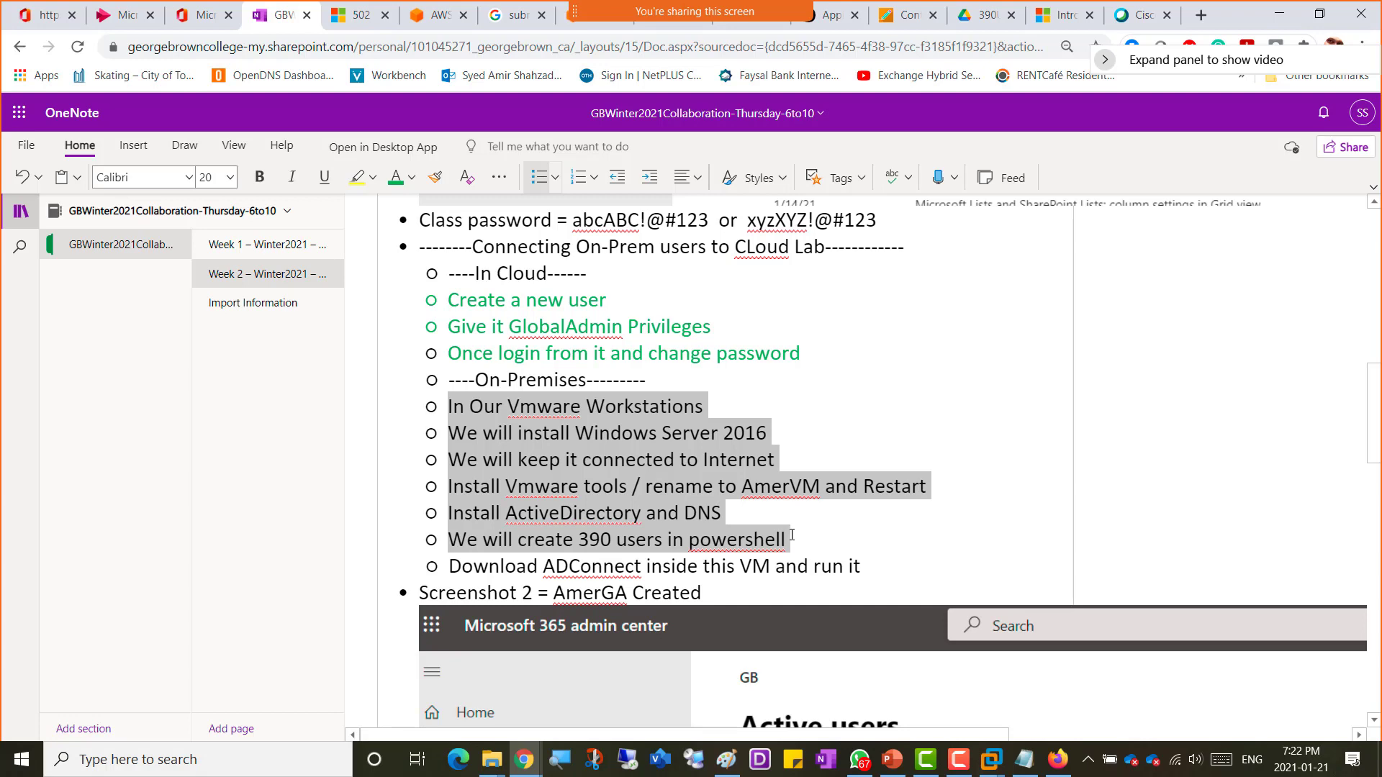
left_click(395, 177)
left_click(870, 534)
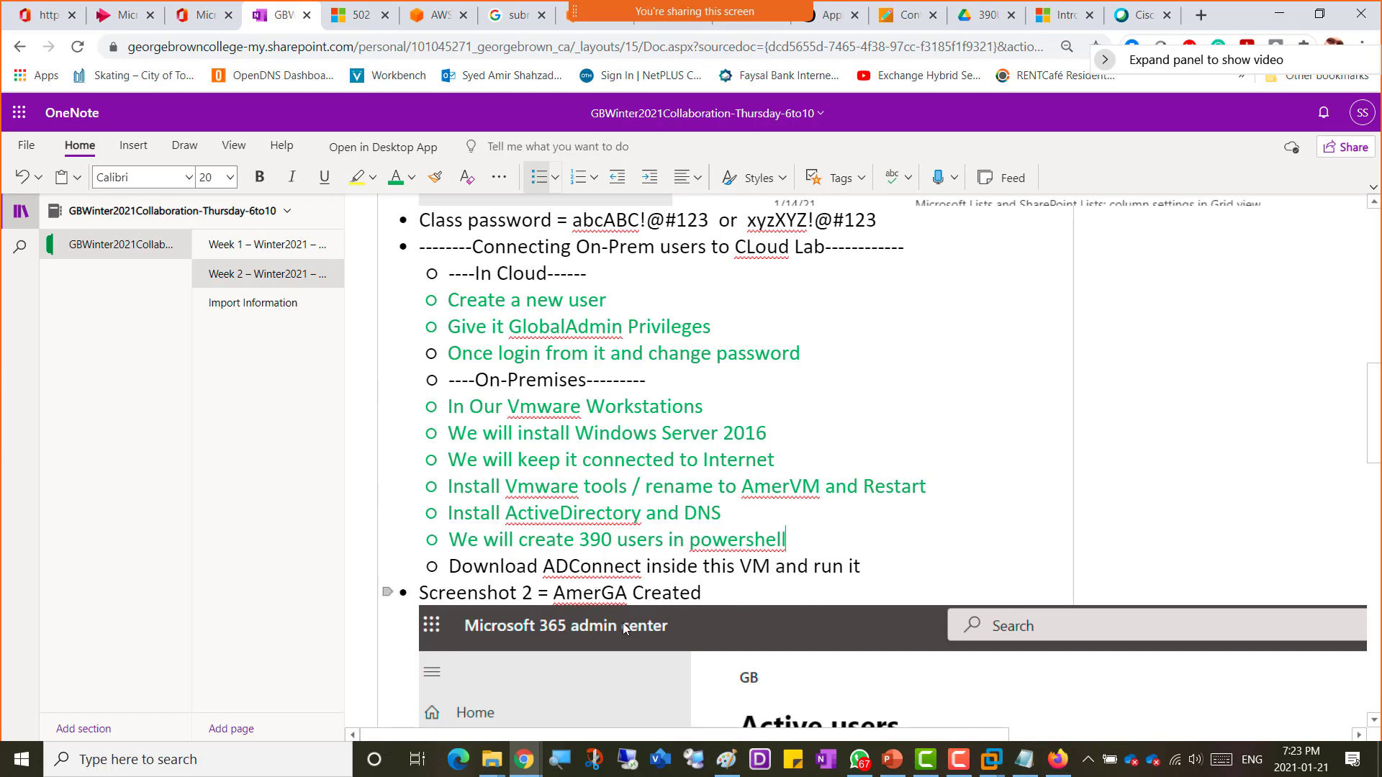
Step: Correct ADConnect to AADConnect in the last On-Premises note line
left_click(556, 568)
type("A")
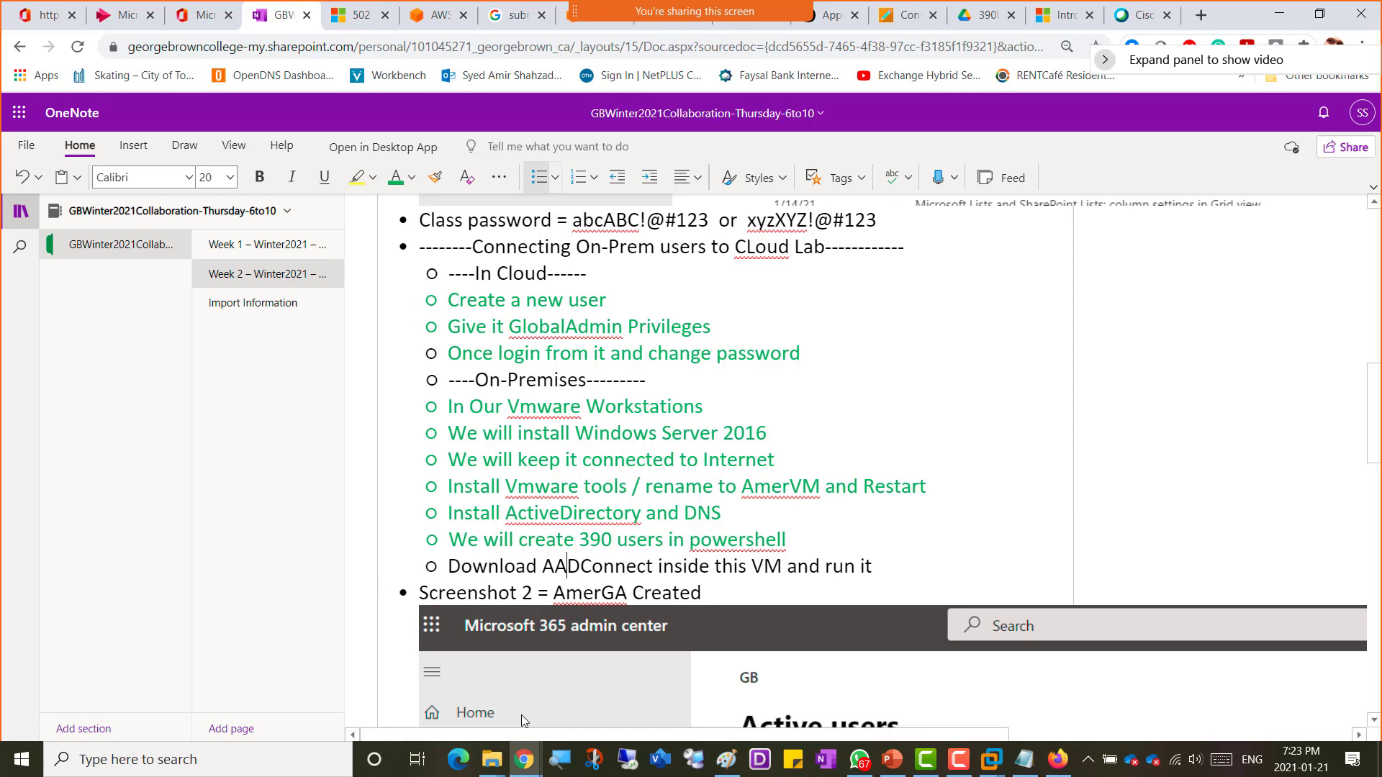
mouse_move(533, 768)
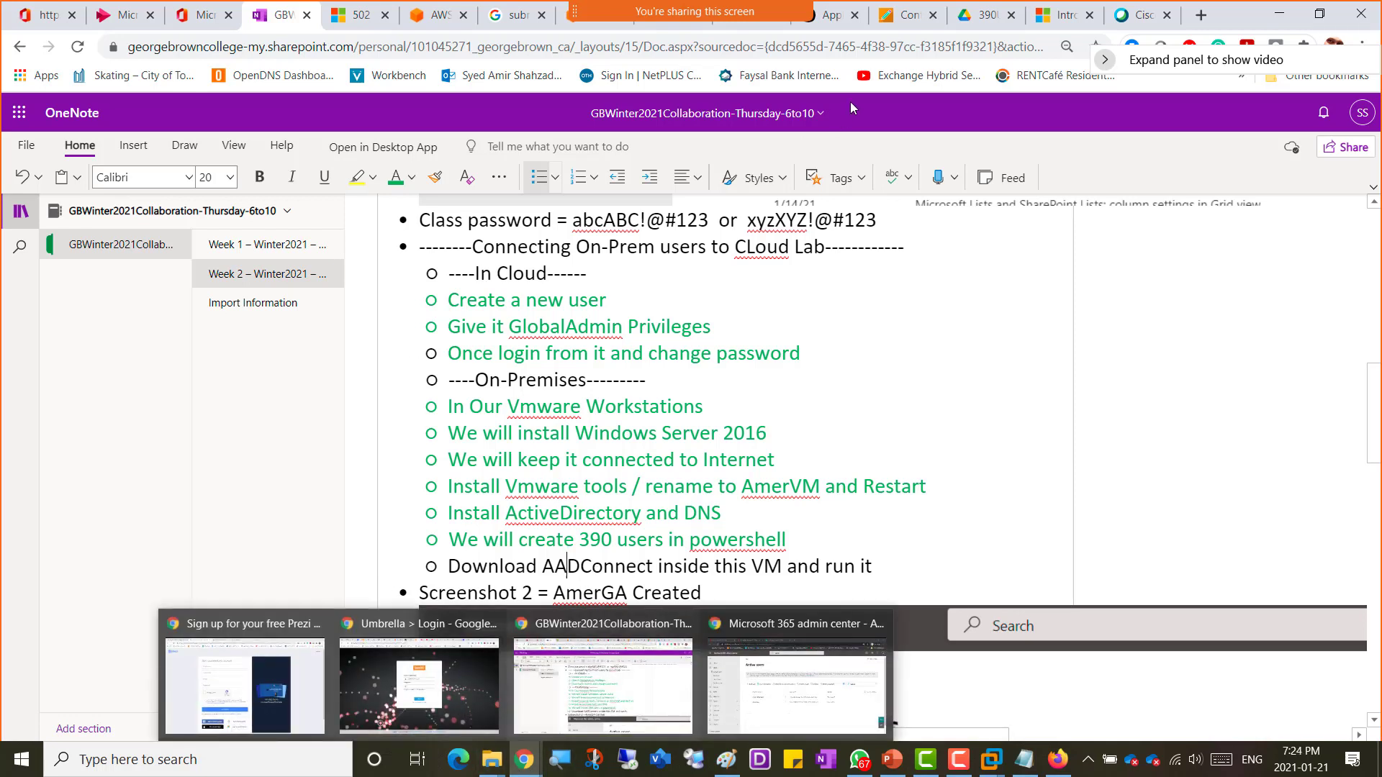
Step: Search Google for "download Azure AD connect" and open the Microsoft Download Center result for Azure Active Directory Connect
left_click(983, 25)
left_click(830, 45)
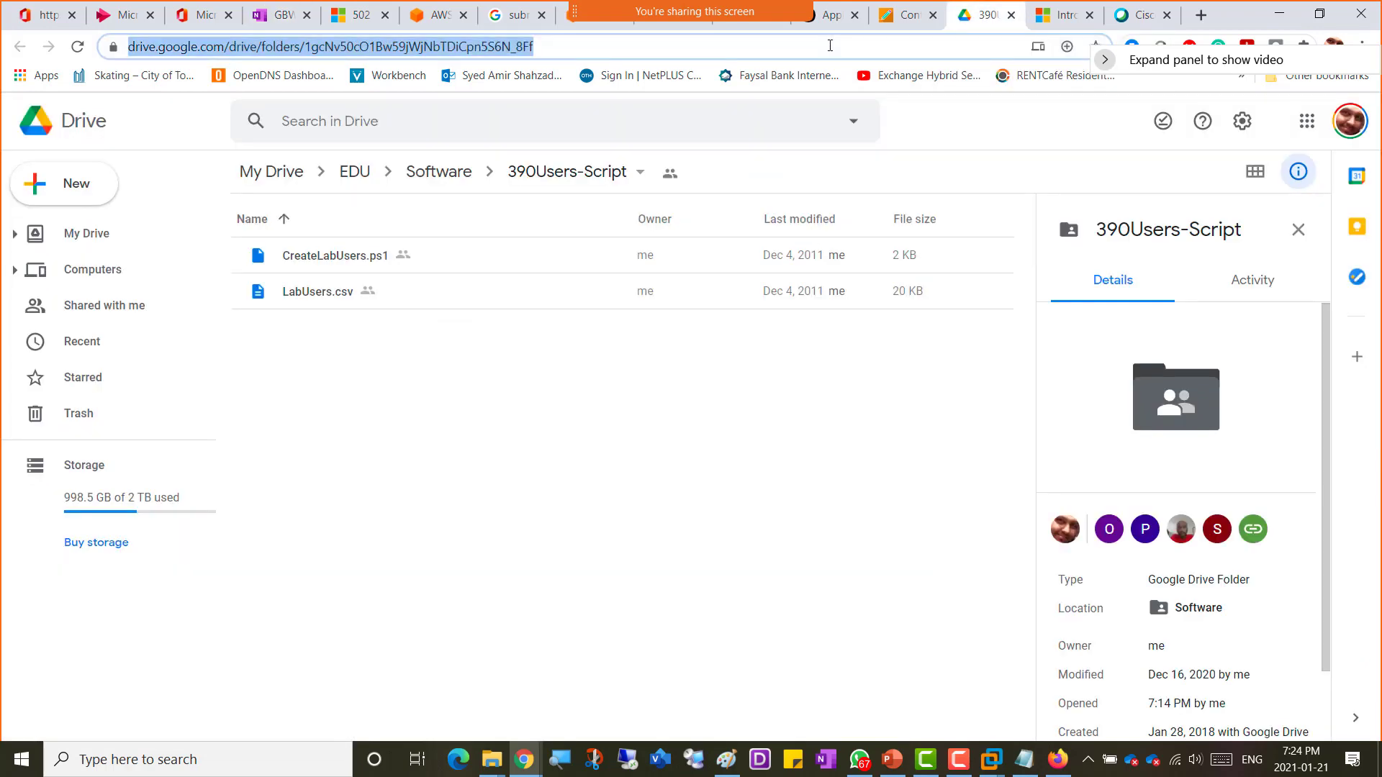
type("download ")
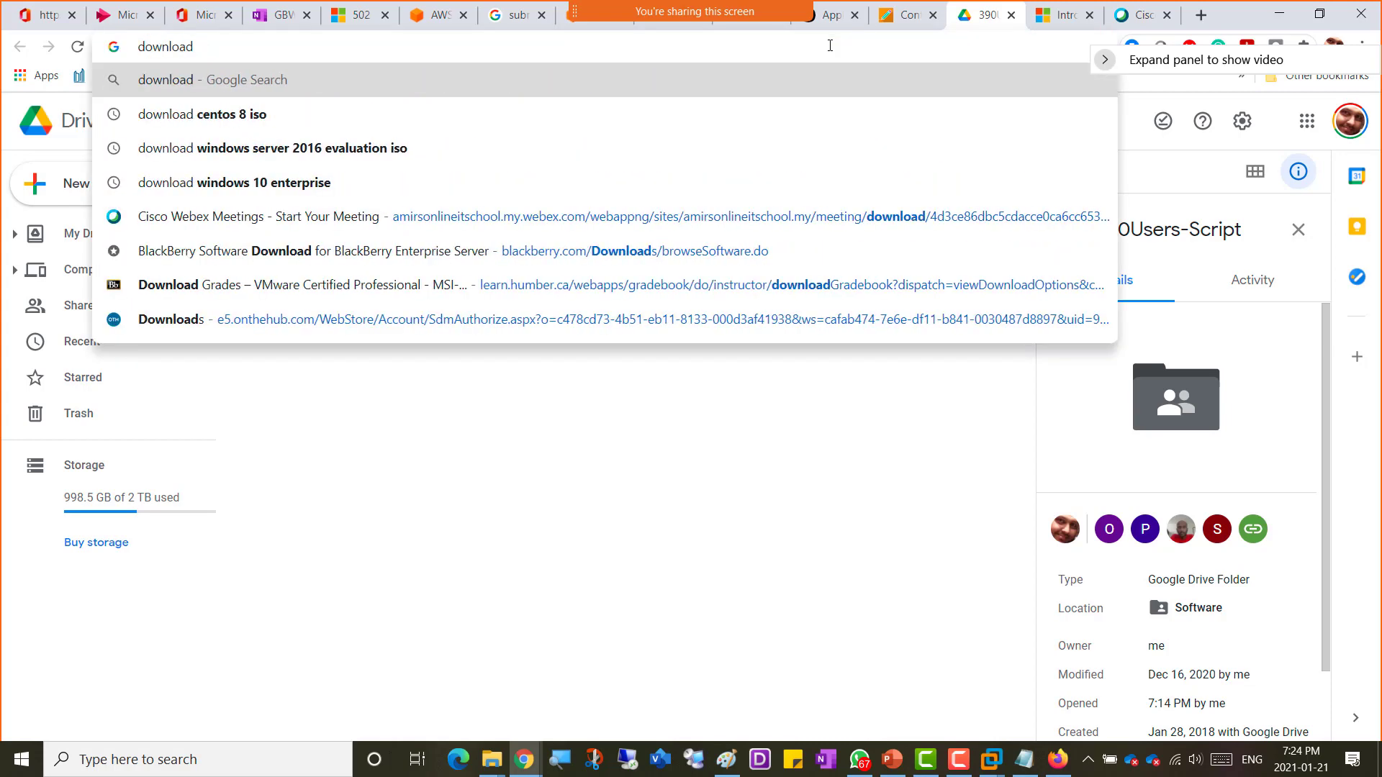
type("Azure")
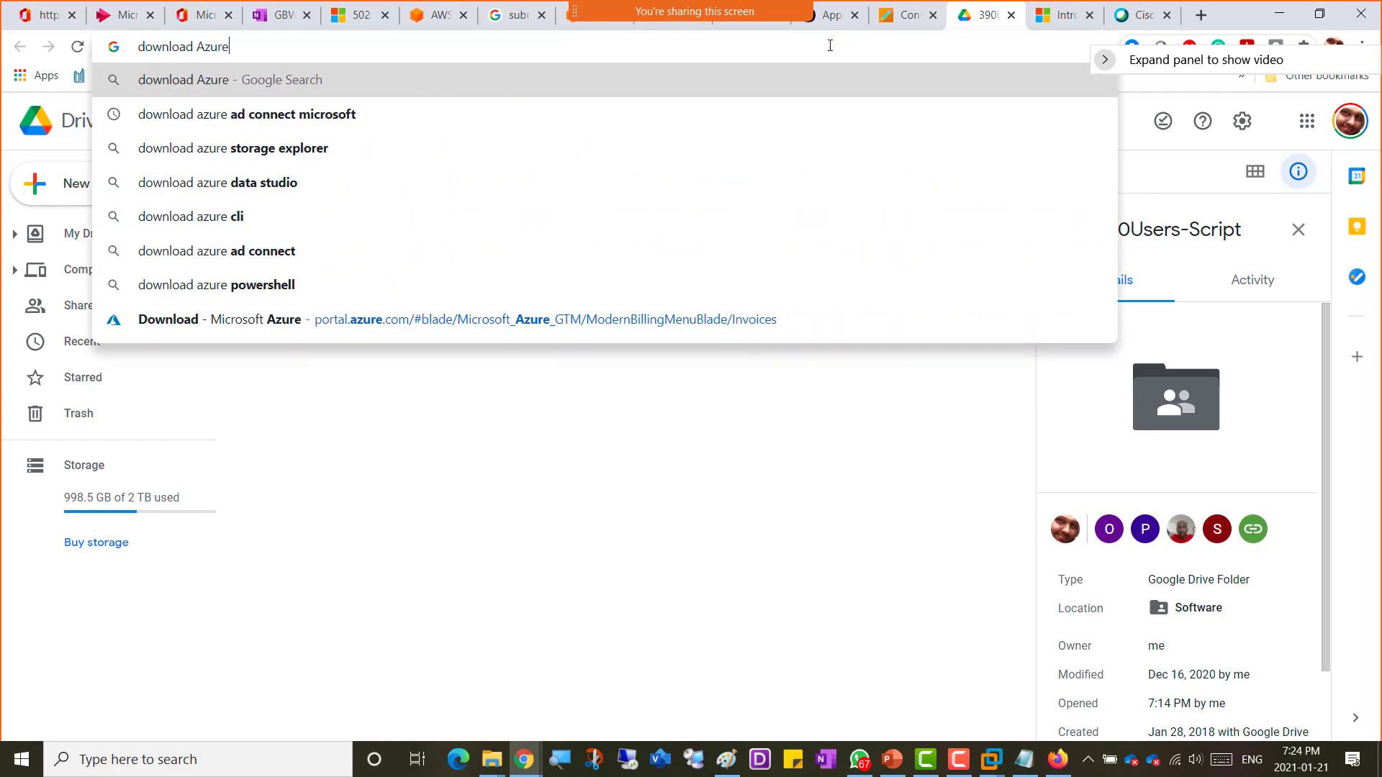
type(" AD connect")
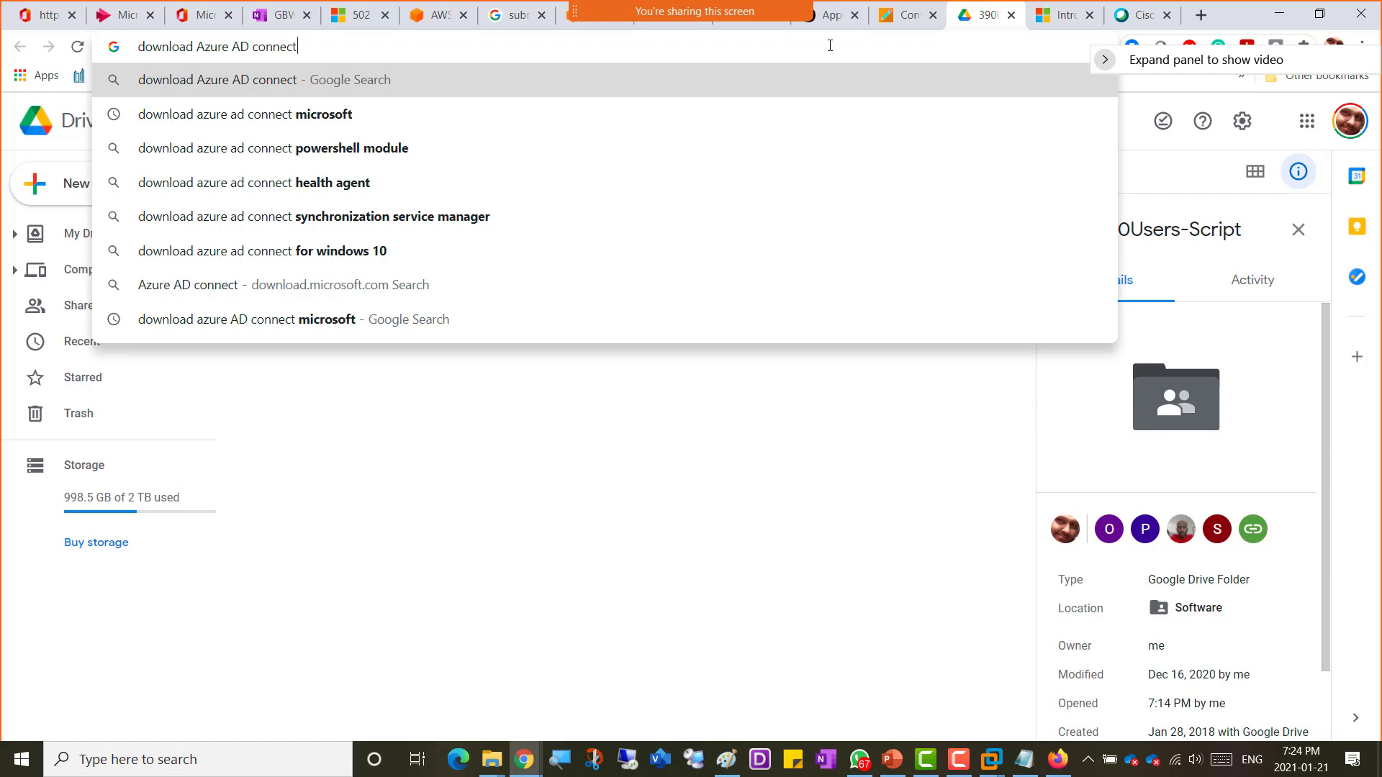
key("Return")
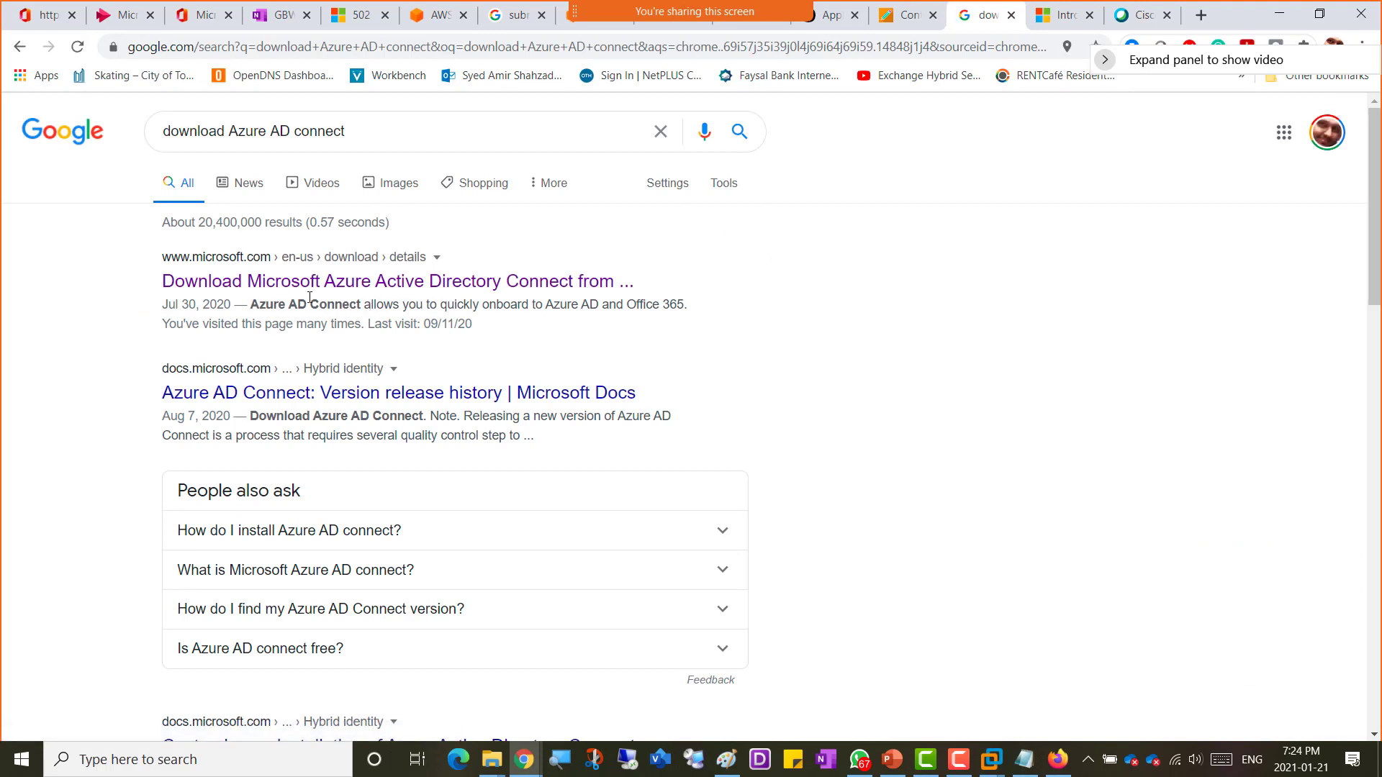
left_click(472, 285)
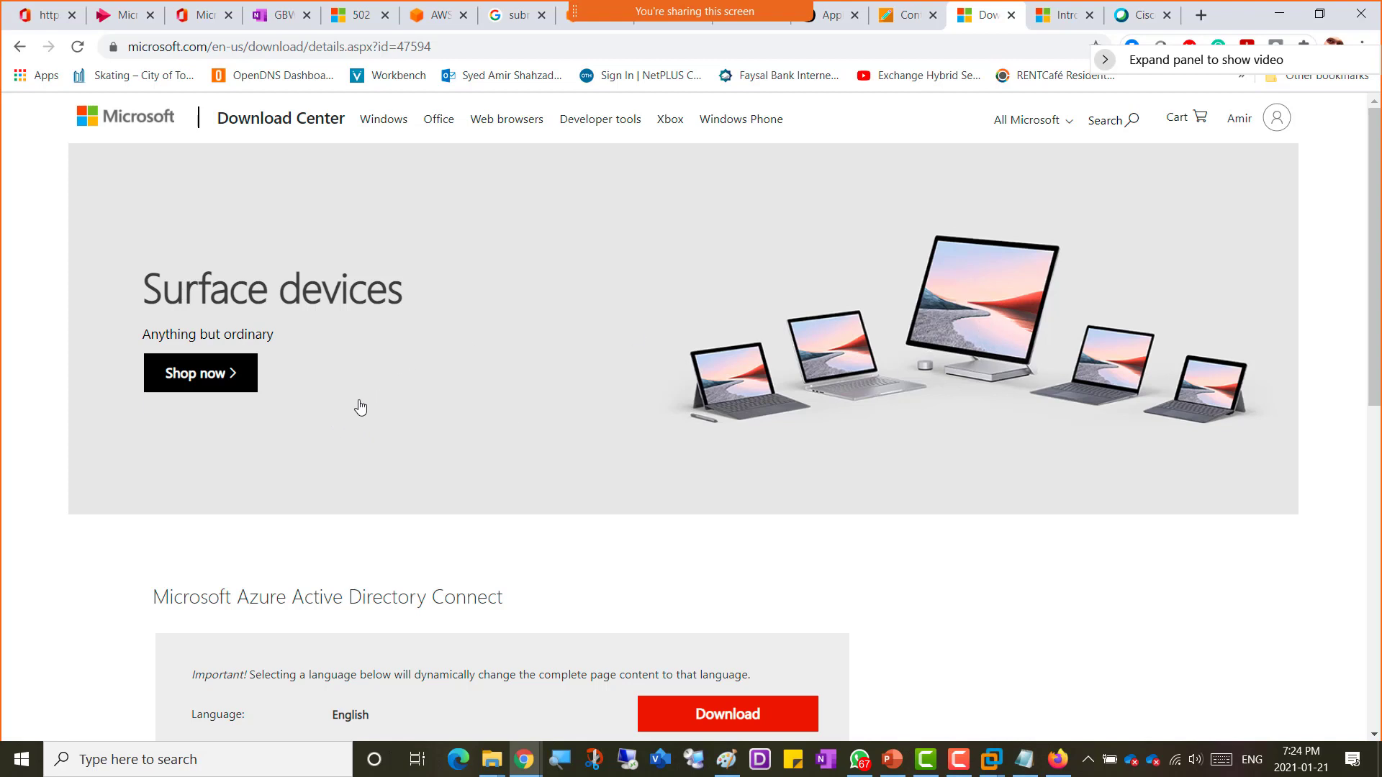
Step: Copy the download page URL, undo the last note edit, and paste the URL at the end of the Download ADConnect note line
scroll(361, 412, "down", 1)
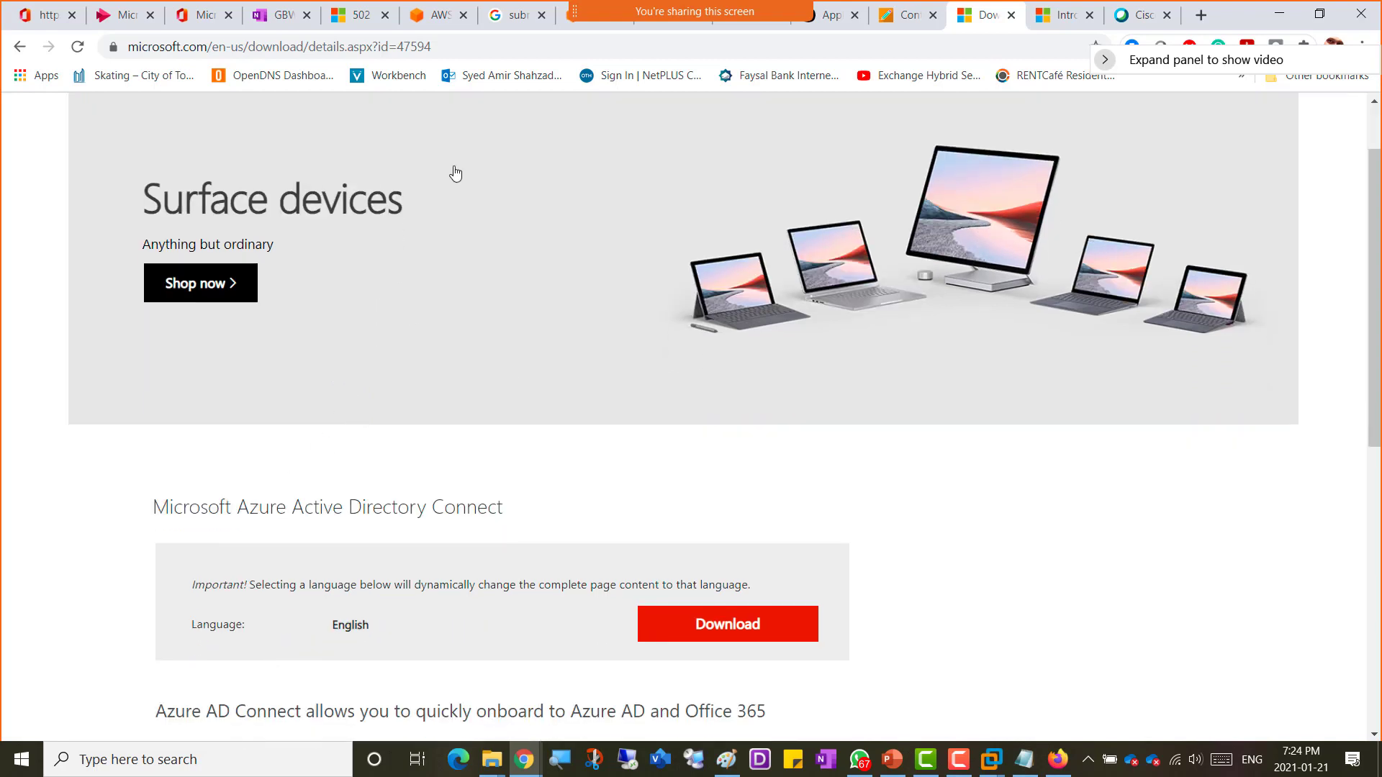
left_click(452, 47)
key("ctrl+c")
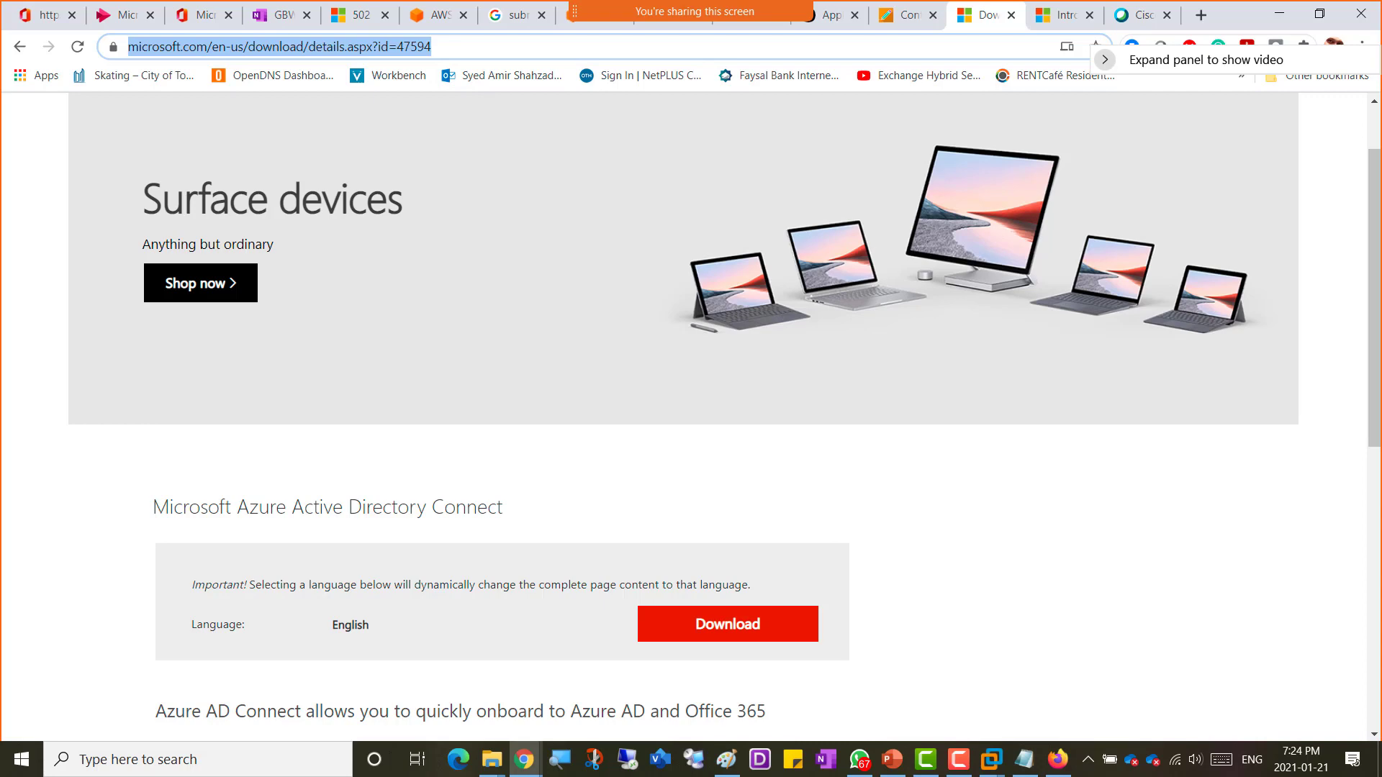
key("alt+Tab")
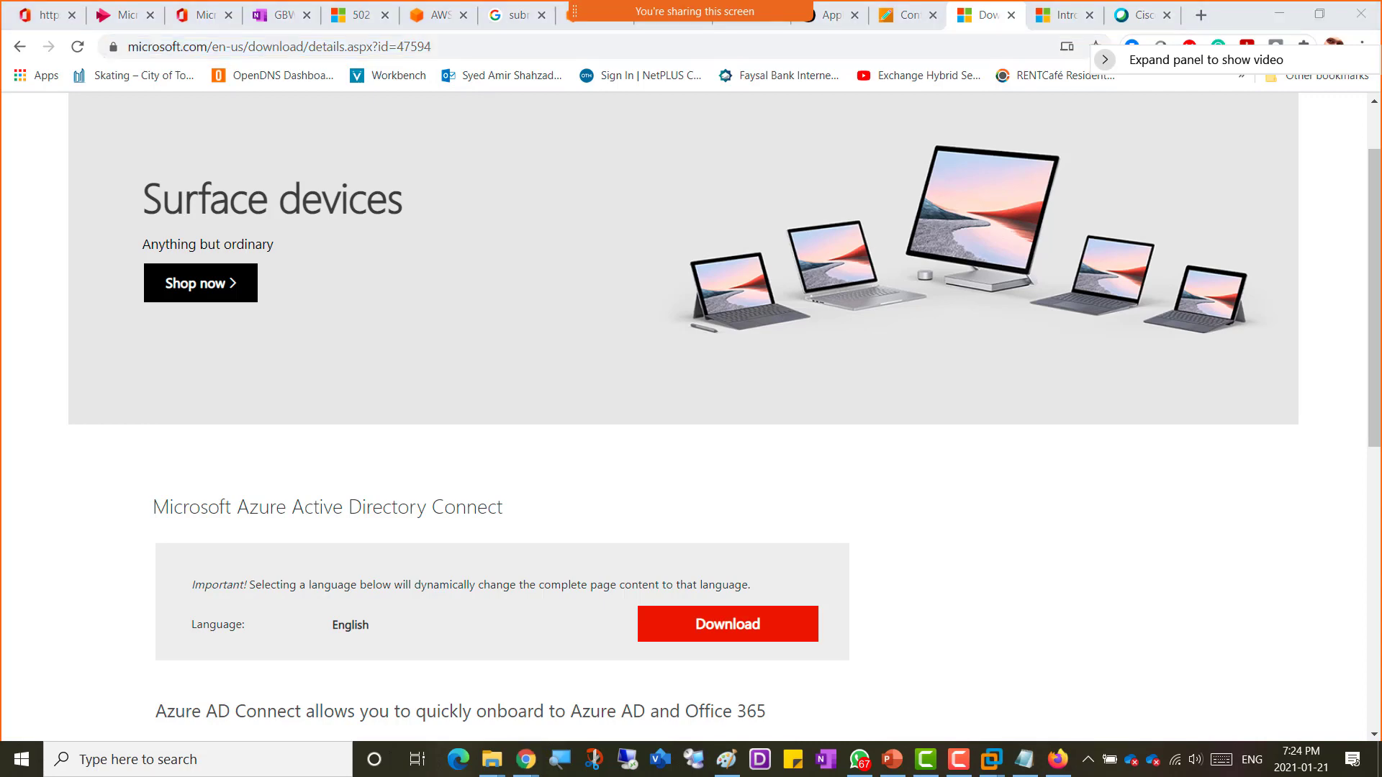
left_click(276, 19)
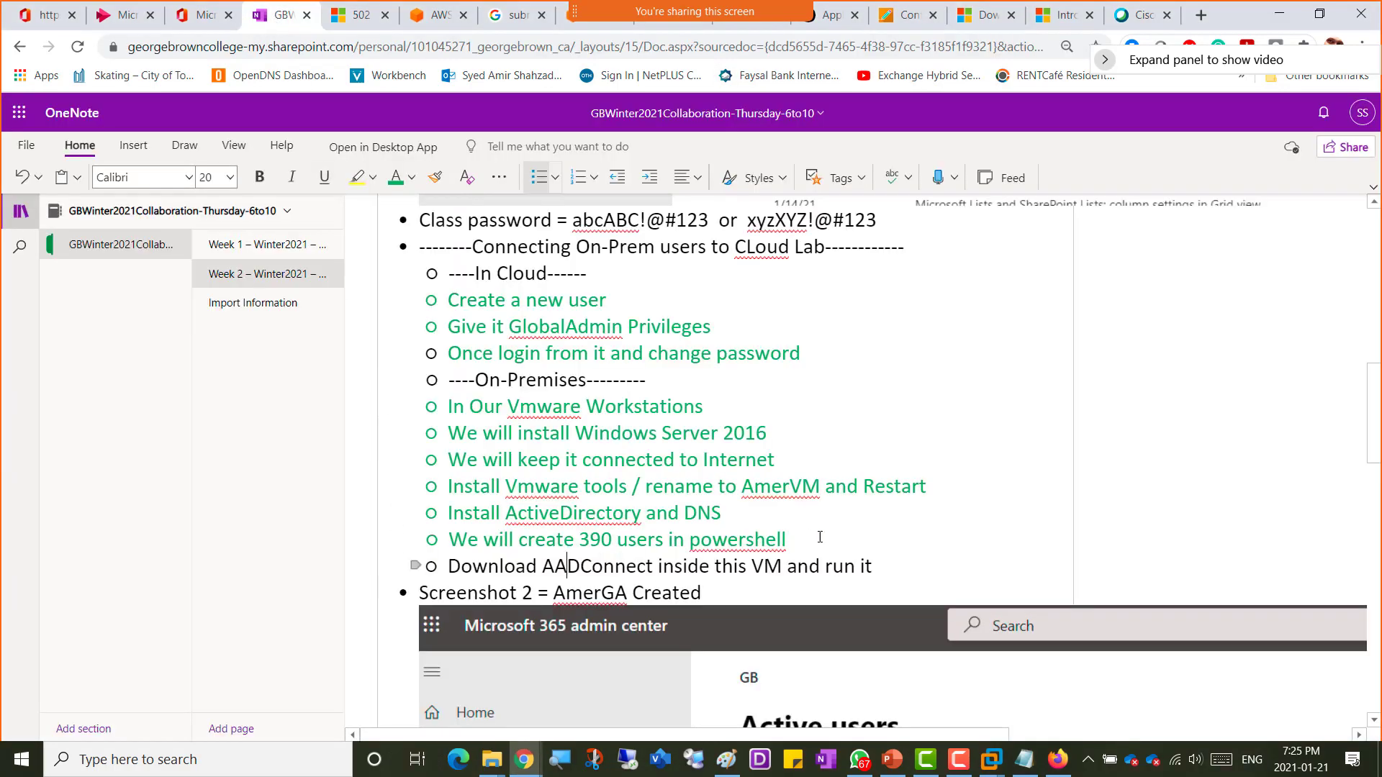
left_click(885, 568)
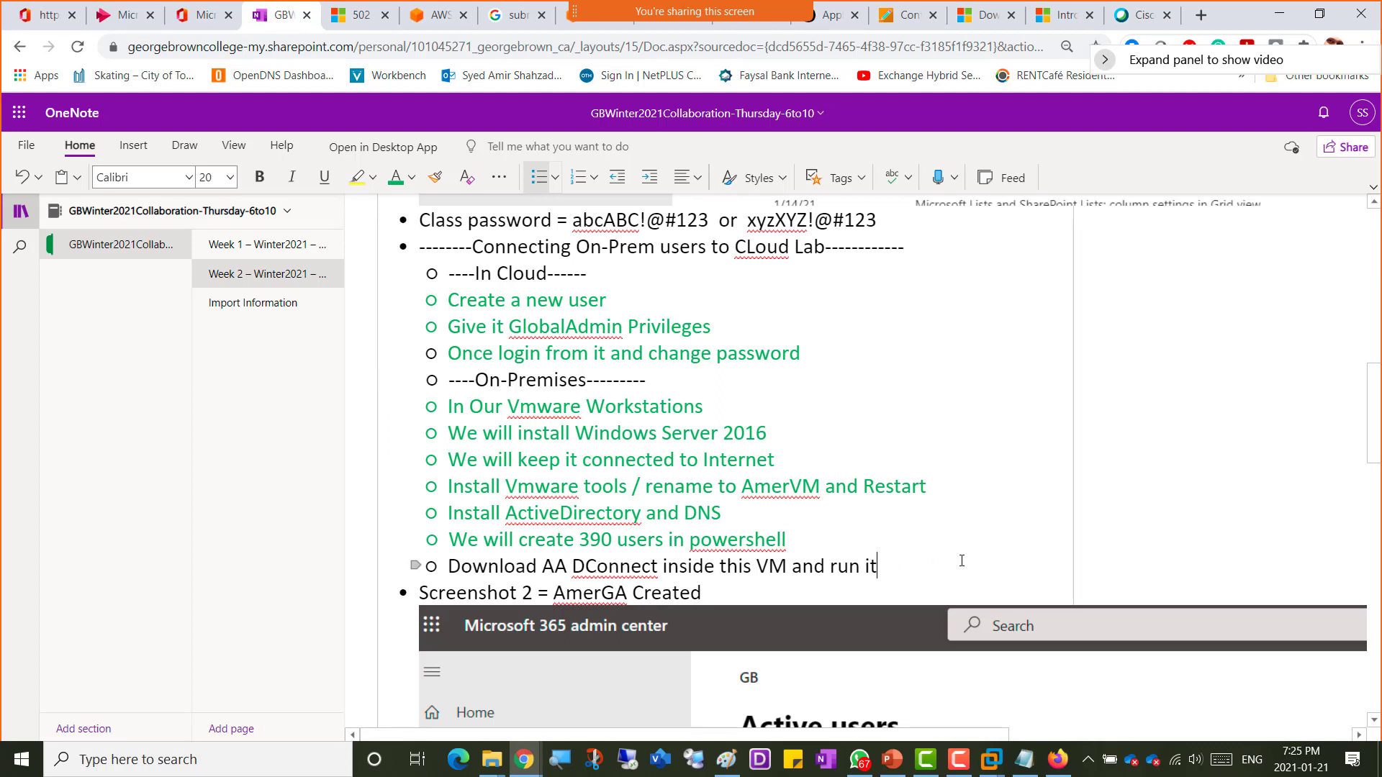
key("ctrl+z")
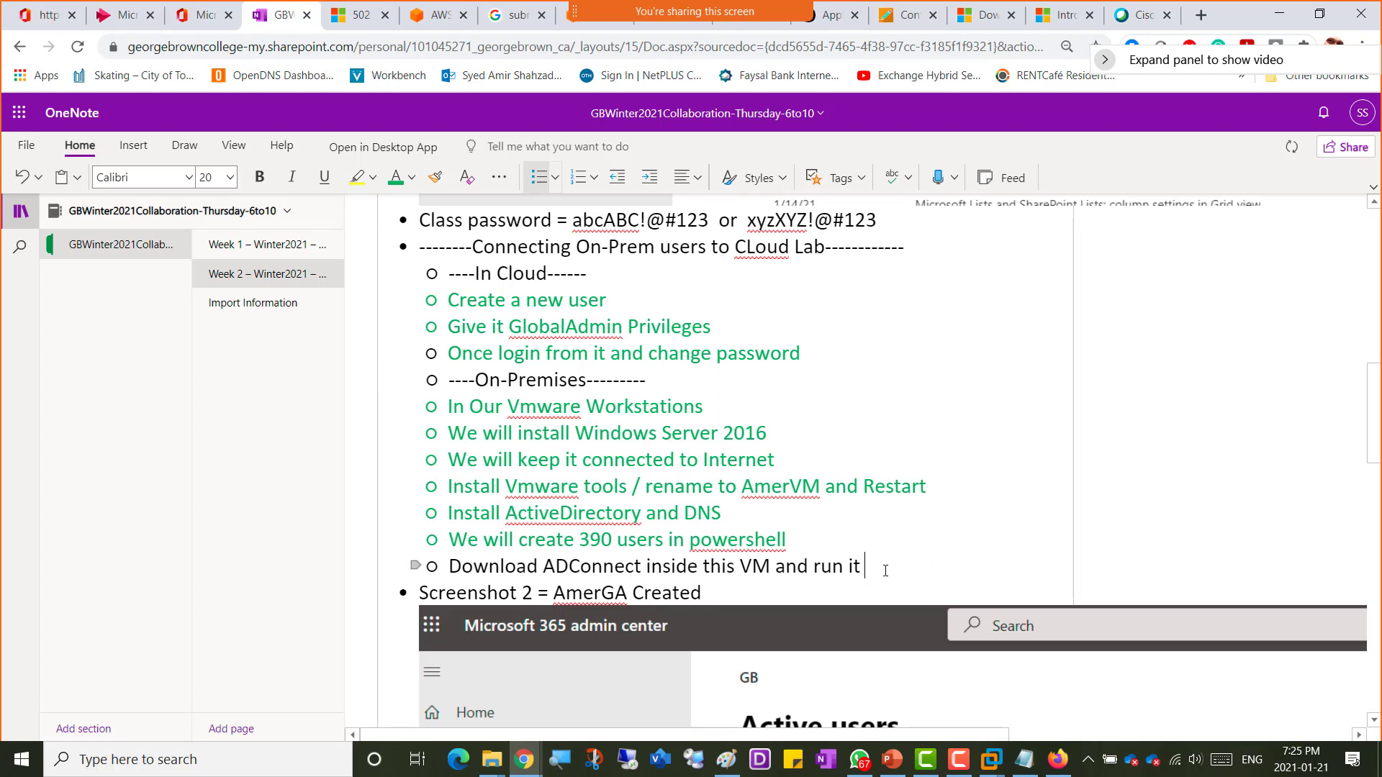
key("ctrl+v")
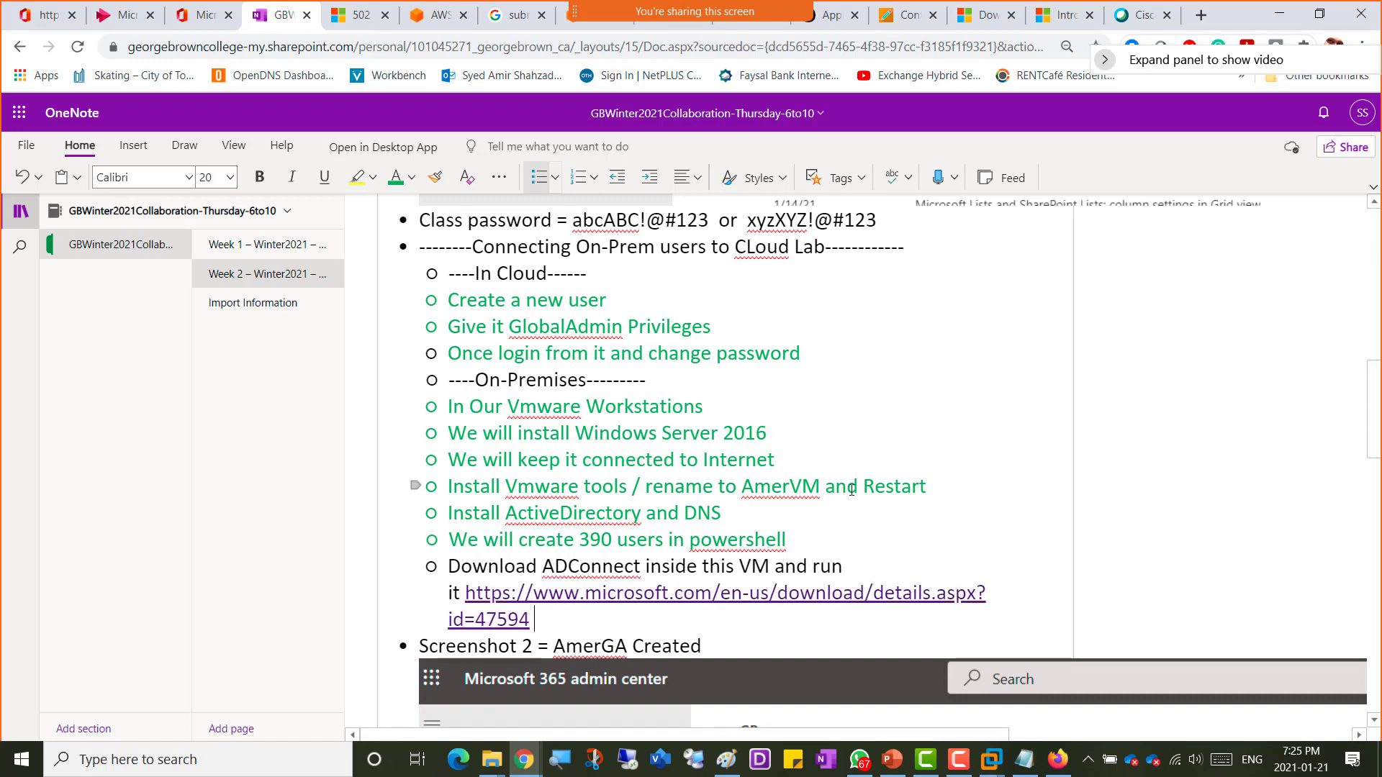
key("alt+Tab")
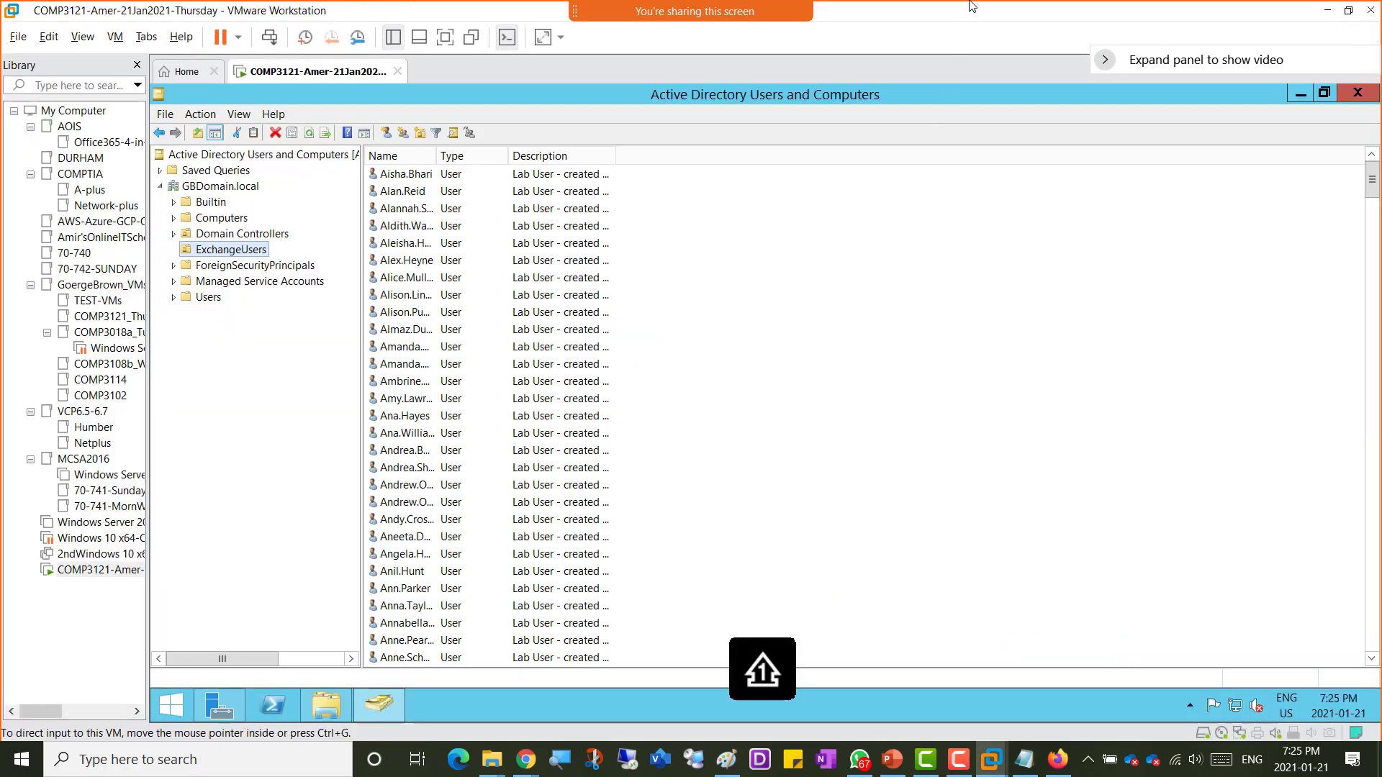
key("alt+Tab")
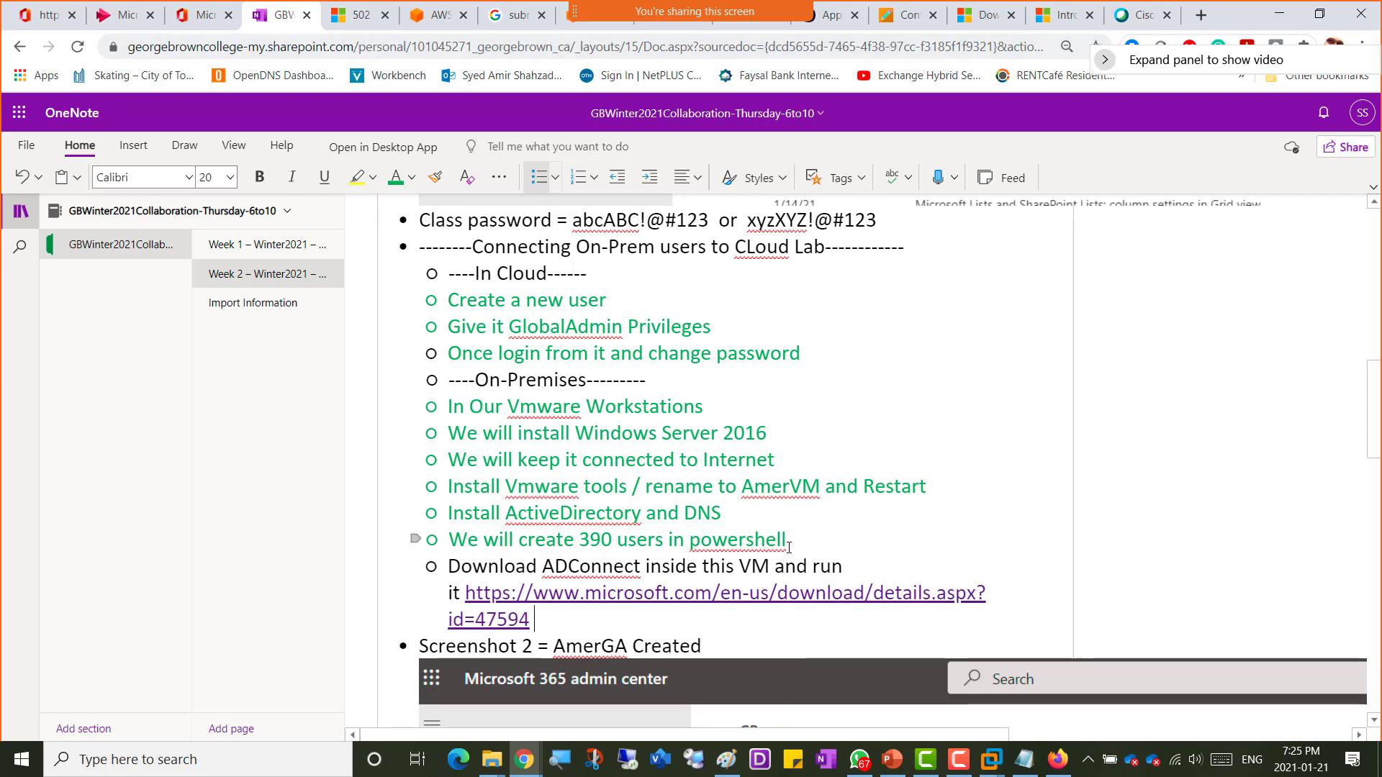
key("alt+Tab")
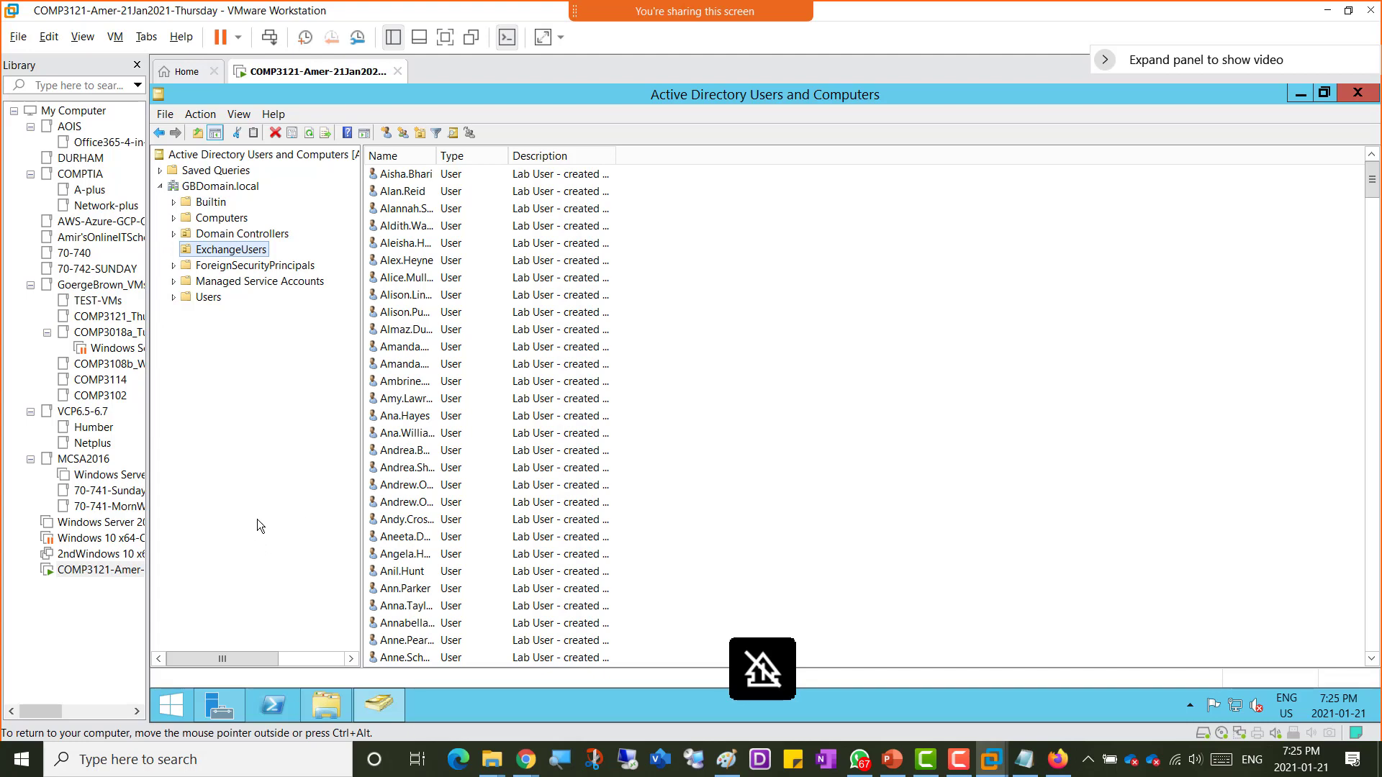
key("alt+Tab")
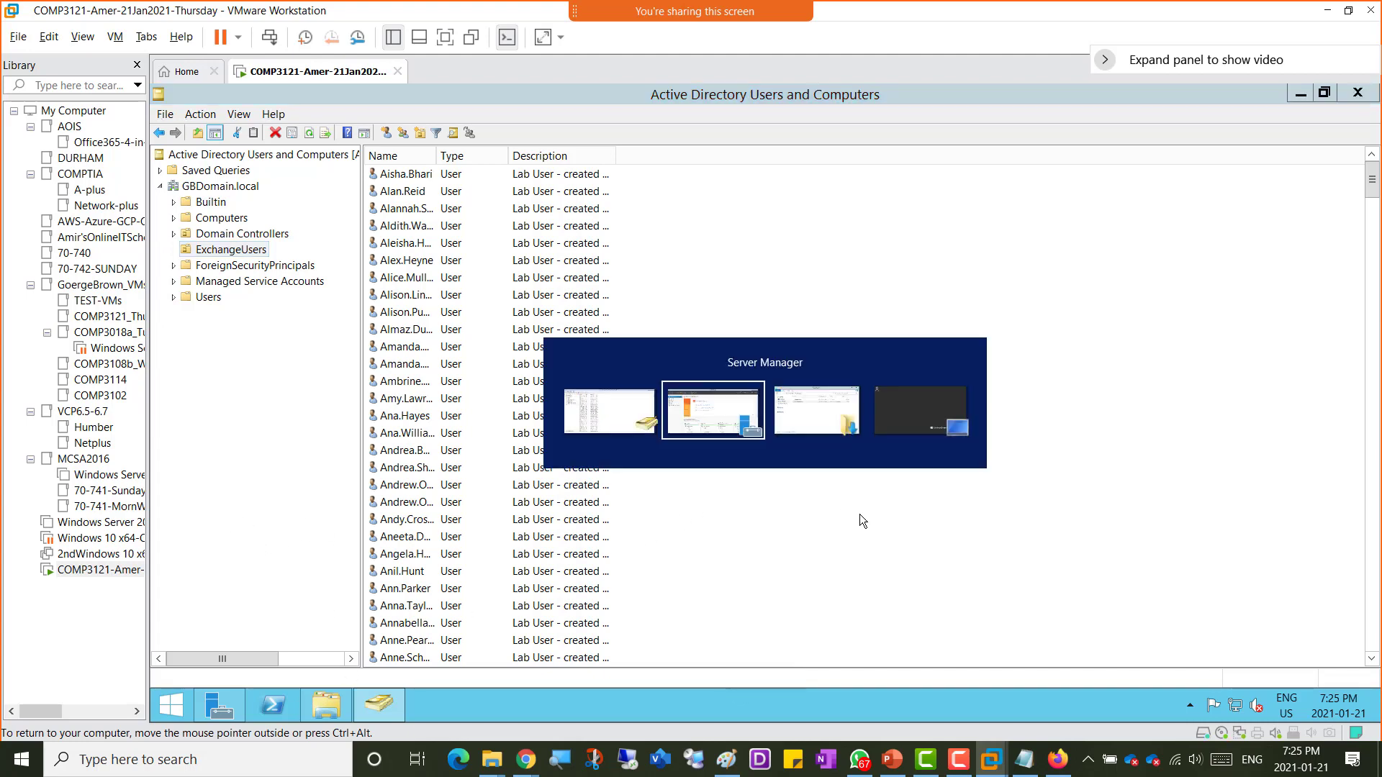
key("alt+Tab")
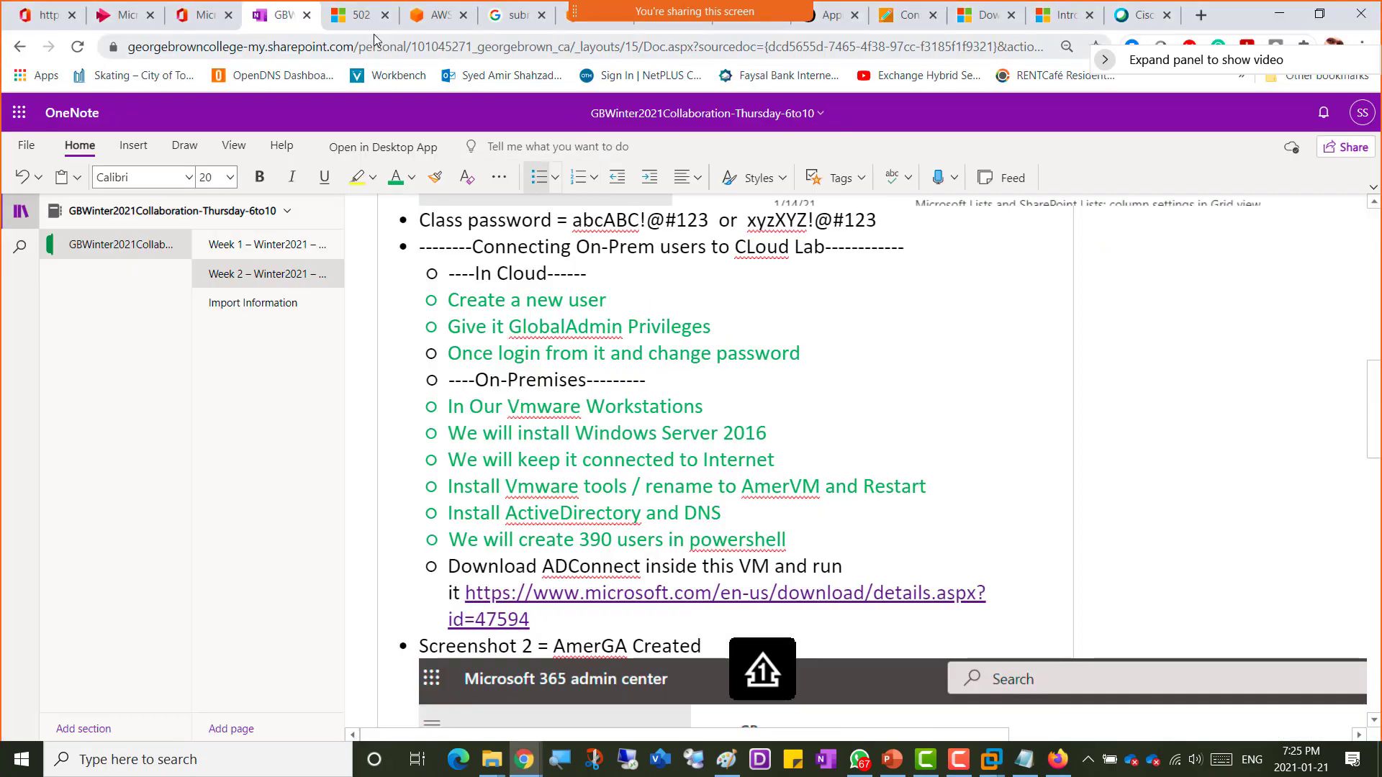
left_click(361, 16)
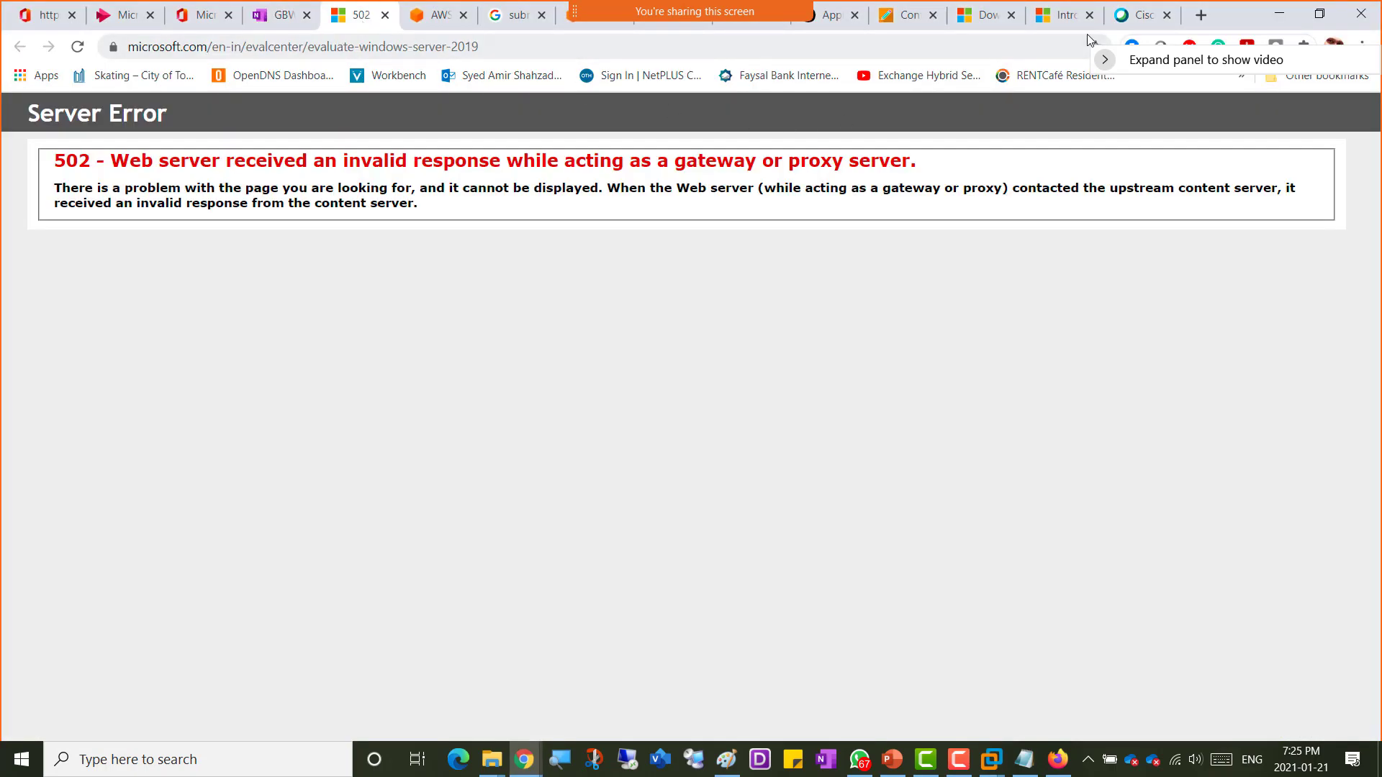
left_click(1062, 15)
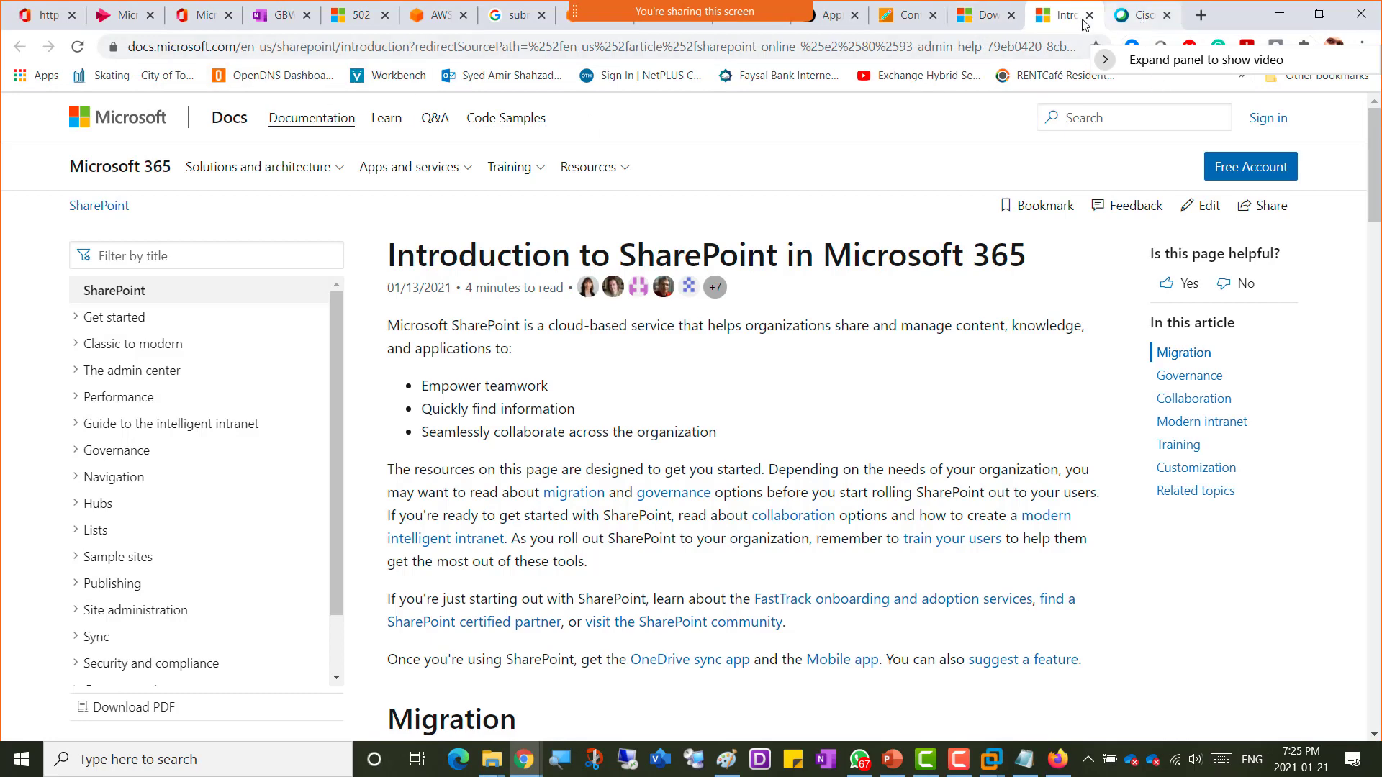
Step: Download AzureADConnect.msi into the Downloads folder, replacing the existing file
left_click(988, 22)
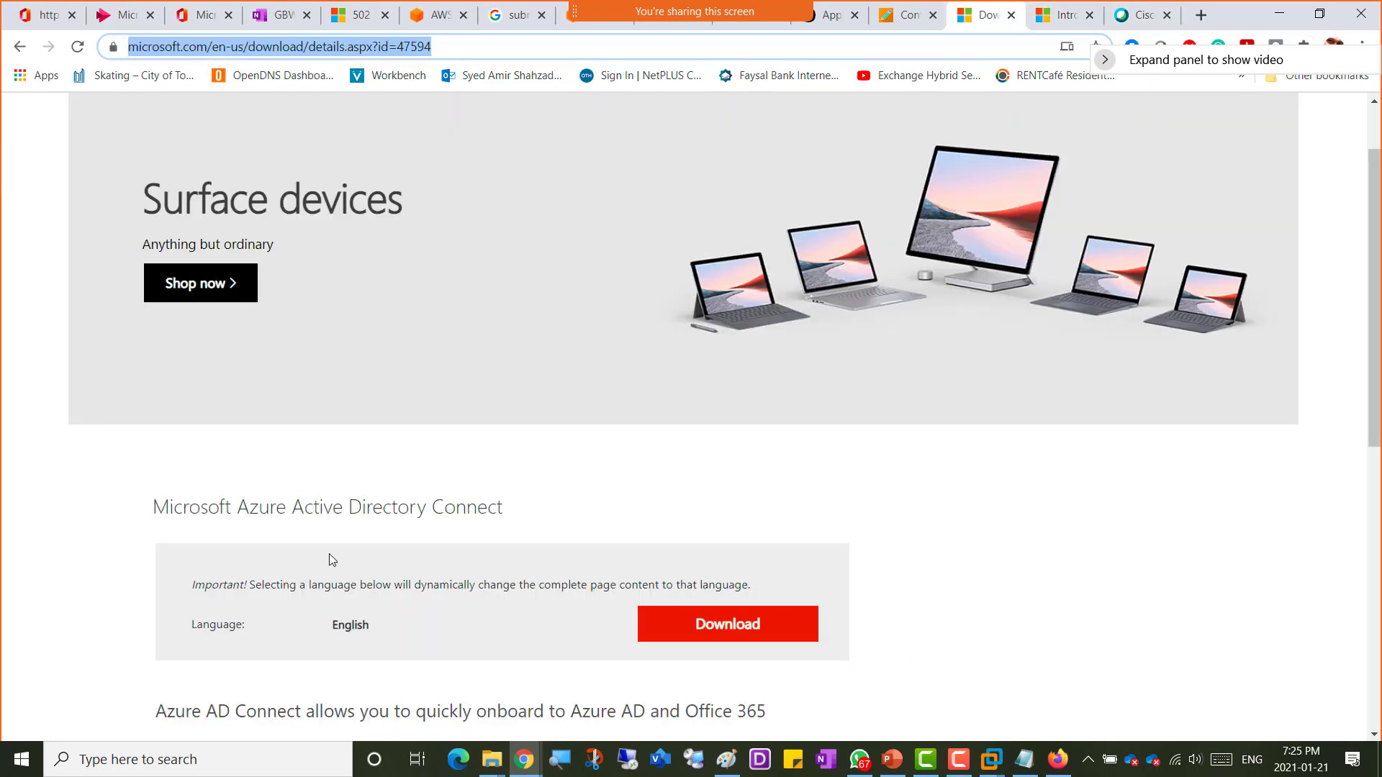
left_click(725, 627)
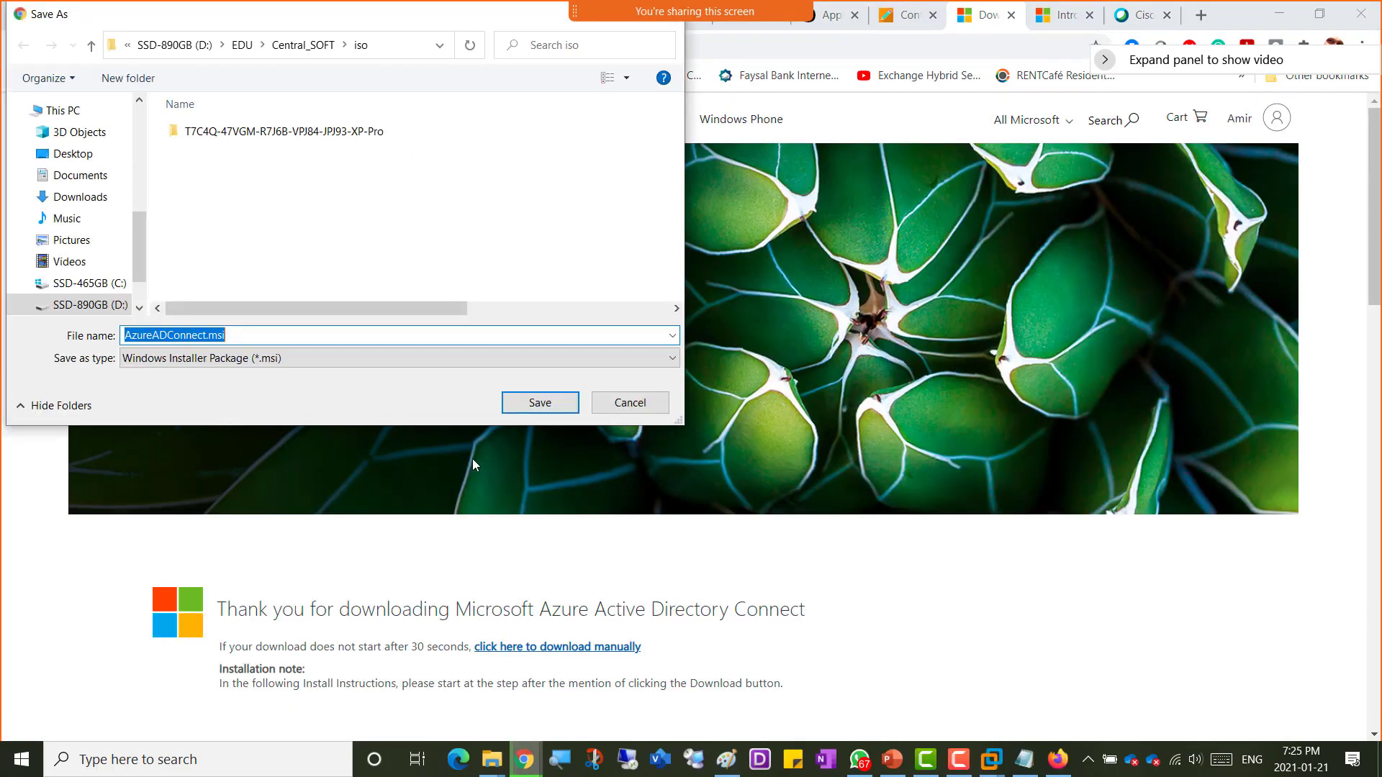
left_click(77, 197)
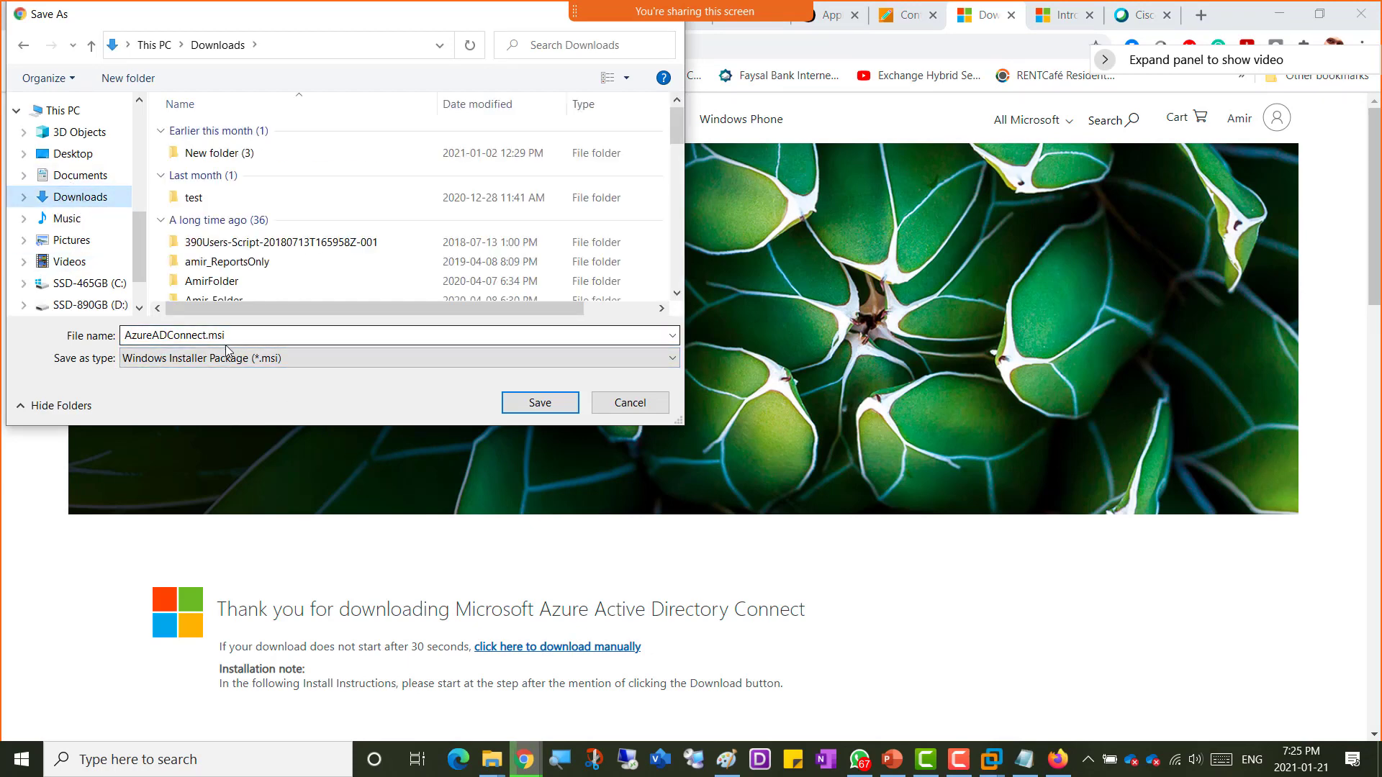
left_click(510, 401)
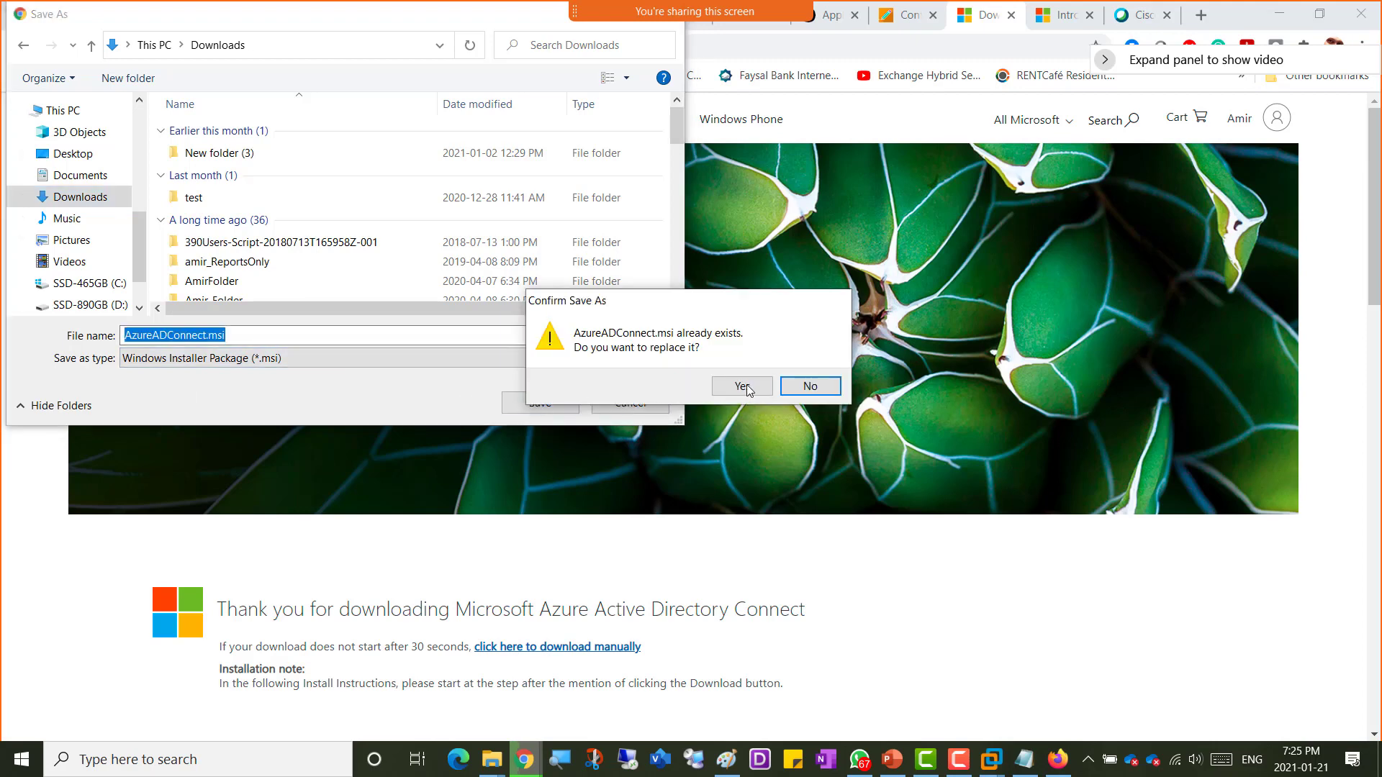
left_click(753, 388)
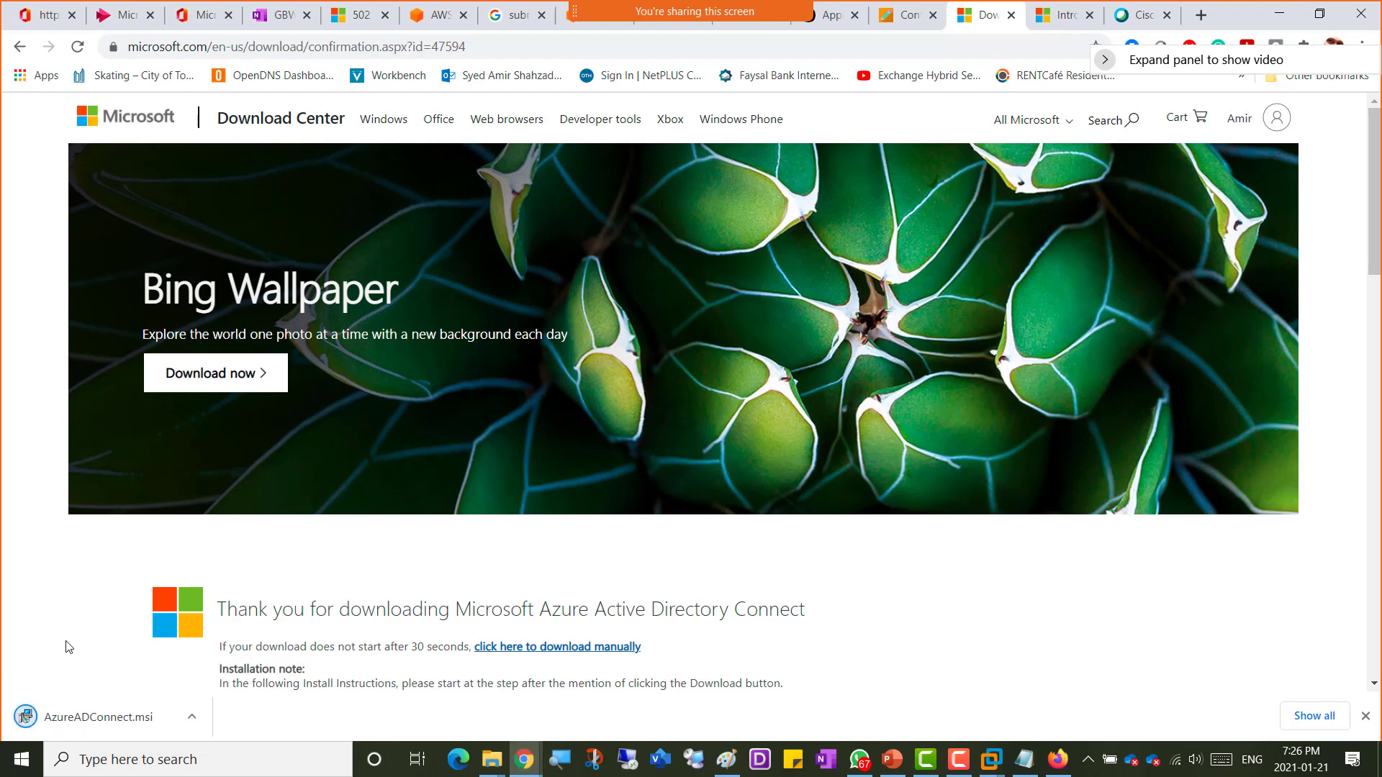
Step: Show the downloaded AzureADConnect.msi in its folder and copy the file
left_click(192, 723)
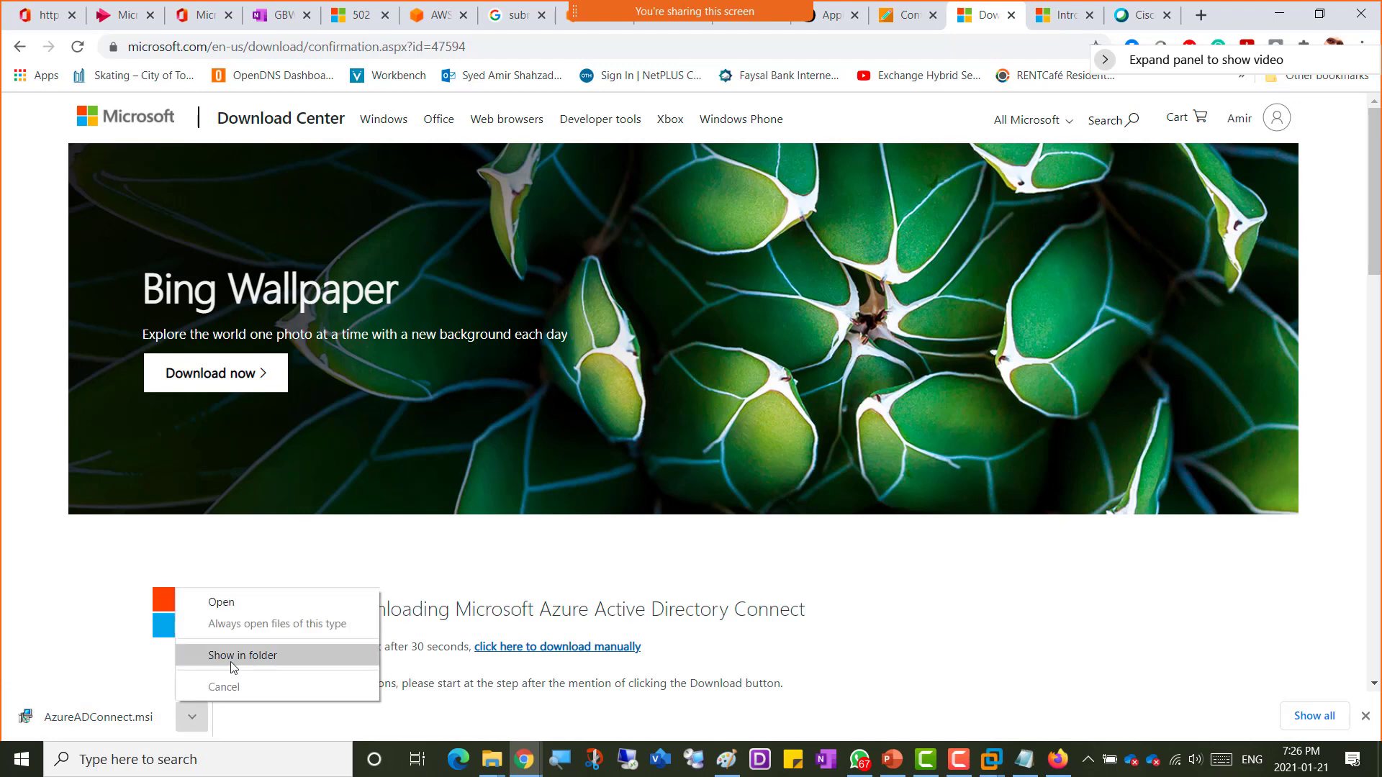
left_click(229, 656)
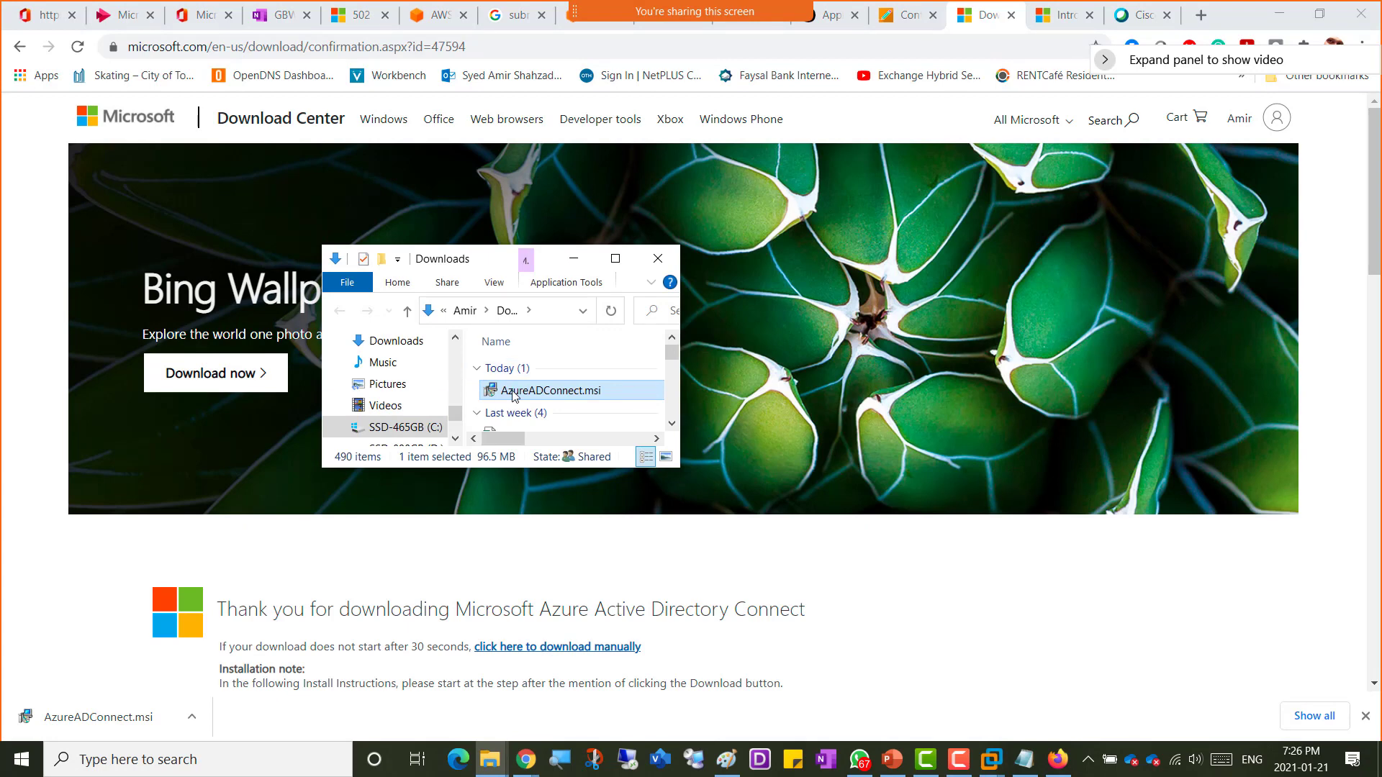
right_click(514, 397)
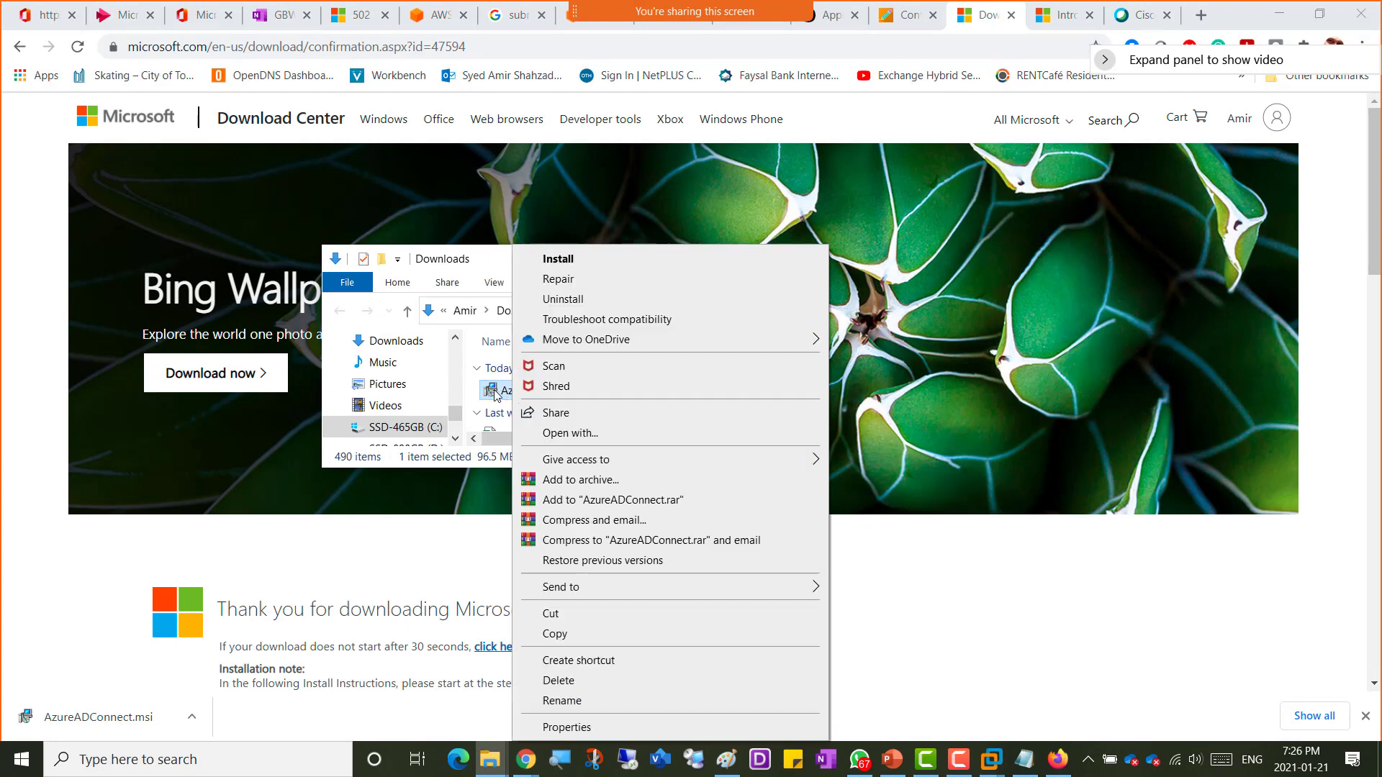
left_click(575, 637)
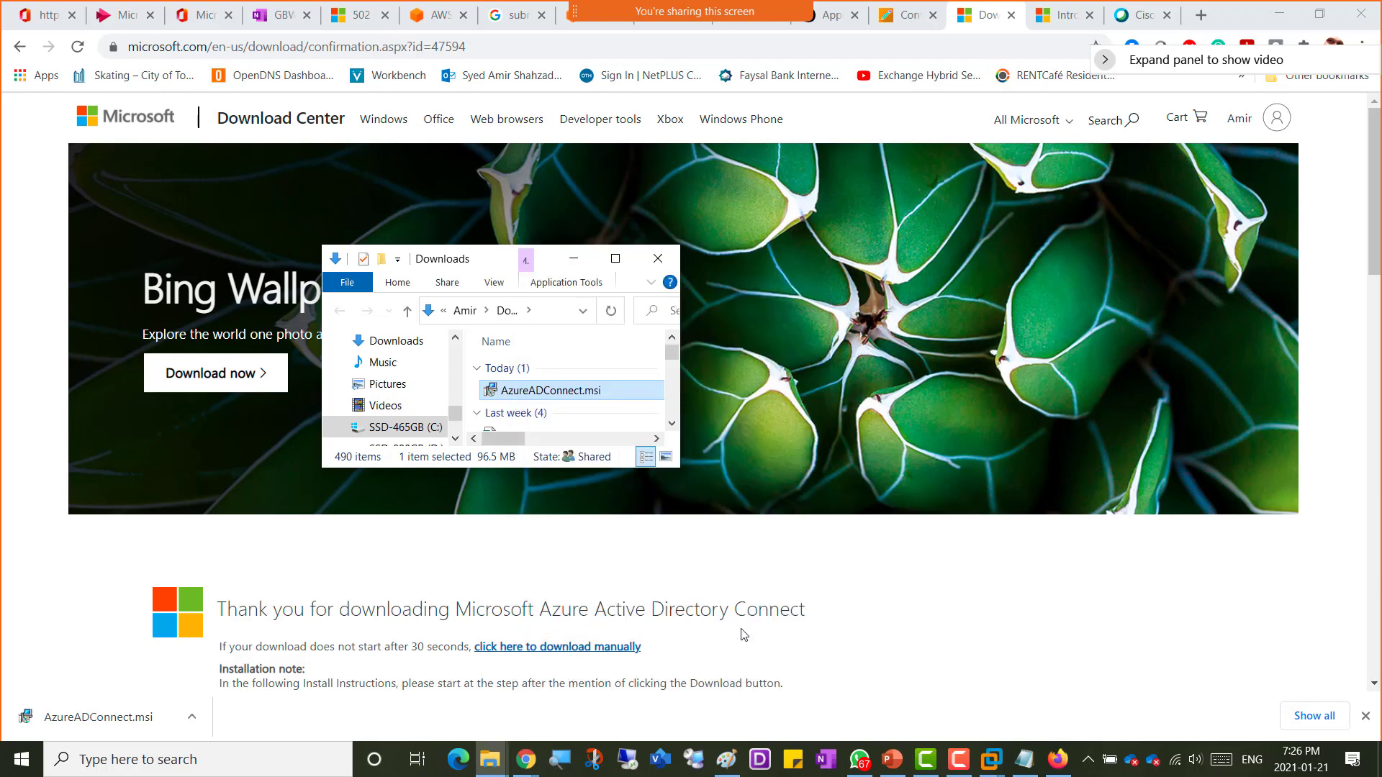
Step: Paste AzureADConnect into the virtual machine's Downloads folder and launch the installer
mouse_move(1000, 764)
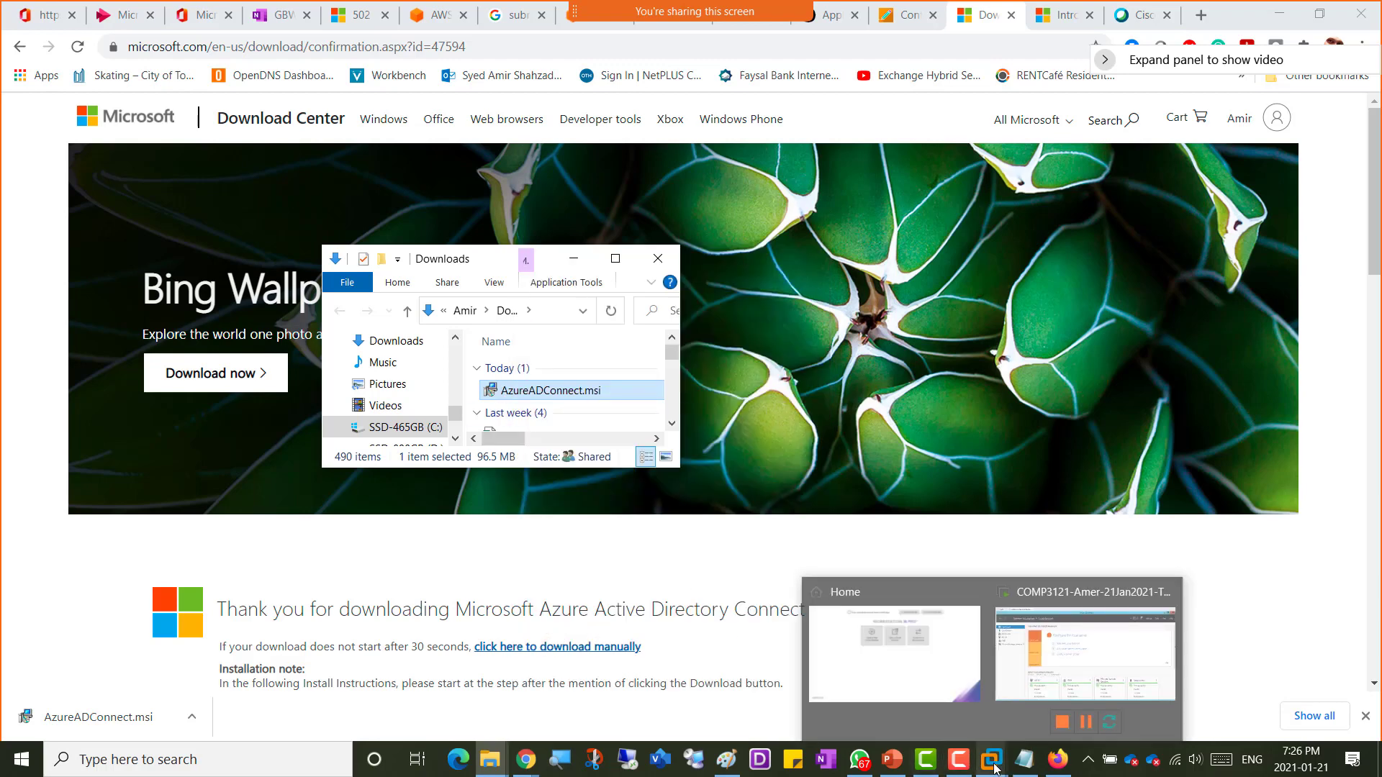
left_click(1000, 727)
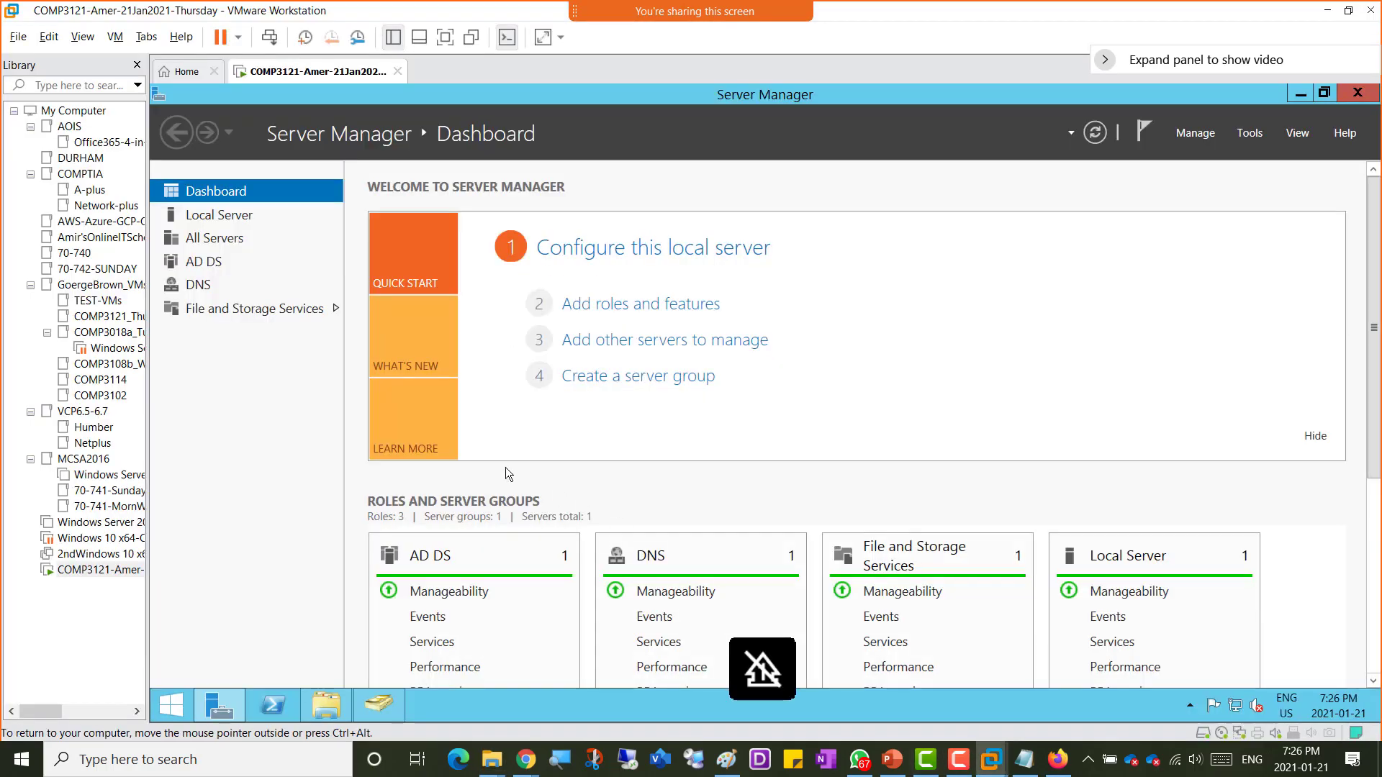
left_click(328, 709)
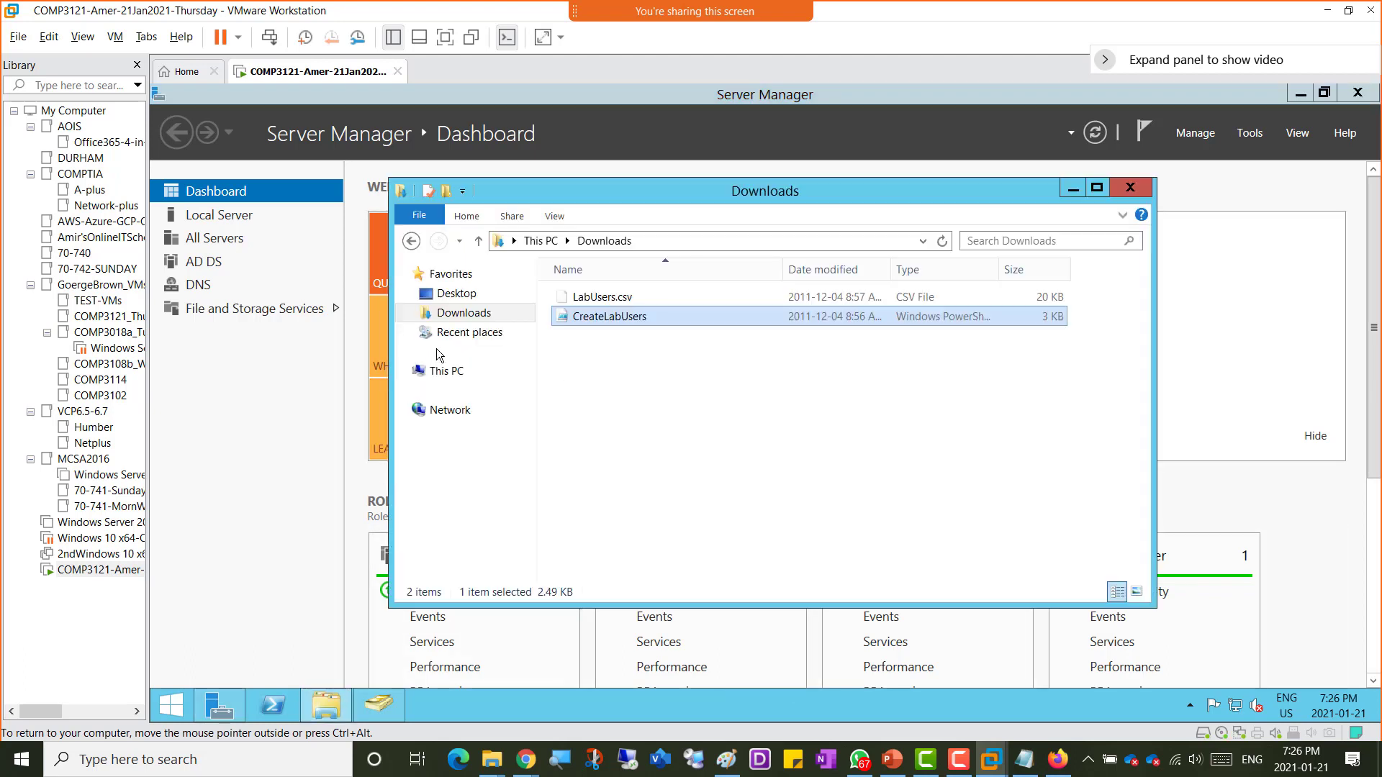
right_click(580, 358)
left_click(617, 462)
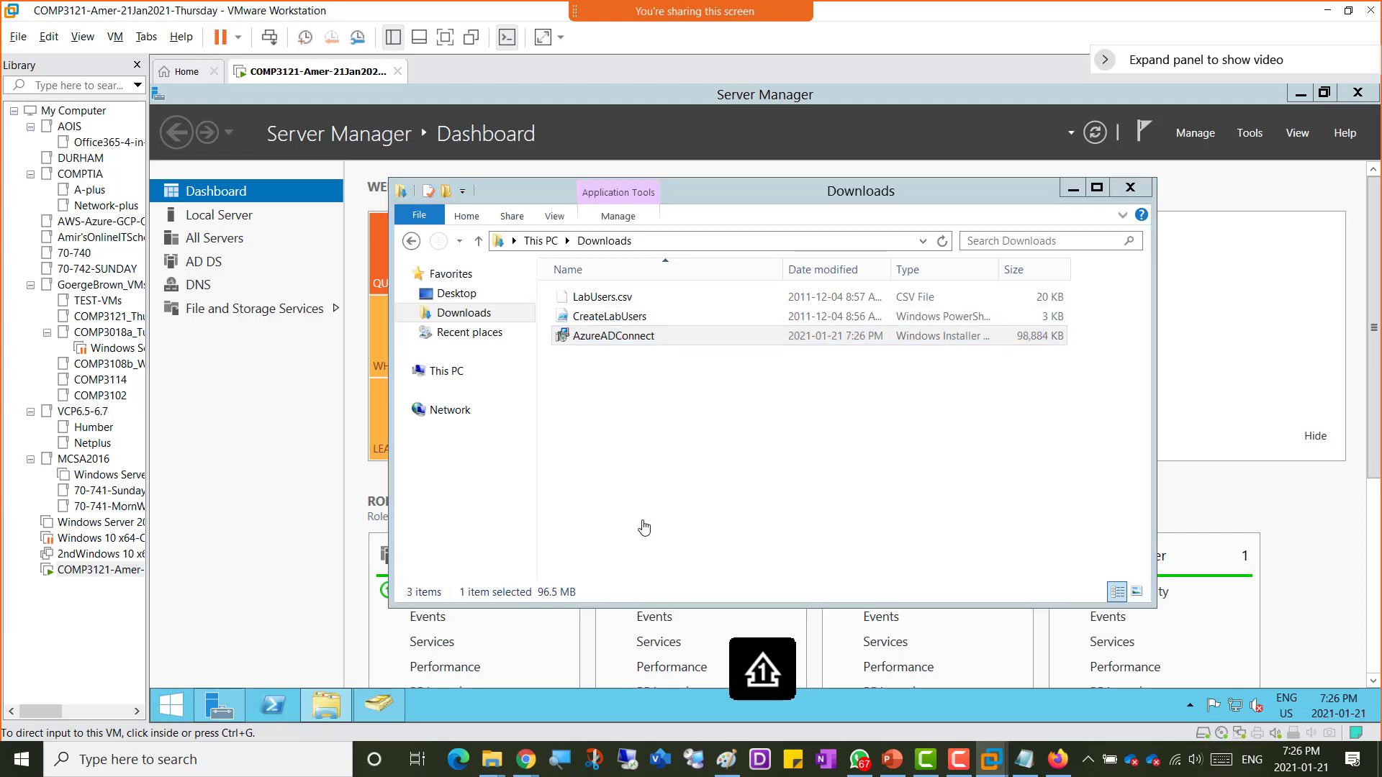
left_click(616, 378)
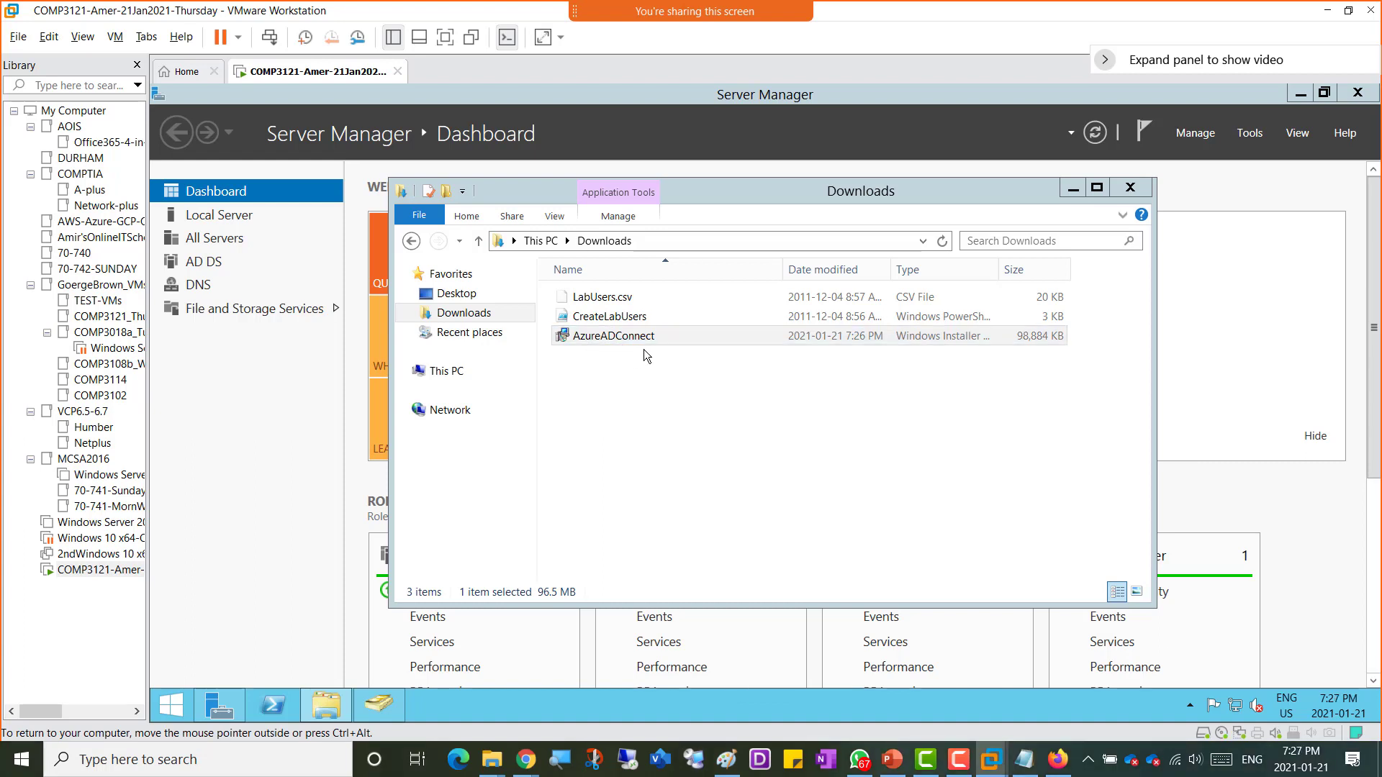
double_click(608, 344)
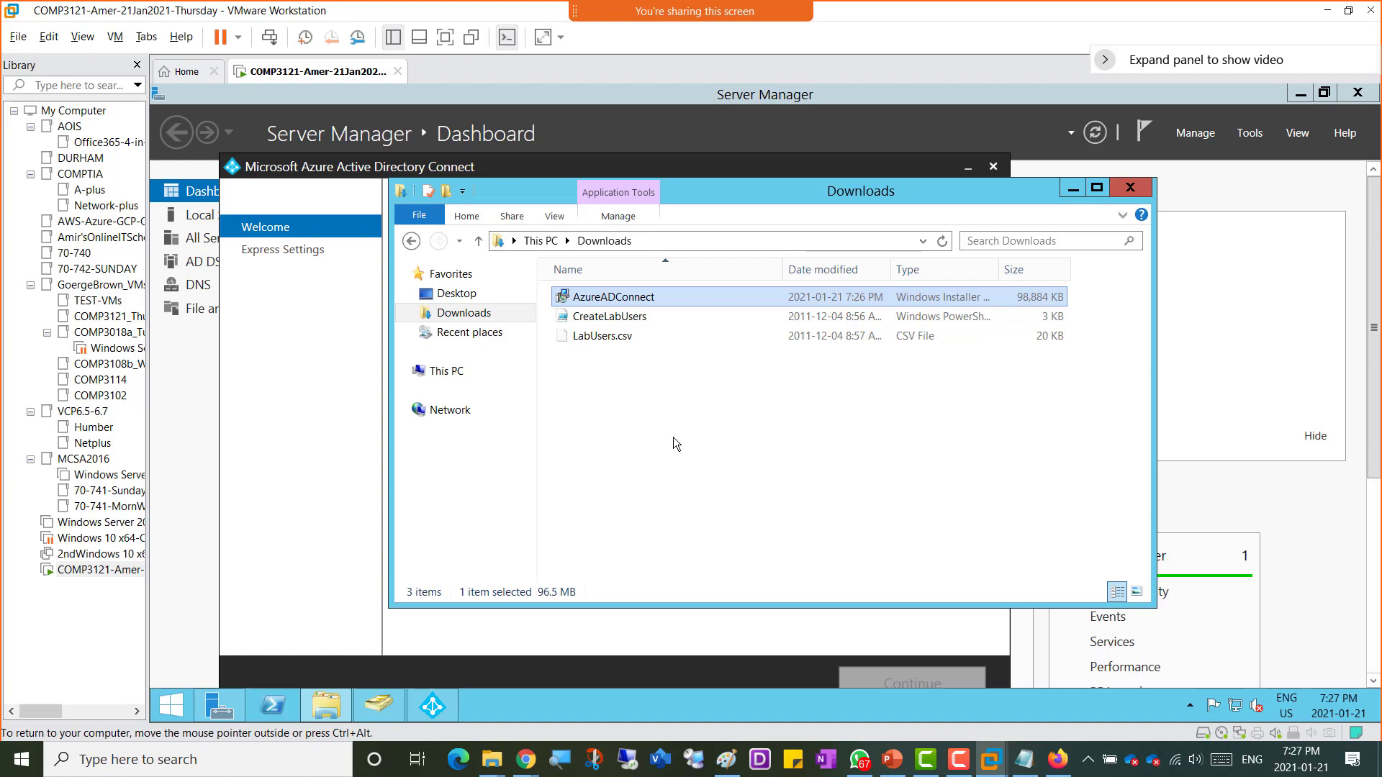
Step: Agree to the license terms in the Azure AD Connect wizard and choose express settings
left_click(435, 706)
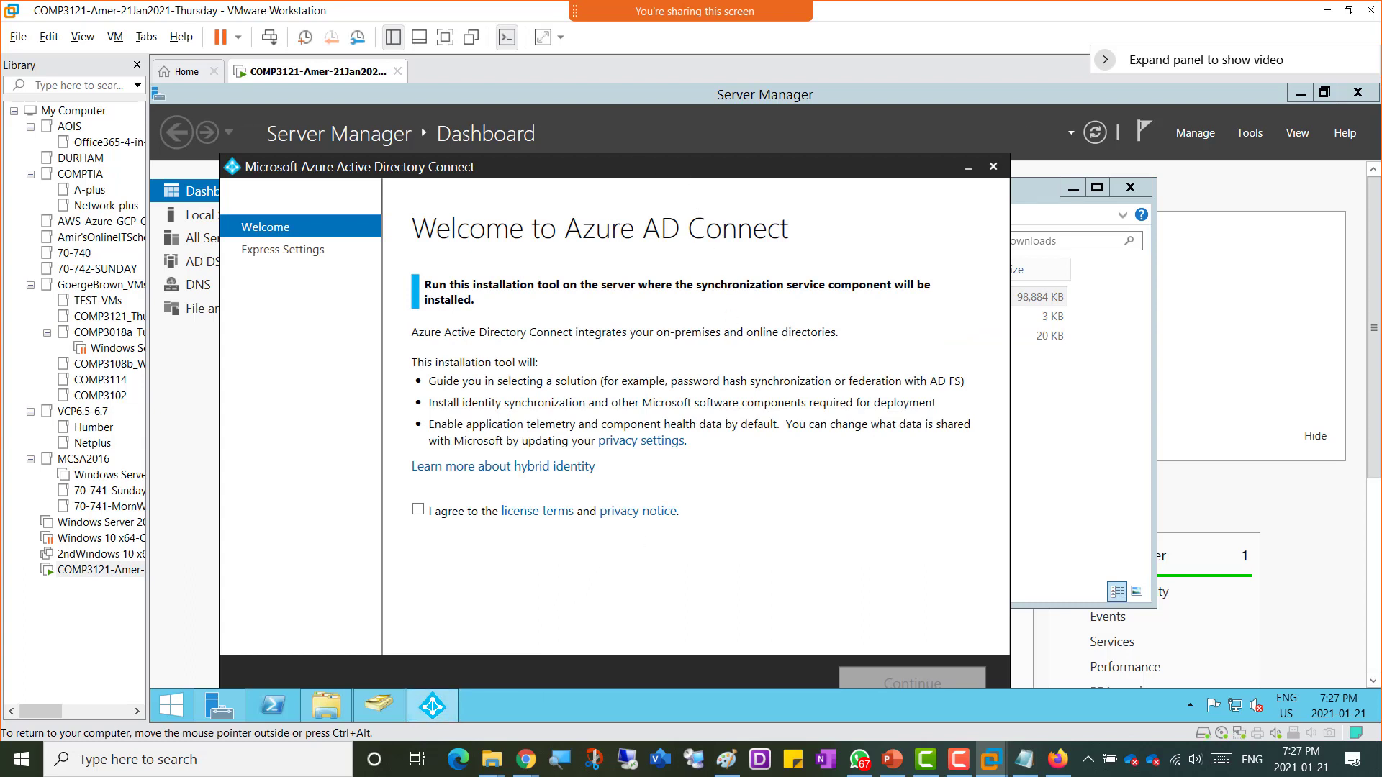
left_click_drag(635, 165, 658, 130)
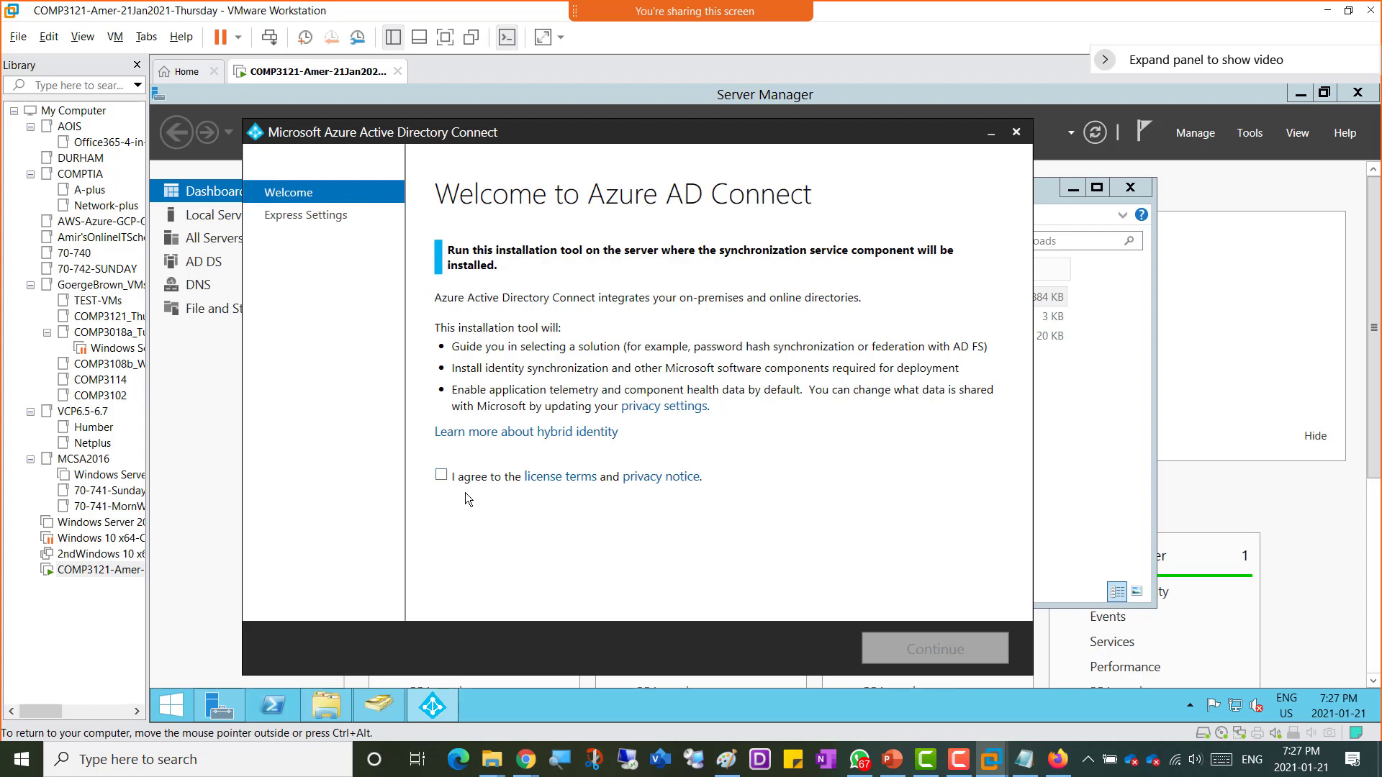
left_click(440, 475)
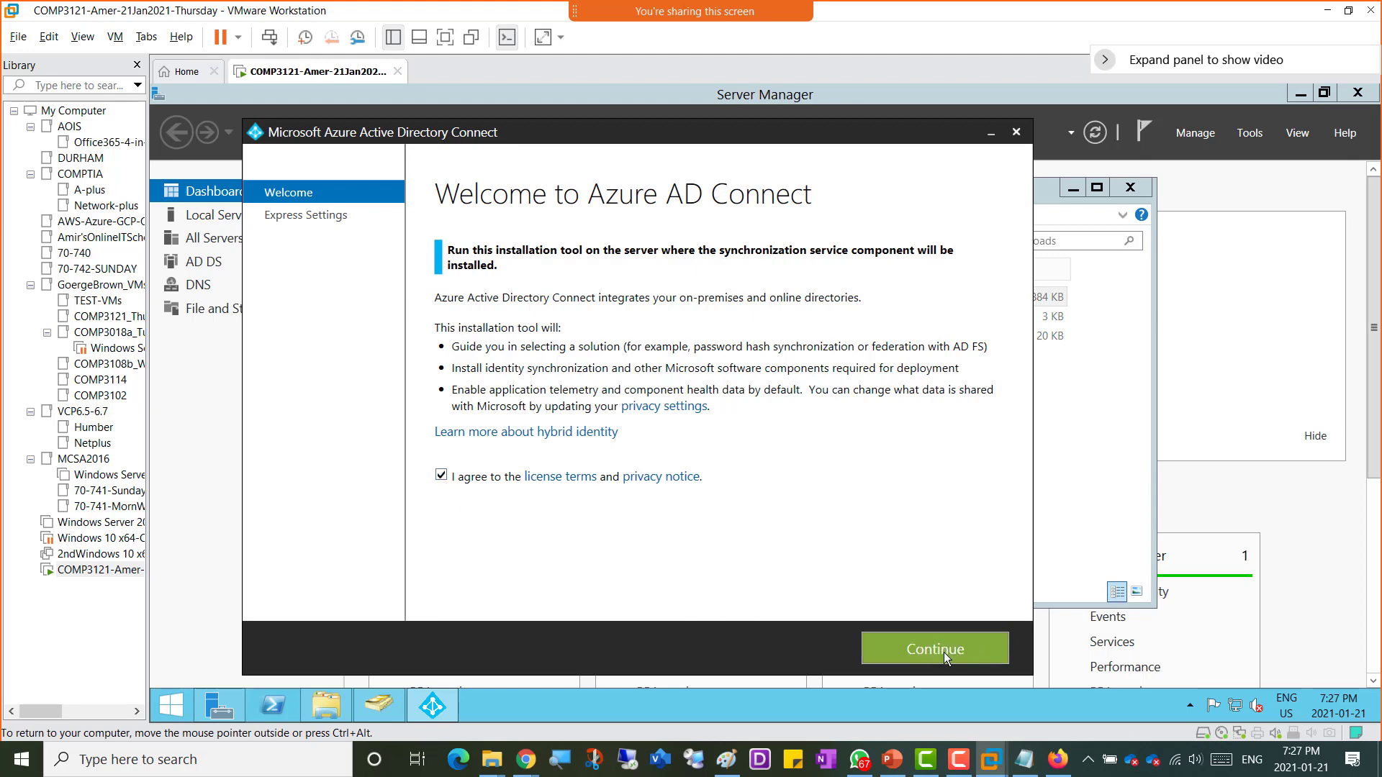
left_click(940, 651)
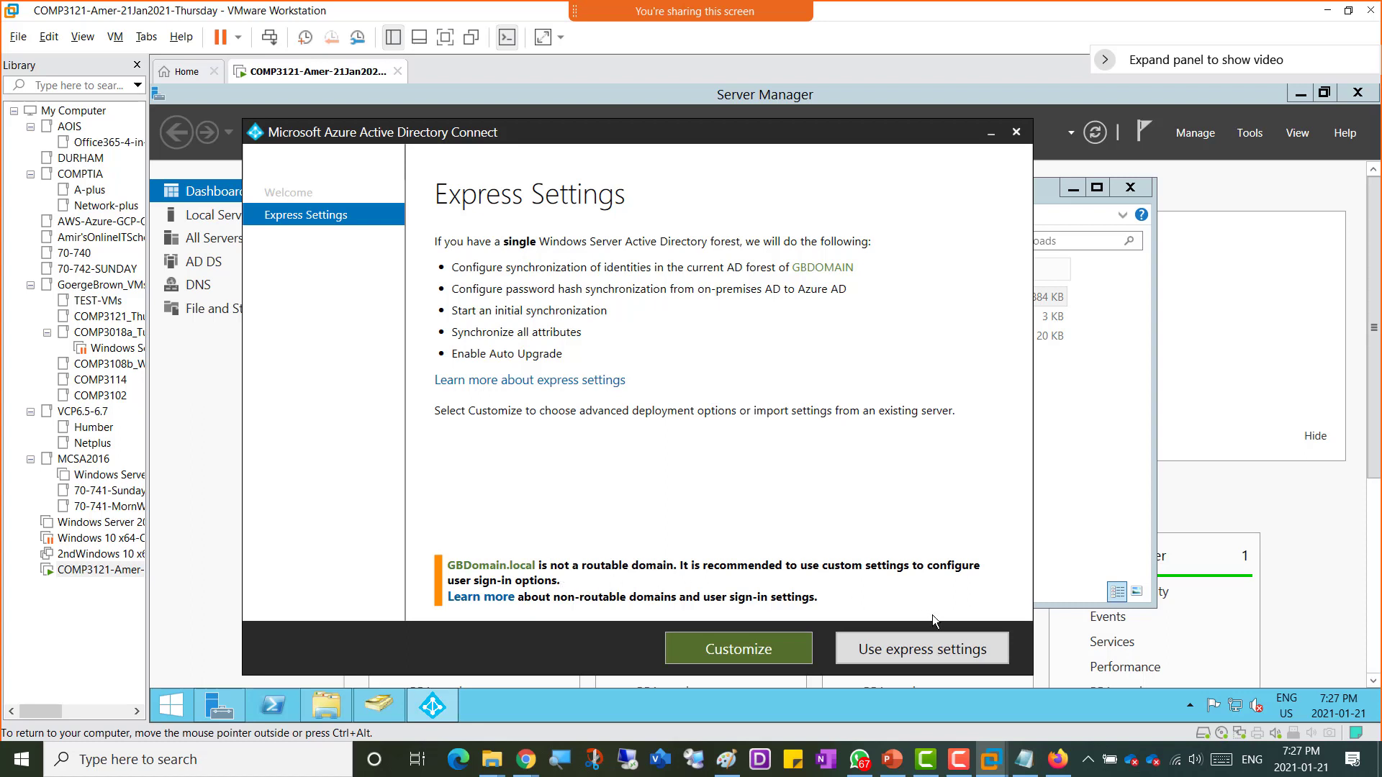
left_click(918, 654)
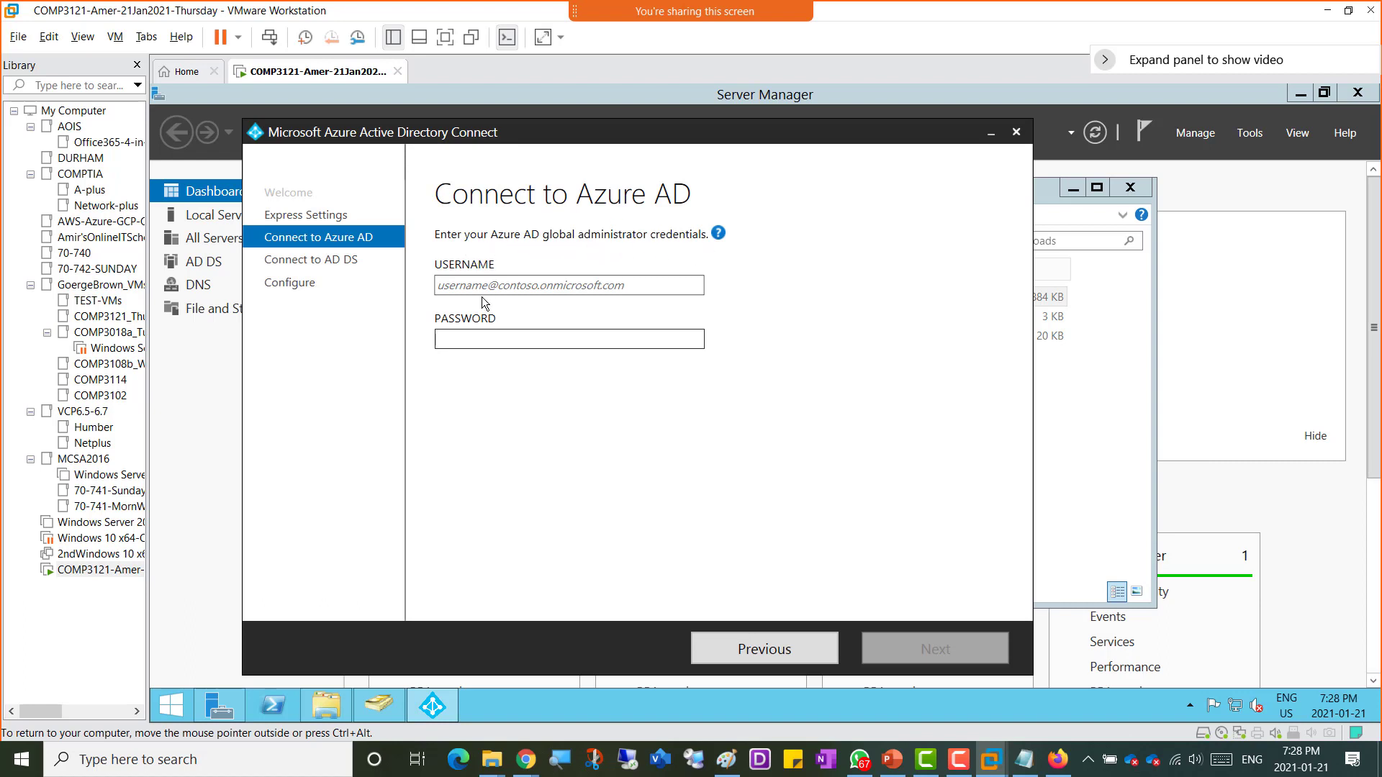
Step: Copy the global administrator username from the host notes and paste it into the Azure AD username field
left_click(464, 285)
left_click(1024, 760)
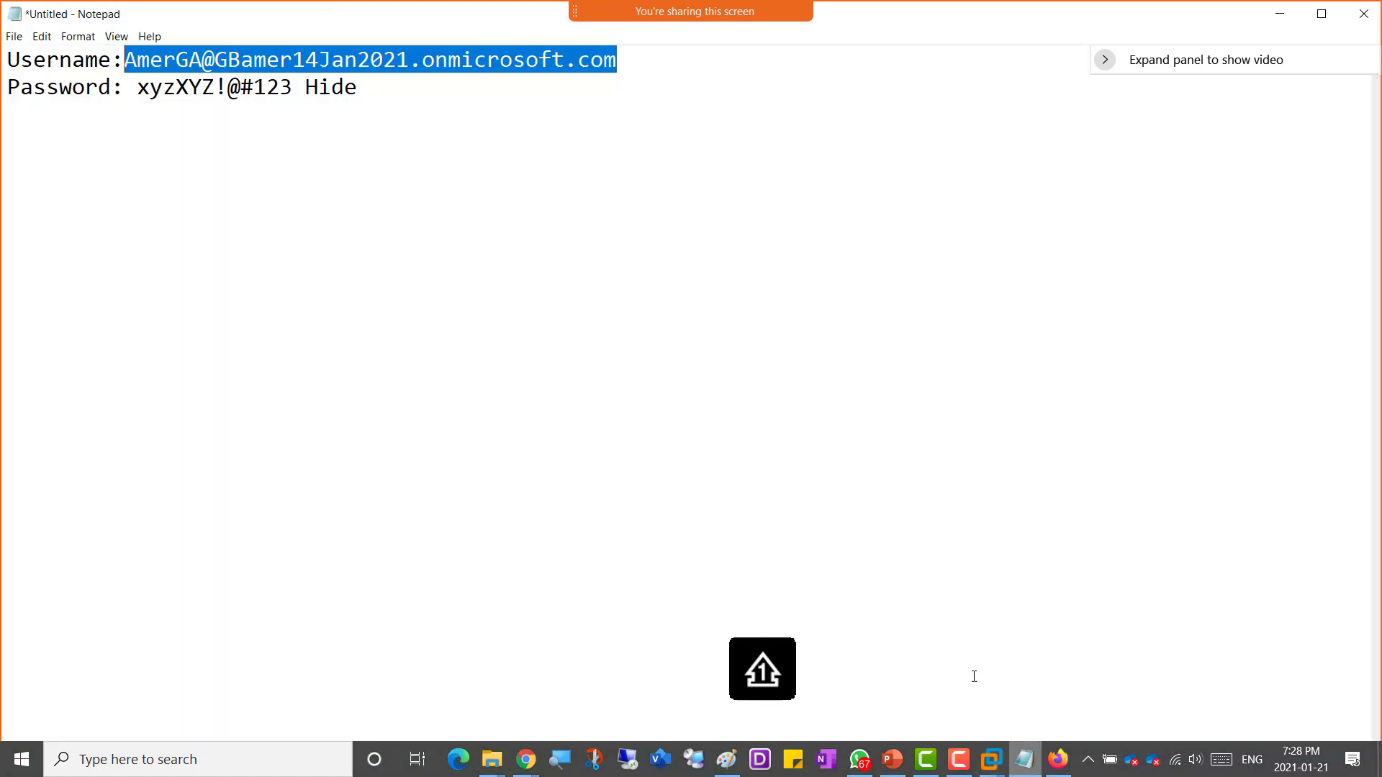
right_click(173, 56)
left_click(202, 106)
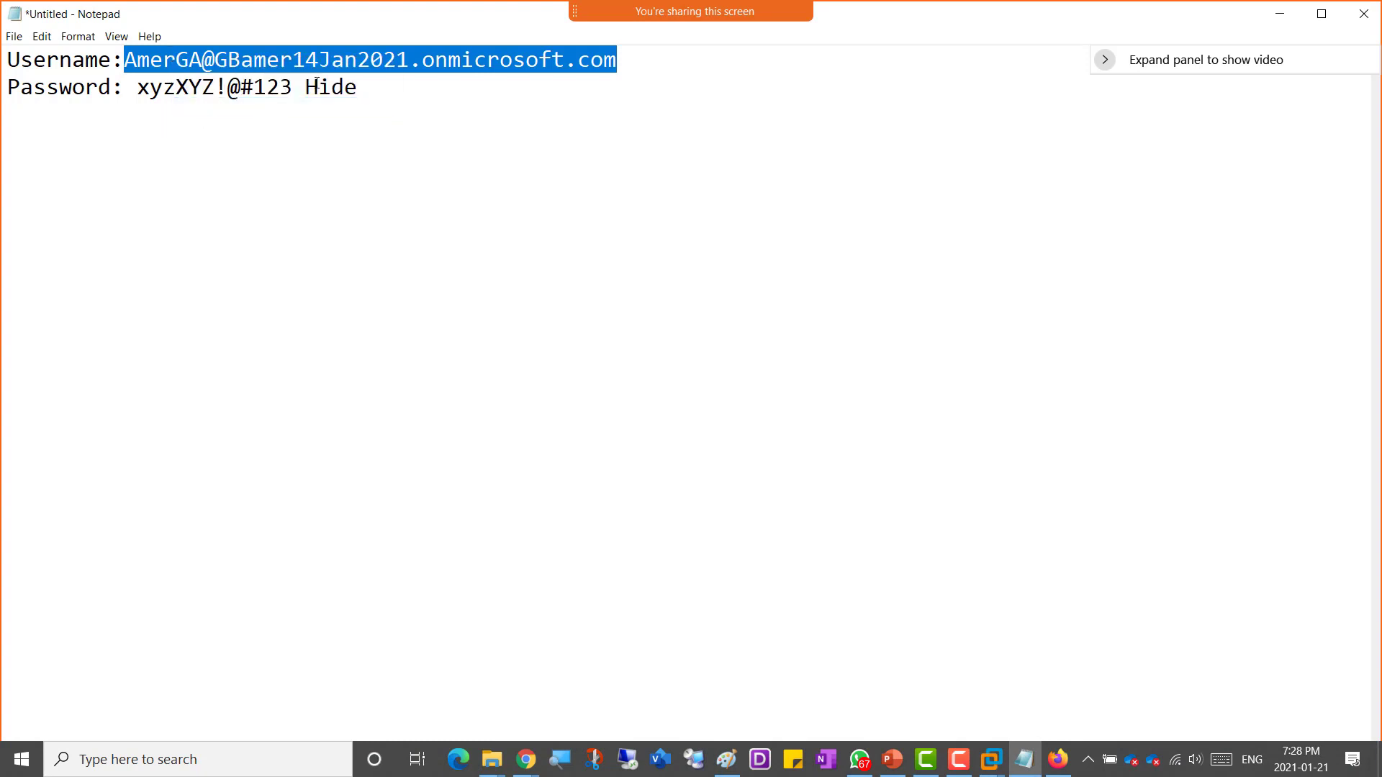
left_click(1280, 14)
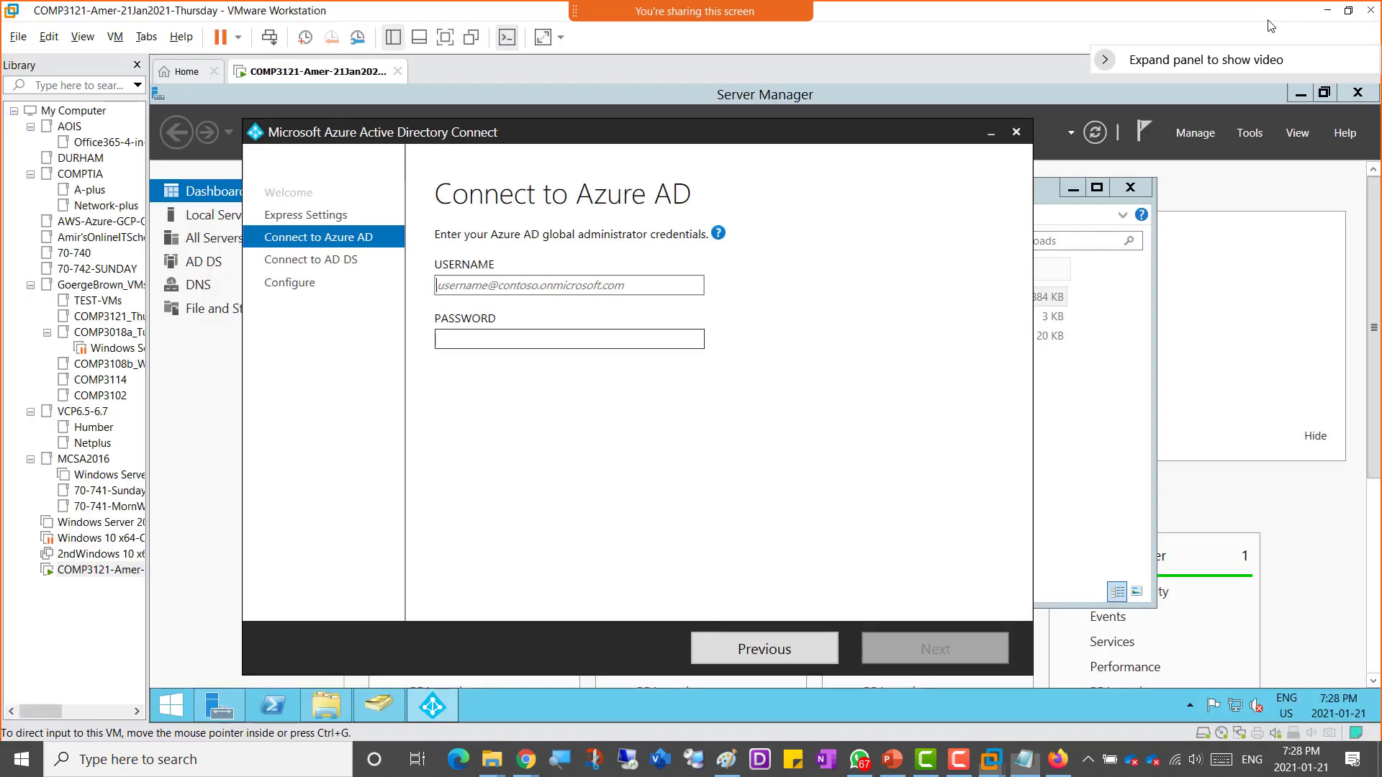
left_click(588, 284)
key("ctrl+v")
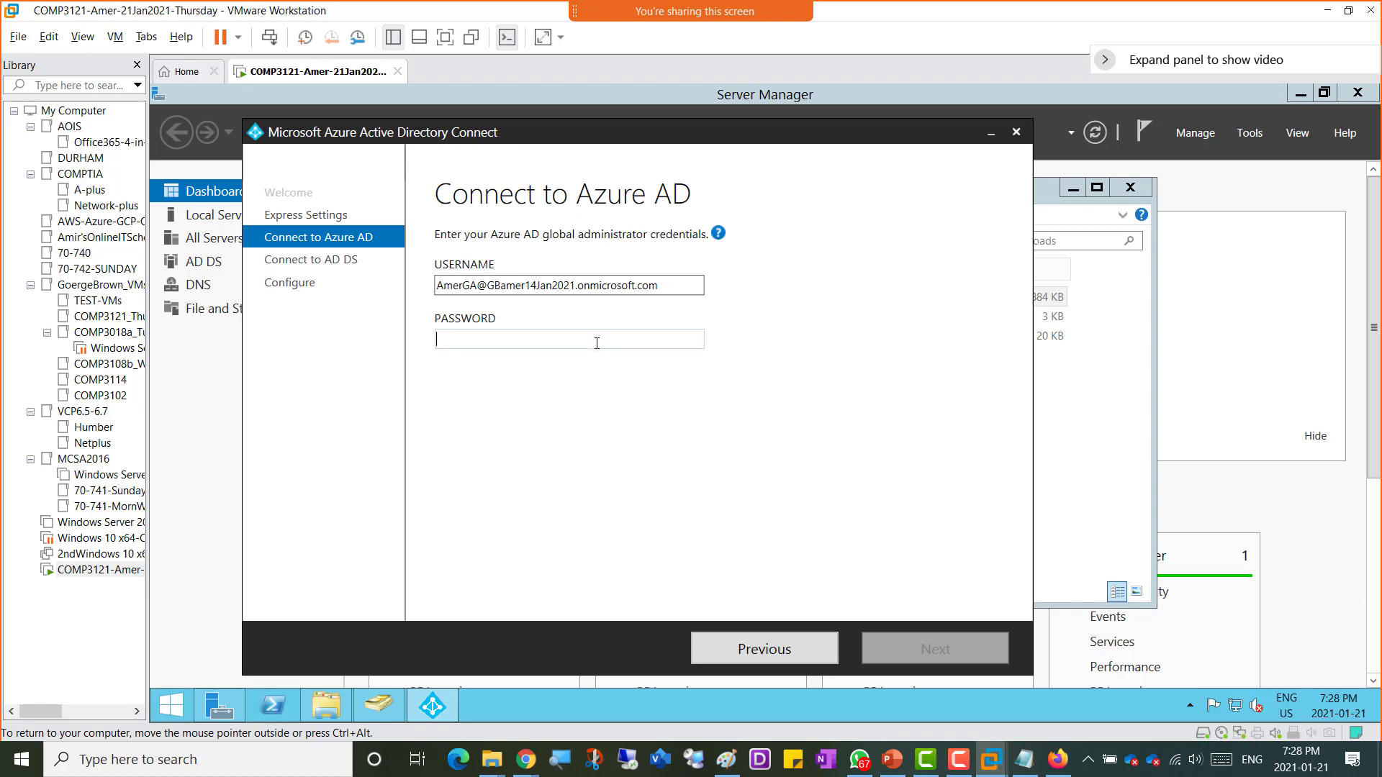
Step: Delete the trailing word Hide from the password line in the notes
left_click(1024, 759)
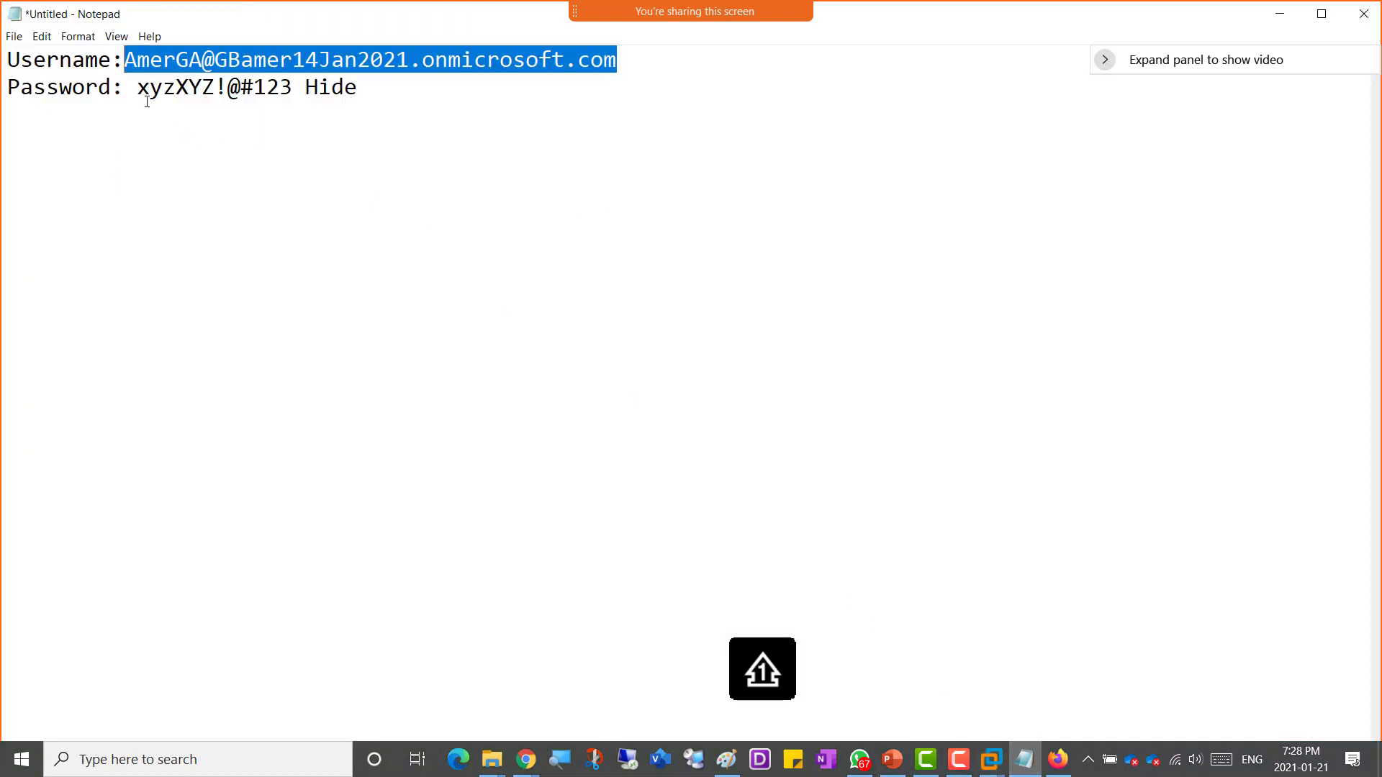
left_click_drag(139, 90, 294, 87)
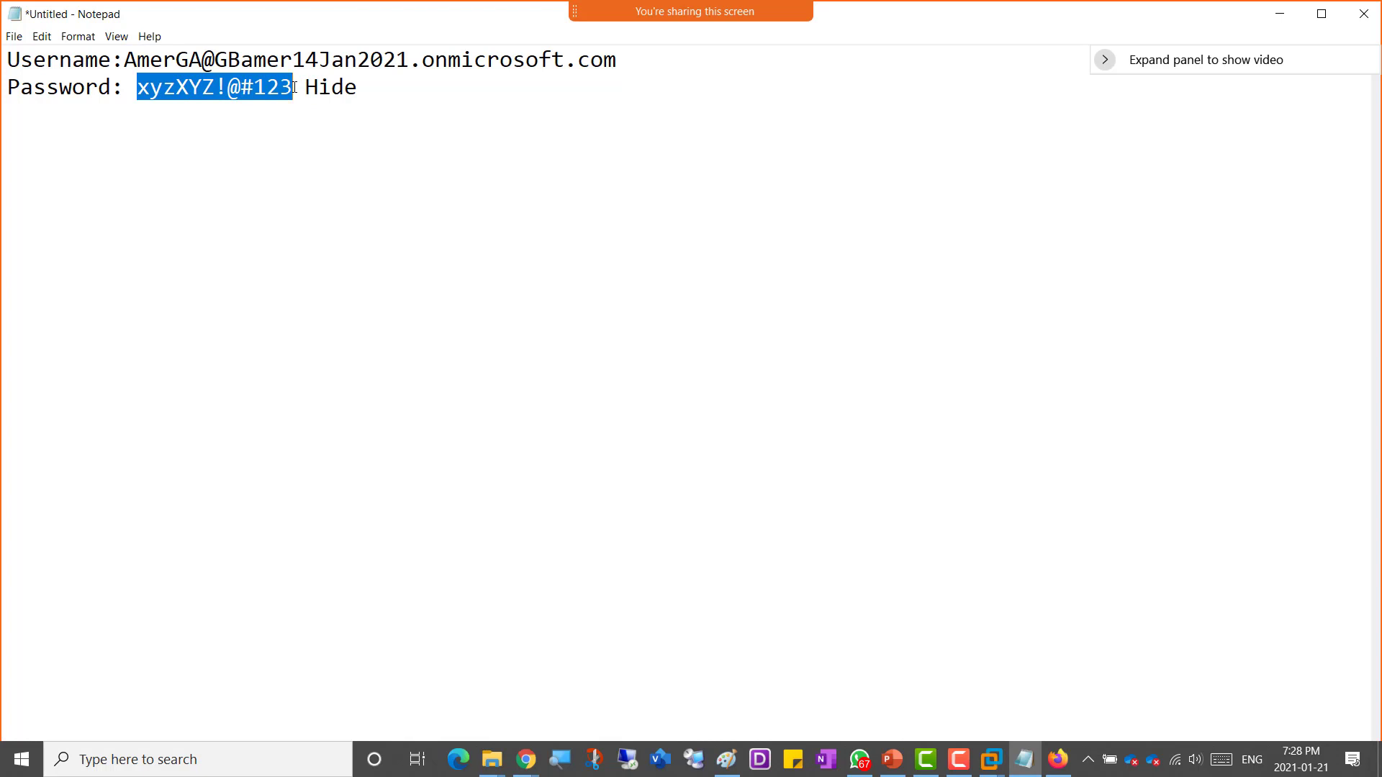
left_click(303, 89)
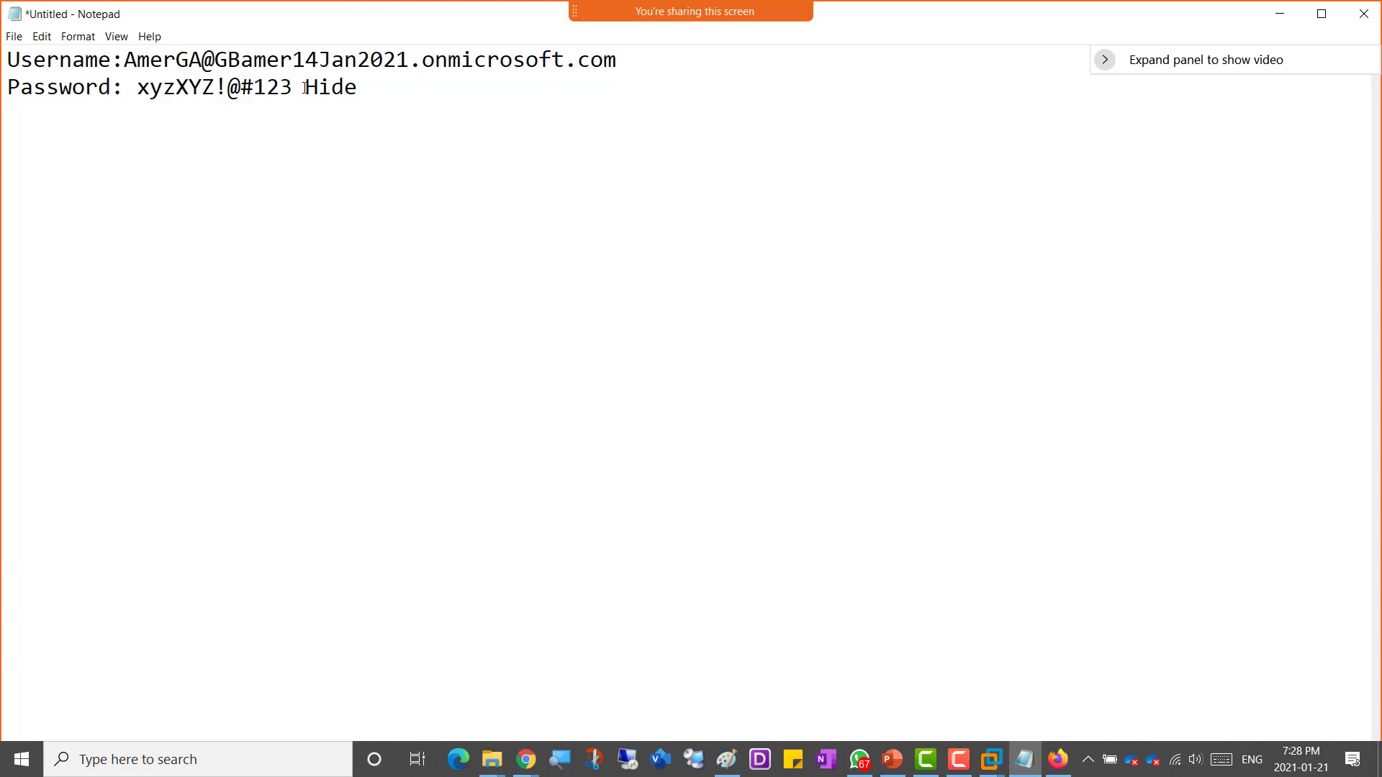
left_click_drag(306, 88, 400, 99)
key("BackSpace")
Step: Copy the password from the notes, paste it into the Azure AD password field, and continue
left_click_drag(293, 87, 138, 88)
right_click(143, 88)
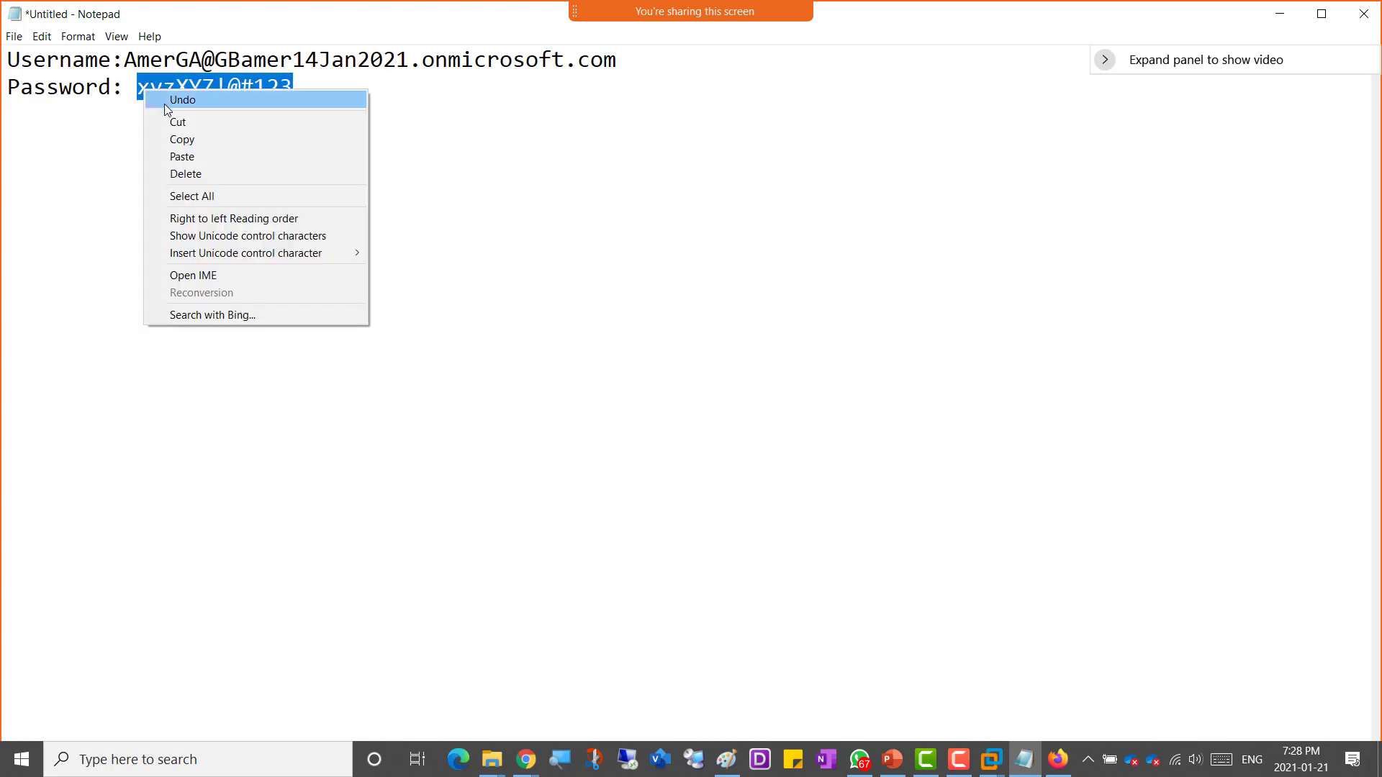
left_click(181, 140)
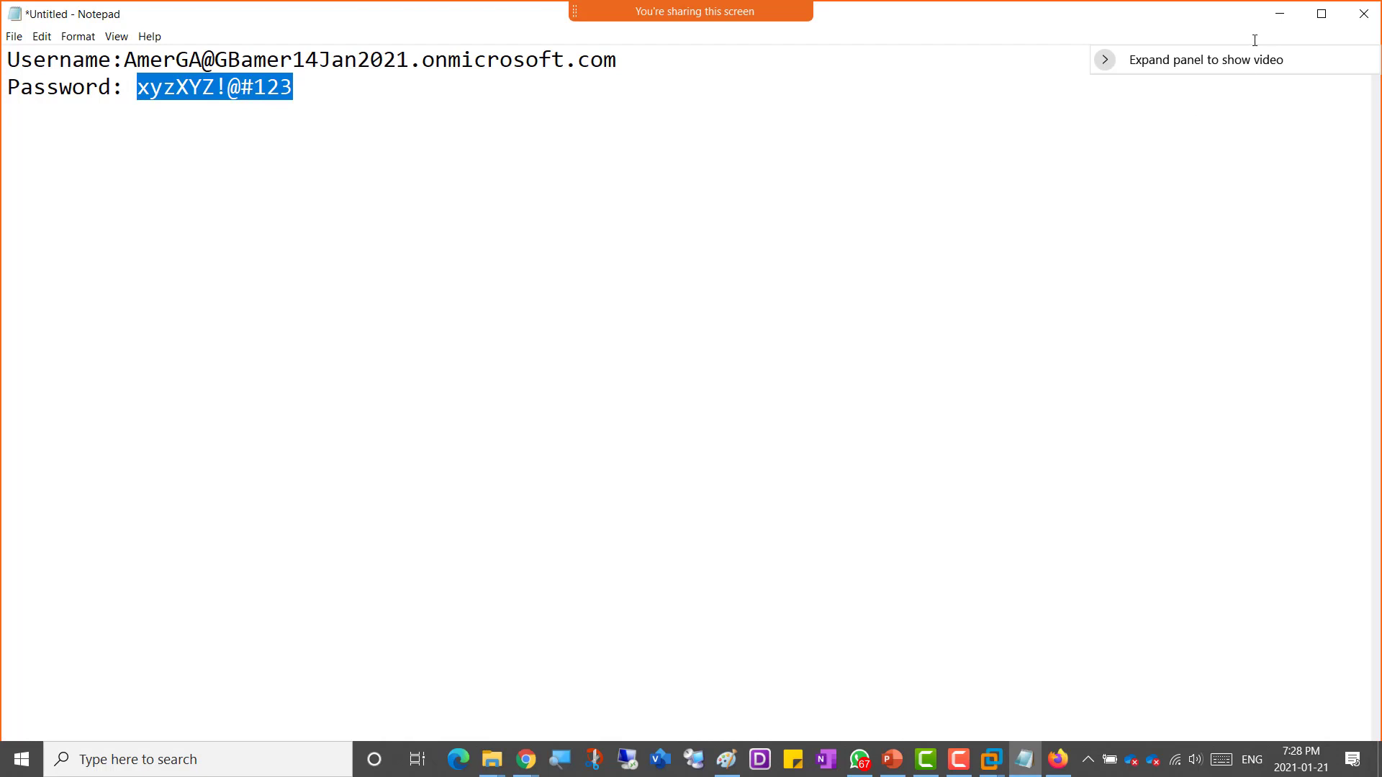
left_click(1279, 14)
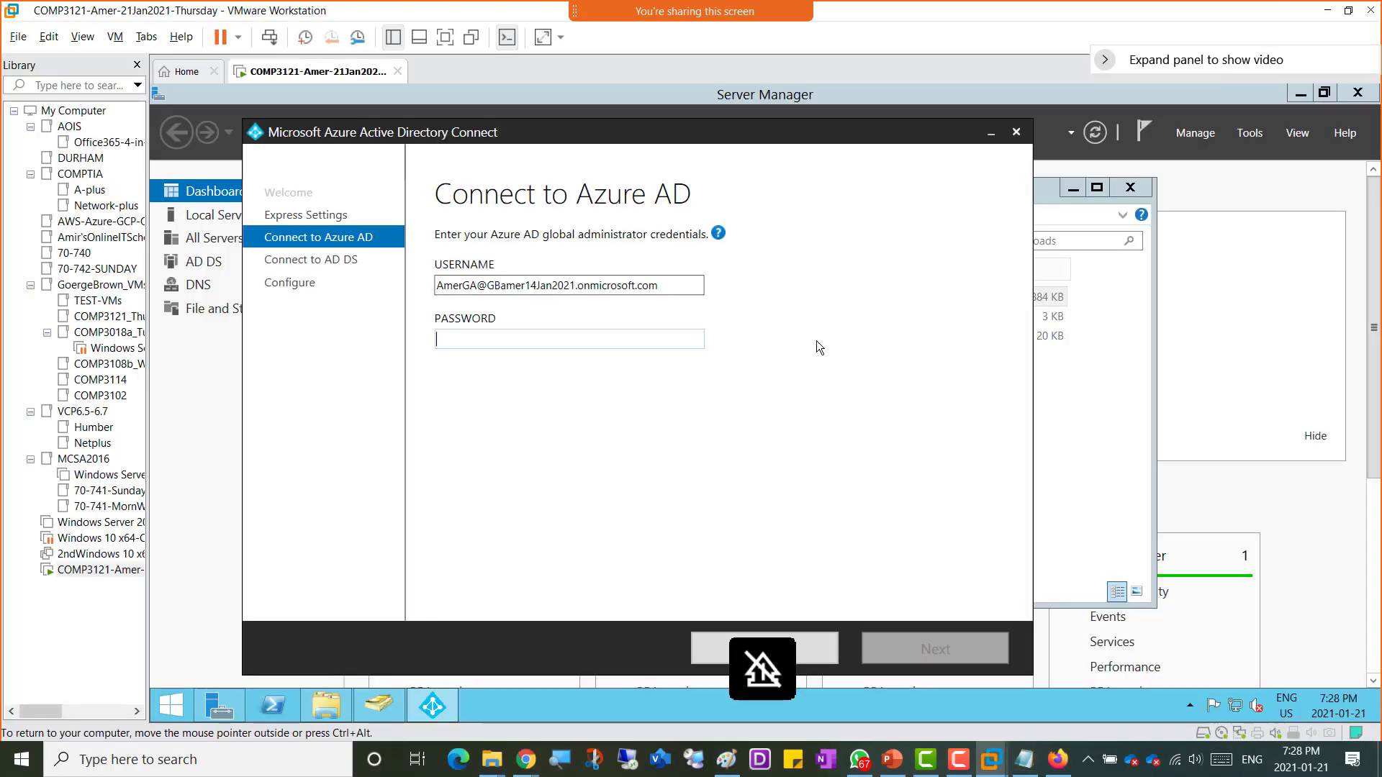
left_click(452, 338)
key("ctrl+v")
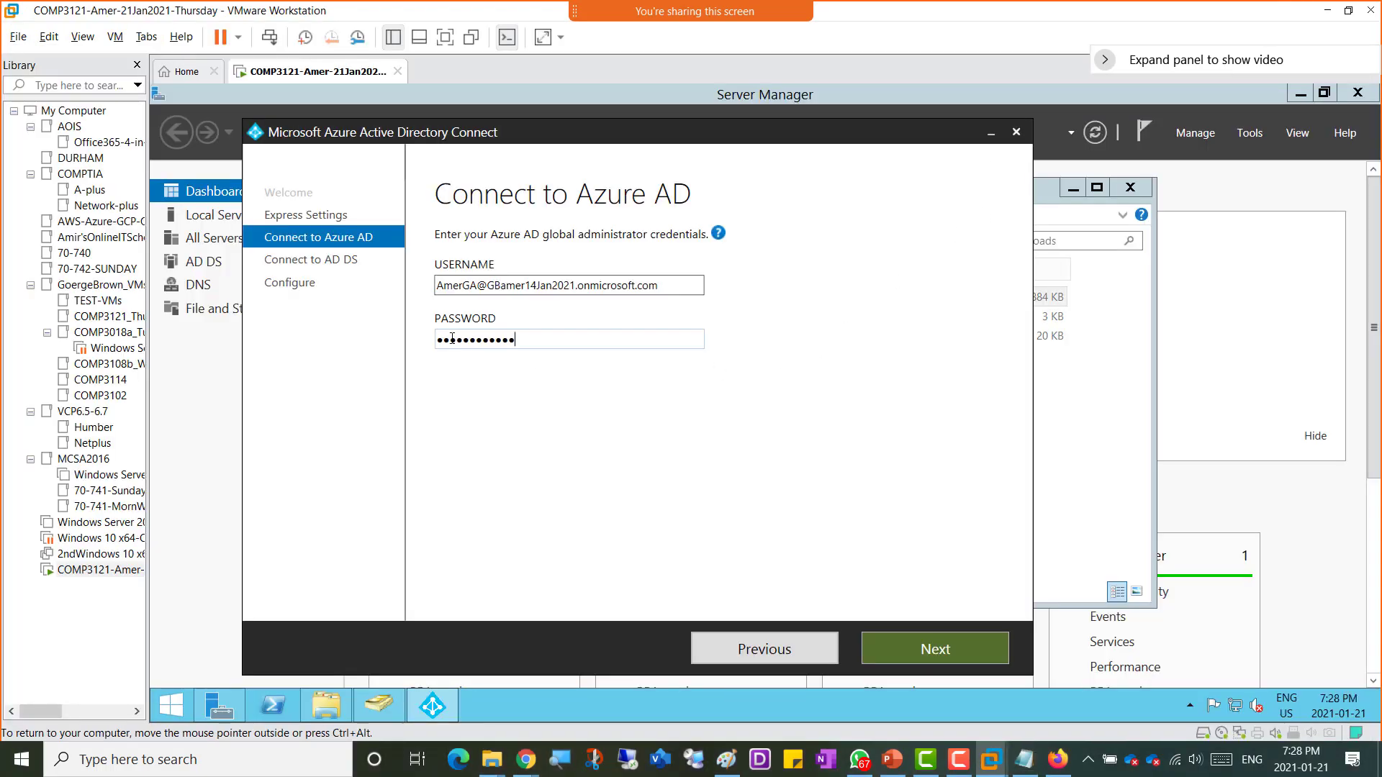
left_click(949, 649)
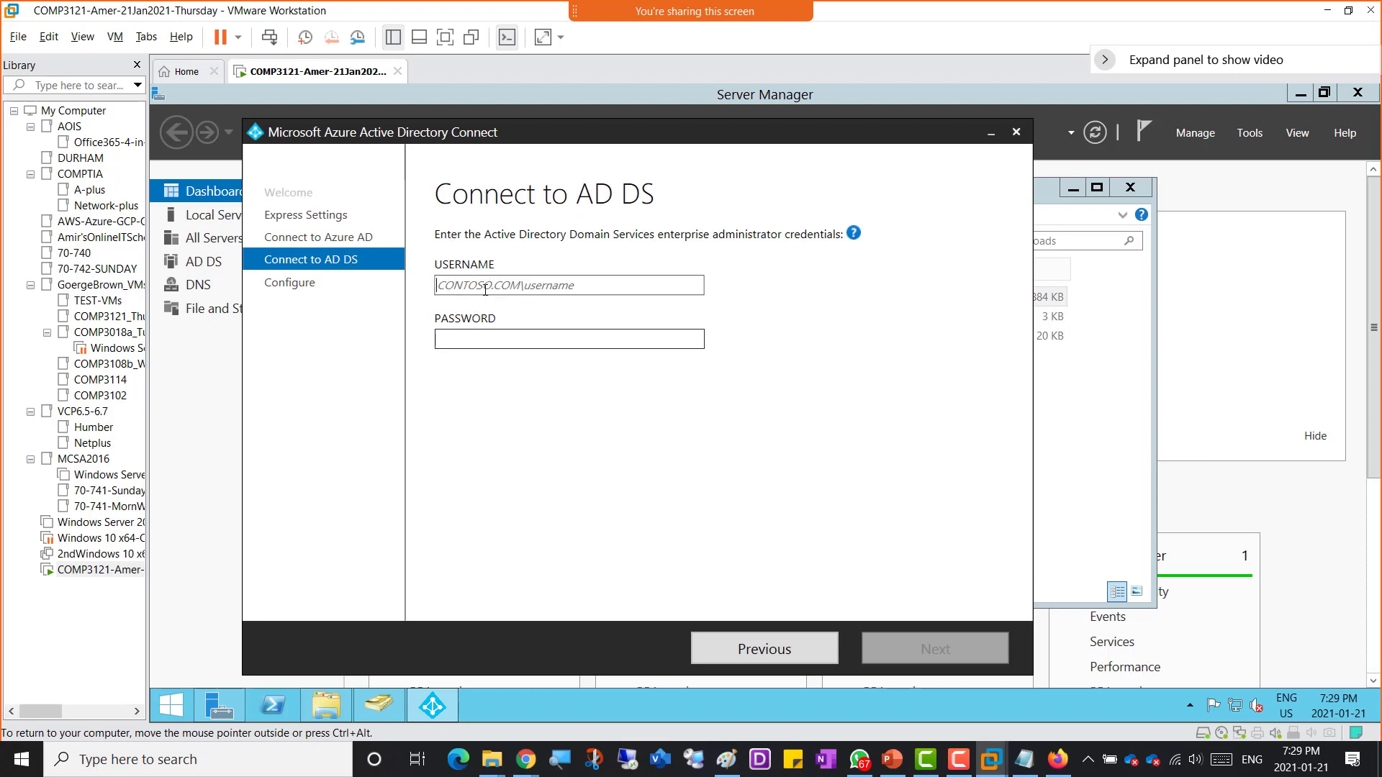
Step: Open an administrator Command Prompt in the VM and run whoami
right_click(171, 708)
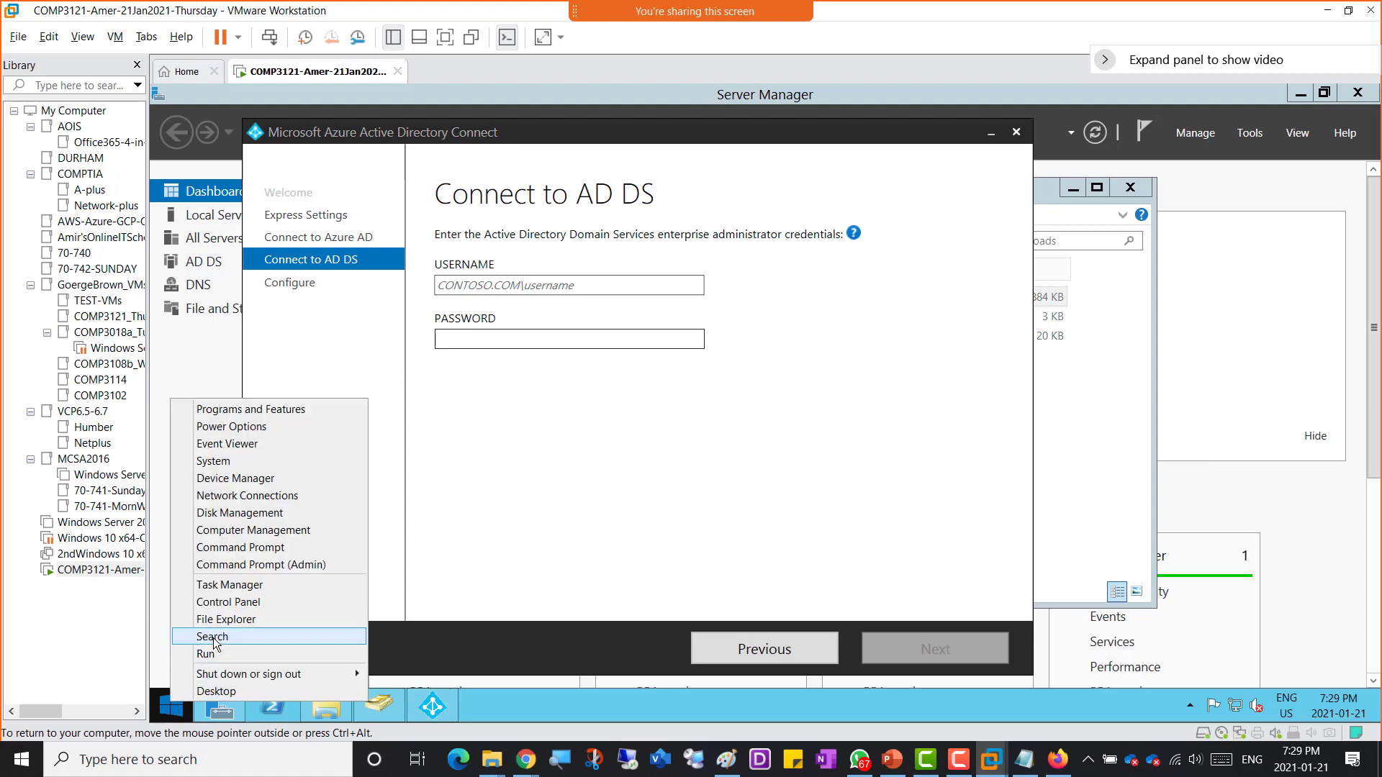
left_click(242, 566)
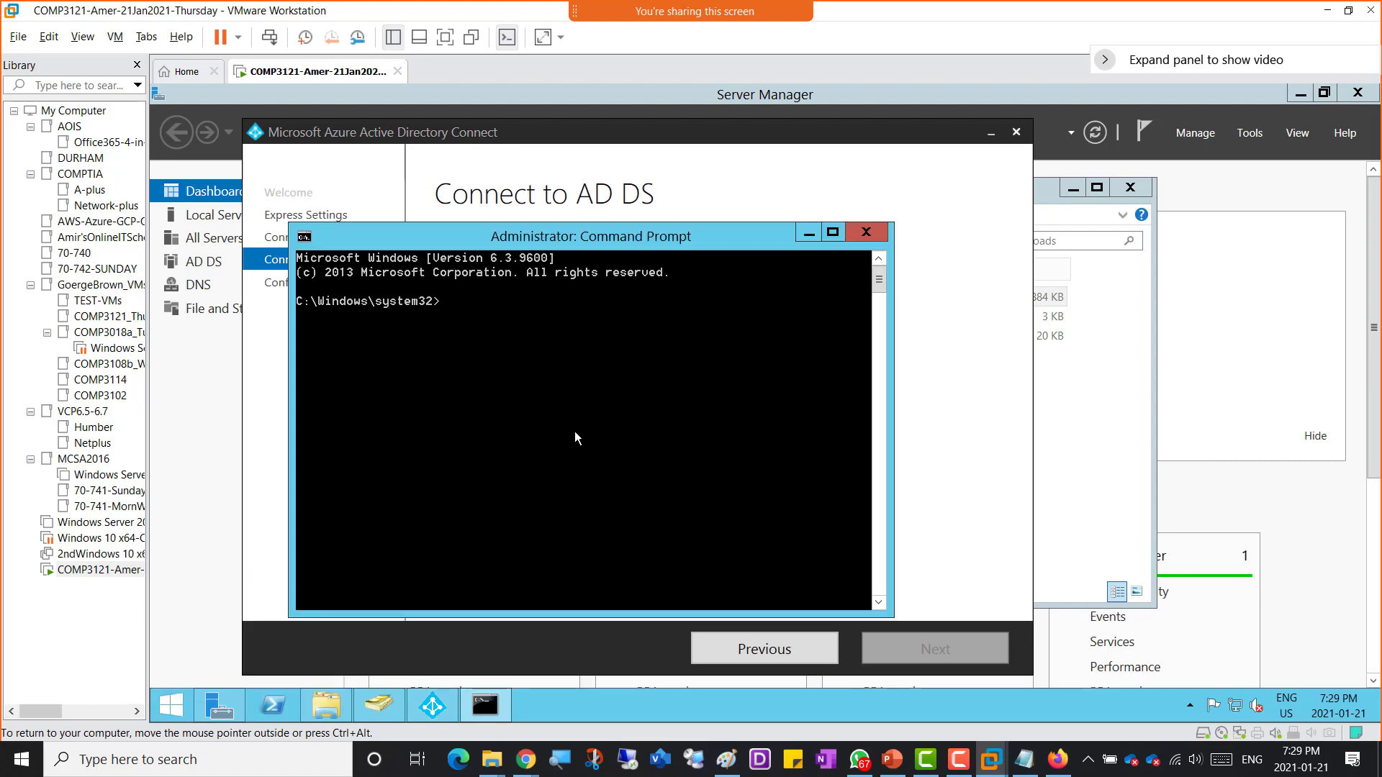
type("whoami")
key("Return")
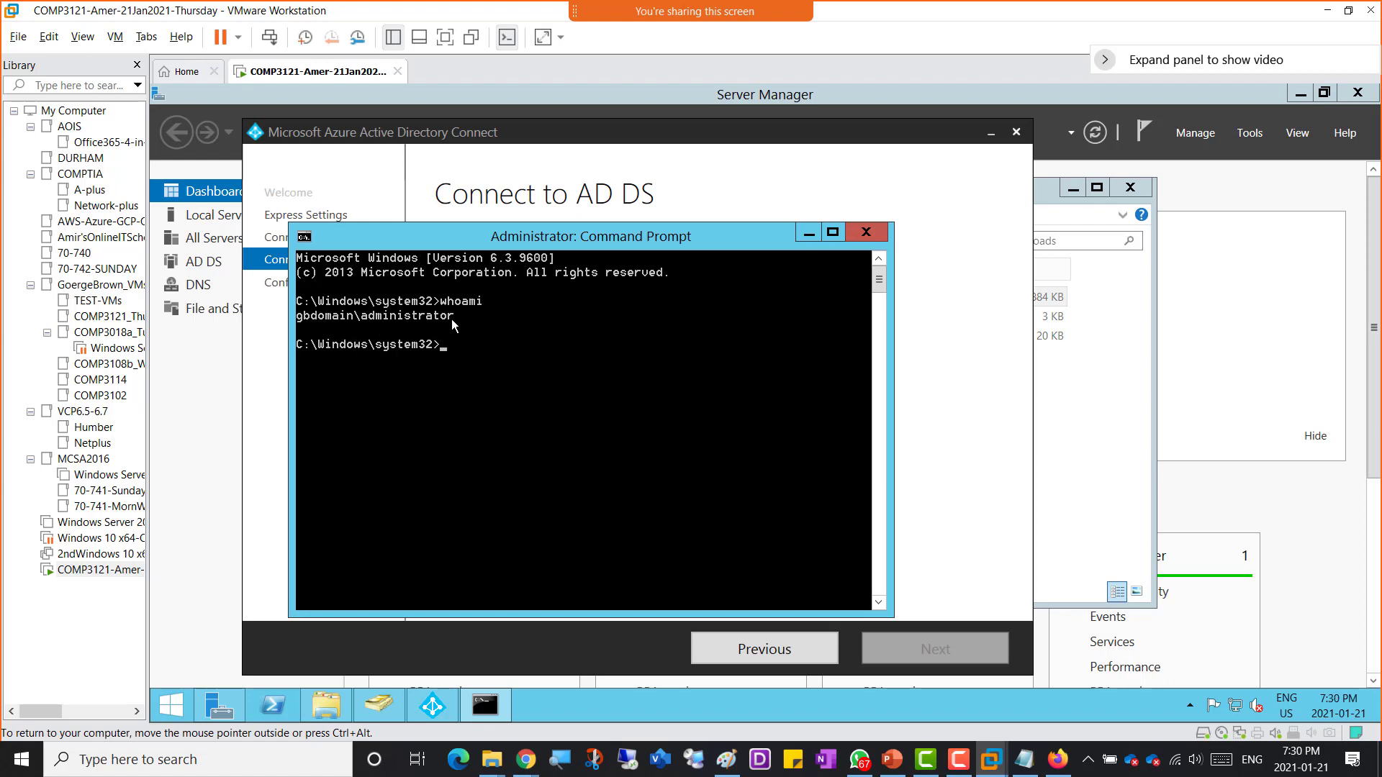
Step: Enter GBDOMAIN\administrator and the domain administrator password as AD DS credentials, then continue
left_click(962, 413)
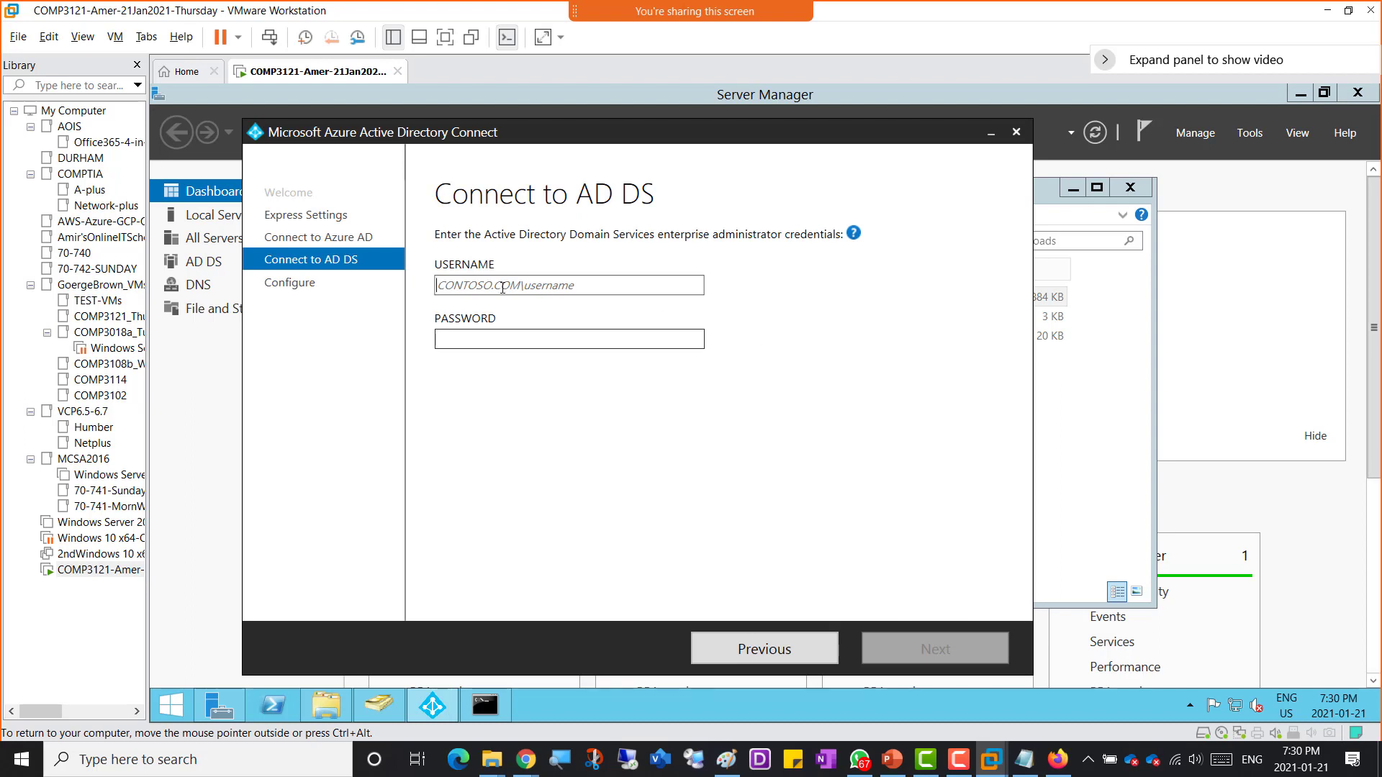
type("ad")
key("BackSpace")
key("BackSpace")
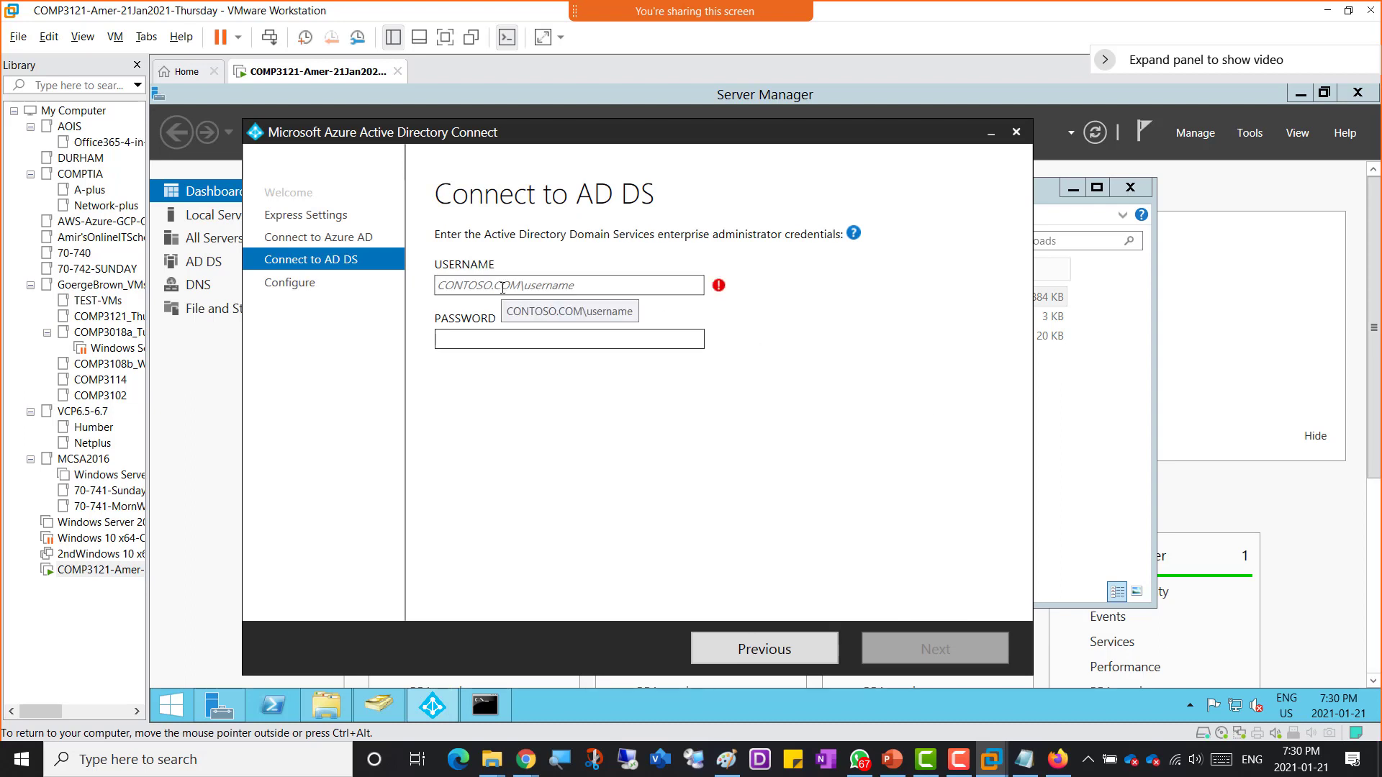
type("GBDomain")
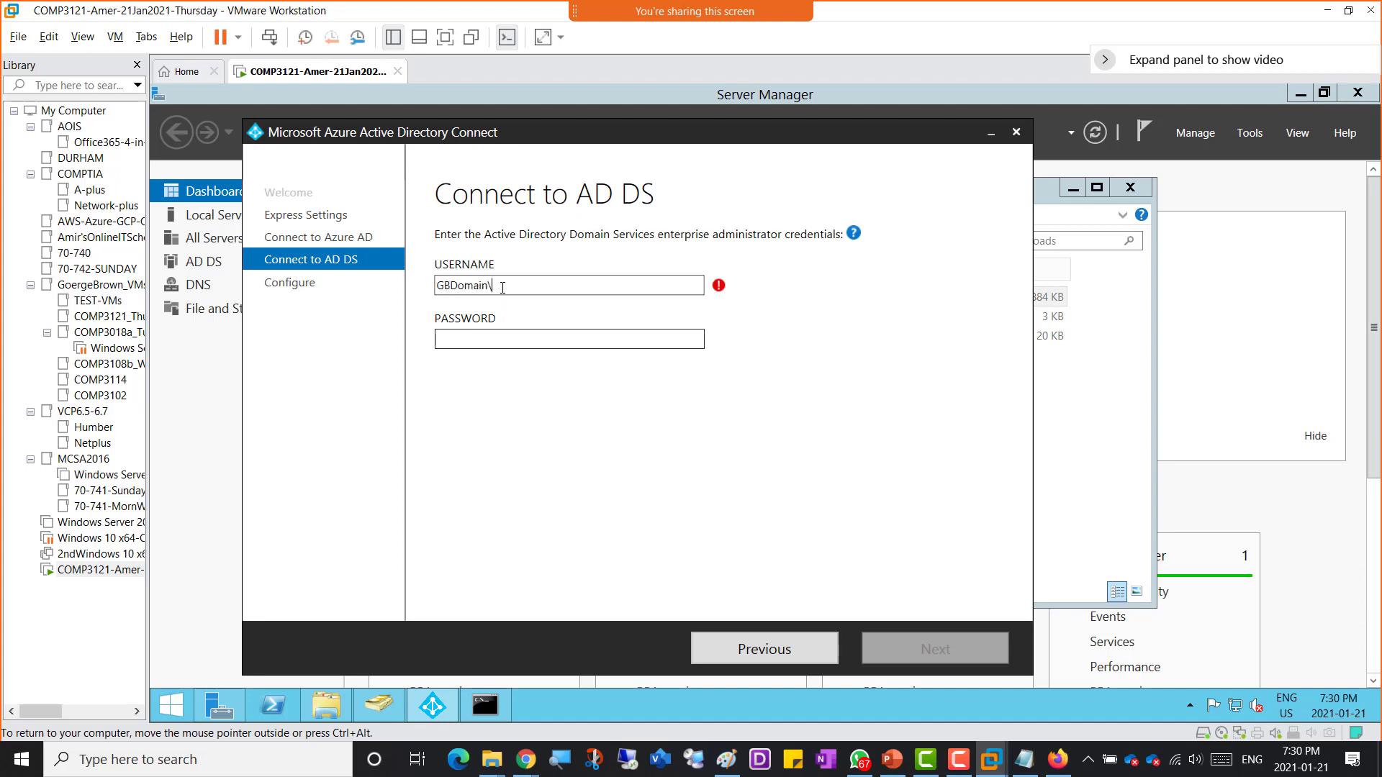
type("\\administrator")
left_click(567, 339)
type("P")
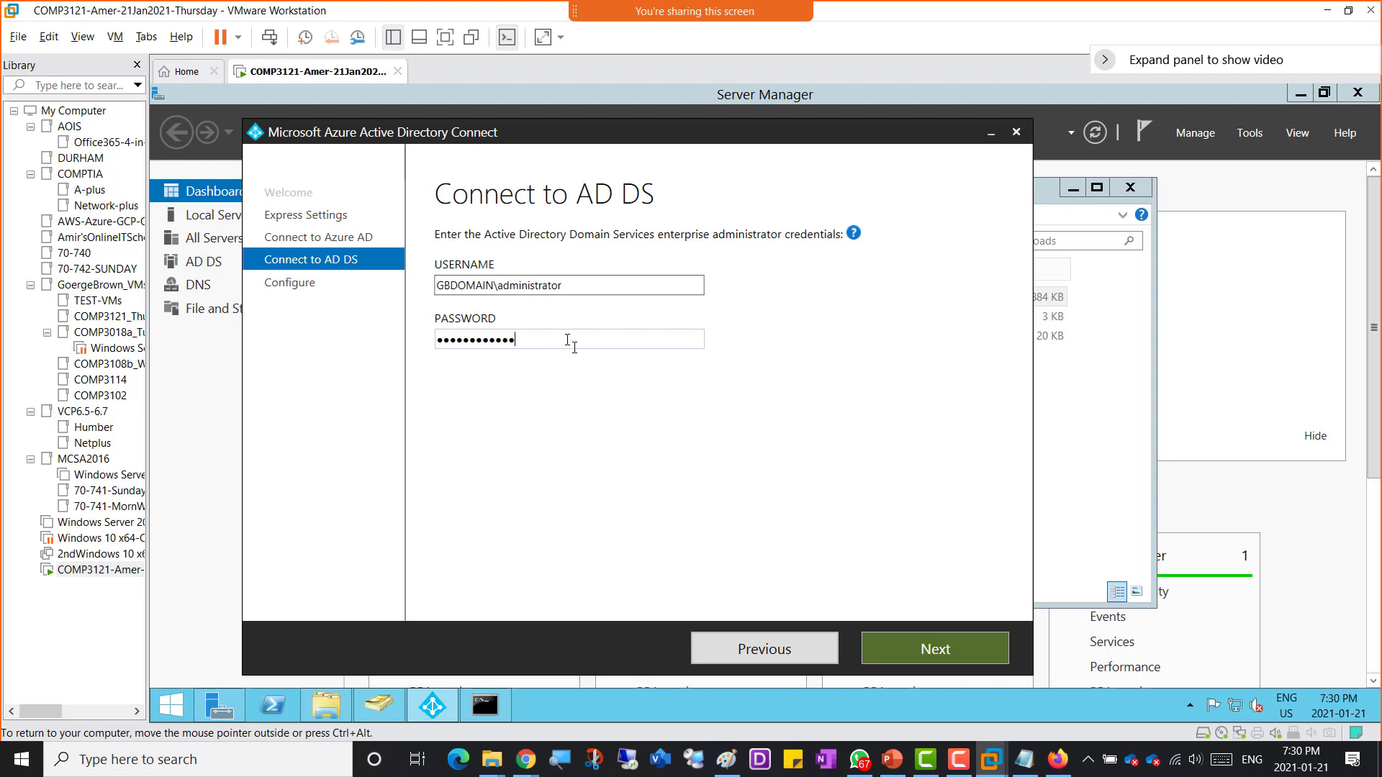
left_click(948, 652)
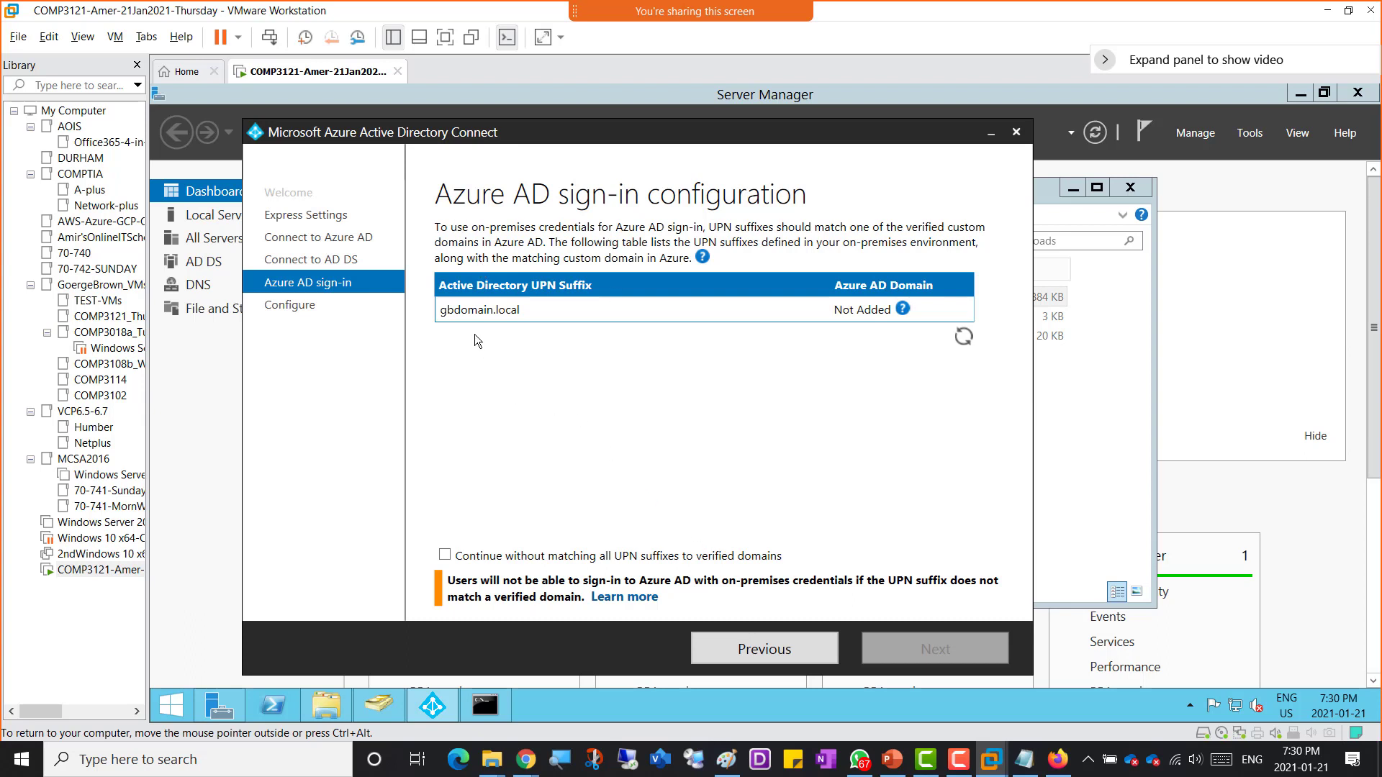
Step: Allow continuing without matching UPN suffixes to verified domains, proceed, and start the installation
left_click(445, 557)
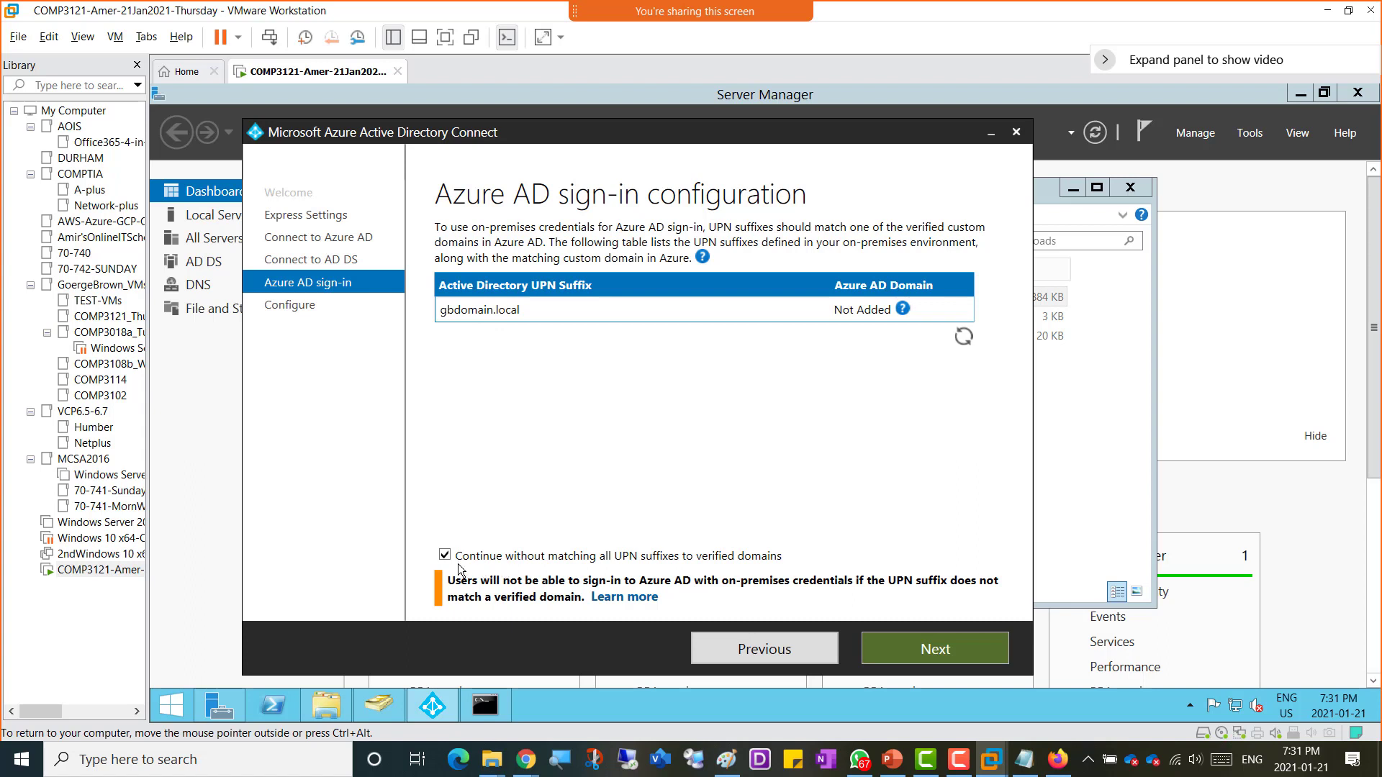
left_click(938, 655)
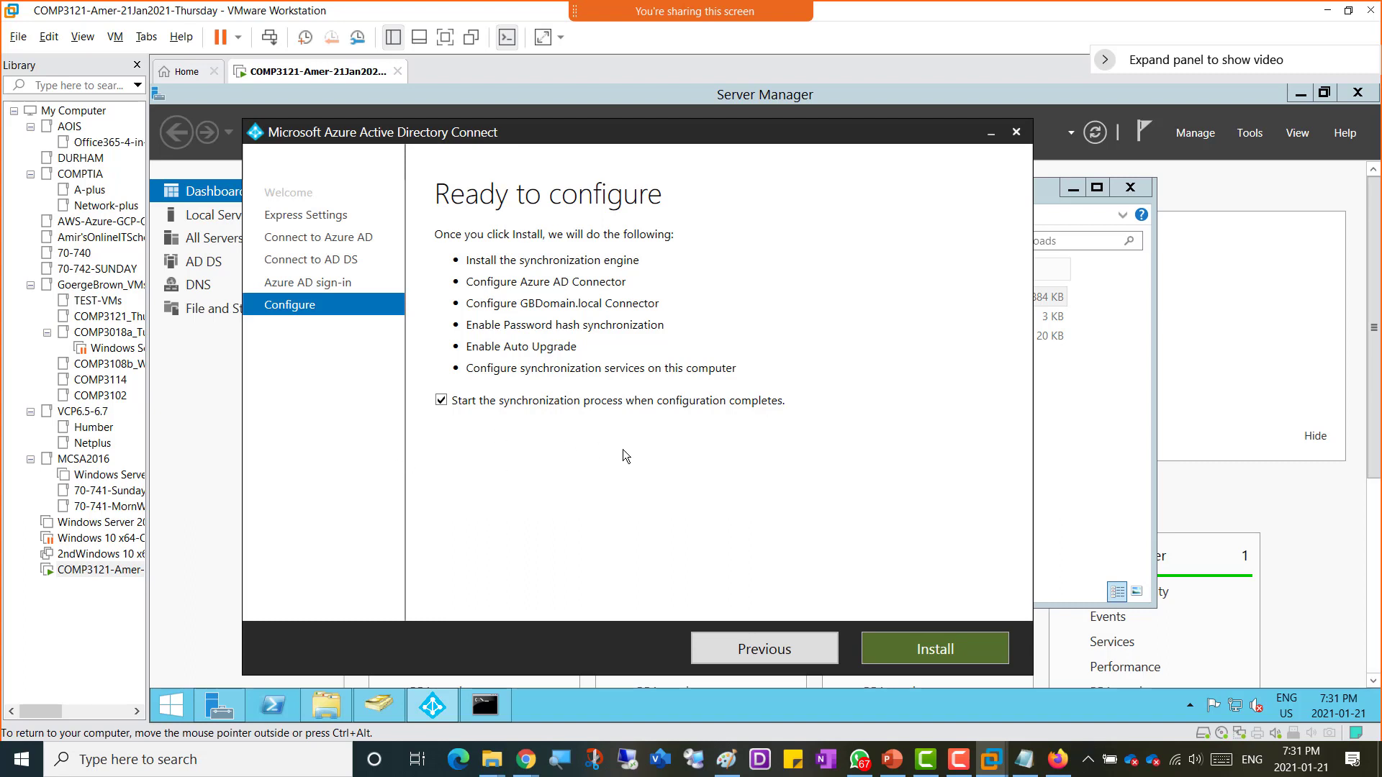
left_click(949, 655)
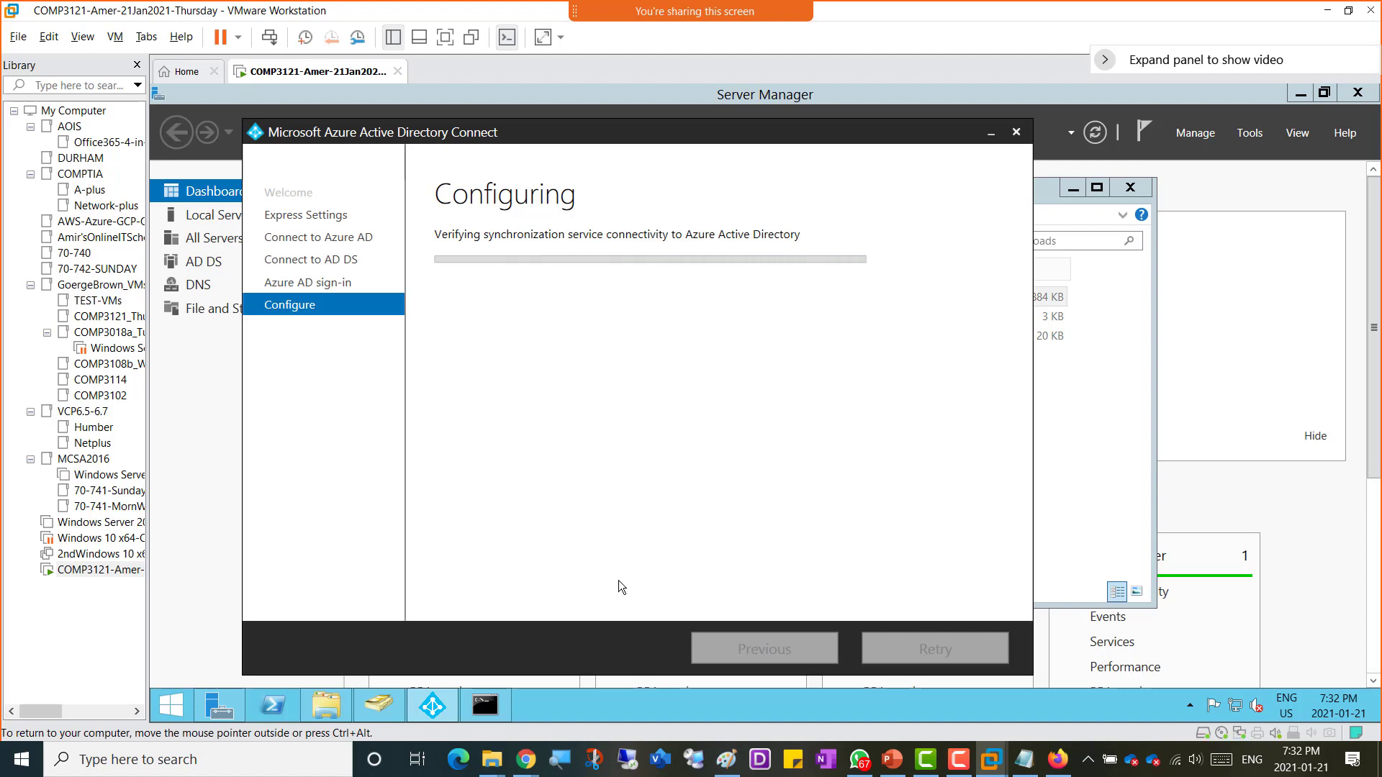
Step: Switch to the Microsoft 365 admin center in Chrome and refresh the Active users list
mouse_move(532, 761)
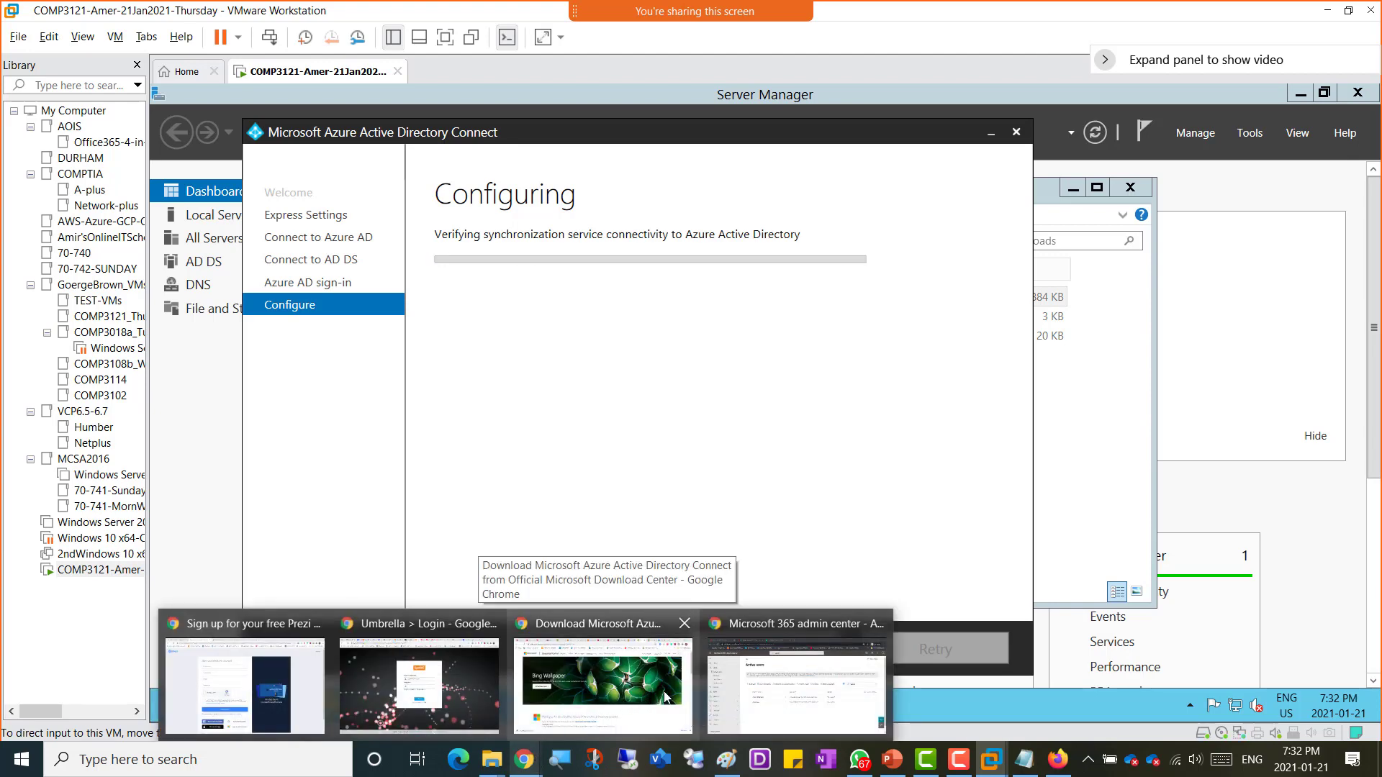
left_click(792, 684)
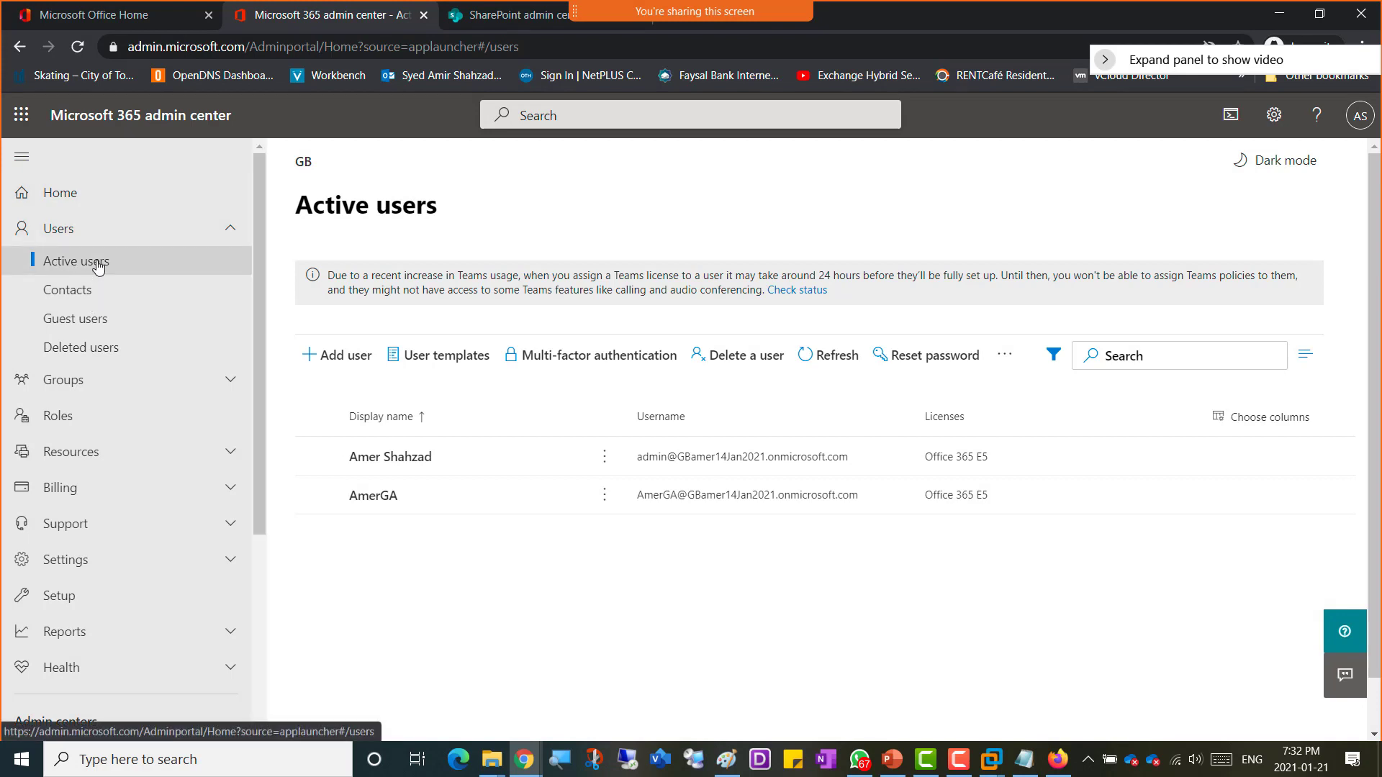
scroll(108, 576, "down", 4)
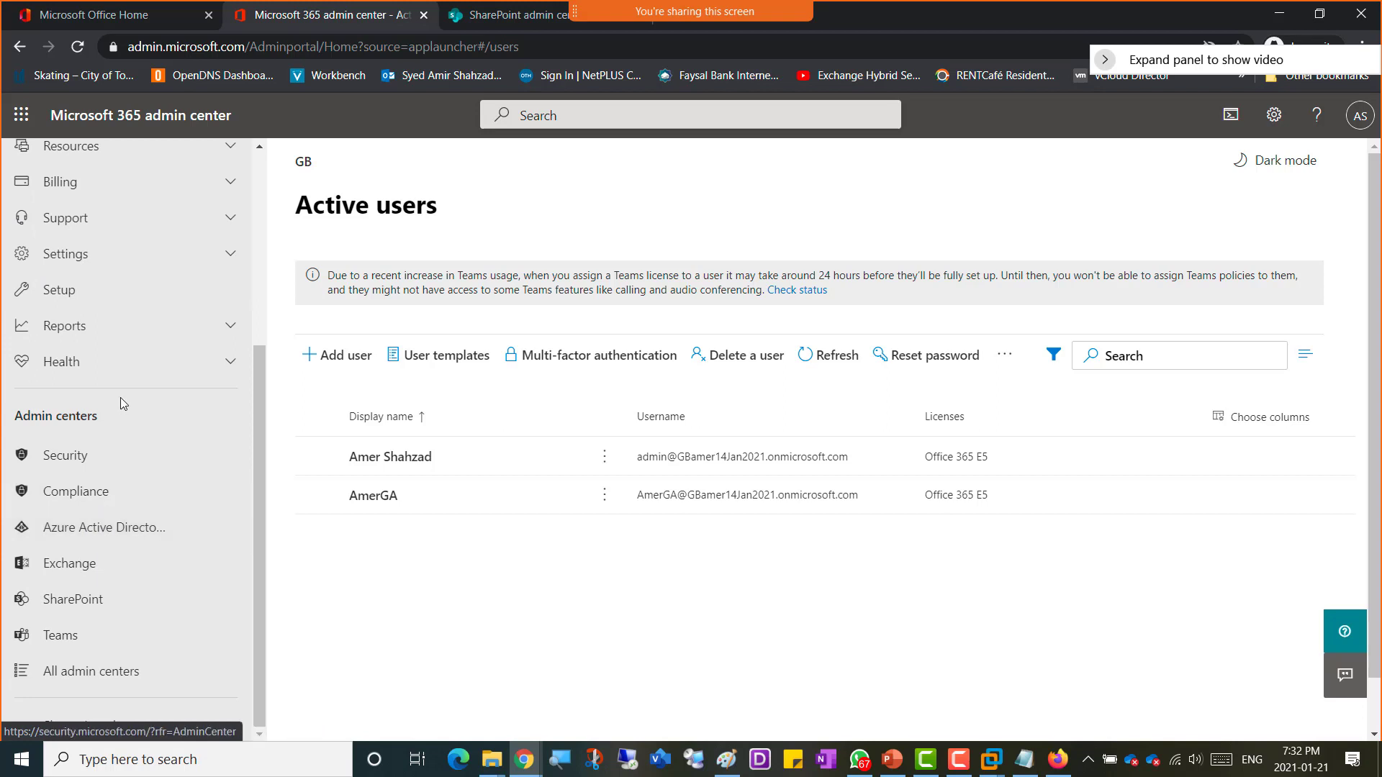
scroll(119, 397, "up", 4)
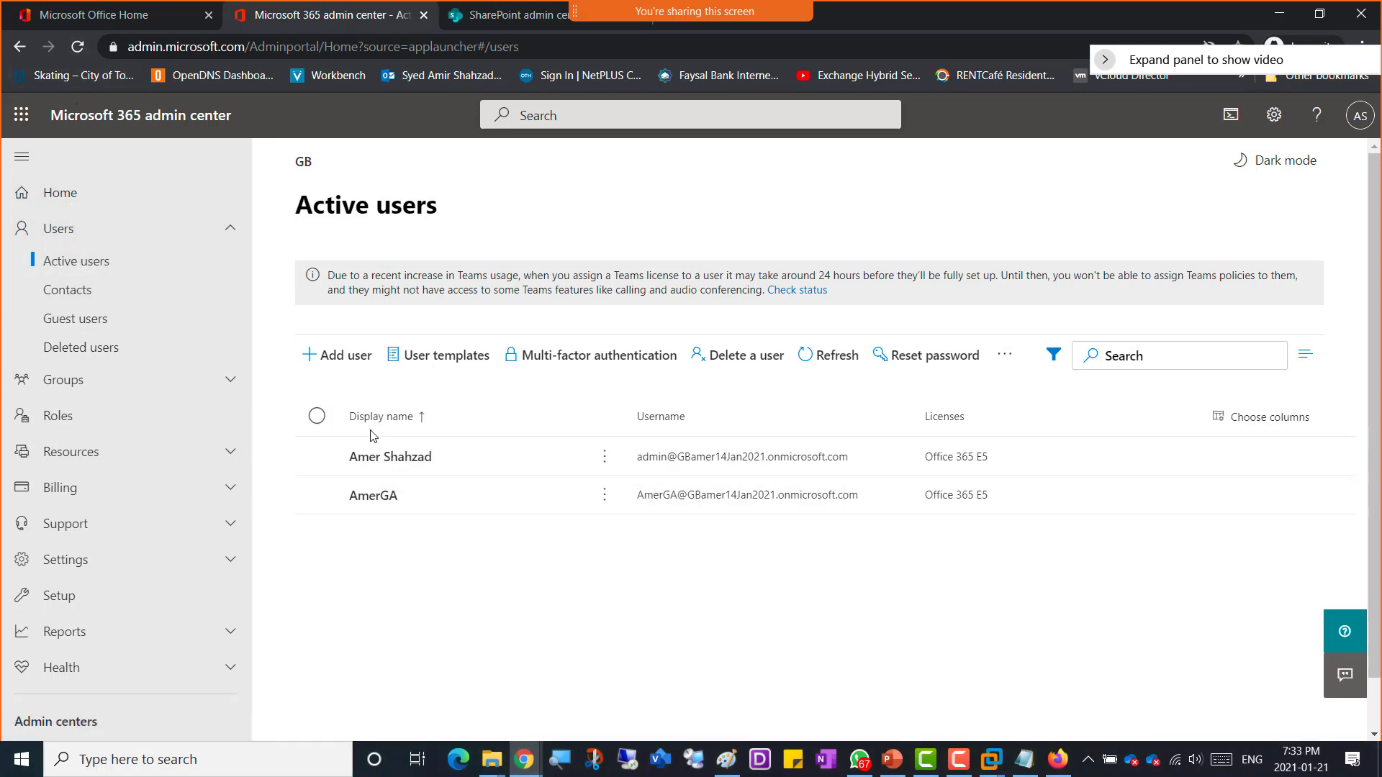
left_click(77, 47)
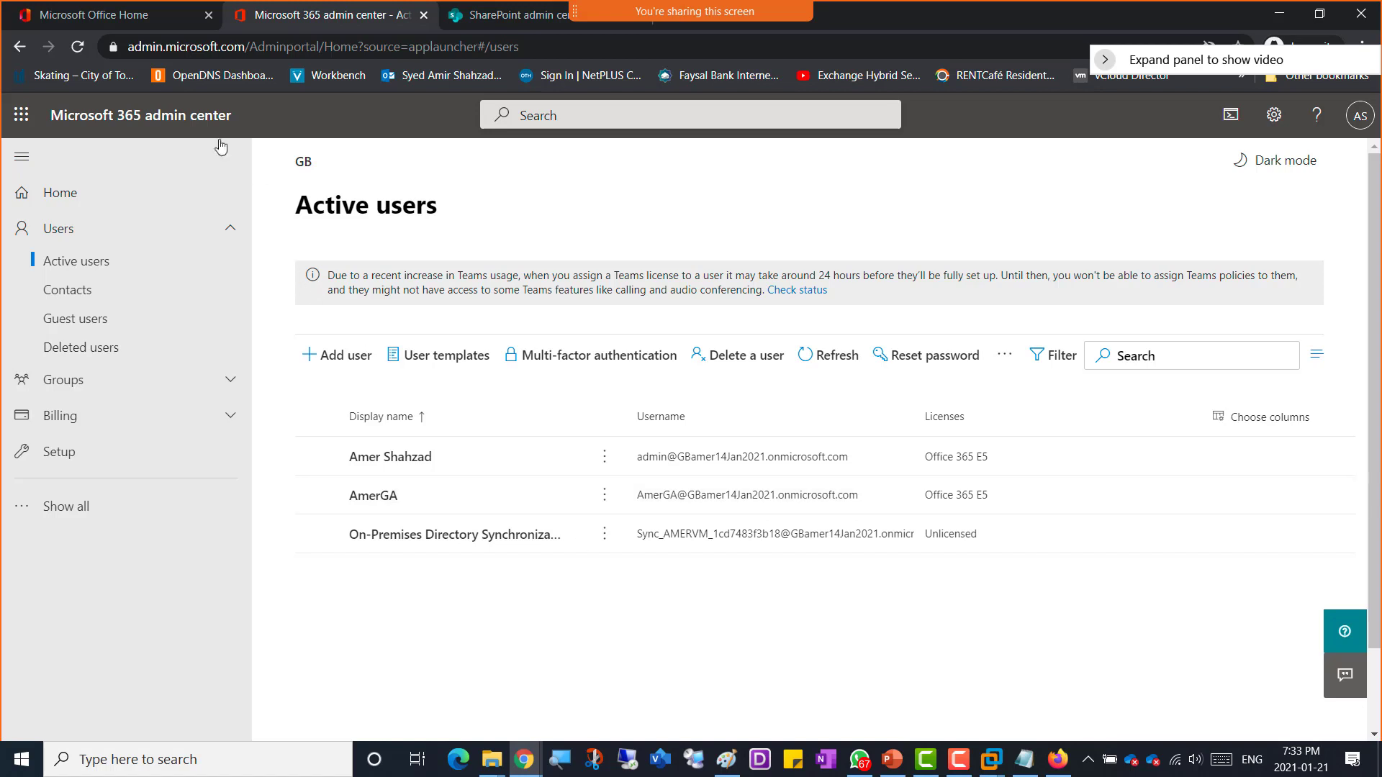
Step: Refresh the Active users list and return to the VM to check the Azure AD Connect configuration progress
left_click(78, 52)
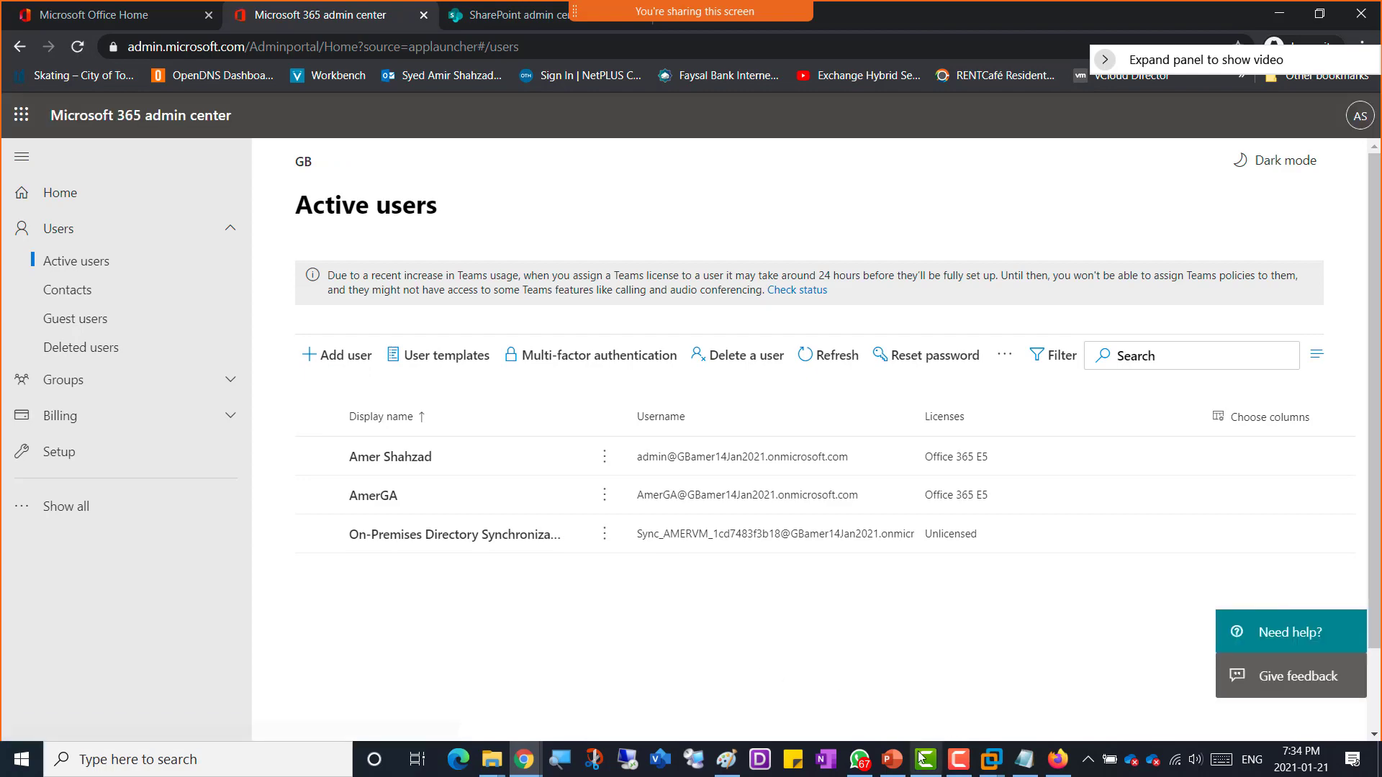
left_click(991, 761)
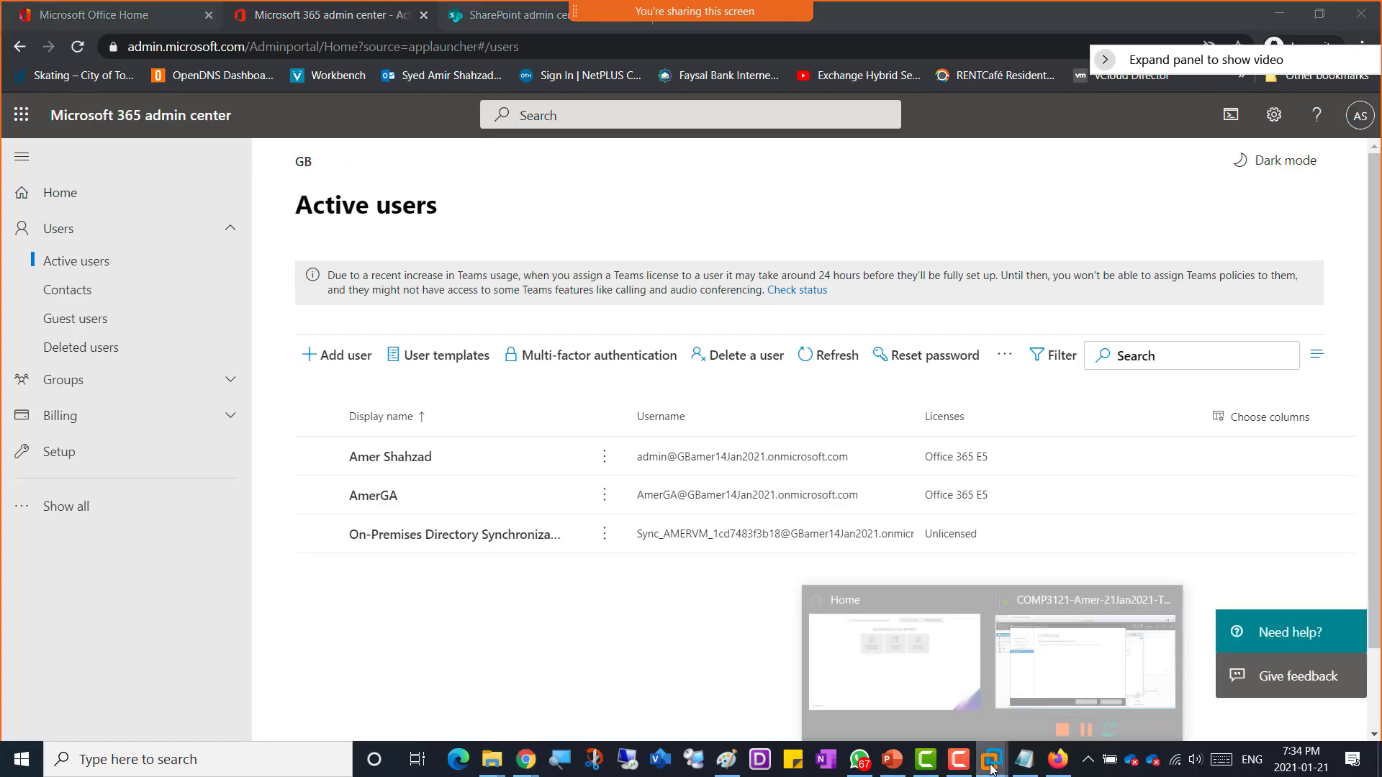
left_click(1081, 675)
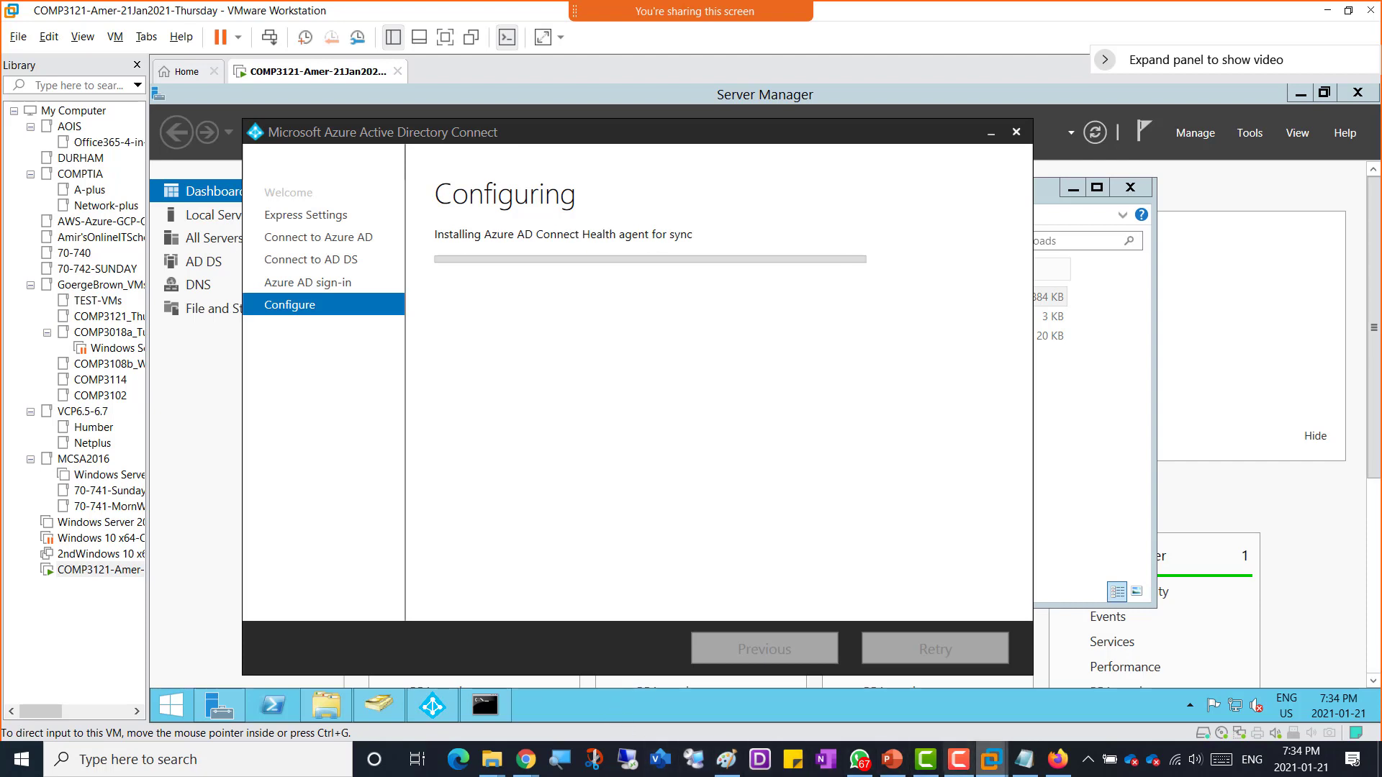
left_click(1025, 767)
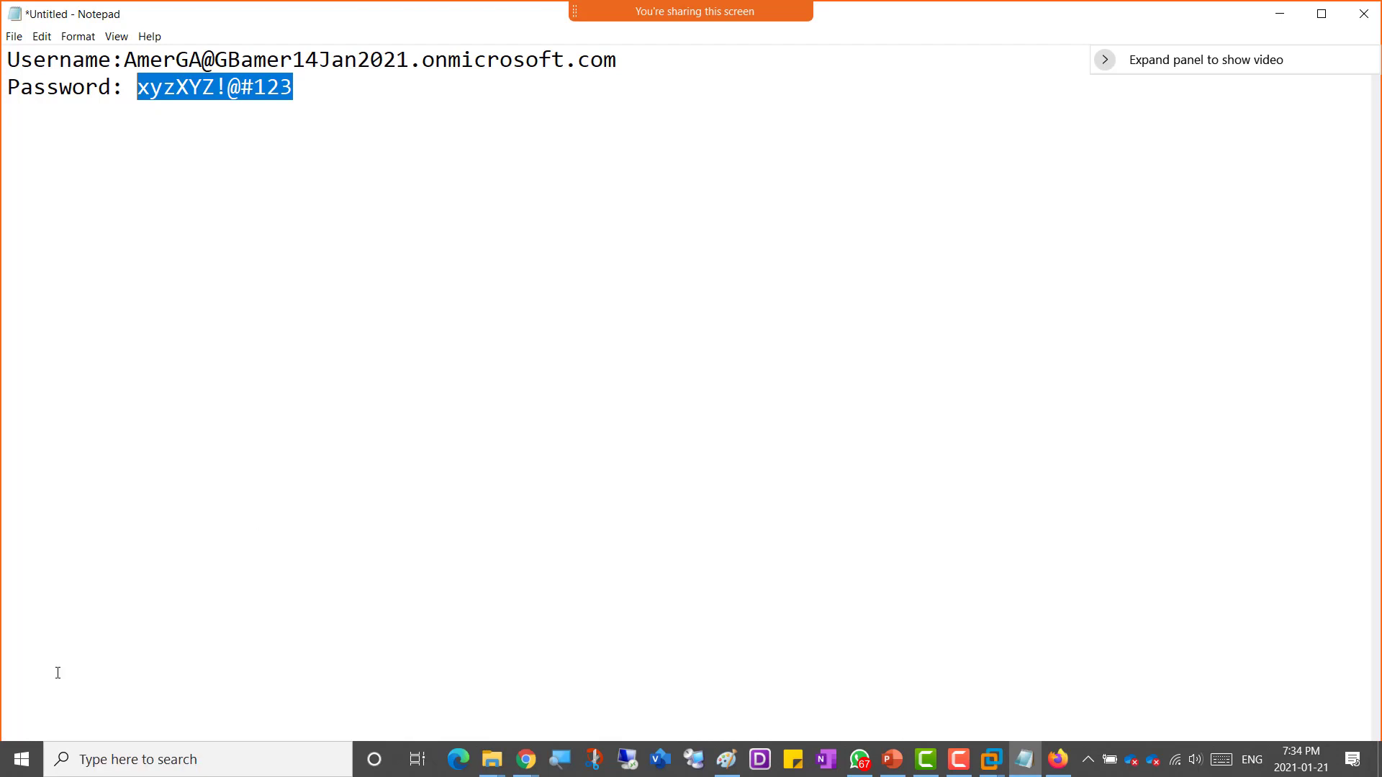
left_click(990, 759)
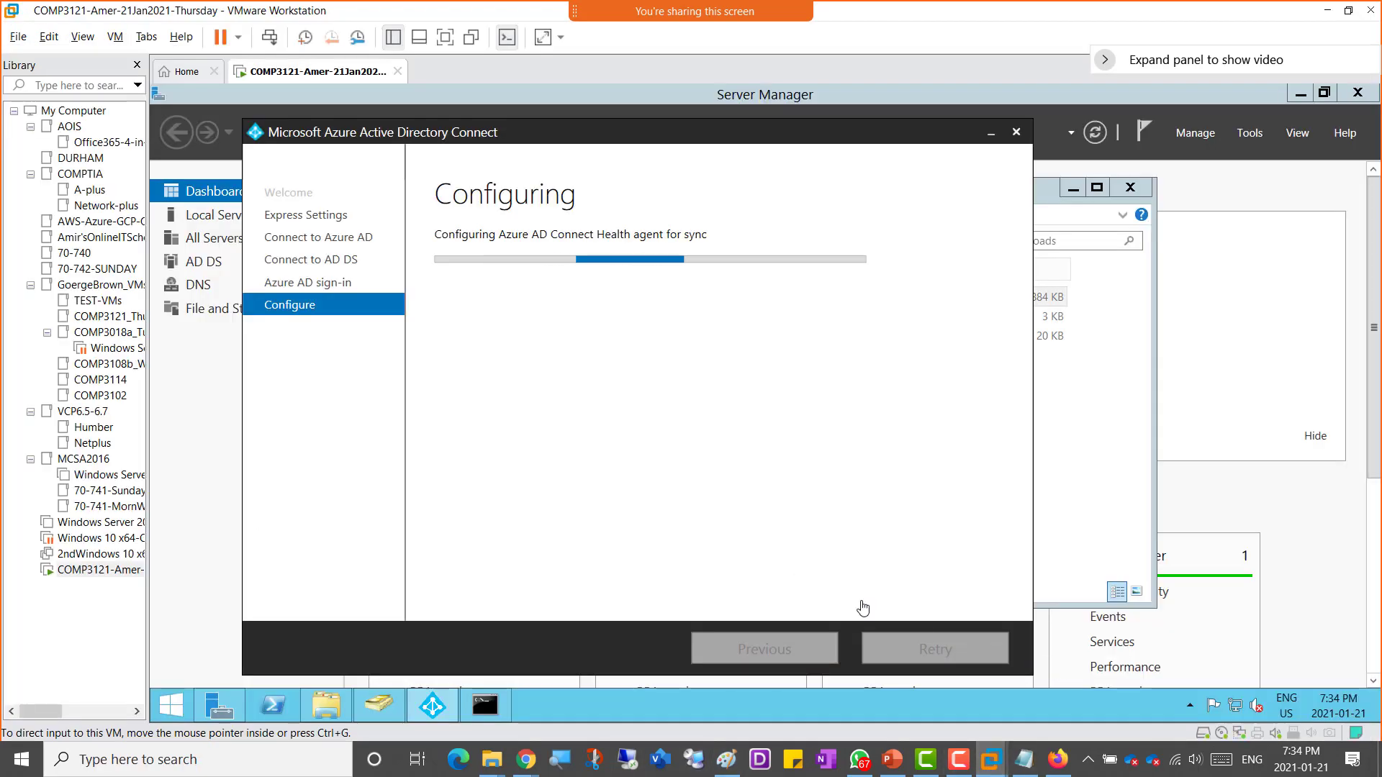
left_click(1057, 673)
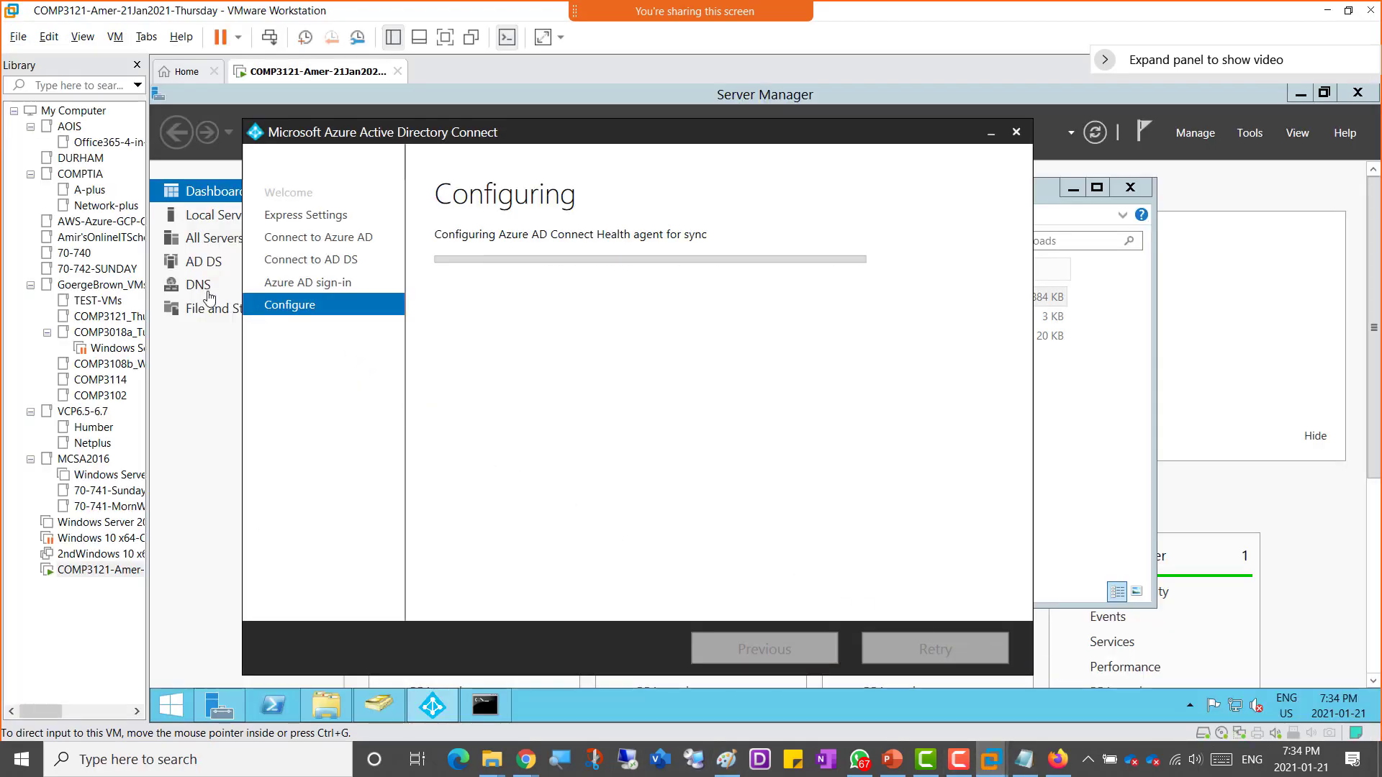
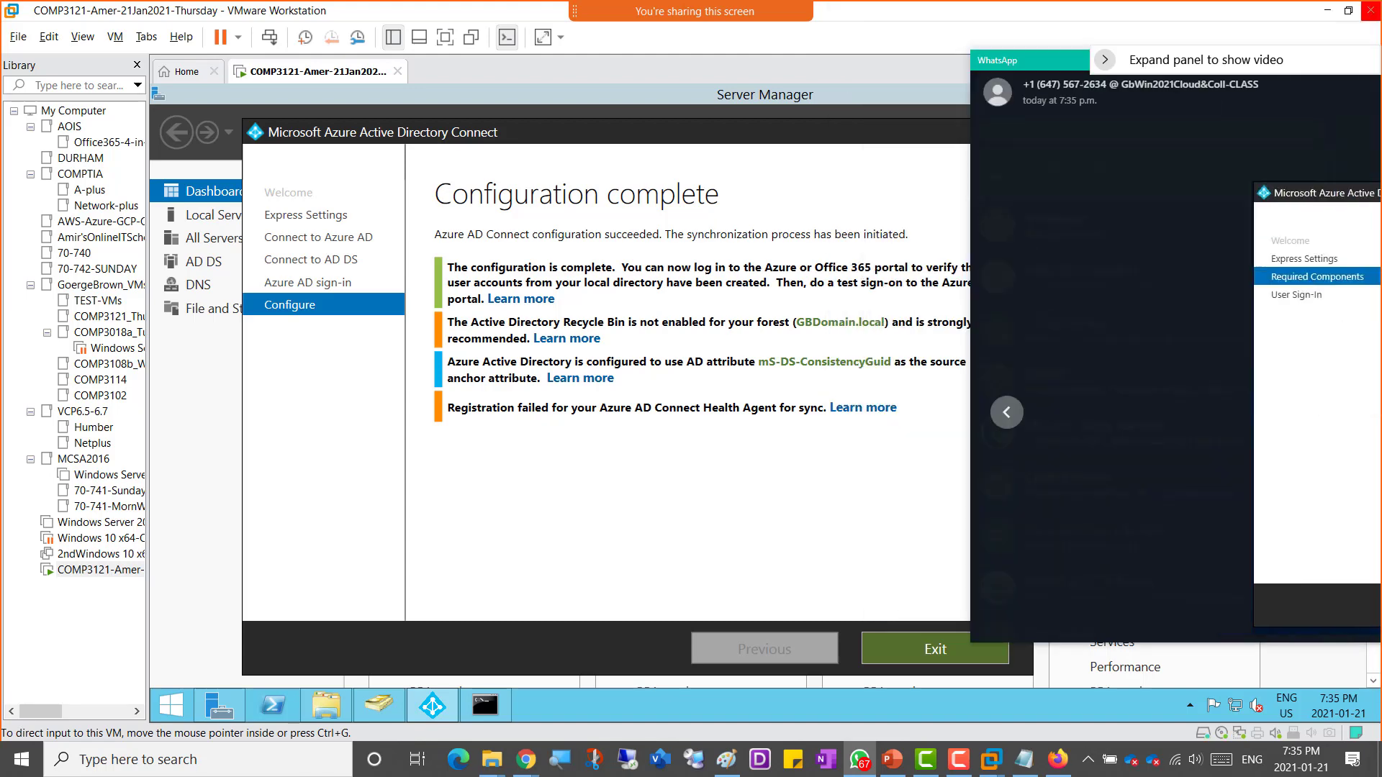
left_click_drag(1381, 57, 693, 23)
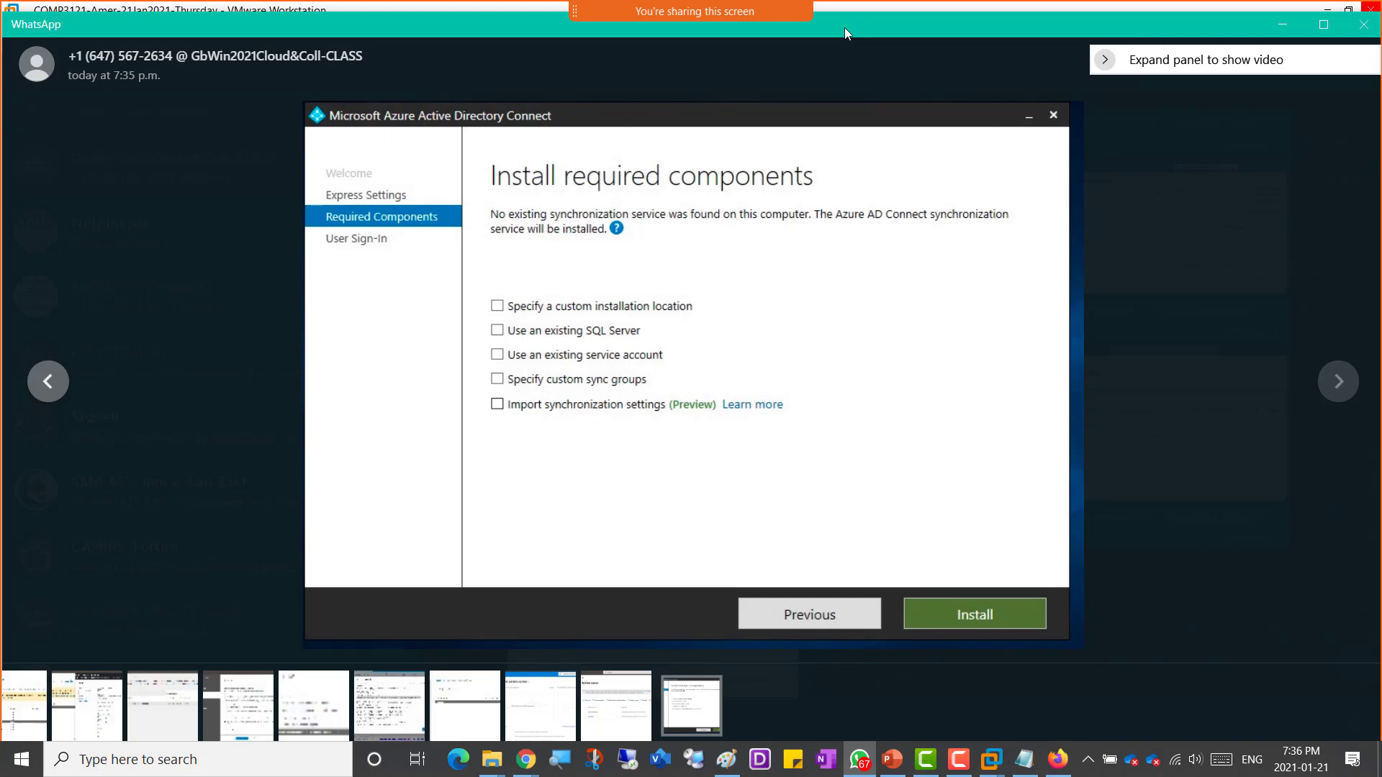
left_click_drag(845, 31, 1381, 100)
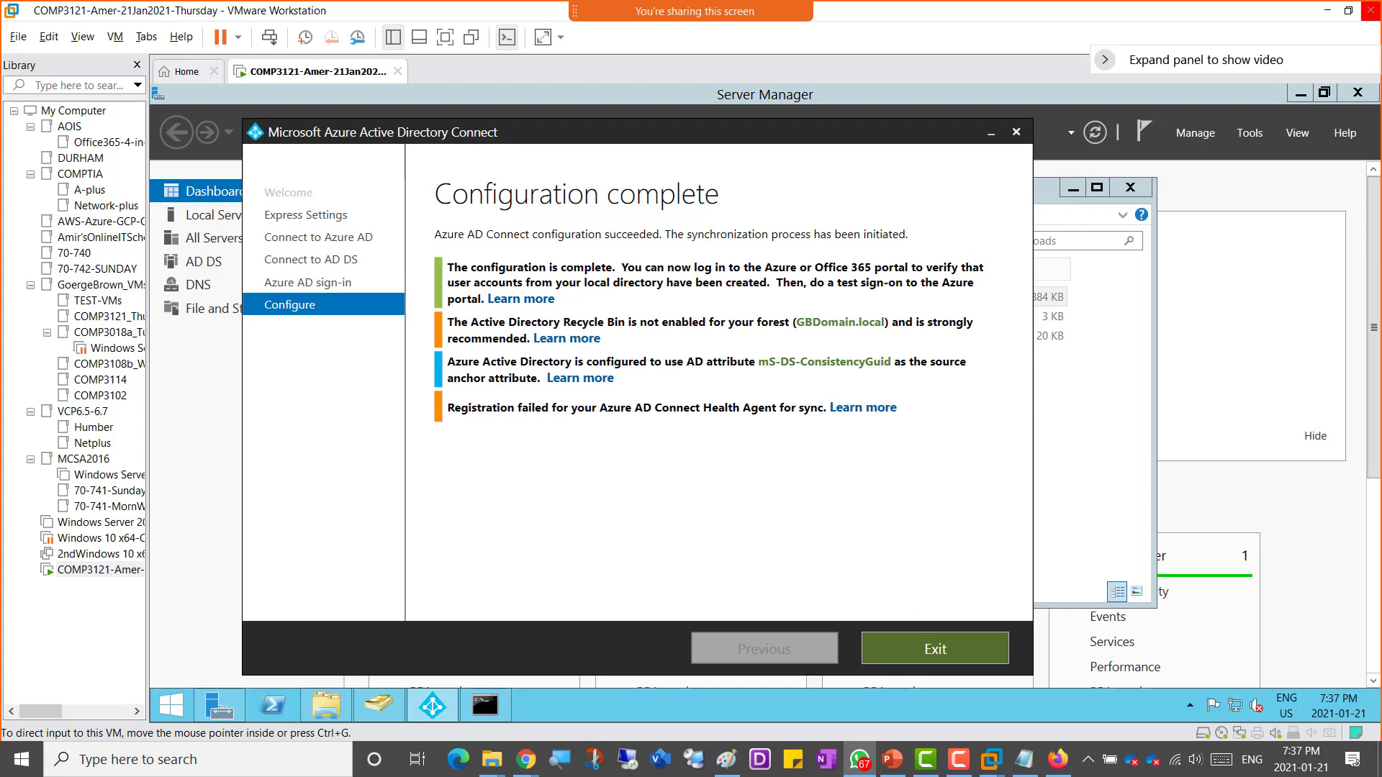
left_click_drag(1381, 8, 702, 2)
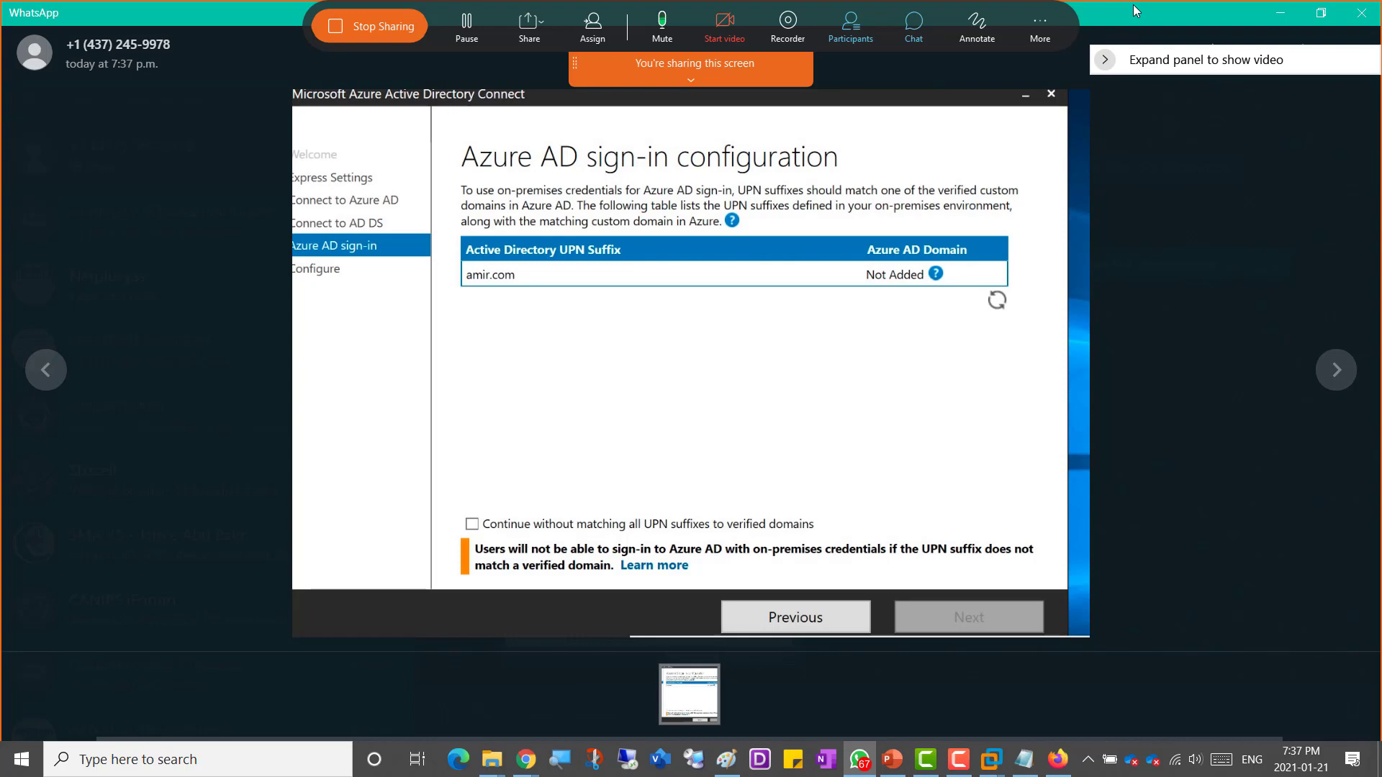
left_click_drag(1133, 9, 1381, 133)
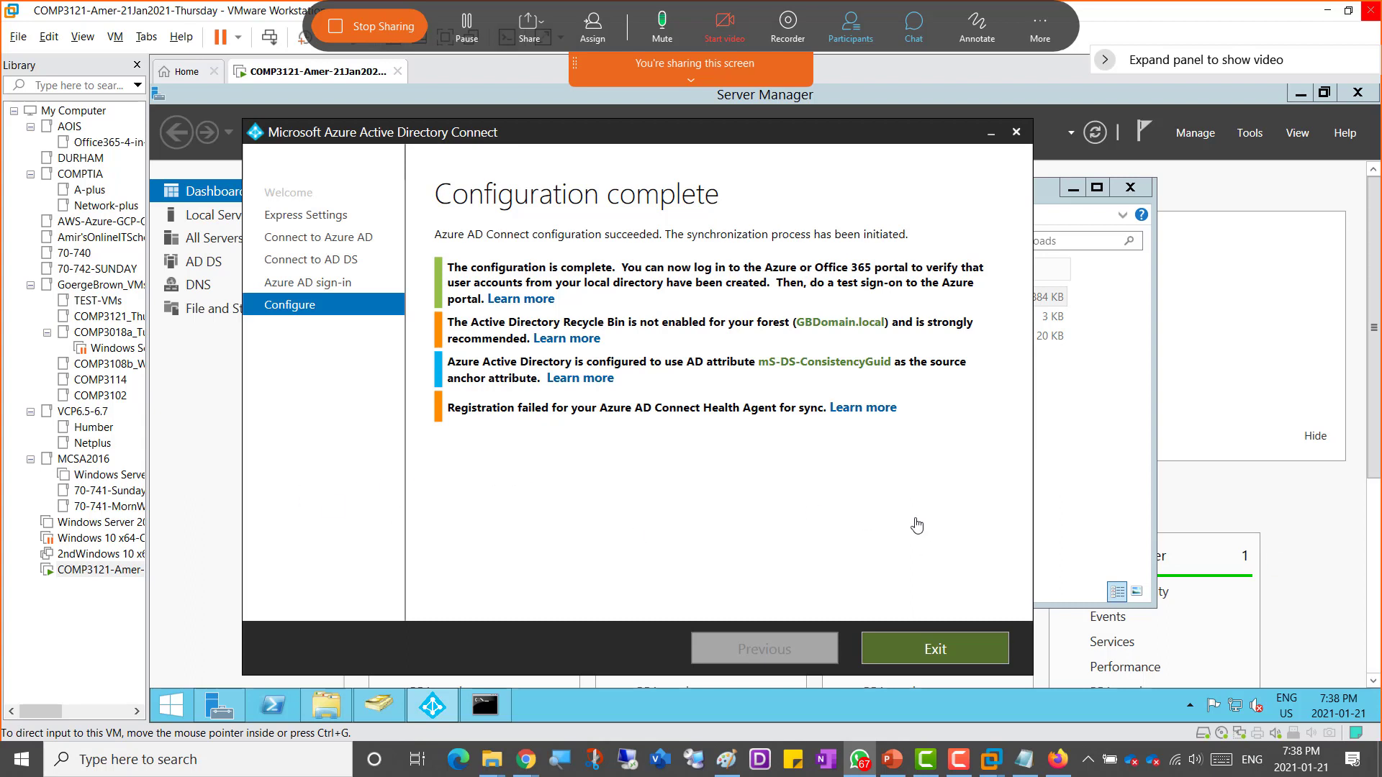
left_click(789, 486)
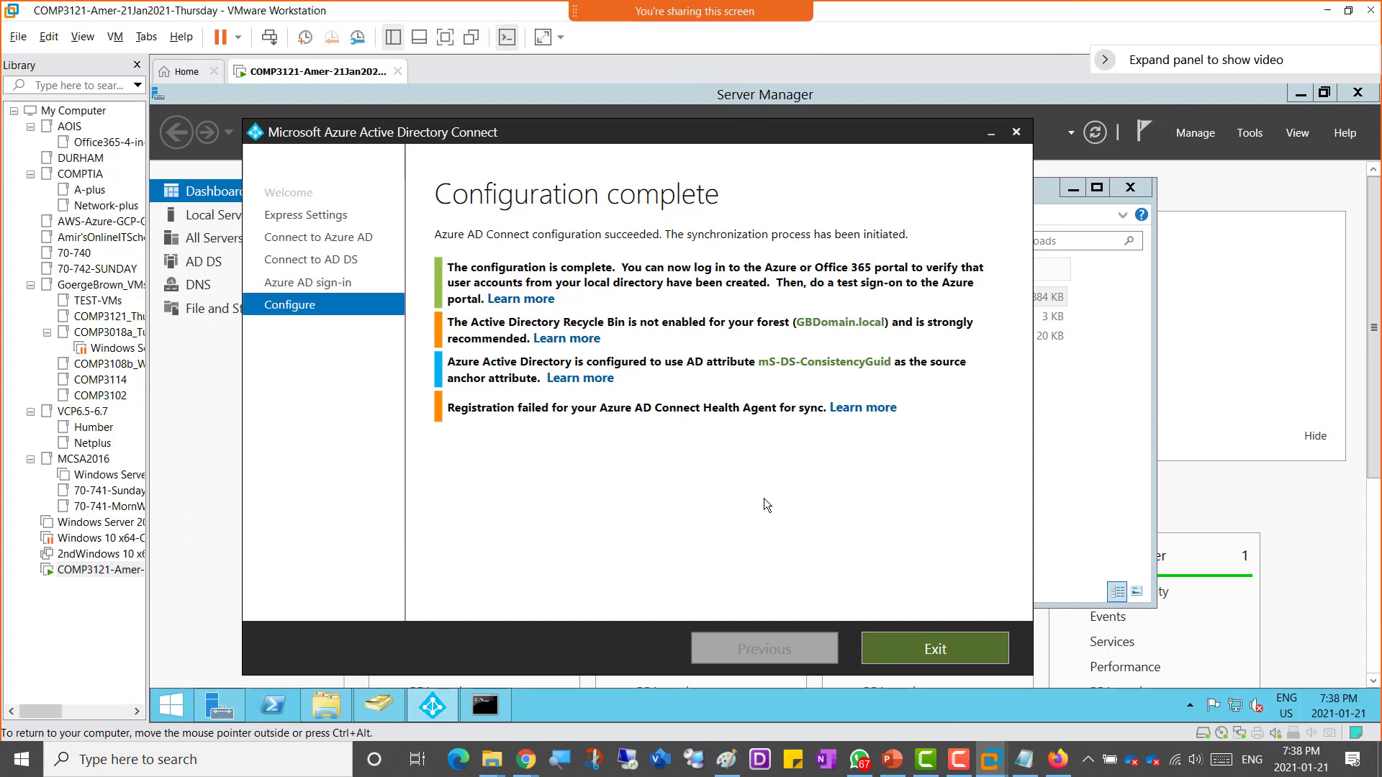
Step: Go back to the Microsoft 365 admin center tab and reload the Active users list to see the synced accounts
mouse_move(524, 768)
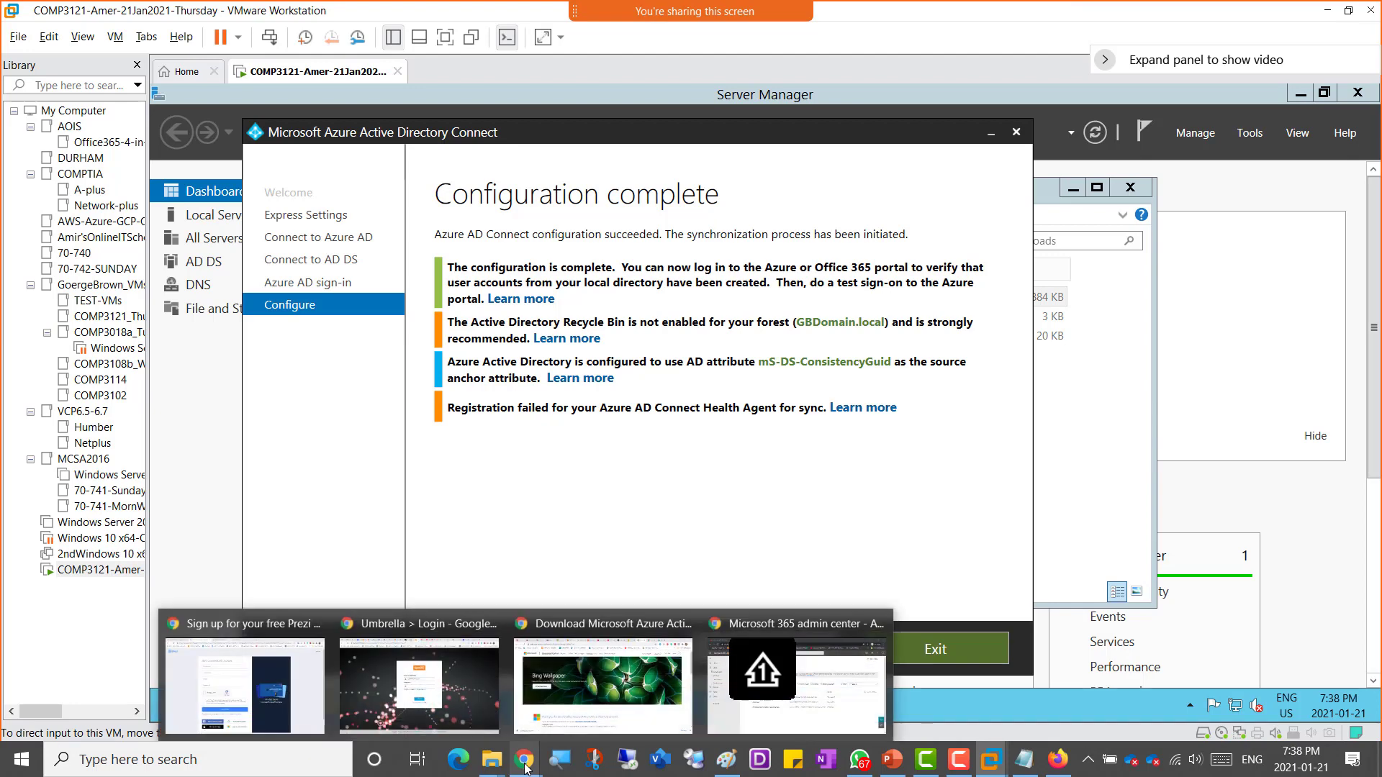
left_click(816, 729)
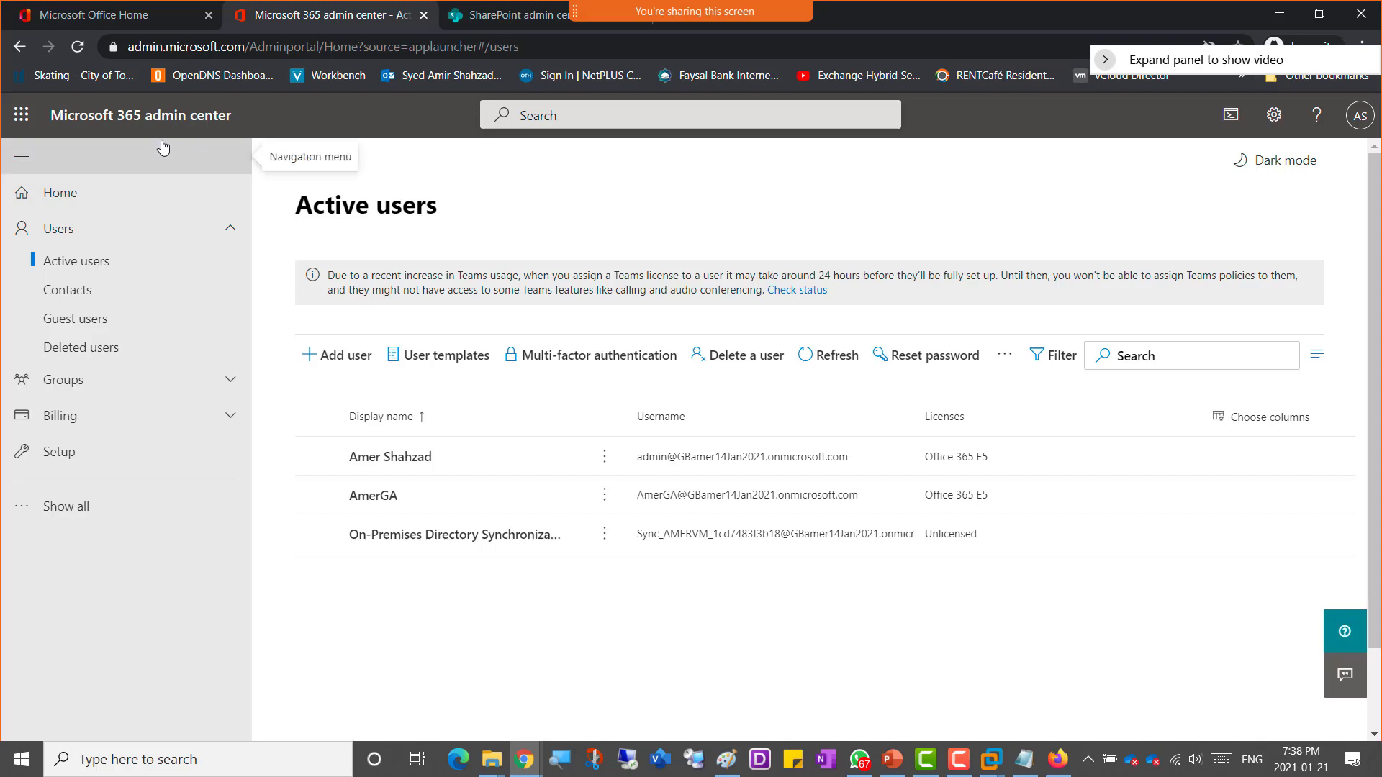
left_click(78, 46)
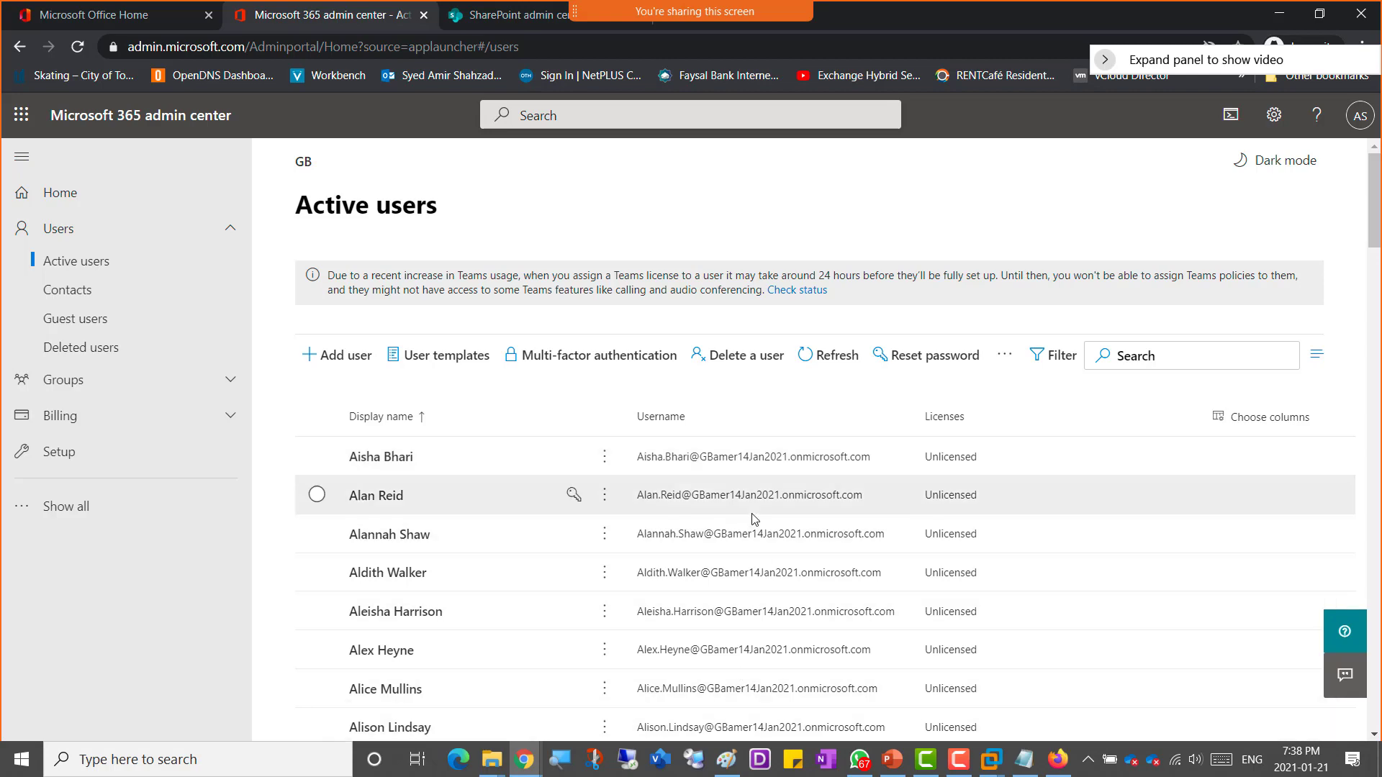
Step: Switch to the Paint diagram and draw check marks by 390 Users, AADConnect and Amer01 to Amer05
left_click(726, 759)
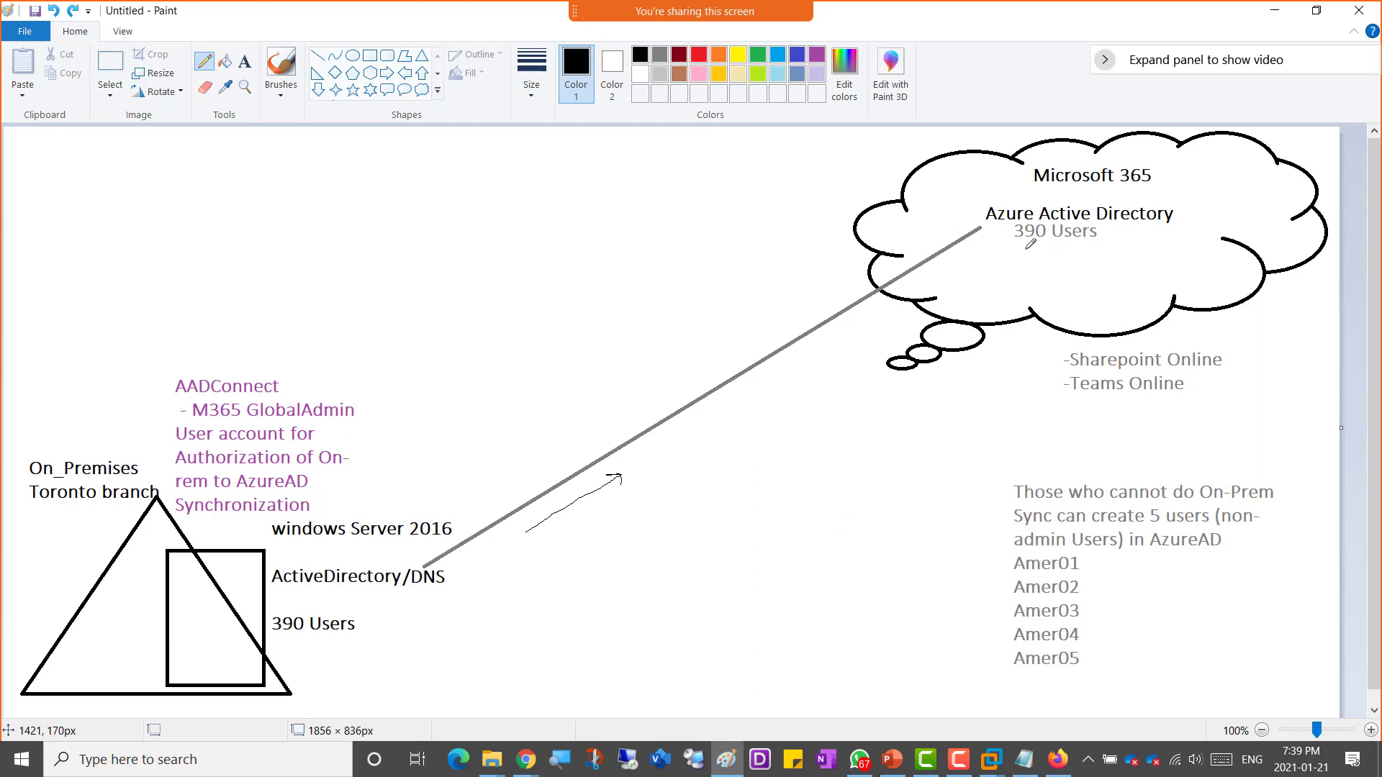
left_click_drag(1024, 249, 1100, 254)
left_click_drag(1086, 566, 1117, 558)
left_click_drag(129, 360, 156, 347)
mouse_move(1082, 585)
left_mouse_down()
mouse_move(1112, 580)
mouse_move(1101, 613)
mouse_move(1119, 598)
mouse_move(1094, 636)
mouse_move(1116, 624)
mouse_move(1118, 646)
left_mouse_up()
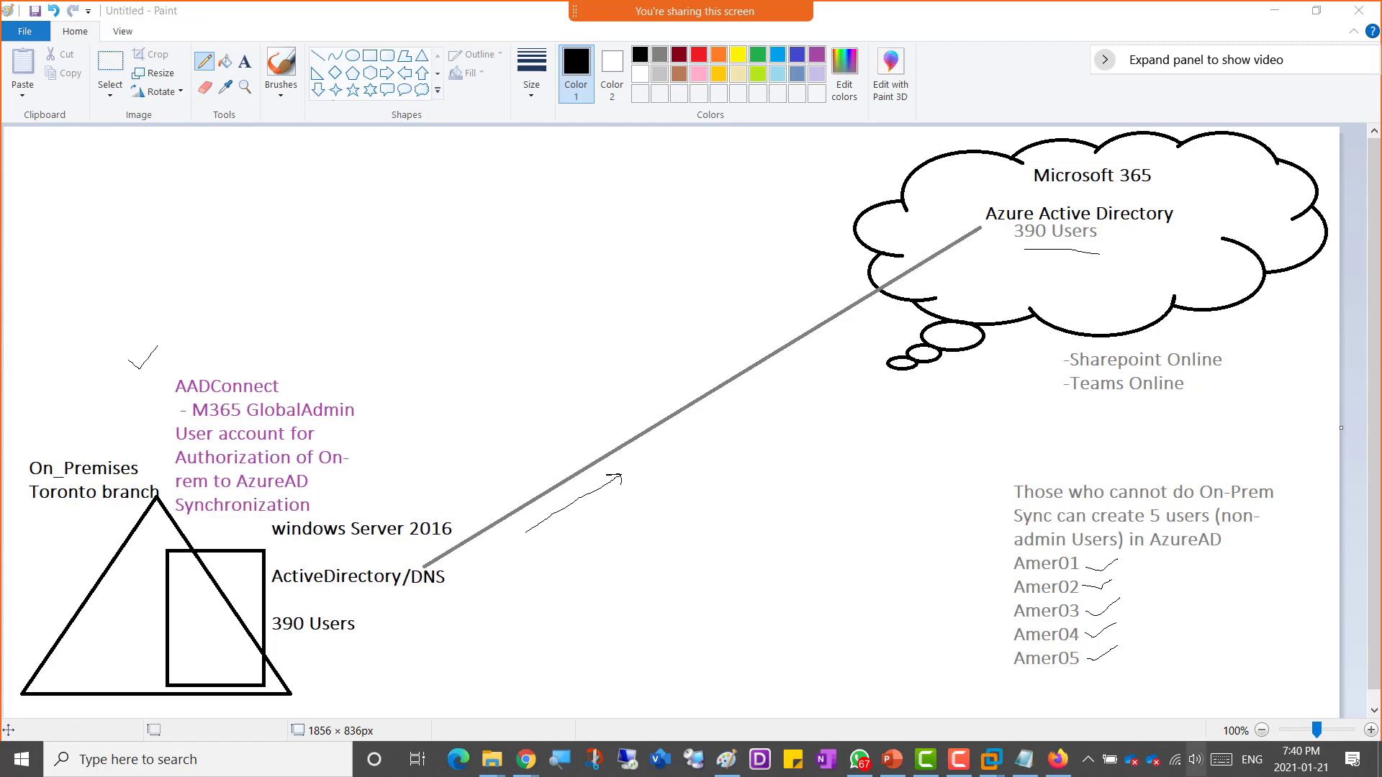
mouse_move(1291, 762)
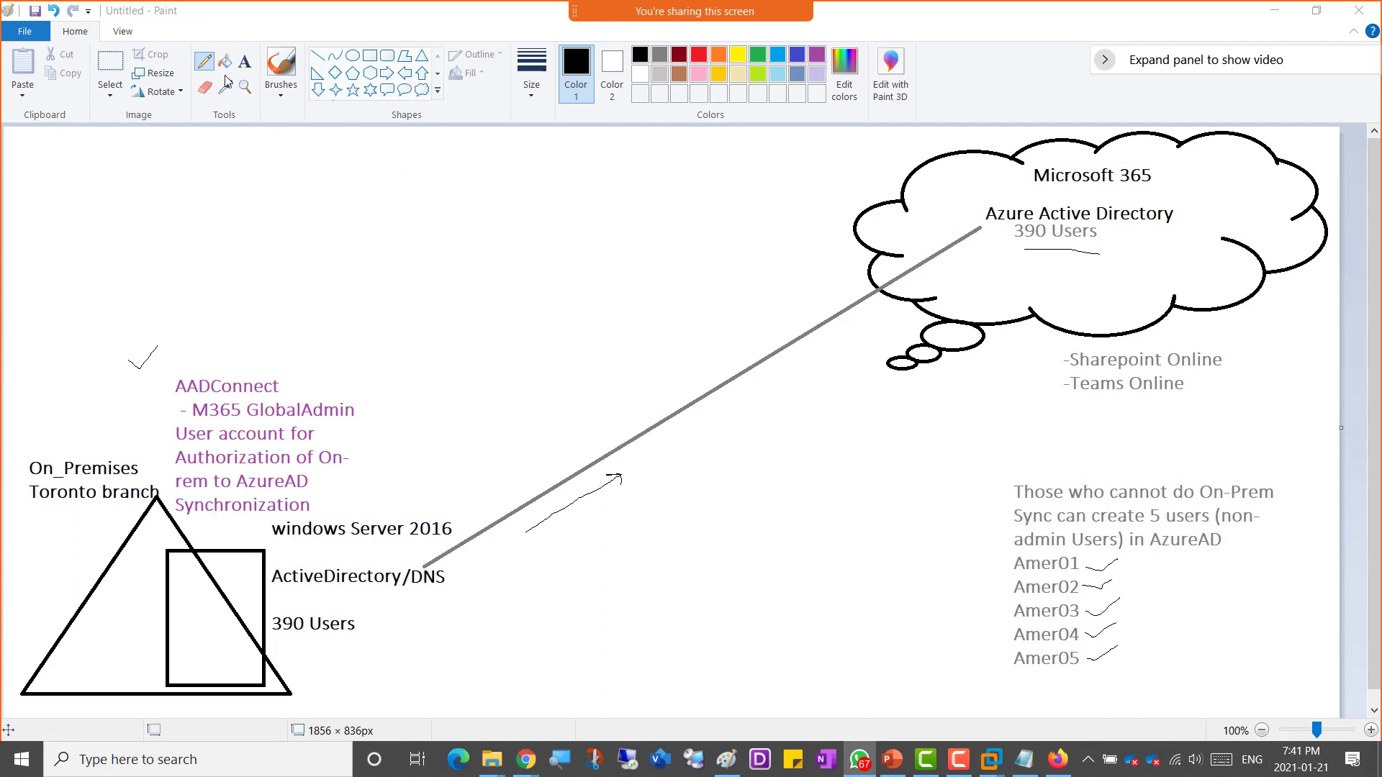
Step: Add the text "-----Break--------class starts 8:00 -----" near the diagram's upper-left corner with the Text tool
left_click(248, 63)
left_click(246, 62)
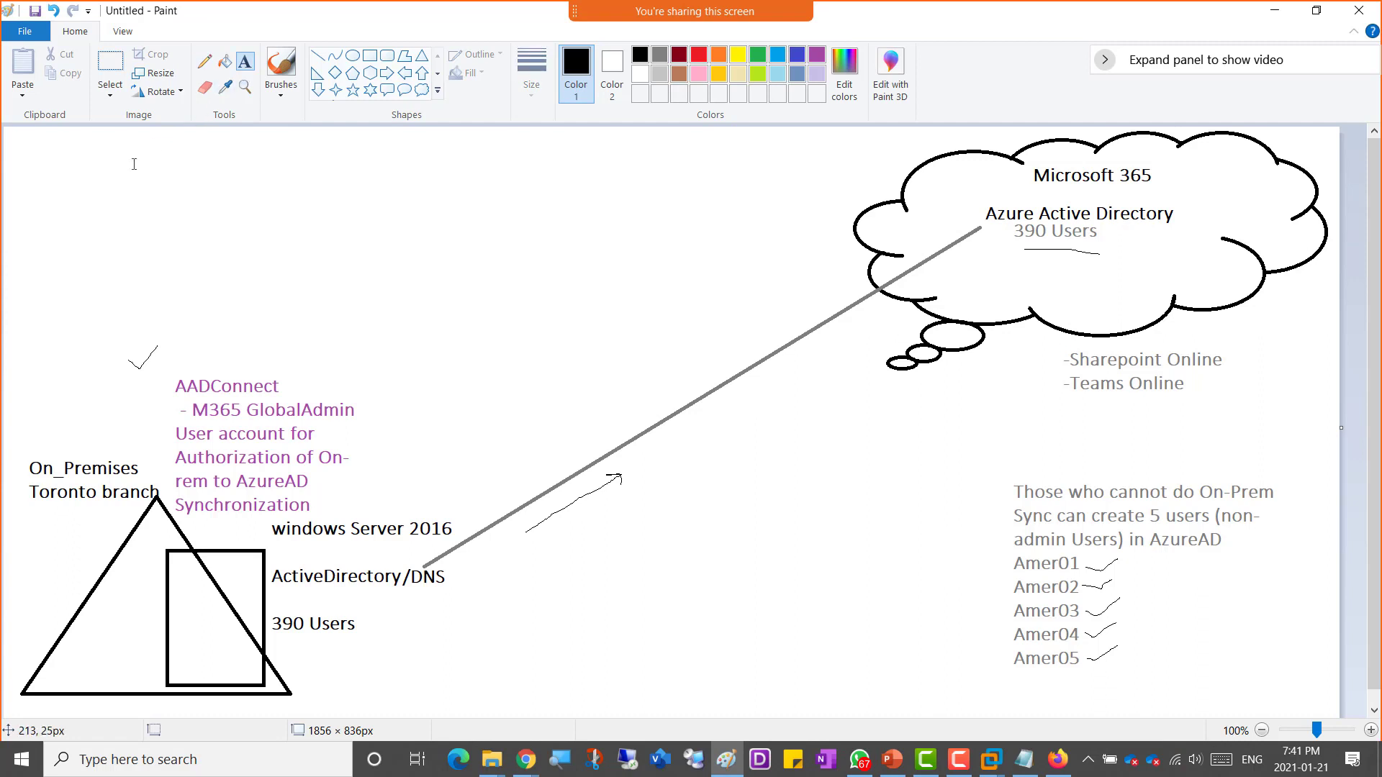
left_click(90, 186)
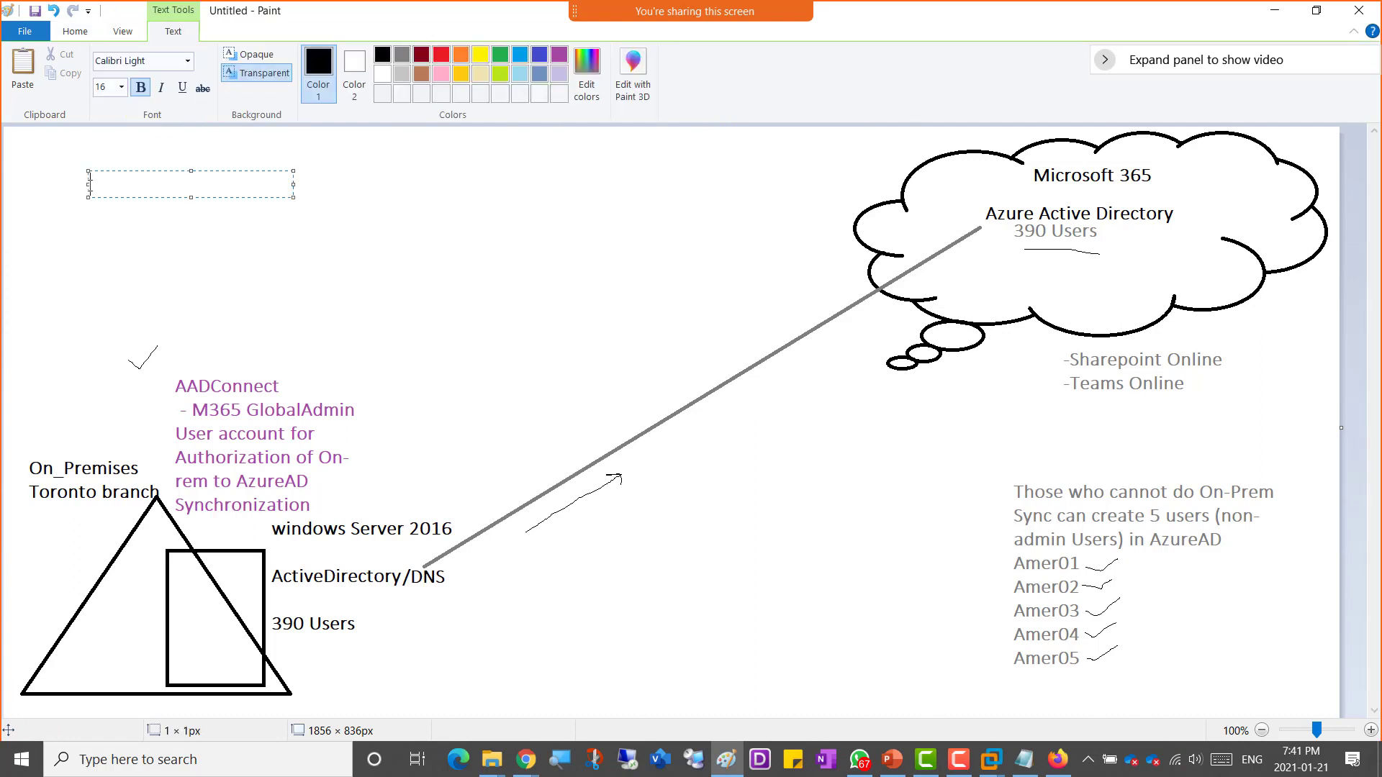
type("-----Bre")
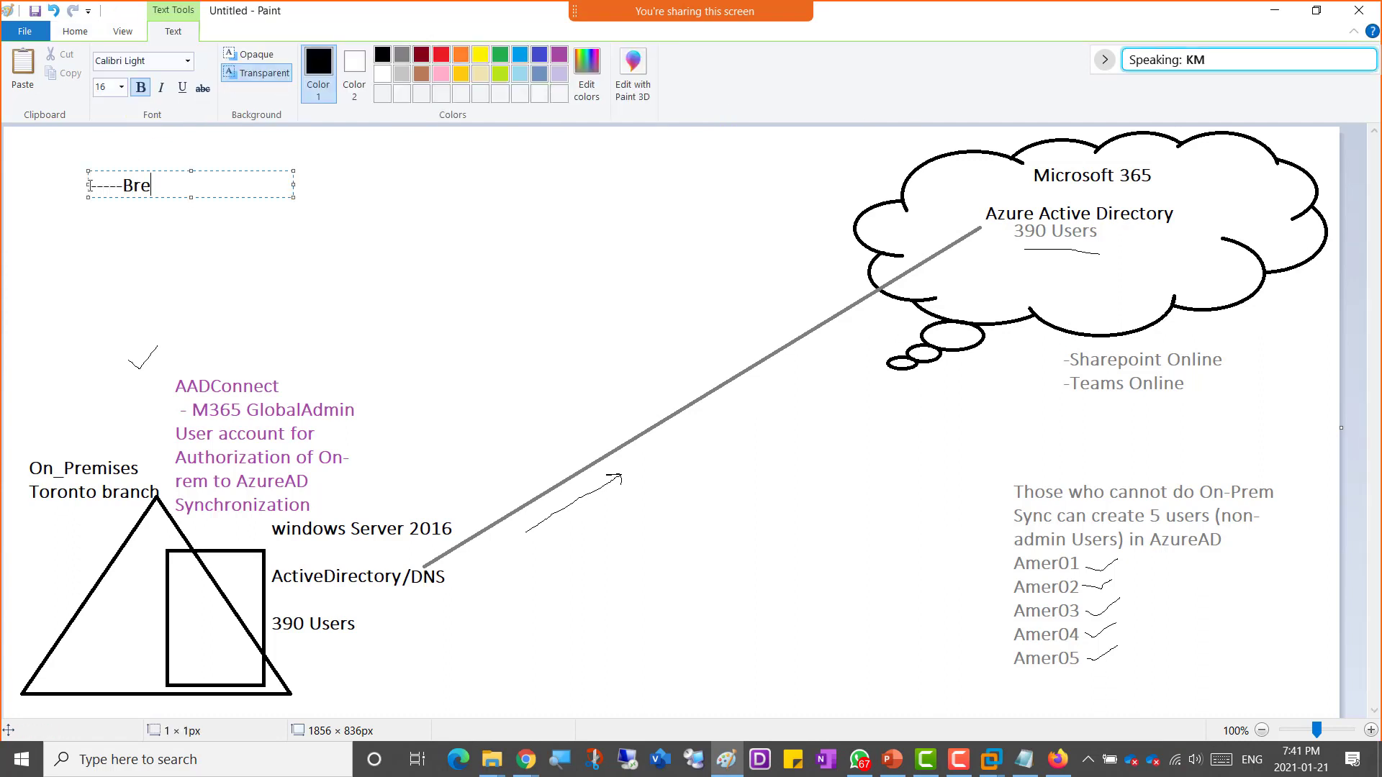
type("ak--------")
type("class start ")
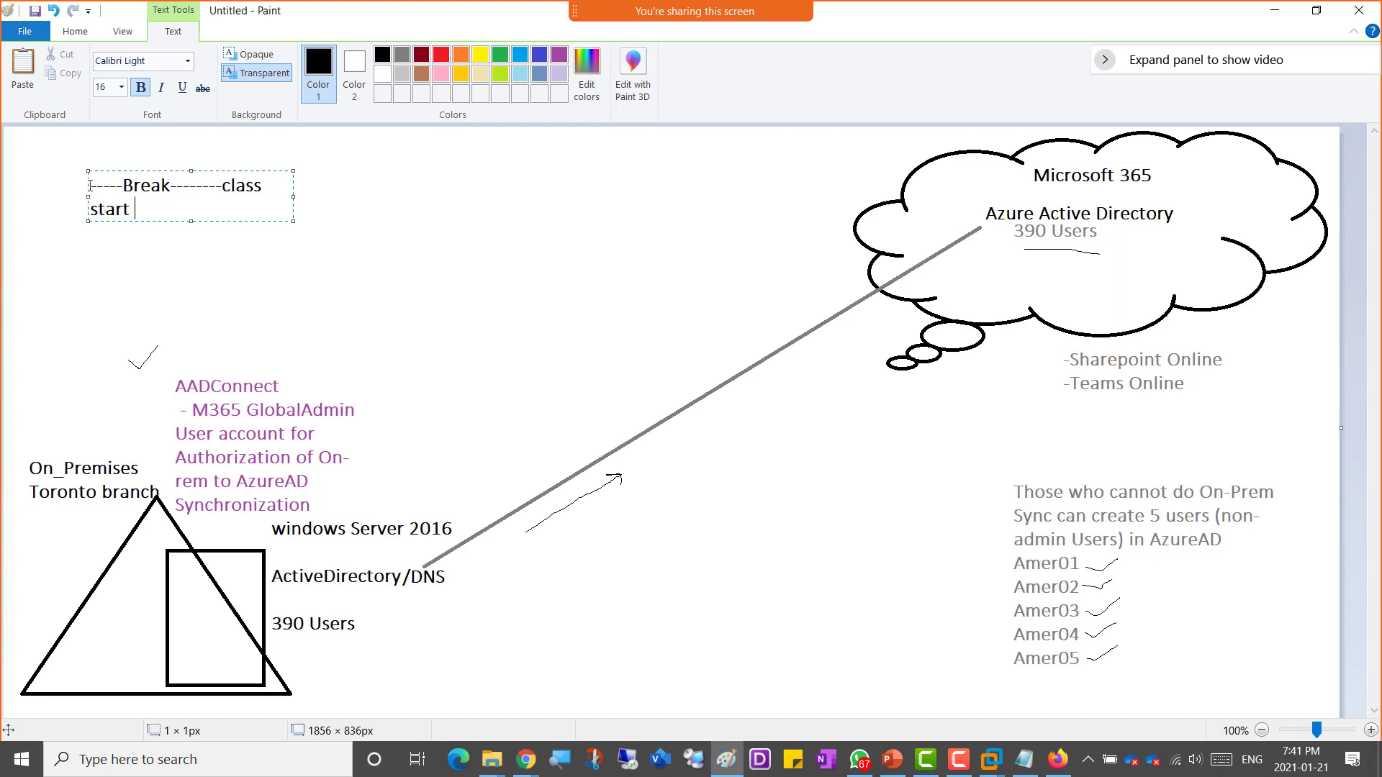
type("8:00 -----")
left_click(130, 209)
type("s")
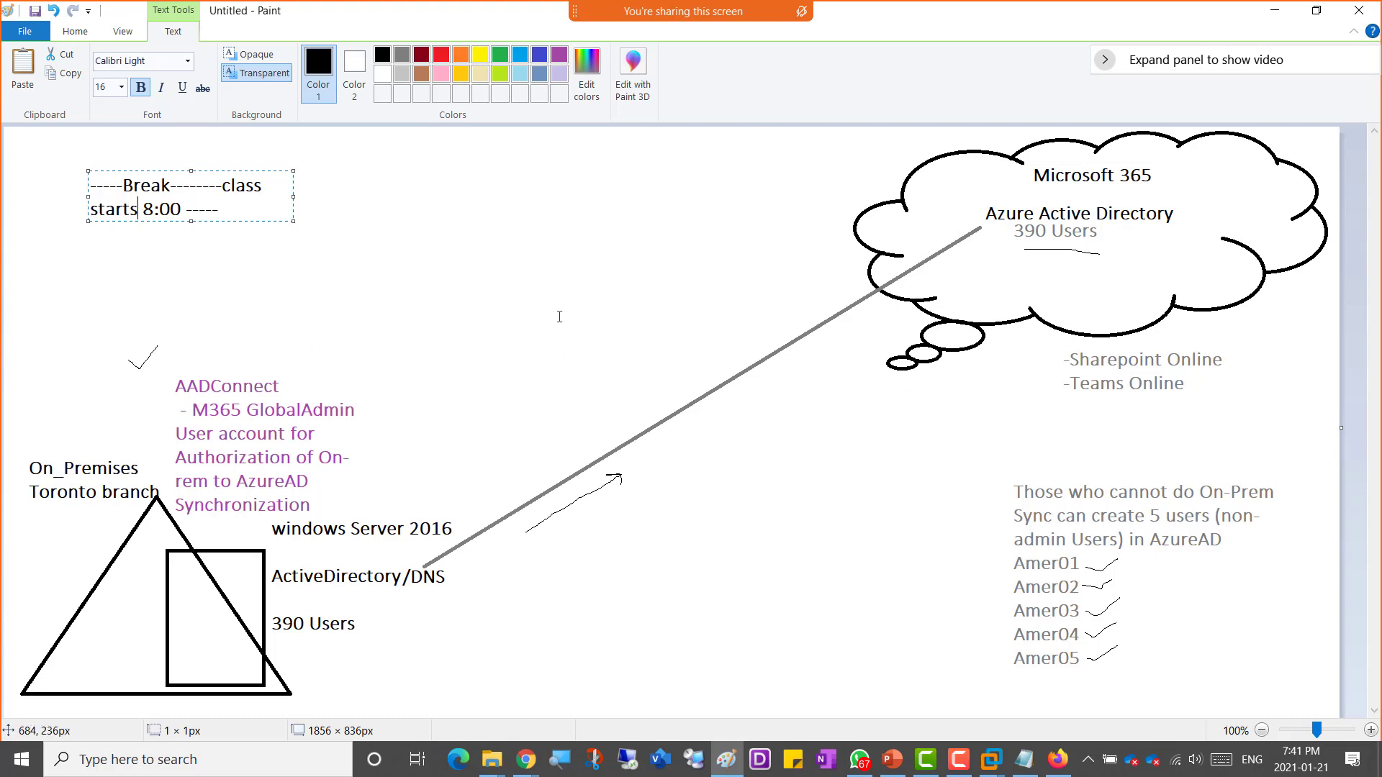
left_click(959, 762)
left_click_drag(1108, 631, 154, 99)
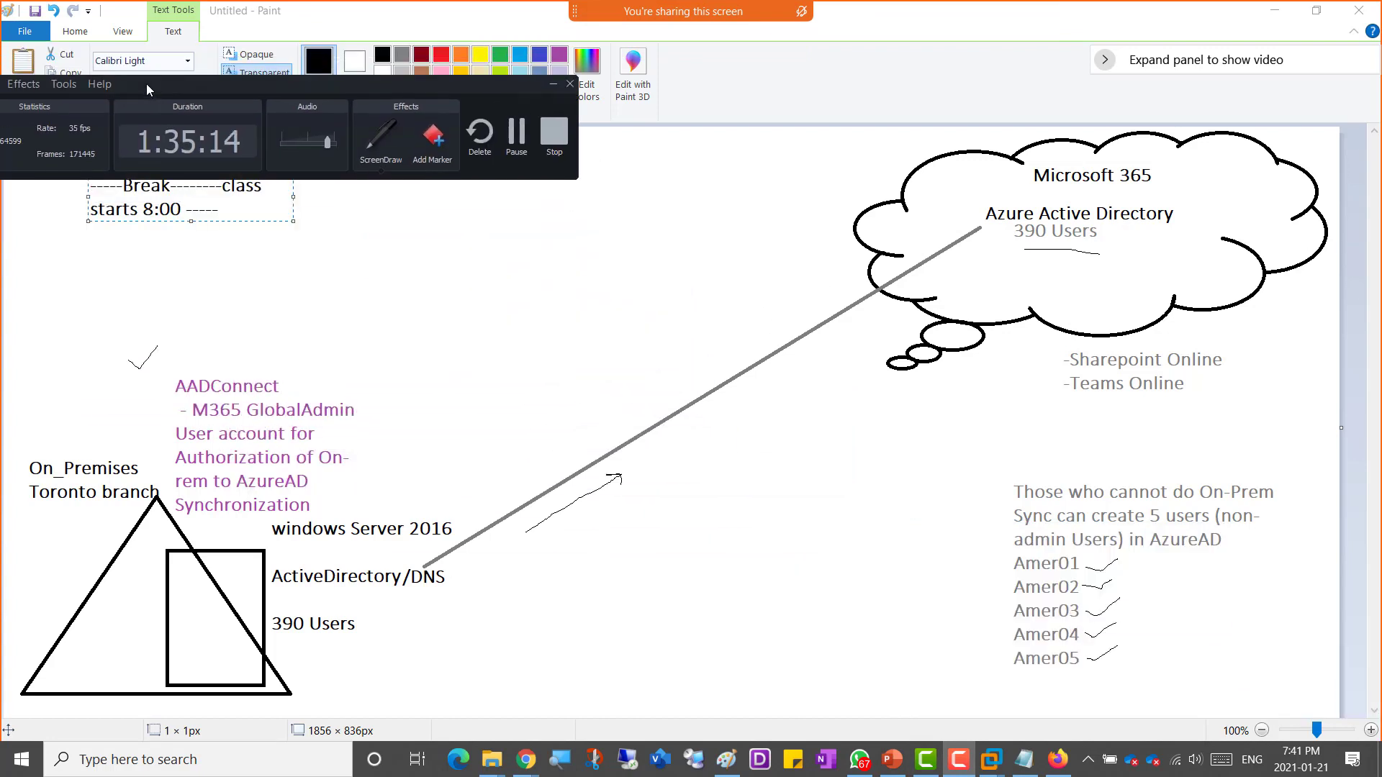
left_click(513, 132)
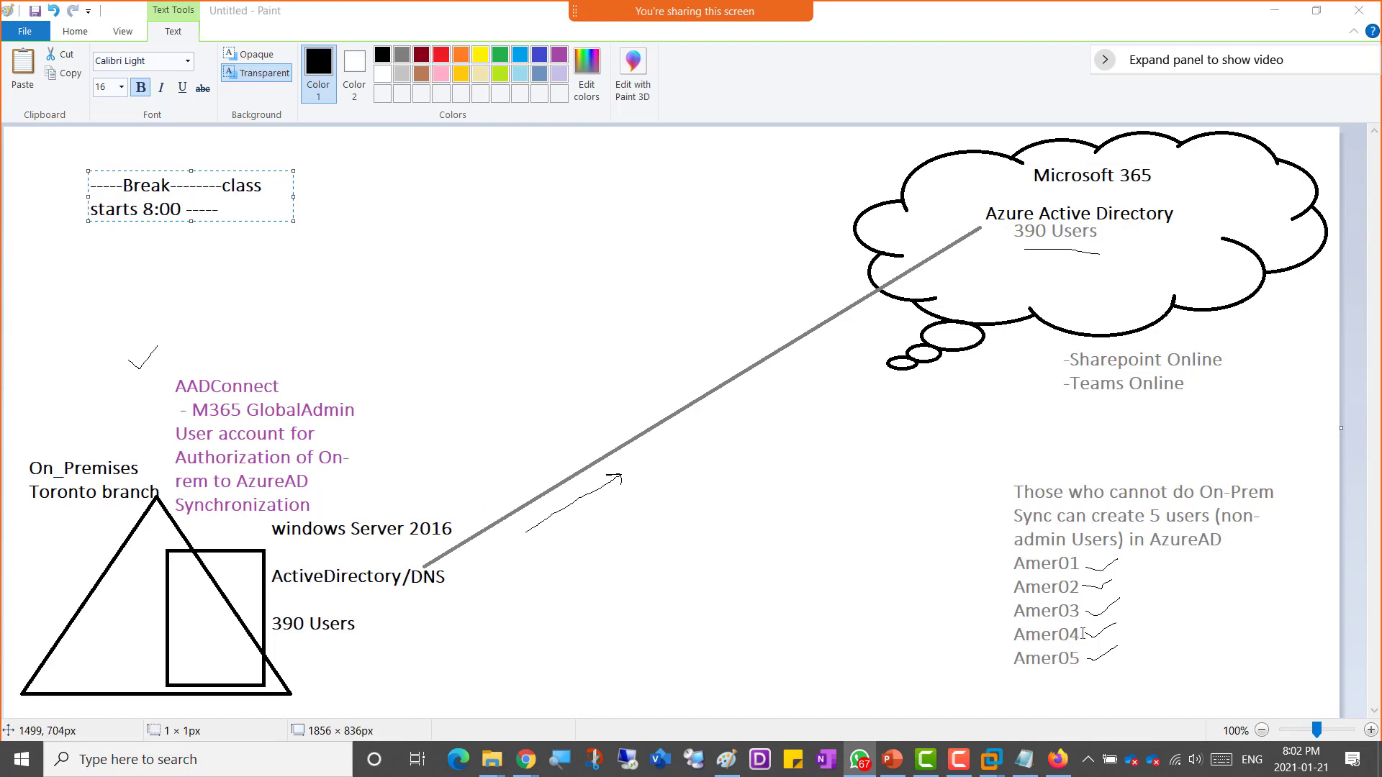
Step: Return to the virtual machine and unlock it by entering the domain administrator password
mouse_move(991, 759)
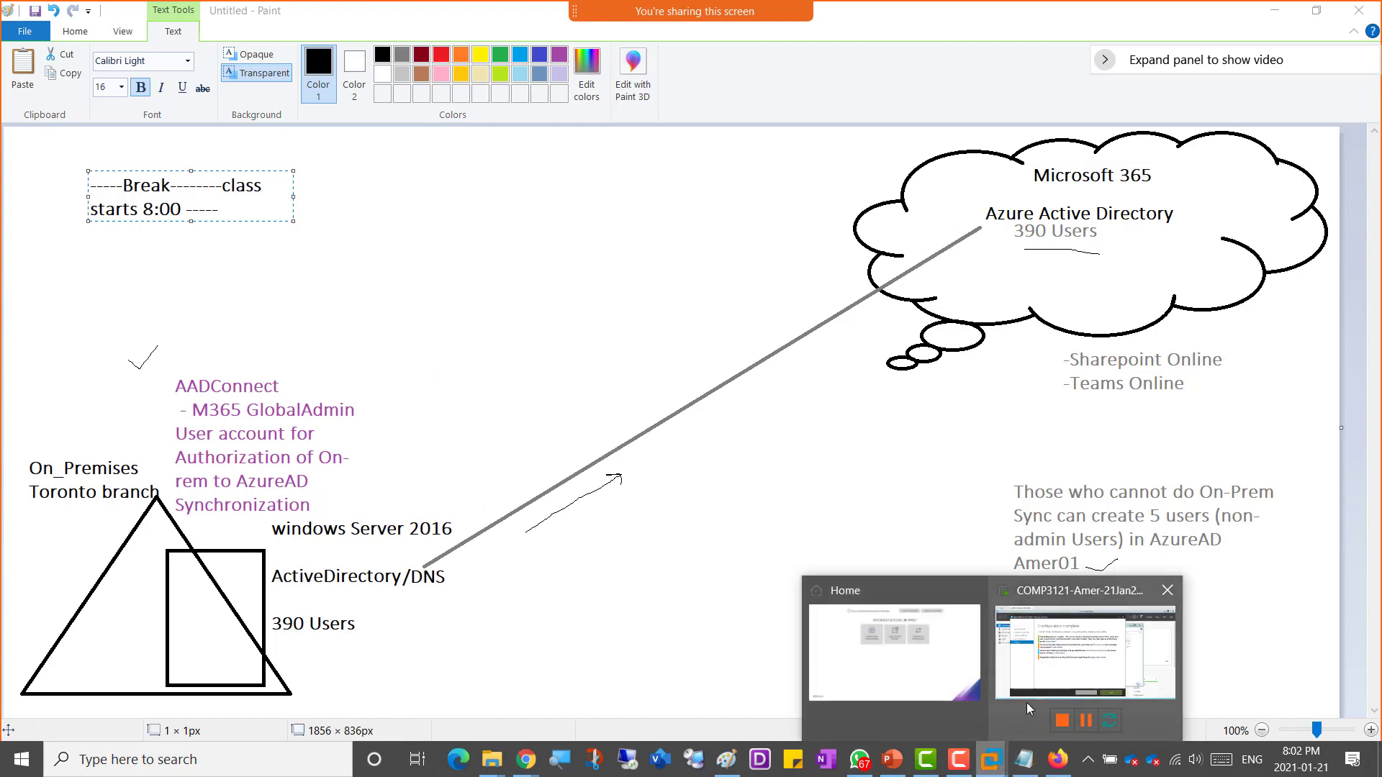
left_click(1063, 663)
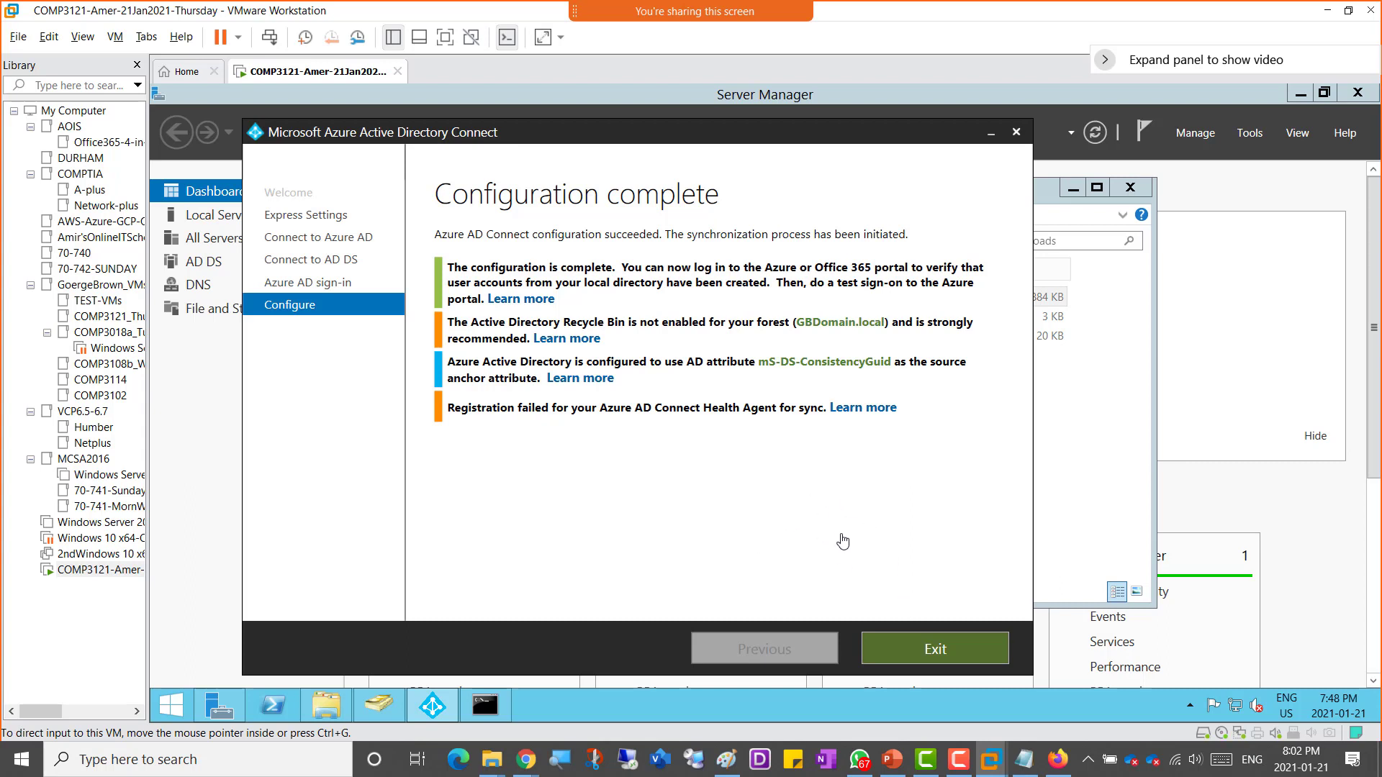
left_click(934, 653)
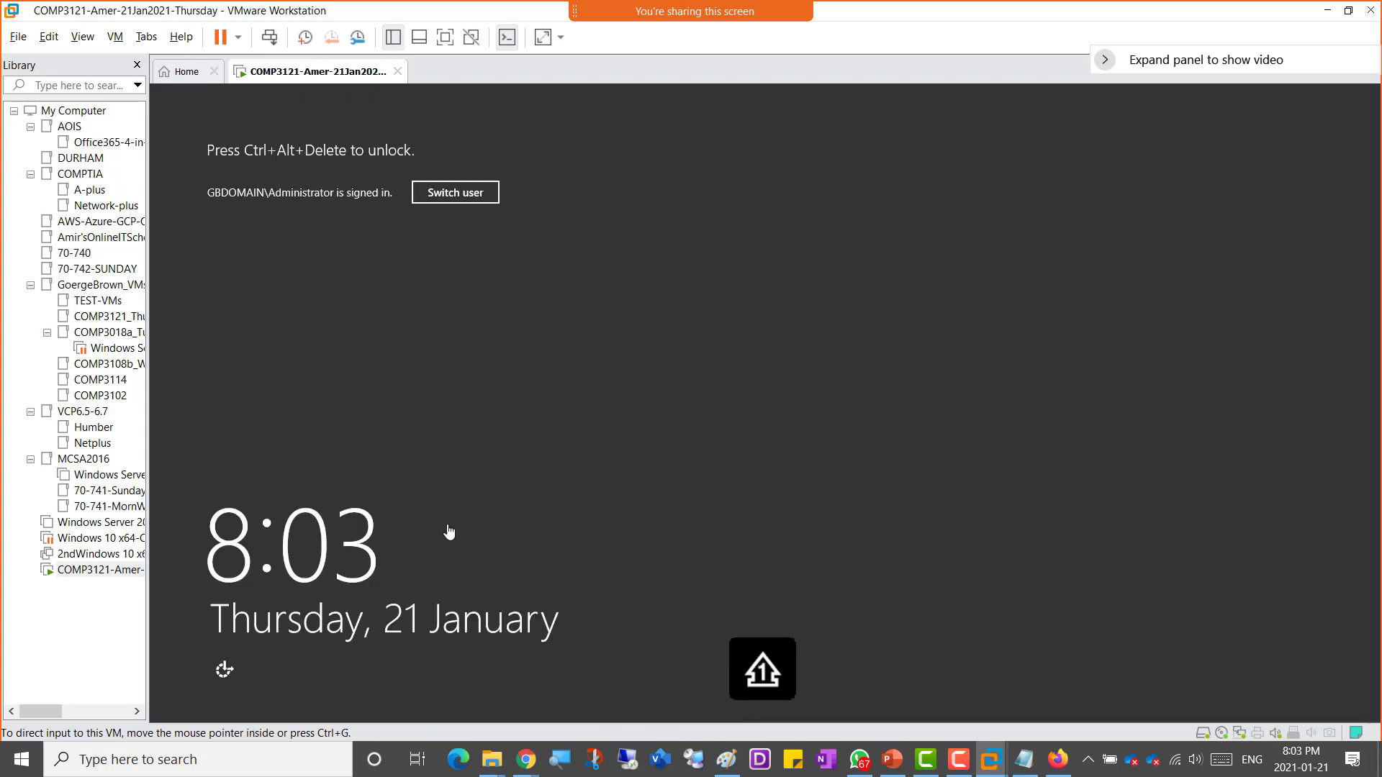
left_click(269, 37)
key("Caps_Lock")
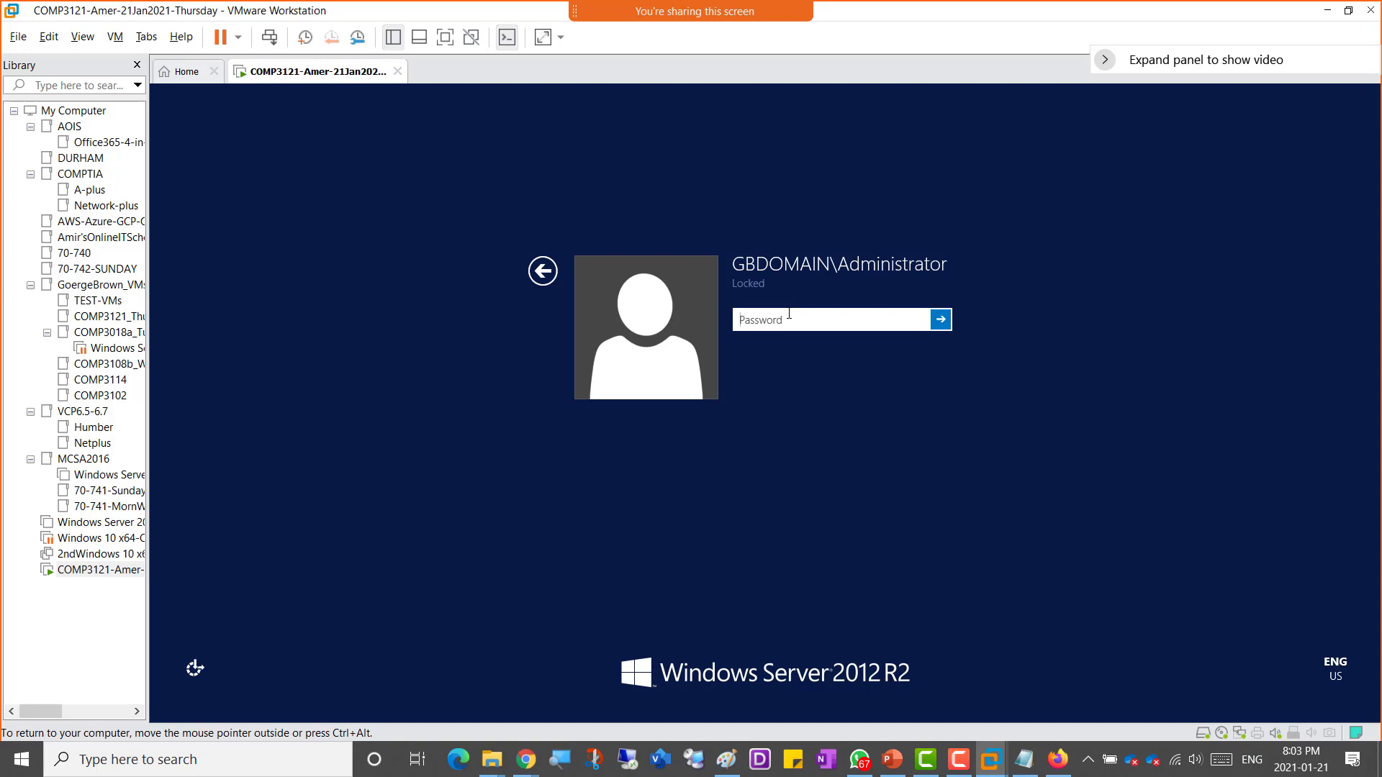
type("P")
key("BackSpace")
key("Return")
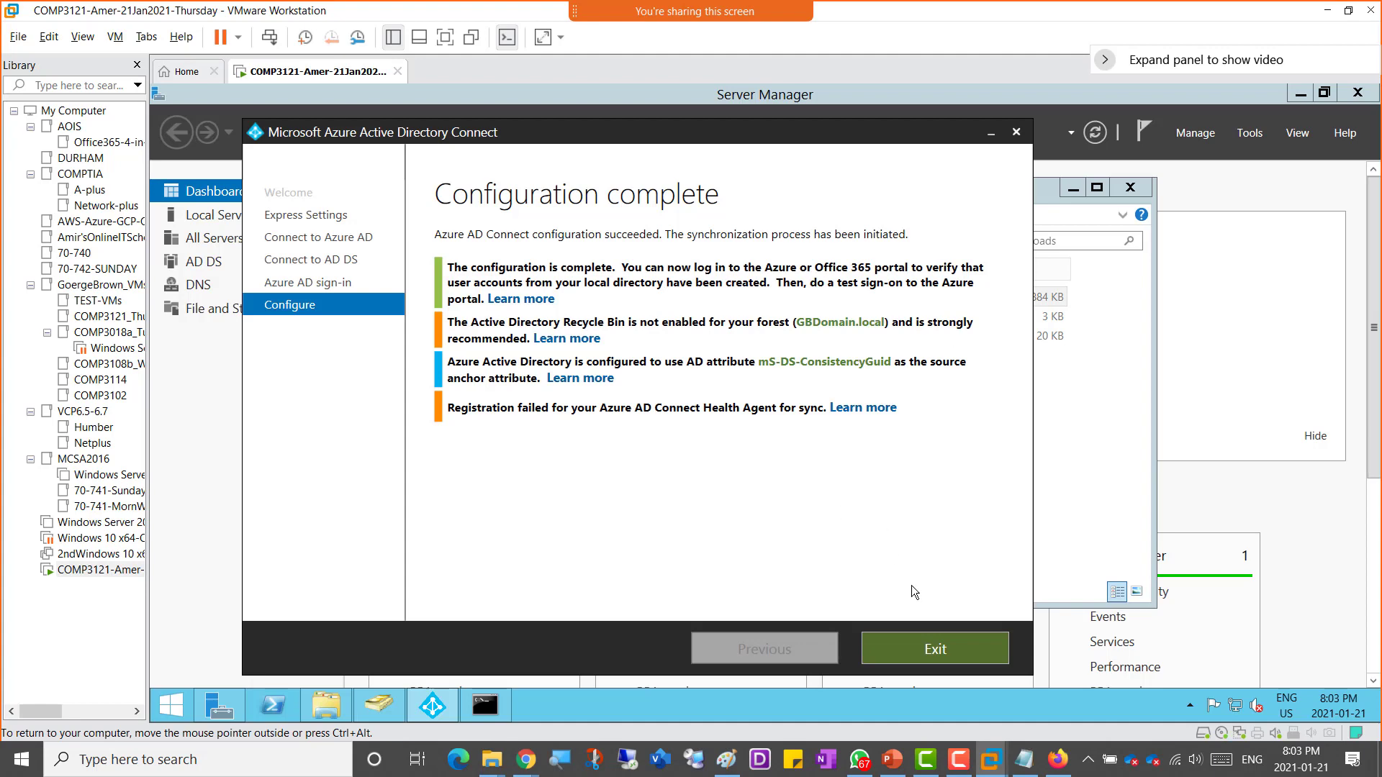
Step: Exit the Azure AD Connect wizard and minimize the command prompt, Downloads and Server Manager windows
left_click(936, 662)
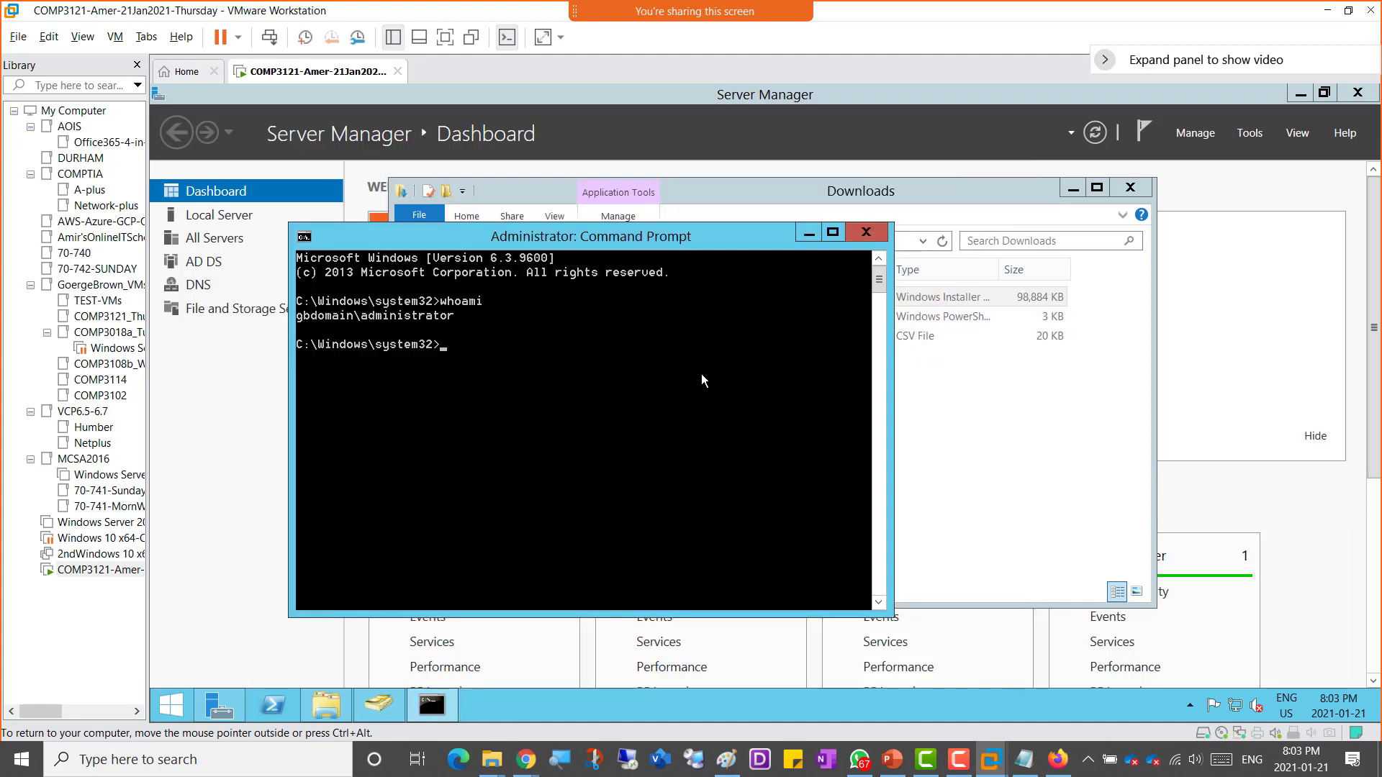
left_click(808, 233)
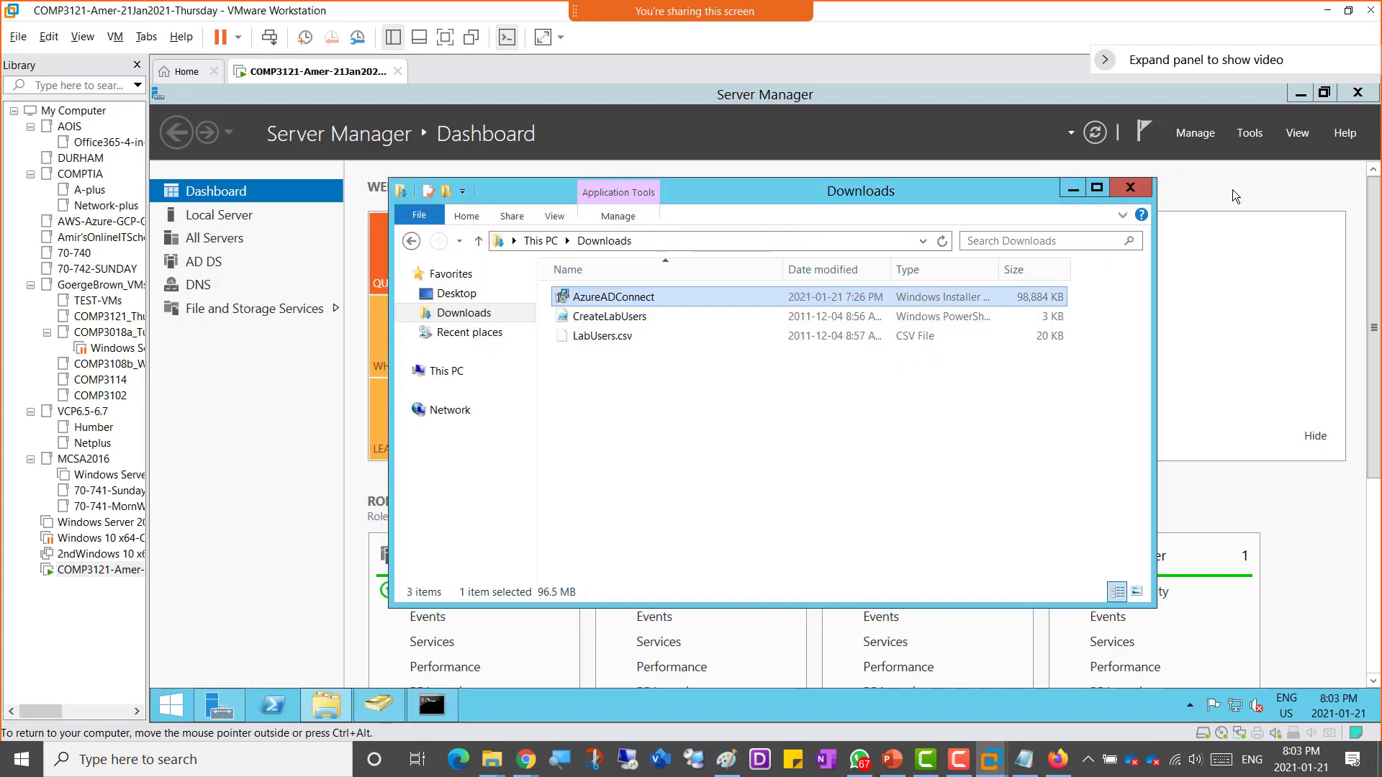
left_click(1076, 188)
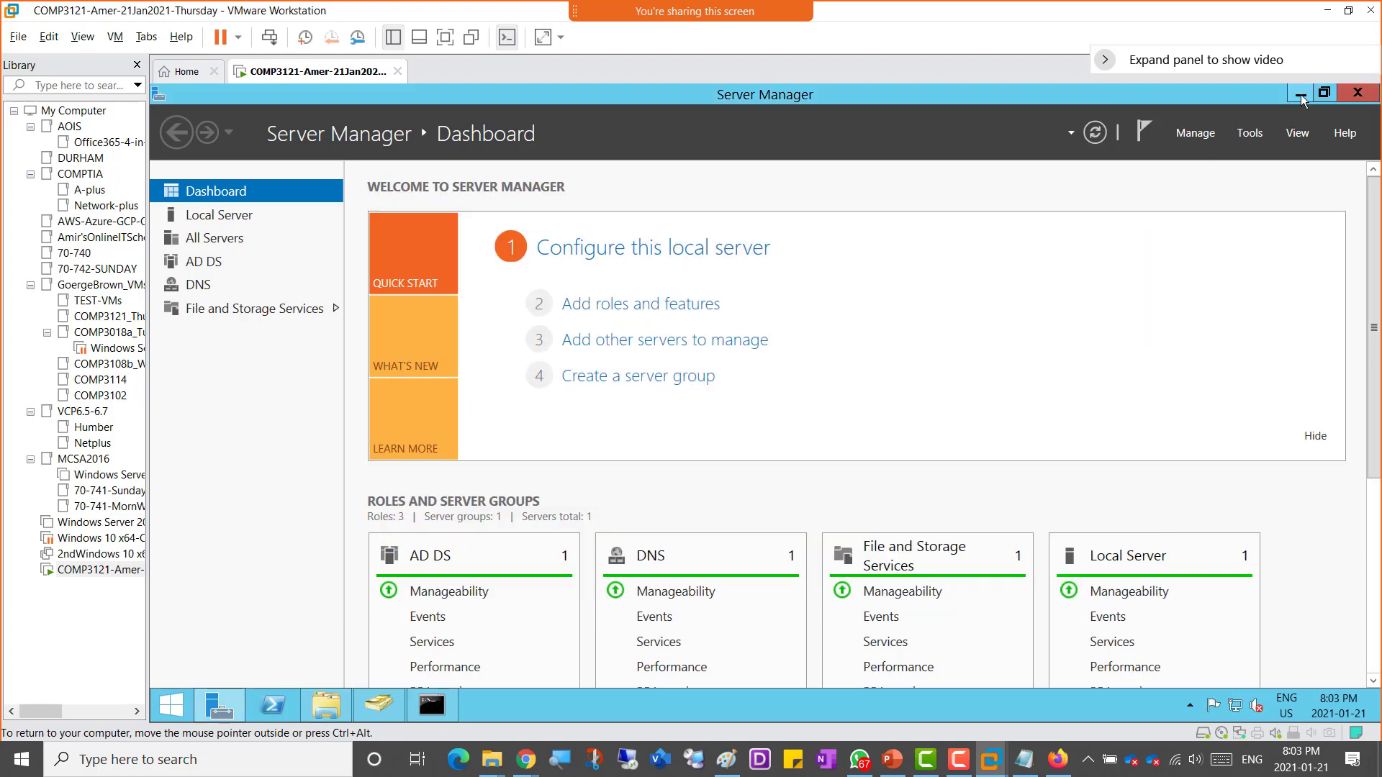
left_click(1300, 96)
left_click(1301, 96)
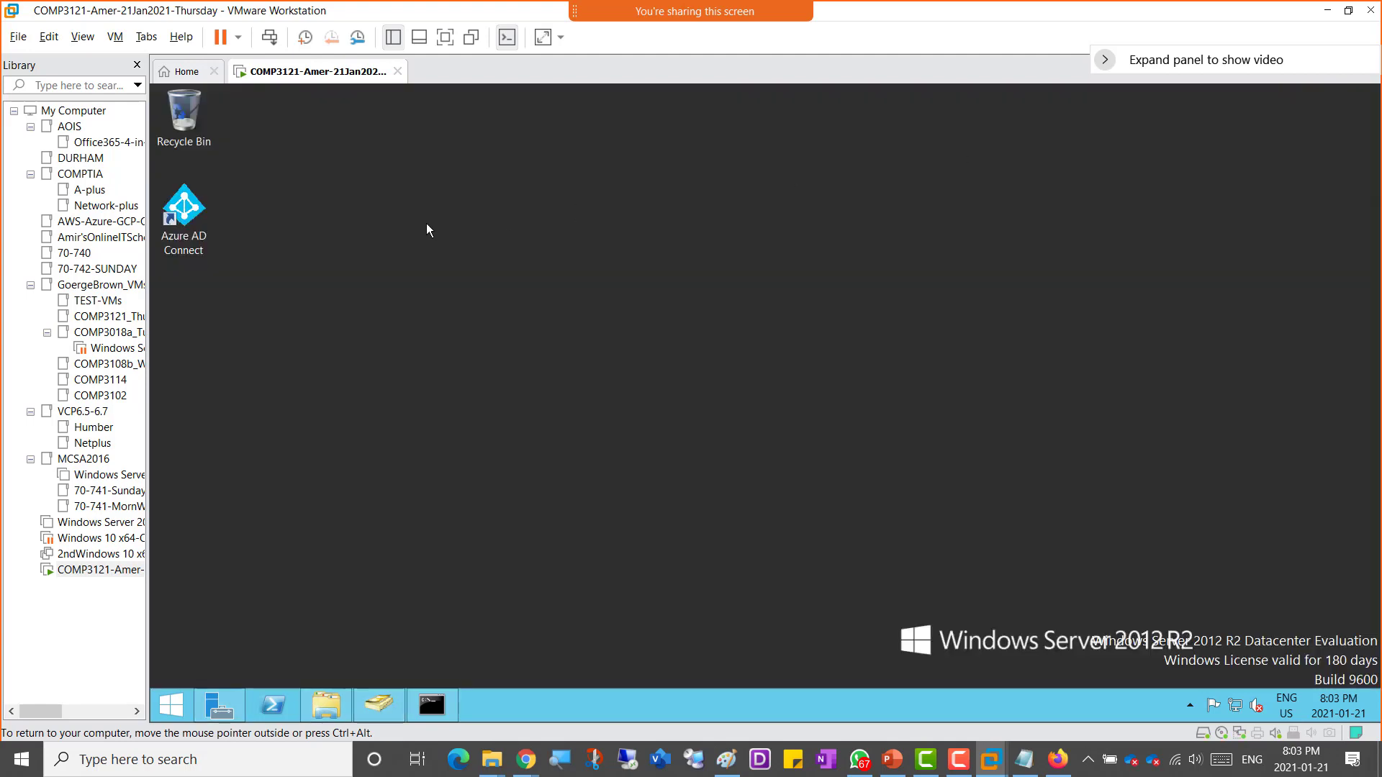
Step: Launch Azure AD Connect from the desktop, open Configure to review the additional tasks, and close the wizard
left_click(189, 216)
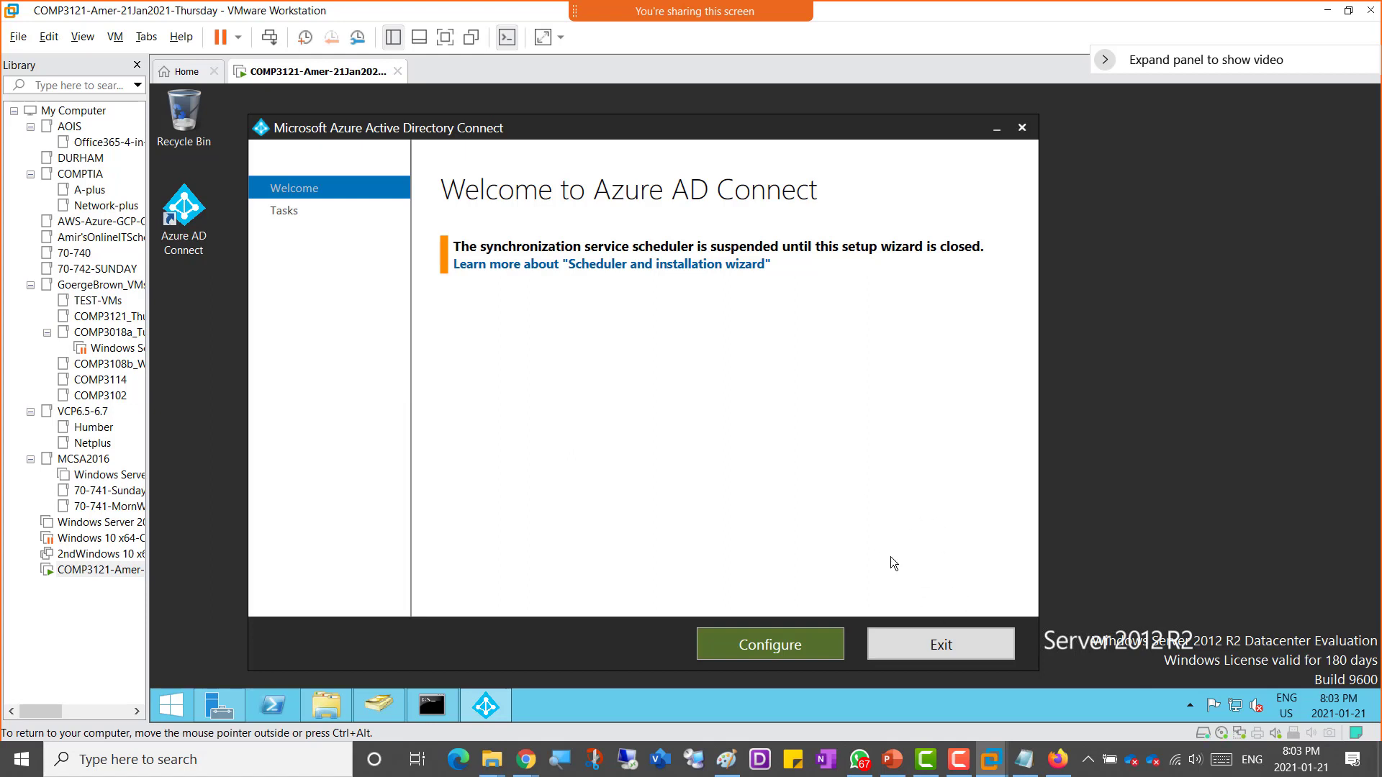
left_click(755, 645)
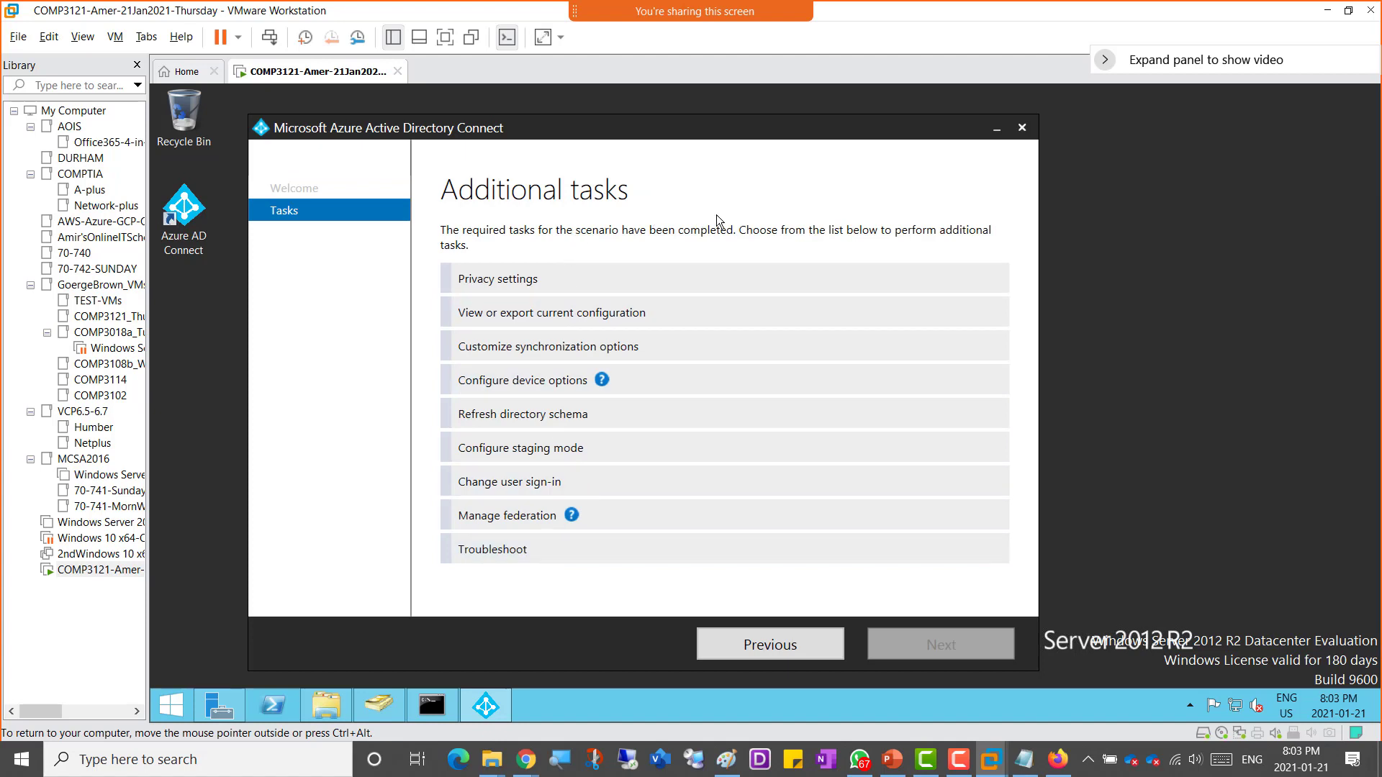
left_click(960, 759)
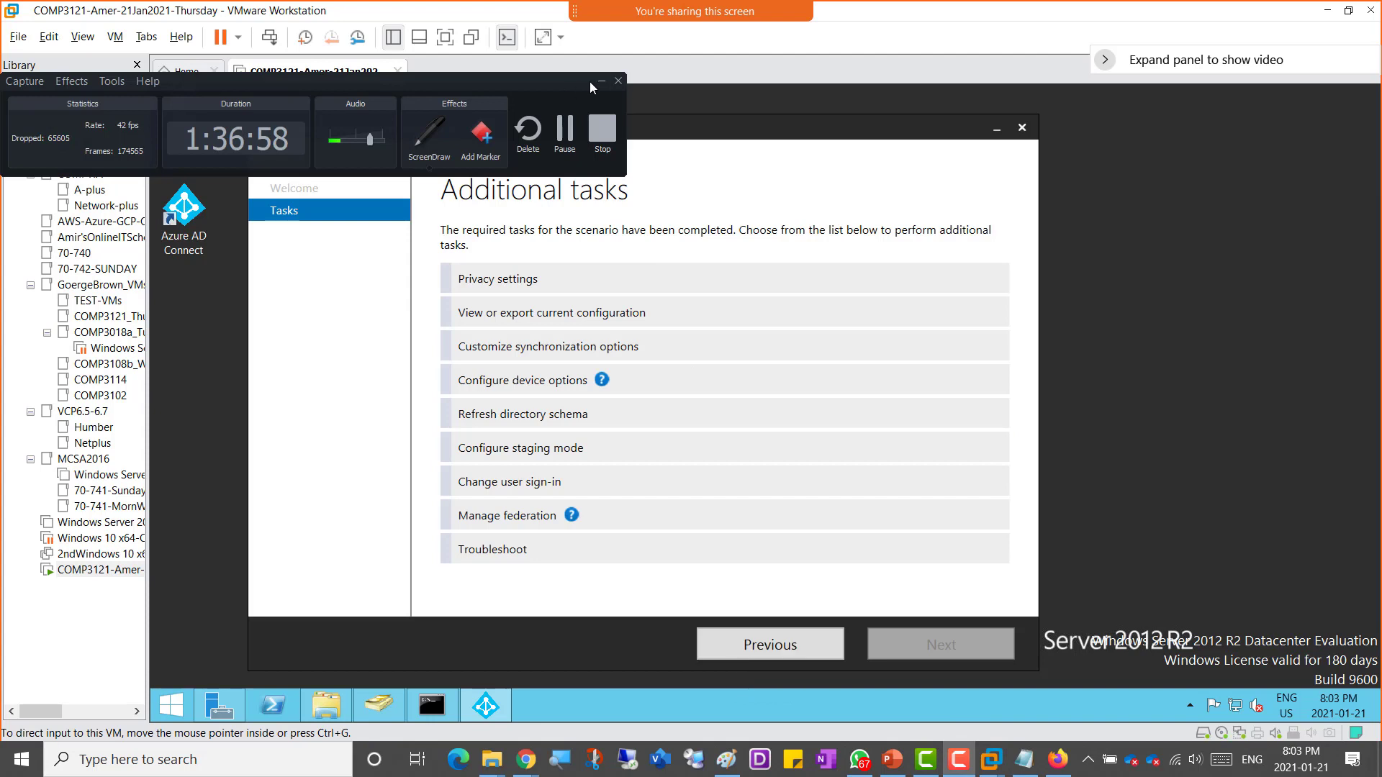
left_click(602, 83)
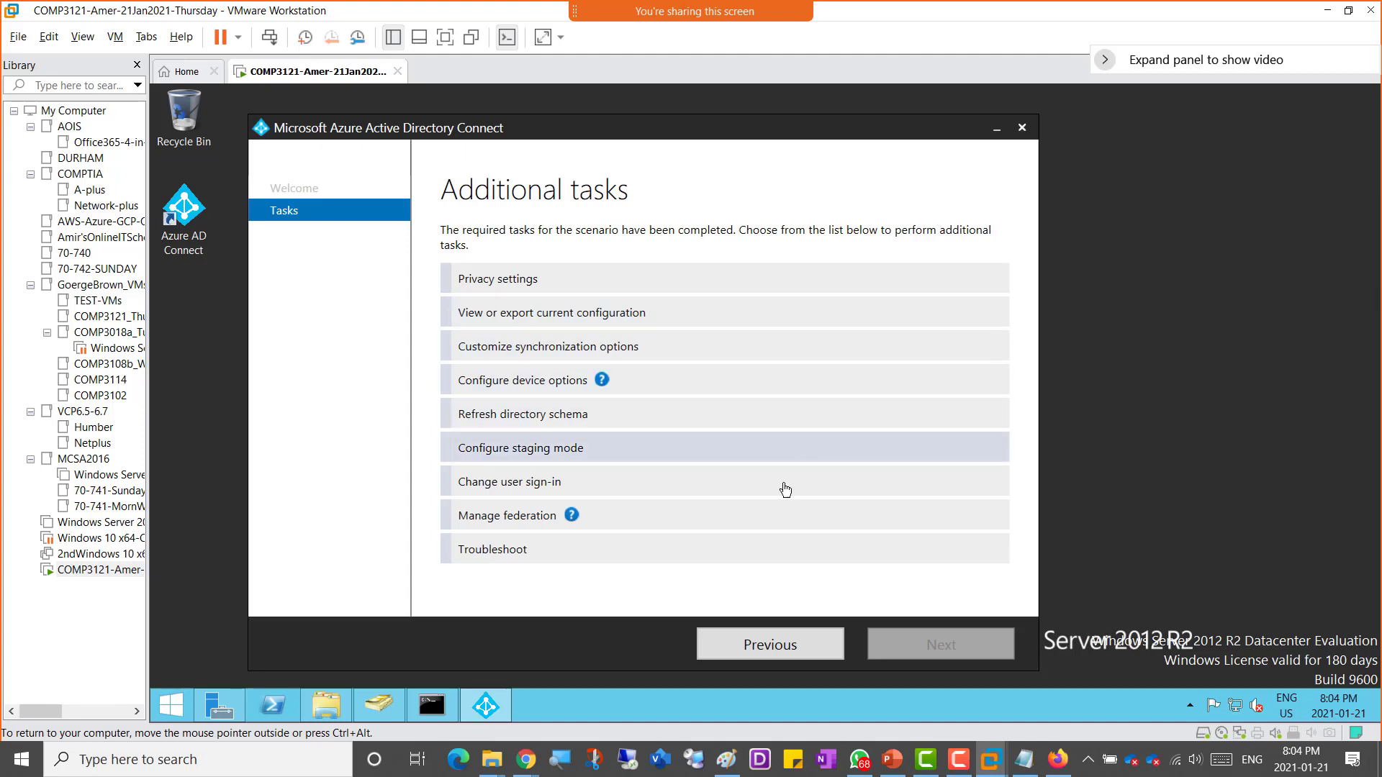
left_click(1028, 129)
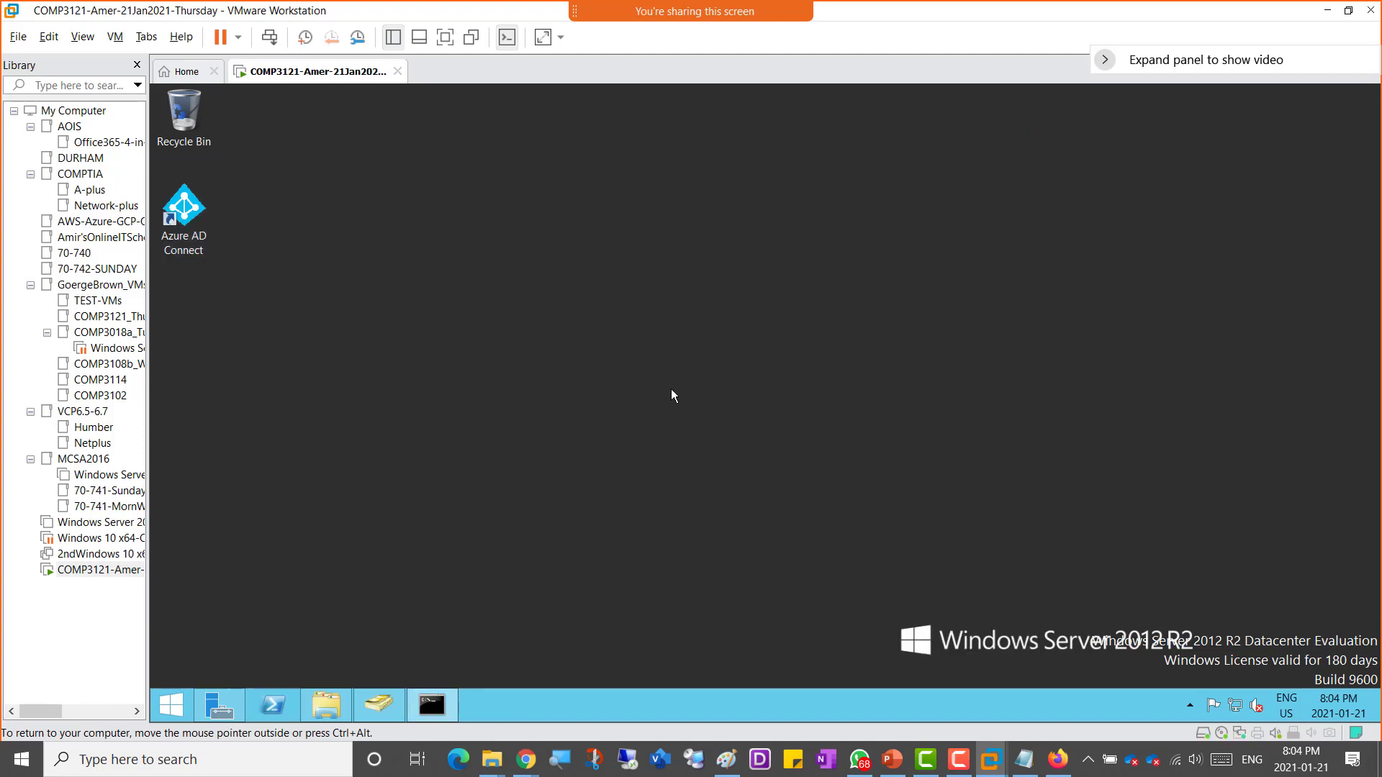
key("ctrl+alt")
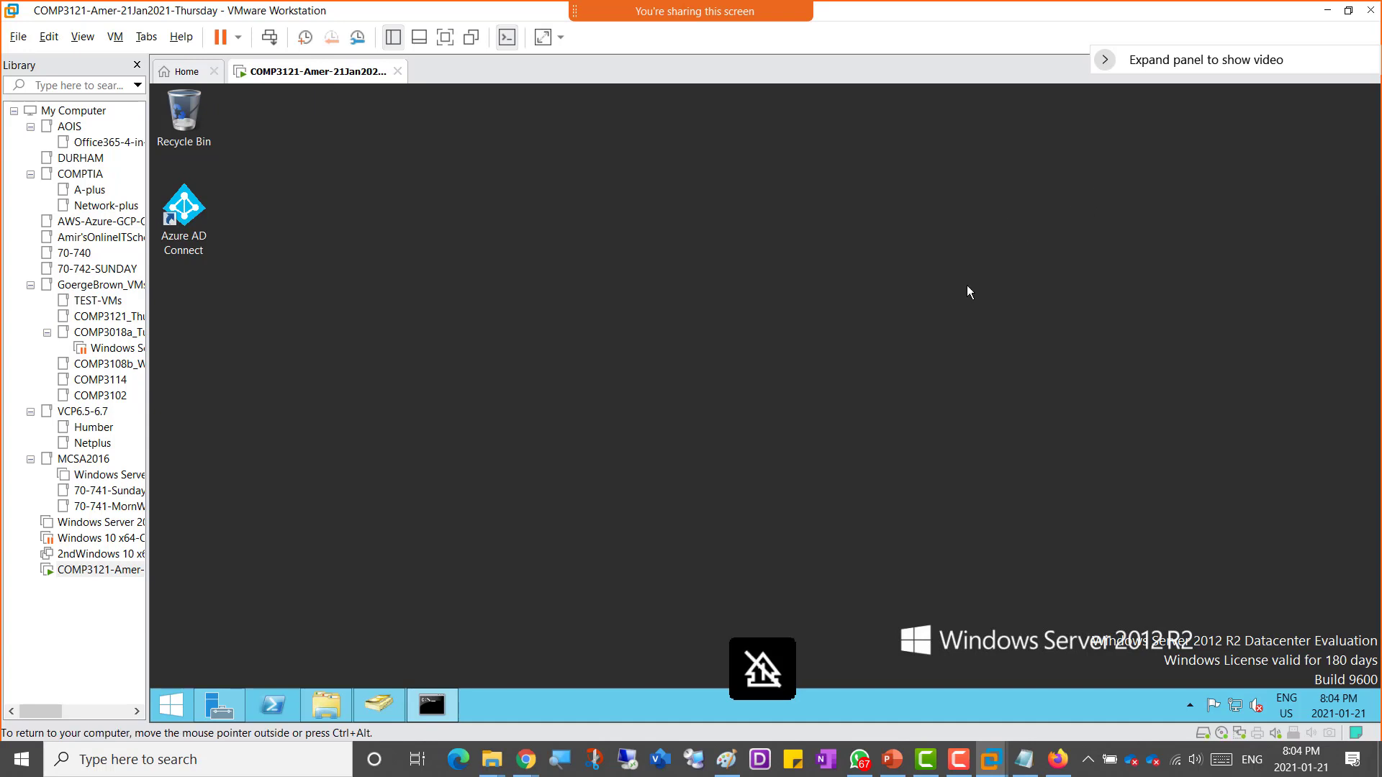
Step: Draw a downward arrow under the break note and circle the Amer01–Amer05 list with the Pencil tool
left_click(1330, 13)
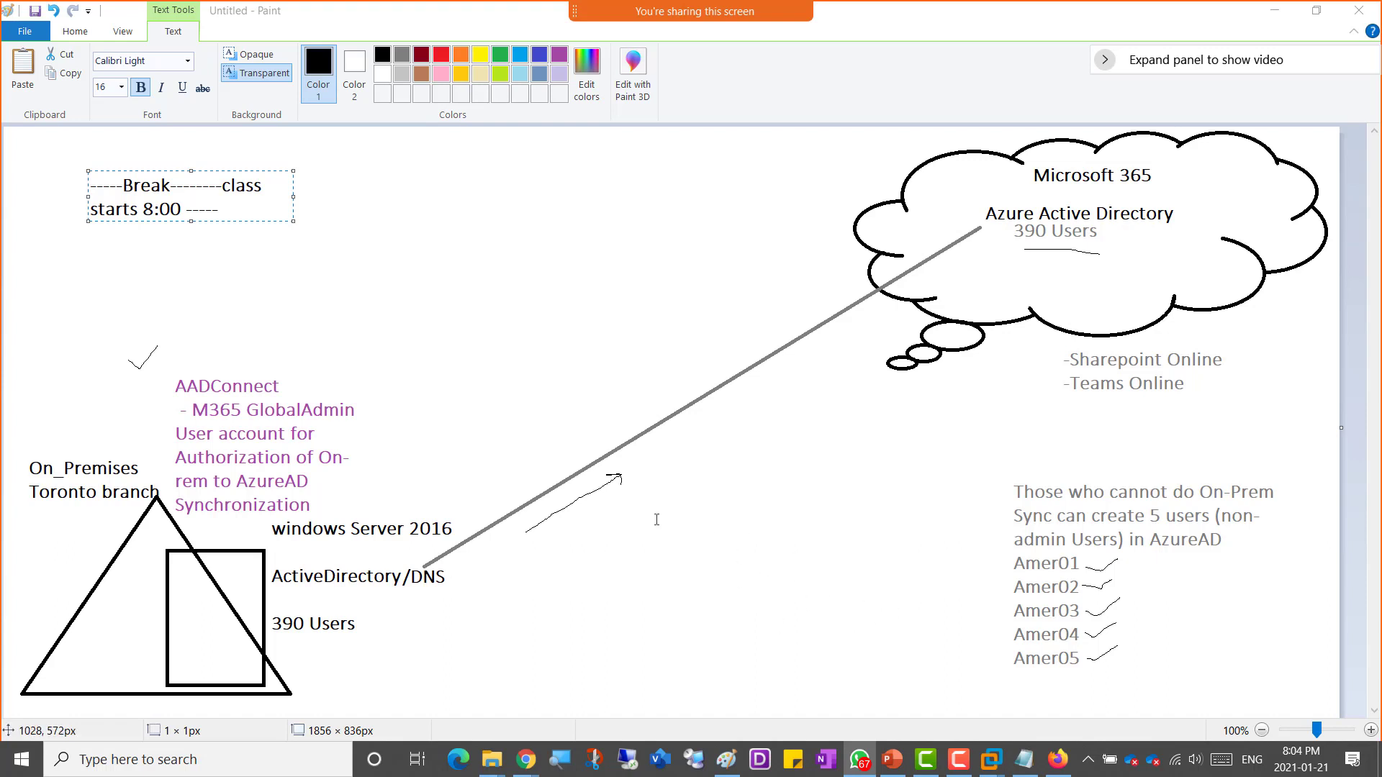
left_click(81, 36)
left_click(205, 62)
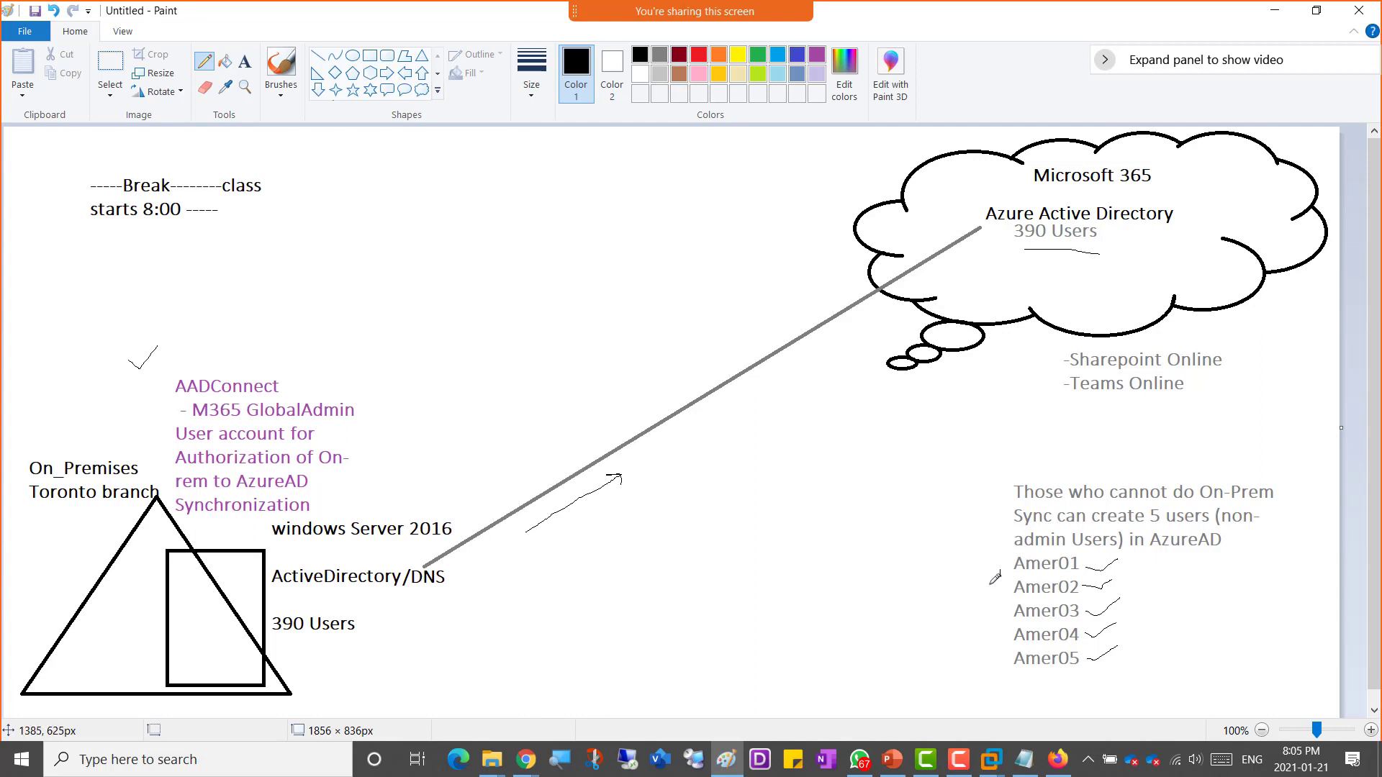
mouse_move(301, 246)
left_mouse_down()
mouse_move(291, 305)
mouse_move(313, 289)
left_mouse_up()
mouse_move(1013, 575)
left_mouse_down()
mouse_move(1062, 576)
mouse_move(1062, 671)
left_mouse_up()
mouse_move(1004, 673)
left_mouse_down()
mouse_move(1153, 621)
mouse_move(1008, 540)
mouse_move(1009, 670)
left_mouse_up()
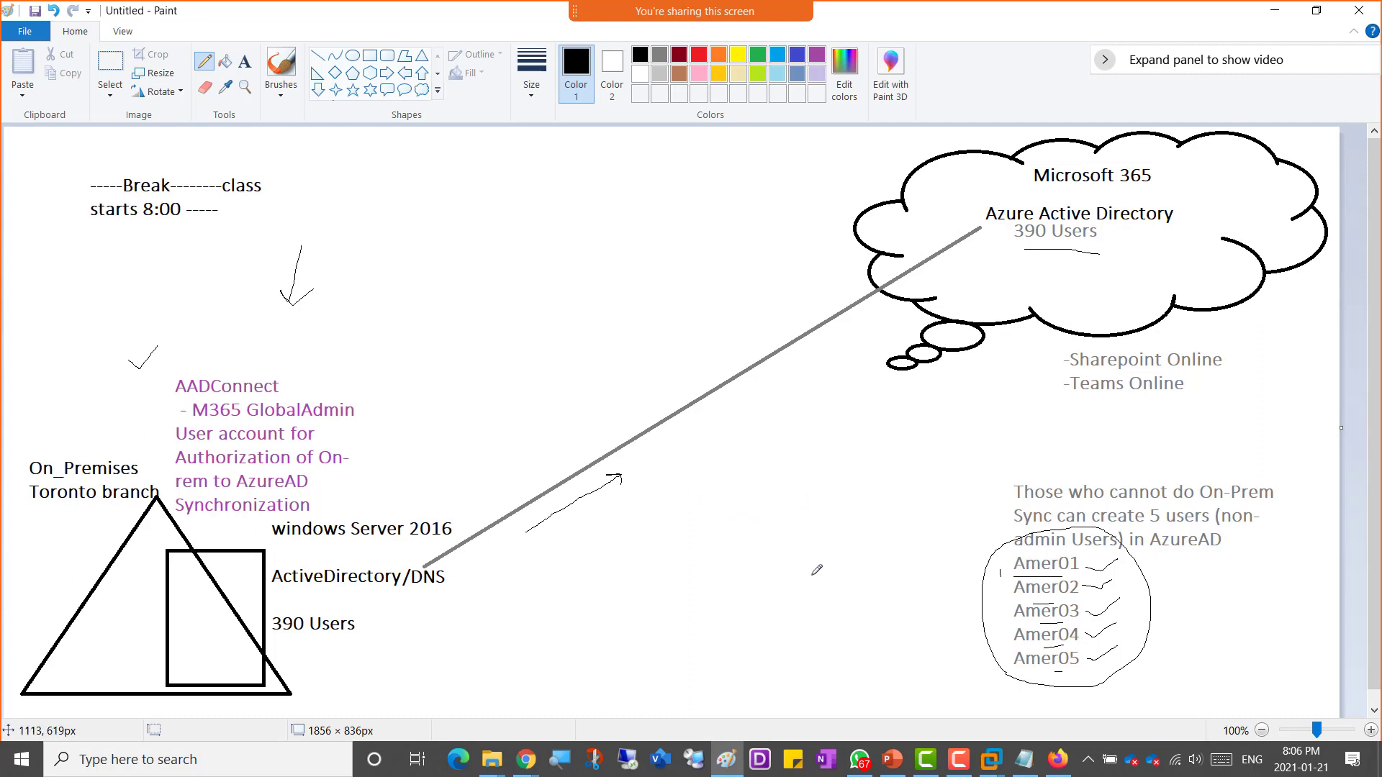
Step: Shut down the Windows Server guest virtual machine
mouse_move(991, 759)
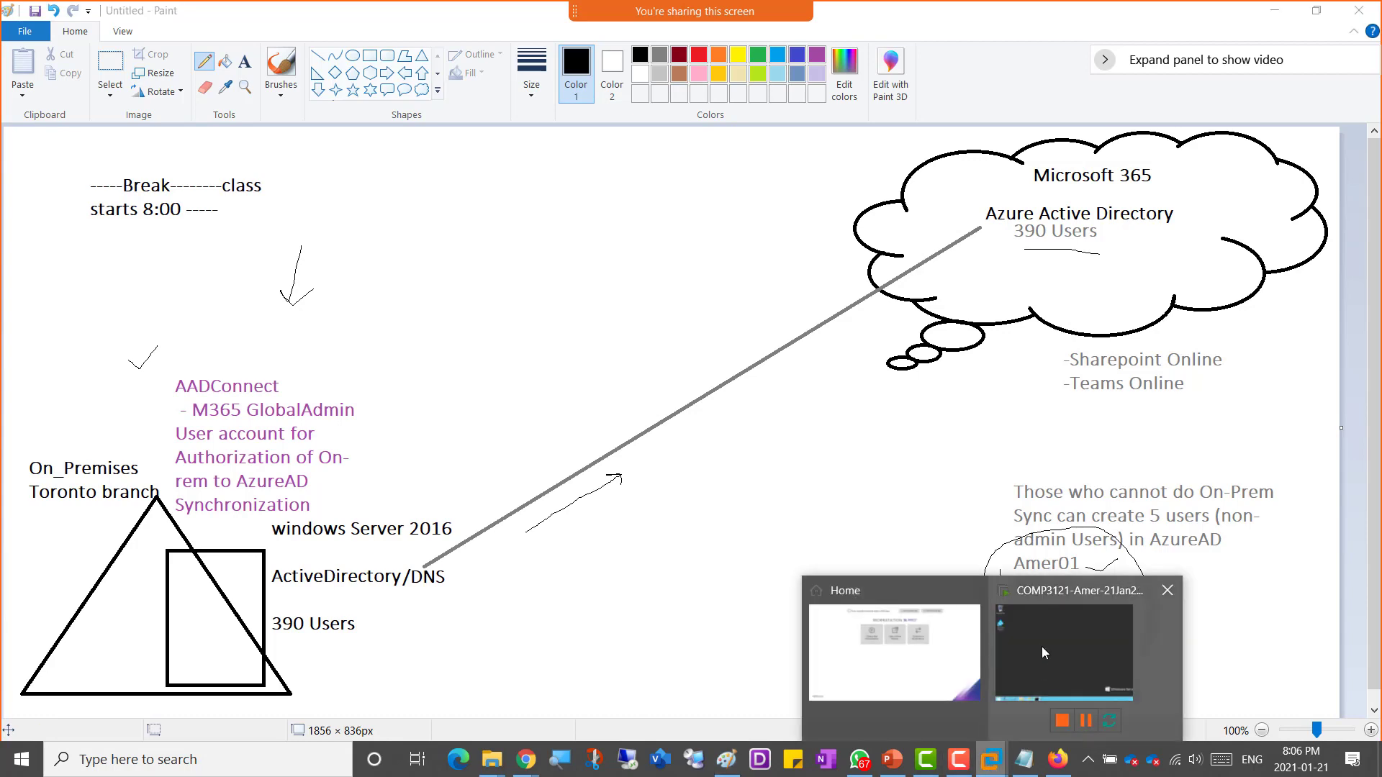
left_click(1042, 646)
right_click(323, 78)
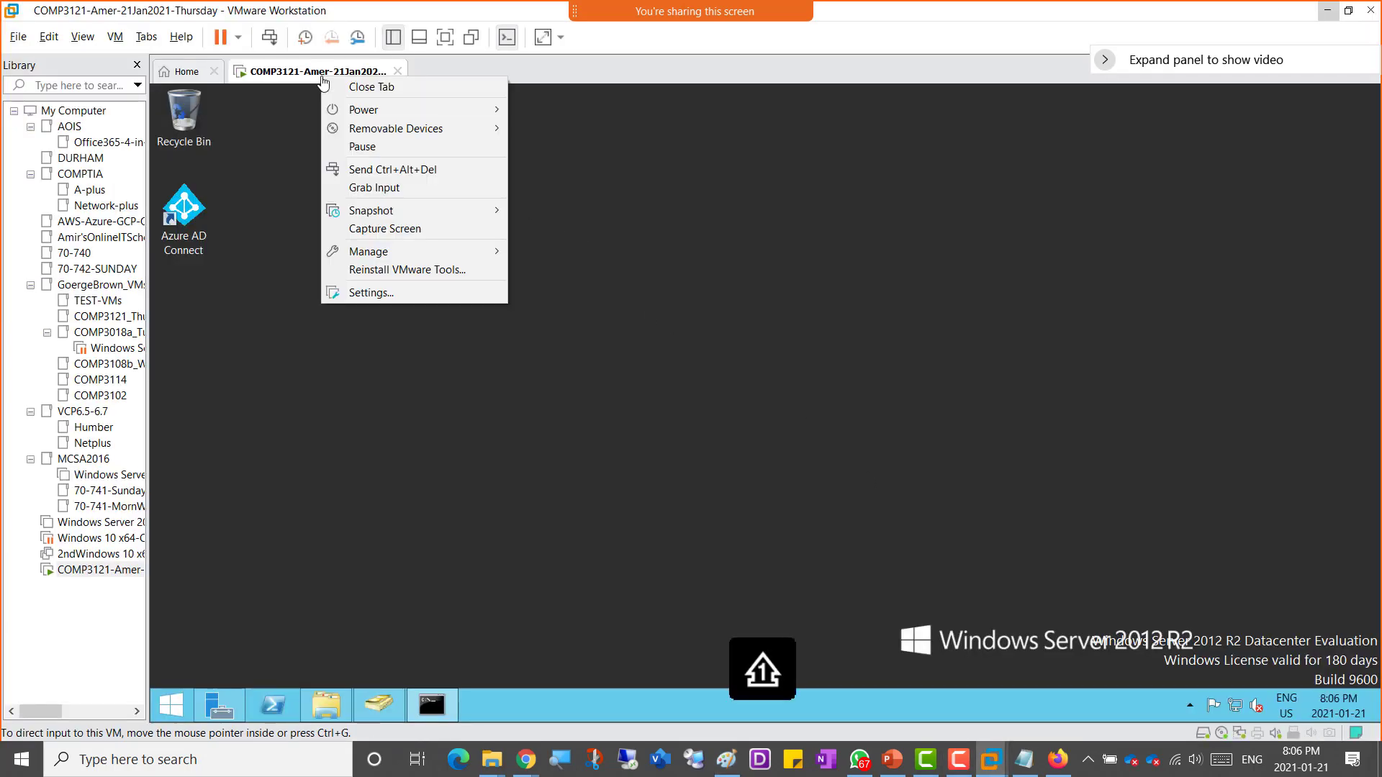
mouse_move(428, 111)
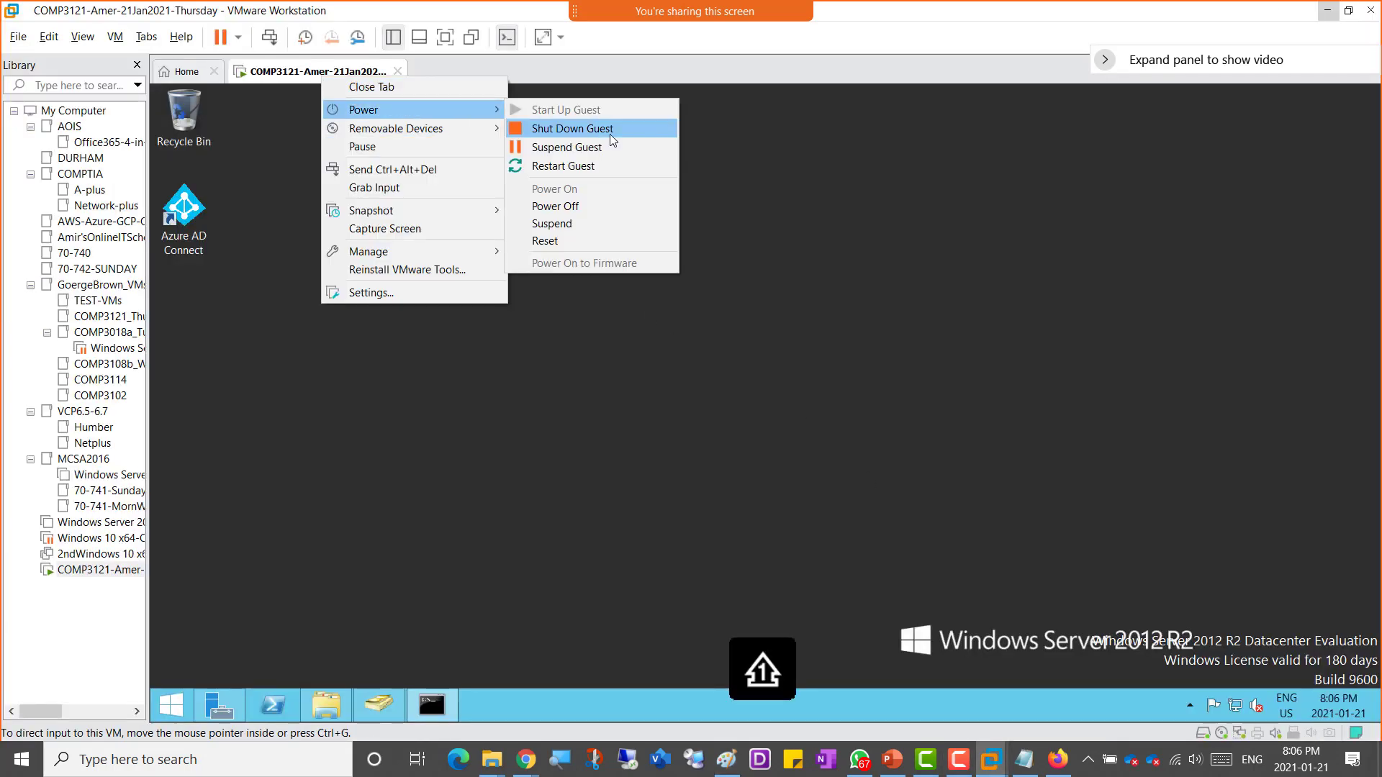
left_click(611, 134)
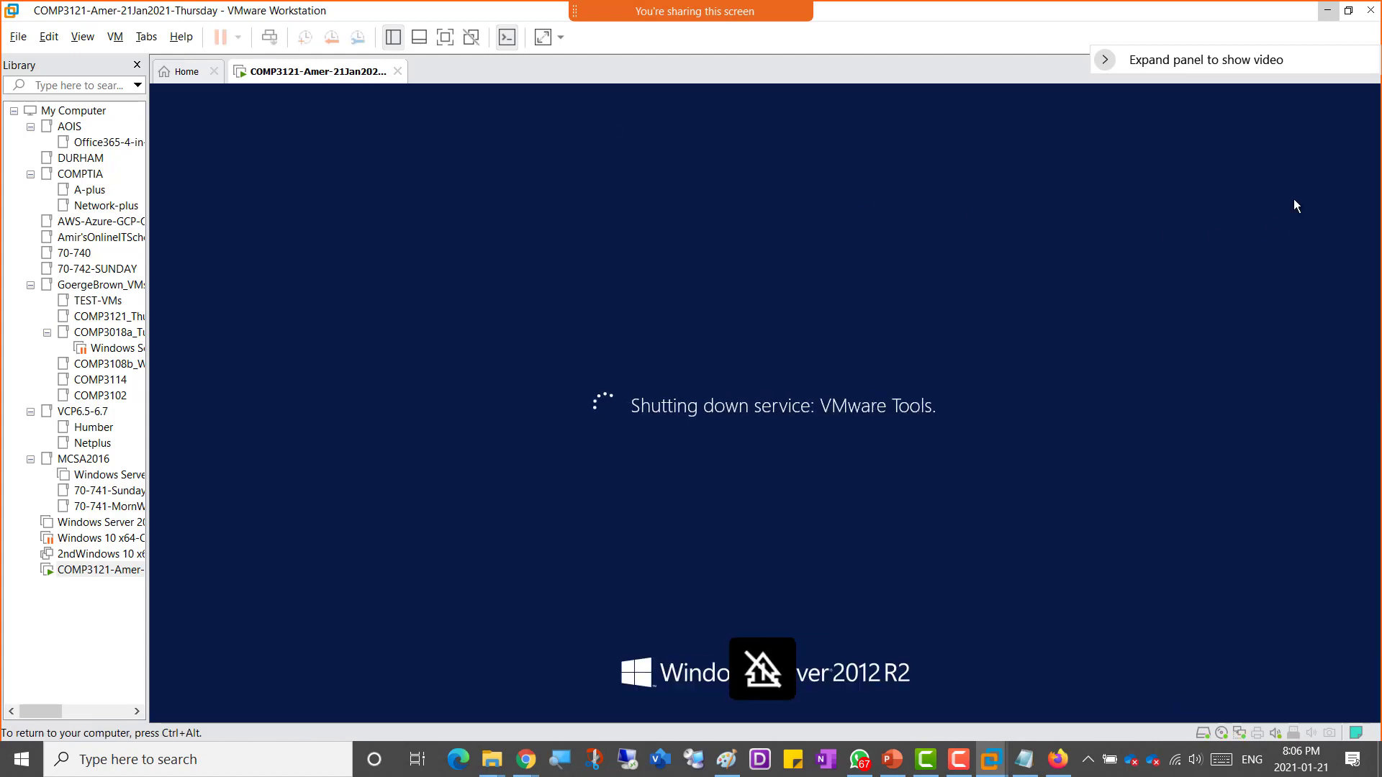
Step: Switch to the class notes page in OneNote Online and scroll to the ADConnect download item
left_click(1327, 11)
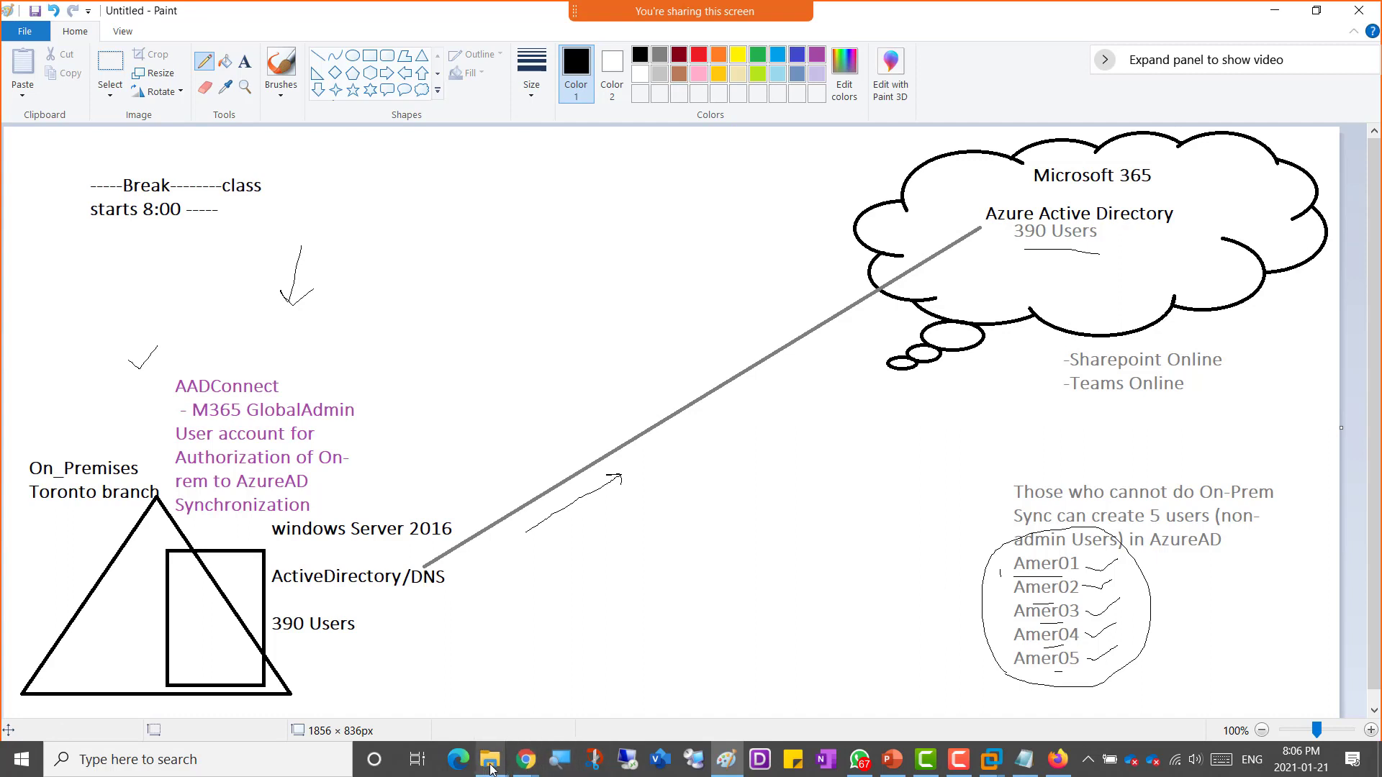
left_click(525, 759)
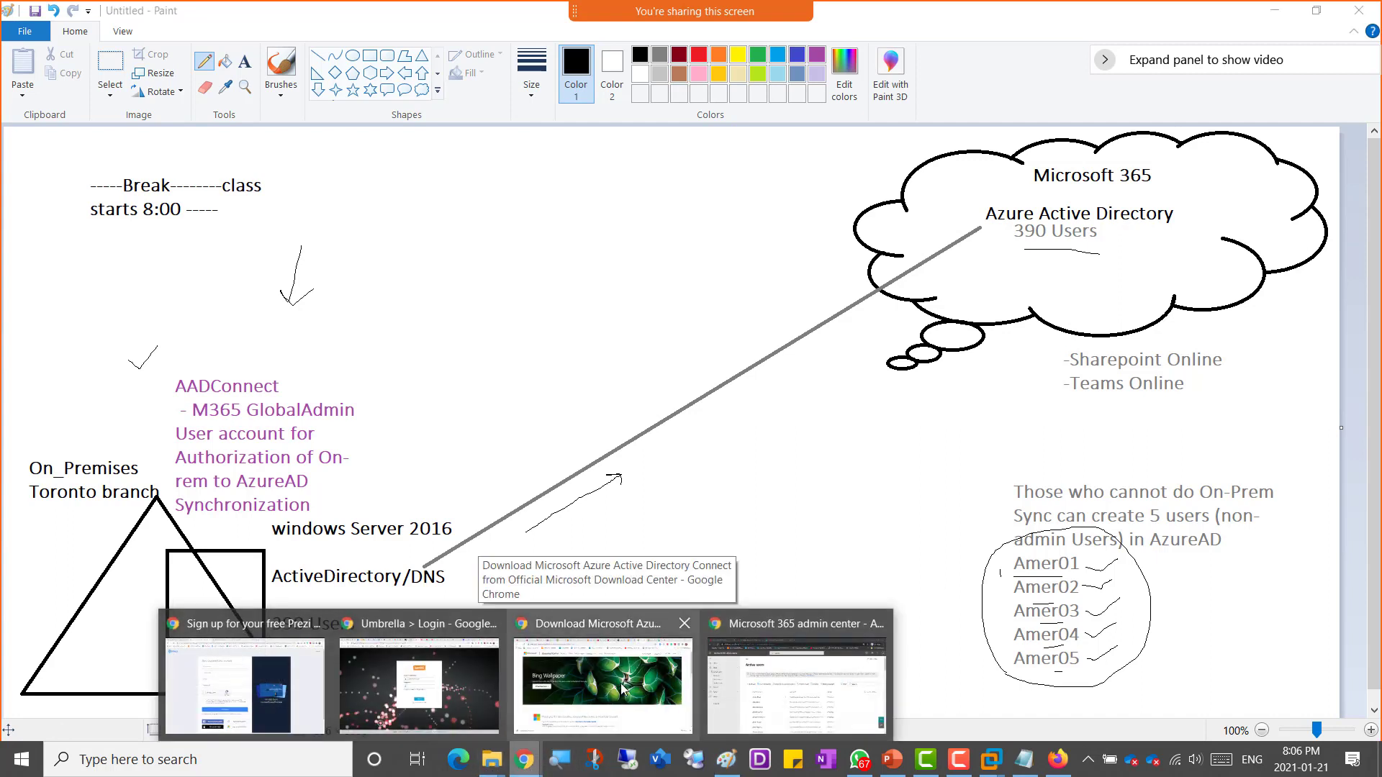
left_click(642, 687)
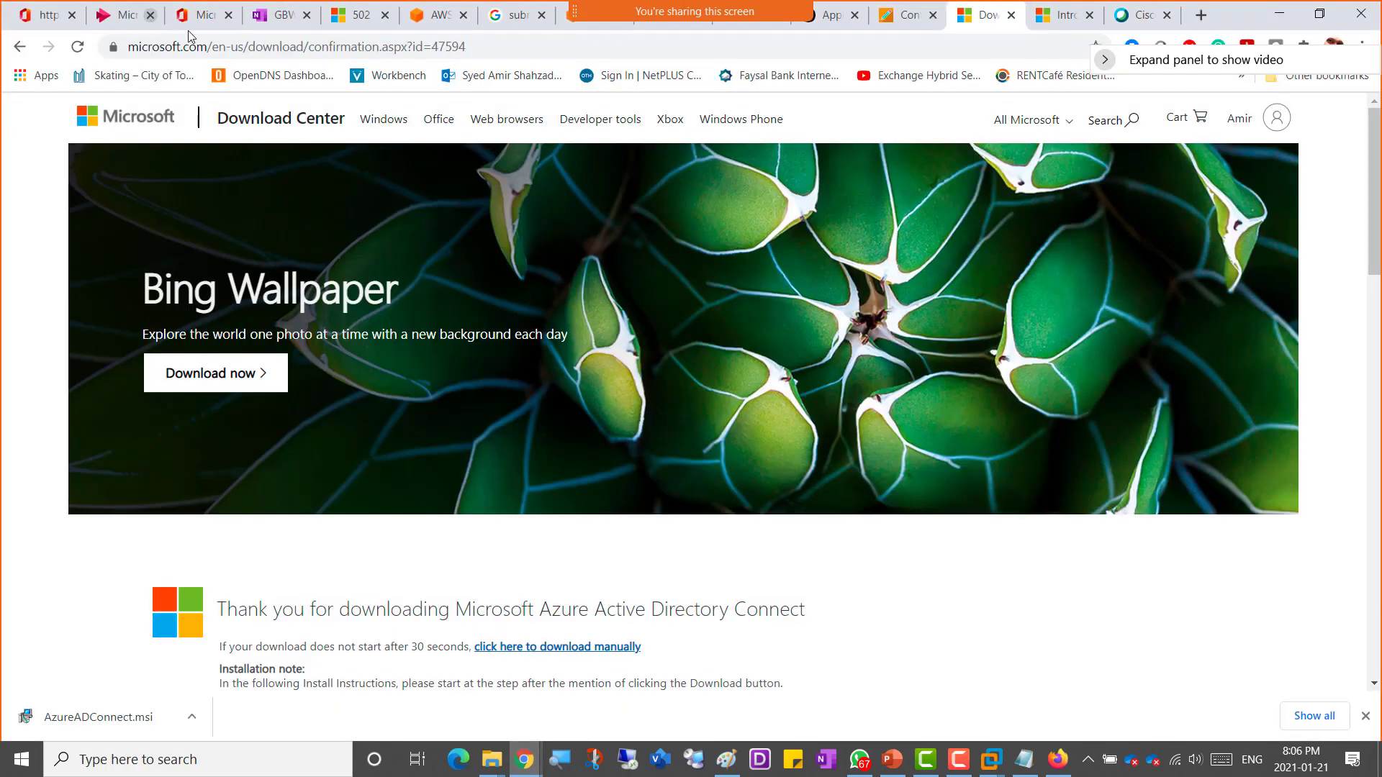
left_click(279, 16)
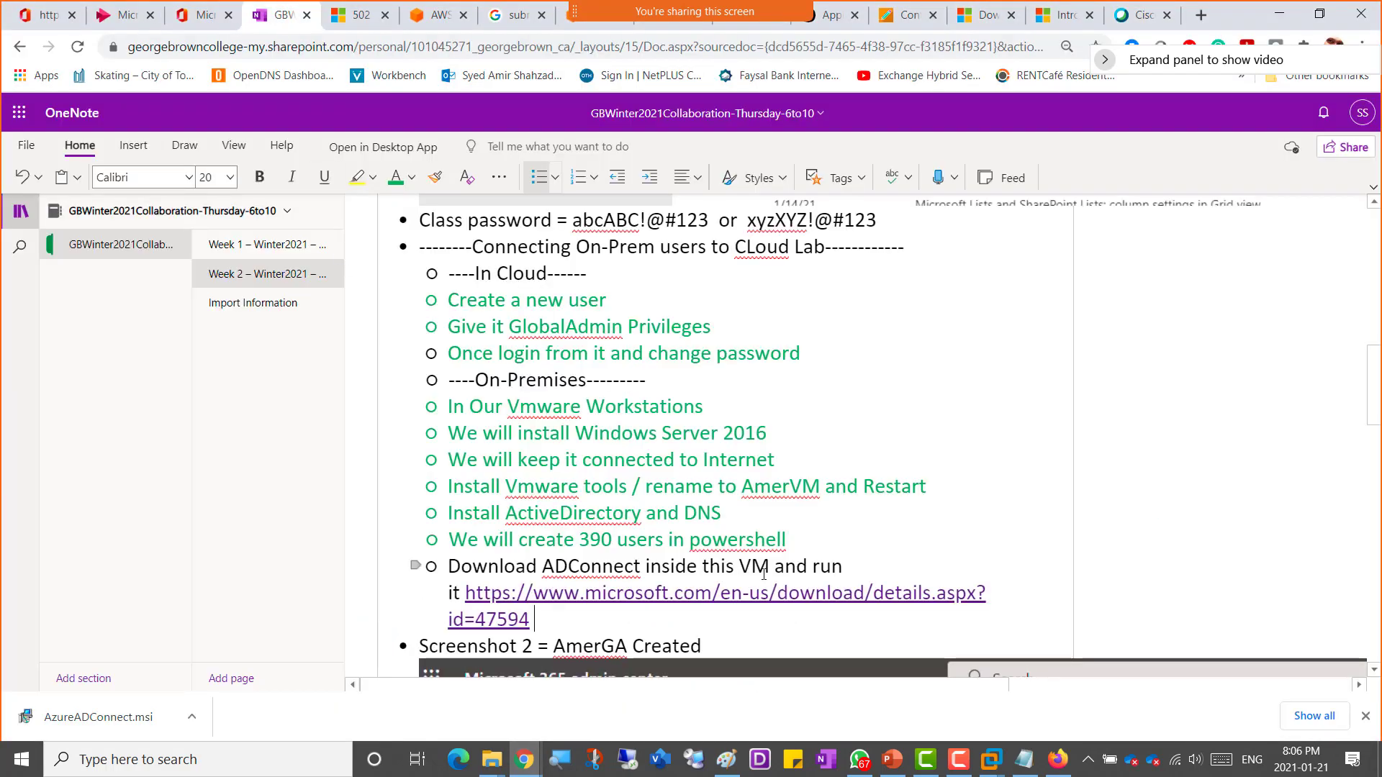
scroll(763, 573, "down", 3)
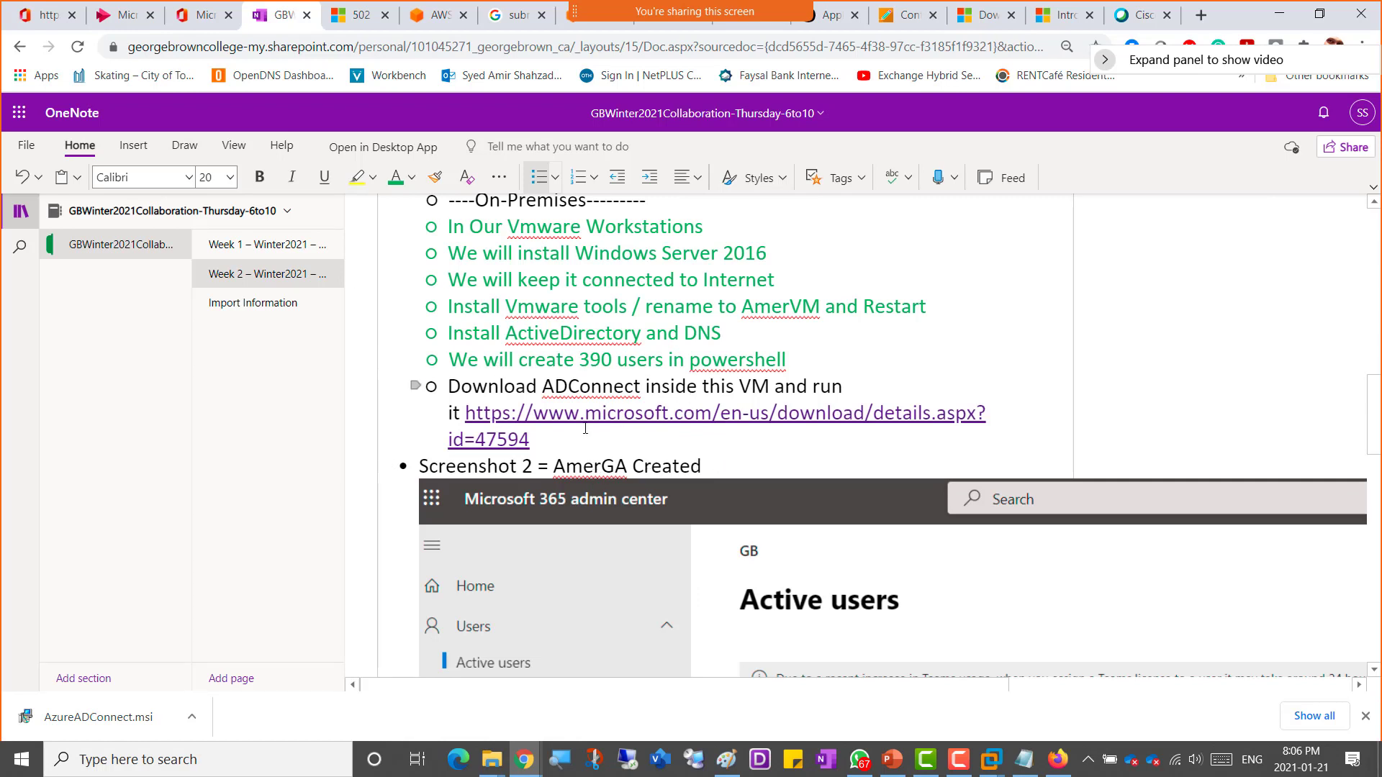
key("Return")
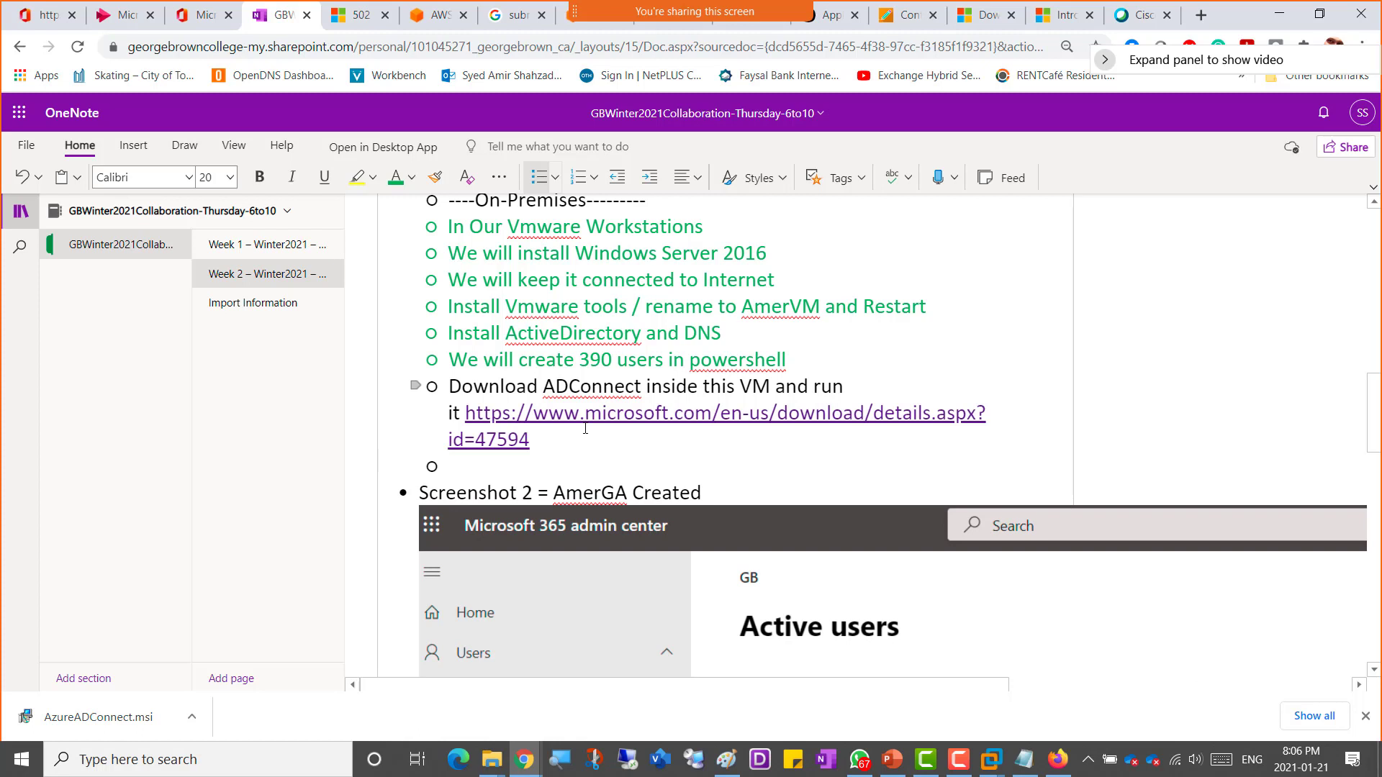
type("Lets create")
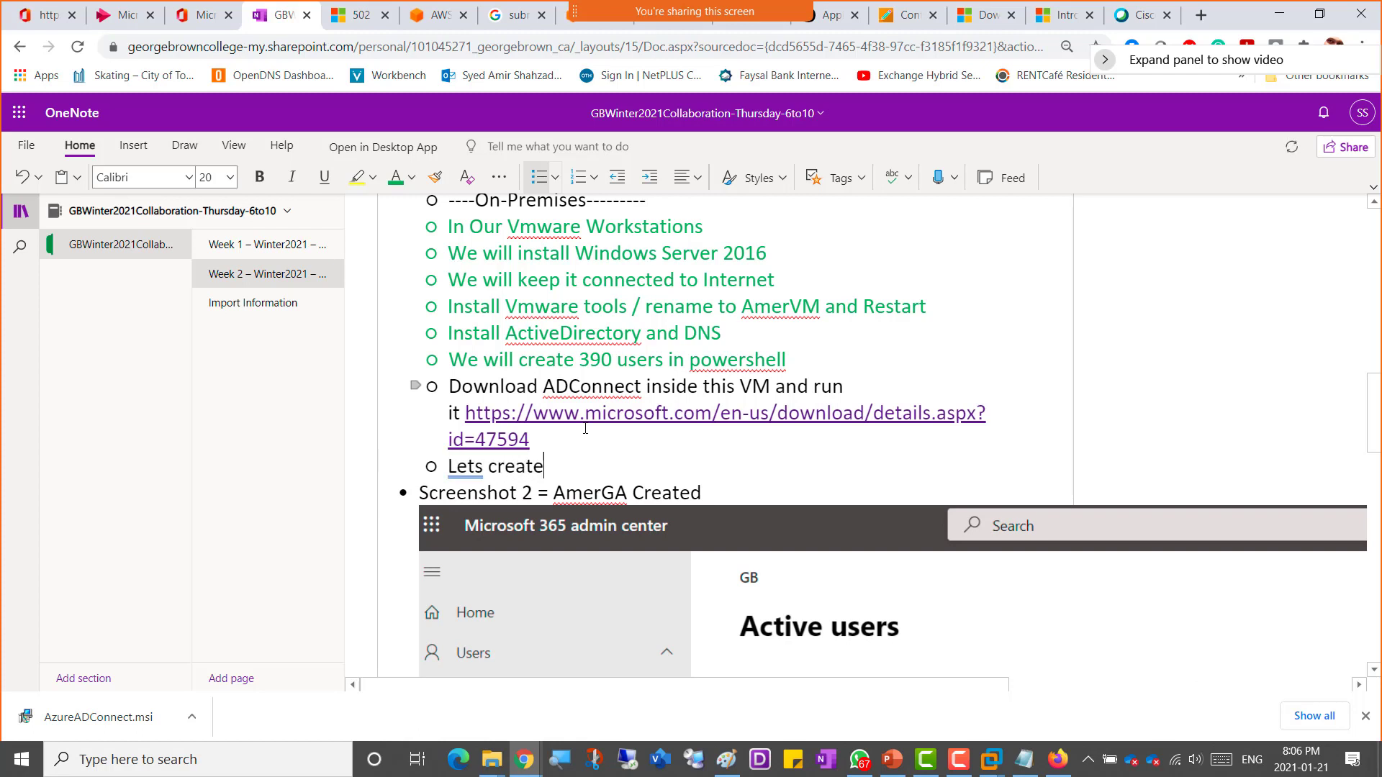
key("shift+Left")
key("shift+Left")
key("shift+Left")
key("shift+Left")
key("shift+Left")
key("shift+Left")
key("shift+Left")
key("shift+Left")
key("shift+Left")
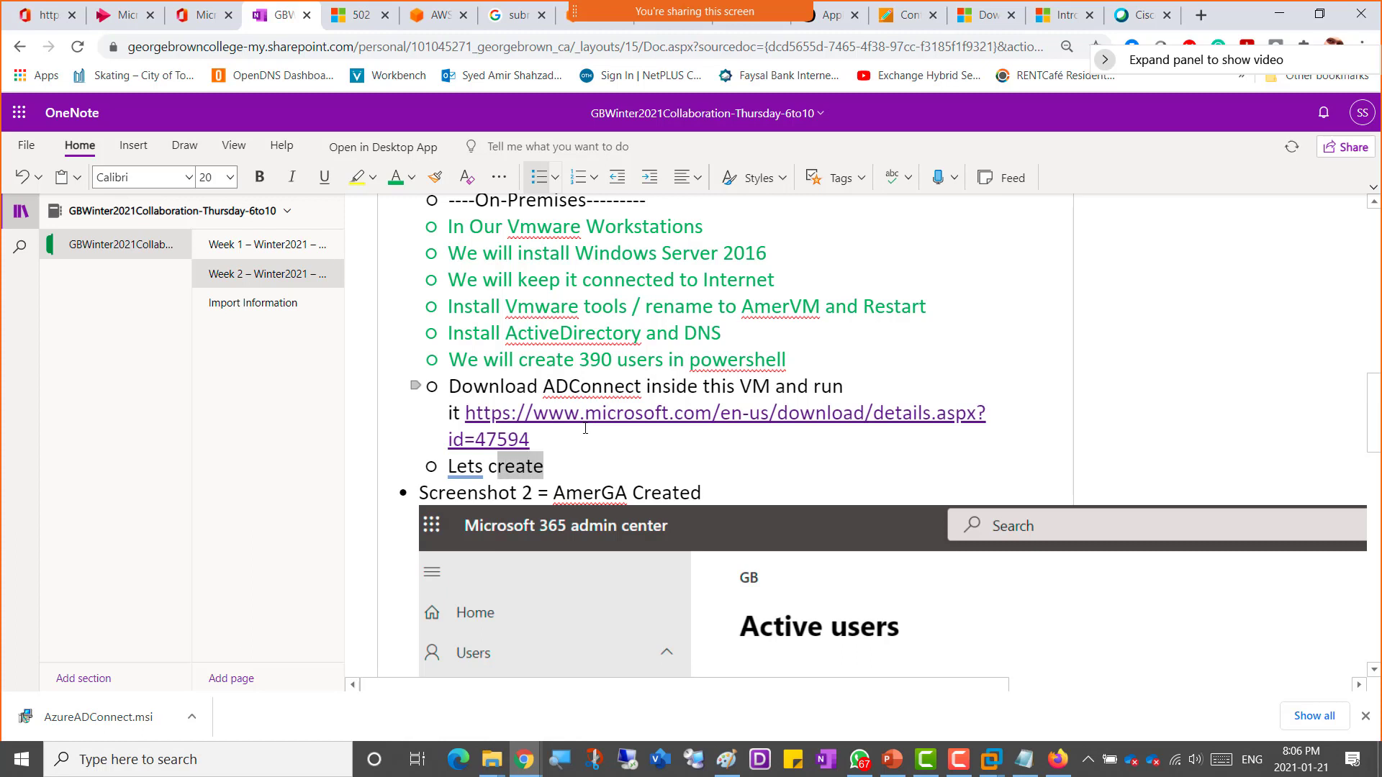
key("shift+Left")
key("shift+Left")
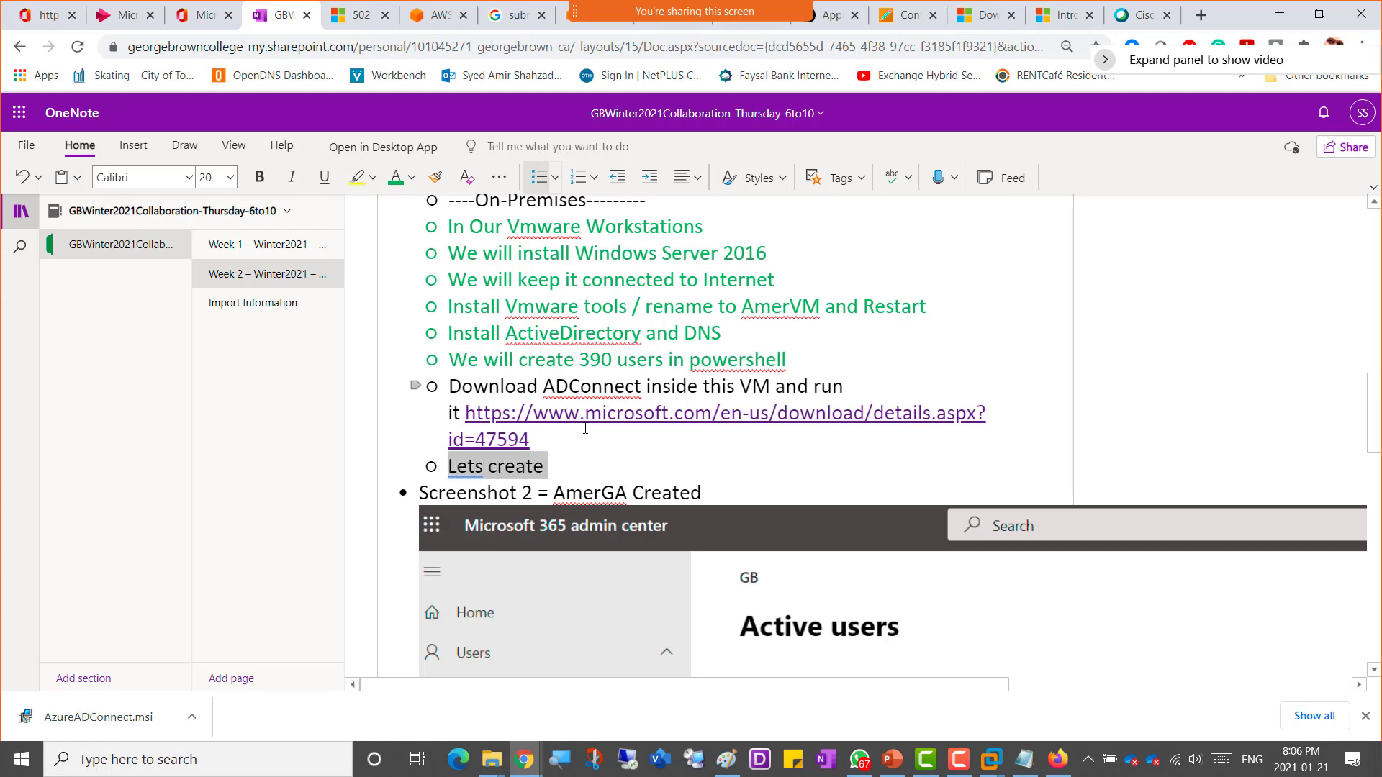
key("BackSpace")
key("BackSpace")
Step: Insert a bullet under the In Cloud steps reading "Once Sync is done then we will see 390 Users"
key("Up")
key("Up")
key("Up")
key("Up")
key("Up")
key("Up")
key("Up")
key("Up")
key("Up")
key("Up")
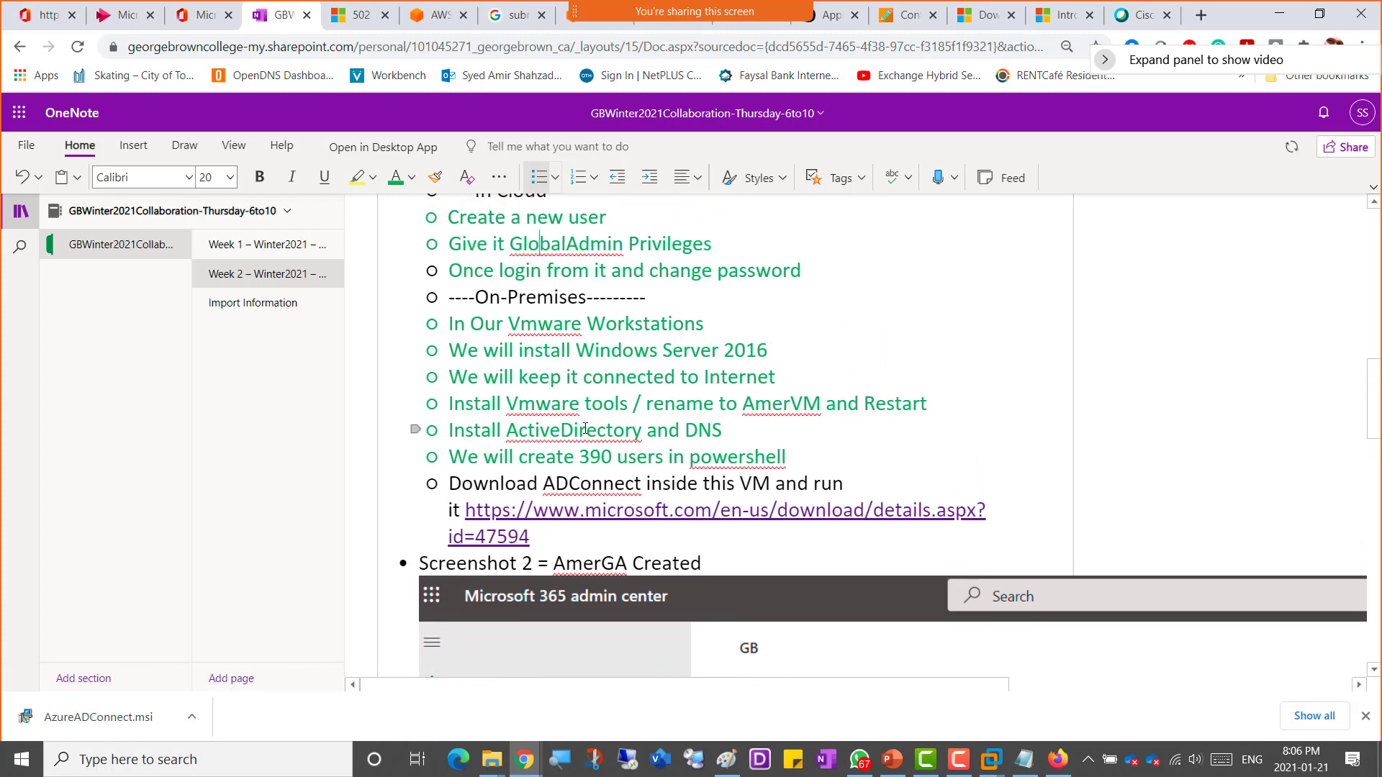
key("Up")
key("Up")
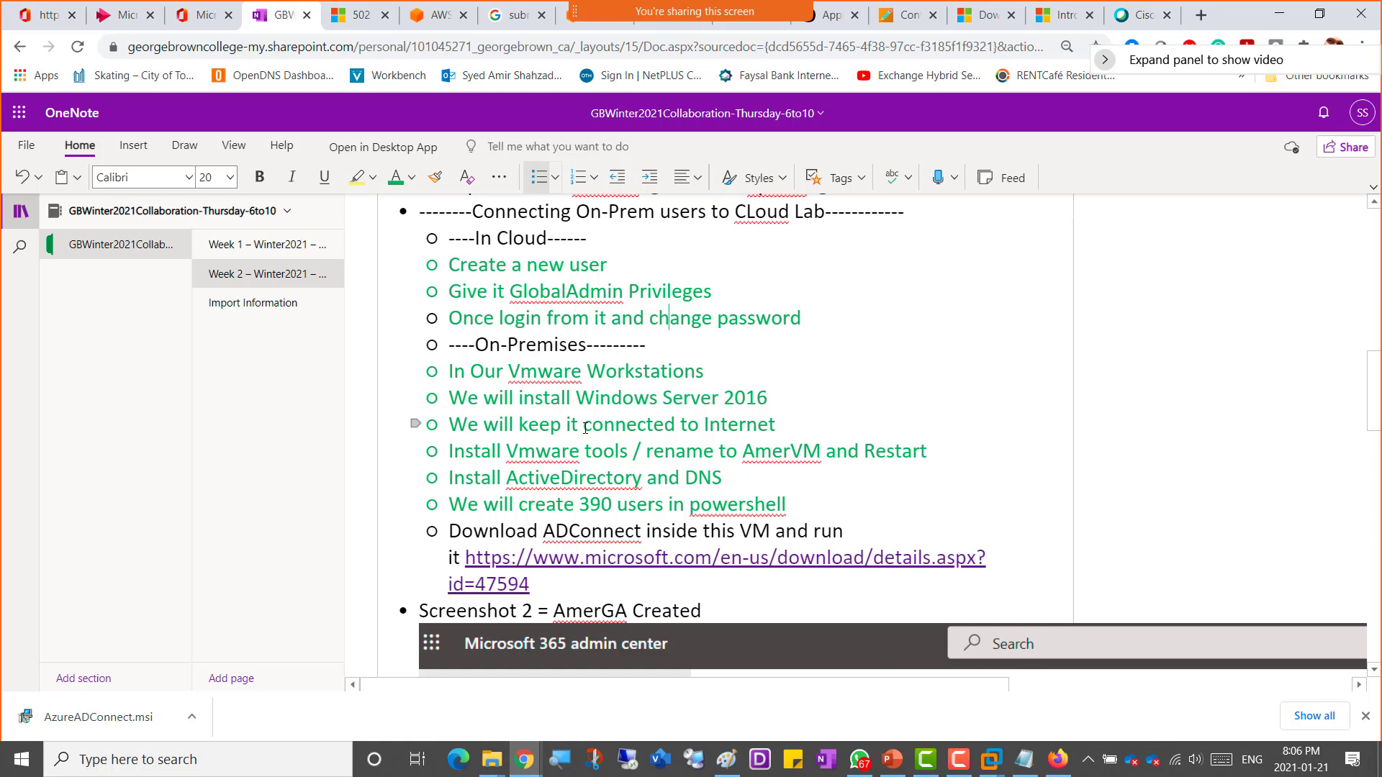
key("Right")
key("Right")
key("Right")
key("Right")
key("Right")
key("Right")
key("Right")
key("Right")
key("Return")
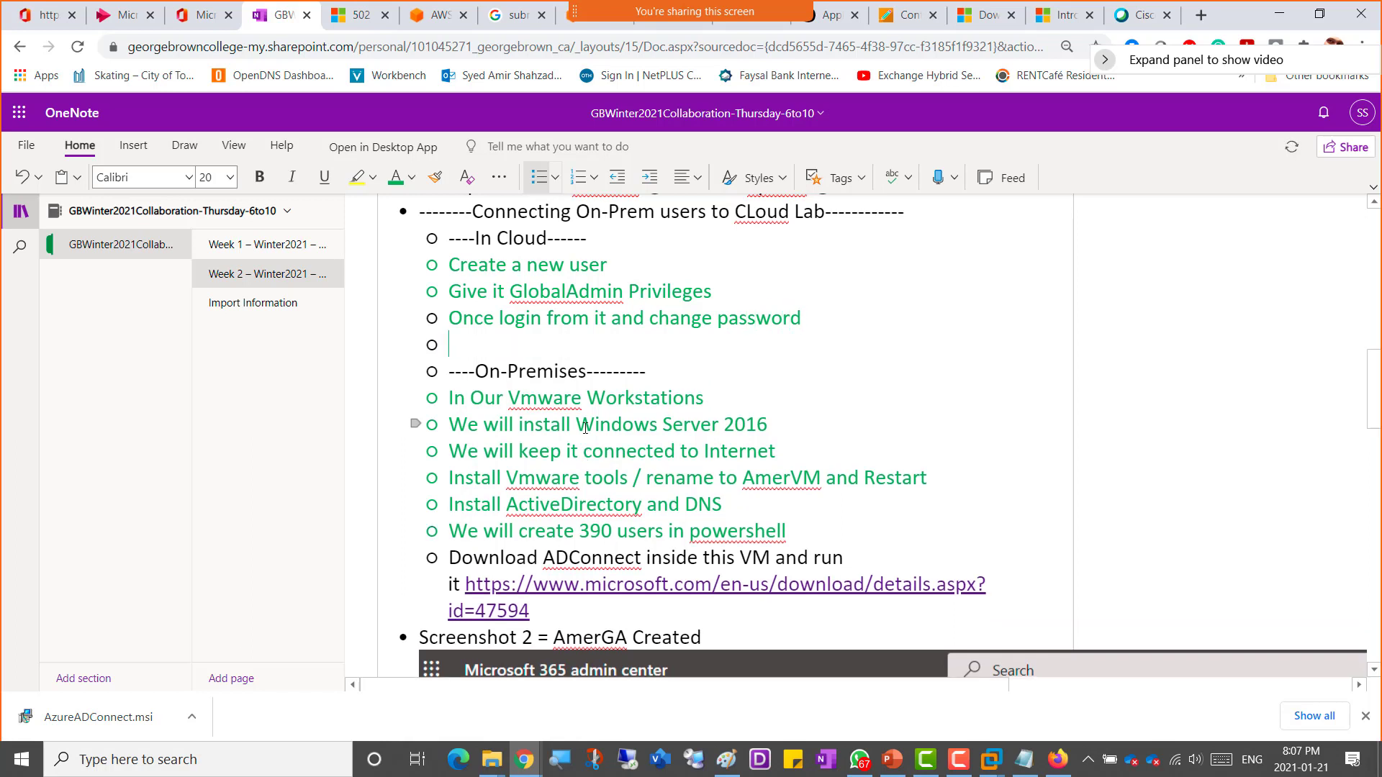
type("Once Sync is done")
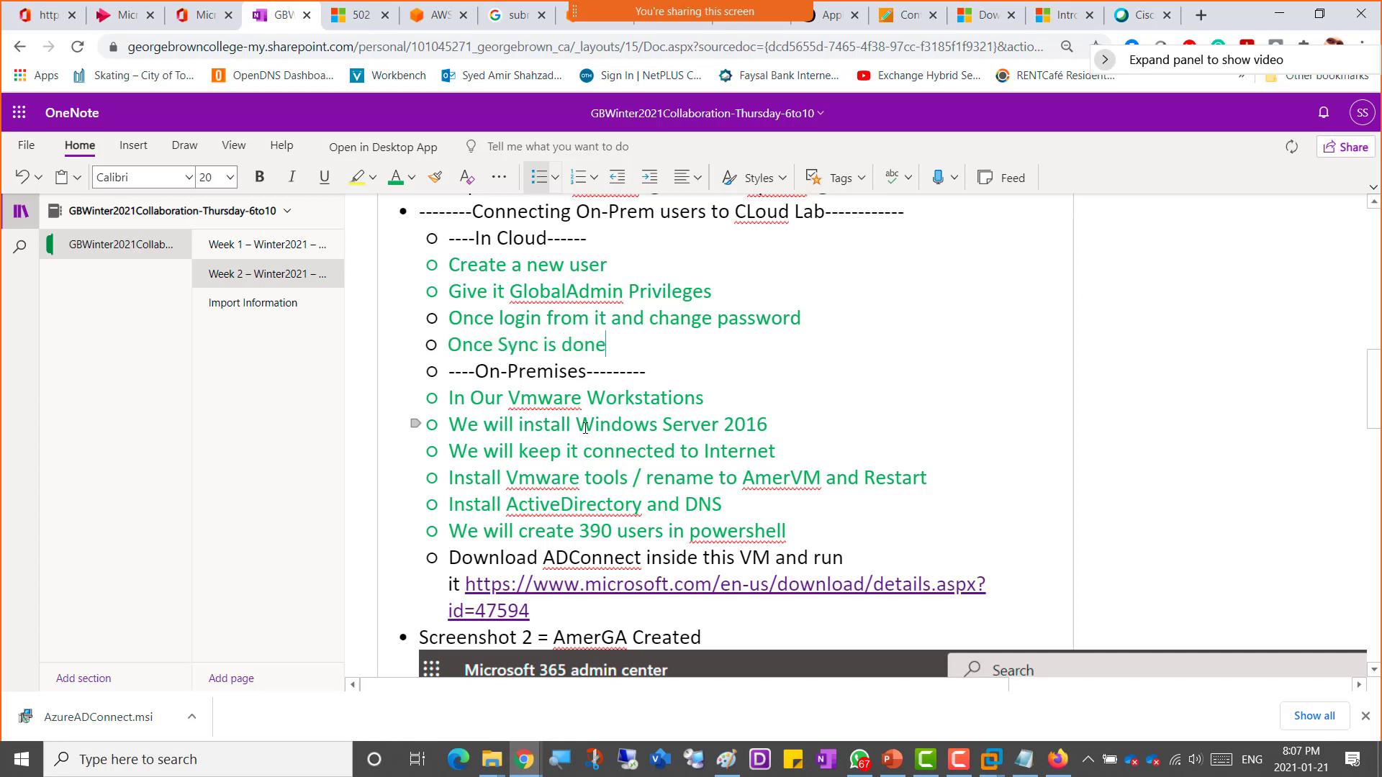
type(" the")
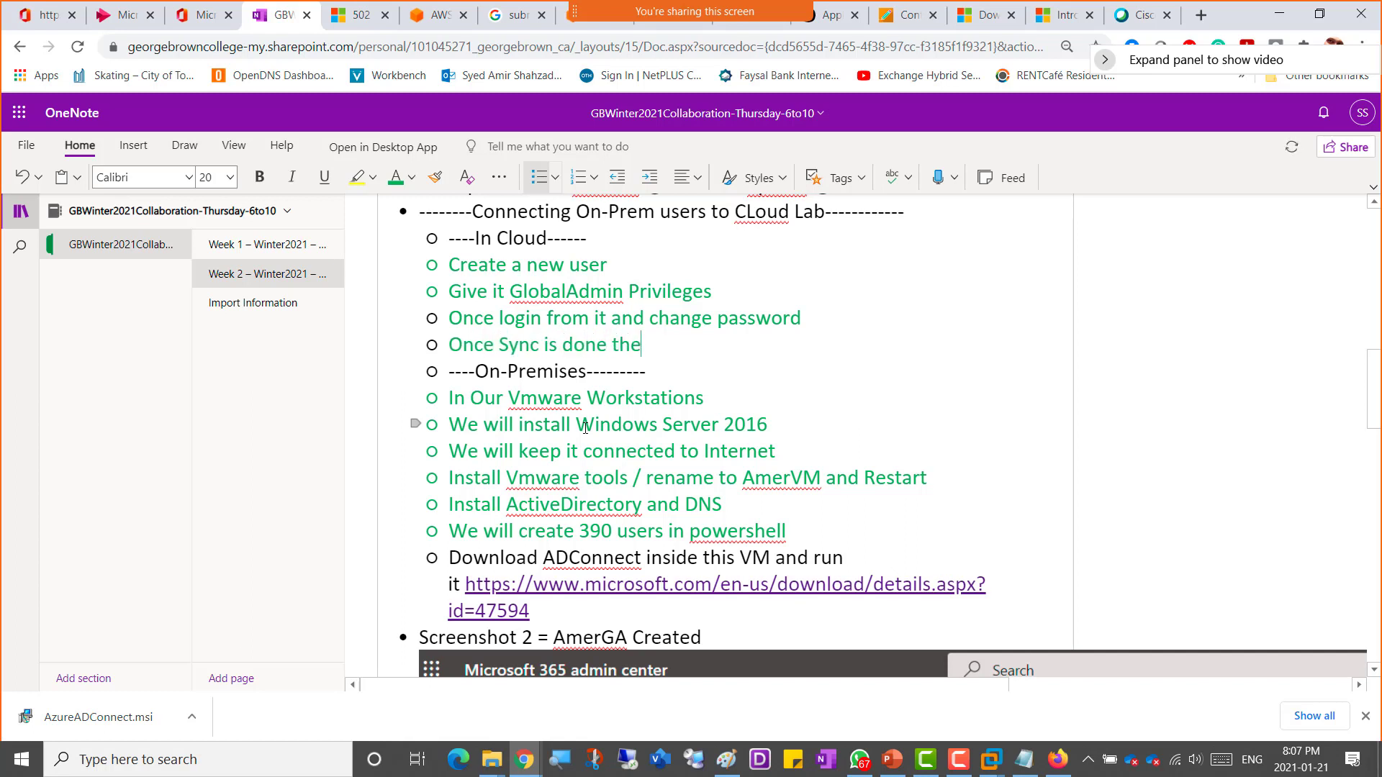
type("n 23")
key("BackSpace")
key("BackSpace")
key("BackSpace")
type("we will see ")
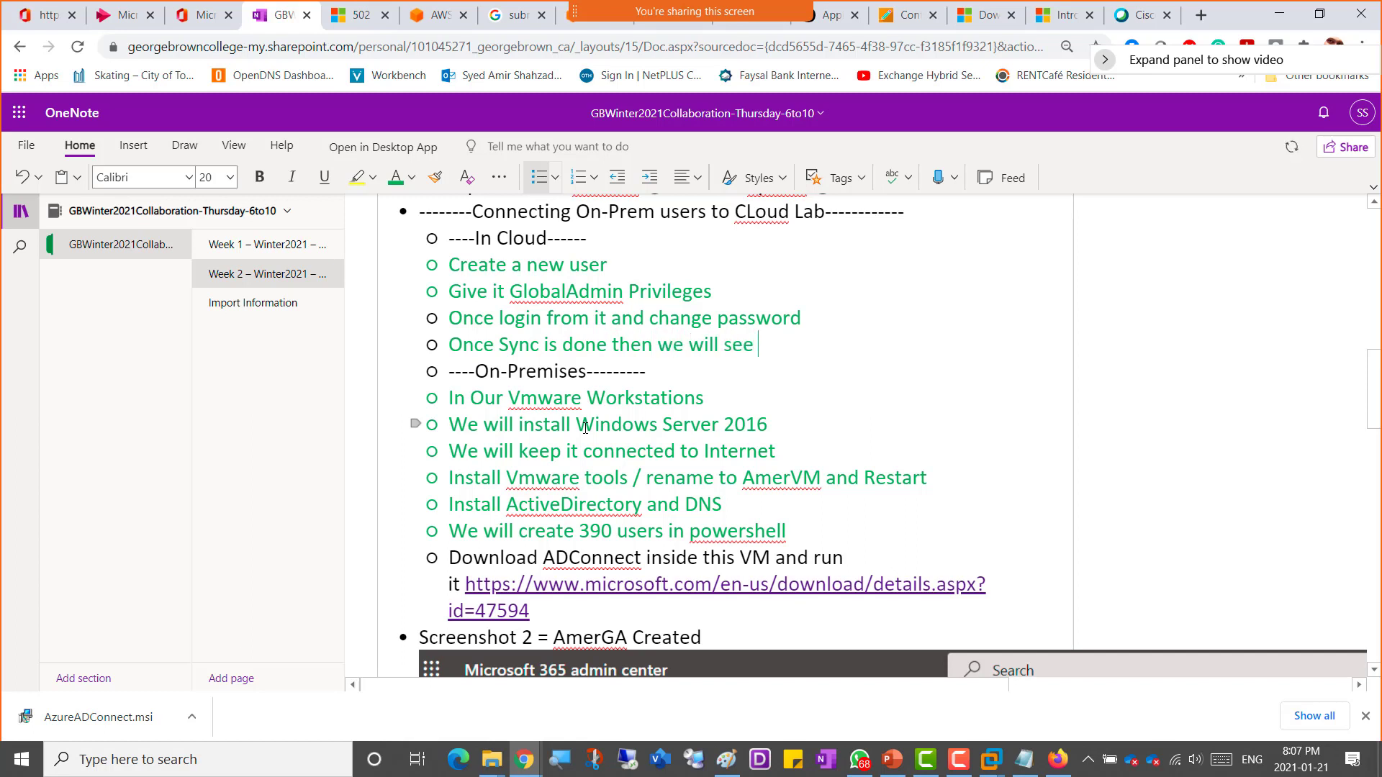
type("390 Users")
Step: Add the bullet "Those who did not do the AADConnect sync can create min 5 non Admins users with me now."
key("Return")
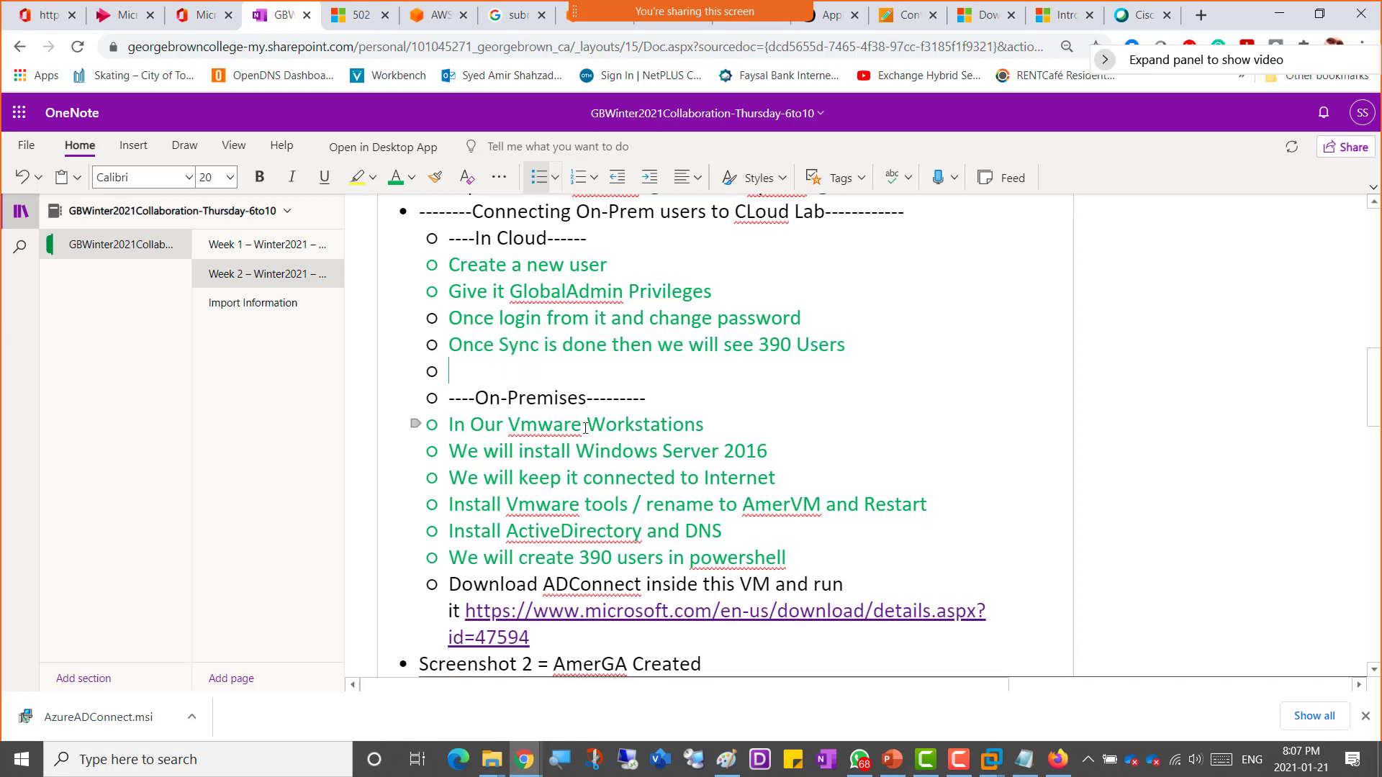
type("Those who ")
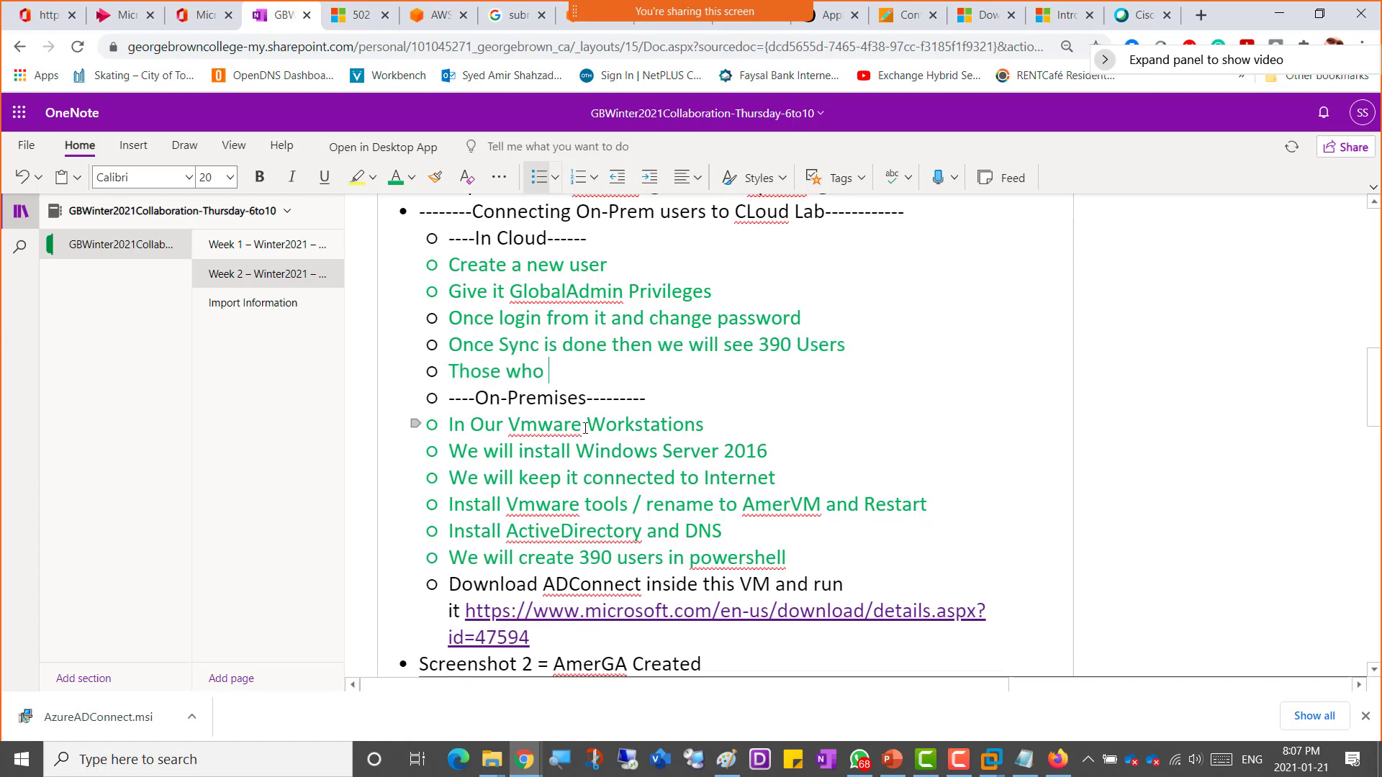
type("did not do the AA")
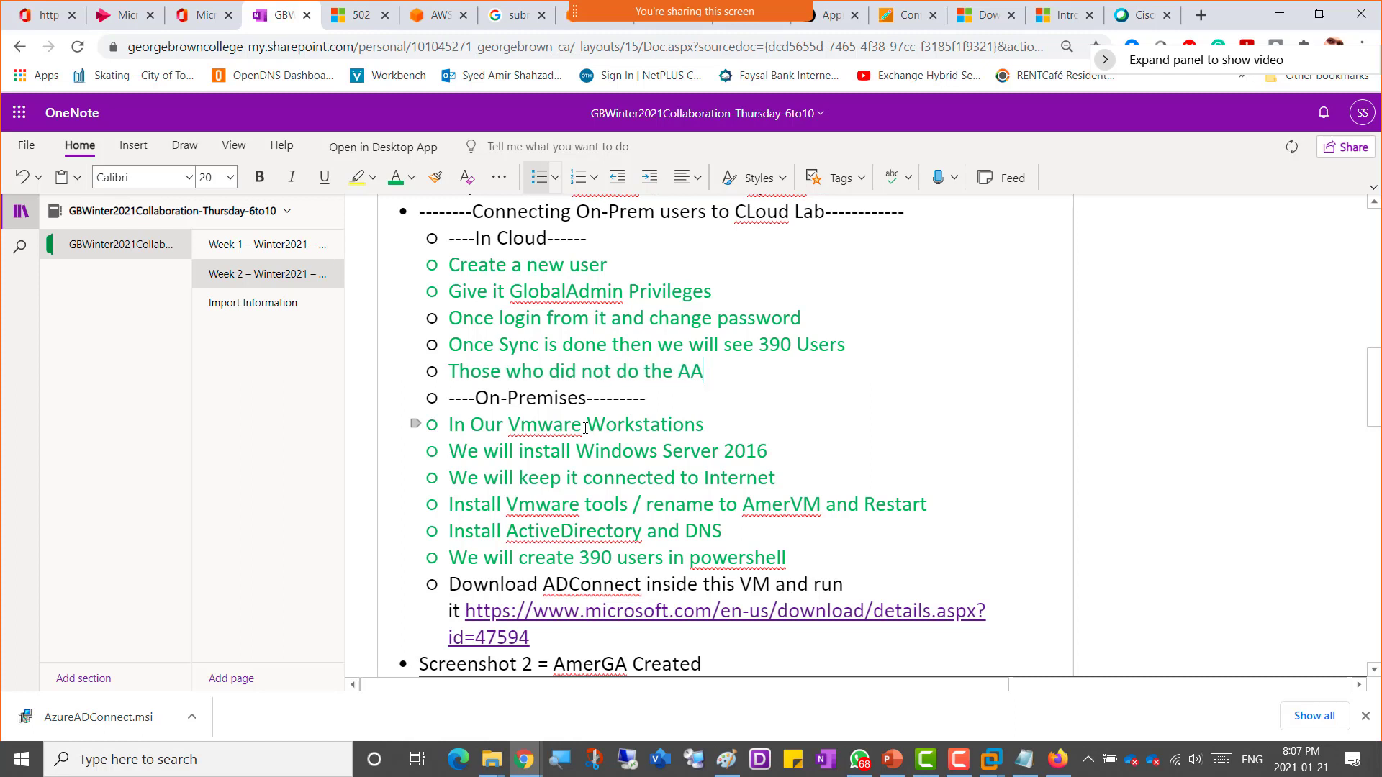
type("DConnect sync can ")
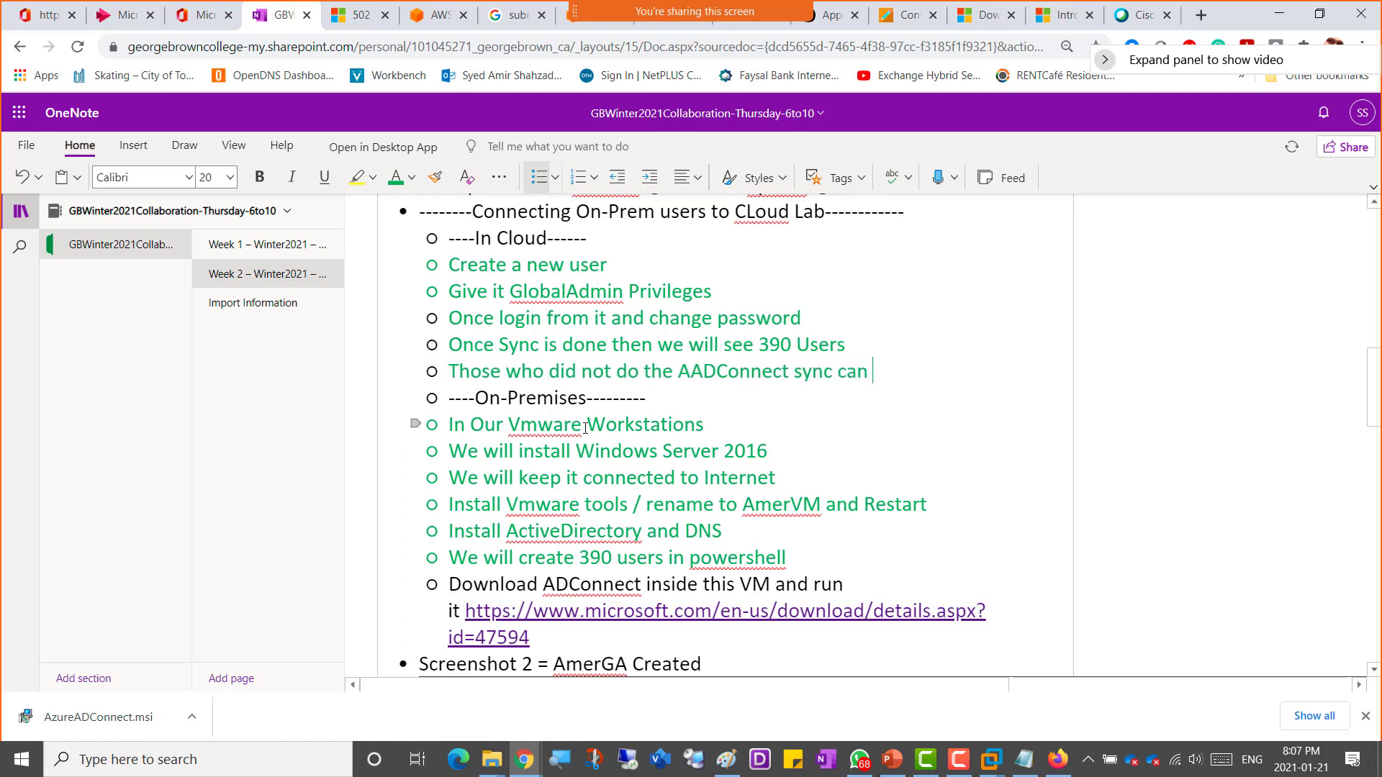
type("create min 5 o")
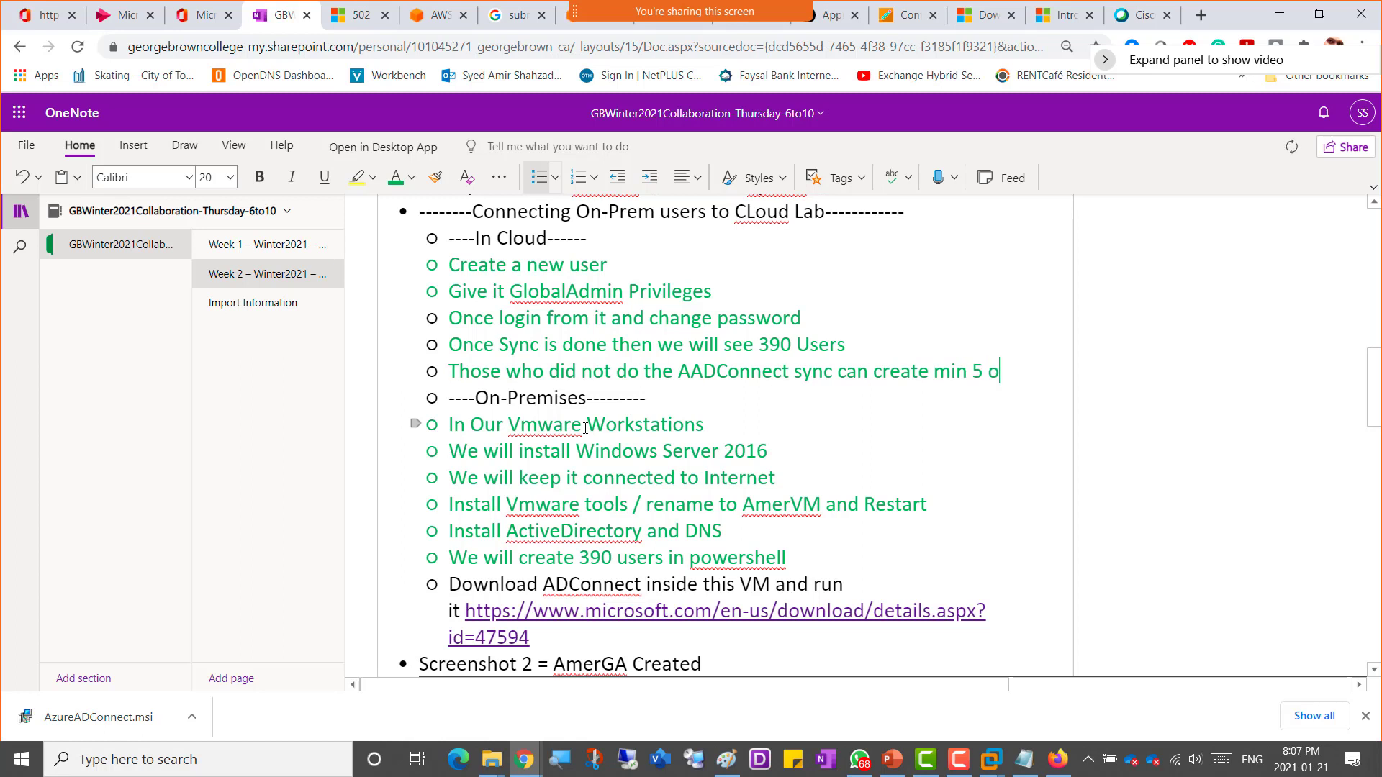
key("BackSpace")
type("non Admins use")
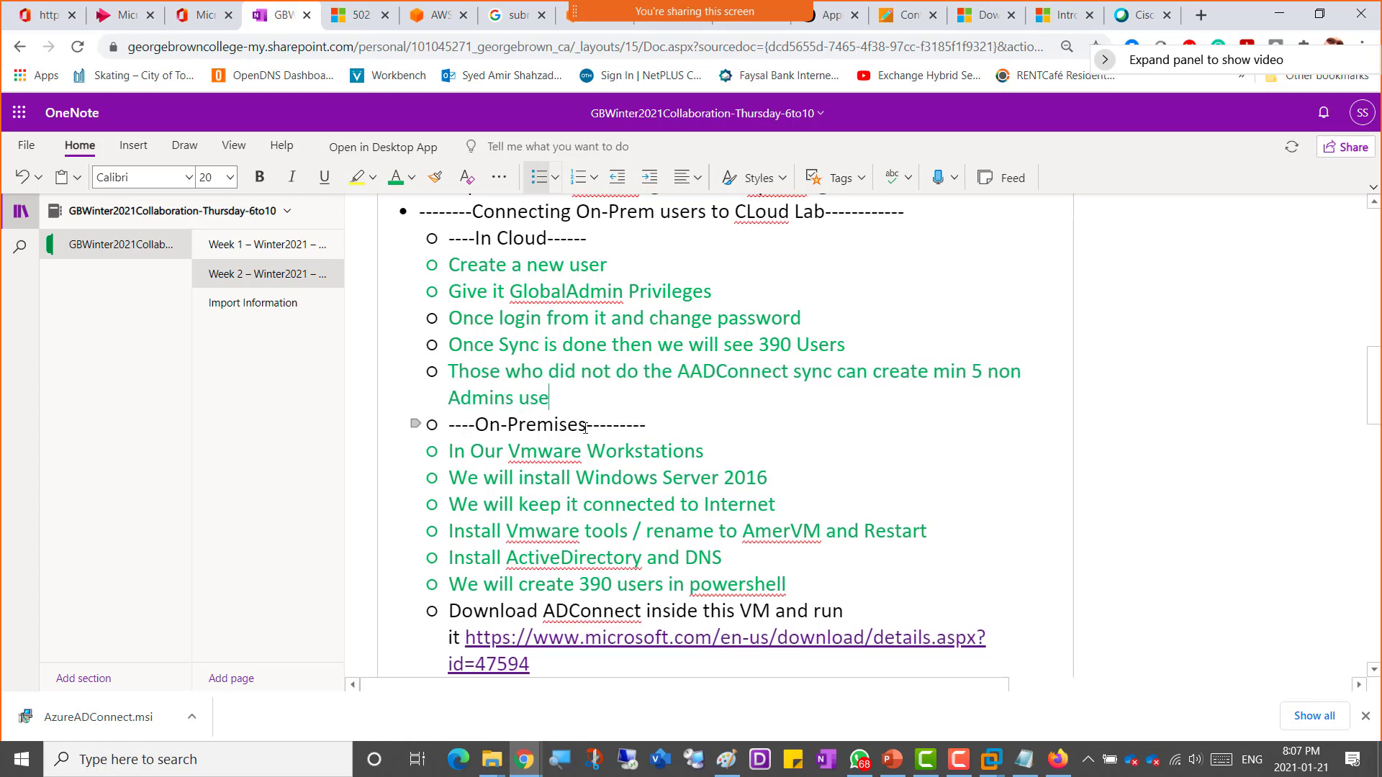
type("rs with me no")
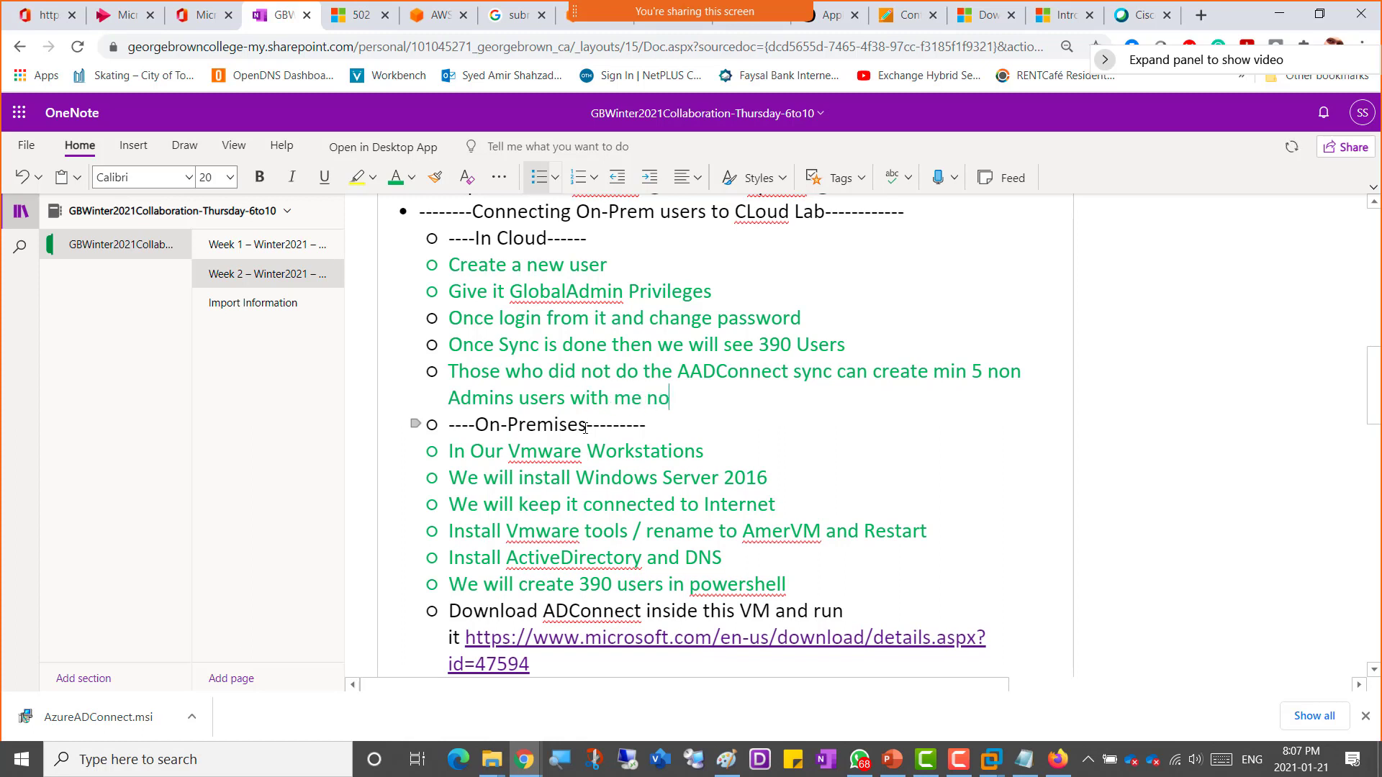
type("w.")
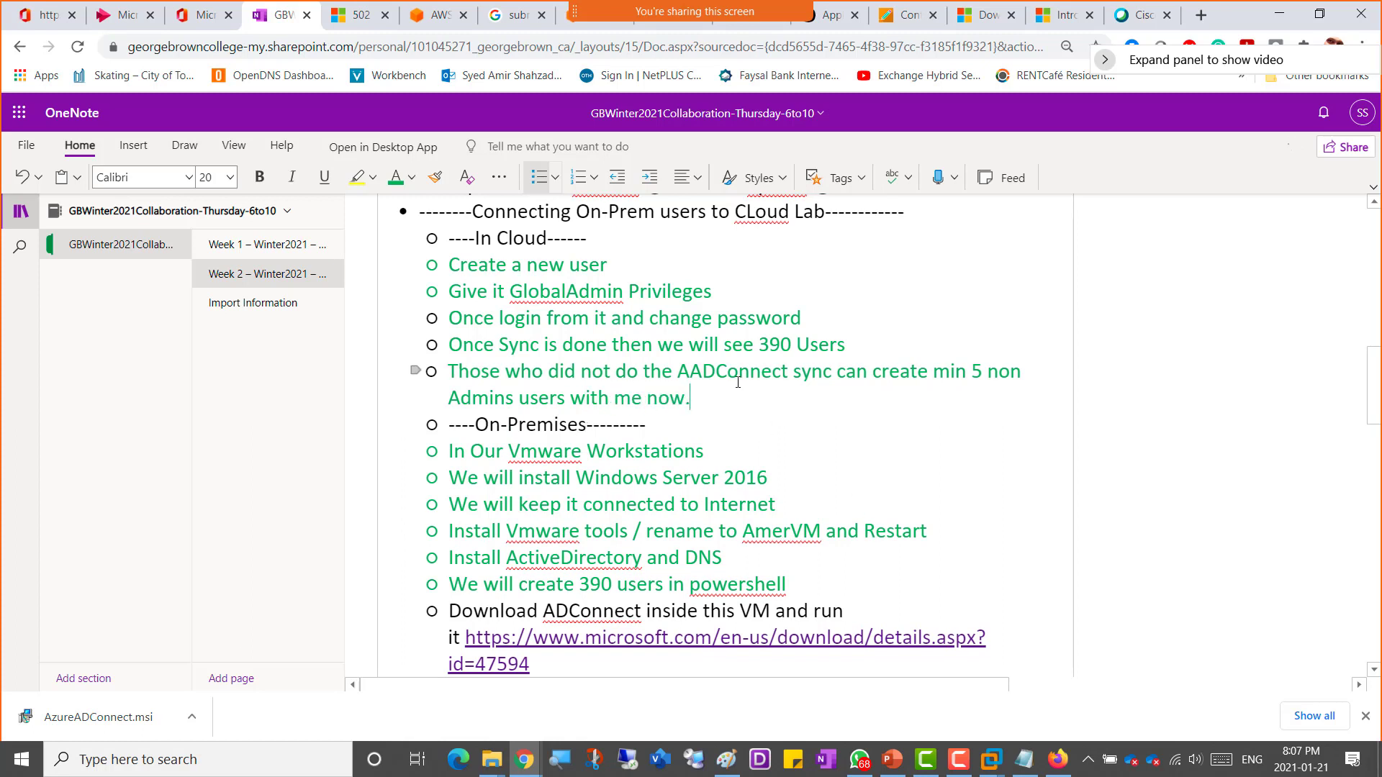
Step: Switch to the Microsoft 365 admin center's Active users list in the browser
key("alt+Tab")
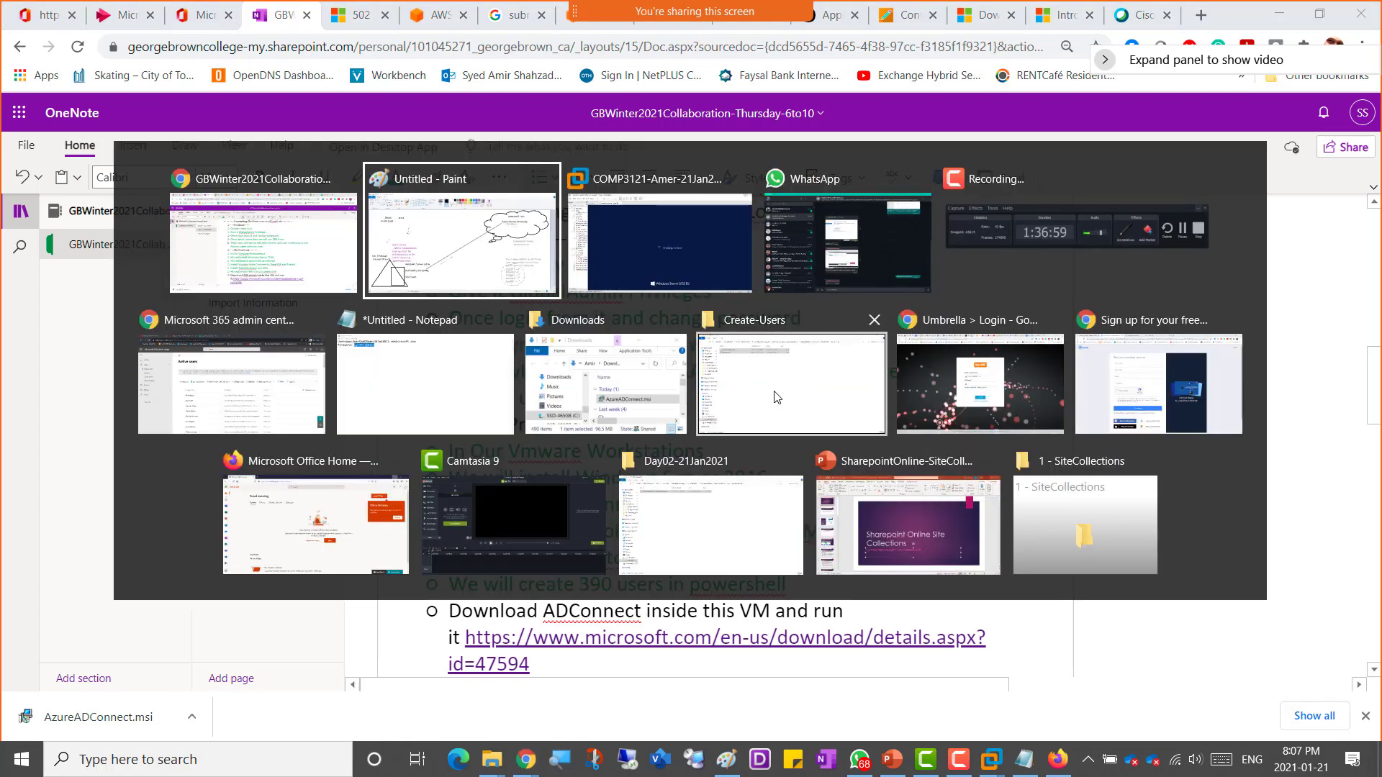
key("alt+Tab")
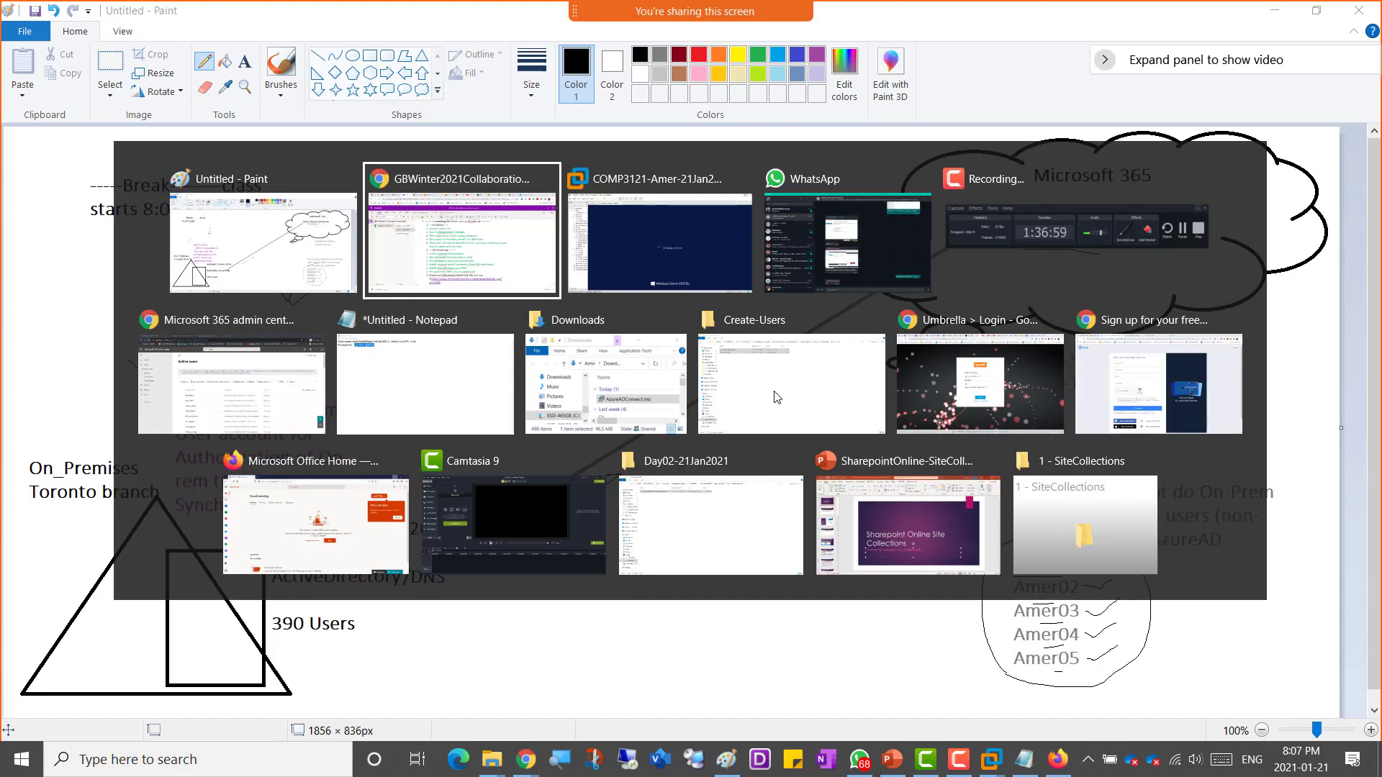
key("alt+Tab")
key("alt+Tab")
key("alt+Tab")
key("alt+Tab")
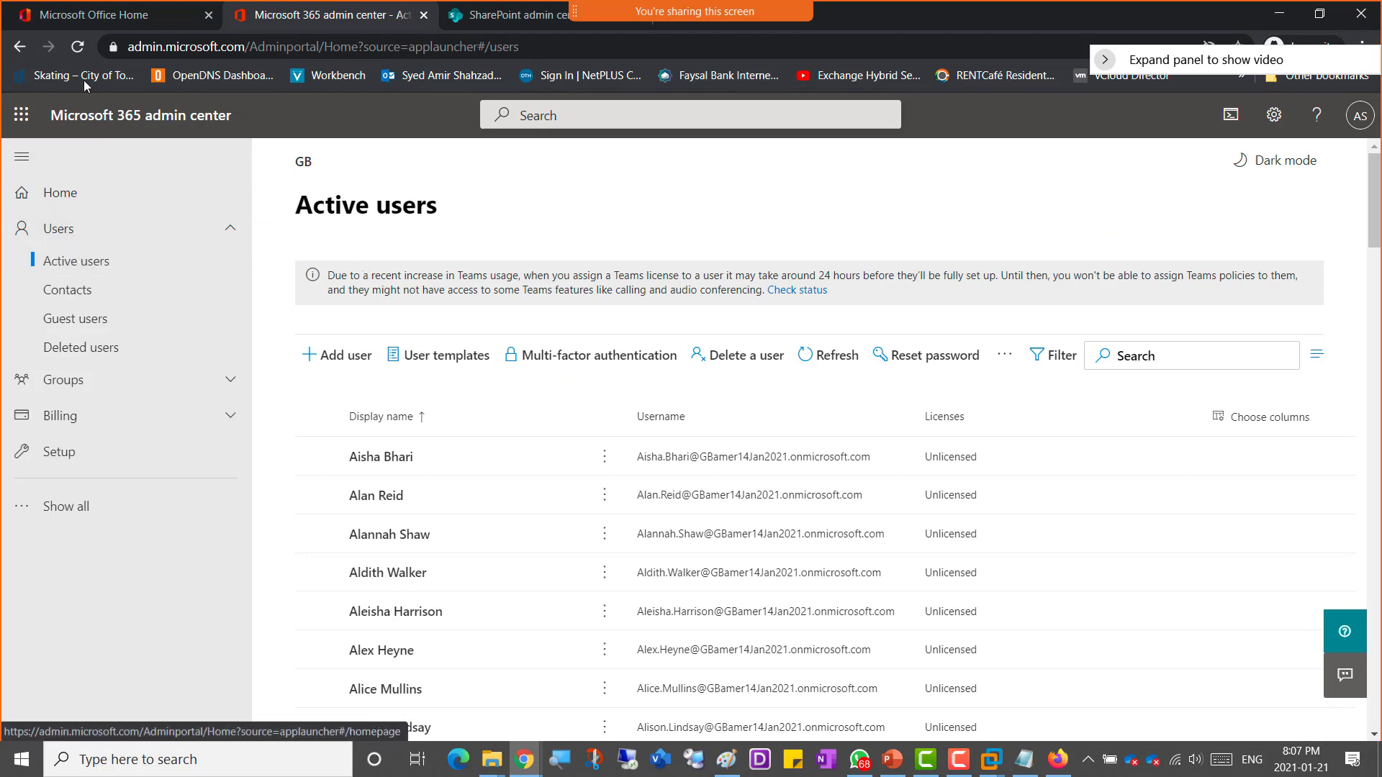
left_click(151, 28)
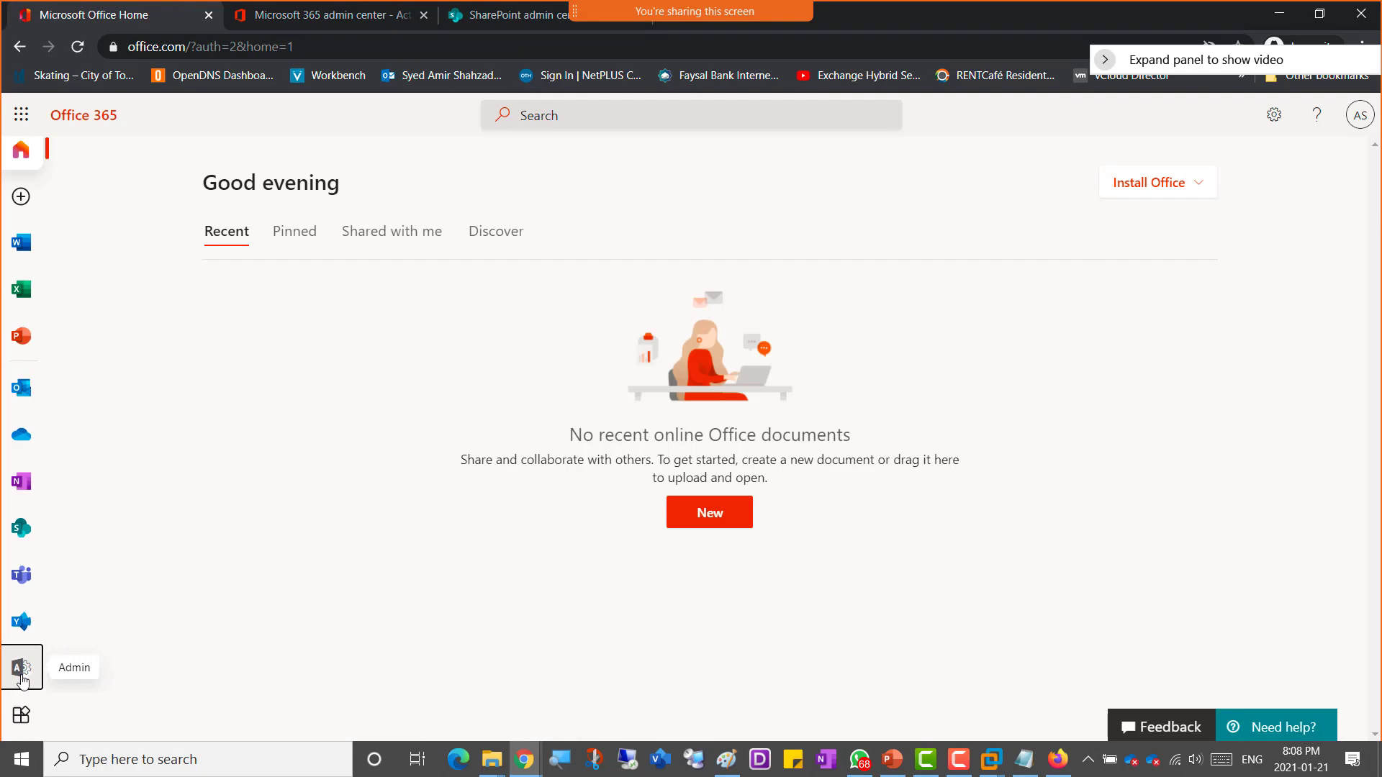
left_click(290, 19)
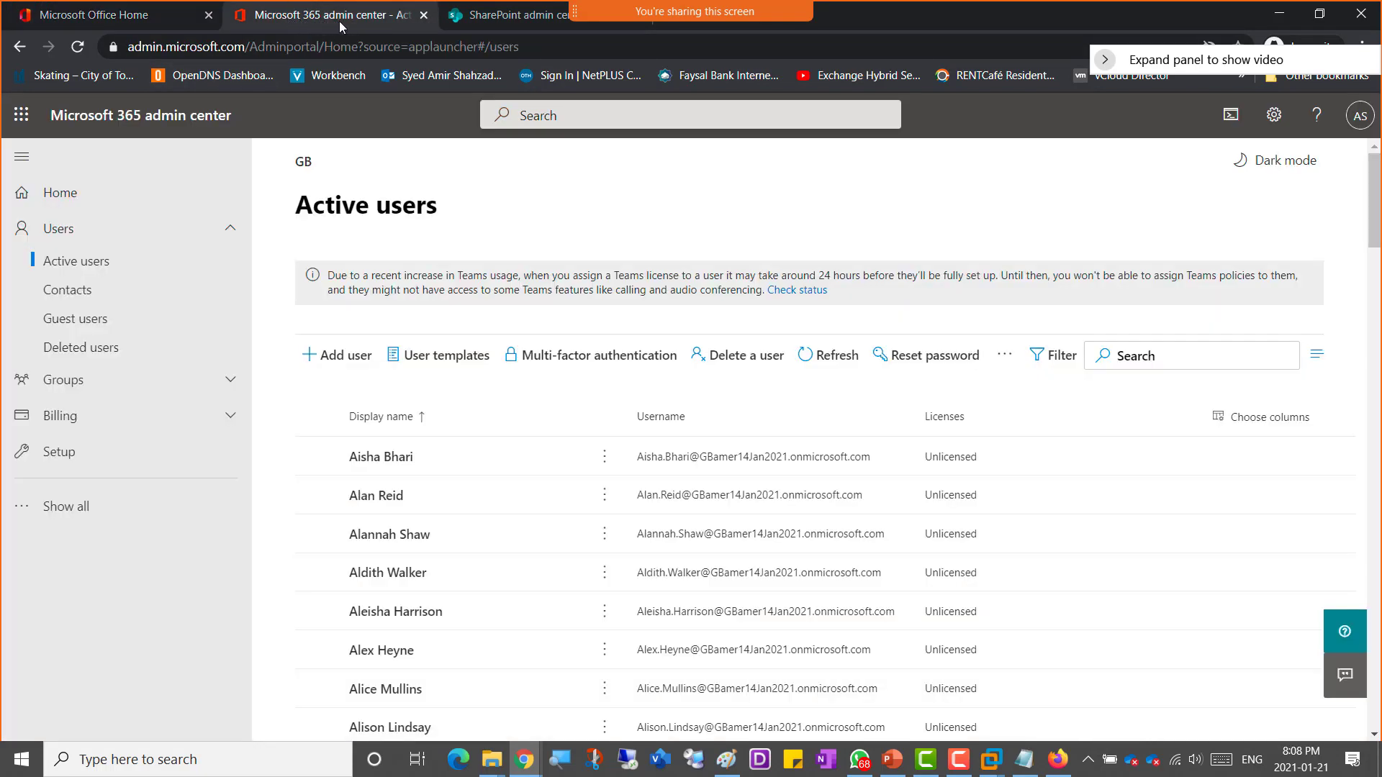
left_click(69, 238)
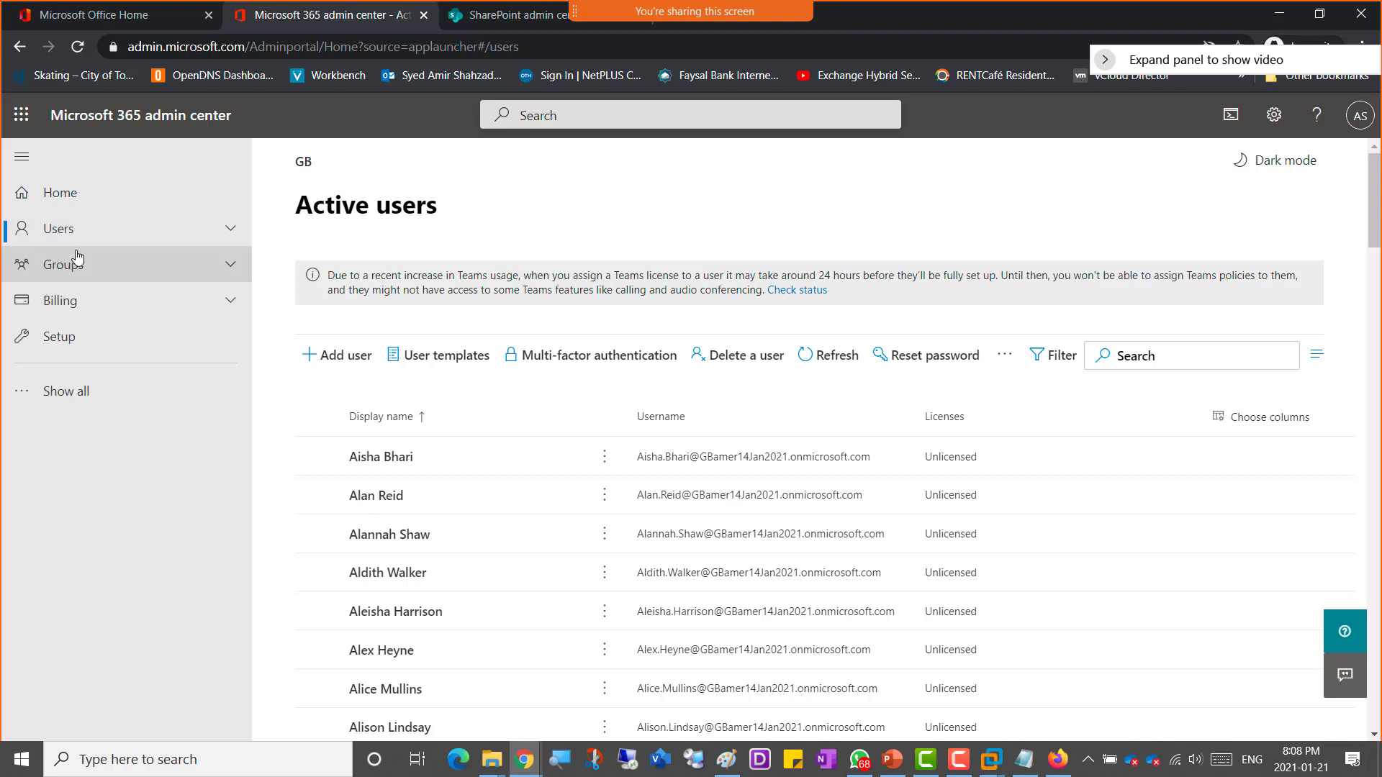
left_click(71, 230)
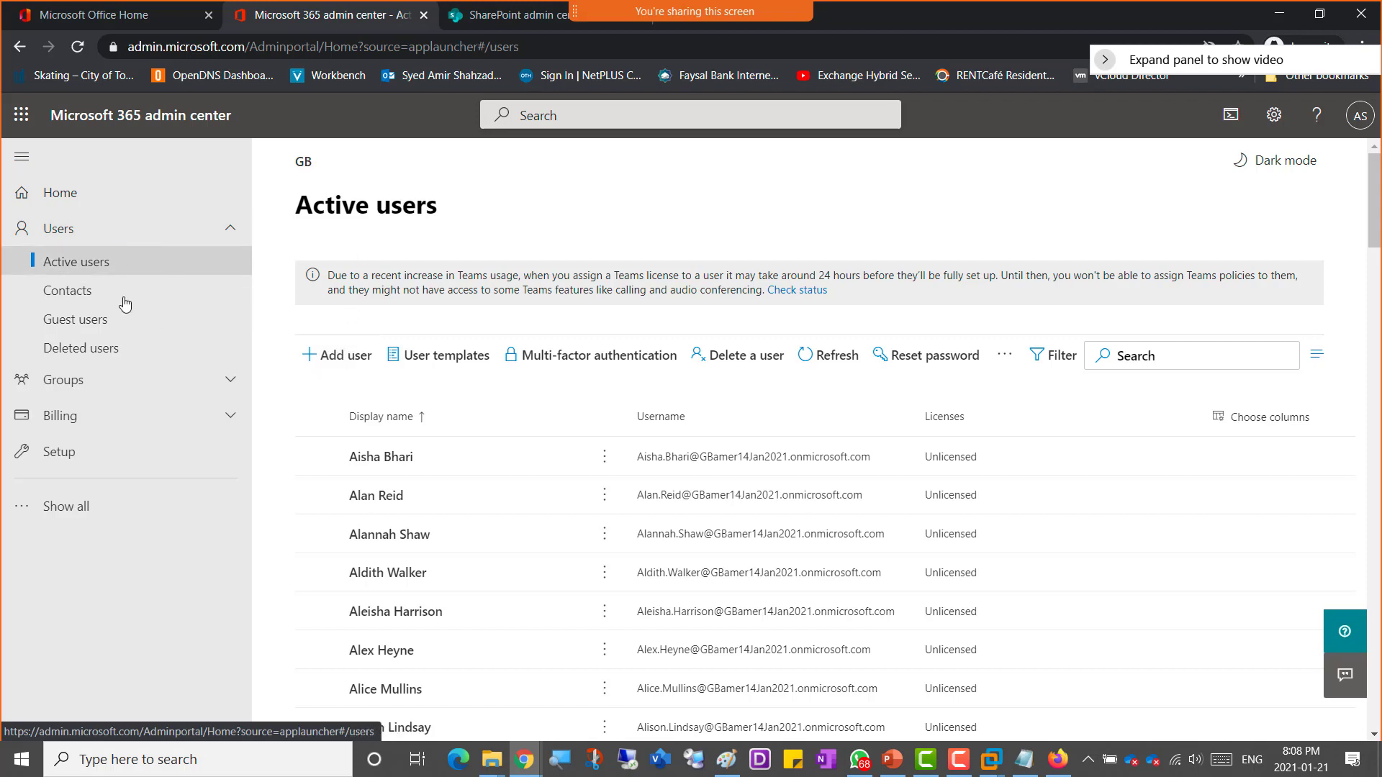
left_click(105, 20)
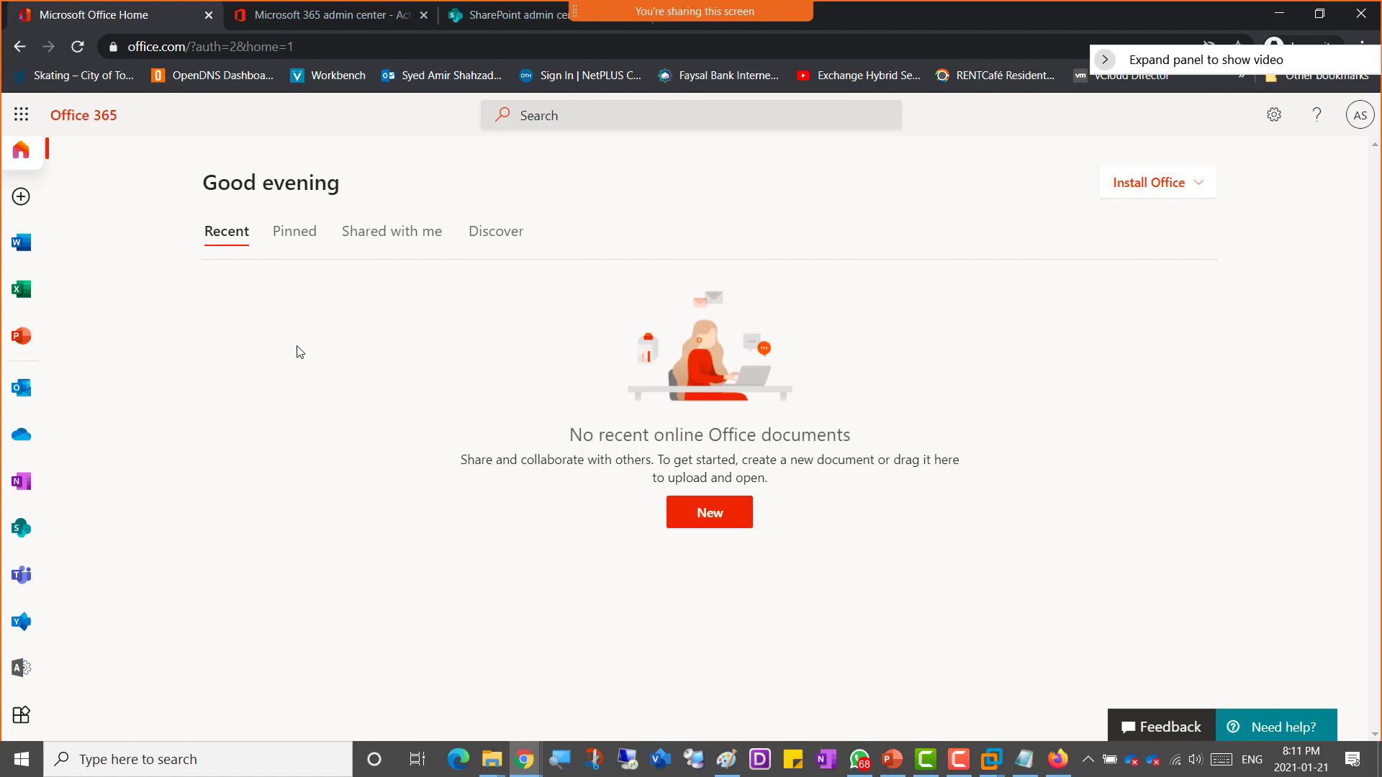
left_click(329, 16)
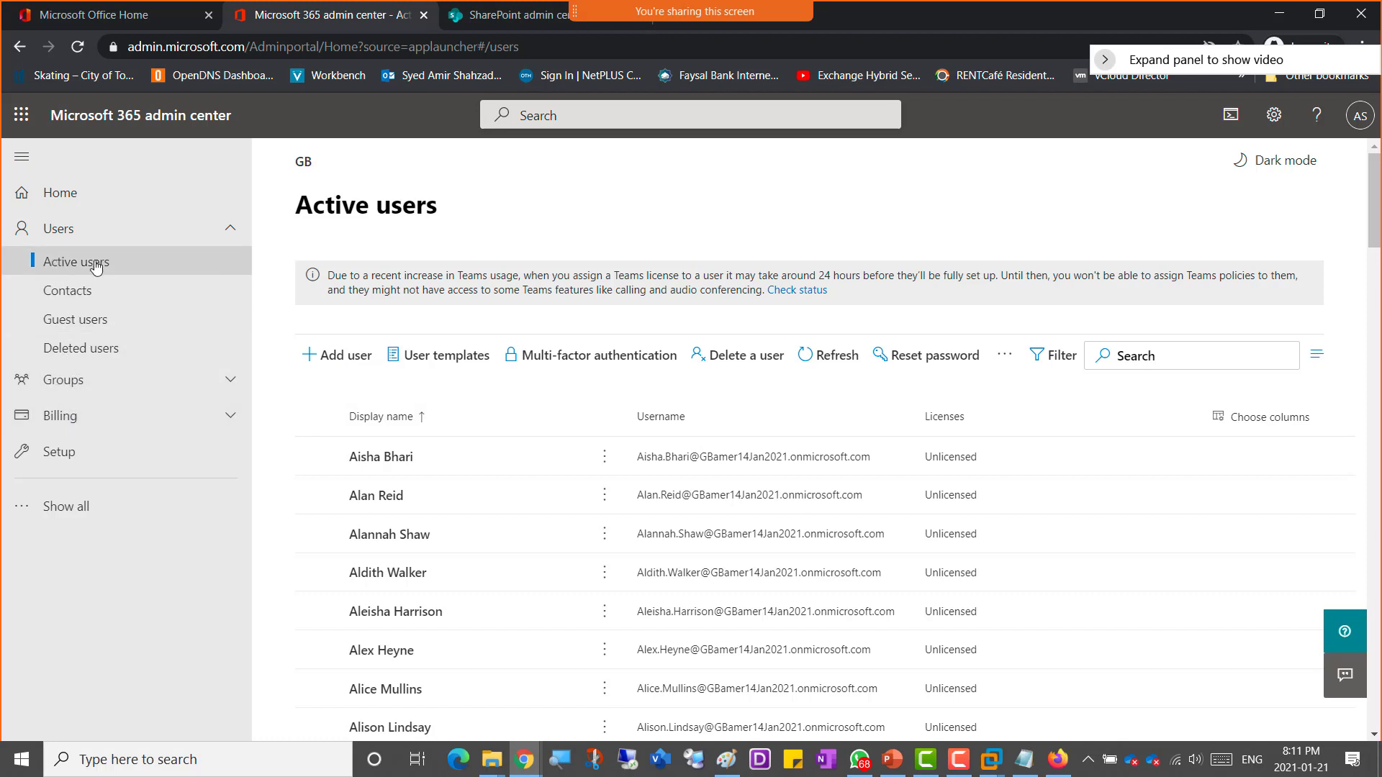
Step: Start adding a single user with first name, display name and username Amer01
left_click(351, 368)
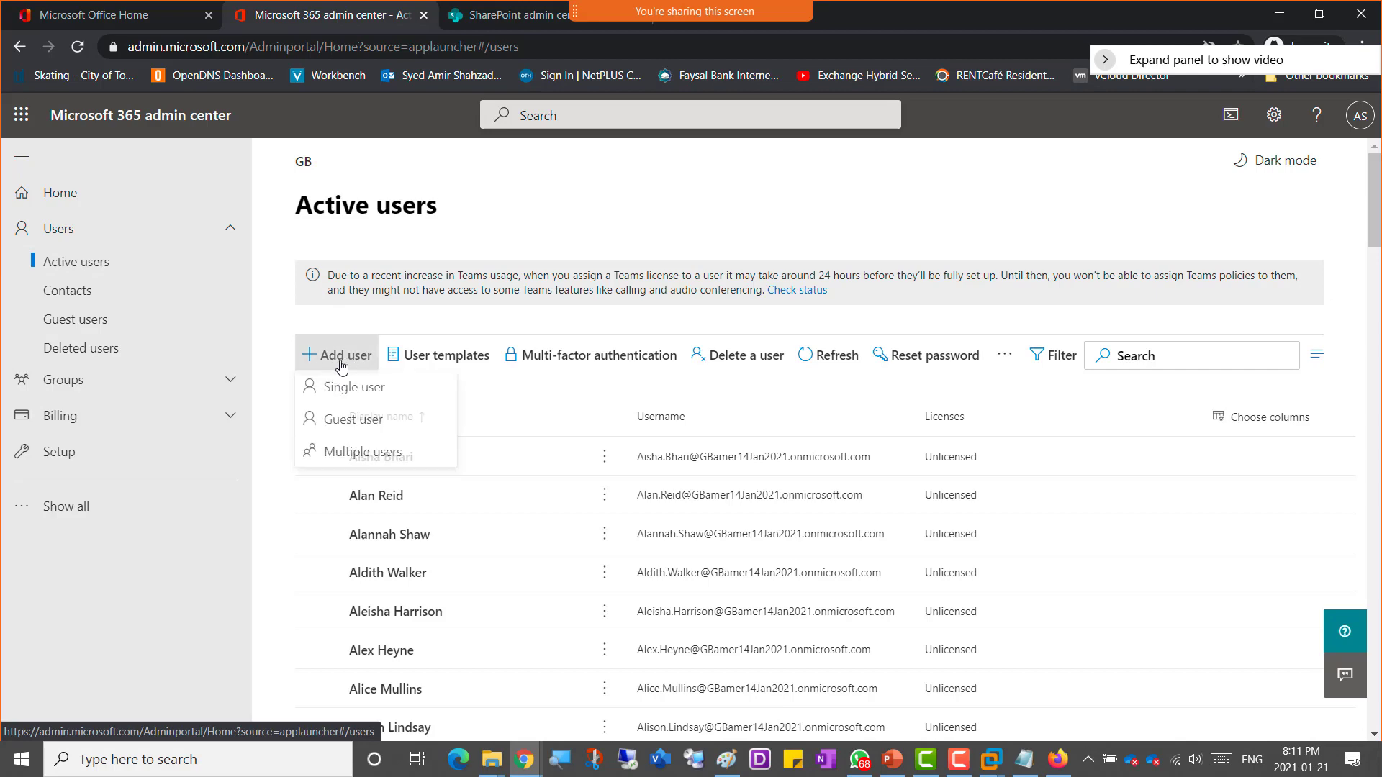
left_click(351, 393)
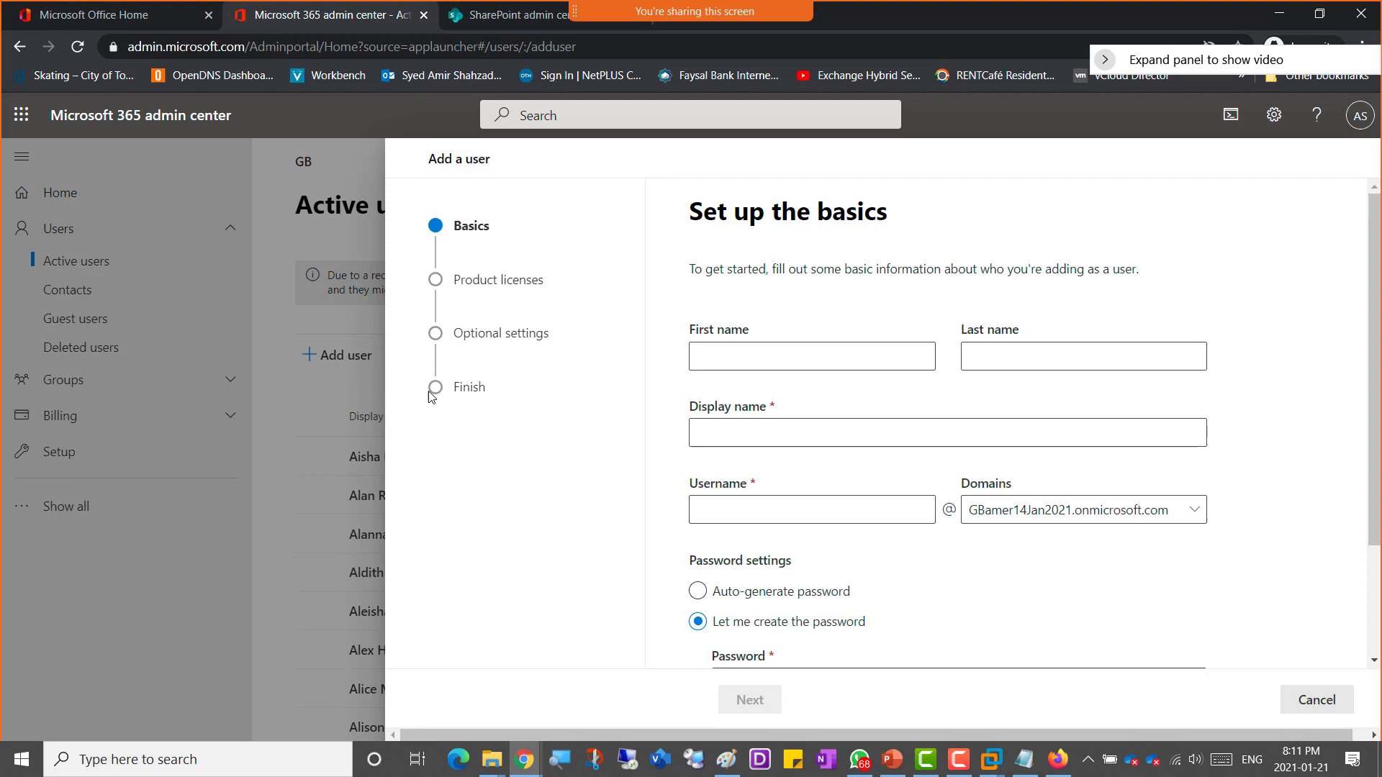
left_click(768, 366)
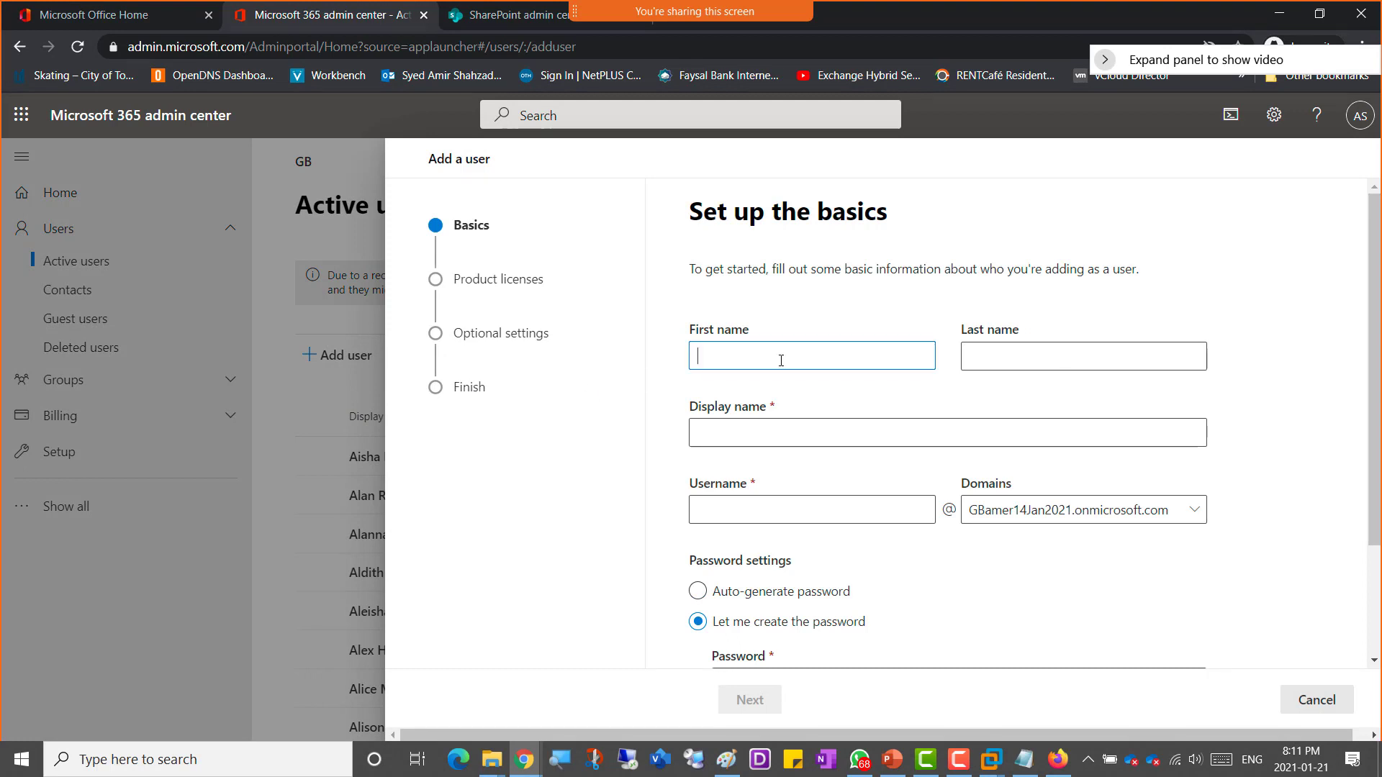
type("Amer01")
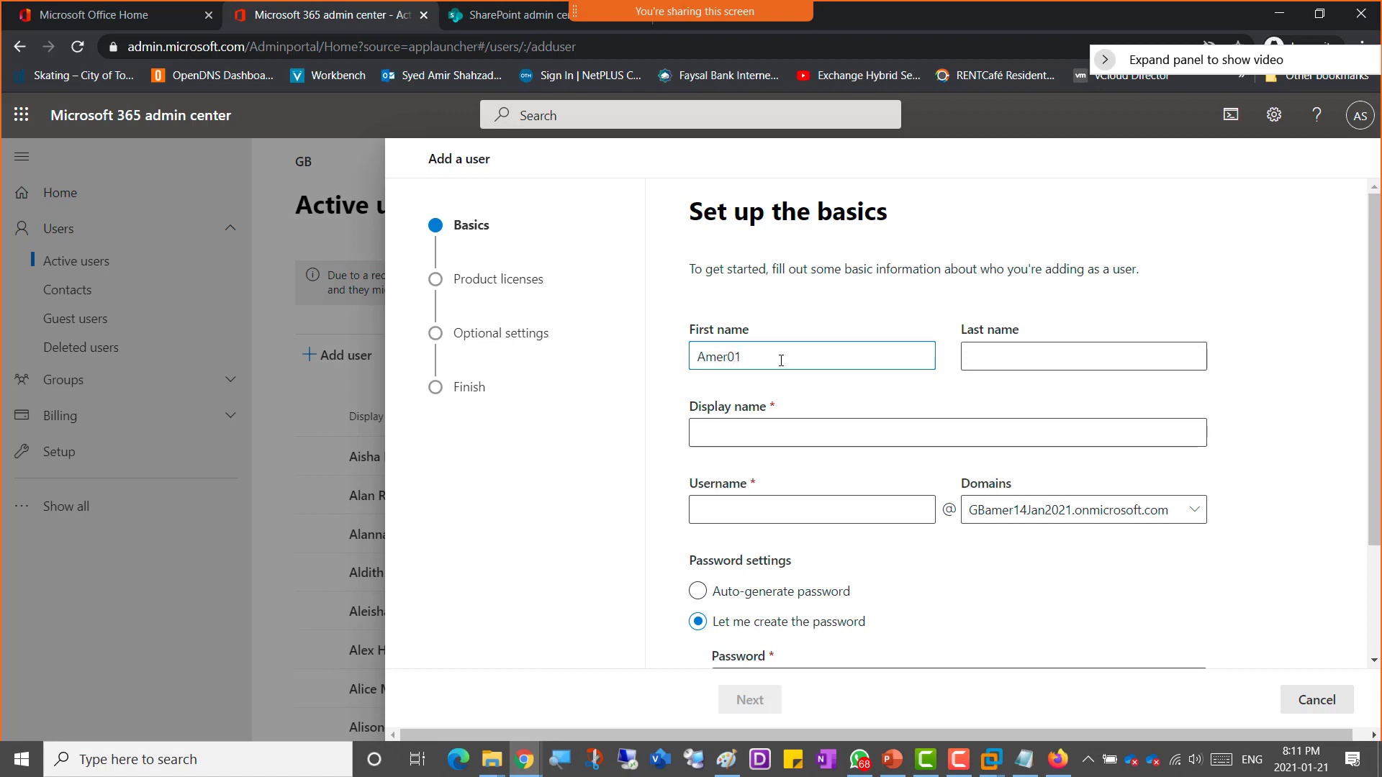
key("ctrl+a")
key("ctrl+c")
left_click(764, 432)
key("ctrl+v")
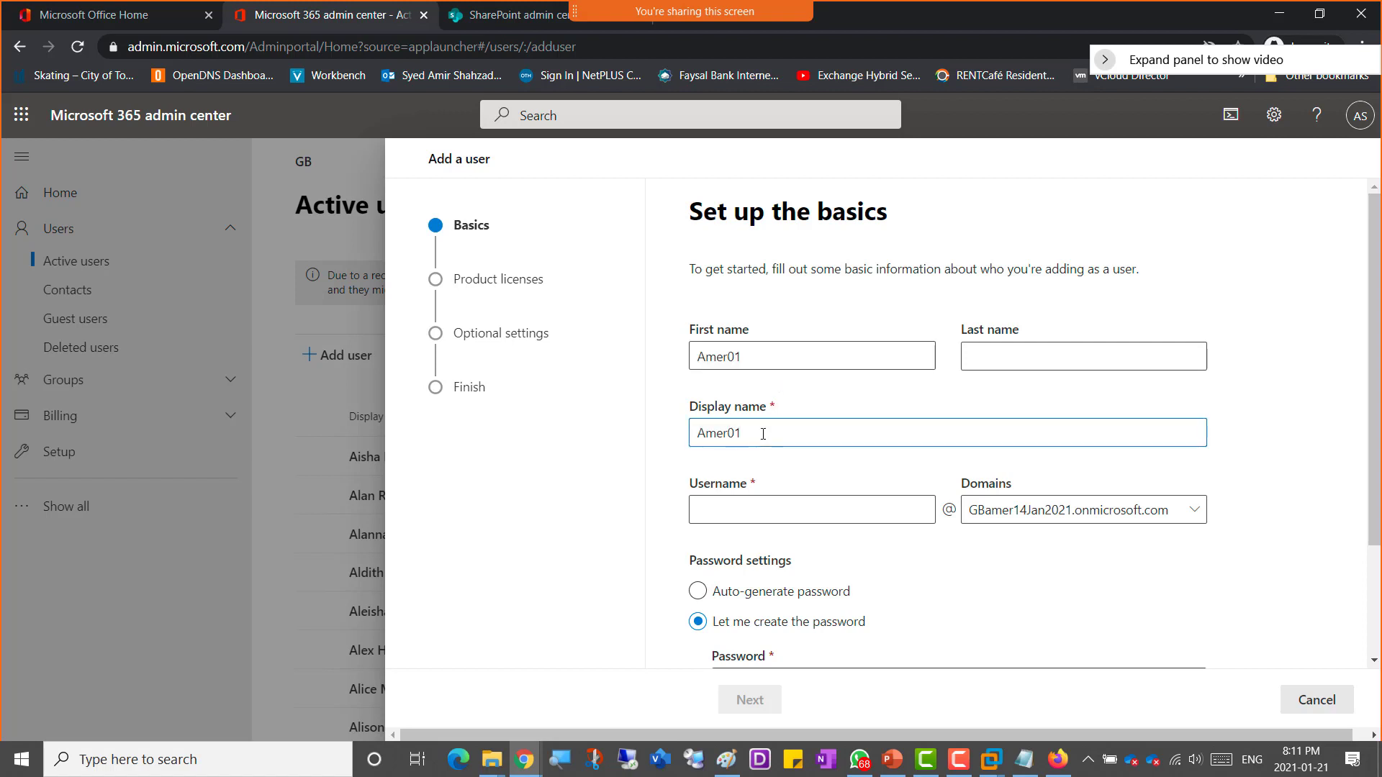
left_click(747, 509)
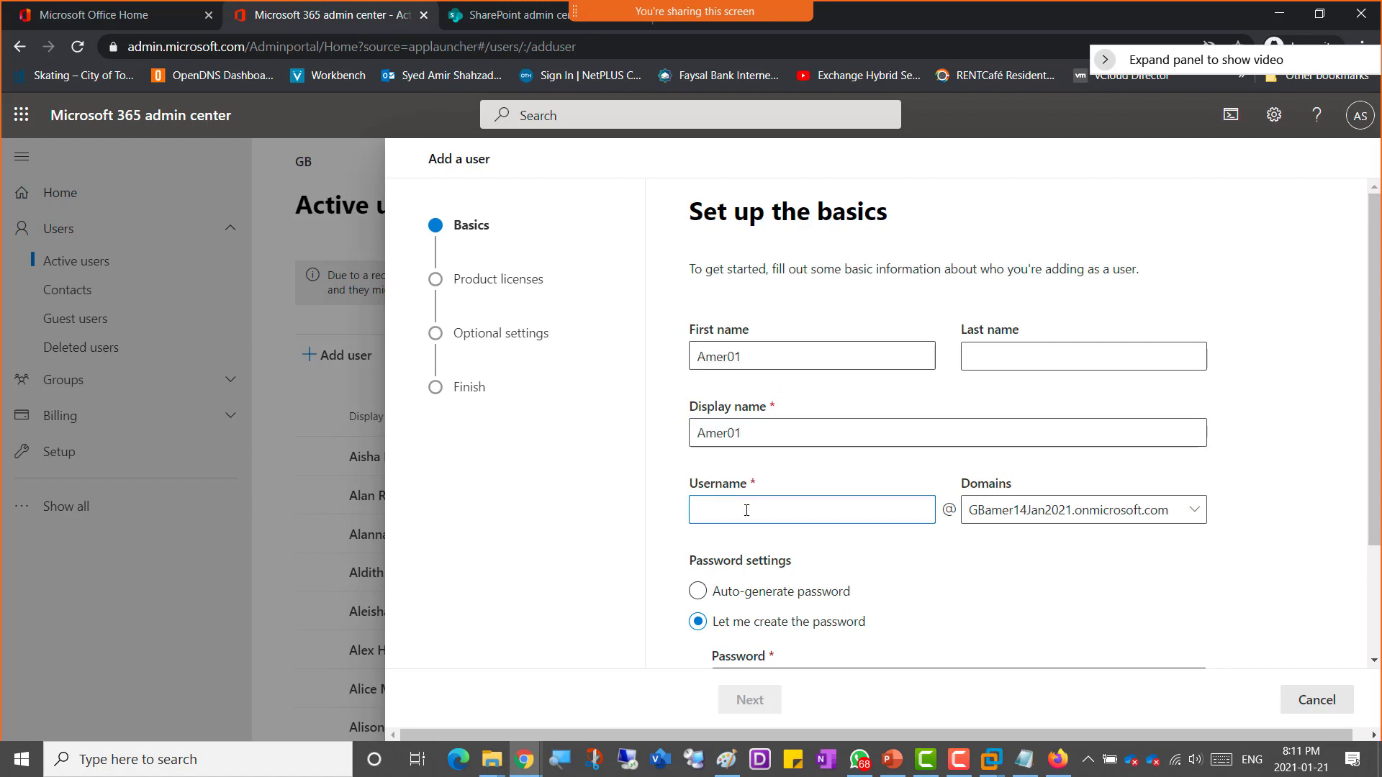
key("ctrl+v")
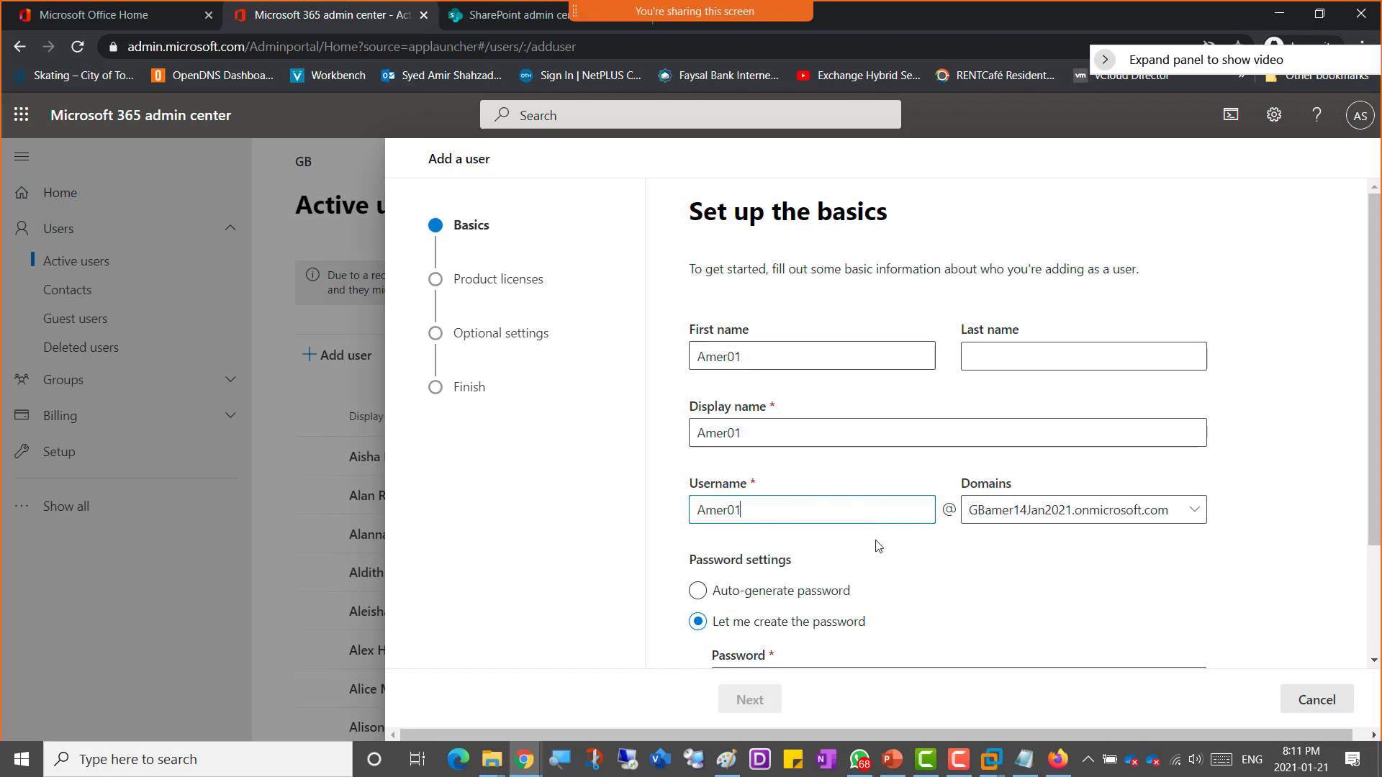
Step: Choose to create the password yourself and enter the new user's password
scroll(652, 541, "down", 1)
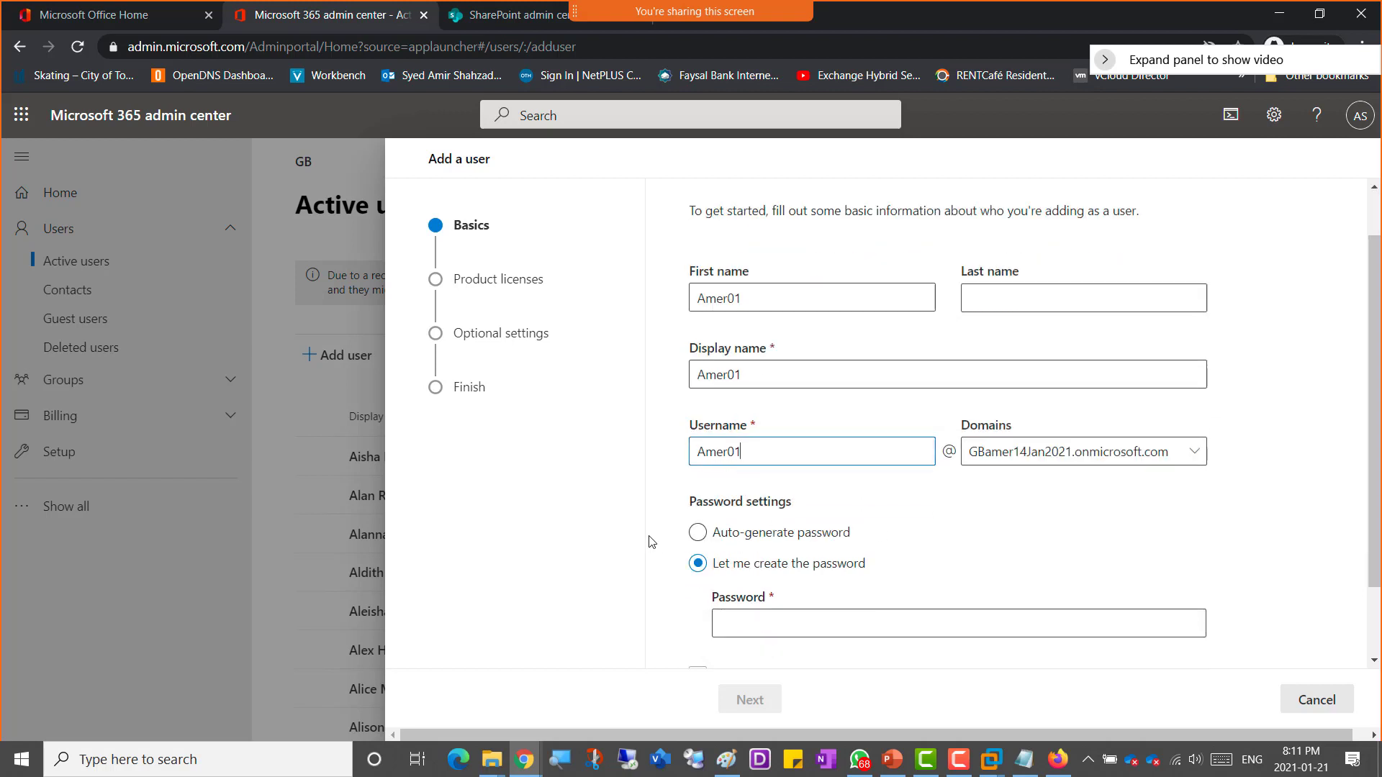
left_click(766, 593)
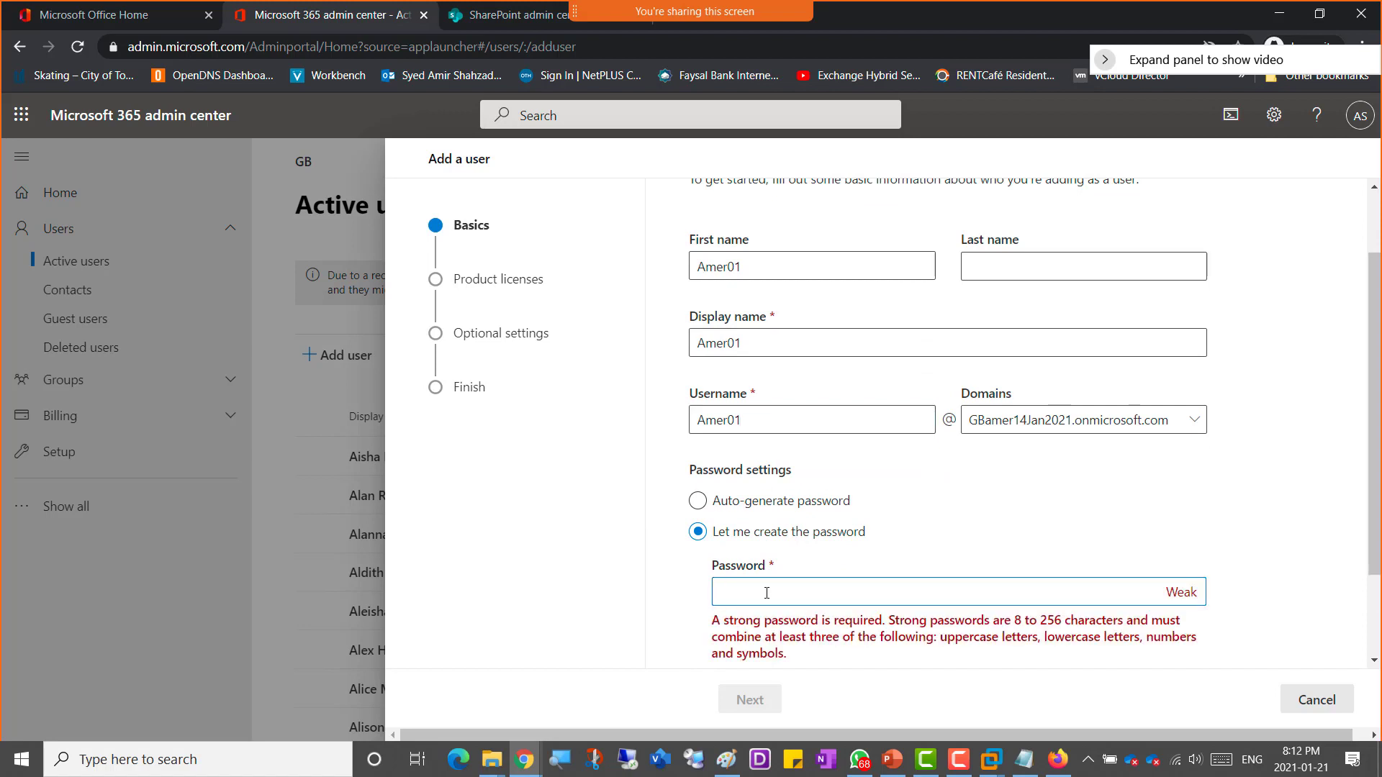
type("••••••••")
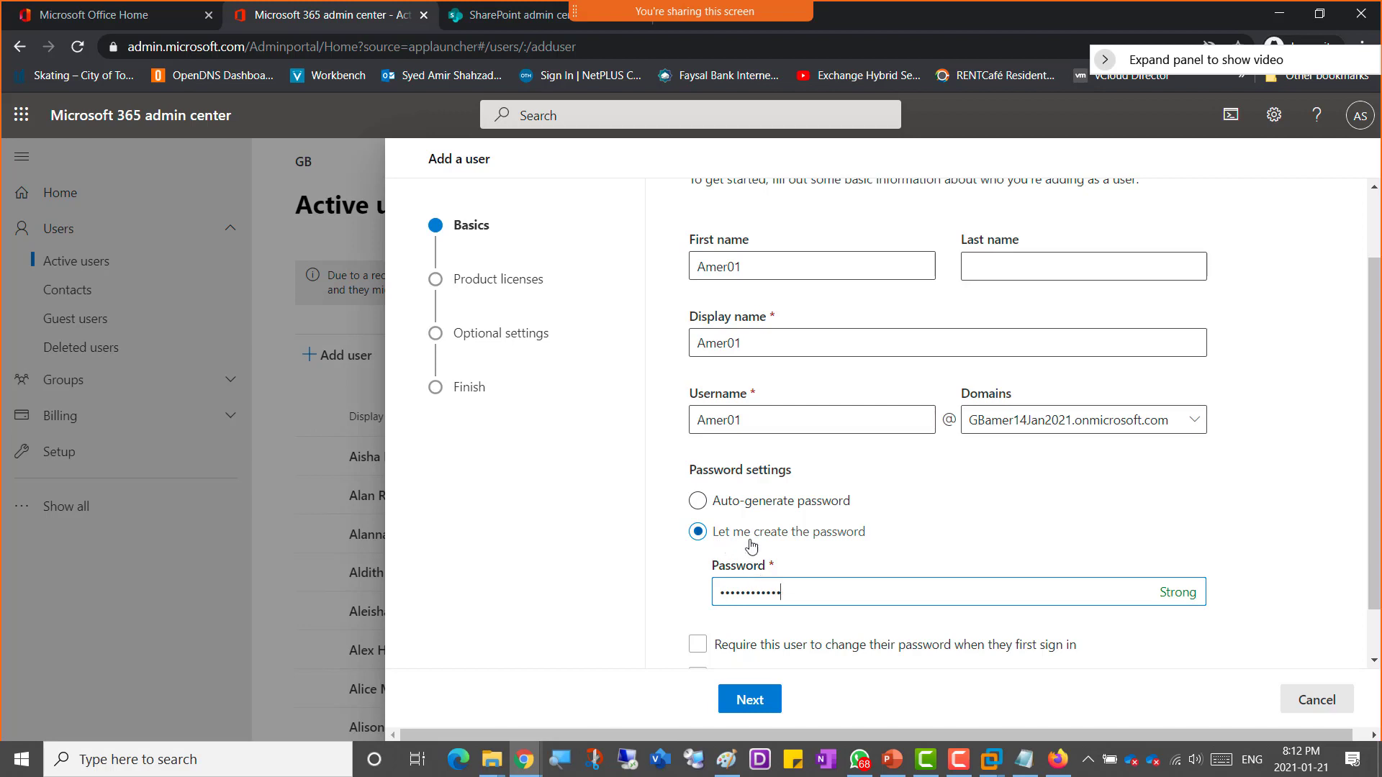
Step: Clear the require-password-change and send-password-email options, then continue to the product licenses page
scroll(1175, 567, "down", 1)
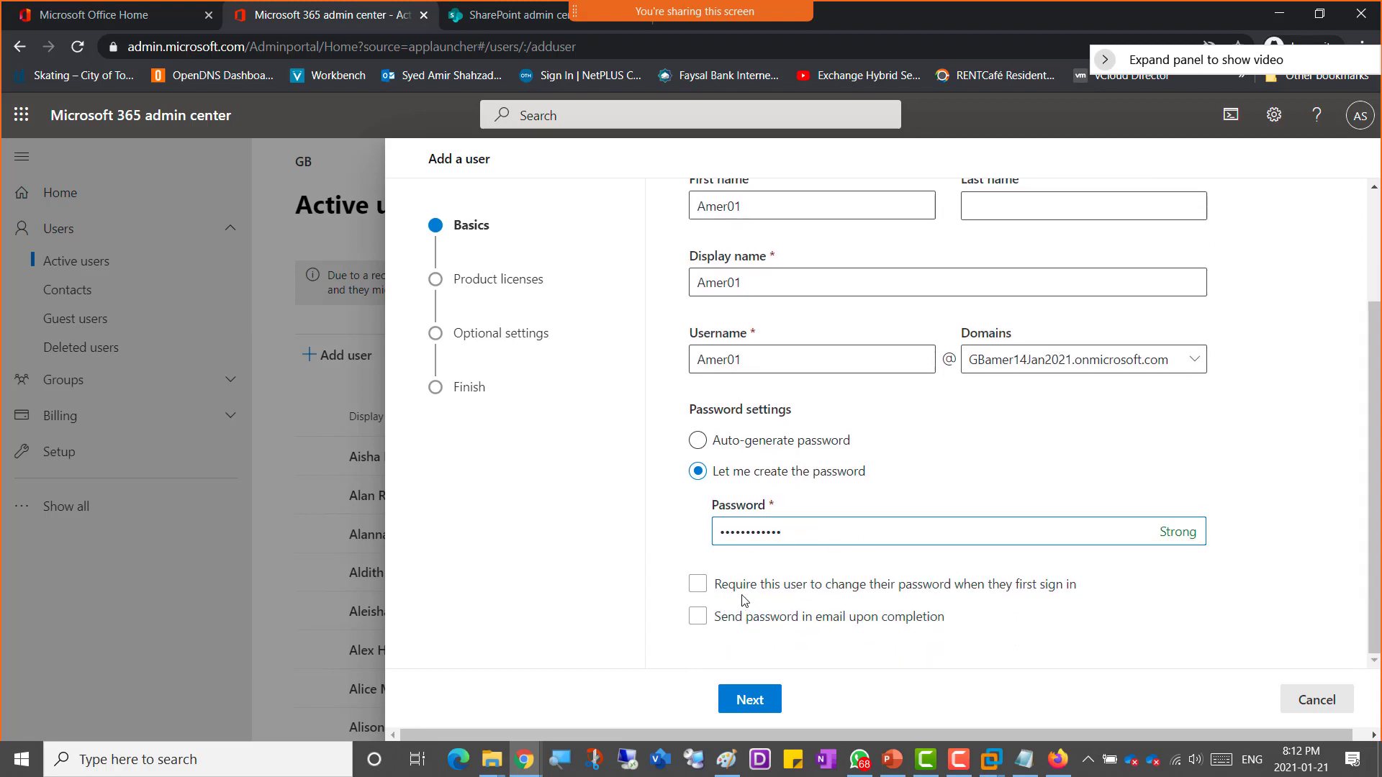
left_click(843, 590)
left_click(903, 596)
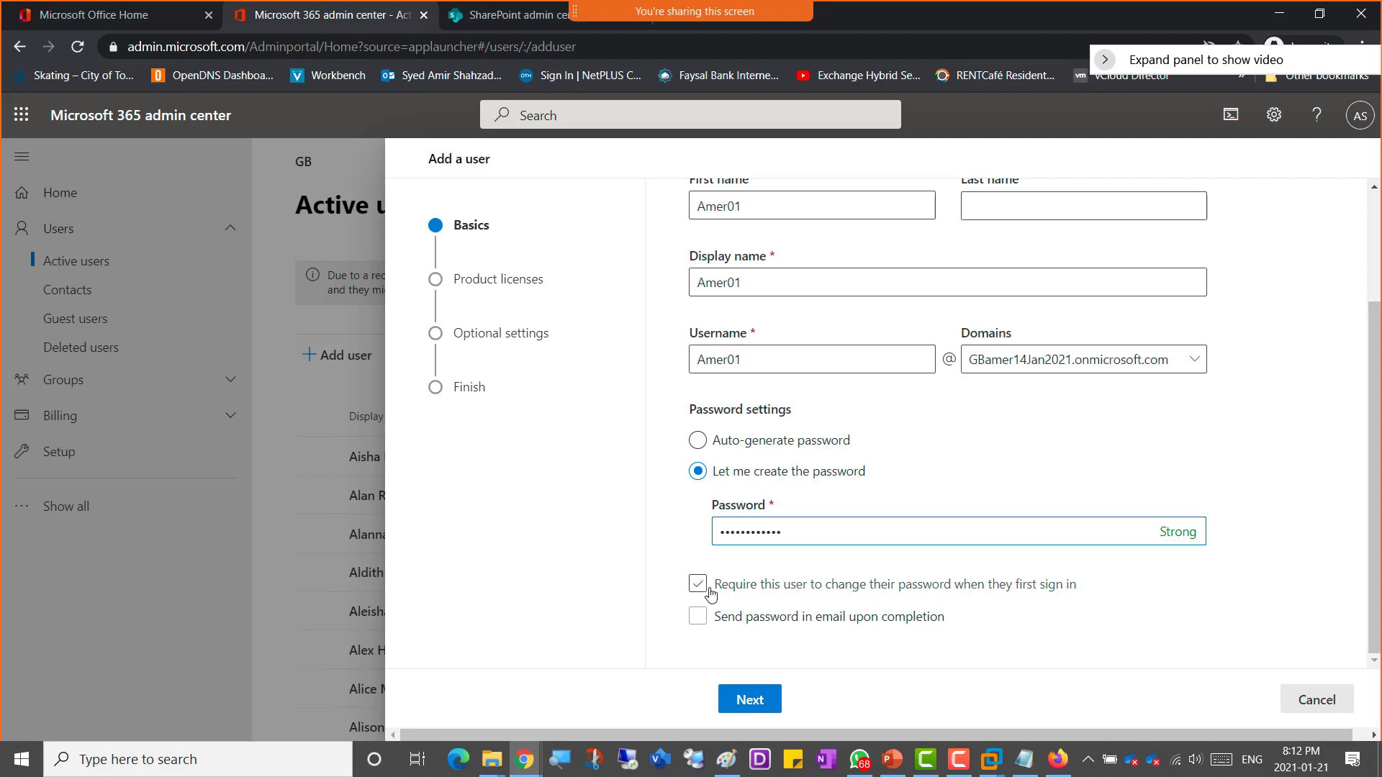
left_click(704, 611)
left_click(700, 620)
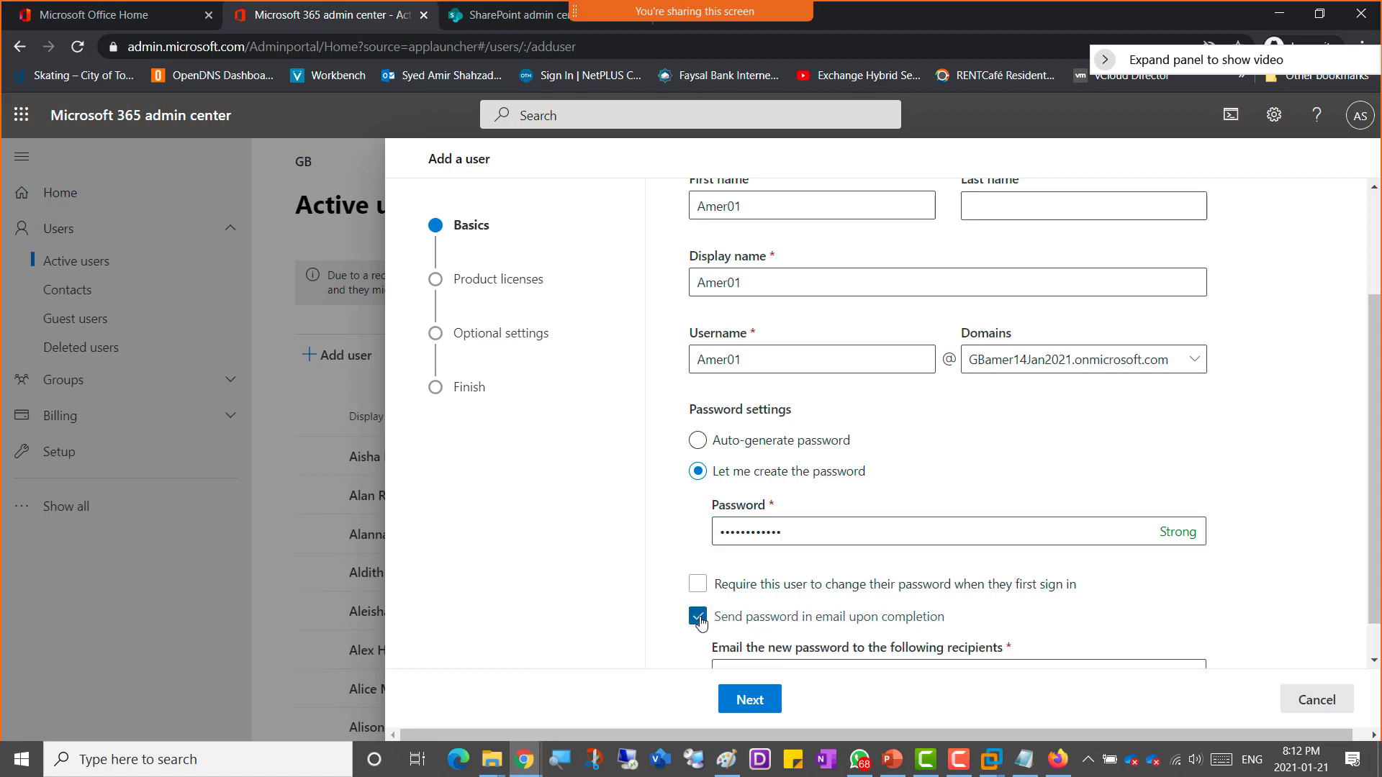
left_click(700, 621)
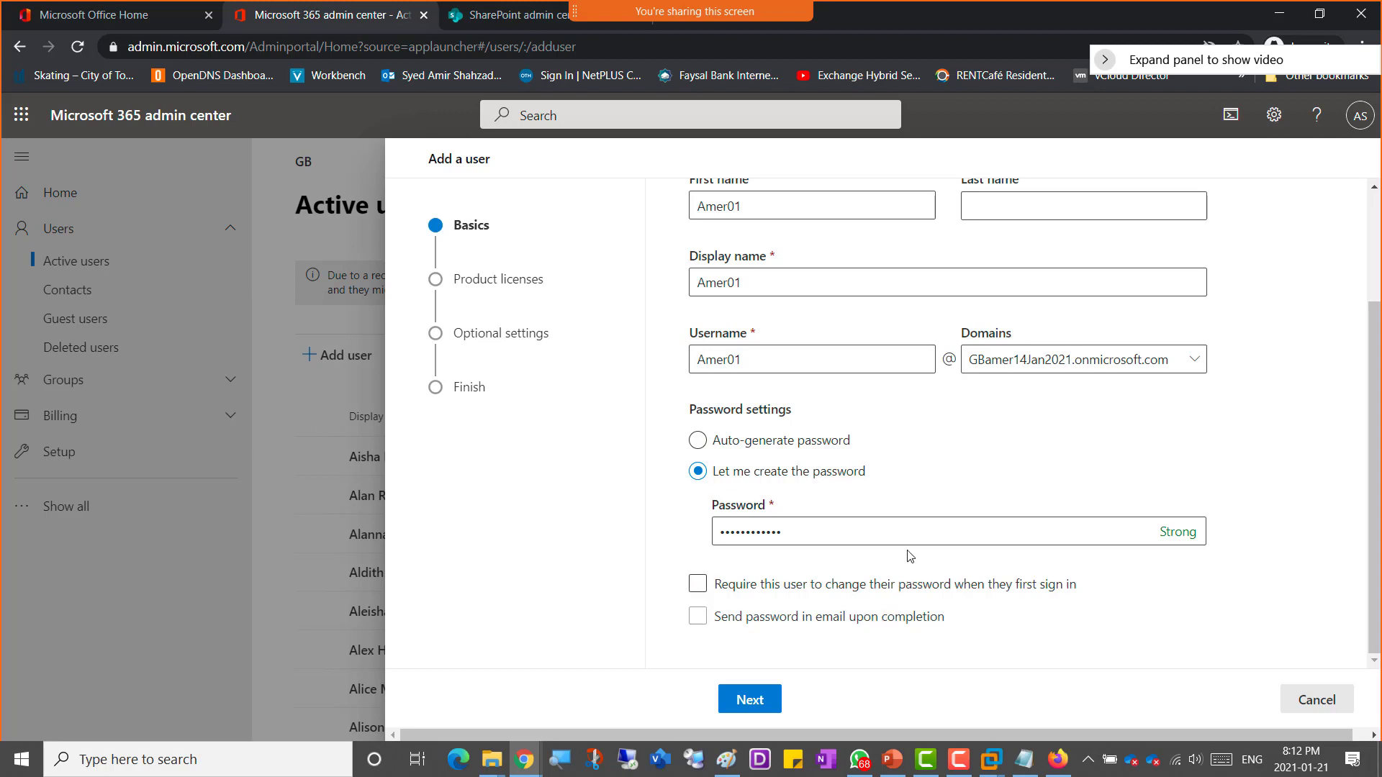
scroll(1279, 398, "up", 3)
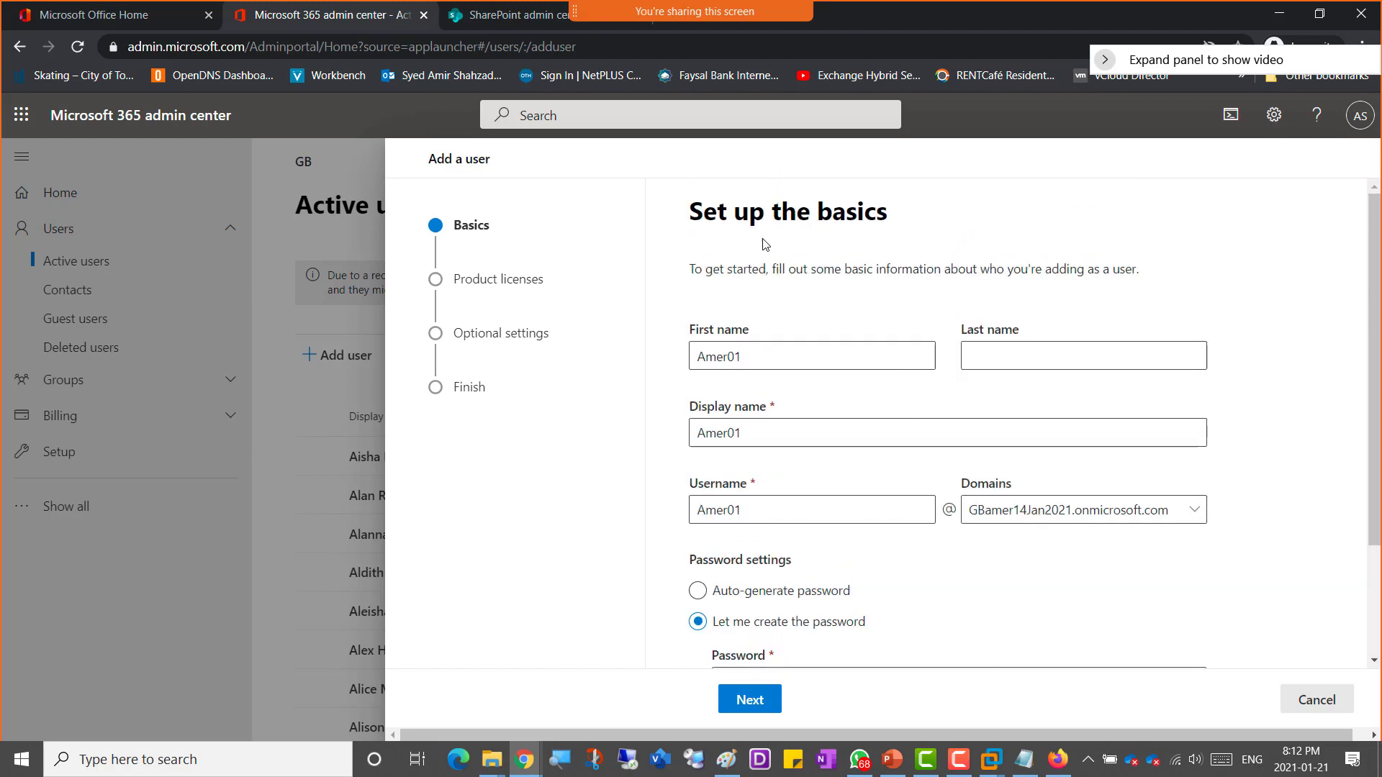
scroll(734, 536, "down", 2)
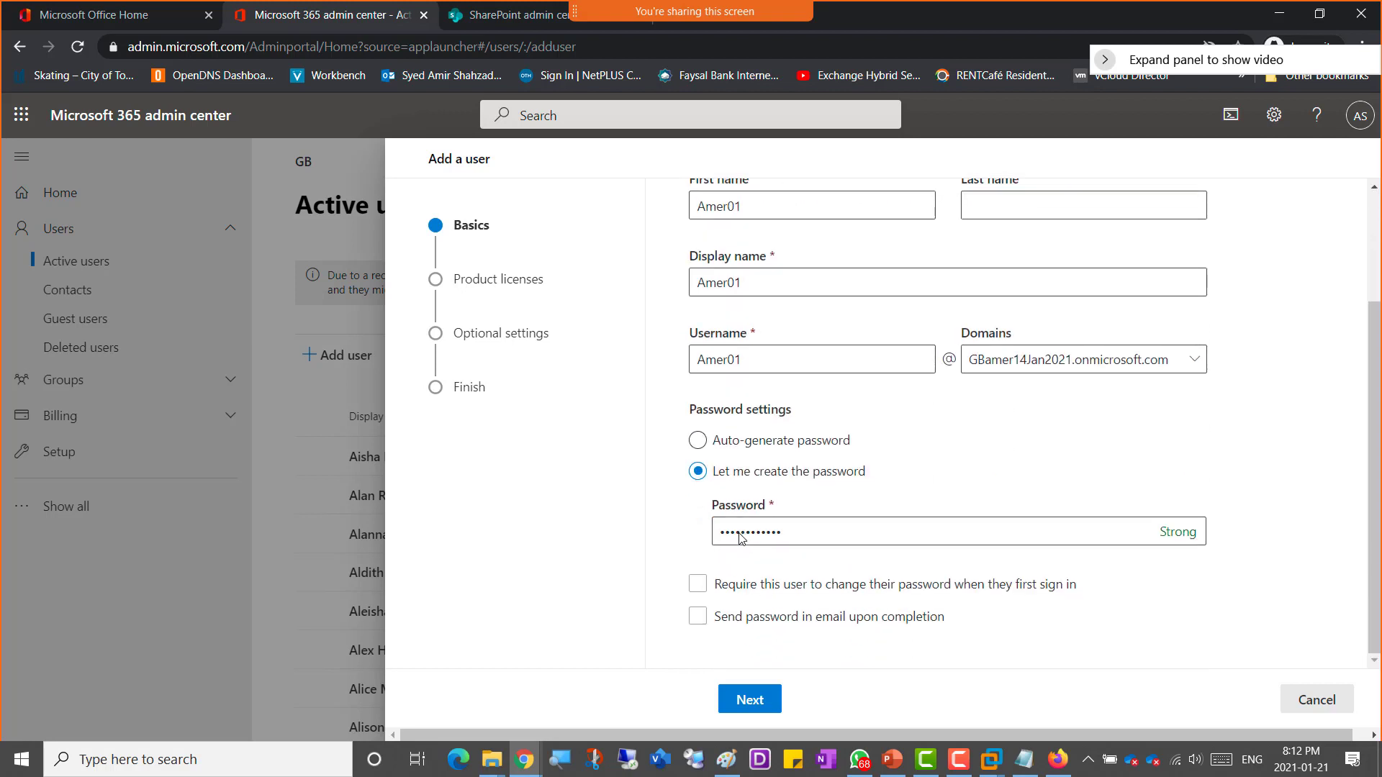
left_click(699, 586)
left_click(749, 706)
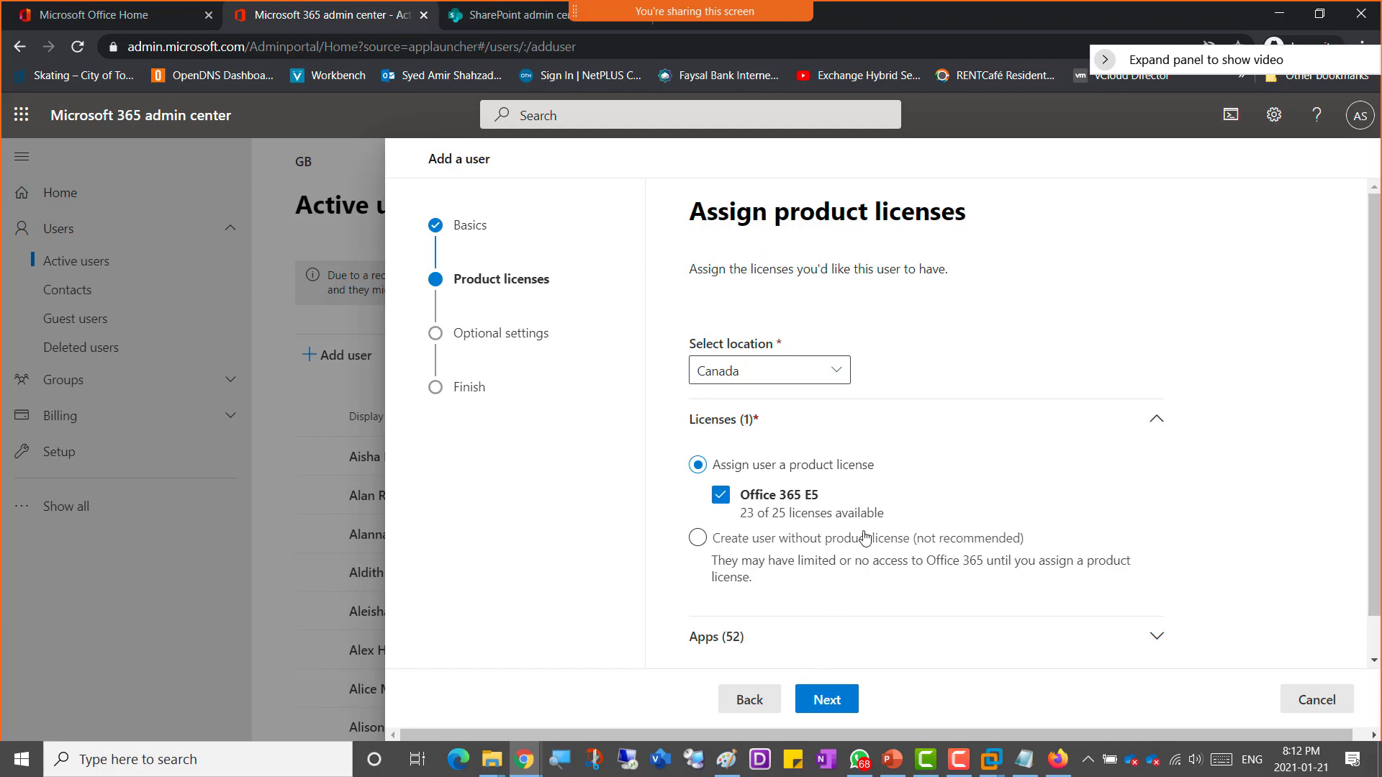
Step: Step back through the wizard to review the basics page settings
left_click(834, 708)
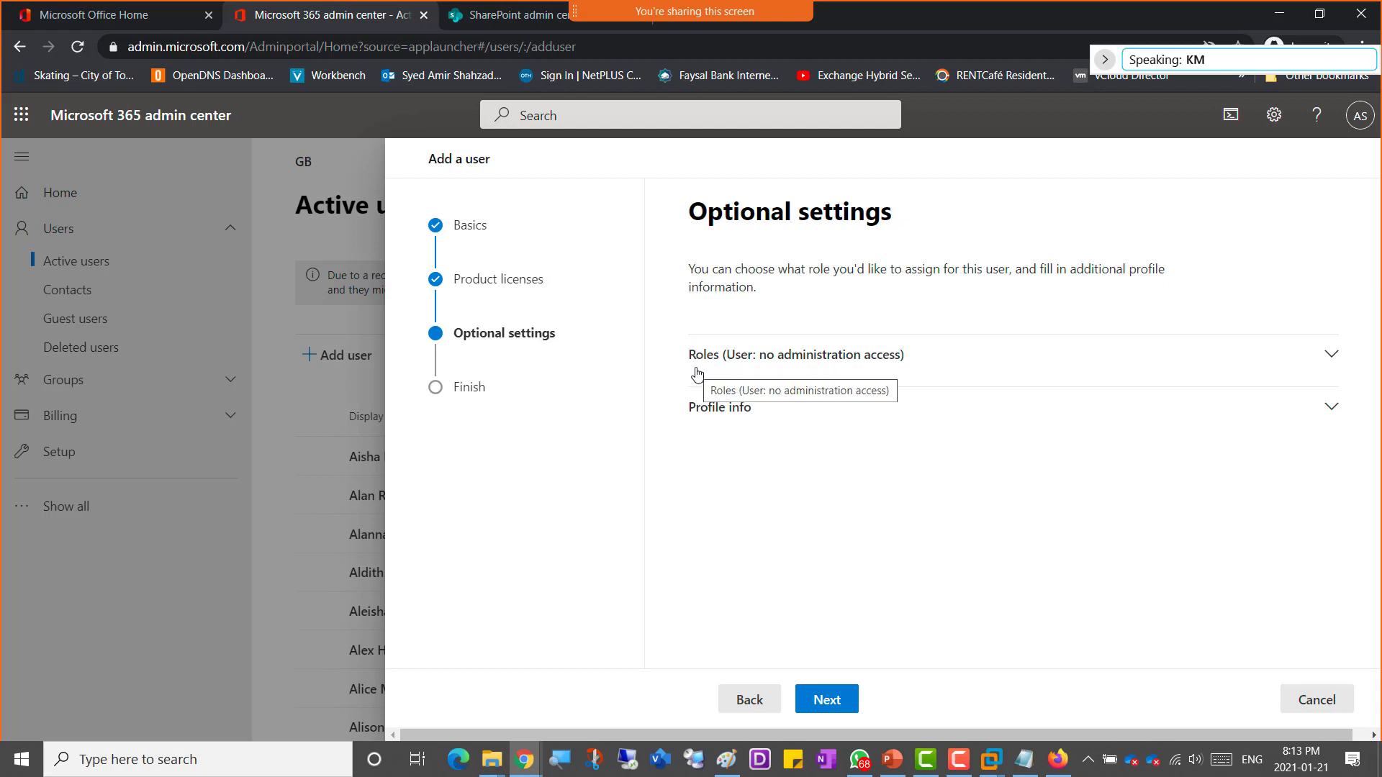
left_click(736, 706)
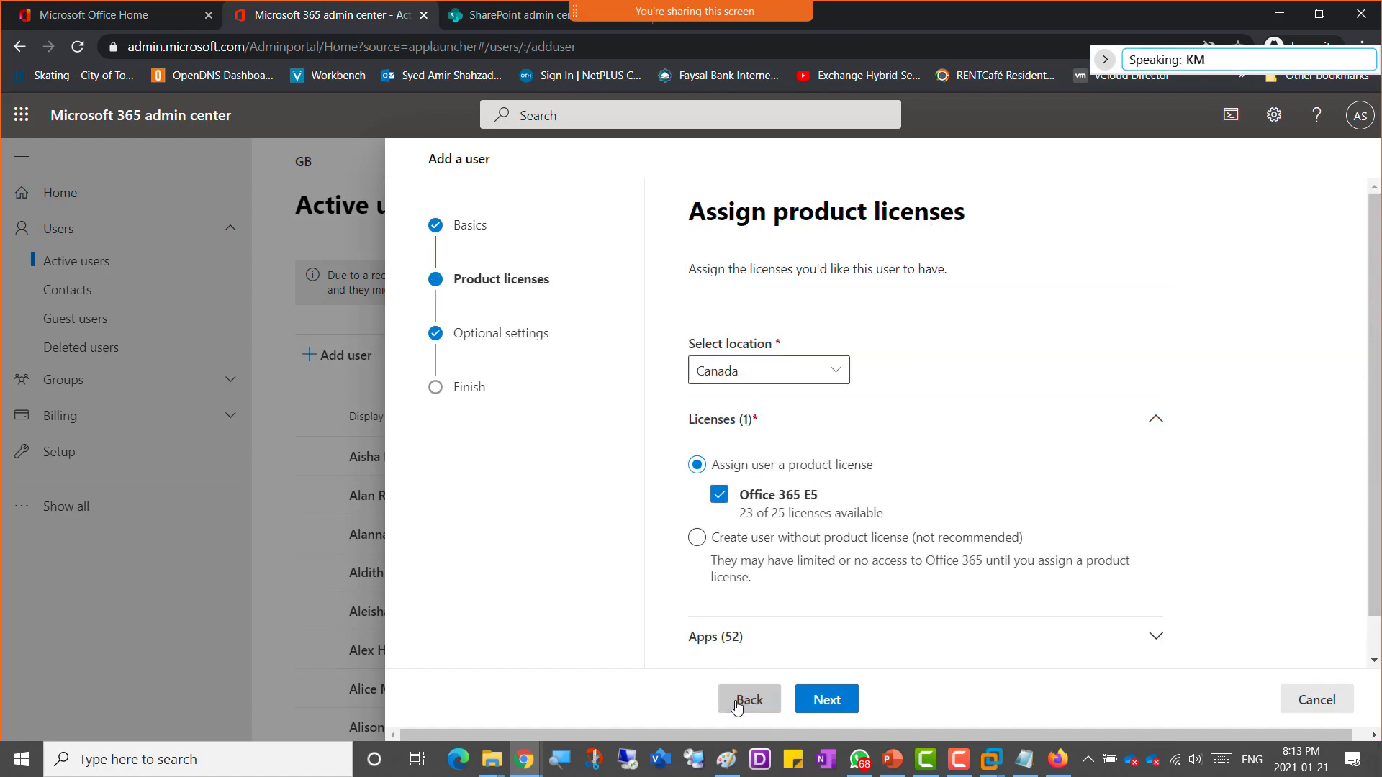
left_click(736, 706)
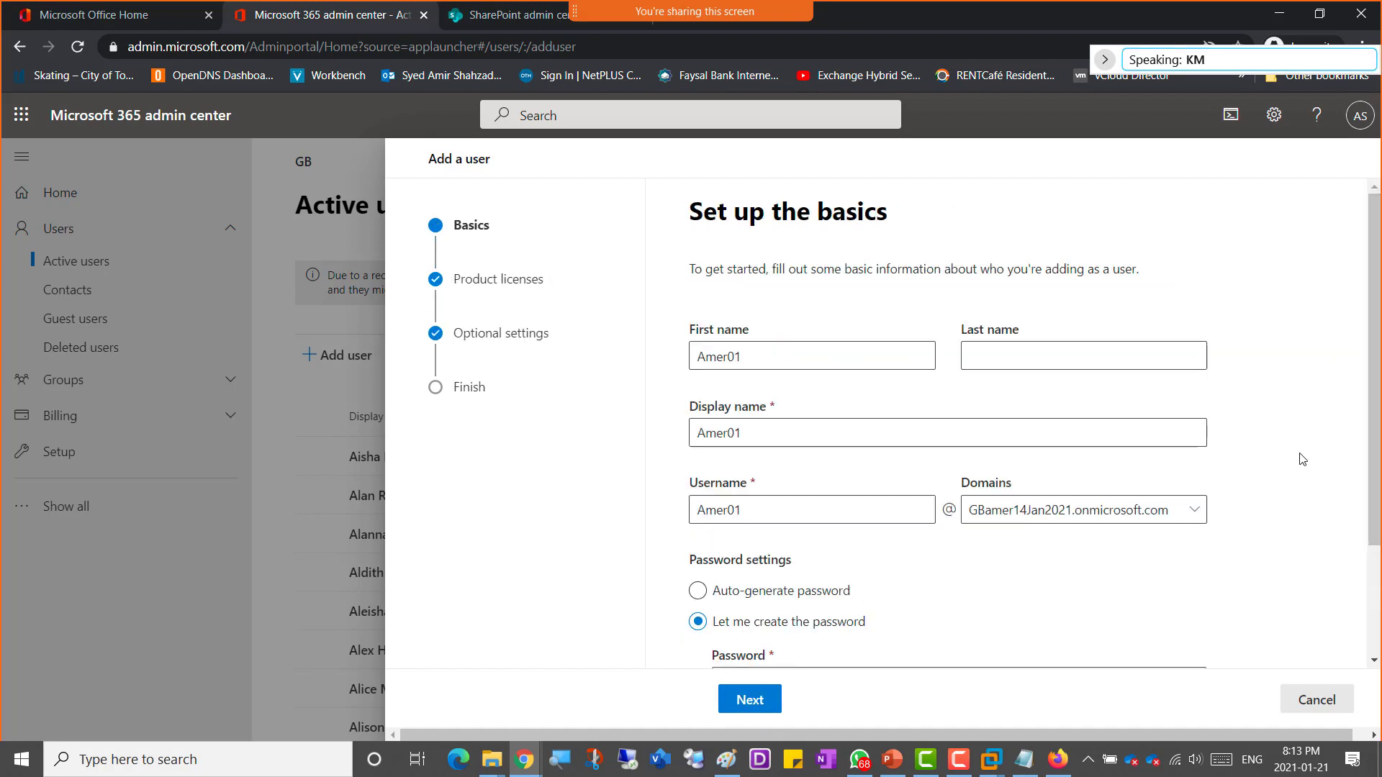
scroll(1302, 458, "down", 1)
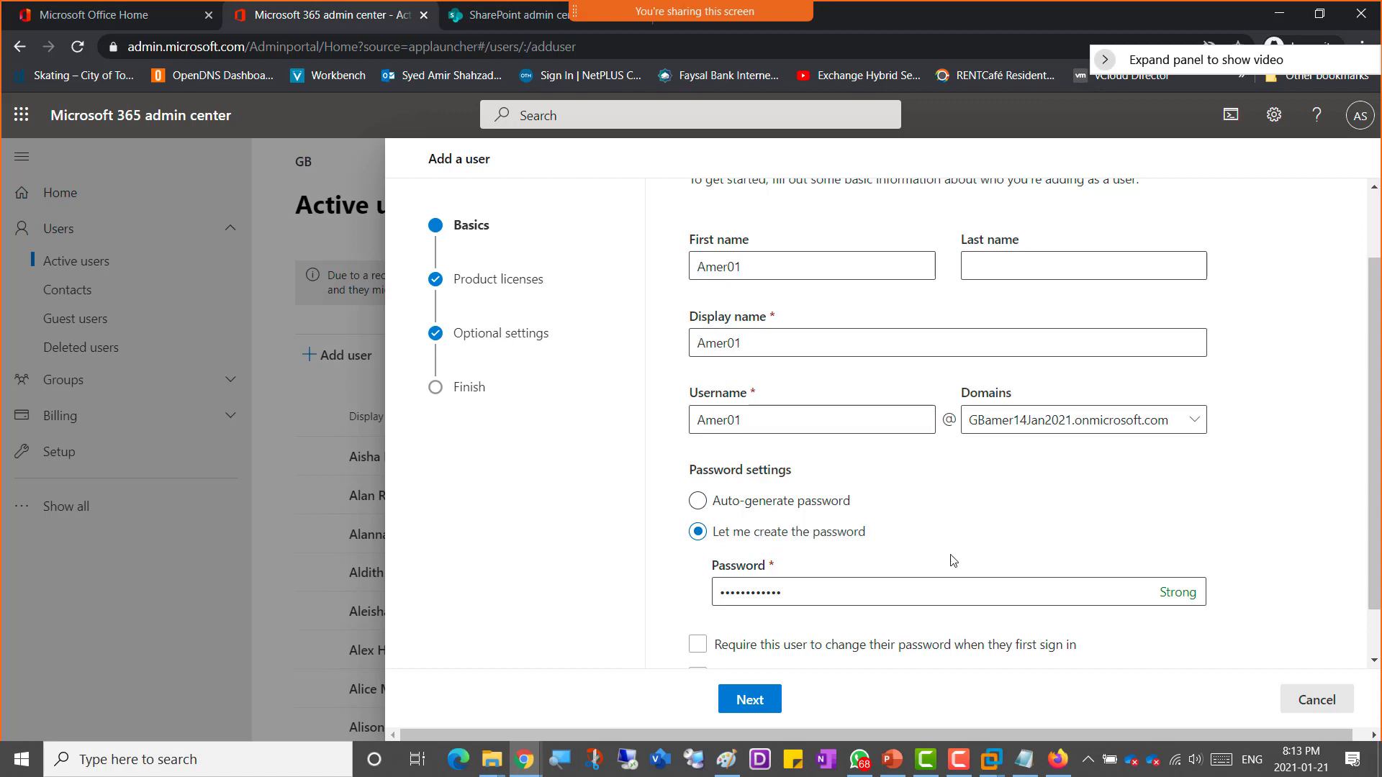
scroll(1039, 561, "down", 1)
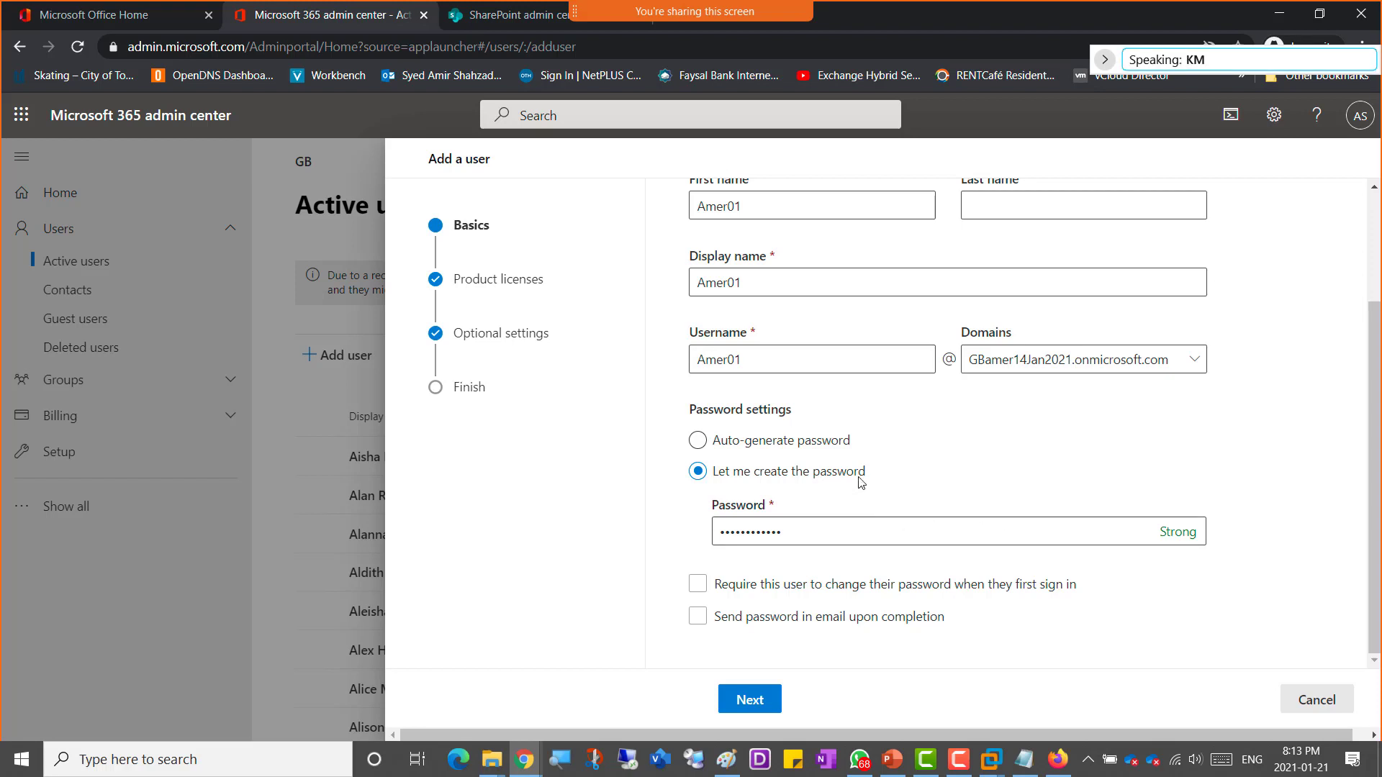
scroll(894, 477, "up", 3)
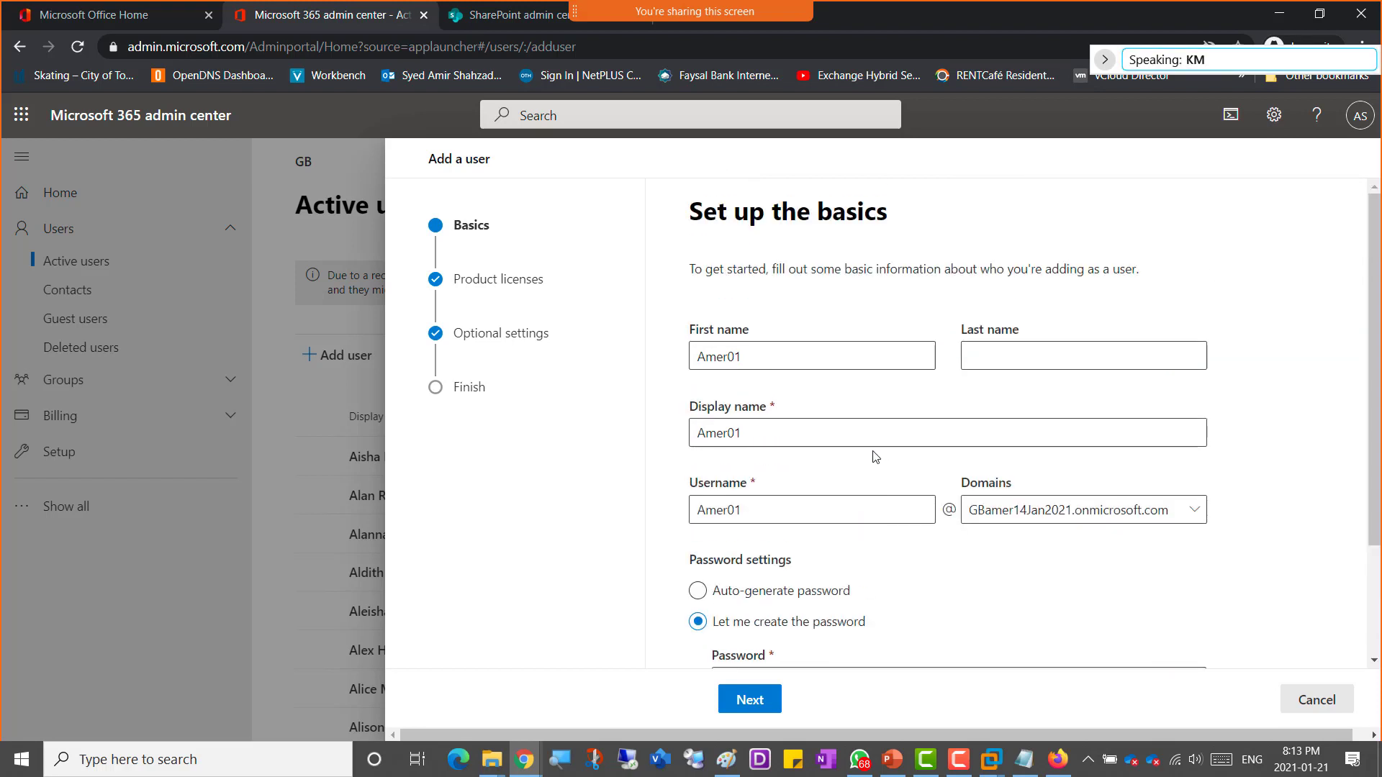
scroll(737, 526, "down", 2)
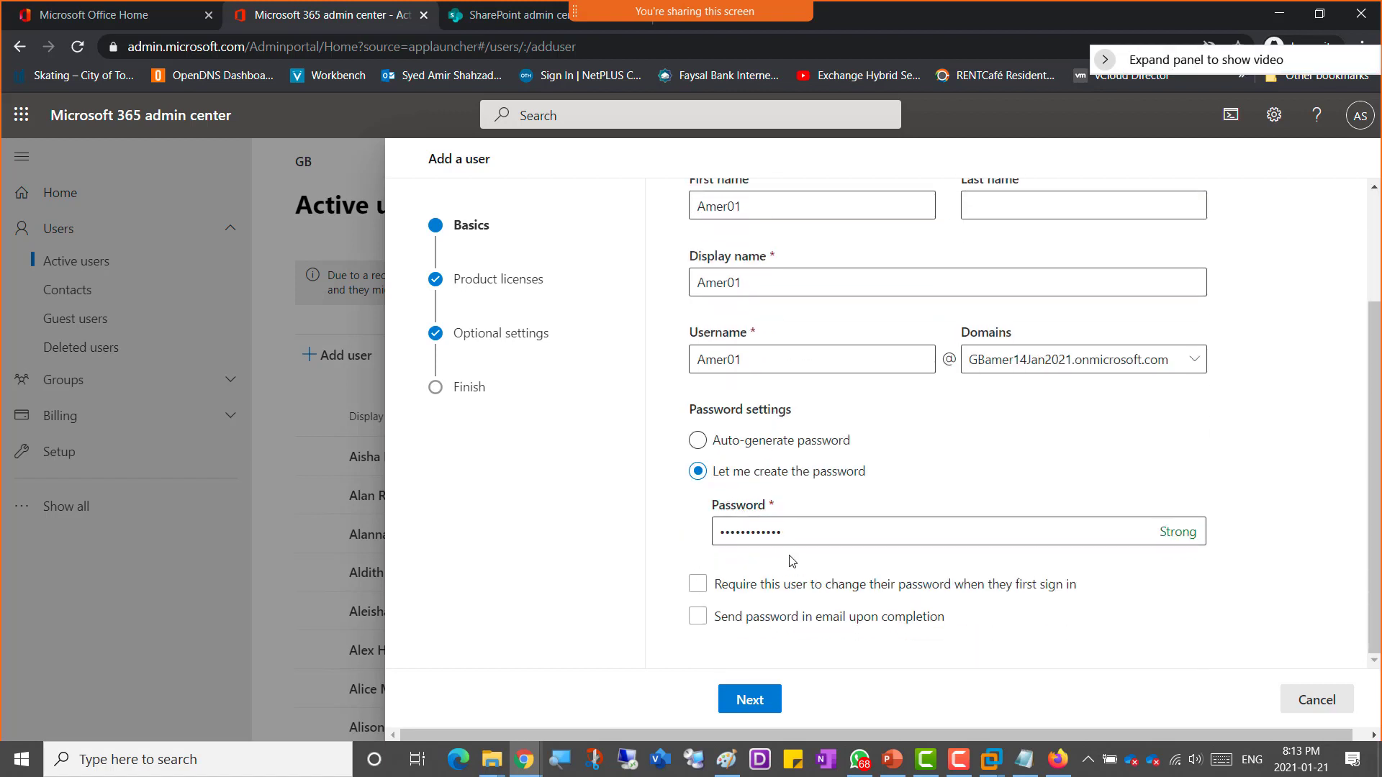
Step: Continue past the basics, keeping the Office 365 E5 license and default optional settings, to the review page
left_click(695, 586)
left_click(765, 708)
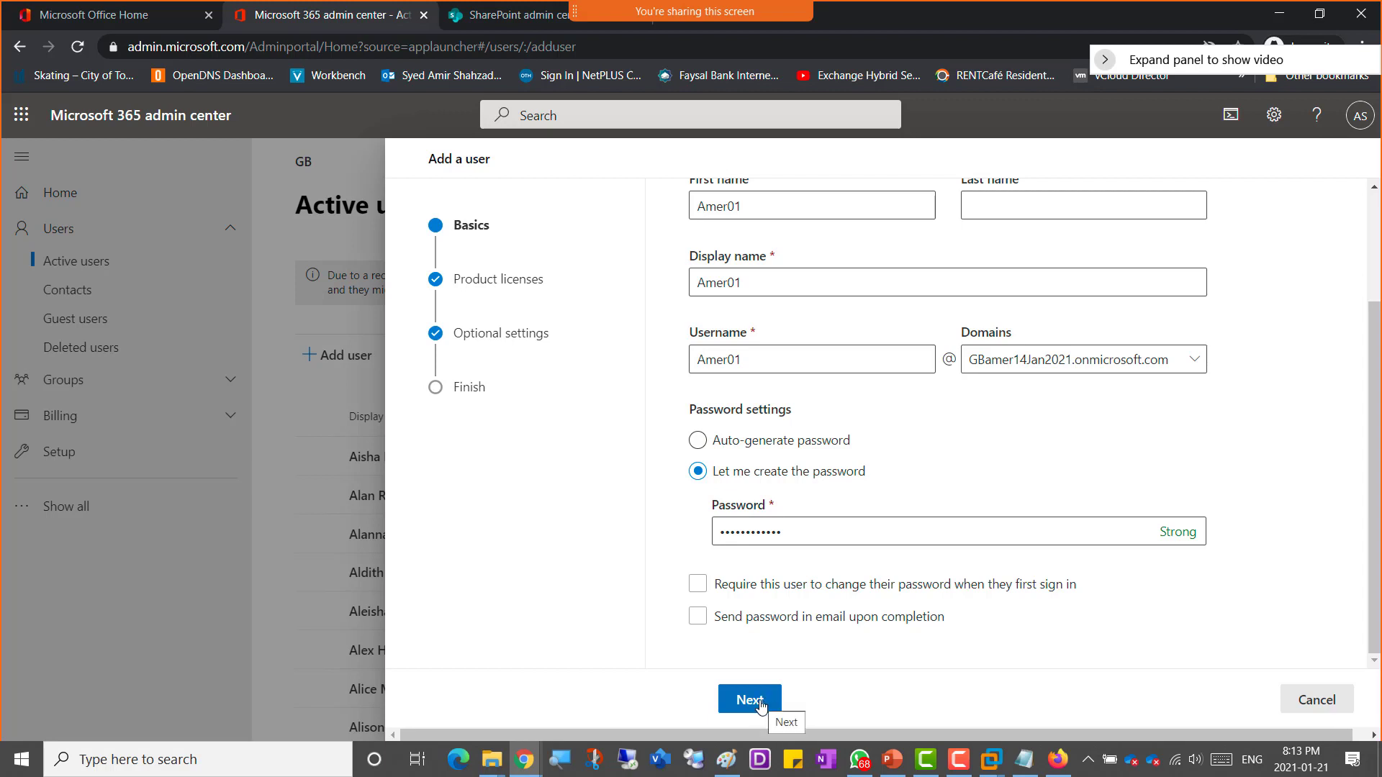
left_click(762, 707)
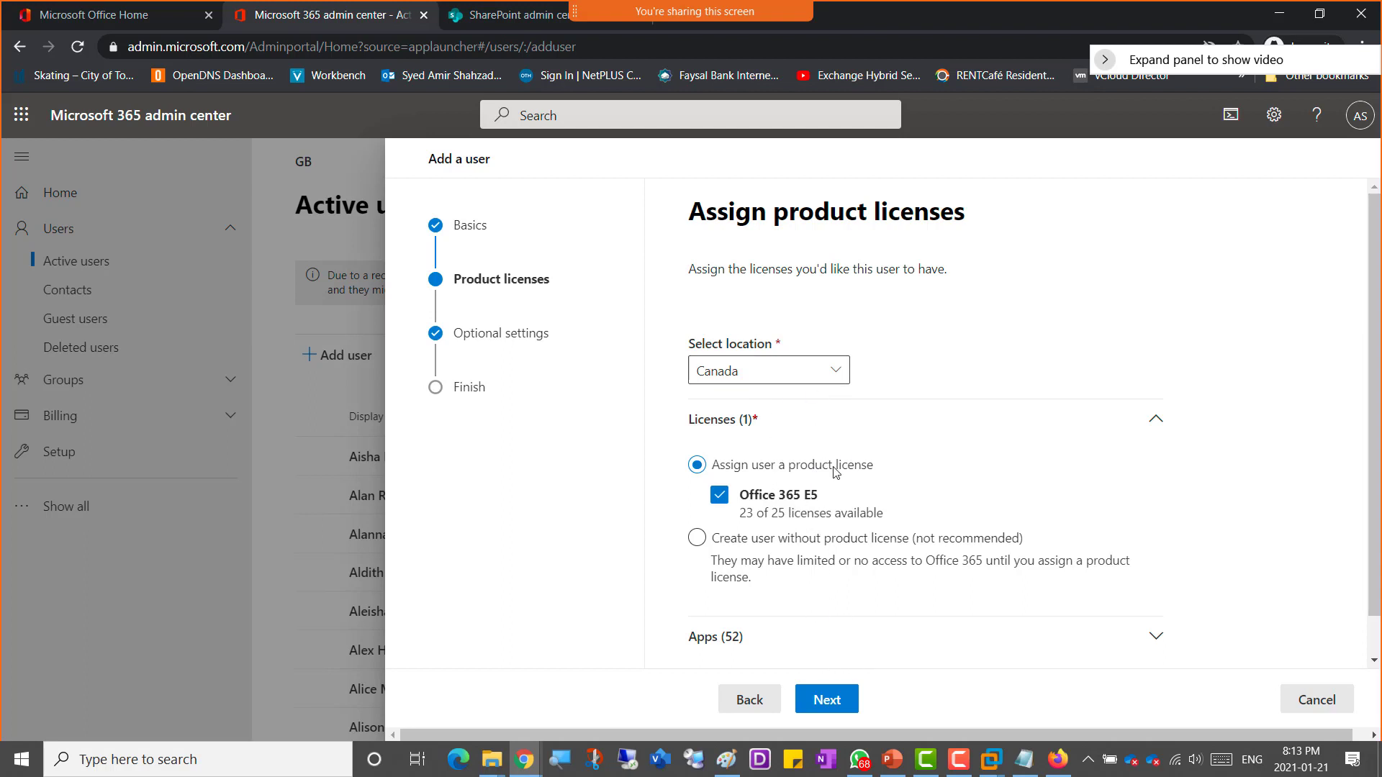
left_click(836, 709)
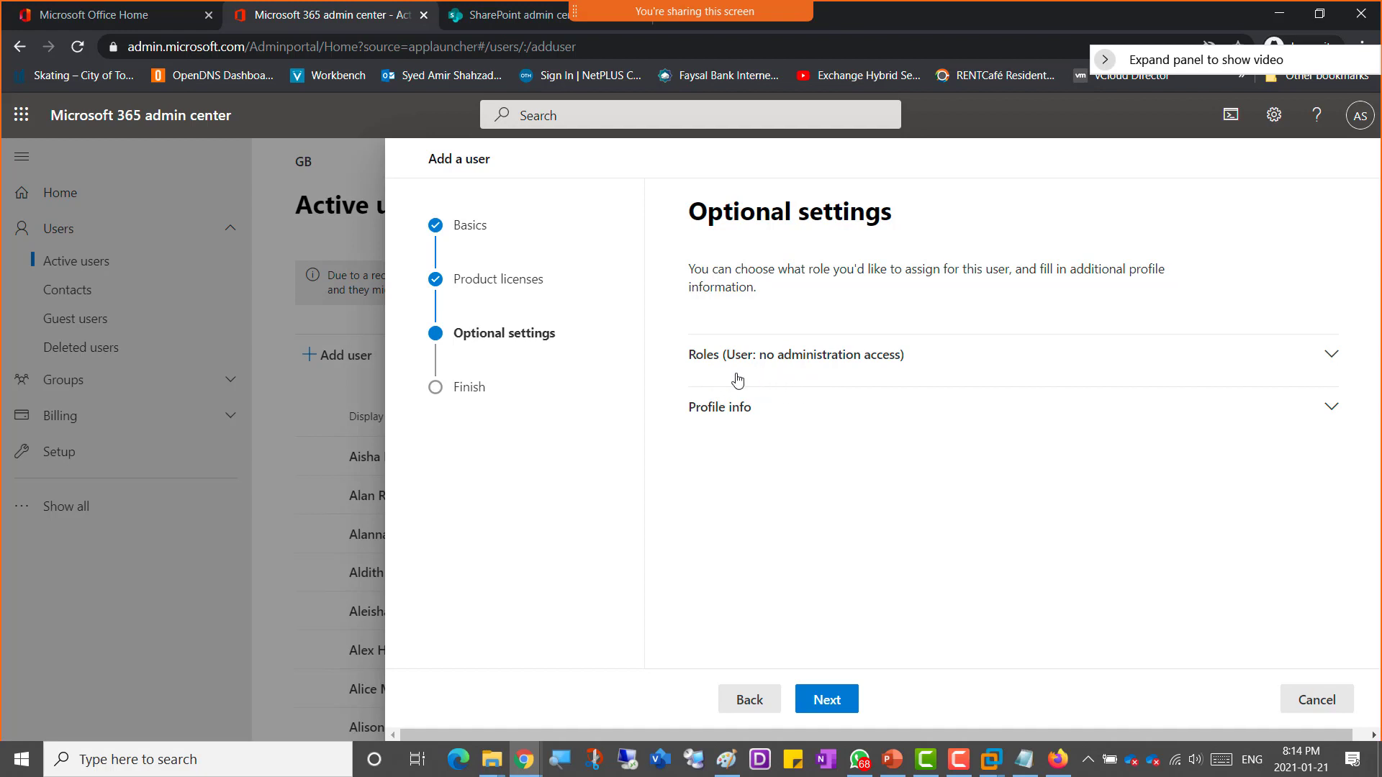
left_click(826, 701)
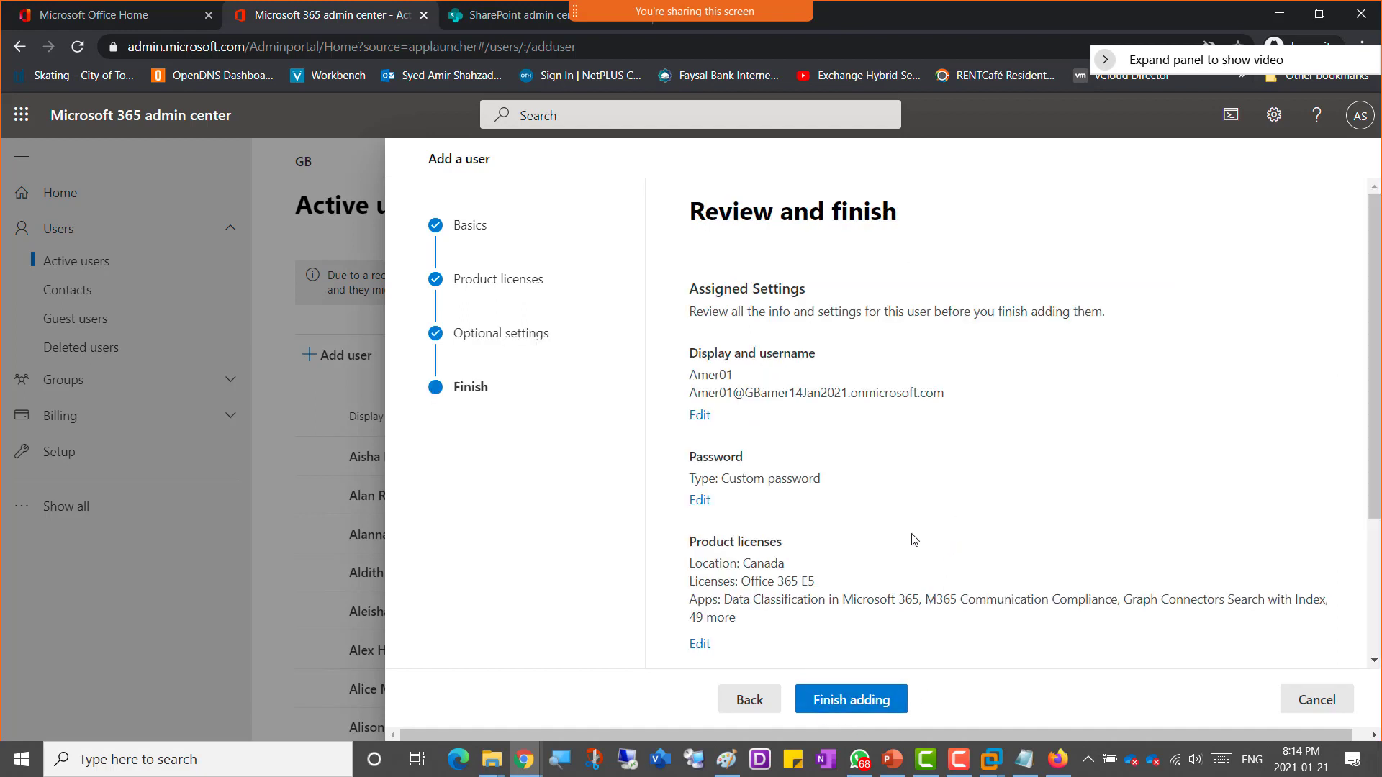
Step: Review the new user's settings and finish adding Amer01
scroll(925, 550, "down", 3)
scroll(925, 550, "up", 3)
left_click(864, 710)
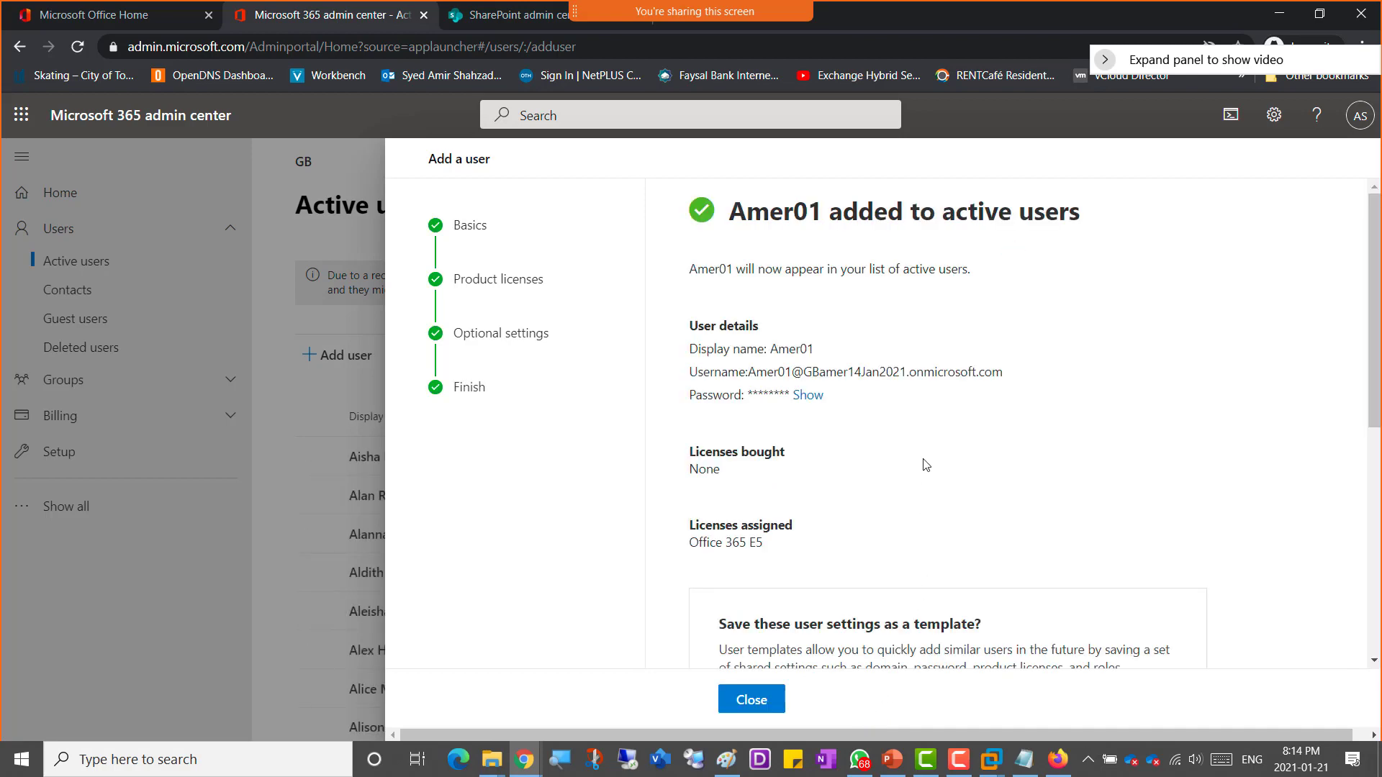
Step: Start adding another user with first name, display name and username Amer02
scroll(926, 465, "down", 6)
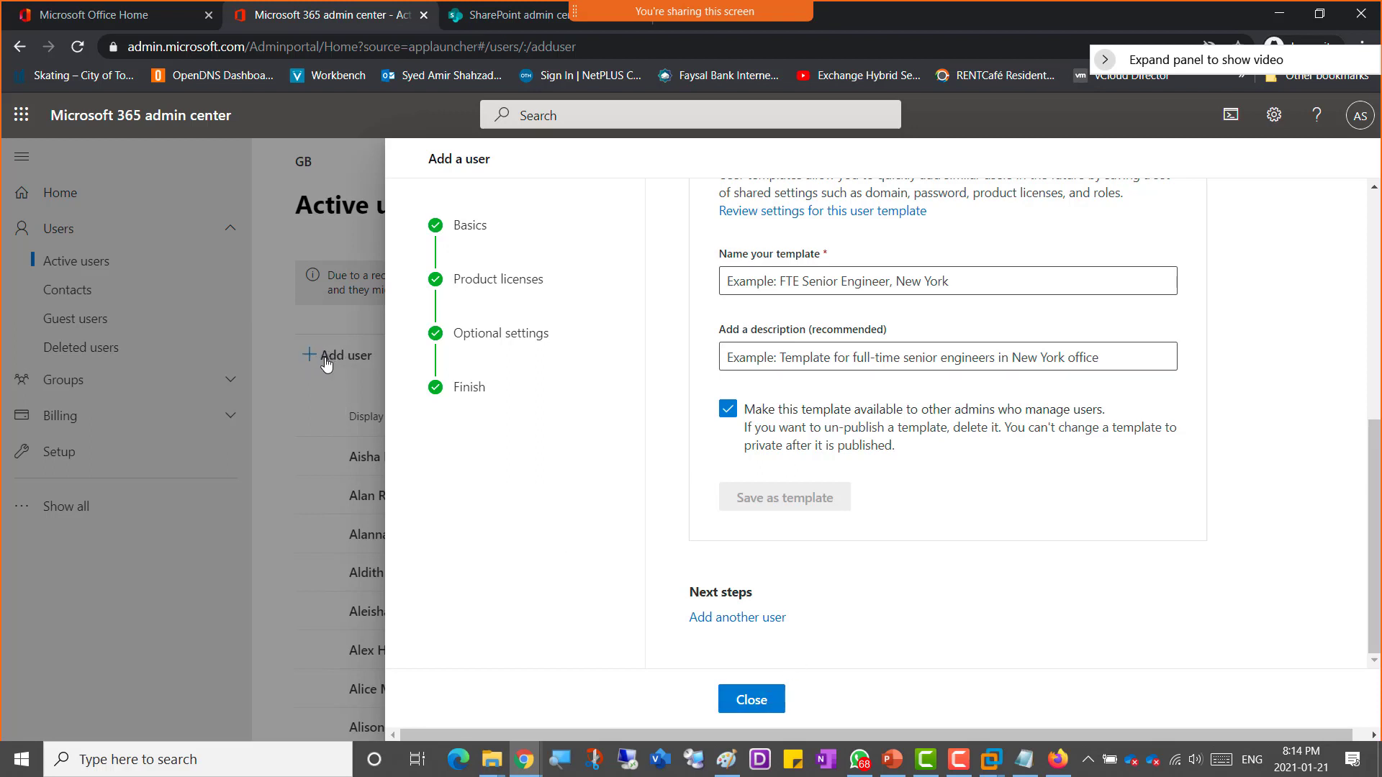
left_click(742, 621)
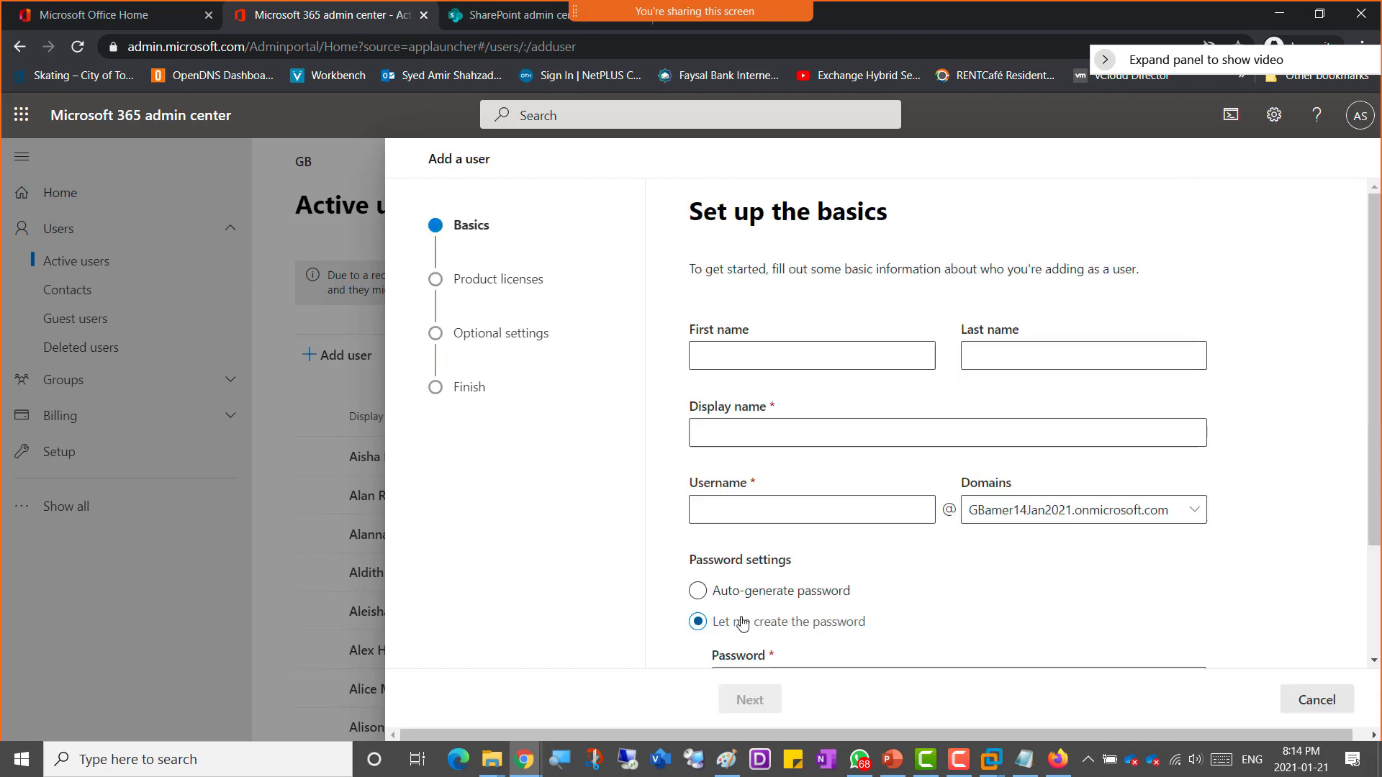
left_click(728, 355)
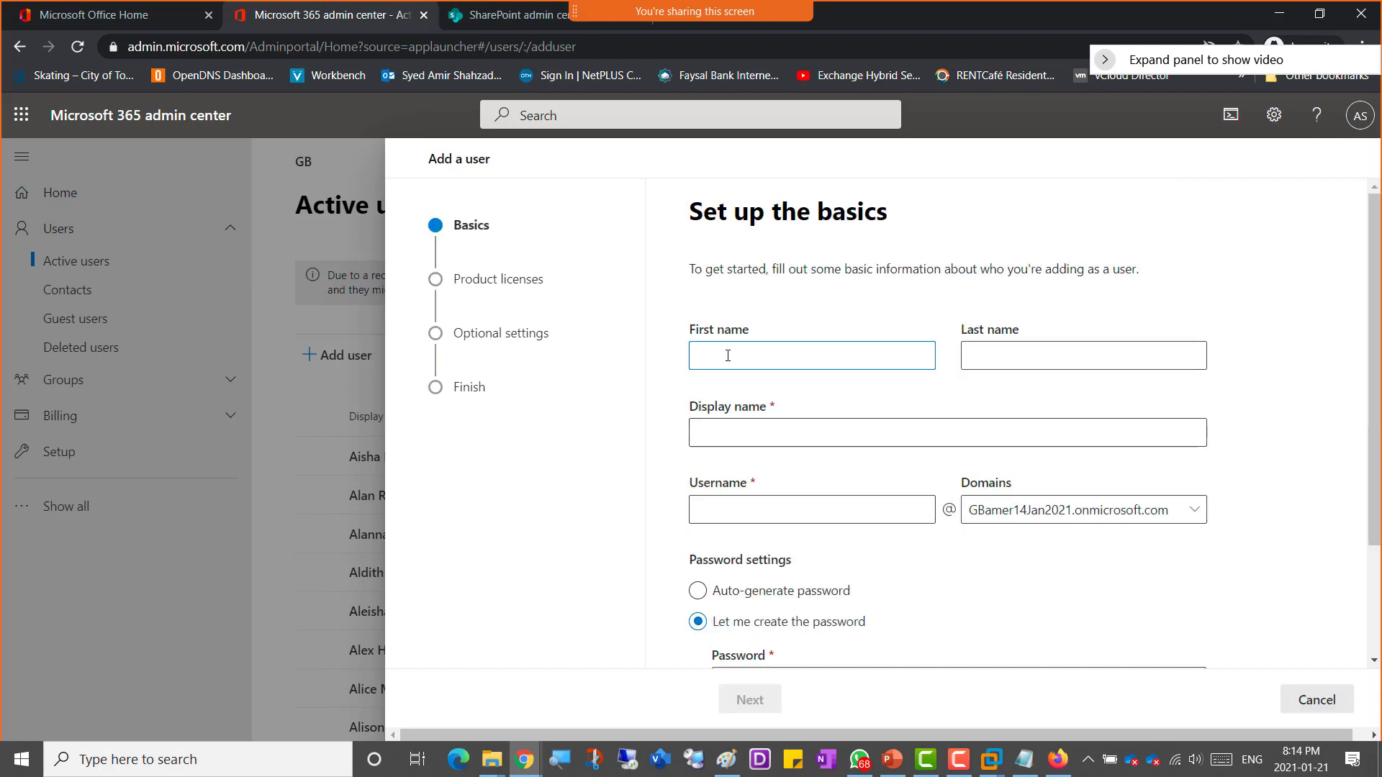
left_click(751, 432)
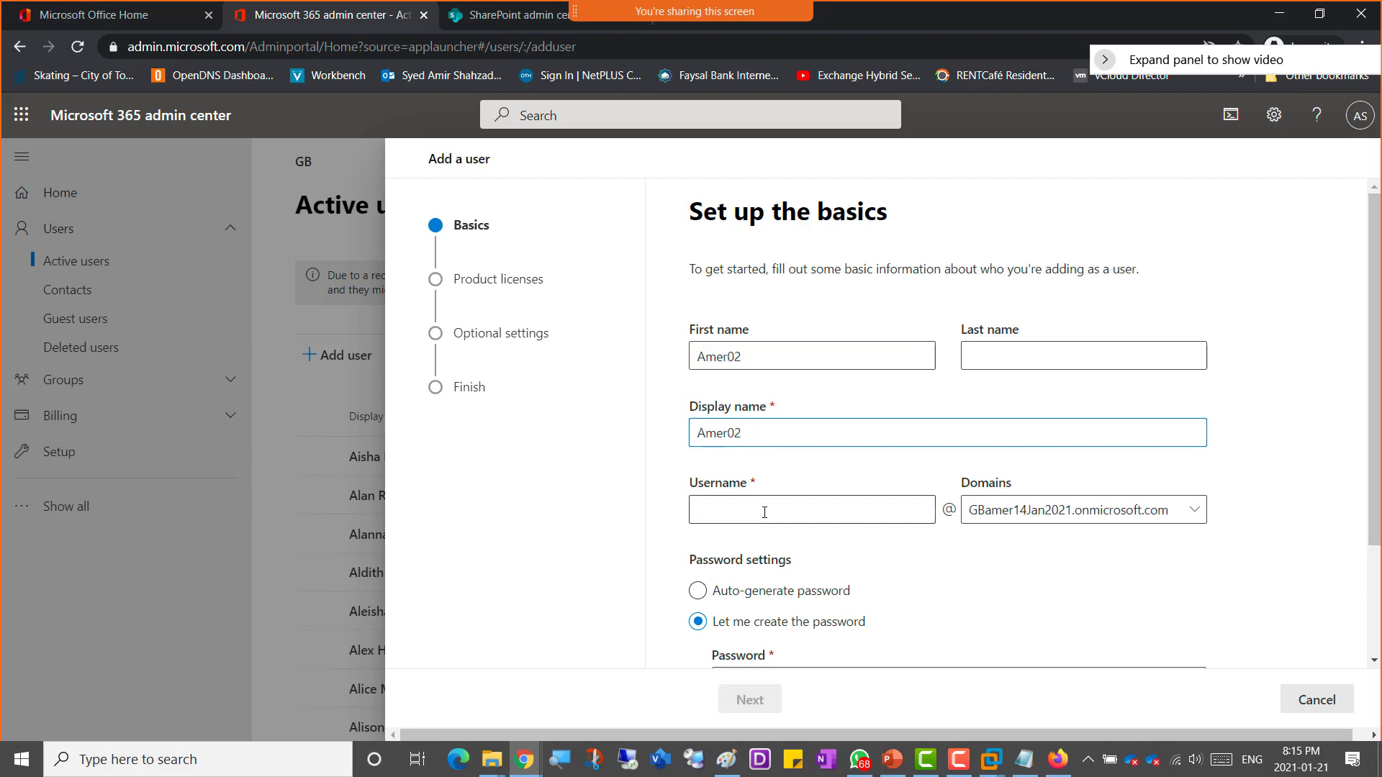
key("ctrl+a")
key("ctrl+c")
left_click(749, 512)
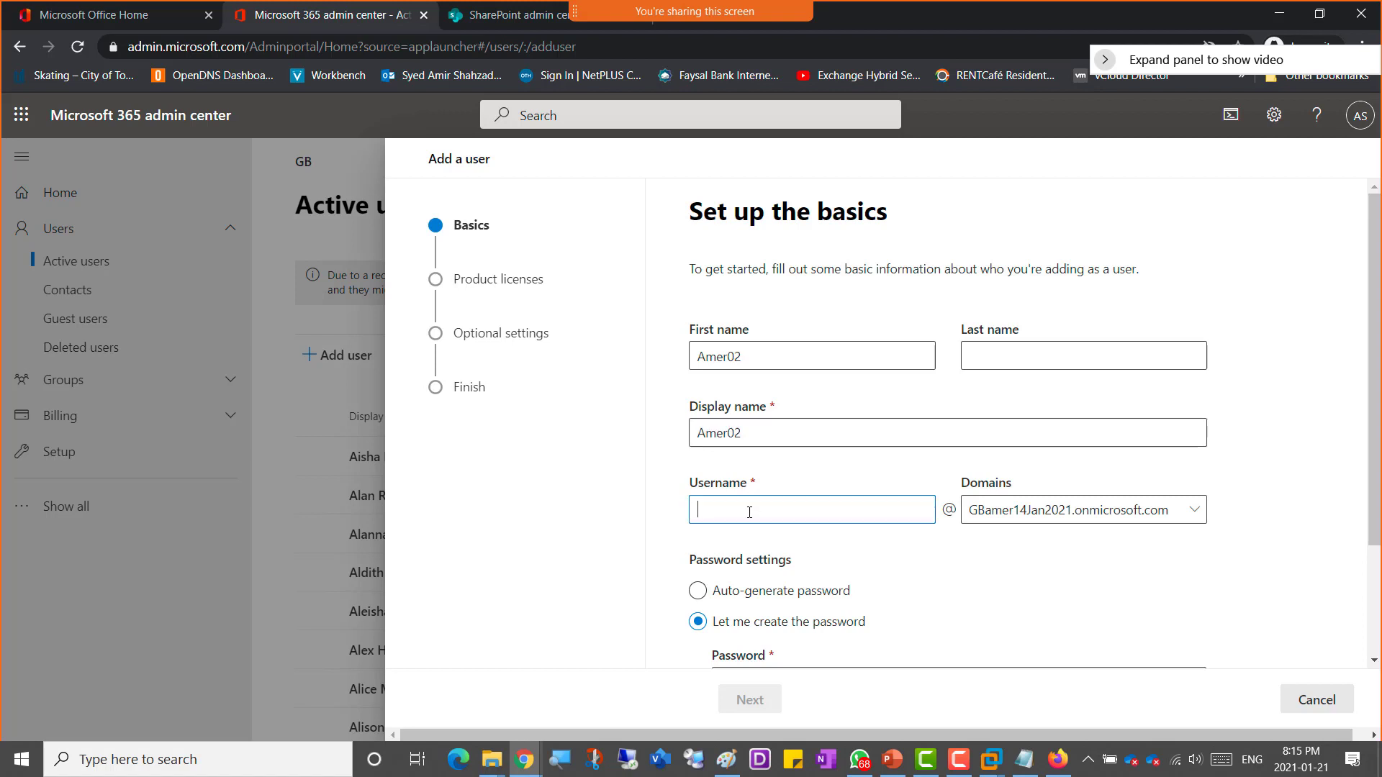
key("ctrl+v")
Step: Enter a custom password for Amer02 and continue to the product licenses page
scroll(934, 565, "down", 3)
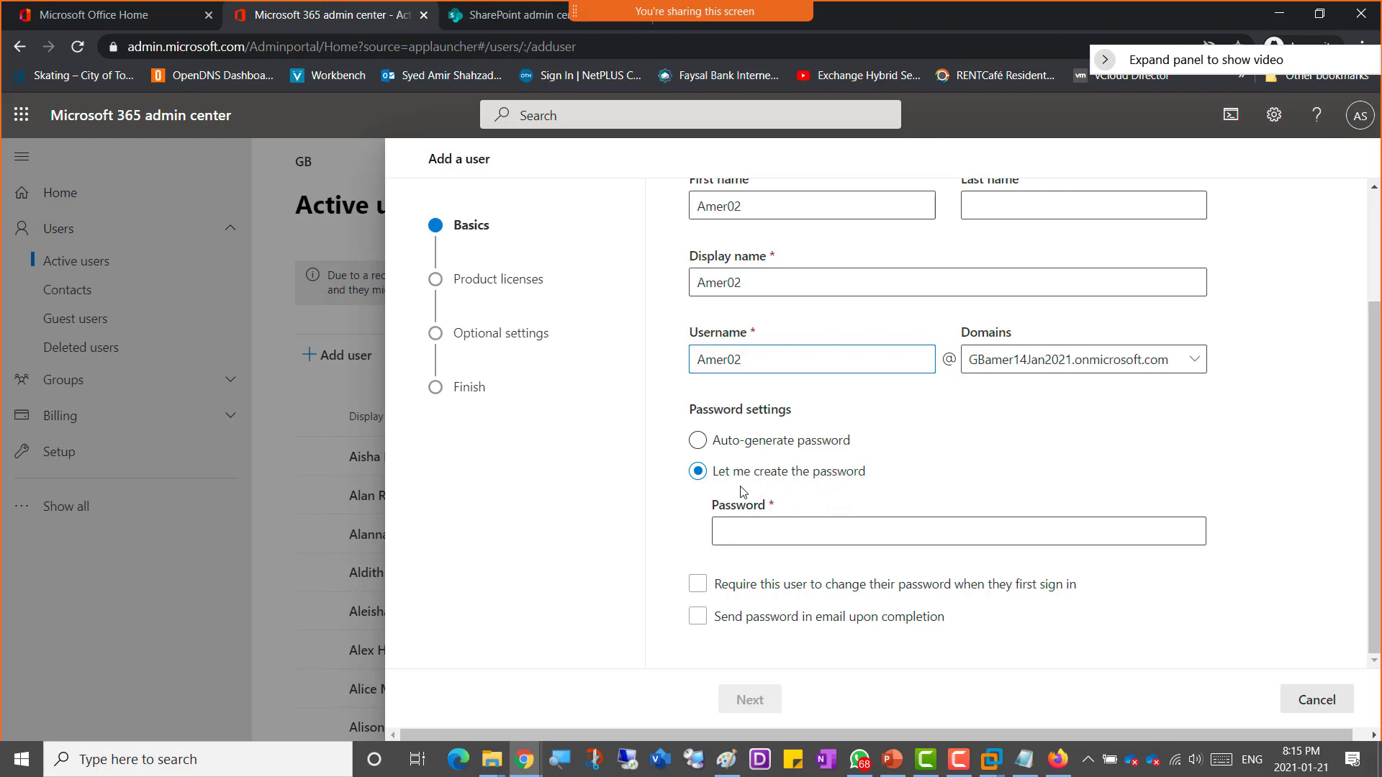
left_click(754, 532)
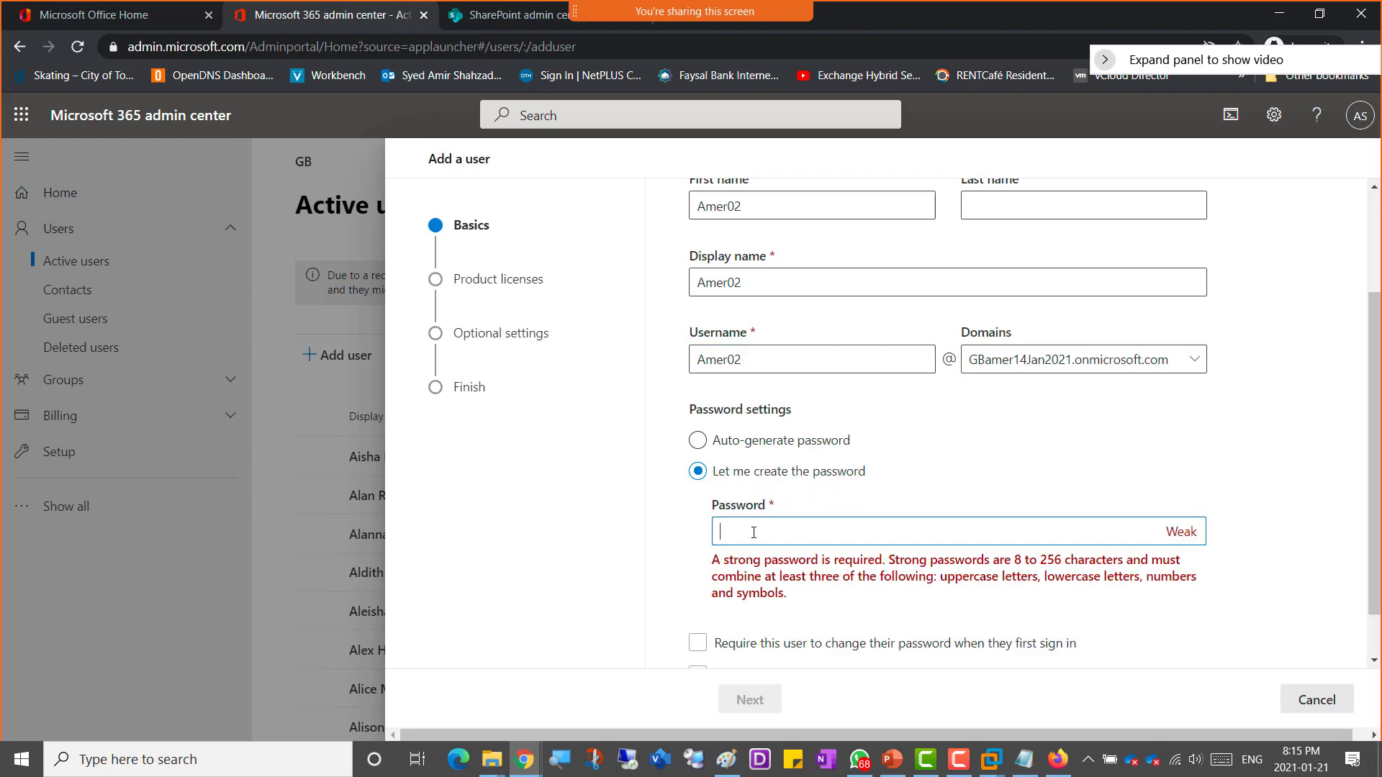
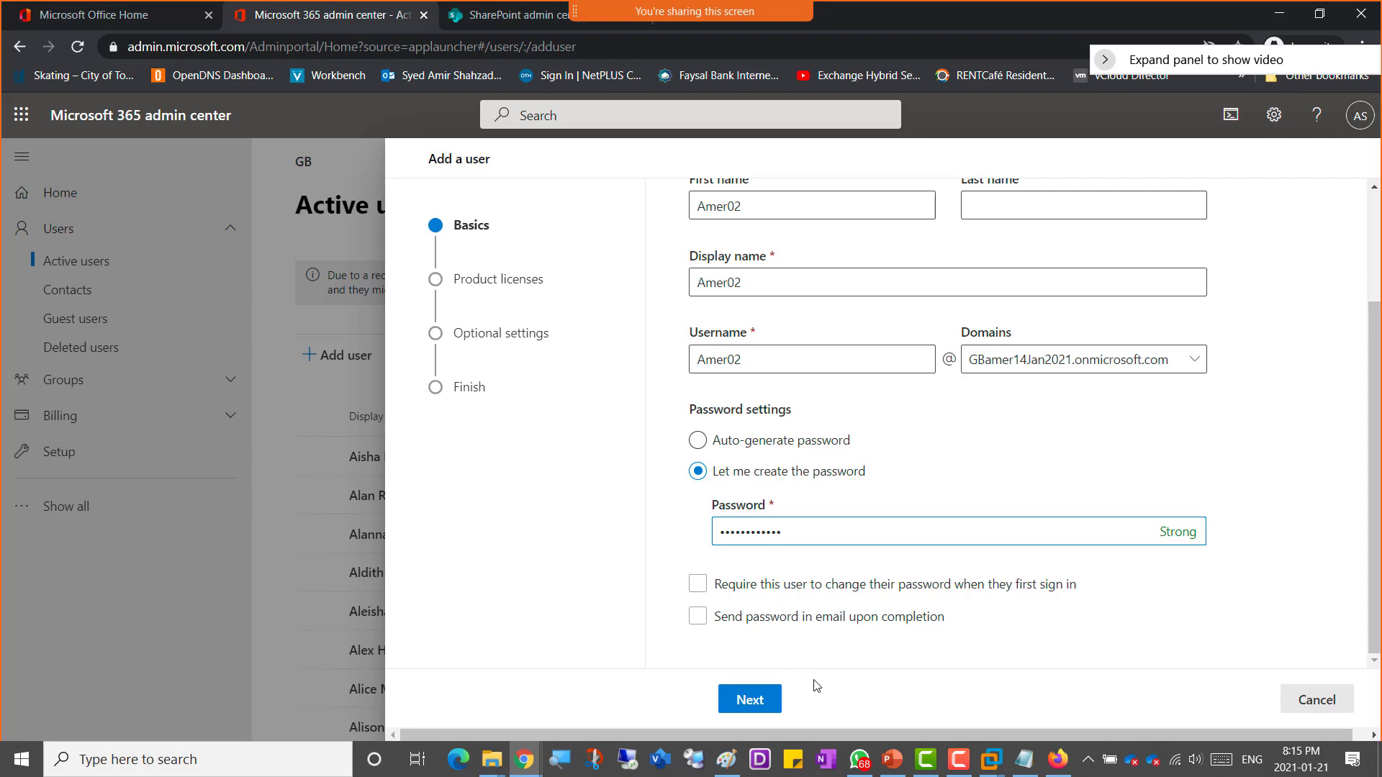
left_click(759, 701)
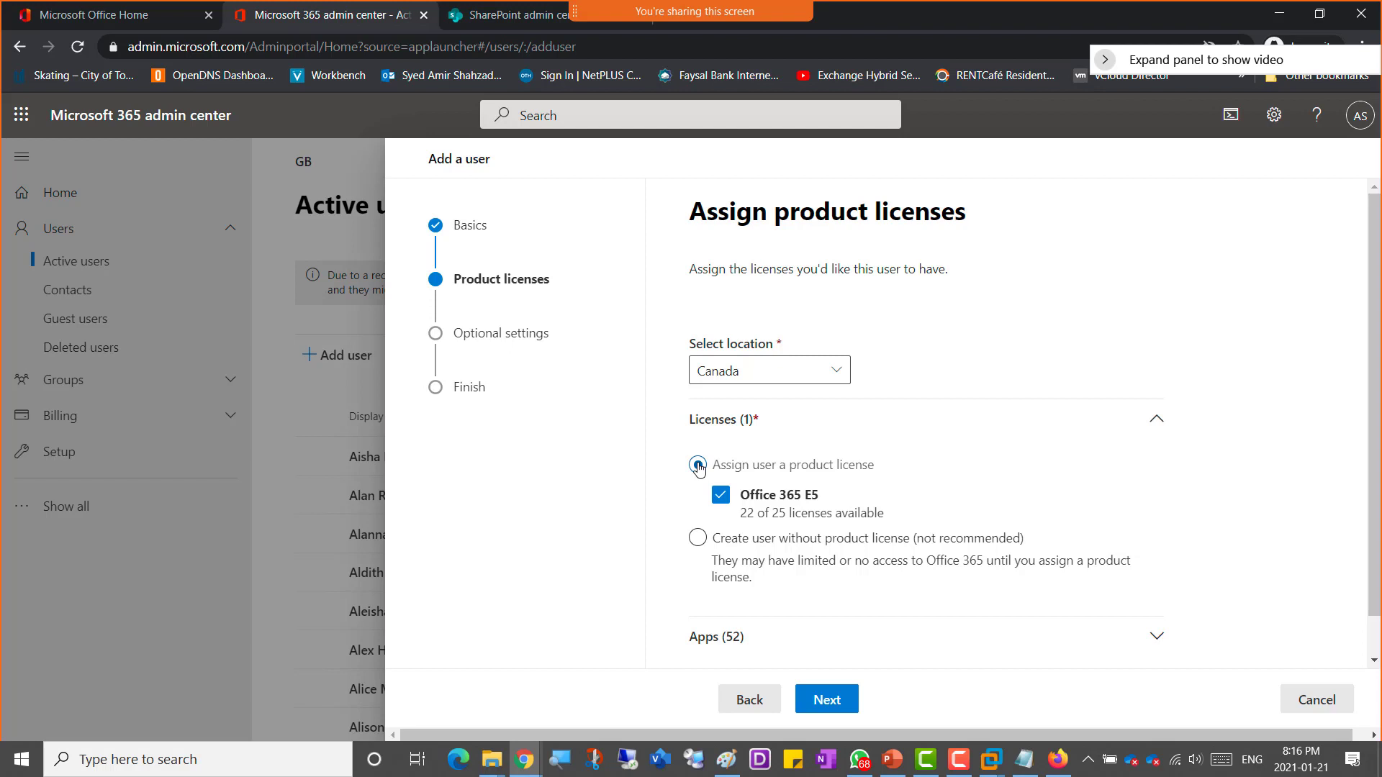
Step: Keep the Office 365 E5 license and default optional settings, then finish adding Amer02
left_click(833, 704)
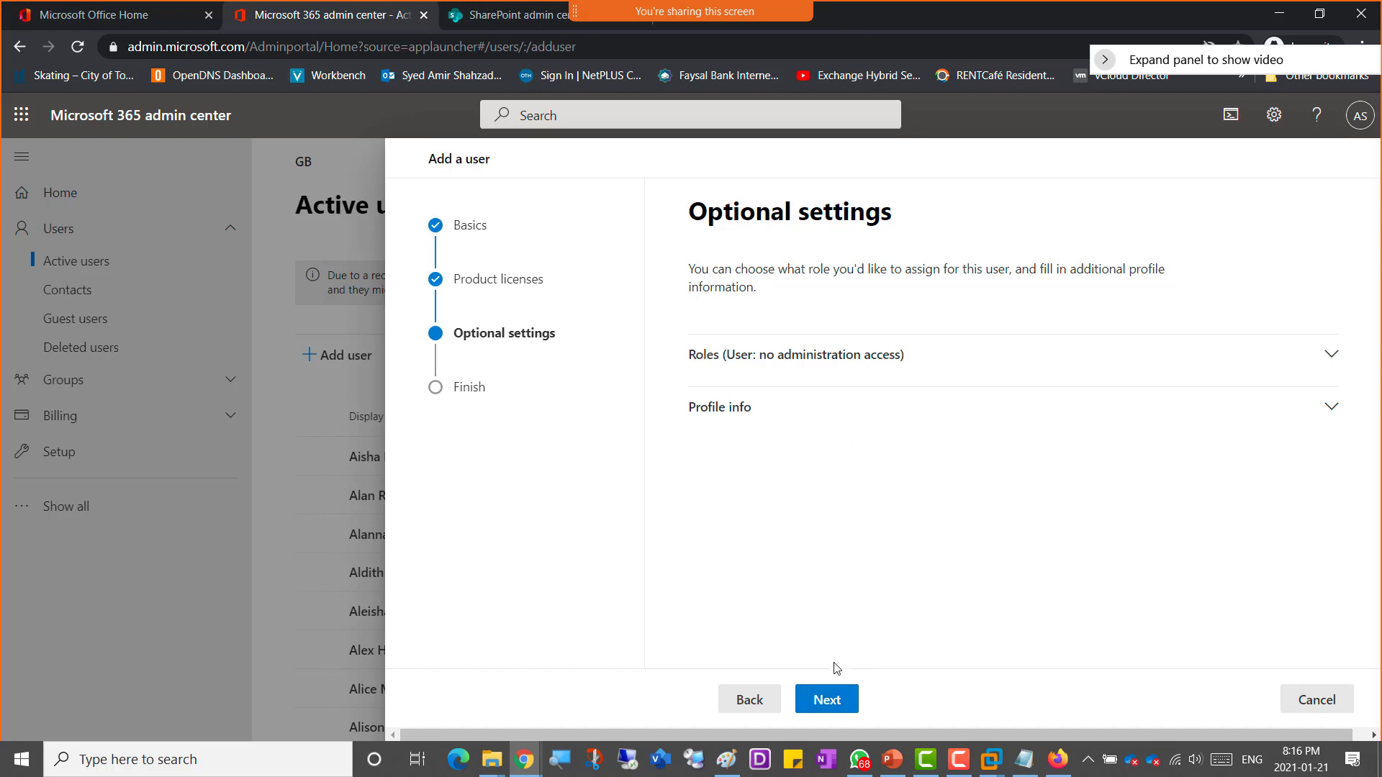
left_click(842, 707)
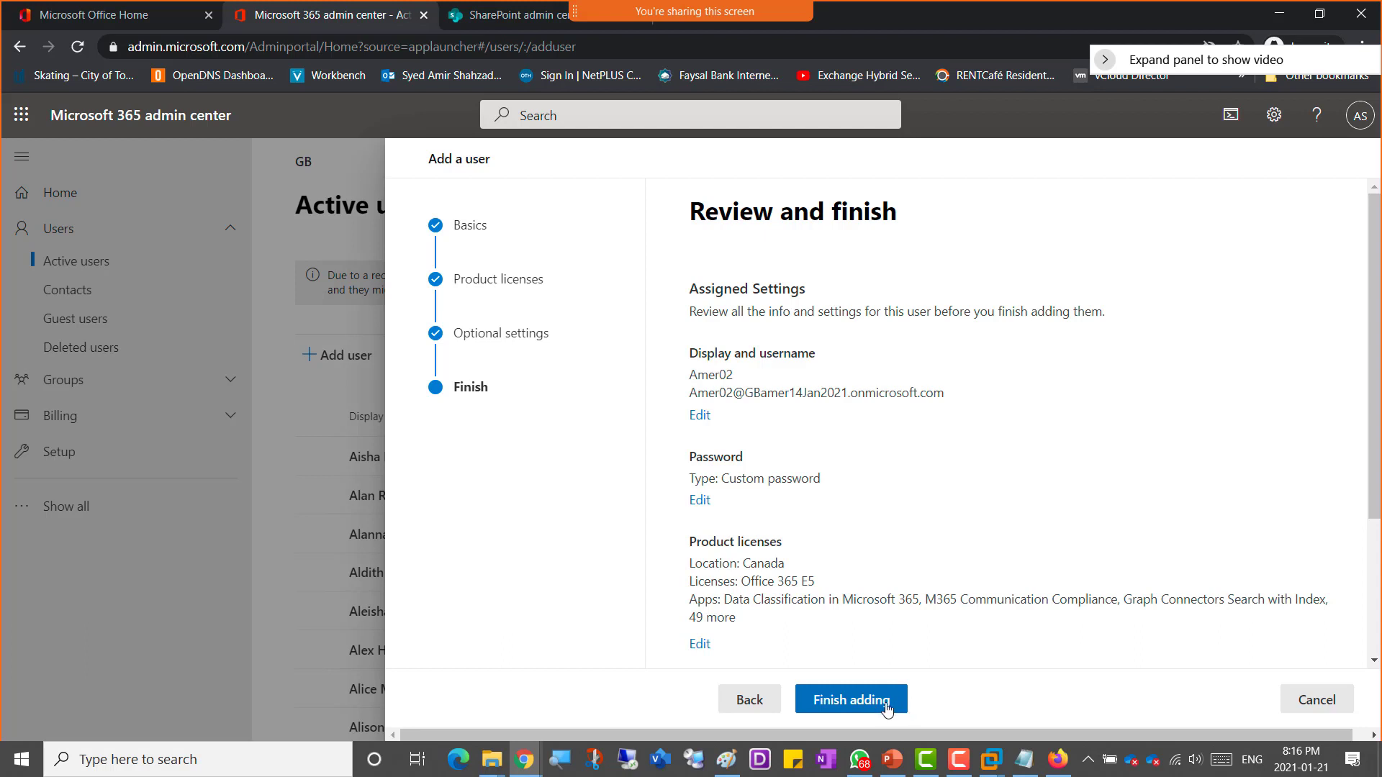
left_click(871, 707)
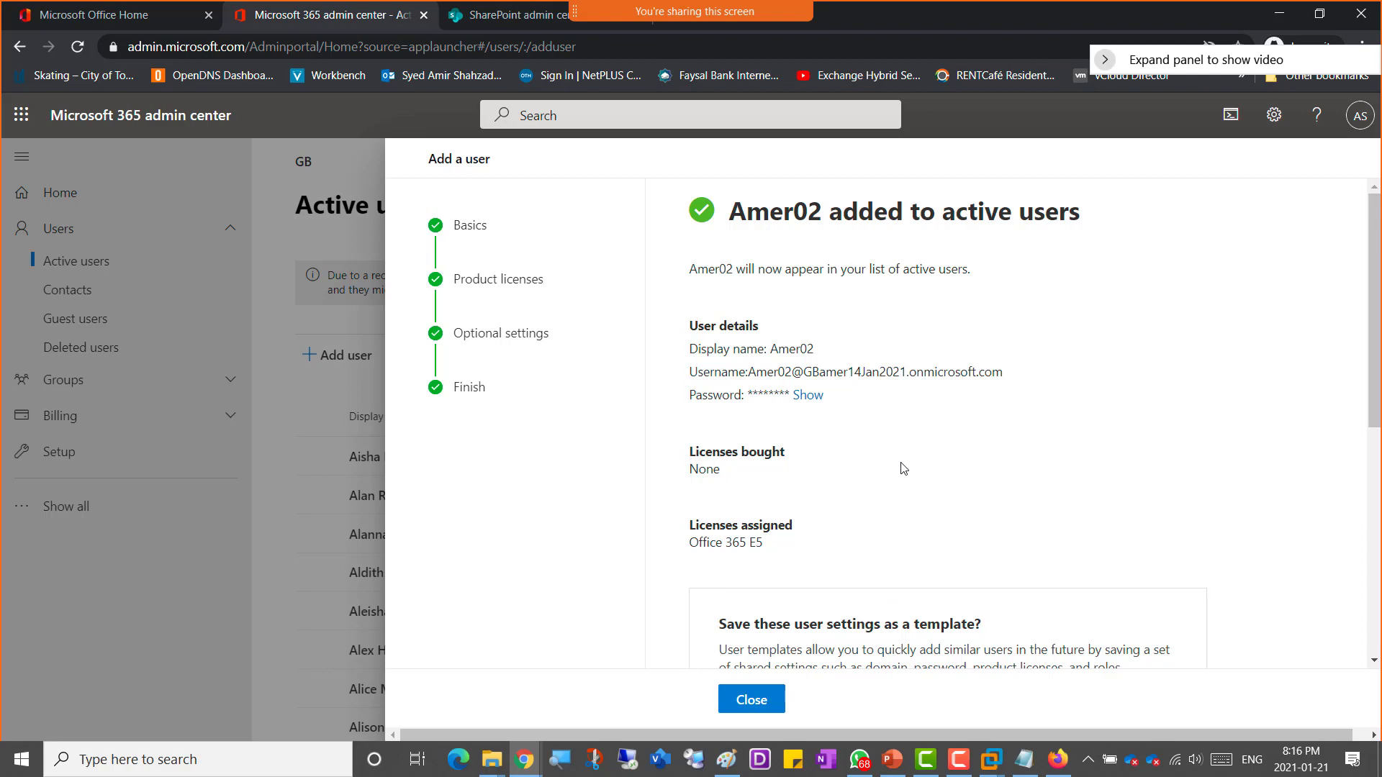
Step: Start adding another user with first name, display name and username Amer03
scroll(903, 469, "down", 6)
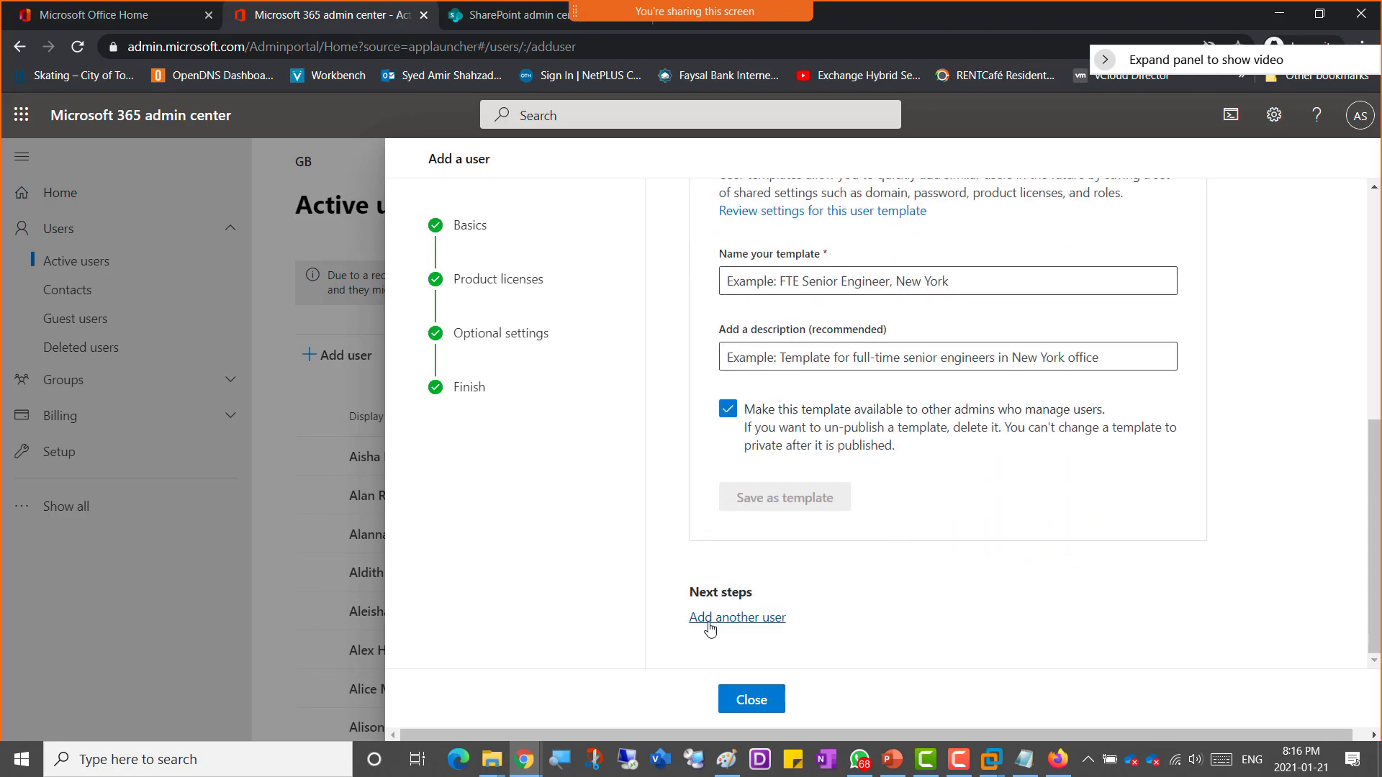
left_click(748, 619)
left_click(816, 349)
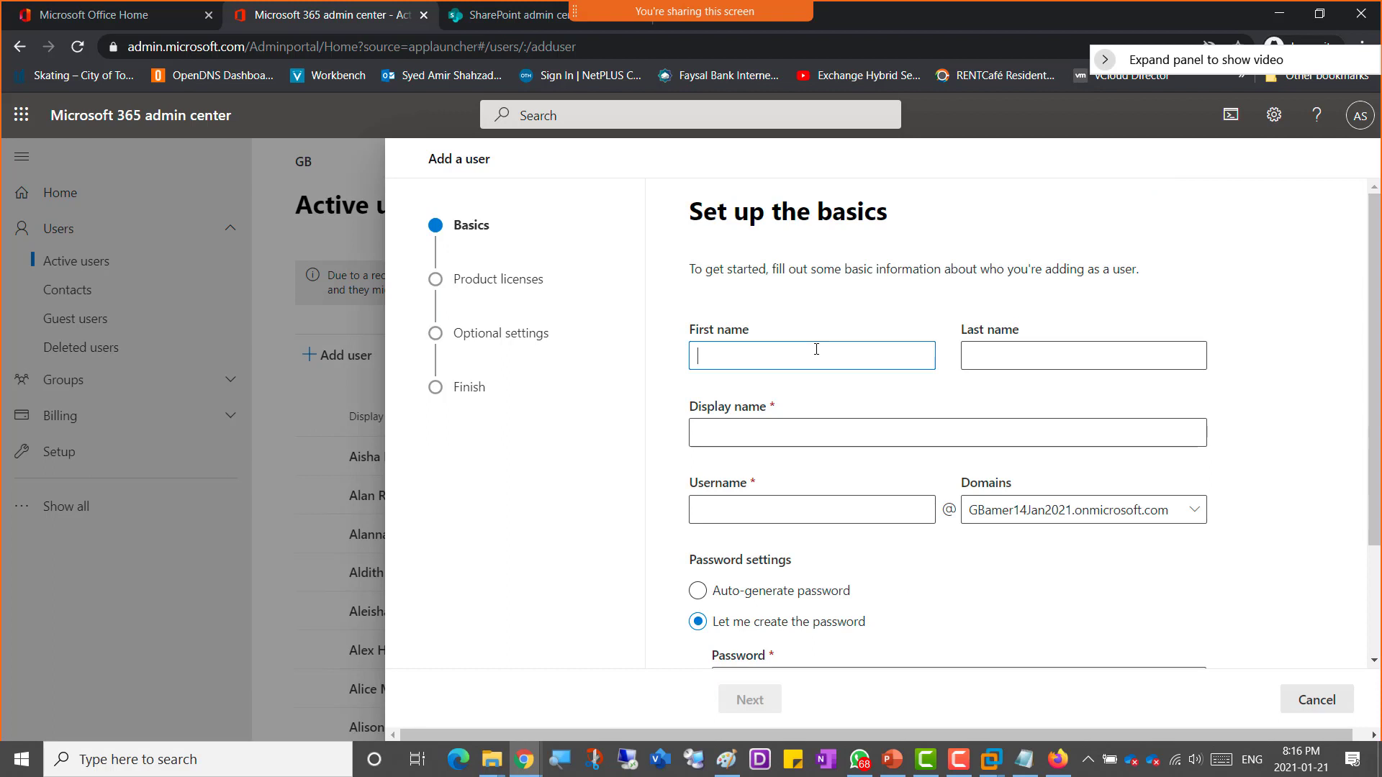
type("Amer02")
key("Tab")
key("Tab")
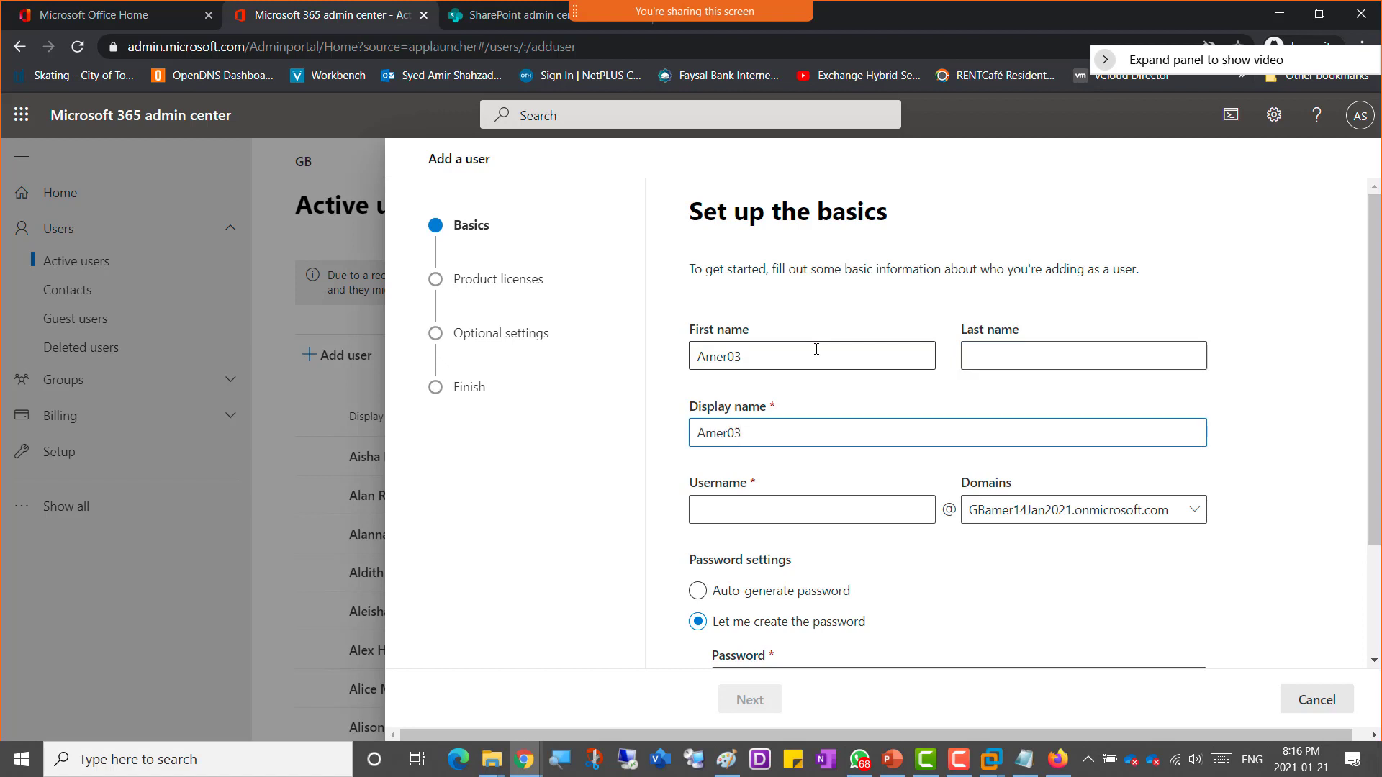
key("Tab")
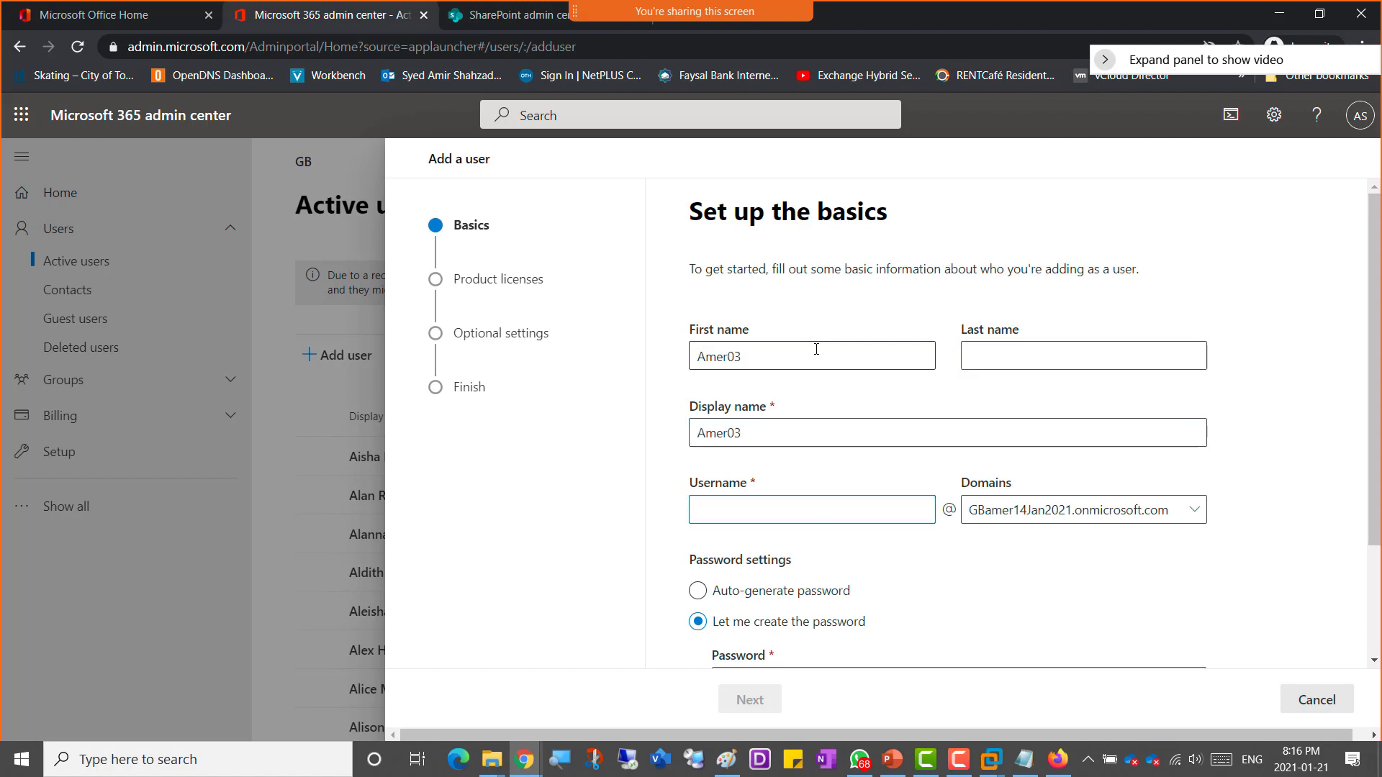
type("Amer03")
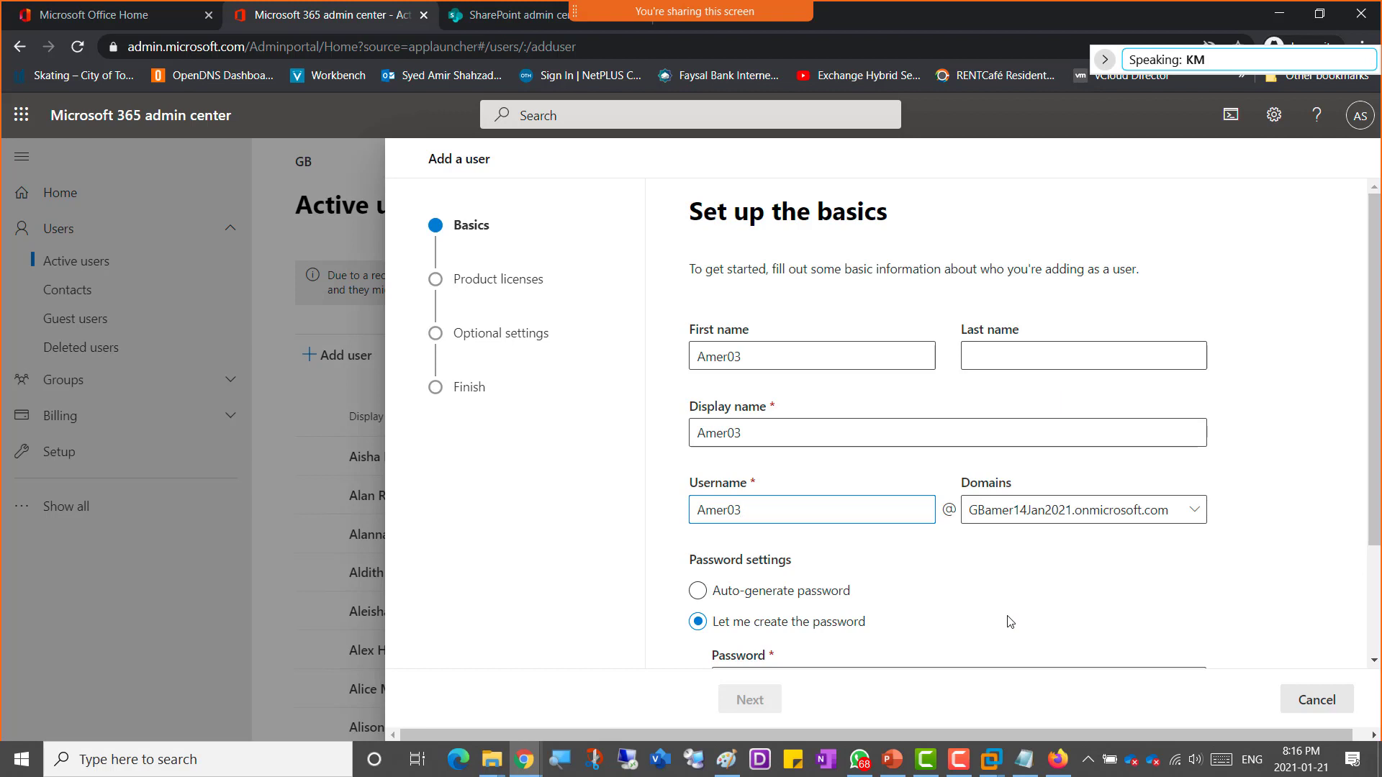
Step: Enter a custom password for Amer03 and continue to the product licenses page
scroll(926, 606, "down", 2)
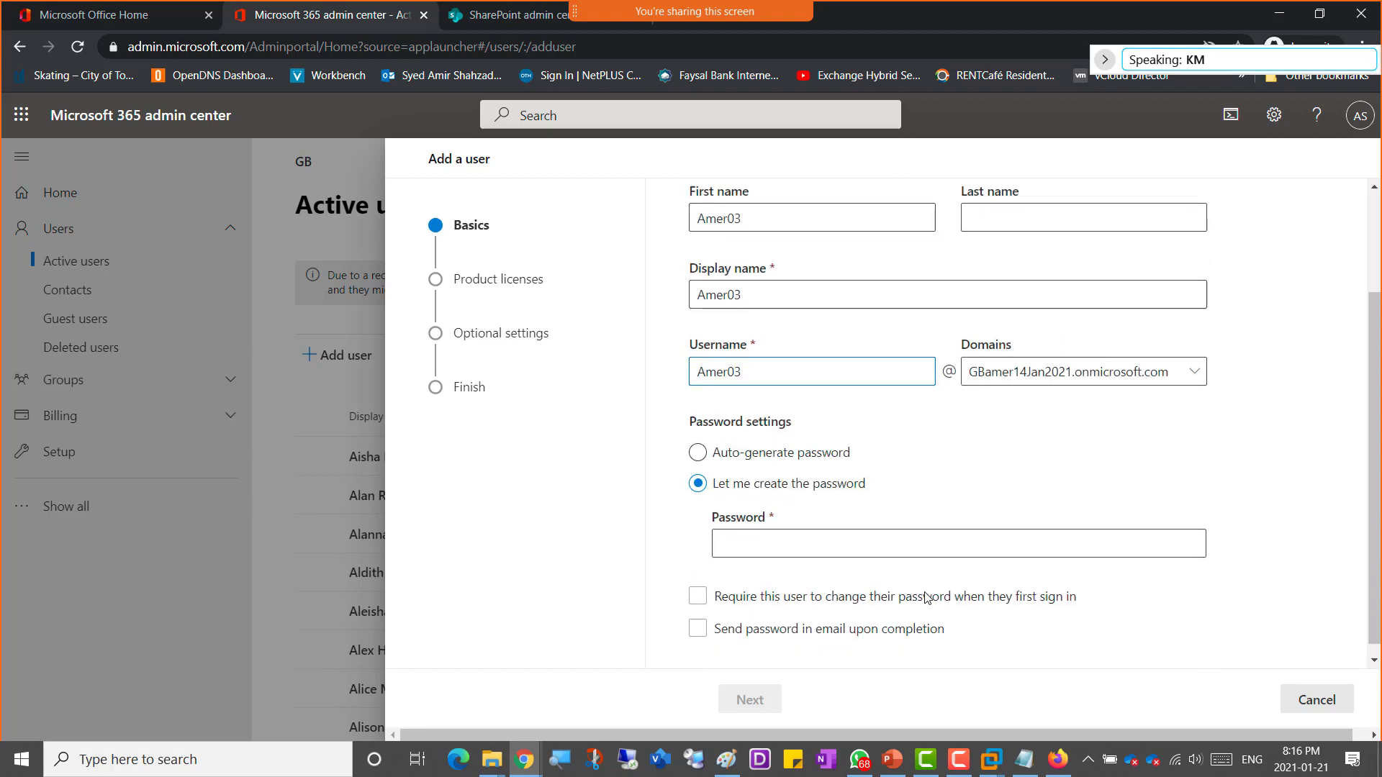
left_click(937, 583)
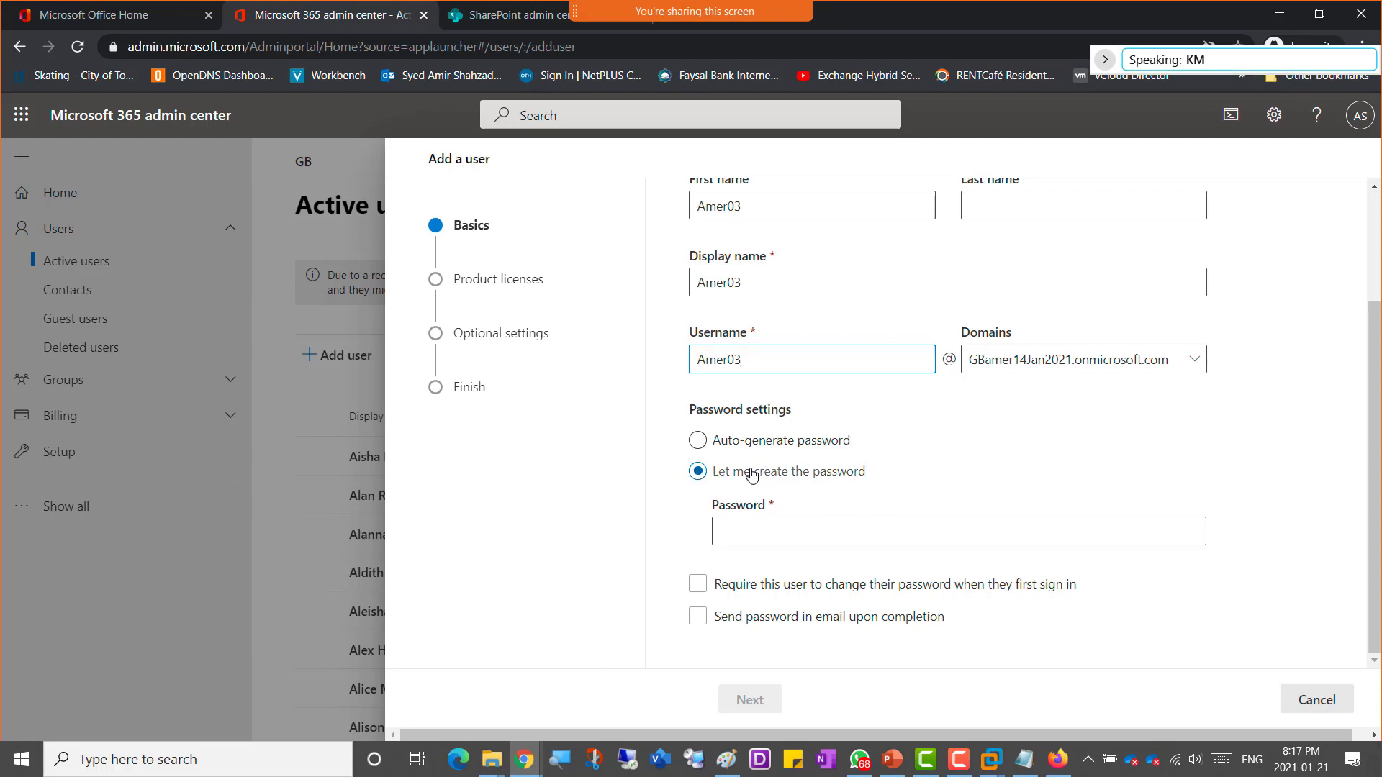
left_click(765, 575)
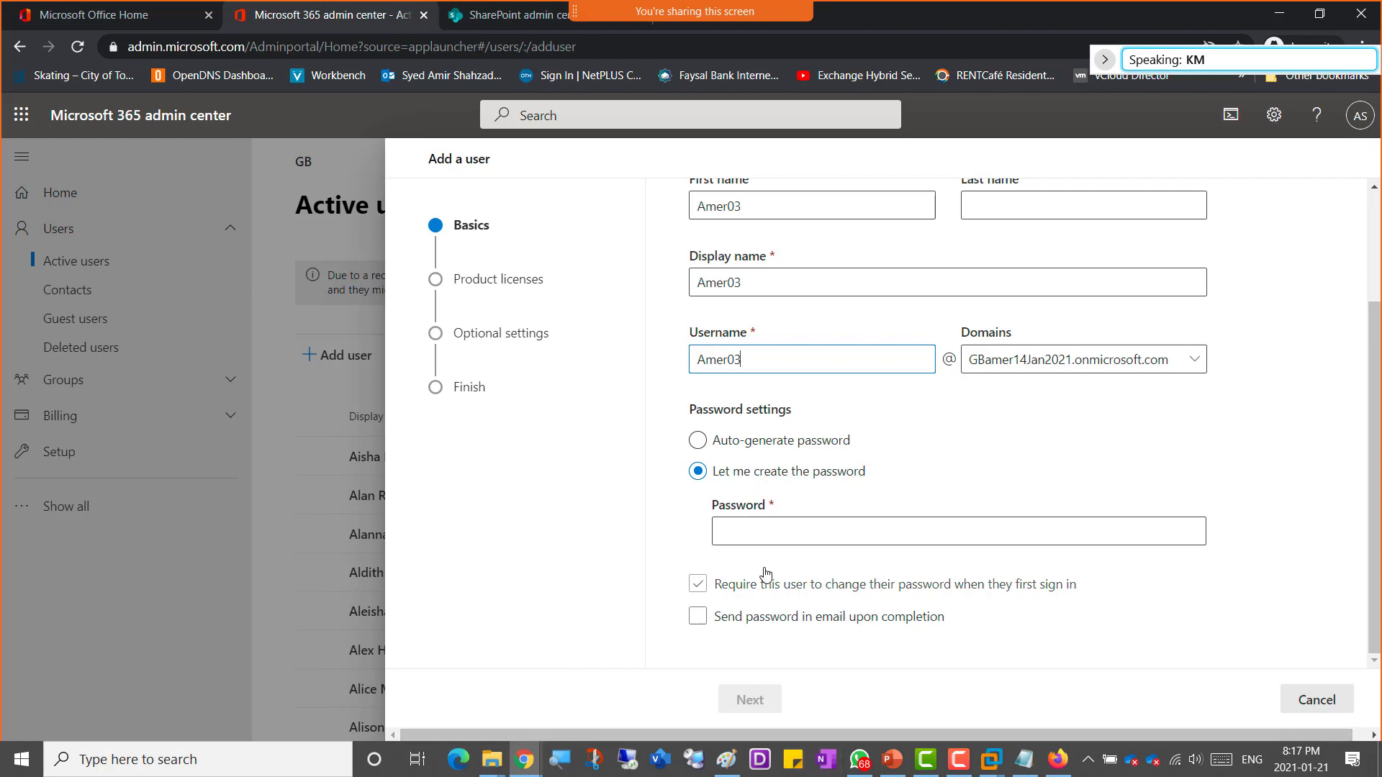
left_click(746, 534)
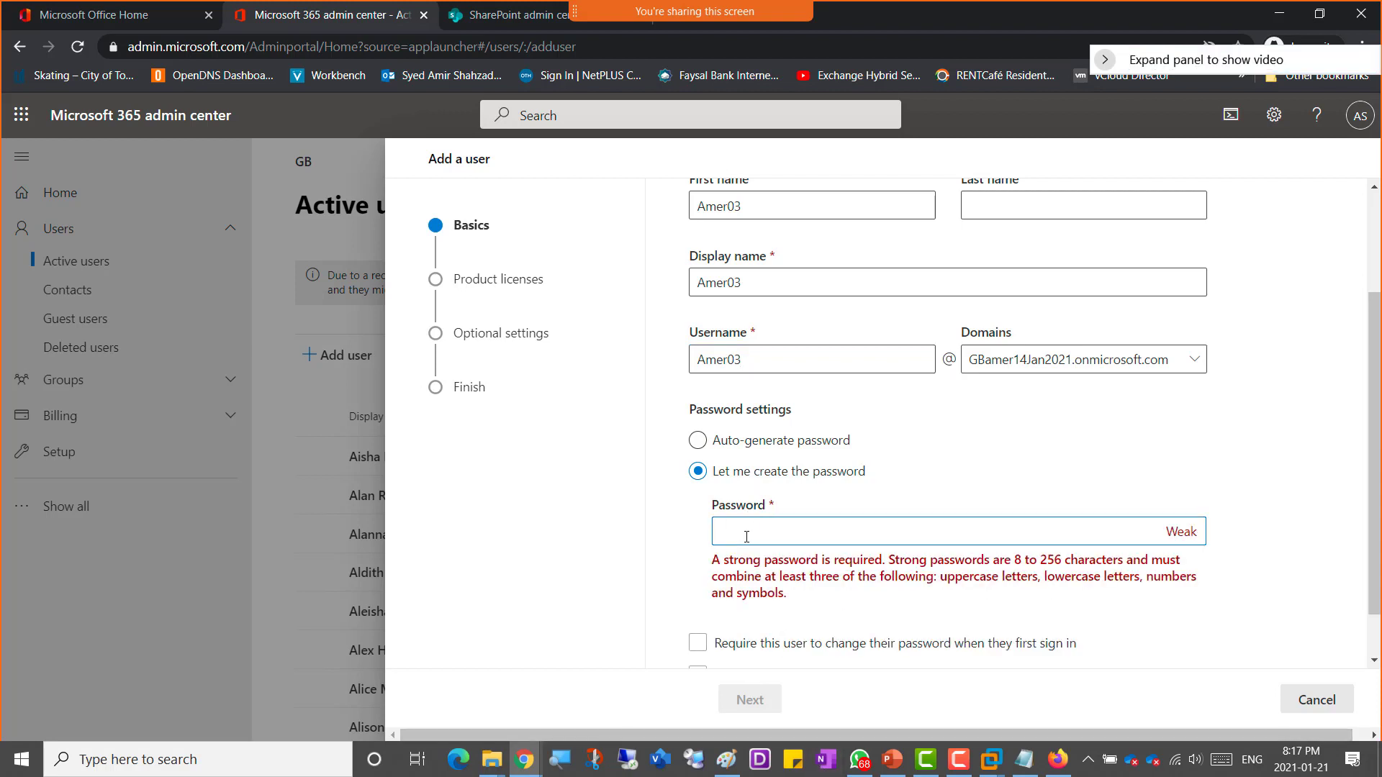
type("•••••••••")
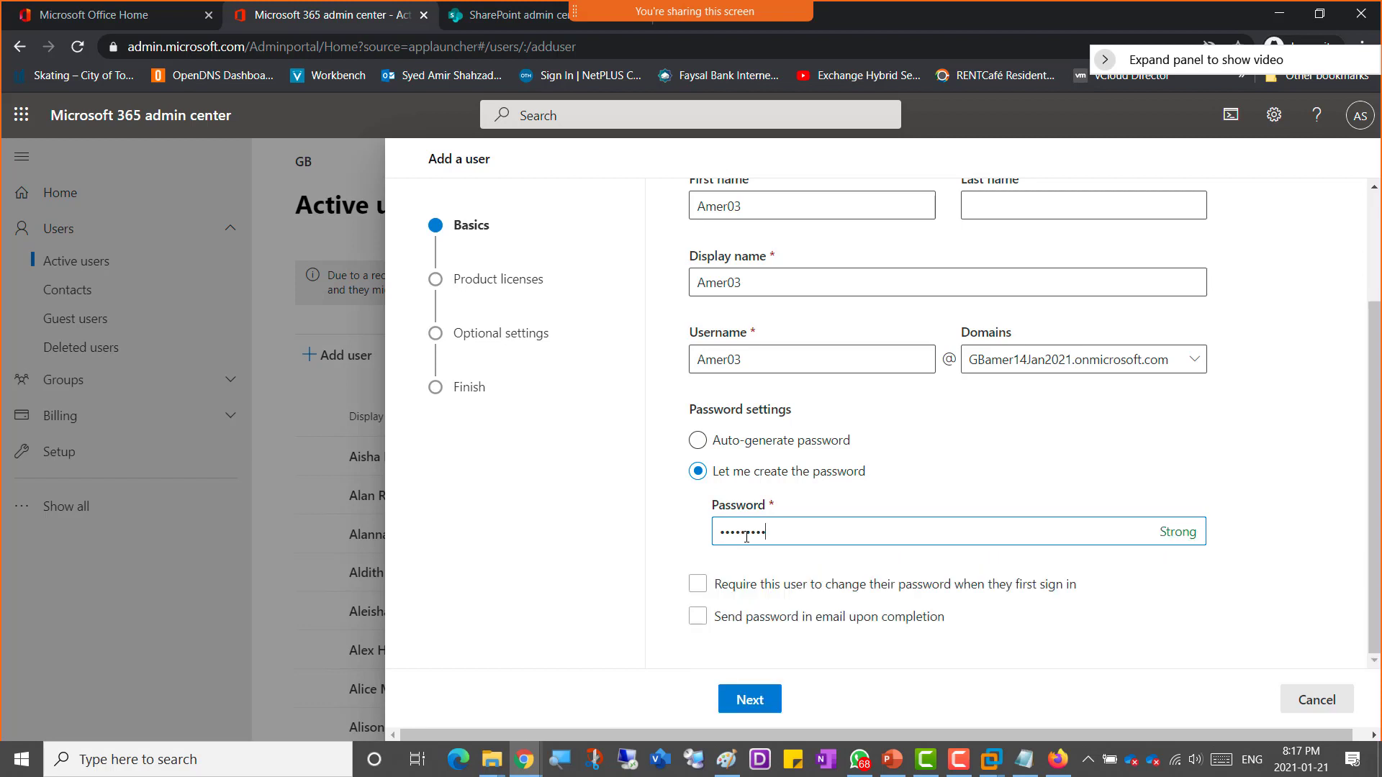
type("•••")
left_click(749, 700)
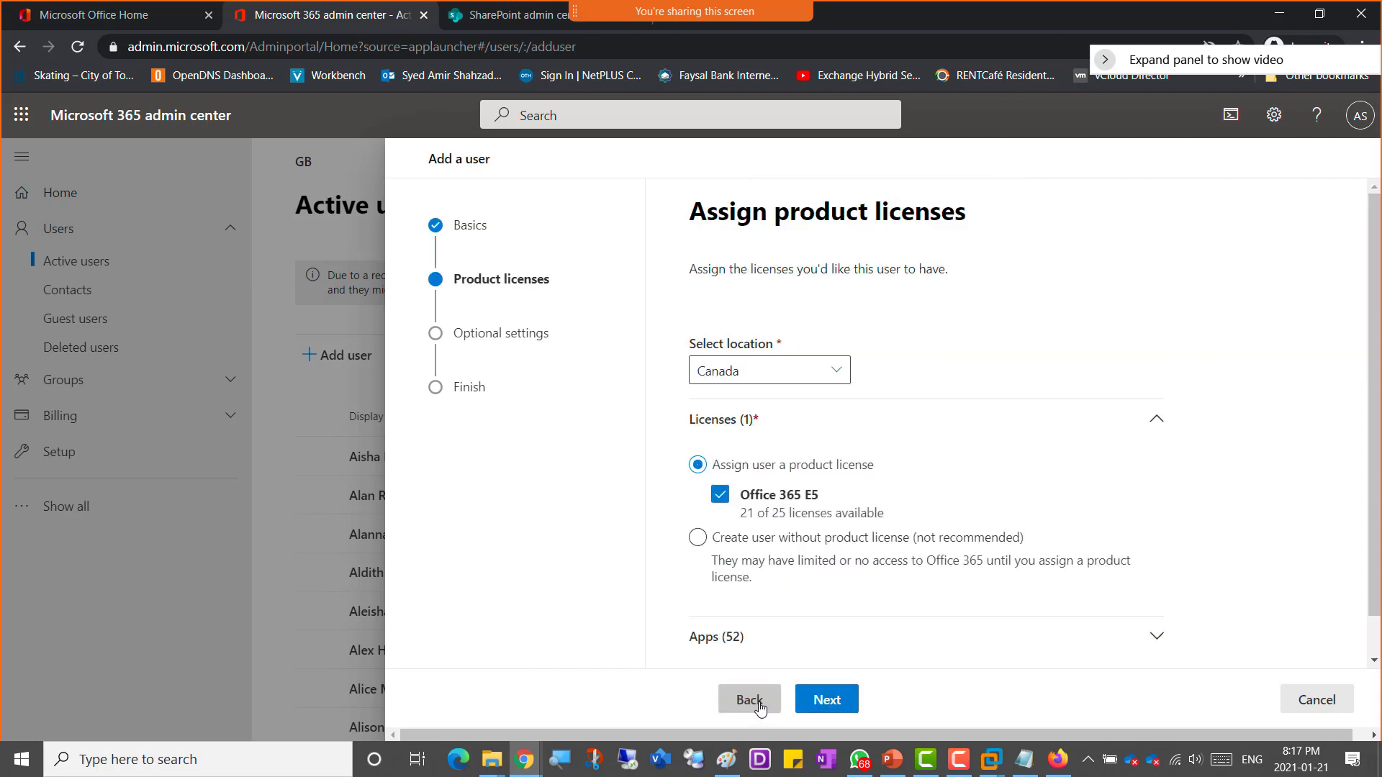
Step: Step back and forth through the wizard to re-examine Amer03's basics page settings
left_click(845, 708)
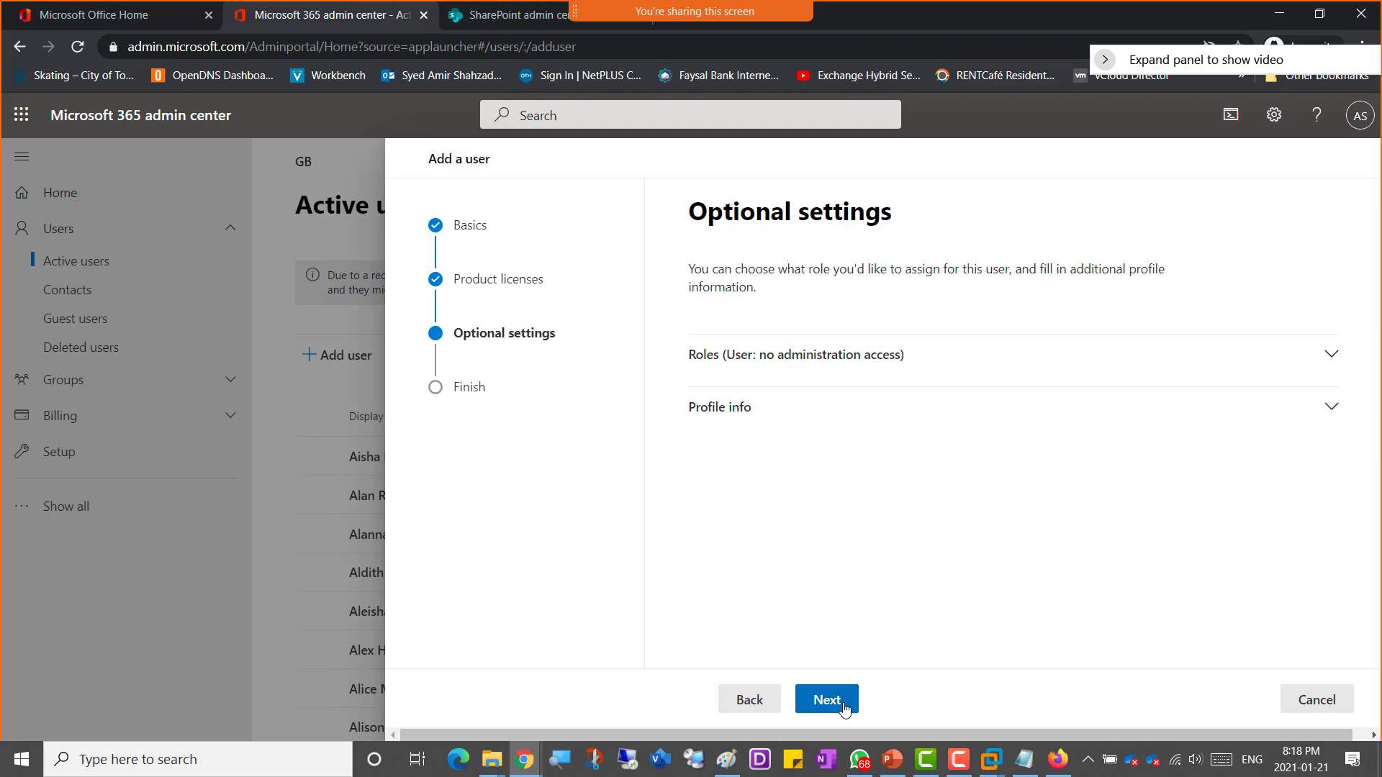
left_click(755, 705)
left_click(756, 702)
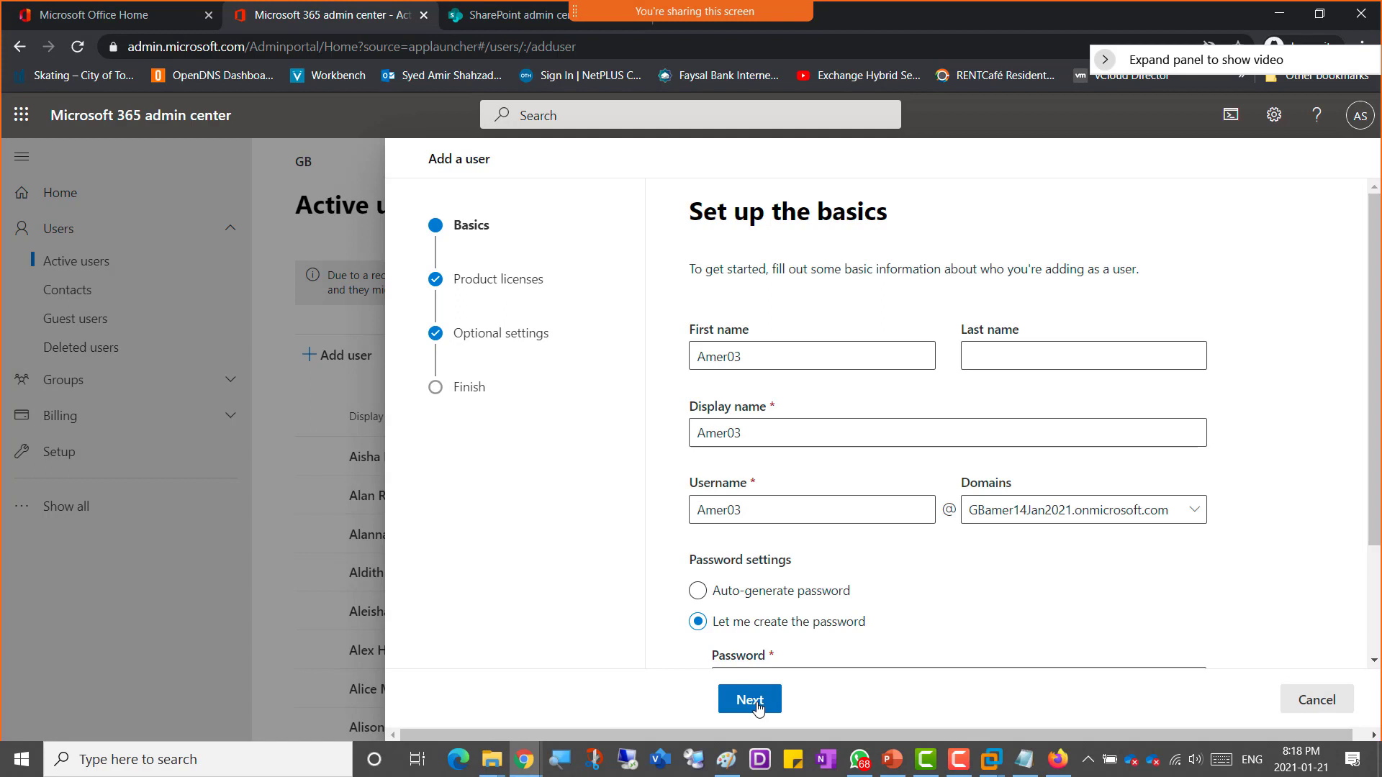
left_click(757, 708)
left_click(826, 701)
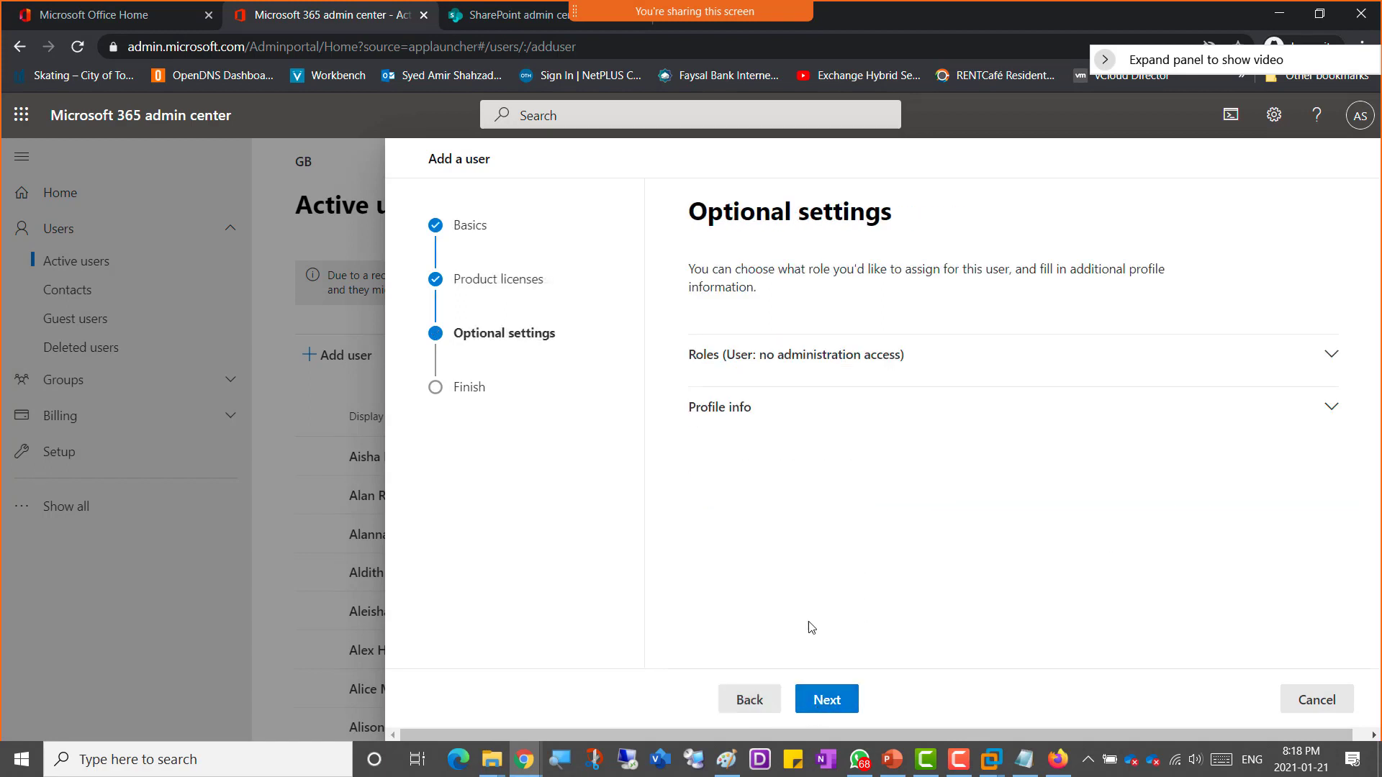
left_click(749, 698)
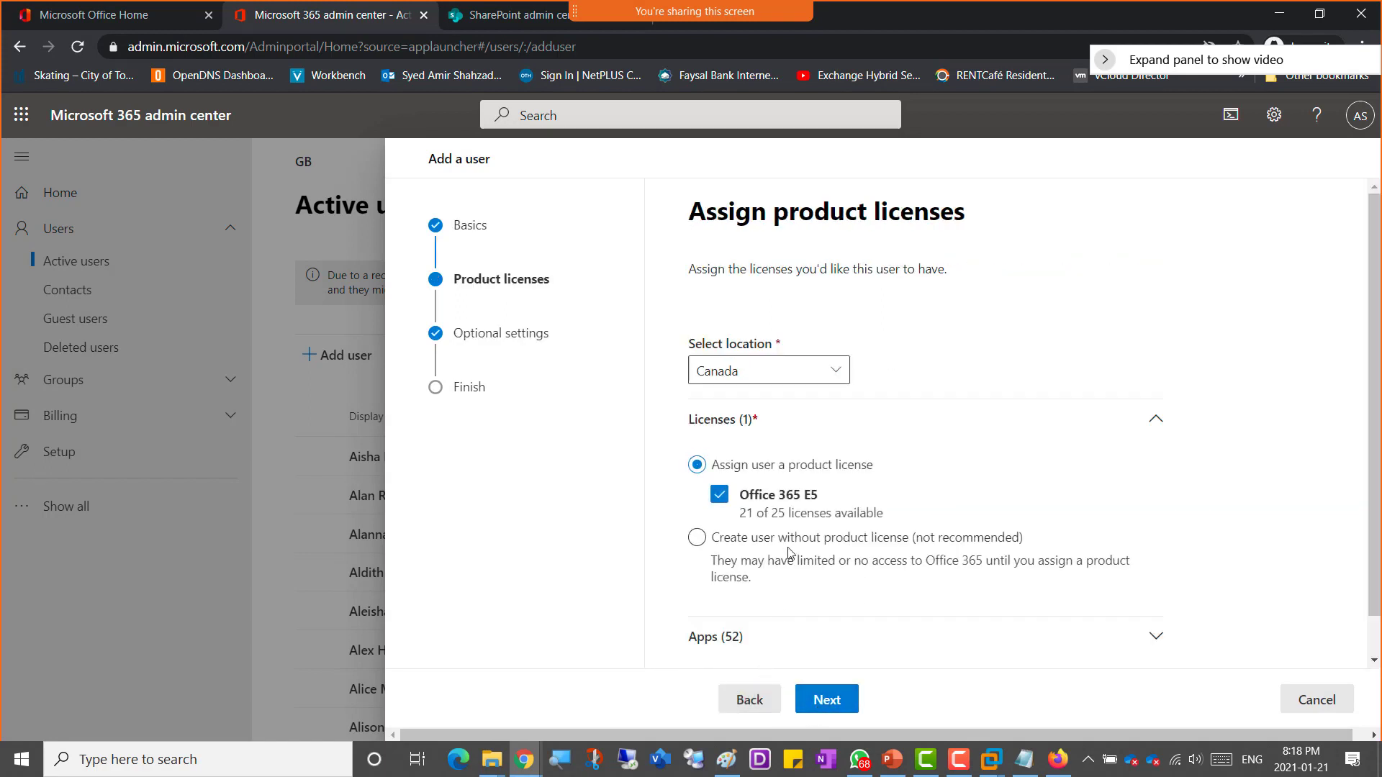
left_click(749, 698)
scroll(762, 596, "down", 2)
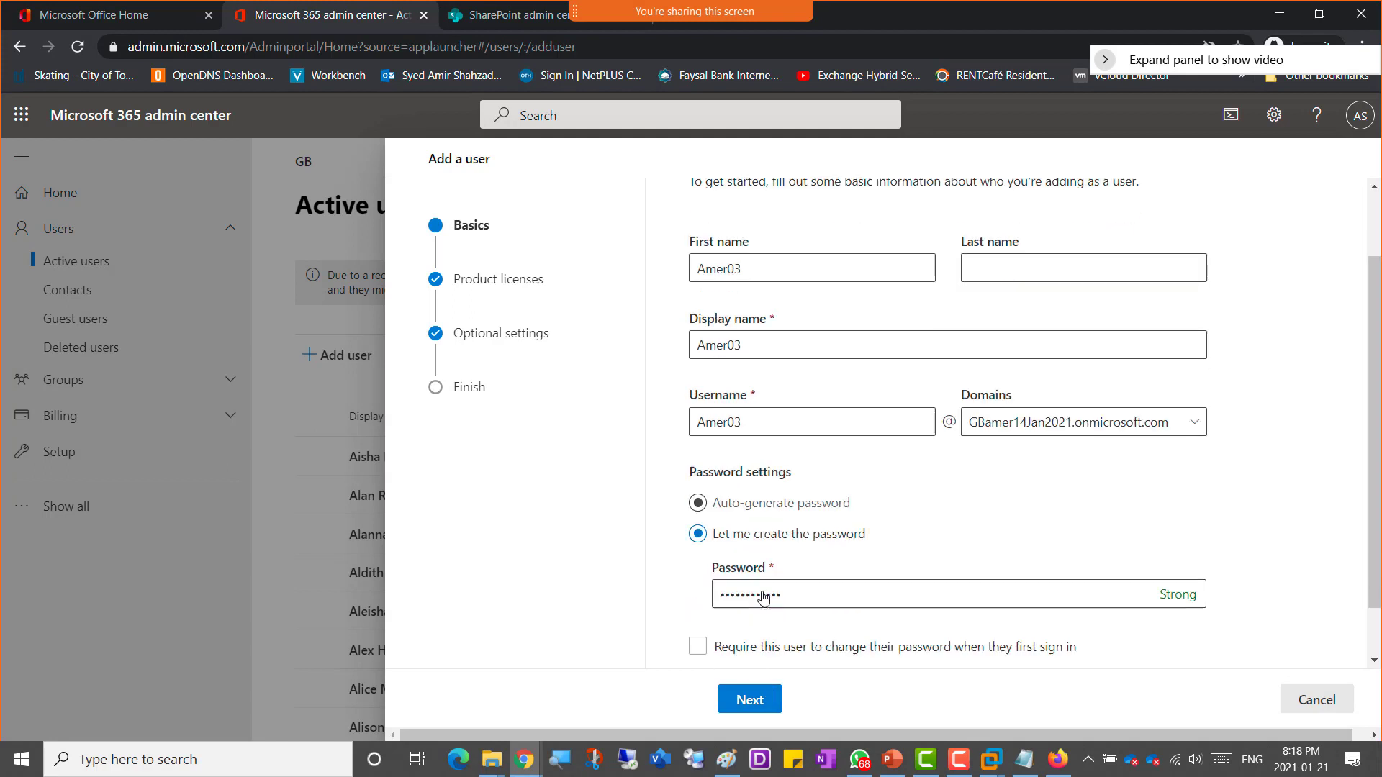
scroll(762, 598, "down", 1)
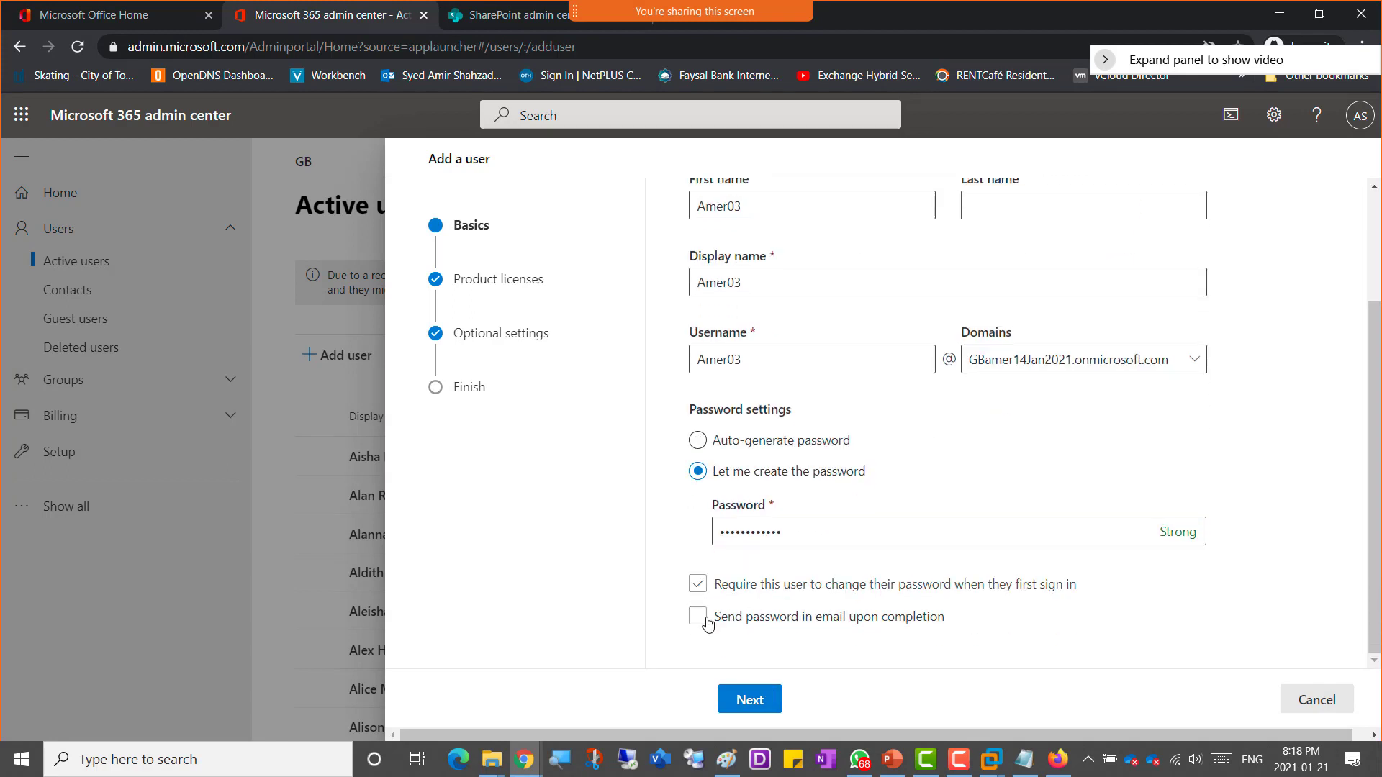
Step: Clear the require-password-change option, advance through licenses and optional settings, and finish adding Amer03
left_click(698, 583)
left_click(905, 617)
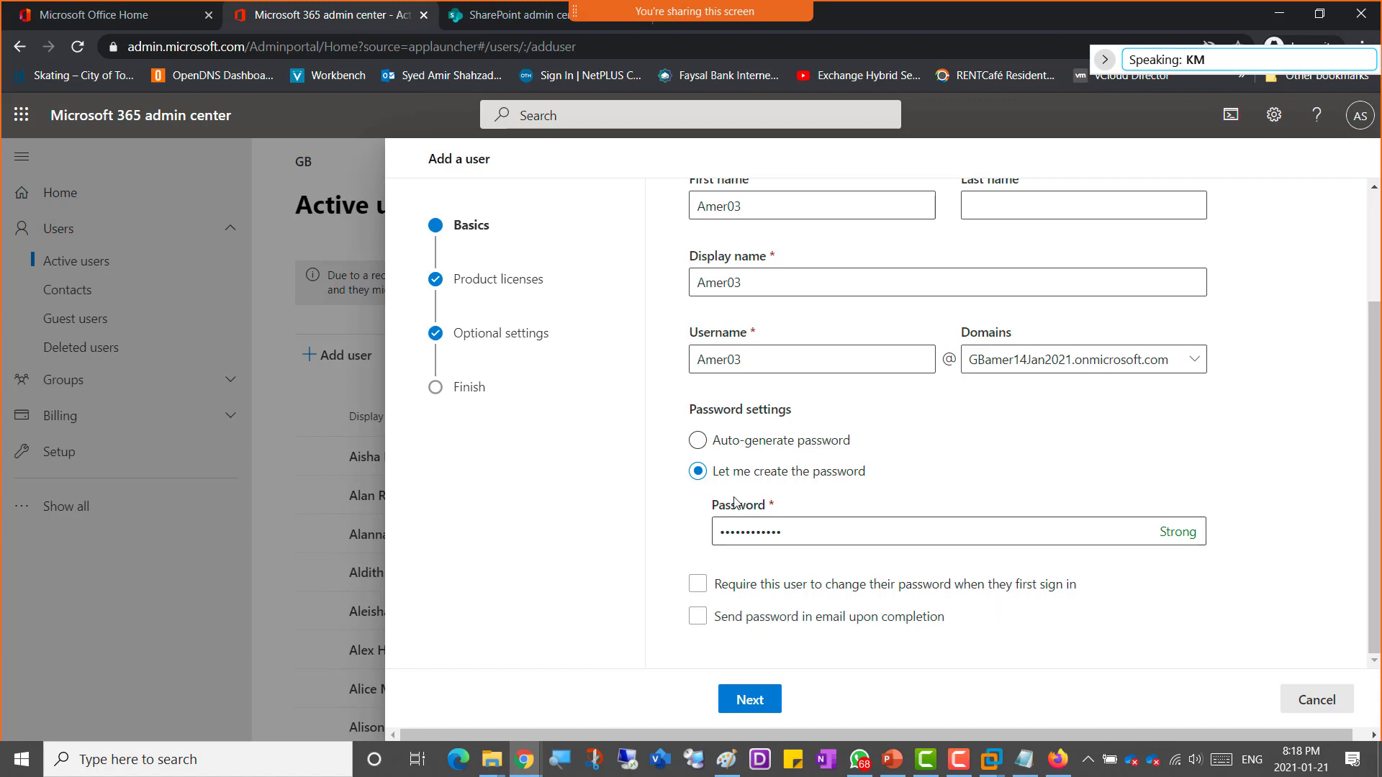
left_click(750, 705)
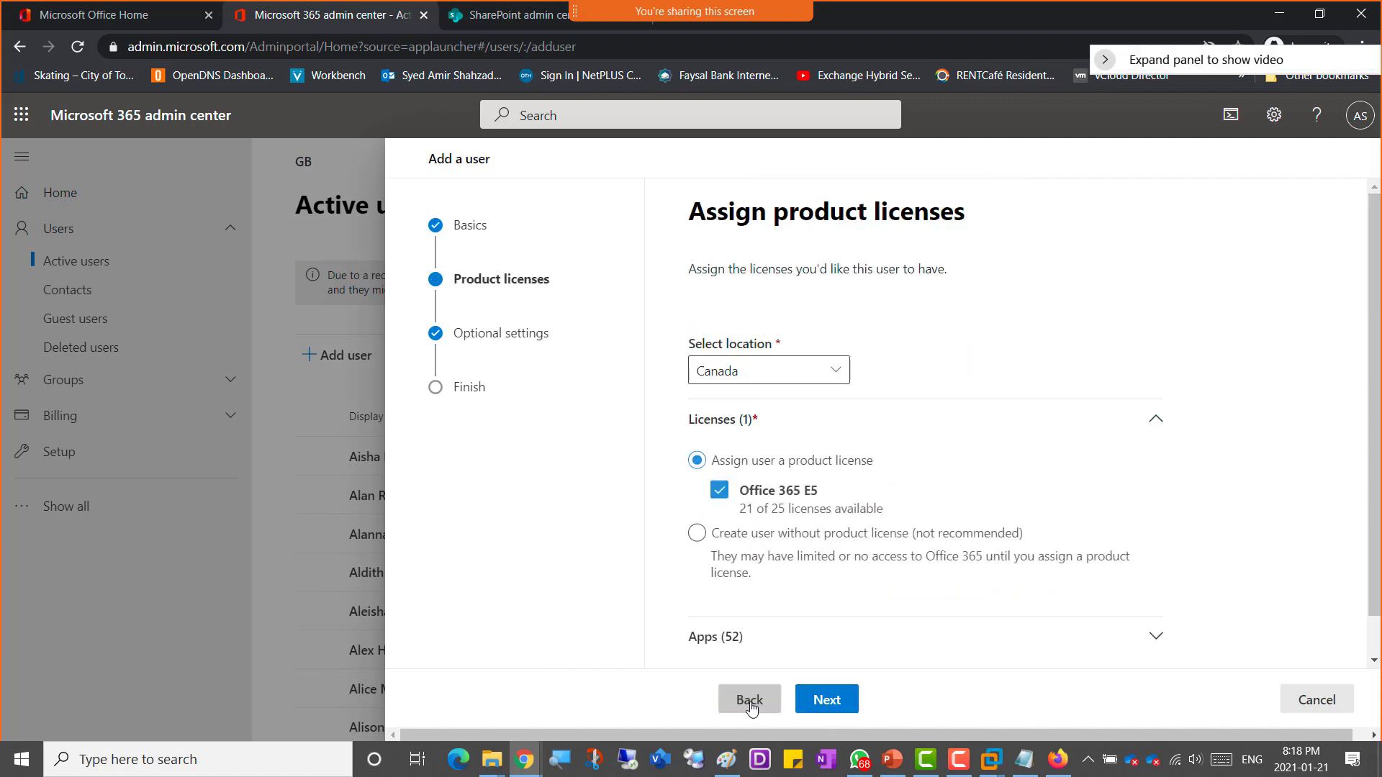
left_click(840, 710)
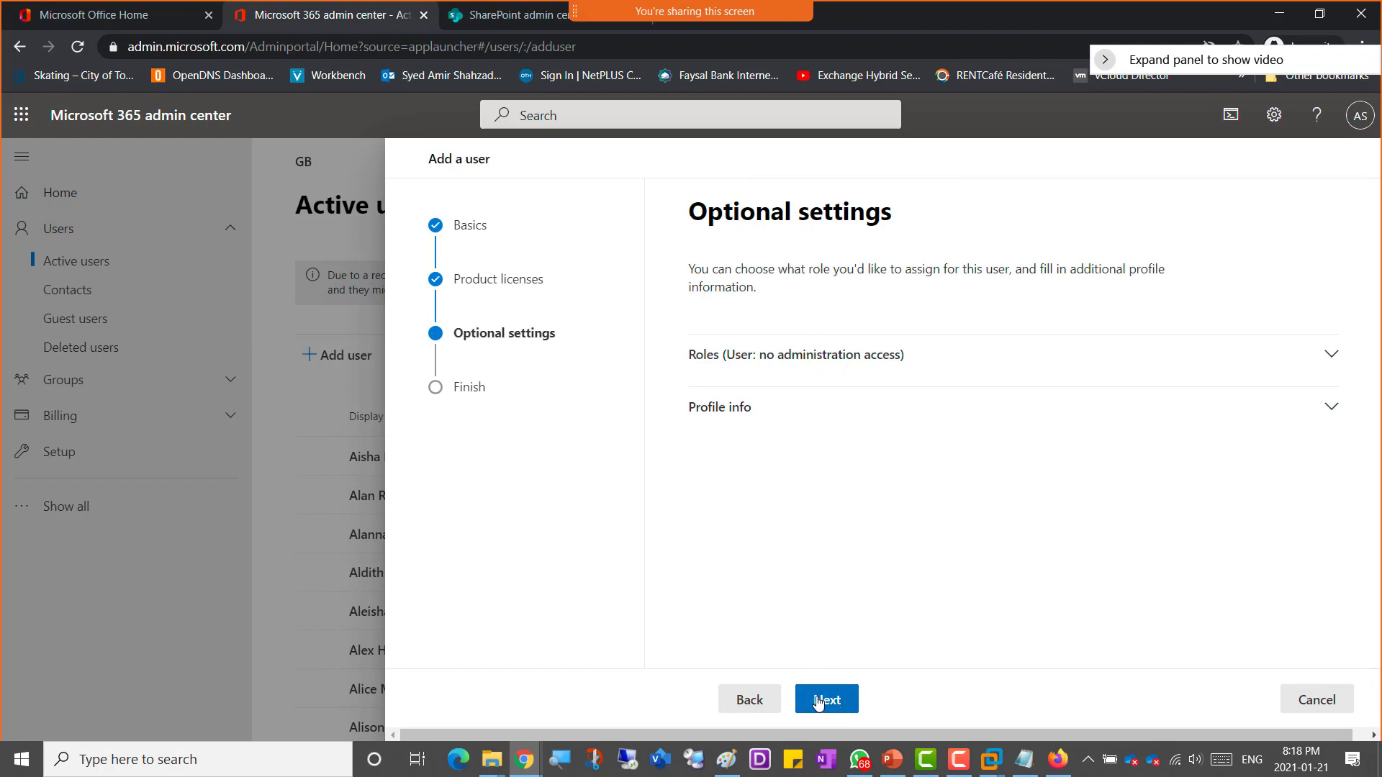
left_click(821, 702)
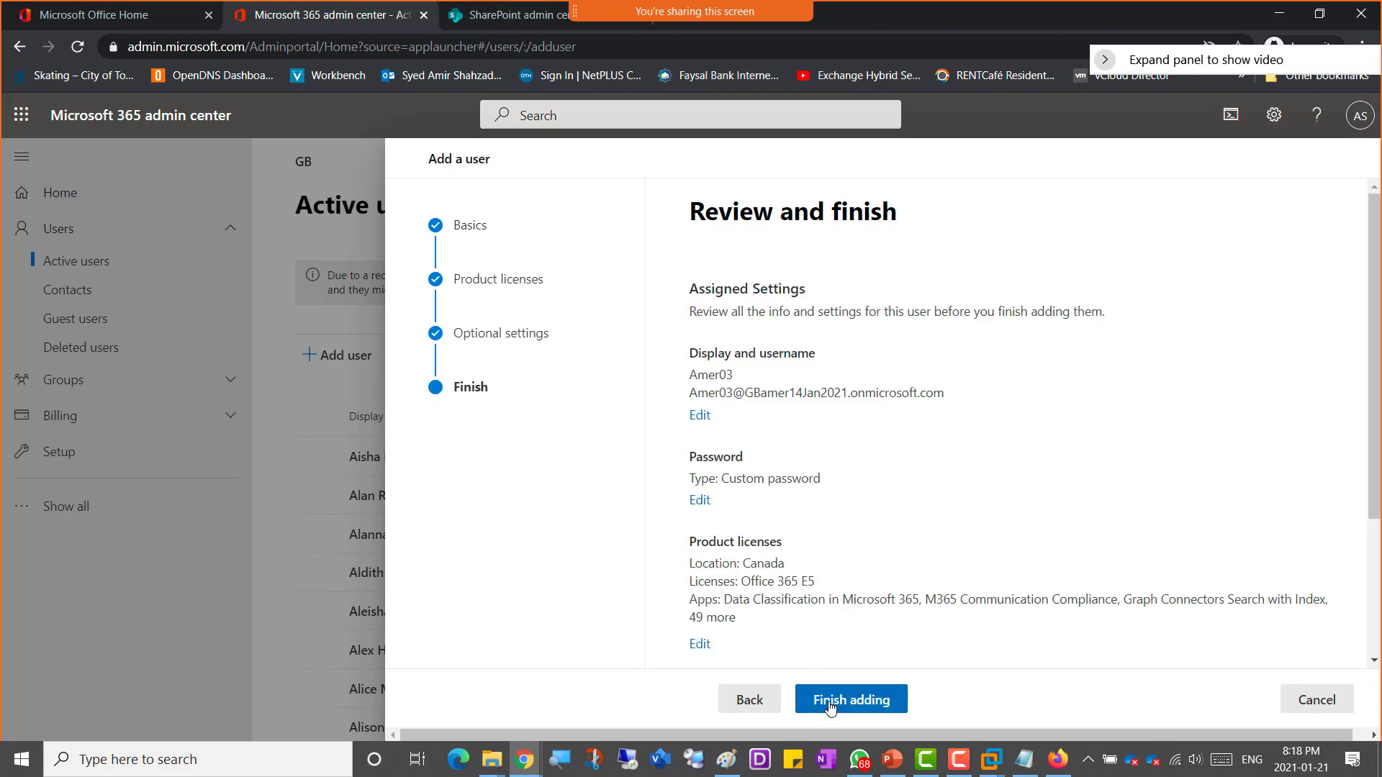
left_click(886, 705)
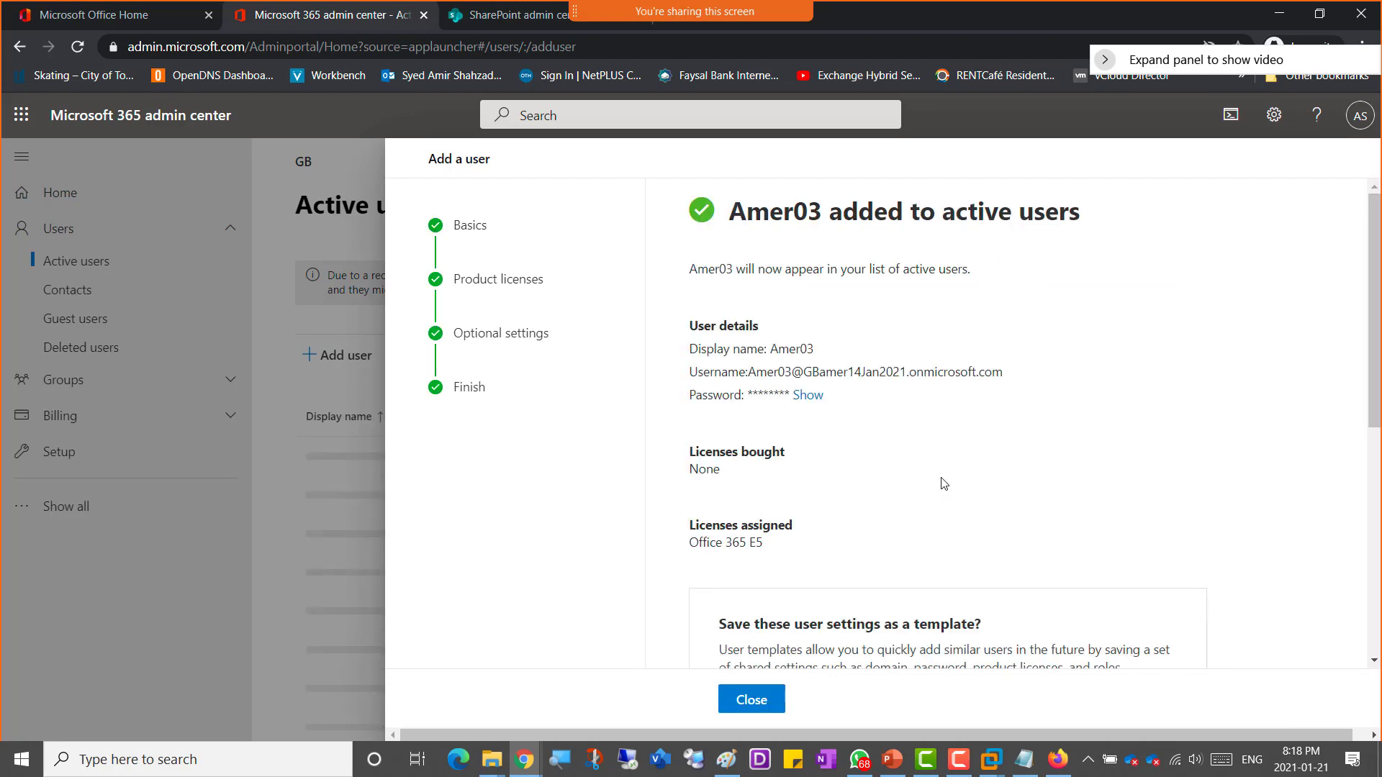
Step: Start adding another user with first name, display name and username Amer04
scroll(944, 484, "down", 5)
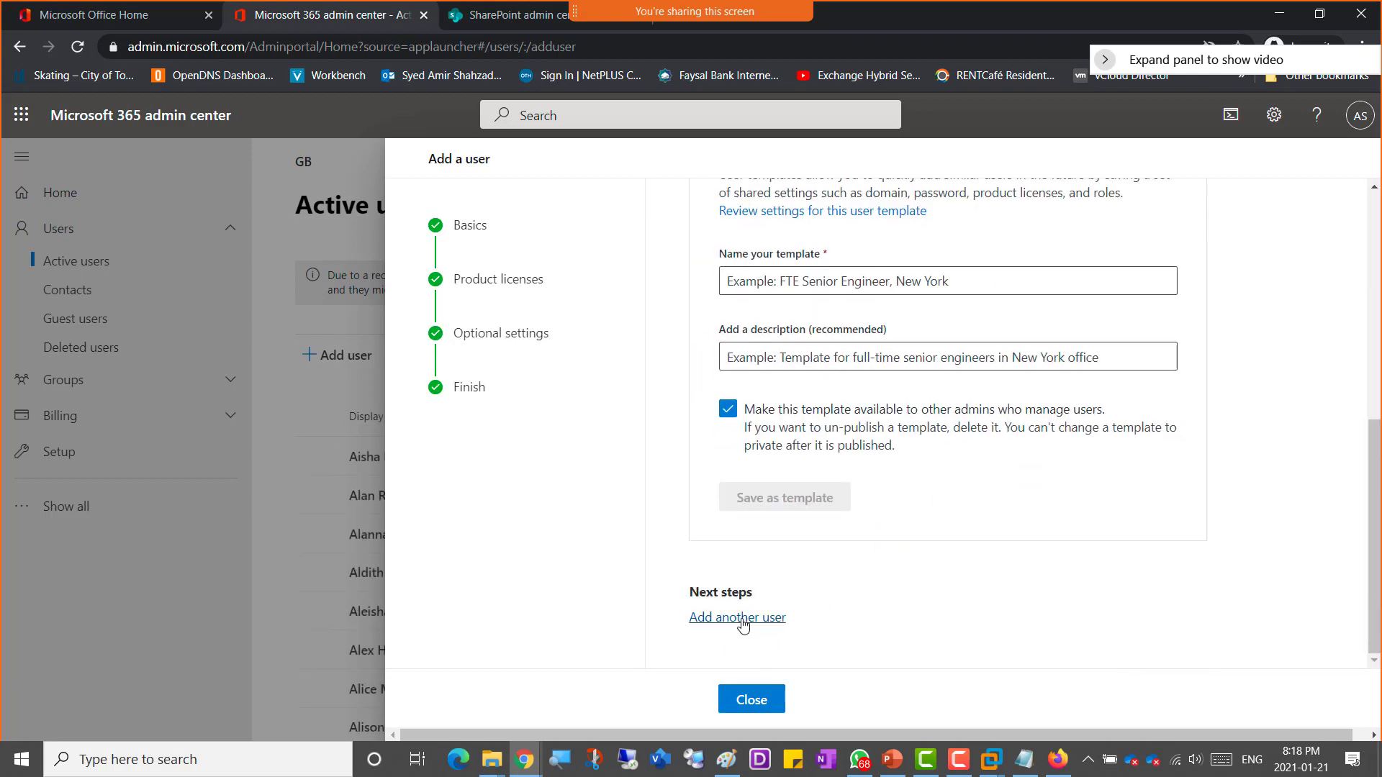
left_click(743, 625)
left_click(766, 360)
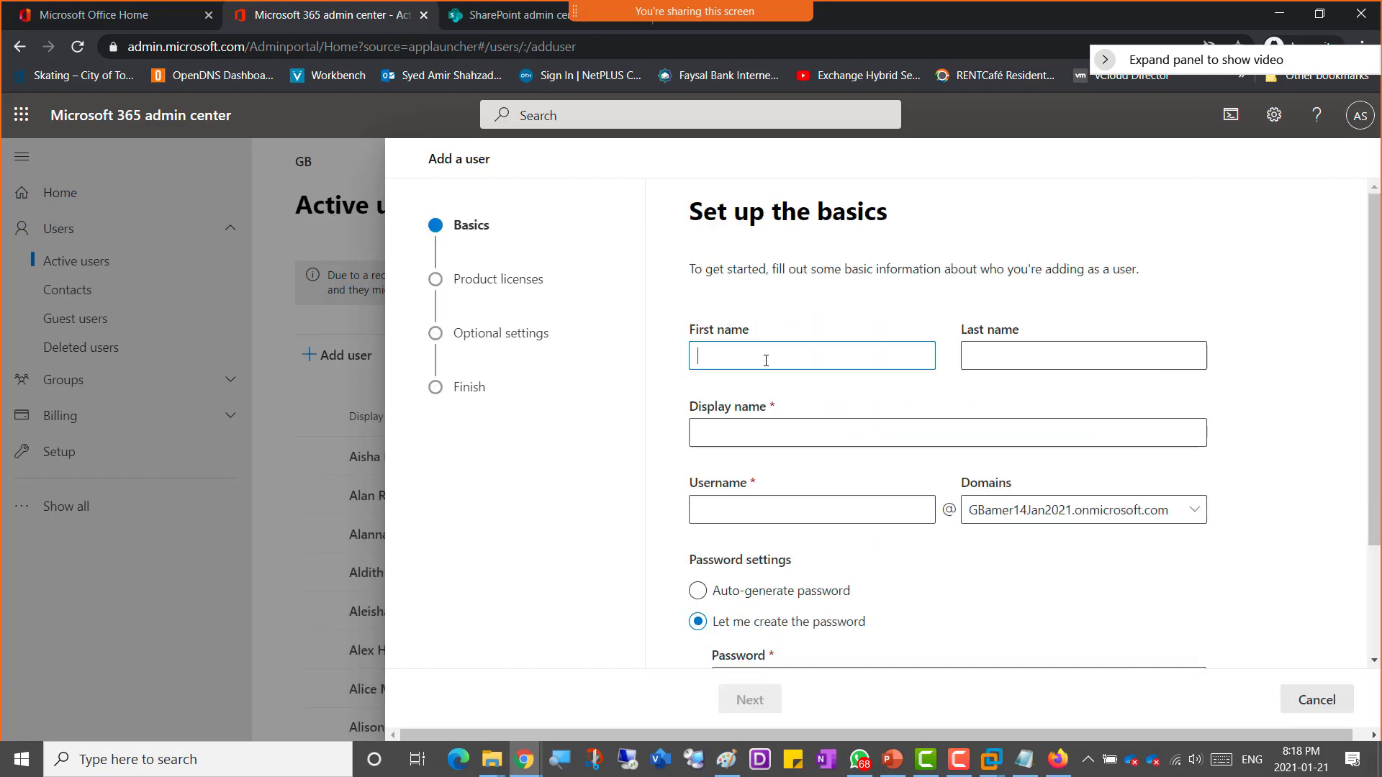
type("Amer02")
key("Tab")
key("Tab")
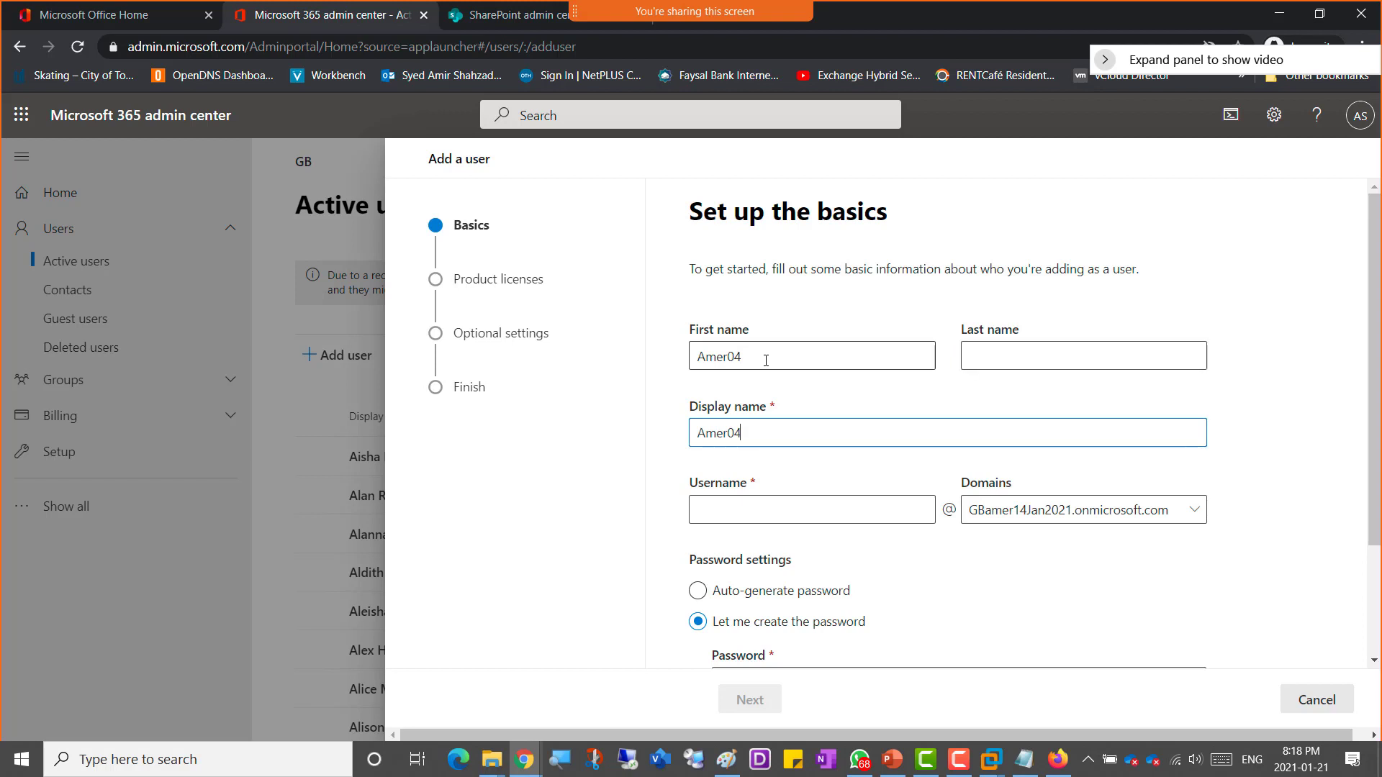
key("Tab")
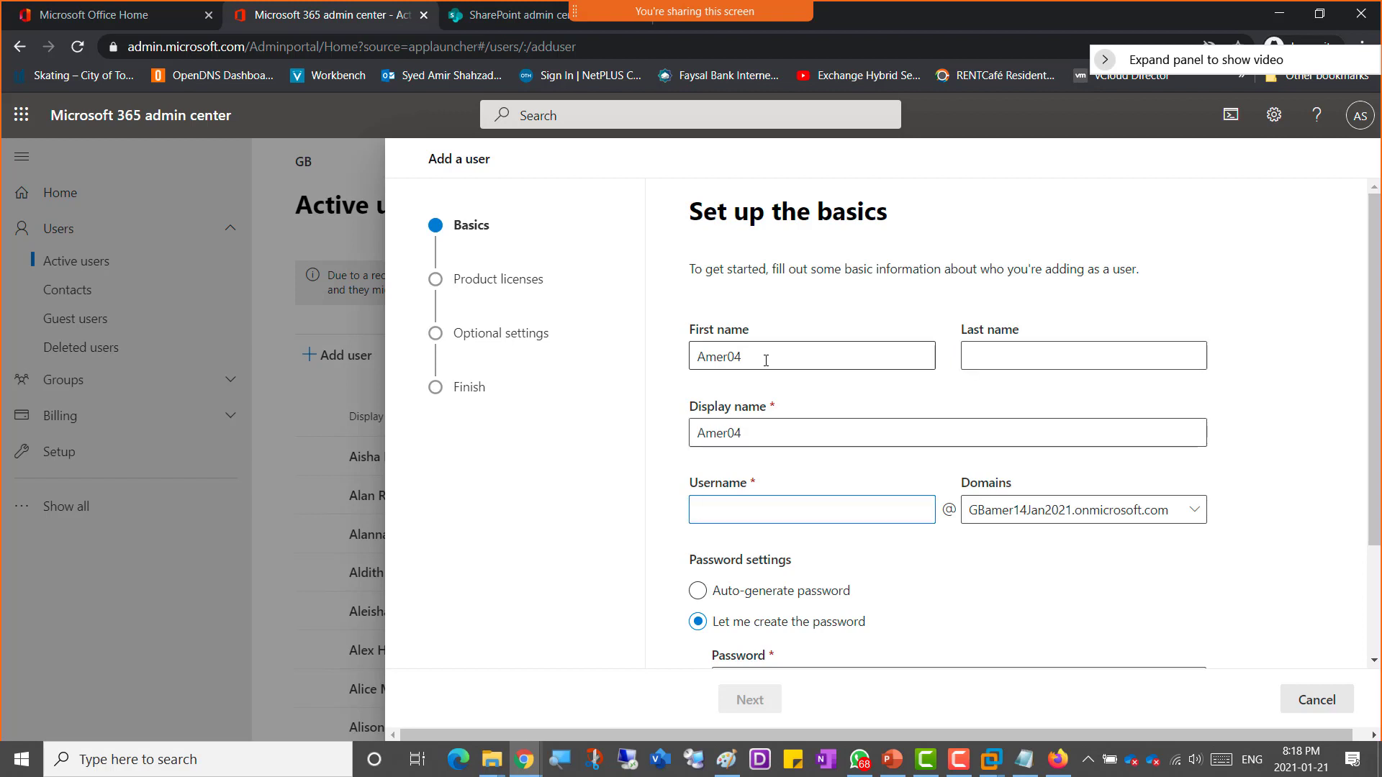
type("Amer04")
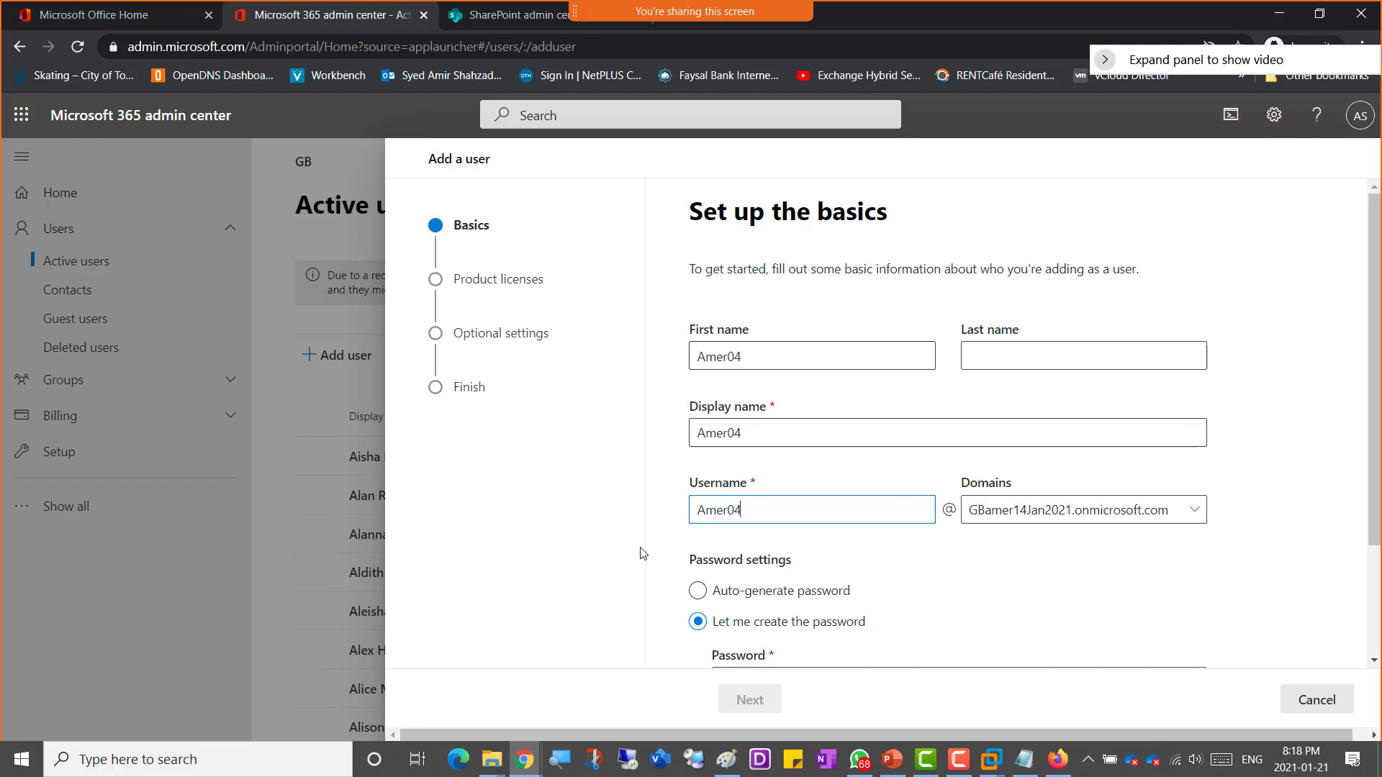
Step: Enter a custom password for Amer04 in the password field
scroll(986, 590, "down", 2)
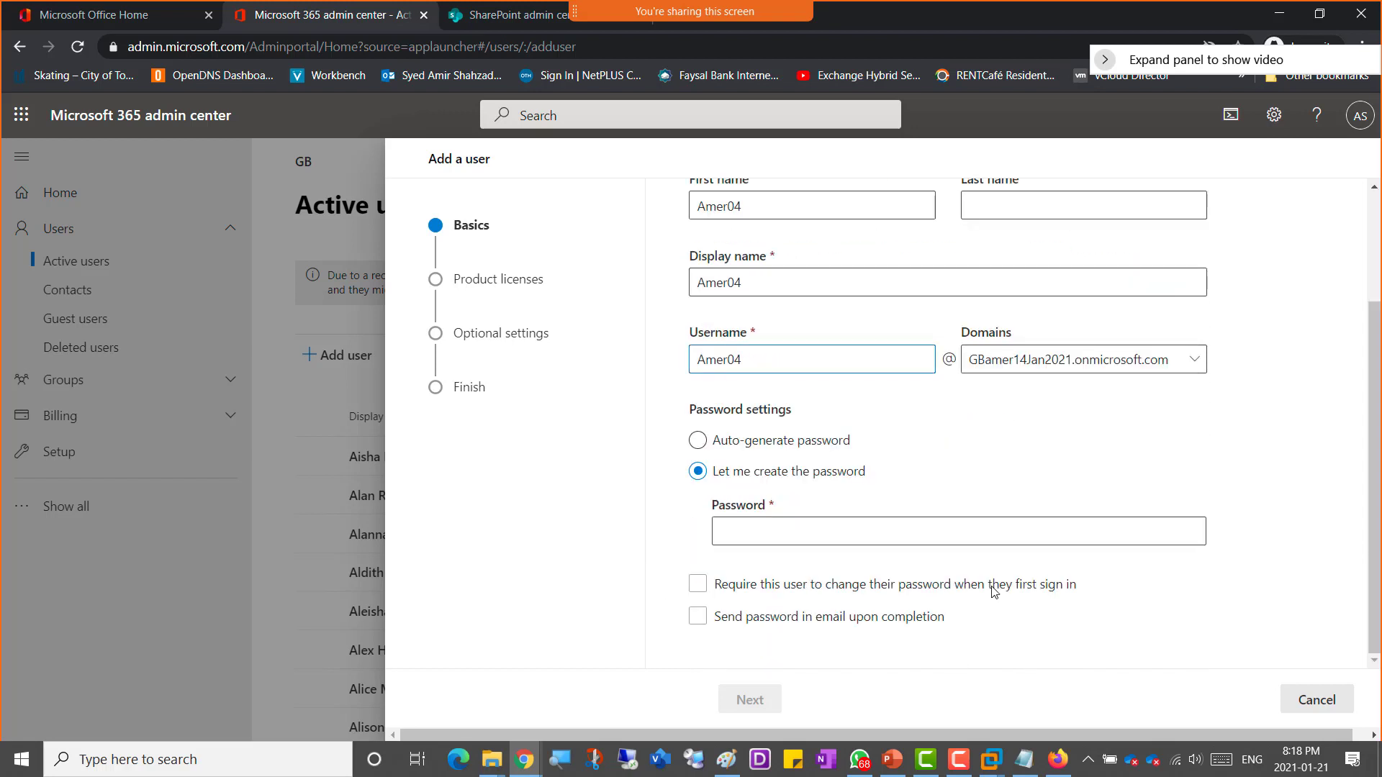
left_click(888, 531)
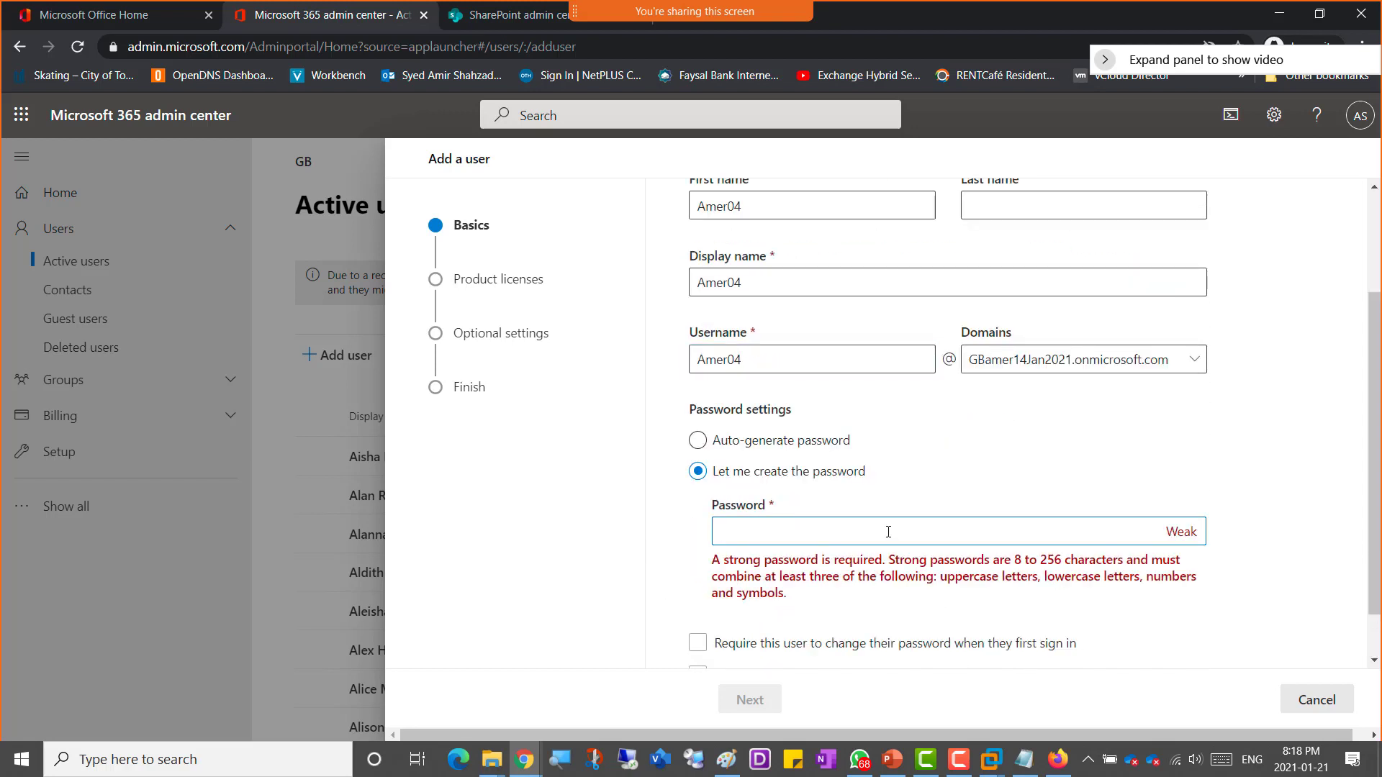
type("•••••••••••")
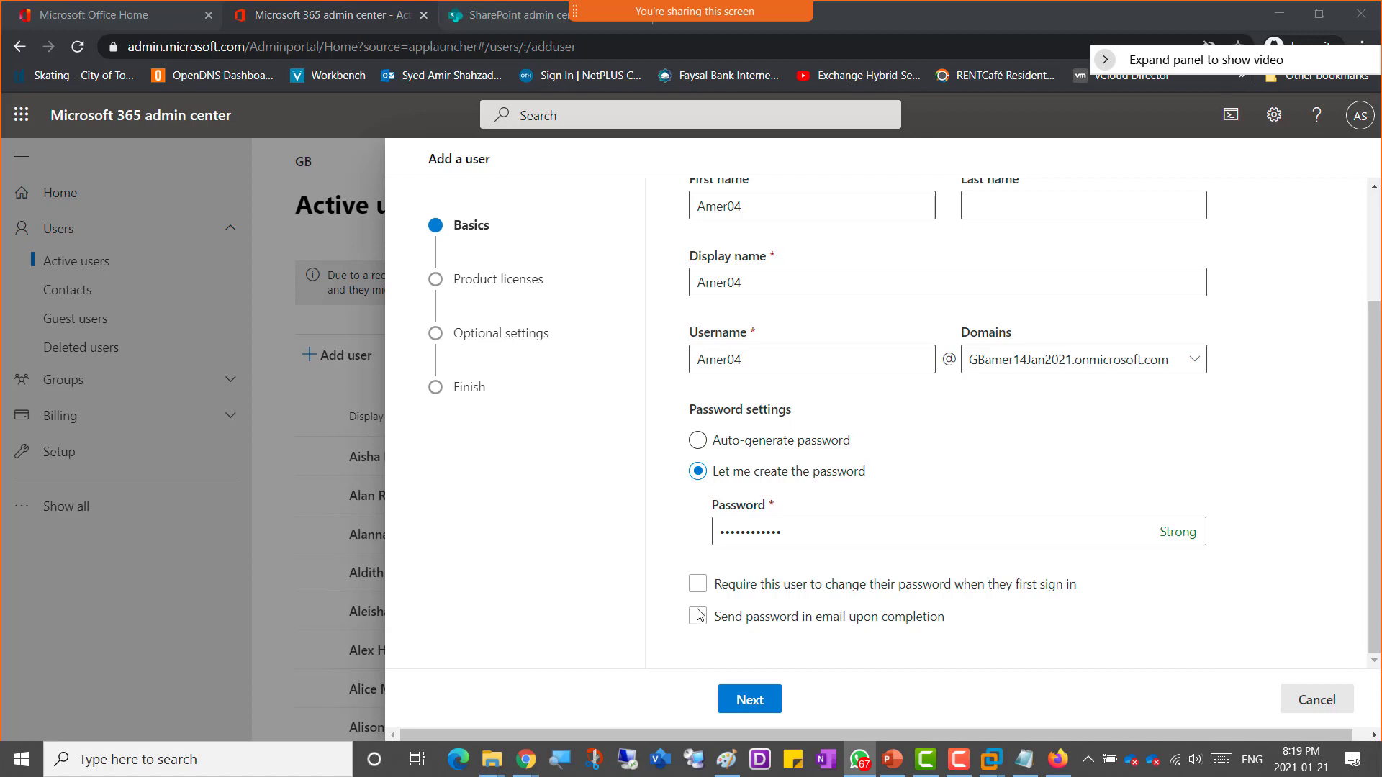
Step: Advance through the product licenses and optional settings pages and finish adding Amer04
left_click(772, 705)
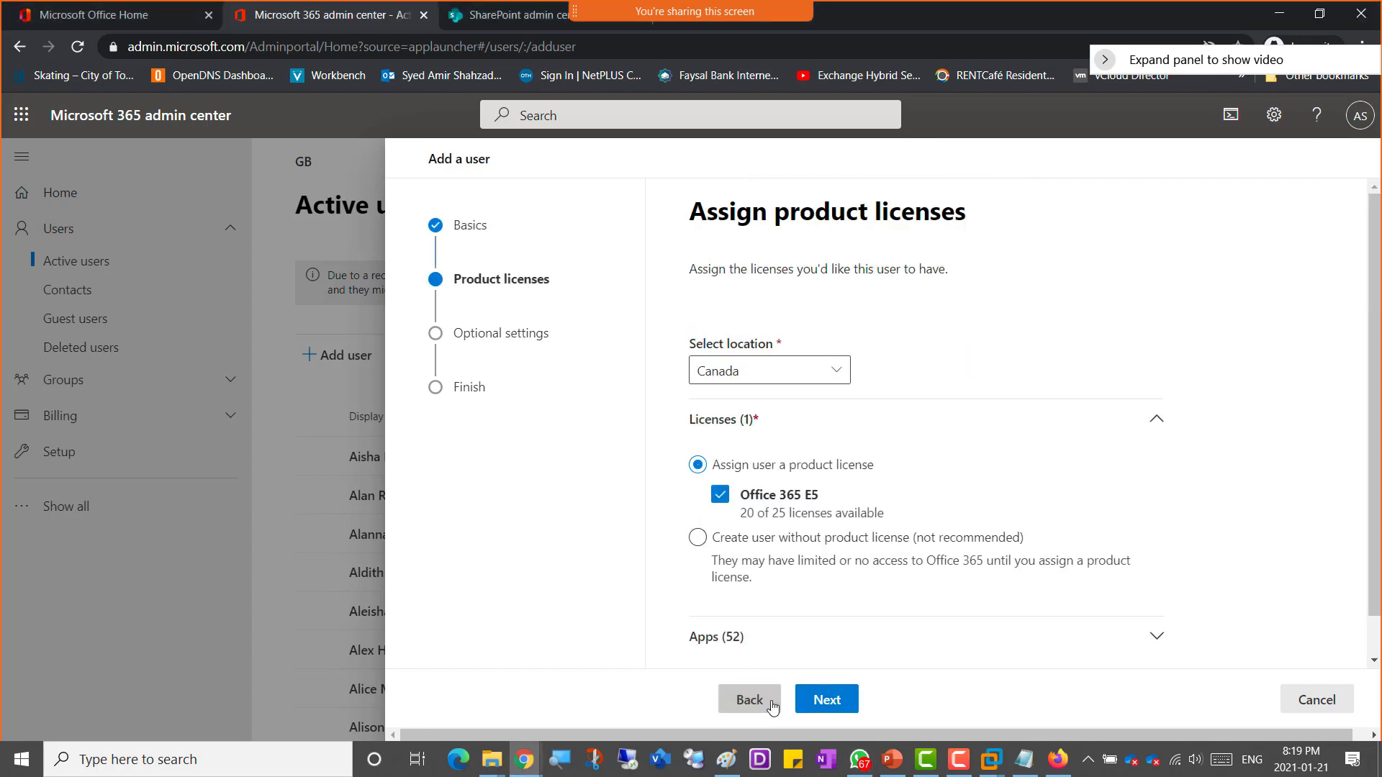
left_click(828, 704)
left_click(847, 713)
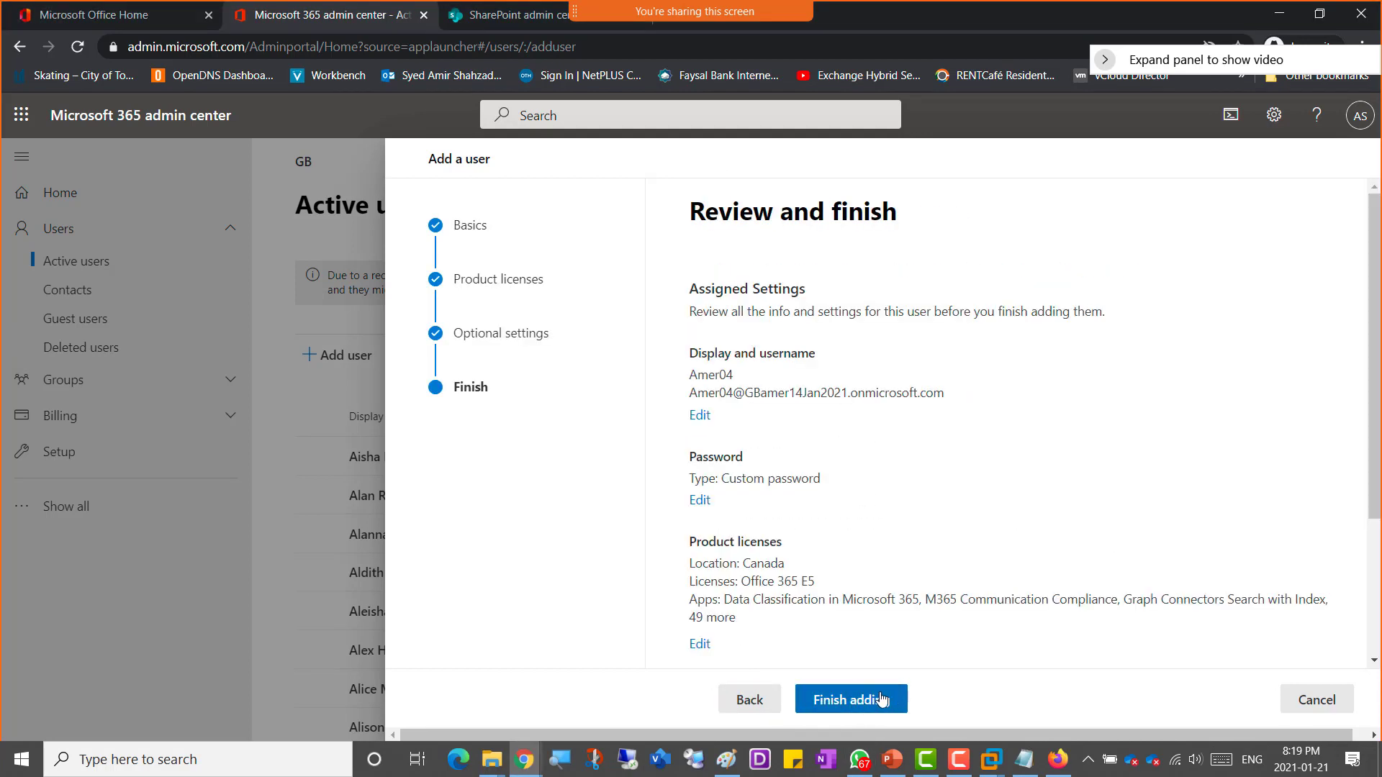
left_click(882, 699)
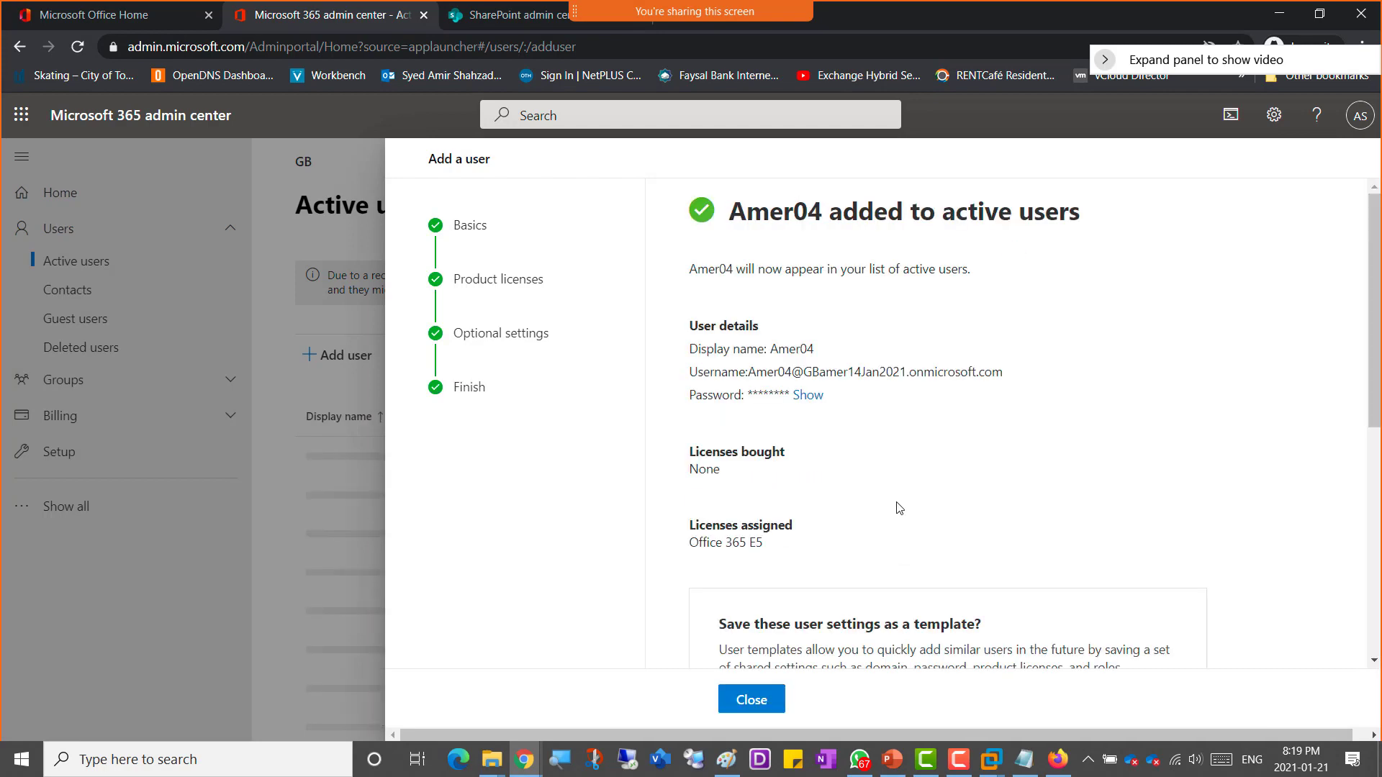
Step: Start adding another user with first name, display name and username Amer05
scroll(899, 508, "down", 7)
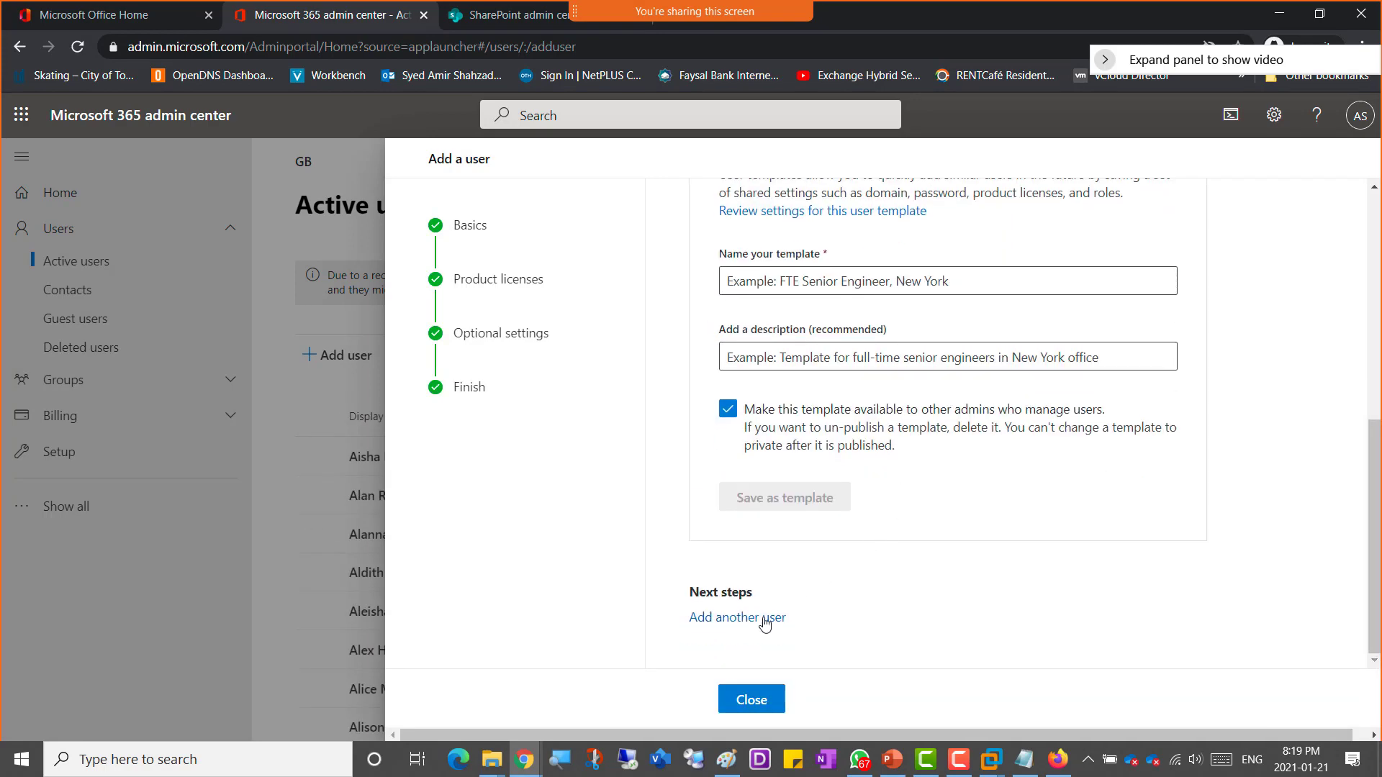
left_click(723, 618)
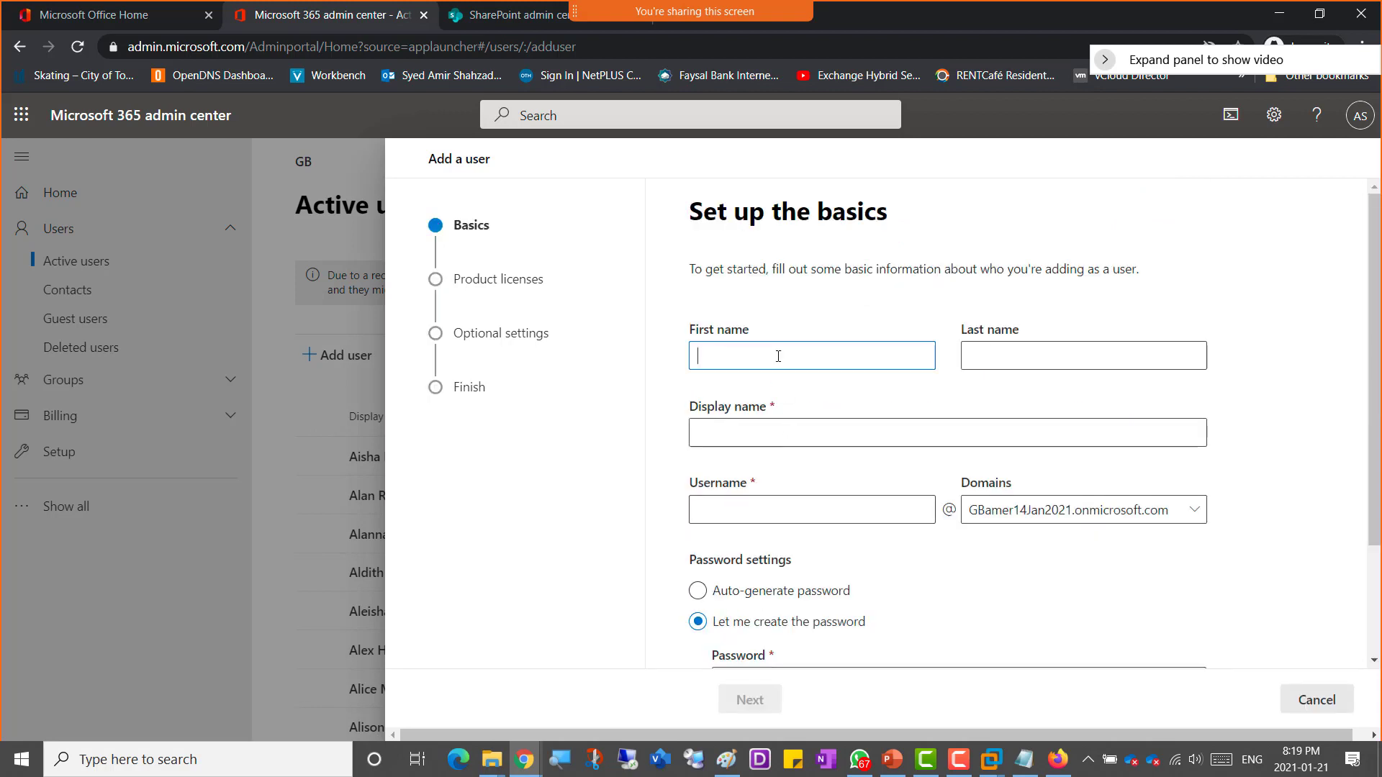
type("Amer02")
key("Tab")
key("Tab")
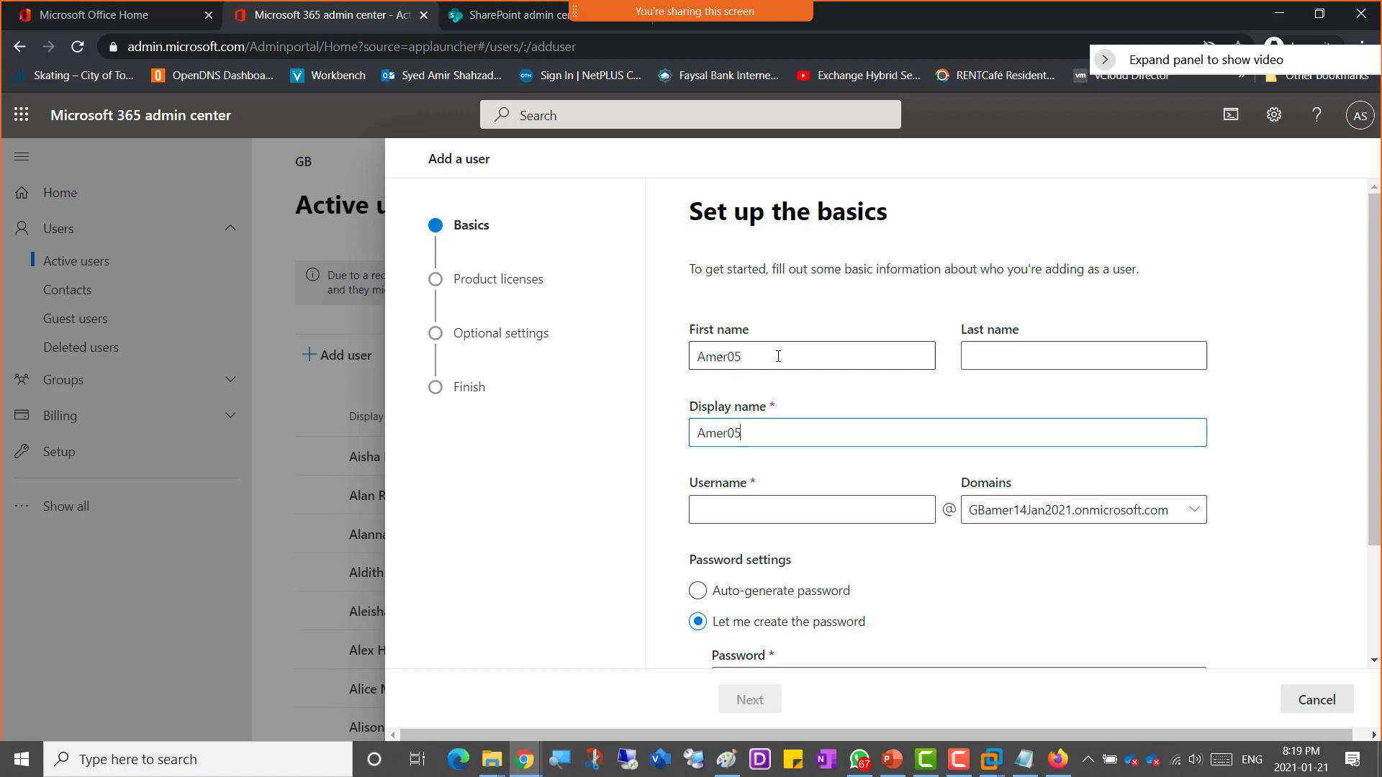
key("Tab")
type("Amer05")
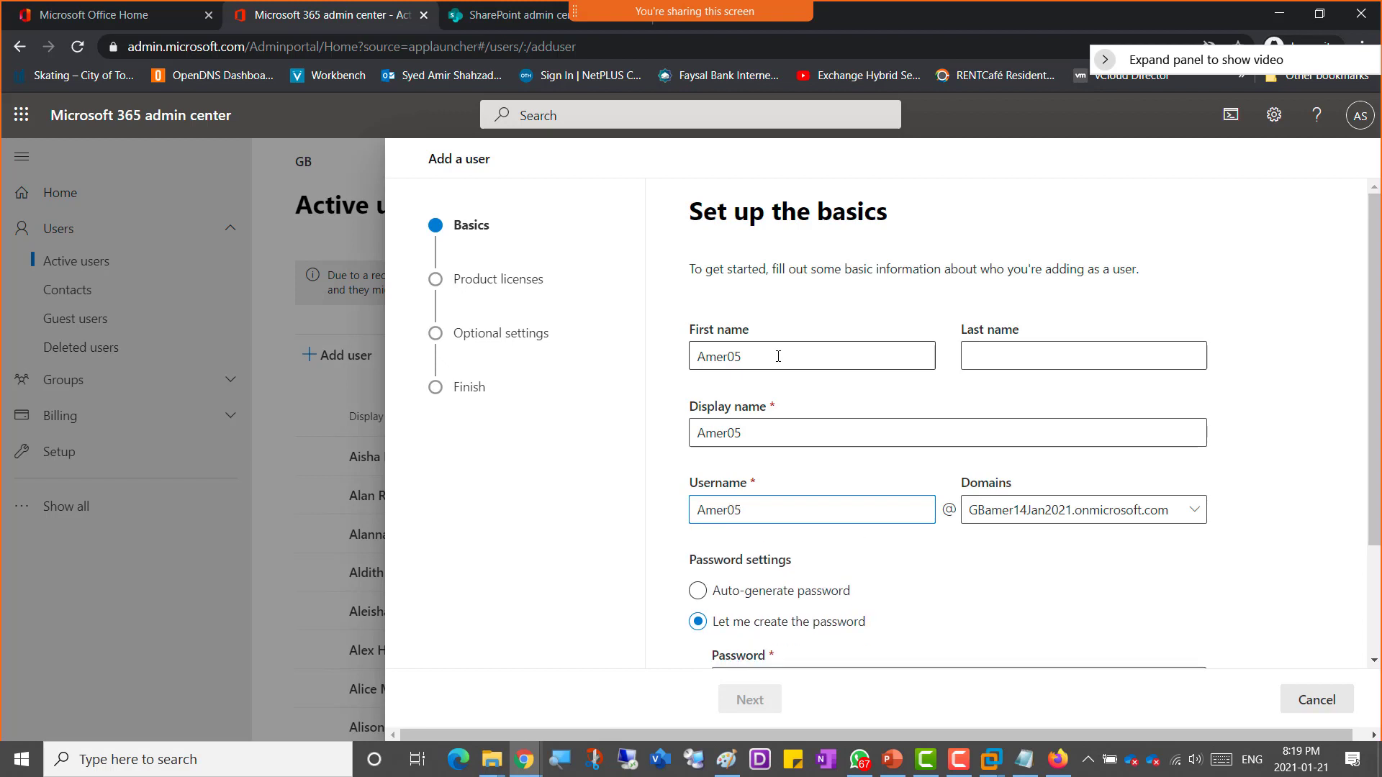
Step: Enter a custom password for Amer05 in the password field
scroll(657, 512, "down", 2)
left_click(749, 531)
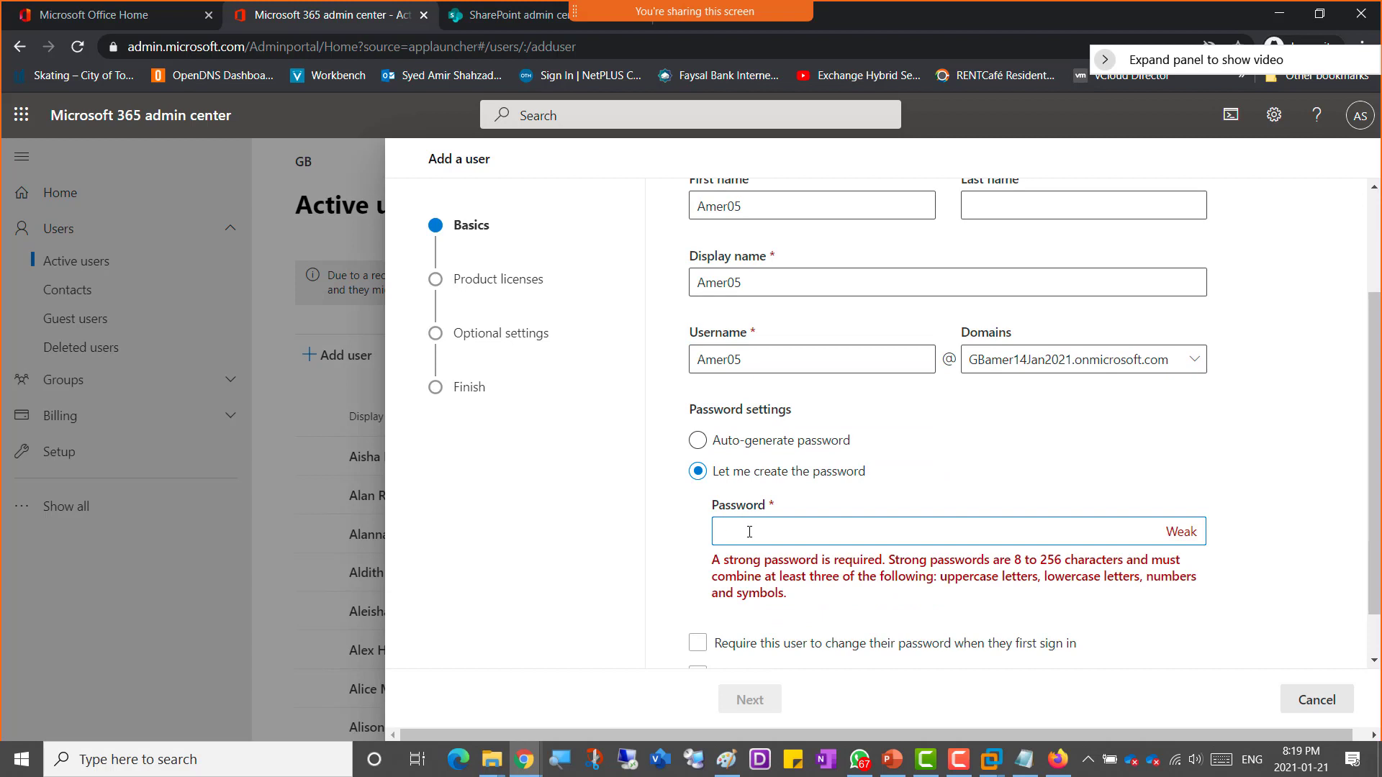
type("••••••••••")
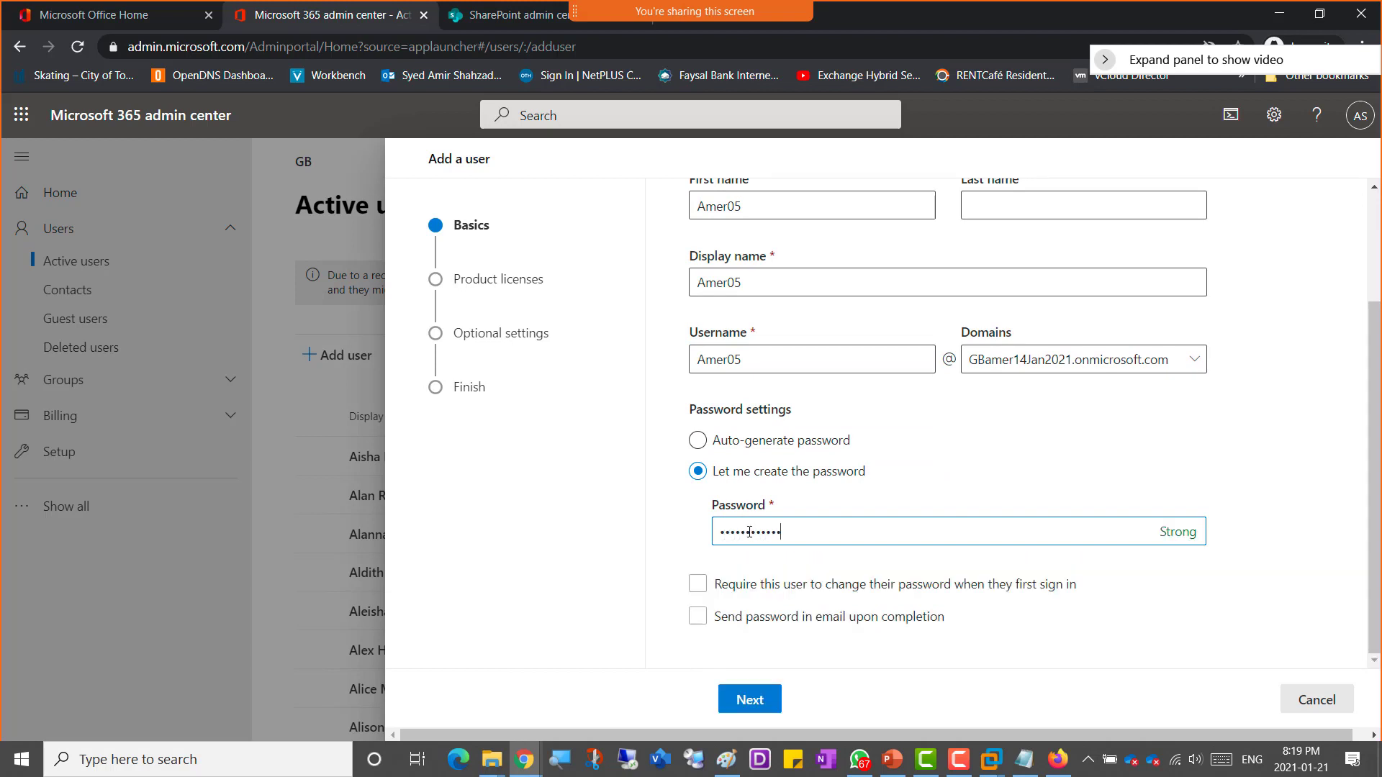
Step: Advance through licenses and optional settings, finish adding Amer05, and close the add-user wizard
left_click(753, 710)
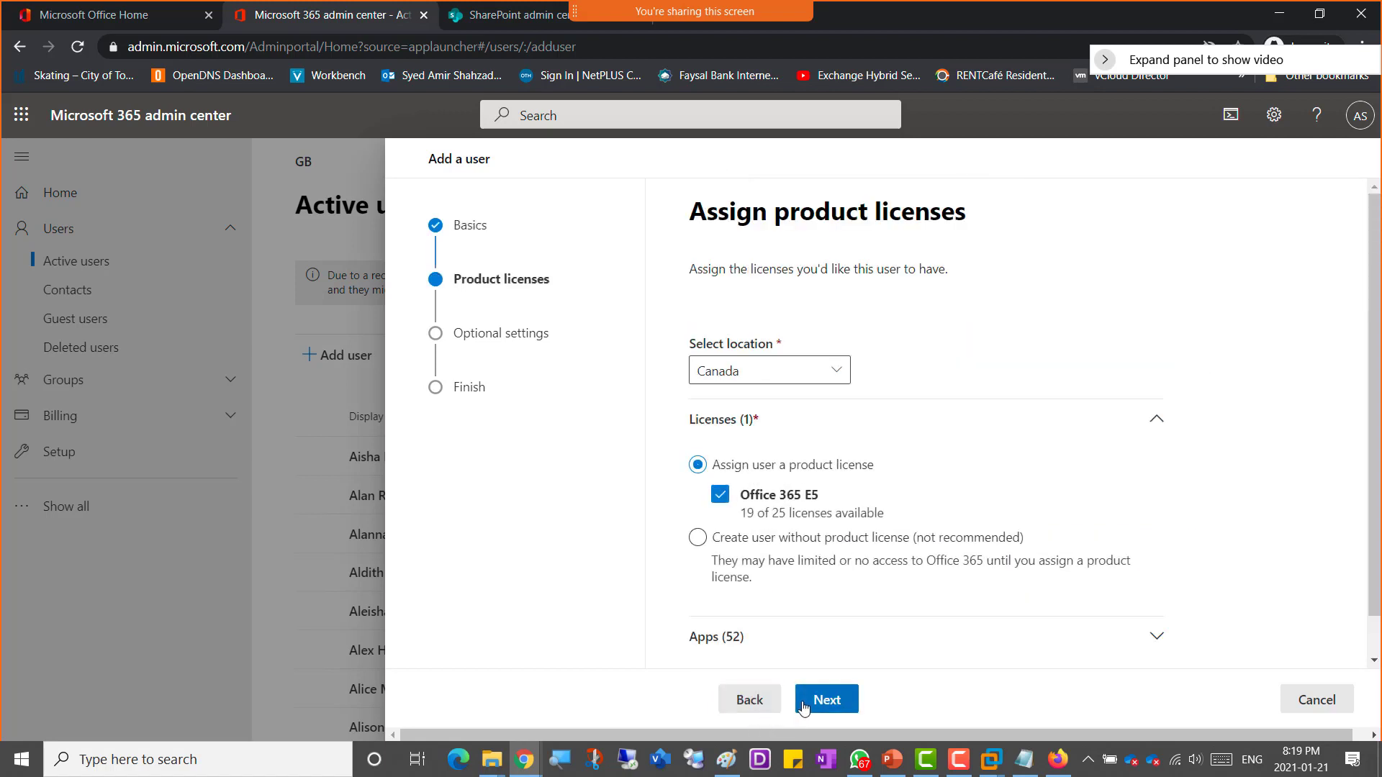
left_click(828, 700)
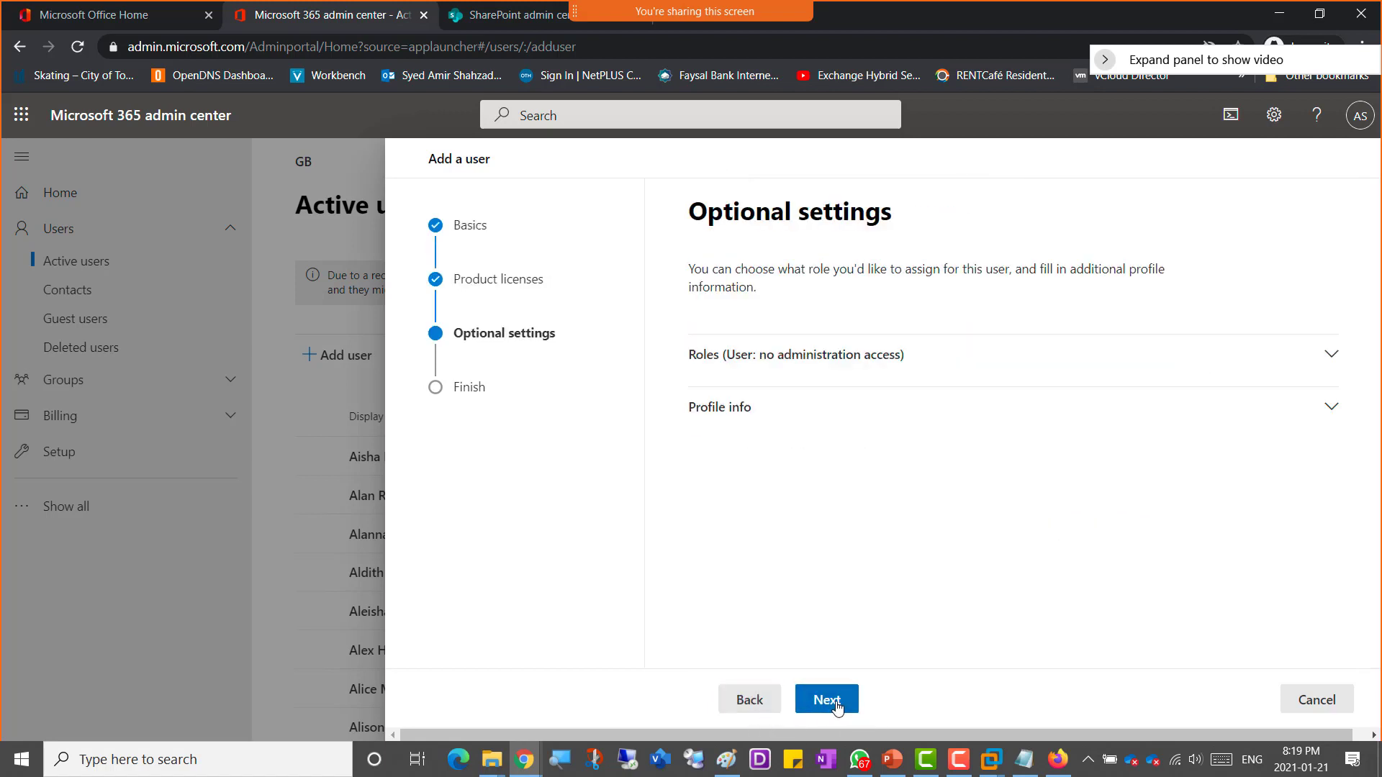
left_click(827, 699)
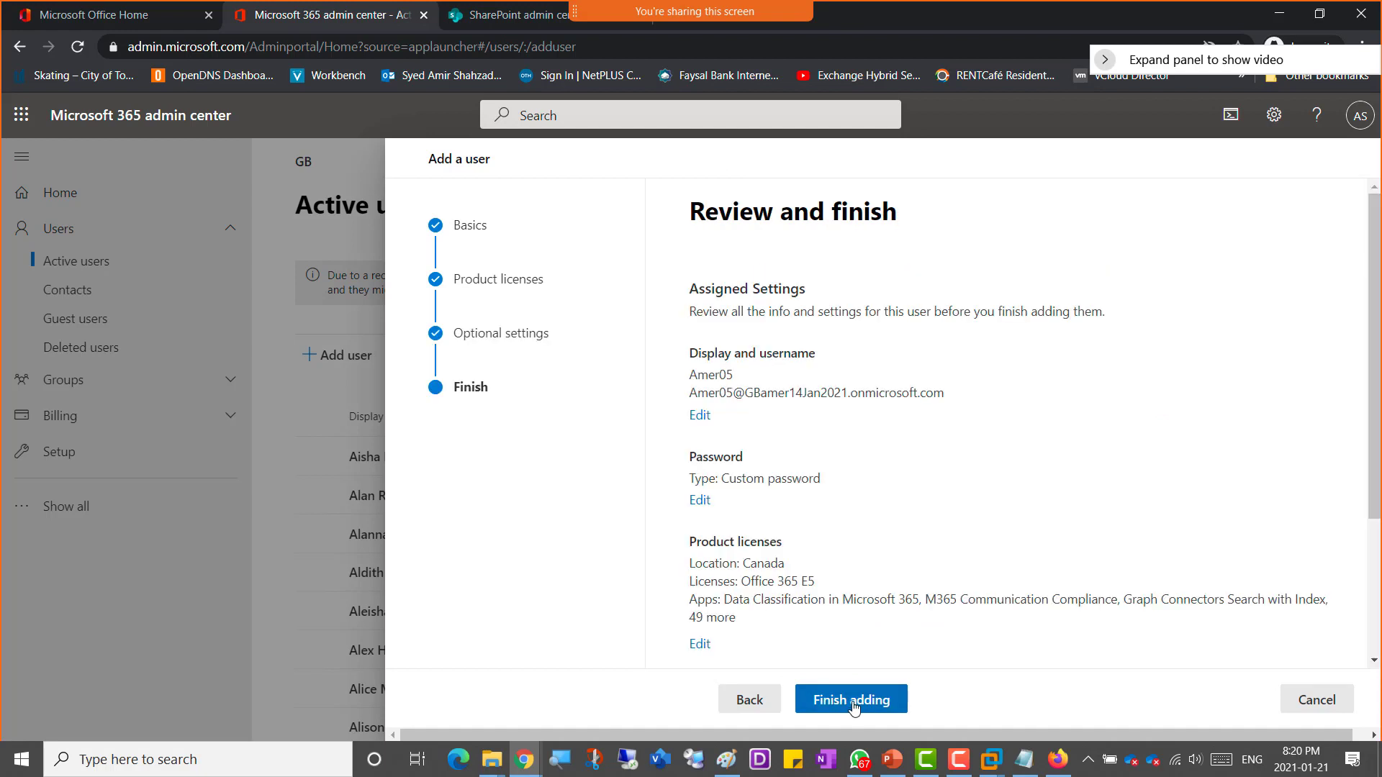
left_click(855, 708)
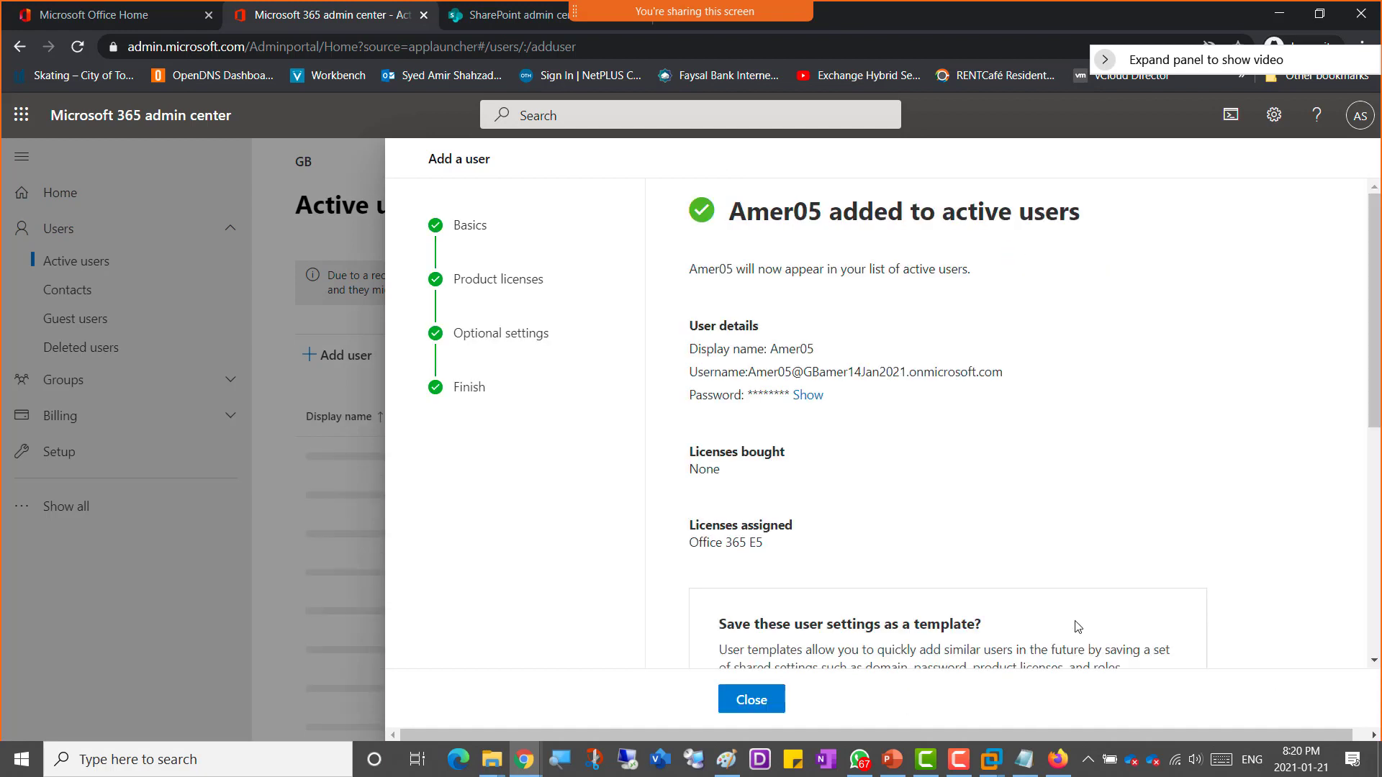
scroll(1044, 526, "down", 6)
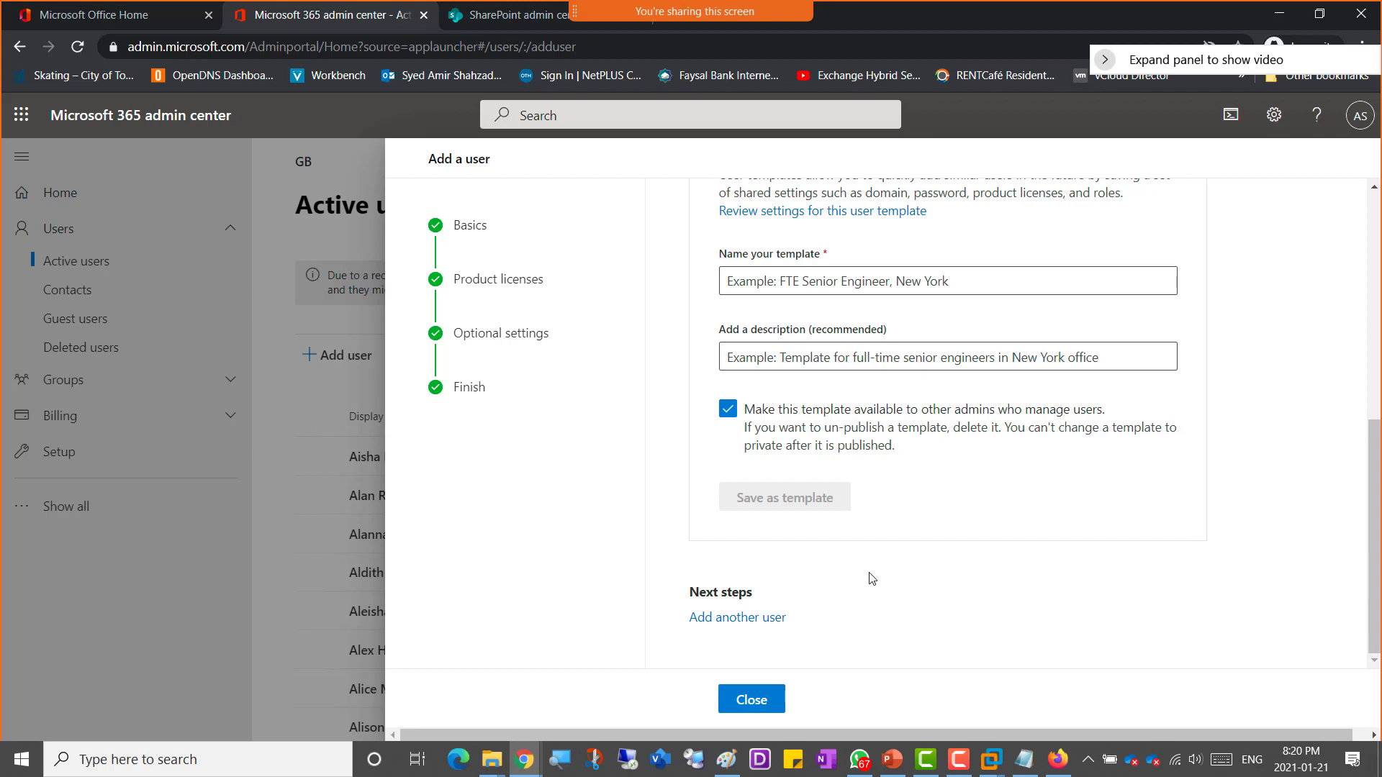
left_click(751, 701)
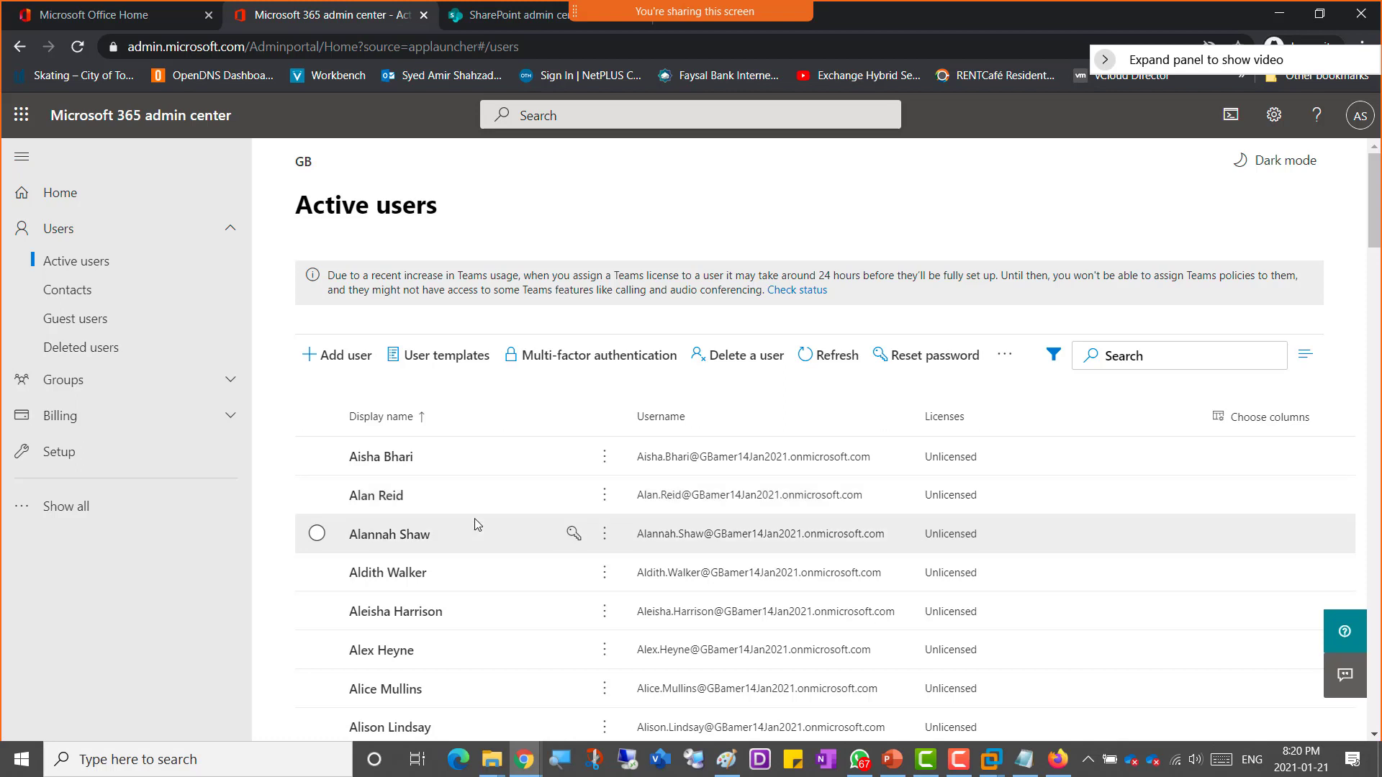
Step: Scroll the active users list to the Amer accounts and capture a region screenshot of it
scroll(475, 524, "down", 8)
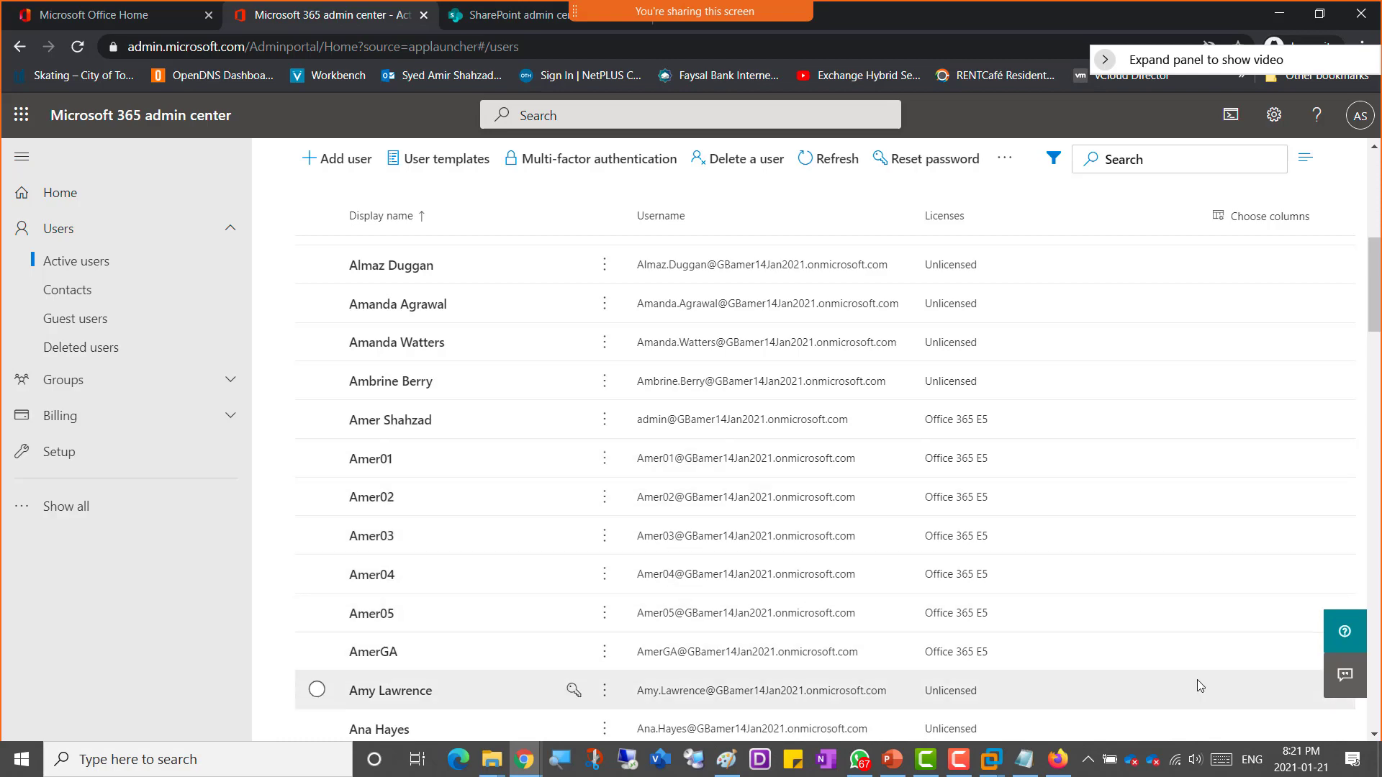
key("super+shift+s")
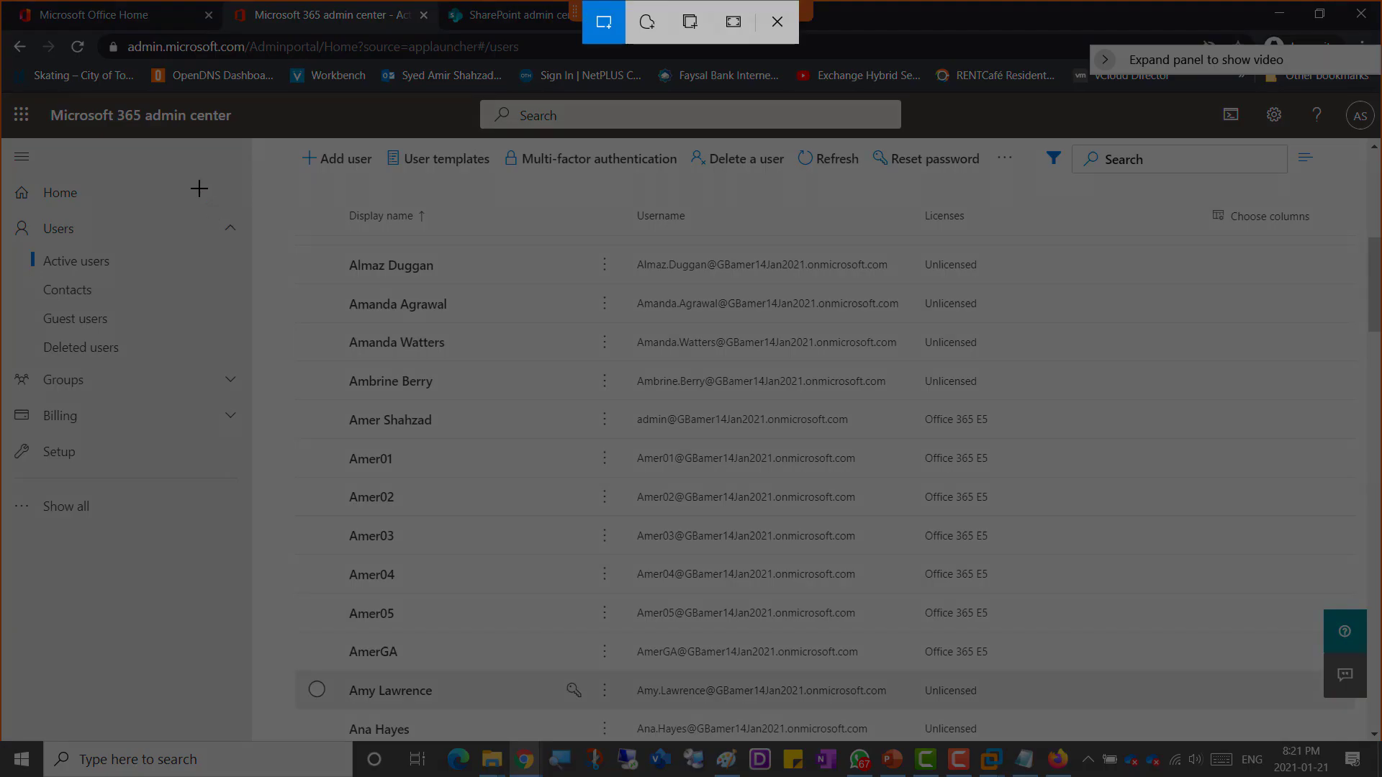
left_click_drag(24, 94, 1172, 728)
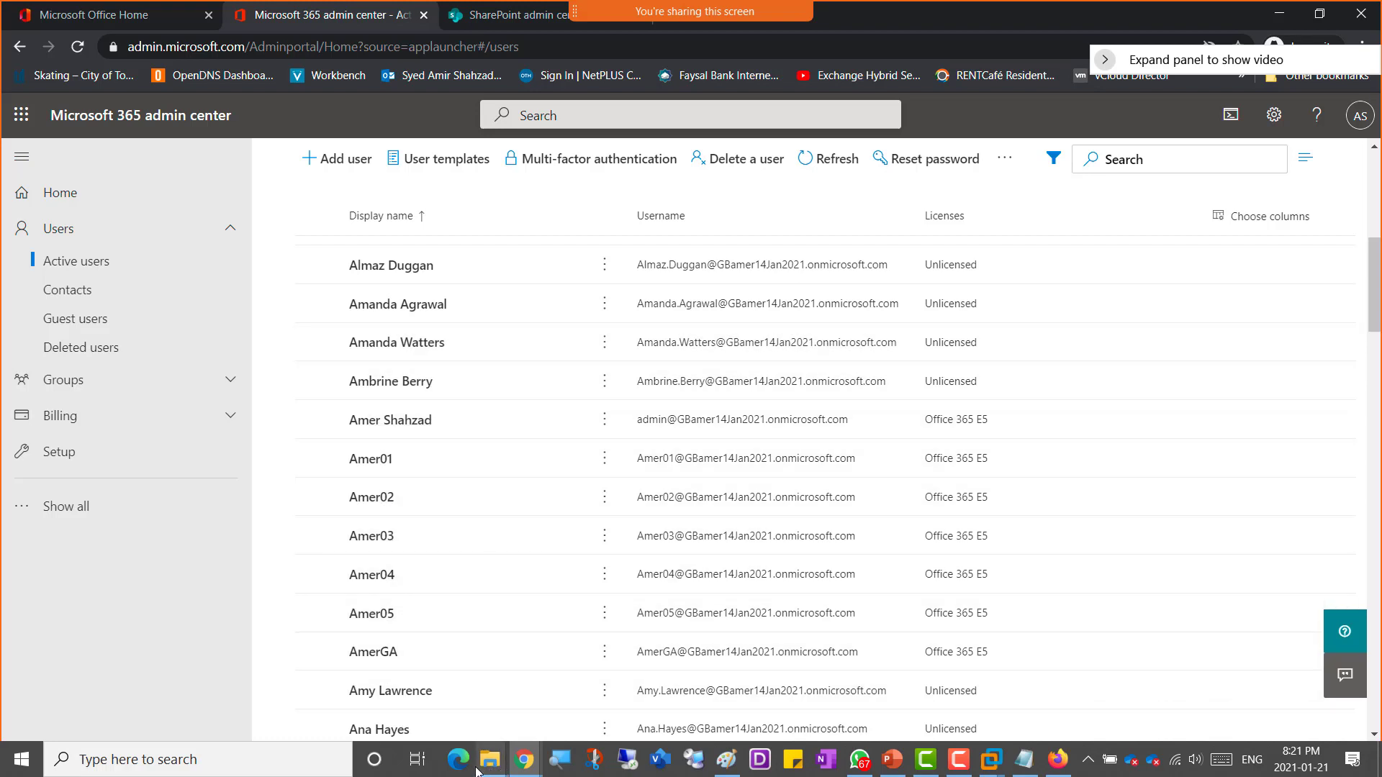
Step: Switch to the OneNote class notebook and add the line "Screenshot 3 = Users Created" below the diagram
mouse_move(531, 767)
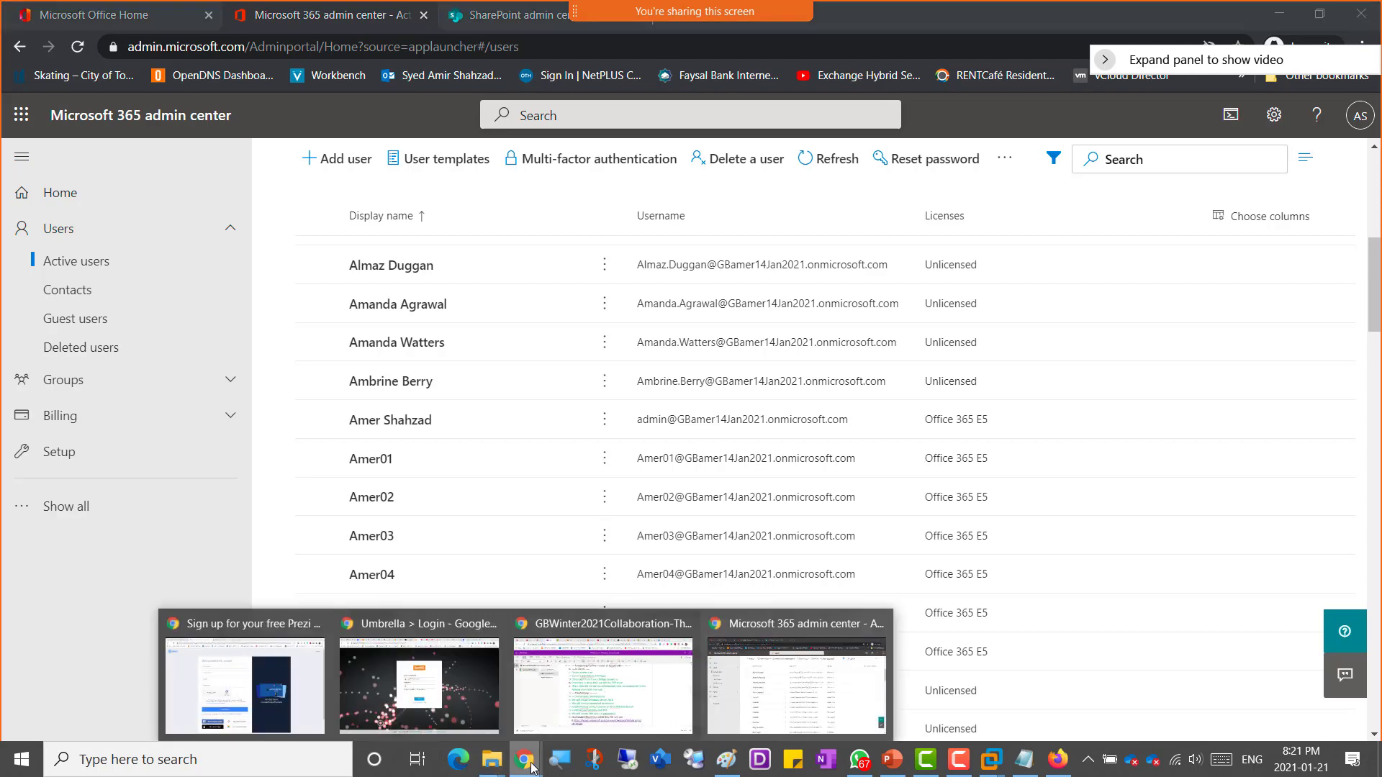
left_click(612, 693)
scroll(606, 687, "down", 10)
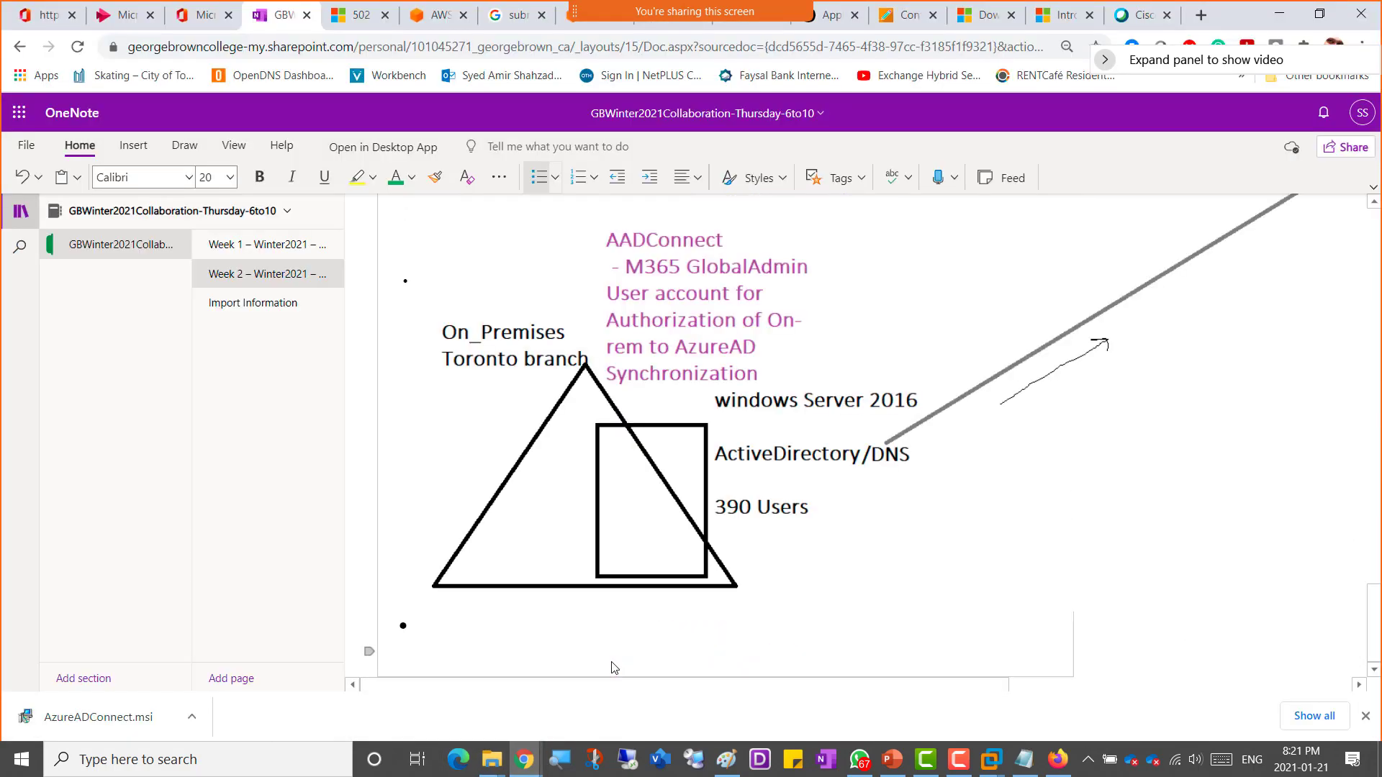
left_click(464, 654)
type("Screensahot")
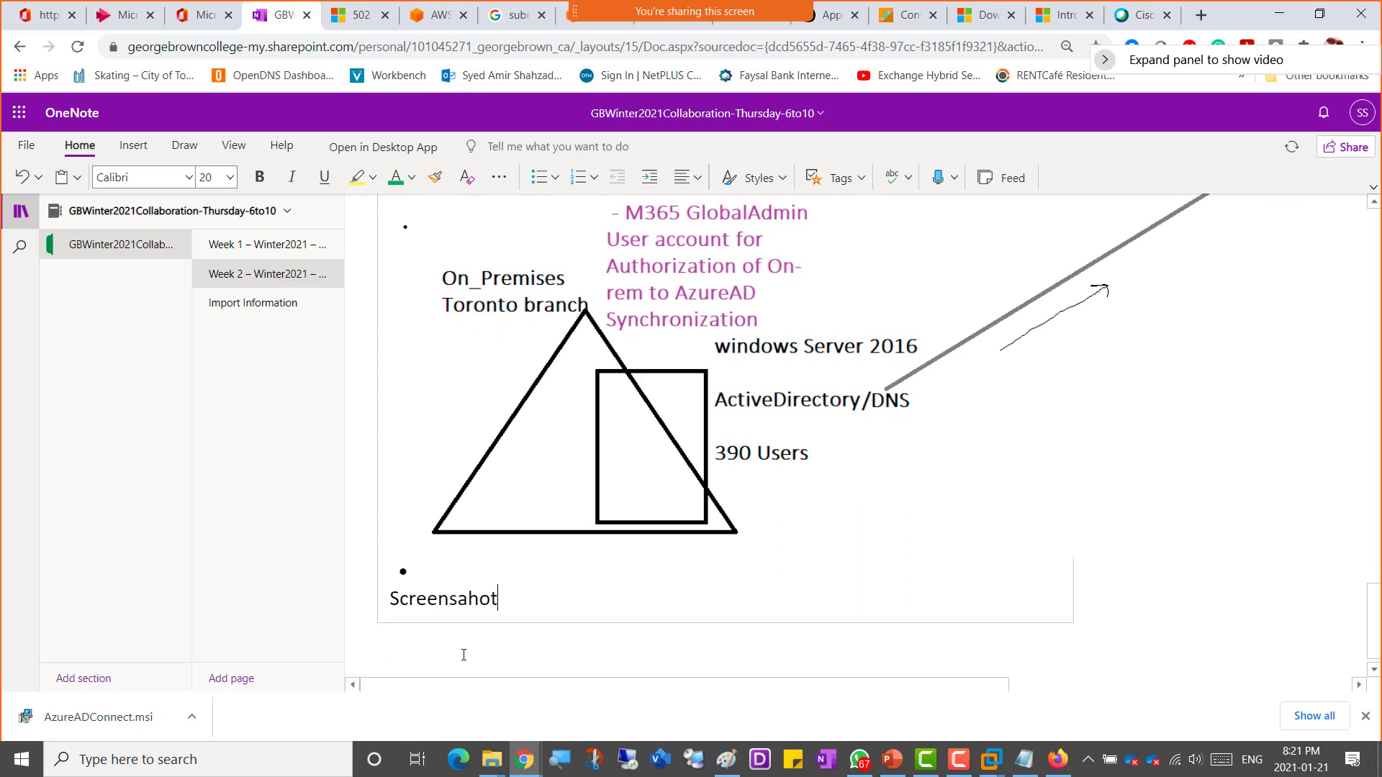
key("BackSpace")
key("BackSpace")
key("BackSpace")
key("BackSpace")
key("BackSpace")
type("shot 3 = Users Cr")
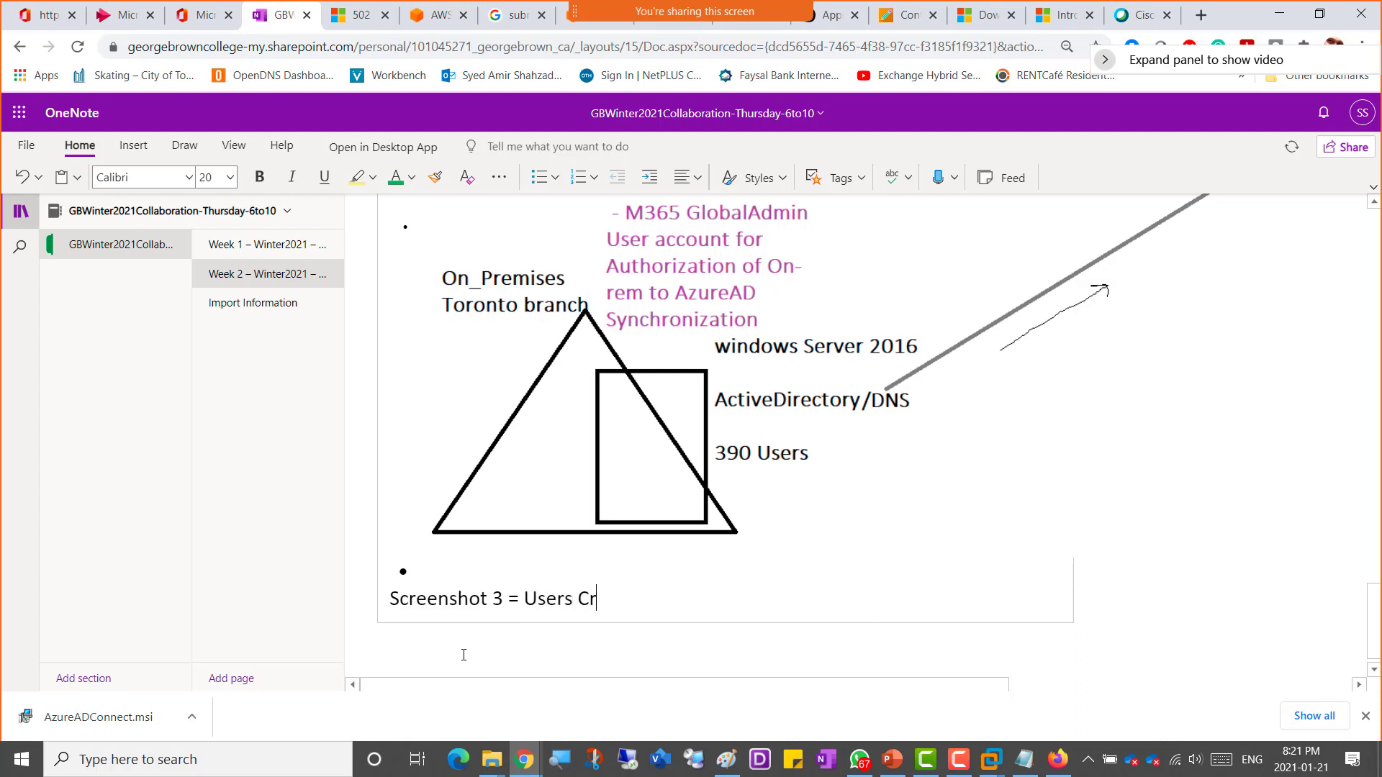
type("eated")
key("Return")
Step: Paste the captured active users screenshot under the new line
key("ctrl+v")
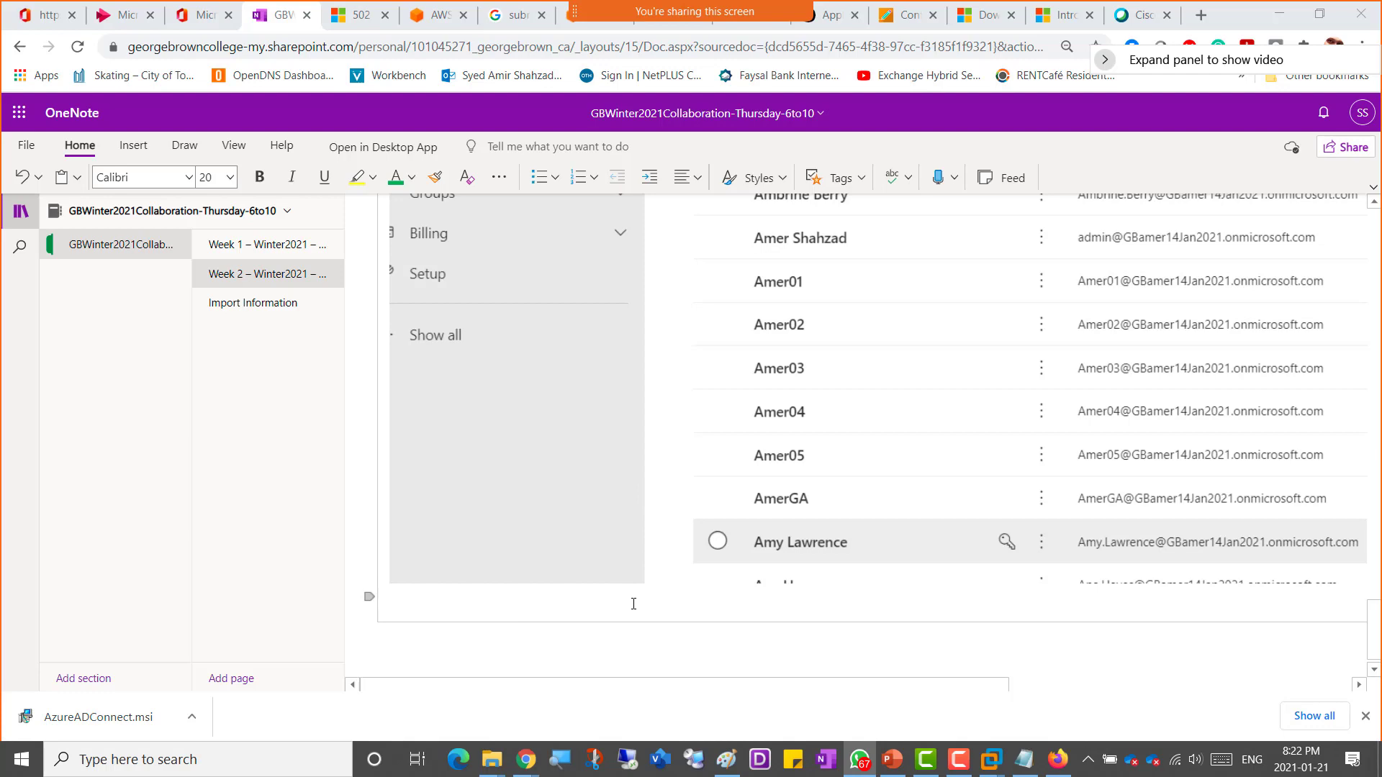
scroll(633, 603, "up", 20)
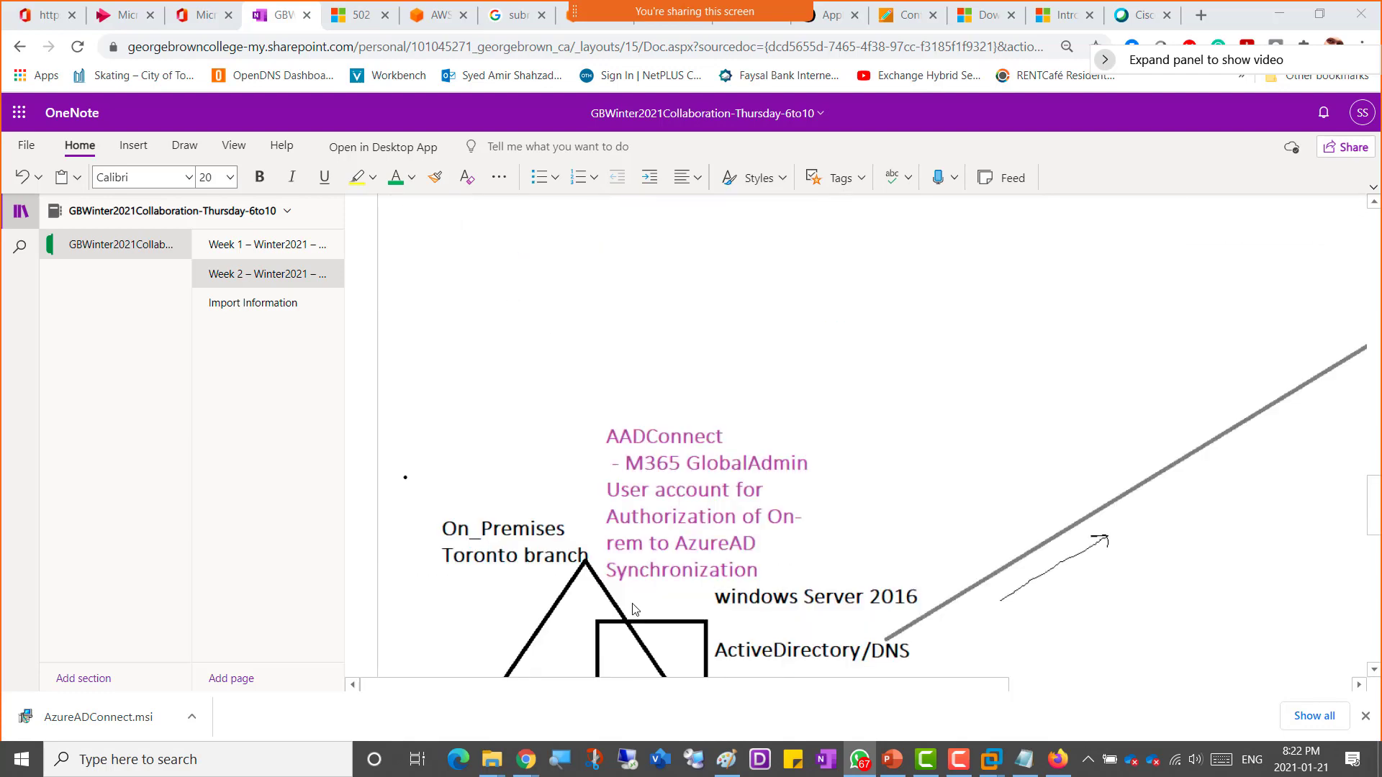
scroll(632, 603, "down", 10)
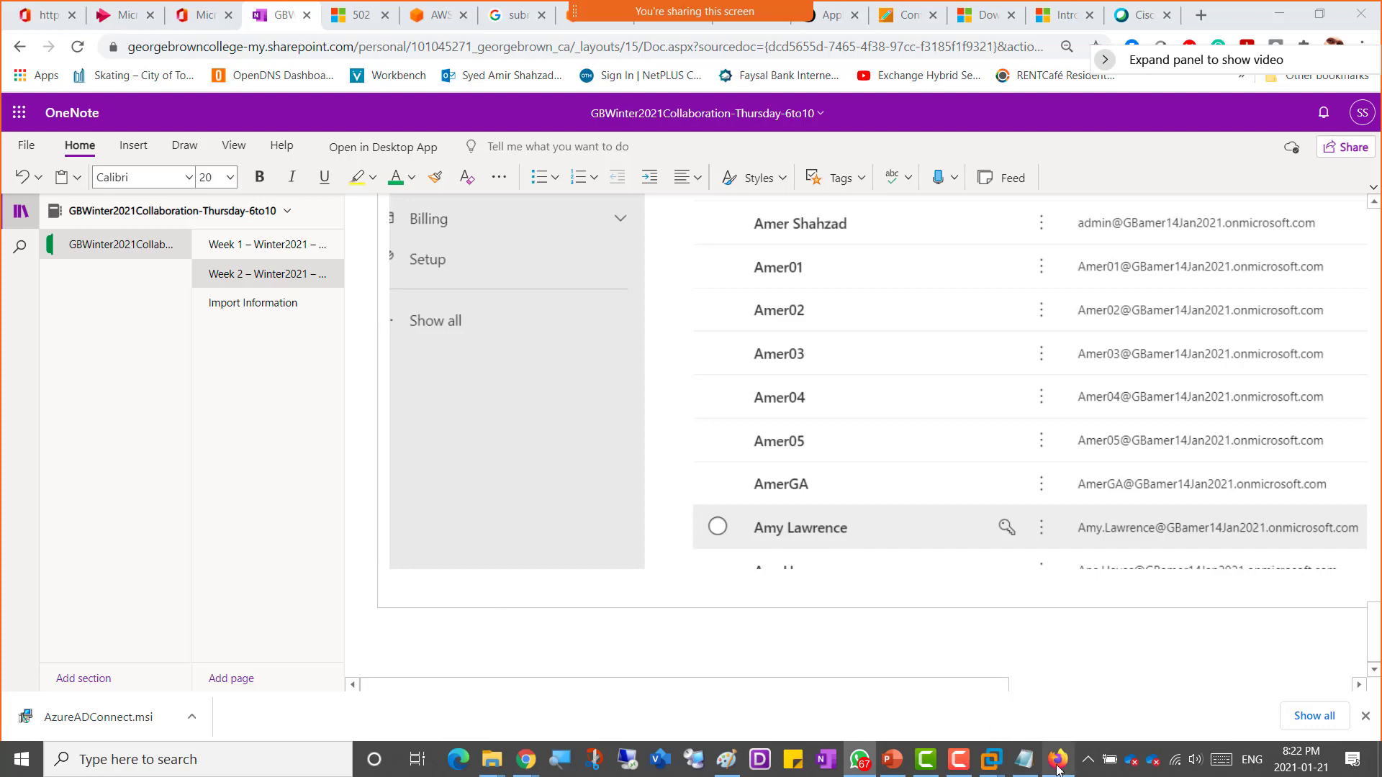
Step: Switch to the SharePoint Online Site Collections presentation and follow the admin help link on slide 2
left_click(893, 767)
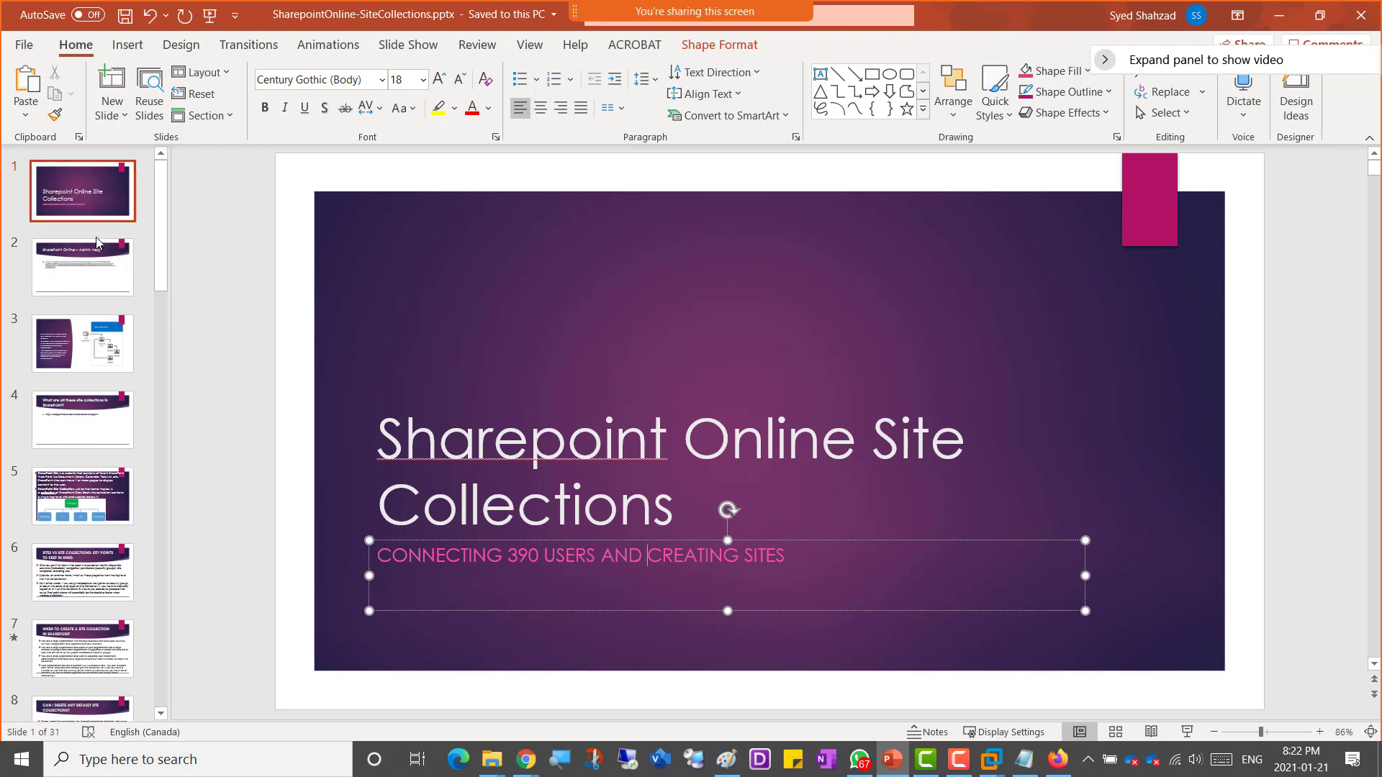
left_click(90, 278)
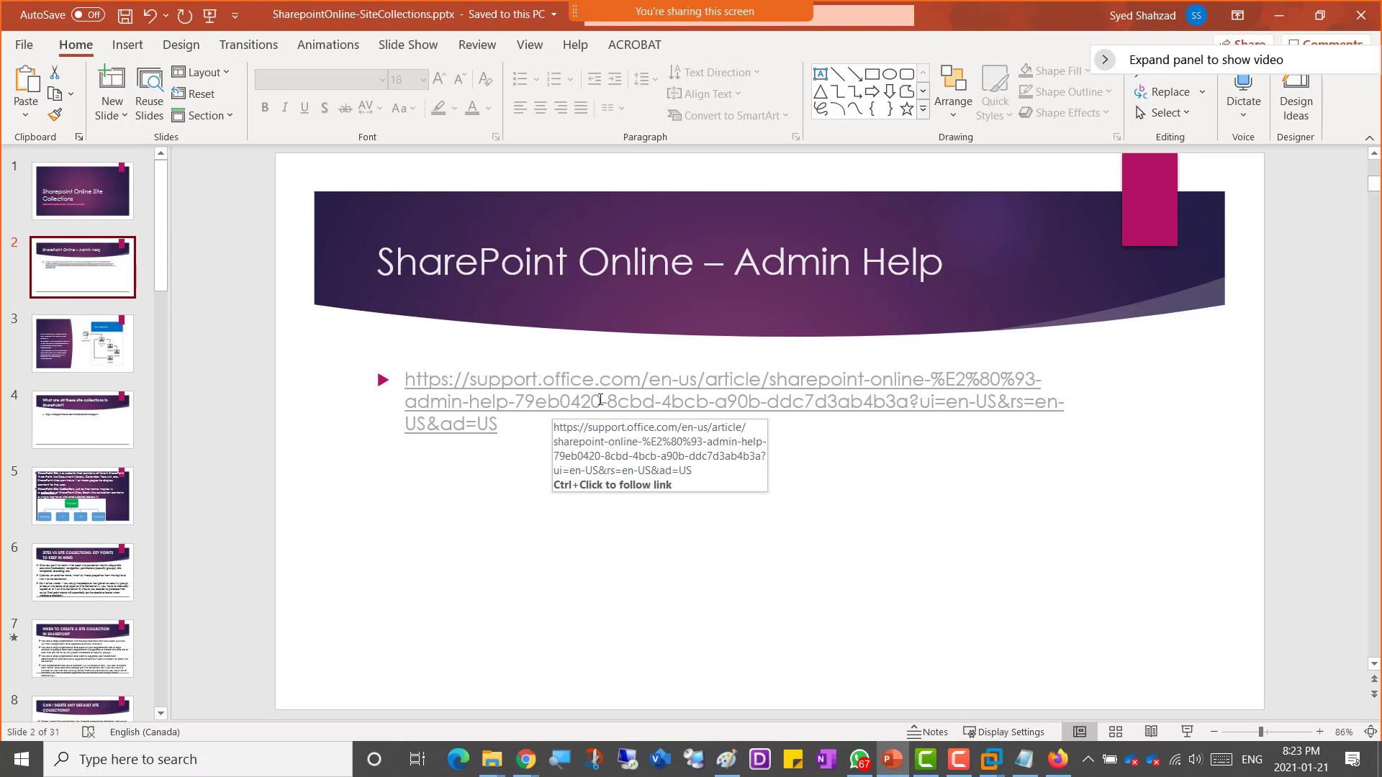
left_click(600, 400, "ctrl")
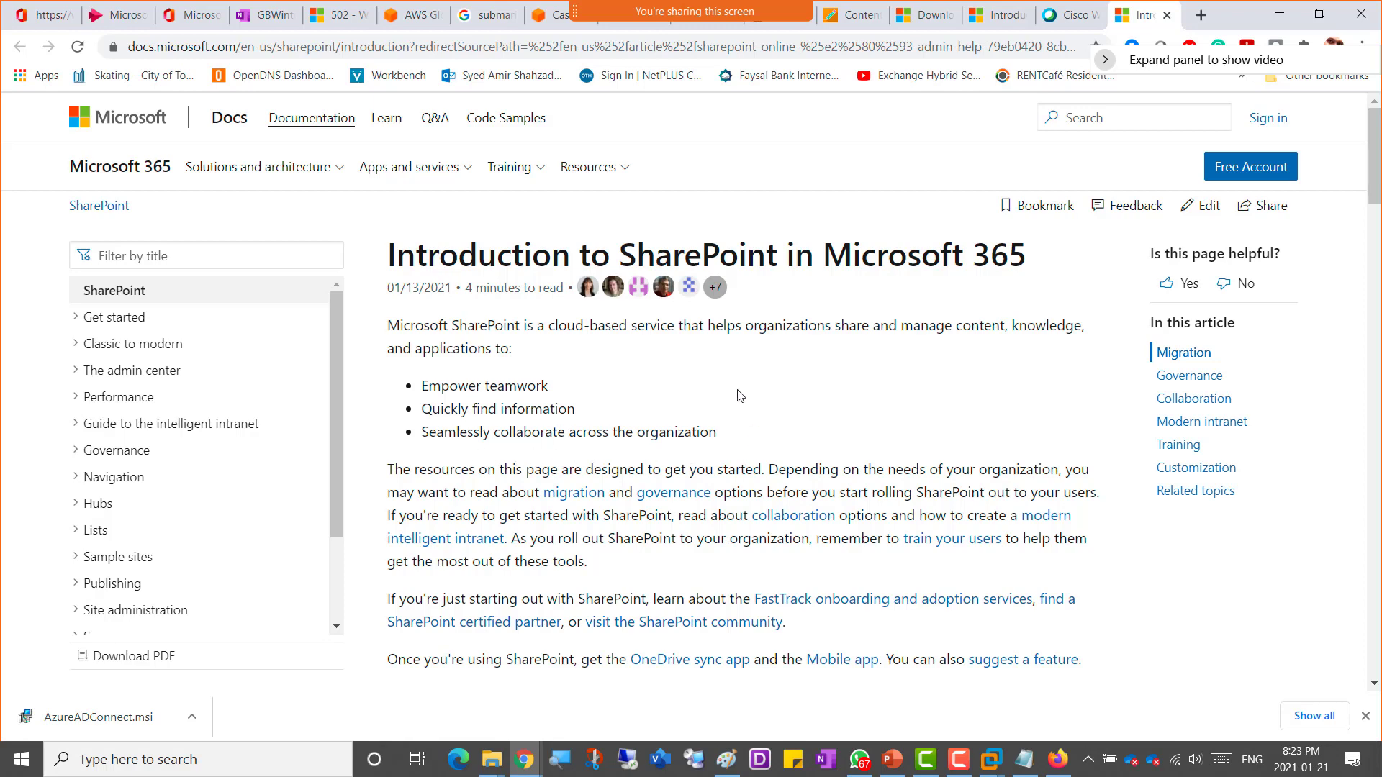
Step: Read the Migration and Governance sections of the Introduction to SharePoint in Microsoft 365 page
scroll(738, 392, "down", 5)
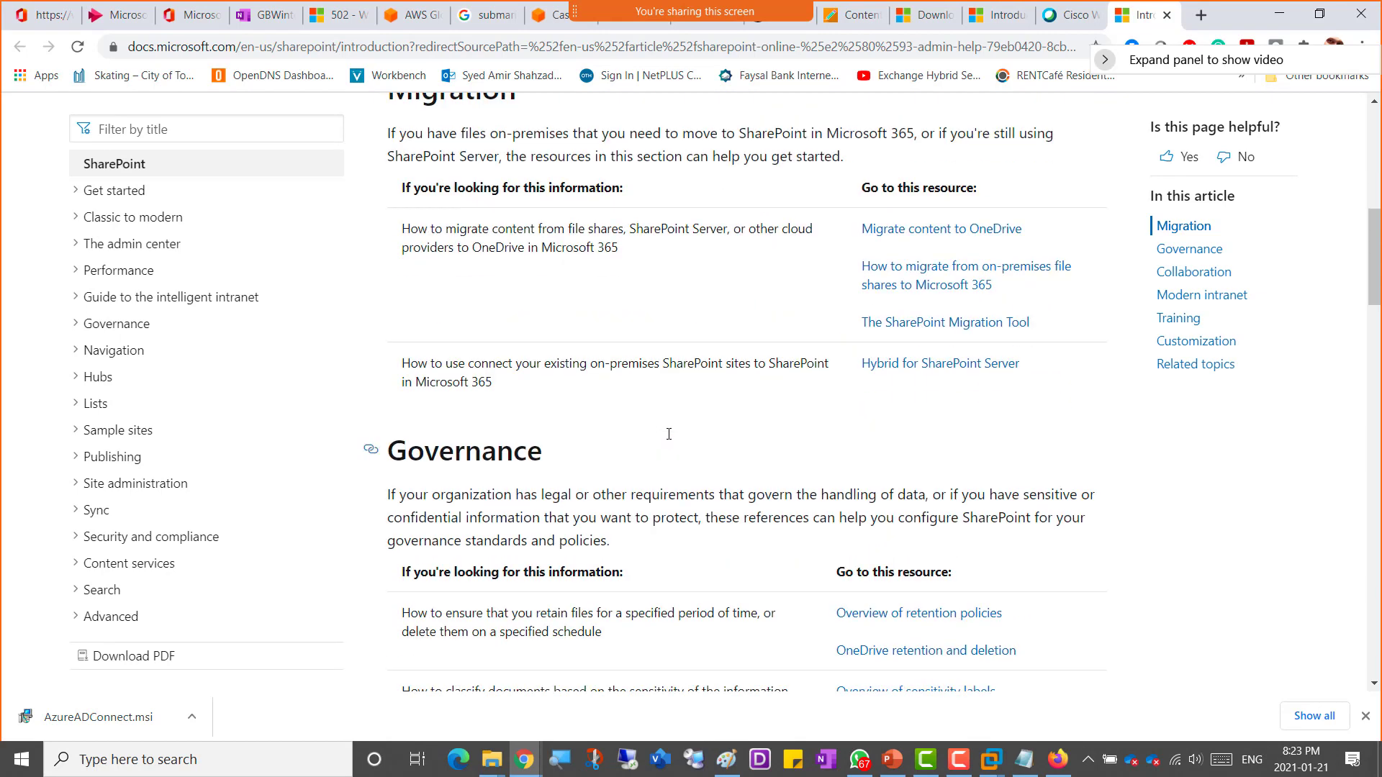
scroll(660, 429, "down", 3)
scroll(704, 407, "up", 4)
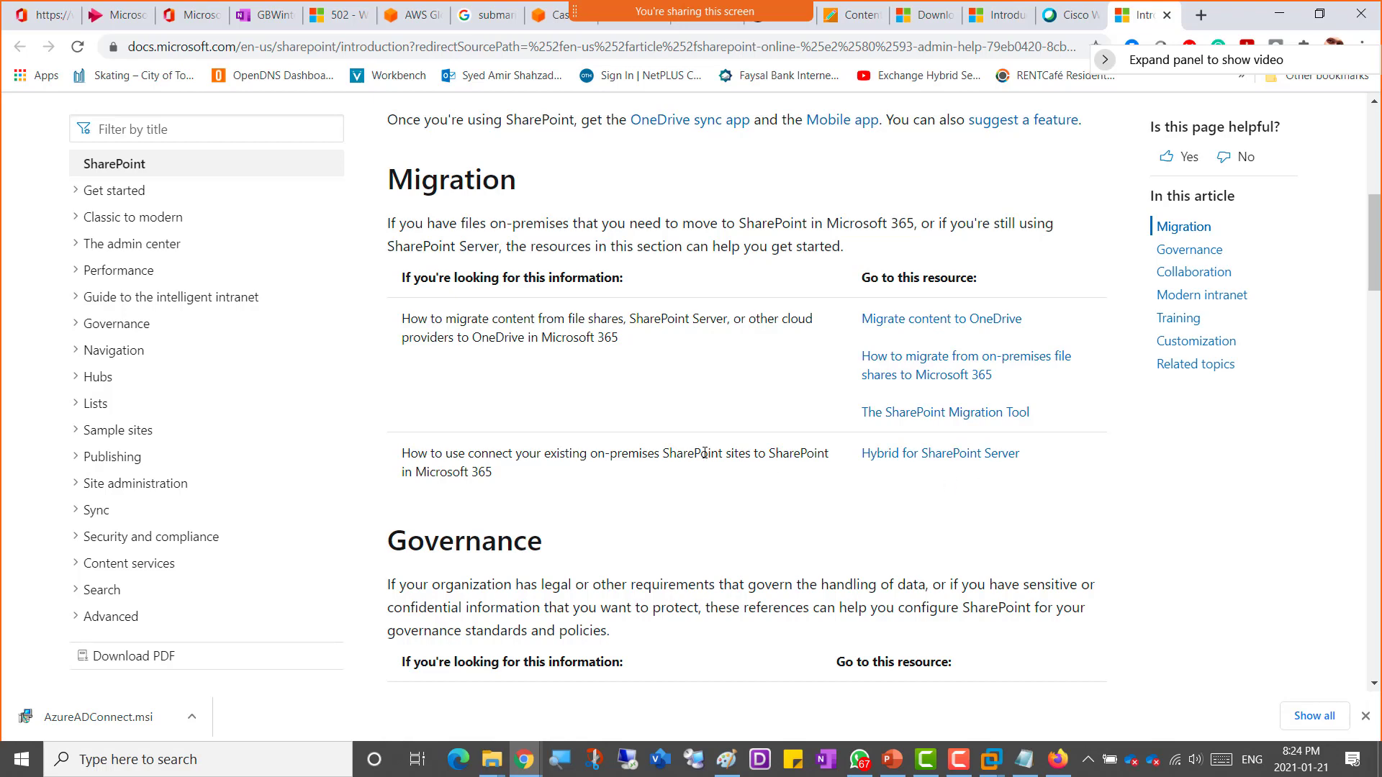
Step: Read through the Migration, Governance, Collaboration and Modern intranet sections of the SharePoint introduction docs page
scroll(534, 493, "down", 2)
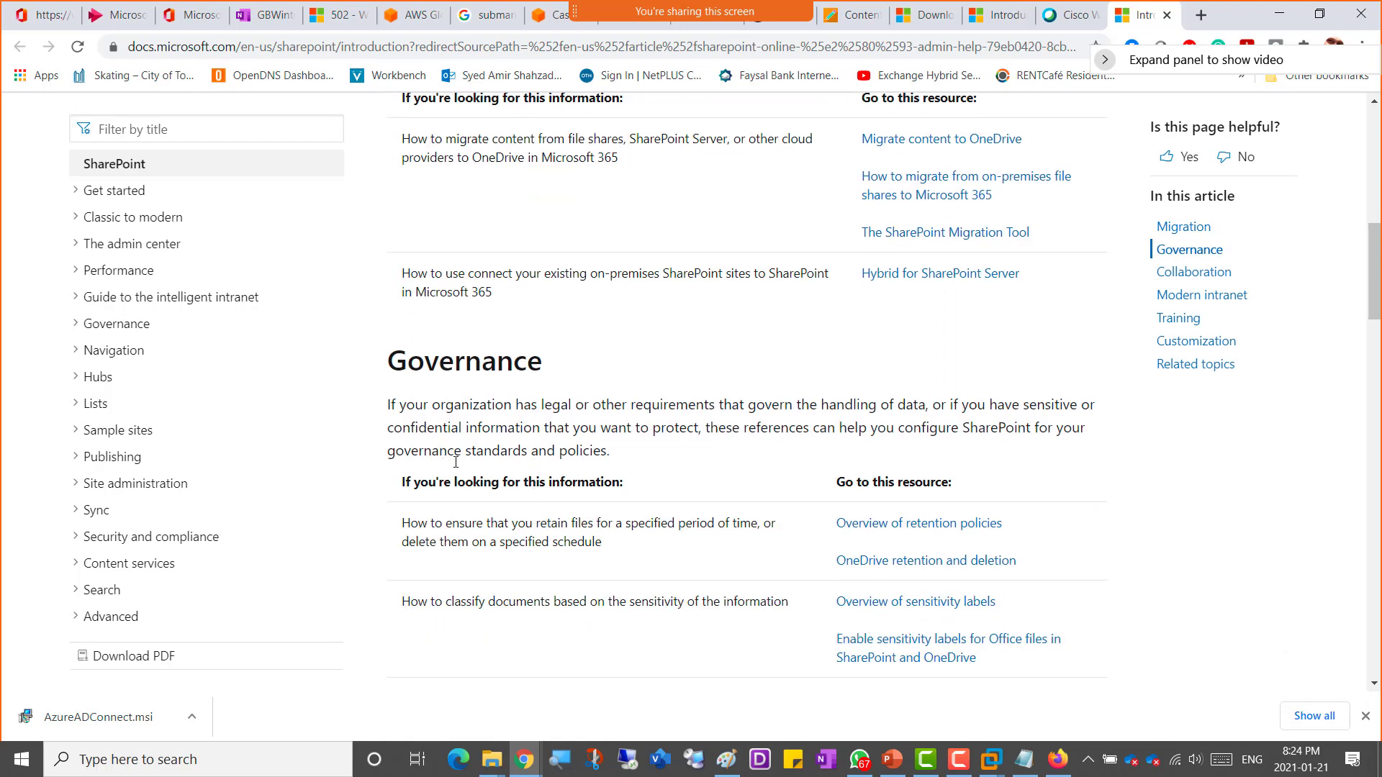
scroll(471, 475, "down", 1)
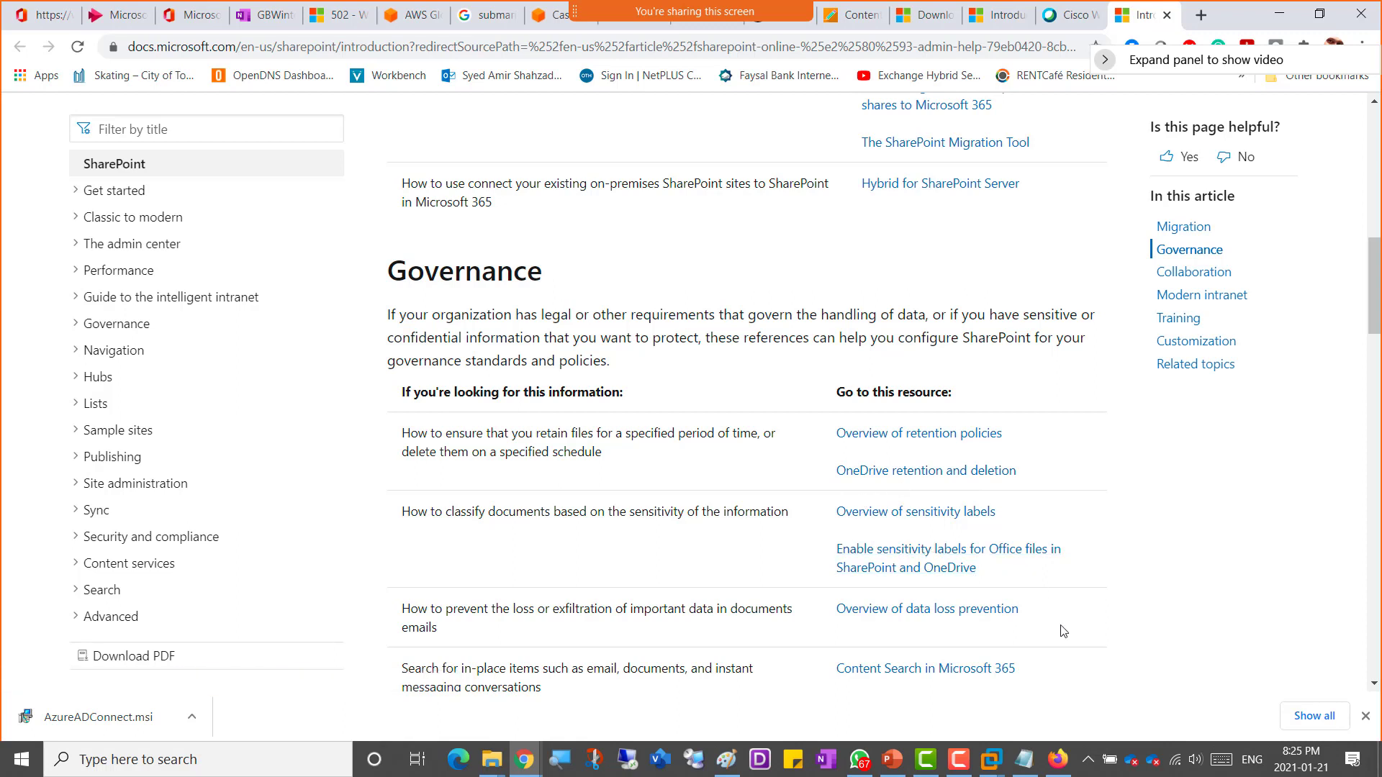
scroll(1065, 578, "down", 1)
scroll(1068, 578, "down", 2)
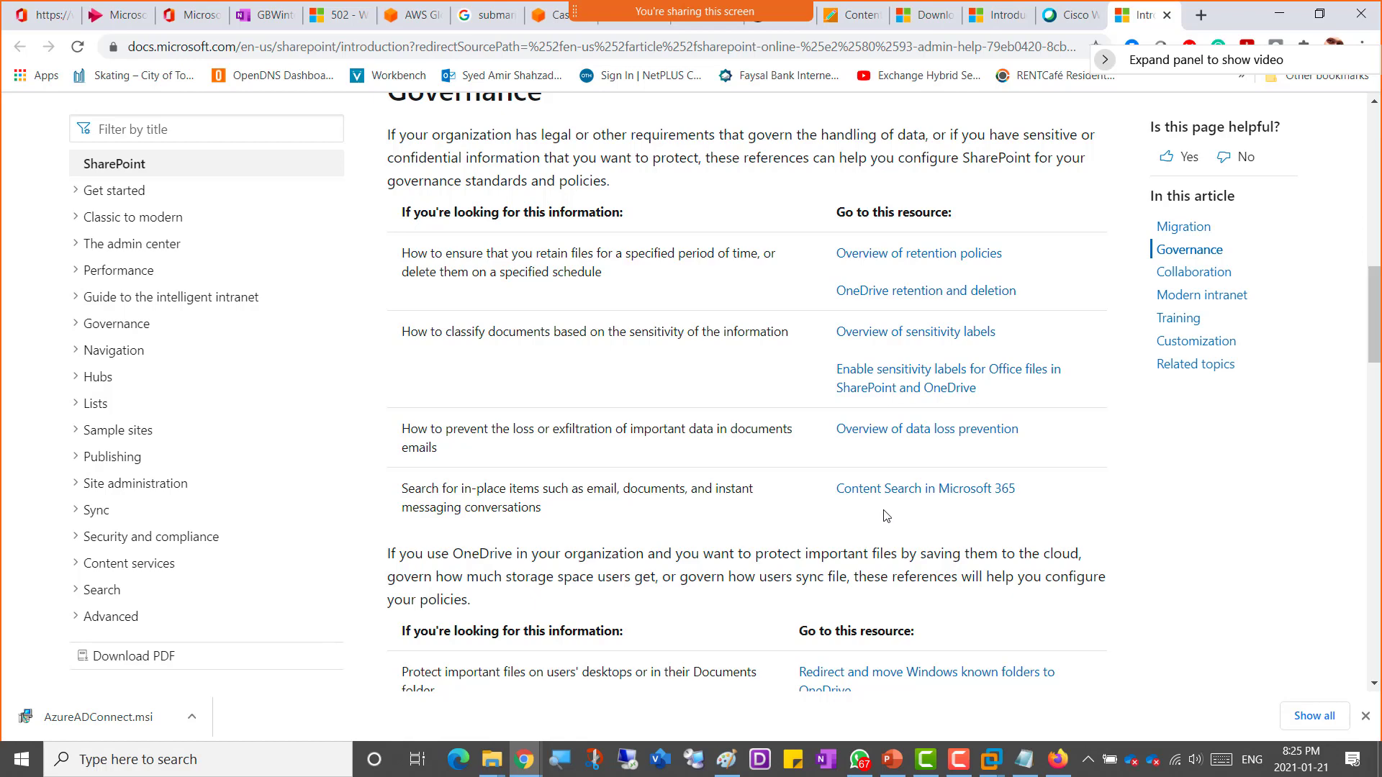
scroll(670, 480, "down", 5)
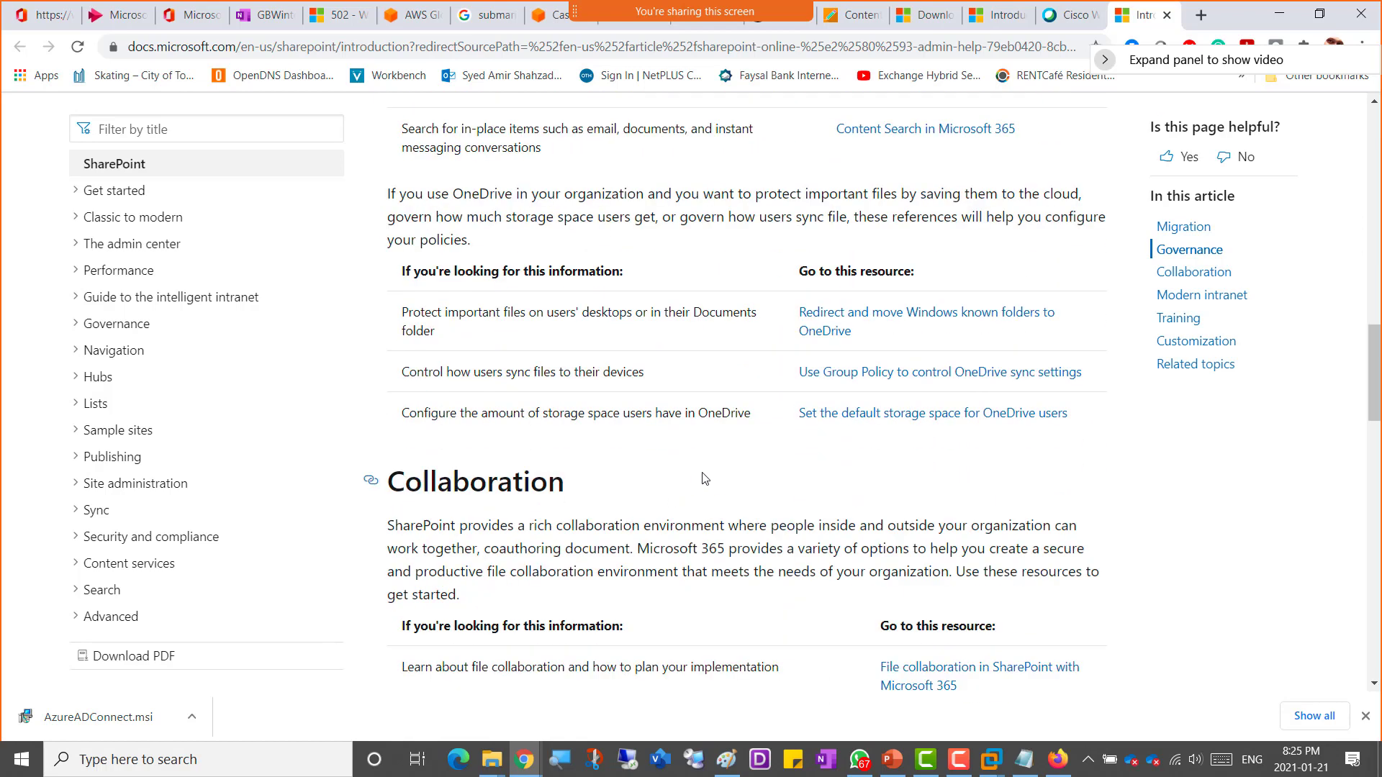
scroll(705, 478, "down", 3)
scroll(771, 462, "down", 1)
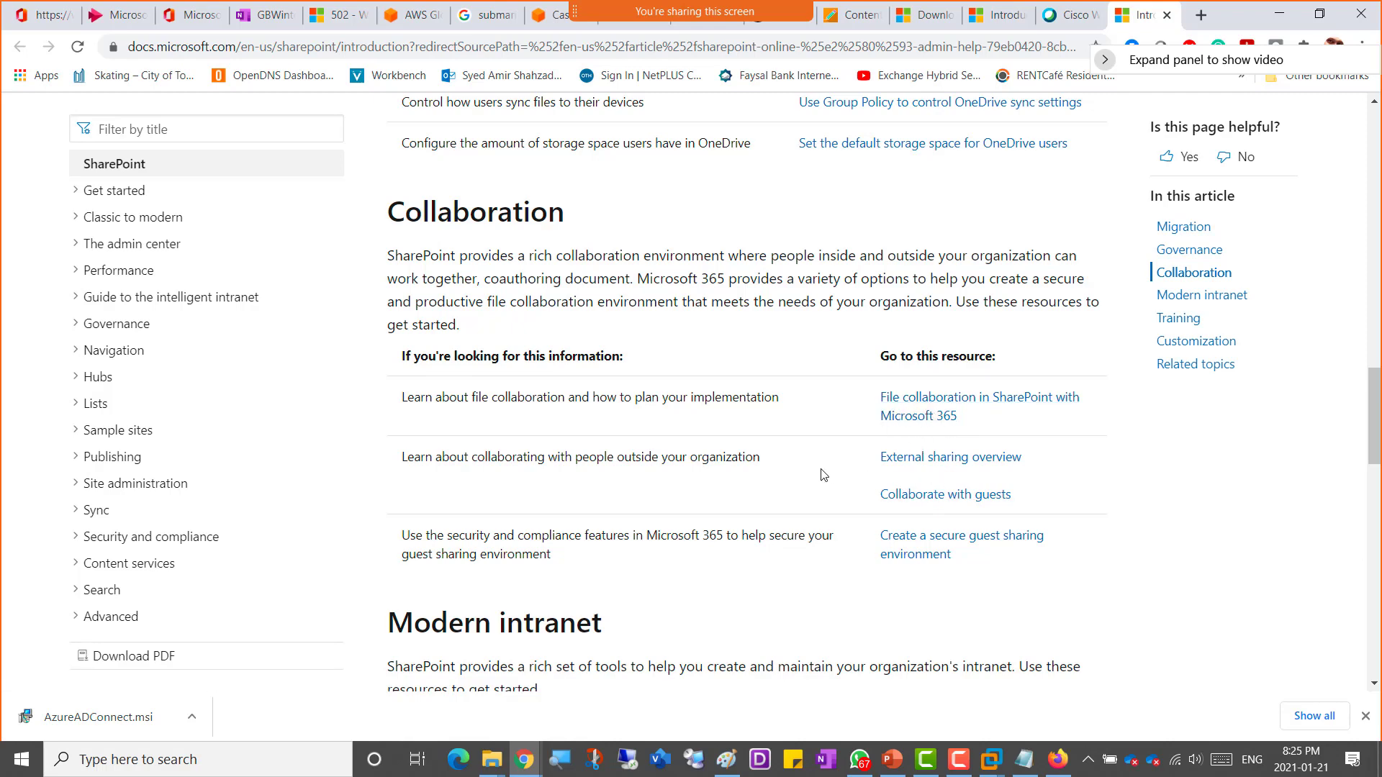
scroll(820, 473, "down", 2)
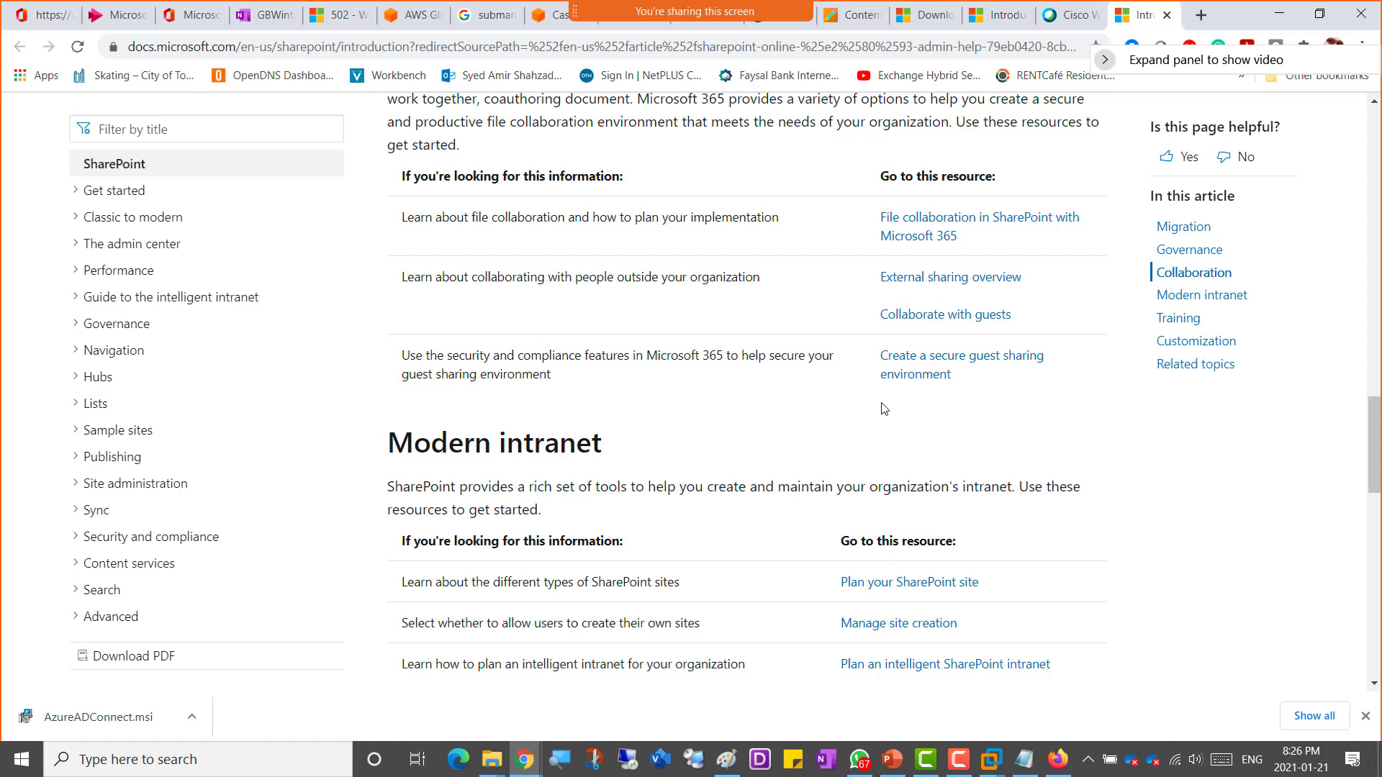
scroll(631, 391, "down", 3)
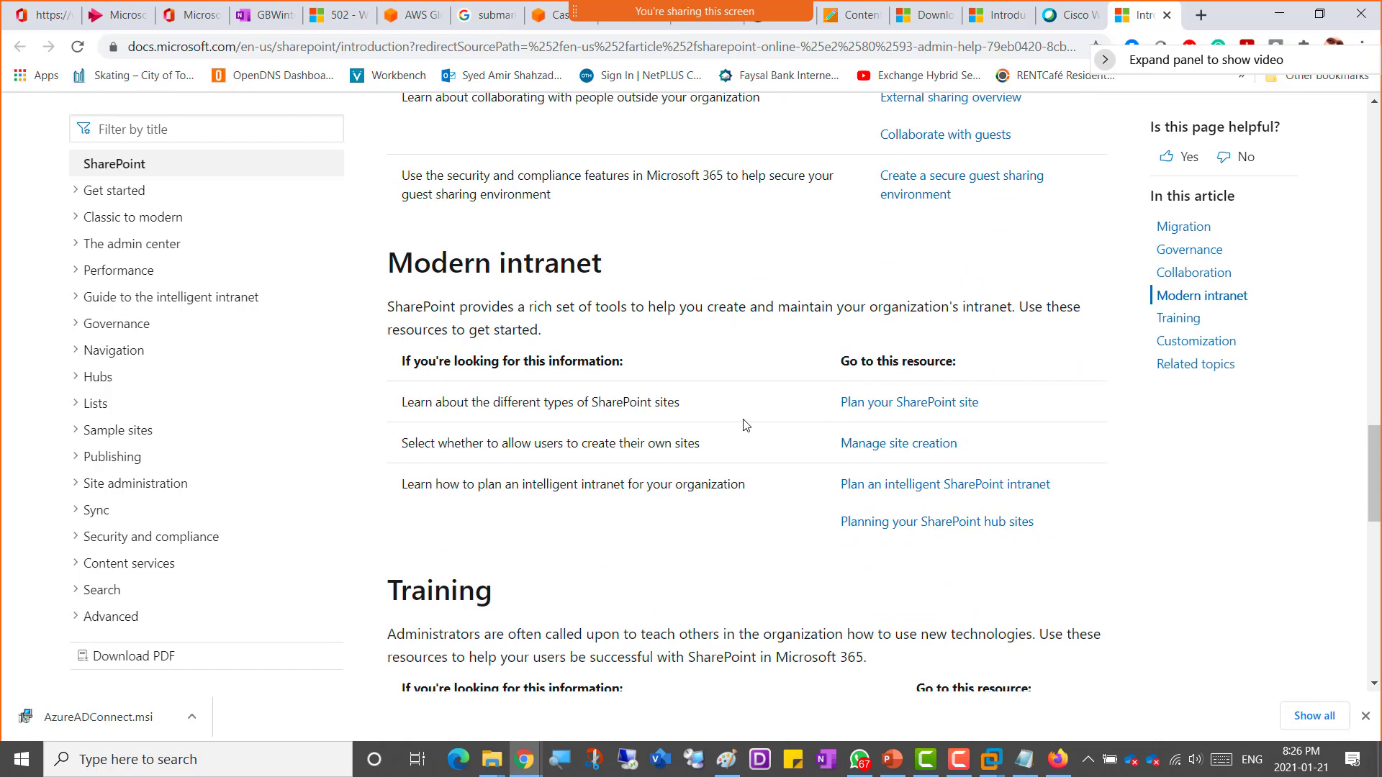
scroll(745, 423, "down", 1)
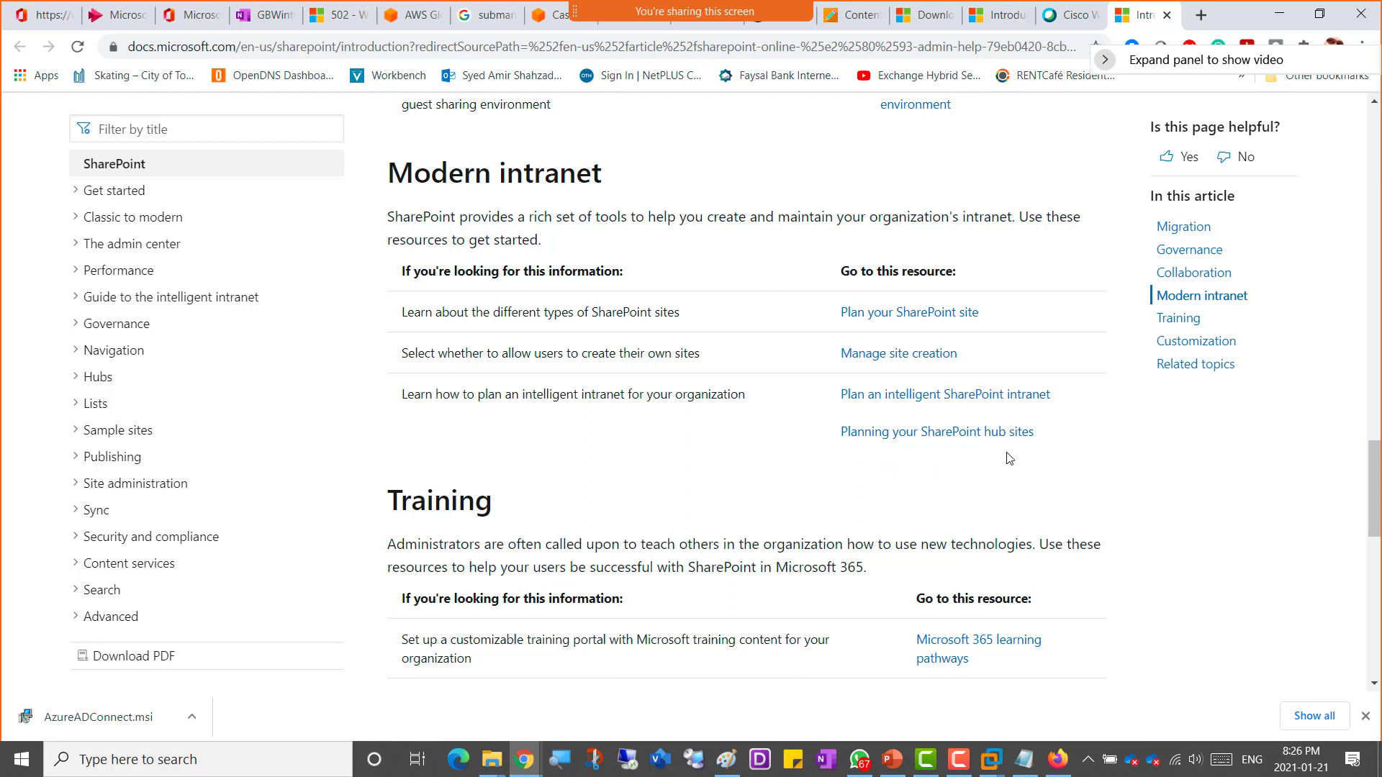
Step: Open the 'Planning your SharePoint hub sites' link in a new tab and continue to the Training section
right_click(936, 440)
left_click(968, 451)
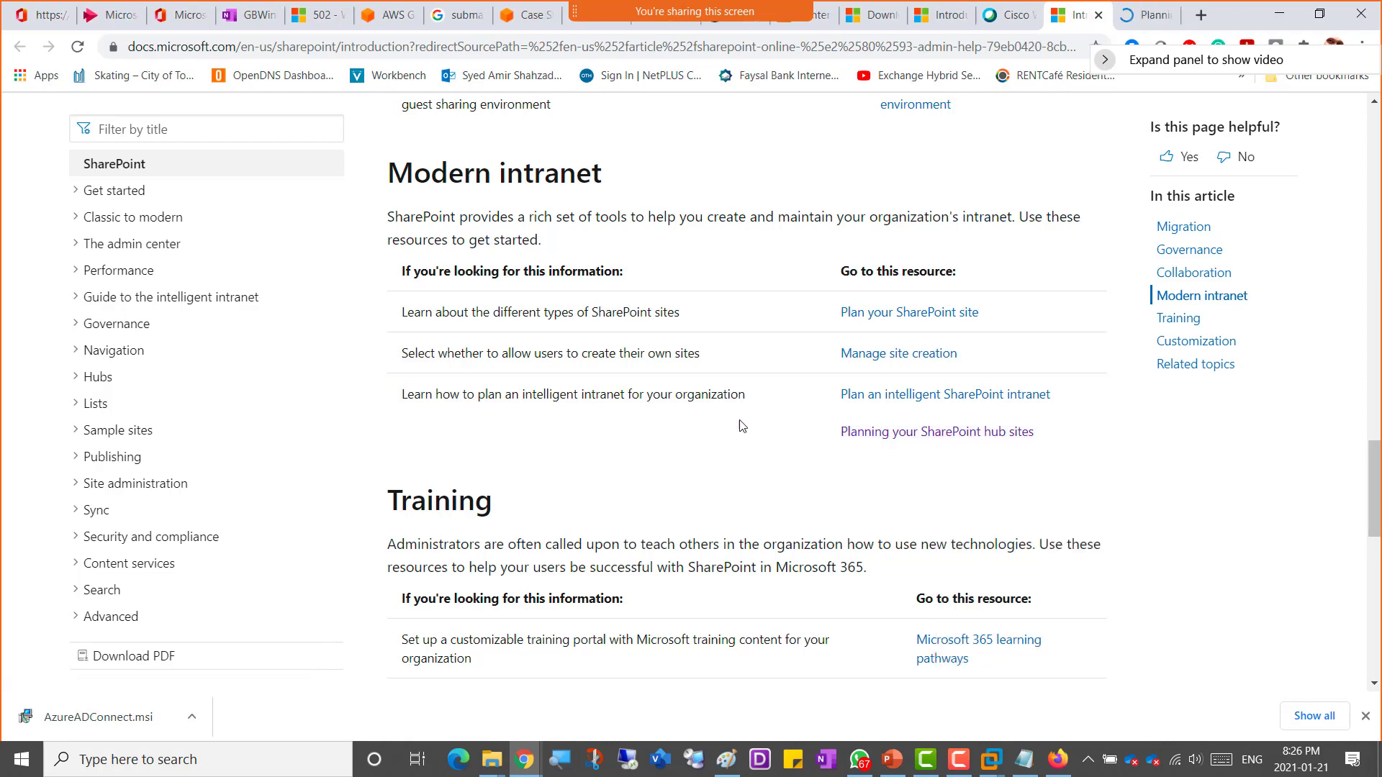
scroll(744, 446, "down", 2)
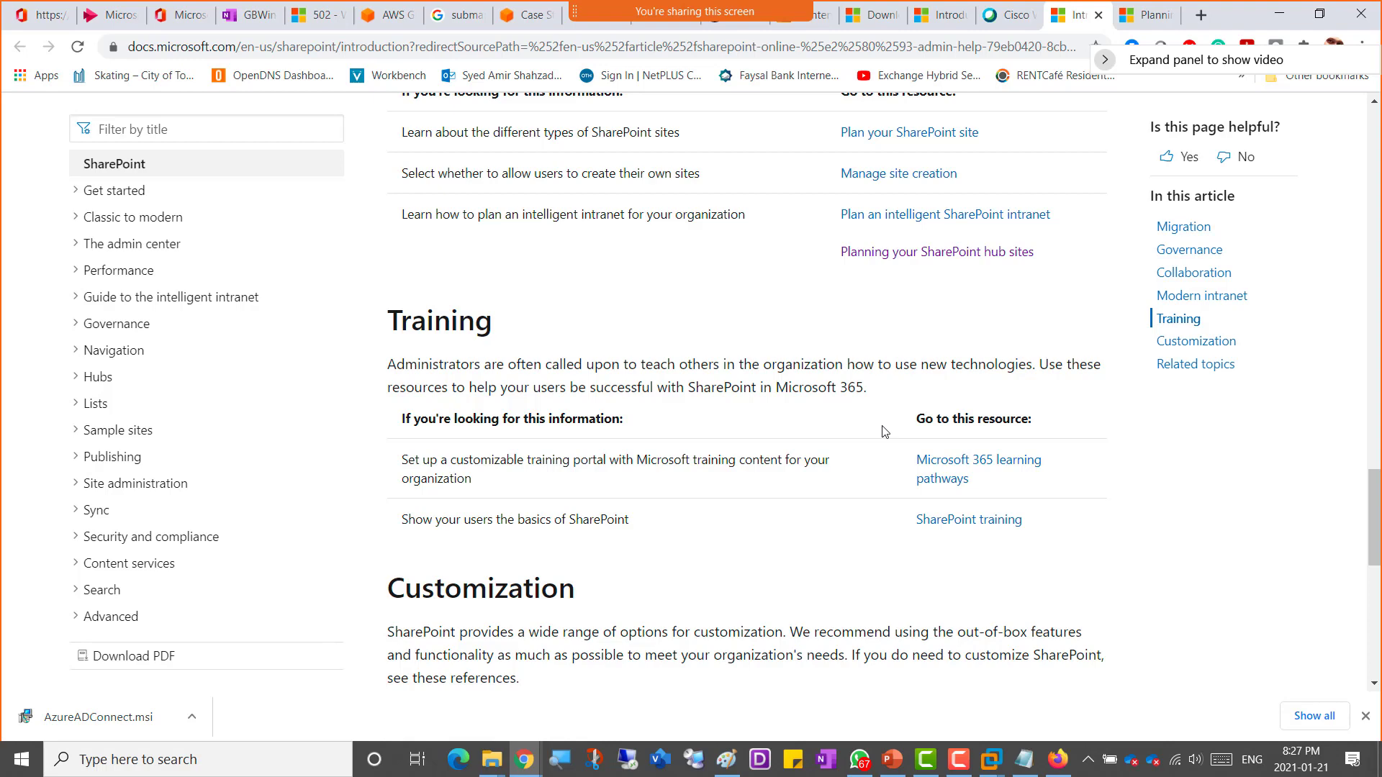
scroll(885, 431, "down", 1)
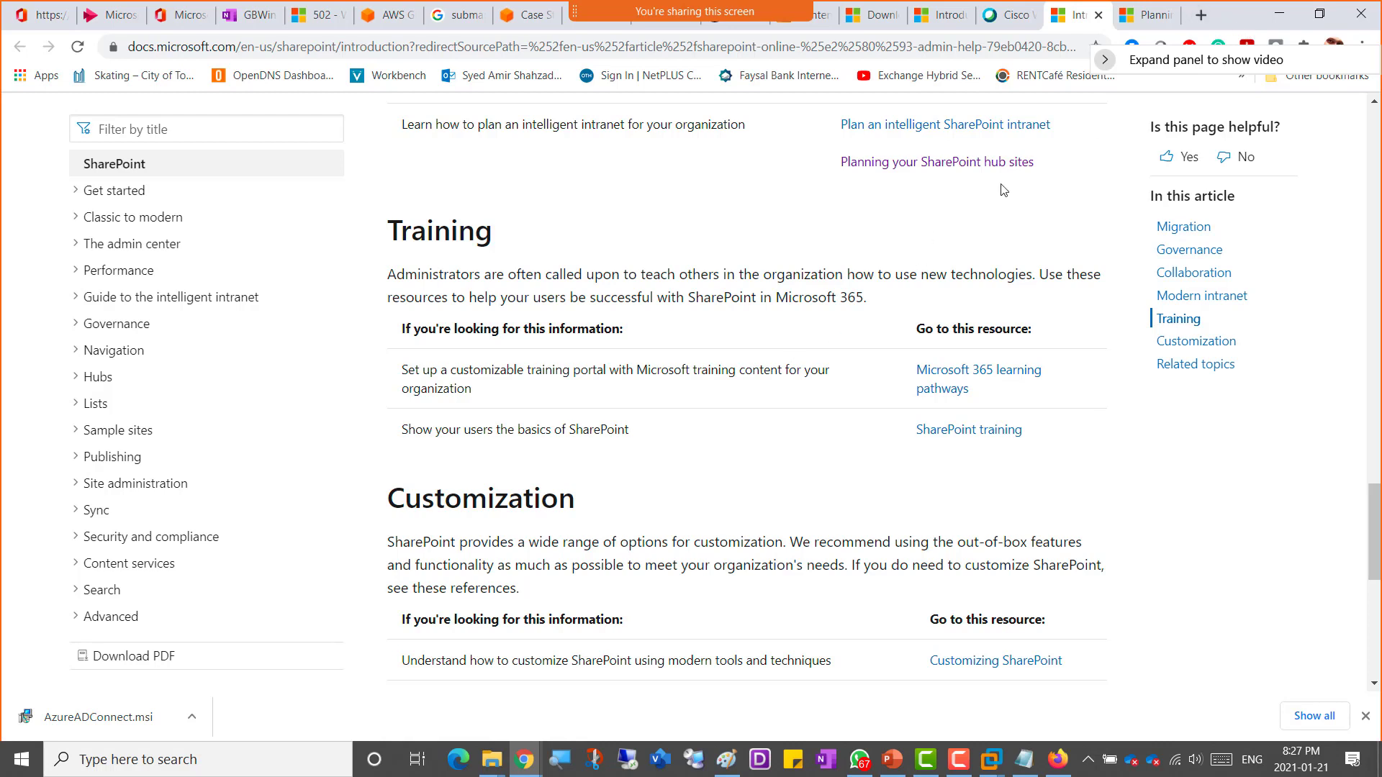
Step: Switch to the OneNote notebook and open the Import Information page at the end of its first line
left_click(1200, 15)
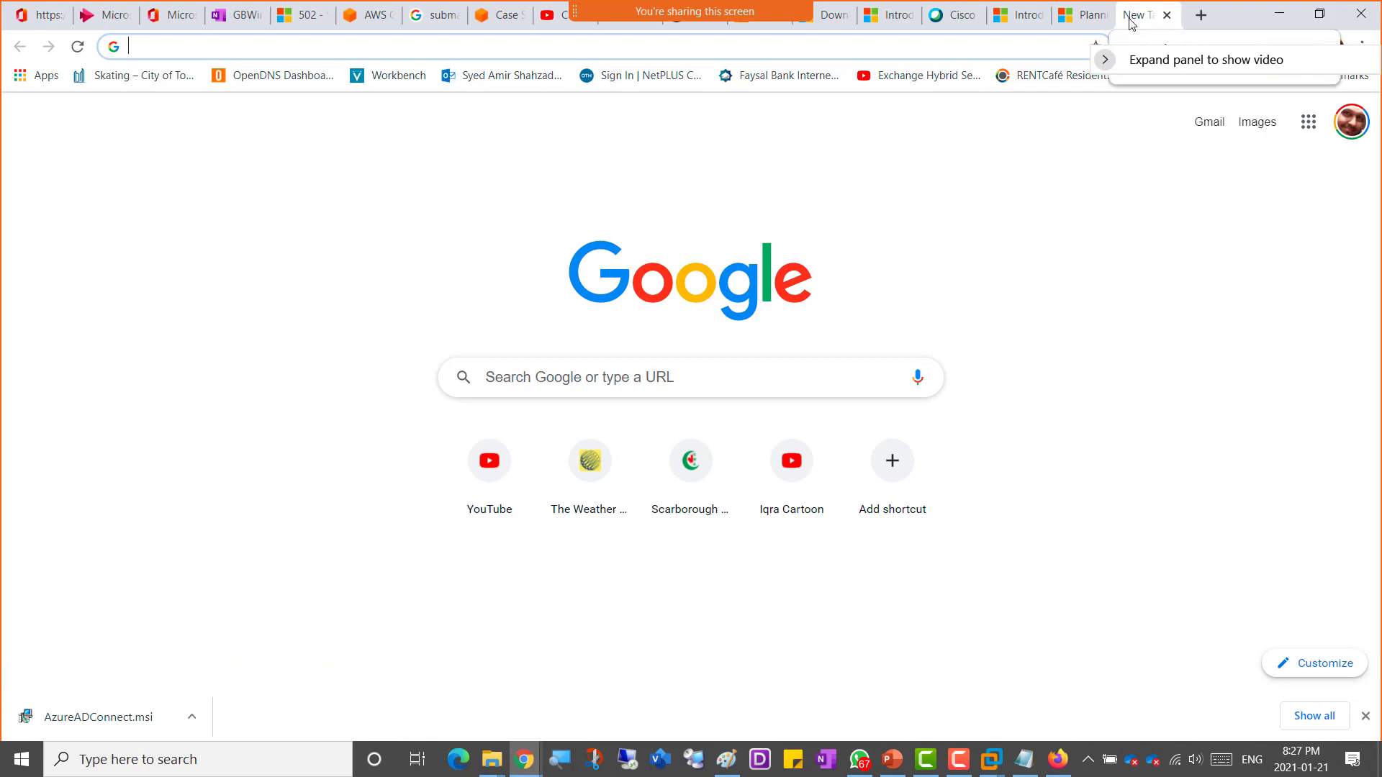
left_click(1166, 14)
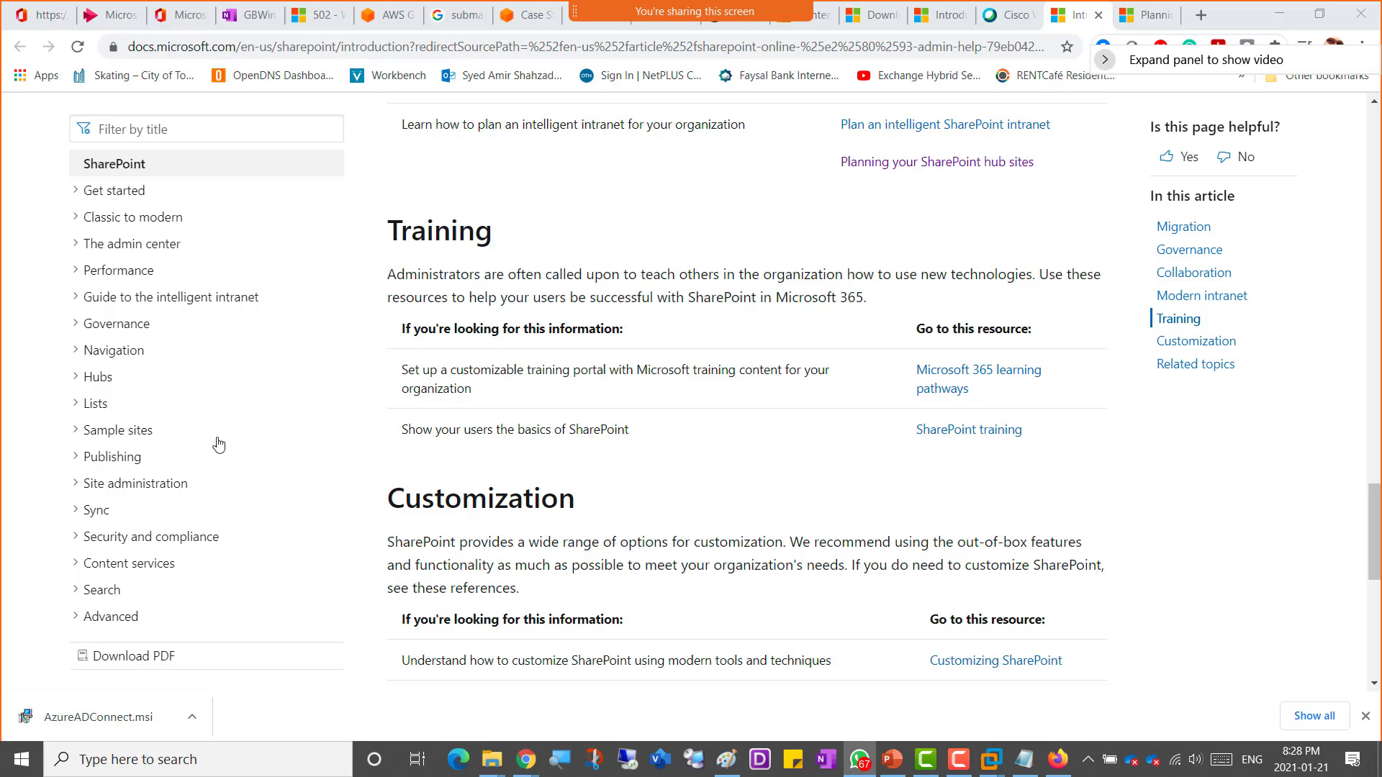
left_click(252, 16)
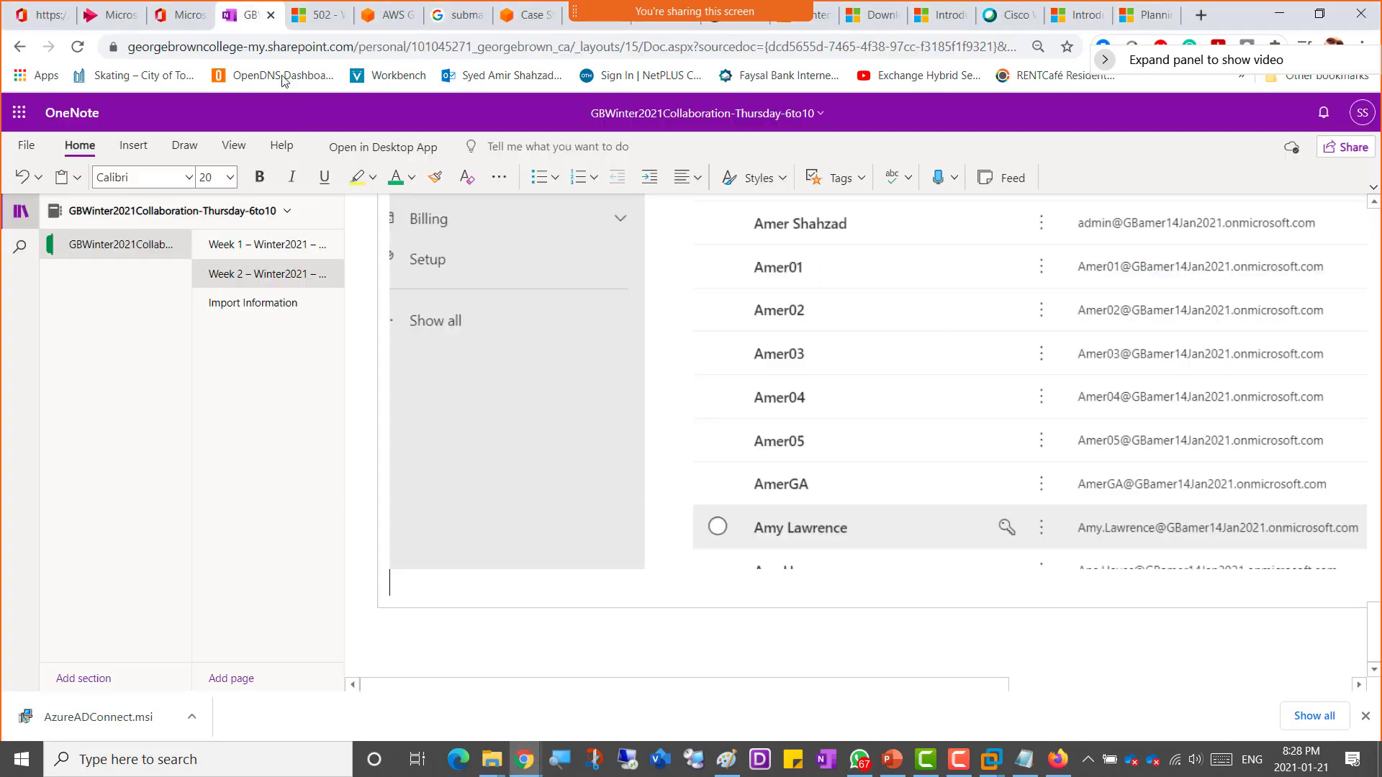
left_click(243, 308)
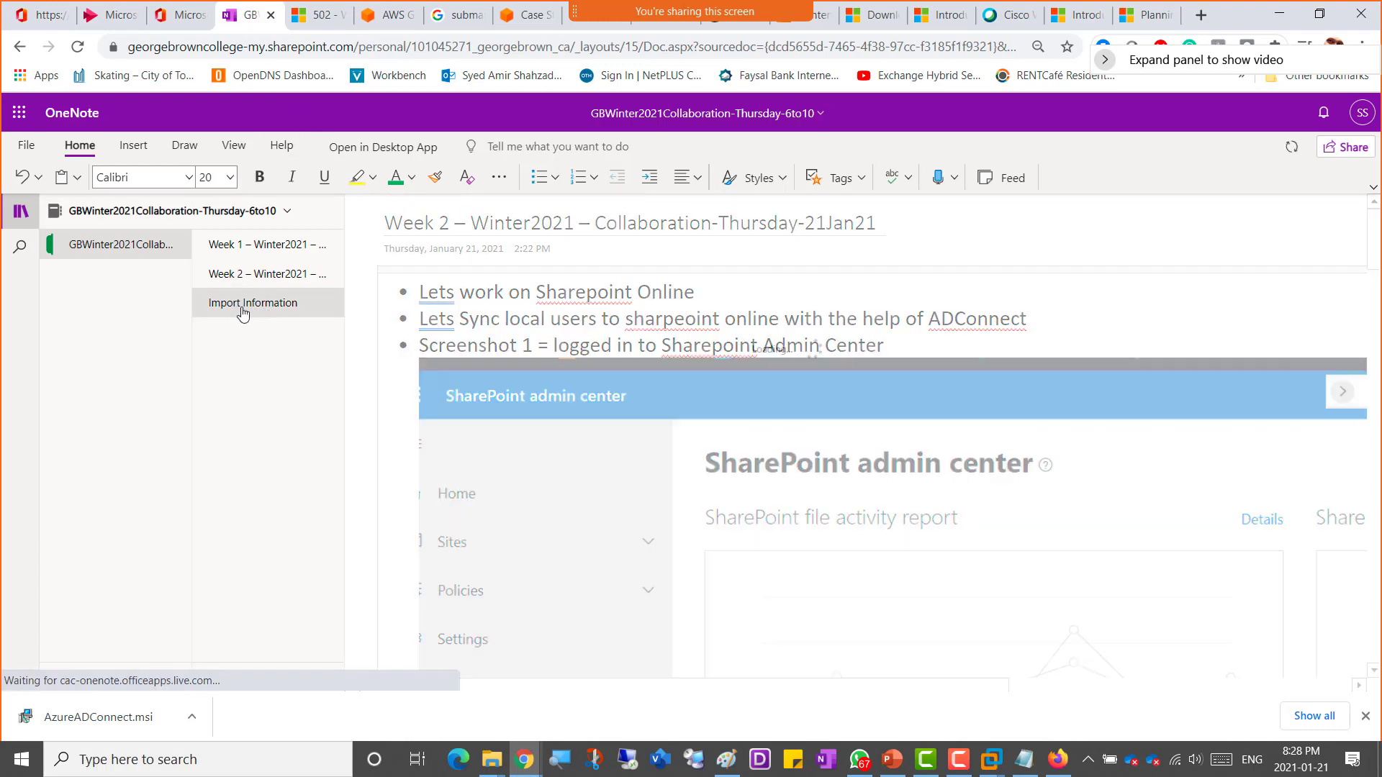
left_click(814, 302)
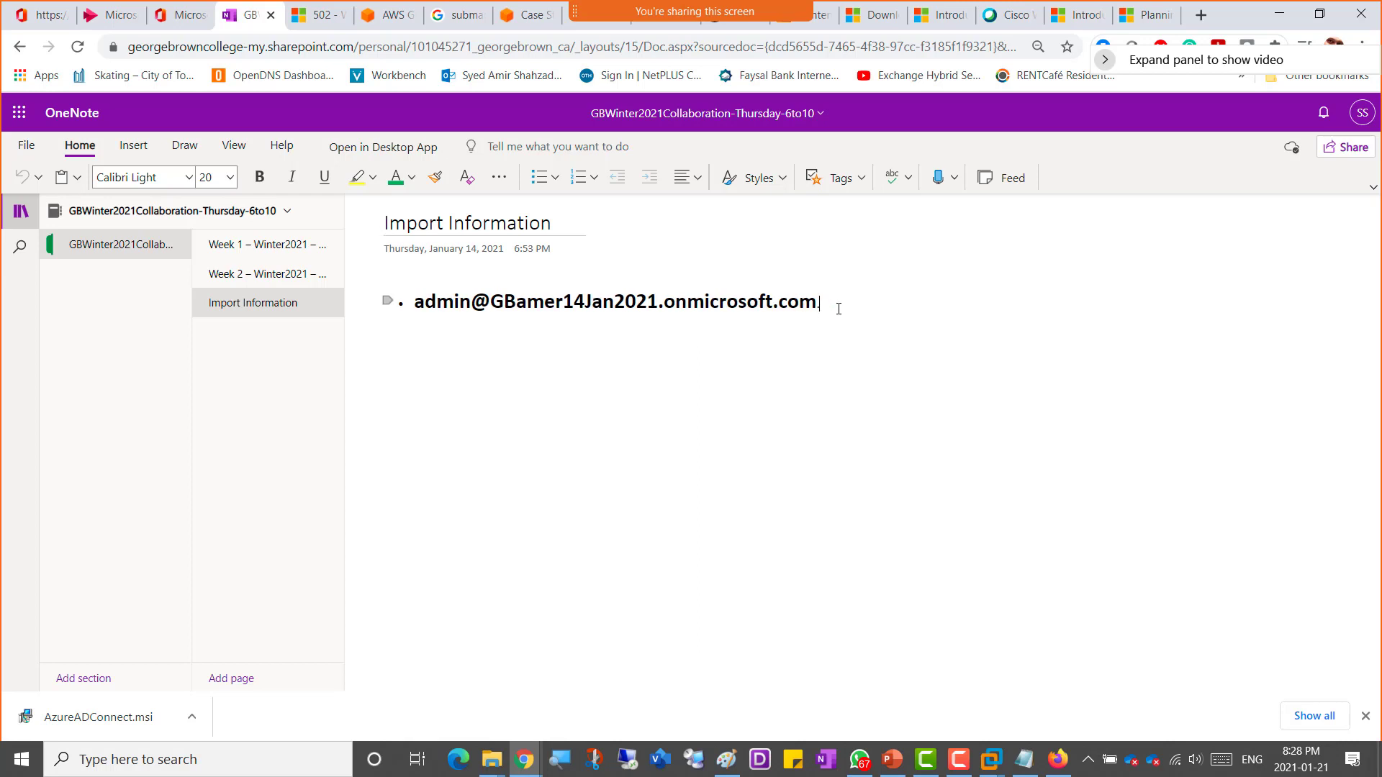
Step: Add a new bullet reading 'Clas Videos' followed by the pasted YouTube playlist link
key("Return")
type("Cla")
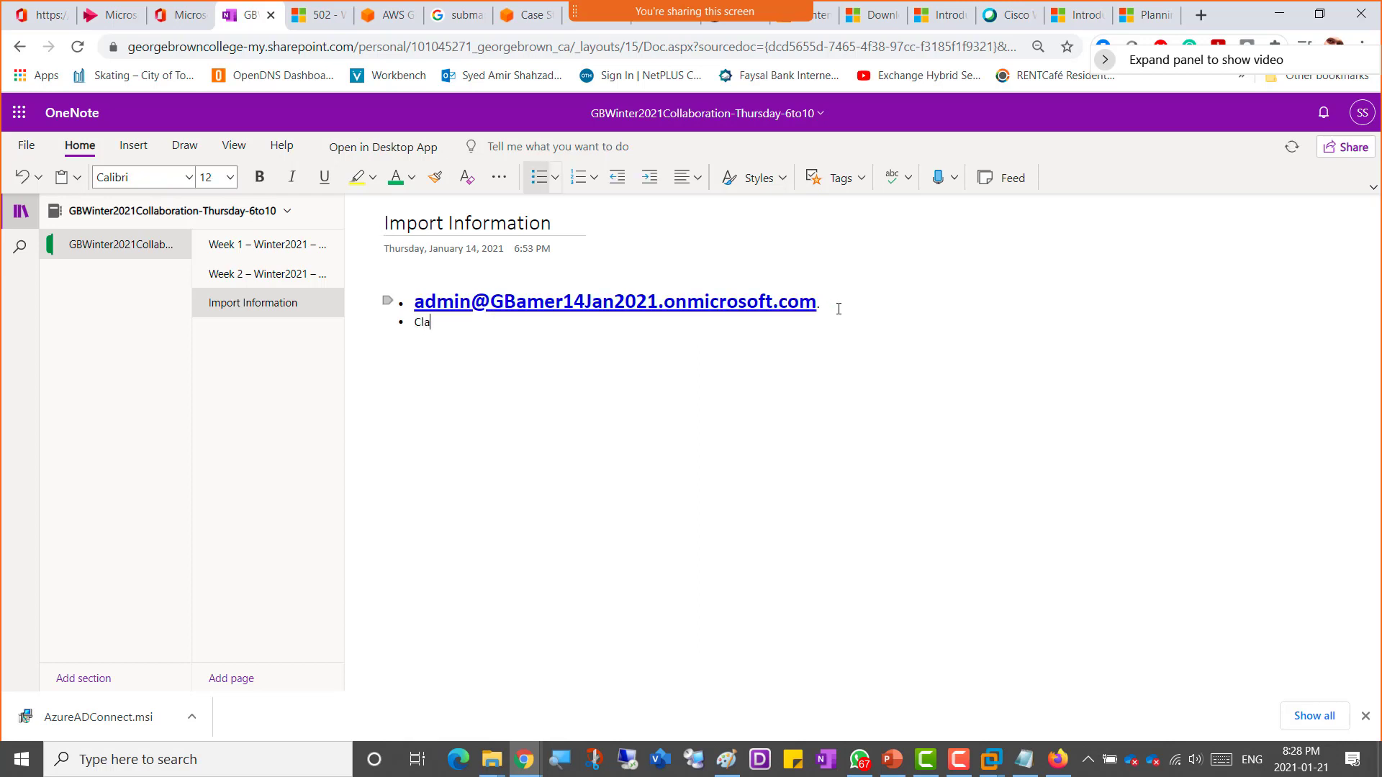
type("s Videos")
type("https://www.youtube.com/playlist?list=PLim2nC7mbvMS28ZuuTJOFgUxLvIBGXqs0")
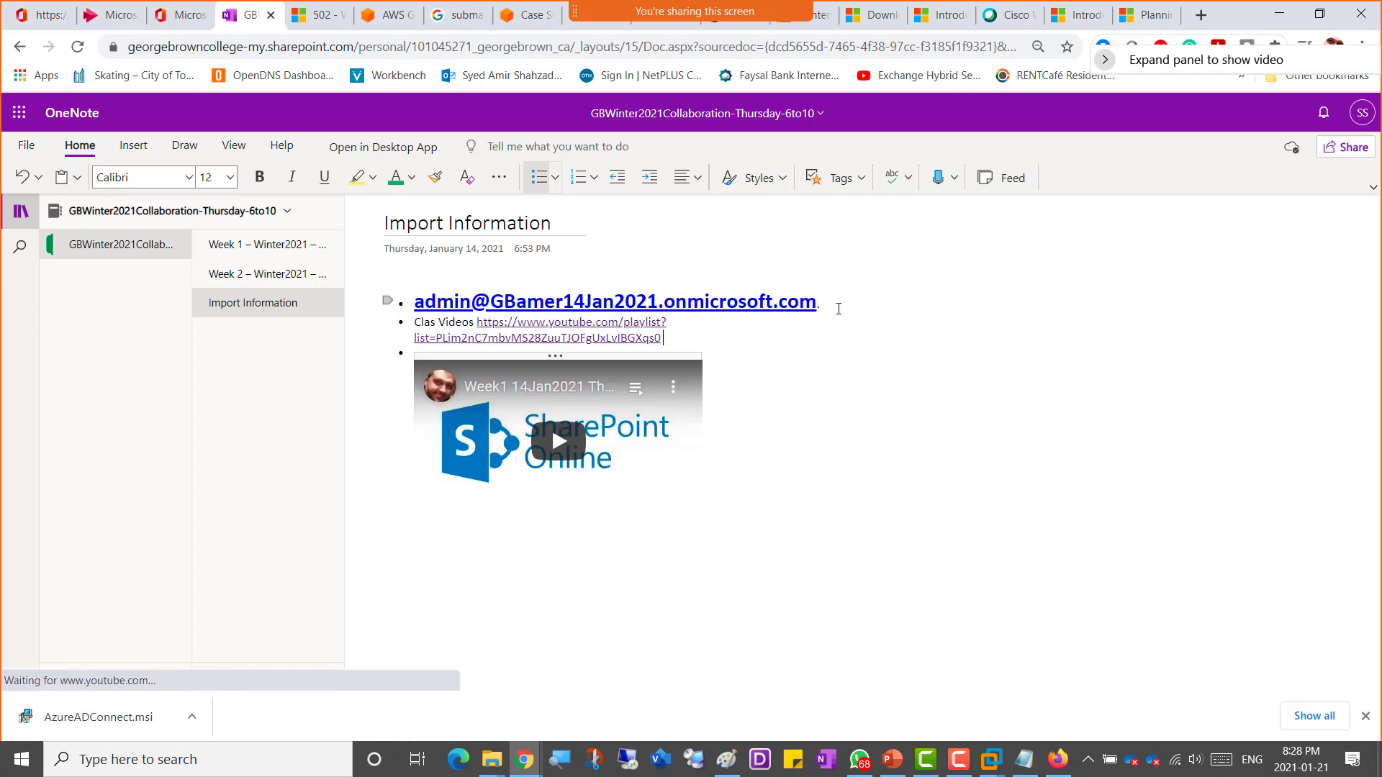
Step: Select both bullets on the page and set their font size to 20
key("shift+Up")
key("shift+Up")
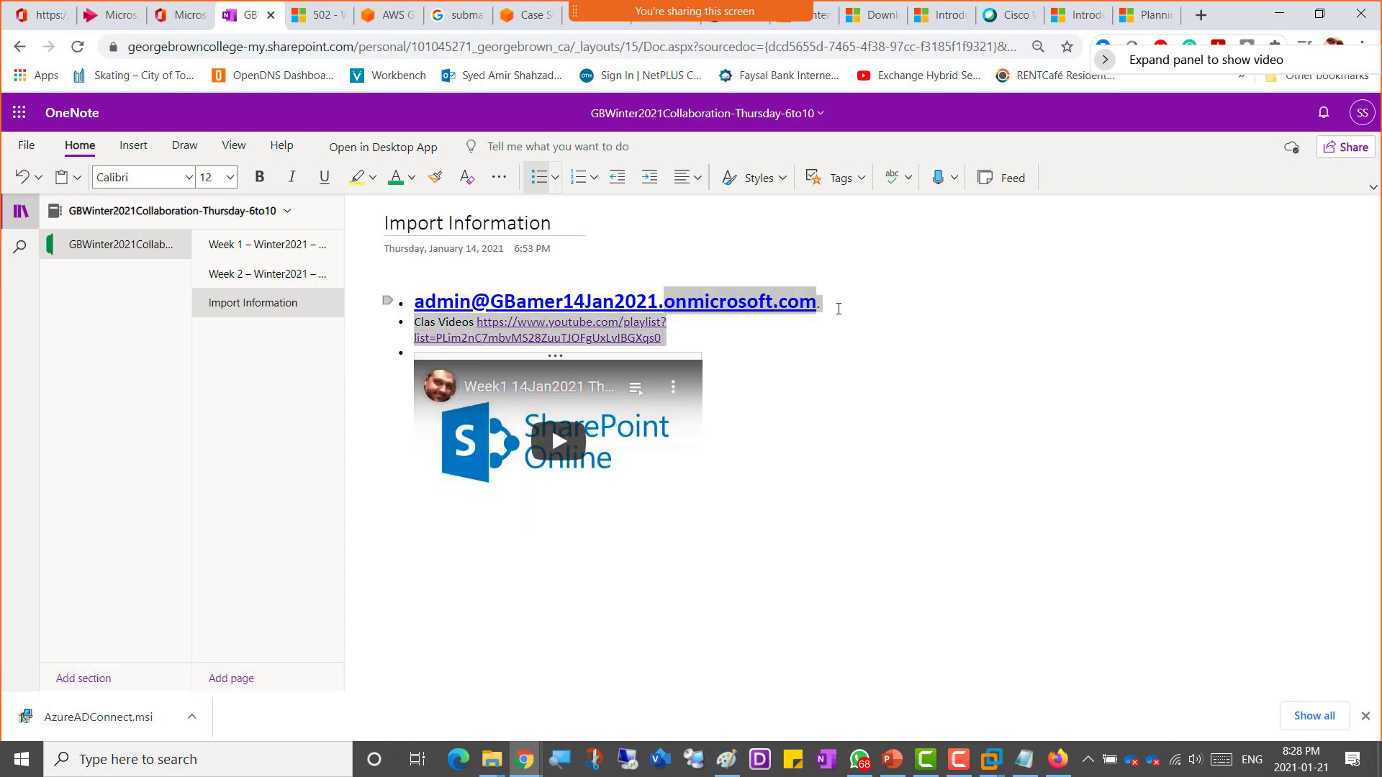
key("shift+Right")
key("shift+Right")
key("shift+Right")
key("shift+Right")
key("shift+Right")
key("shift+Right")
key("shift+Right")
key("shift+Right")
key("shift+Right")
key("shift+Right")
key("shift+Right")
key("shift+Right")
key("shift+Right")
key("shift+Right")
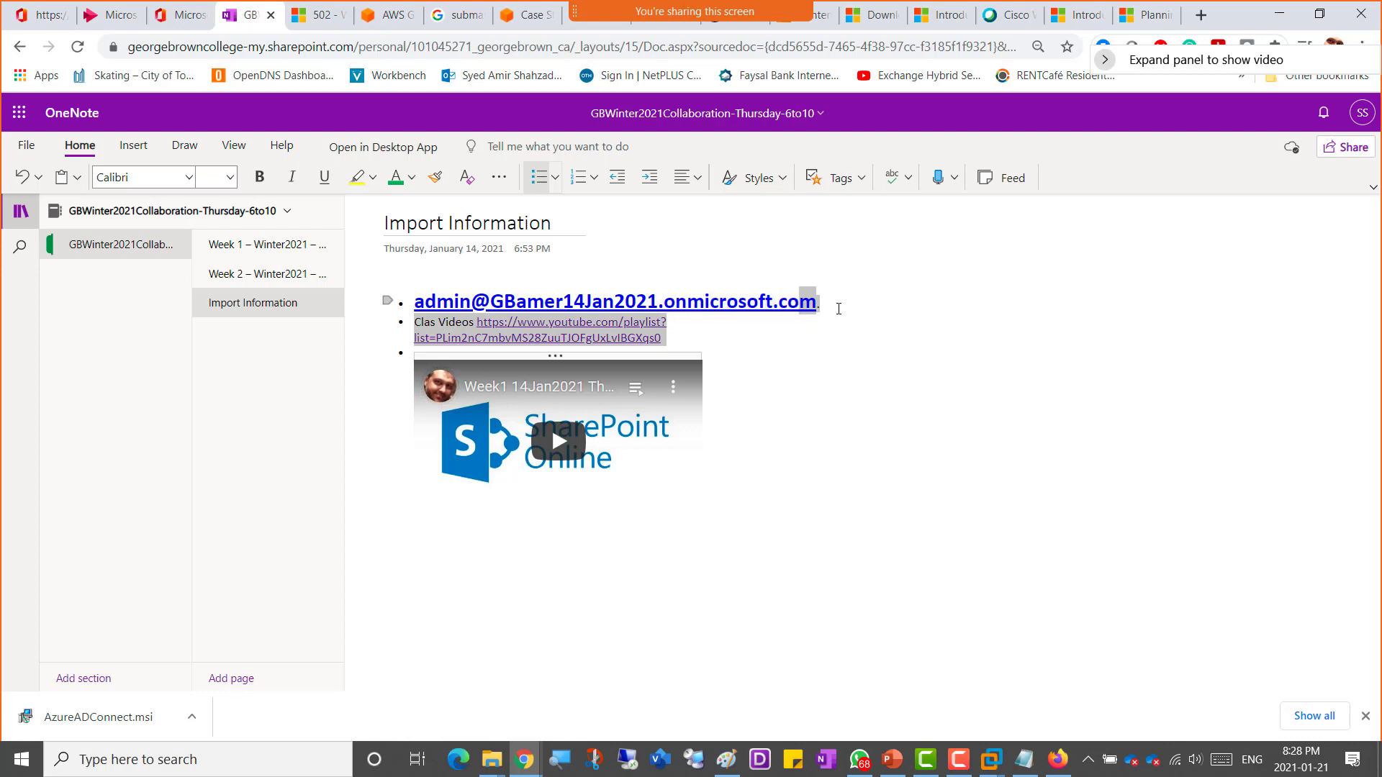
key("shift+Right")
key("shift+Right")
key("shift+Right")
left_click(230, 177)
left_click(216, 405)
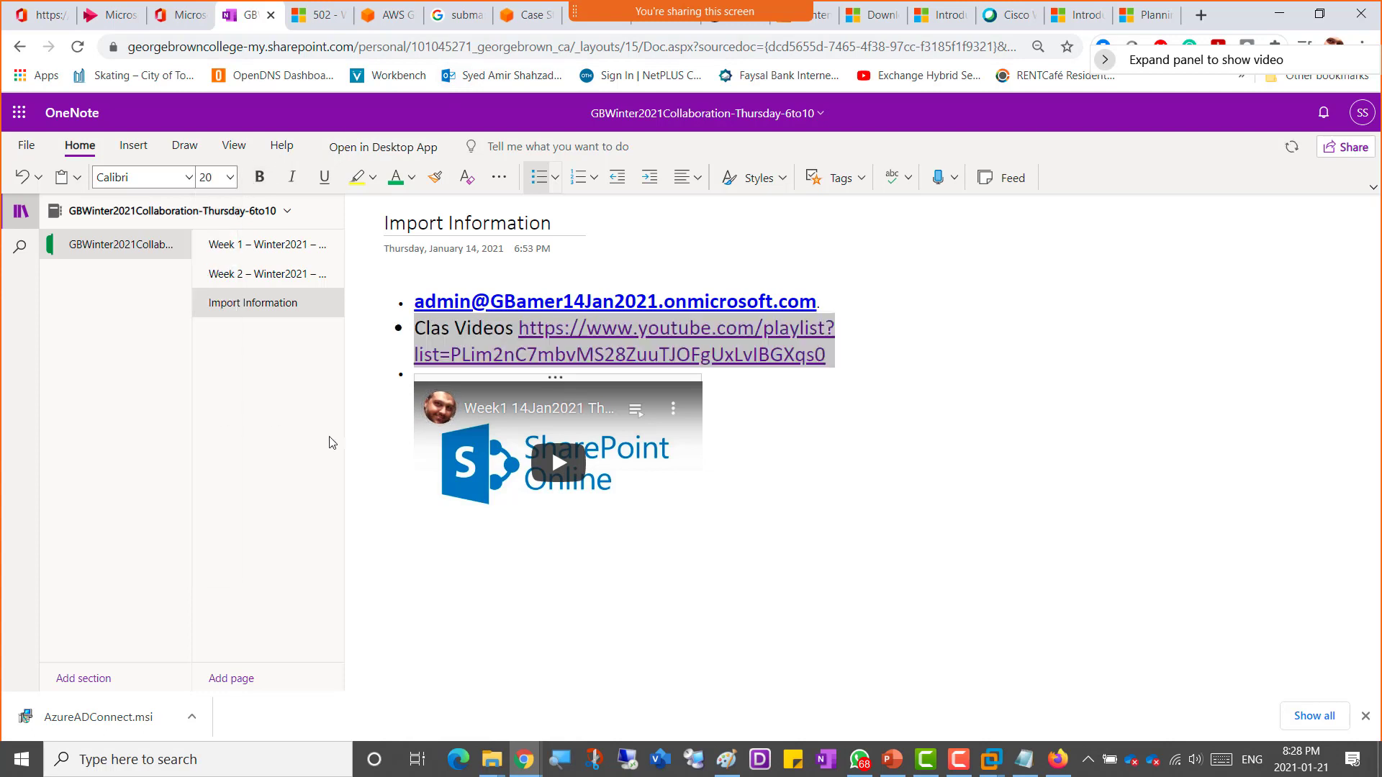
left_click(1079, 619)
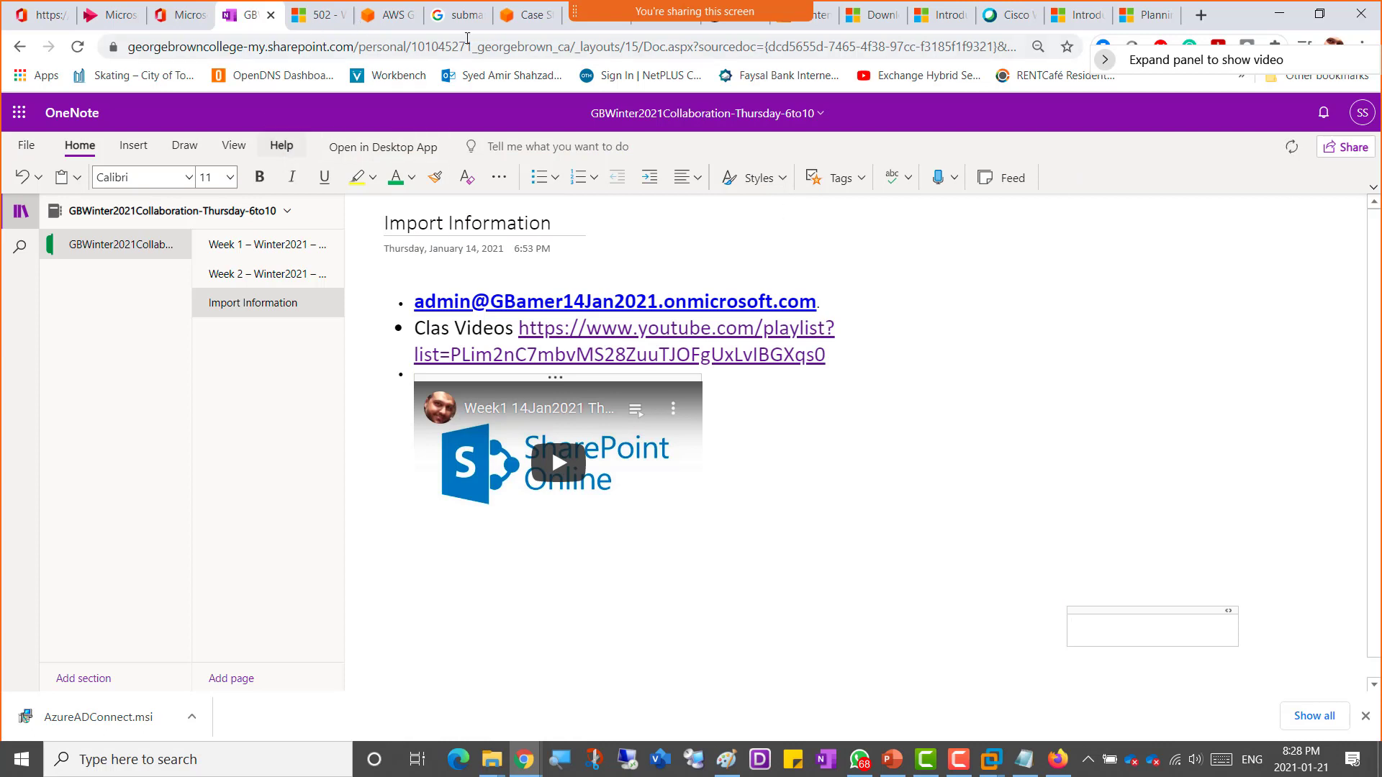
left_click(282, 274)
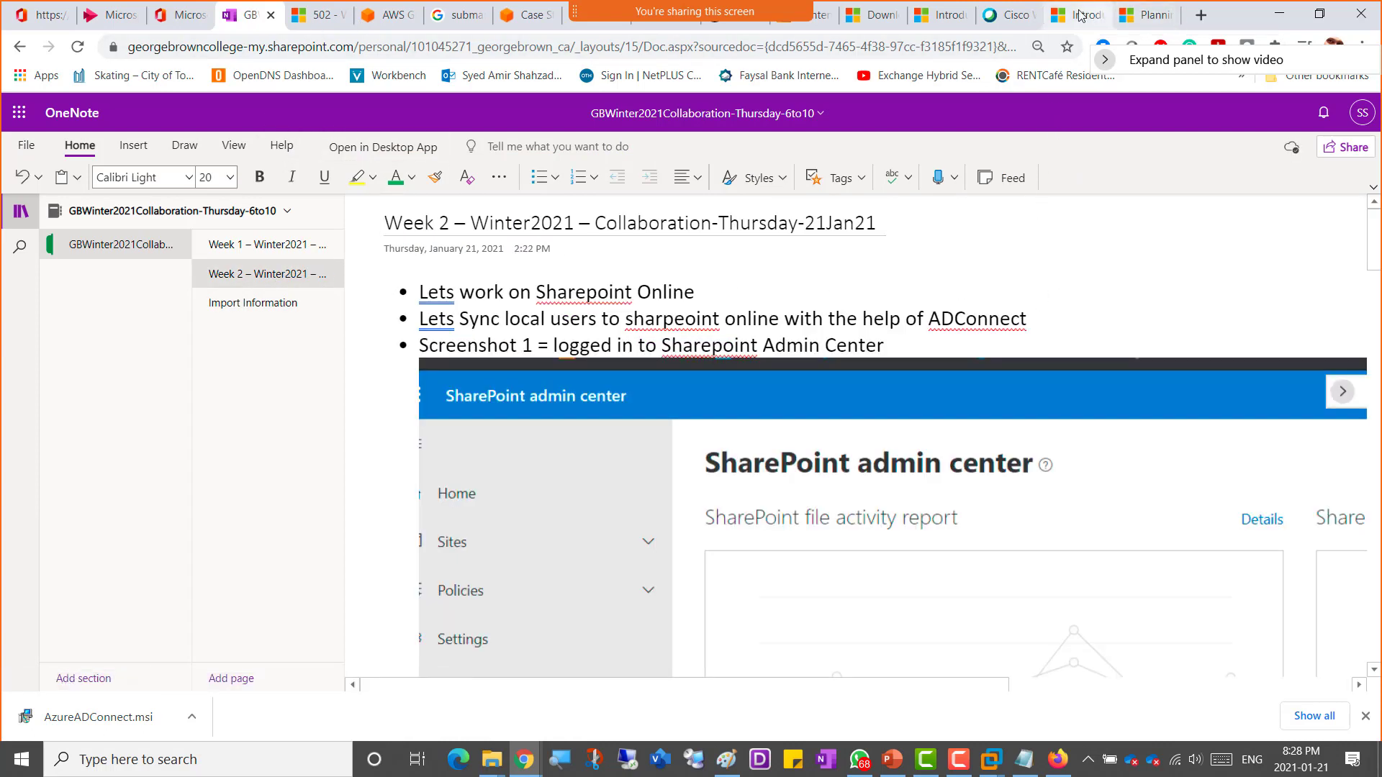
left_click(1153, 20)
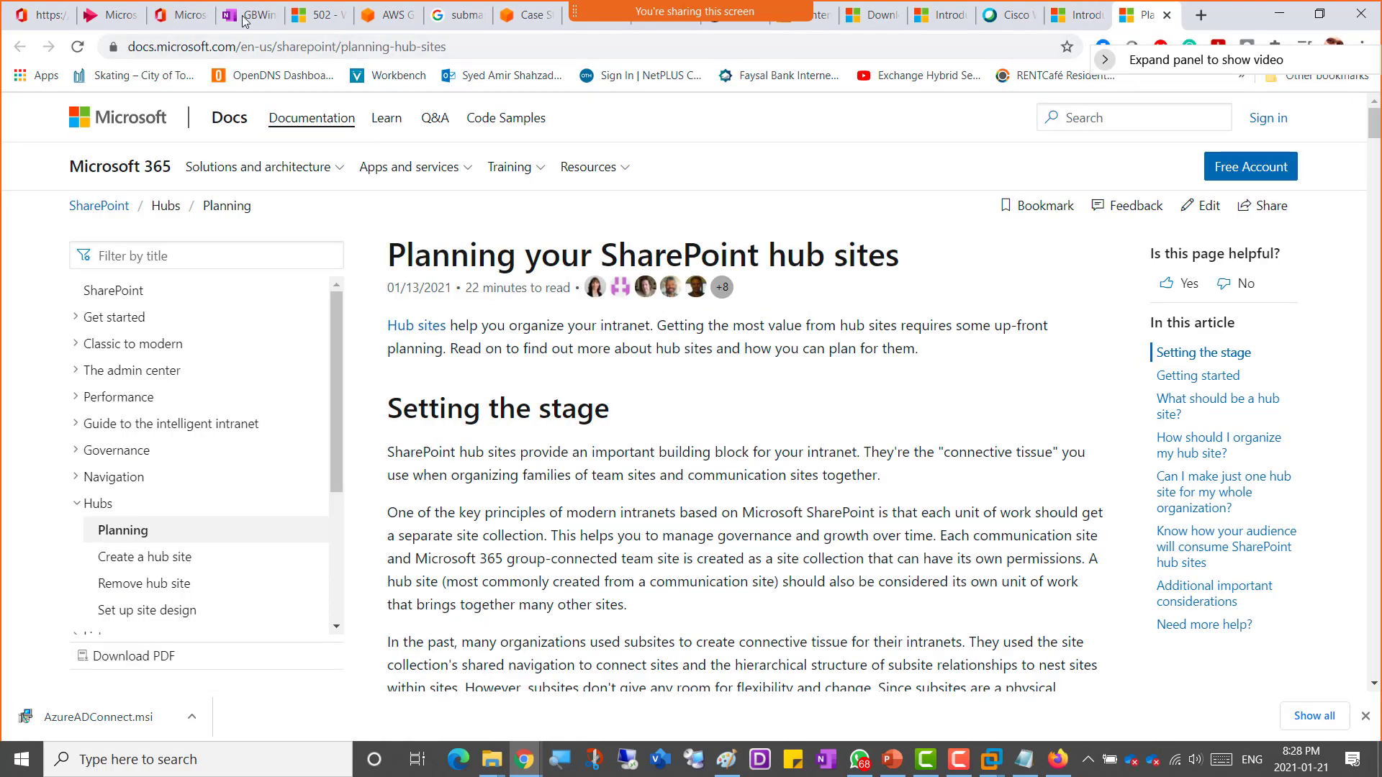
left_click(320, 26)
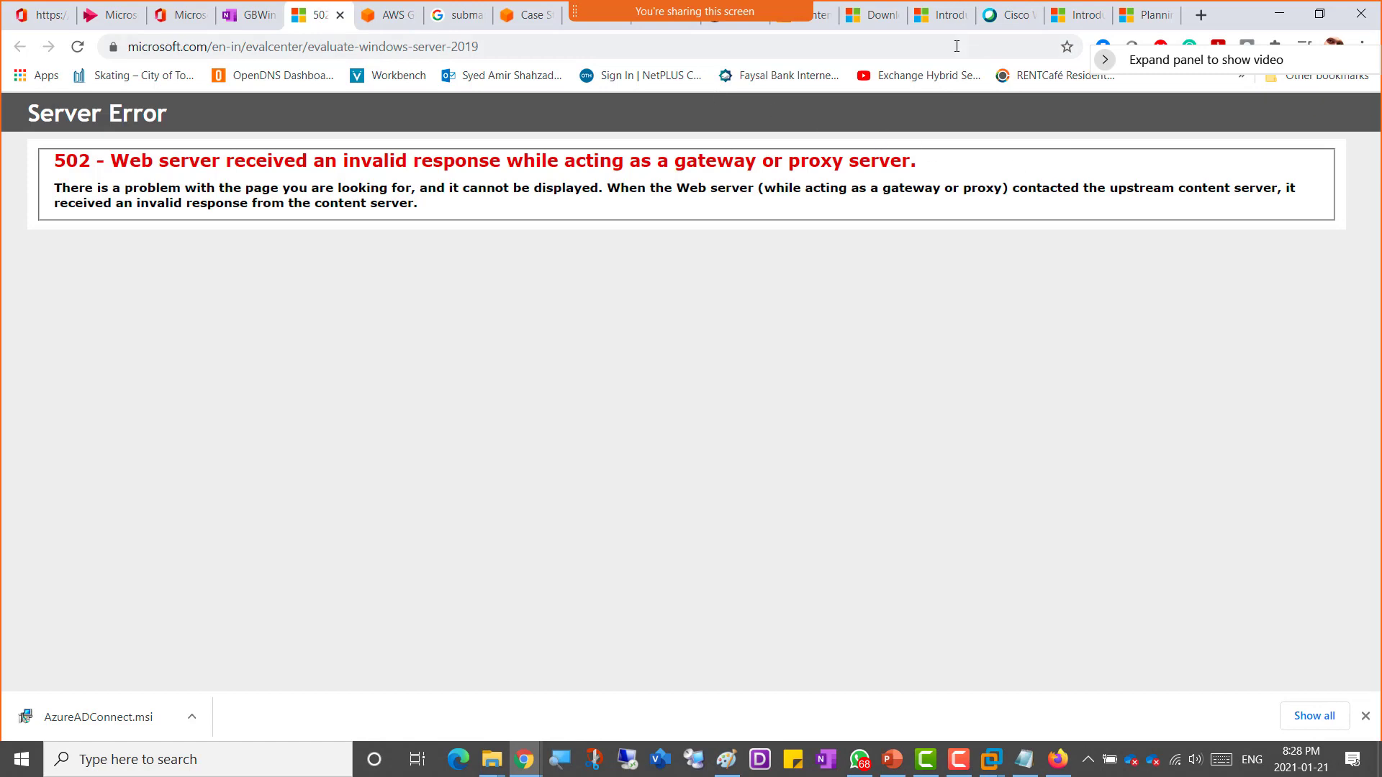
left_click(875, 21)
Step: Return to the SharePoint introduction page and open its 'SharePoint training' link in a new tab
left_click(927, 26)
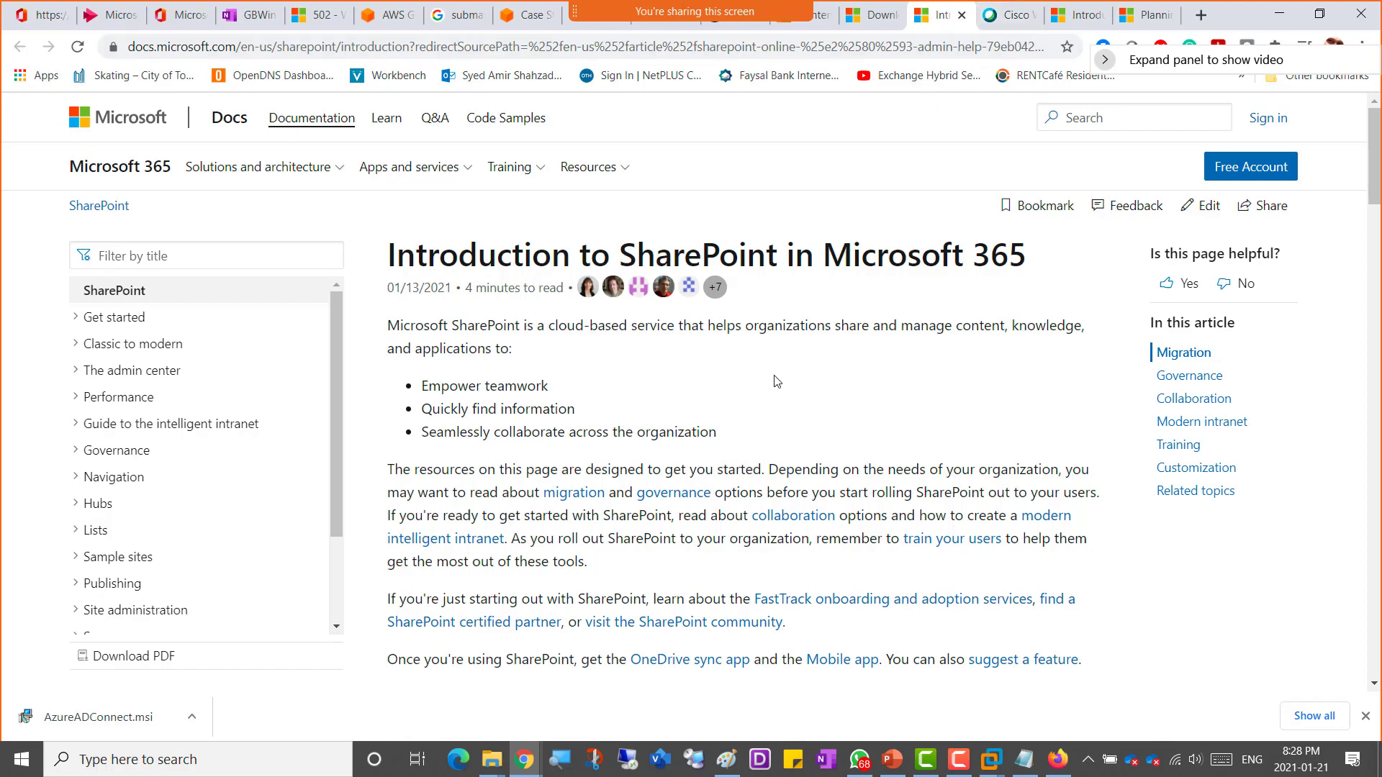
scroll(778, 381, "down", 15)
scroll(777, 381, "down", 8)
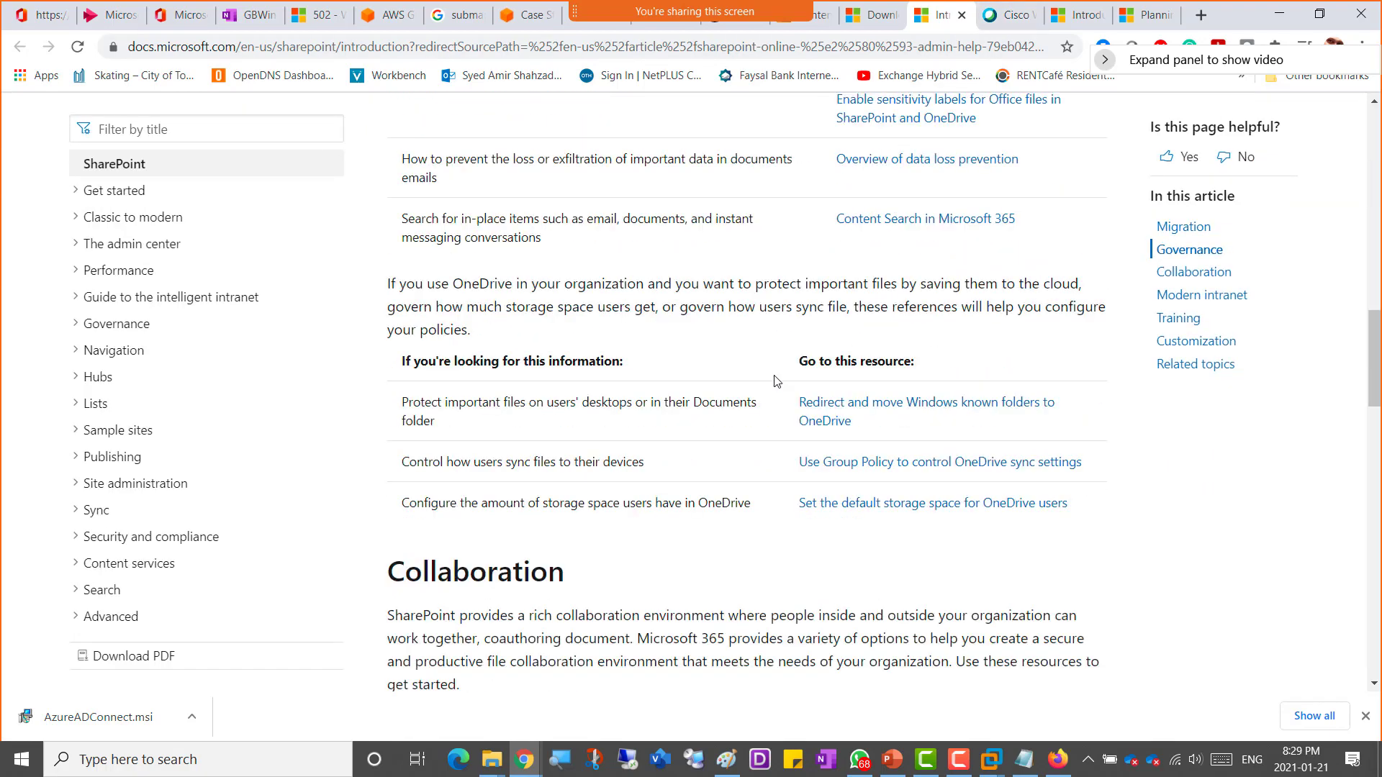
scroll(777, 382, "down", 4)
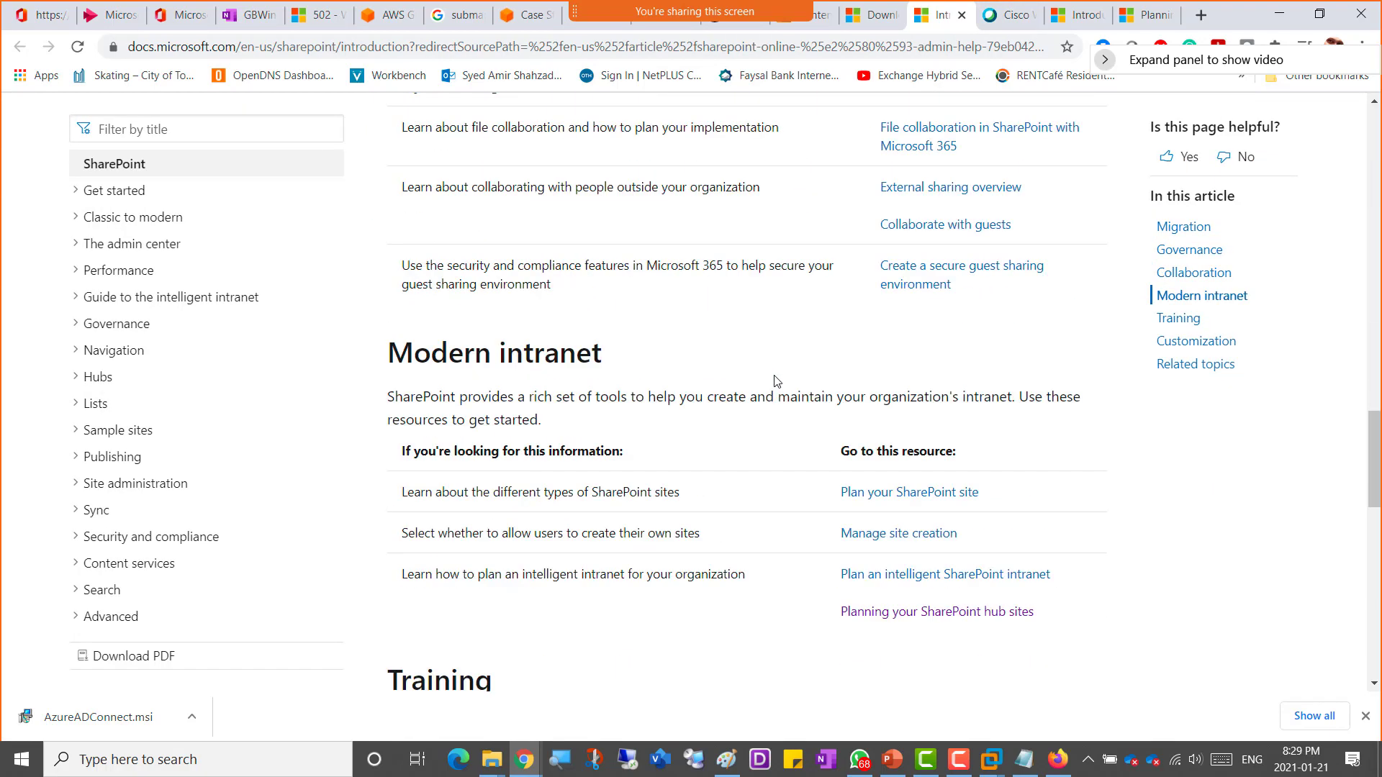
scroll(777, 381, "down", 4)
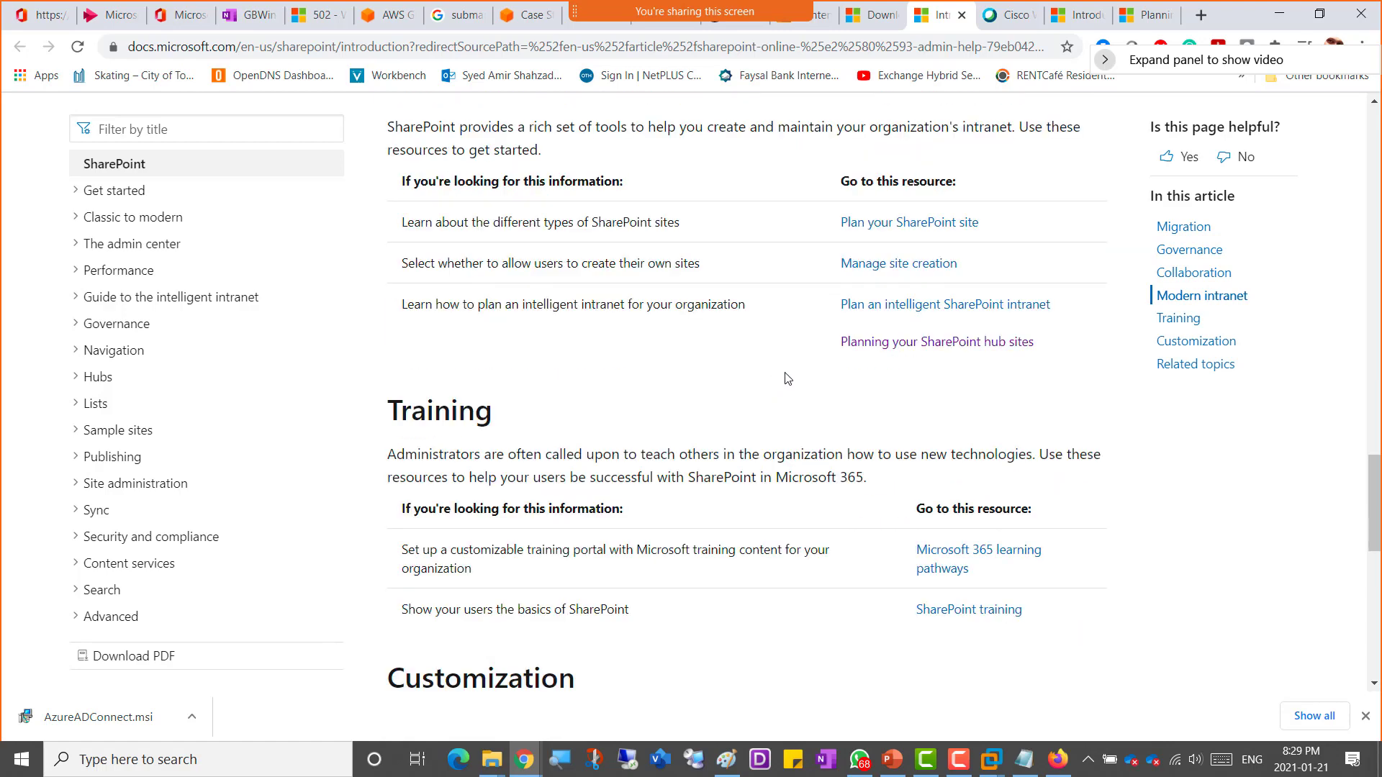
scroll(683, 411, "down", 4)
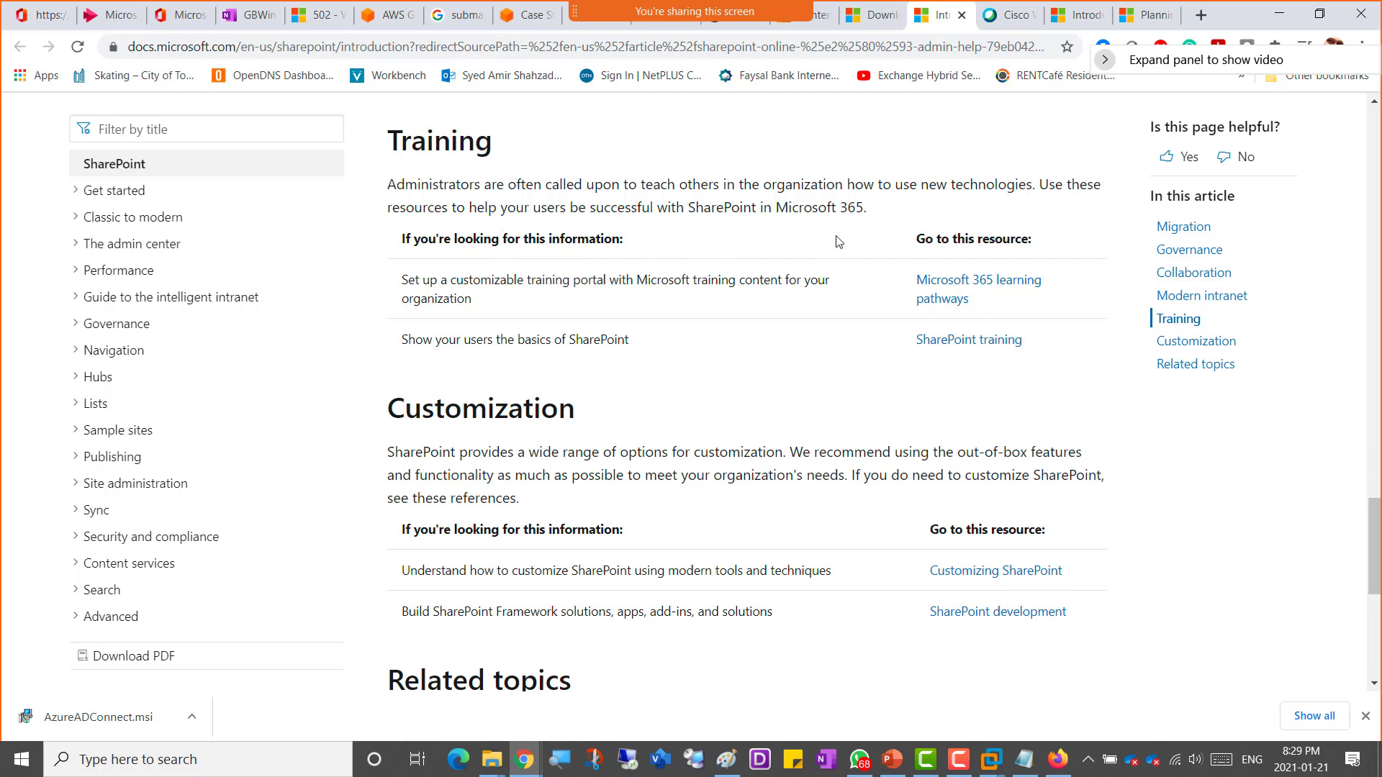
right_click(972, 347)
left_click(1020, 356)
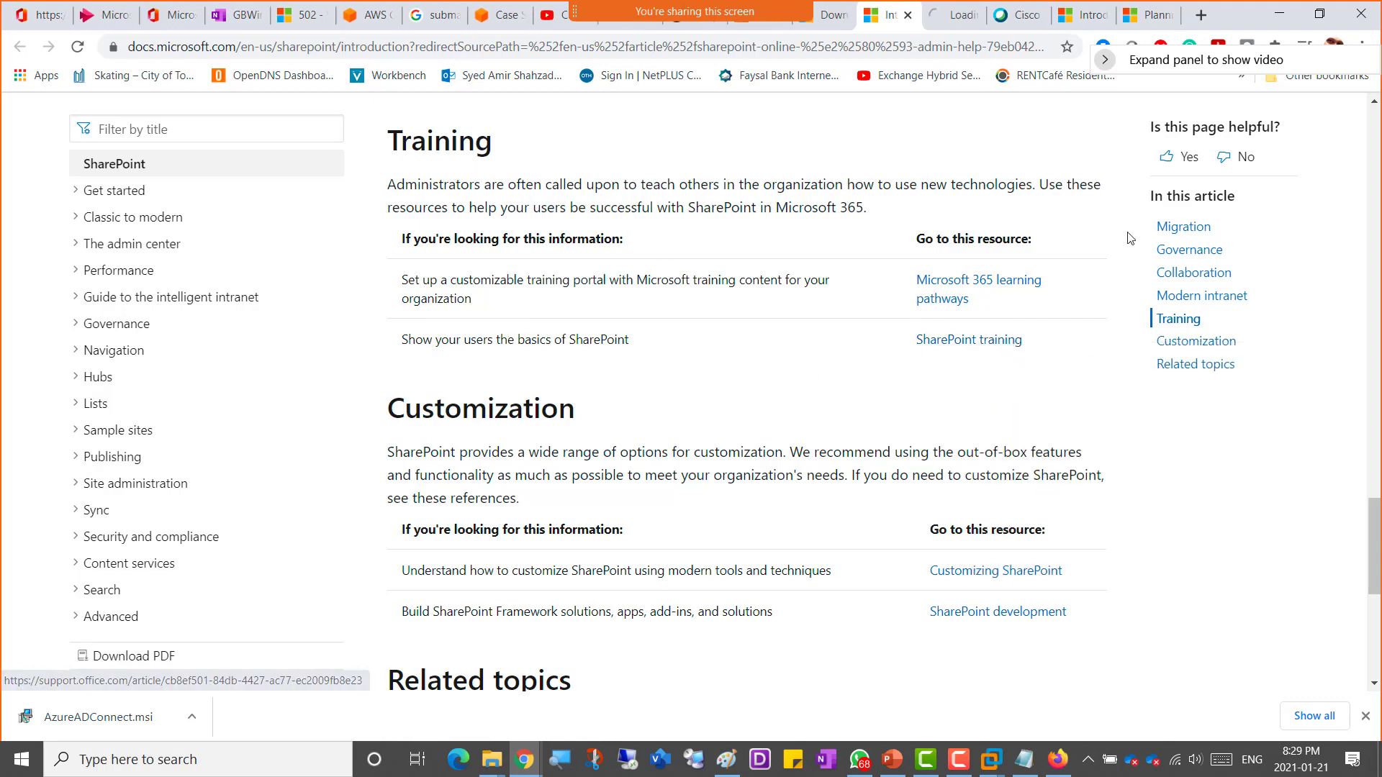
Step: Switch to the SharePoint video training page and copy its web address
left_click(952, 21)
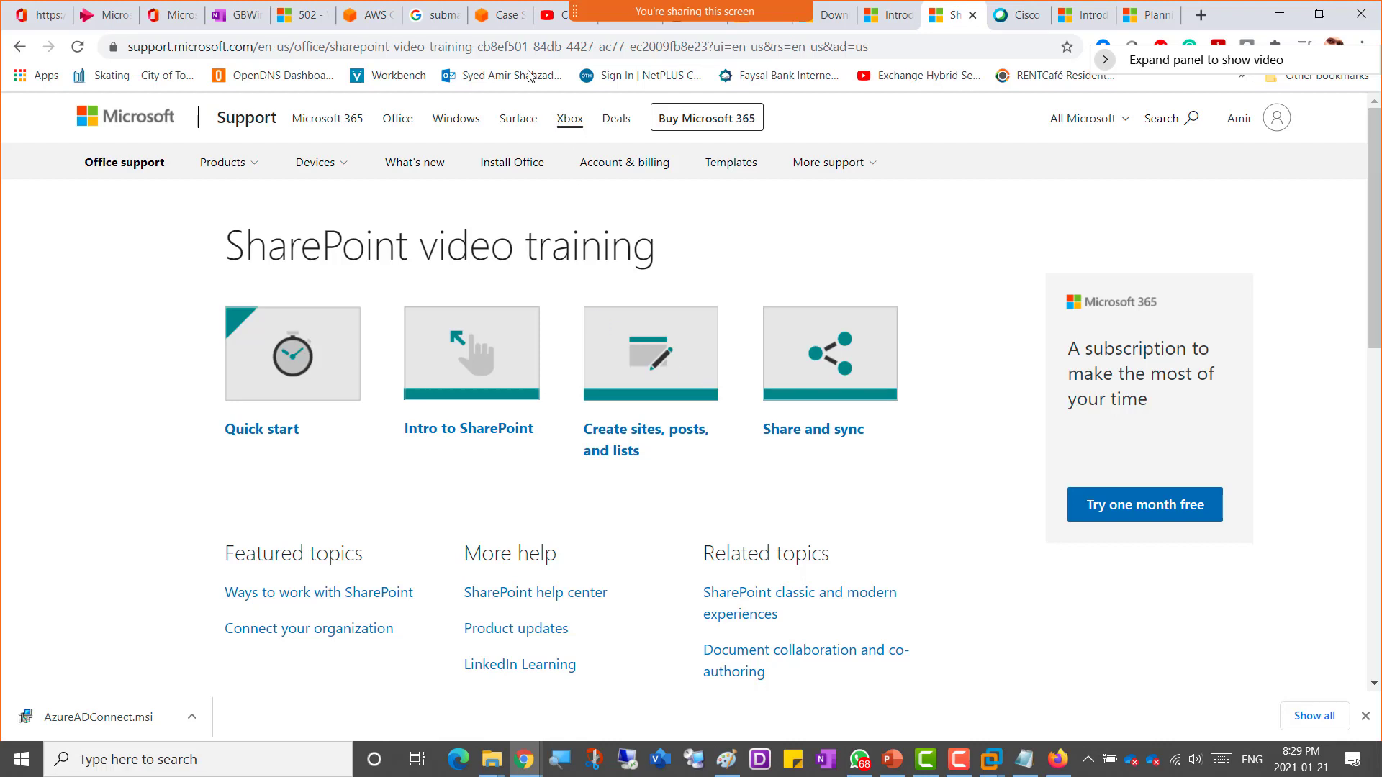
left_click(600, 49)
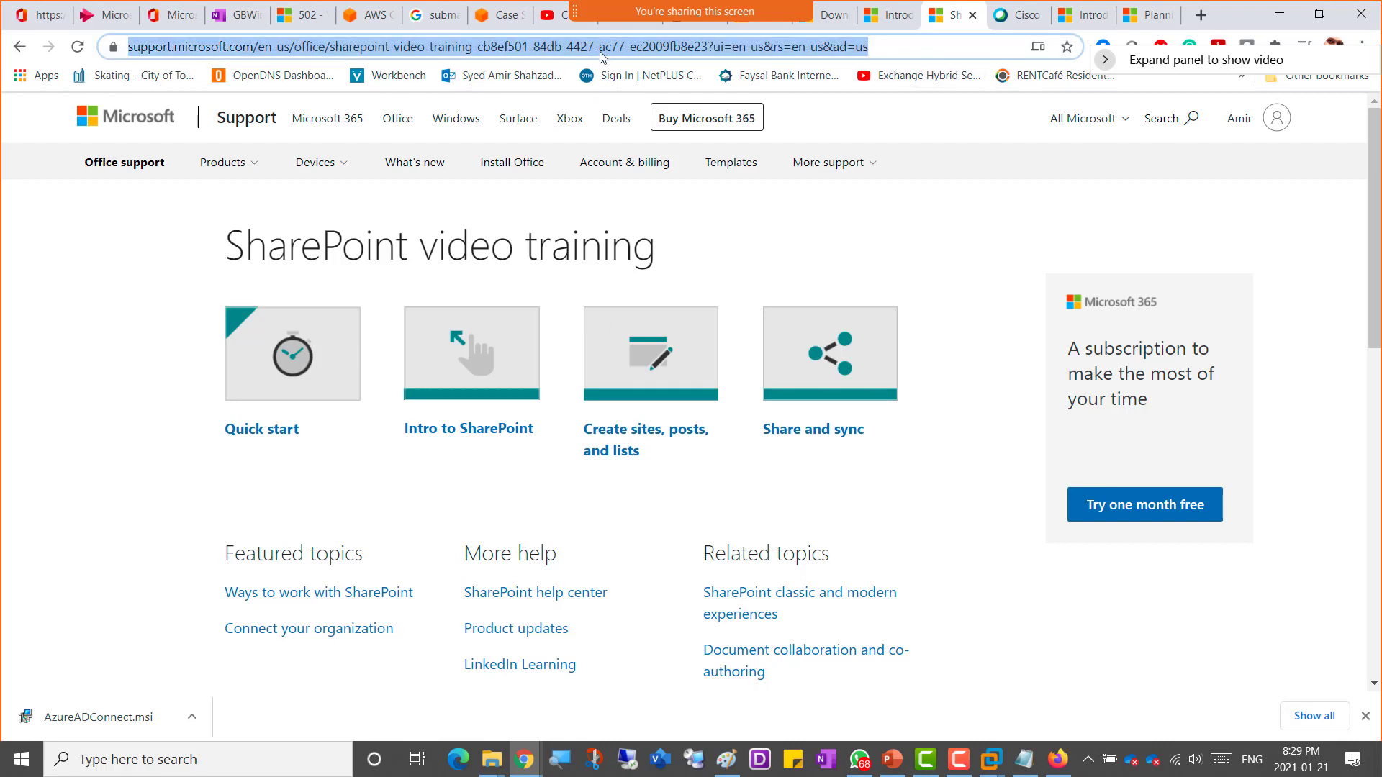
right_click(538, 49)
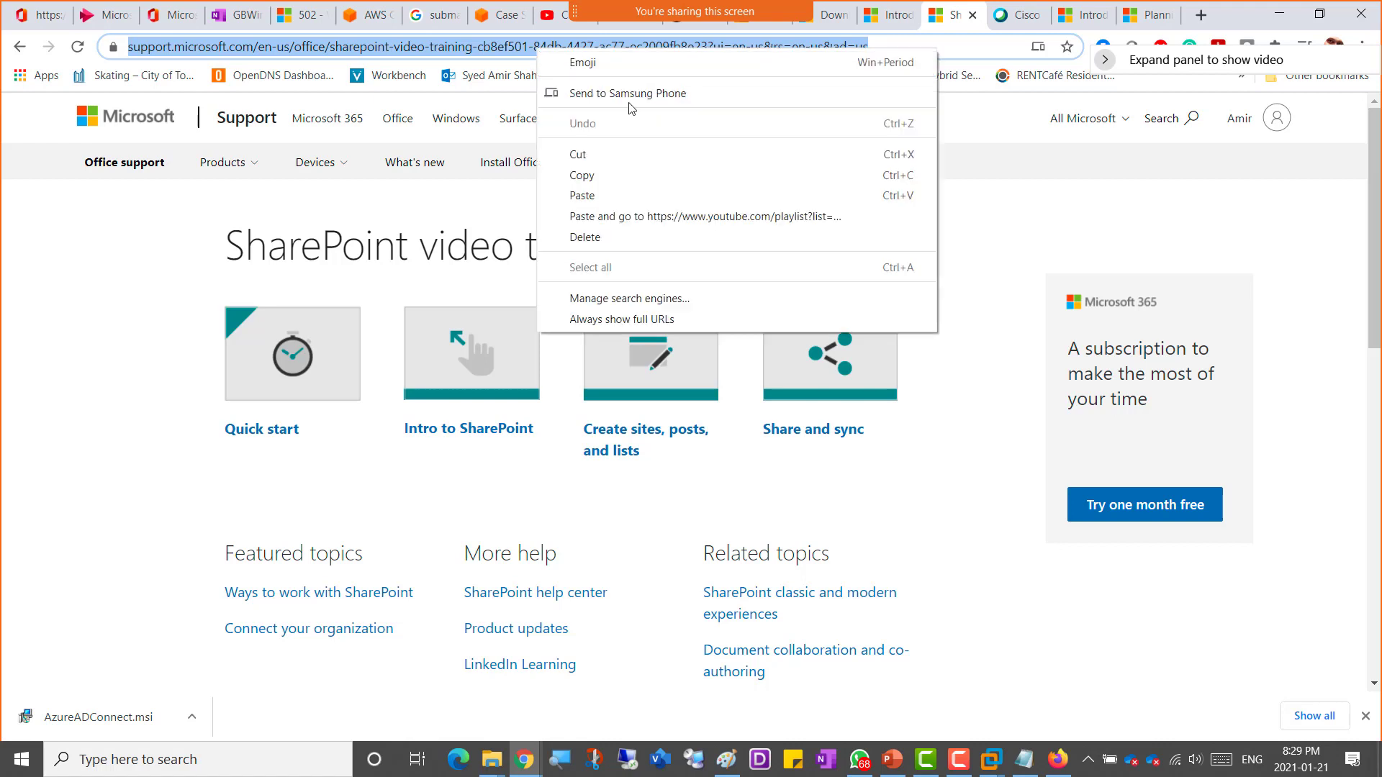
left_click(624, 175)
Step: Copy the 'SharePoint video training' page heading
triple_click(398, 250)
right_click(396, 252)
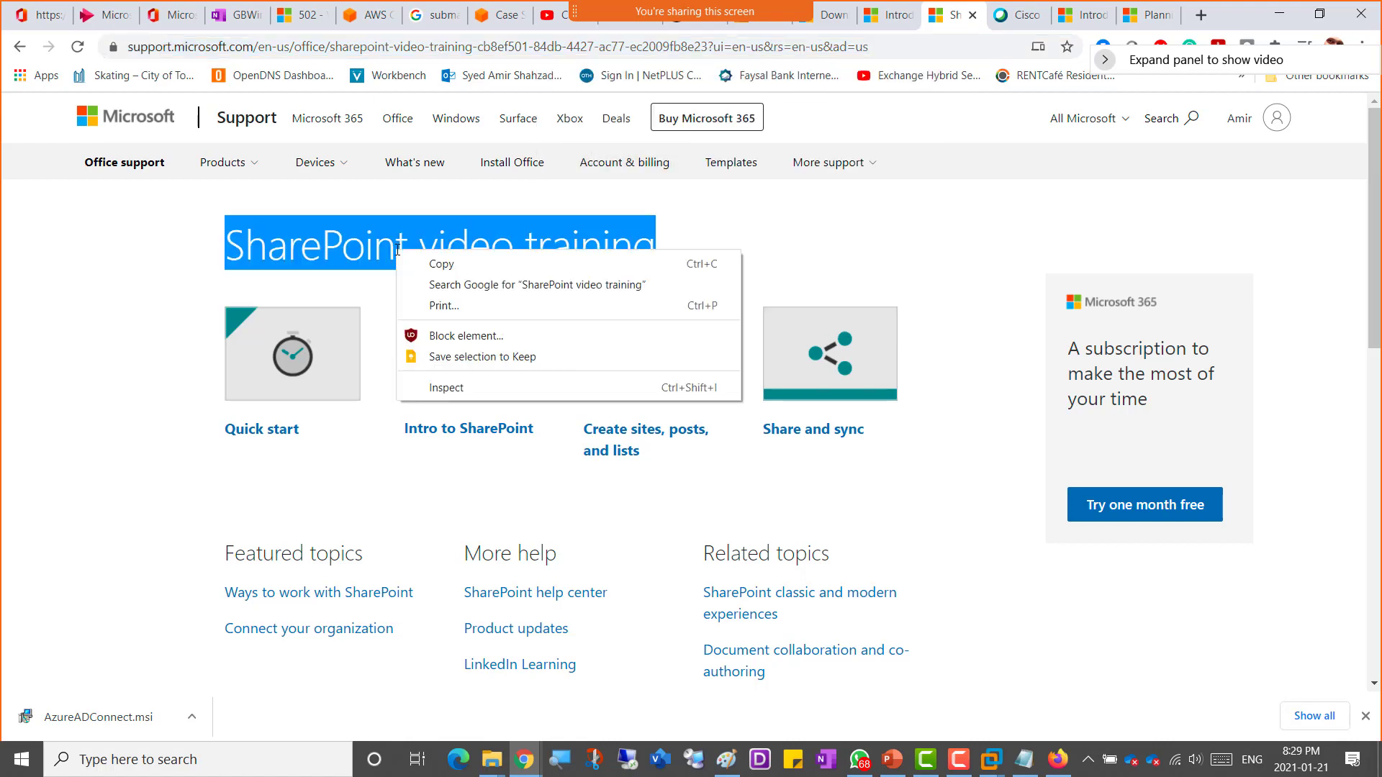
left_click(431, 265)
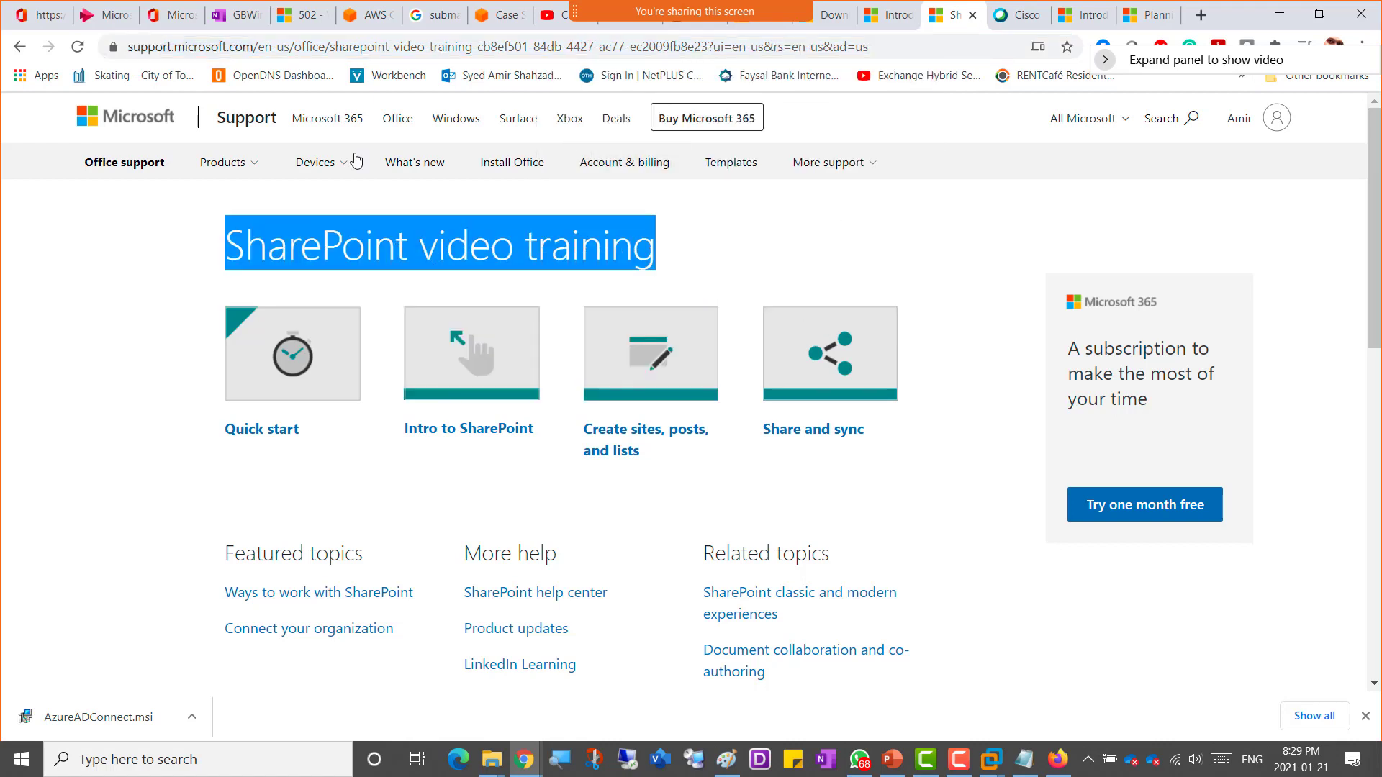
Step: Back in the class notebook, rename the Import Information page to 'Important Information'
left_click(231, 20)
scroll(635, 401, "down", 15)
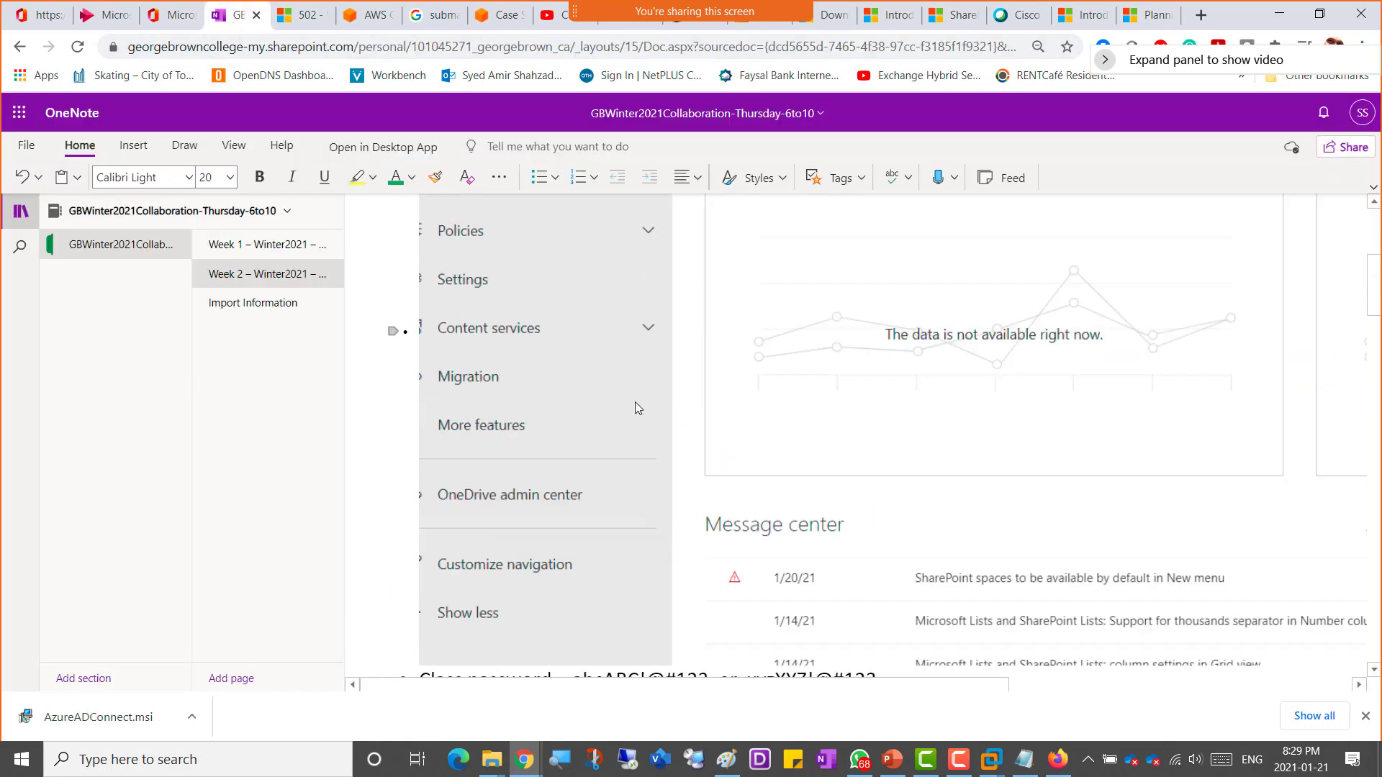
scroll(635, 407, "down", 20)
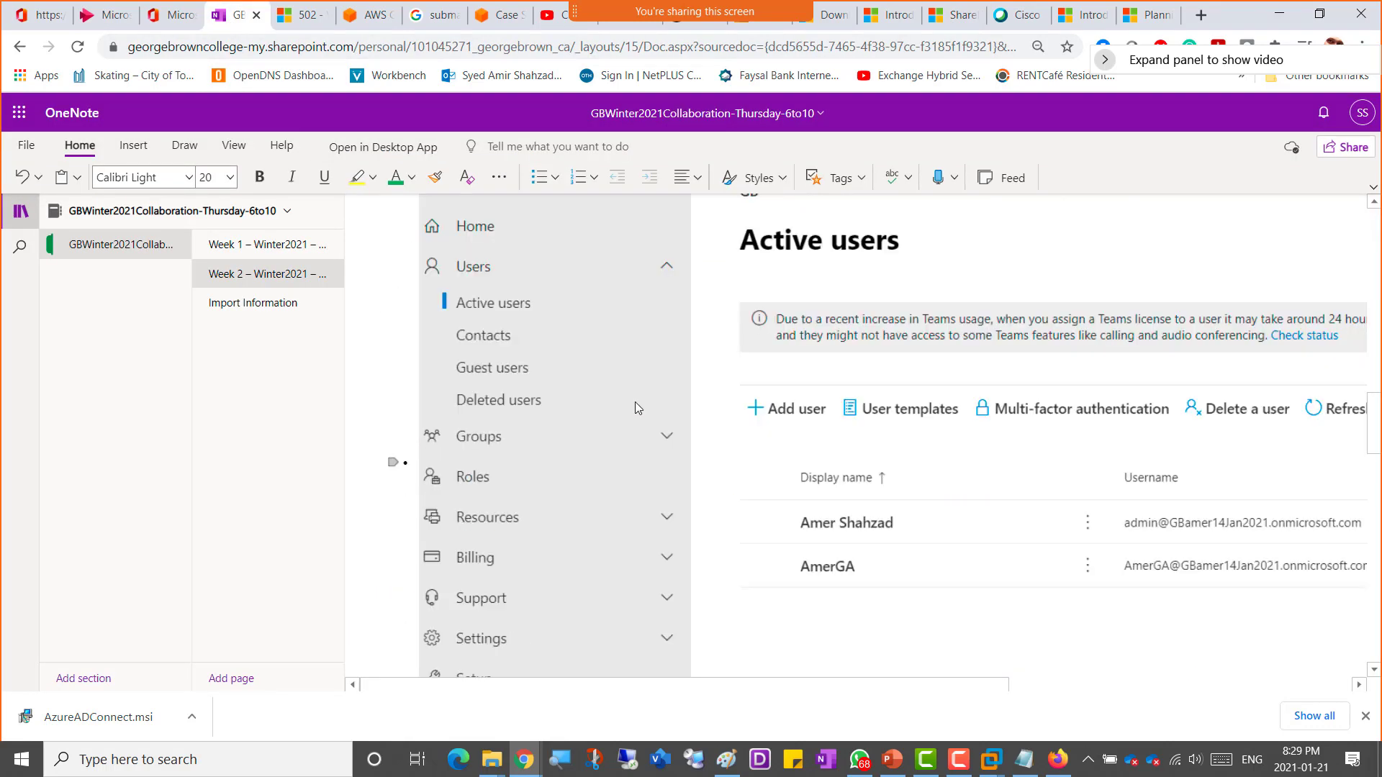
scroll(635, 407, "up", 15)
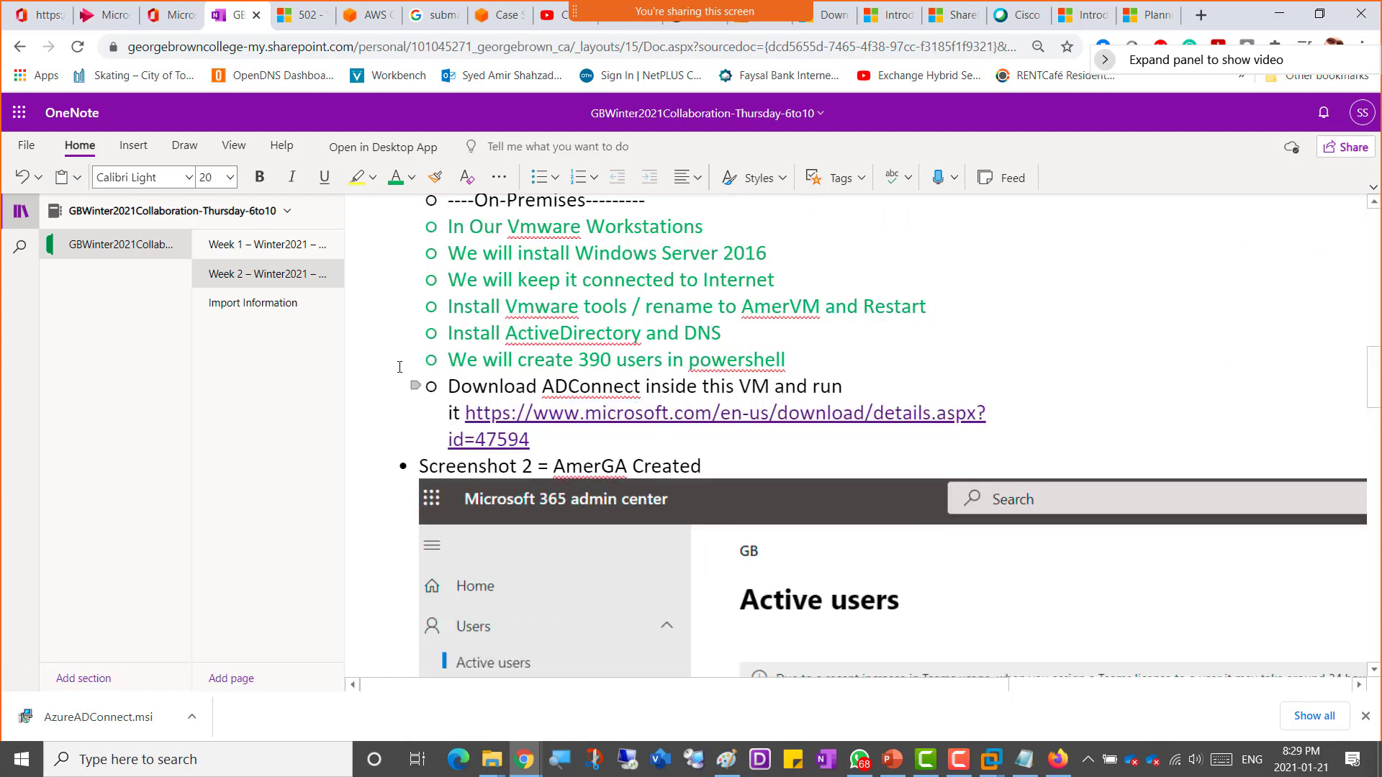
left_click(252, 309)
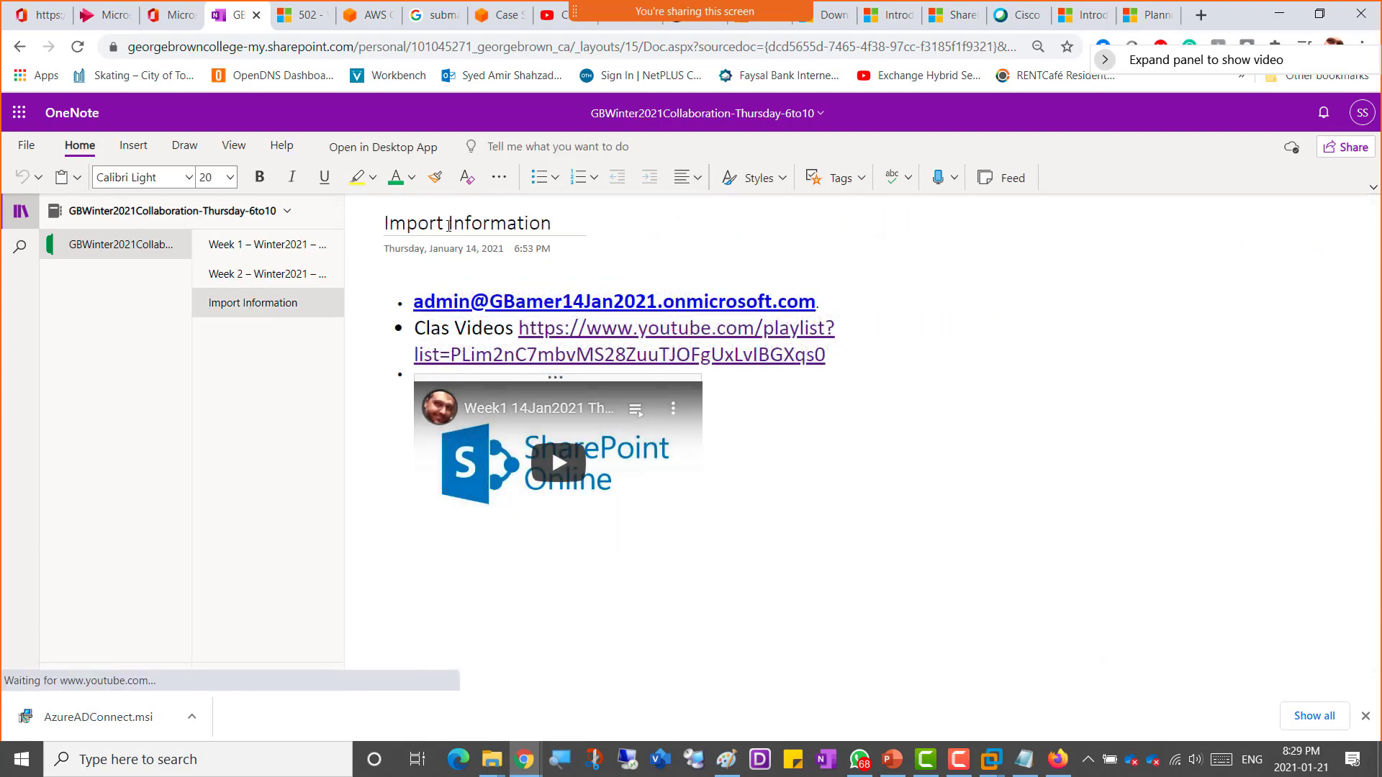
left_click(444, 222)
type("ant")
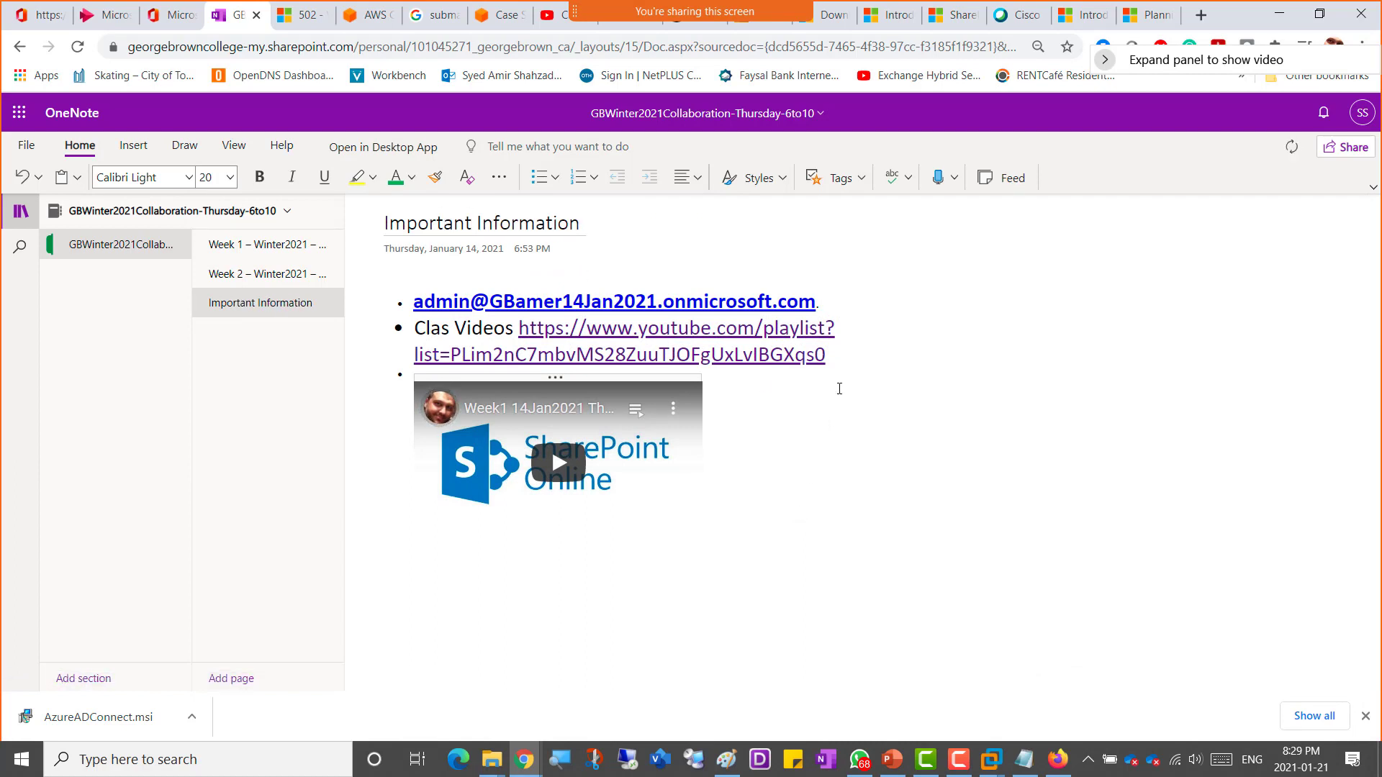
Step: Add a new bullet below the embedded video and paste the 'SharePoint video training' heading into it
left_click(771, 517)
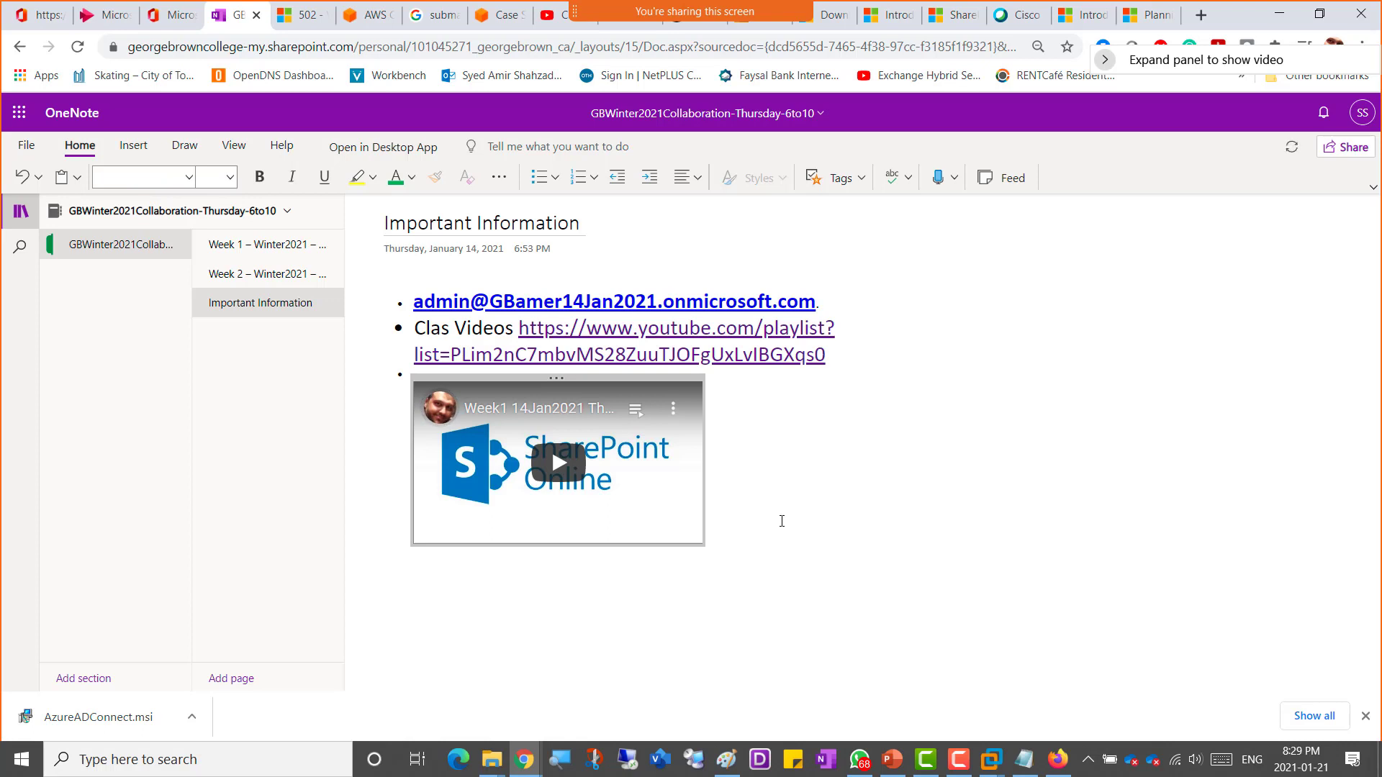
left_click(782, 521)
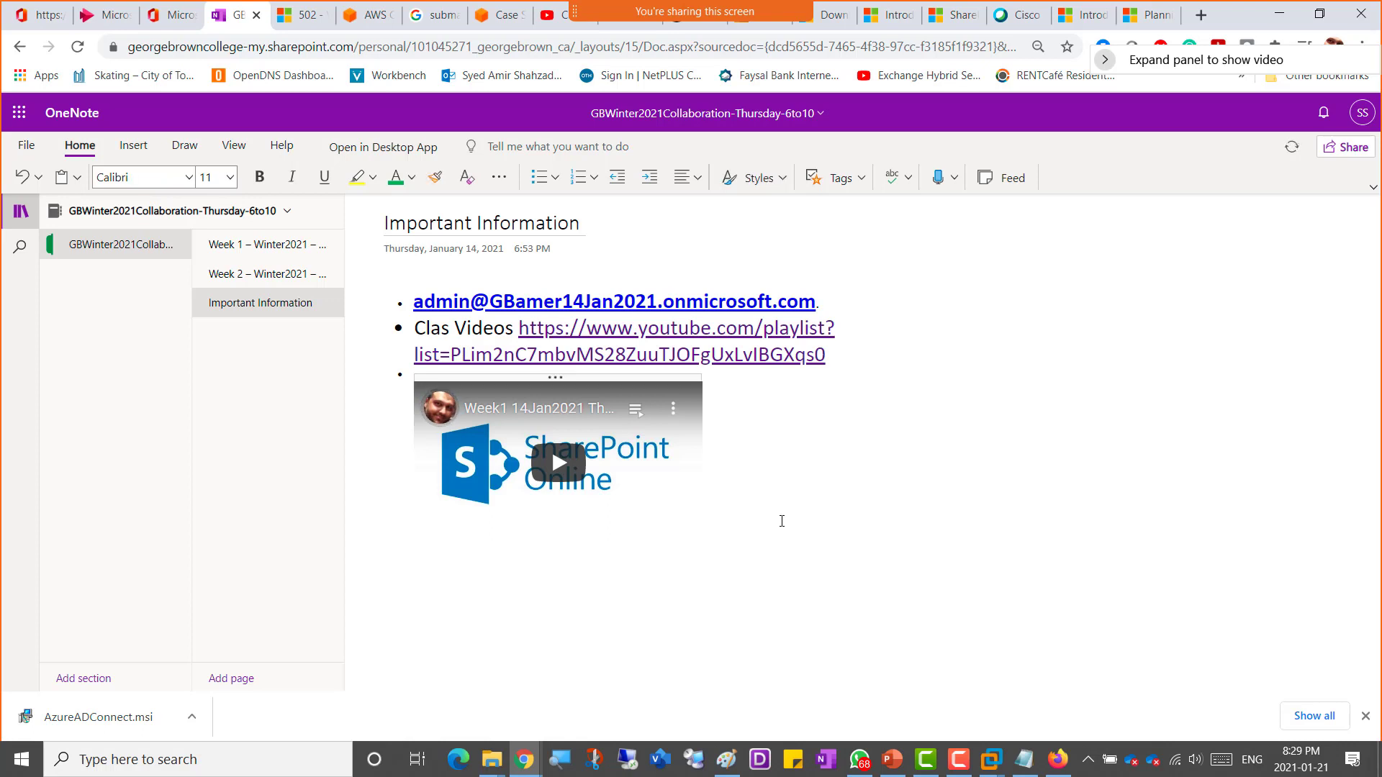
type("-")
key("ctrl+v")
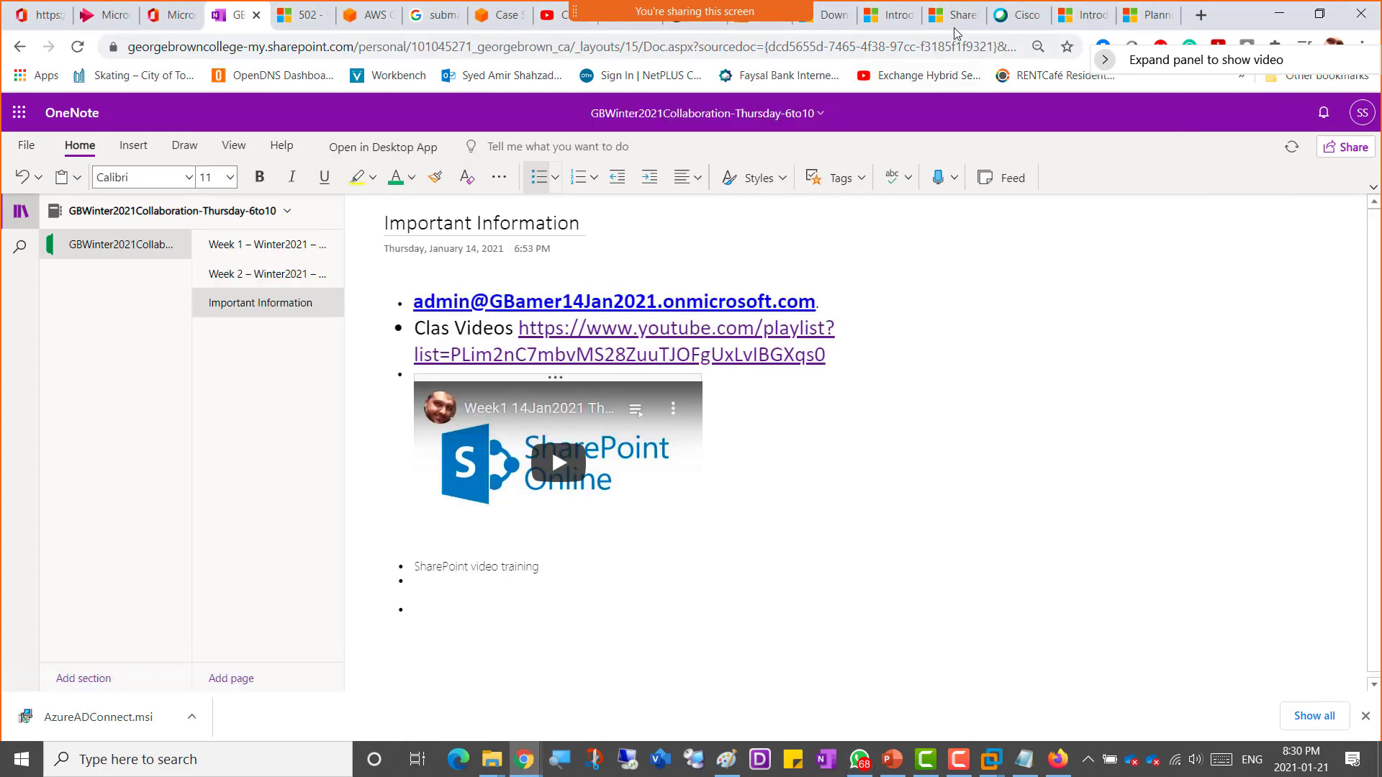
Step: Copy the SharePoint video training page's web address and paste it into the bullet below the heading
left_click(901, 26)
left_click(940, 22)
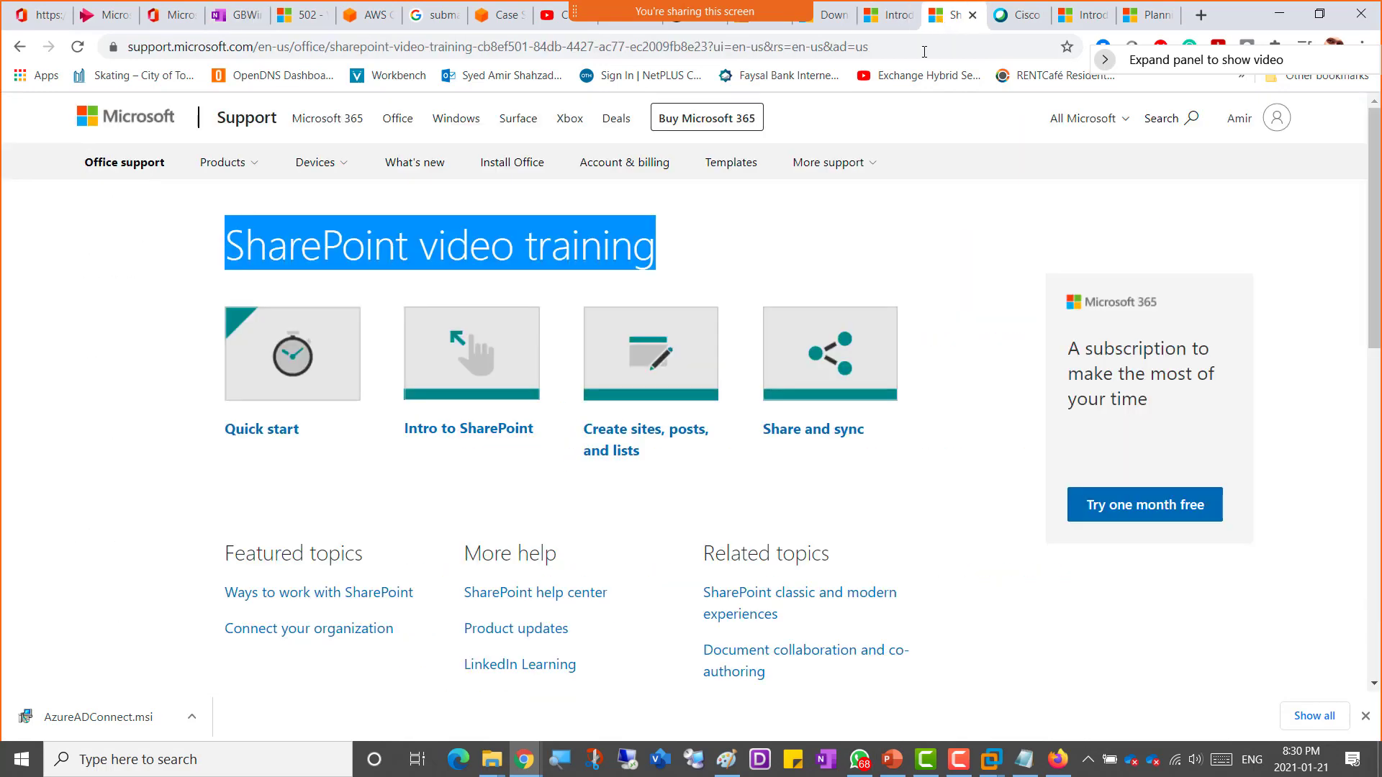
left_click(389, 45)
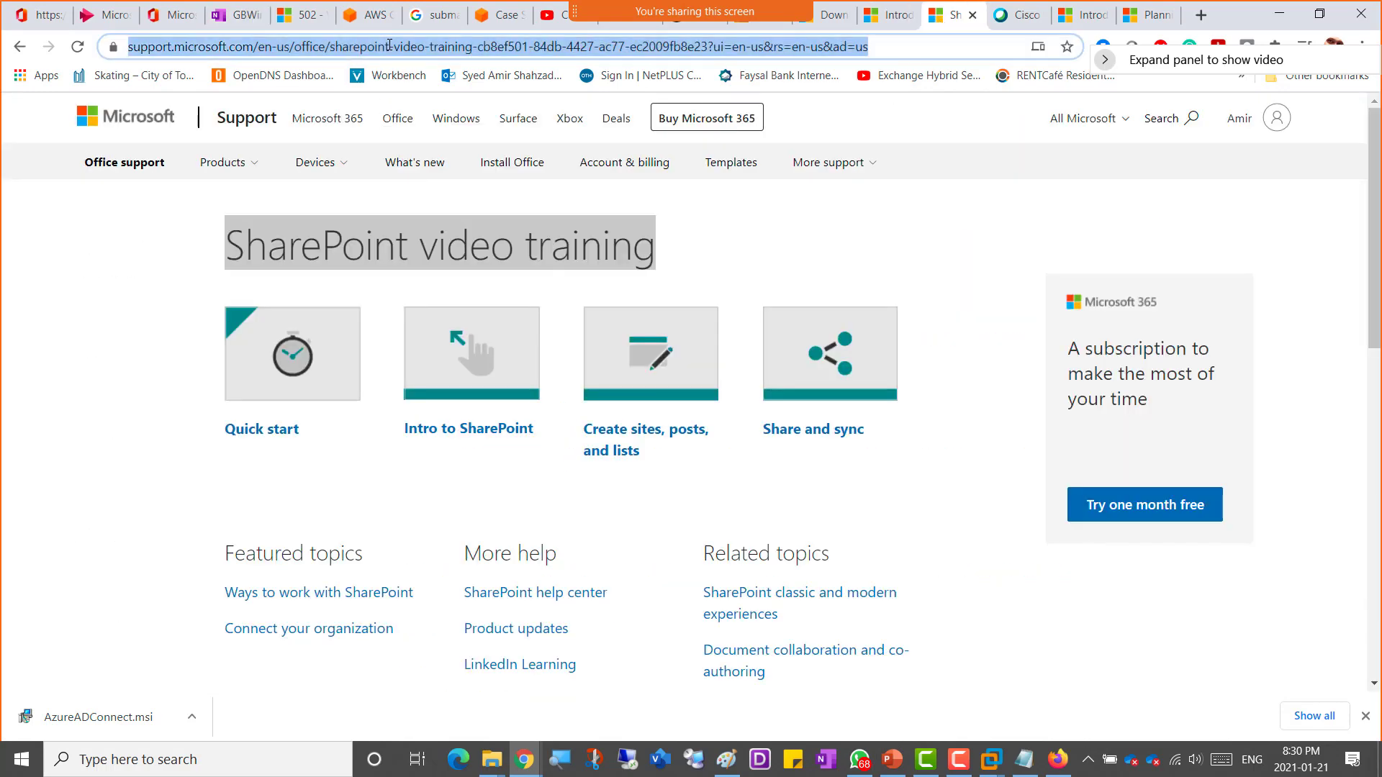
left_click(216, 16)
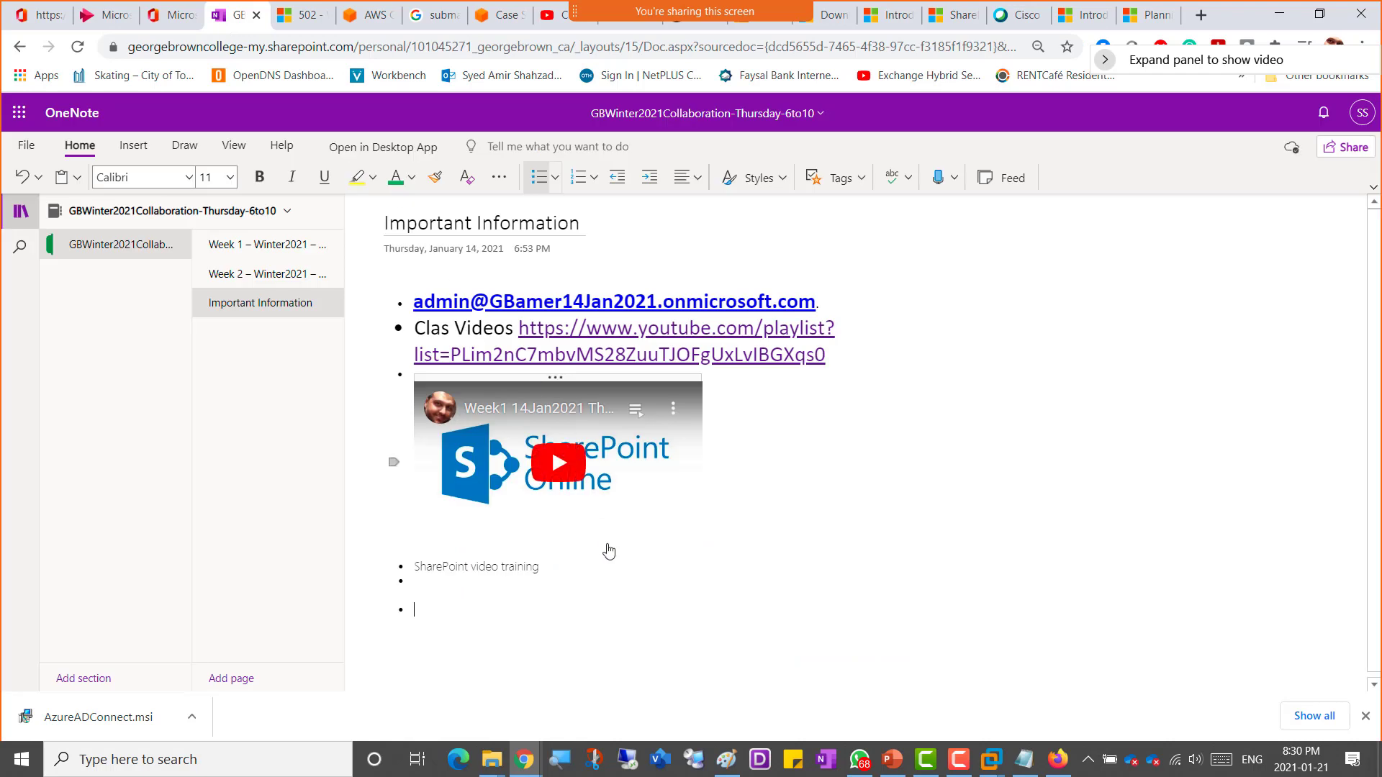
left_click(423, 582)
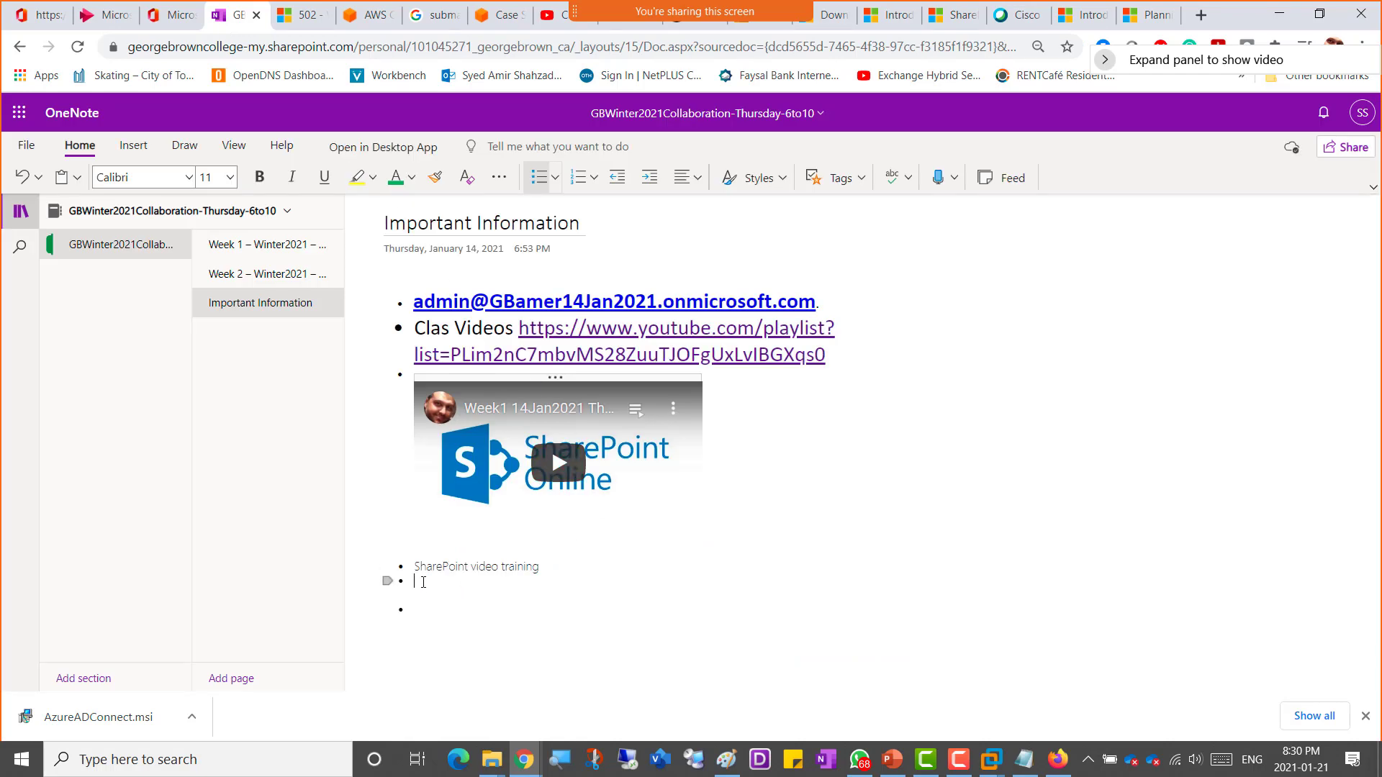
key("ctrl+v")
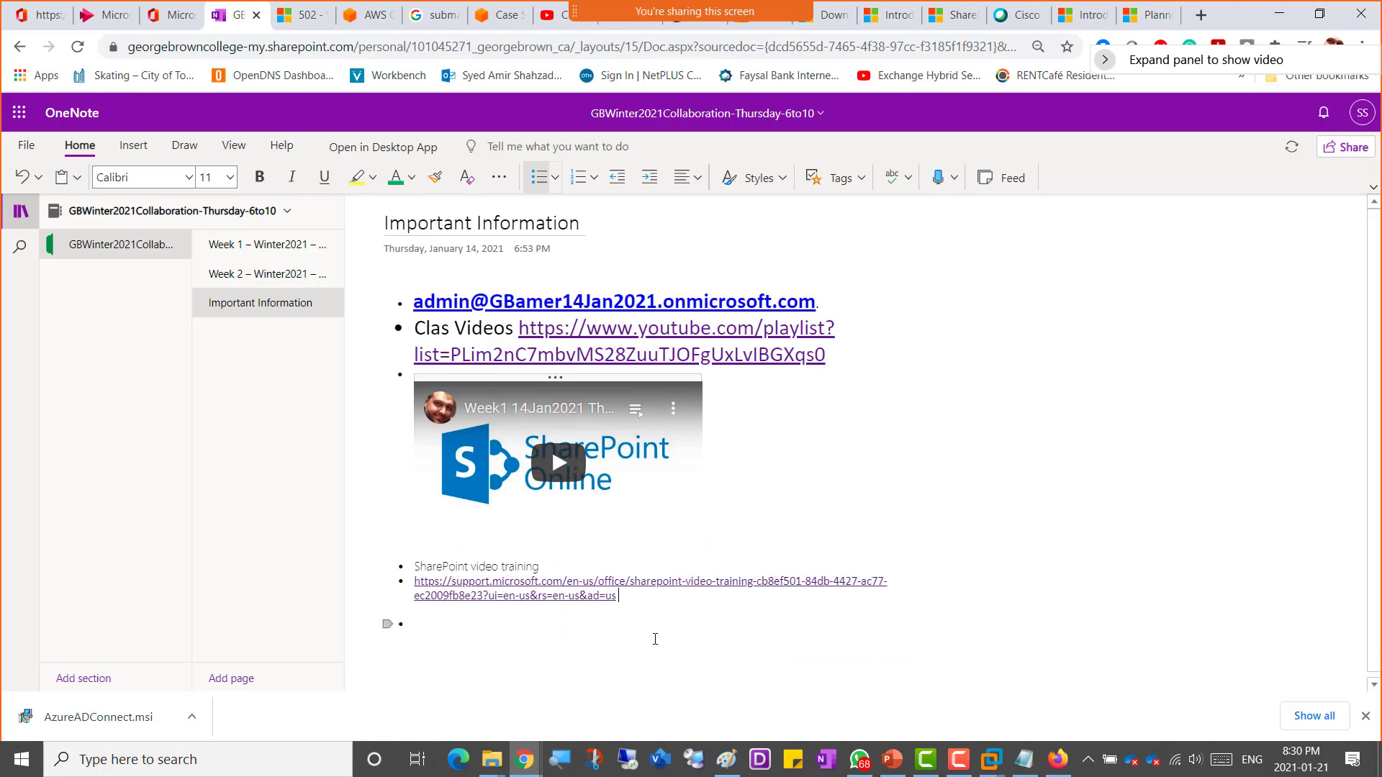
Step: Select the two new bullets and set their font size to 20
left_click_drag(631, 602, 412, 561)
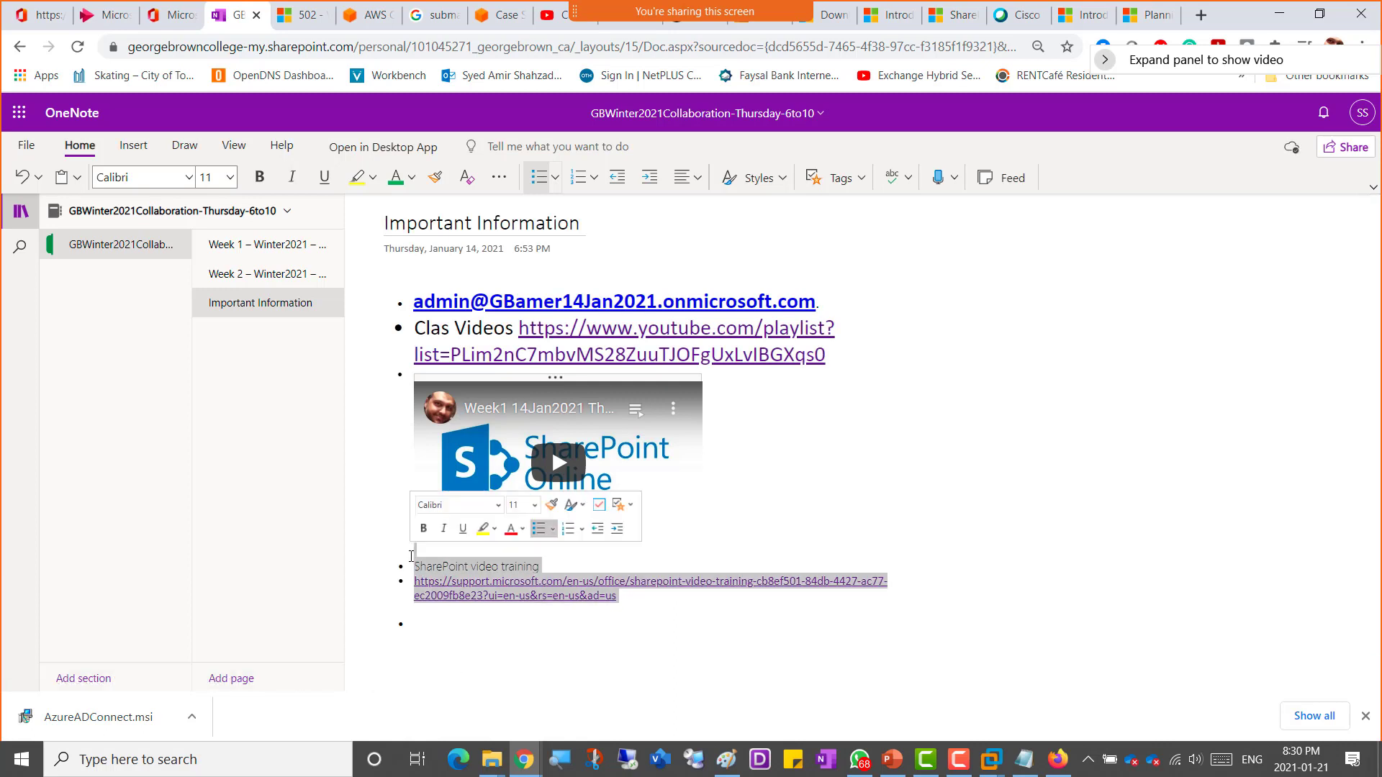
left_click(536, 511)
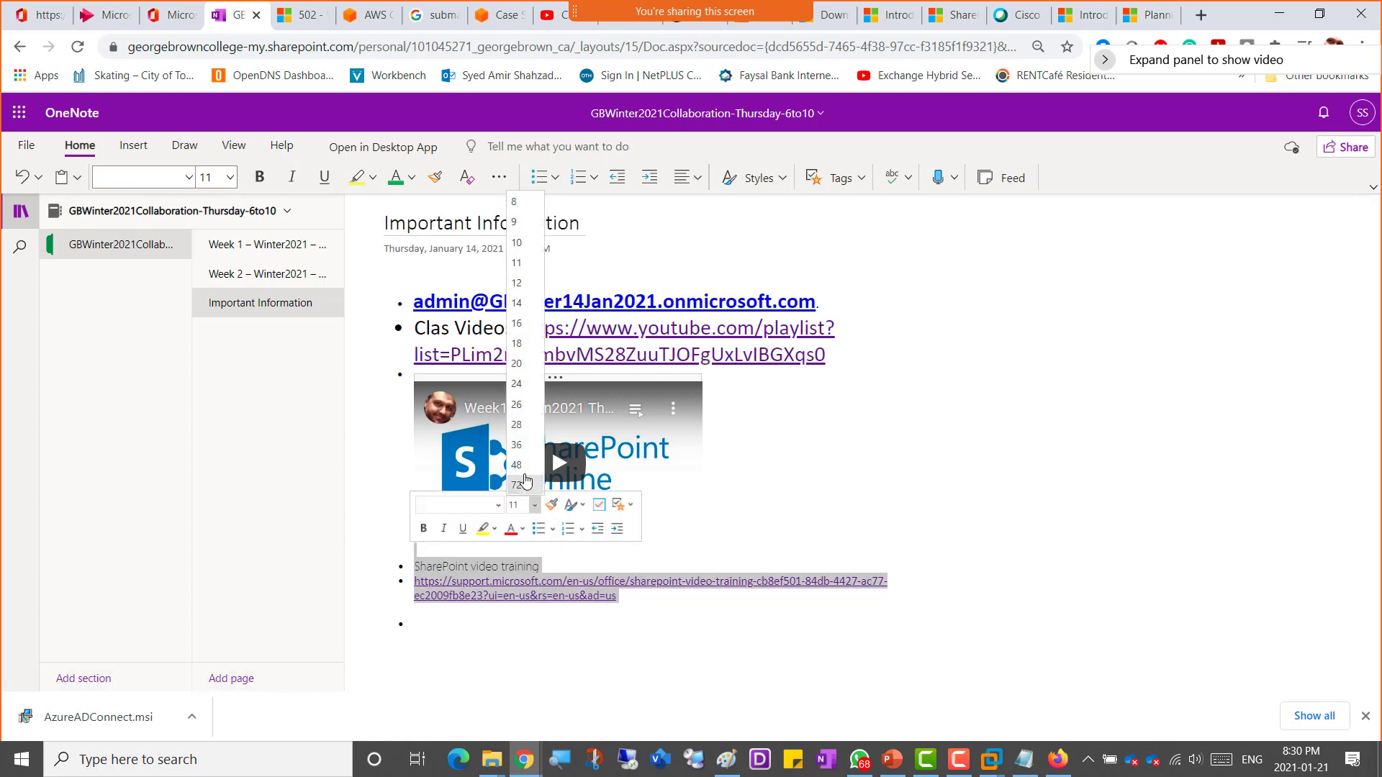
left_click(525, 375)
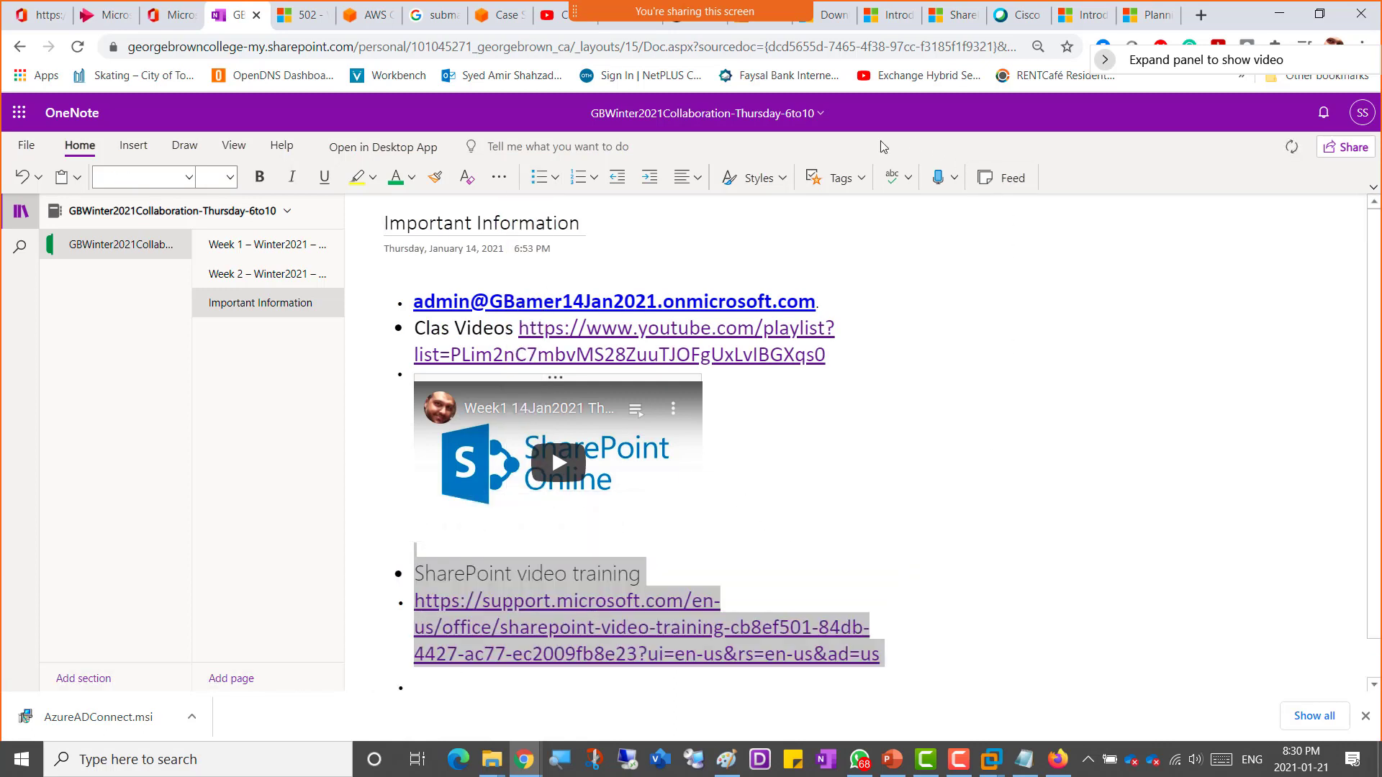
Step: Close the SharePoint video training browser tab
left_click(286, 276)
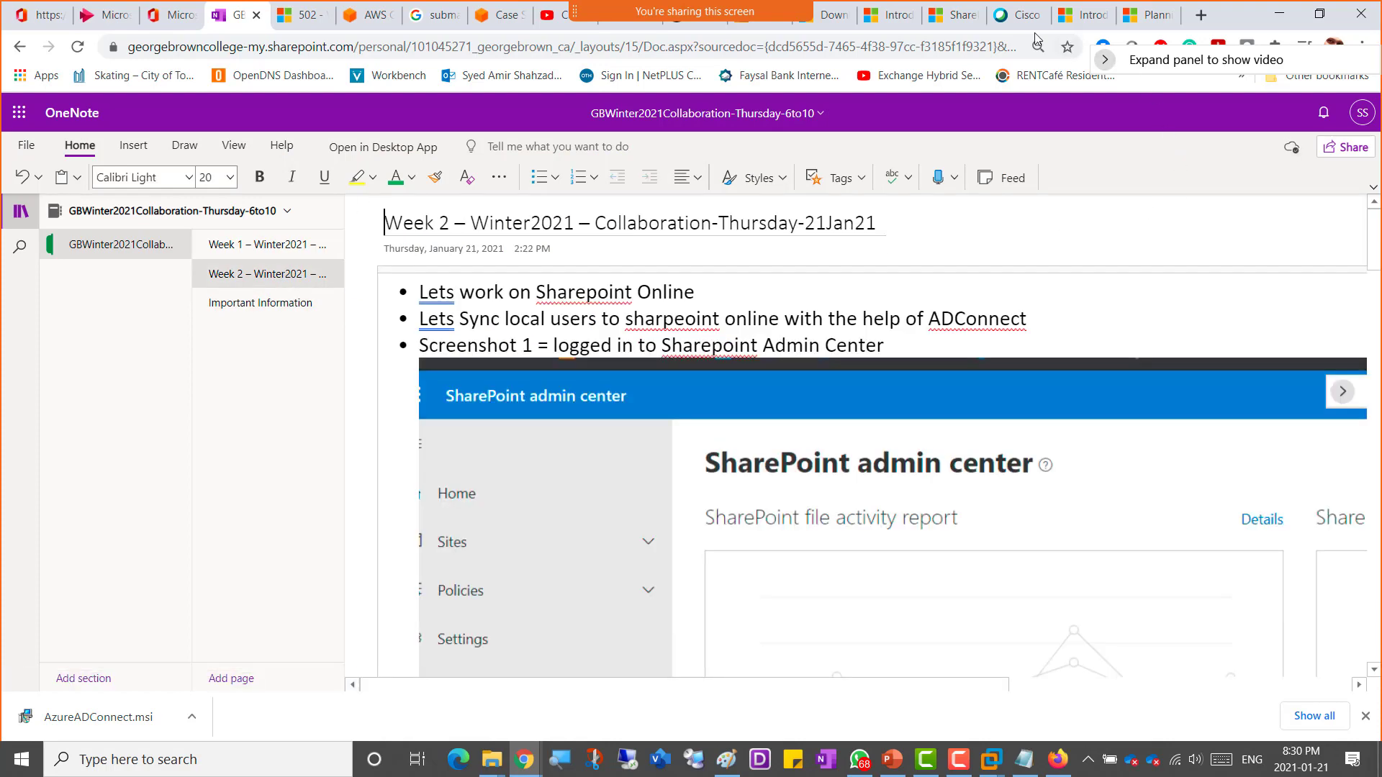
left_click(957, 16)
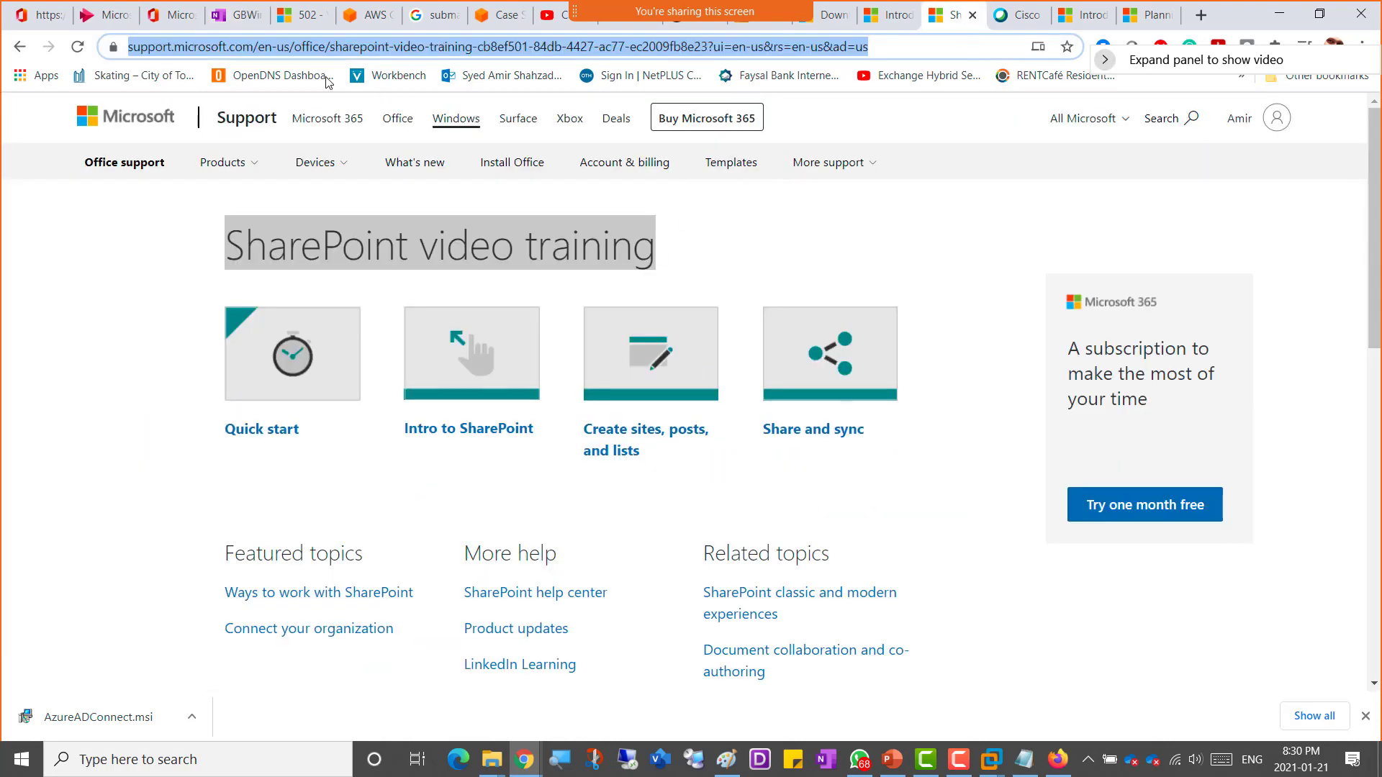
left_click(20, 47)
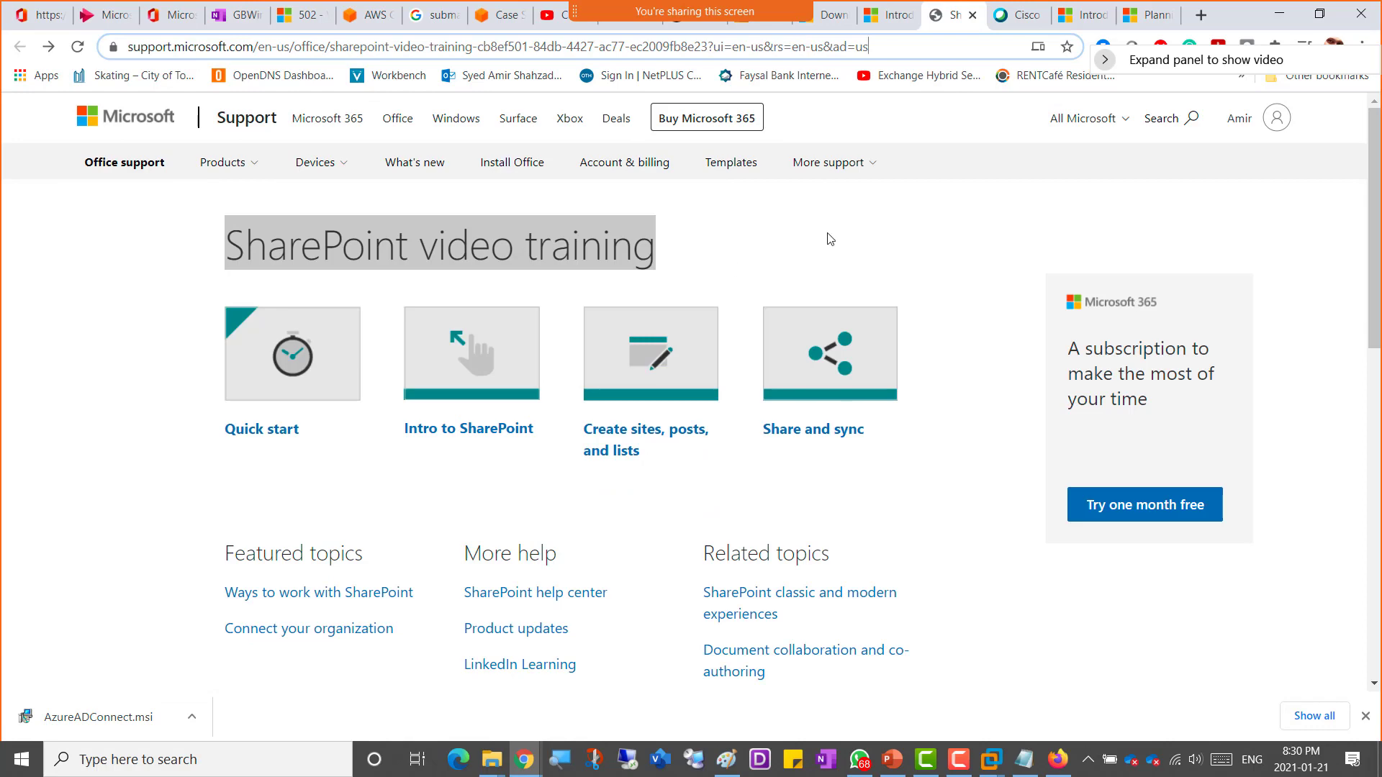
left_click(972, 15)
Step: Open the 'SharePoint Limits' related topic from the SharePoint introduction page in a new tab and switch to it
left_click(898, 16)
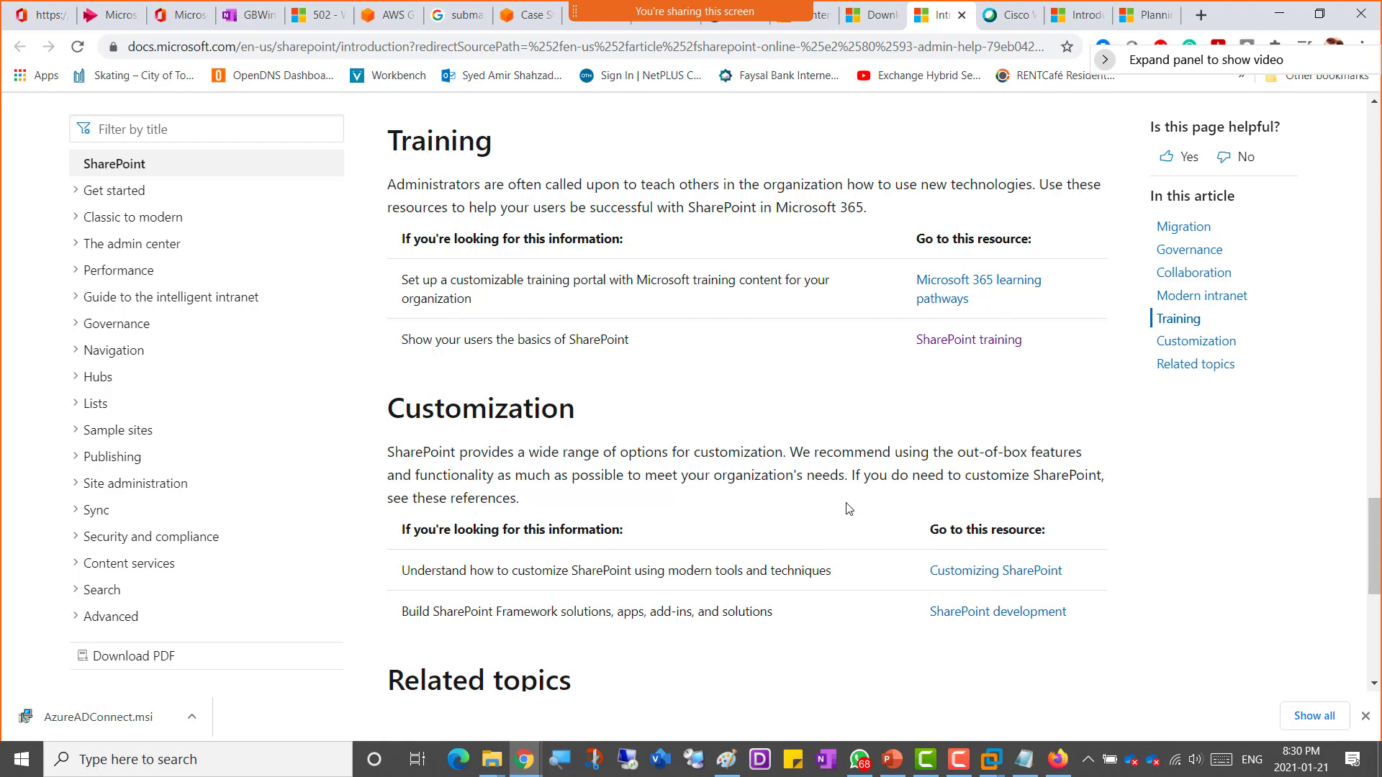
scroll(849, 507, "down", 3)
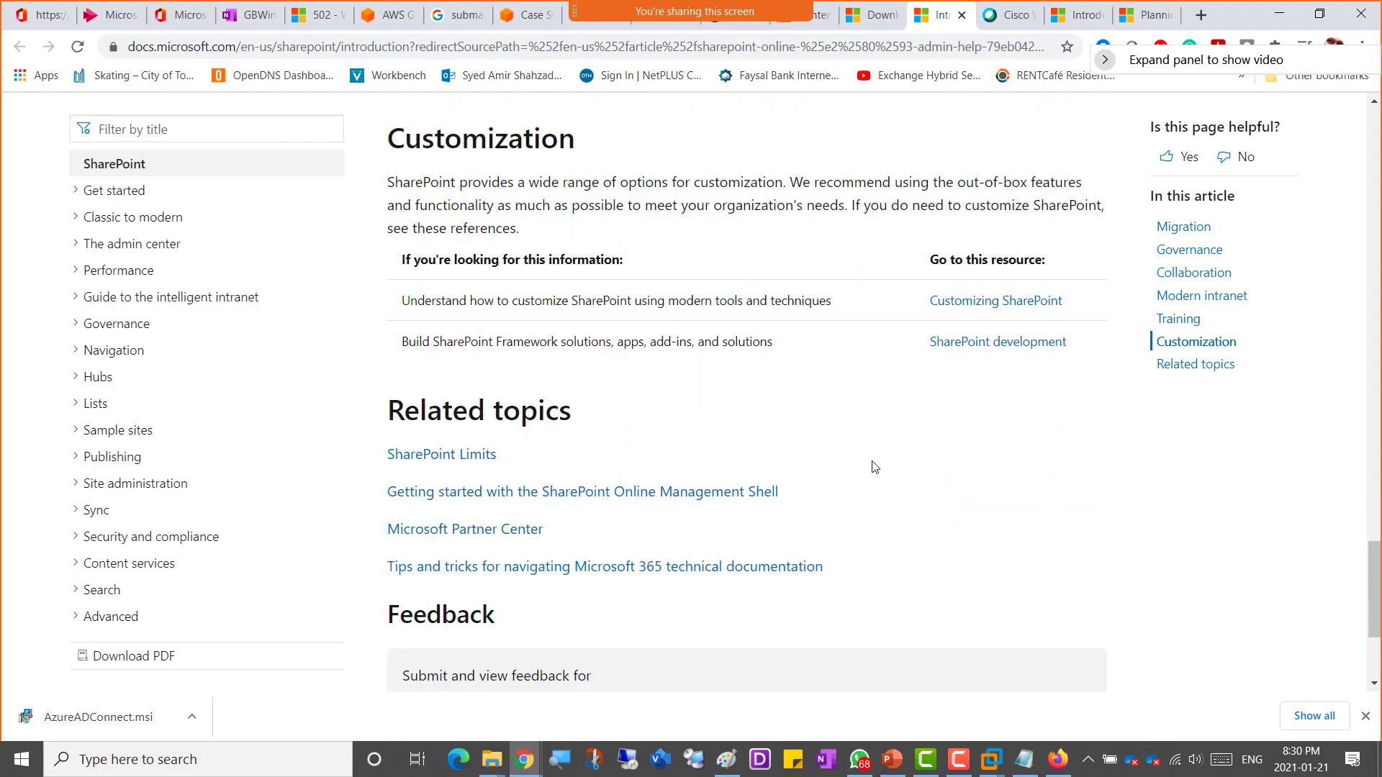
right_click(478, 459)
left_click(541, 473)
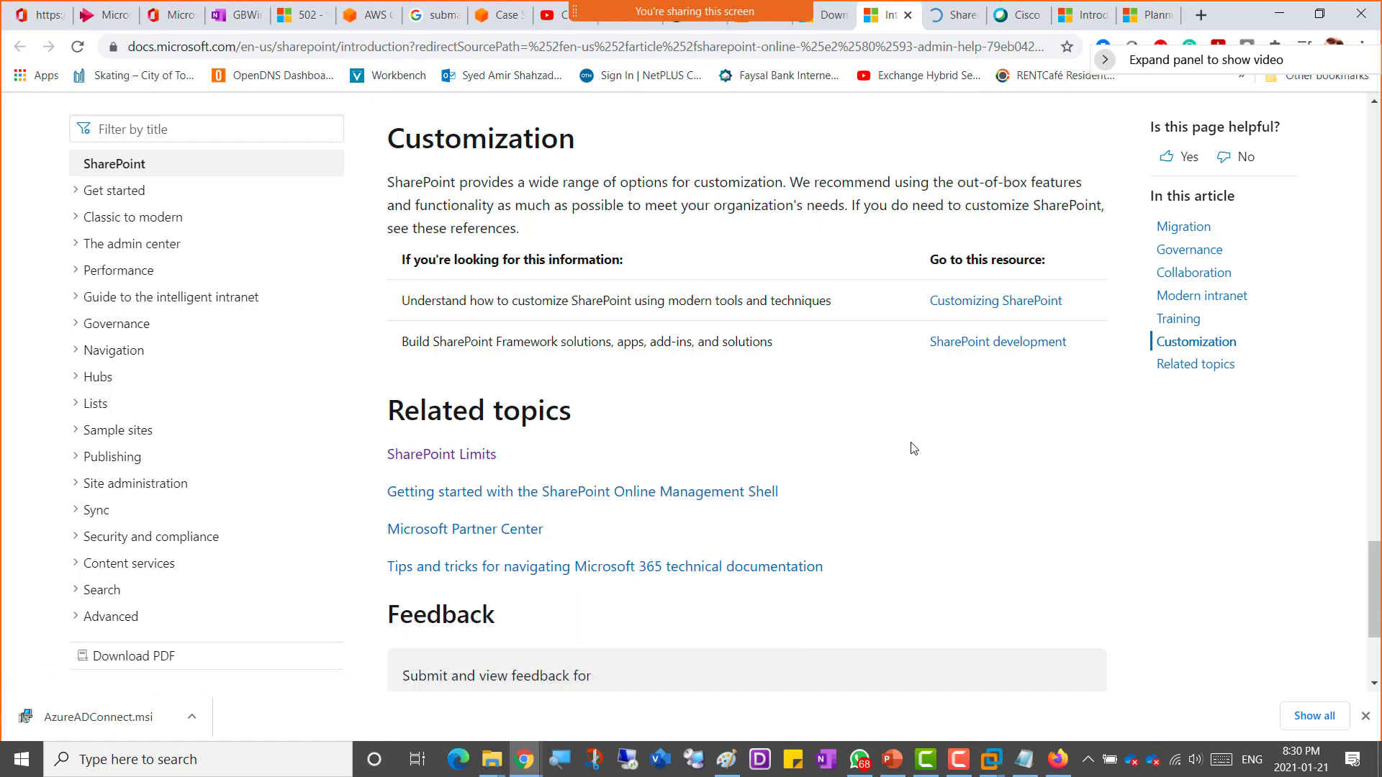
left_click(950, 16)
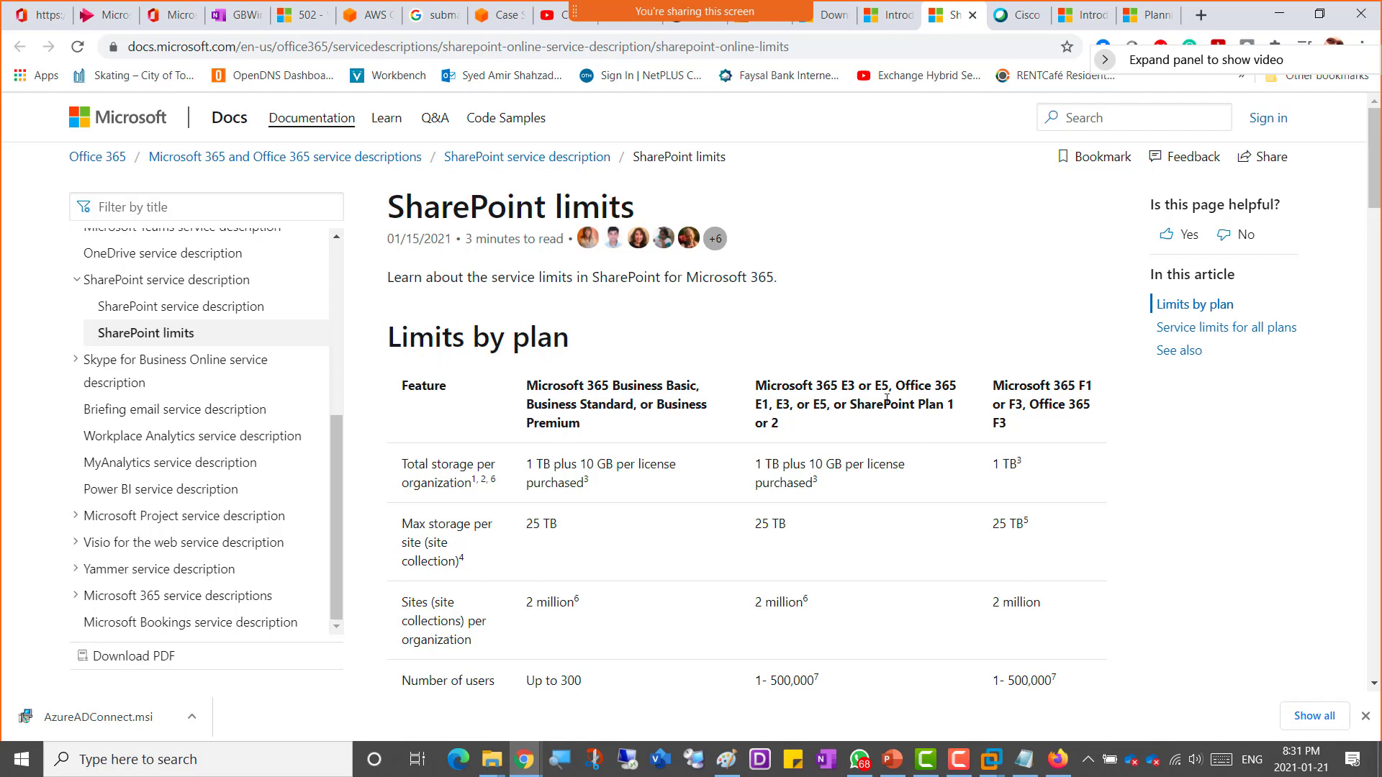
Step: Review the storage, site and user limits per plan in the SharePoint limits table
left_click_drag(892, 385, 874, 385)
left_click_drag(612, 387, 606, 432)
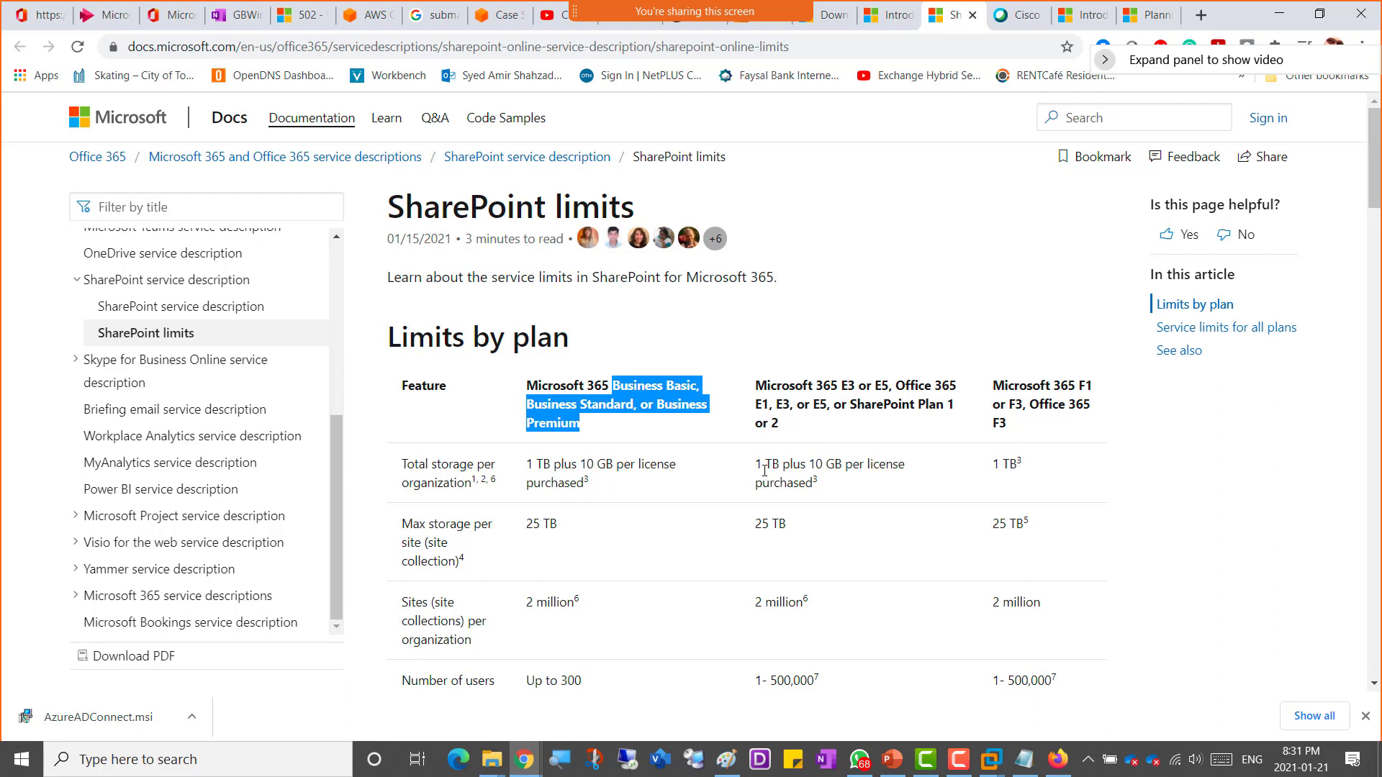
left_click_drag(756, 465, 900, 491)
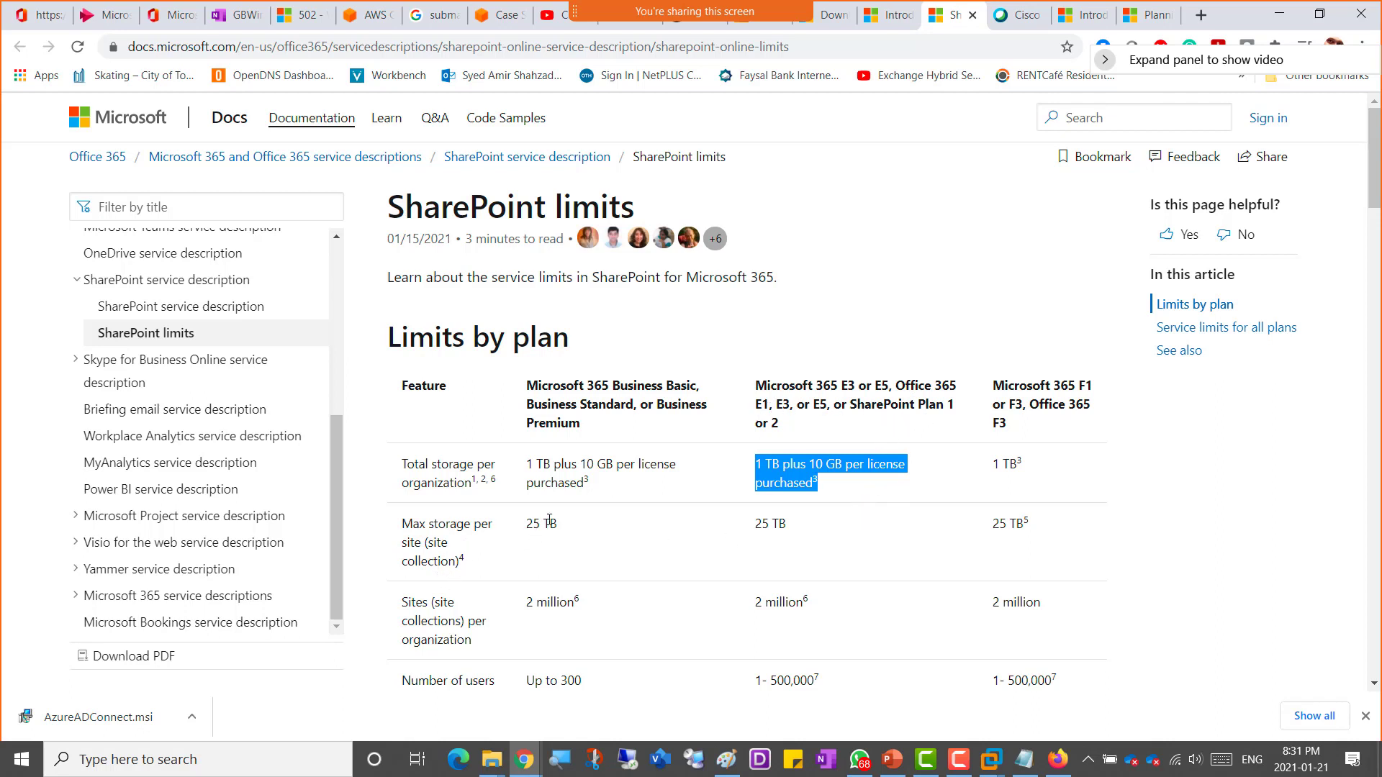
left_click_drag(526, 524, 573, 530)
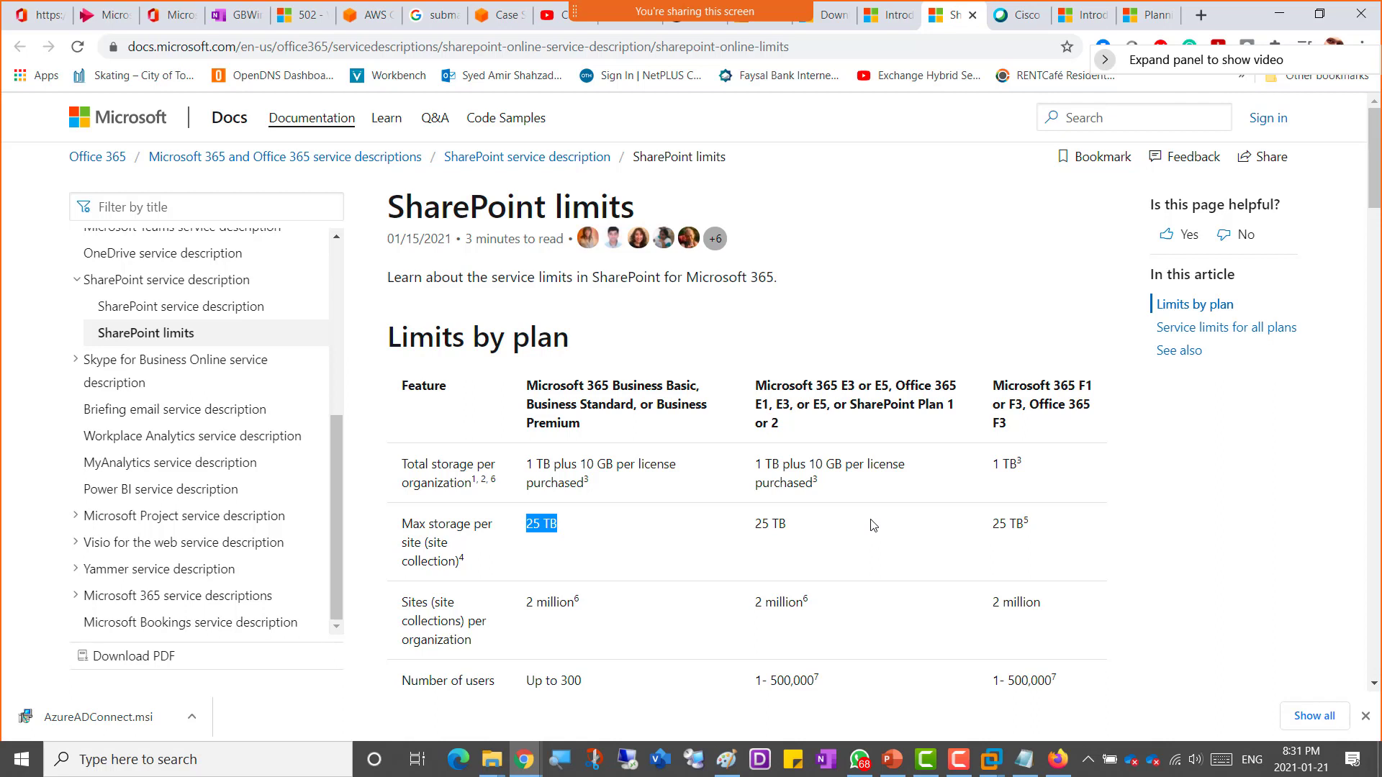
scroll(839, 553, "down", 1)
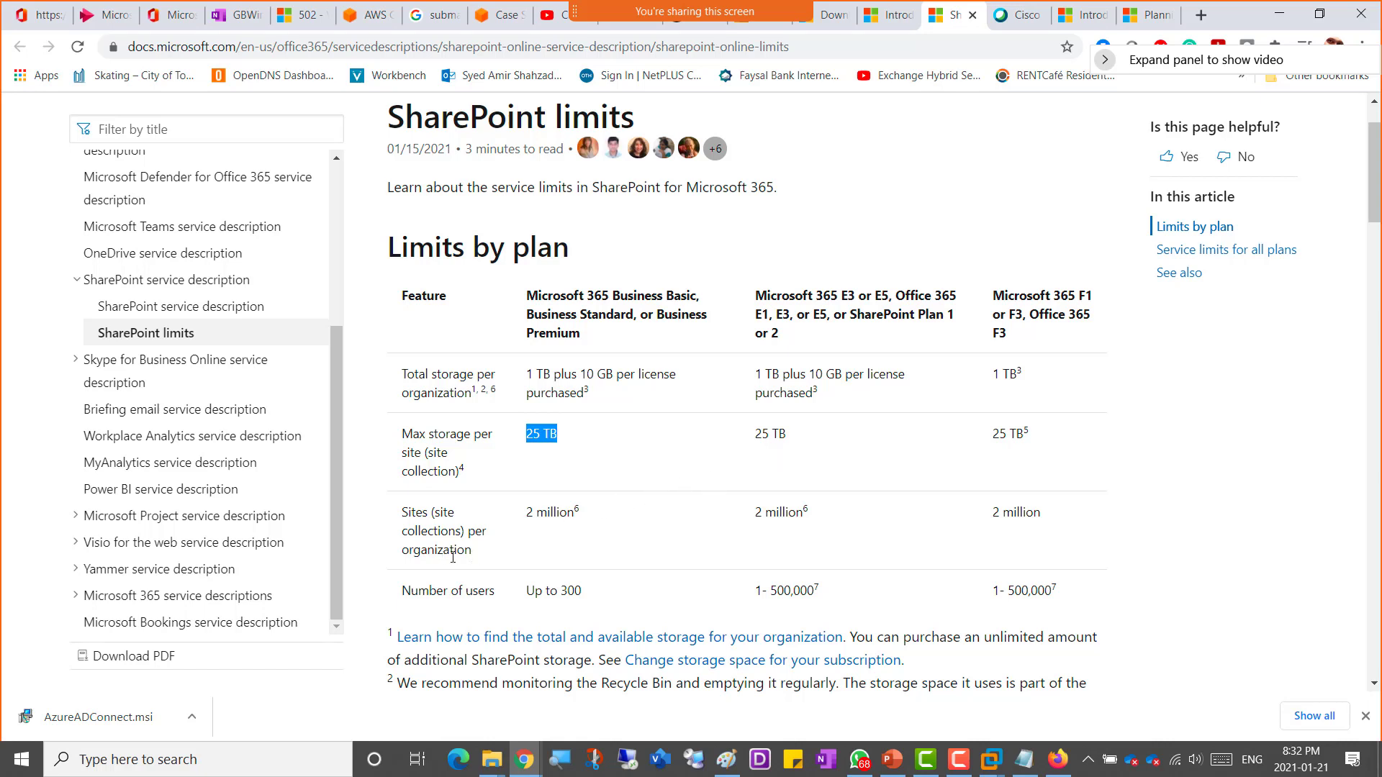
double_click(426, 513)
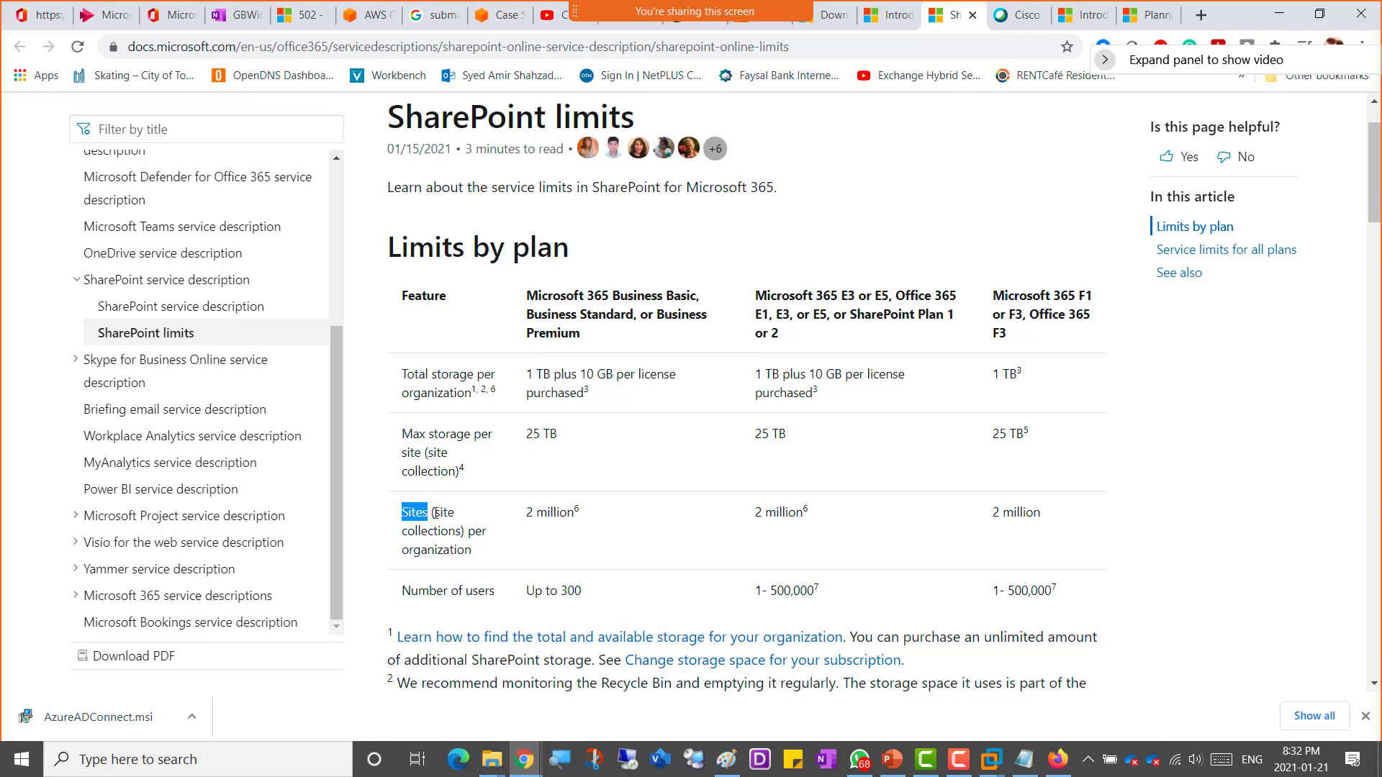
left_click_drag(435, 513, 461, 534)
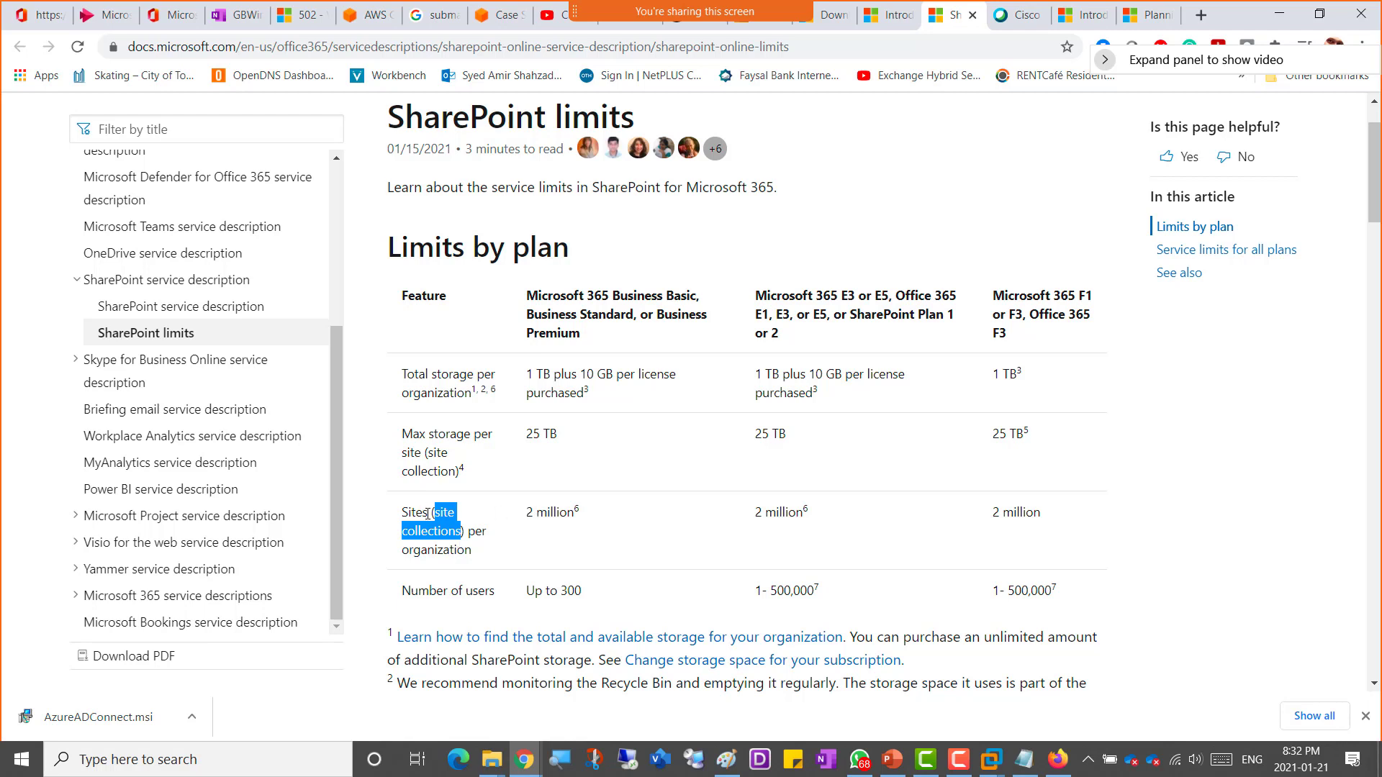
left_click_drag(428, 513, 404, 513)
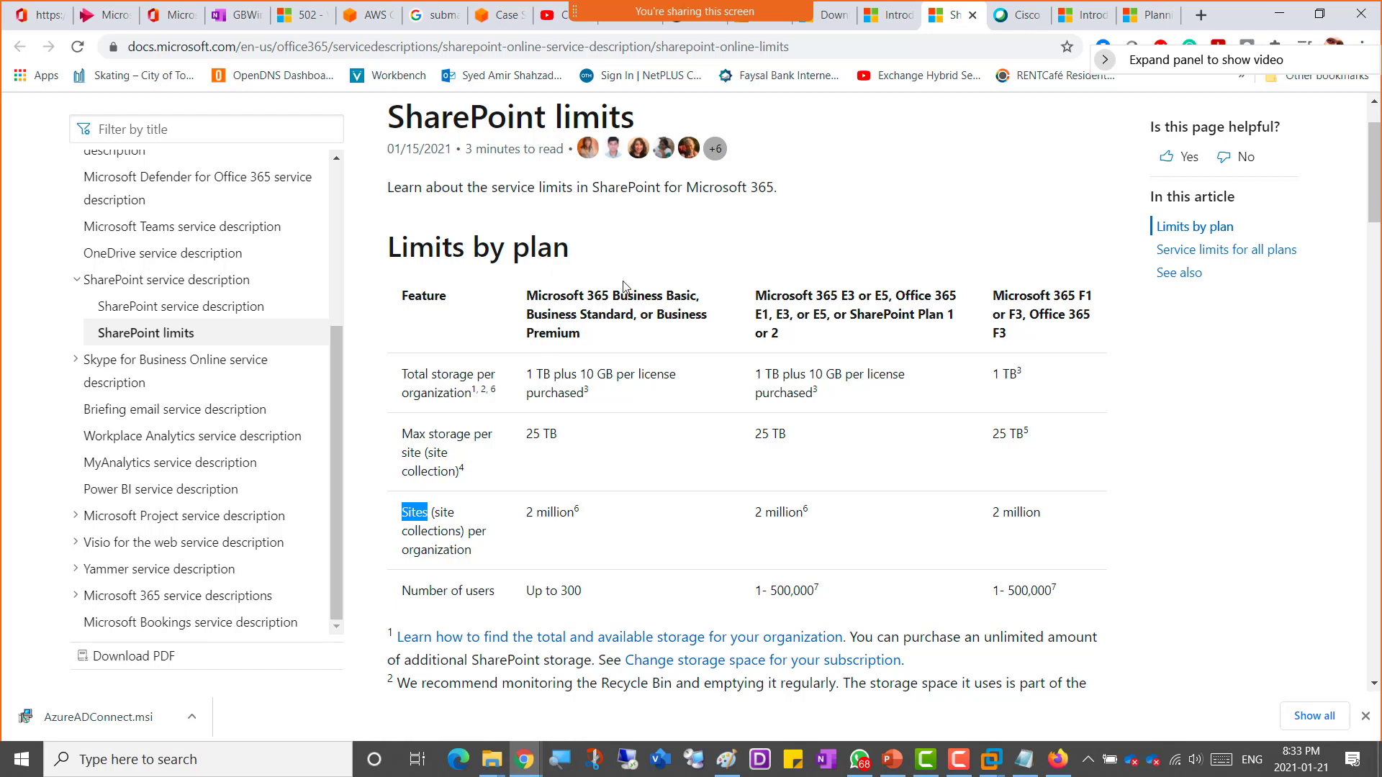
left_click_drag(621, 294, 636, 315)
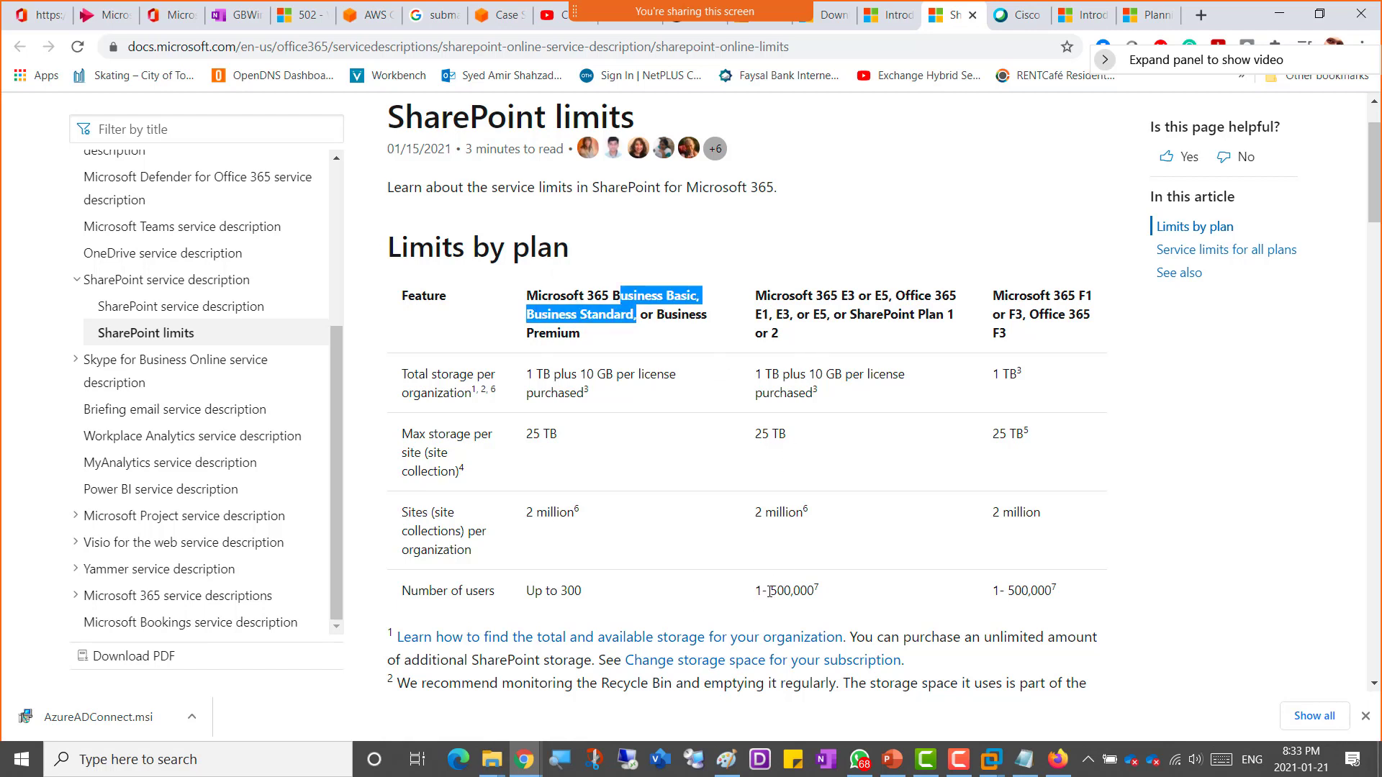
left_click_drag(816, 592, 754, 592)
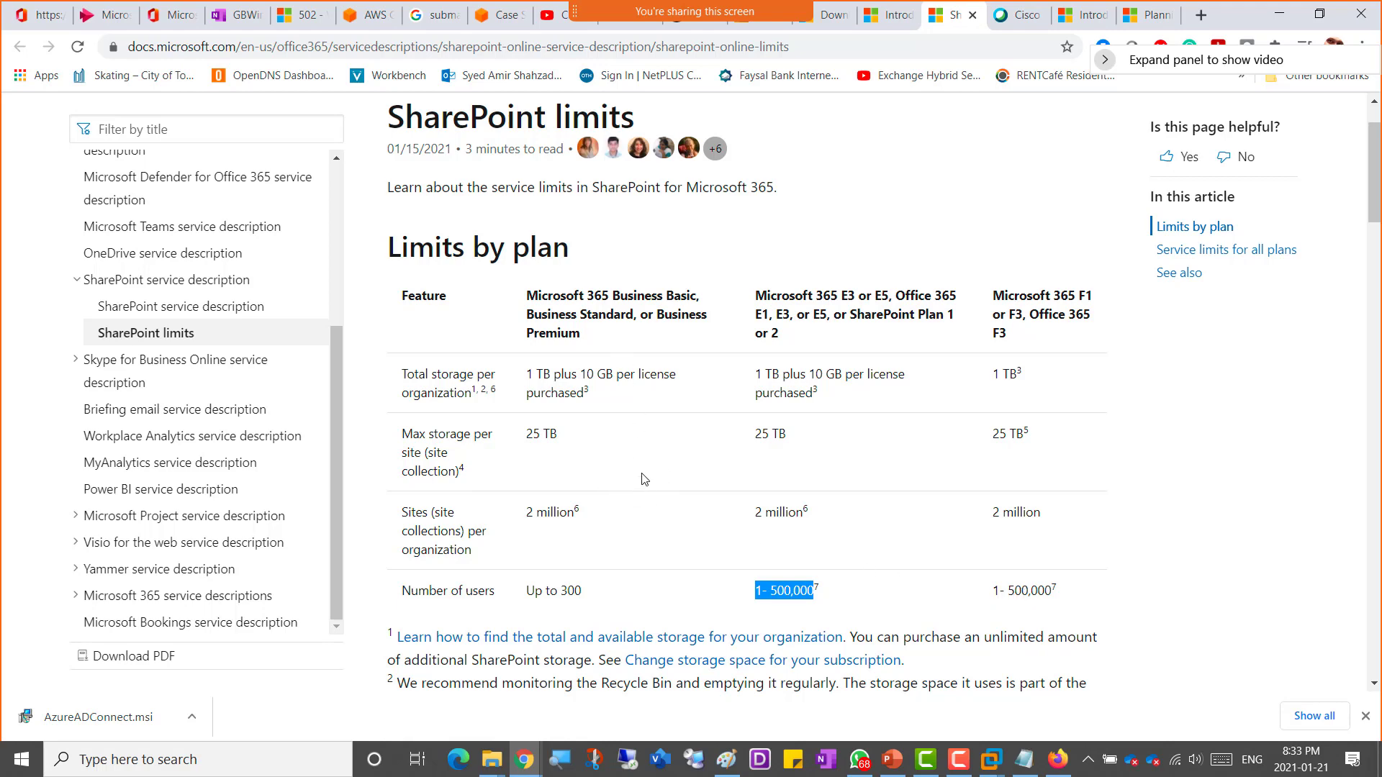
scroll(646, 483, "down", 1)
scroll(646, 484, "down", 3)
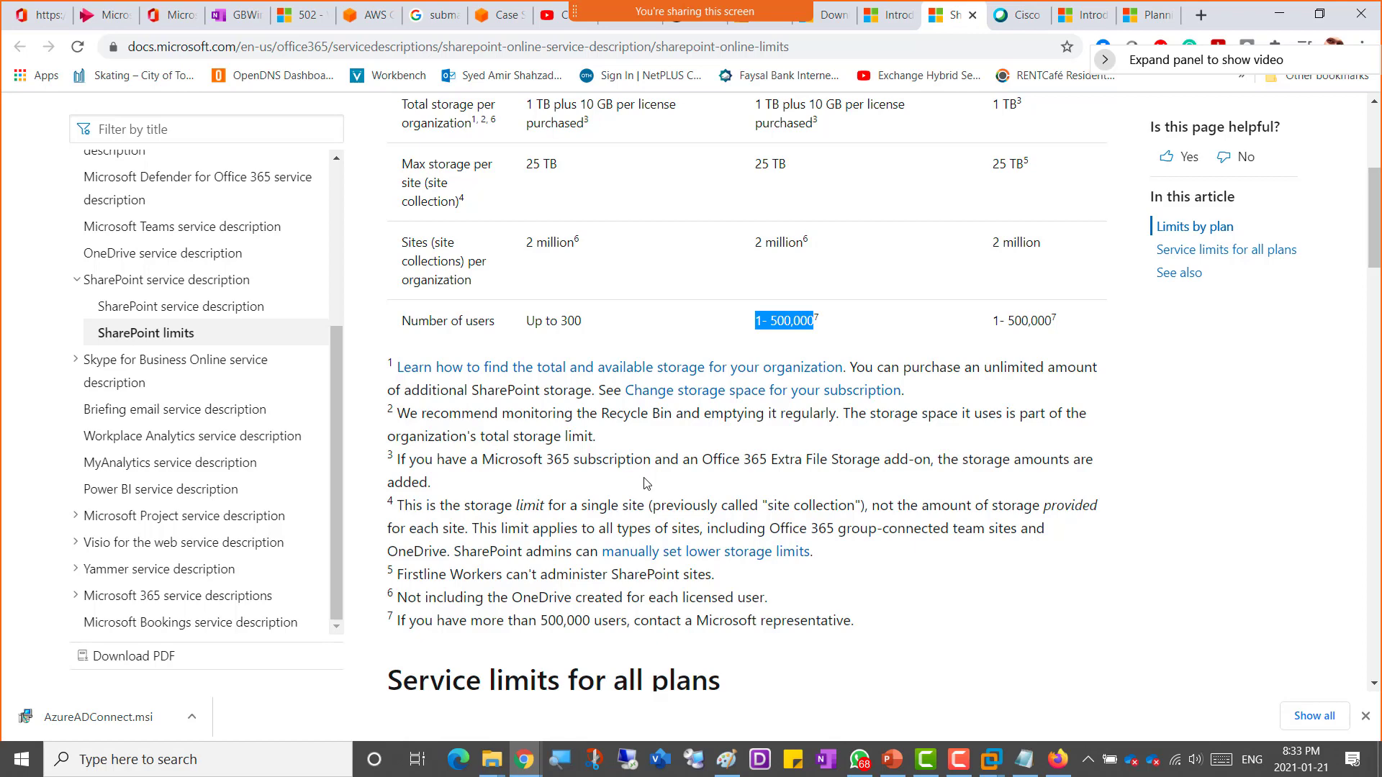
Step: Copy the SharePoint limits page address and add a bullet 'Sharepoint Service Limits' with that link on the Important Information page
scroll(645, 483, "down", 5)
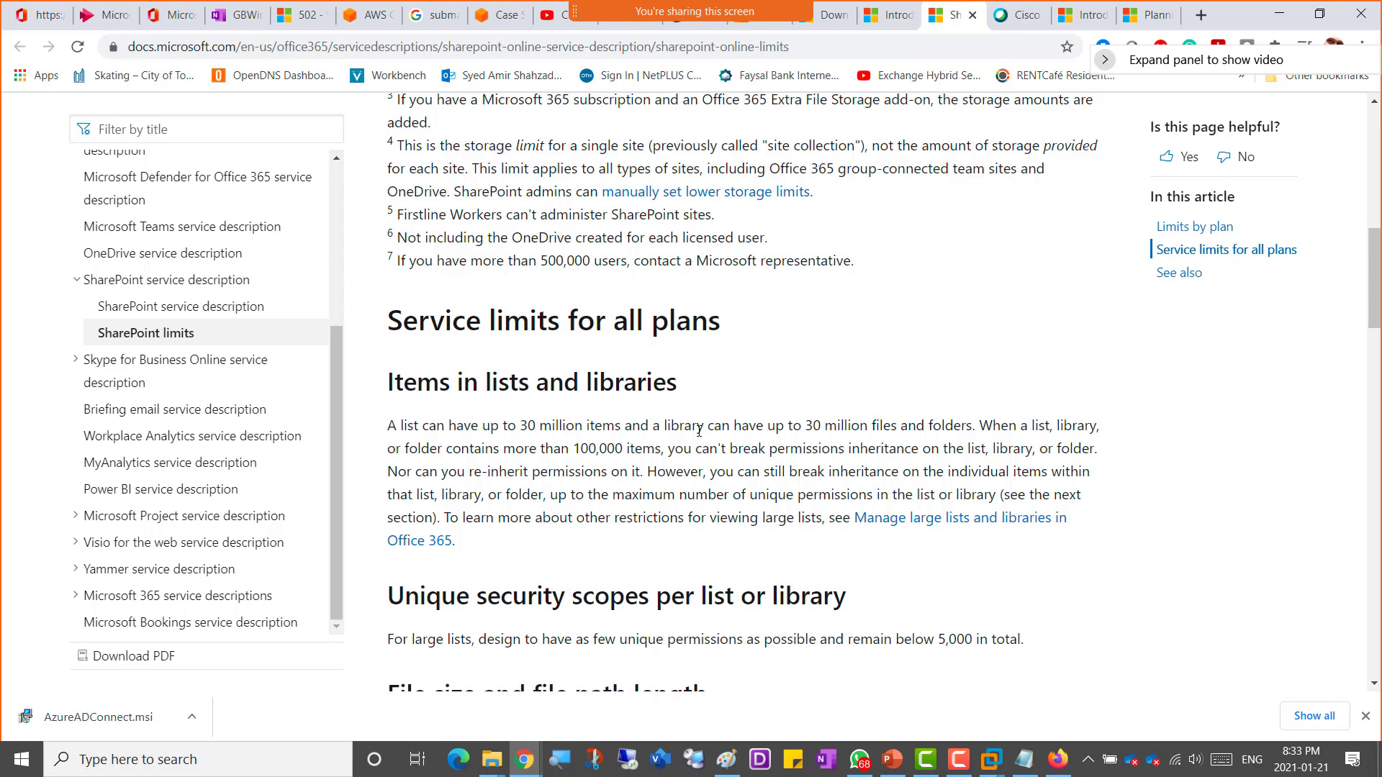
left_click(810, 41)
key("ctrl+c")
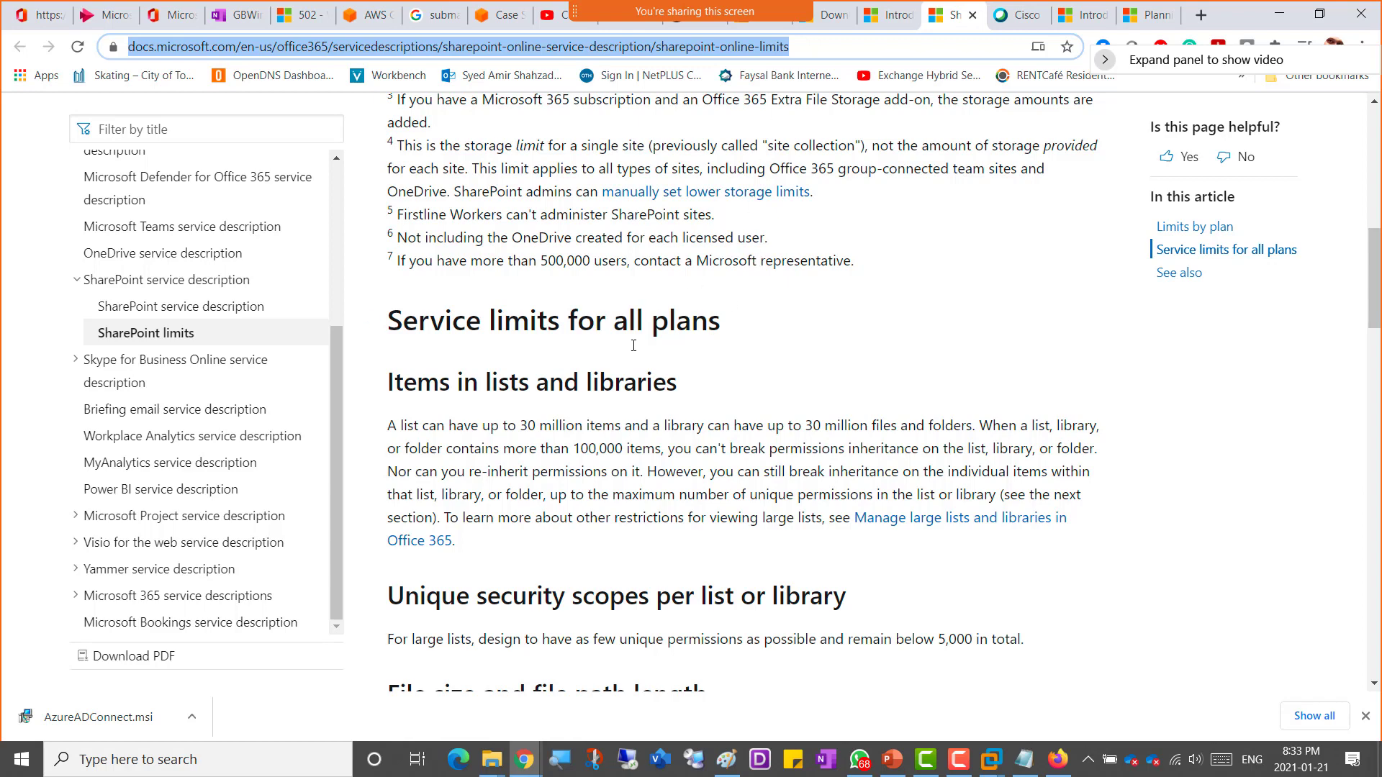
left_click(229, 22)
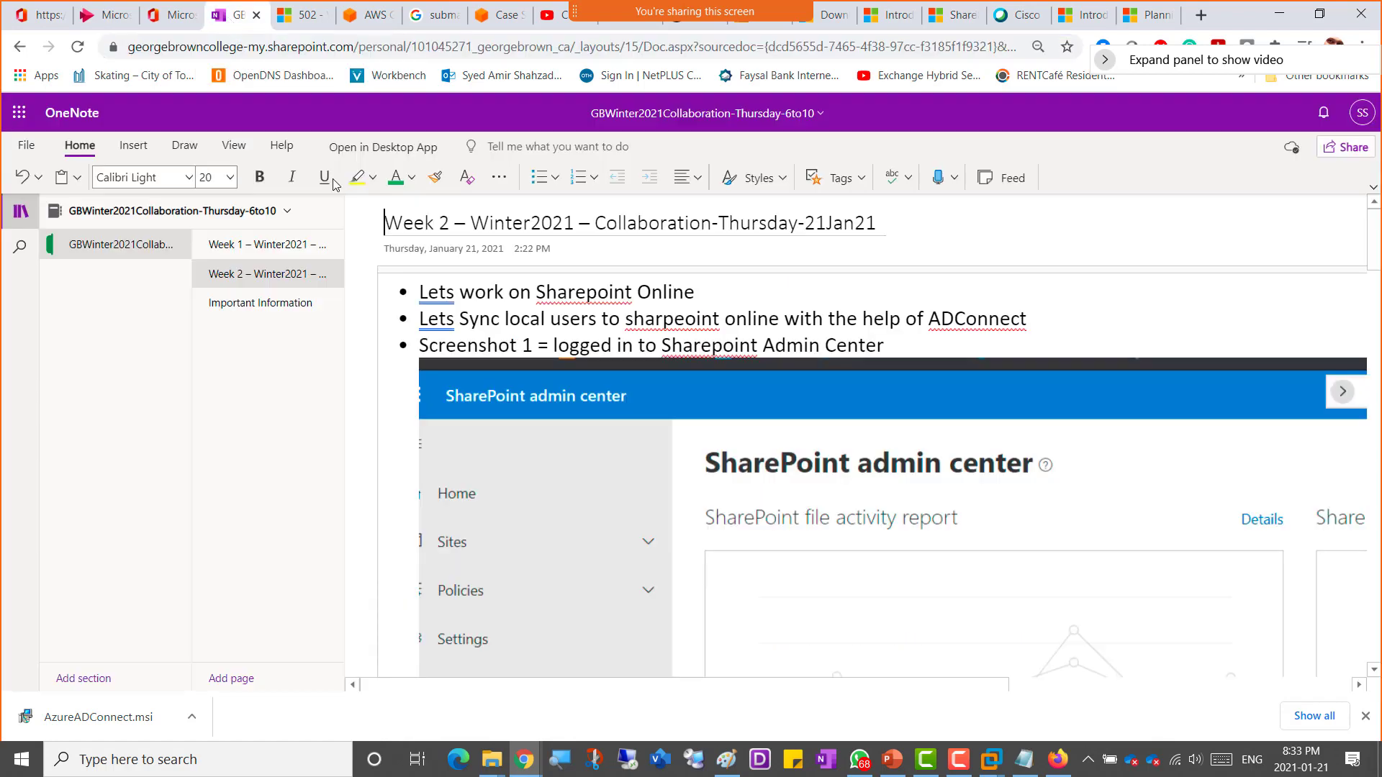
left_click(241, 306)
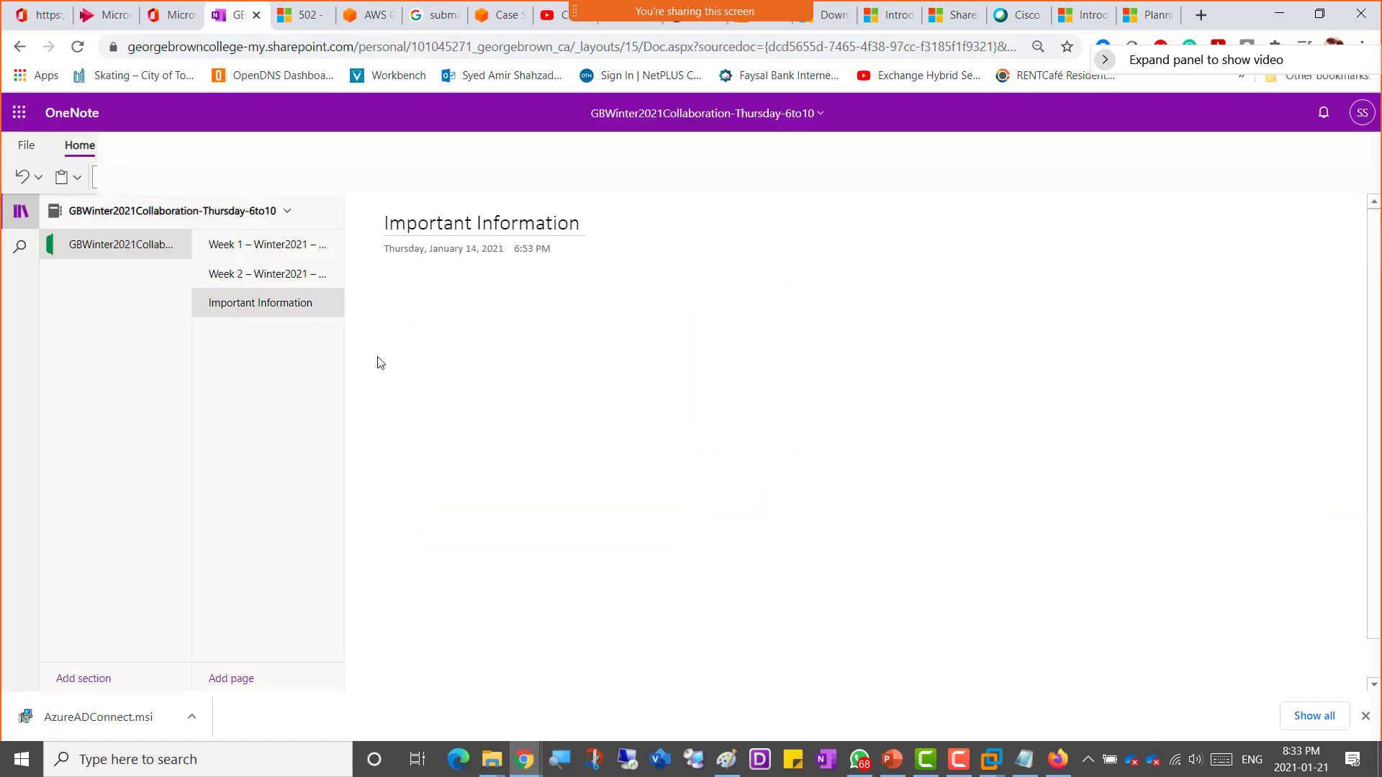
scroll(929, 648, "down", 1)
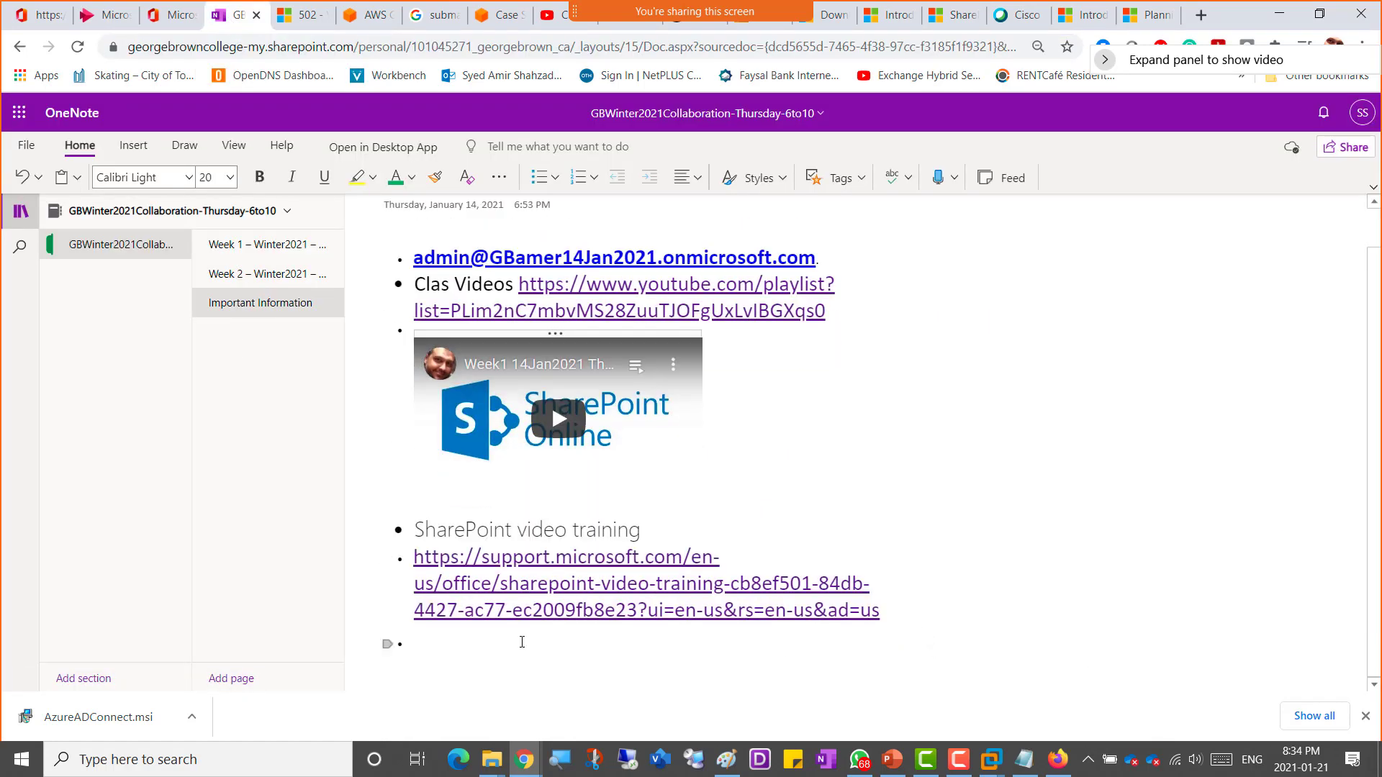
left_click(451, 639)
type("Se")
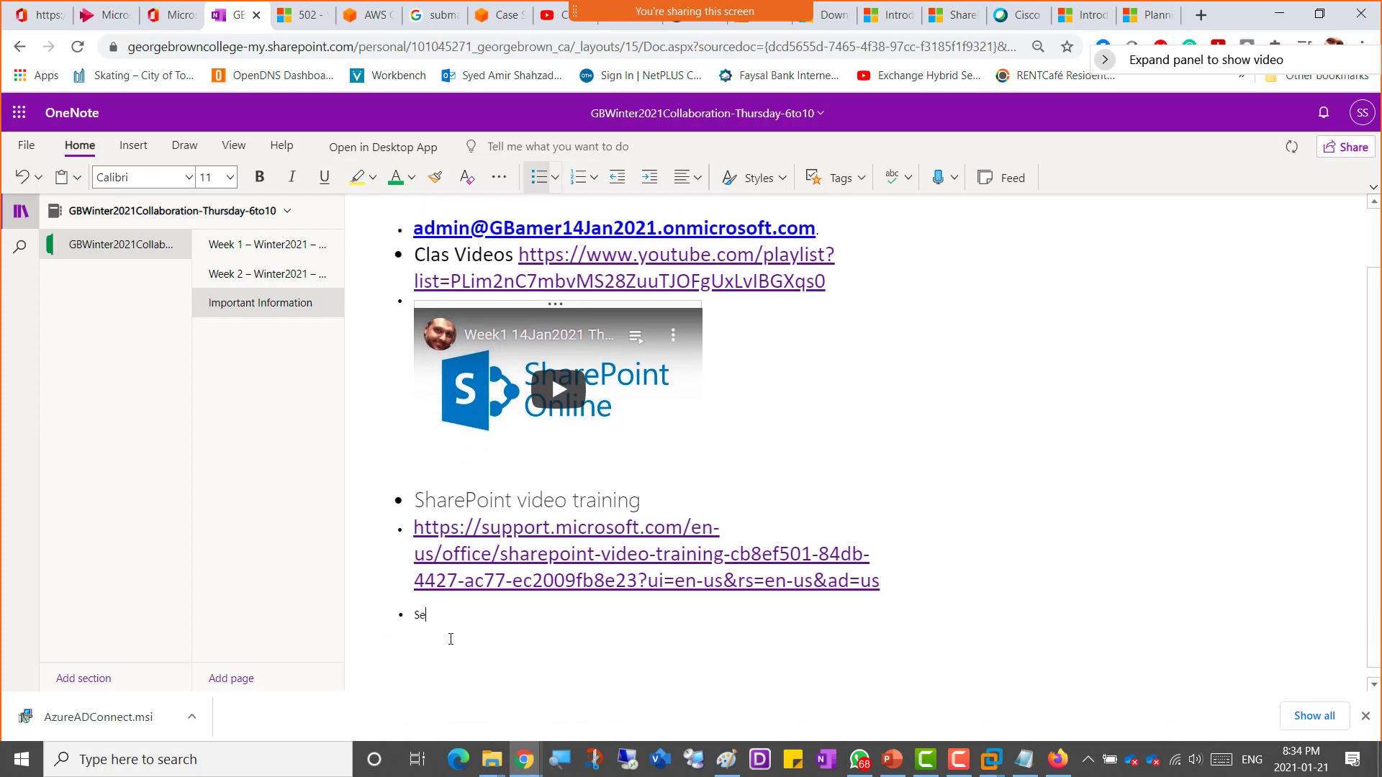
type("rvi")
key("BackSpace")
key("BackSpace")
key("BackSpace")
key("BackSpace")
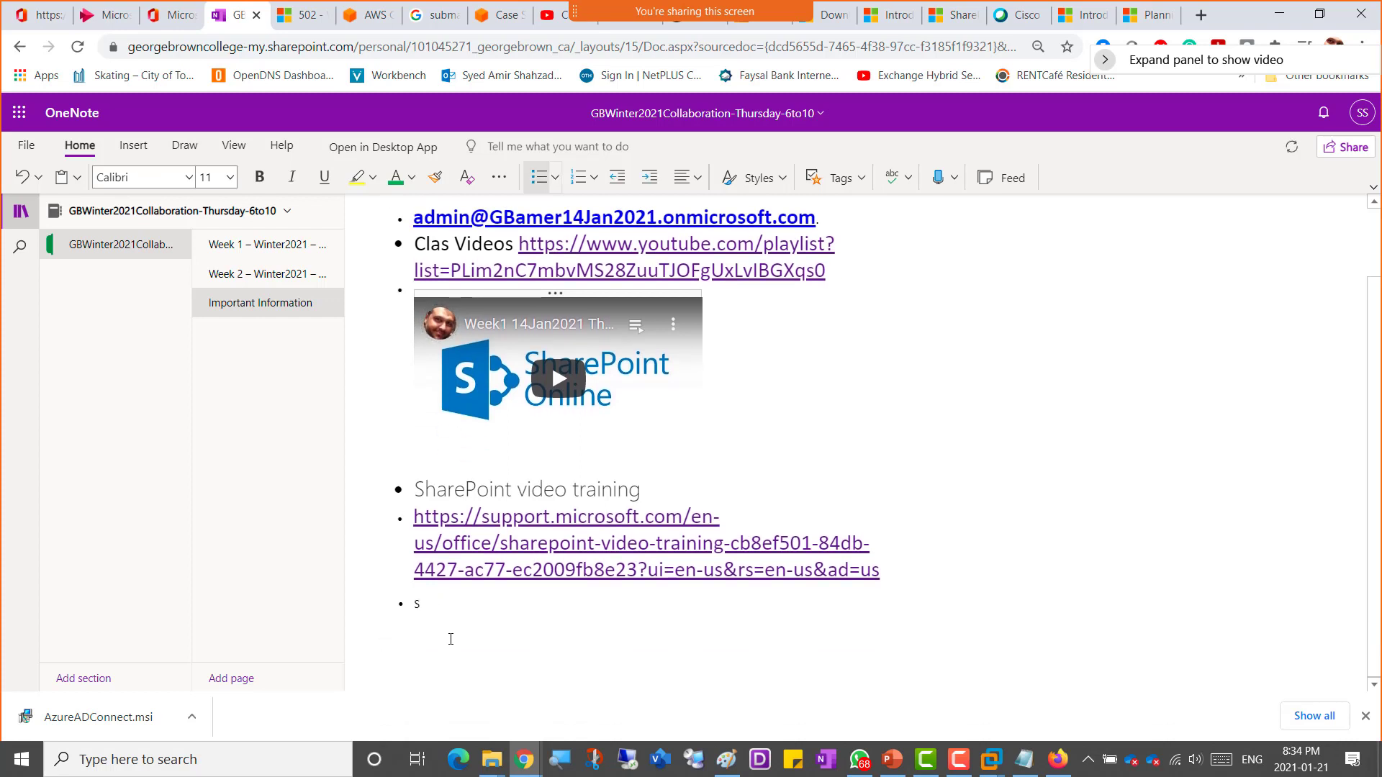
type("harepoint Service Limits")
key("ctrl+v")
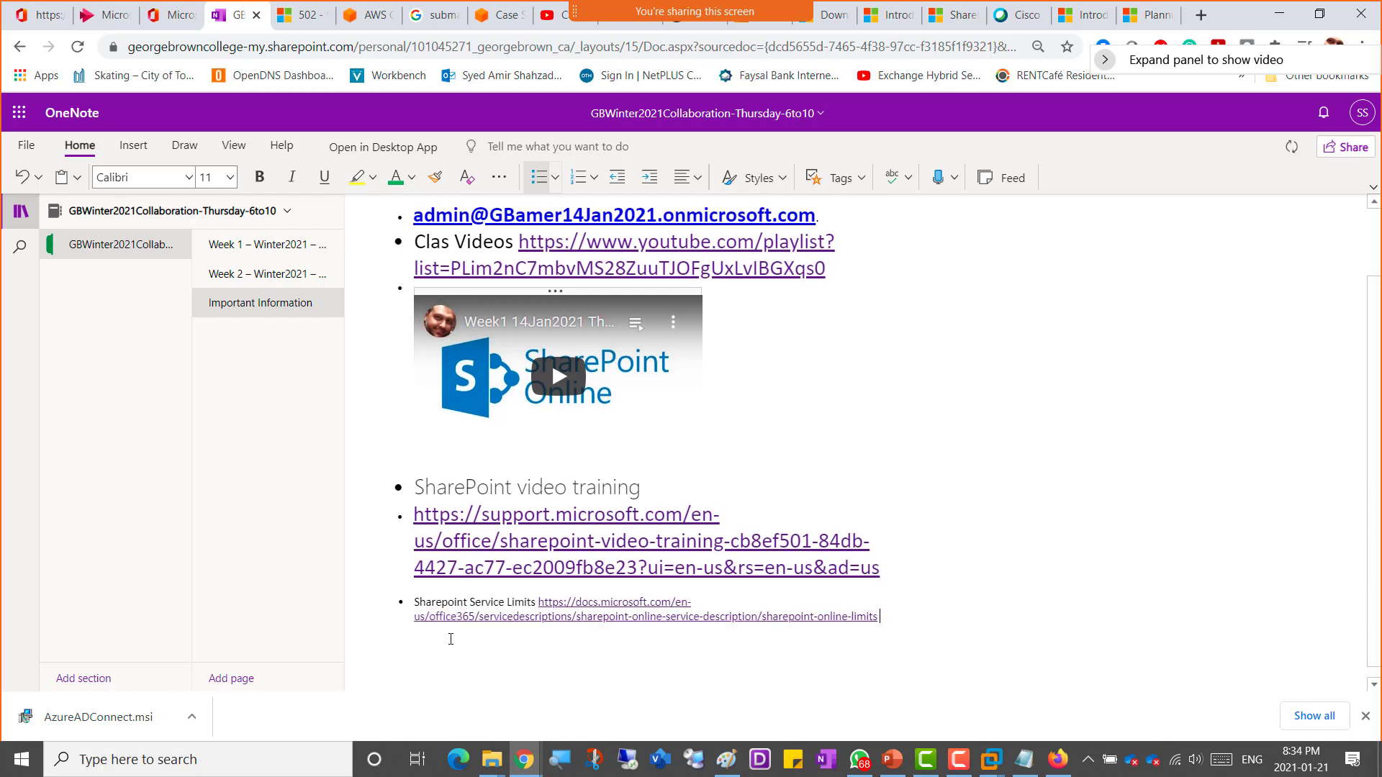
Step: Select the new Sharepoint Service Limits bullet and set its font size to 20
key("shift+Up")
key("shift+Up")
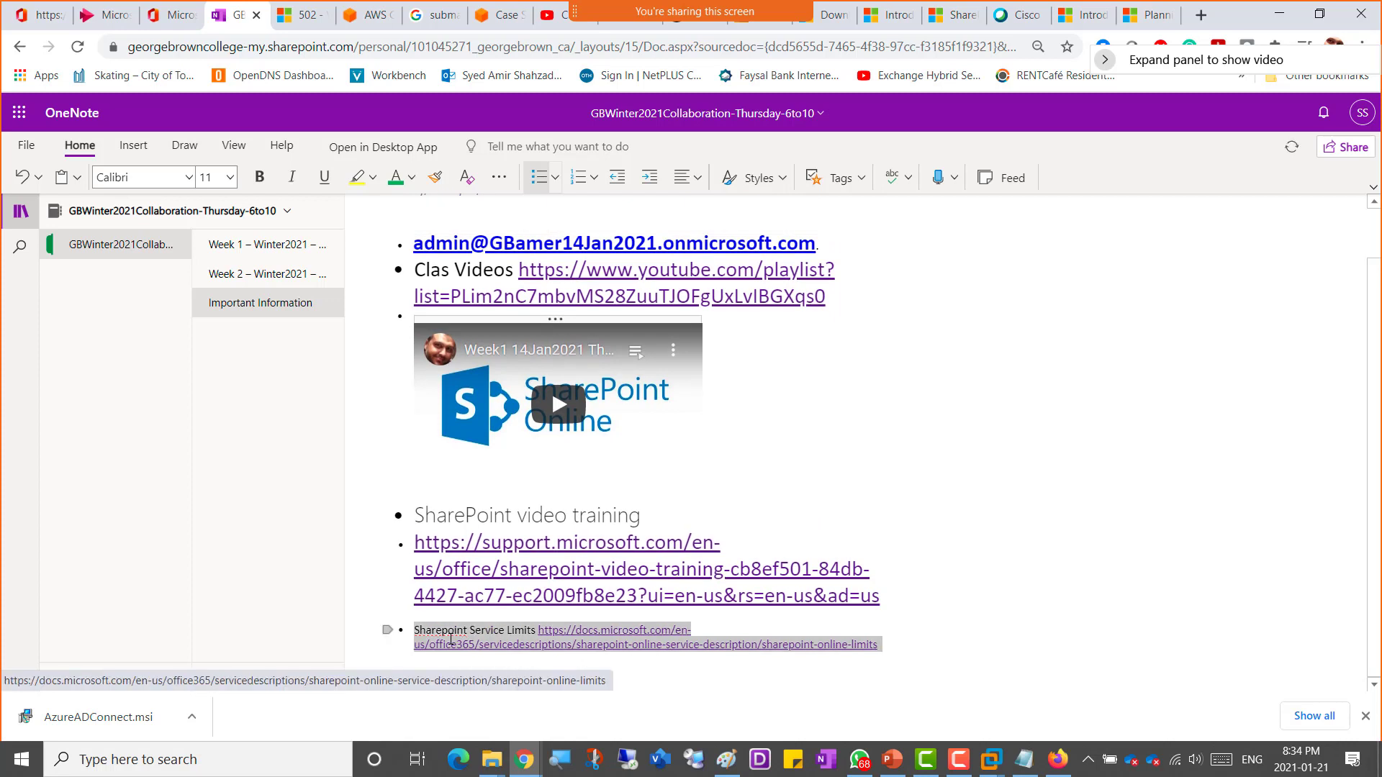
left_click(229, 177)
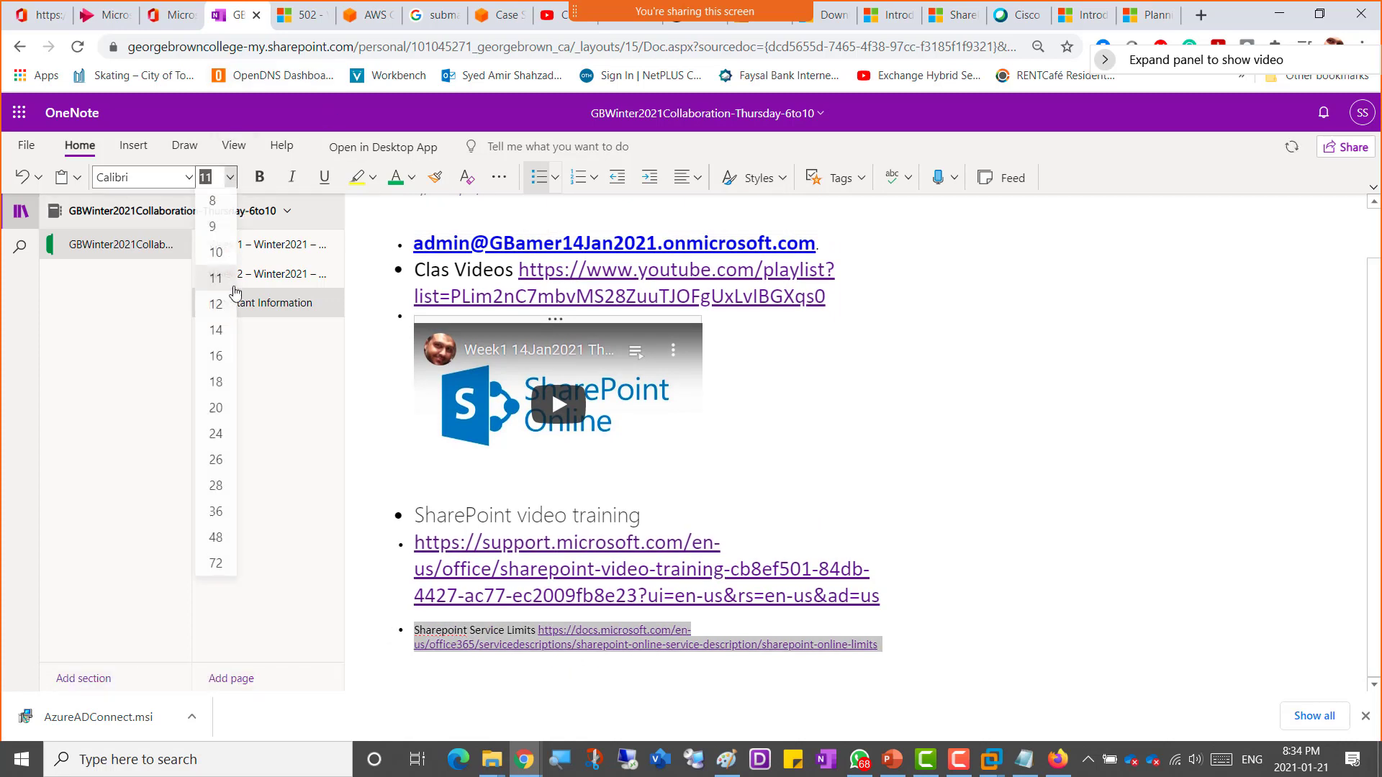
left_click(216, 408)
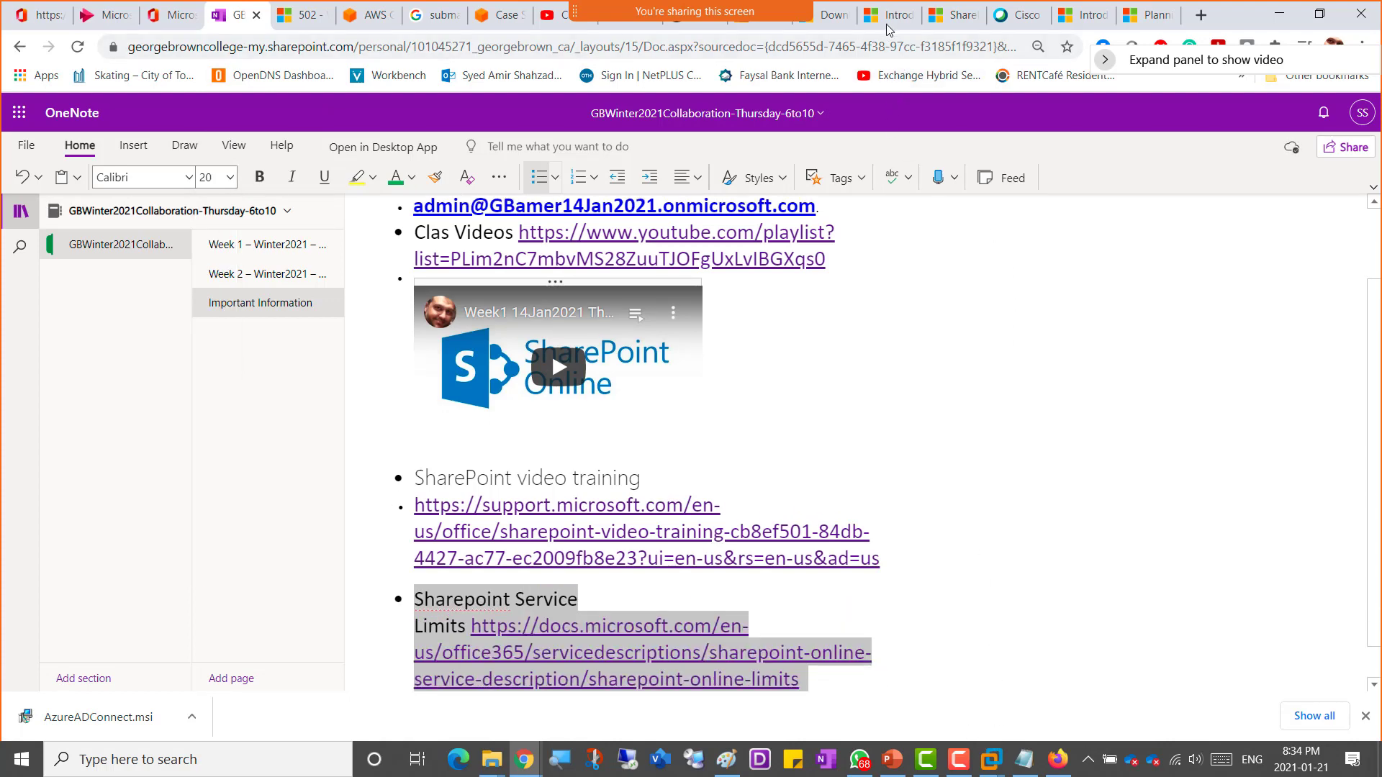
Step: Switch to the Microsoft 365 admin center window and expand the full navigation list to reach the admin centers
left_click(947, 22)
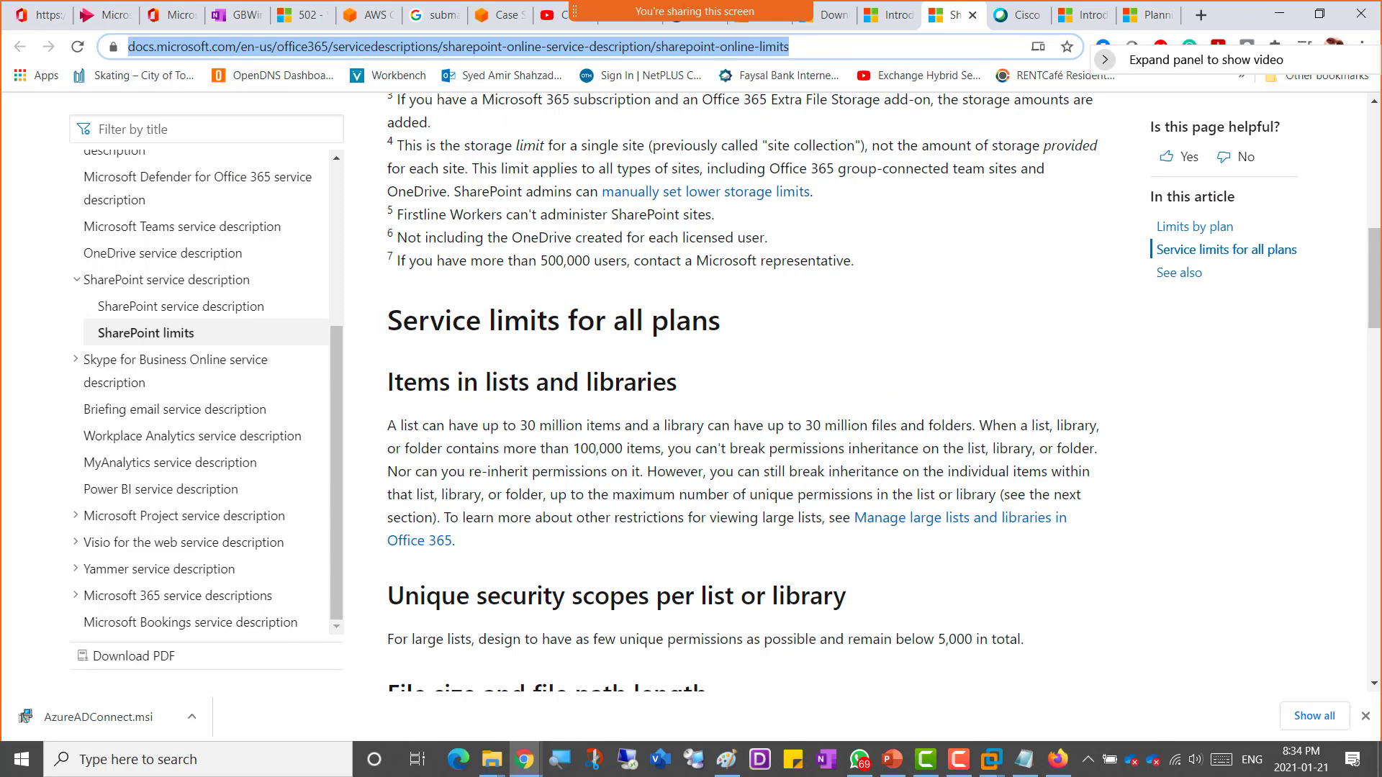
key("alt+Tab")
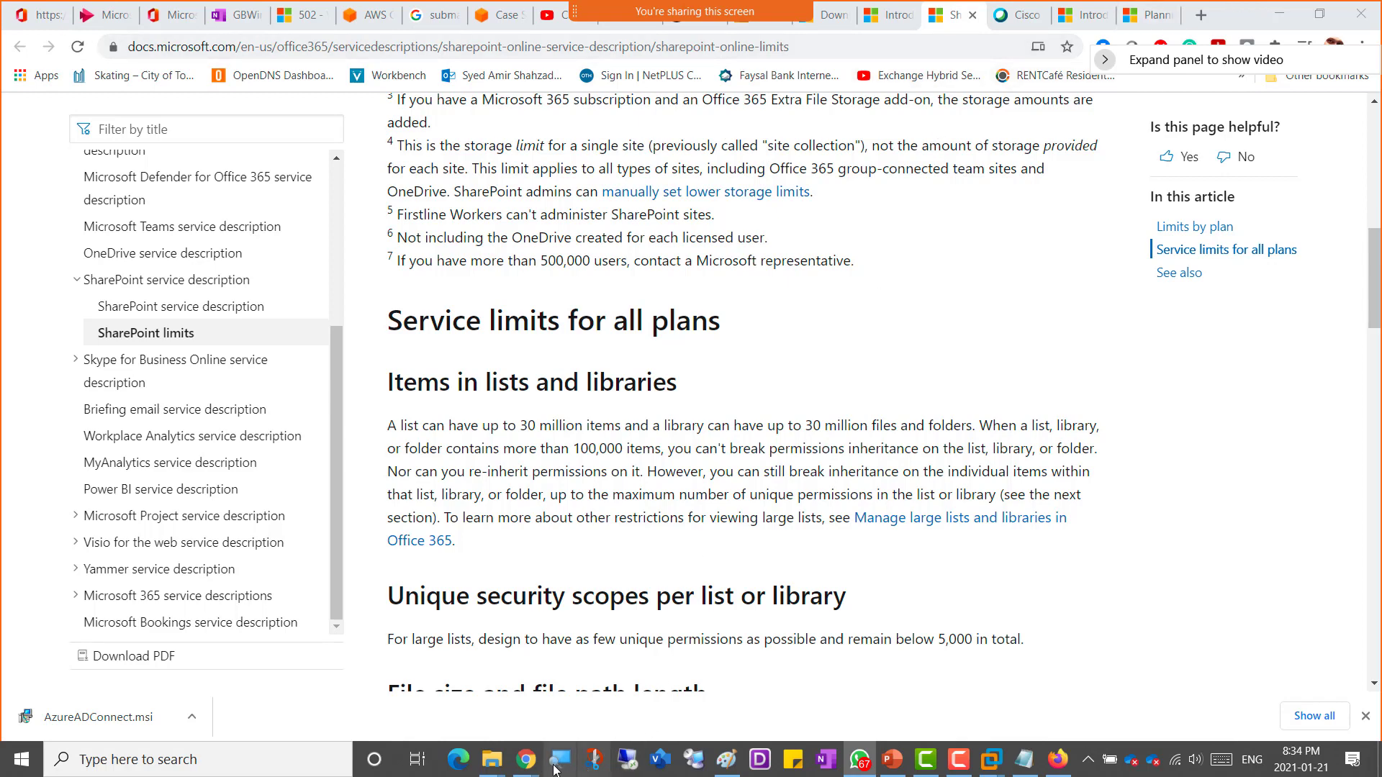
mouse_move(530, 772)
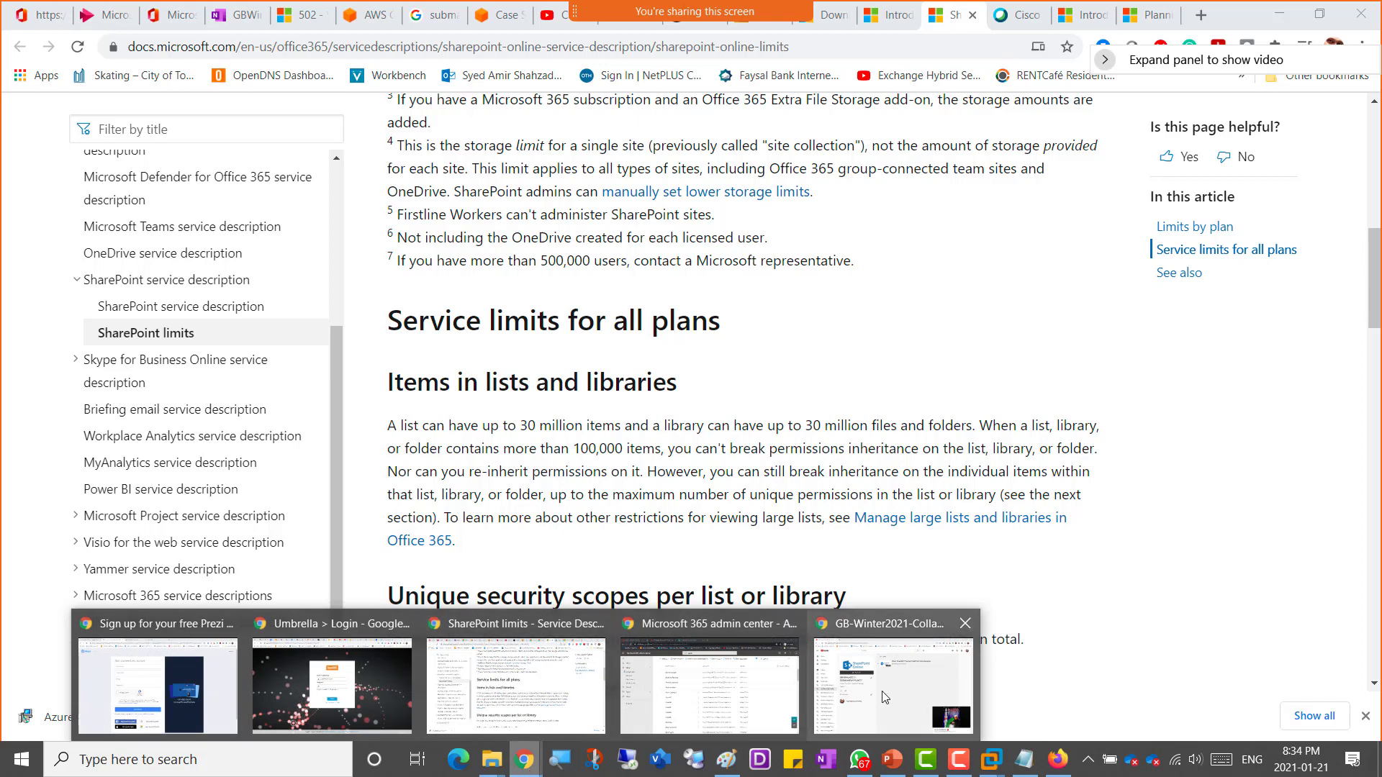
left_click(730, 682)
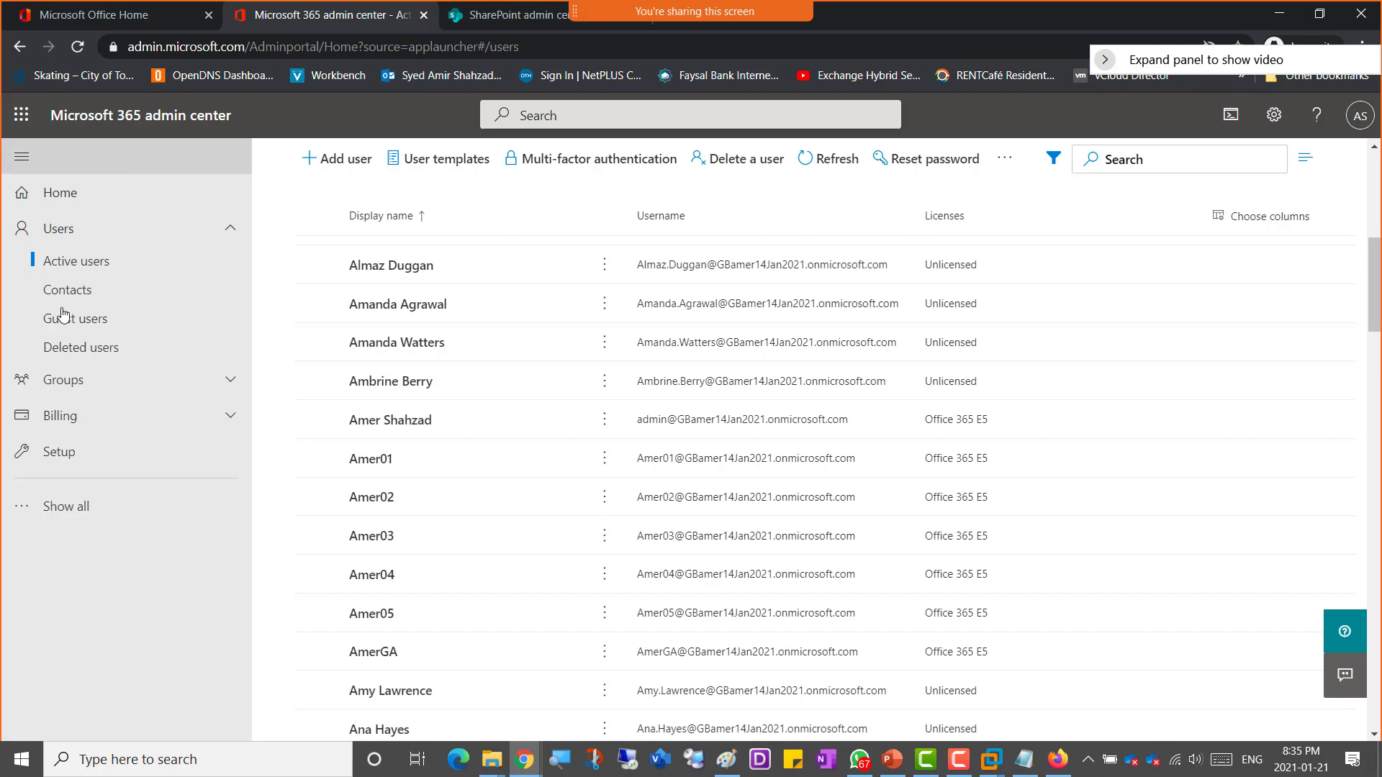
left_click(99, 514)
scroll(107, 466, "down", 3)
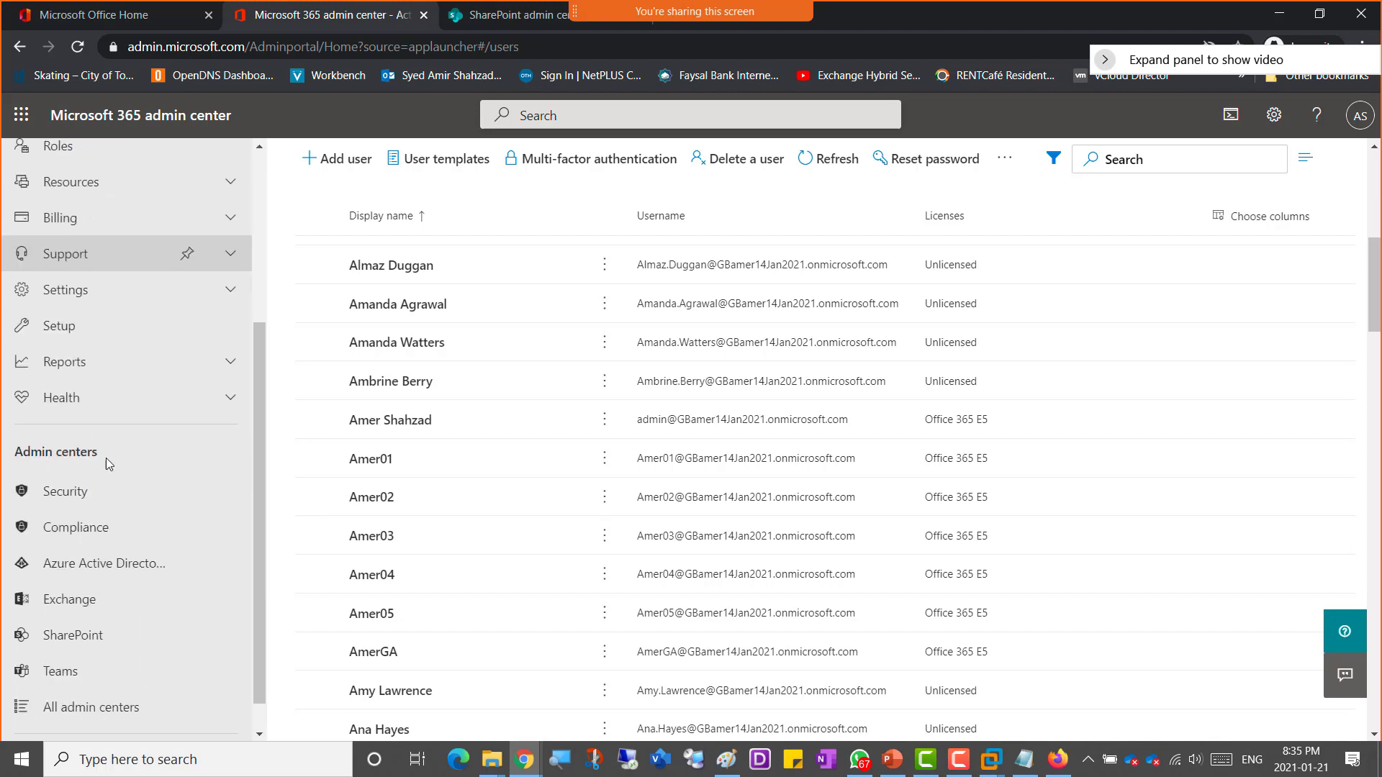
scroll(108, 460, "down", 1)
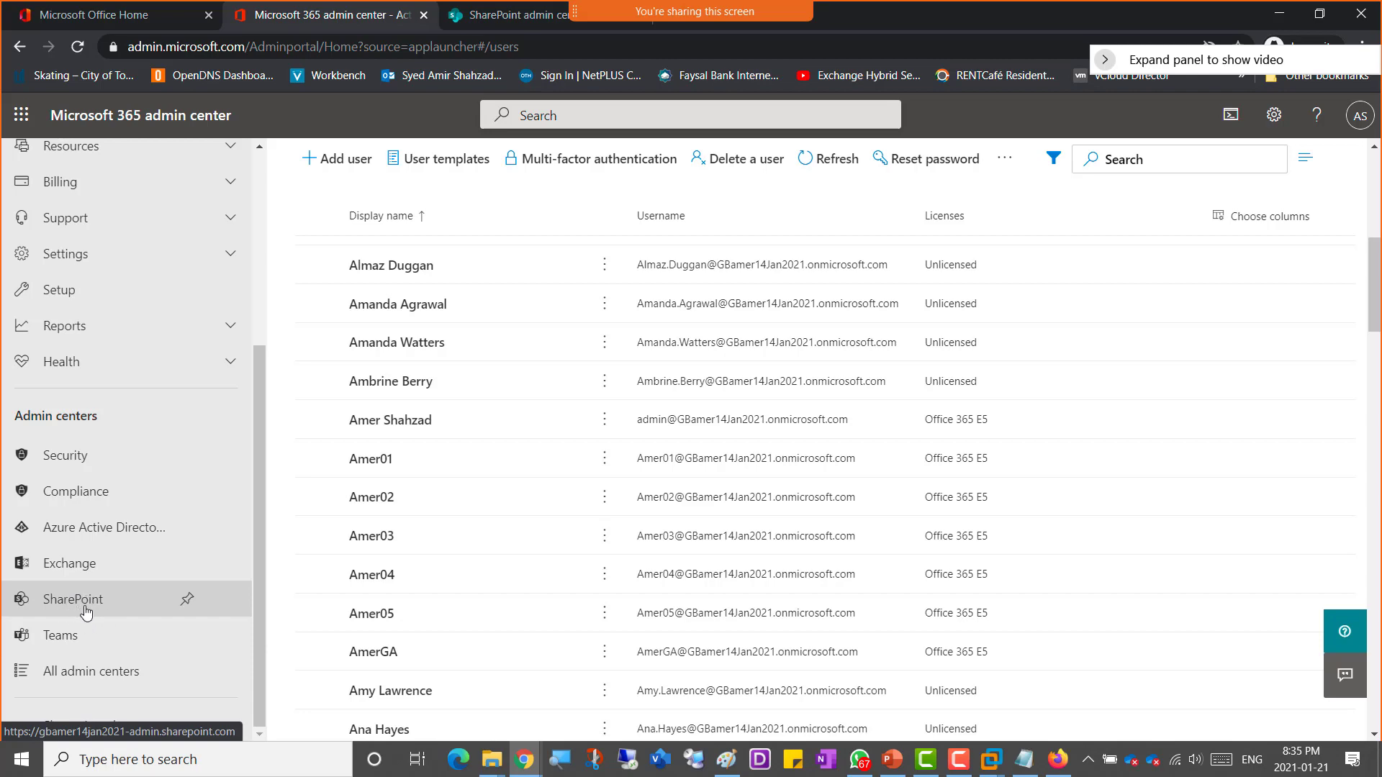
Step: Switch to the SharePoint admin center tab and review its Message center and Service health sections
left_click(498, 19)
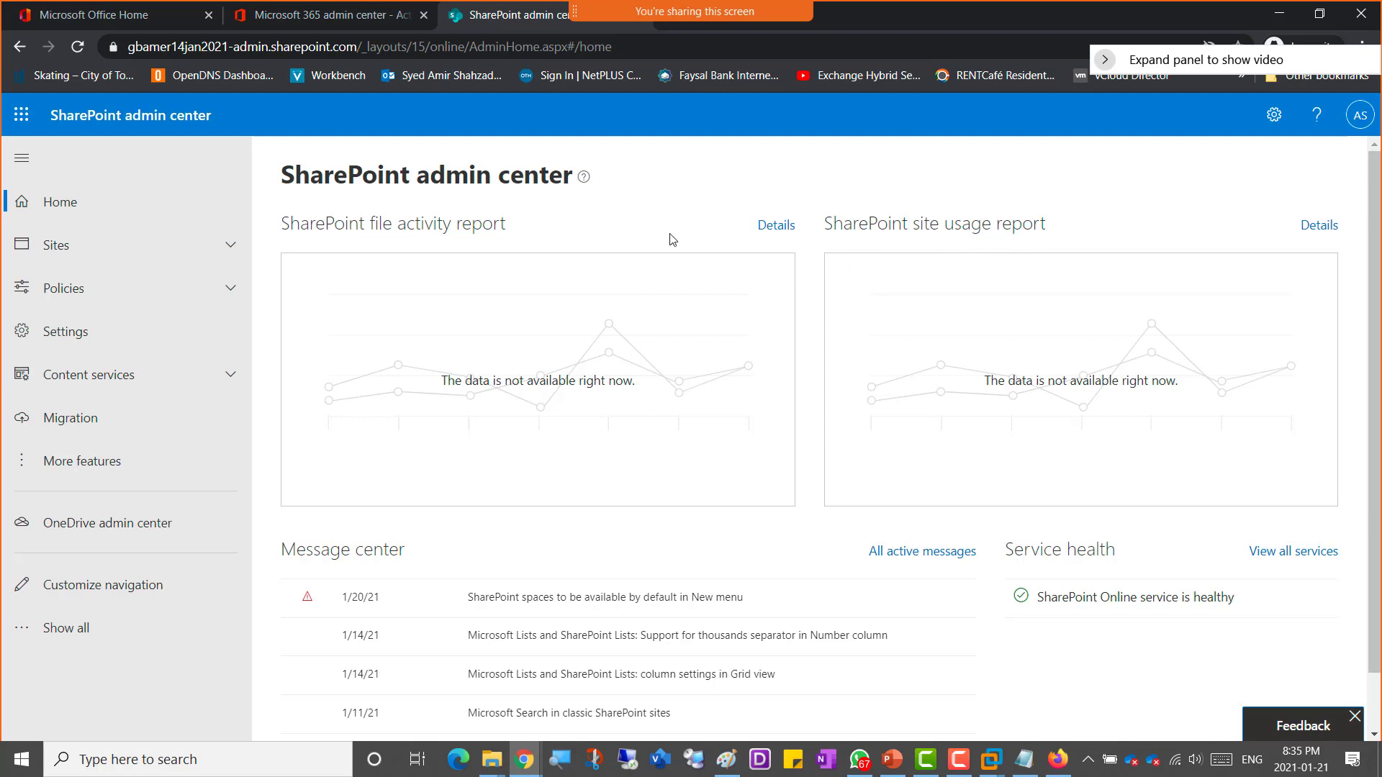
scroll(529, 237, "down", 1)
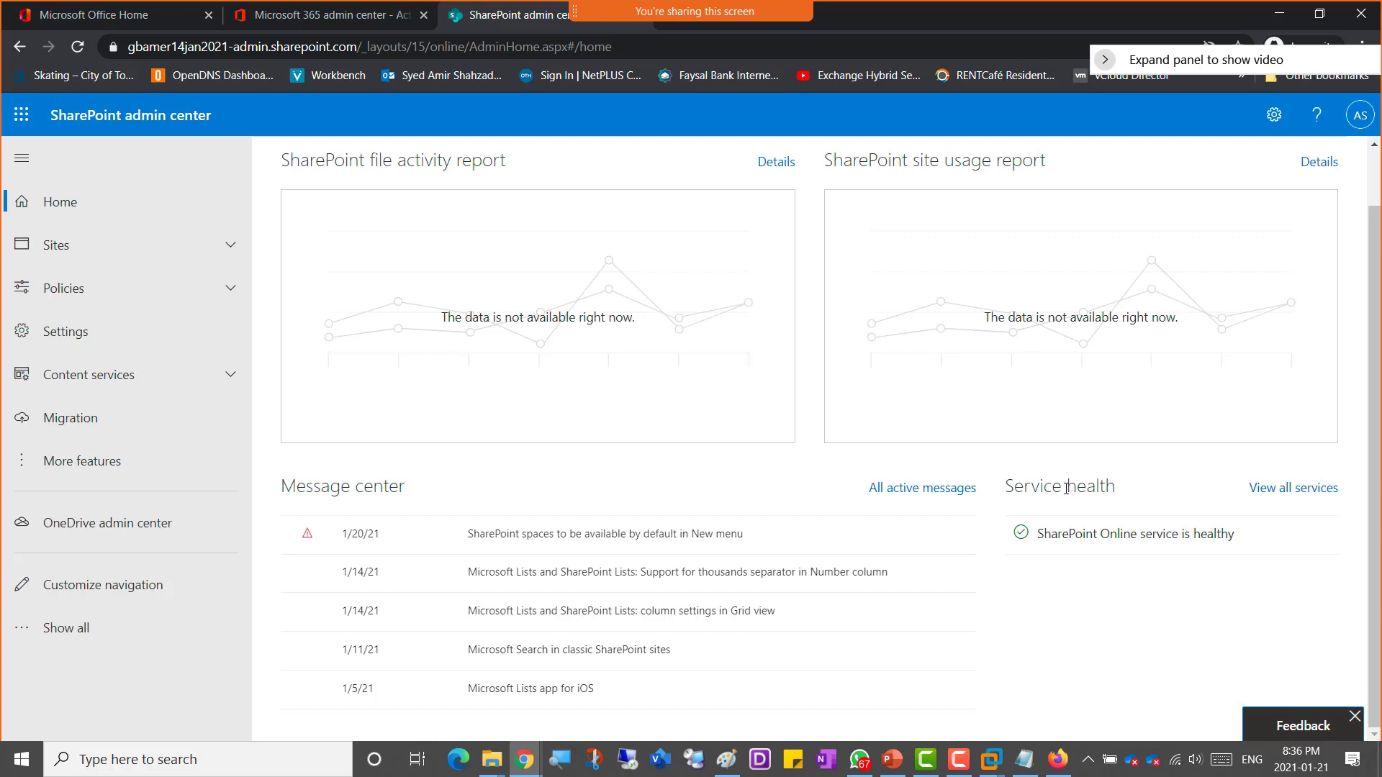
left_click_drag(1052, 484, 1093, 484)
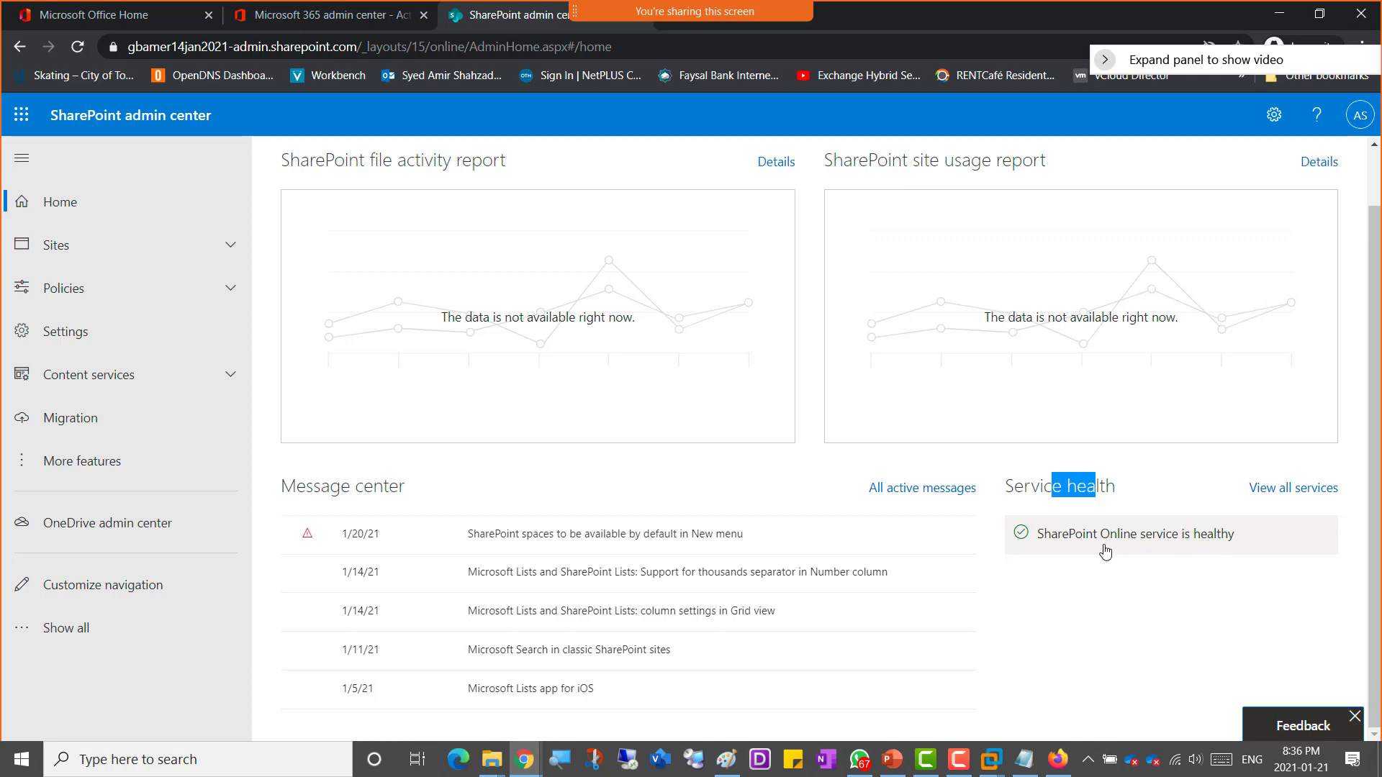
Step: Open Service health in the Microsoft 365 admin center and review the status of all listed services
left_click(320, 16)
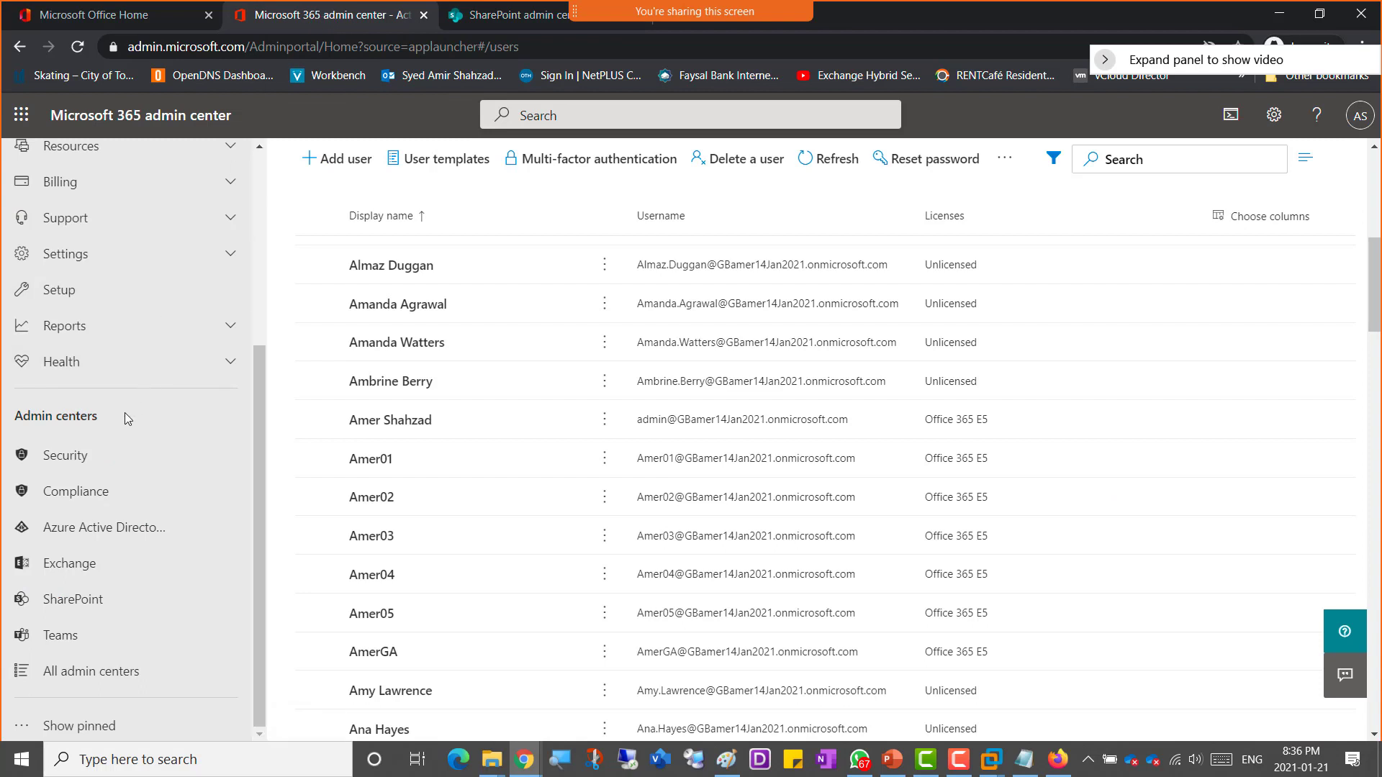
left_click(94, 362)
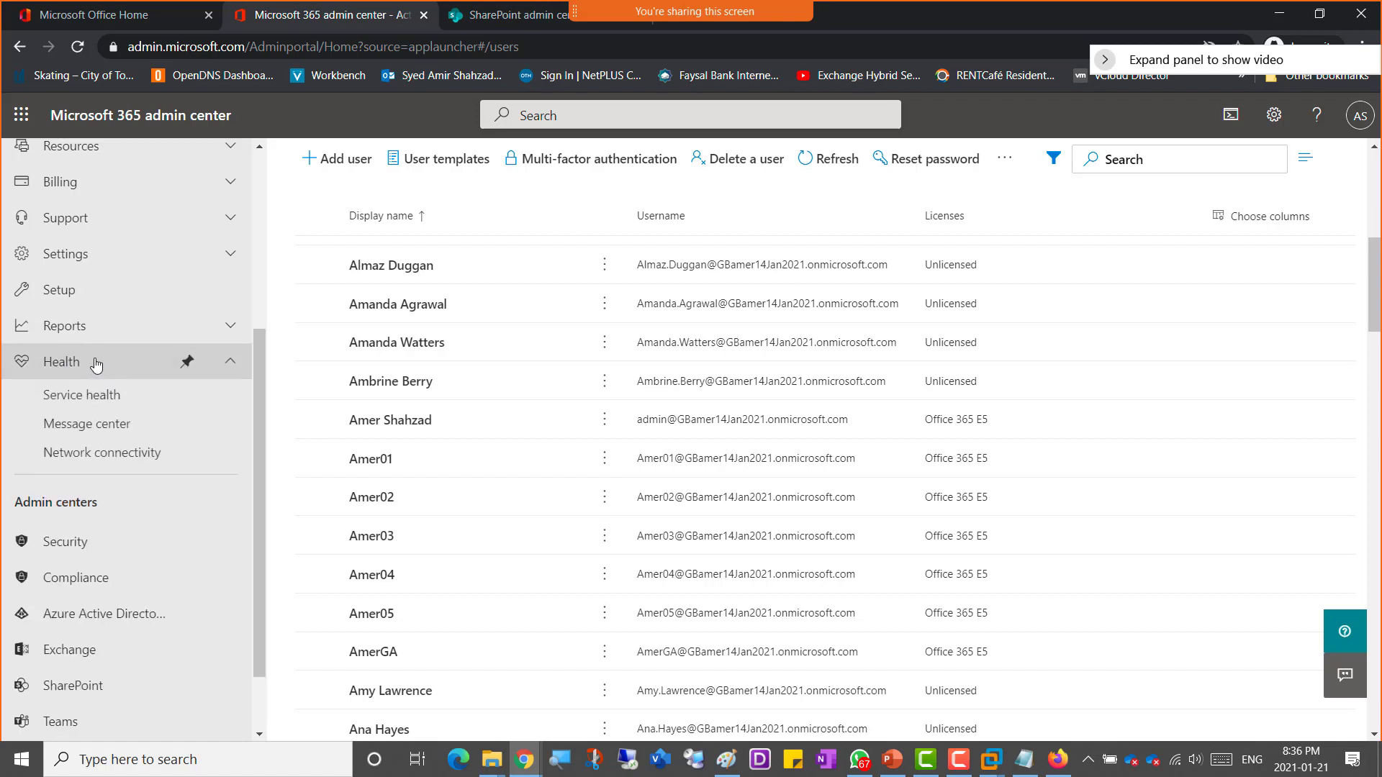
left_click(85, 398)
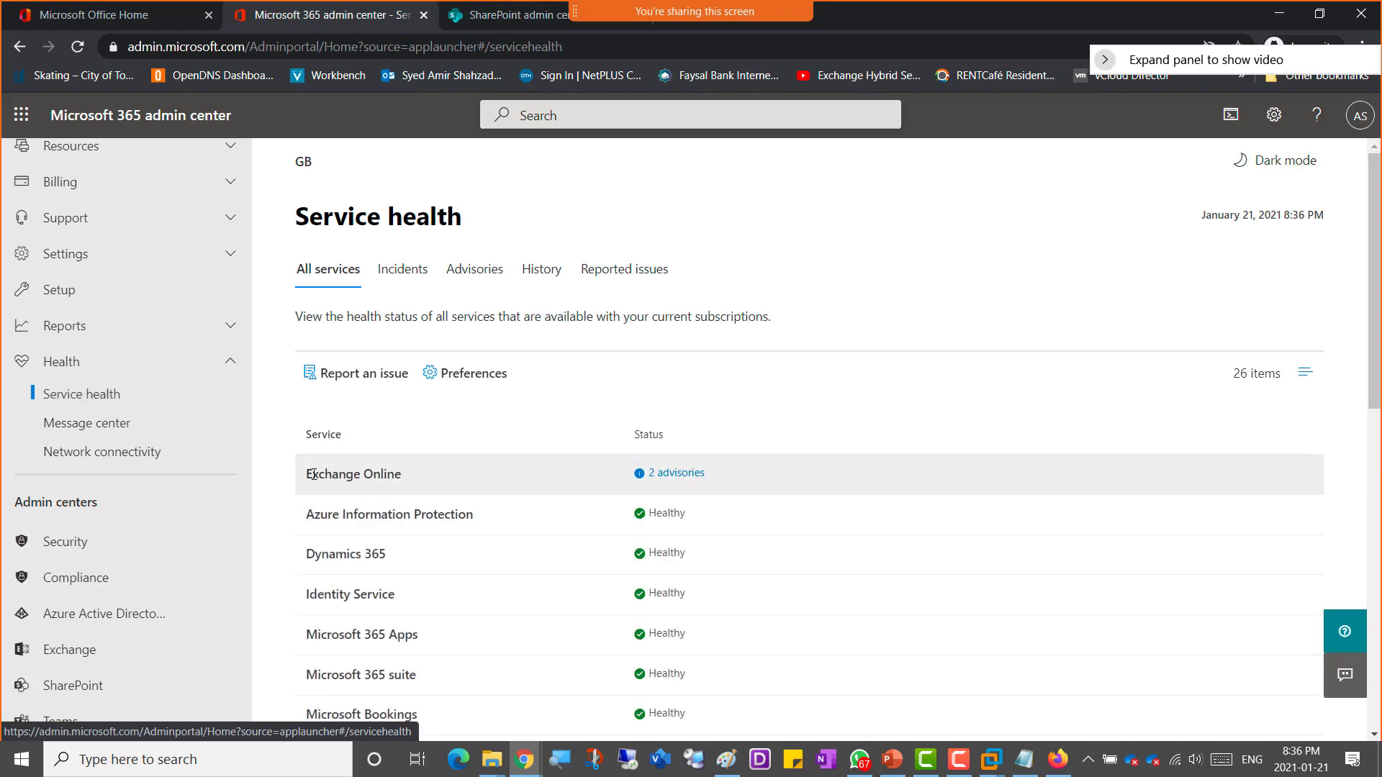
left_click_drag(314, 474, 380, 475)
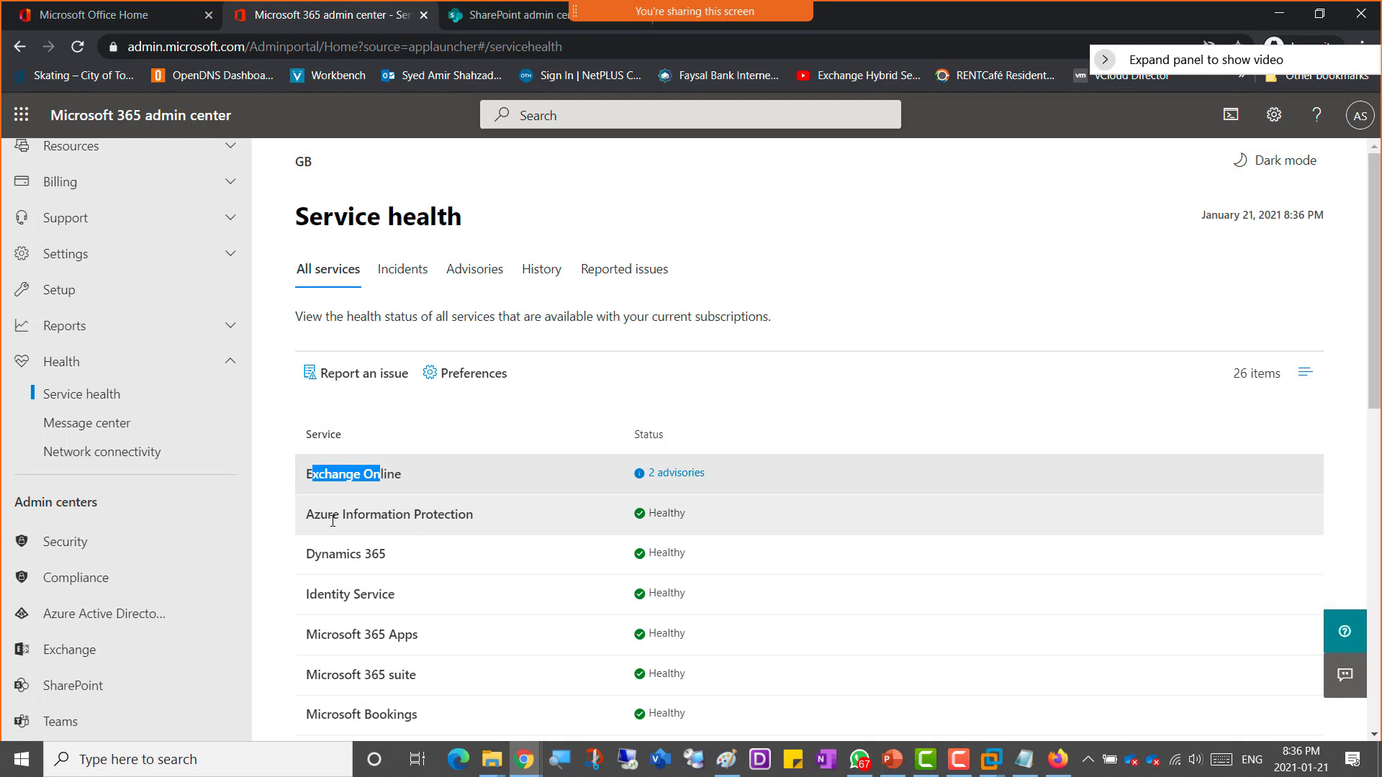
scroll(550, 542, "down", 4)
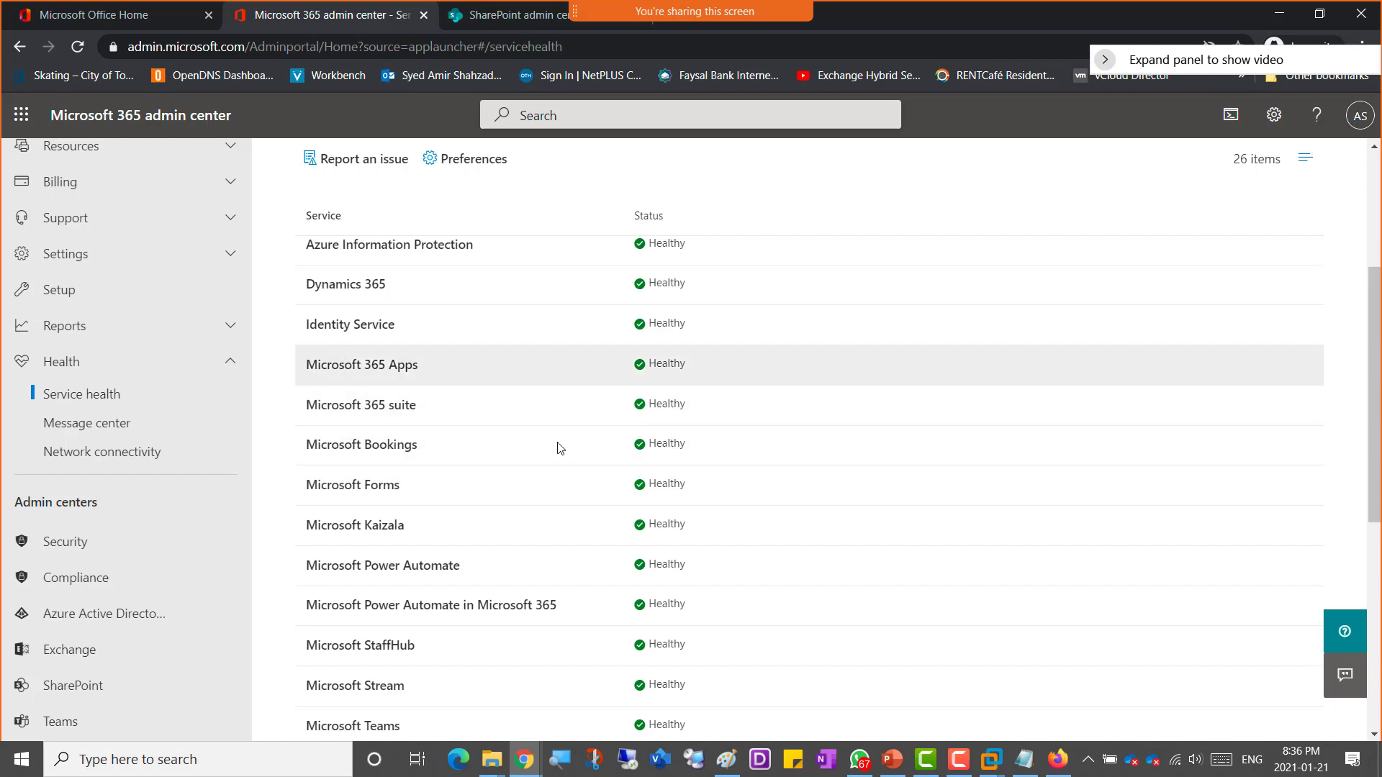
scroll(552, 453, "down", 7)
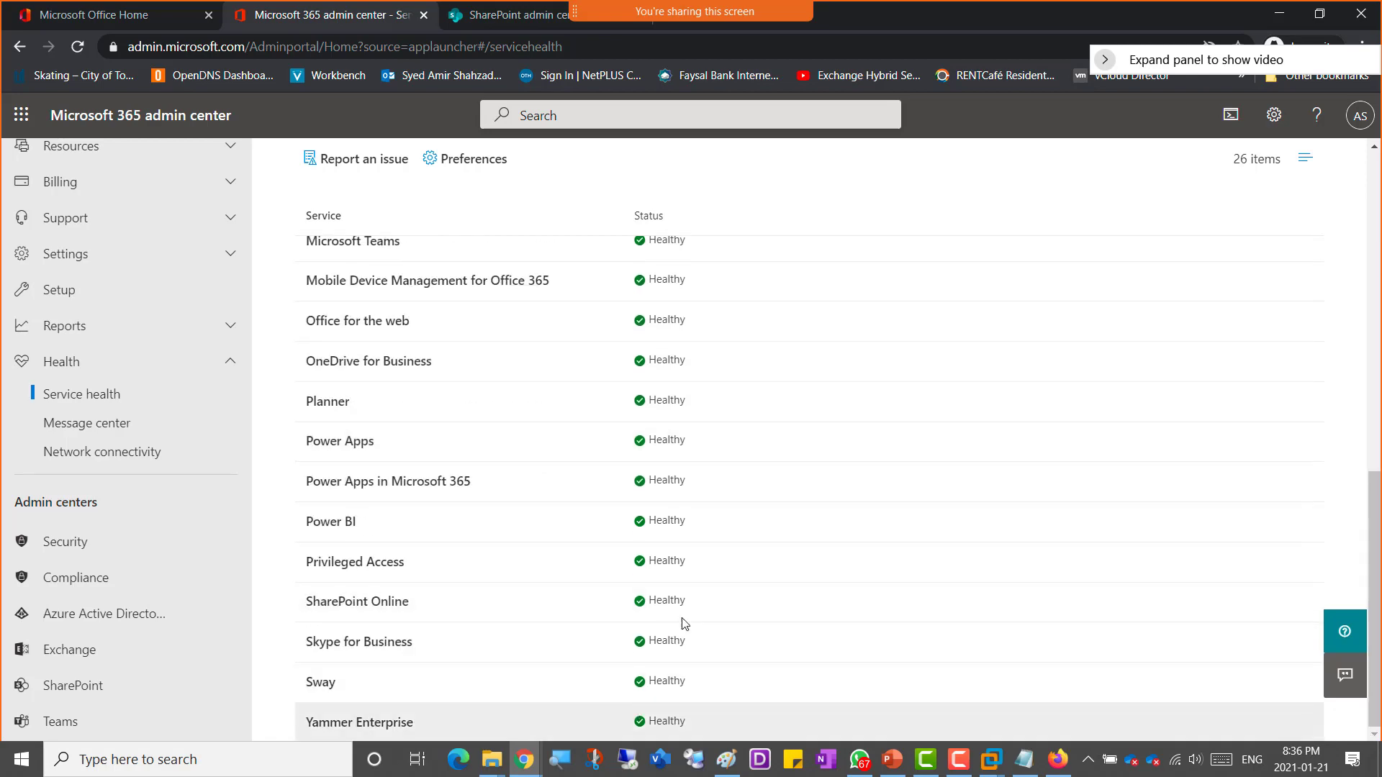
scroll(465, 527, "up", 8)
scroll(466, 529, "up", 3)
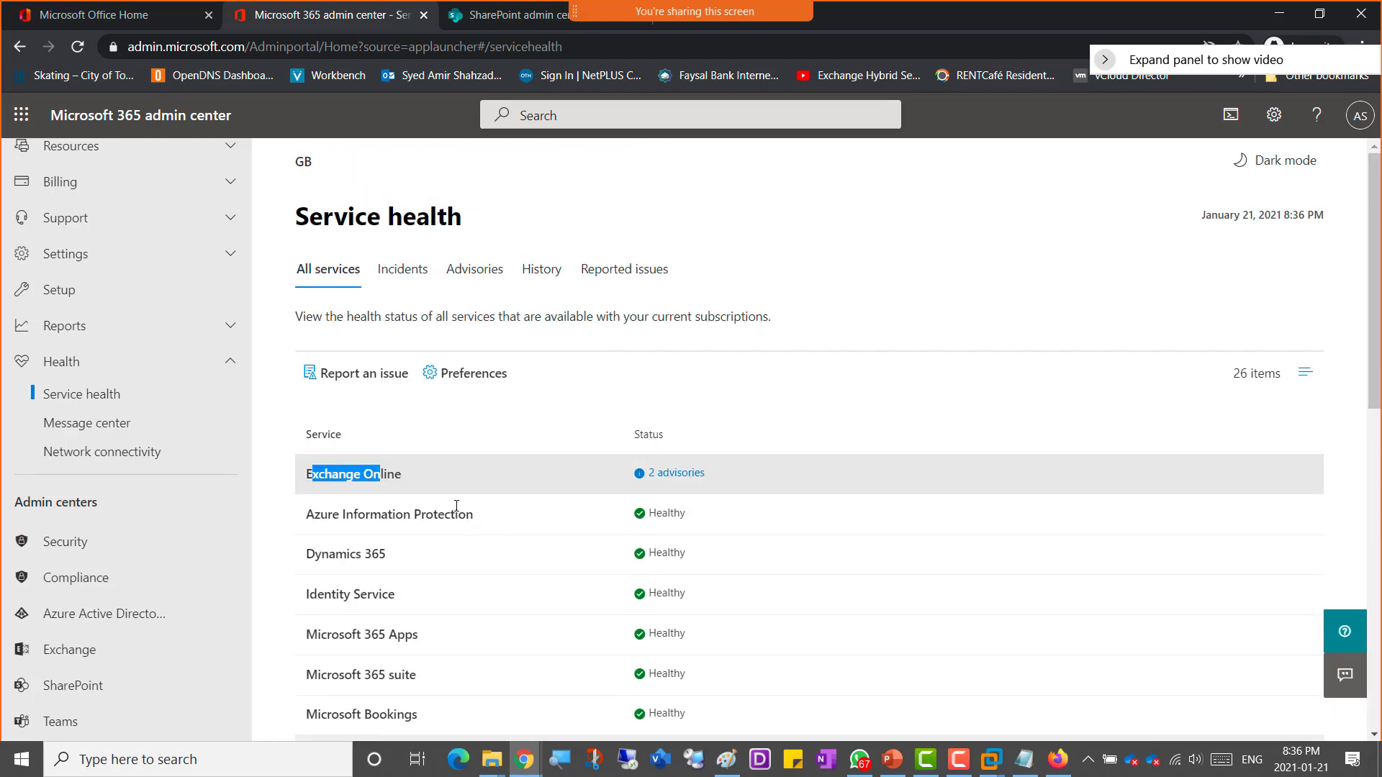
Step: Open Active sites in the SharePoint admin center and dismiss the Change views tip
left_click(489, 17)
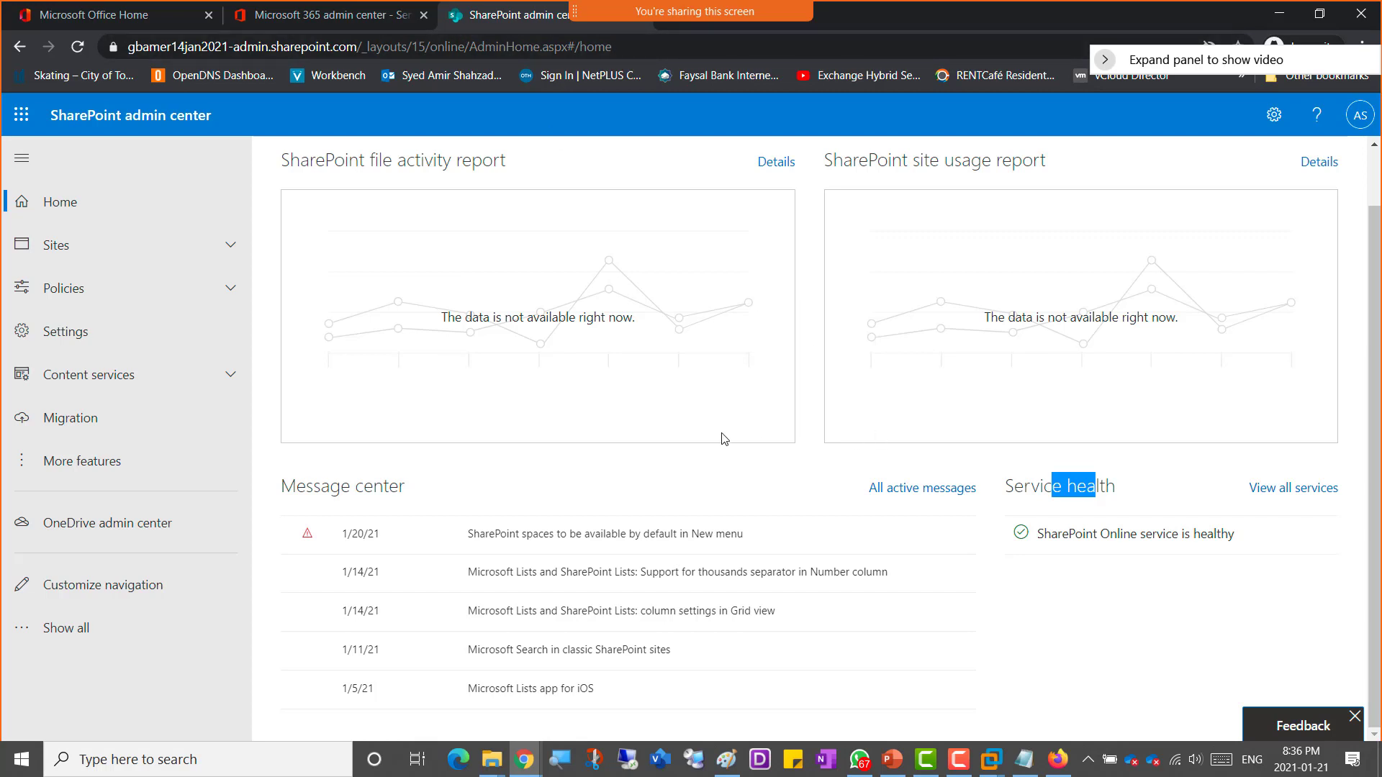
scroll(722, 439, "up", 1)
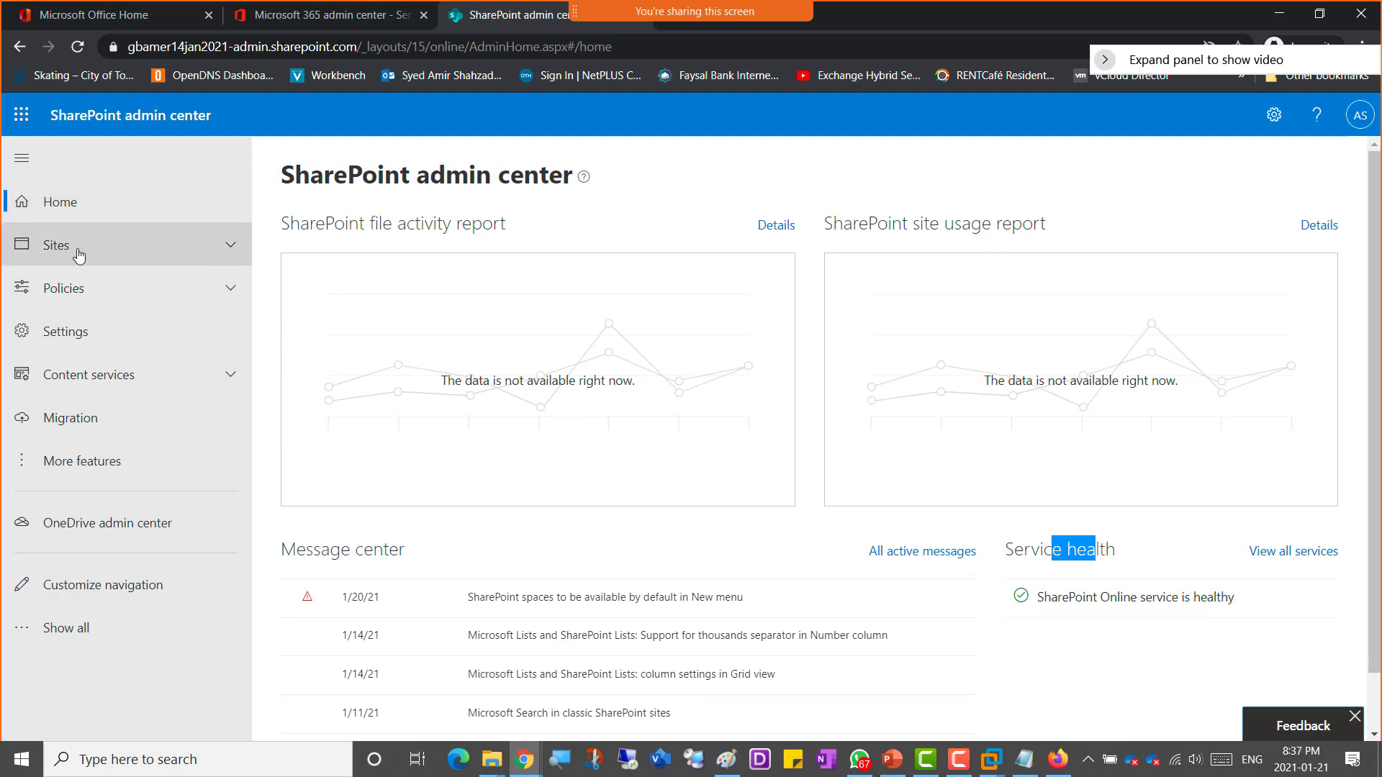
left_click(230, 250)
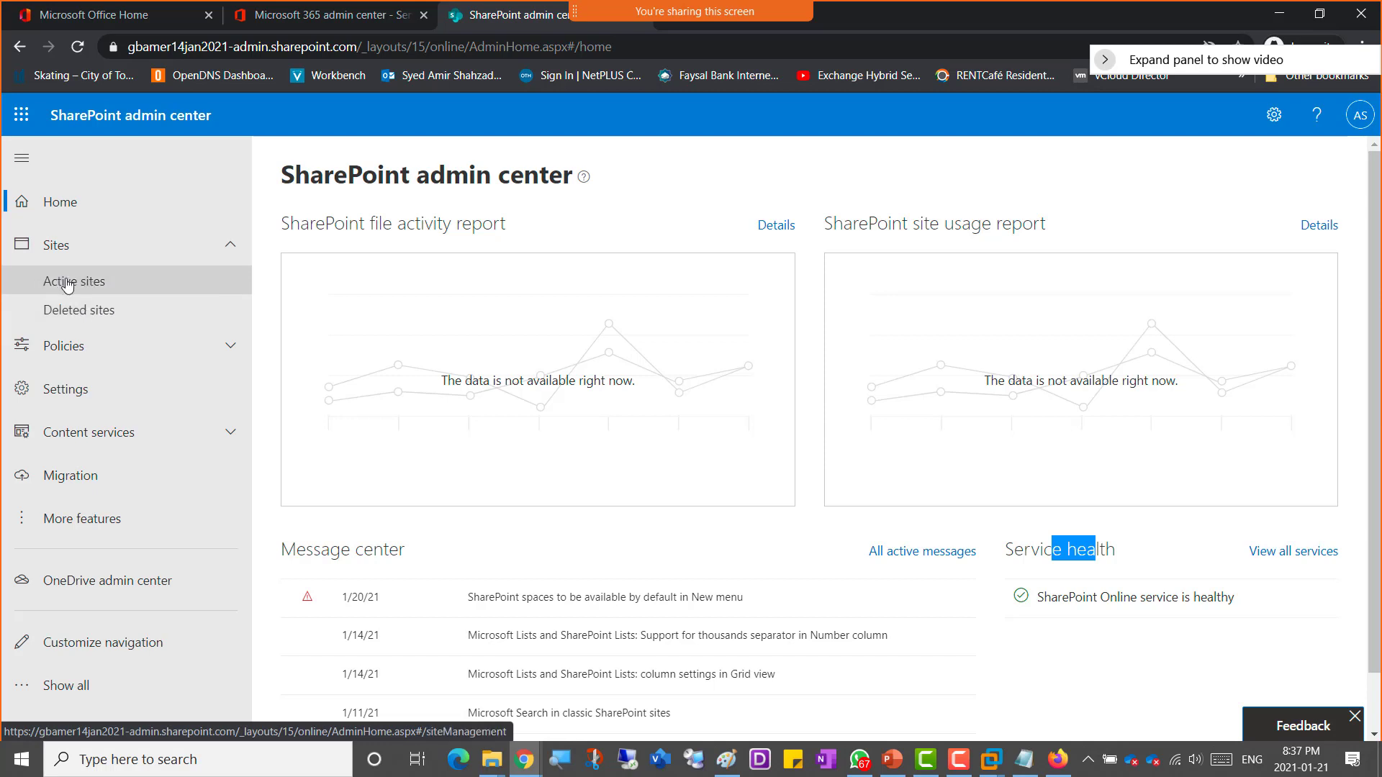
left_click(72, 282)
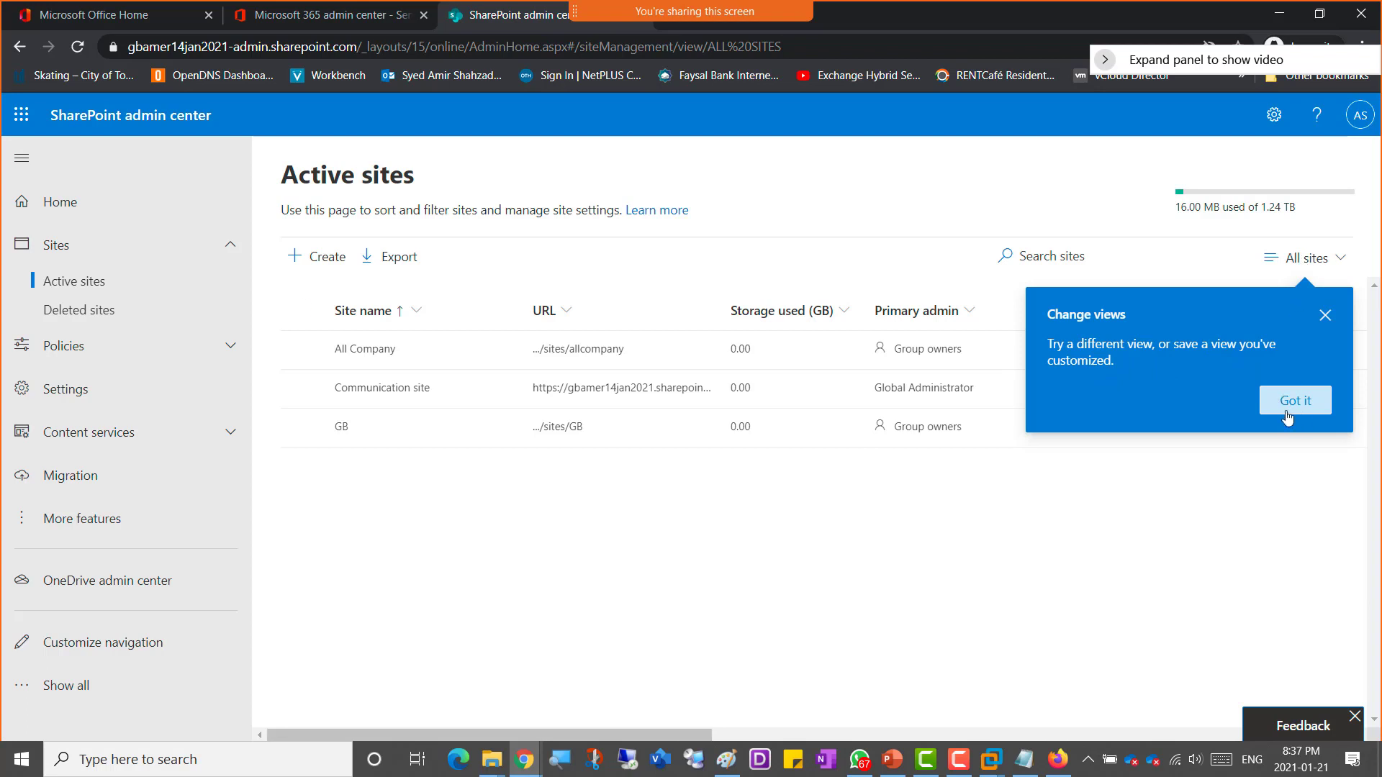
left_click(1292, 407)
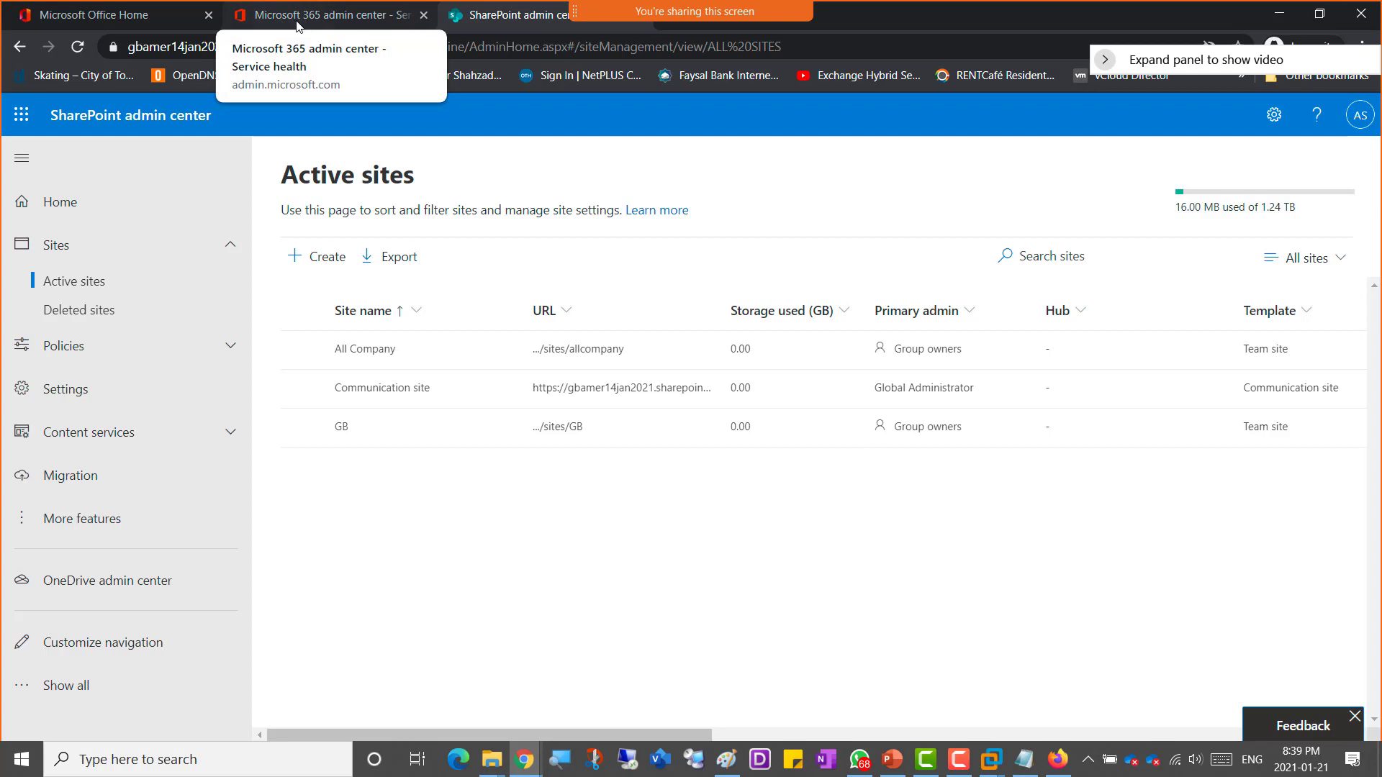
Step: Open the Teams admin center from the Microsoft 365 admin center's admin centers list and skip the account security prompt
left_click(260, 22)
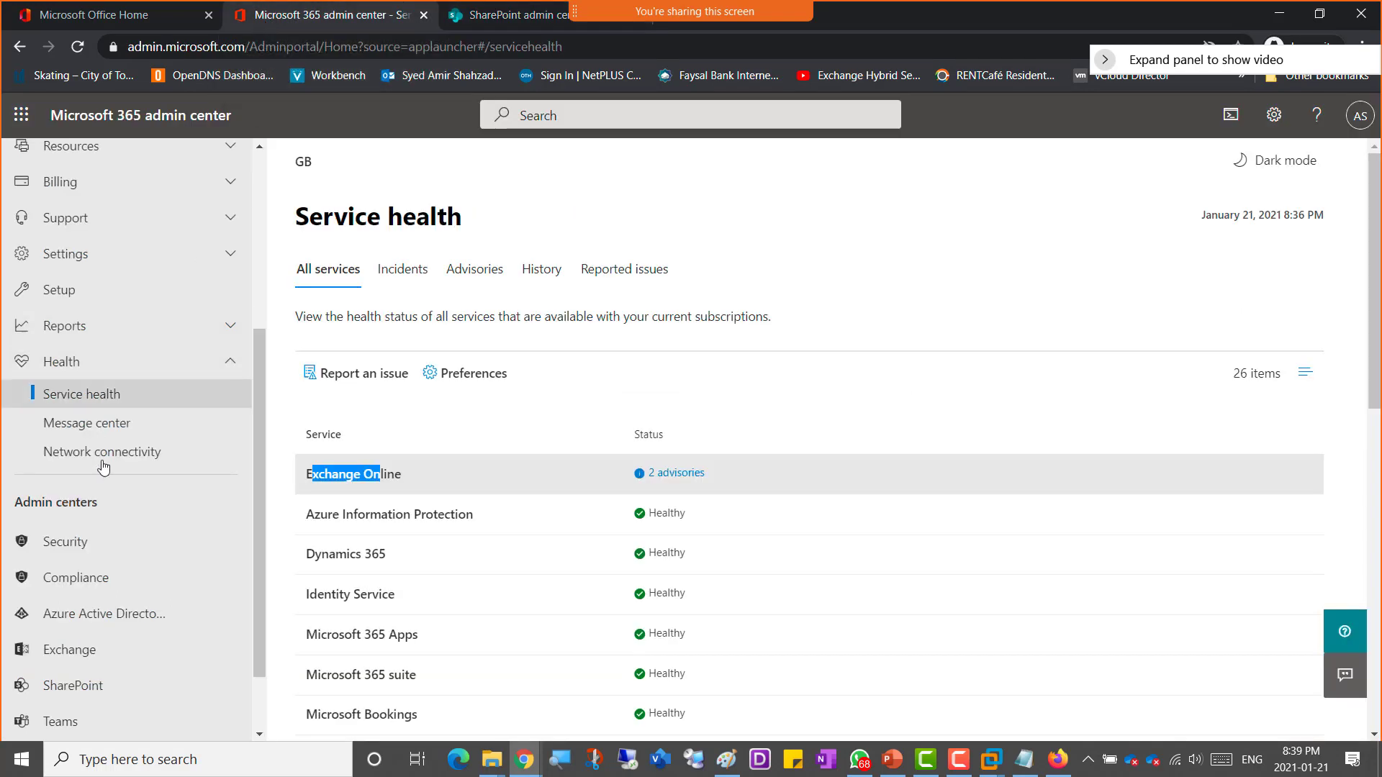
scroll(101, 563, "down", 1)
scroll(100, 563, "down", 1)
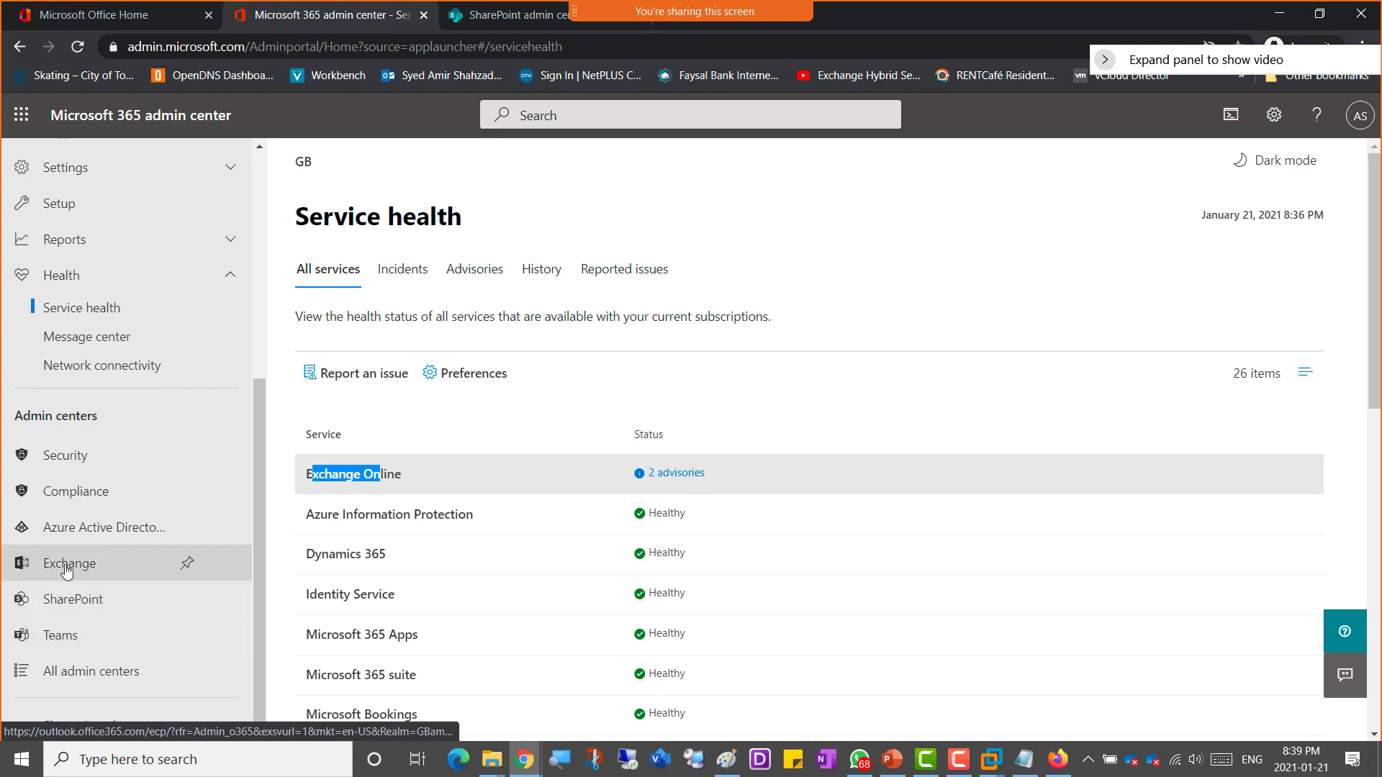
left_click(63, 638)
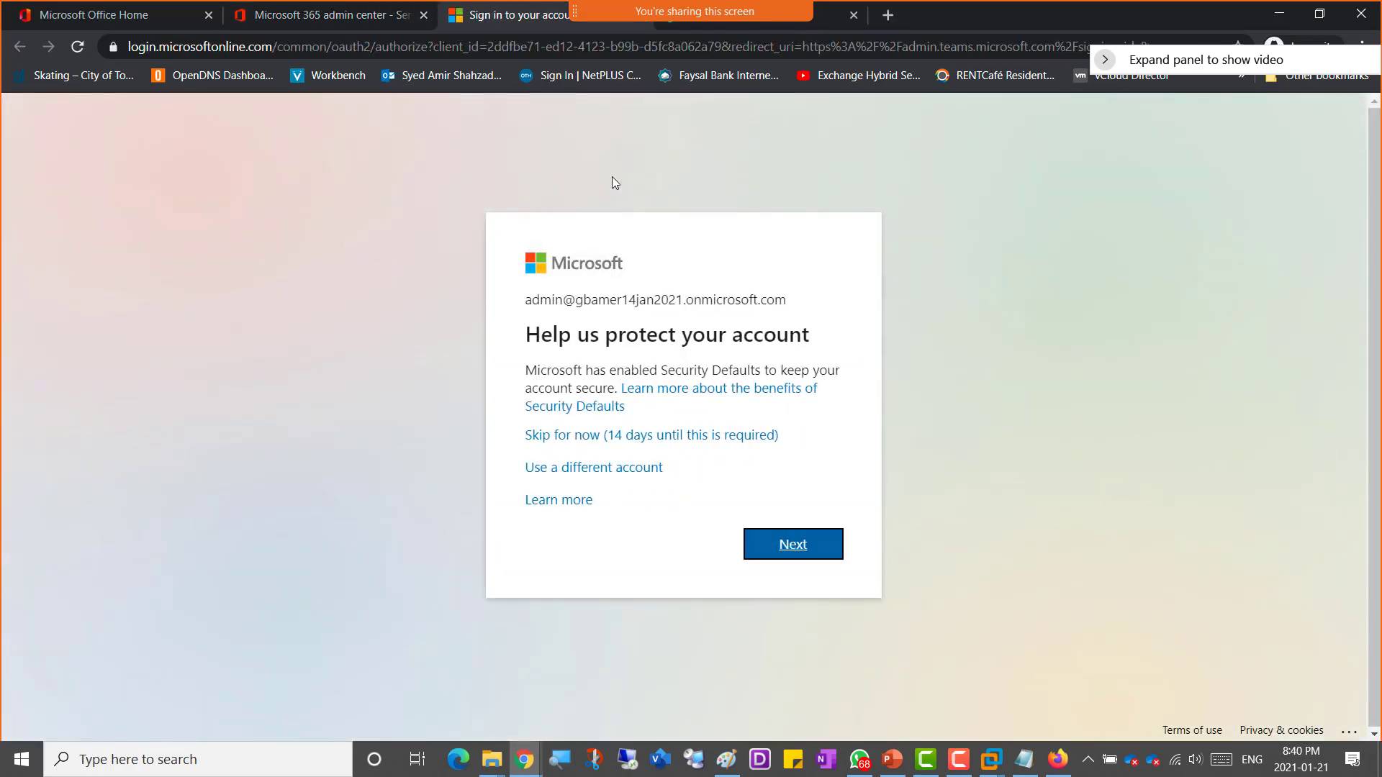
left_click(612, 436)
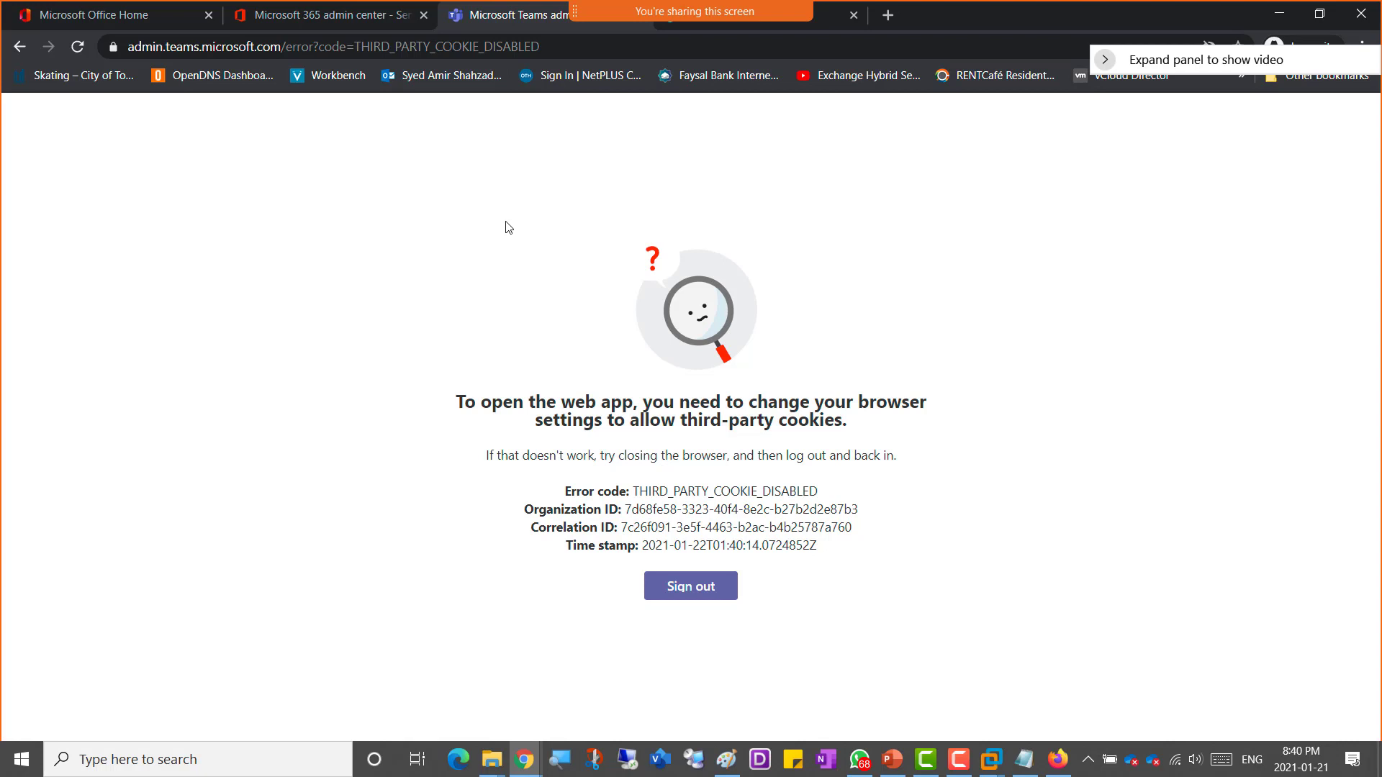
Step: Copy the Teams admin center address and open it in a new Firefox tab
left_click(557, 50)
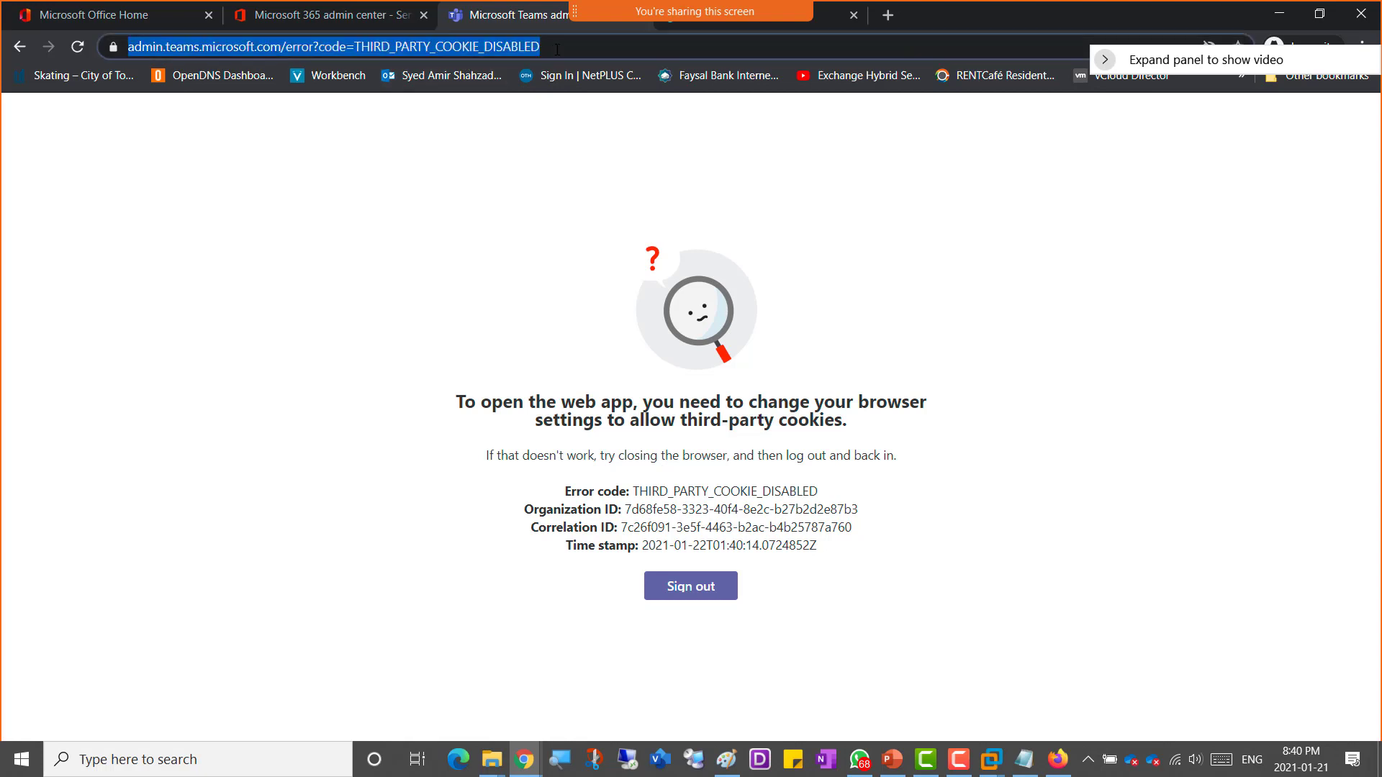
right_click(320, 50)
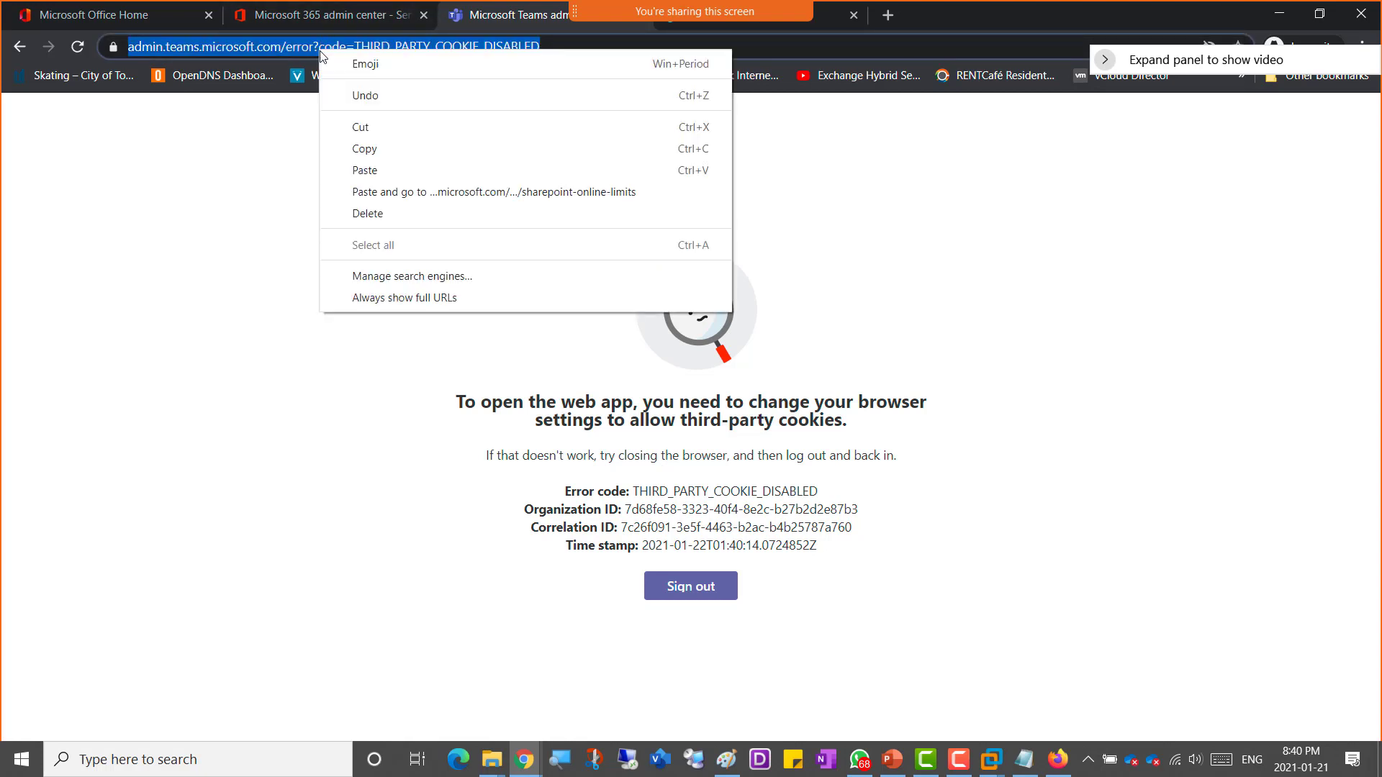
left_click(357, 150)
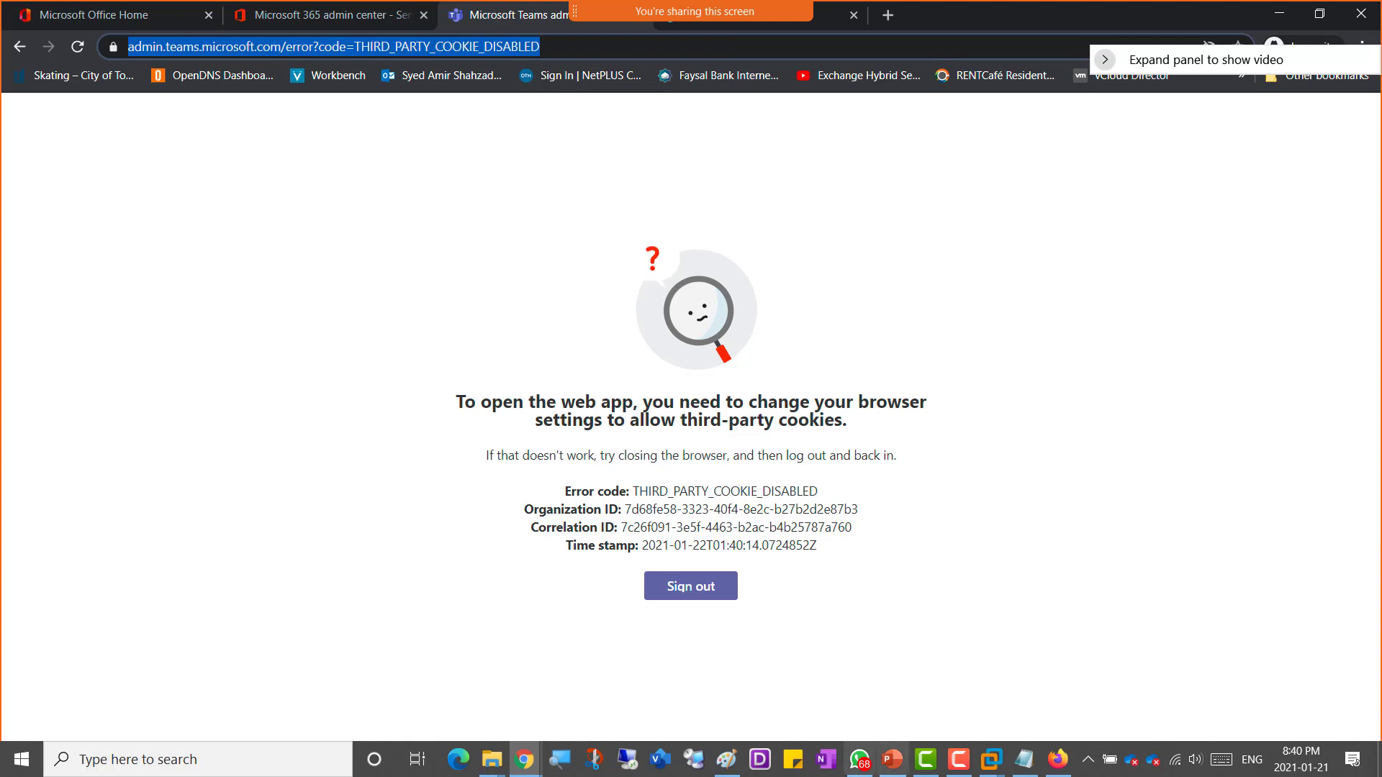
left_click(1062, 764)
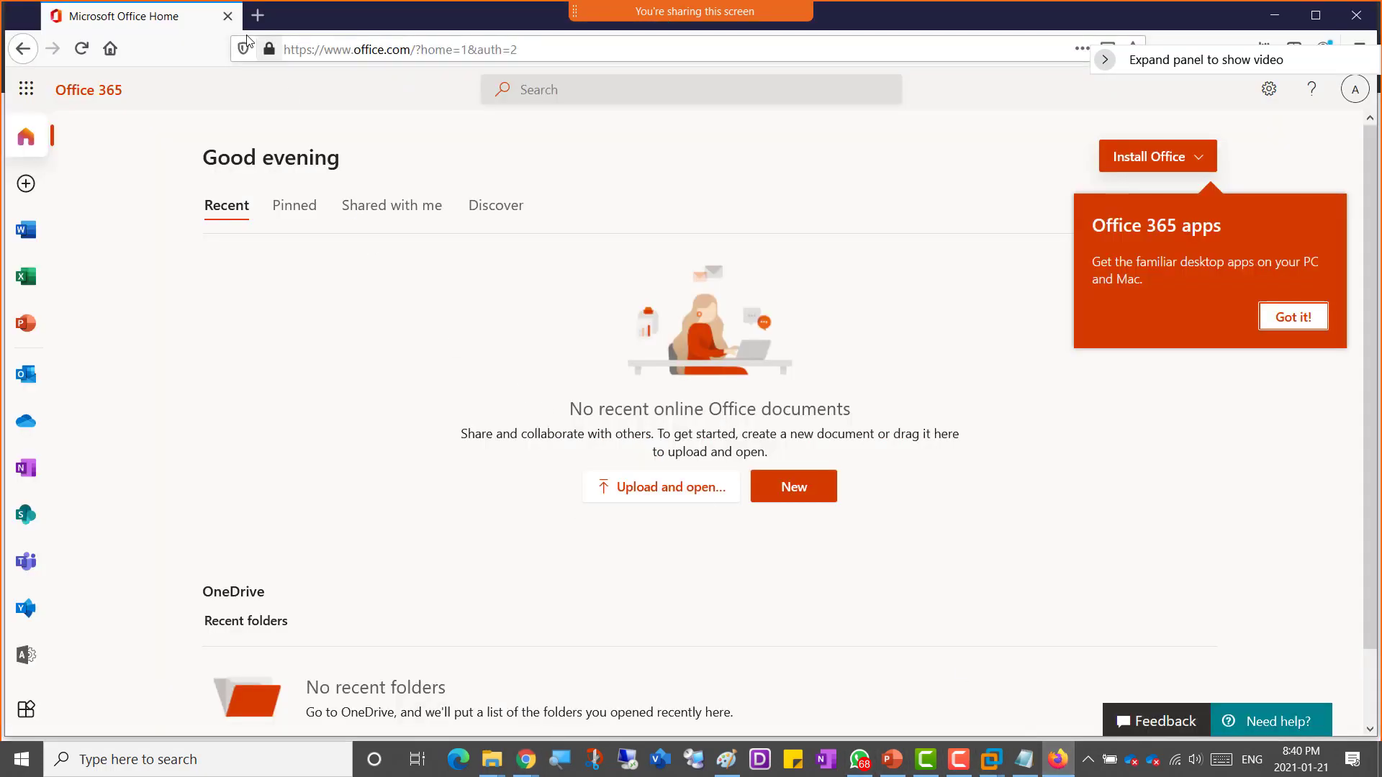
left_click(276, 20)
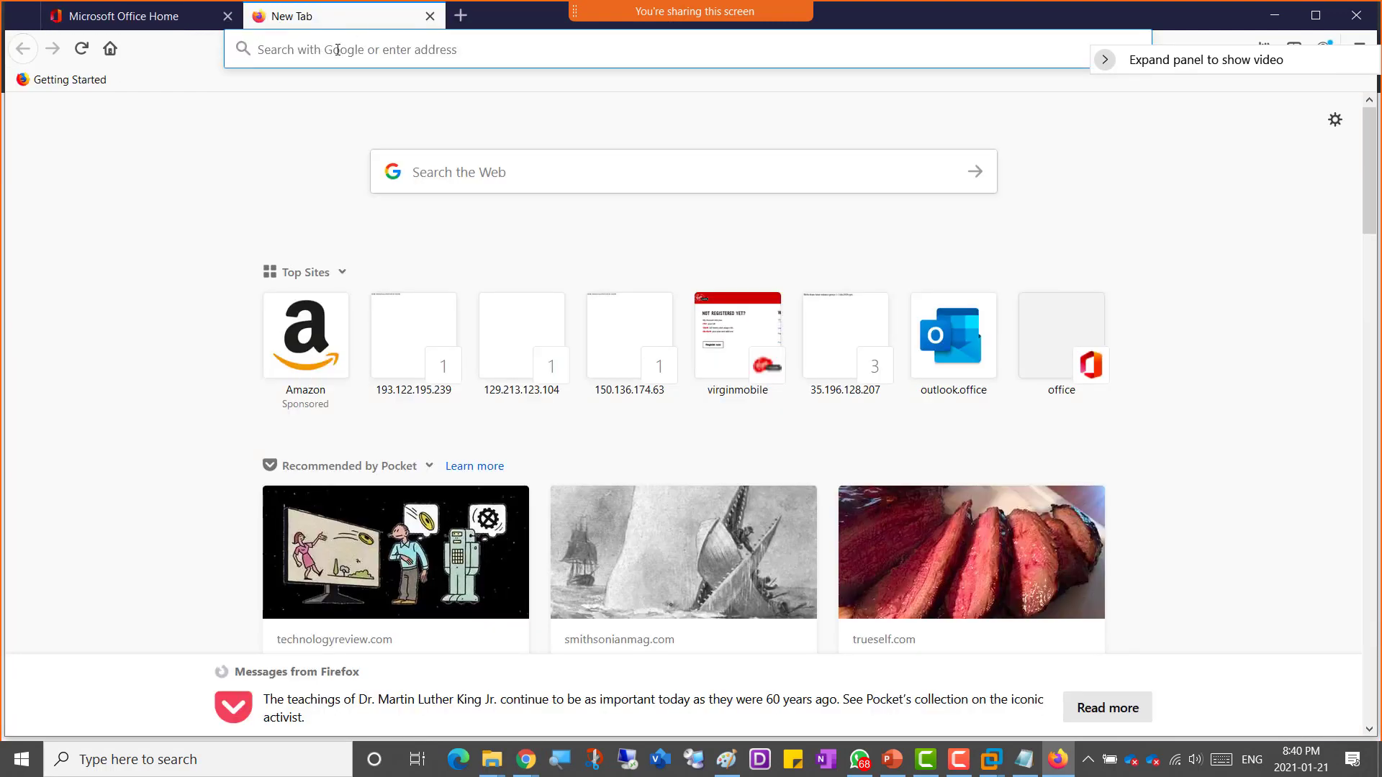
key("ctrl+v")
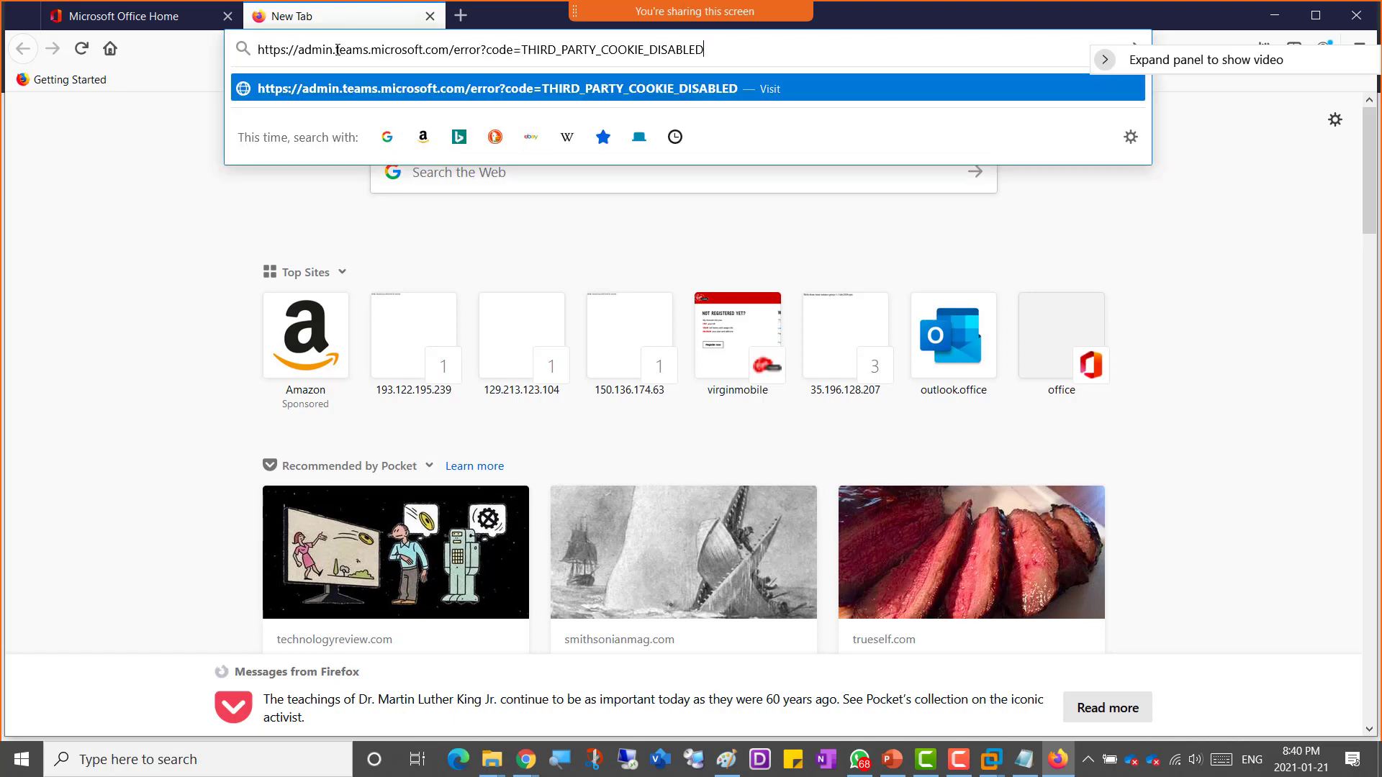
key("Return")
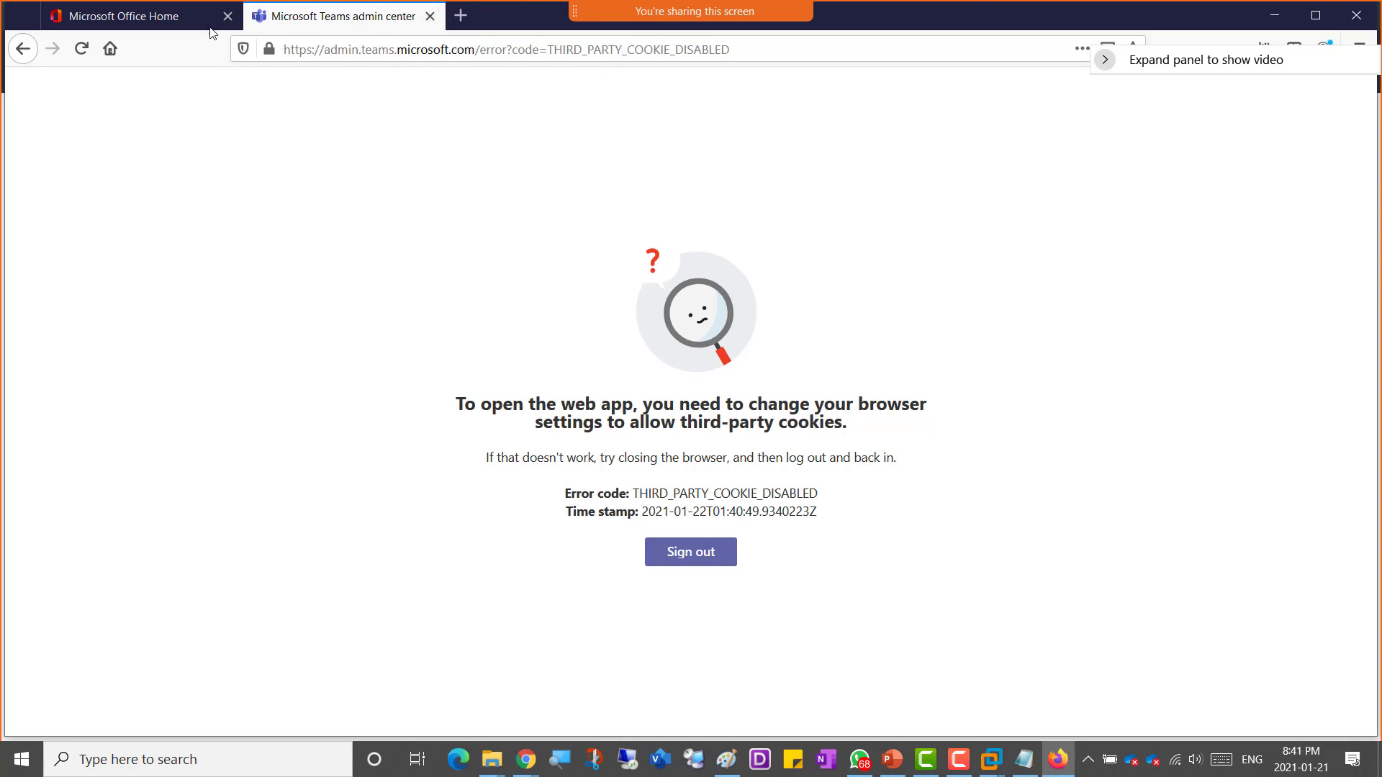
Step: Return to the Chrome window's SharePoint admin center tab and move it in front of the Teams admin center tab
left_click(106, 17)
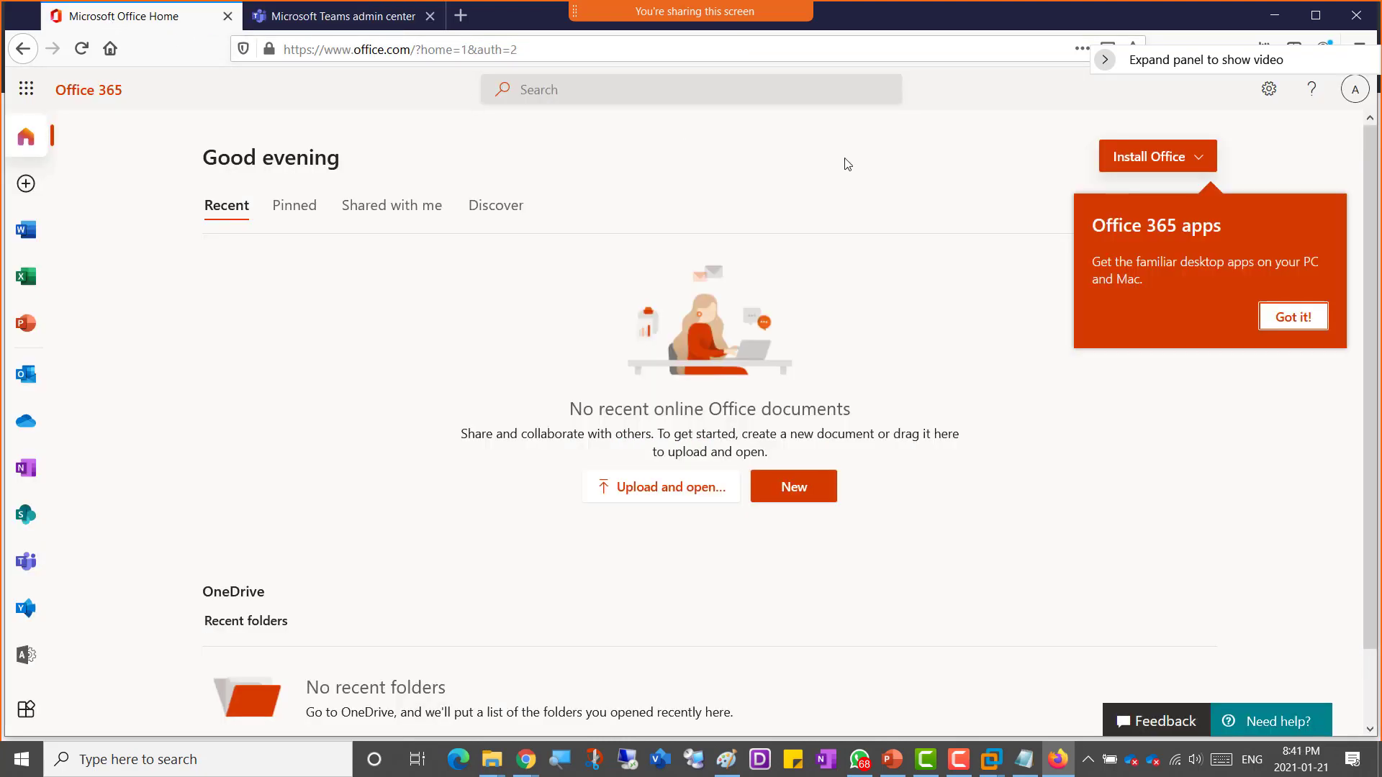
left_click(1276, 14)
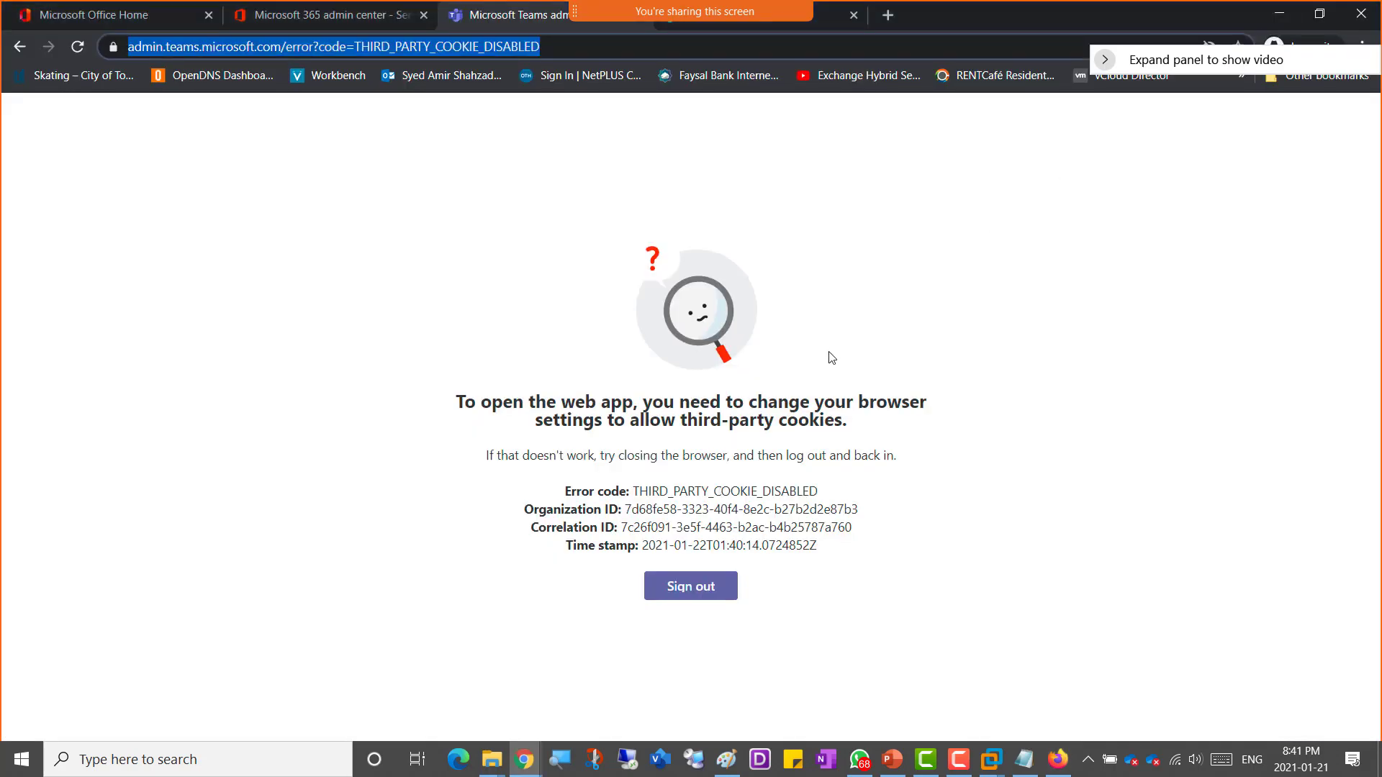
left_click(345, 18)
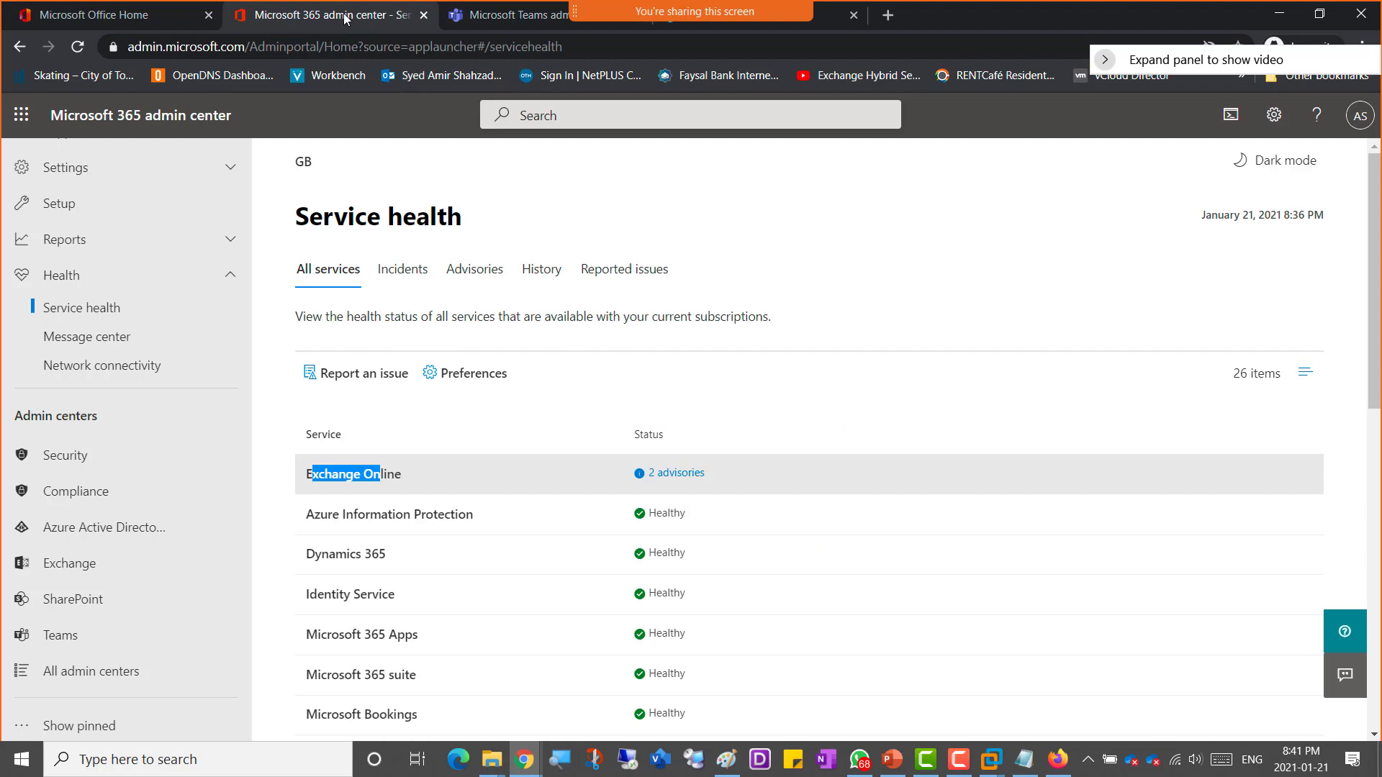
left_click(459, 26)
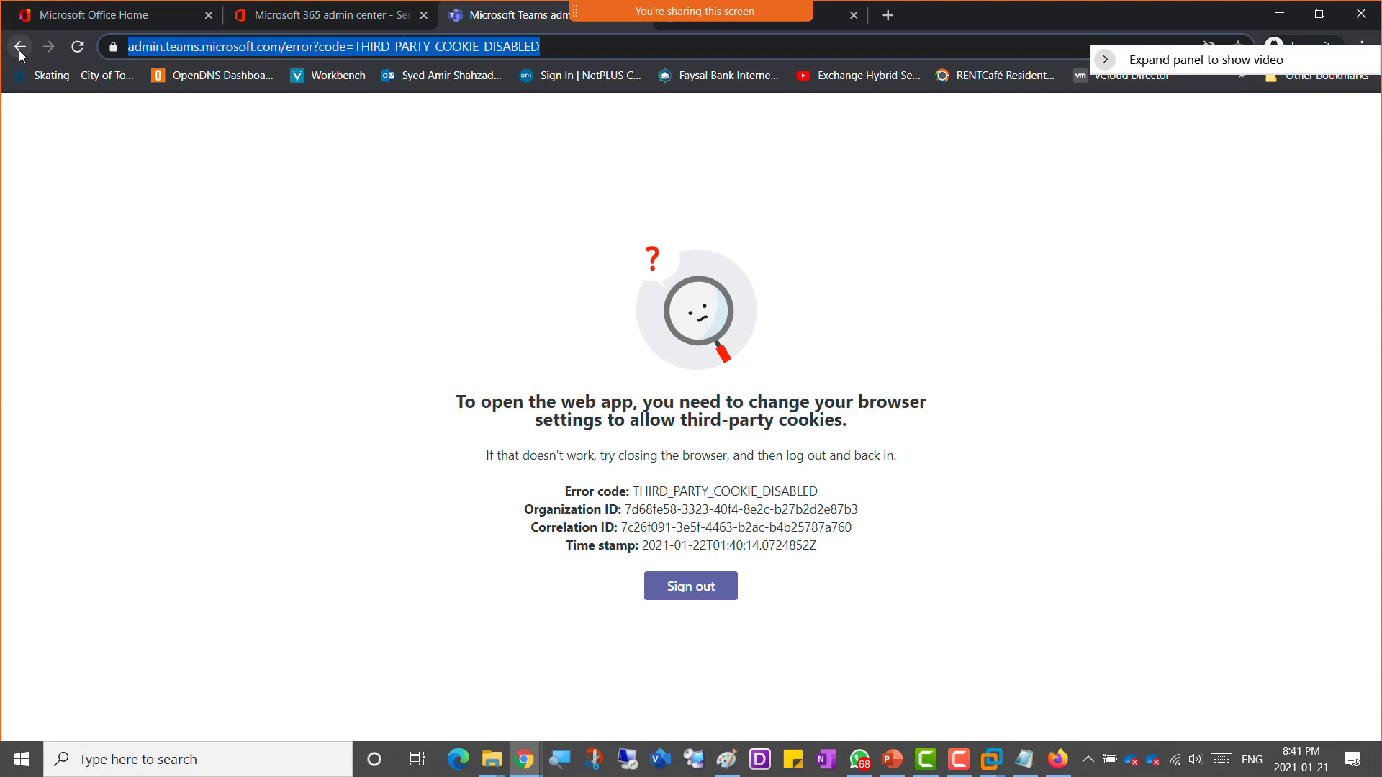
left_click(685, 28)
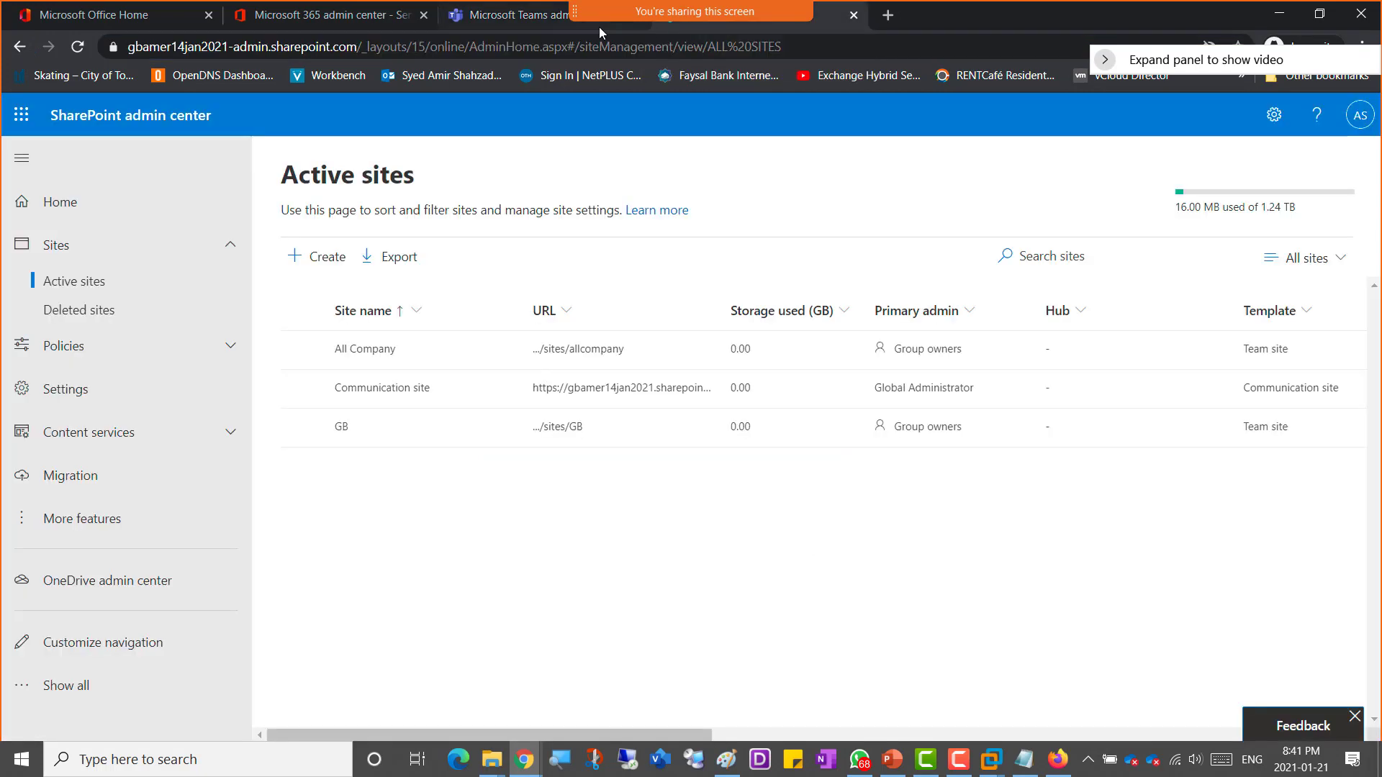
left_click_drag(648, 31, 435, 29)
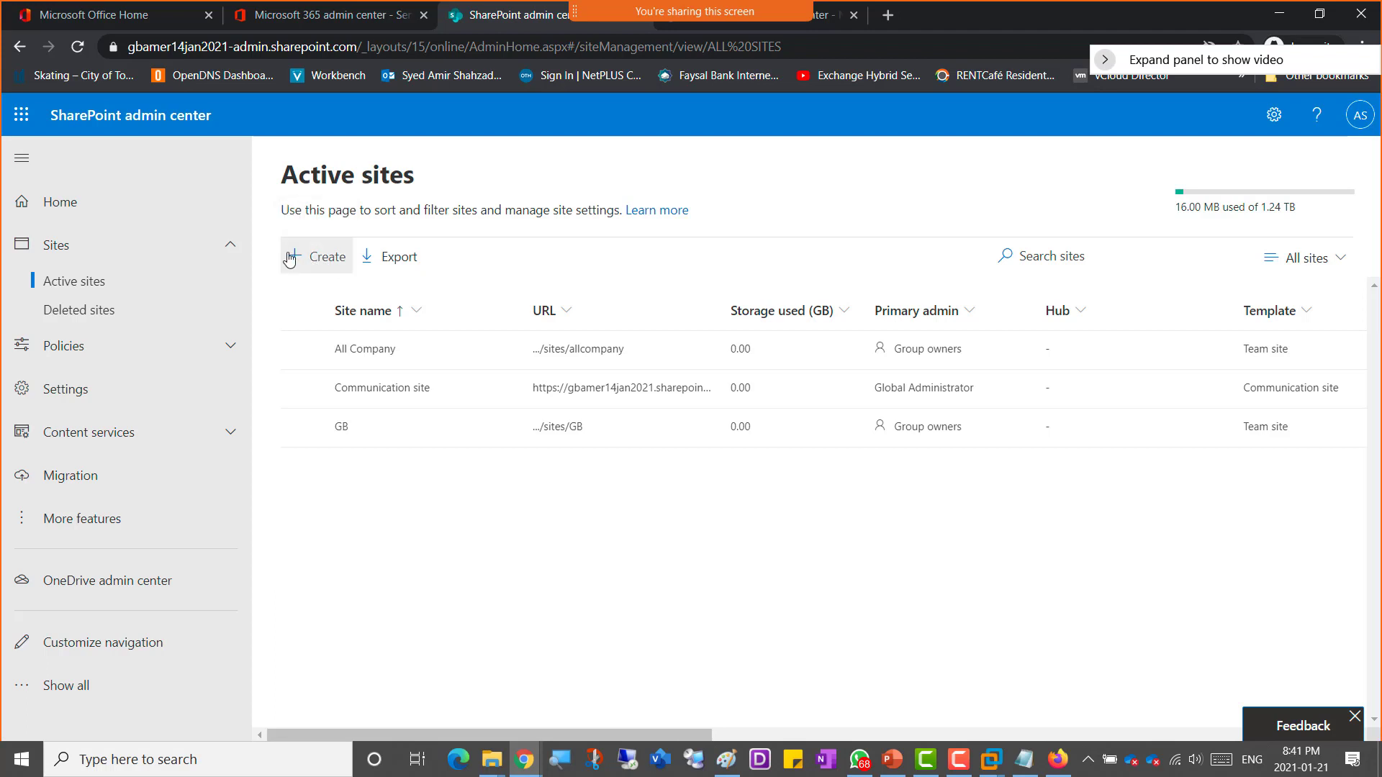
Step: Open the Create a site panel to view the site types, then close it
left_click(295, 256)
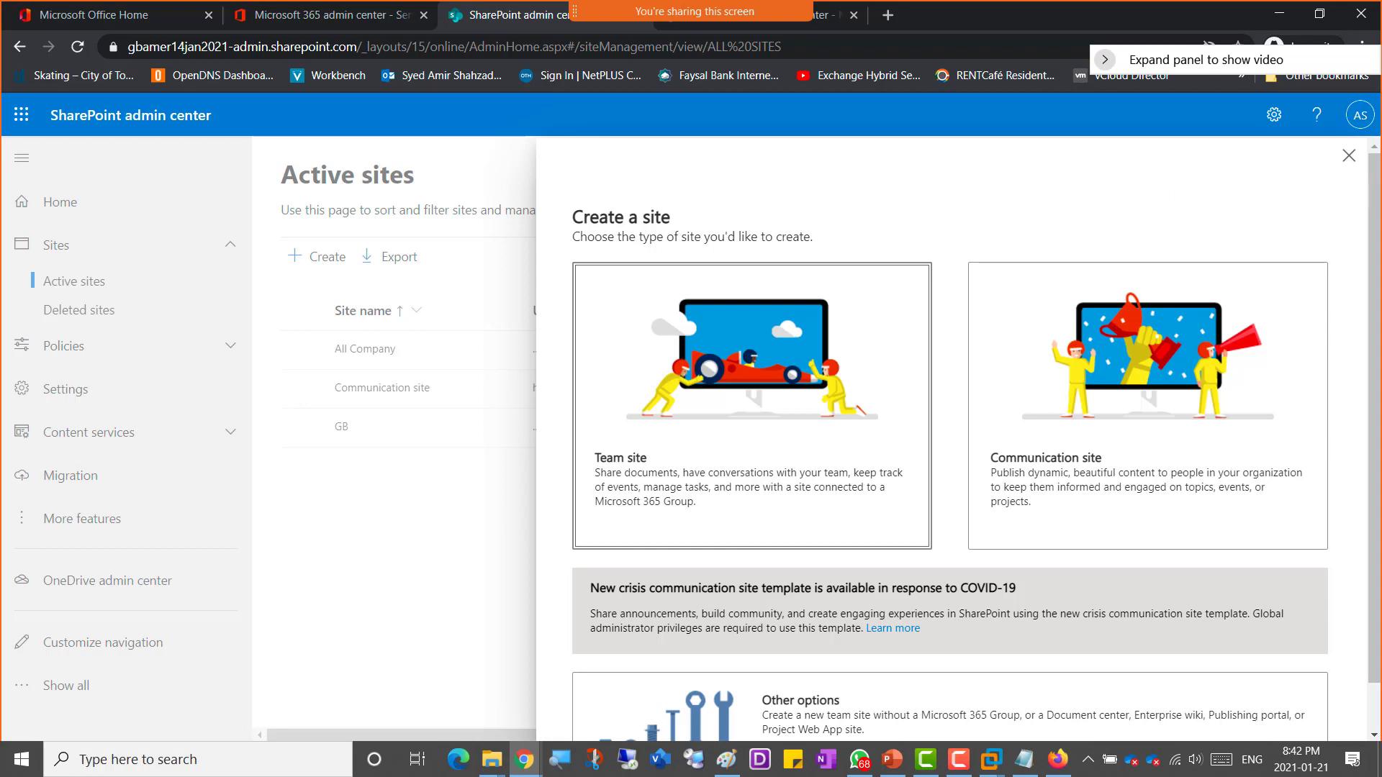
left_click(1349, 156)
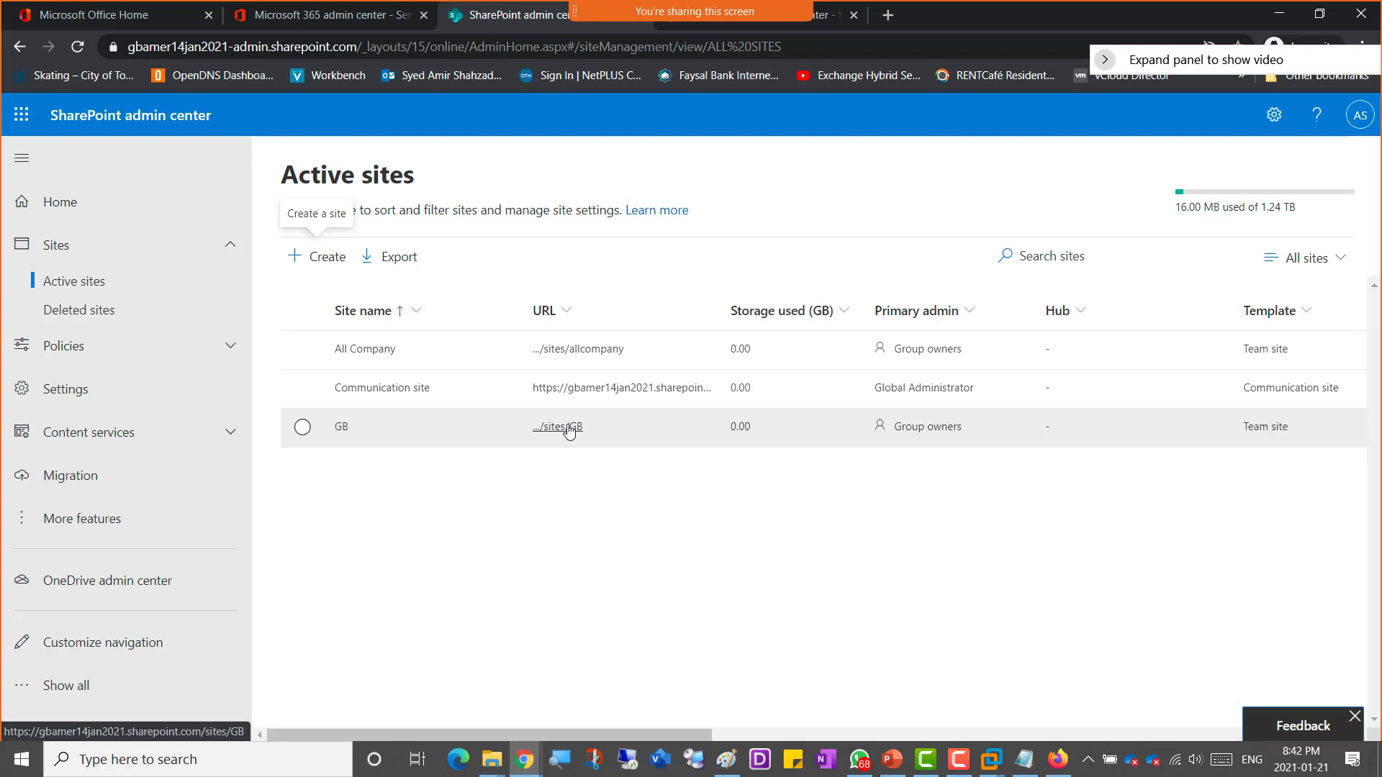
Step: Open the GB site from its URL in Active sites, skip the security prompt, then close its tab and details panel
left_click(569, 430)
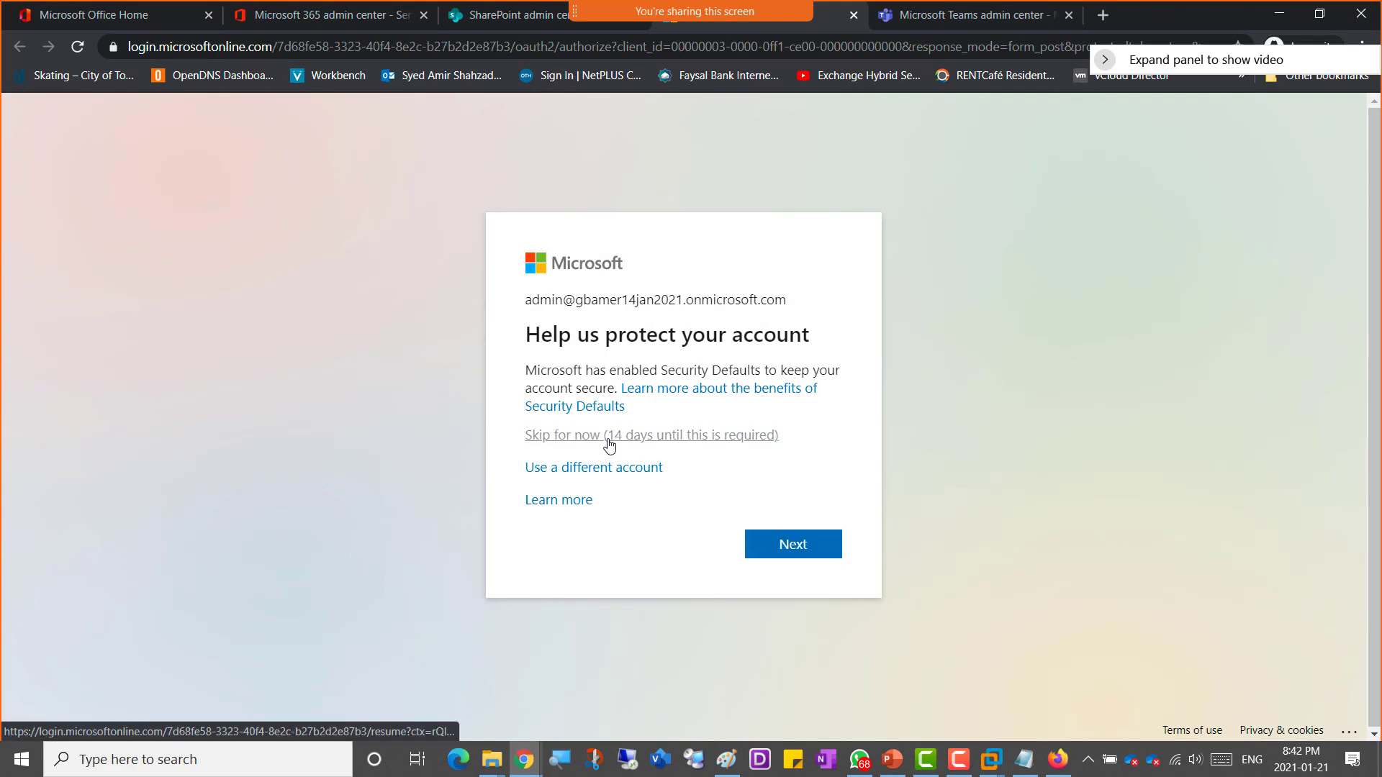
left_click(609, 440)
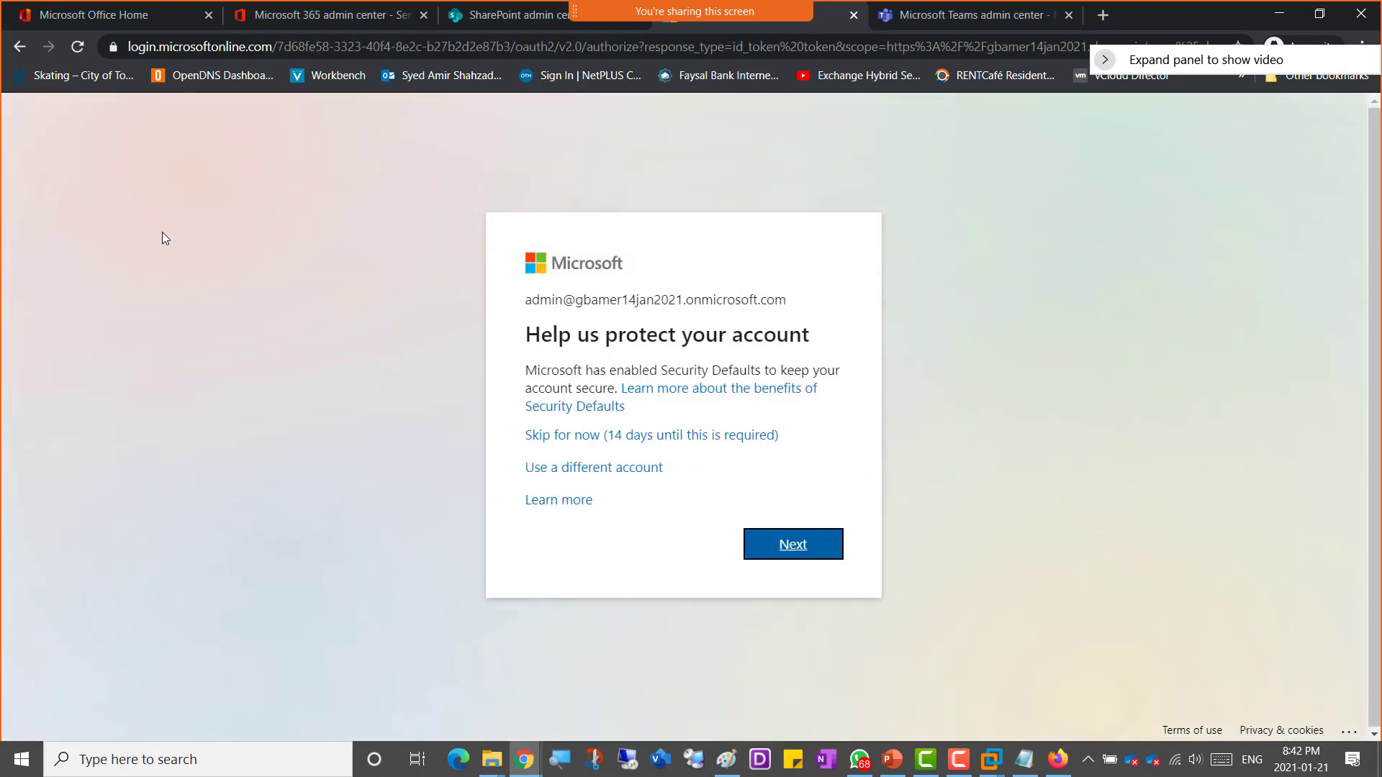
left_click(657, 436)
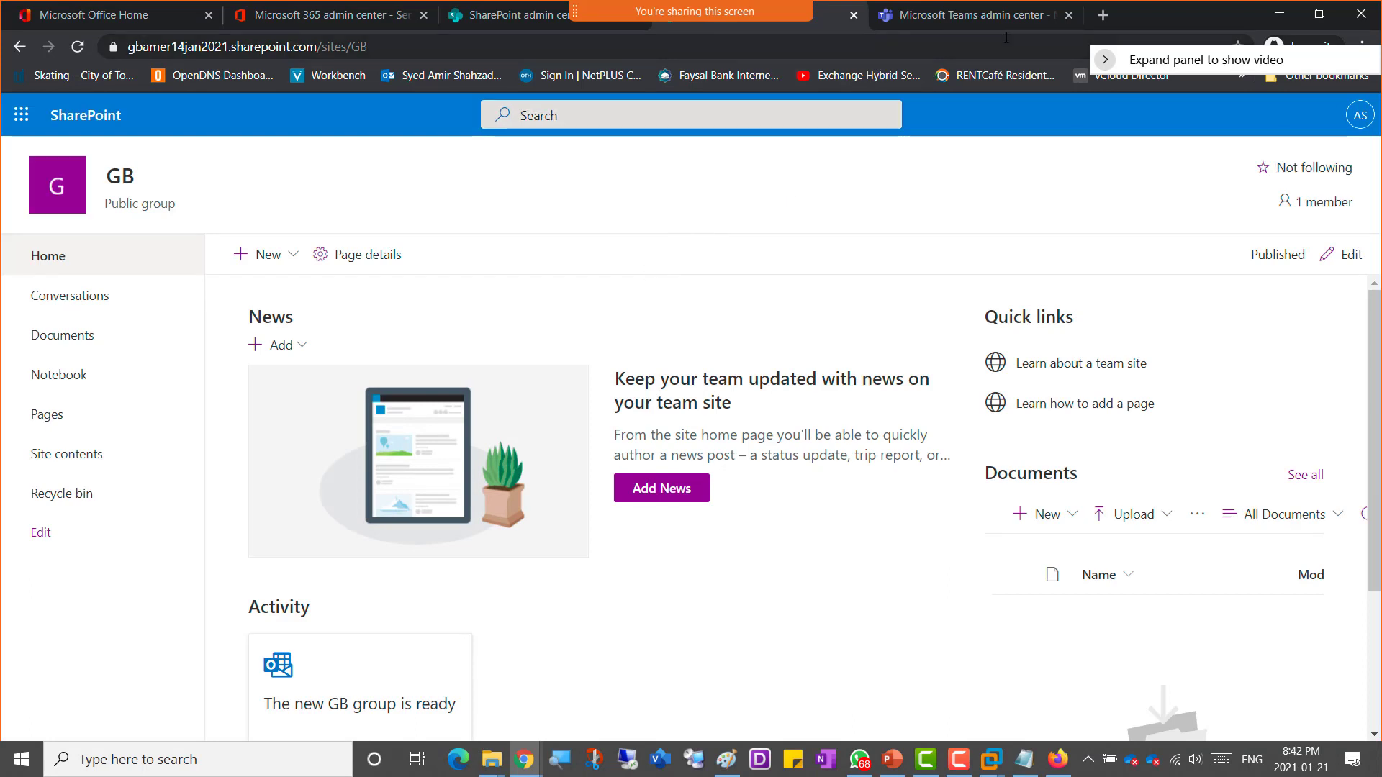
left_click(853, 15)
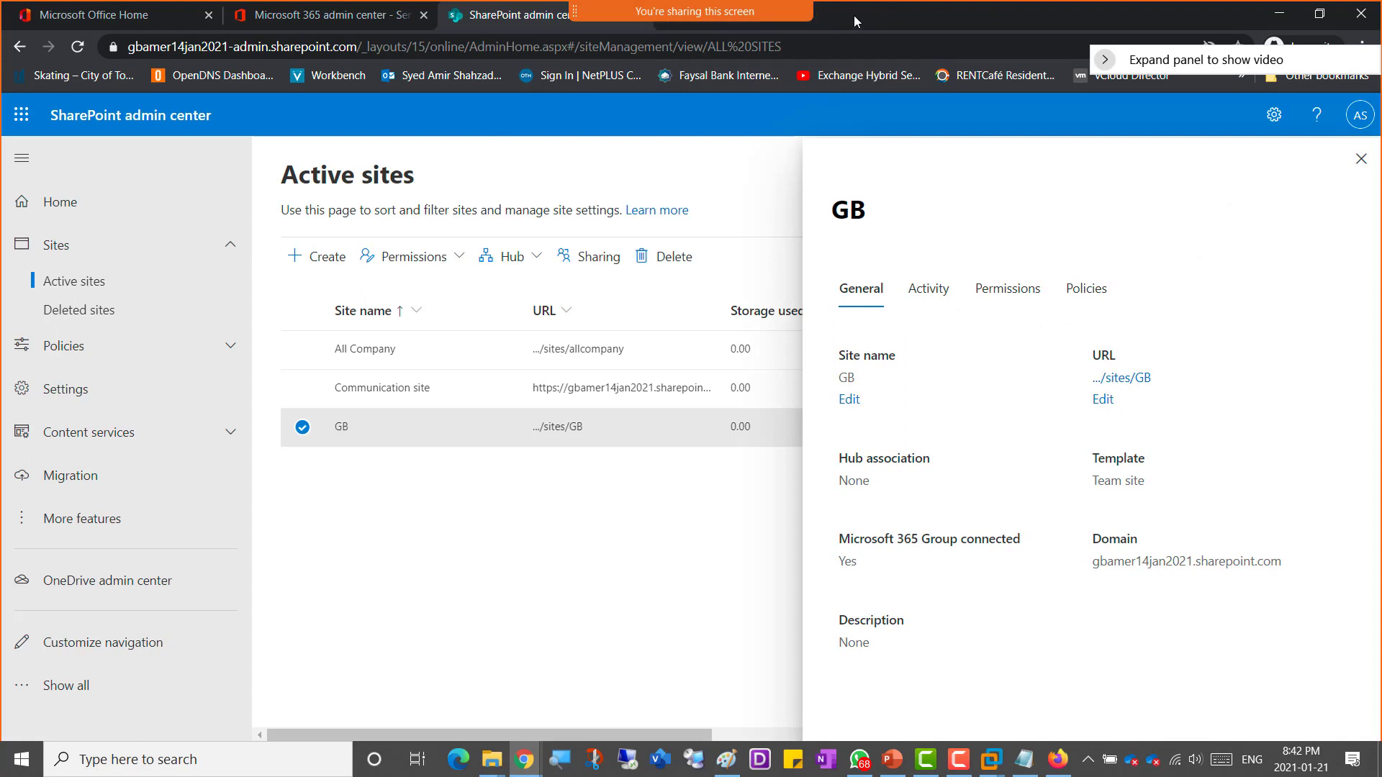
left_click(1360, 163)
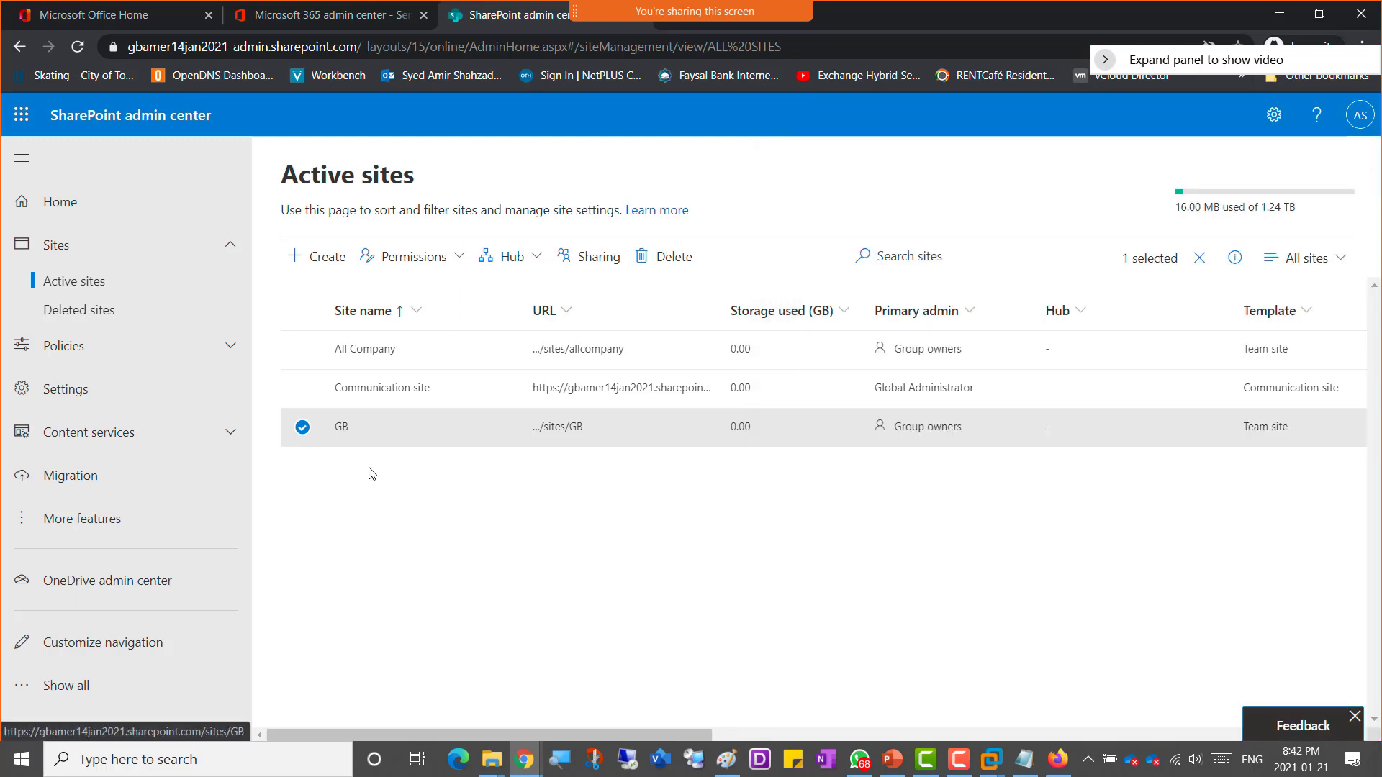
left_click(302, 427)
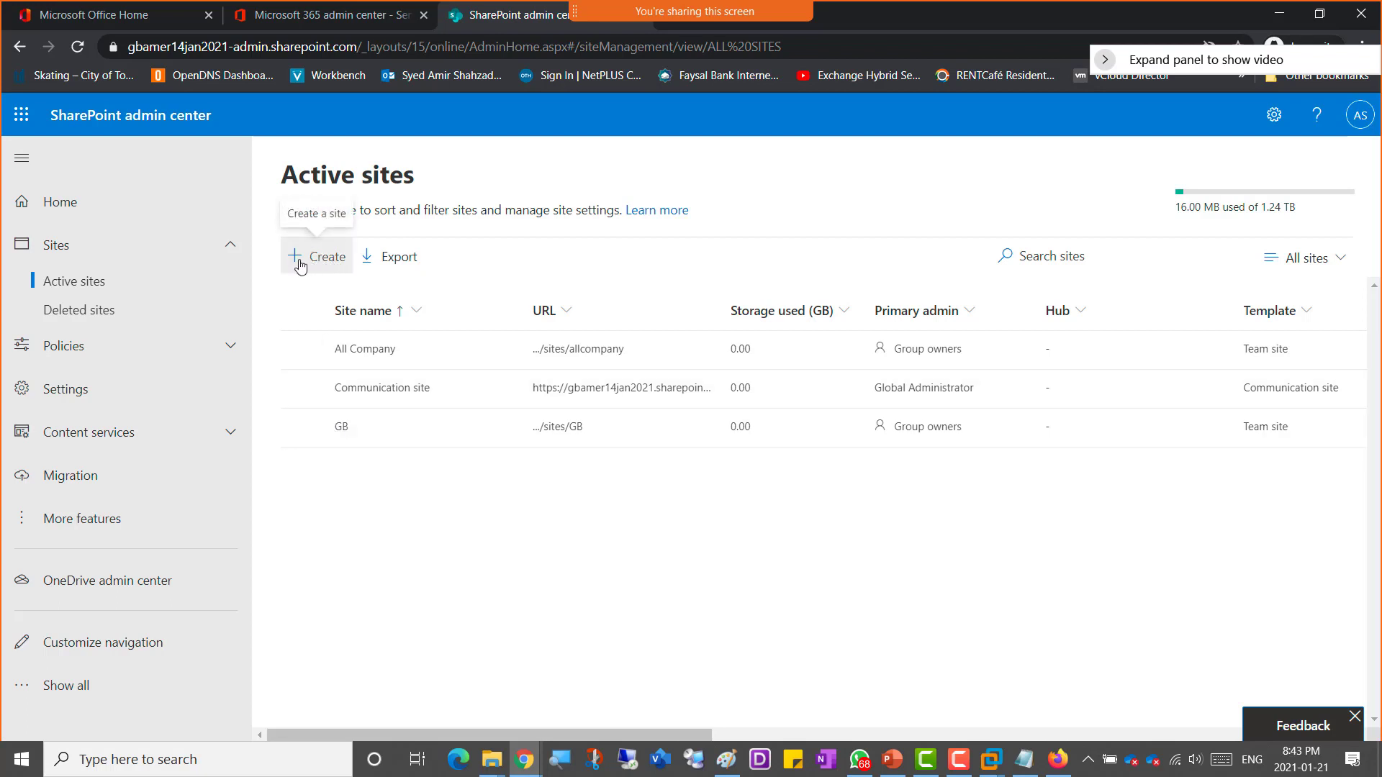
Step: Start creating a Communication site to preview its form, then cancel it
left_click(300, 260)
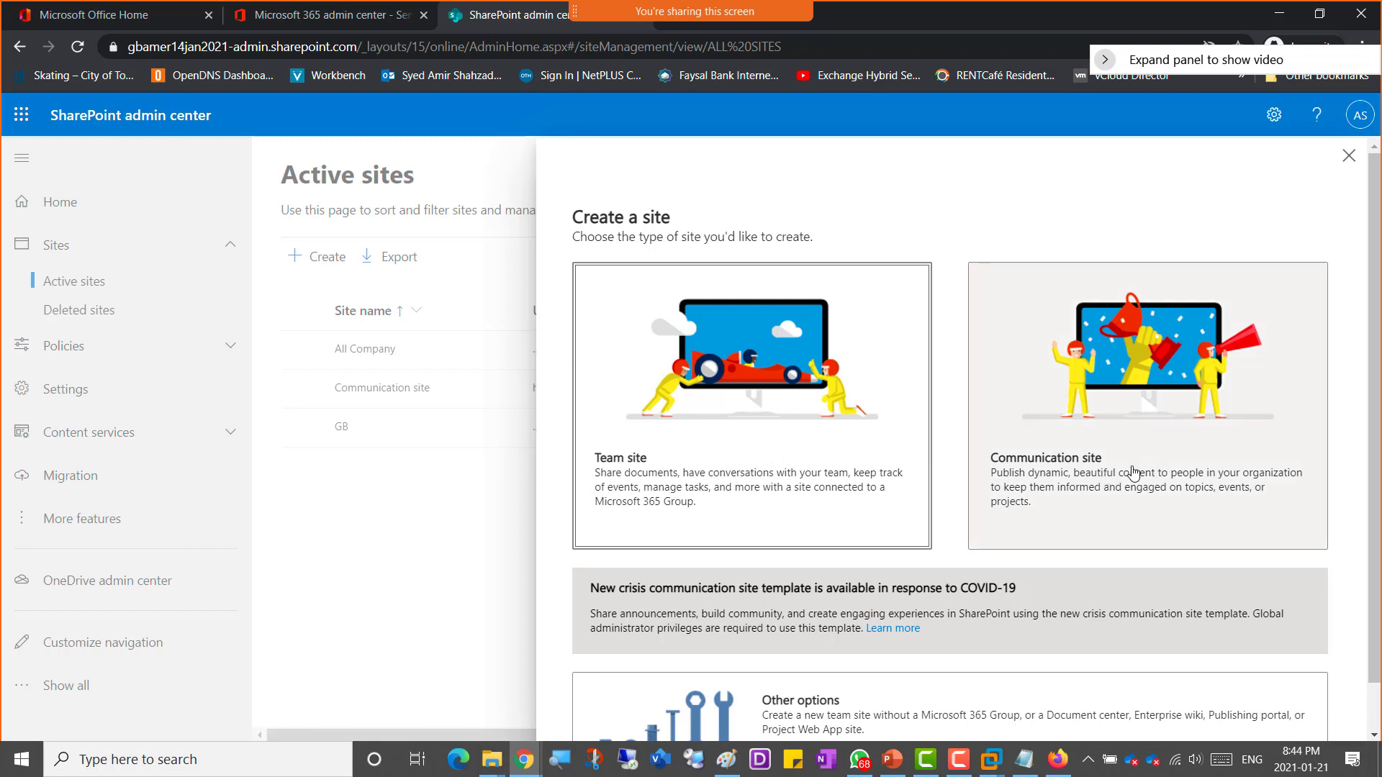
left_click(1126, 445)
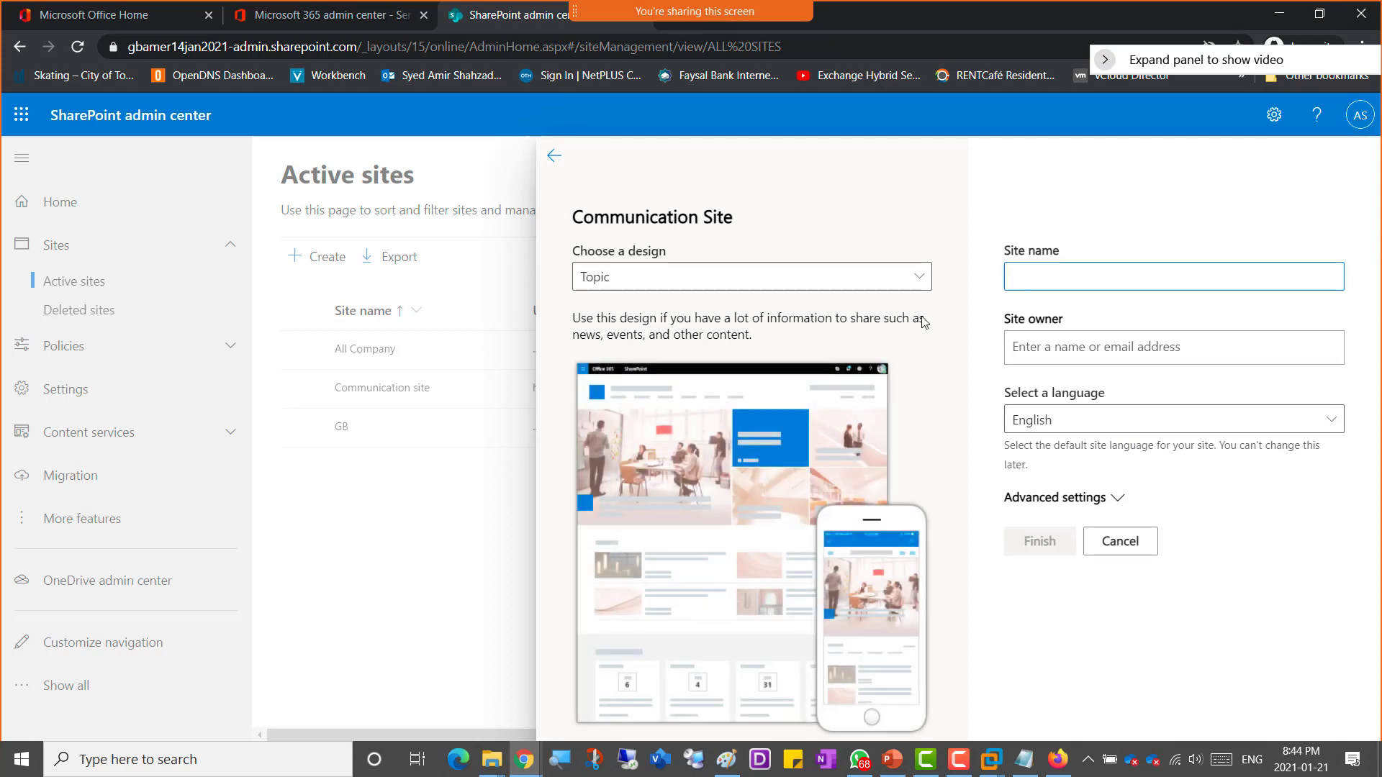
left_click(1109, 540)
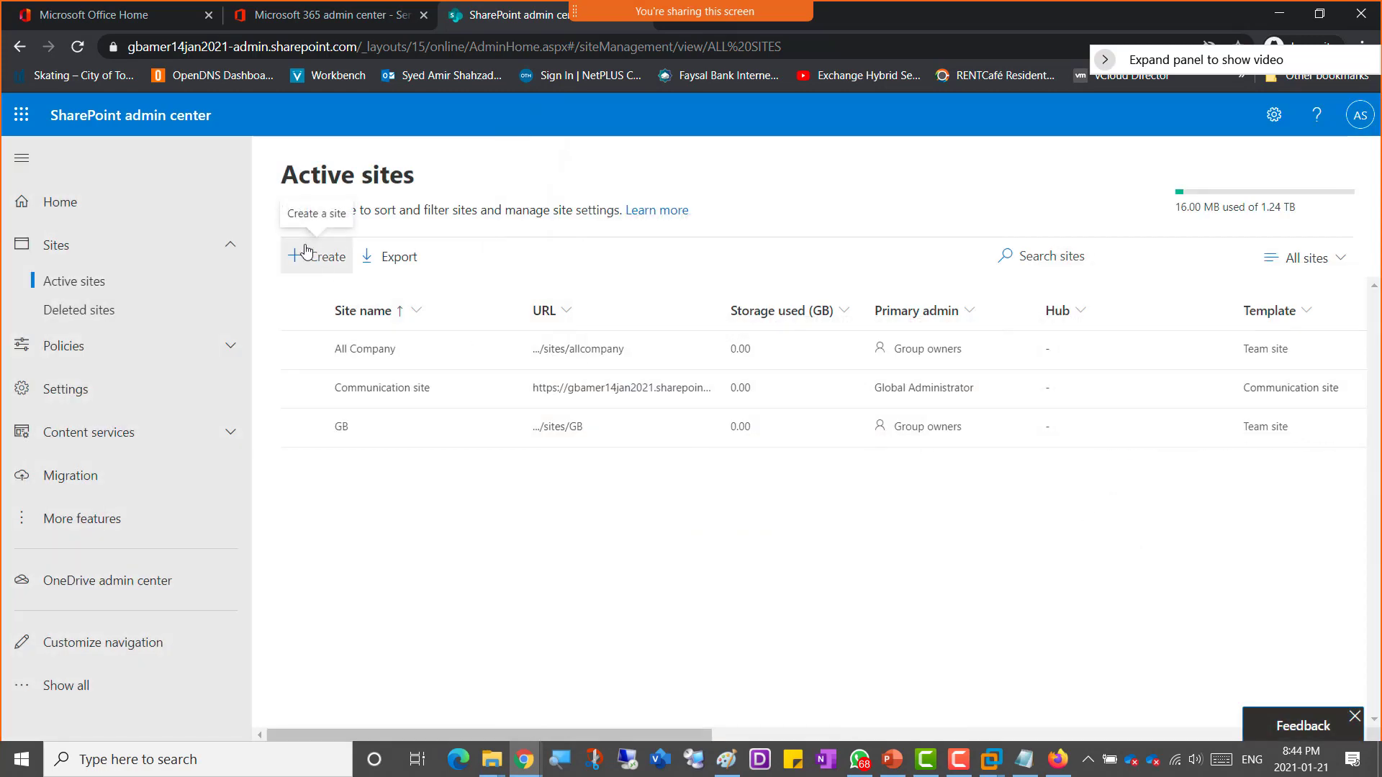
Step: Start creating a new Communication site from Active sites
left_click(332, 266)
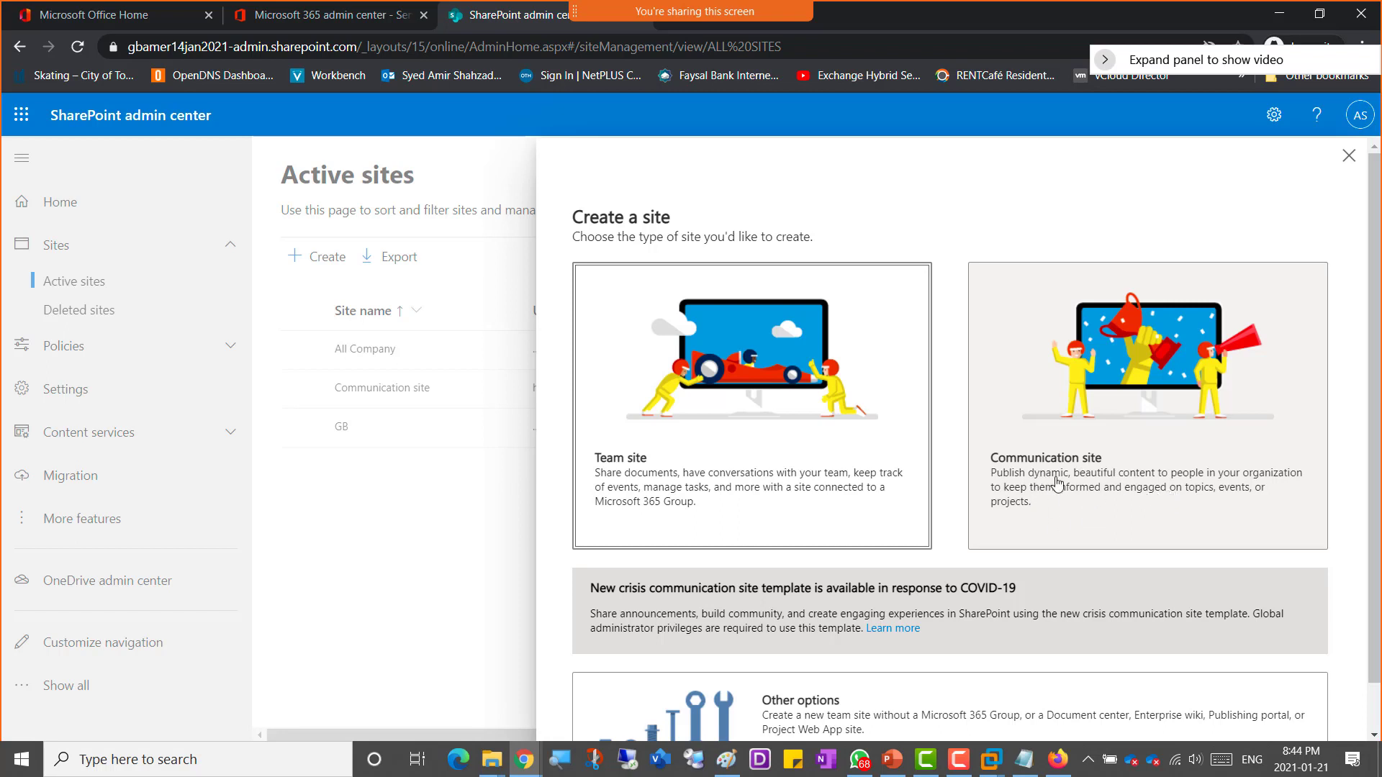
scroll(1057, 485, "down", 1)
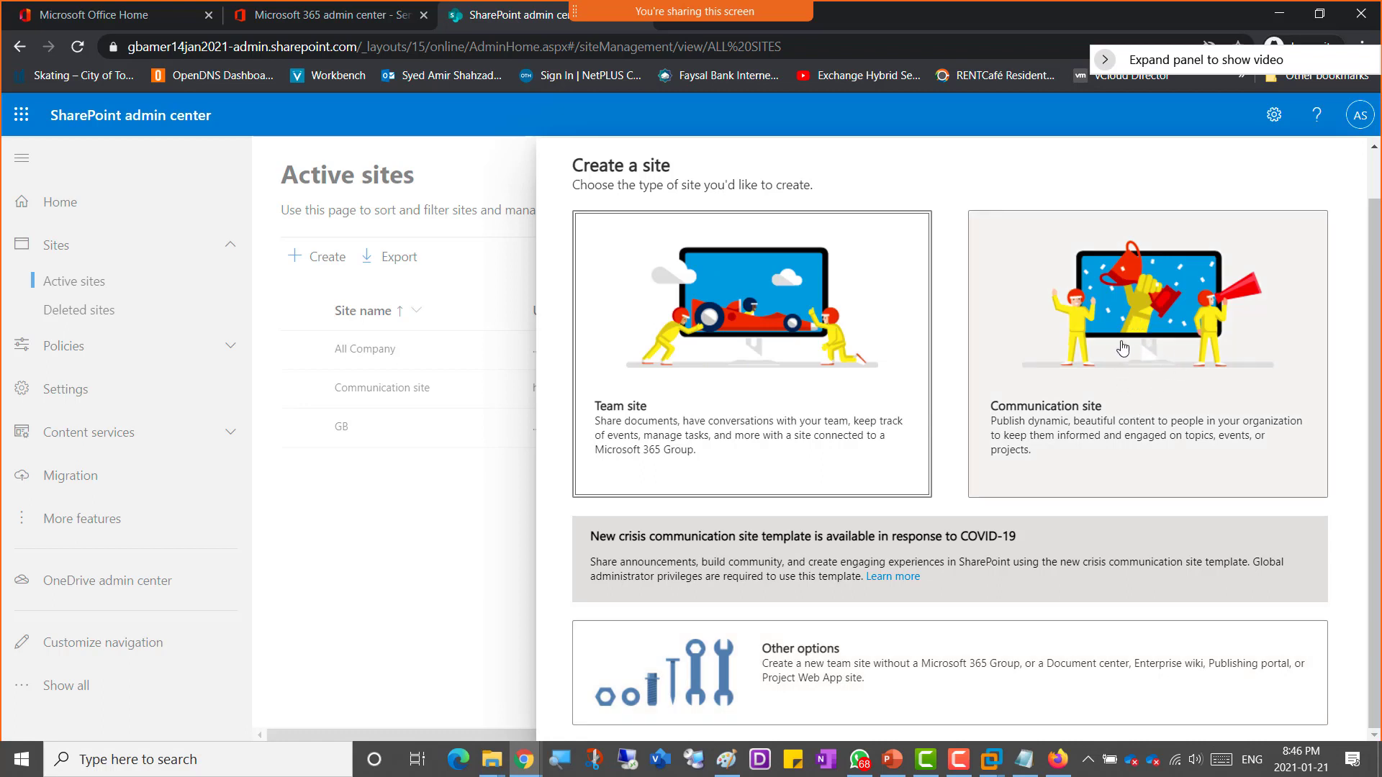
left_click(1119, 389)
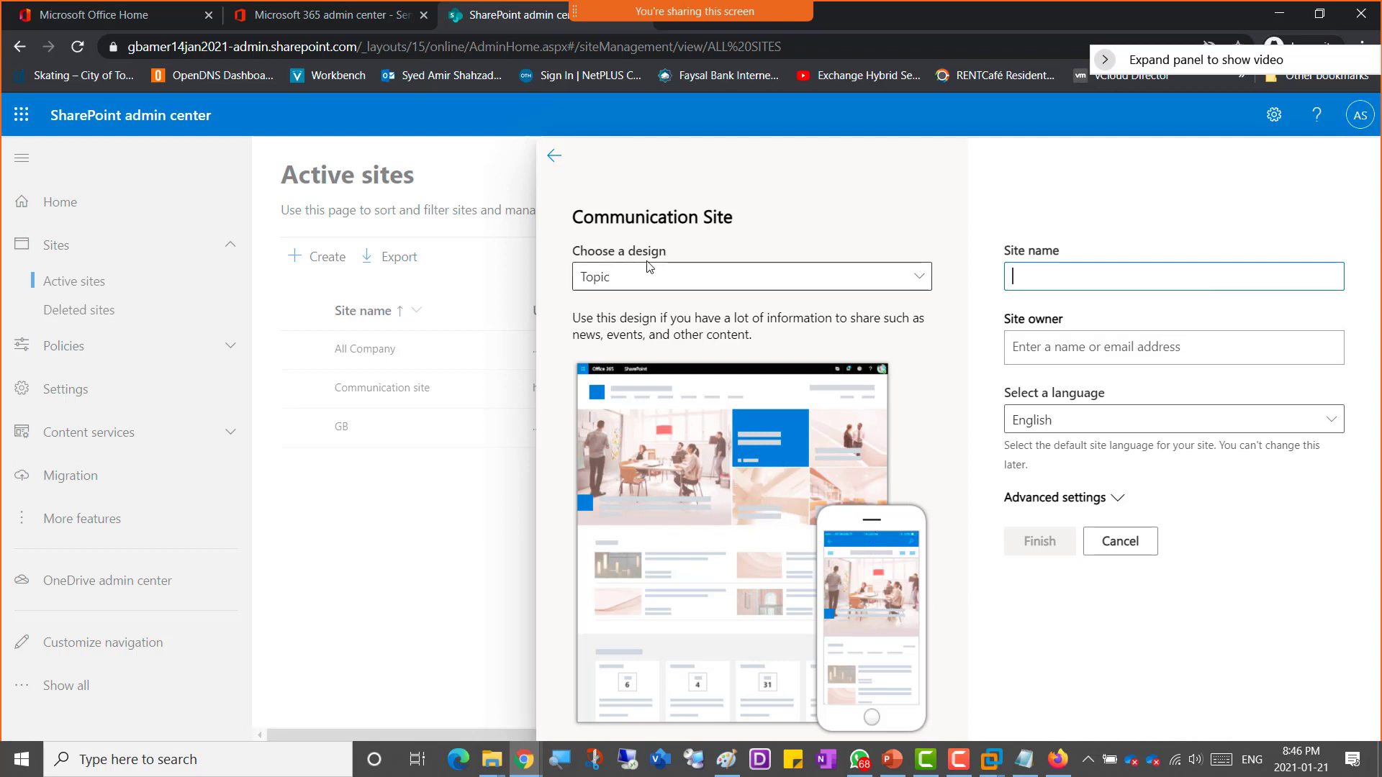
Step: Preview the Showcase and Blank site designs, then return to the Topic design
left_click(734, 277)
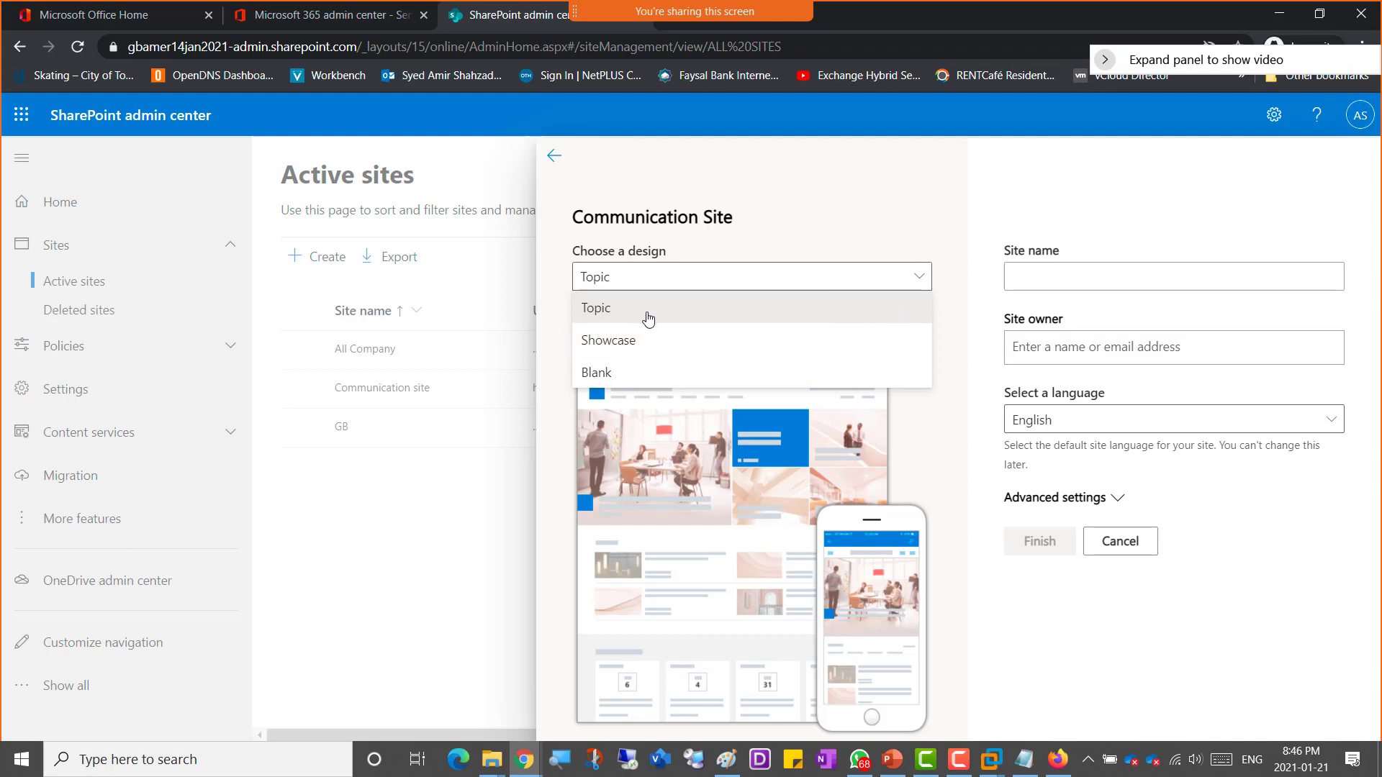
left_click(623, 344)
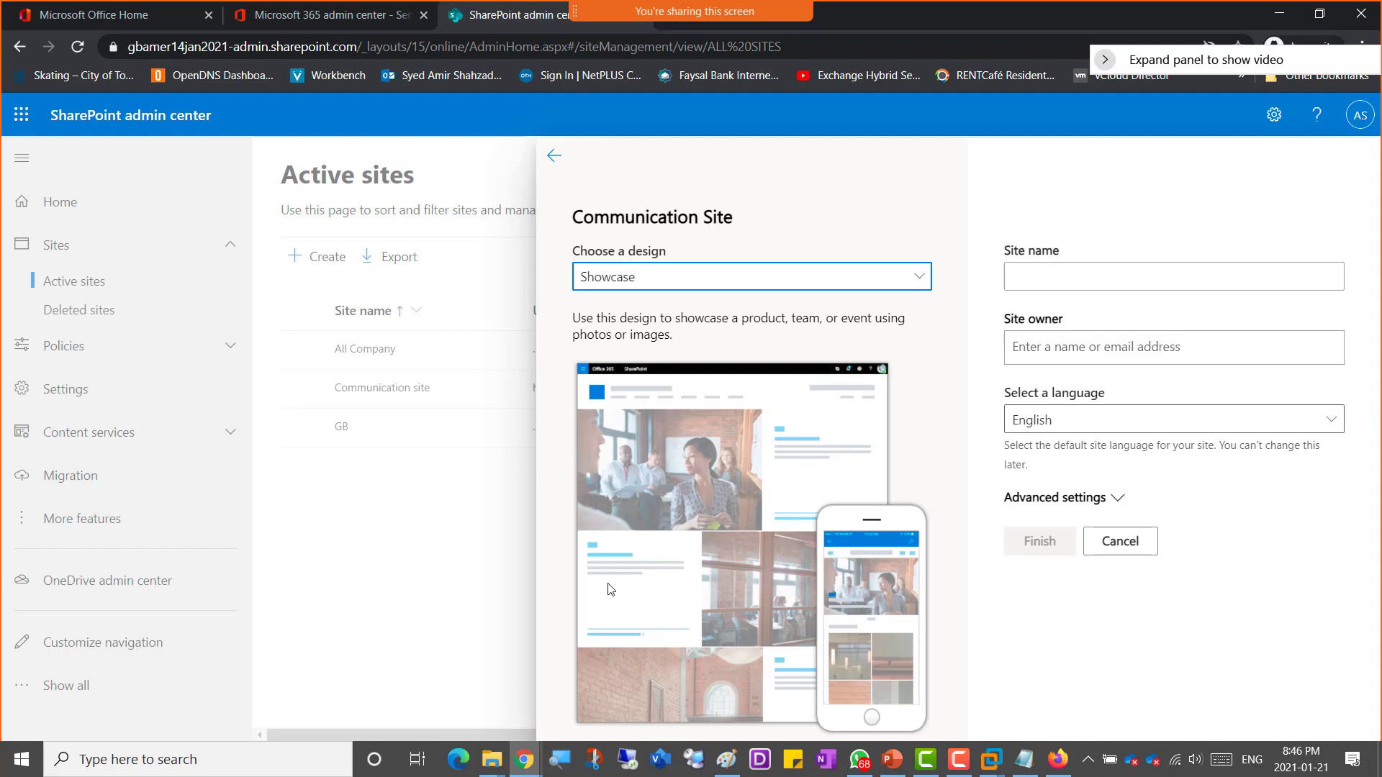
left_click(610, 283)
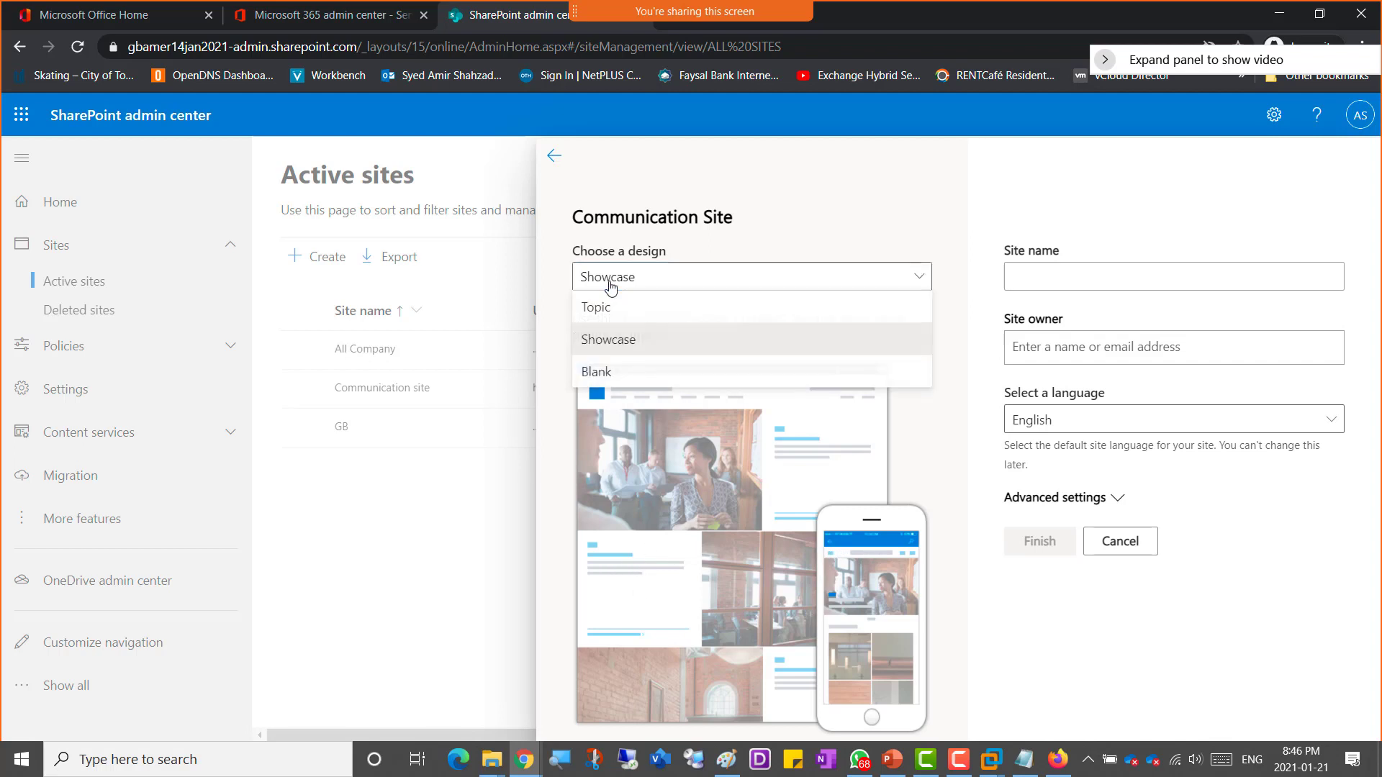
left_click(617, 384)
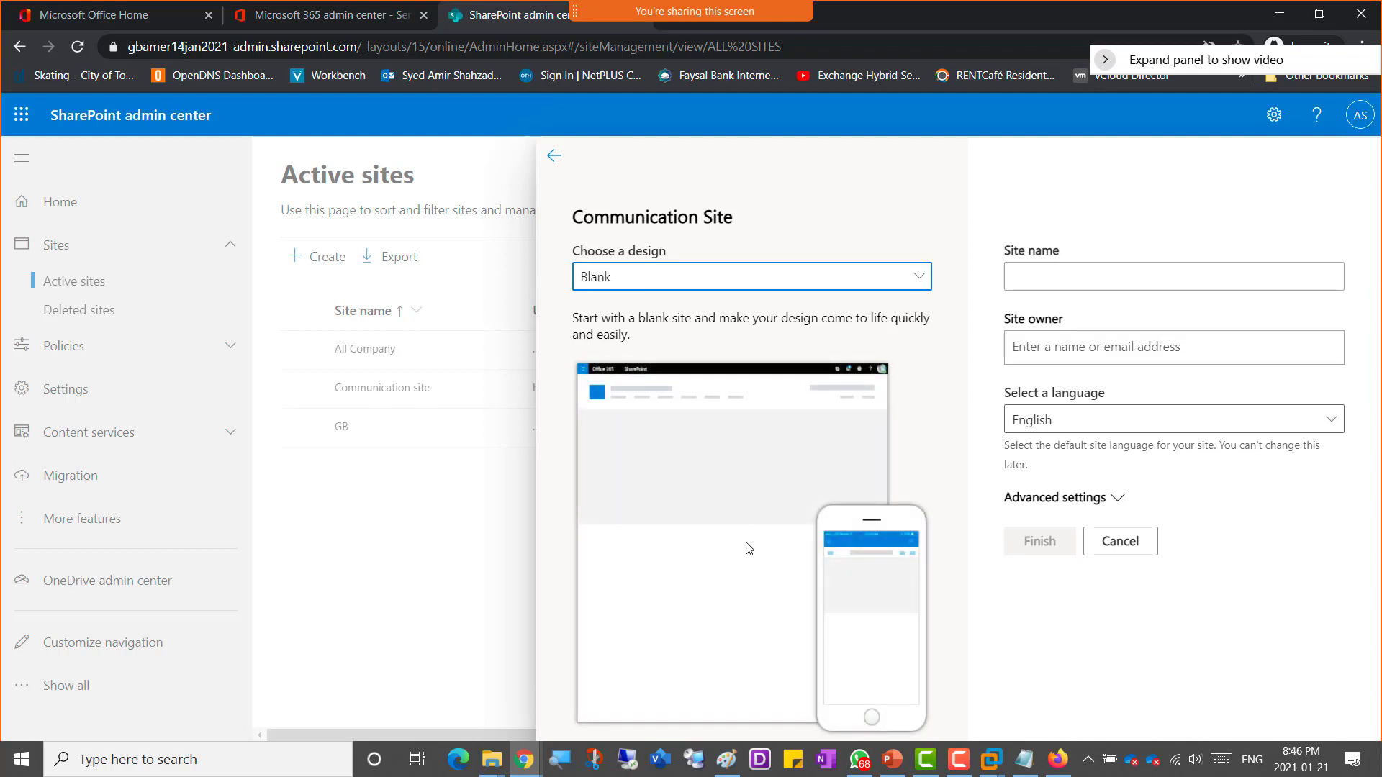
left_click(649, 288)
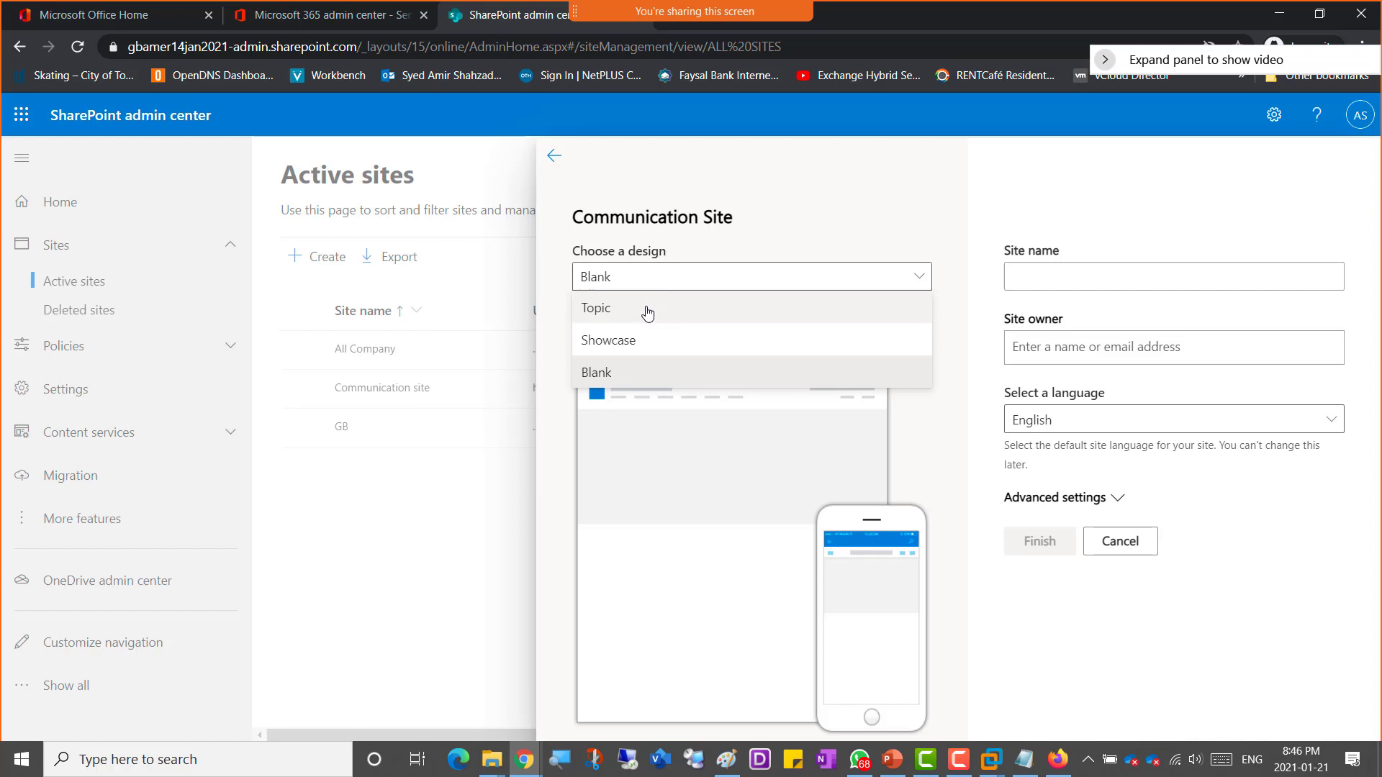
left_click(647, 308)
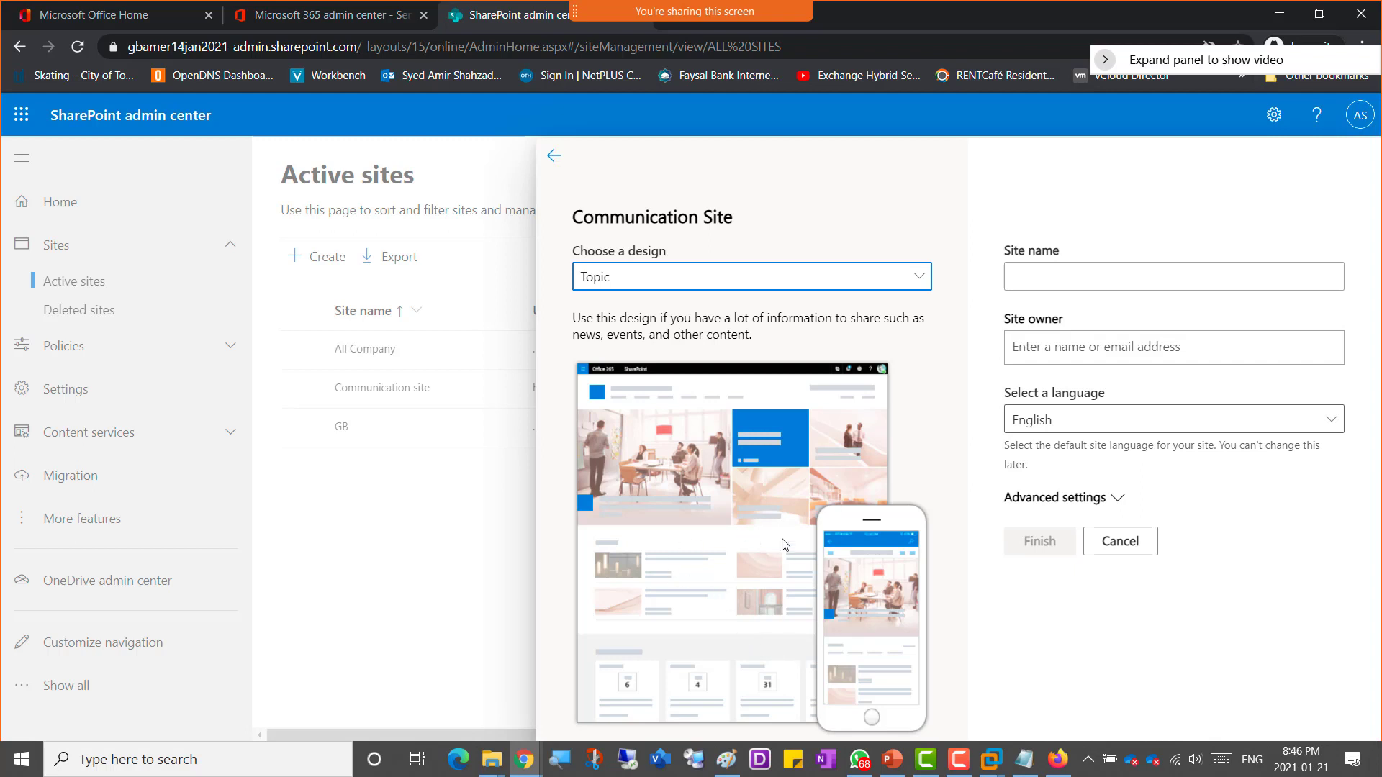
Step: Name the site AmerCompanySite
left_click(1070, 273)
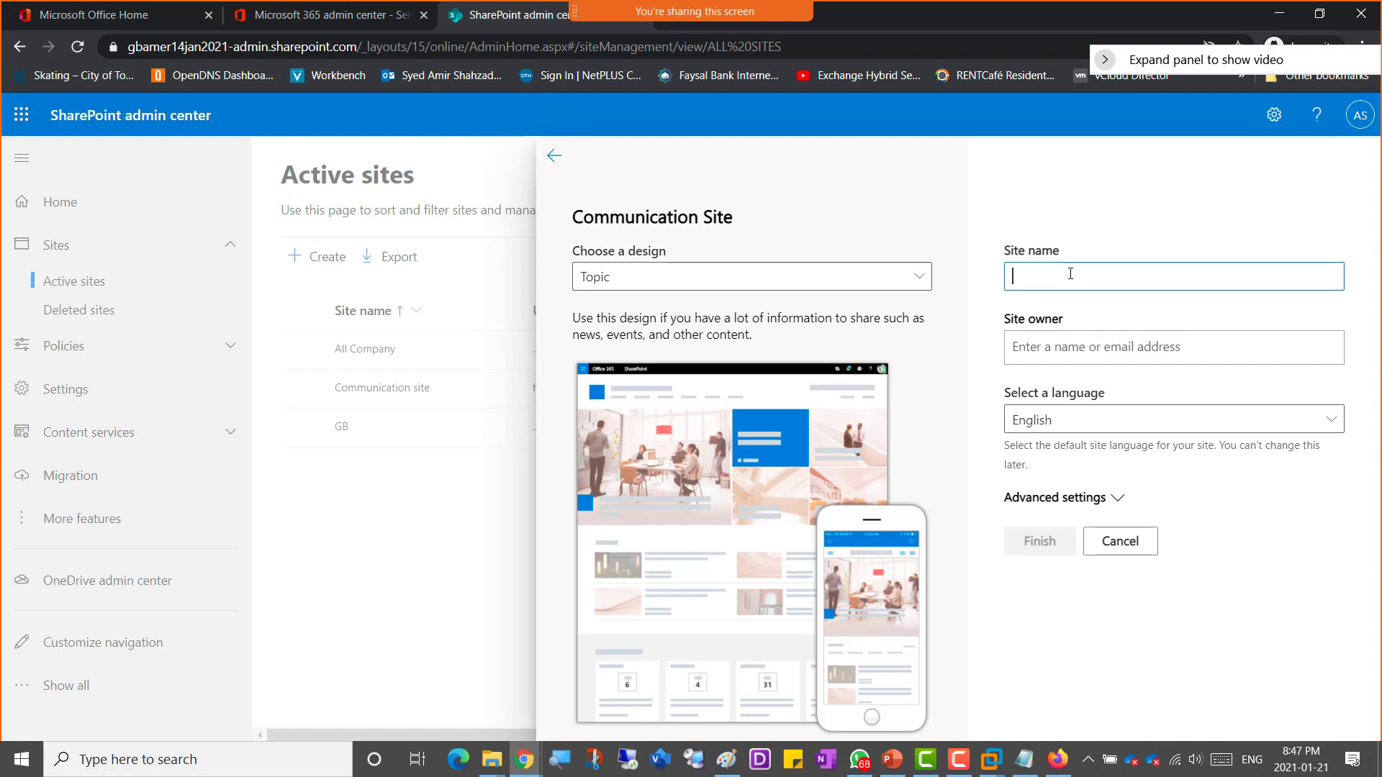
type("Amer")
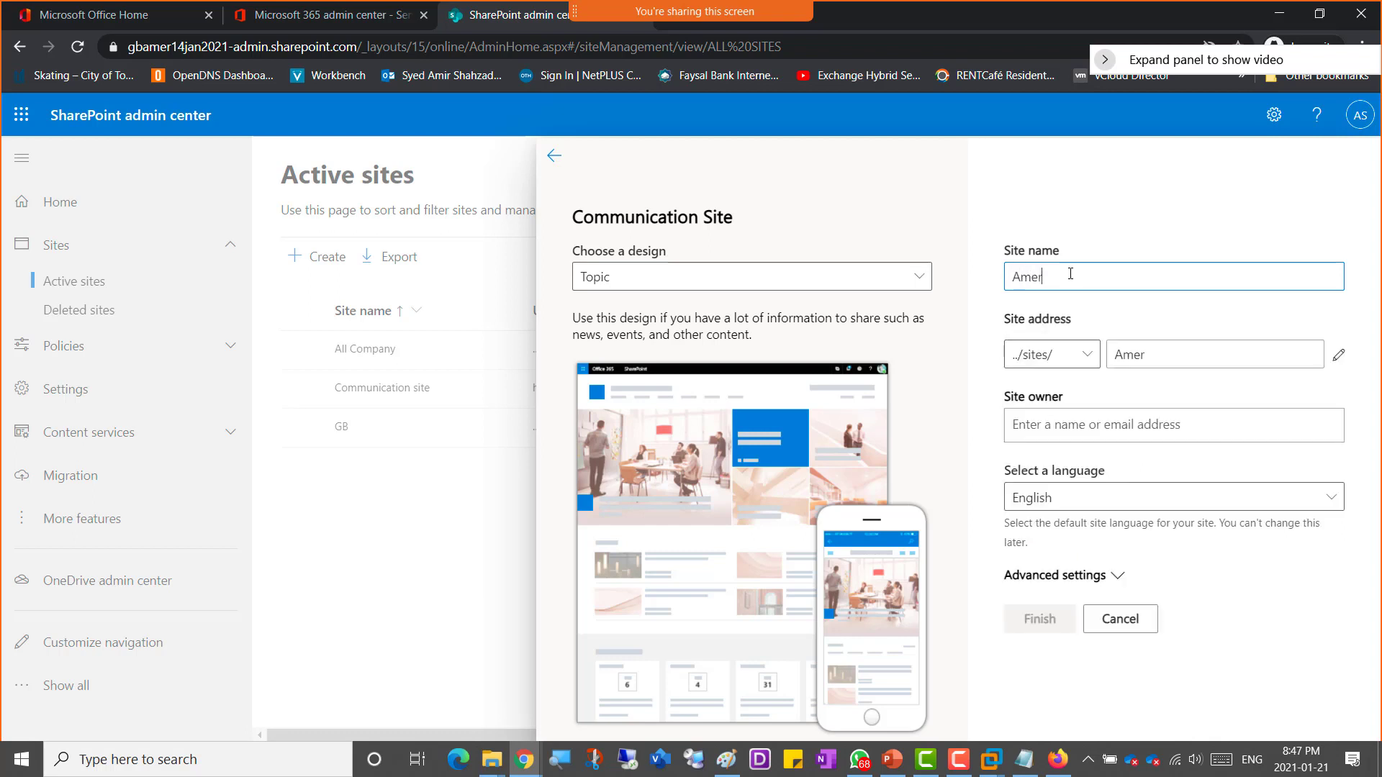
type("CompanySite")
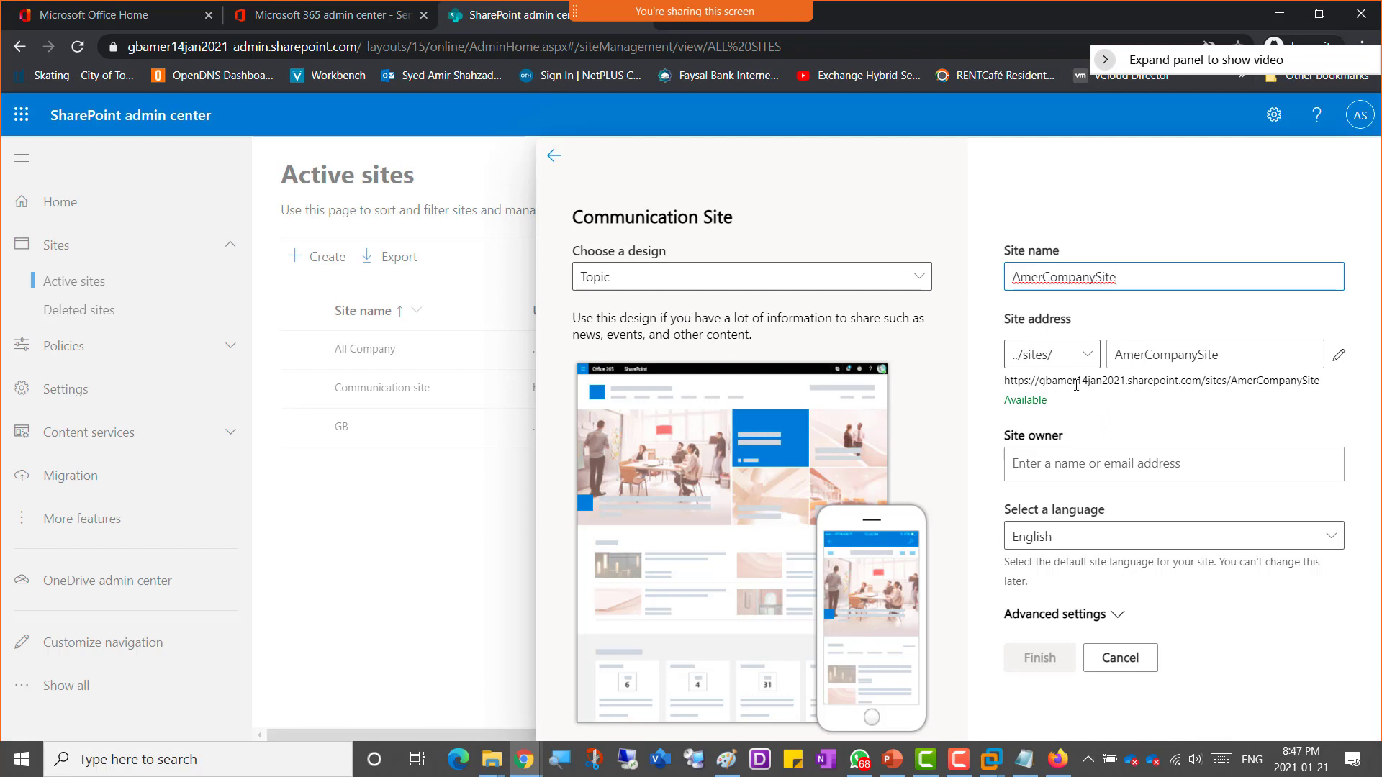
Step: Inspect the generated site address and its path prefix options, keeping the ../sites/ prefix
left_click_drag(1108, 381, 1057, 381)
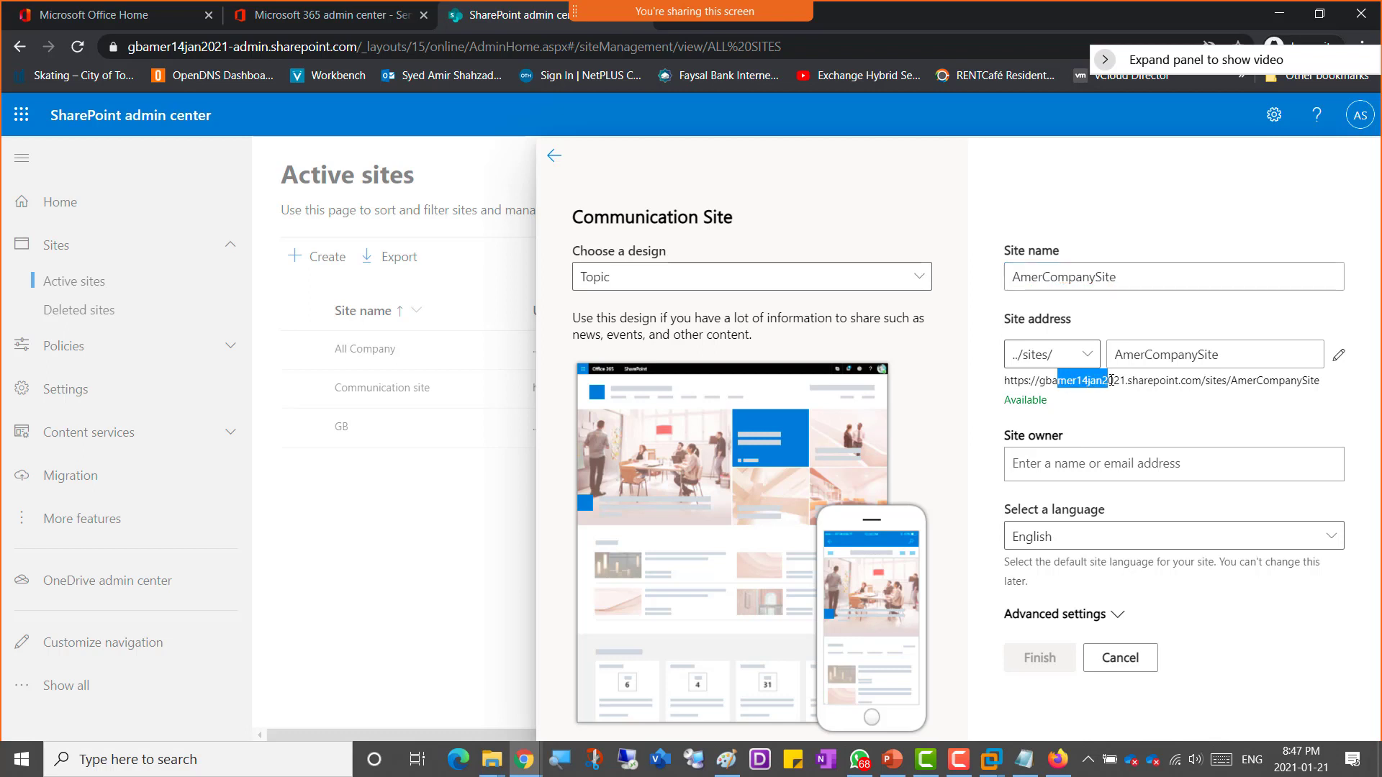
left_click_drag(1132, 382, 1296, 394)
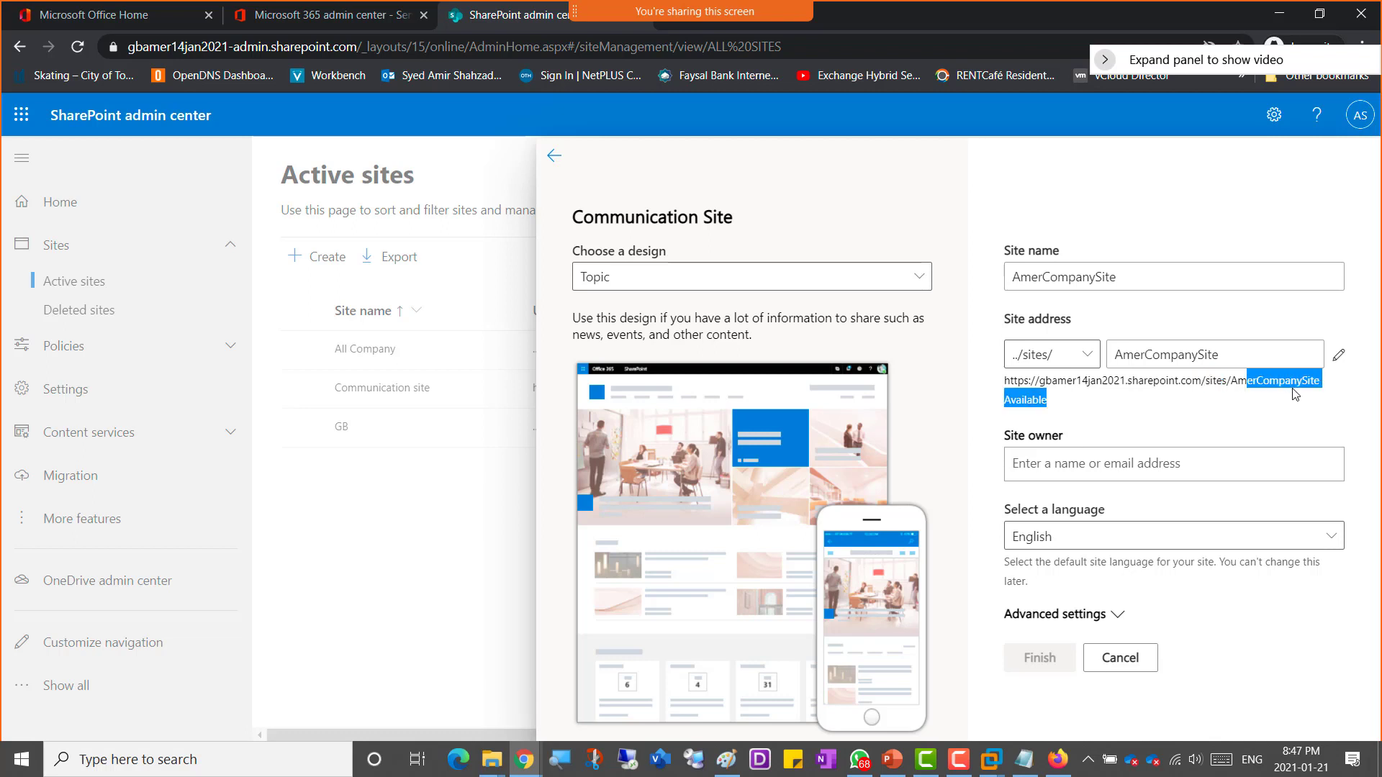
left_click(1238, 420)
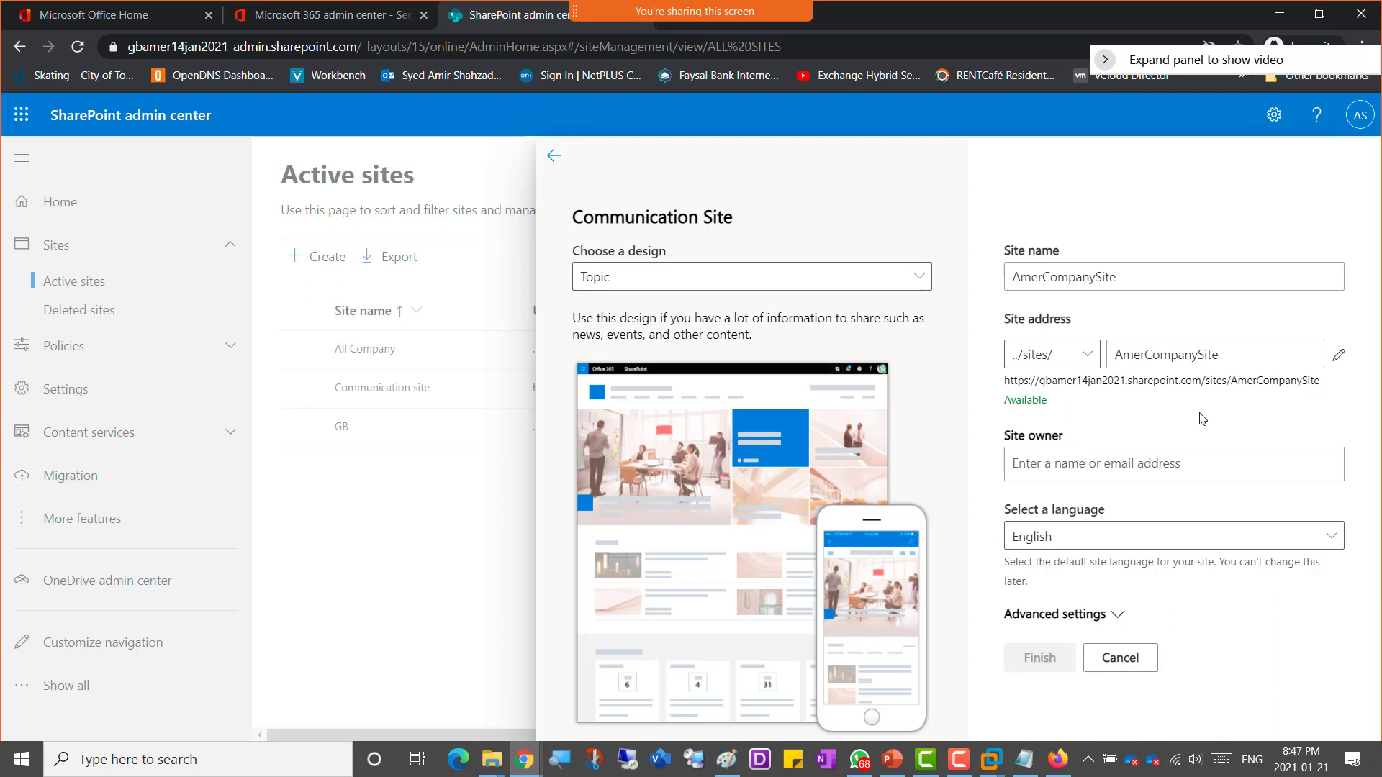
left_click(1085, 363)
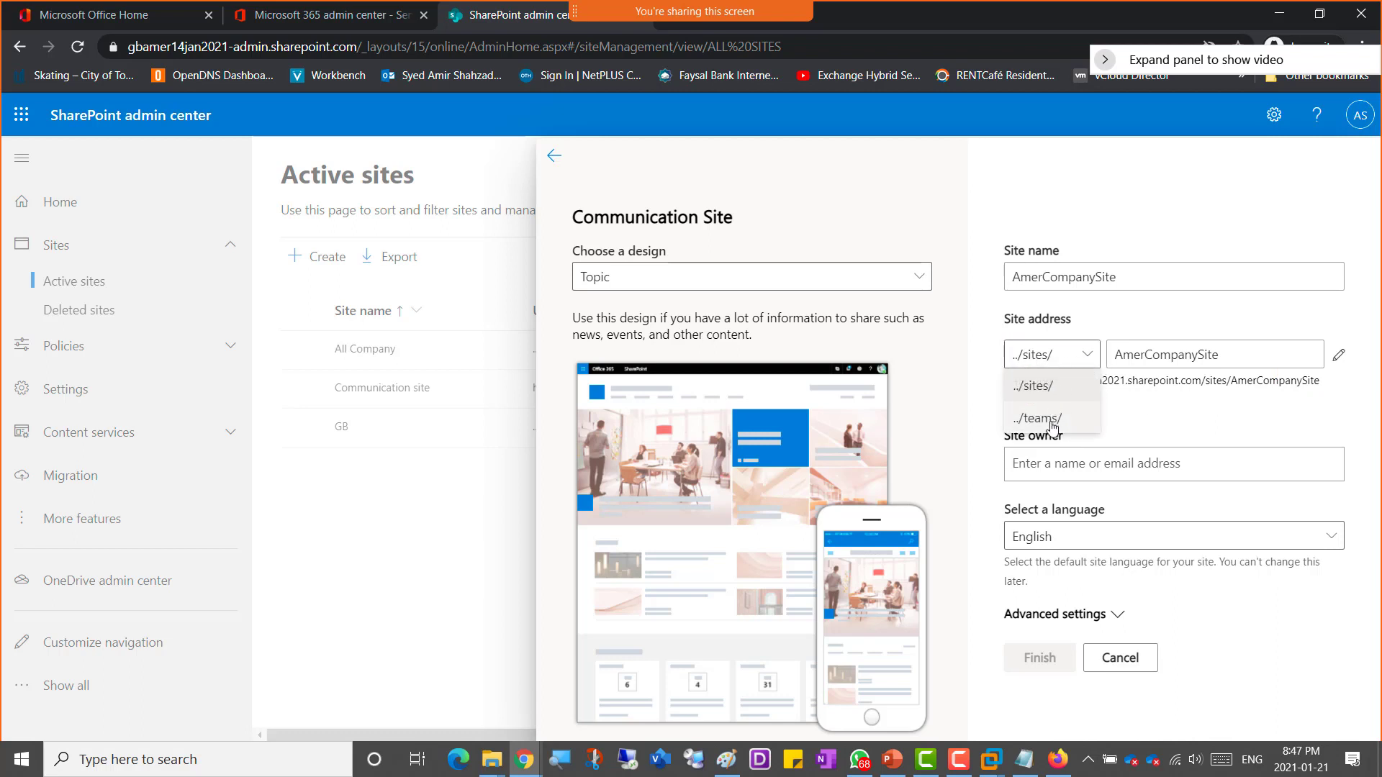
left_click(1054, 395)
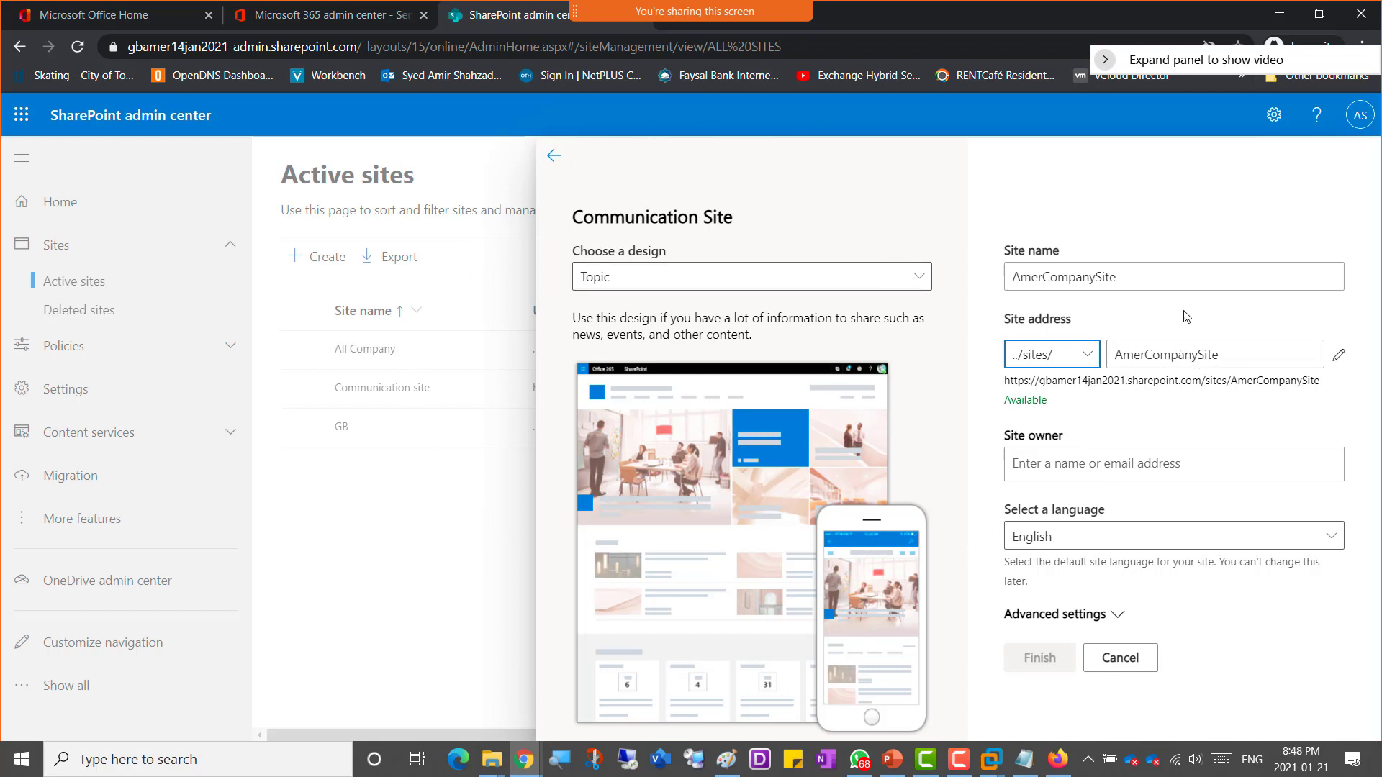
Step: Set the site owner by searching the directory and picking the administrator account
left_click(1145, 461)
type("amer")
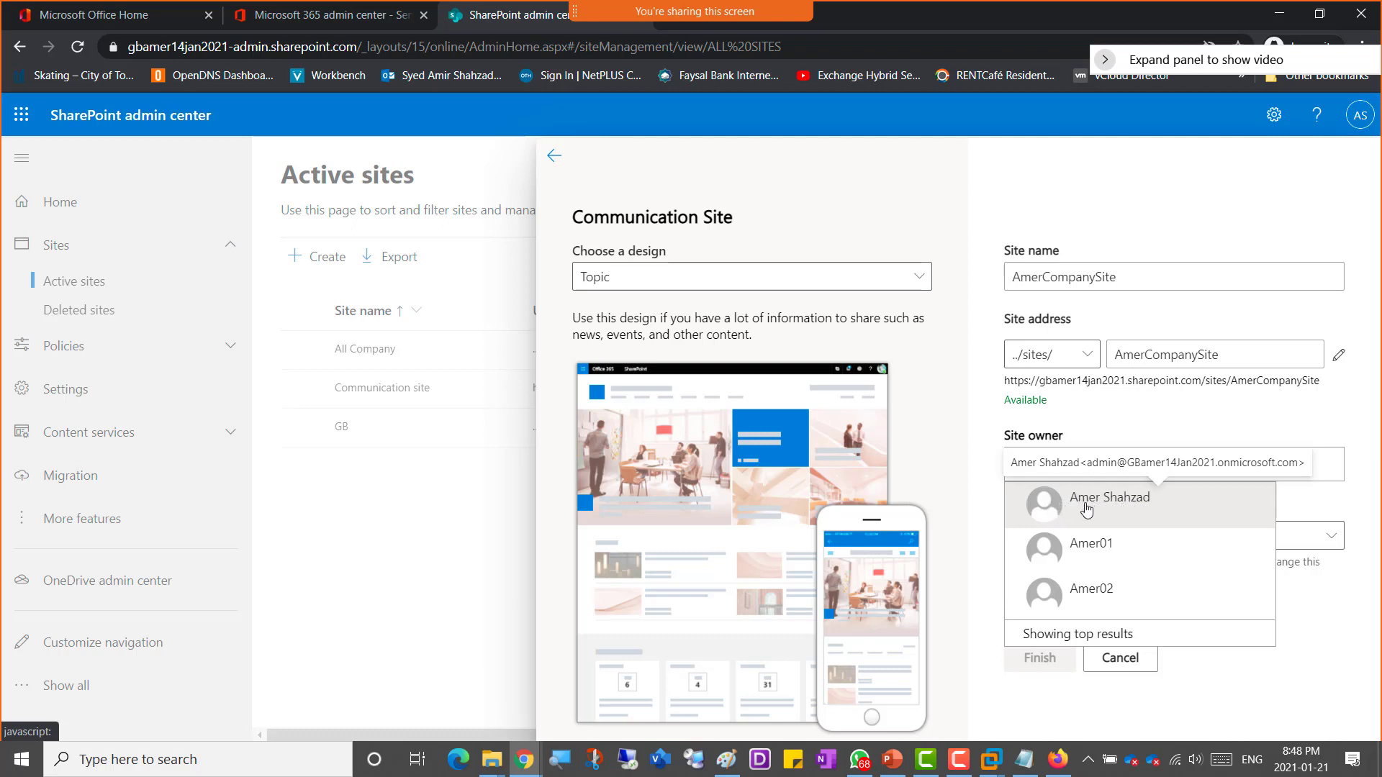
left_click(1132, 504)
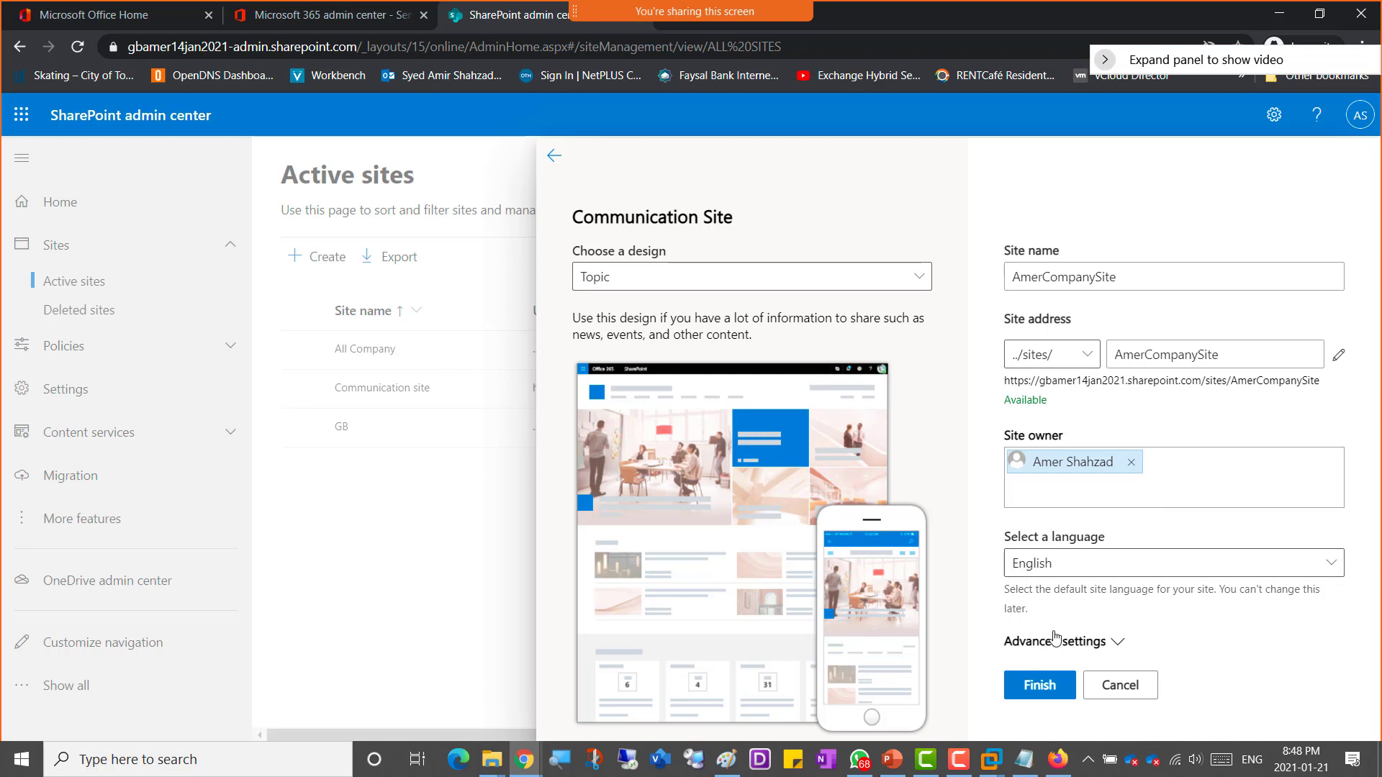
Step: Expand Advanced settings and review the time zone options without changing them
left_click(1116, 647)
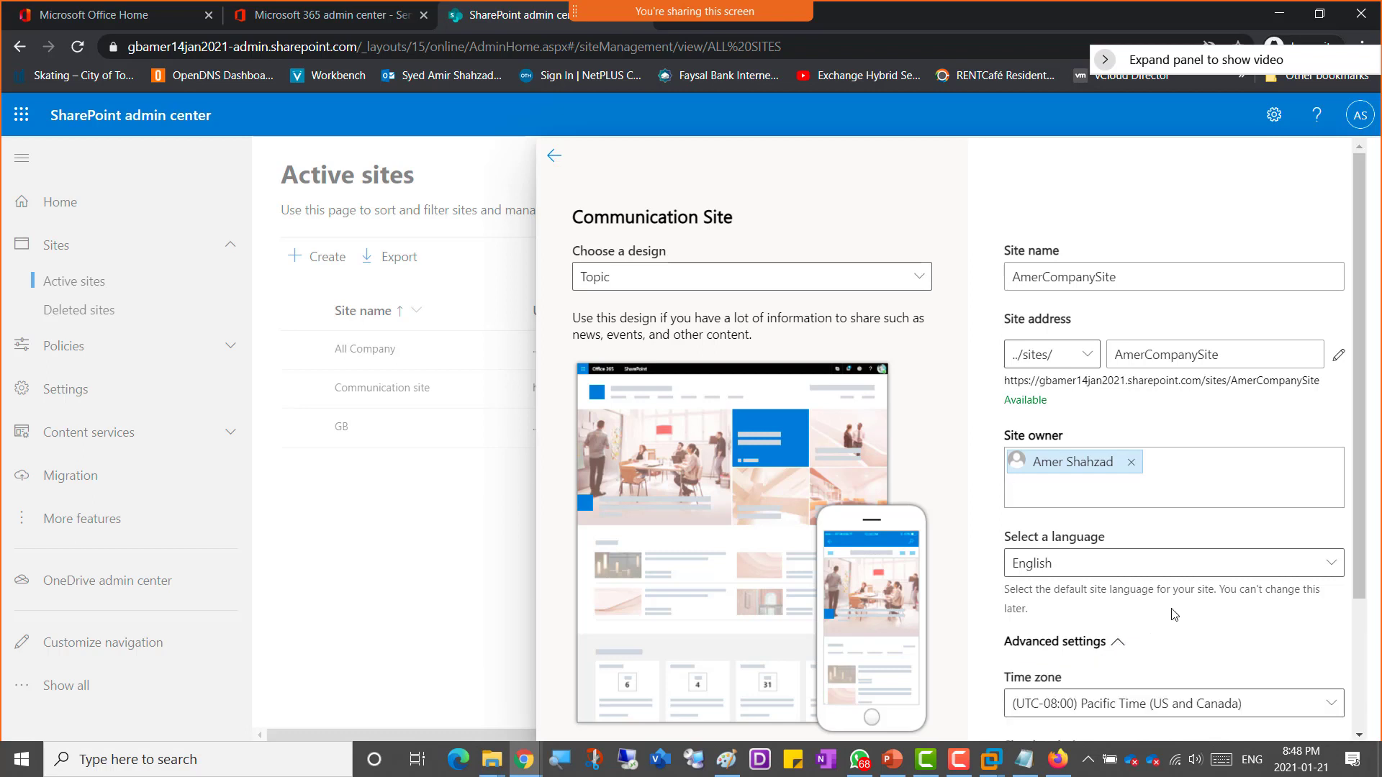
scroll(986, 584, "down", 3)
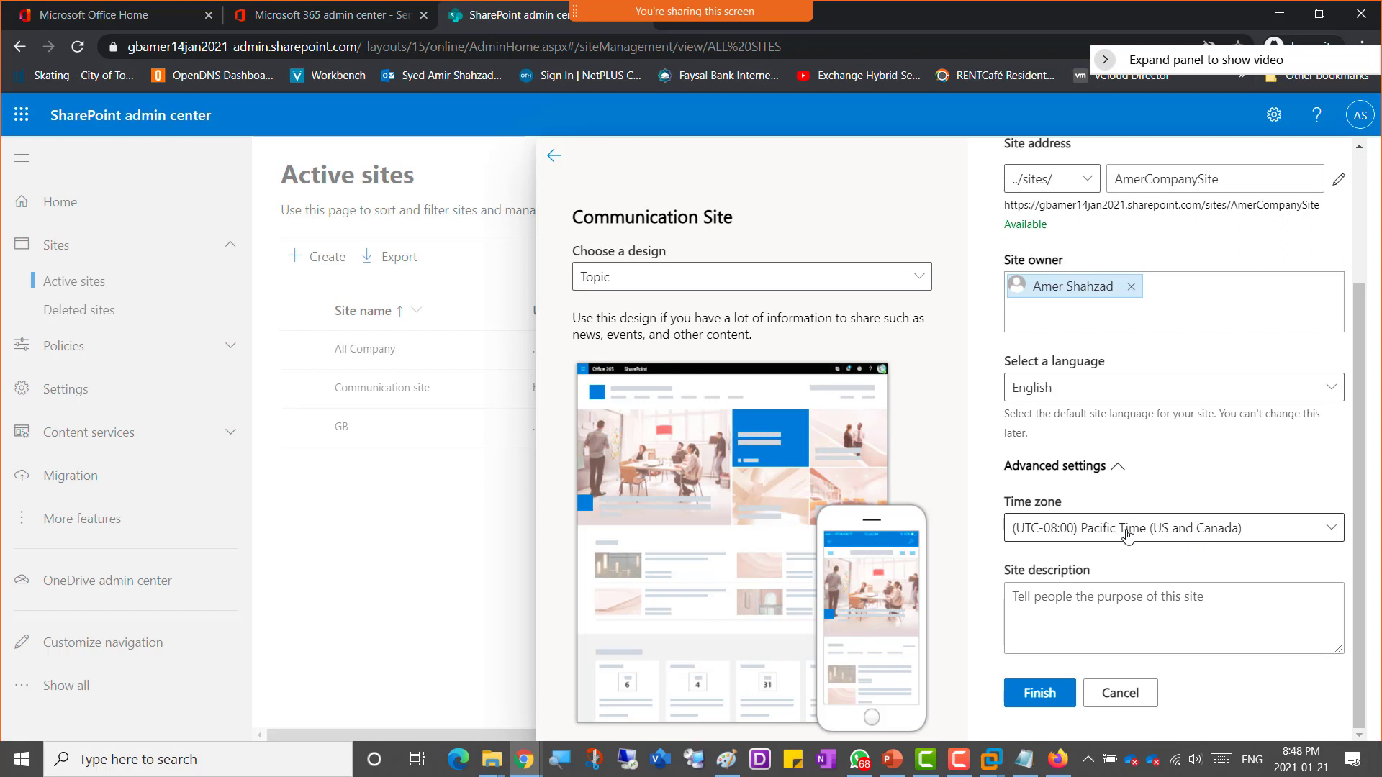
left_click(1155, 540)
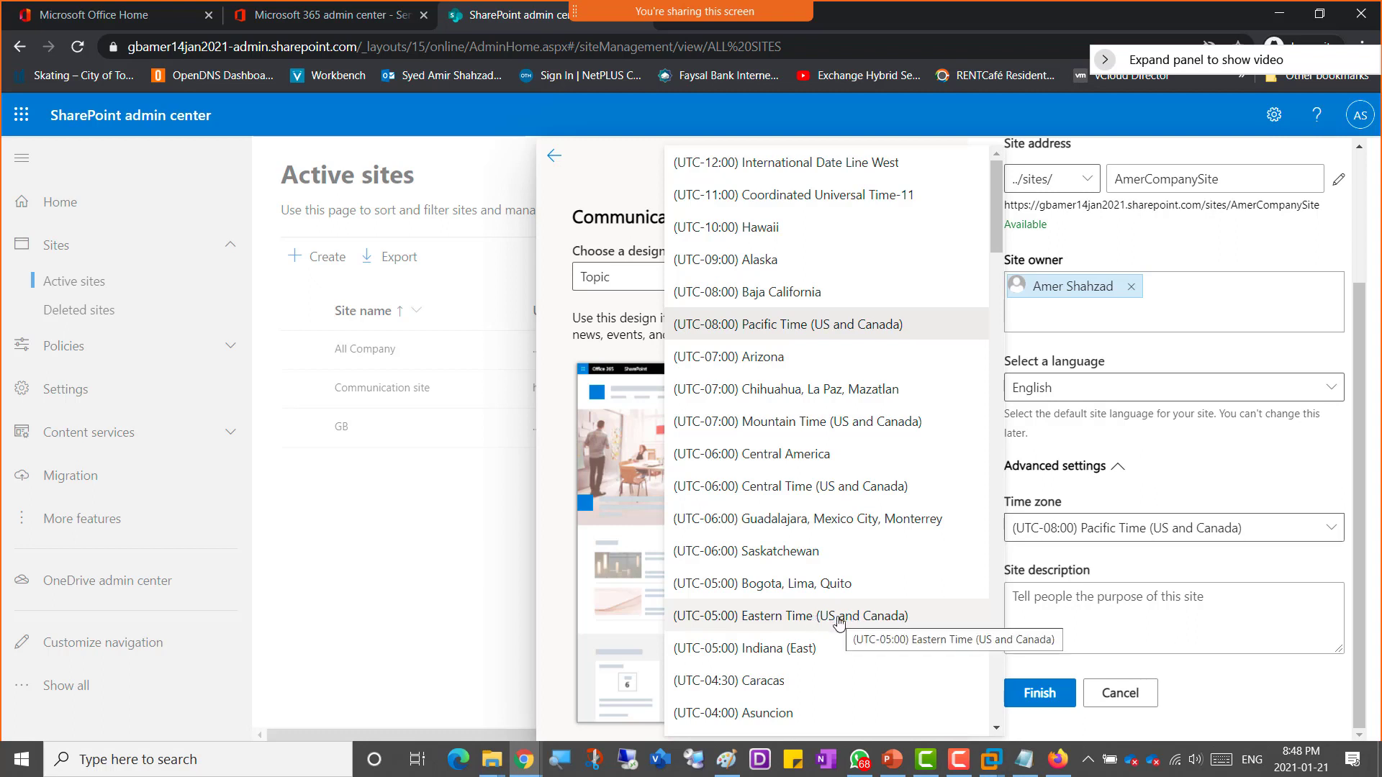
left_click(1260, 566)
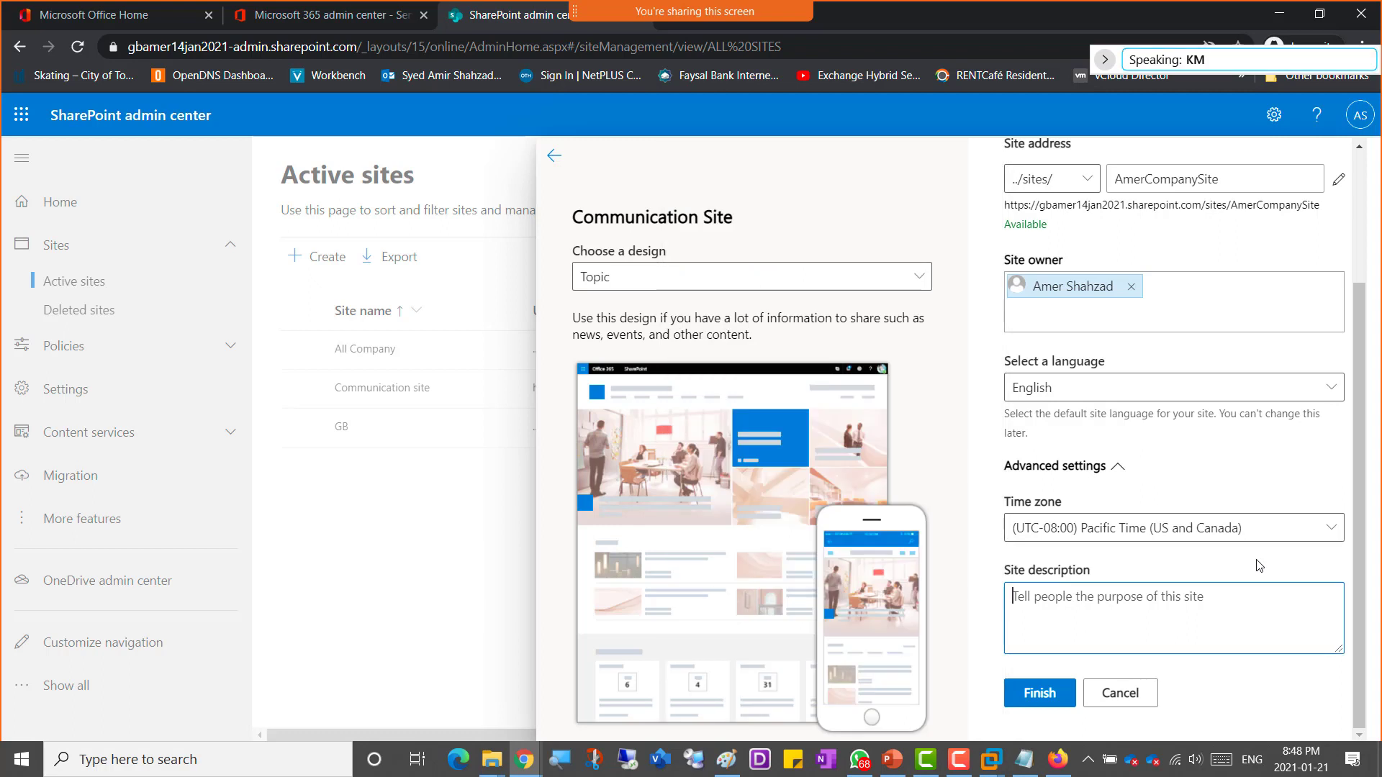
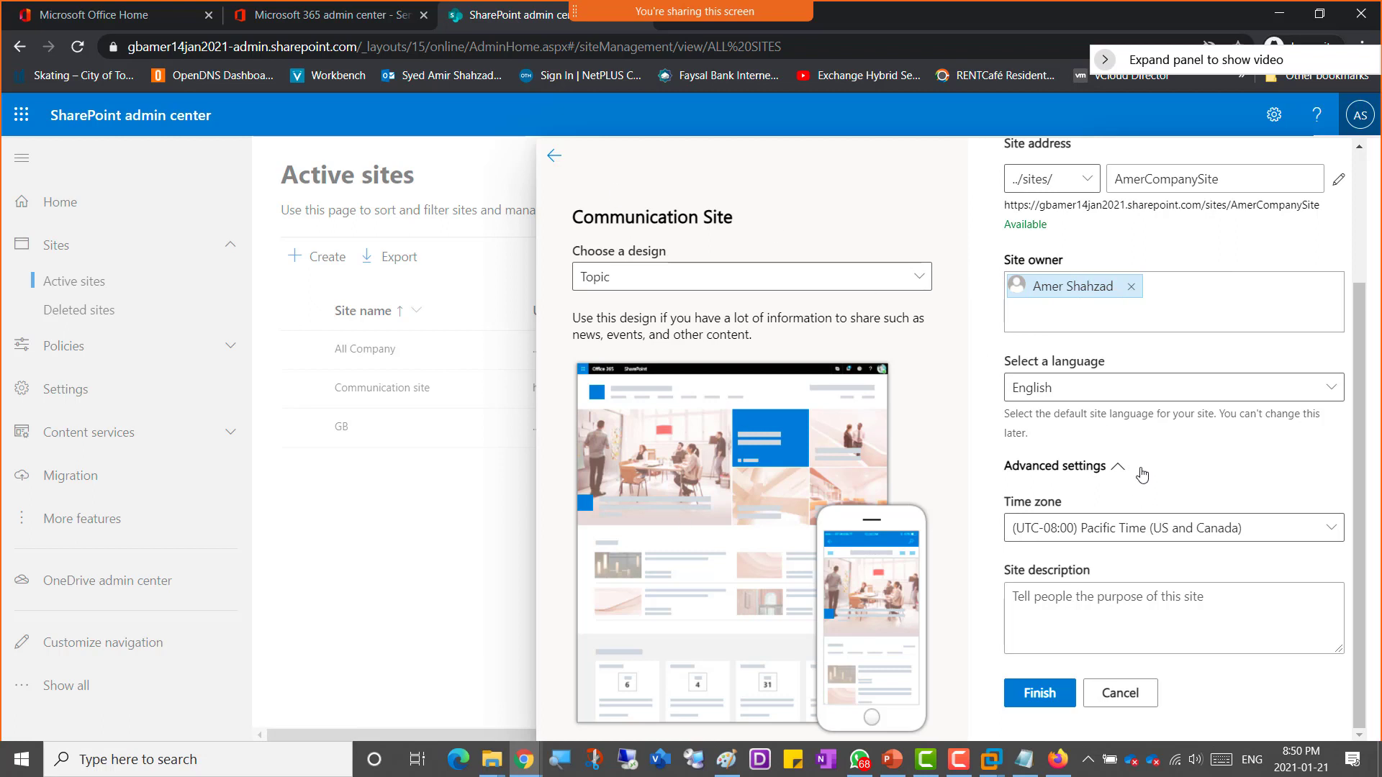
Step: Duplicate the SharePoint admin center tab and review the signed-in account's name and sign-in address, then return to the original tab
right_click(474, 17)
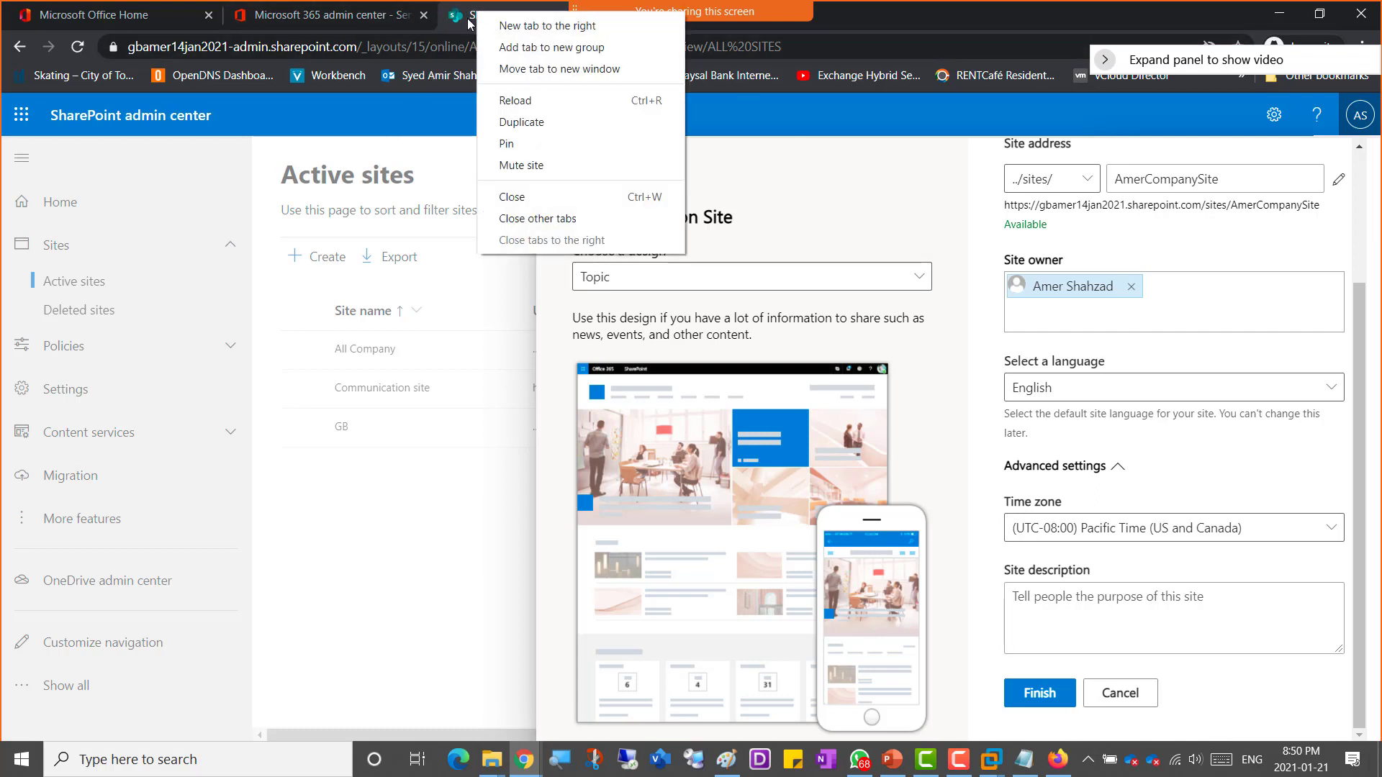
left_click(559, 123)
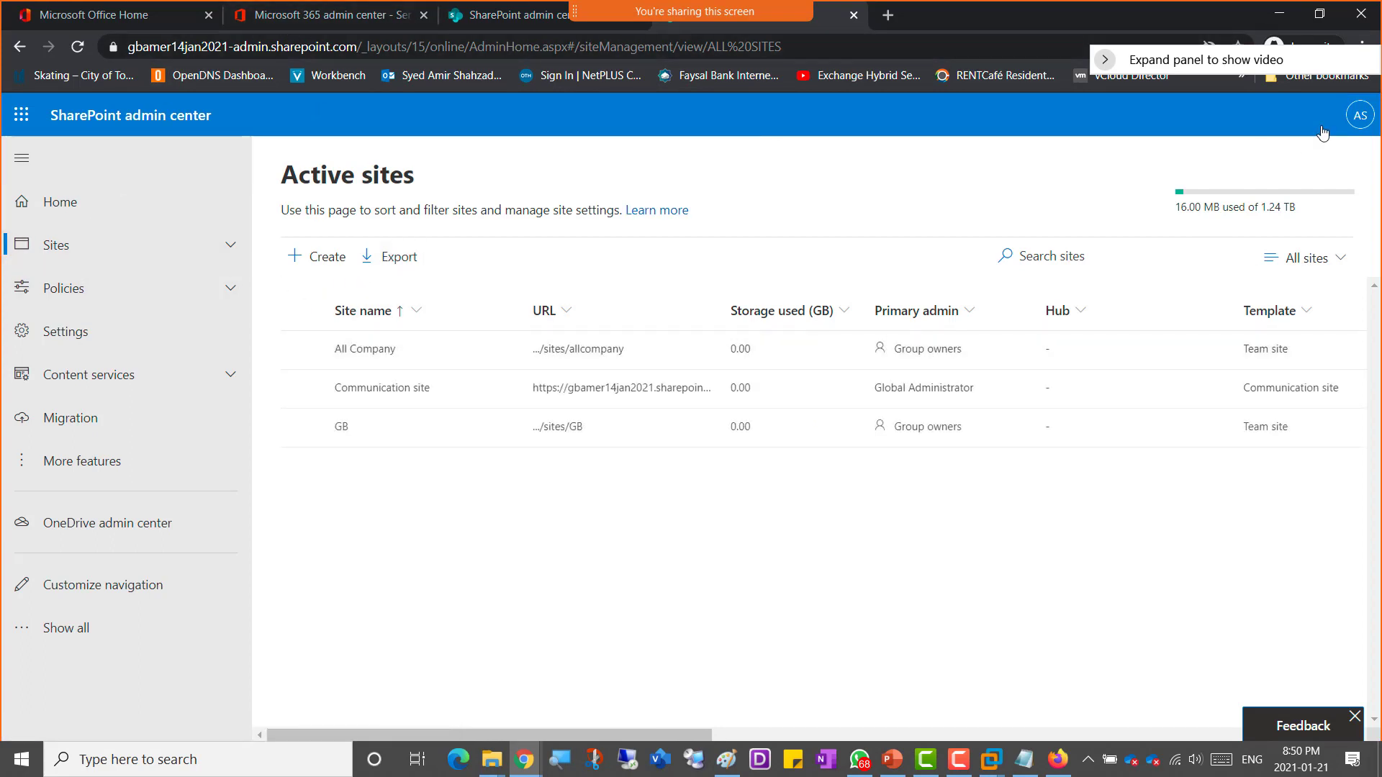
left_click(1359, 115)
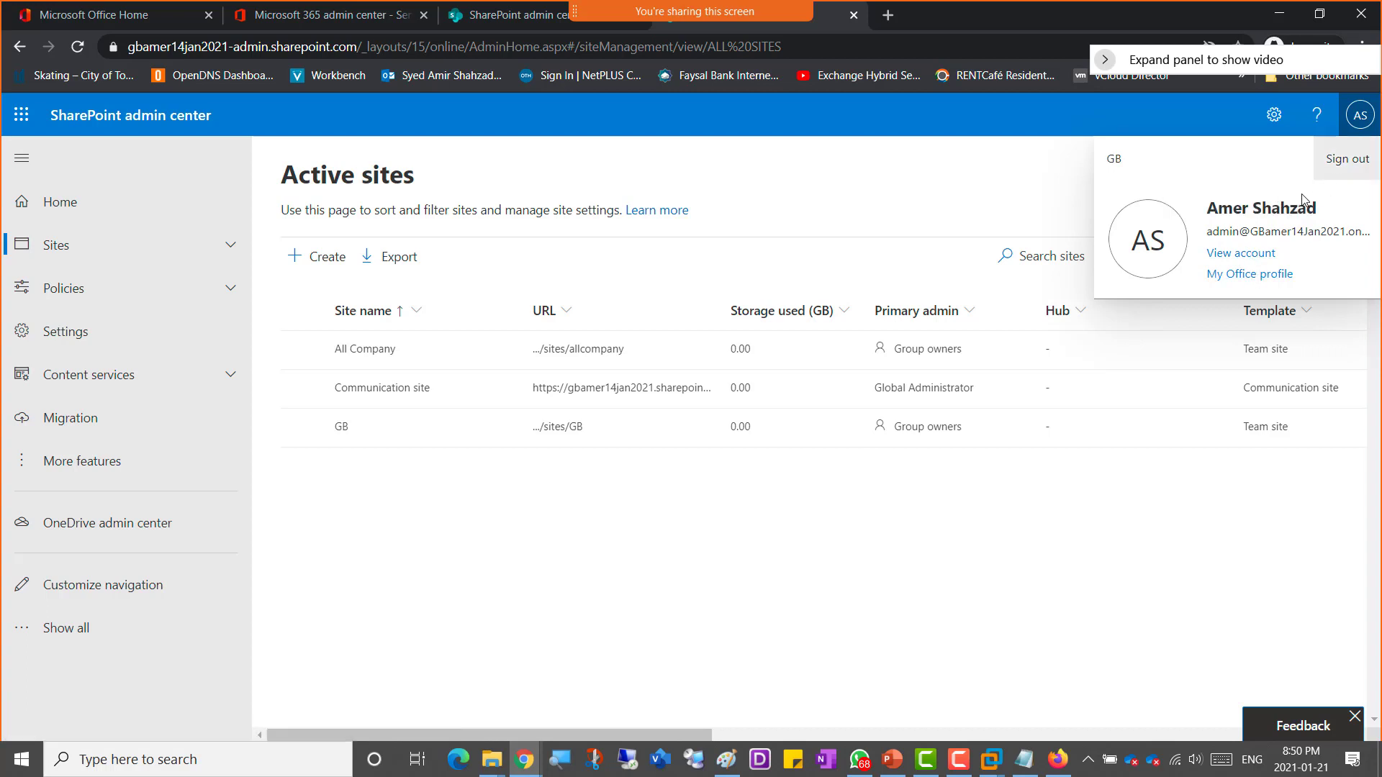
left_click_drag(1226, 209, 1317, 210)
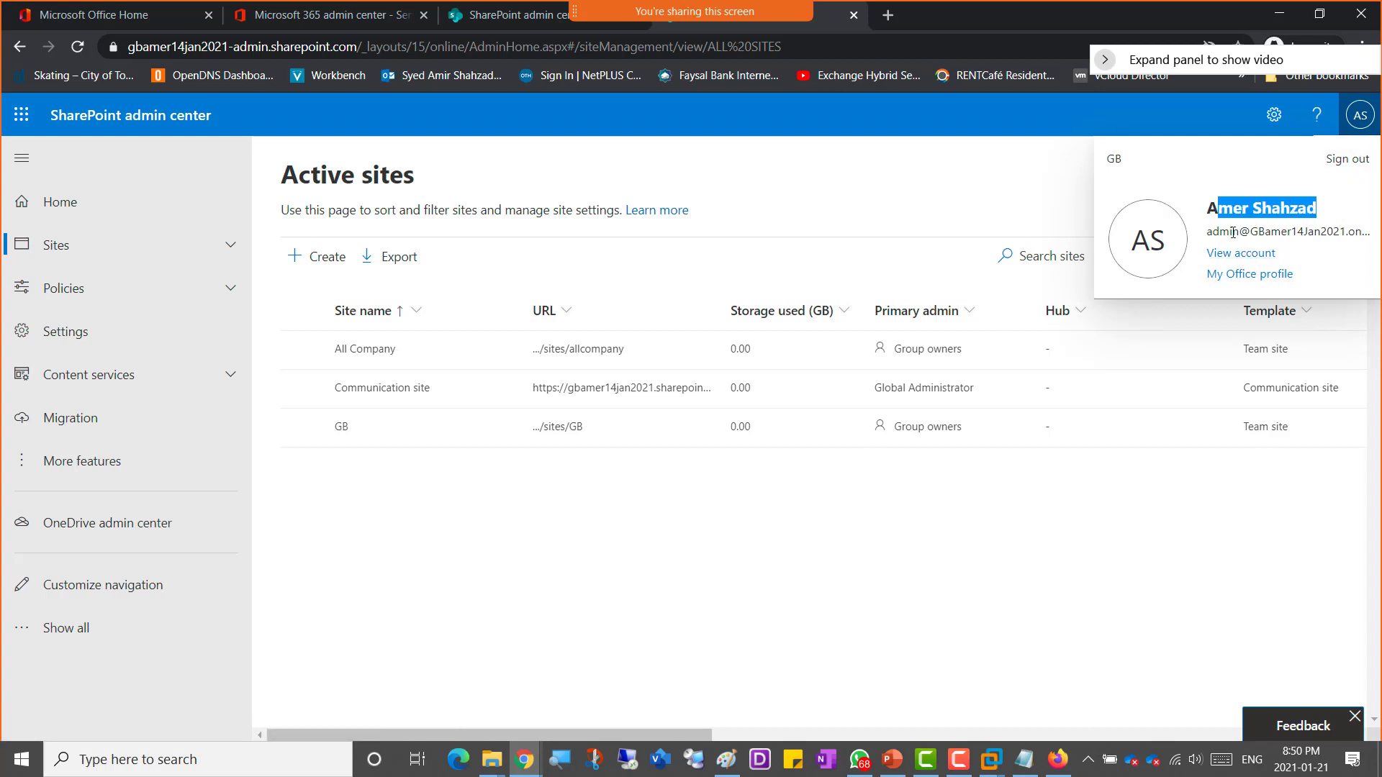
left_click_drag(1219, 232, 1304, 232)
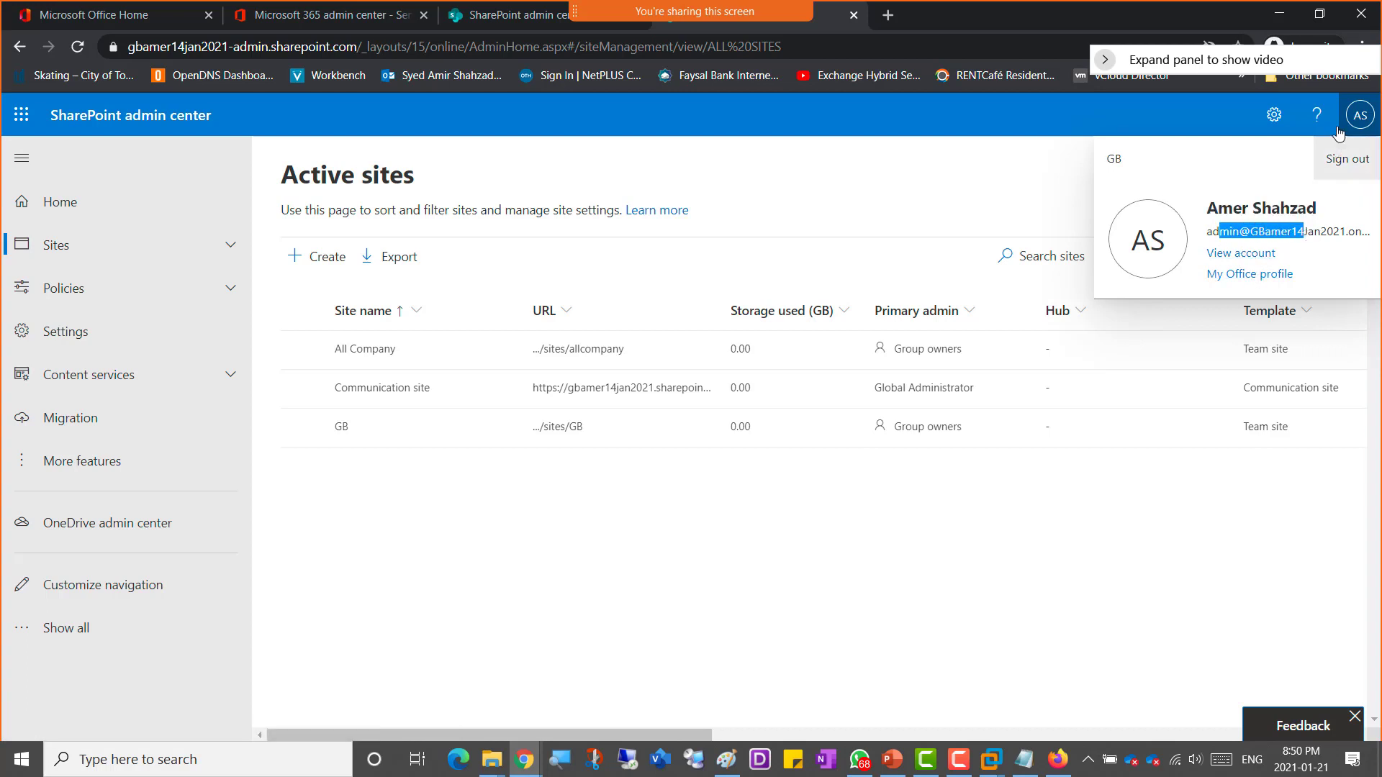
left_click(500, 14)
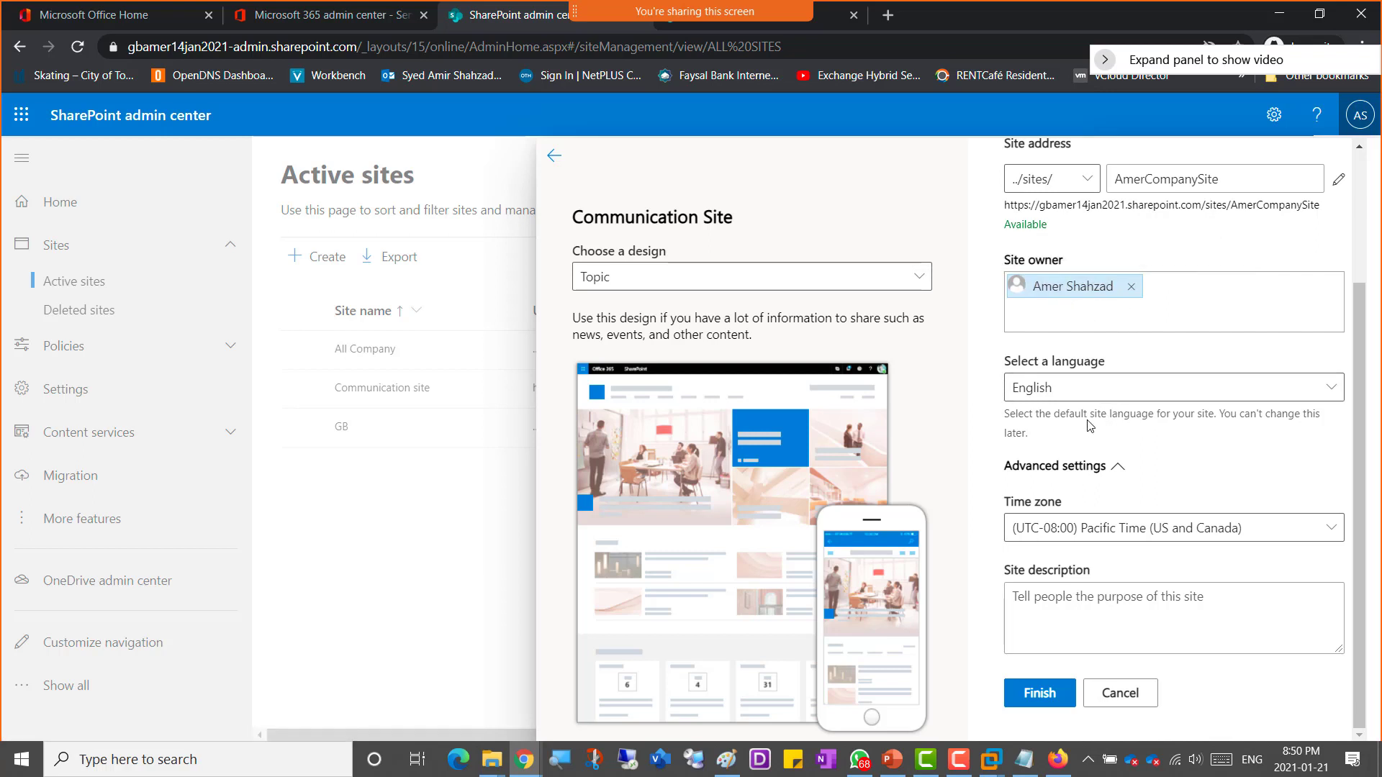
Step: Set the time zone to (UTC-05:00) Eastern Time (US and Canada) and enter the site description Company Site
left_click(1143, 541)
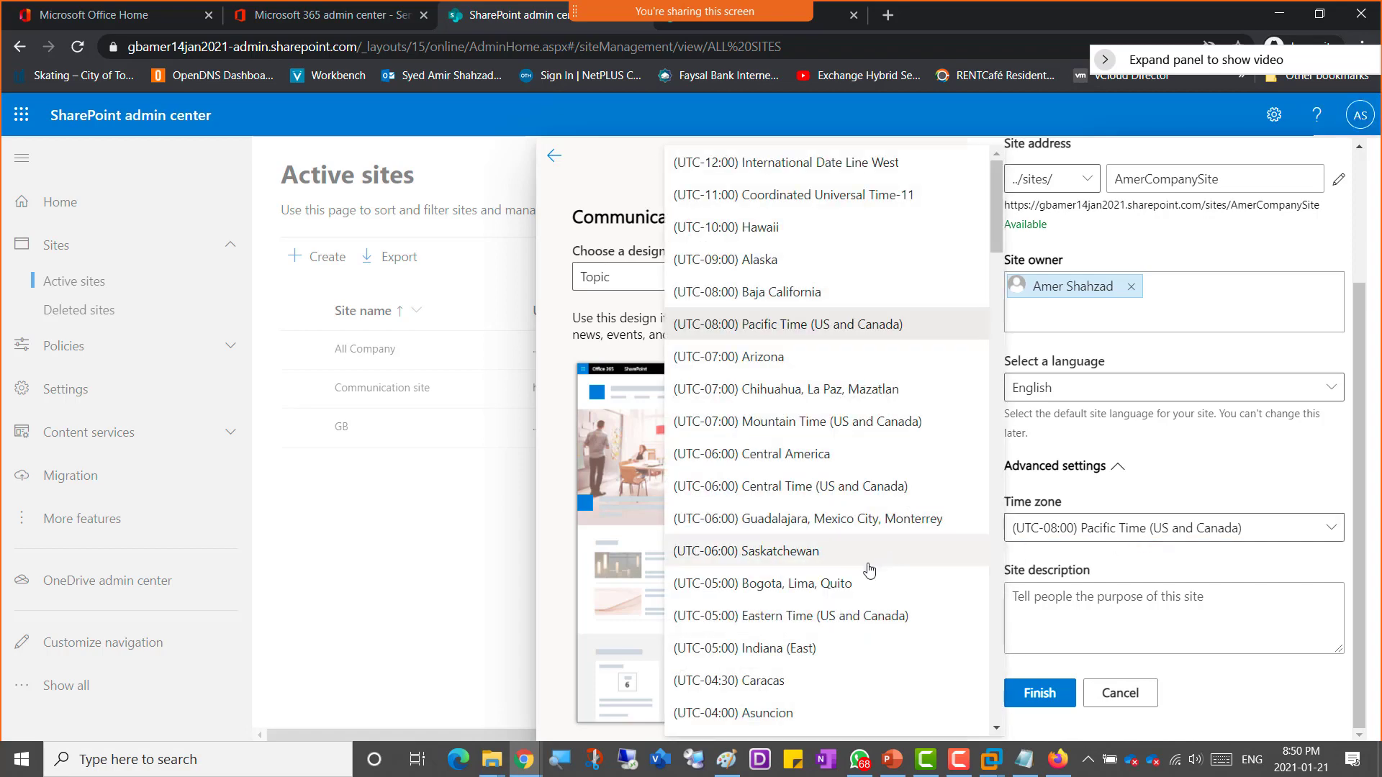
left_click(849, 616)
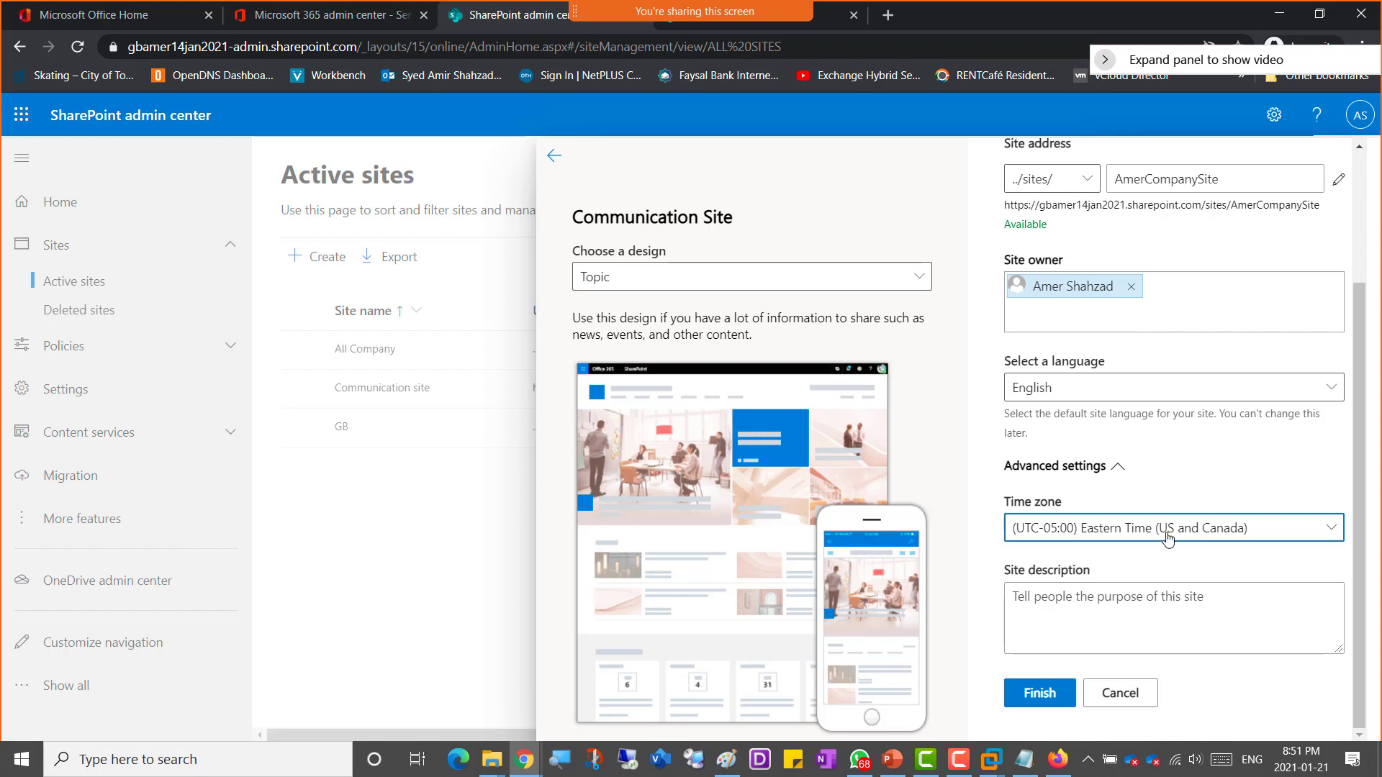
left_click(1109, 603)
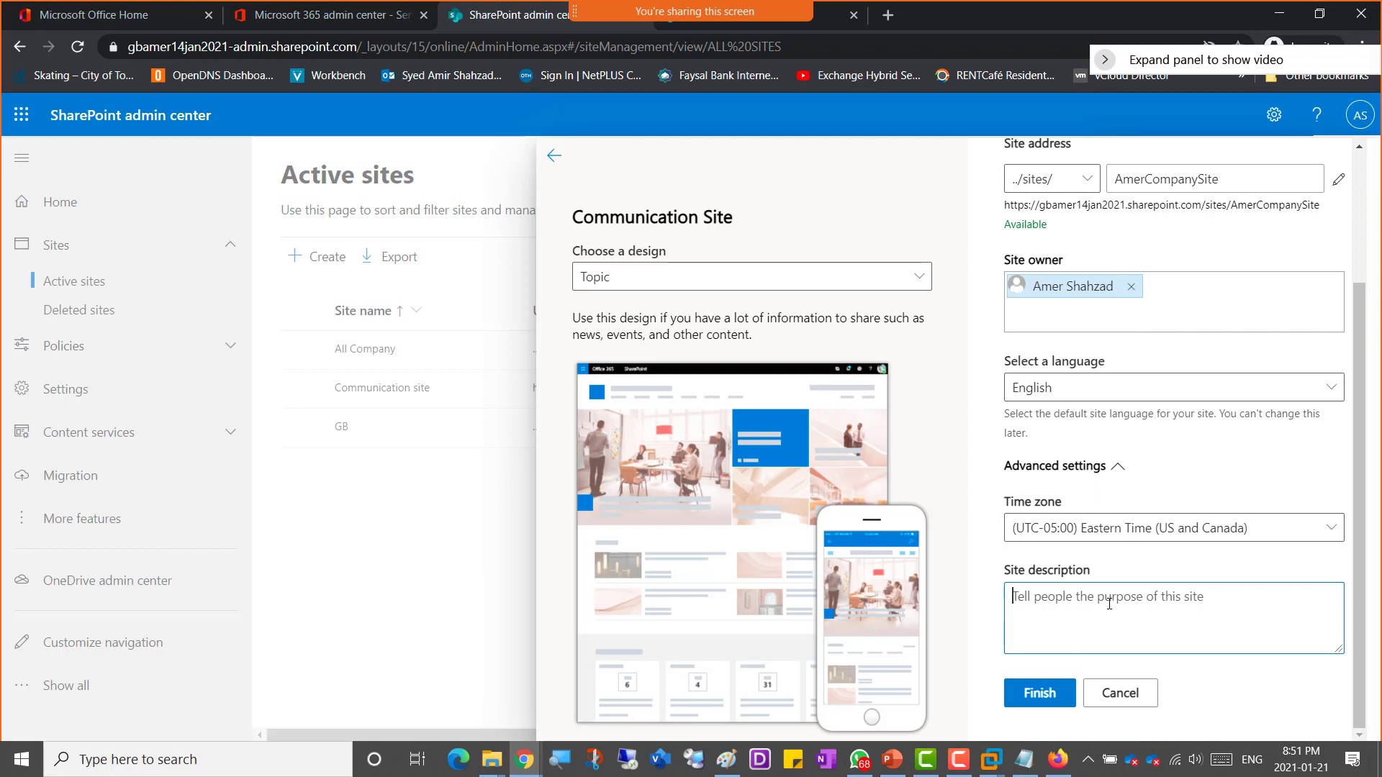
type("Com")
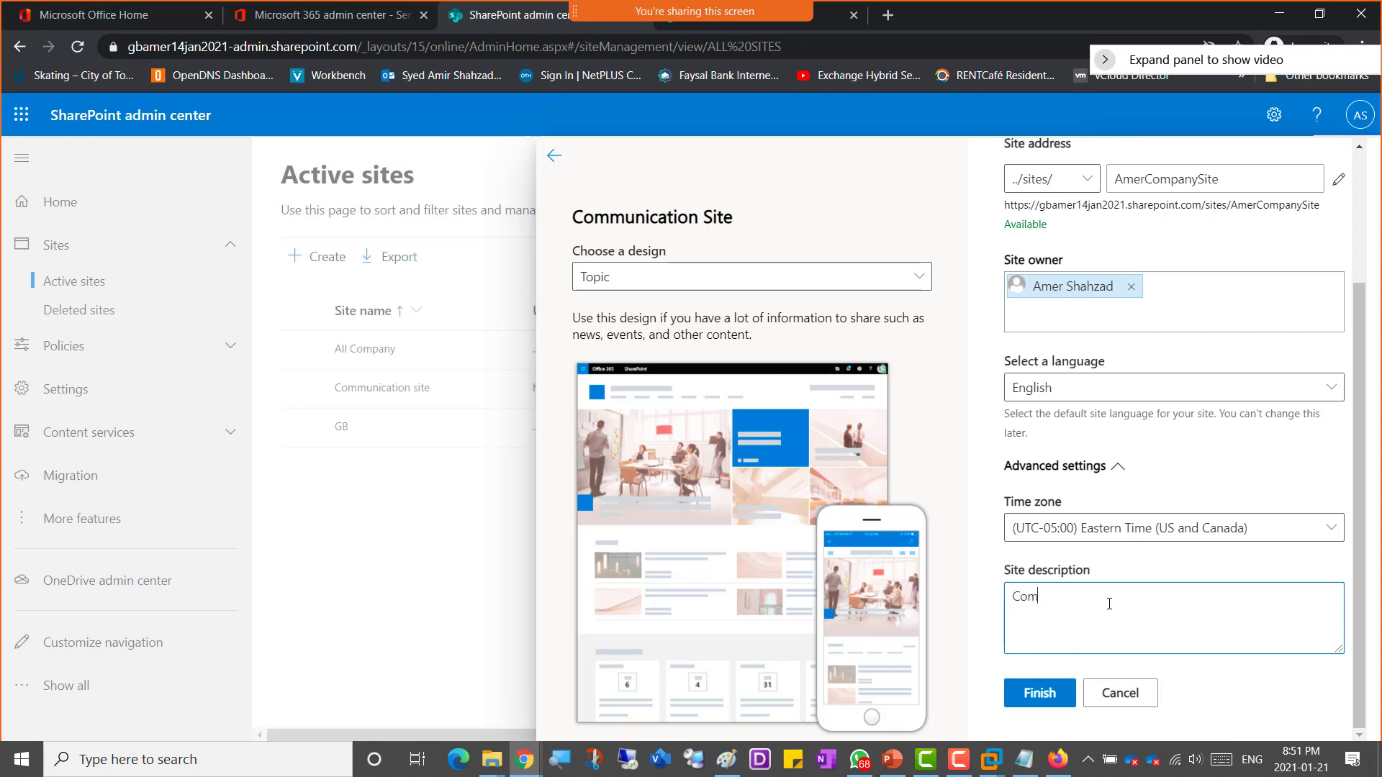
type("pany Site")
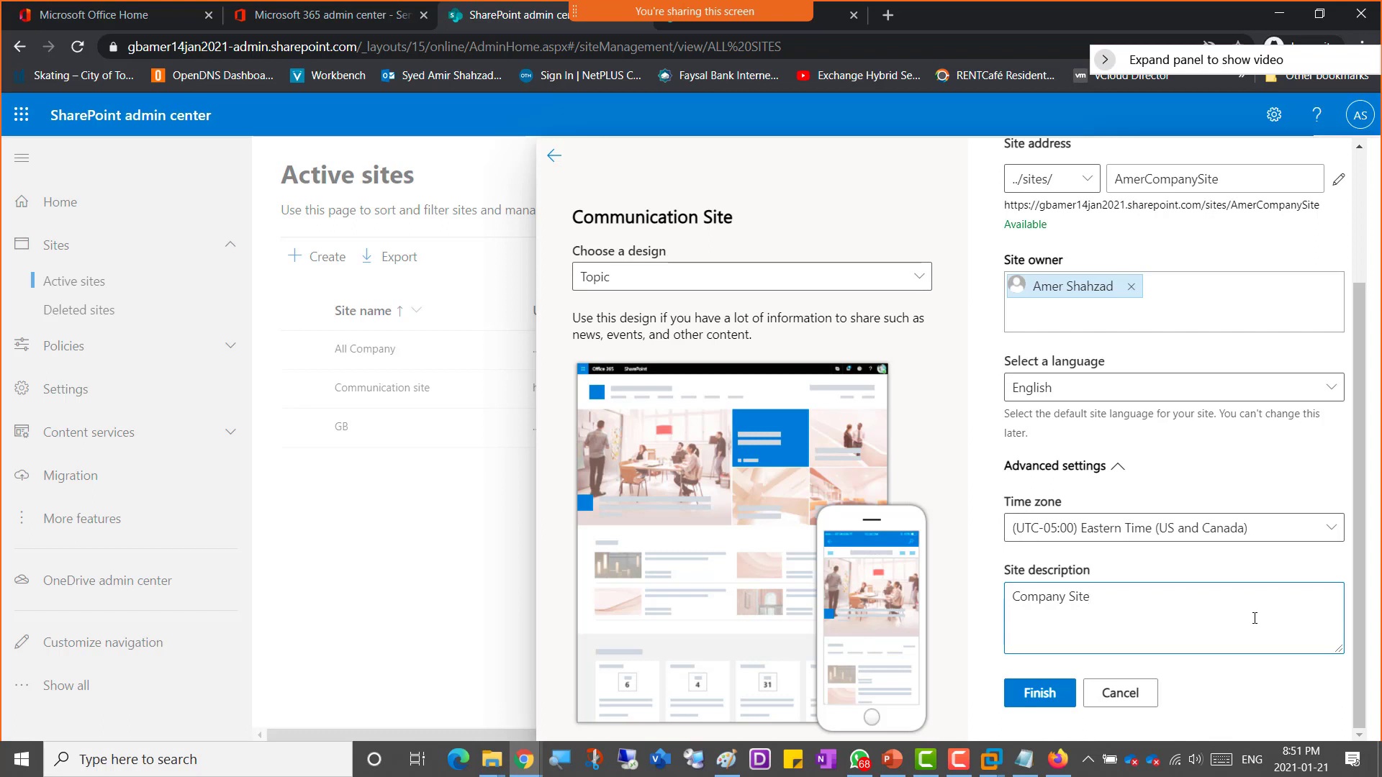
Step: Finish creating the communication site and open its creation progress panel
left_click_drag(1358, 608, 1375, 630)
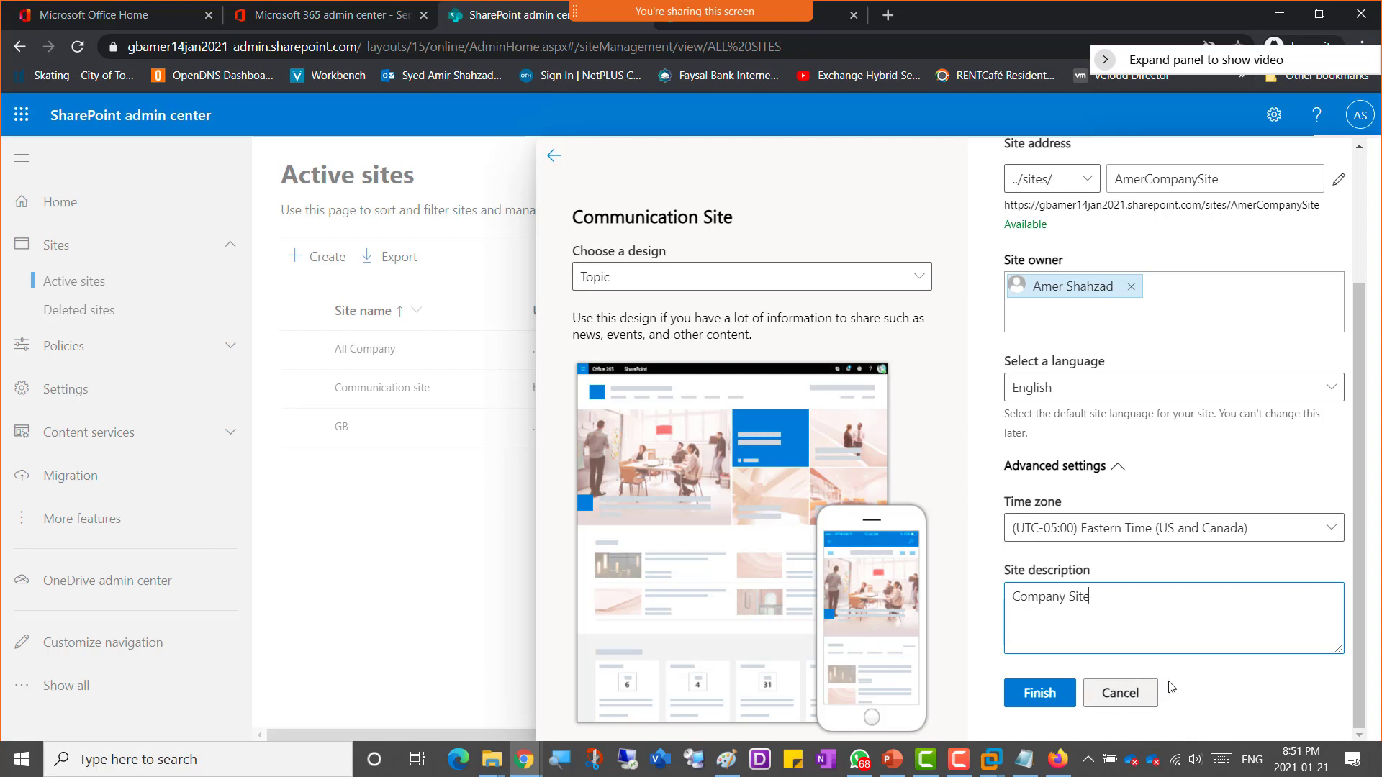
left_click(1038, 700)
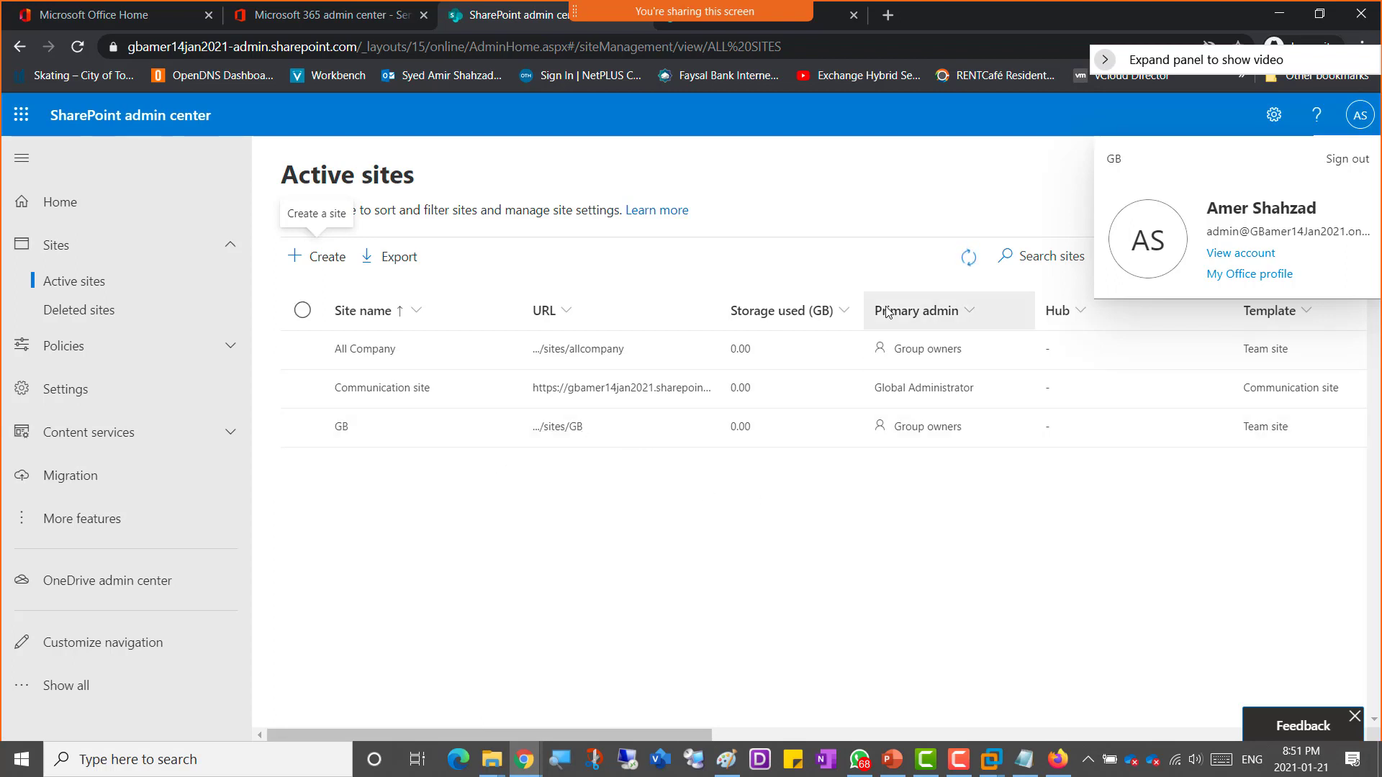
left_click(969, 268)
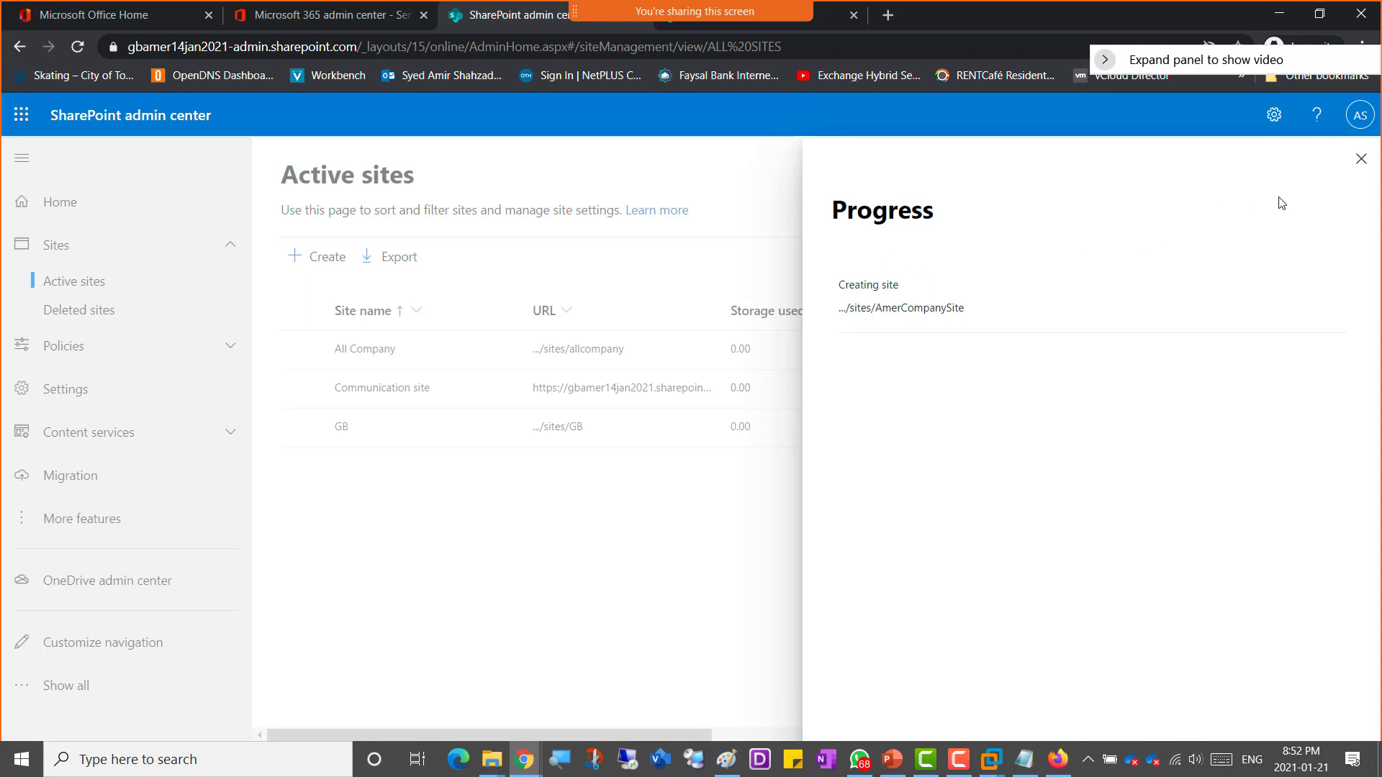
left_click(1361, 160)
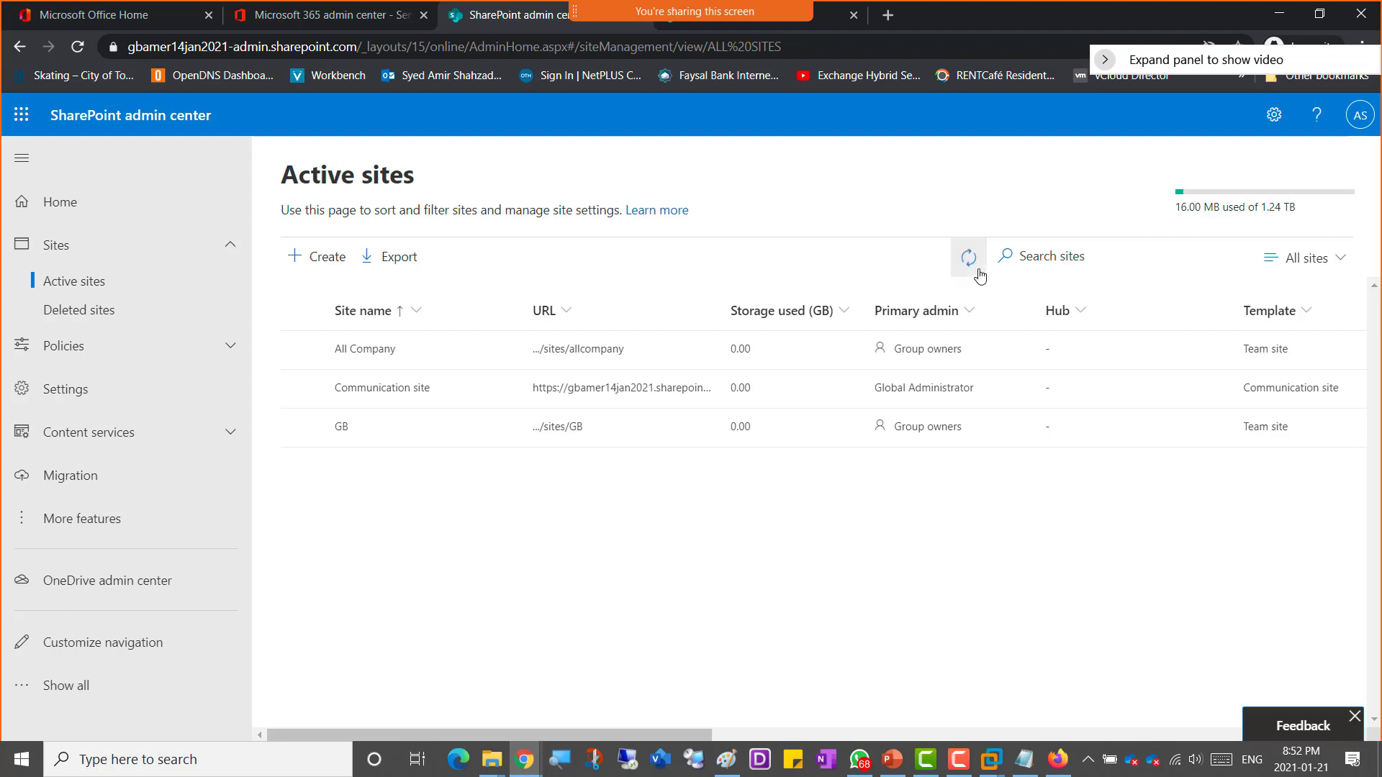
Step: Reload the Active sites list and recheck the progress of the AmerCompanySite creation
left_click(78, 48)
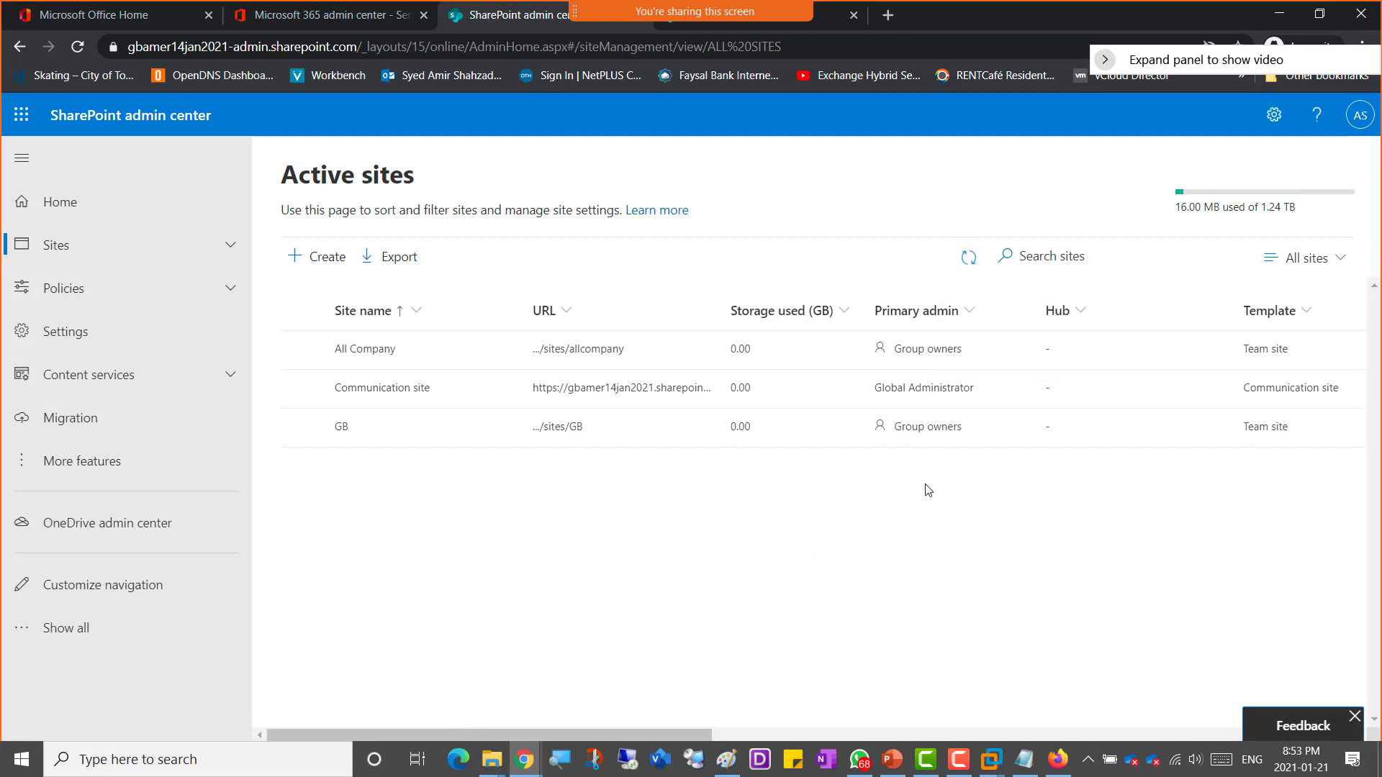
left_click(967, 266)
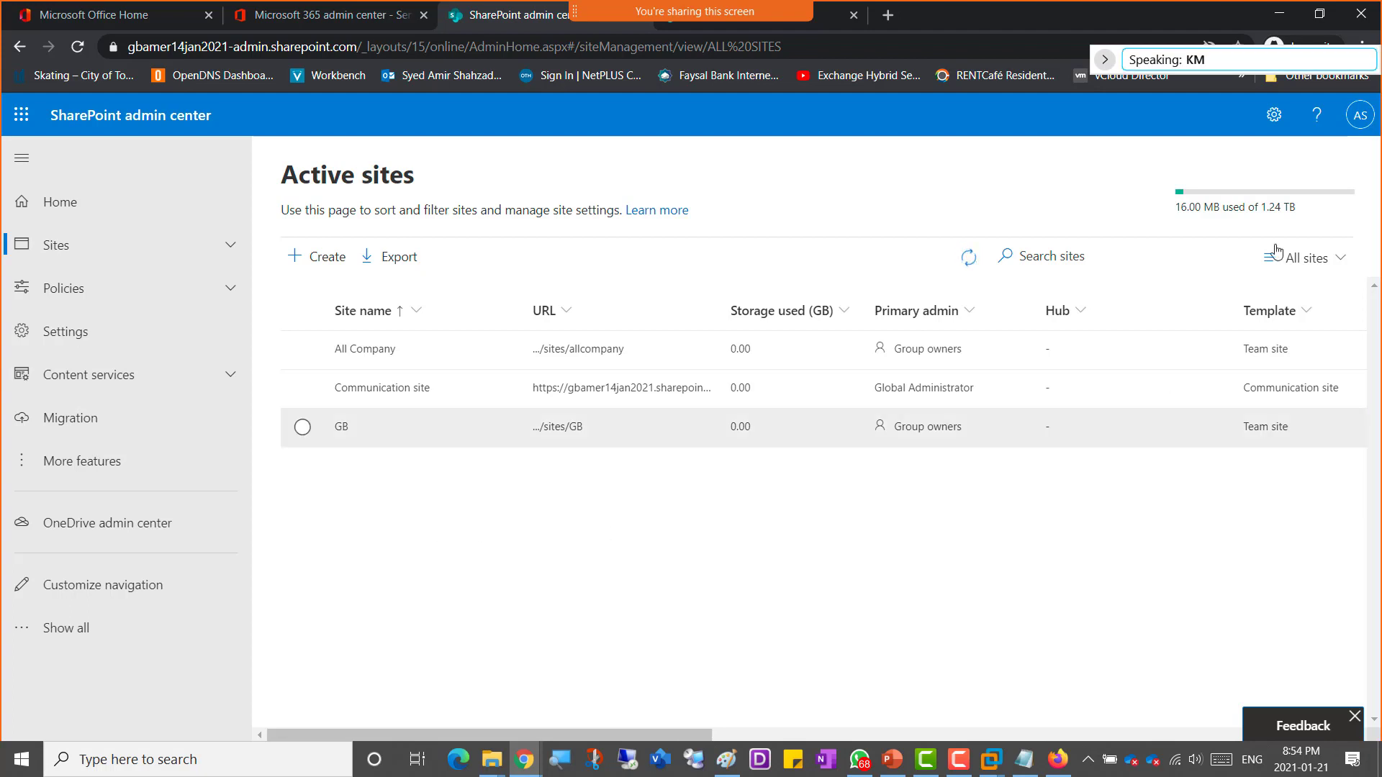
left_click(1360, 122)
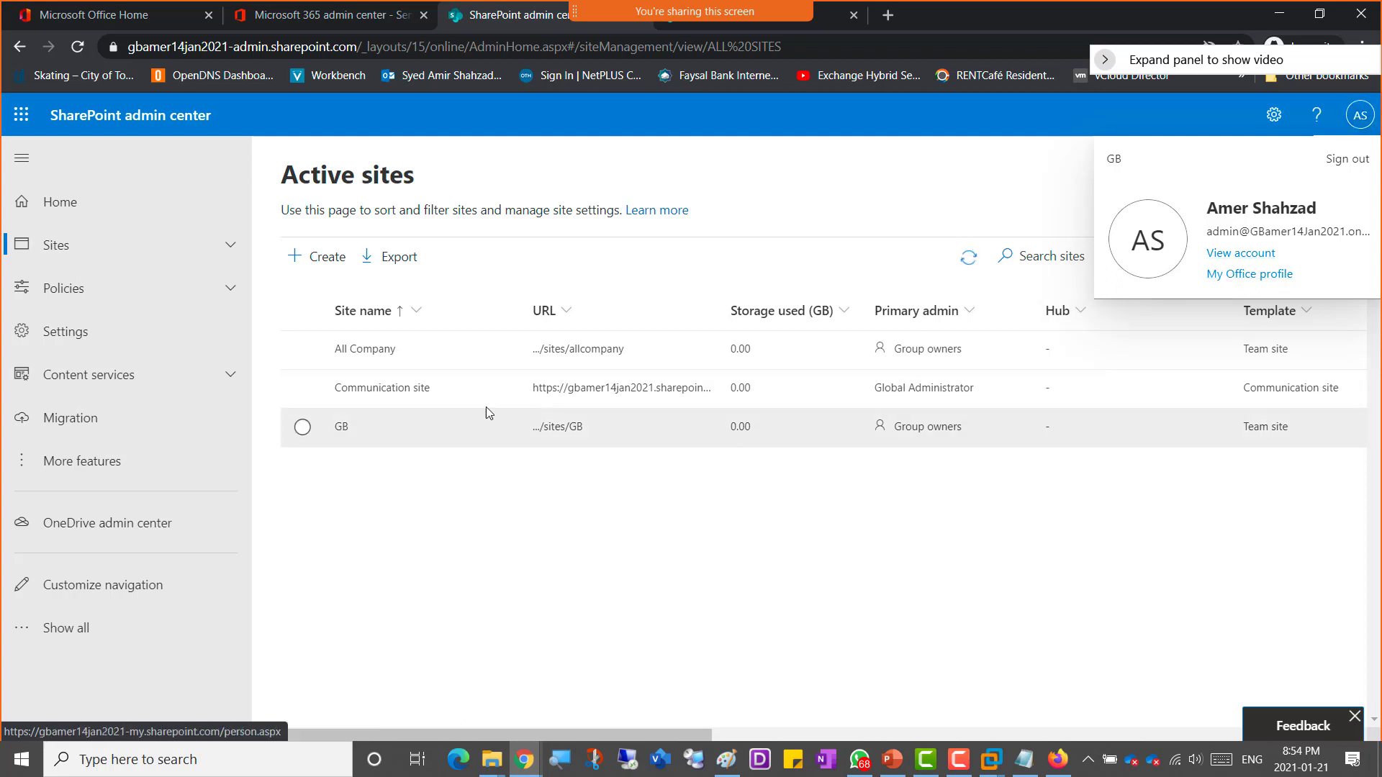
left_click(460, 602)
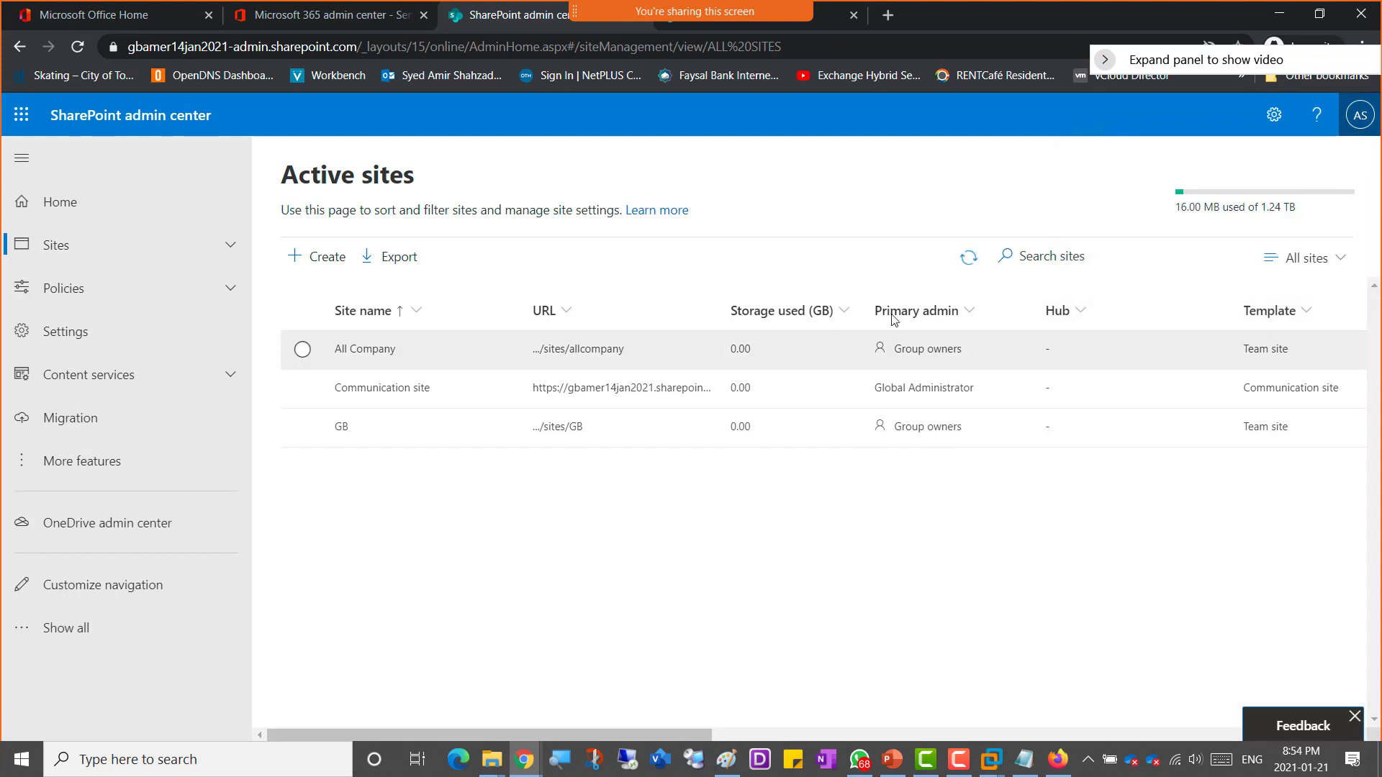
left_click(969, 257)
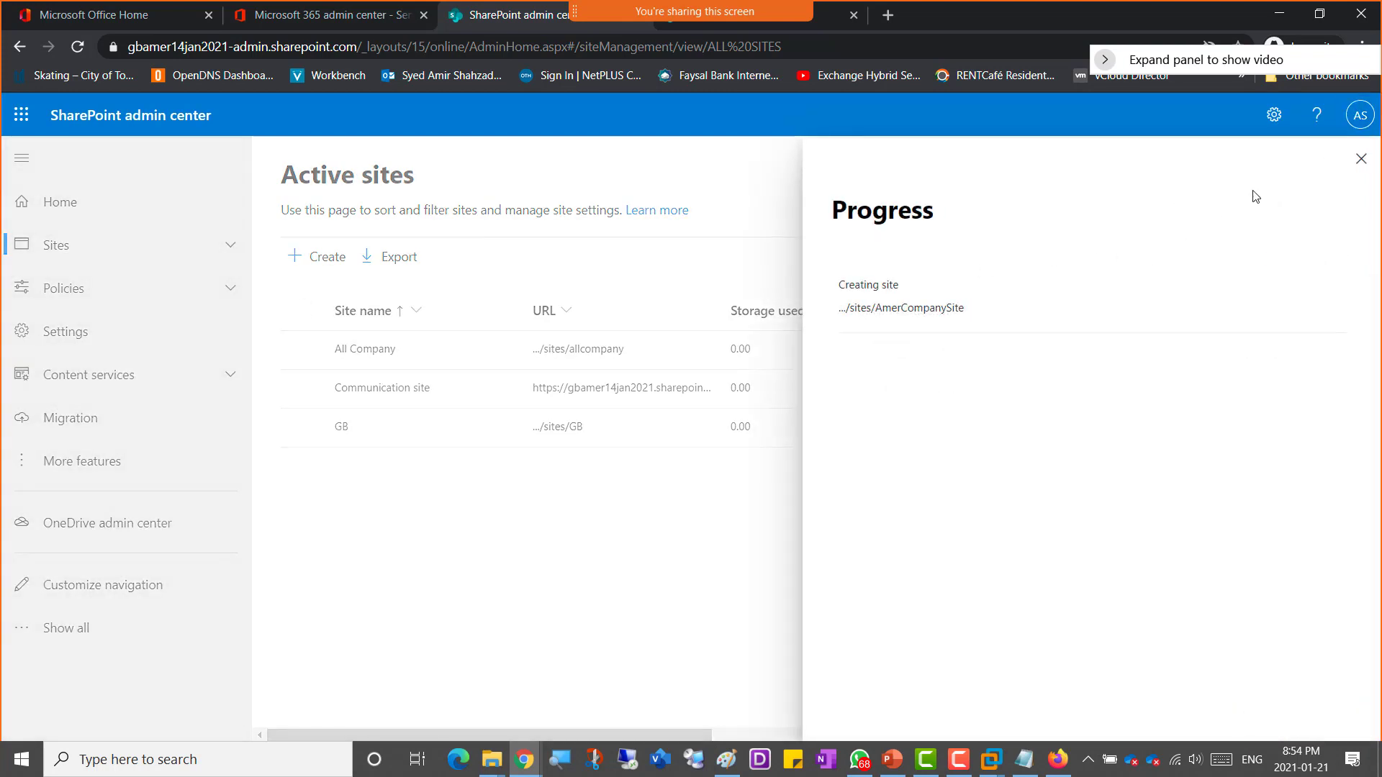
left_click(1361, 158)
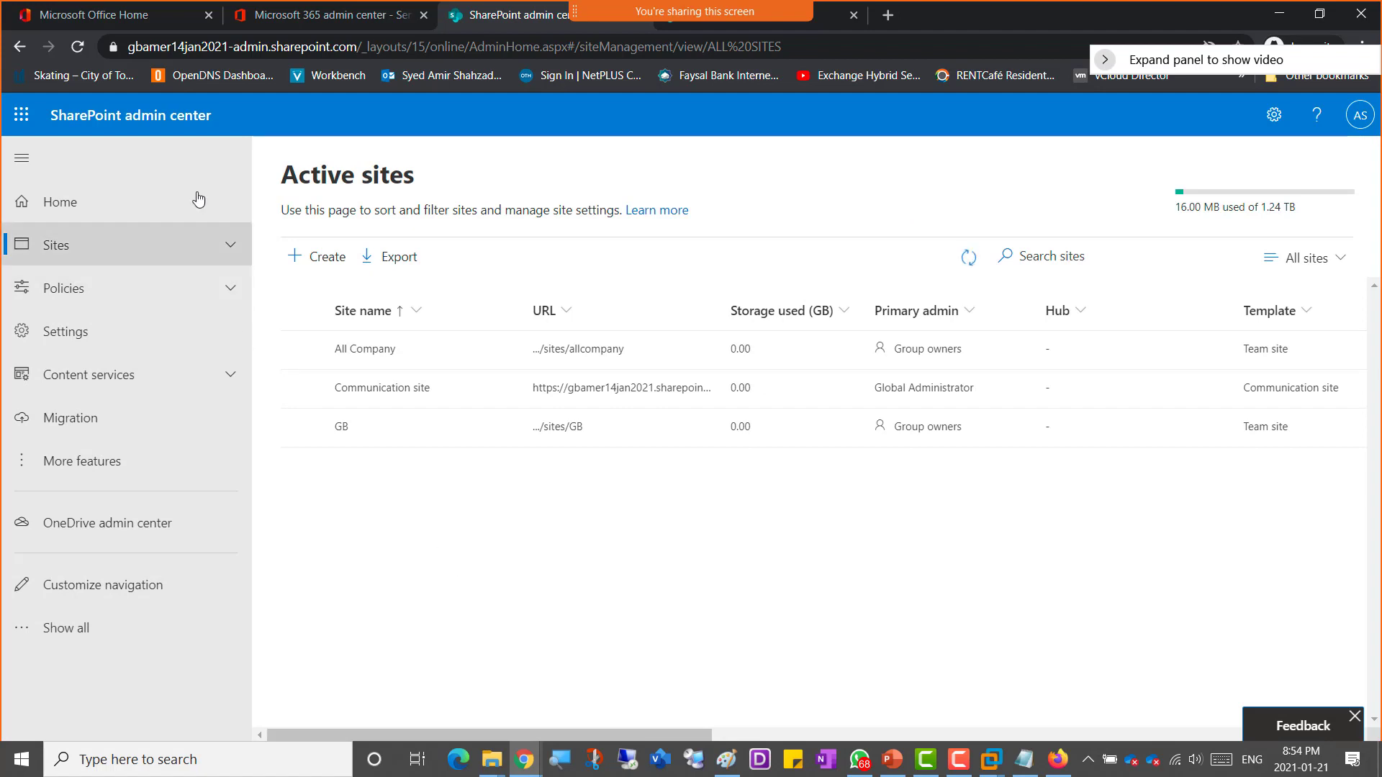
left_click(75, 49)
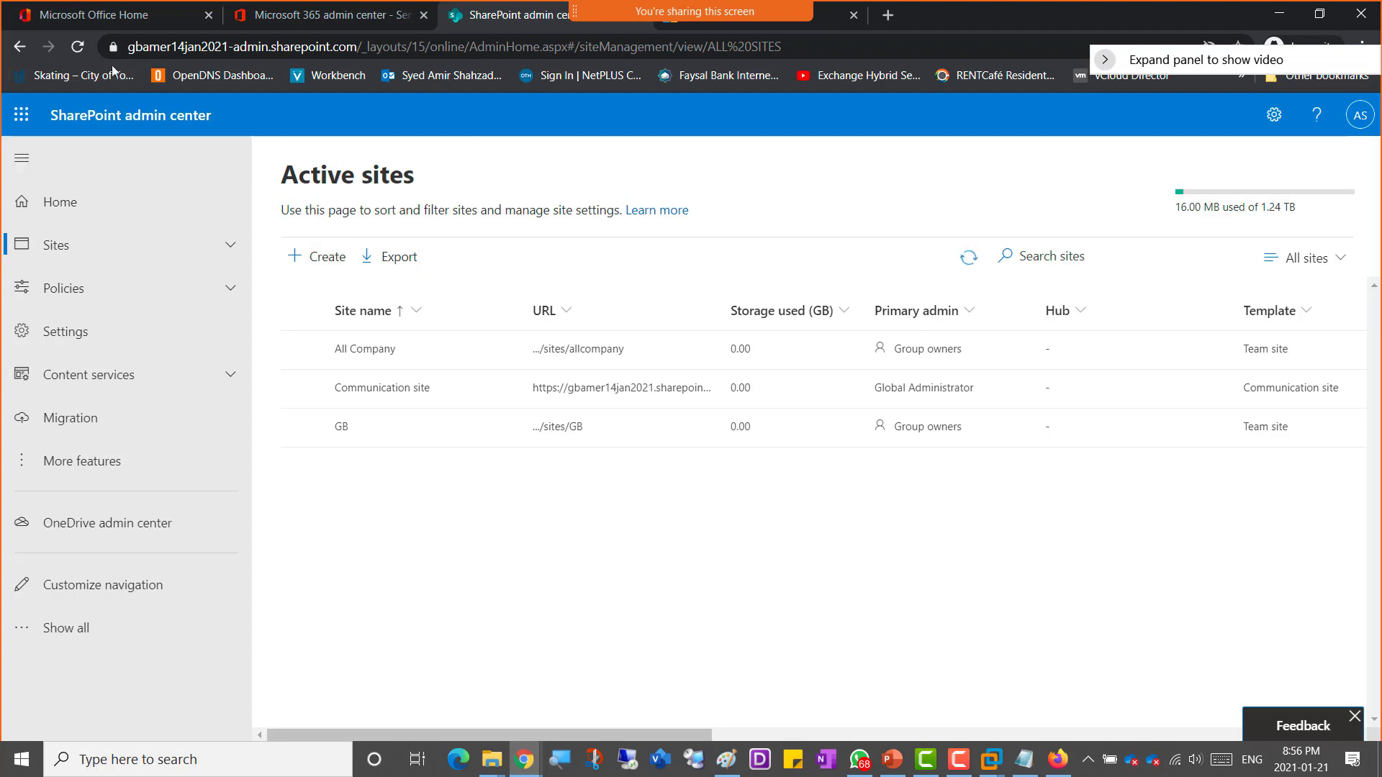
left_click(77, 46)
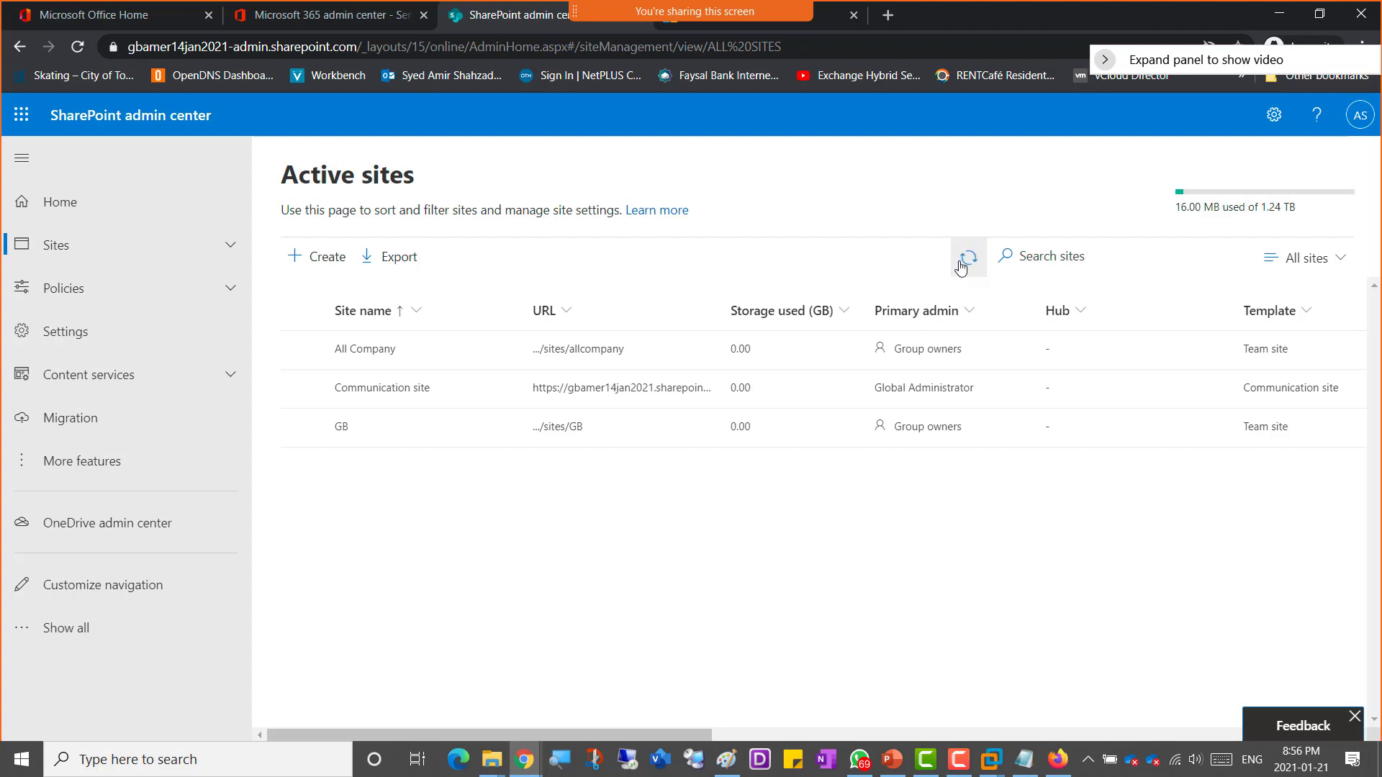
Step: Open the Sharing policy page to review external sharing levels, then return to Active sites
left_click(63, 291)
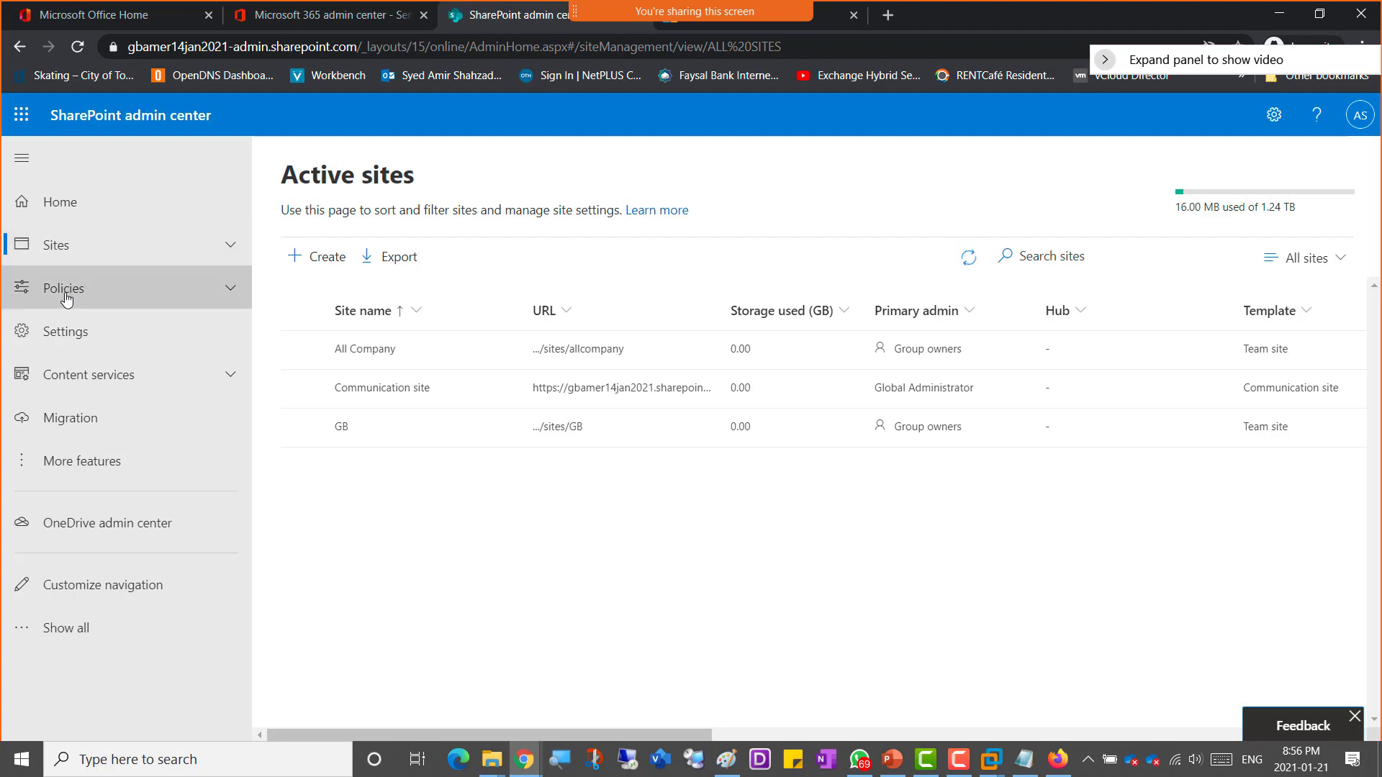
left_click(65, 326)
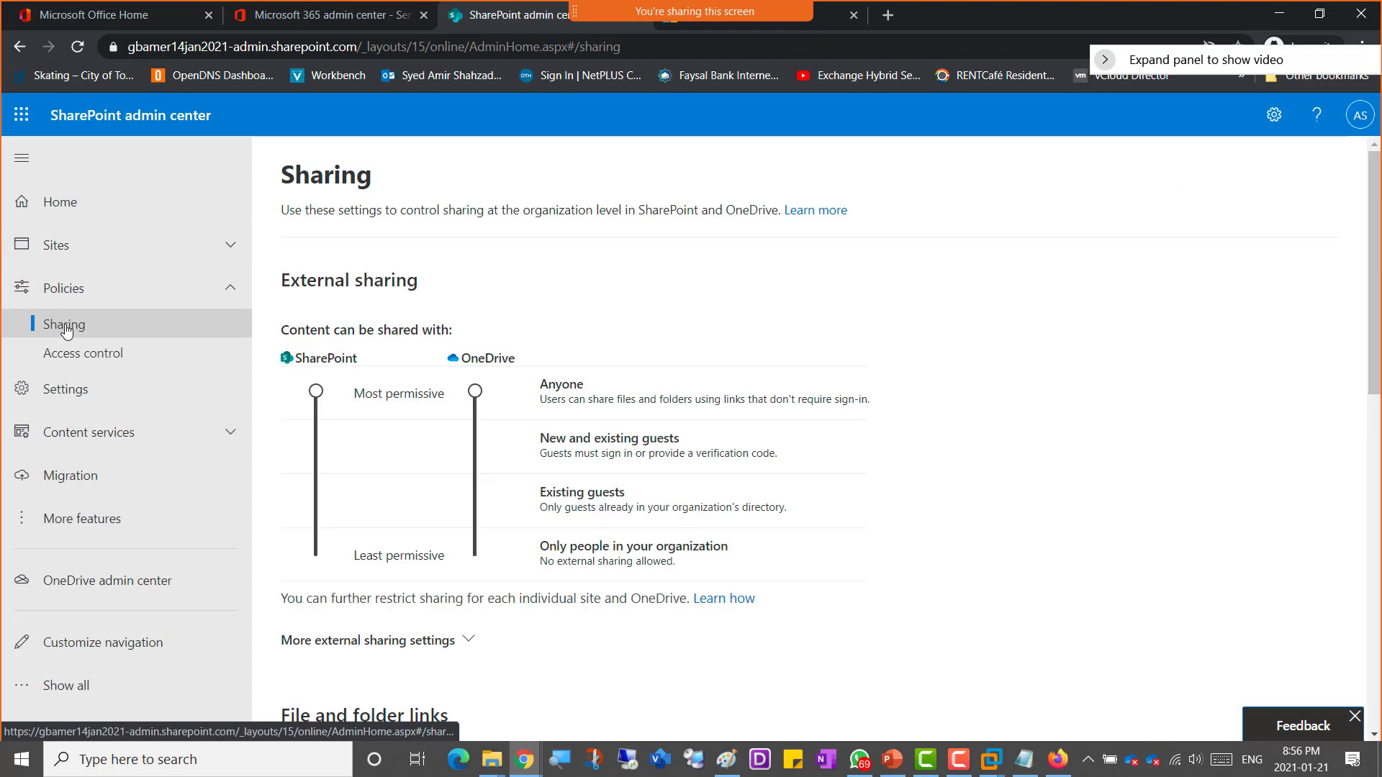
left_click(62, 248)
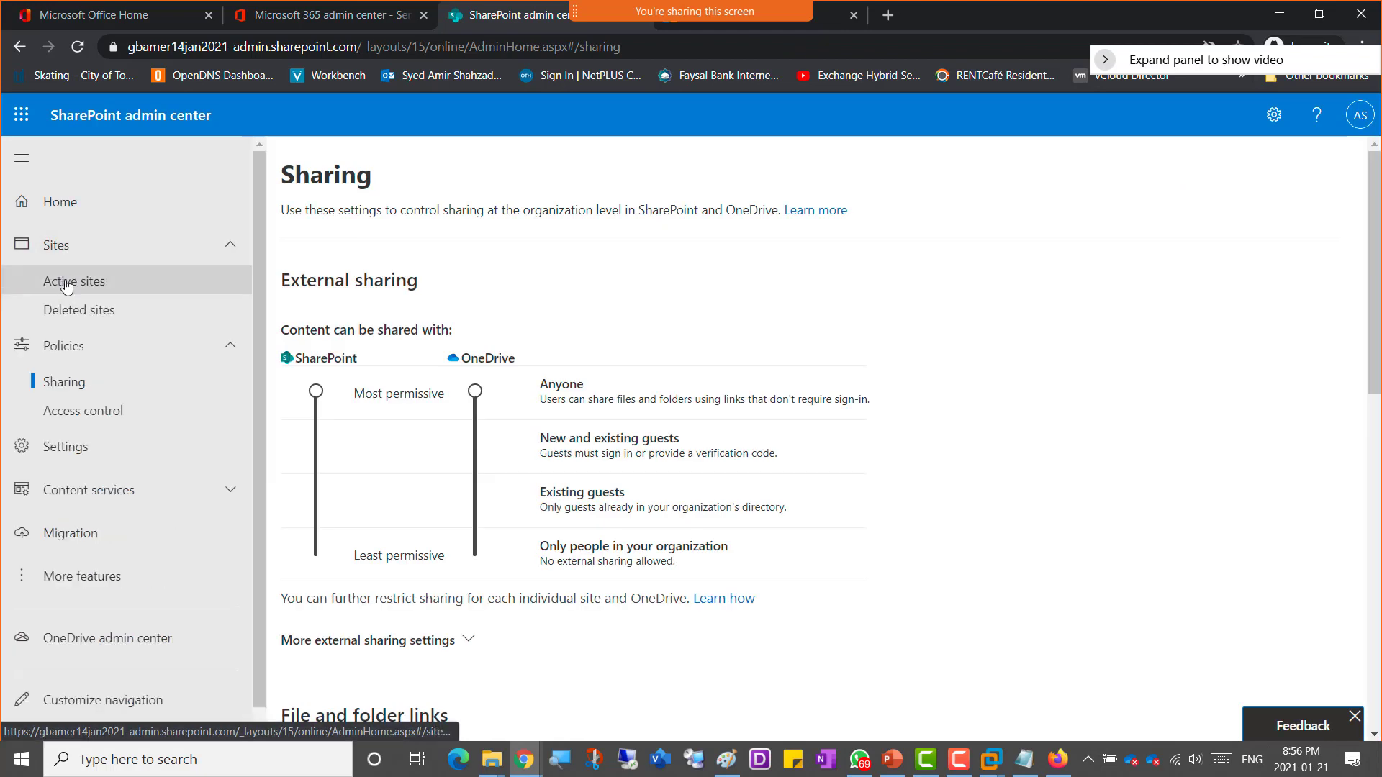
left_click(66, 284)
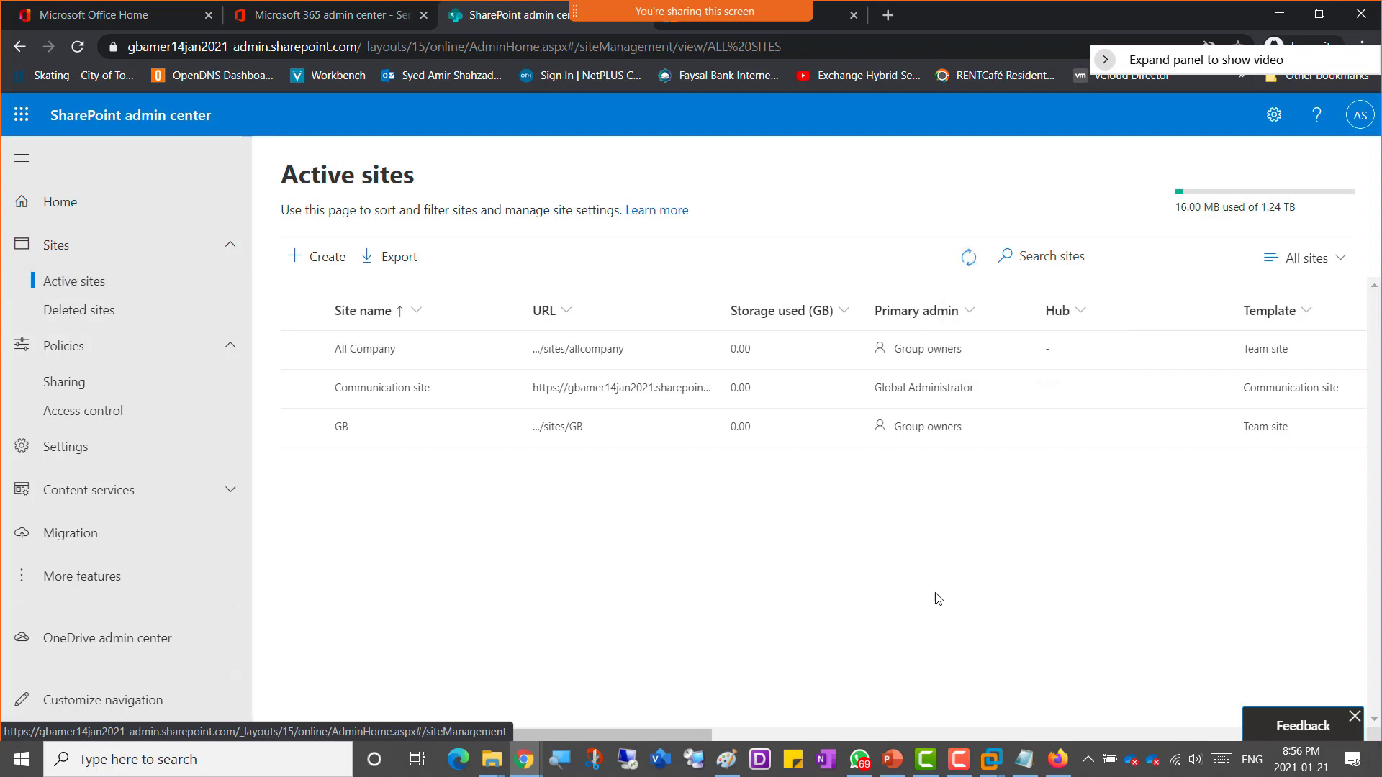
Step: Check the AmerCompanySite creation progress again and reload the Active sites list
left_click(973, 266)
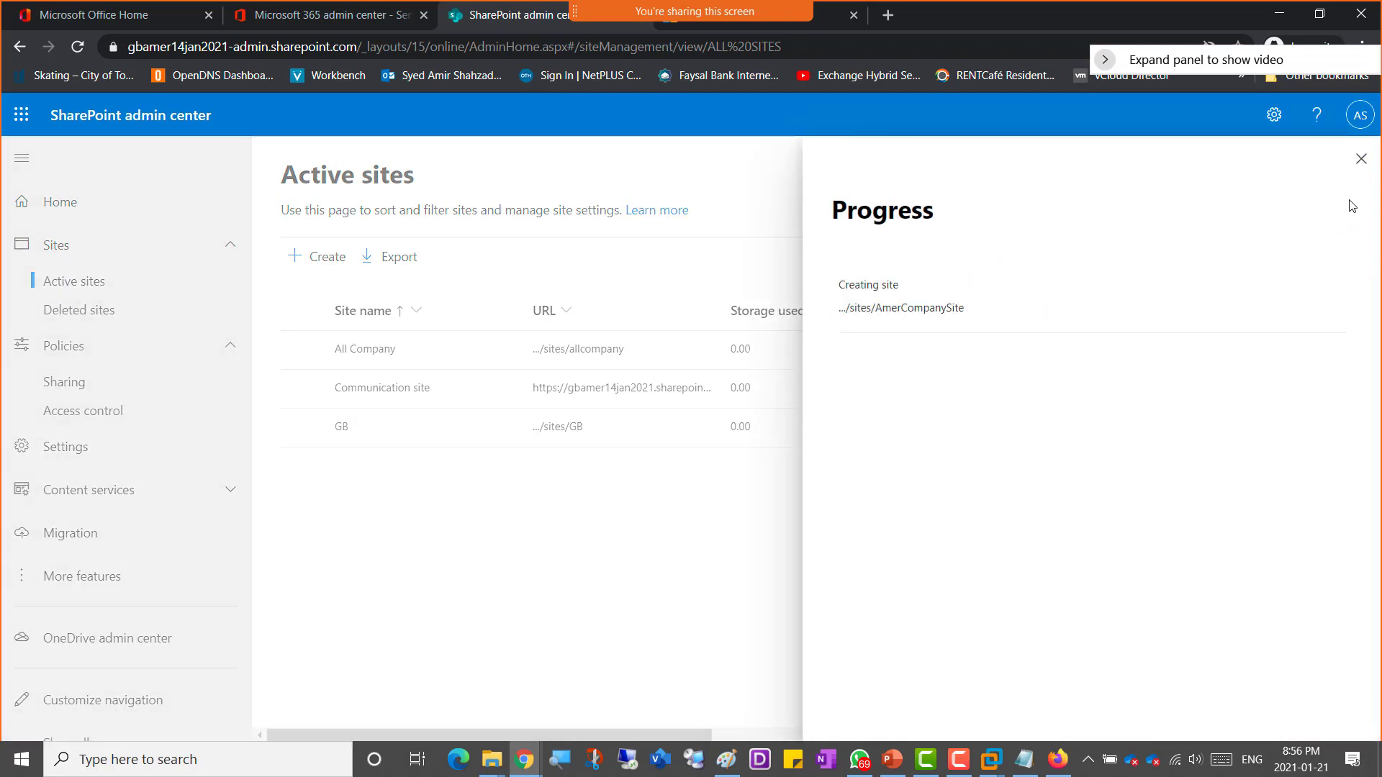
left_click(1361, 159)
left_click(77, 48)
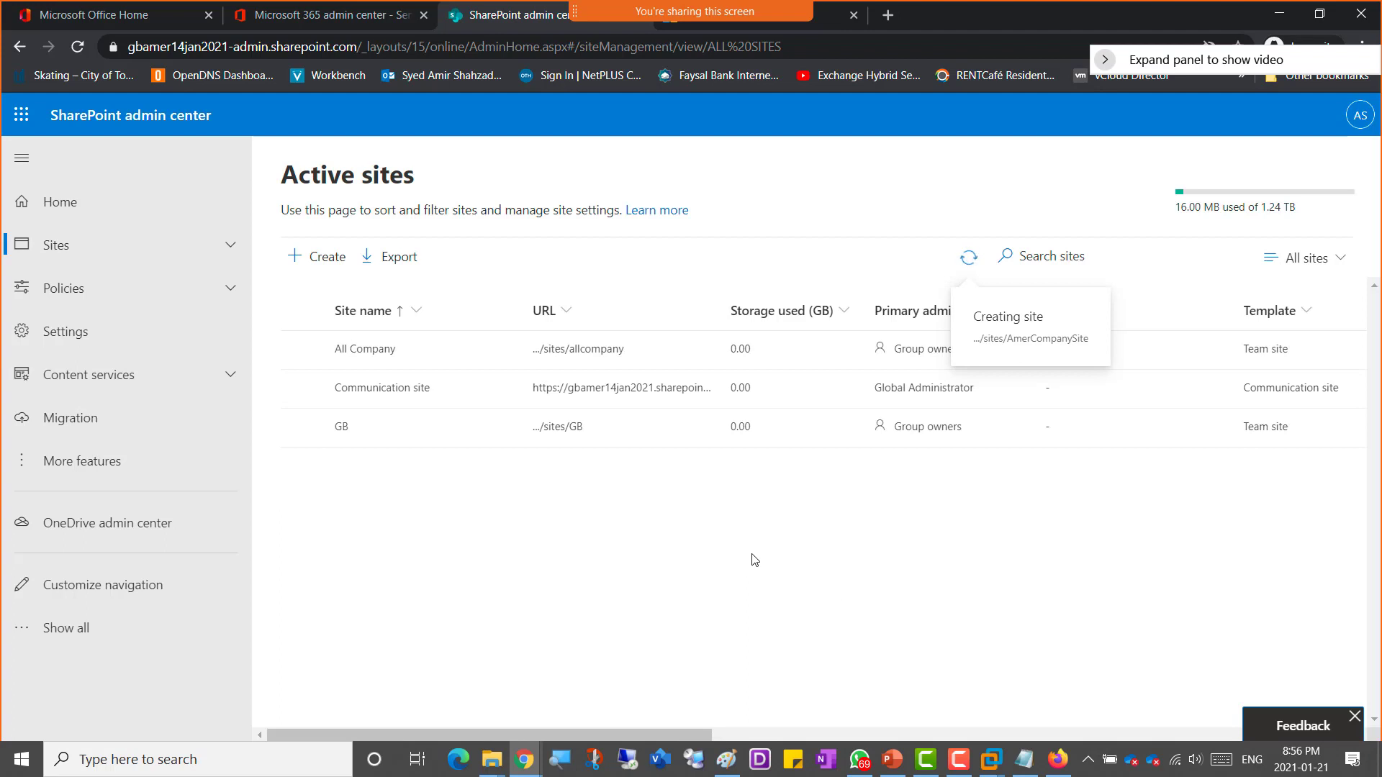
left_click(967, 257)
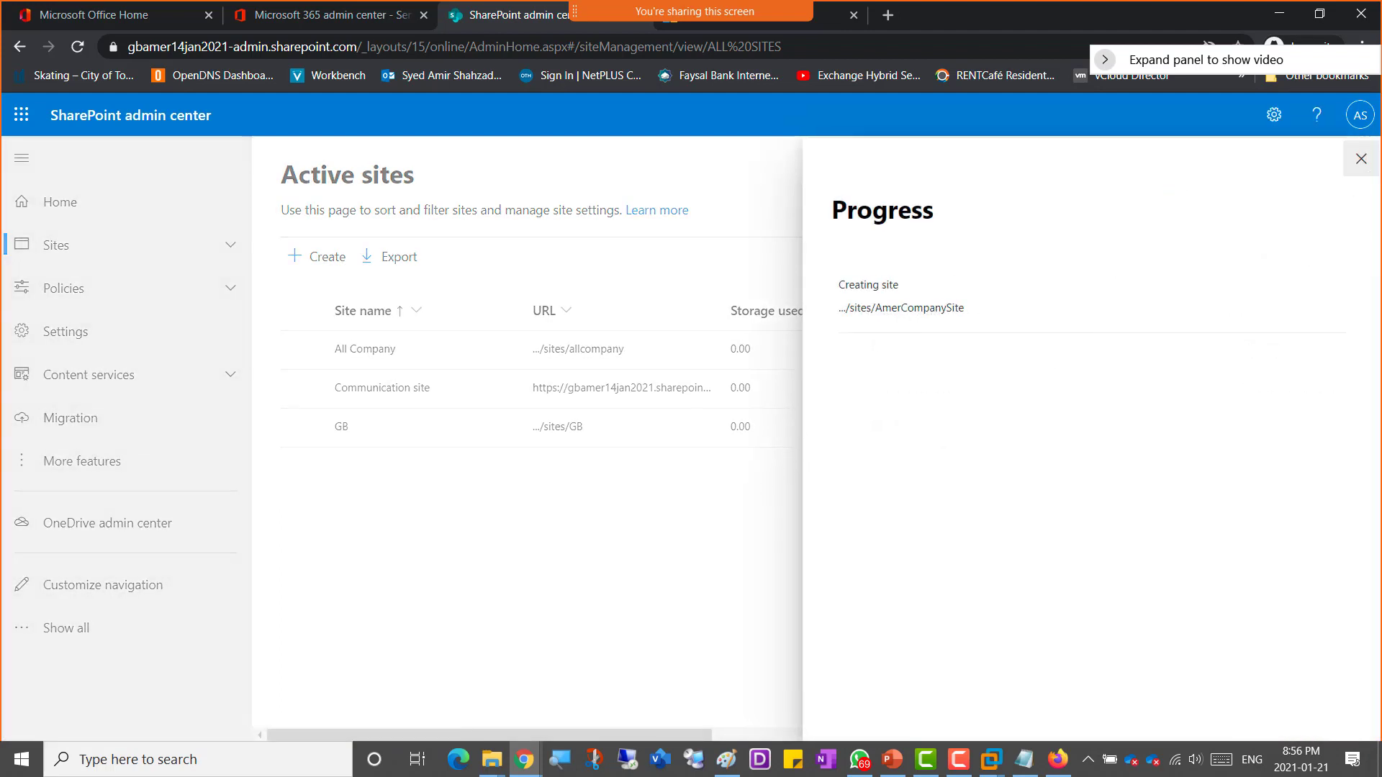
left_click(1360, 158)
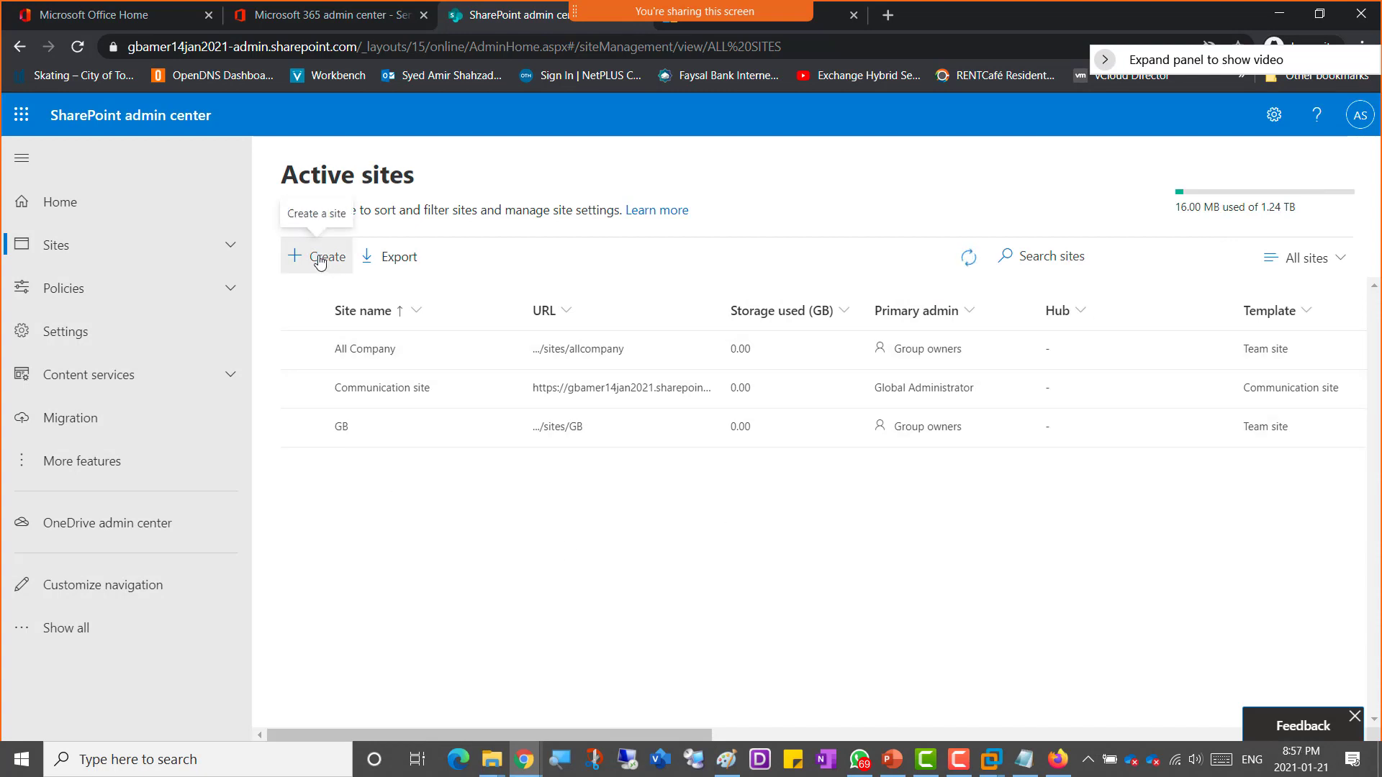
Step: Start creating a new communication site and name it AmerCompanySite1
left_click(320, 259)
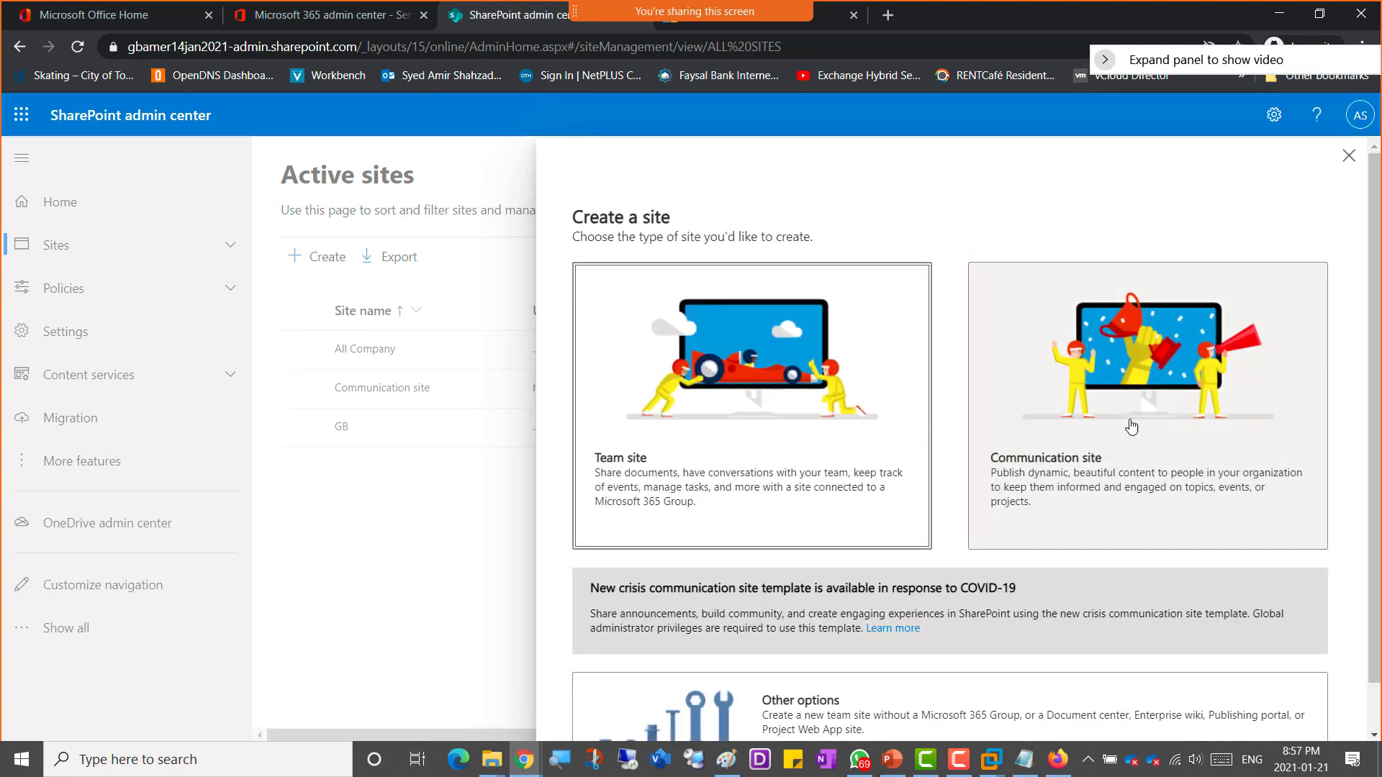
left_click(1135, 424)
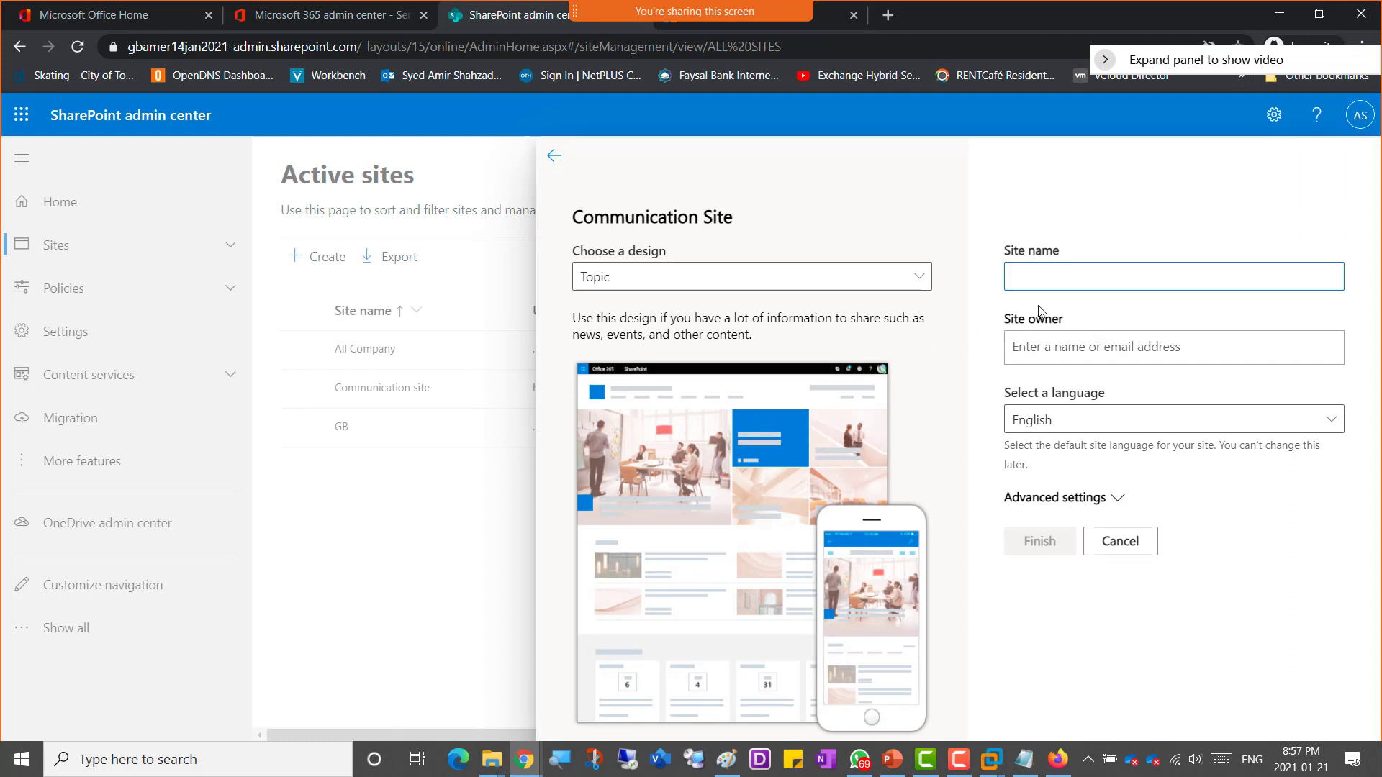
type("Am")
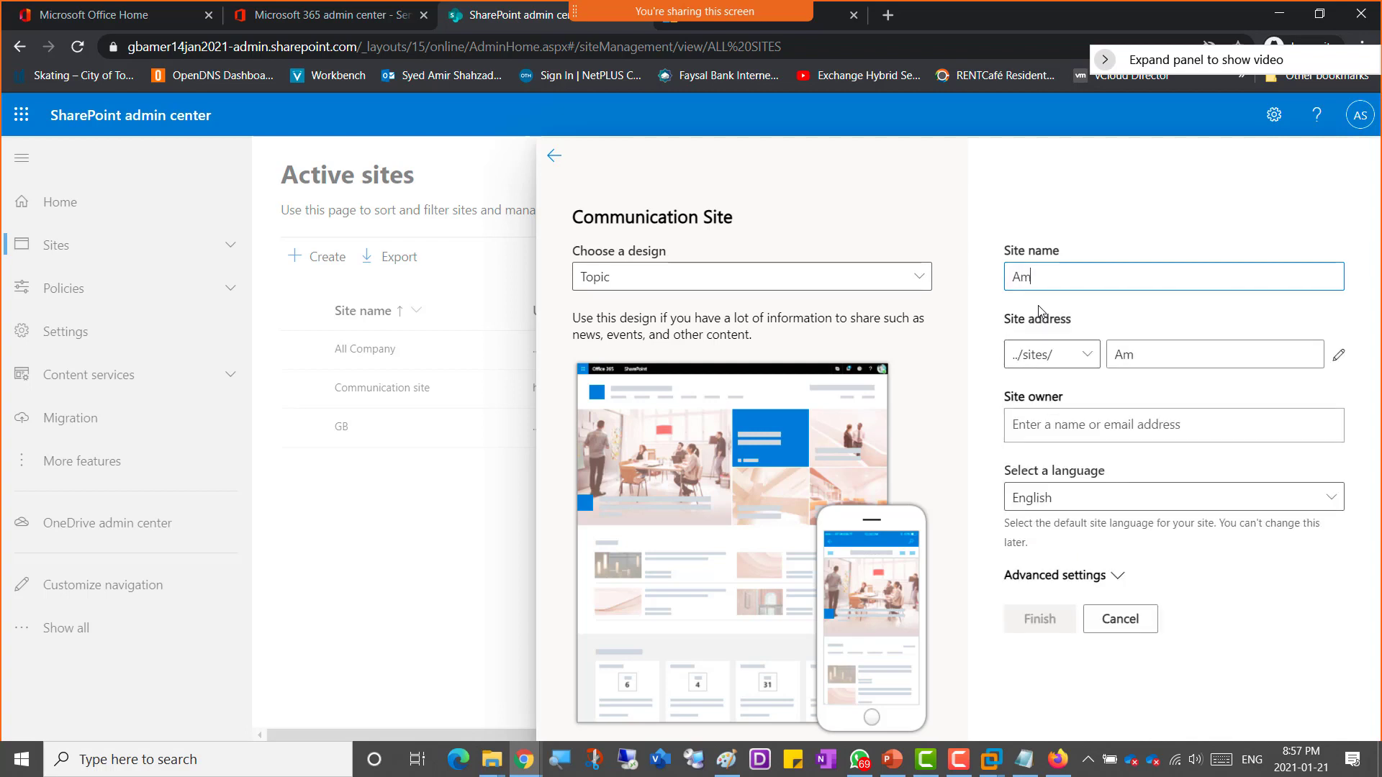
type("er")
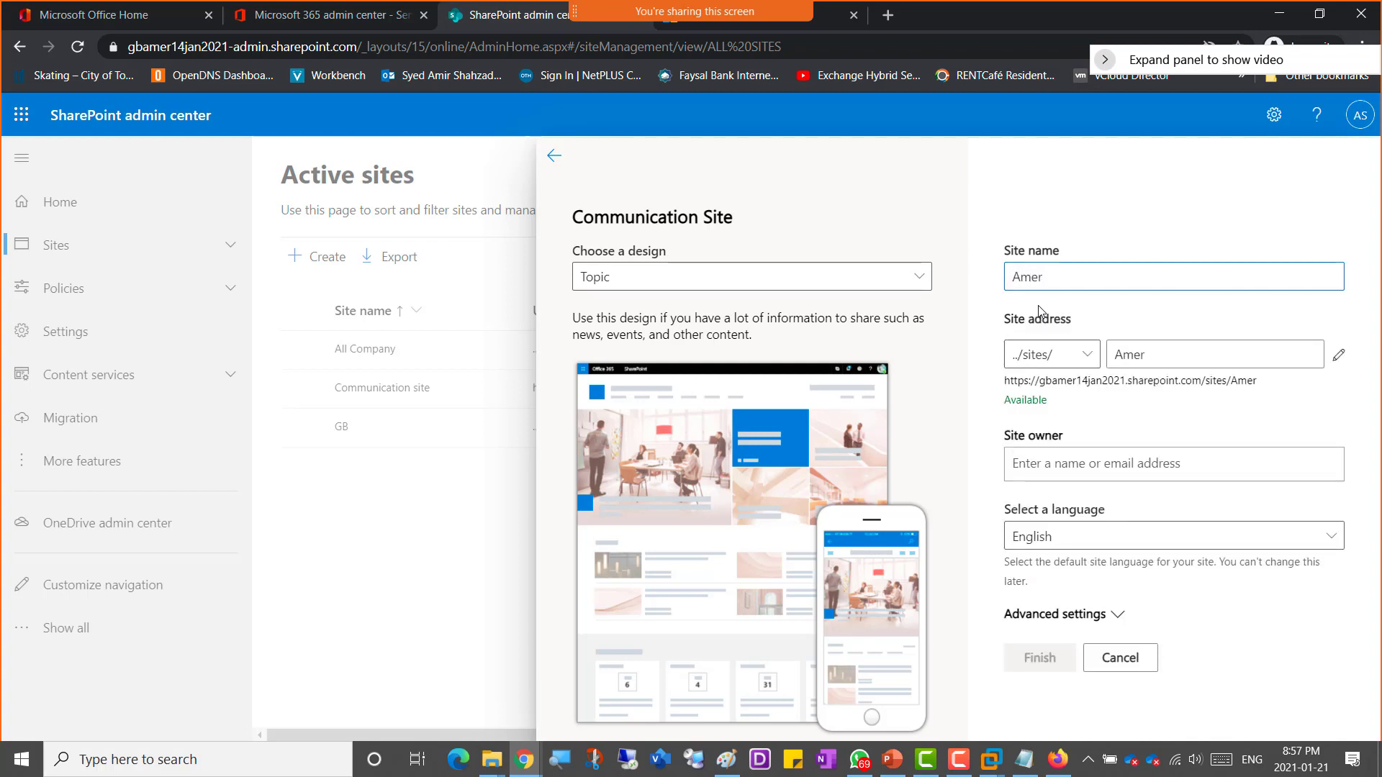
type("CompanySite1")
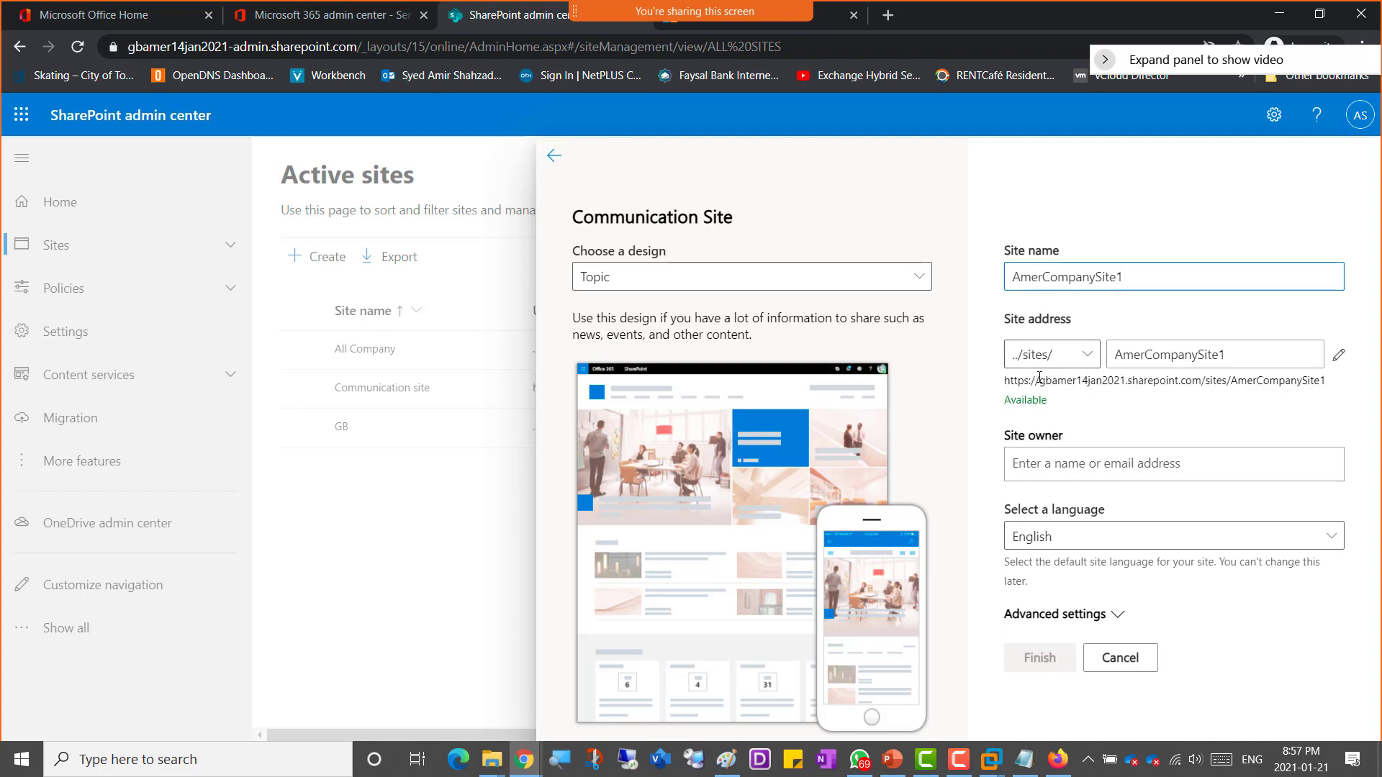
Step: Assign the site owner by searching for the admin user and picking them from the suggestions
left_click(1114, 464)
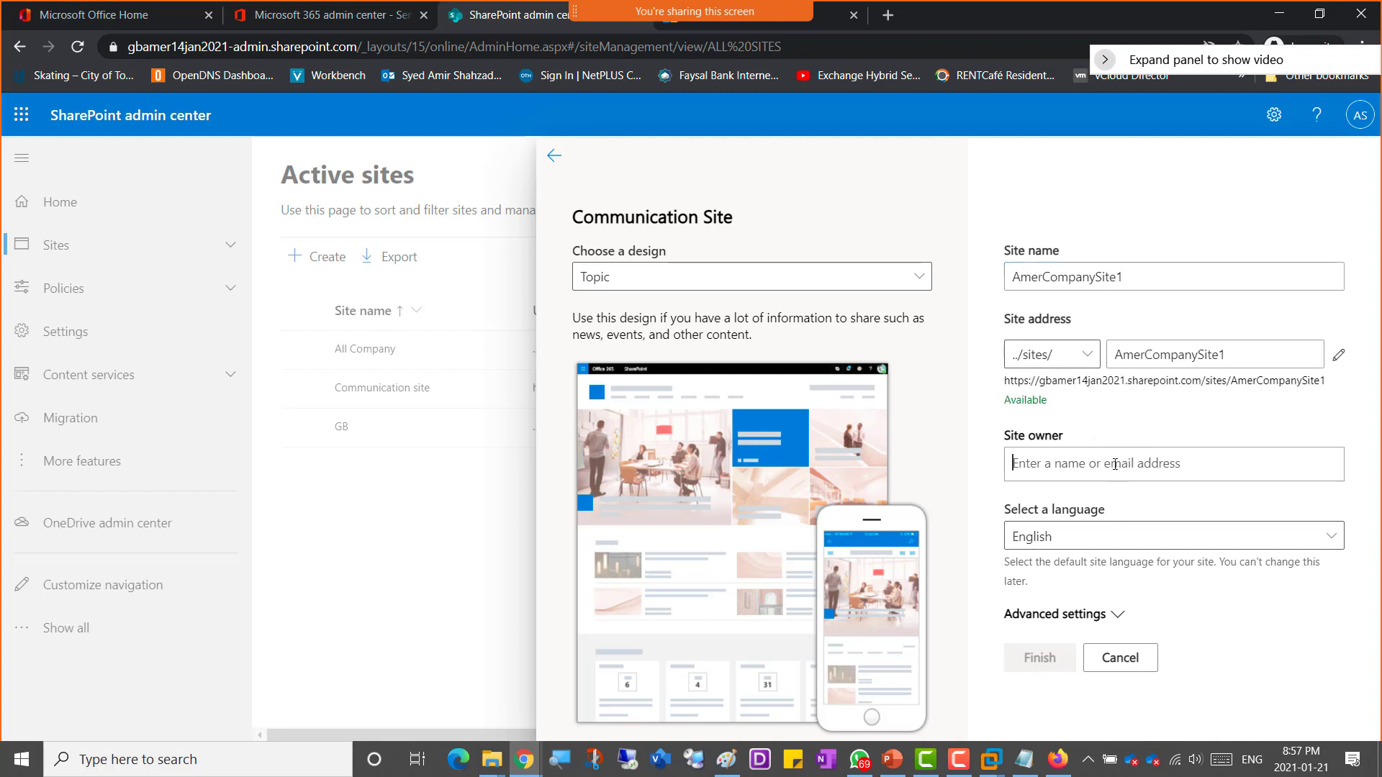
type("am")
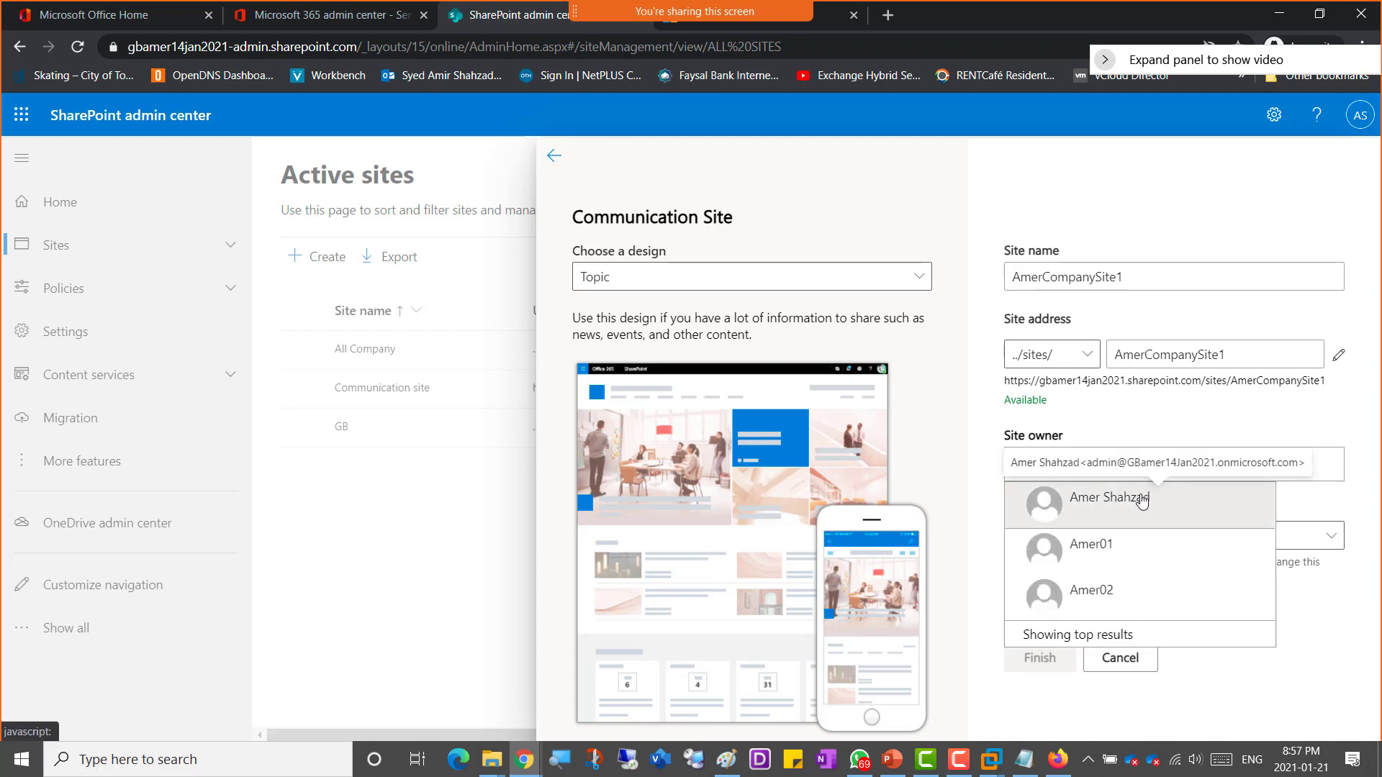
left_click(1142, 501)
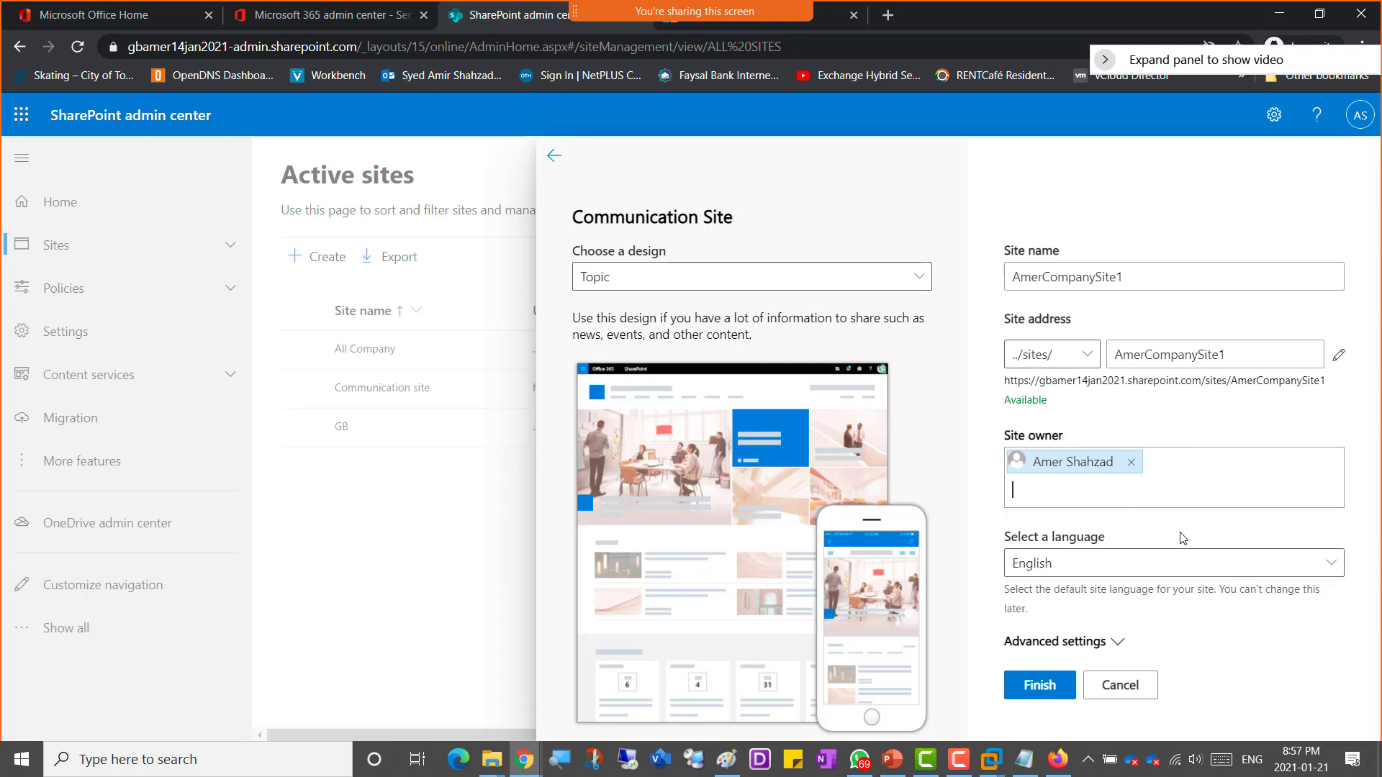
Step: Set the site's time zone to (UTC-05:00) Eastern Time (US and Canada) and finish creating the site
left_click(1118, 642)
scroll(1159, 619, "down", 2)
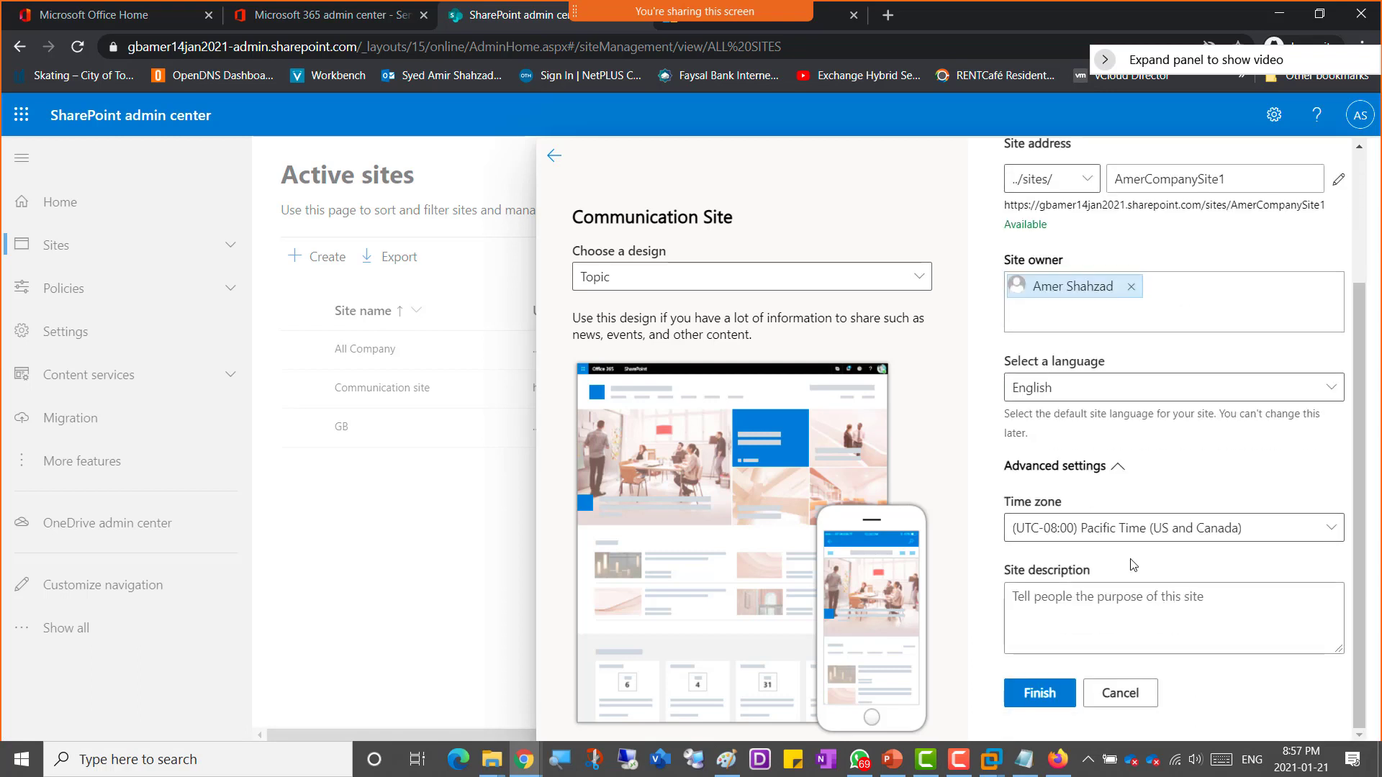
left_click(1022, 528)
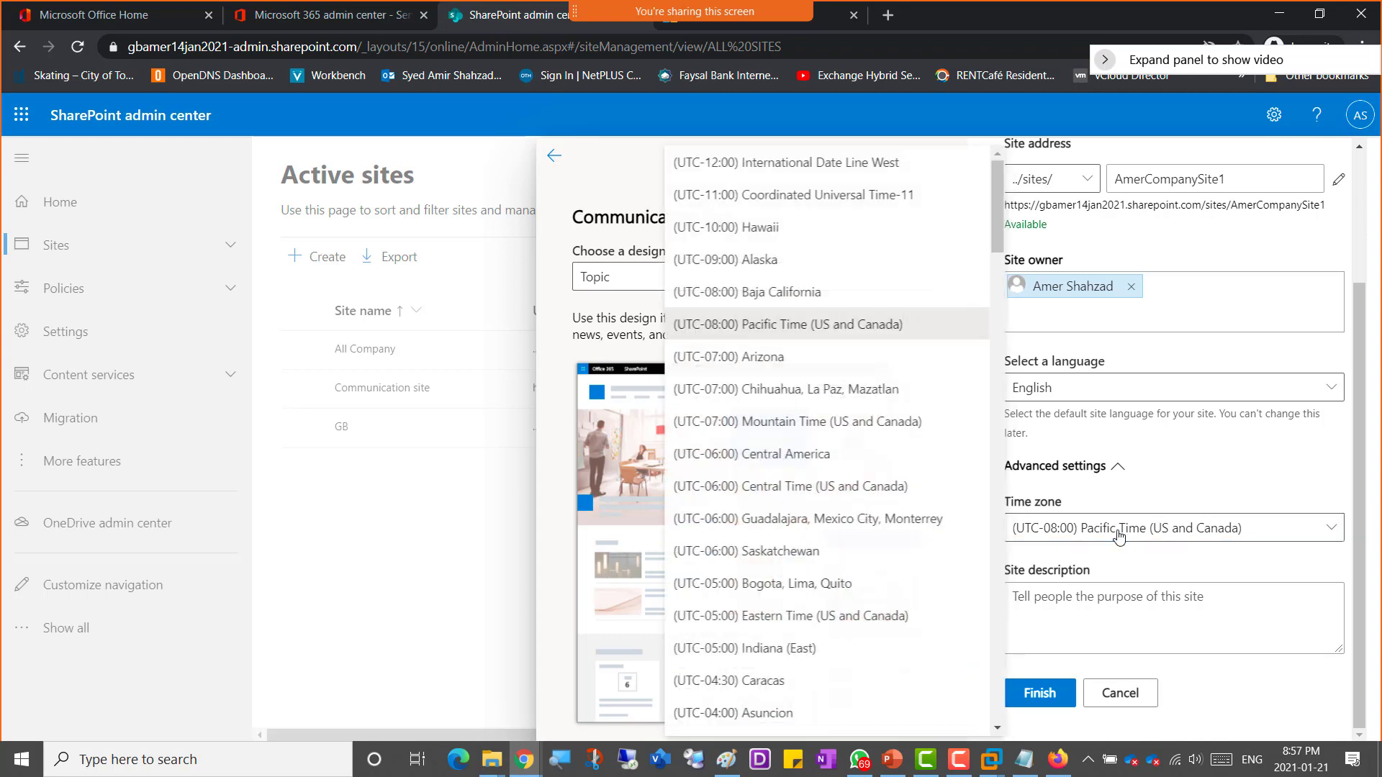
left_click(784, 616)
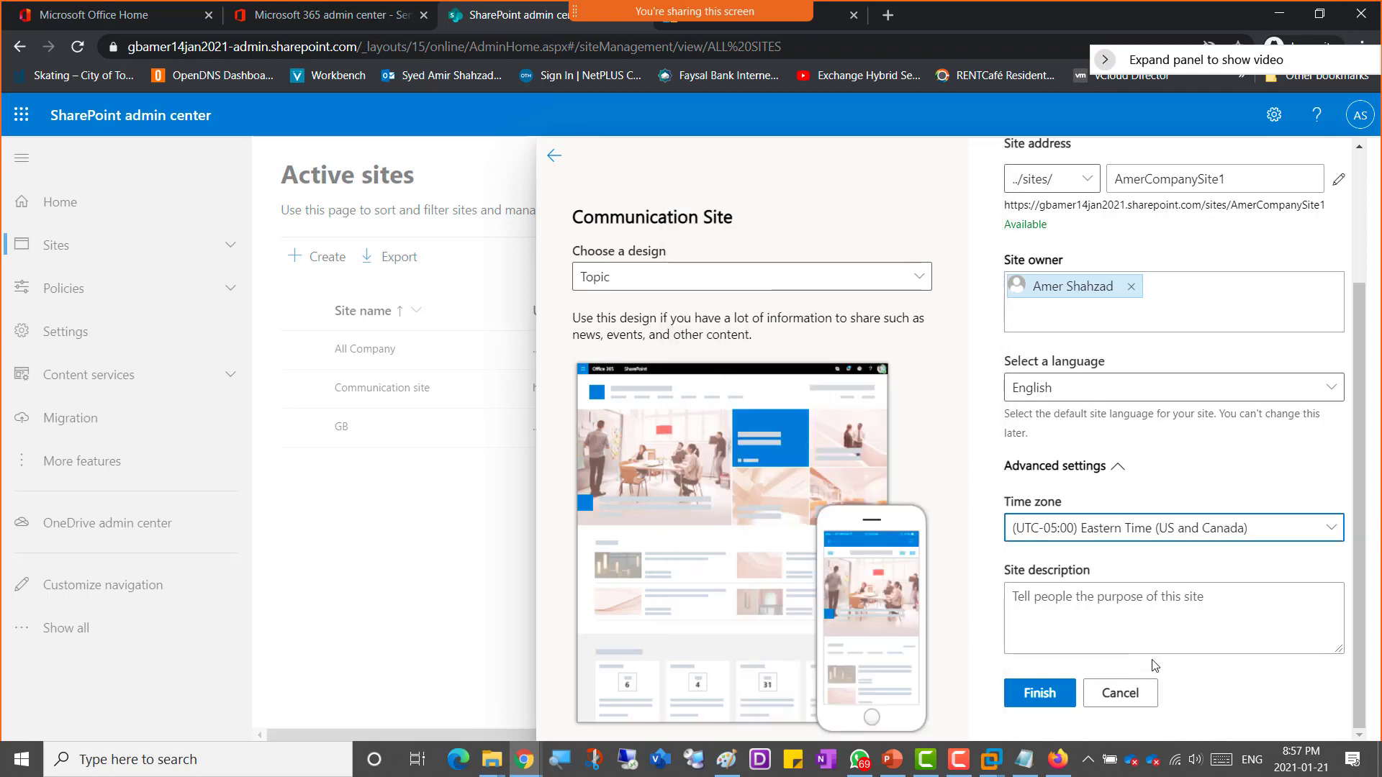
left_click(1042, 695)
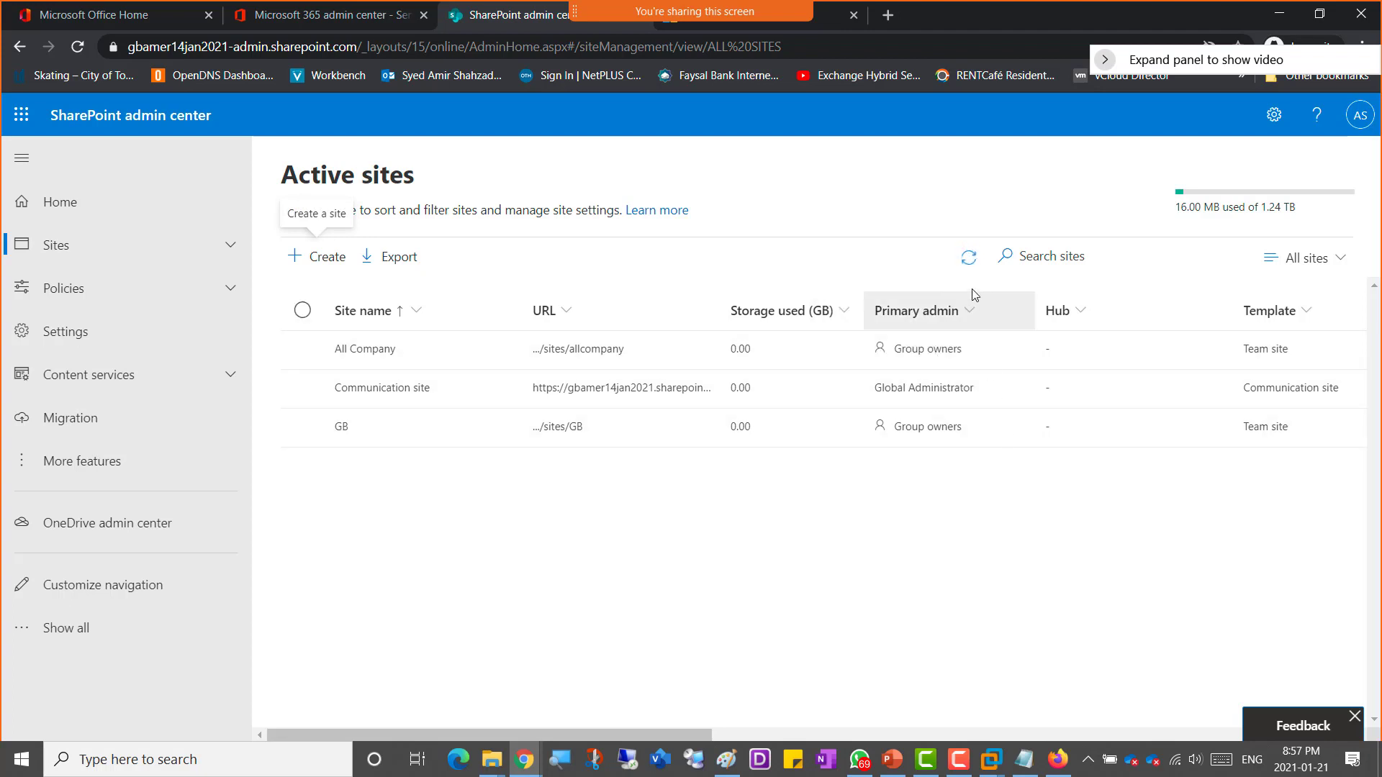
Step: Check the creation progress of the new sites and reload the Active sites page
left_click(970, 257)
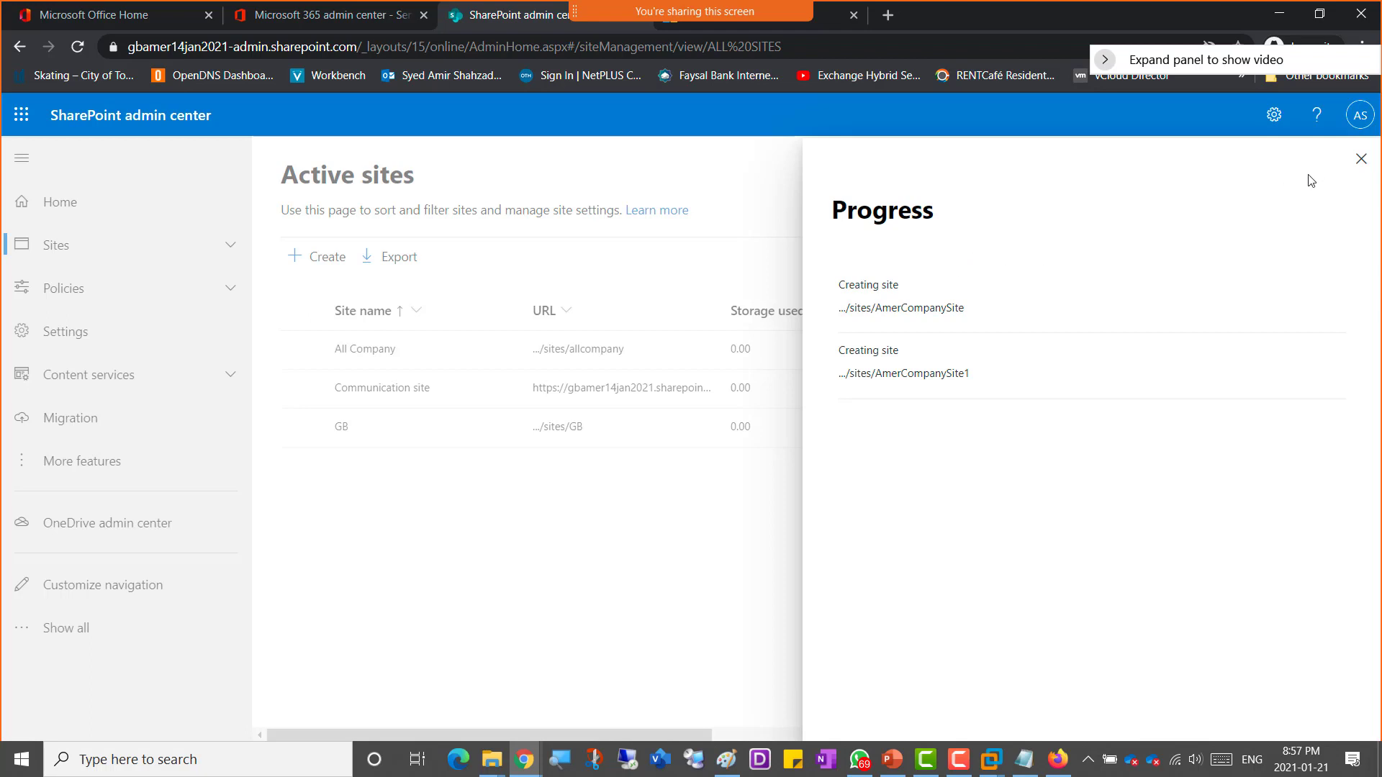
left_click(1361, 158)
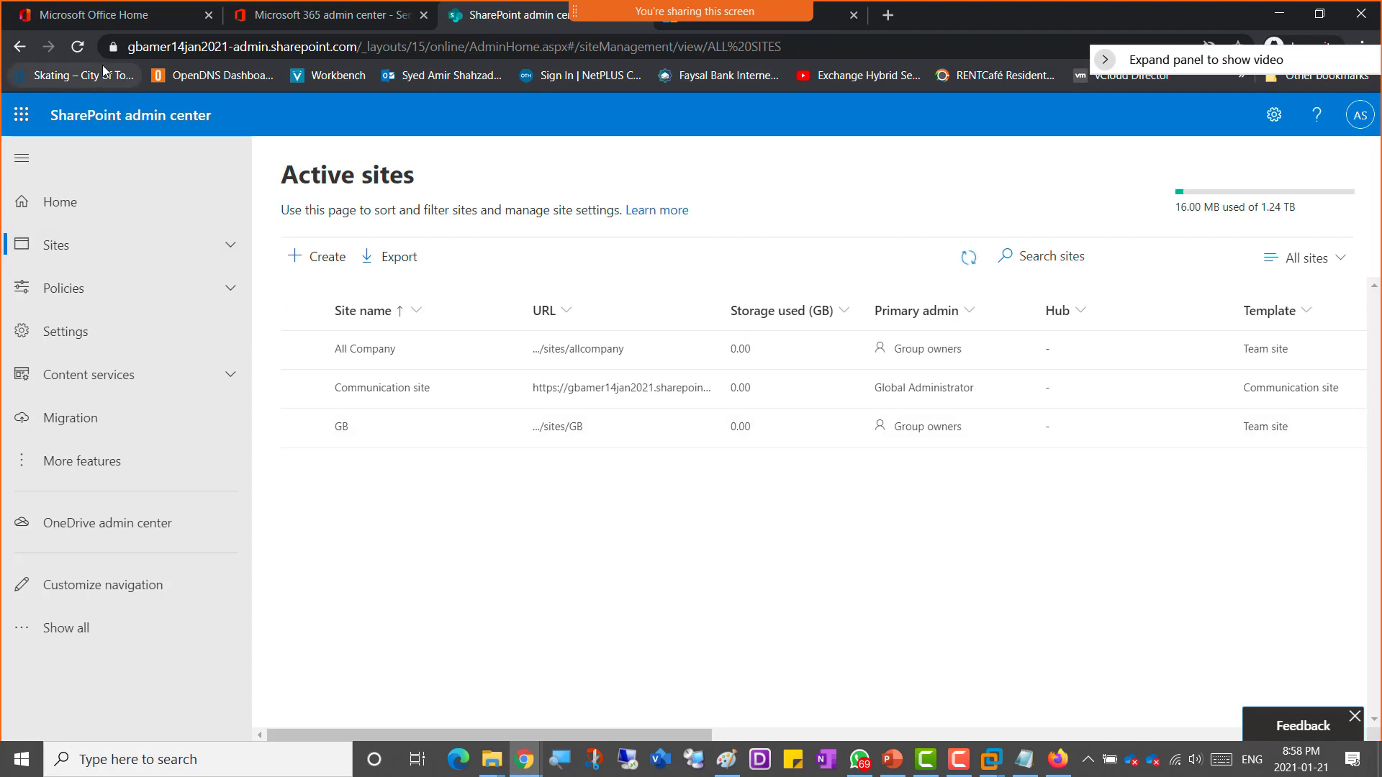
left_click(77, 48)
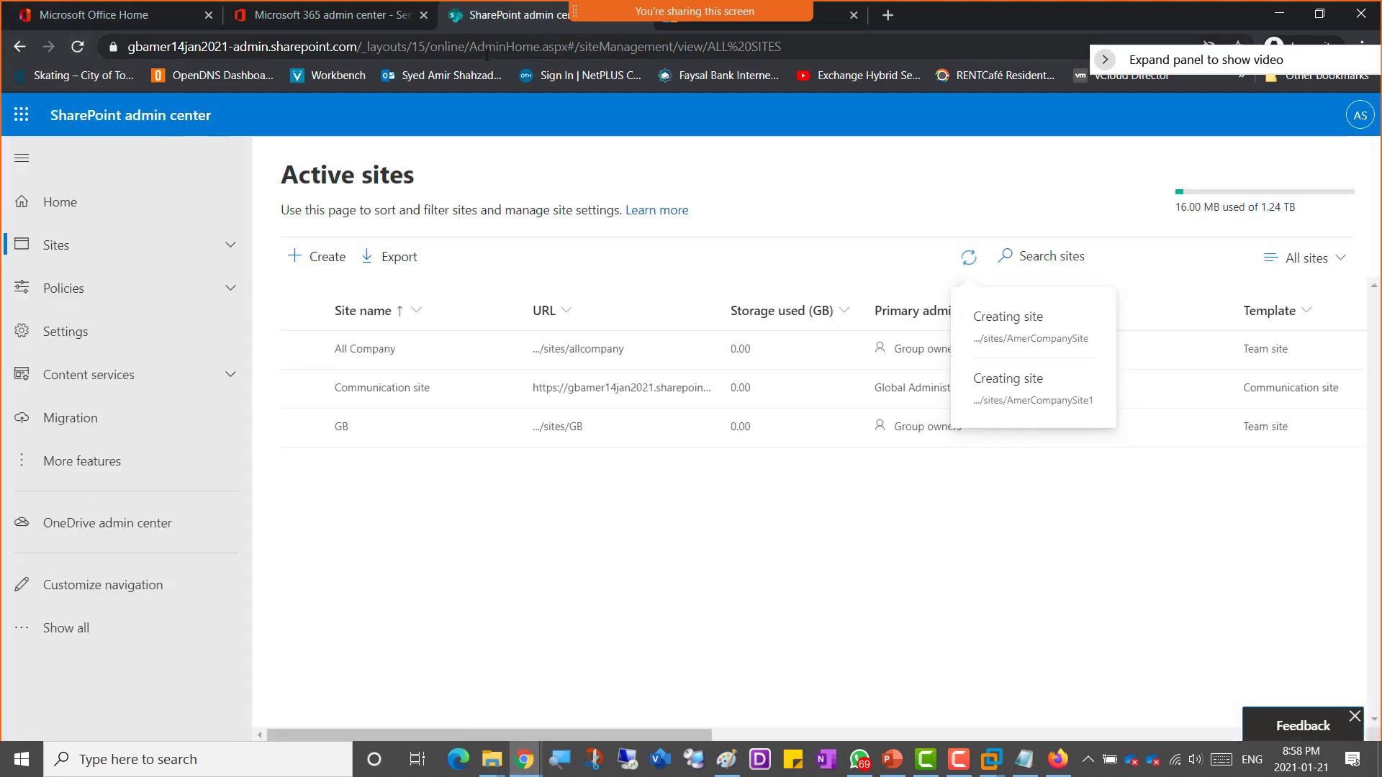
Step: Copy the SharePoint admin center address and open it in a new Firefox tab, closing the Teams admin center tab
left_click(490, 48)
key("ctrl+c")
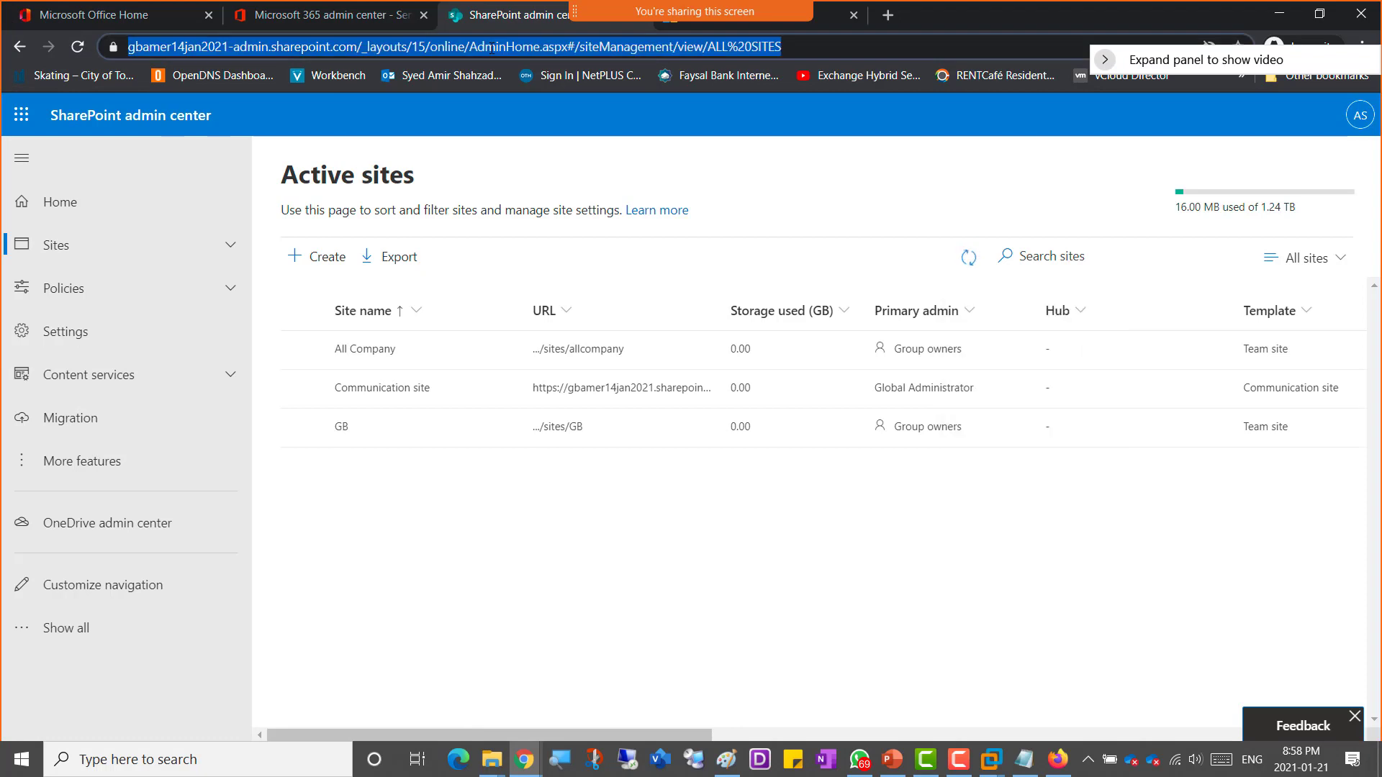
left_click(1057, 761)
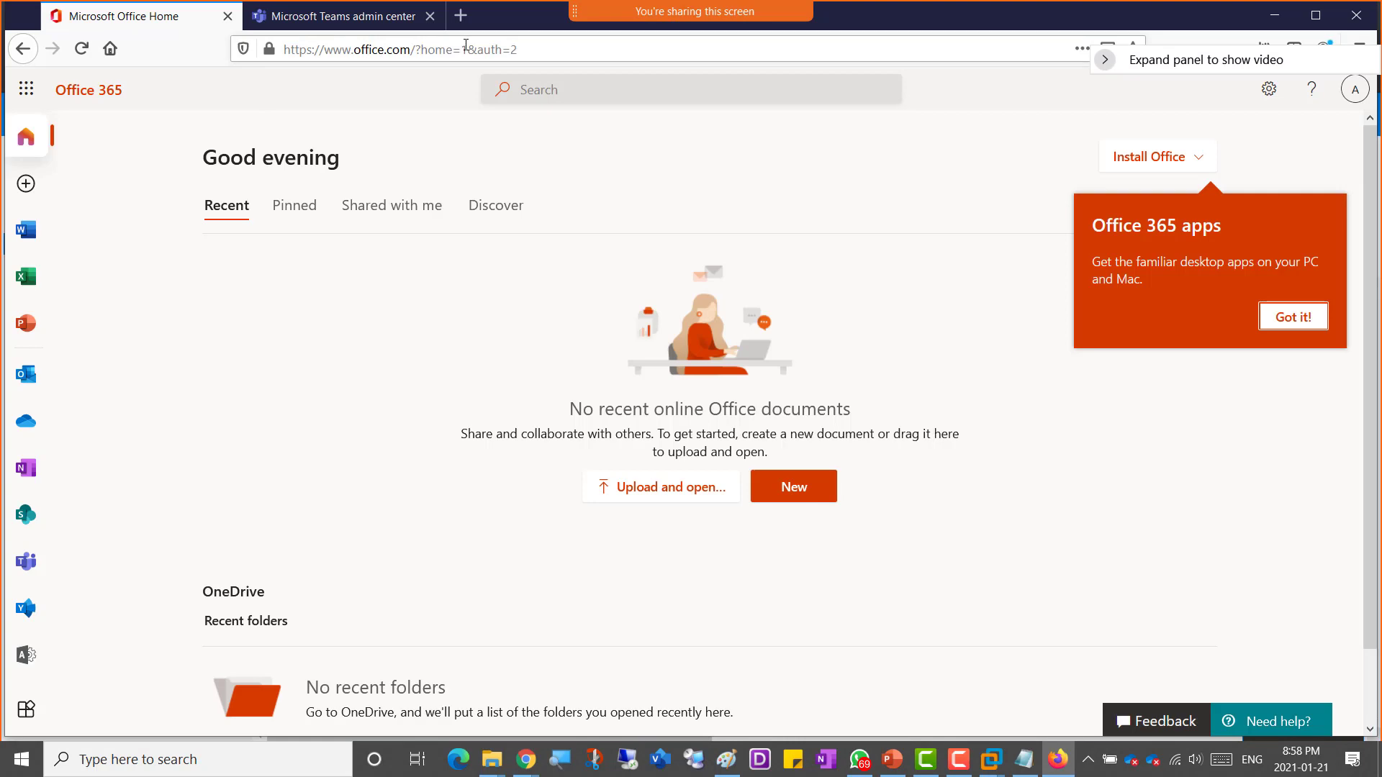
left_click(1352, 93)
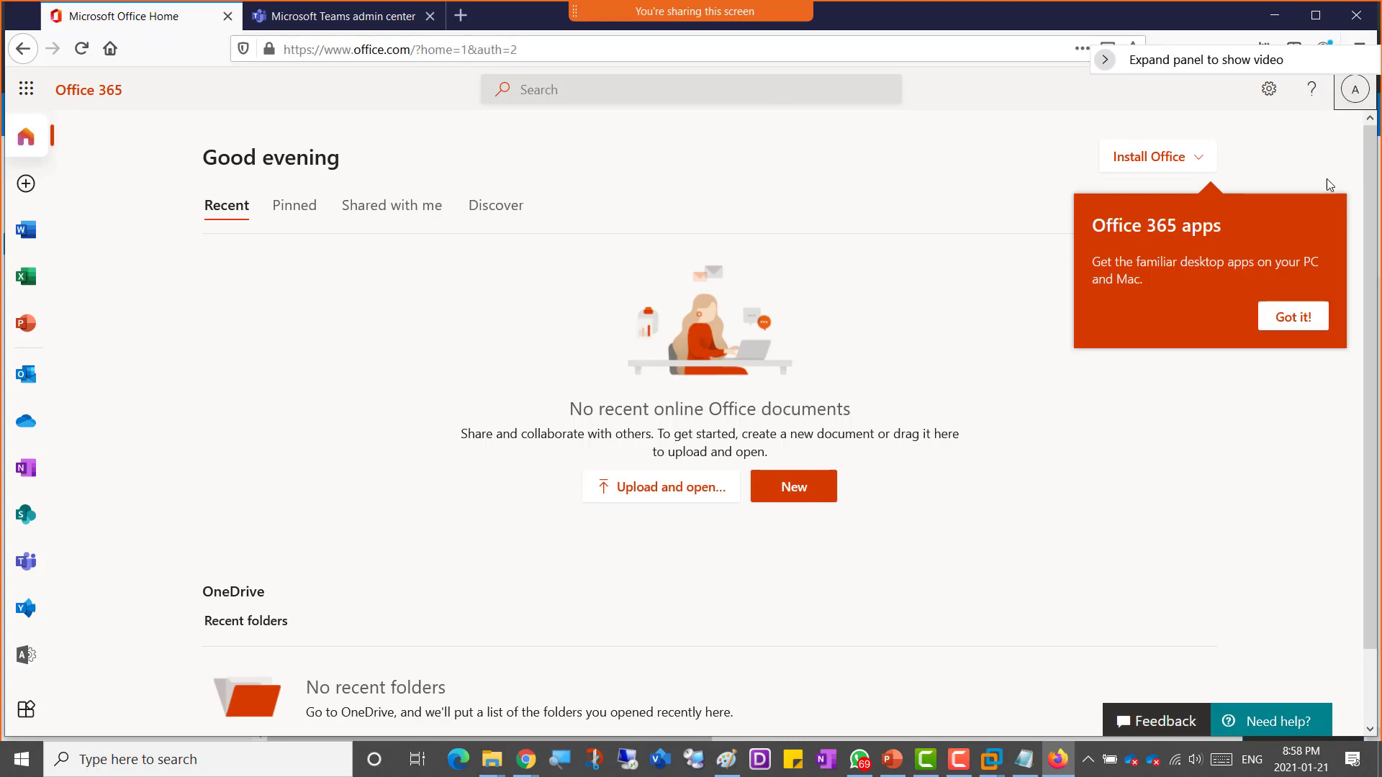
left_click(1342, 134)
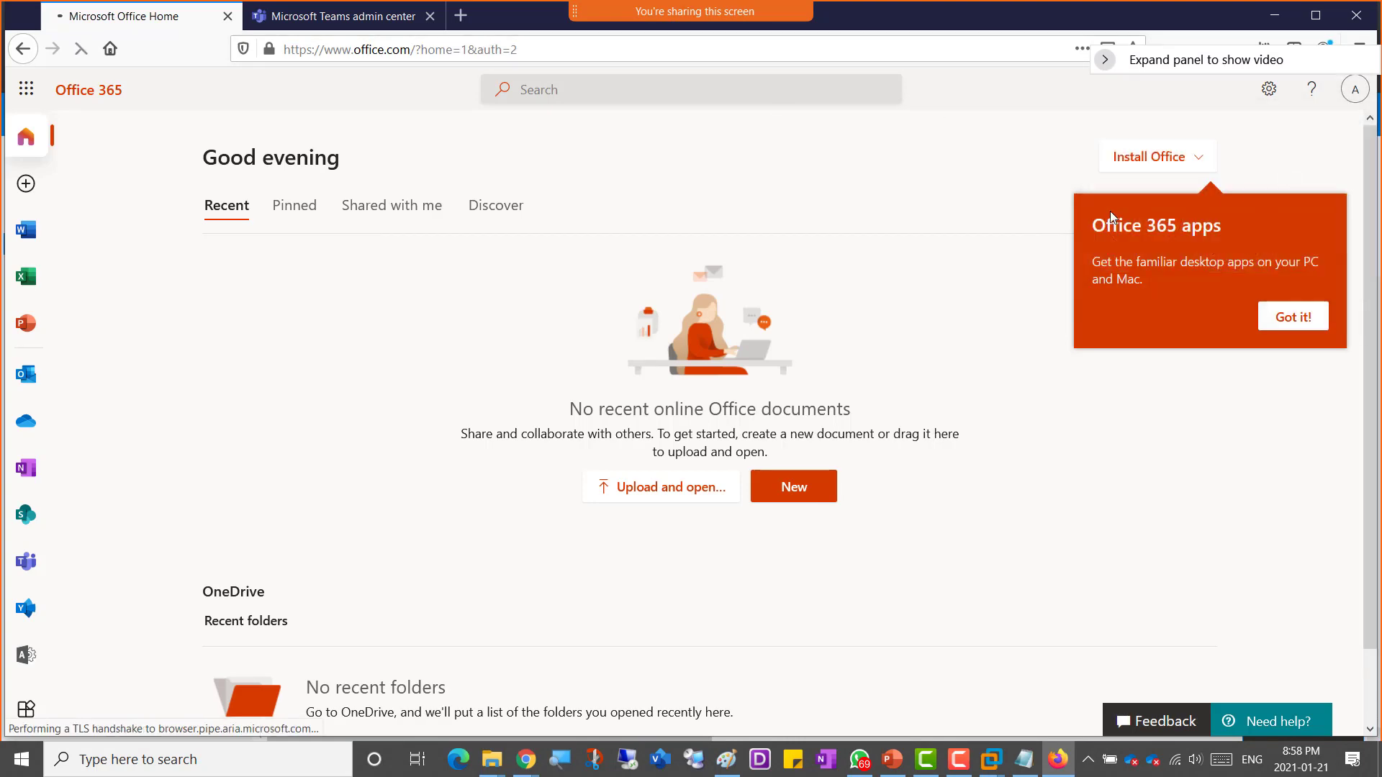
left_click(293, 20)
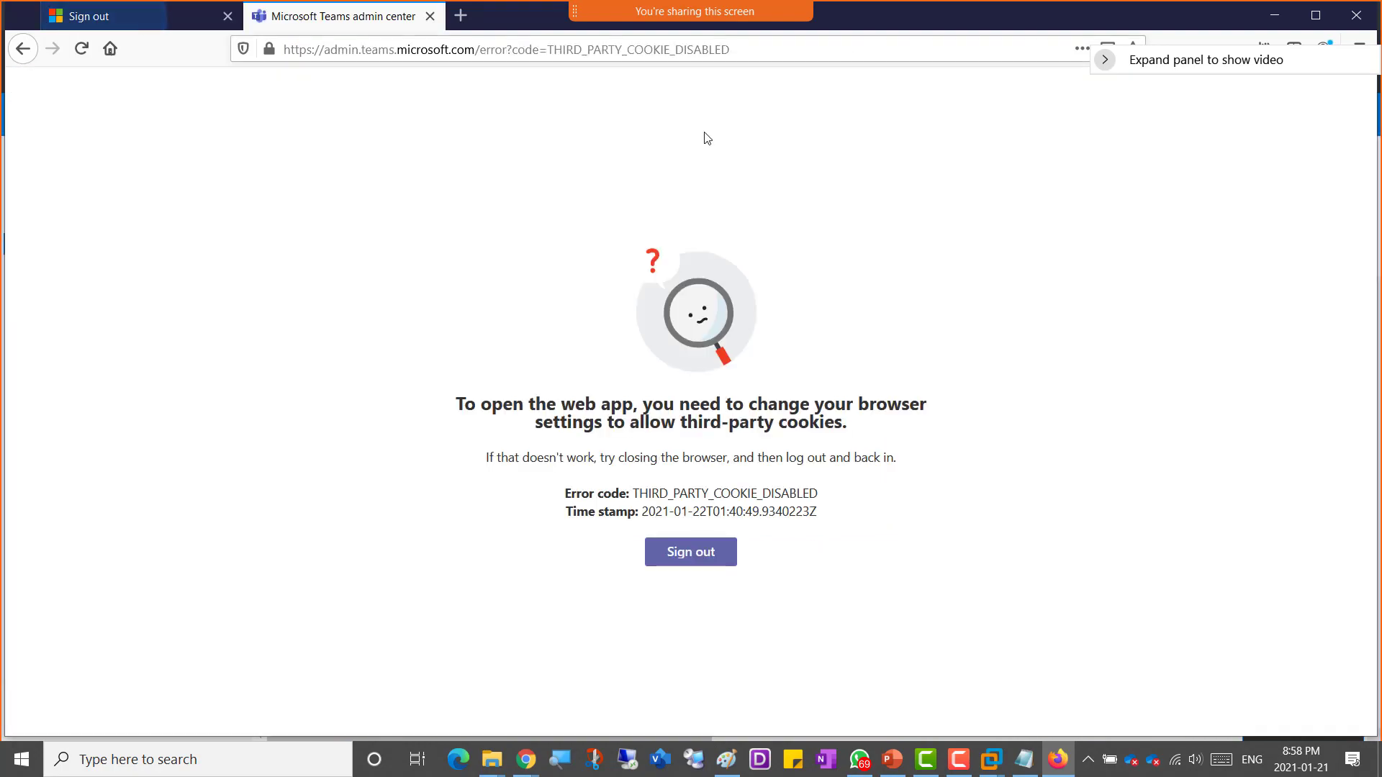
left_click(430, 17)
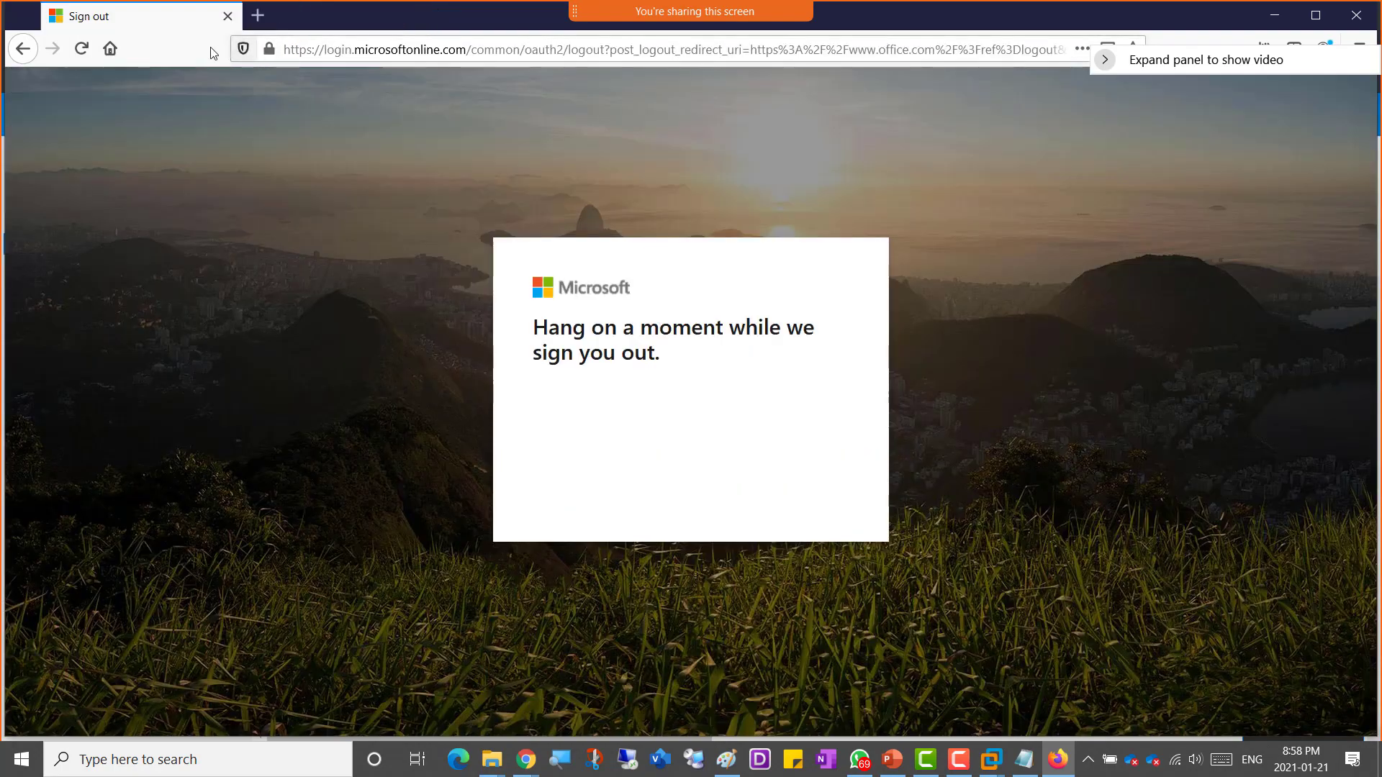
left_click(258, 15)
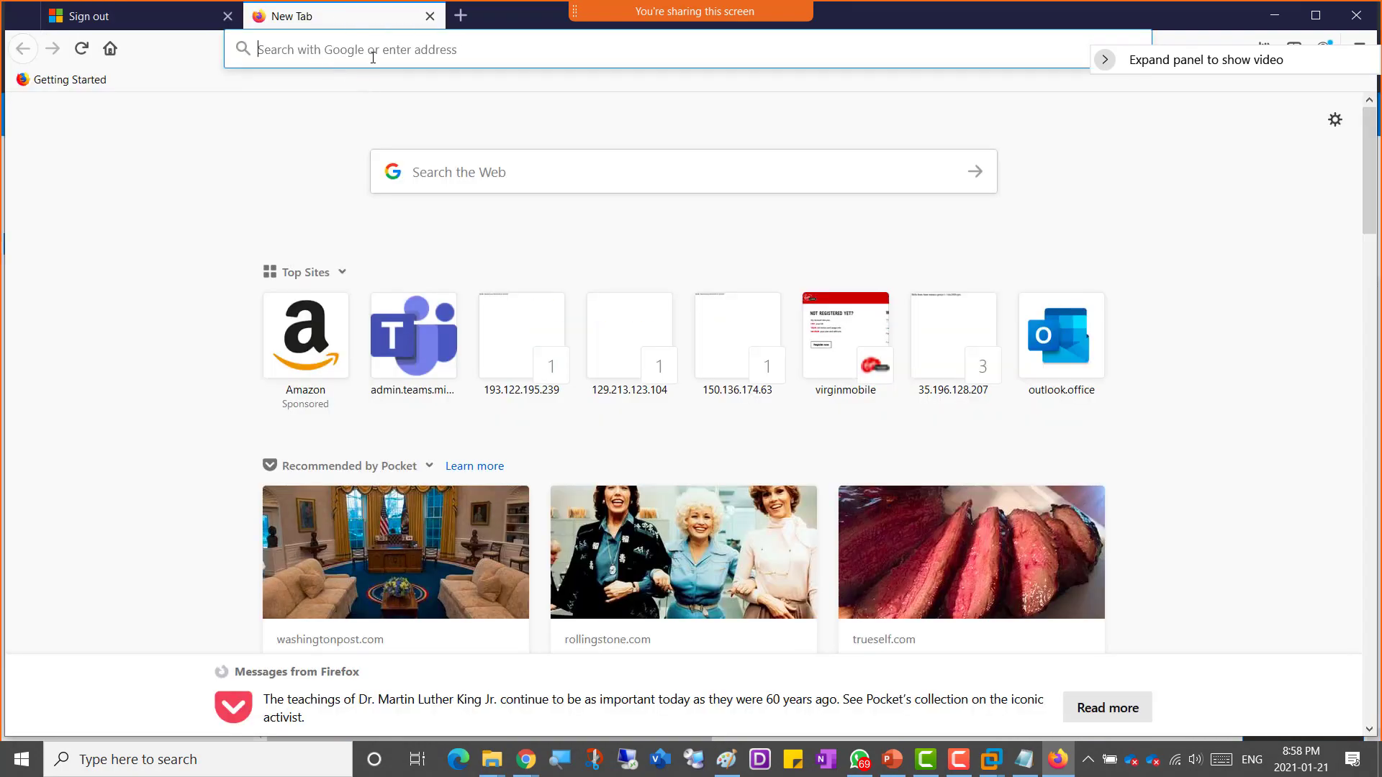
key("ctrl+v")
key("Return")
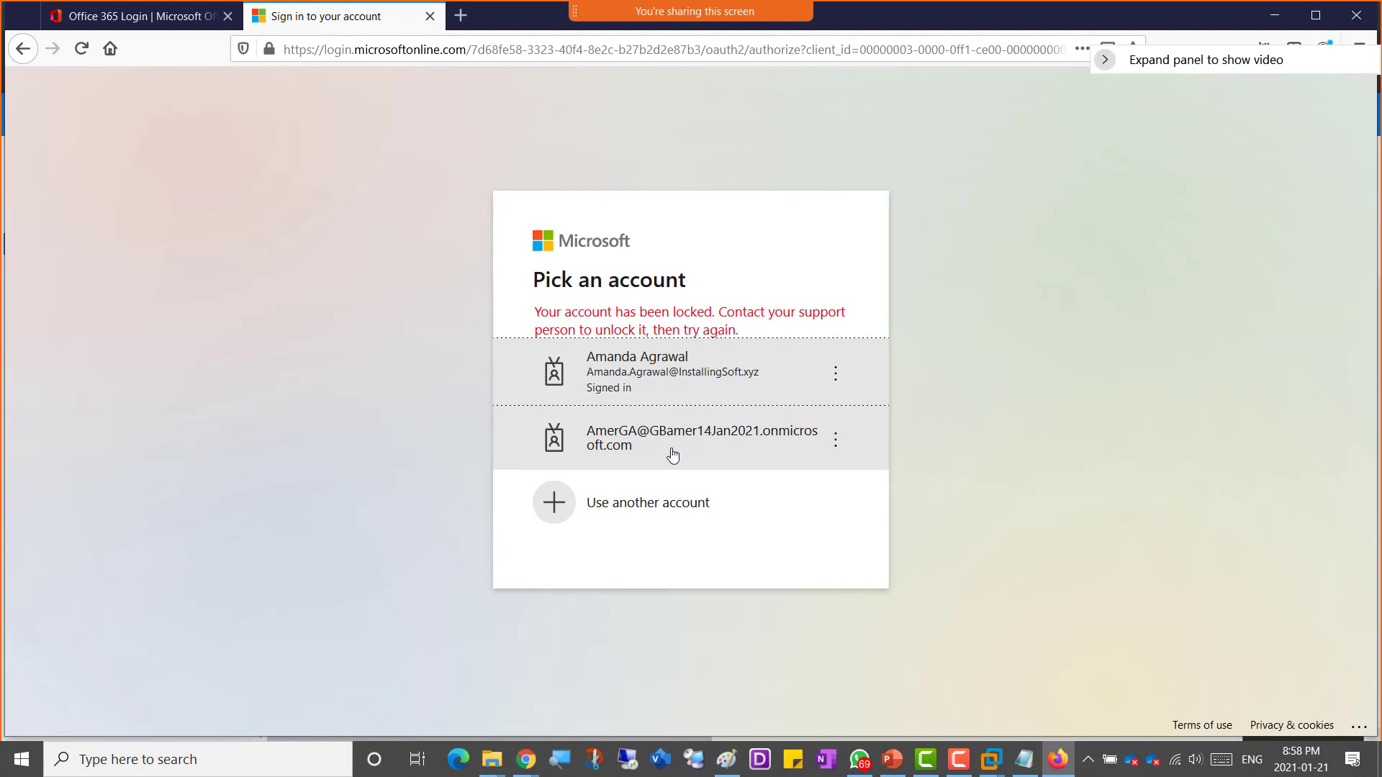
Step: Choose to sign in with another account, then copy the admin account address from the OneNote class notes
left_click(637, 509)
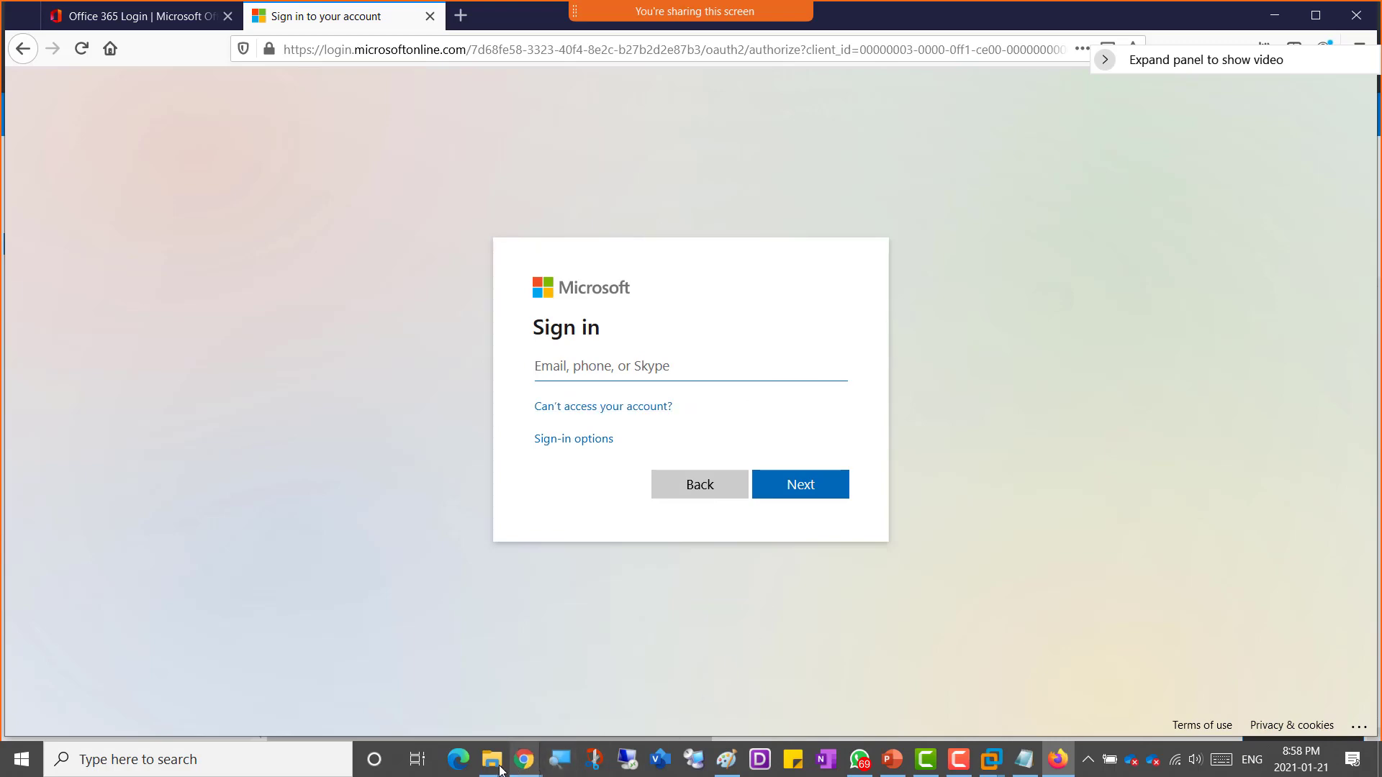
mouse_move(526, 759)
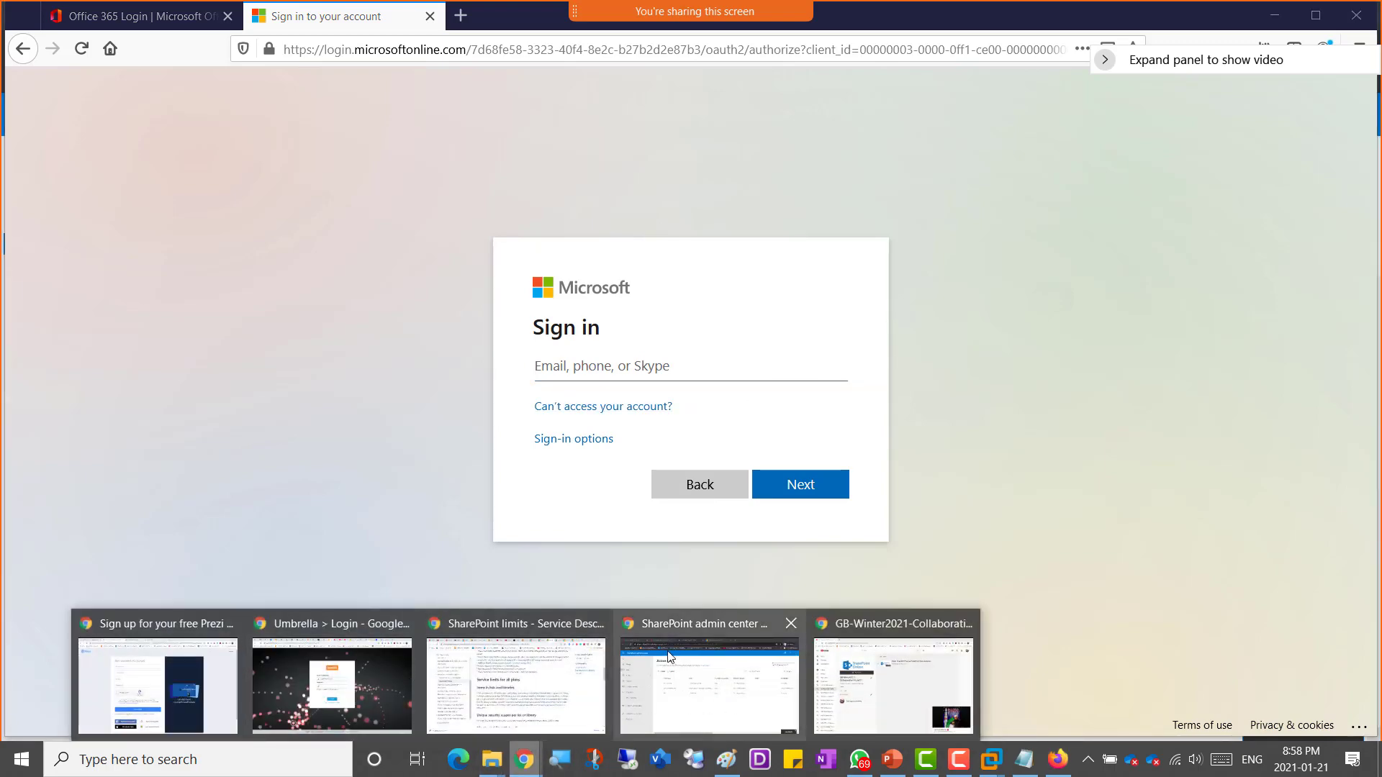
left_click(594, 674)
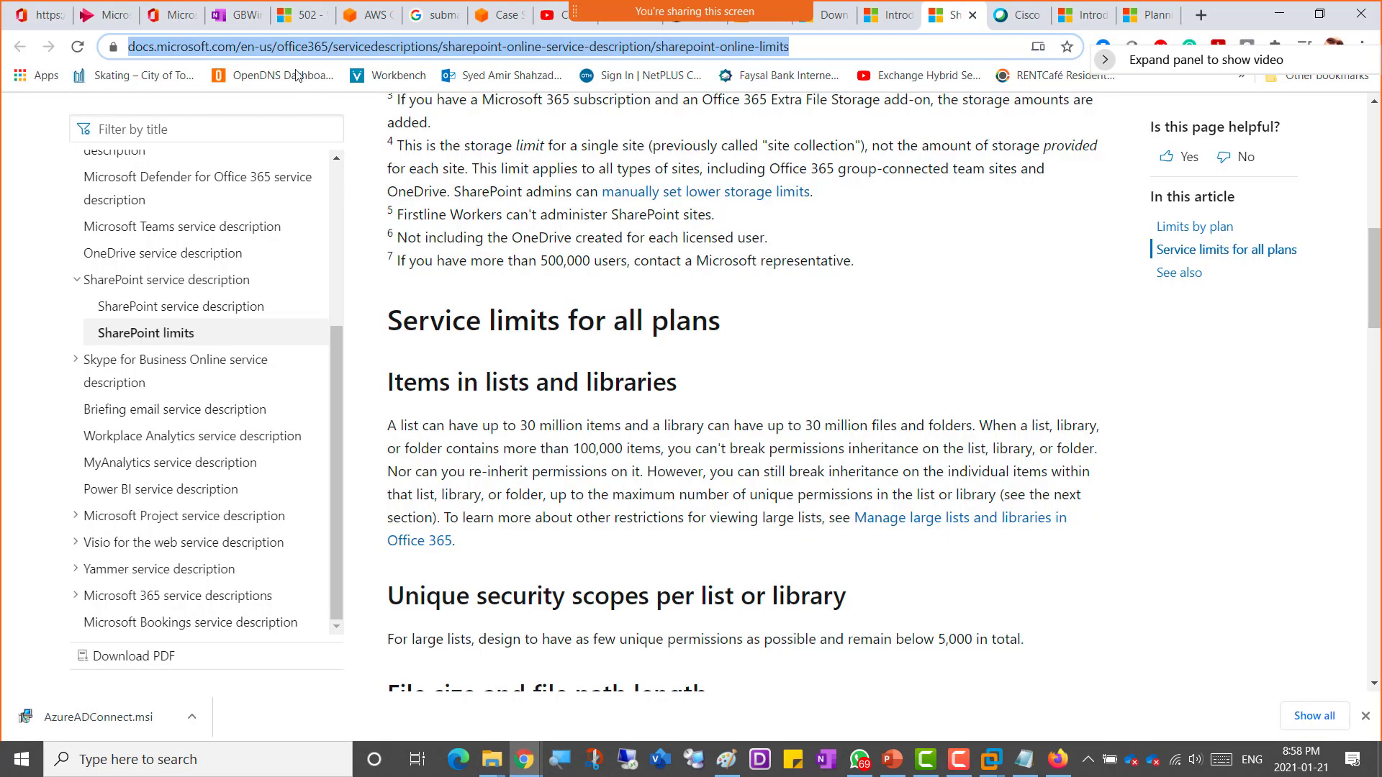
left_click(234, 16)
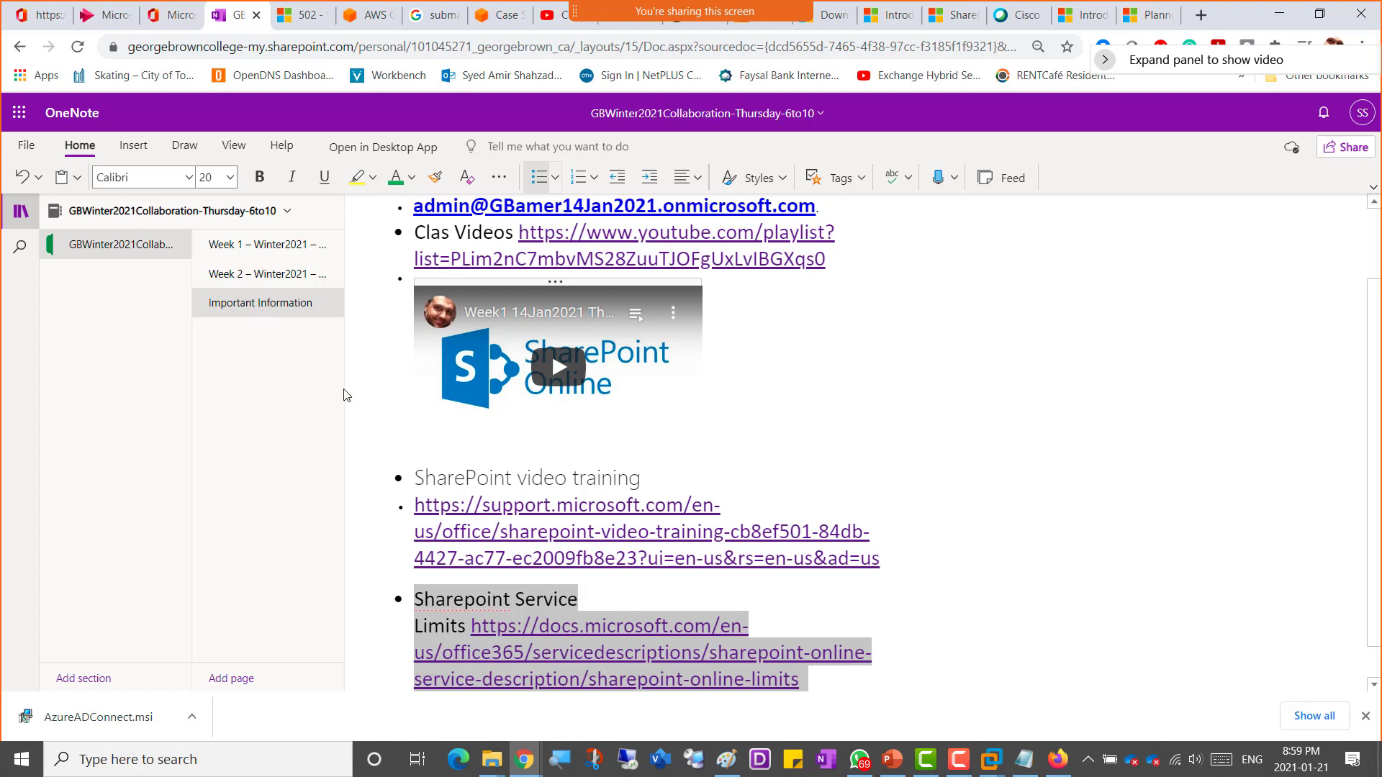
scroll(821, 446, "up", 2)
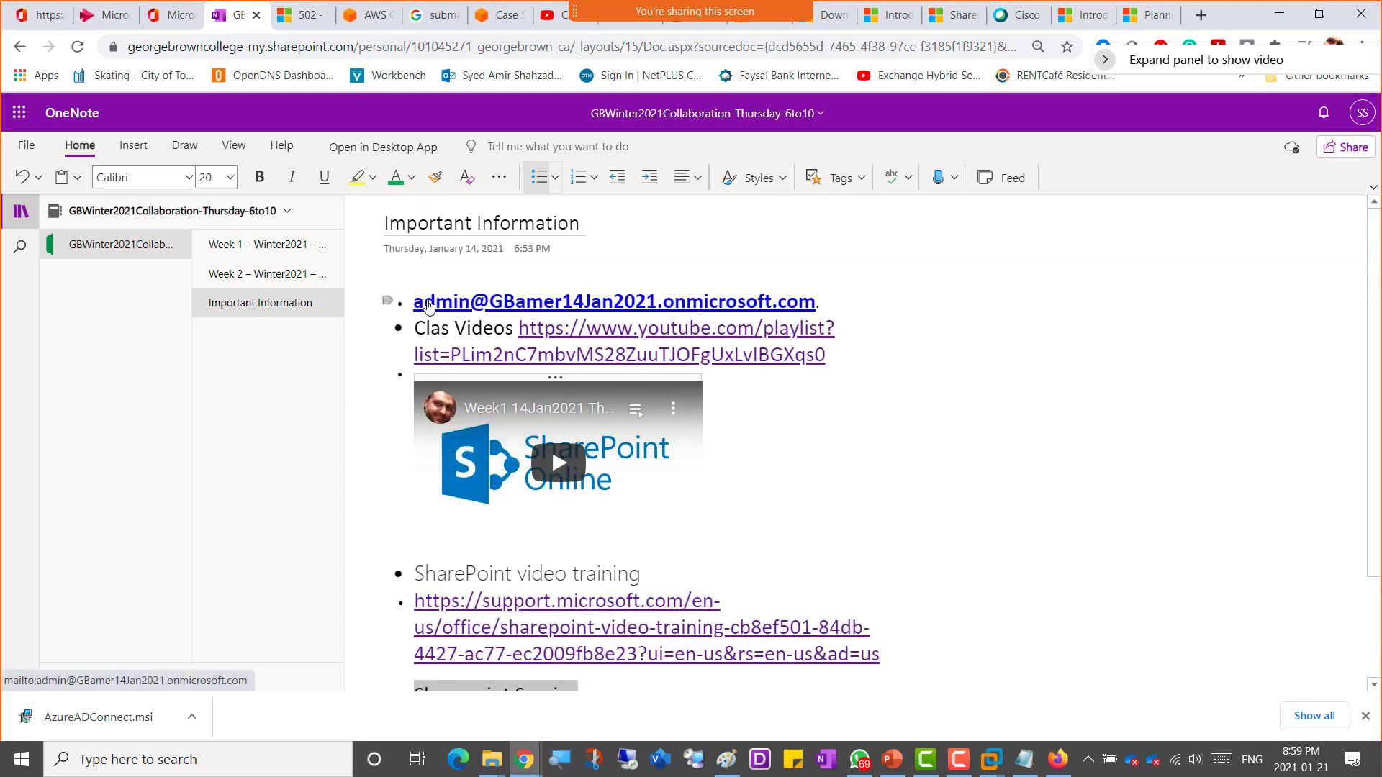
left_click_drag(411, 301, 815, 295)
key("ctrl+c")
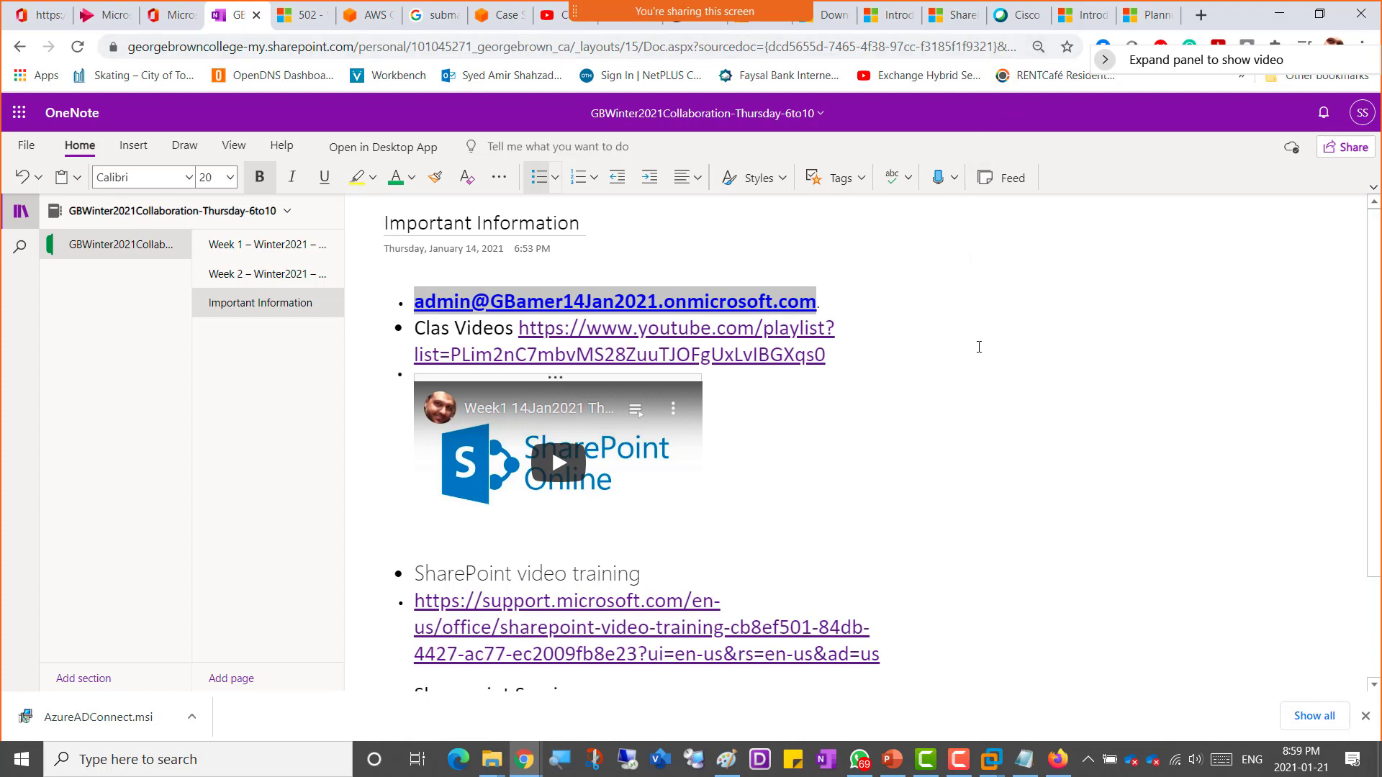
Step: Switch to the Firefox sign-in page, paste the admin account address and continue
key("alt+Tab")
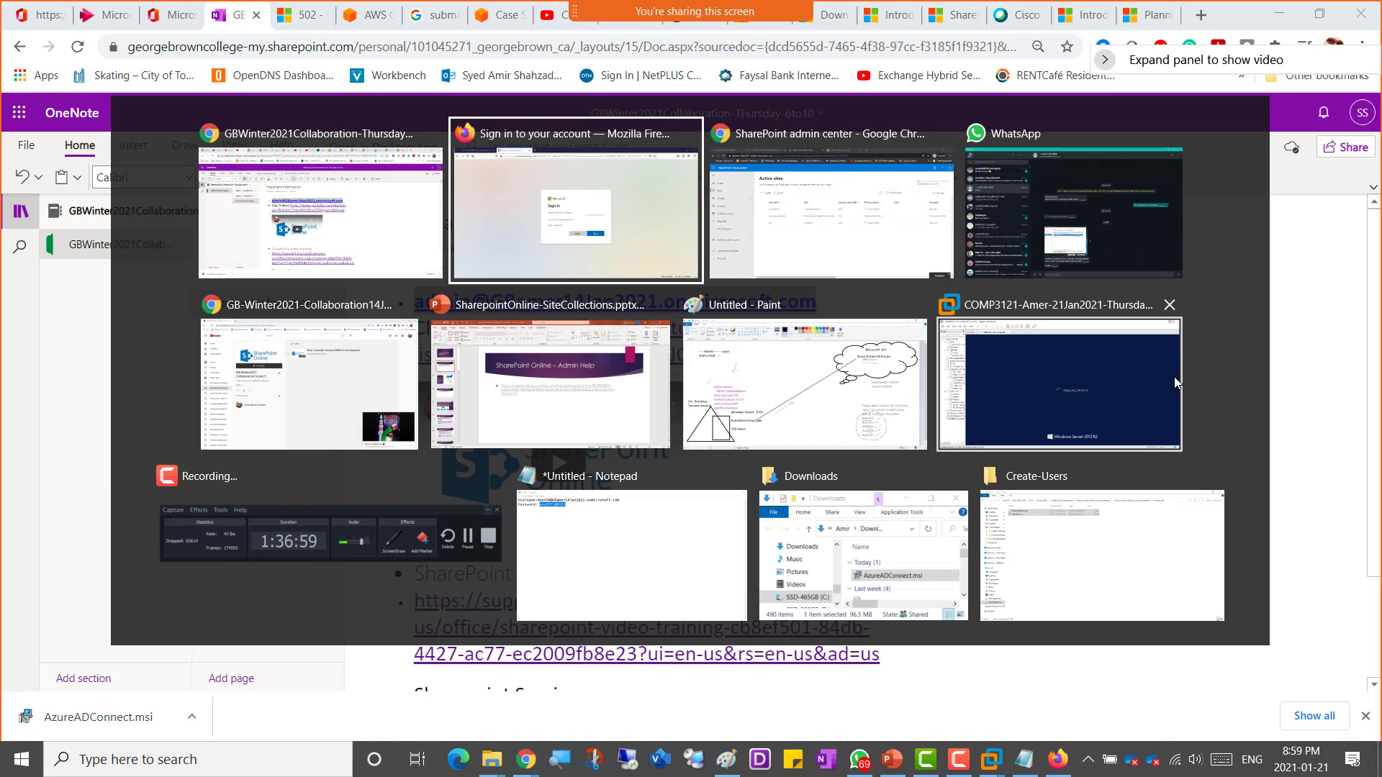
key("alt+Tab")
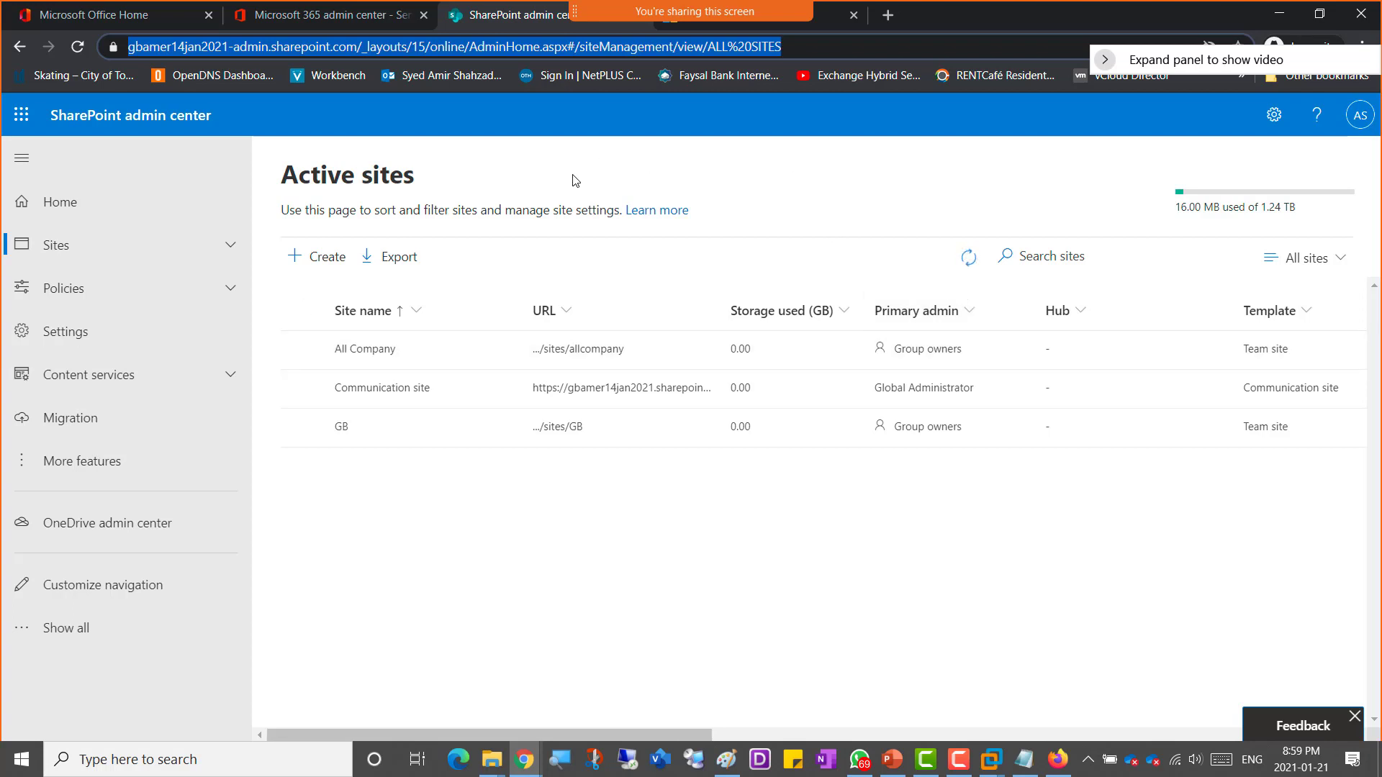
left_click(1058, 759)
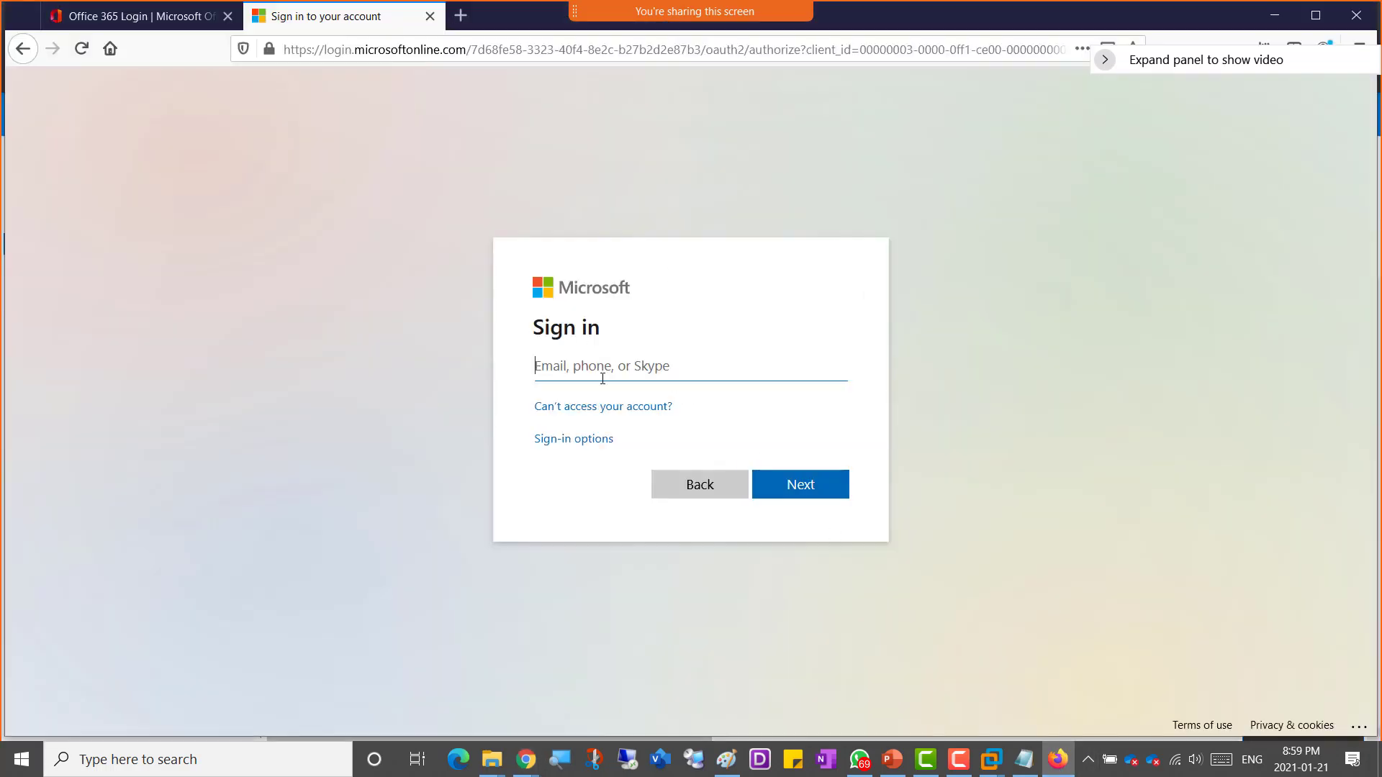
key("ctrl+v")
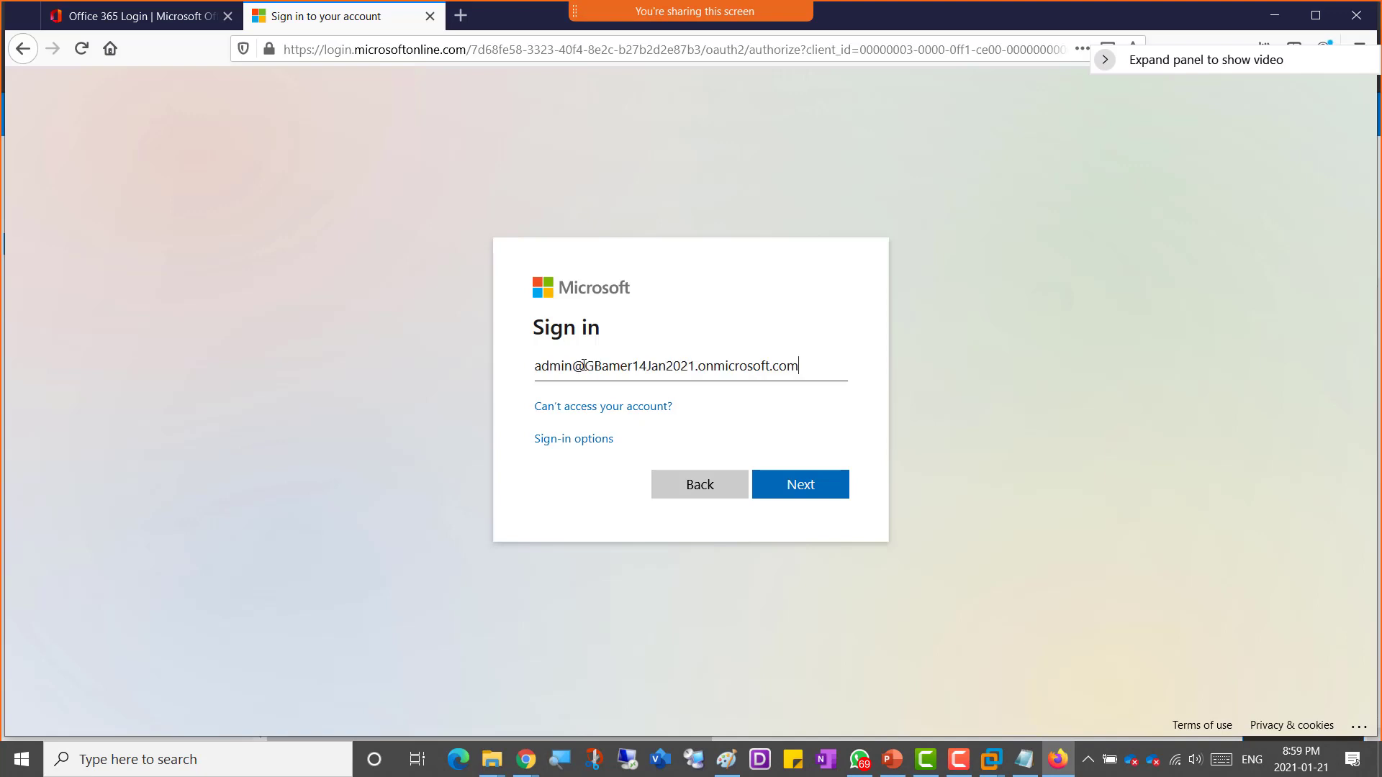
left_click(814, 496)
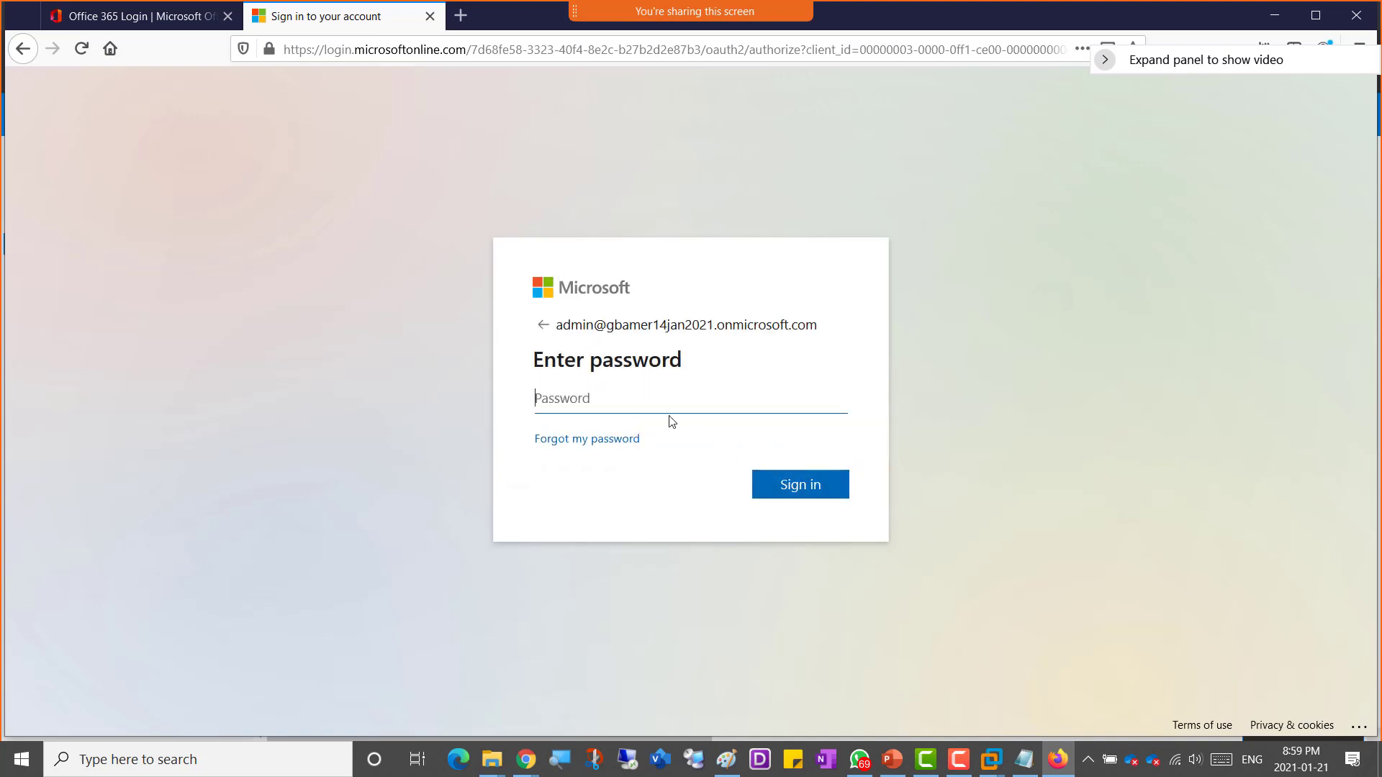
Step: Enter the admin account password and sign in, dismissing the offer to save the login
type("•")
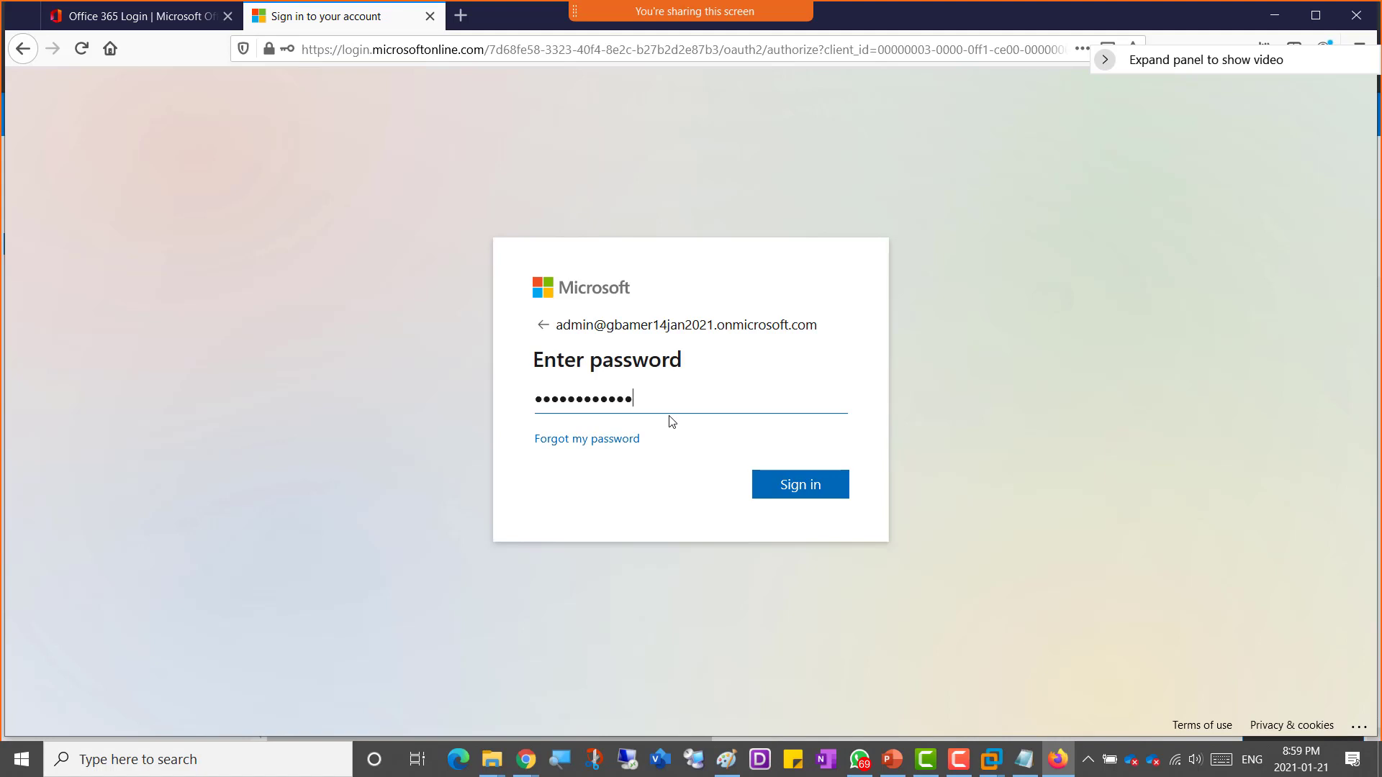
left_click(800, 484)
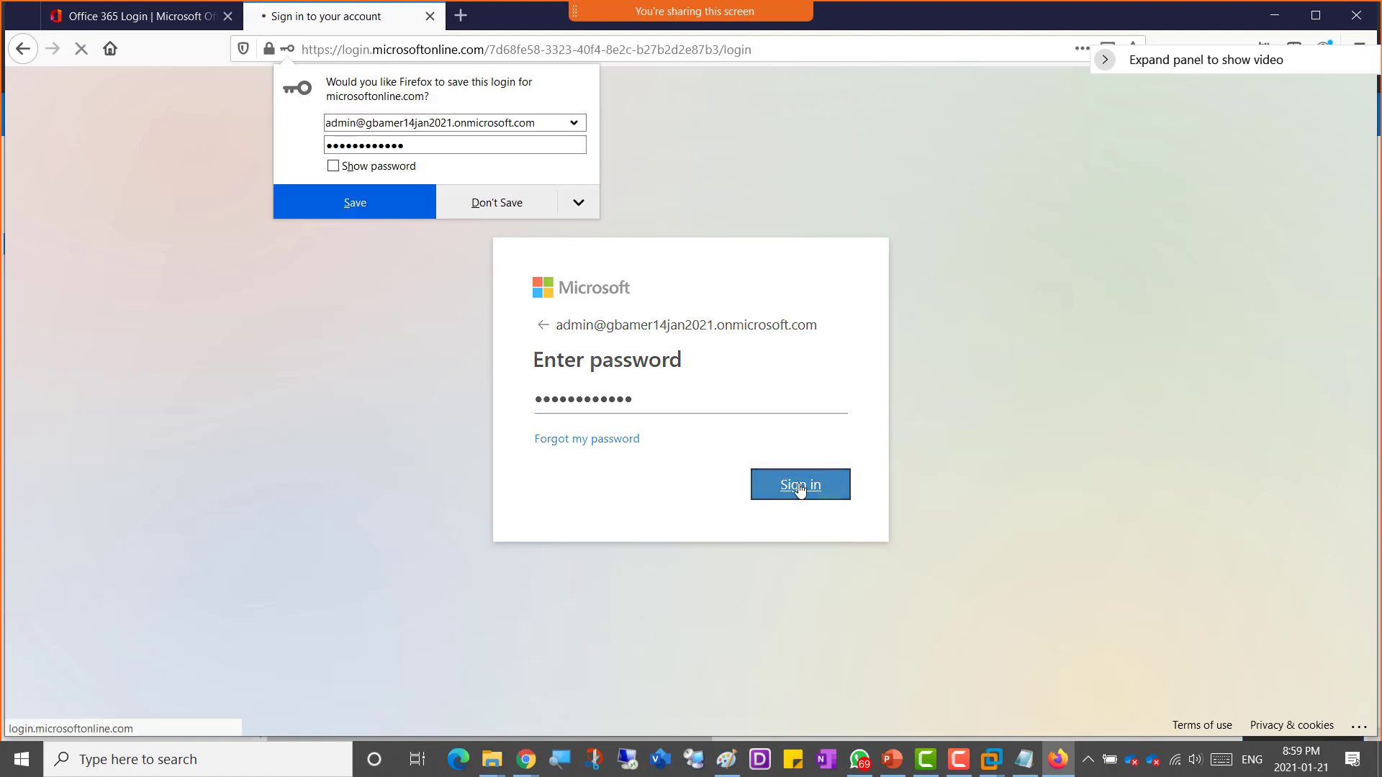
left_click(655, 419)
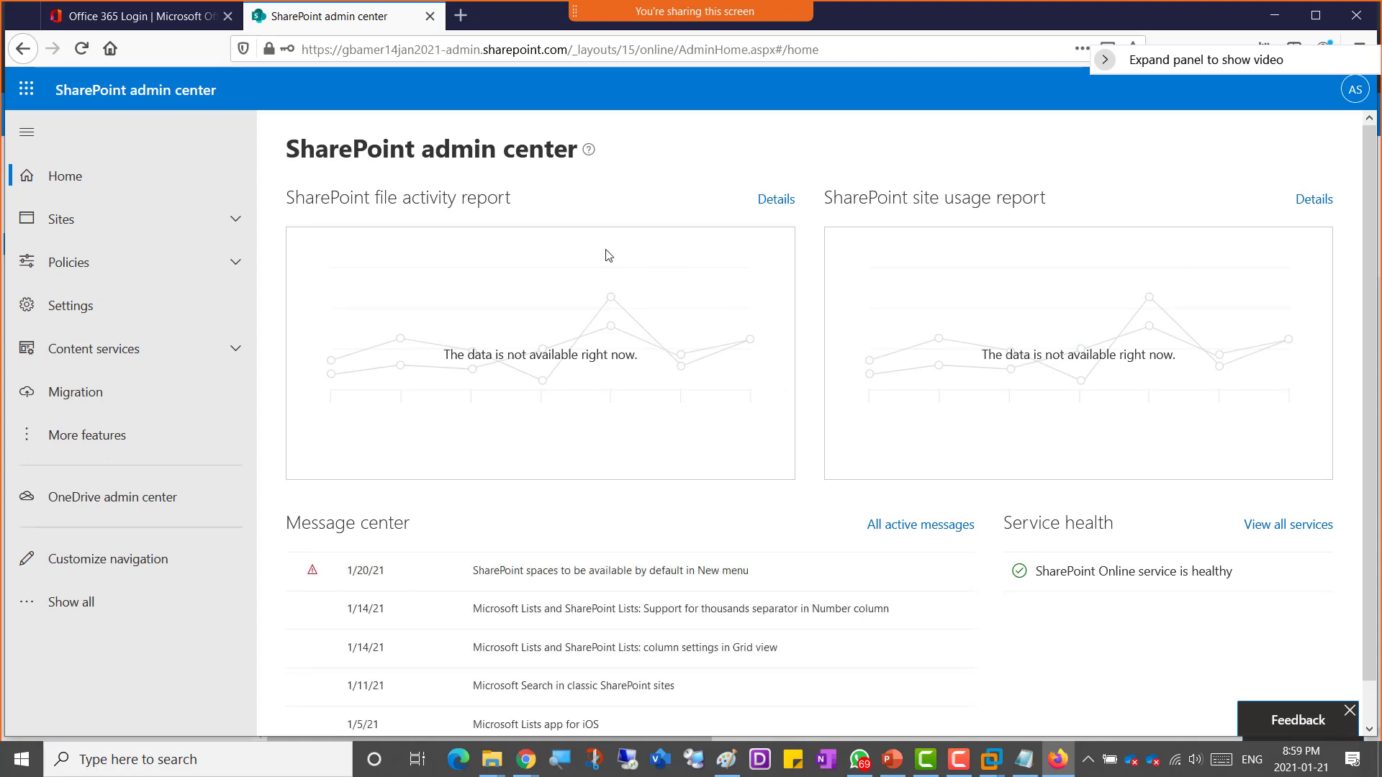
Step: Open Active sites and start creating a new Communication site
left_click(233, 219)
left_click(81, 254)
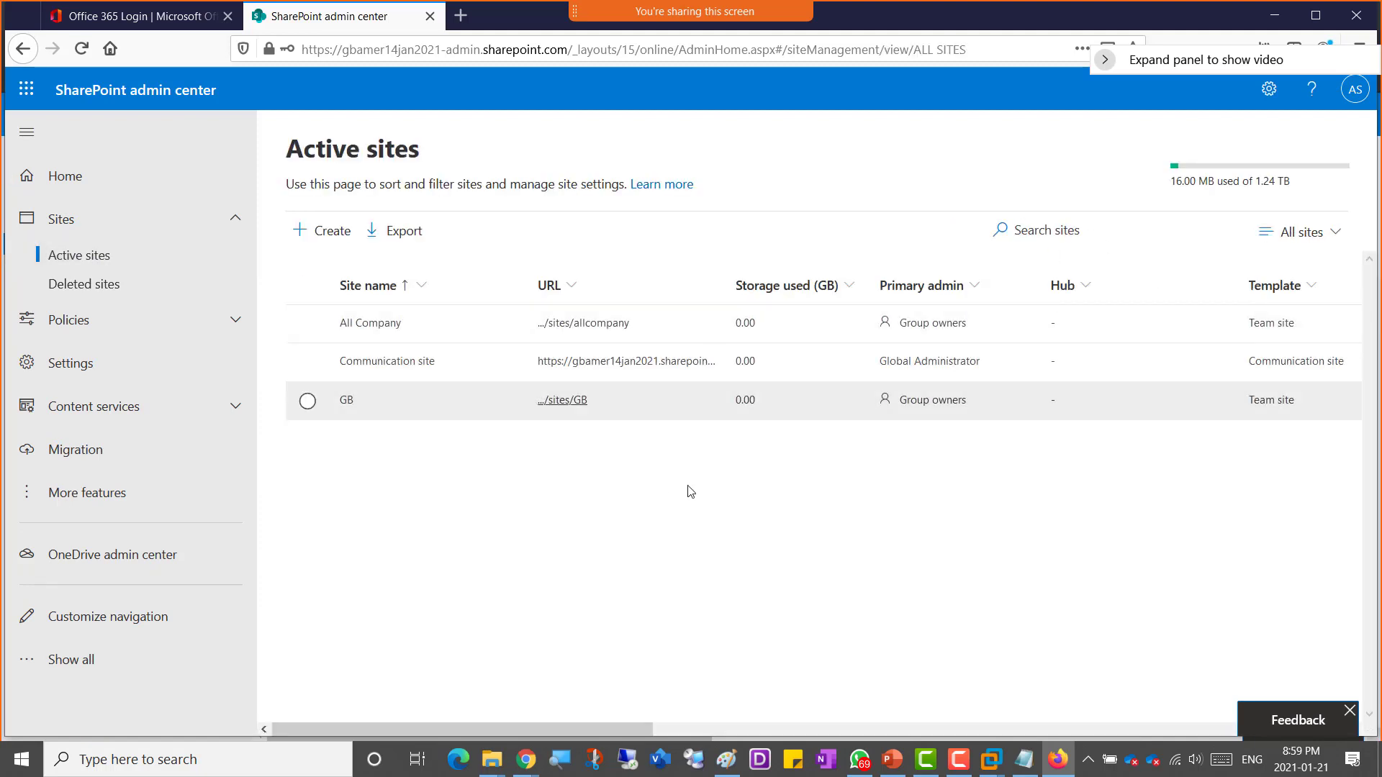
left_click(308, 232)
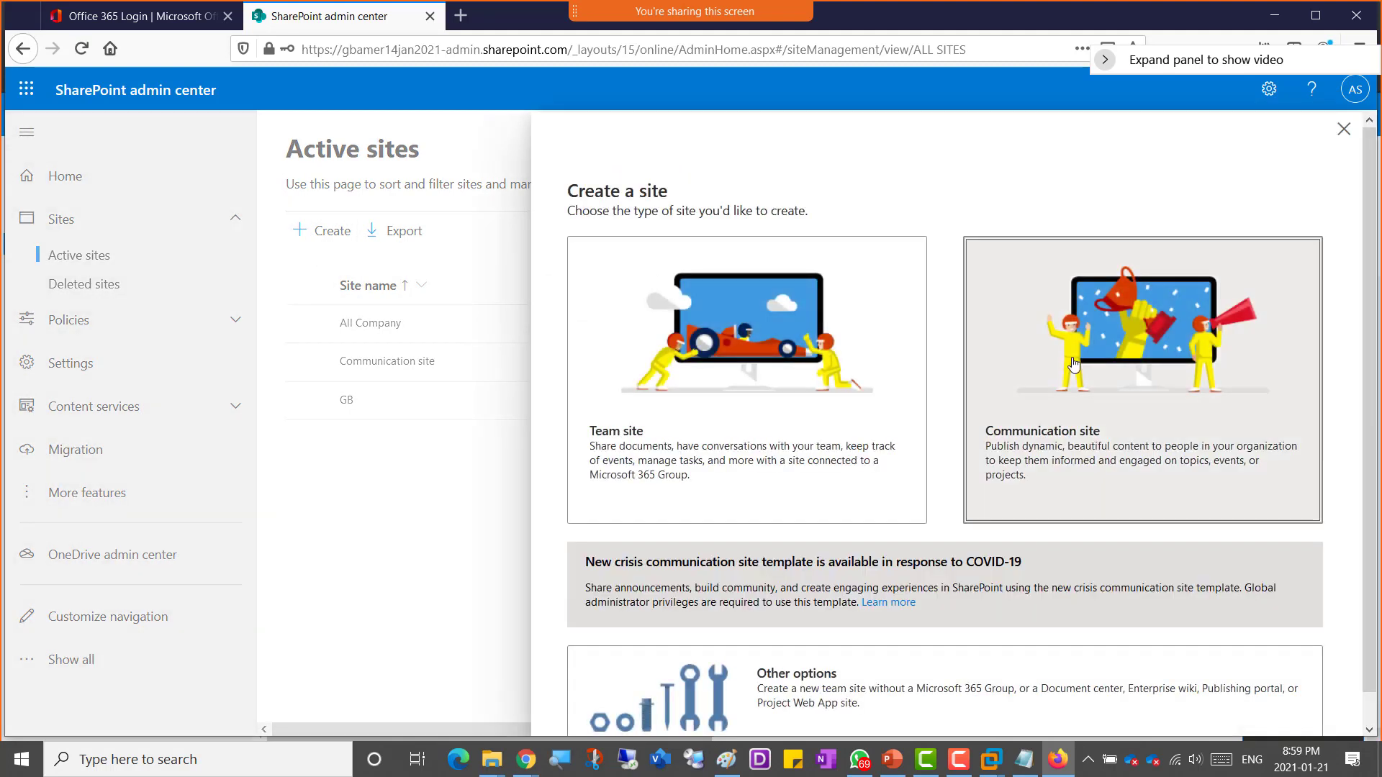
left_click(1072, 363)
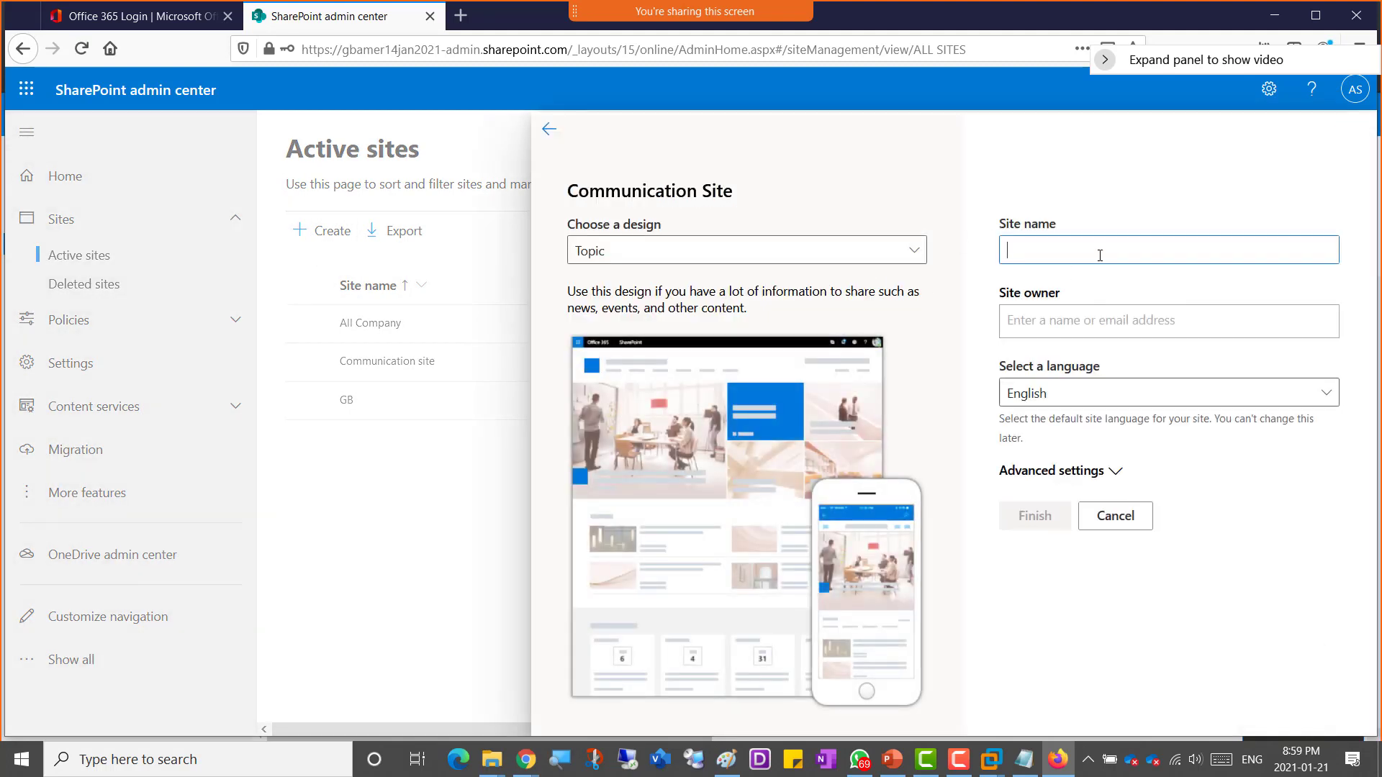
Step: Name the site AmerCompanySite2 and pick the admin user as the site owner
type("AmerCompanySite2")
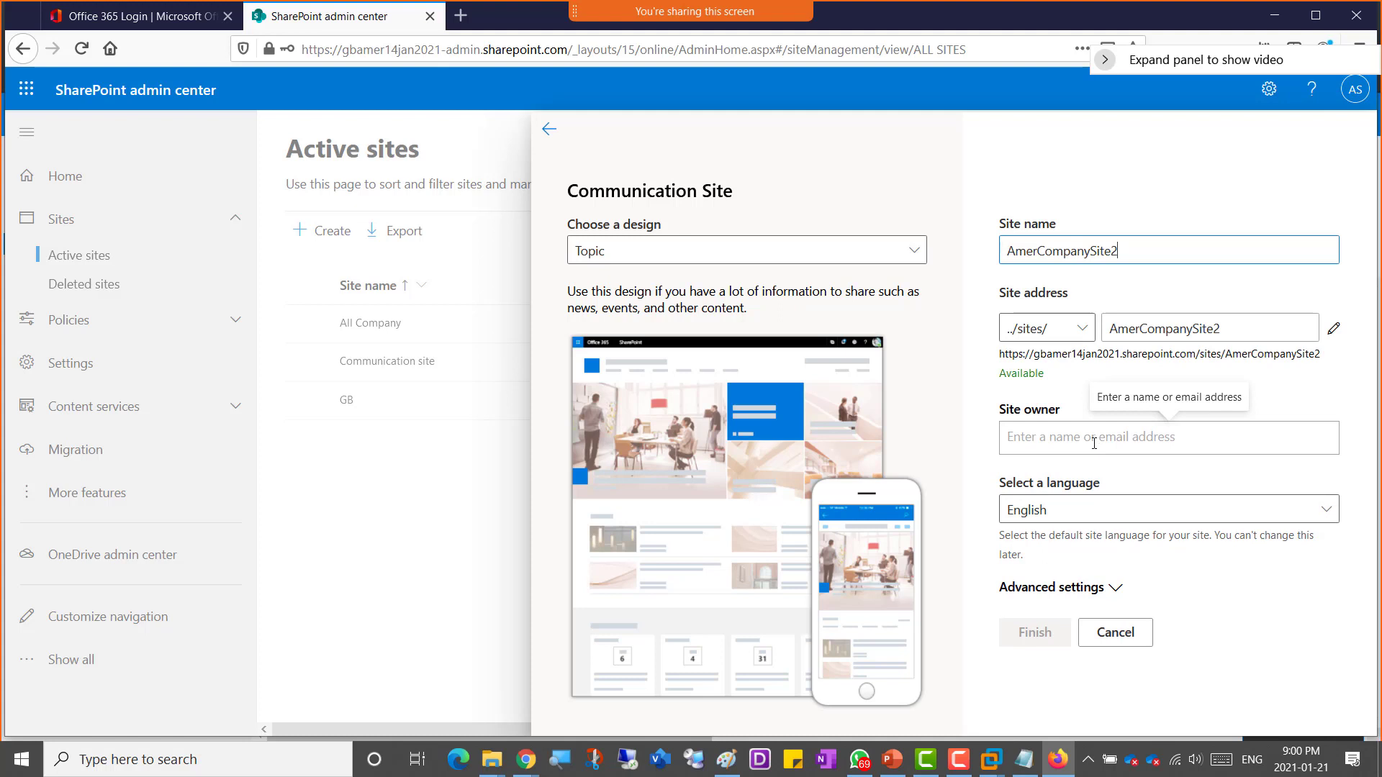
left_click(1091, 442)
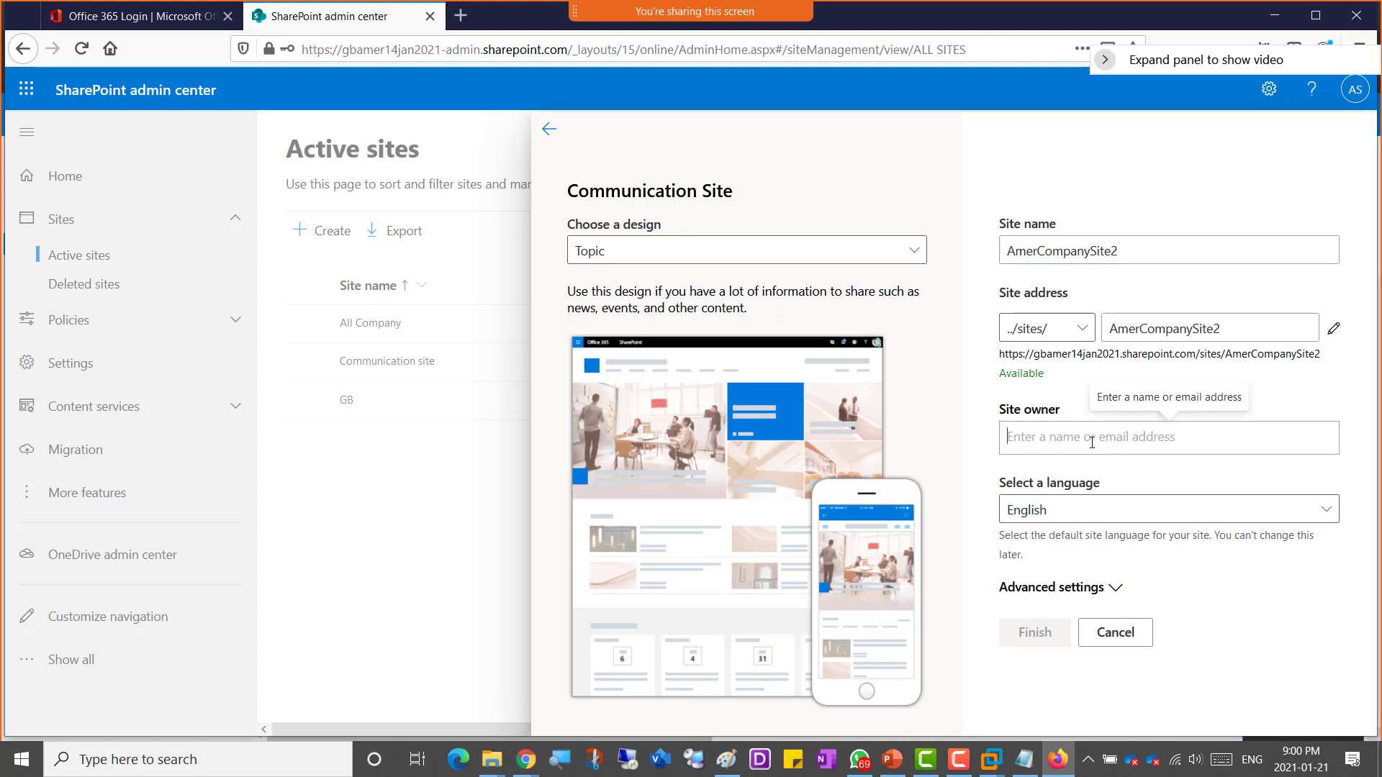
type("amer")
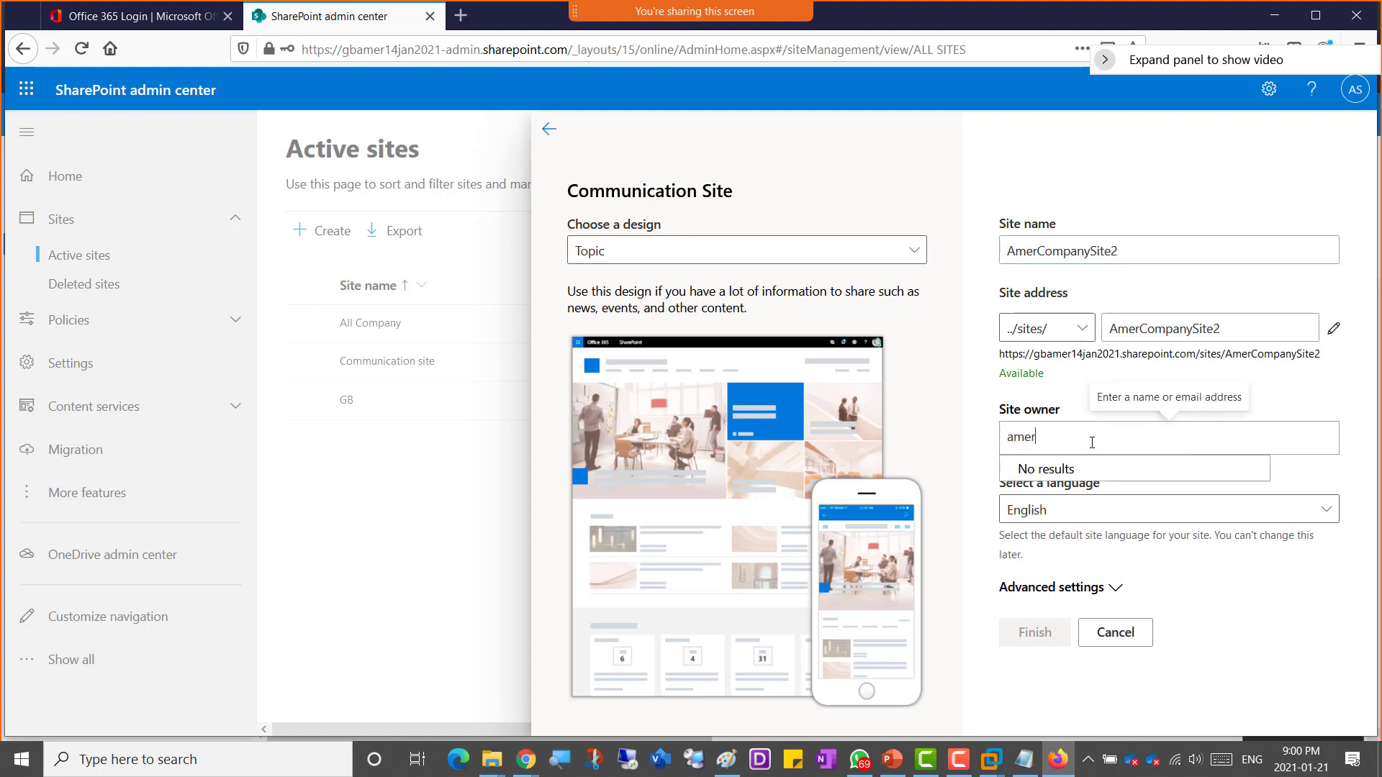
left_click(1117, 484)
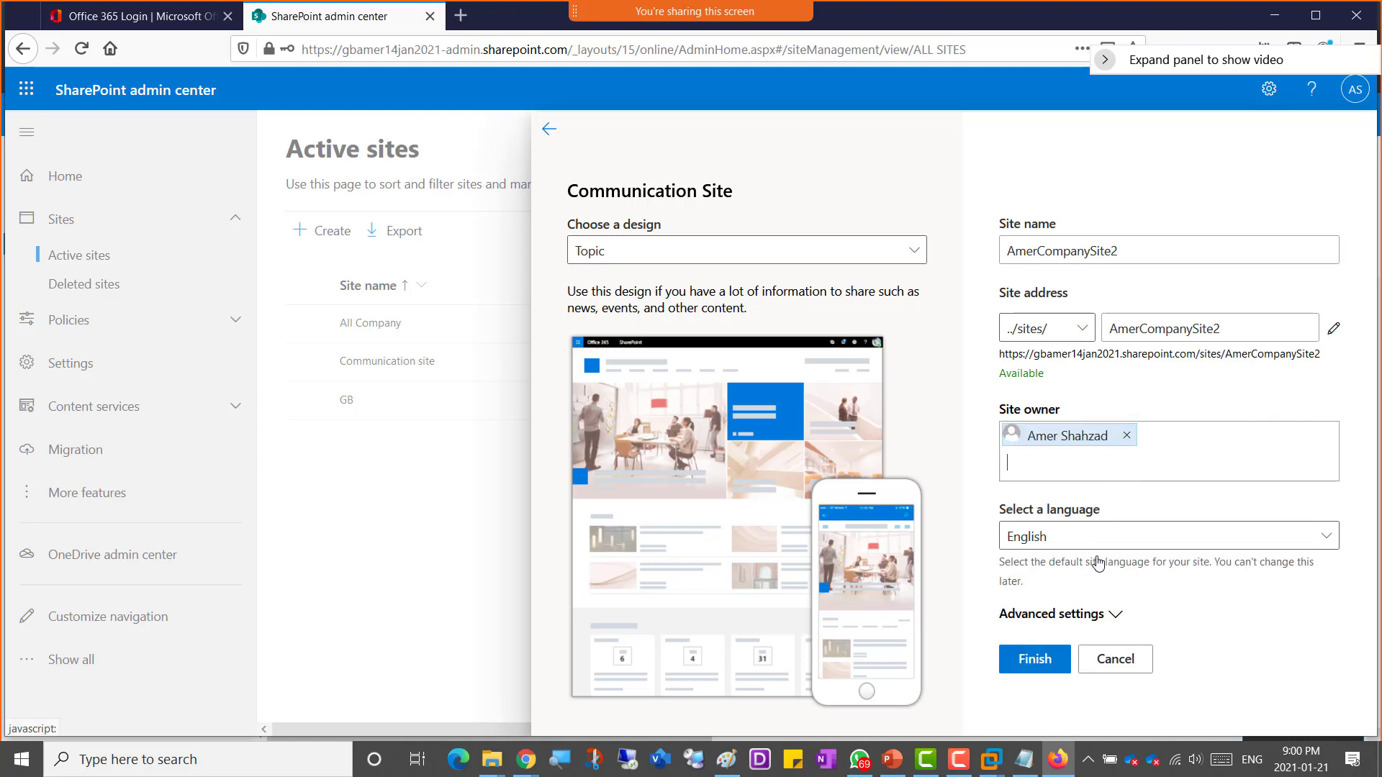
Step: Set the site's time zone to (UTC-05:00) Eastern Time (US and Canada) and finish creating the site
left_click(1063, 616)
scroll(1063, 618, "down", 2)
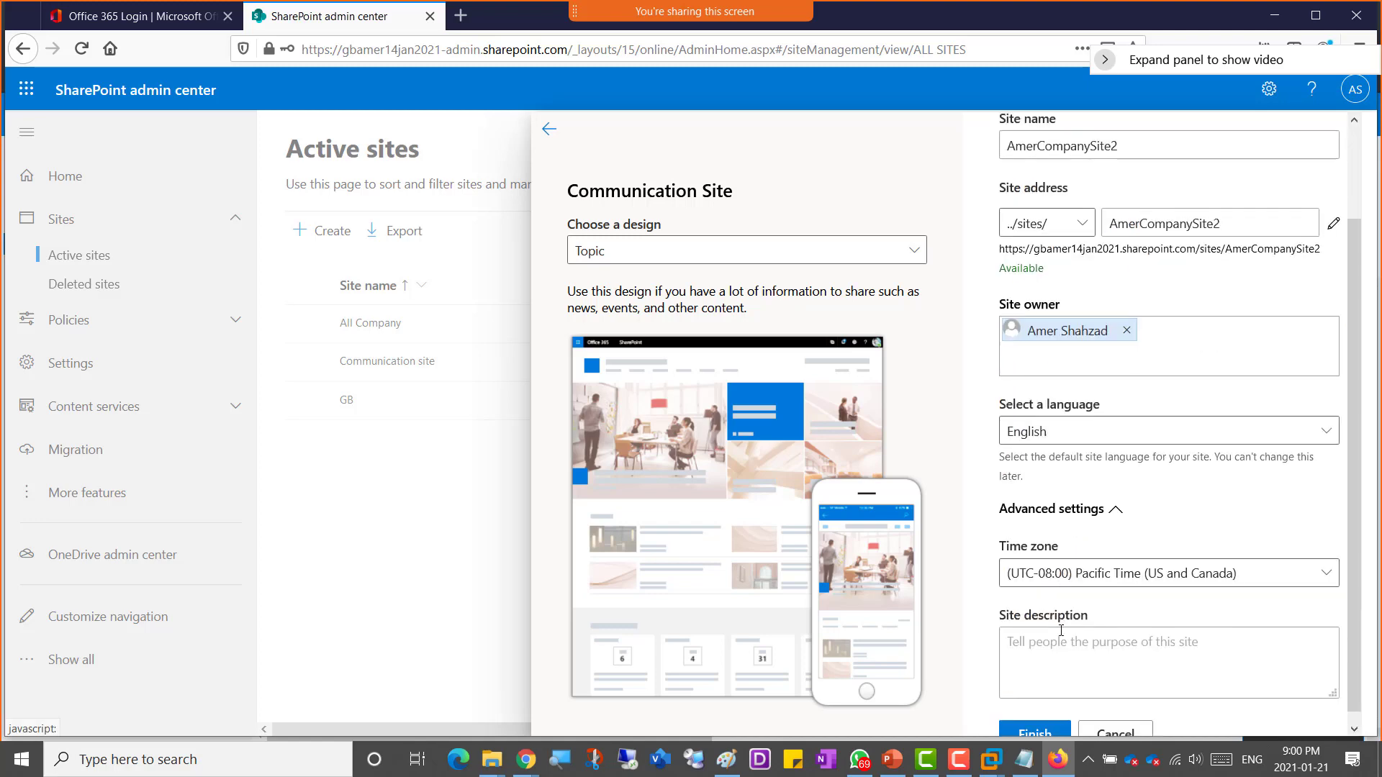
left_click(1069, 569)
left_click(773, 590)
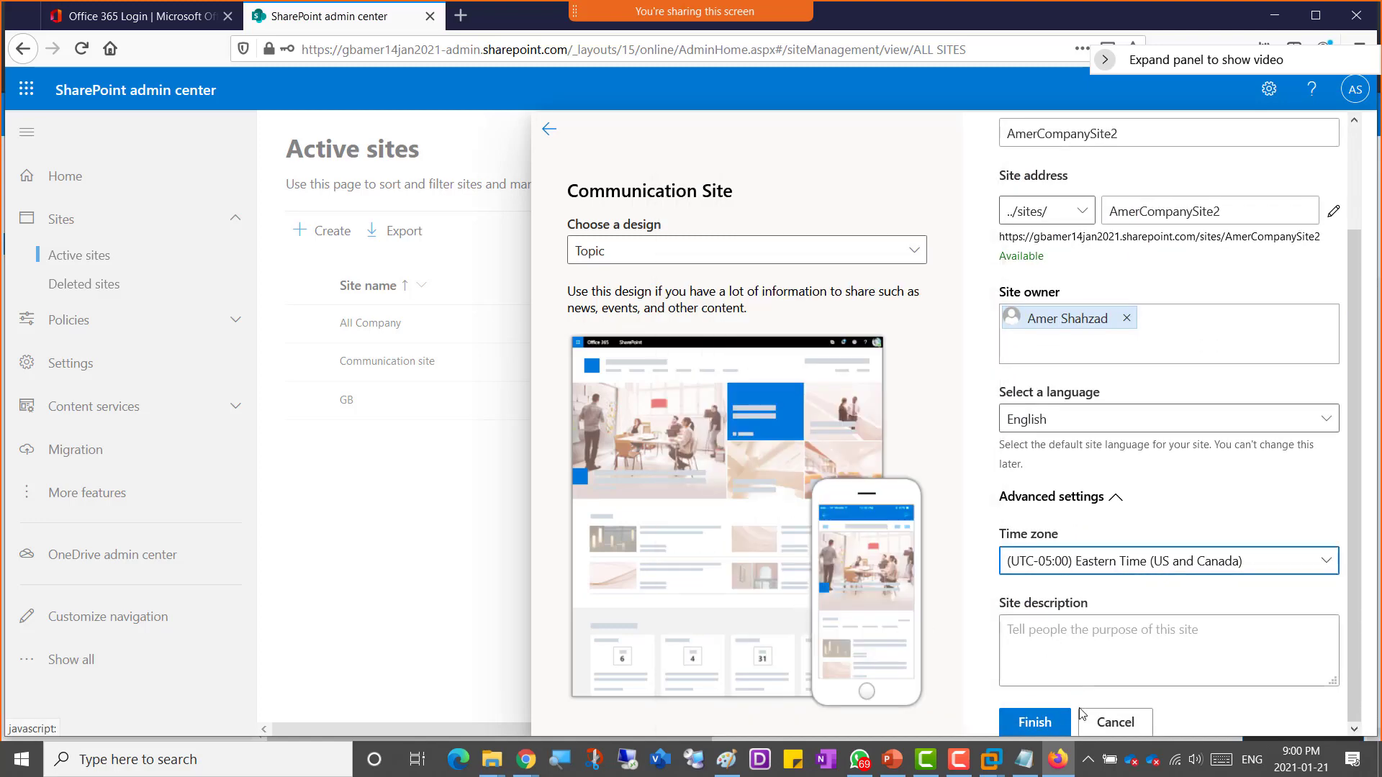
left_click(1029, 722)
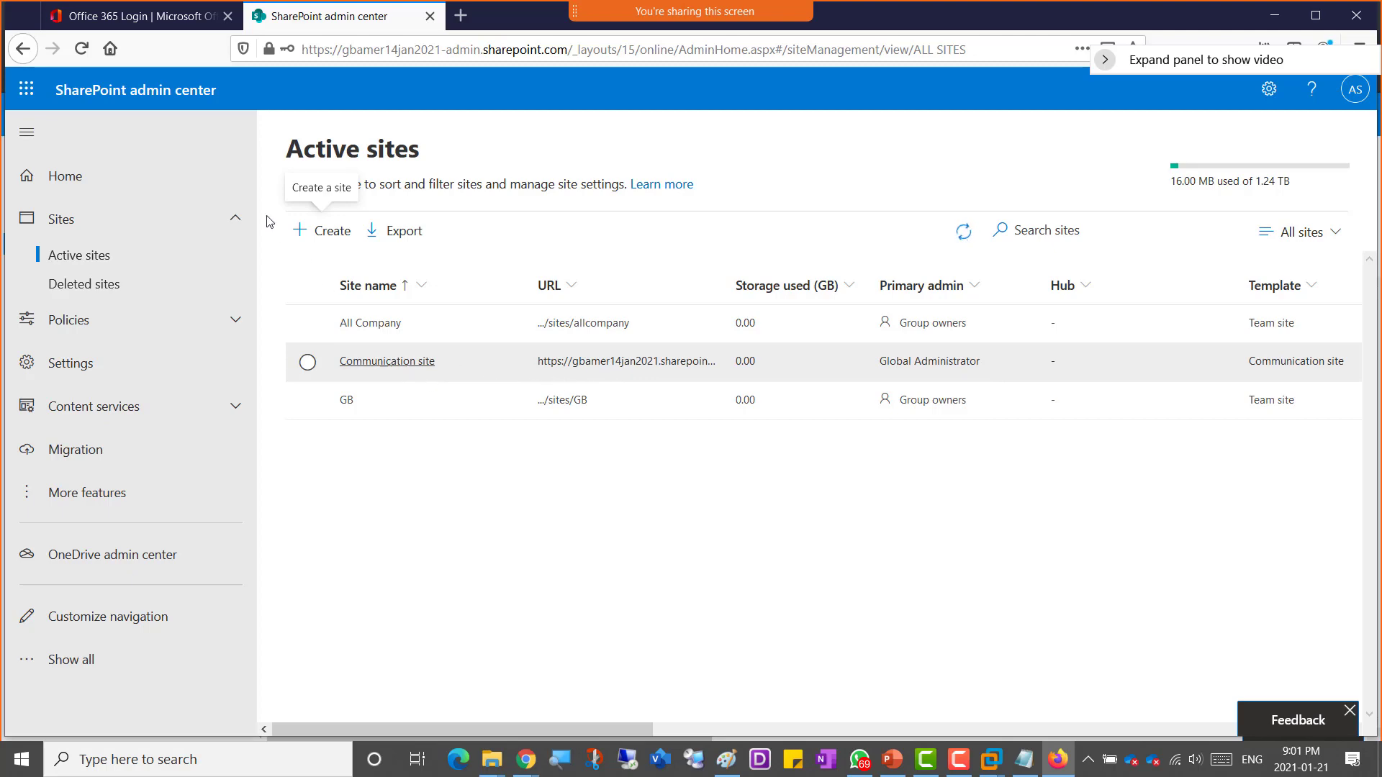
Step: Switch back to the Chrome SharePoint admin center and reload the Active sites page
key("alt+Tab")
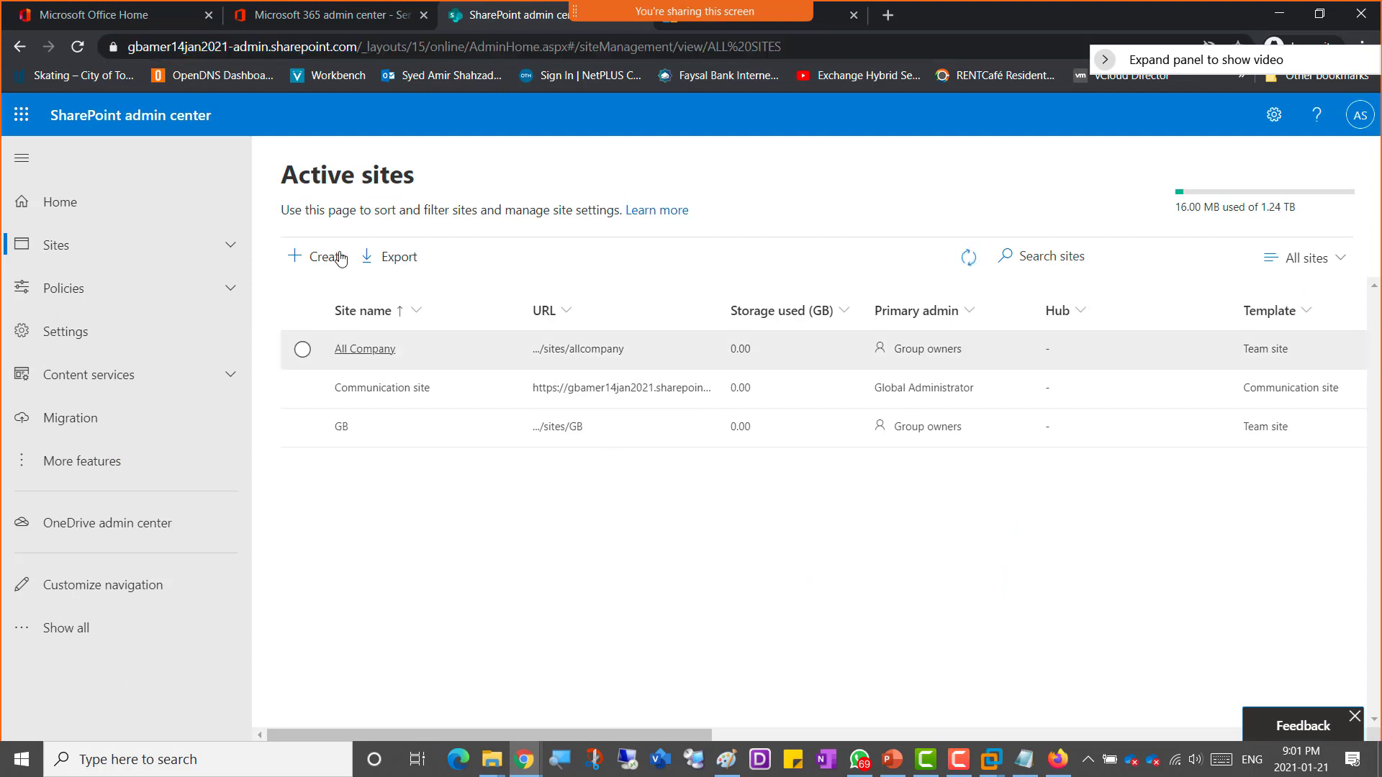
left_click(78, 54)
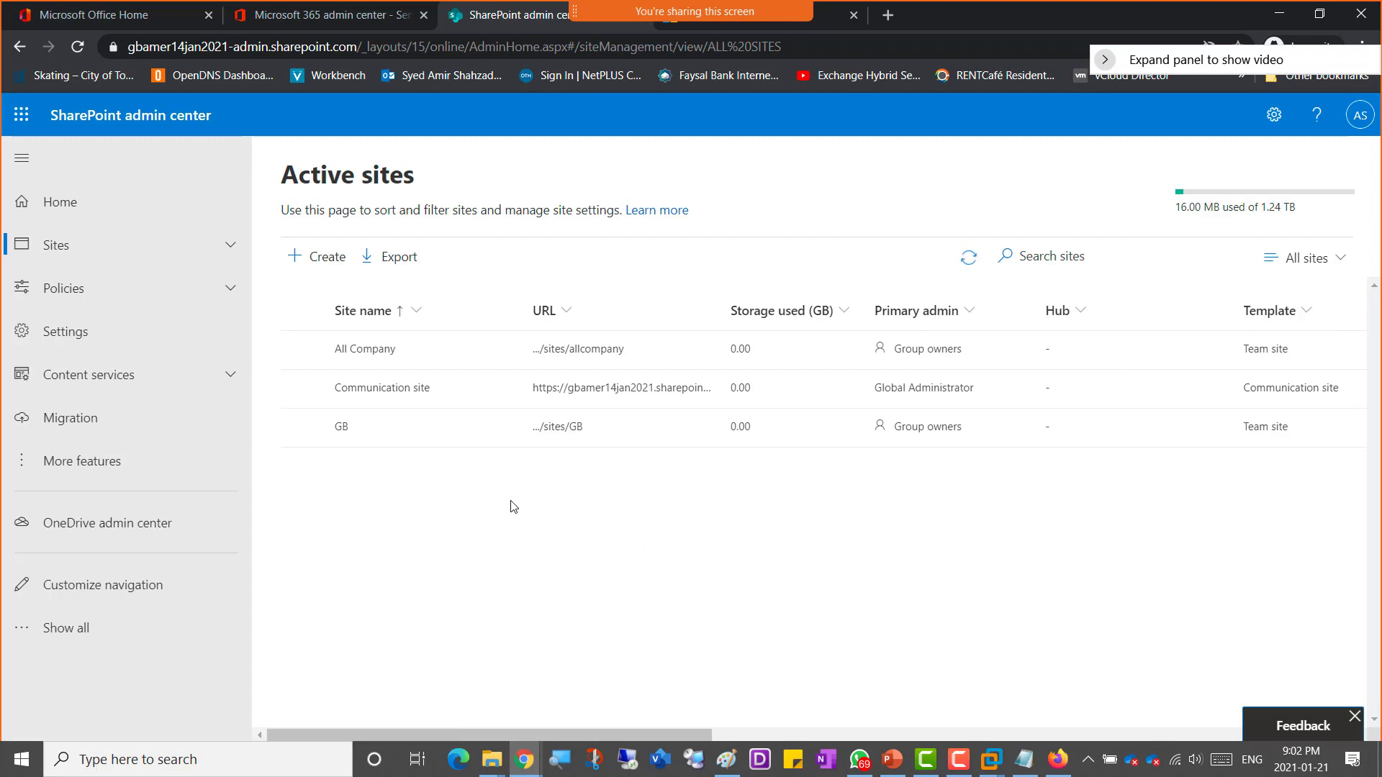
Step: Capture two screen snips of the Active sites list with the snipping tool
key("super+shift+s")
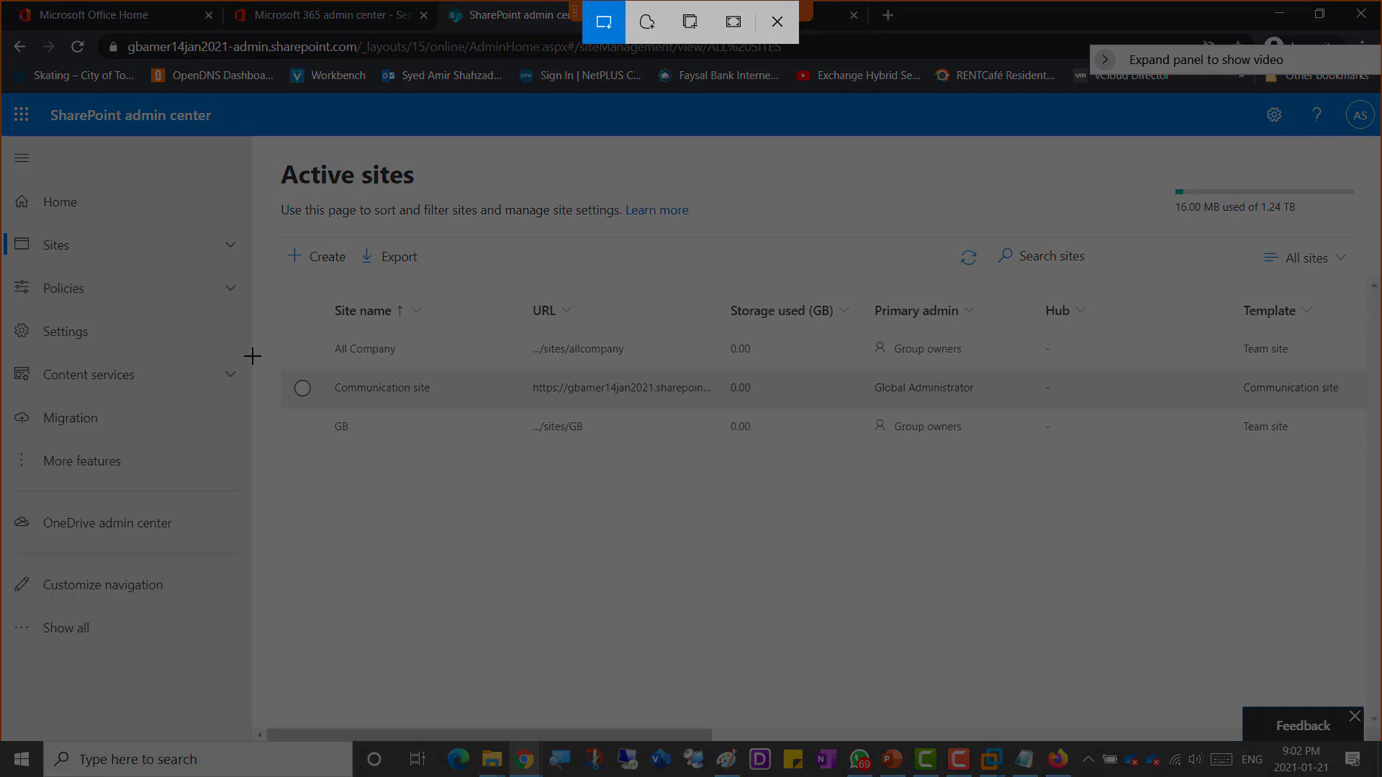
mouse_move(248, 353)
left_mouse_down()
mouse_move(1378, 419)
mouse_move(685, 392)
mouse_move(748, 393)
left_mouse_up()
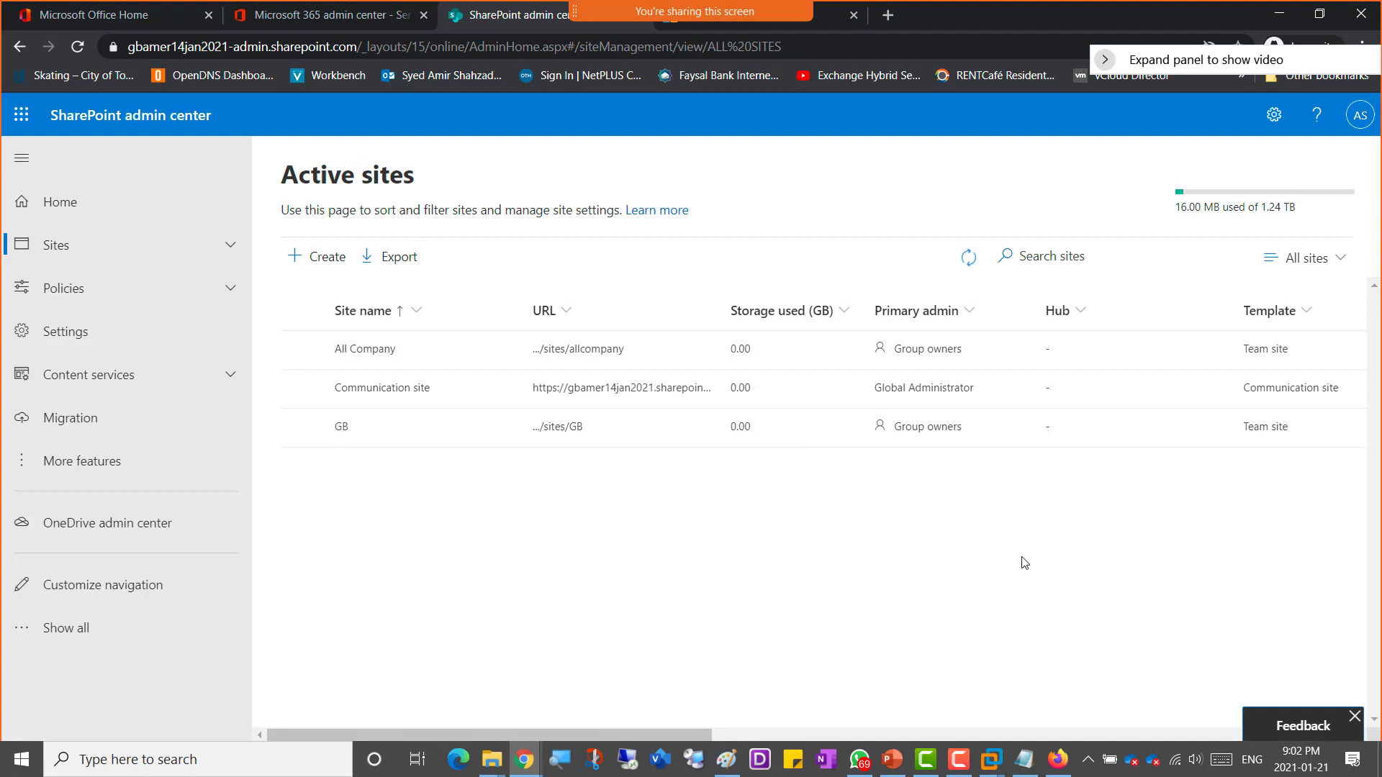
key("super+shift+s")
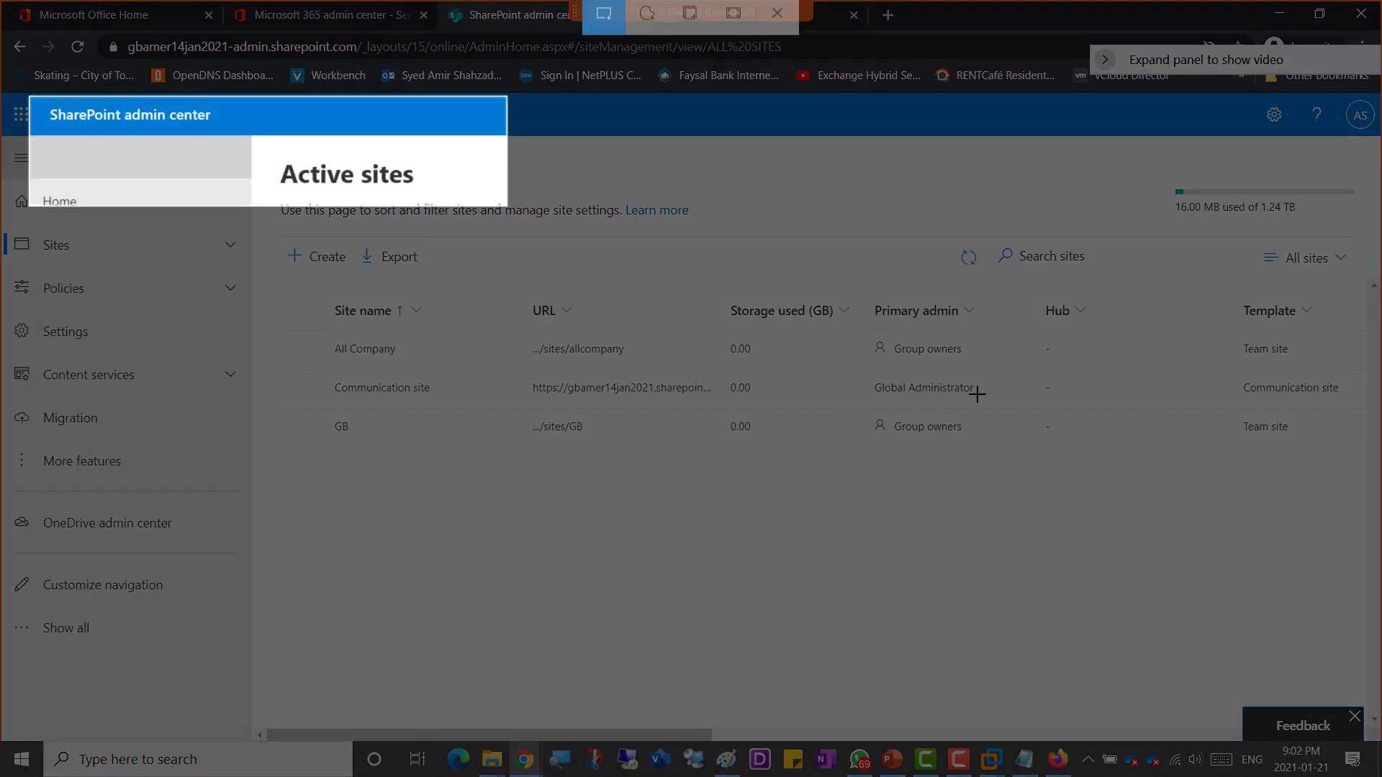
left_click_drag(977, 394, 1360, 650)
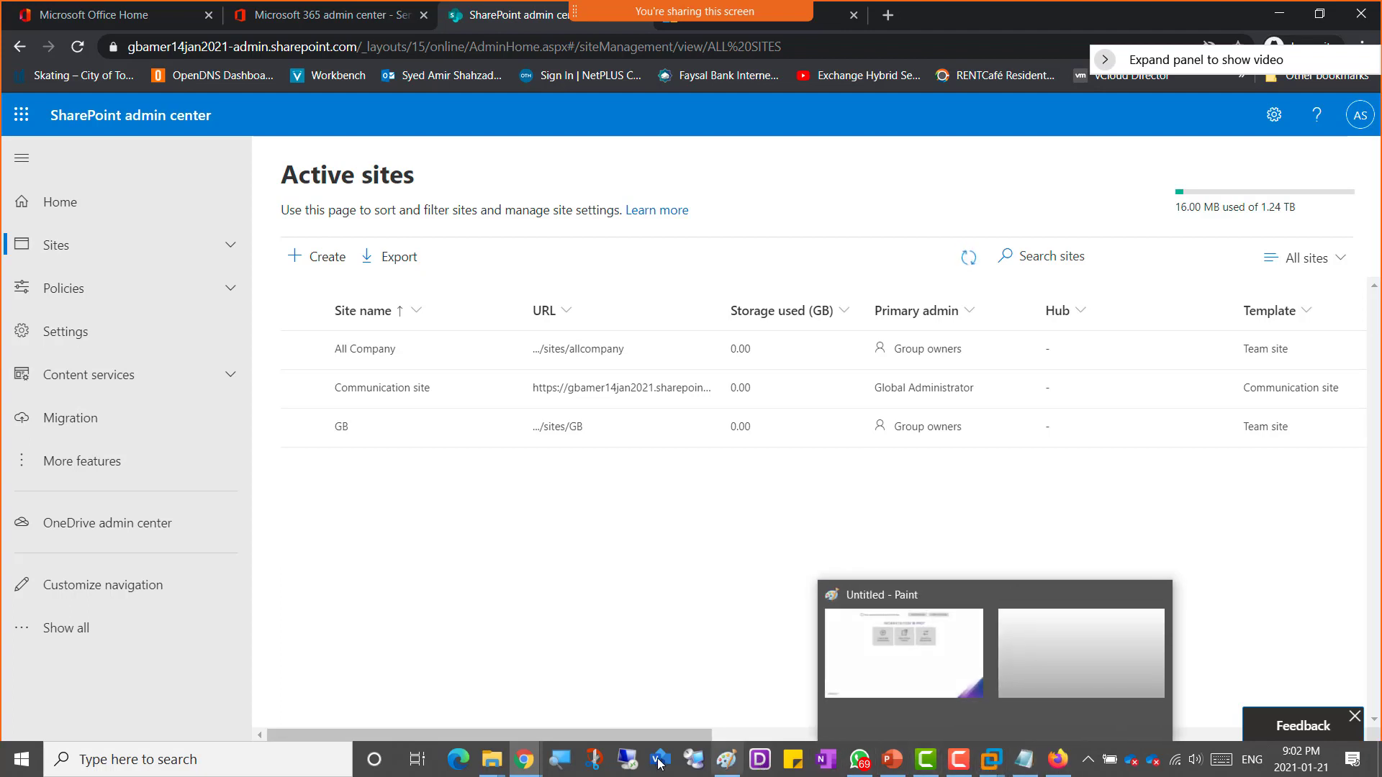
Step: Switch to the OneNote class notebook and open the Week 2 page, going to its end
mouse_move(526, 763)
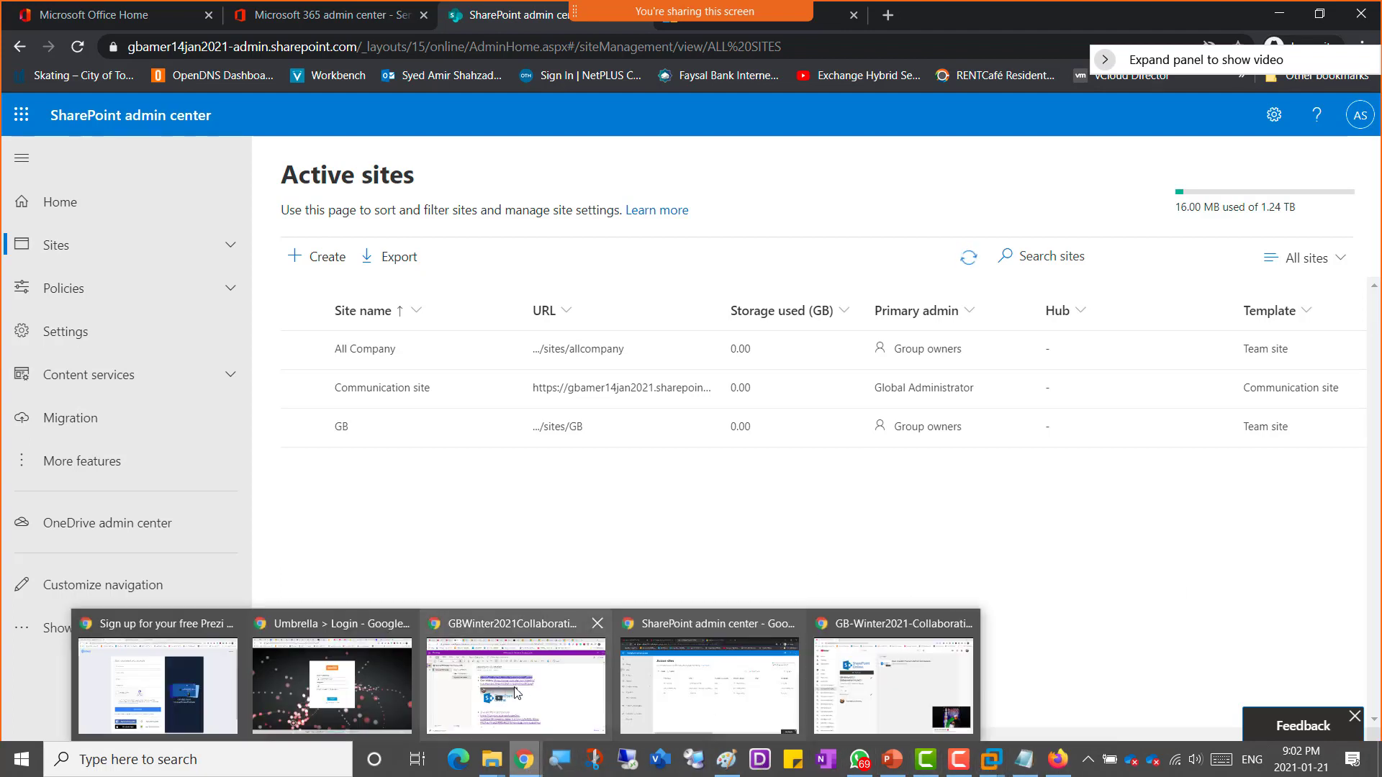
left_click(551, 691)
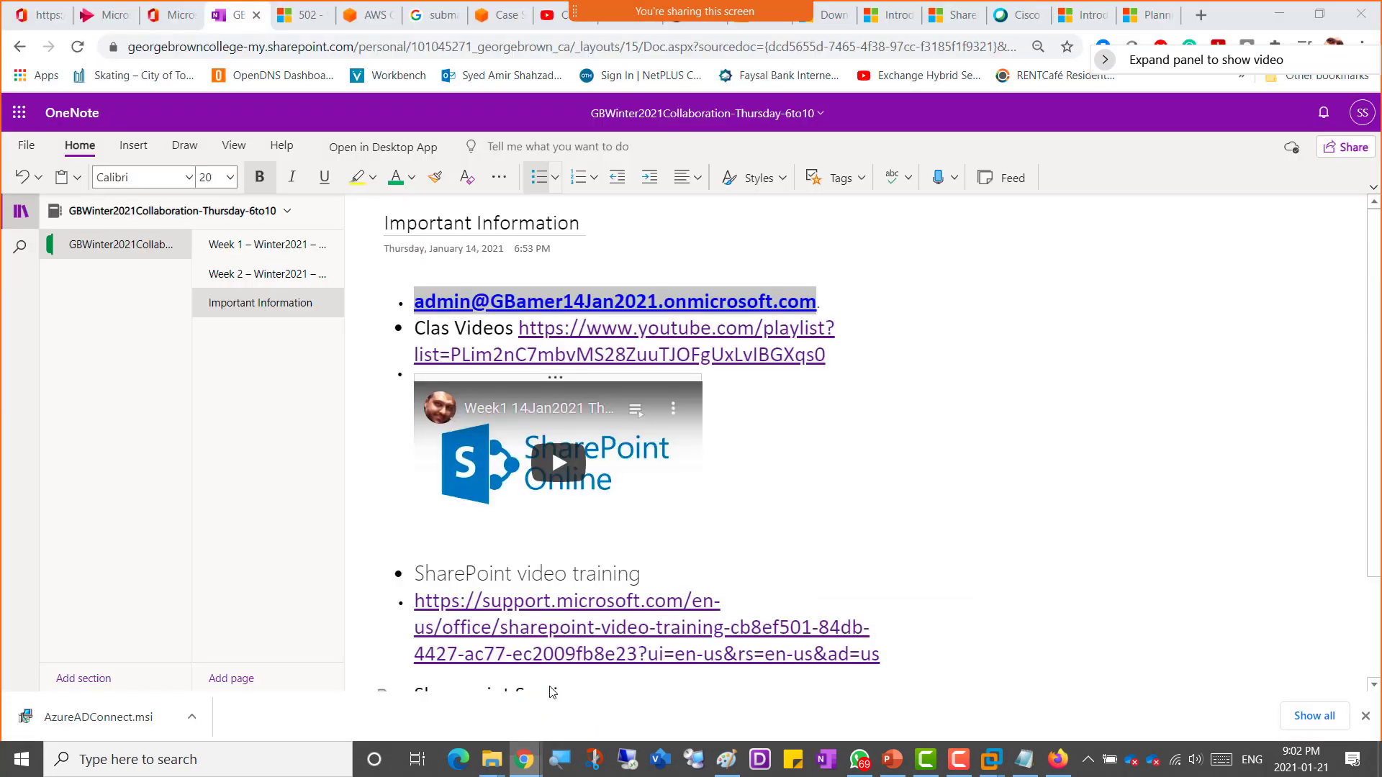
left_click(260, 277)
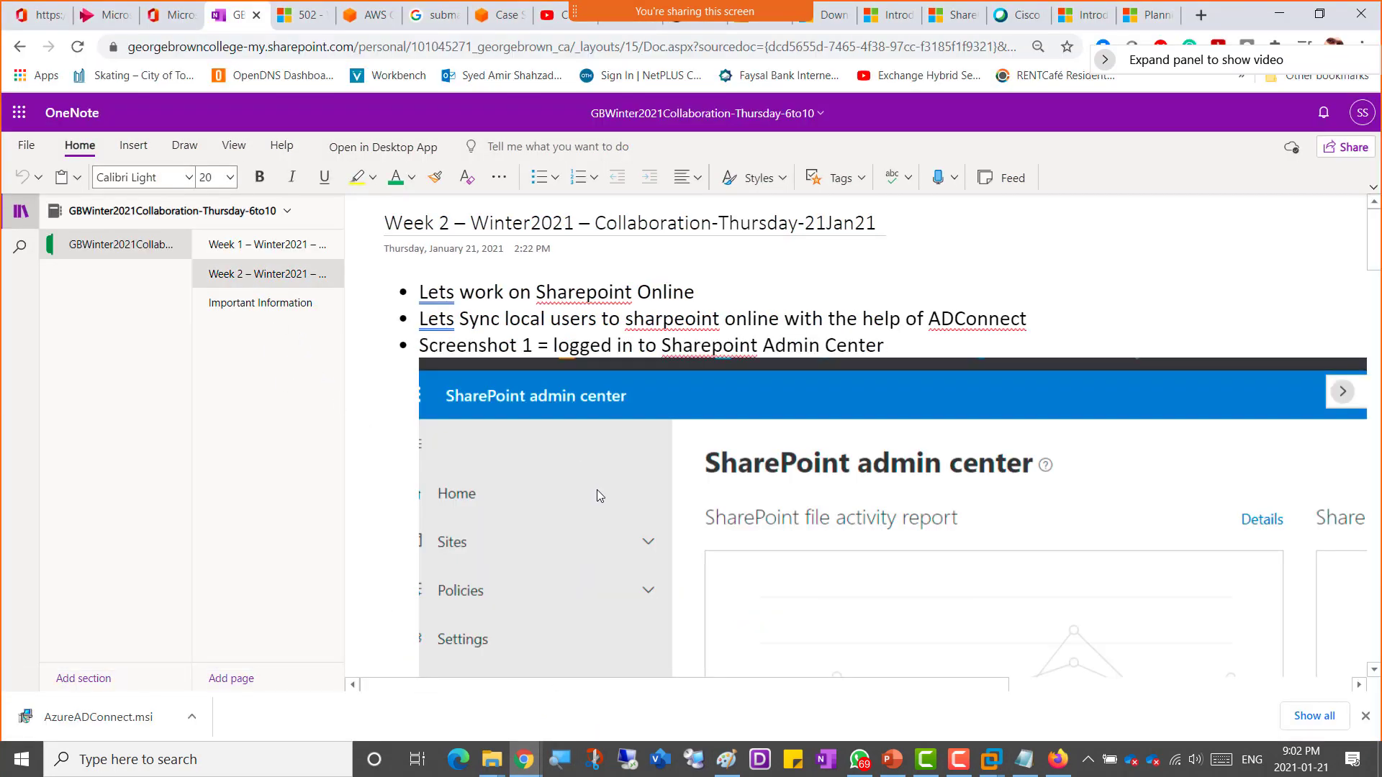
scroll(597, 489, "down", 7)
scroll(596, 493, "down", 20)
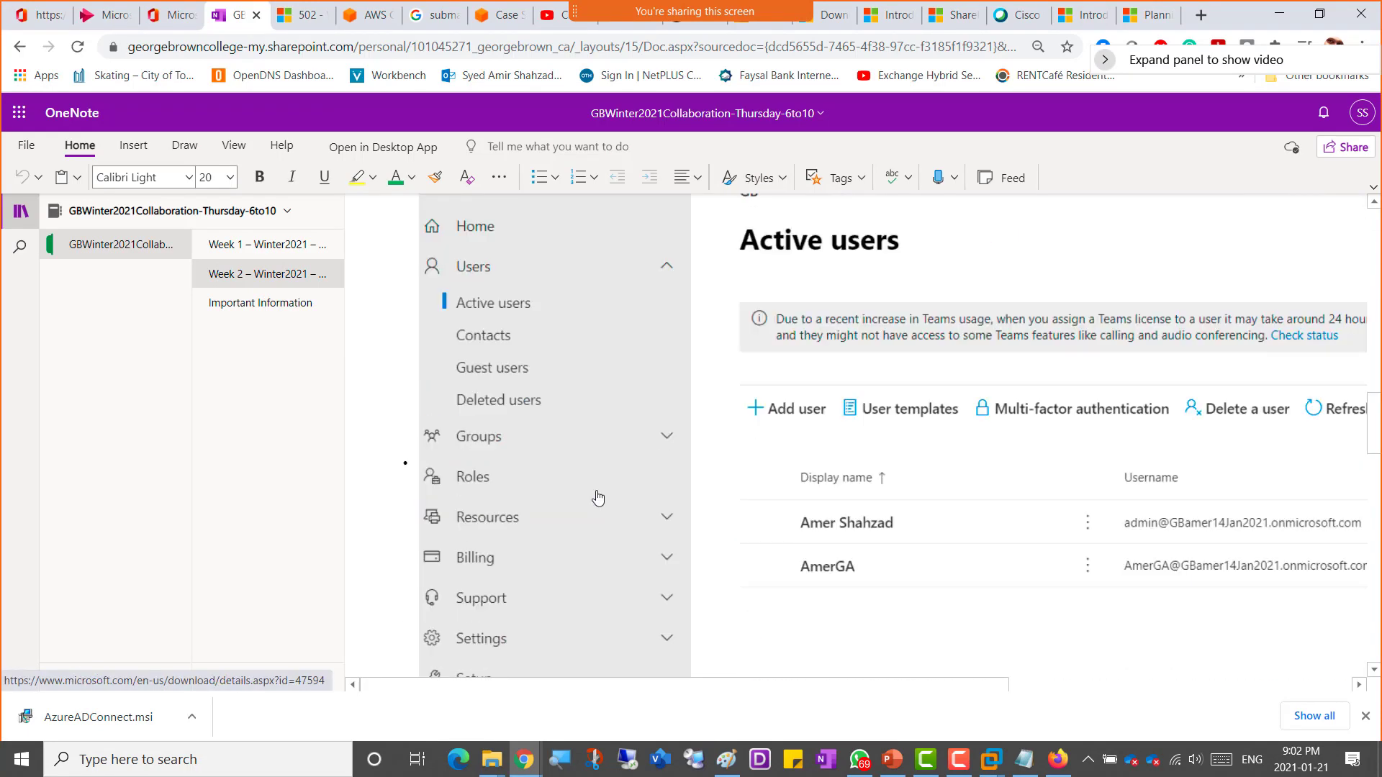
scroll(595, 495, "down", 10)
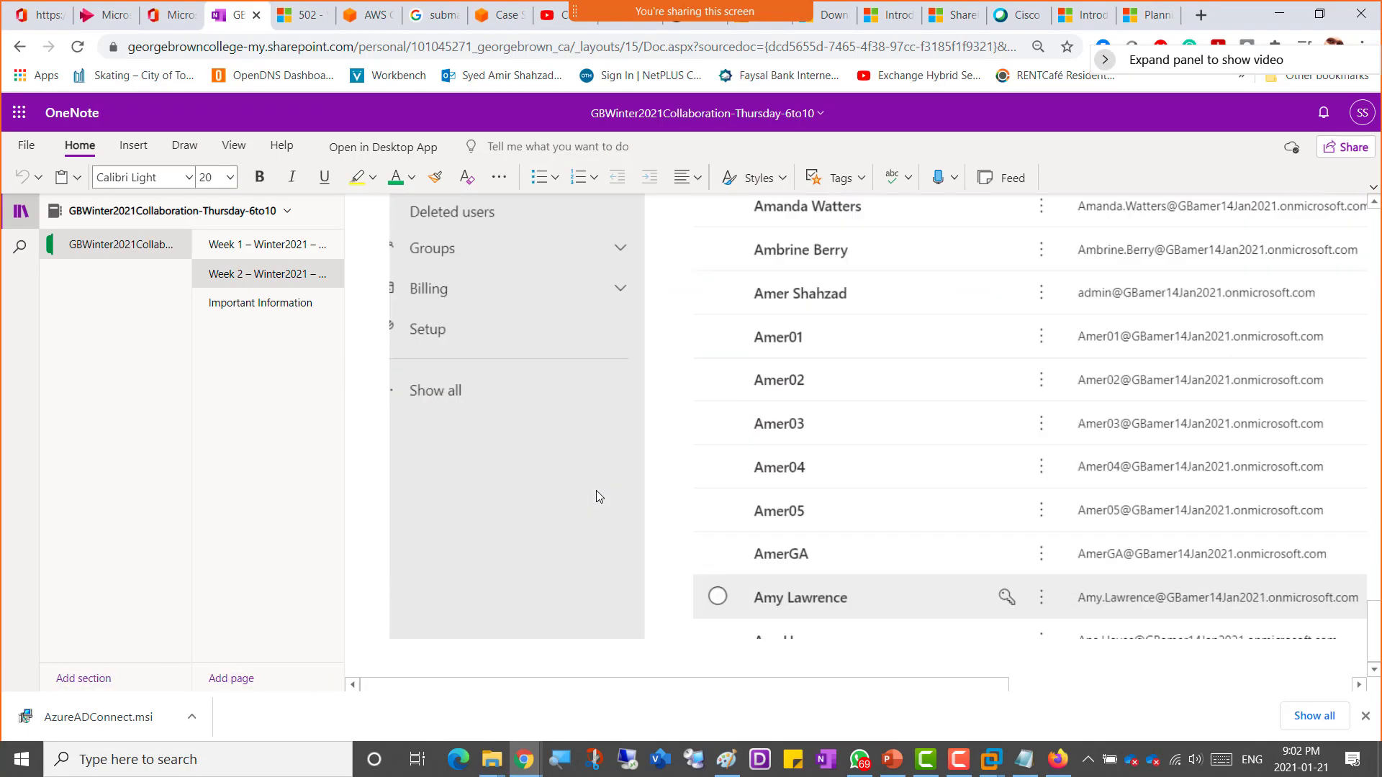
Step: Add a new bullet reading 'Screenshot 4 = Site Created (you need to show' at the end of the page
left_click(487, 653)
type("*")
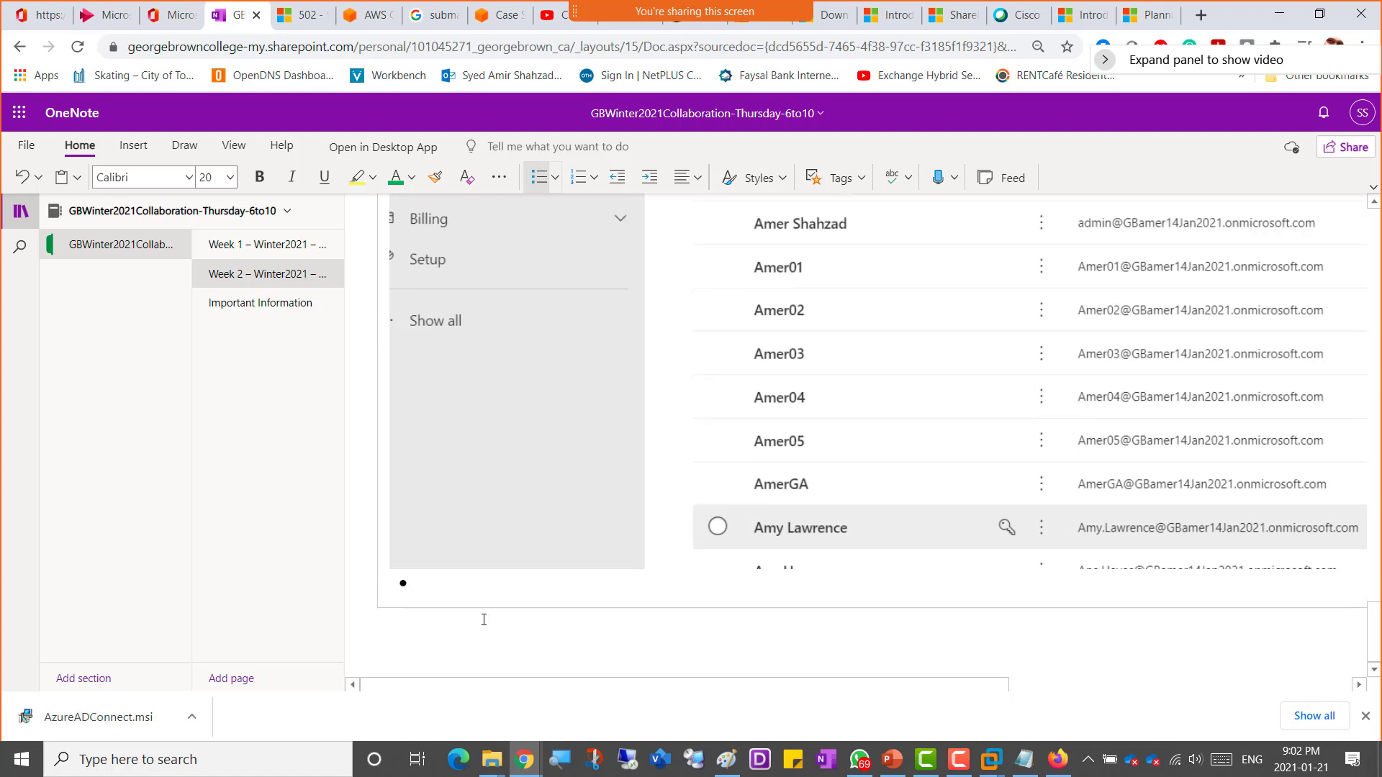
type("Screenshot 4 = ")
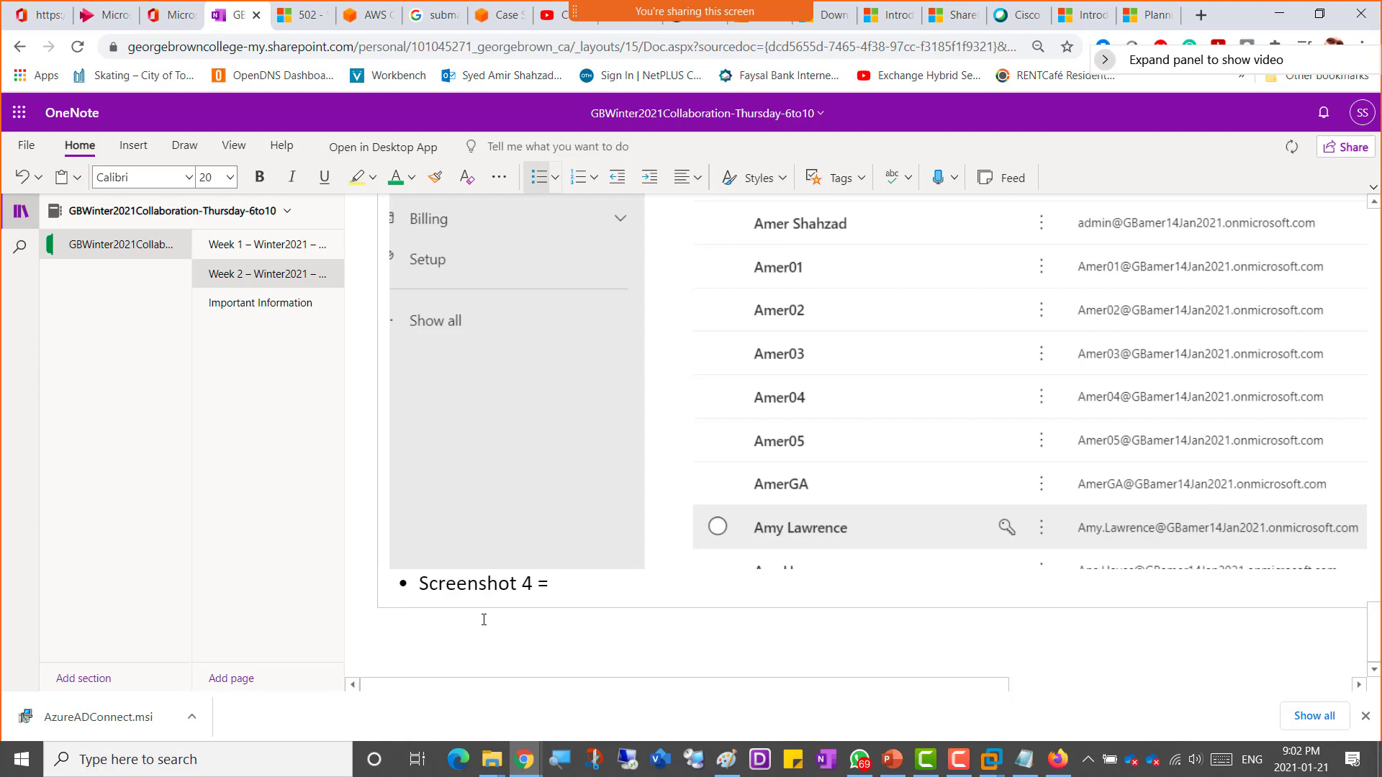
type("Site Created (")
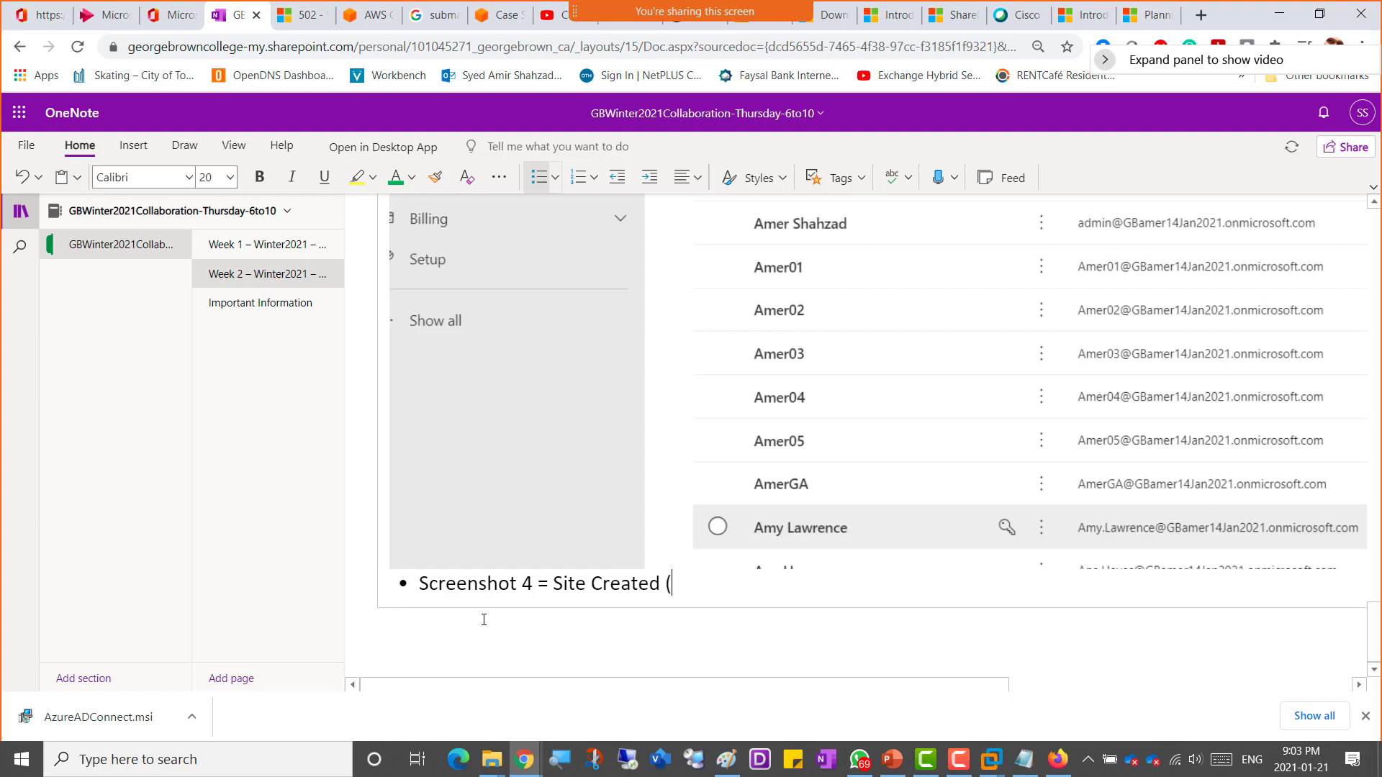
type("you need to show")
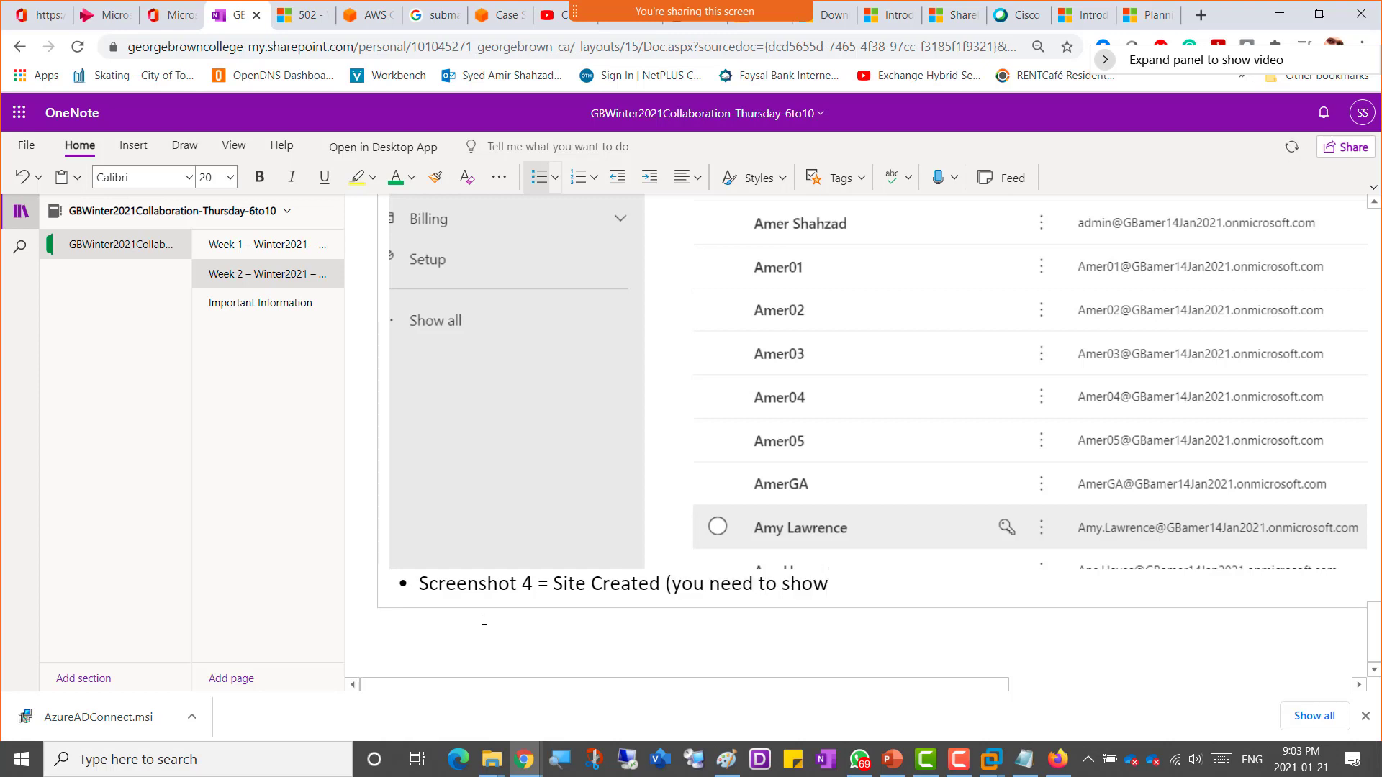
type(" your actual")
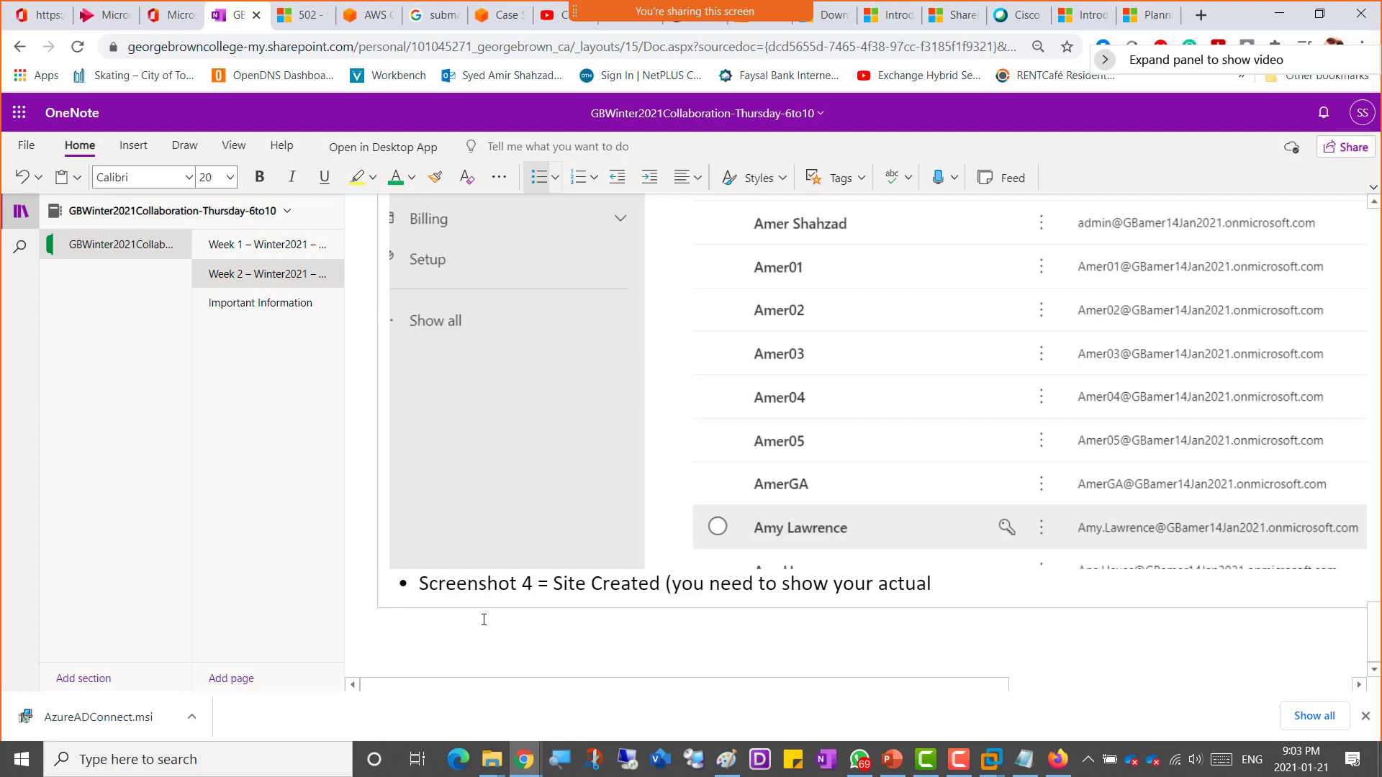
Step: Finish the bullet as 'Screenshot 4 = Site Created (you need to show your actual site with your name)' and paste the snip on a new line
type("site w")
type("ith oyou")
key("BackSpace")
key("BackSpace")
key("BackSpace")
key("BackSpace")
type("your")
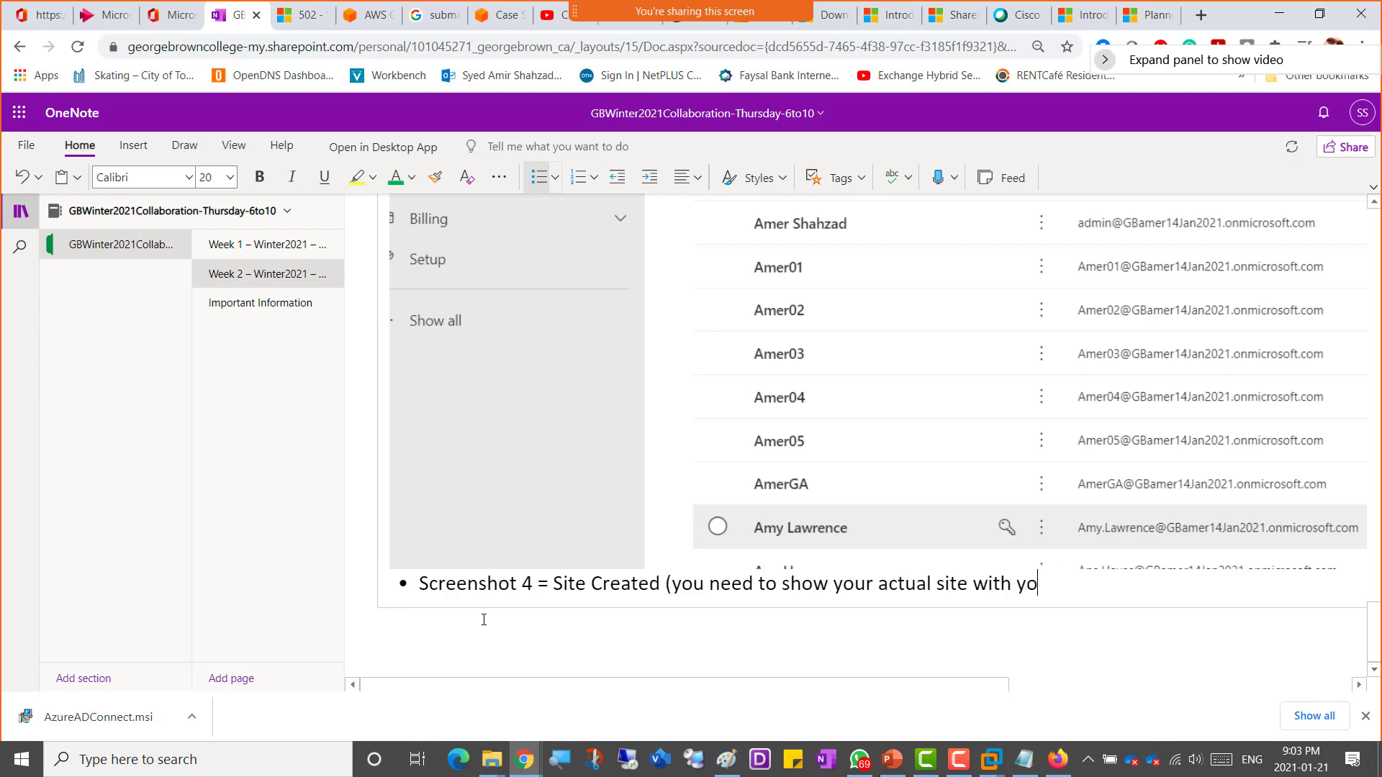
type(" na")
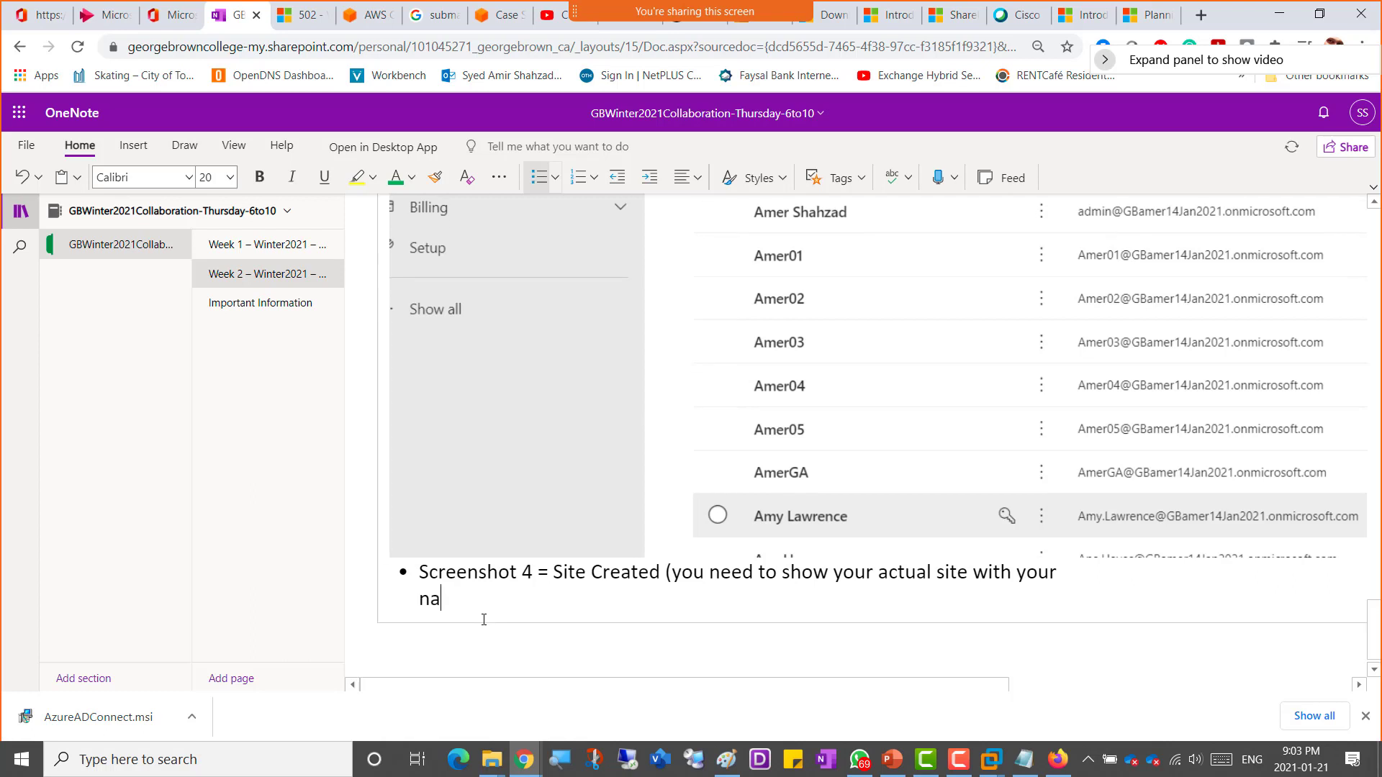
type("me")
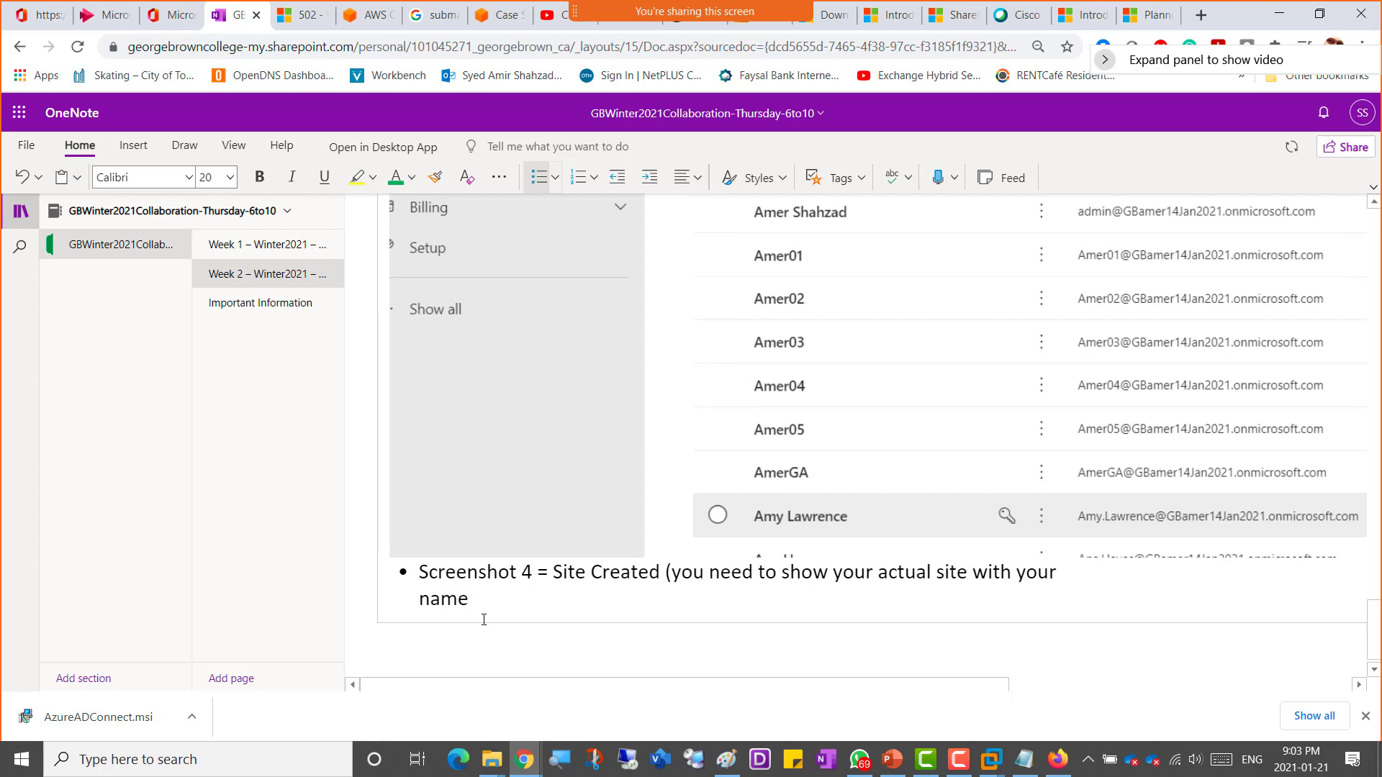
type(") ign")
key("BackSpace")
key("BackSpace")
key("BackSpace")
key("Return")
key("ctrl+v")
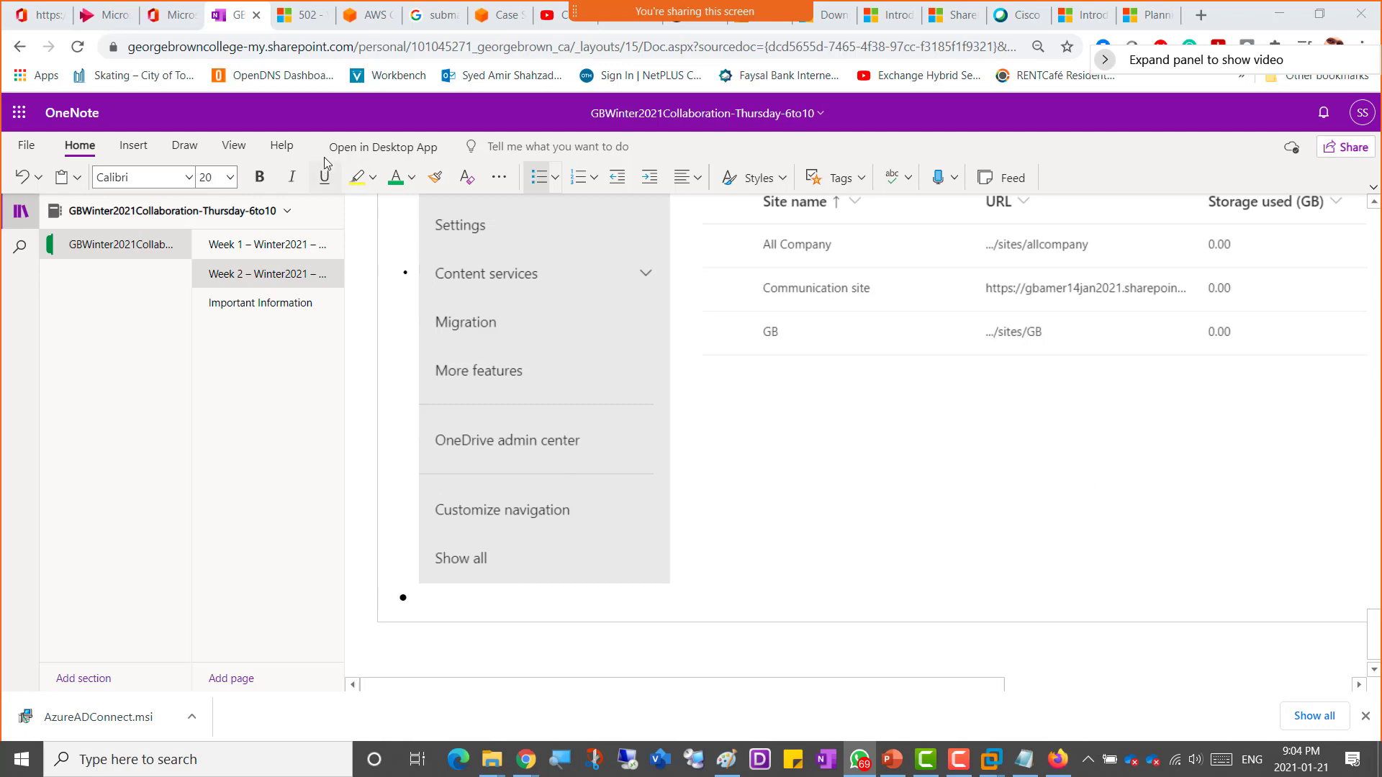
Step: Switch to the SharePoint admin center and check the progress of the sites being created
key("alt+Tab")
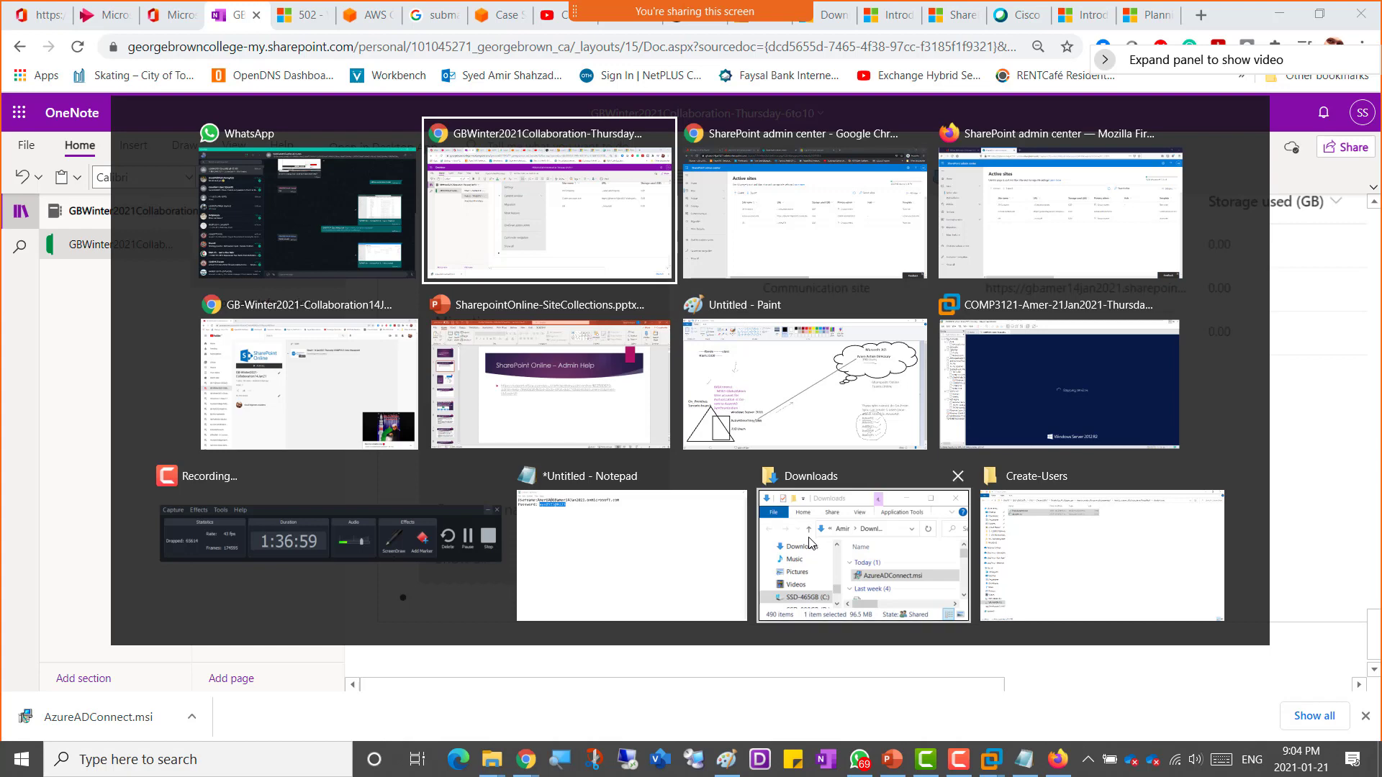
key("alt+Tab")
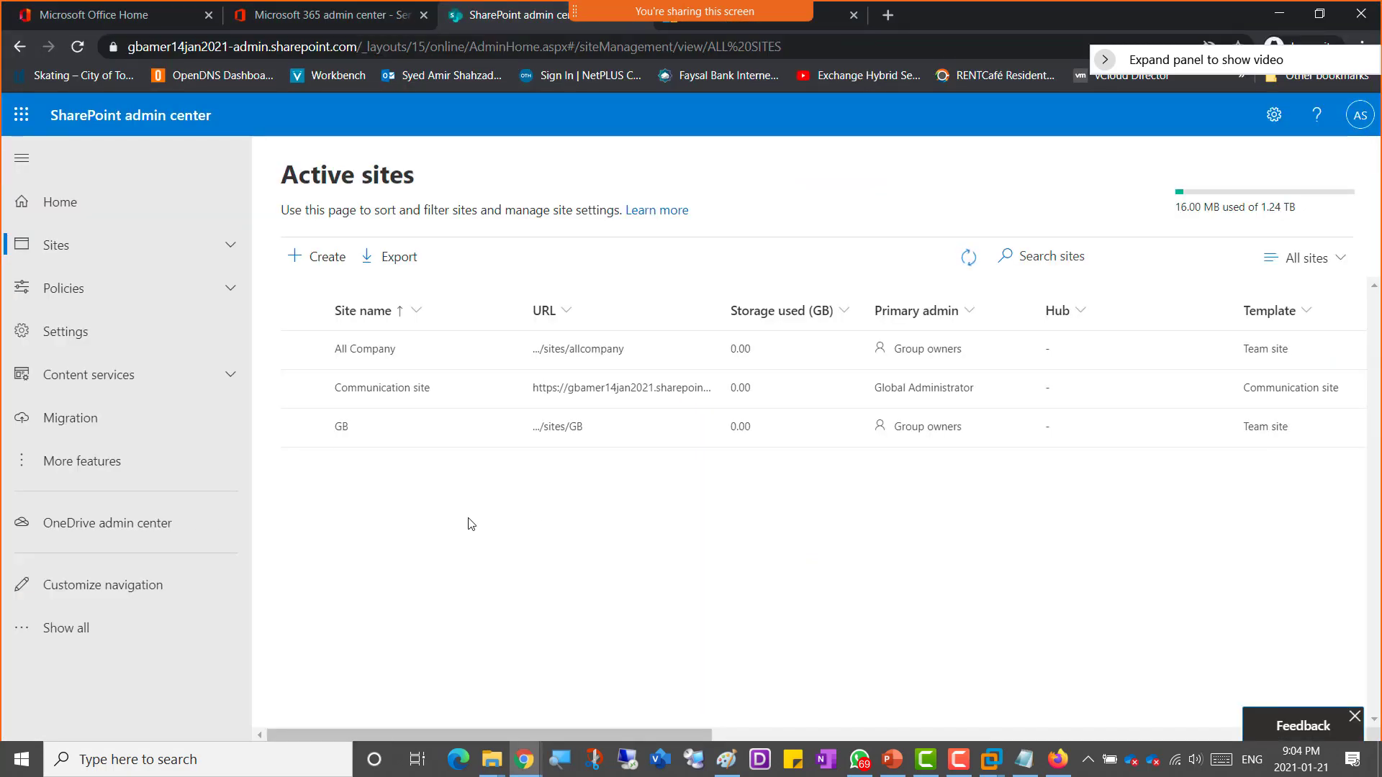
left_click(969, 257)
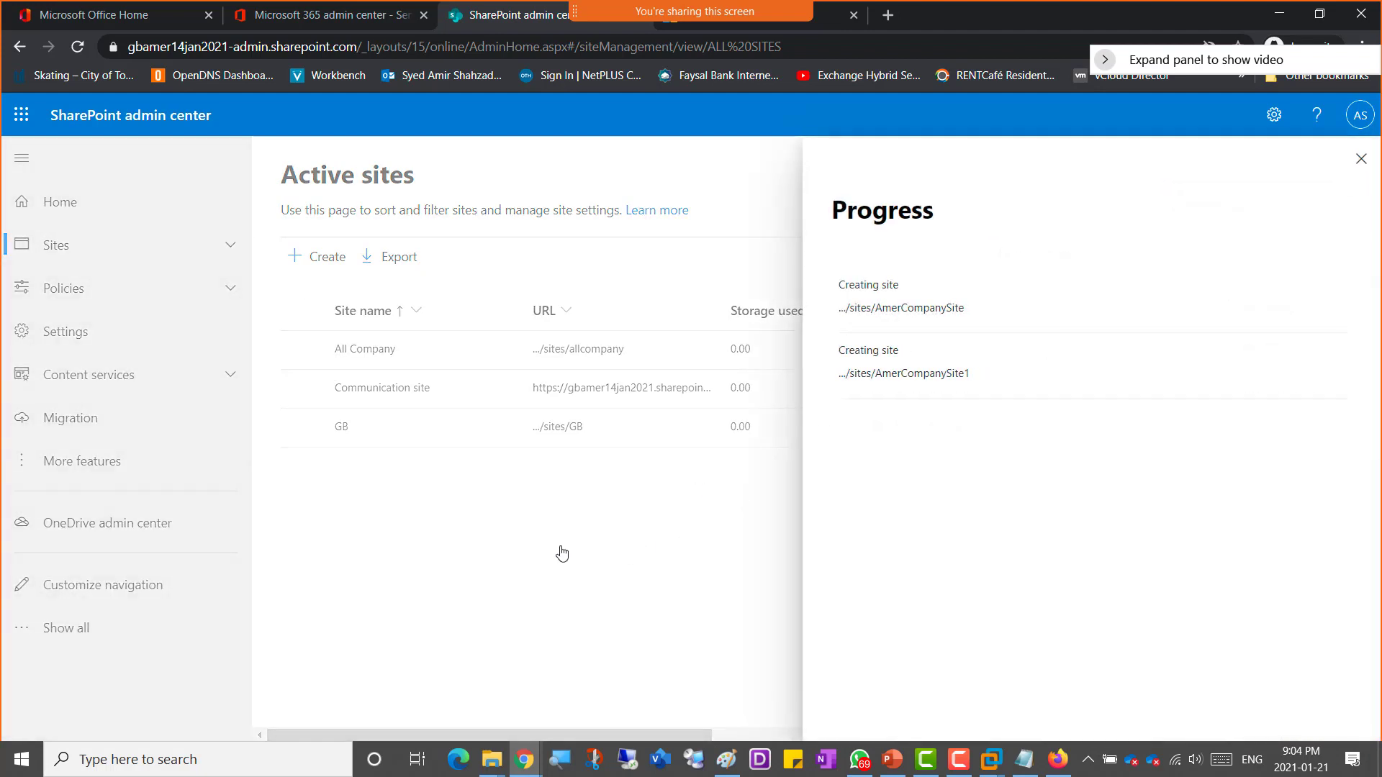
left_click(1361, 159)
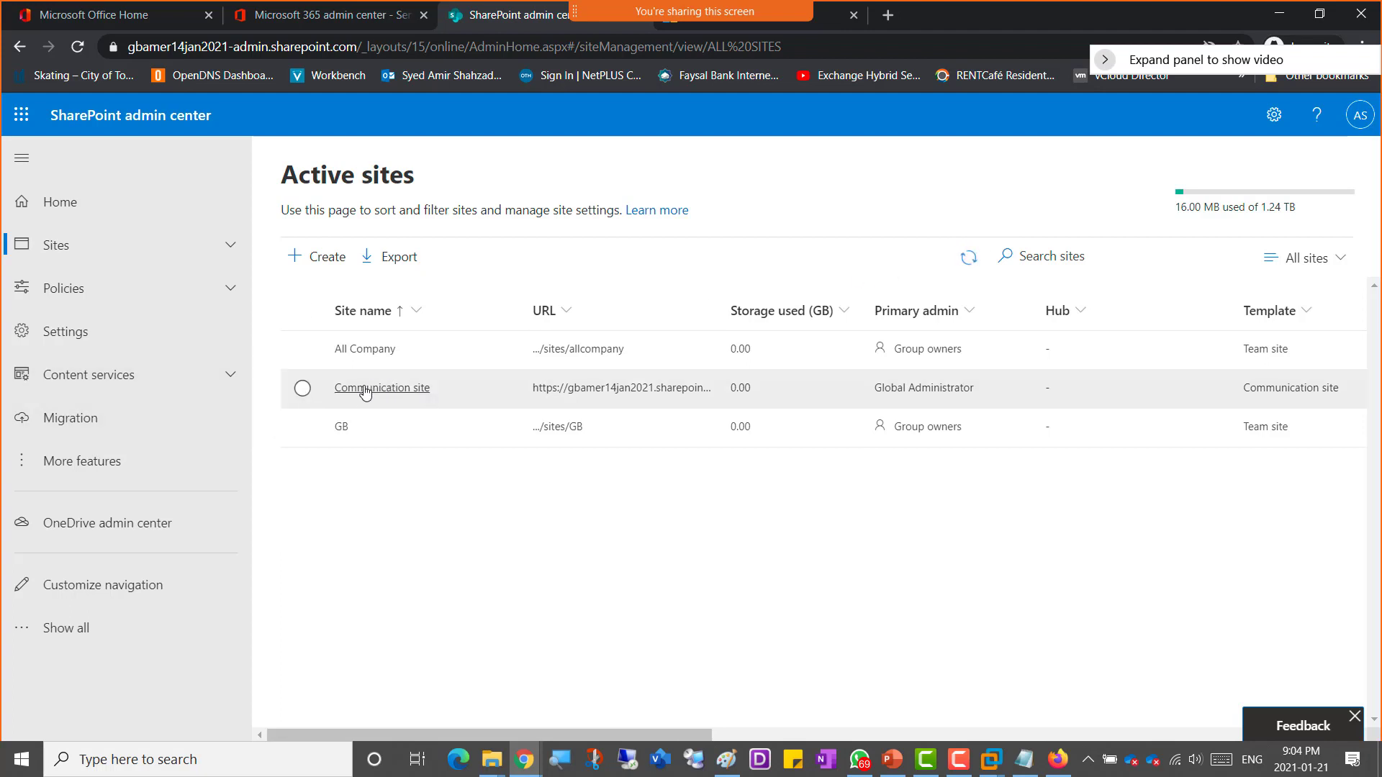
Step: Inspect the Communication site's details on its General, Activity and Permissions tabs
left_click(369, 390)
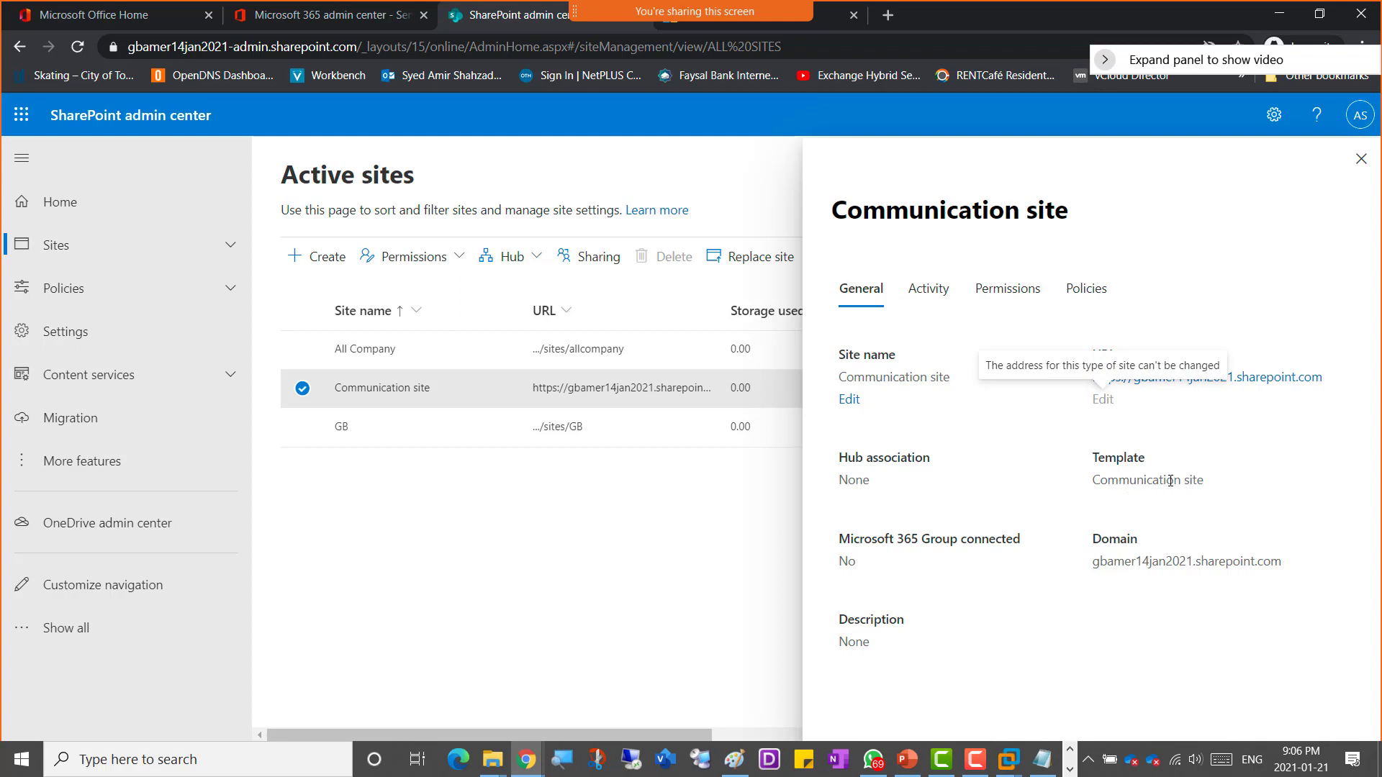
left_click_drag(1119, 480, 1182, 482)
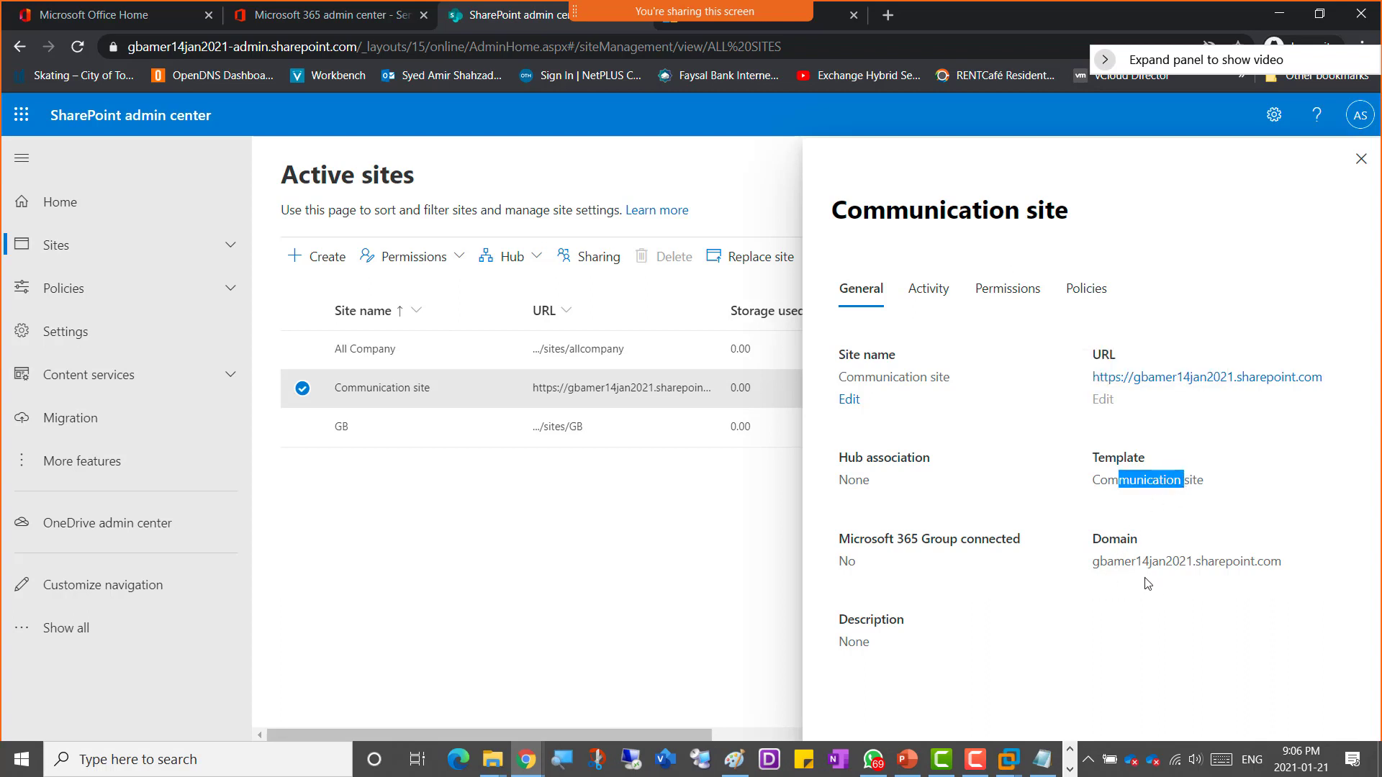
left_click(924, 293)
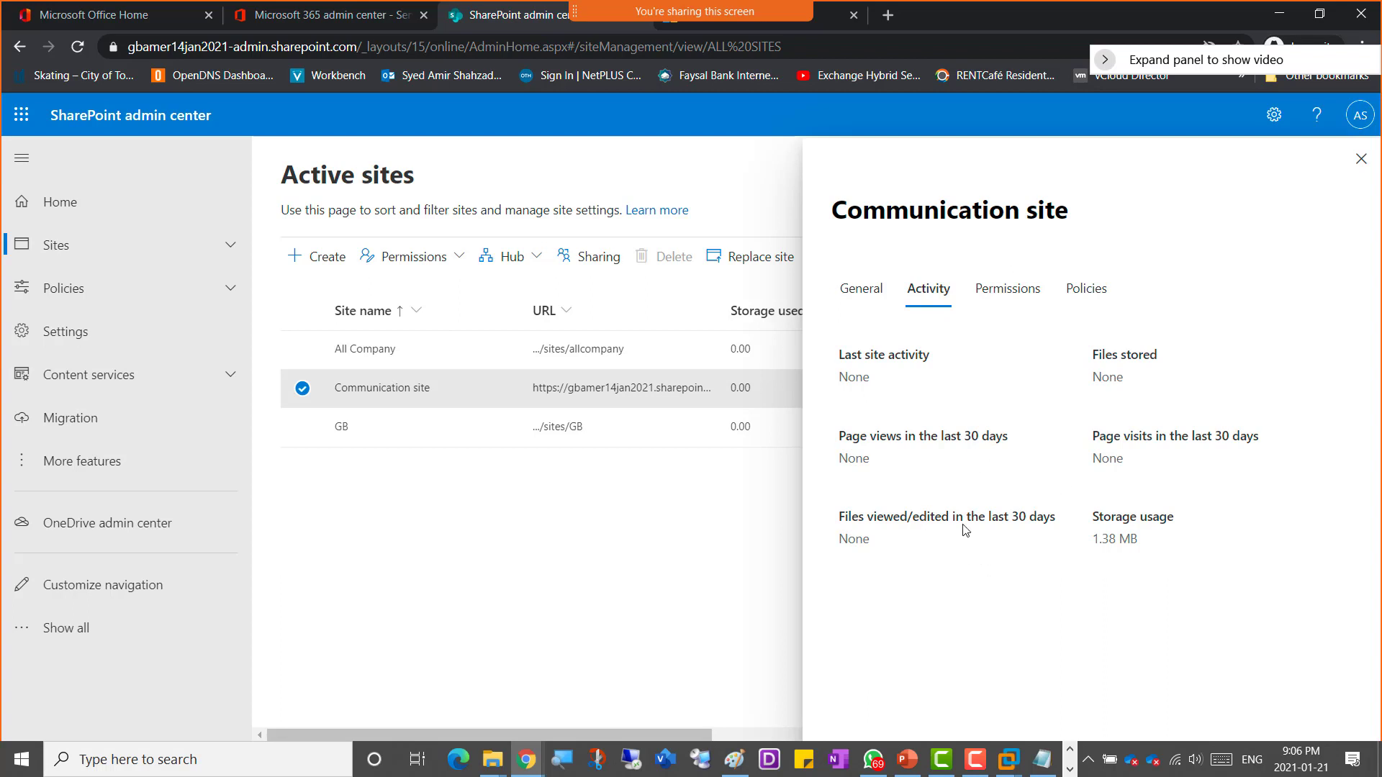
left_click(1020, 300)
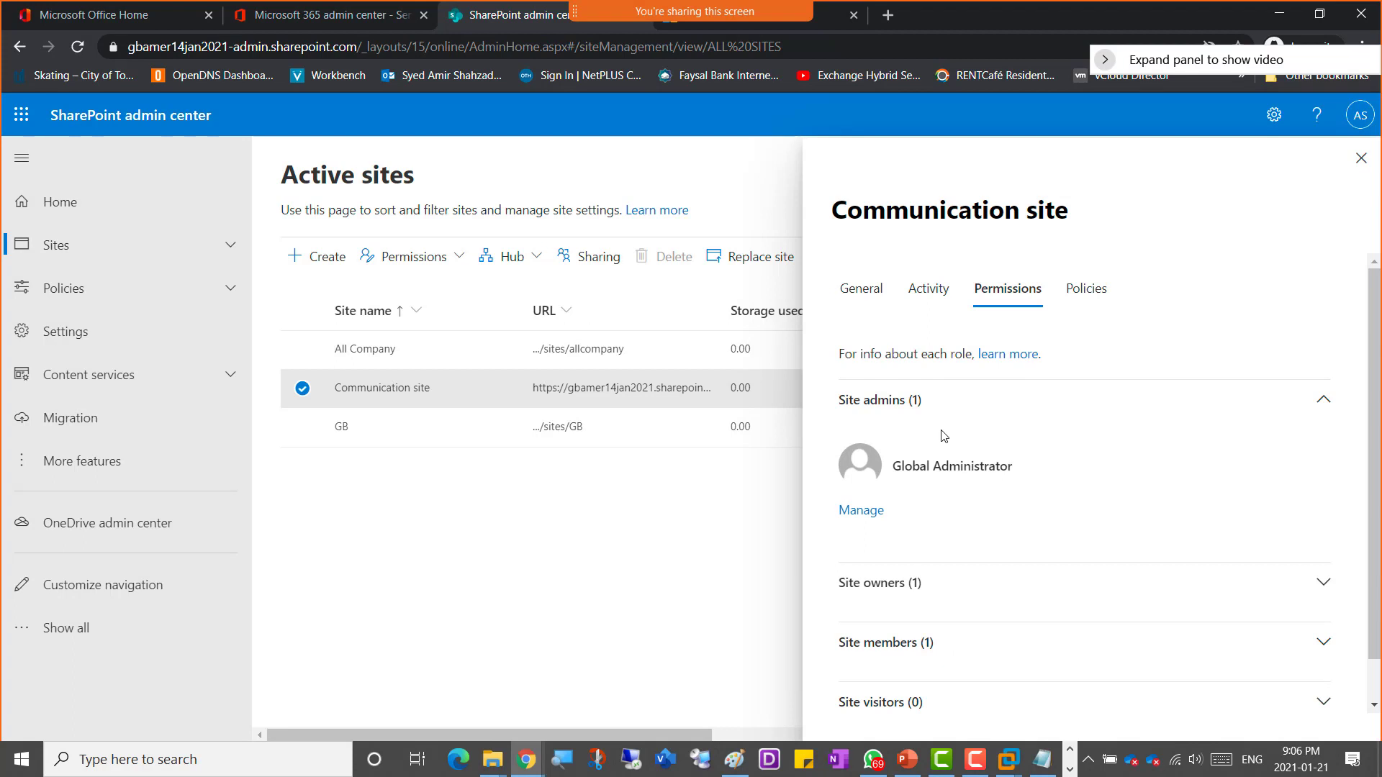
scroll(1022, 470, "down", 1)
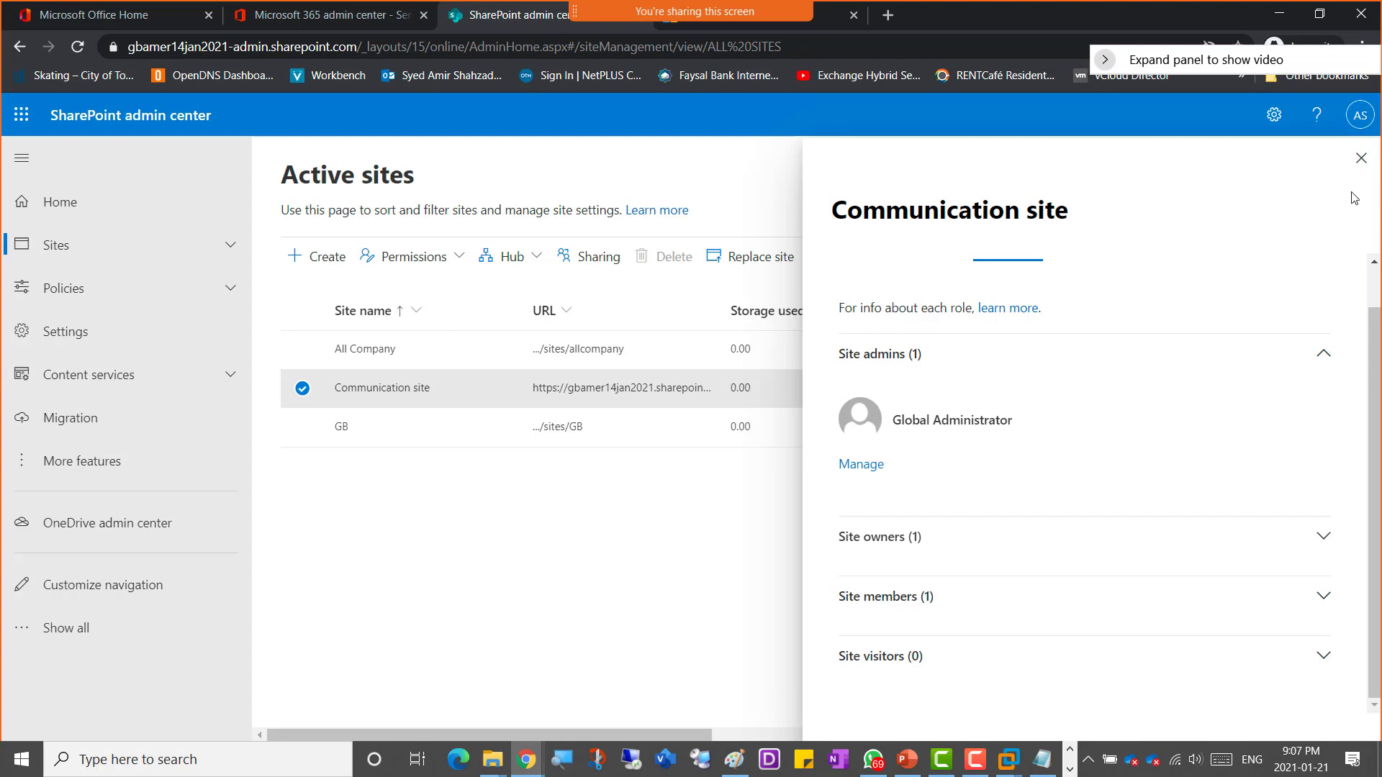
Step: Close the site details panel and skip the account security setup prompt for now
left_click(1360, 158)
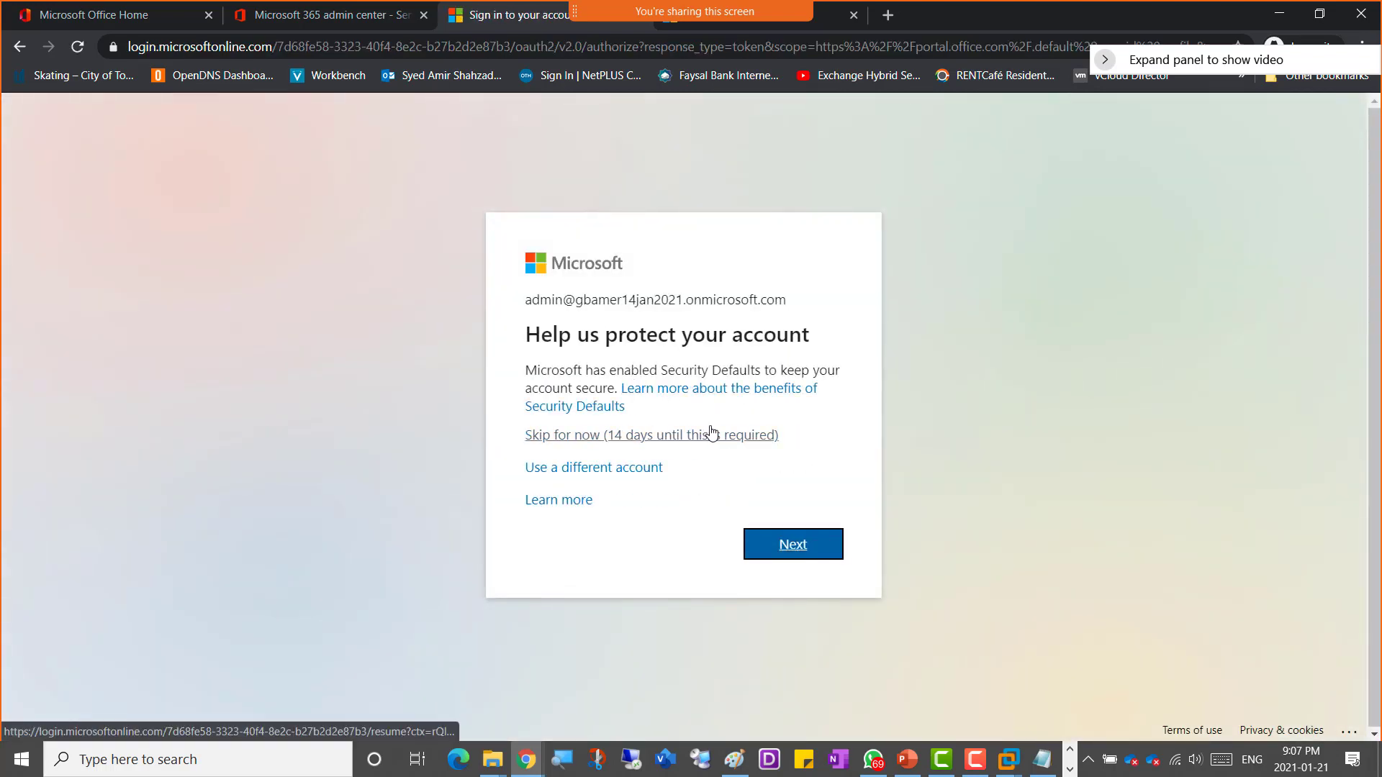
left_click(656, 436)
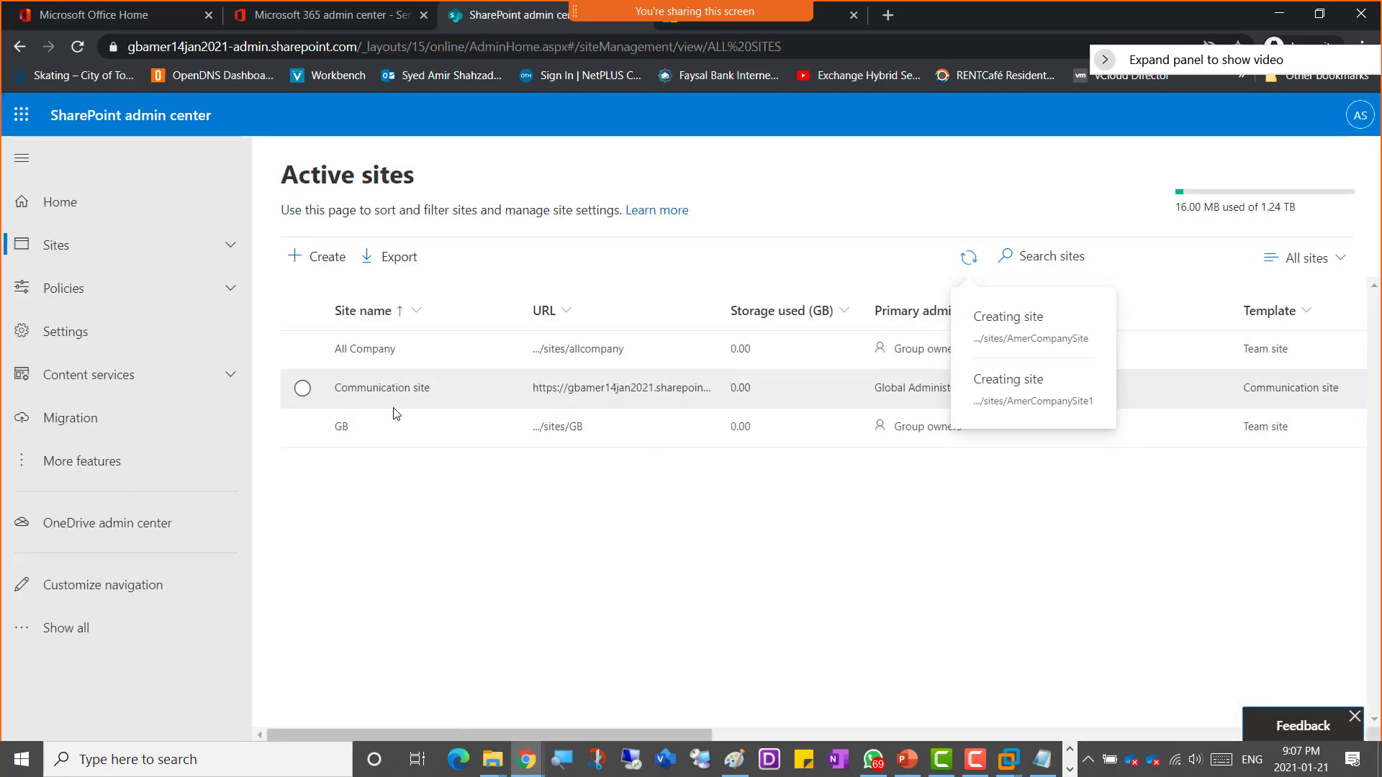
Step: Reopen the Communication site's details, check its Policies, and open the site through its URL
left_click(366, 390)
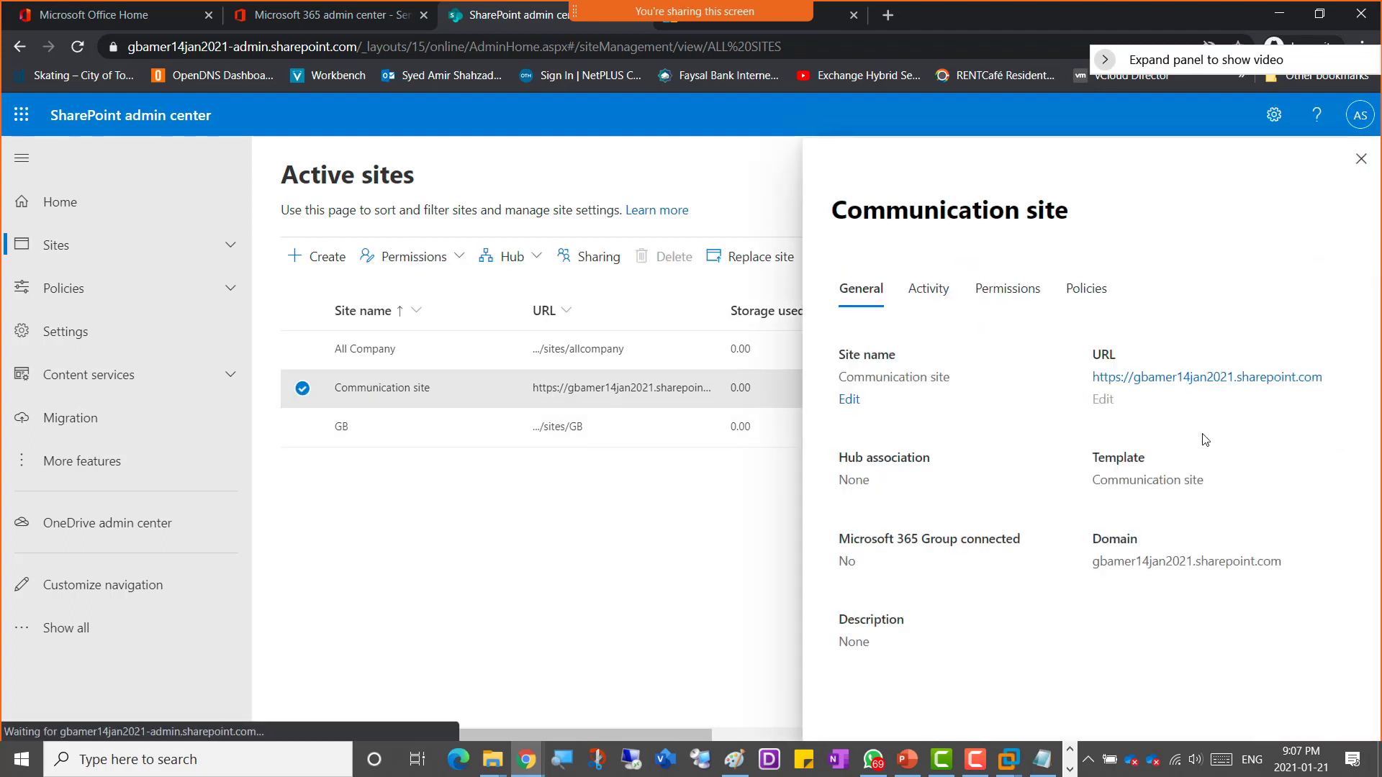
left_click(1113, 291)
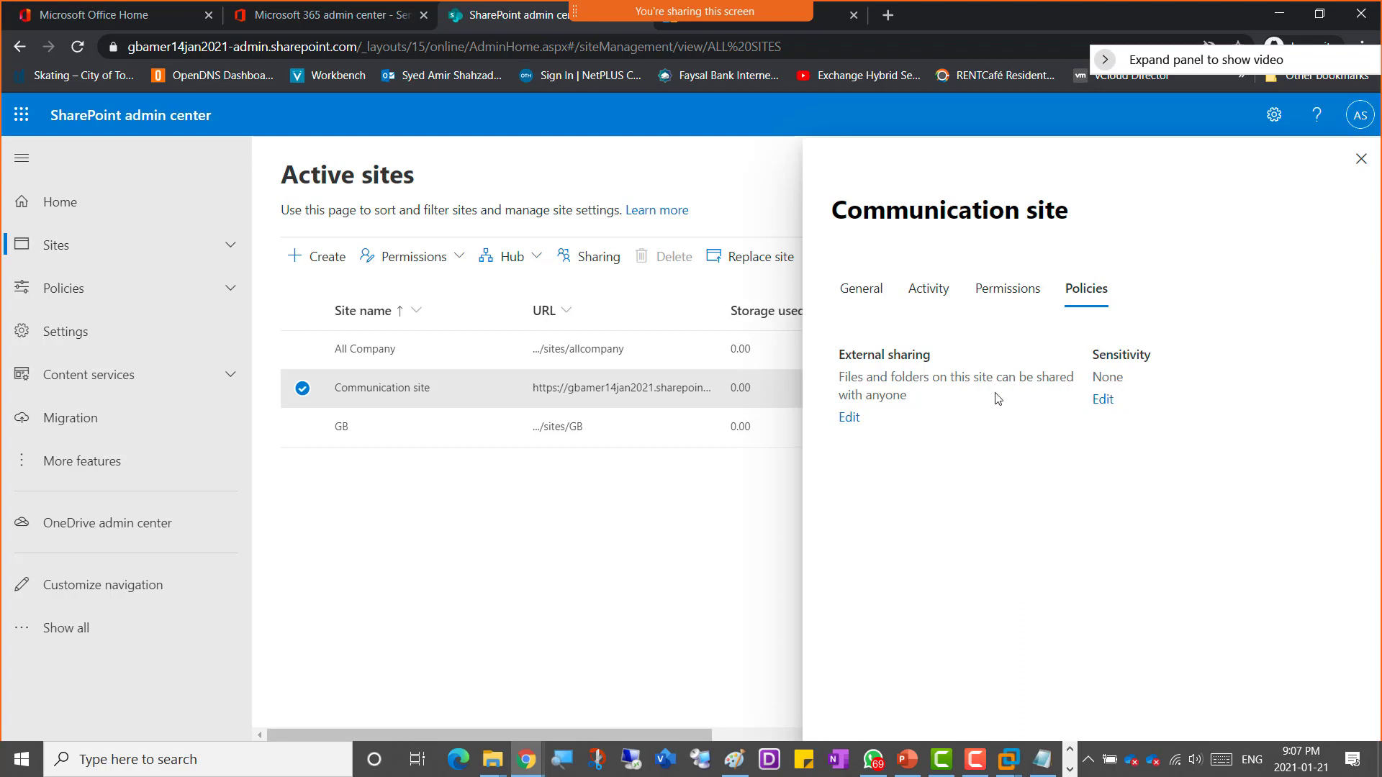
left_click(865, 303)
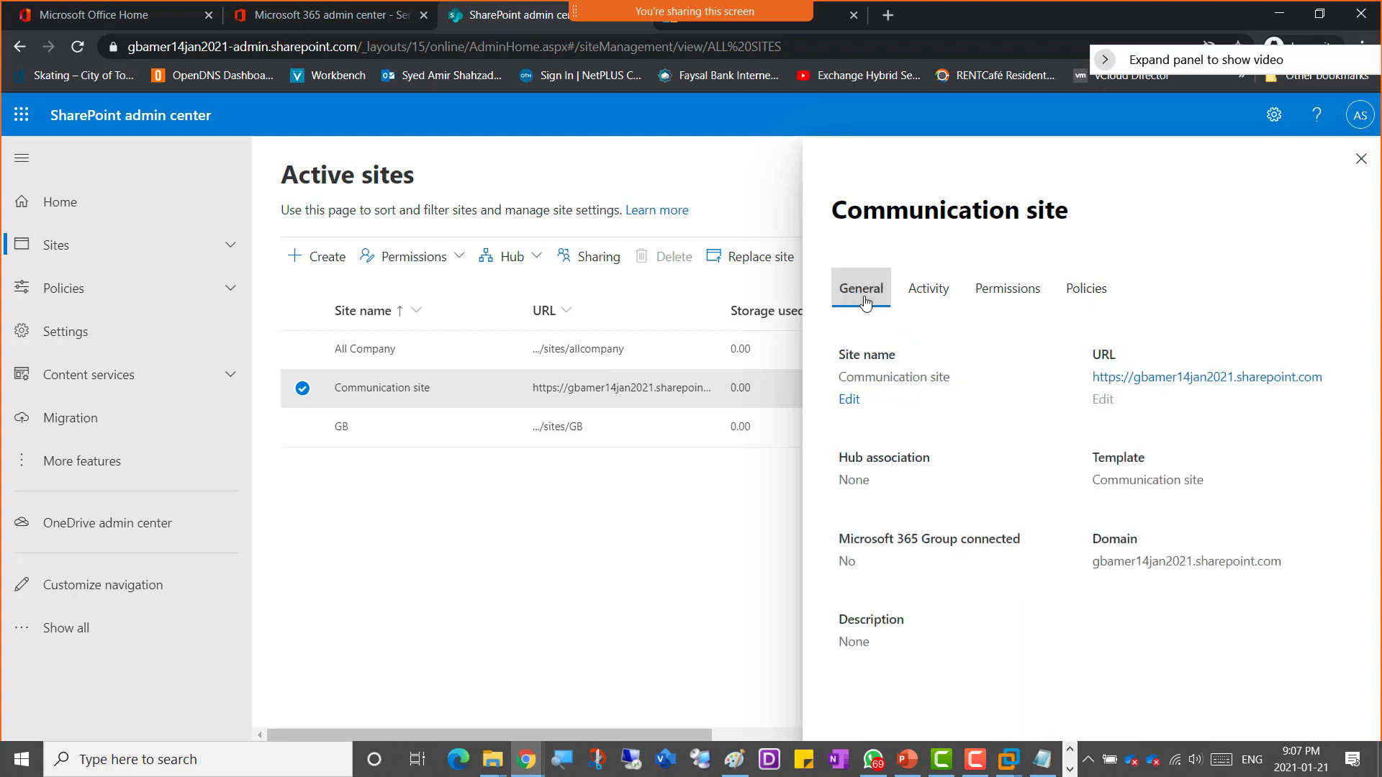
left_click(1154, 380)
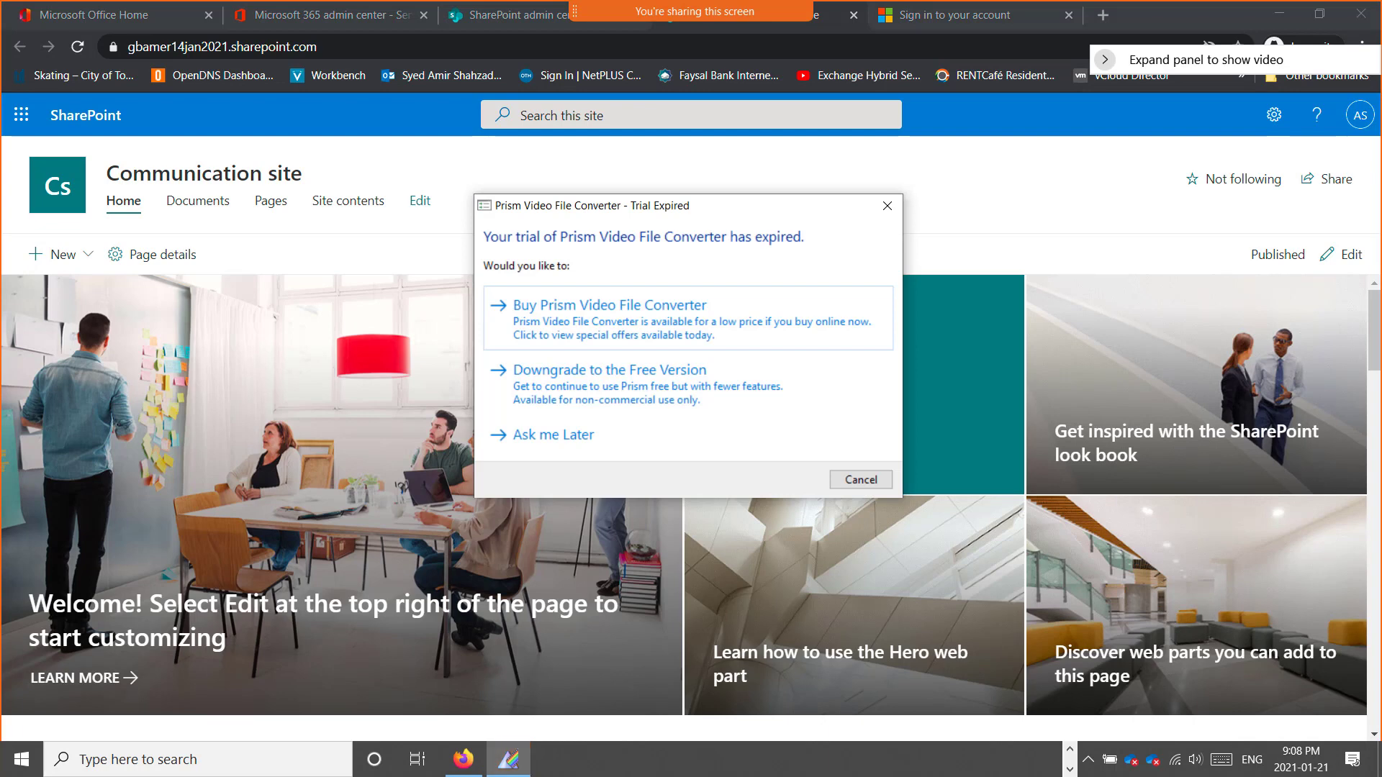
Step: Dismiss the unrelated trial pop-up and show the signed-in account details on the Communication site
left_click(887, 205)
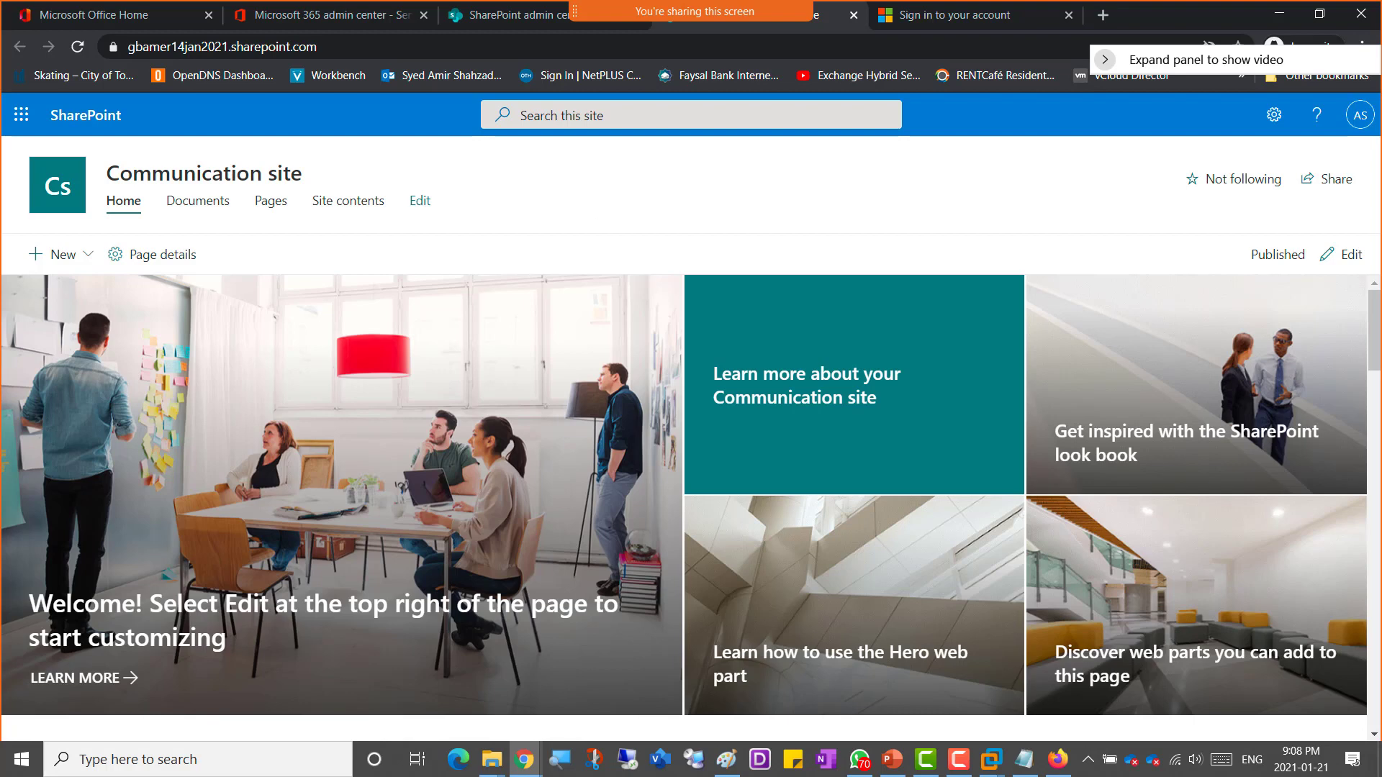
key("alt+Tab")
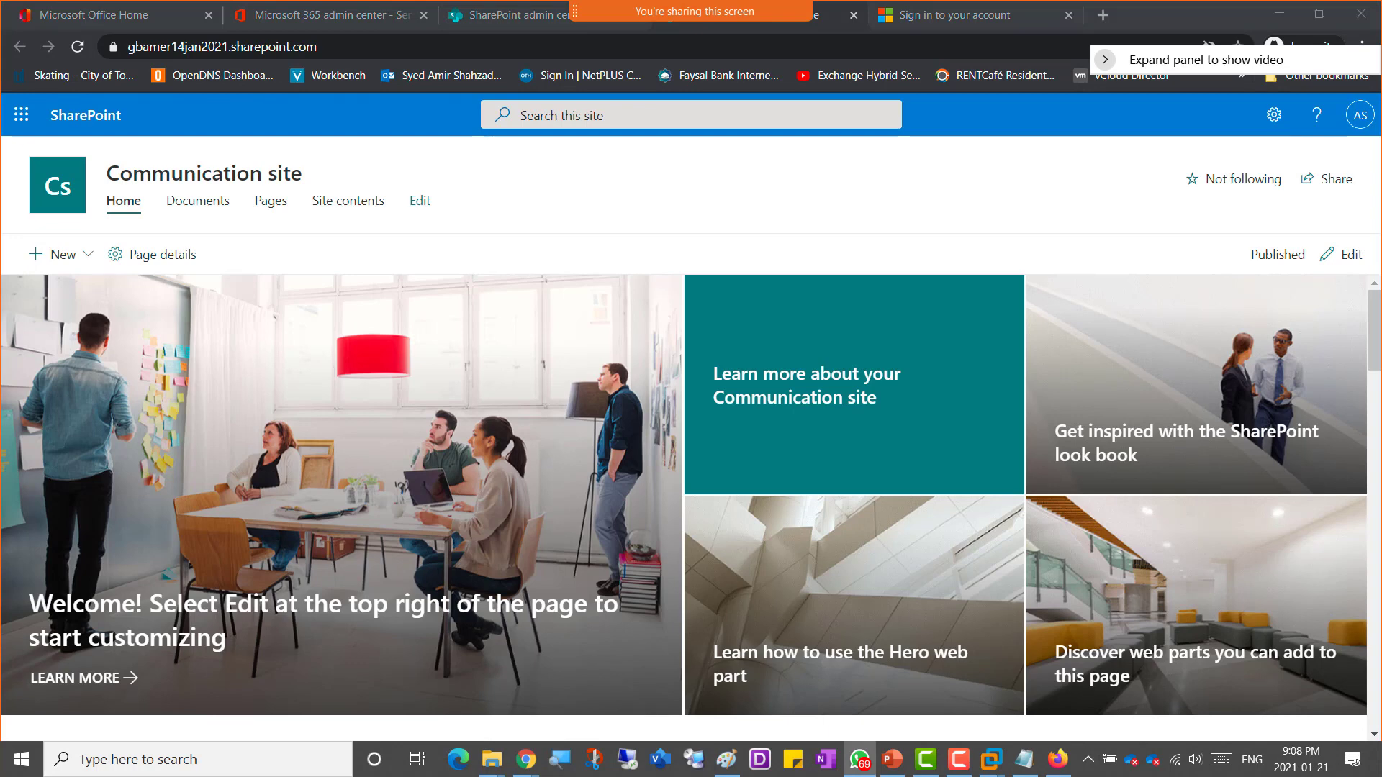
left_click(1360, 118)
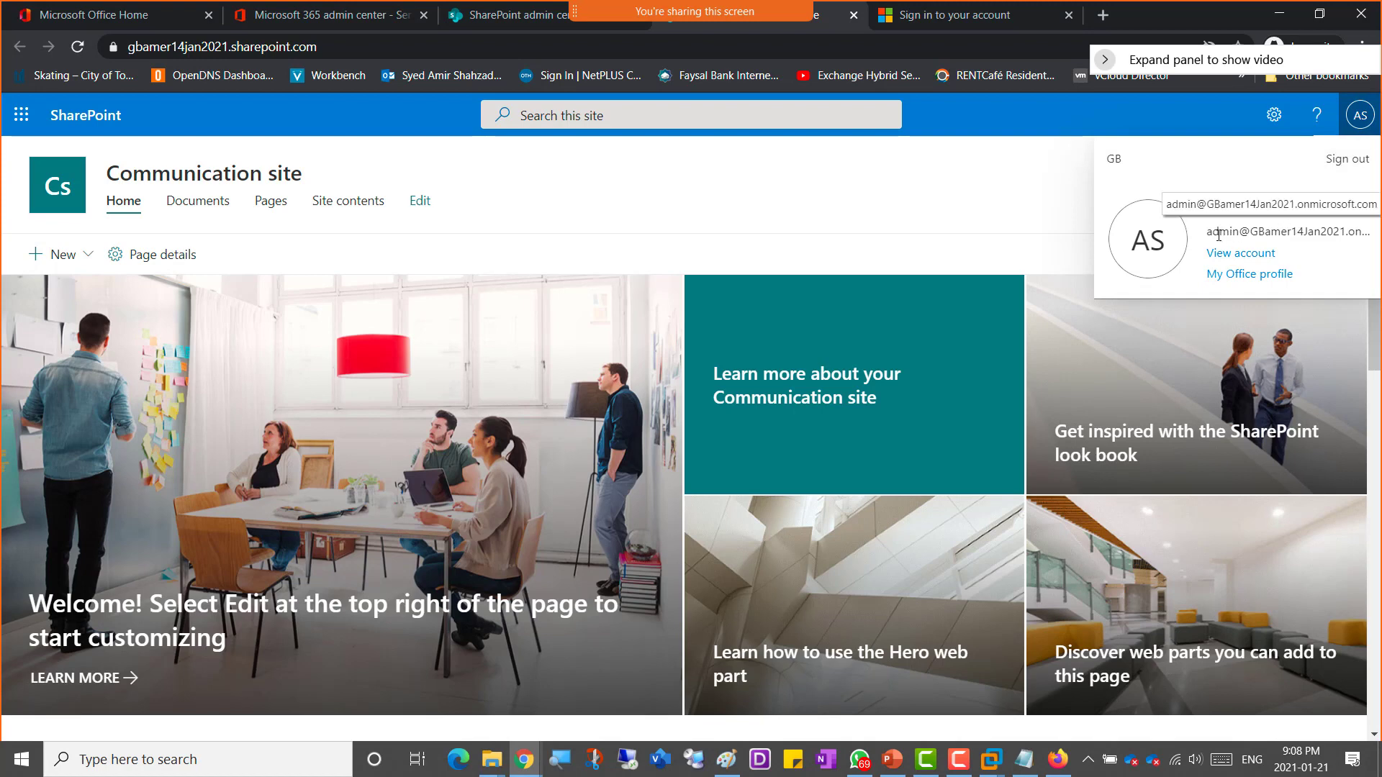
left_click_drag(1207, 231, 1355, 232)
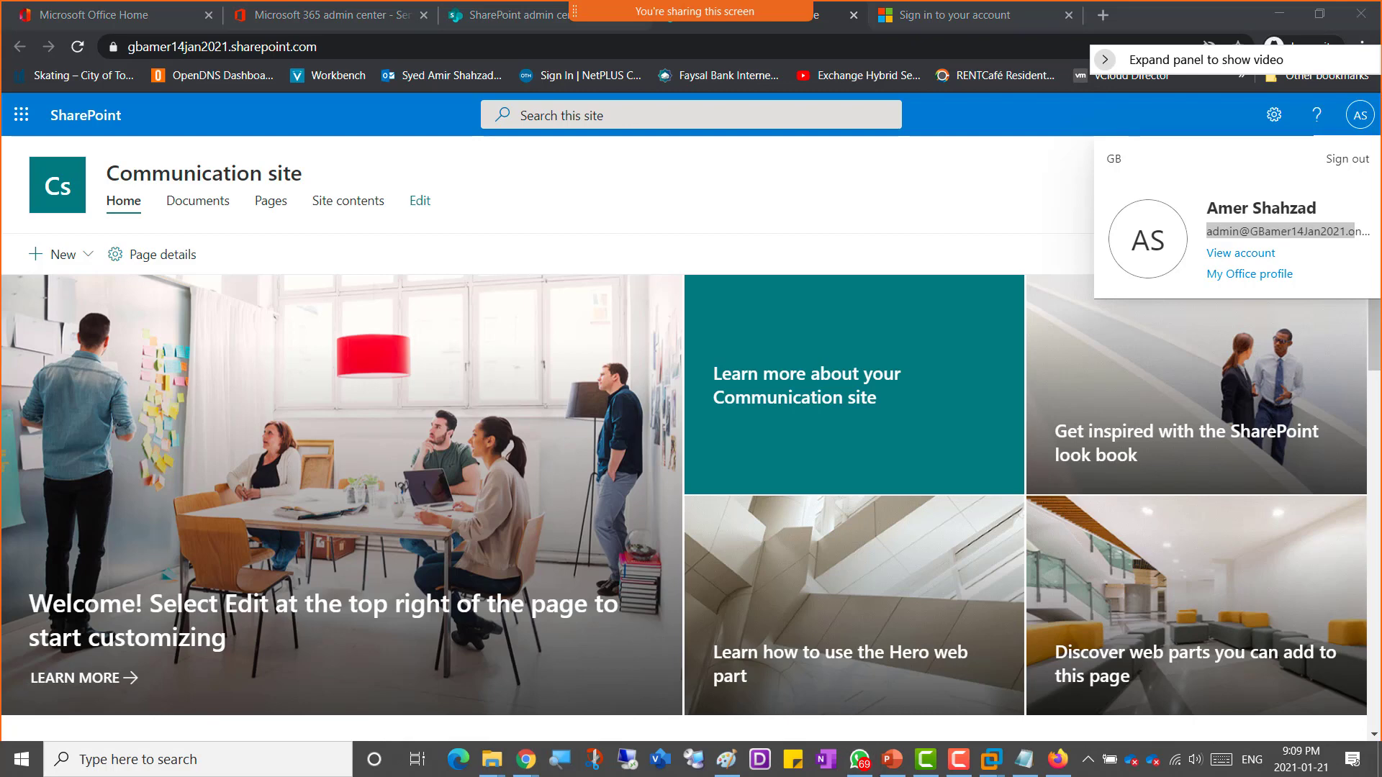
left_click_drag(1380, 27, 617, 28)
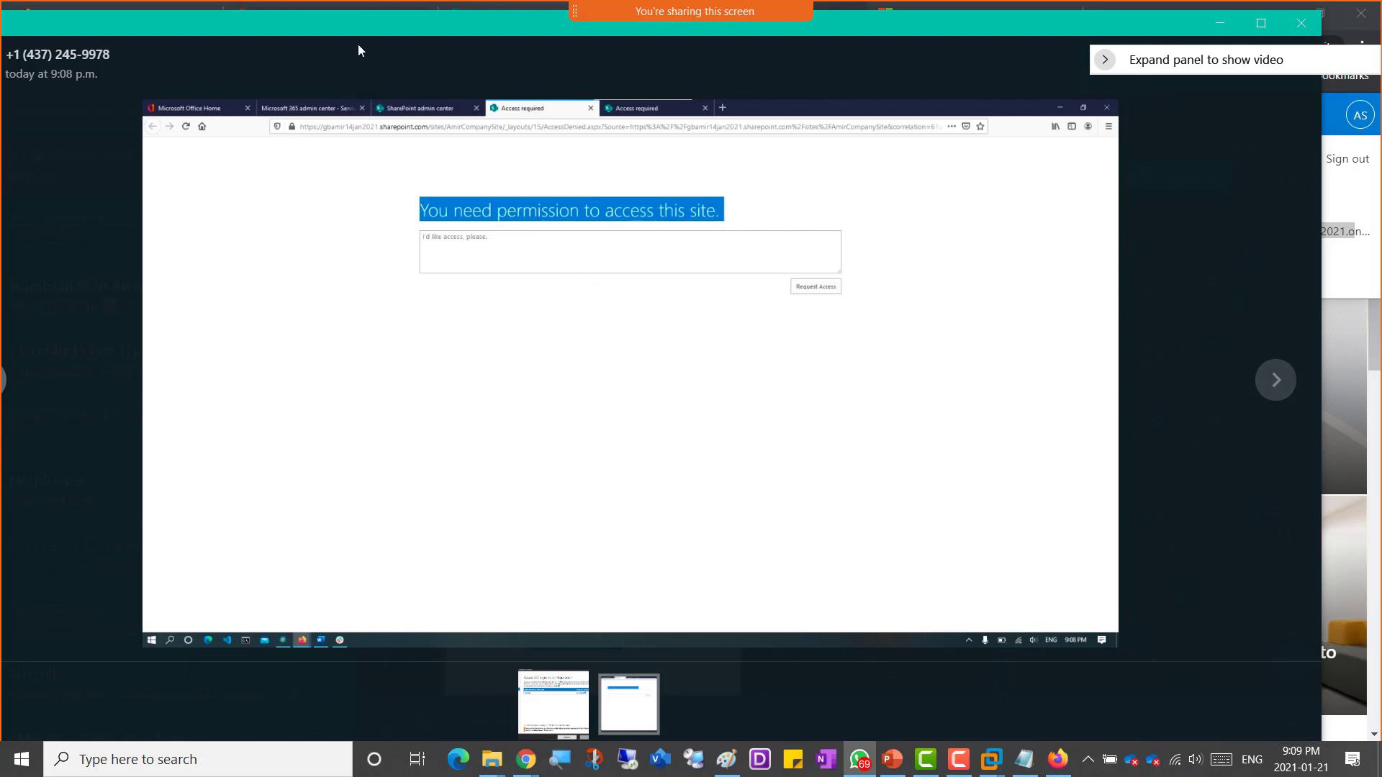
left_click_drag(360, 28, 1381, 107)
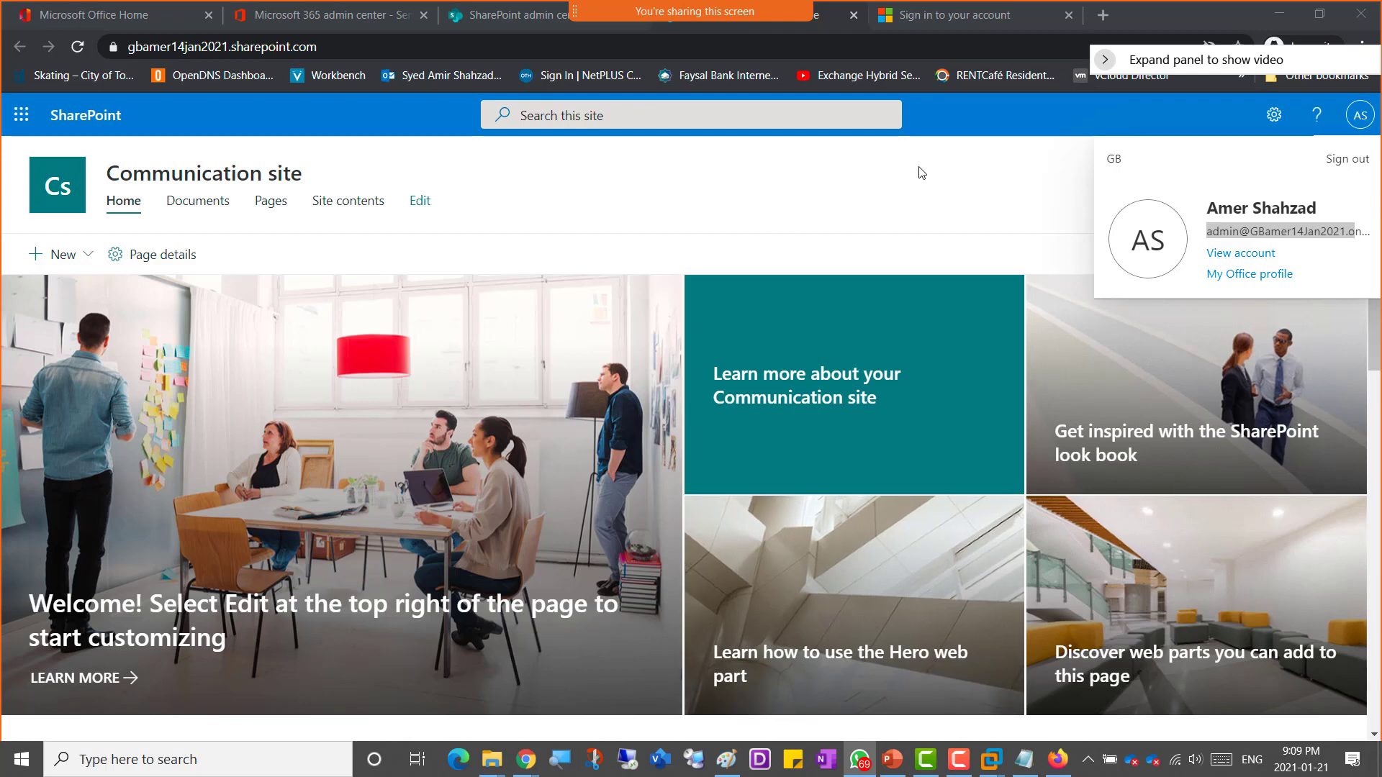
left_click(988, 169)
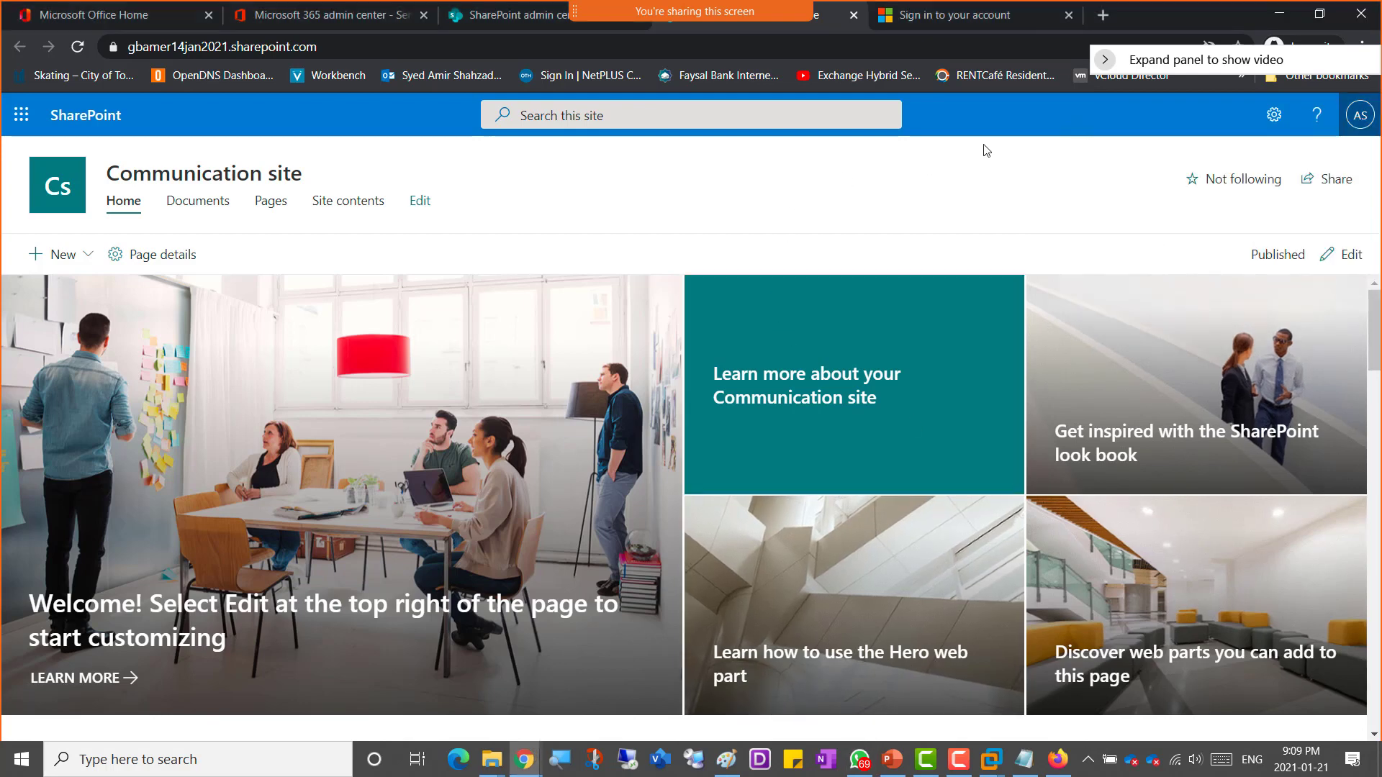
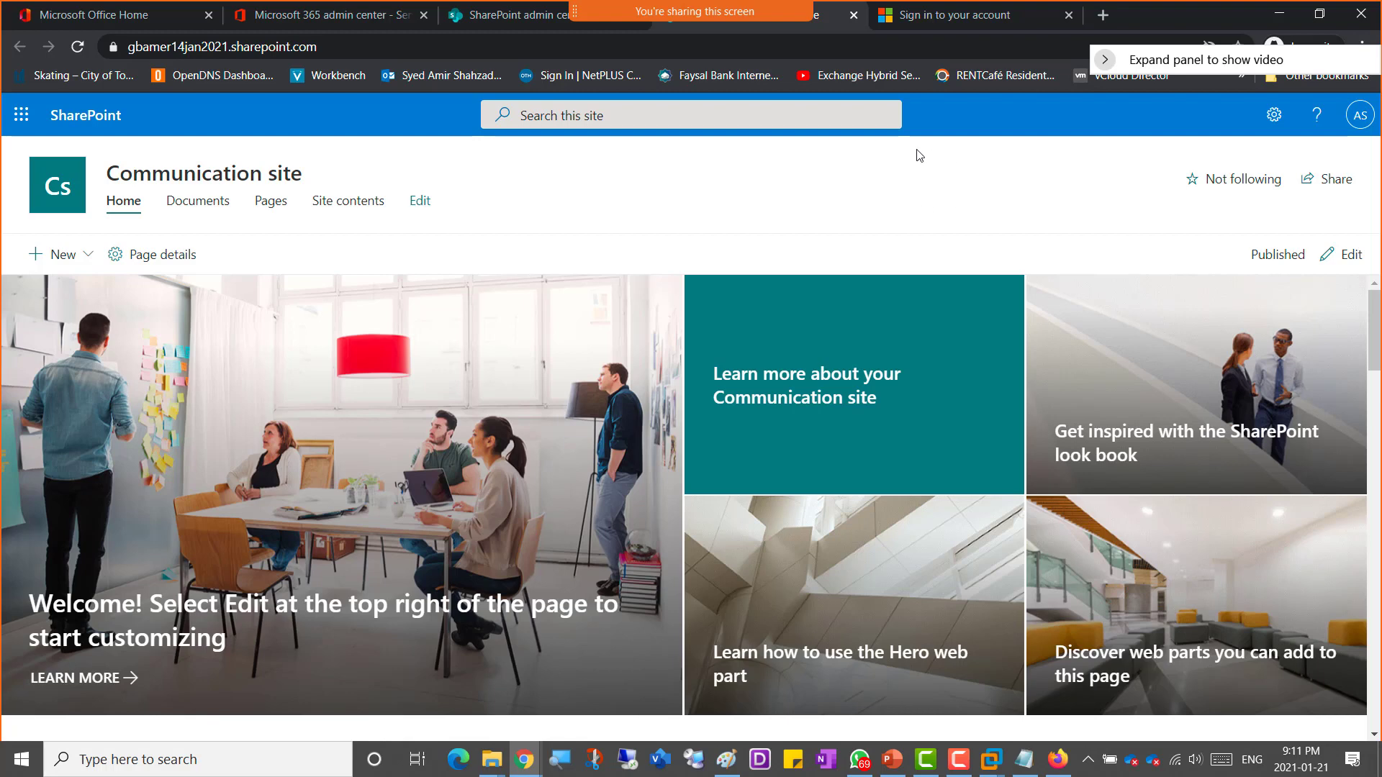
Step: Return to the SharePoint admin center, close the site details panel, and refresh the sites list to check site creation progress
left_click(465, 20)
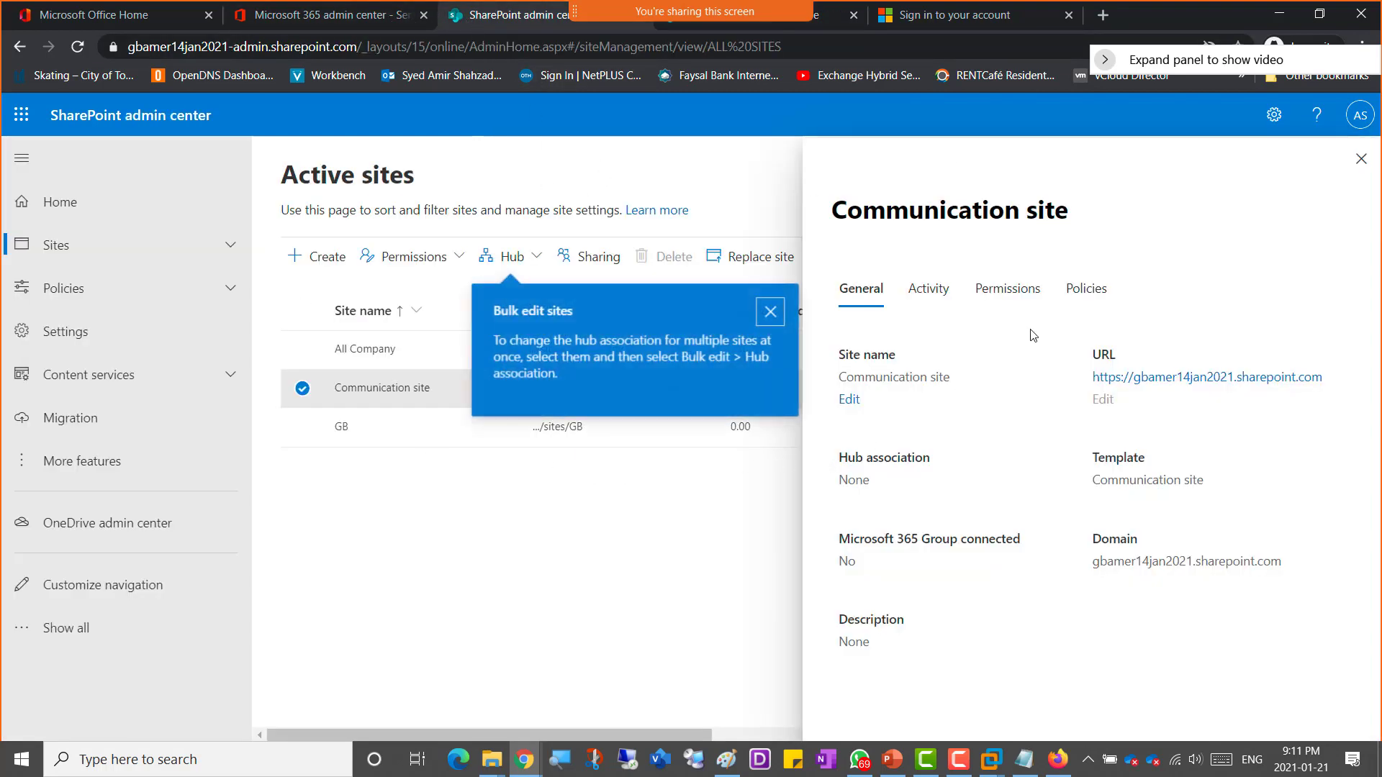
left_click(1361, 160)
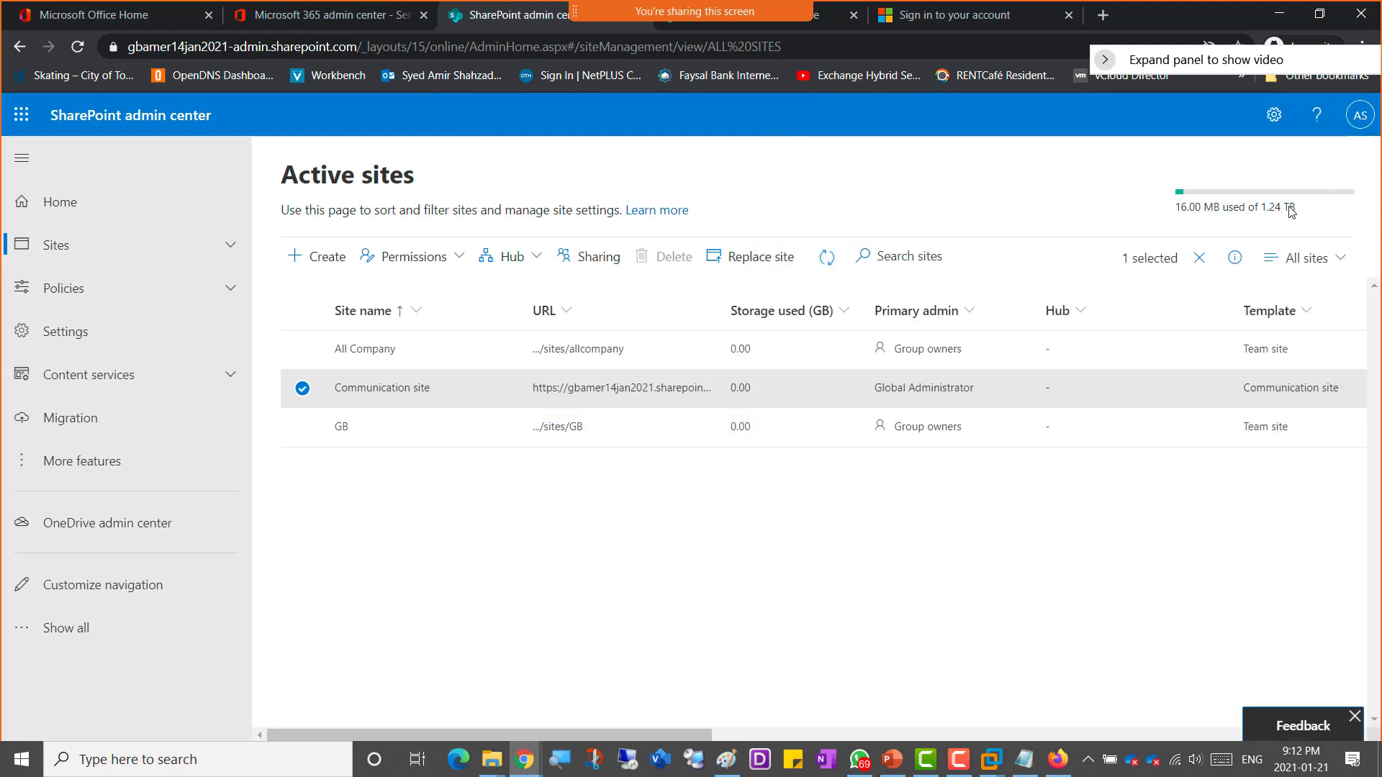
left_click(826, 258)
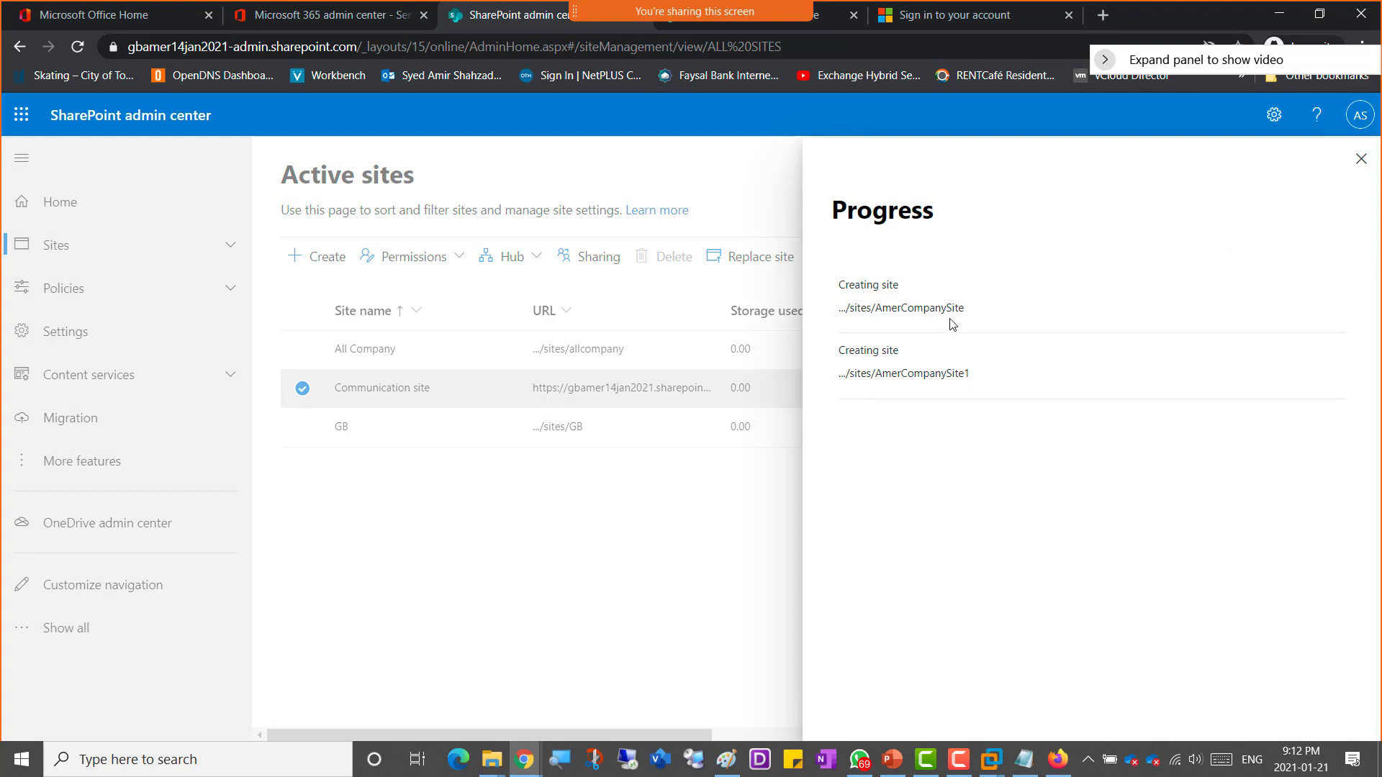
left_click_drag(964, 308, 851, 307)
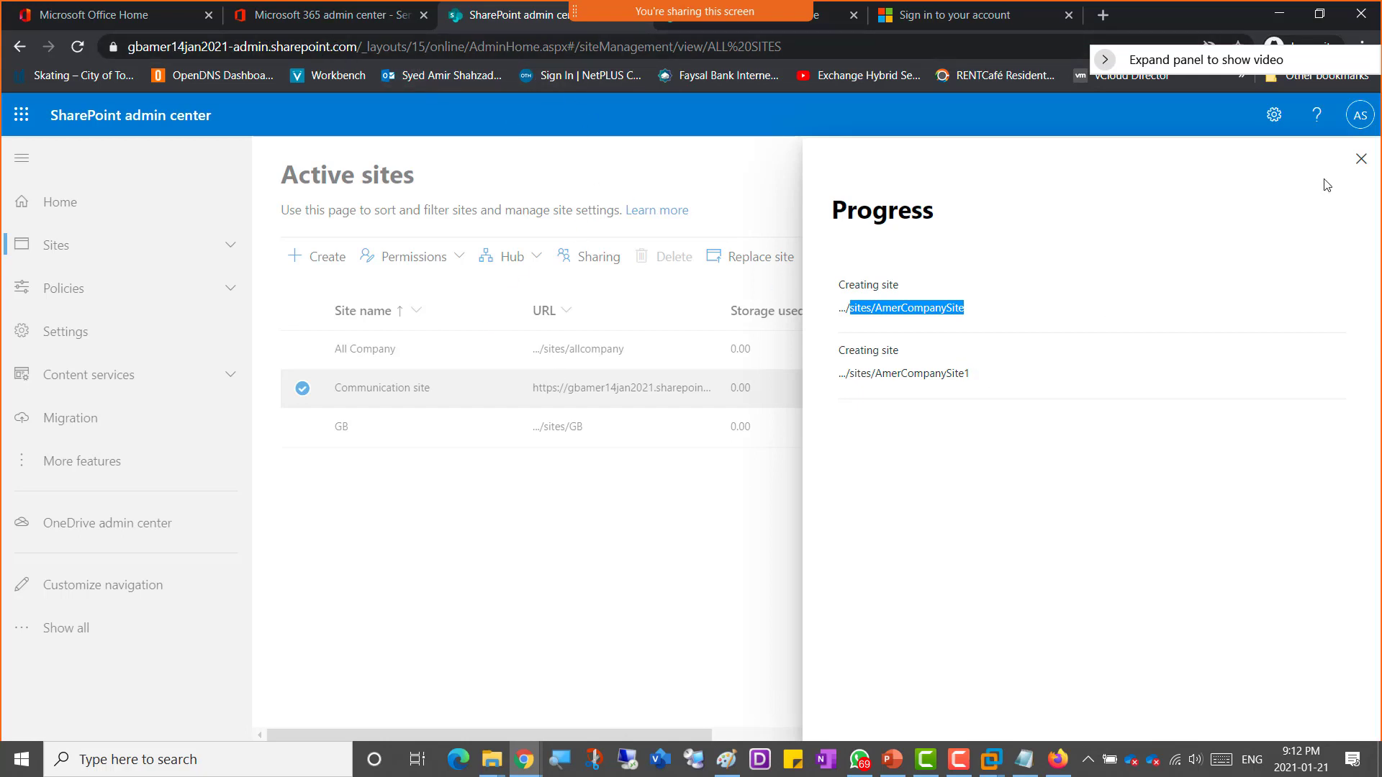
left_click(1361, 162)
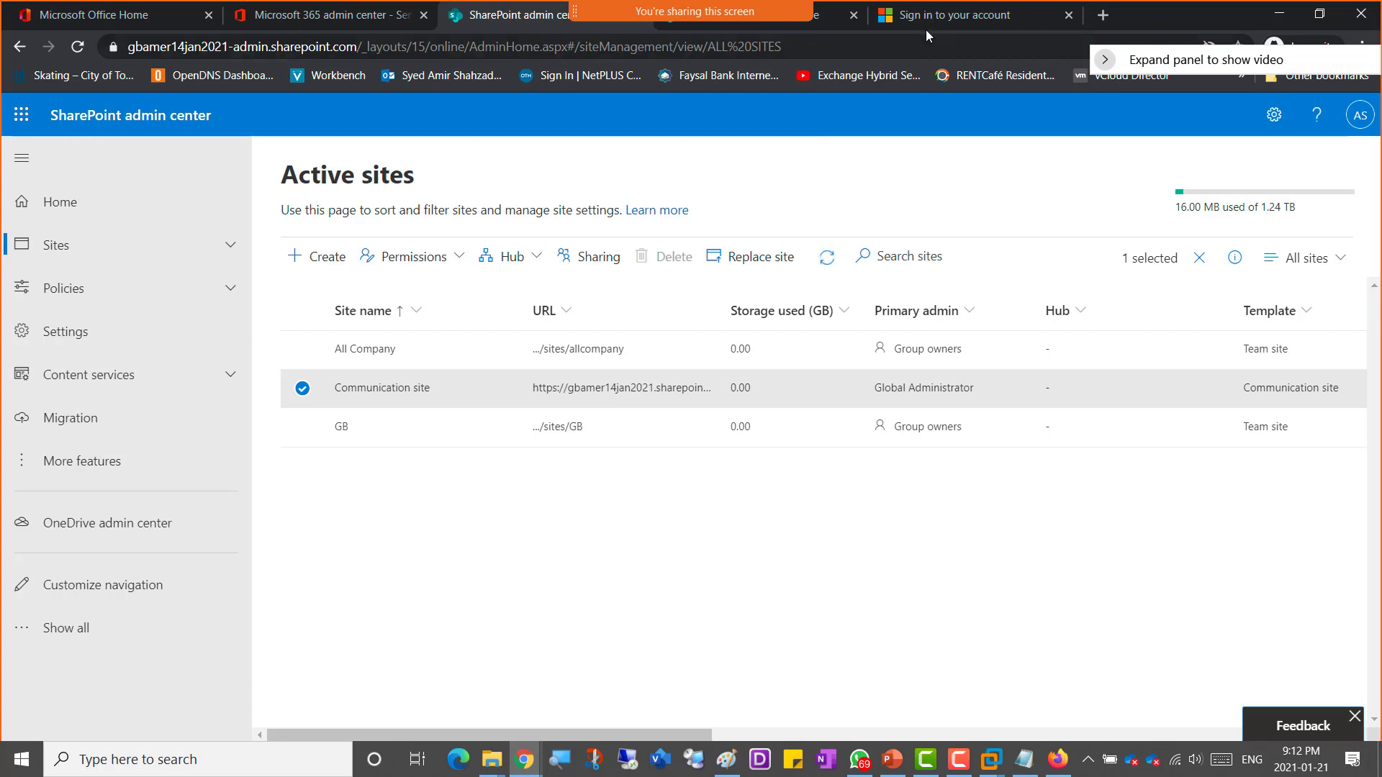
Step: Skip the security setup and sign in again with the admin account password, choosing to stay signed in
left_click(944, 17)
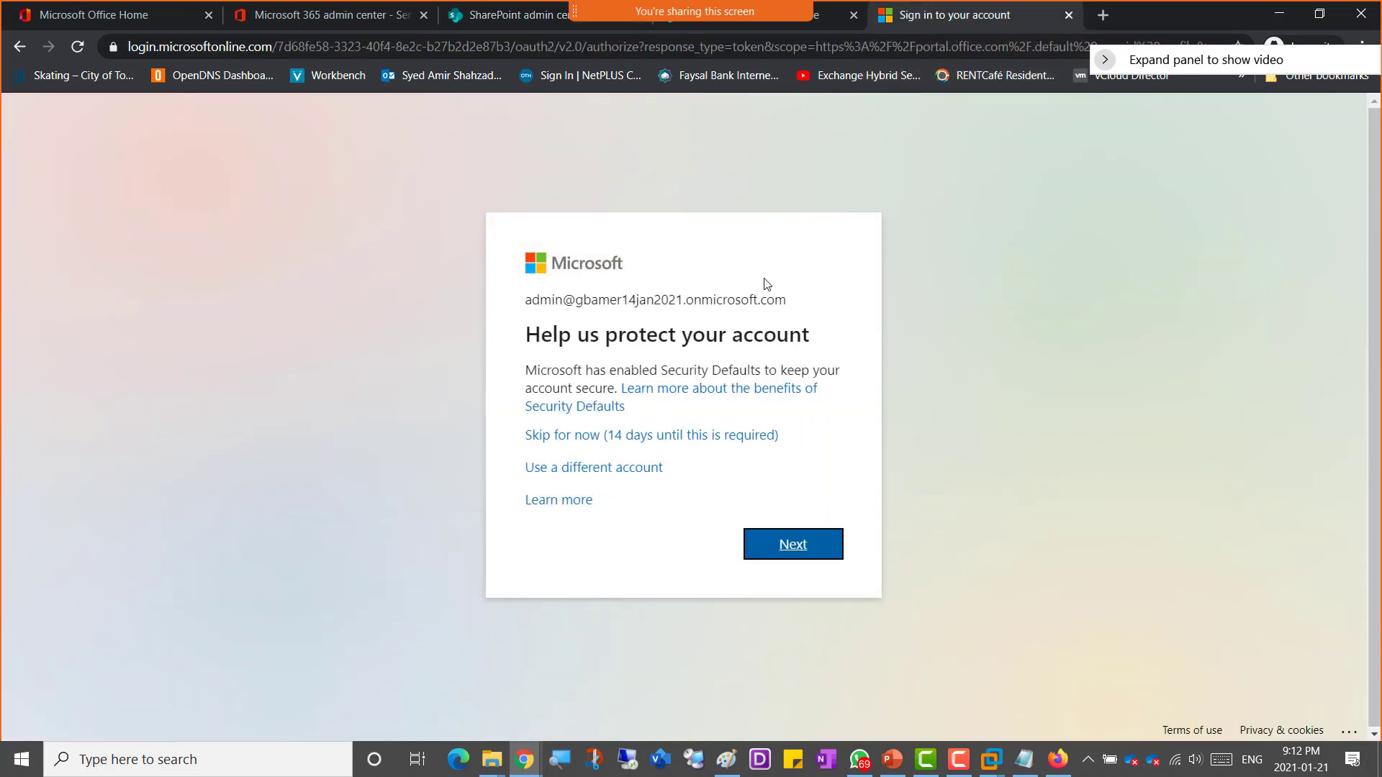
left_click(671, 434)
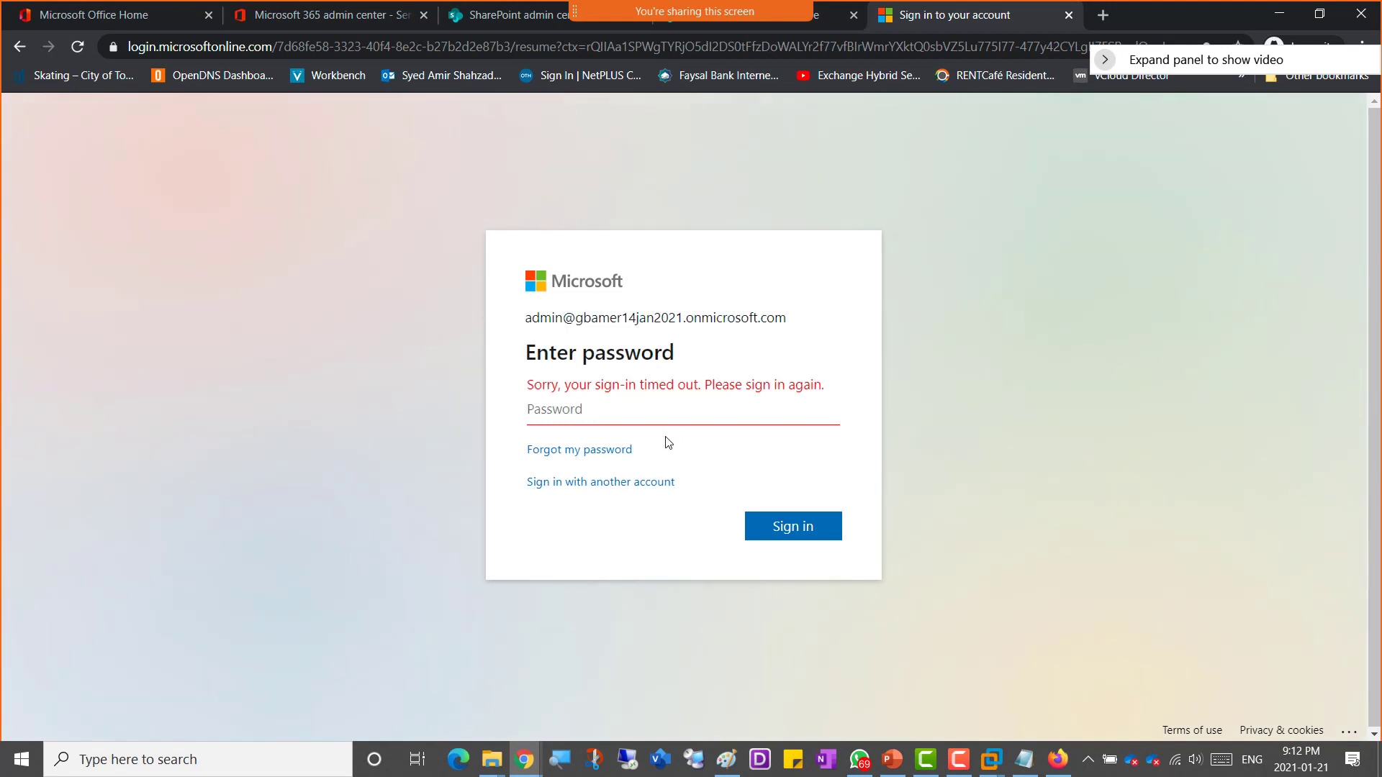
type("••••••••••••")
left_click(759, 536)
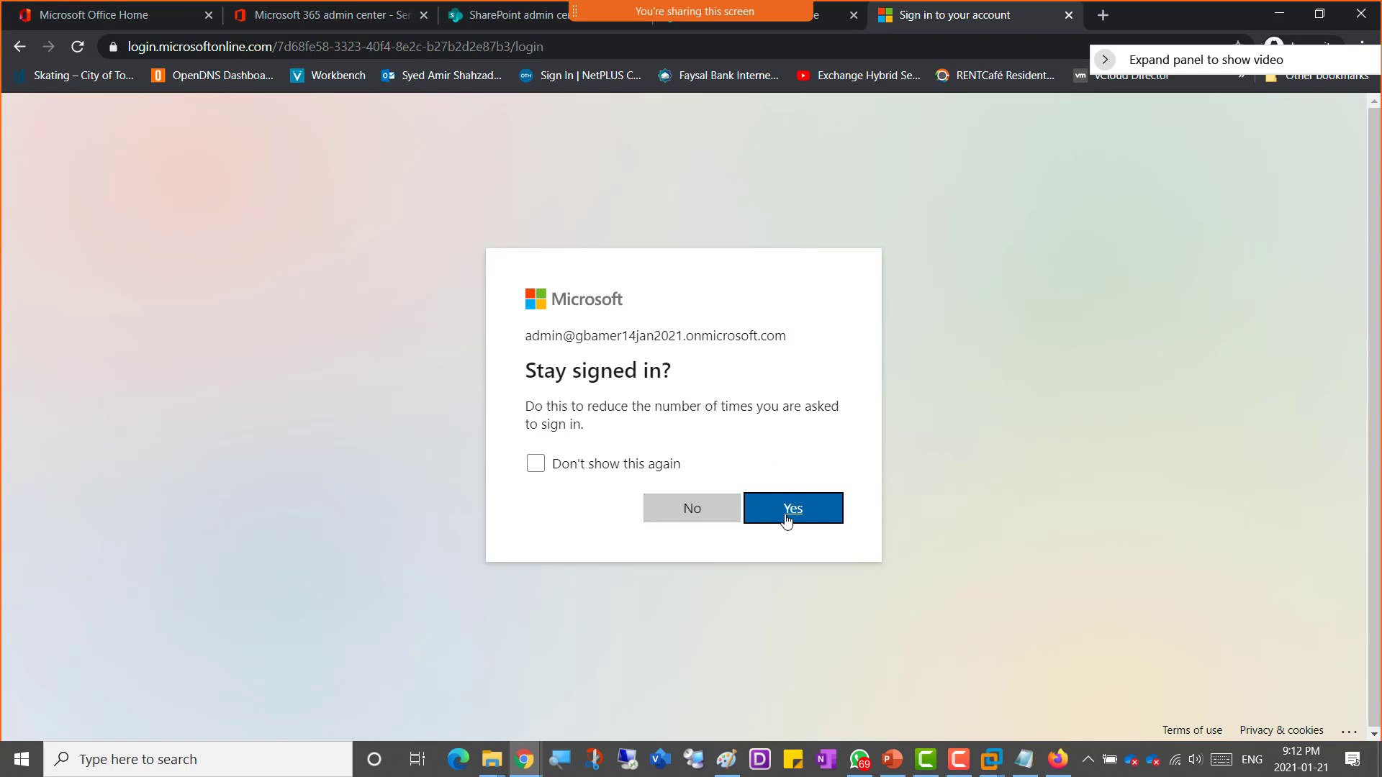
left_click(811, 519)
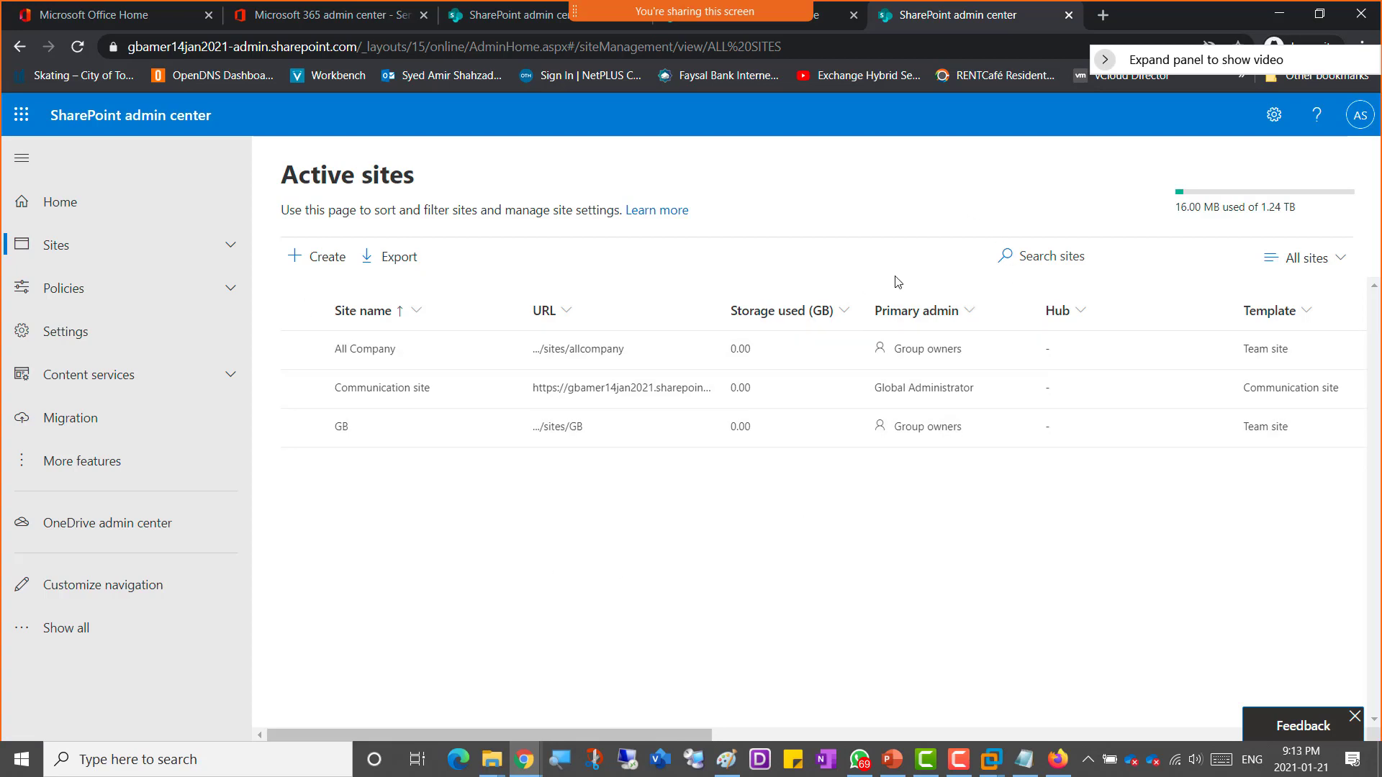
Step: Go to the Communication site, view its New menu, and scroll through the home page's News, Events and Documents sections
left_click(77, 46)
left_click(820, 23)
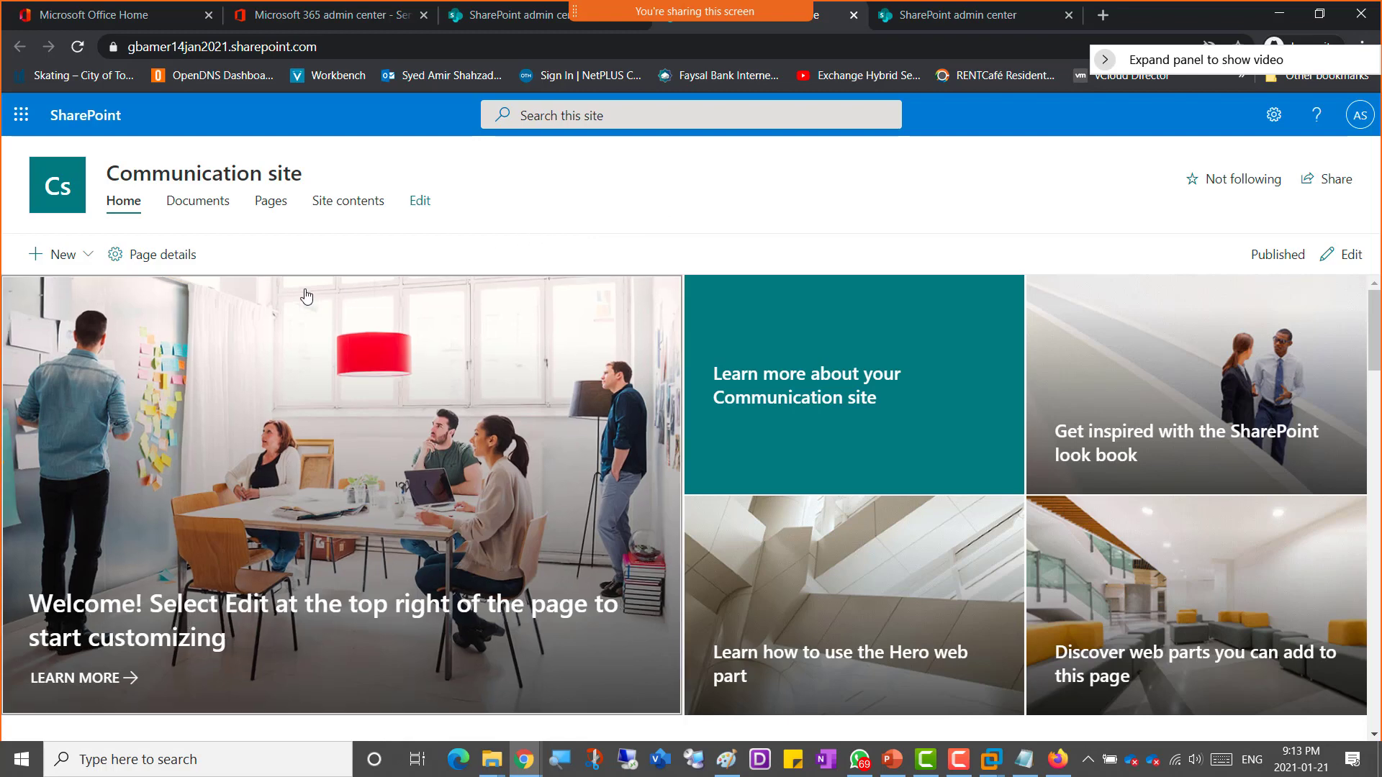
left_click(85, 261)
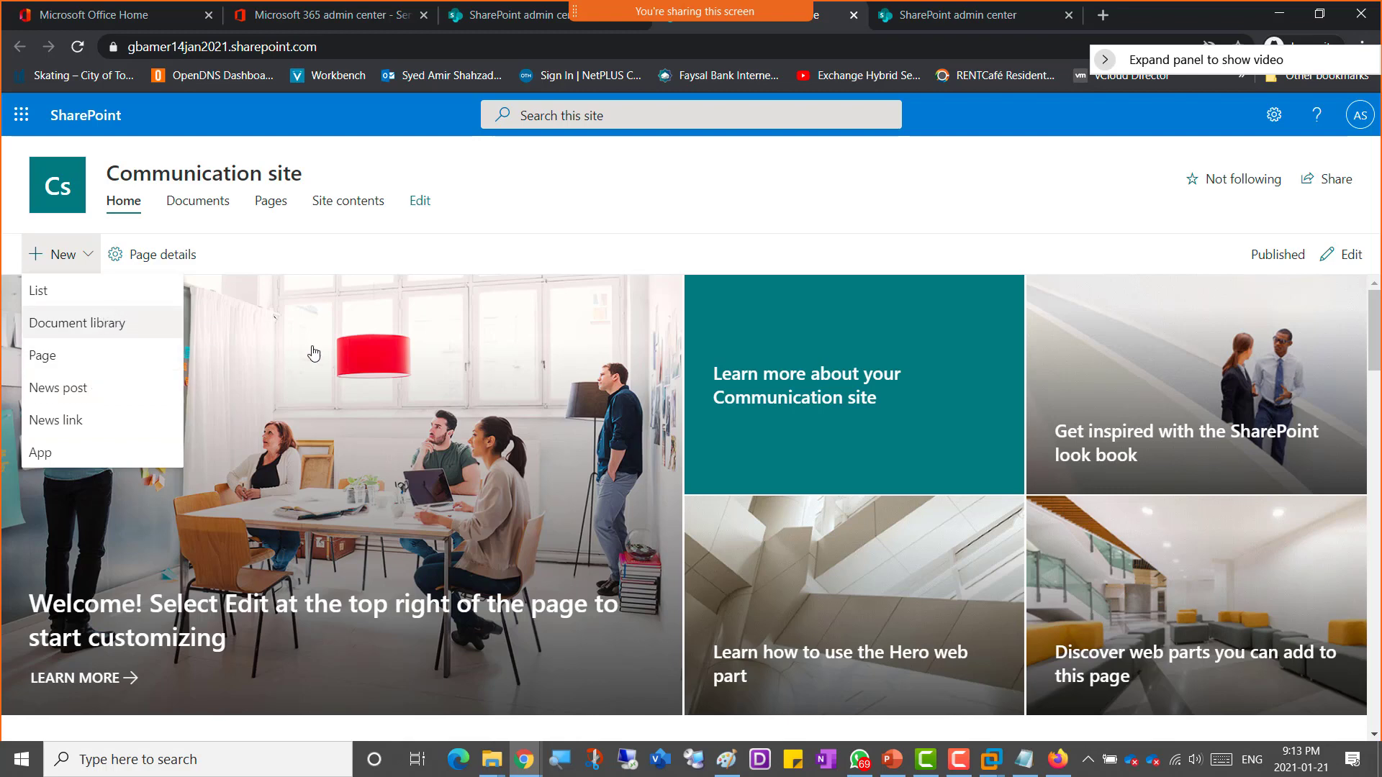
scroll(429, 435, "down", 1)
scroll(426, 435, "down", 4)
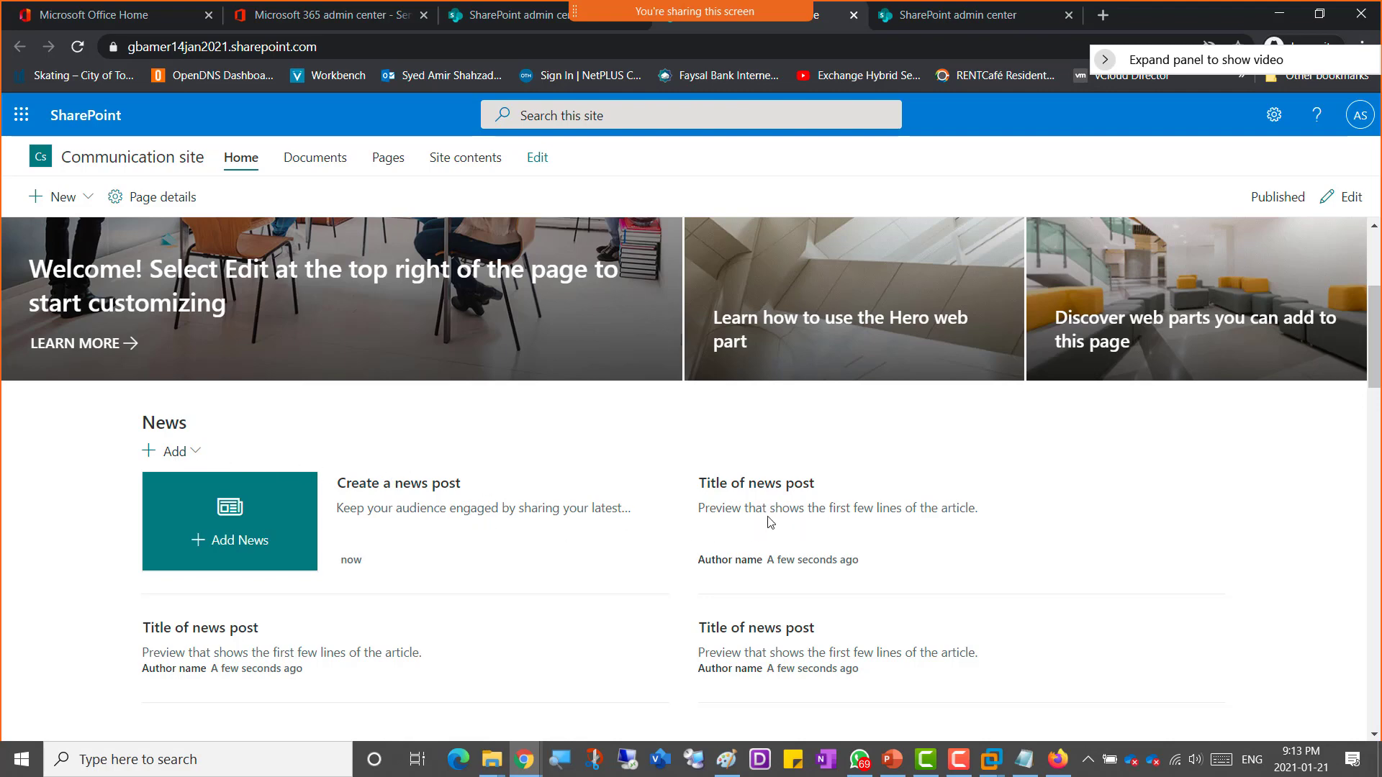
scroll(474, 580, "down", 3)
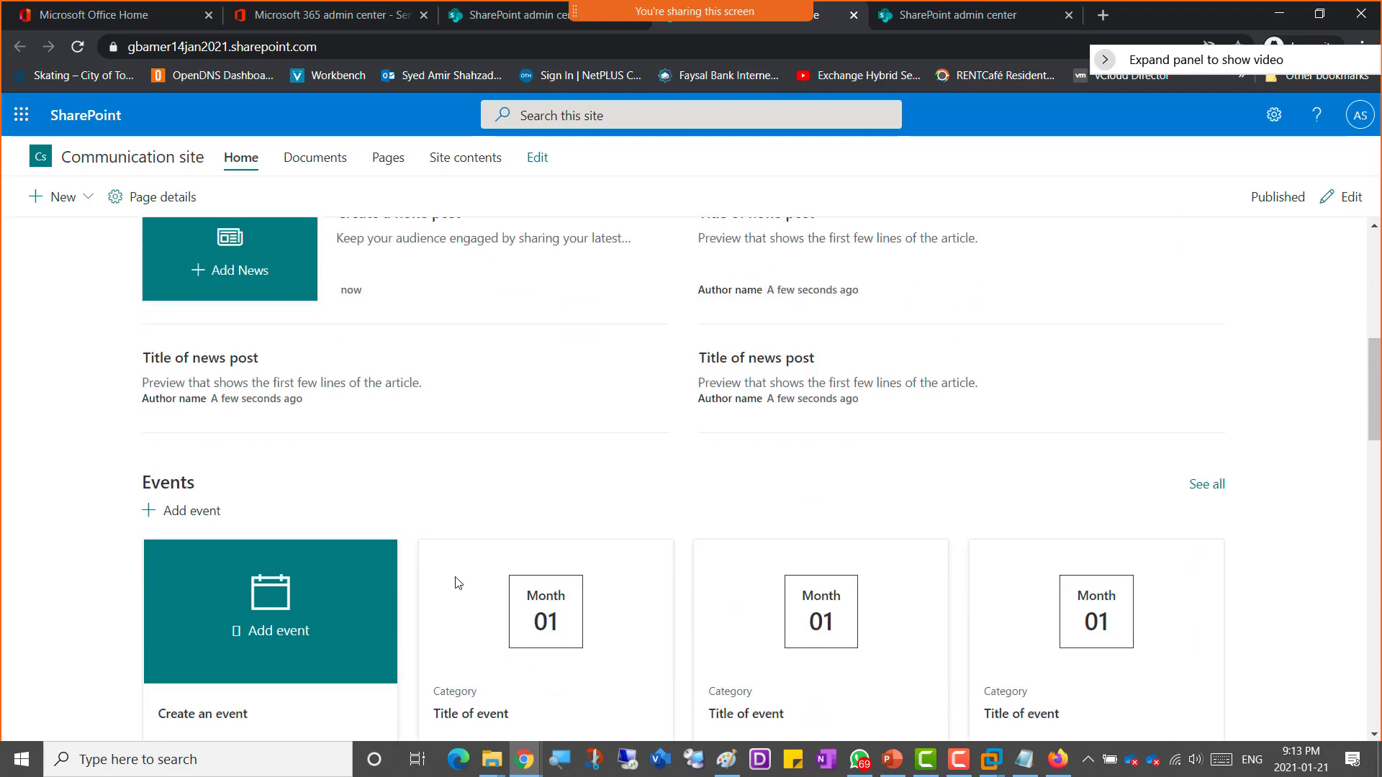
scroll(449, 580, "down", 2)
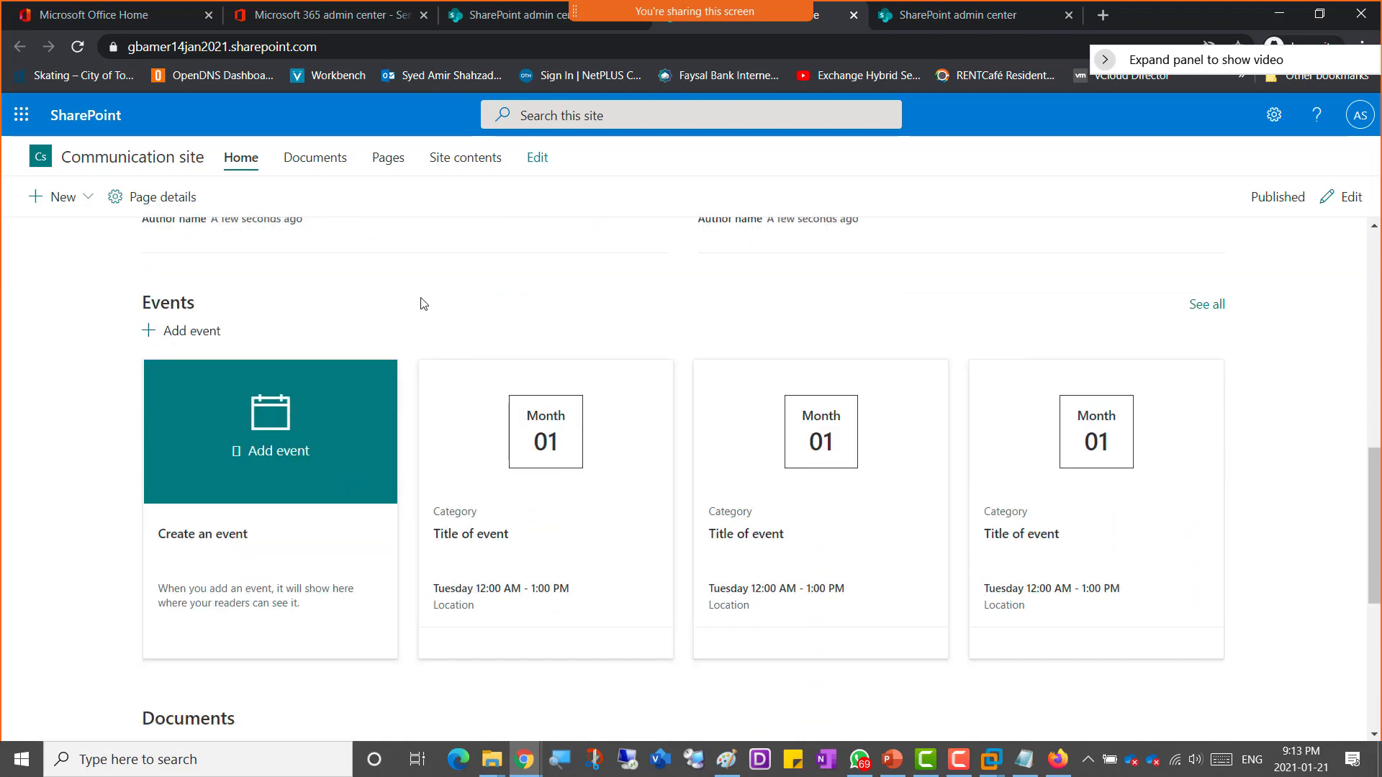
scroll(436, 306, "down", 4)
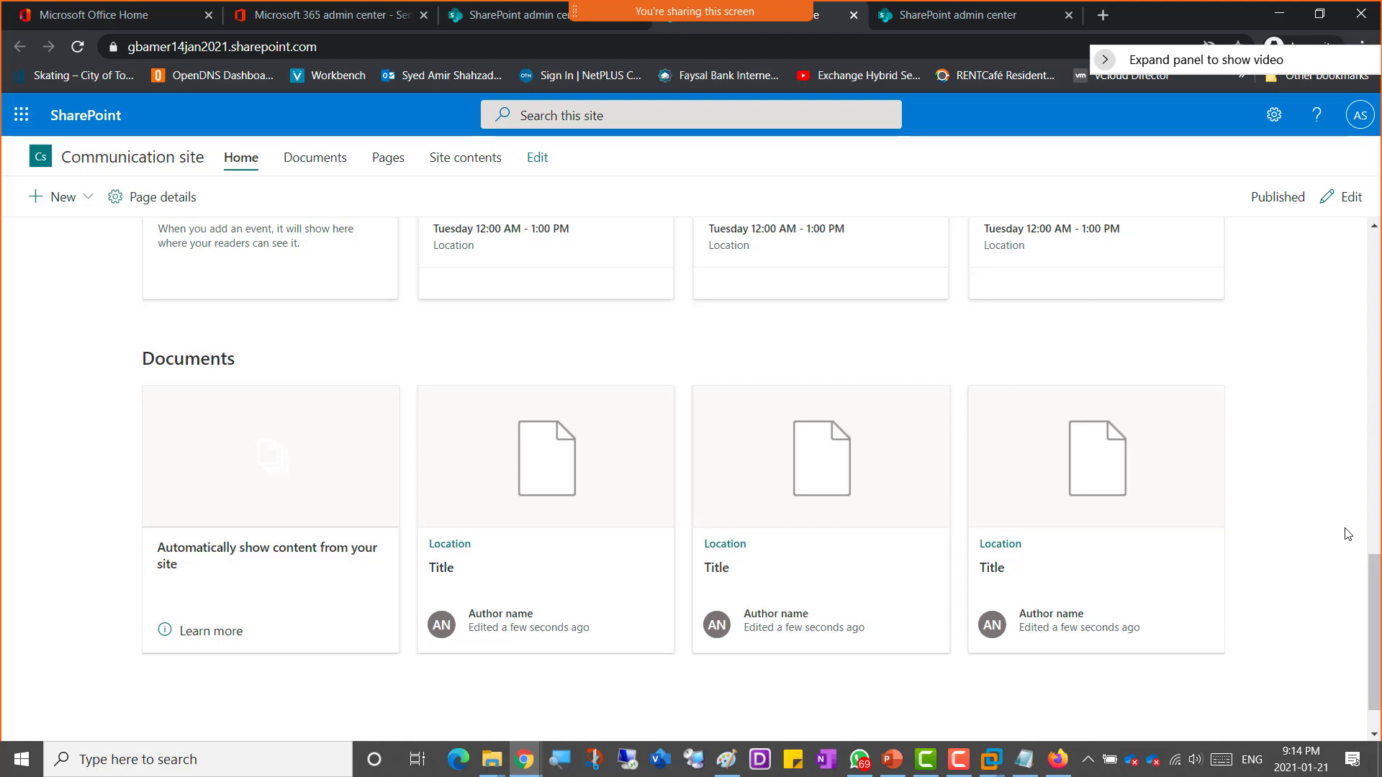
scroll(1348, 534, "up", 1)
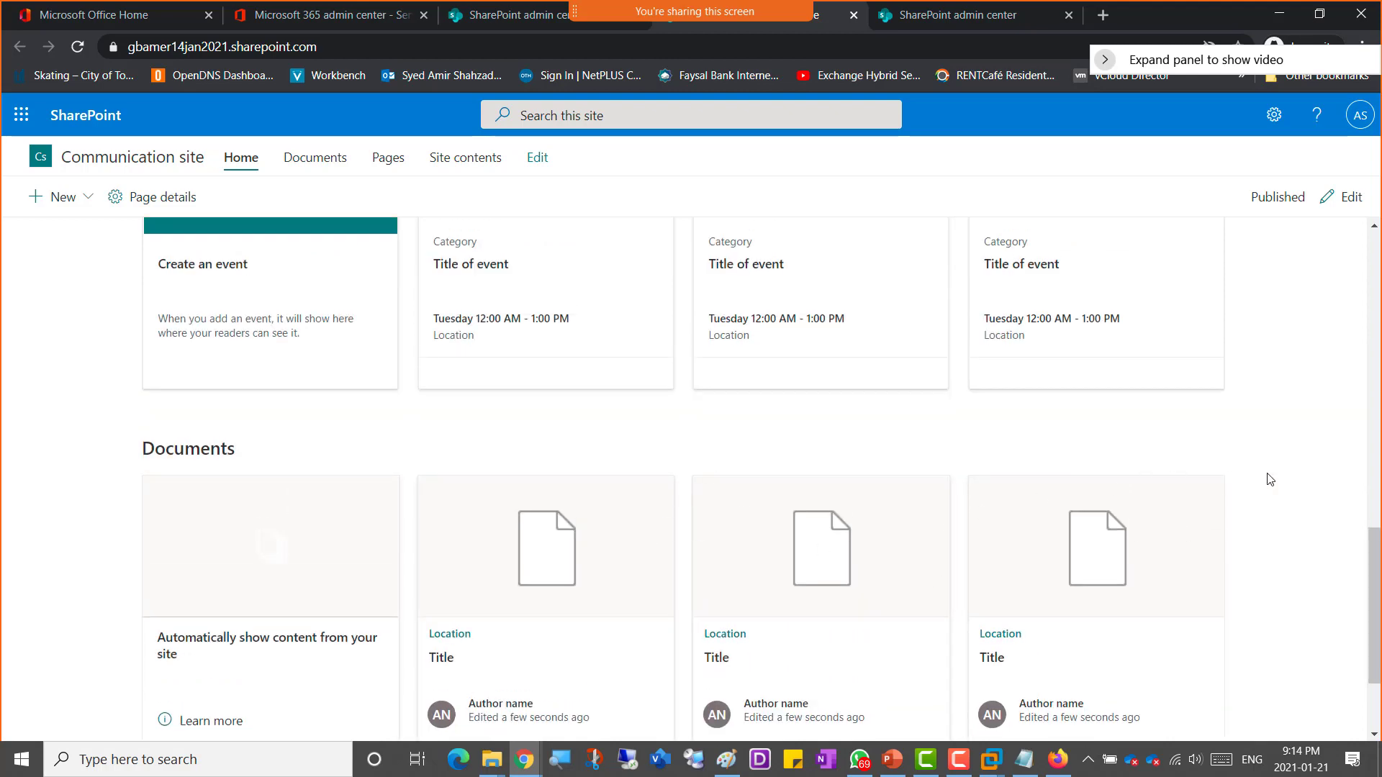
scroll(1288, 473, "up", 1)
scroll(1288, 471, "up", 3)
scroll(1279, 494, "down", 5)
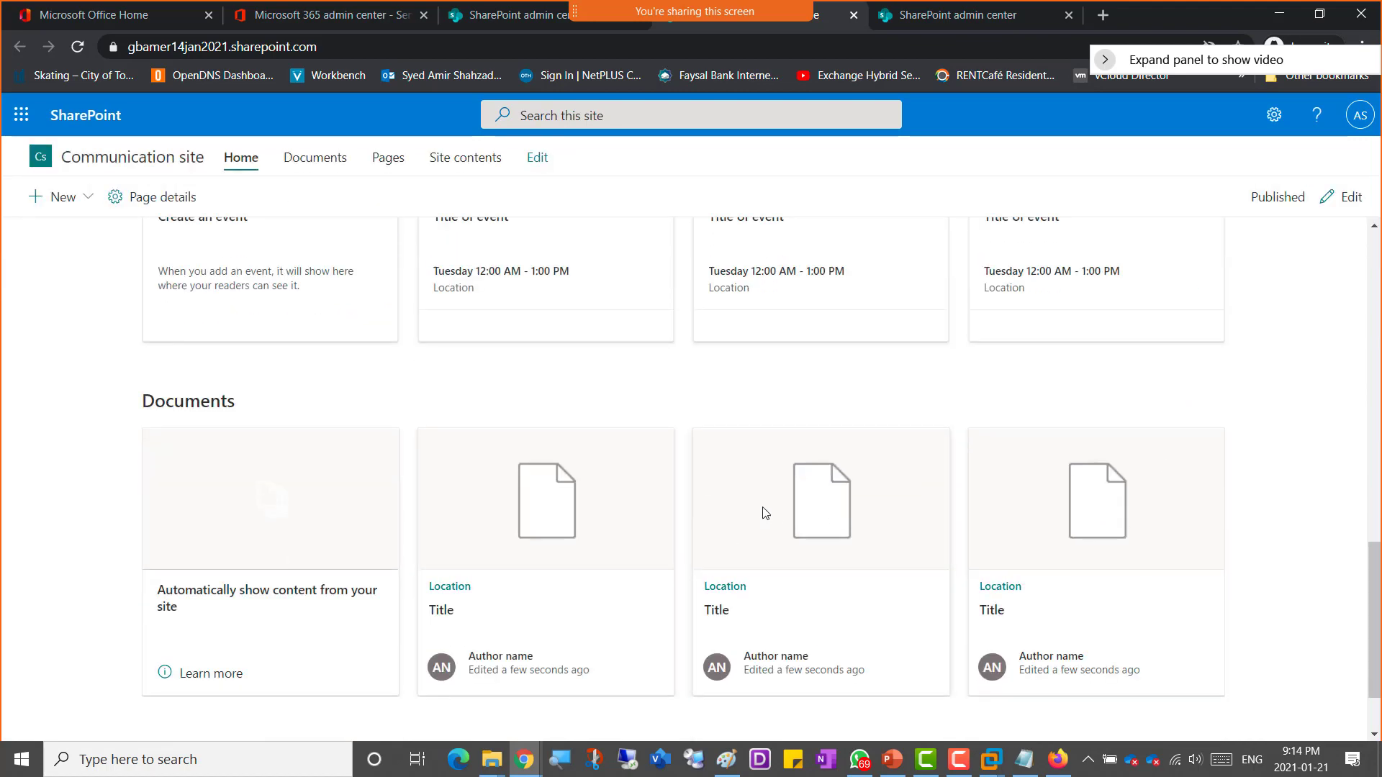
scroll(1270, 468, "up", 10)
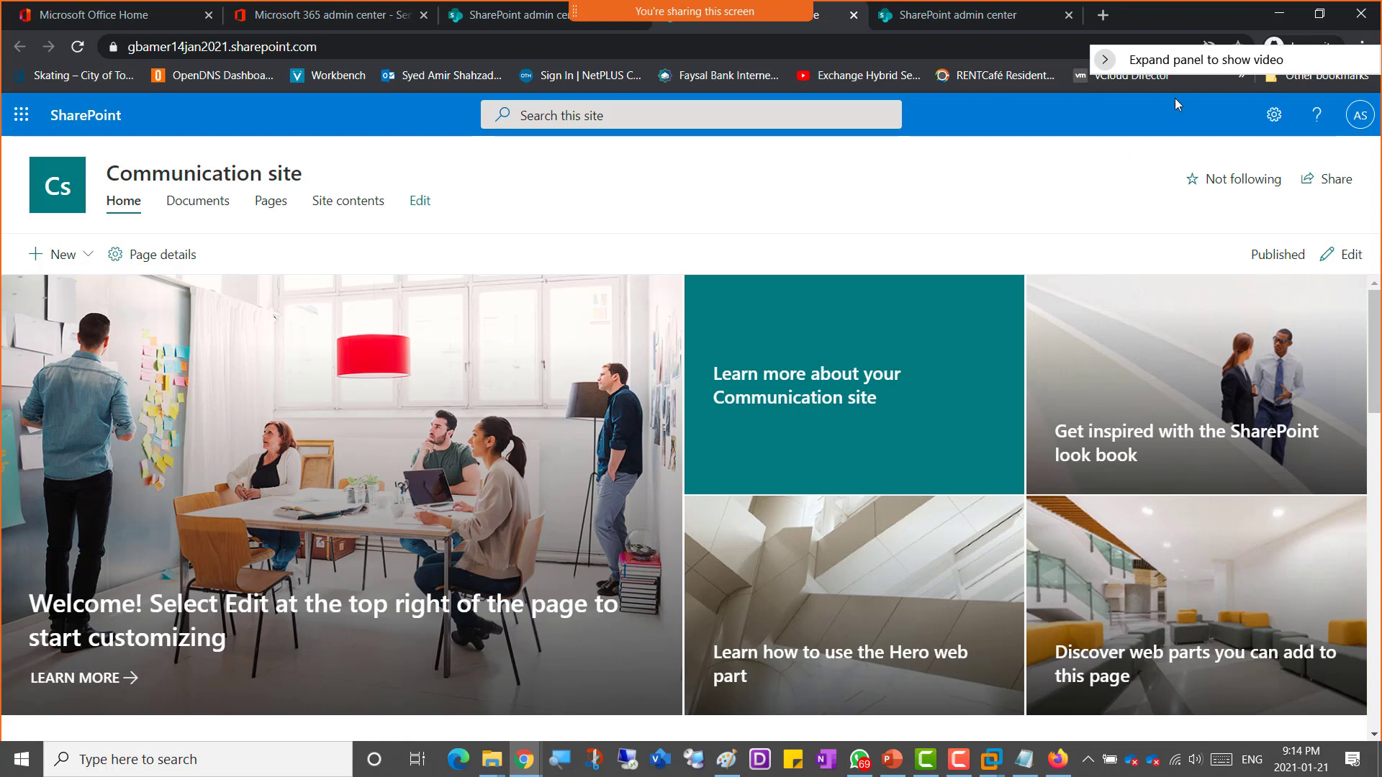
Step: Open the site's Documents library and view its Automate options
left_click_drag(1186, 65, 1023, 119)
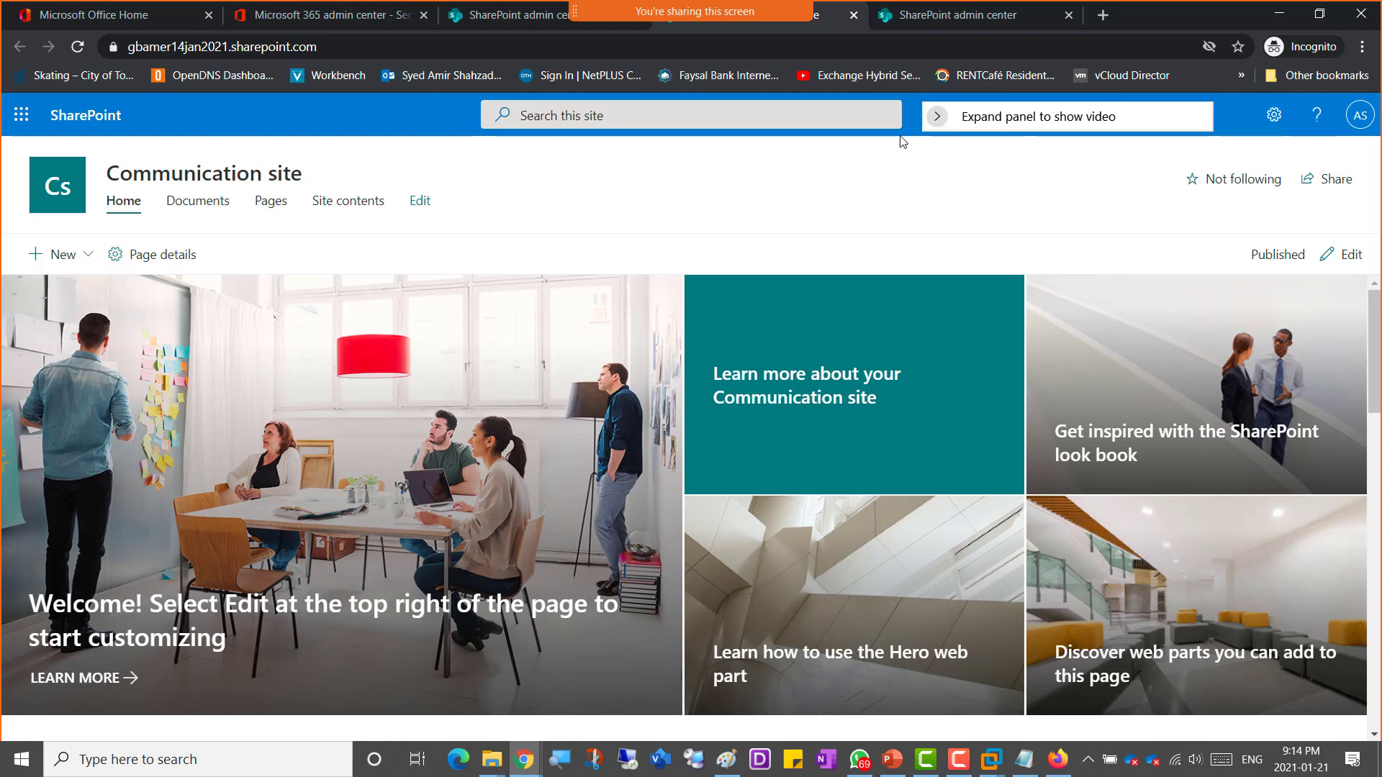
left_click(203, 205)
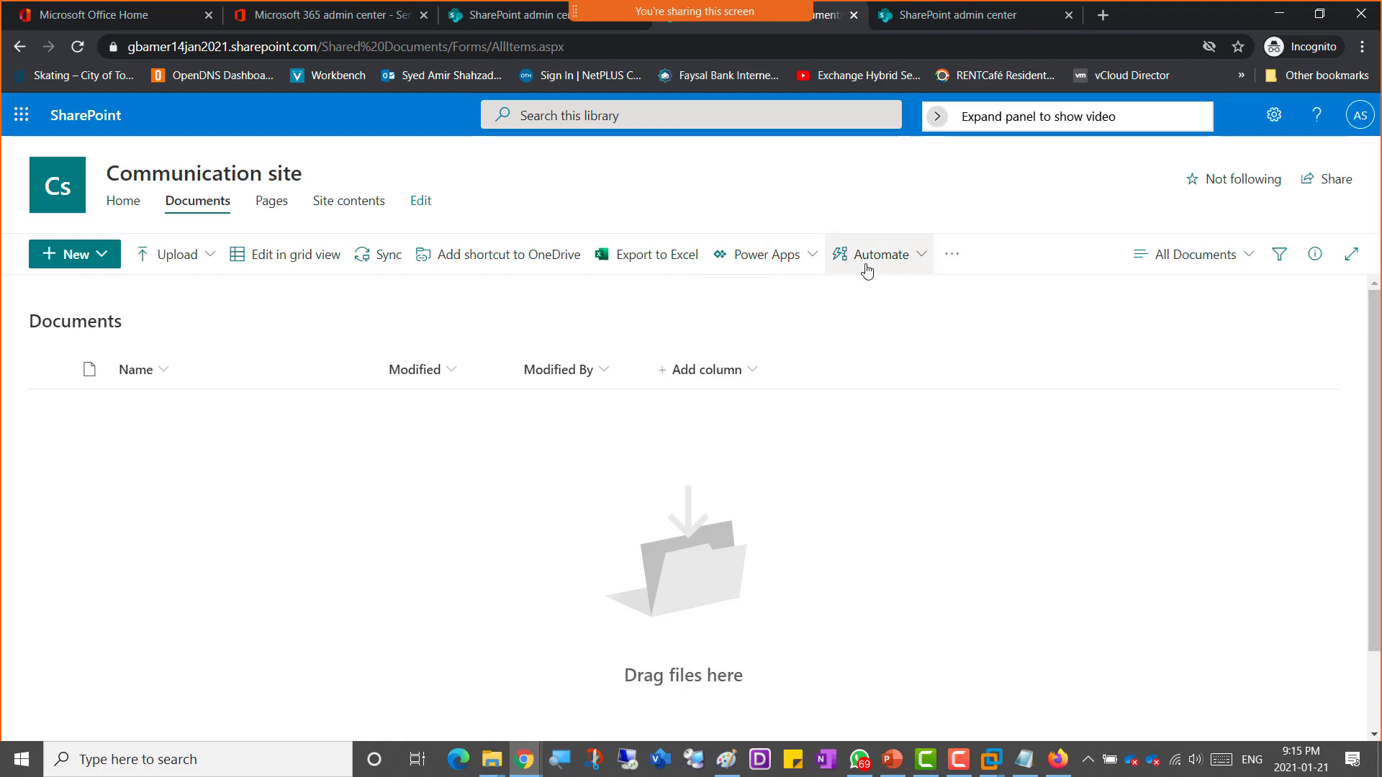
left_click(927, 266)
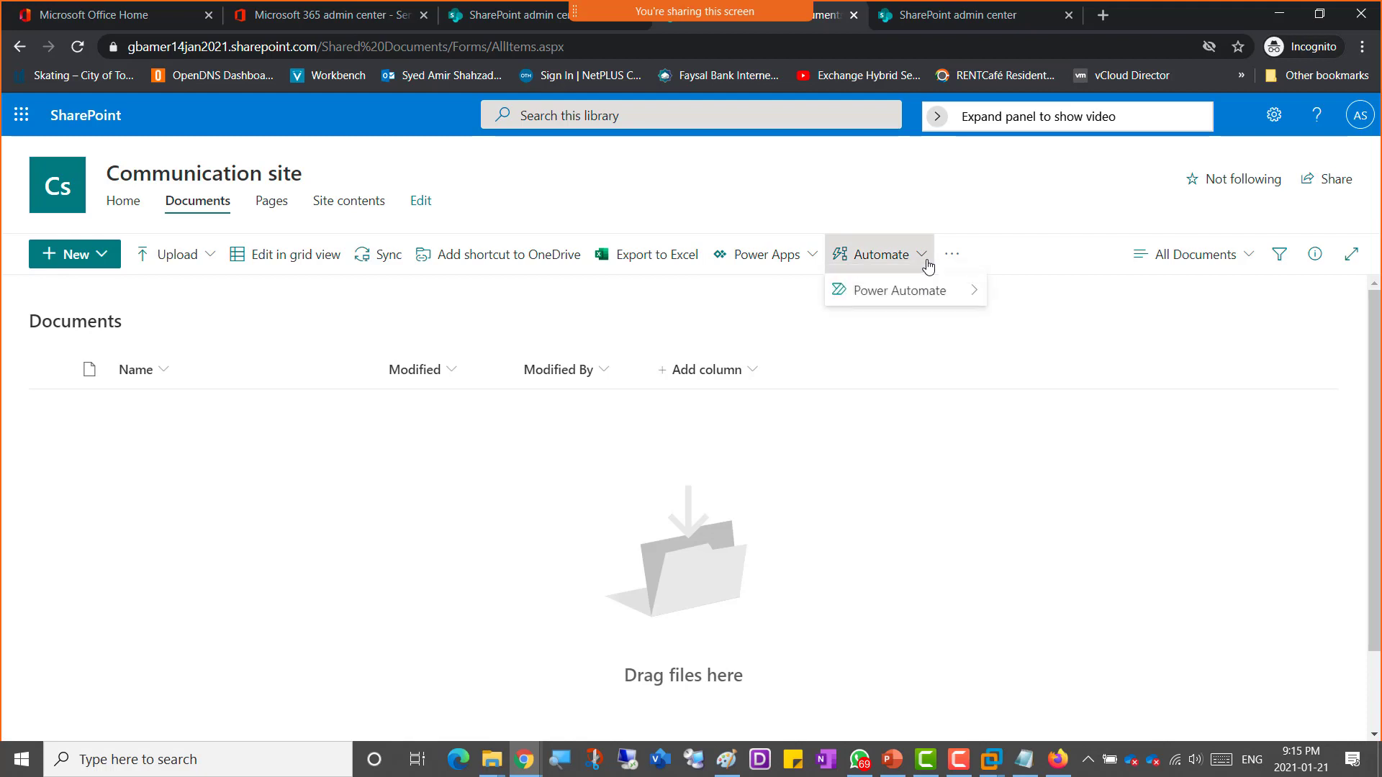
left_click(865, 182)
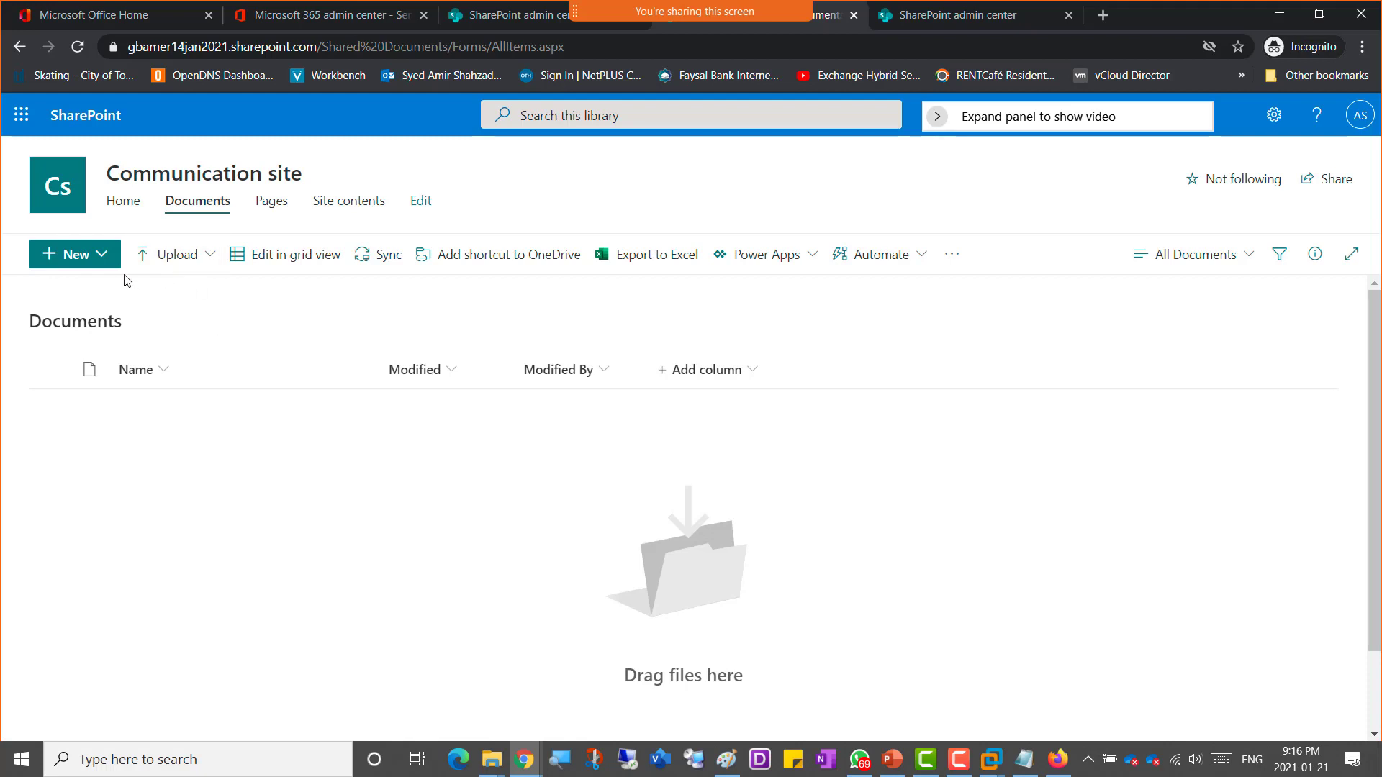
Step: View the library's New menu of document types, then open the site's Pages library
left_click(100, 257)
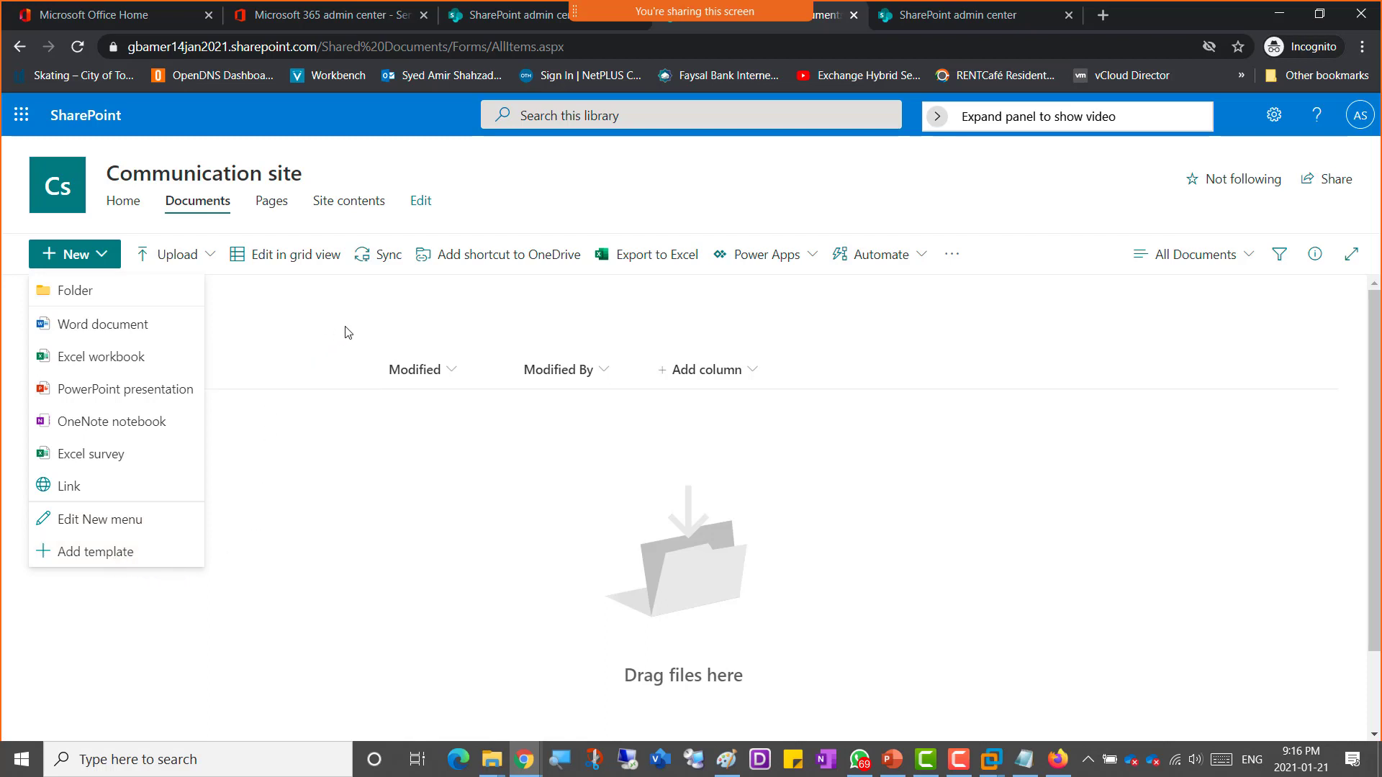
left_click(583, 171)
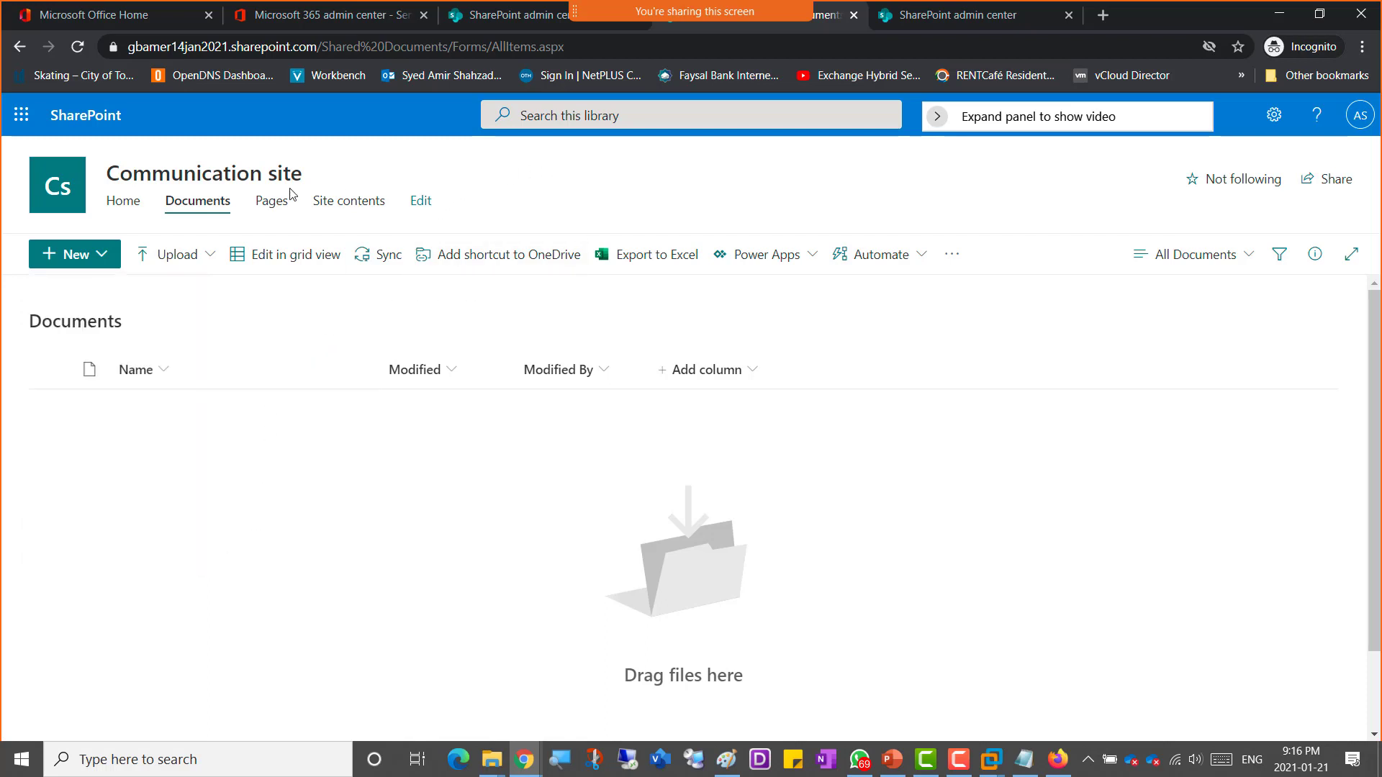
left_click(268, 209)
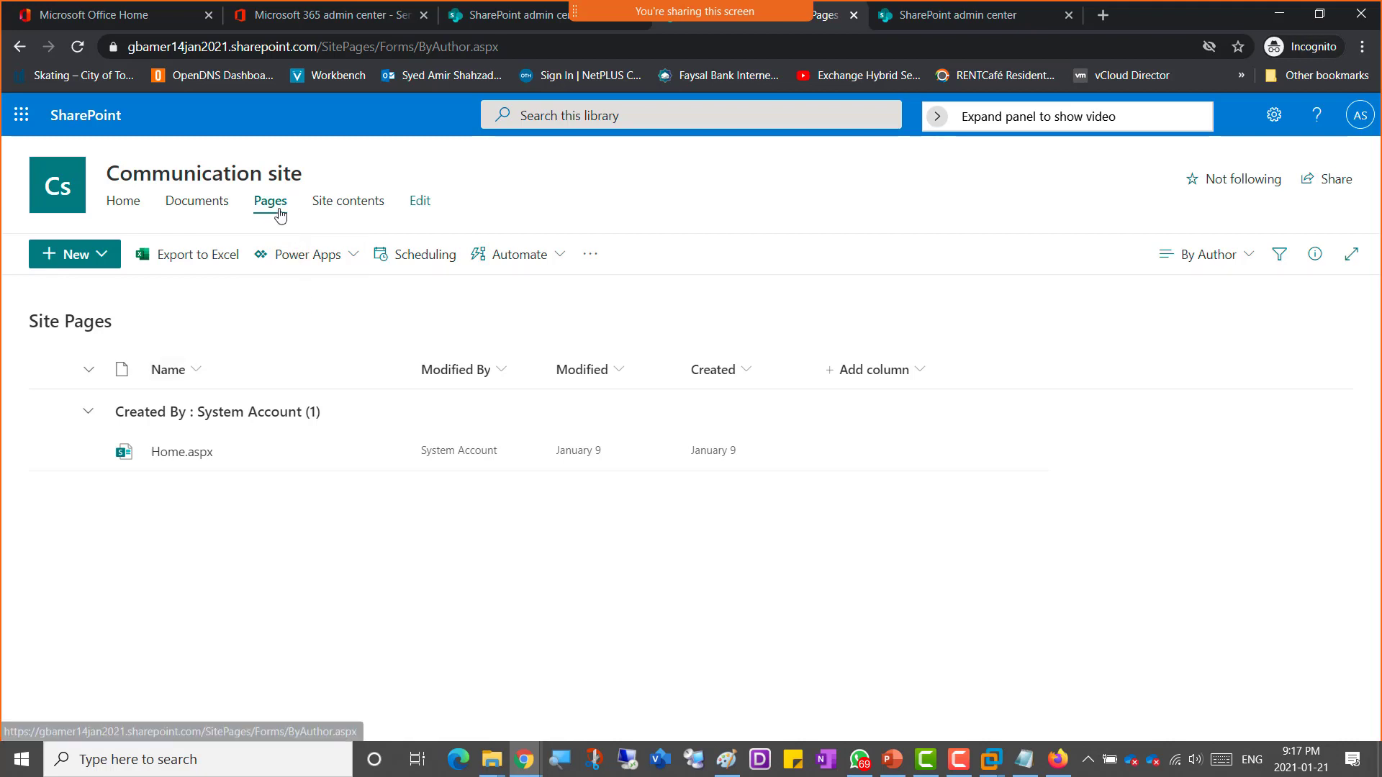
Step: Open Site contents, switch between its Subsites and Contents tabs, and view its New menu
left_click(348, 203)
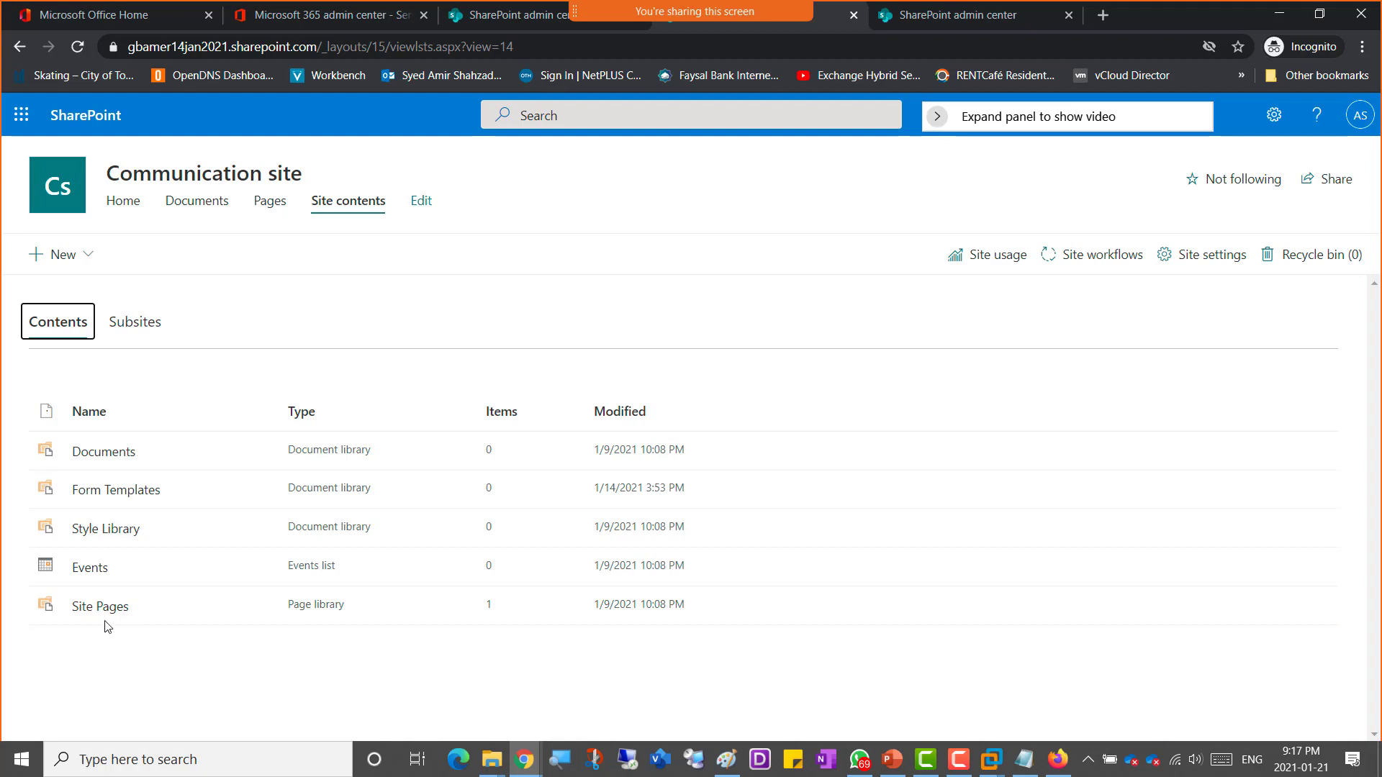
left_click(130, 330)
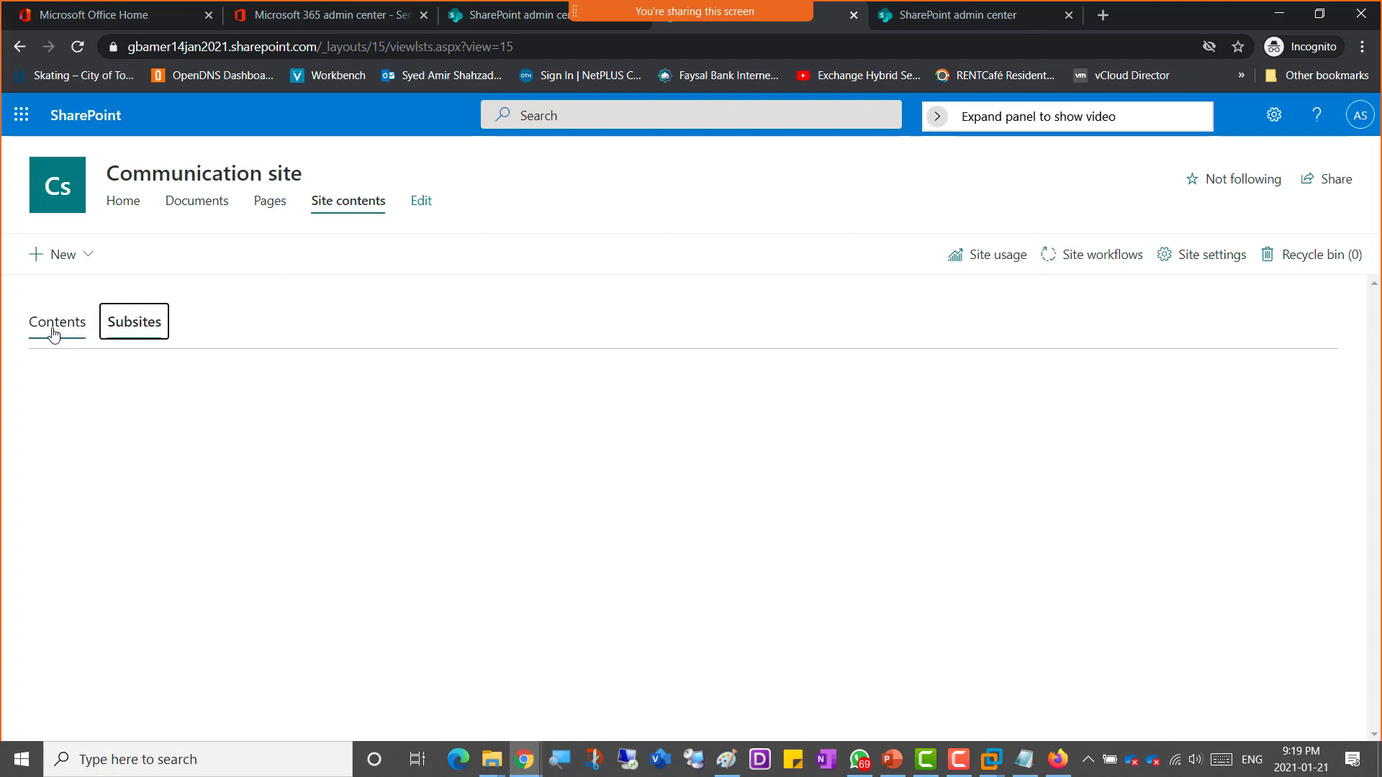
left_click(79, 337)
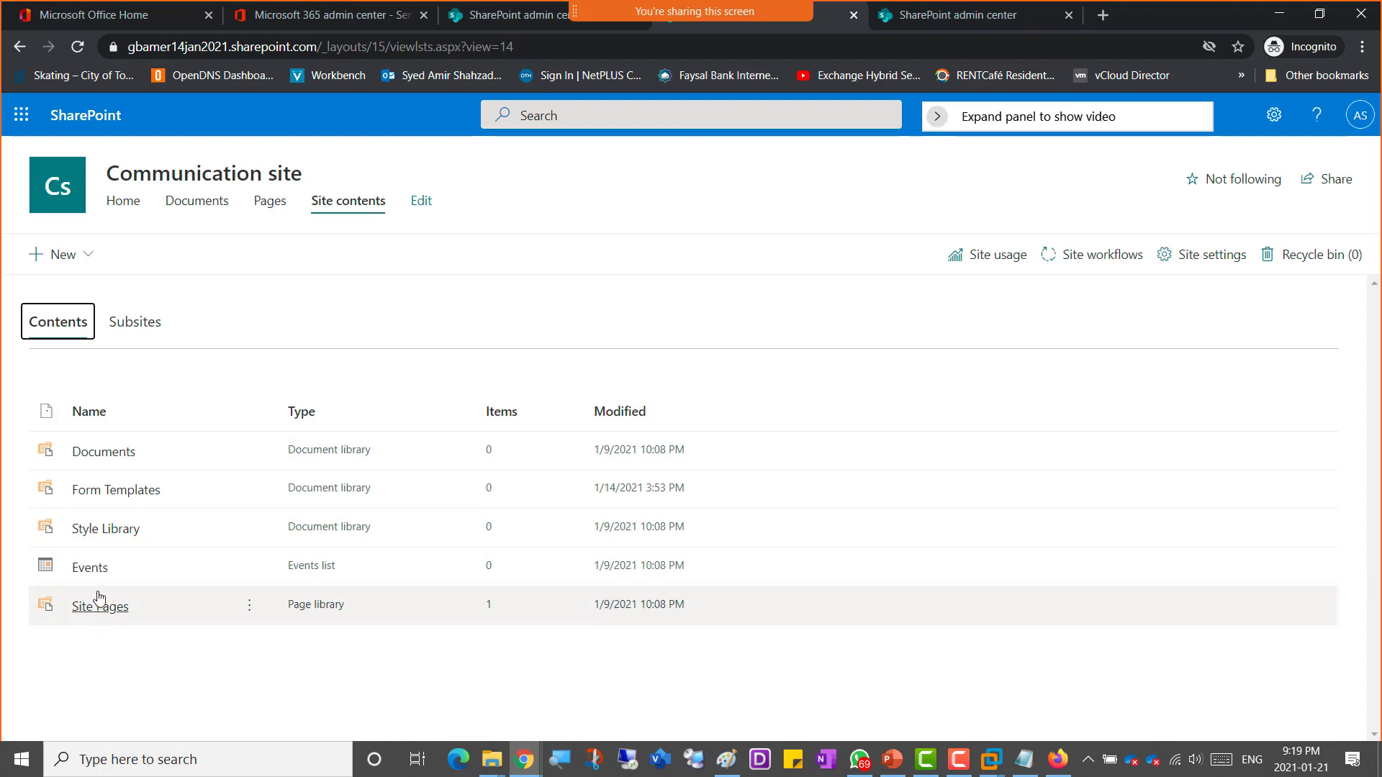
left_click(89, 264)
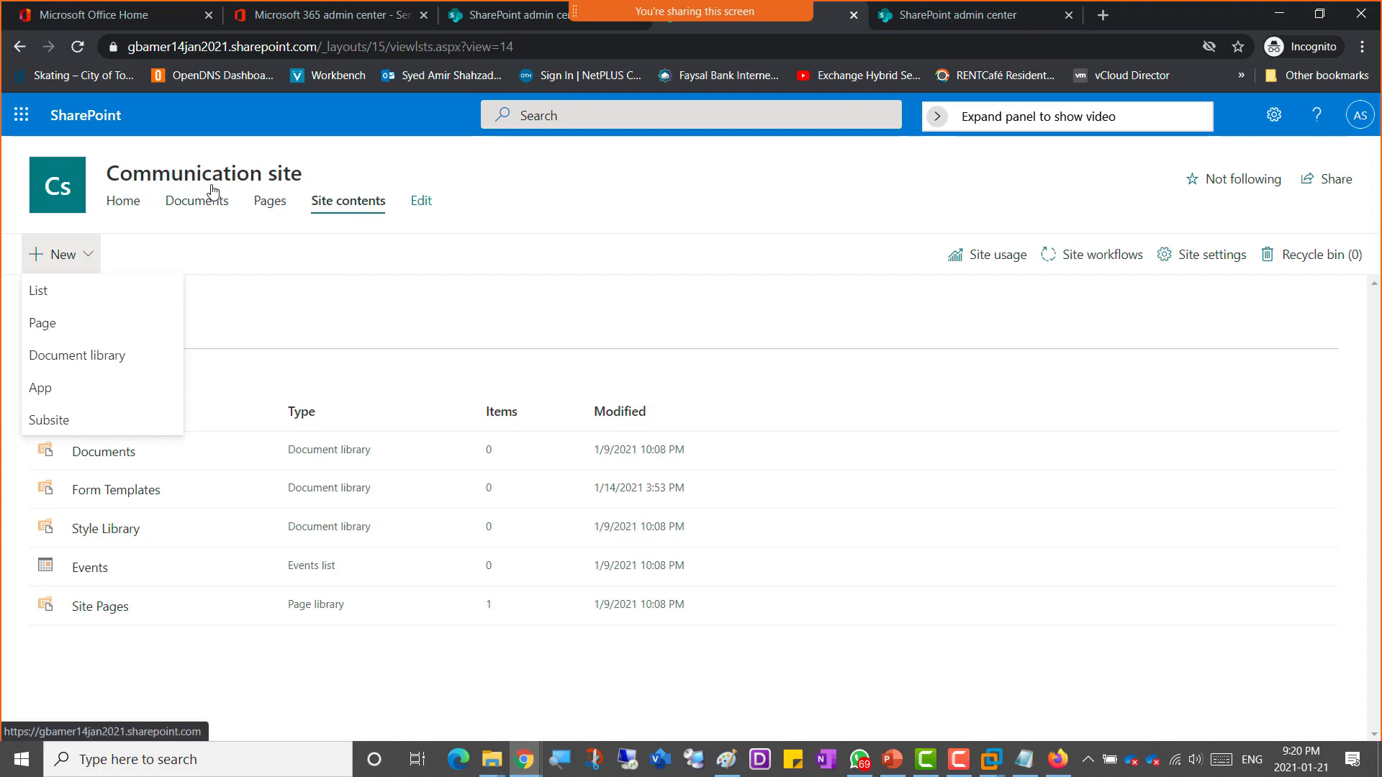
left_click(541, 183)
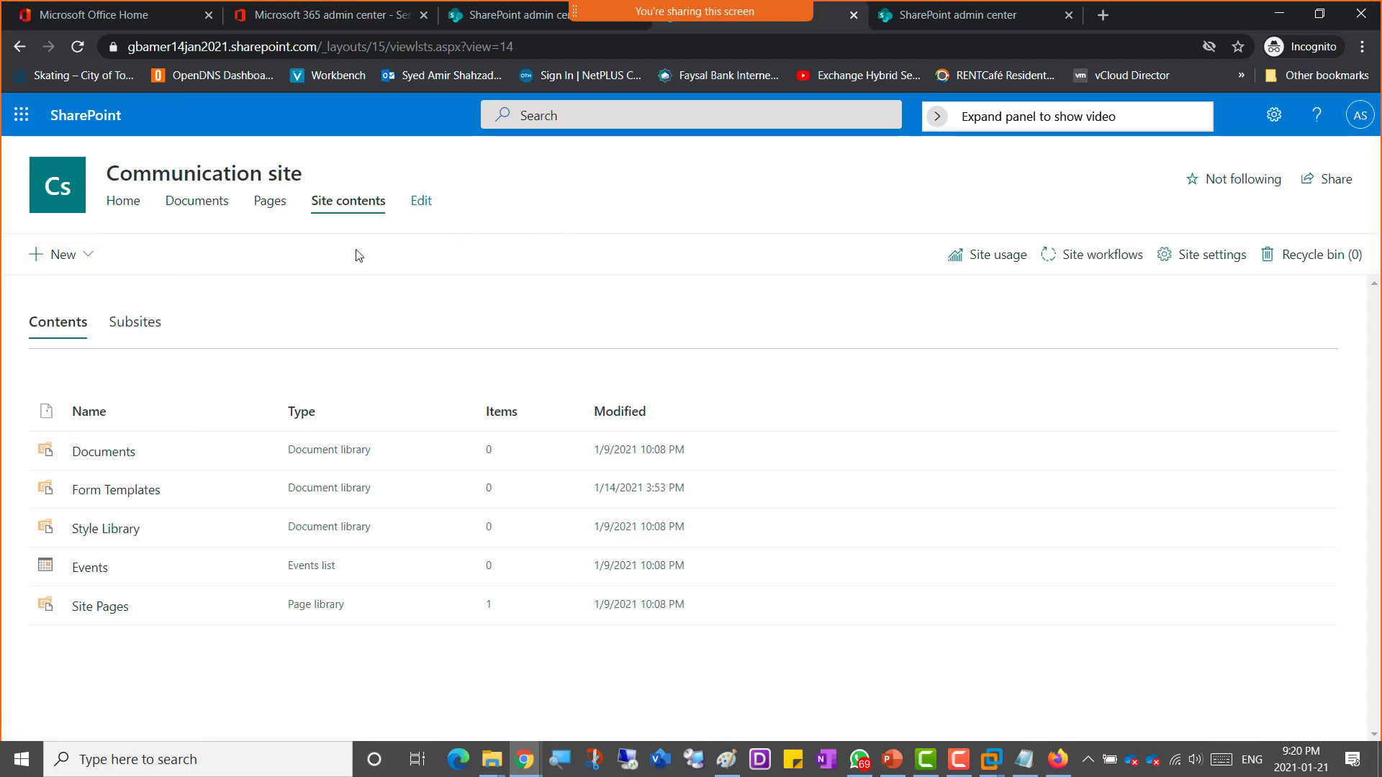
Step: Open the site navigation editor, view the Home link's options, and return to the Pages library
left_click(424, 204)
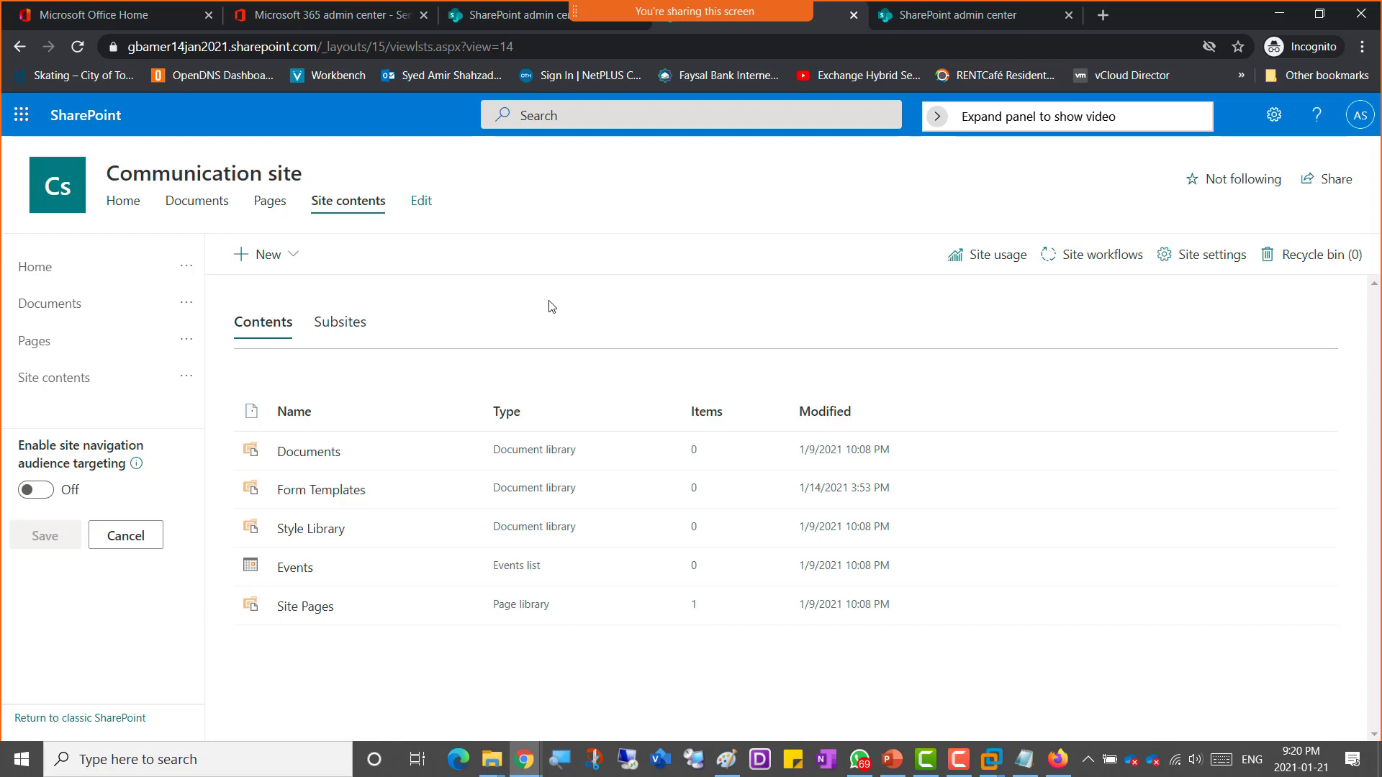
left_click(189, 273)
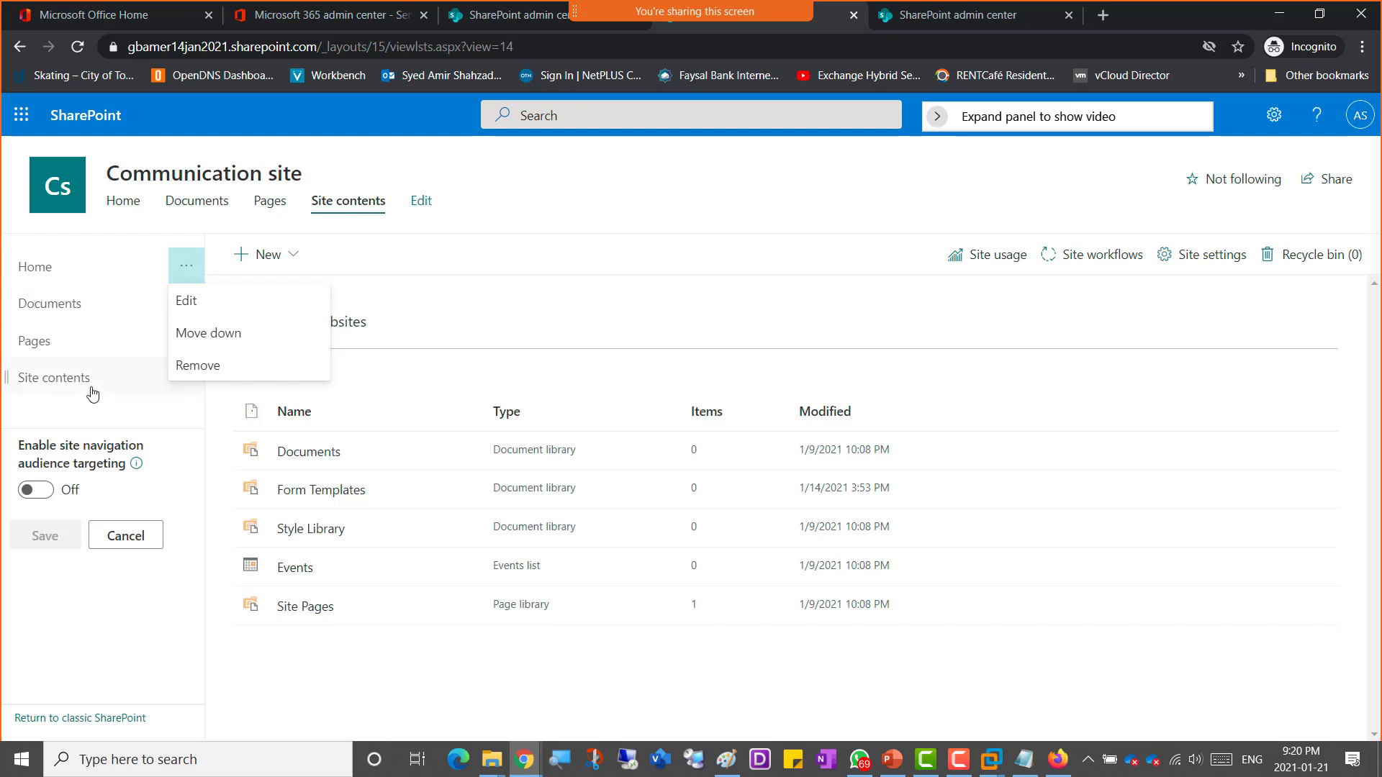
key("Escape")
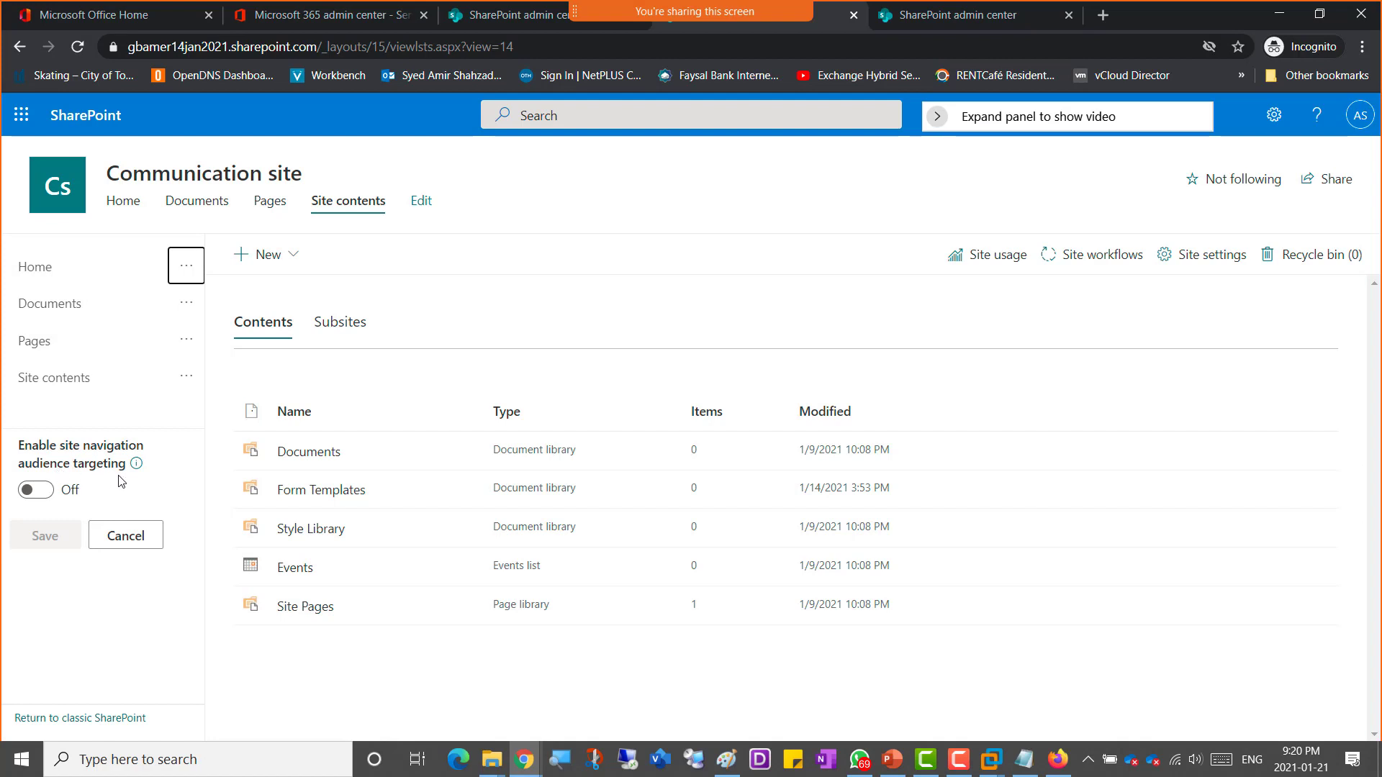
mouse_move(136, 464)
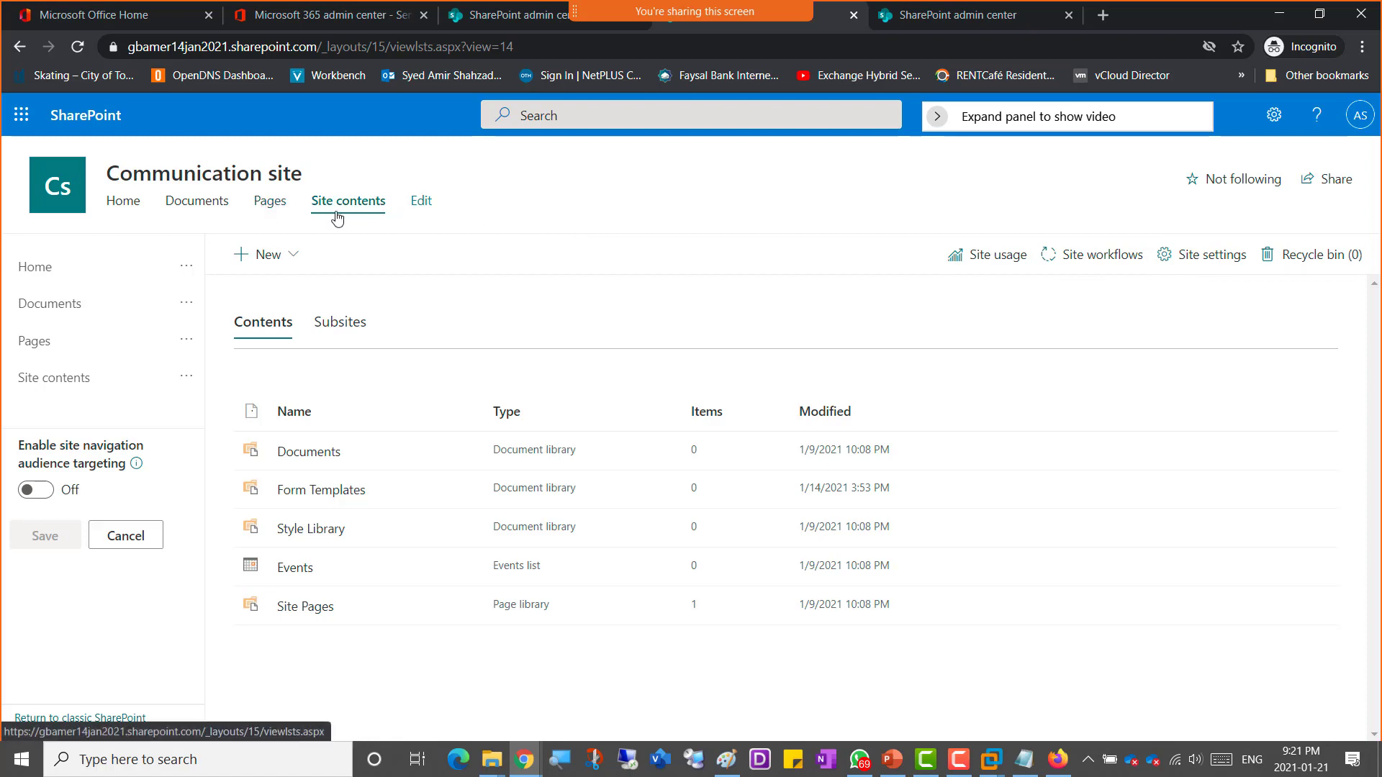
left_click(270, 202)
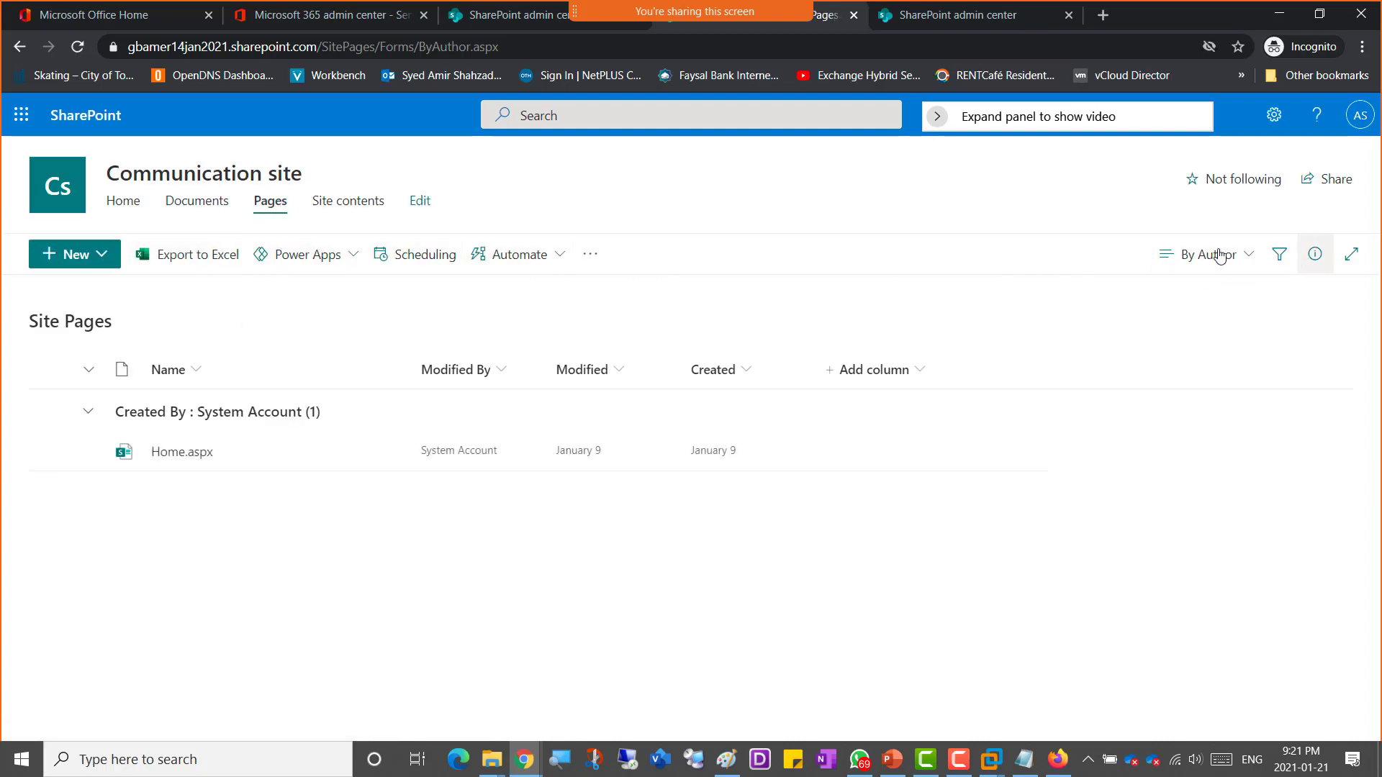
Step: Open the communication site's Site contents, then its Site Settings page, and review the settings links
left_click(352, 206)
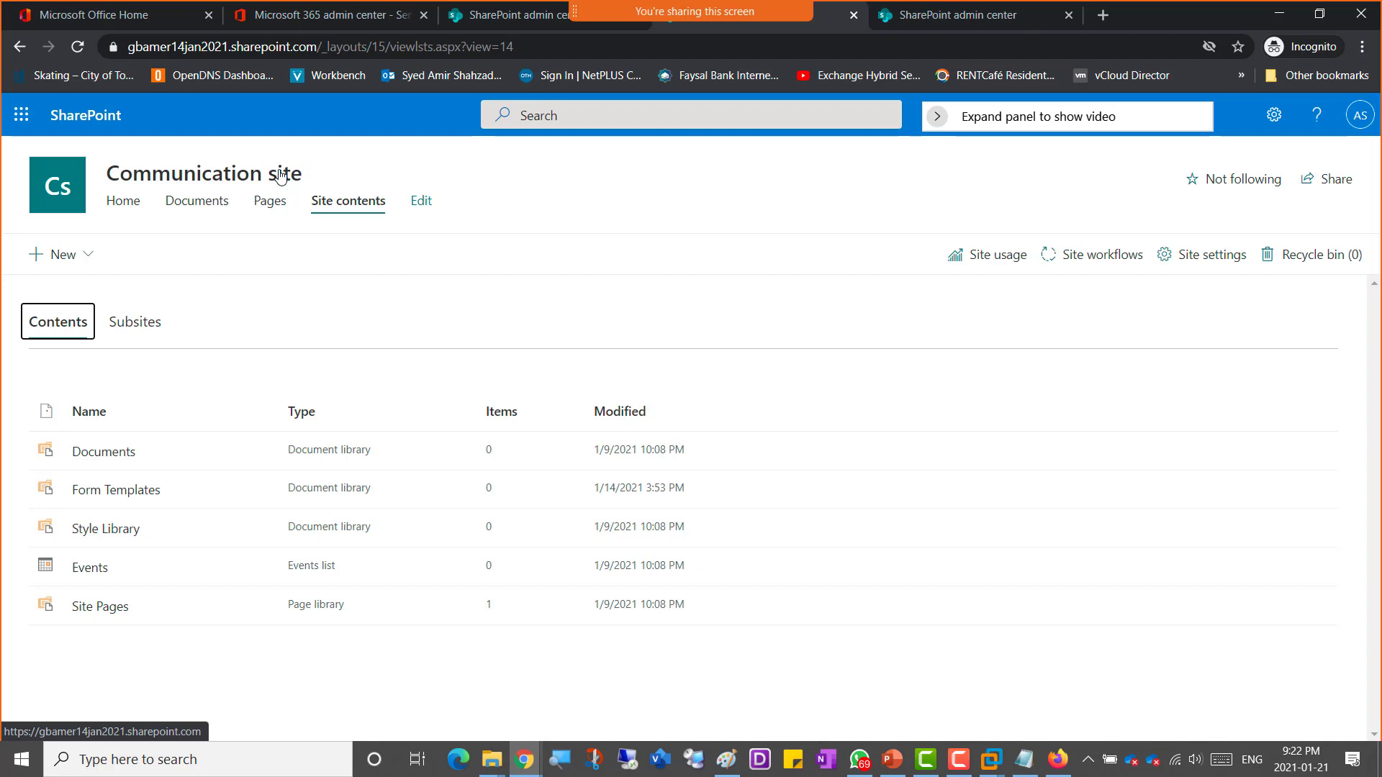
left_click(1207, 262)
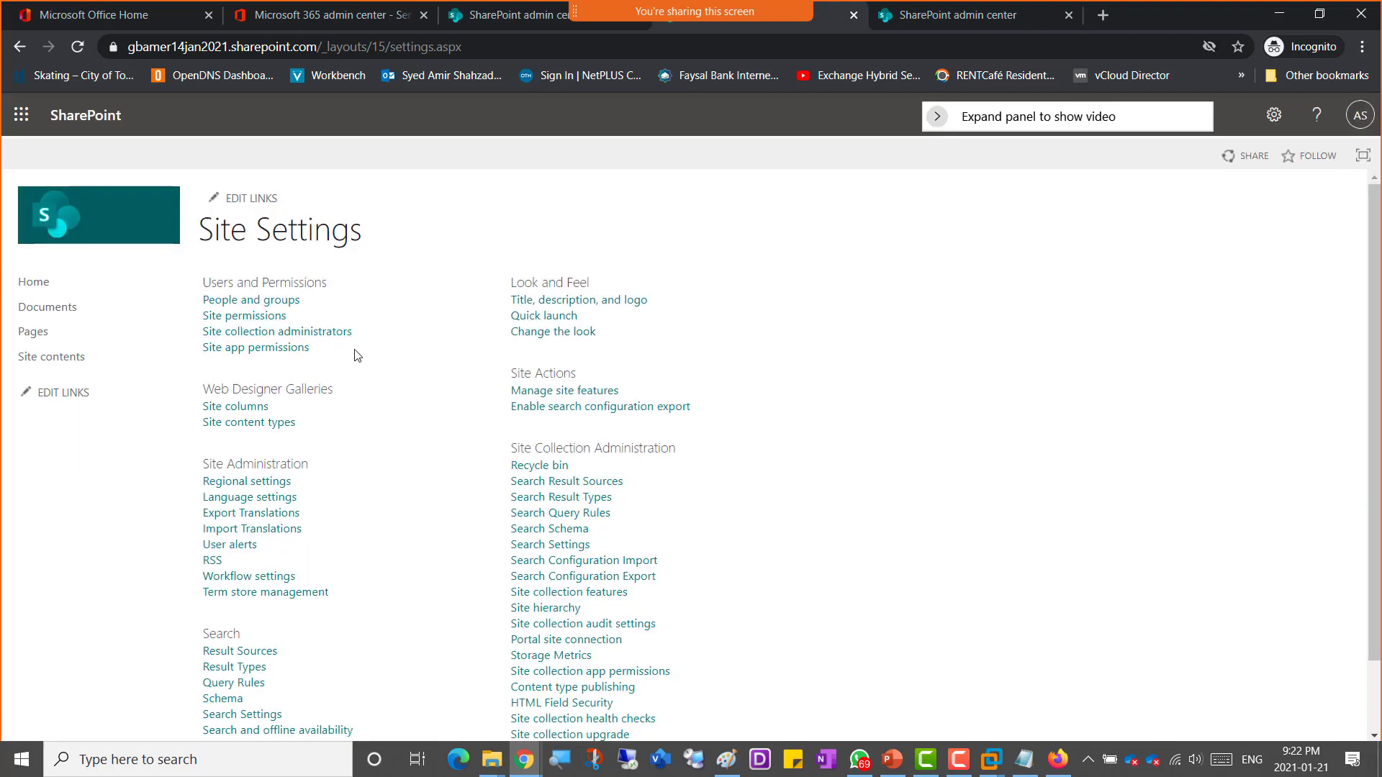
scroll(389, 367, "down", 1)
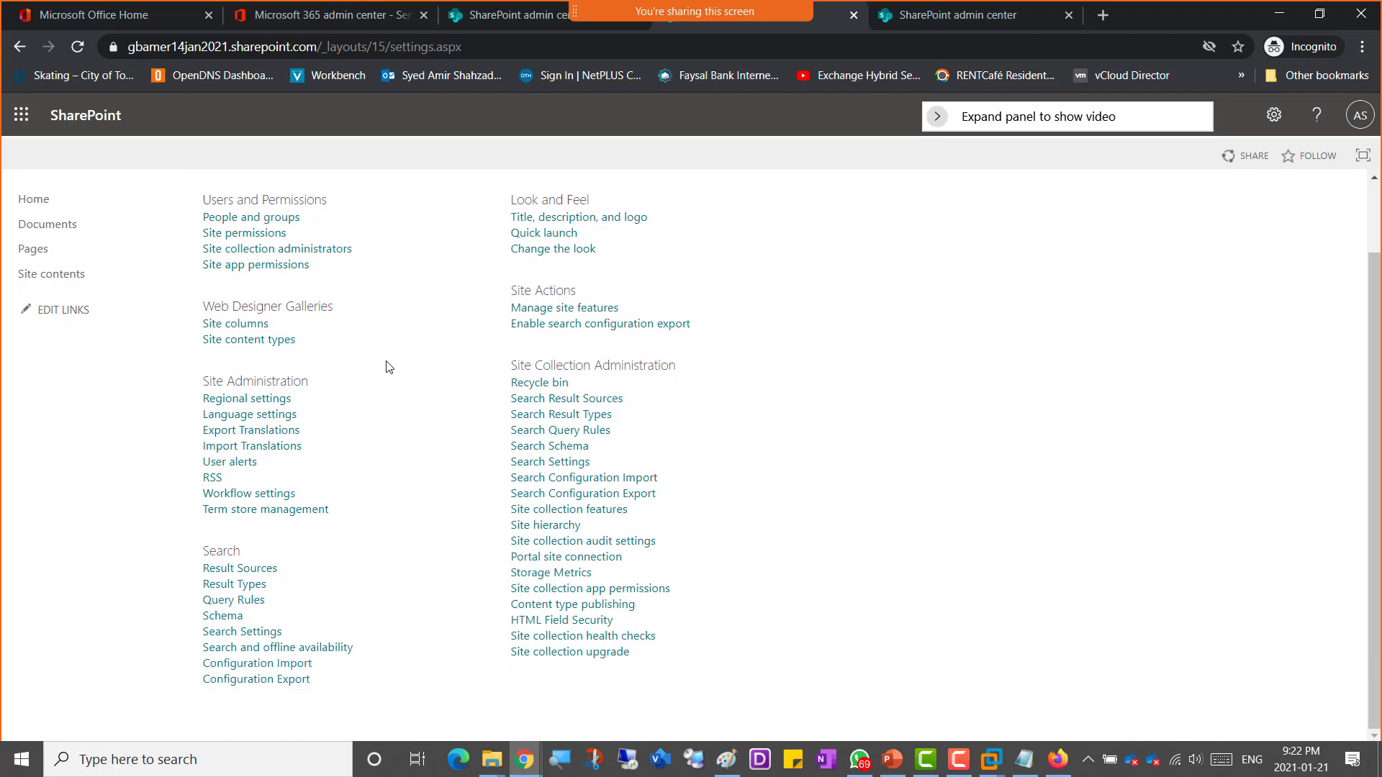
scroll(389, 378, "up", 1)
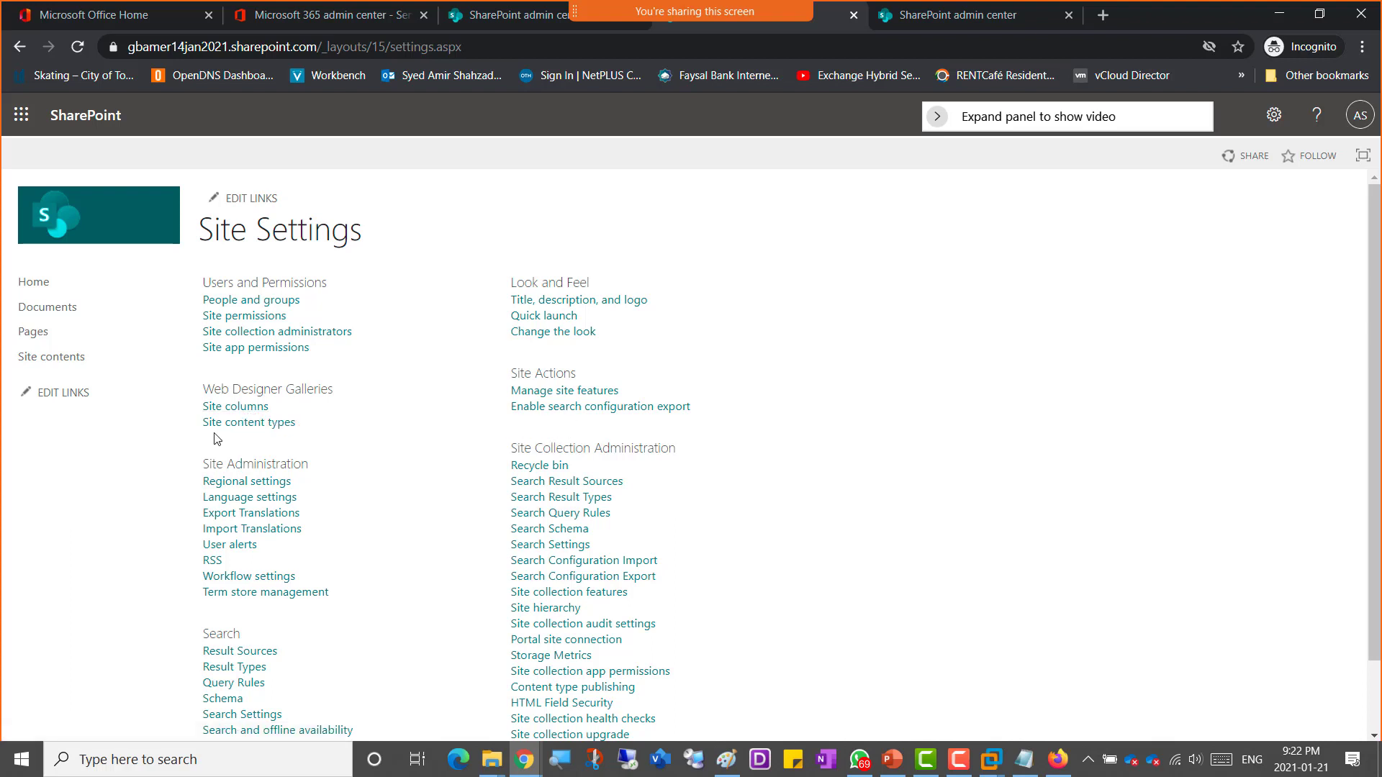
scroll(374, 445, "down", 1)
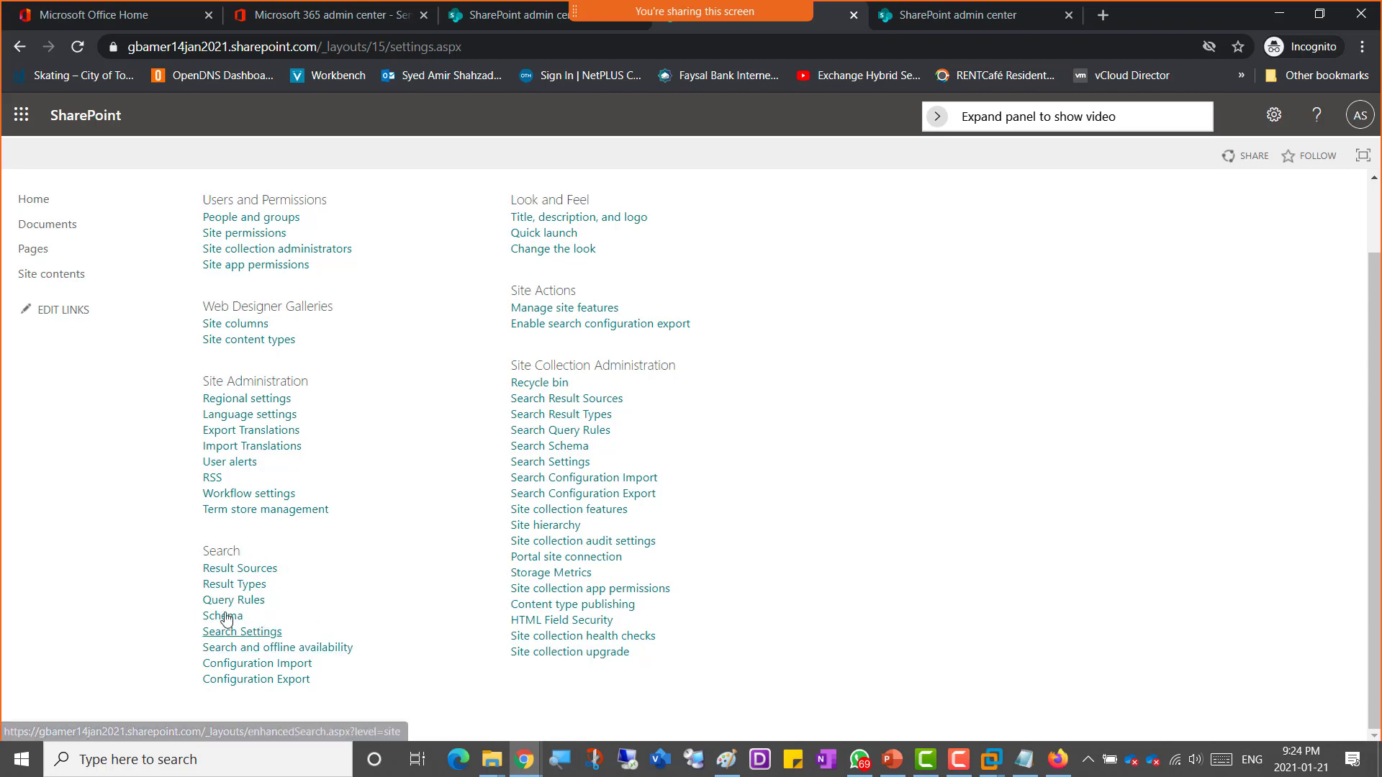
scroll(397, 497, "up", 1)
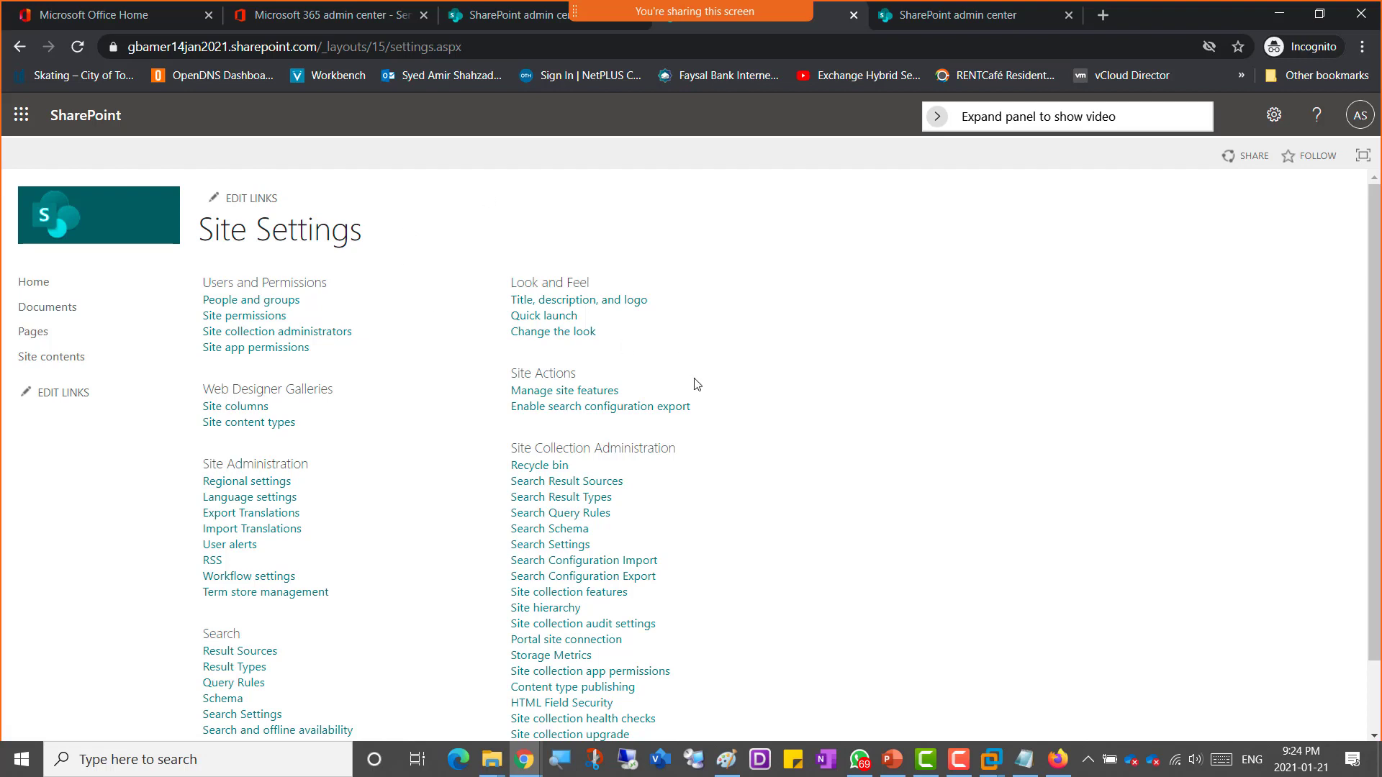
scroll(695, 381, "down", 2)
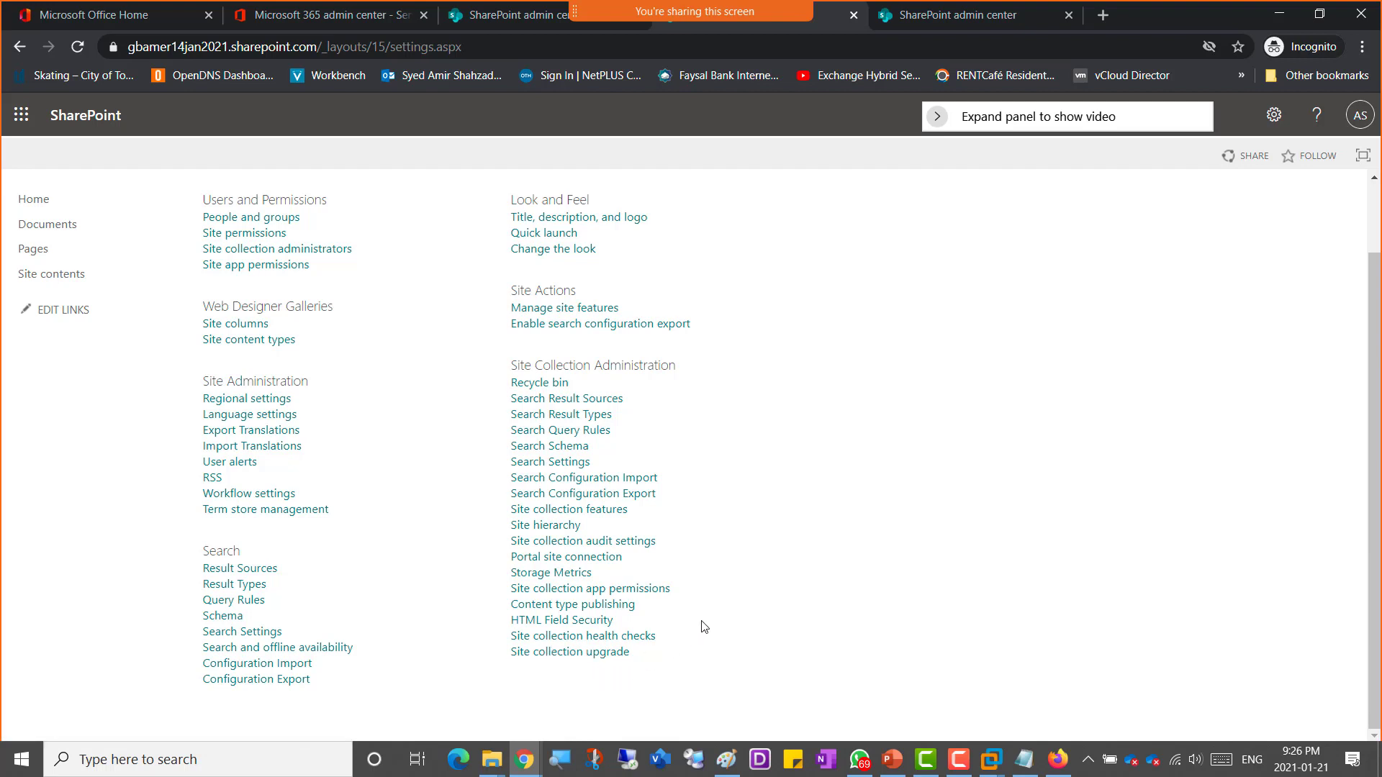
scroll(722, 602, "up", 1)
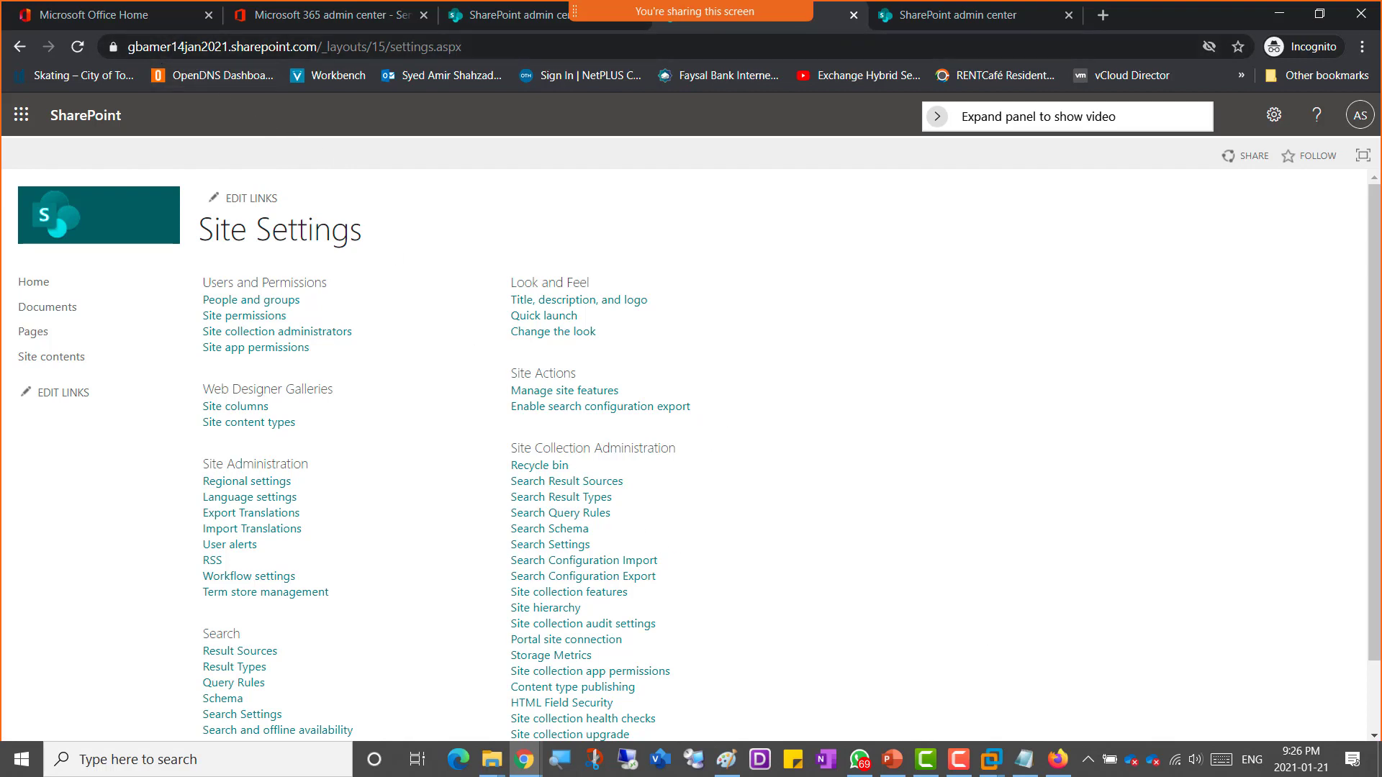
Step: Switch to the OneNote class notebook and start a new bullet 'Screenshot 5' at the end of the week 2 page
key("alt+Tab")
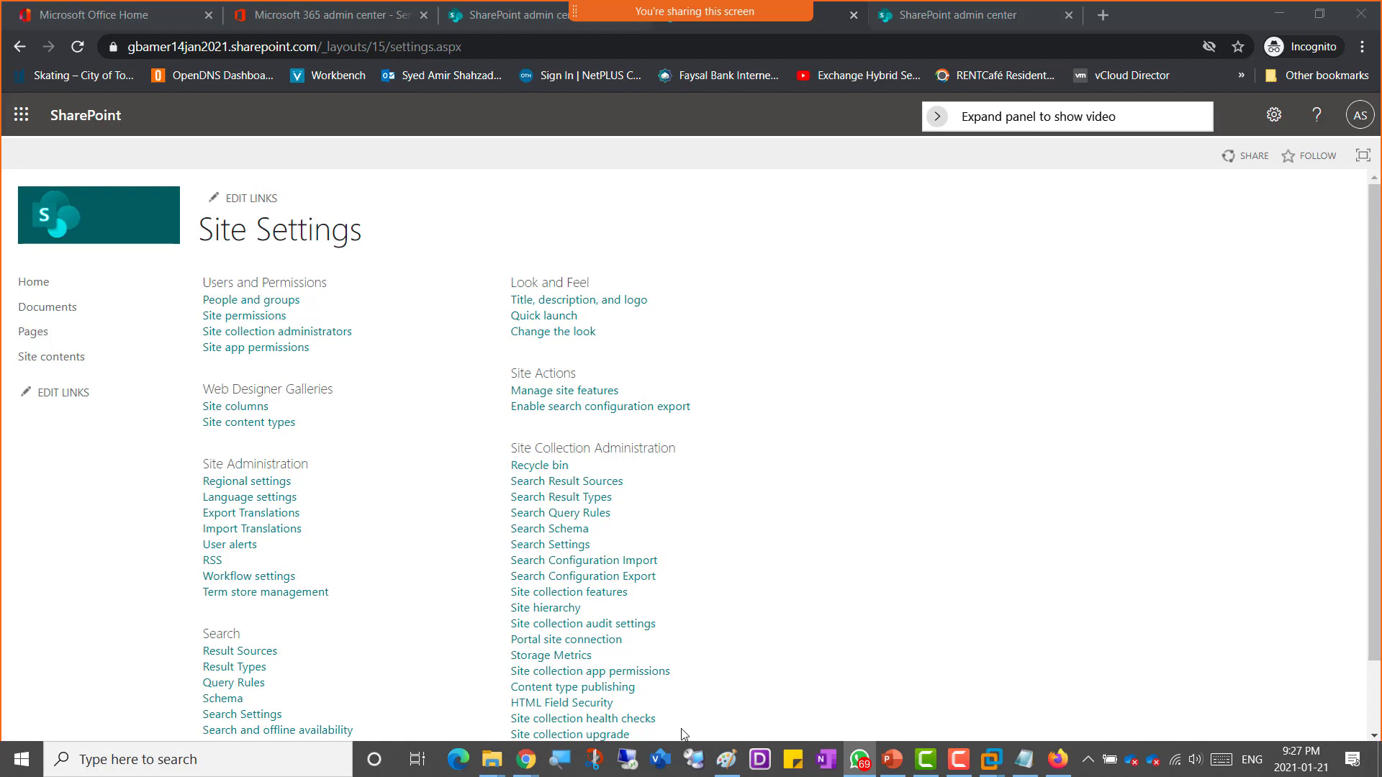
mouse_move(526, 759)
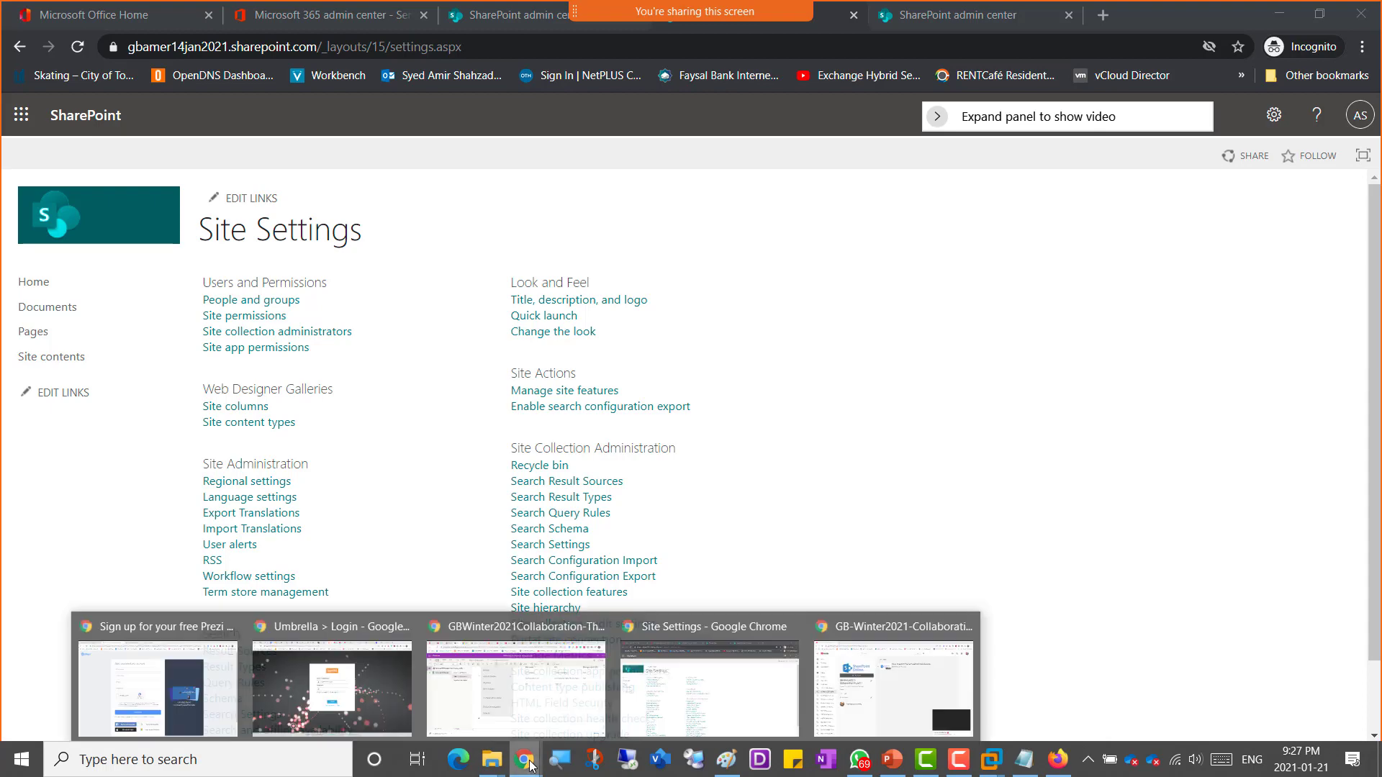
left_click(572, 701)
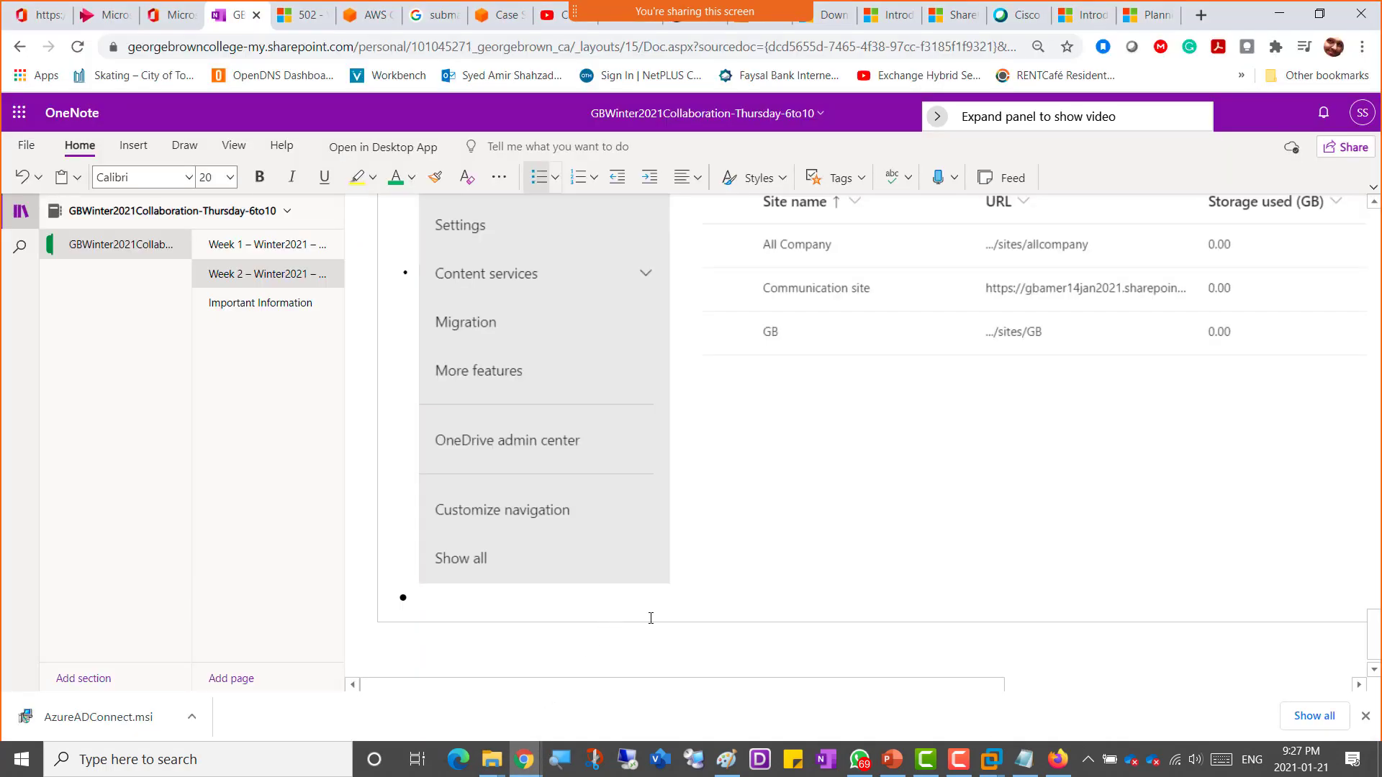
scroll(651, 618, "up", 5)
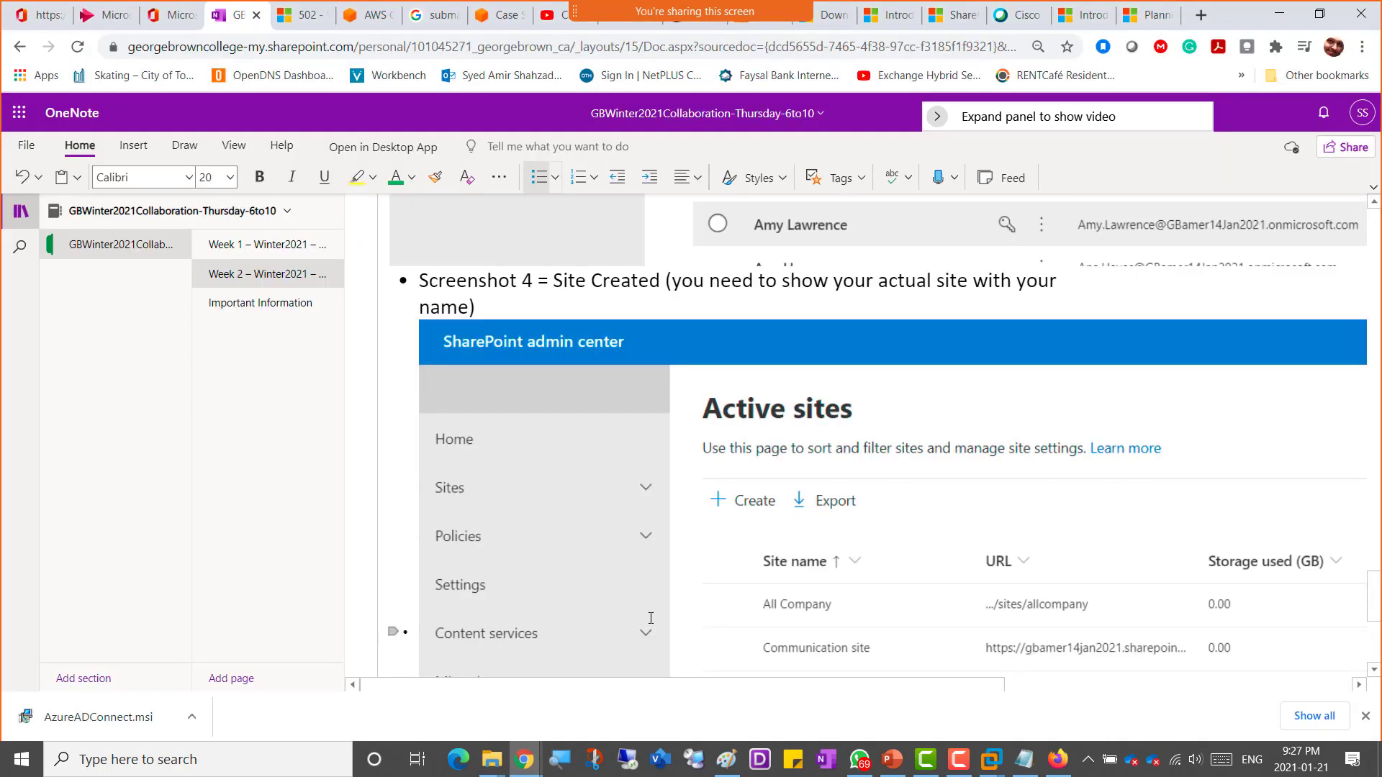
scroll(651, 618, "up", 5)
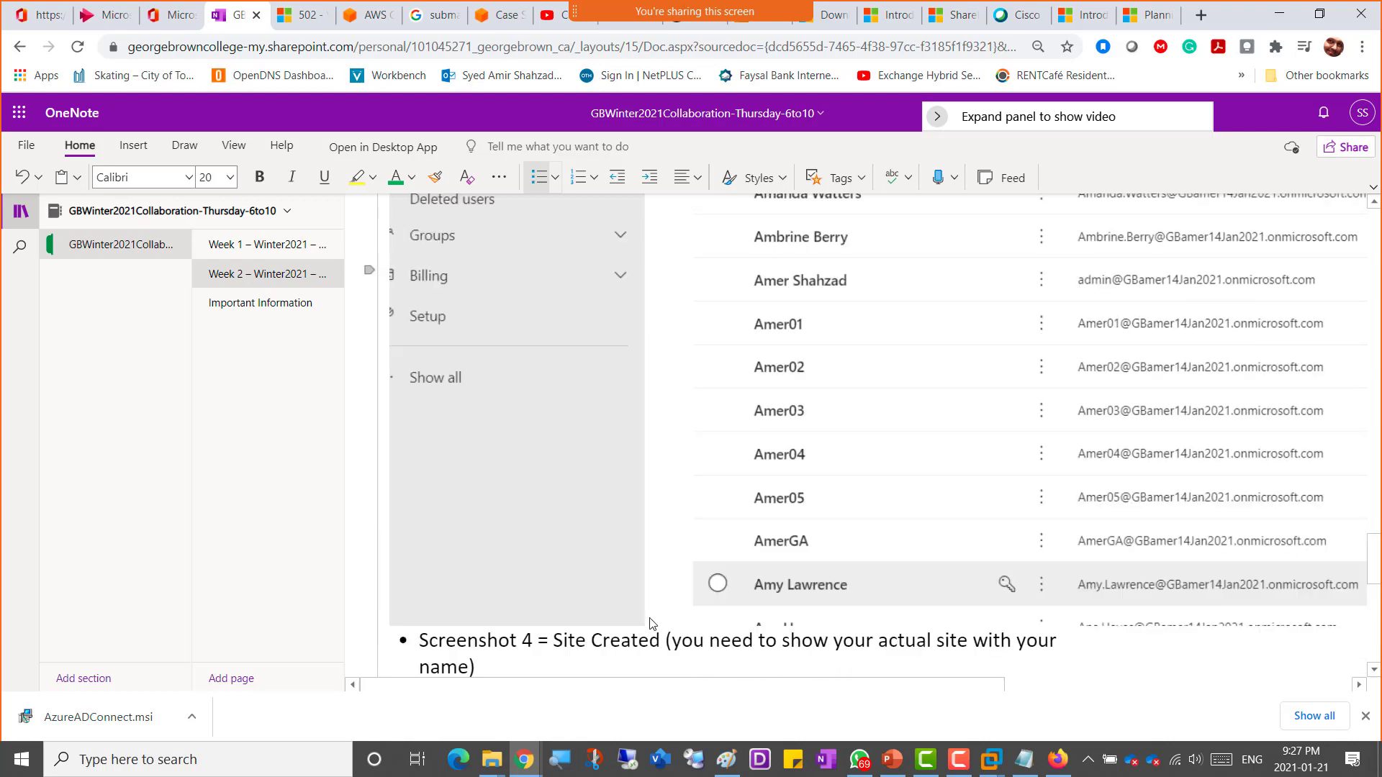
scroll(650, 624, "up", 4)
scroll(652, 624, "down", 5)
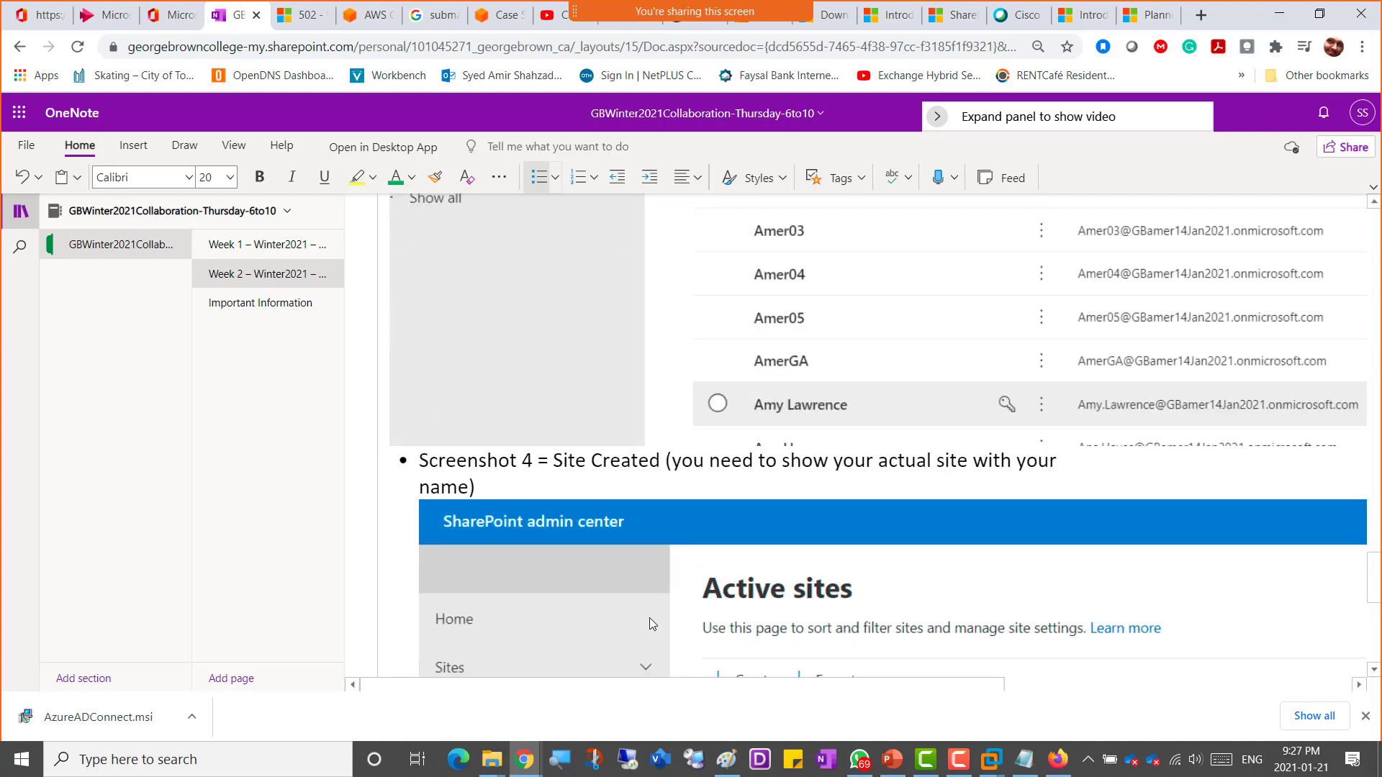
scroll(649, 623, "down", 5)
scroll(649, 624, "down", 2)
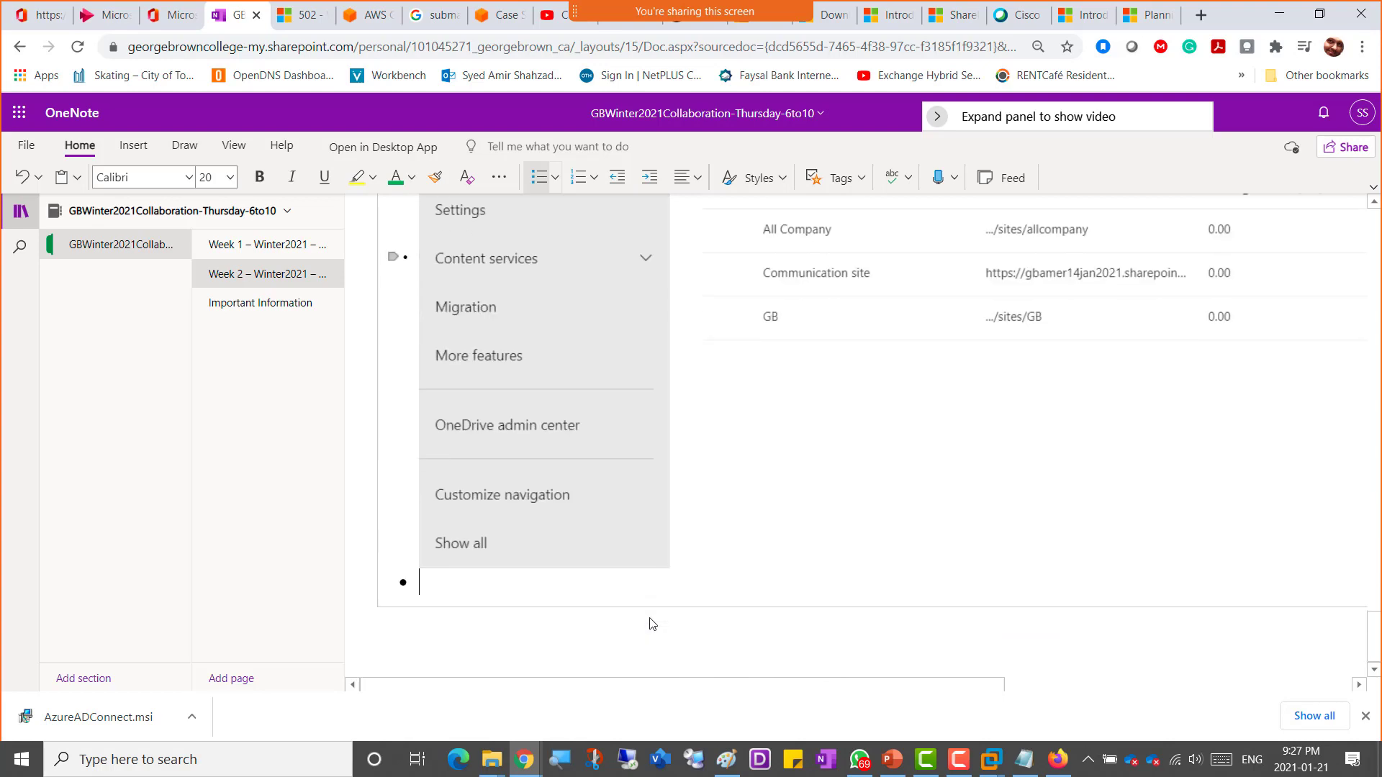
scroll(649, 623, "up", 9)
scroll(650, 619, "up", 6)
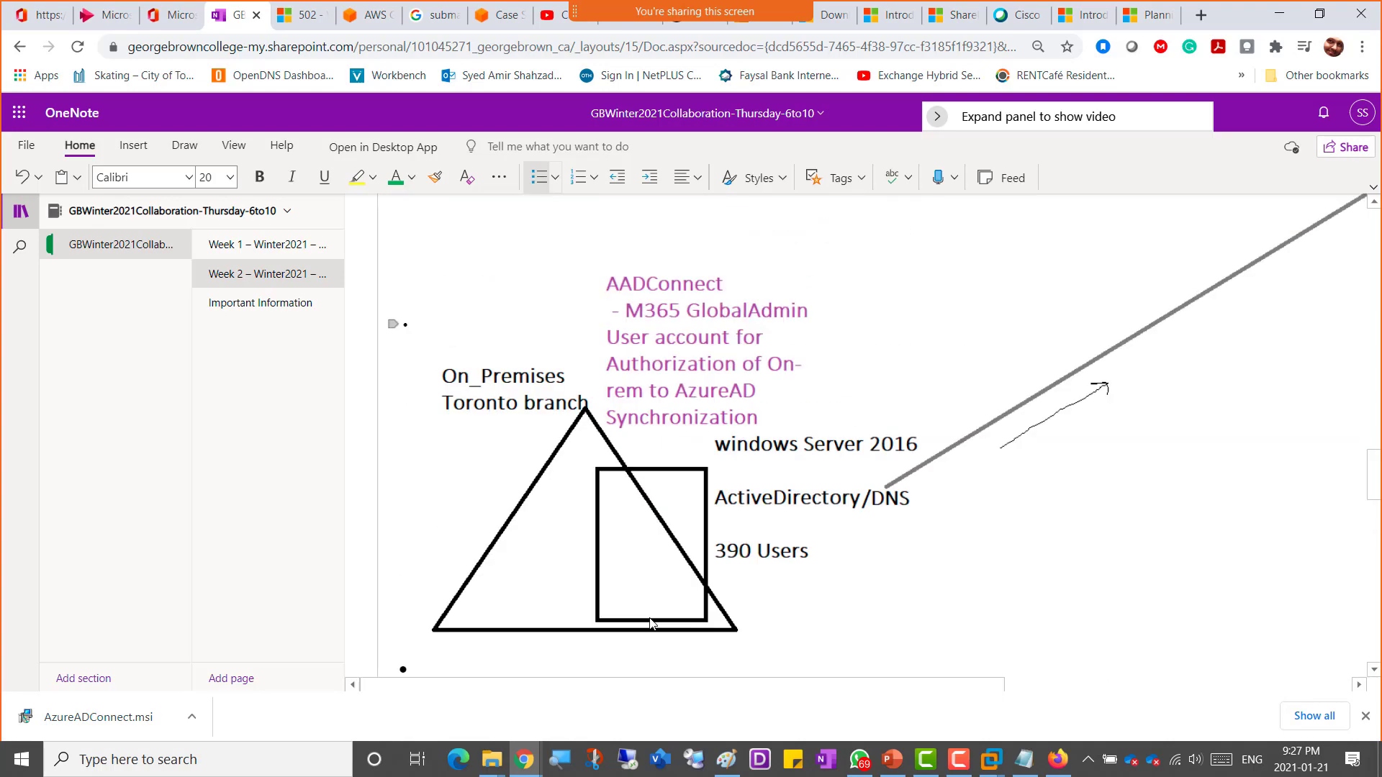
scroll(650, 619, "up", 6)
scroll(650, 618, "up", 8)
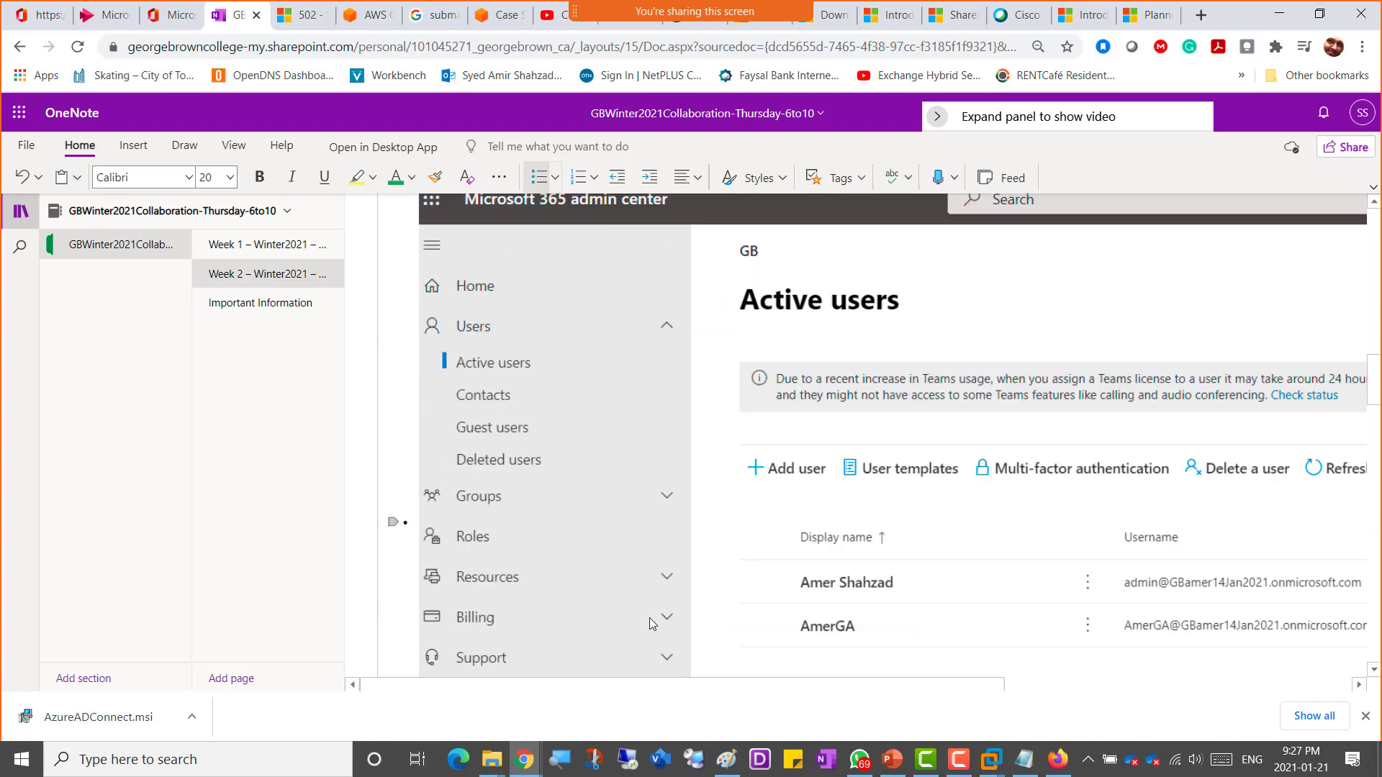
scroll(649, 618, "up", 12)
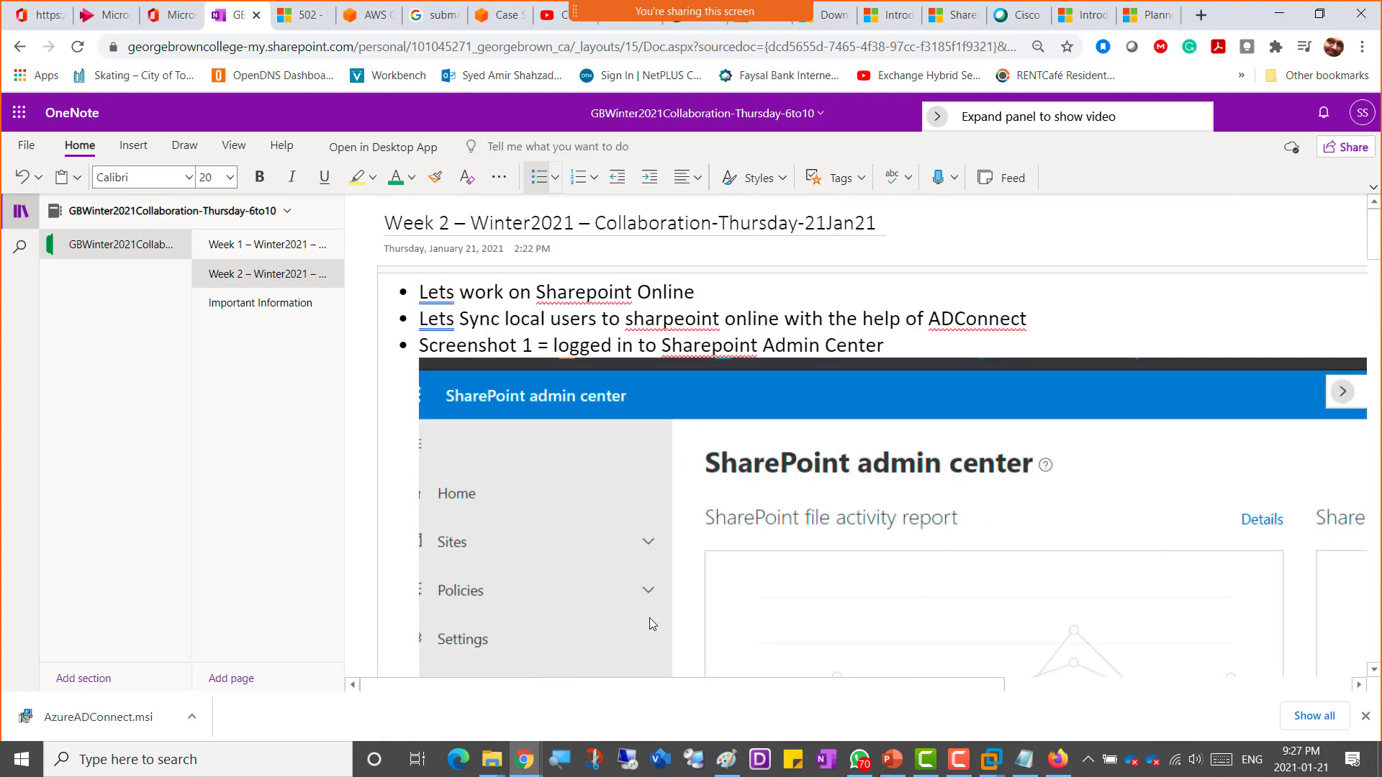
scroll(649, 618, "down", 15)
scroll(651, 623, "down", 15)
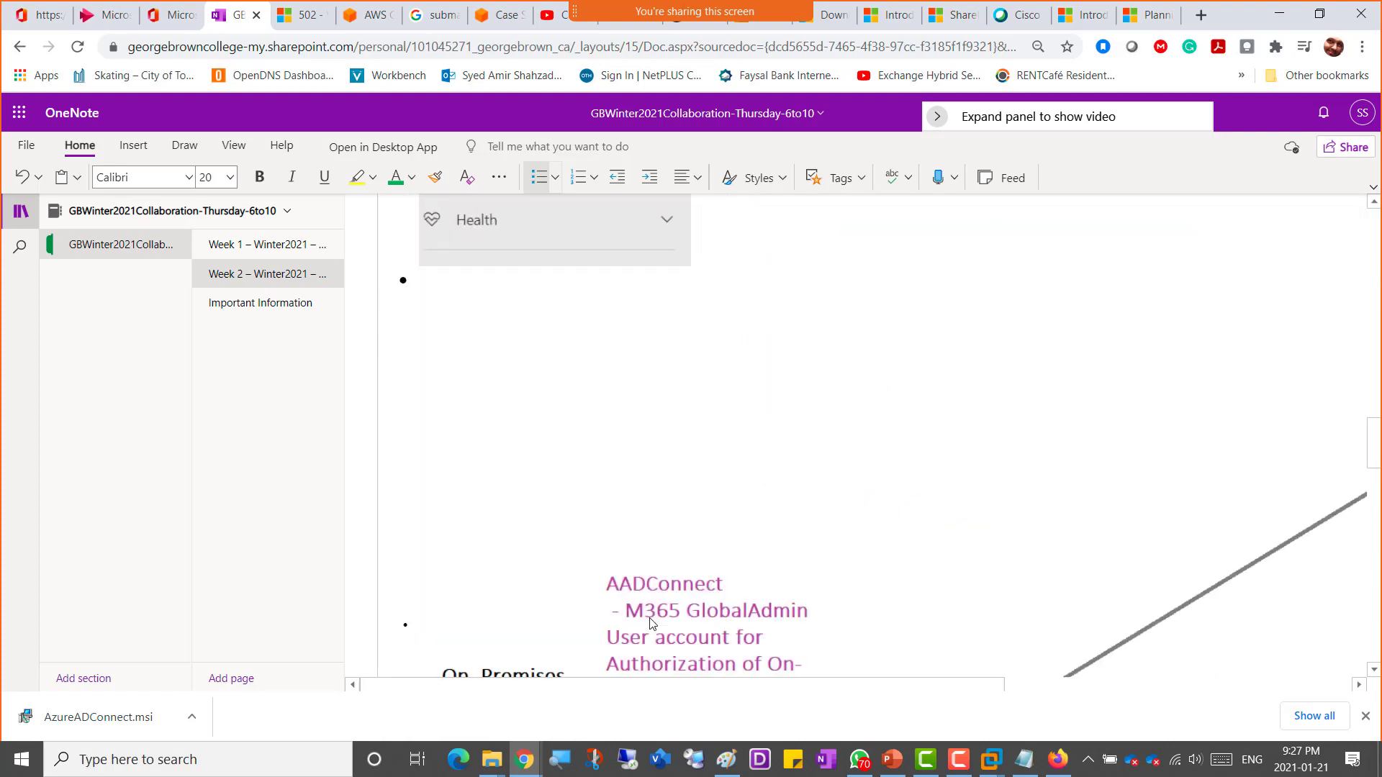
scroll(650, 621, "down", 10)
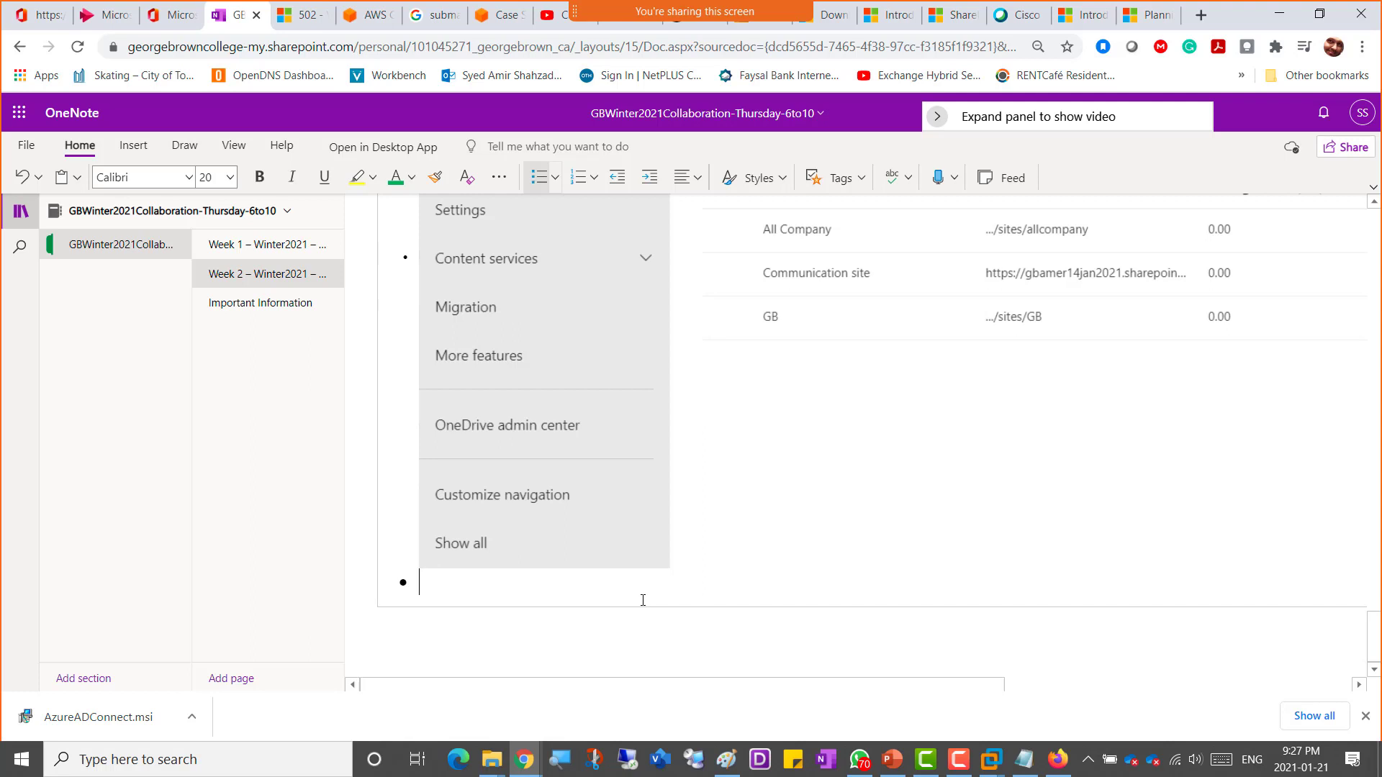
type("Screenshot 5")
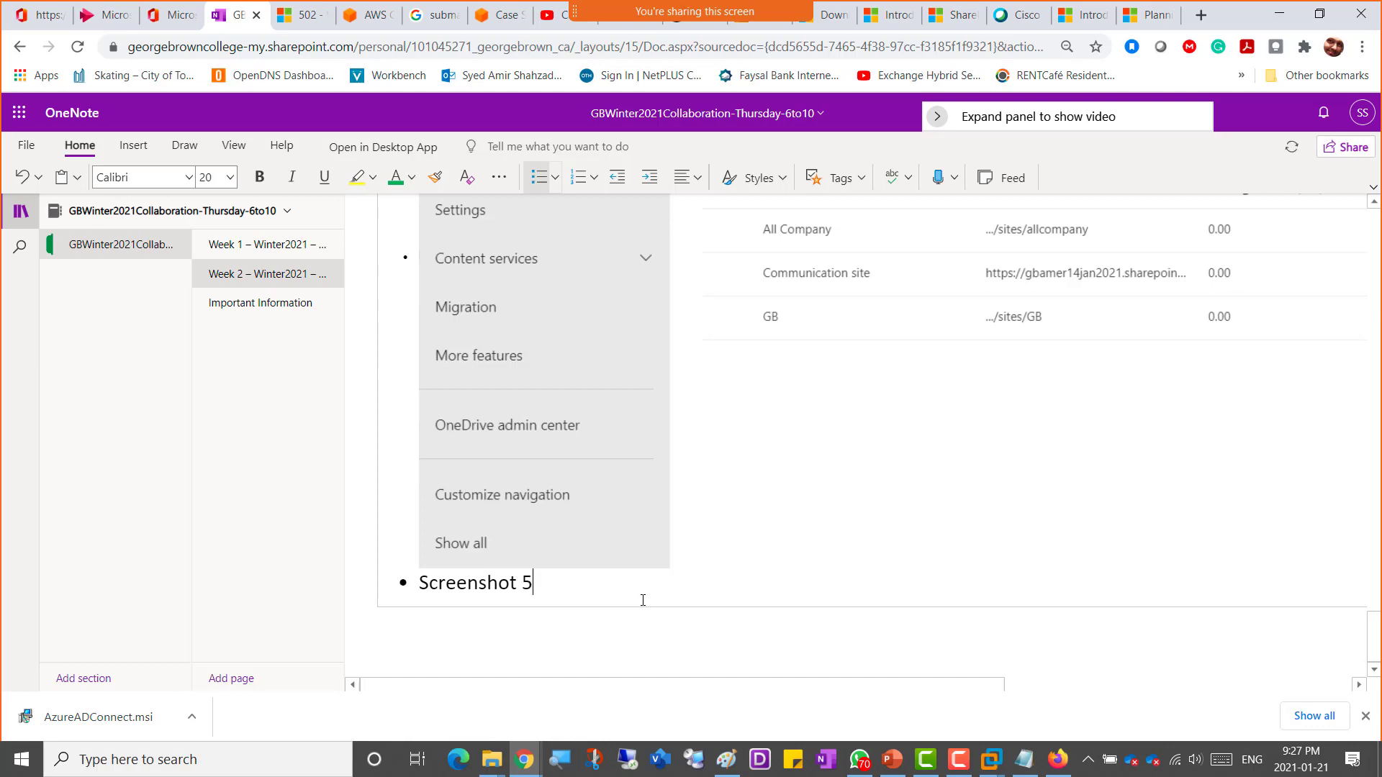
Step: Capture a rectangular screenshot of the Site Settings page
key("alt+Tab")
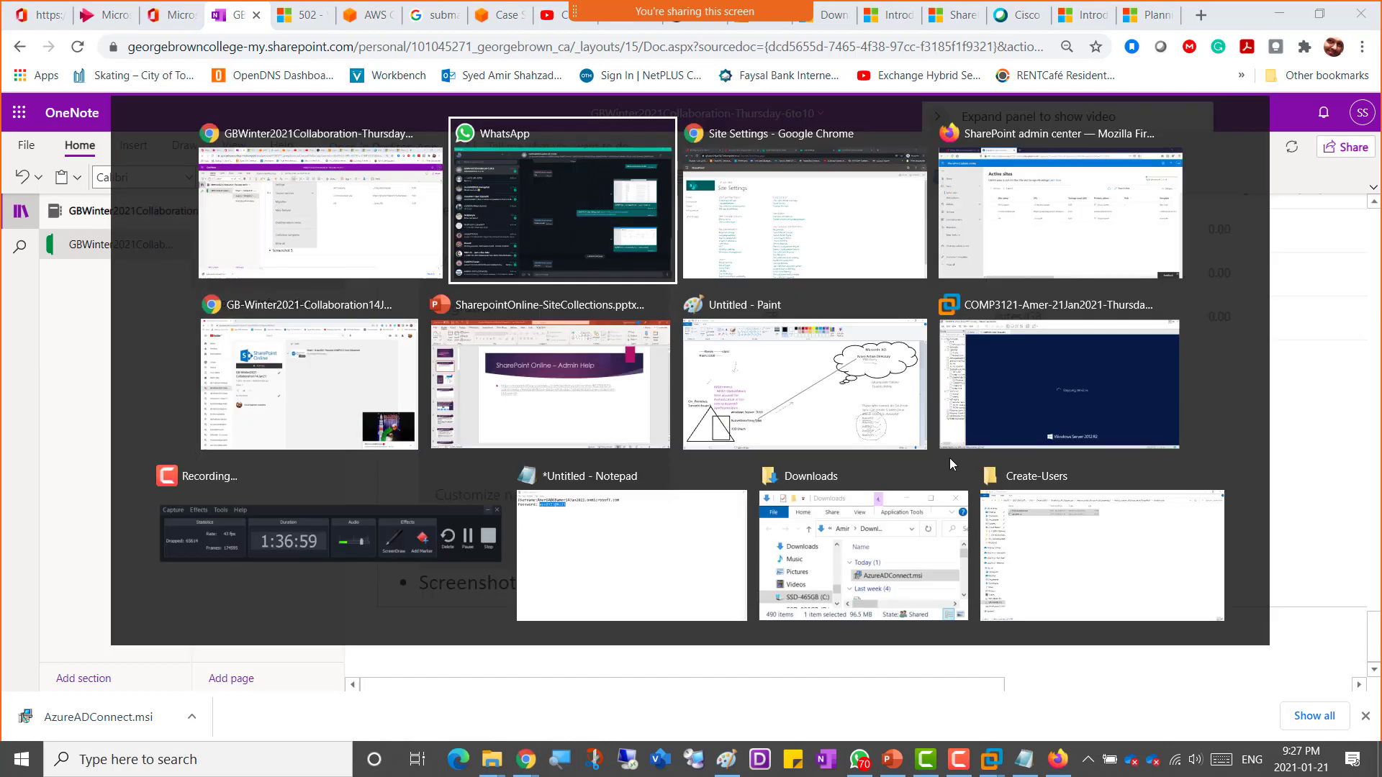
key("alt+Tab")
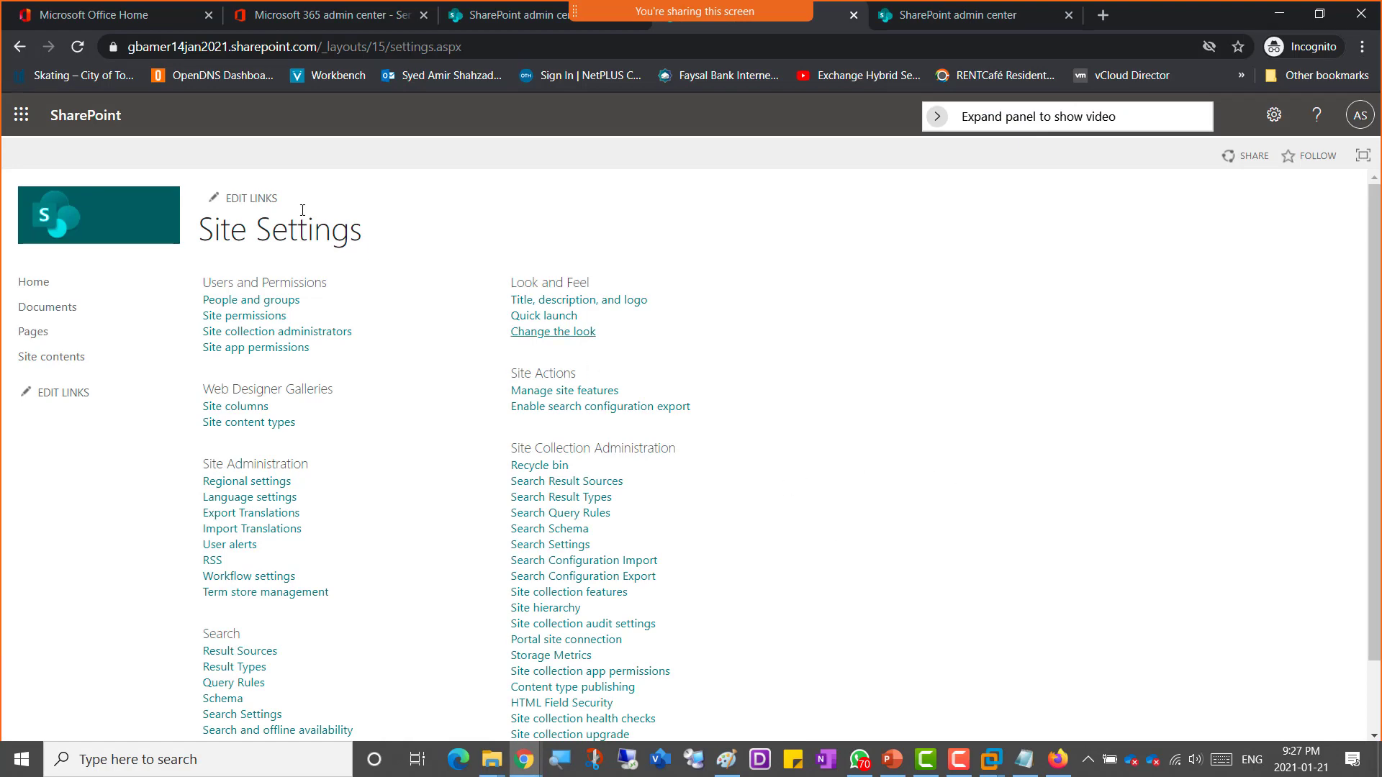
key("super+shift+s")
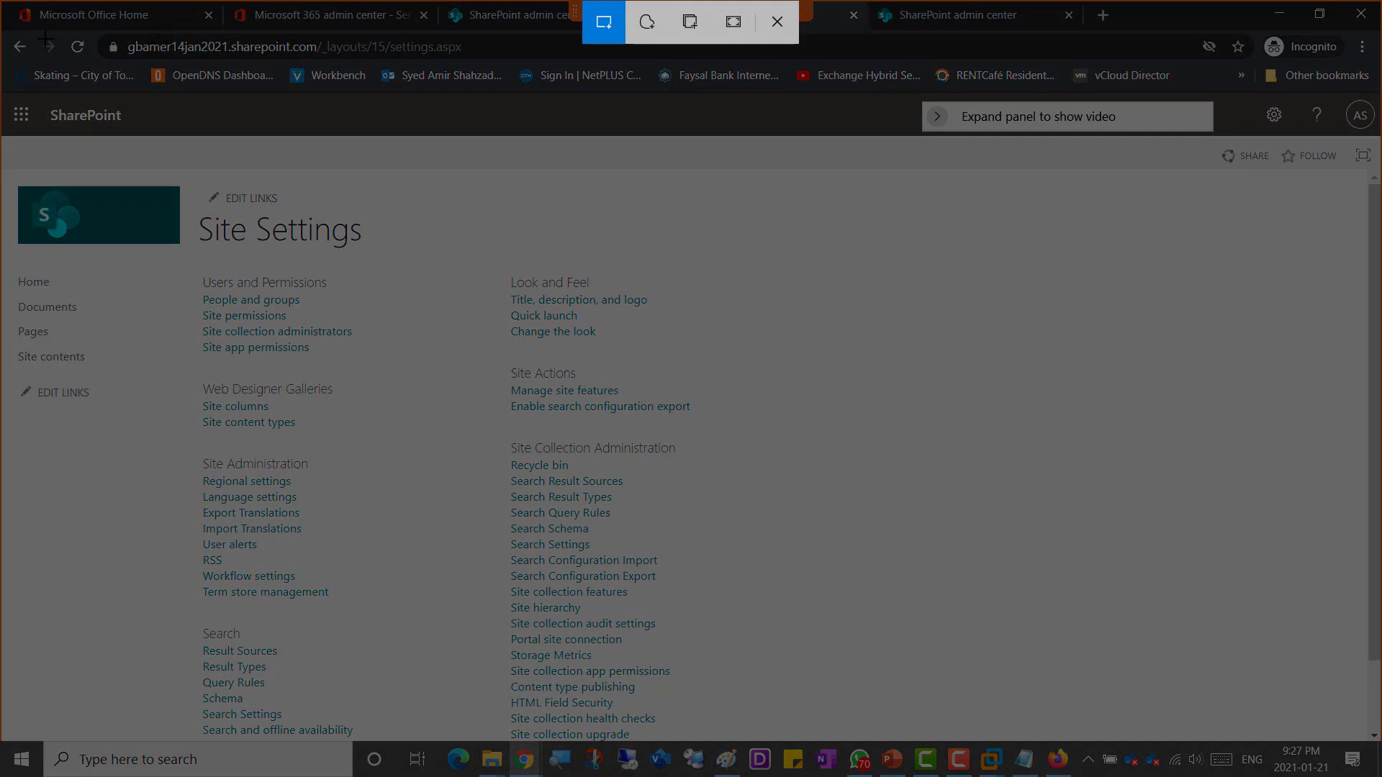
mouse_move(22, 33)
left_mouse_down()
mouse_move(472, 219)
mouse_move(690, 527)
mouse_move(806, 737)
mouse_move(829, 727)
left_mouse_up()
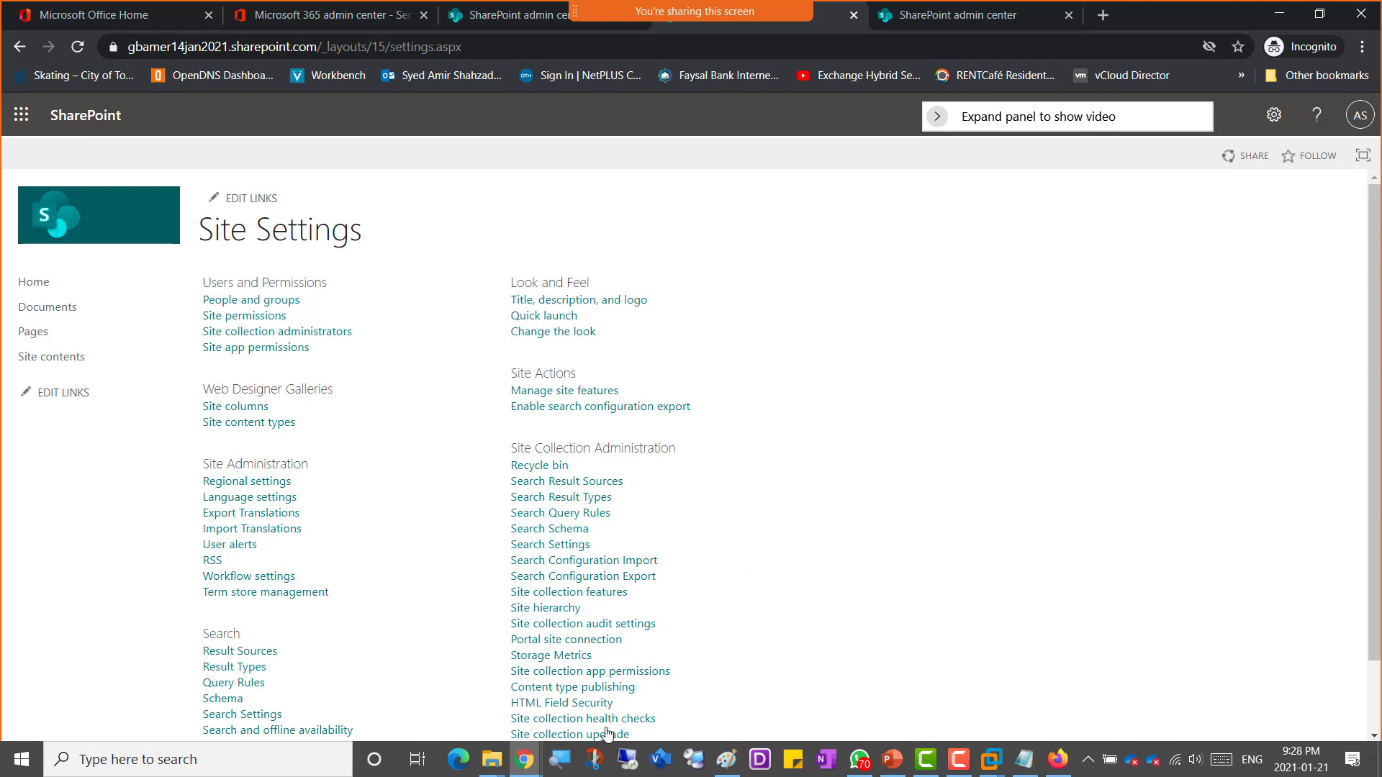
Step: Complete the note as 'Screenshot 5 = Site Settings of Site Collection' and paste the captured screenshot below it
mouse_move(525, 764)
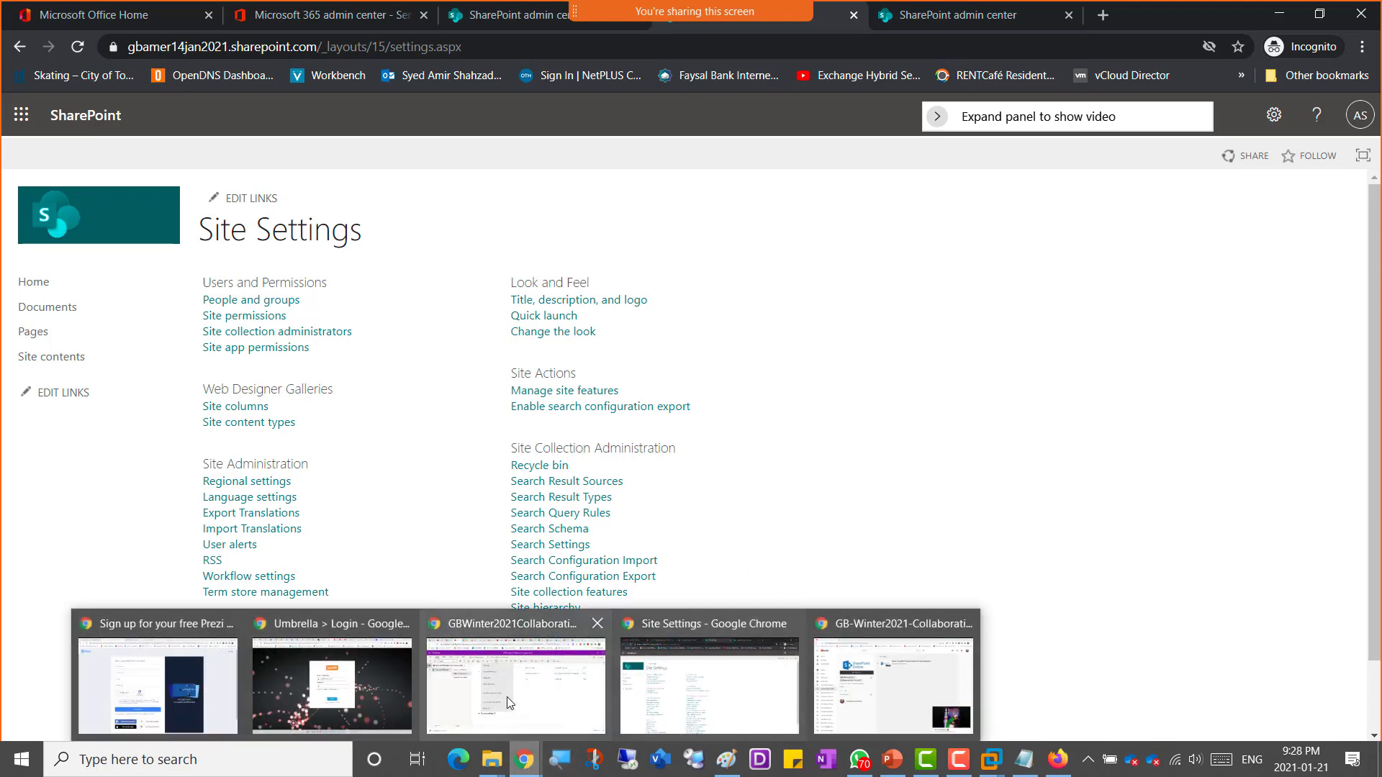
left_click(531, 692)
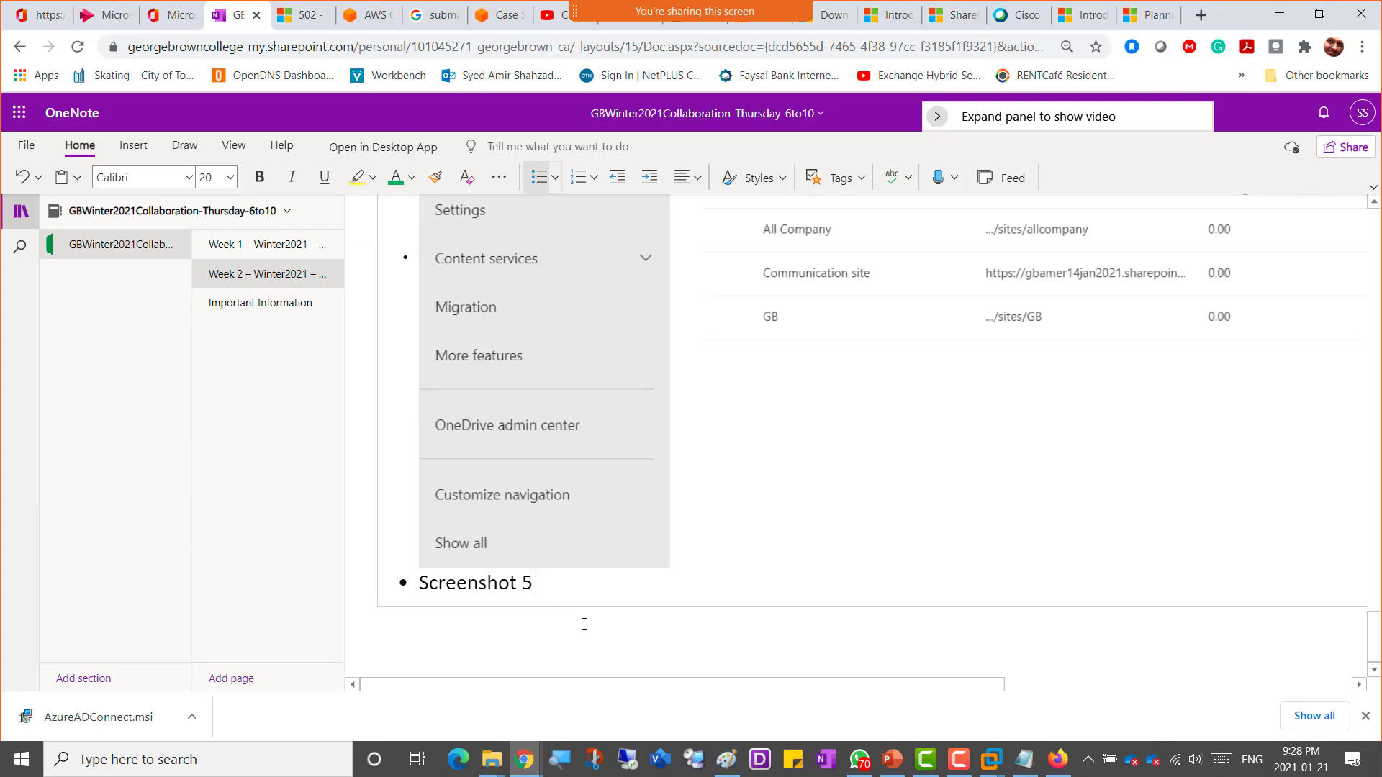
type("= Sites")
key("BackSpace")
type("Settings of Si")
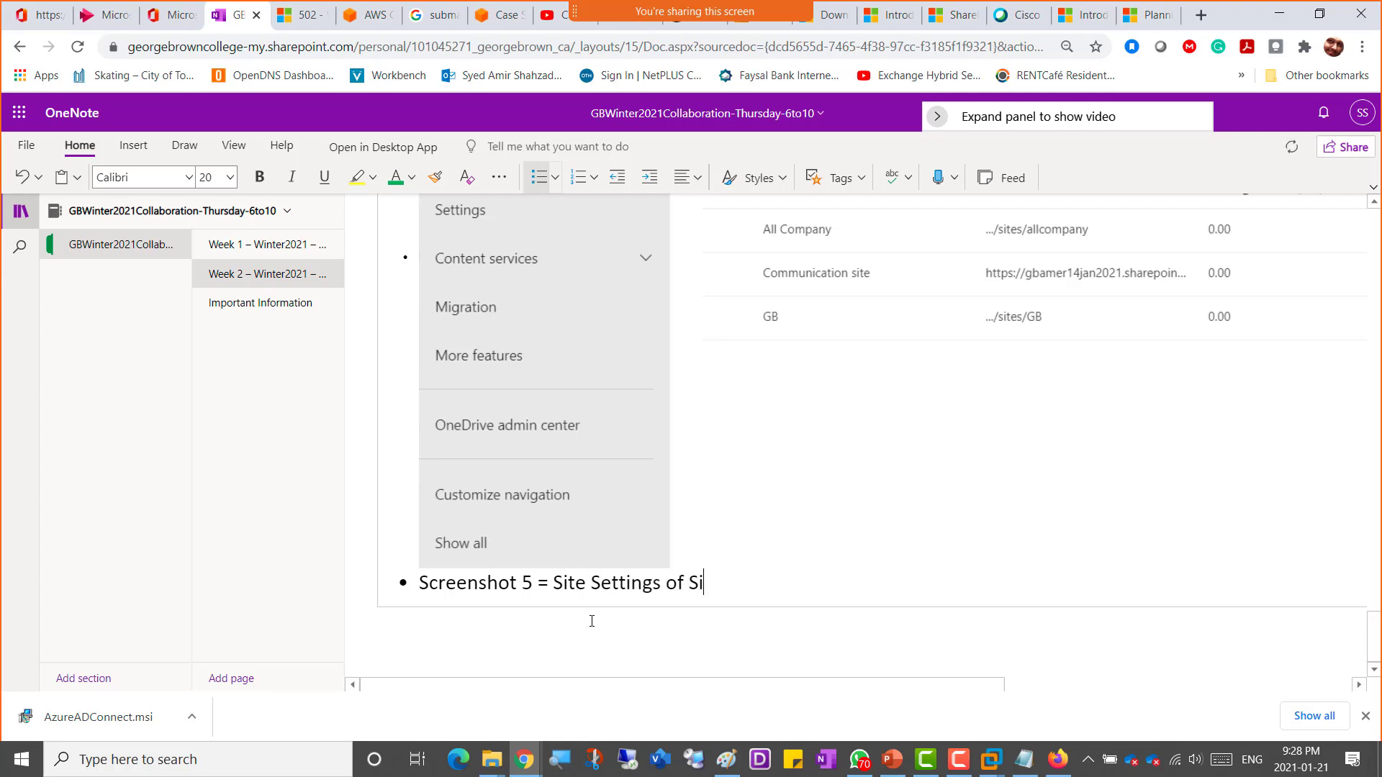
type("te Collection")
key("Return")
key("ctrl+v")
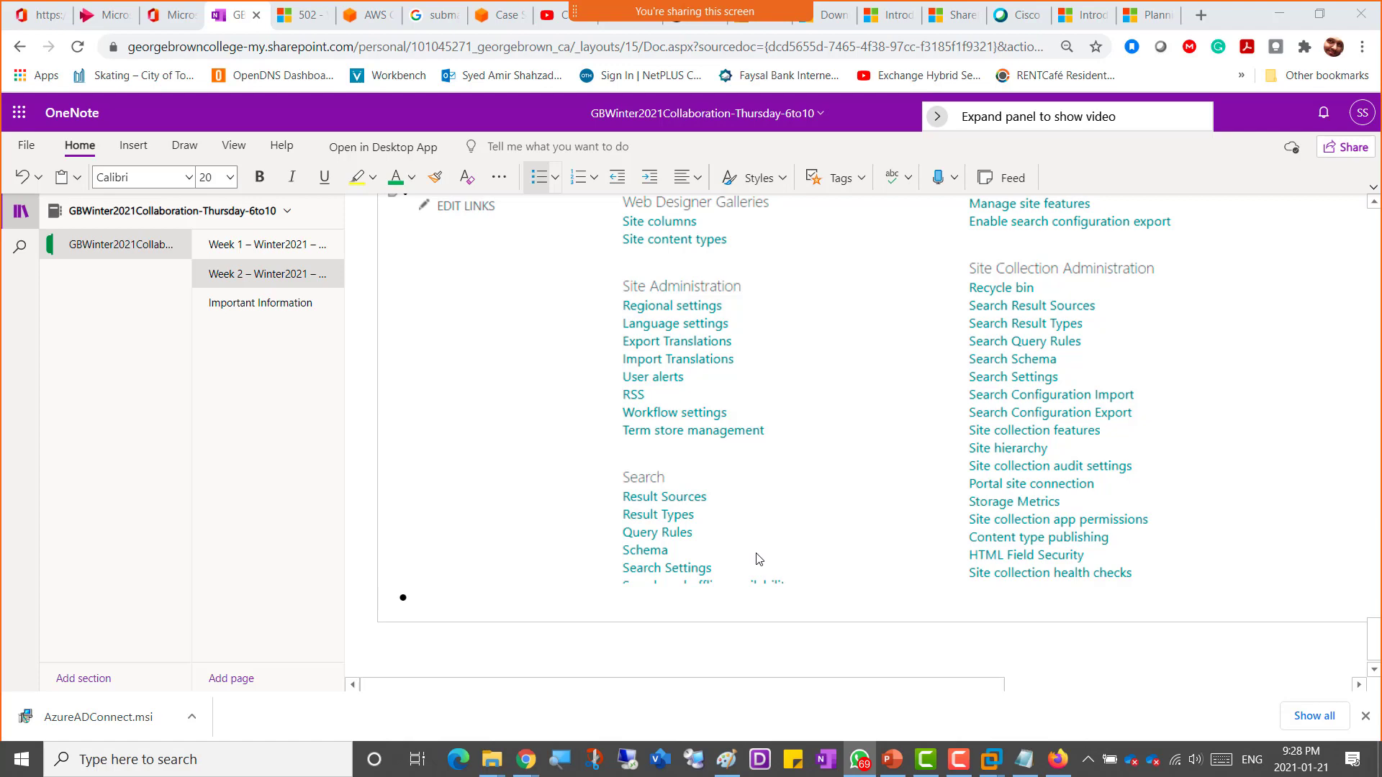
Step: Return to the Site Settings page, review its links, and go back to Site contents
key("alt+Tab")
key("alt+Tab")
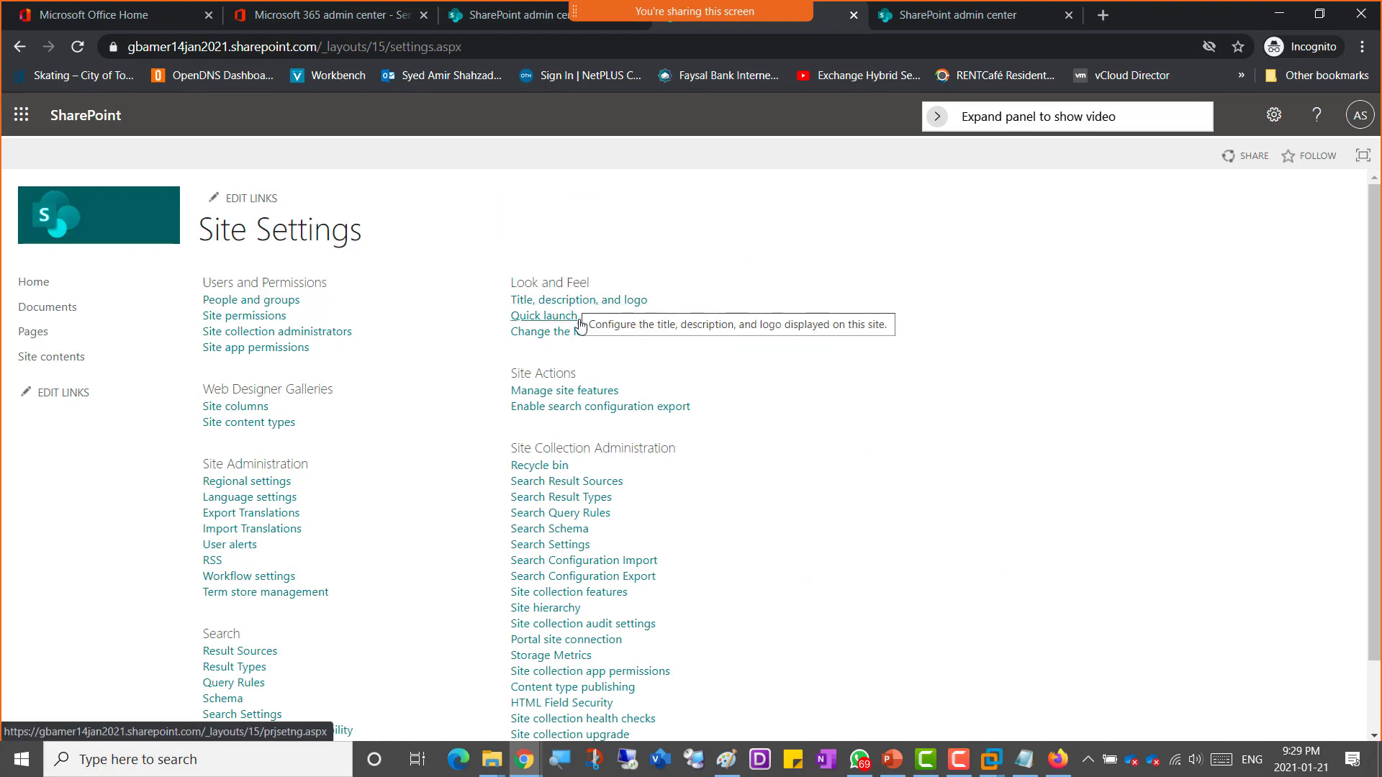
scroll(655, 453, "down", 1)
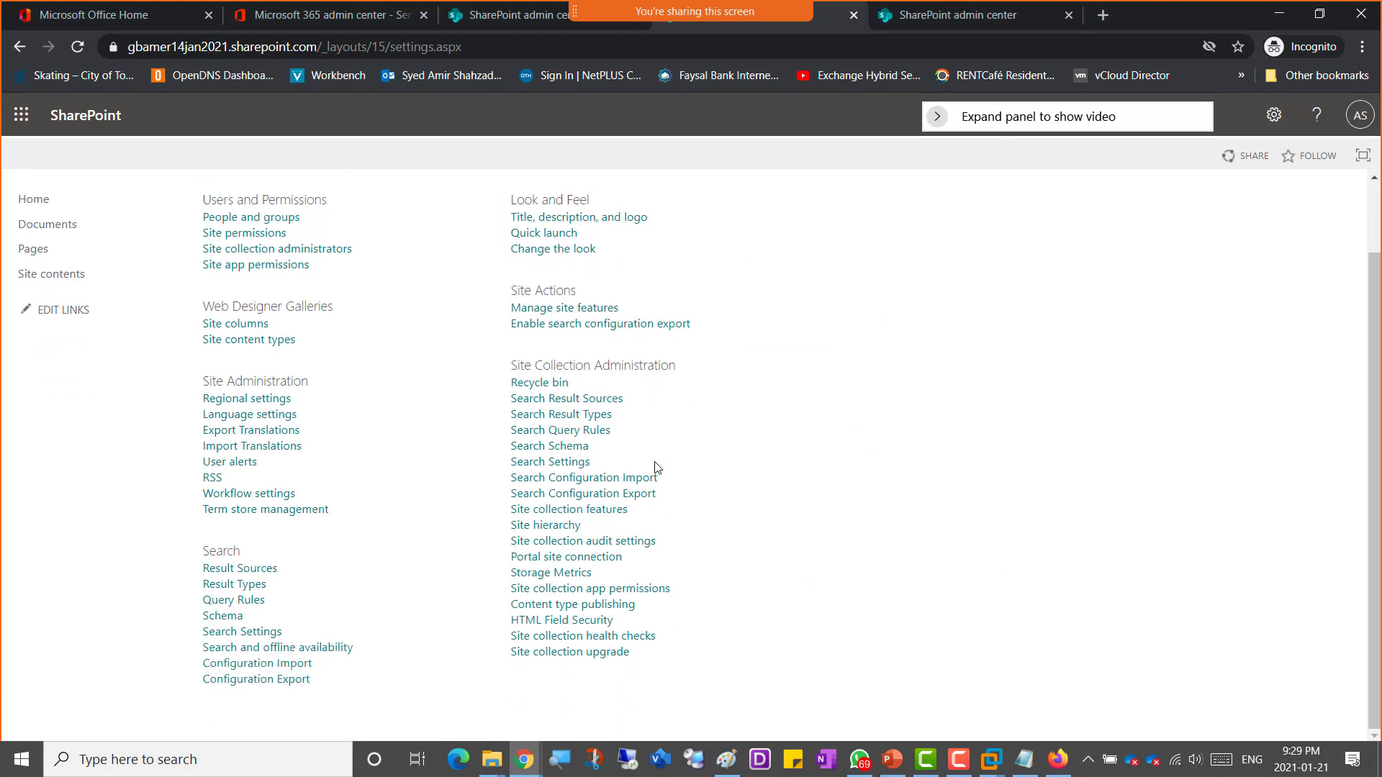
scroll(565, 413, "up", 1)
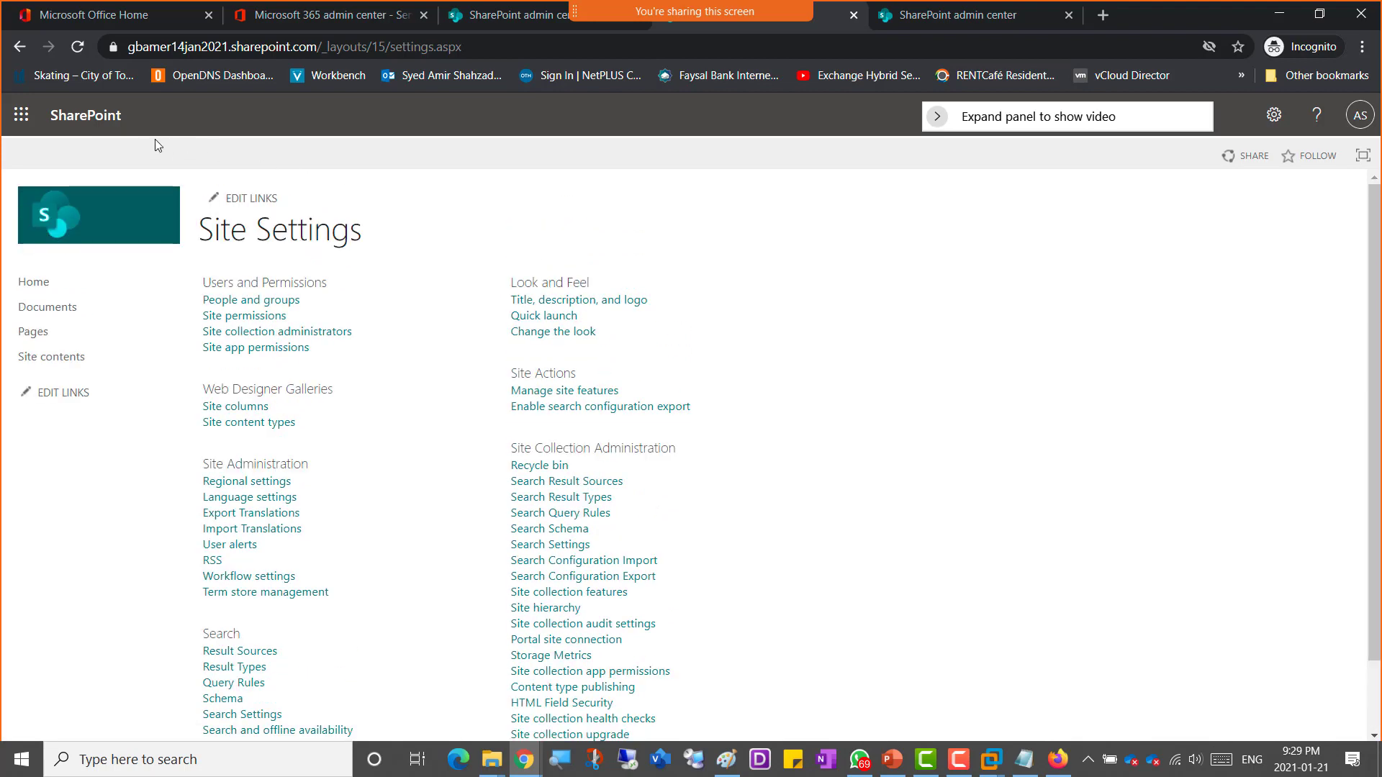
left_click(22, 49)
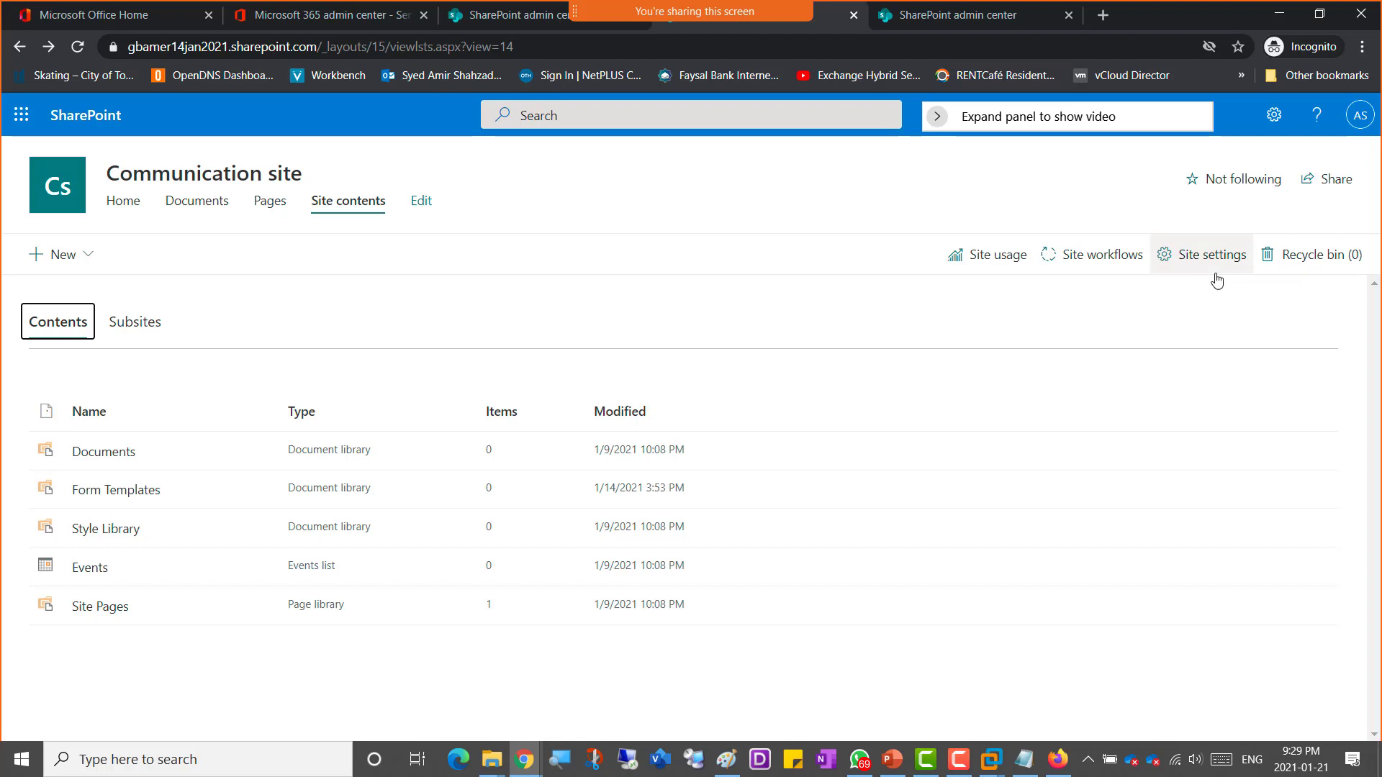
left_click(507, 191)
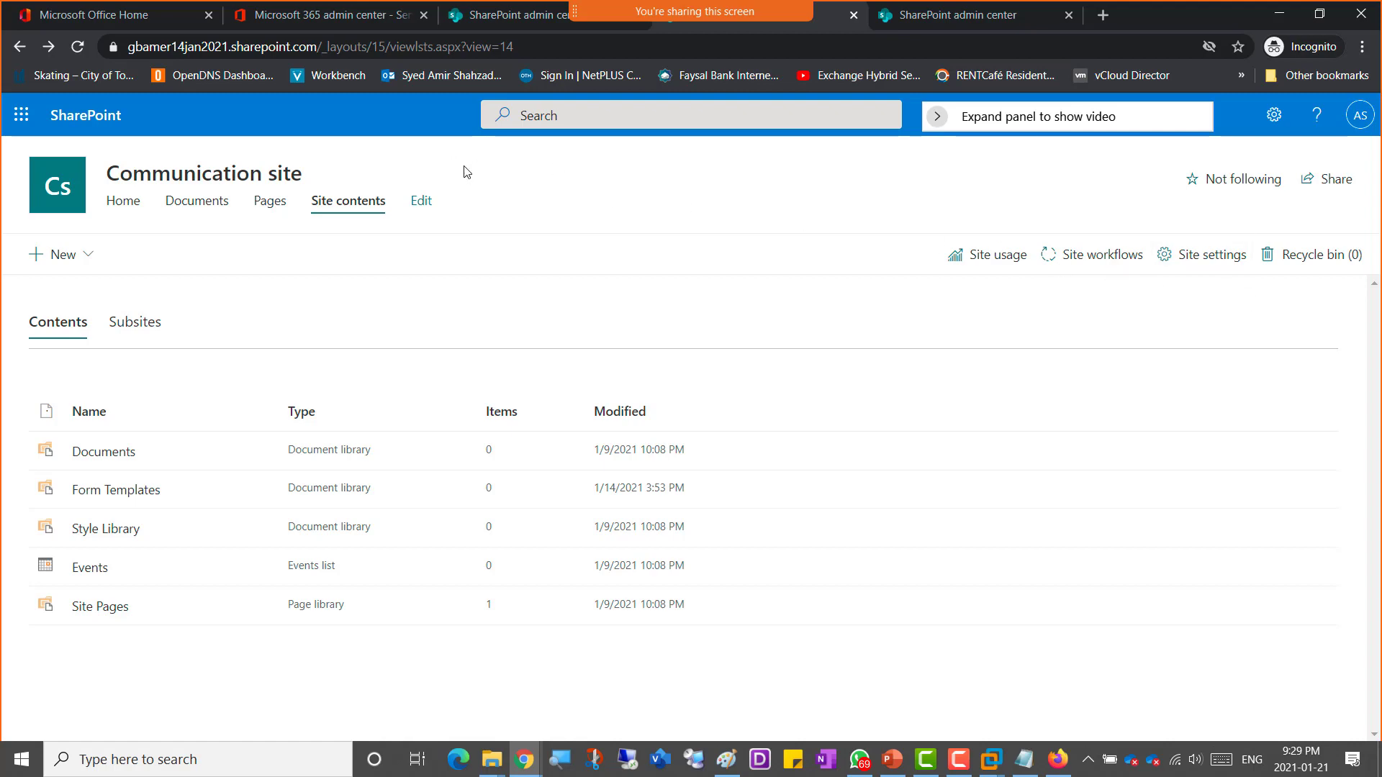
Step: Open the communication site's Home page, then switch to the admin center and refresh the Active sites list
left_click(122, 202)
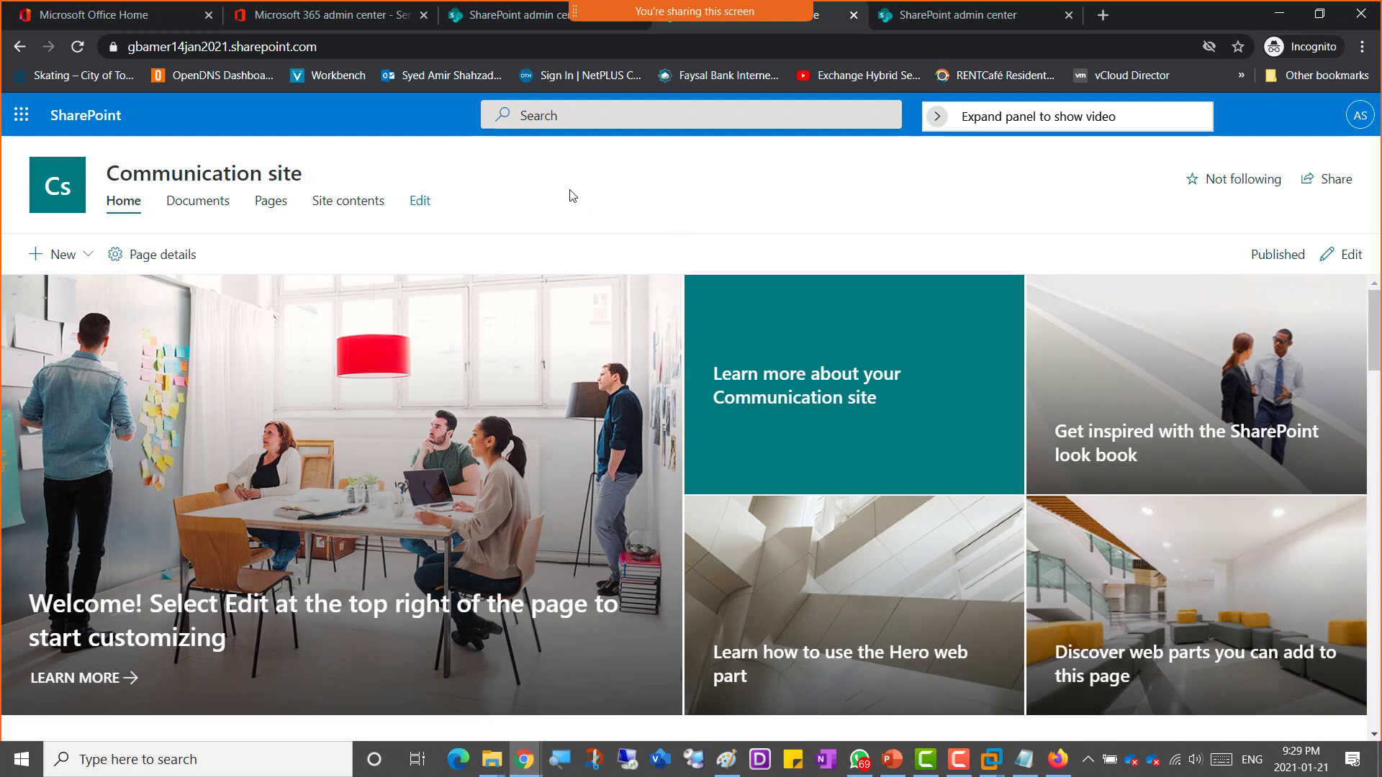
left_click(459, 20)
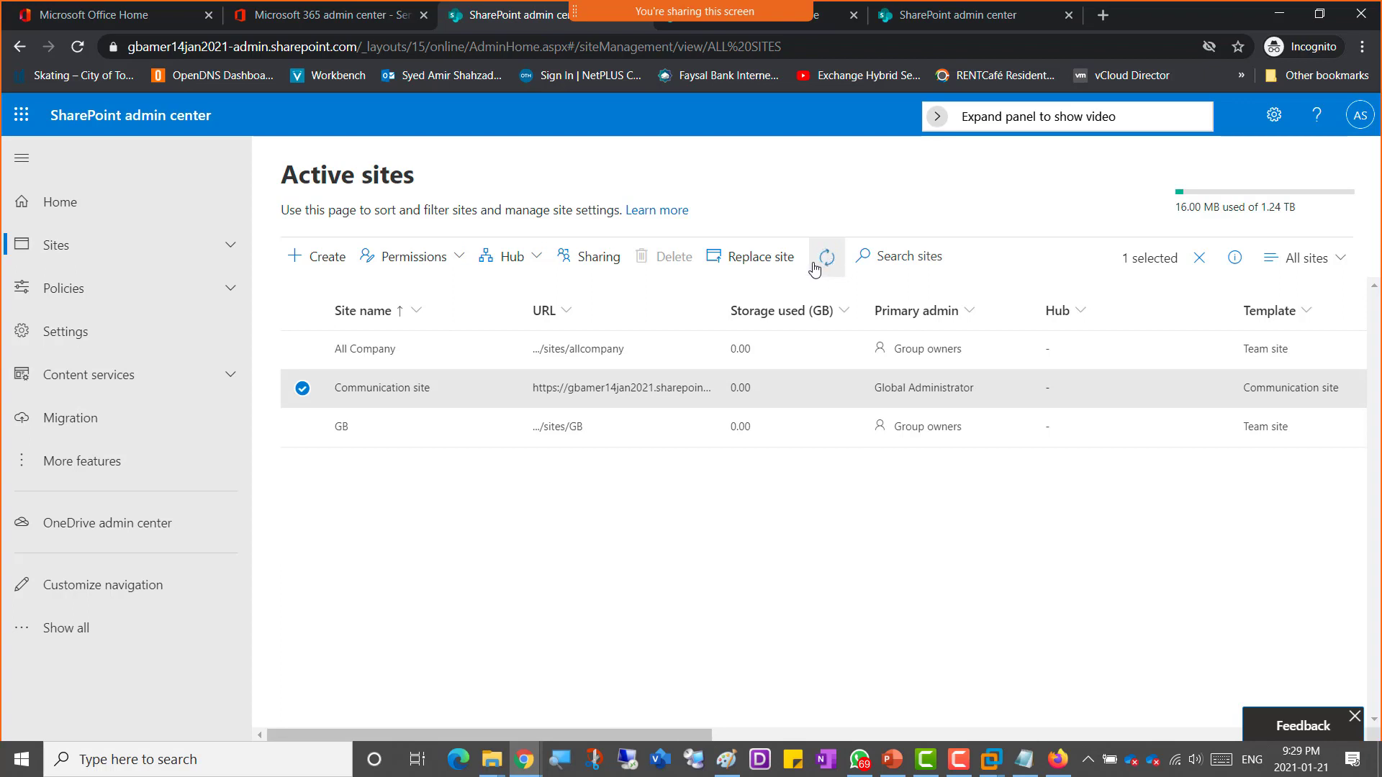
left_click(77, 46)
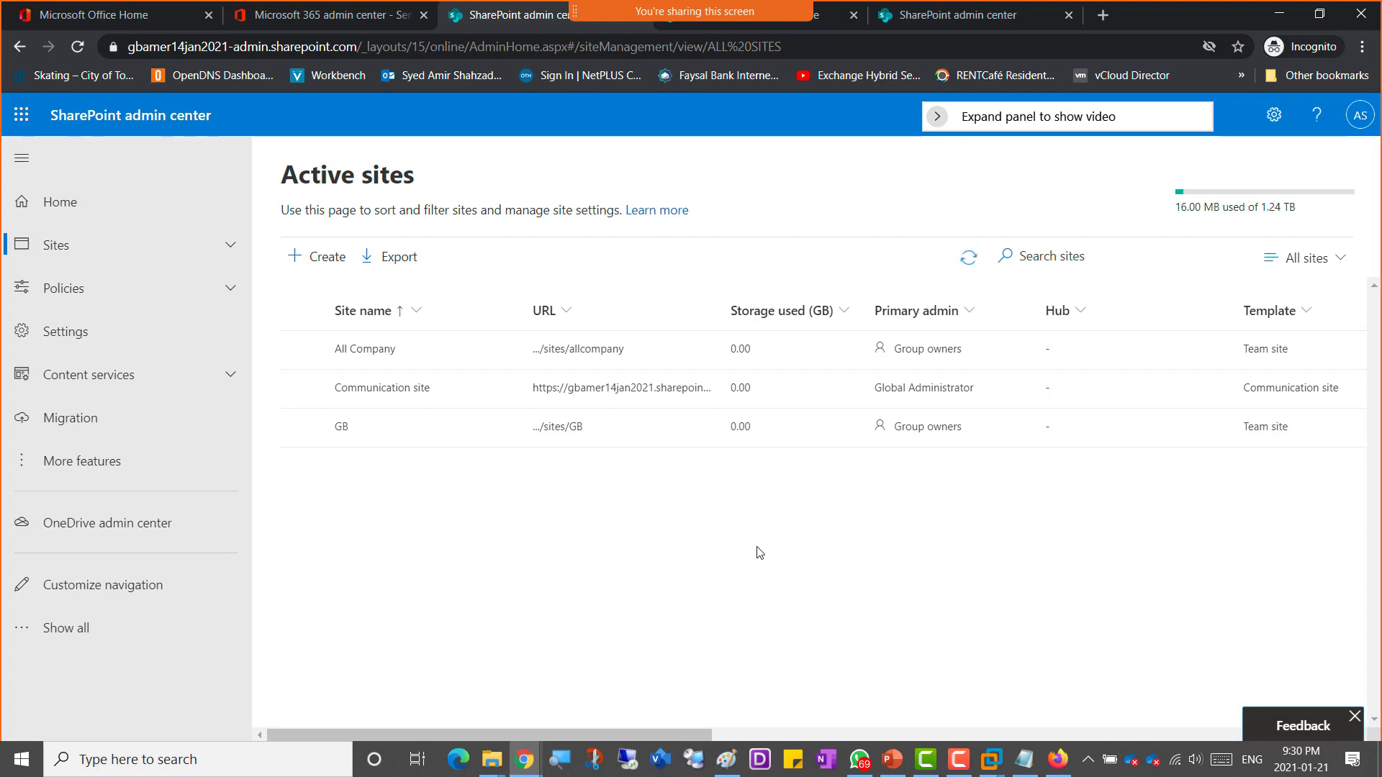
Step: Switch to the SharePointOnline-SiteCollections presentation and open the site collection slide
left_click(901, 766)
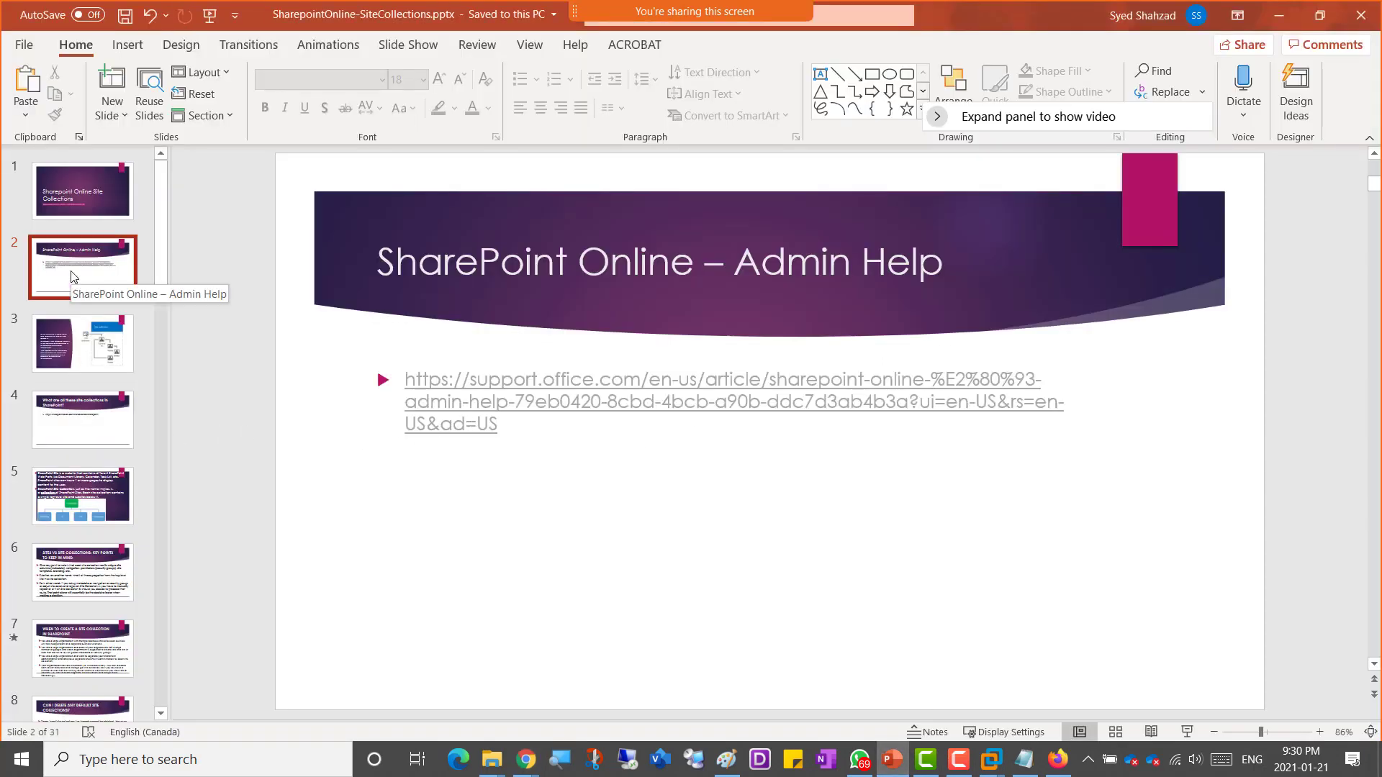
left_click(83, 363)
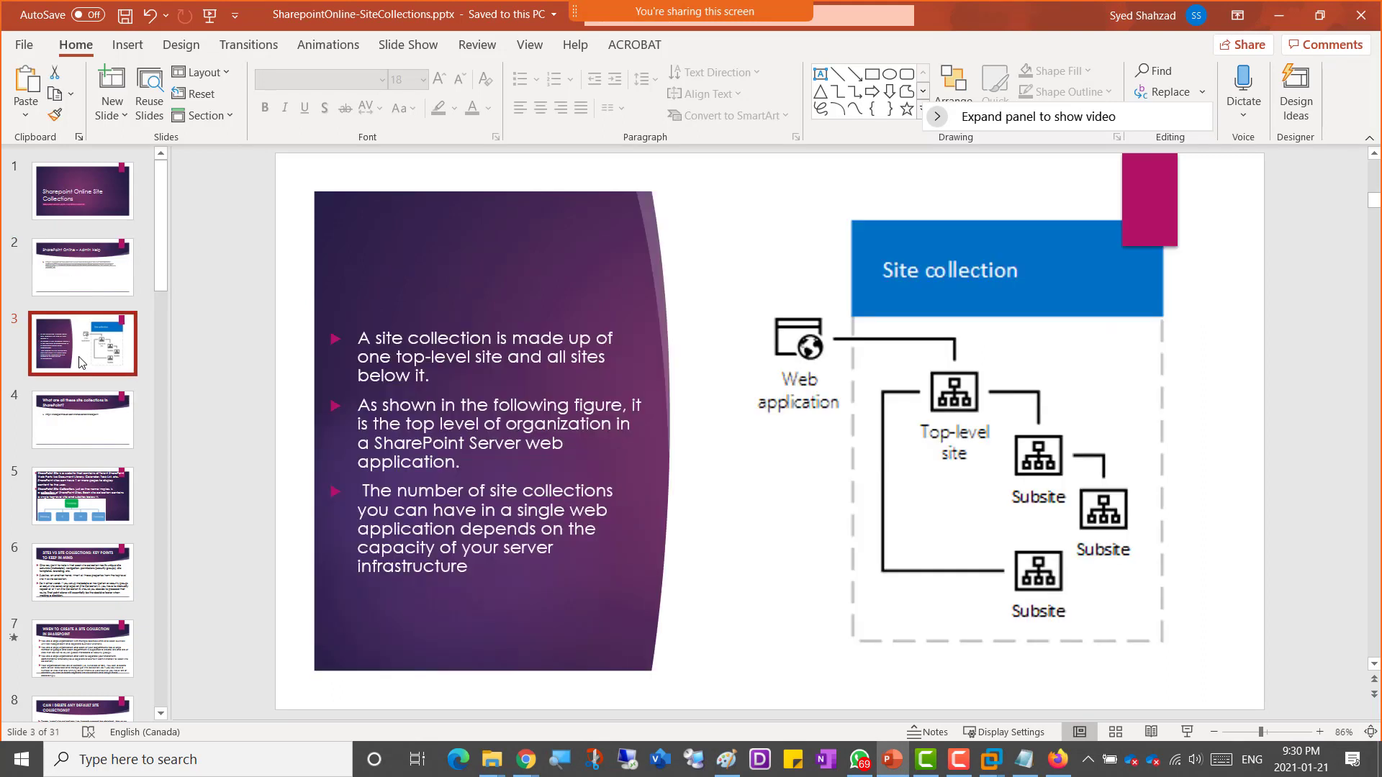